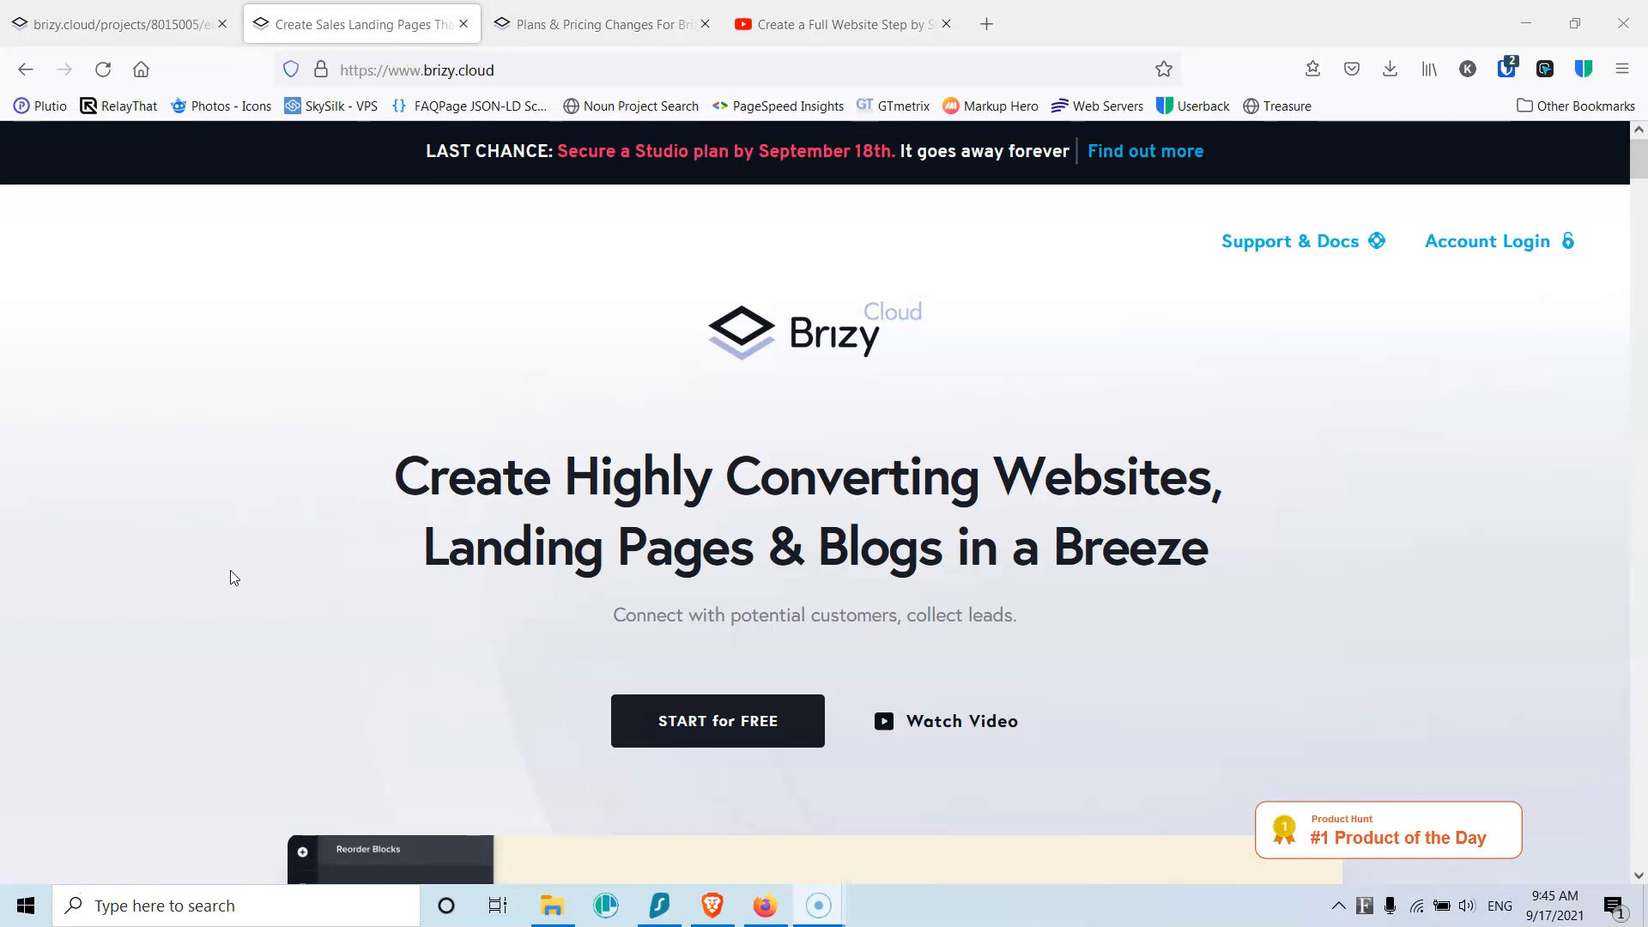
# Step: Scroll through the brizy.cloud homepage and pricing information
pyautogui.scroll(-4, 259, 658)
pyautogui.scroll(-3, 249, 650)
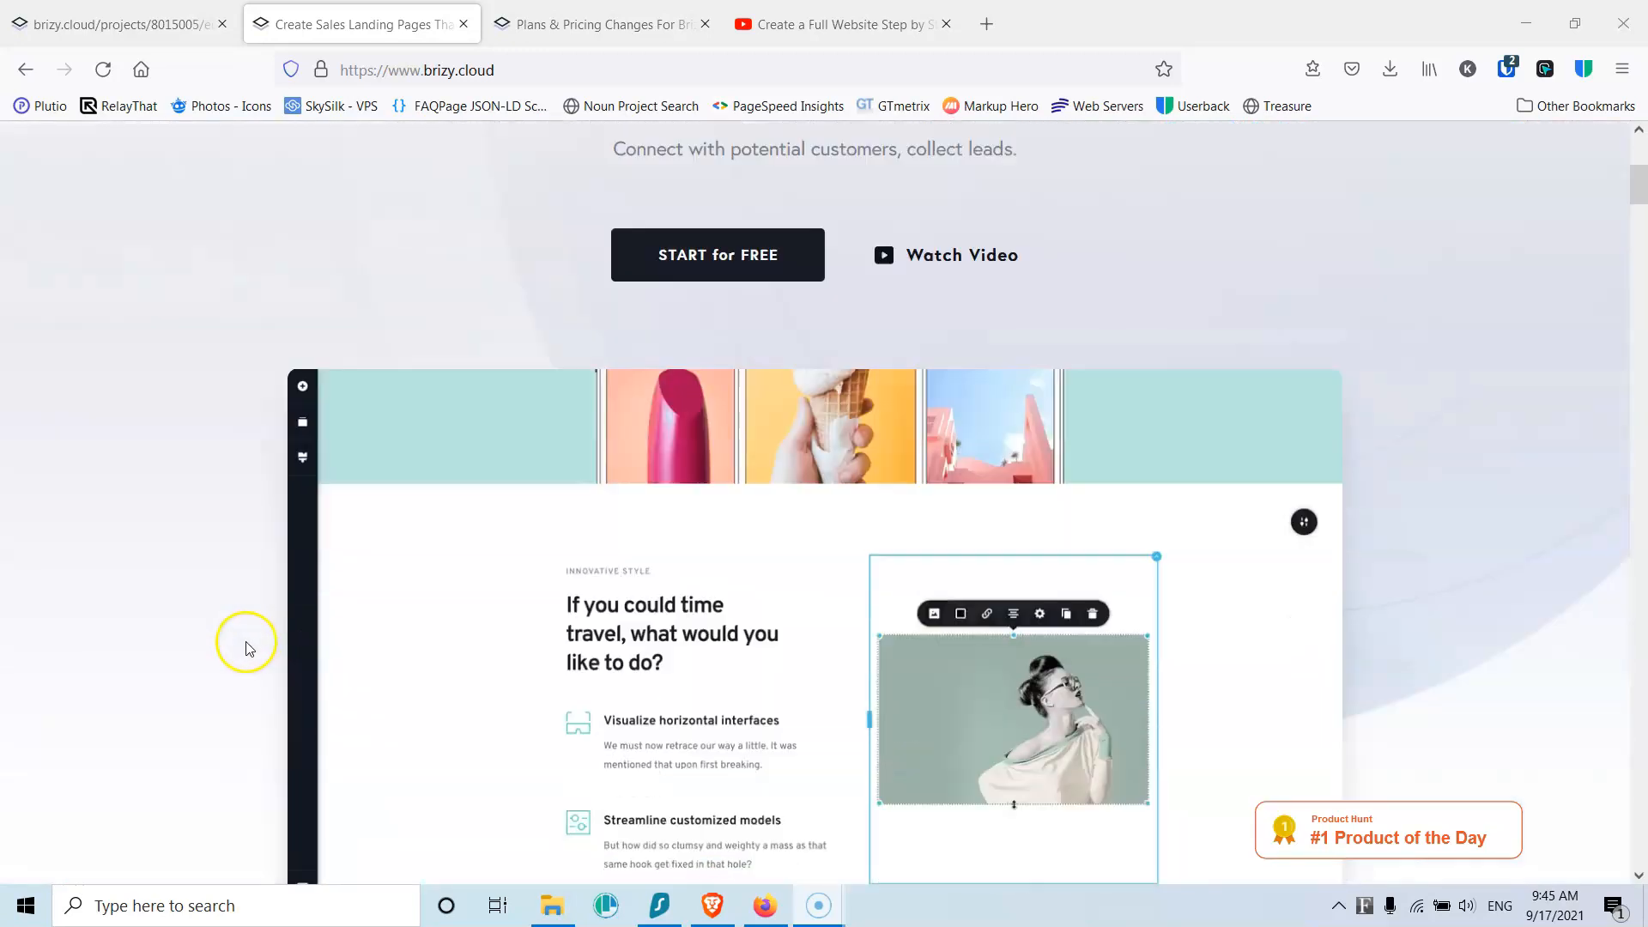
pyautogui.scroll(-1, 148, 550)
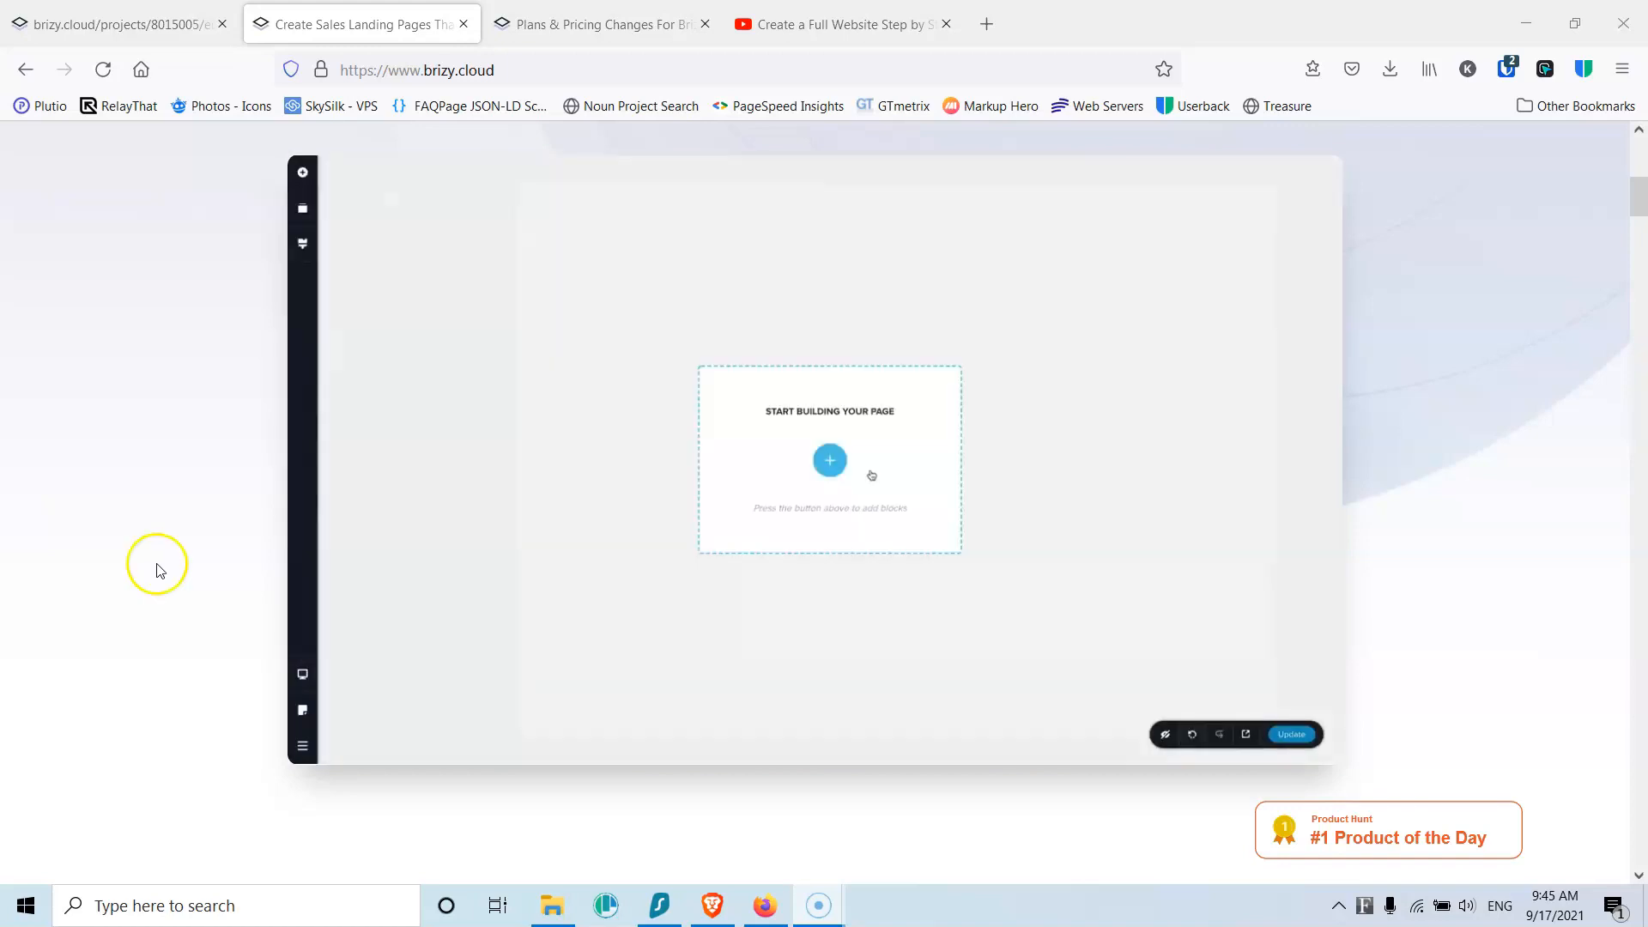
pyautogui.scroll(-10, 151, 560)
pyautogui.scroll(-15, 206, 581)
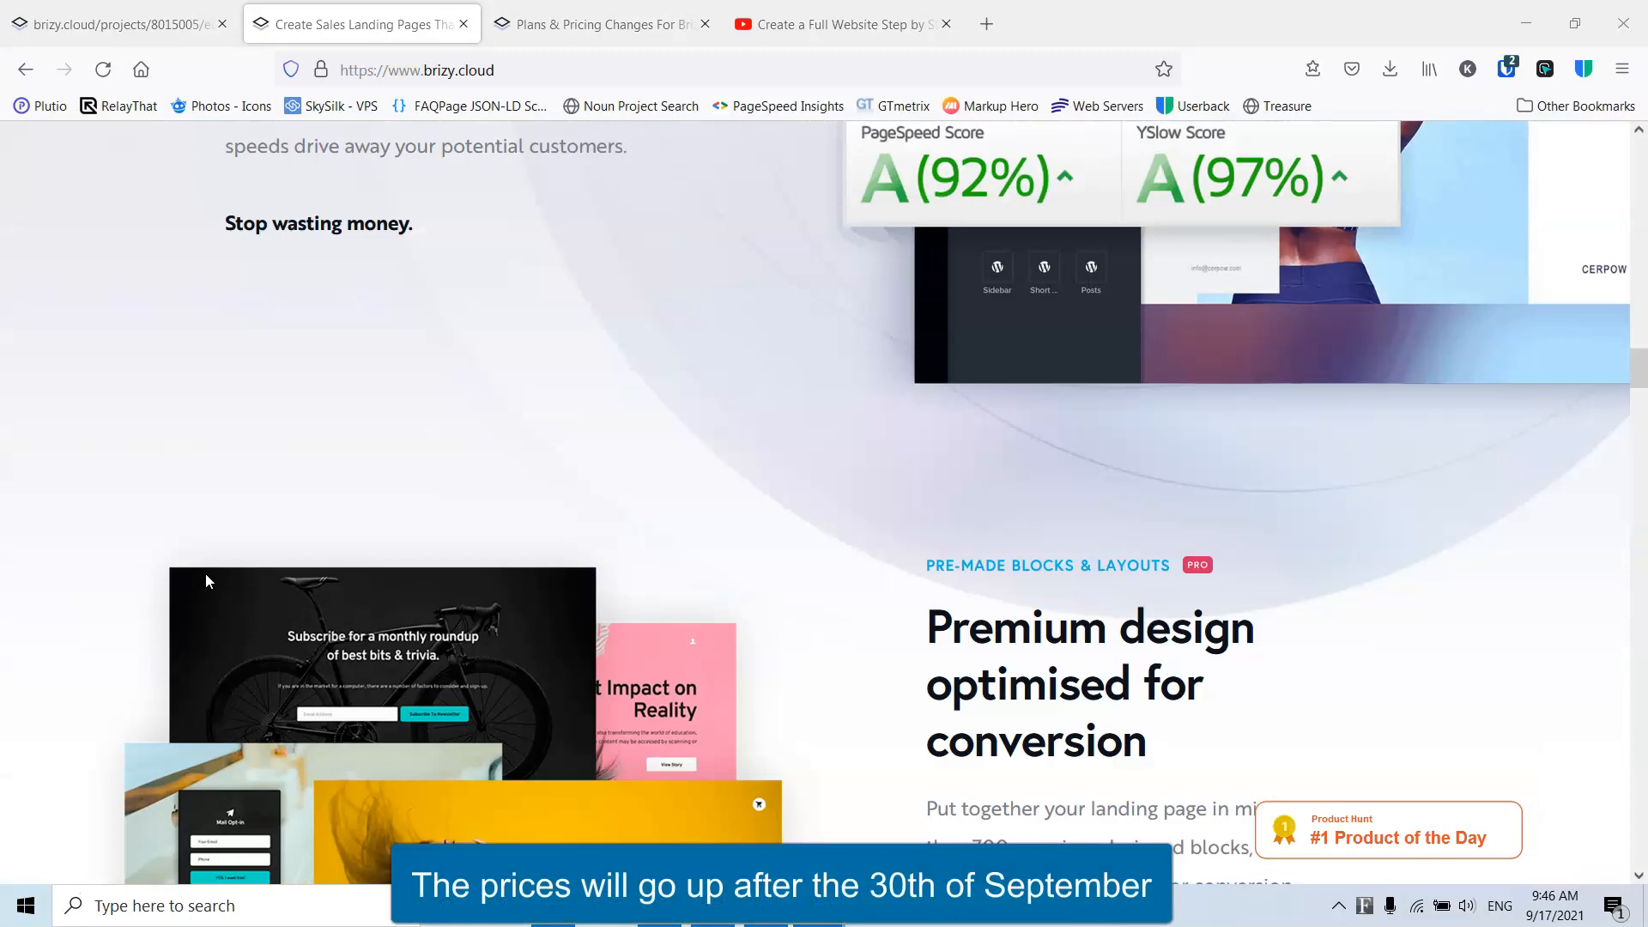
pyautogui.scroll(-15, 207, 580)
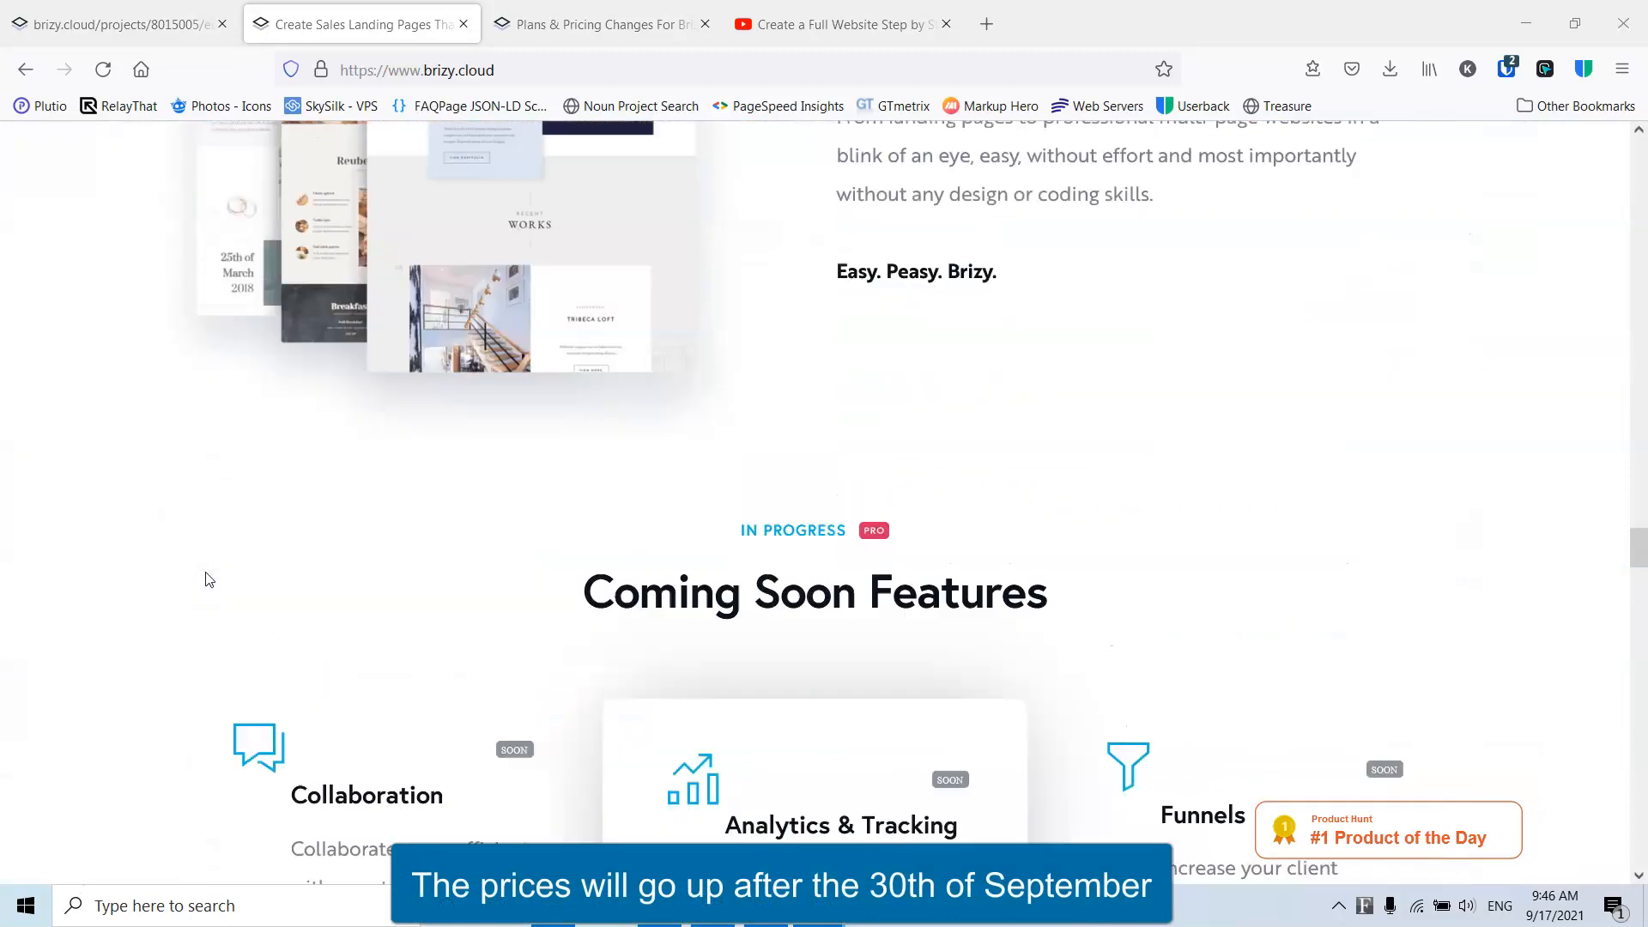
pyautogui.scroll(-15, 206, 580)
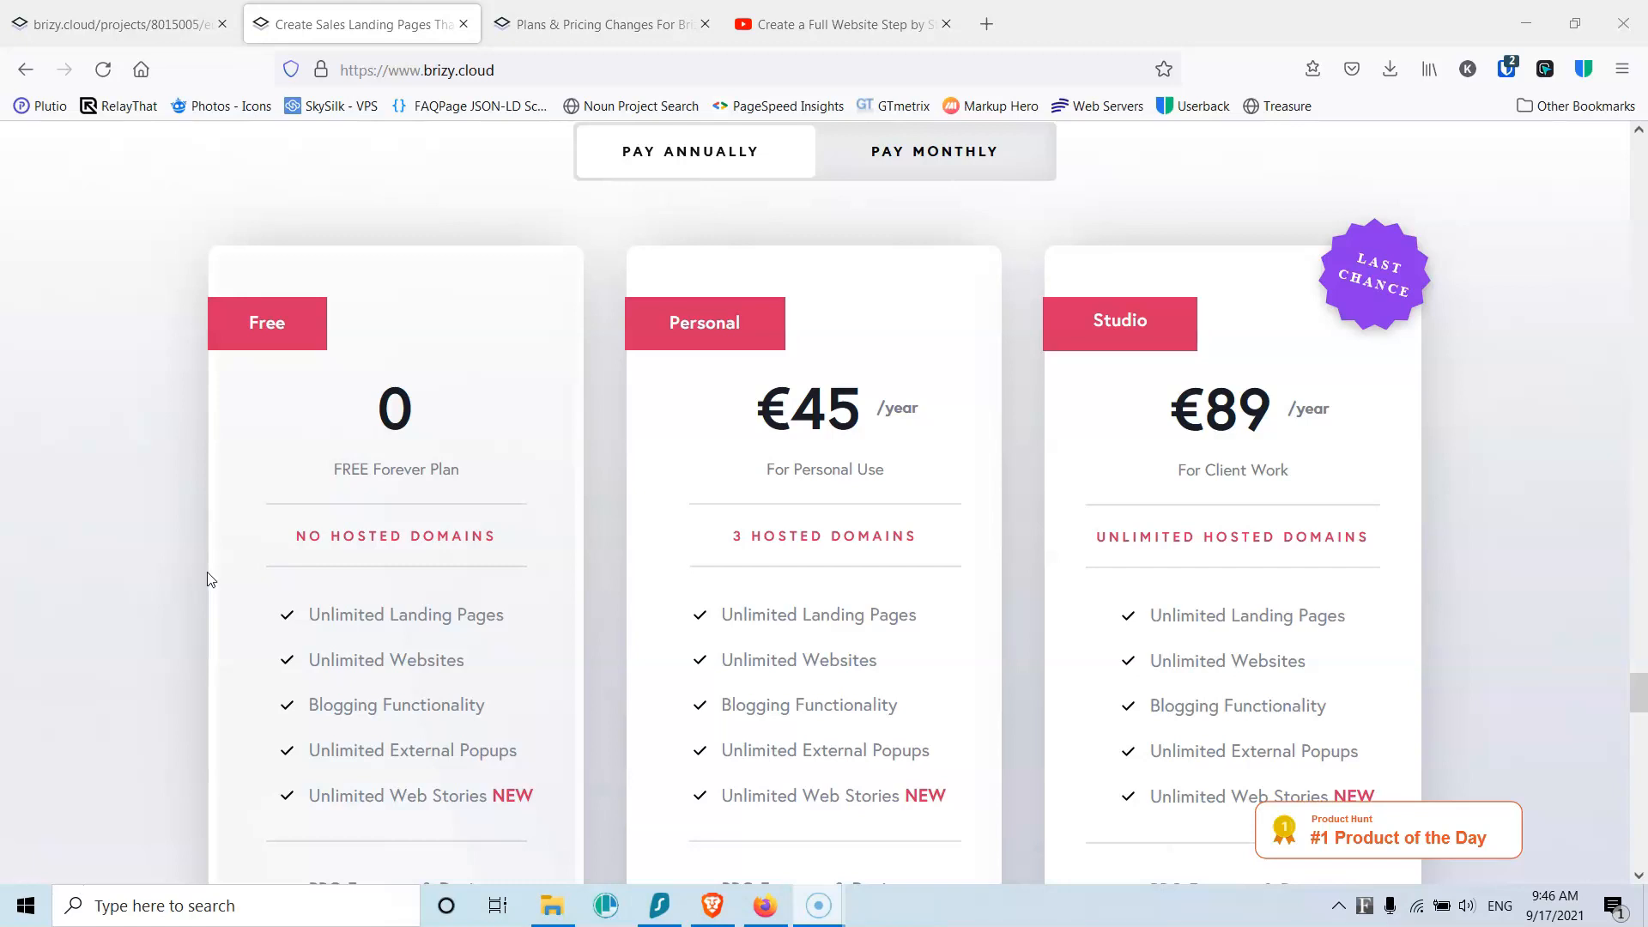
# Step: Check the Brizy PRO pricing changes, then go to the Brizy Cloud project dashboard
pyautogui.click(566, 24)
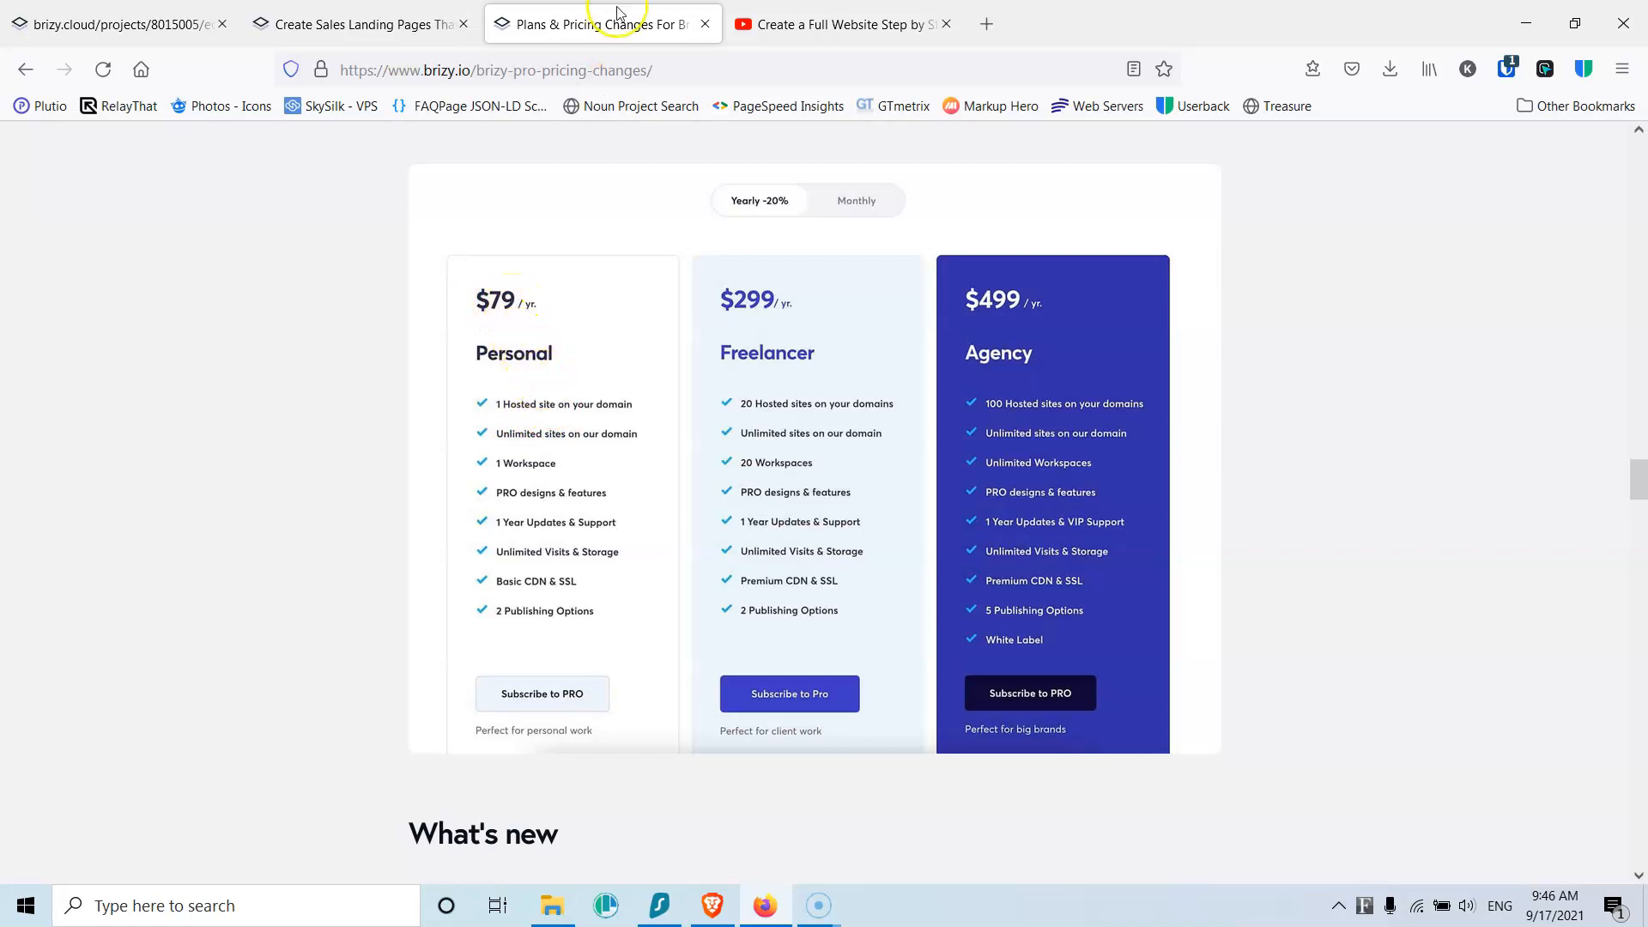
pyautogui.click(423, 22)
pyautogui.click(154, 31)
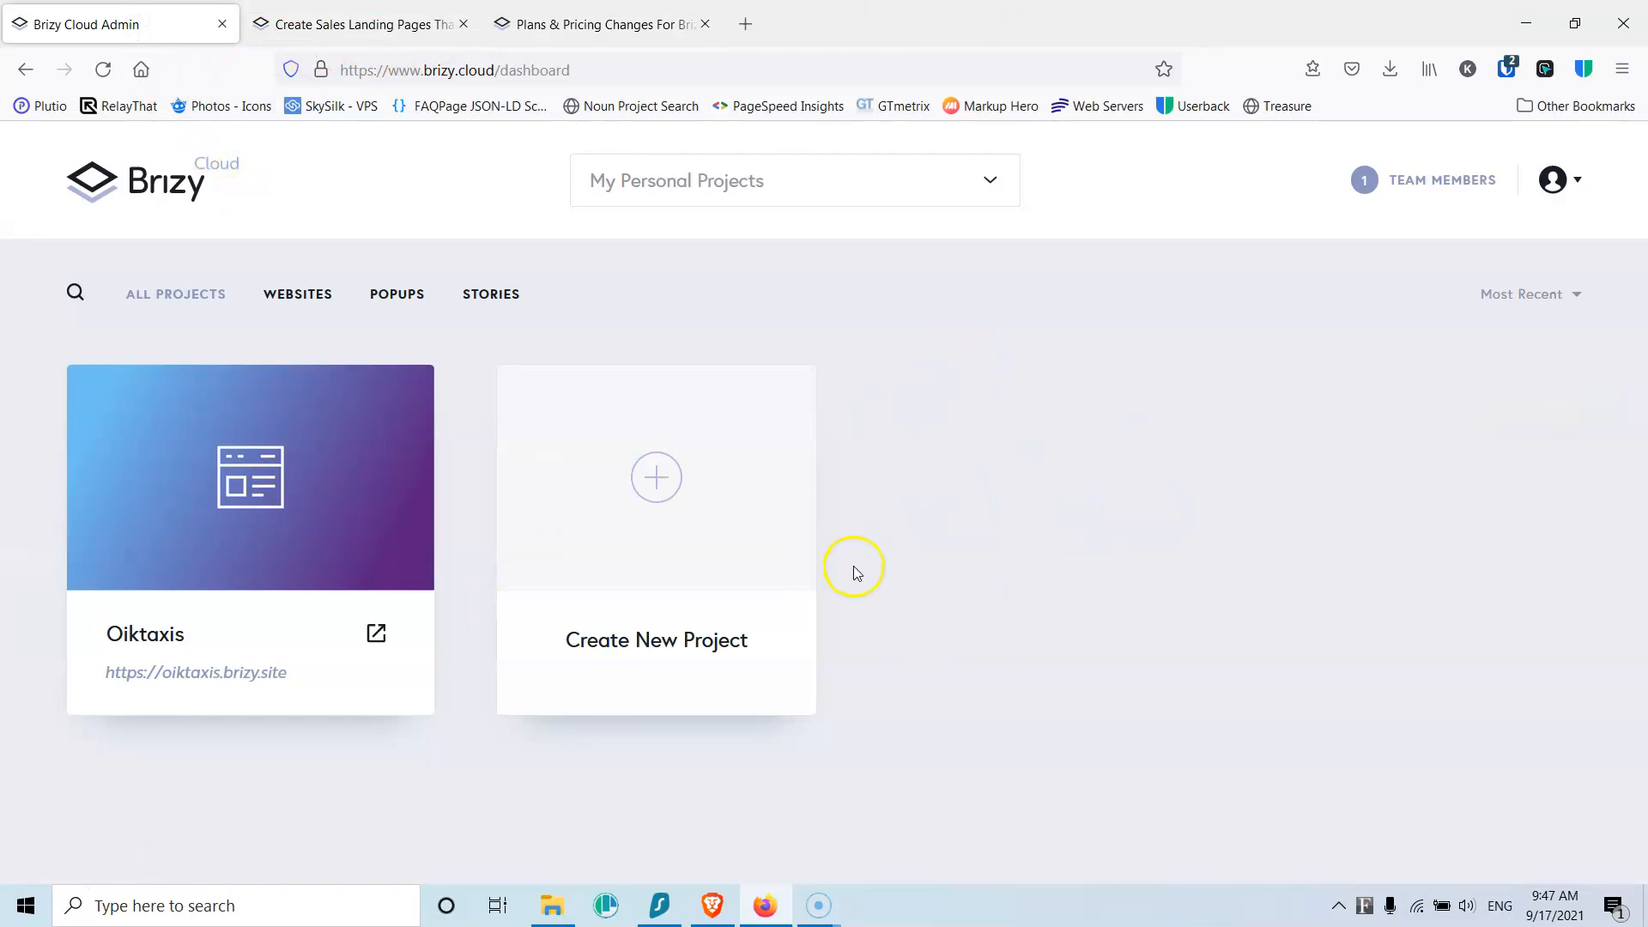
# Step: Create a Website & Landing Page project, rename it Test, and open it in the editor
pyautogui.click(664, 487)
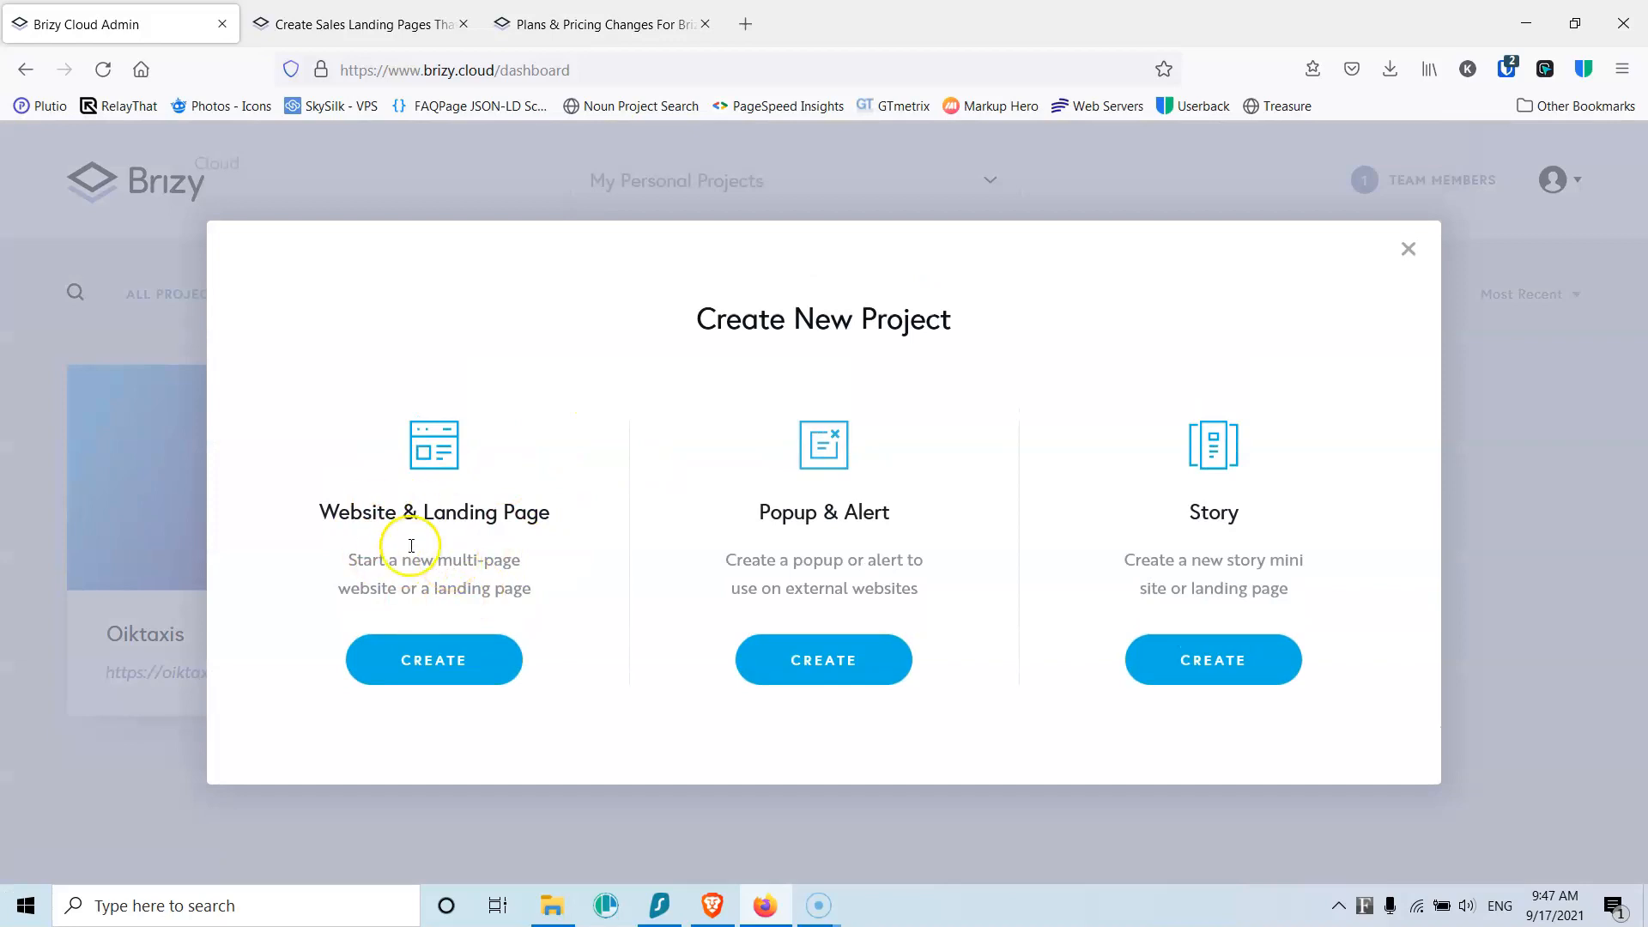
pyautogui.click(456, 667)
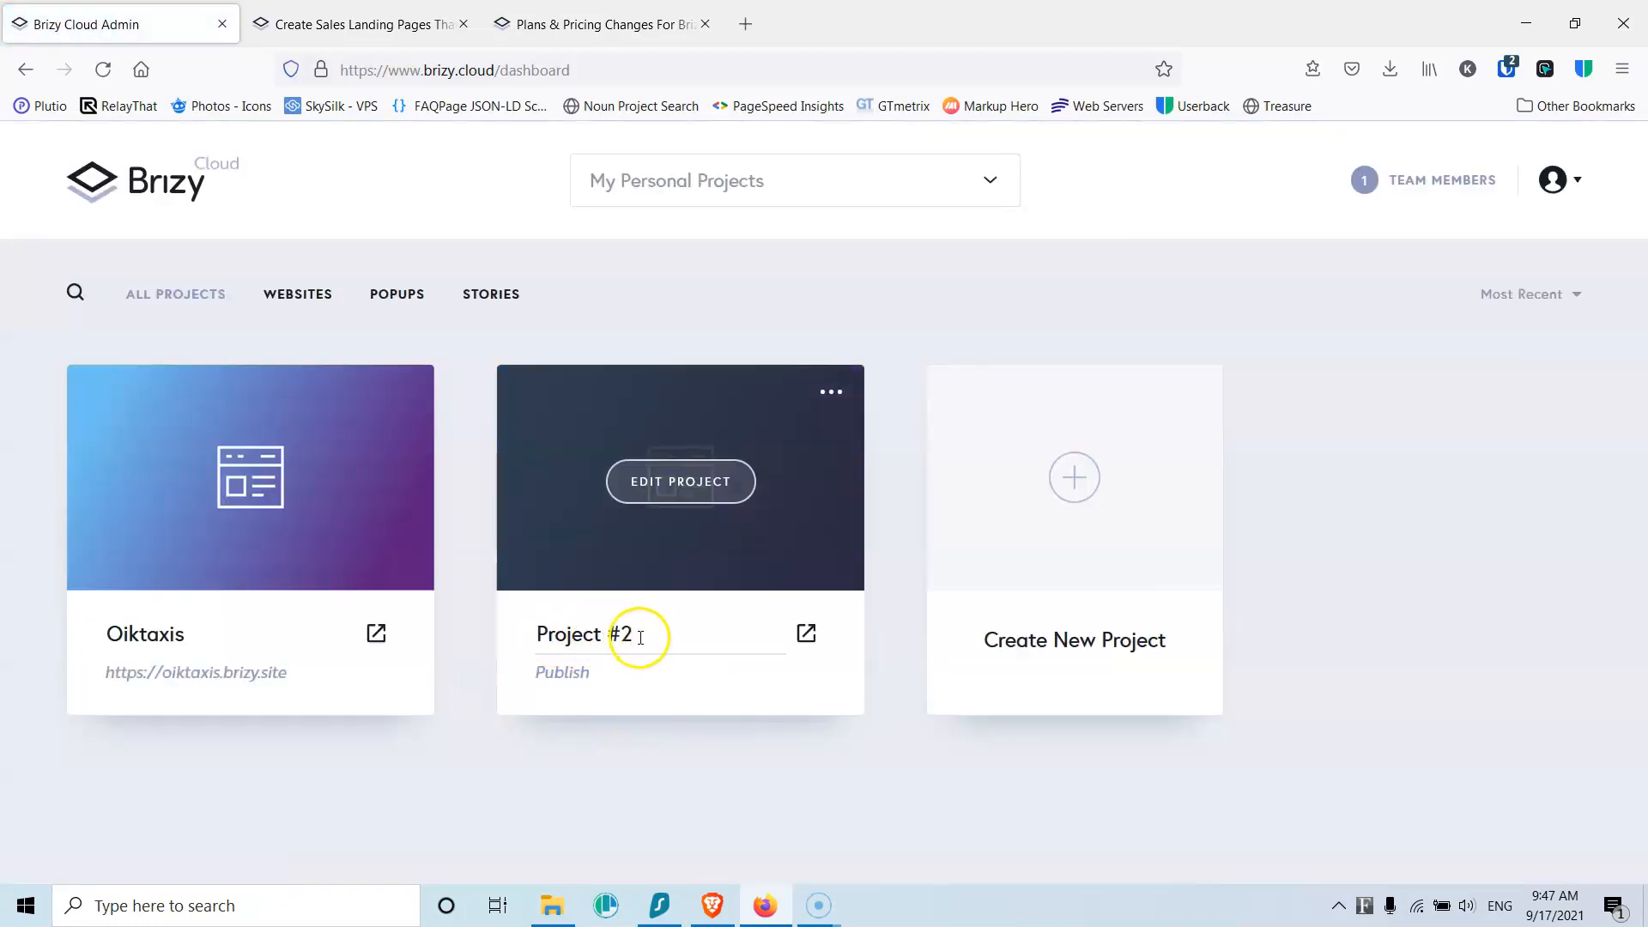
pyautogui.moveTo(639, 636); pyautogui.dragTo(518, 636)
pyautogui.write('Test')
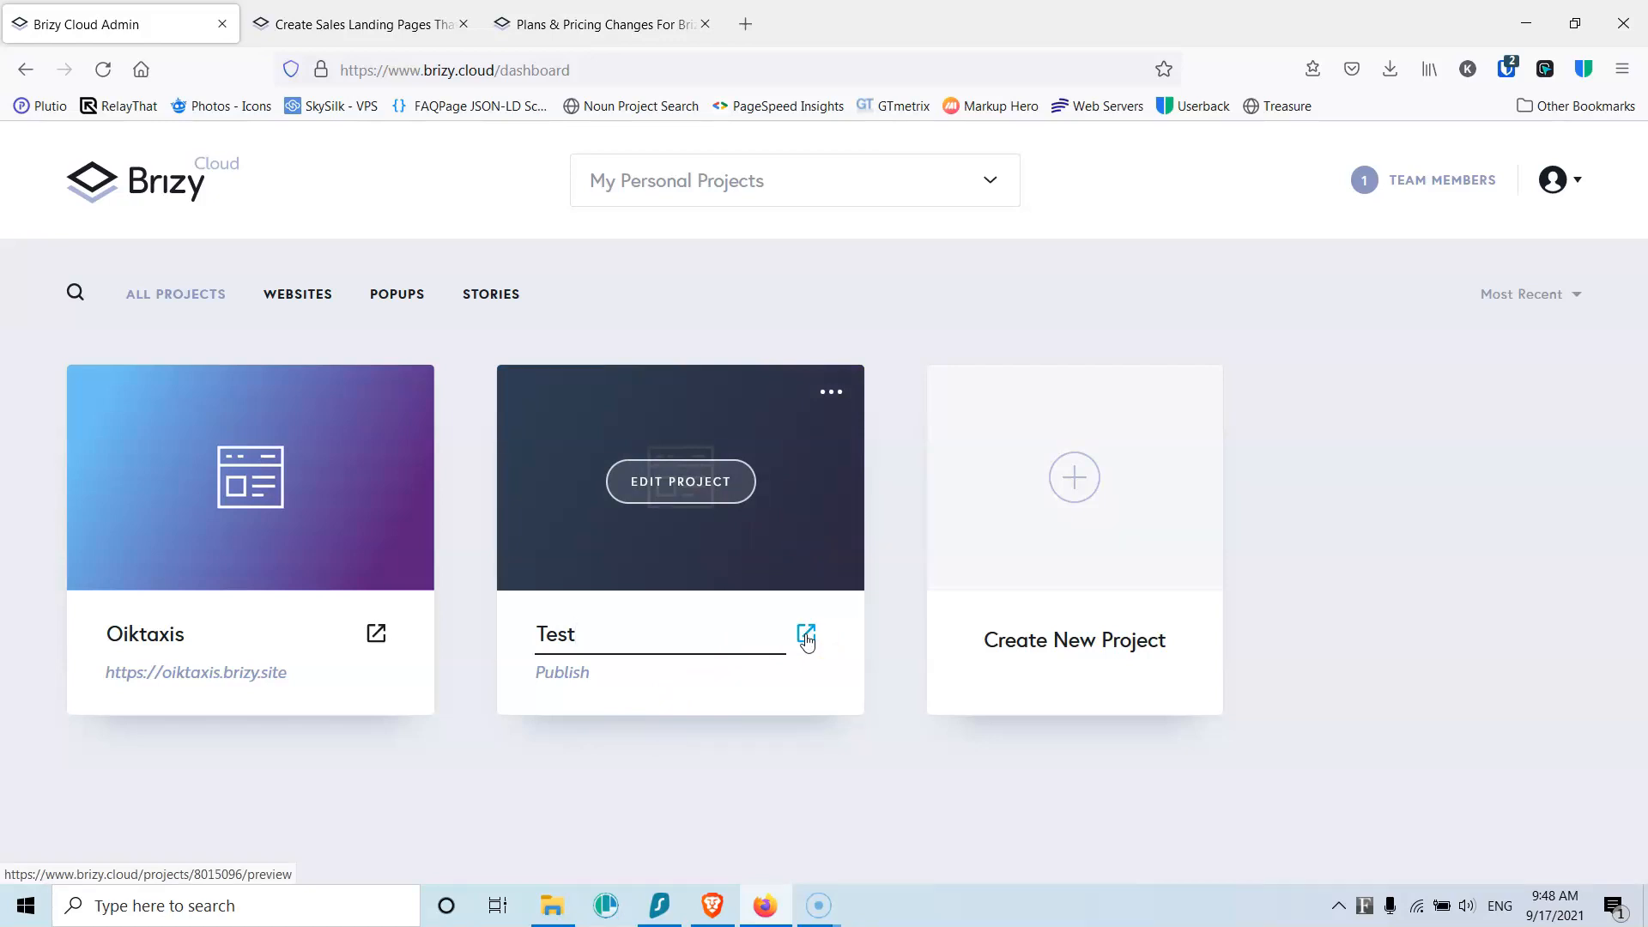
pyautogui.click(830, 392)
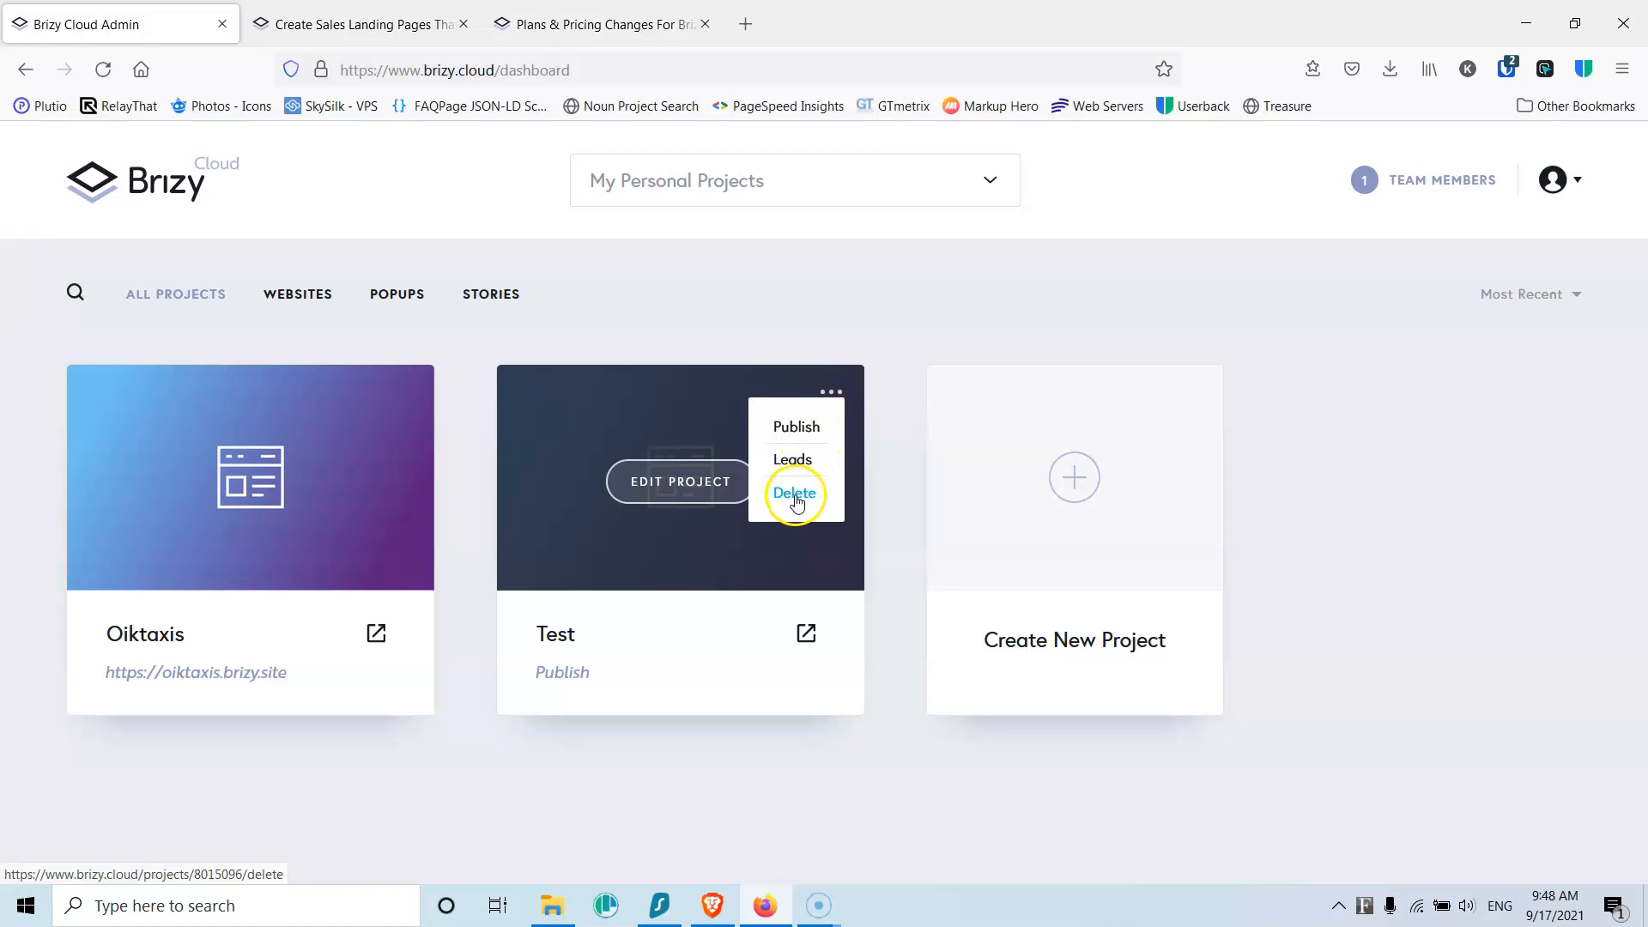
pyautogui.click(673, 488)
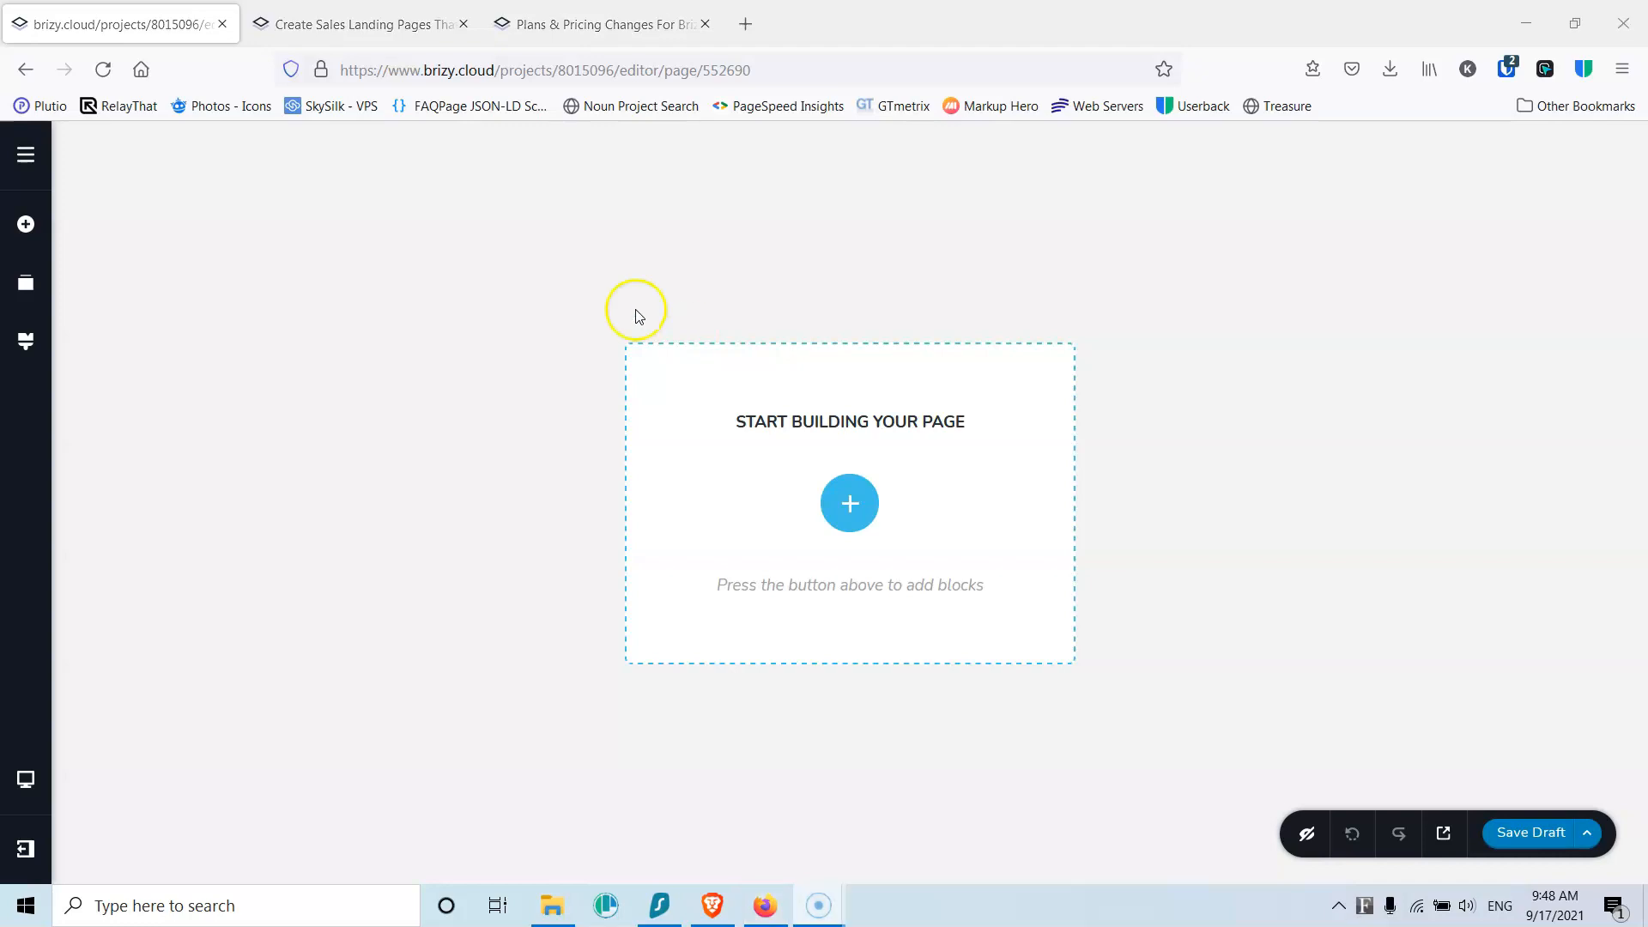
# Step: Show the project's Pages list with the single Home page at /home
pyautogui.click(24, 155)
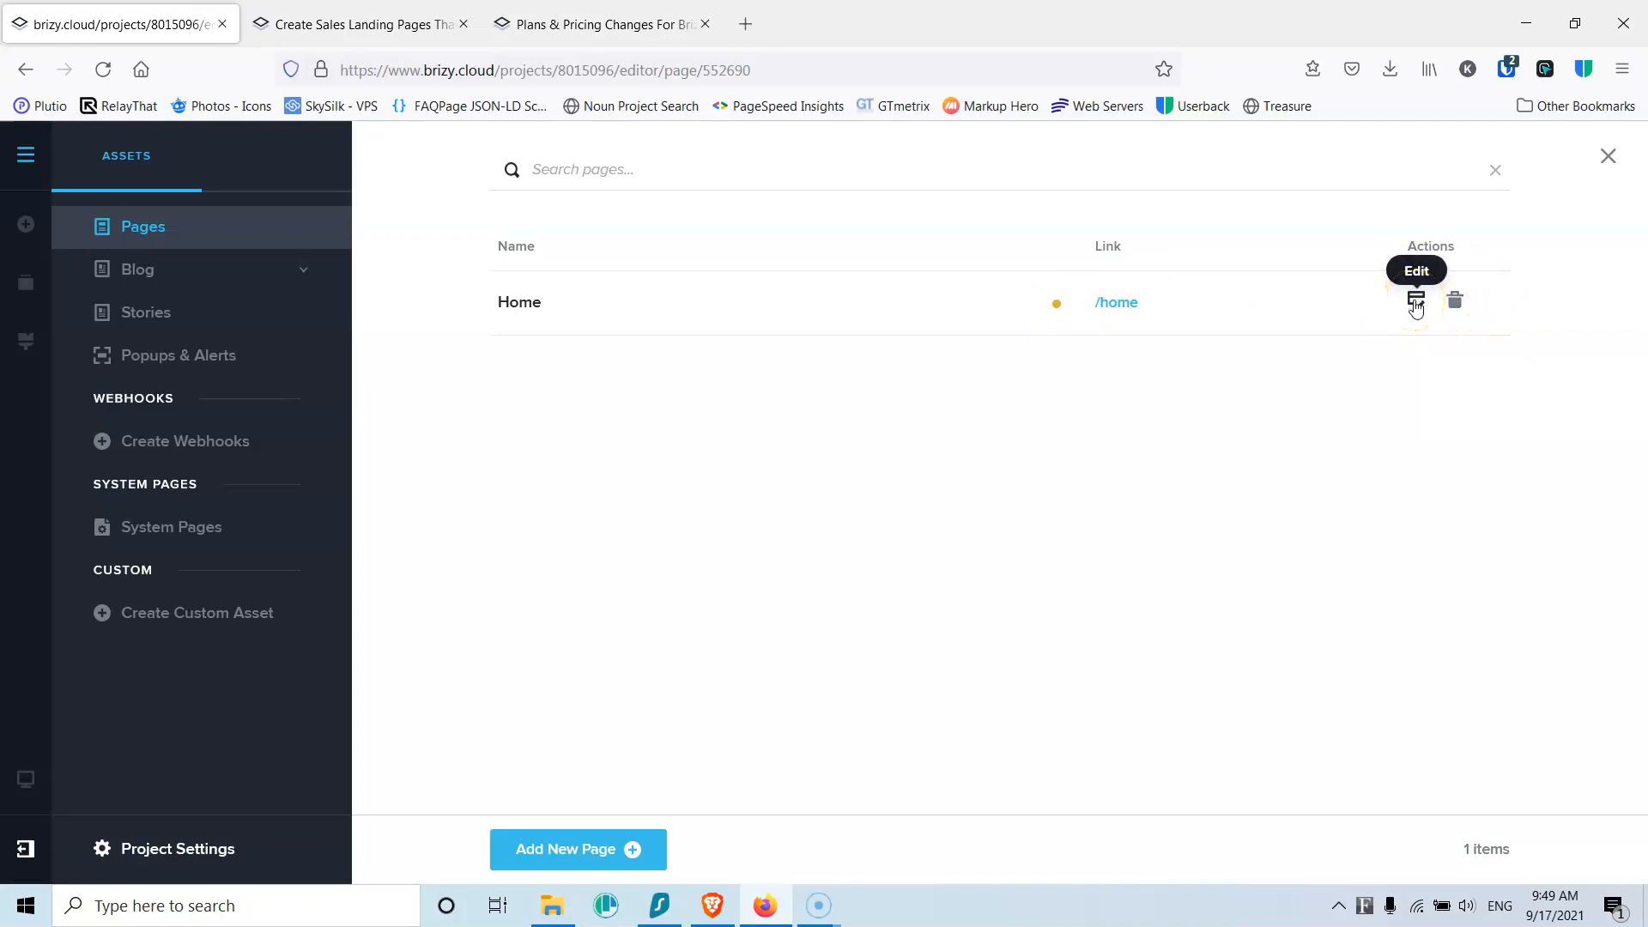
pyautogui.click(524, 307)
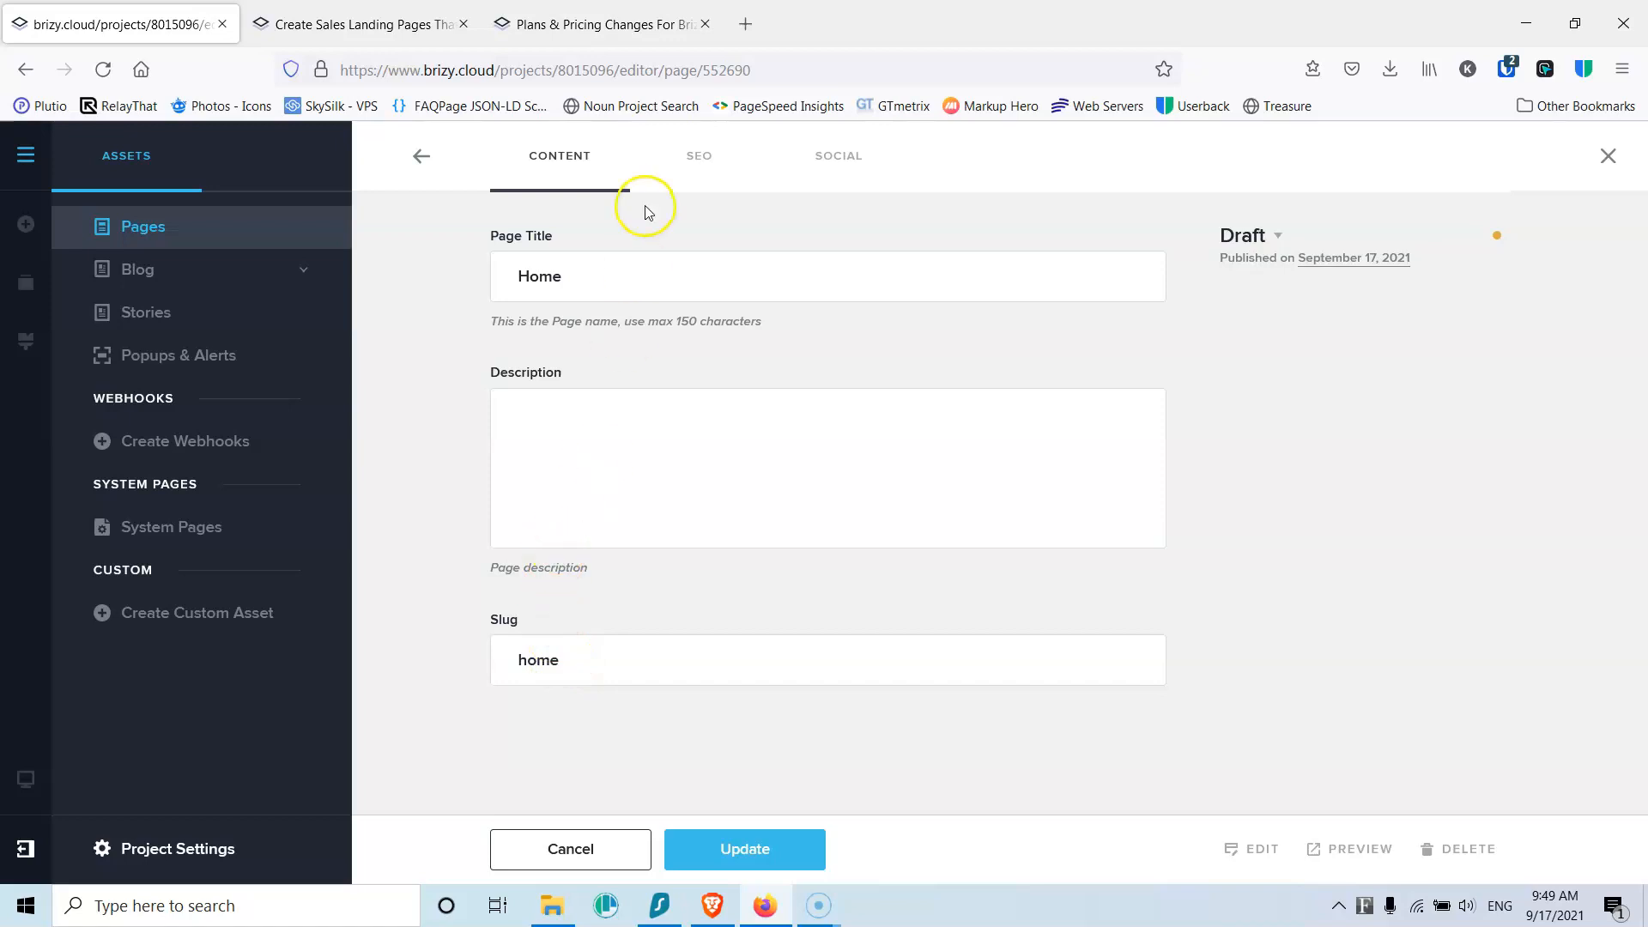
pyautogui.click(697, 159)
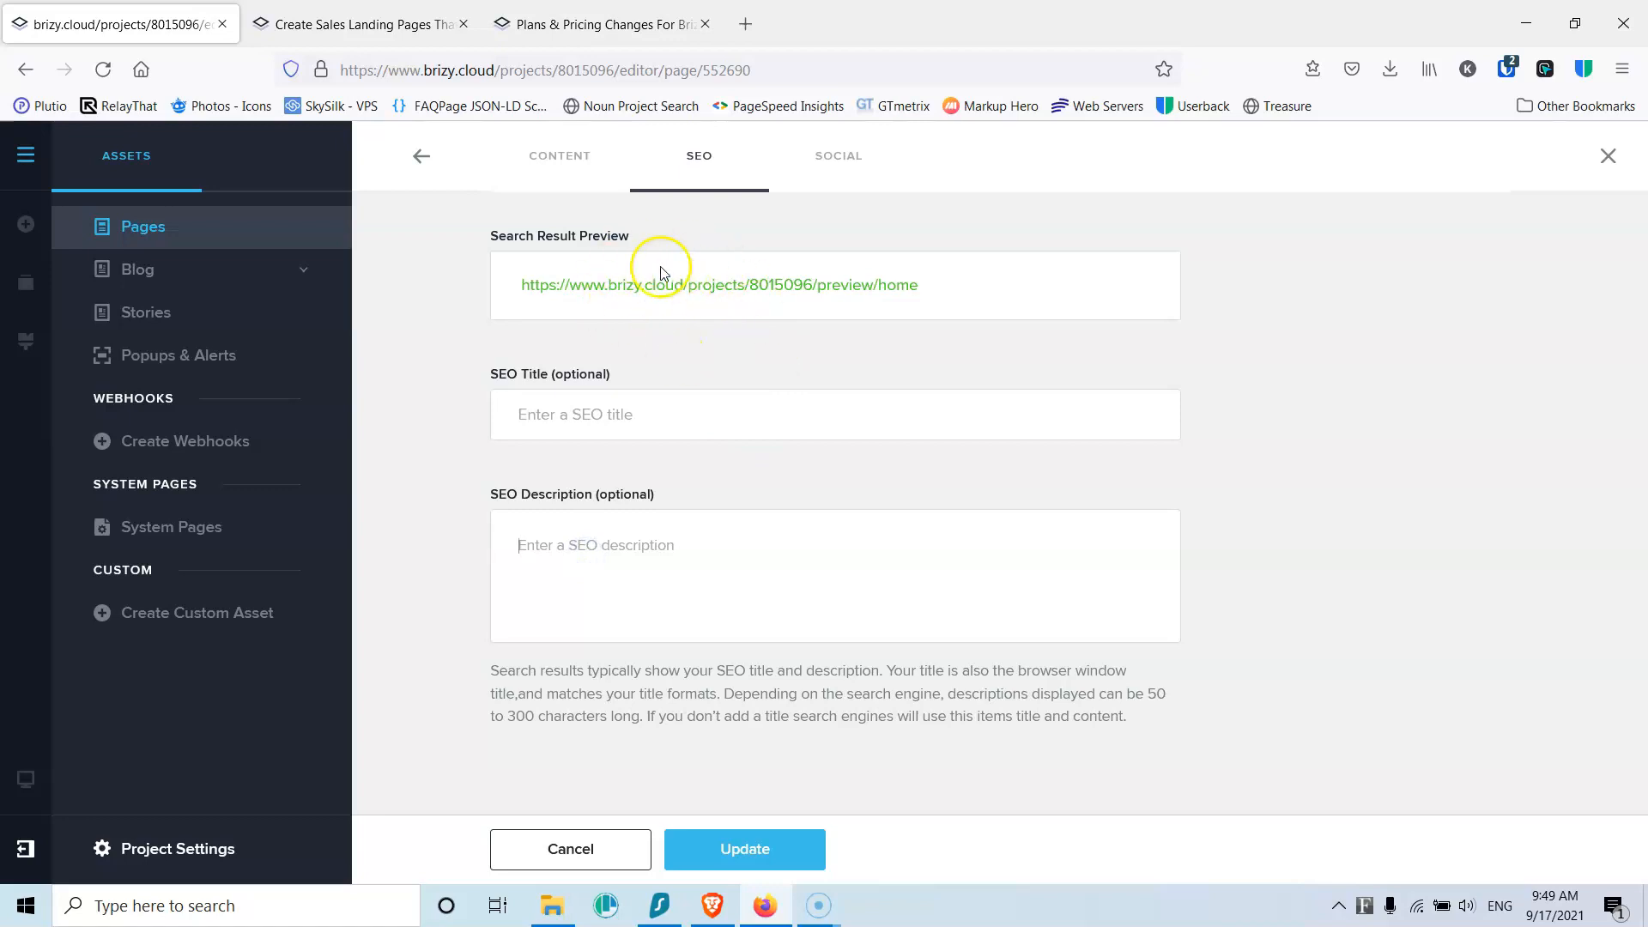
pyautogui.click(826, 169)
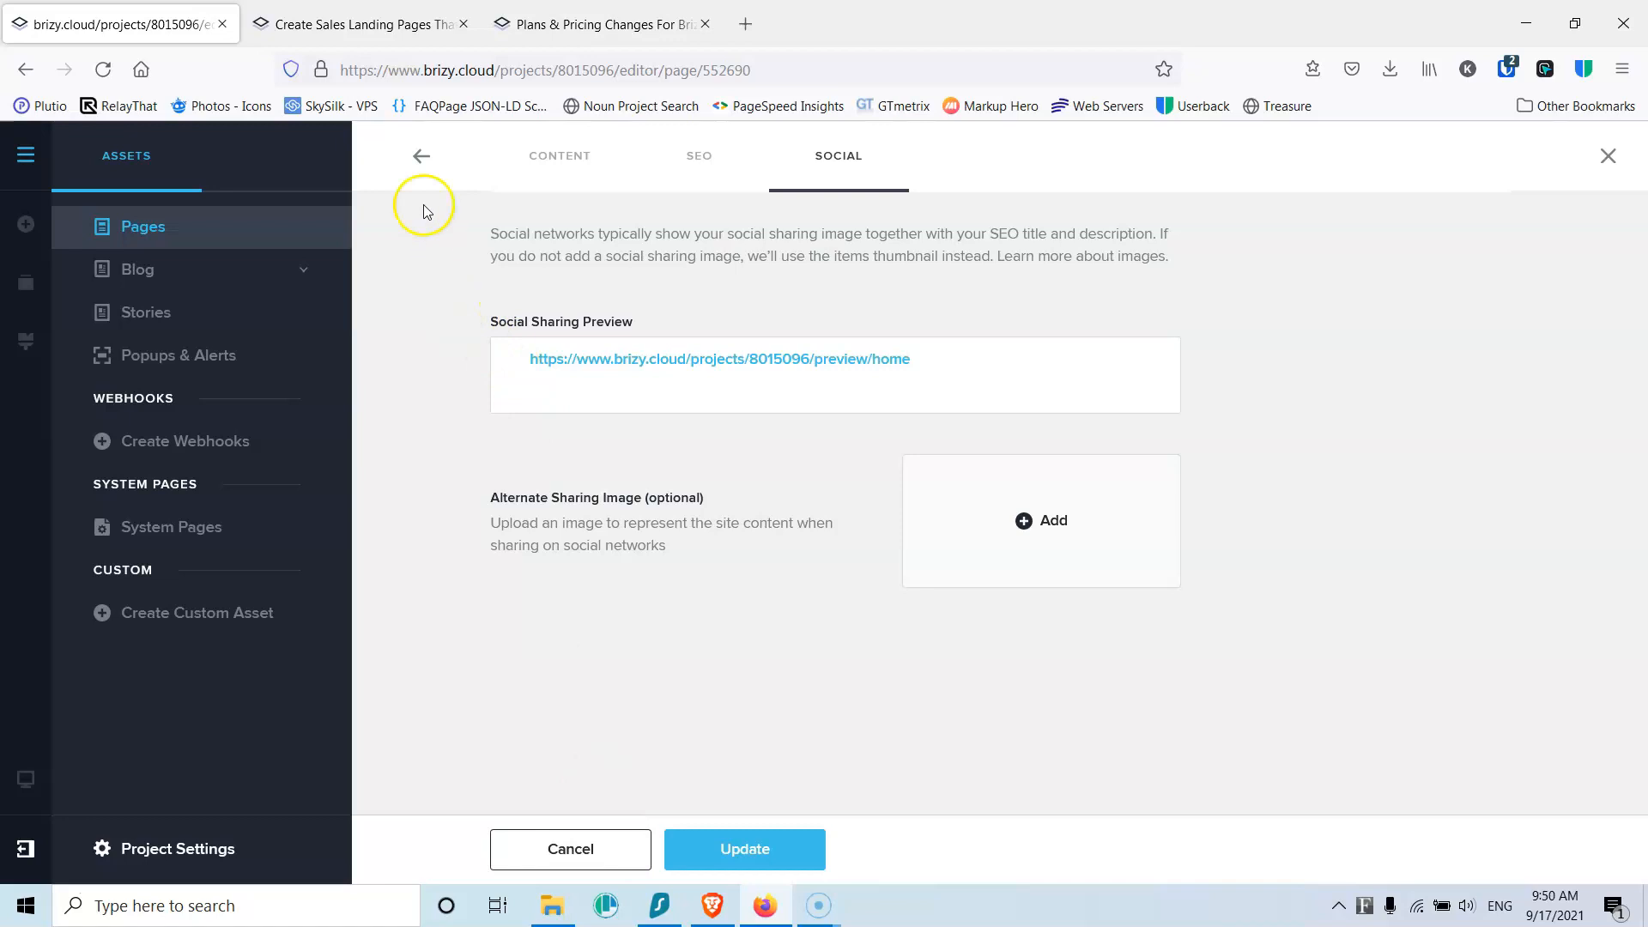
pyautogui.click(425, 158)
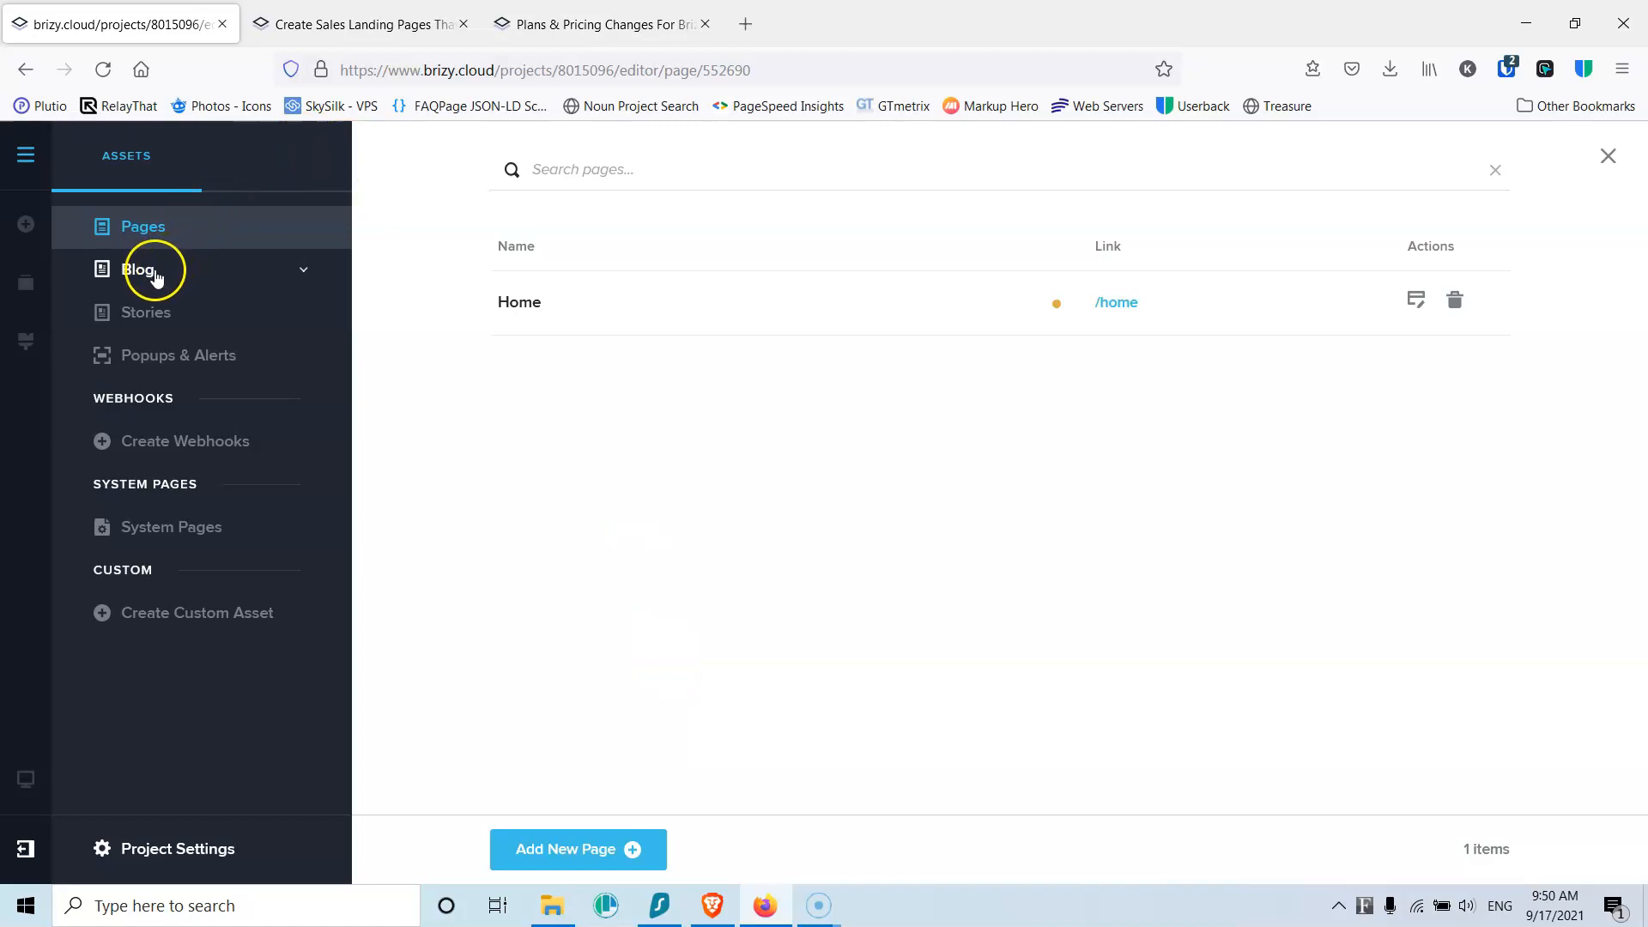
# Step: Open the blog's All Posts settings and keep the Asset Type as Single
pyautogui.click(156, 273)
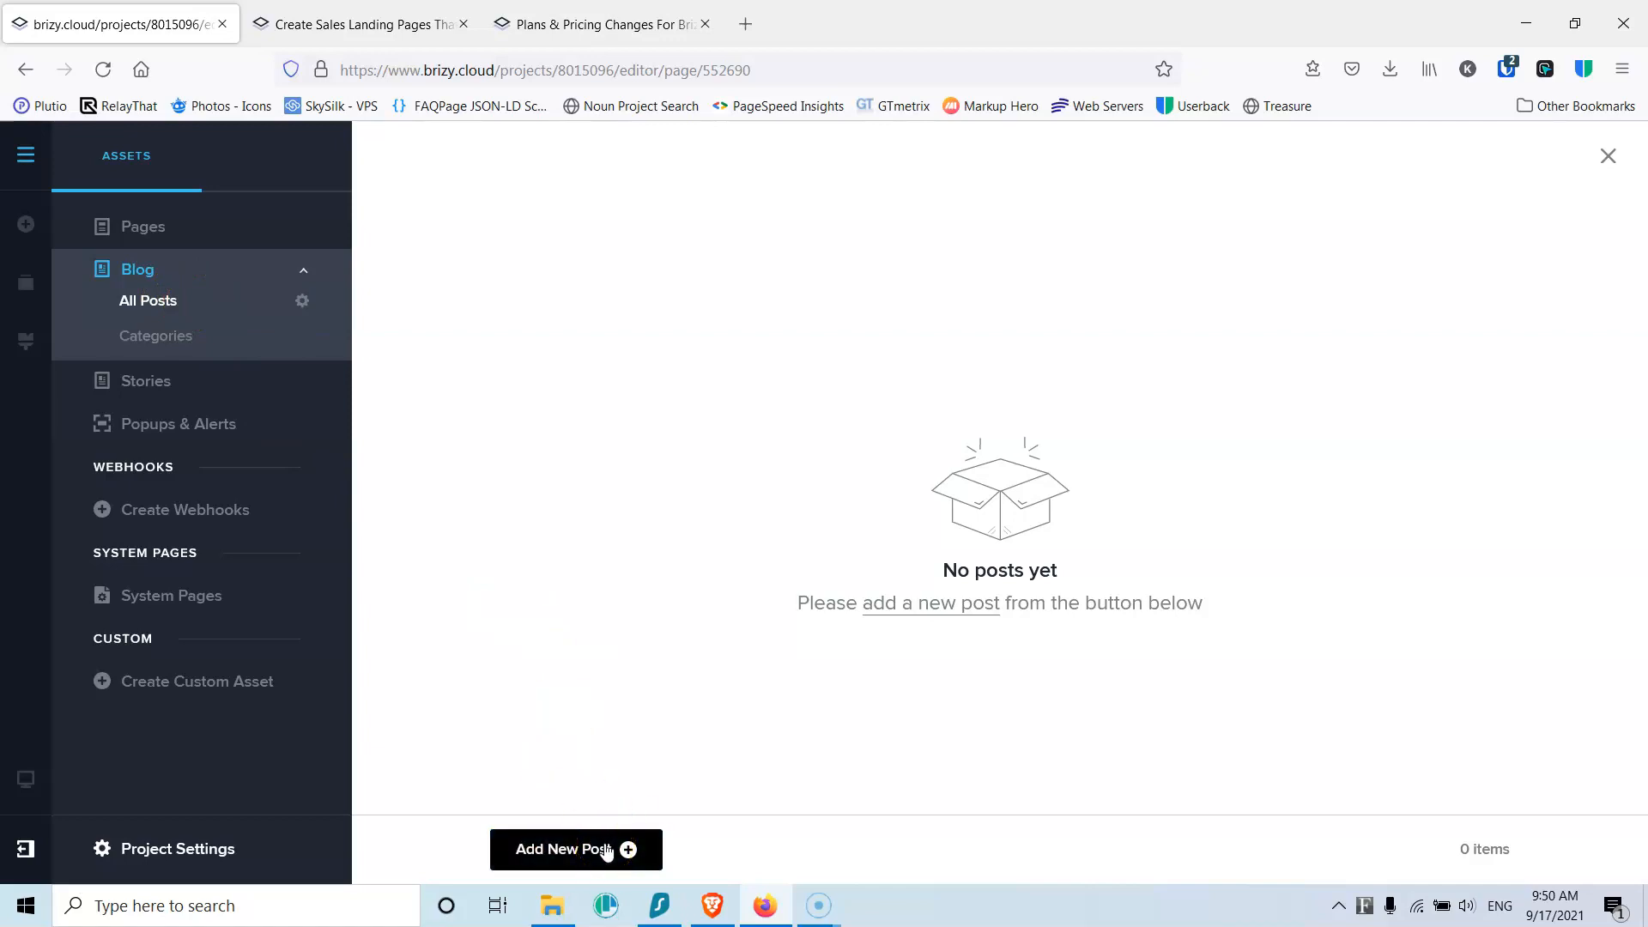
pyautogui.click(303, 303)
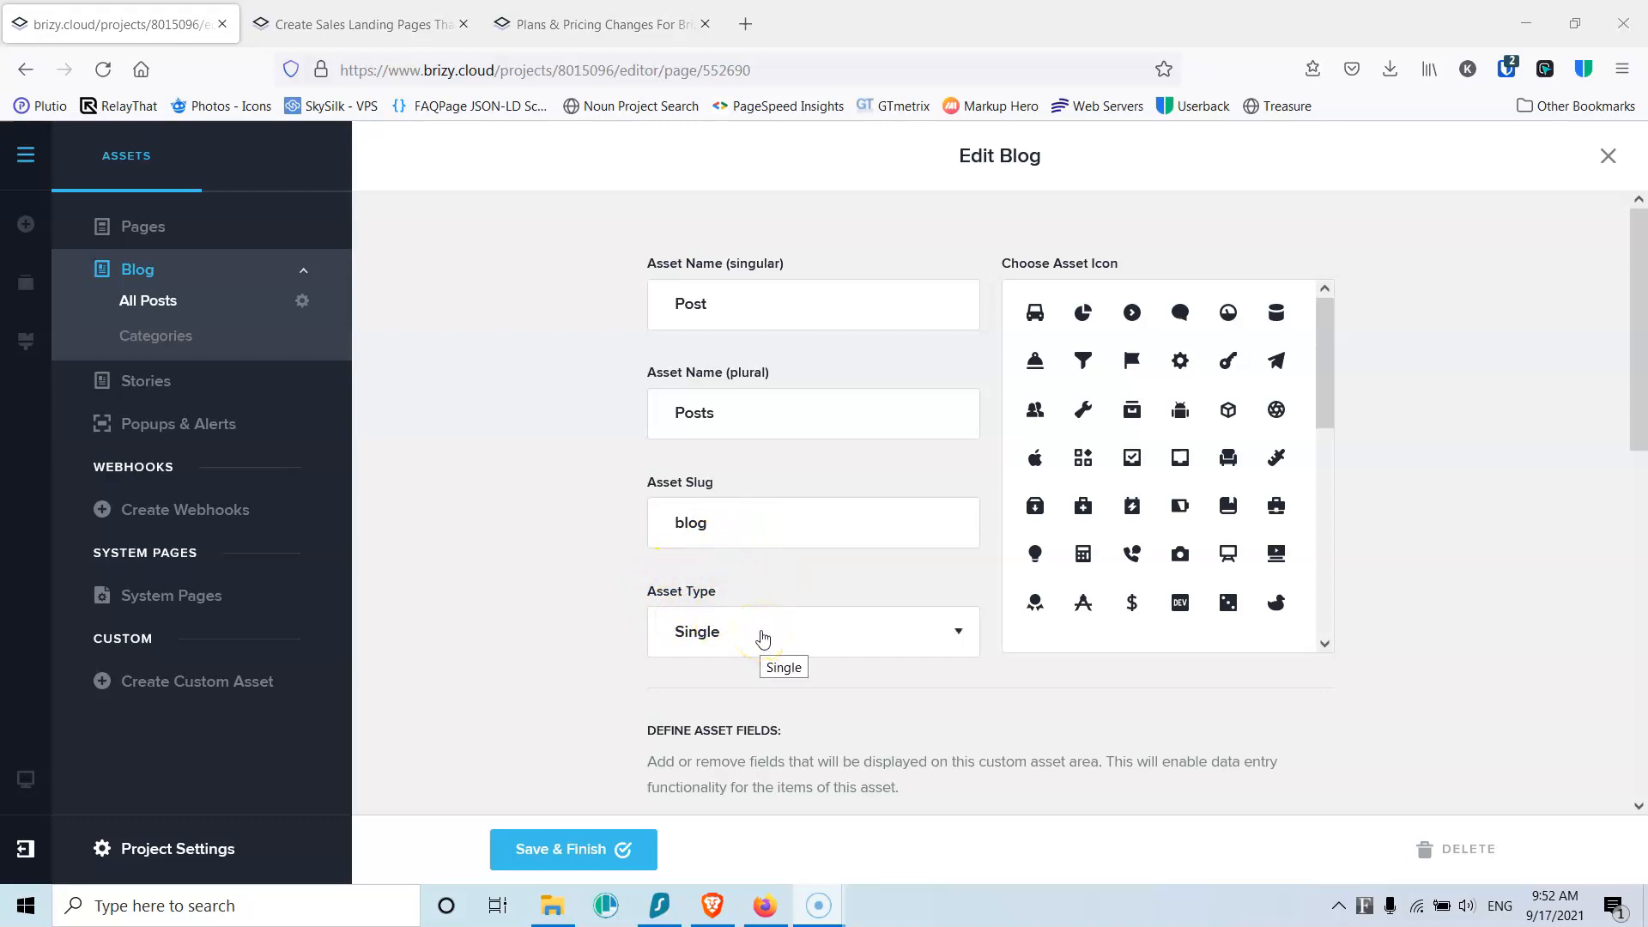
pyautogui.click(763, 639)
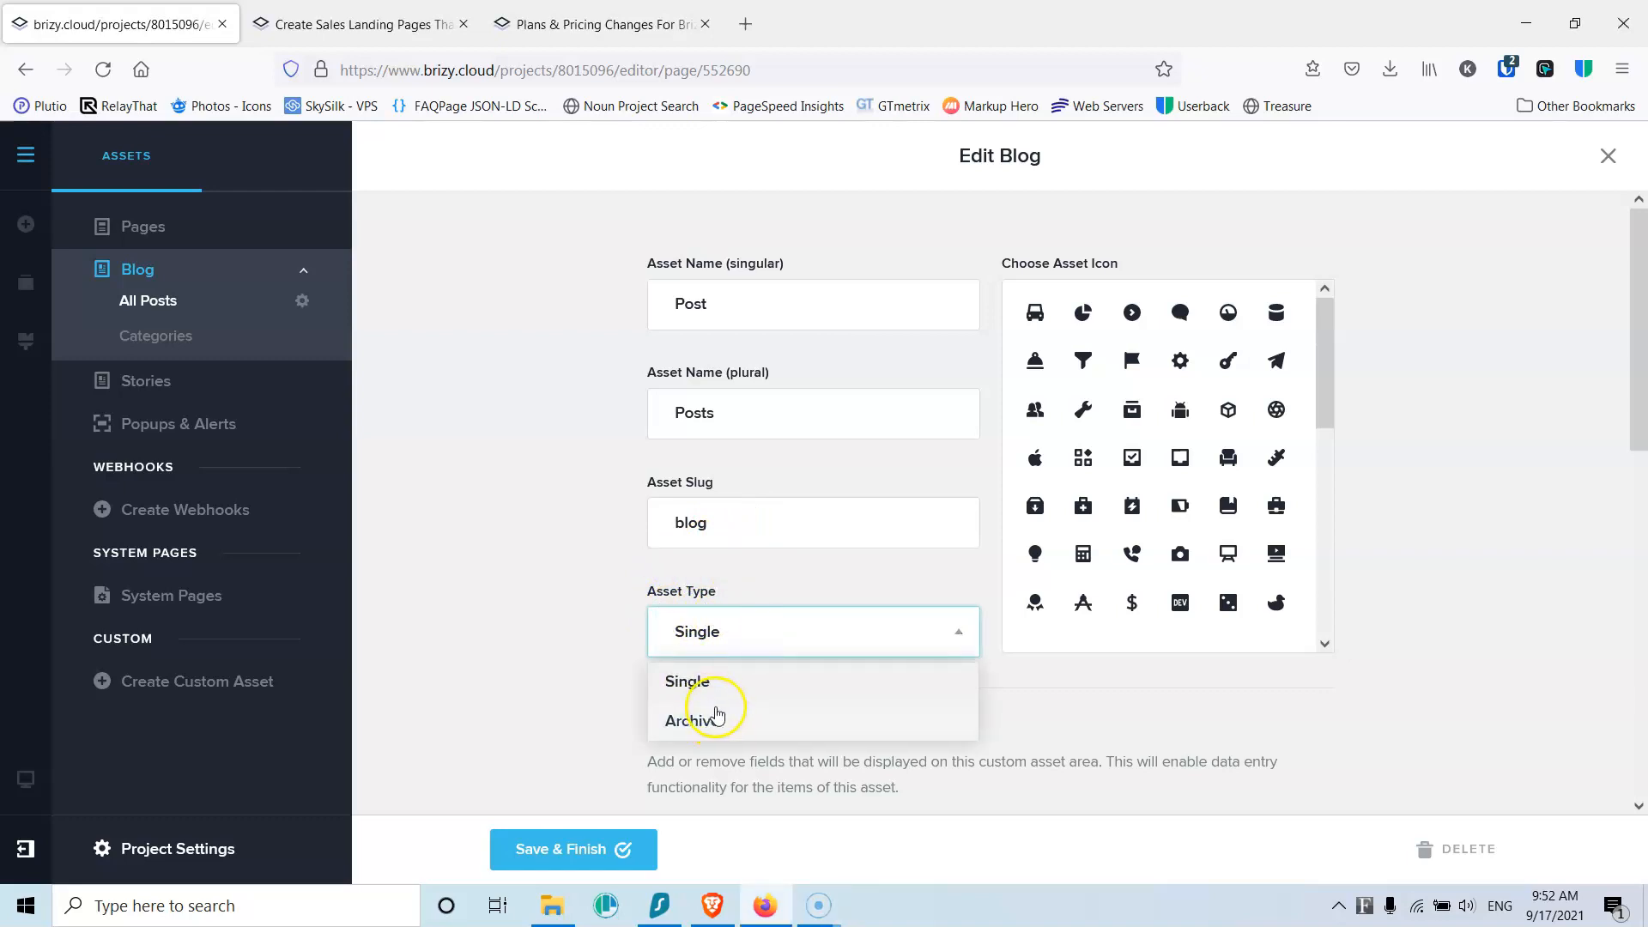
pyautogui.click(496, 559)
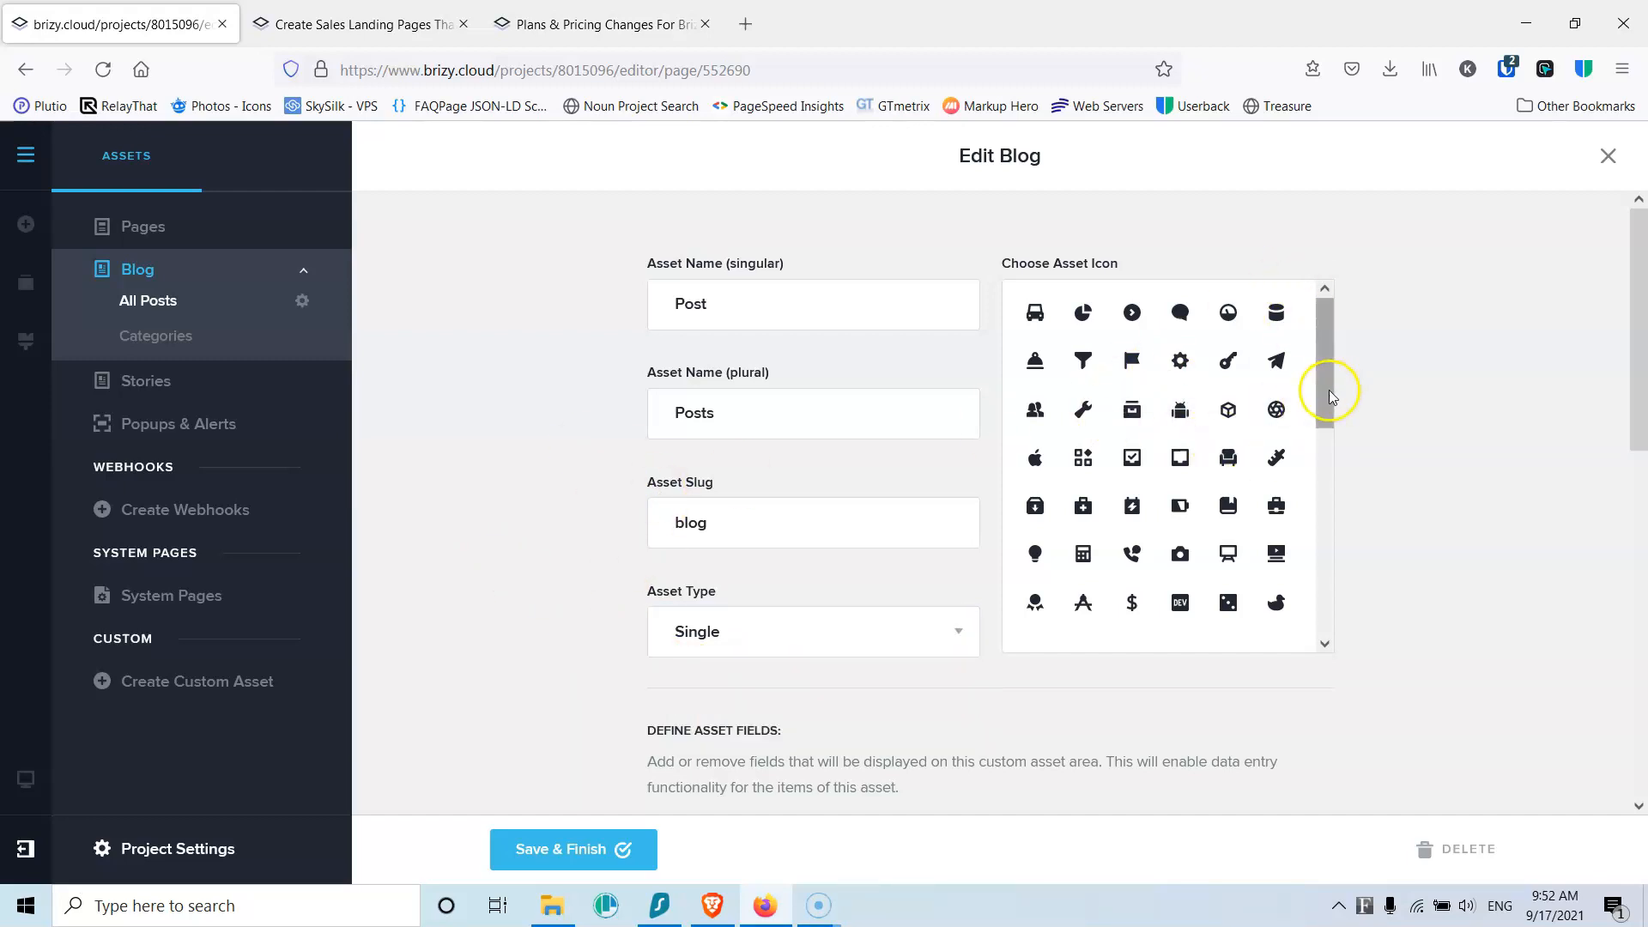
# Step: Review the addable field types, then show the blog's Categories list
pyautogui.scroll(-4, 1435, 412)
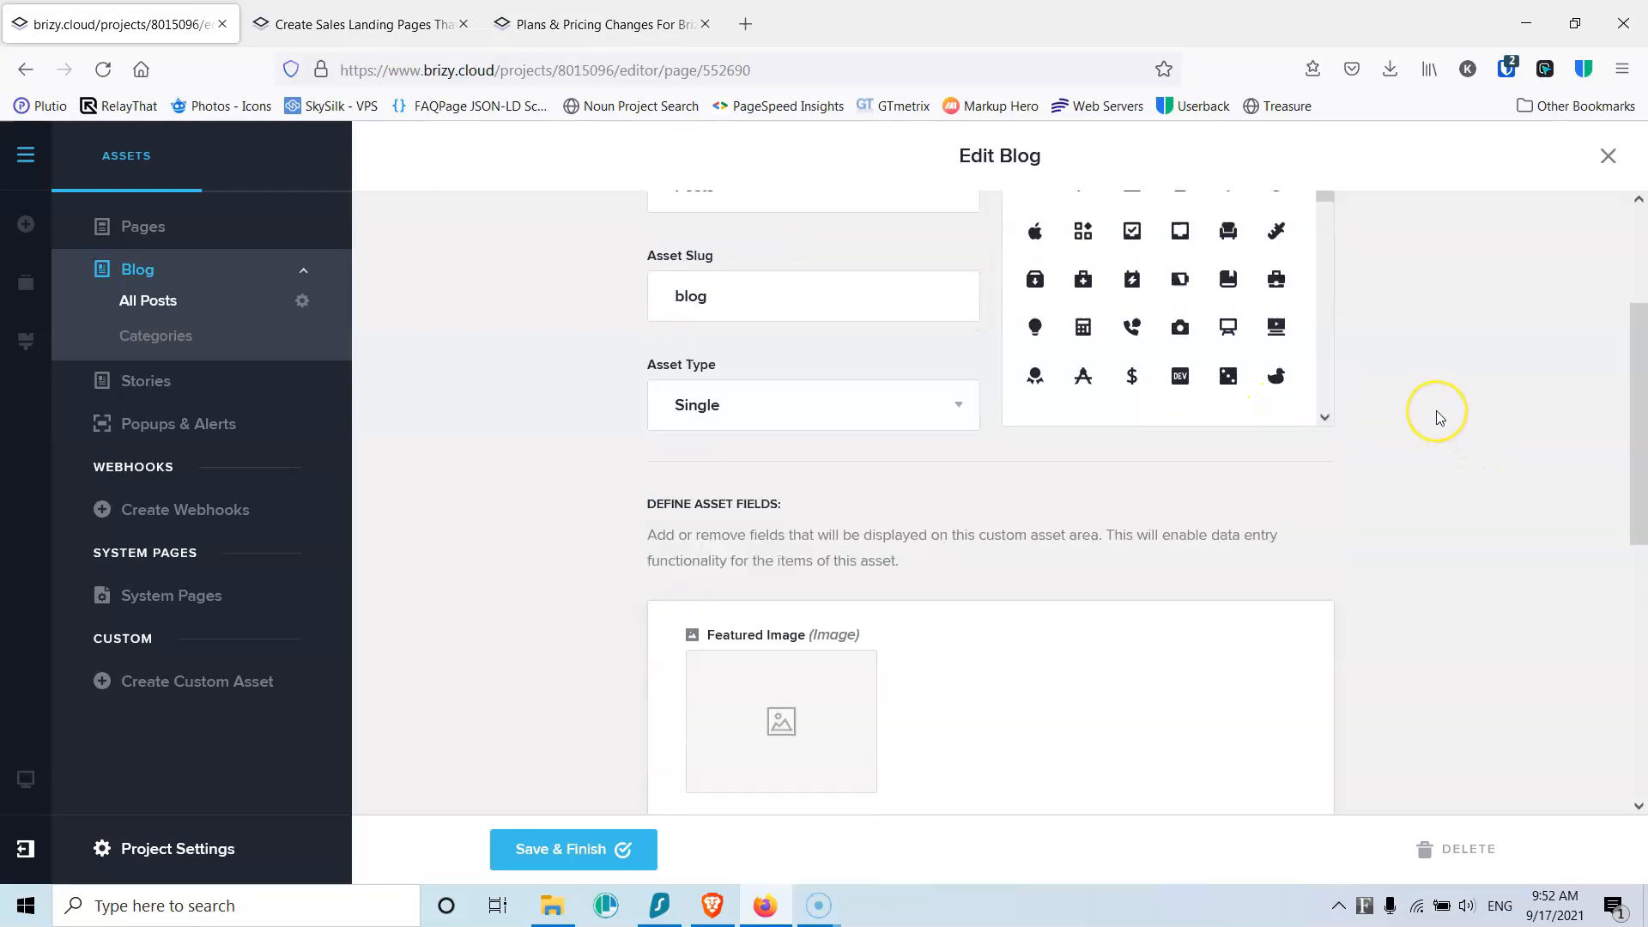
pyautogui.scroll(-3, 1439, 417)
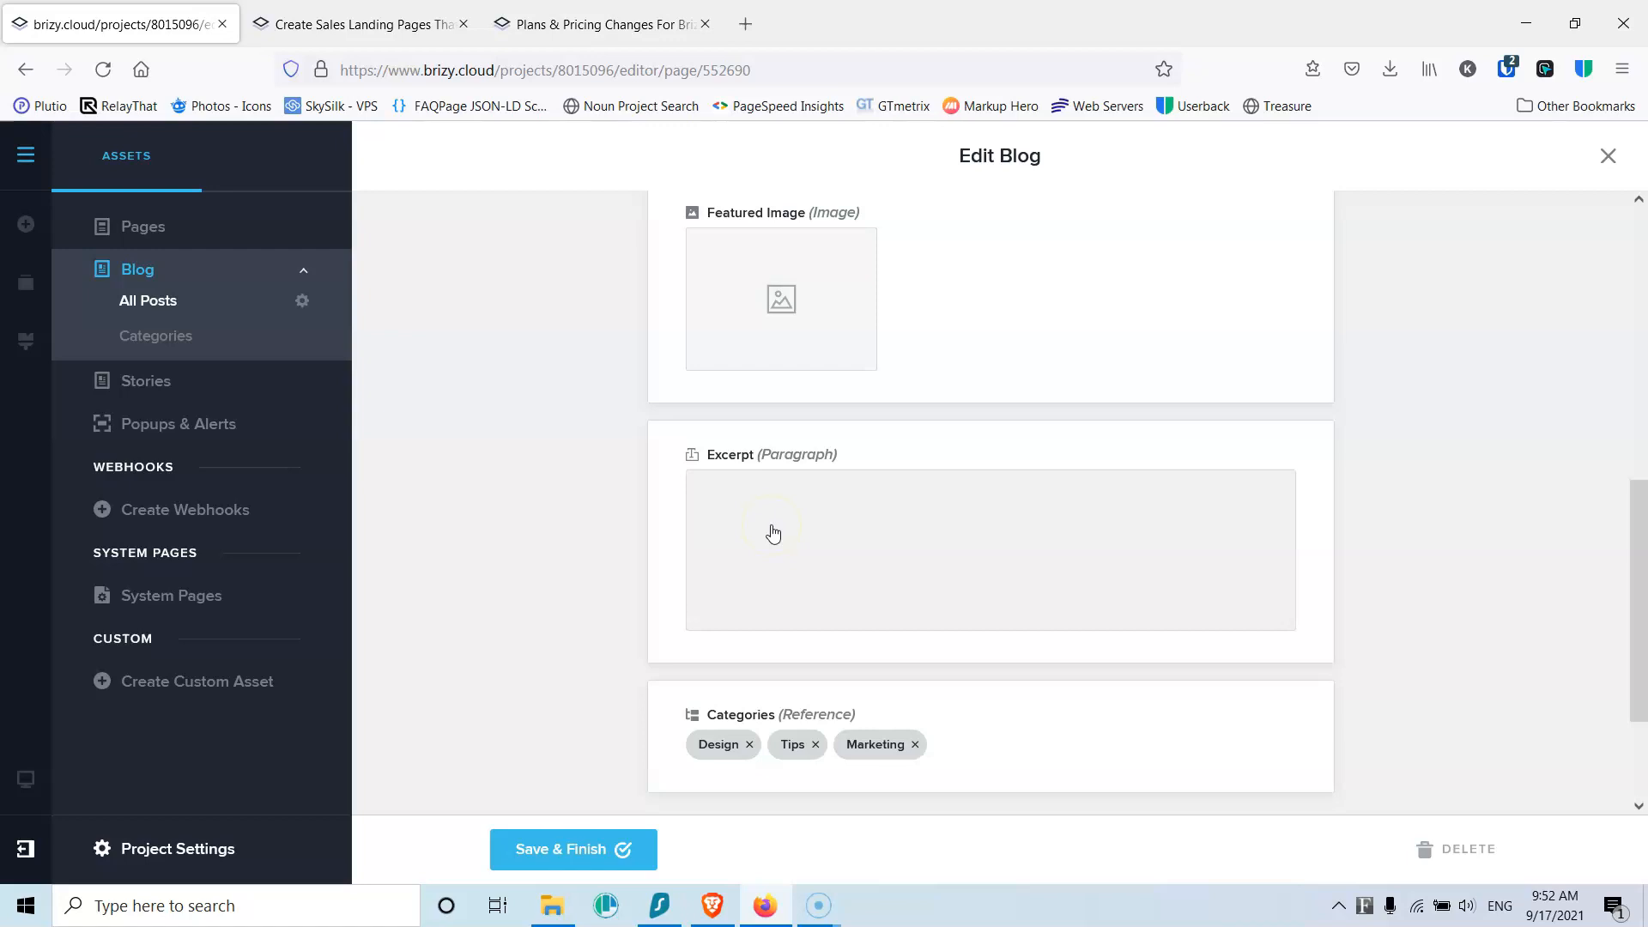
pyautogui.scroll(-2, 773, 534)
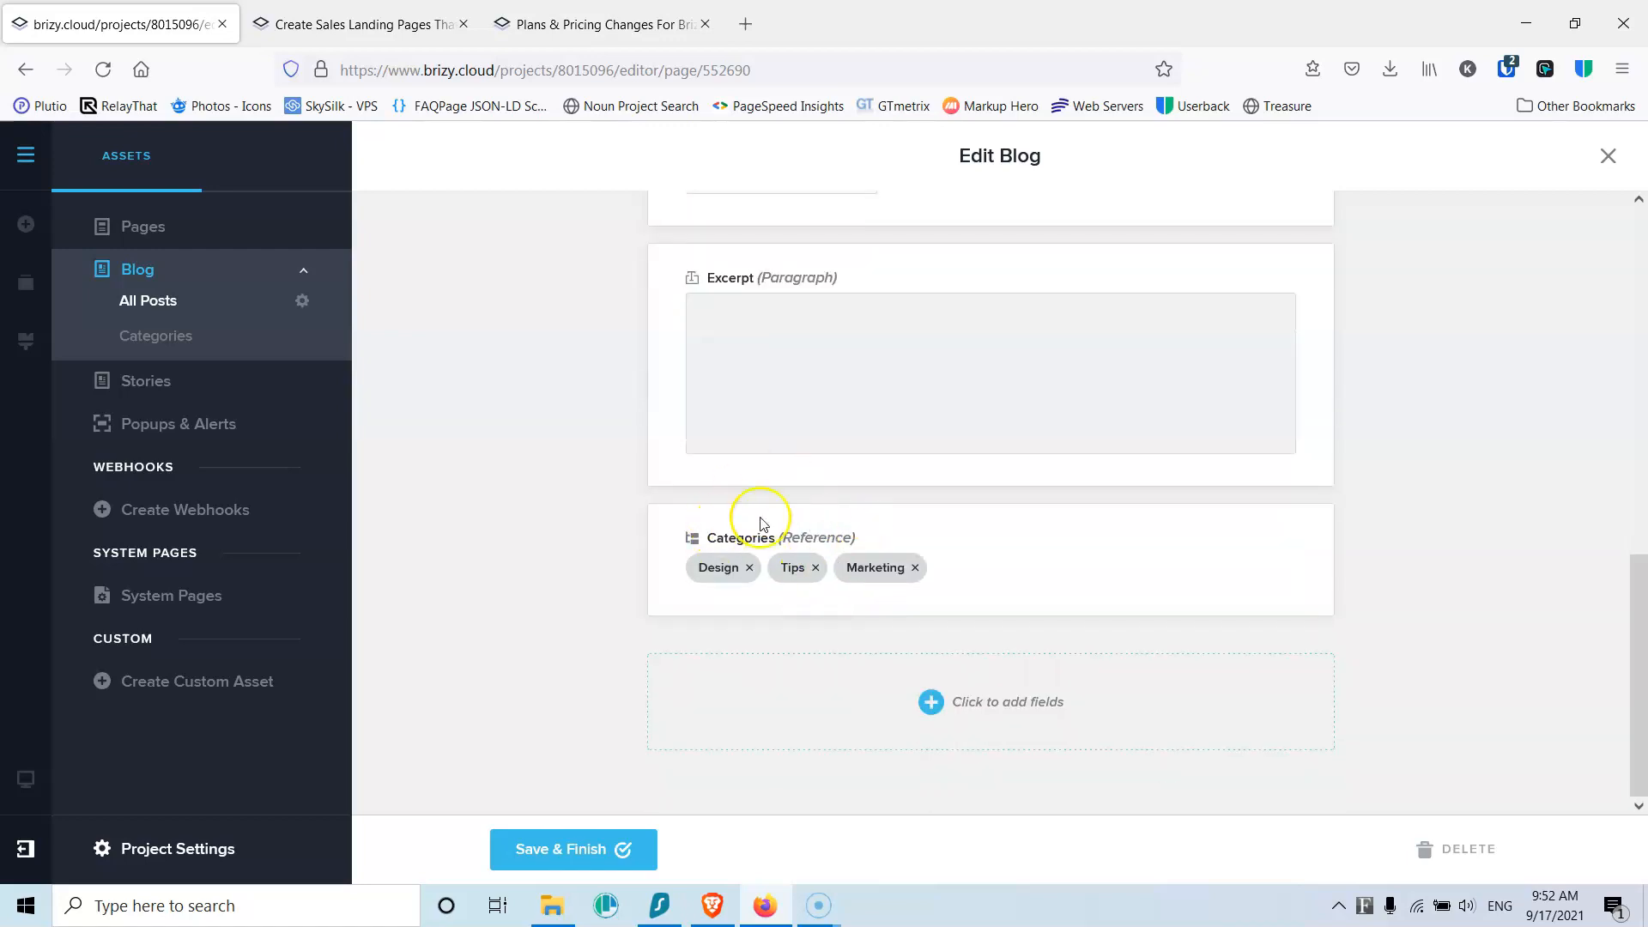
pyautogui.click(969, 707)
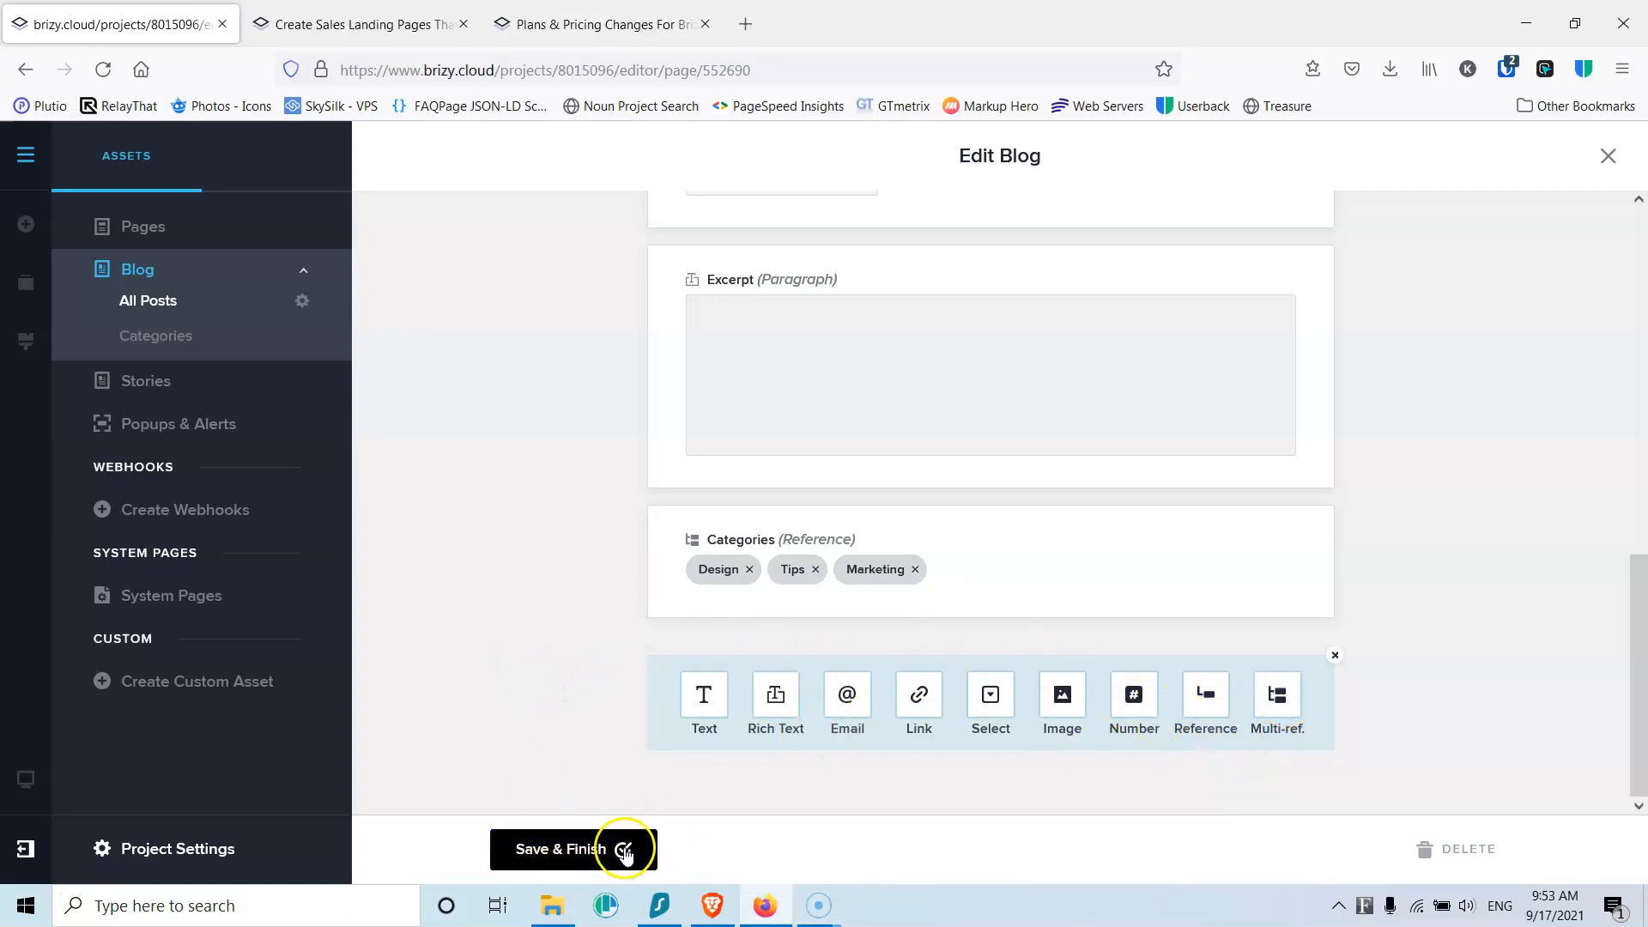
pyautogui.click(156, 342)
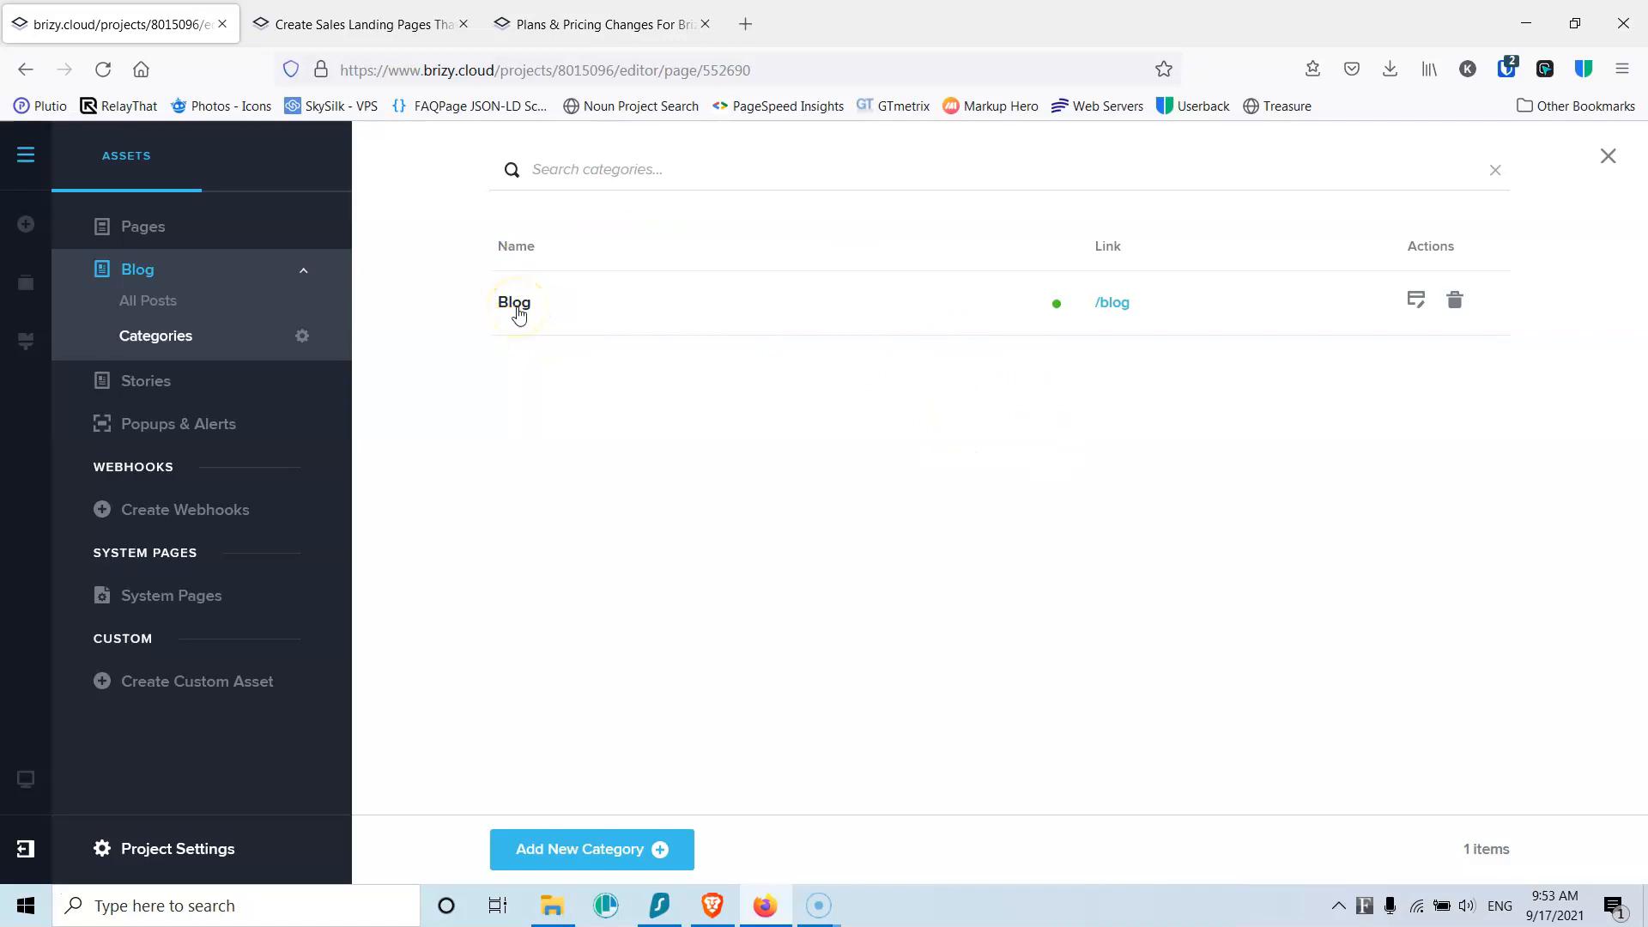
# Step: Review the Blog category and the Edit Categories form, then view the empty Stories asset
pyautogui.click(516, 305)
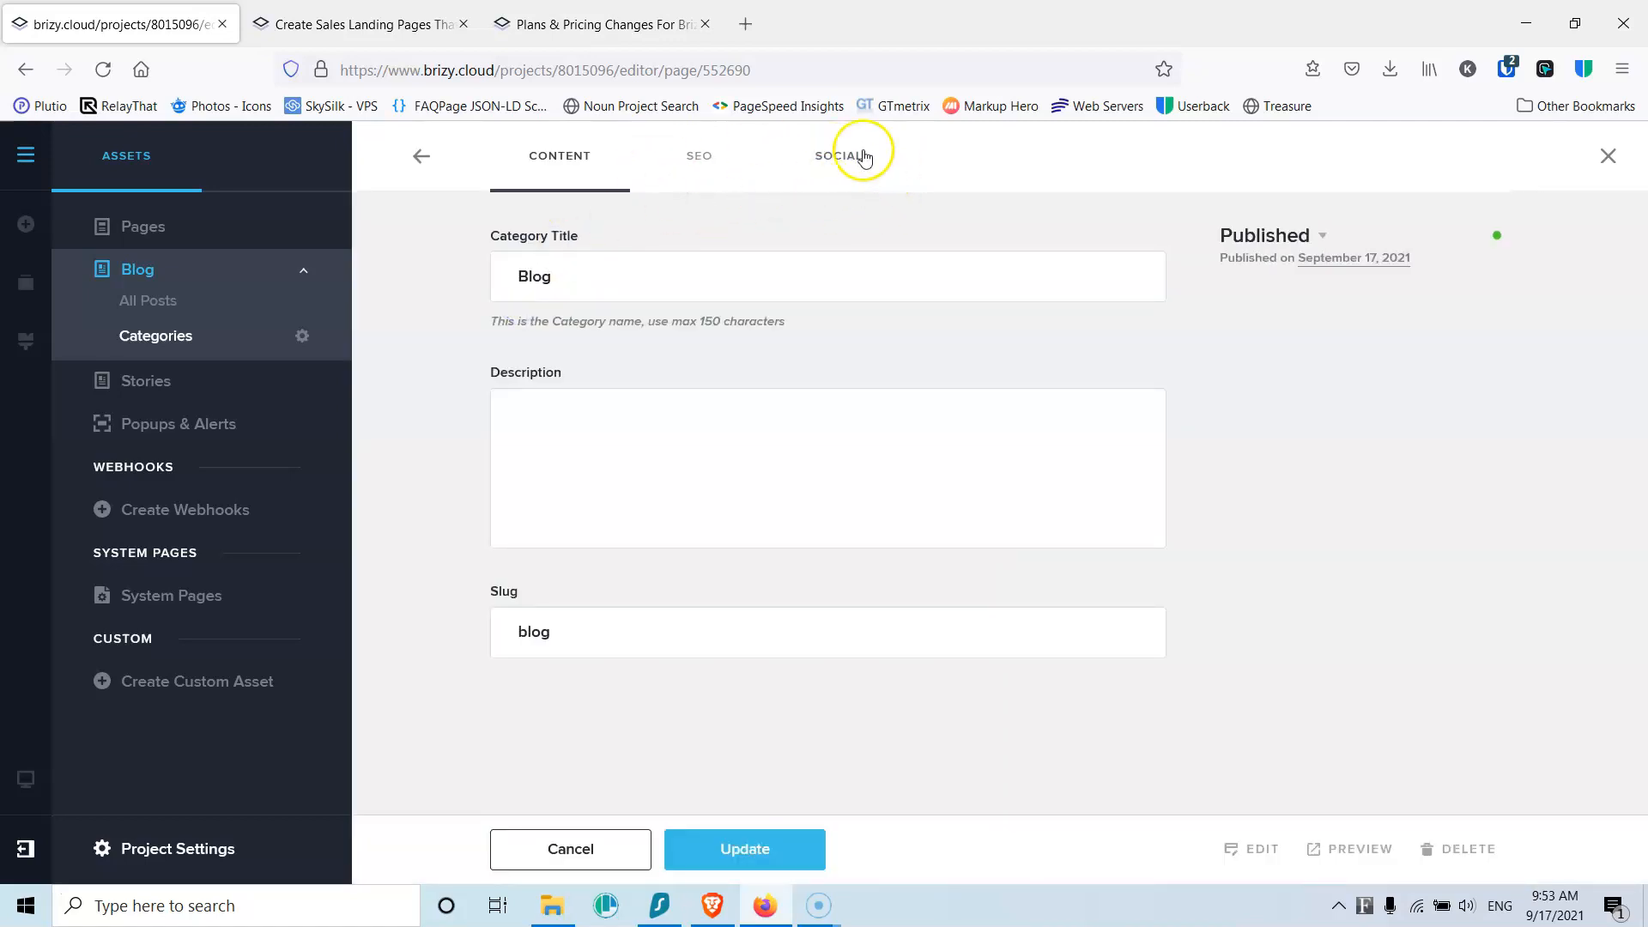
pyautogui.click(418, 155)
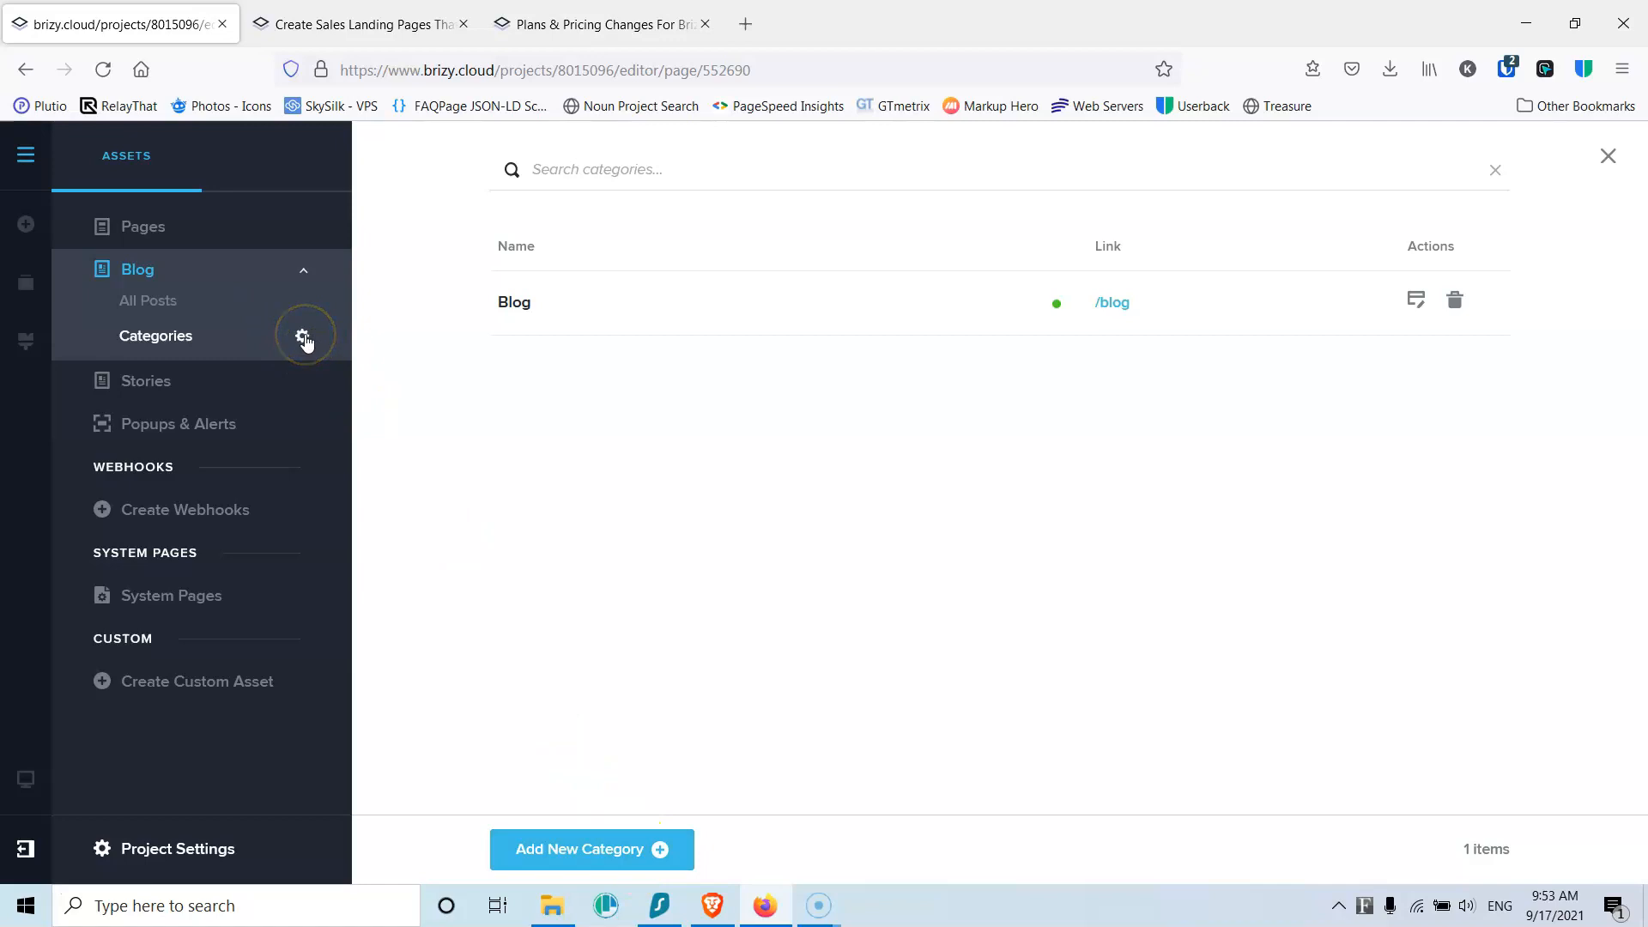
pyautogui.click(305, 336)
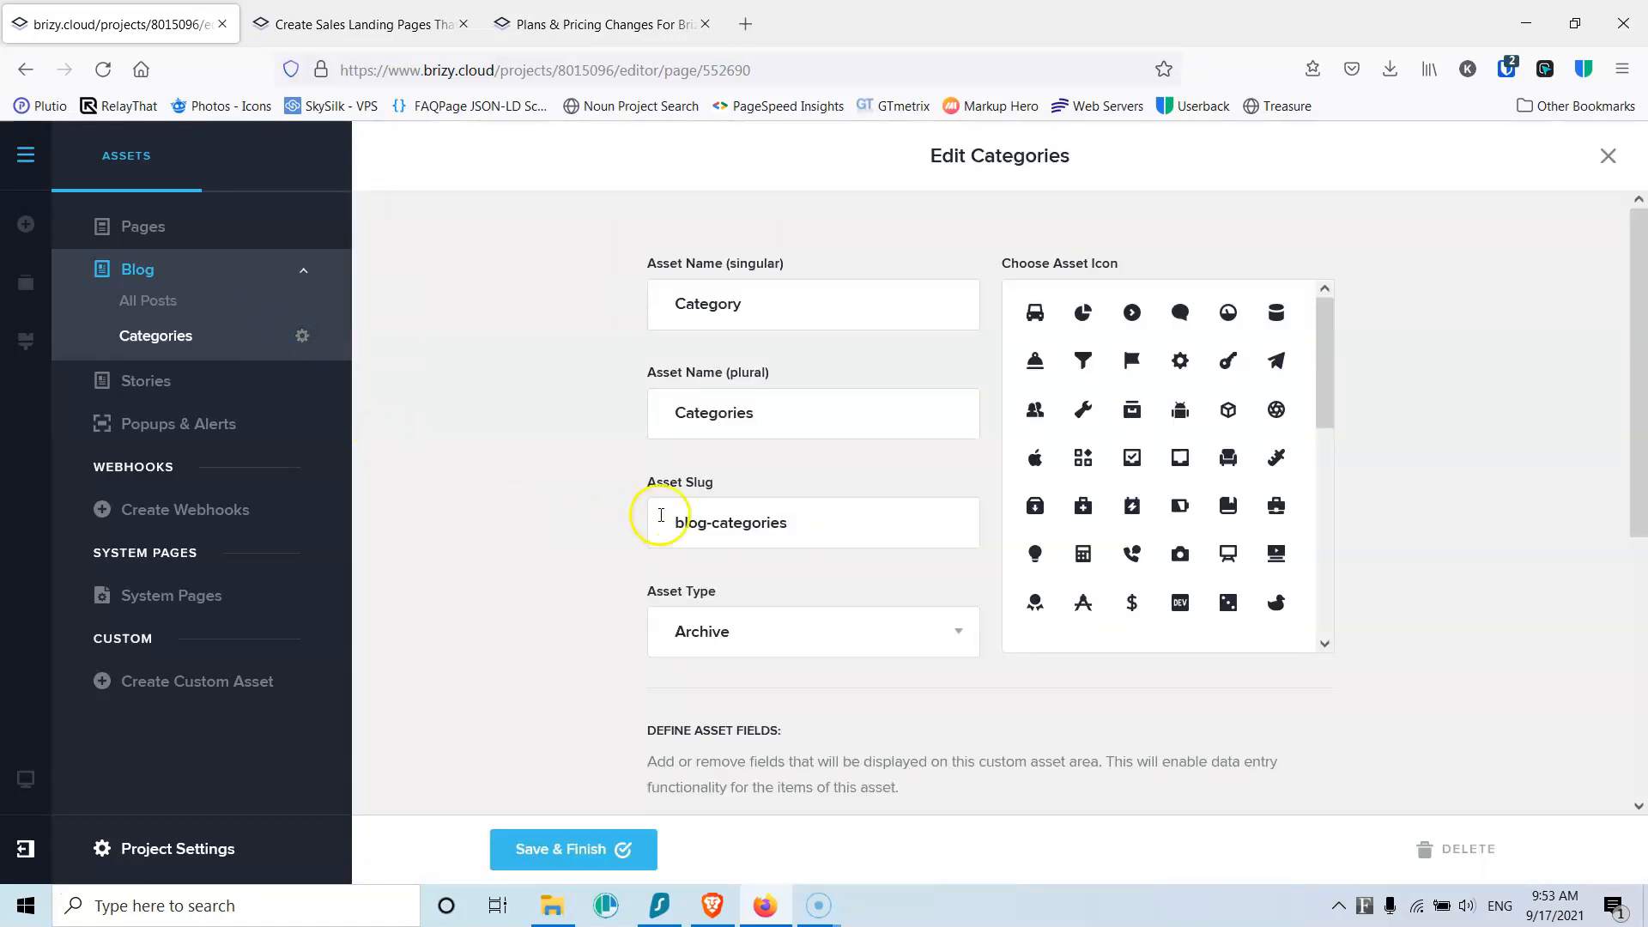
pyautogui.moveTo(1324, 359); pyautogui.dragTo(1180, 372)
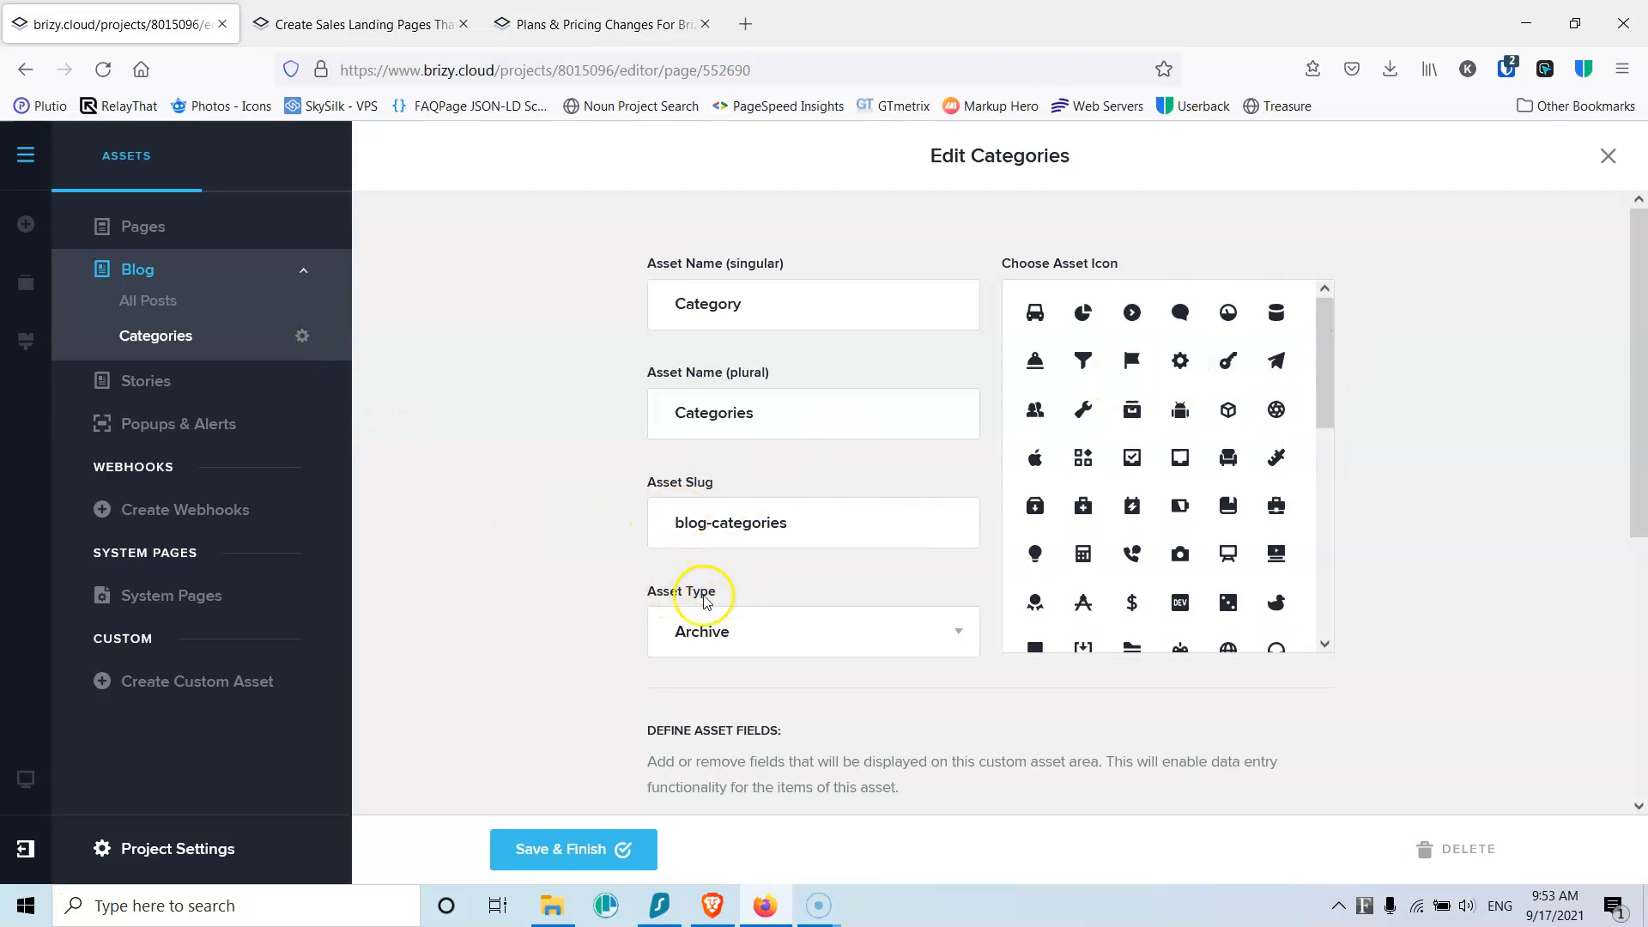
pyautogui.scroll(-5, 570, 589)
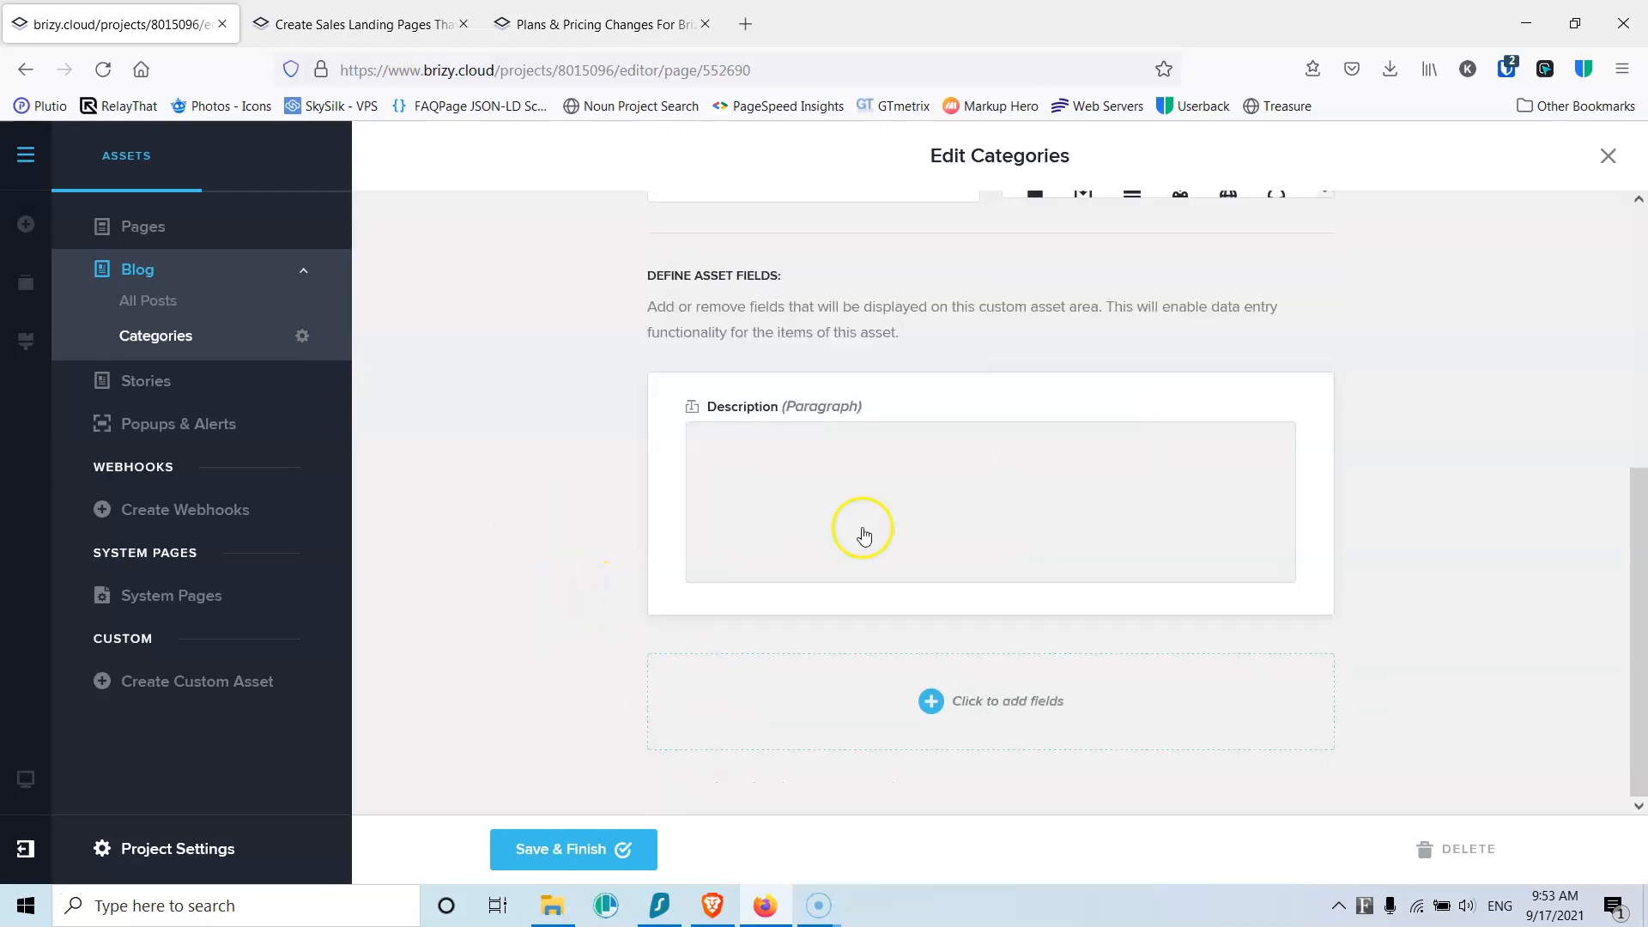
pyautogui.scroll(5, 655, 571)
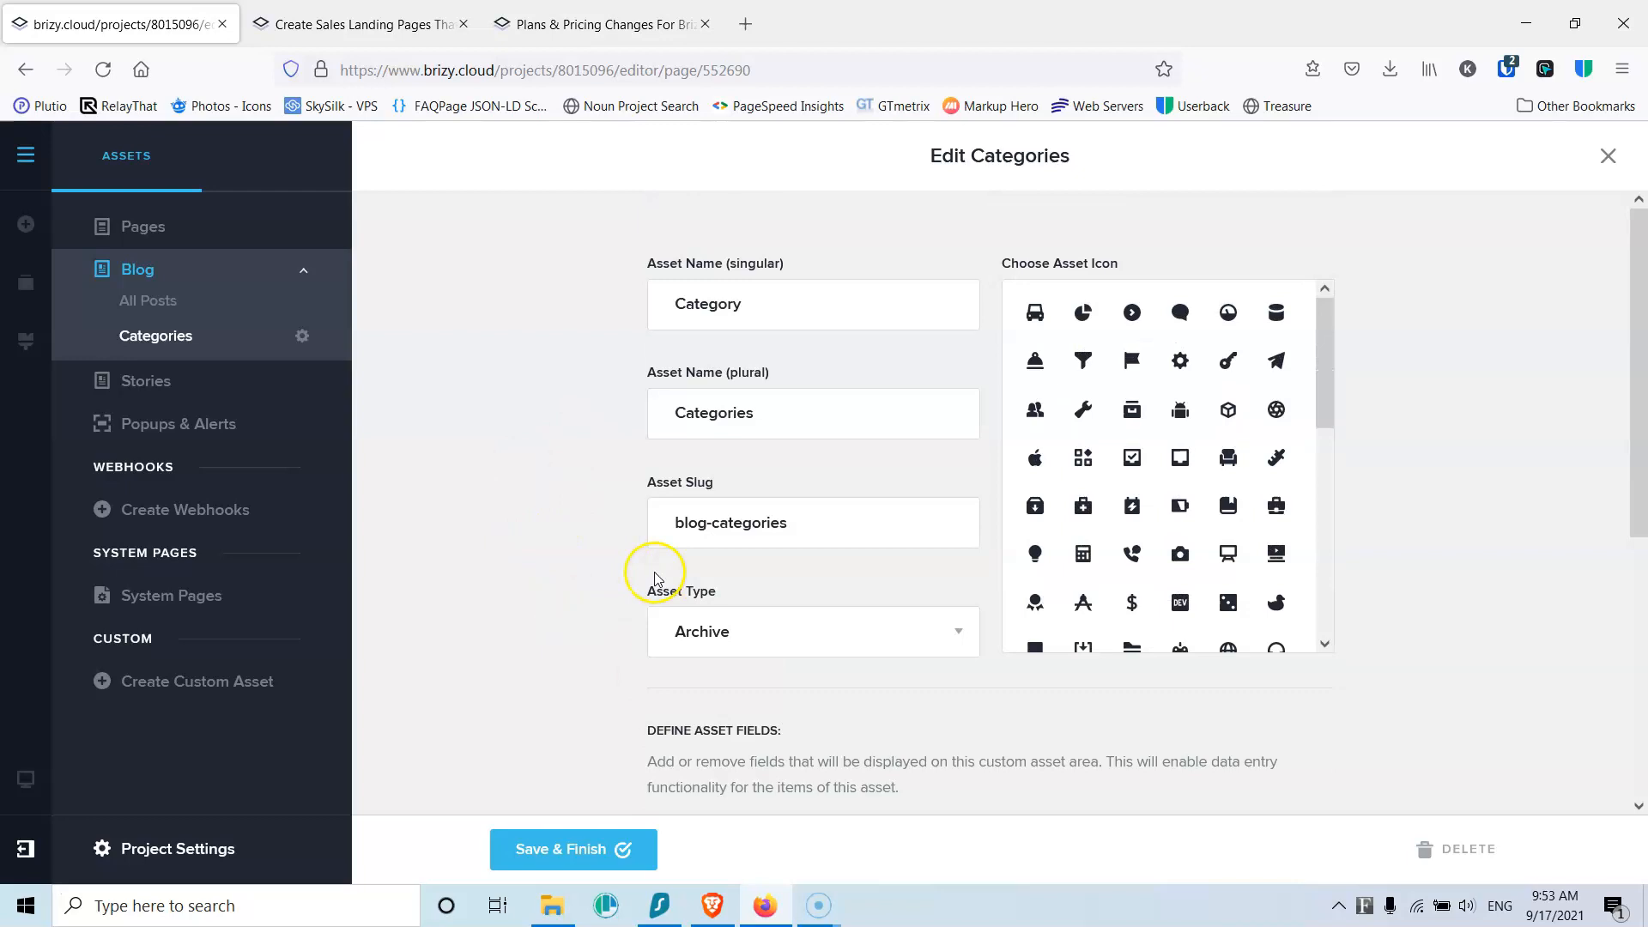
pyautogui.click(146, 381)
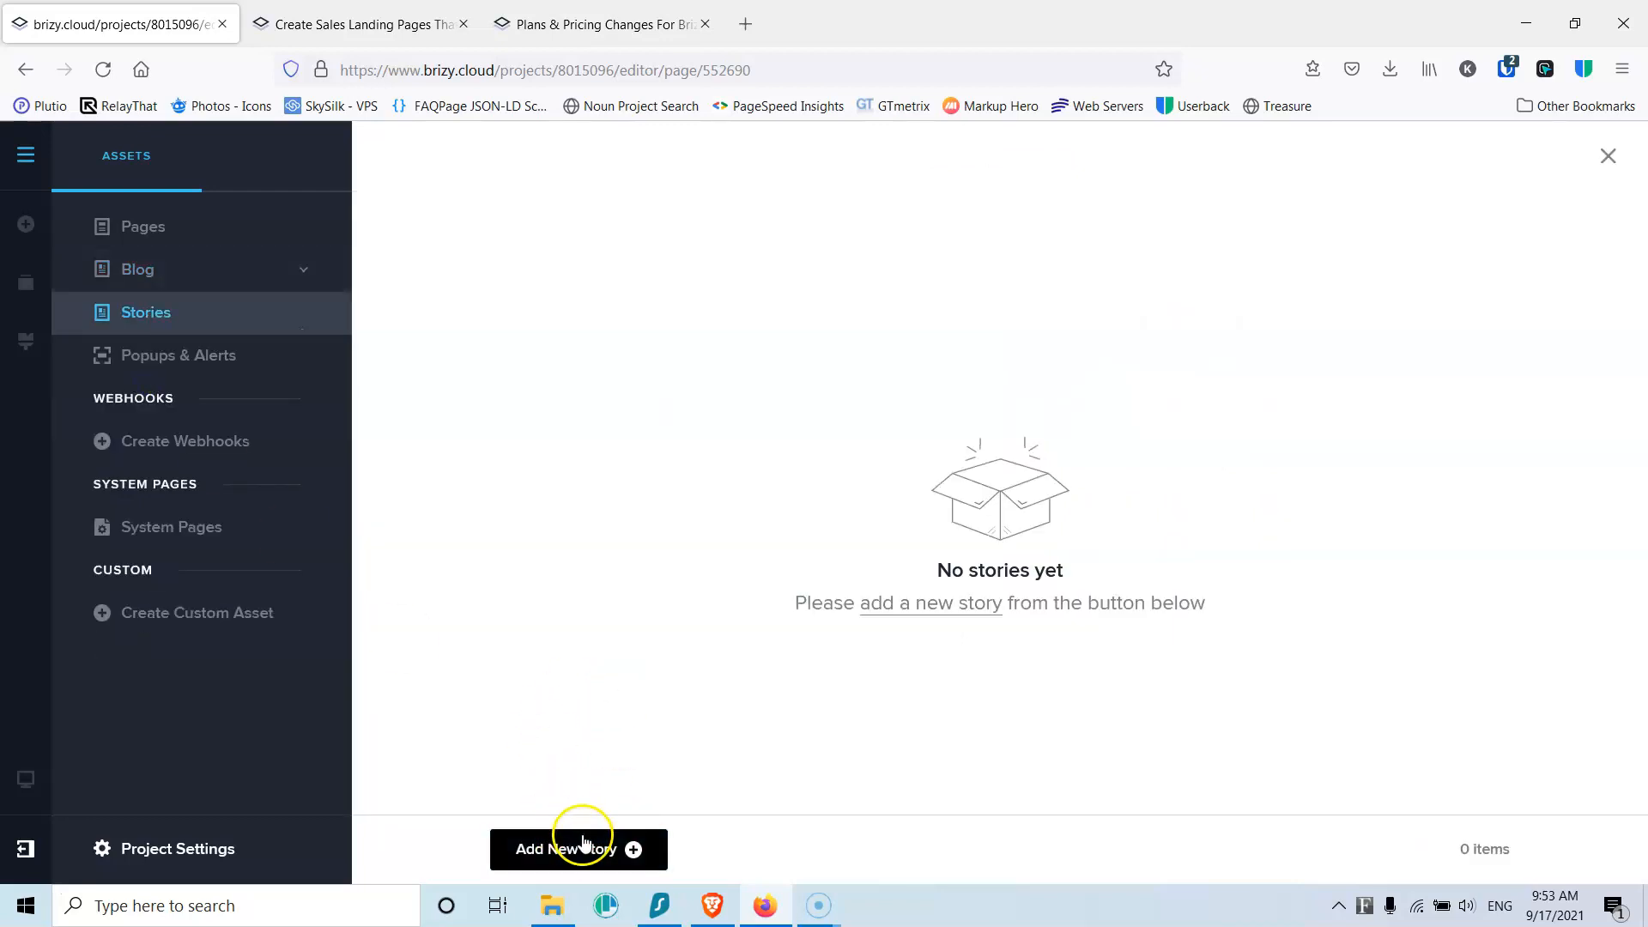
# Step: Look over Popups & Alerts and Webhooks, then switch on the Page Not Found system page
pyautogui.click(199, 365)
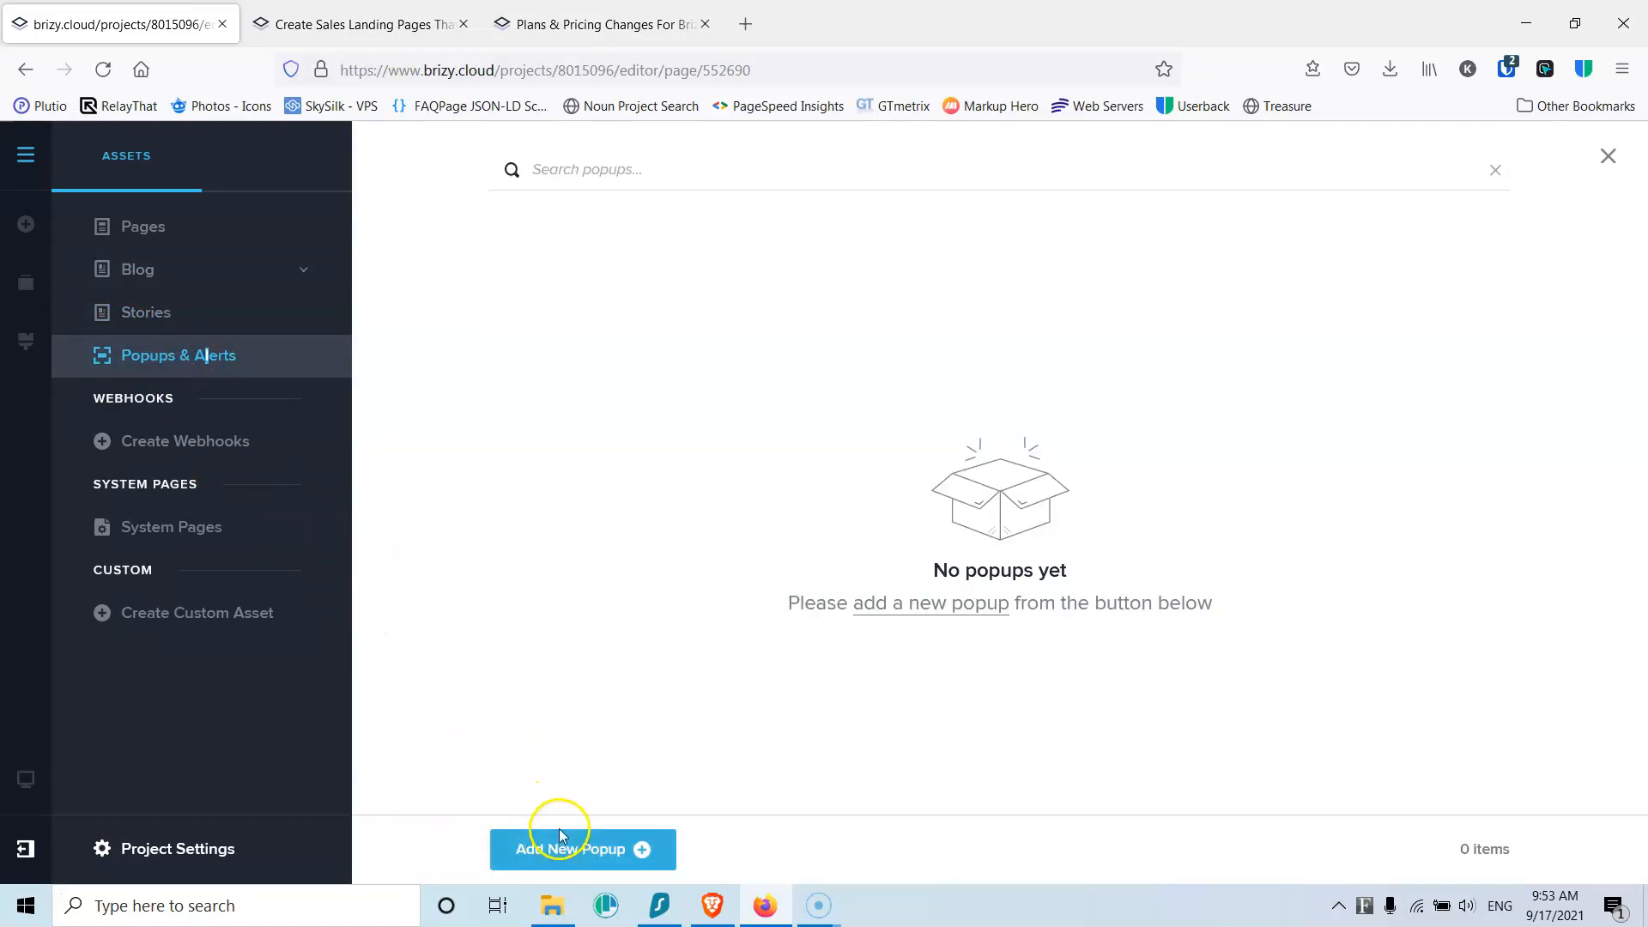
pyautogui.click(206, 447)
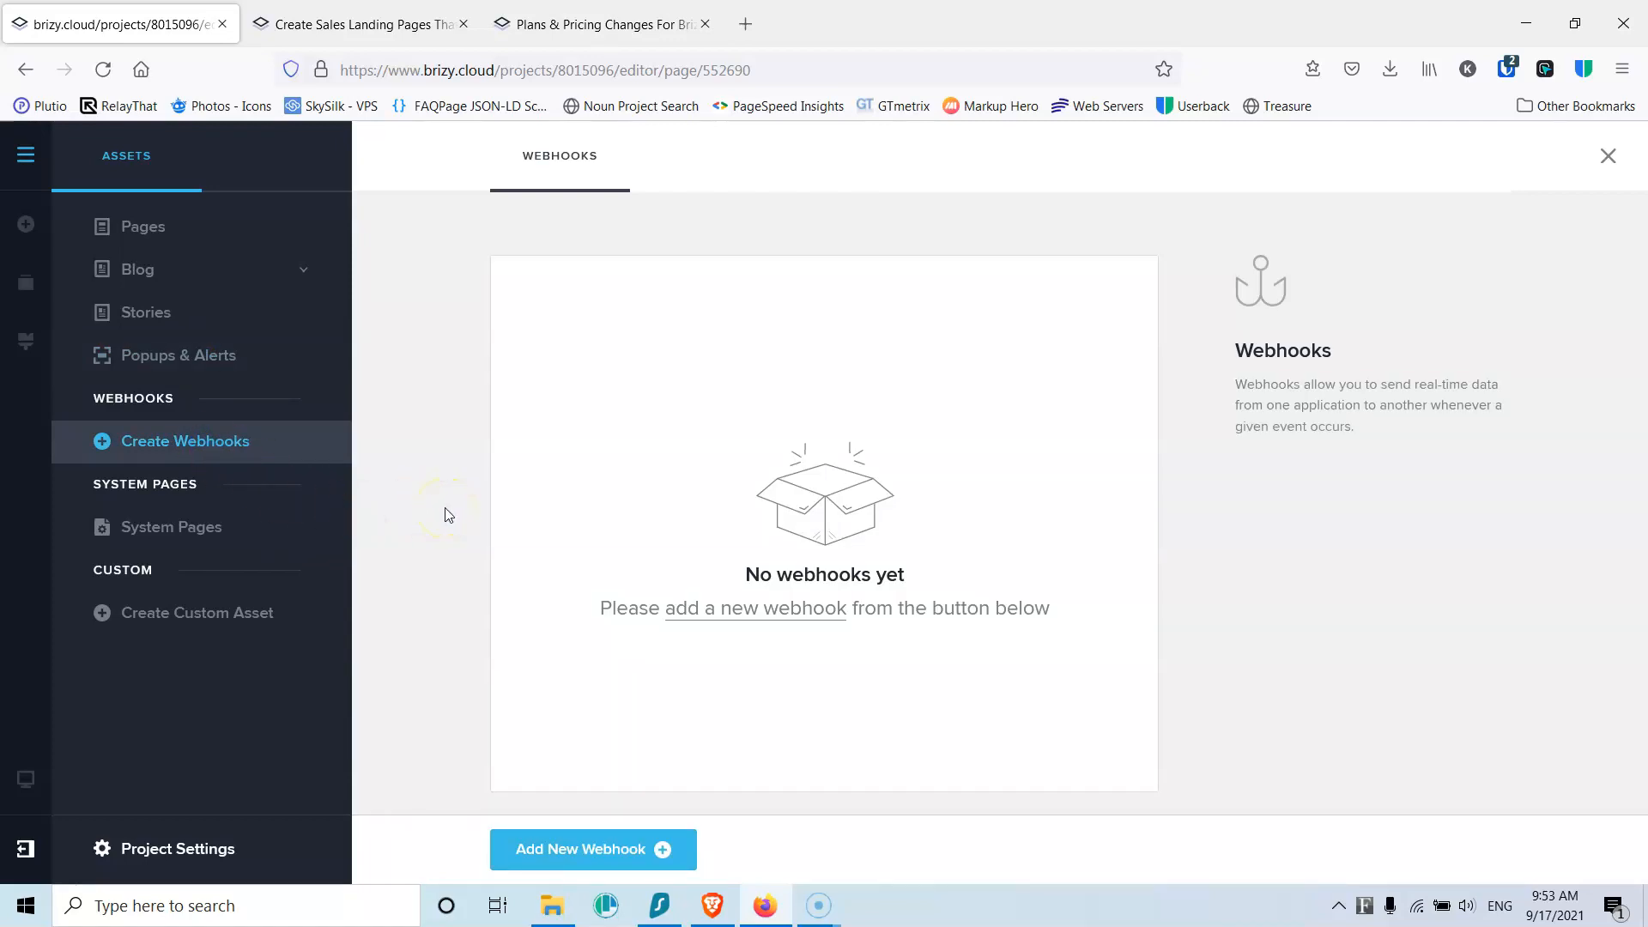
pyautogui.click(192, 537)
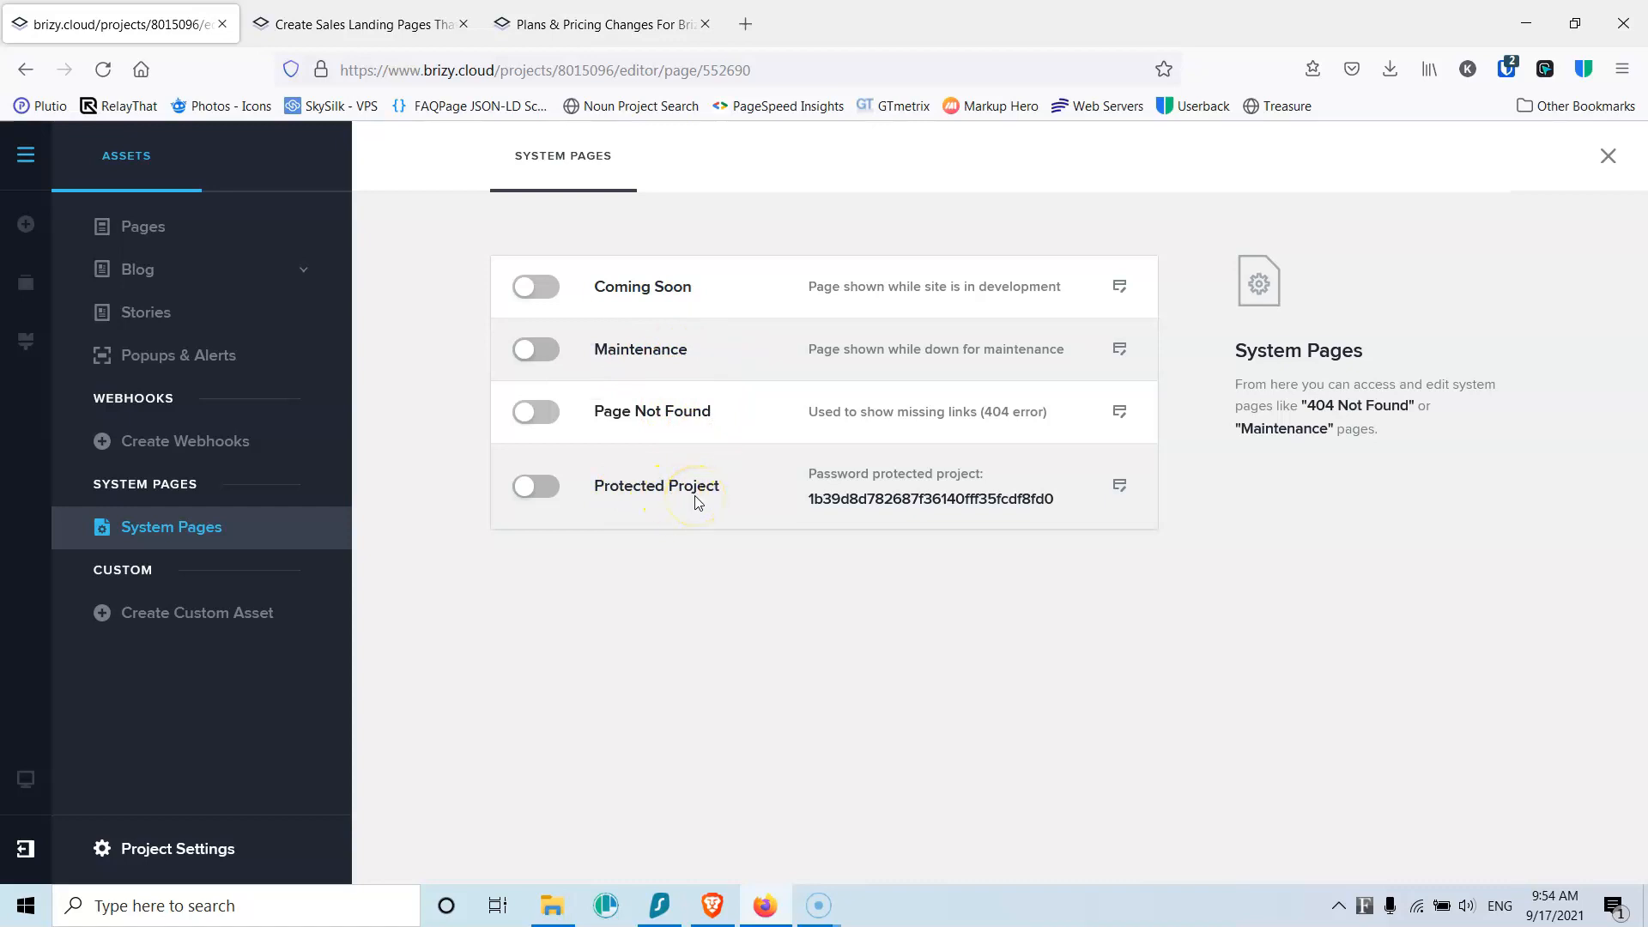
pyautogui.click(549, 410)
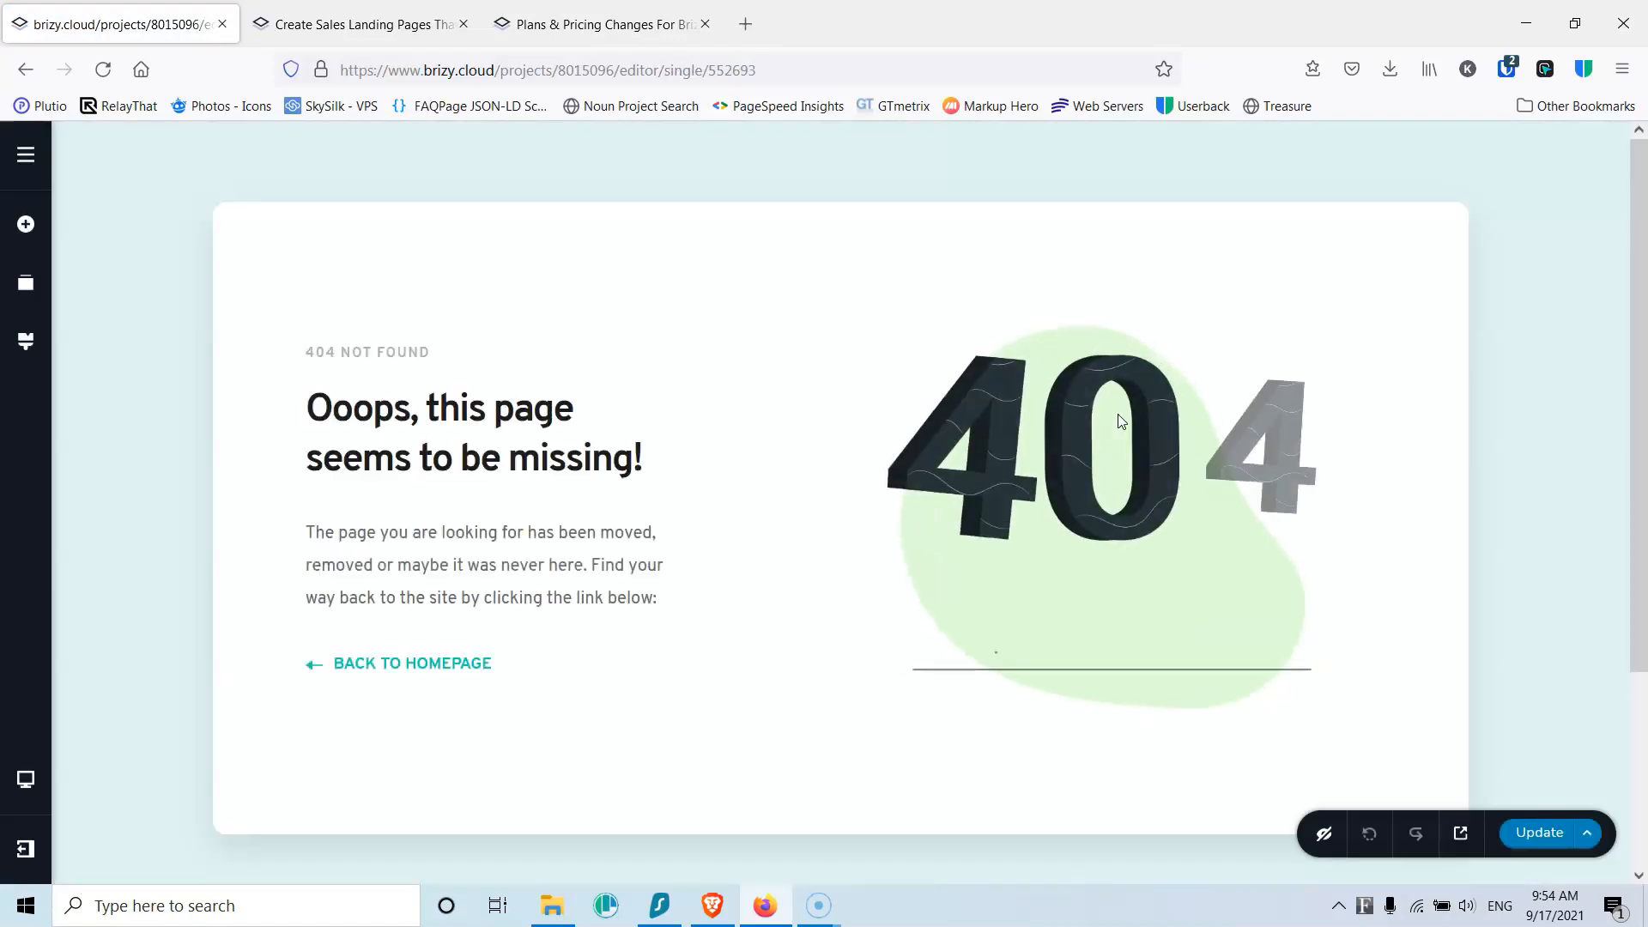
# Step: Select the 404 illustration, then select text in the 'Ooops, this page seems to be missing!' headline
pyautogui.press('F10')
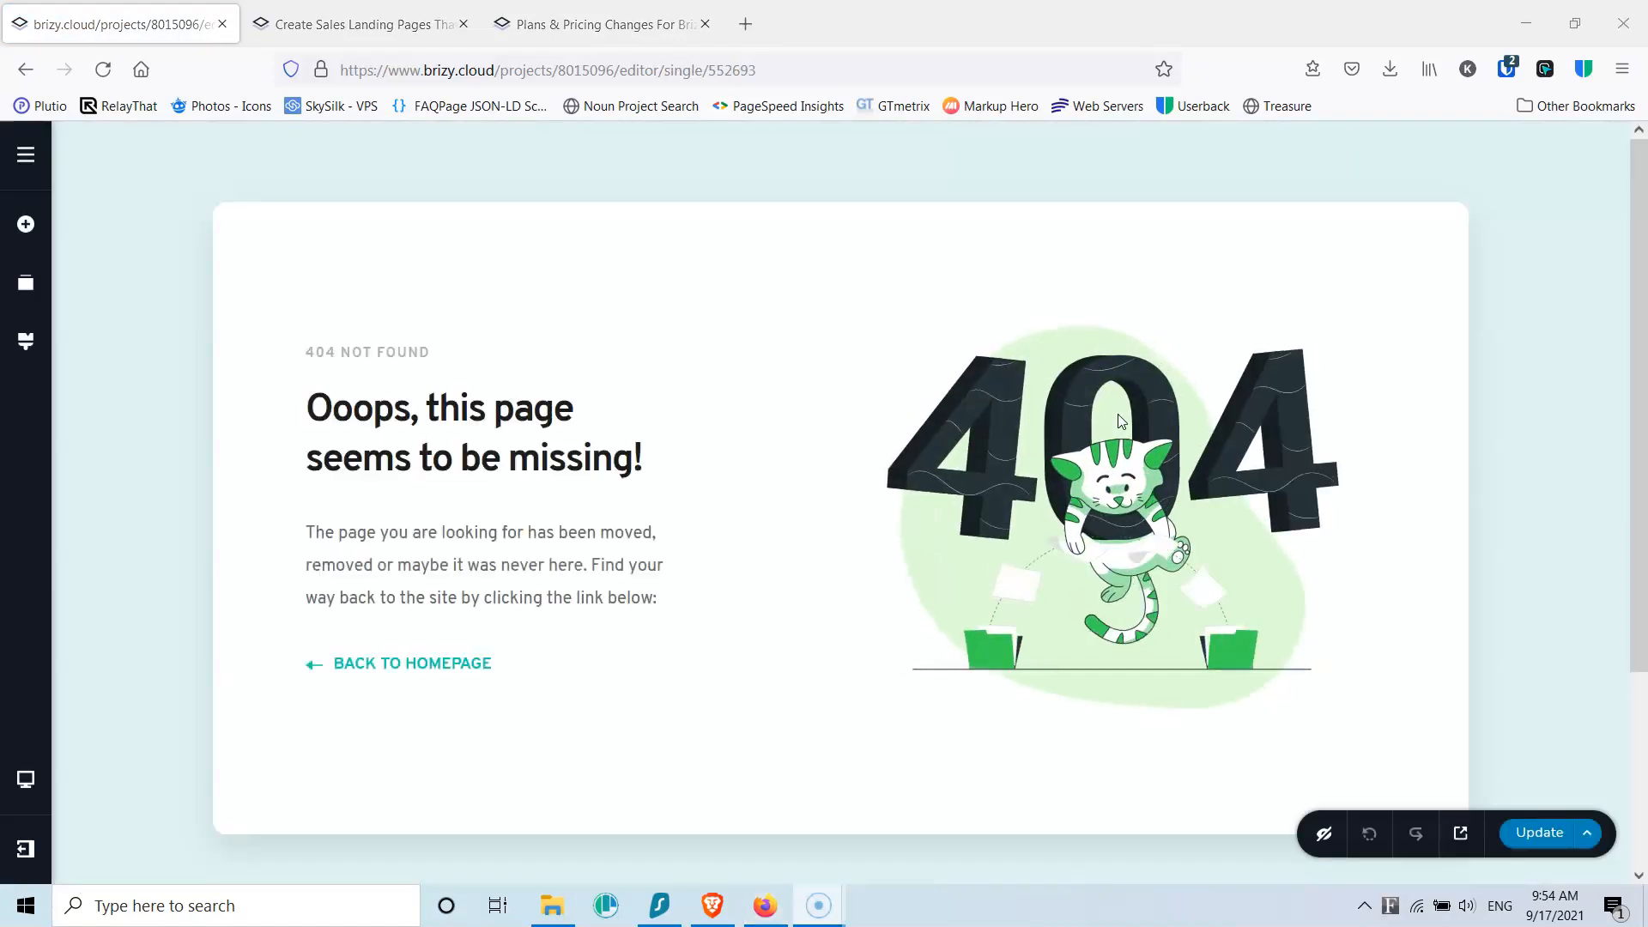
pyautogui.click(1120, 420)
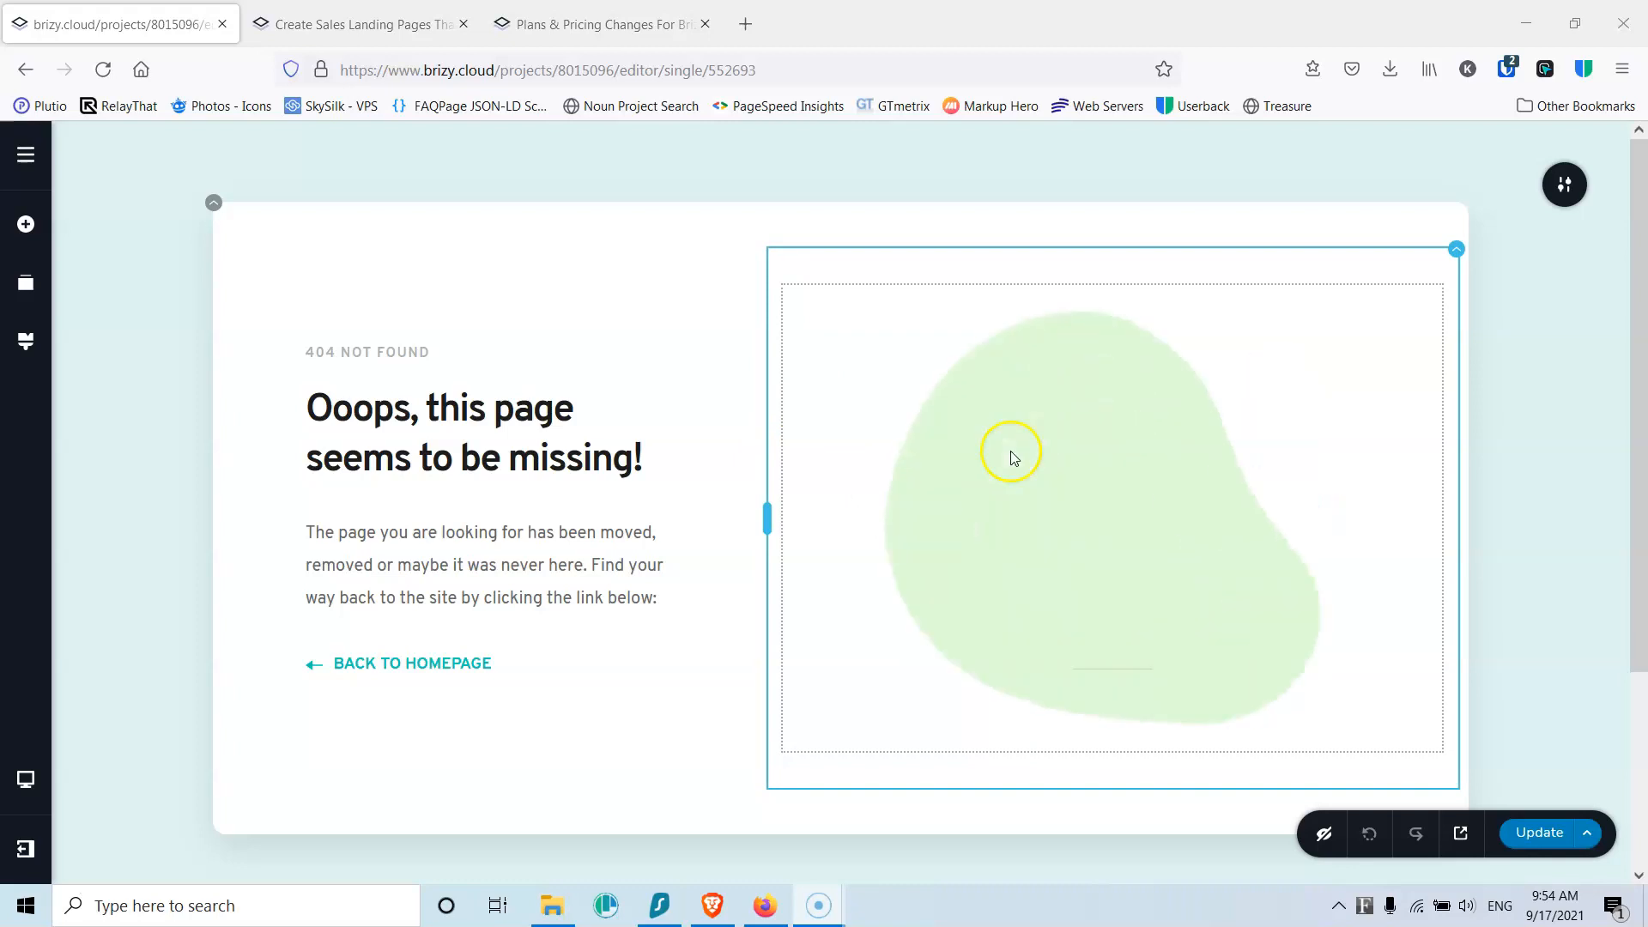
pyautogui.click(343, 405)
pyautogui.moveTo(305, 405); pyautogui.dragTo(647, 449)
pyautogui.click(538, 440)
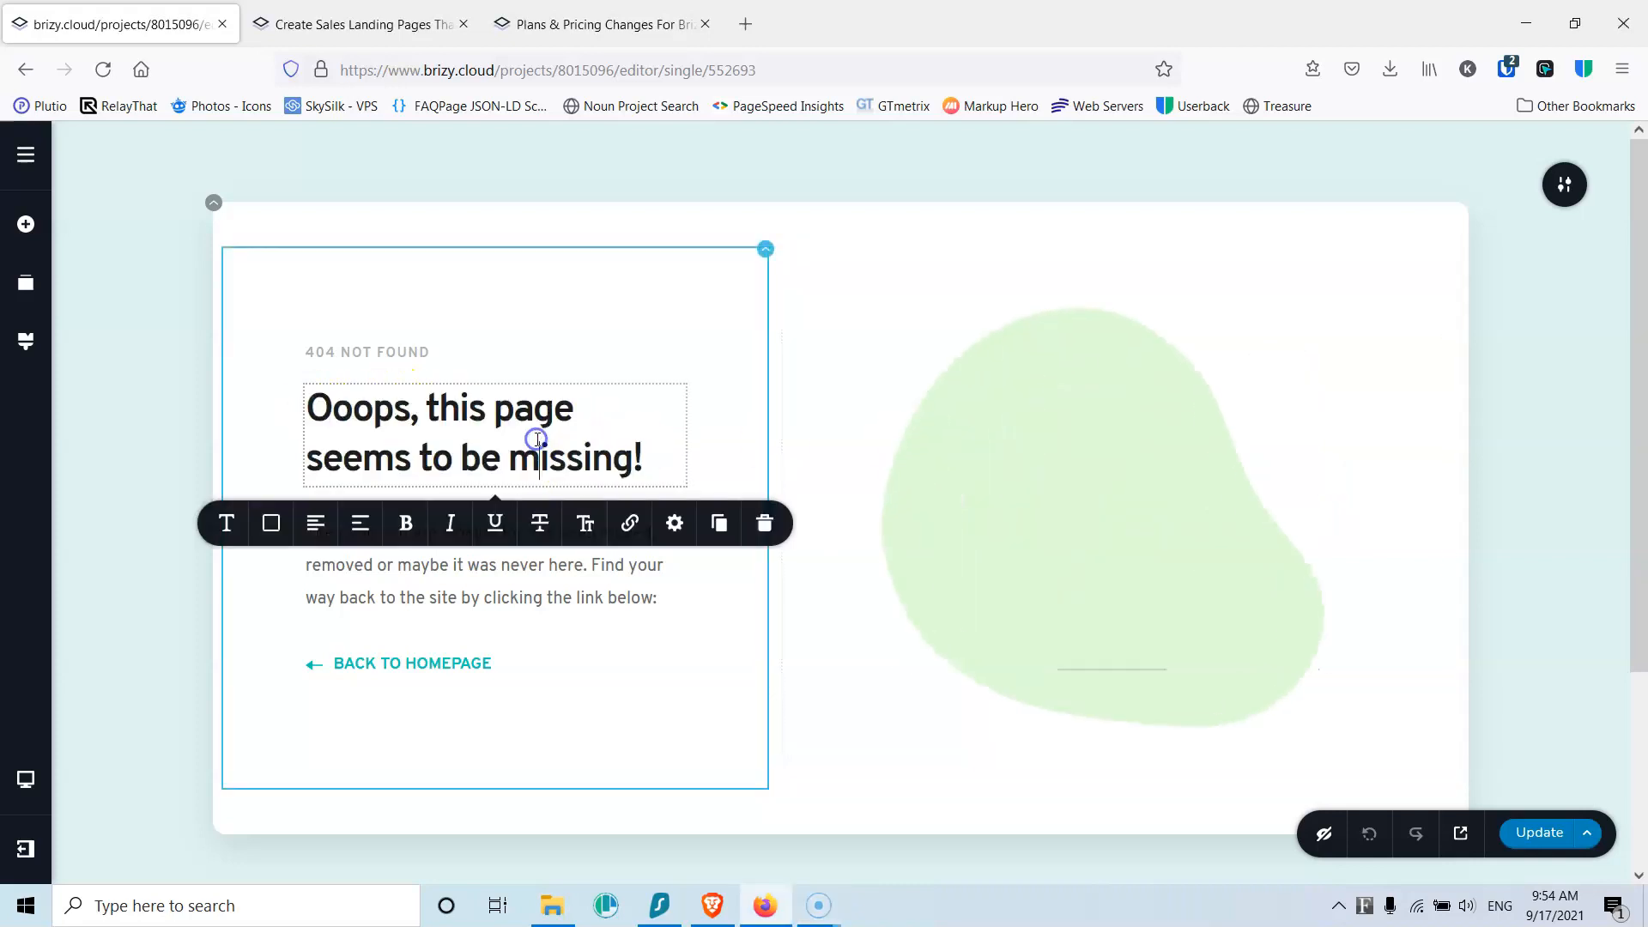
pyautogui.click(420, 451)
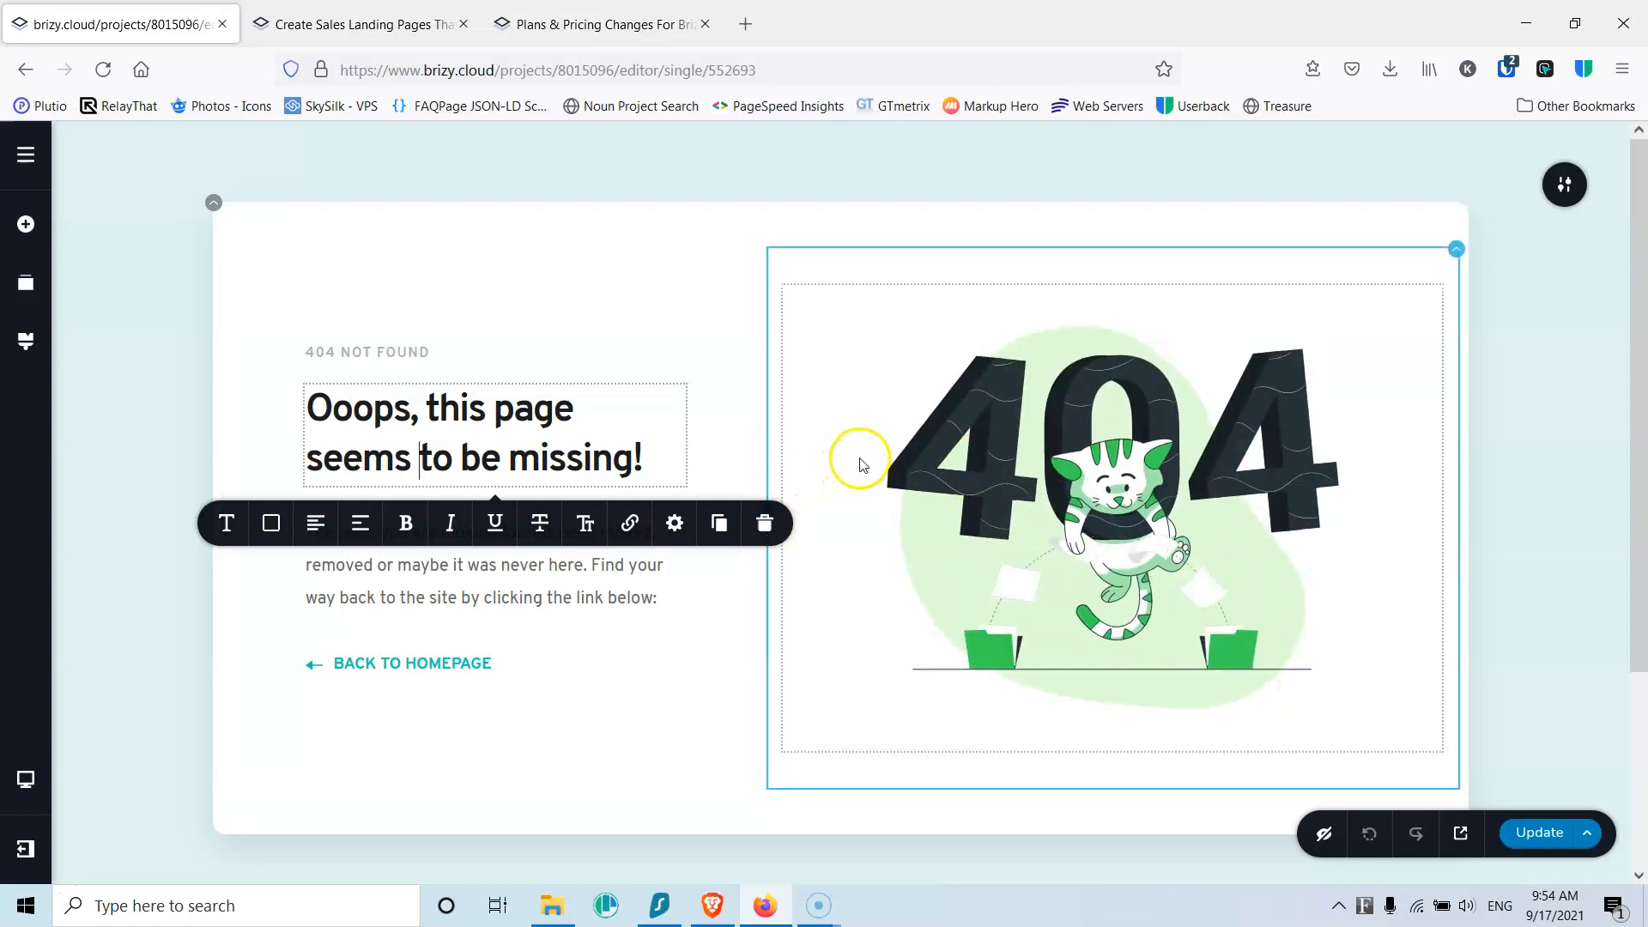
# Step: Go back to System Pages from the assets panel, then start a new custom asset
pyautogui.click(27, 162)
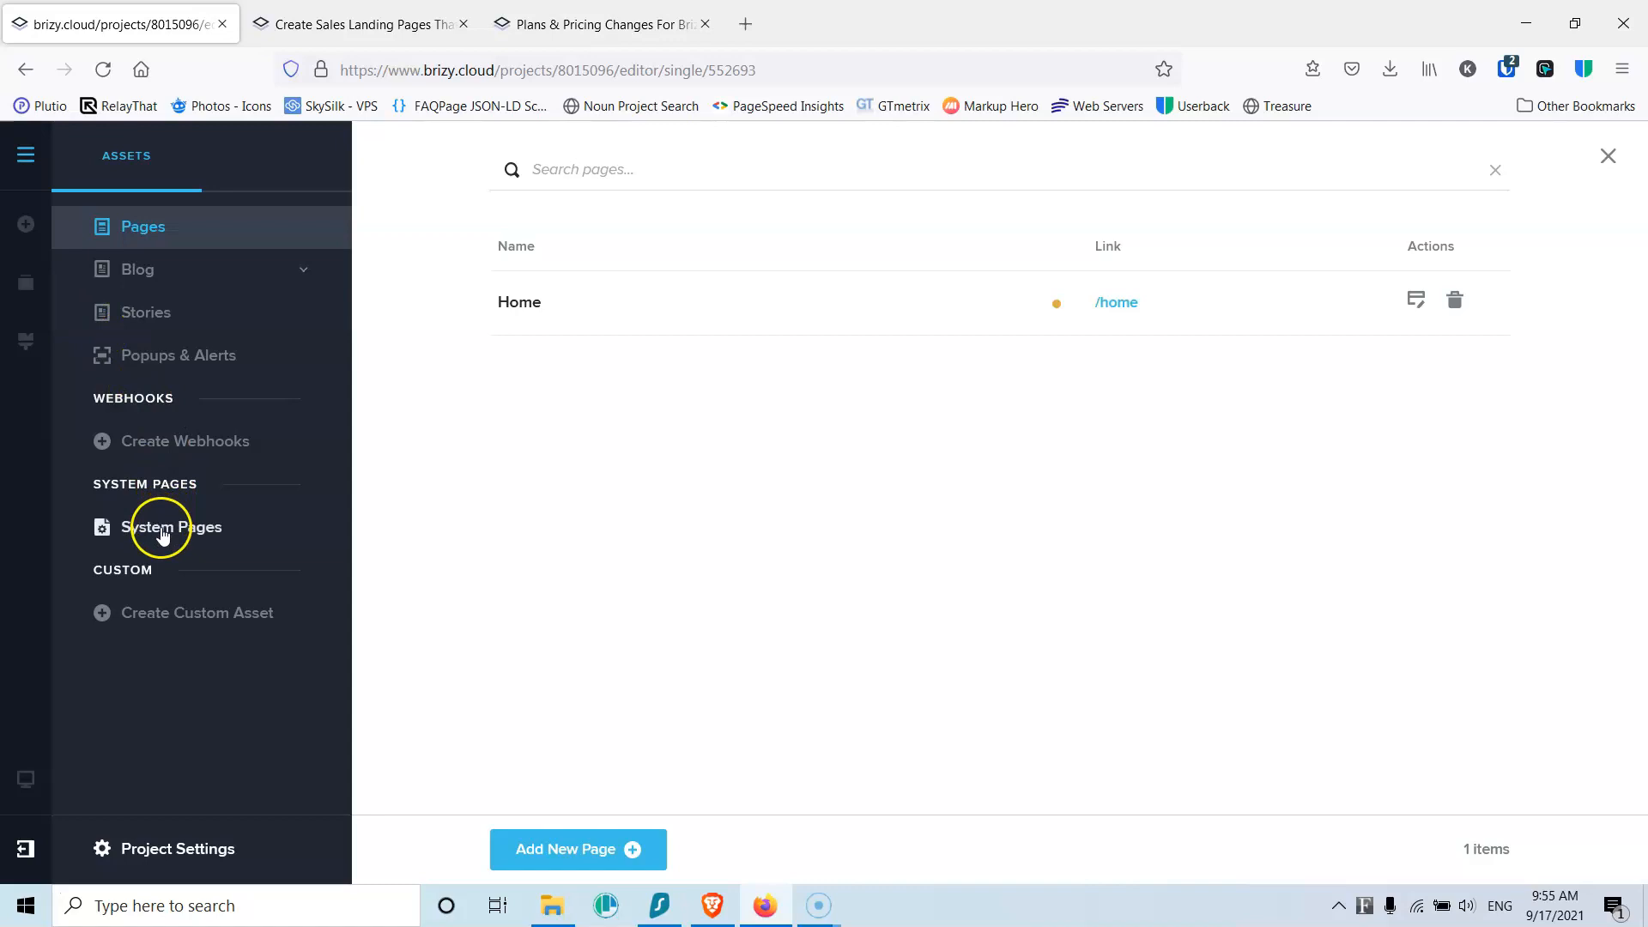
pyautogui.click(163, 532)
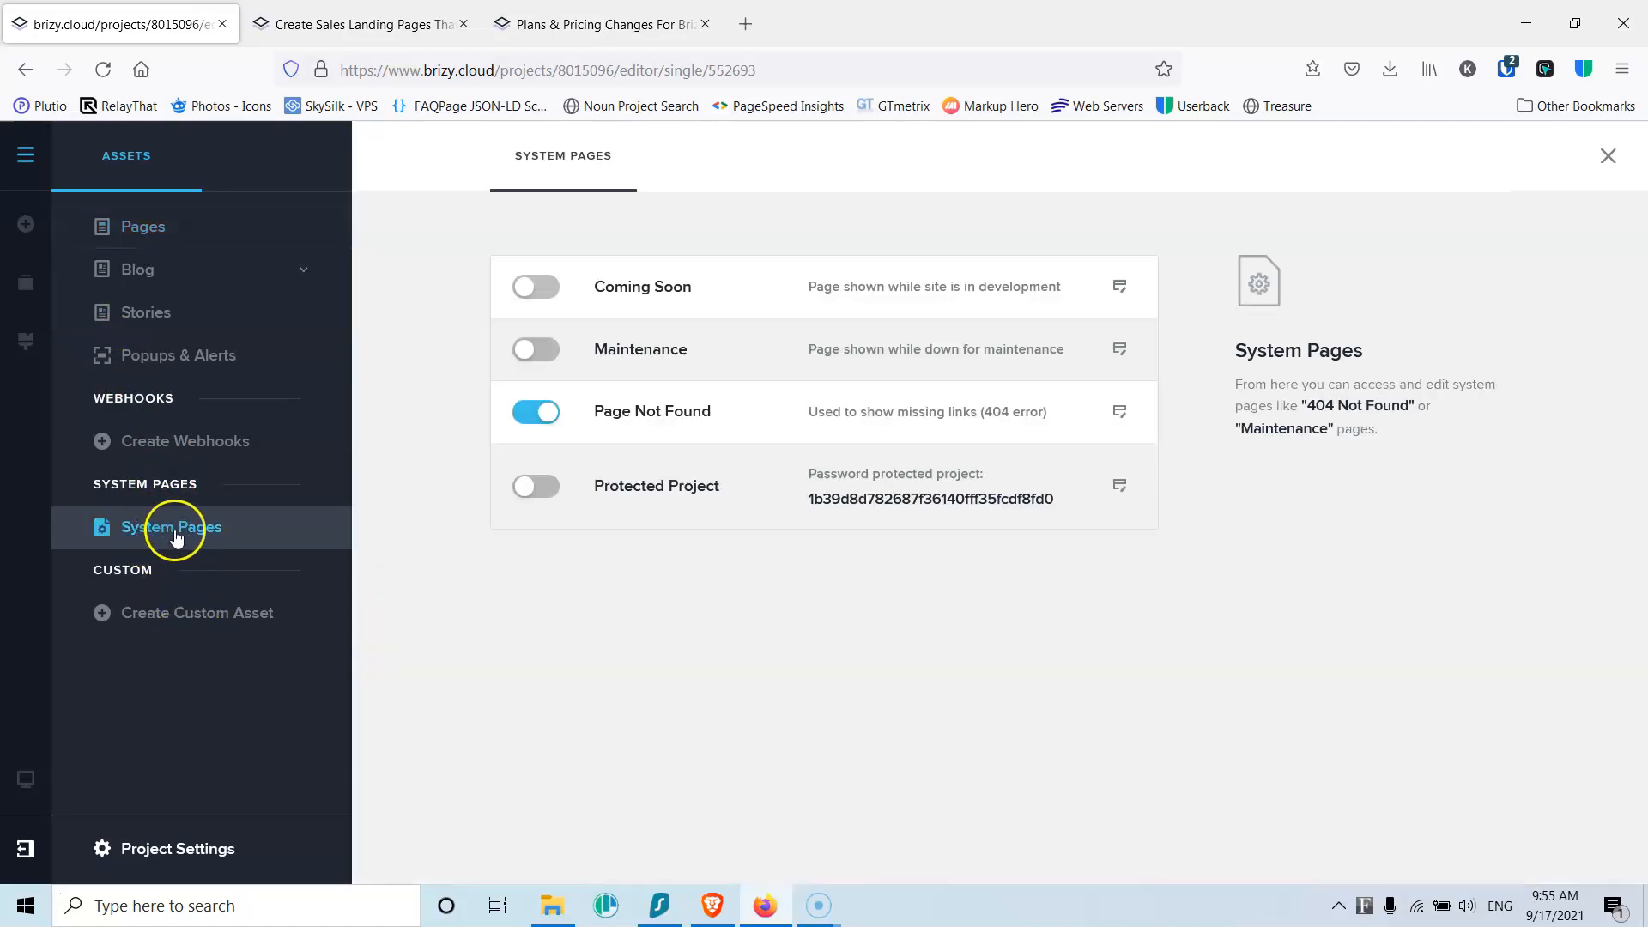
pyautogui.click(186, 624)
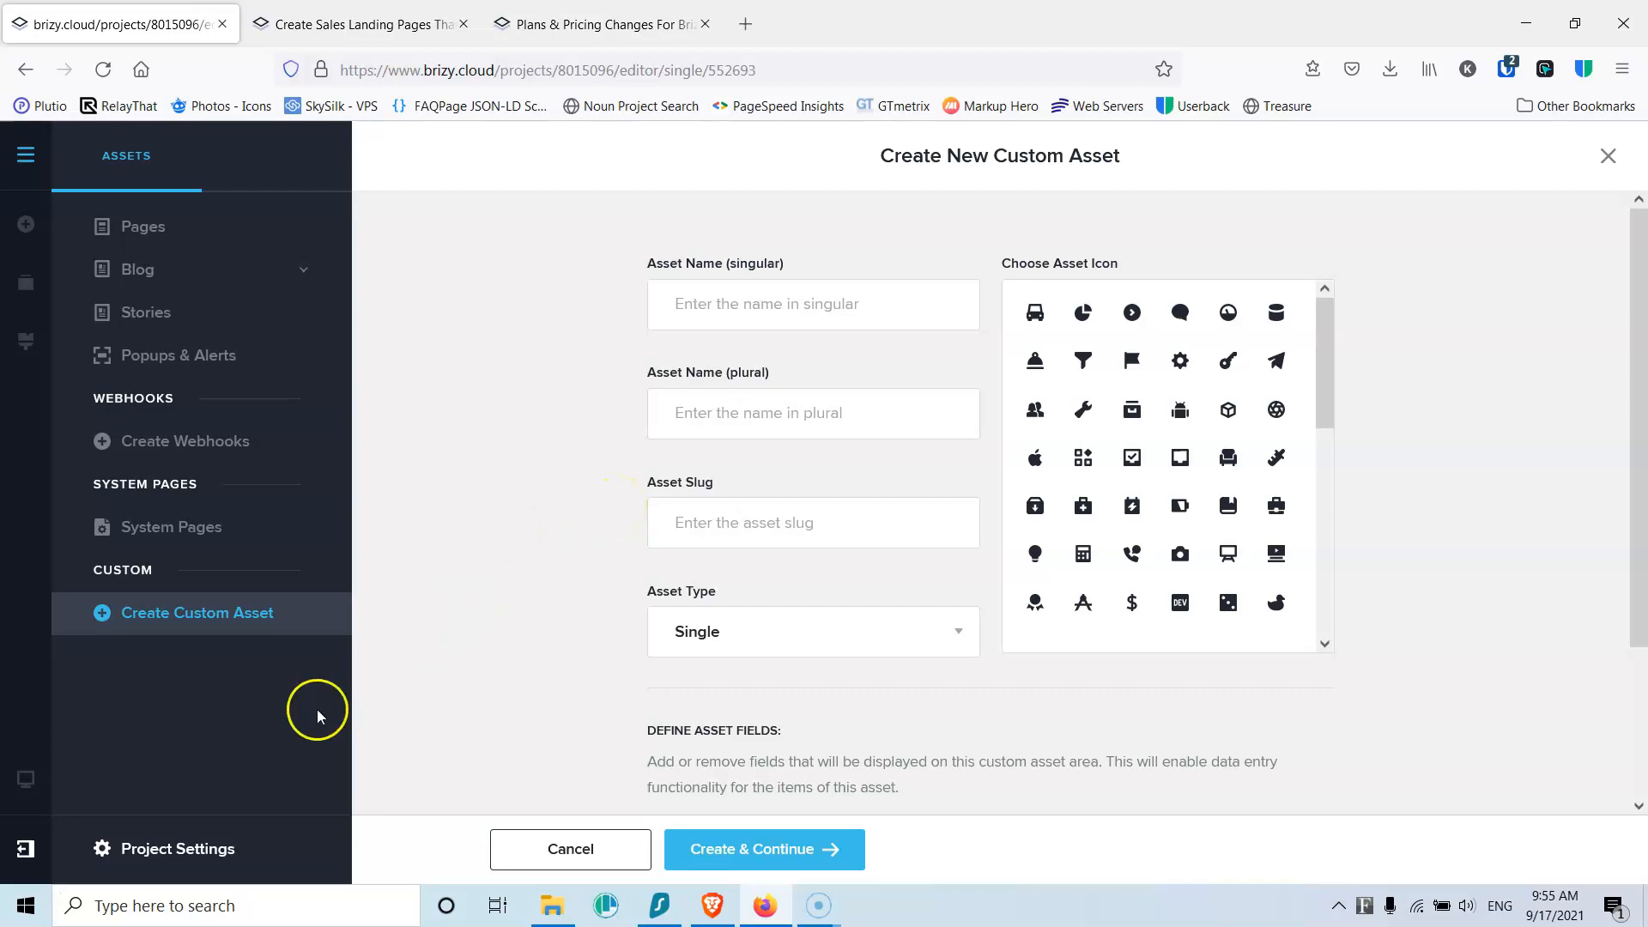
# Step: Show the Project Settings' Settings tab with blank Site Title, Description and Favicon
pyautogui.click(183, 848)
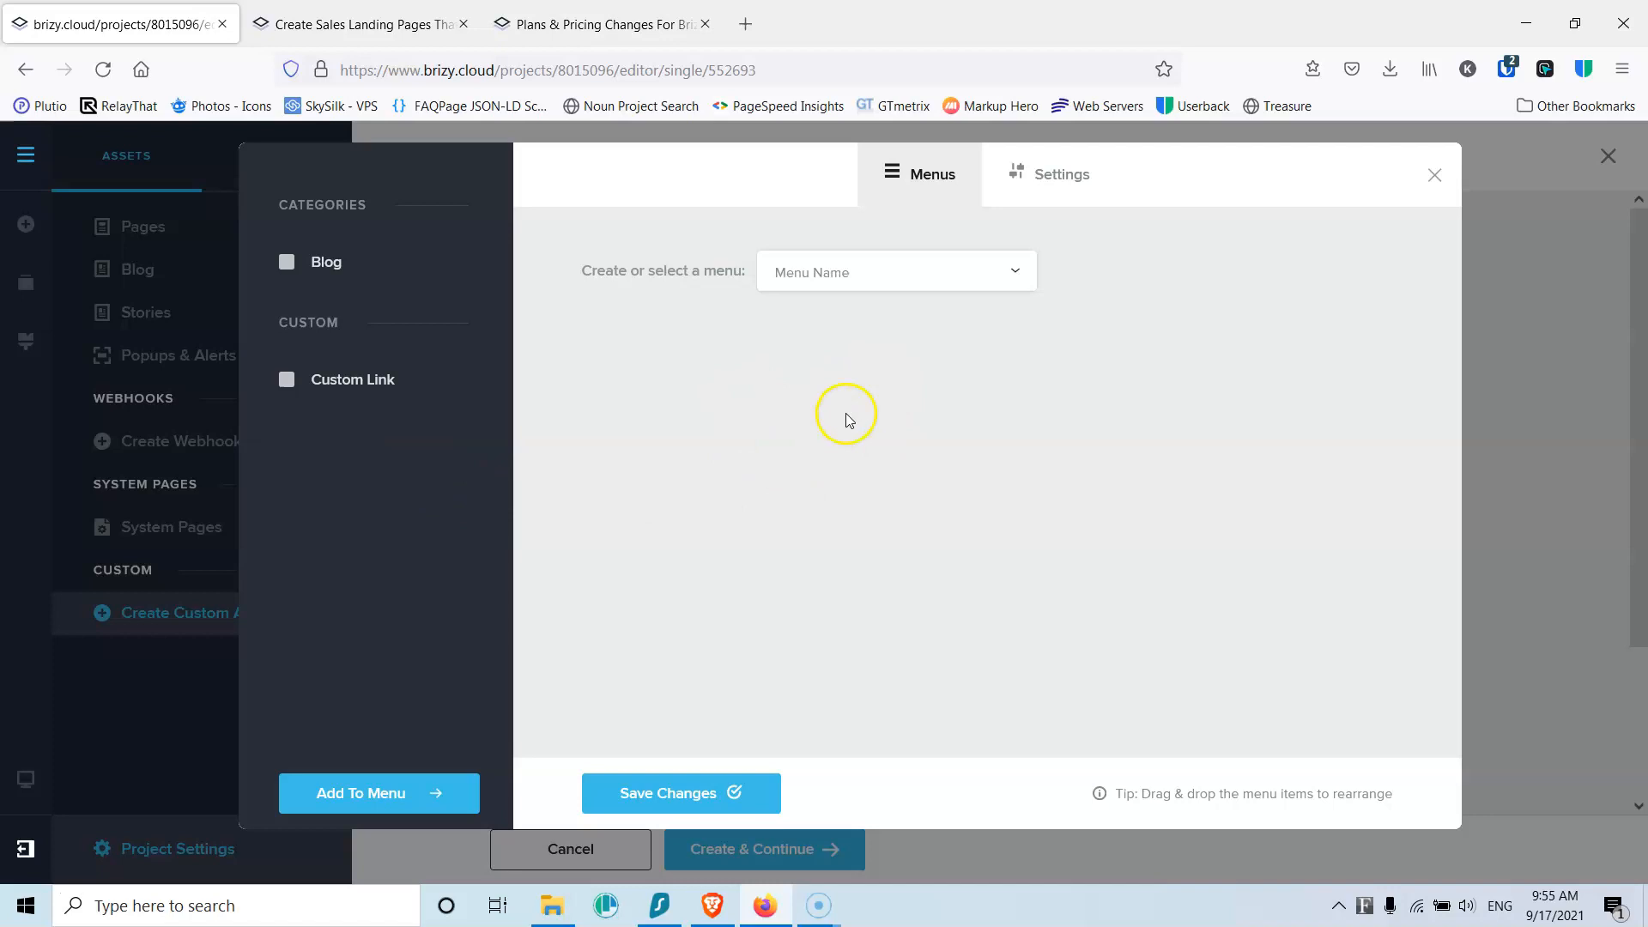
pyautogui.click(1052, 179)
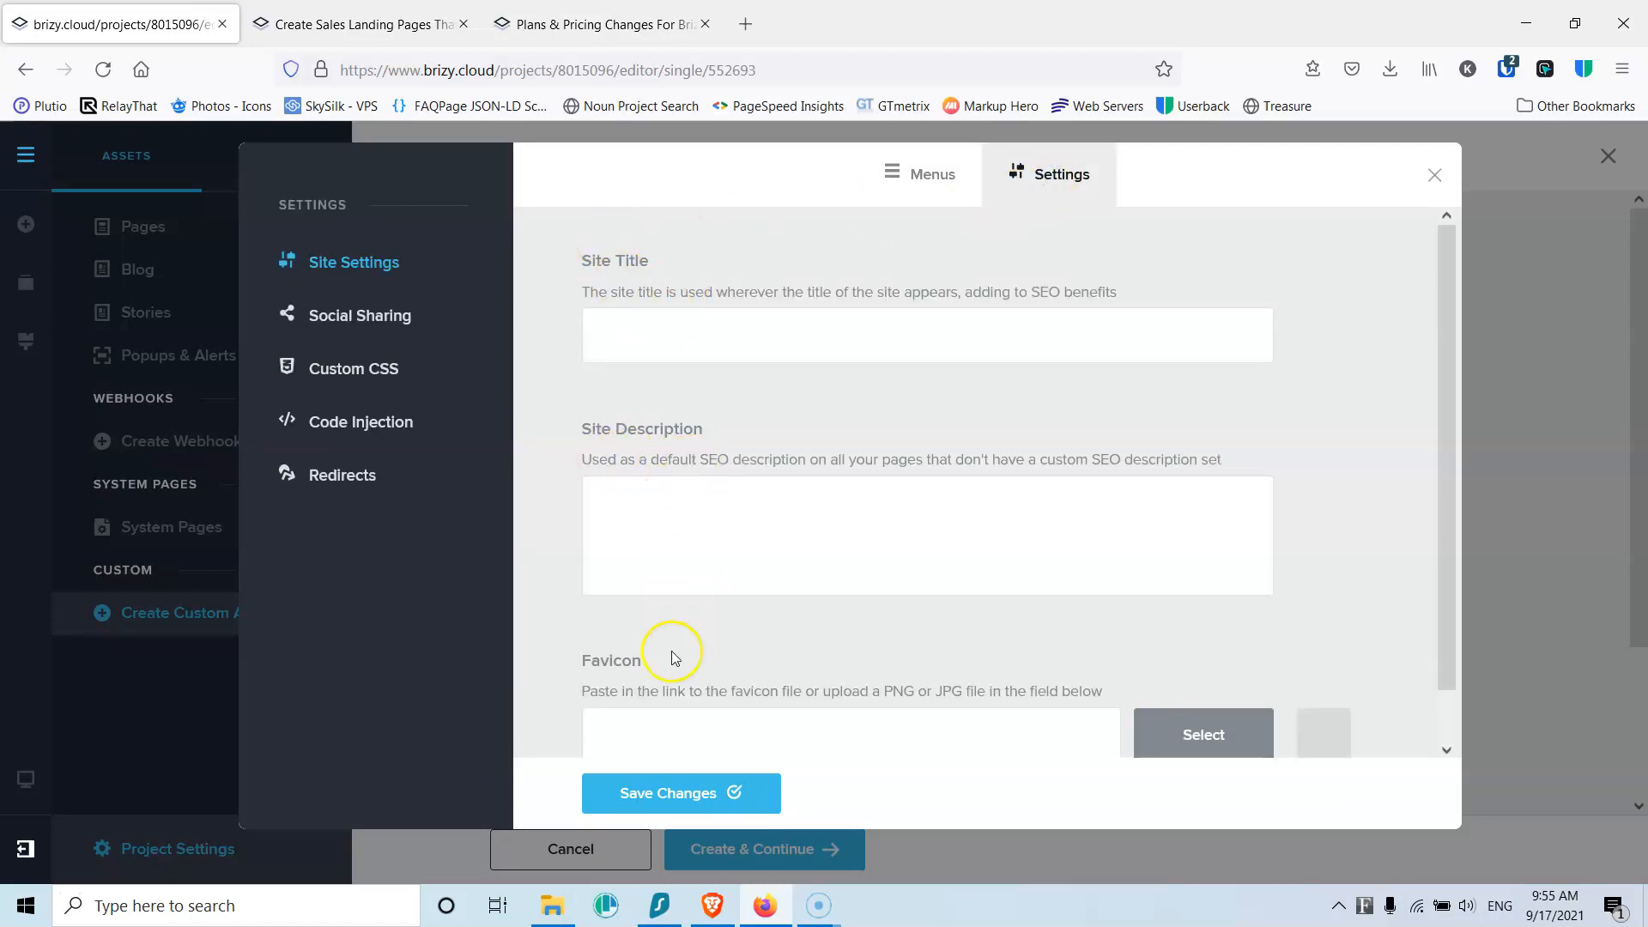
pyautogui.scroll(-1, 808, 676)
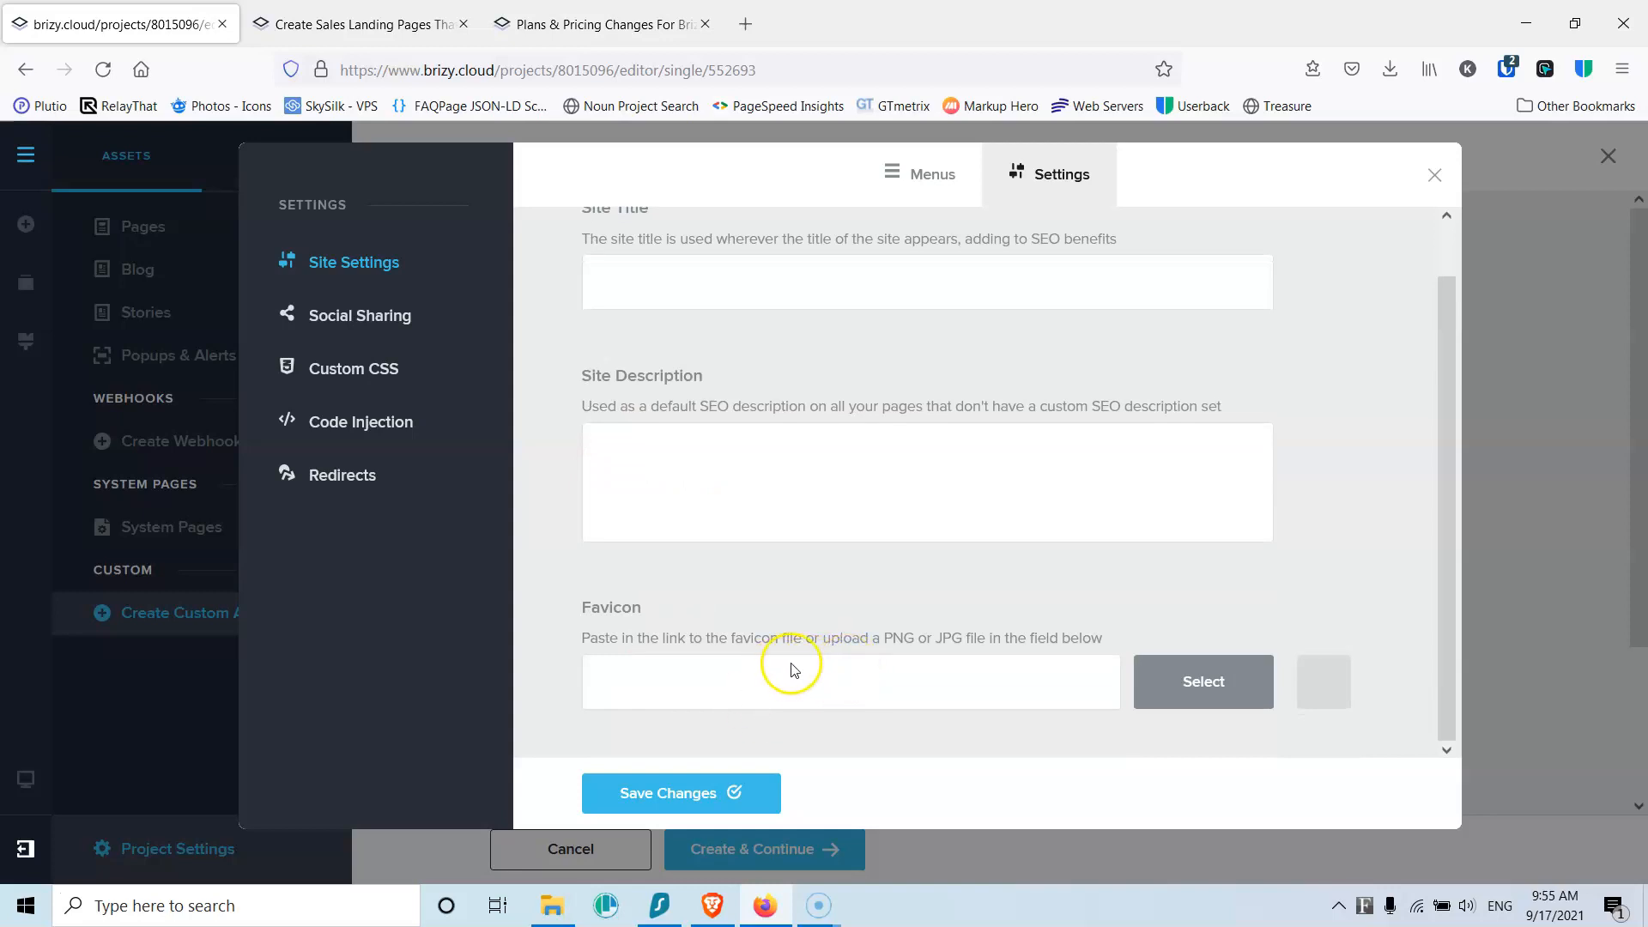
pyautogui.click(384, 318)
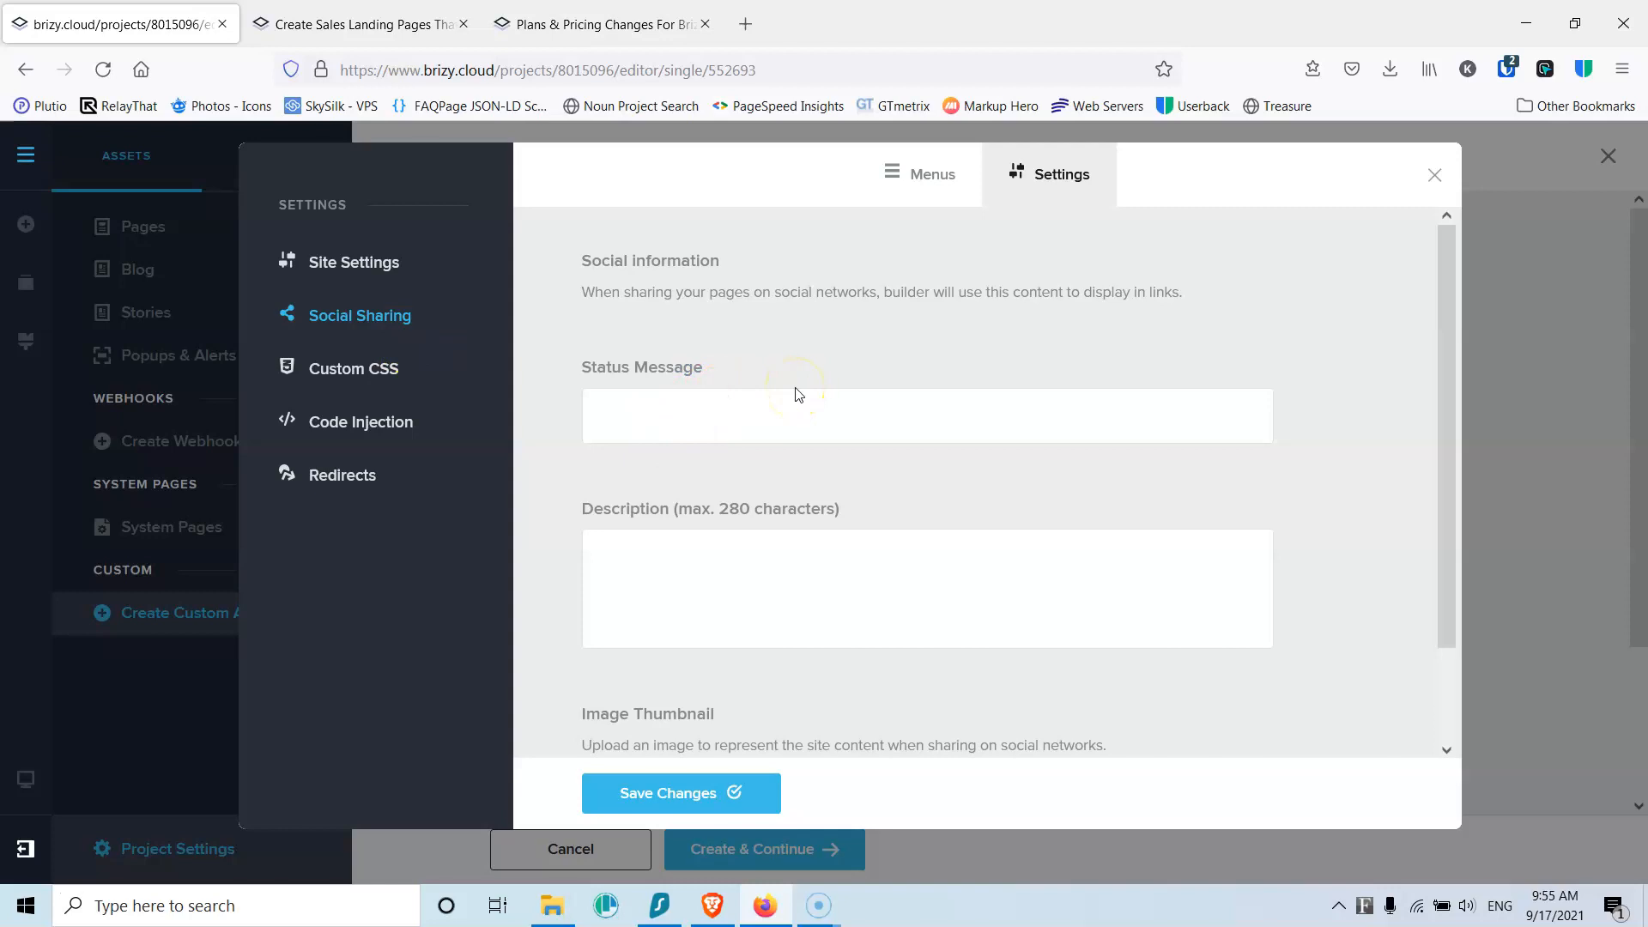
pyautogui.scroll(-2, 795, 394)
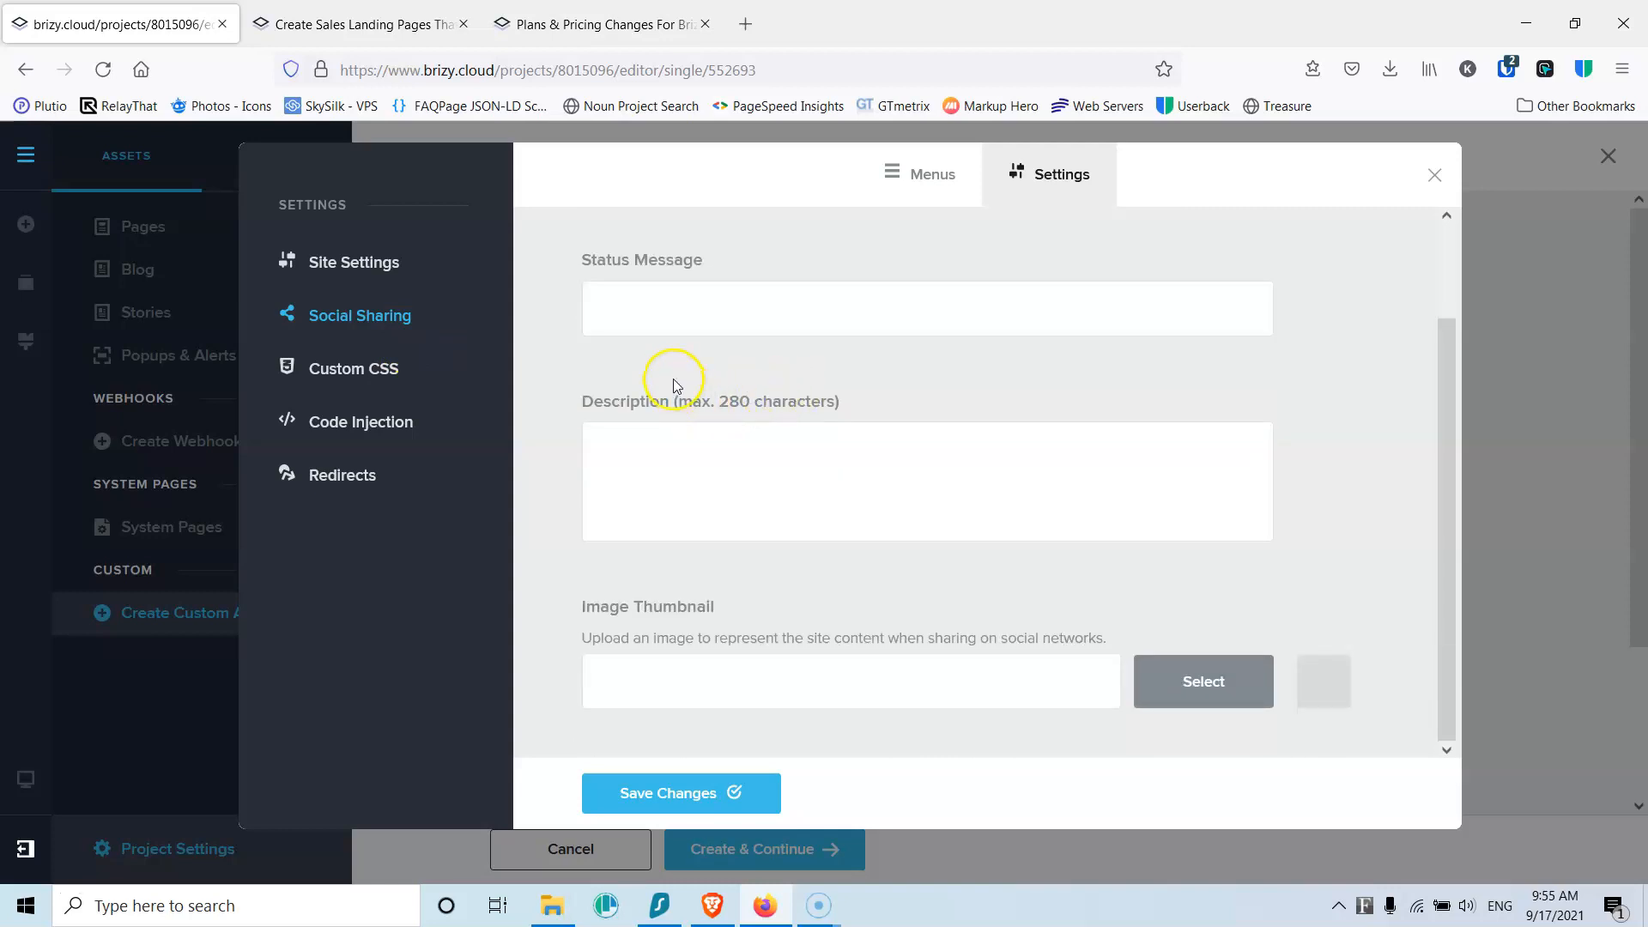
pyautogui.click(344, 374)
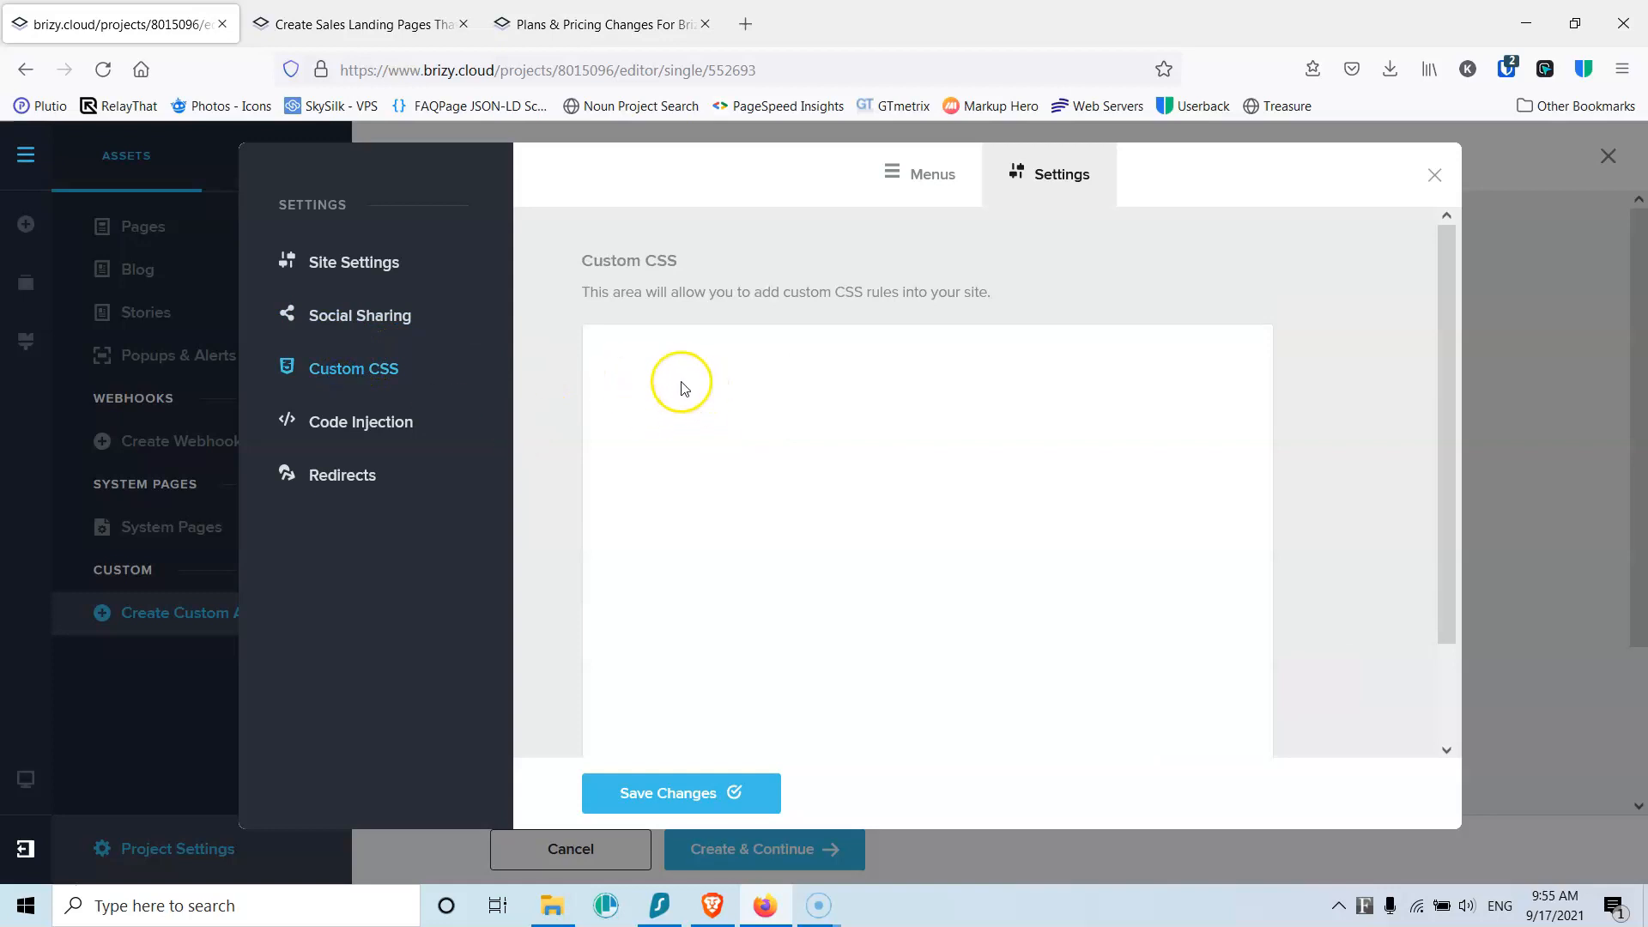
pyautogui.click(393, 424)
pyautogui.click(775, 347)
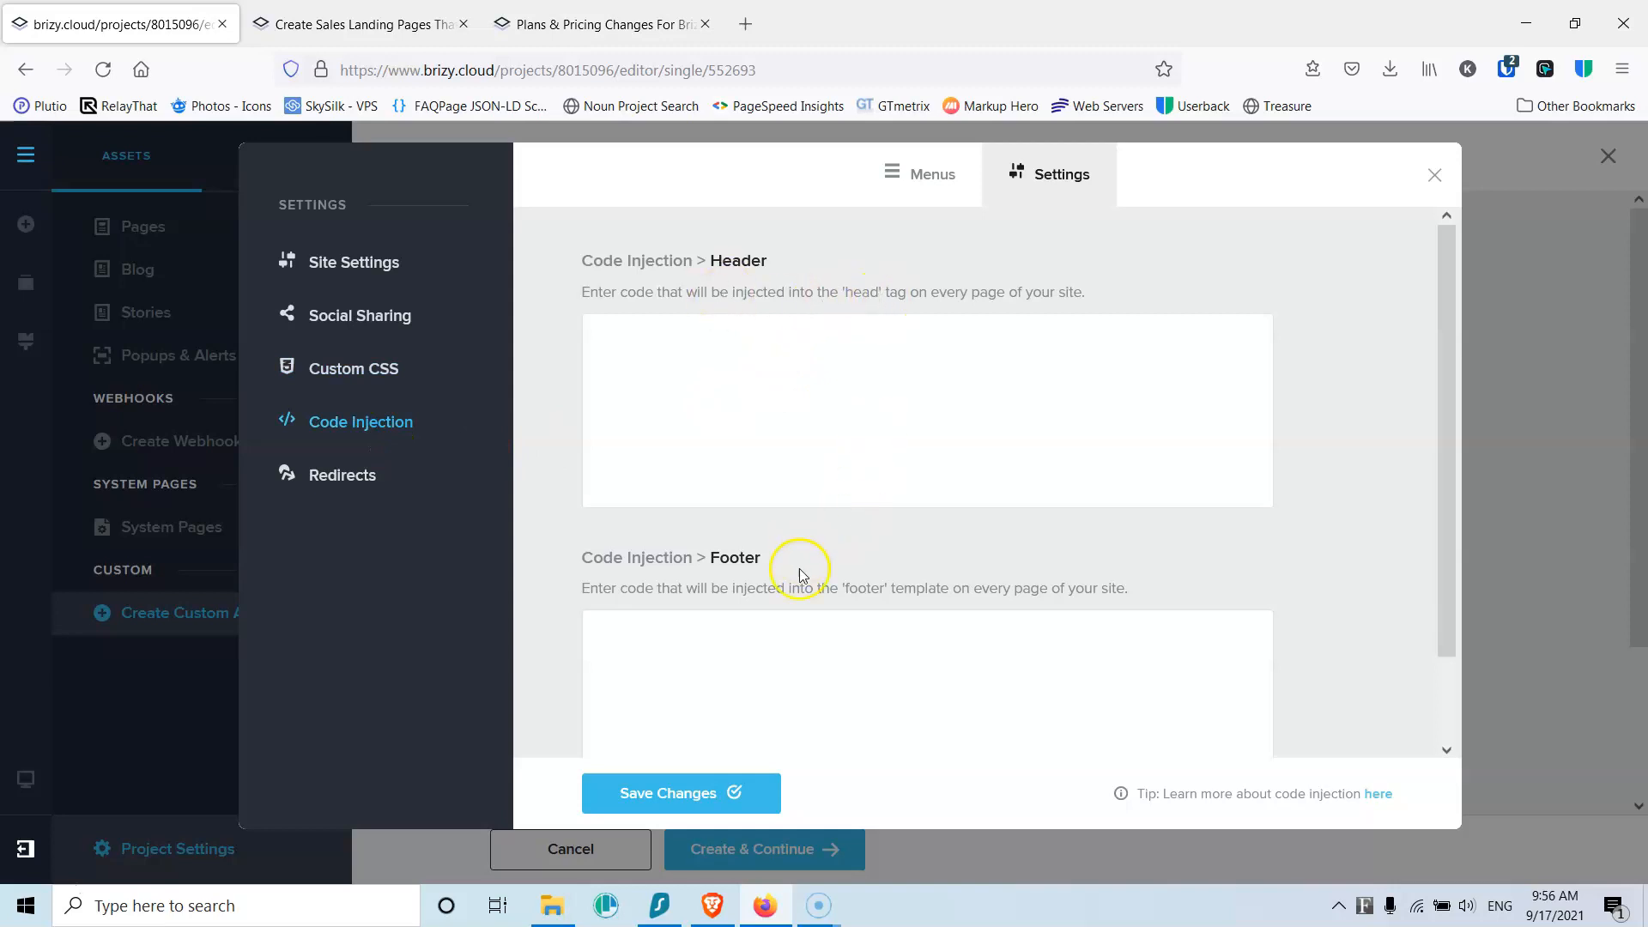
pyautogui.click(797, 670)
pyautogui.click(730, 402)
pyautogui.click(723, 369)
pyautogui.click(333, 478)
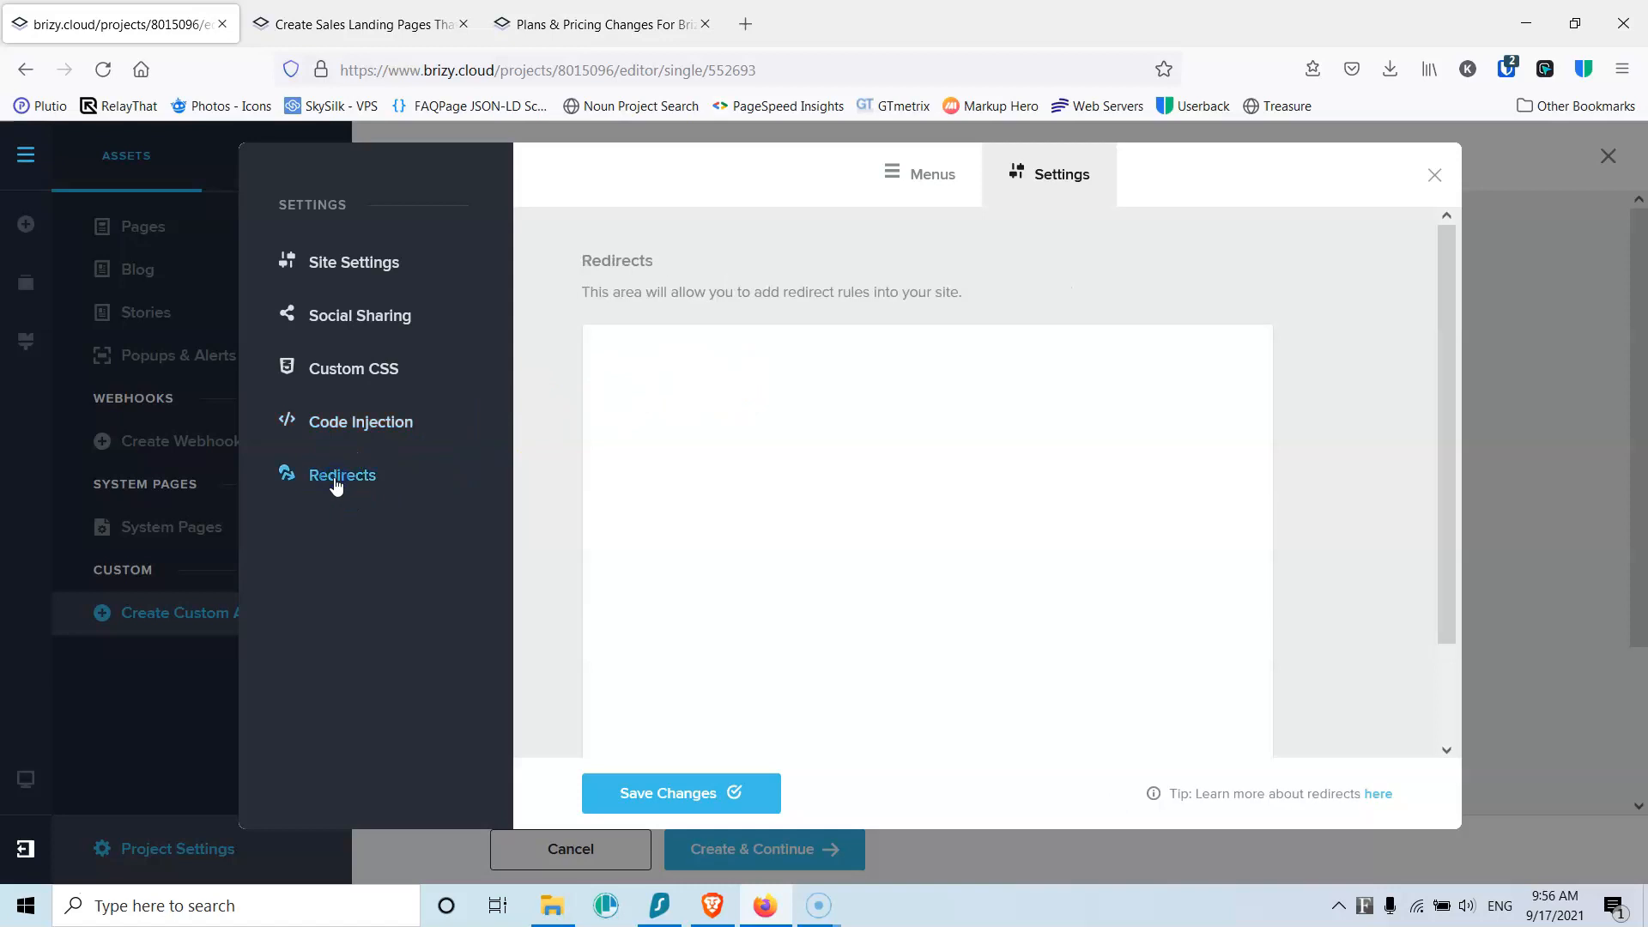
pyautogui.click(907, 412)
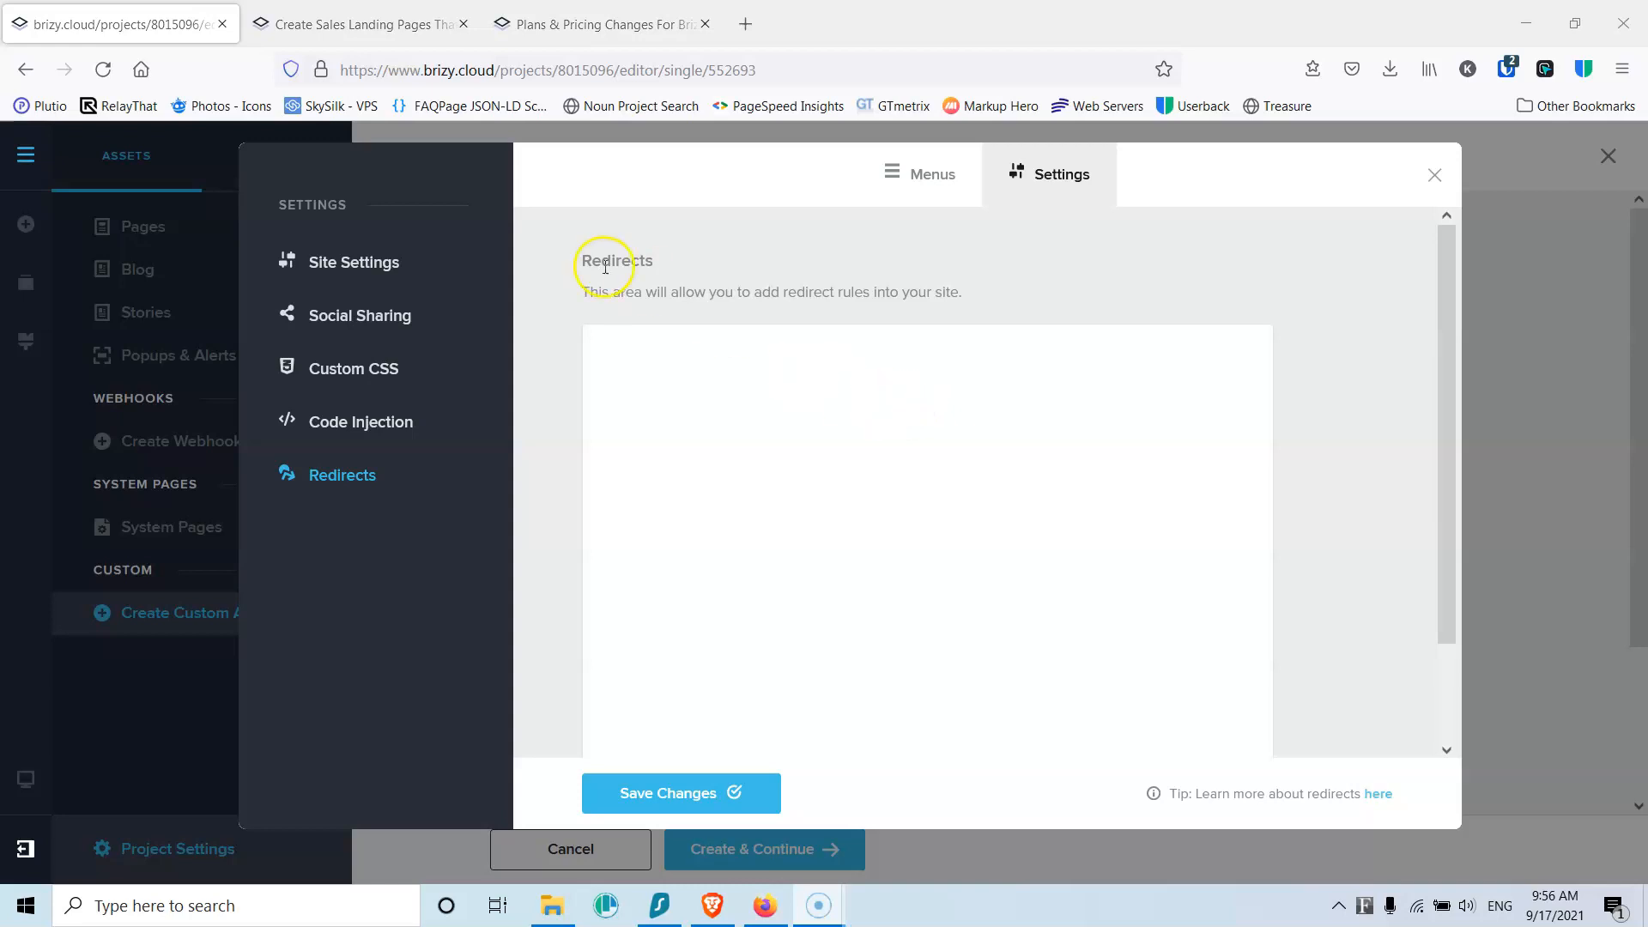
pyautogui.click(362, 268)
# Step: Set logo.png as the favicon and save the Logistics site settings
pyautogui.click(674, 290)
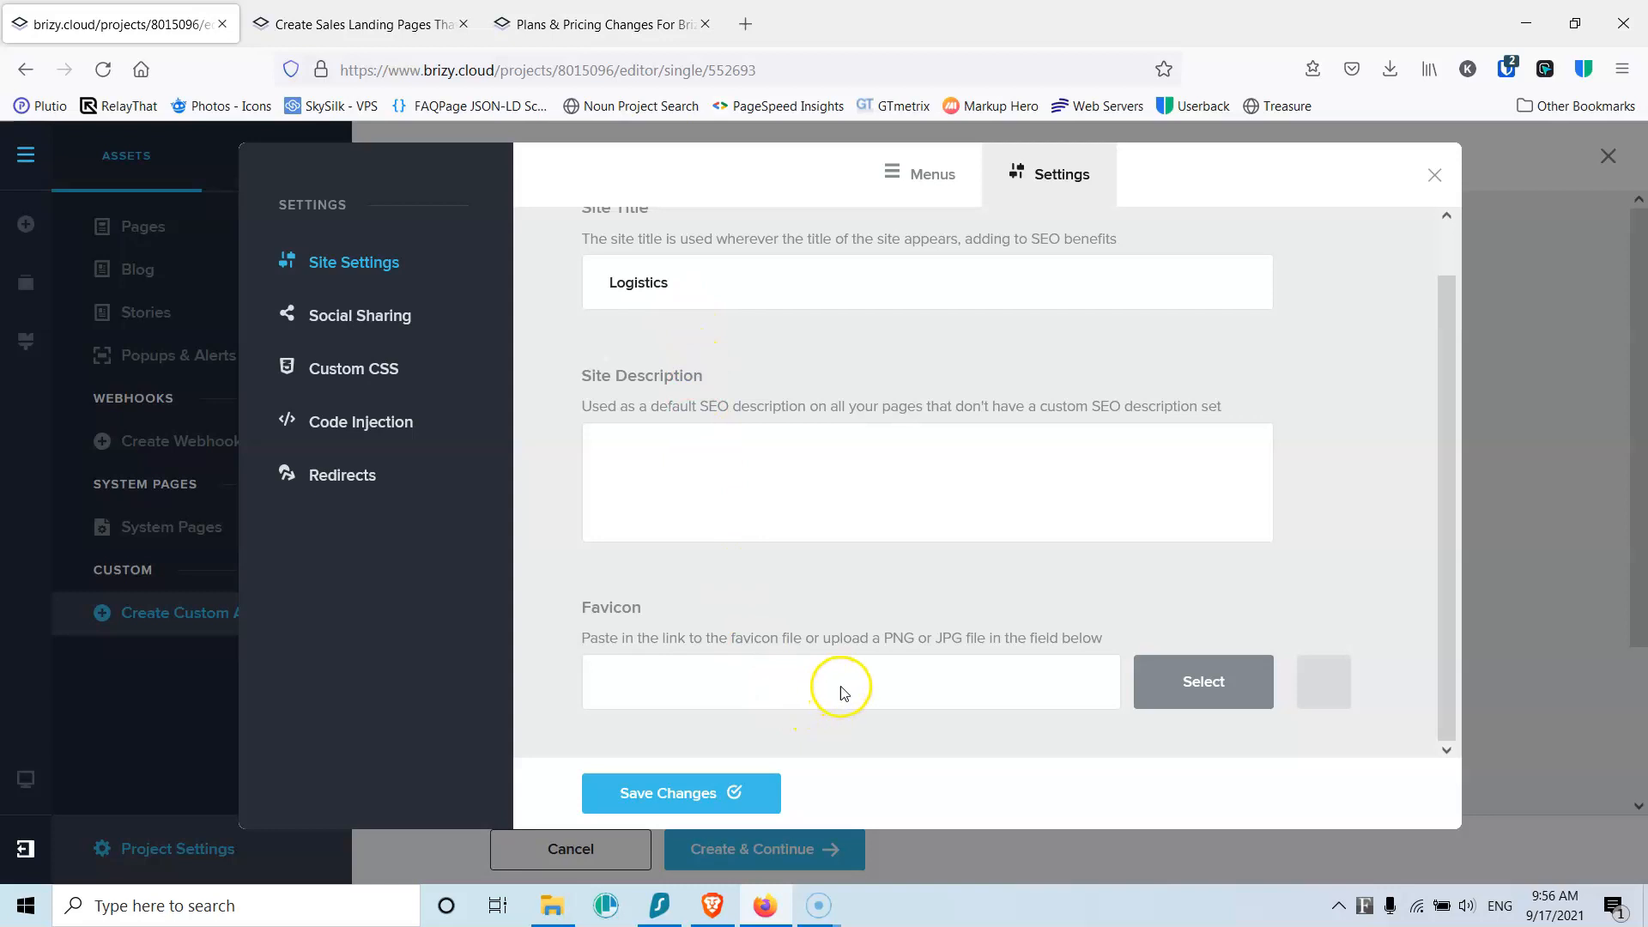
pyautogui.click(1188, 690)
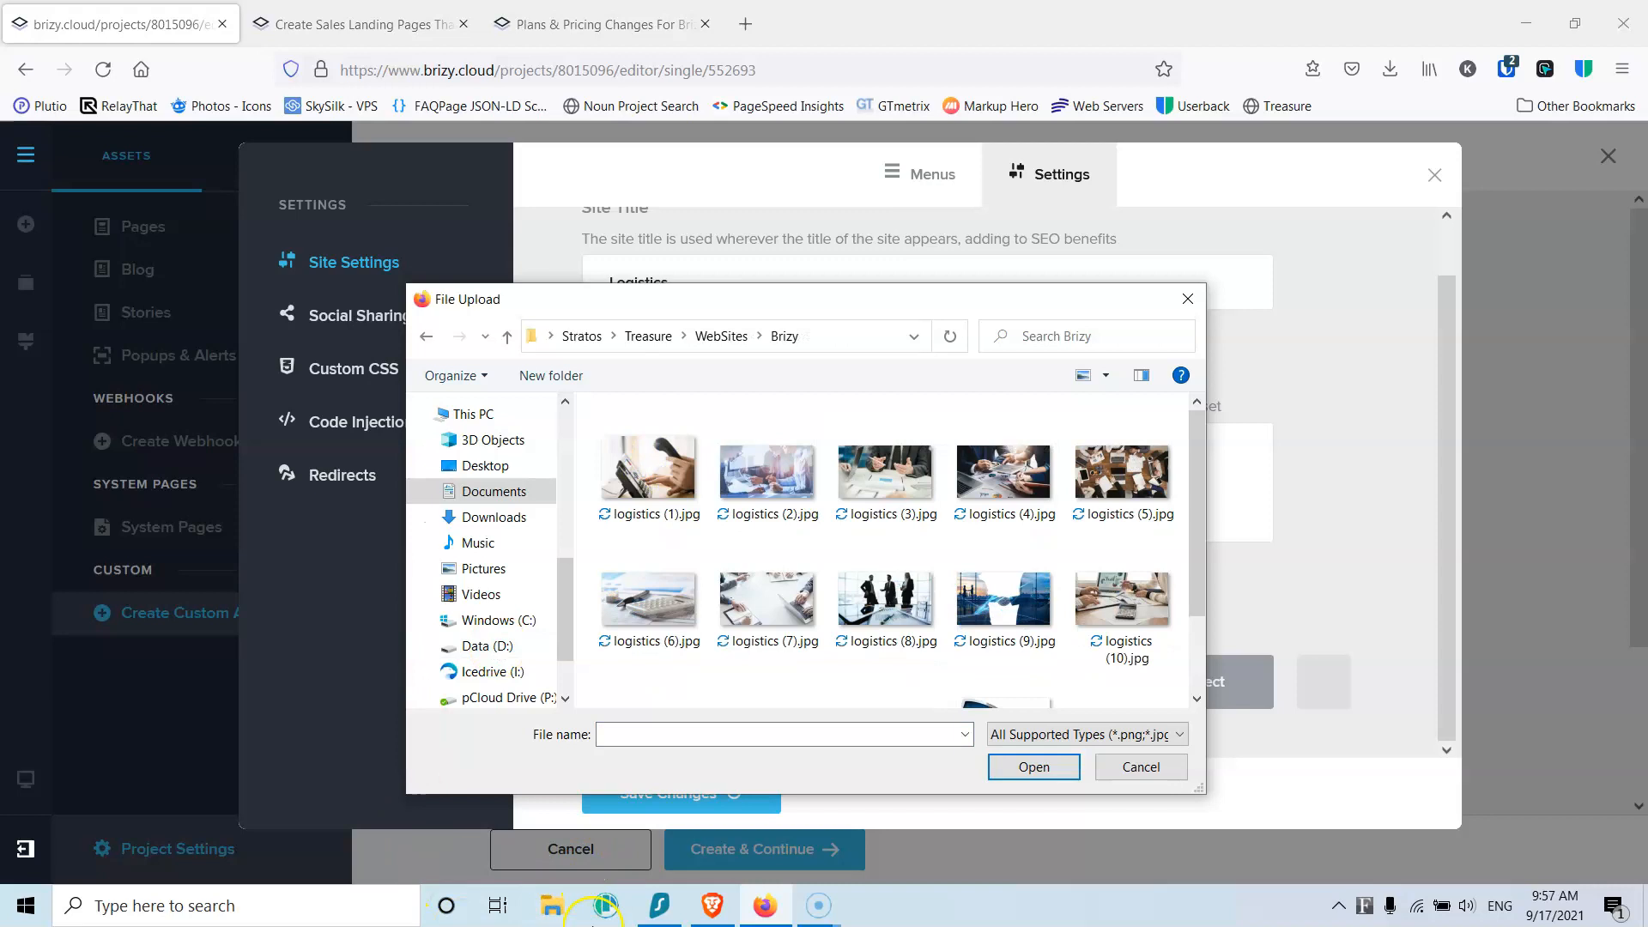
pyautogui.scroll(-1, 893, 652)
pyautogui.click(1000, 627)
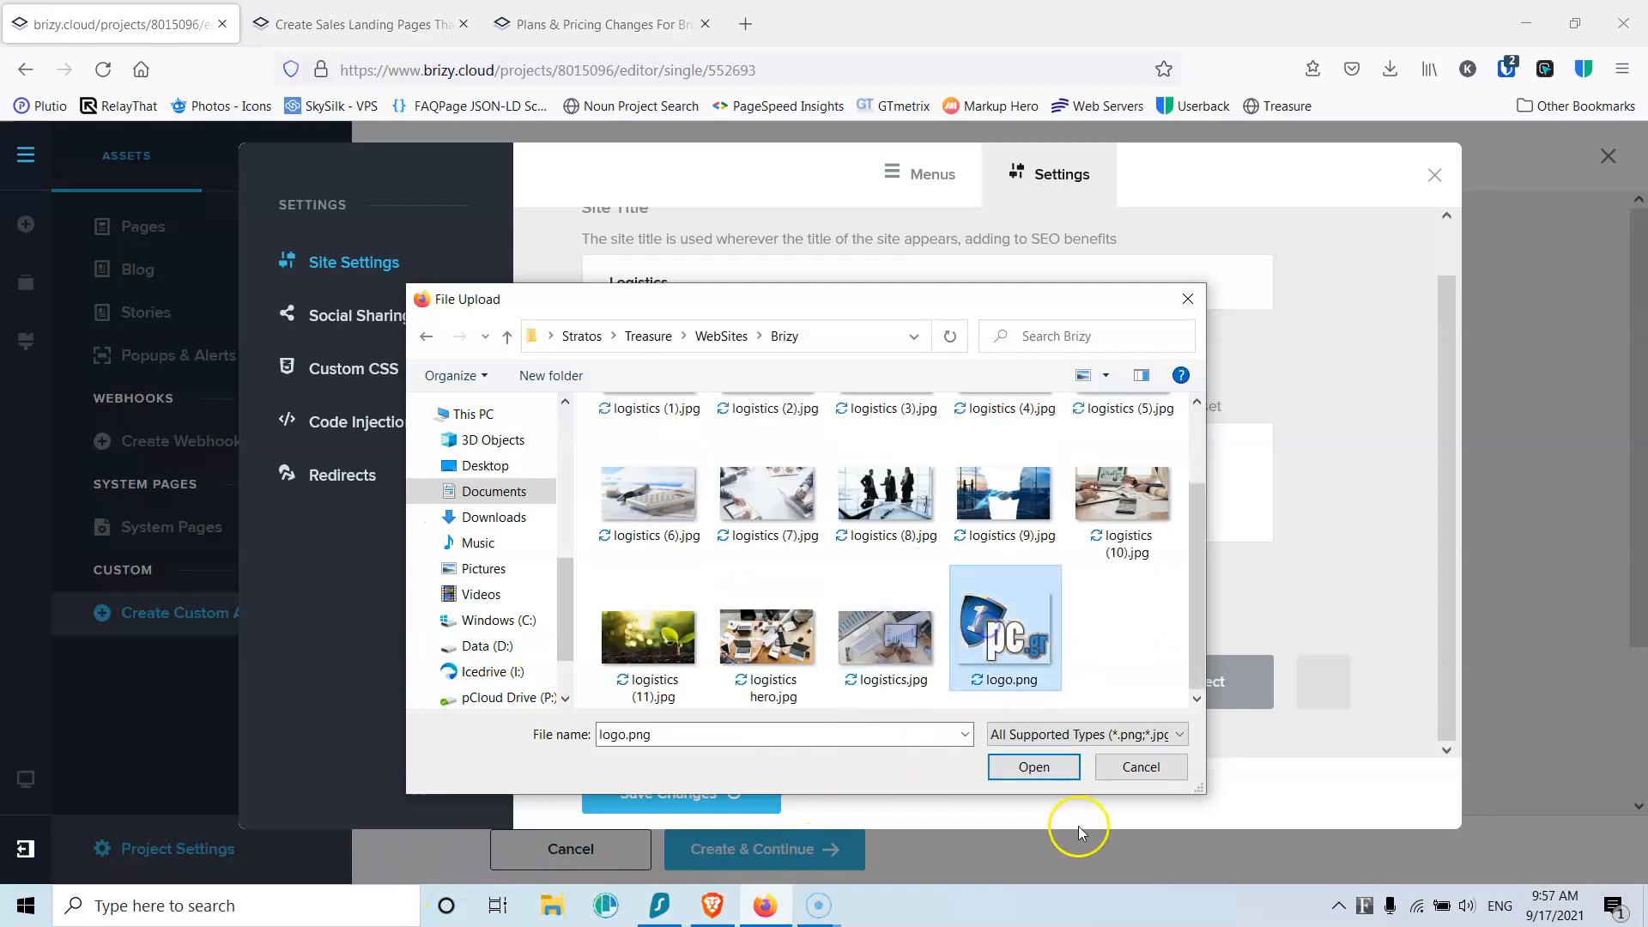
pyautogui.click(1050, 772)
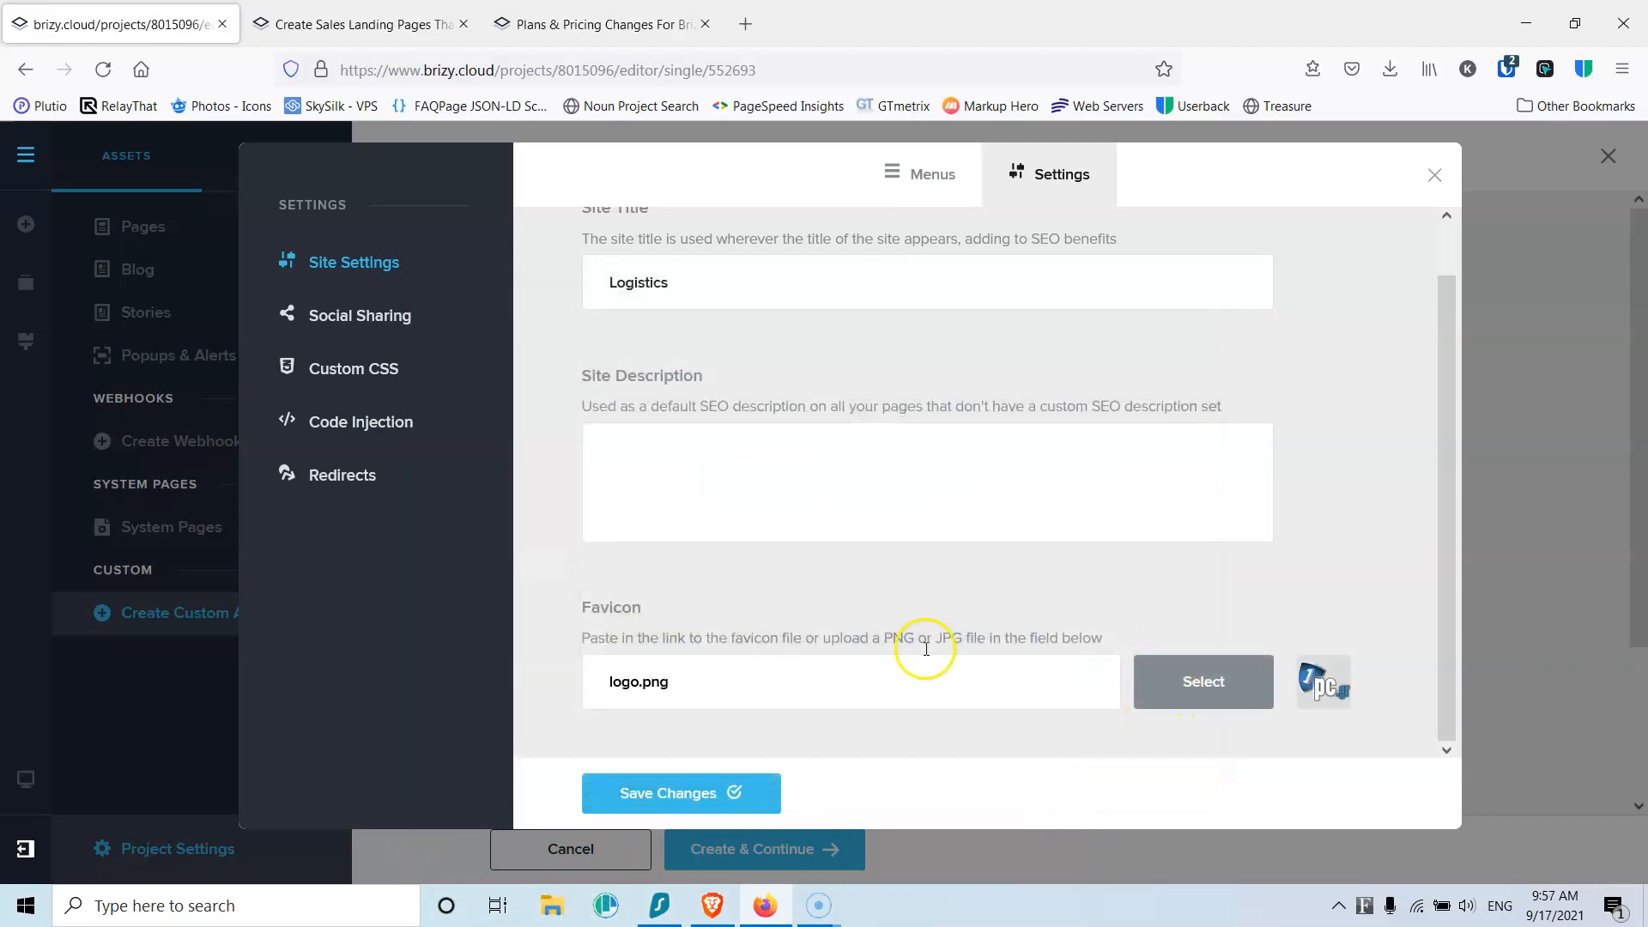
pyautogui.click(661, 798)
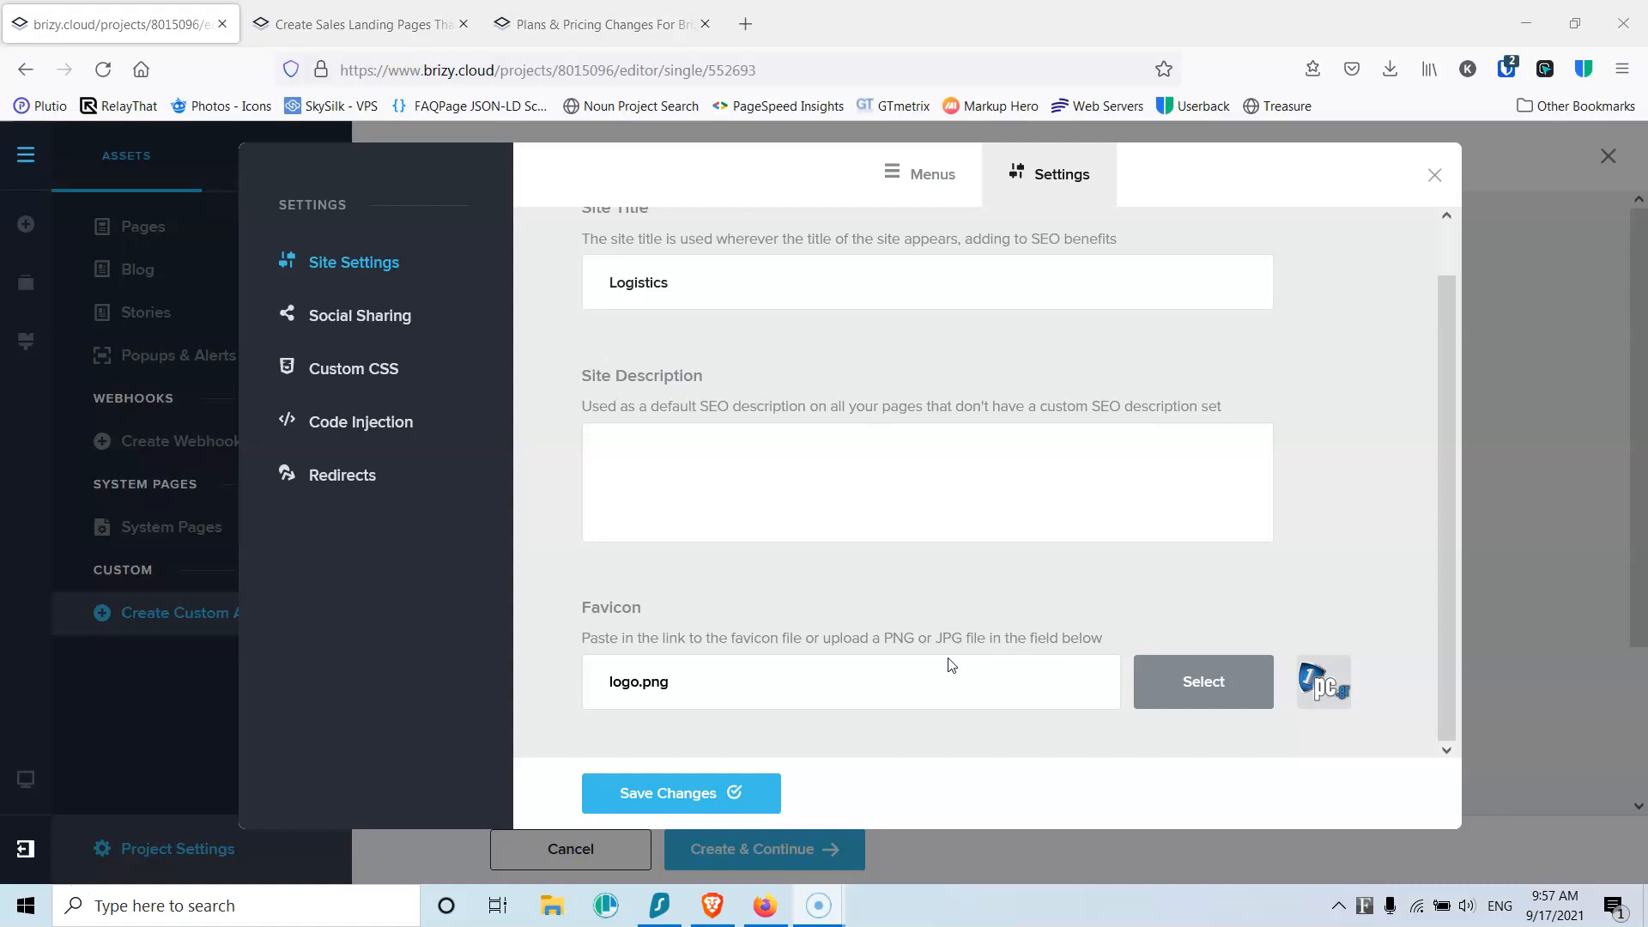
pyautogui.click(705, 791)
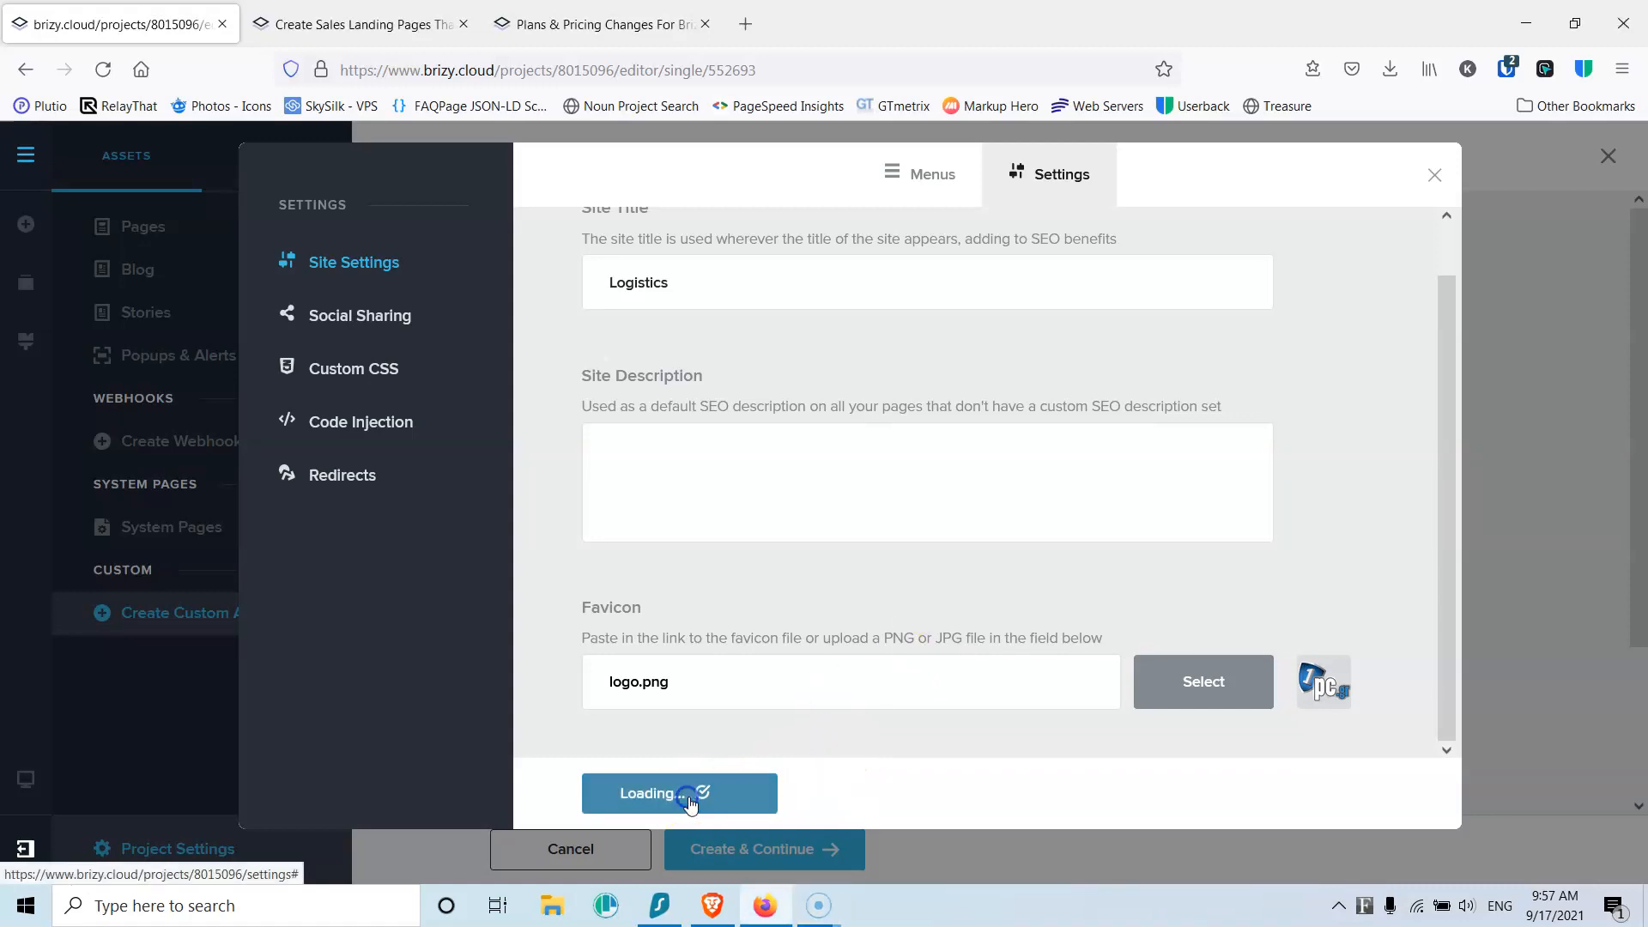
# Step: Close the site settings window and open the Home page for editing from the Pages list
pyautogui.click(1434, 174)
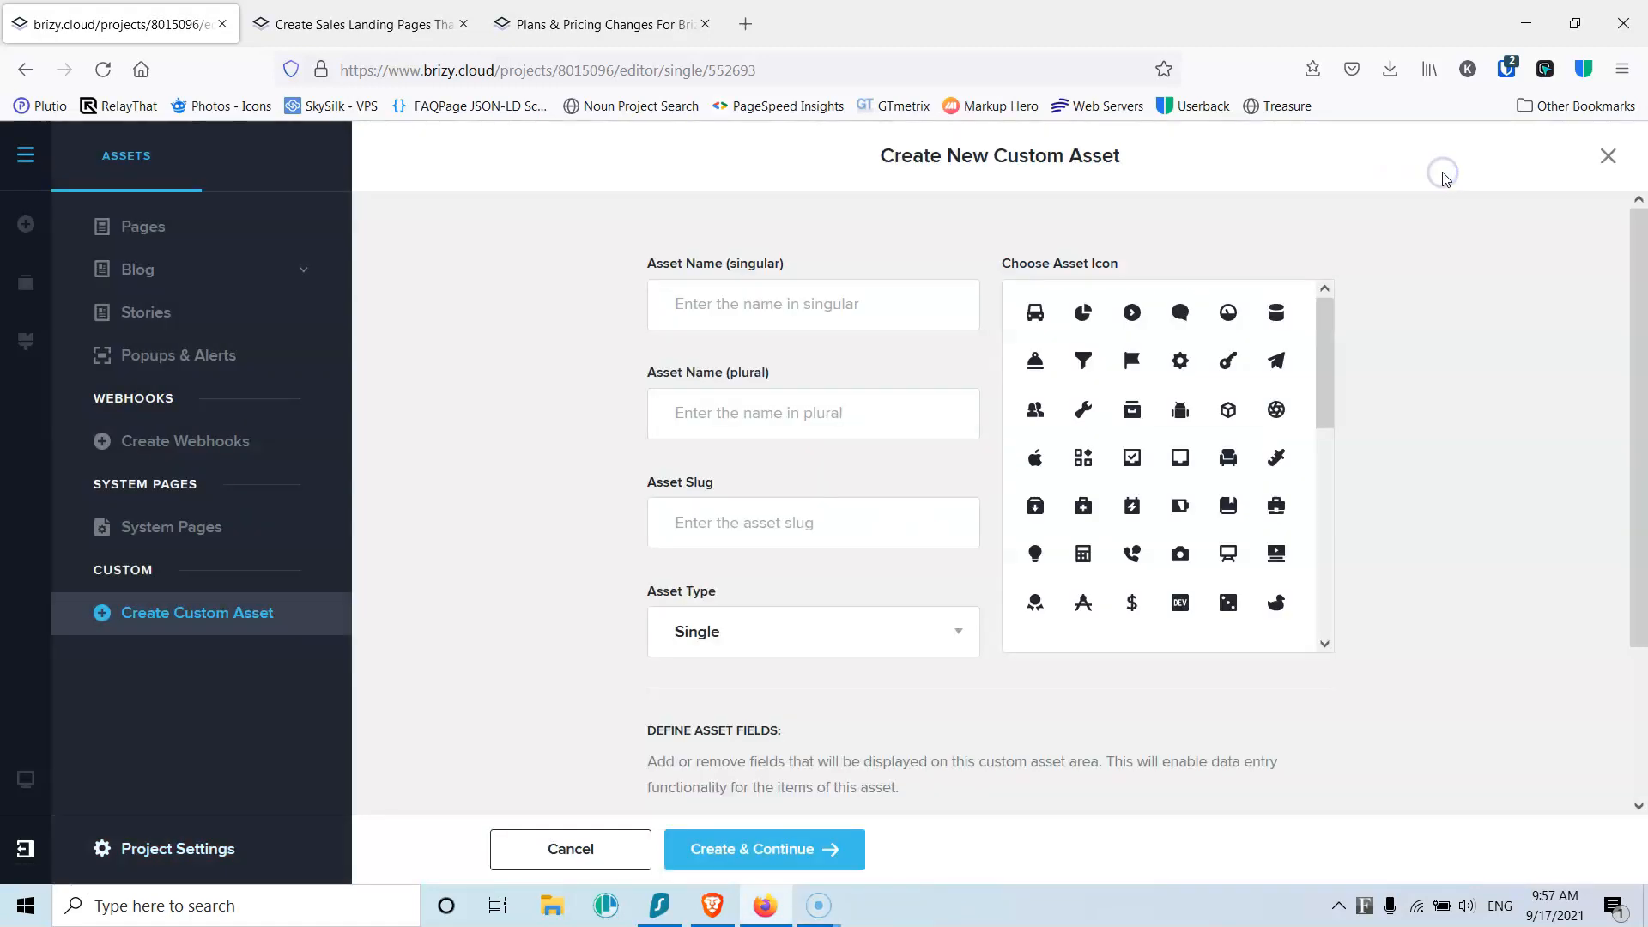
pyautogui.scroll(-2, 1438, 172)
pyautogui.click(135, 244)
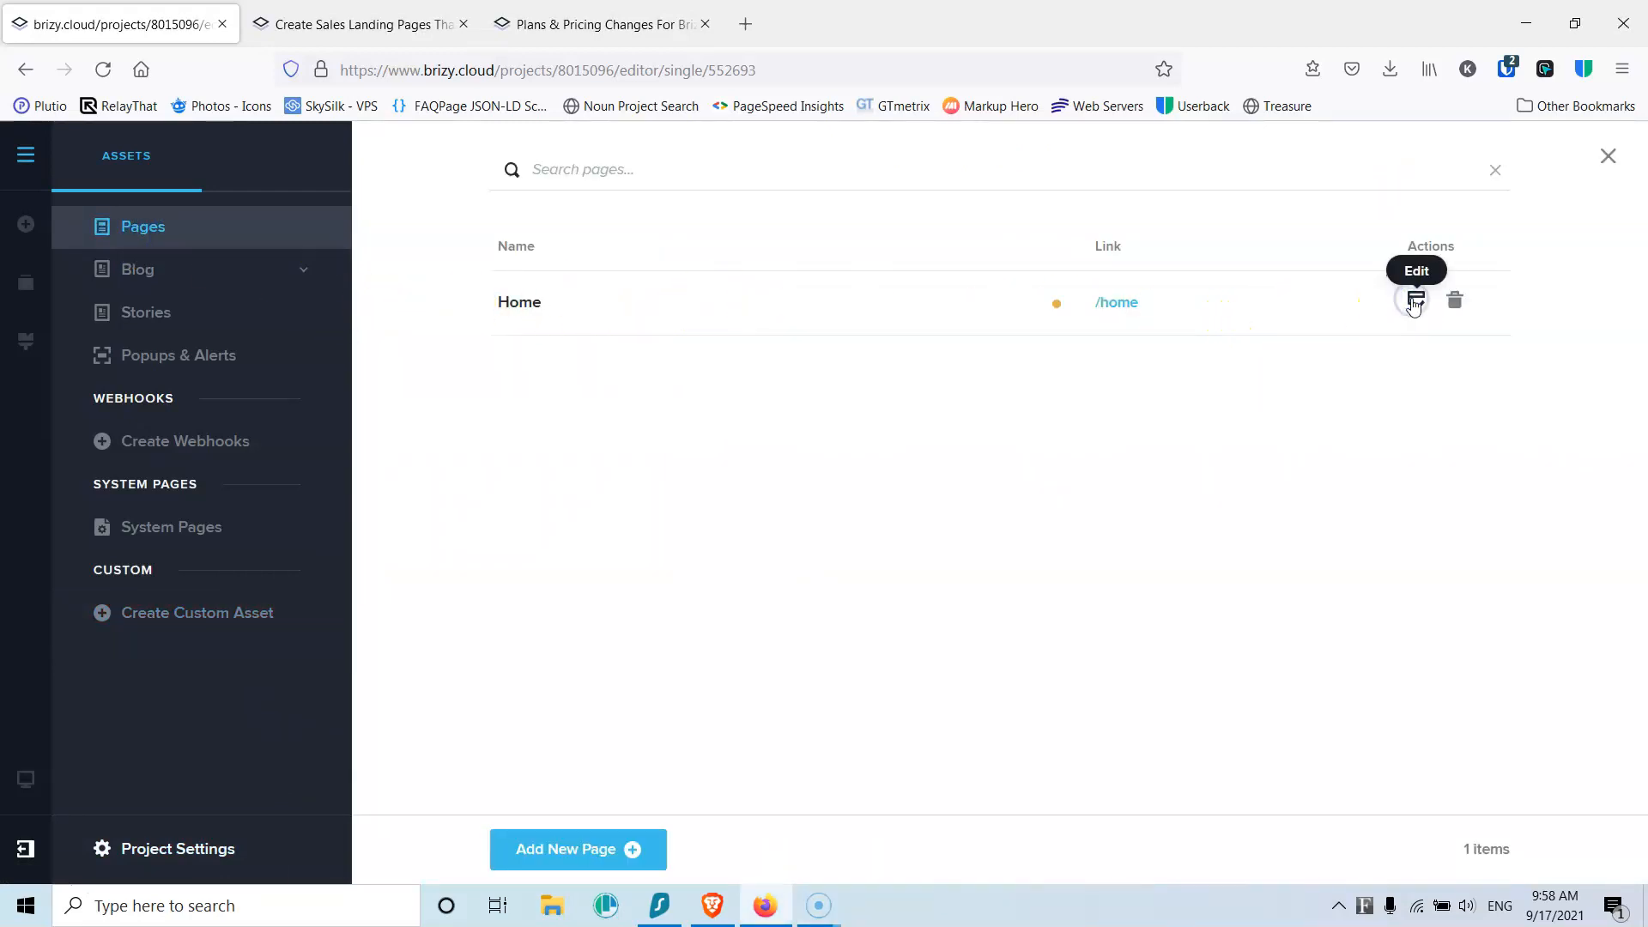
pyautogui.click(1414, 302)
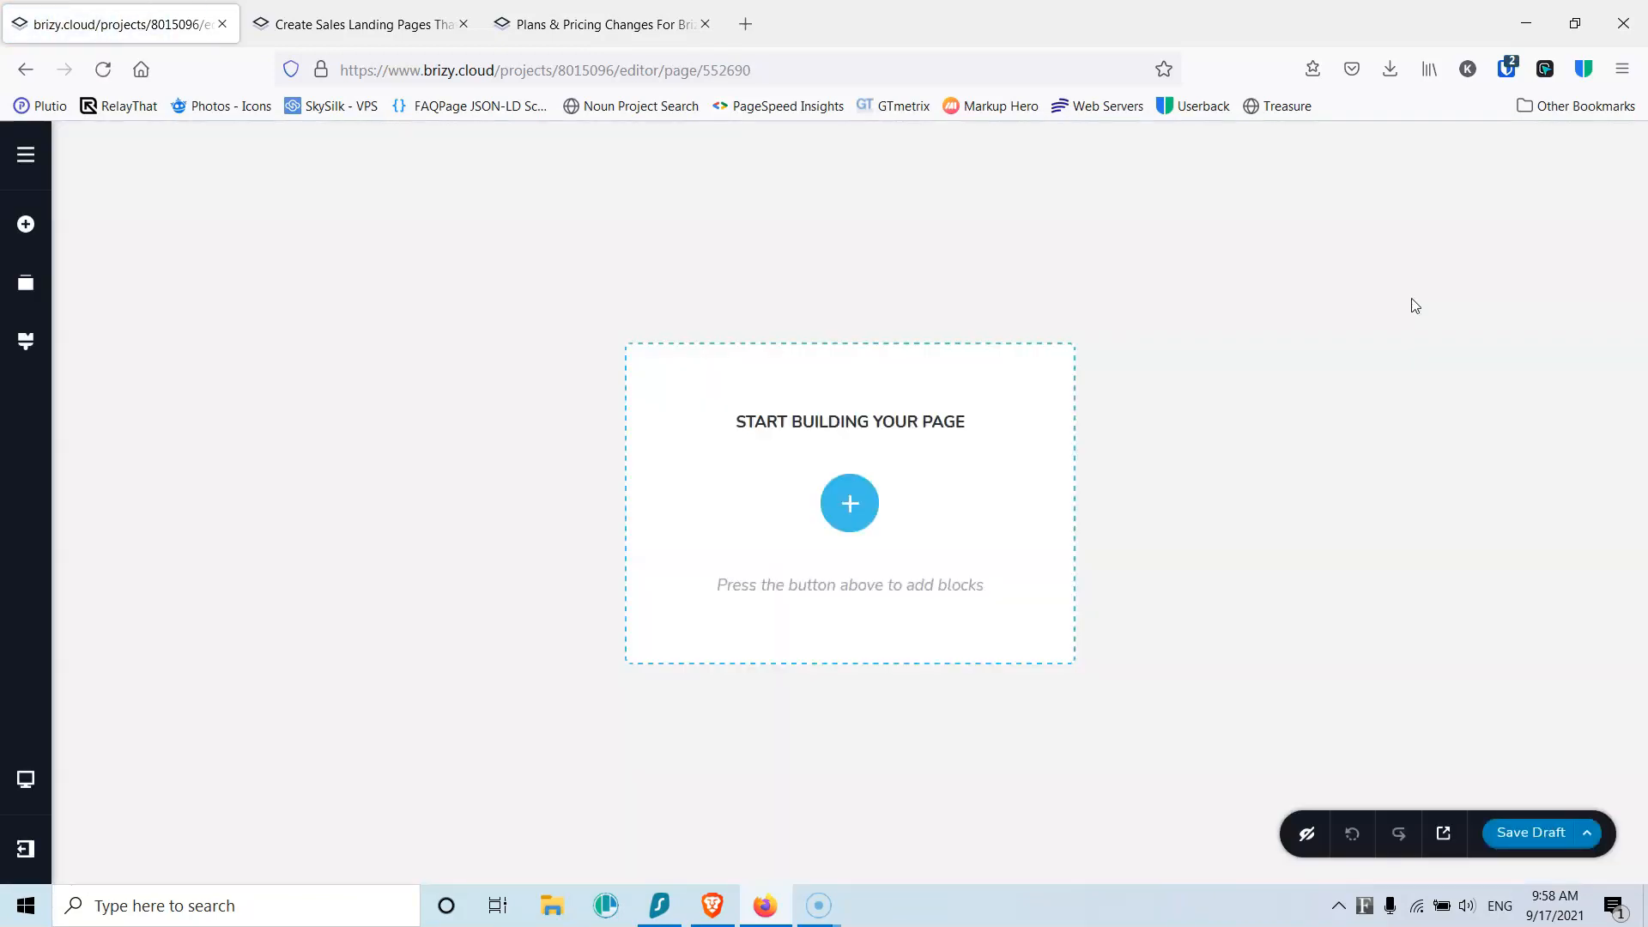
# Step: Look through the Add Elements and Reorder Blocks panels, then show the global Styling panel
pyautogui.click(26, 223)
pyautogui.scroll(-5, 203, 386)
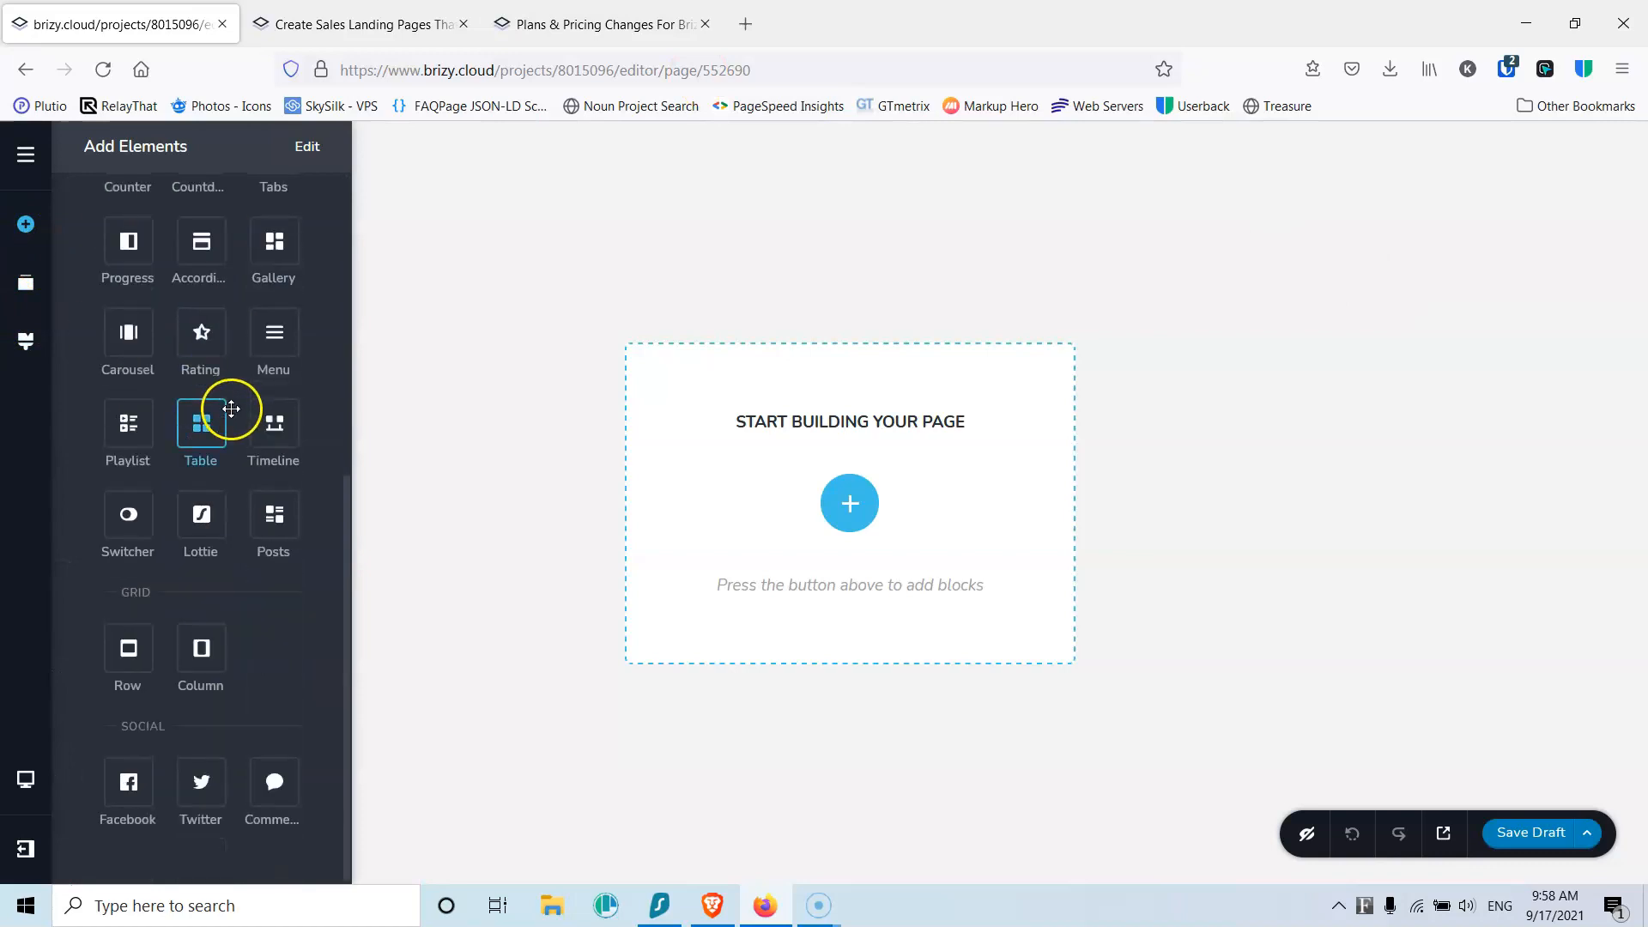
pyautogui.scroll(5, 171, 472)
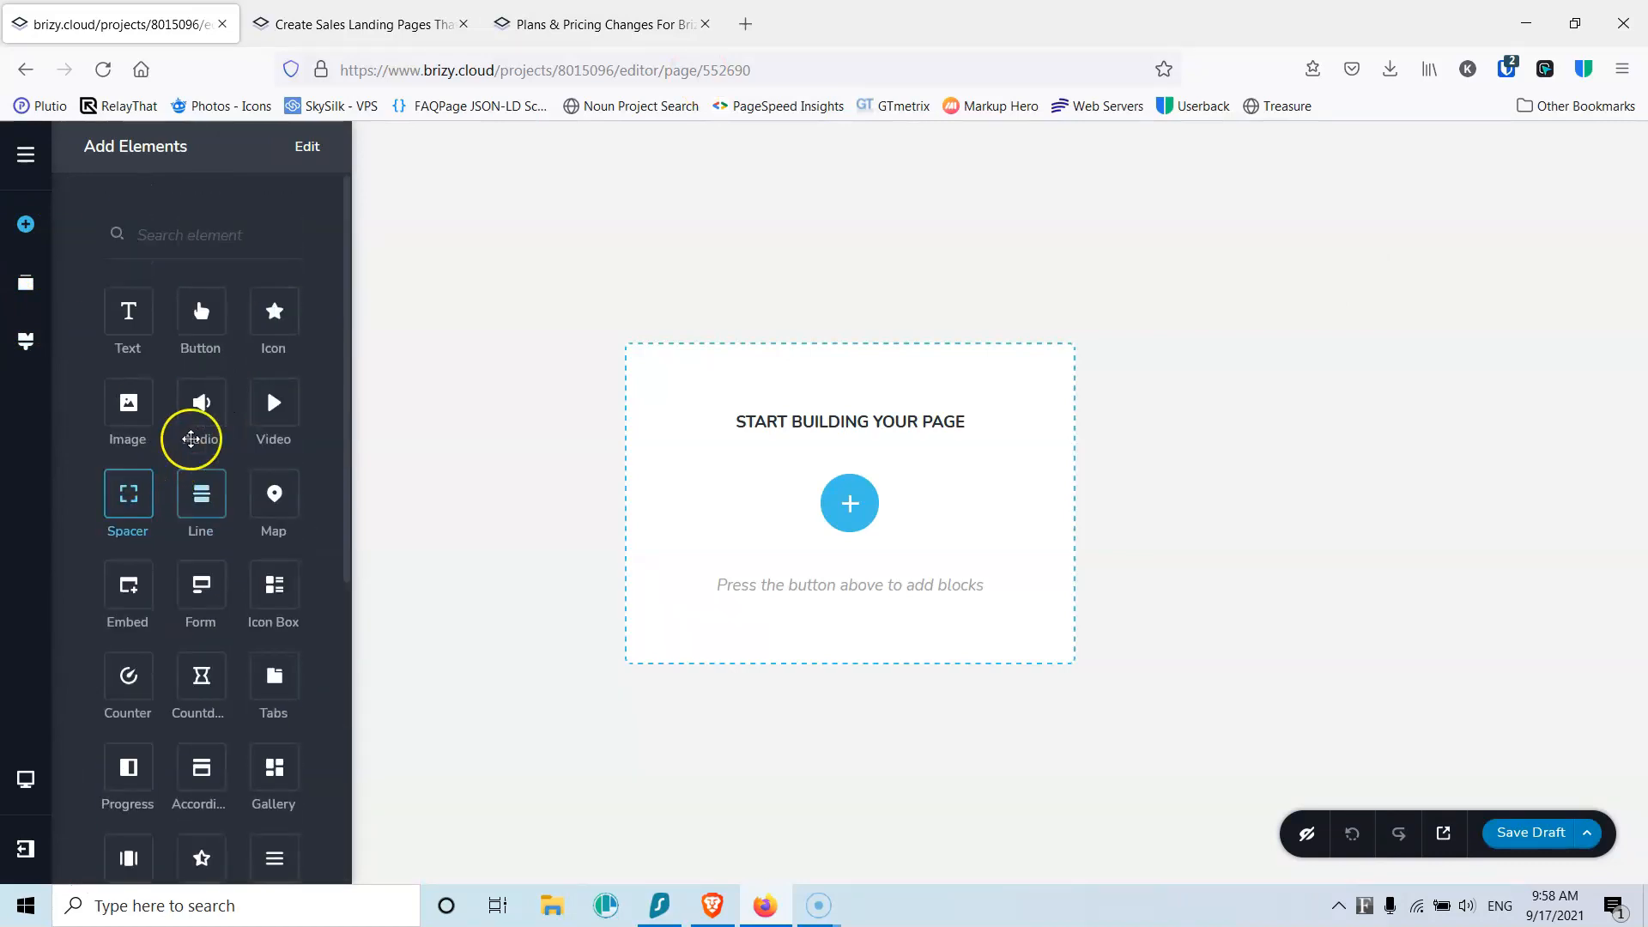
pyautogui.click(19, 291)
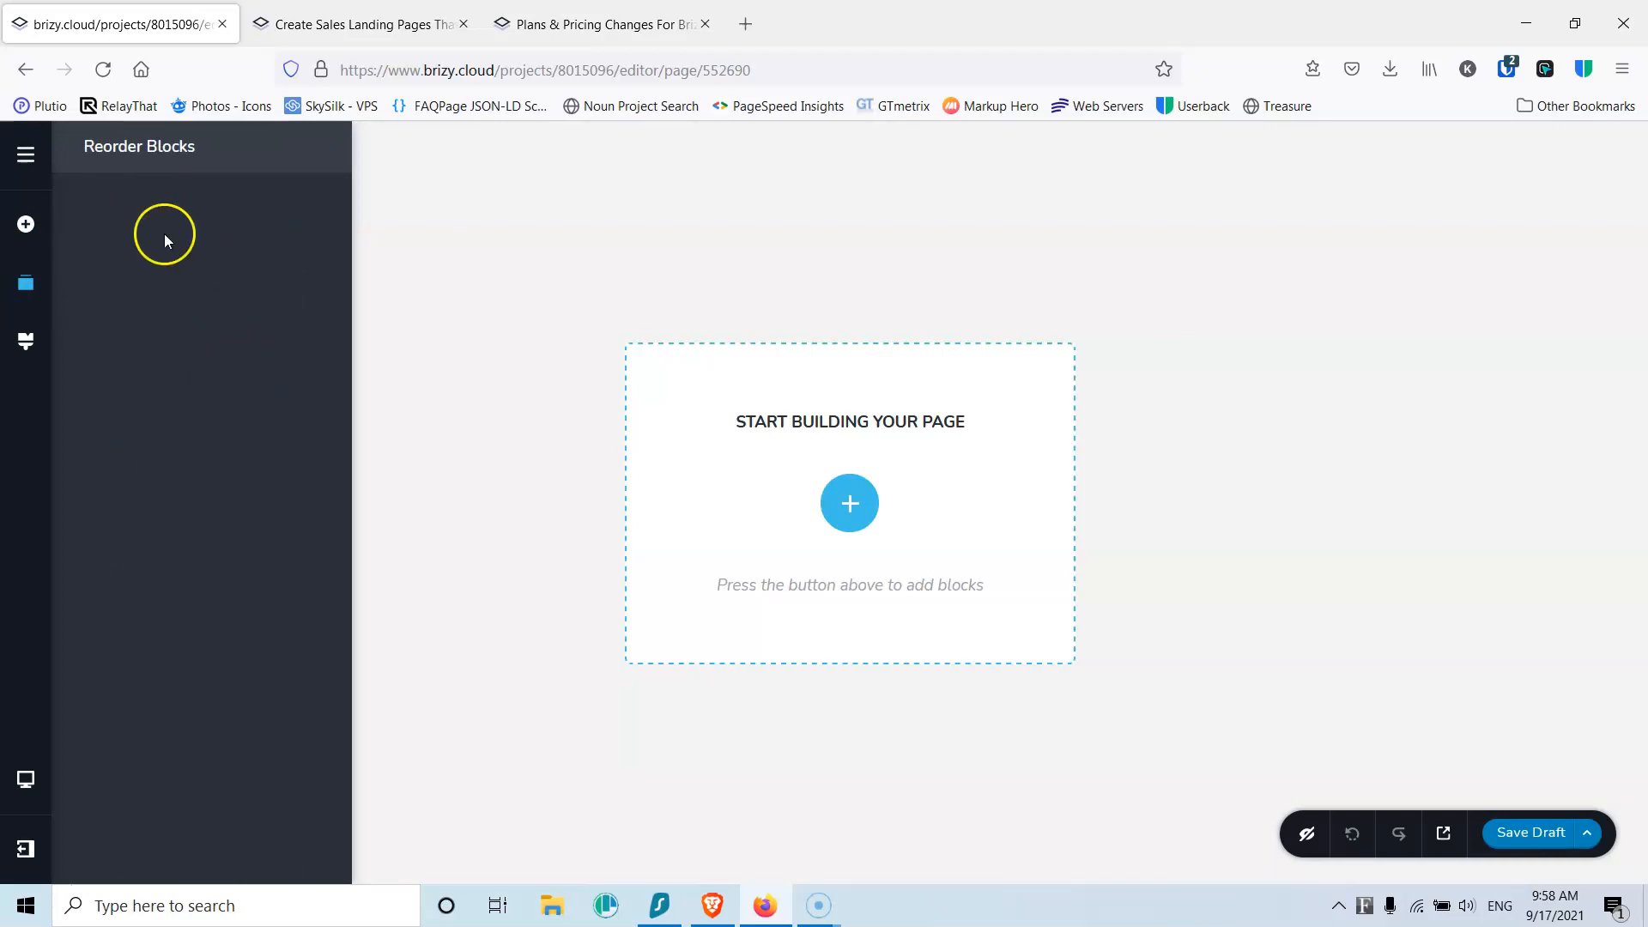
pyautogui.click(26, 340)
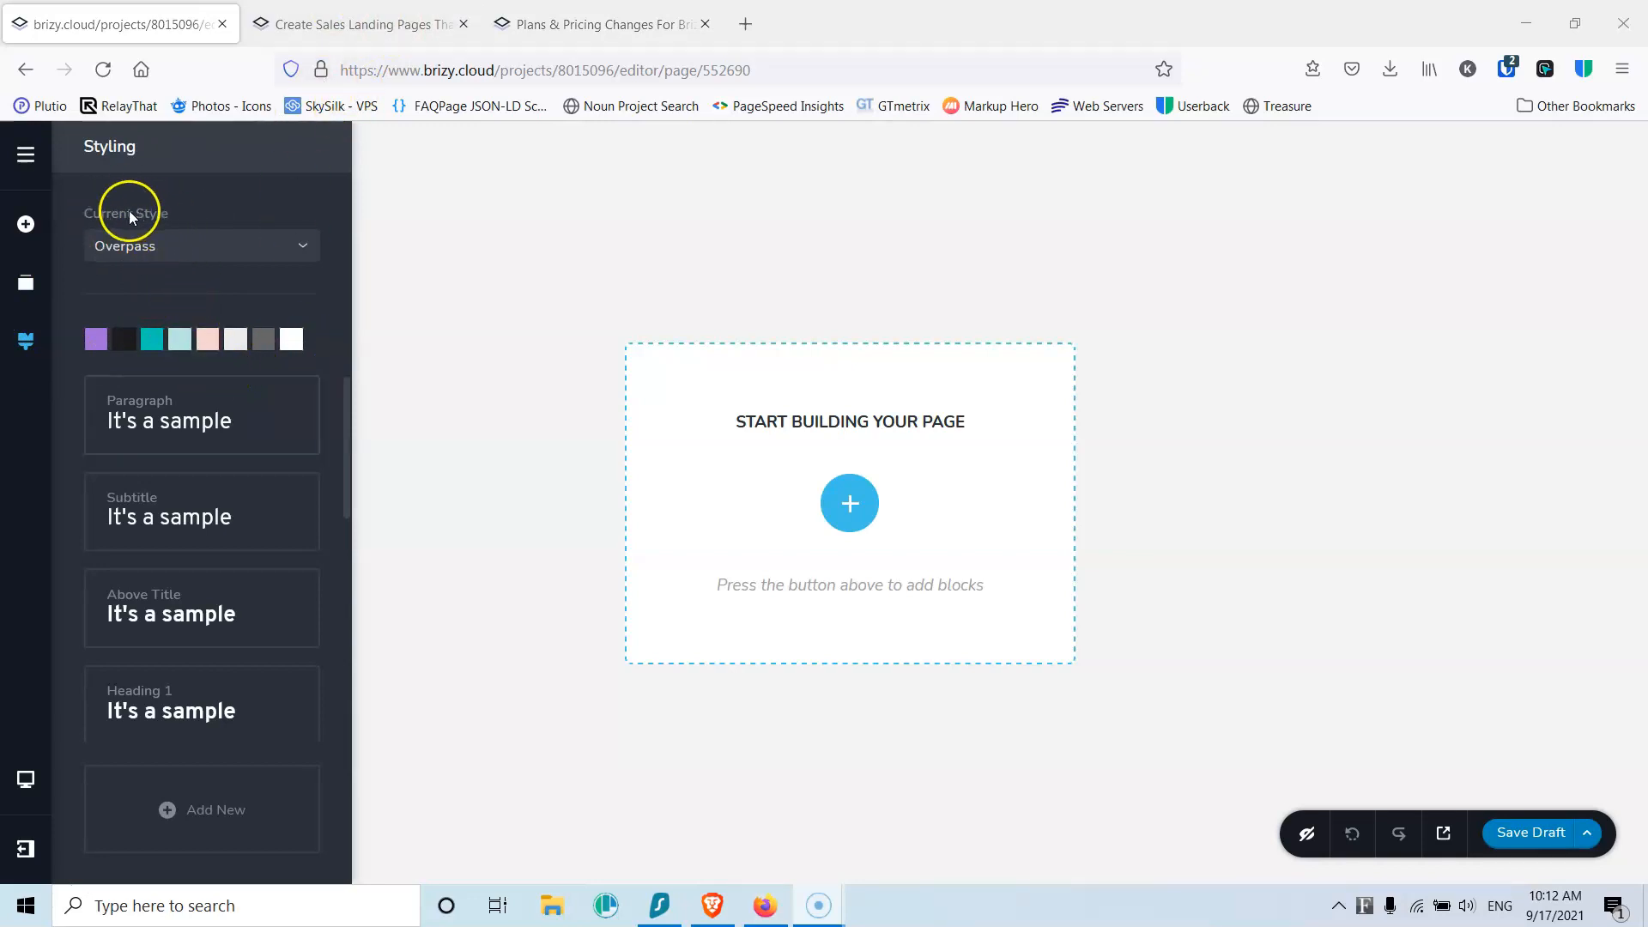
# Step: Keep the Overpass style and change the purple palette swatch to bright blue
pyautogui.click(194, 248)
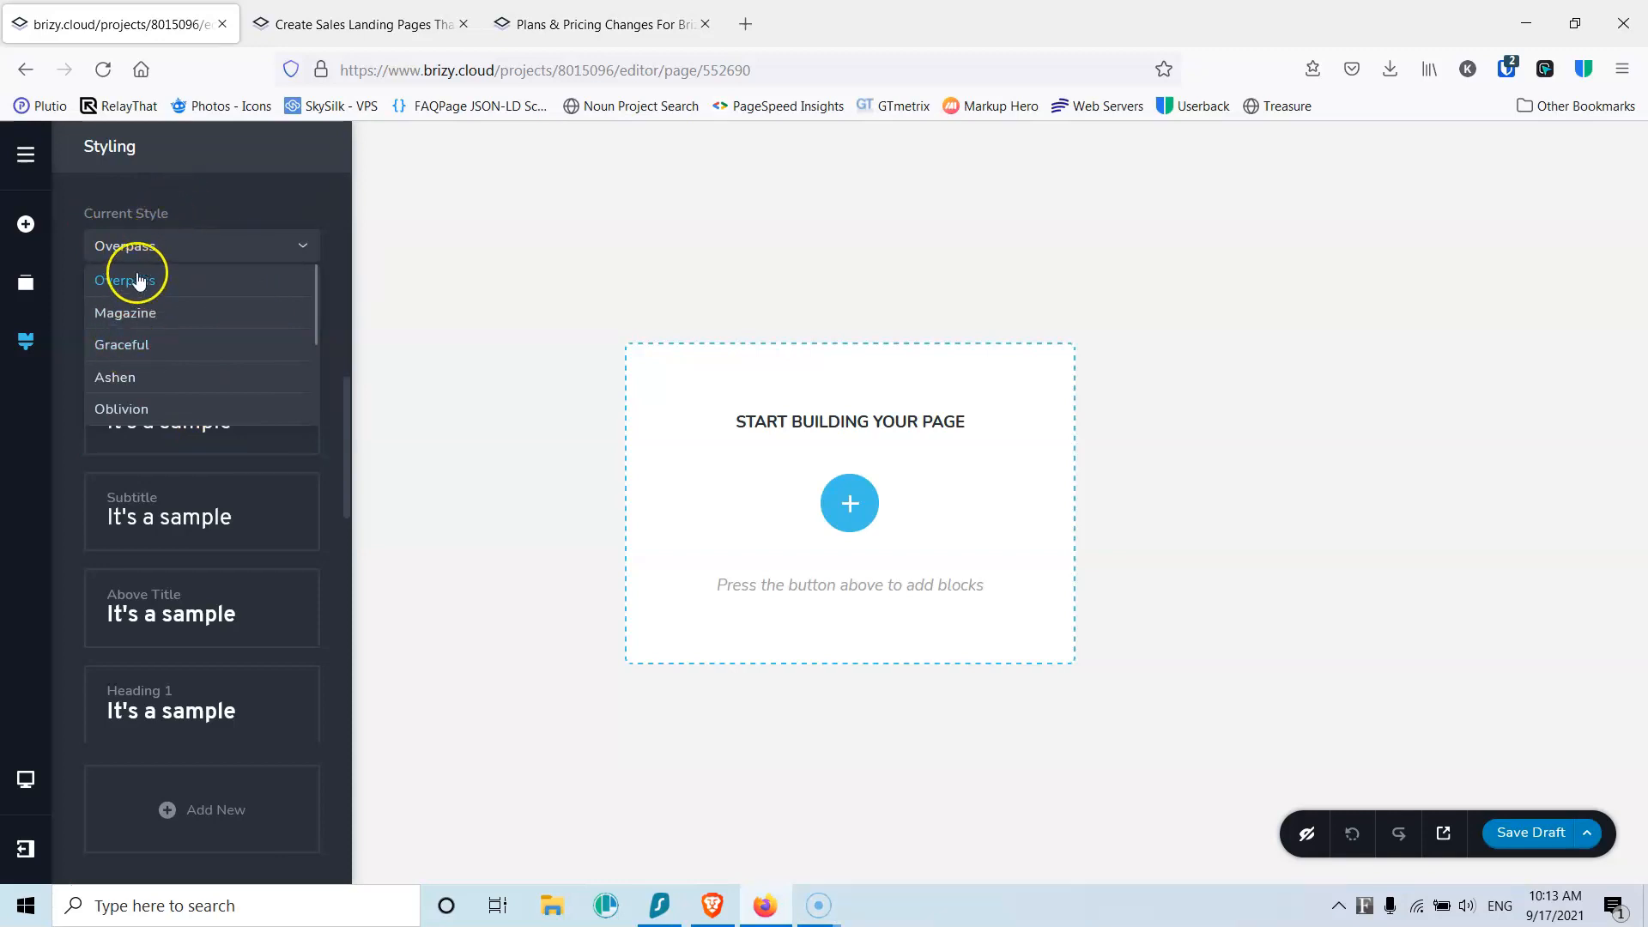
pyautogui.click(199, 200)
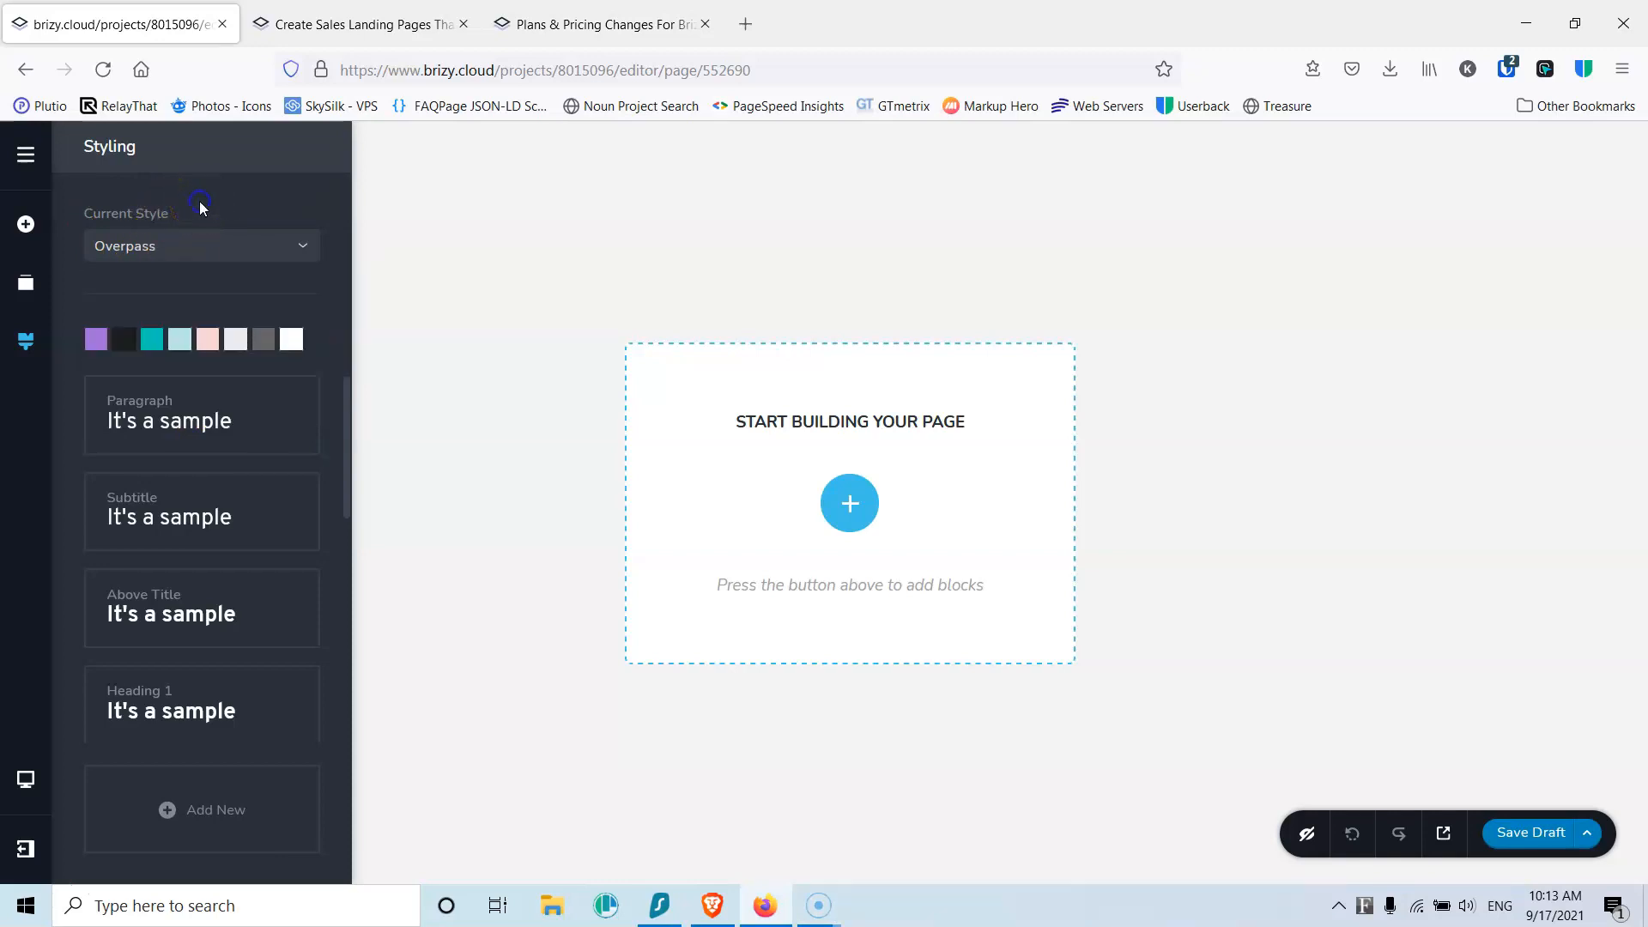
pyautogui.click(96, 339)
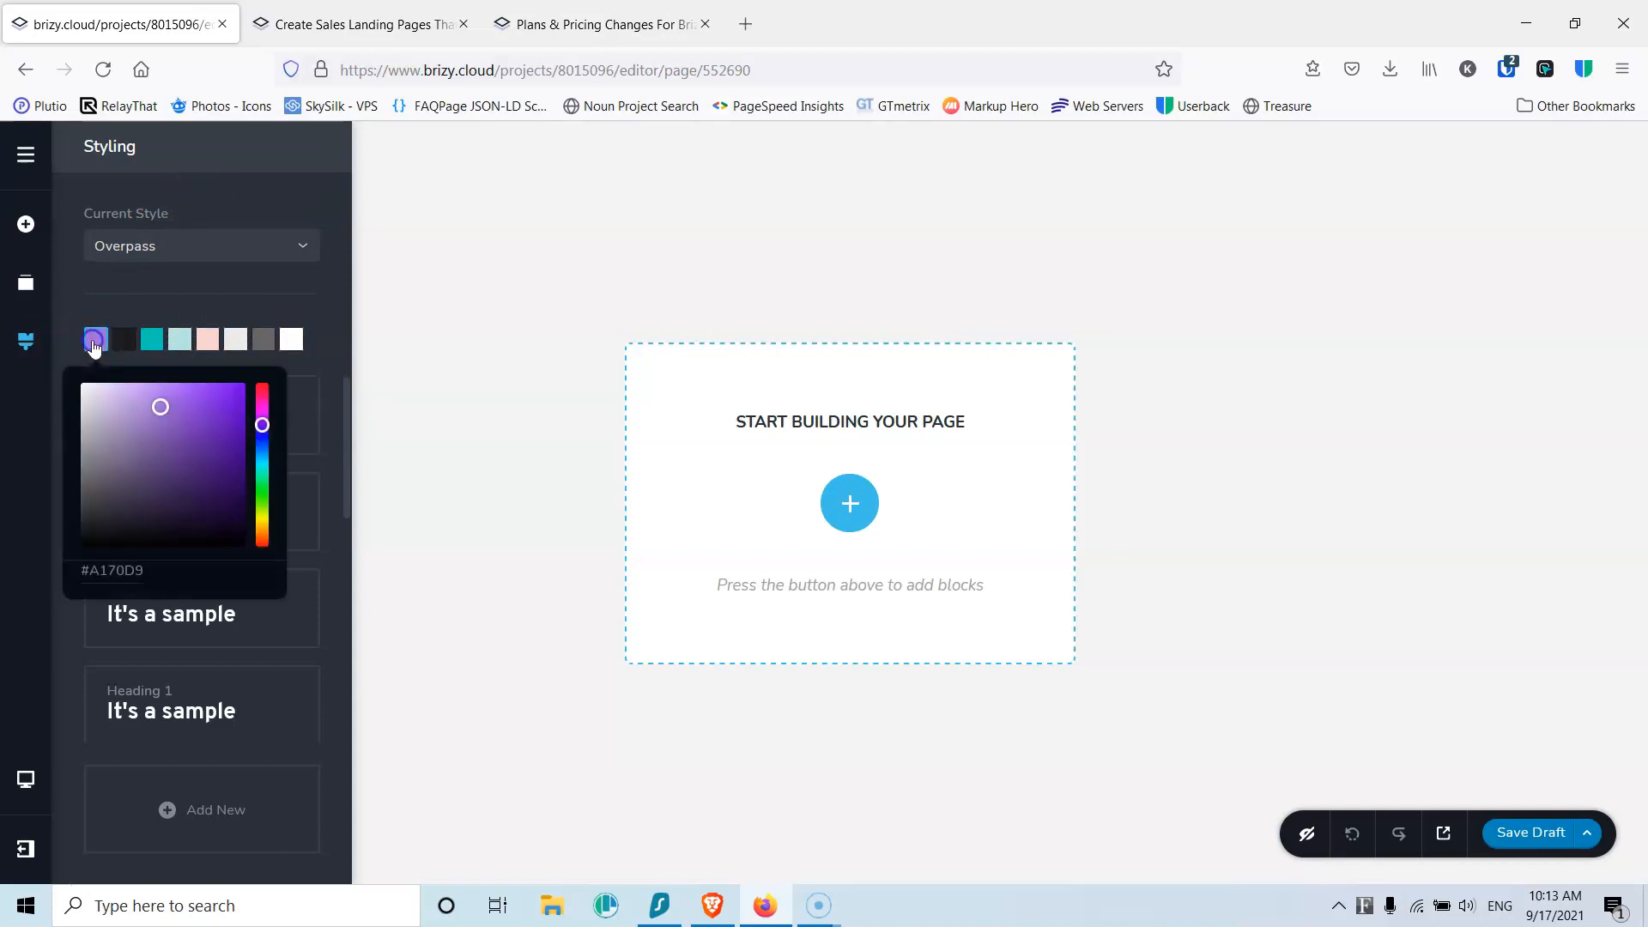
pyautogui.click(262, 431)
pyautogui.moveTo(204, 440); pyautogui.dragTo(231, 393)
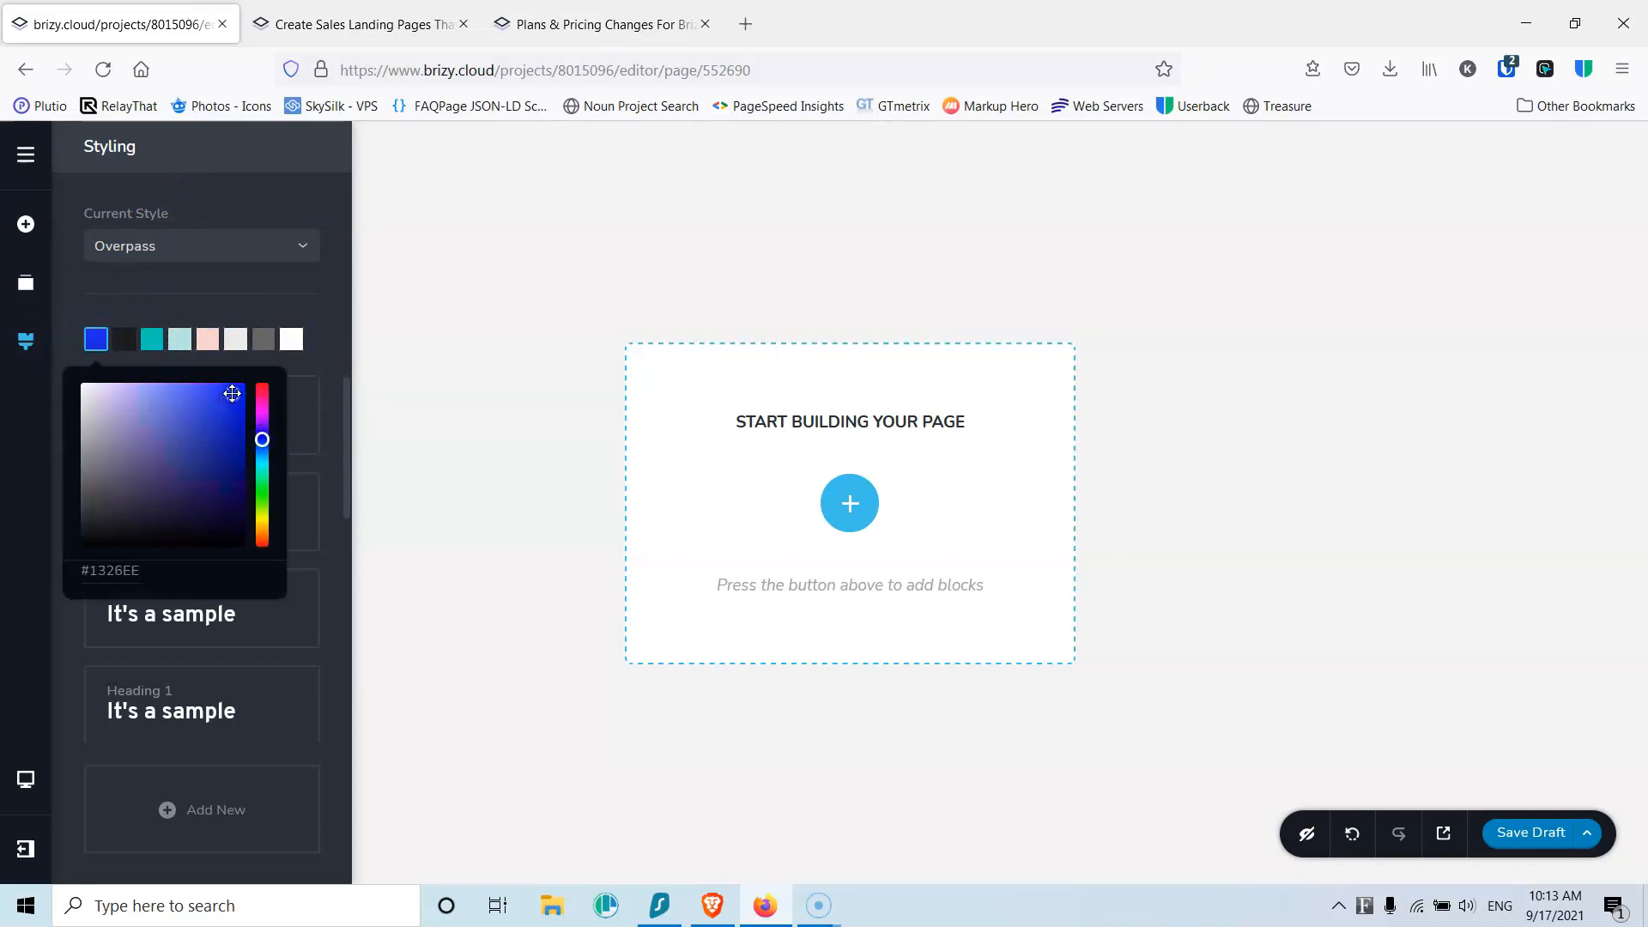
pyautogui.doubleClick(127, 570)
pyautogui.hotkey('ctrl', 'c')
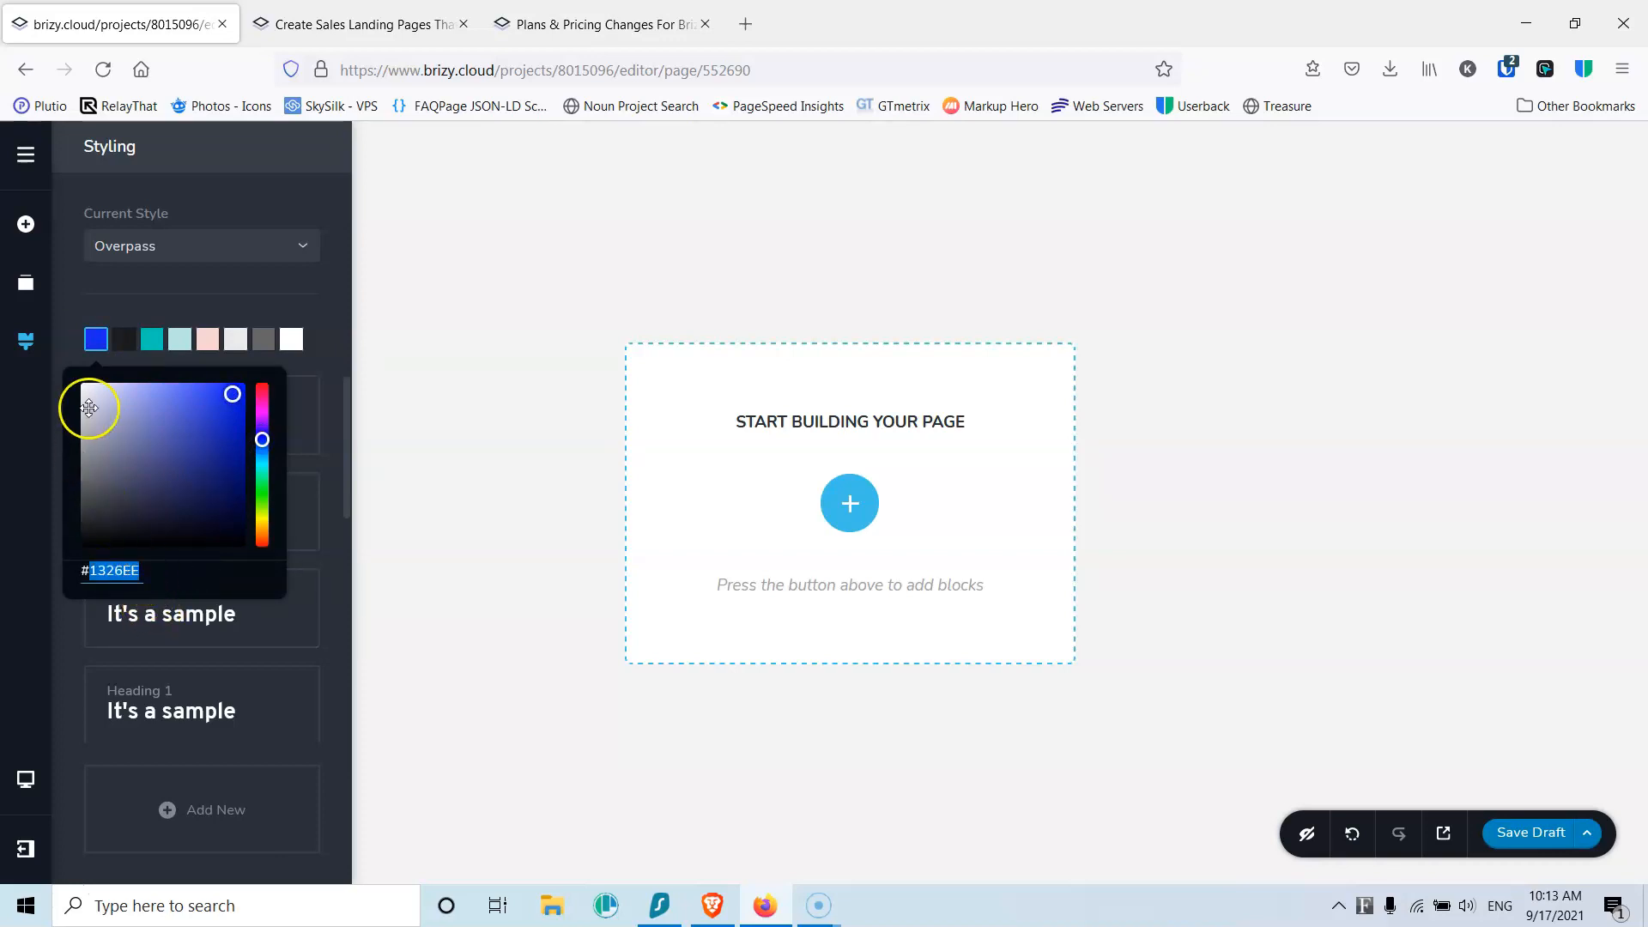
# Step: Replace the teal swatch with the same blue, deepened to a darker blue
pyautogui.click(152, 341)
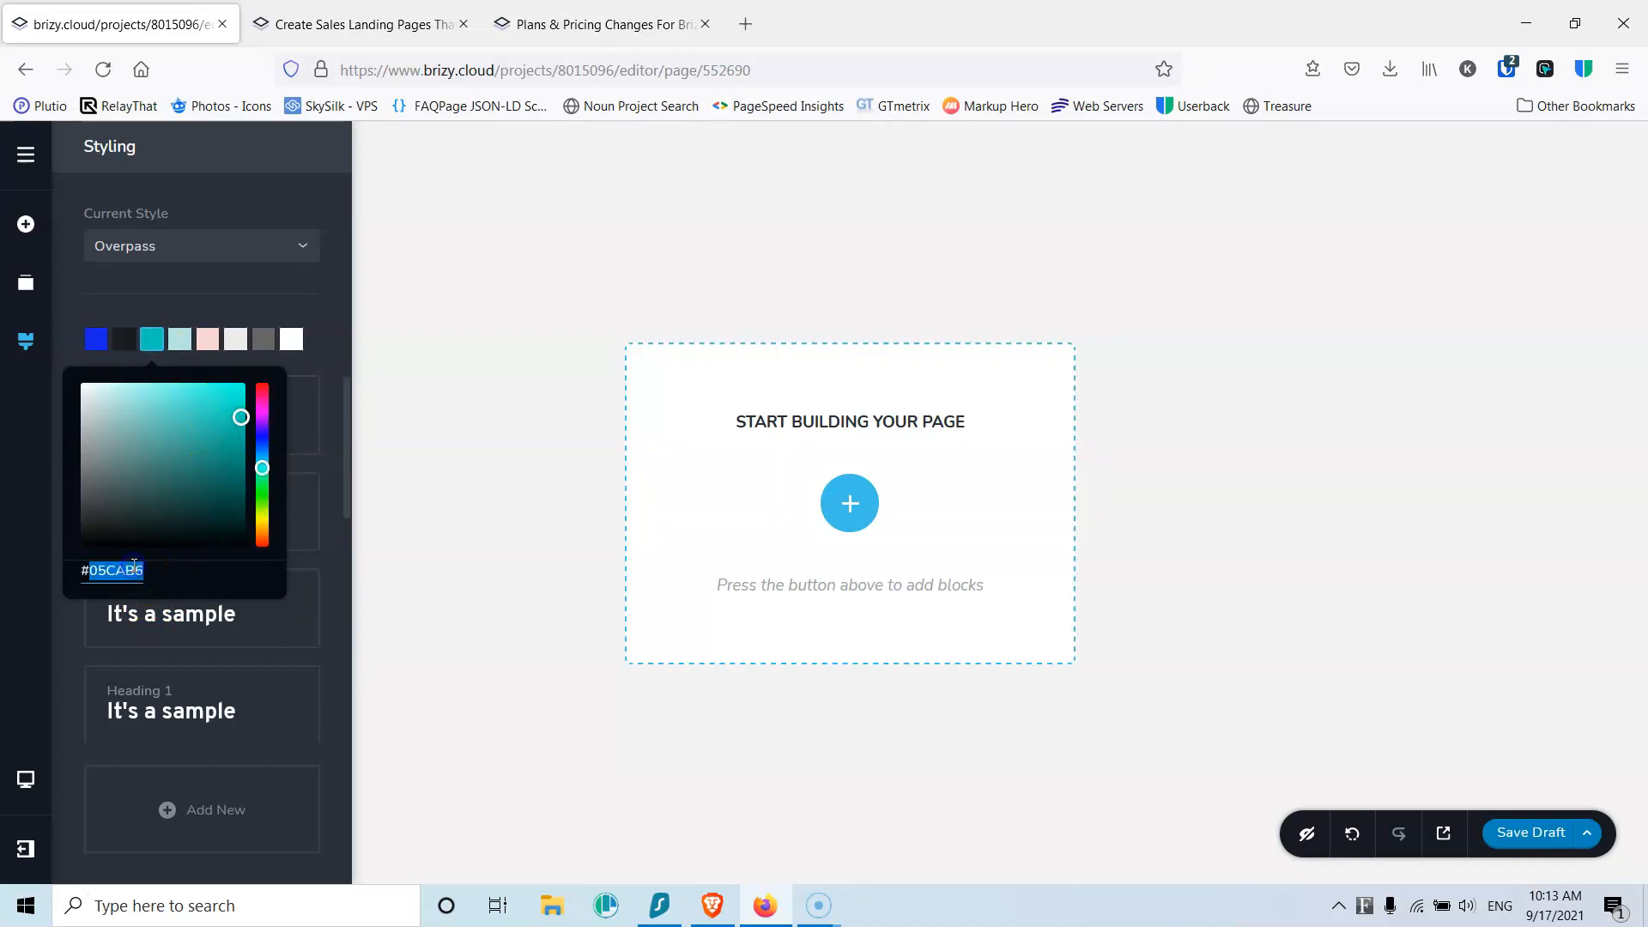
pyautogui.hotkey('ctrl', 'v')
pyautogui.moveTo(228, 414); pyautogui.dragTo(230, 422)
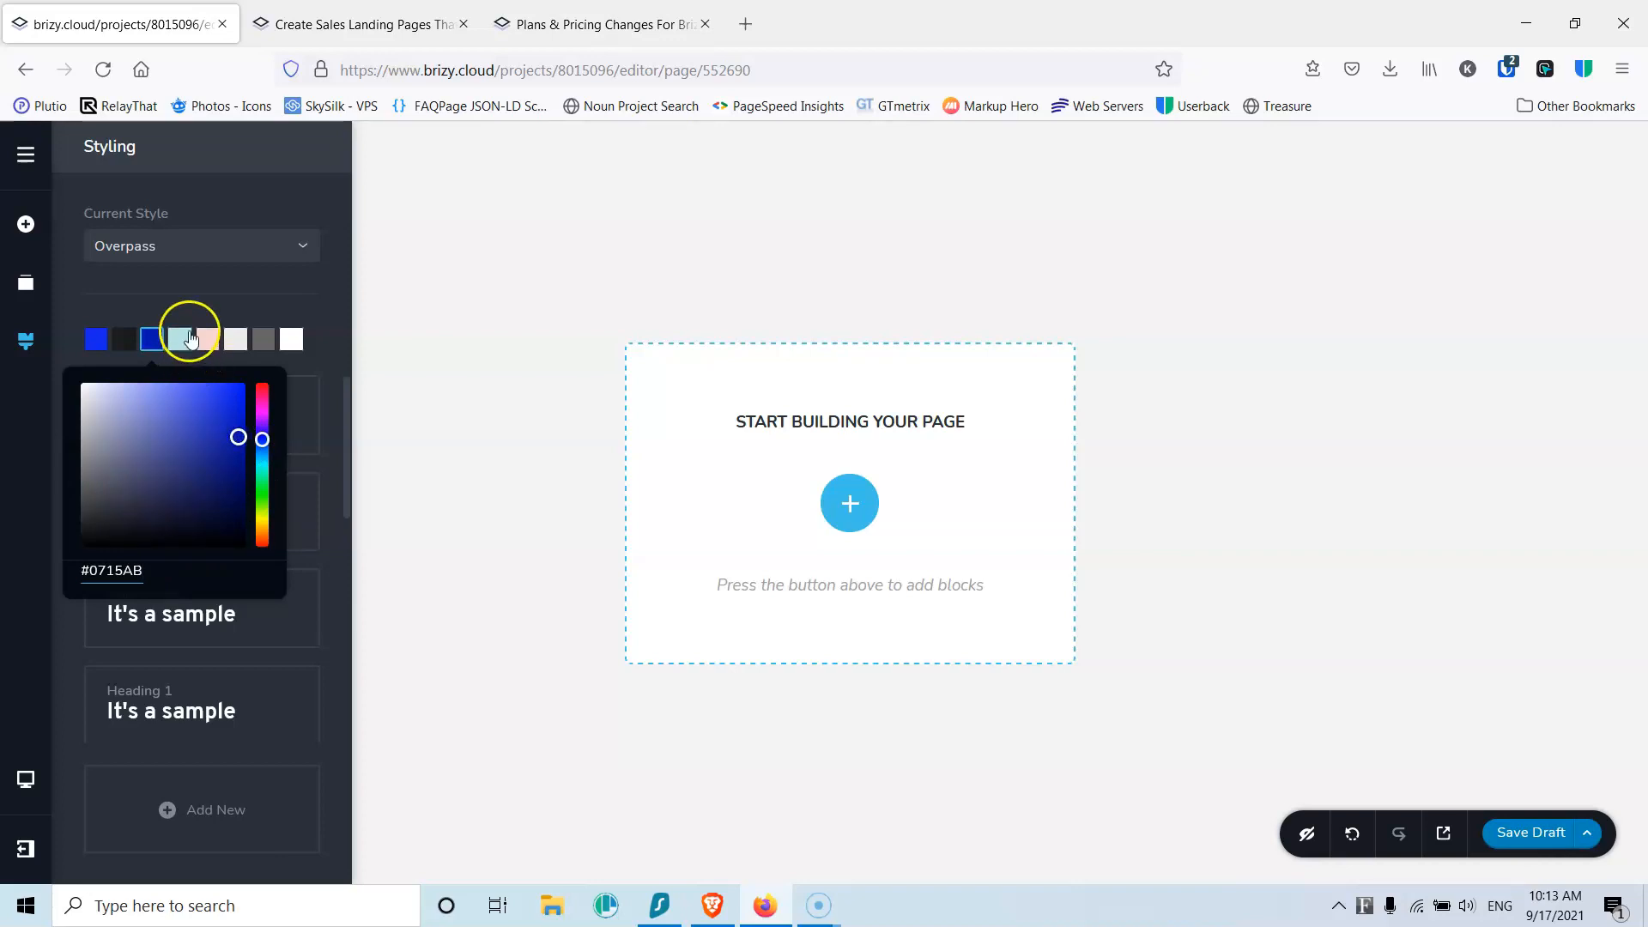
pyautogui.click(213, 307)
# Step: Darken the dark grey swatch to near black, leaving the light grey swatch unchanged
pyautogui.click(124, 339)
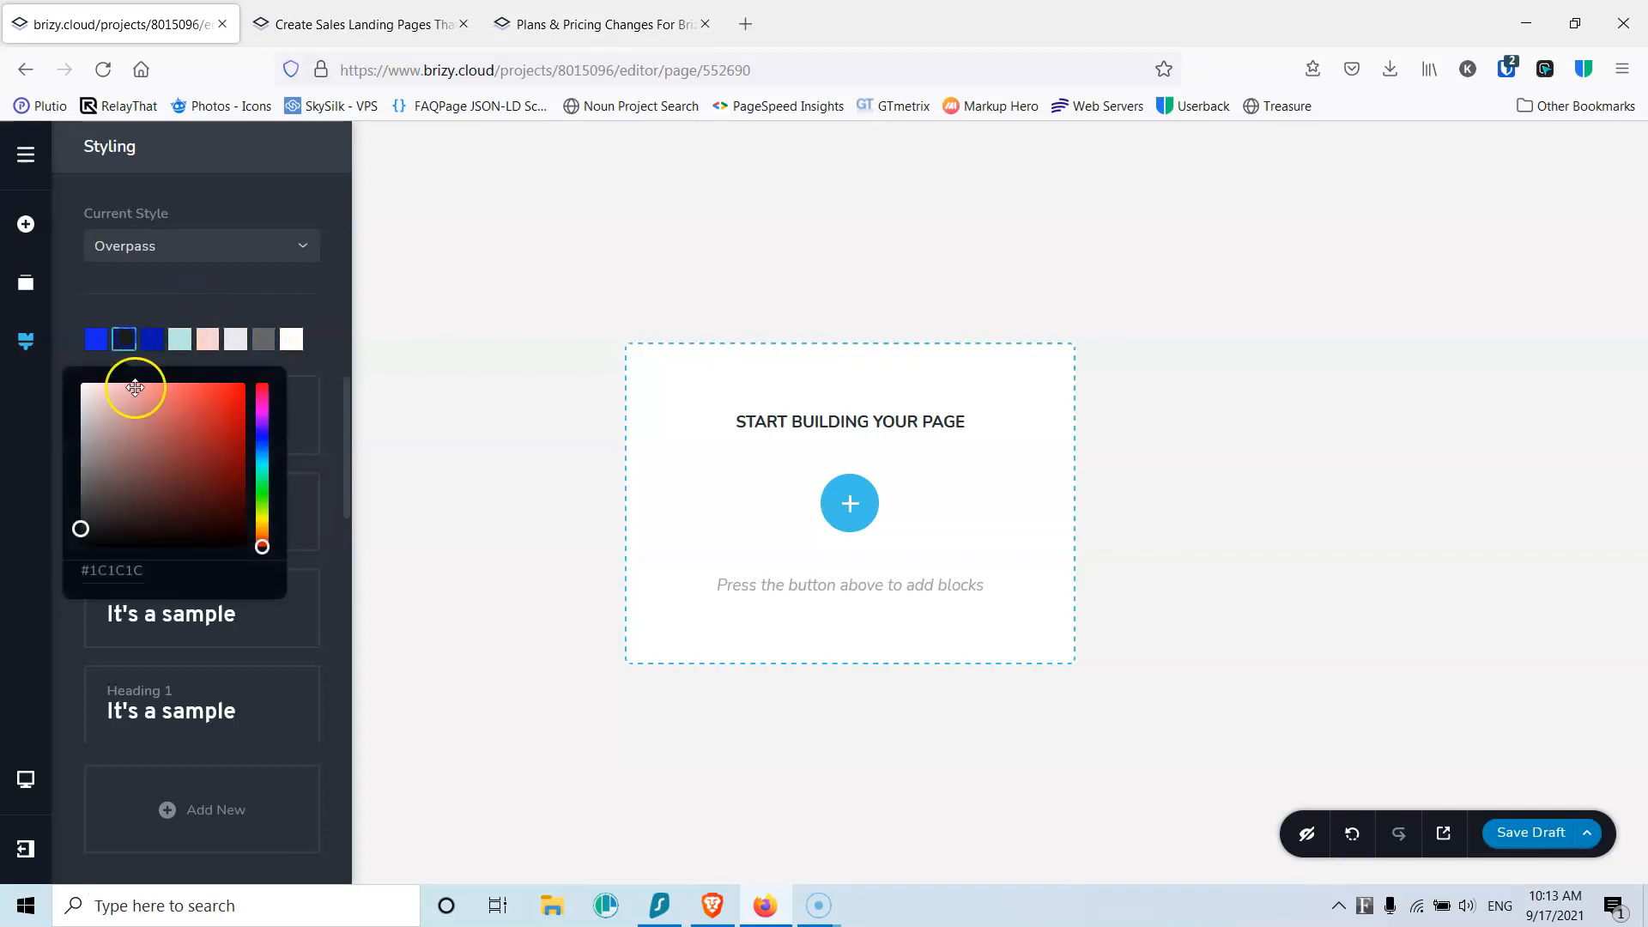
pyautogui.click(84, 534)
pyautogui.click(184, 300)
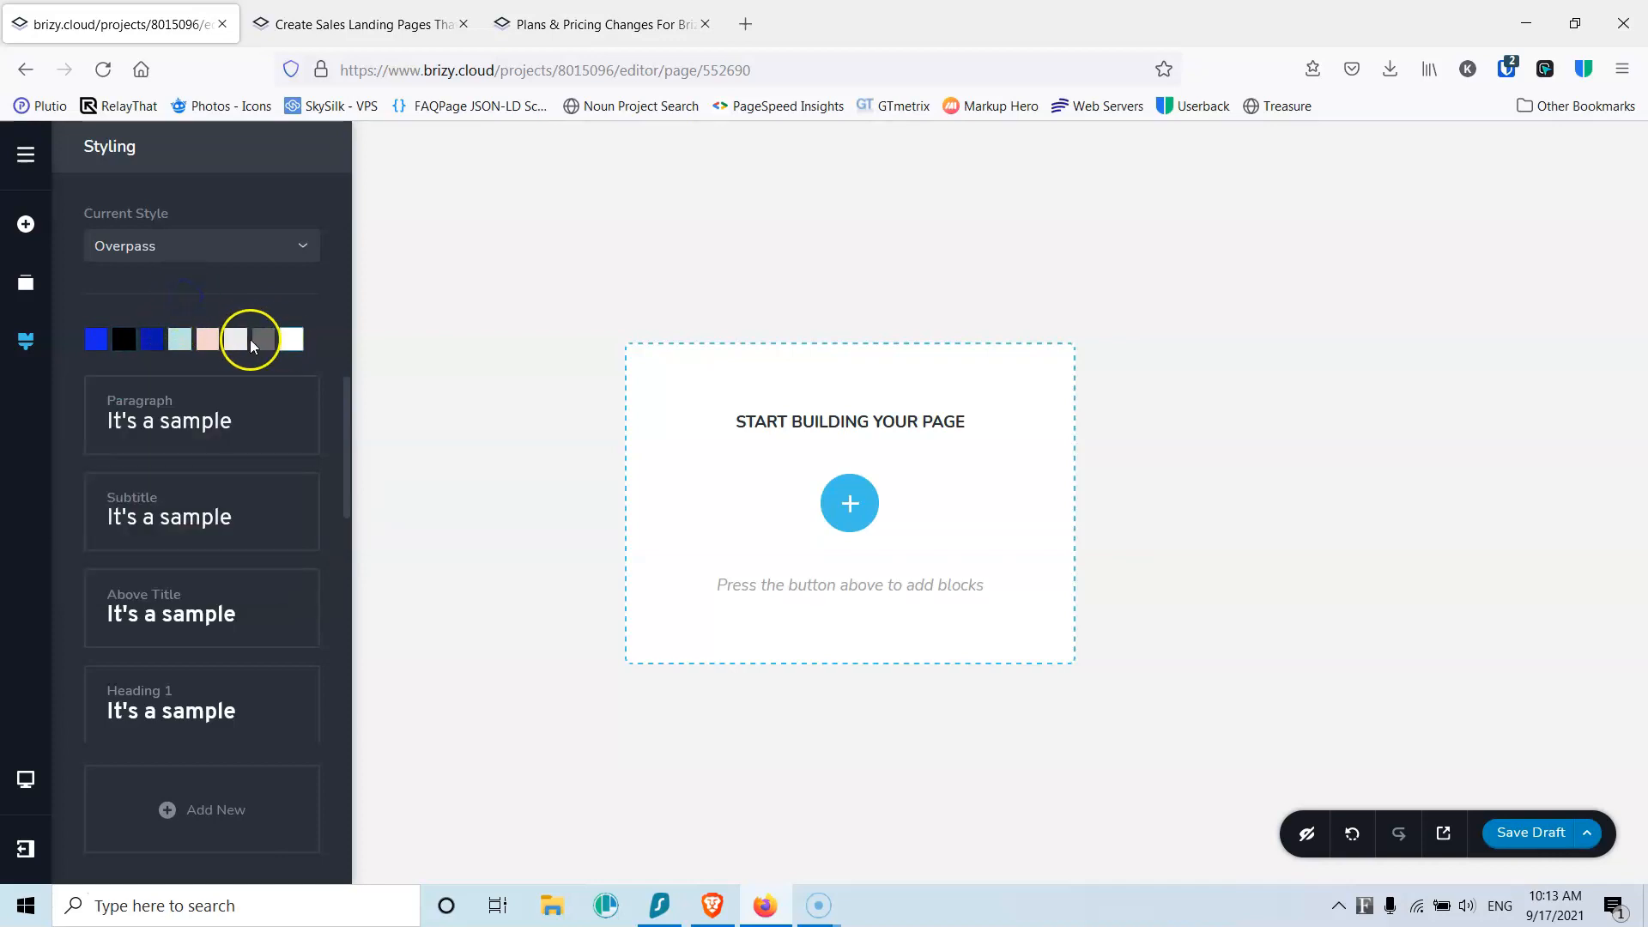
pyautogui.click(234, 342)
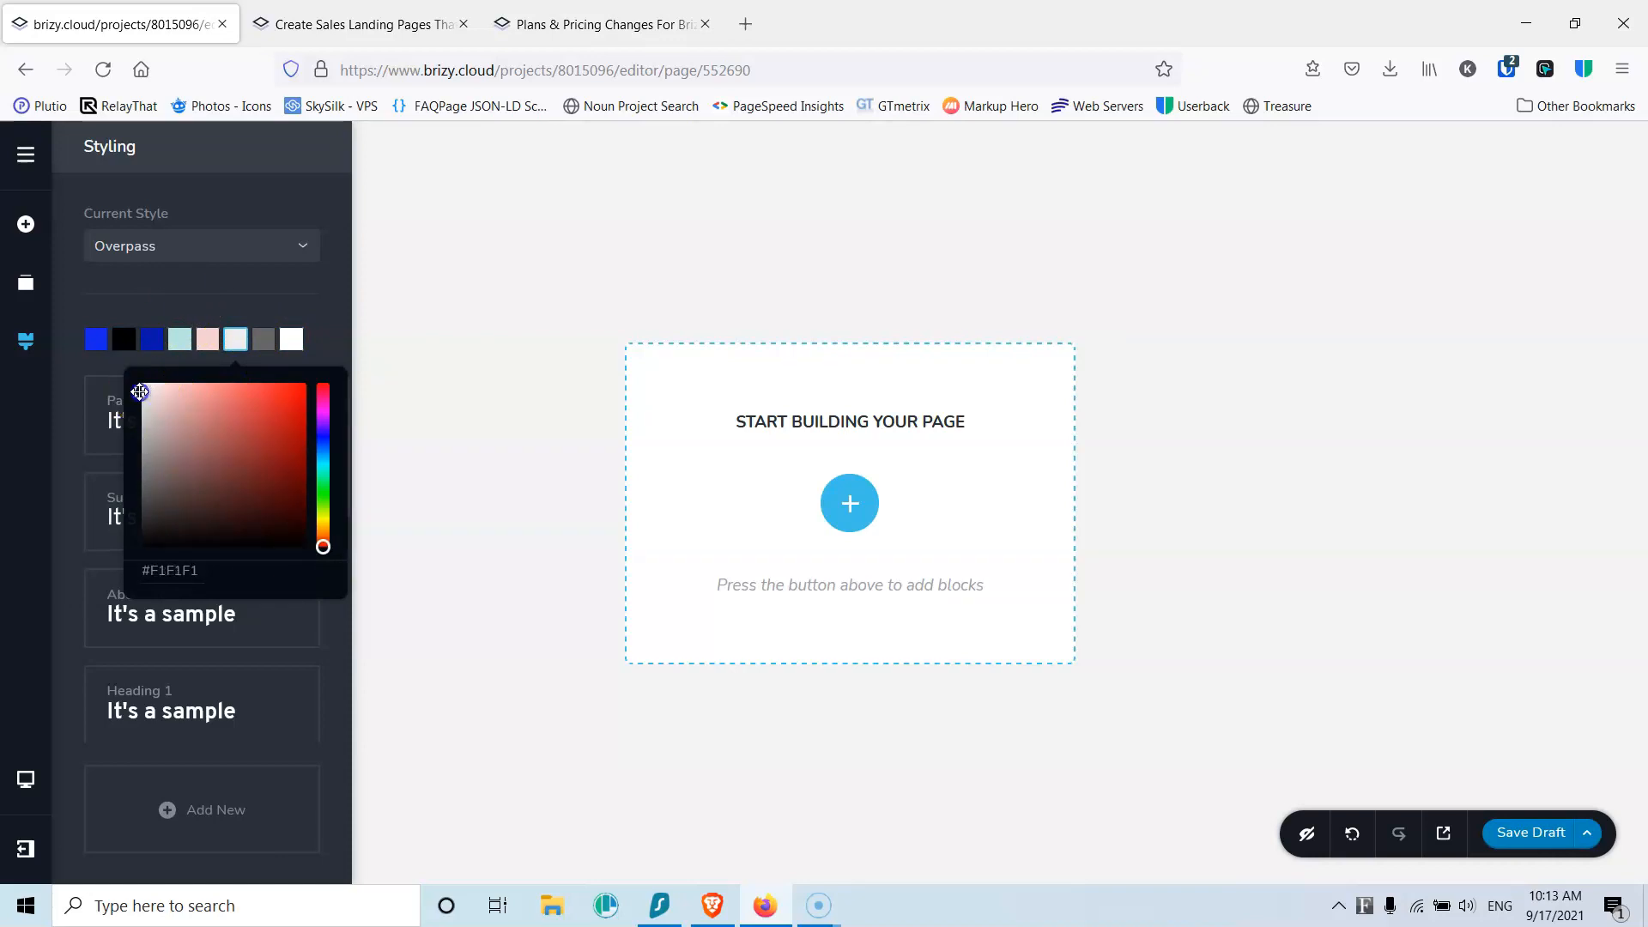
pyautogui.click(178, 300)
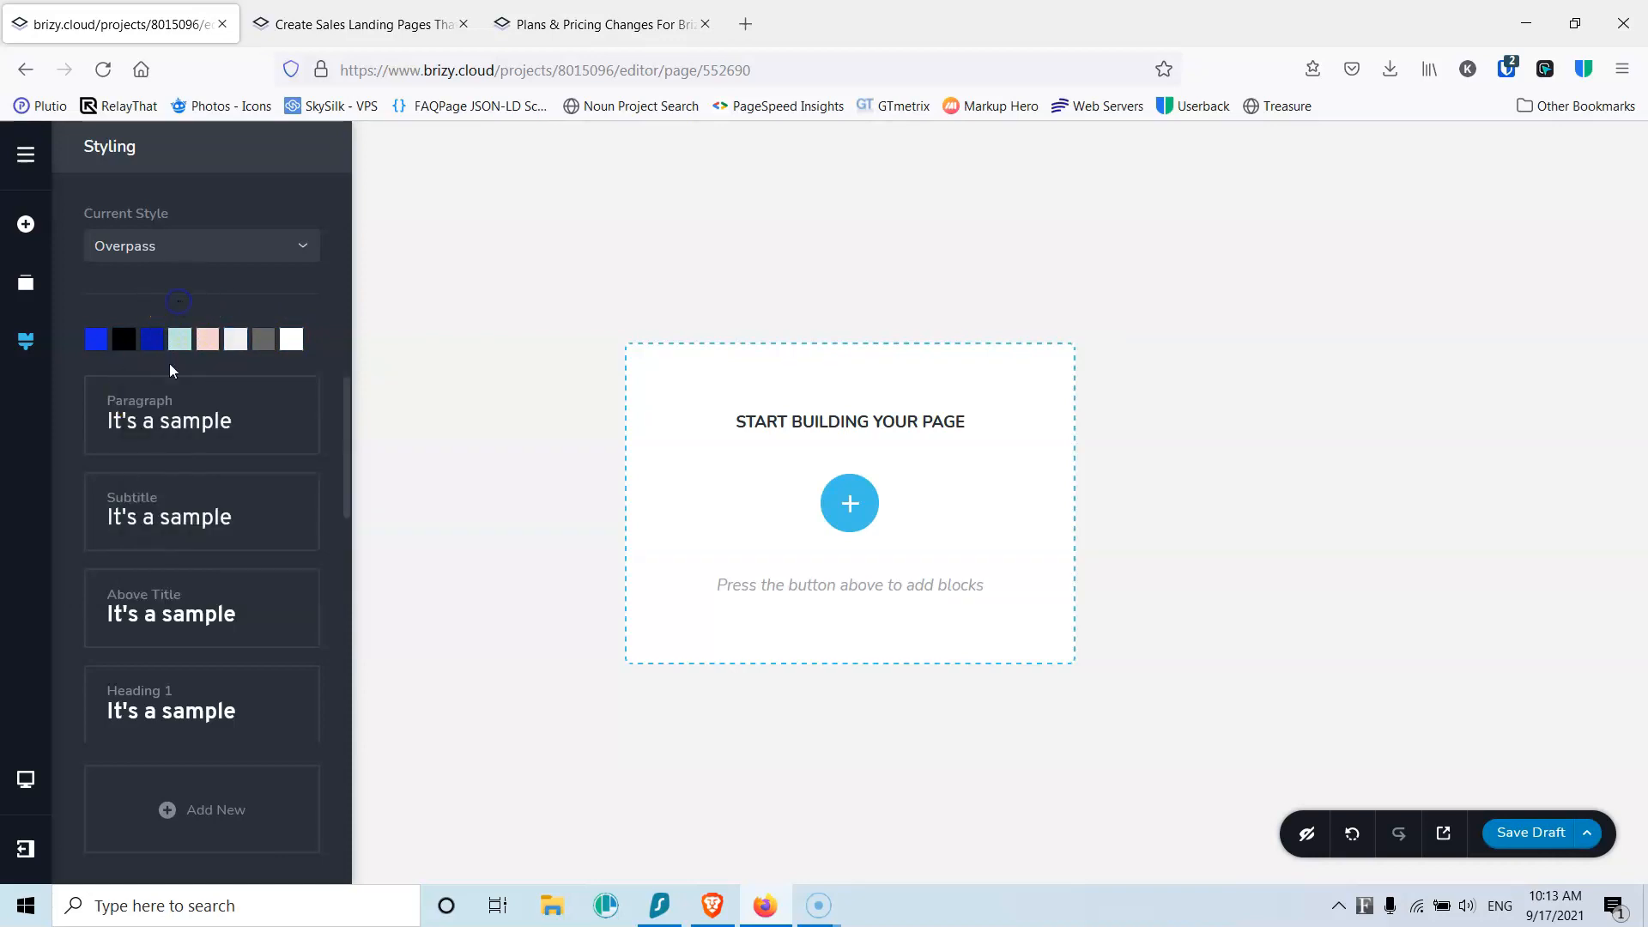
# Step: From the Paragraph style's font settings, open Add New Font and view the project's FONTS list
pyautogui.click(179, 413)
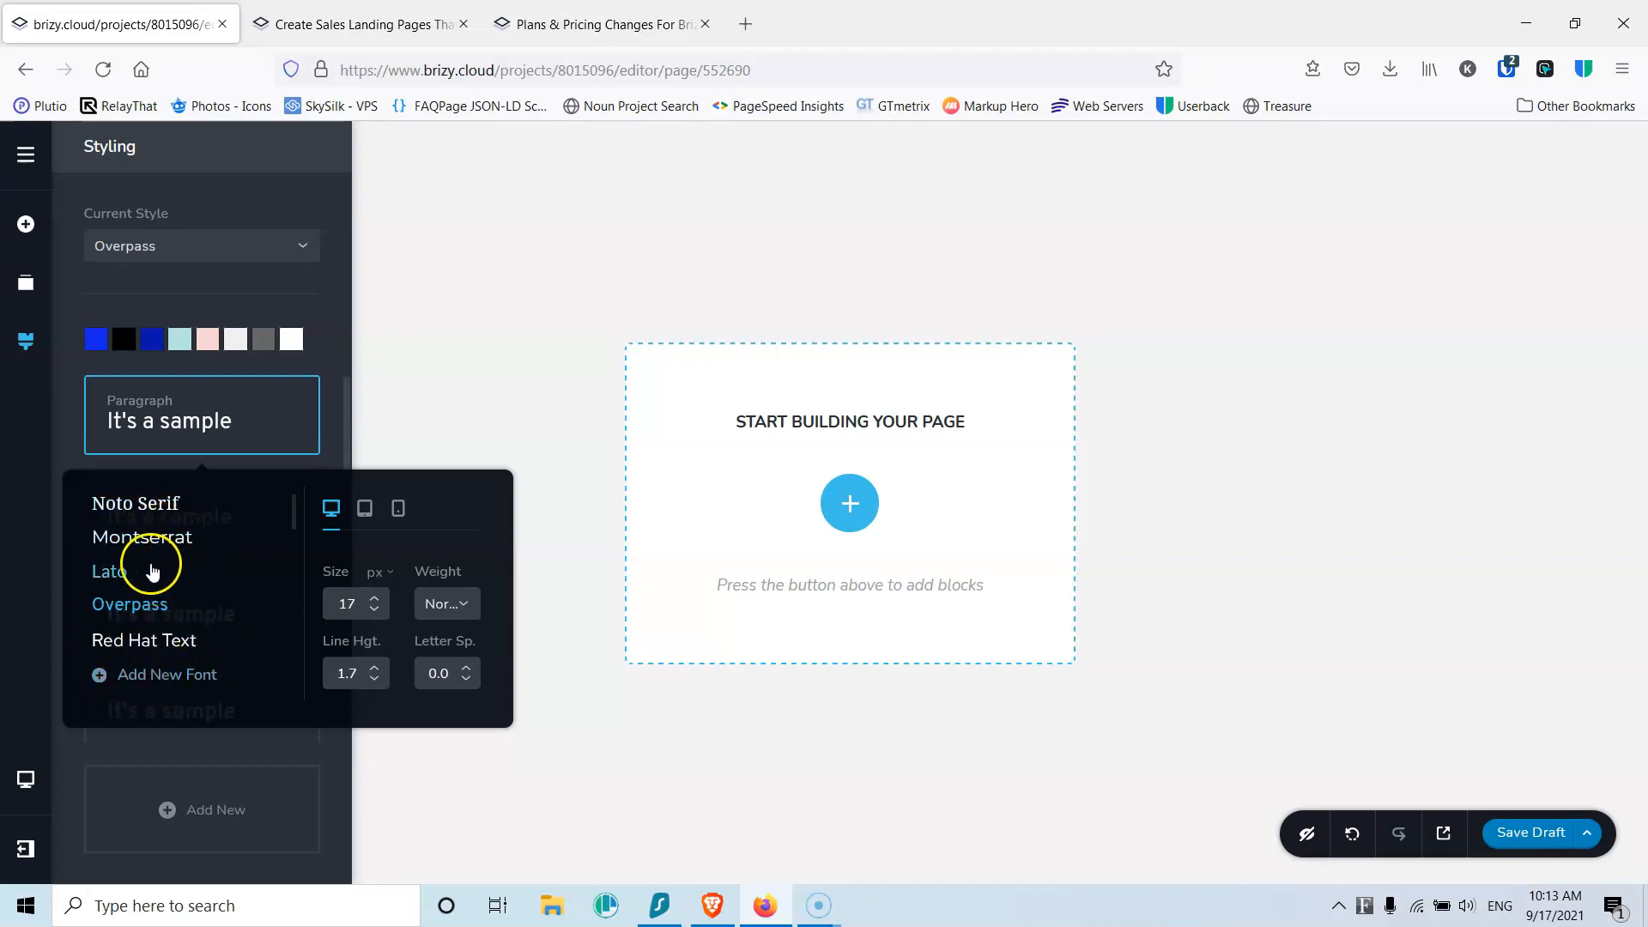
pyautogui.click(148, 677)
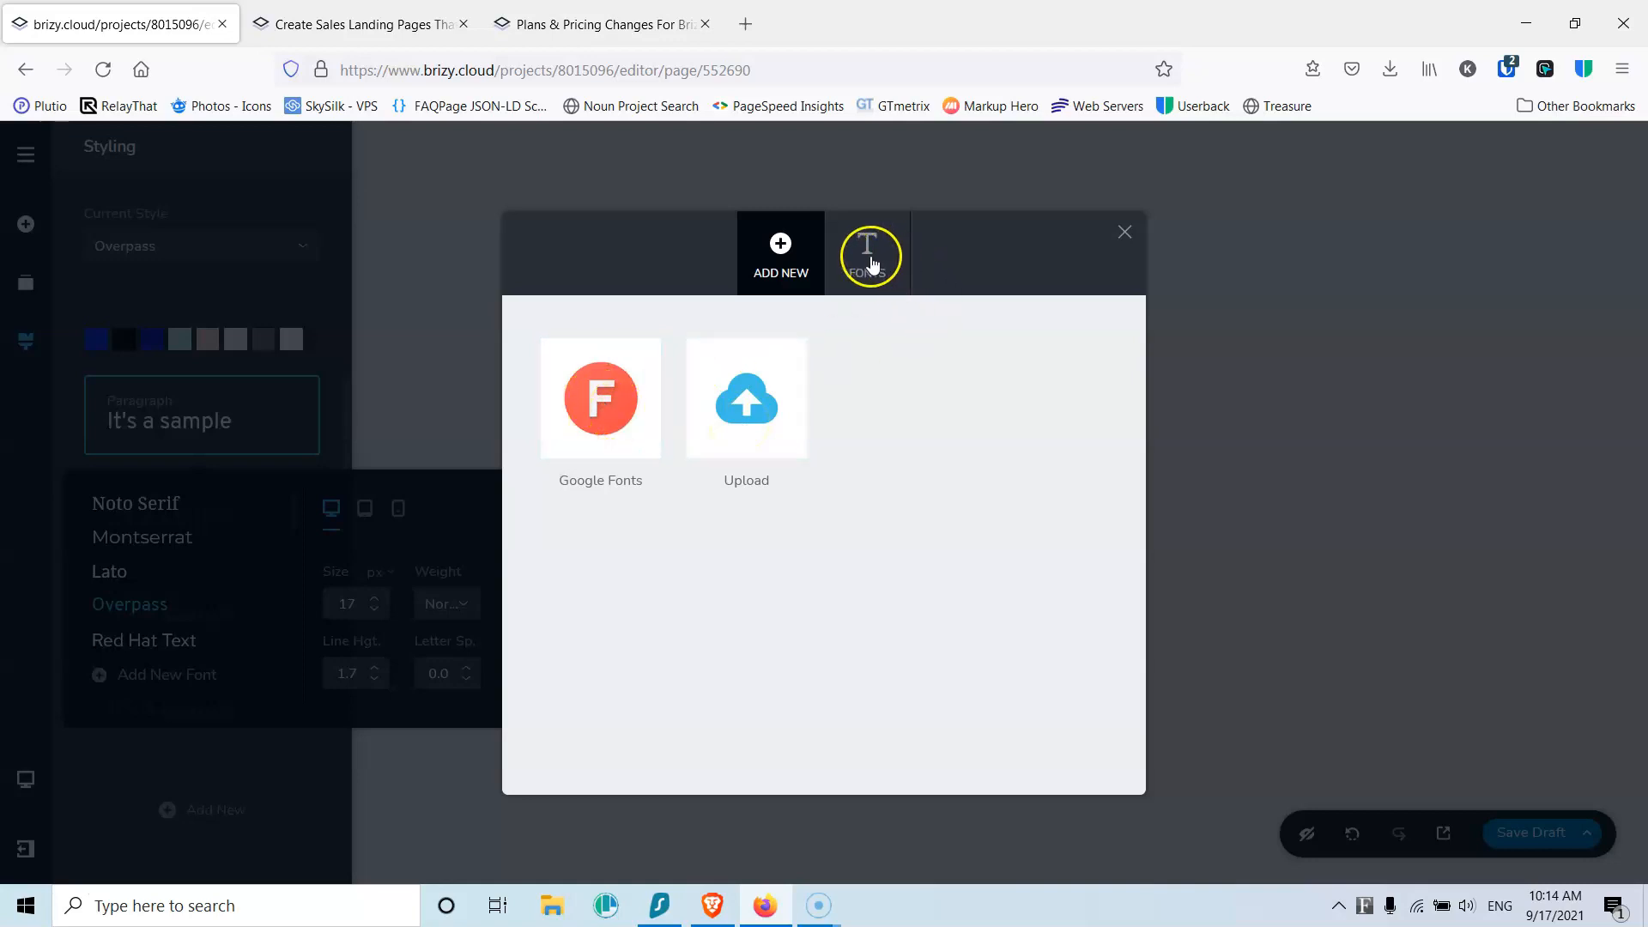
pyautogui.click(868, 252)
# Step: Remove Abril Fatface, Aleo, Blinker, Comfortaa, DM Serif Text, Fira Sans, Kaushan Script and Knewave
pyautogui.click(654, 348)
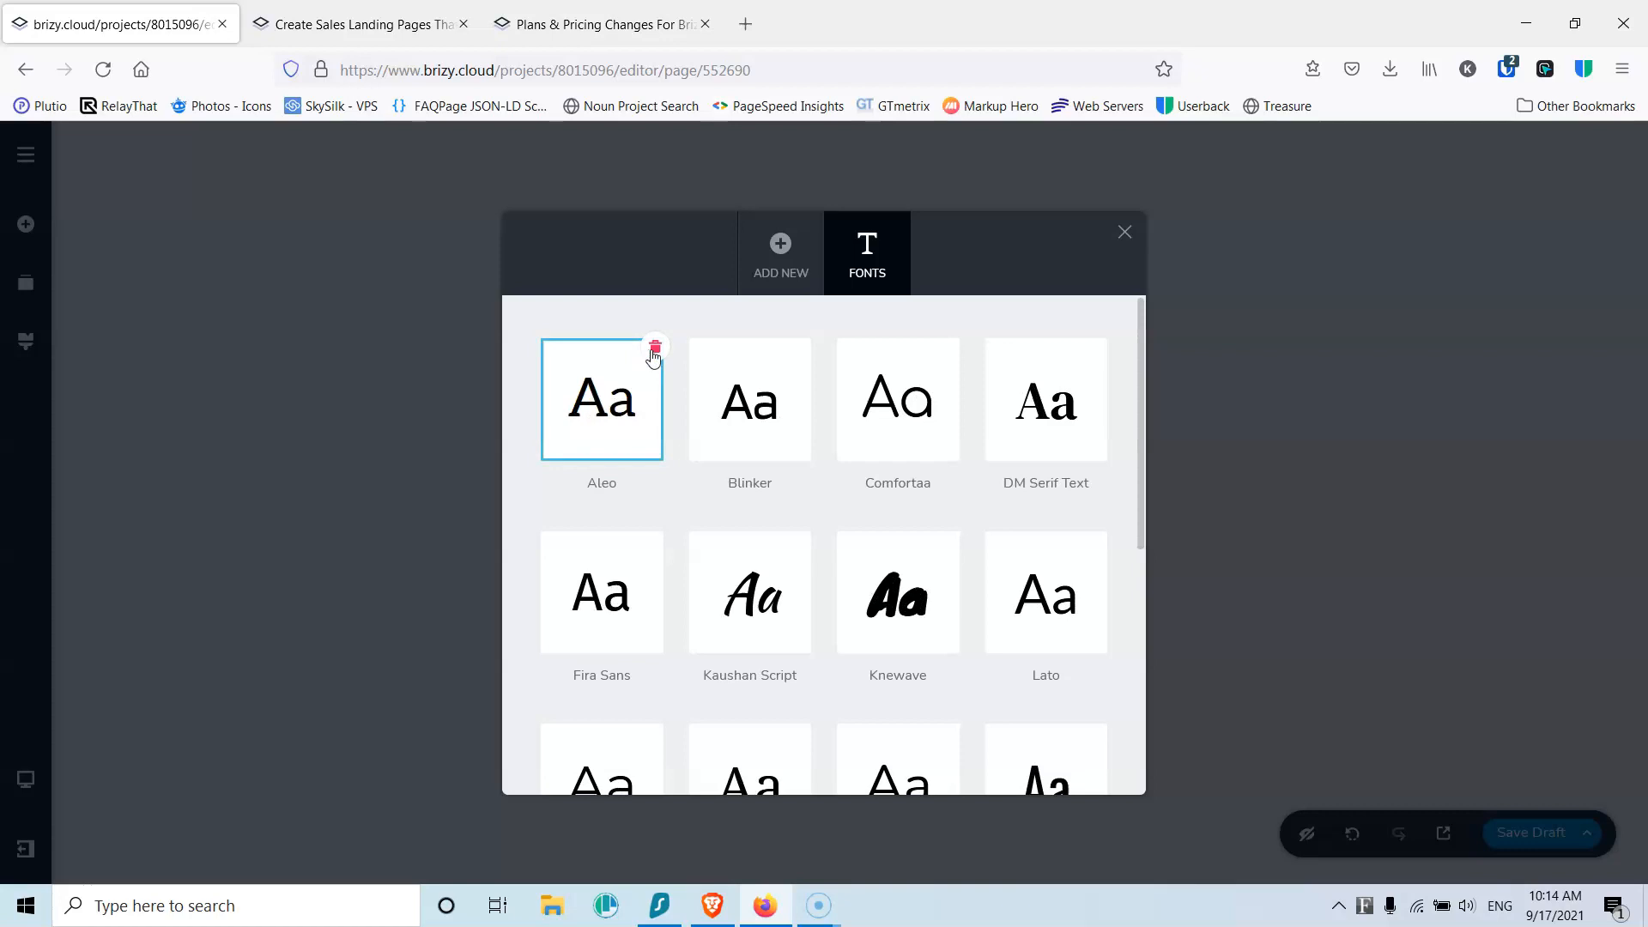
pyautogui.click(655, 348)
pyautogui.click(656, 347)
pyautogui.click(656, 347)
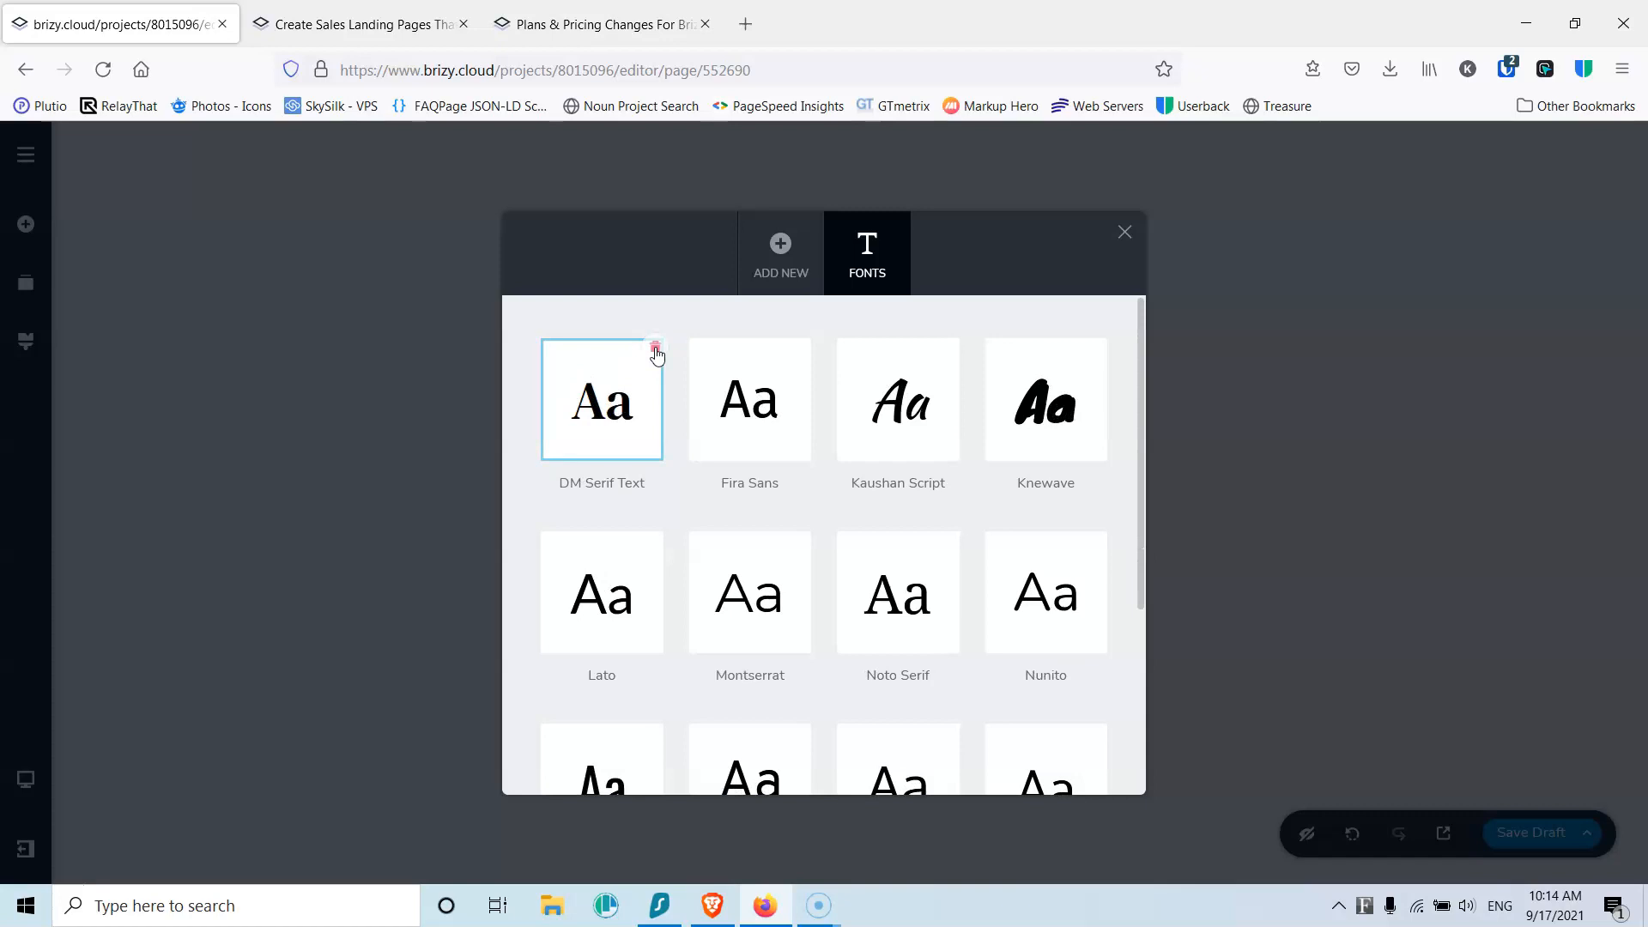
pyautogui.click(656, 347)
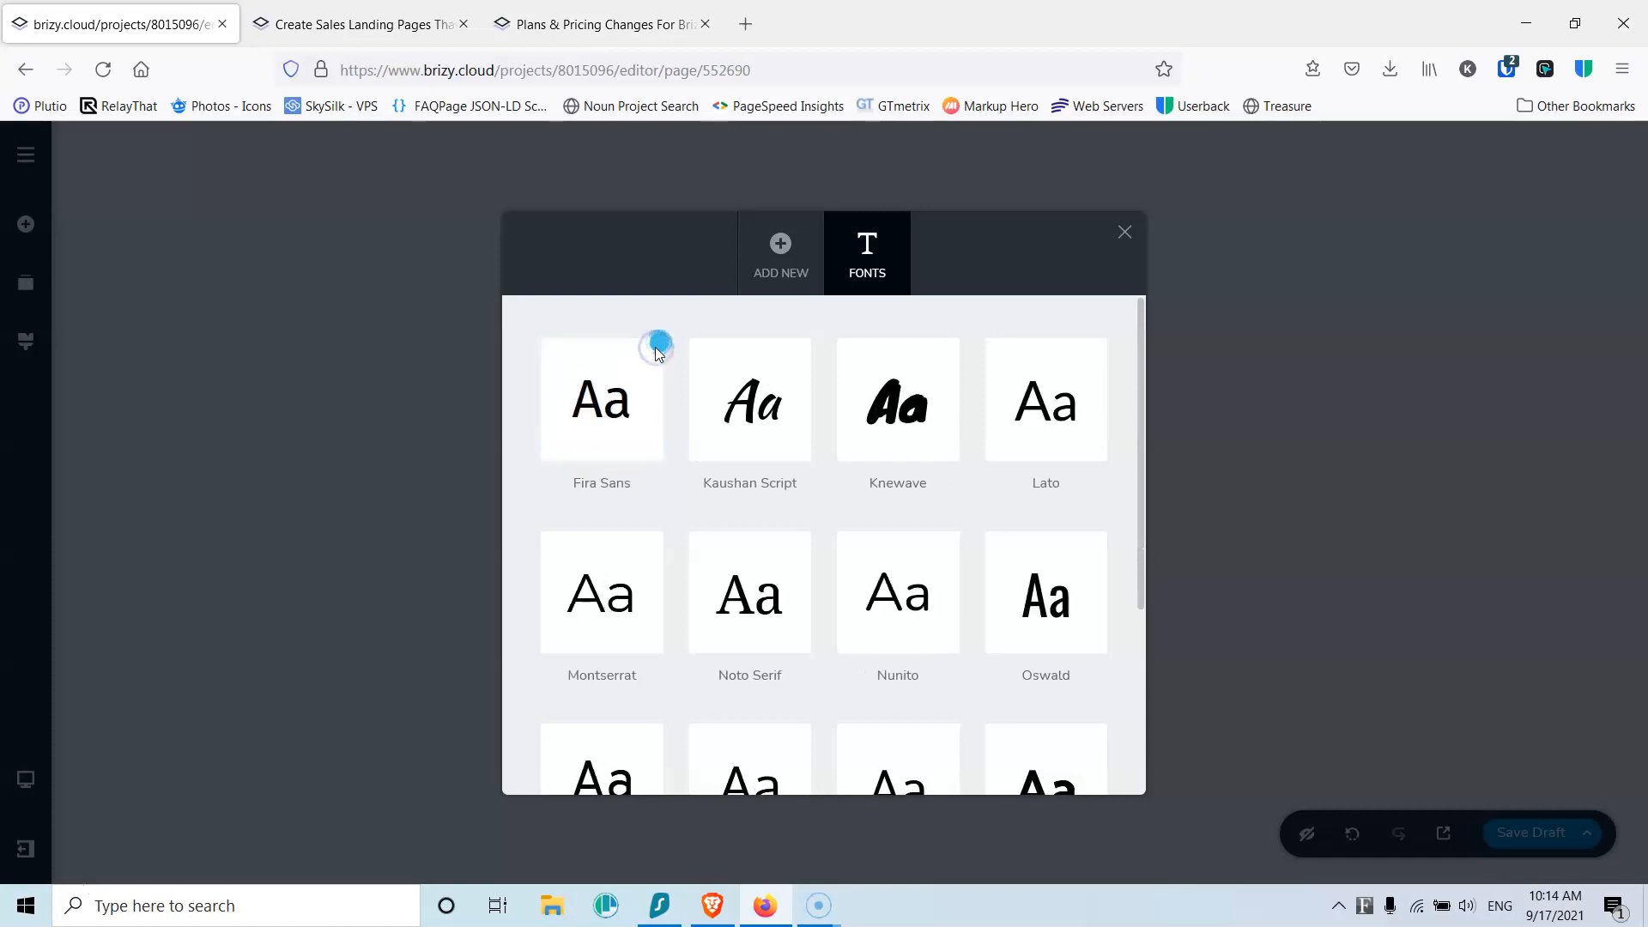
pyautogui.click(656, 347)
pyautogui.click(655, 348)
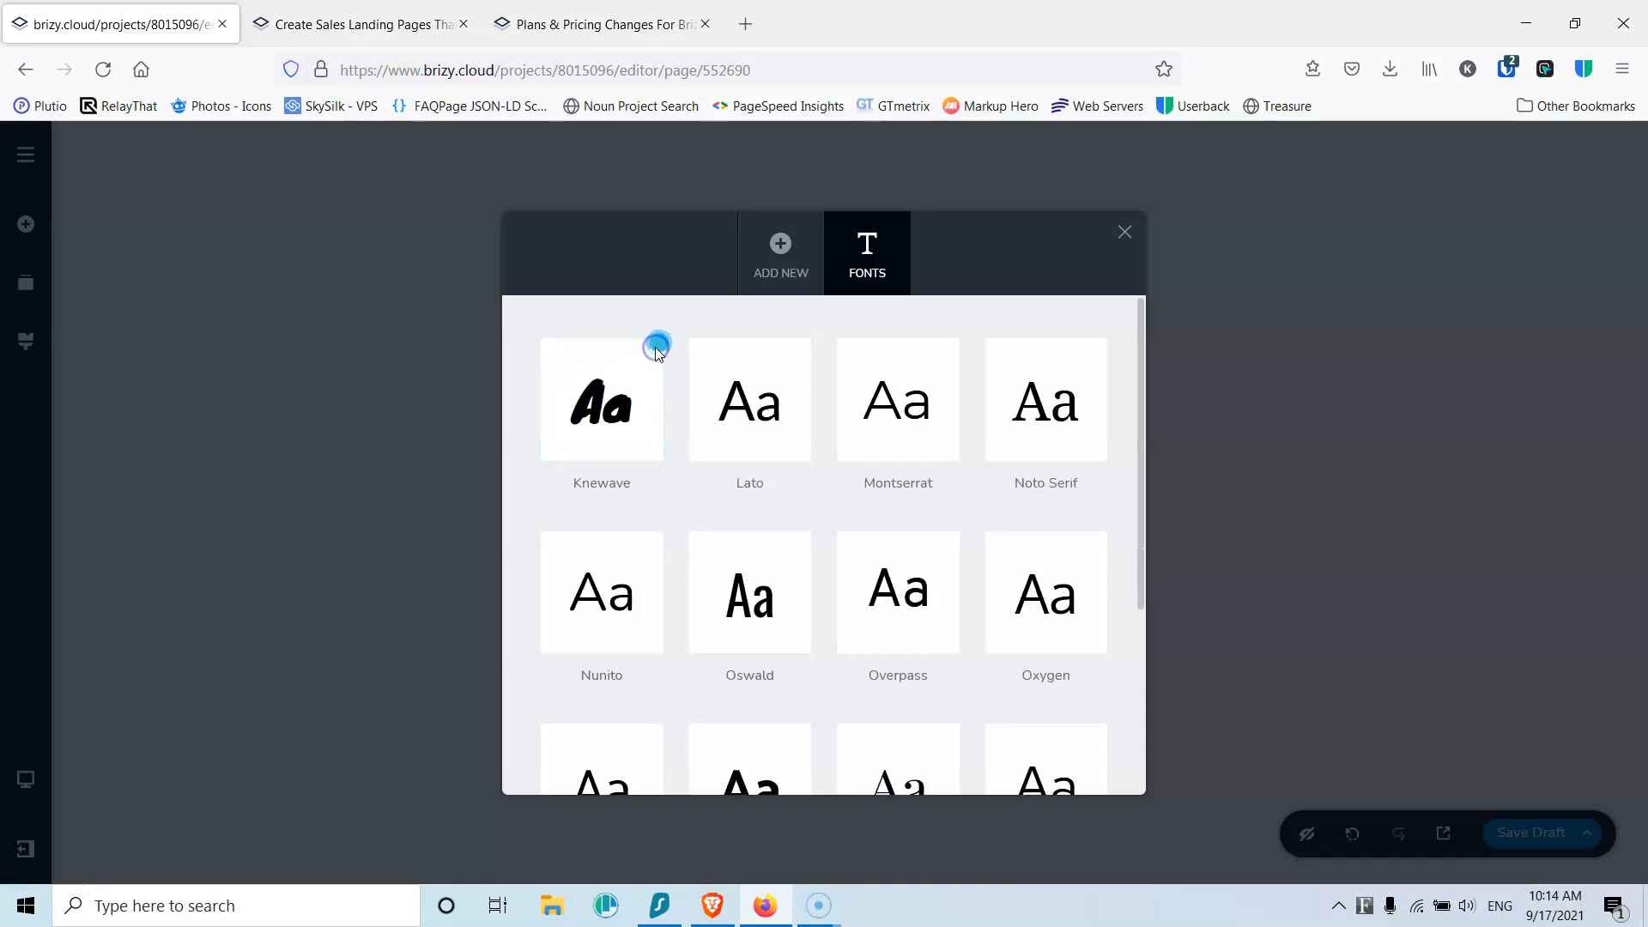
pyautogui.click(655, 347)
# Step: Remove Montserrat through Red Hat Text so only Lato and Roboto remain
pyautogui.click(804, 348)
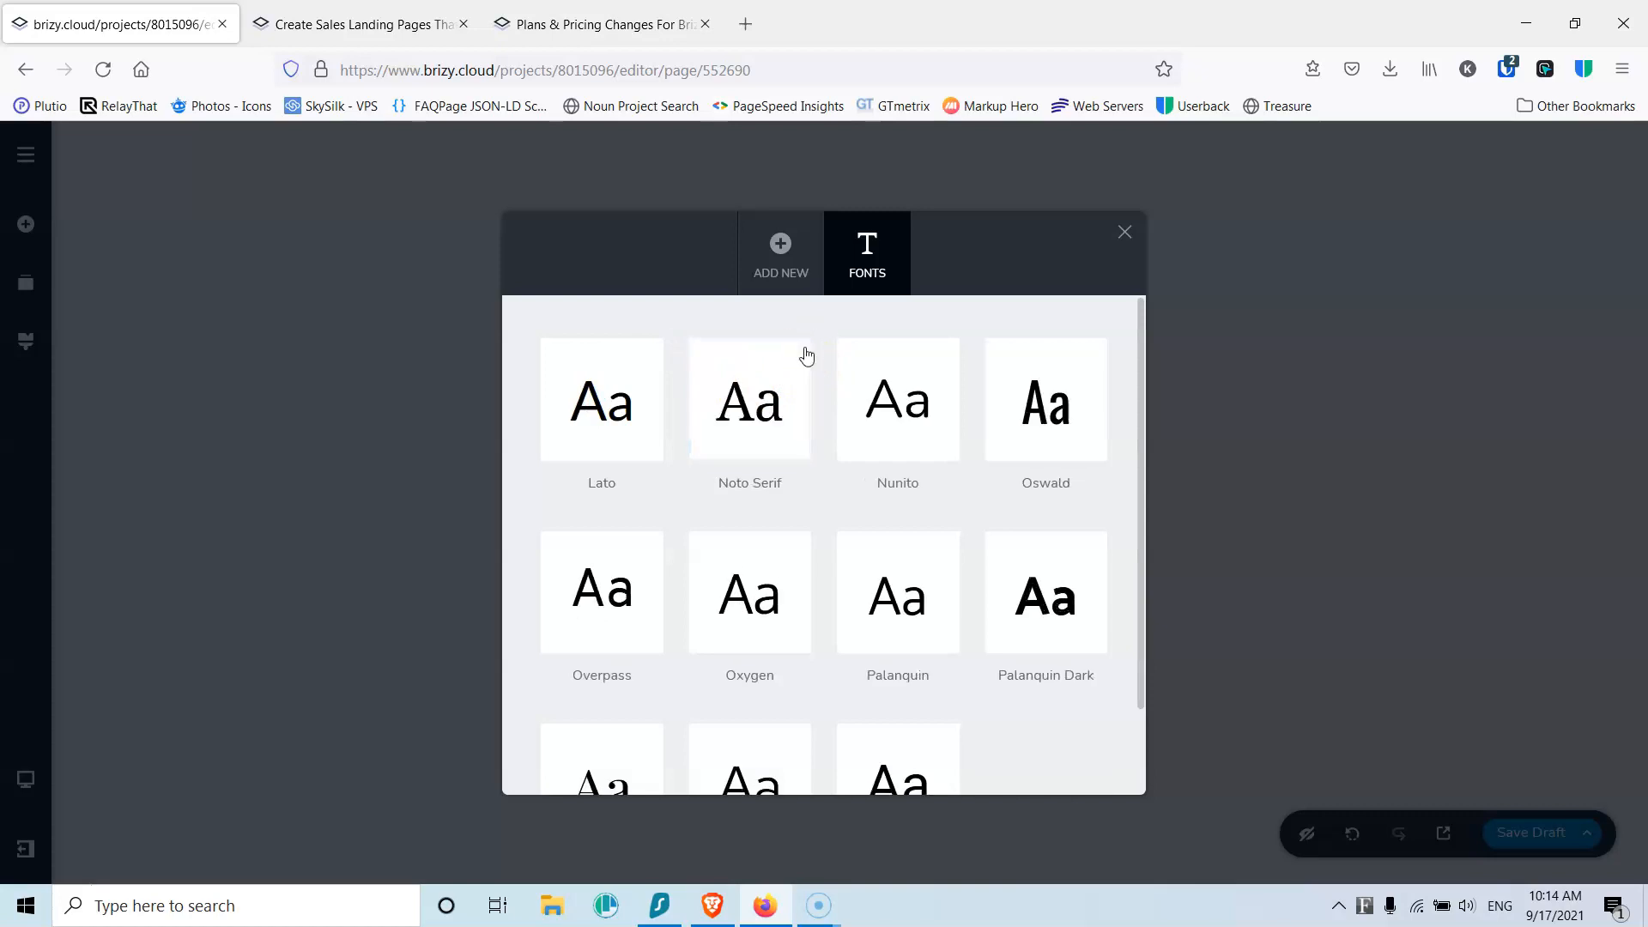
pyautogui.click(804, 348)
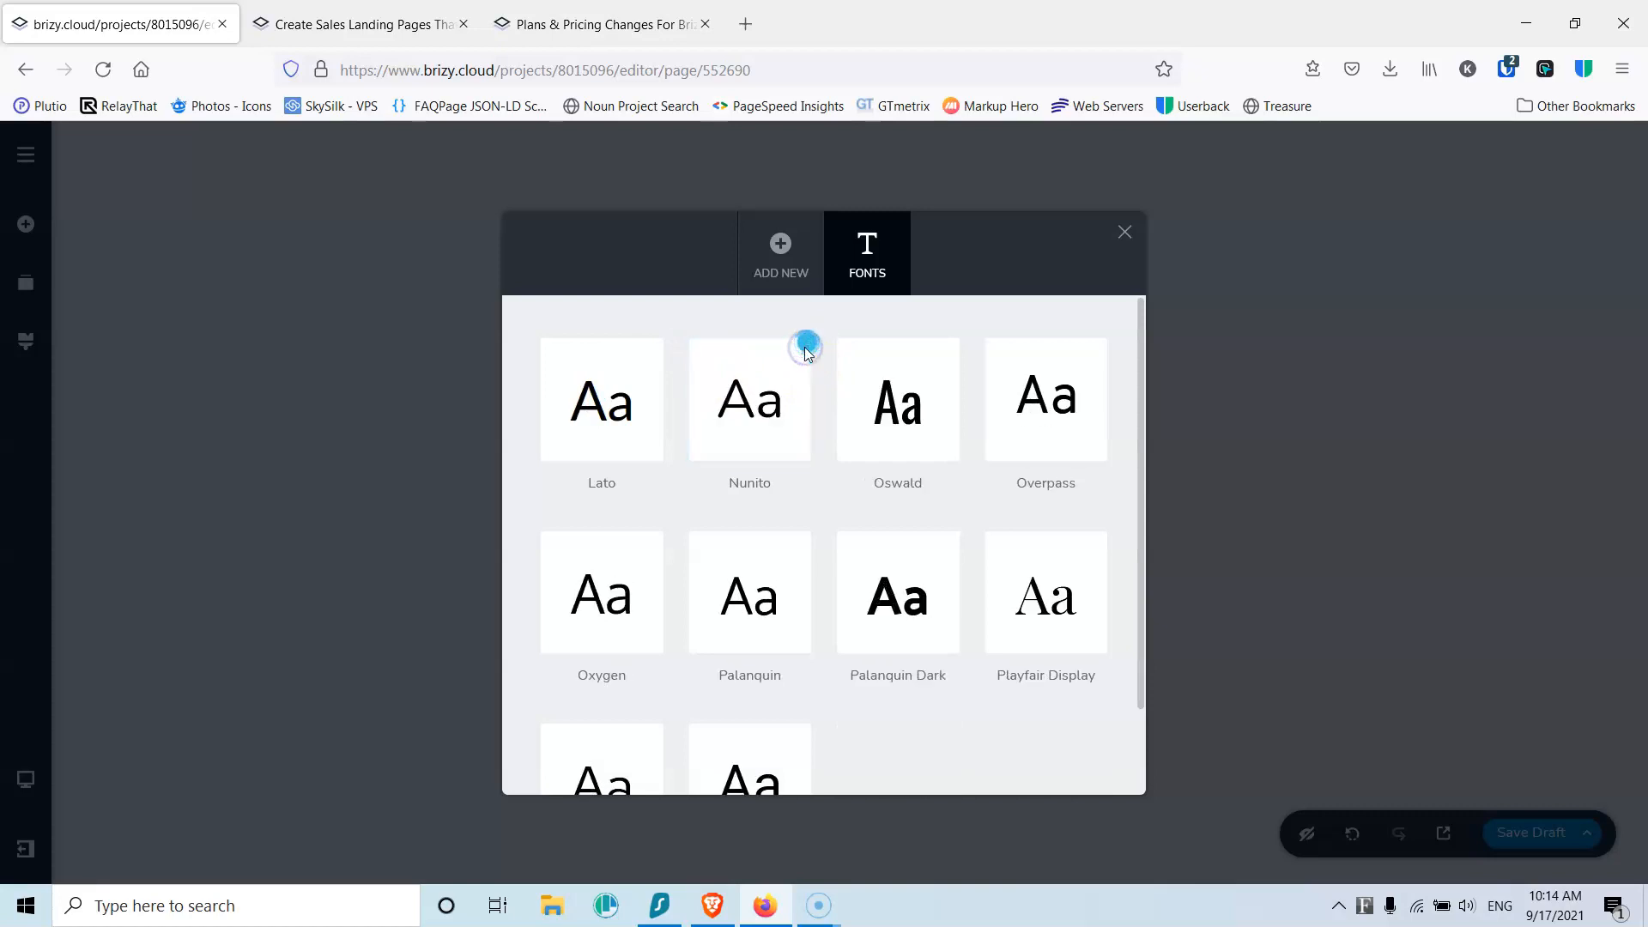
pyautogui.click(804, 349)
pyautogui.click(806, 348)
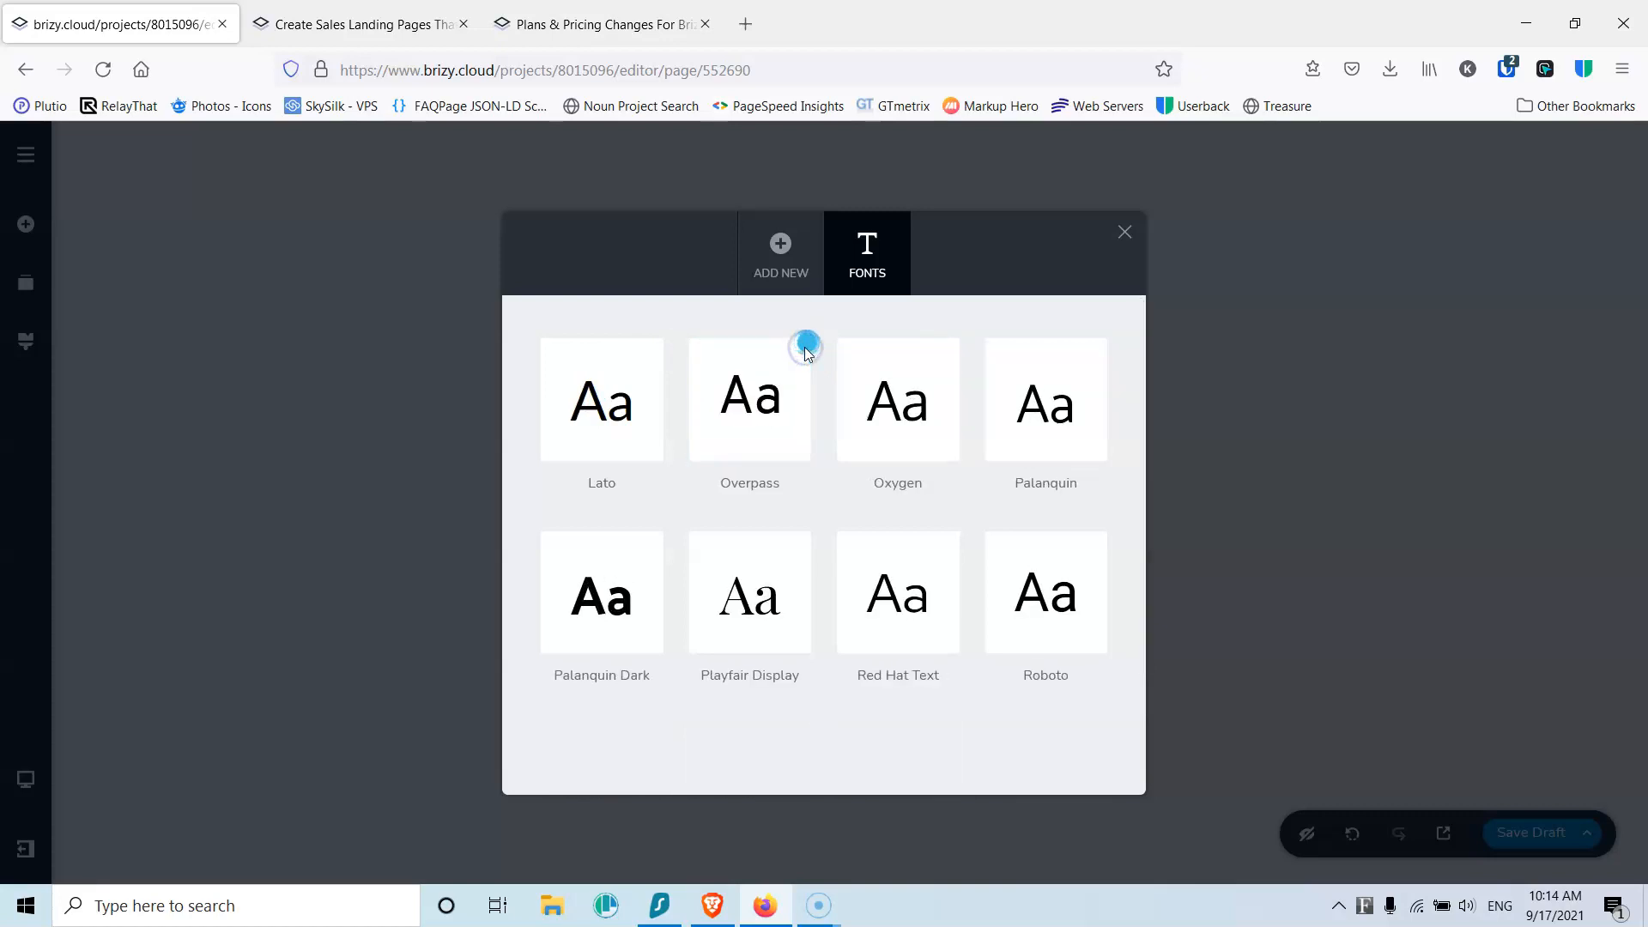
pyautogui.click(806, 348)
pyautogui.click(805, 349)
pyautogui.click(806, 349)
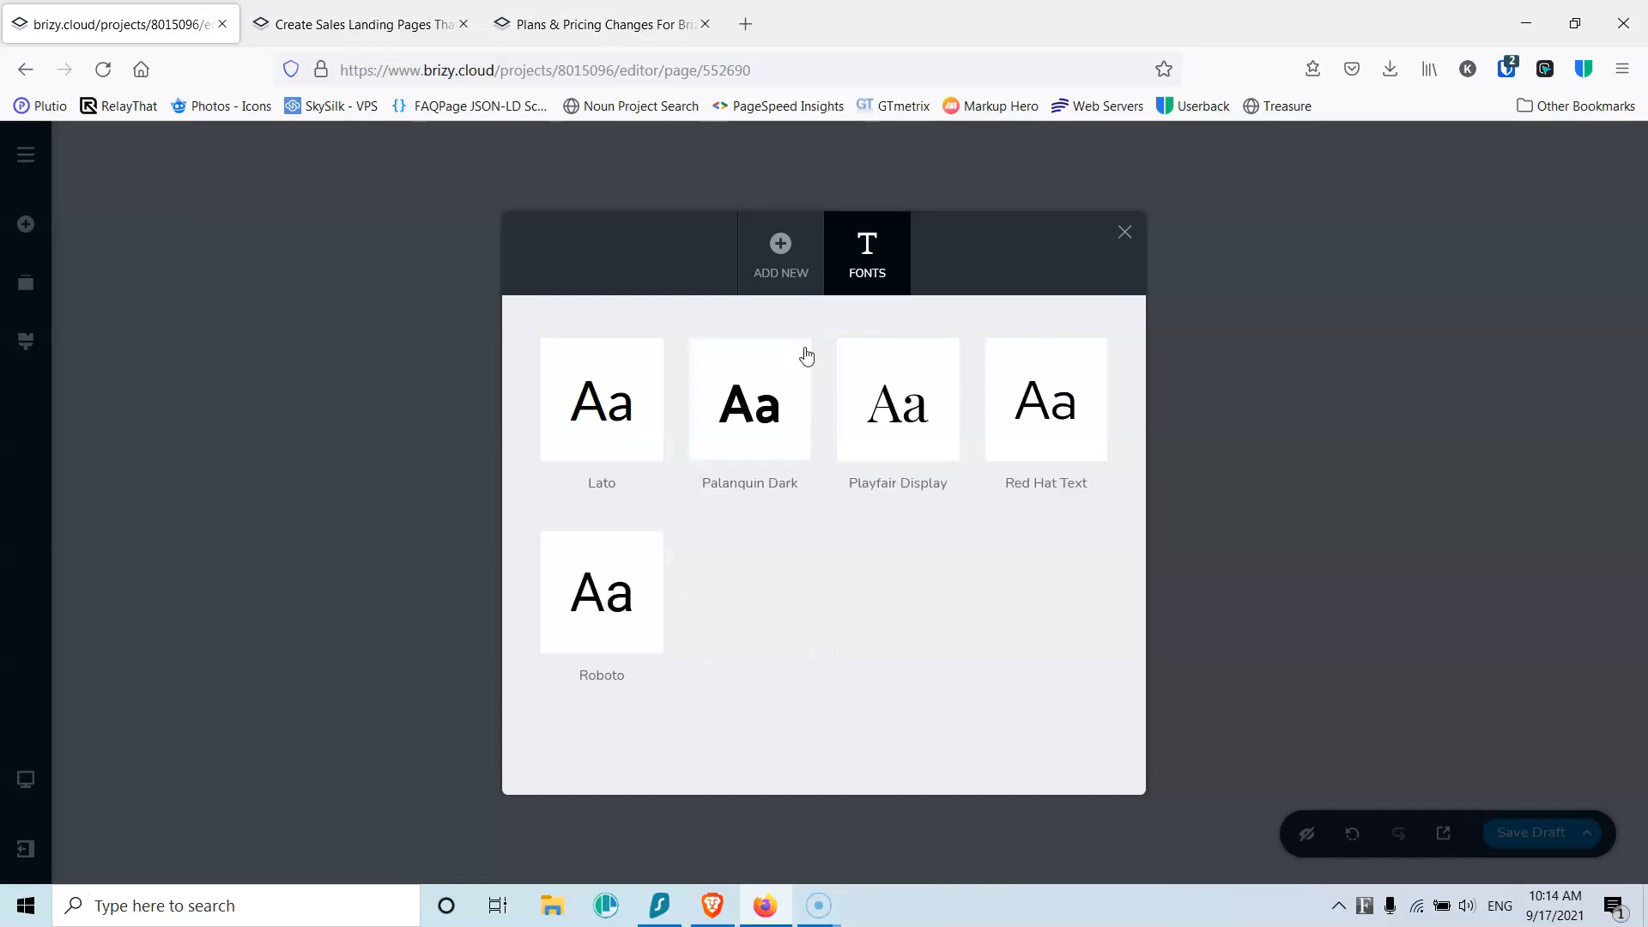
pyautogui.click(806, 348)
pyautogui.click(806, 348)
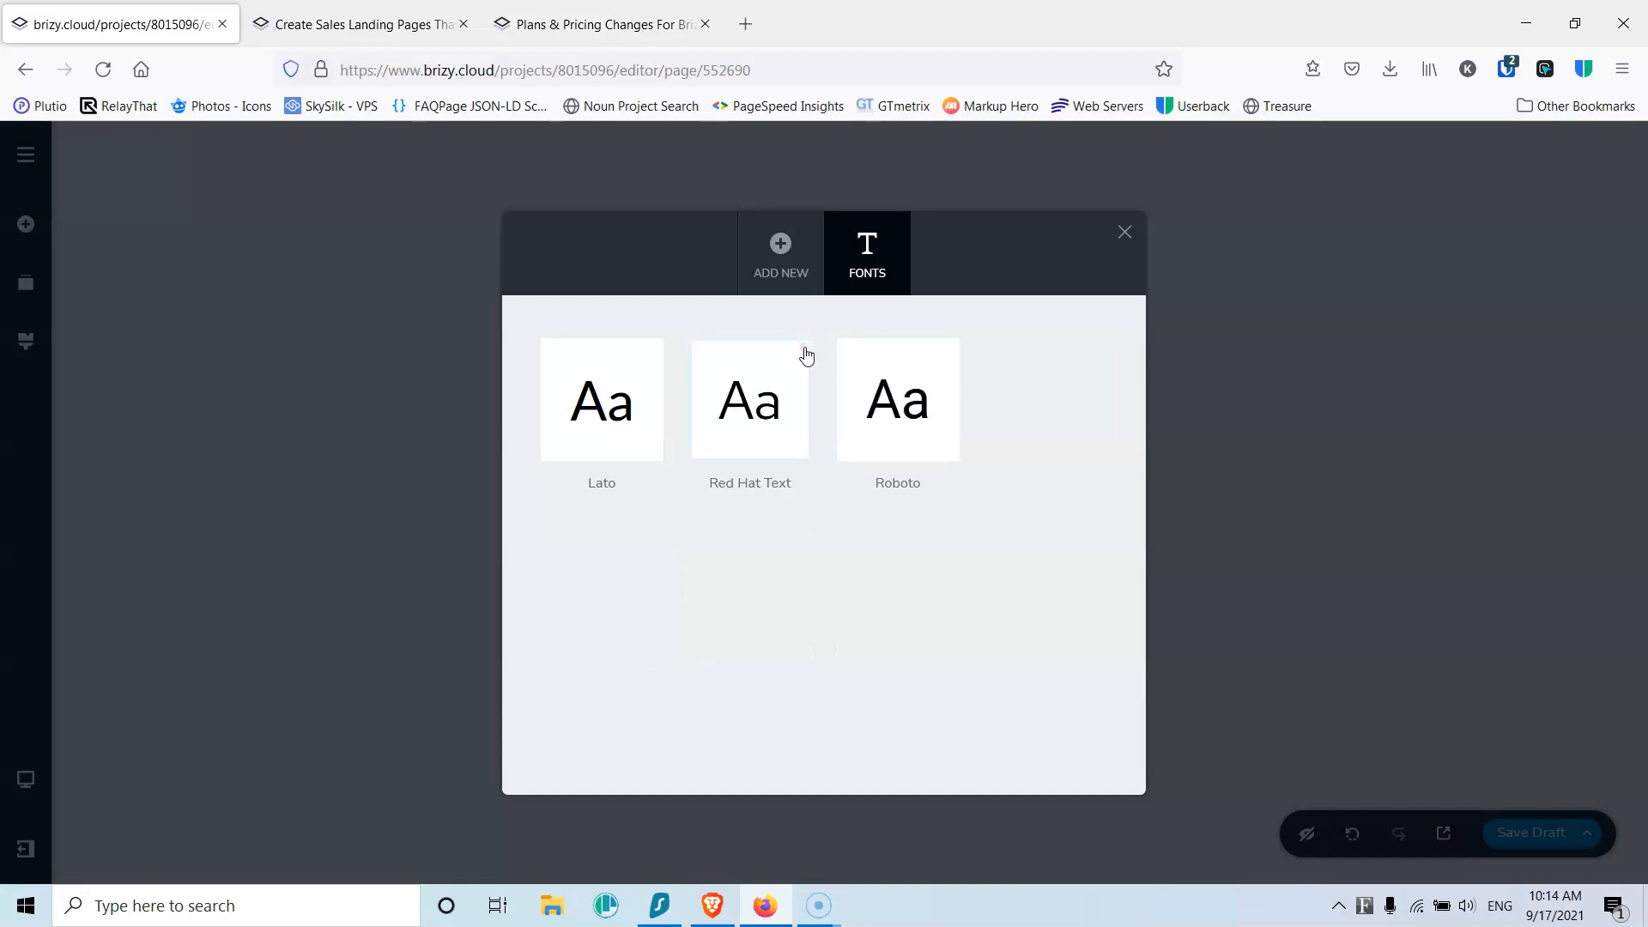
pyautogui.click(806, 348)
pyautogui.click(744, 393)
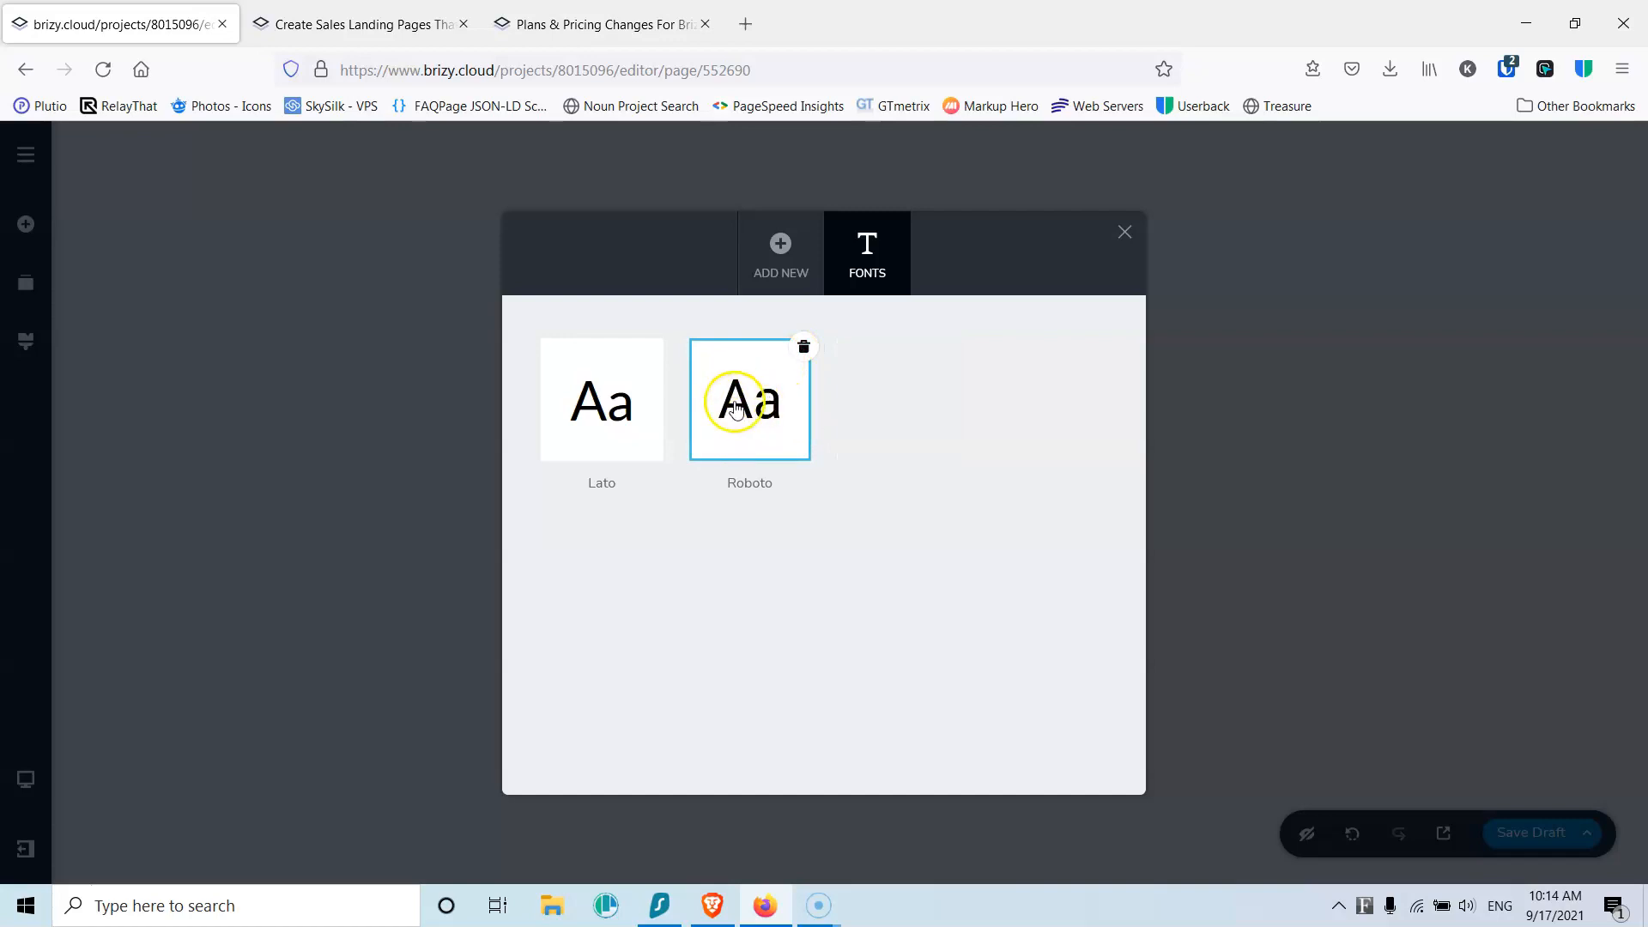
pyautogui.click(795, 277)
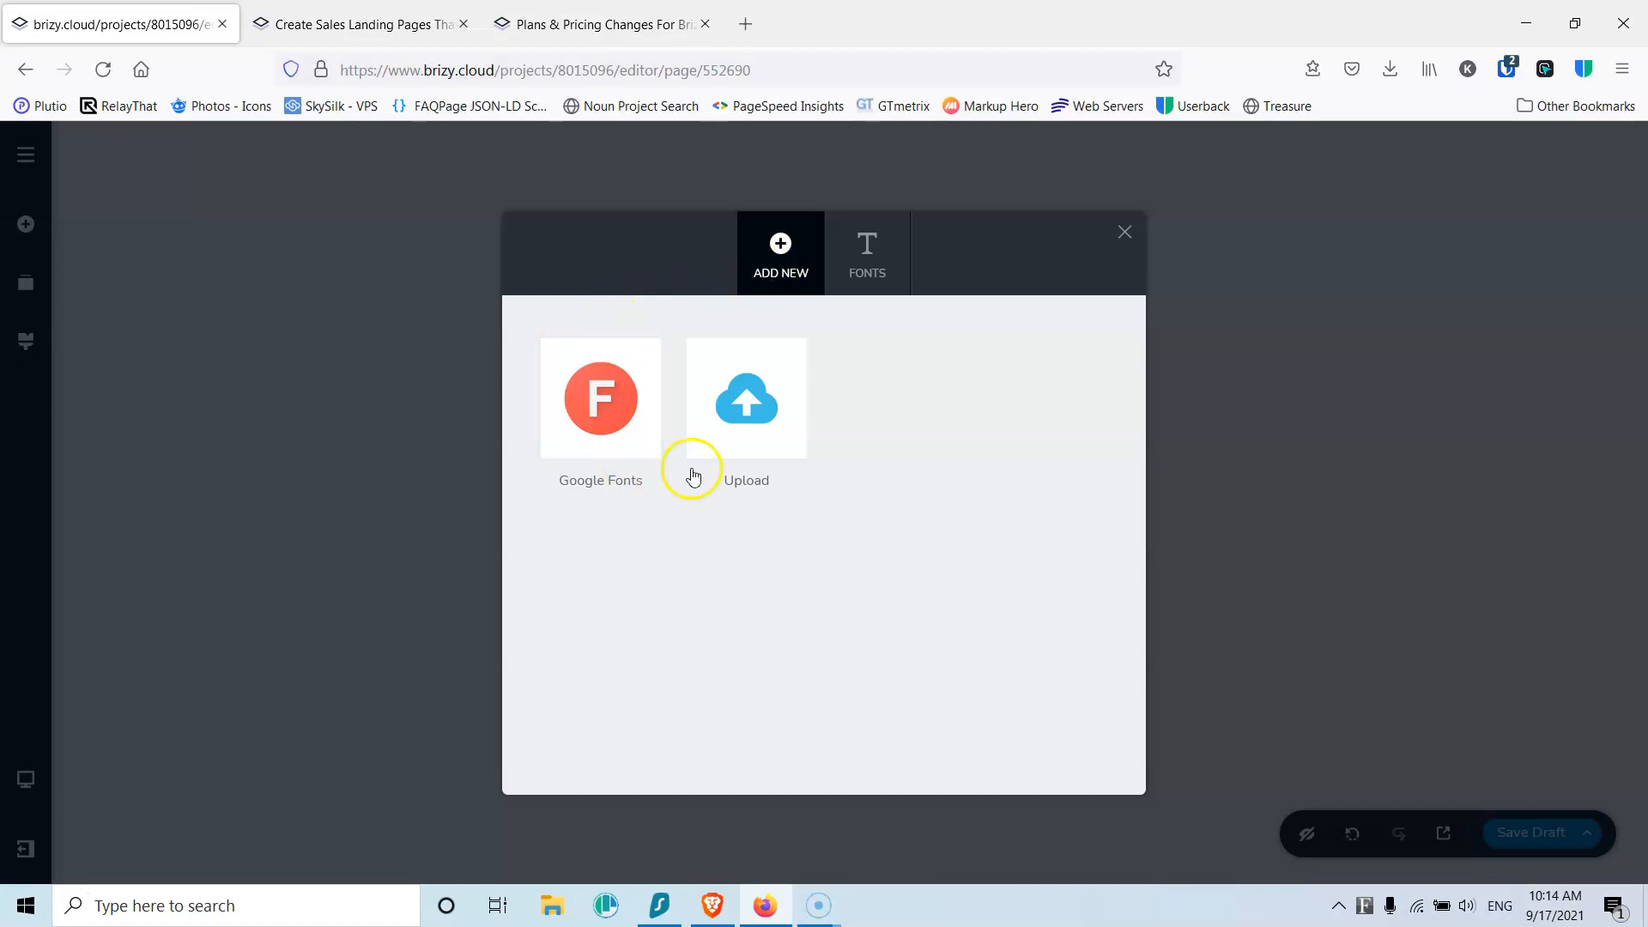
# Step: Add the Ubuntu font from Google Fonts to the project and close the font window
pyautogui.click(629, 408)
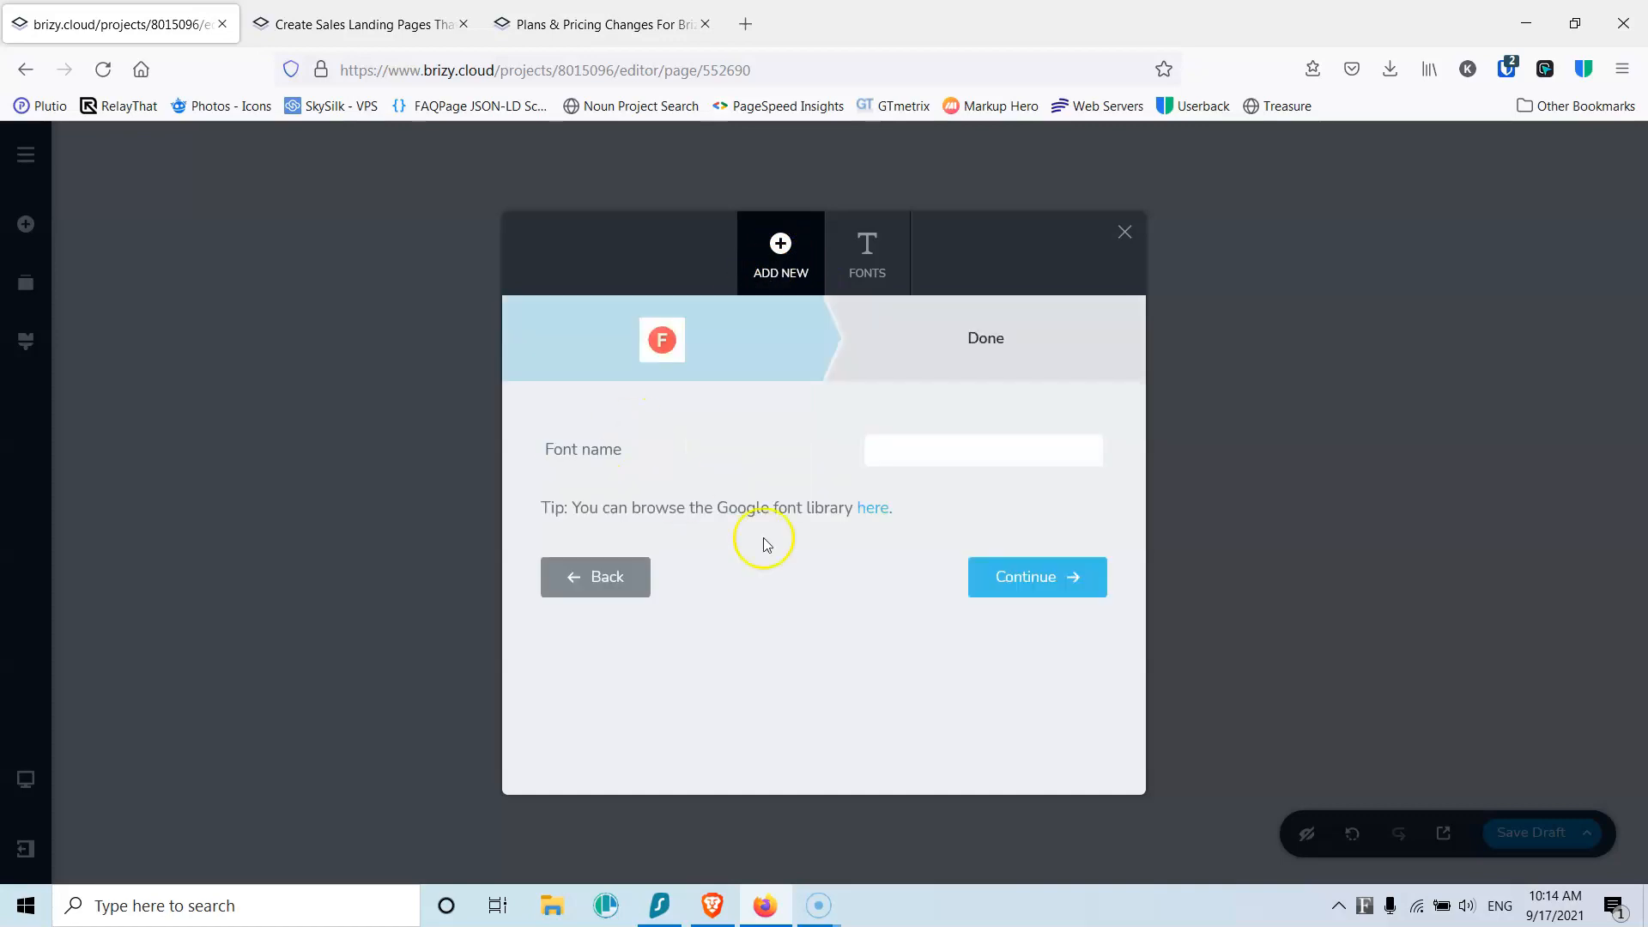
pyautogui.write('ub')
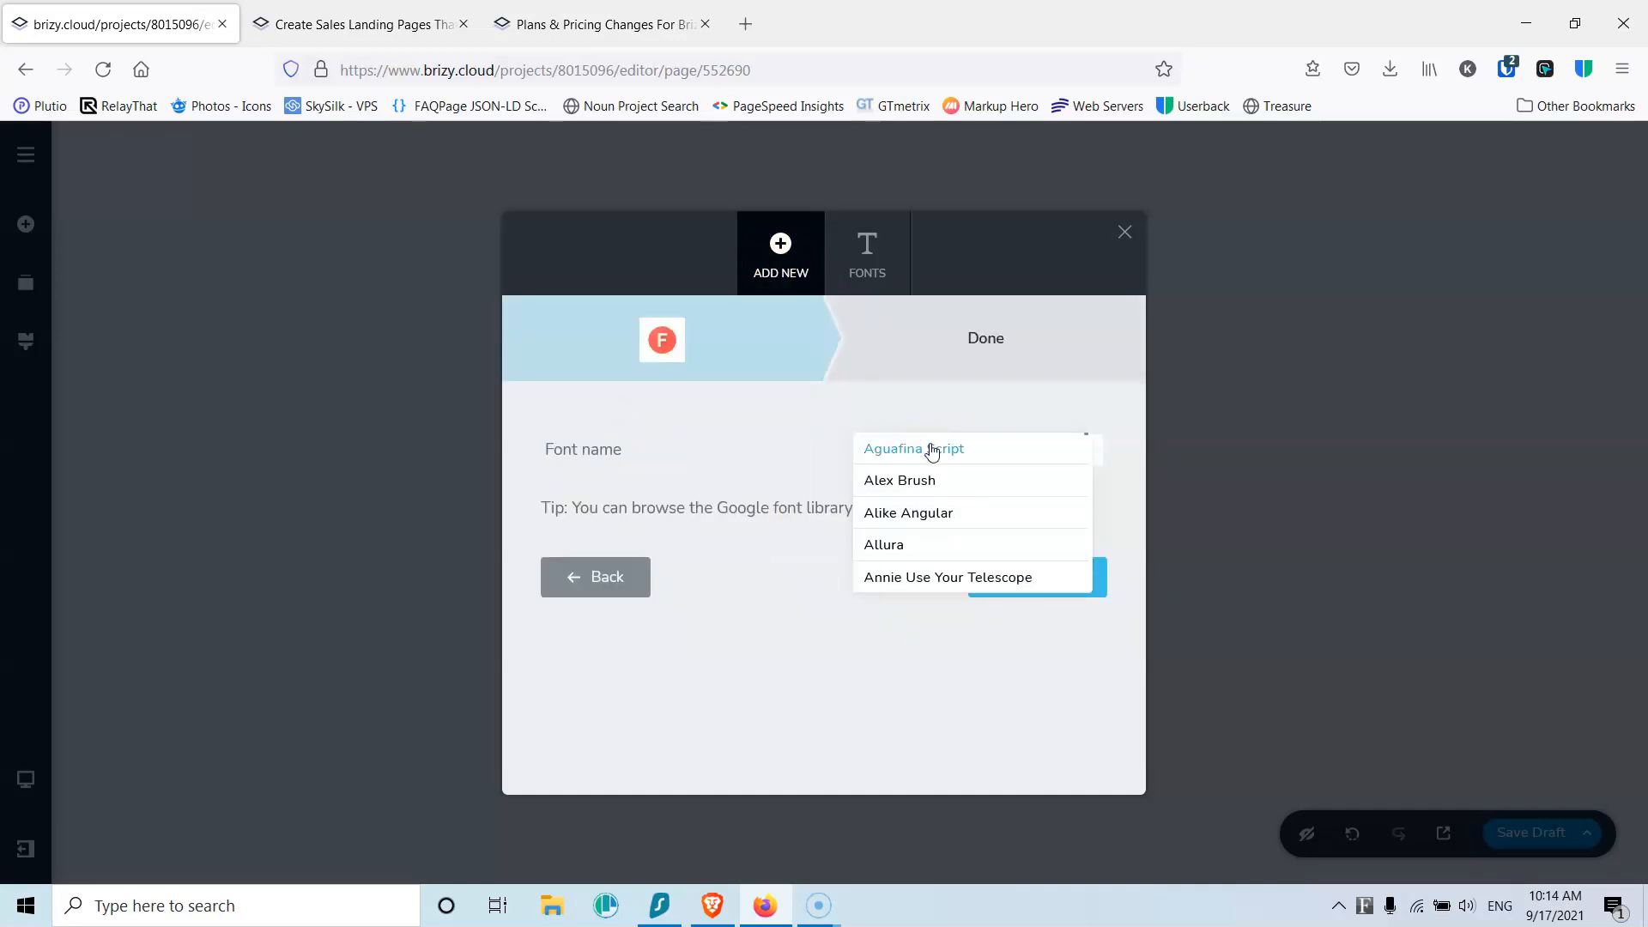
pyautogui.click(924, 479)
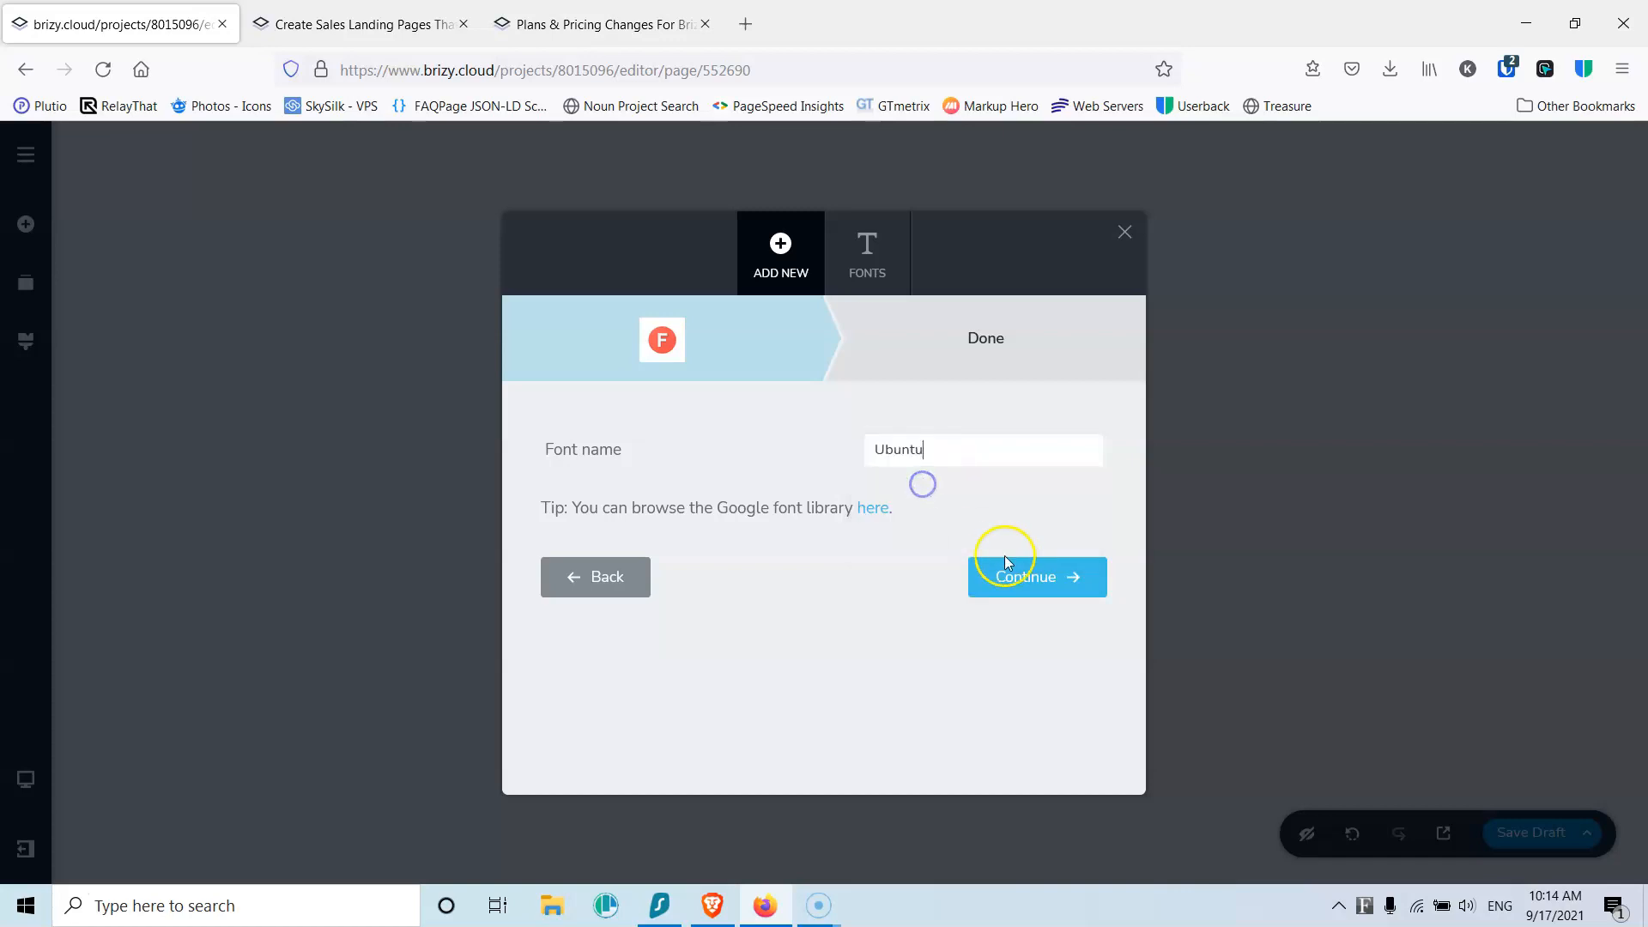
pyautogui.click(1038, 575)
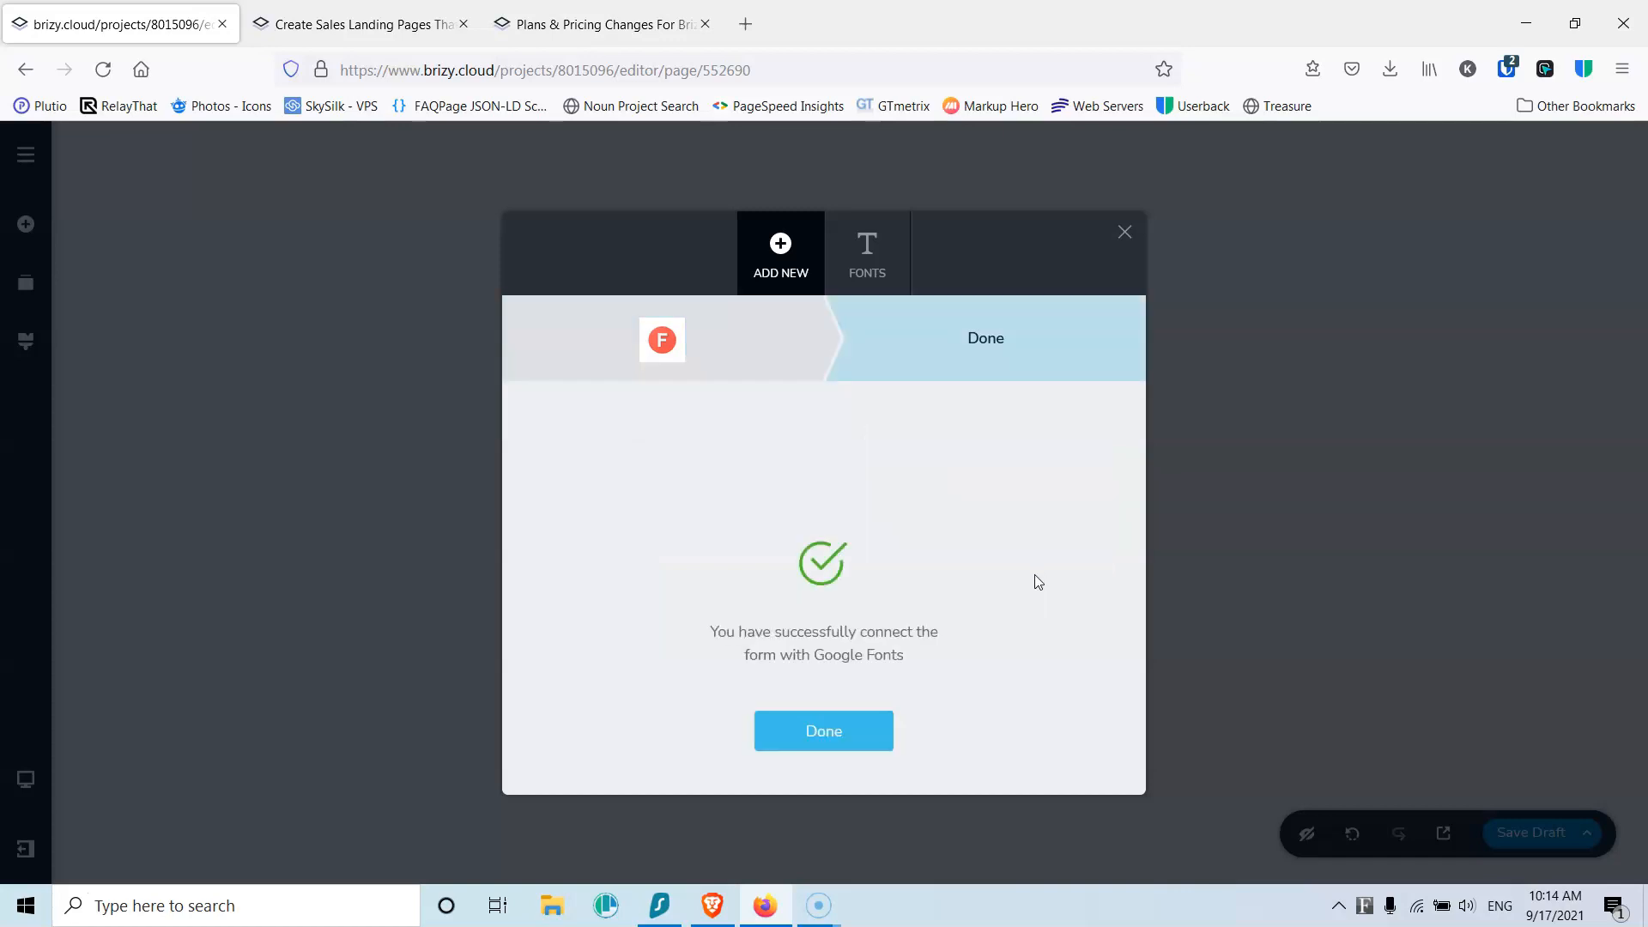
pyautogui.click(833, 734)
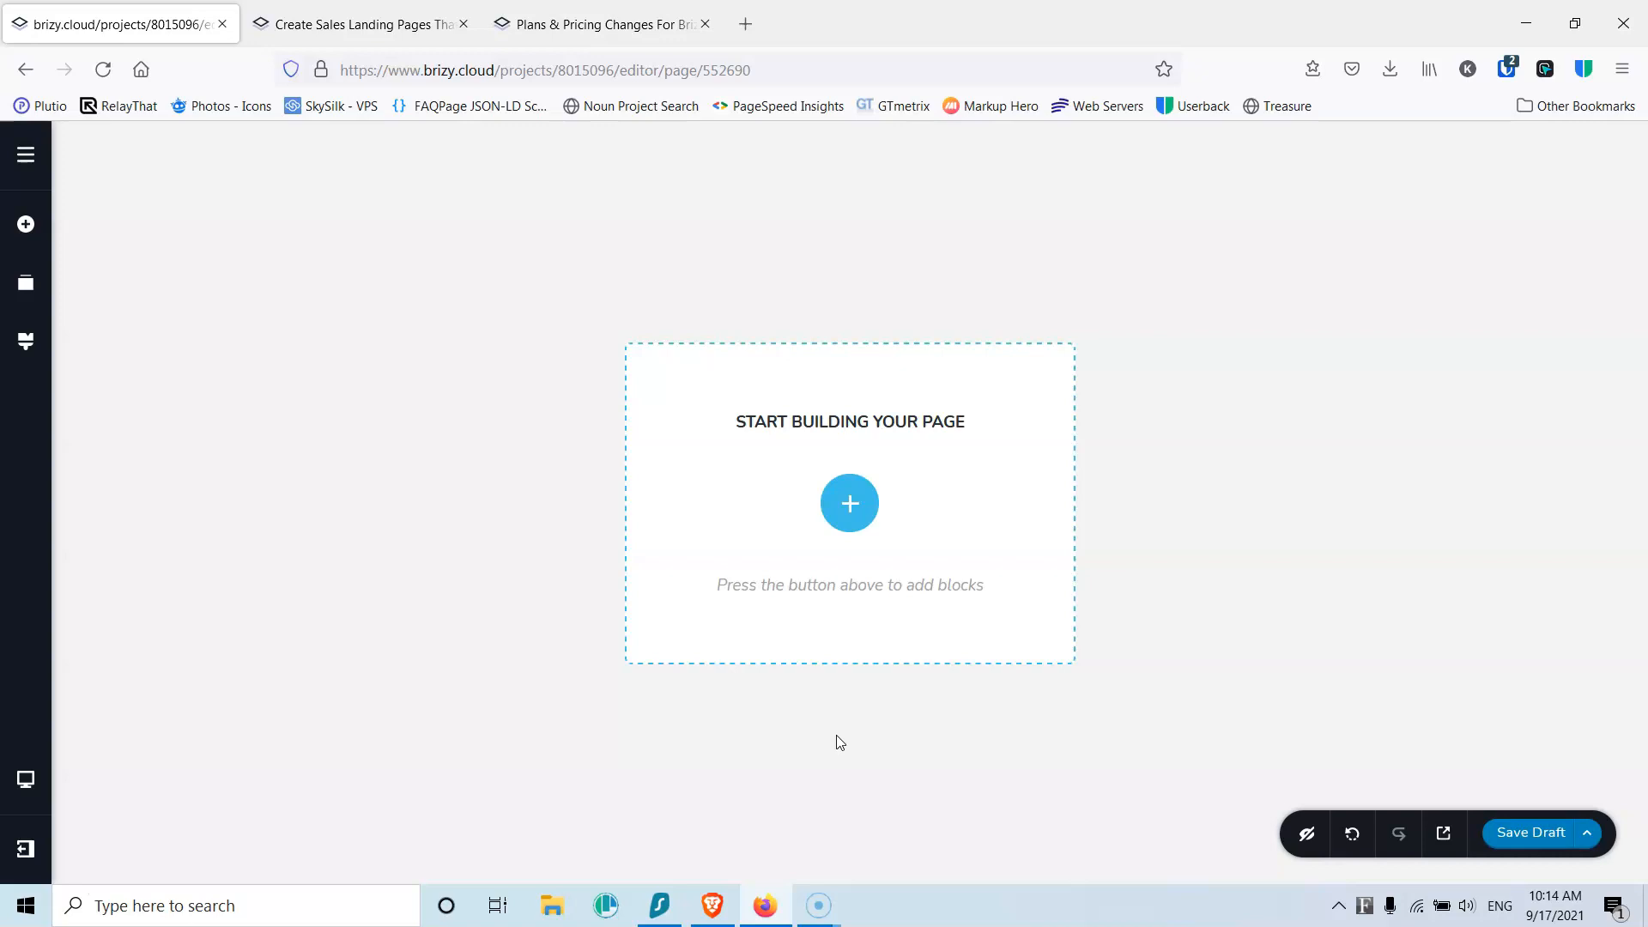
# Step: Set the Paragraph, Subtitle and Above Title text styles to Ubuntu
pyautogui.click(26, 340)
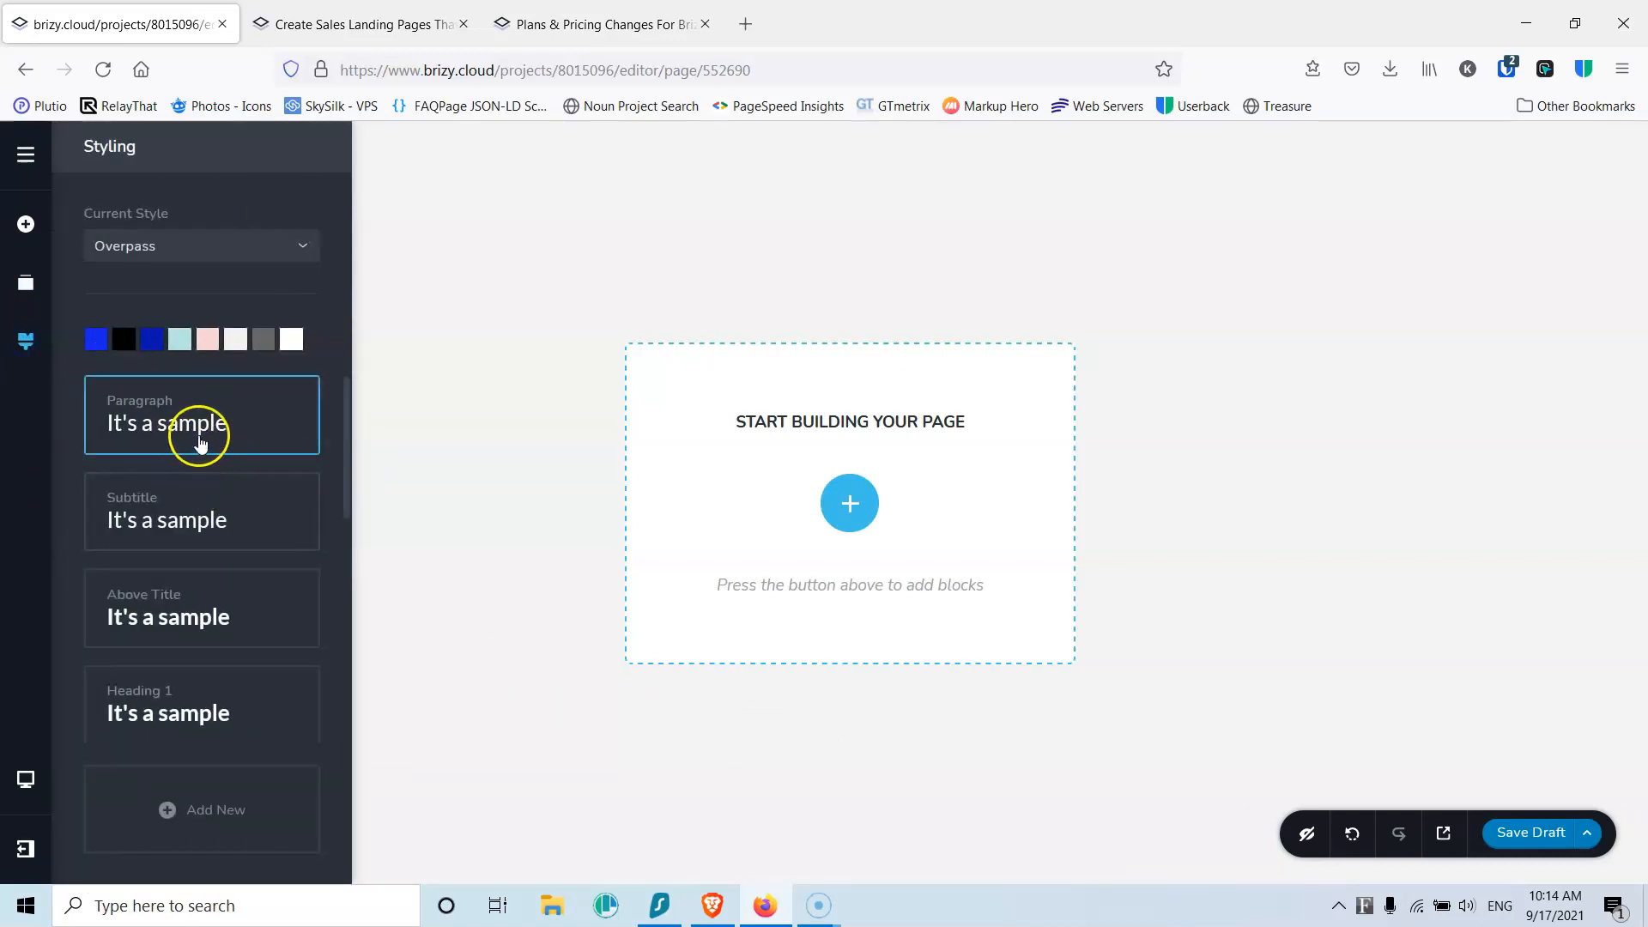
pyautogui.click(191, 428)
pyautogui.click(133, 505)
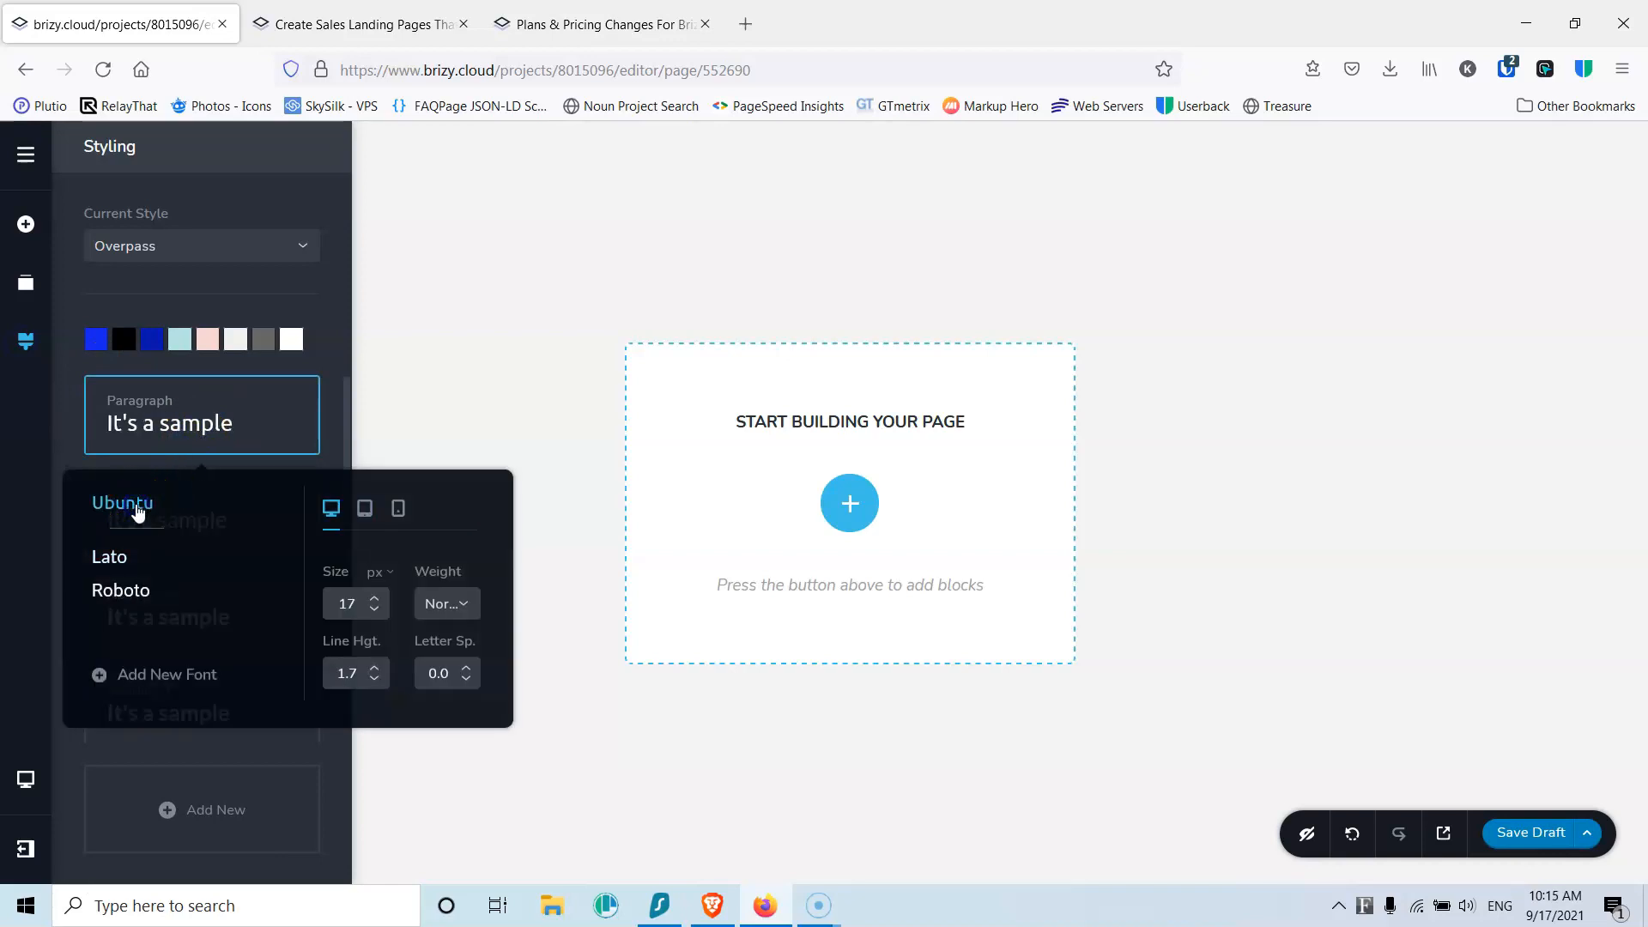
pyautogui.click(65, 431)
pyautogui.click(127, 519)
pyautogui.click(127, 599)
pyautogui.click(69, 549)
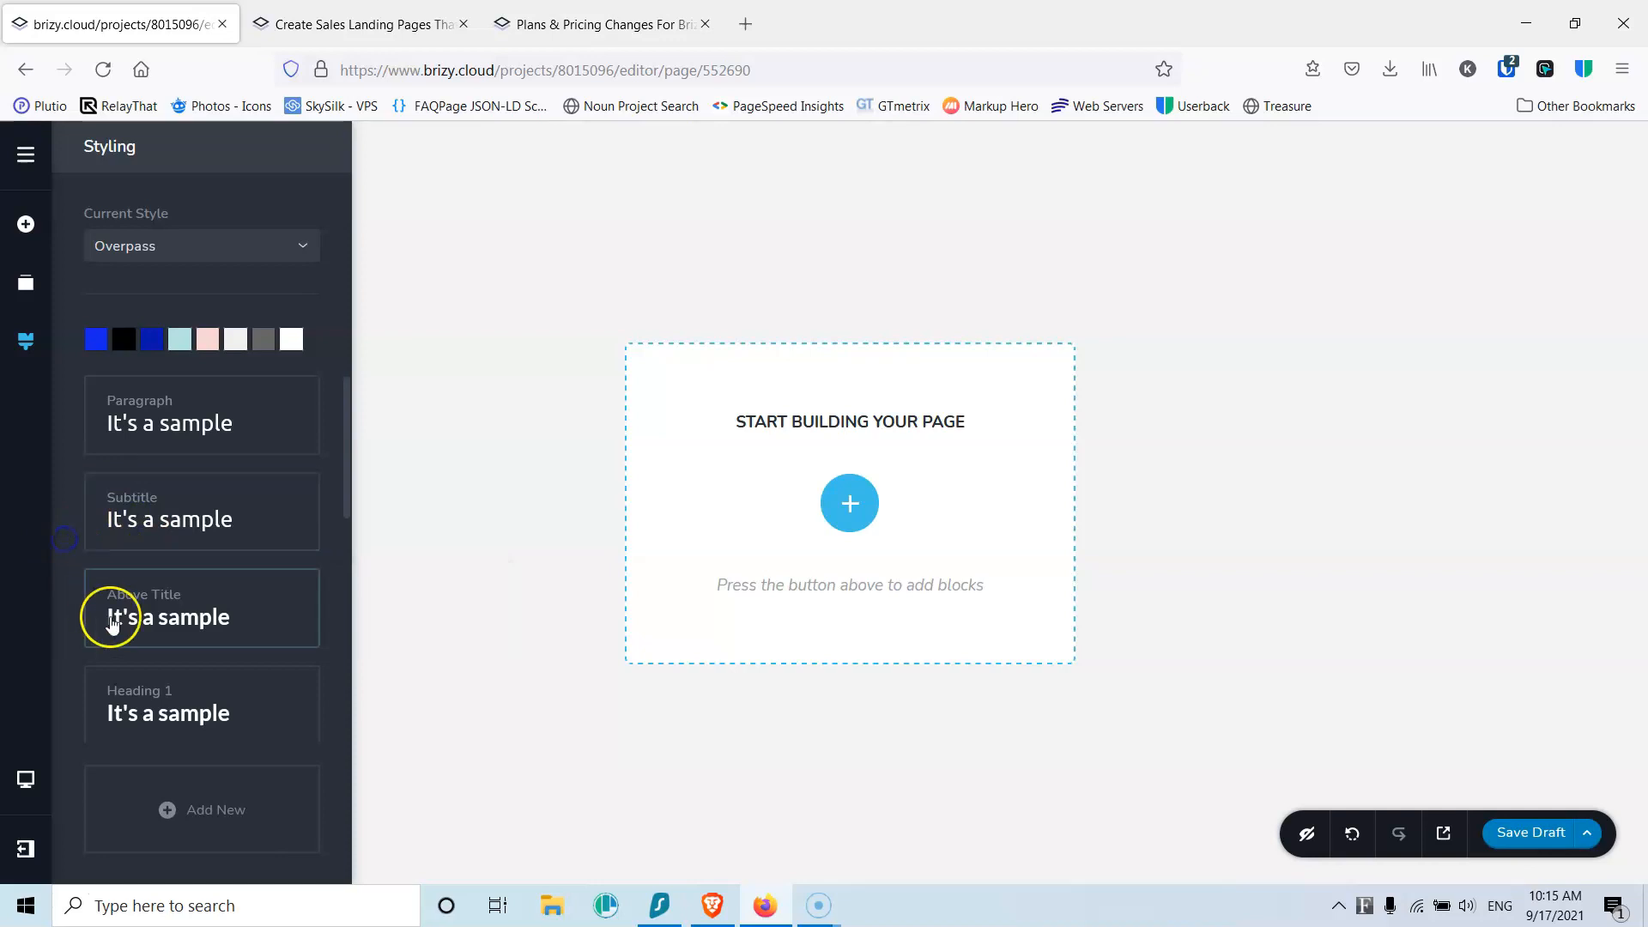
pyautogui.click(159, 622)
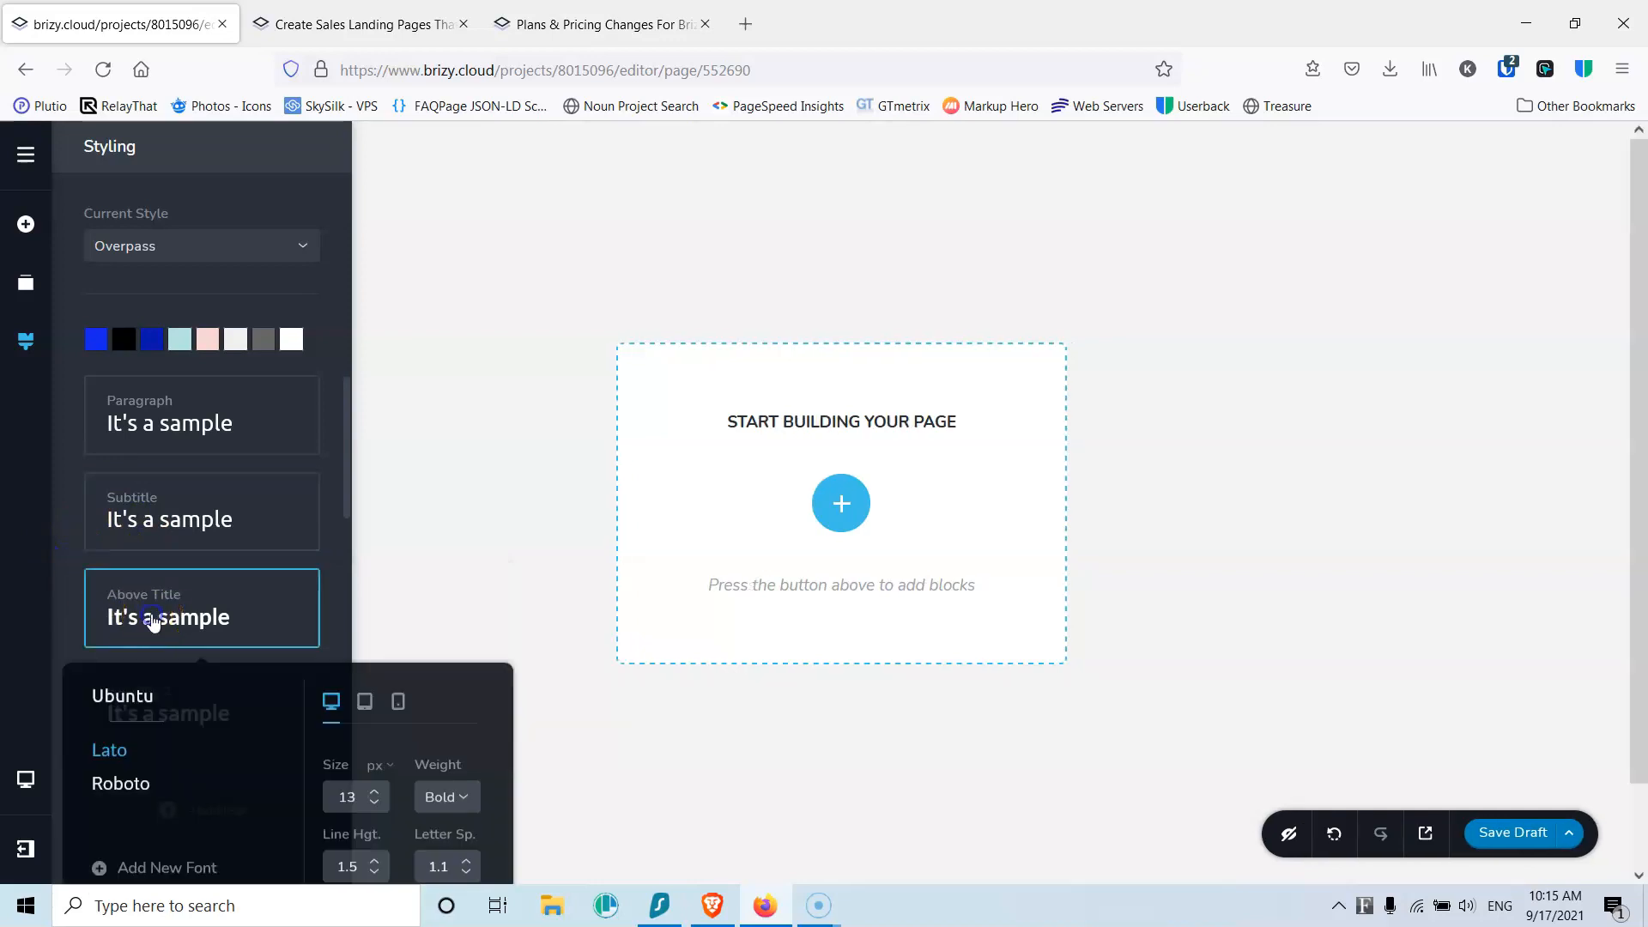
pyautogui.click(136, 700)
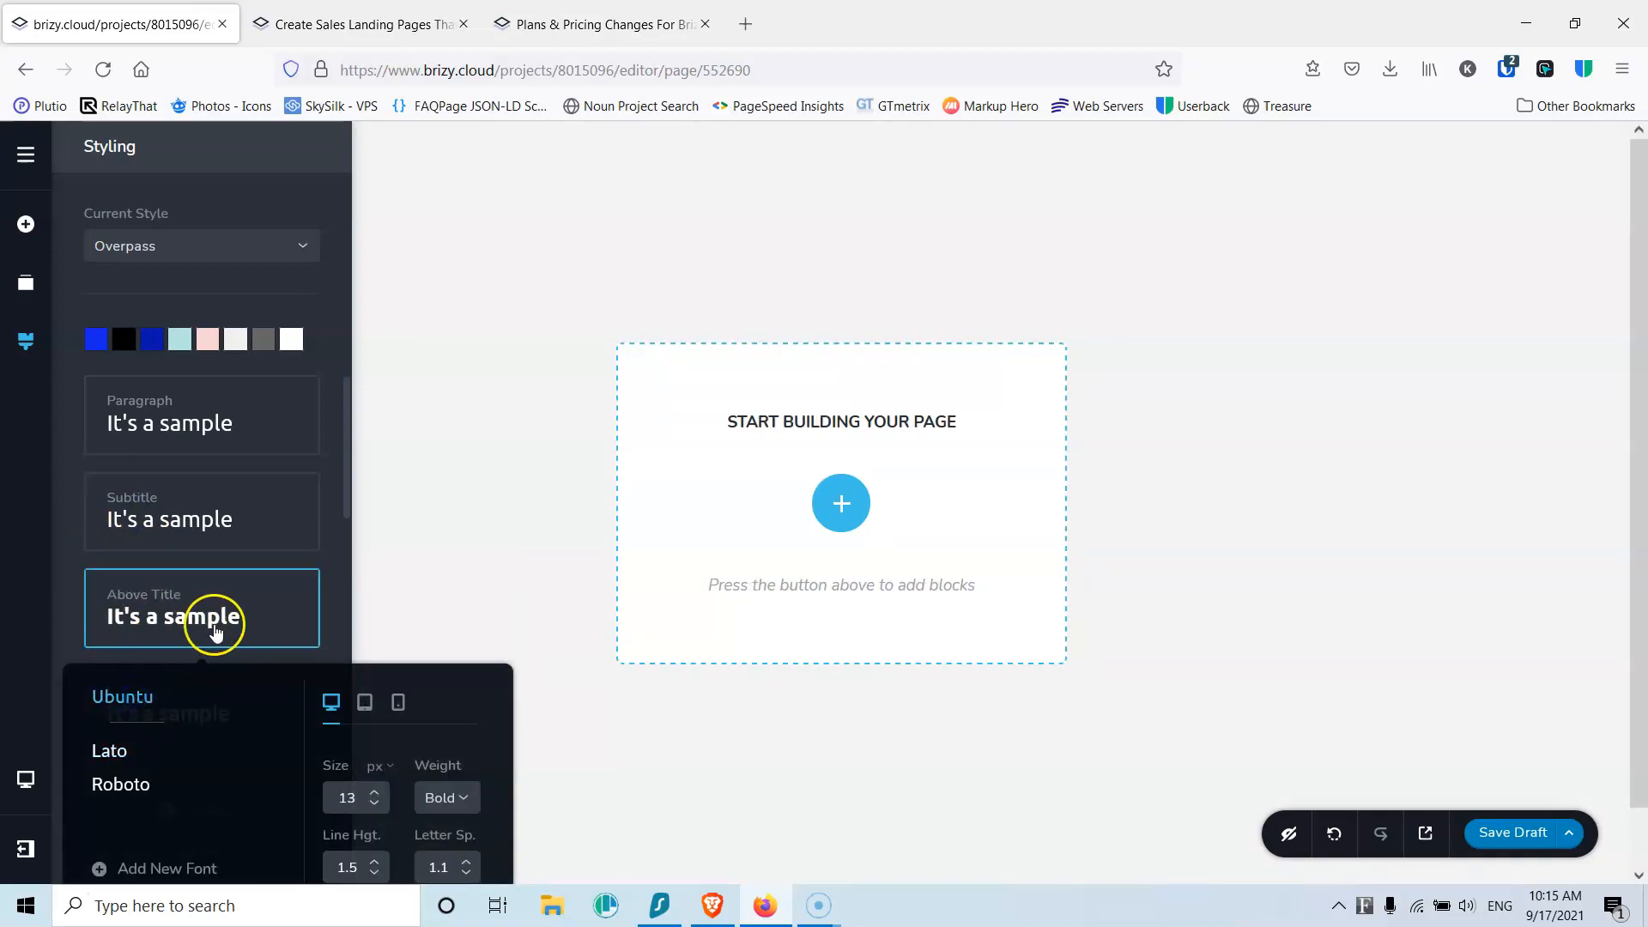
pyautogui.click(68, 597)
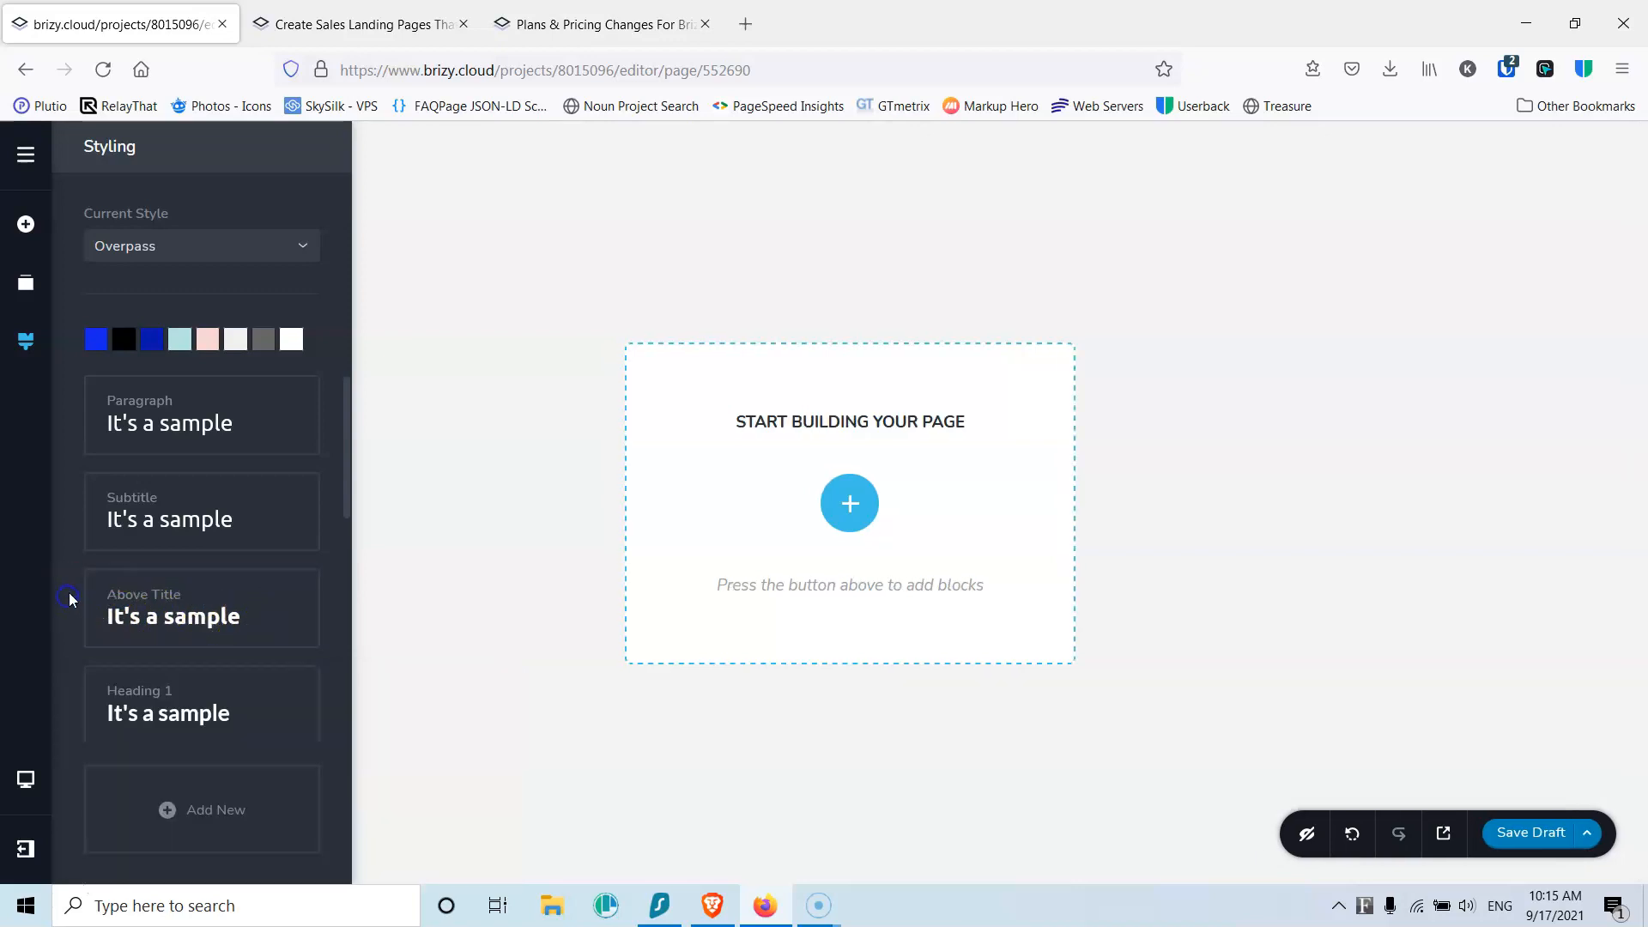
# Step: Leave Heading 1 unchanged and set Heading 2 and Heading 3 to Roboto
pyautogui.scroll(-3, 173, 526)
pyautogui.click(172, 433)
pyautogui.click(81, 450)
pyautogui.click(111, 519)
pyautogui.click(138, 699)
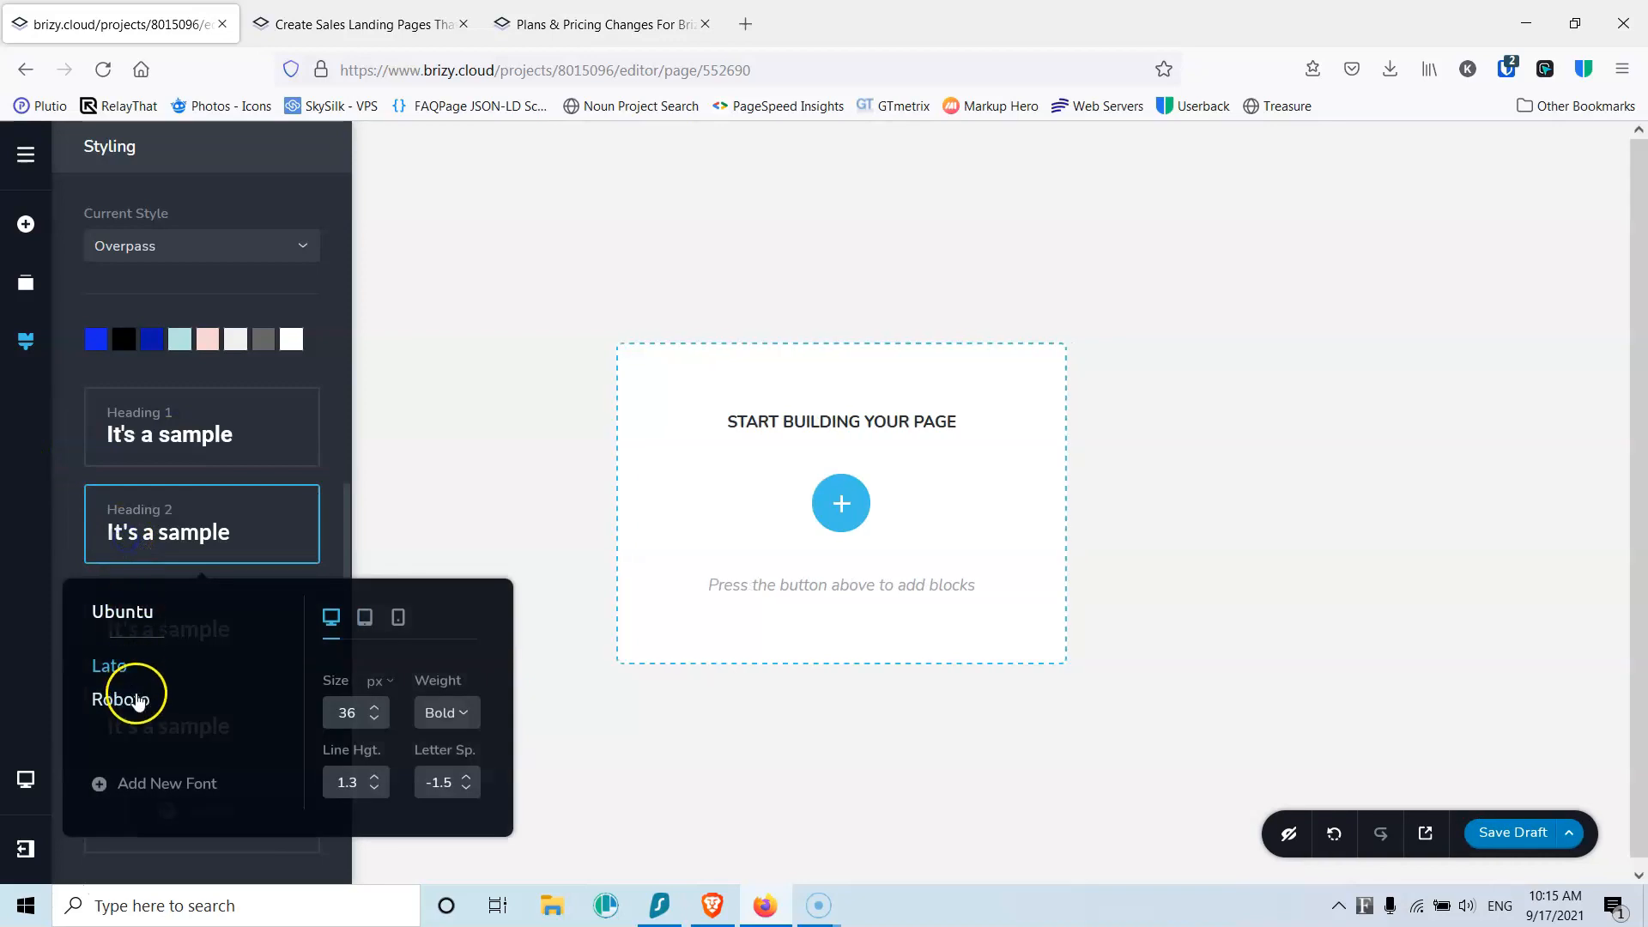
pyautogui.click(55, 529)
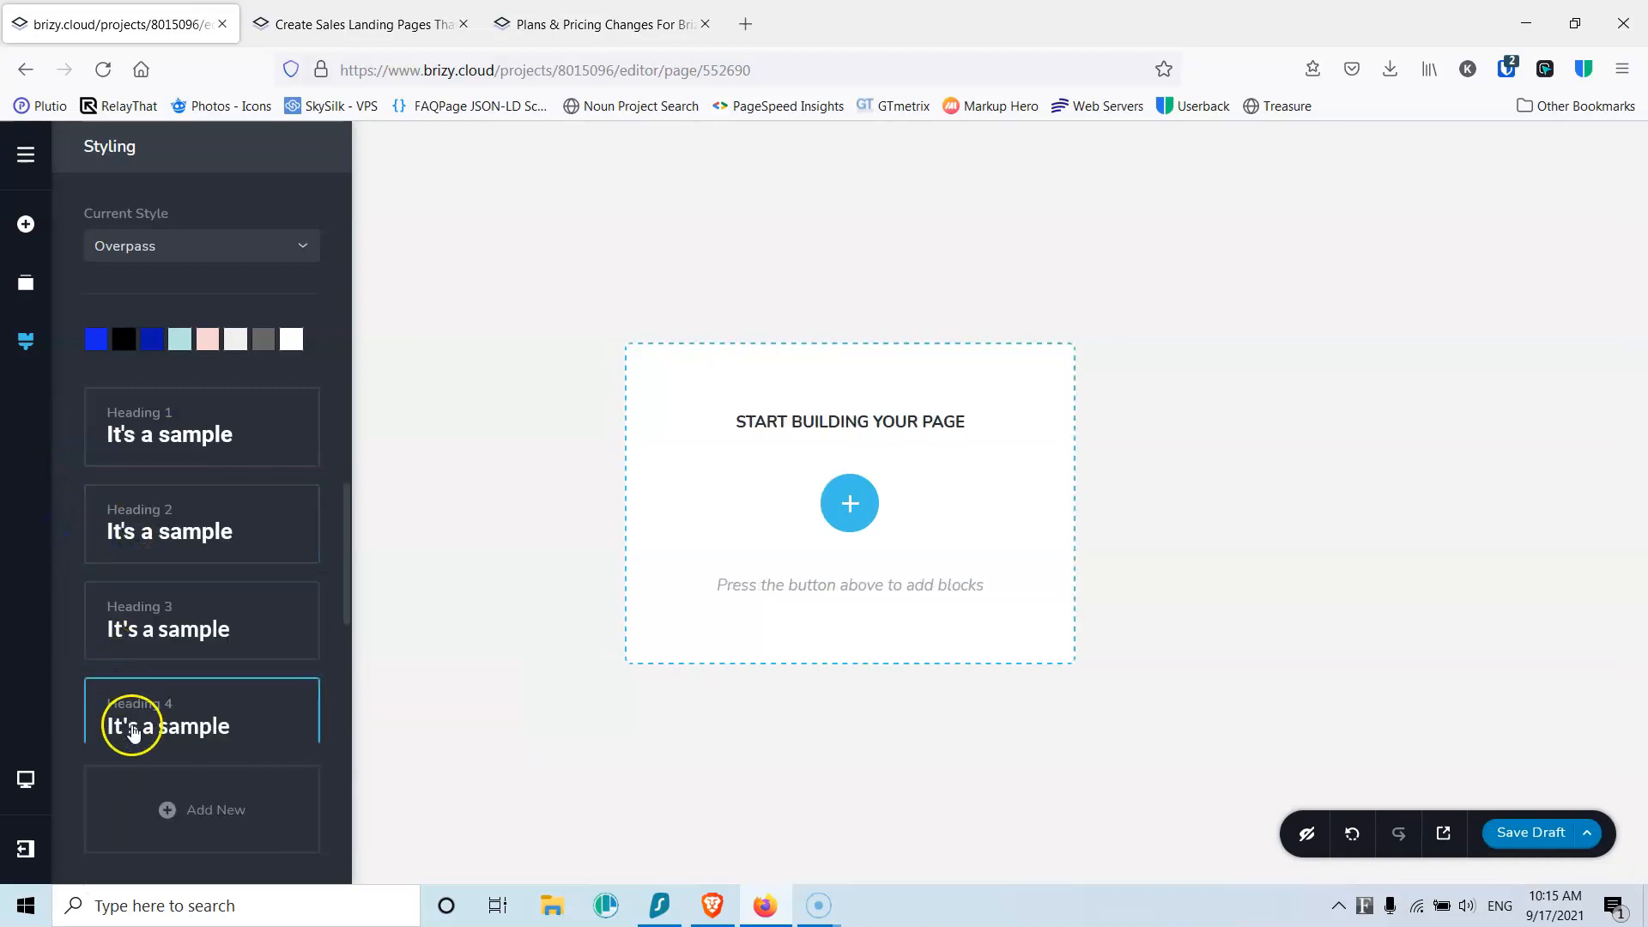
pyautogui.click(138, 635)
pyautogui.click(120, 796)
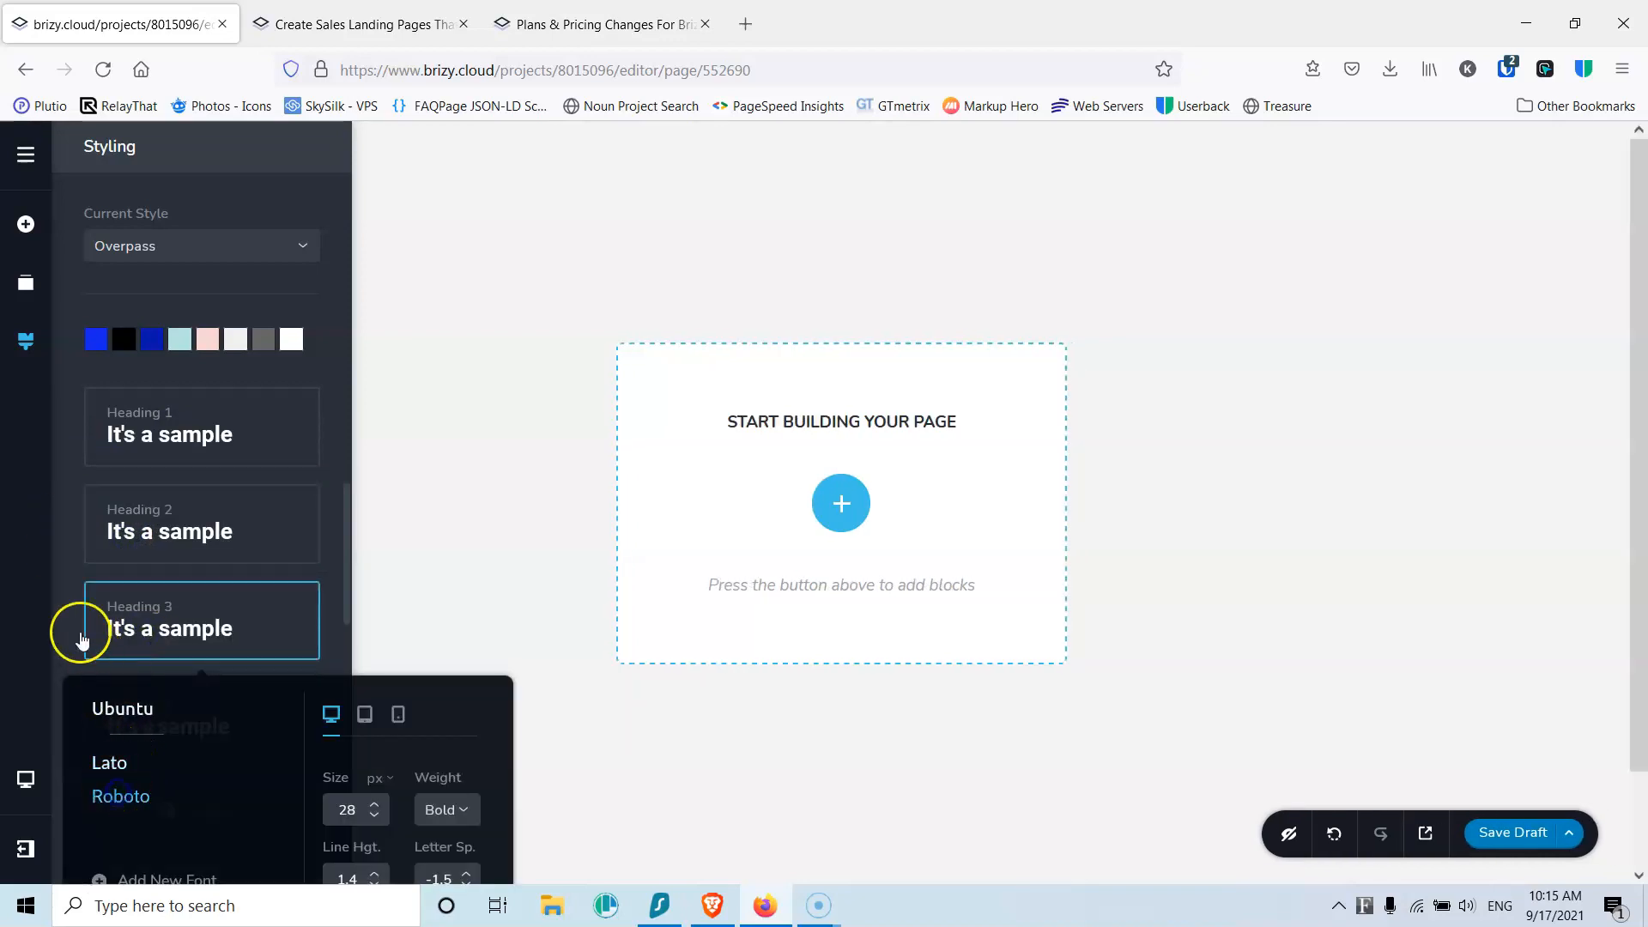
pyautogui.click(77, 627)
# Step: Set Heading 4, Heading 5 and Heading 6 to Roboto, leaving the Button style as is
pyautogui.scroll(-3, 70, 601)
pyautogui.click(153, 446)
pyautogui.click(153, 614)
pyautogui.click(68, 520)
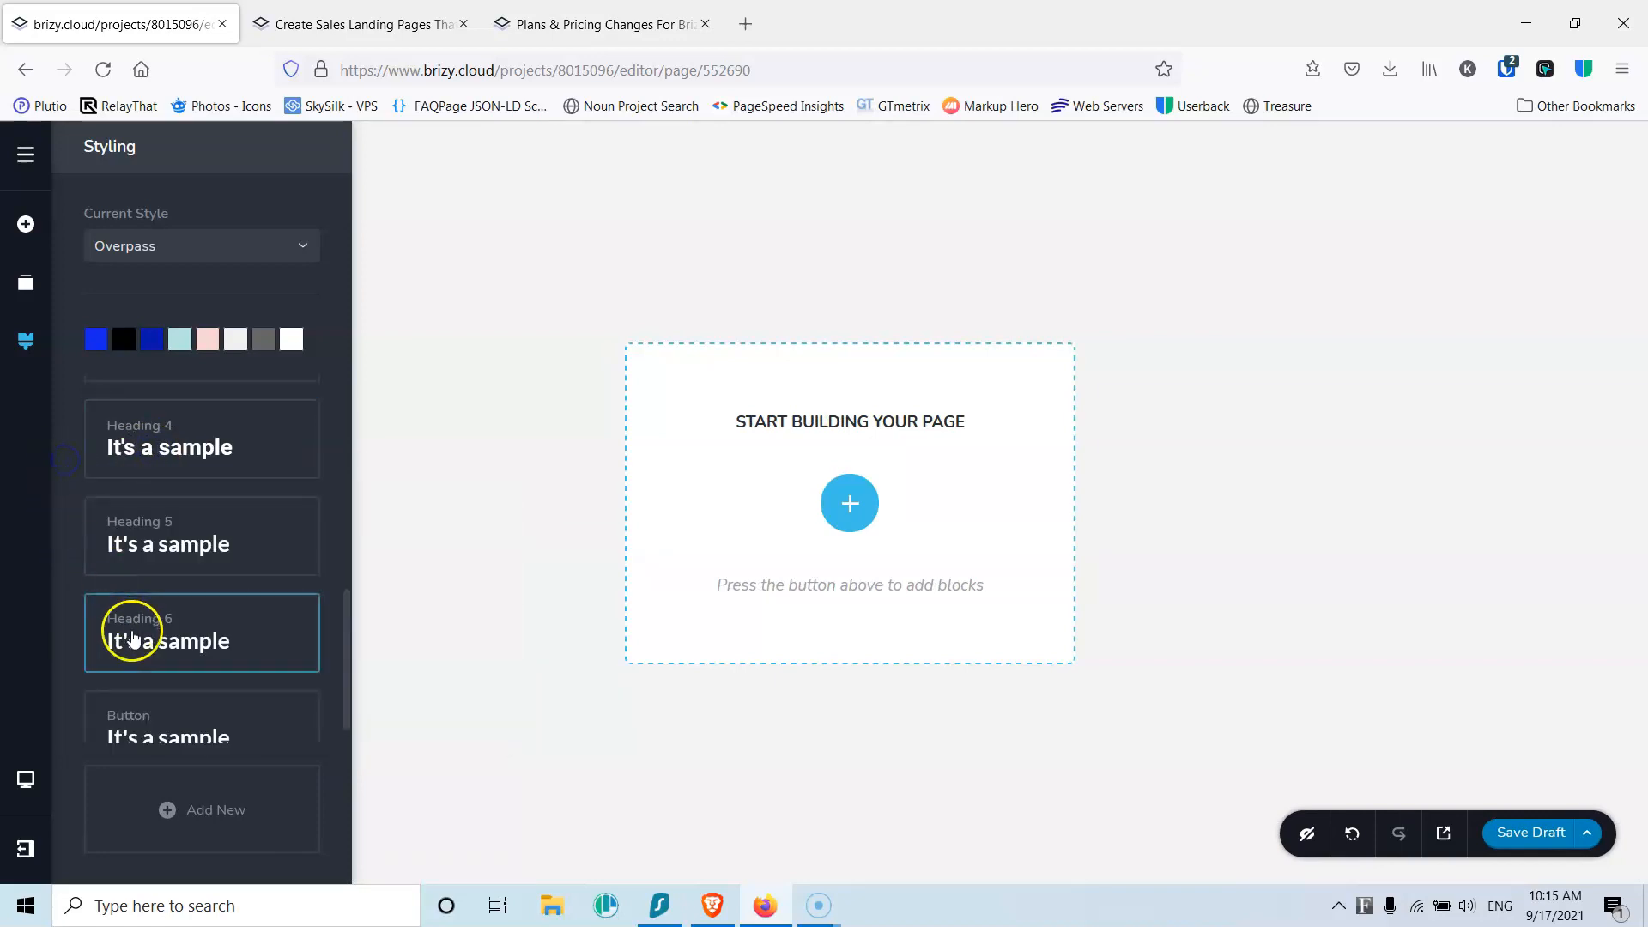
pyautogui.click(142, 541)
pyautogui.click(120, 711)
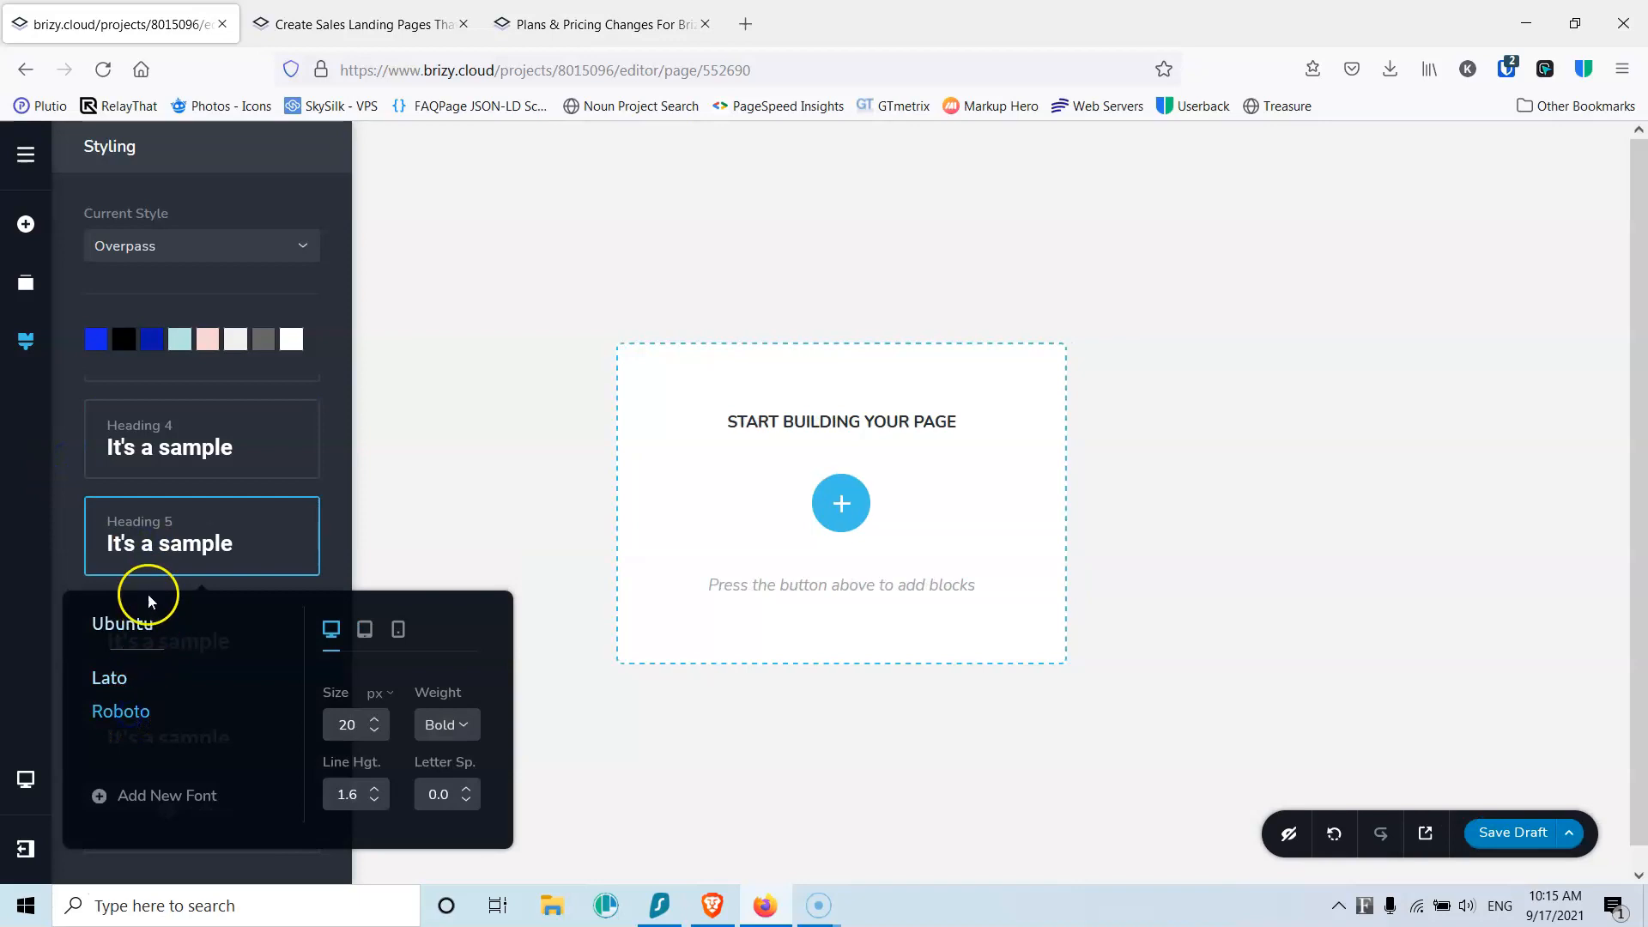
pyautogui.click(67, 526)
pyautogui.click(141, 652)
pyautogui.click(121, 801)
pyautogui.click(75, 678)
pyautogui.click(137, 736)
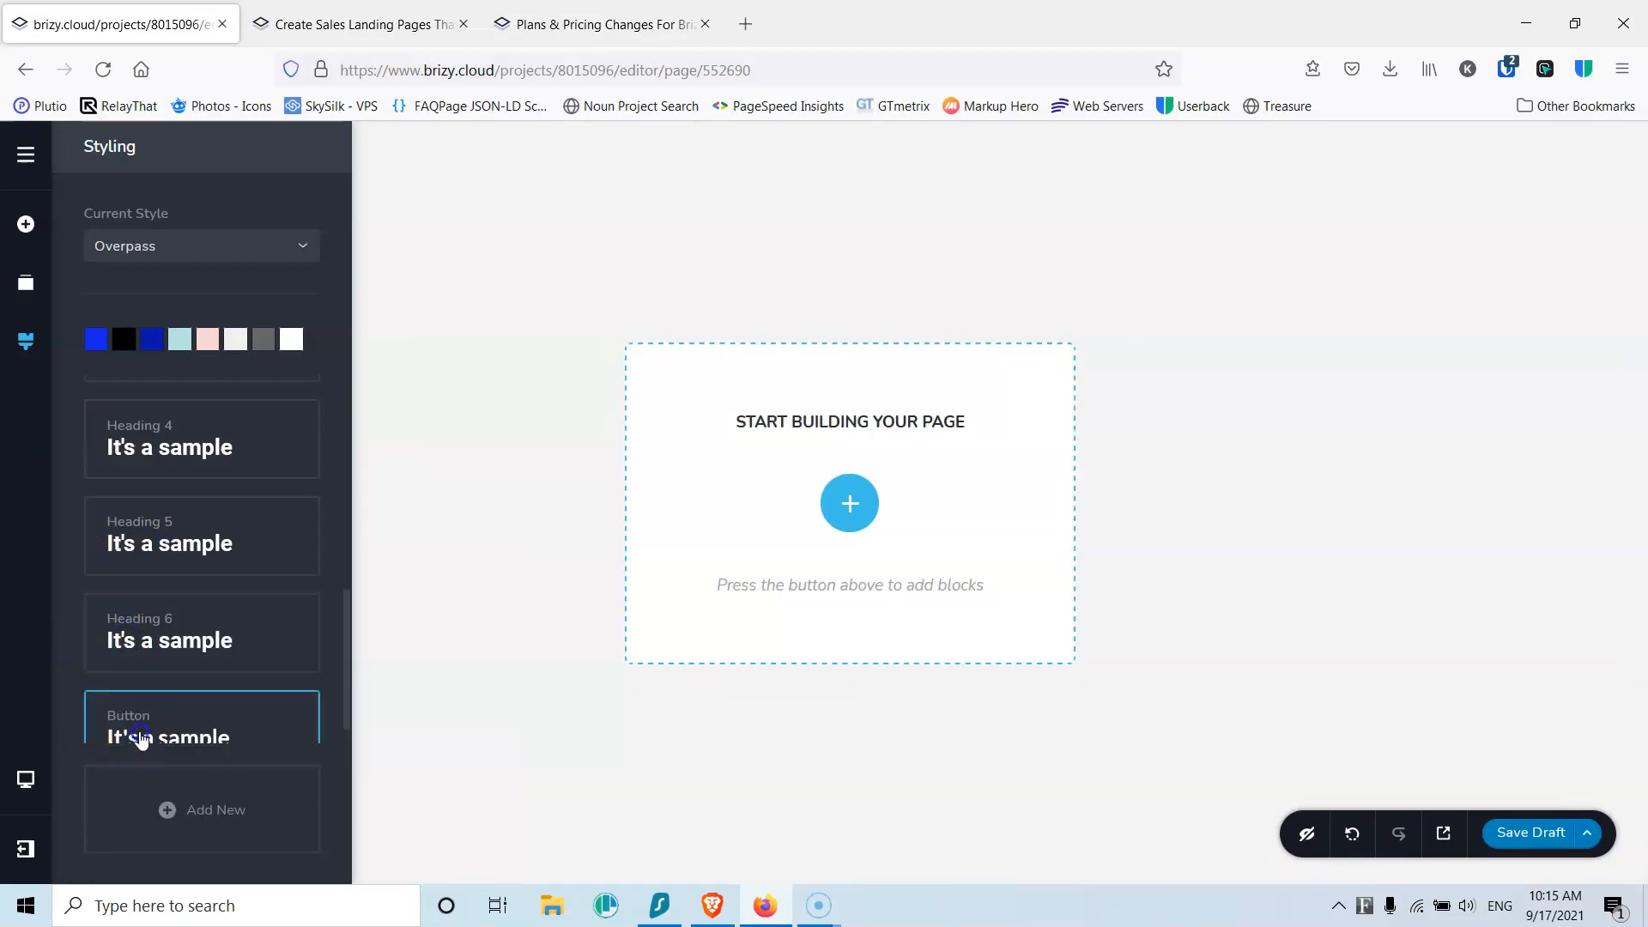
pyautogui.click(67, 673)
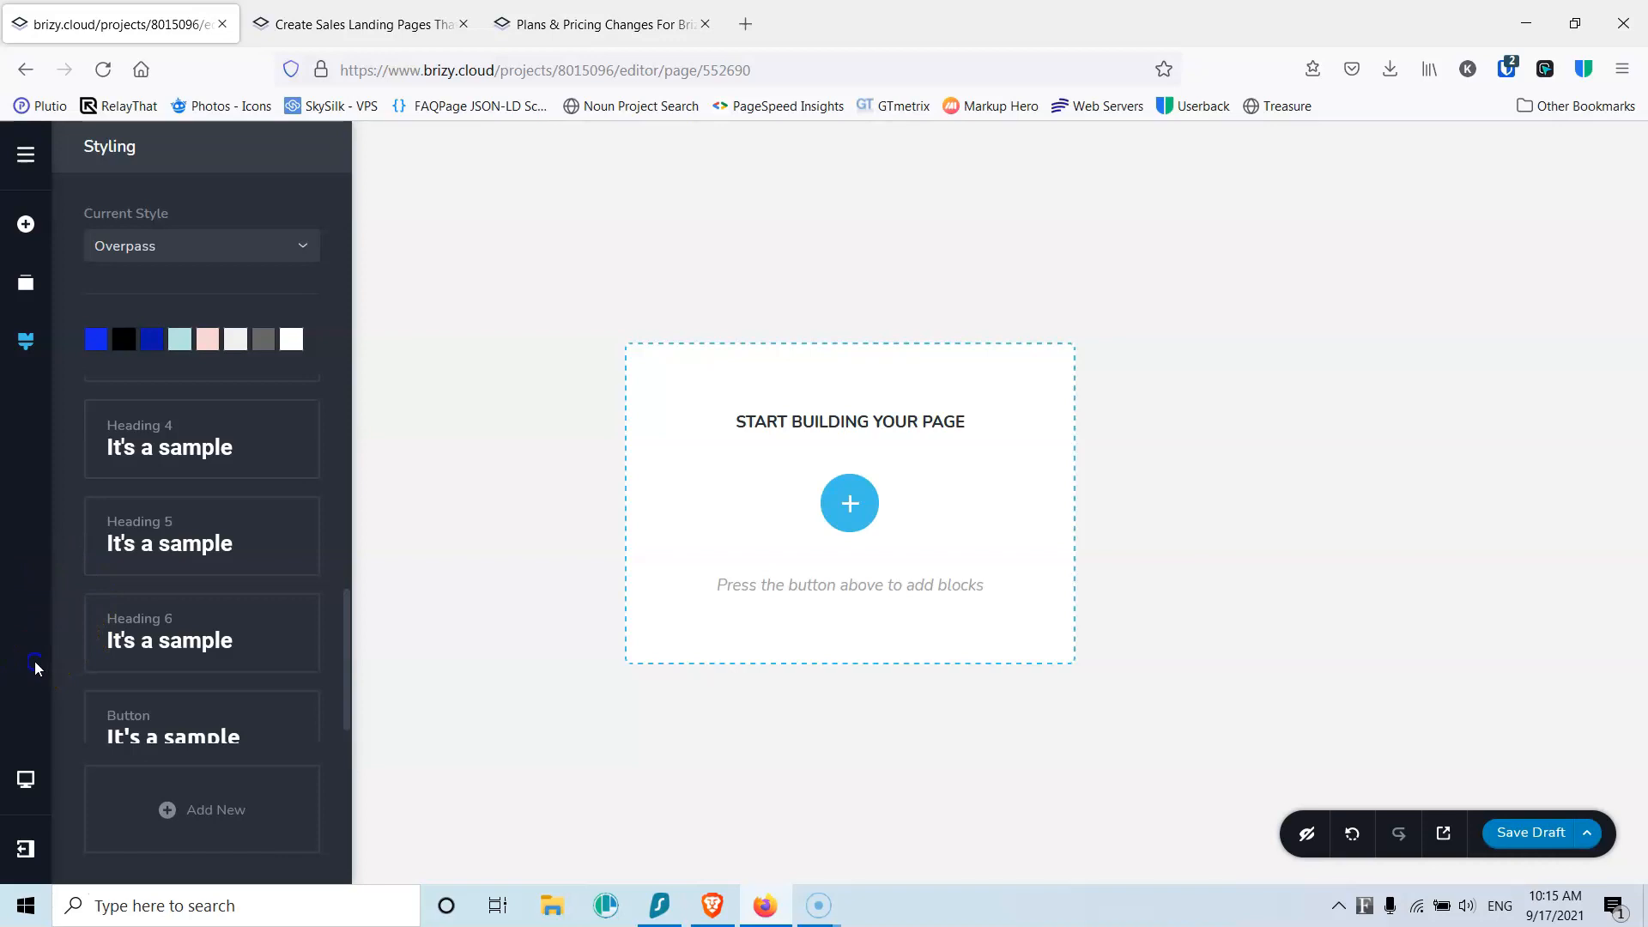
# Step: Check the device previews and More menu, view the keyboard shortcuts, then dismiss both
pyautogui.click(24, 782)
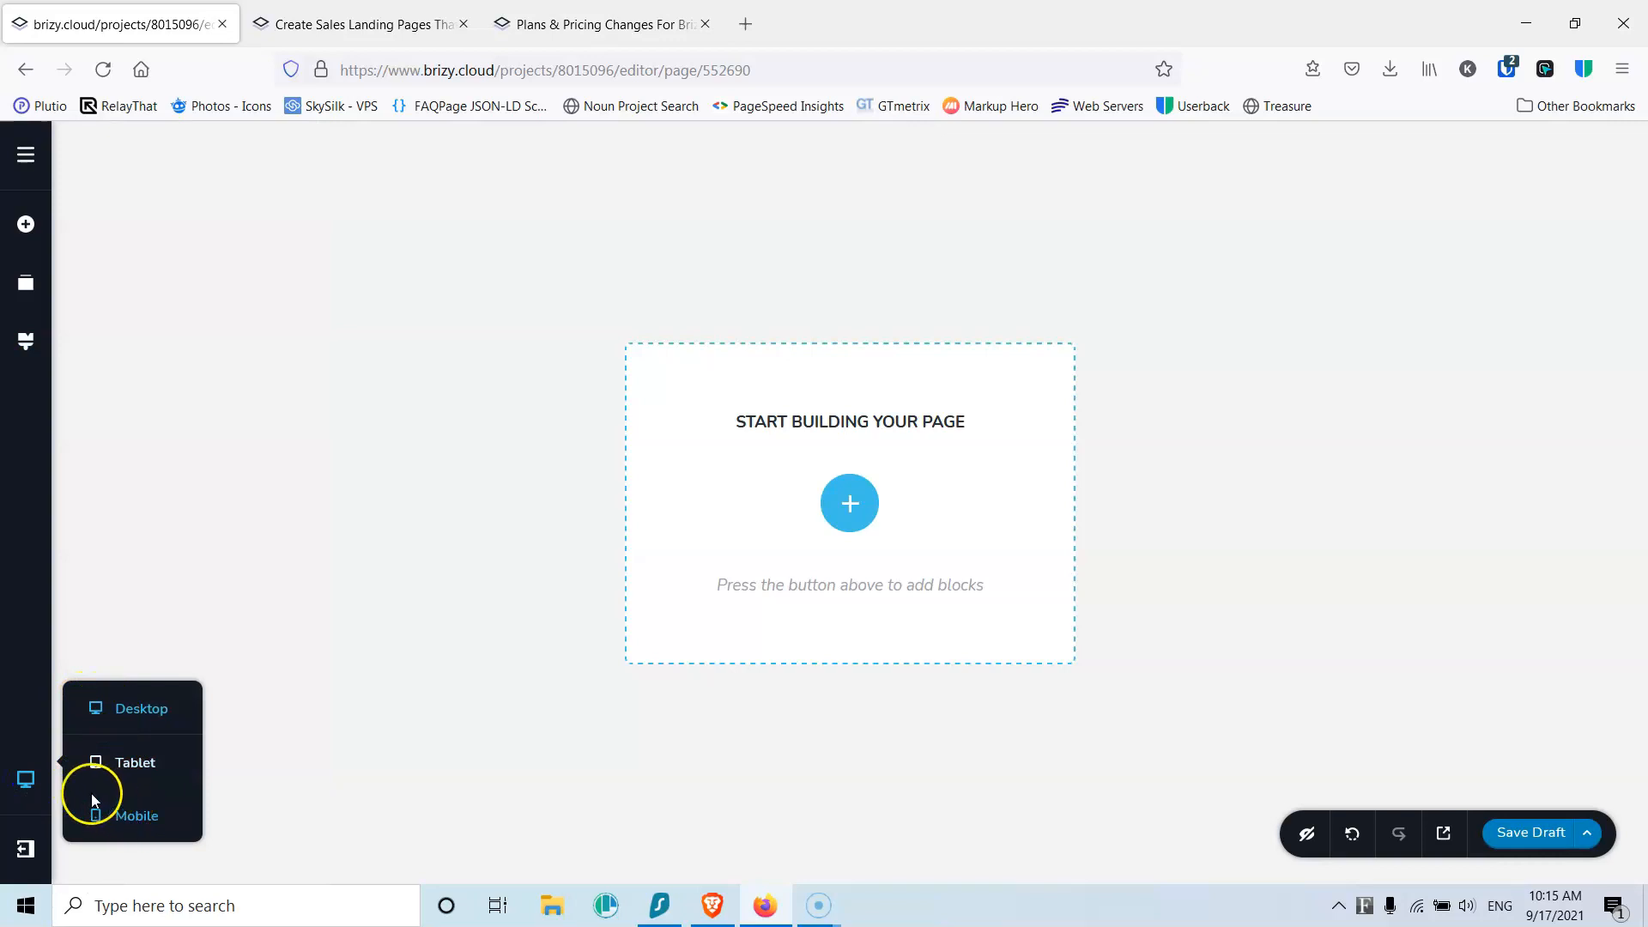
pyautogui.click(28, 850)
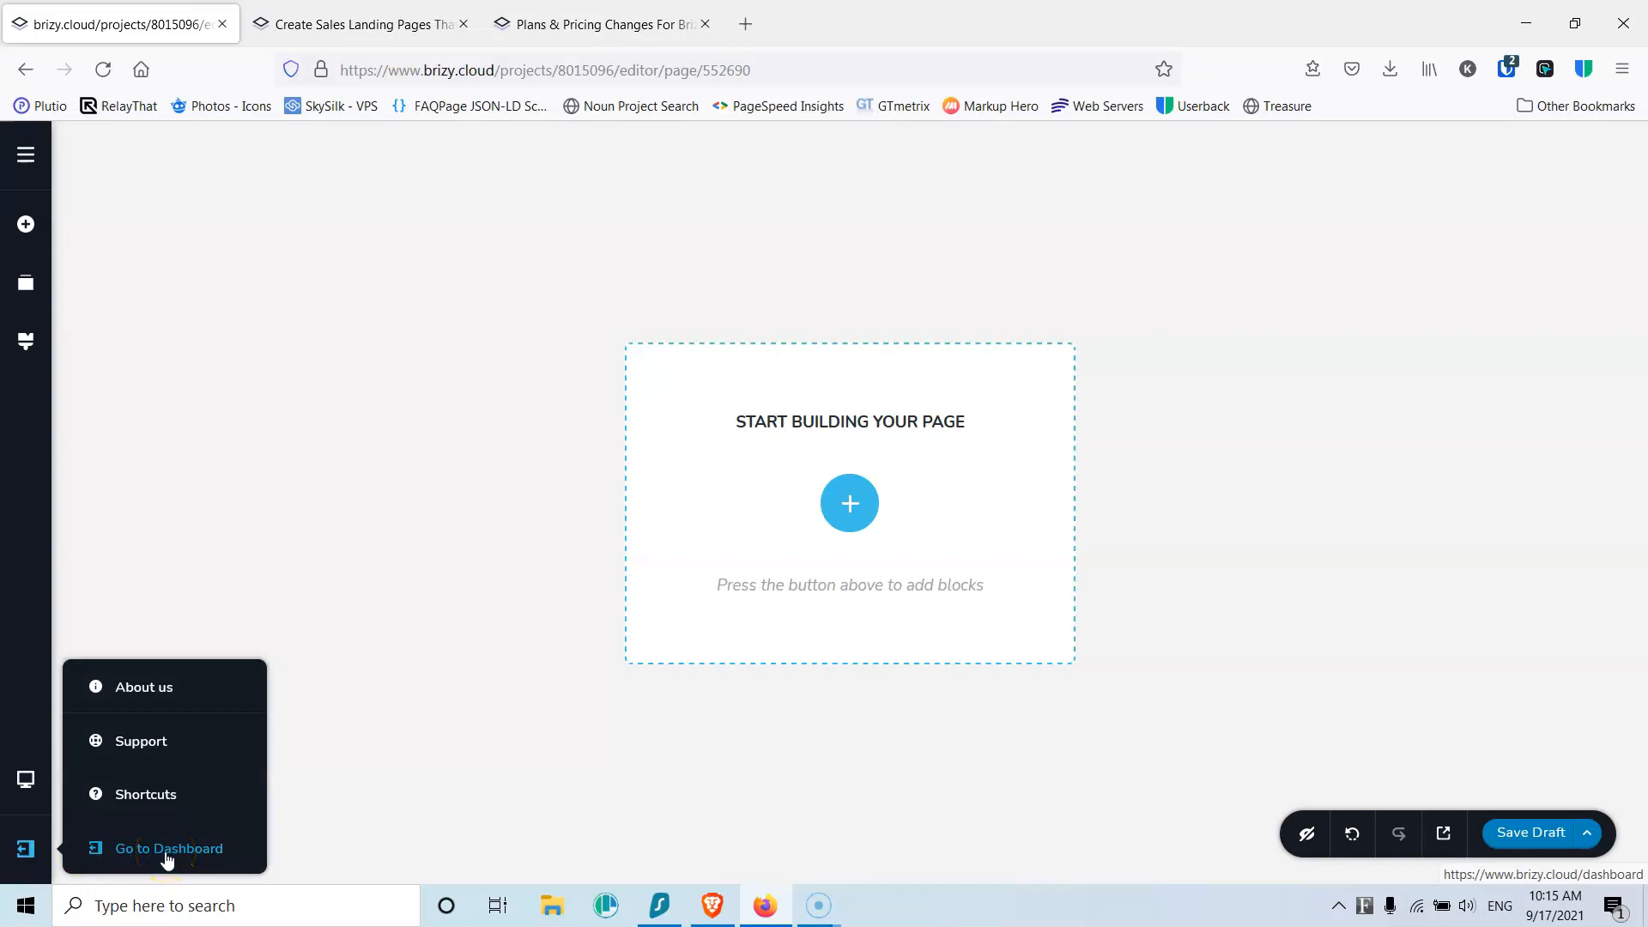
pyautogui.click(153, 790)
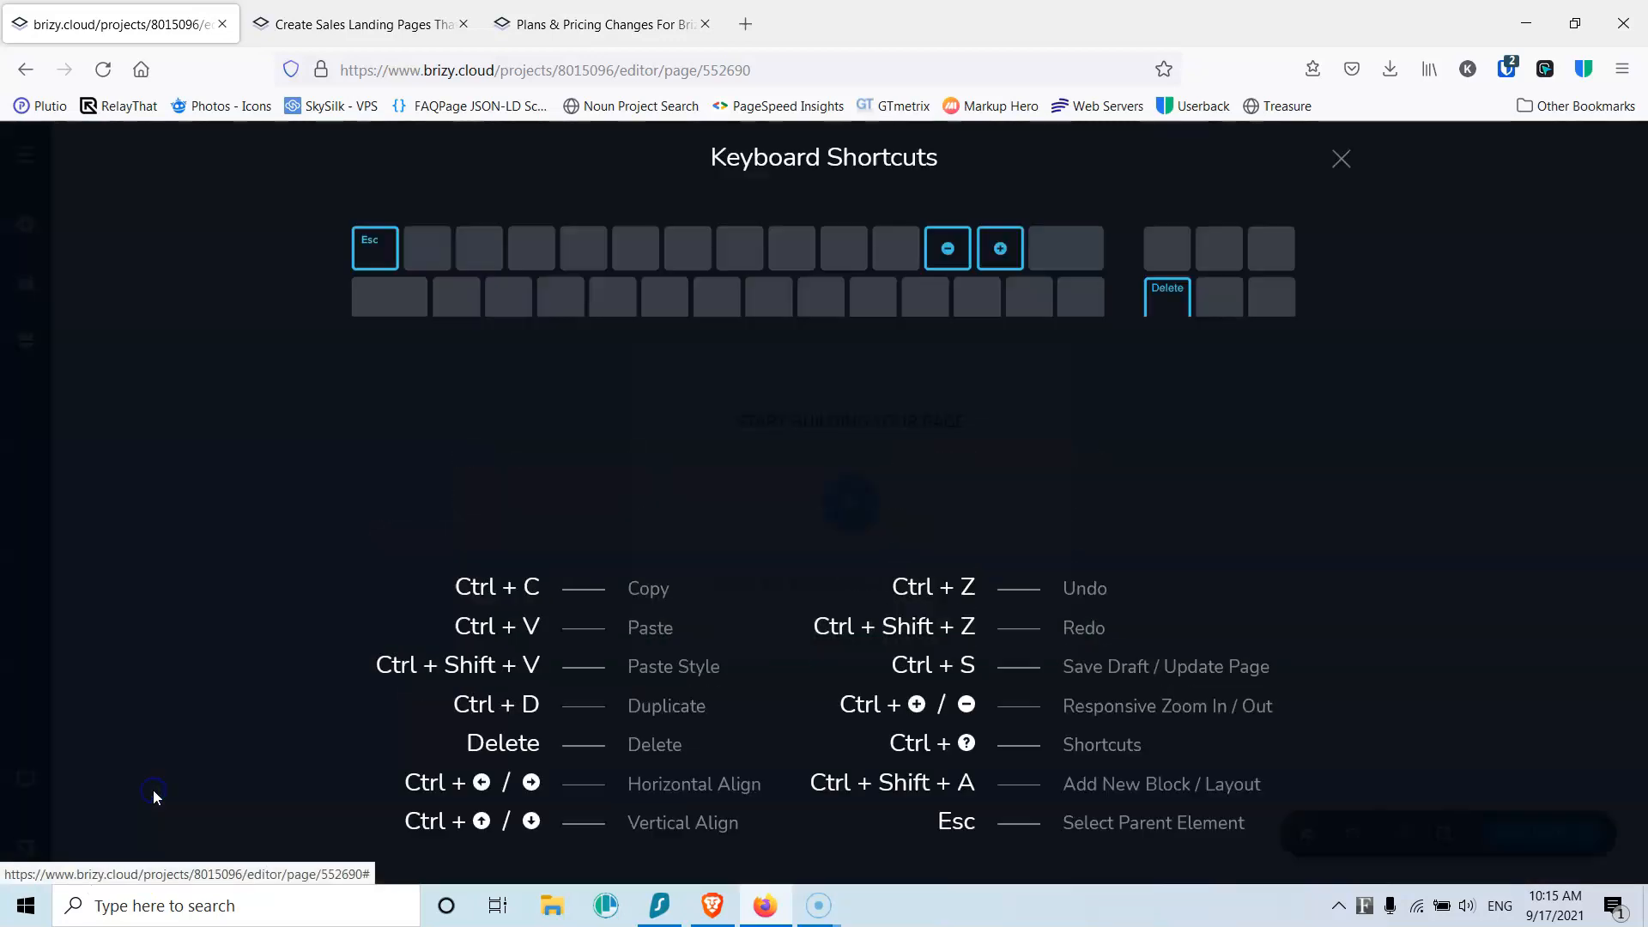
pyautogui.click(1342, 162)
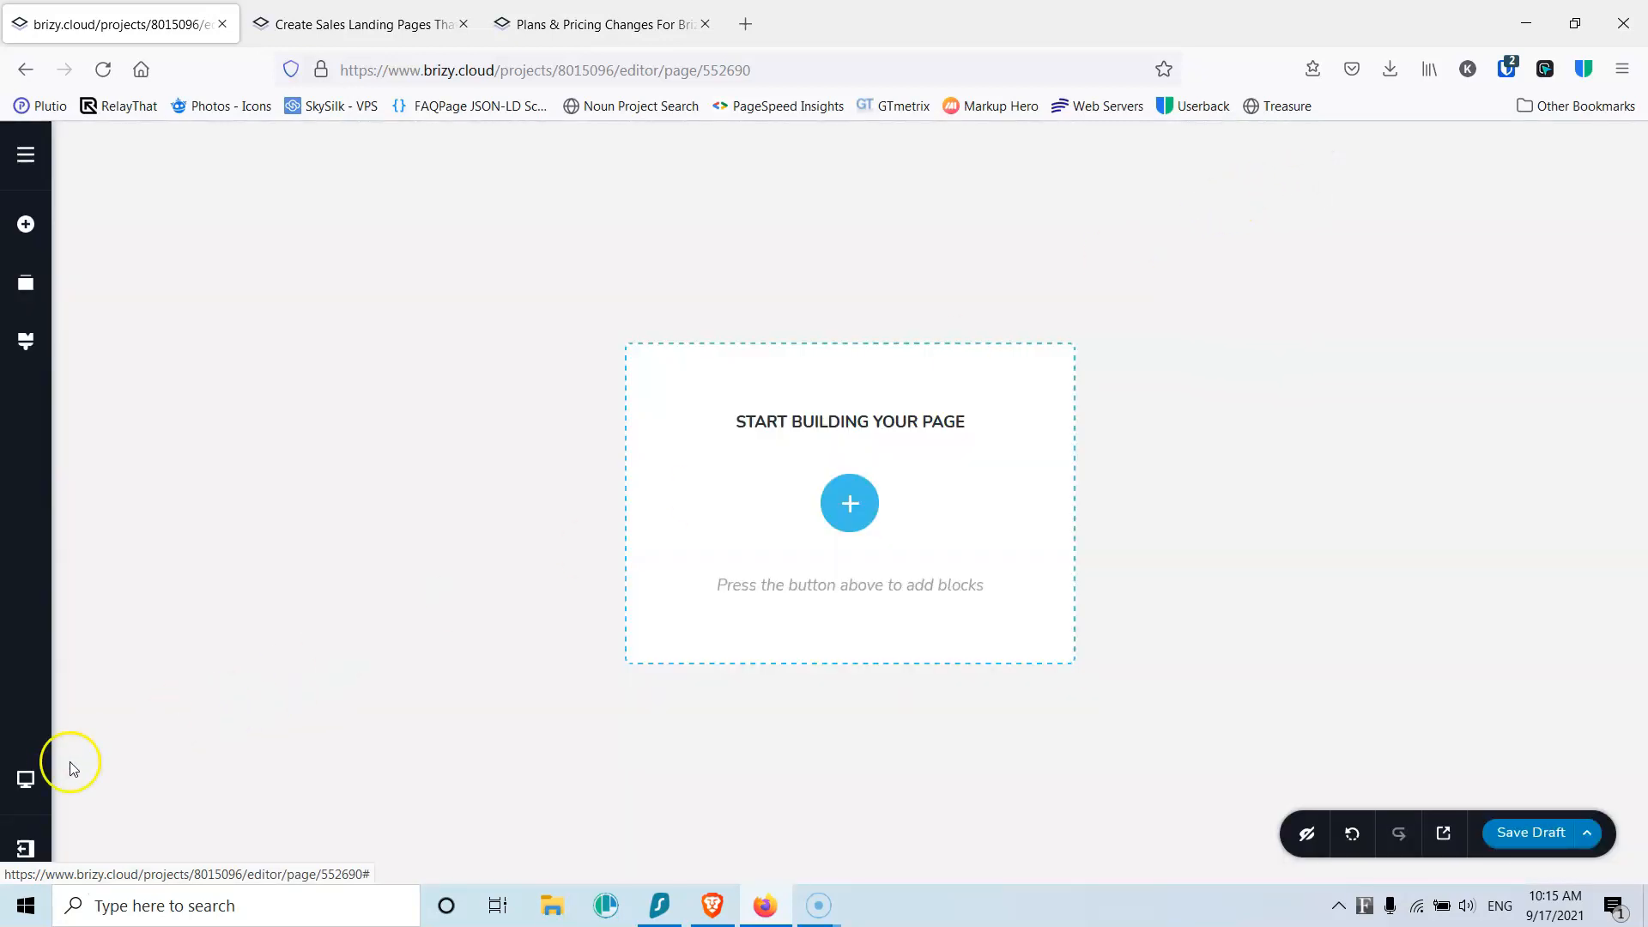
pyautogui.click(17, 853)
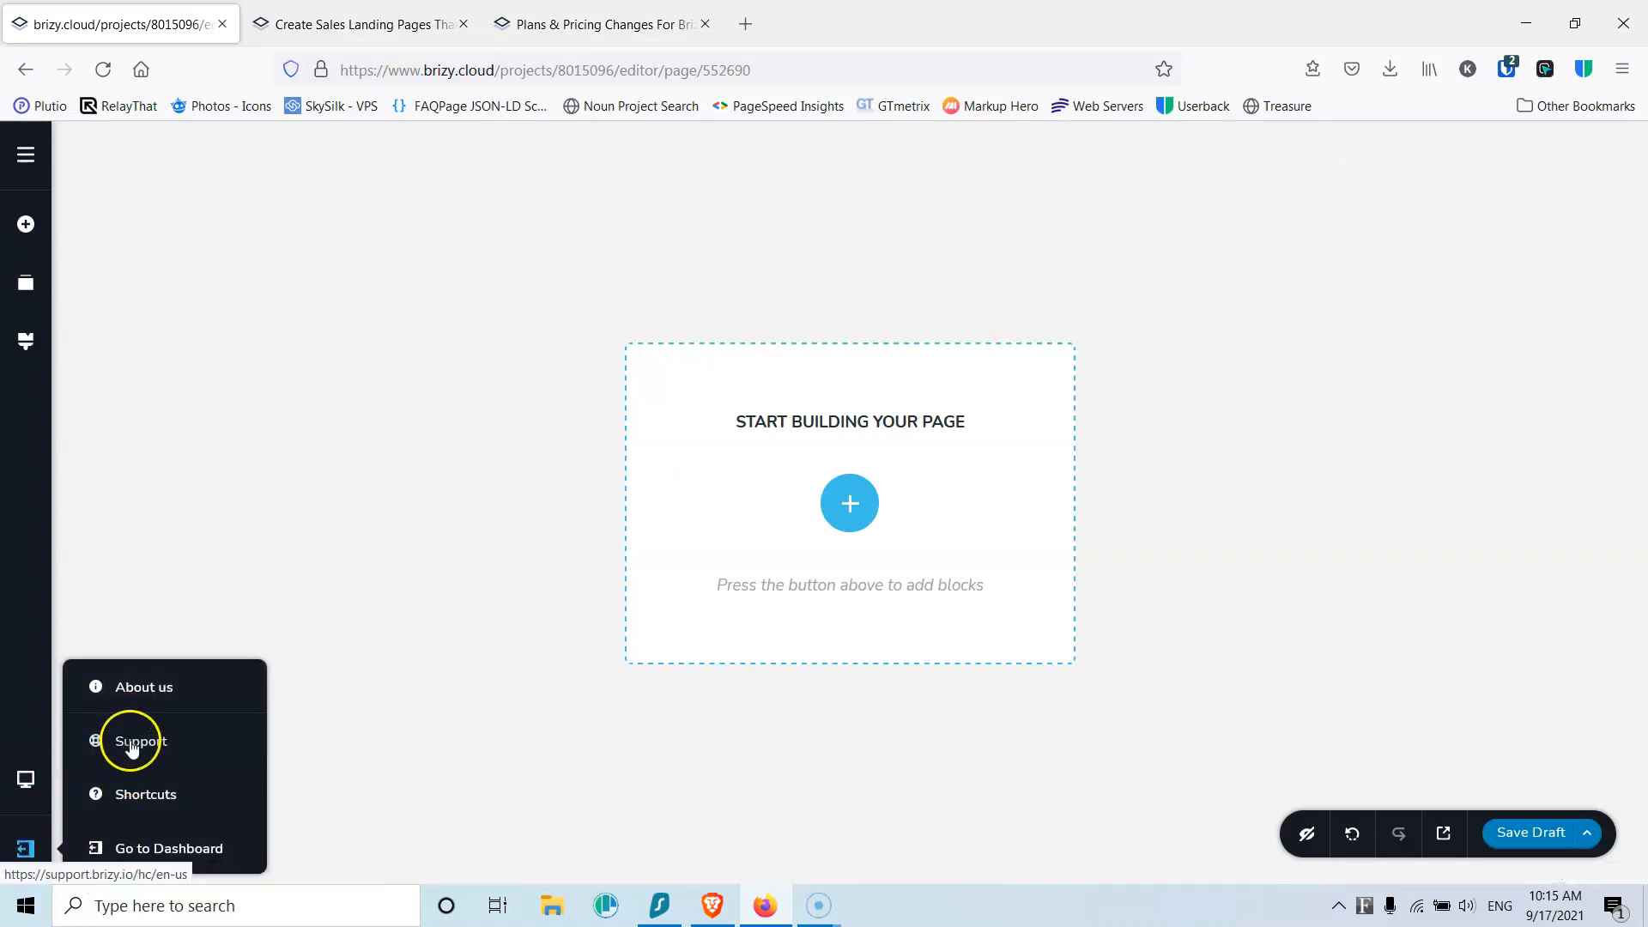
pyautogui.click(212, 456)
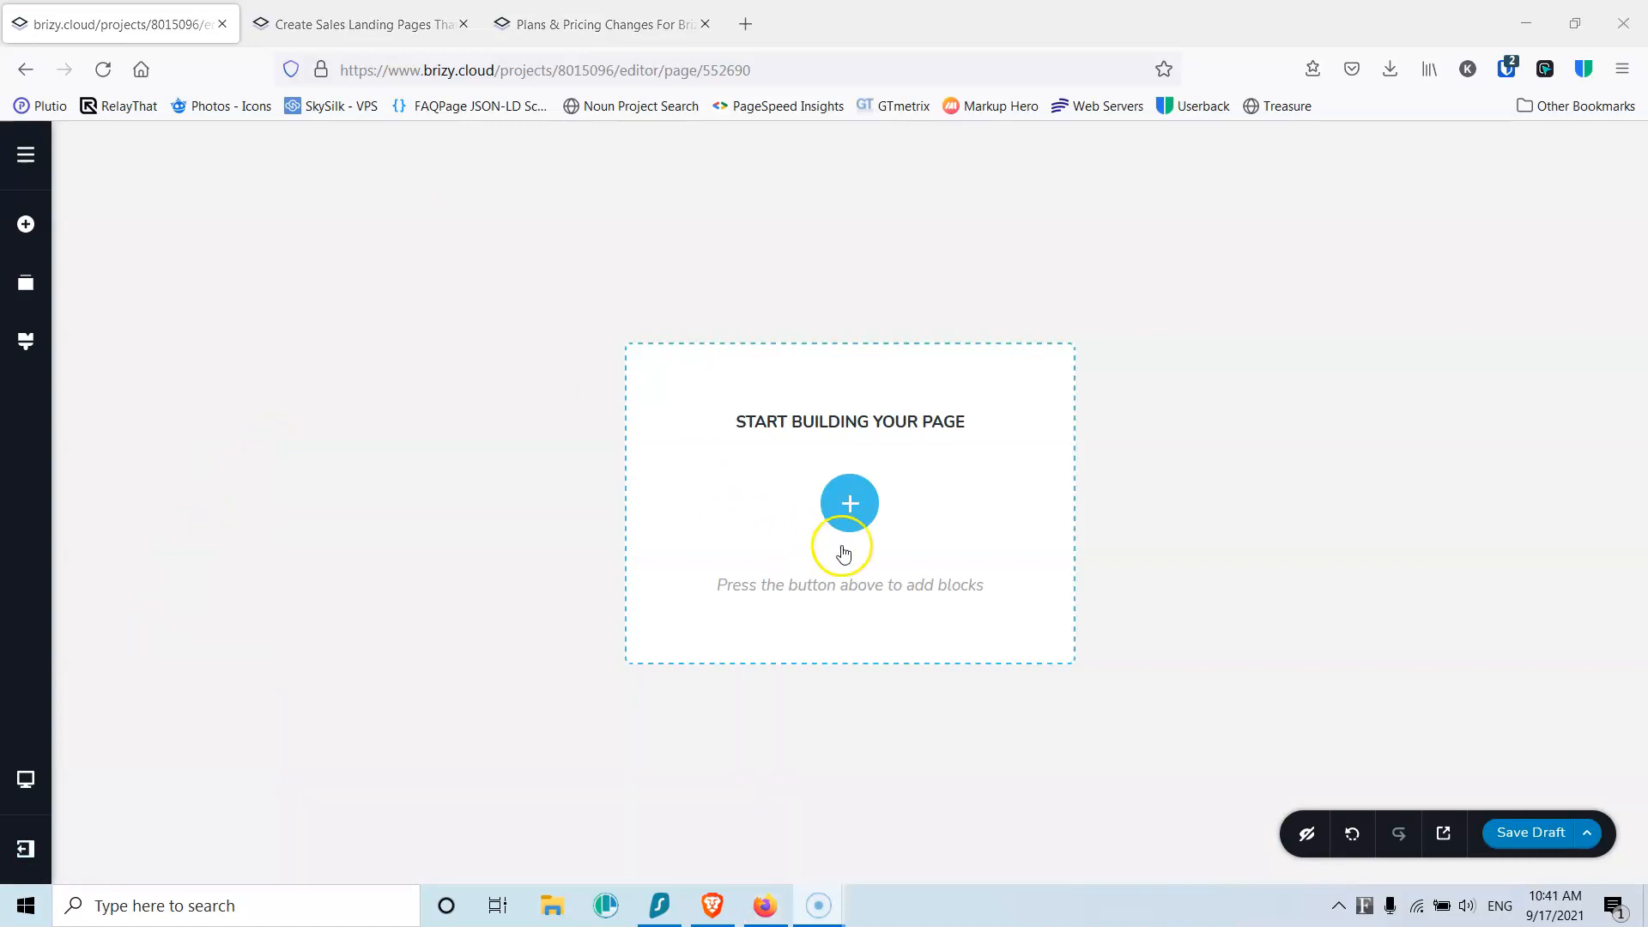
# Step: Add an empty custom block to the page and split it into two columns
pyautogui.click(850, 503)
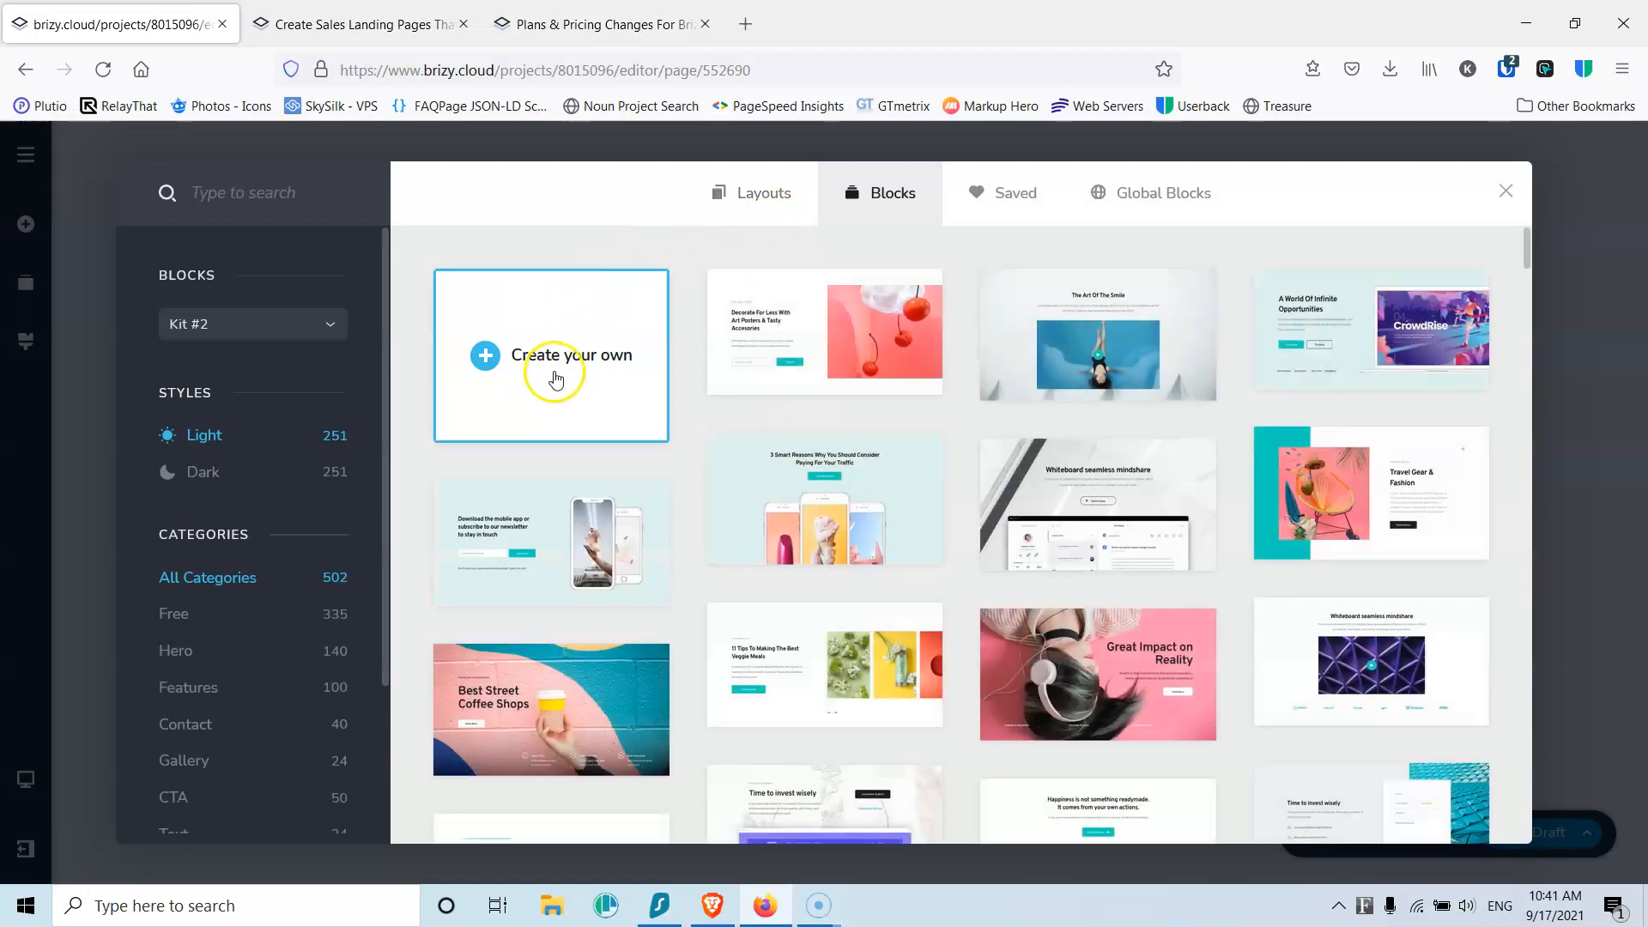
pyautogui.click(566, 371)
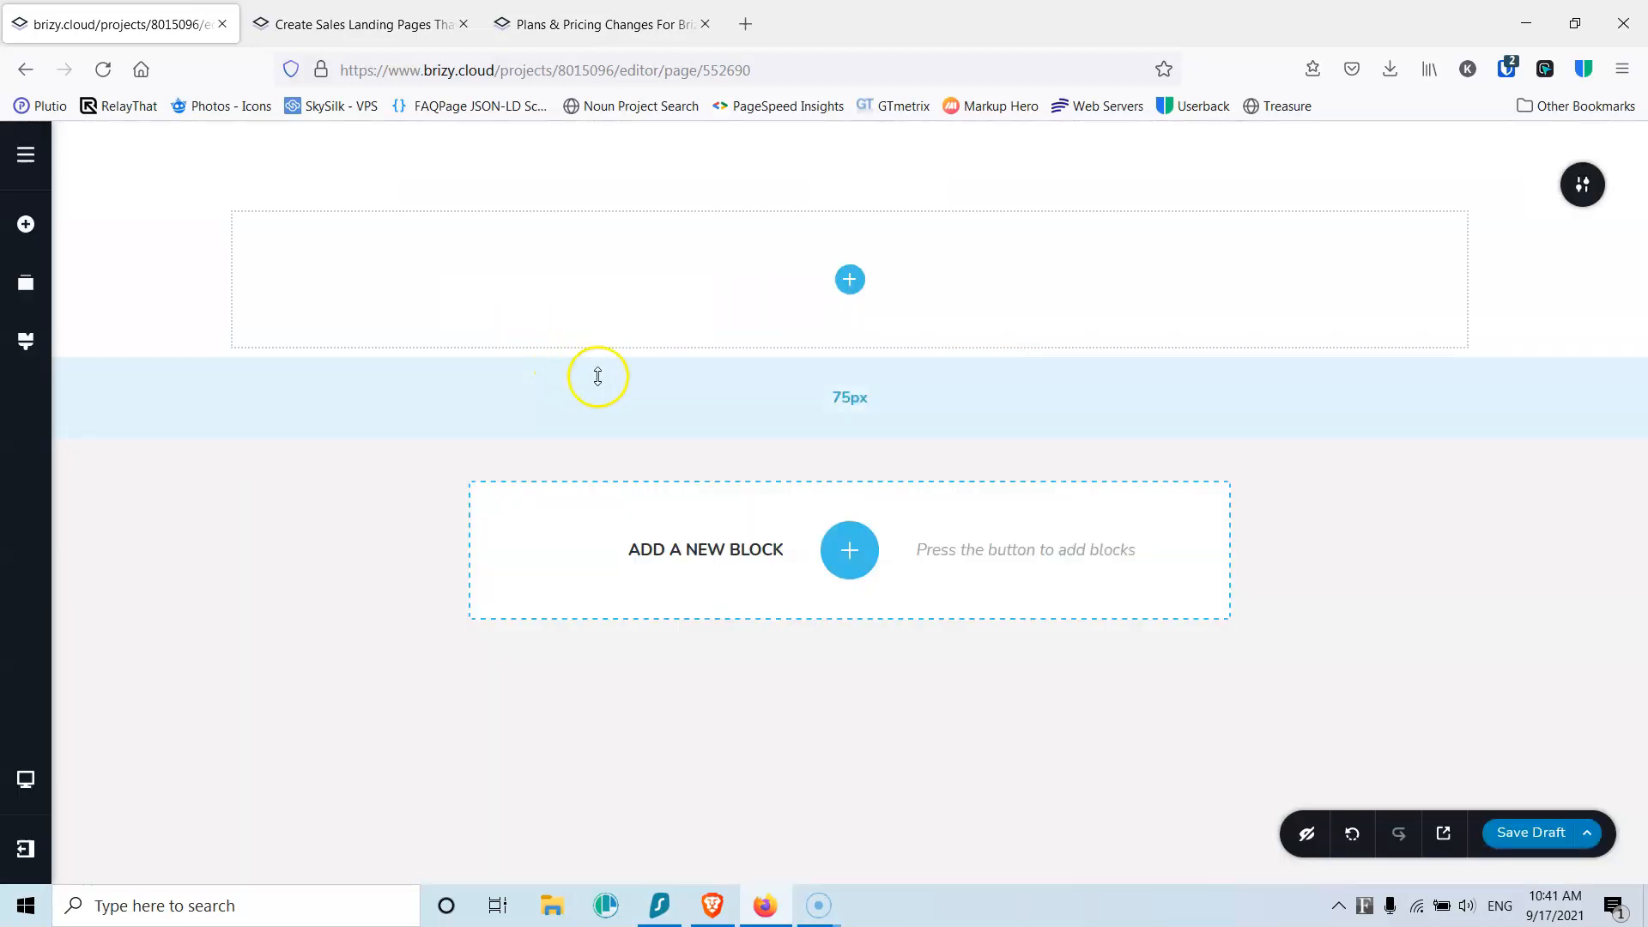
pyautogui.click(849, 280)
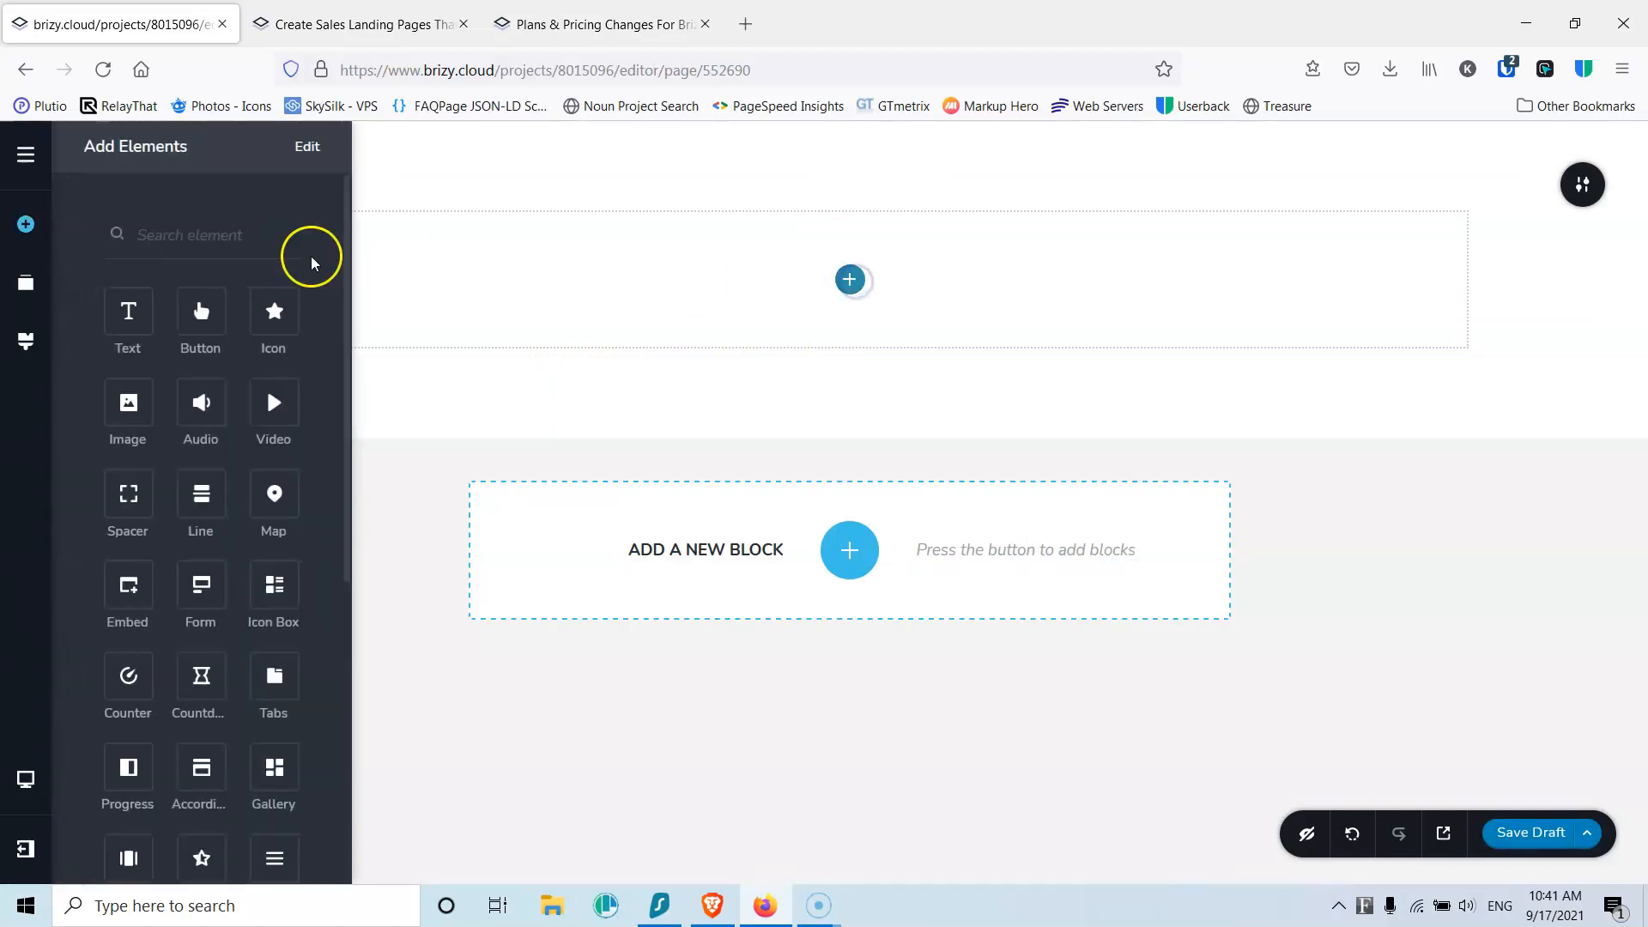
pyautogui.scroll(-6, 210, 526)
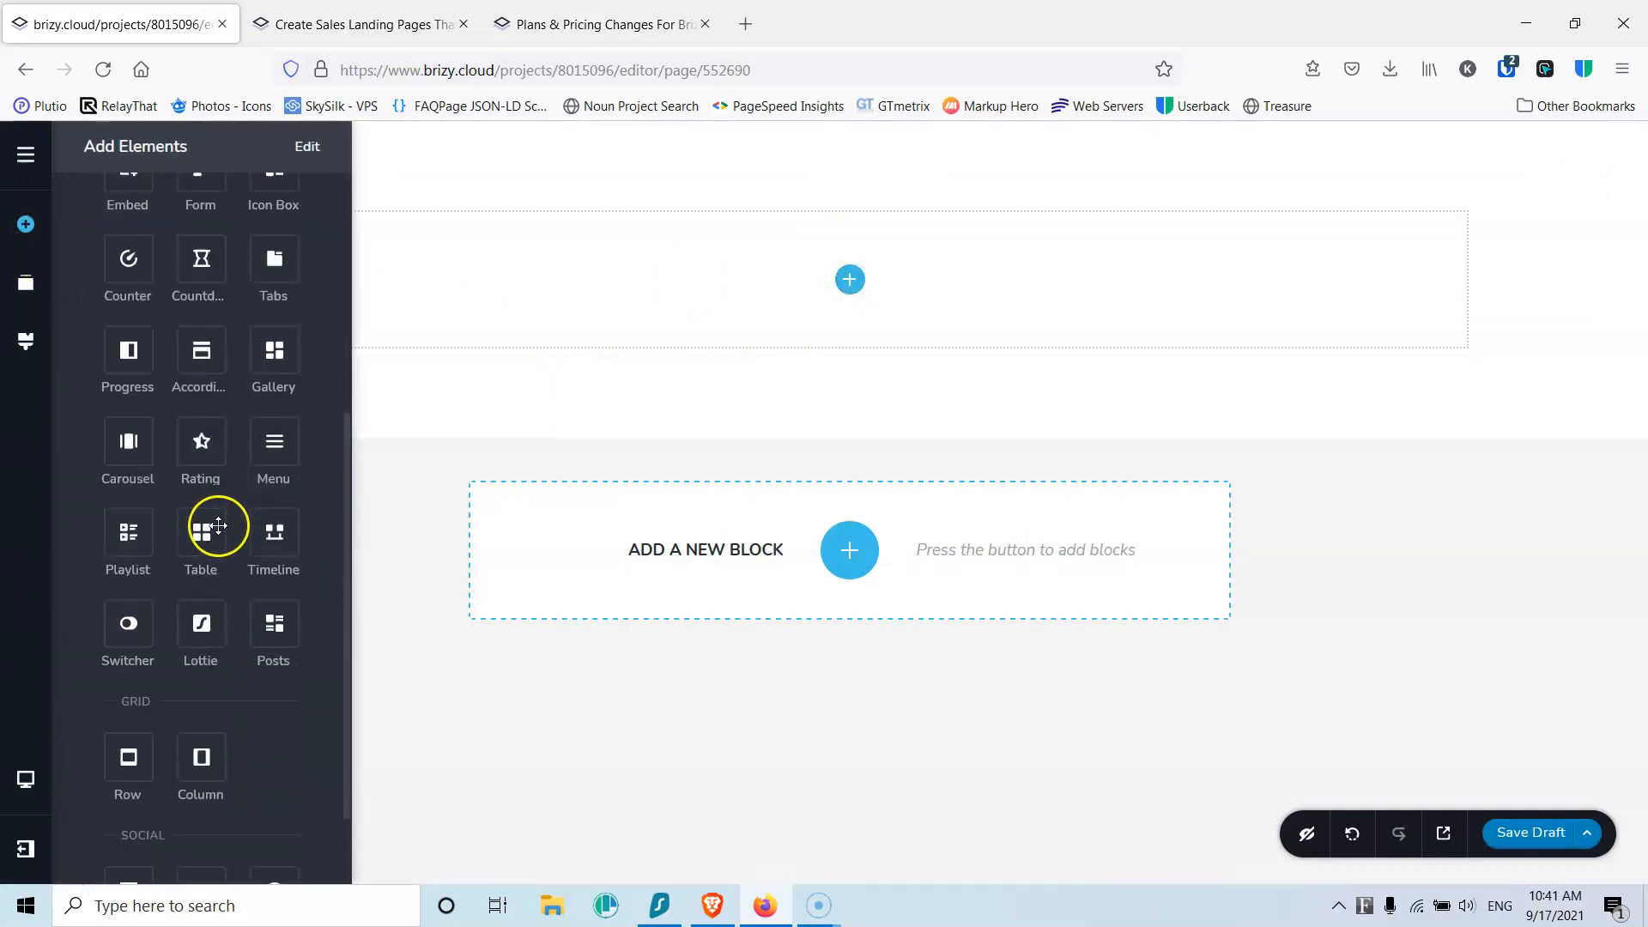
pyautogui.moveTo(192, 656); pyautogui.dragTo(846, 283)
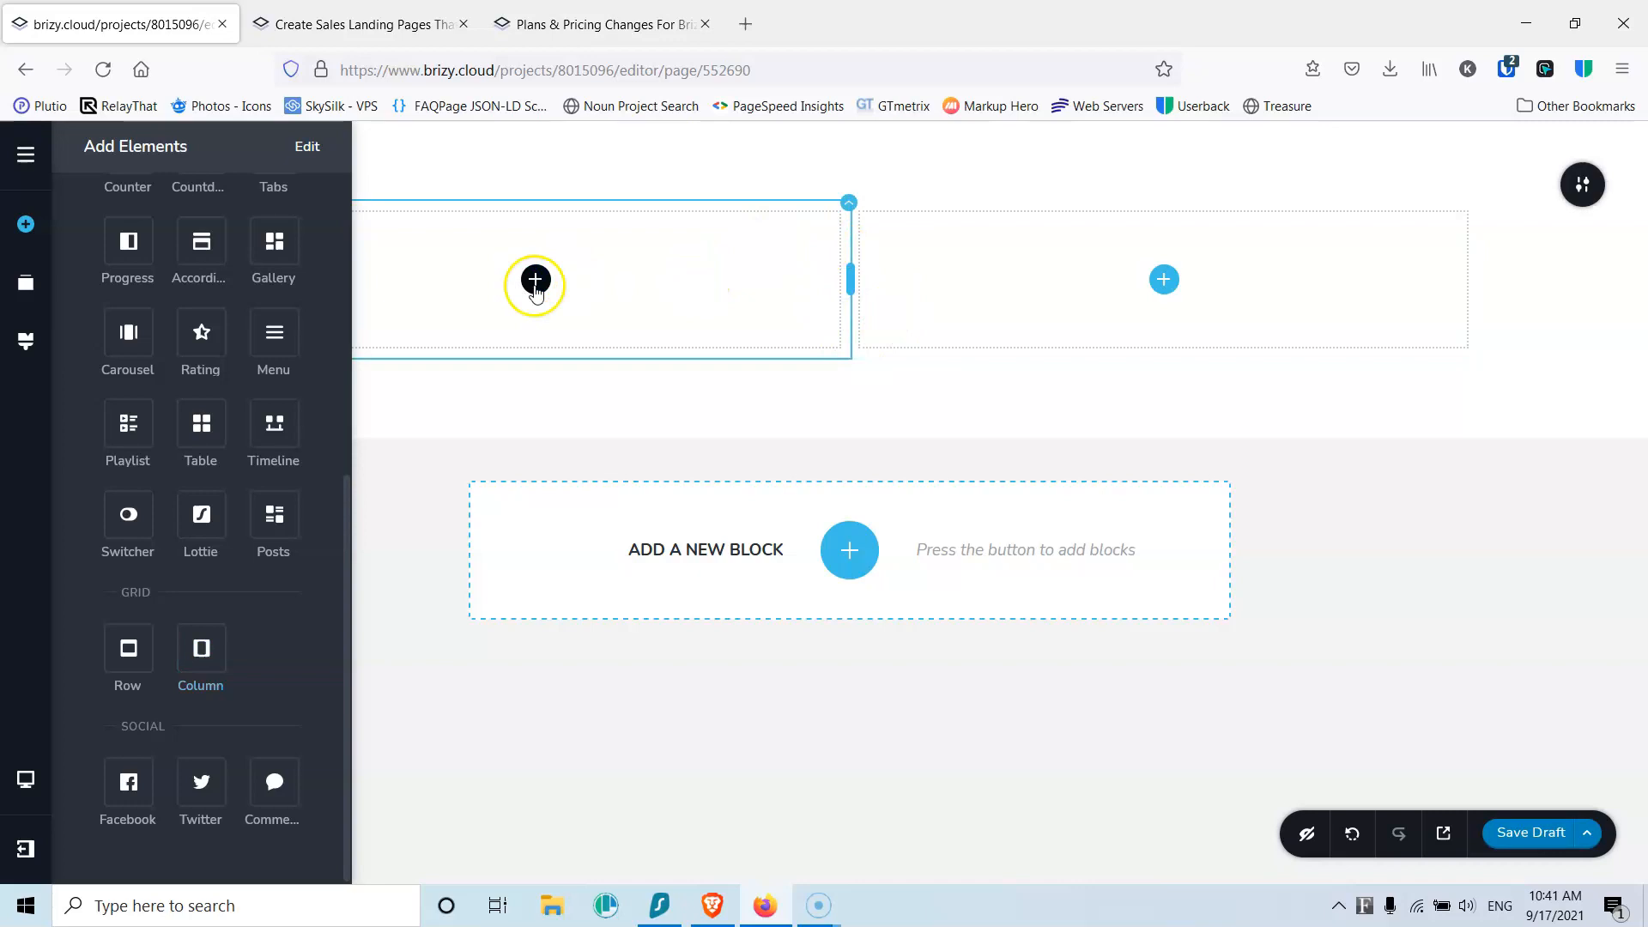
# Step: Place an Image in the left column and a Menu element in the right column
pyautogui.scroll(6, 150, 432)
pyautogui.moveTo(131, 407); pyautogui.dragTo(535, 281)
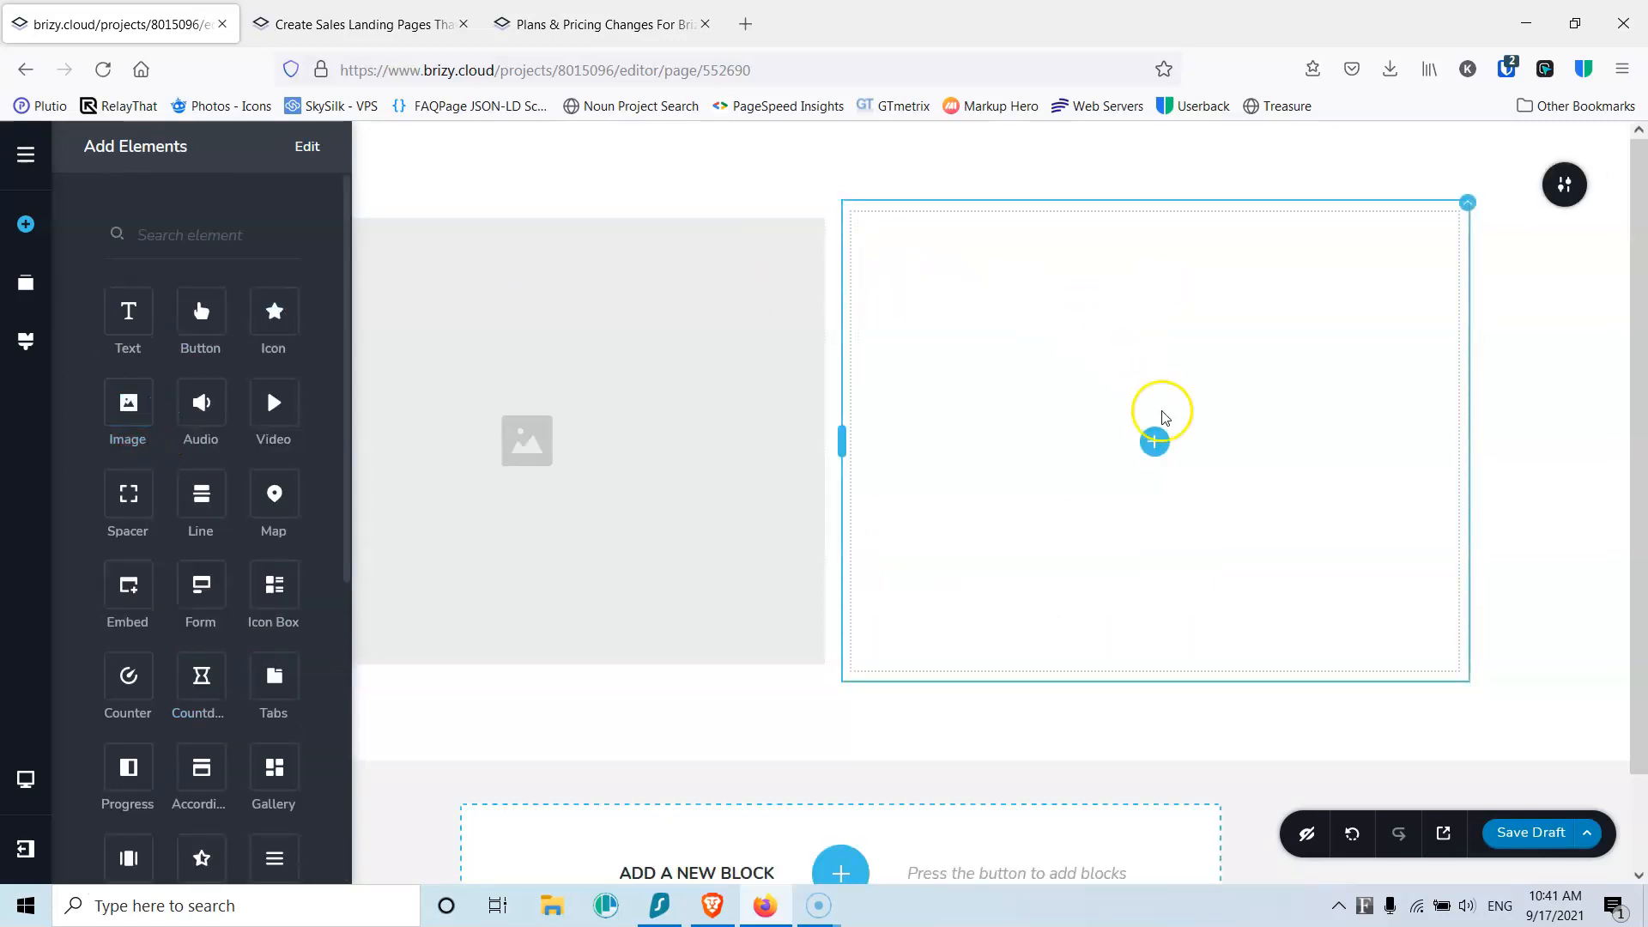
pyautogui.click(185, 236)
pyautogui.write('menu')
pyautogui.moveTo(129, 310); pyautogui.dragTo(1155, 446)
pyautogui.click(589, 449)
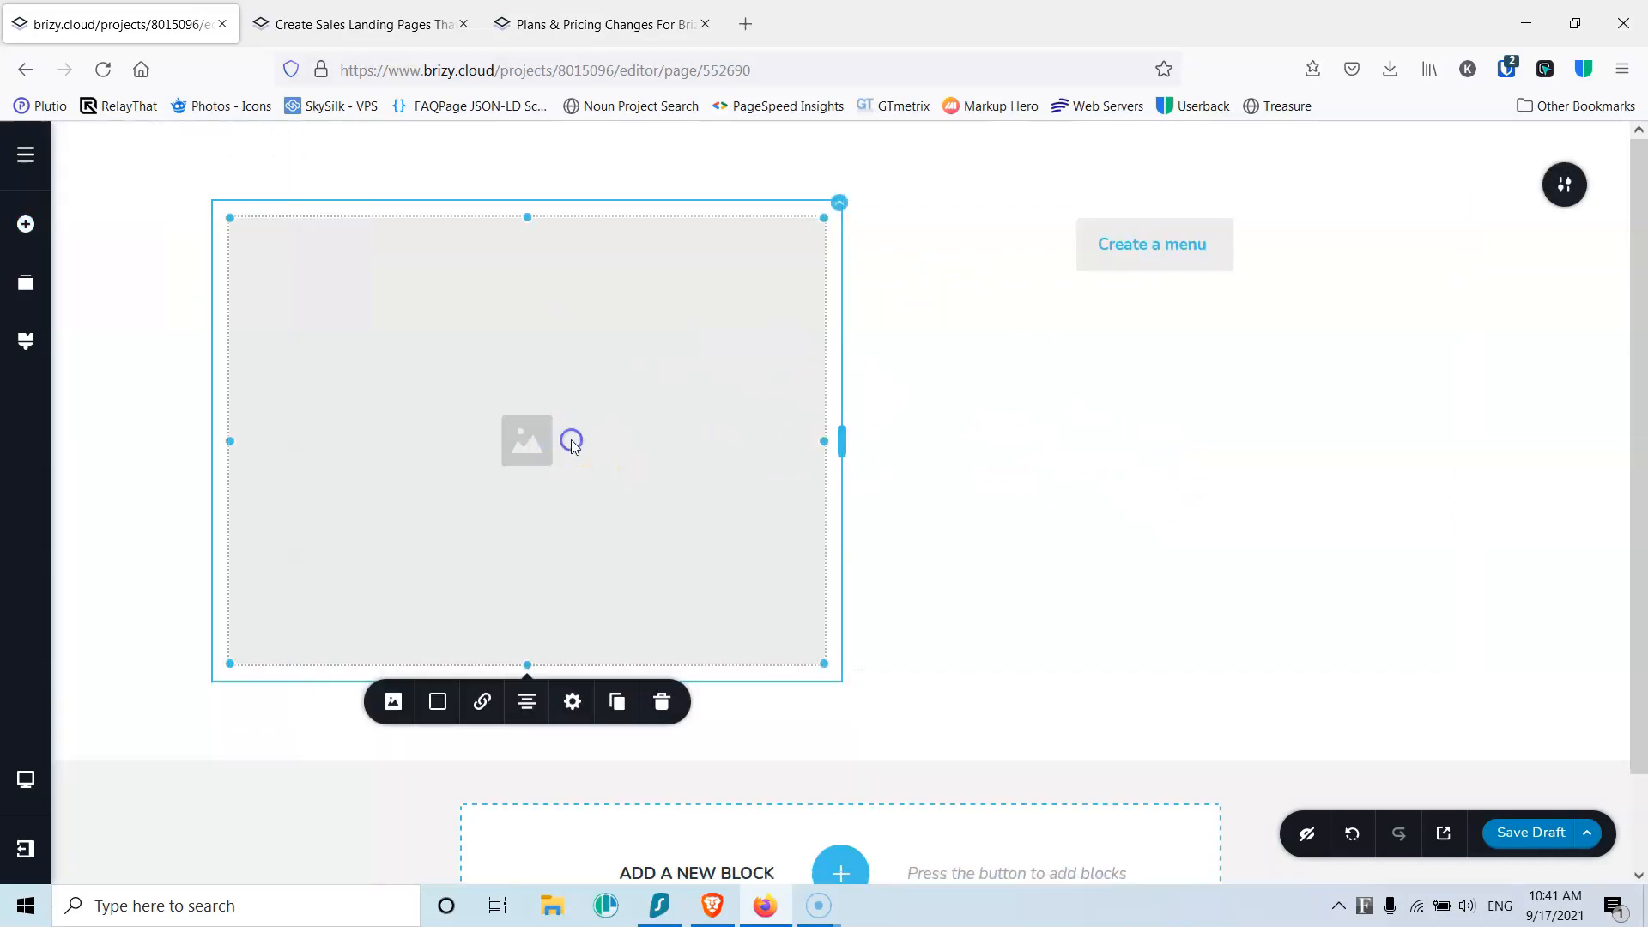
# Step: Upload the logo file as the image in the left header column
pyautogui.click(438, 702)
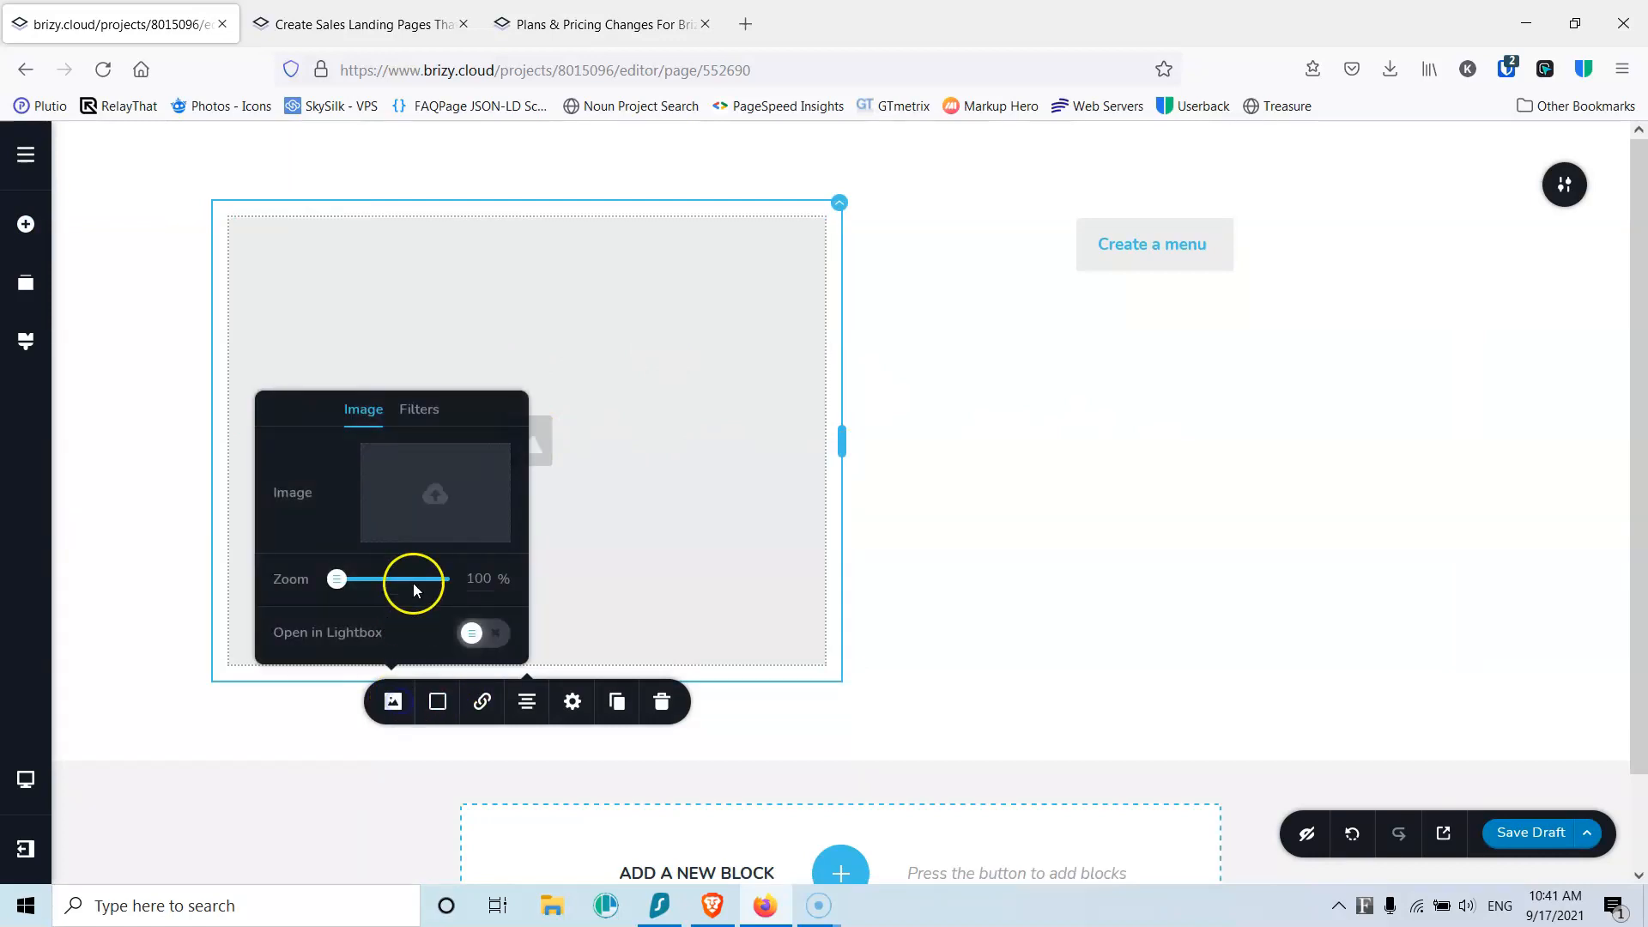
pyautogui.click(420, 502)
pyautogui.scroll(-1, 986, 545)
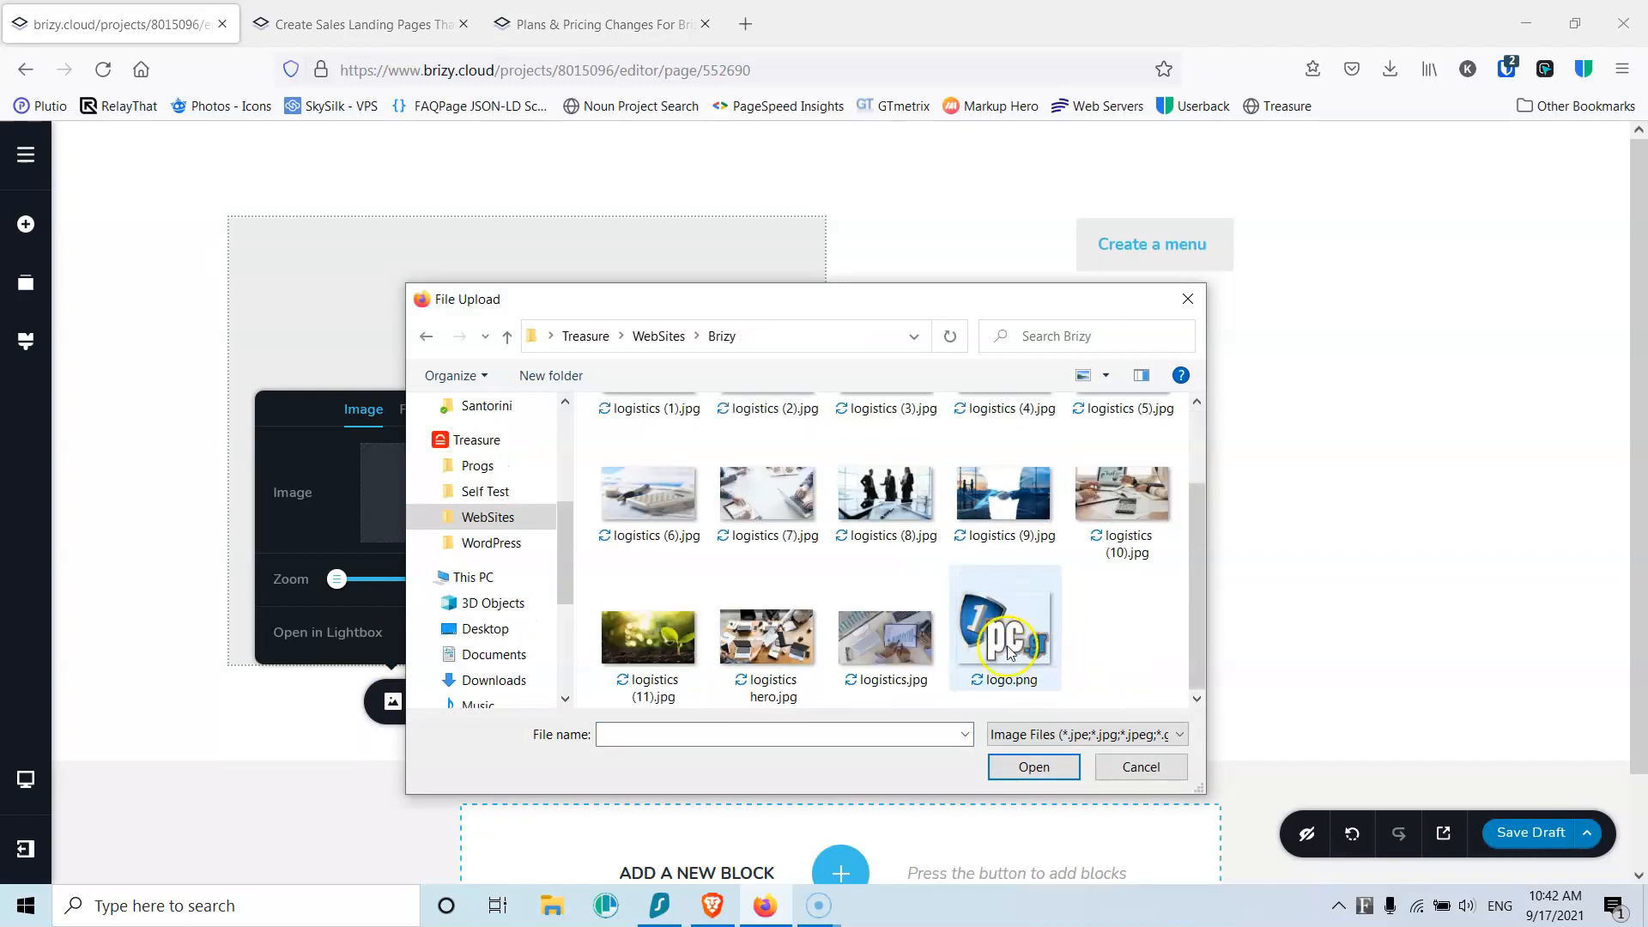
pyautogui.click(1008, 639)
pyautogui.click(1039, 768)
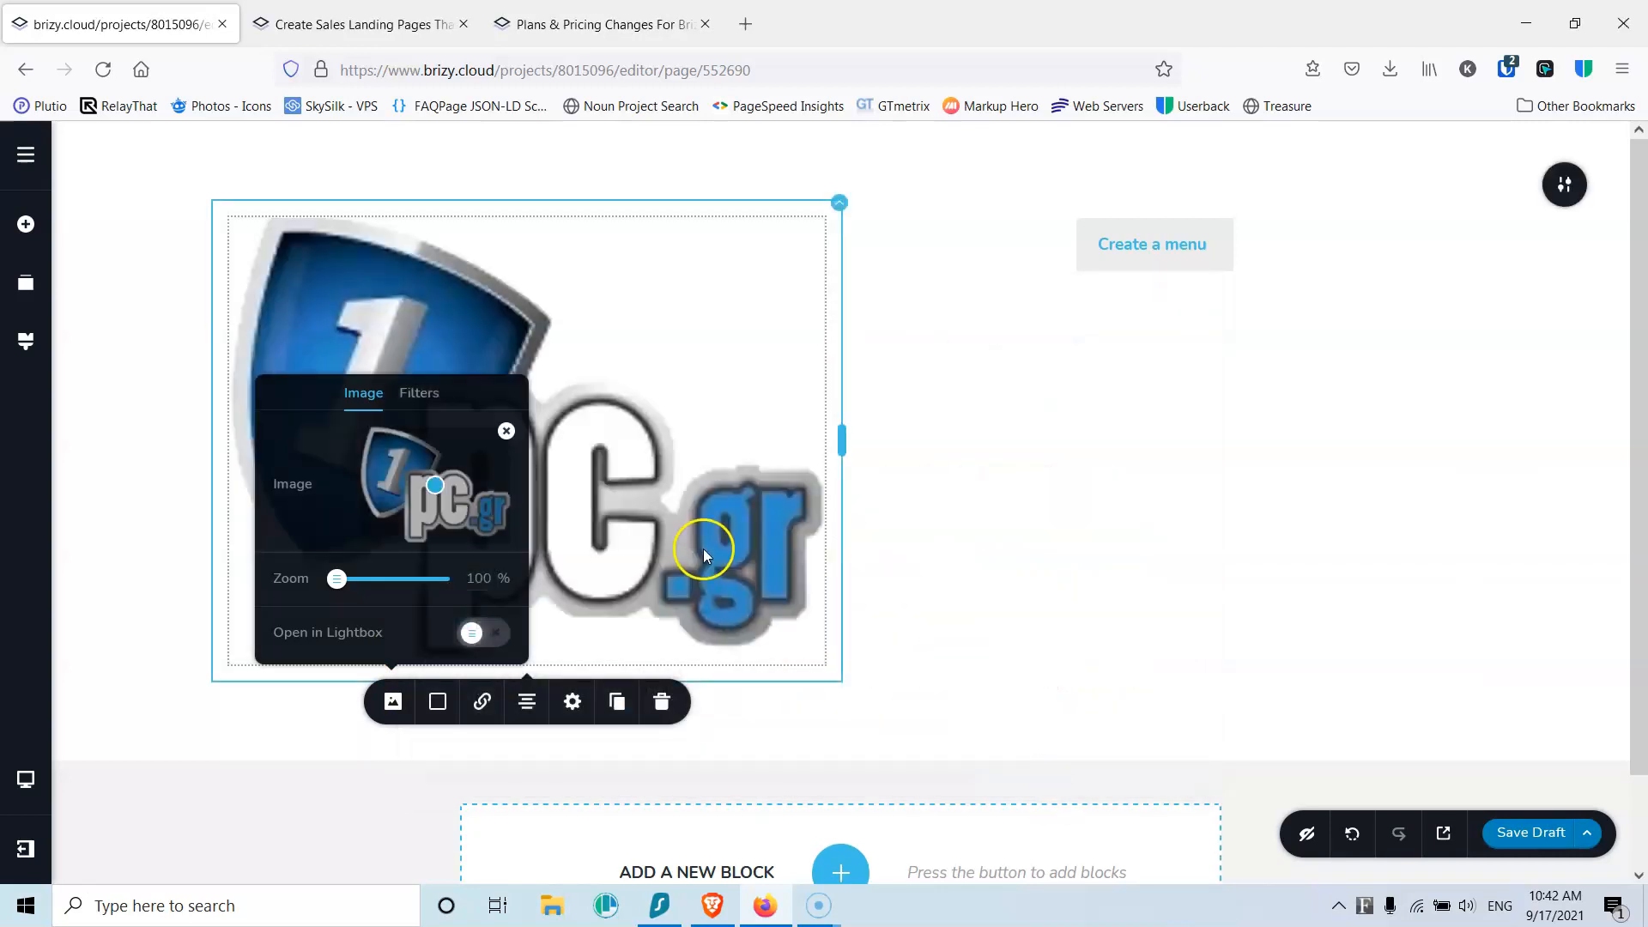
# Step: Set the logo height to 100 with width in px, and align it left
pyautogui.click(571, 701)
pyautogui.doubleClick(631, 598)
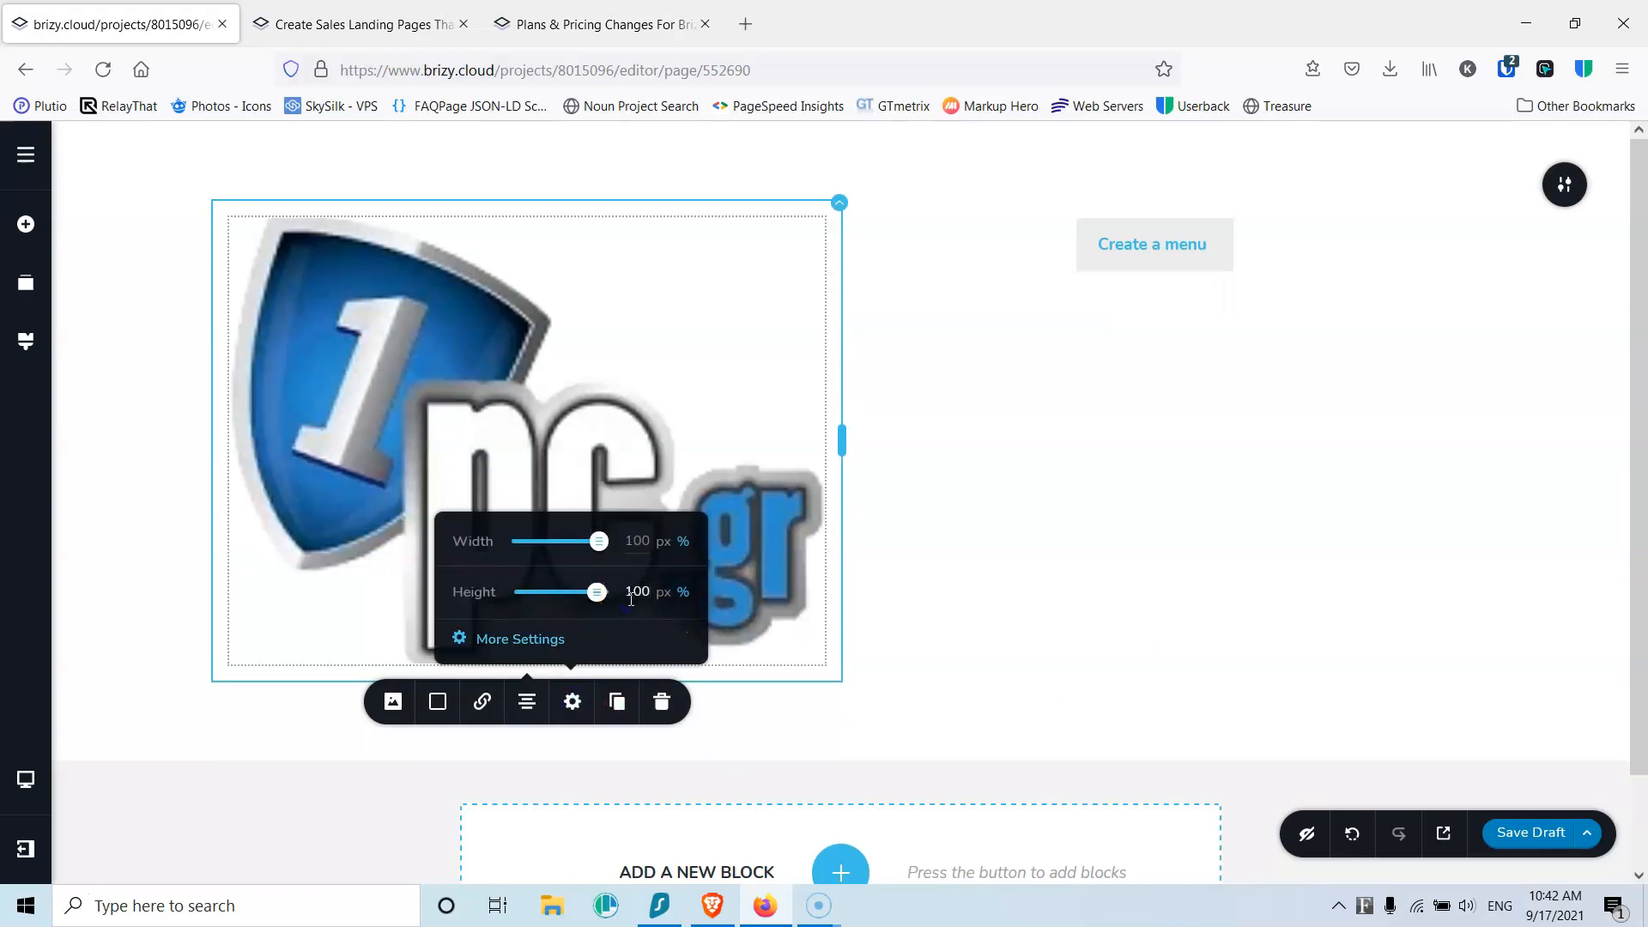
pyautogui.click(636, 590)
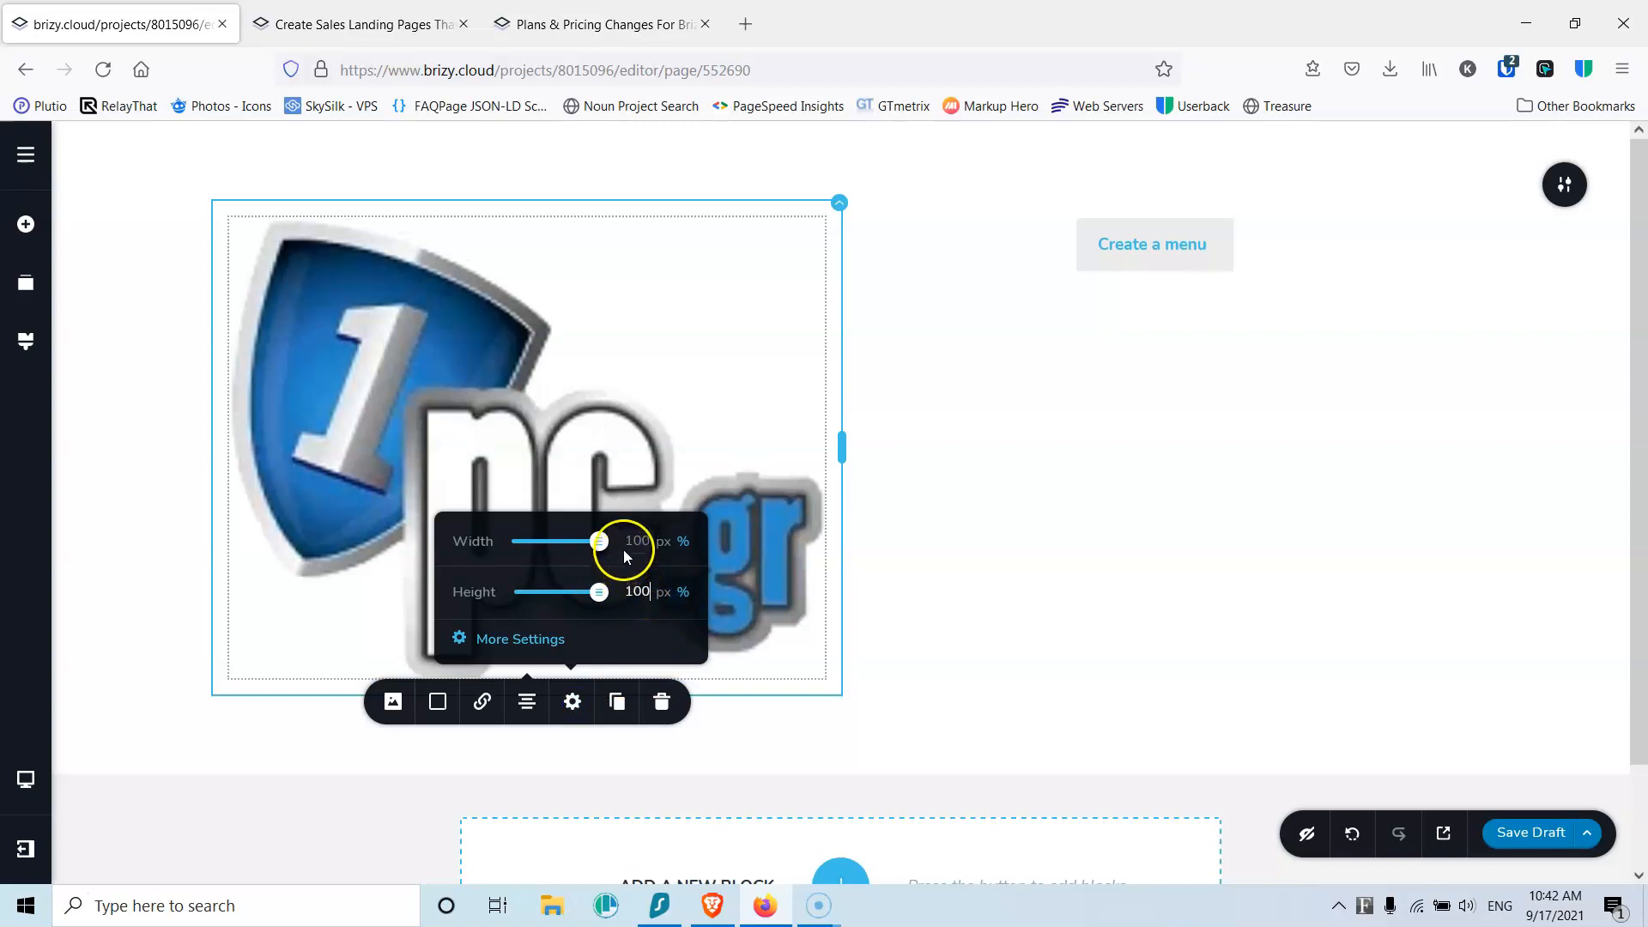
pyautogui.click(665, 549)
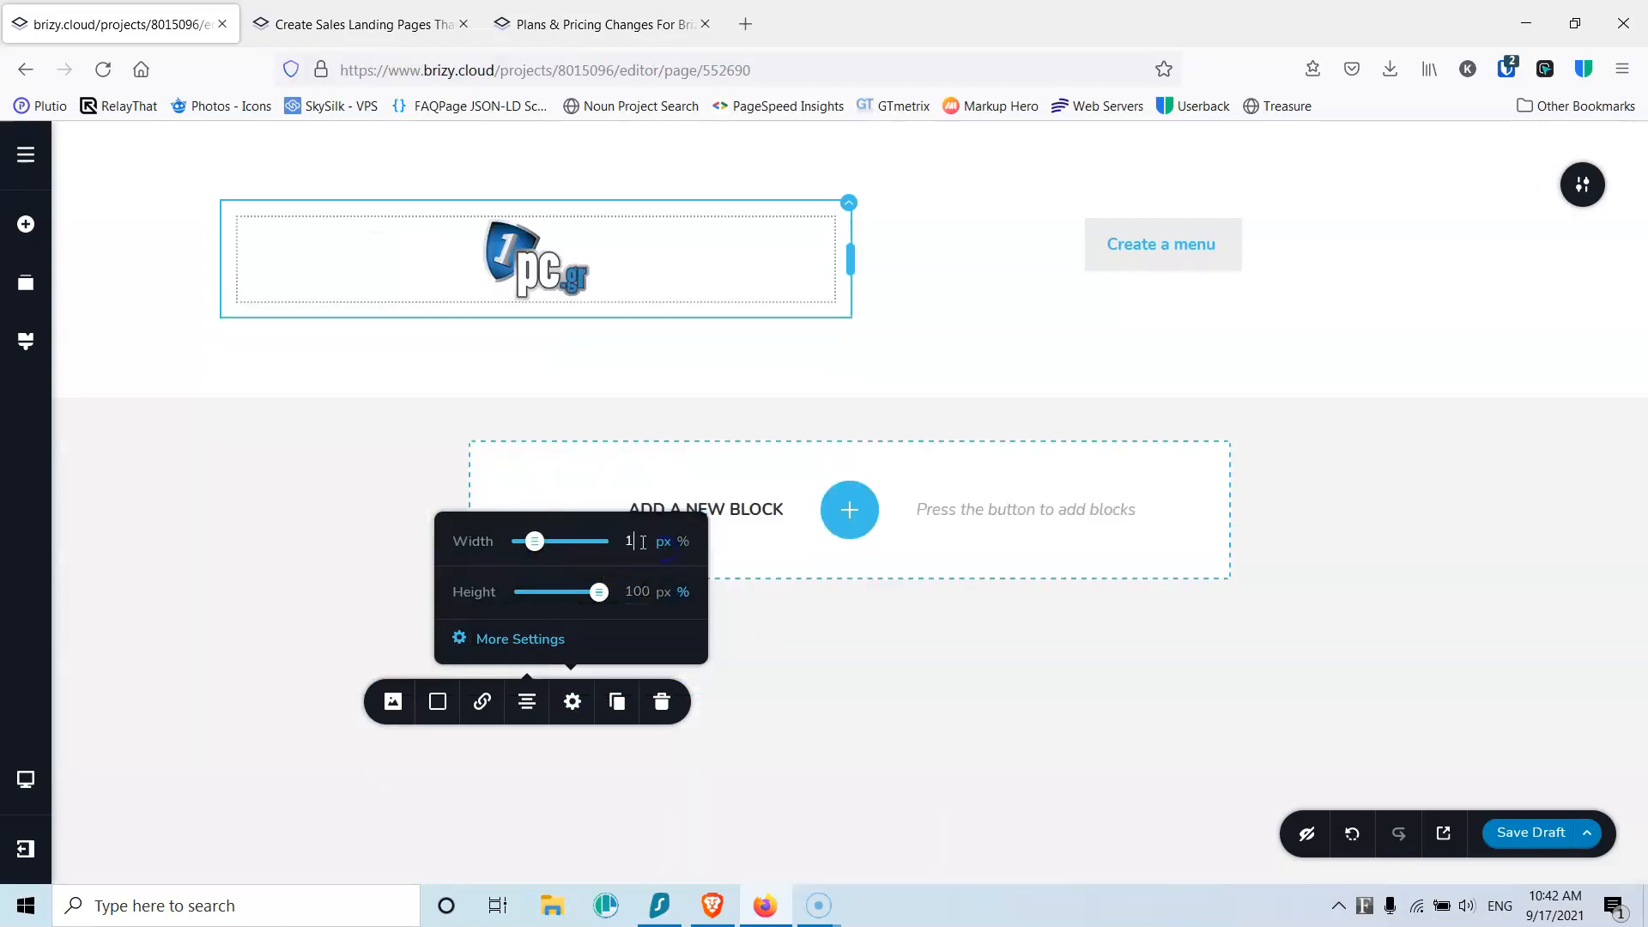
pyautogui.click(607, 589)
pyautogui.click(526, 701)
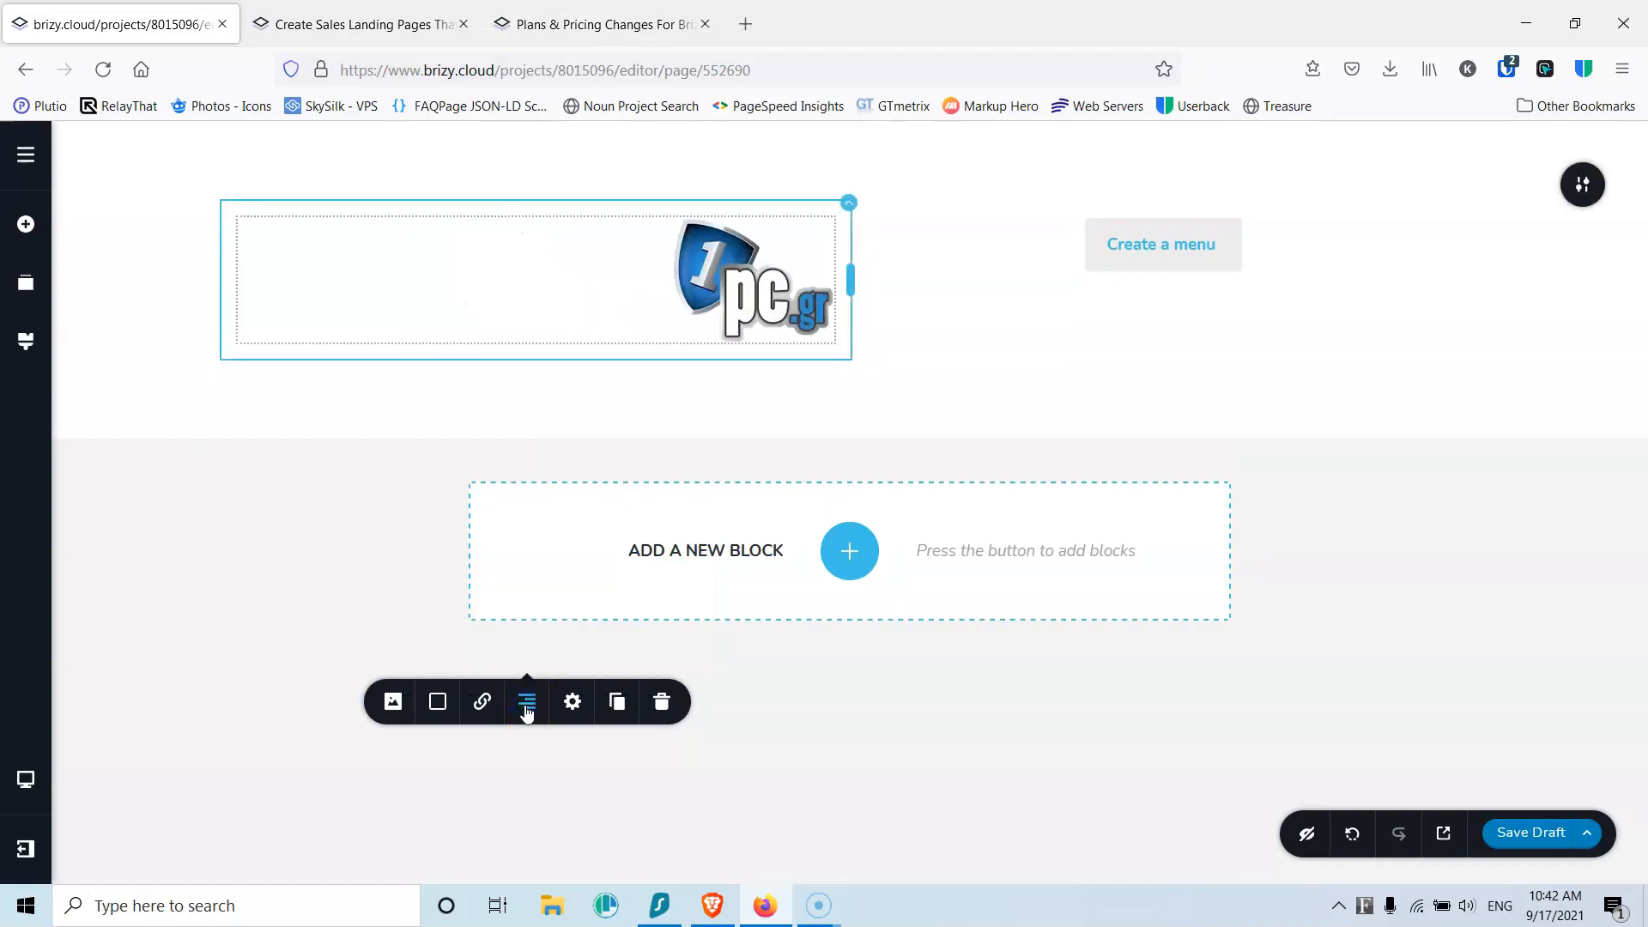
pyautogui.click(527, 712)
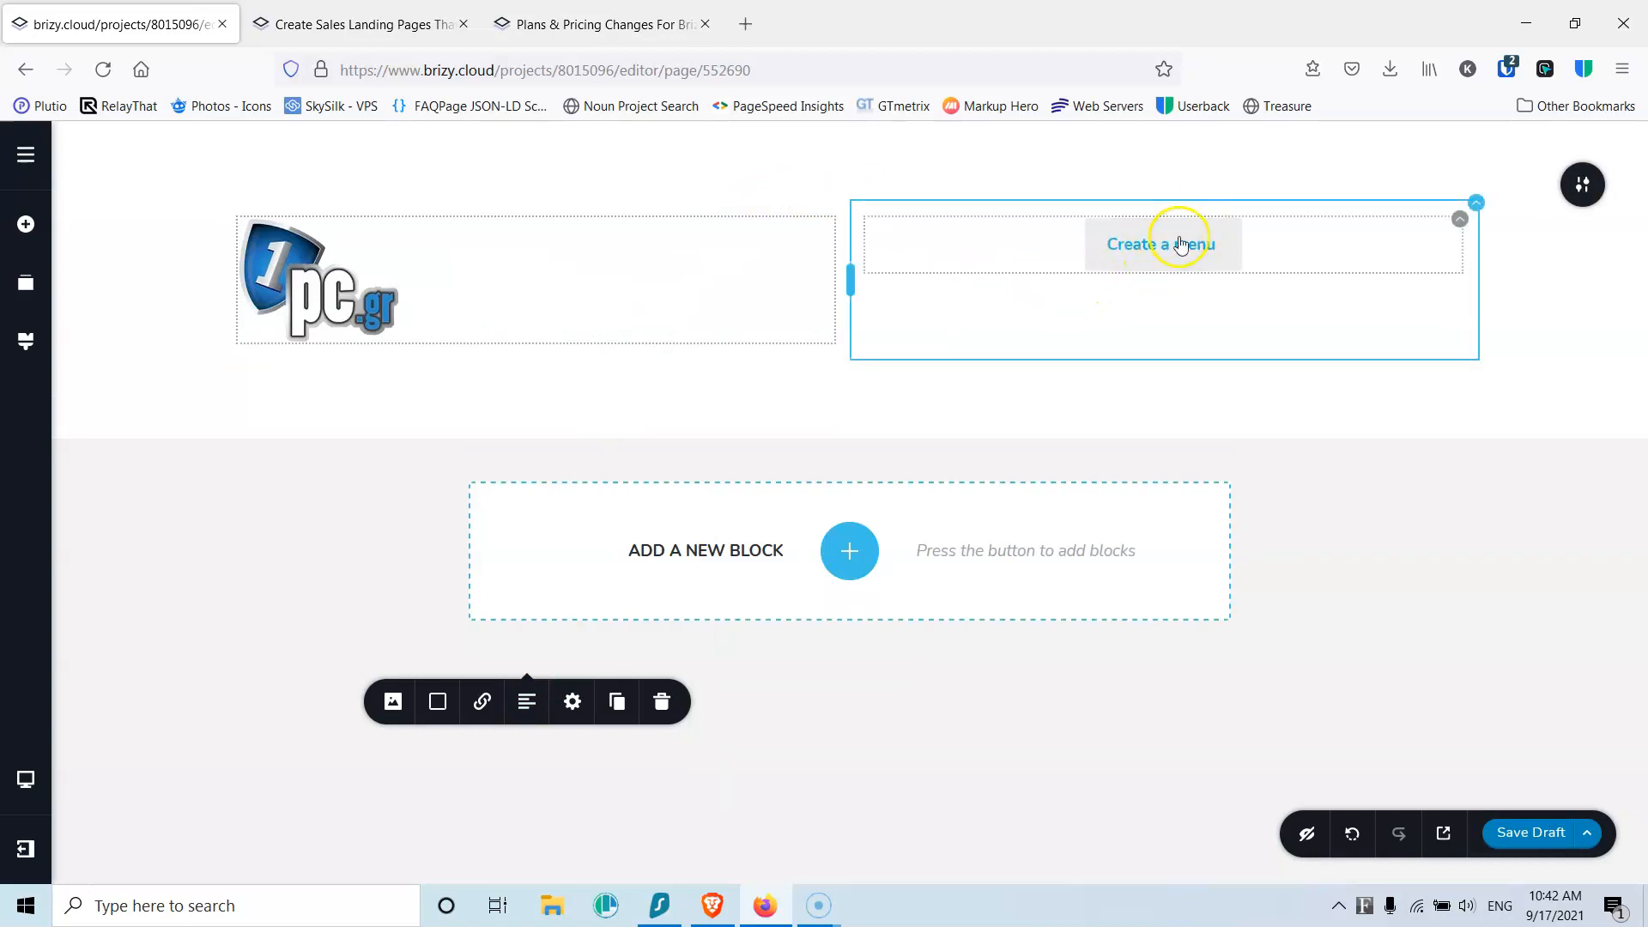
# Step: Shrink the header block's top and bottom padding, editing the top padding value in block settings
pyautogui.click(1066, 151)
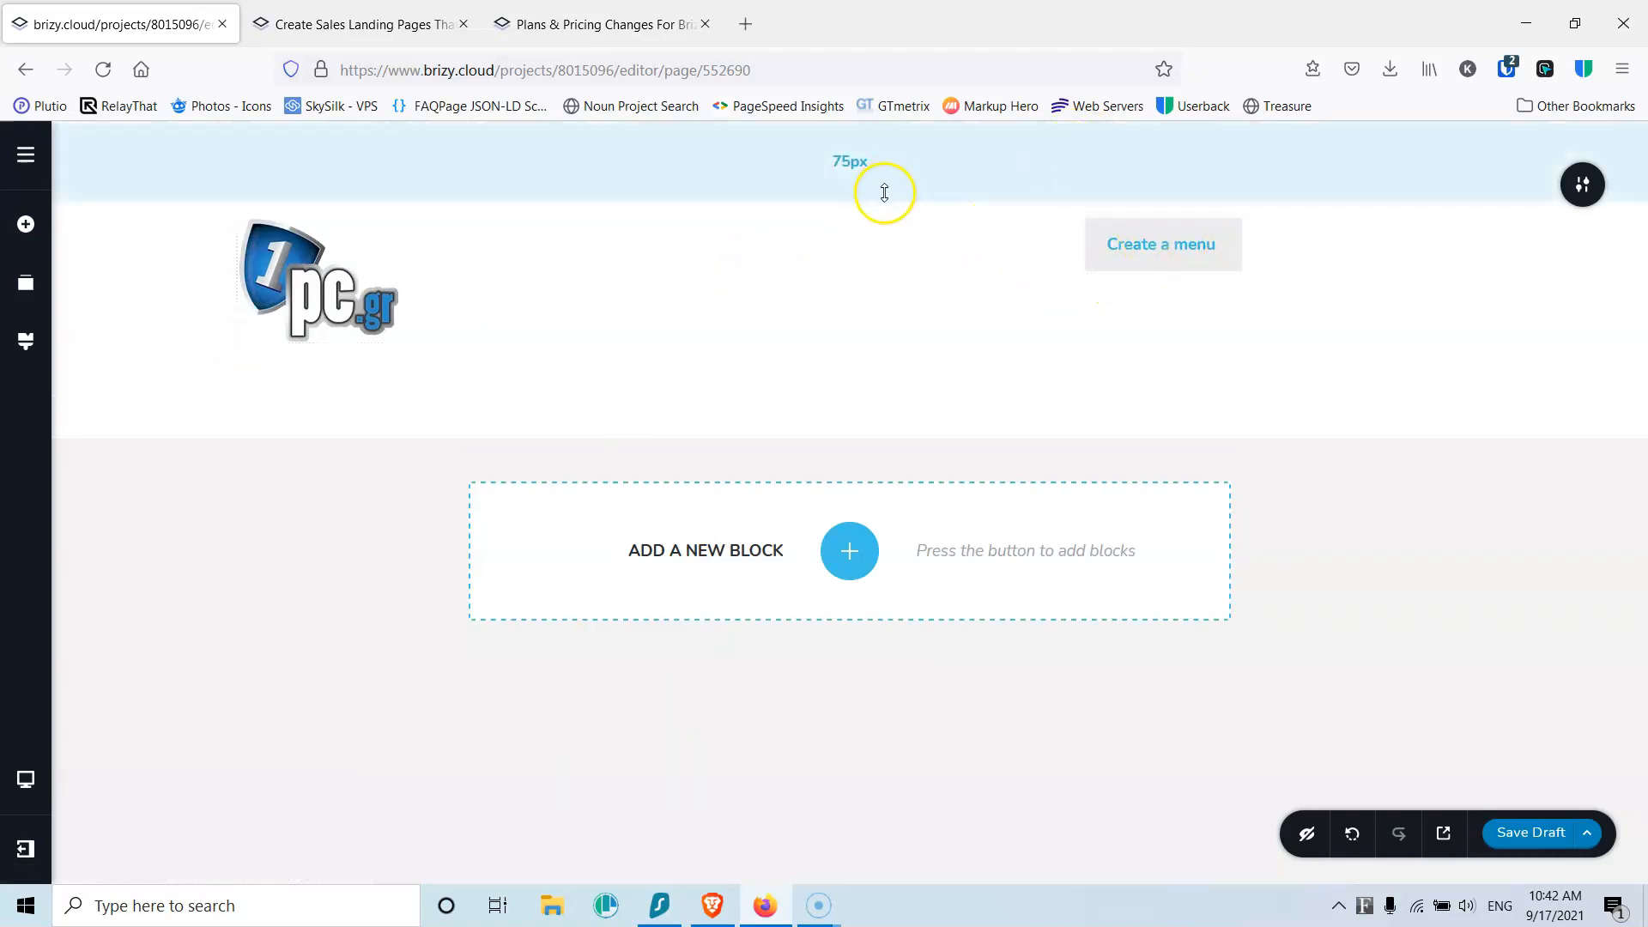
pyautogui.moveTo(884, 192); pyautogui.dragTo(883, 131)
pyautogui.moveTo(887, 346); pyautogui.dragTo(880, 209)
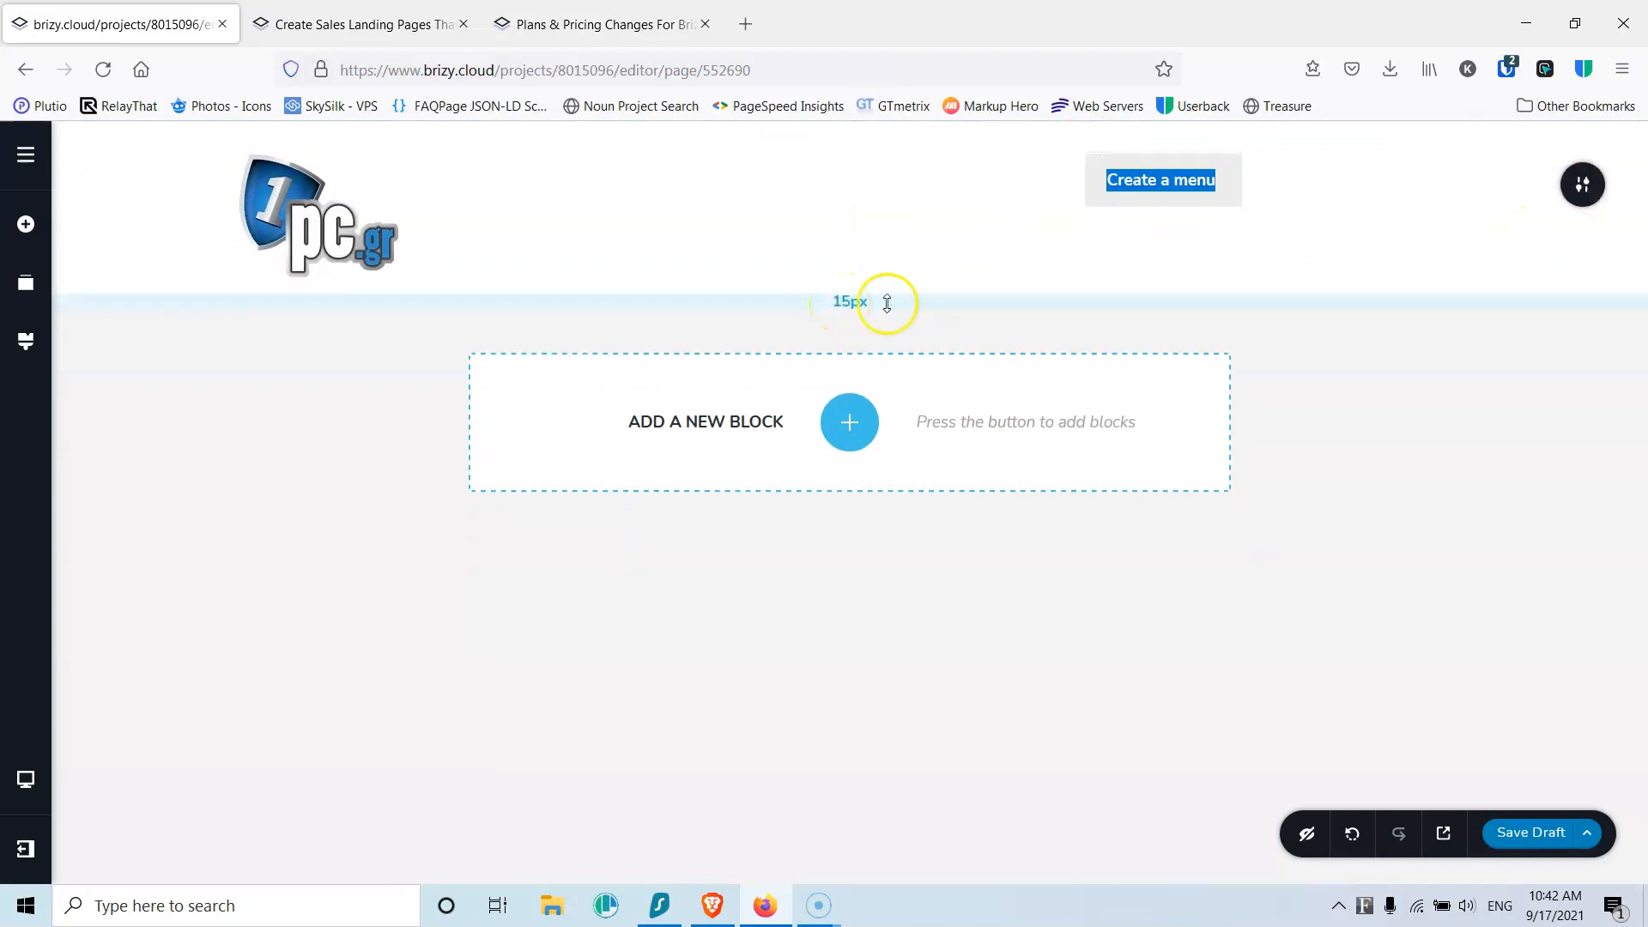
pyautogui.click(1582, 184)
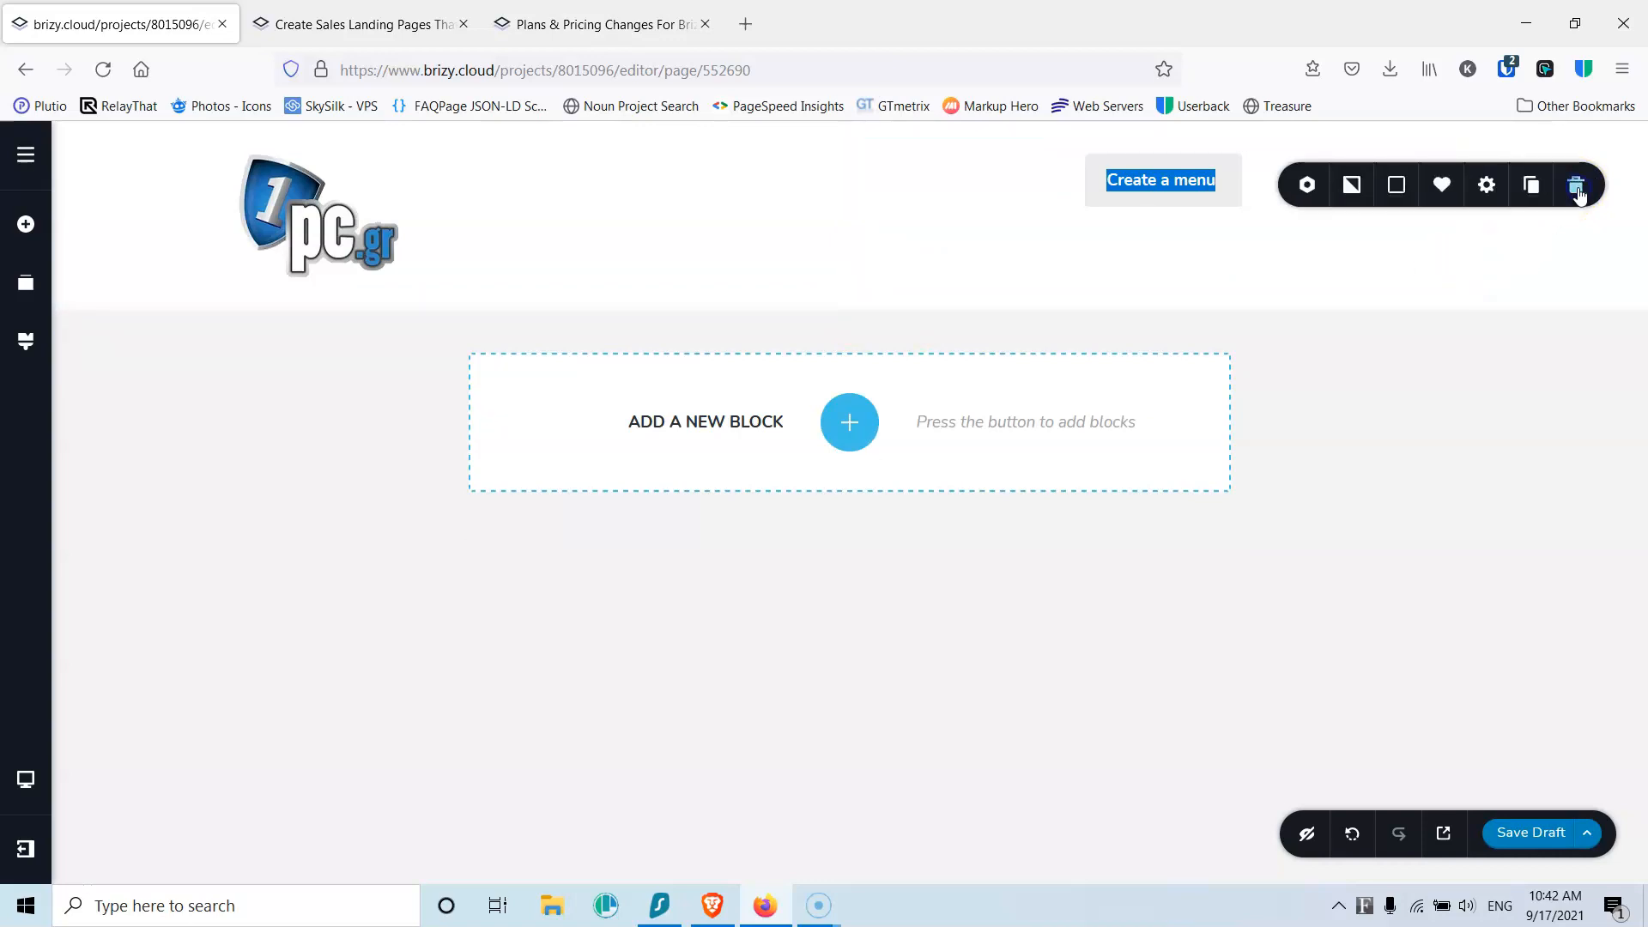
pyautogui.click(1489, 186)
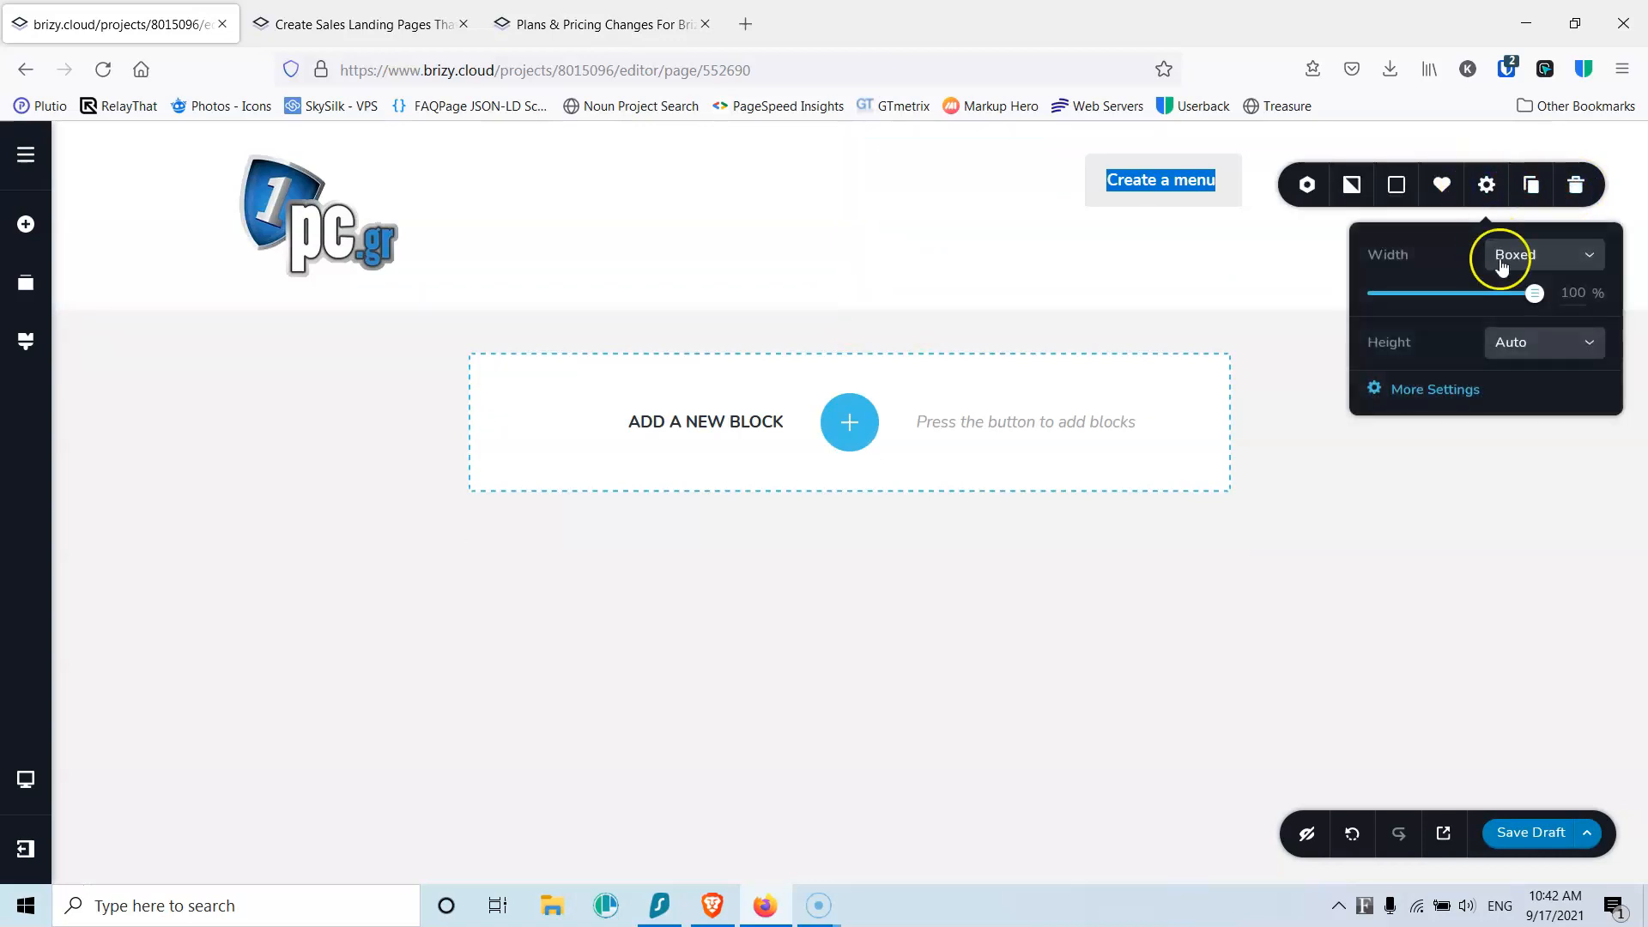
pyautogui.click(1441, 390)
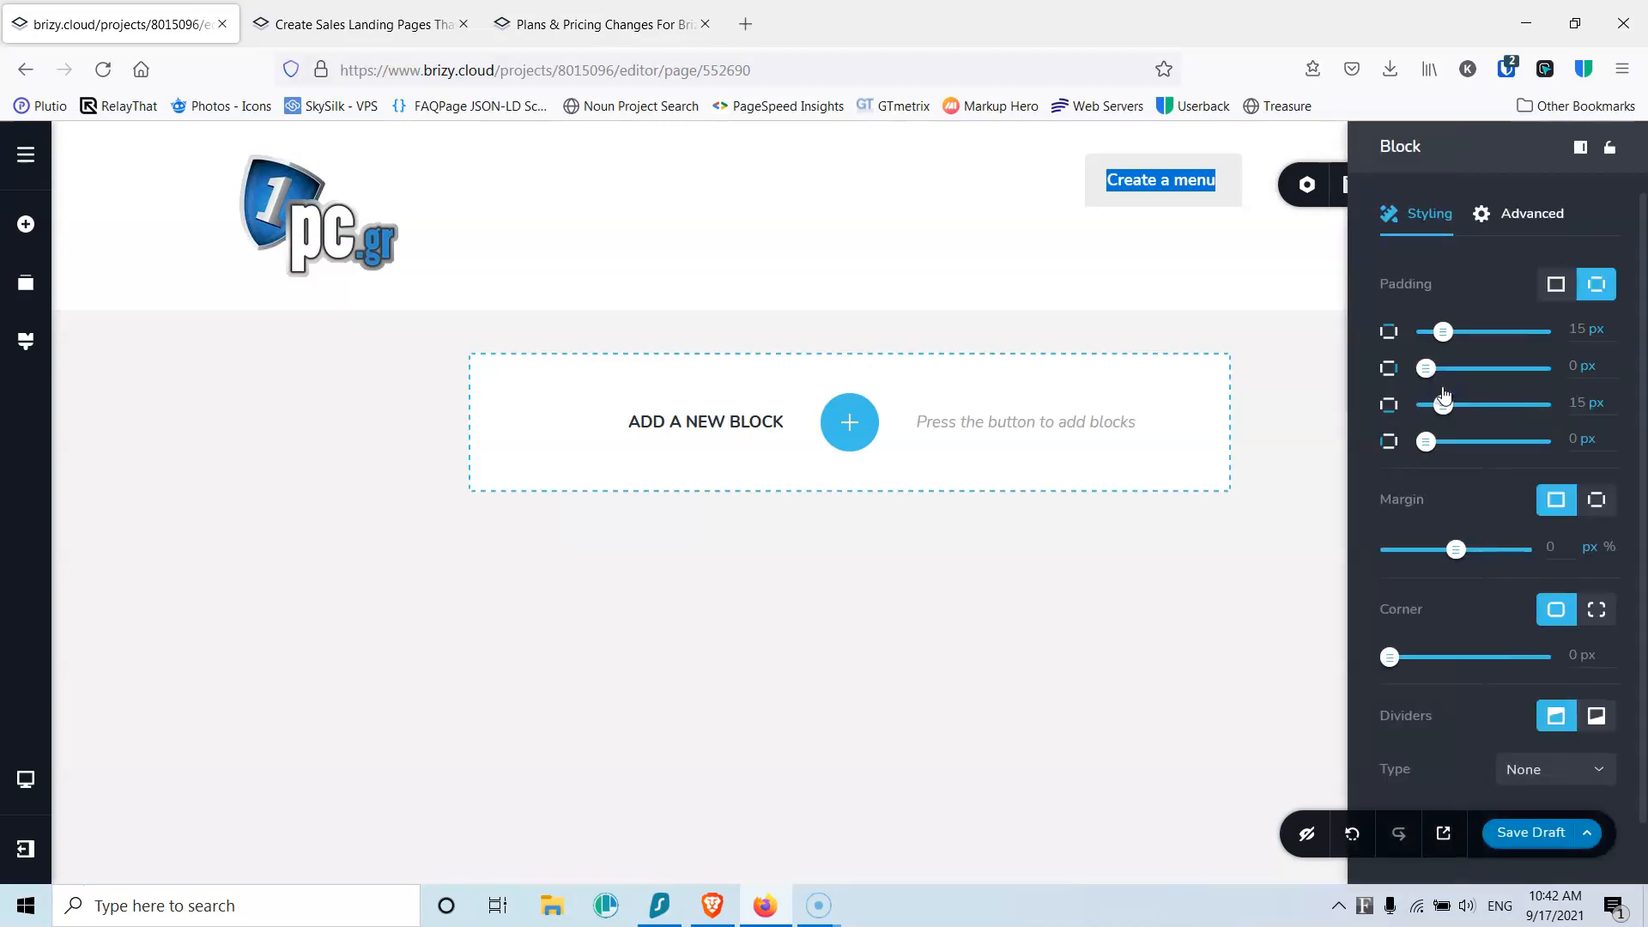
pyautogui.doubleClick(1583, 331)
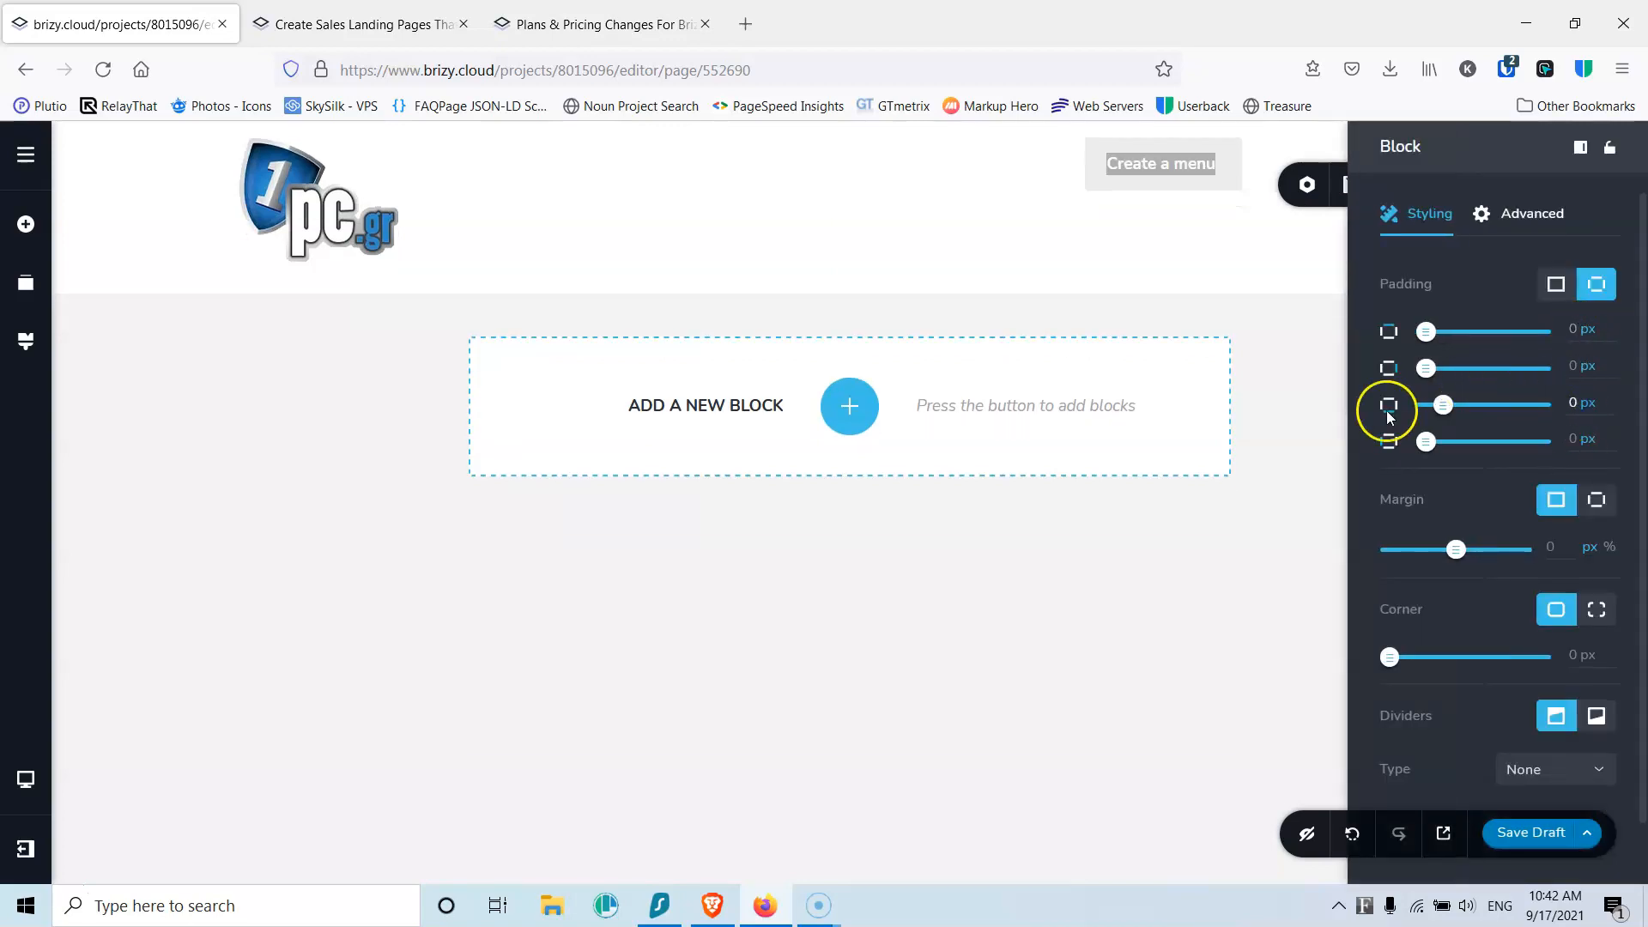
pyautogui.click(1182, 583)
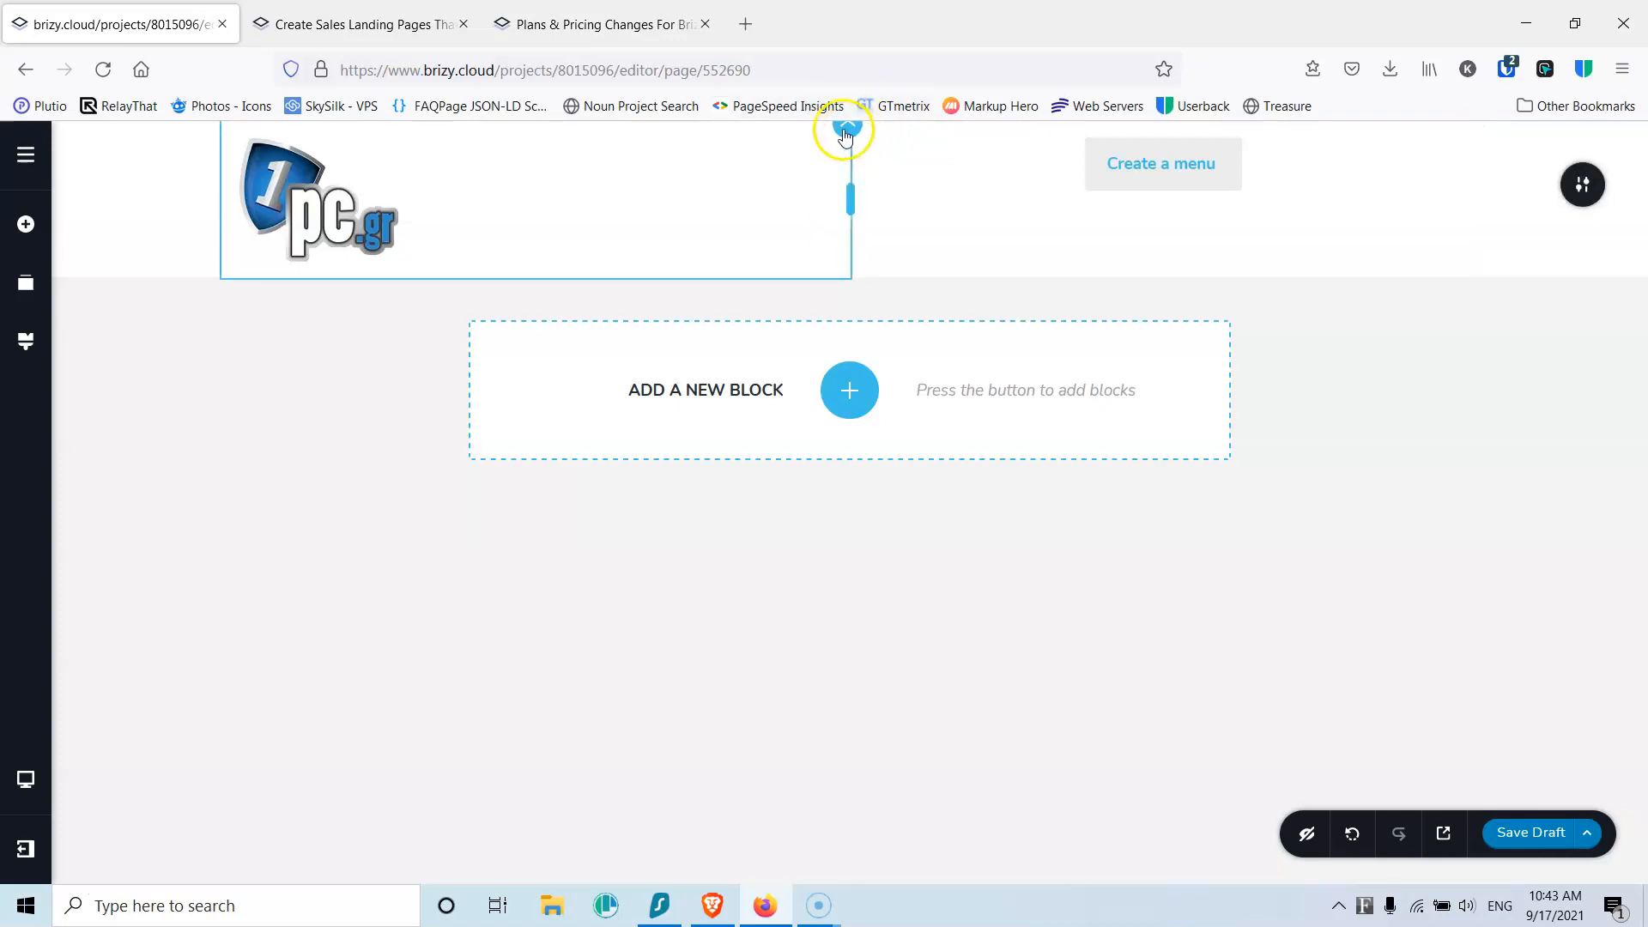
# Step: Switch to the tablet preview and set the header's top padding to 0
pyautogui.click(25, 778)
pyautogui.click(115, 764)
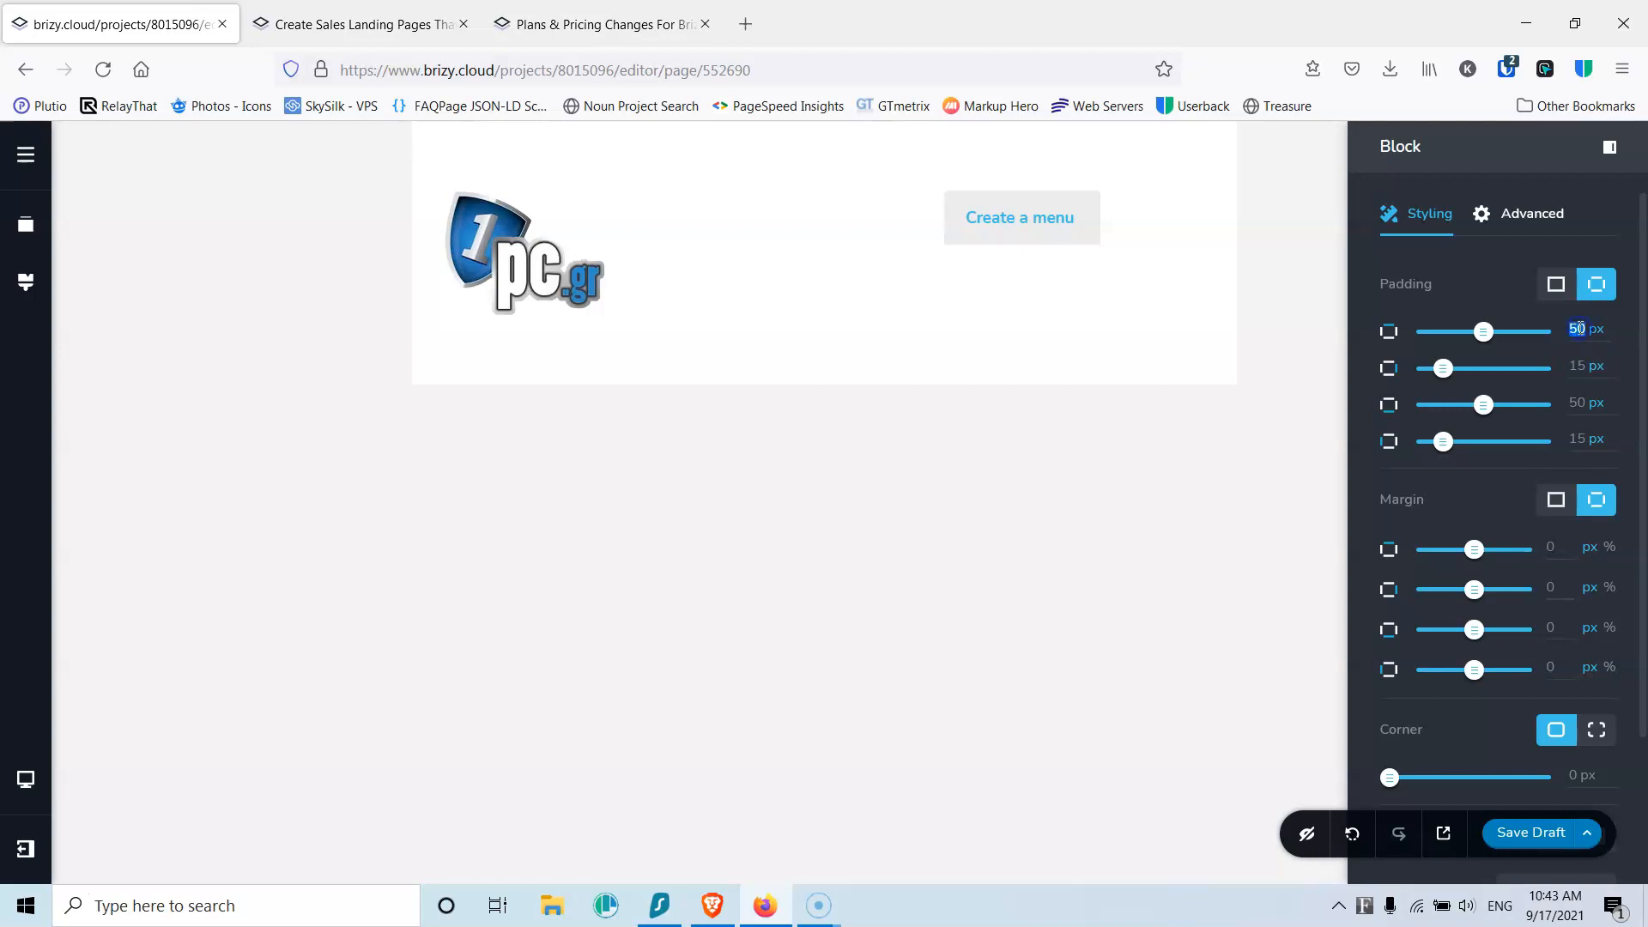
pyautogui.click(1576, 402)
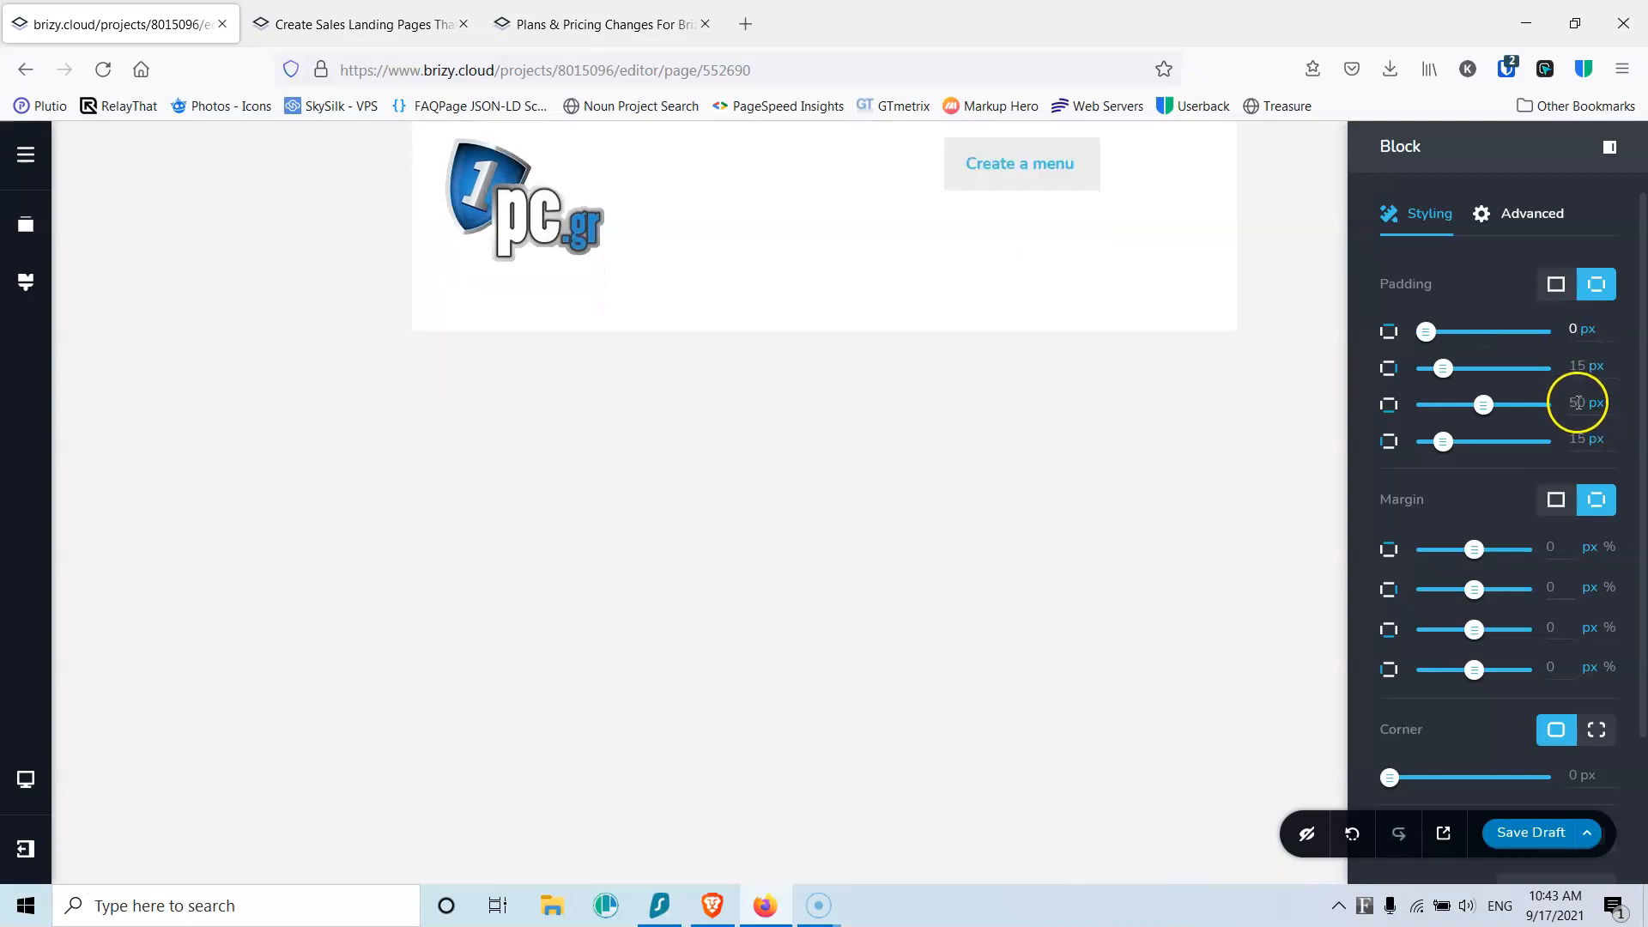
pyautogui.write('0')
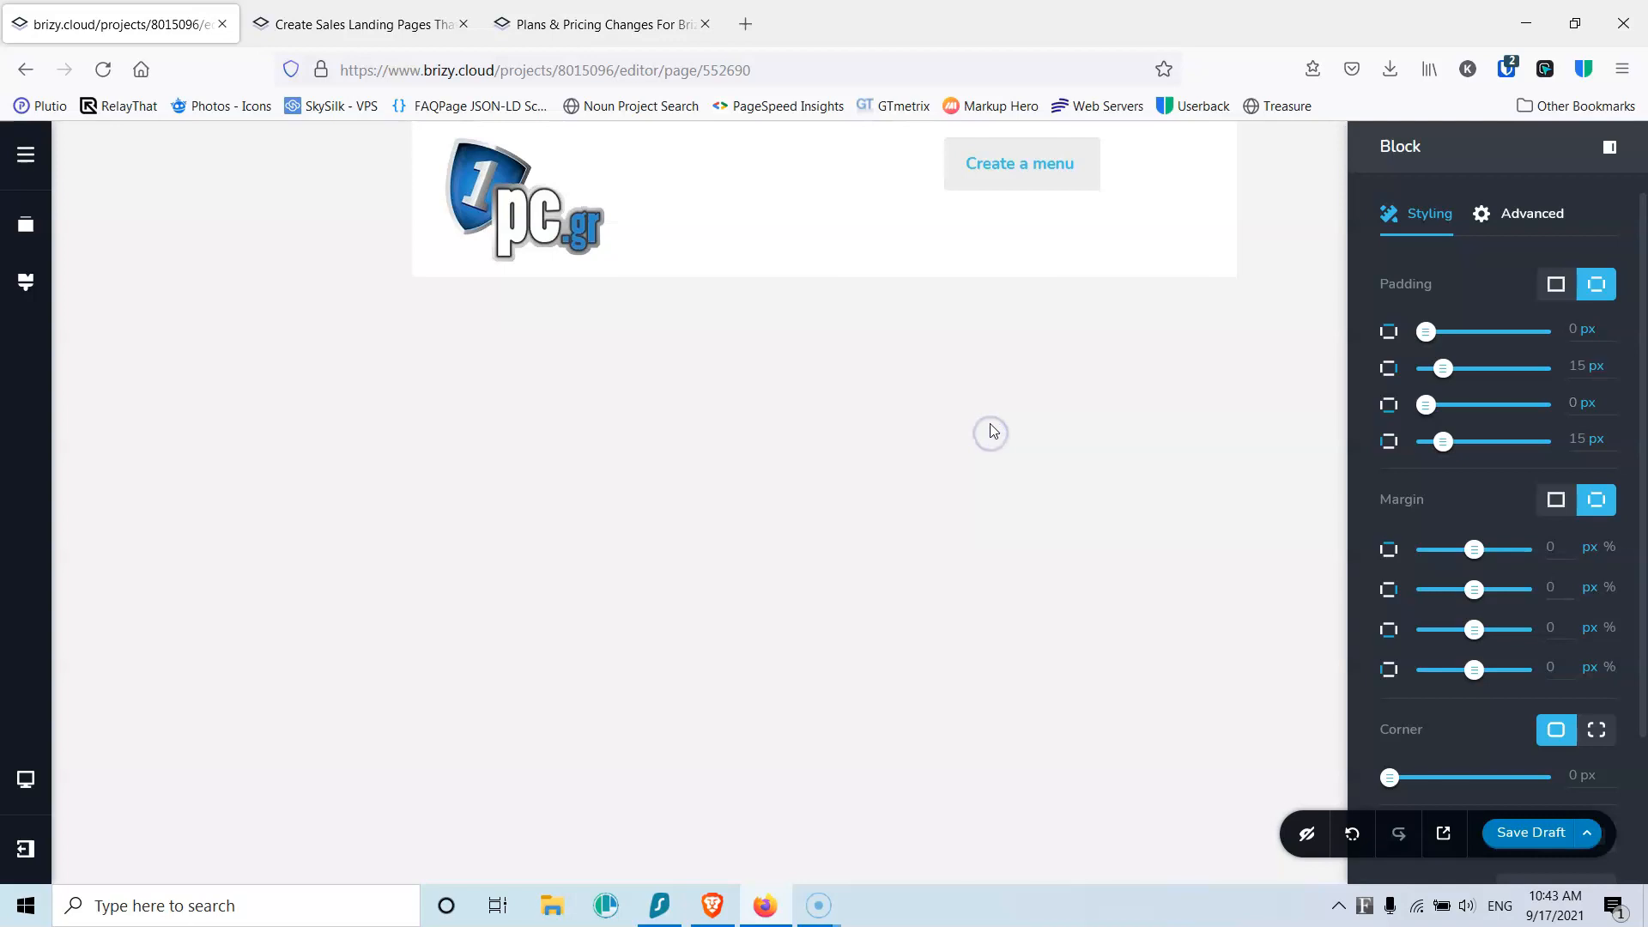
# Step: Preview the page at desktop, tablet and mobile widths
pyautogui.moveTo(34, 802)
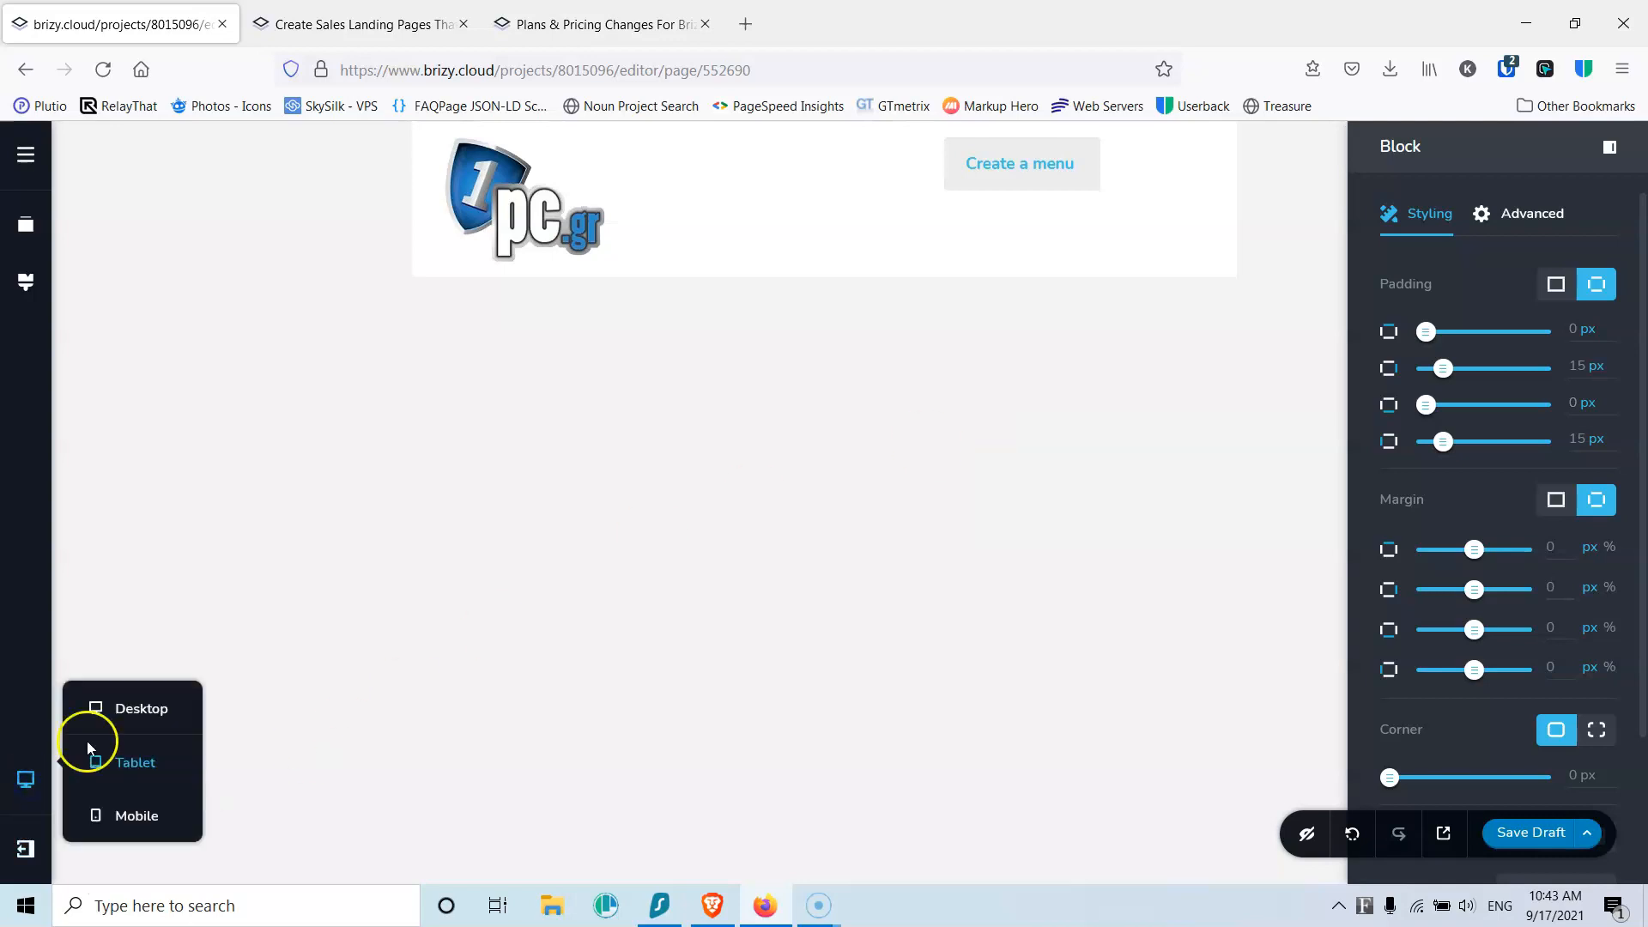
pyautogui.click(130, 711)
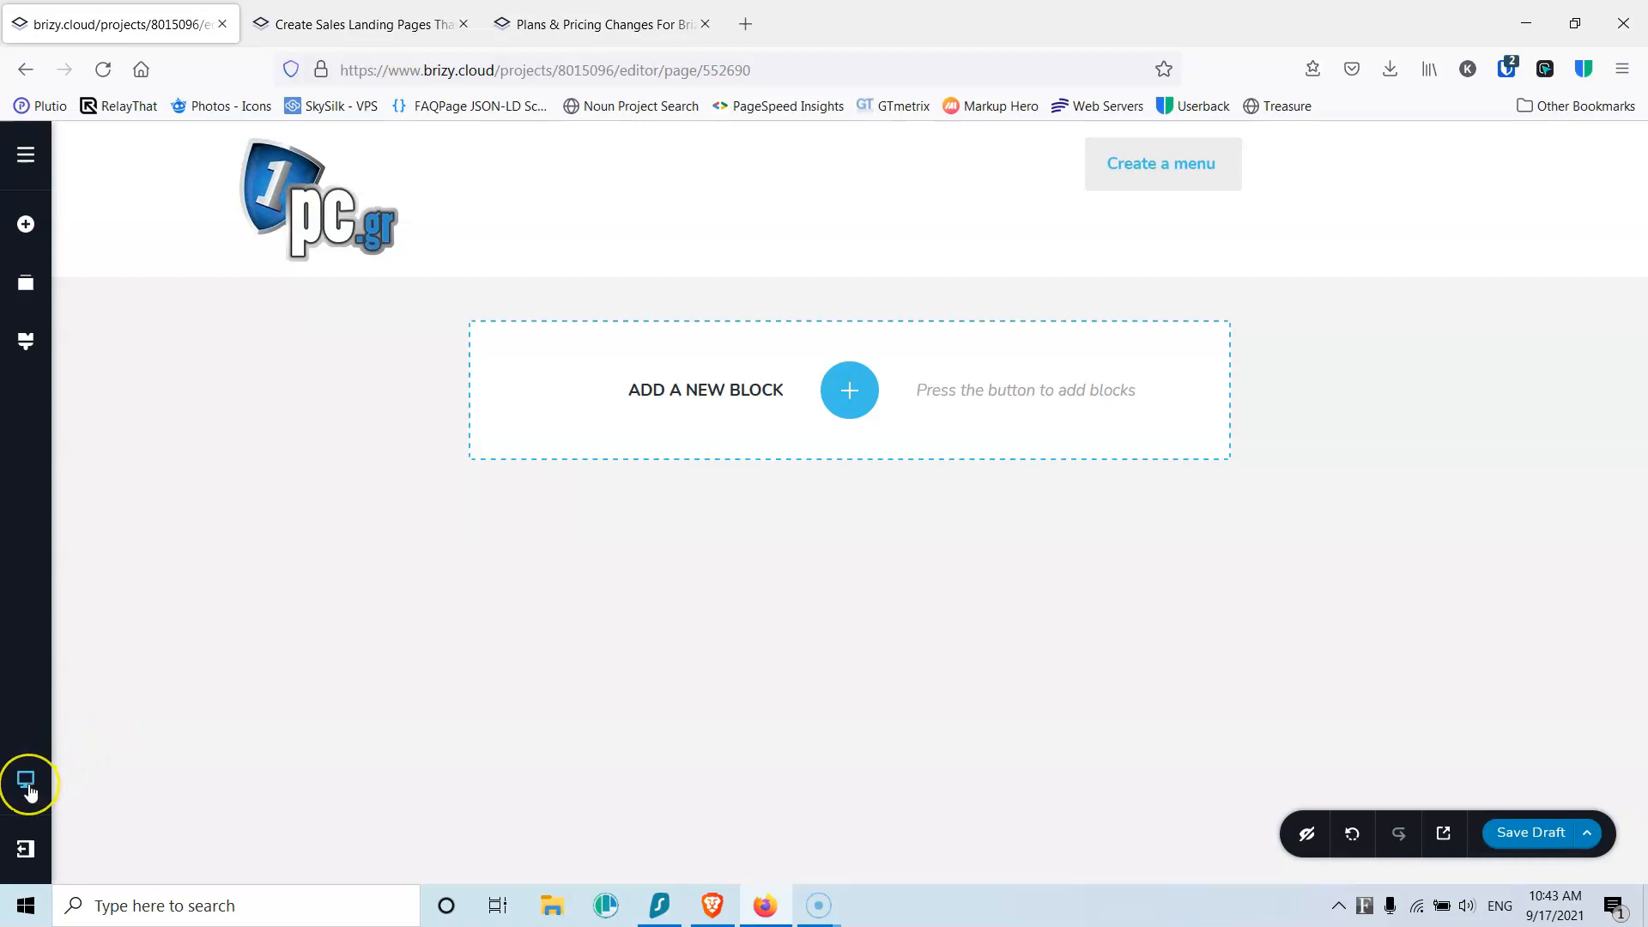
pyautogui.moveTo(30, 791)
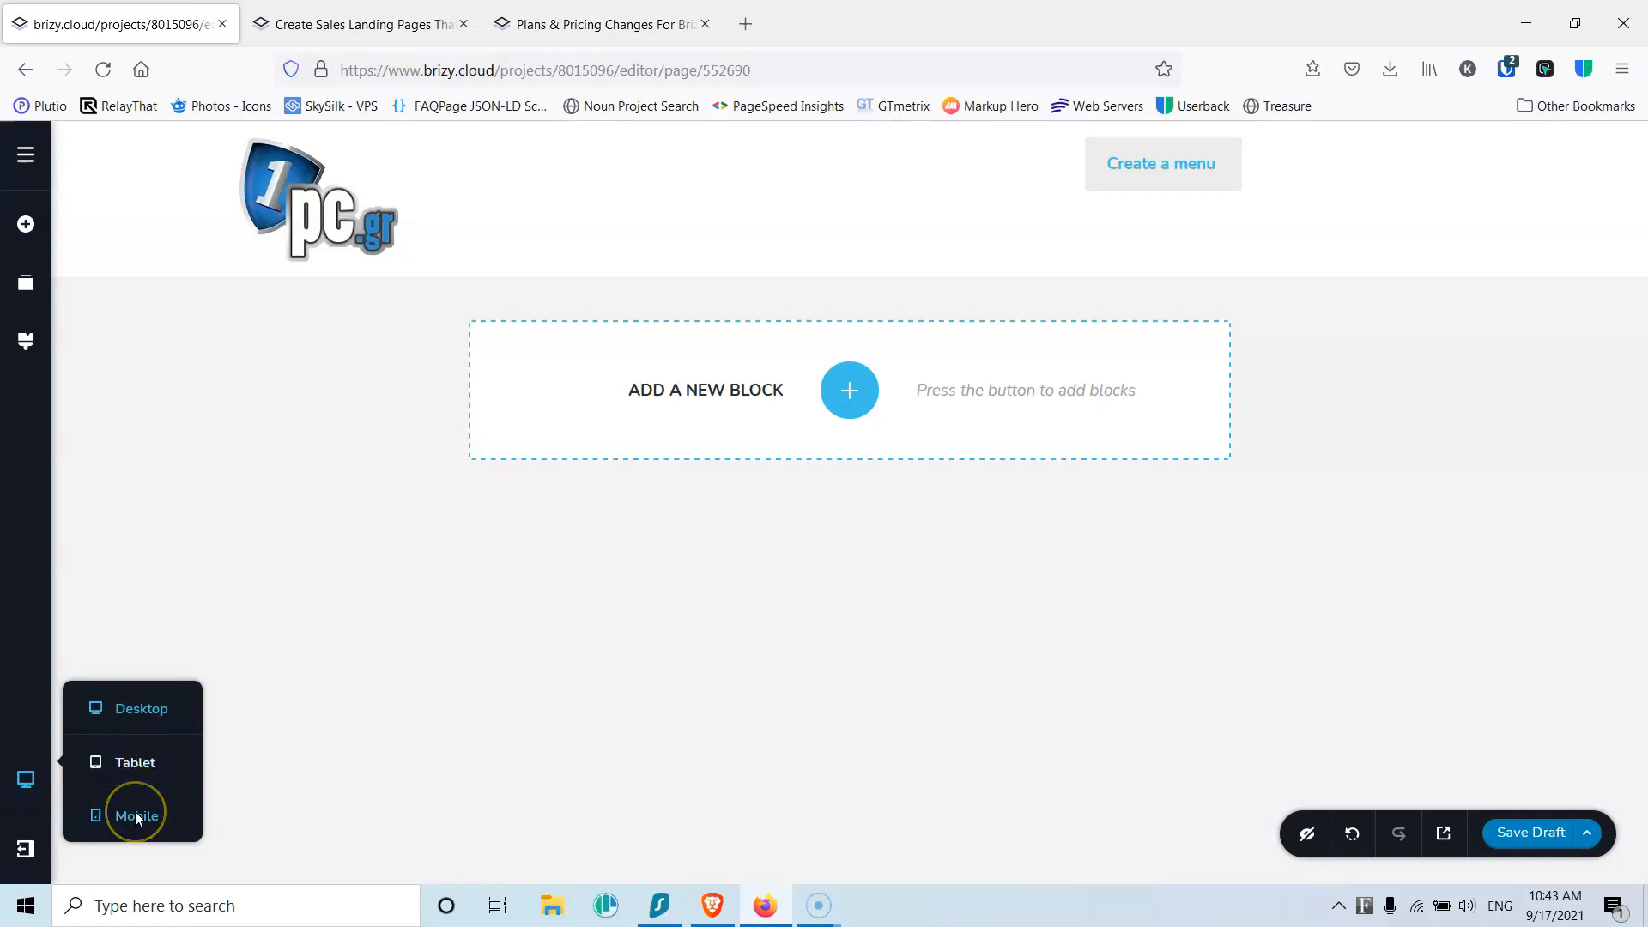
pyautogui.click(128, 766)
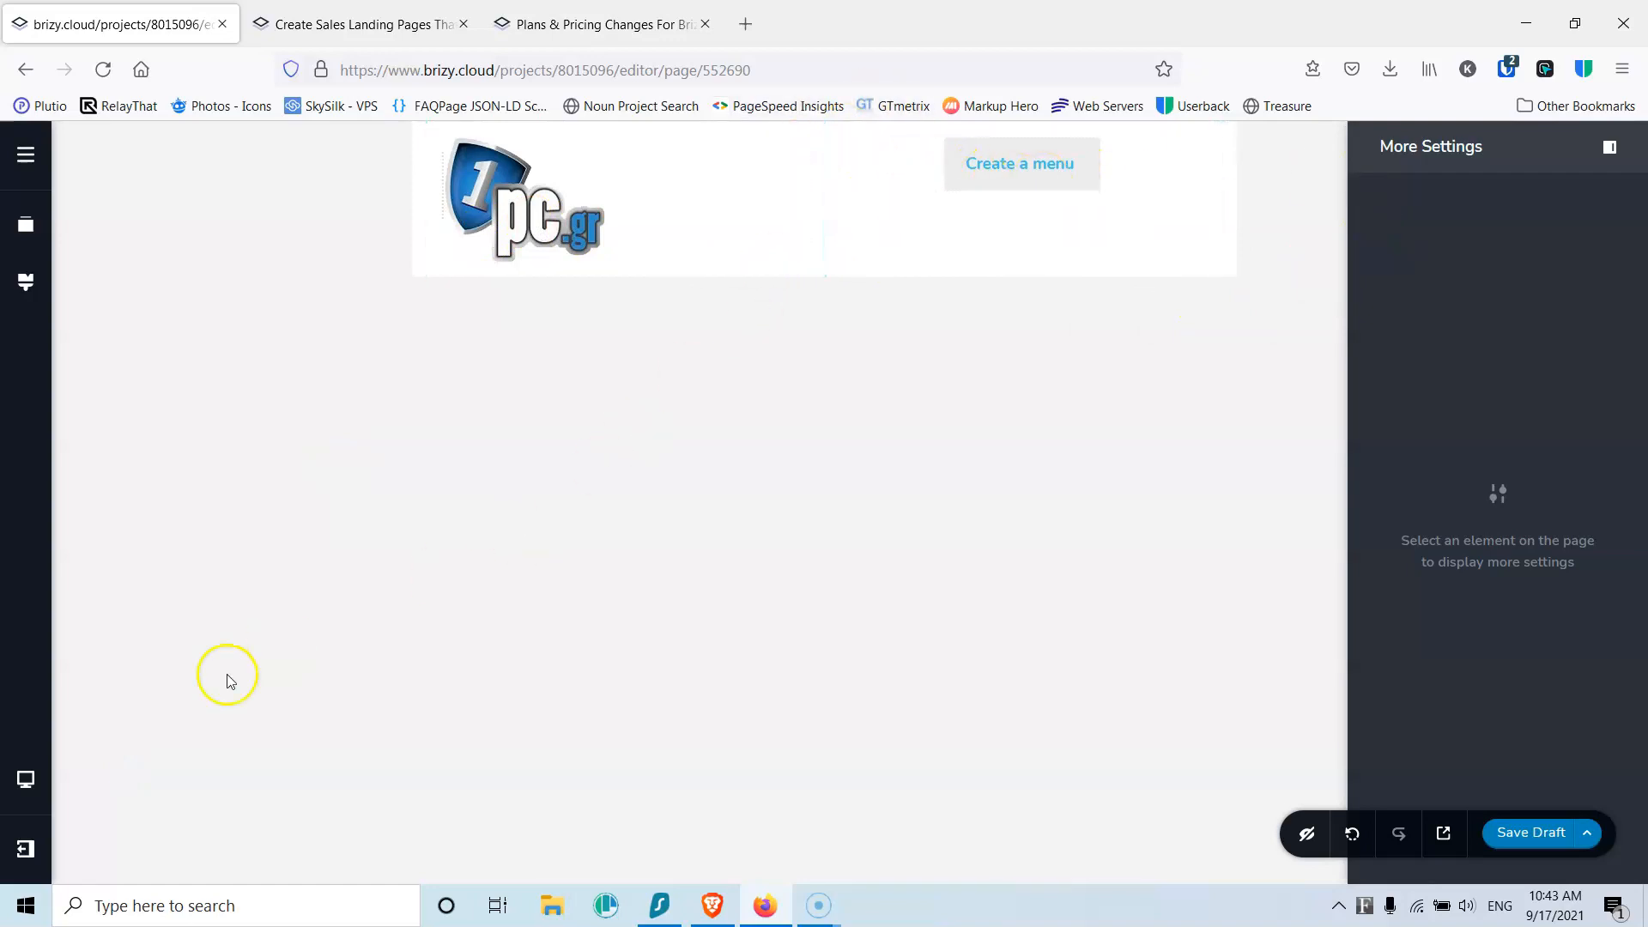
pyautogui.click(20, 779)
pyautogui.click(123, 816)
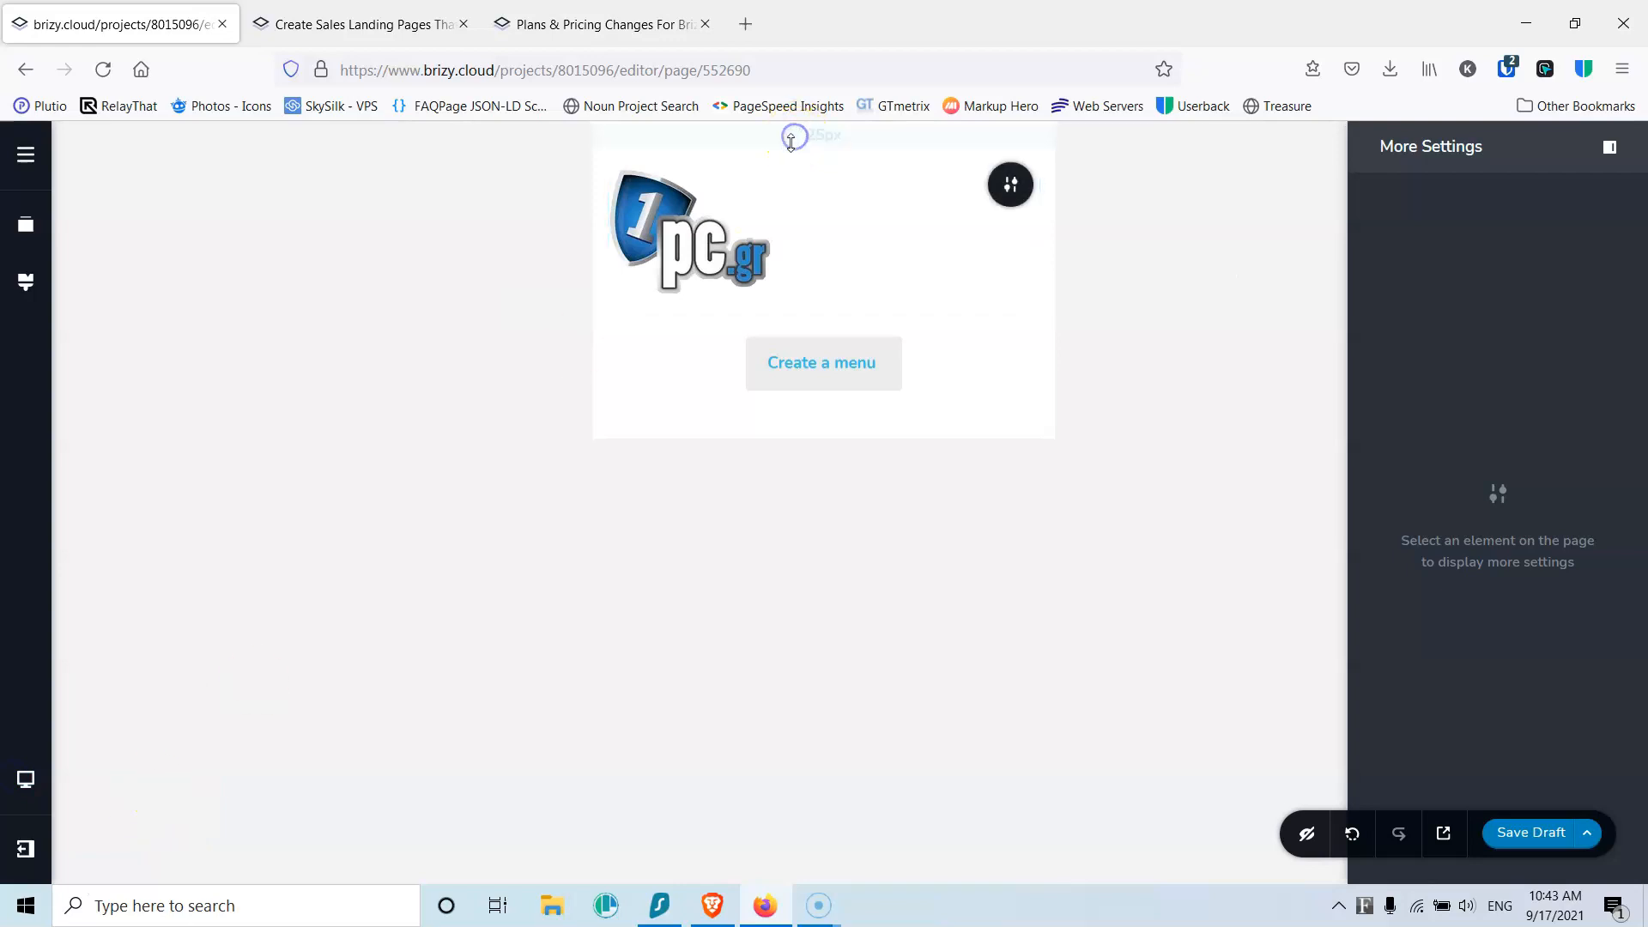
# Step: Reduce the header section's top and bottom padding, then return to desktop width
pyautogui.moveTo(799, 137); pyautogui.dragTo(798, 101)
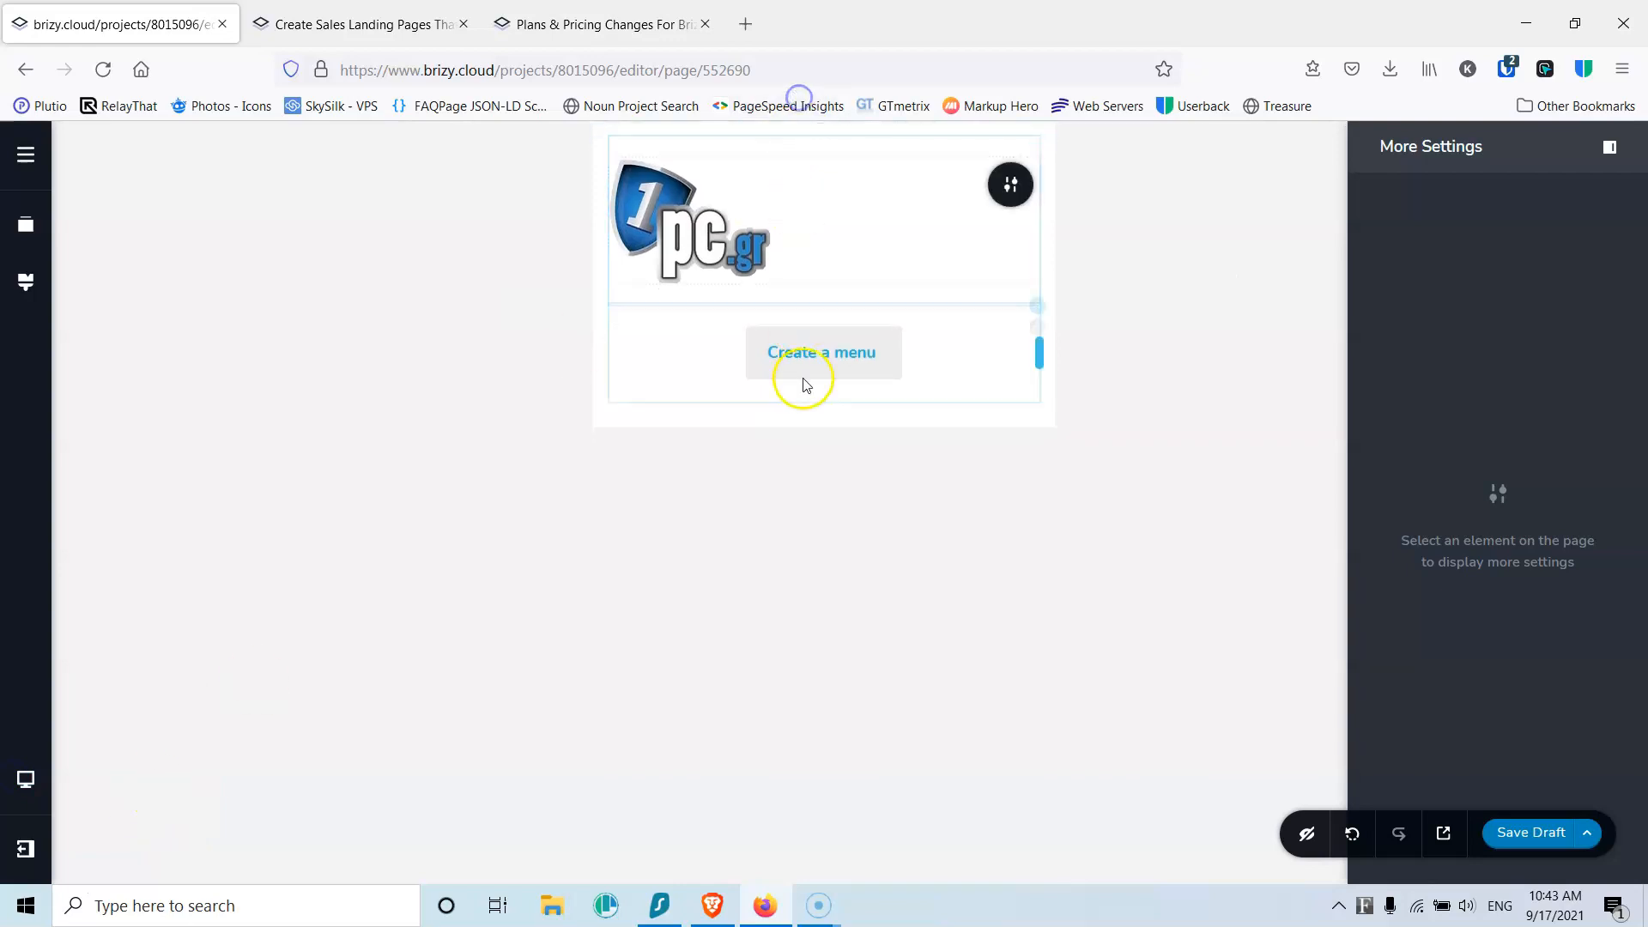
pyautogui.moveTo(809, 414); pyautogui.dragTo(815, 129)
pyautogui.click(815, 129)
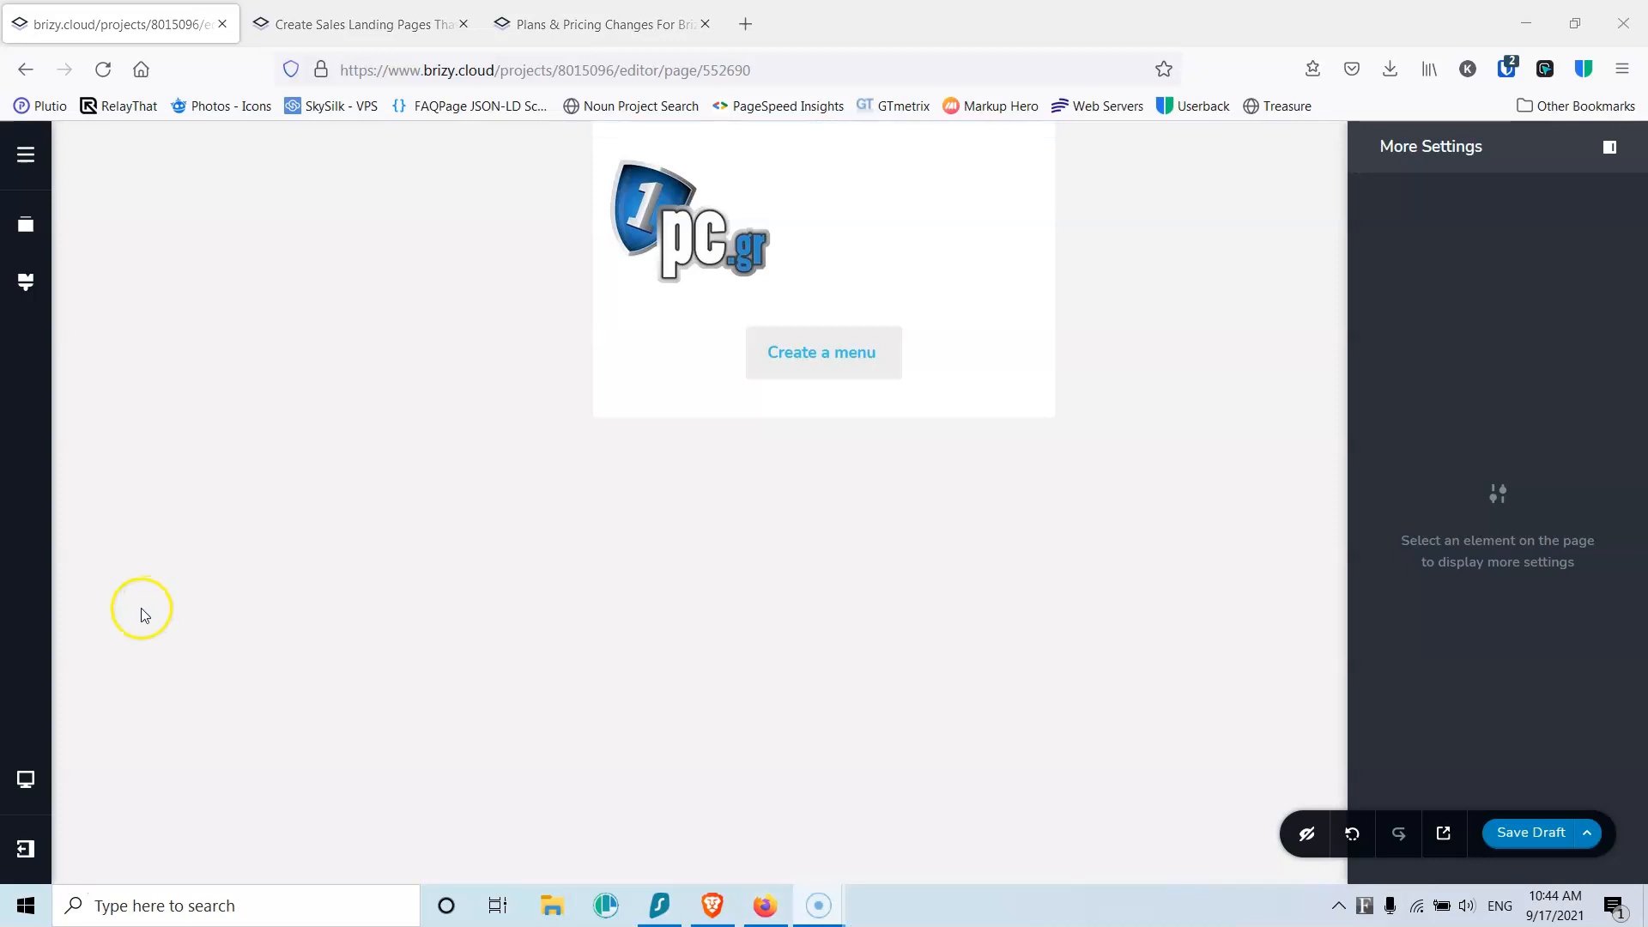
pyautogui.moveTo(25, 781)
pyautogui.click(141, 717)
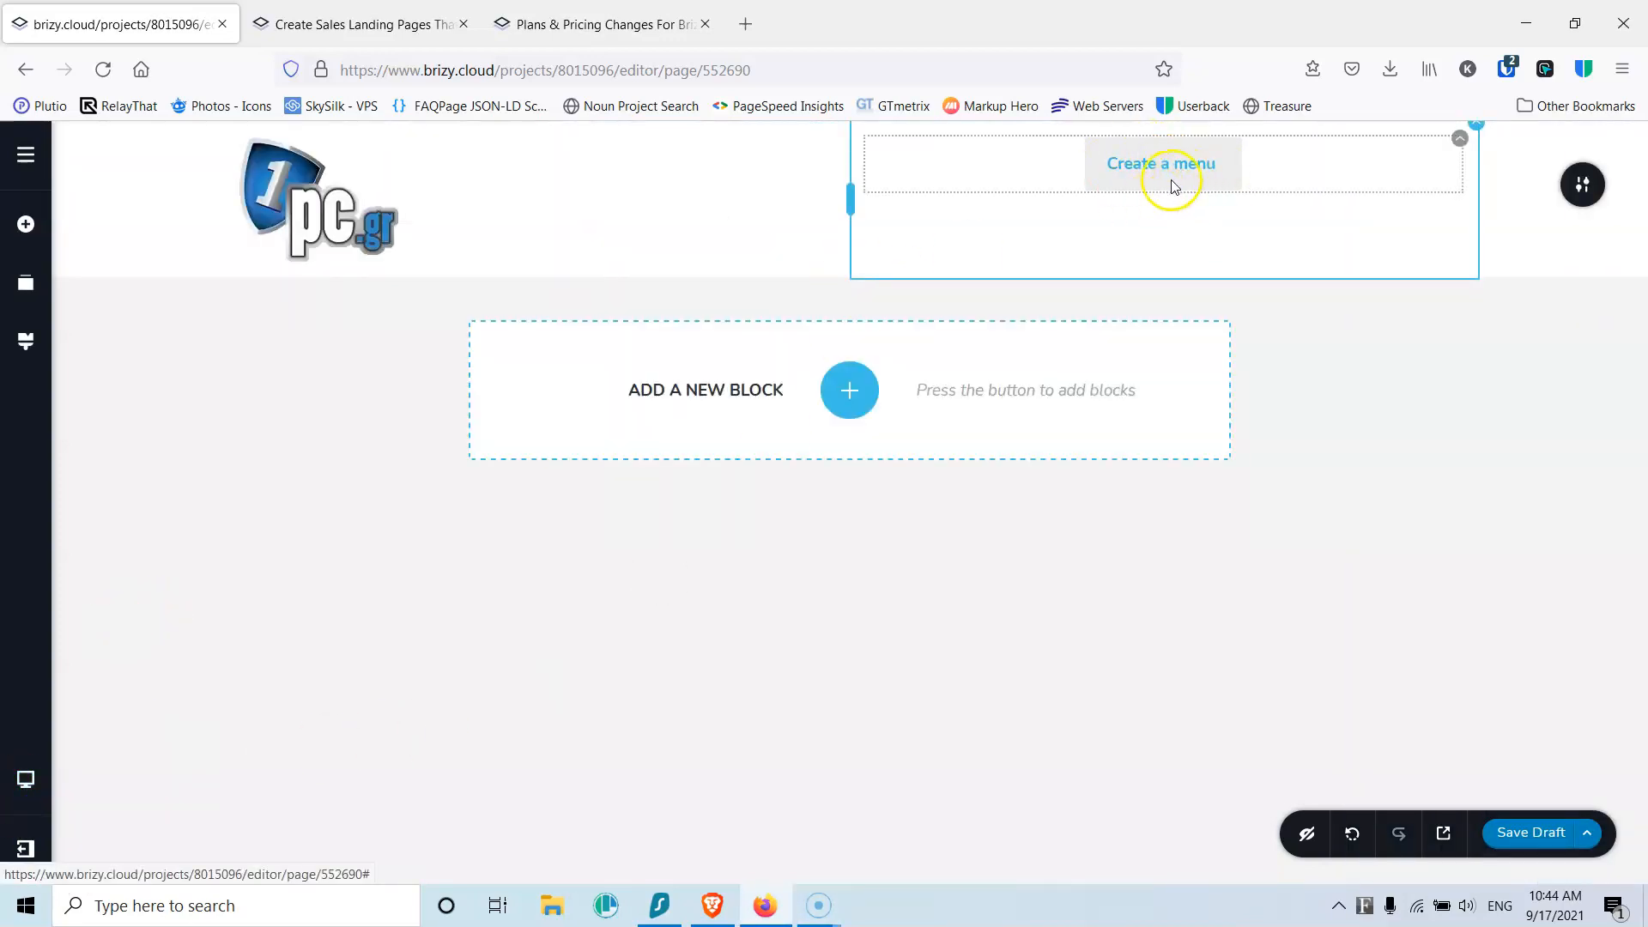
# Step: Vertically centre the Create a menu placeholder in its column with middle alignment
pyautogui.click(1476, 136)
pyautogui.click(1520, 179)
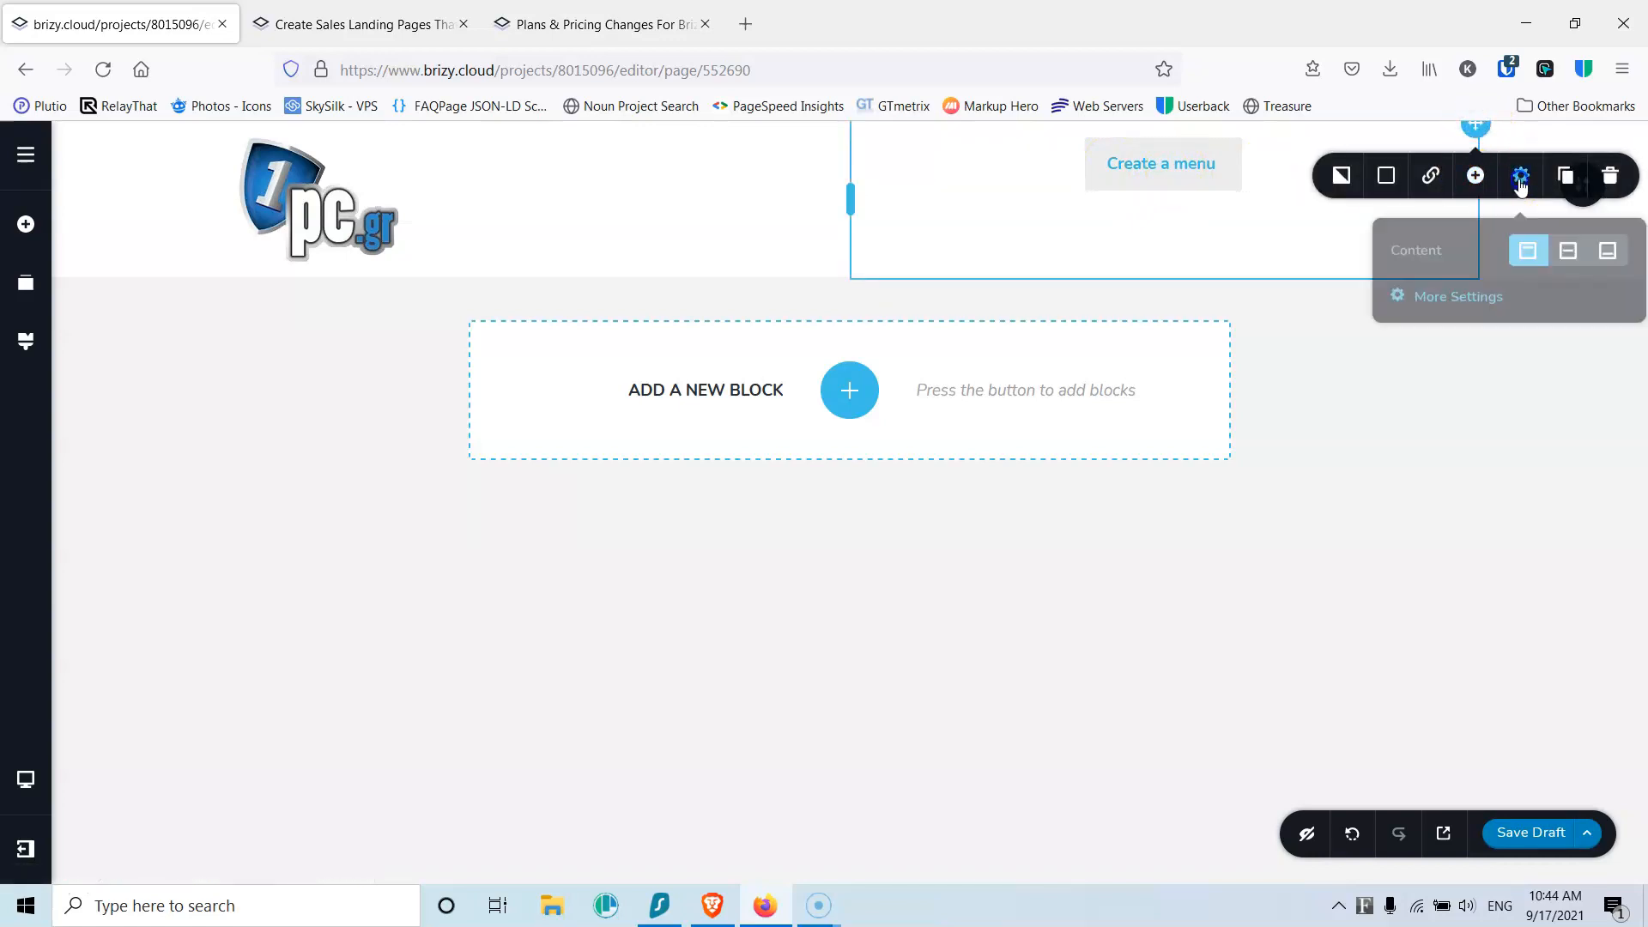
pyautogui.click(1564, 247)
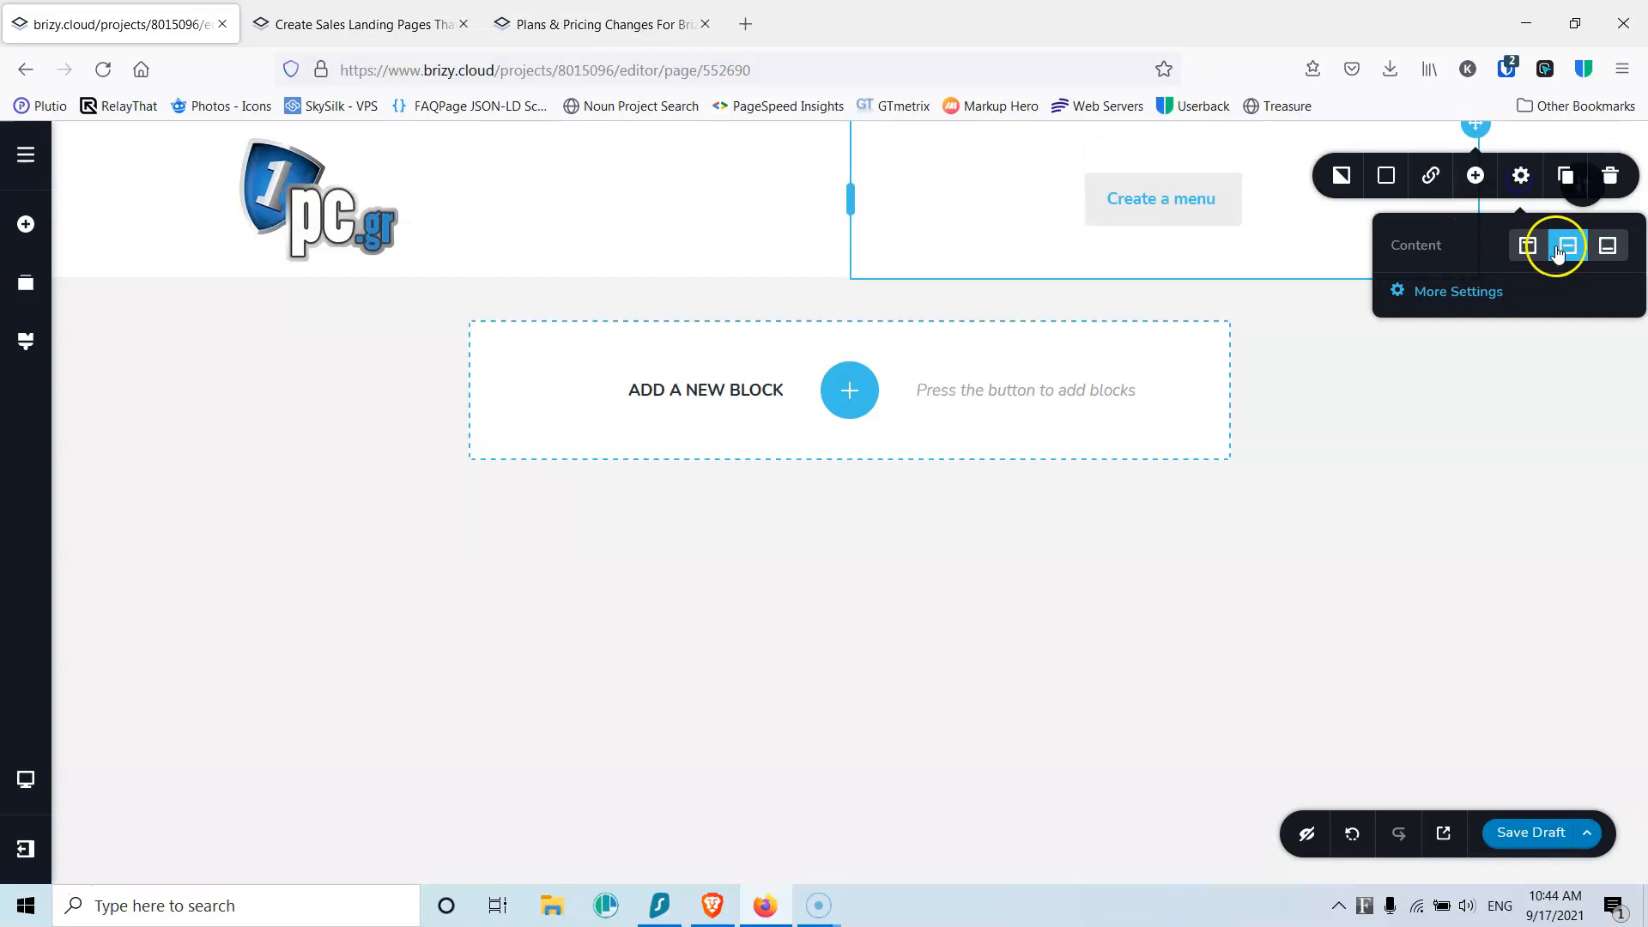
pyautogui.click(1482, 373)
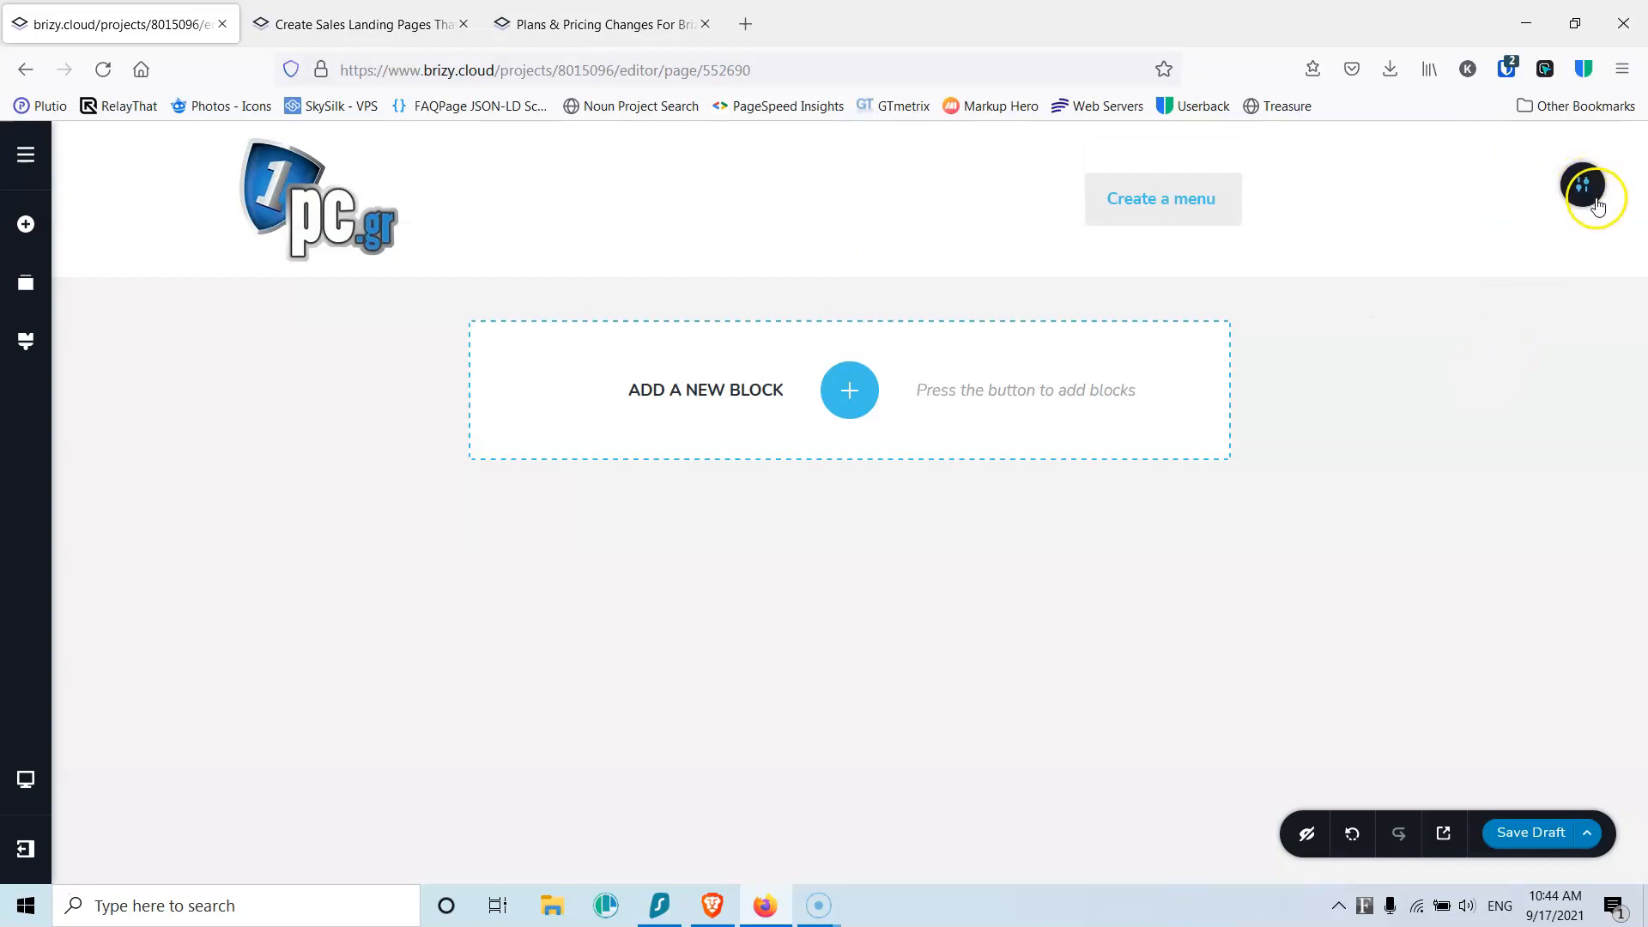
# Step: Make the header section a global block
pyautogui.moveTo(1596, 206)
pyautogui.click(1306, 186)
pyautogui.click(1399, 254)
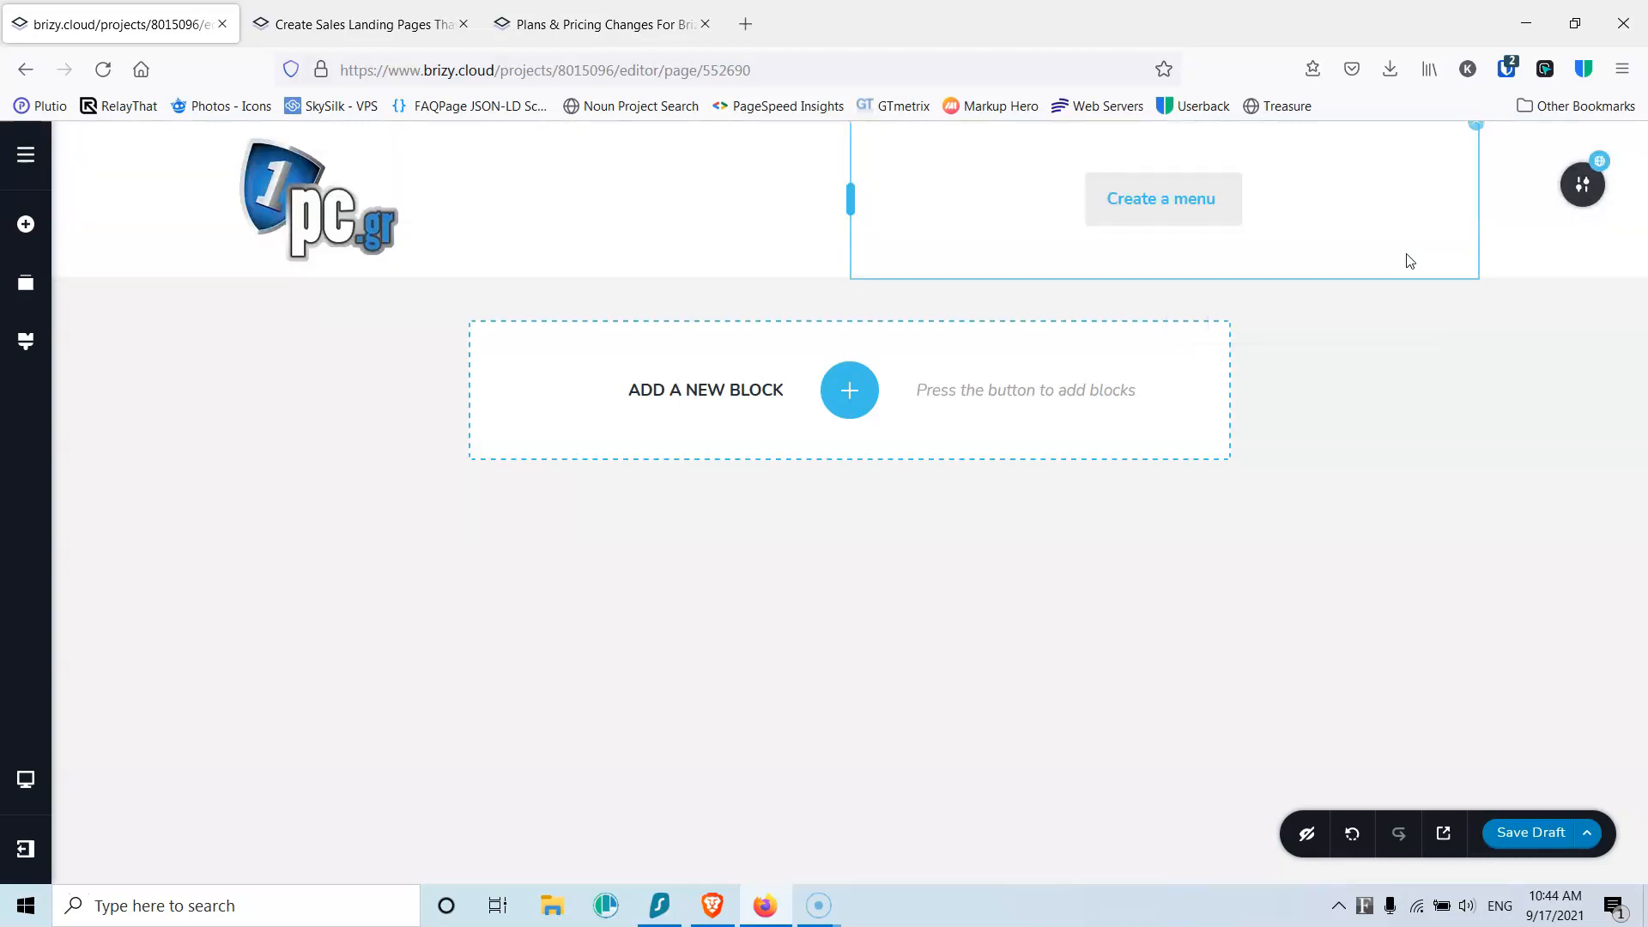
# Step: Set the global header's display condition to All pages and save it
pyautogui.moveTo(1554, 189)
pyautogui.click(1352, 185)
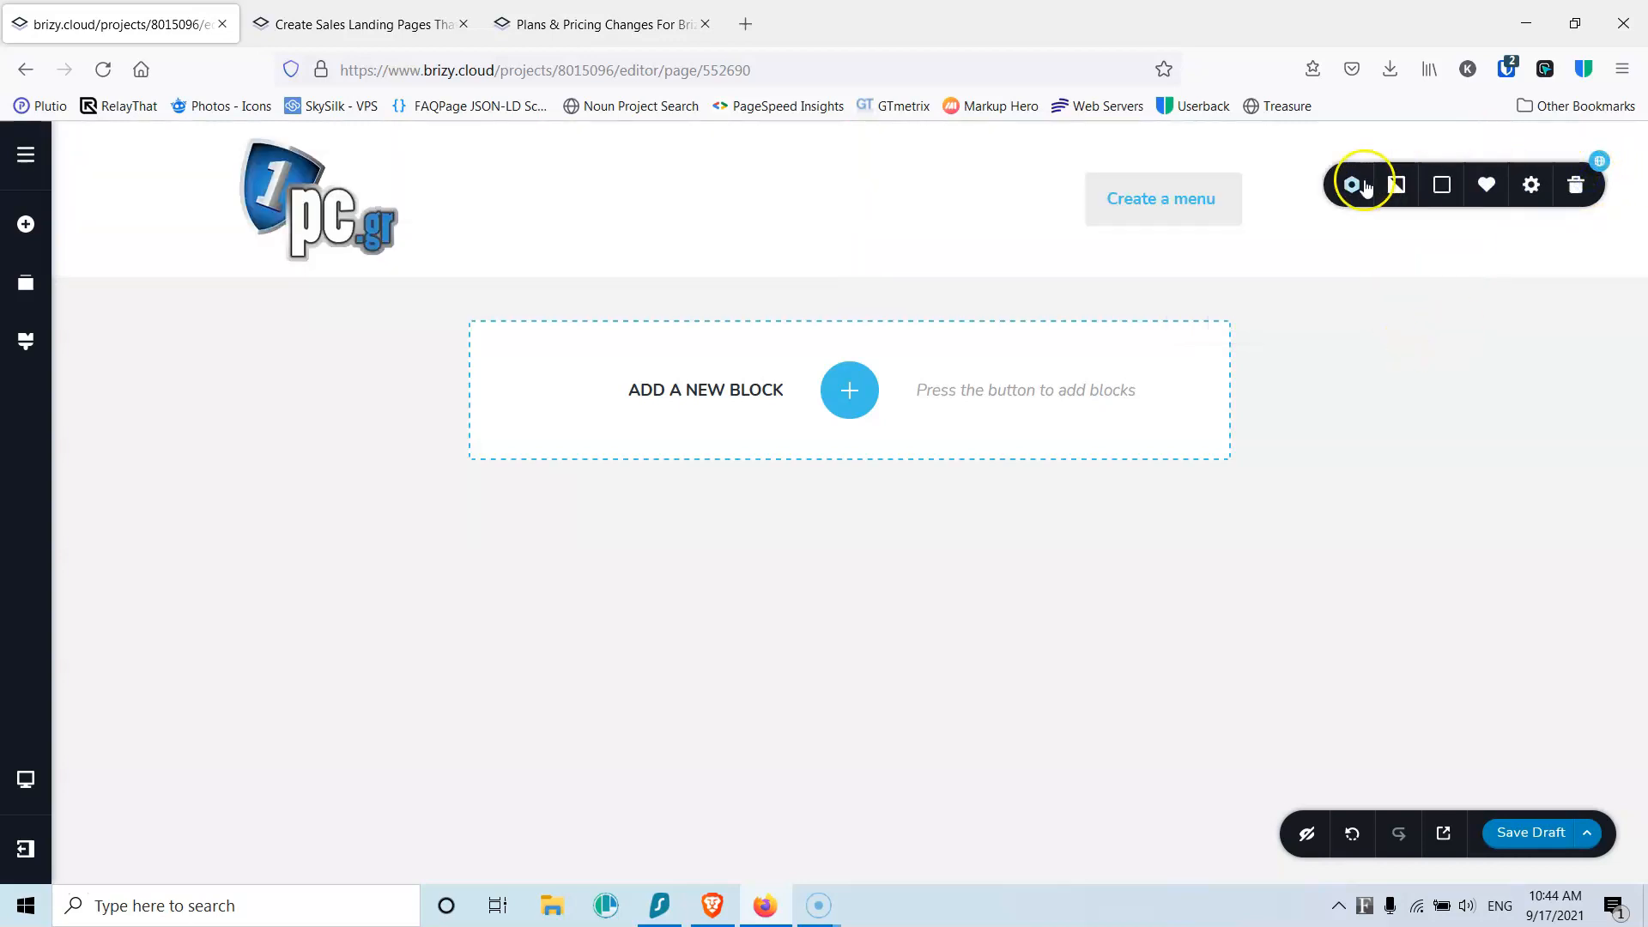
pyautogui.click(1332, 301)
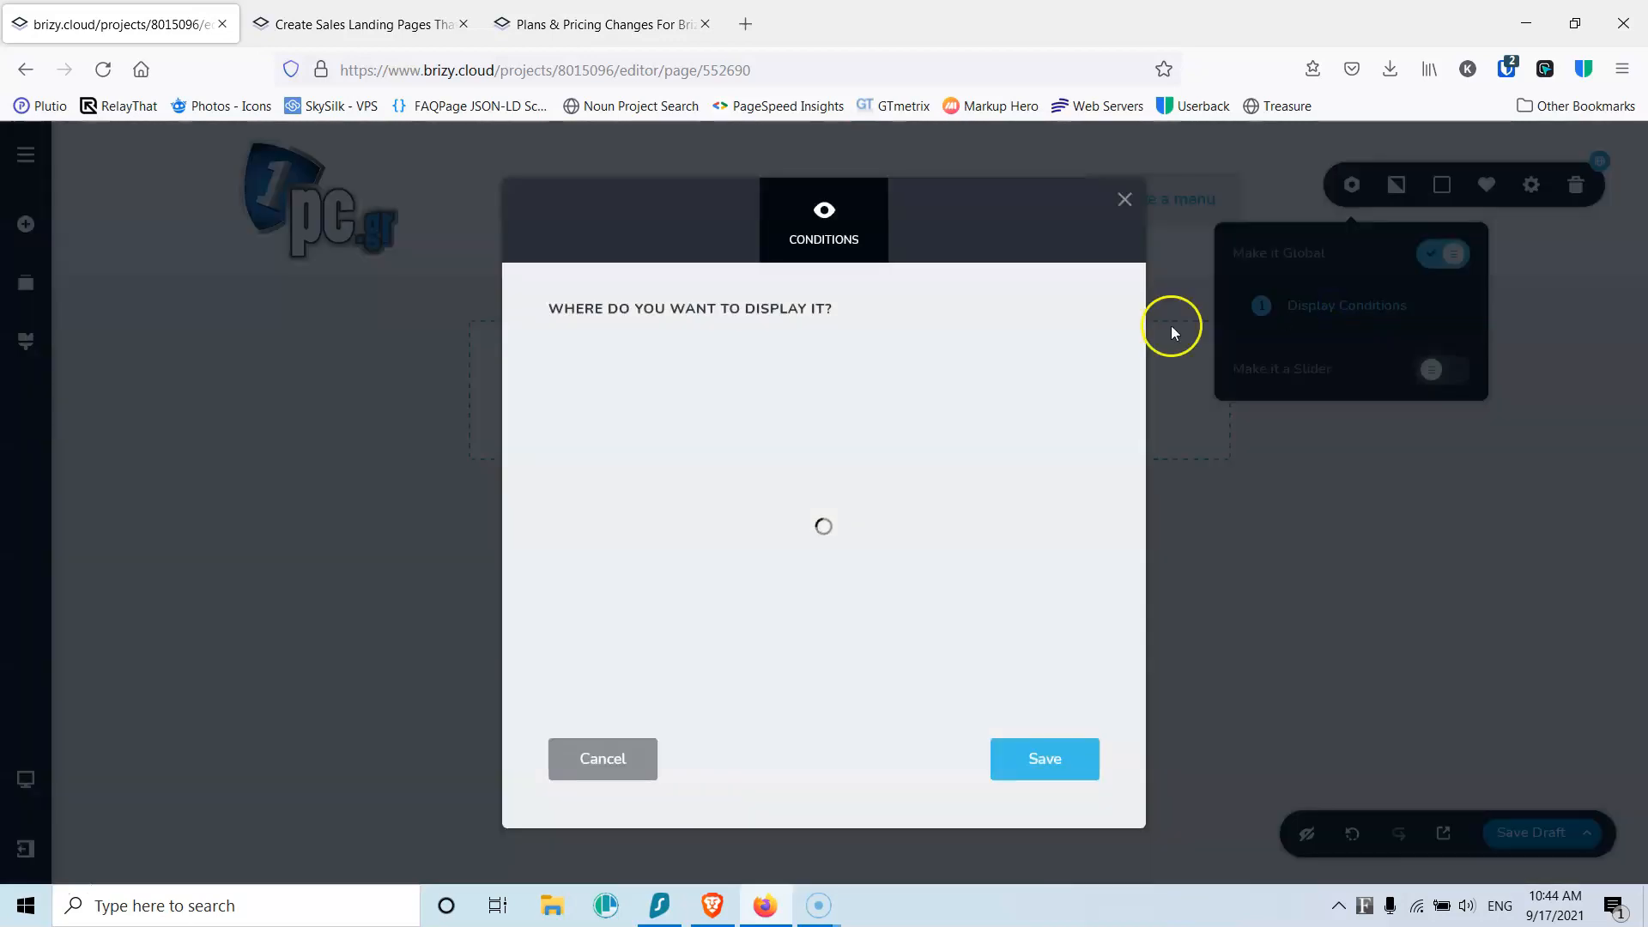
pyautogui.click(754, 375)
pyautogui.click(752, 415)
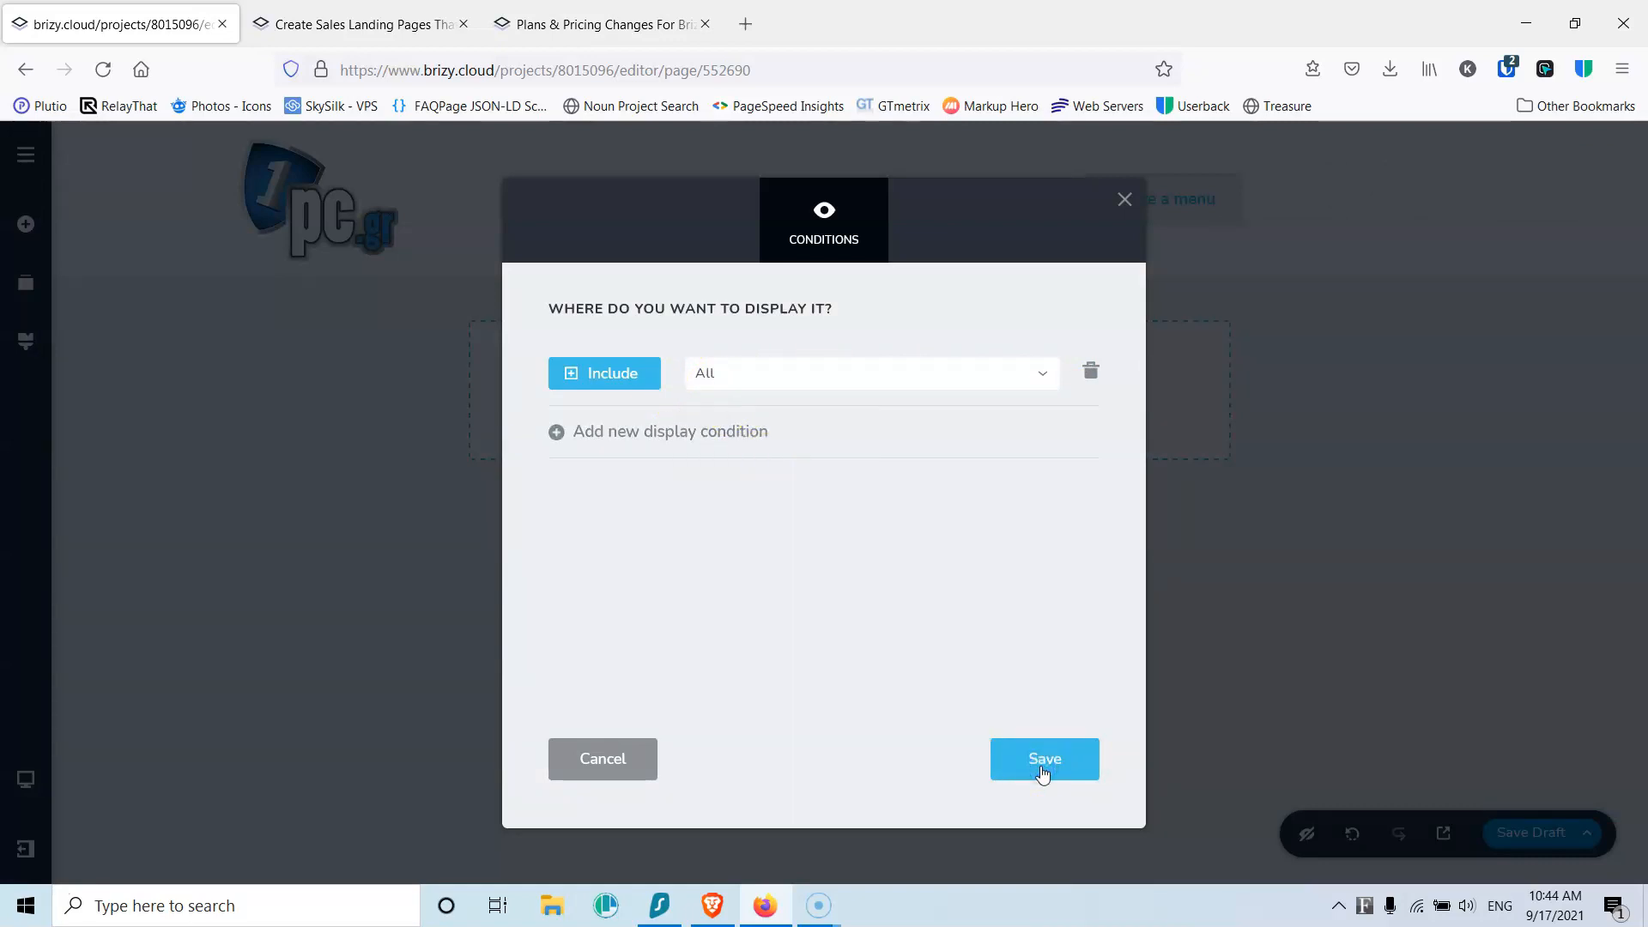
pyautogui.click(1123, 200)
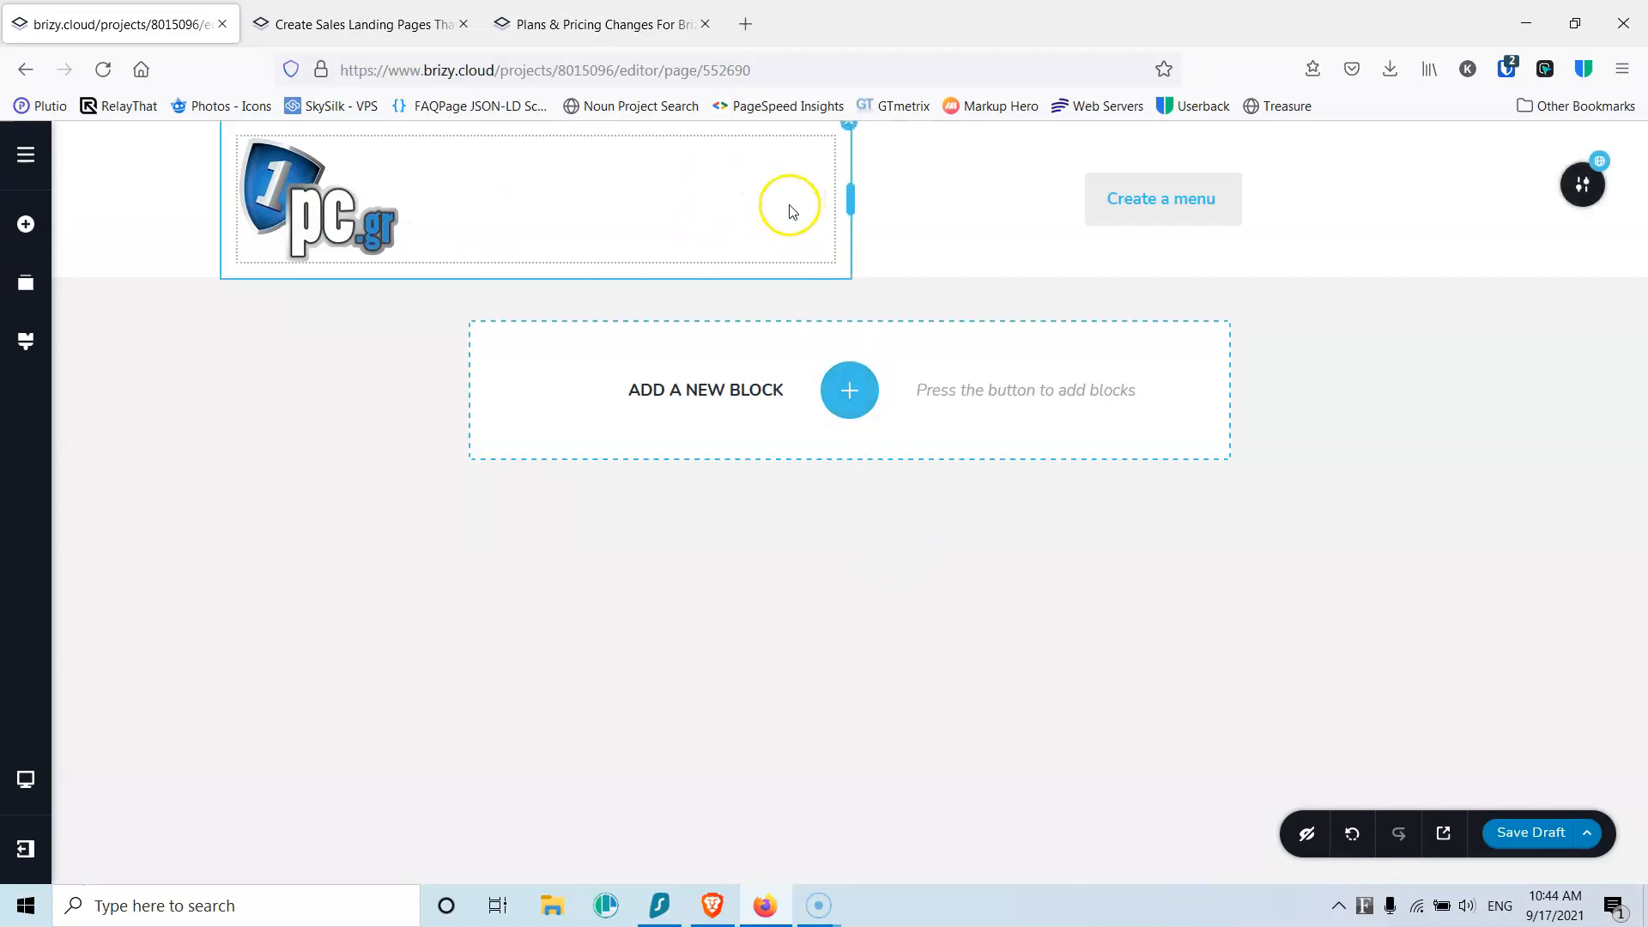
# Step: Add a custom block below the header with logistics hero.jpg as background and more top padding
pyautogui.click(838, 393)
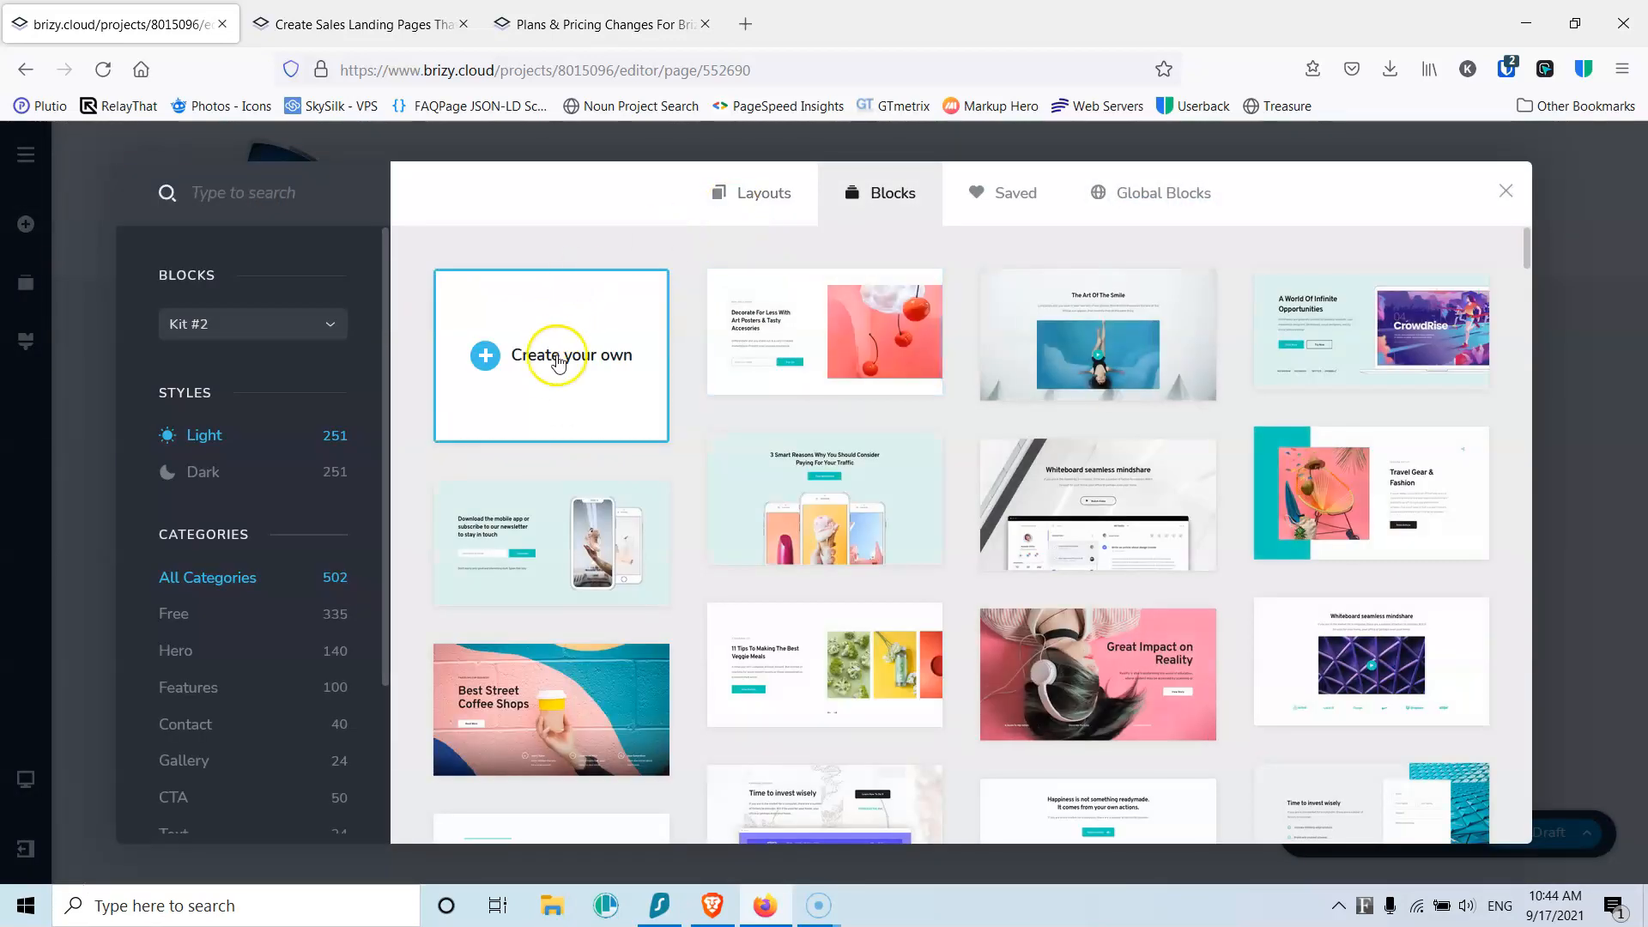
pyautogui.click(556, 372)
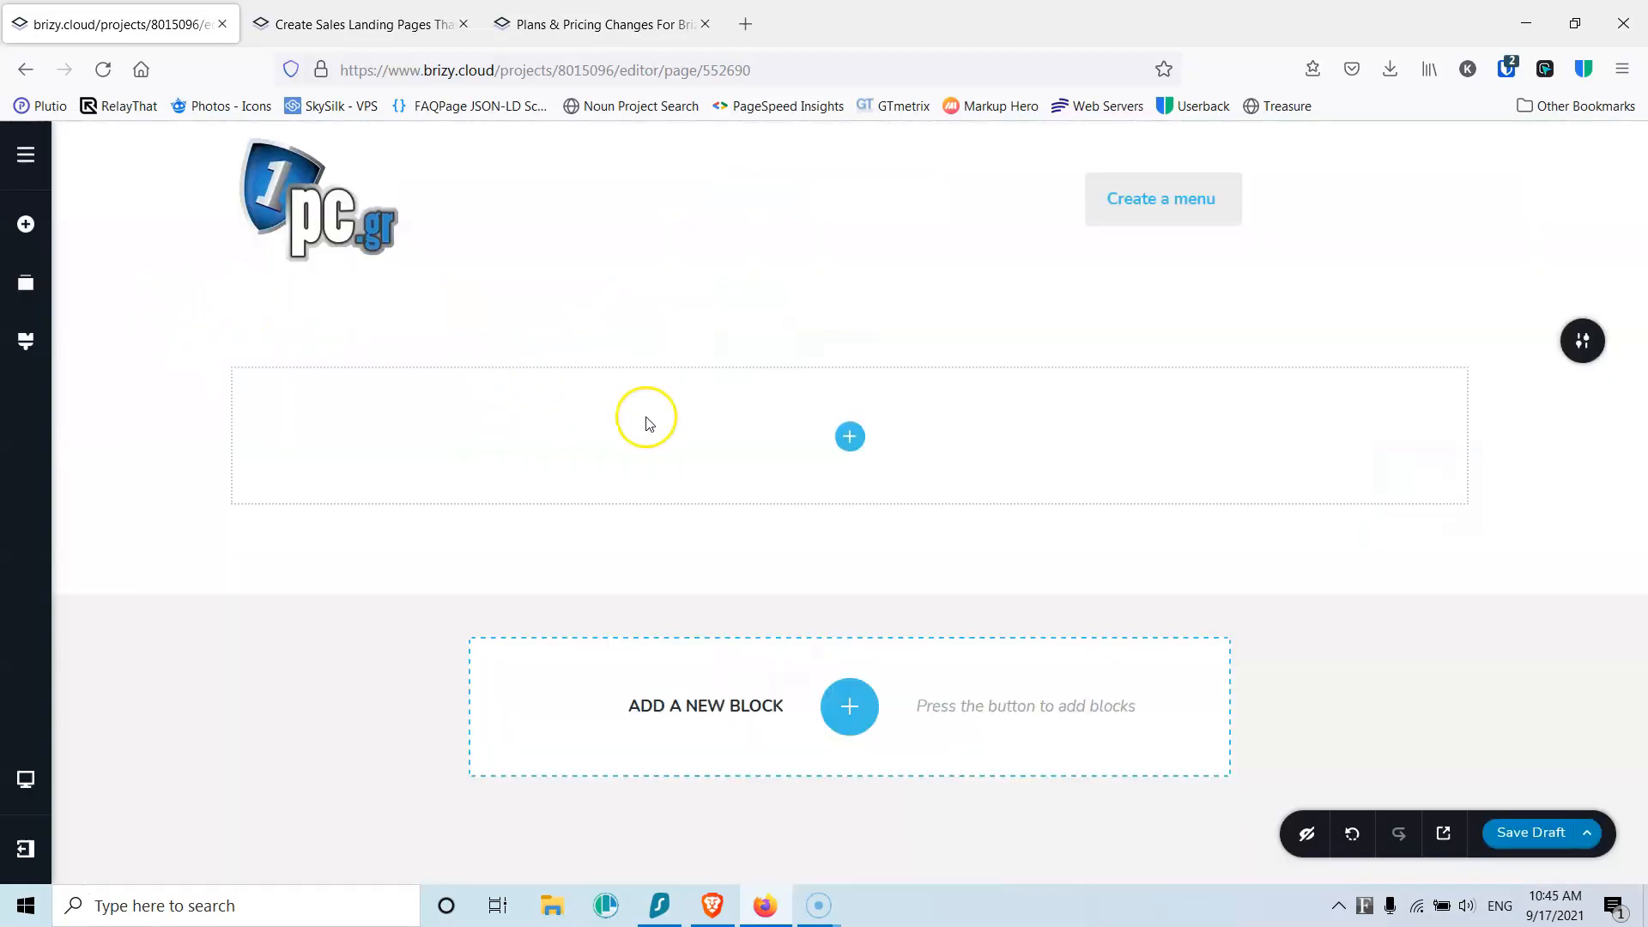
pyautogui.moveTo(1581, 341)
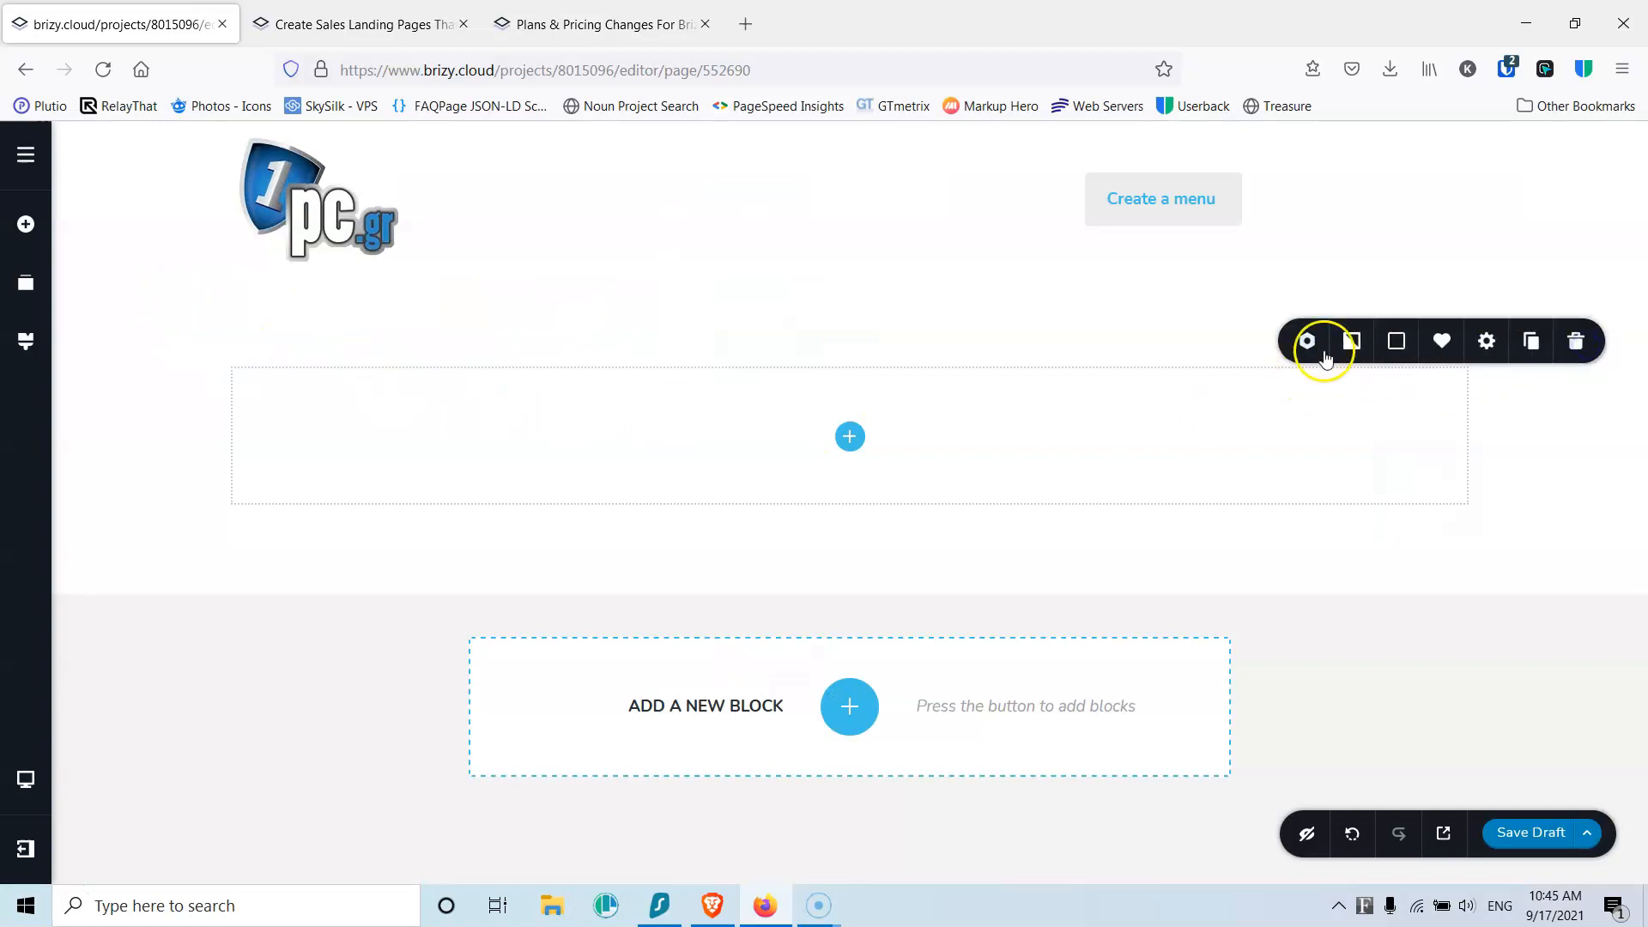
pyautogui.click(1352, 345)
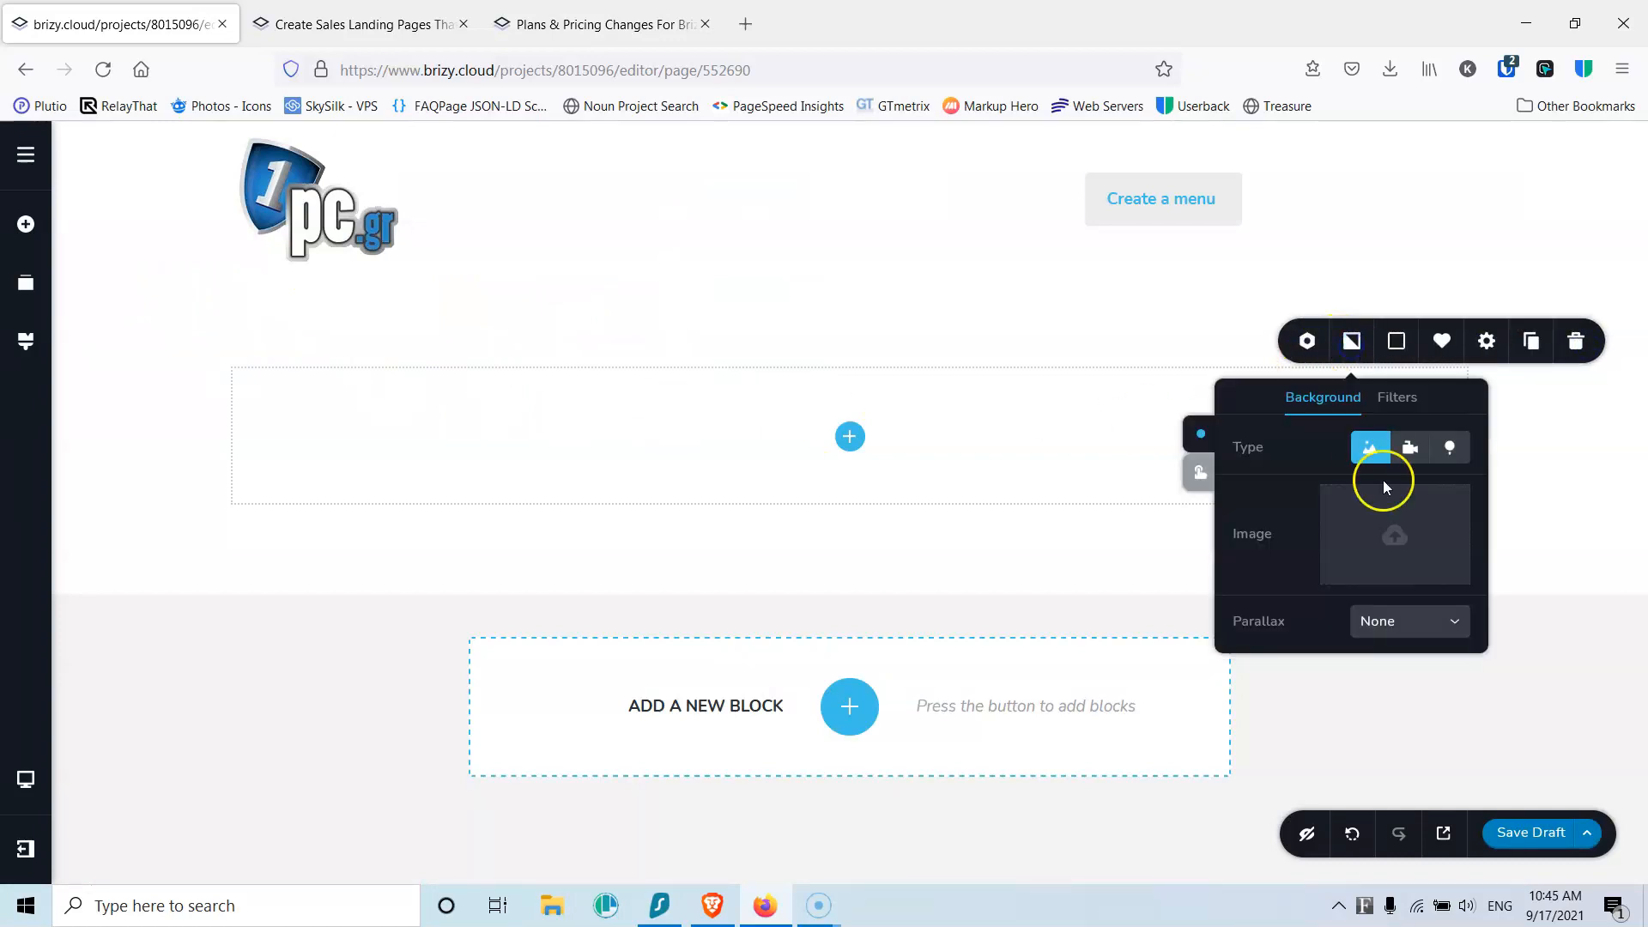
pyautogui.click(1397, 532)
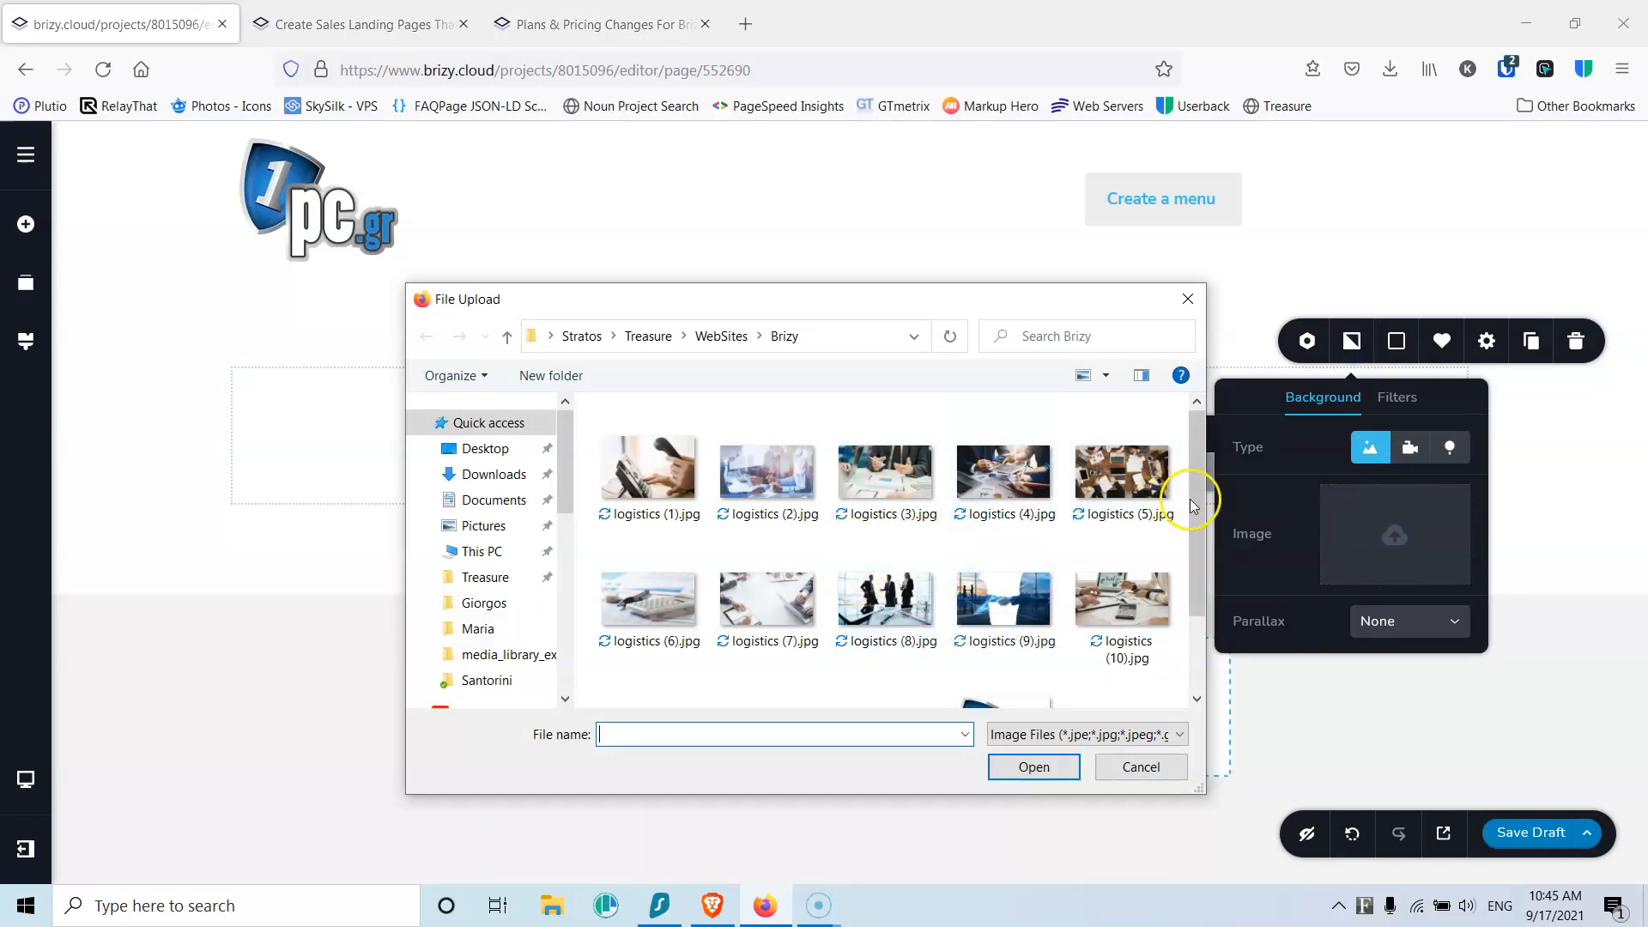
pyautogui.moveTo(1199, 503); pyautogui.dragTo(1199, 563)
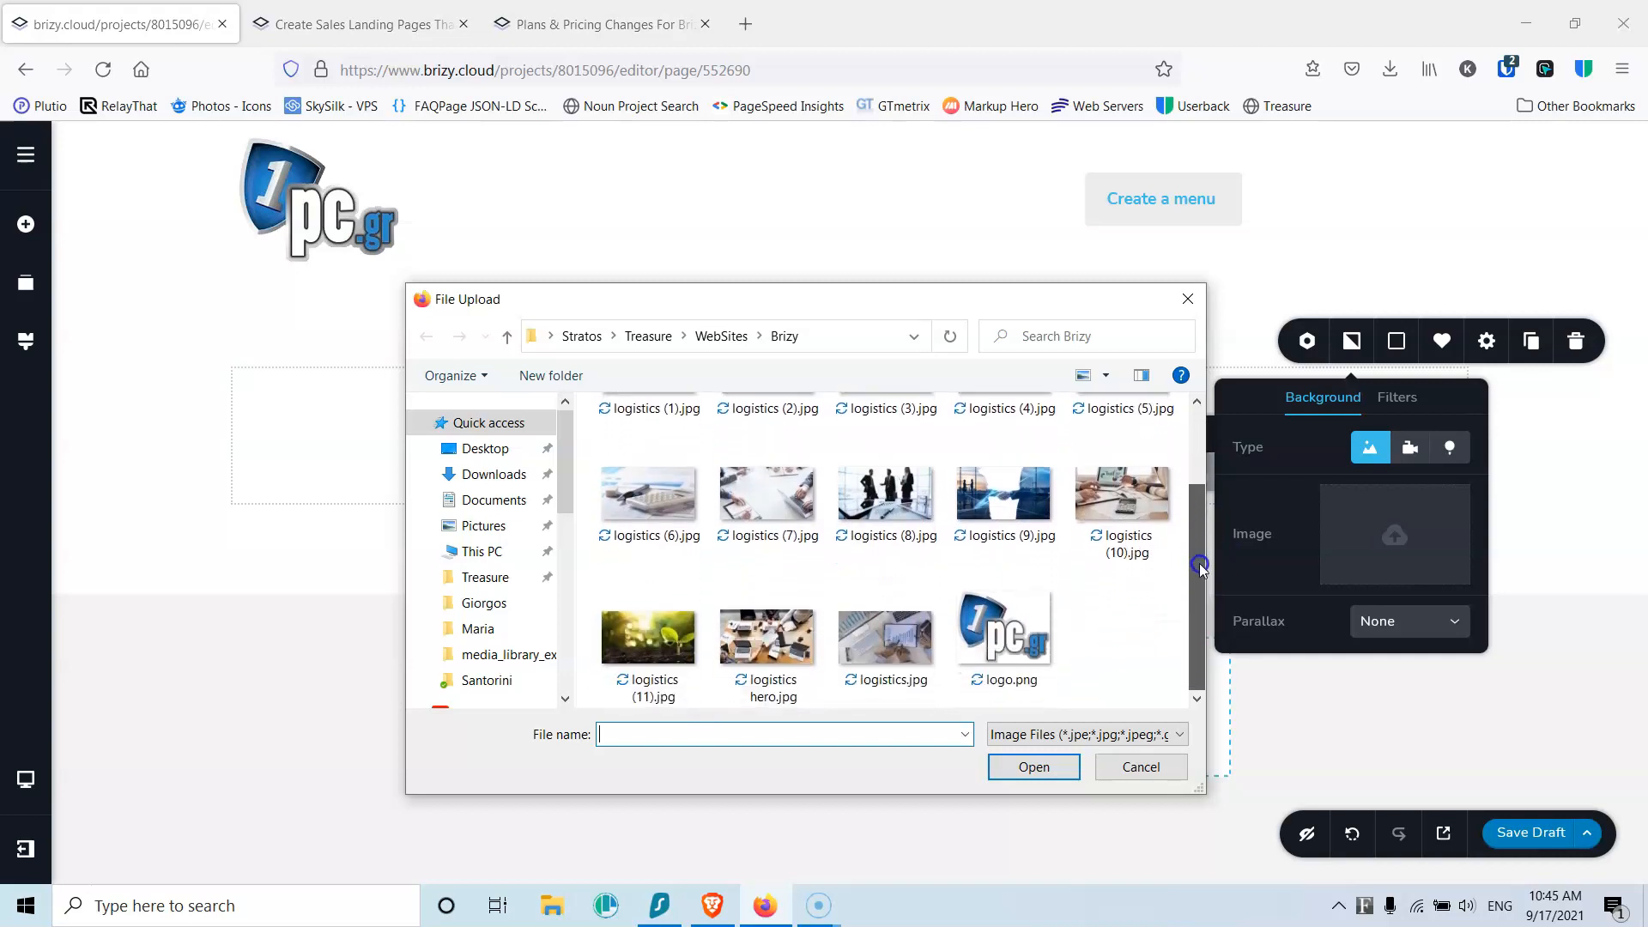
pyautogui.click(748, 645)
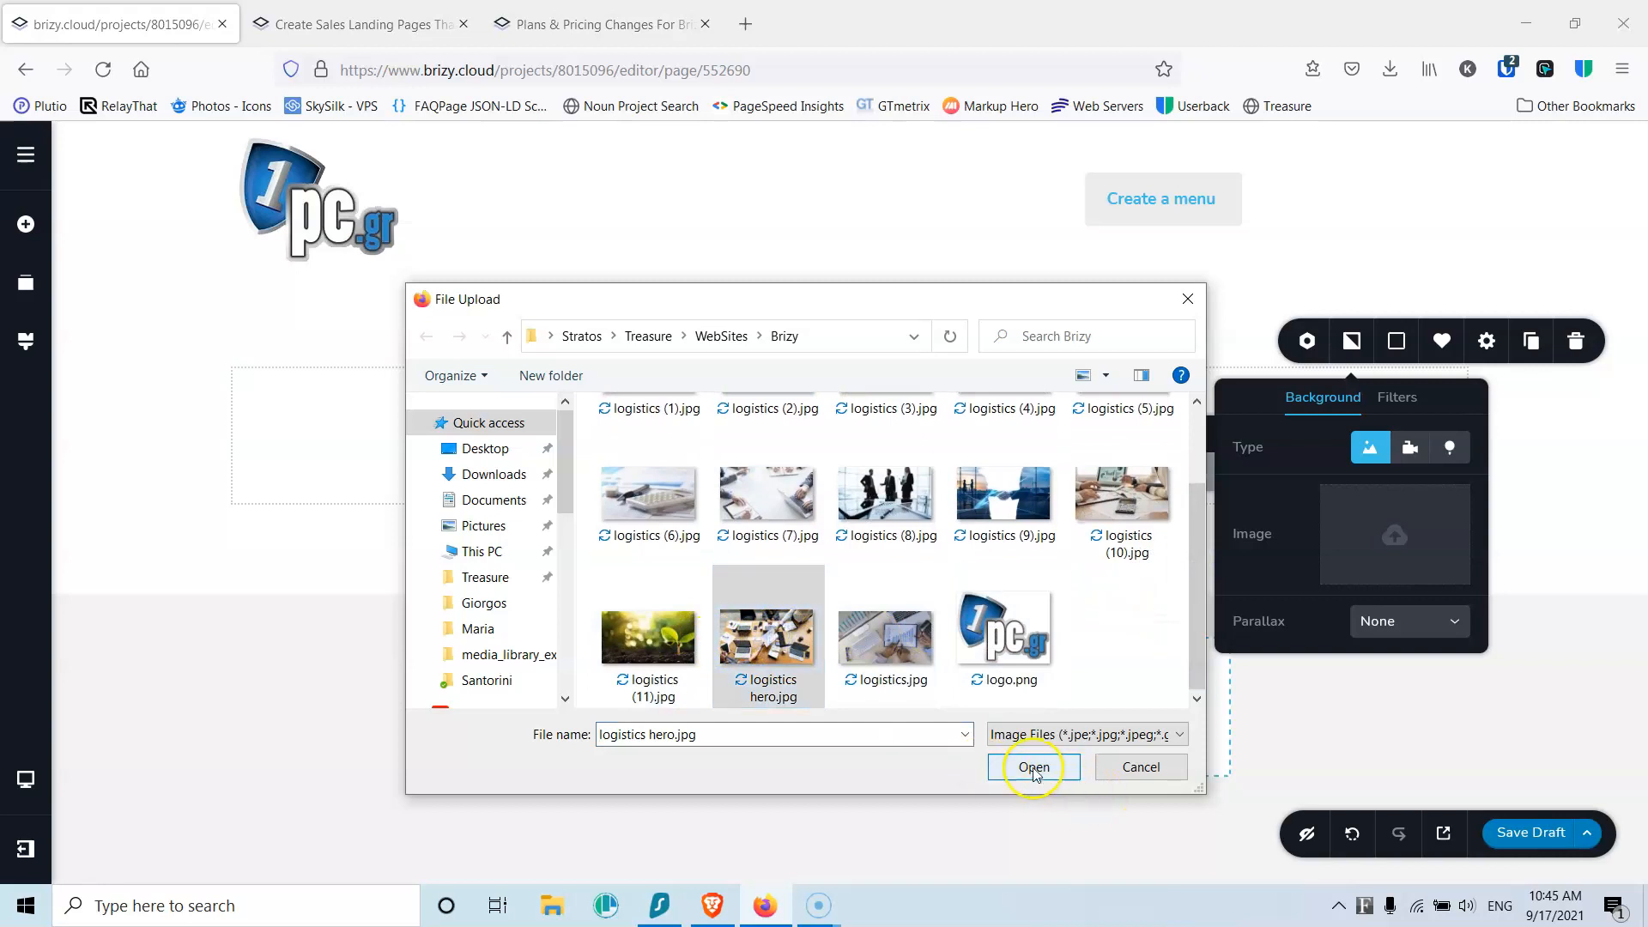
pyautogui.click(1034, 766)
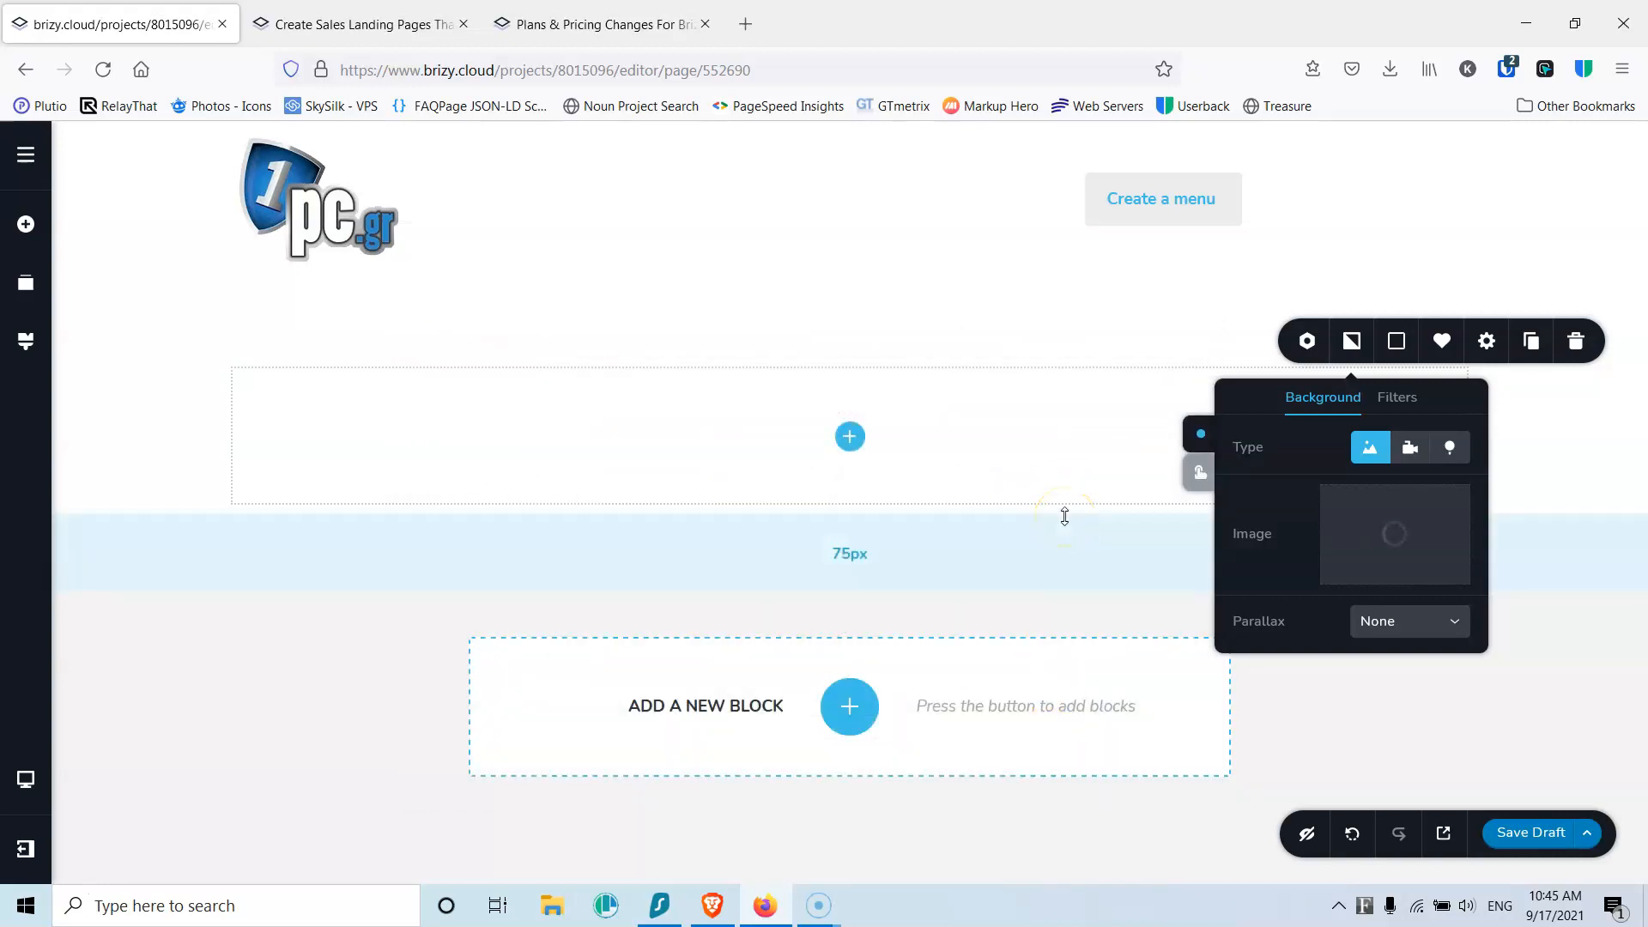
pyautogui.moveTo(1037, 316); pyautogui.dragTo(940, 439)
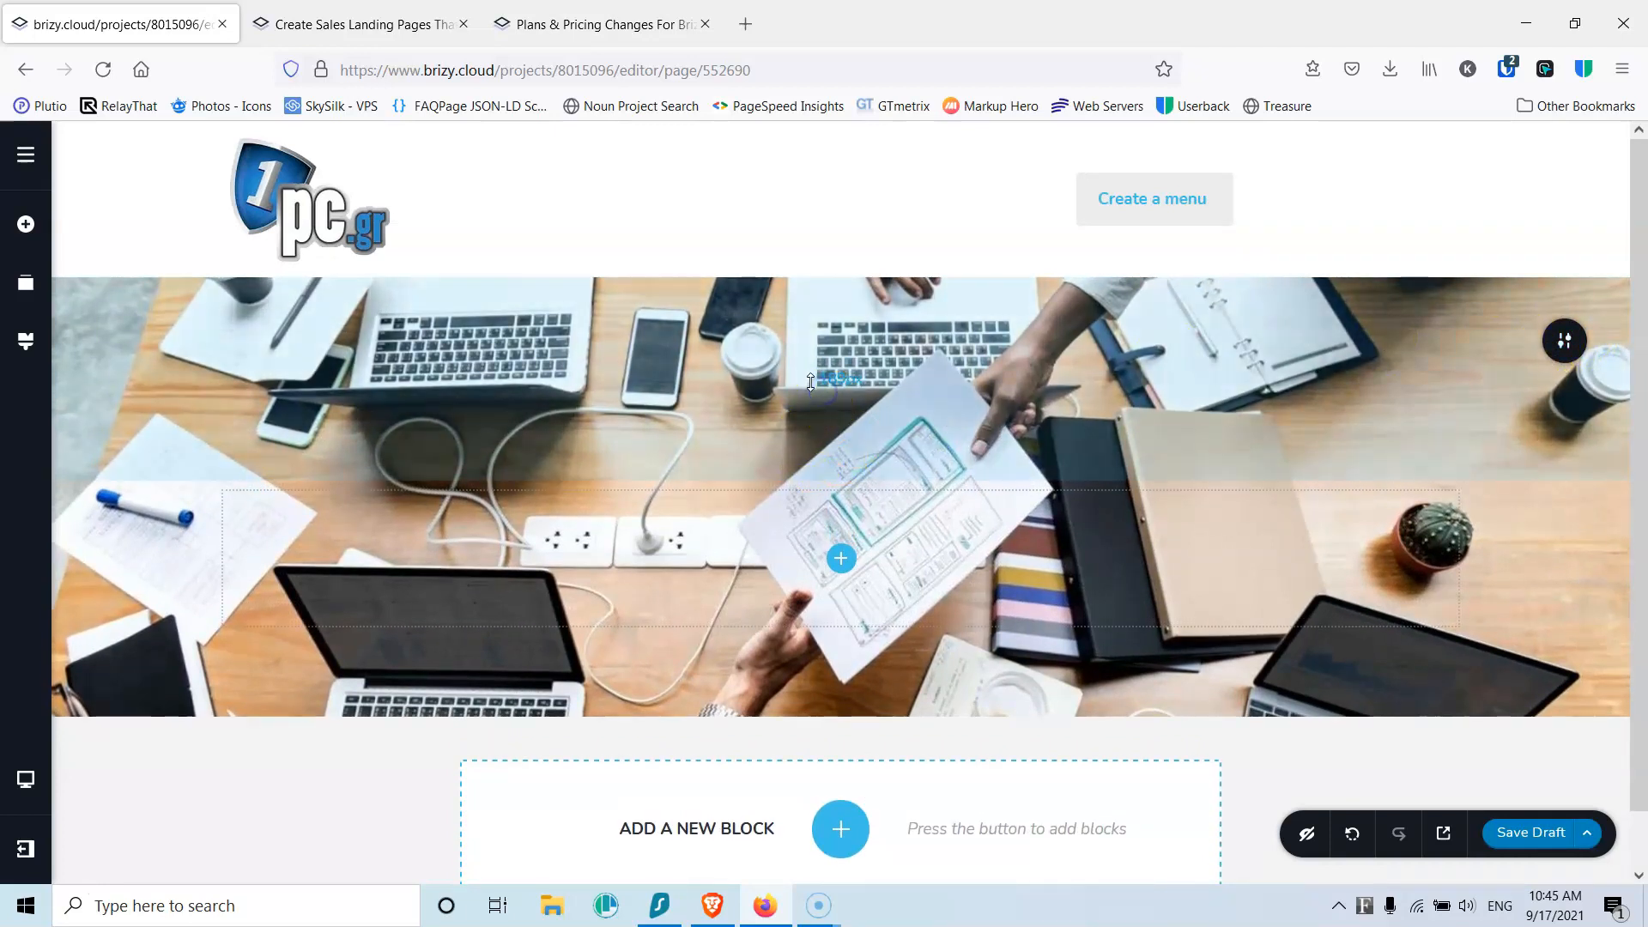
# Step: Enlarge the hero's top padding and extend its bottom padding to about 203px
pyautogui.moveTo(810, 381); pyautogui.dragTo(810, 396)
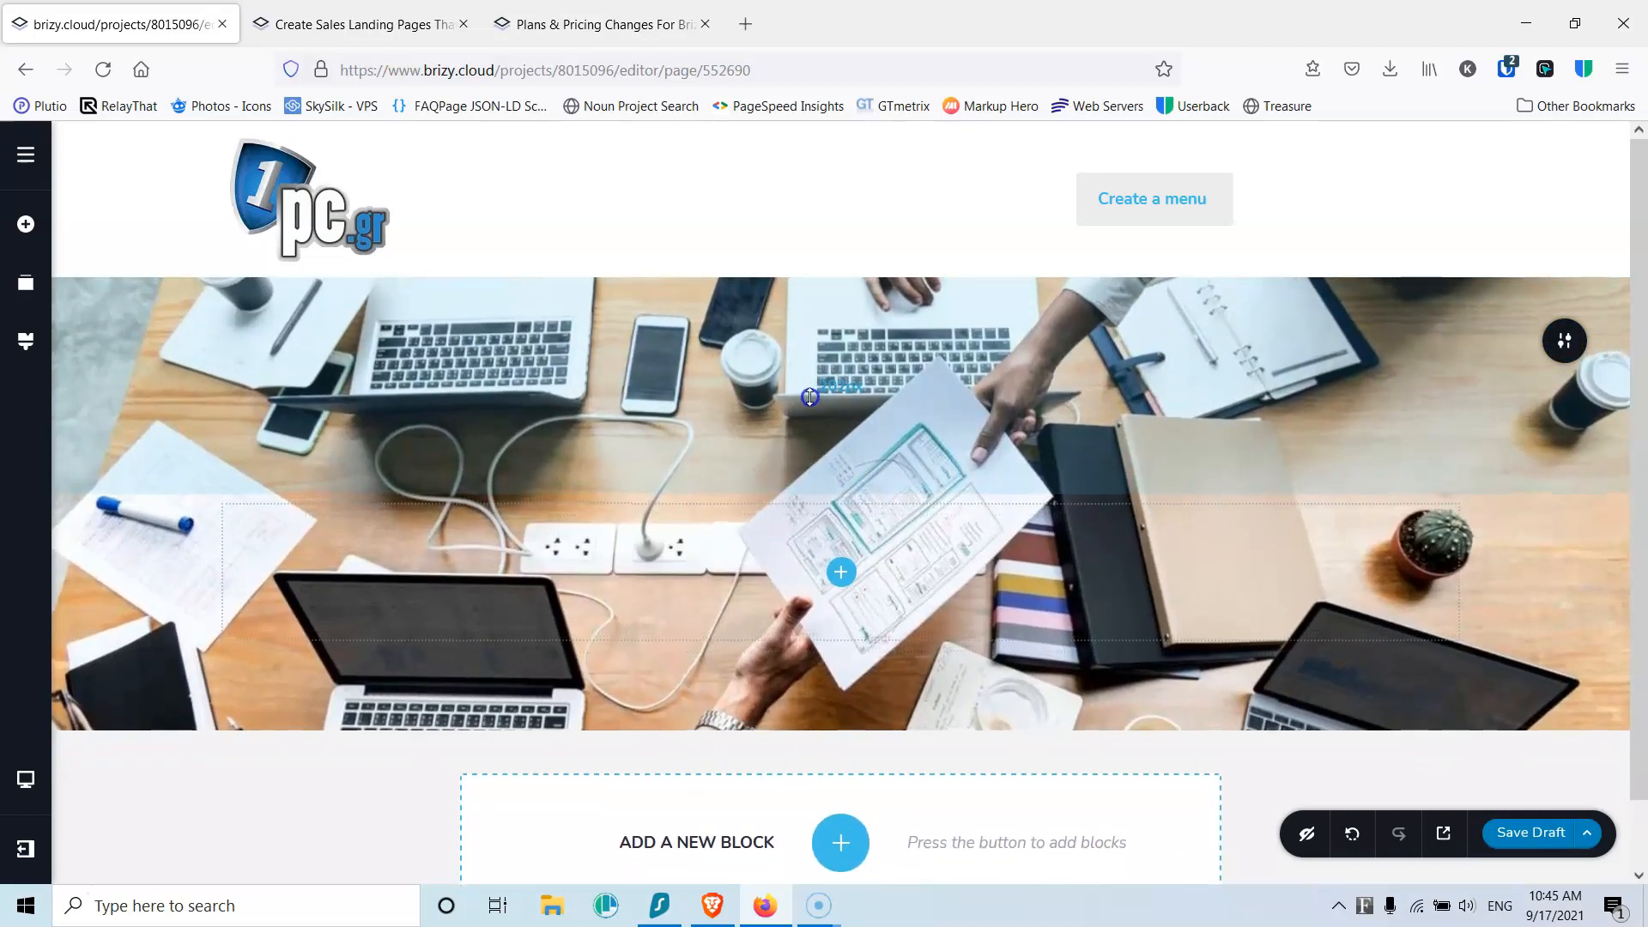
pyautogui.moveTo(853, 689); pyautogui.dragTo(860, 762)
pyautogui.moveTo(861, 776); pyautogui.dragTo(863, 824)
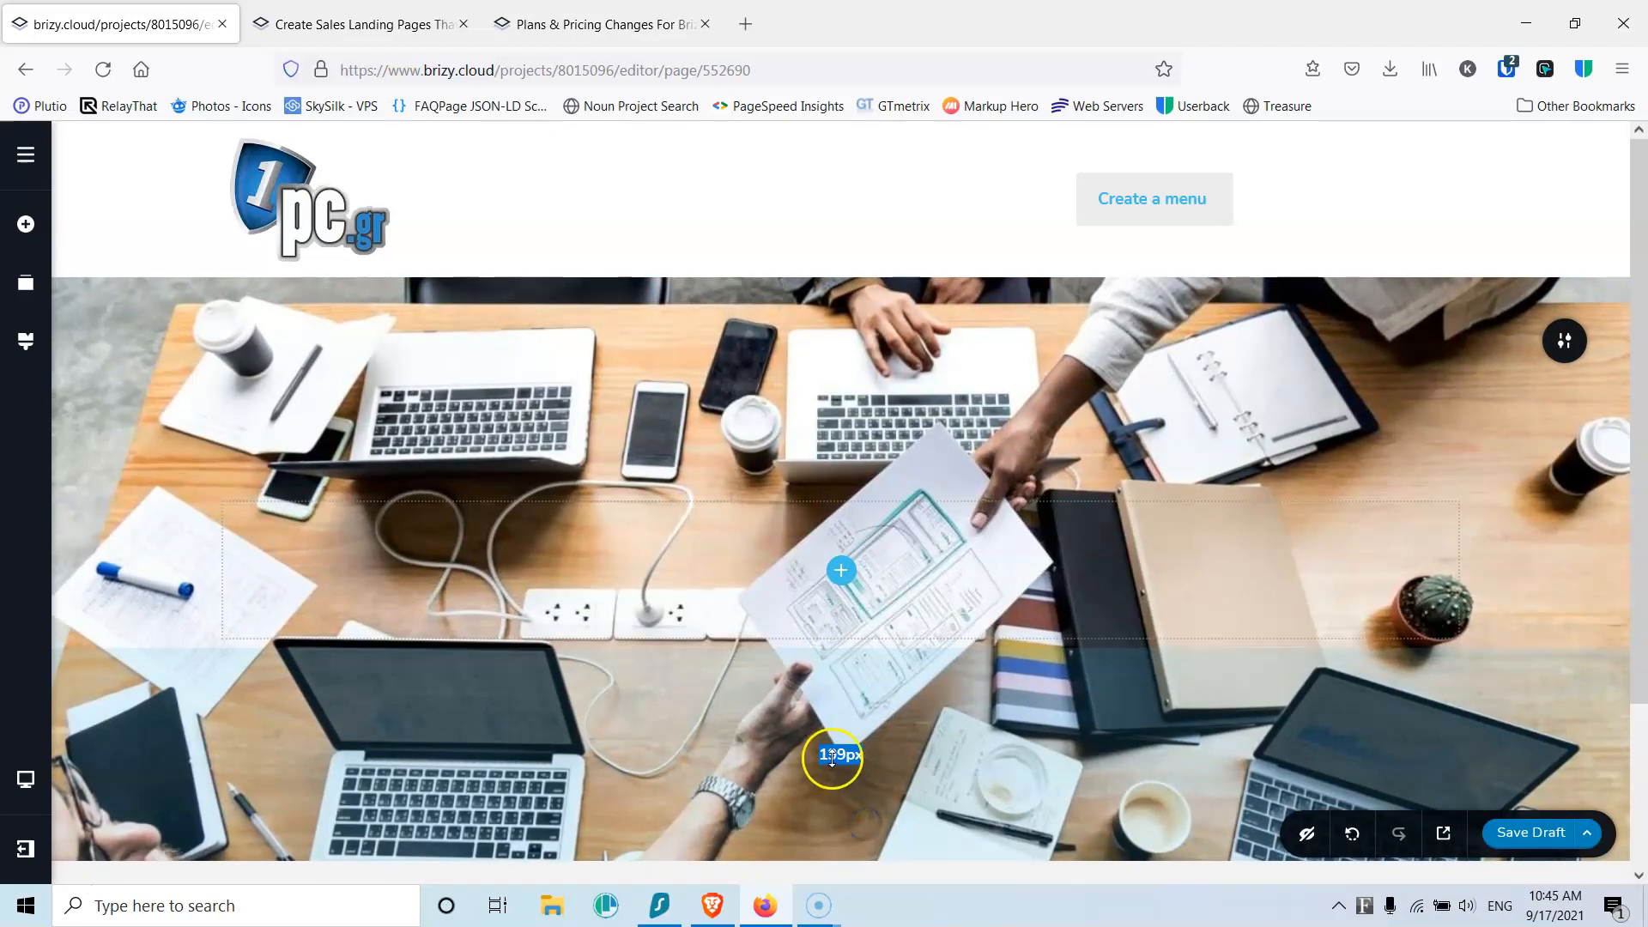
pyautogui.moveTo(842, 776); pyautogui.dragTo(845, 790)
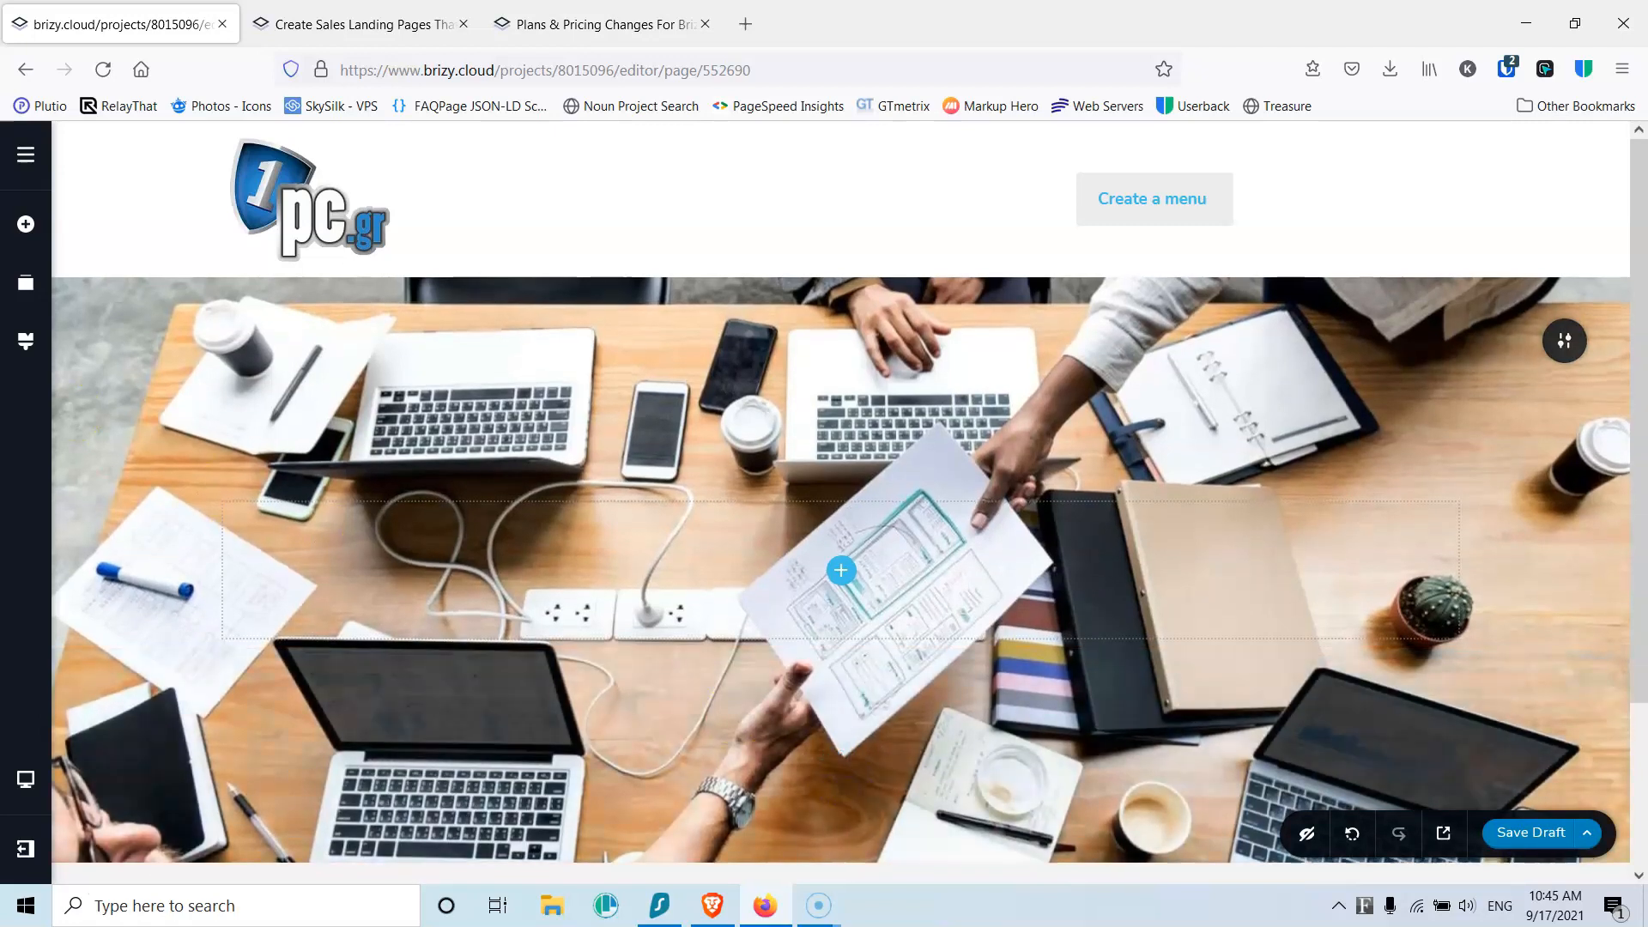
# Step: Place two Text paragraphs and a Button element inside the hero
pyautogui.click(25, 224)
pyautogui.moveTo(147, 313); pyautogui.dragTo(841, 580)
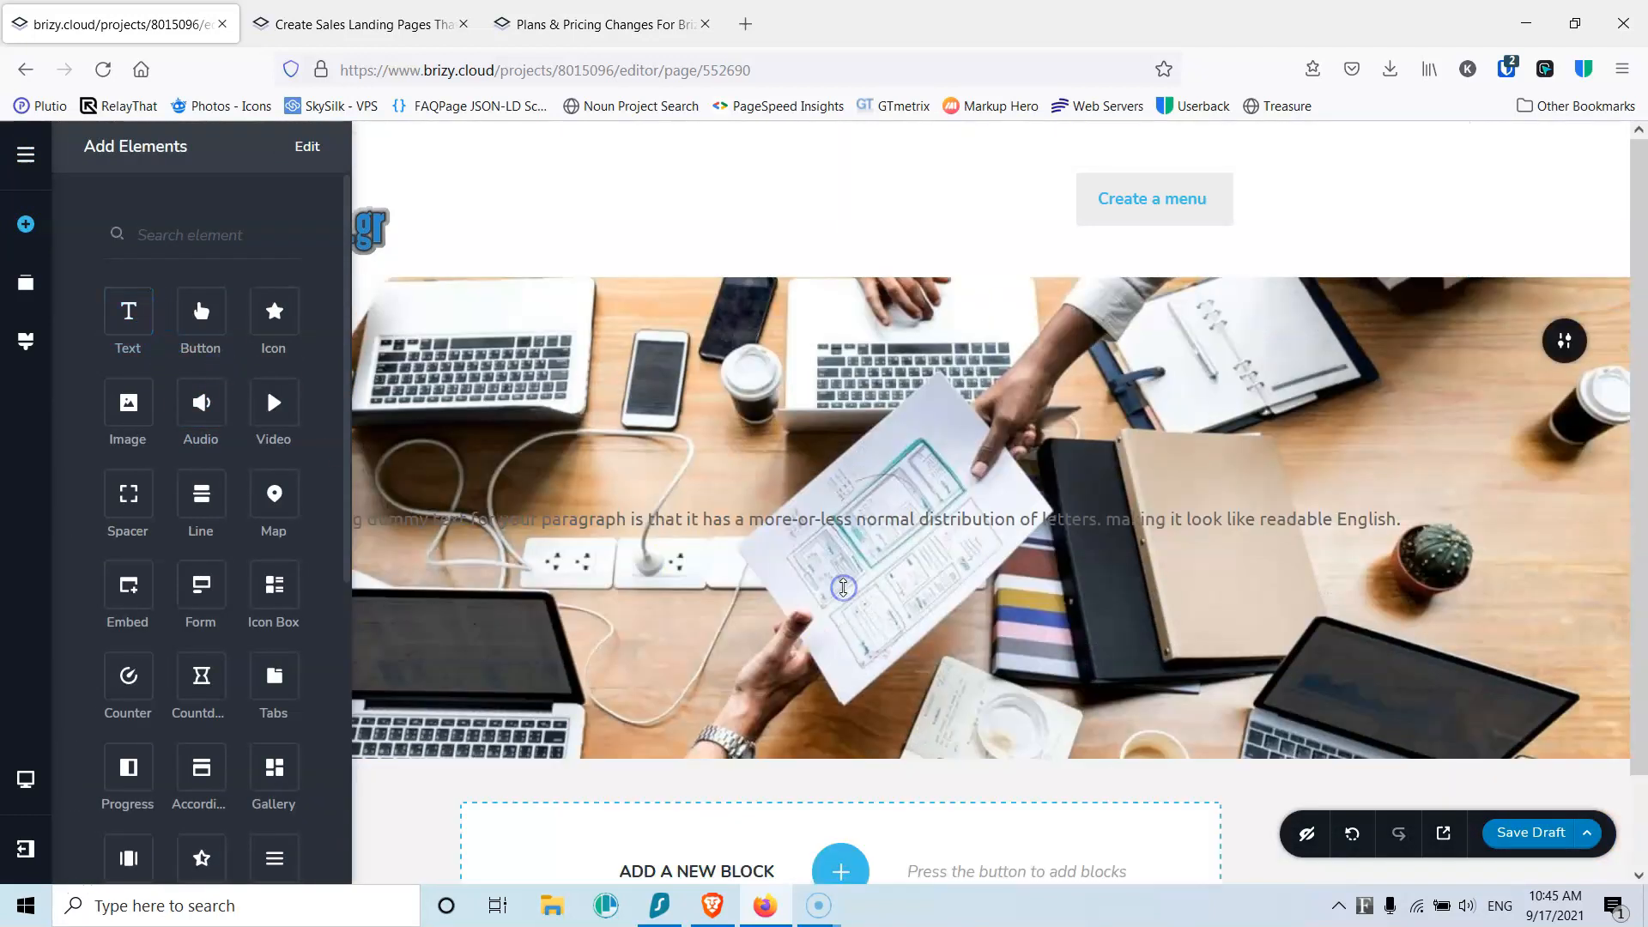
pyautogui.moveTo(124, 319); pyautogui.dragTo(778, 545)
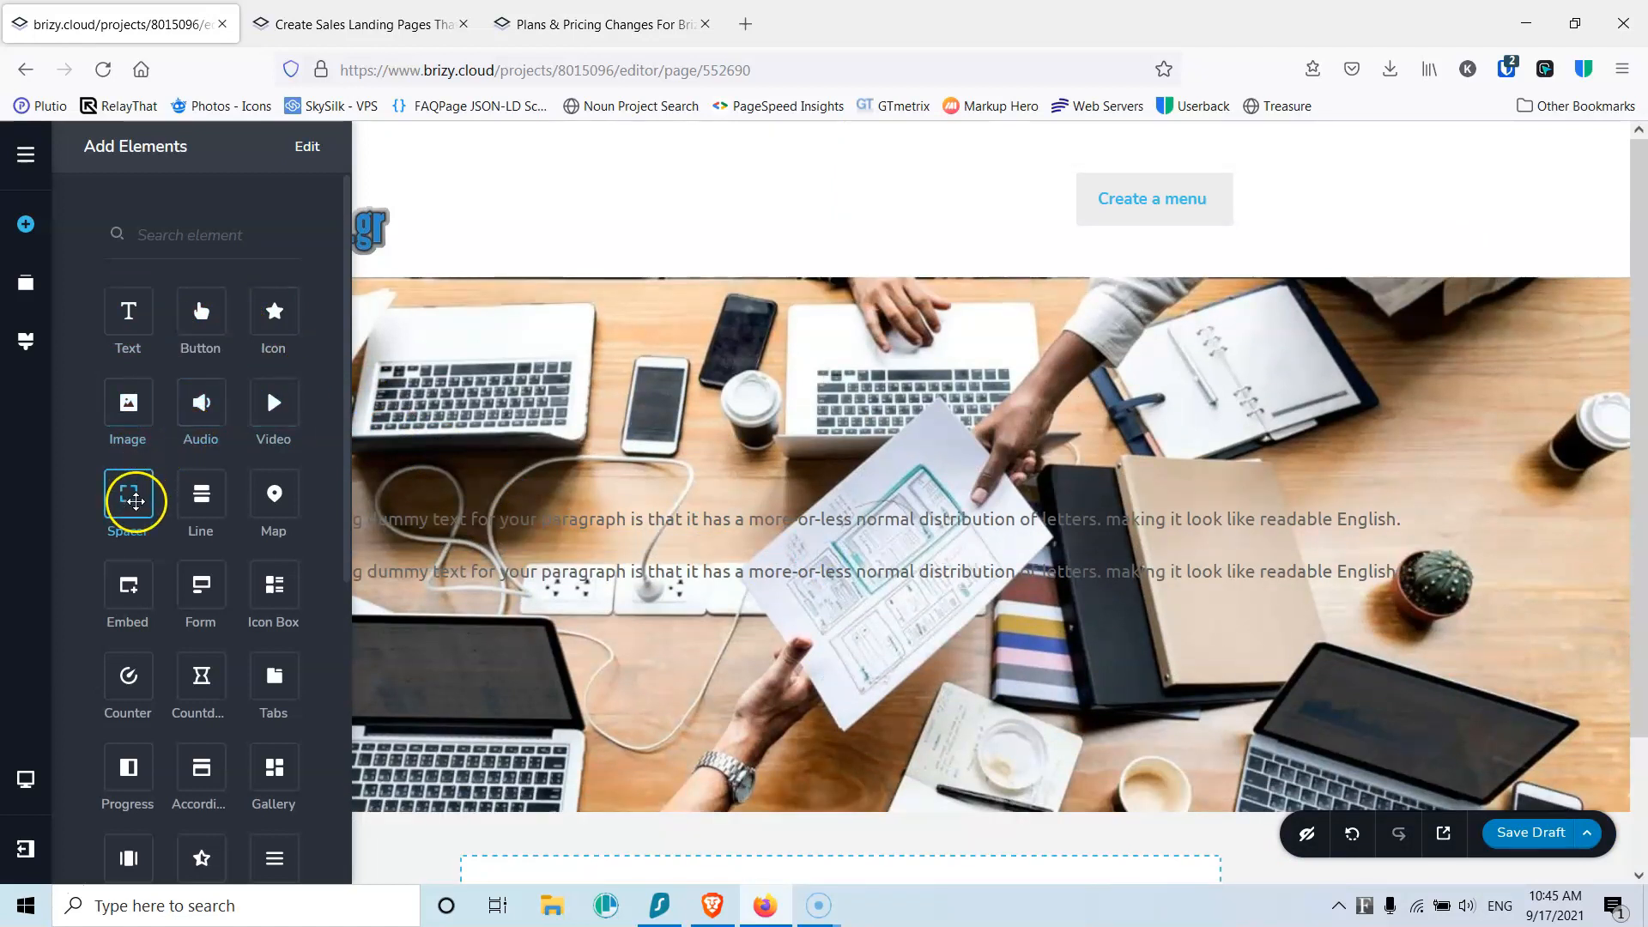
pyautogui.moveTo(201, 315); pyautogui.dragTo(837, 600)
# Step: Replace the first paragraph's placeholder text with 'Logistics'
pyautogui.tripleClick(842, 517)
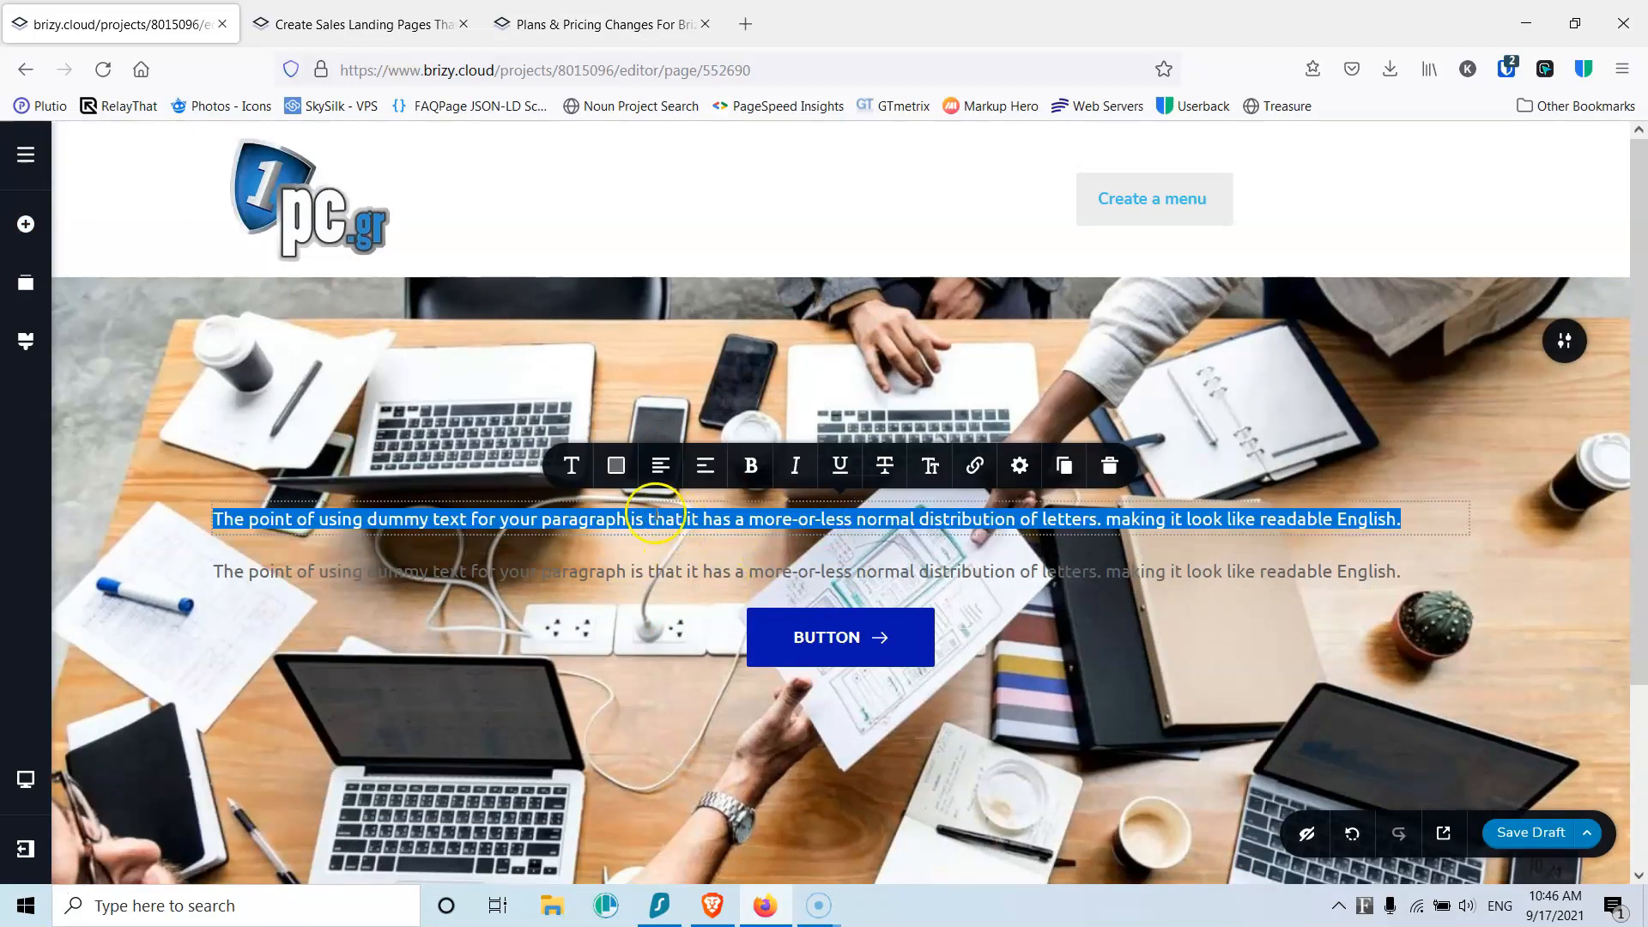
pyautogui.write('Log')
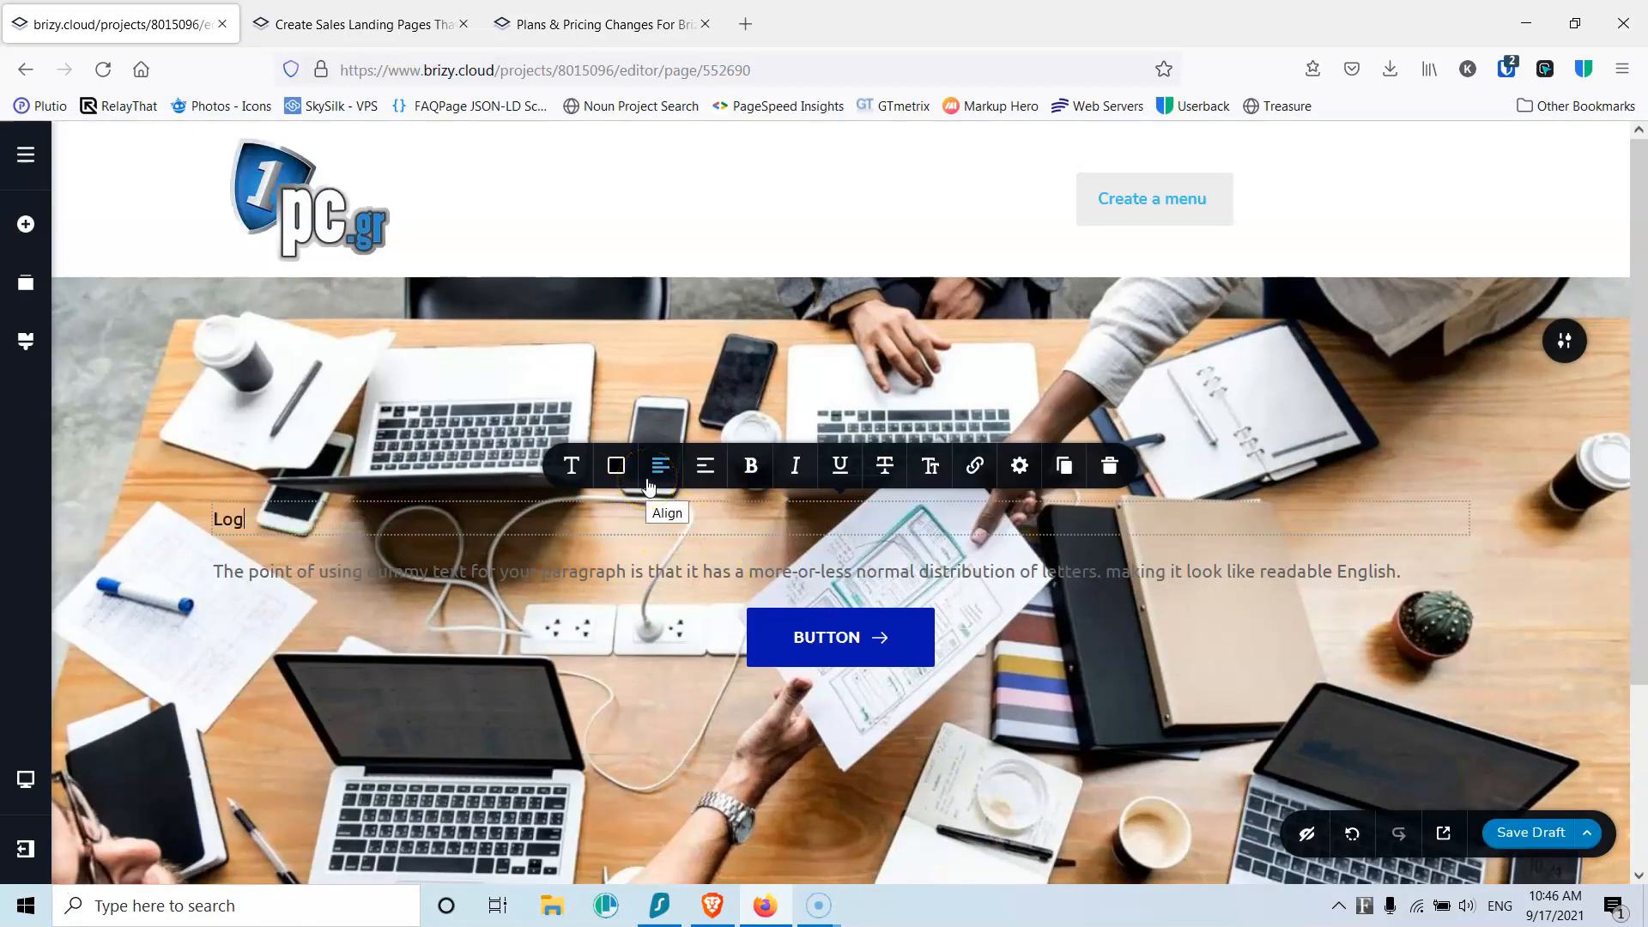
pyautogui.write('isy')
pyautogui.press('BackSpace')
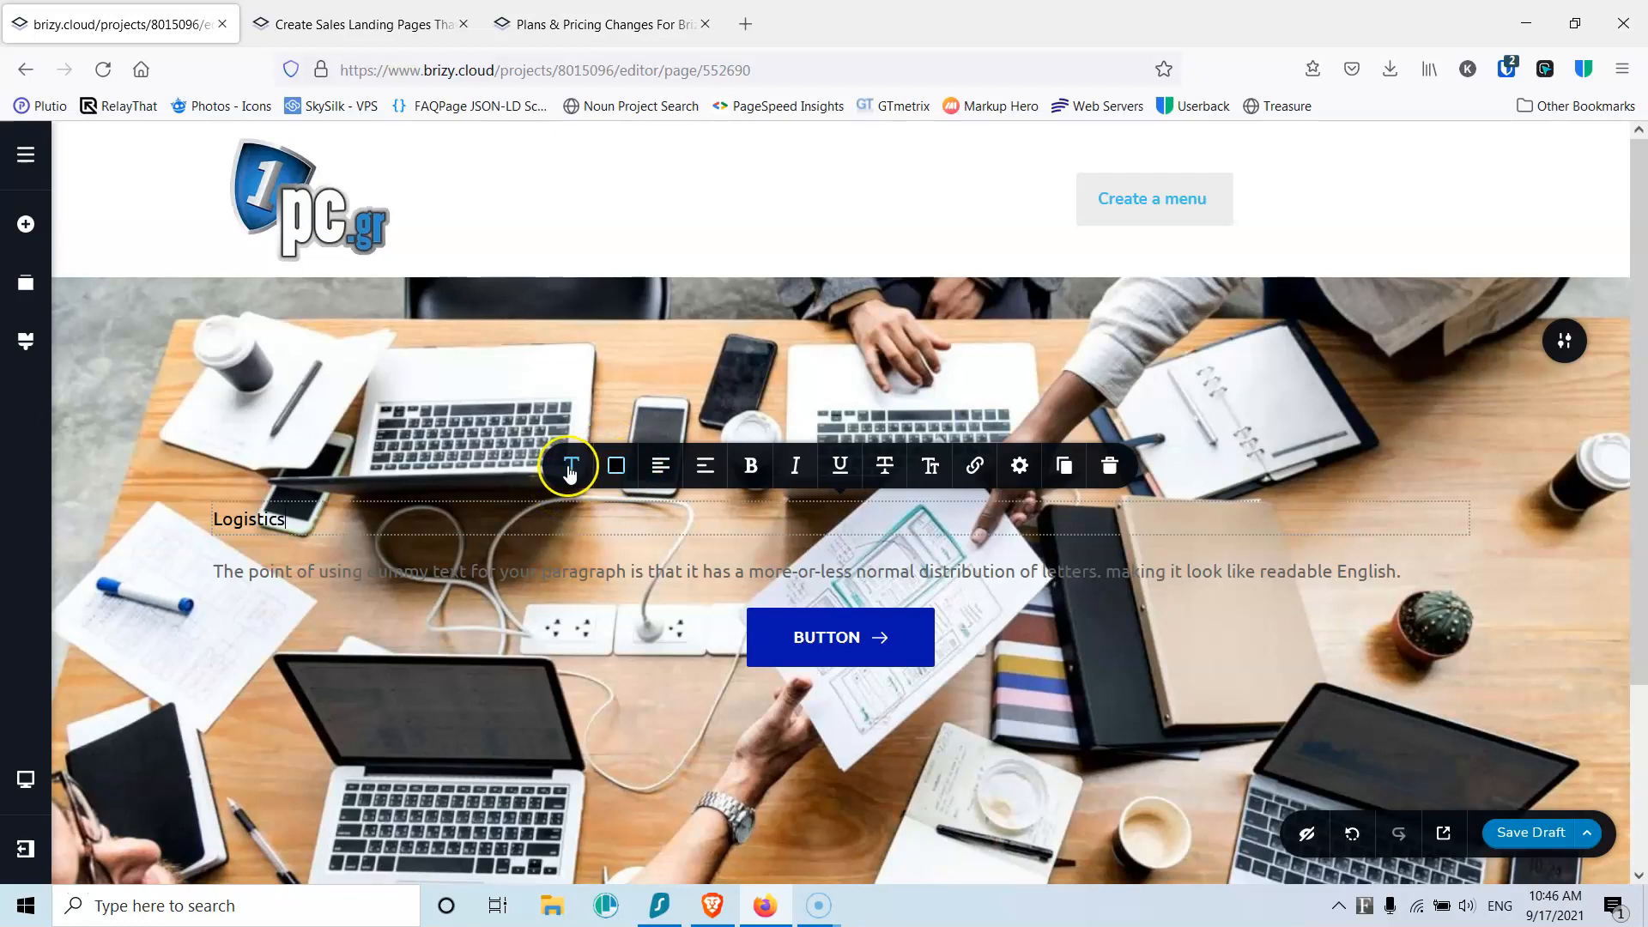
# Step: Style Logistics as a centred, white Heading 1
pyautogui.click(571, 466)
pyautogui.click(675, 251)
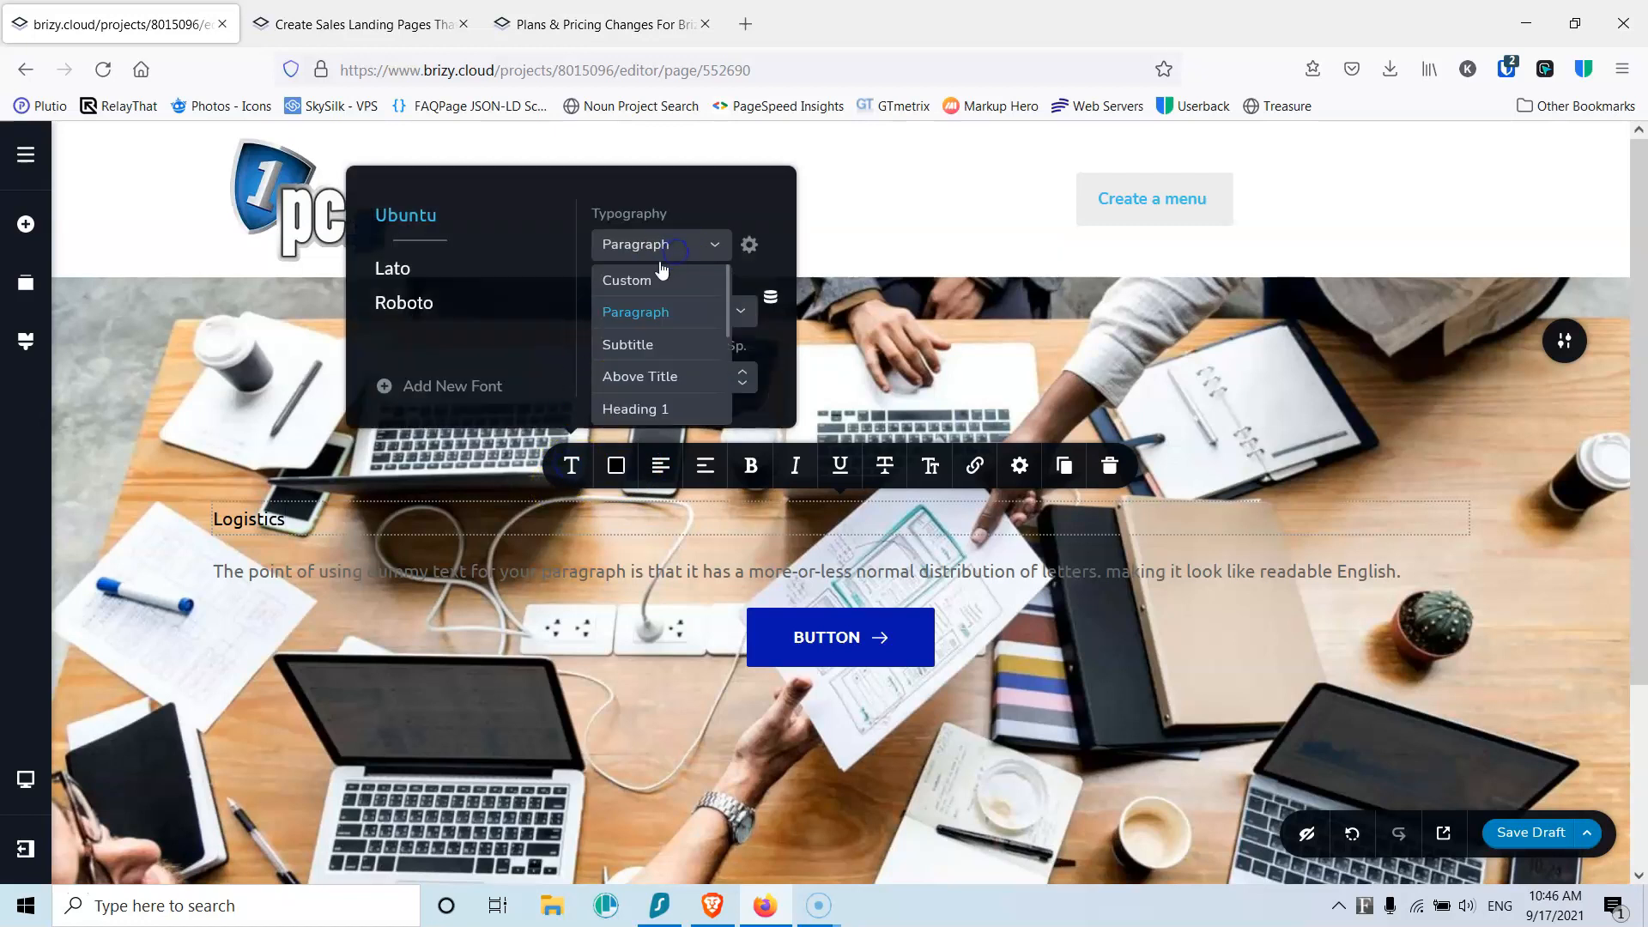
pyautogui.click(649, 412)
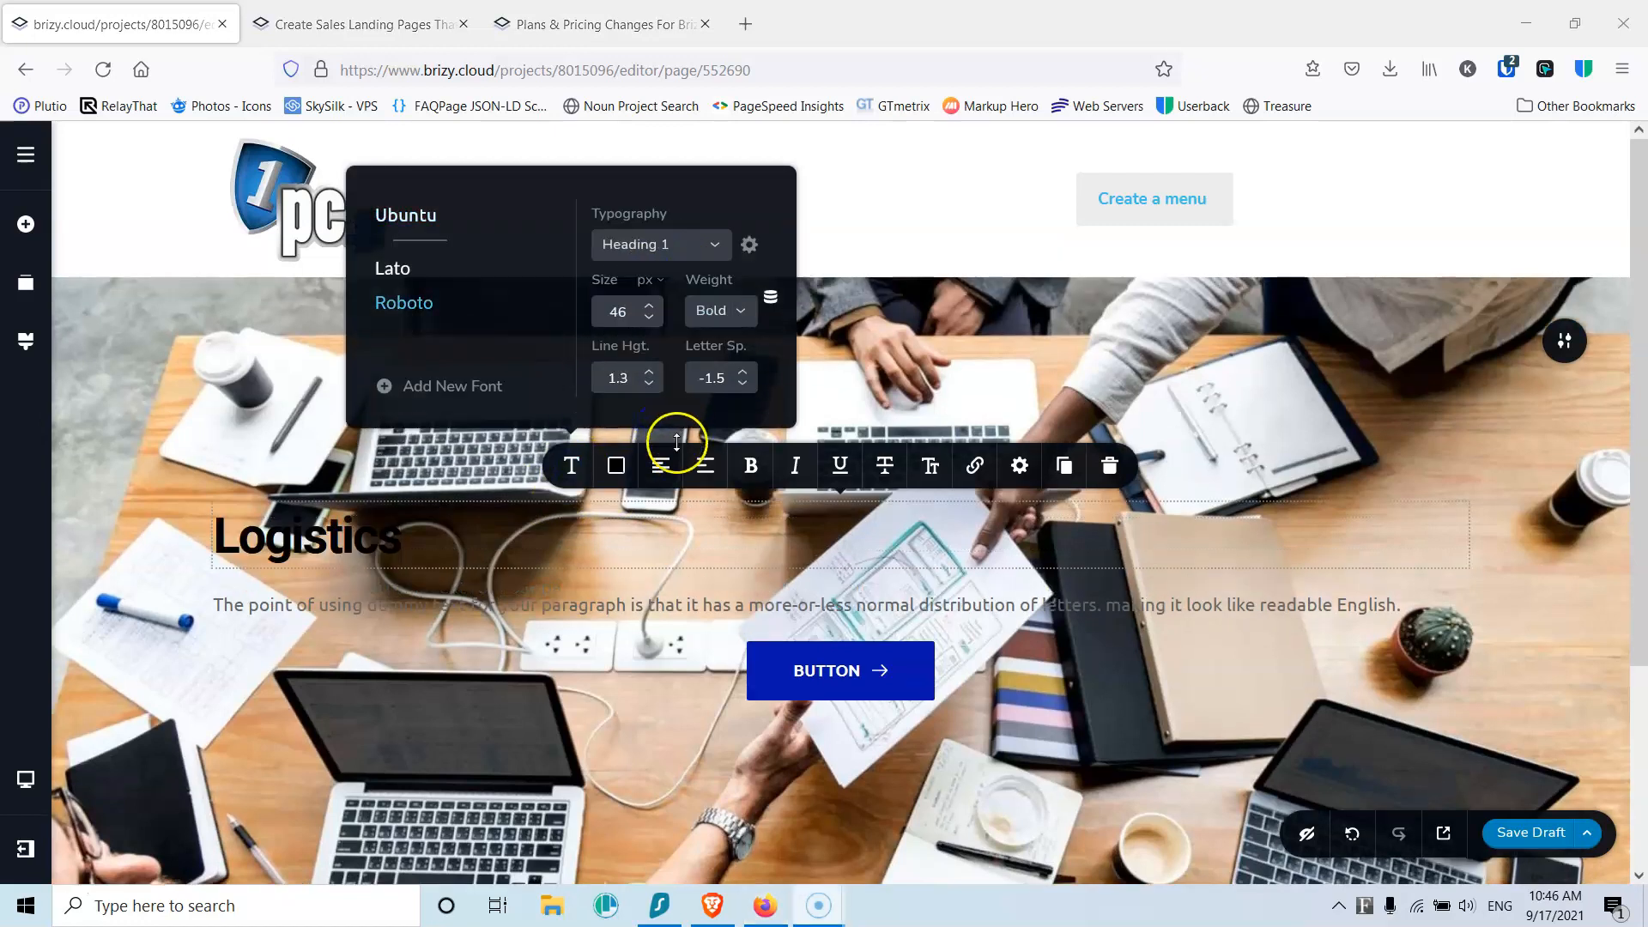
pyautogui.click(660, 477)
pyautogui.click(616, 465)
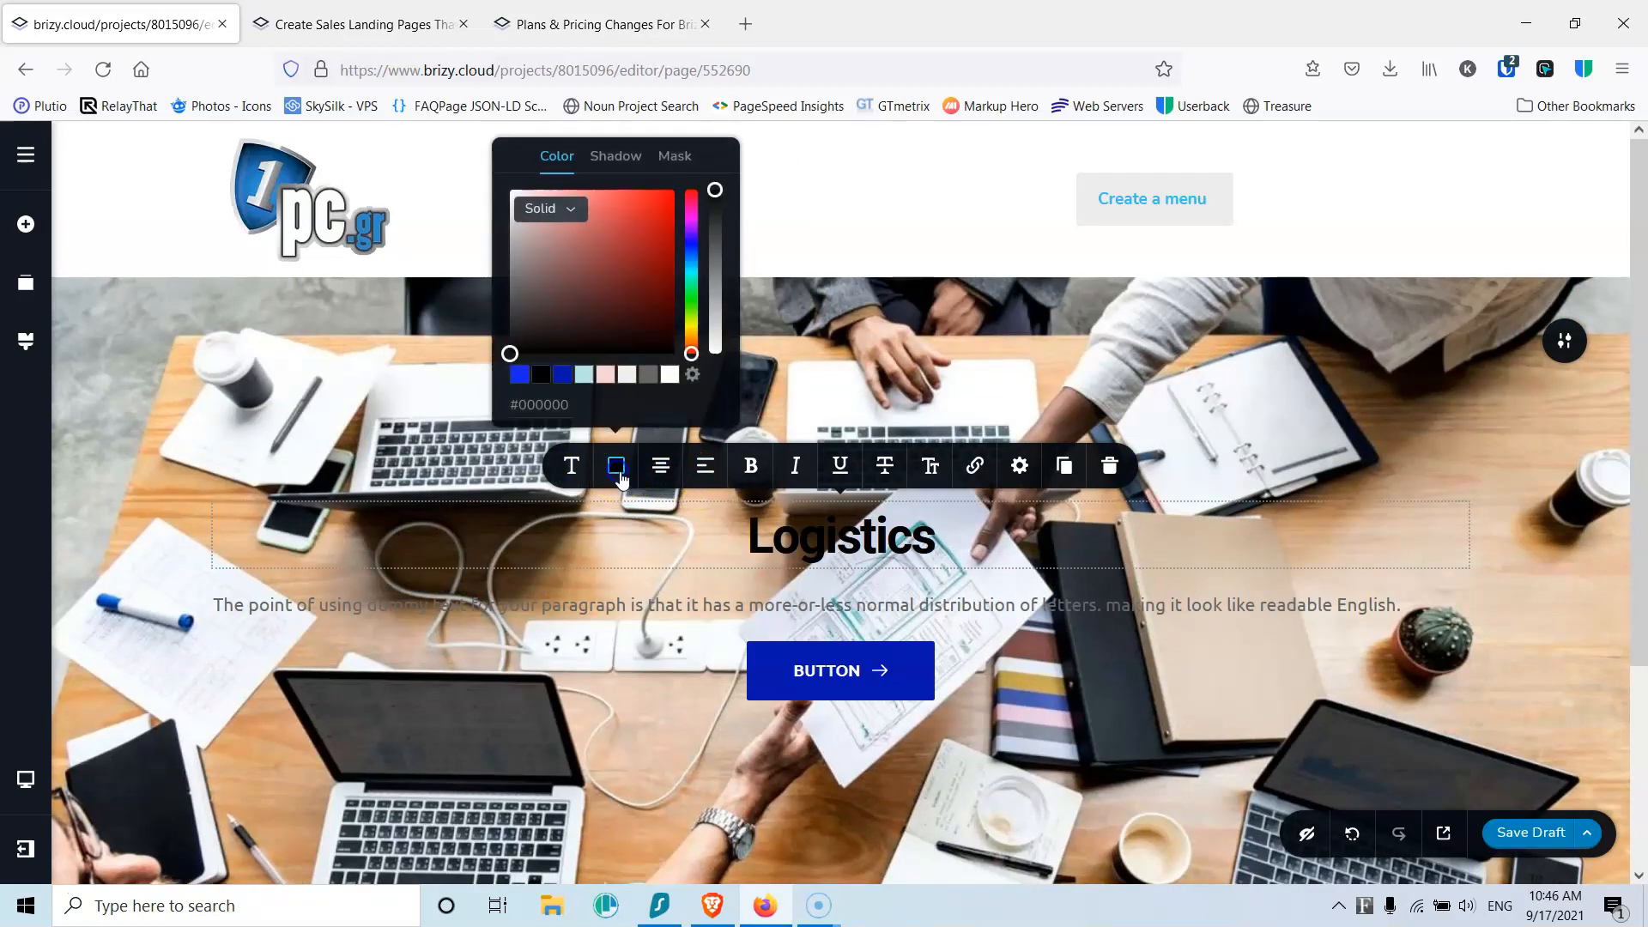
pyautogui.click(667, 374)
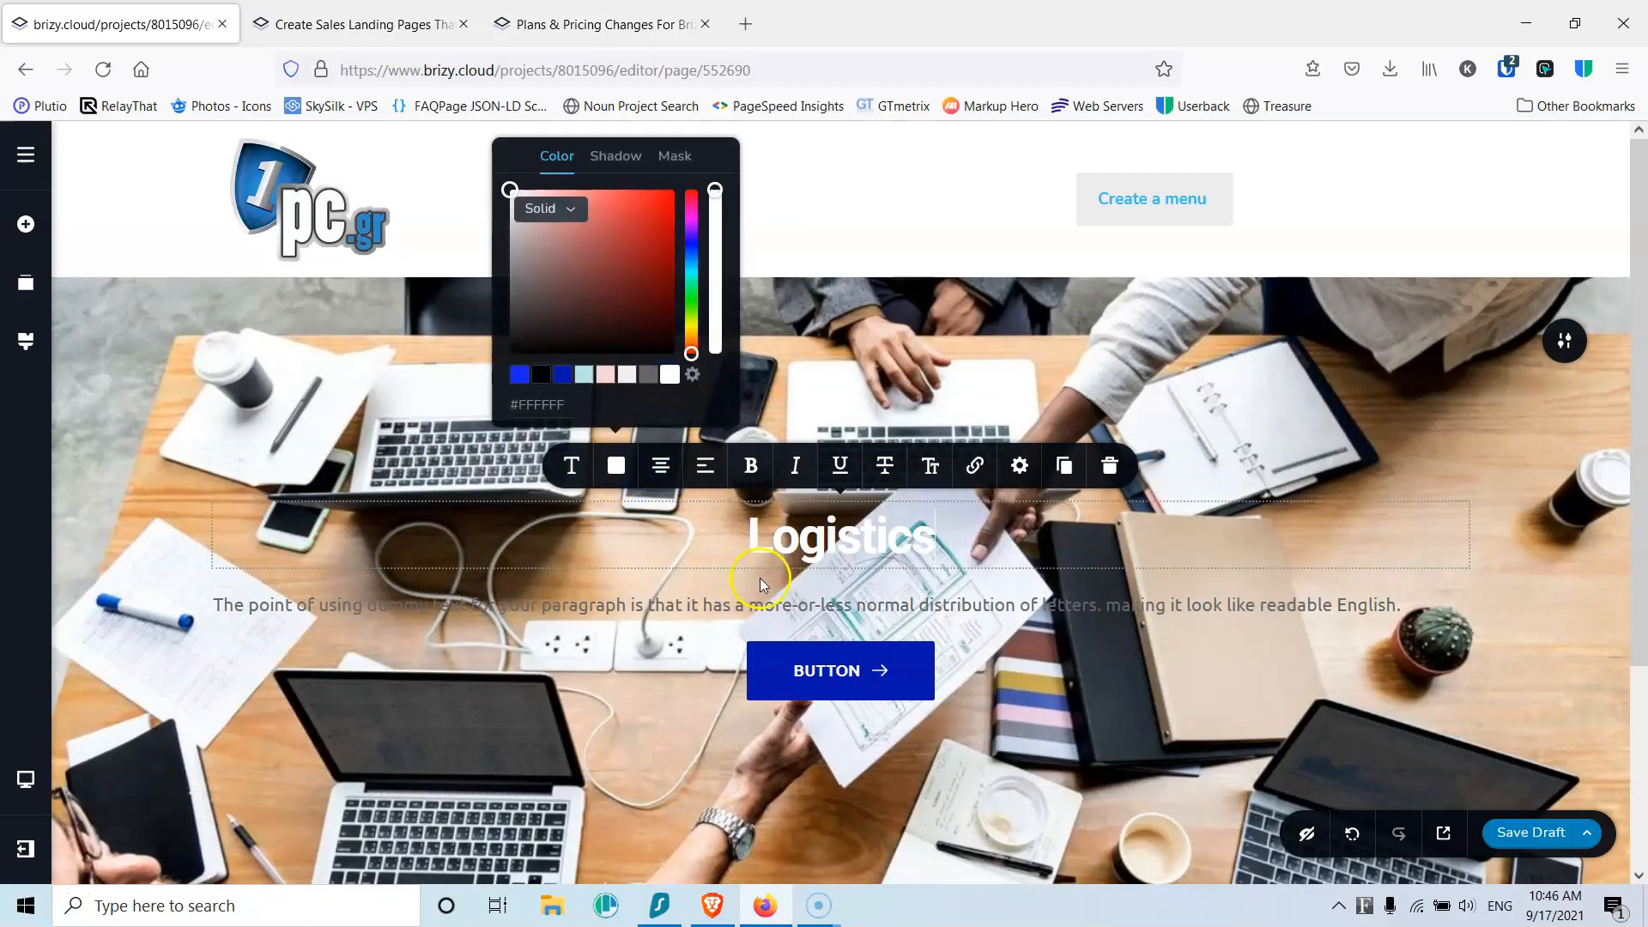
# Step: Make the second paragraph's text black
pyautogui.tripleClick(767, 611)
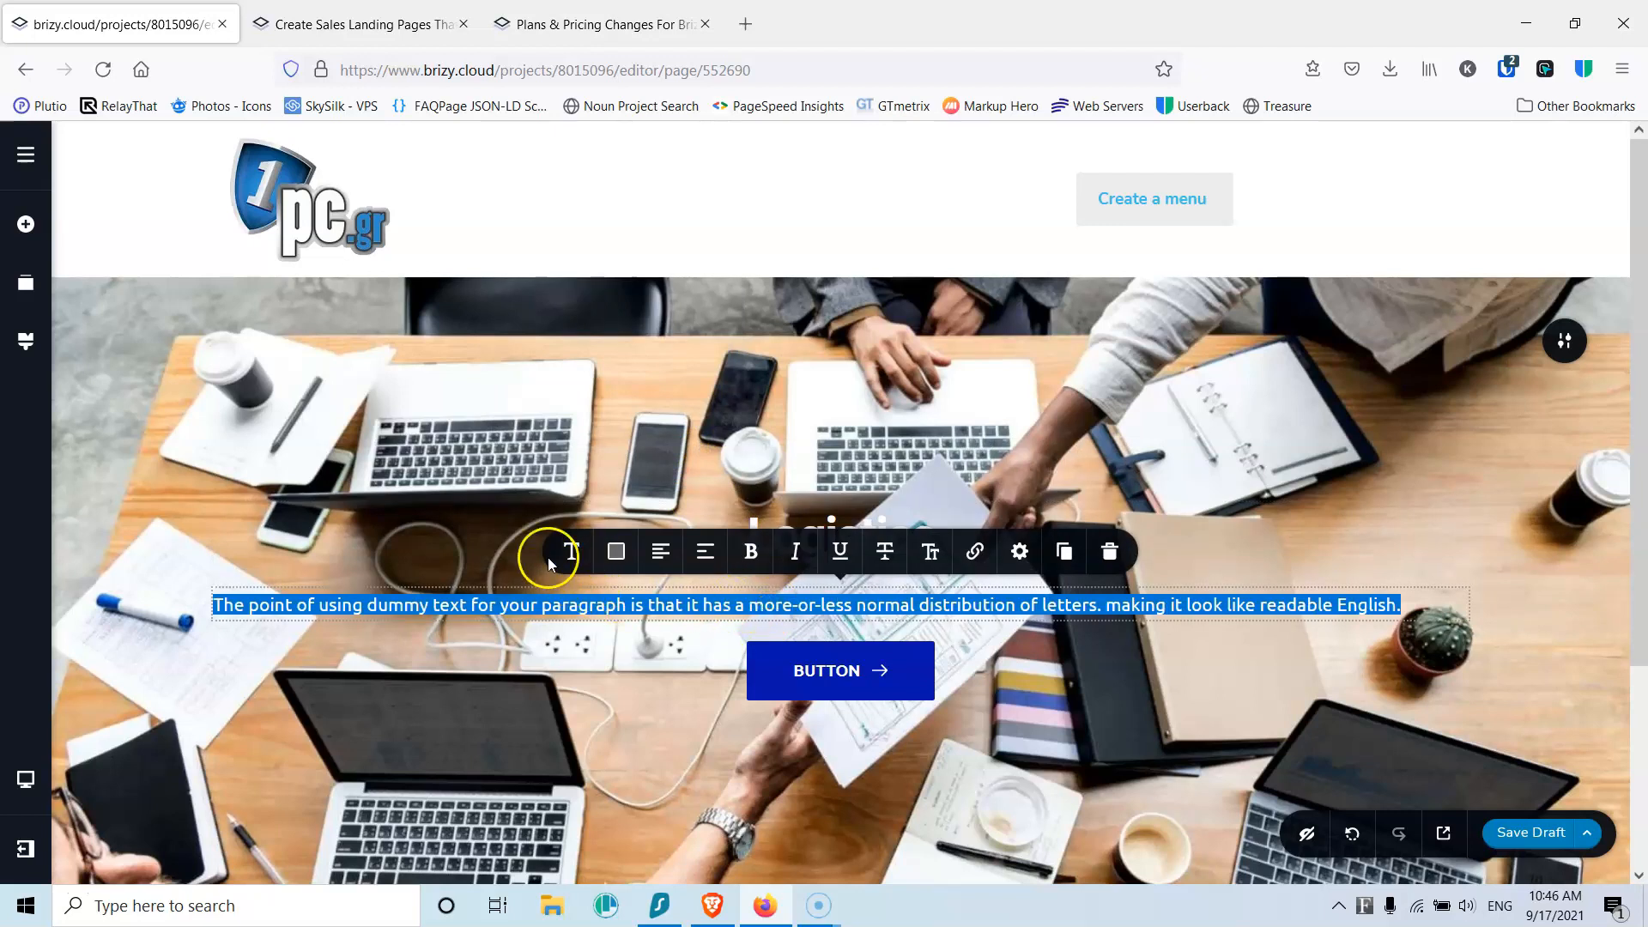
pyautogui.click(570, 551)
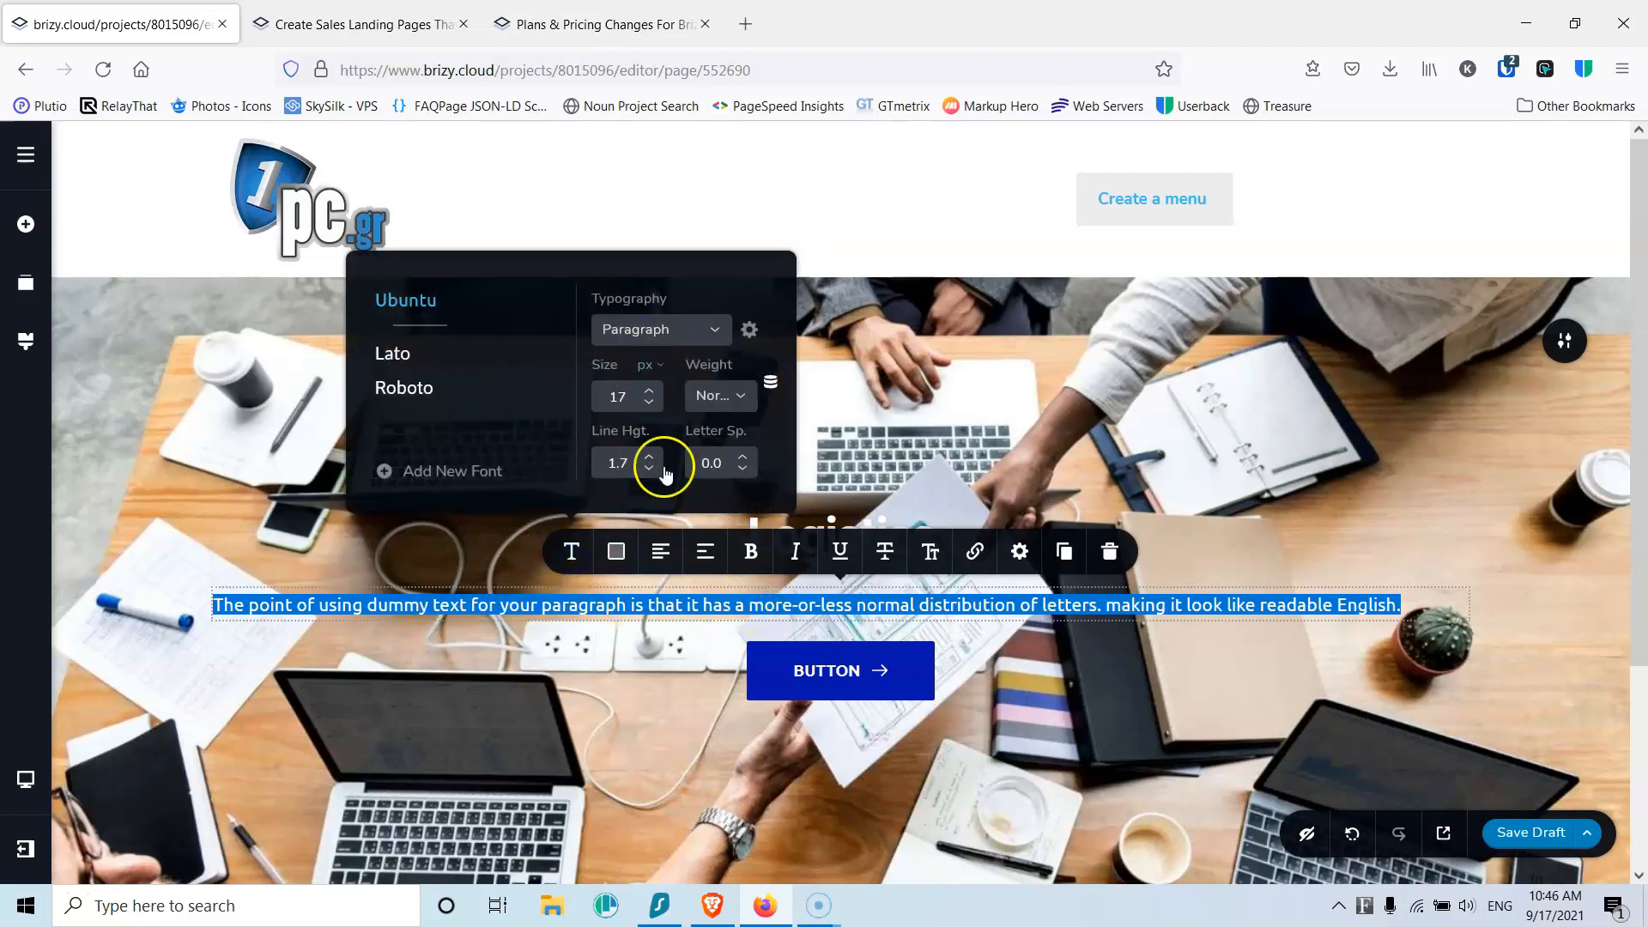
pyautogui.click(616, 552)
pyautogui.click(543, 461)
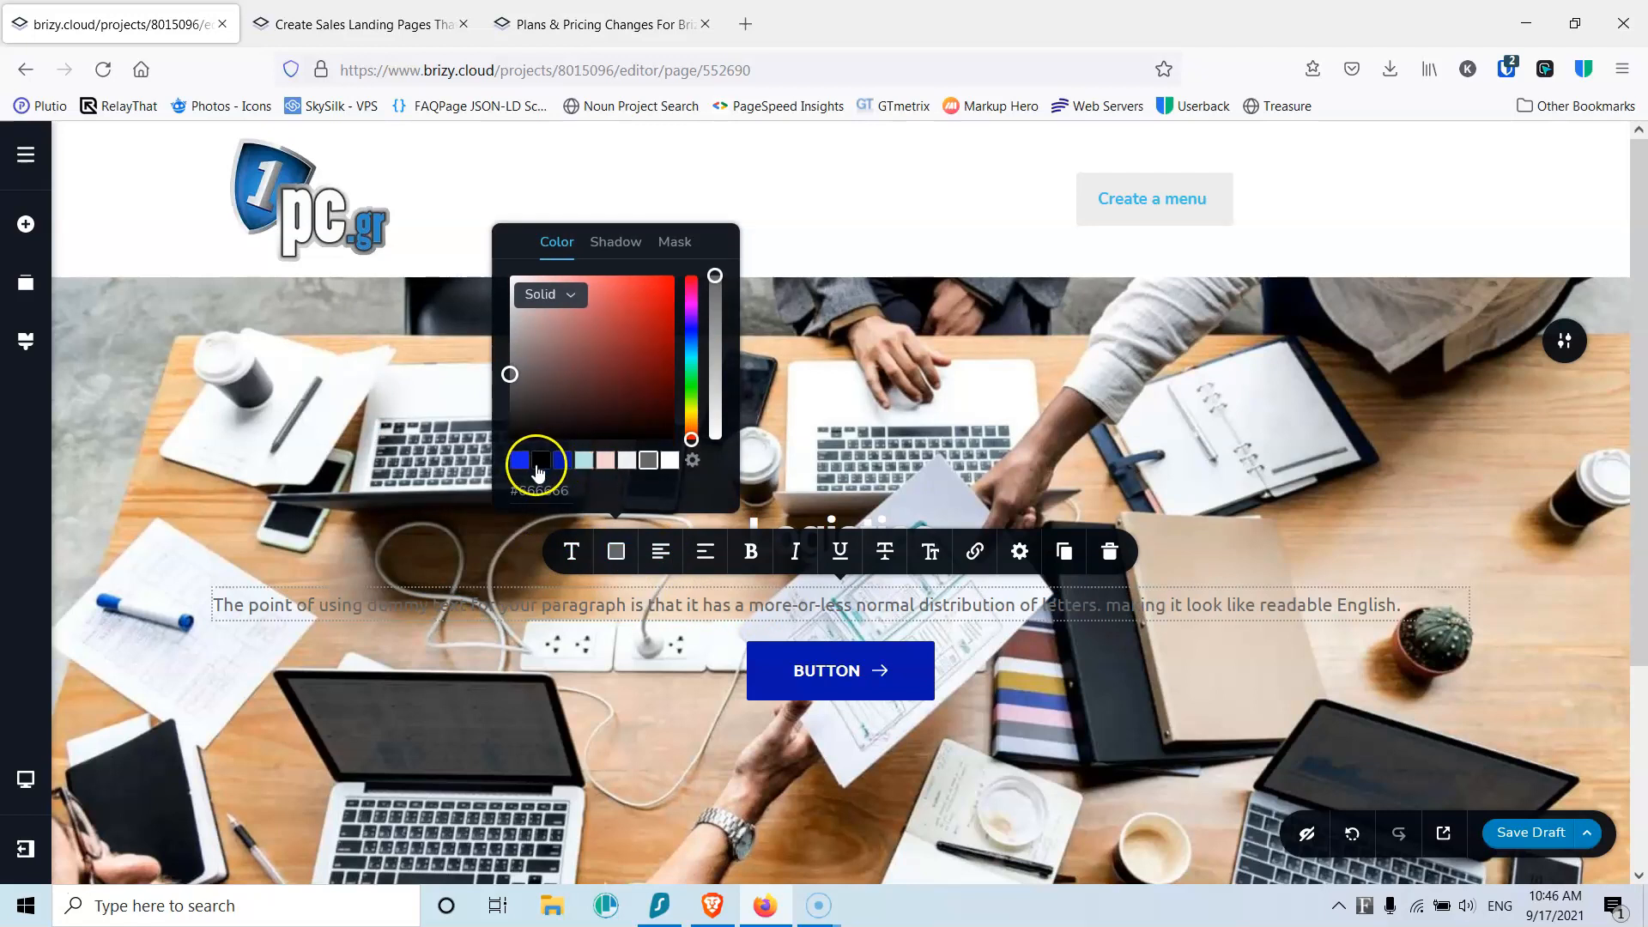
pyautogui.click(646, 610)
# Step: Change the subtitle to 'Easy and Fast Services' and centre it
pyautogui.tripleClick(643, 604)
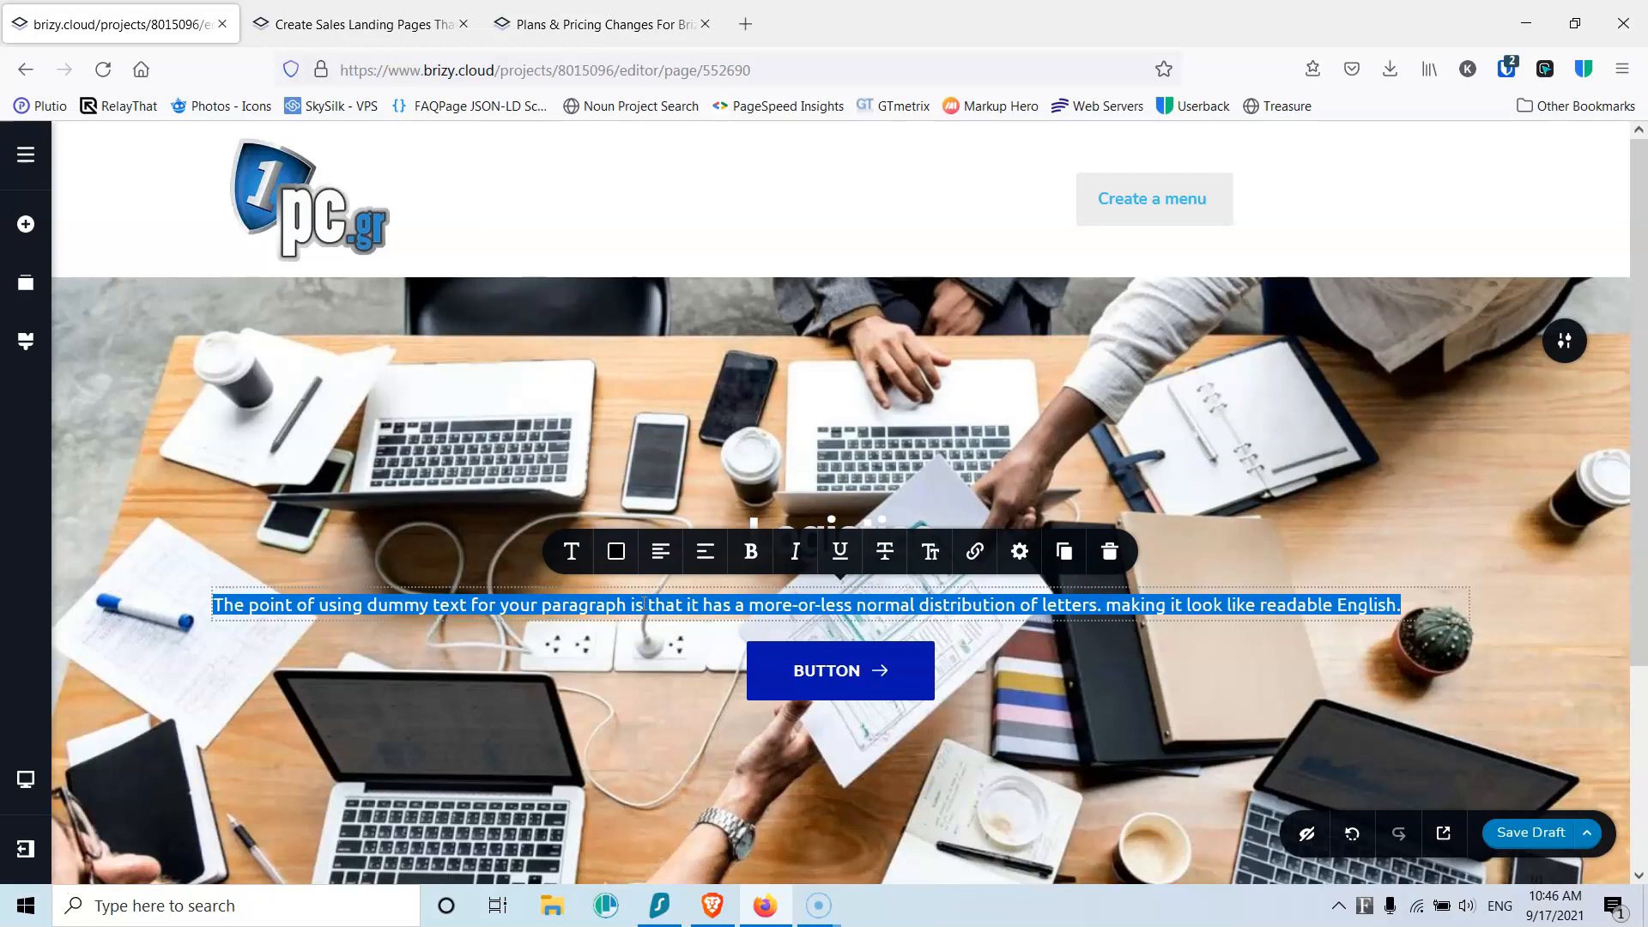
pyautogui.write('Easy and Fast Services')
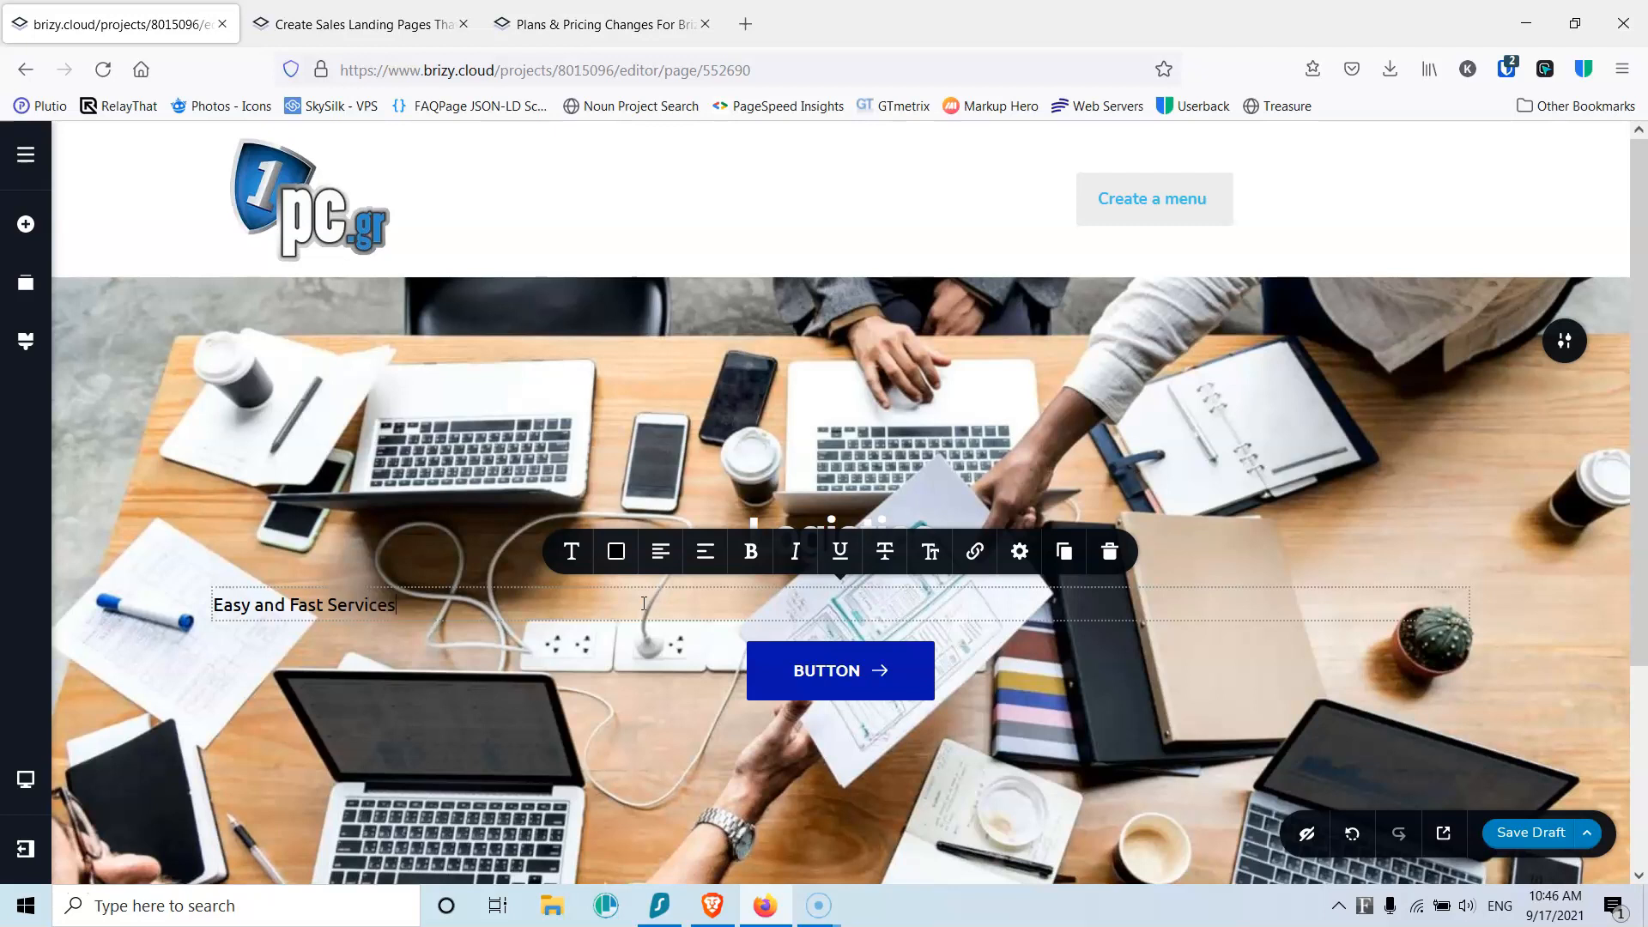
pyautogui.click(660, 554)
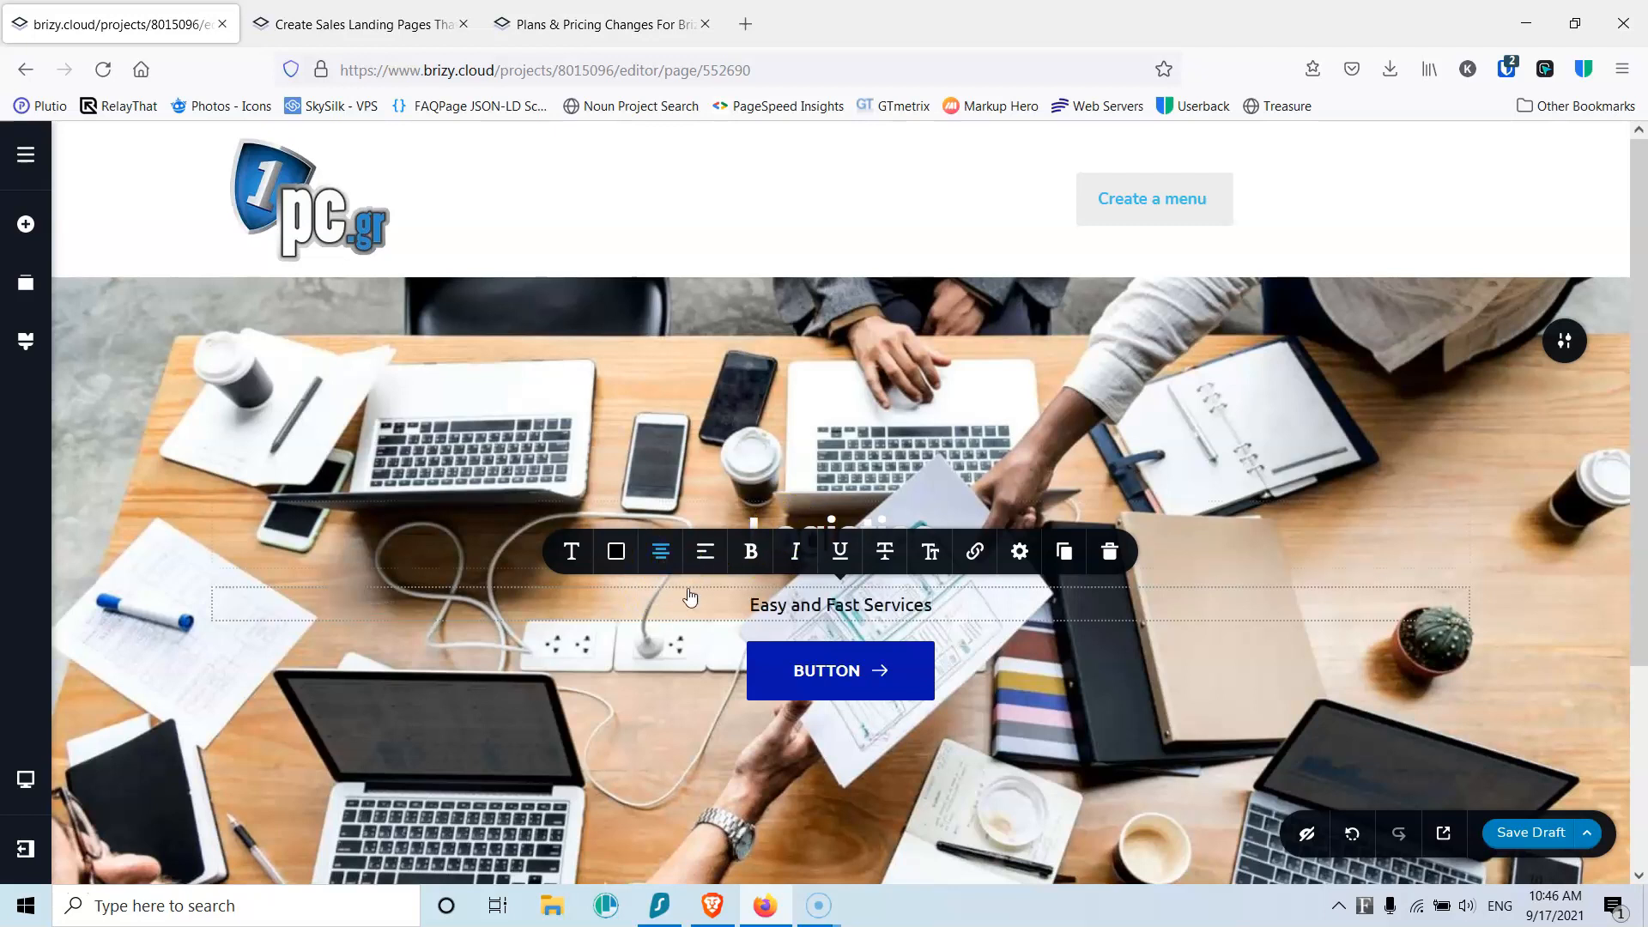
# Step: Select the hero button and bring up its Icon settings
pyautogui.click(847, 673)
pyautogui.click(682, 610)
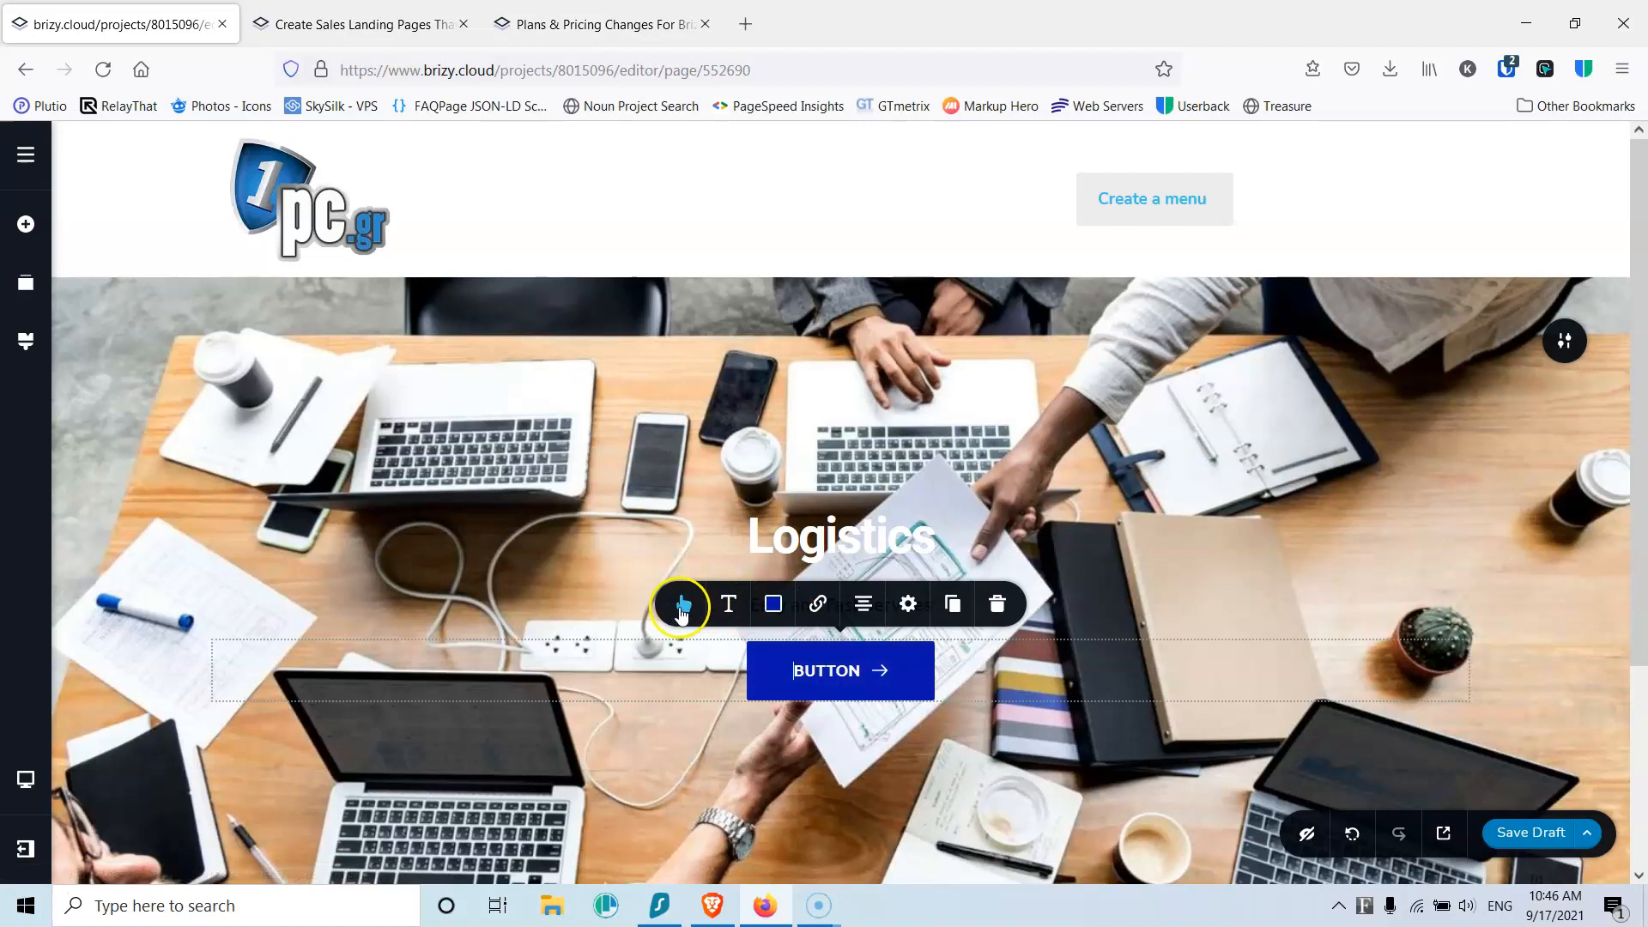
pyautogui.click(713, 302)
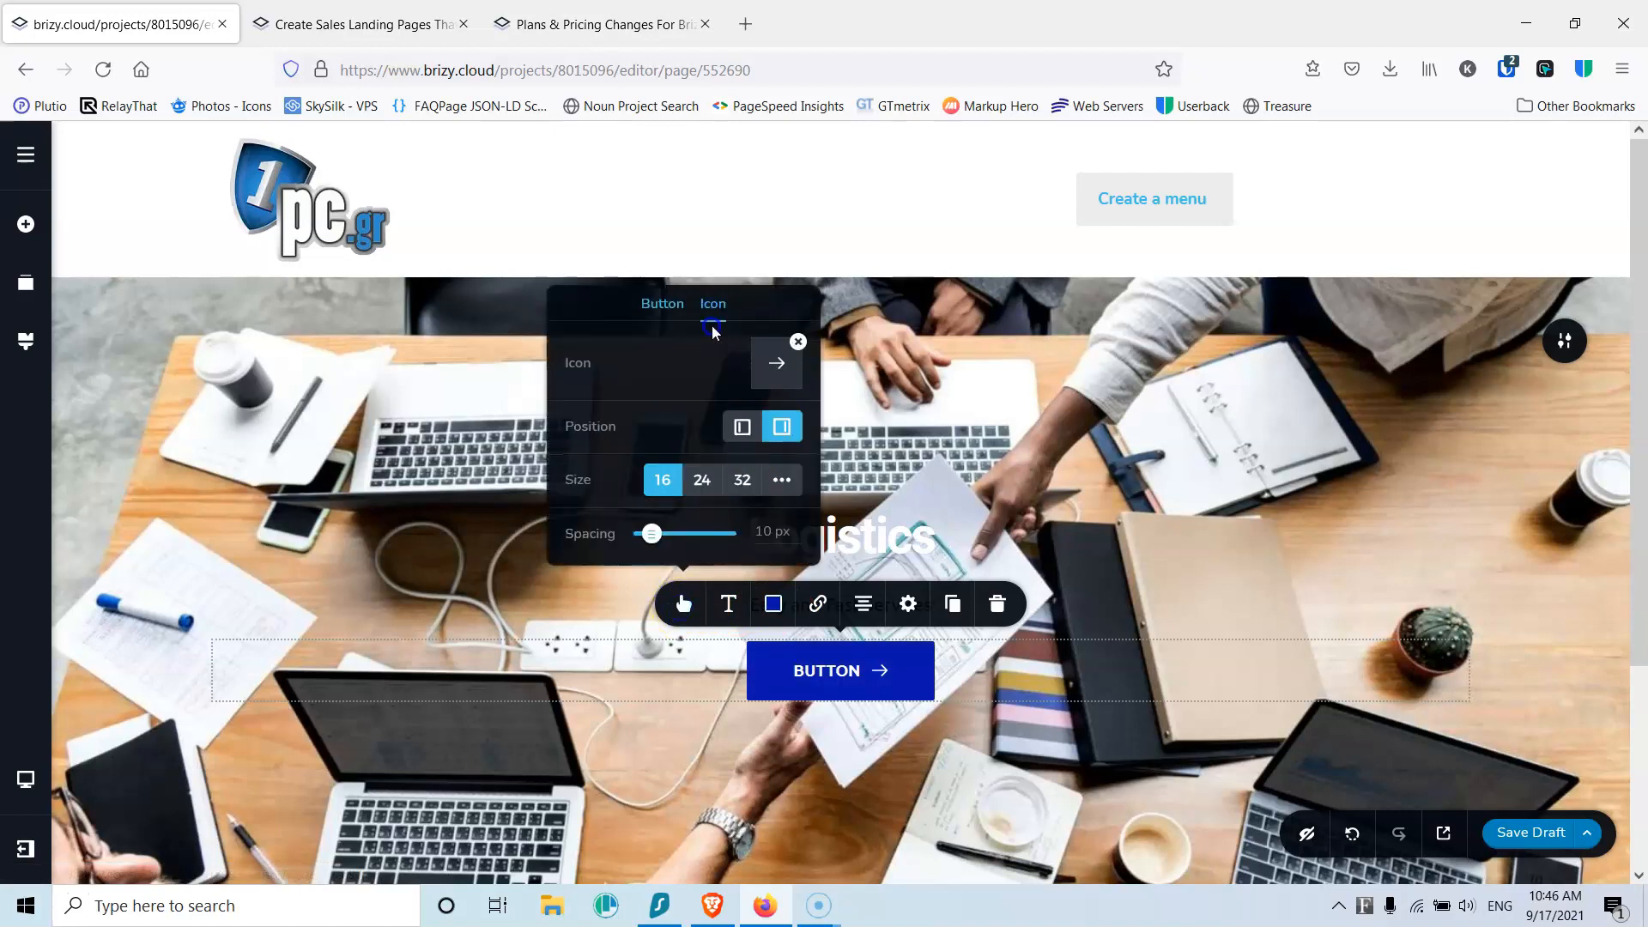
# Step: Remove the button's arrow icon and relabel it 'Contact Us'
pyautogui.click(799, 342)
pyautogui.click(849, 670)
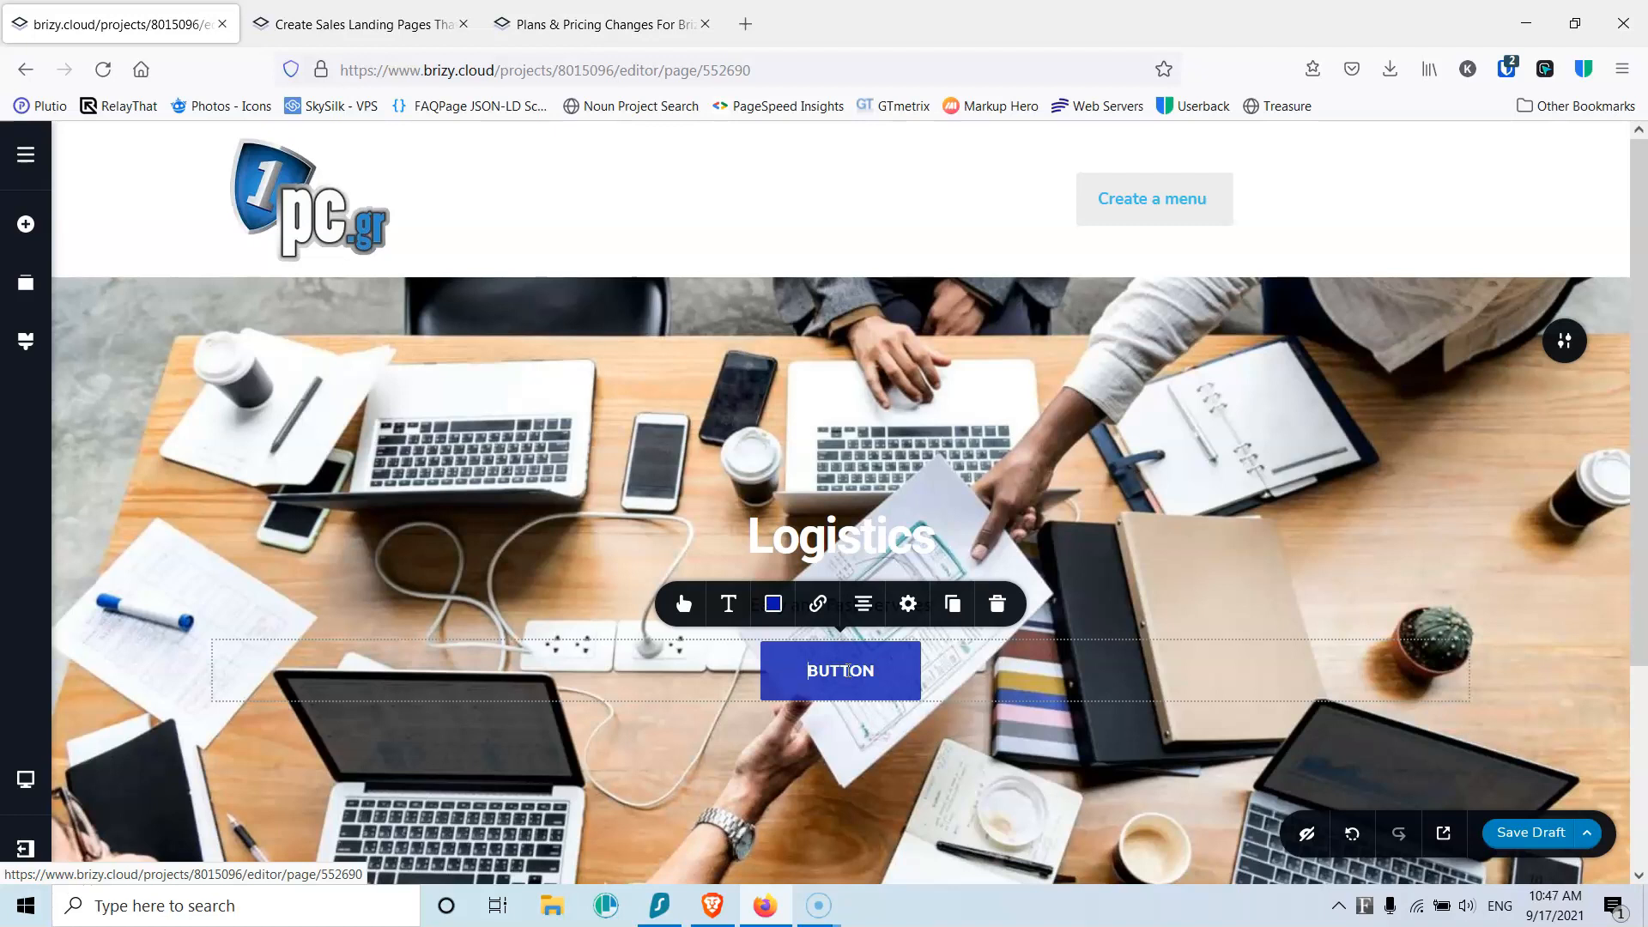
pyautogui.write('Cont')
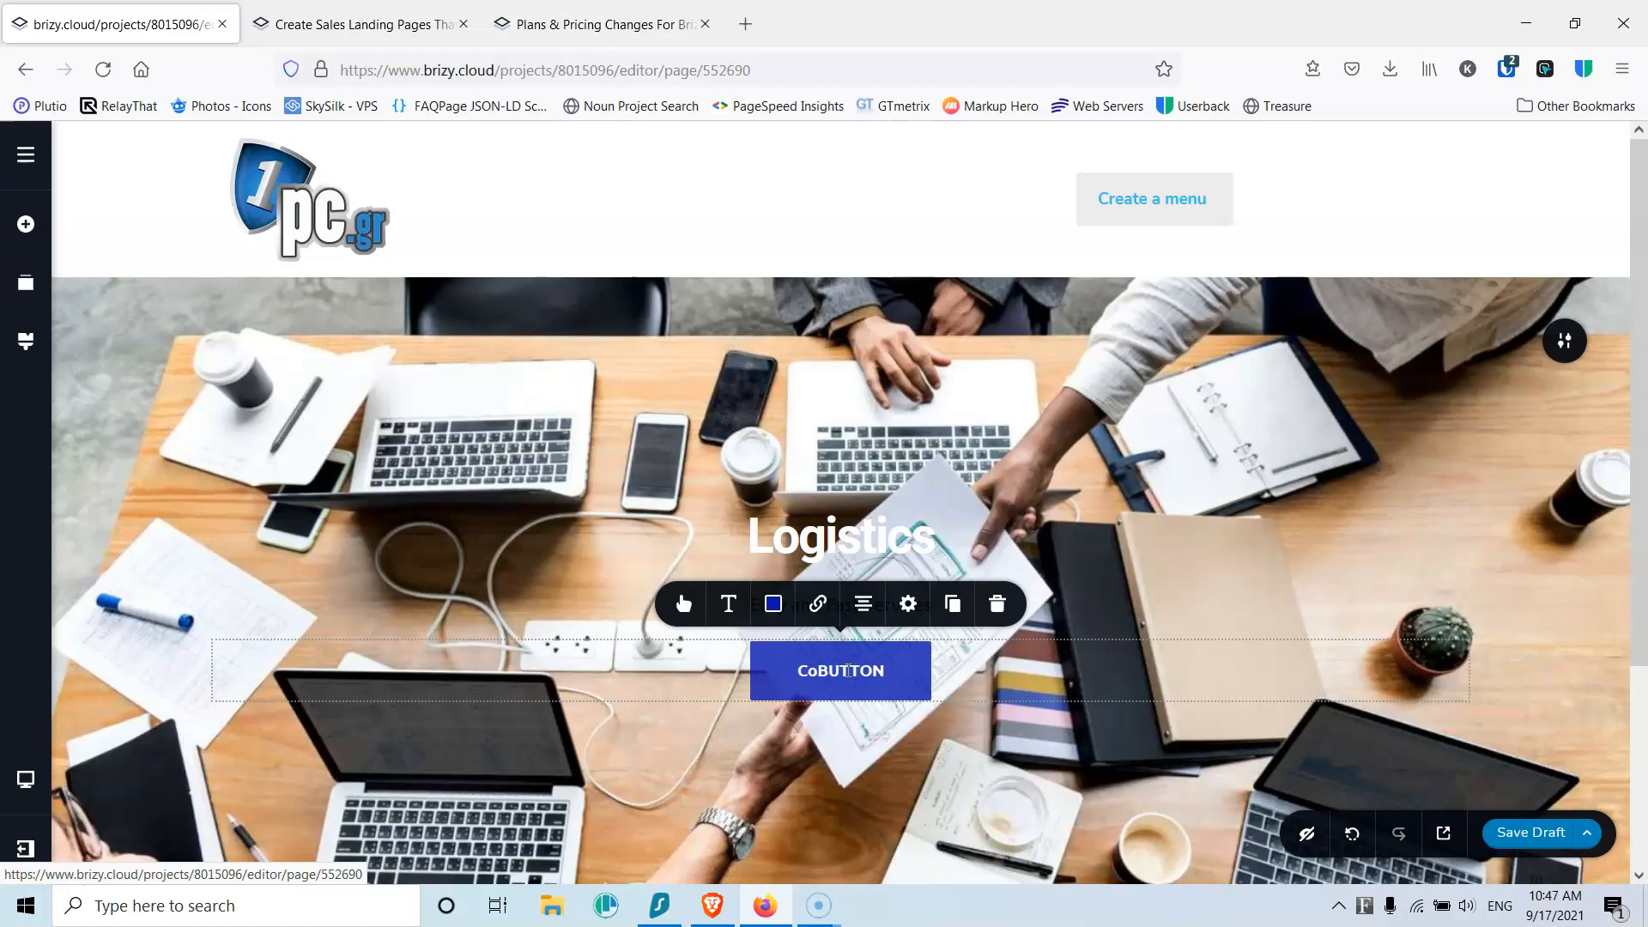
pyautogui.write('act ')
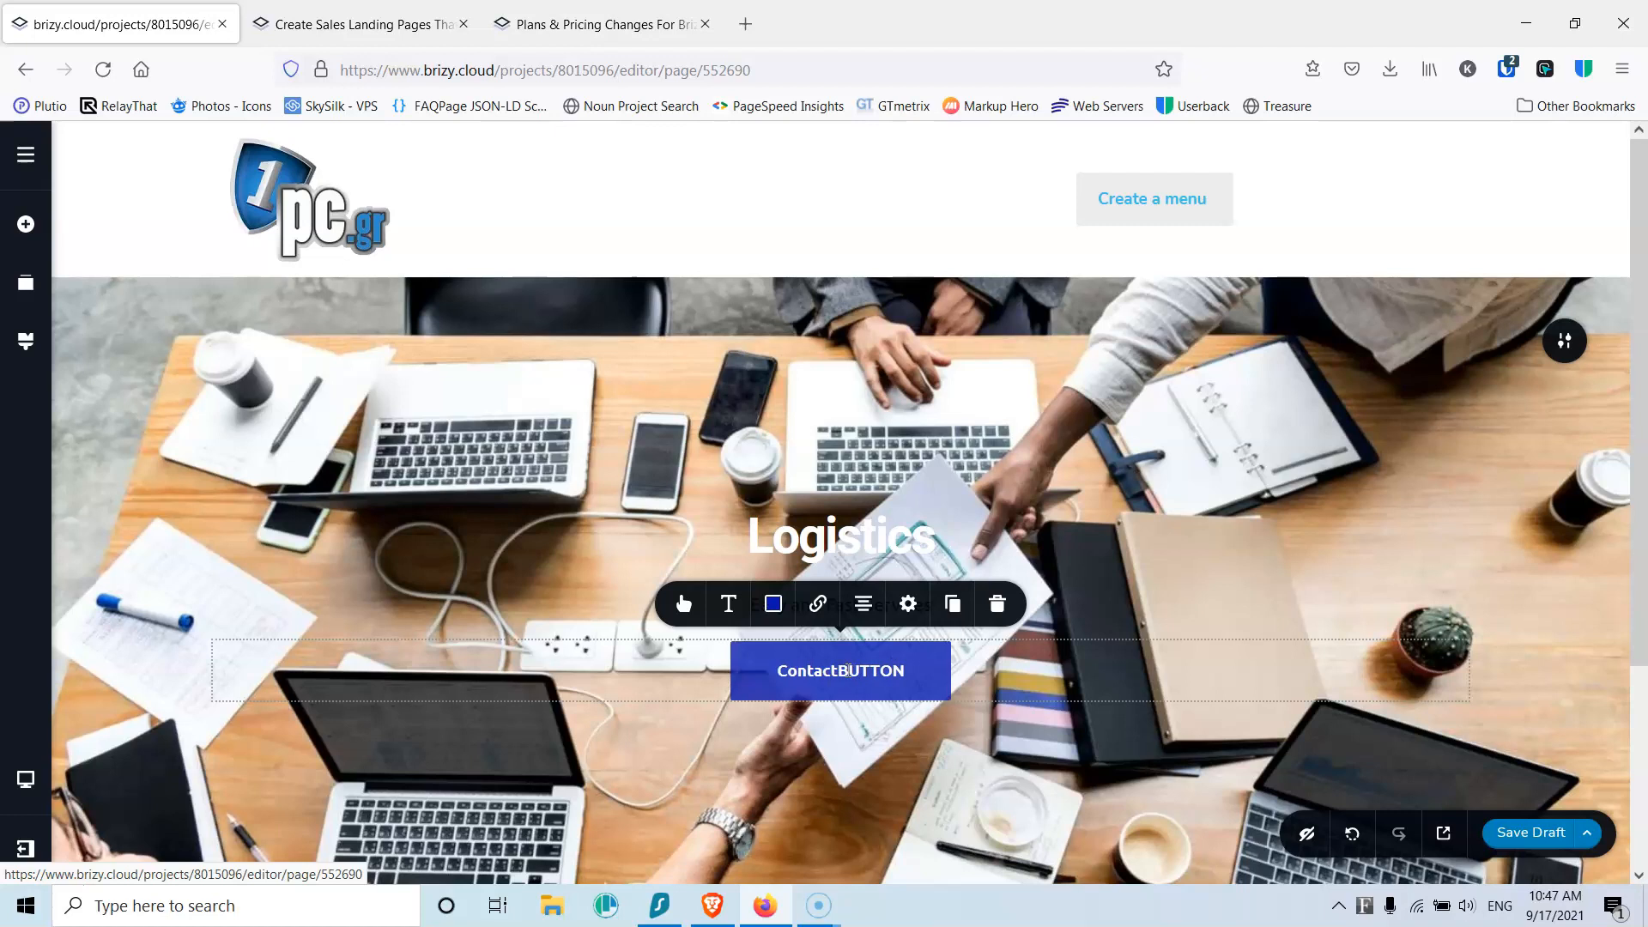
pyautogui.write('Us')
pyautogui.press('Delete')
pyautogui.press('Delete')
pyautogui.press('Delete')
pyautogui.press('Delete')
pyautogui.press('Delete')
pyautogui.press('Delete')
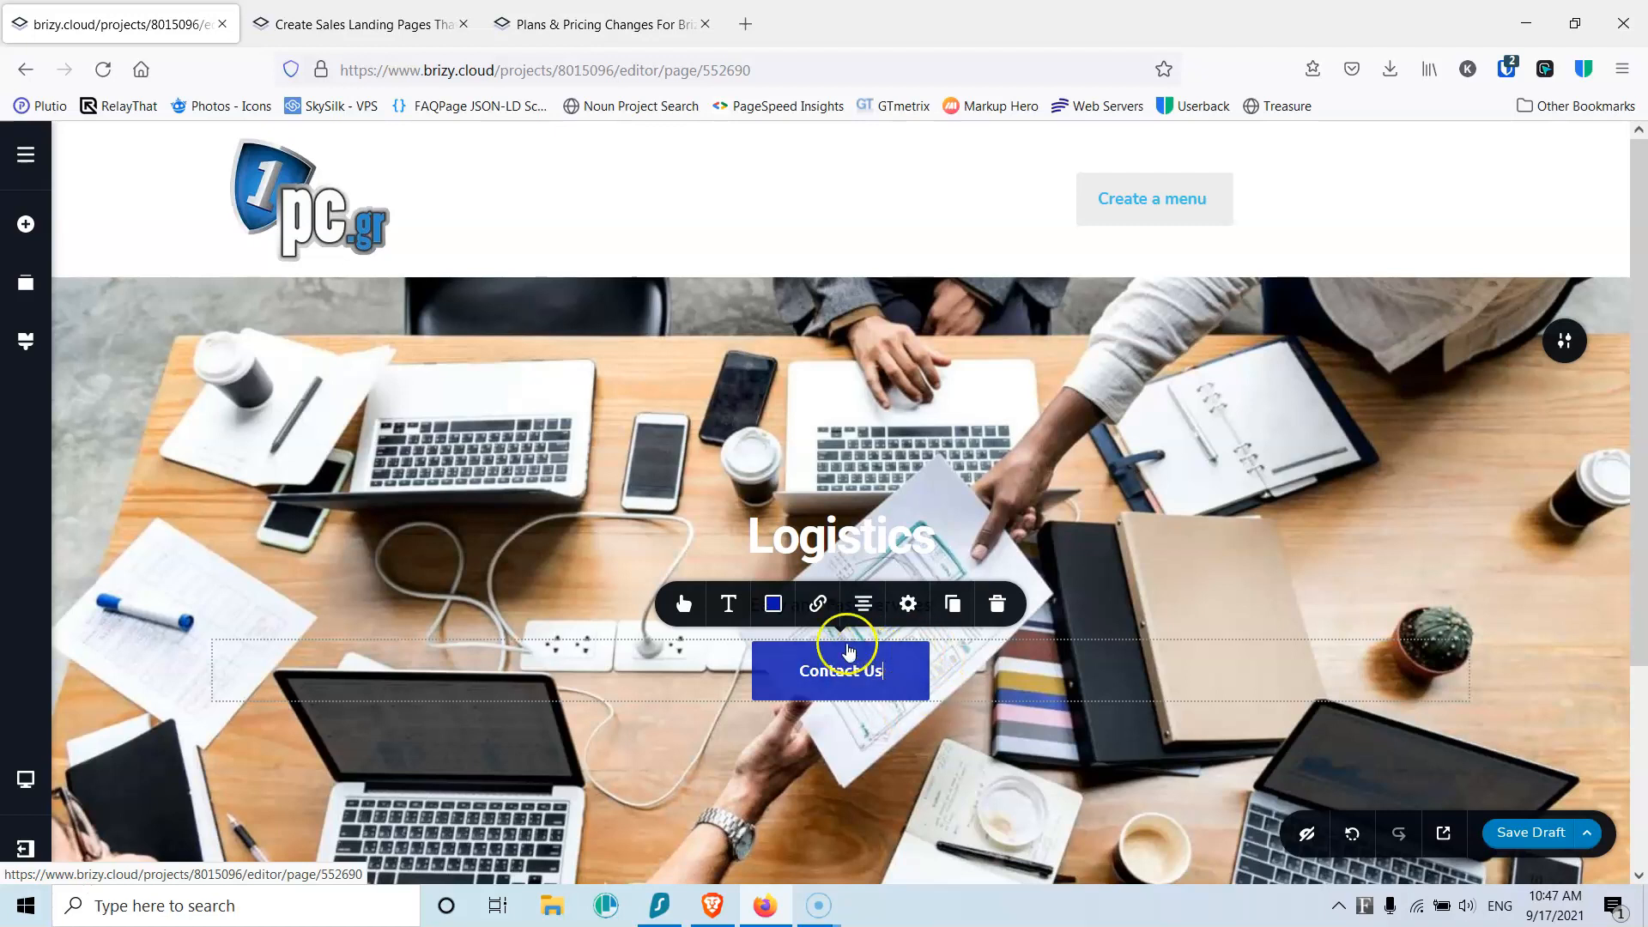
pyautogui.click(772, 605)
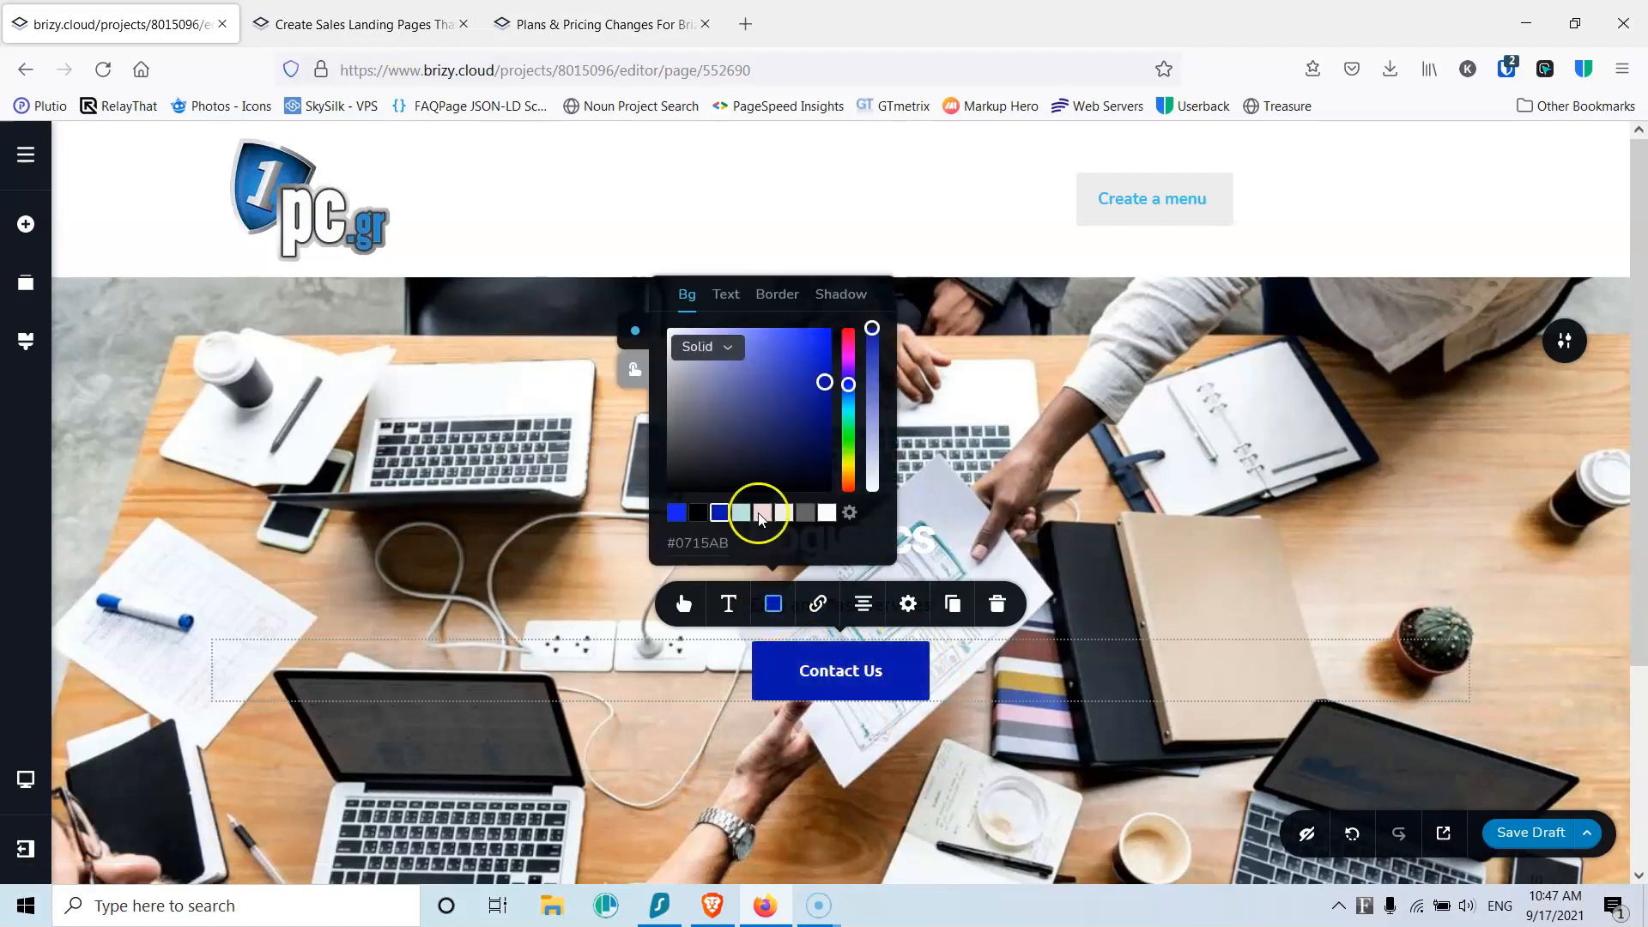
# Step: Give the button a bright blue #1326EE background and white text in normal and hover states
pyautogui.click(677, 515)
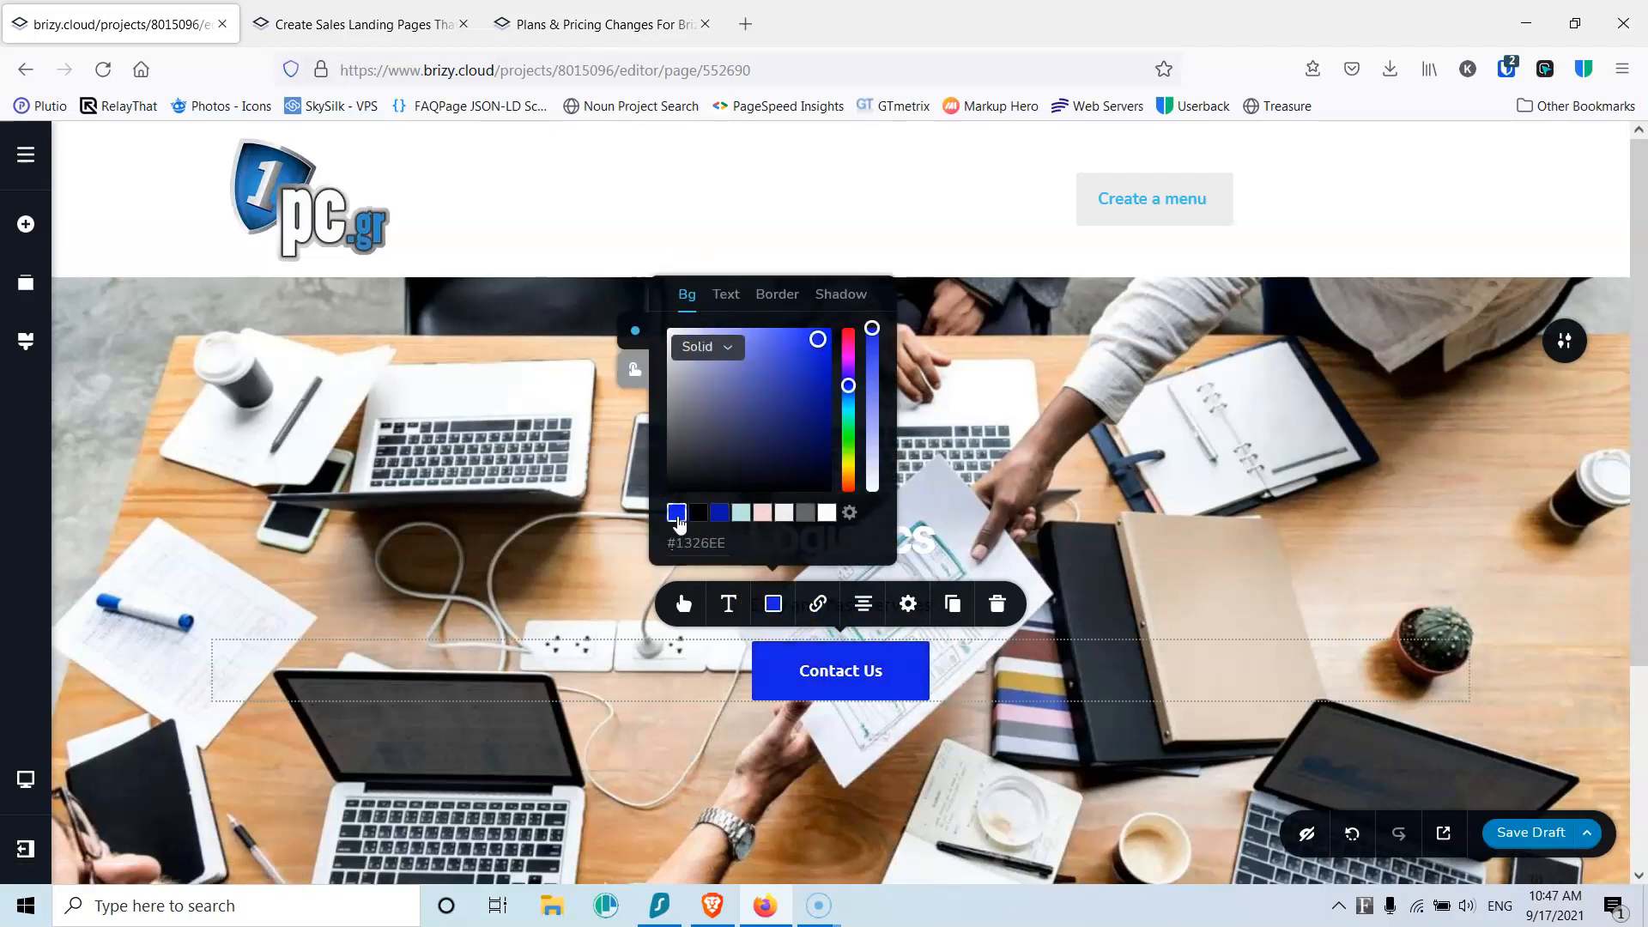
pyautogui.click(634, 369)
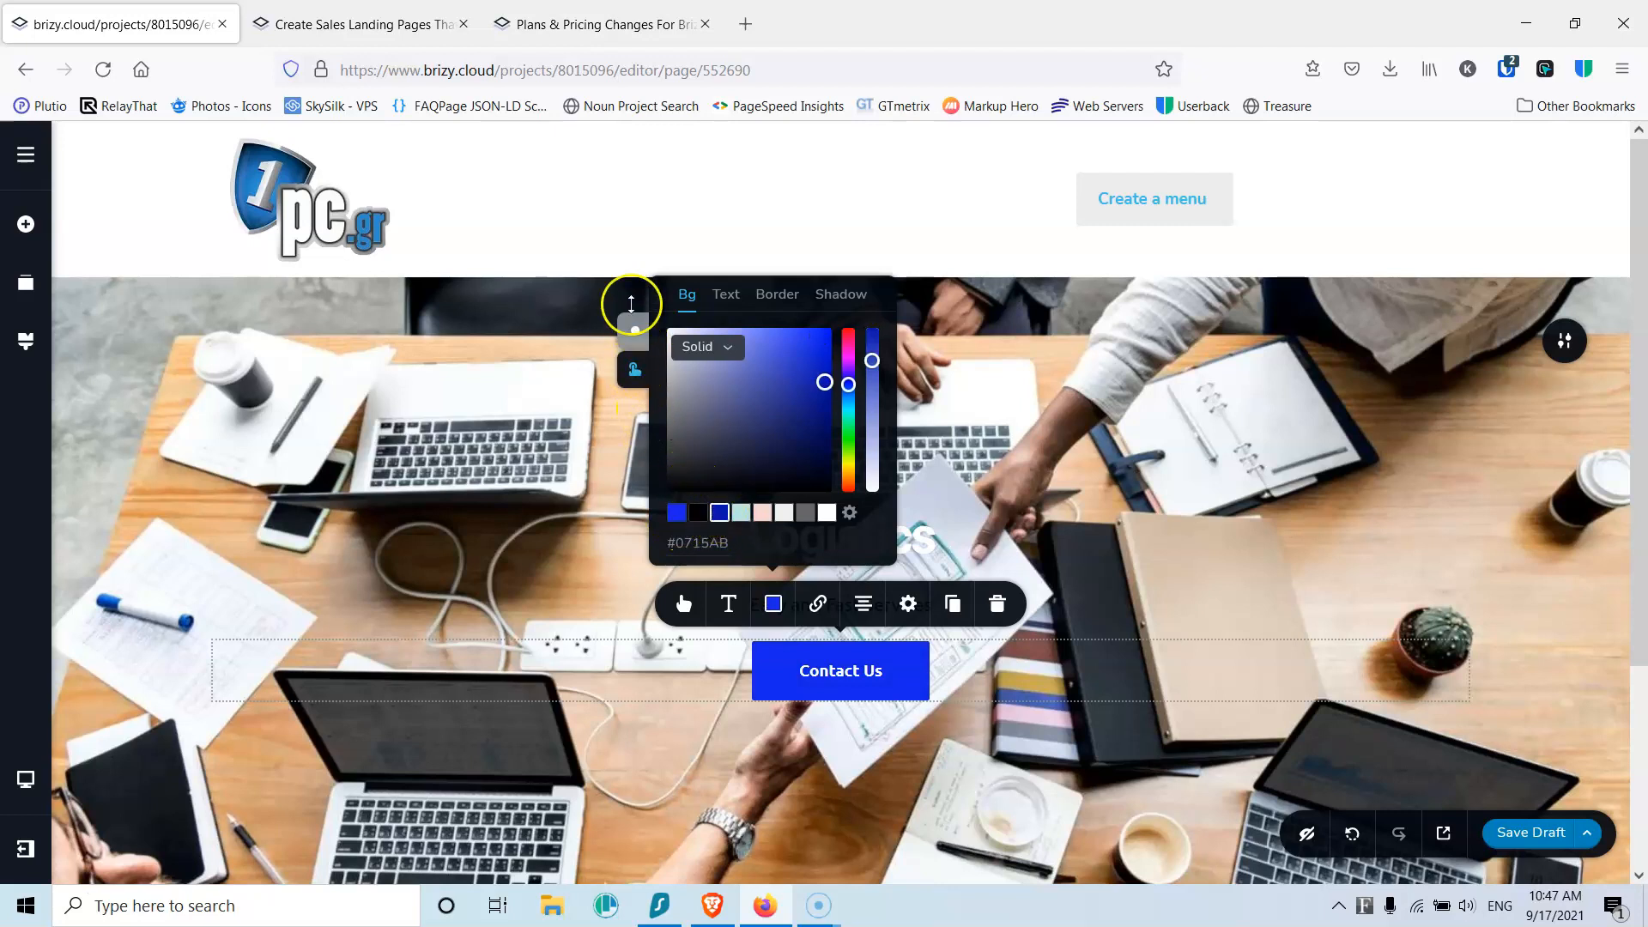
pyautogui.click(726, 294)
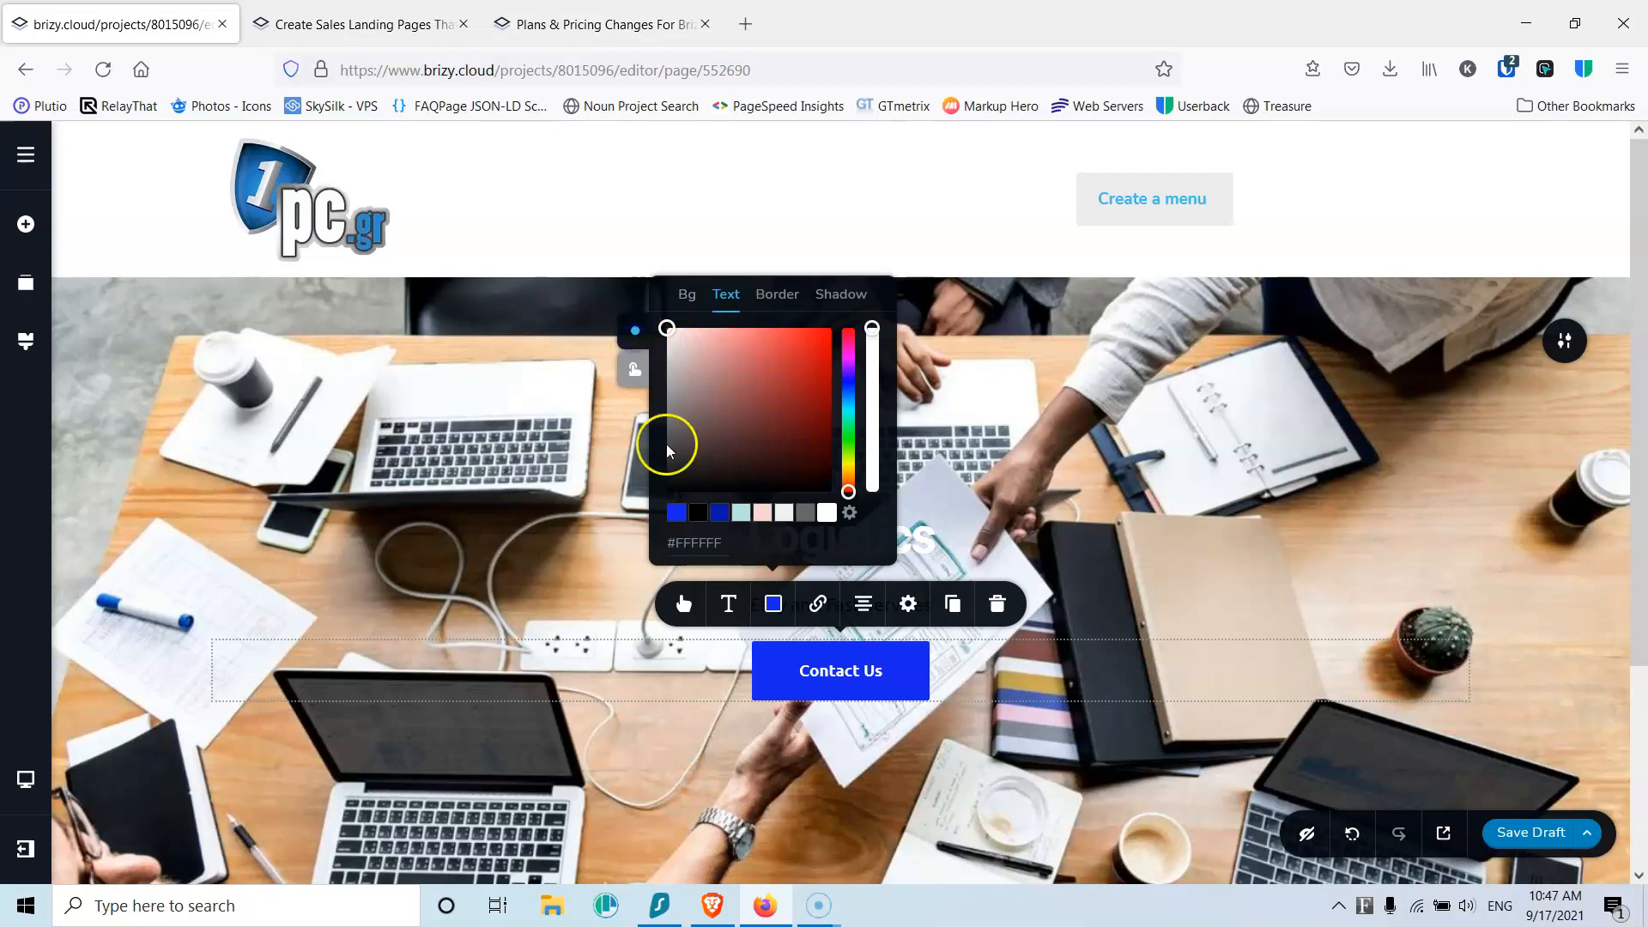
pyautogui.click(697, 512)
pyautogui.click(634, 371)
pyautogui.click(698, 512)
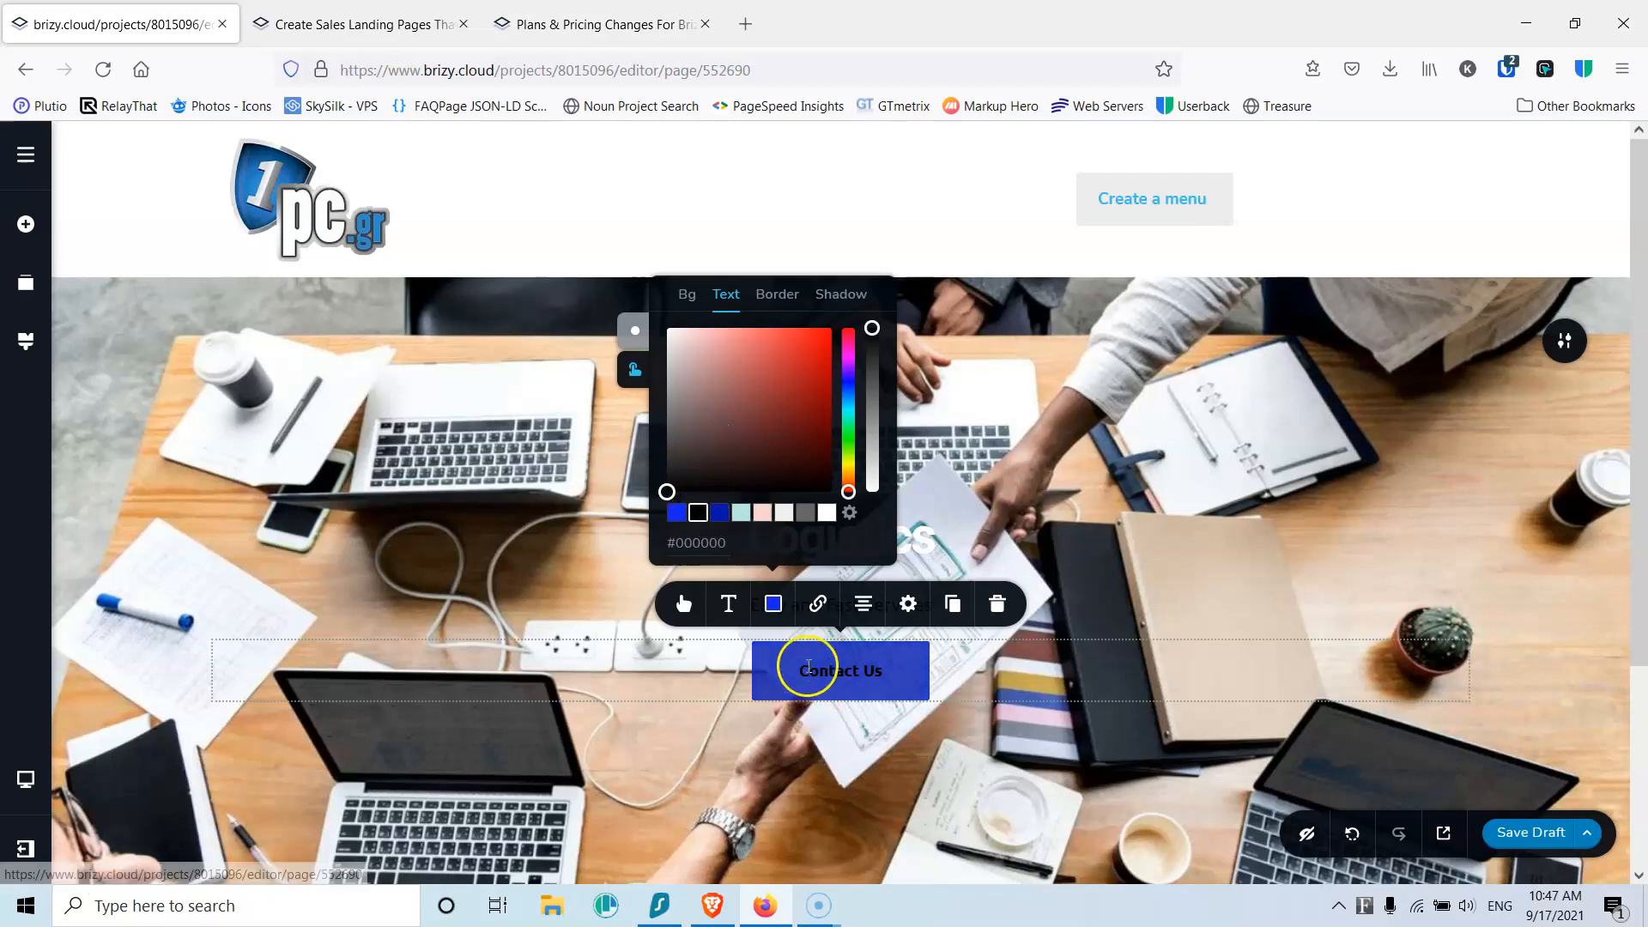
pyautogui.click(826, 513)
pyautogui.click(634, 339)
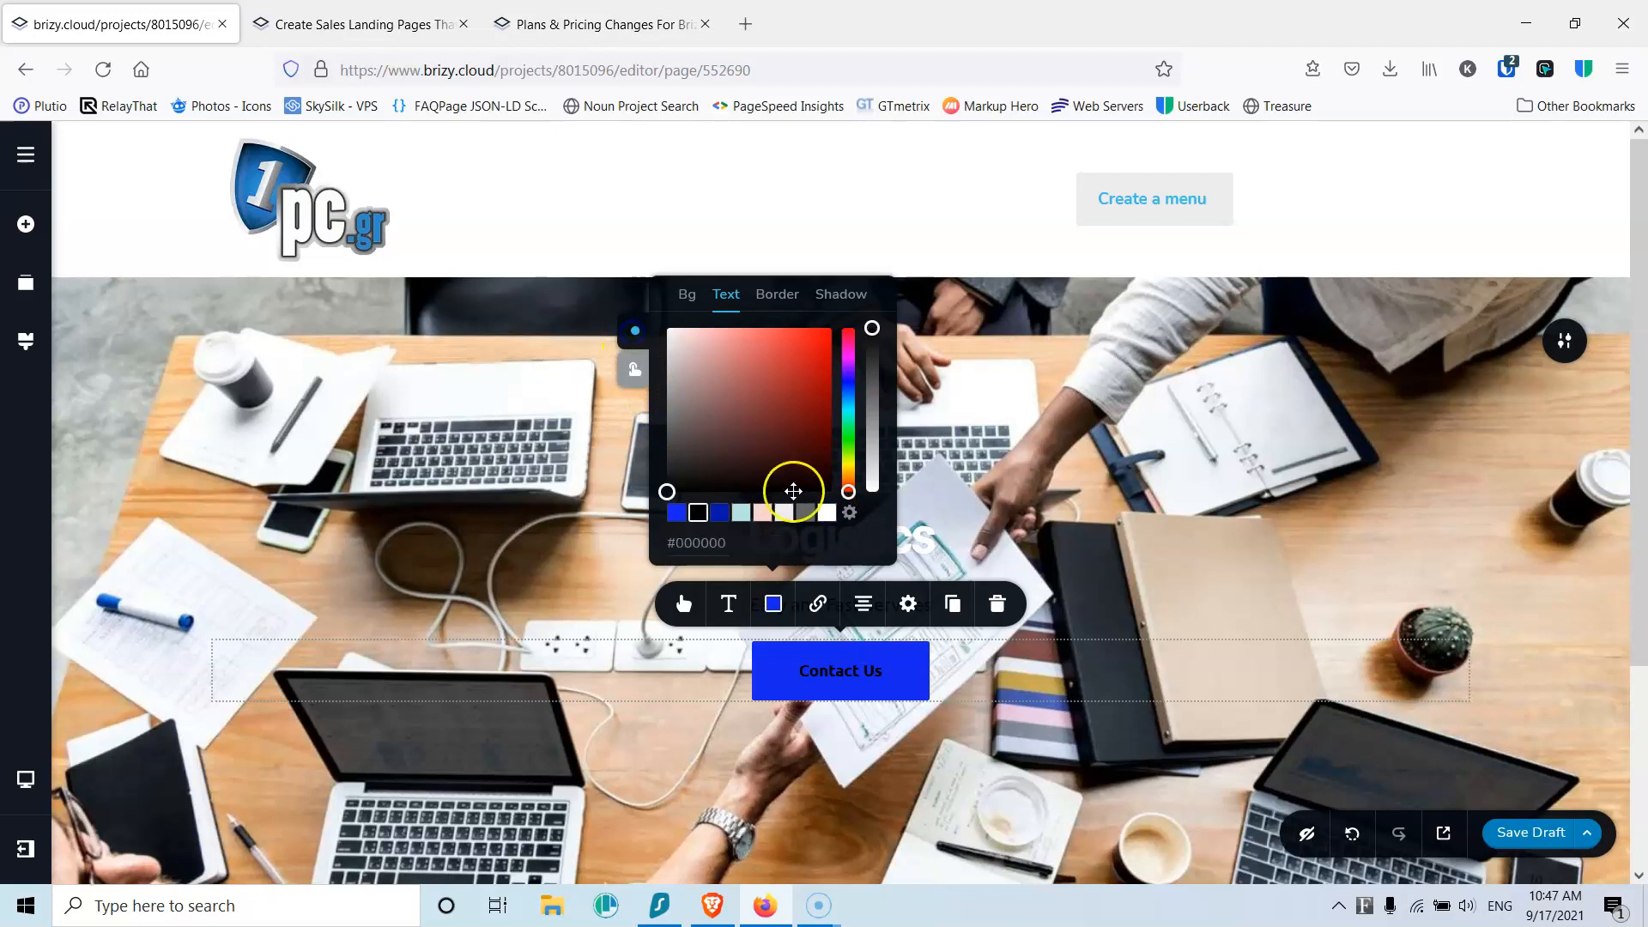
pyautogui.click(827, 513)
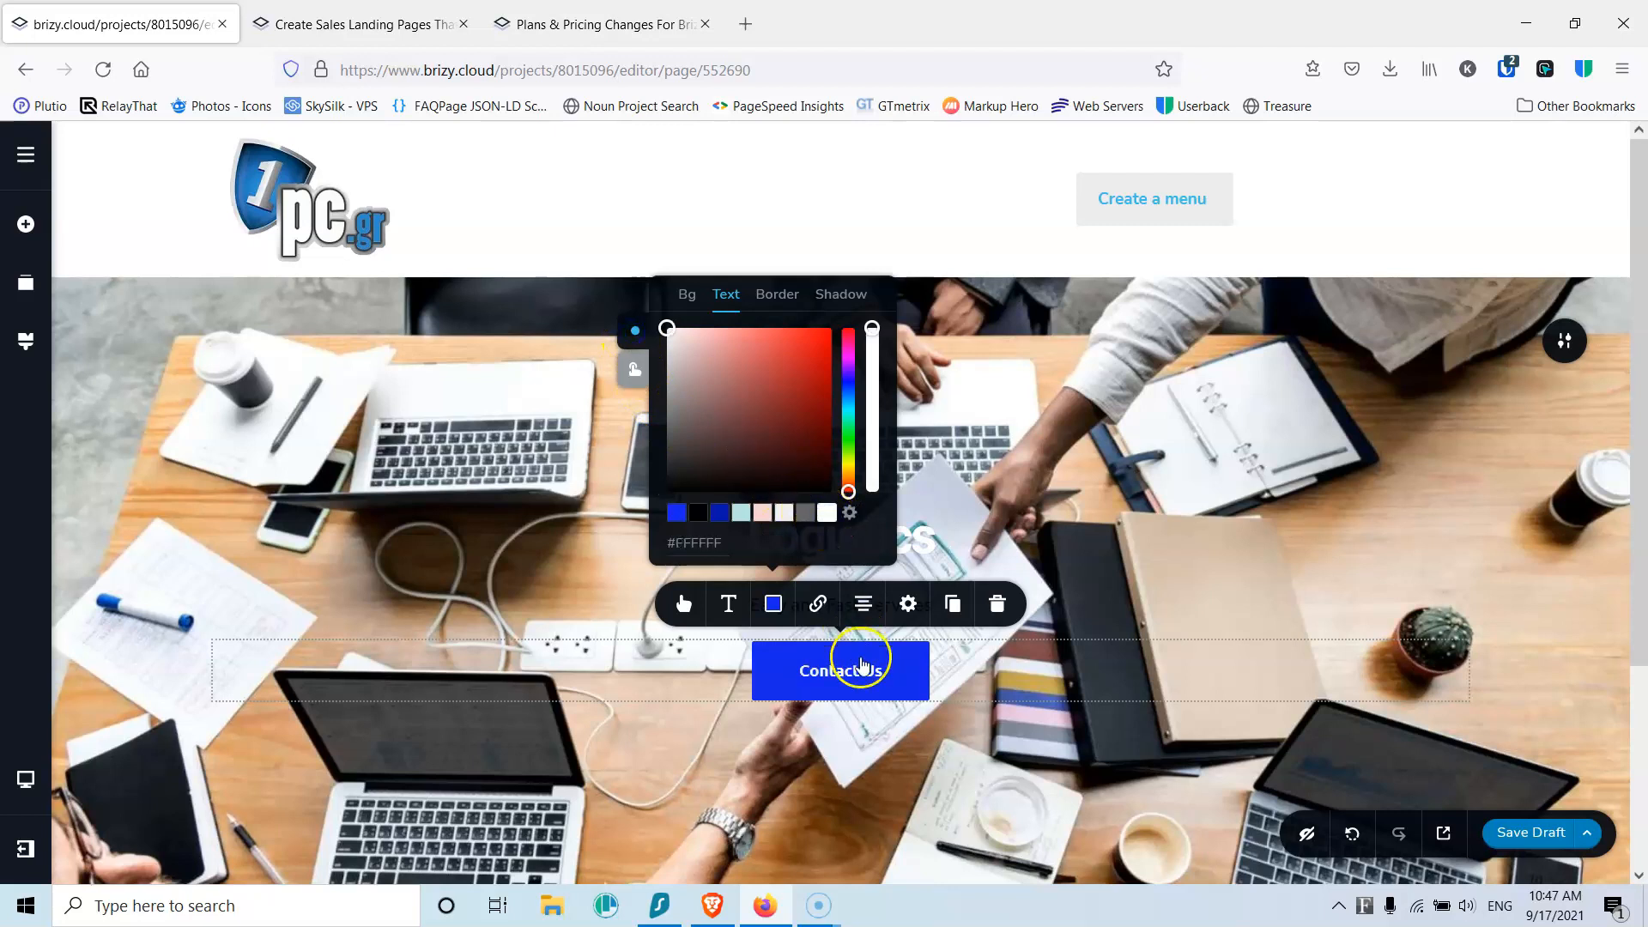
# Step: Set the hover background to fully opaque #0715AB and save the draft
pyautogui.click(636, 363)
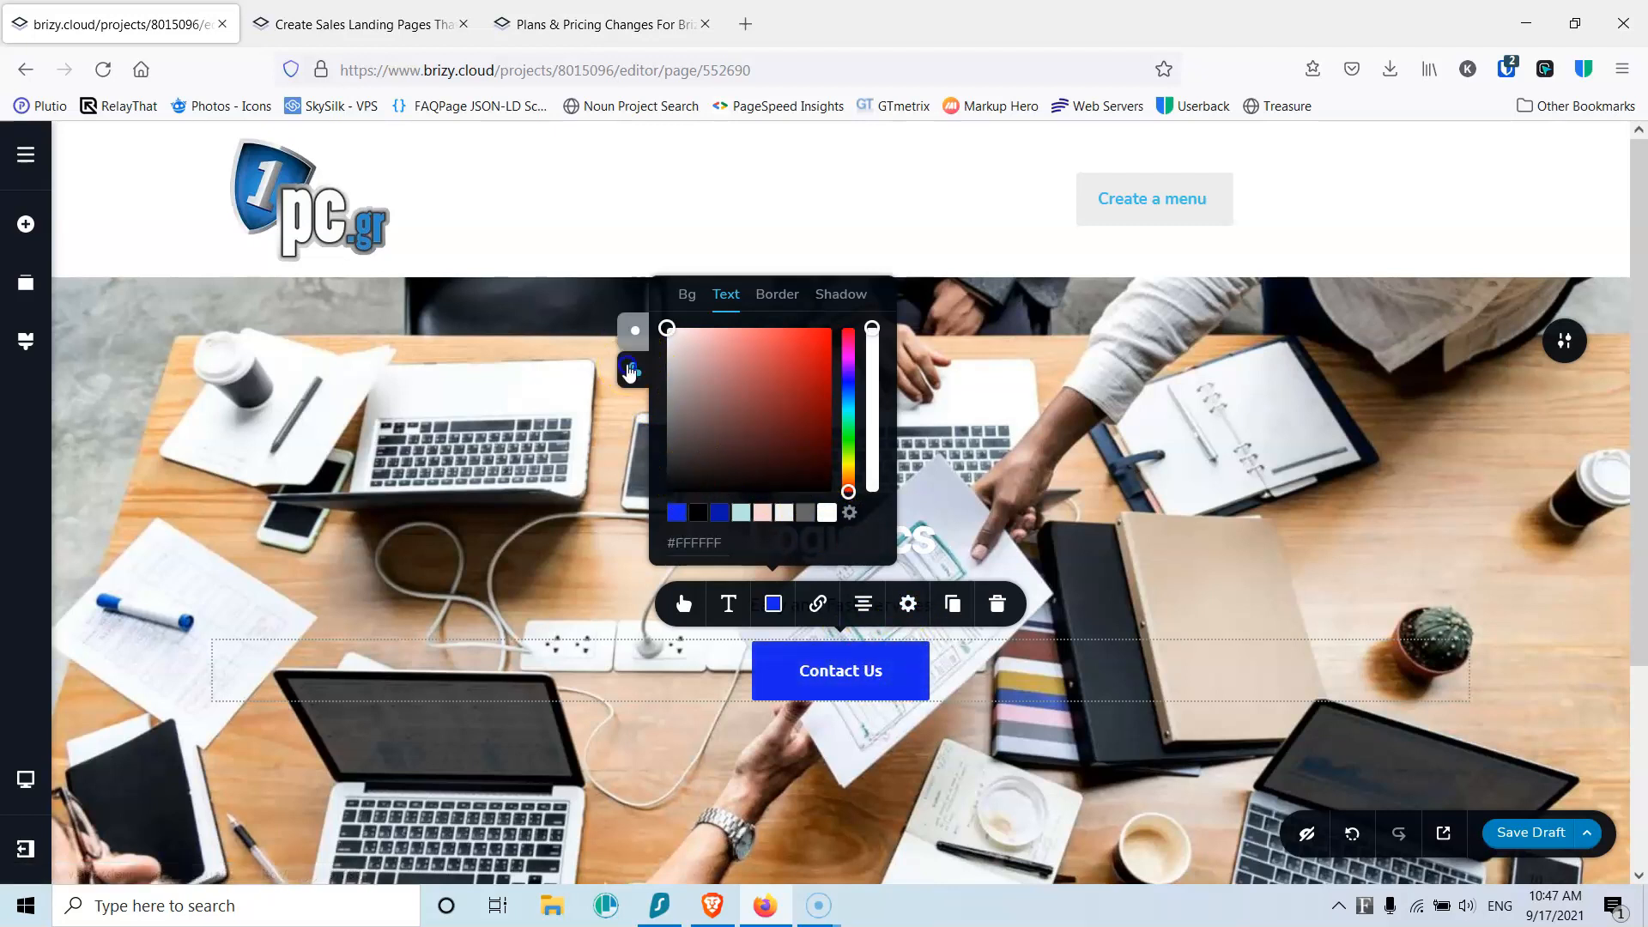
pyautogui.click(719, 513)
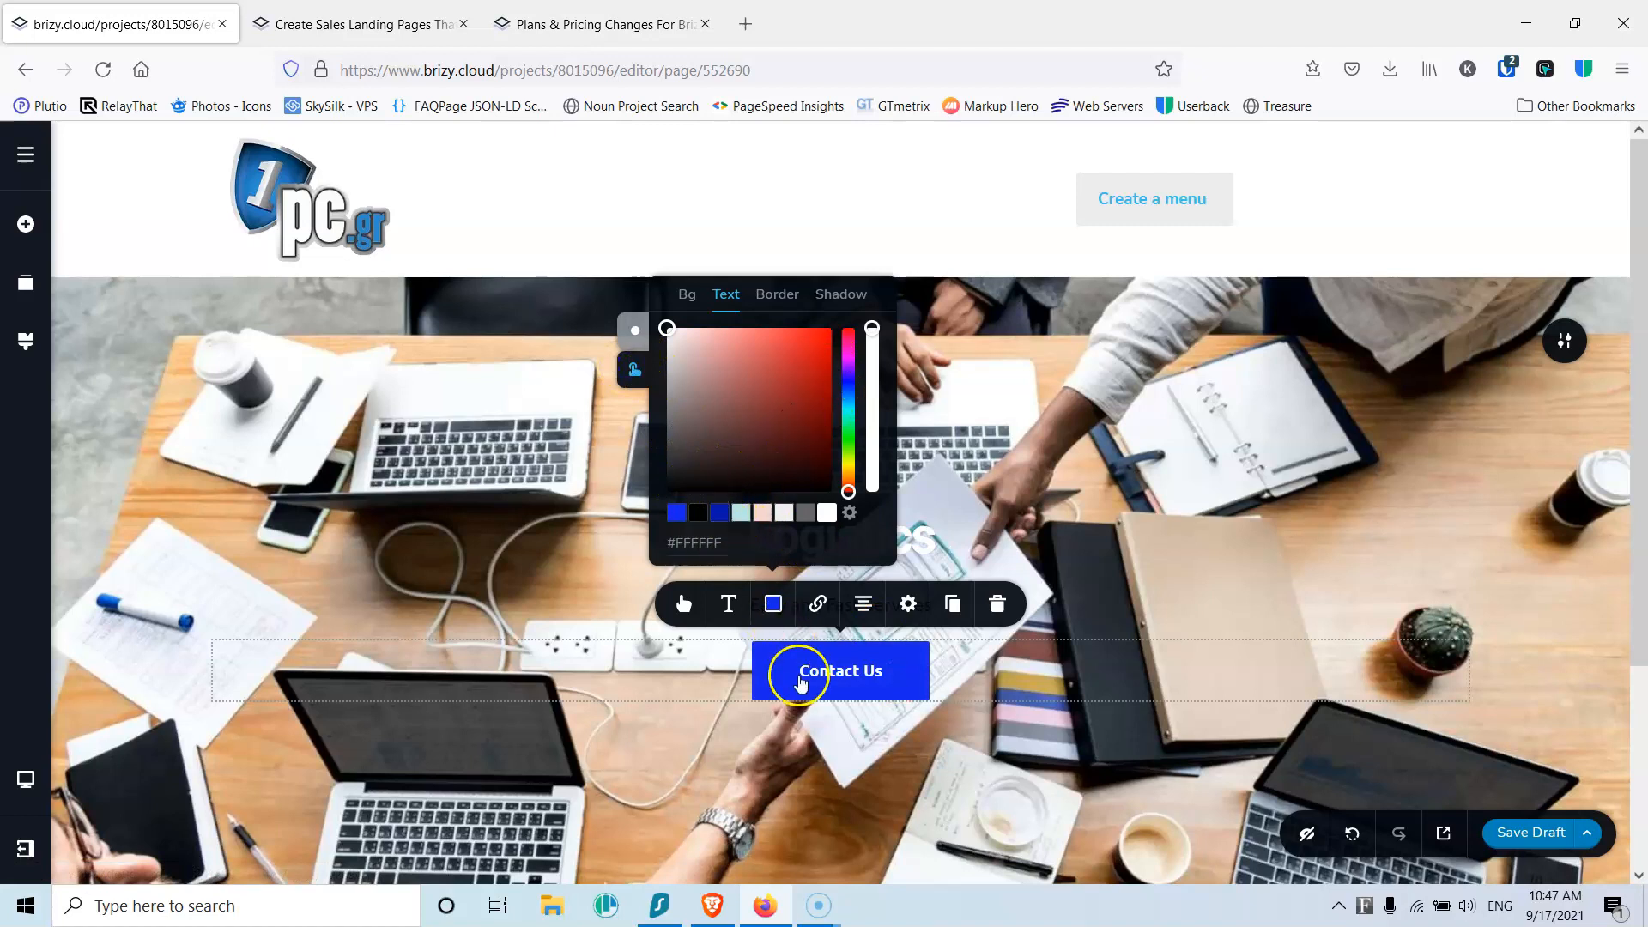
pyautogui.click(686, 294)
pyautogui.moveTo(872, 361); pyautogui.dragTo(872, 328)
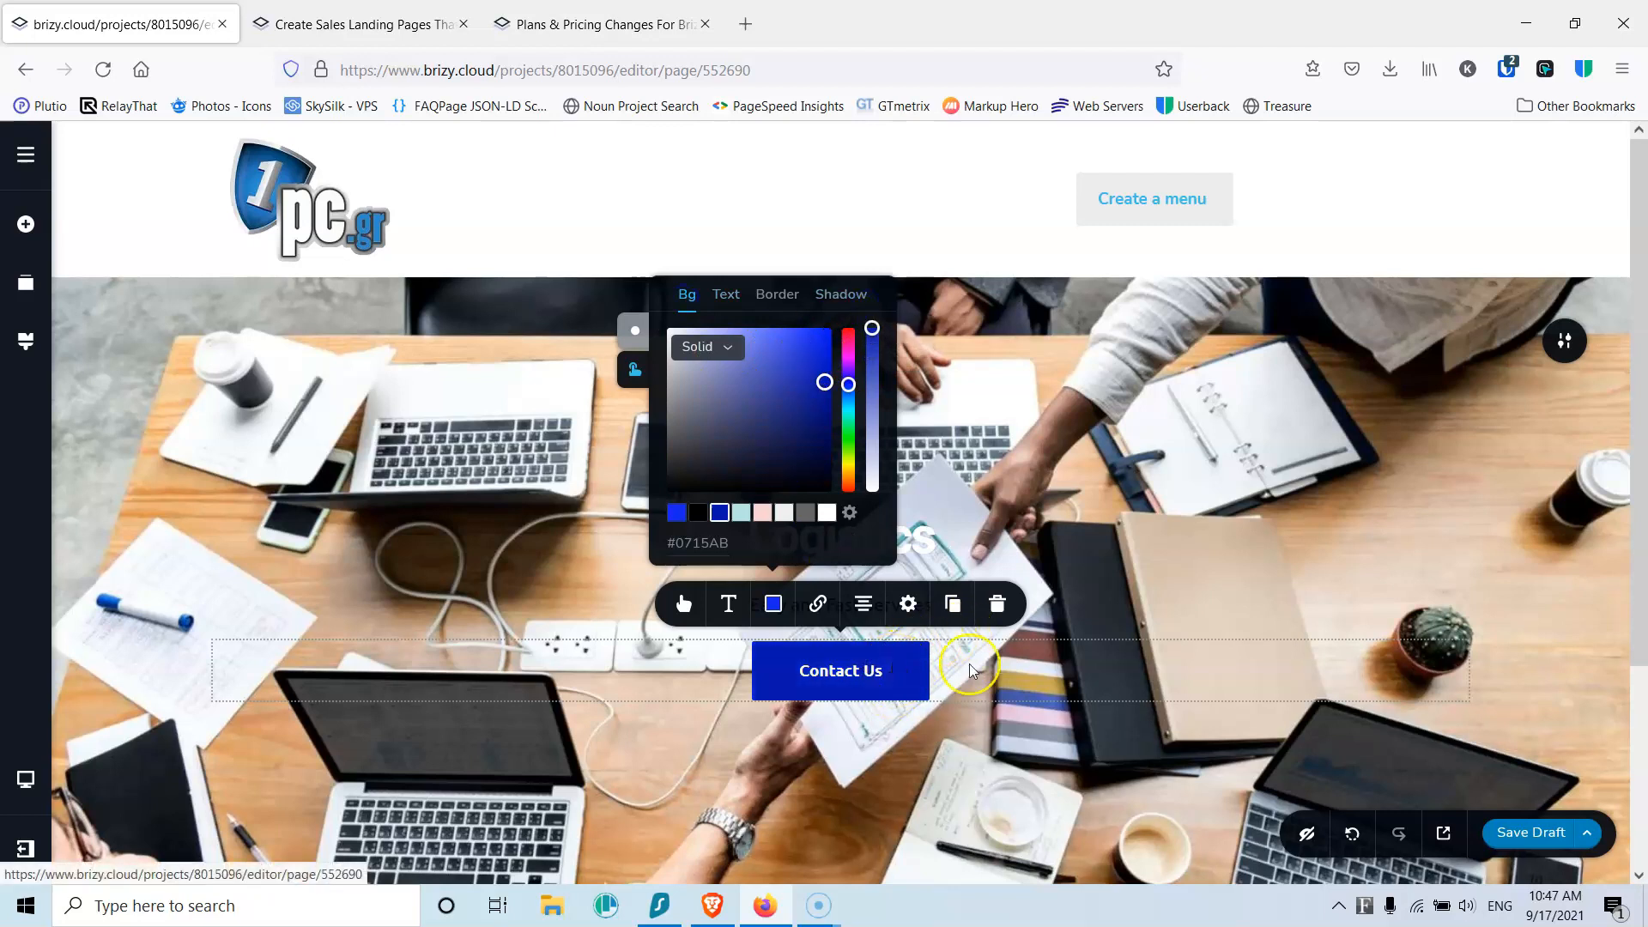
pyautogui.click(635, 331)
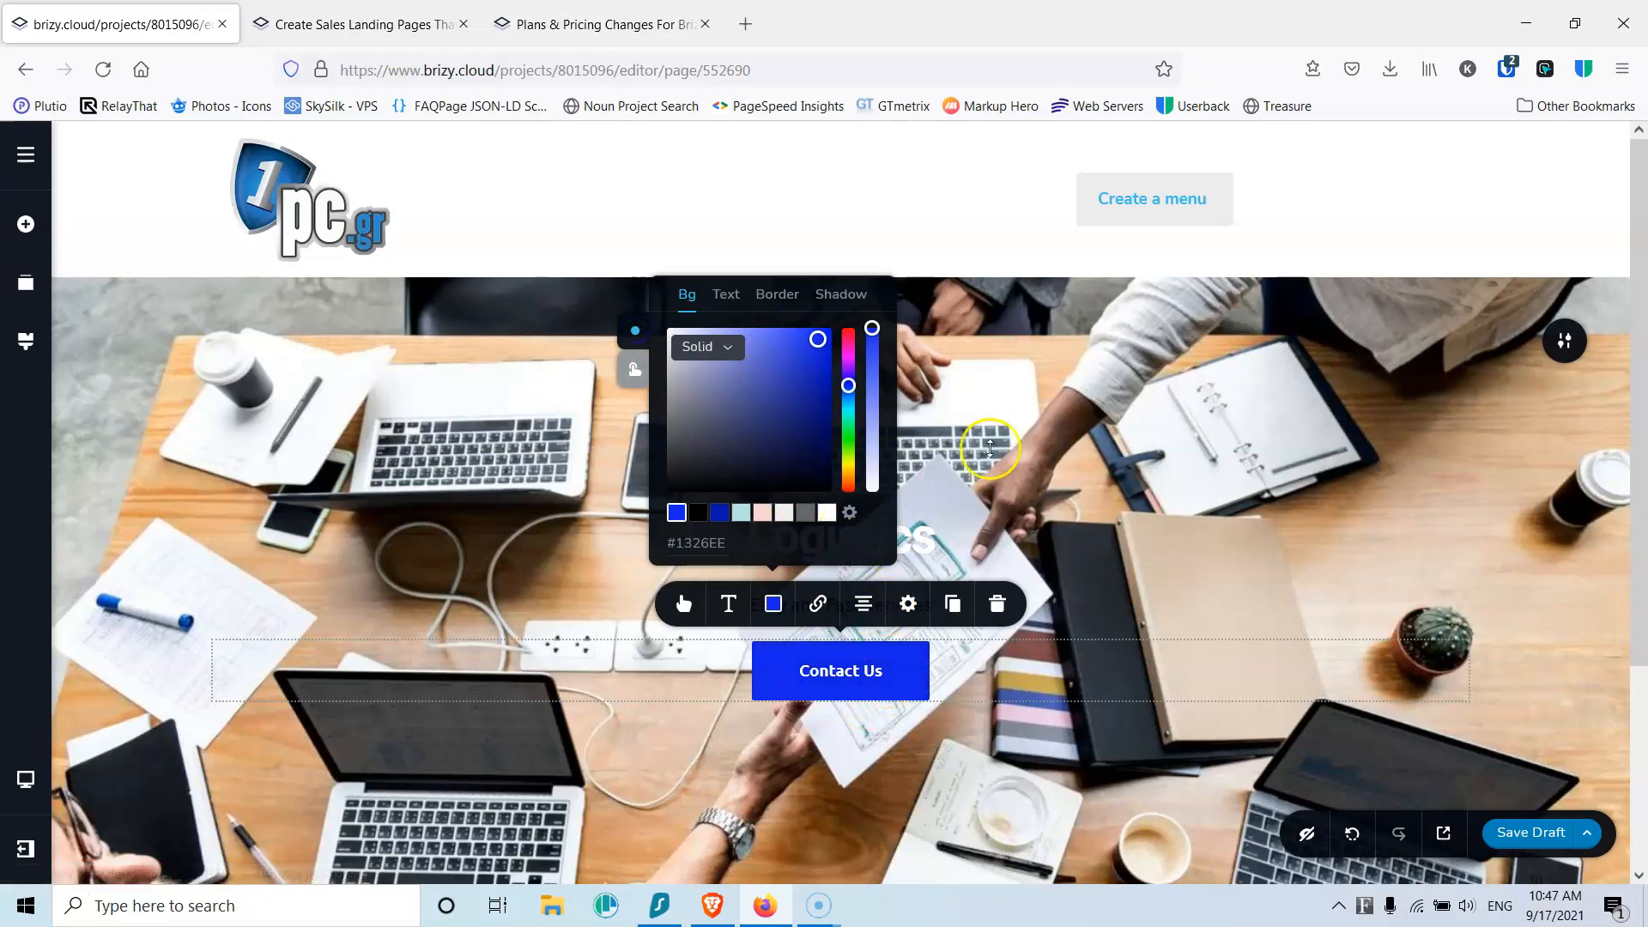
pyautogui.click(1514, 837)
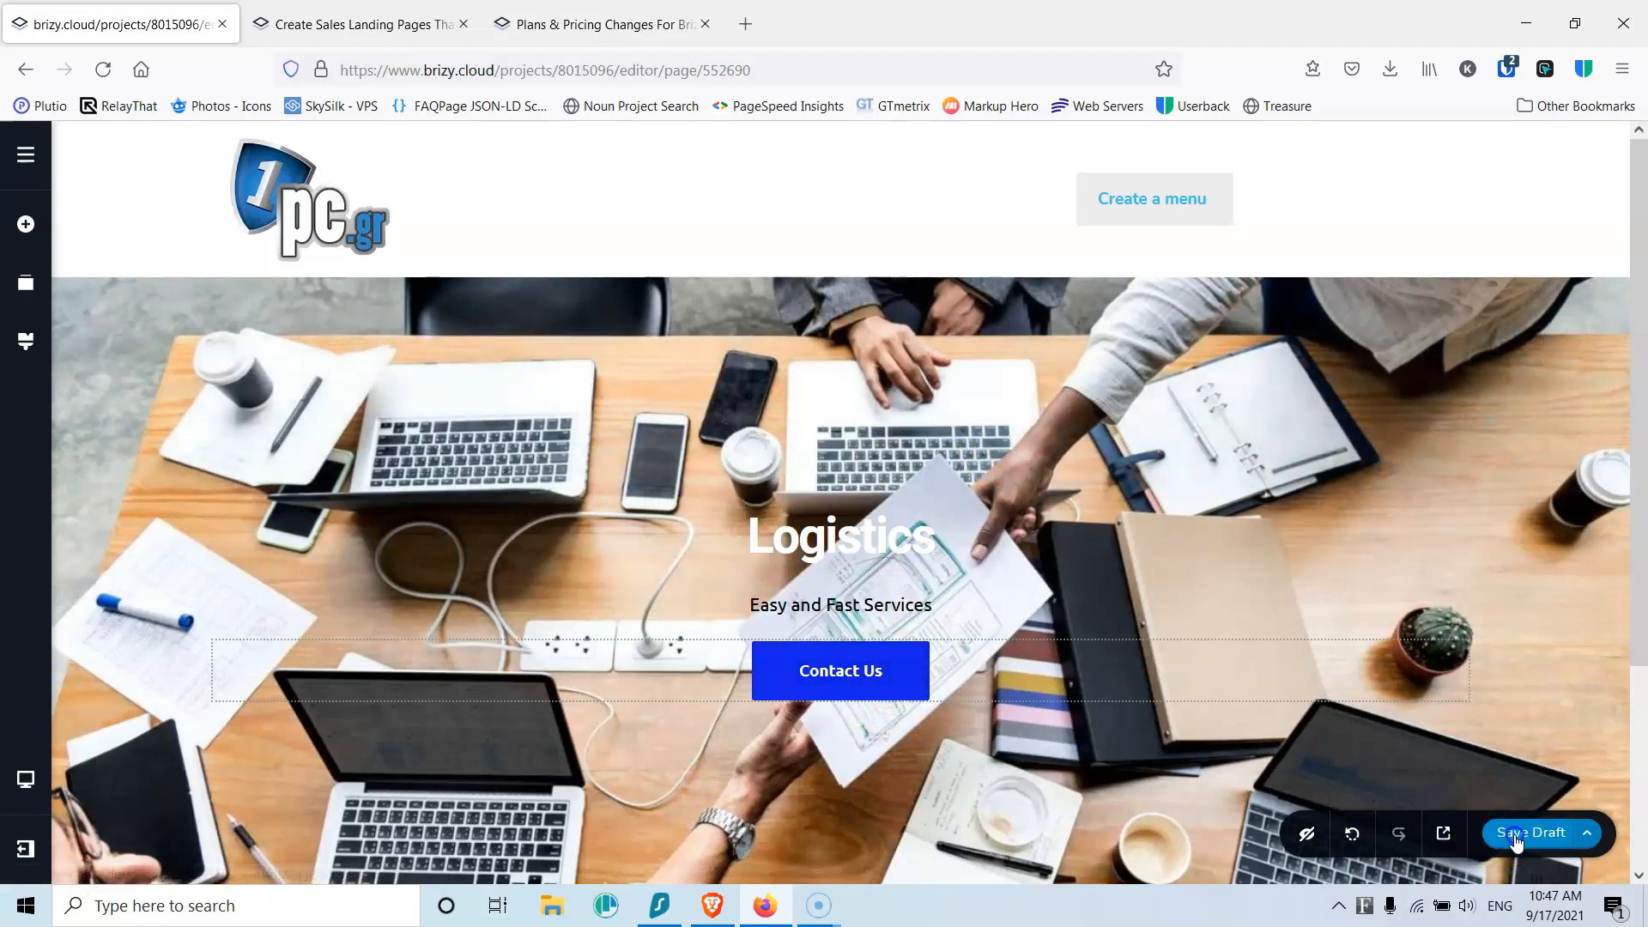
# Step: Save the draft again and darken the hero photo with a semi-transparent black overlay
pyautogui.click(1528, 836)
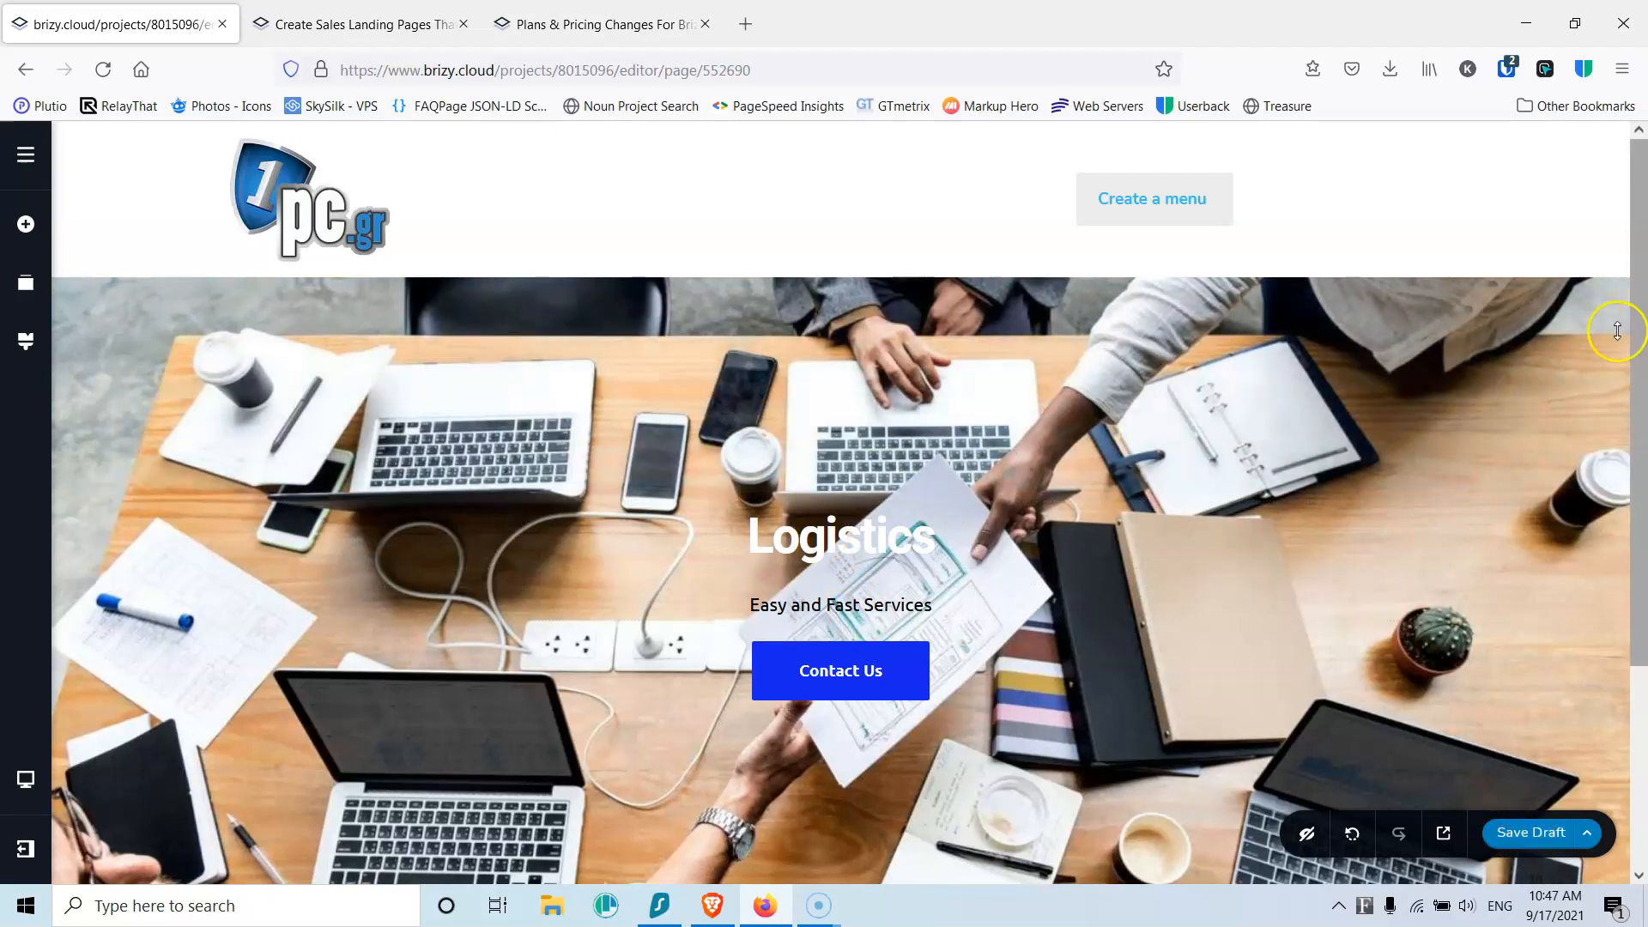
pyautogui.click(1563, 340)
pyautogui.click(1376, 344)
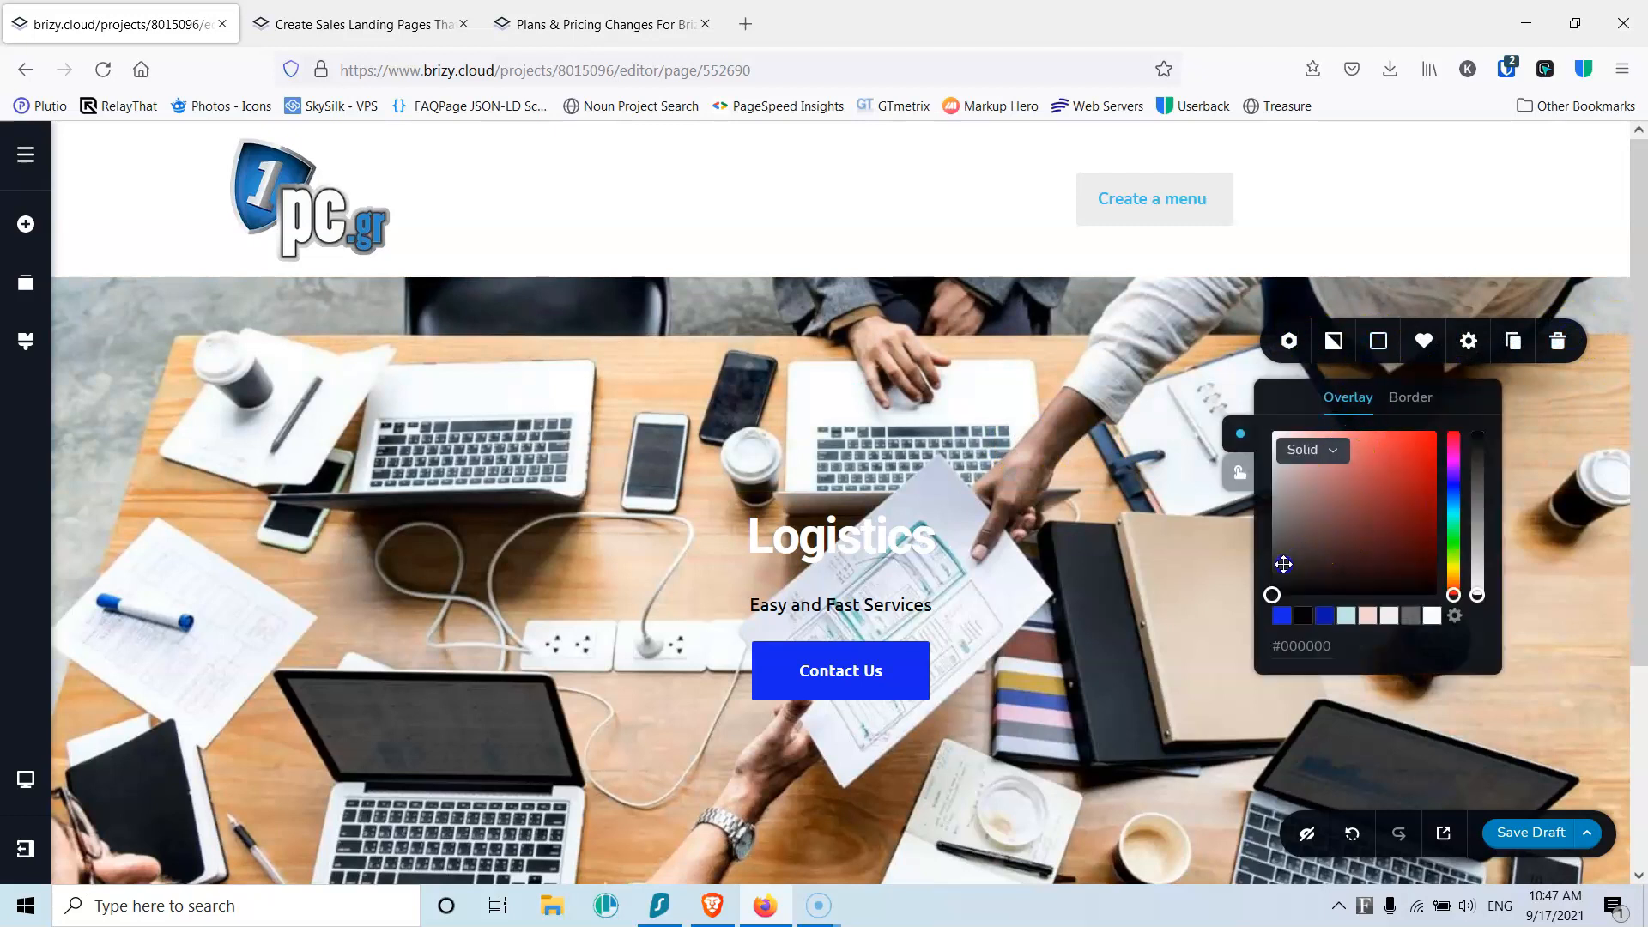
pyautogui.click(1261, 607)
pyautogui.moveTo(1480, 453); pyautogui.dragTo(1481, 515)
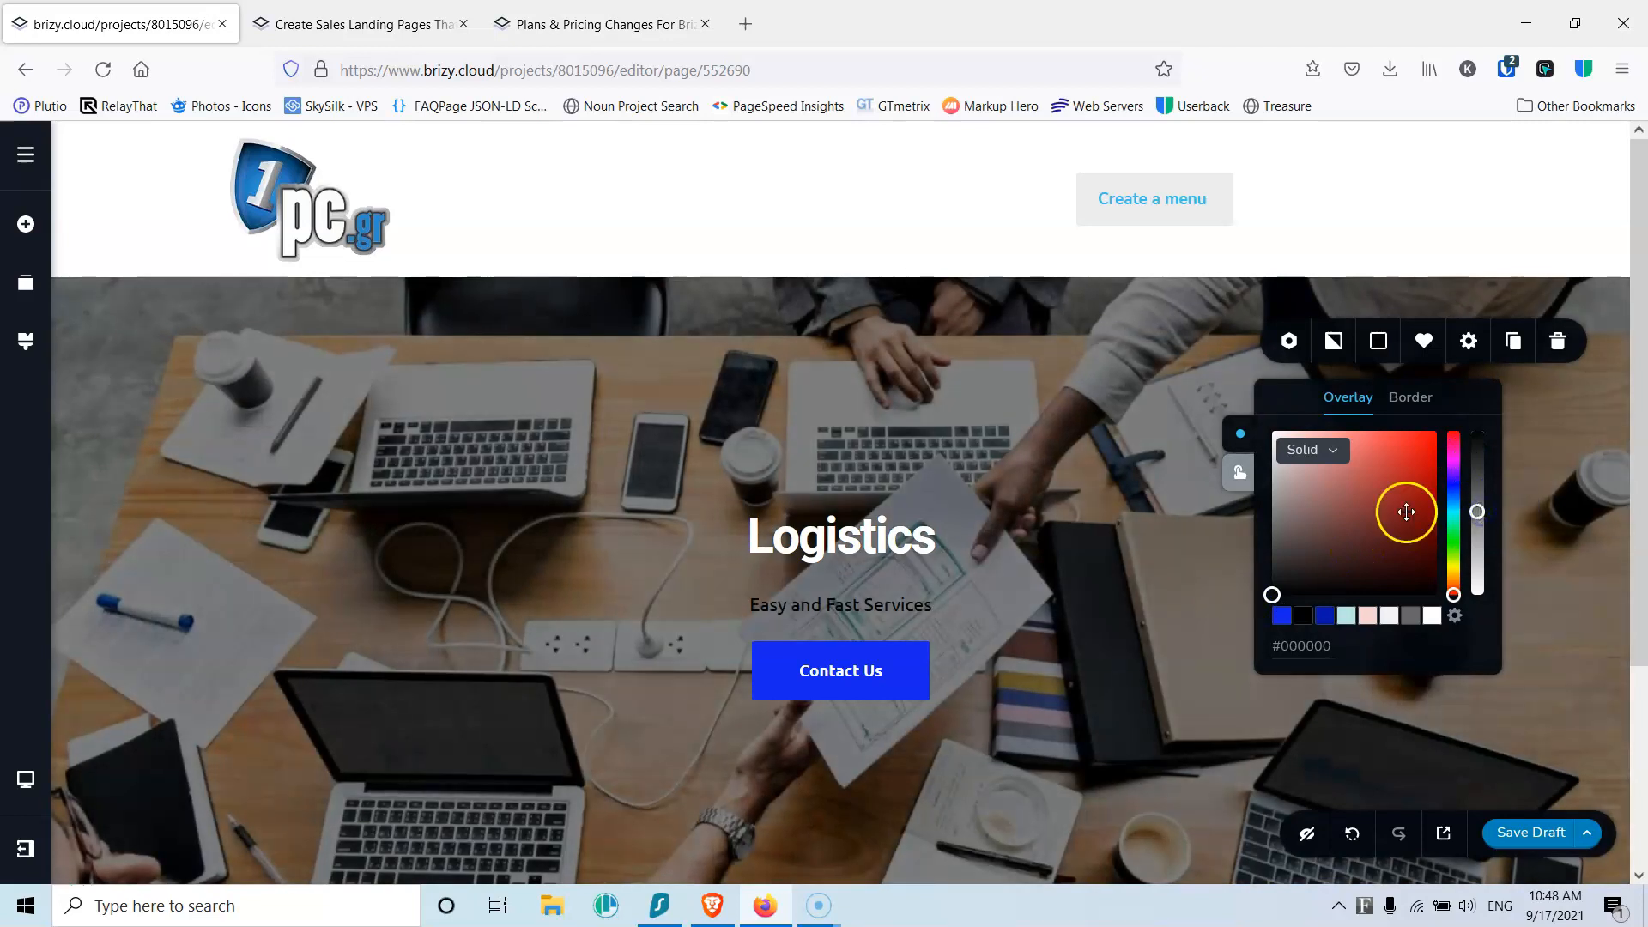
pyautogui.click(858, 536)
# Step: Make the Easy and Fast Services subtitle text white
pyautogui.click(883, 602)
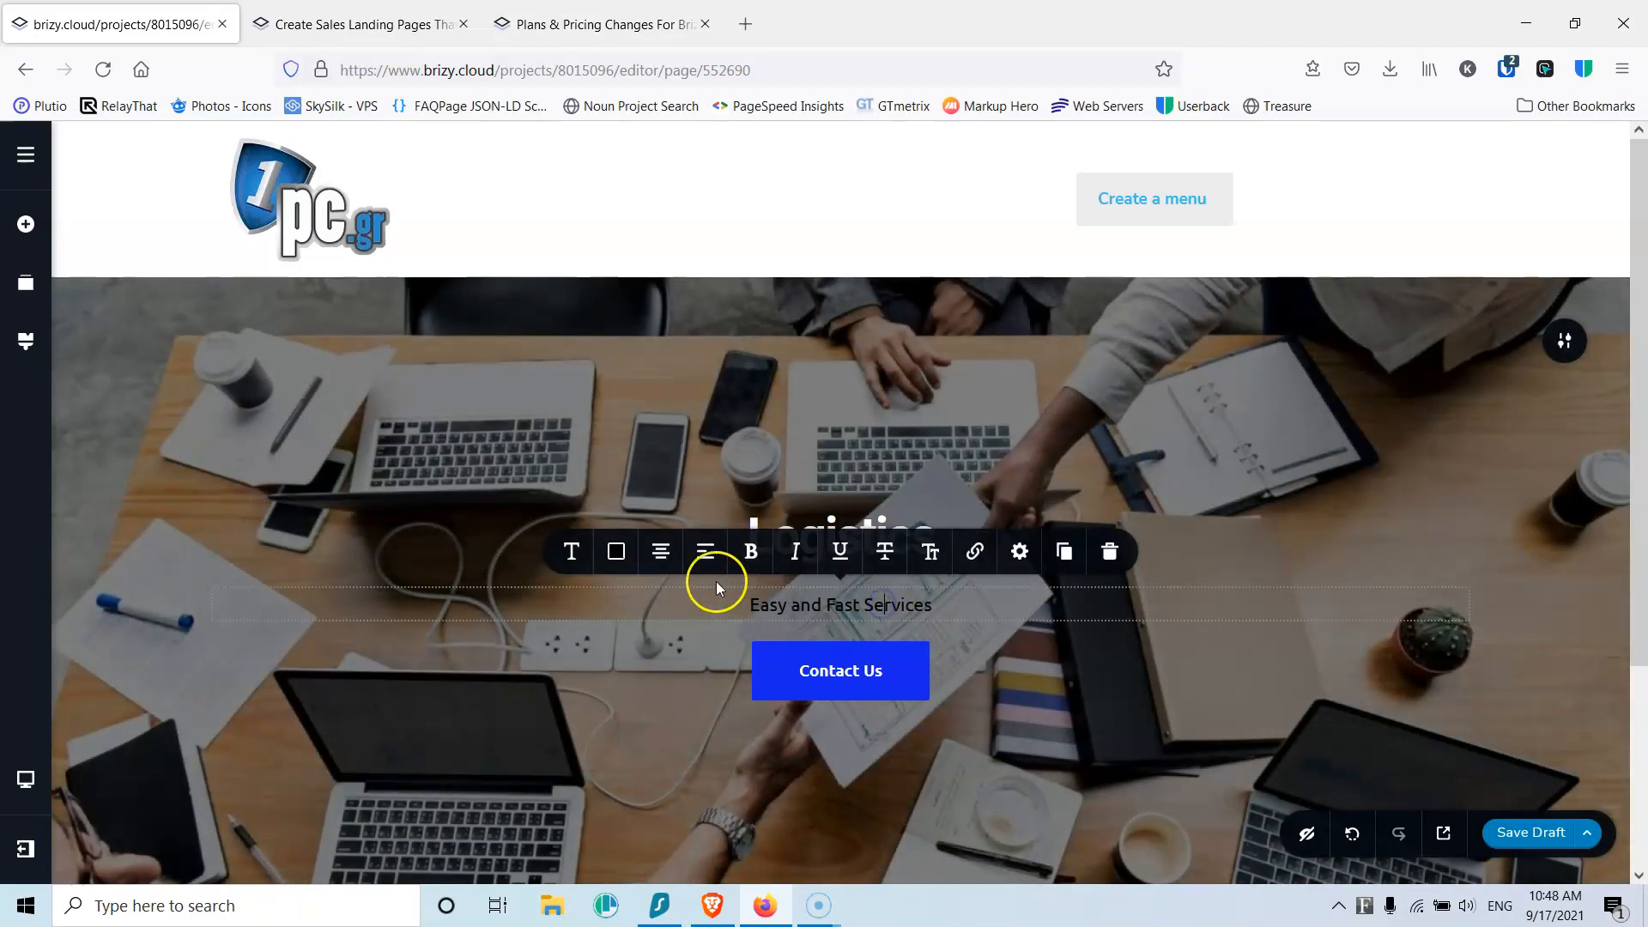
pyautogui.click(615, 553)
pyautogui.click(666, 456)
pyautogui.click(951, 437)
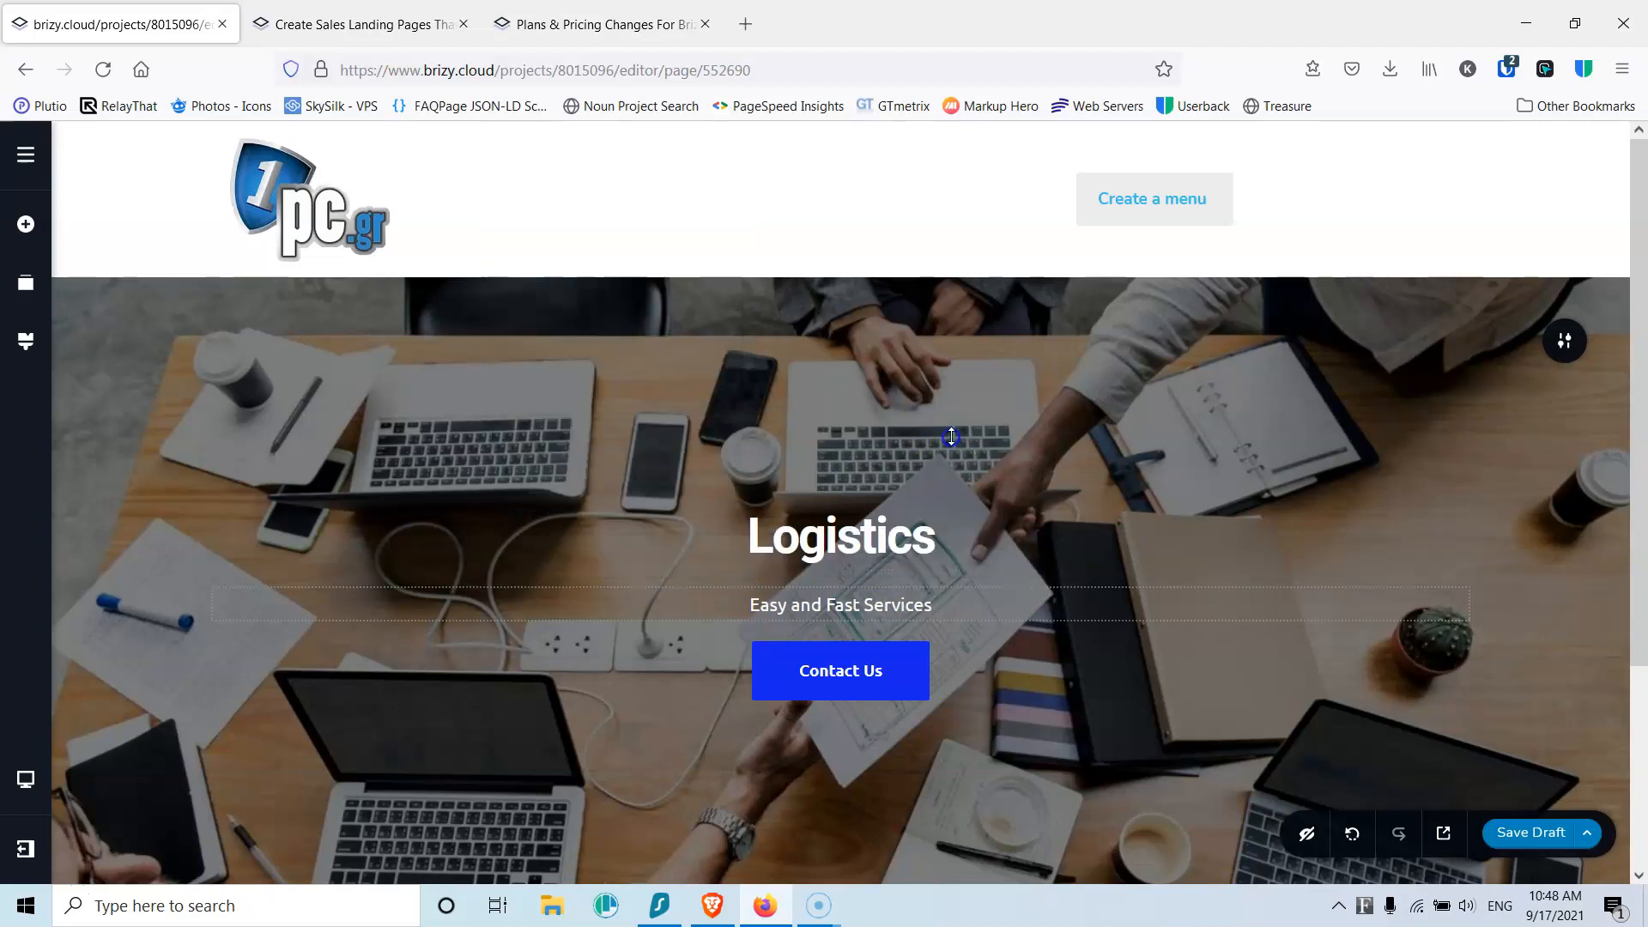
# Step: Drop a Spacer element between the subtitle and the Contact Us button
pyautogui.click(24, 225)
pyautogui.moveTo(124, 485); pyautogui.dragTo(760, 693)
pyautogui.click(858, 602)
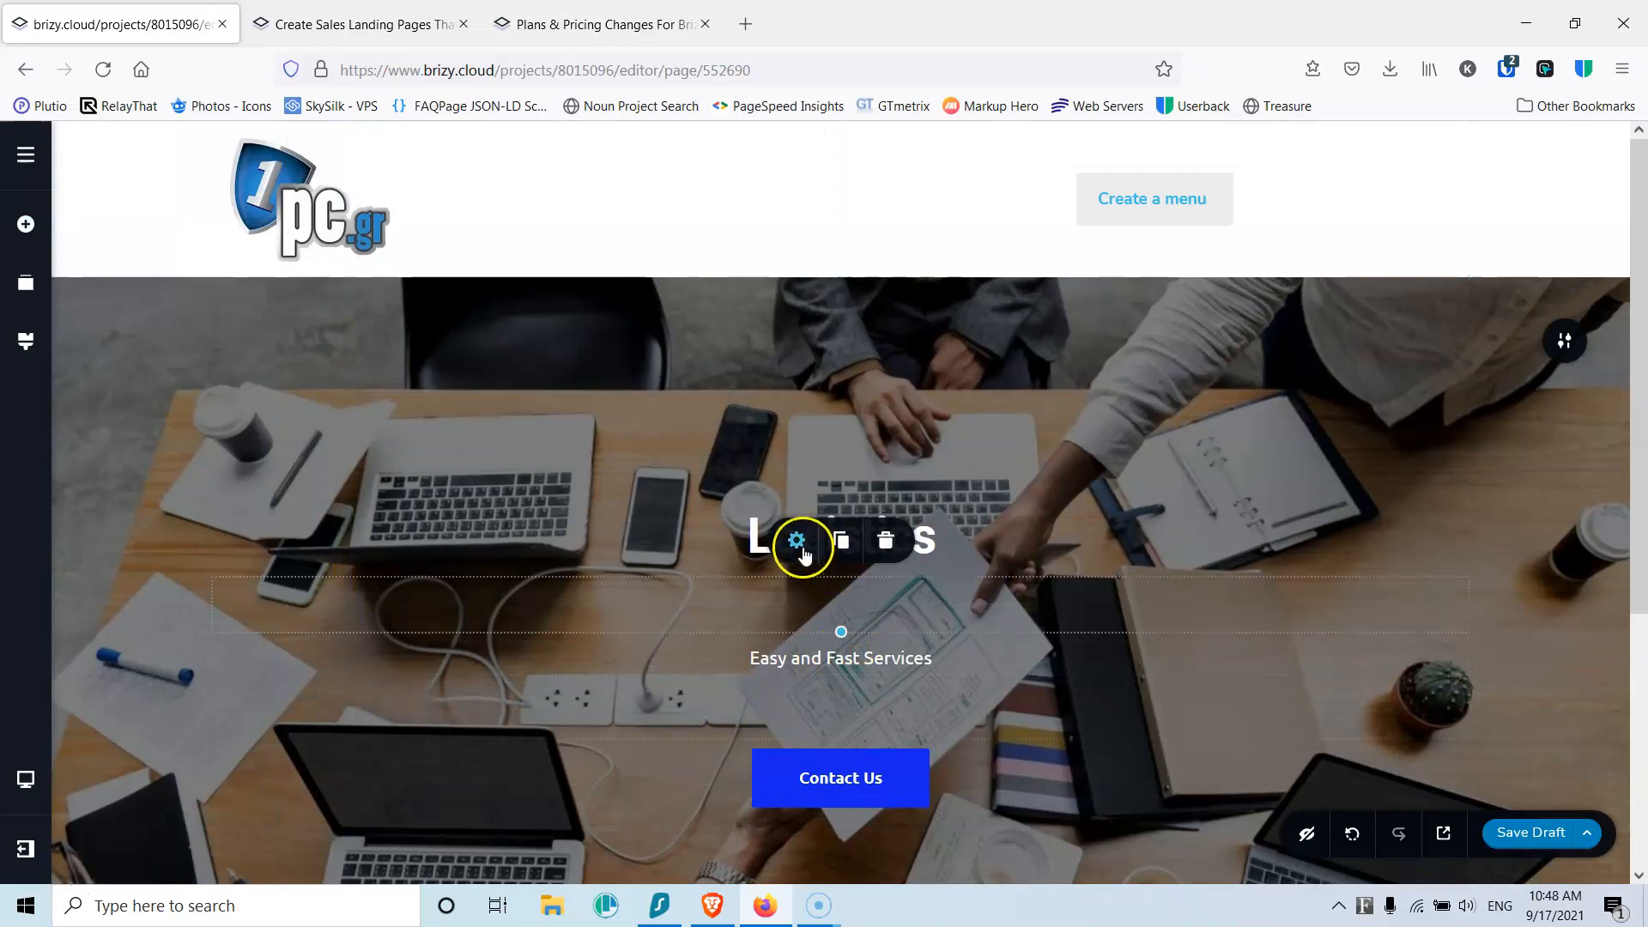
# Step: Set the spacer's Height to 25 px
pyautogui.click(799, 548)
pyautogui.moveTo(768, 475); pyautogui.dragTo(755, 476)
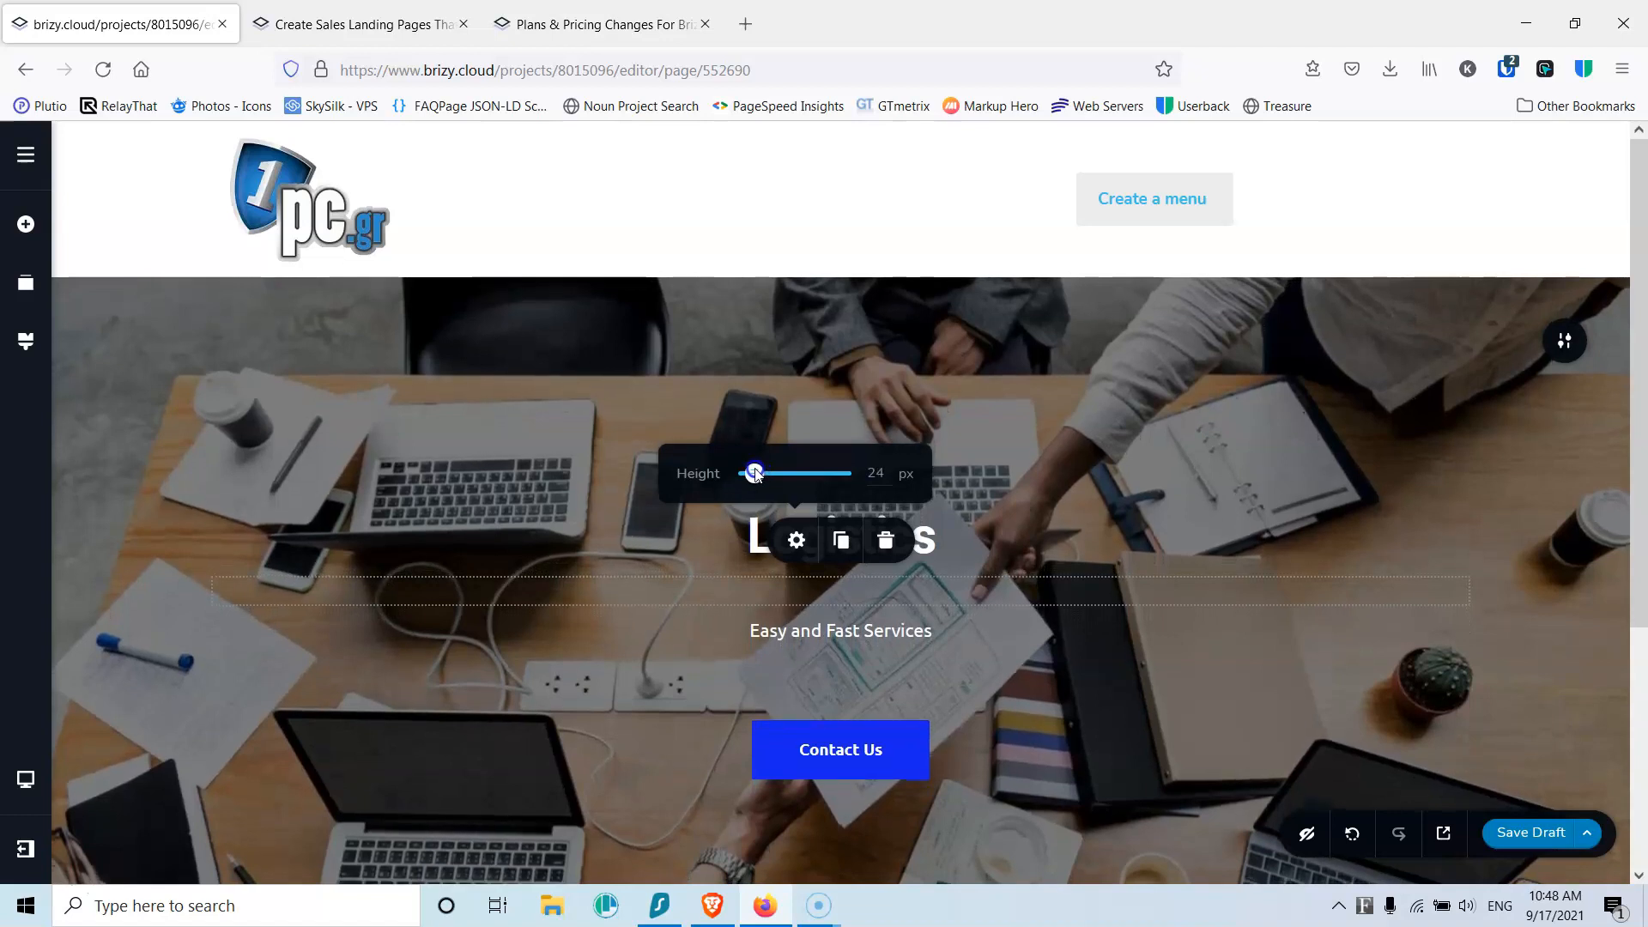
pyautogui.doubleClick(876, 474)
pyautogui.write('25')
pyautogui.click(839, 682)
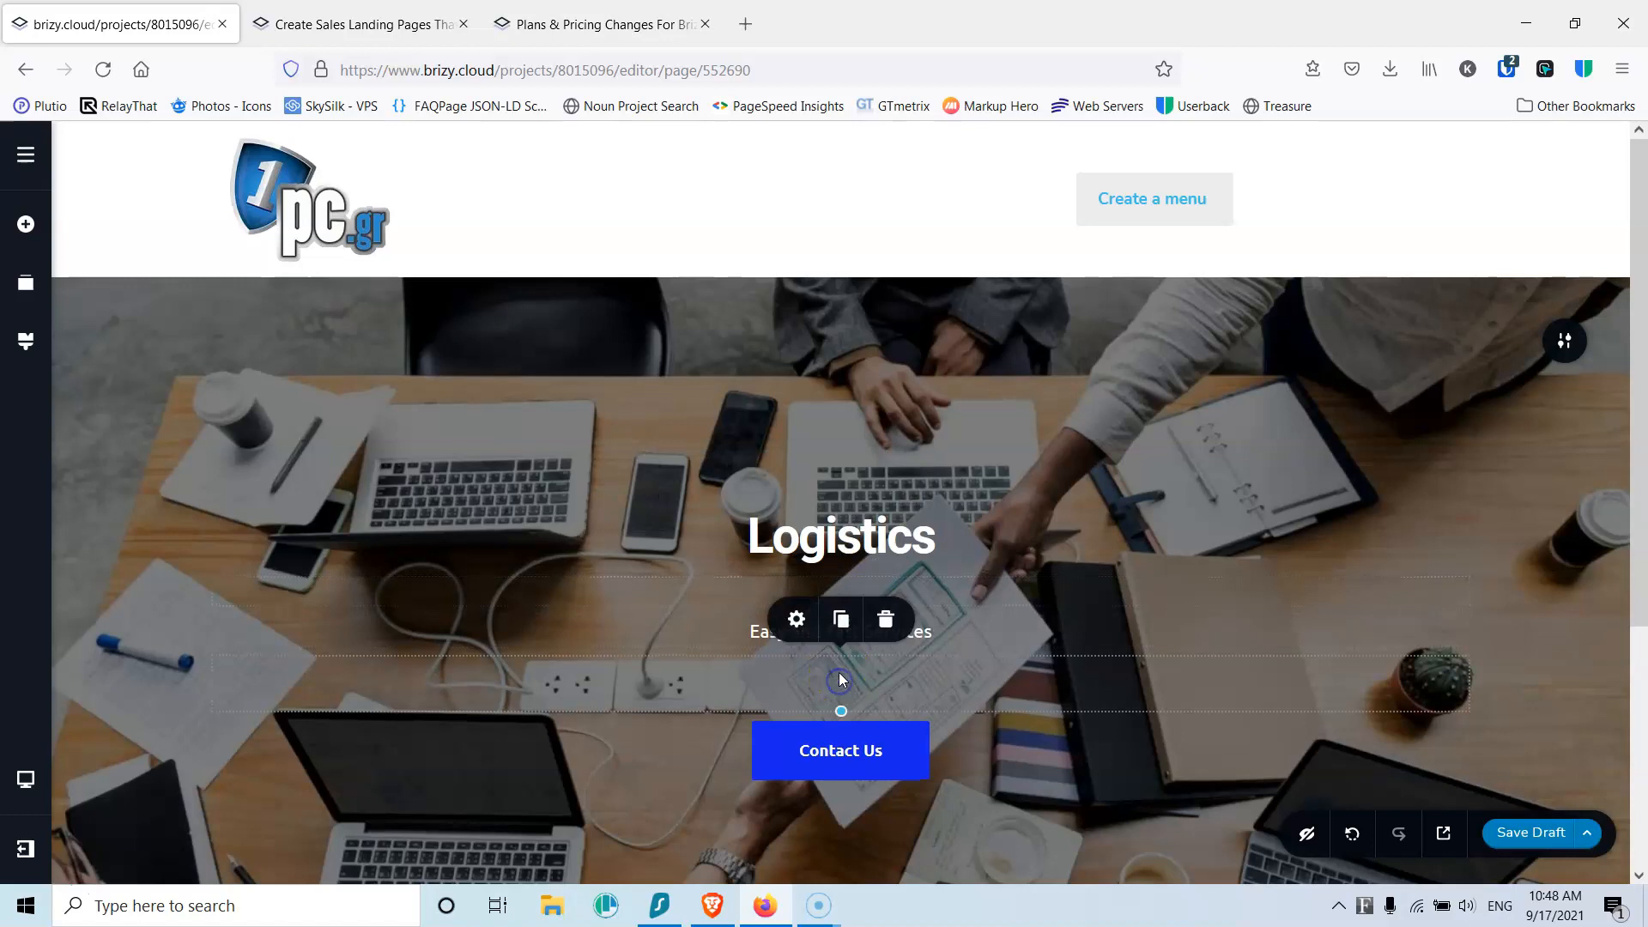
pyautogui.click(798, 619)
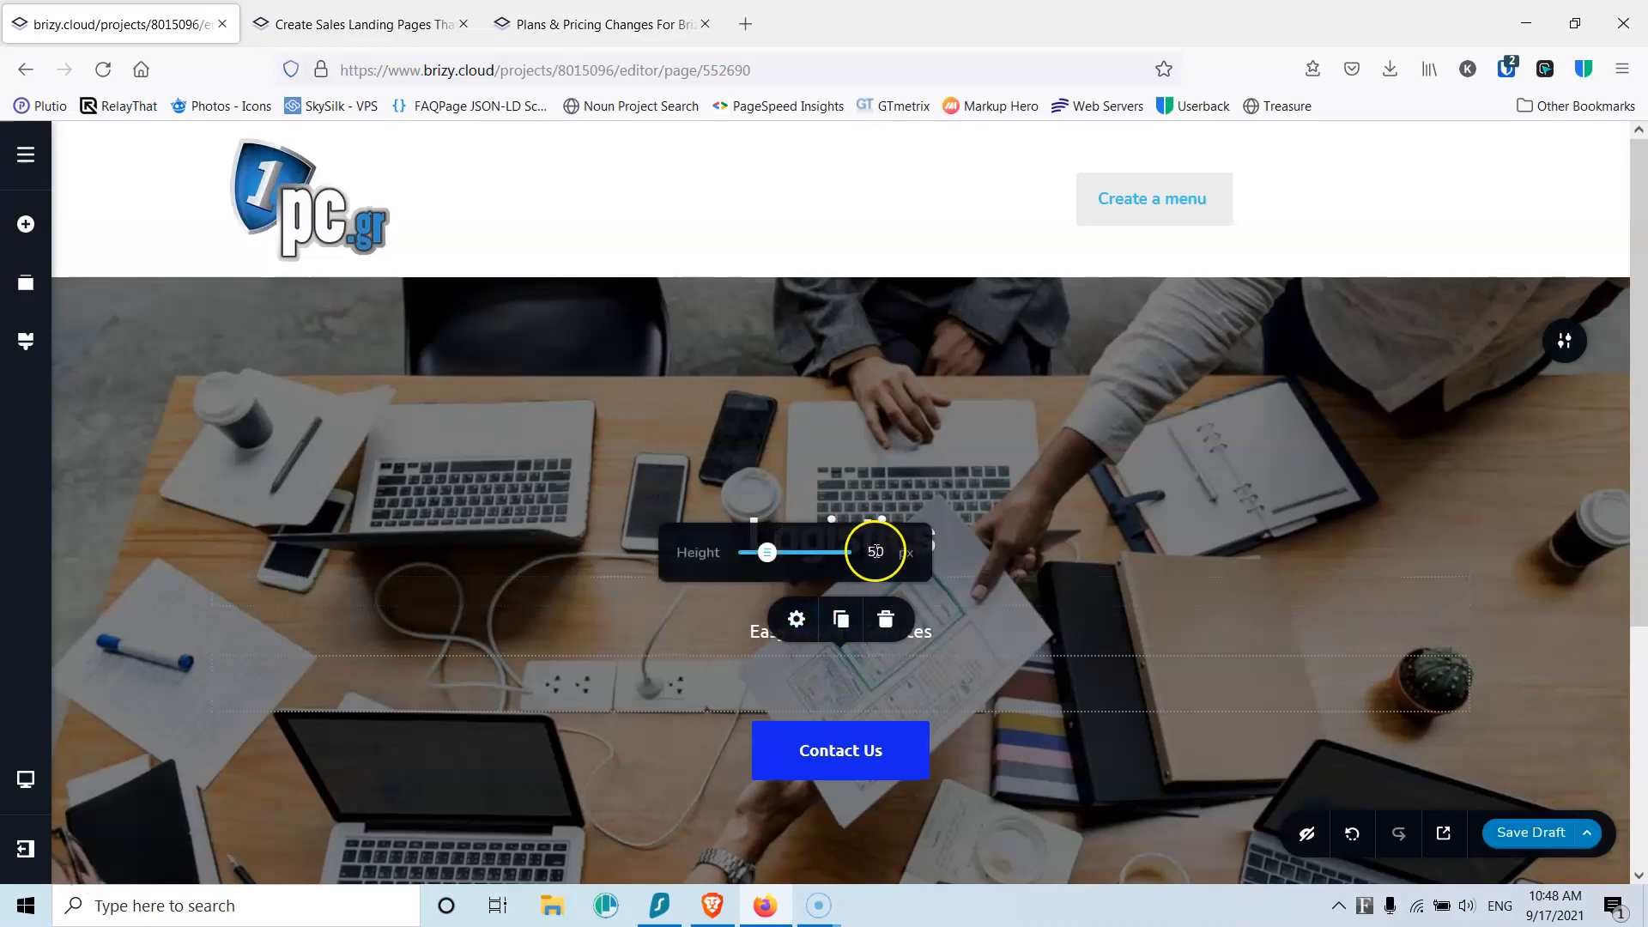
pyautogui.click(1038, 492)
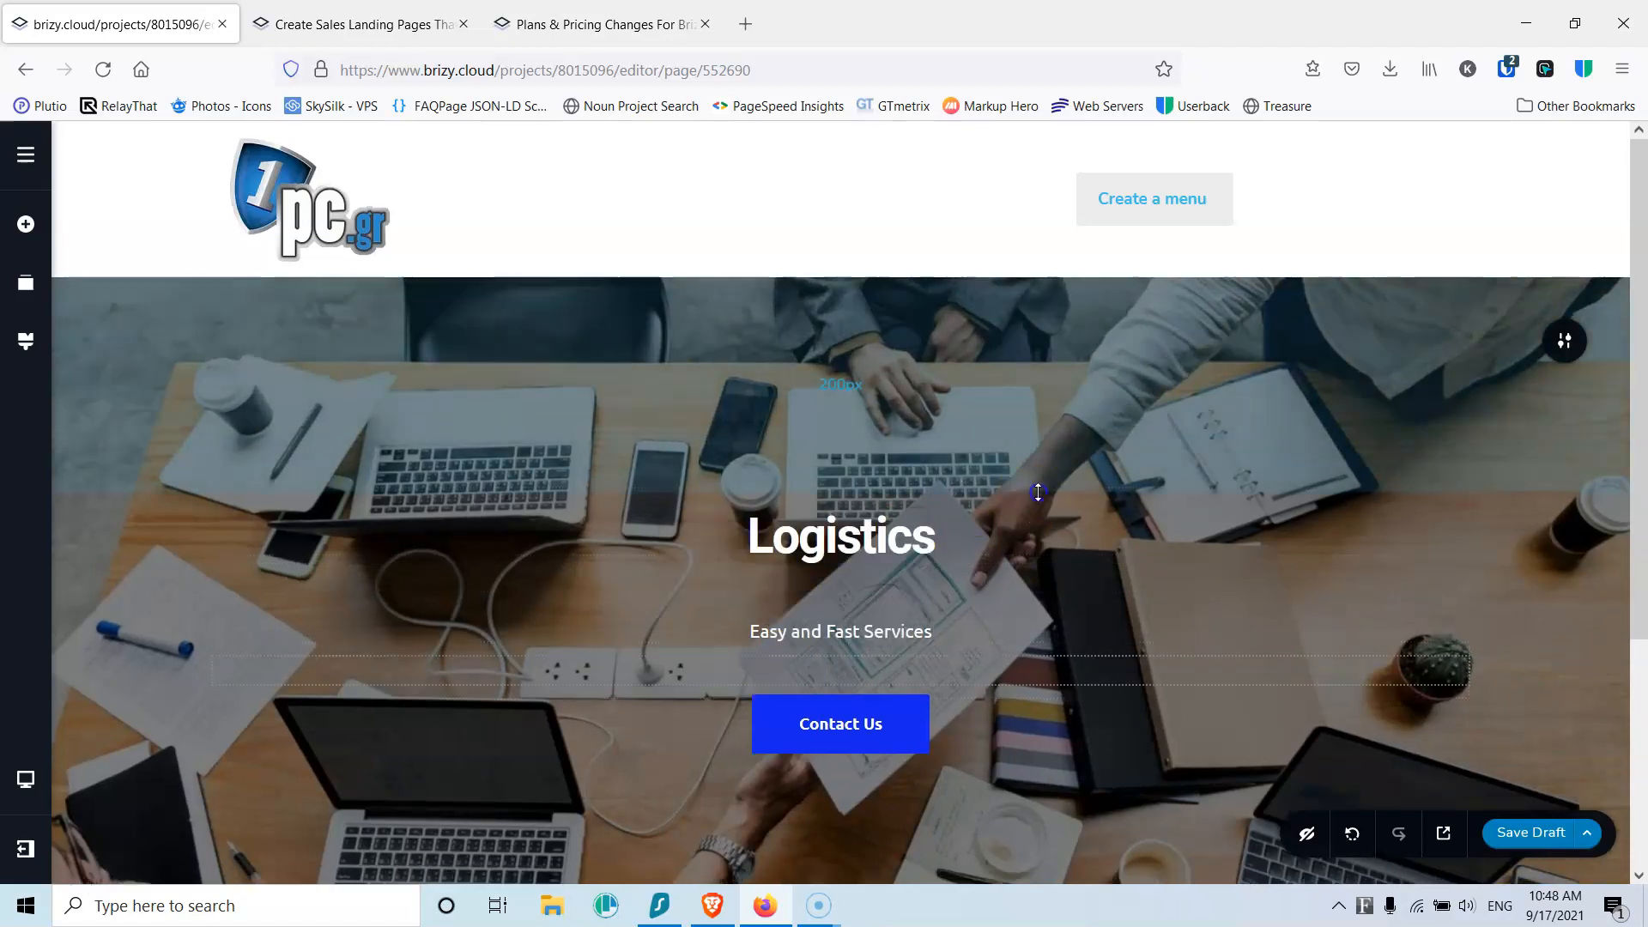
# Step: Save the page as a draft and toggle the display of hidden elements
pyautogui.click(1528, 838)
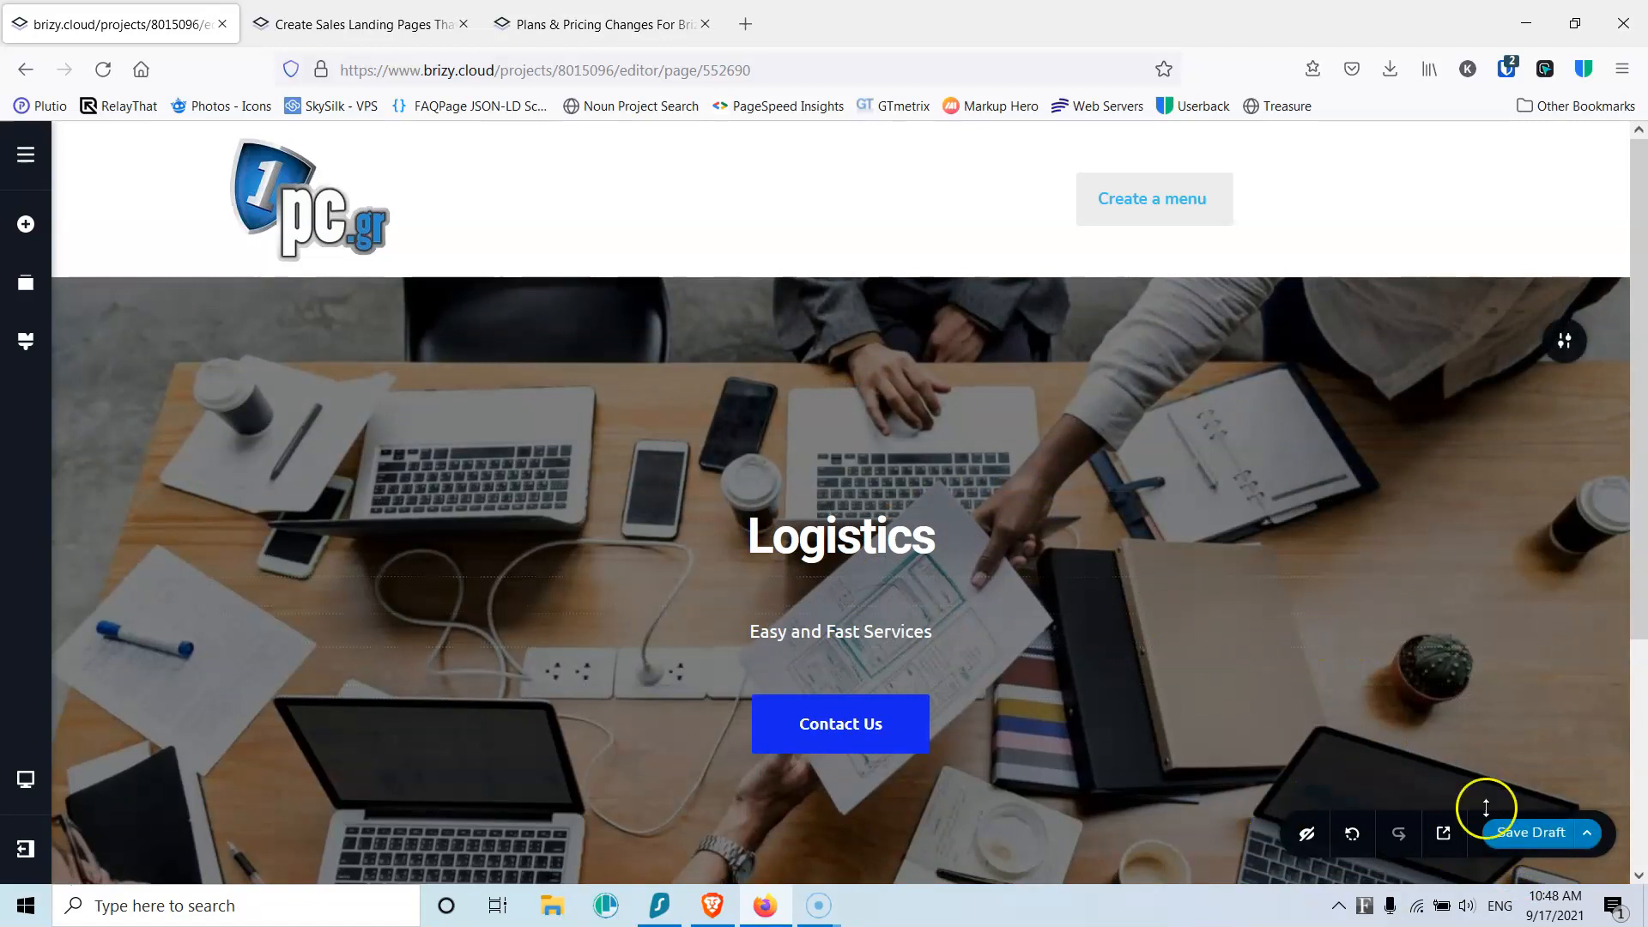
pyautogui.click(1305, 832)
pyautogui.click(1352, 837)
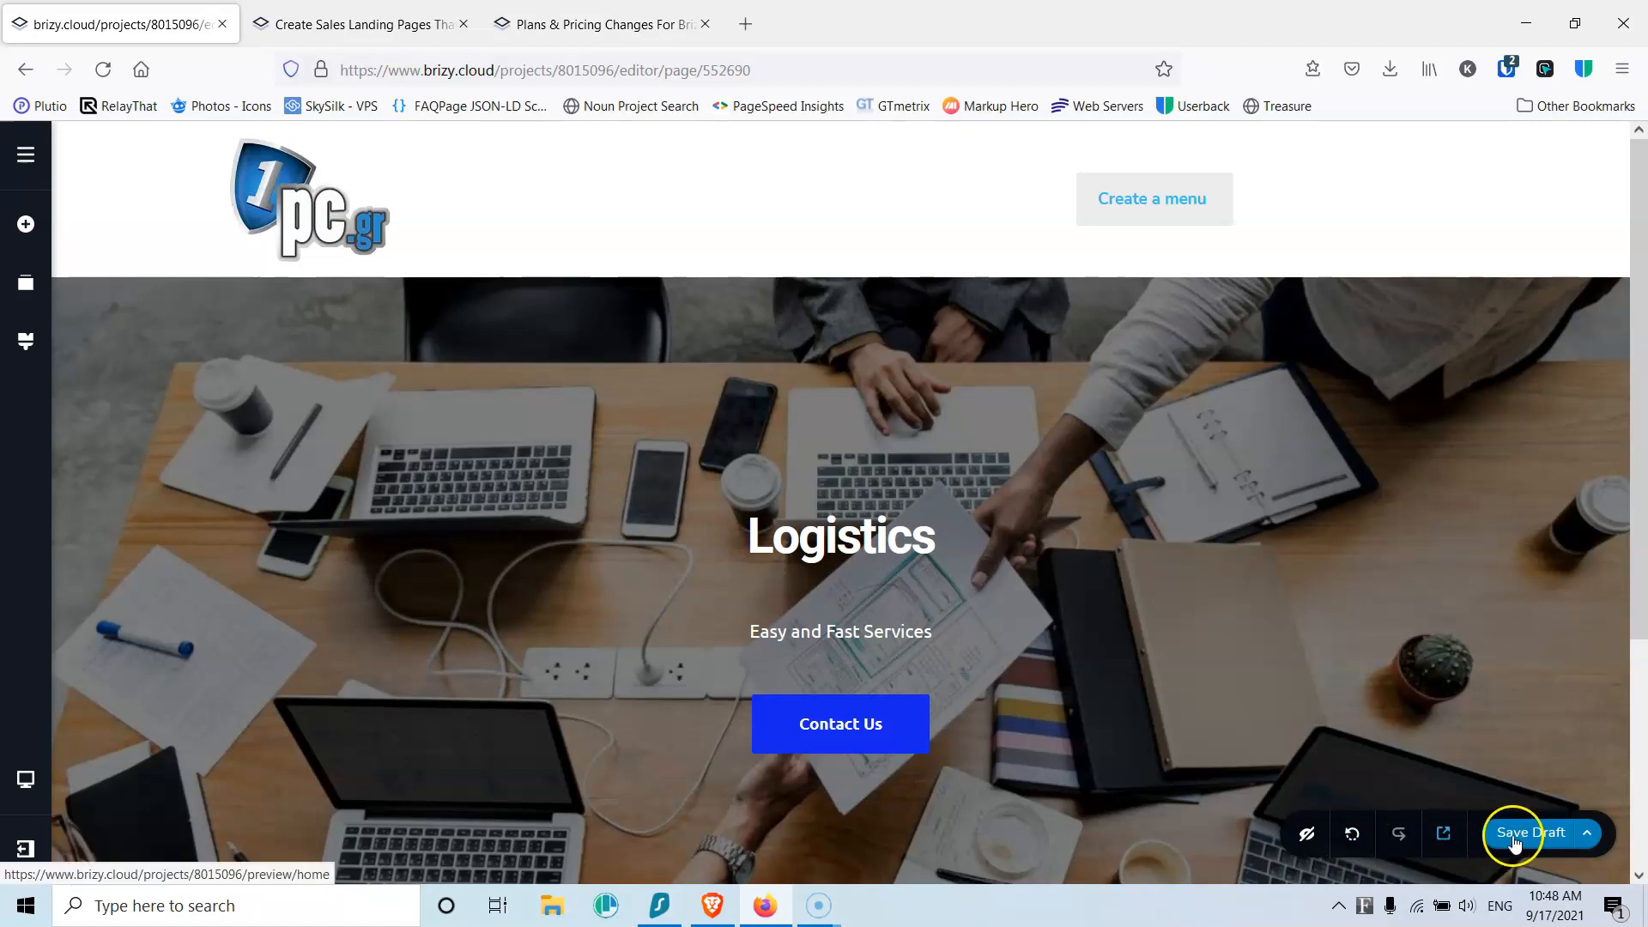
# Step: Check the Save Draft menu options (Clear Layout, Save Layout, Publish Page), then save the draft again
pyautogui.click(1587, 834)
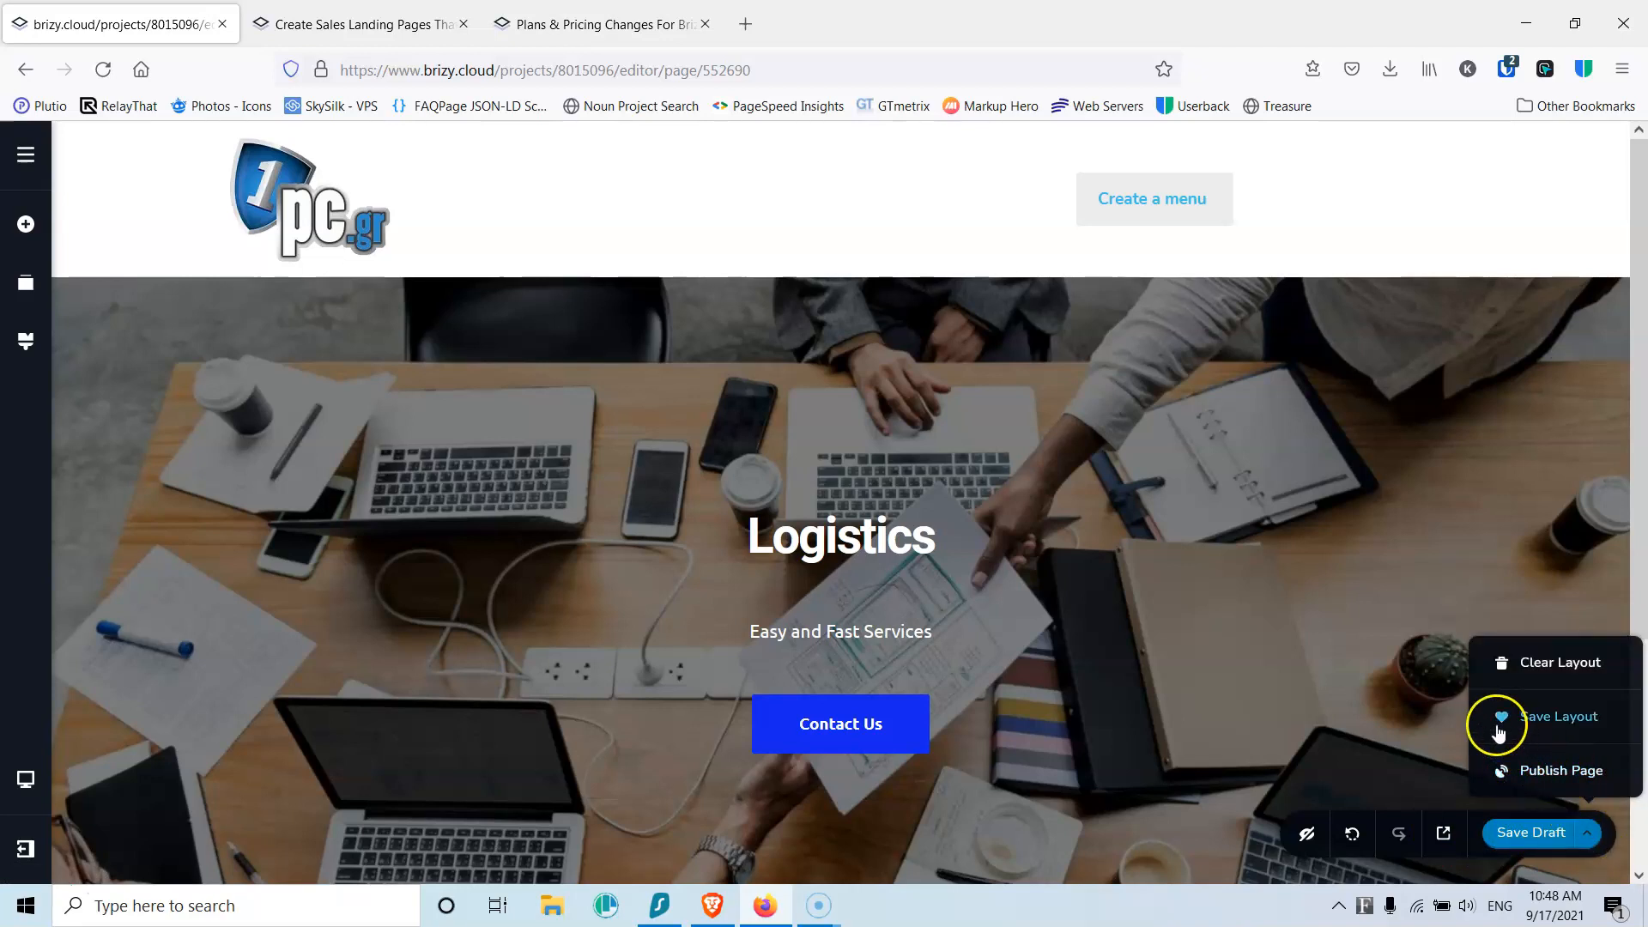
pyautogui.click(1305, 498)
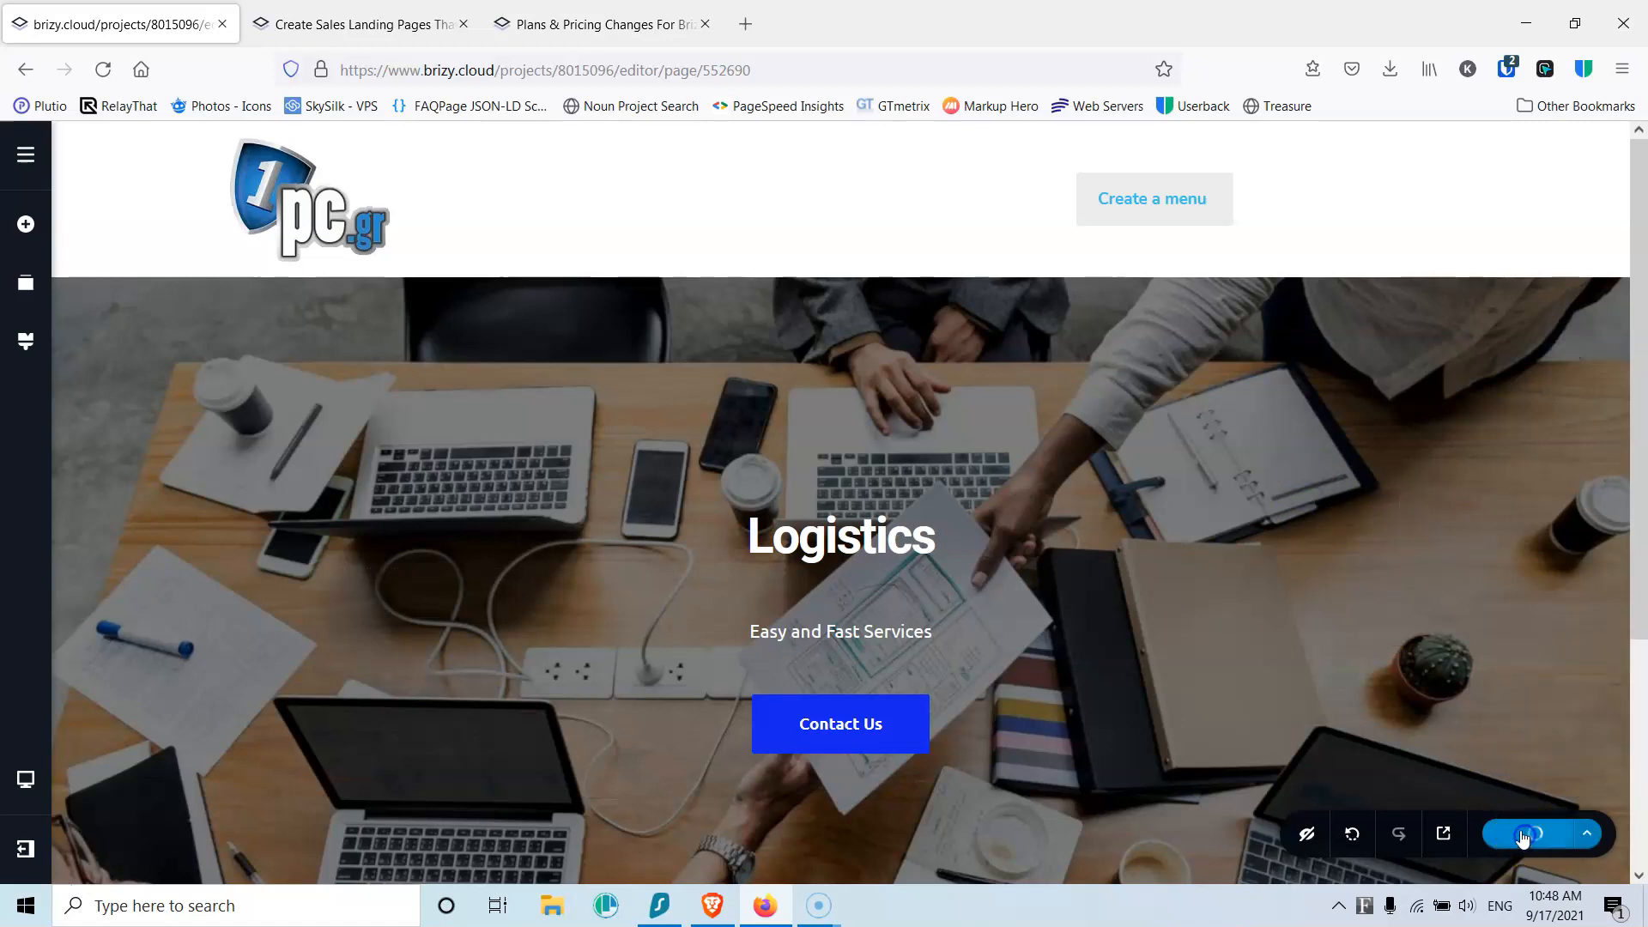
# Step: Add a blank 'Create your own' block below the Logistics hero, then glance at the Pages panel
pyautogui.scroll(-4, 935, 501)
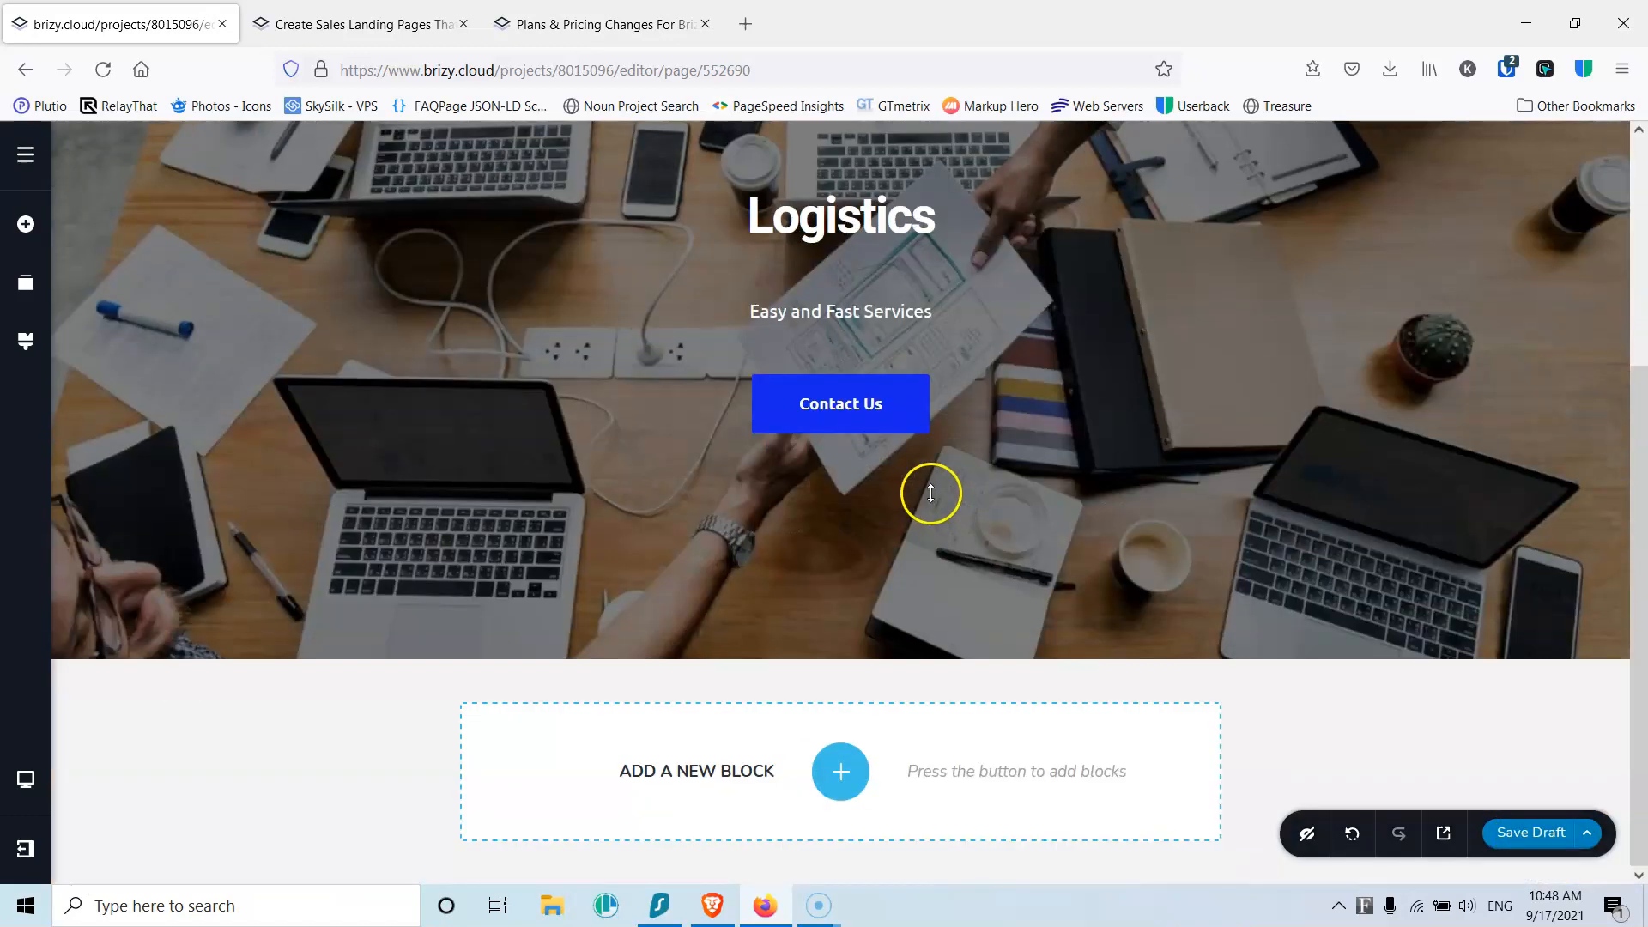
pyautogui.click(839, 770)
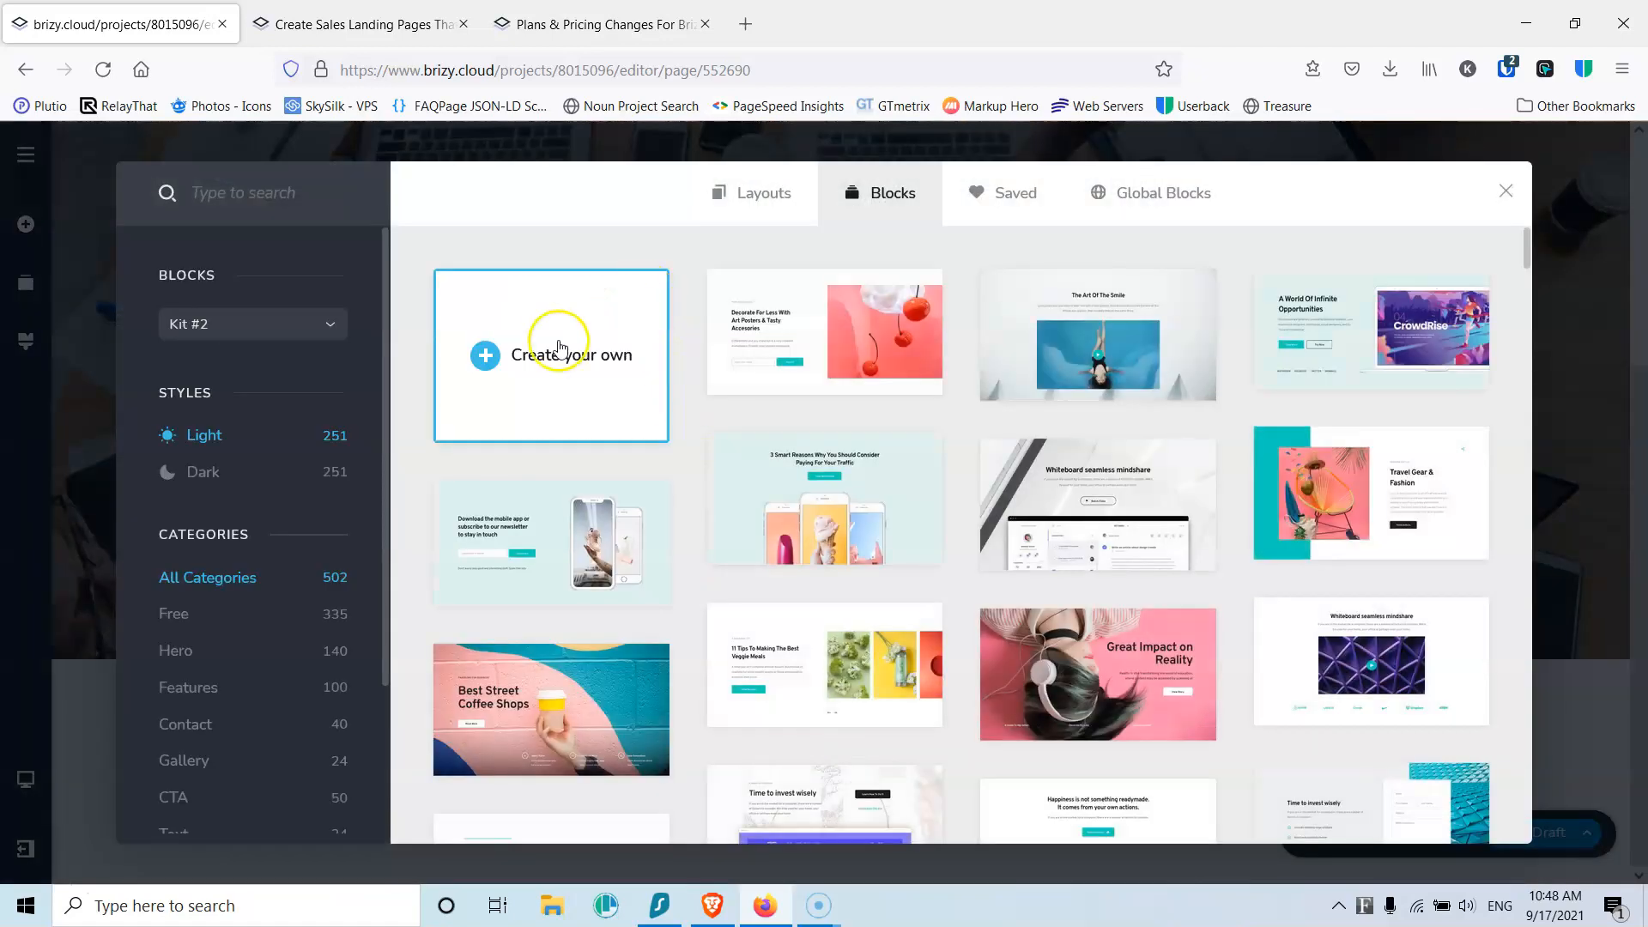
pyautogui.click(680, 397)
pyautogui.scroll(-4, 757, 475)
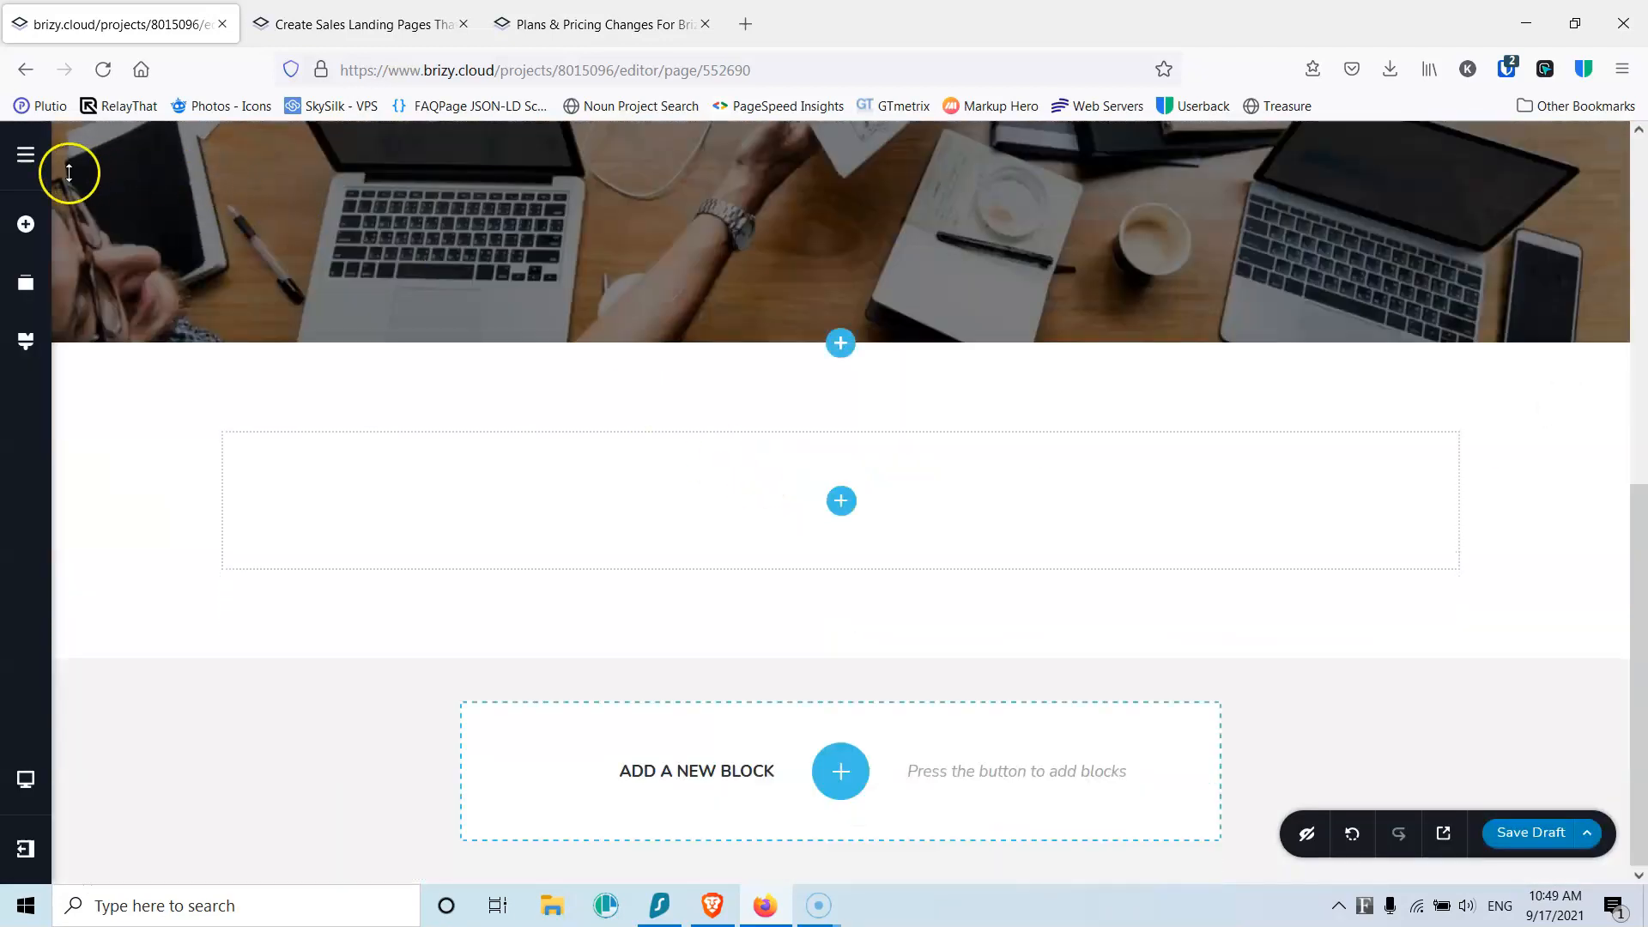
pyautogui.click(19, 163)
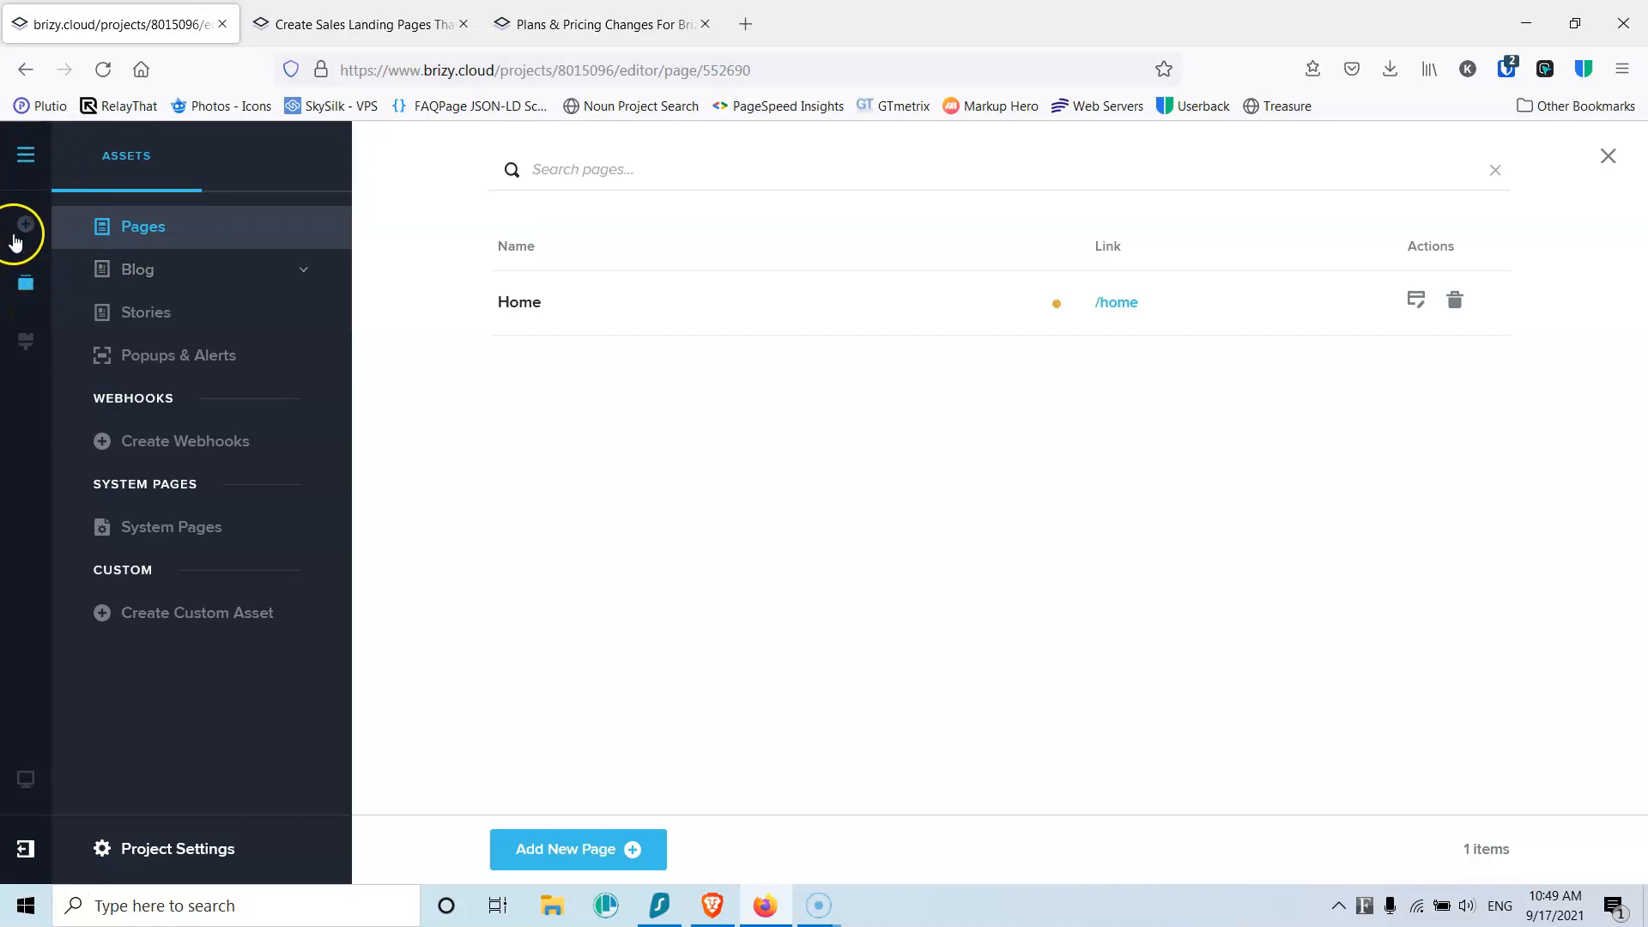
pyautogui.click(28, 302)
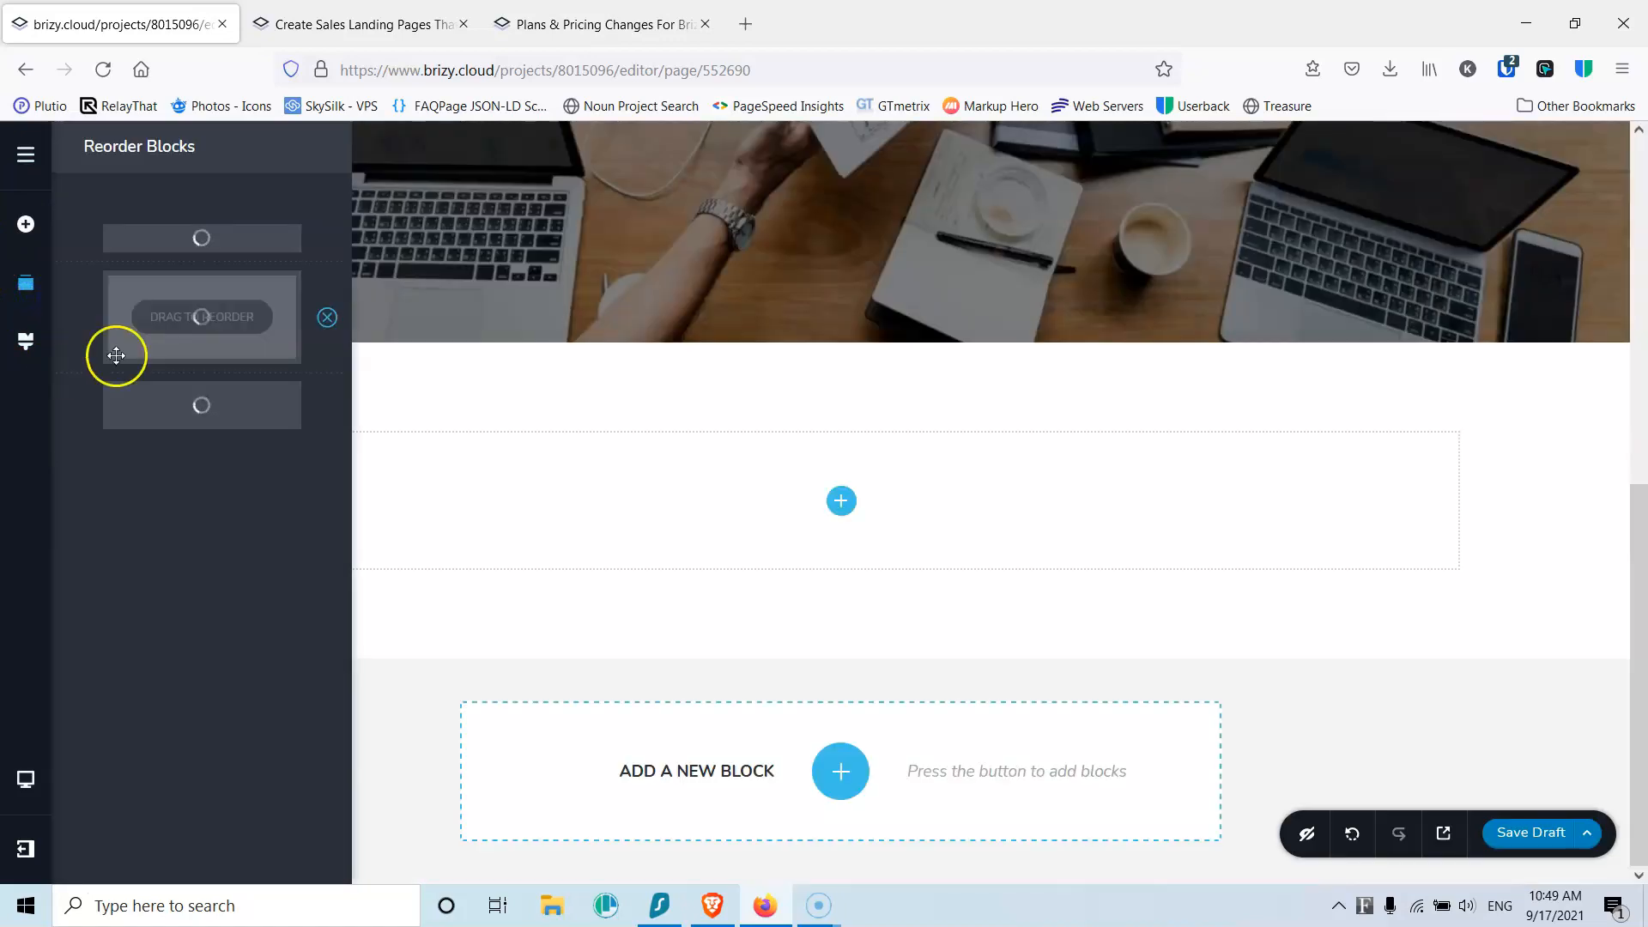
# Step: Add a two-column layout to the new block with an Image in the left column
pyautogui.click(18, 230)
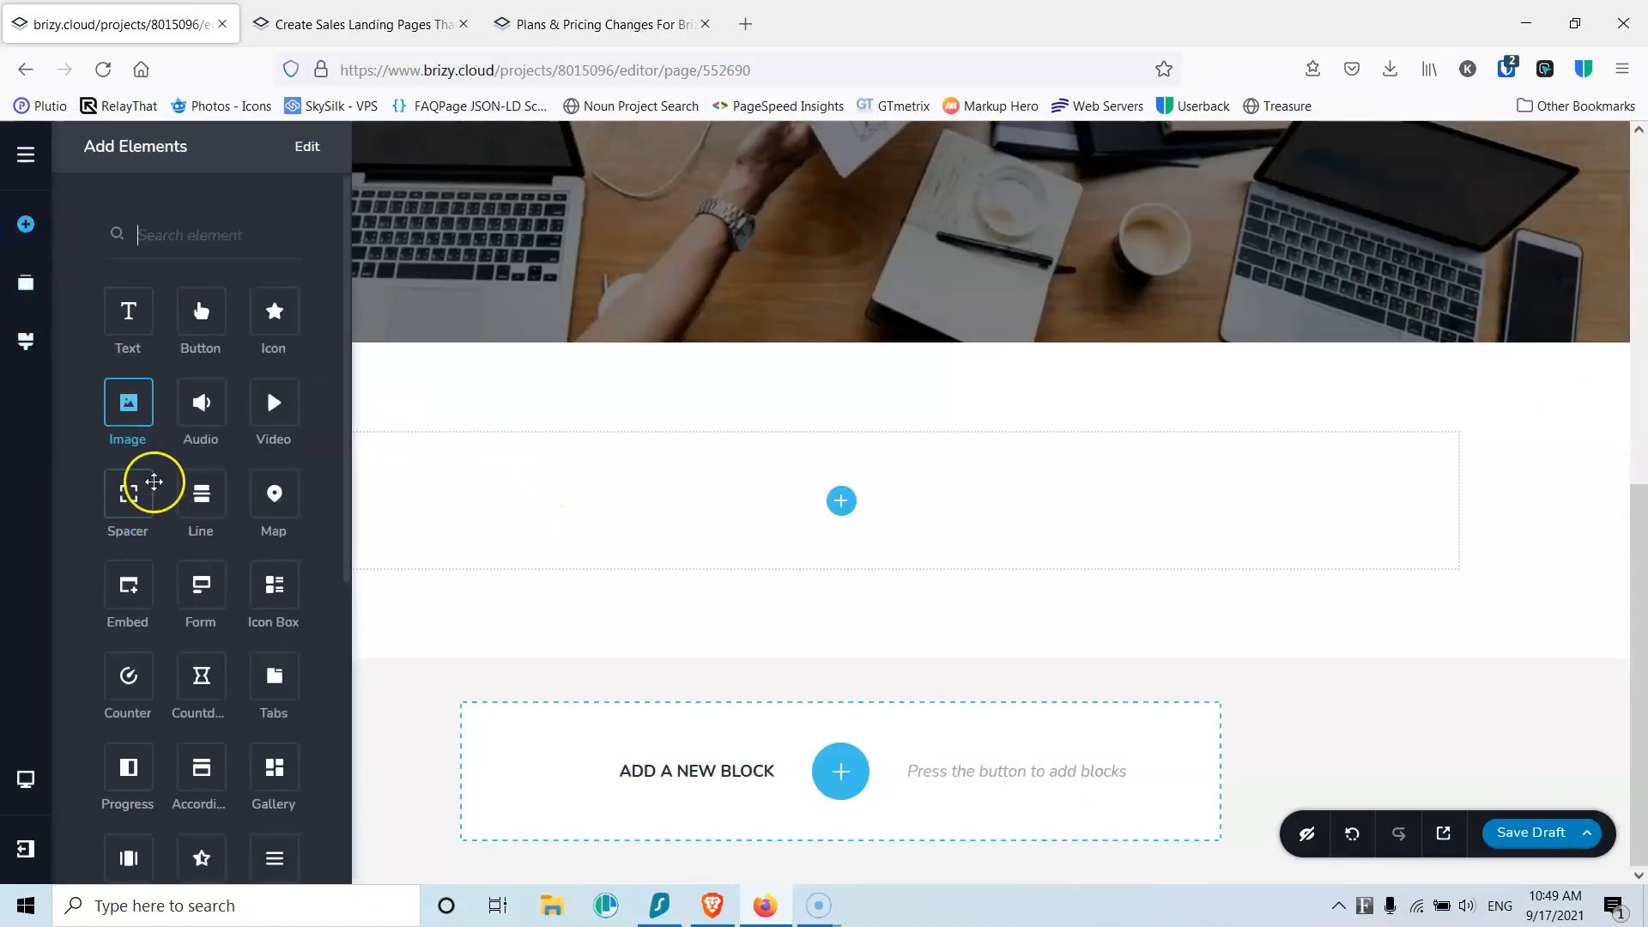
pyautogui.scroll(-5, 154, 514)
pyautogui.scroll(-2, 172, 600)
pyautogui.moveTo(206, 649); pyautogui.dragTo(839, 501)
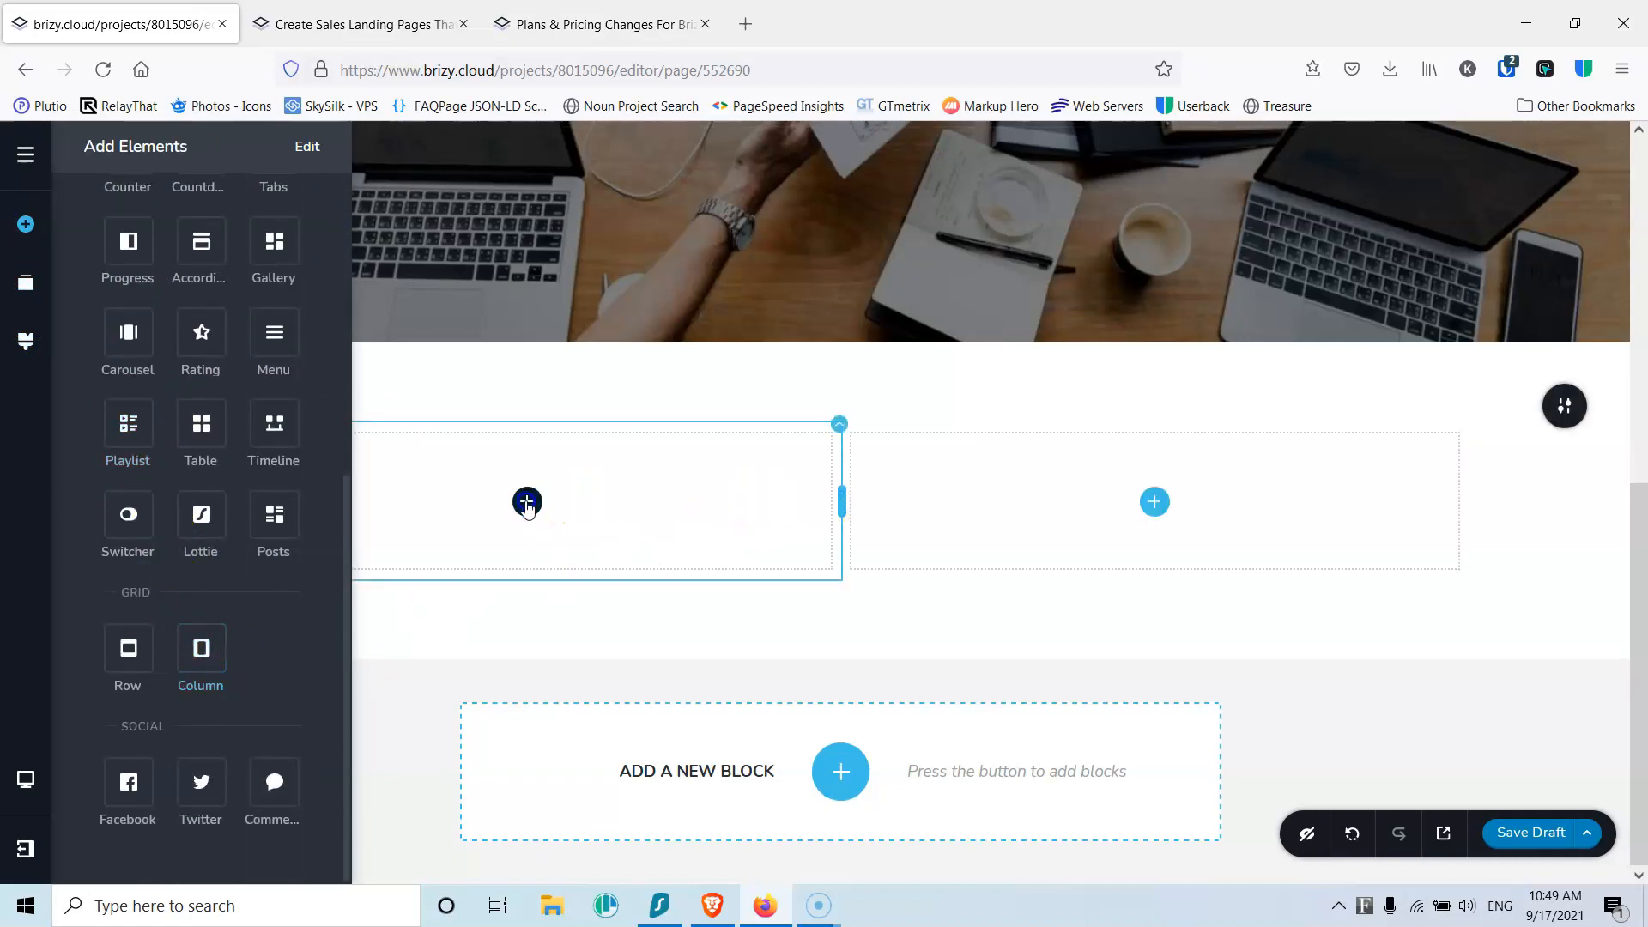
pyautogui.scroll(6, 129, 343)
pyautogui.moveTo(130, 403); pyautogui.dragTo(527, 514)
# Step: Upload logistics (10).jpg into the left-column image and adjust its focal point
pyautogui.click(512, 606)
pyautogui.scroll(-4, 393, 631)
pyautogui.click(393, 601)
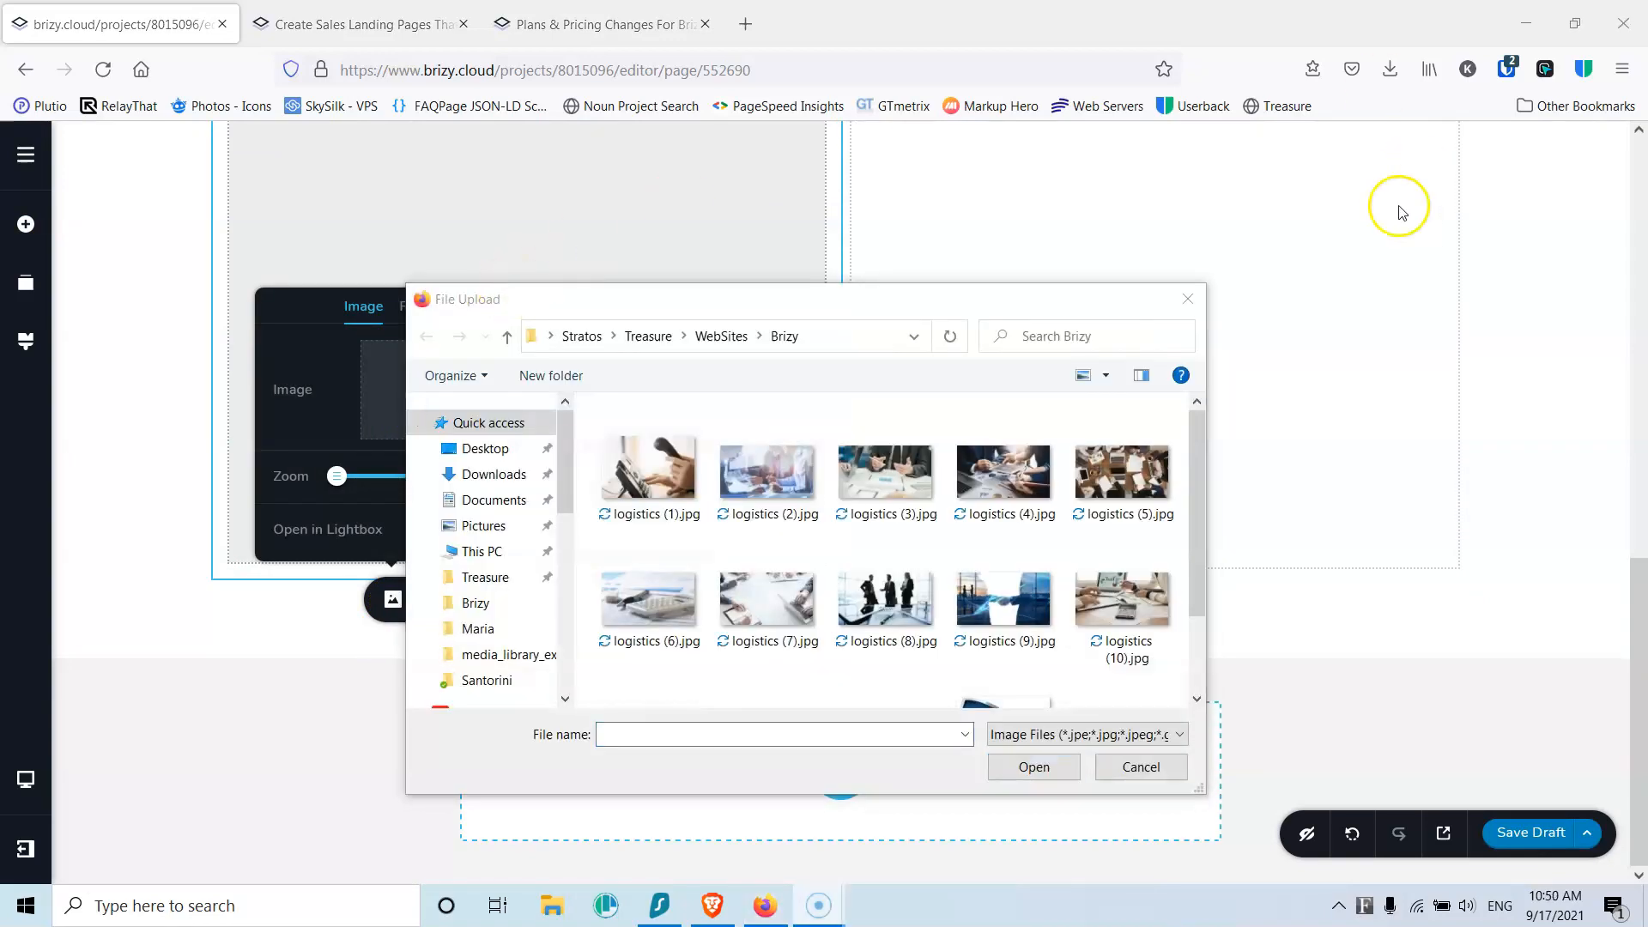
pyautogui.doubleClick(1142, 610)
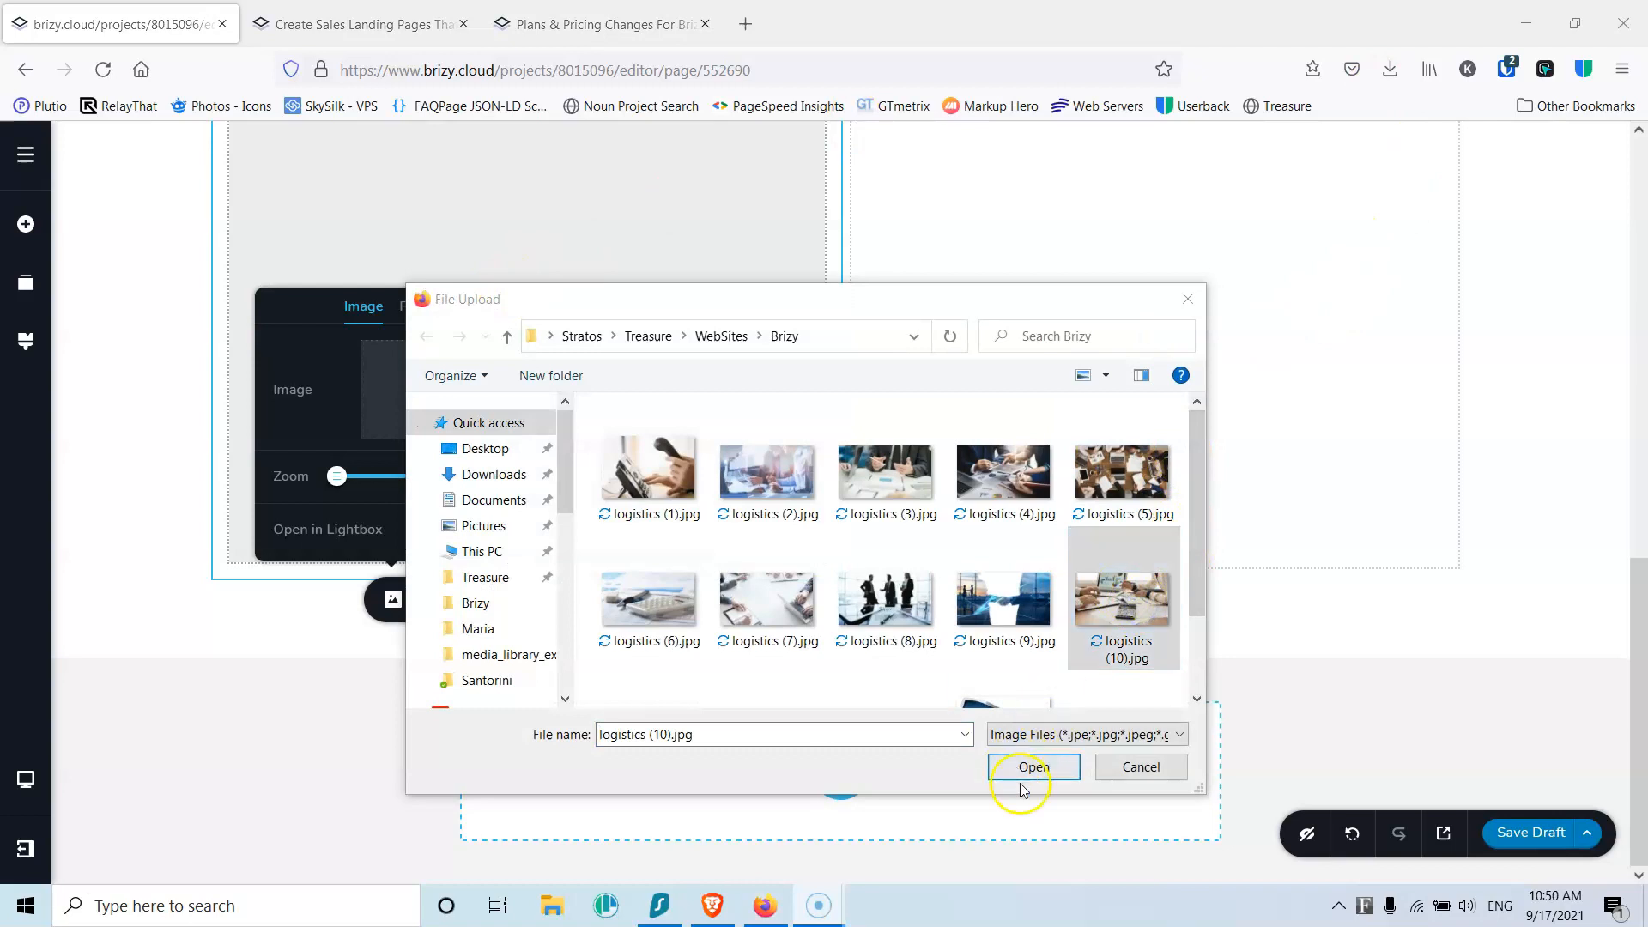
pyautogui.click(1030, 770)
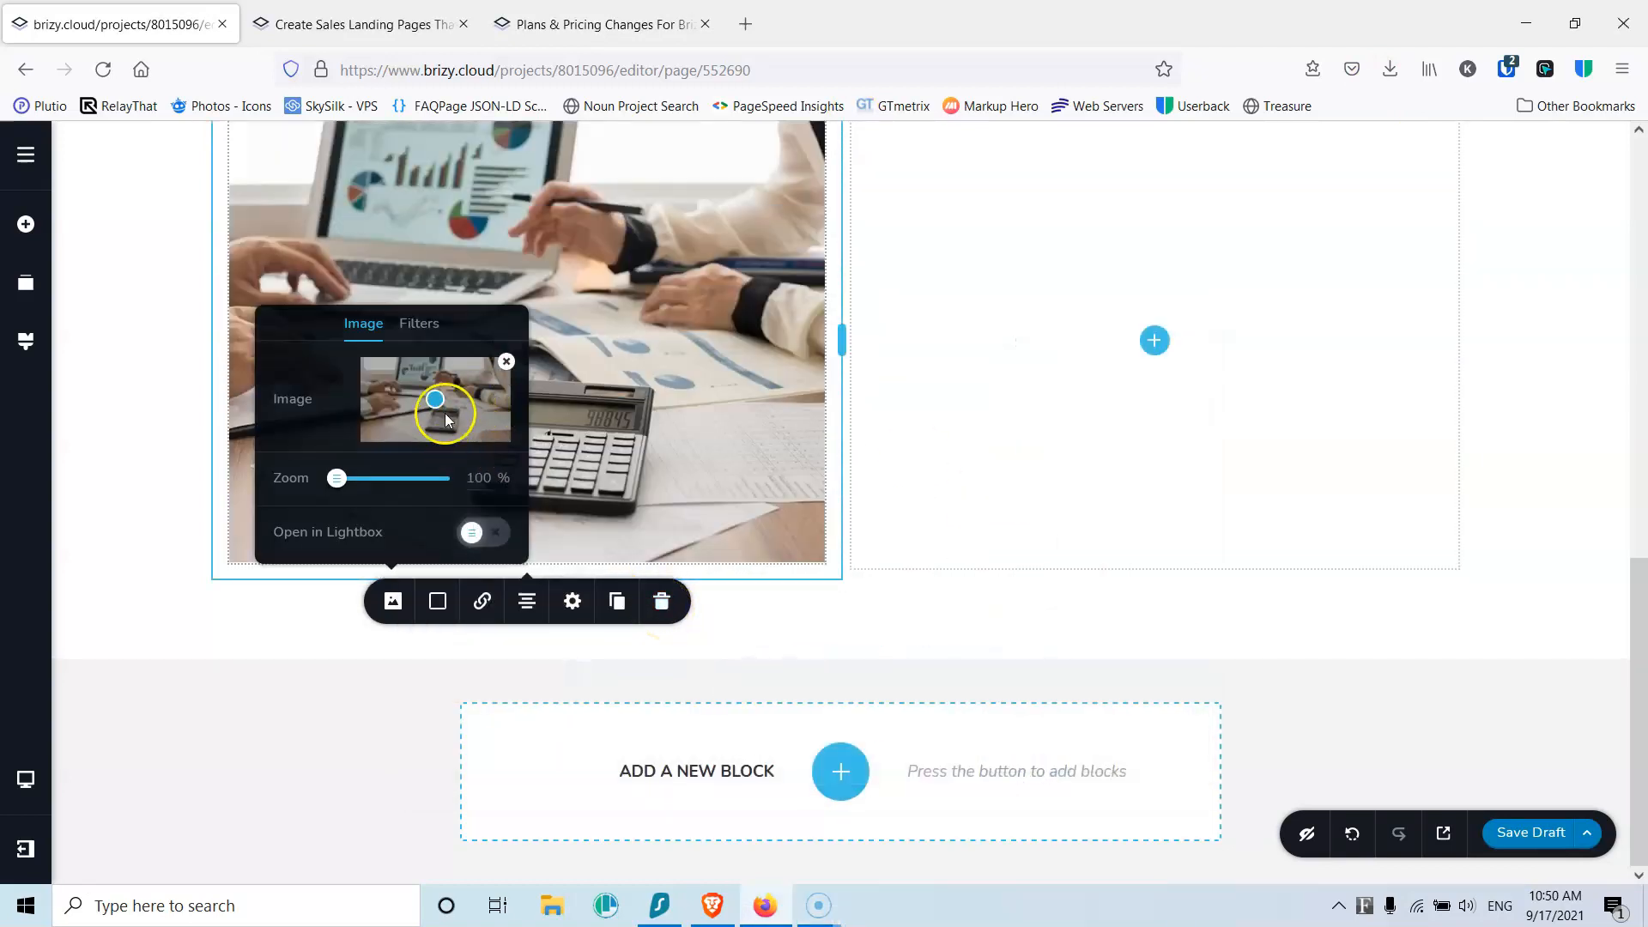
pyautogui.click(423, 375)
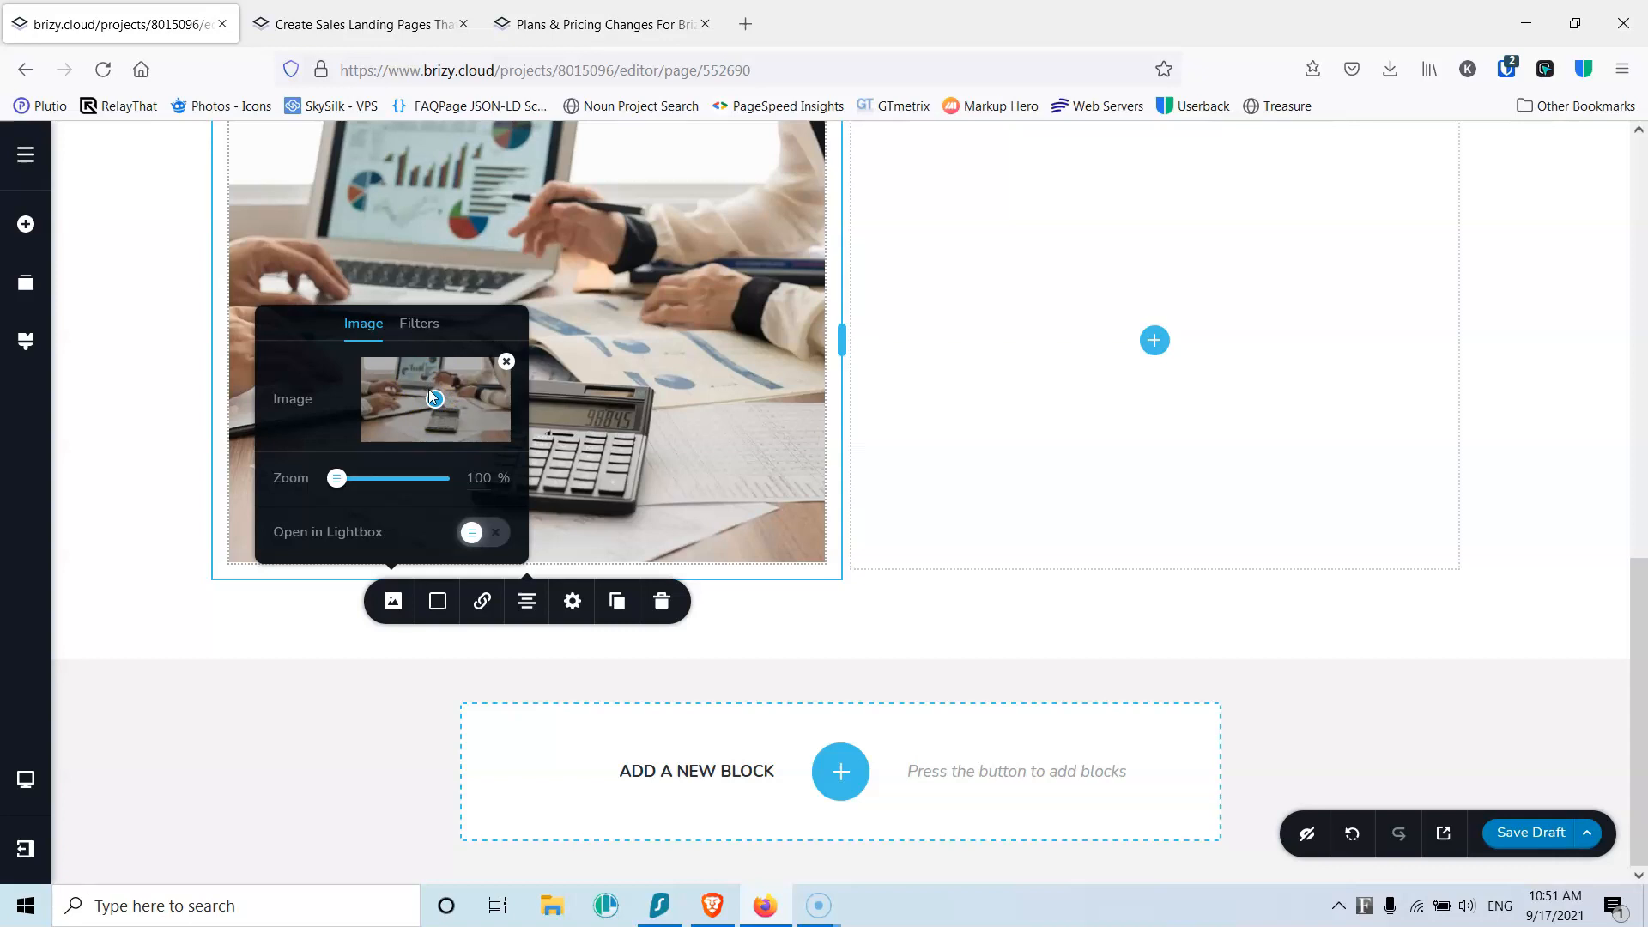
# Step: Reduce the left-column image's height from 133% to 100%
pyautogui.click(572, 601)
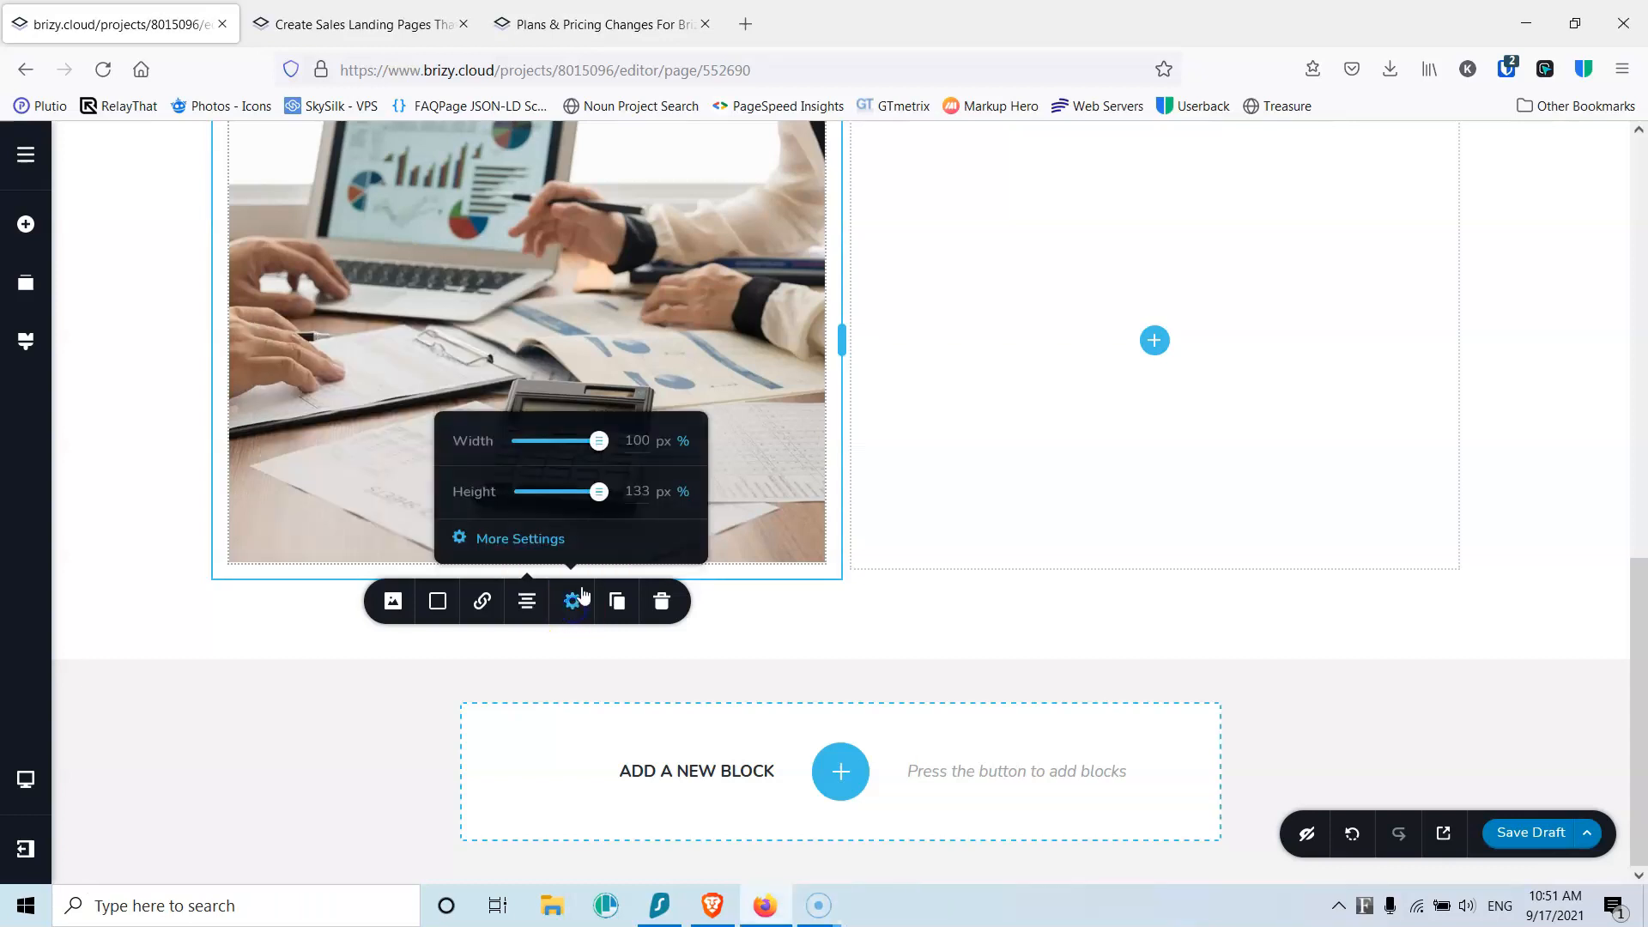
pyautogui.click(639, 486)
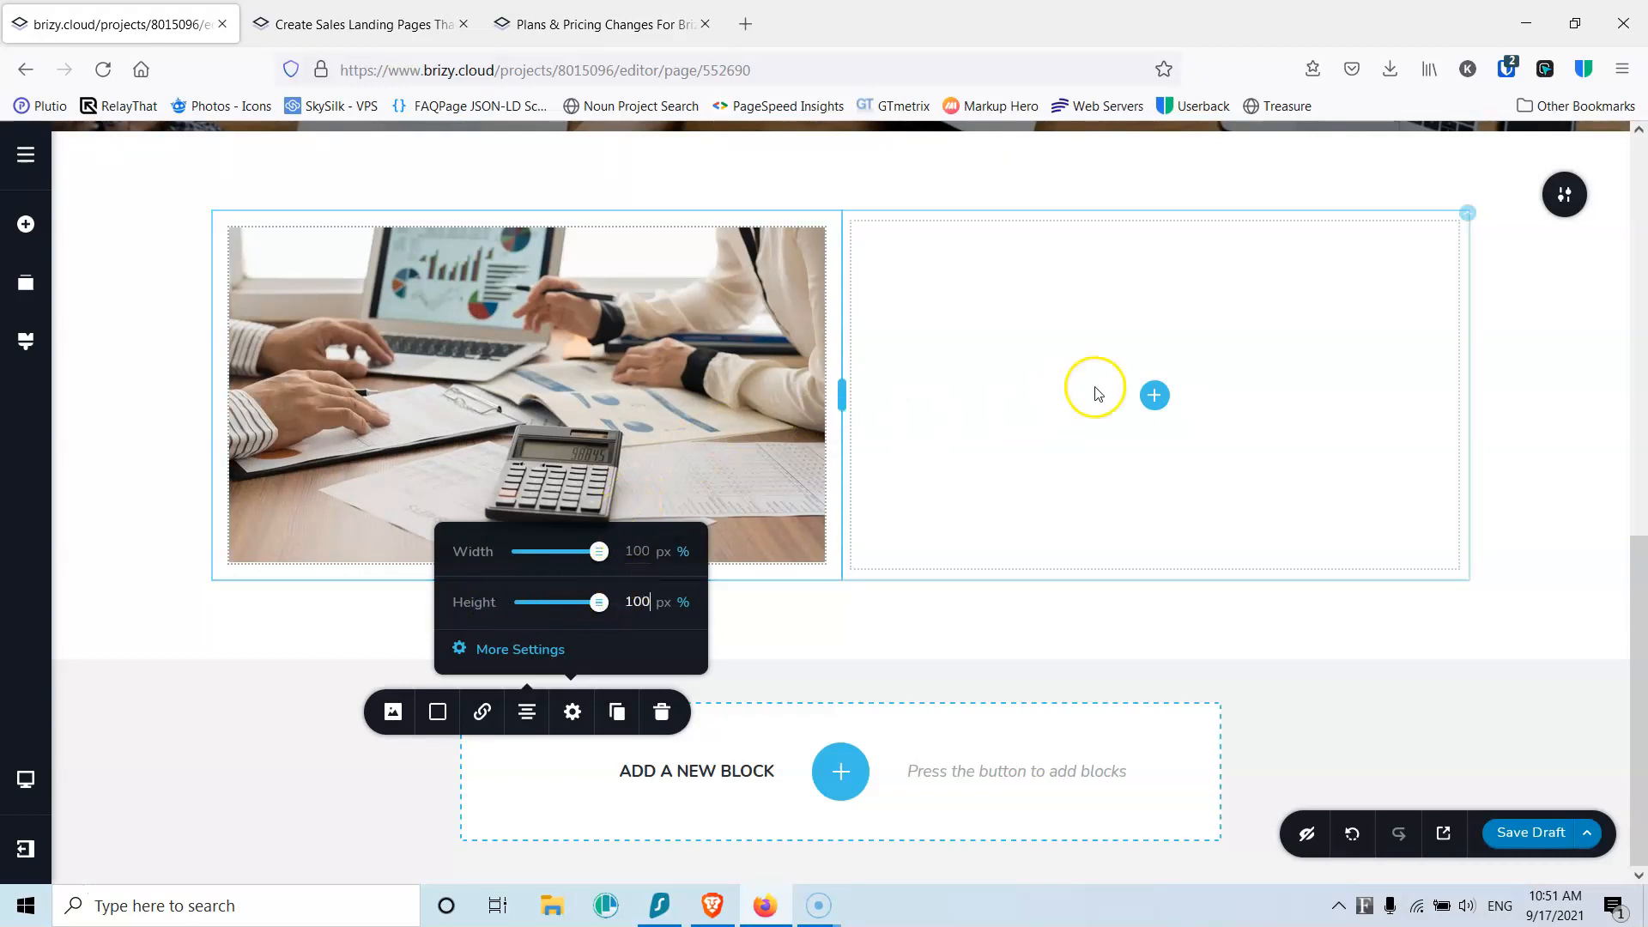
pyautogui.click(1154, 395)
# Step: Add a text element to the right column reading About Us
pyautogui.moveTo(97, 300); pyautogui.dragTo(1162, 408)
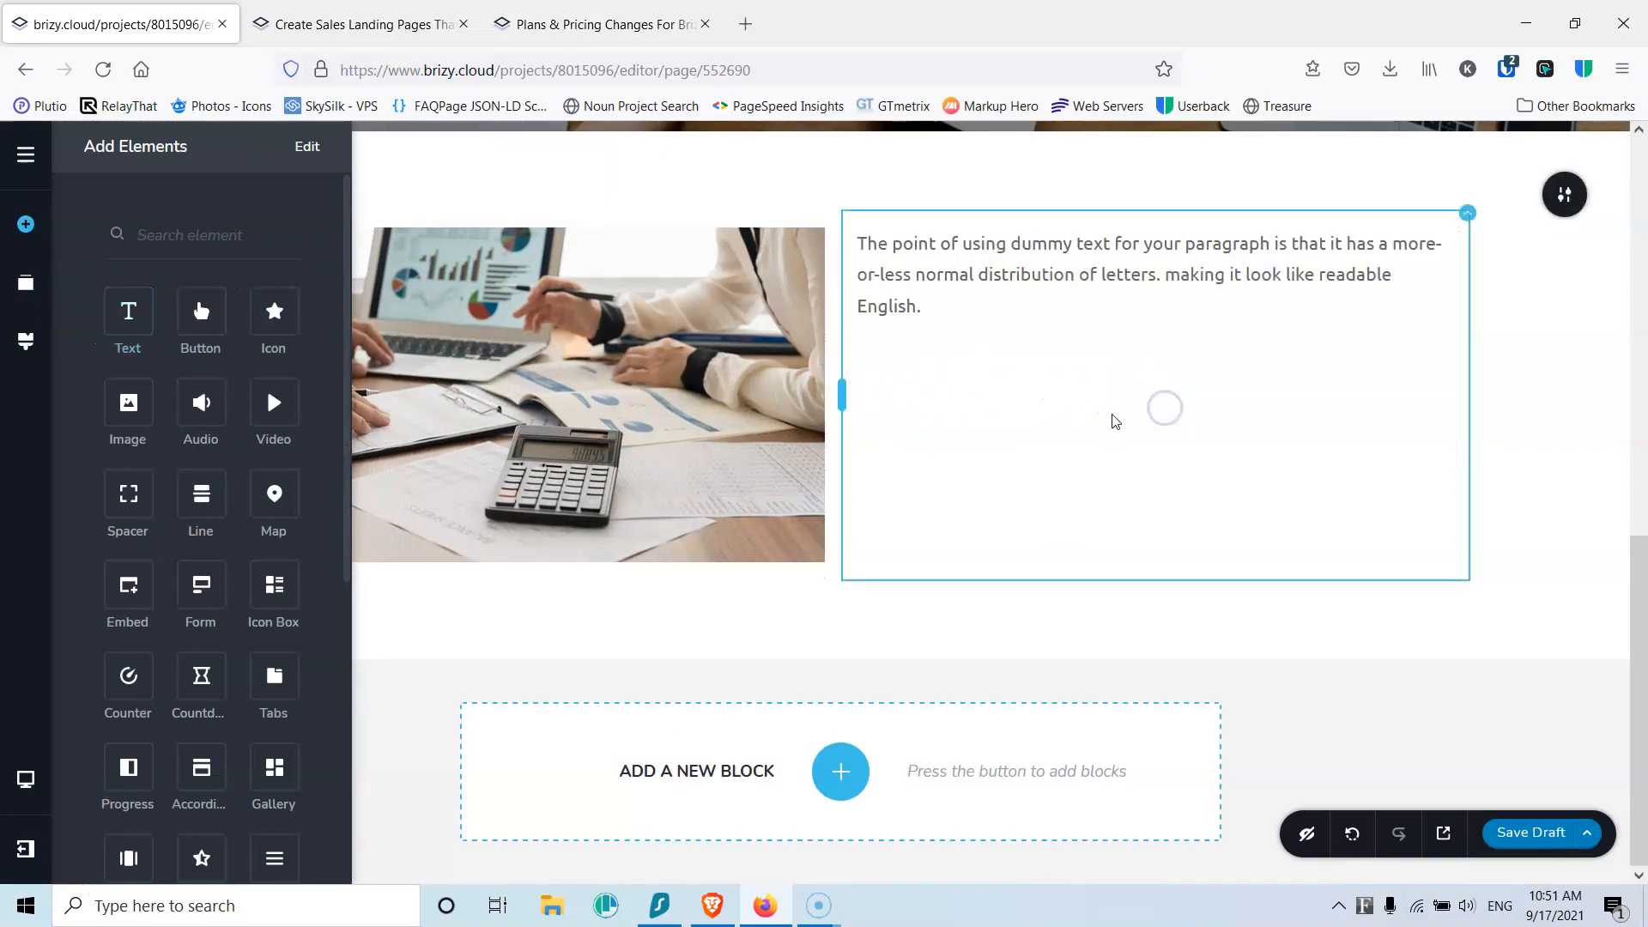
pyautogui.tripleClick(998, 269)
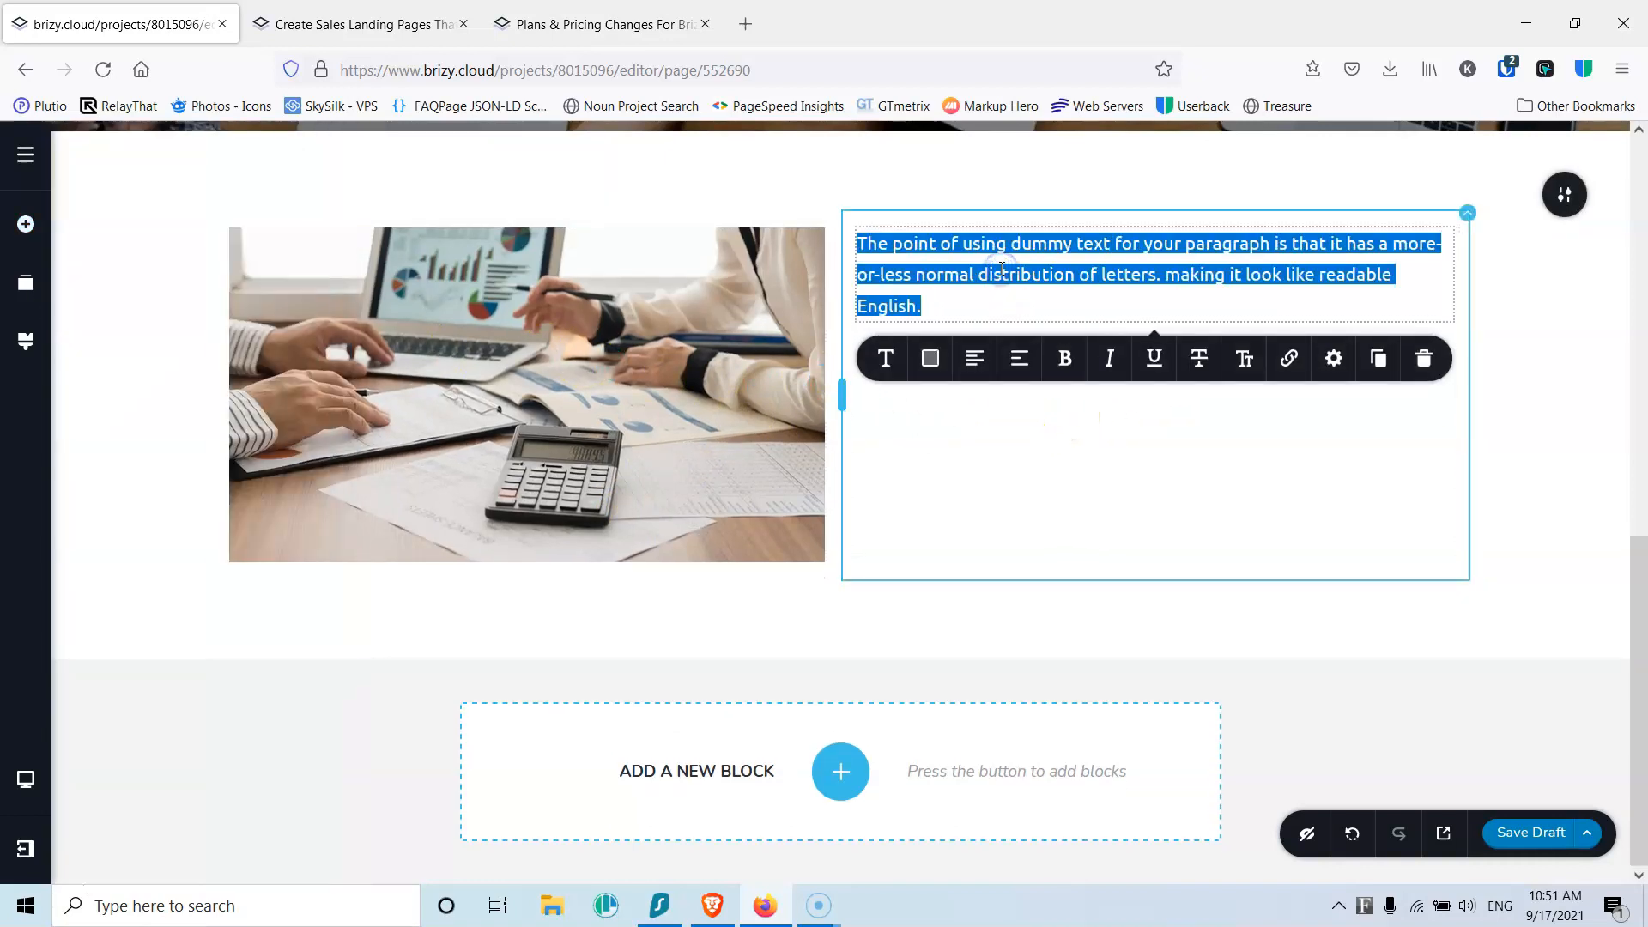
pyautogui.write('About Us')
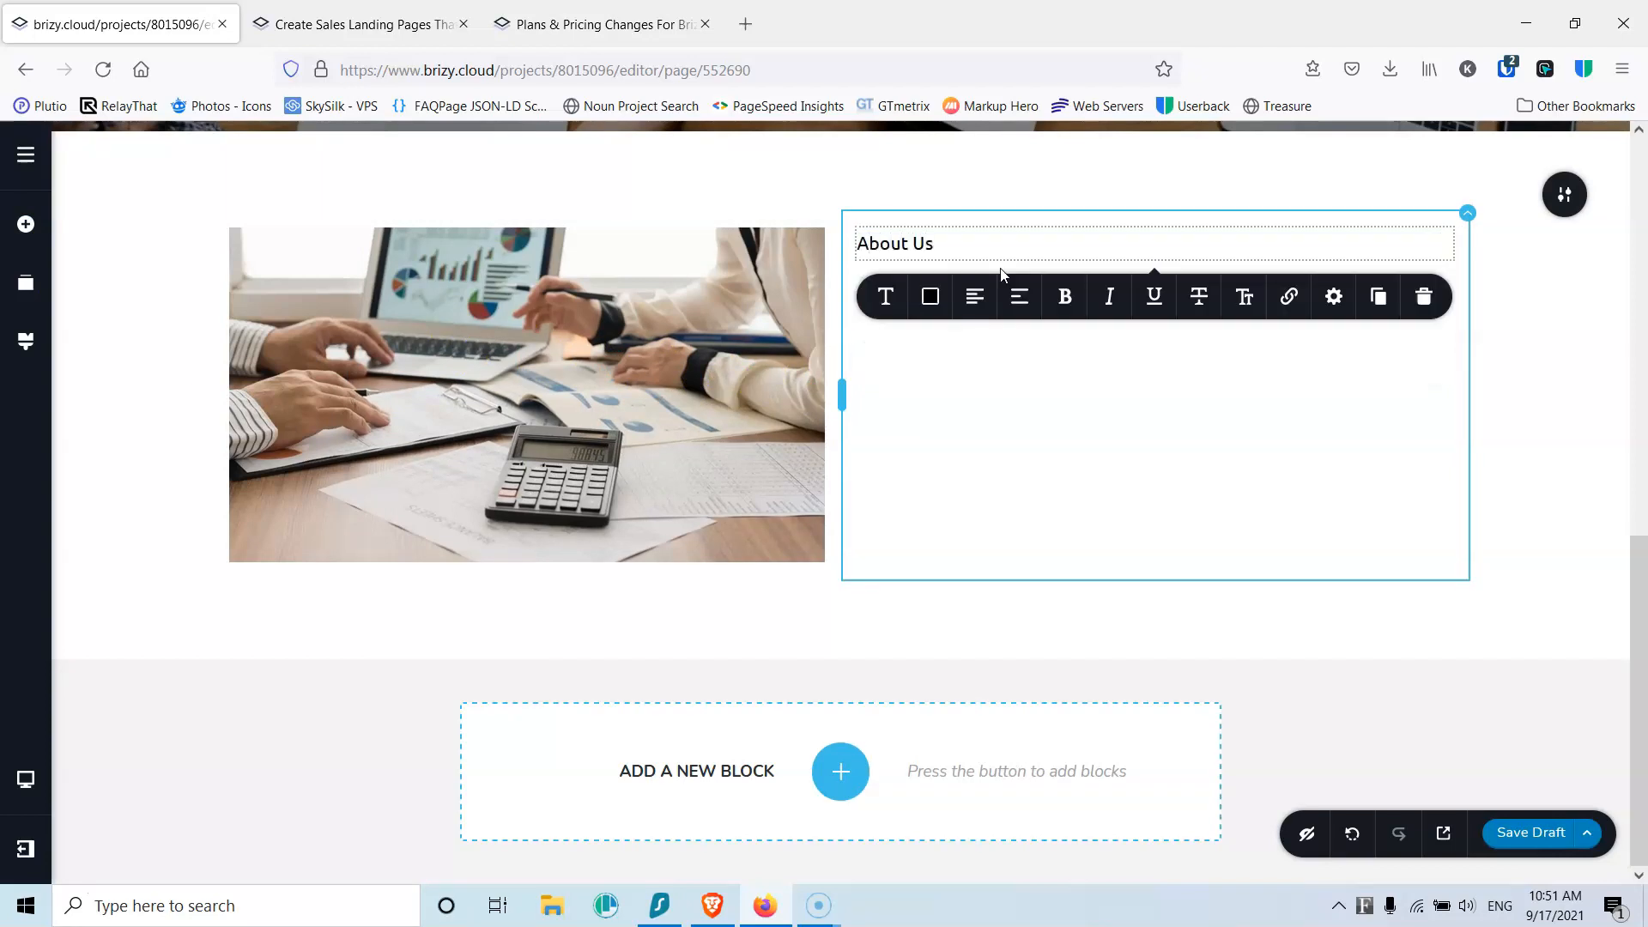
# Step: Add a dark-blue, left-aligned, short divider line under About Us
pyautogui.click(26, 224)
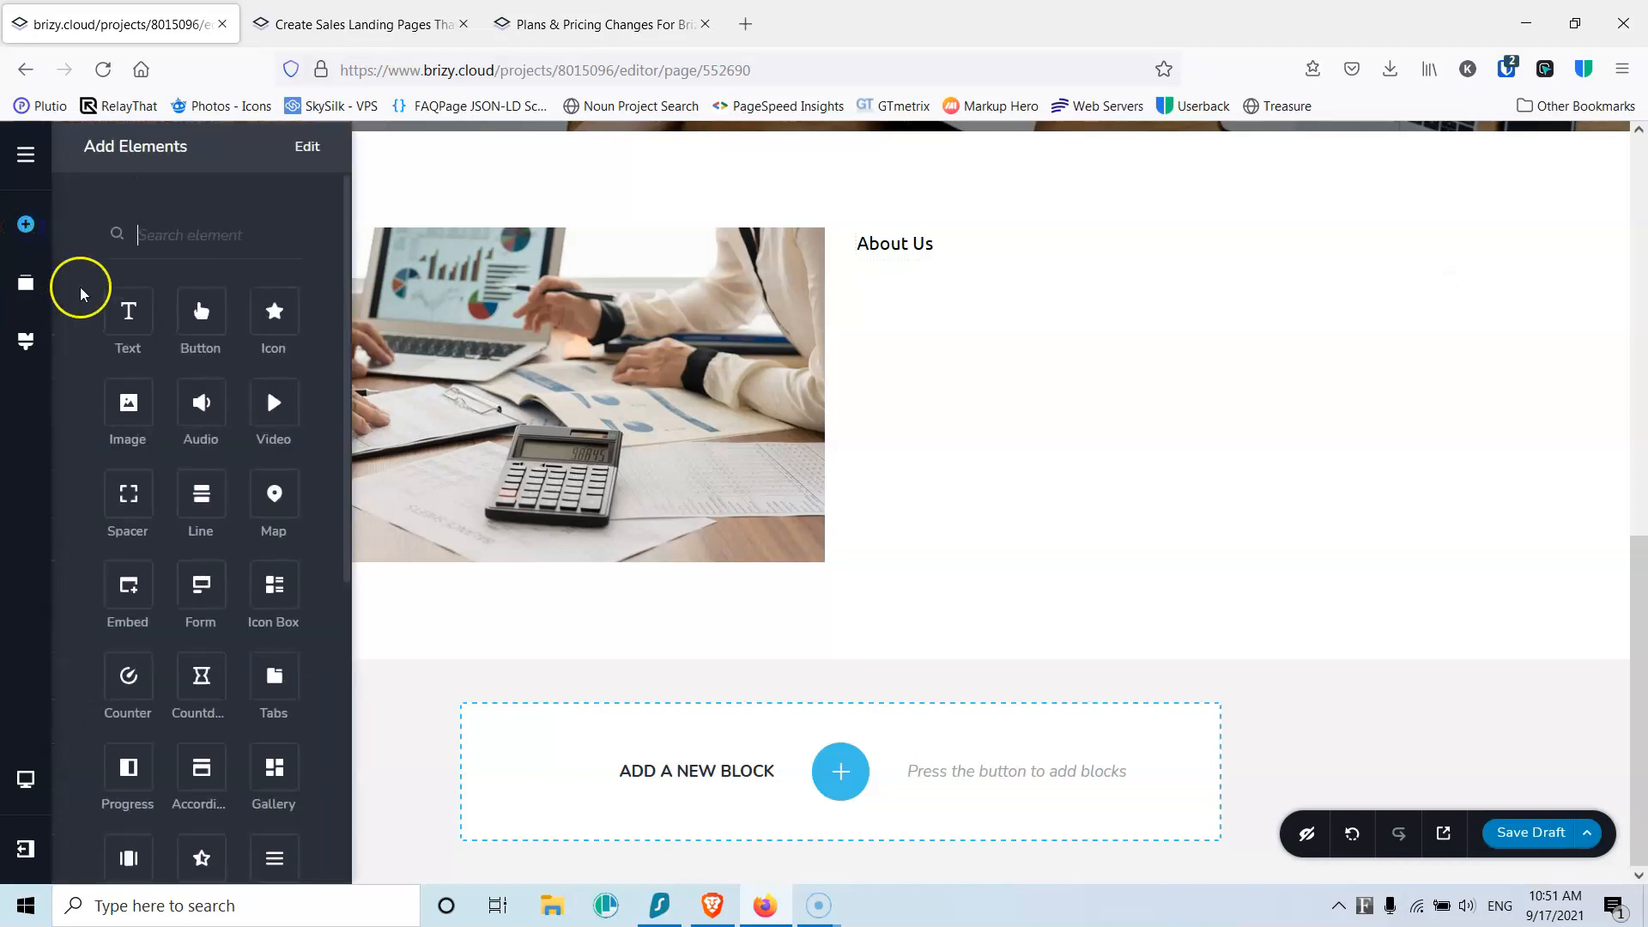
pyautogui.moveTo(193, 496); pyautogui.dragTo(905, 272)
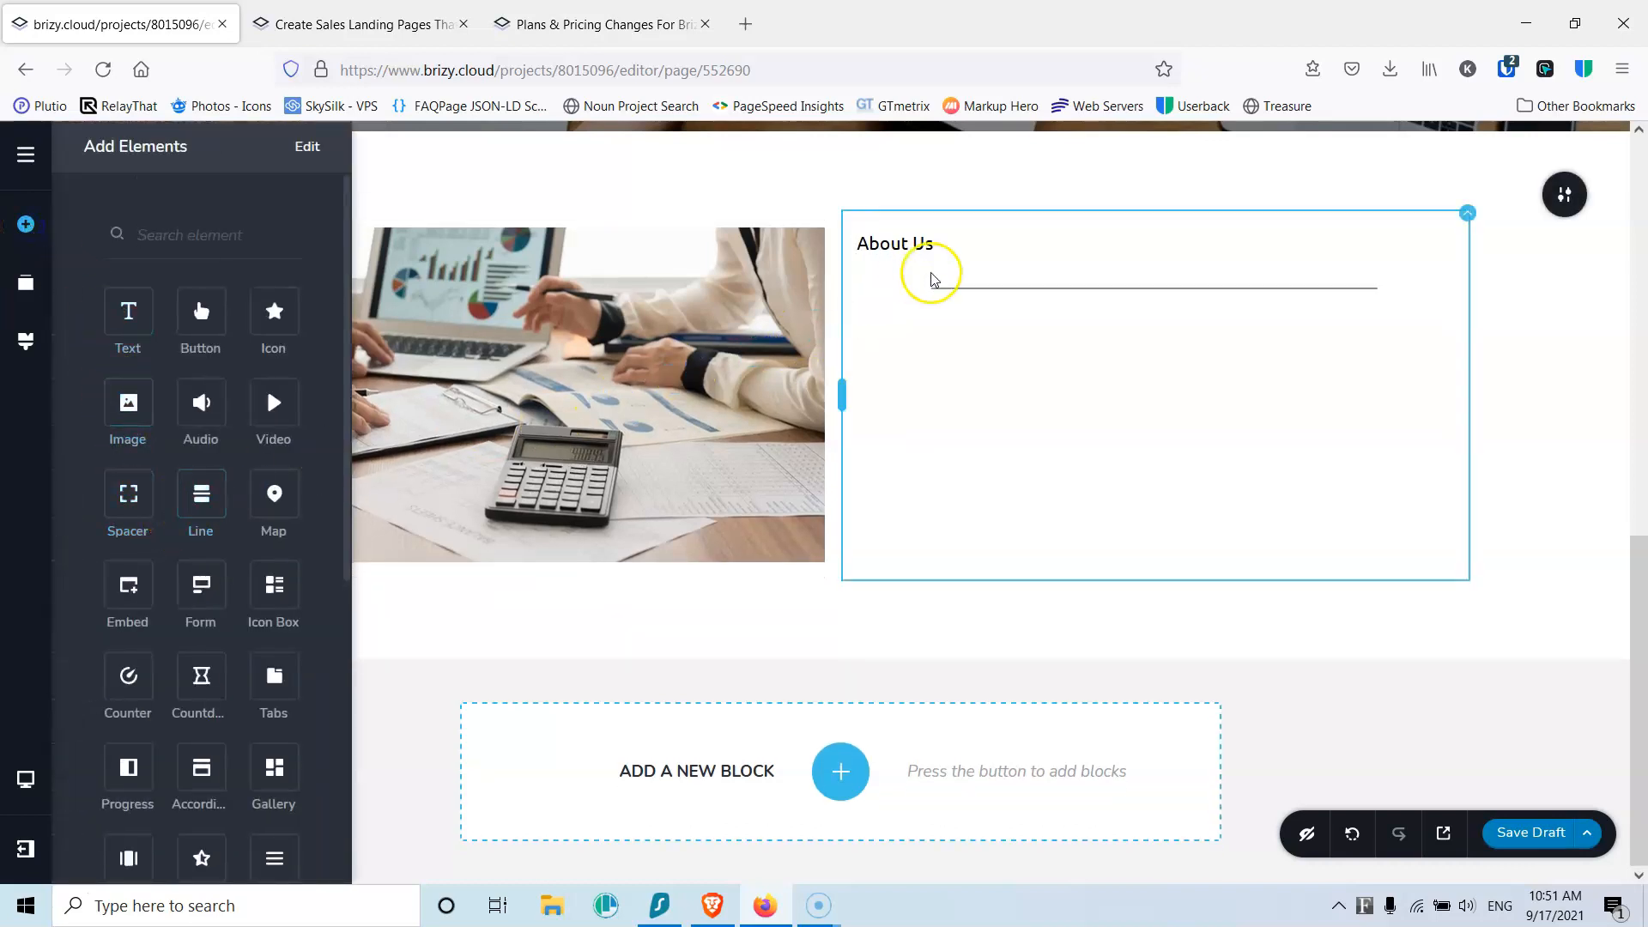
pyautogui.click(1000, 287)
pyautogui.click(1064, 333)
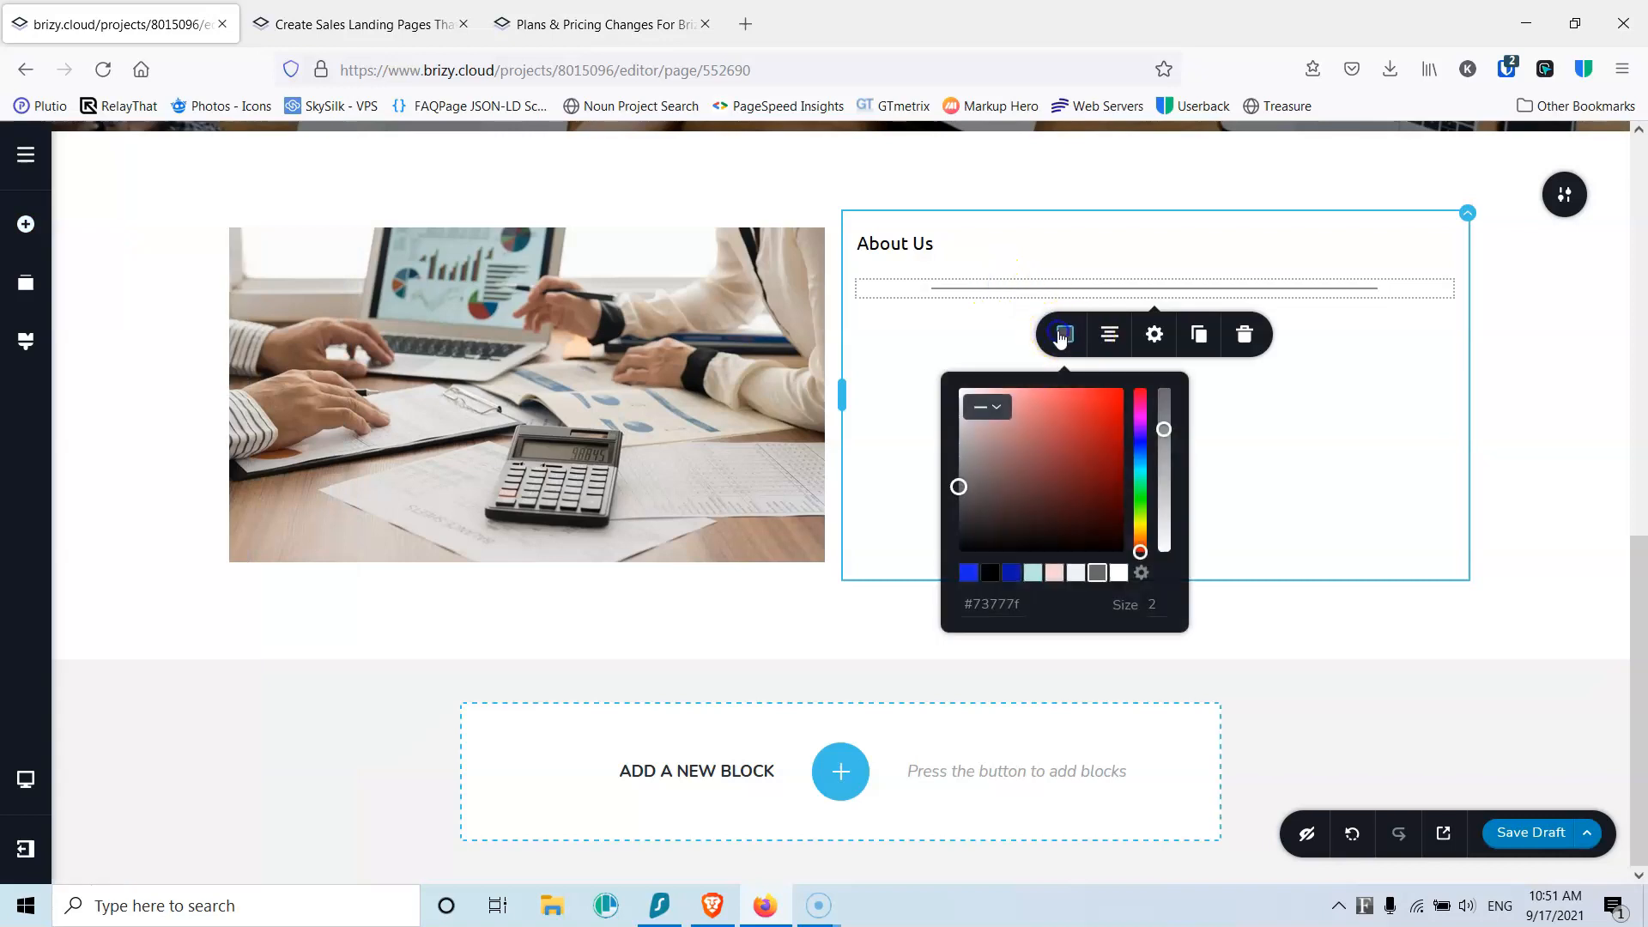
pyautogui.click(1011, 573)
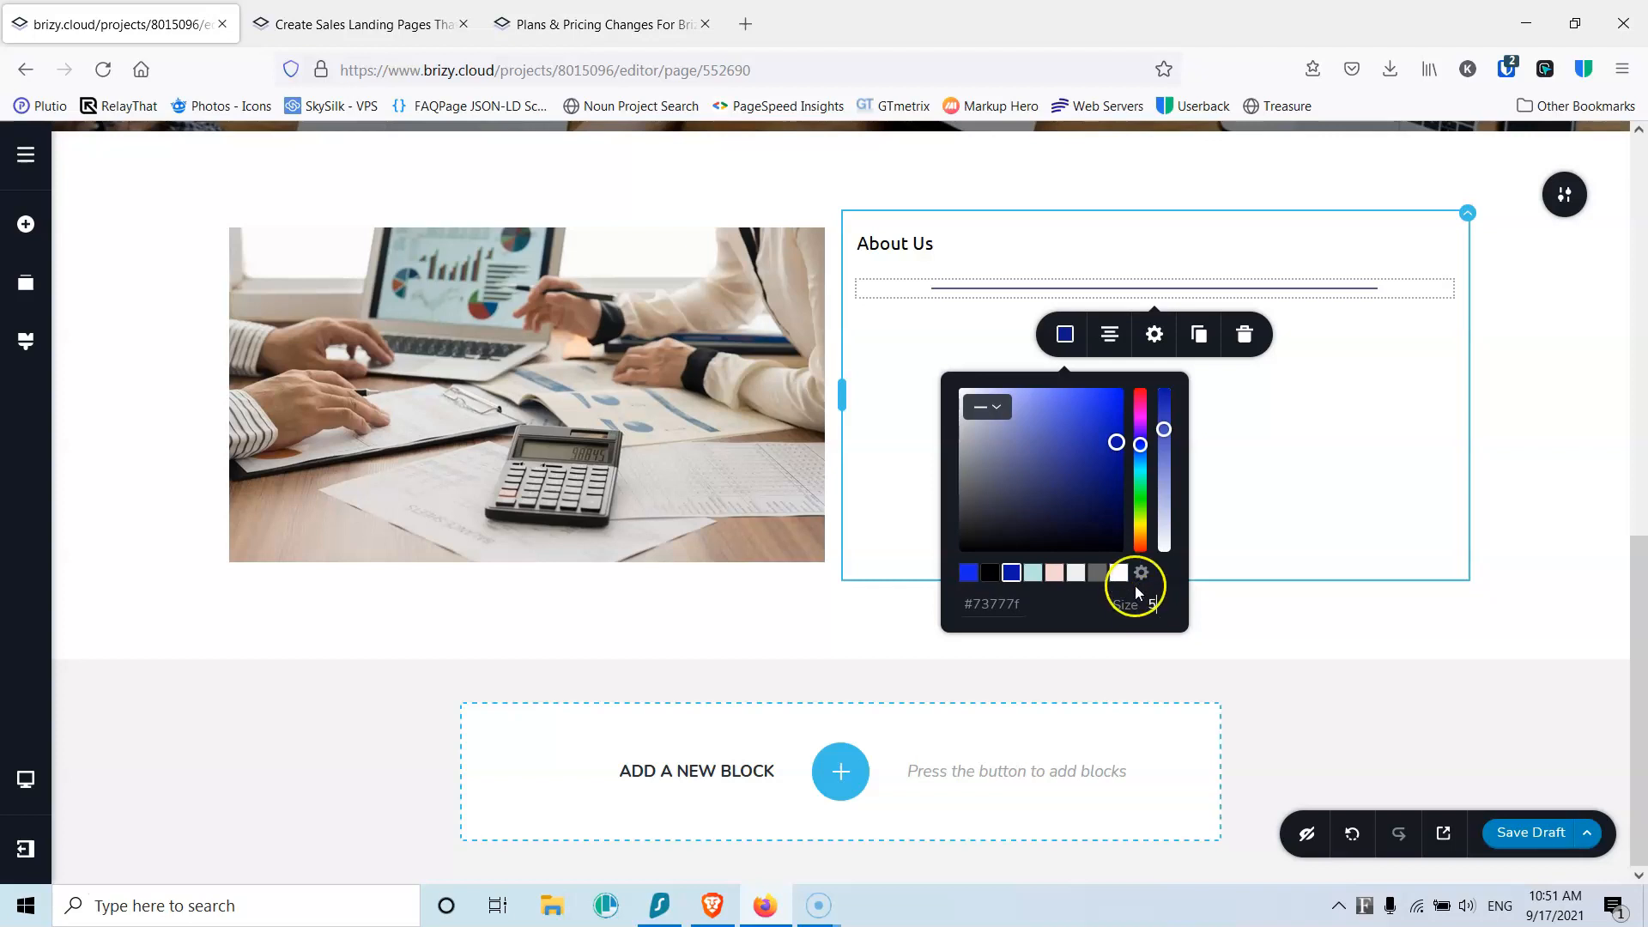
pyautogui.click(1107, 339)
pyautogui.click(1107, 339)
pyautogui.click(1152, 334)
pyautogui.moveTo(1162, 401); pyautogui.dragTo(1118, 407)
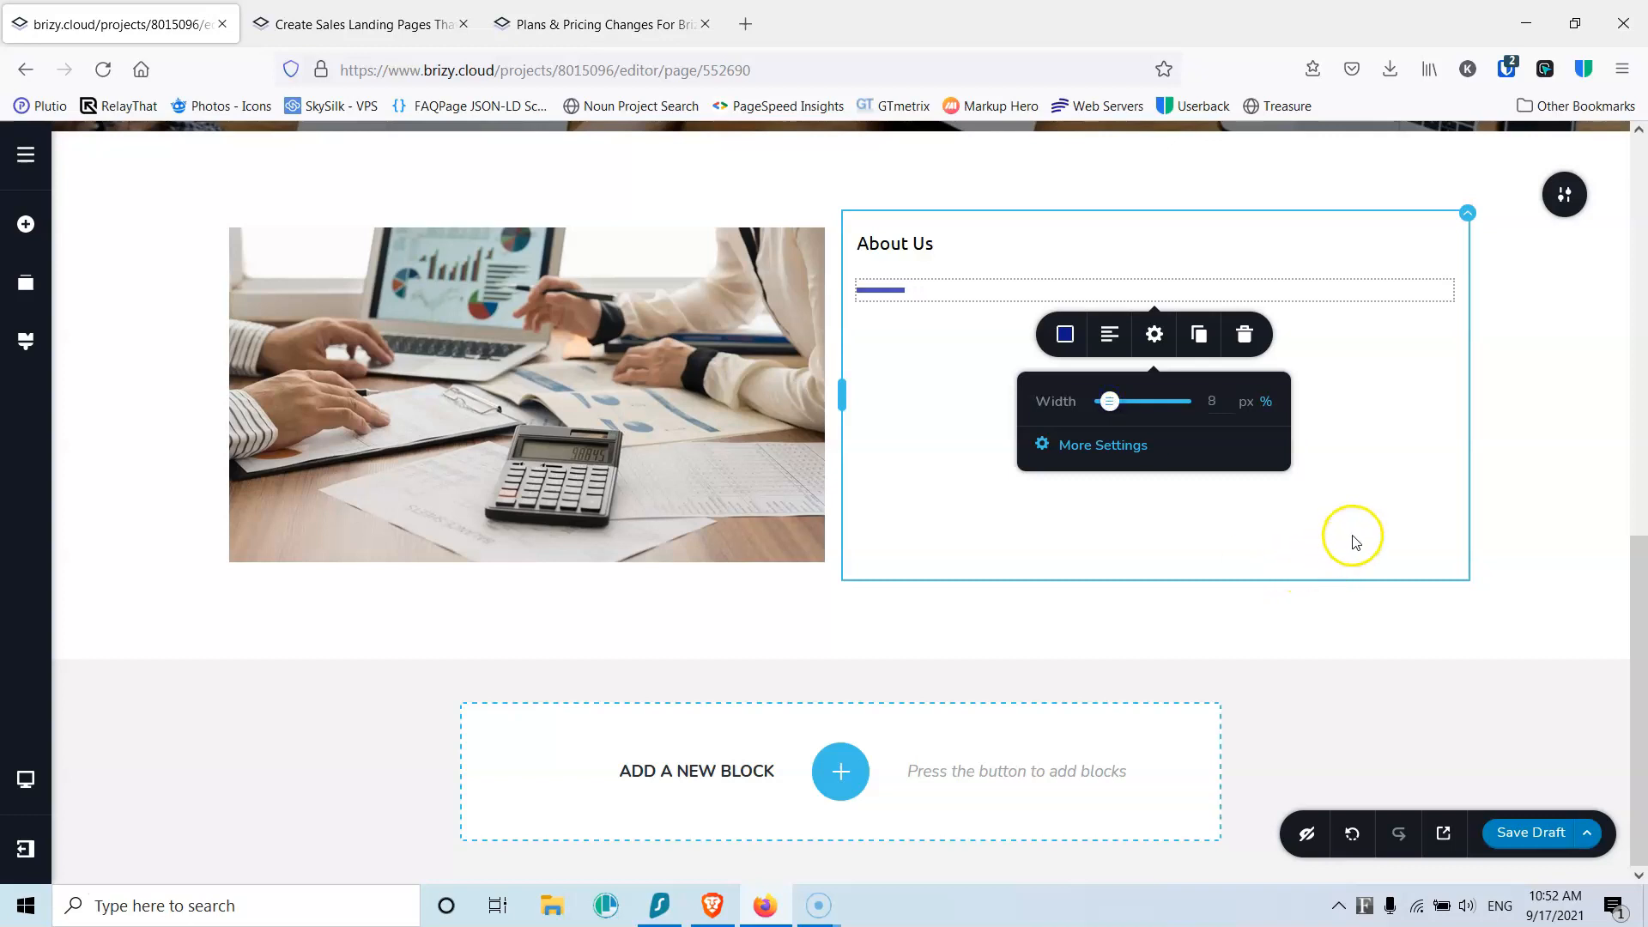
# Step: Save the page as a draft and drag in another element from the elements panel
pyautogui.click(1534, 837)
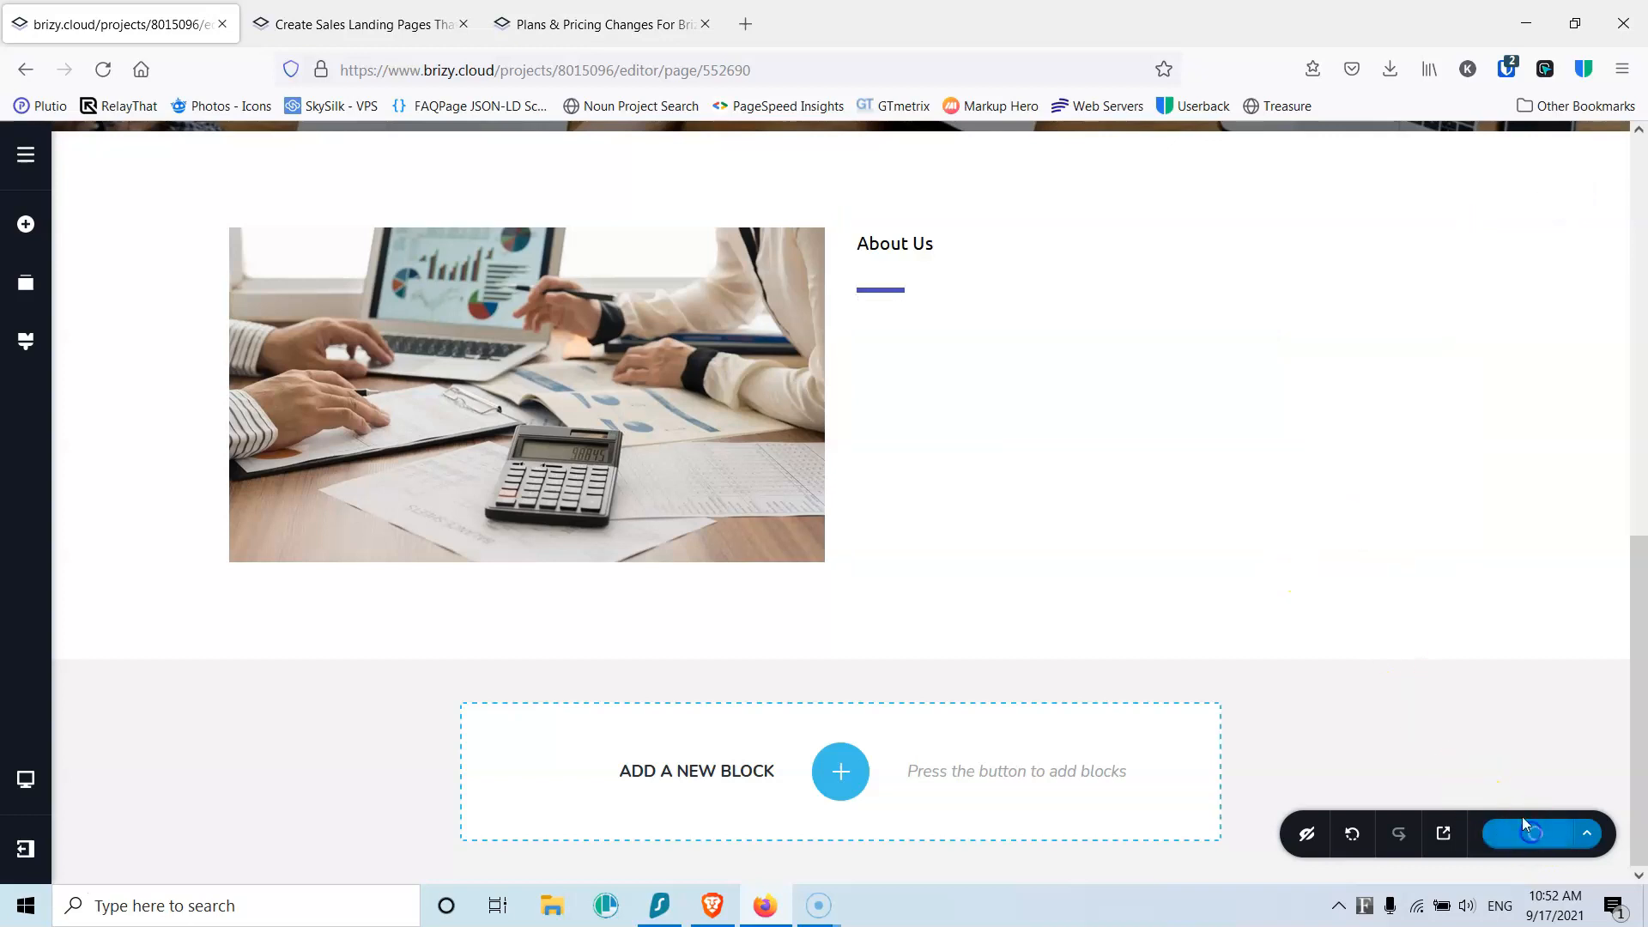
pyautogui.click(25, 225)
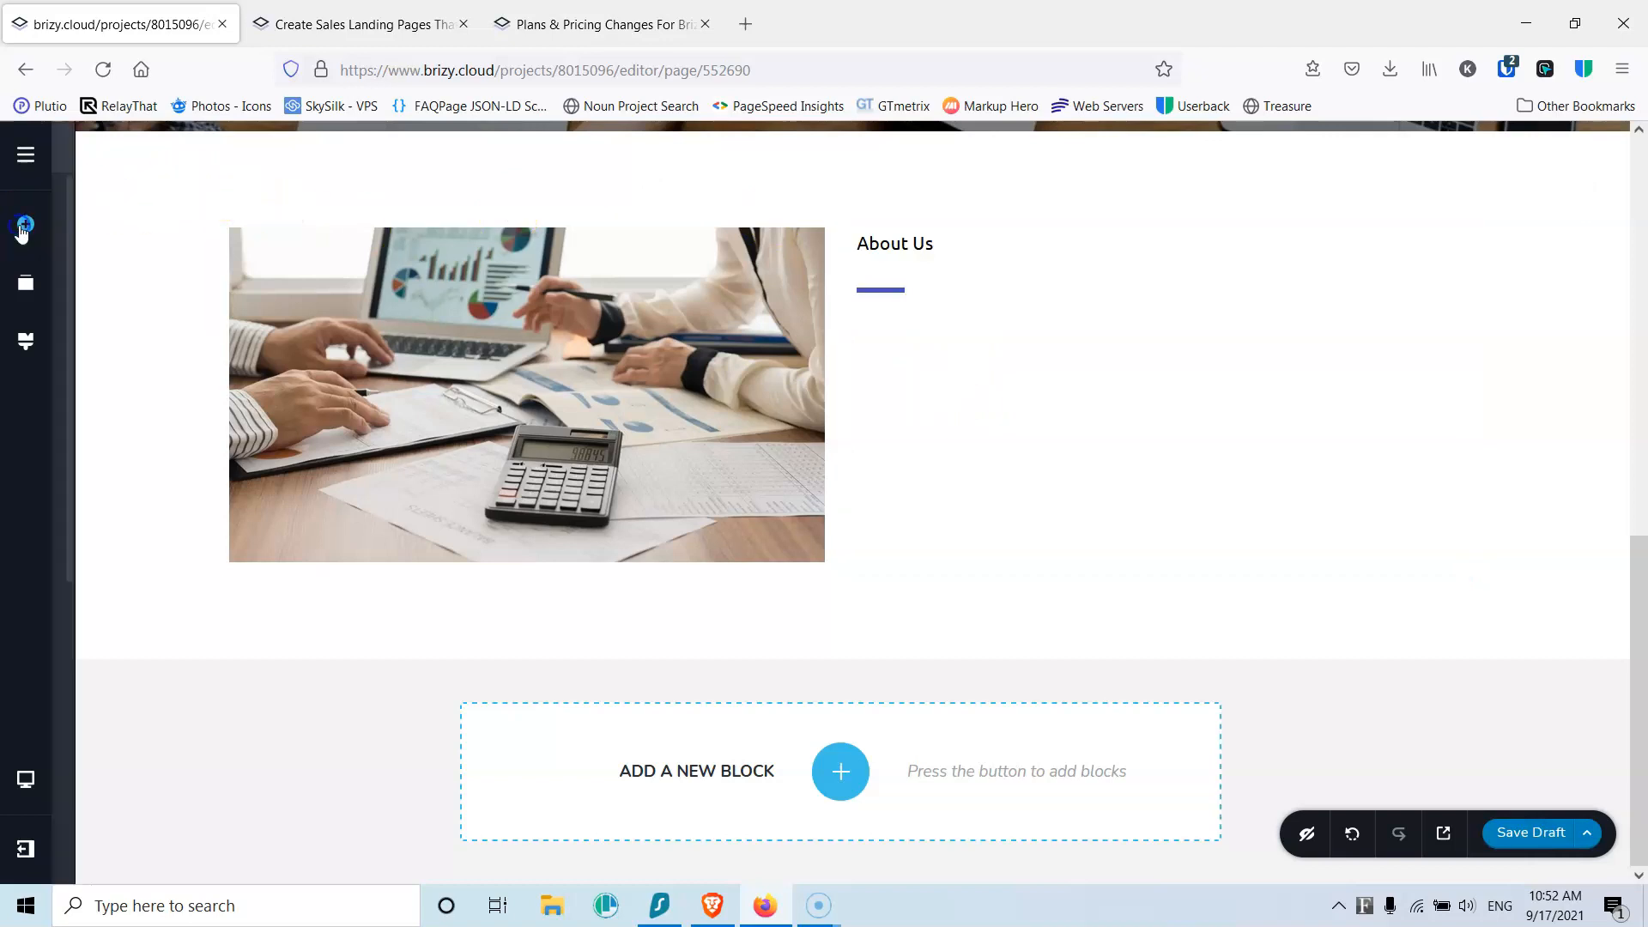
pyautogui.moveTo(128, 311); pyautogui.dragTo(934, 324)
# Step: Search Google for lorem ipsum in a new tab and open lipsum.com
pyautogui.click(748, 25)
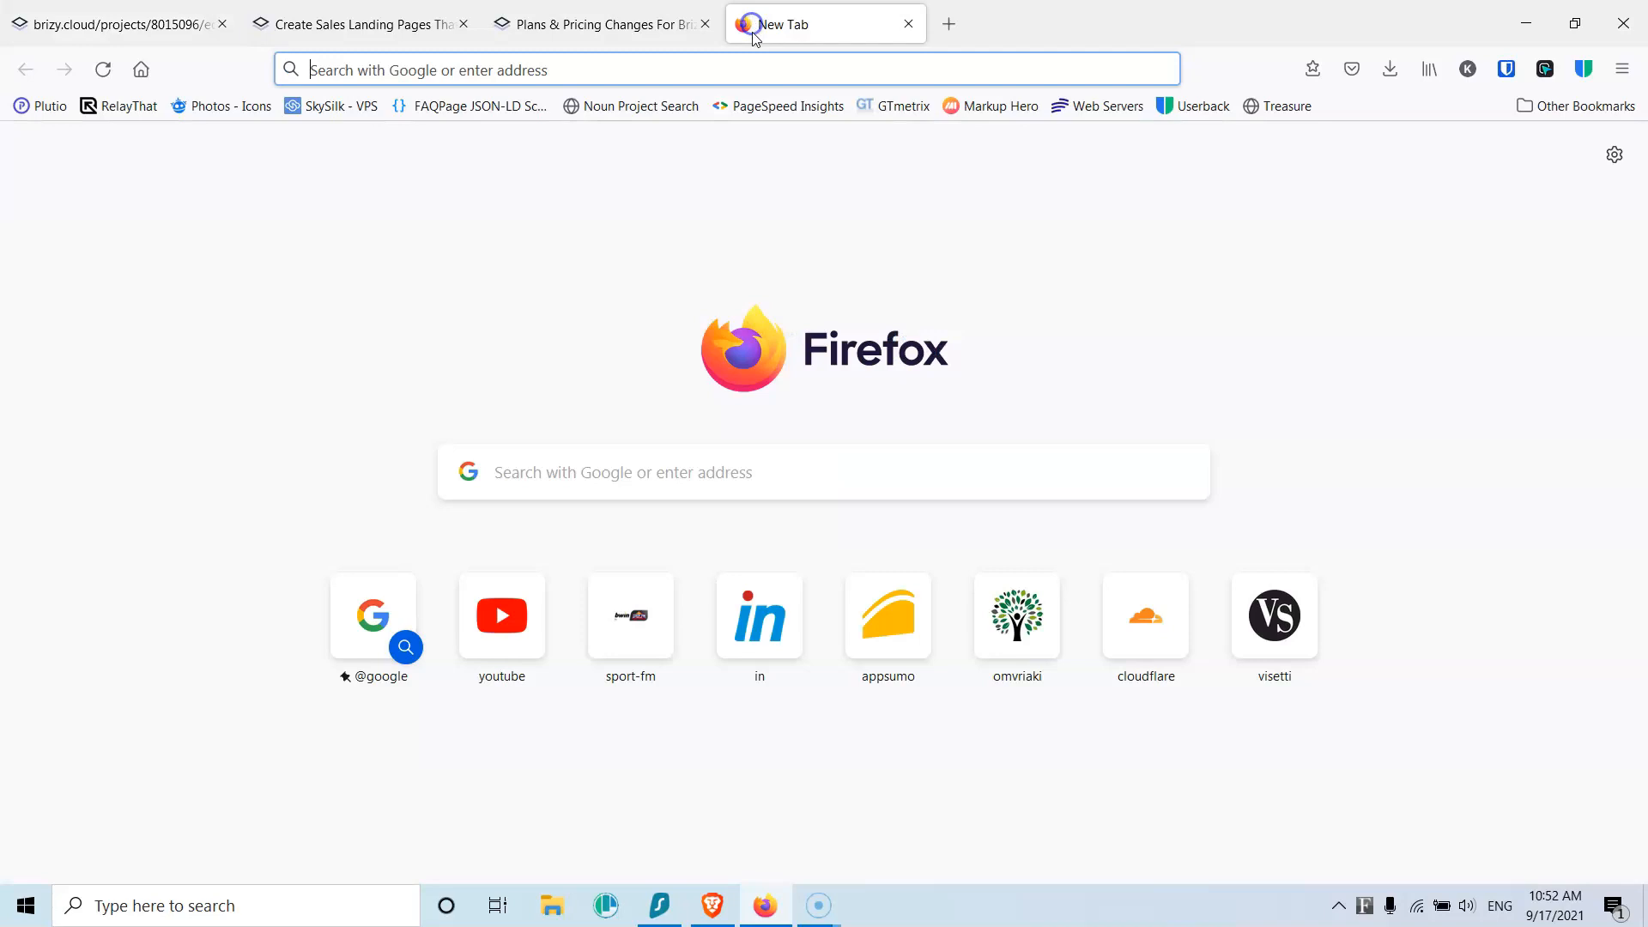
pyautogui.write('lorem')
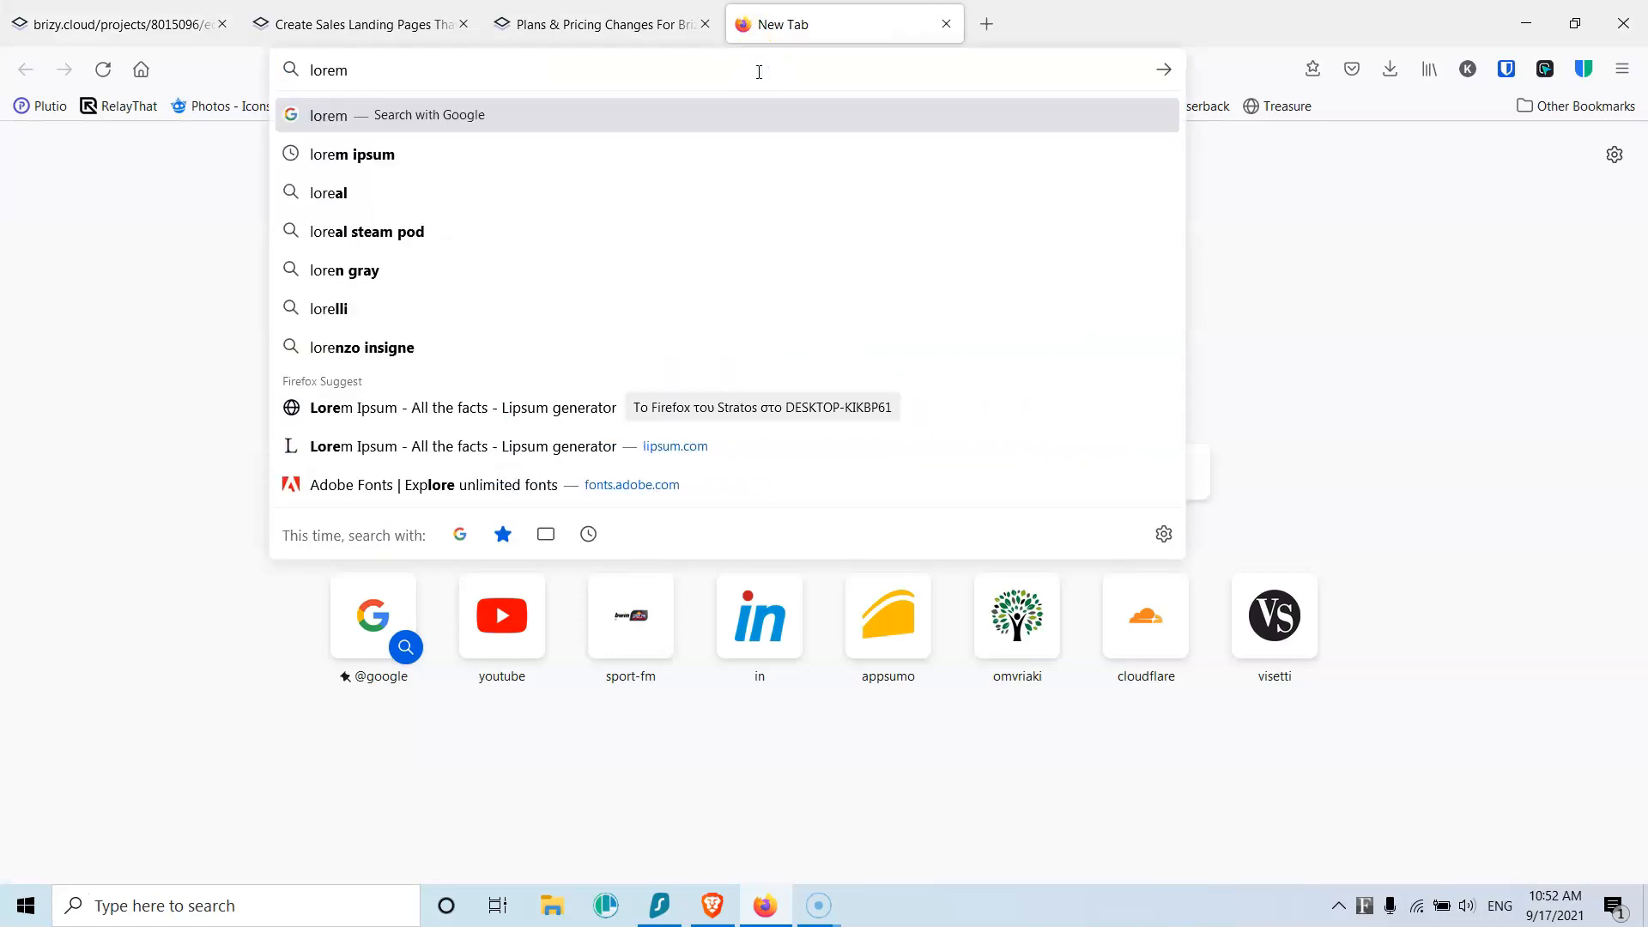
pyautogui.click(463, 163)
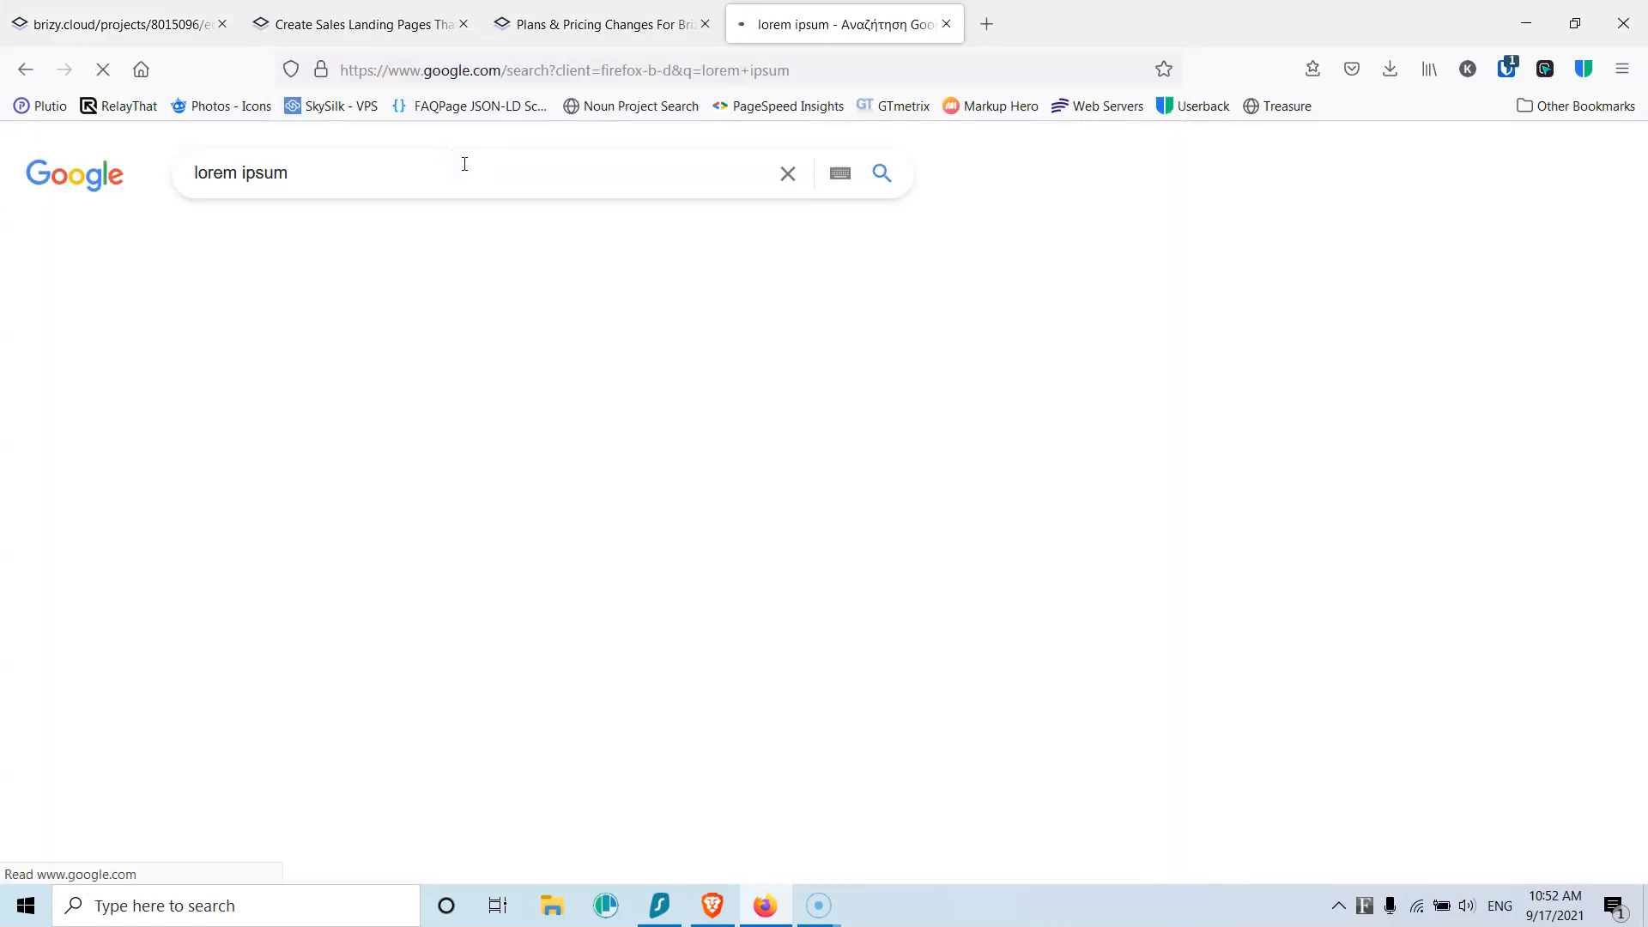
pyautogui.click(377, 358)
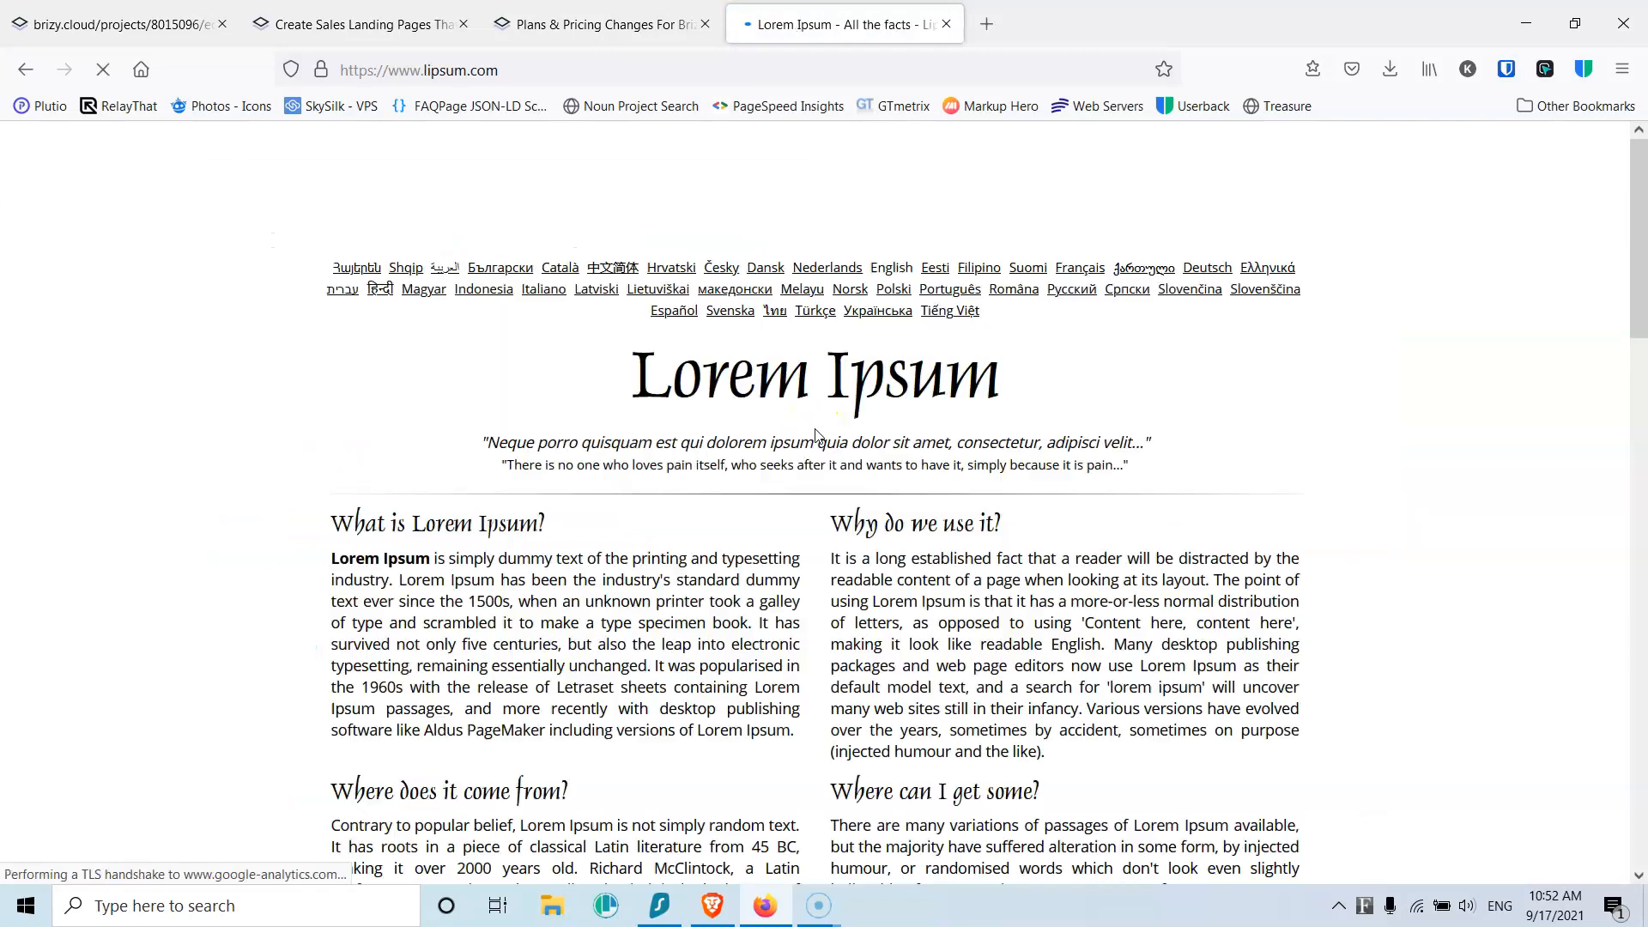
pyautogui.scroll(-5, 1060, 592)
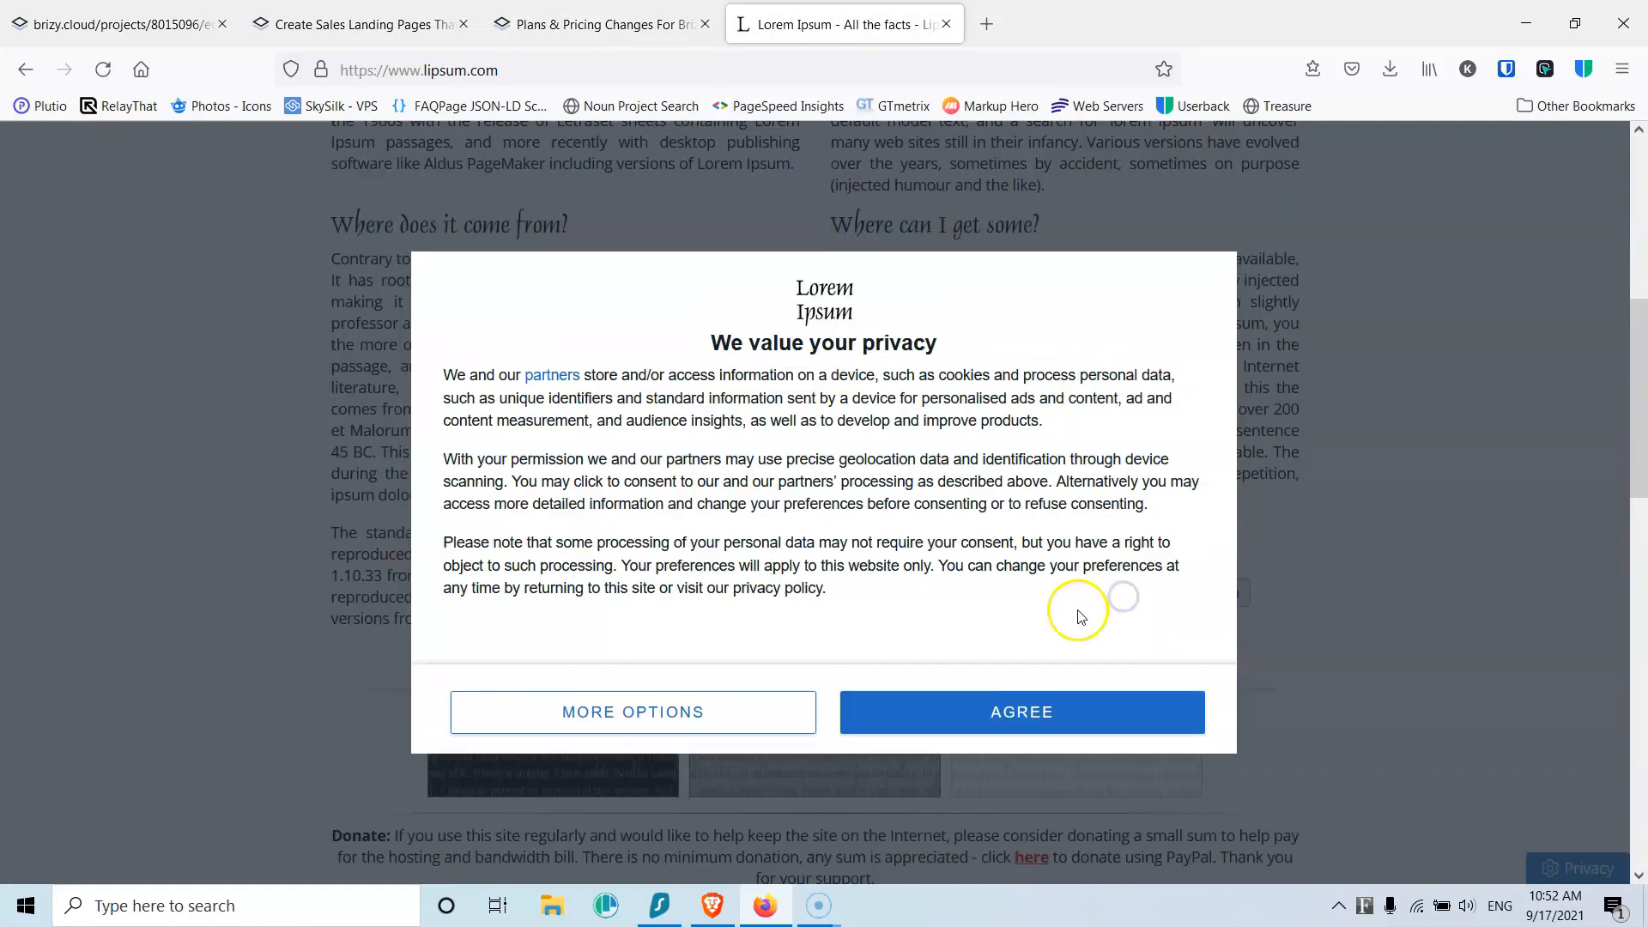
# Step: Generate five Lorem Ipsum paragraphs, copy the first, and return to the Brizy tab
pyautogui.click(1027, 705)
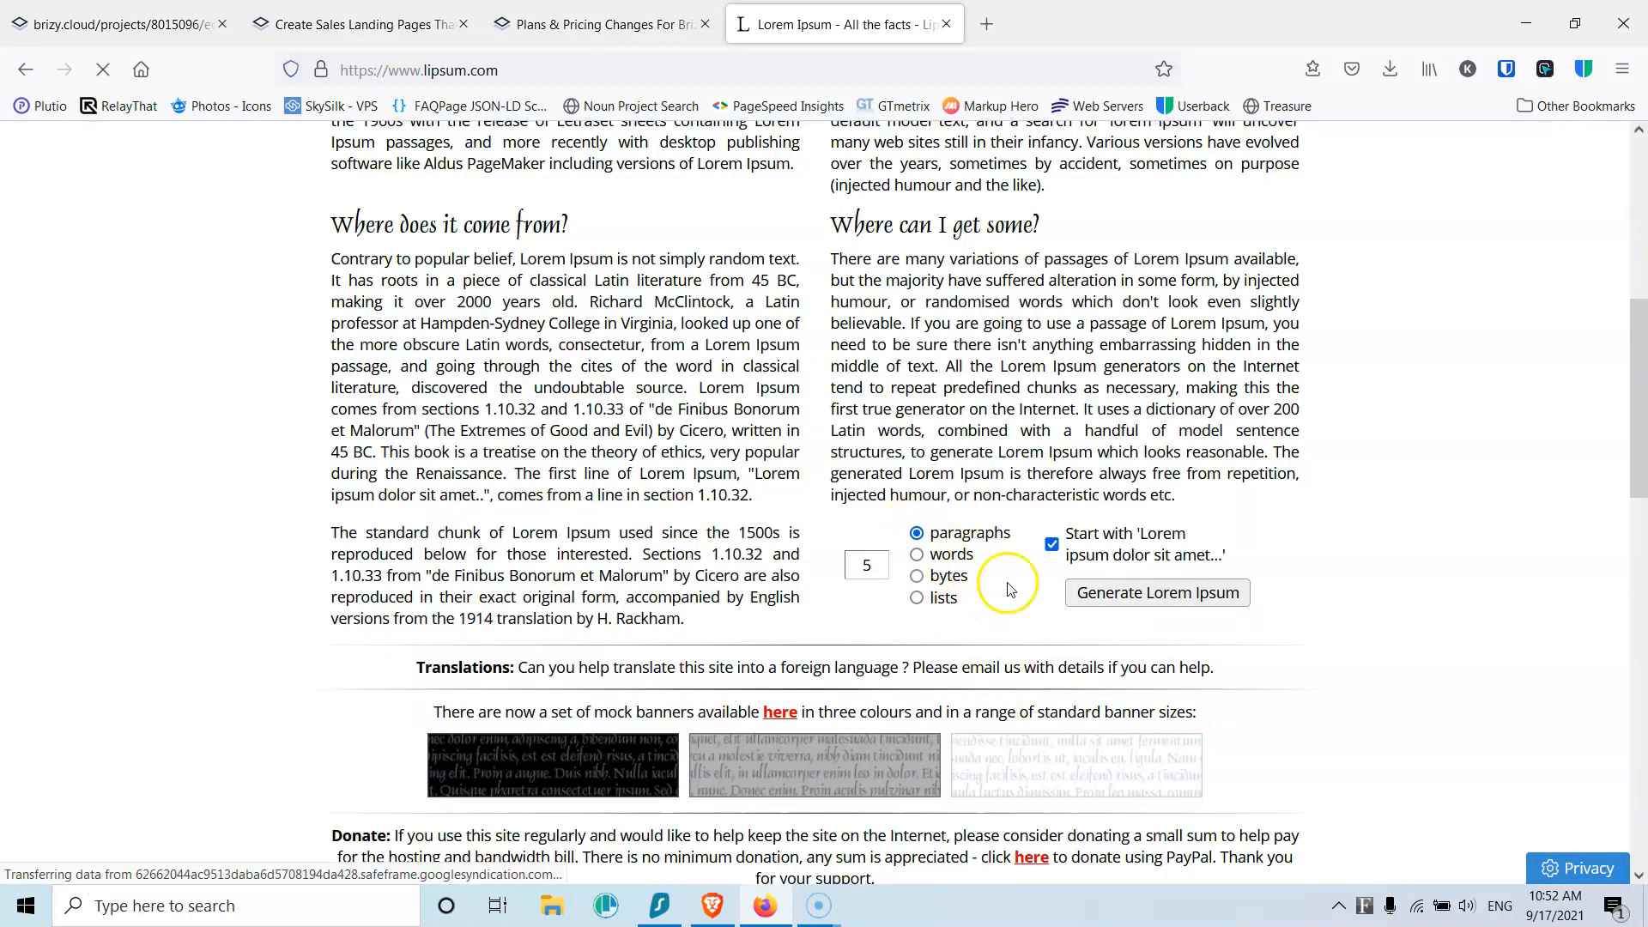
pyautogui.click(1143, 601)
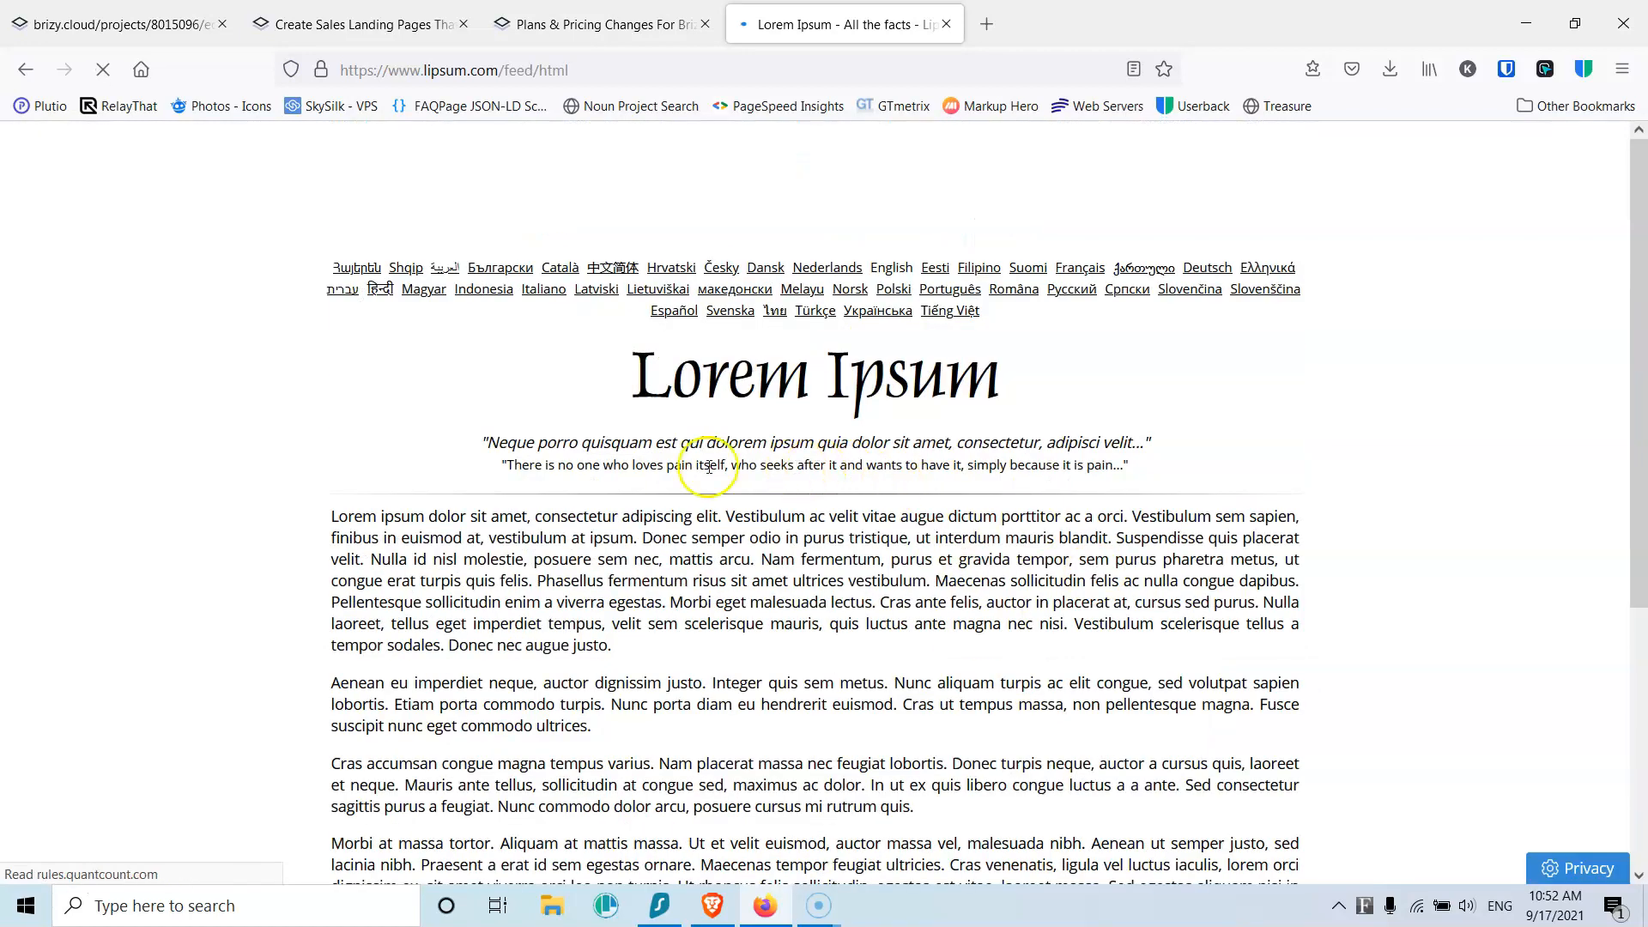
pyautogui.scroll(-3, 699, 459)
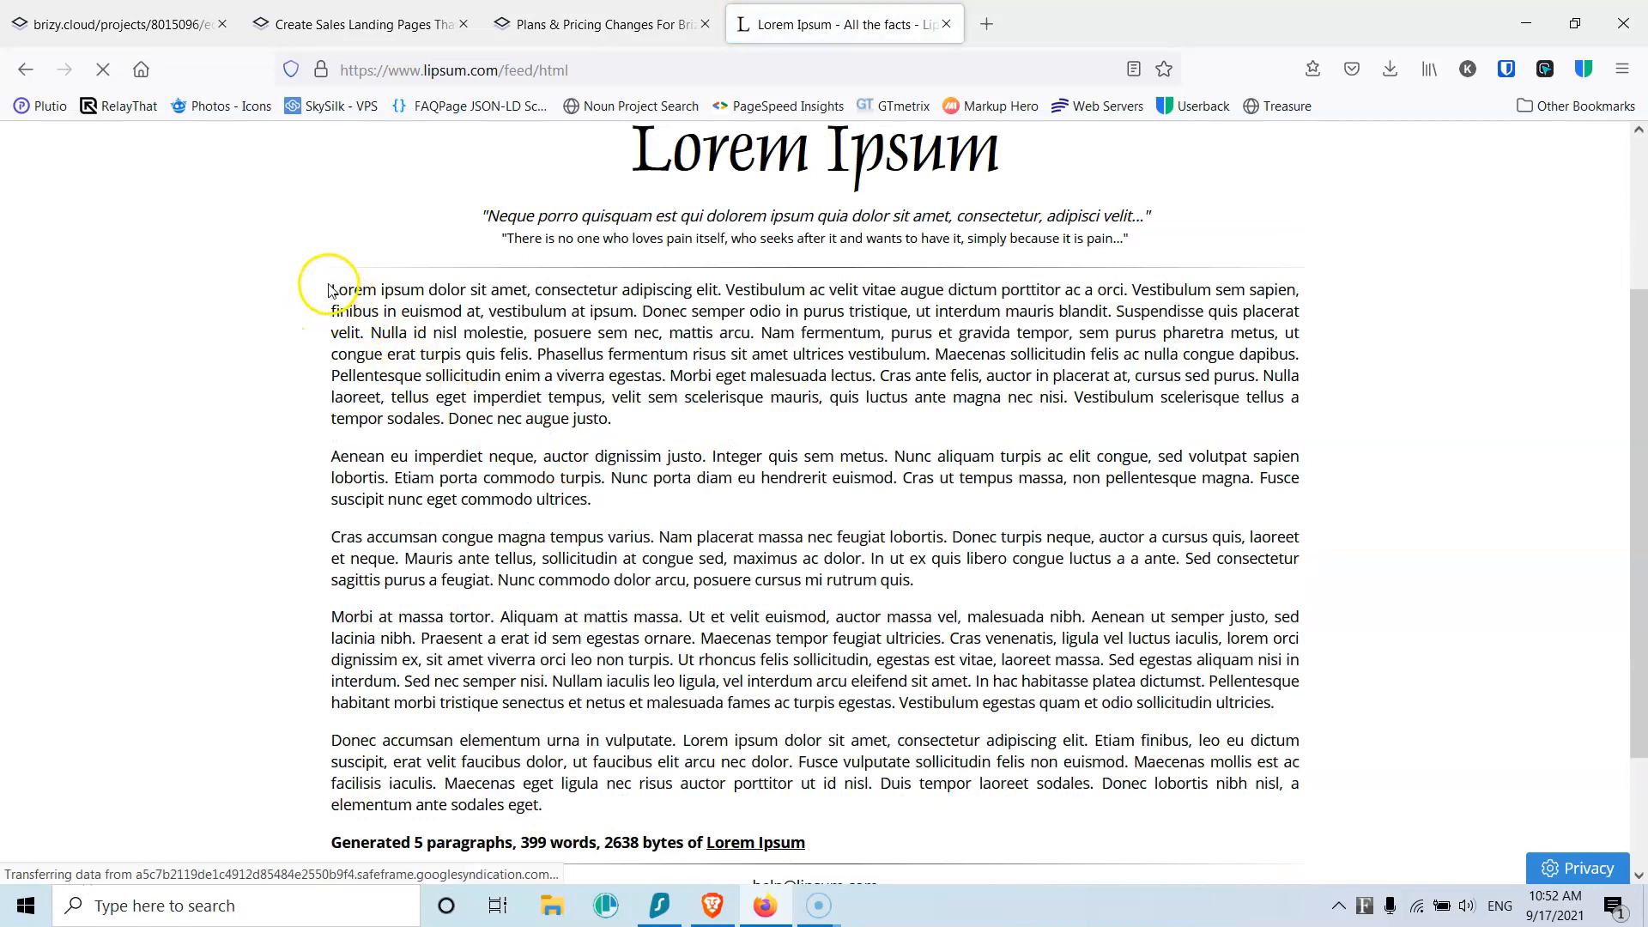
pyautogui.moveTo(328, 288); pyautogui.dragTo(643, 419)
pyautogui.hotkey('ctrl', 'c')
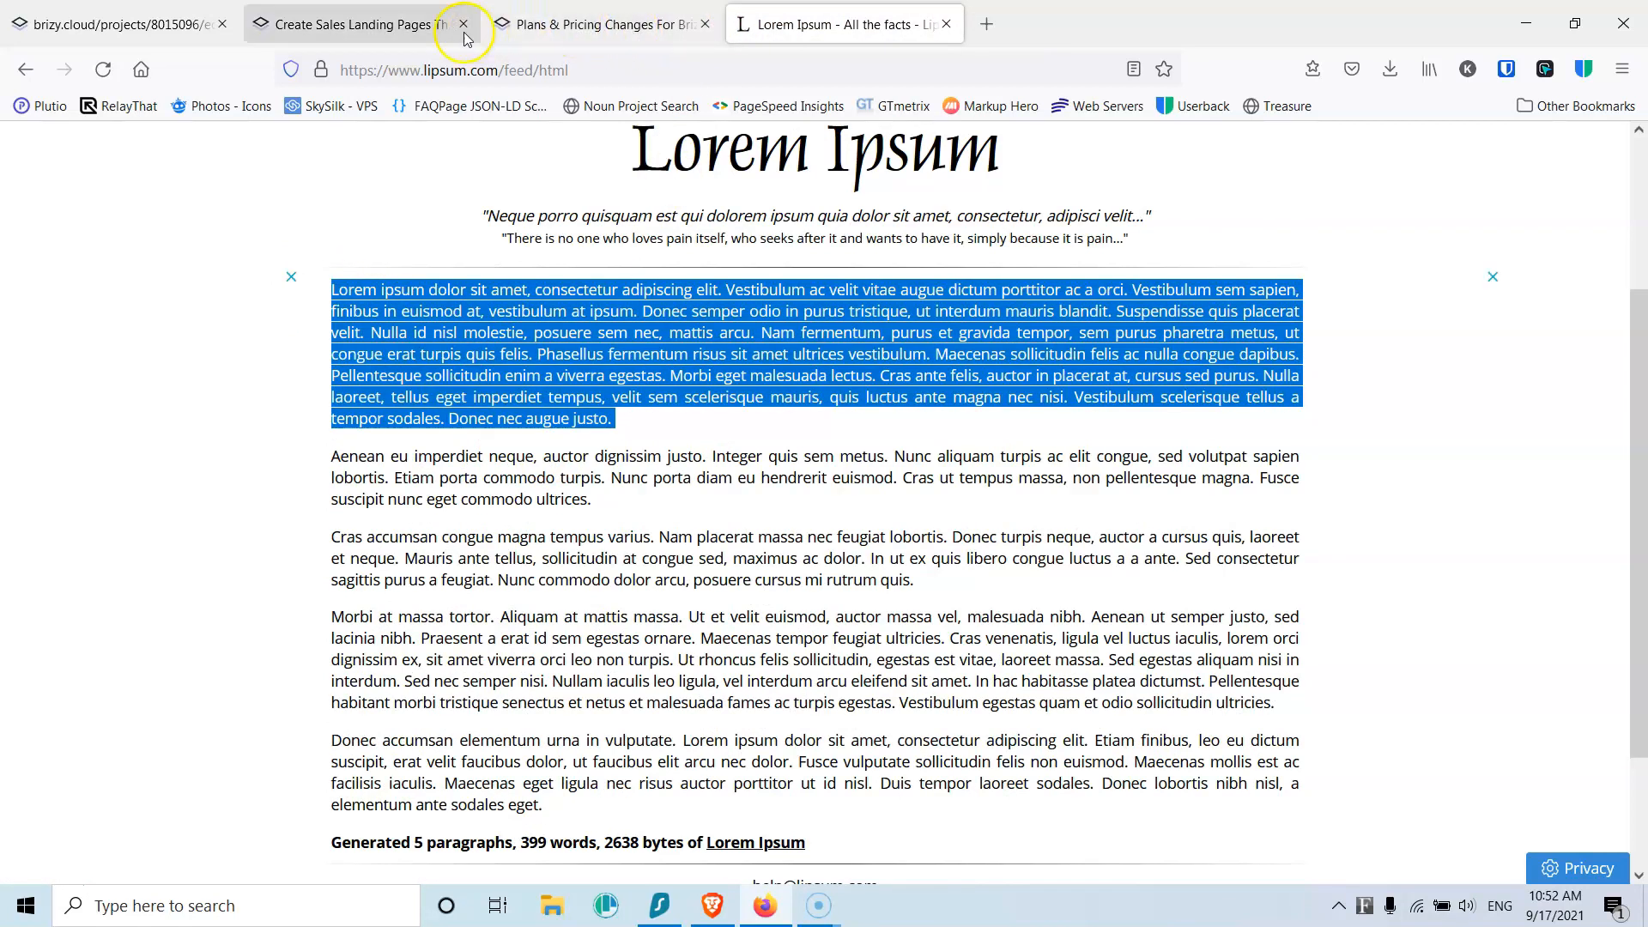
pyautogui.click(138, 25)
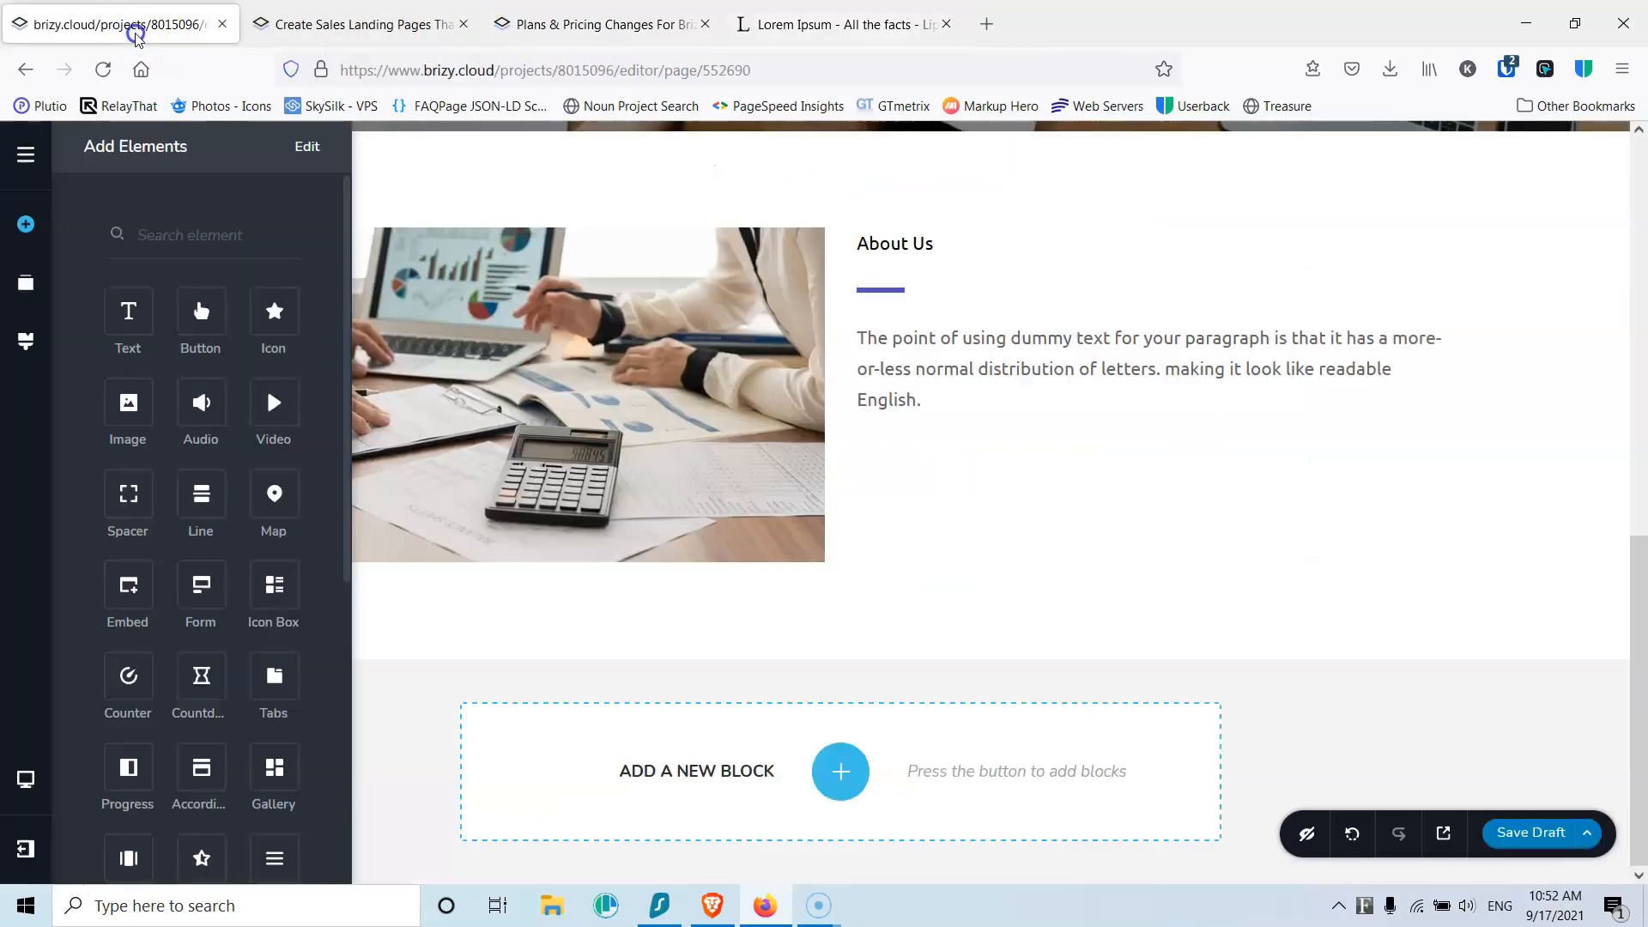
# Step: Replace the About Us placeholder paragraph with the pasted Lorem Ipsum text
pyautogui.tripleClick(953, 356)
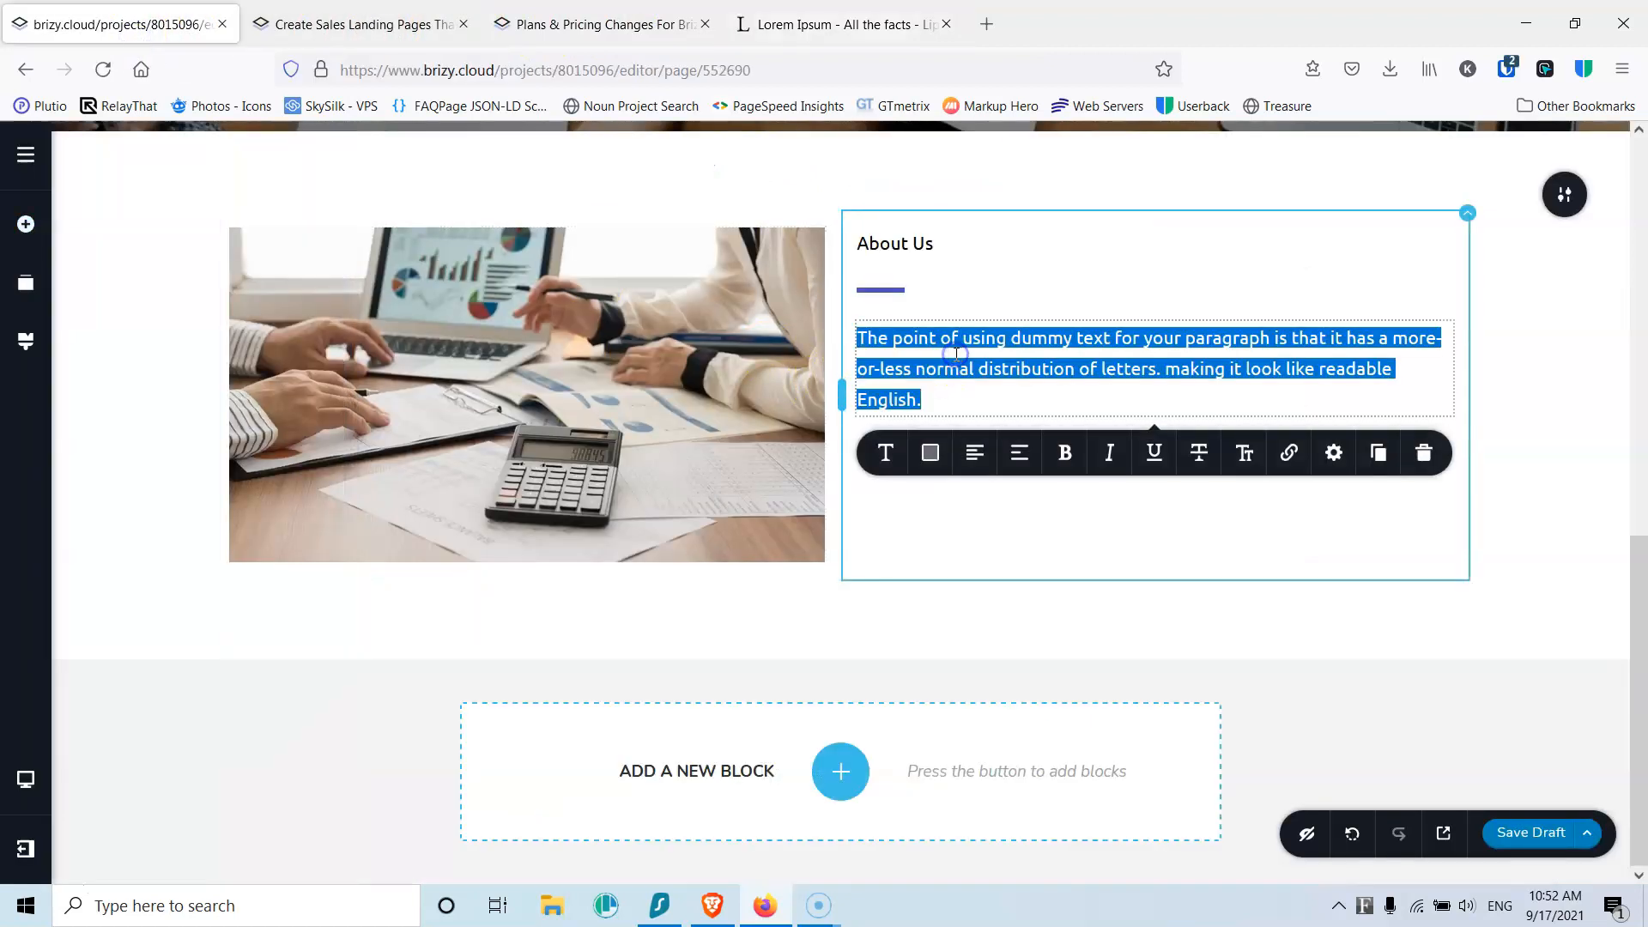
pyautogui.hotkey('ctrl', 'v')
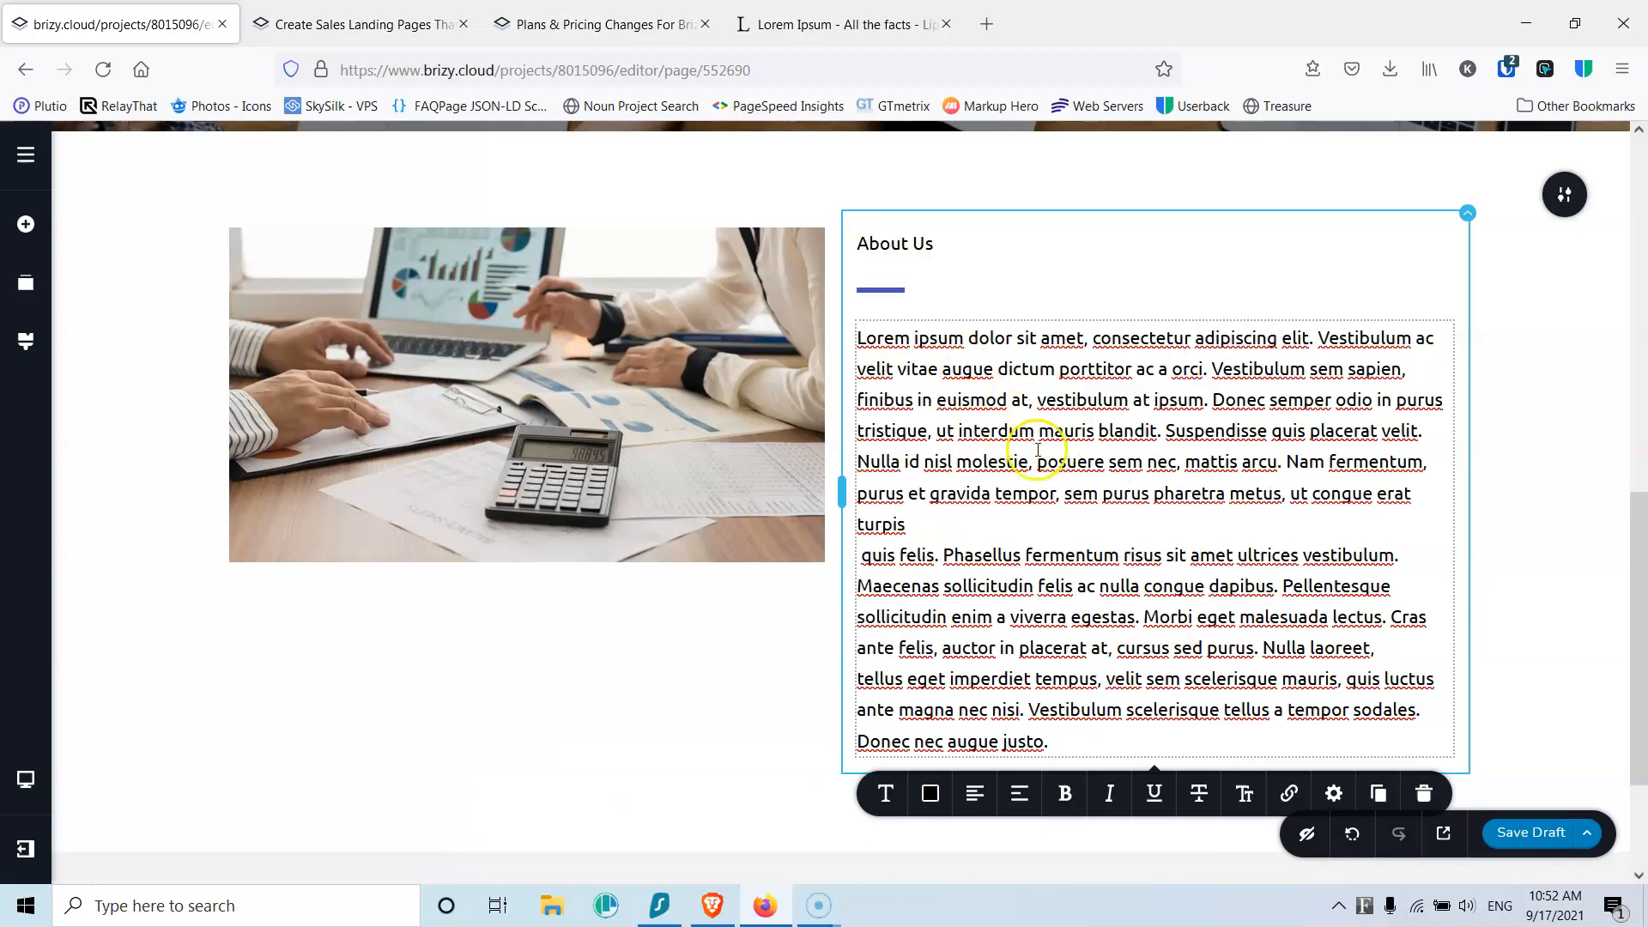
pyautogui.click(934, 525)
pyautogui.press('Delete')
pyautogui.press('Delete')
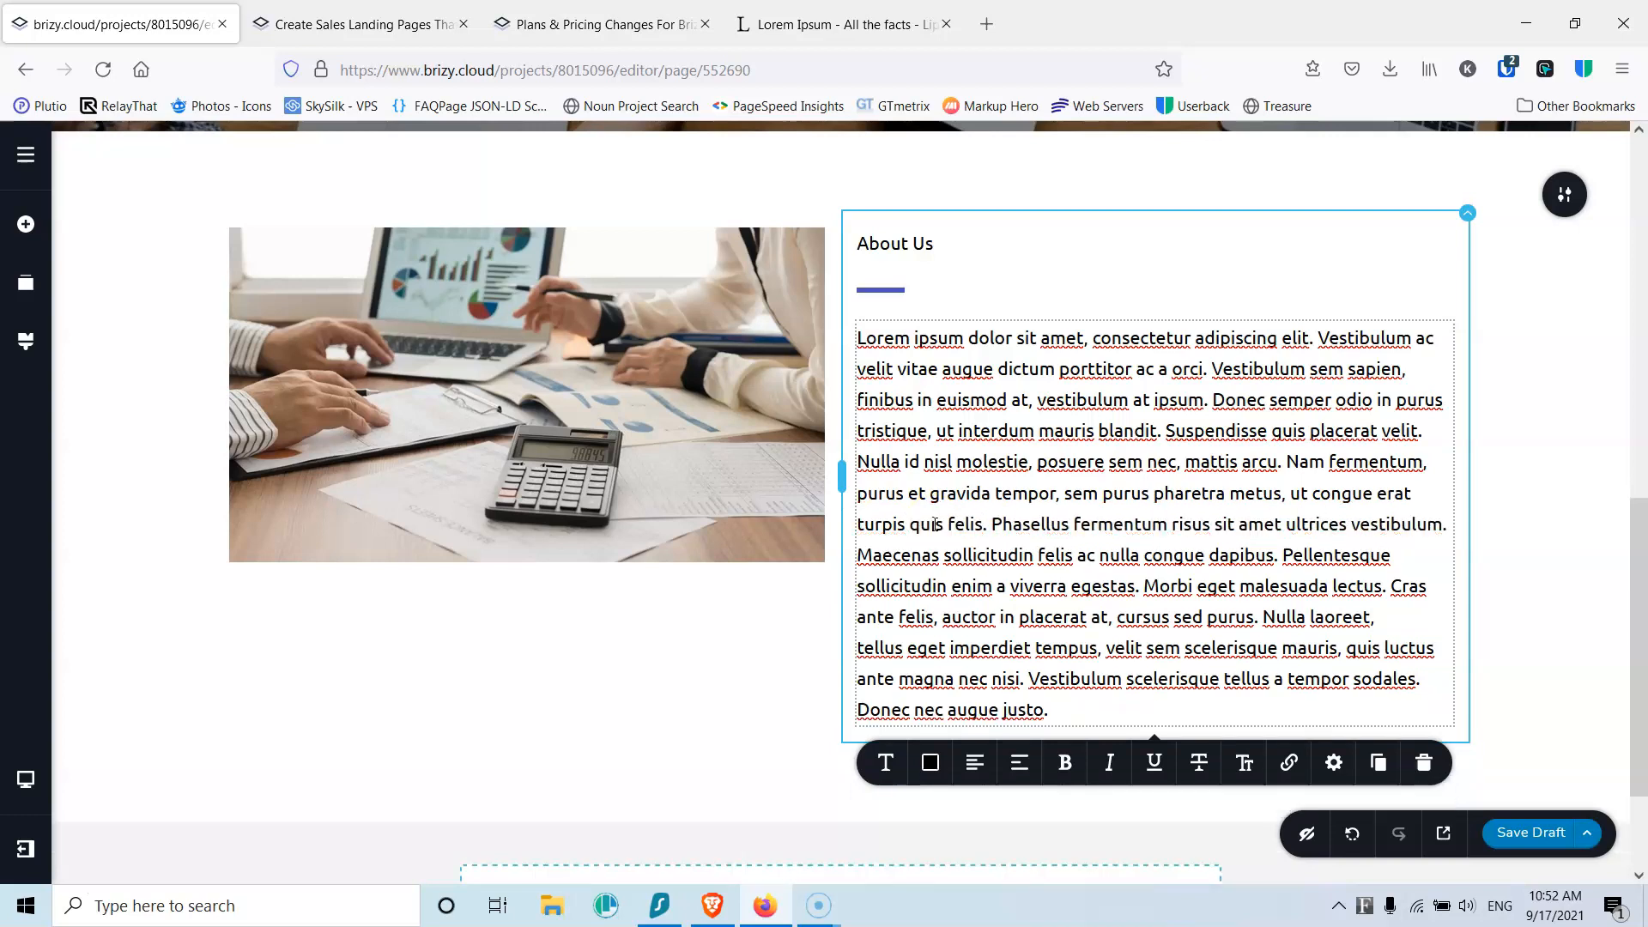
# Step: Fix the line breaks so a second paragraph starts at 'Donec semper odio'
pyautogui.click(1203, 399)
pyautogui.press('Return')
pyautogui.press('Return')
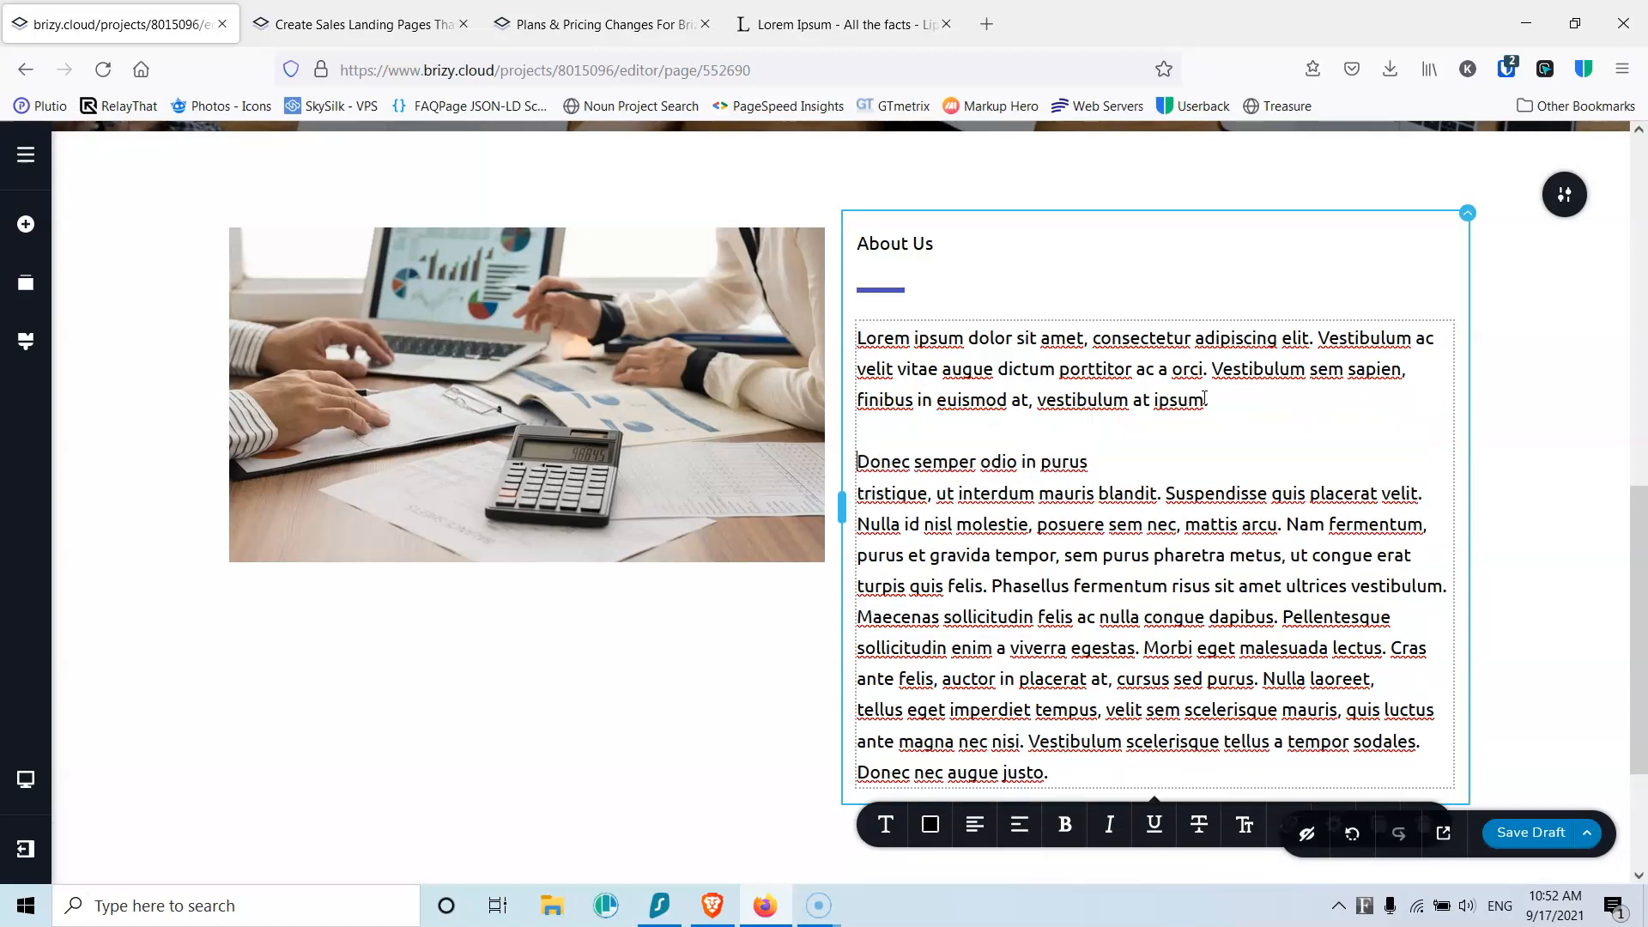
pyautogui.click(1127, 463)
pyautogui.press('Delete')
pyautogui.click(1185, 498)
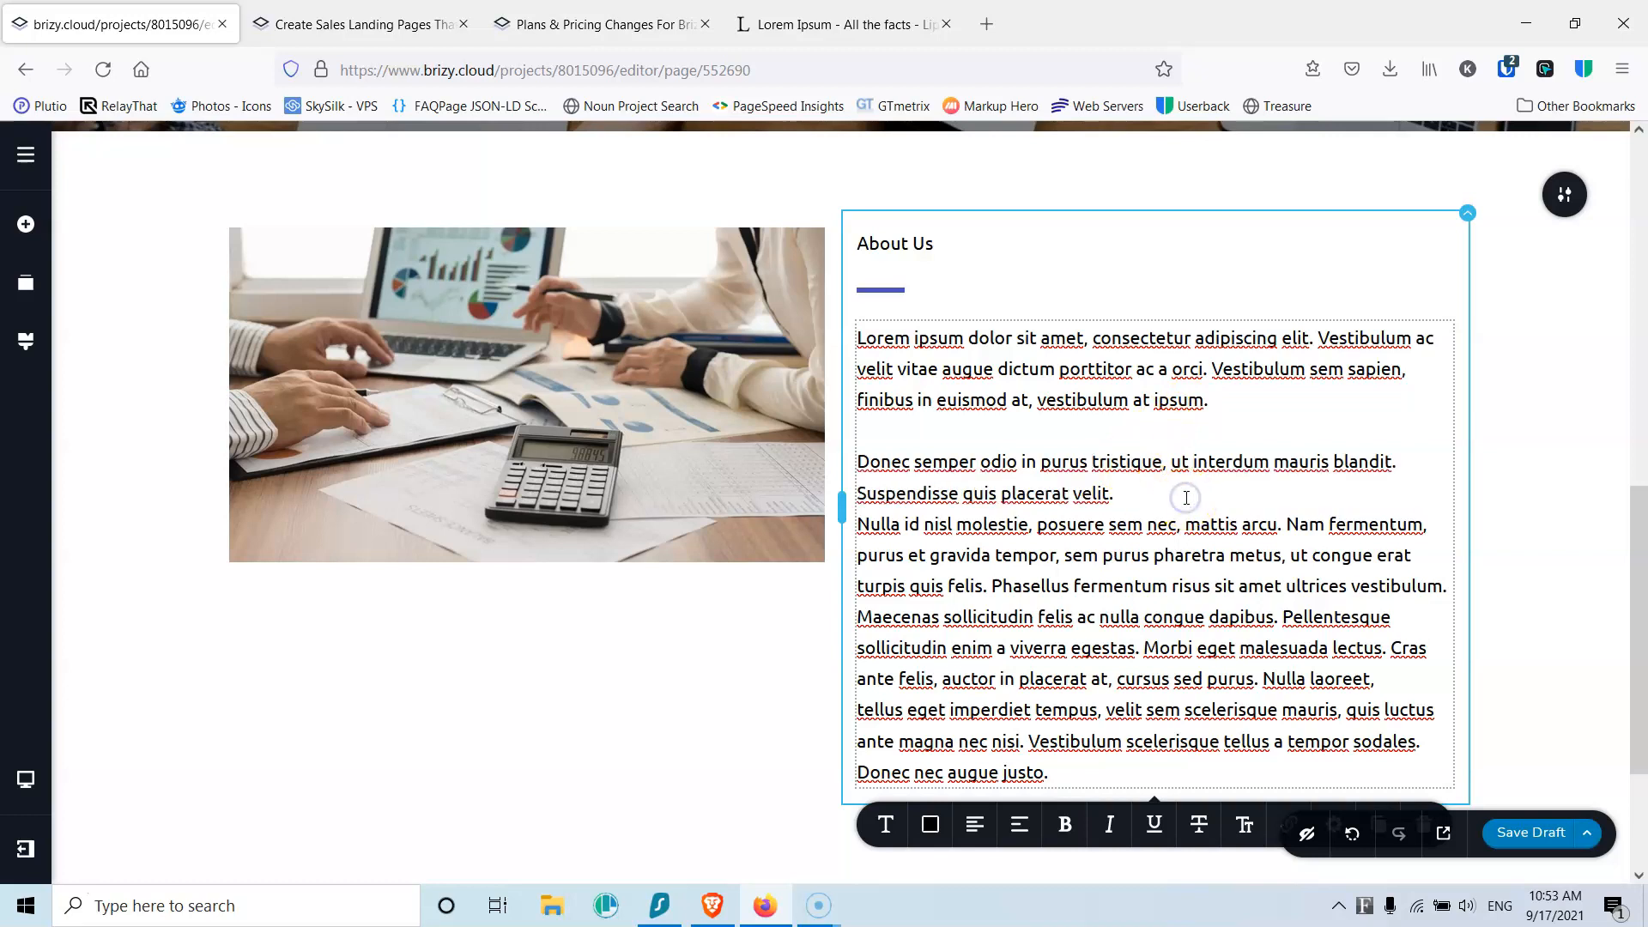
pyautogui.press('Delete')
pyautogui.click(1135, 528)
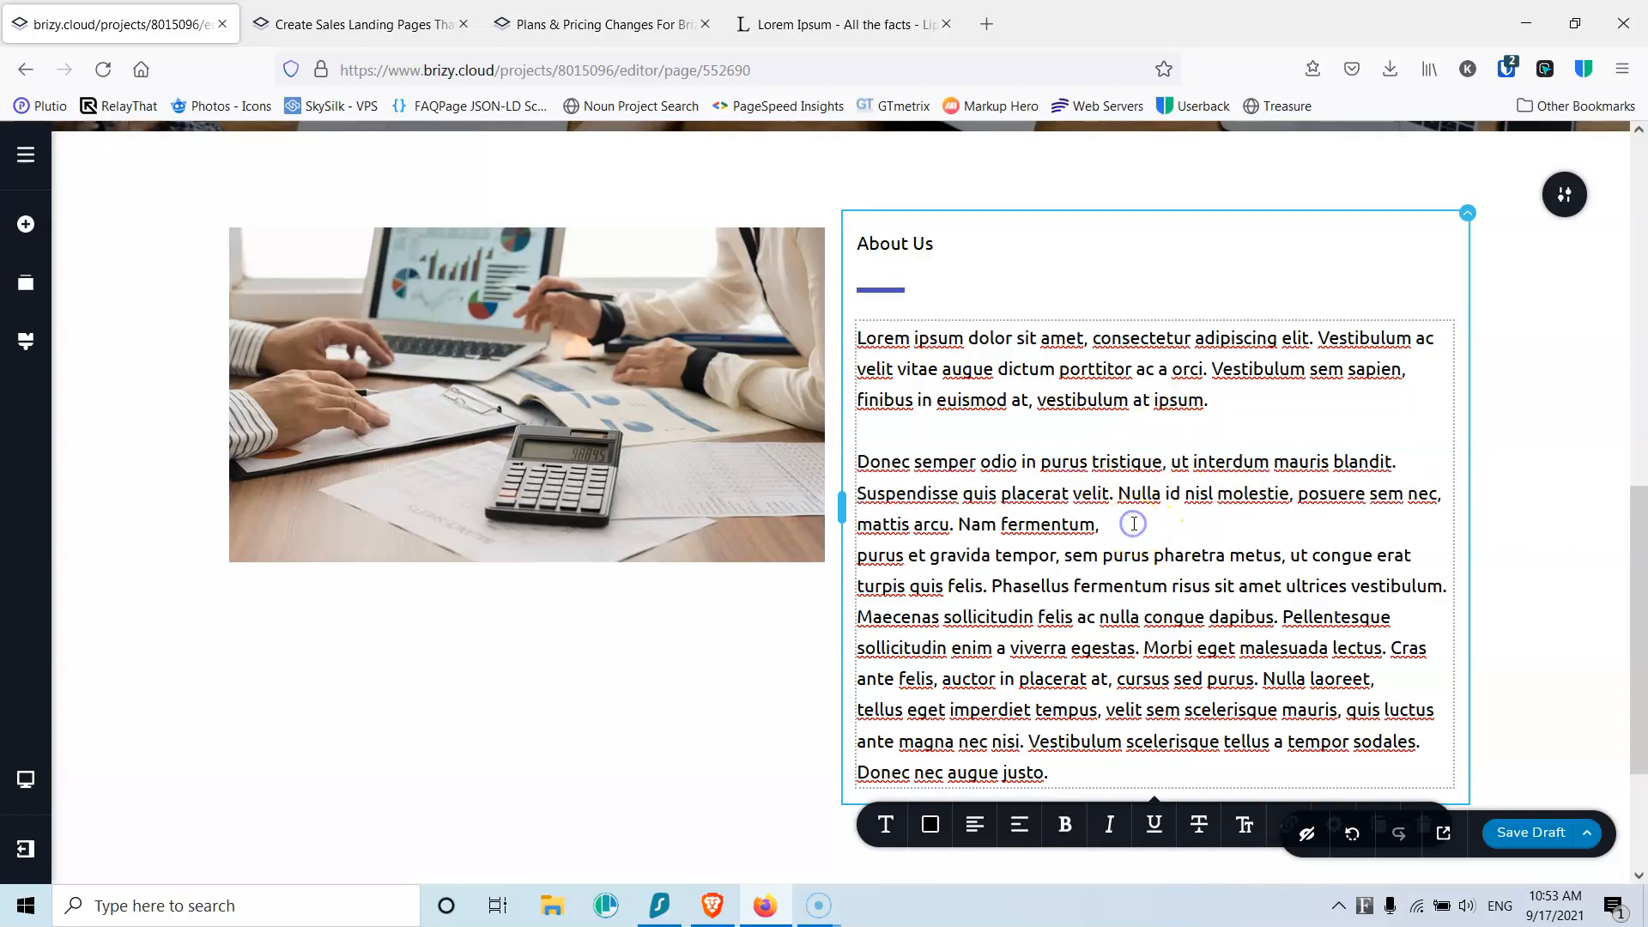
pyautogui.press('Delete')
# Step: Delete everything after 'turpis quis felis.' and save the draft
pyautogui.moveTo(1253, 555); pyautogui.dragTo(1287, 766)
pyautogui.press('Delete')
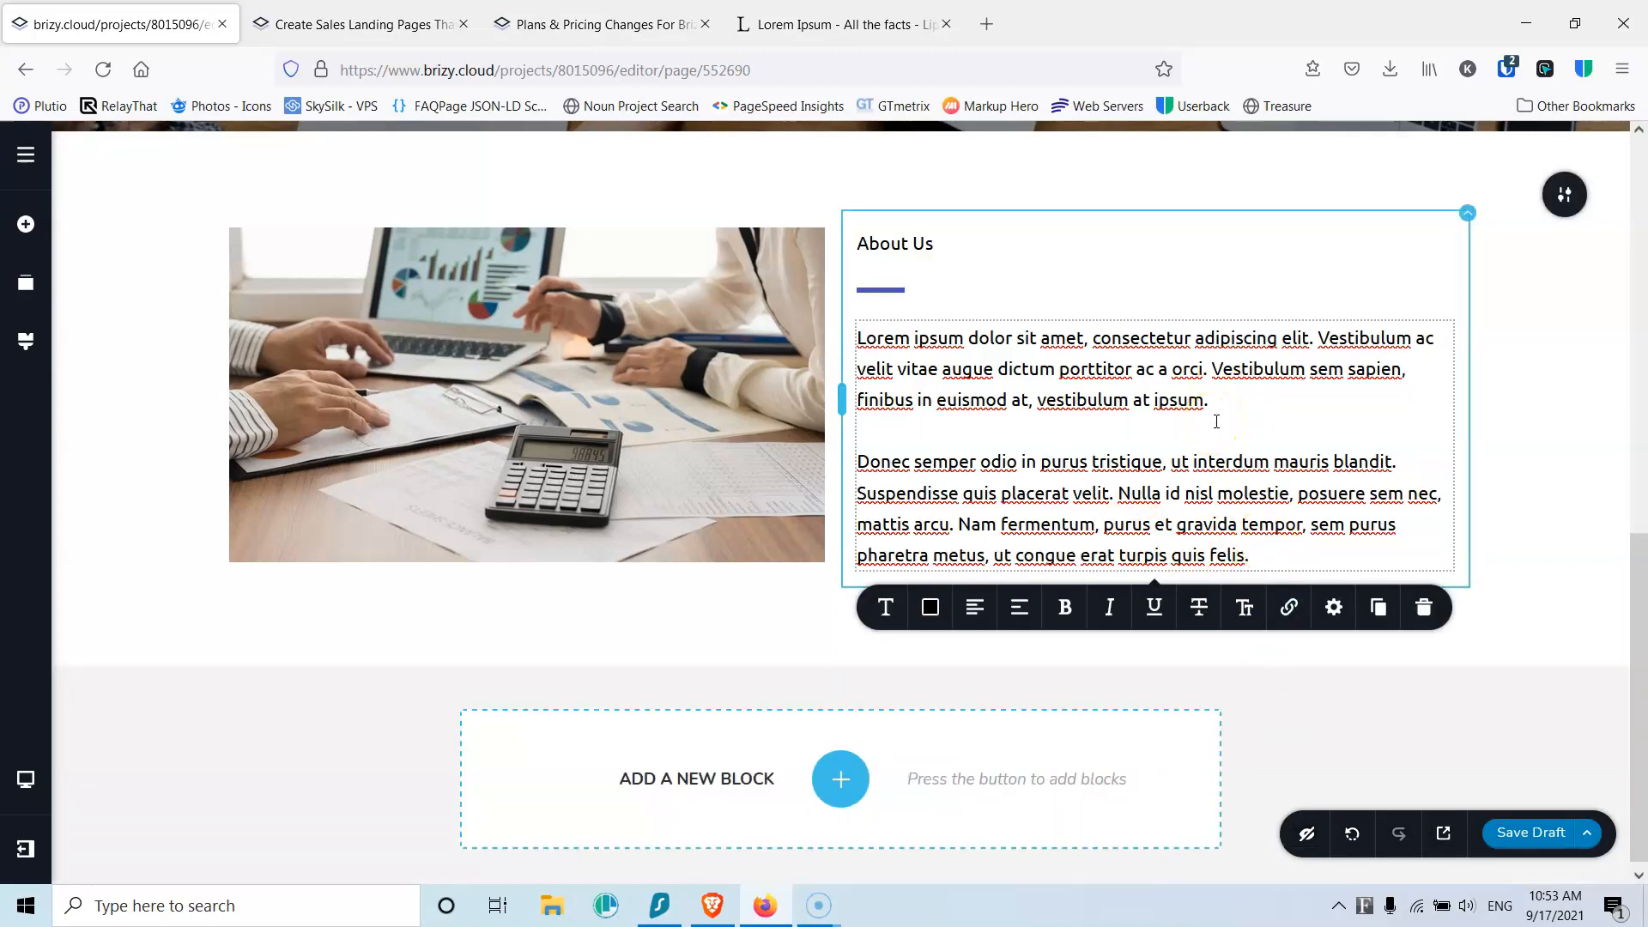
pyautogui.click(1107, 369)
pyautogui.click(1526, 833)
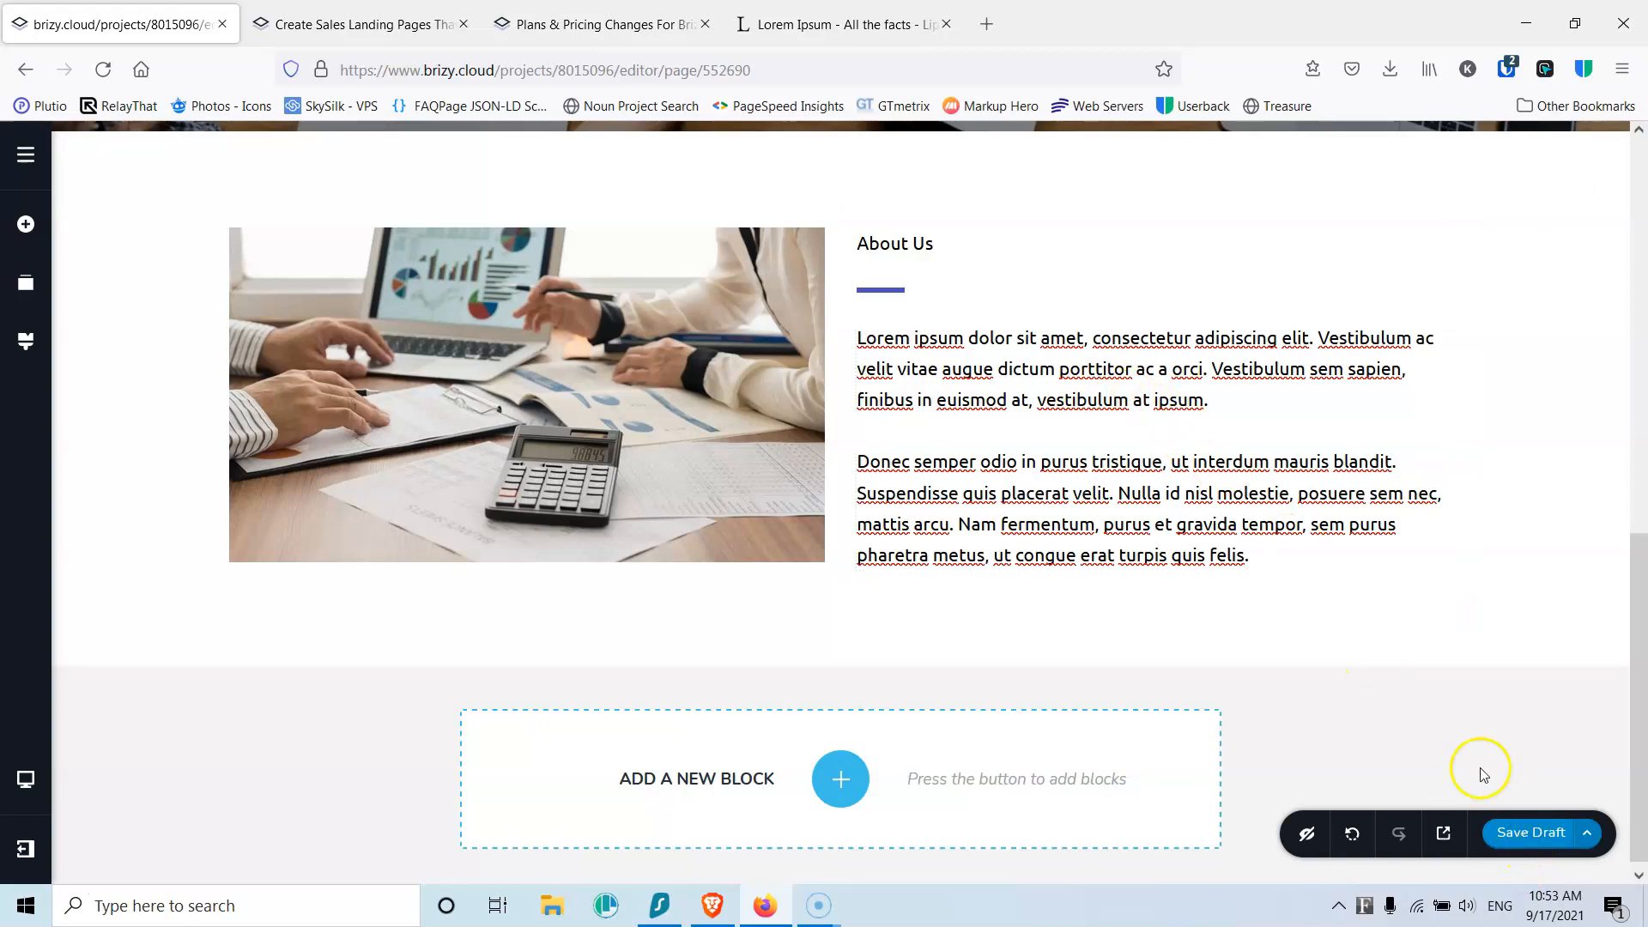
# Step: Add an empty custom block below About Us with a light grey #F1F1F1 background
pyautogui.click(839, 785)
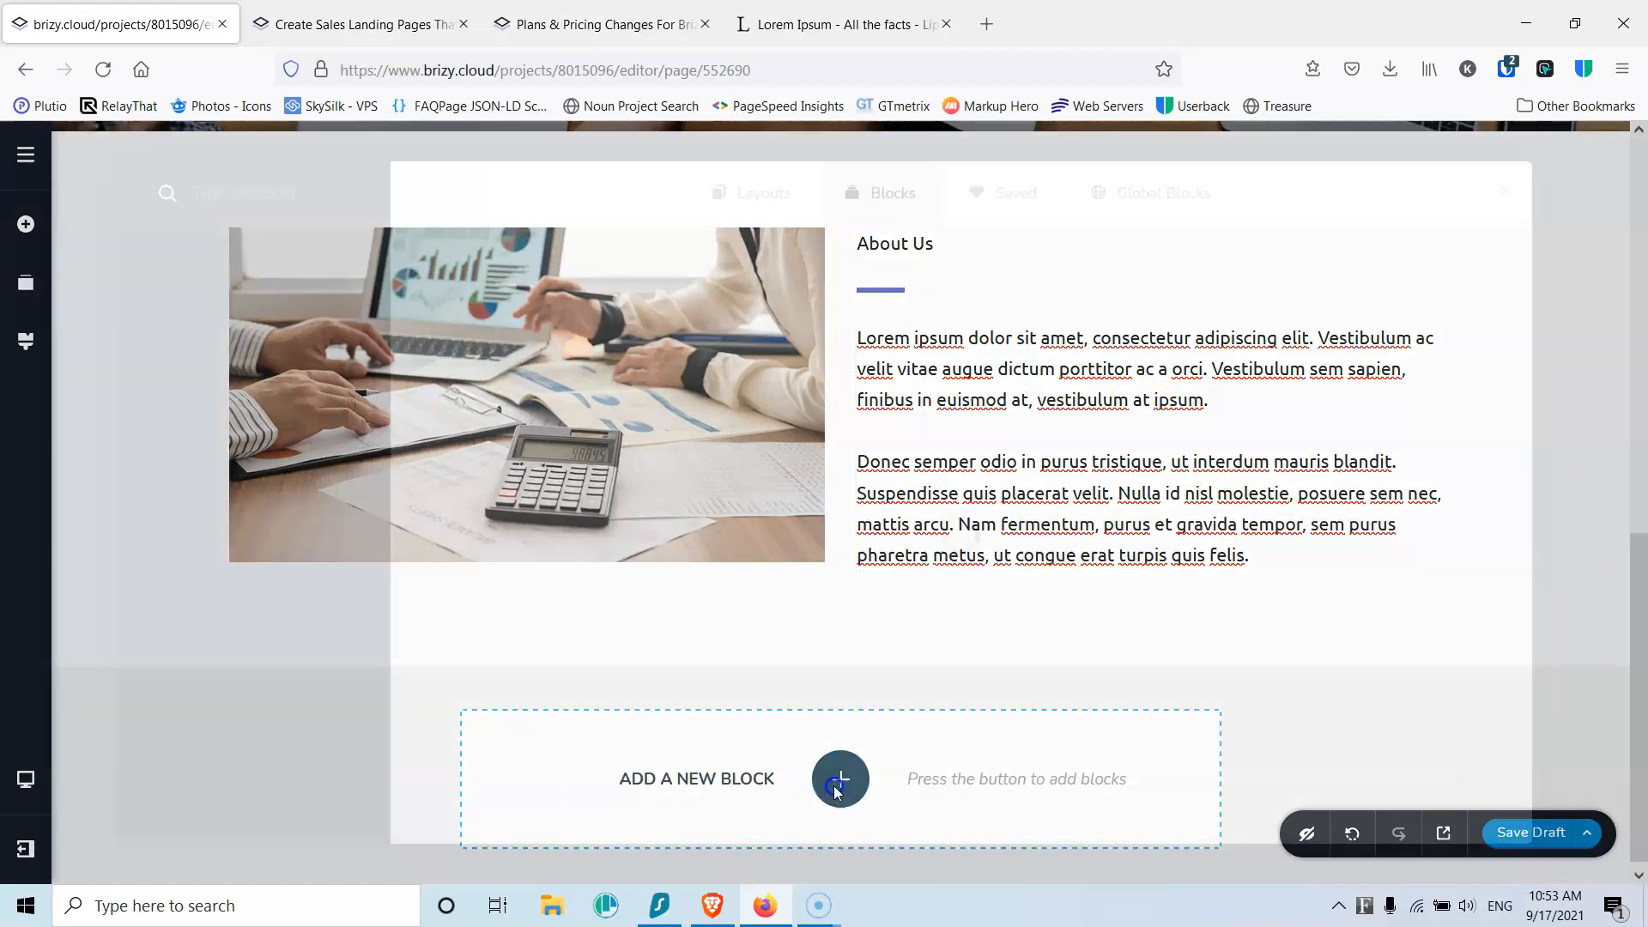
pyautogui.click(554, 353)
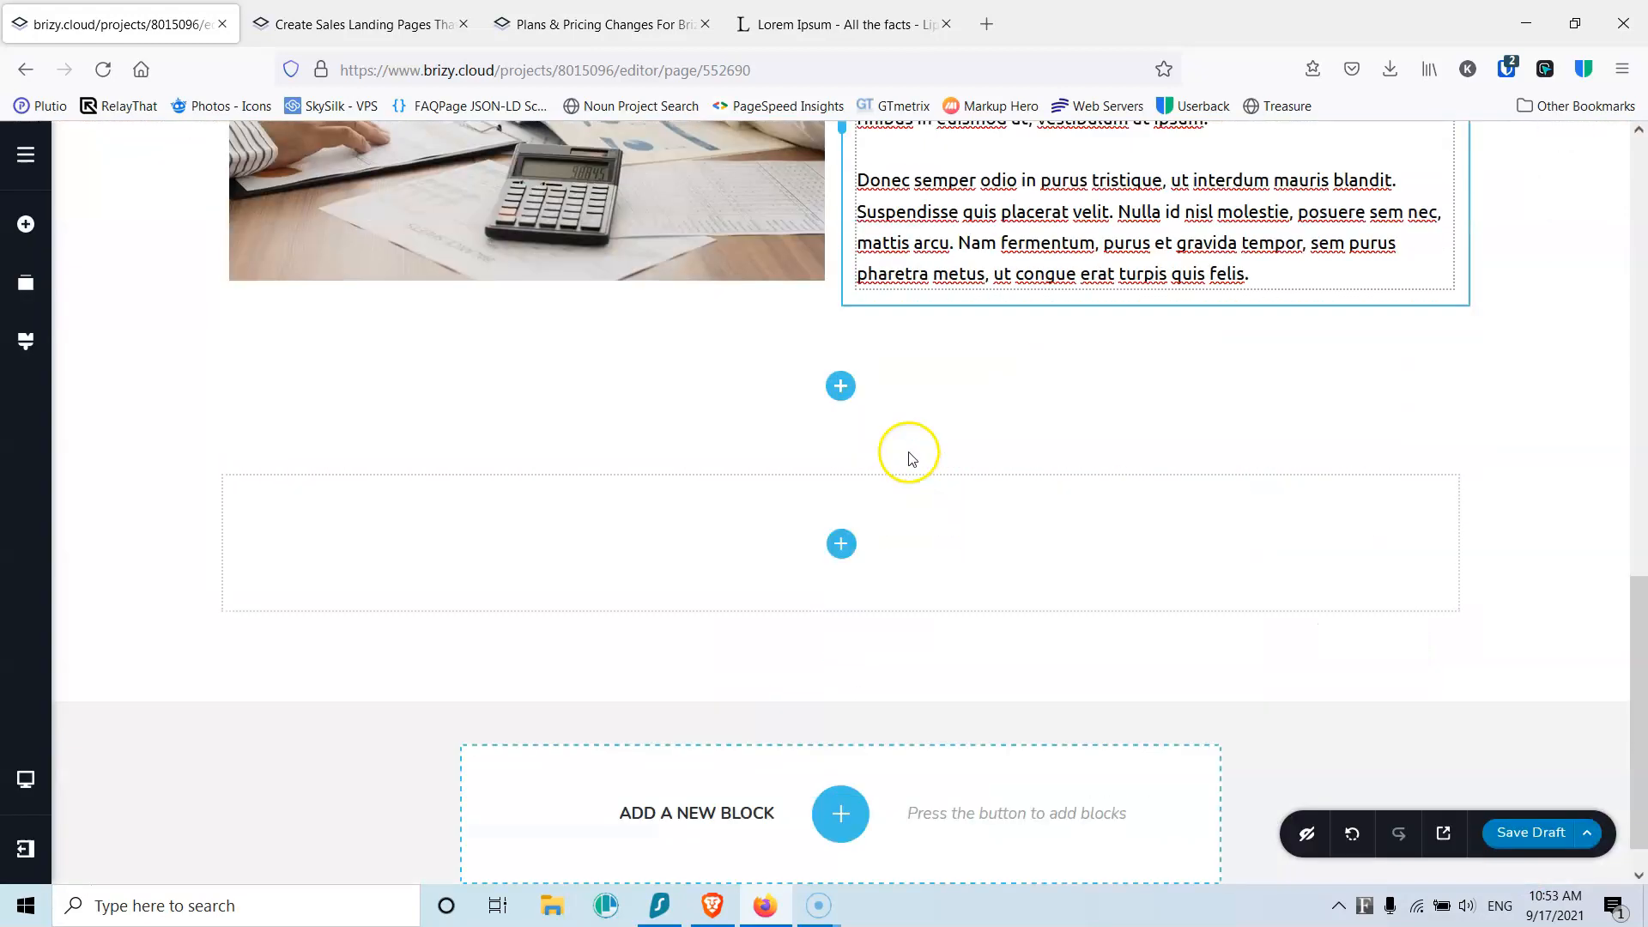
pyautogui.click(1565, 408)
pyautogui.click(1378, 405)
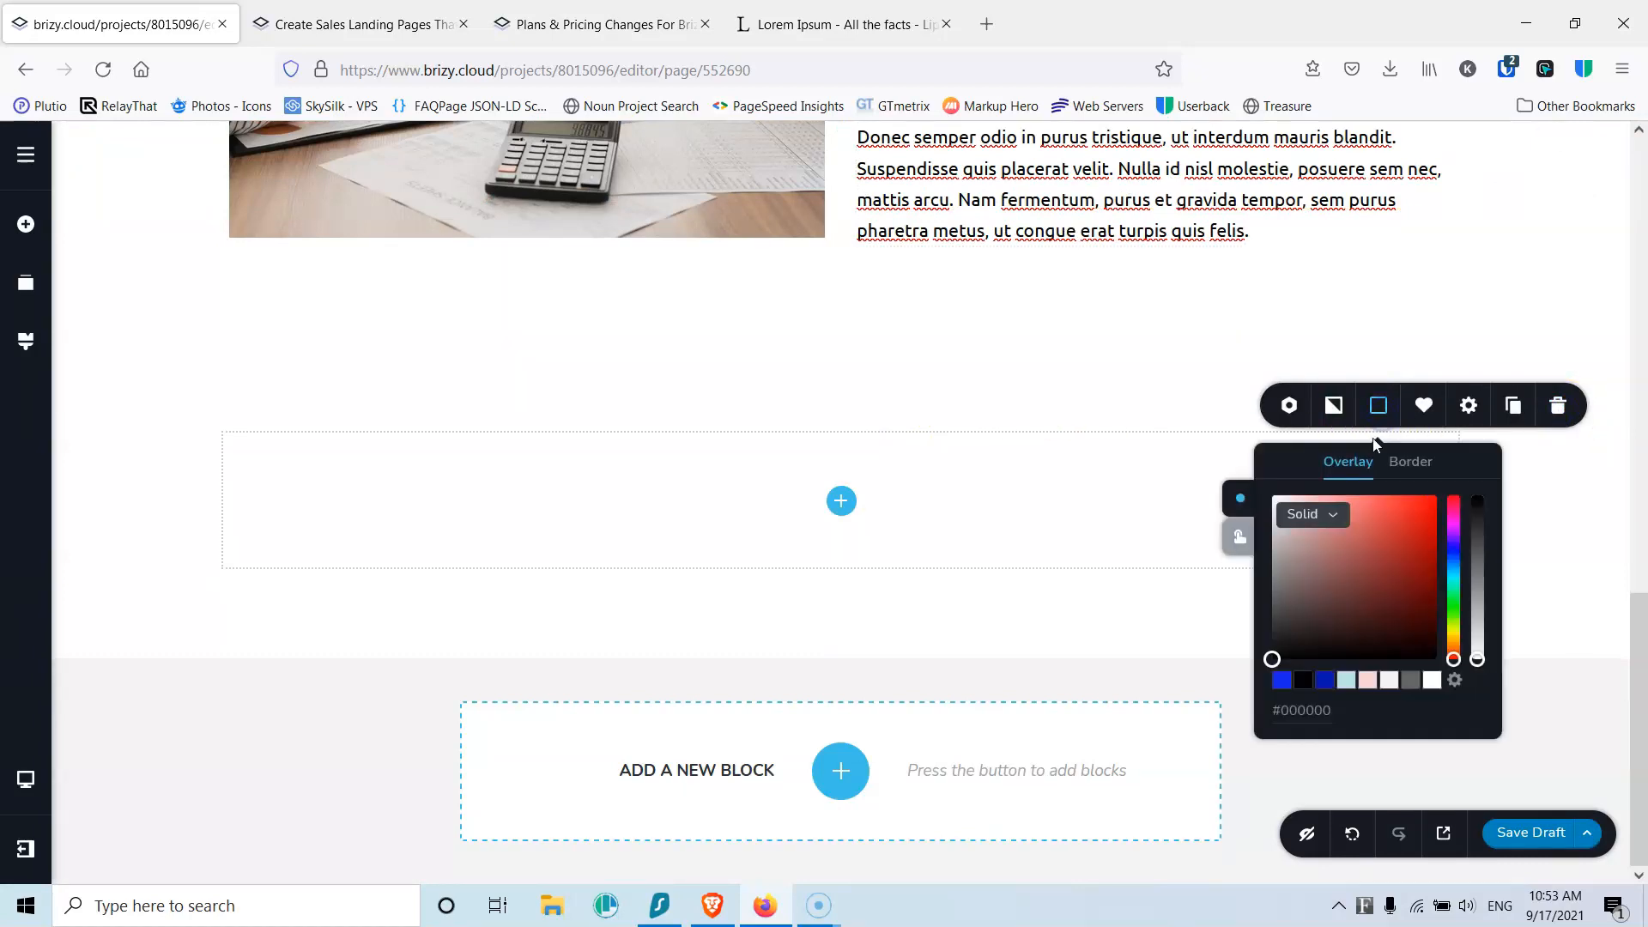
pyautogui.click(1388, 679)
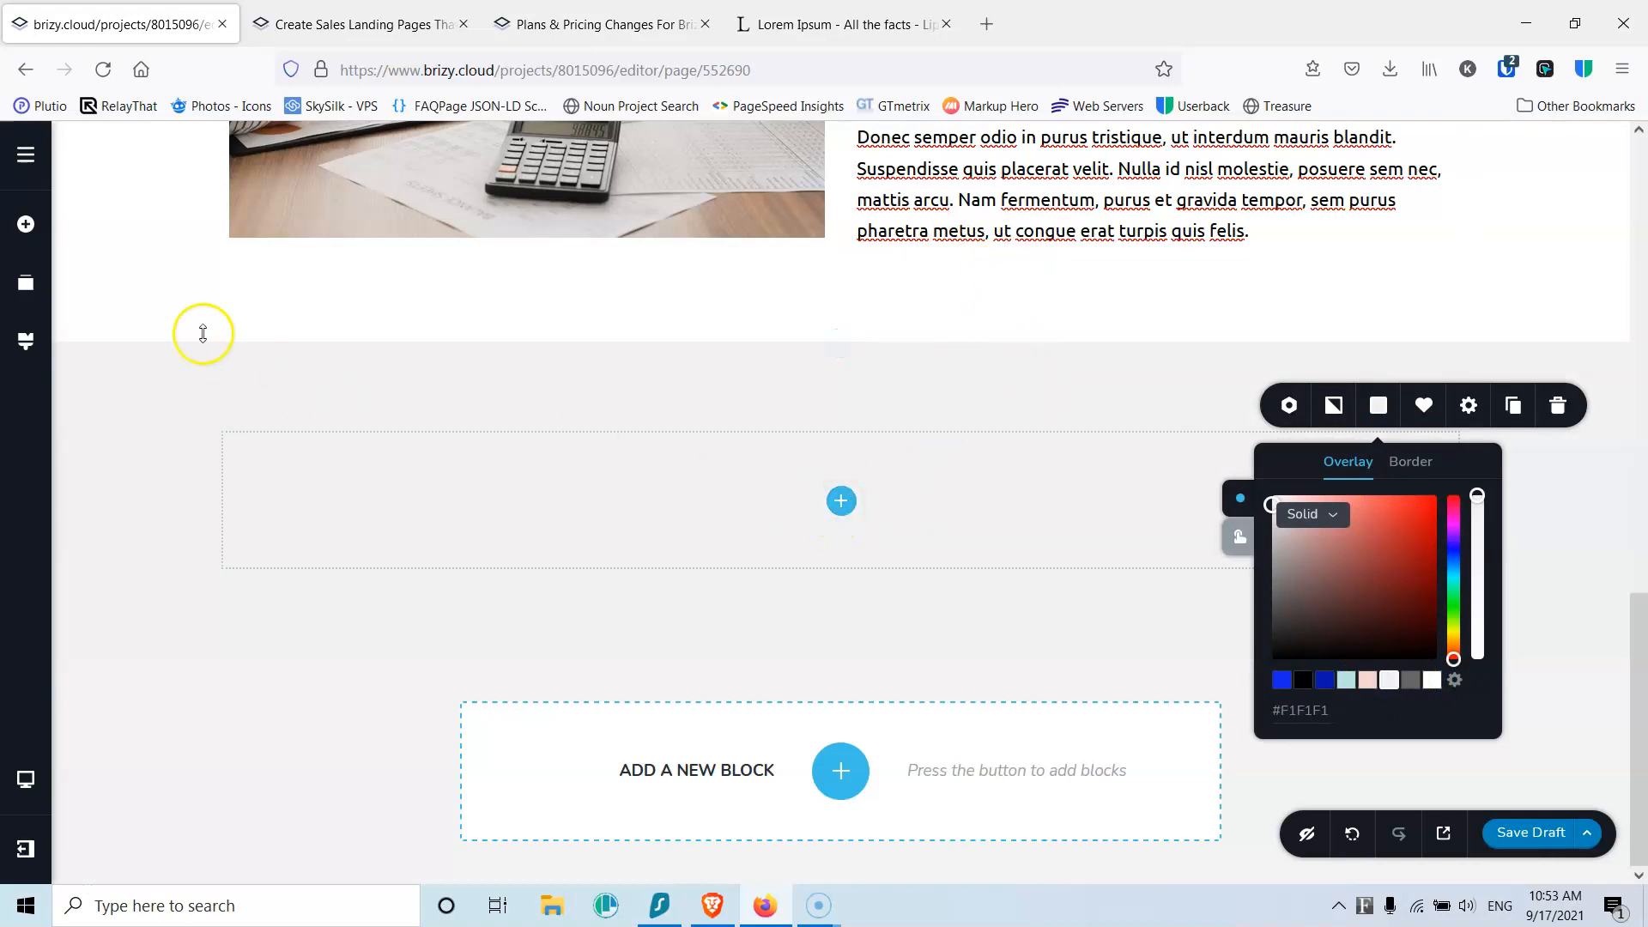
# Step: Place a text element in the new block reading Services
pyautogui.click(25, 224)
pyautogui.scroll(-5, 159, 698)
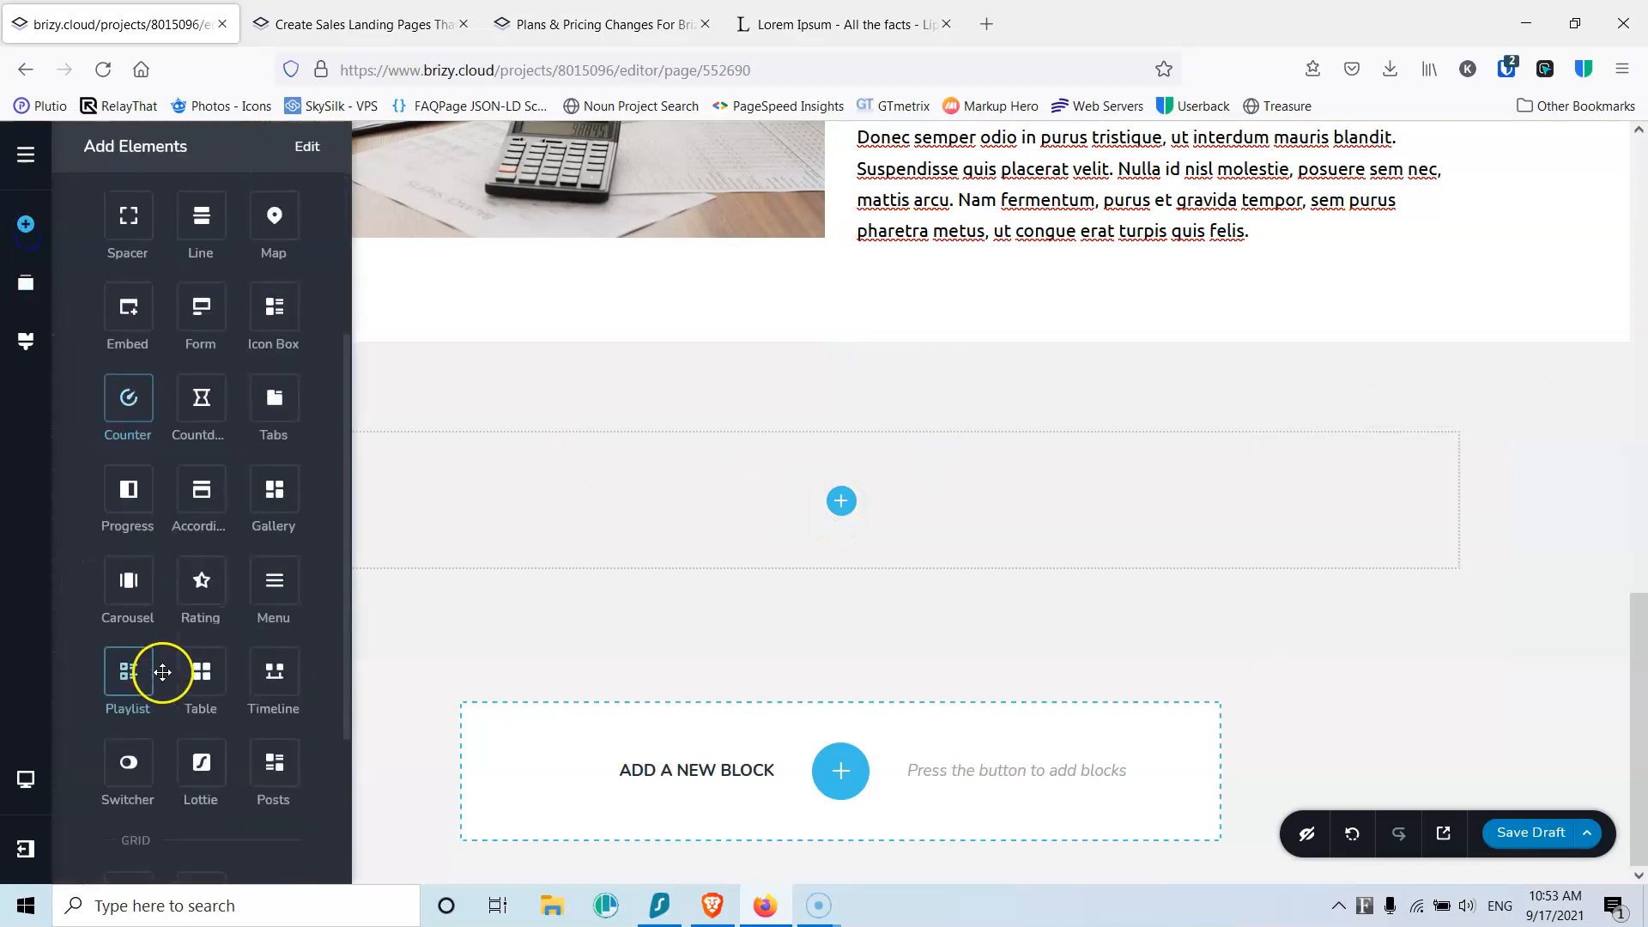
pyautogui.scroll(5, 176, 526)
pyautogui.moveTo(125, 328); pyautogui.dragTo(838, 513)
pyautogui.tripleClick(806, 553)
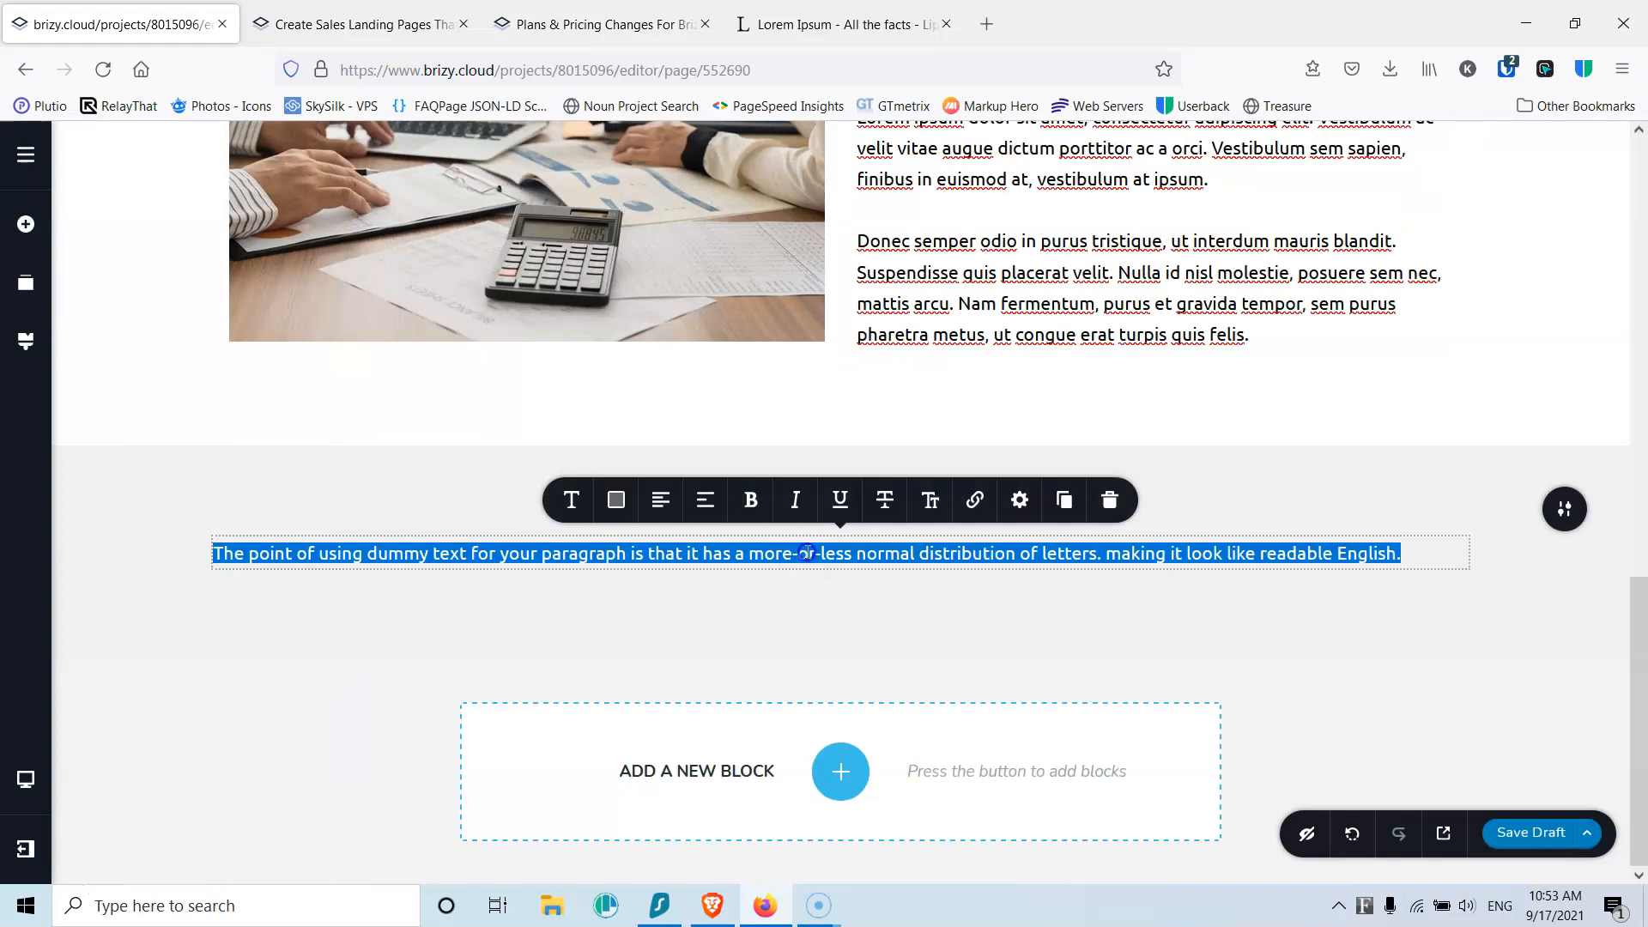
pyautogui.write('Services')
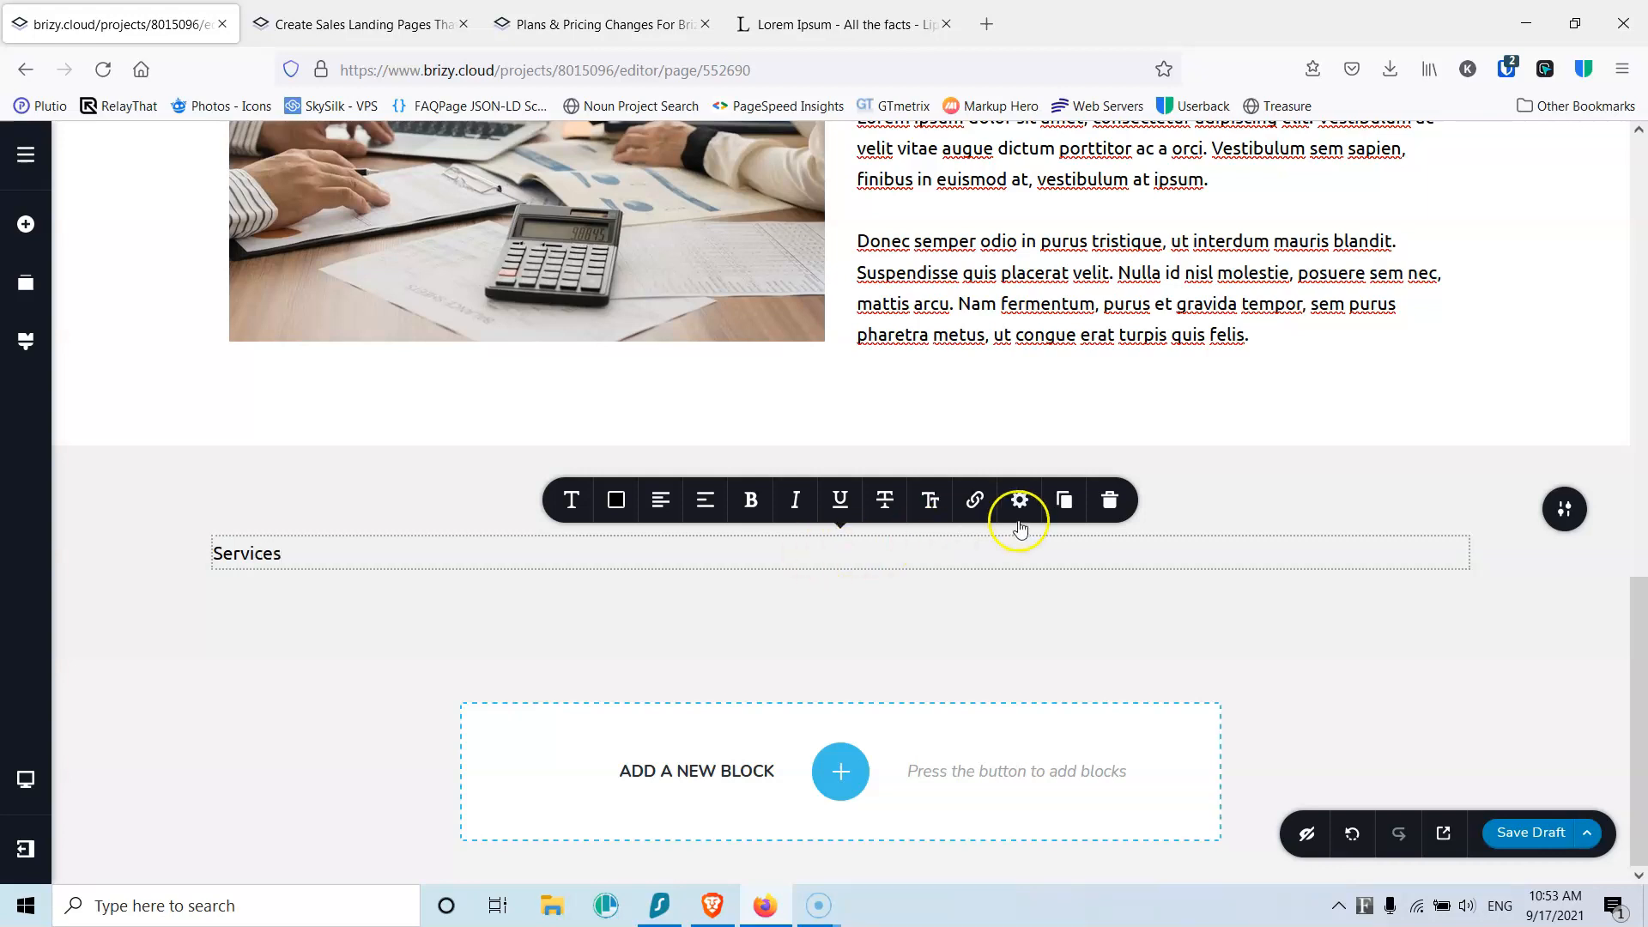
# Step: Make Services a centred Heading 2
pyautogui.click(564, 501)
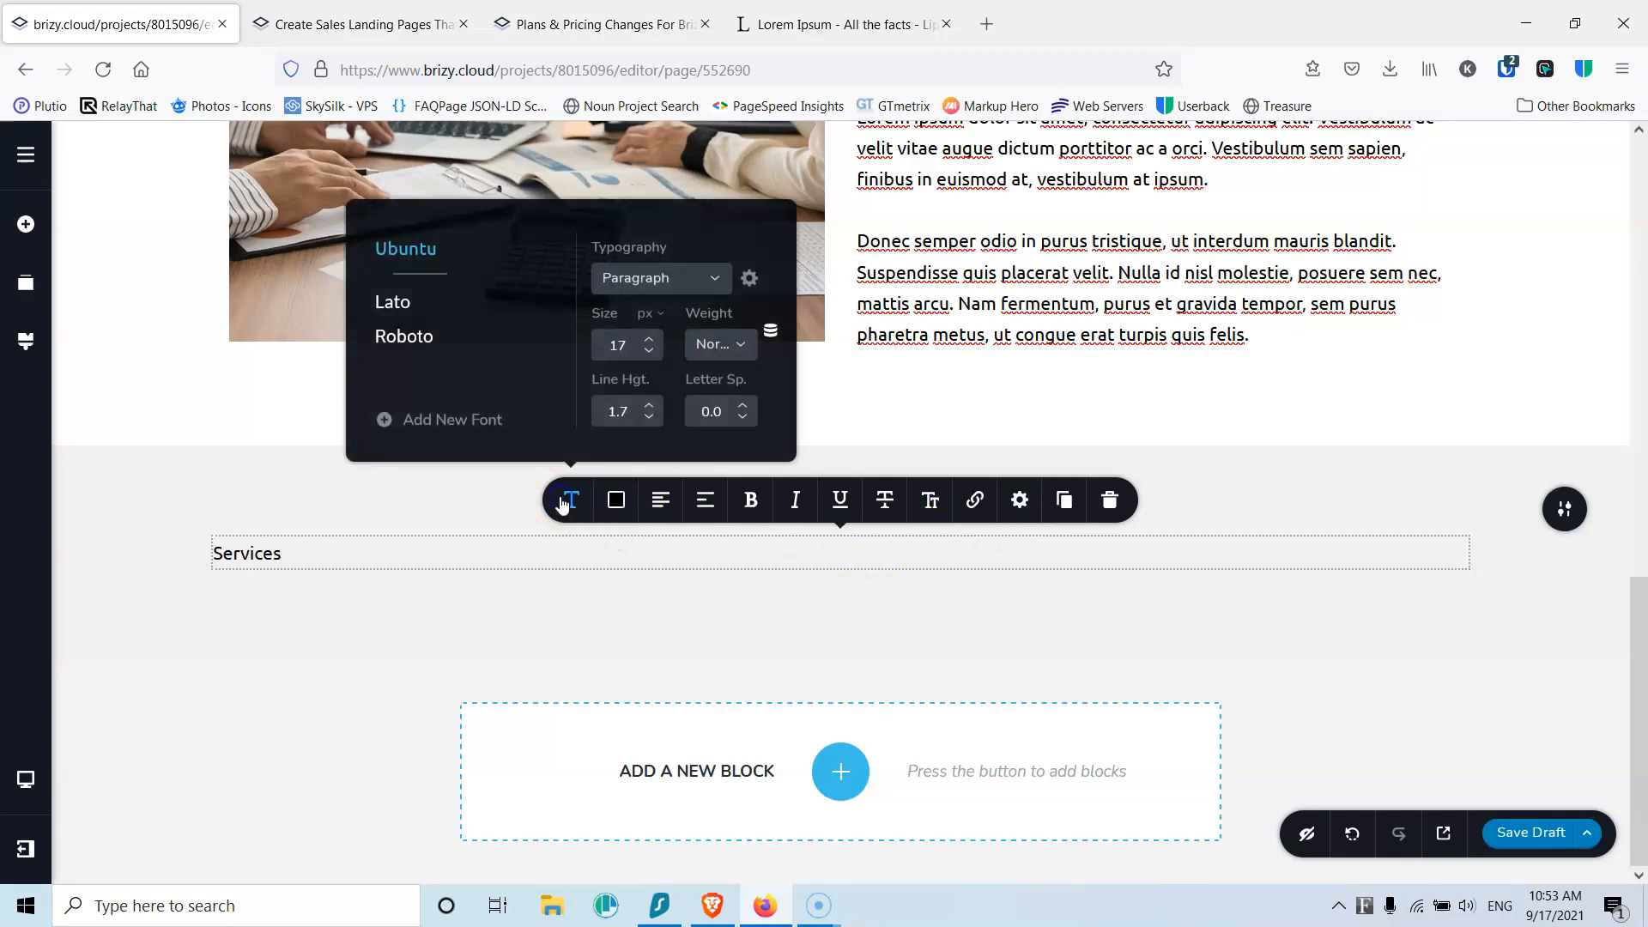
pyautogui.click(691, 283)
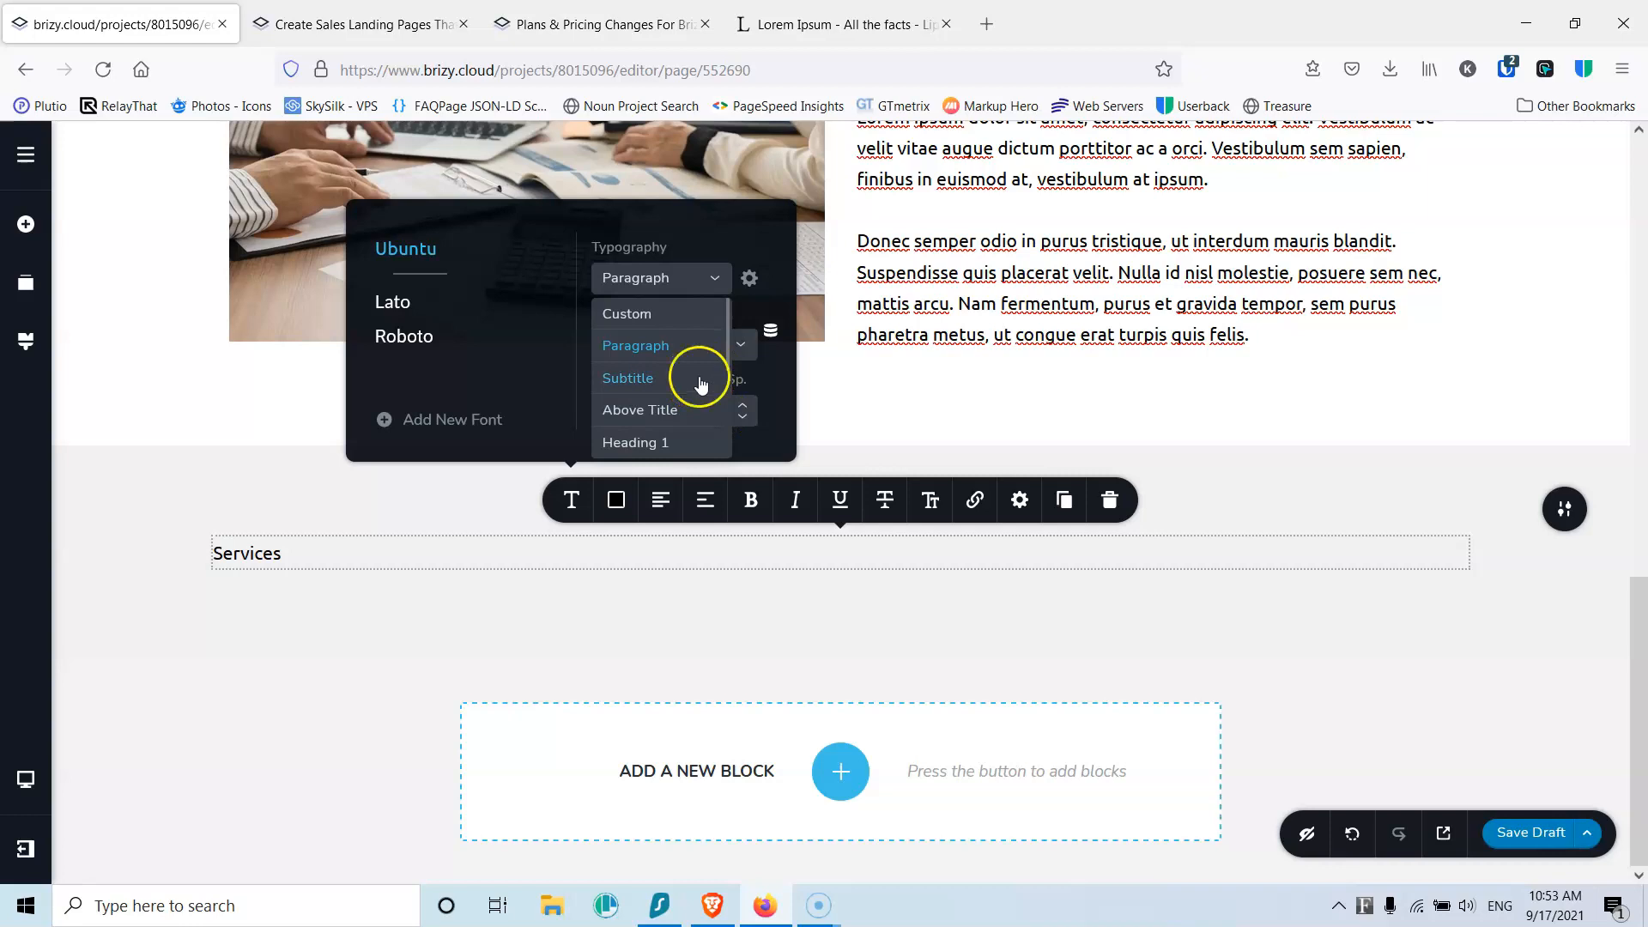
pyautogui.scroll(-3, 704, 375)
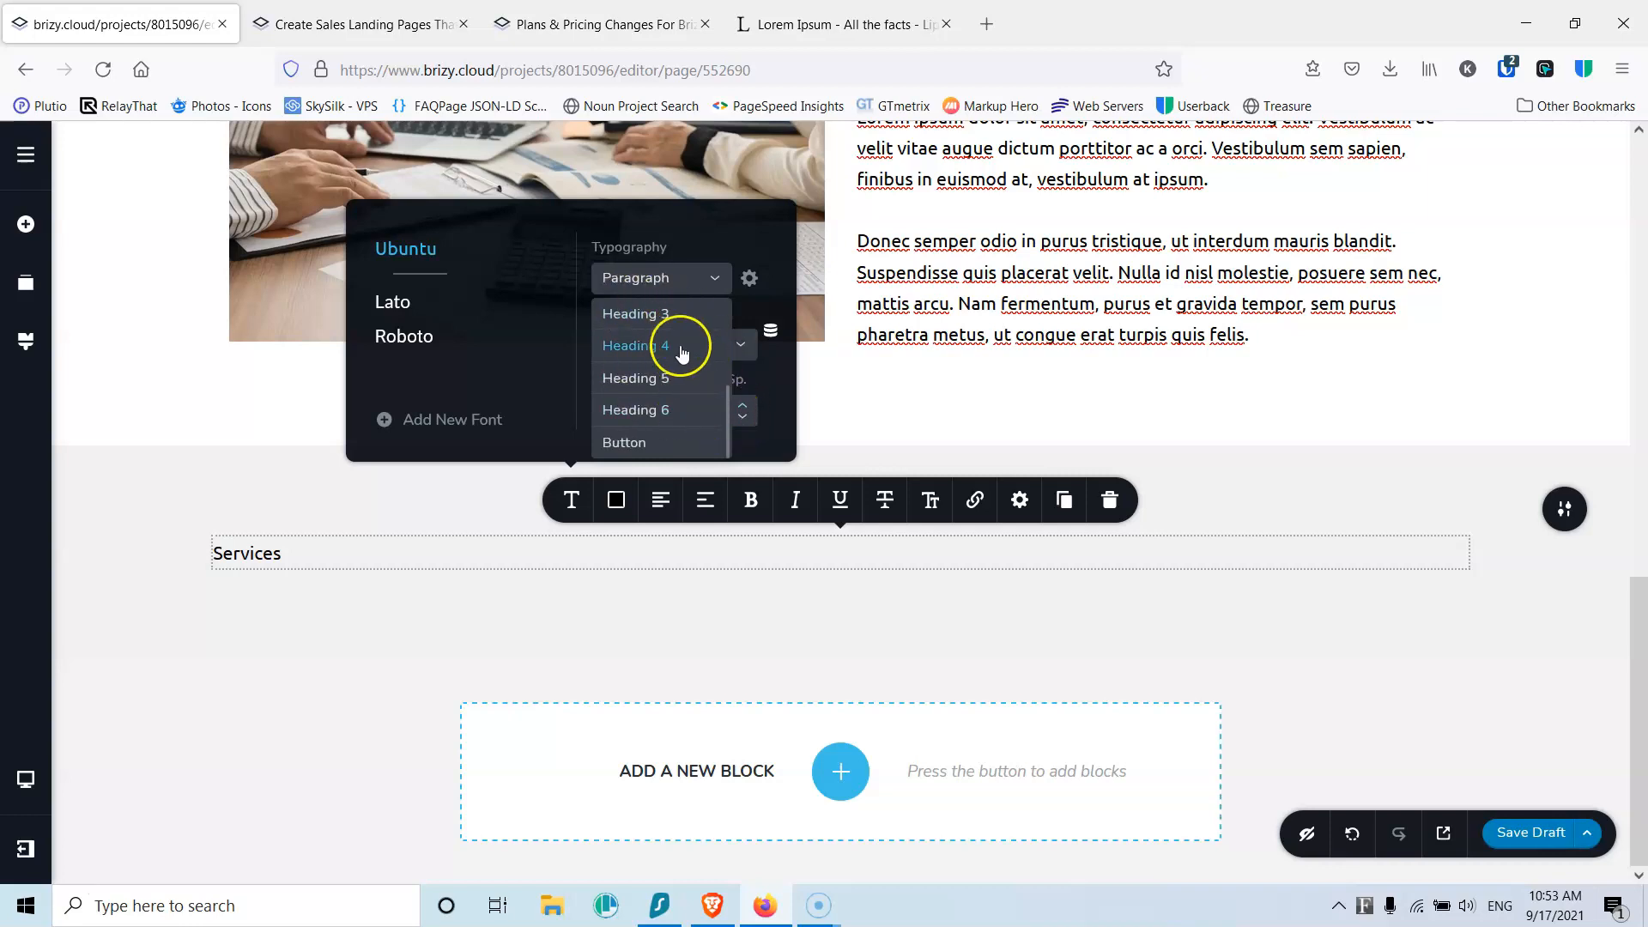
pyautogui.scroll(2, 729, 415)
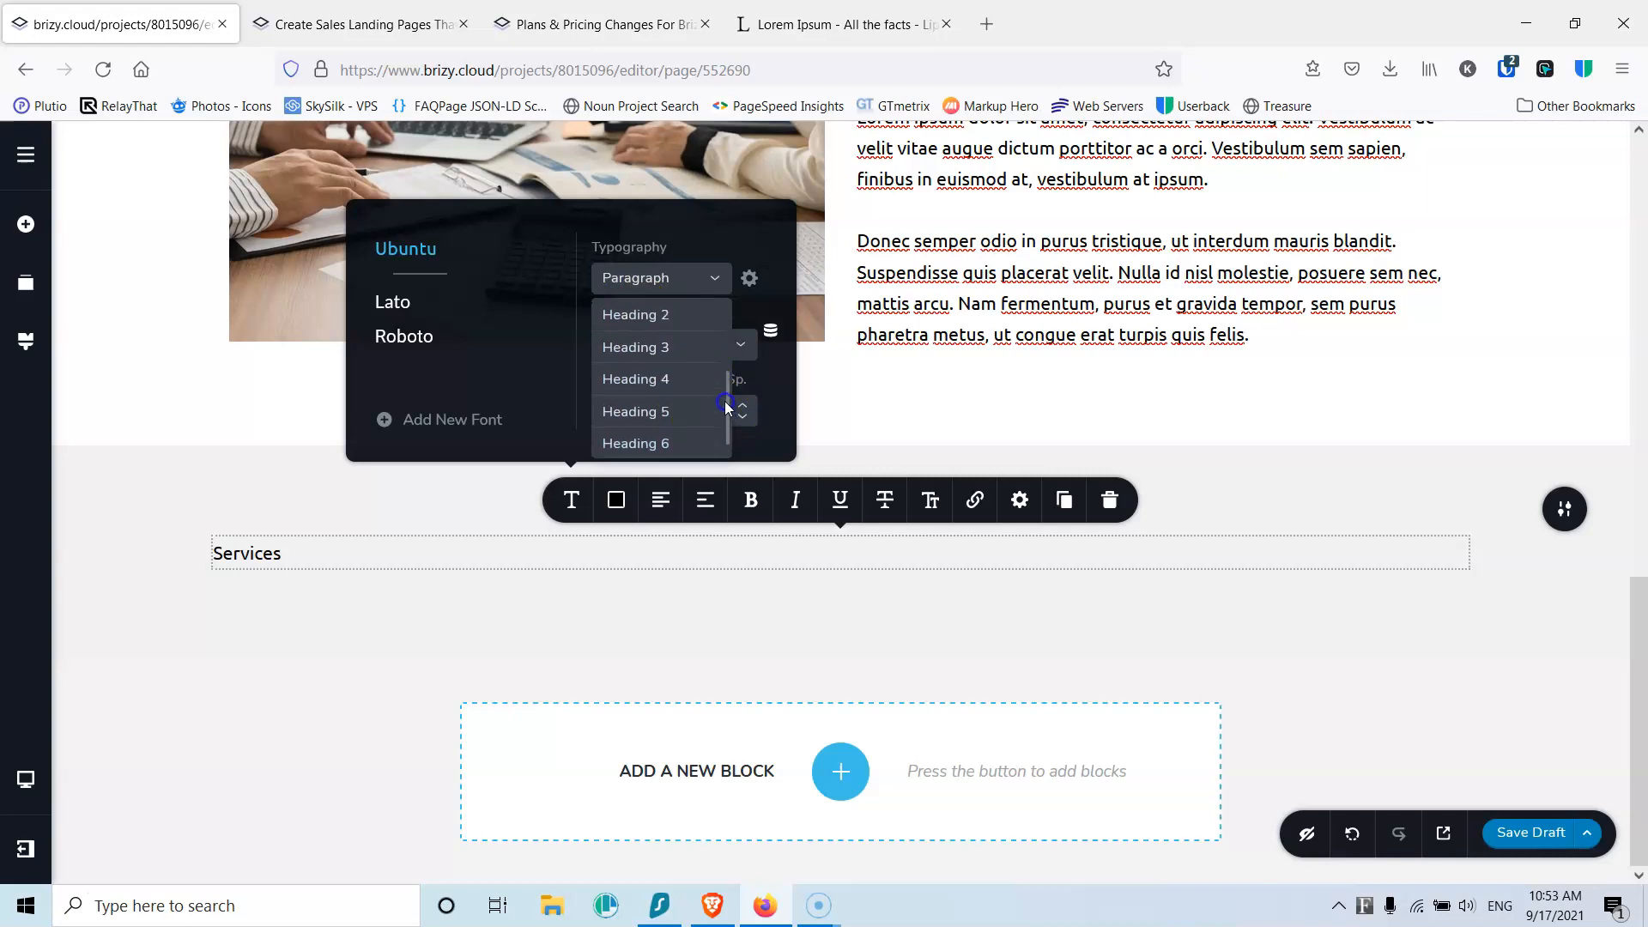
pyautogui.click(662, 318)
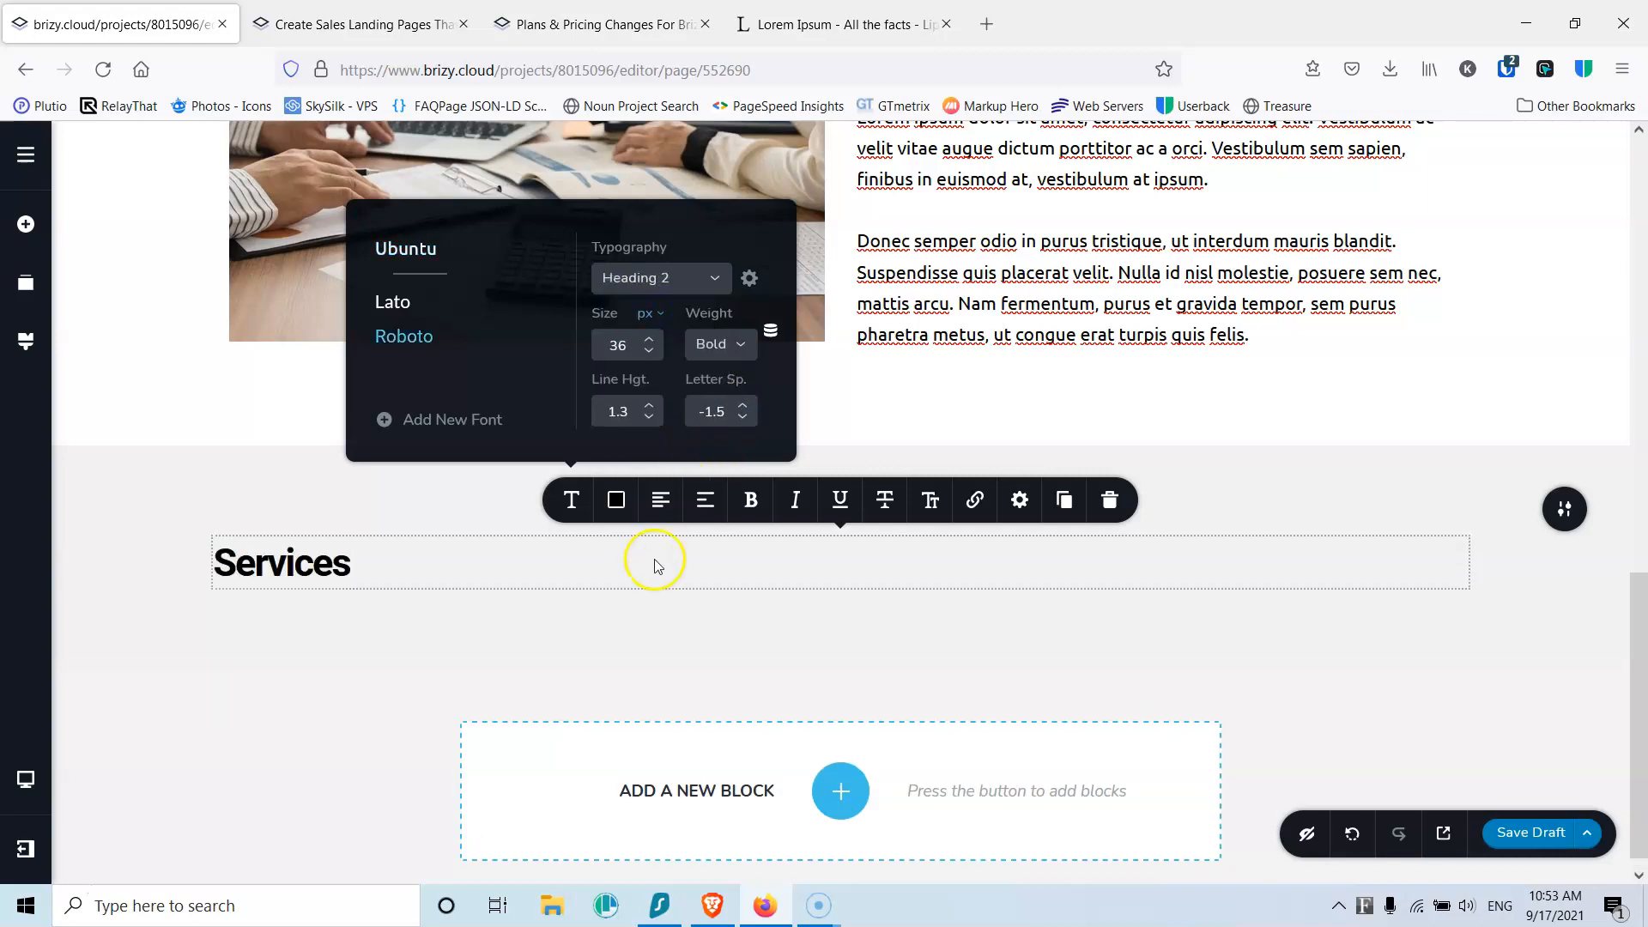
pyautogui.click(660, 499)
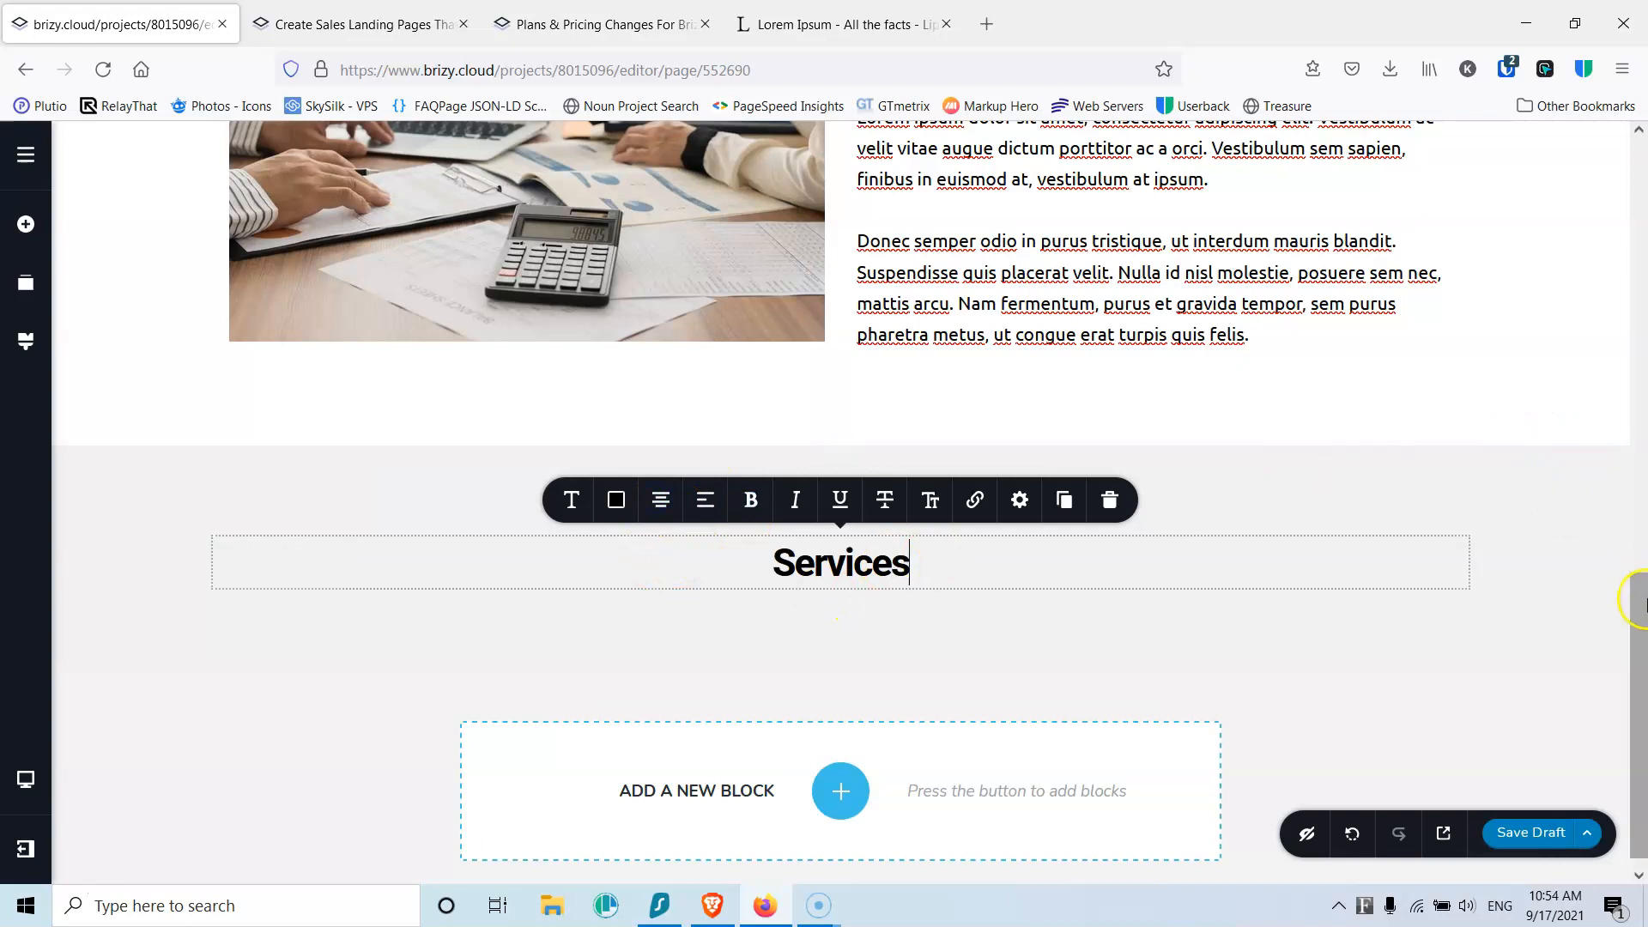
# Step: Apply the Heading 2 typography style to the About Us title
pyautogui.moveTo(1638, 666); pyautogui.dragTo(1591, 370)
pyautogui.click(883, 754)
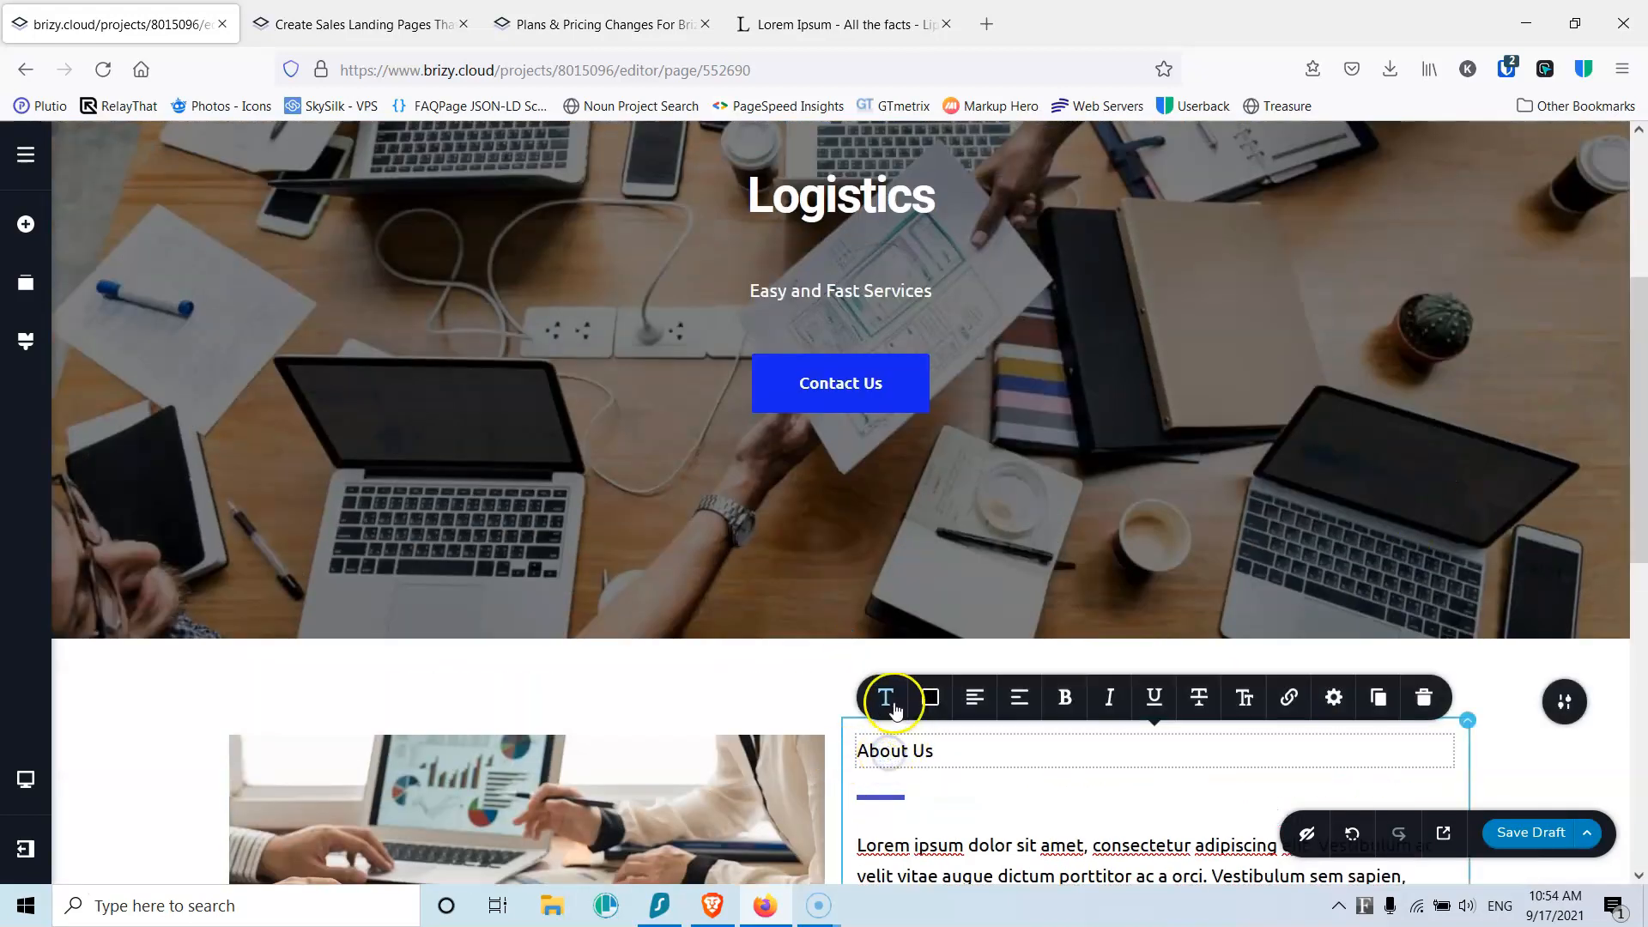
pyautogui.click(886, 698)
pyautogui.click(943, 478)
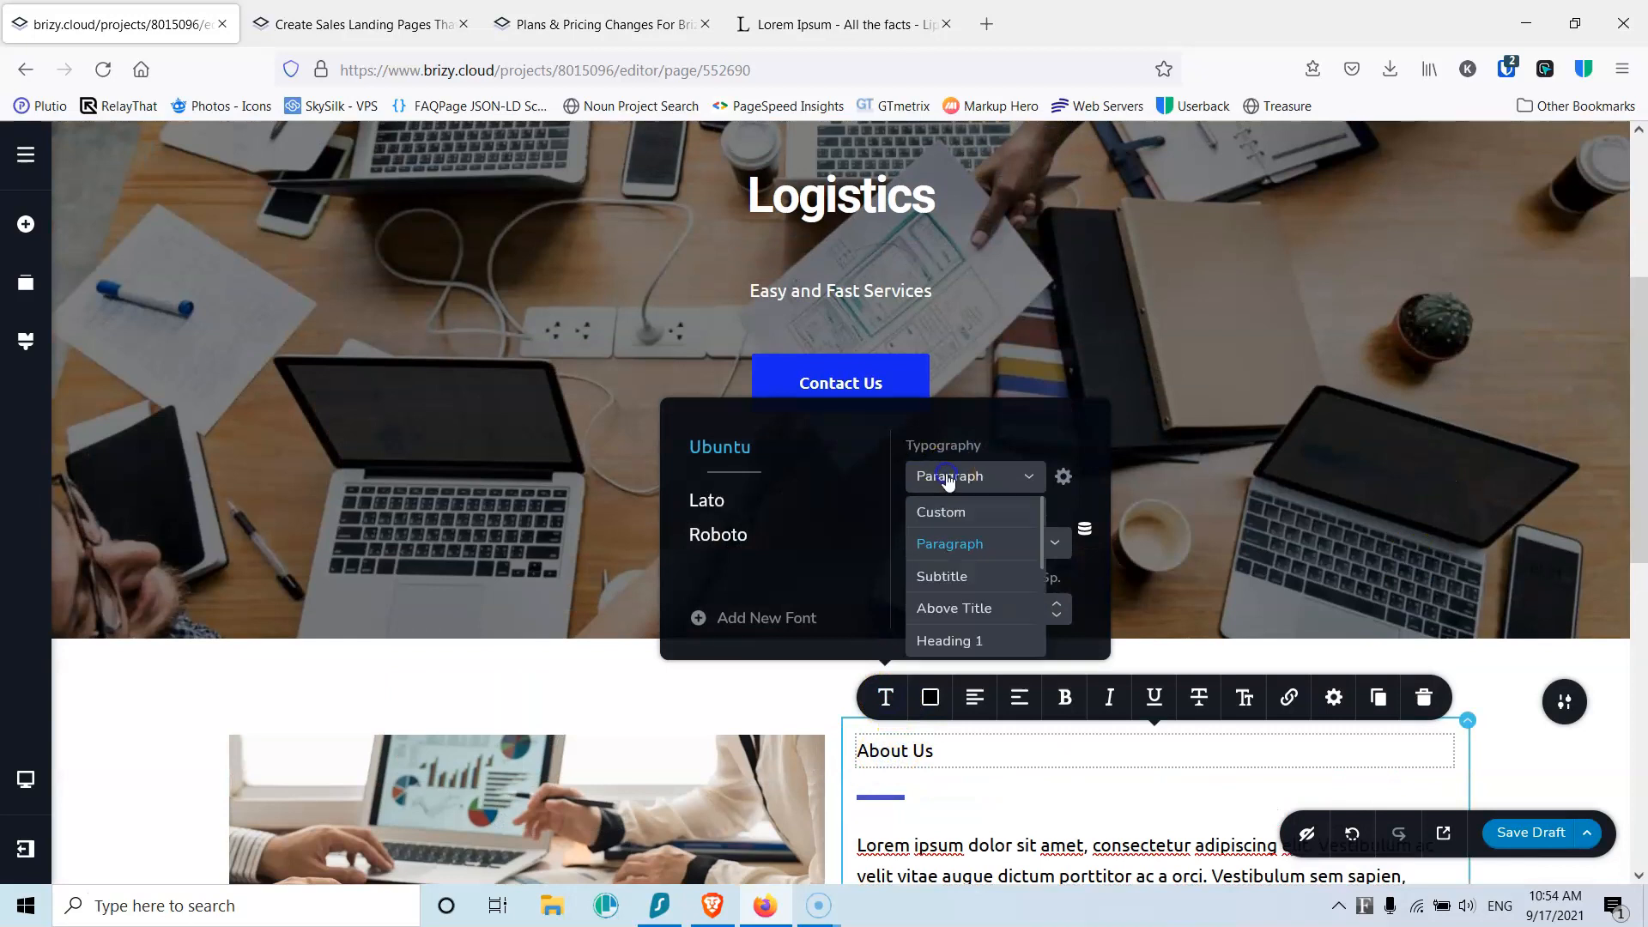
pyautogui.moveTo(1042, 540); pyautogui.dragTo(1046, 566)
pyautogui.click(974, 601)
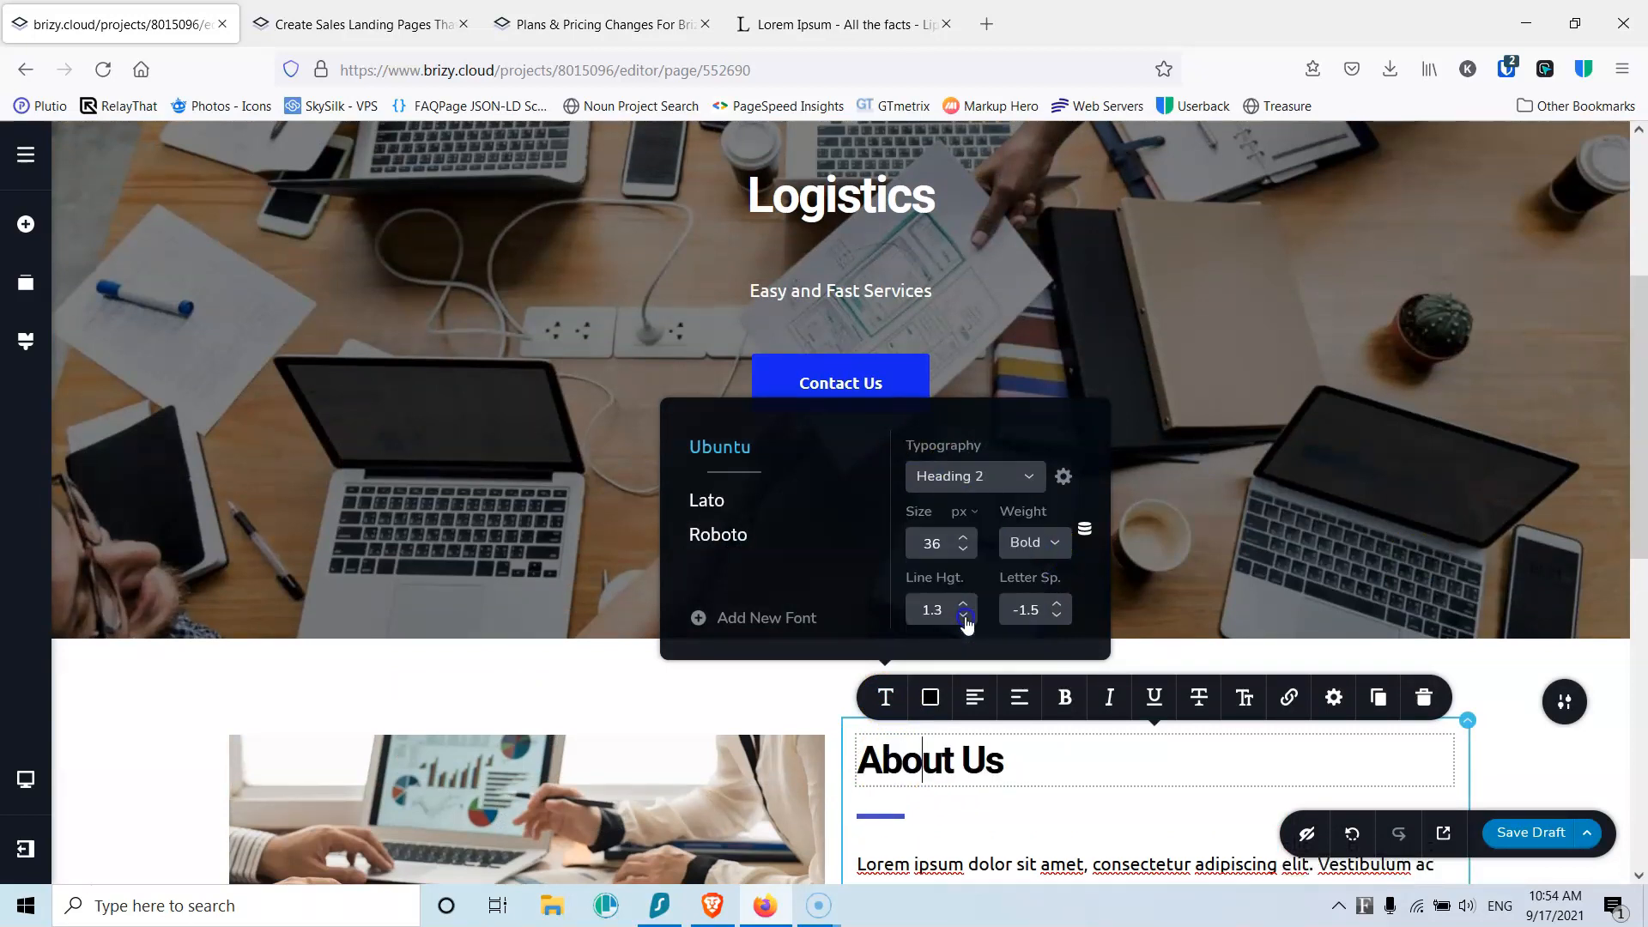
pyautogui.moveTo(1626, 421); pyautogui.dragTo(1632, 728)
pyautogui.click(1534, 834)
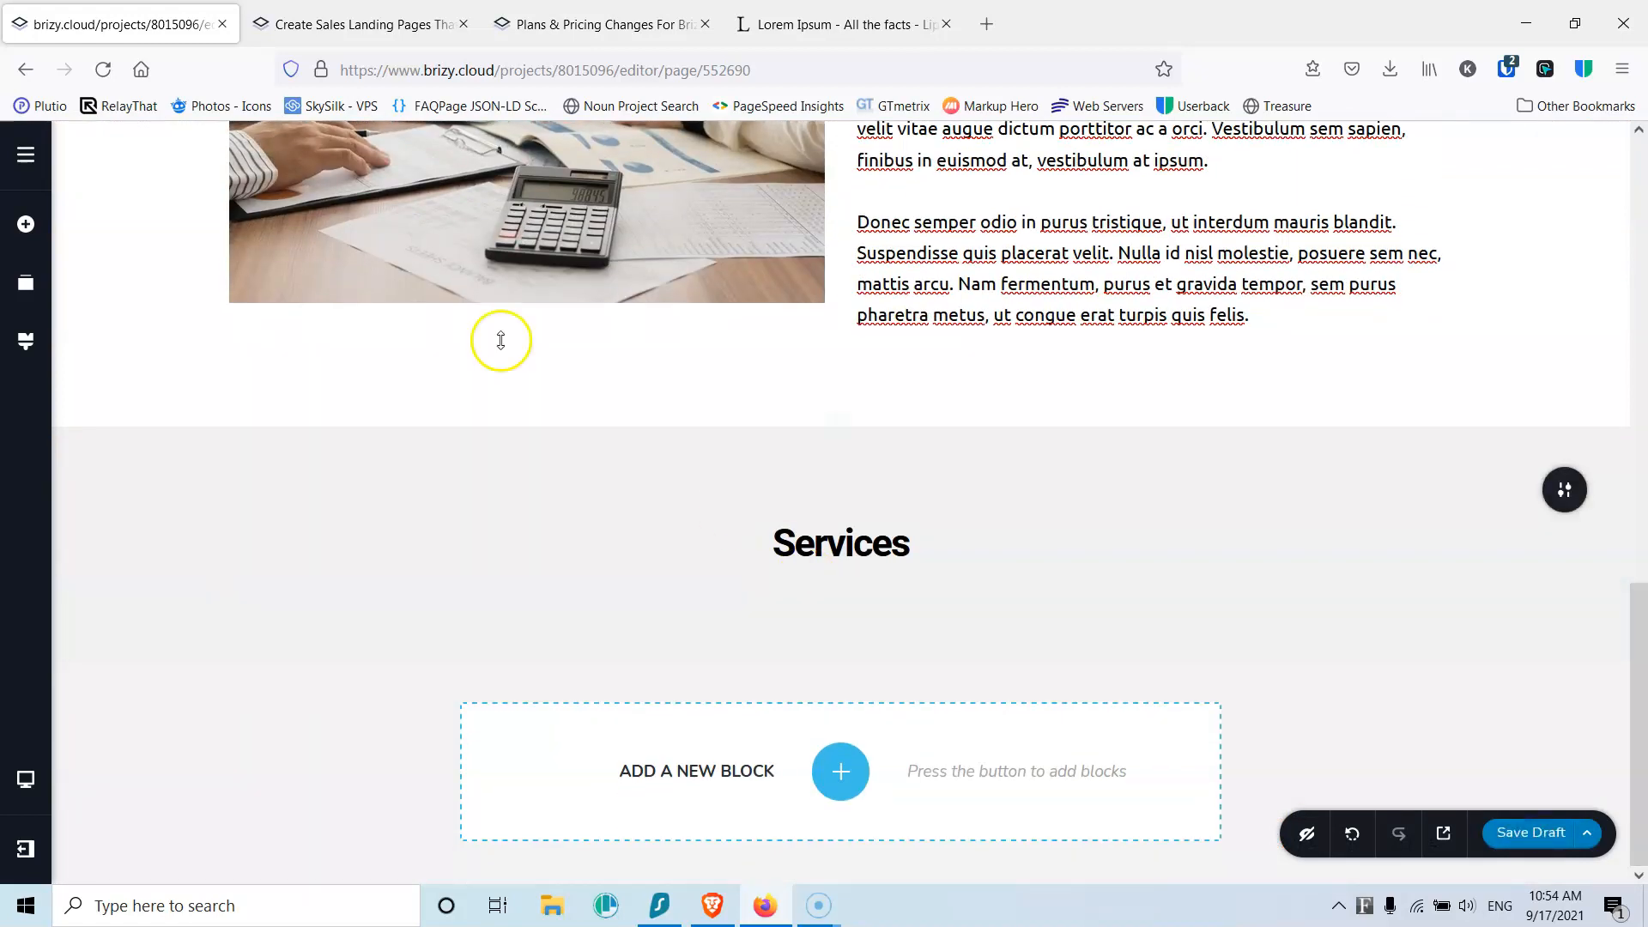
# Step: Add a spacer and a two-column row below the Services heading
pyautogui.click(26, 156)
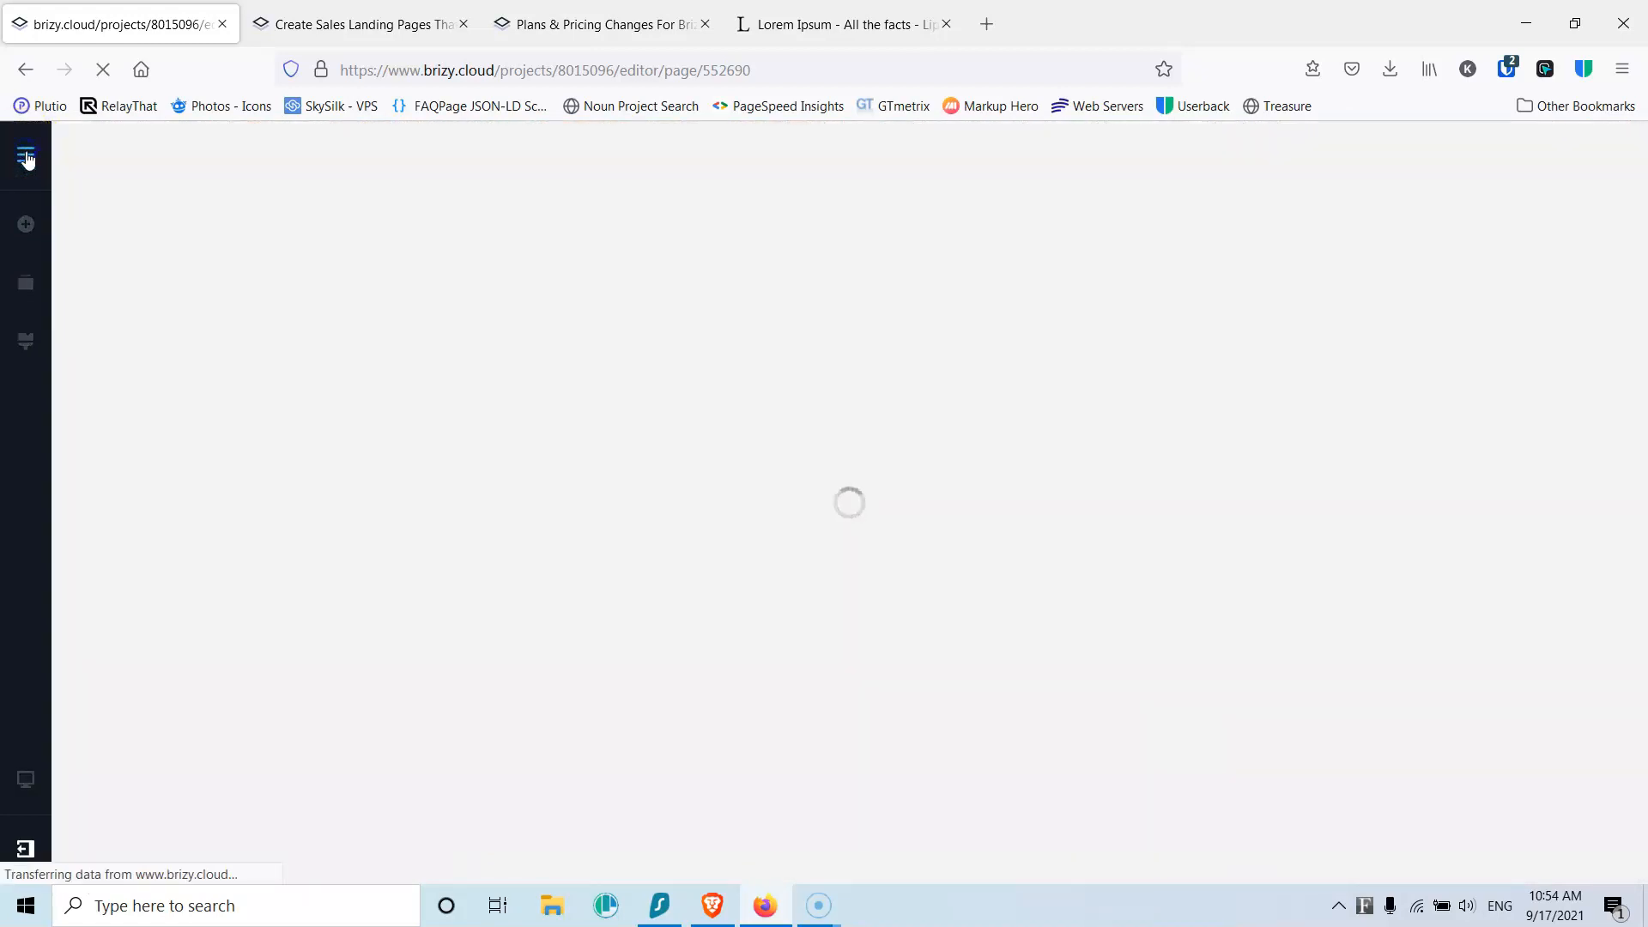
pyautogui.click(23, 290)
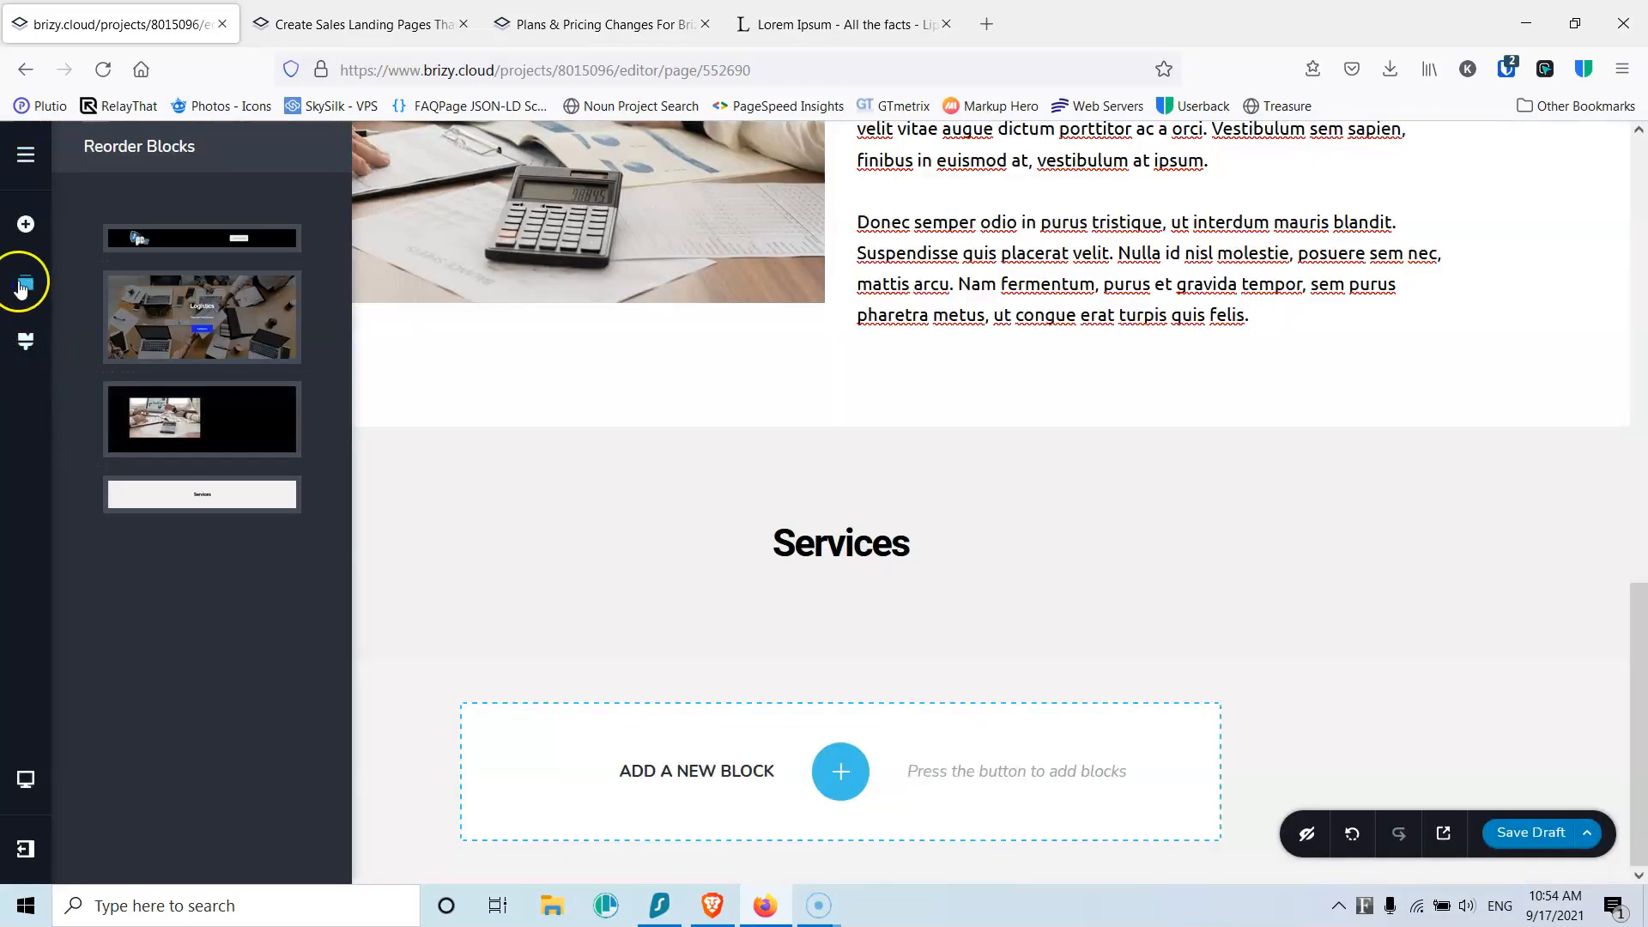
pyautogui.click(26, 224)
pyautogui.moveTo(129, 491); pyautogui.dragTo(804, 573)
pyautogui.scroll(-5, 199, 592)
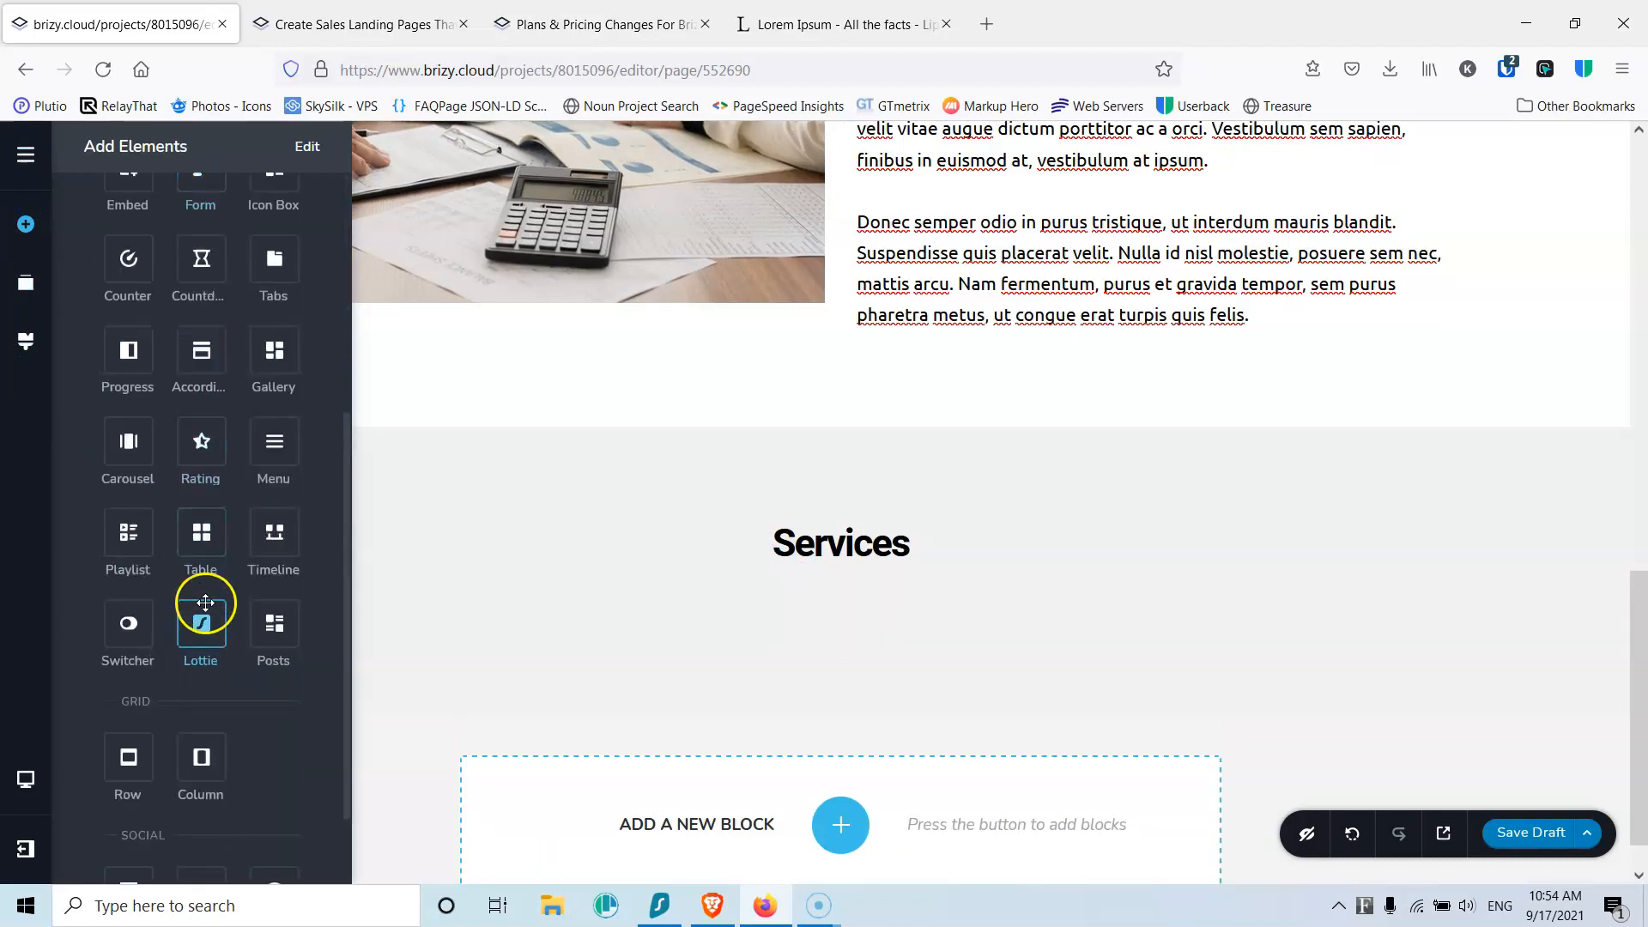
pyautogui.moveTo(204, 760); pyautogui.dragTo(824, 633)
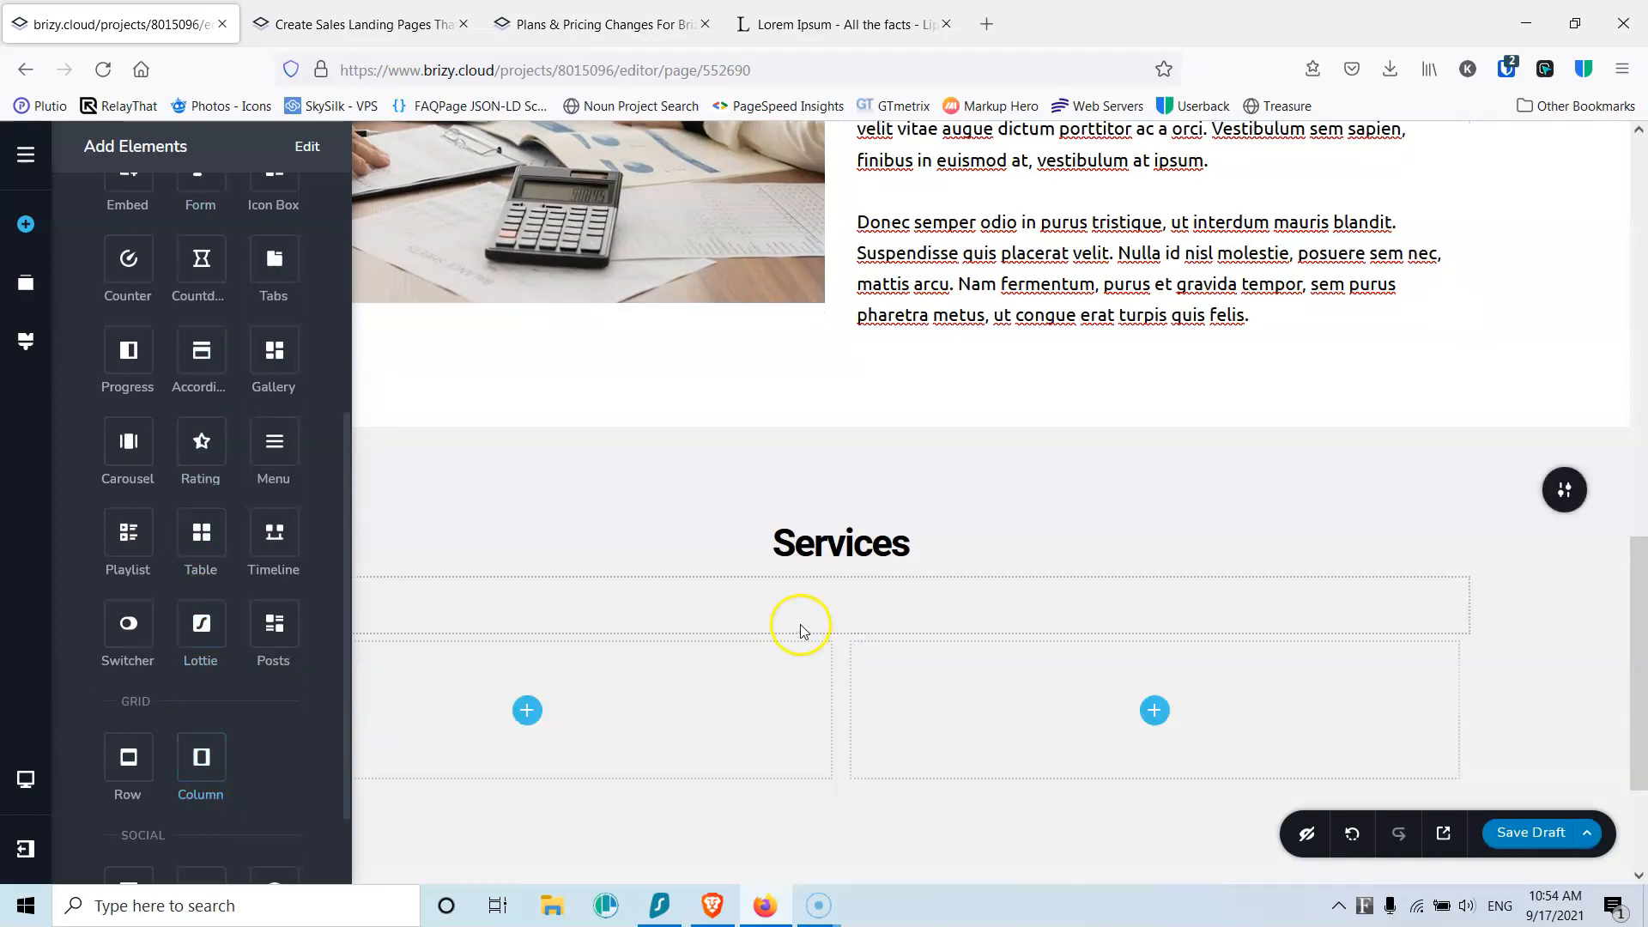
# Step: Fill the left Services column with an image, a text paragraph and a button
pyautogui.scroll(-1, 764, 566)
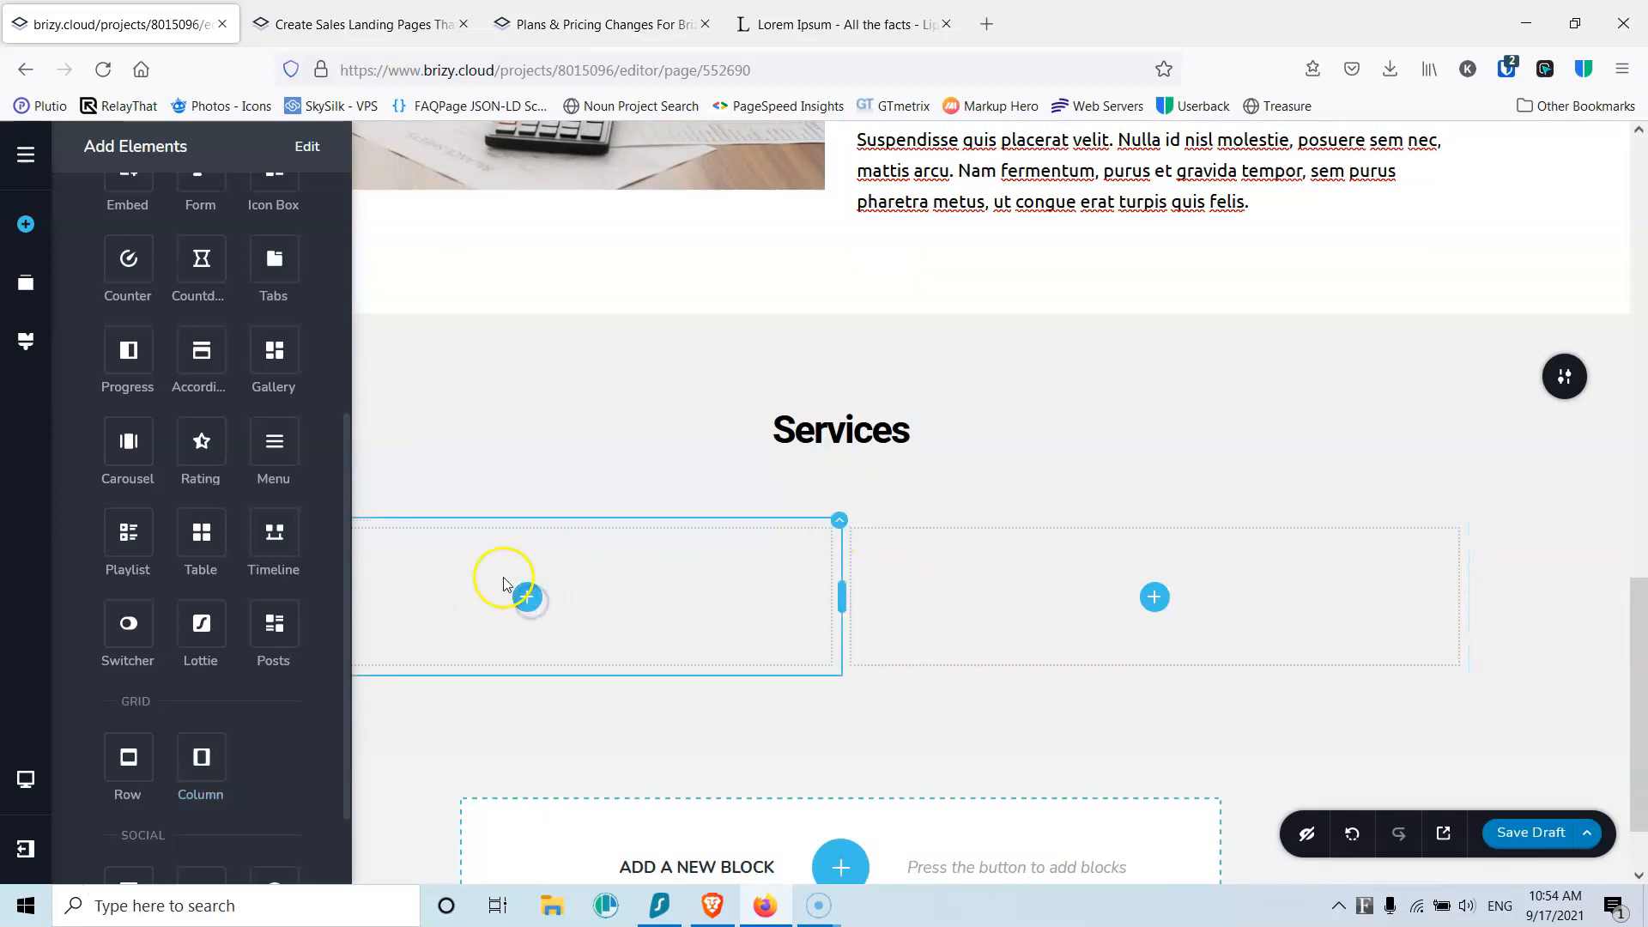
pyautogui.scroll(4, 407, 552)
pyautogui.scroll(5, 165, 499)
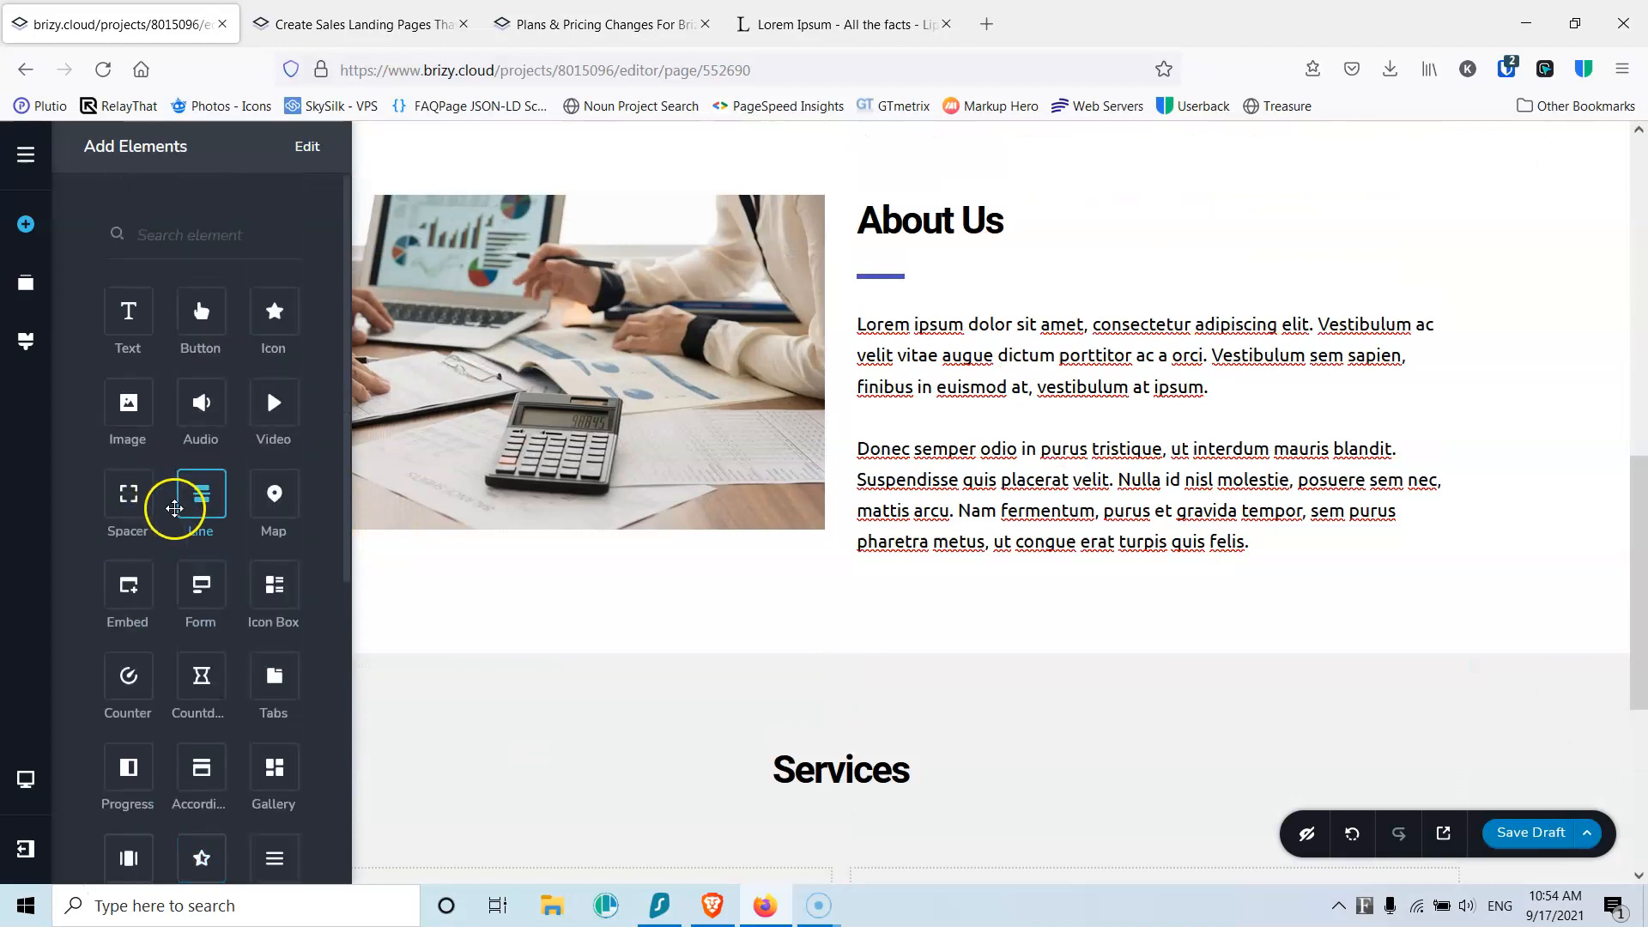
pyautogui.scroll(-5, 1072, 567)
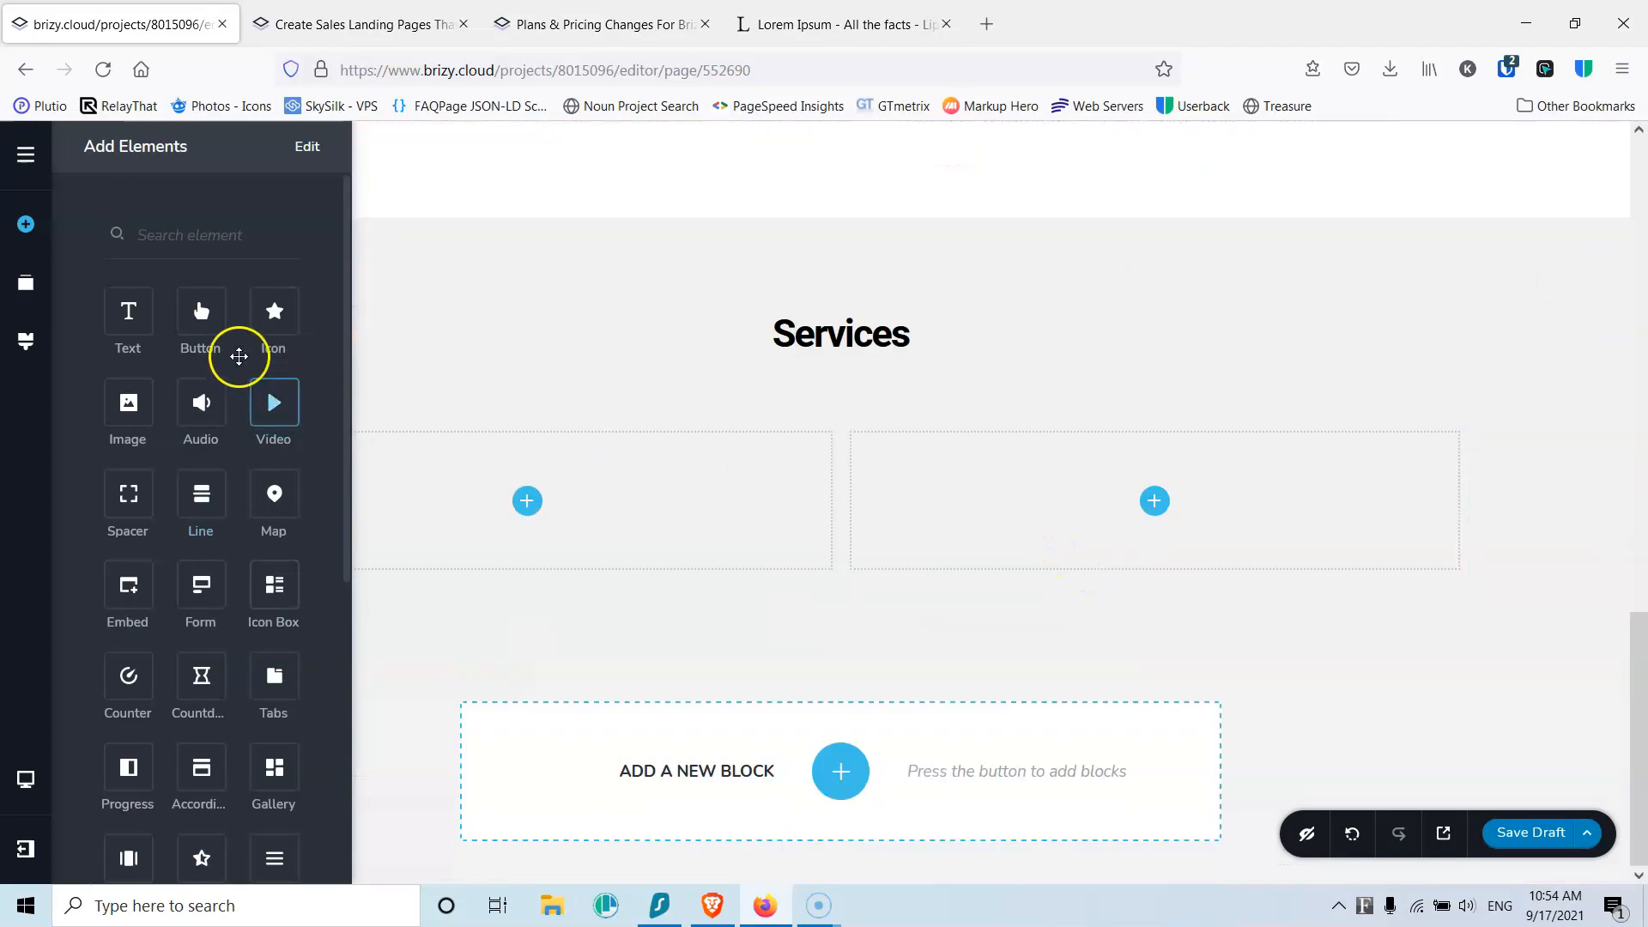
pyautogui.moveTo(129, 401); pyautogui.dragTo(524, 513)
pyautogui.scroll(-3, 221, 349)
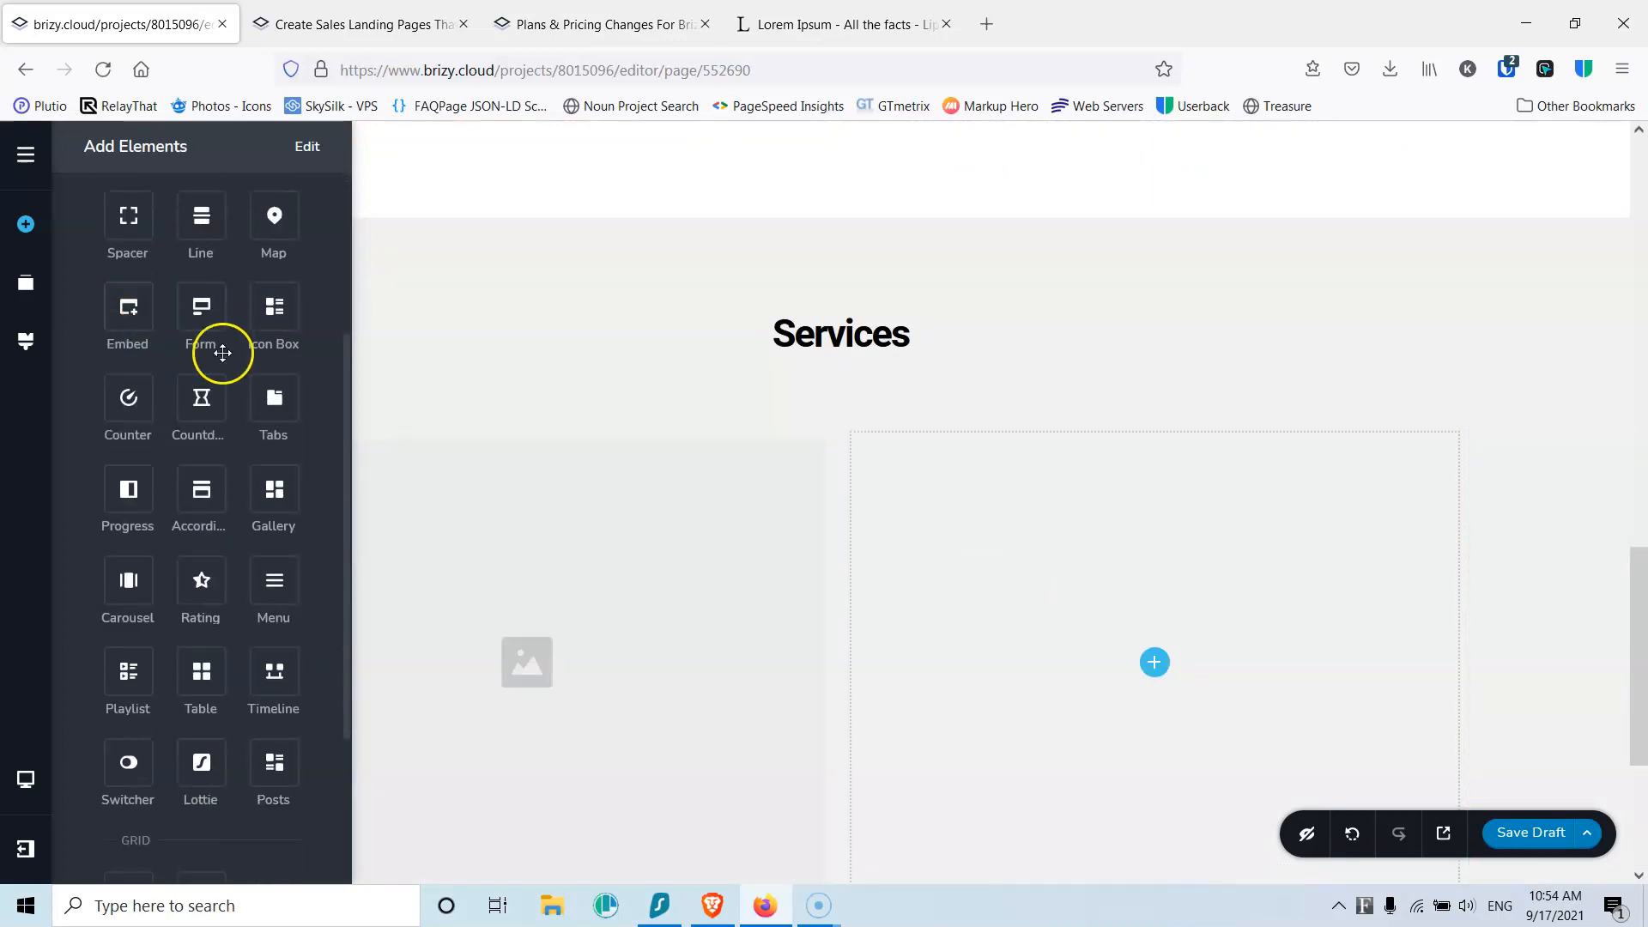
pyautogui.scroll(-3, 430, 401)
pyautogui.scroll(3, 228, 427)
pyautogui.moveTo(161, 354); pyautogui.dragTo(424, 521)
pyautogui.moveTo(202, 320); pyautogui.dragTo(506, 771)
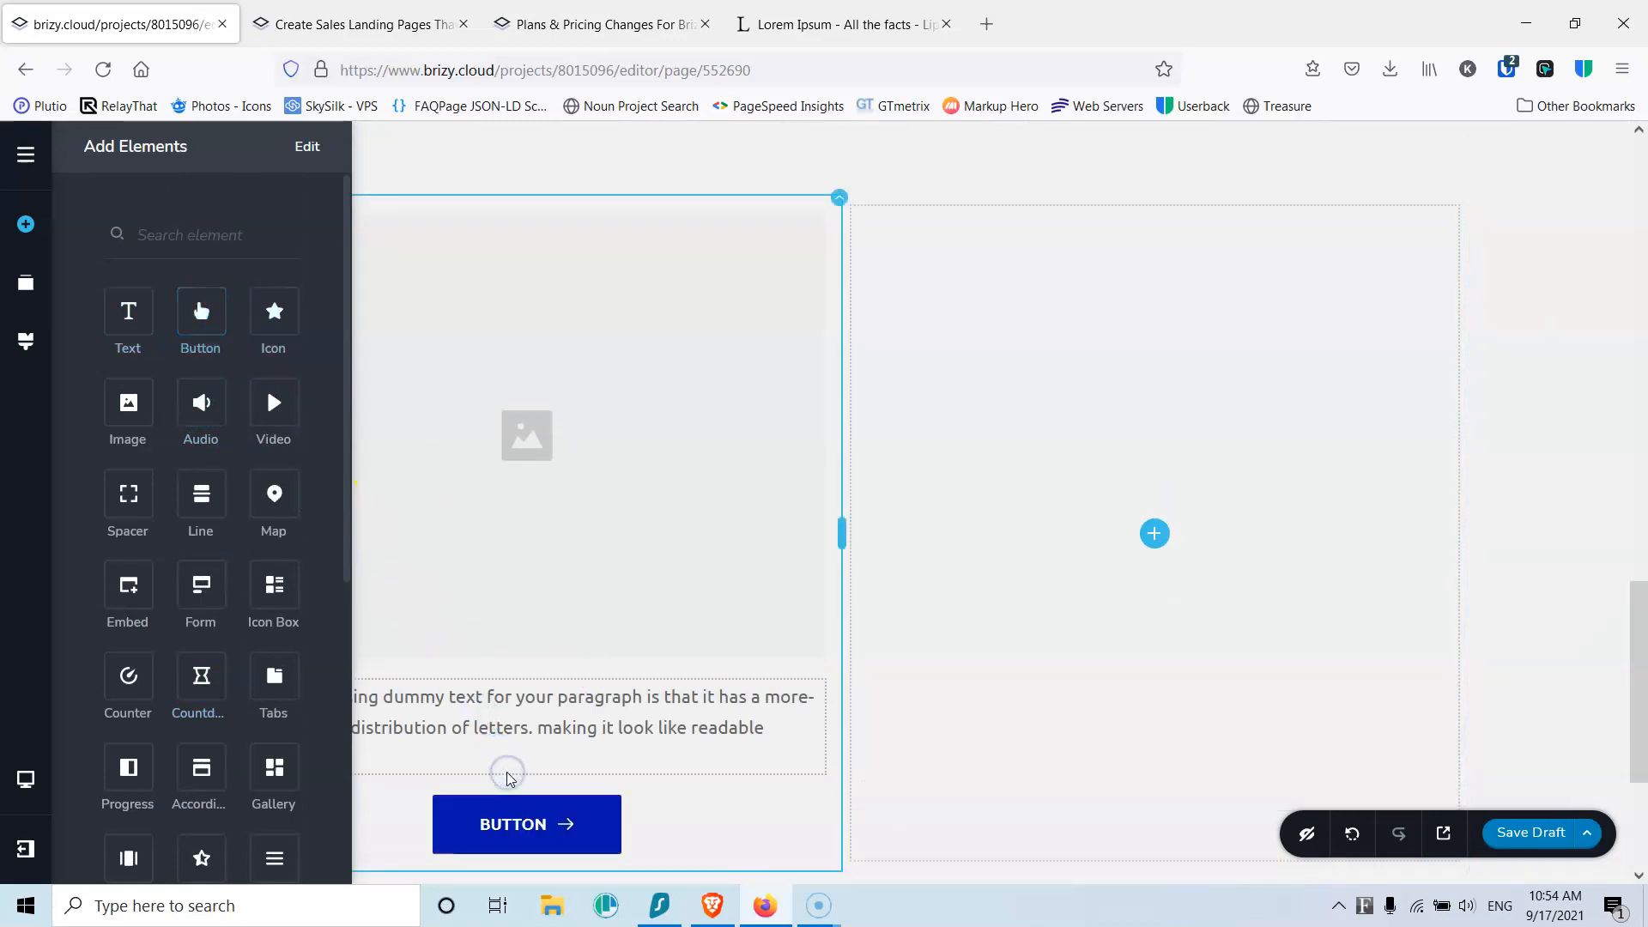
# Step: Upload logistics.jpg into the left column's image placeholder
pyautogui.click(513, 442)
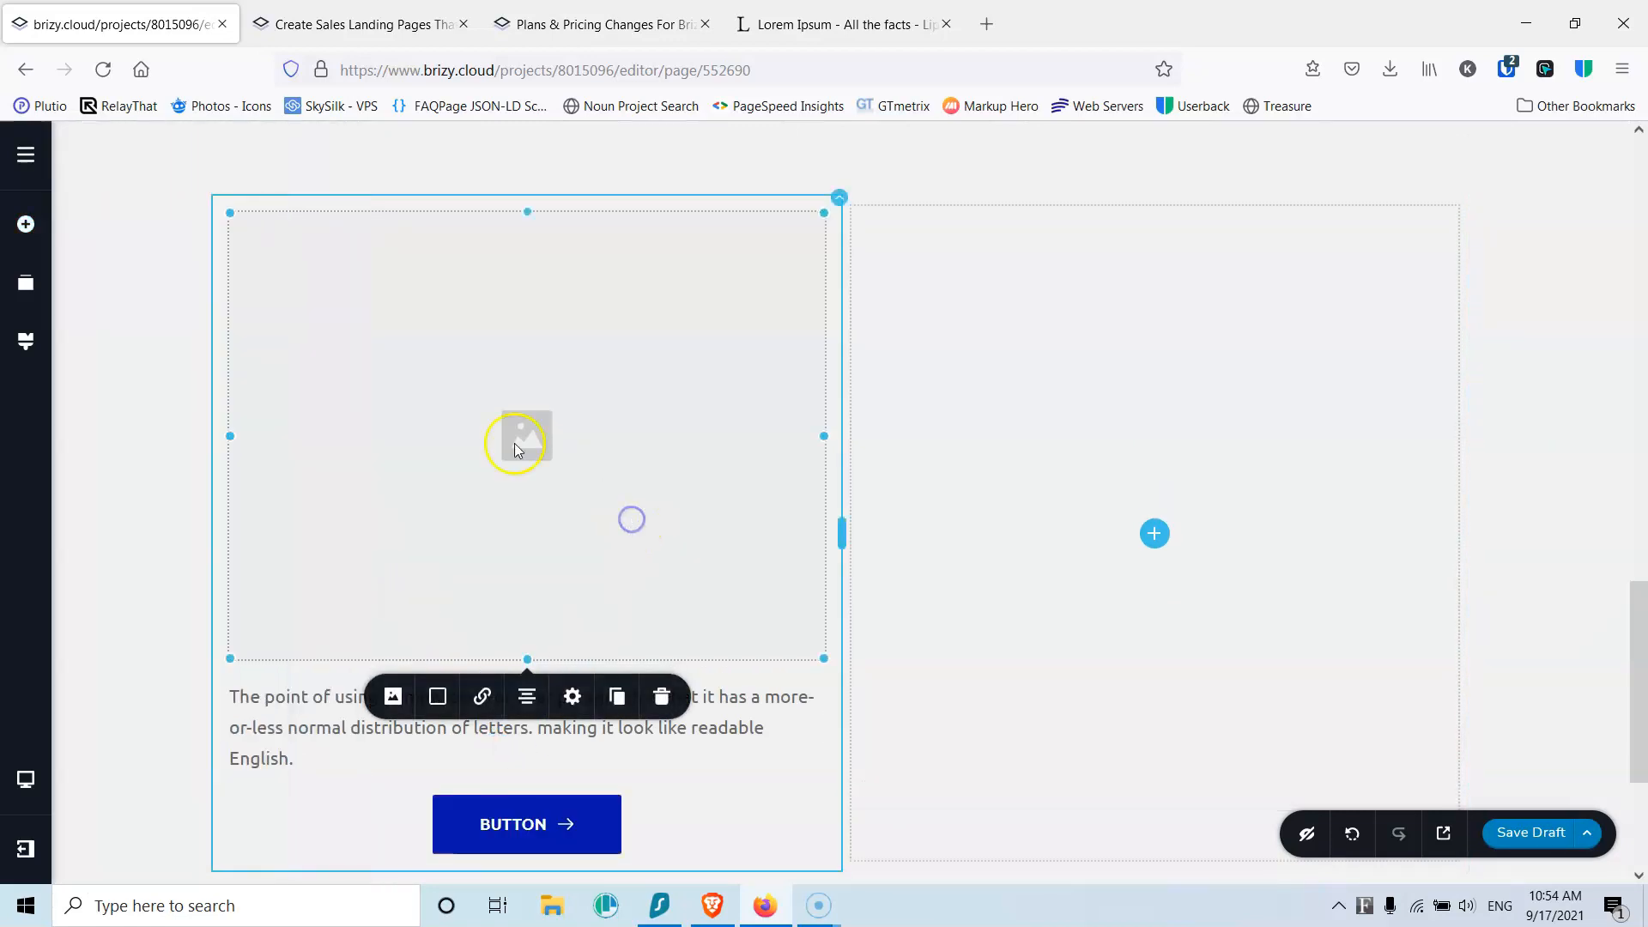
pyautogui.click(393, 700)
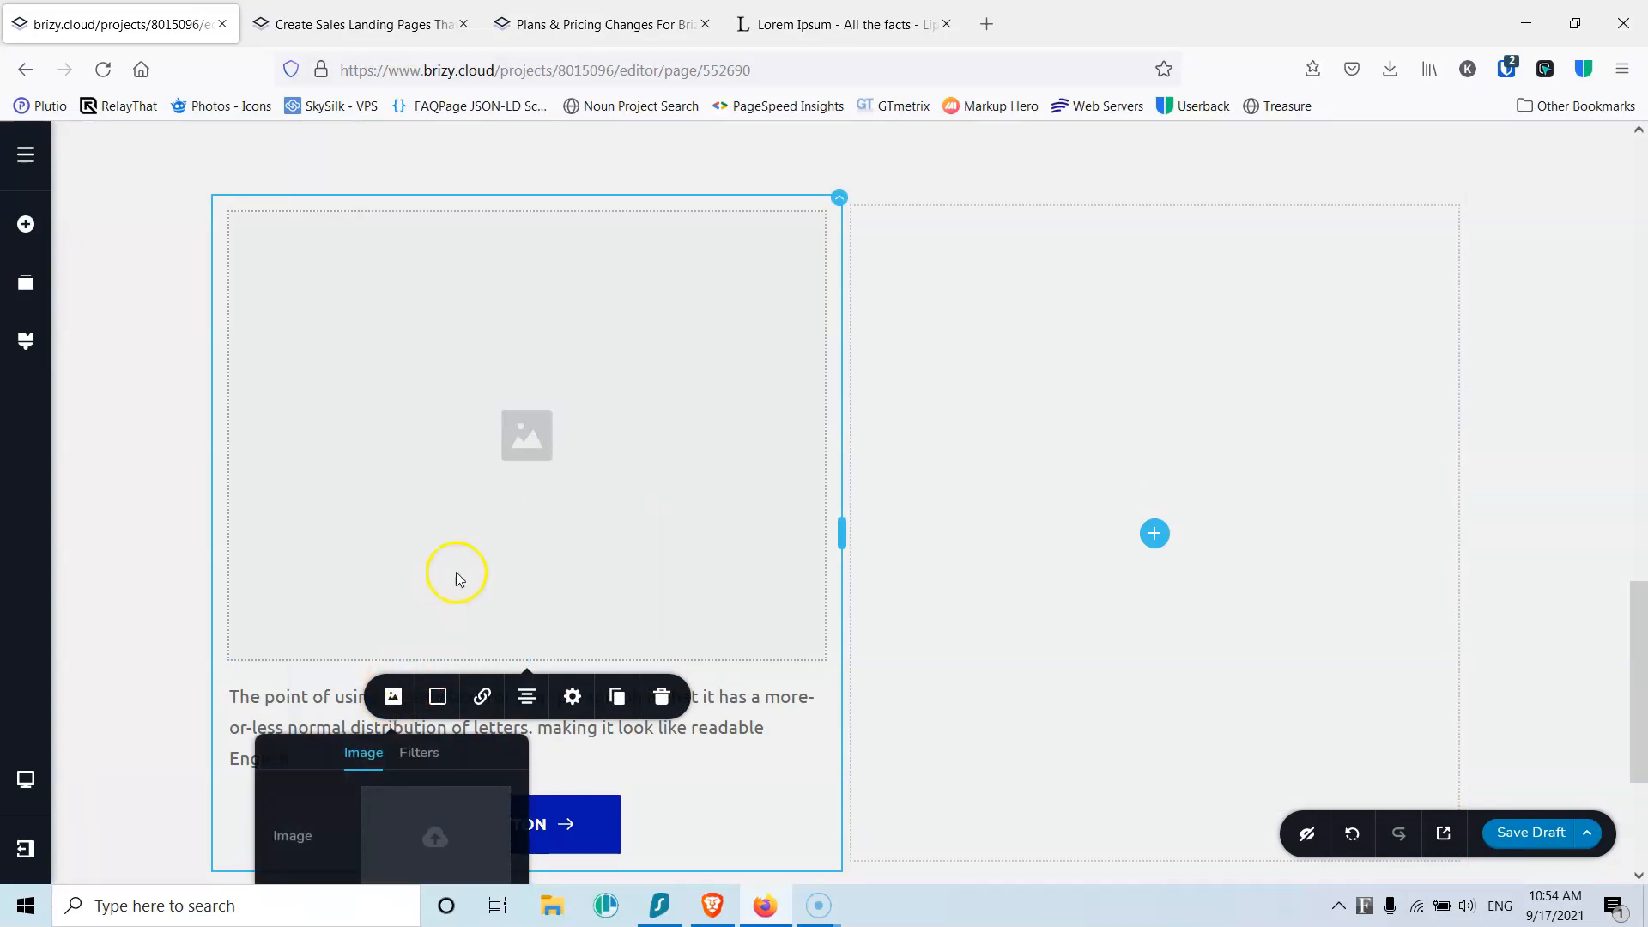
pyautogui.scroll(-3, 458, 578)
pyautogui.click(440, 605)
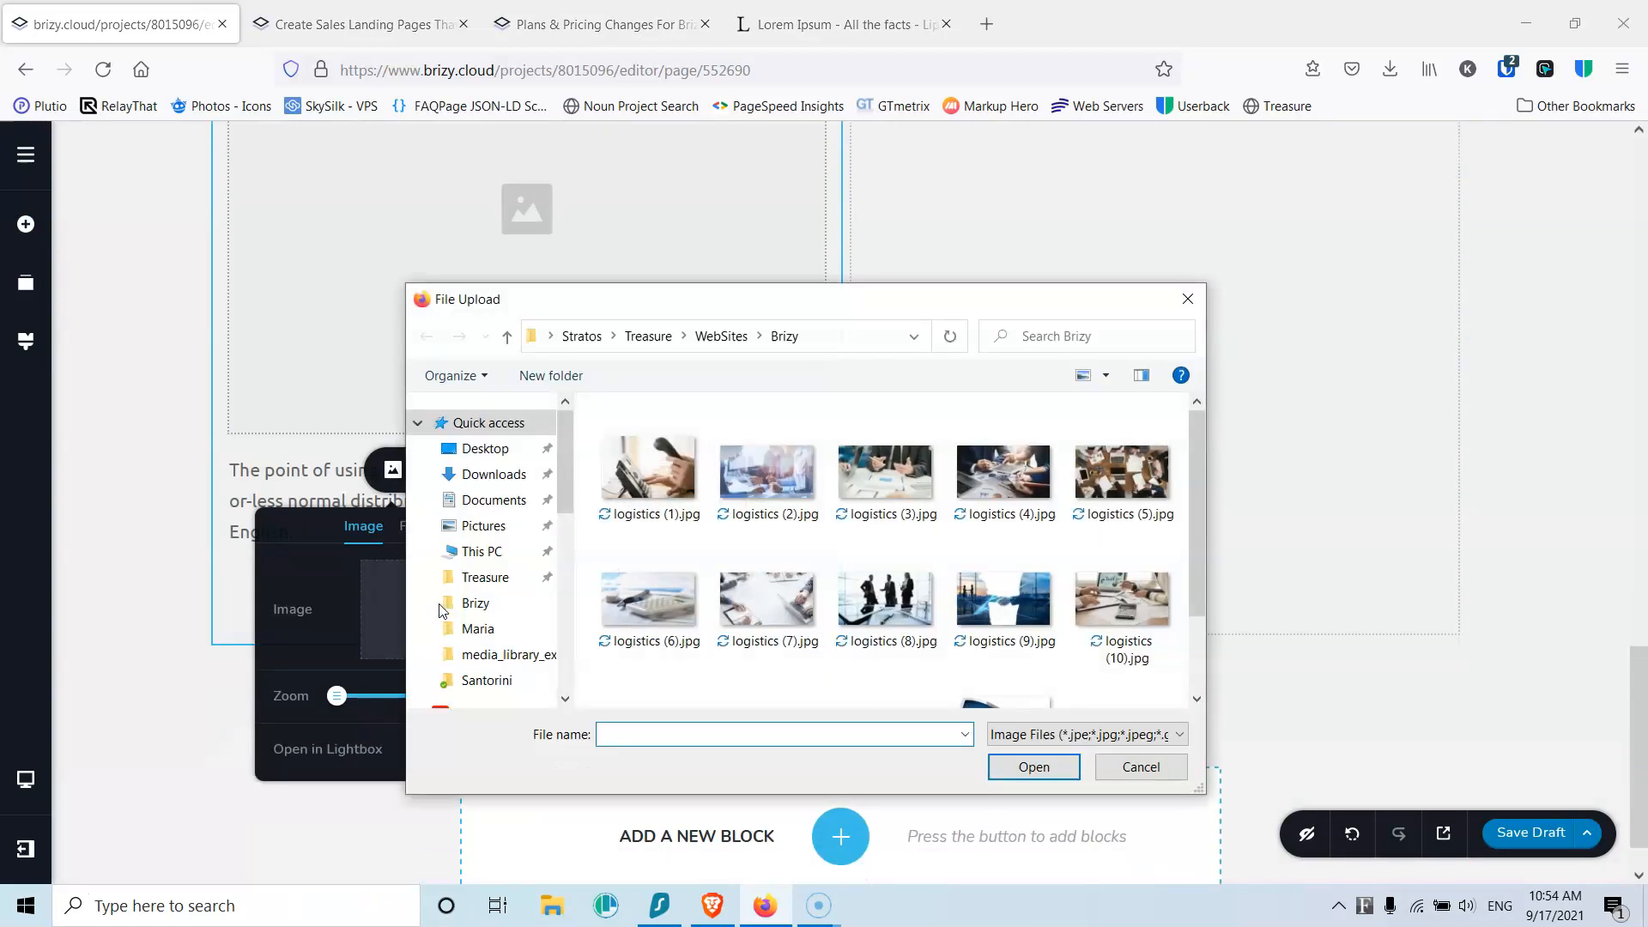
pyautogui.scroll(-2, 1198, 478)
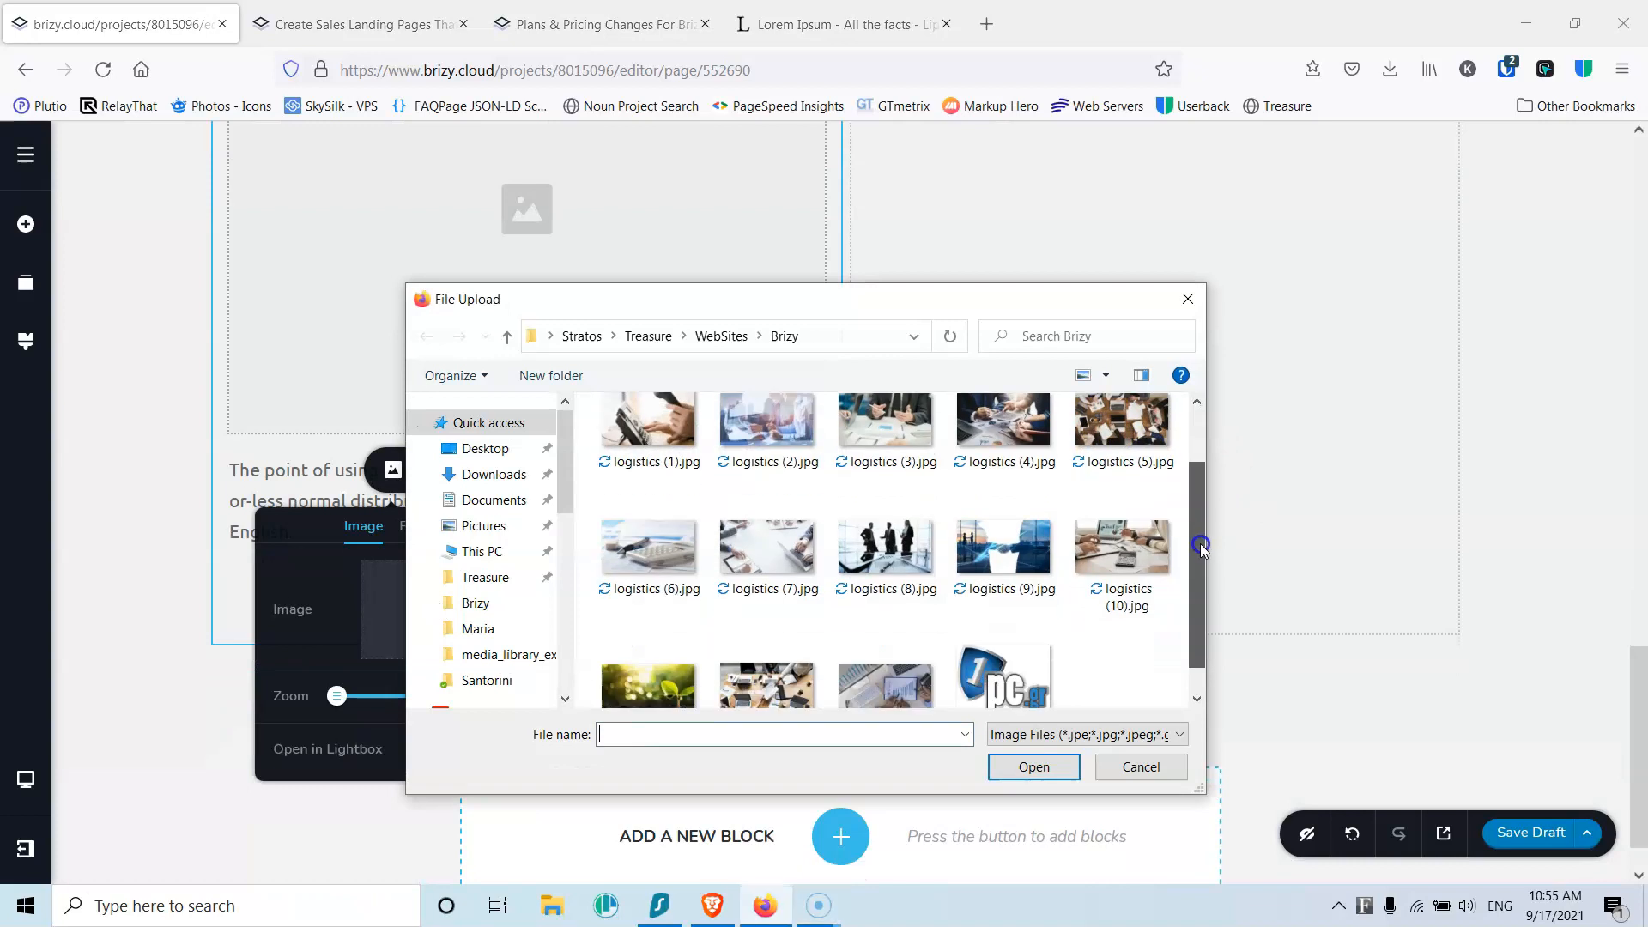
pyautogui.click(897, 650)
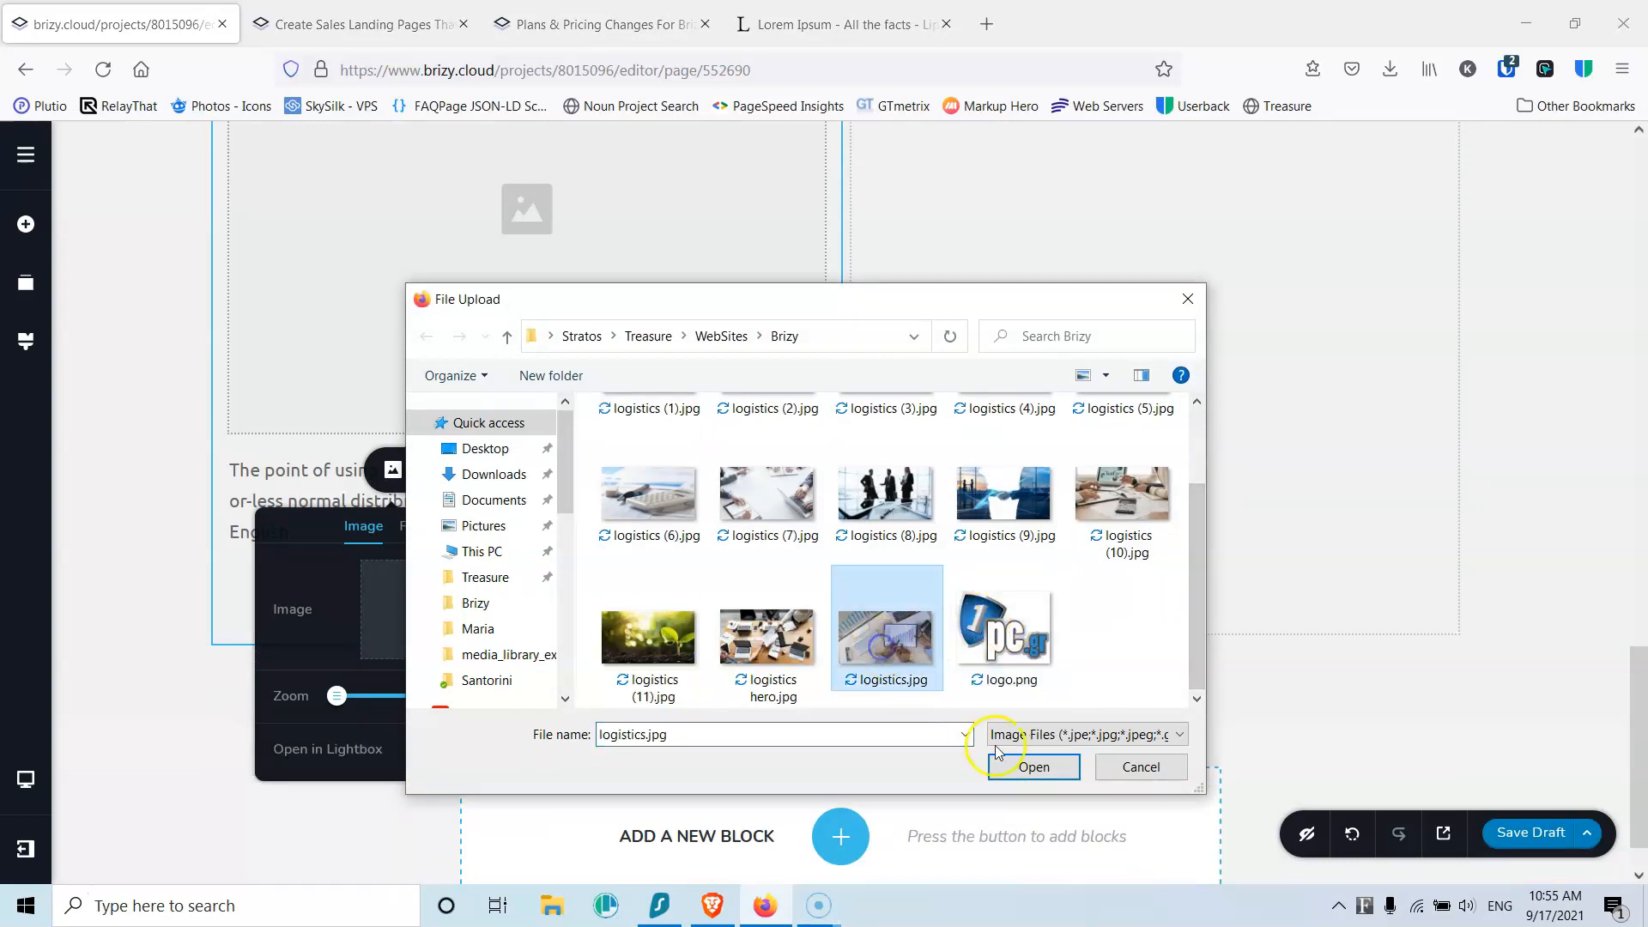
pyautogui.click(1038, 765)
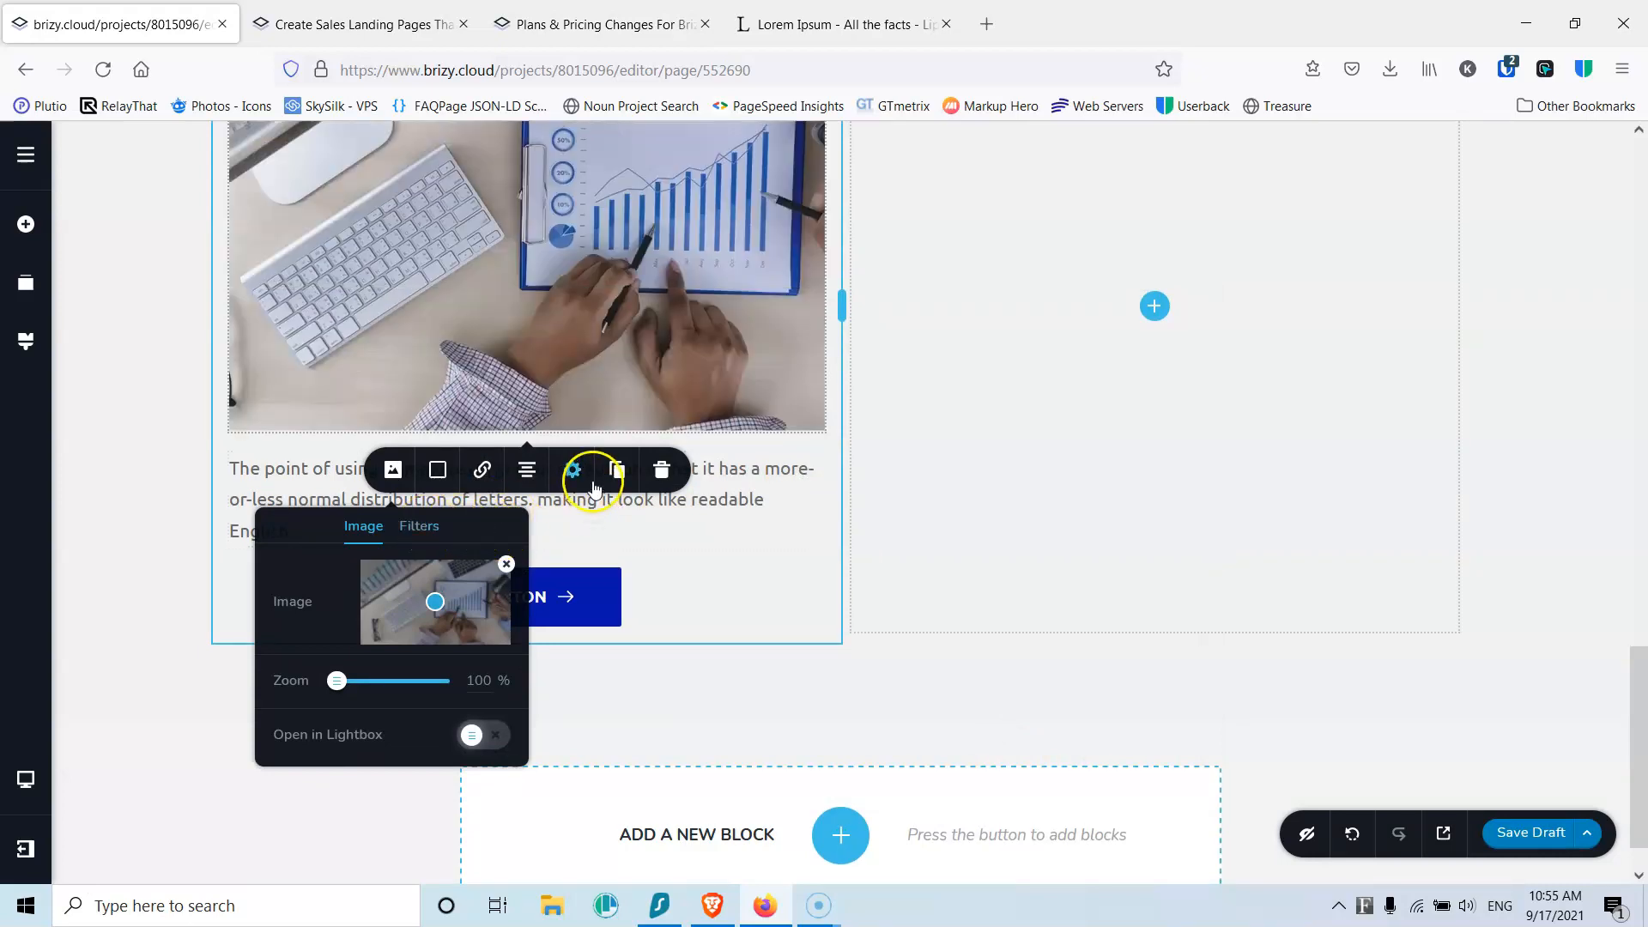
pyautogui.click(568, 471)
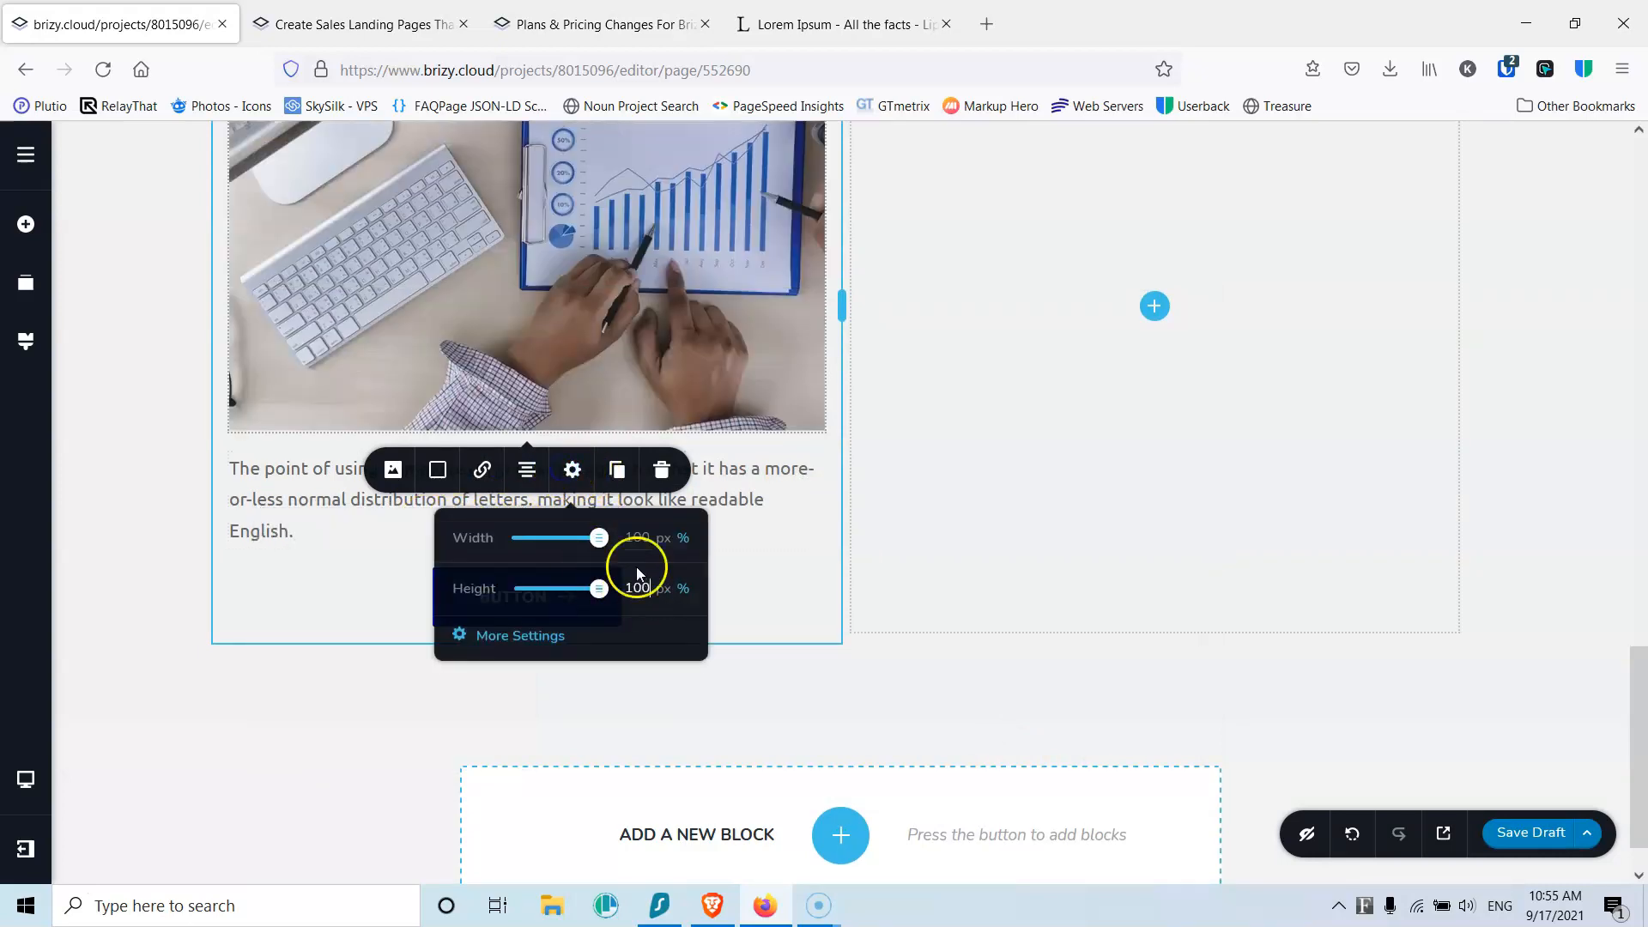
# Step: Replace the card's paragraph with 'Service 1' as a centred Heading 4
pyautogui.tripleClick(592, 408)
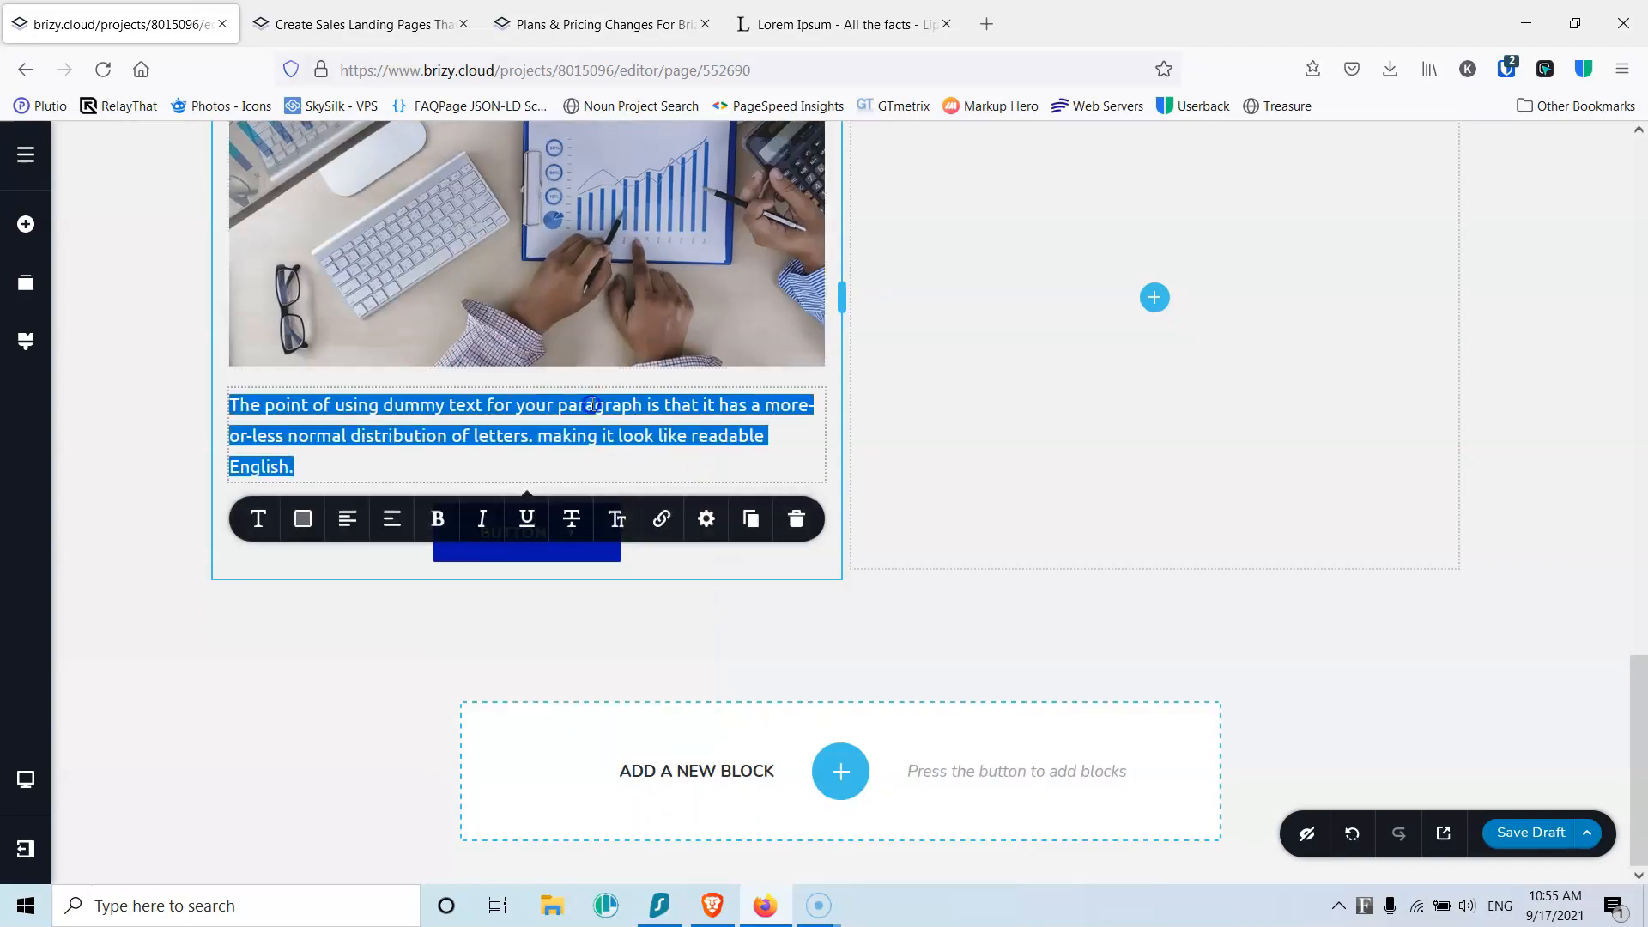
pyautogui.write('S')
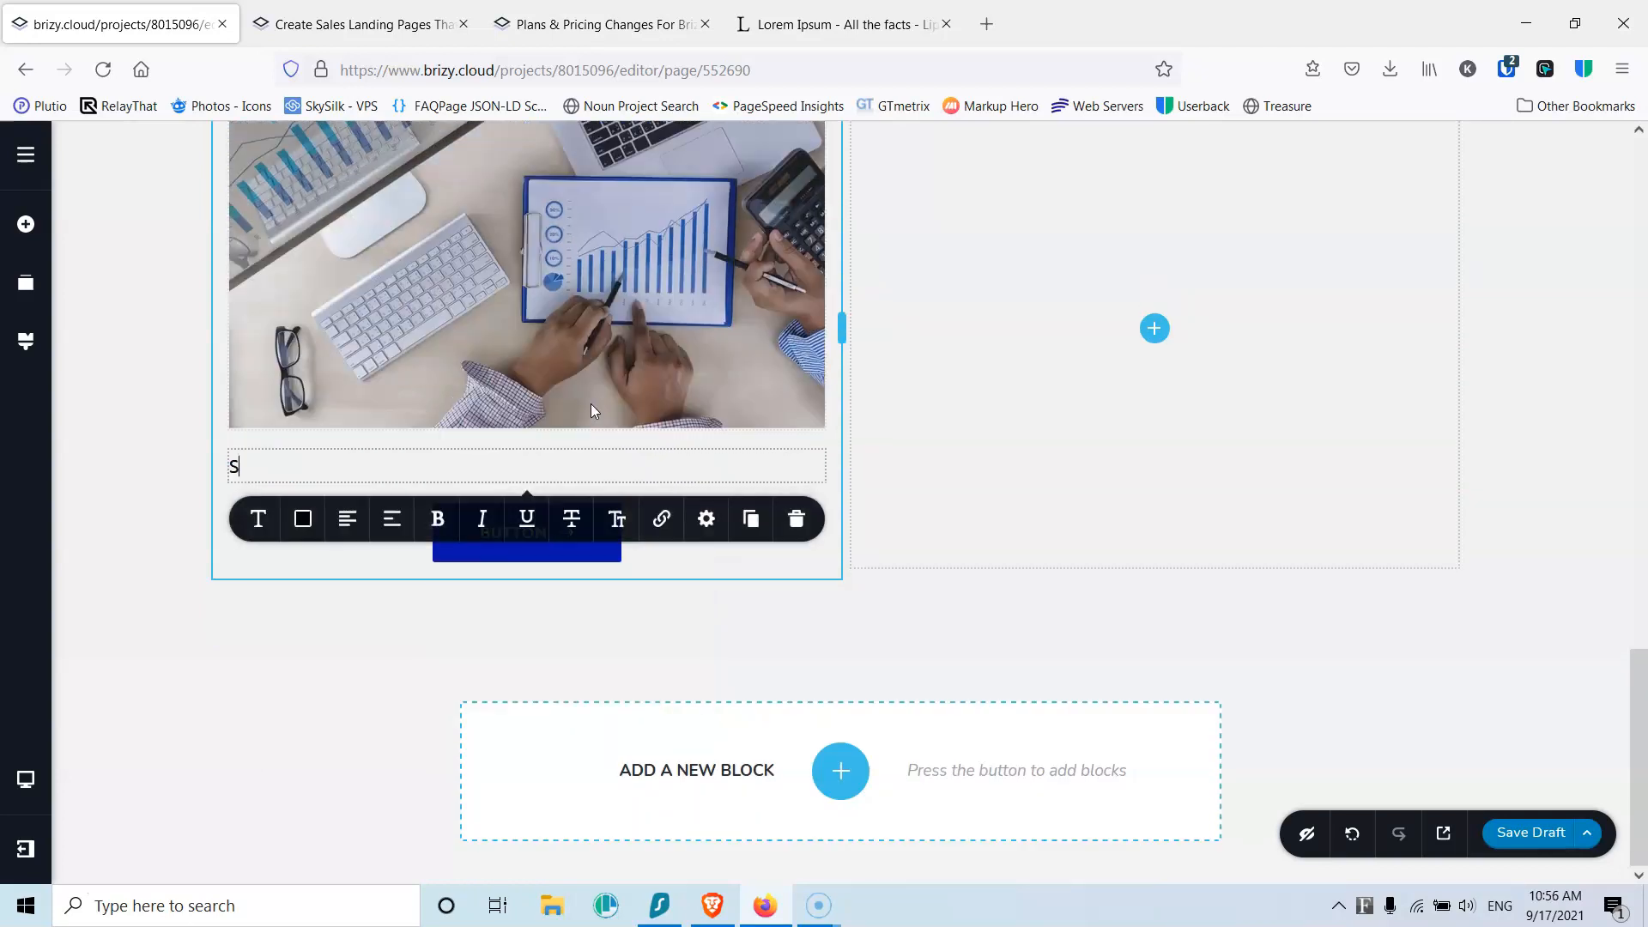
pyautogui.write('ervice 1')
pyautogui.click(257, 518)
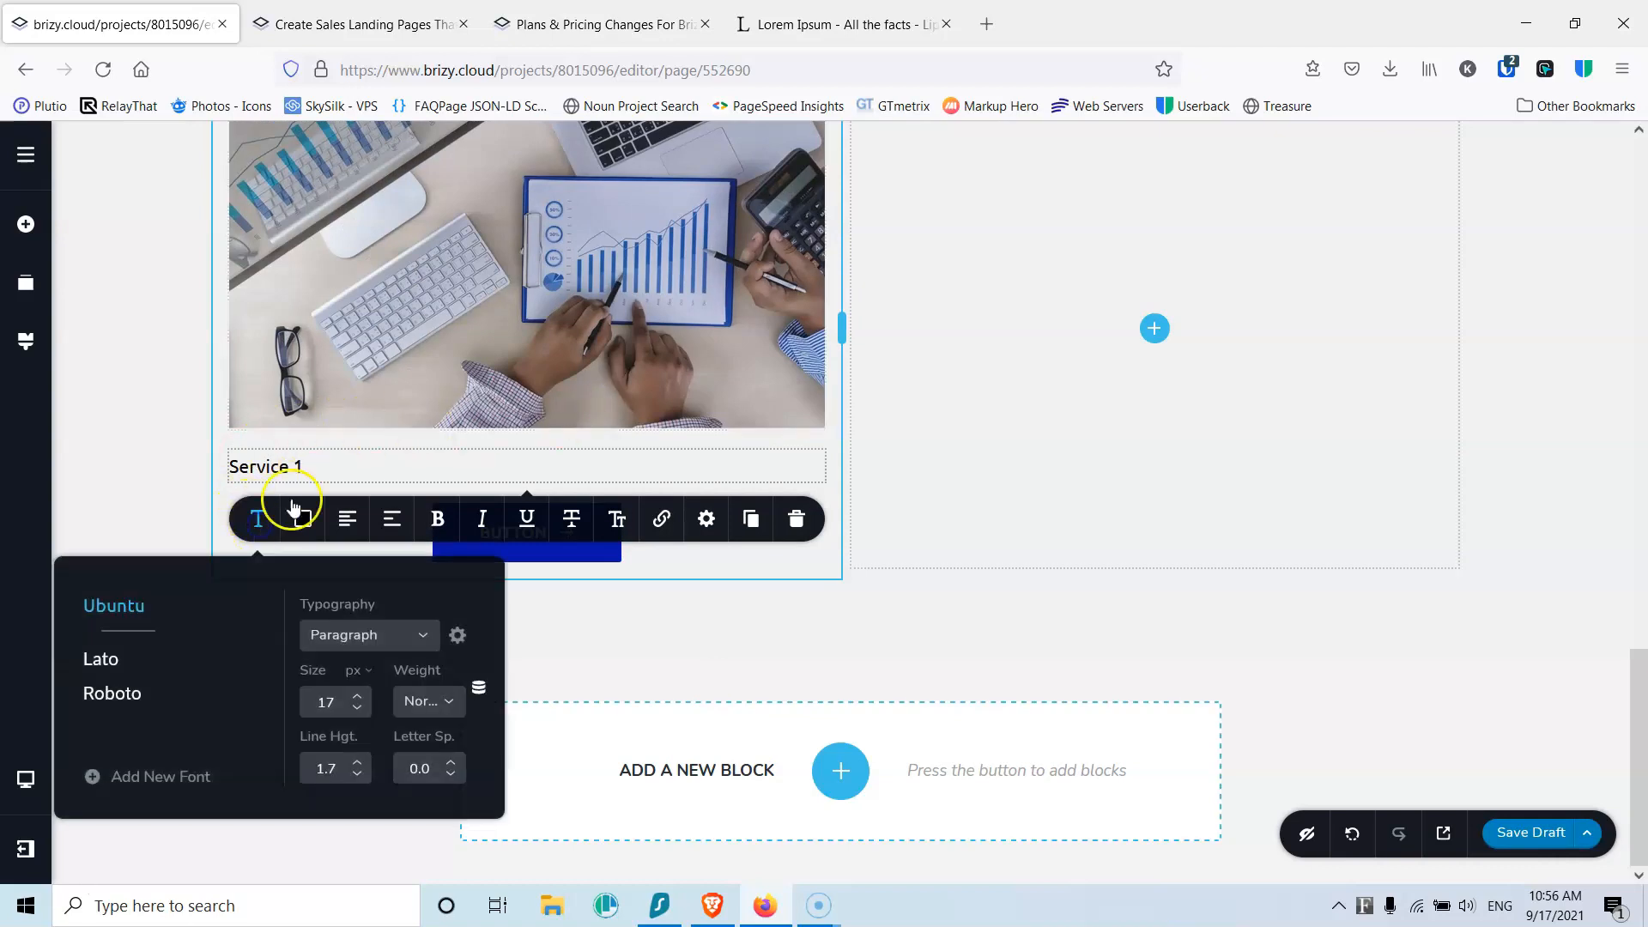
pyautogui.click(365, 642)
pyautogui.scroll(-3, 369, 721)
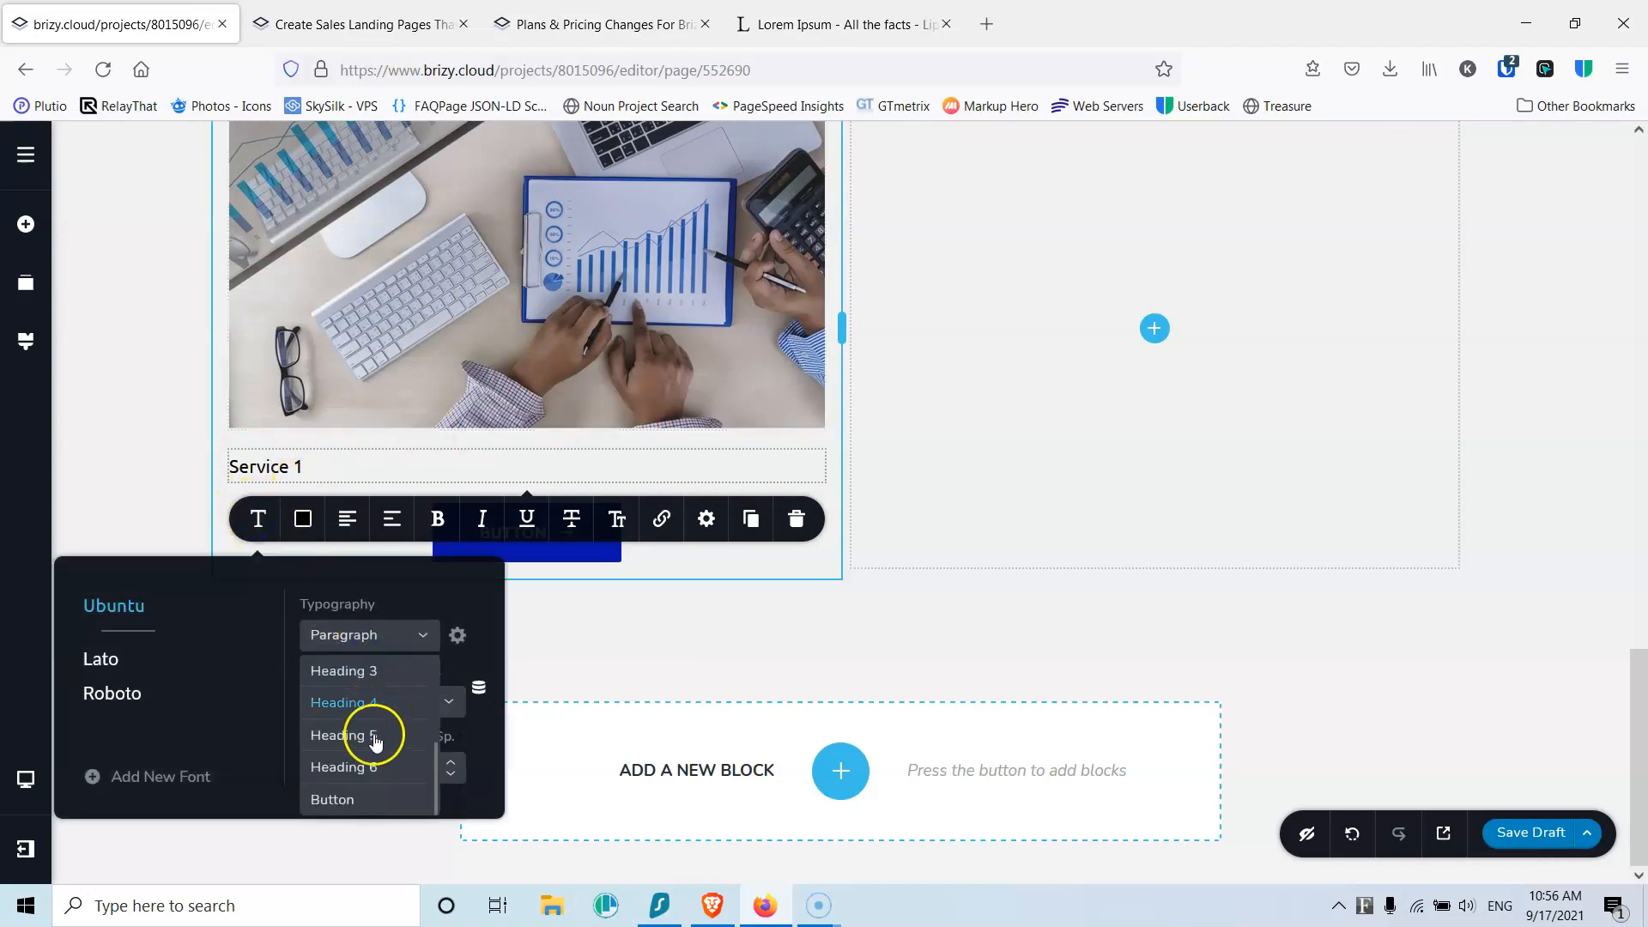
pyautogui.click(375, 708)
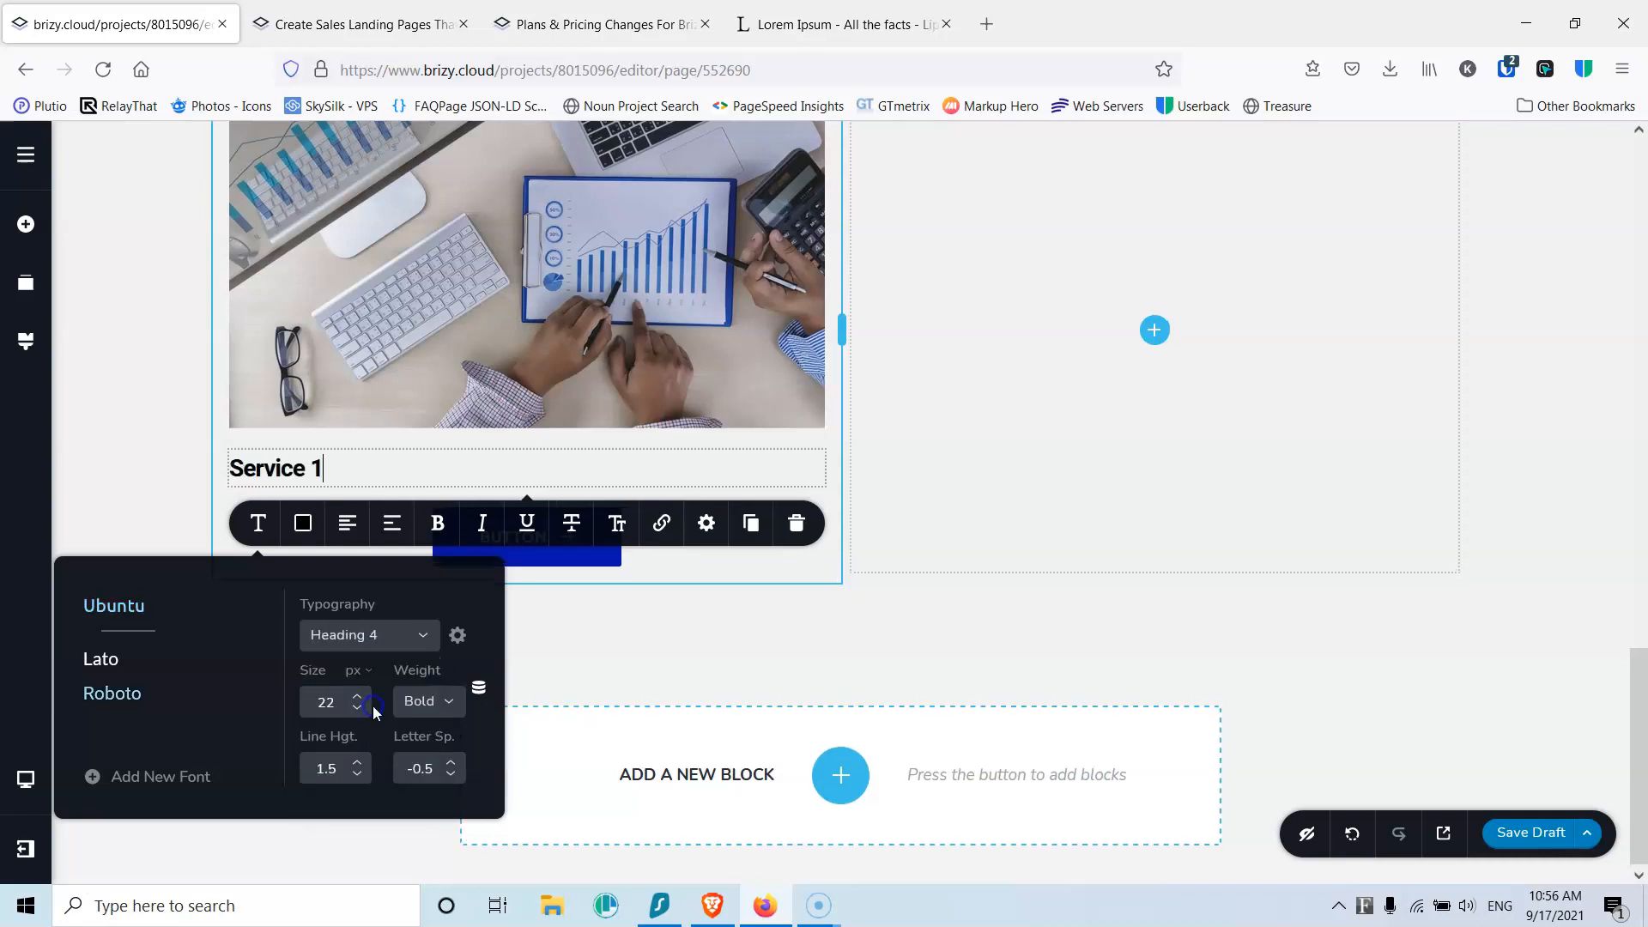
pyautogui.click(347, 523)
# Step: Remove the arrow icon from the card's button
pyautogui.click(500, 566)
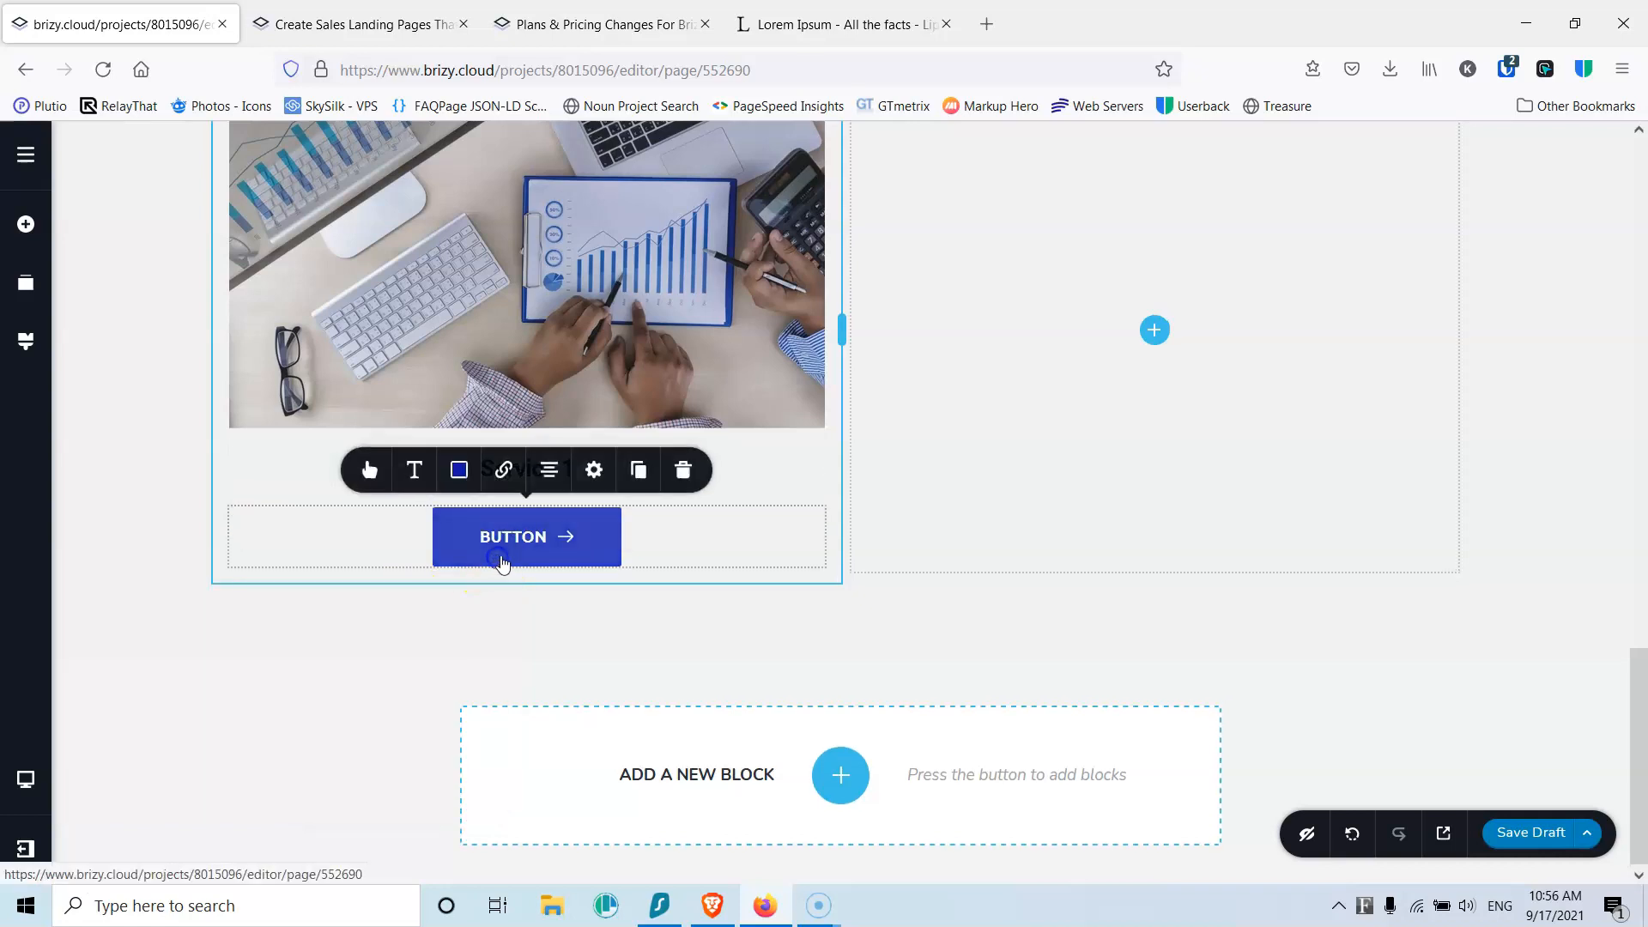
pyautogui.click(369, 469)
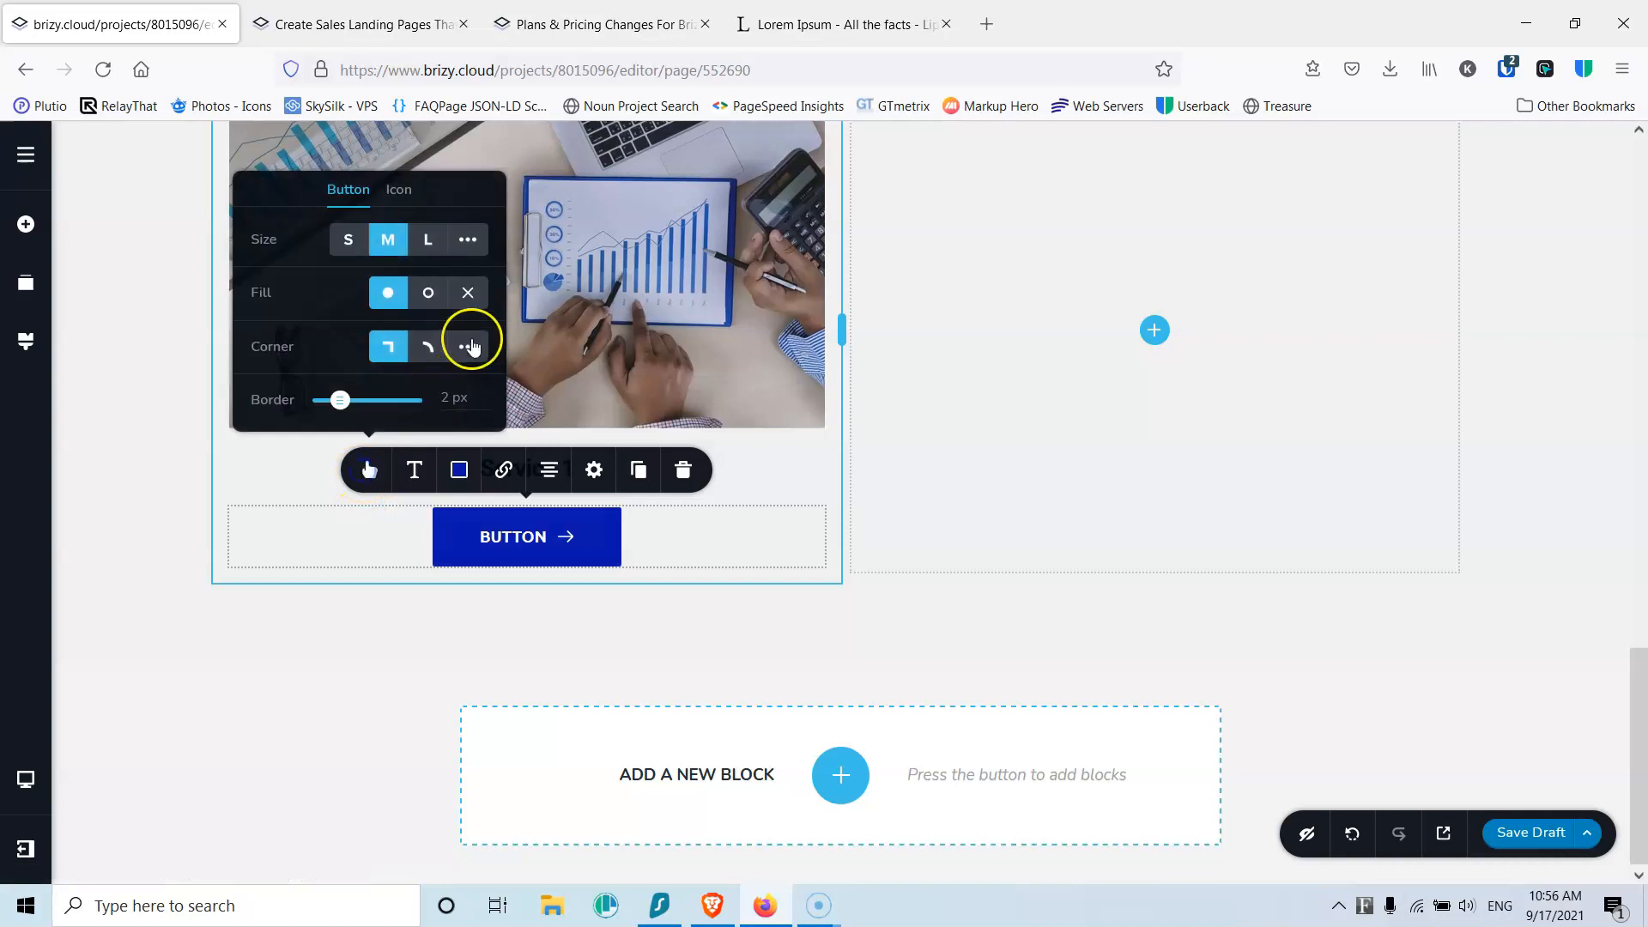
pyautogui.click(400, 198)
pyautogui.click(476, 209)
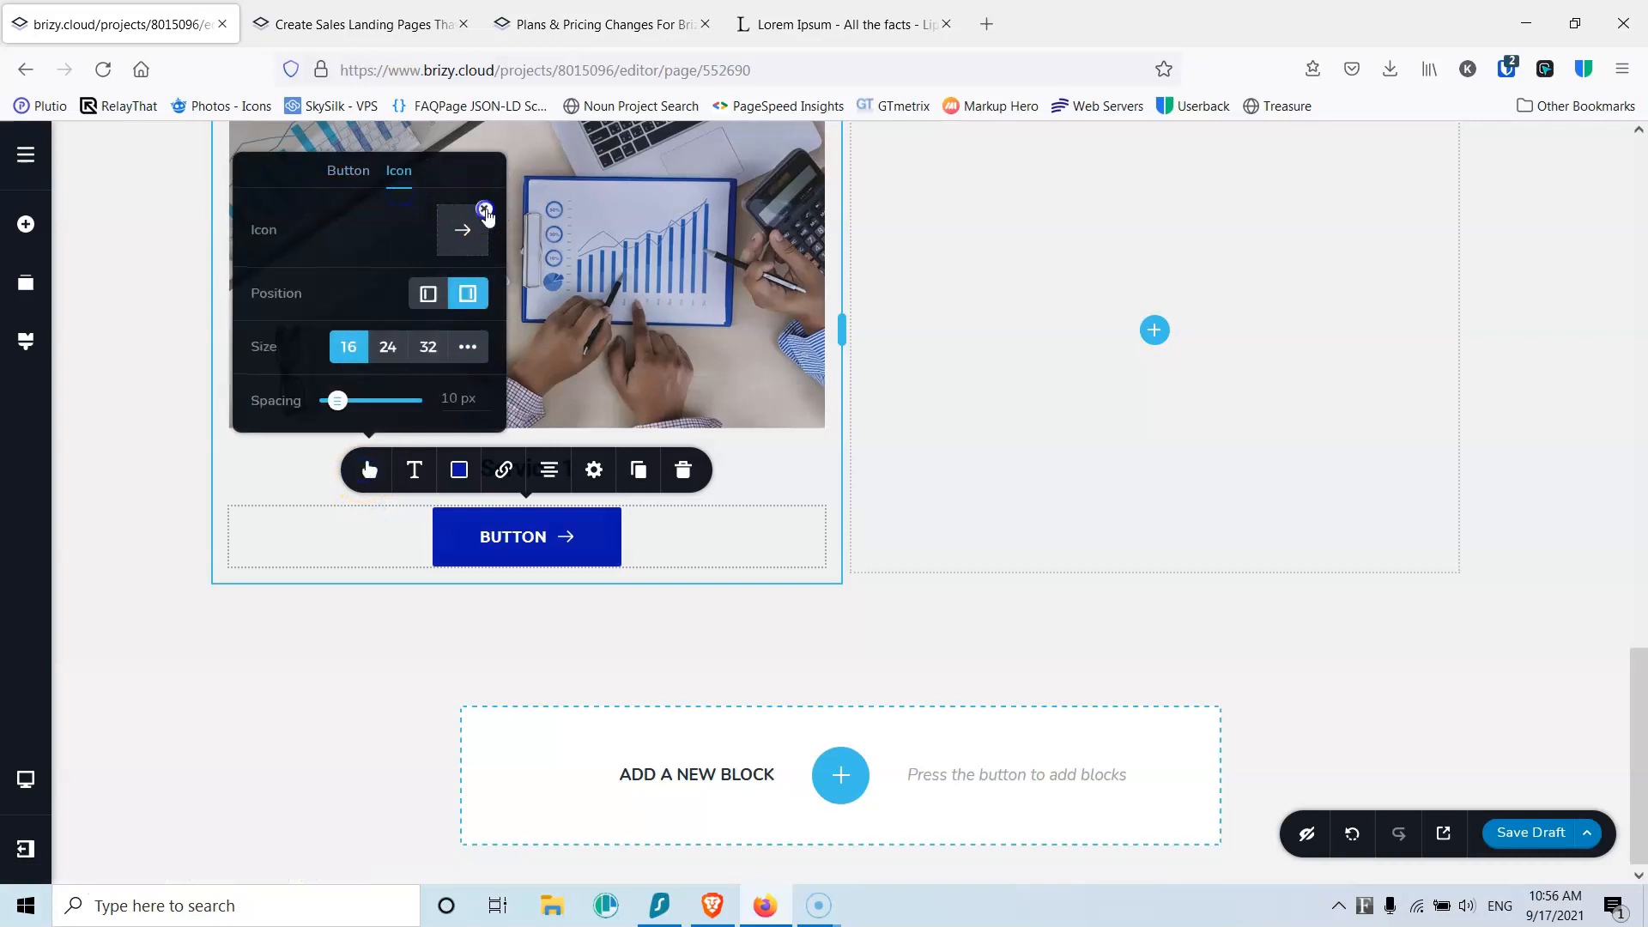
# Step: Change the button label to 'Read More'
pyautogui.click(510, 533)
pyautogui.write('Read More')
pyautogui.press('Delete')
pyautogui.press('Delete')
pyautogui.press('Delete')
pyautogui.press('Delete')
pyautogui.press('Delete')
pyautogui.press('Delete')
pyautogui.click(348, 552)
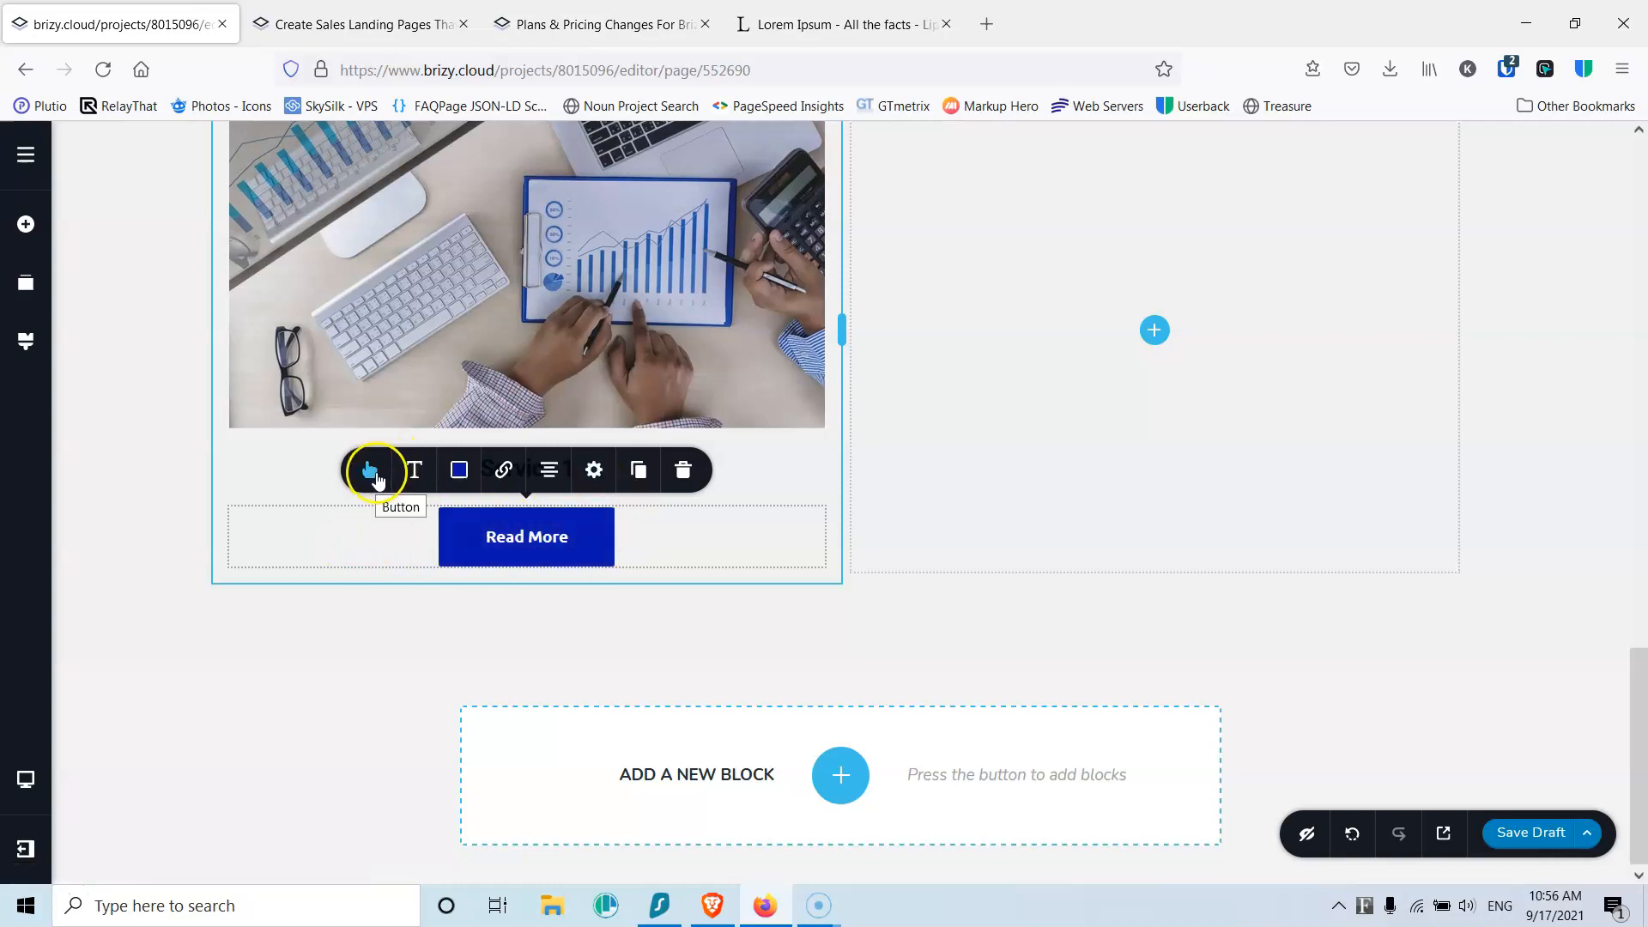
# Step: Give the button a custom 10 px corner radius
pyautogui.click(371, 472)
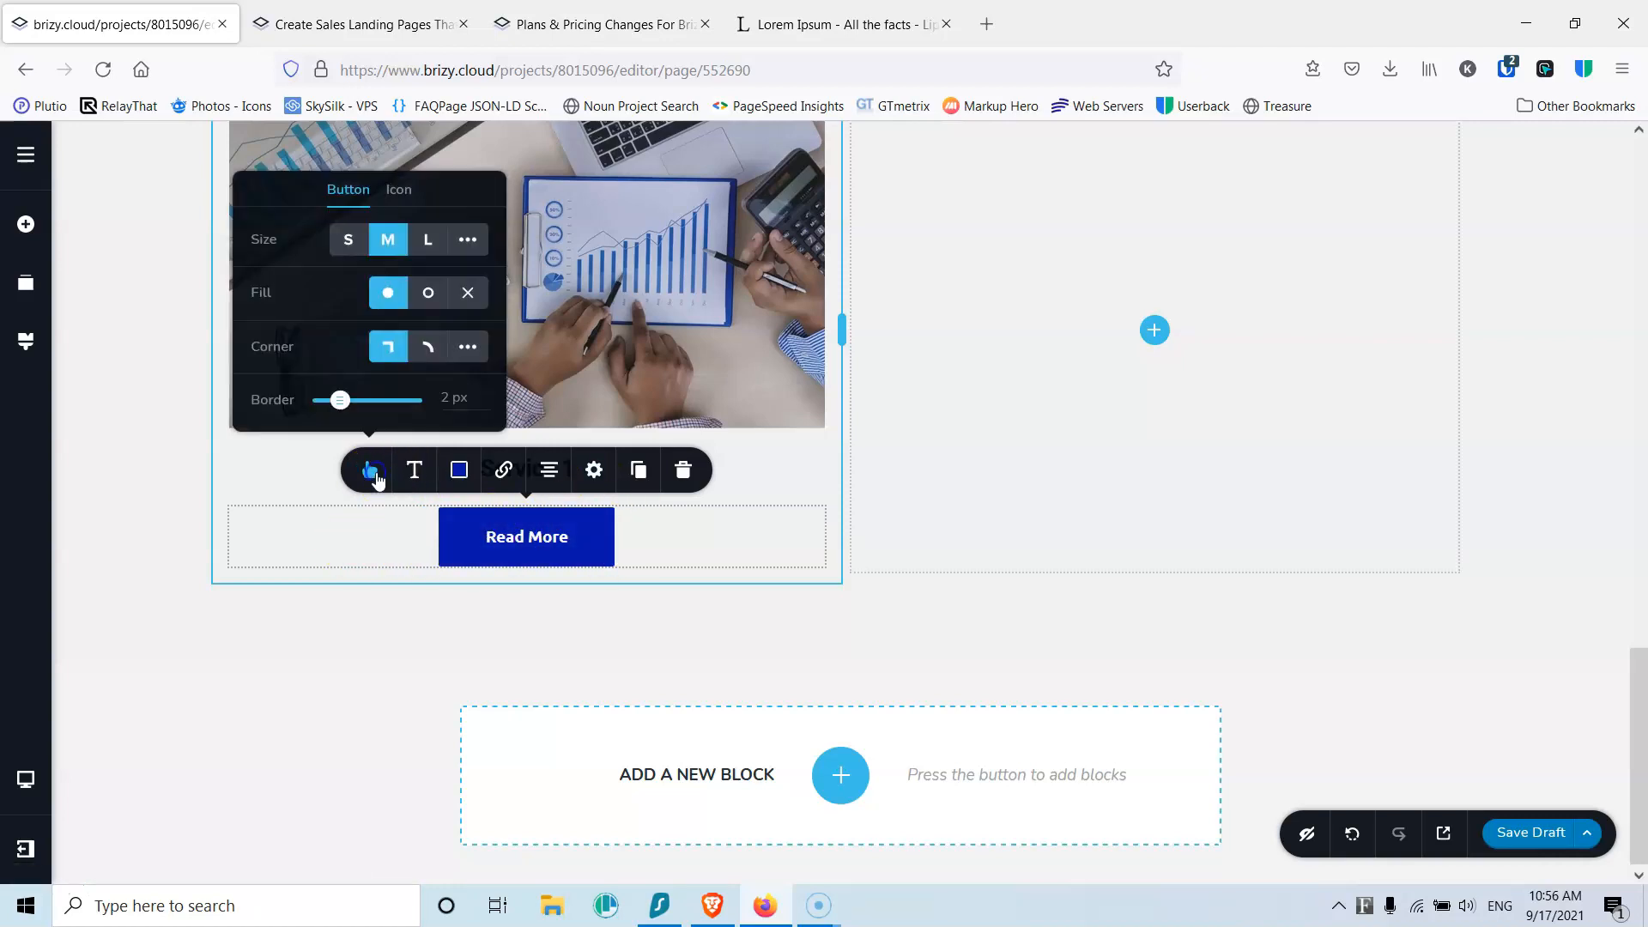
pyautogui.click(464, 346)
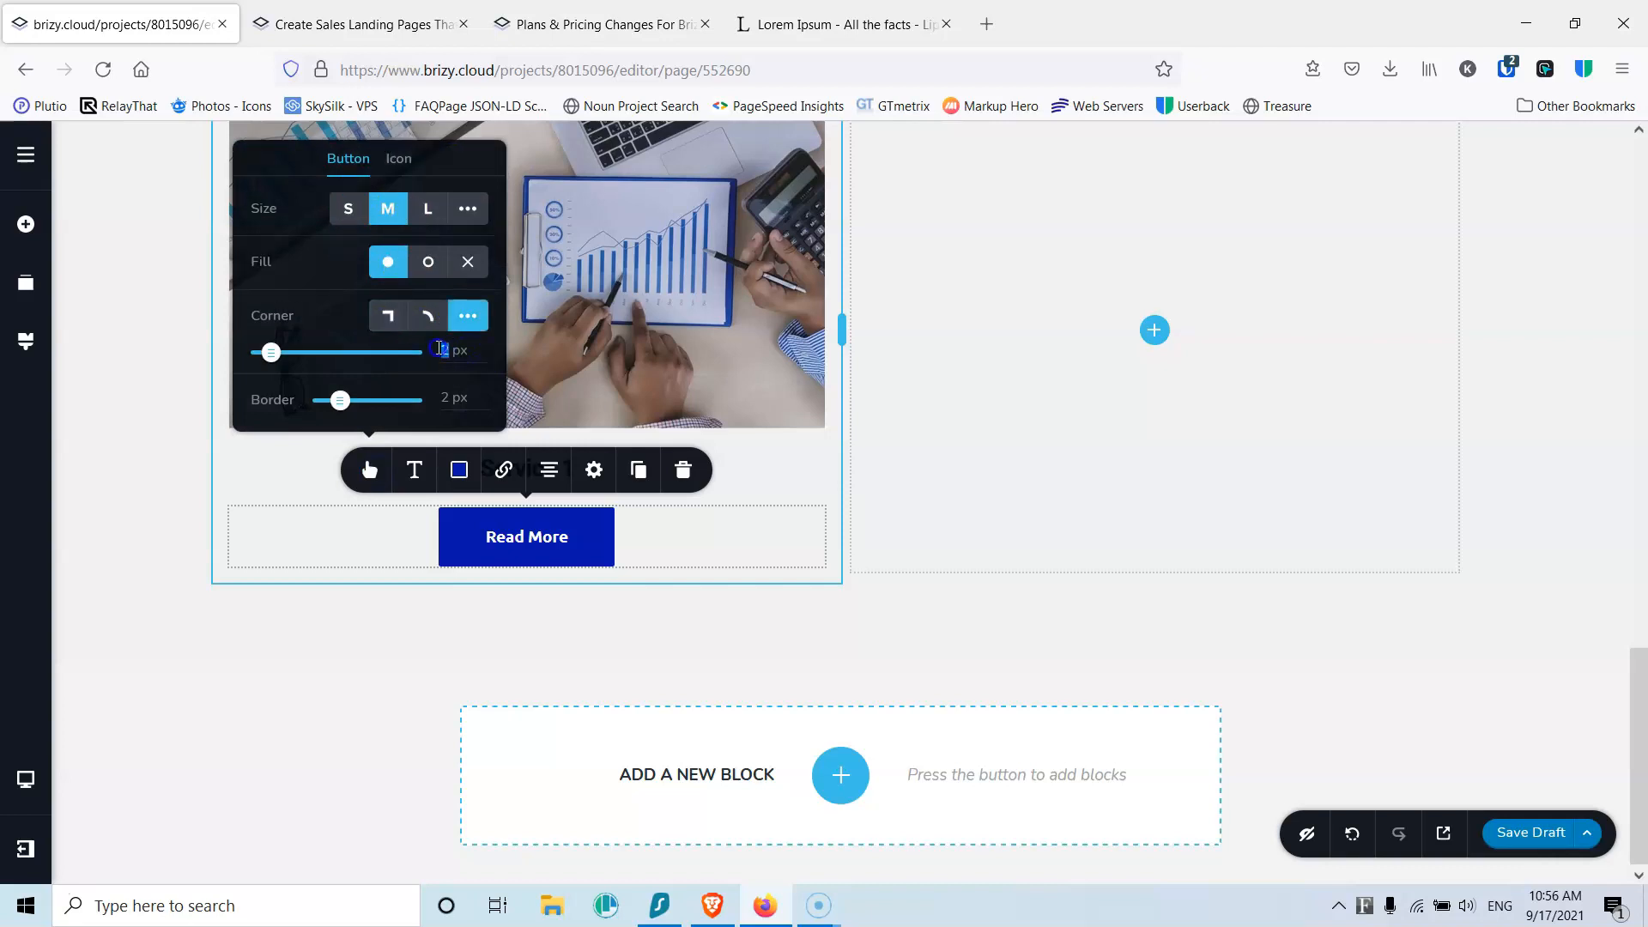
pyautogui.click(387, 538)
pyautogui.click(386, 538)
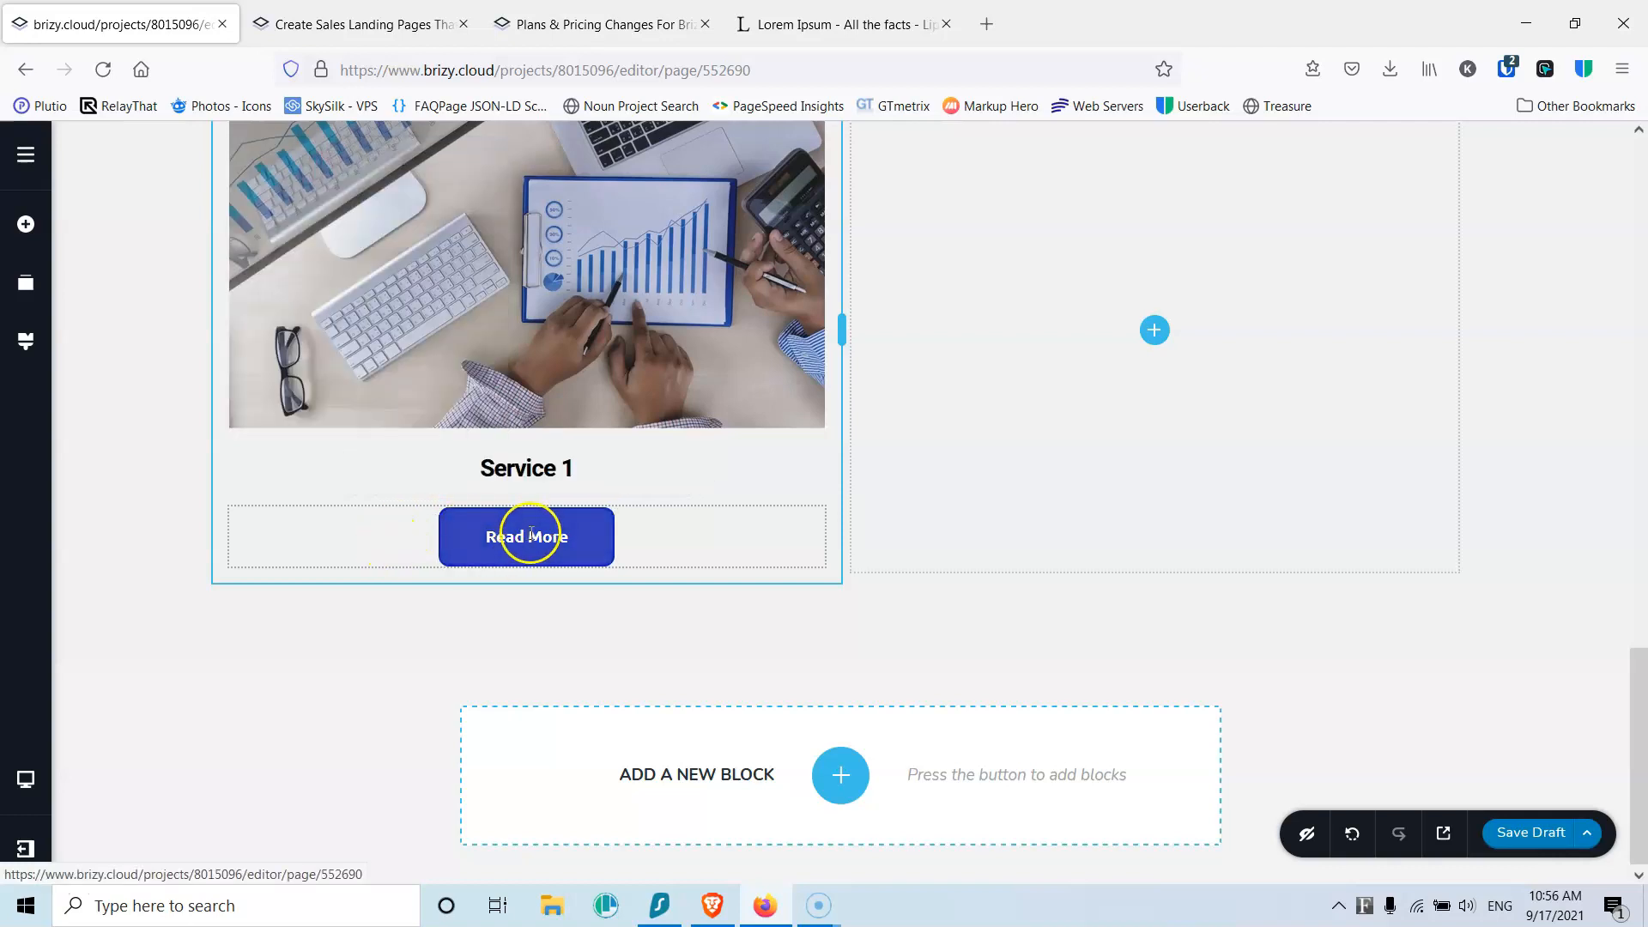
pyautogui.scroll(3, 532, 534)
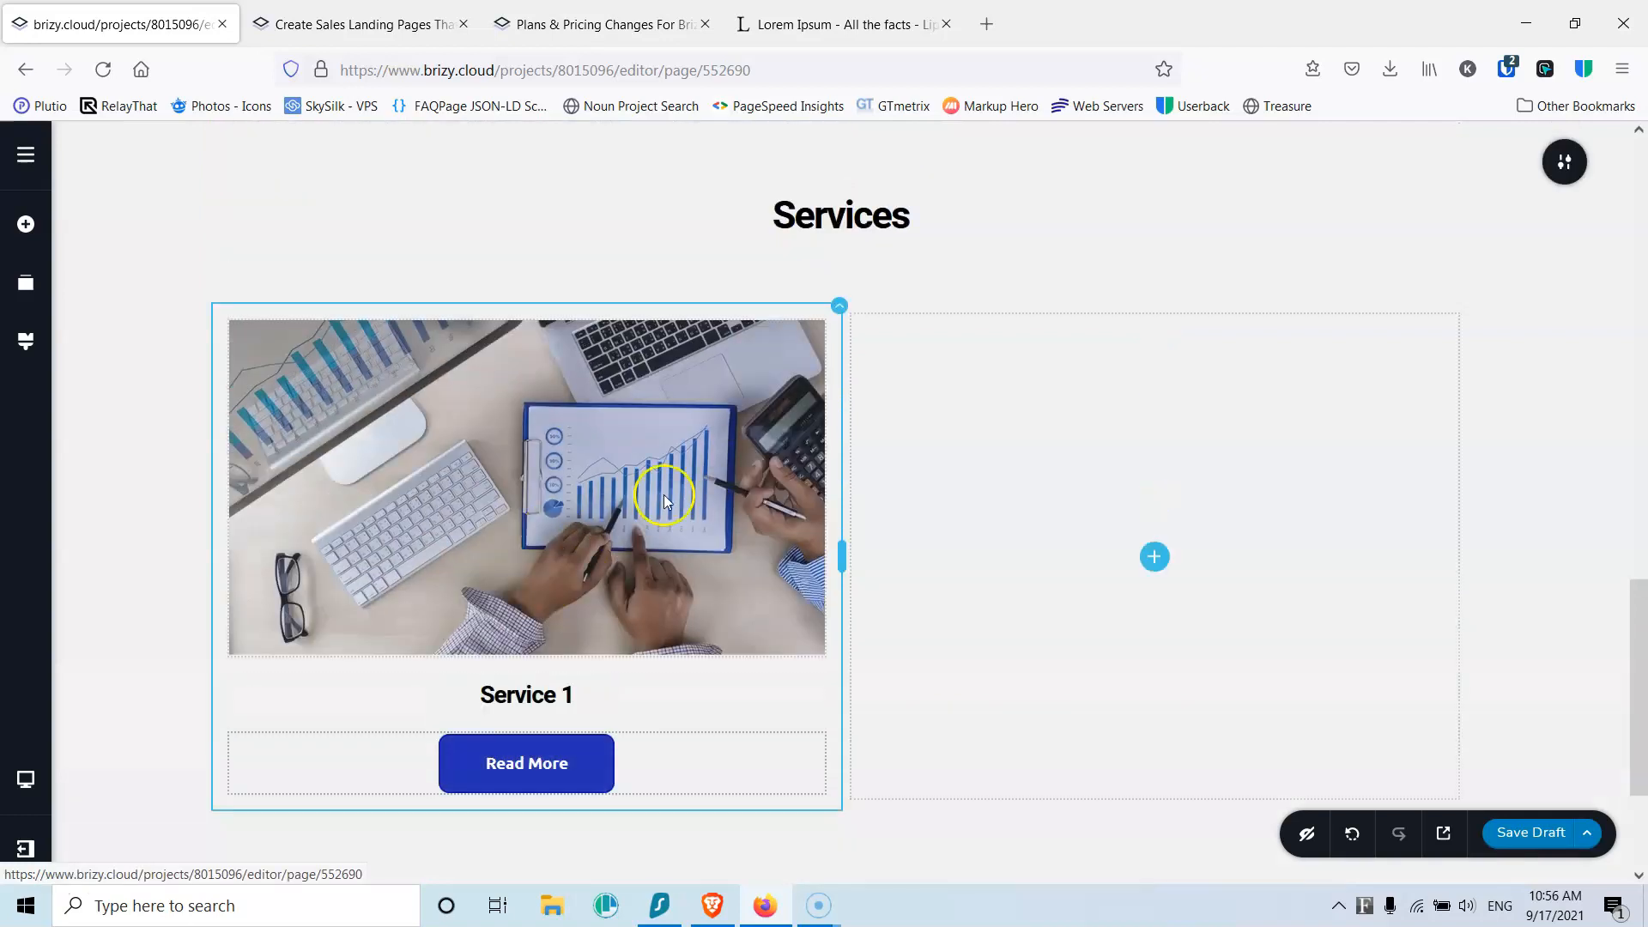
# Step: Fill the Service 1 card column's background with solid white
pyautogui.click(836, 307)
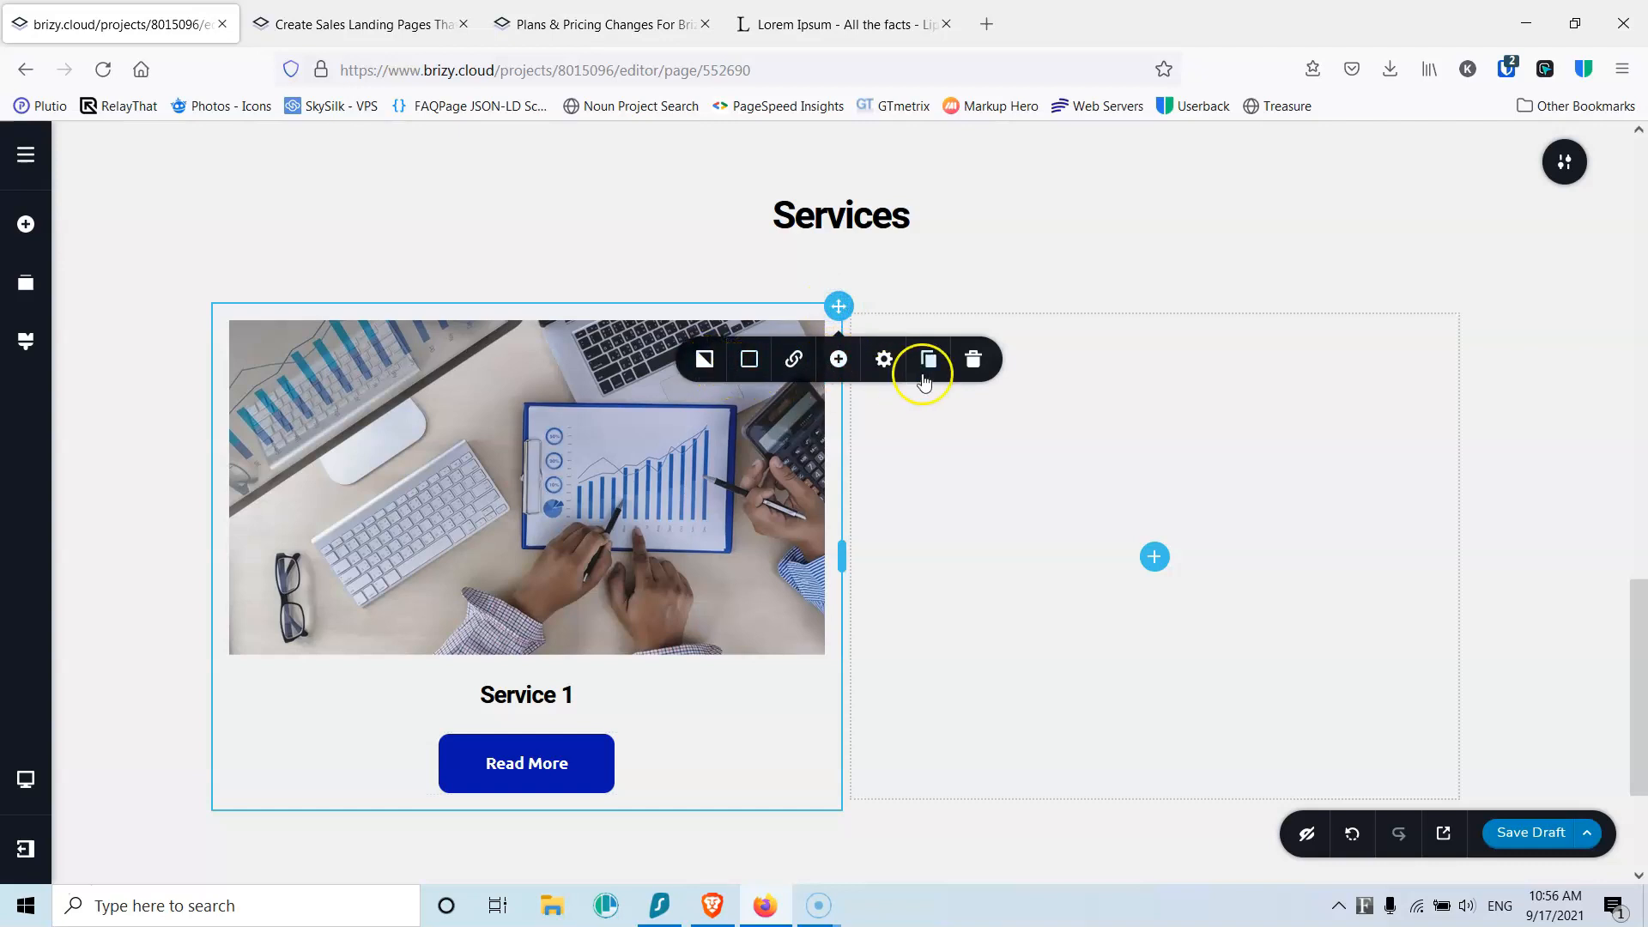
pyautogui.click(749, 359)
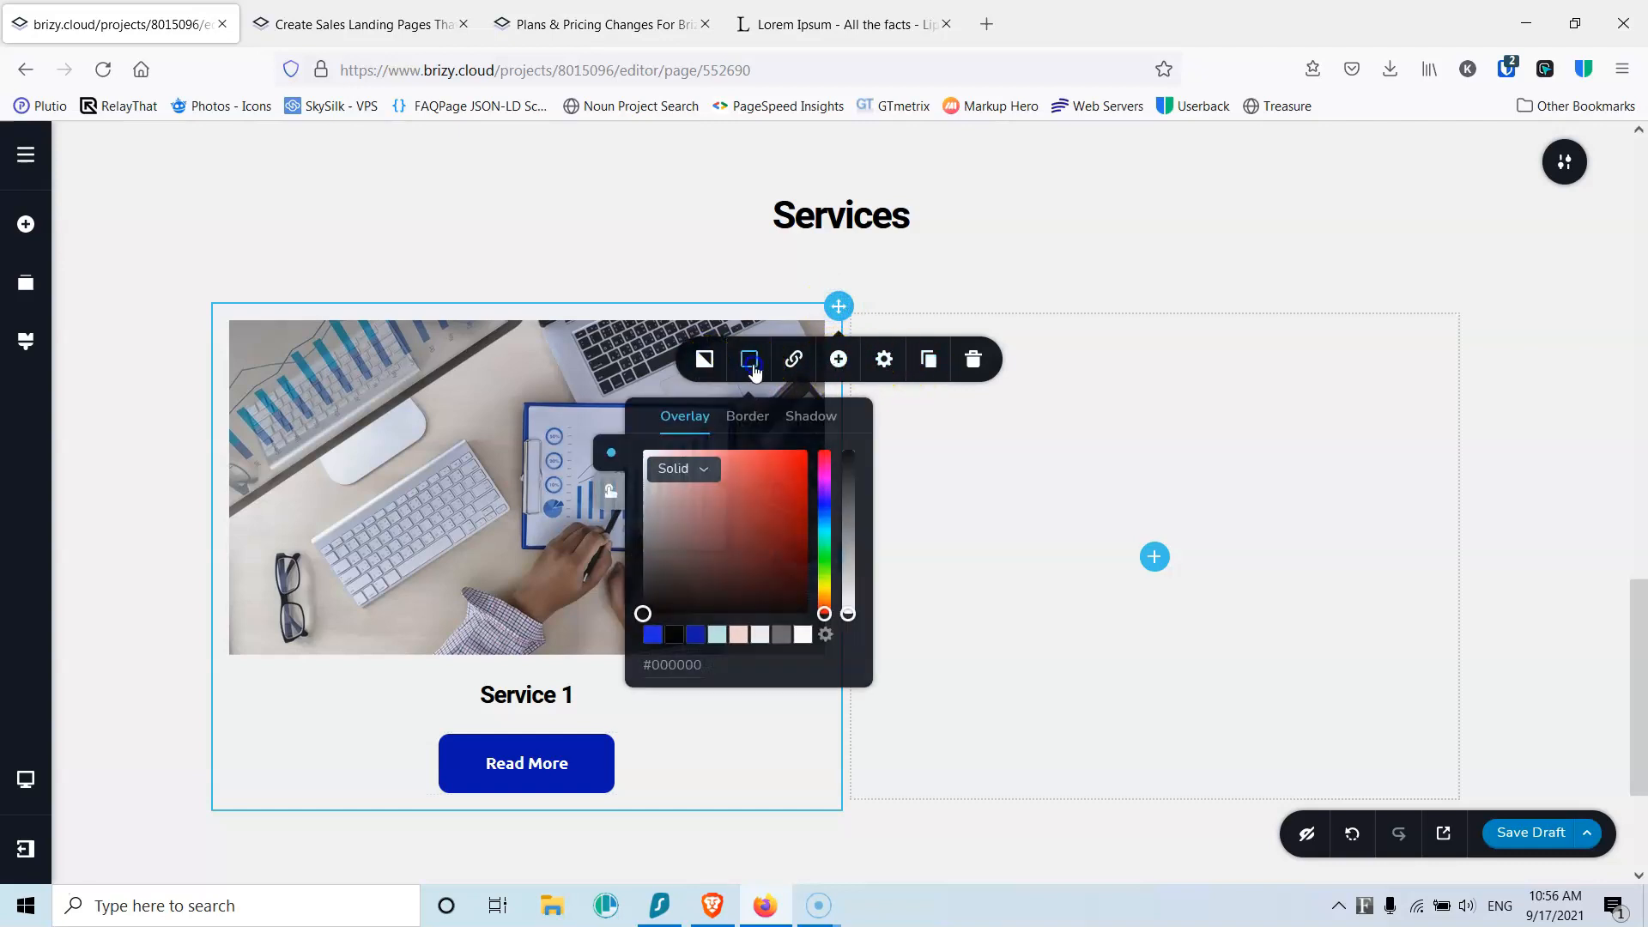
pyautogui.click(803, 635)
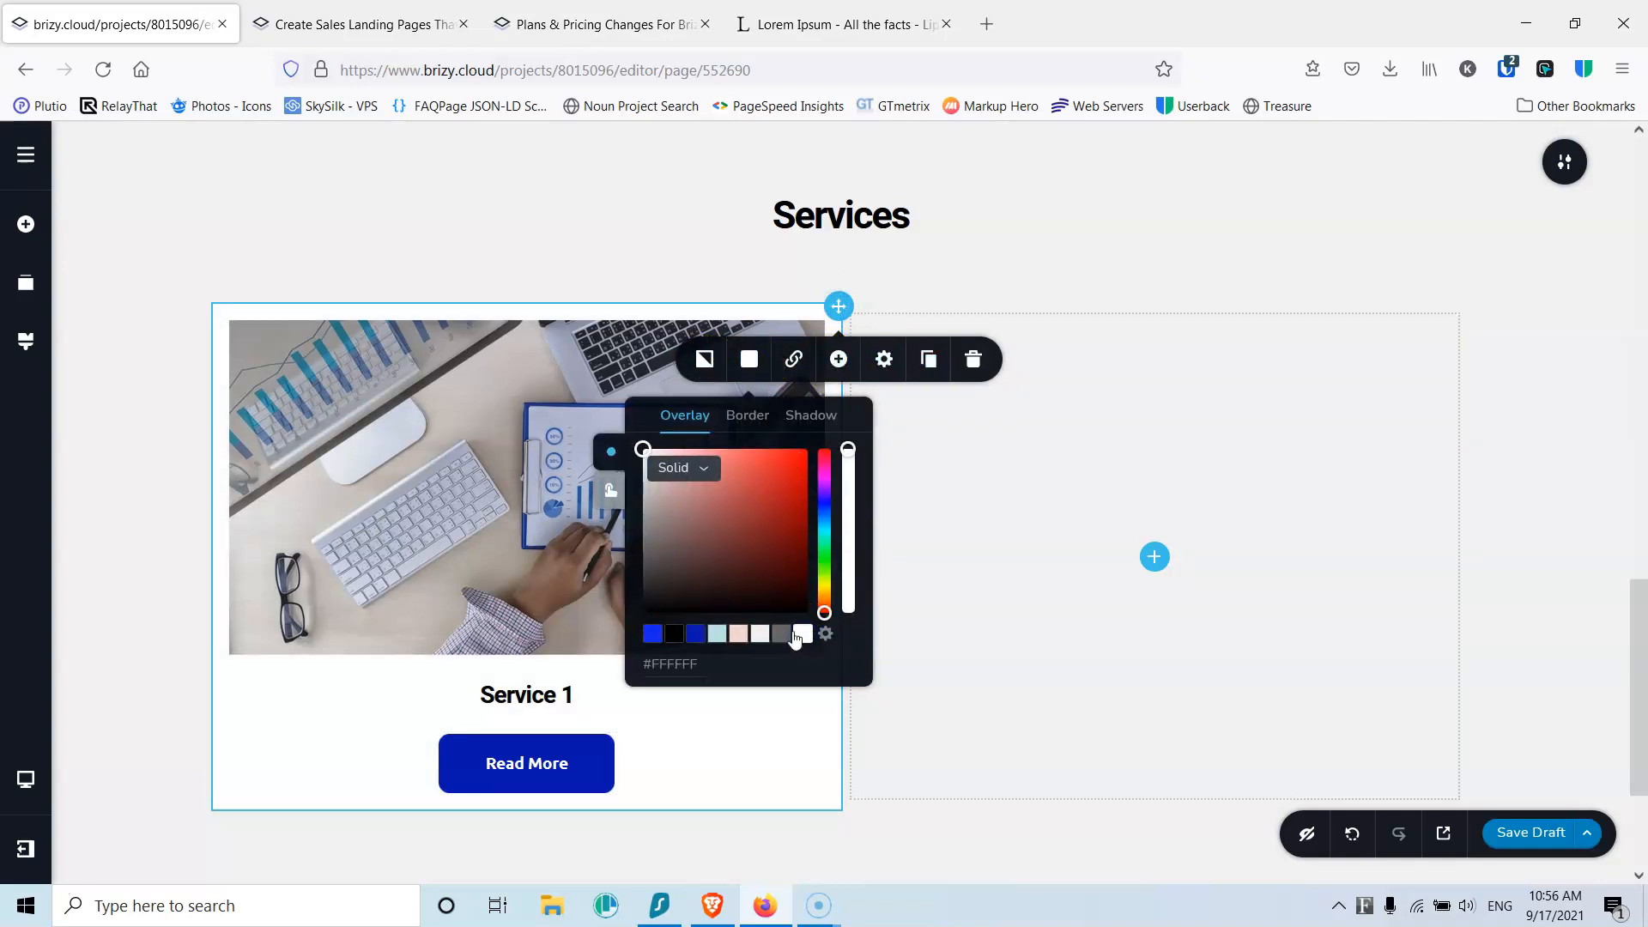
pyautogui.scroll(-1, 137, 563)
pyautogui.click(138, 565)
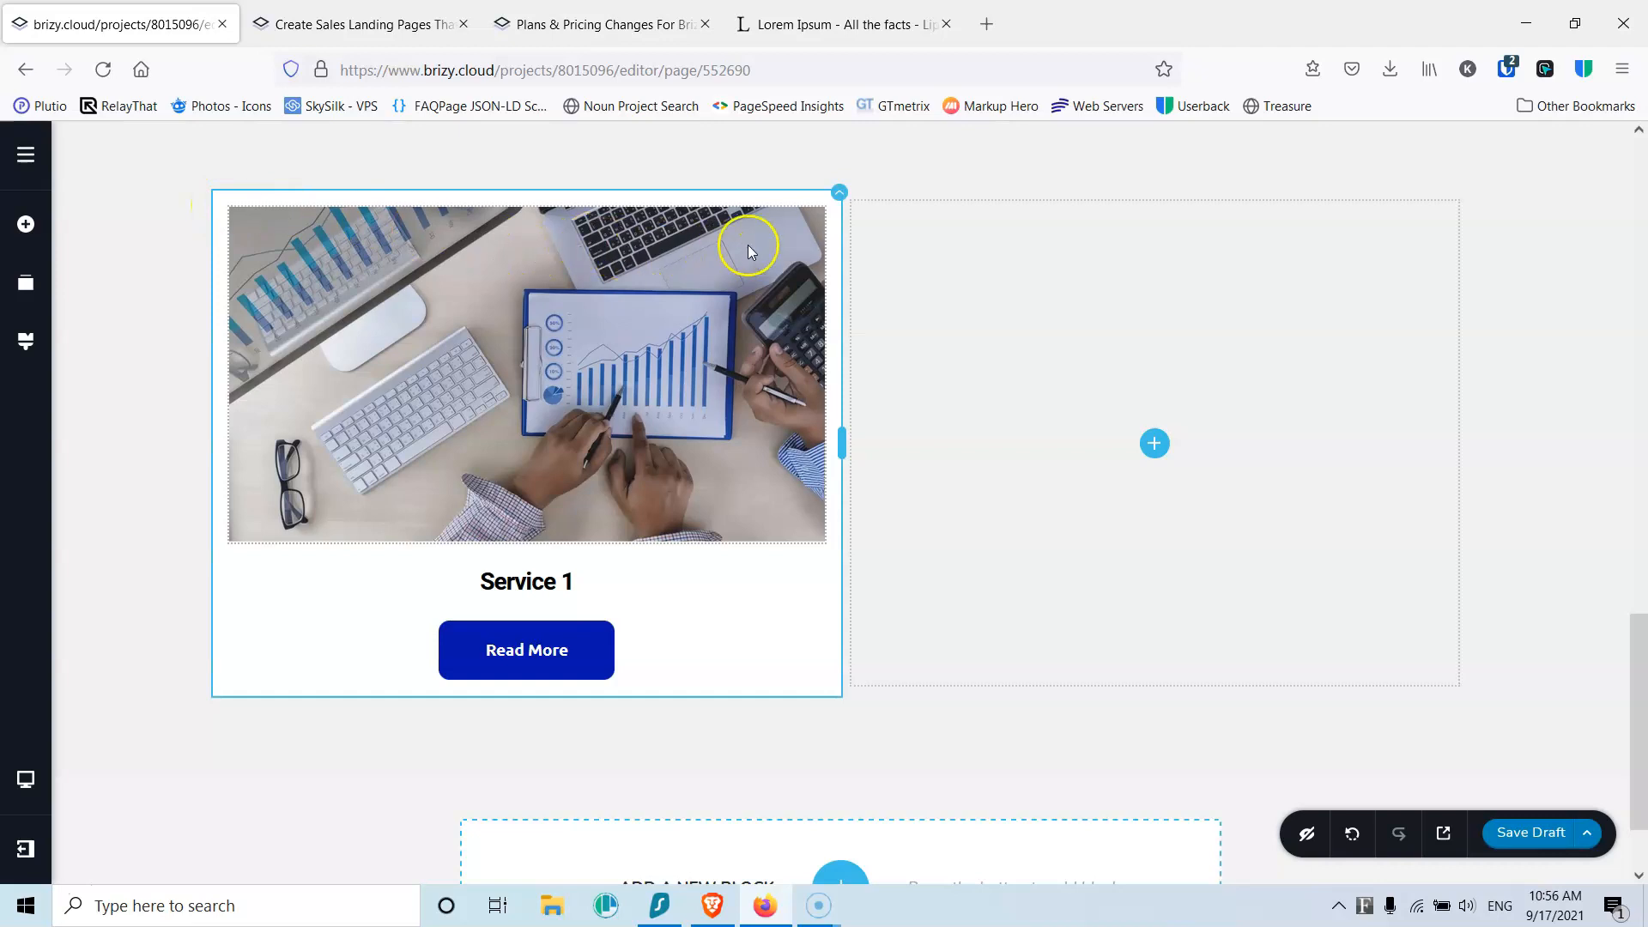
pyautogui.click(839, 198)
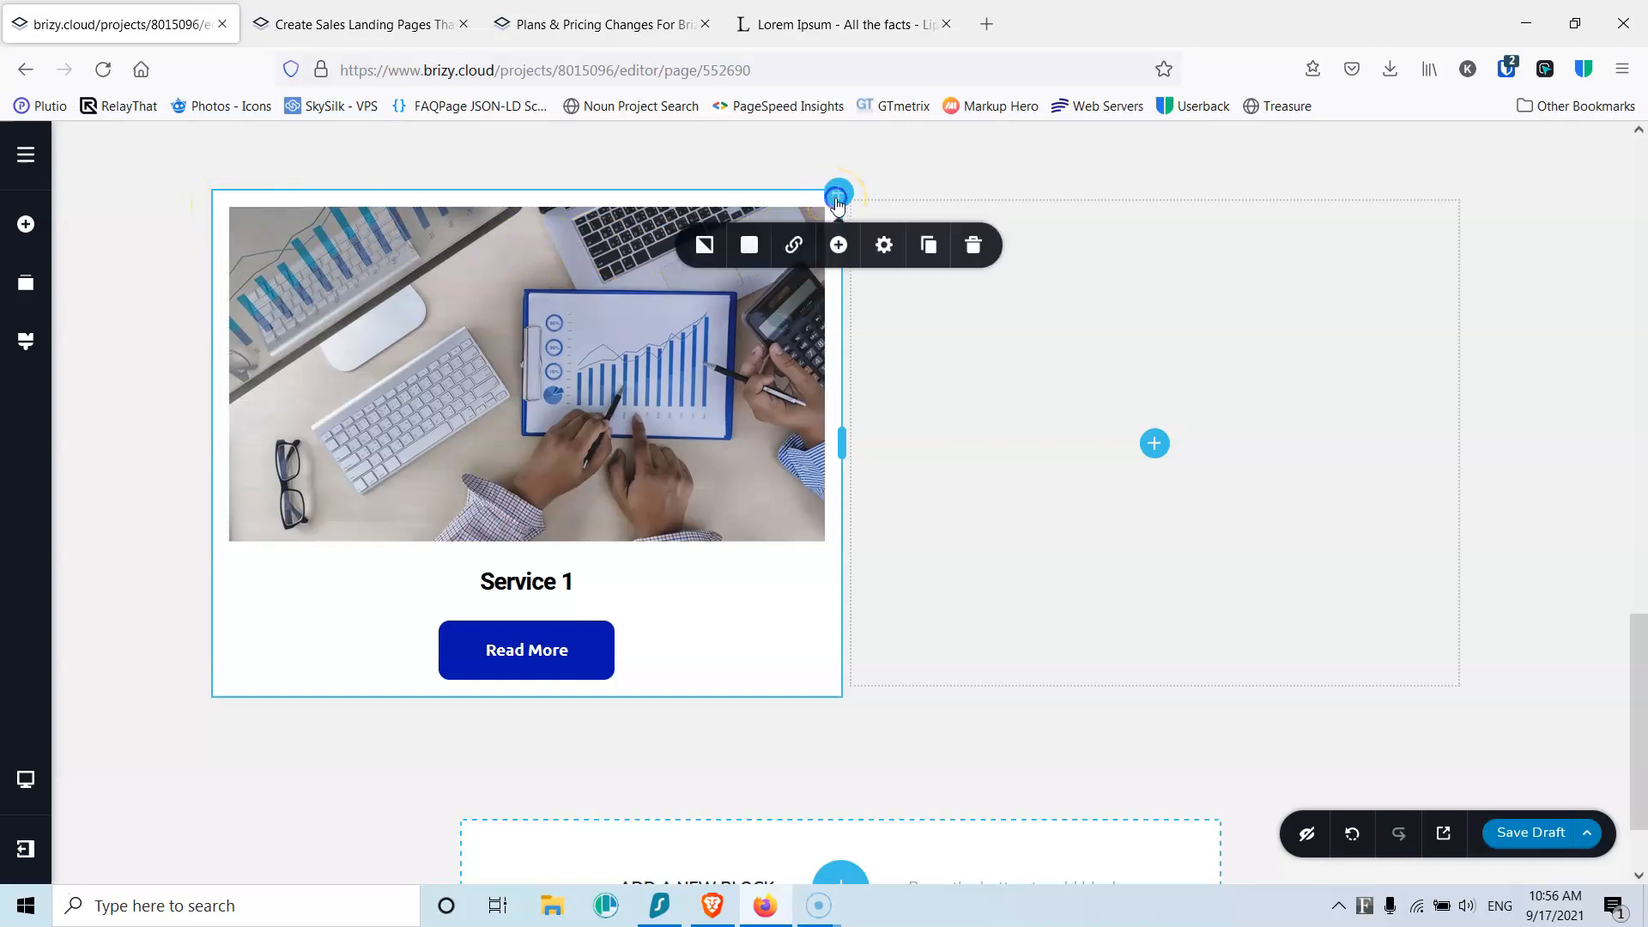
# Step: Set the Service 1 column's padding to 0 on top and sides
pyautogui.click(883, 248)
pyautogui.click(898, 352)
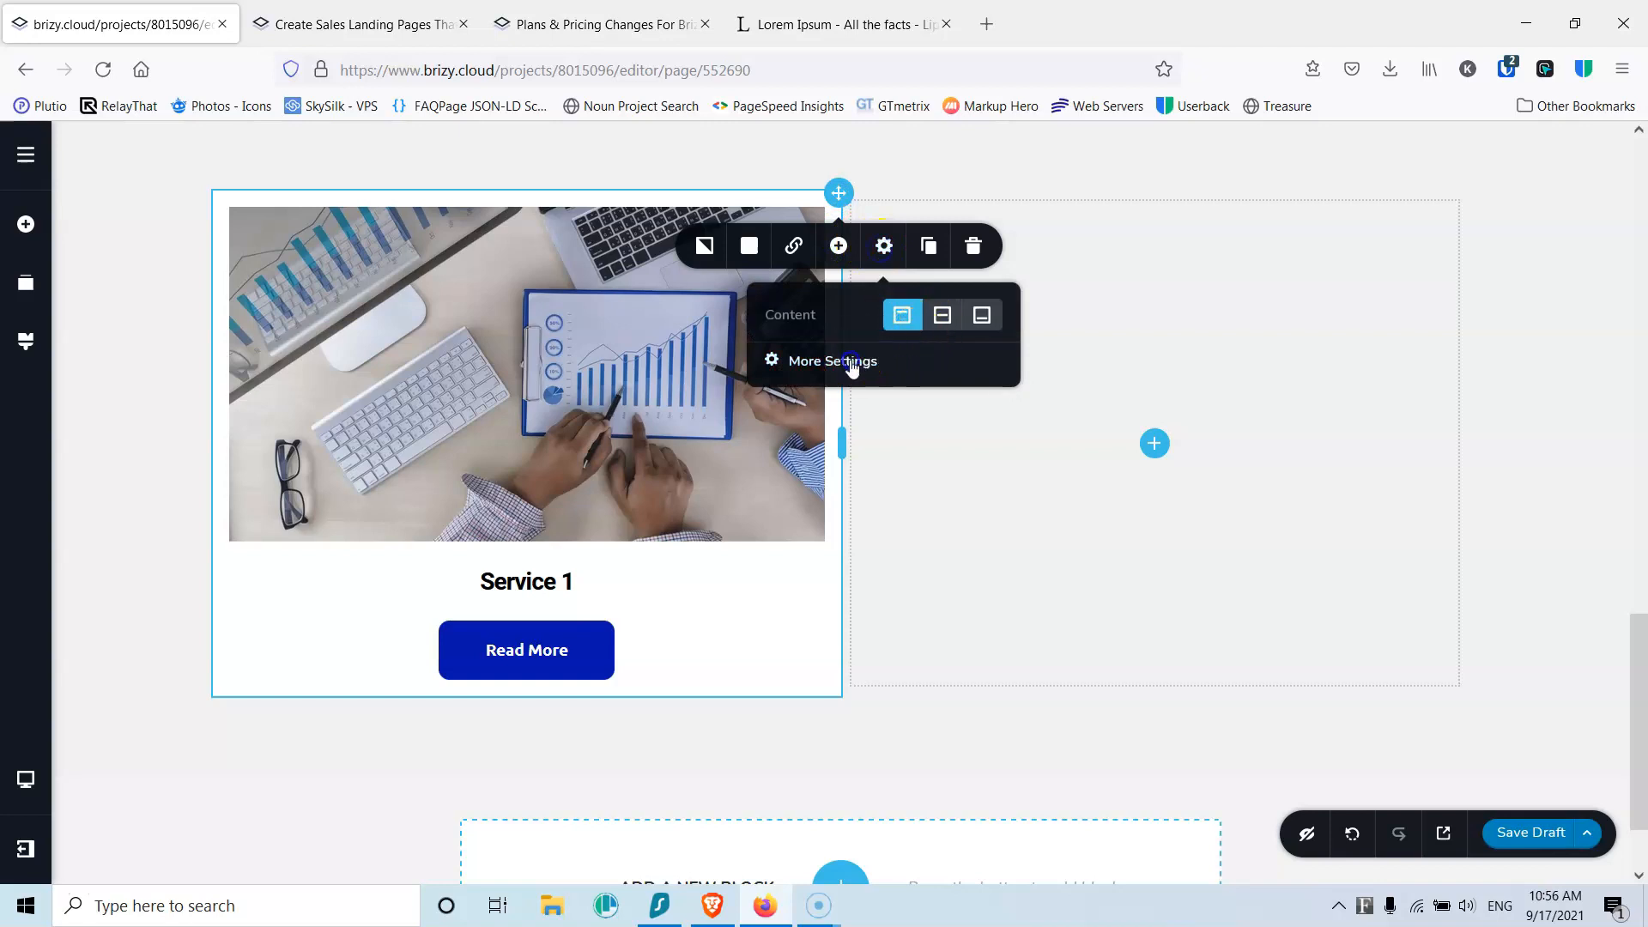
pyautogui.click(1552, 333)
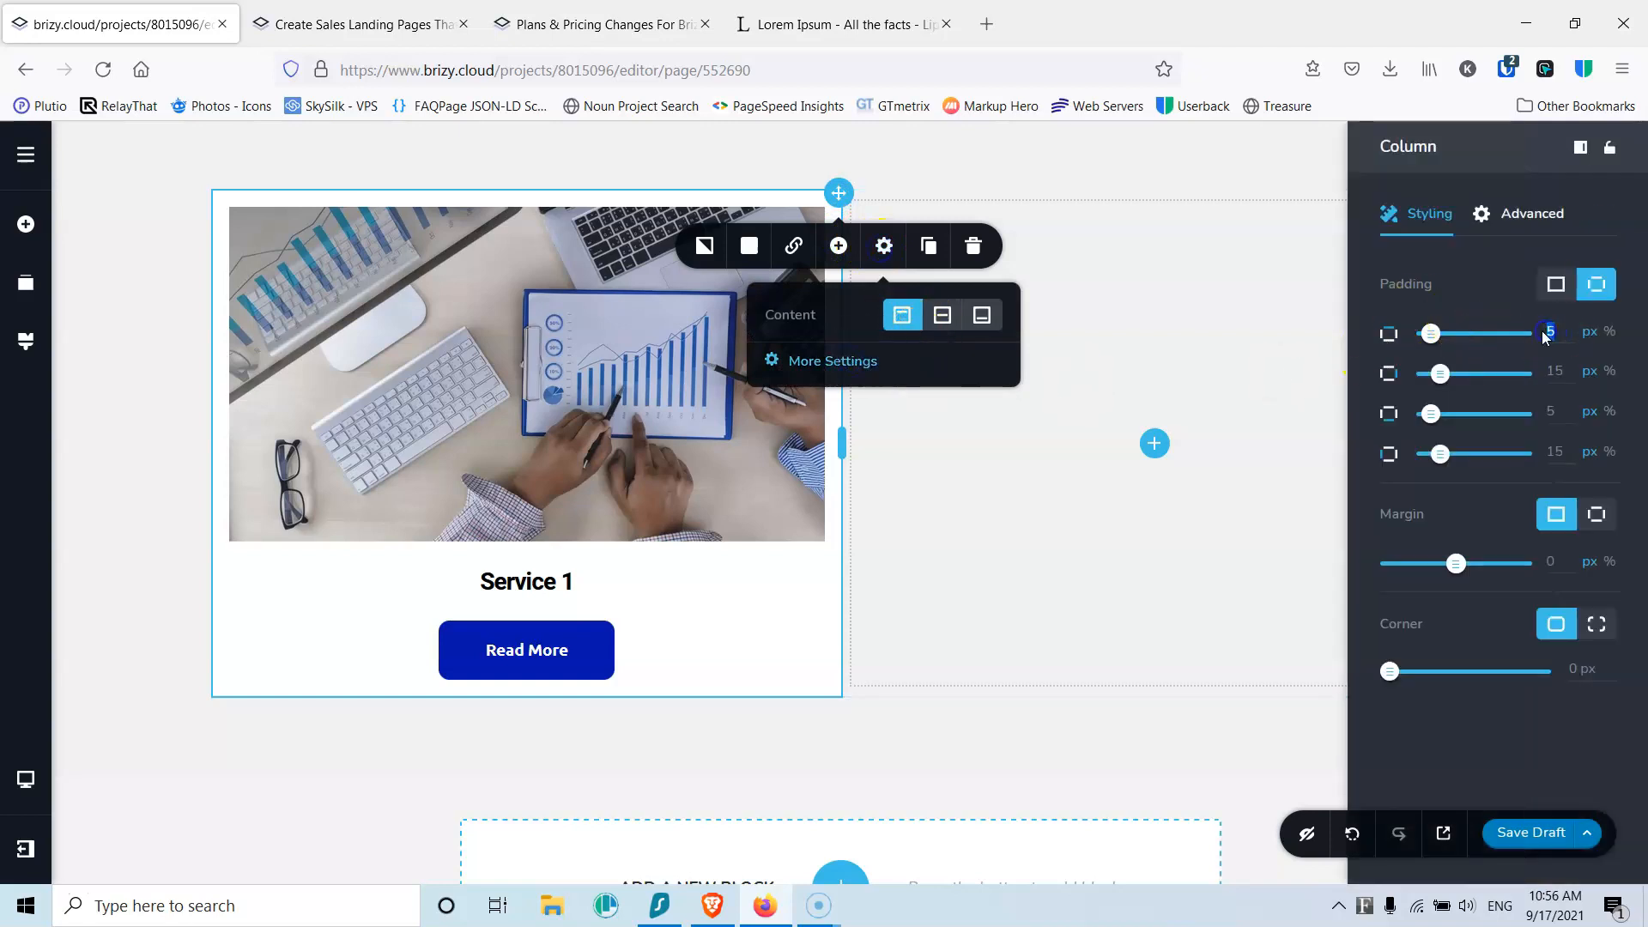
pyautogui.click(1553, 371)
pyautogui.click(1570, 410)
pyautogui.click(1560, 448)
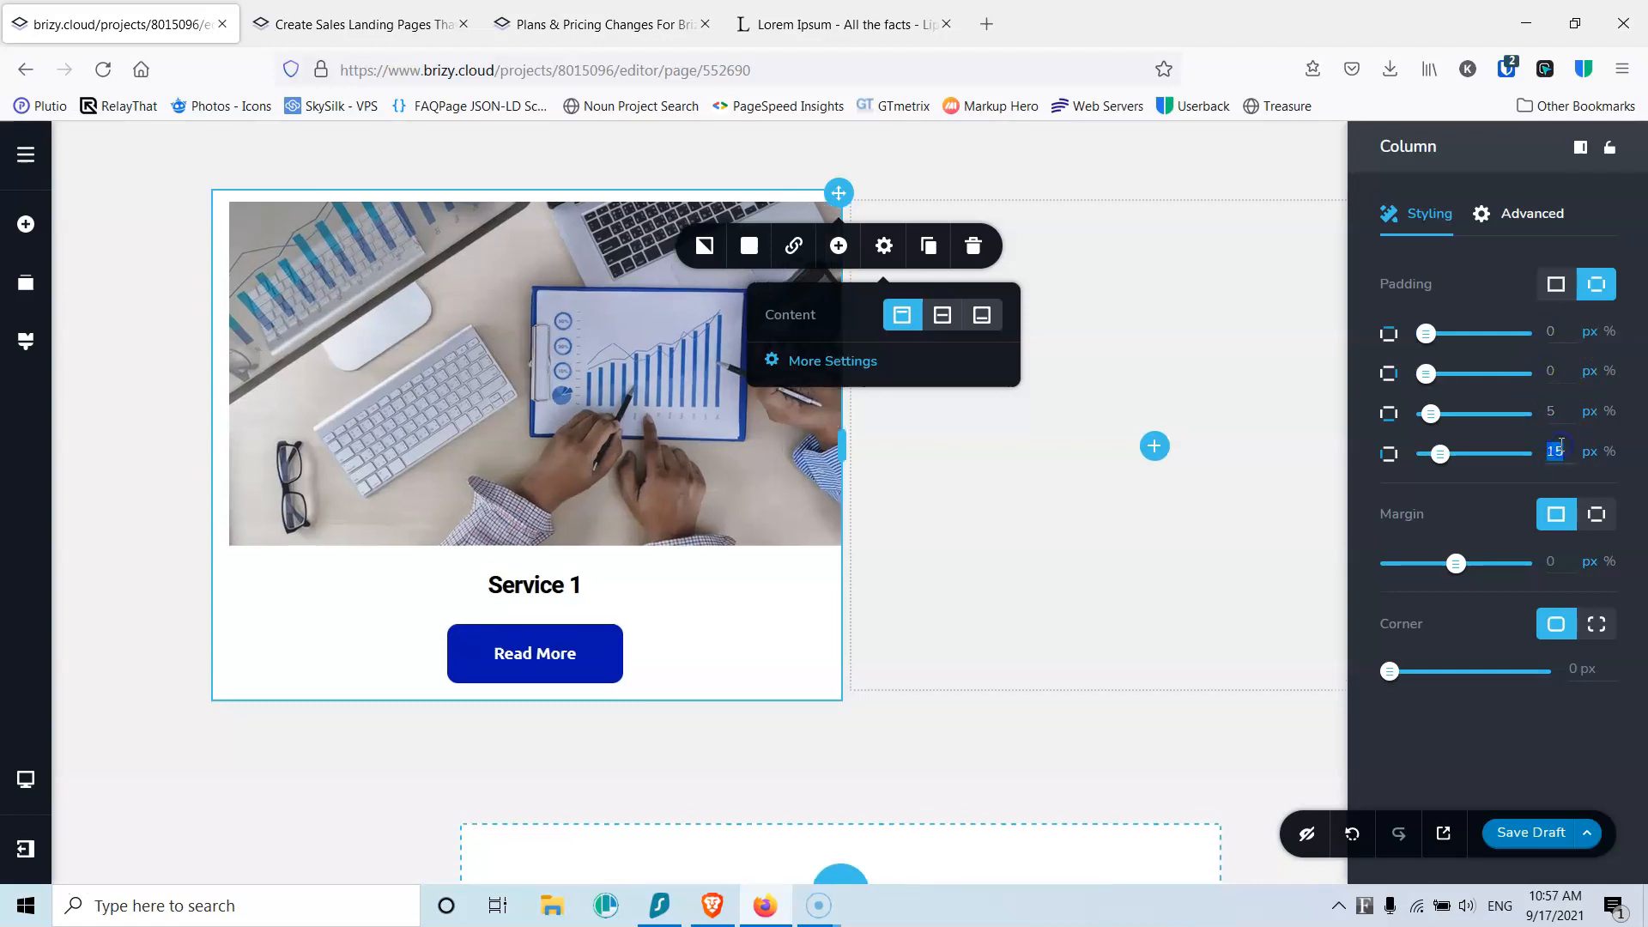
pyautogui.write('0')
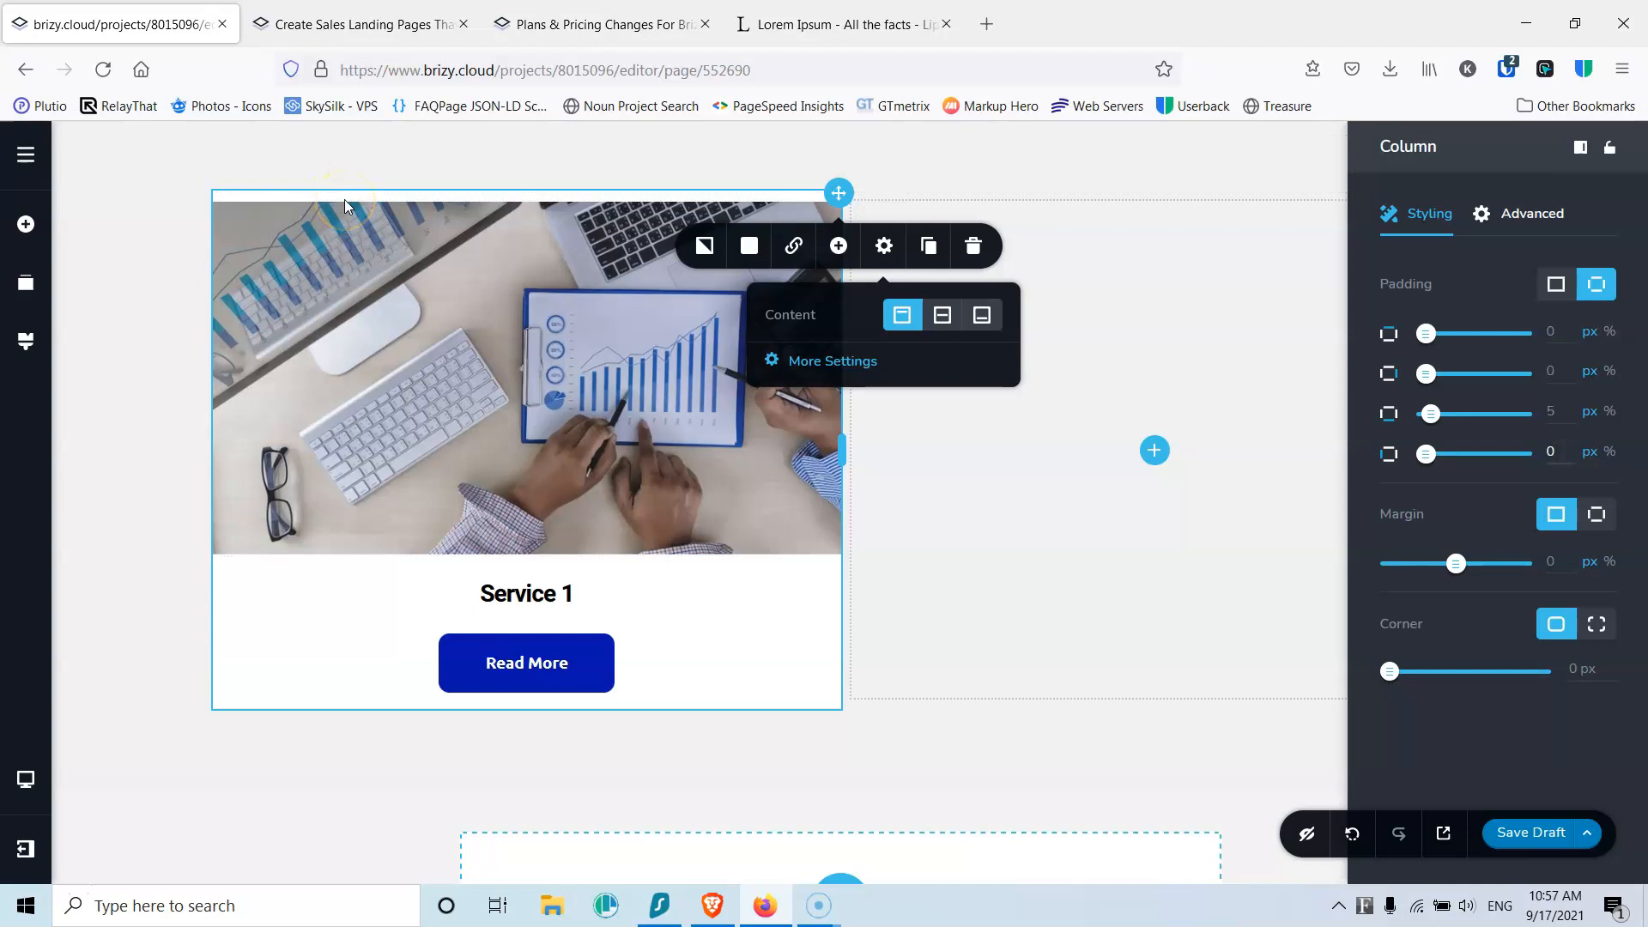
# Step: Adjust the card image's margin so the photo sits flush with the card edges
pyautogui.click(473, 292)
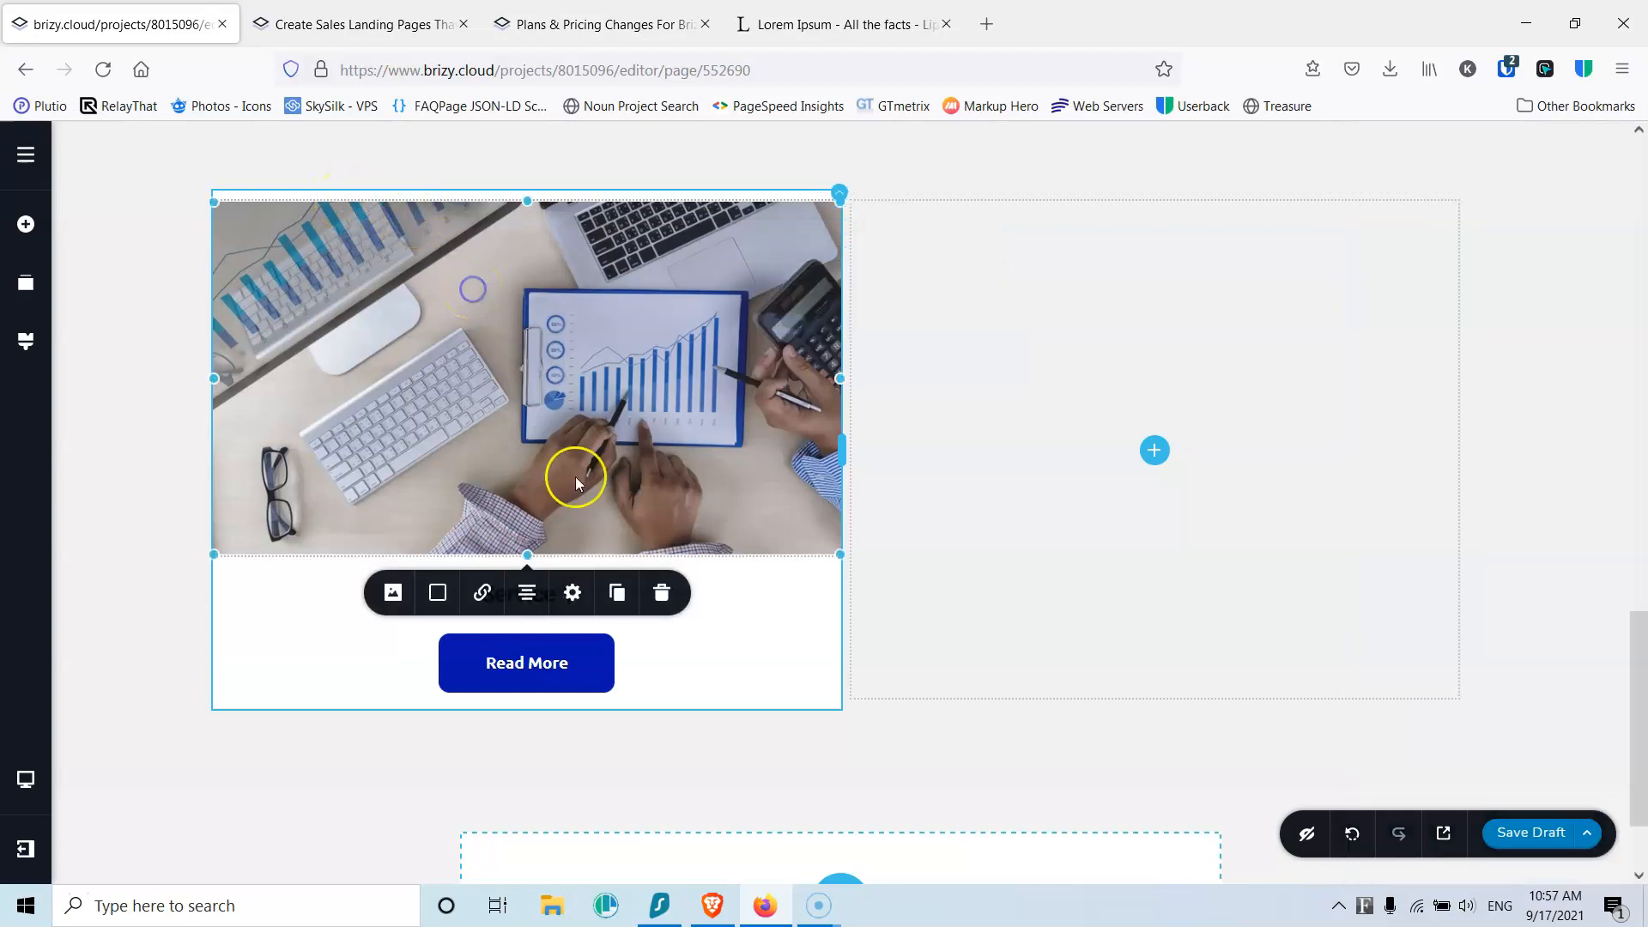
pyautogui.click(573, 592)
pyautogui.click(532, 760)
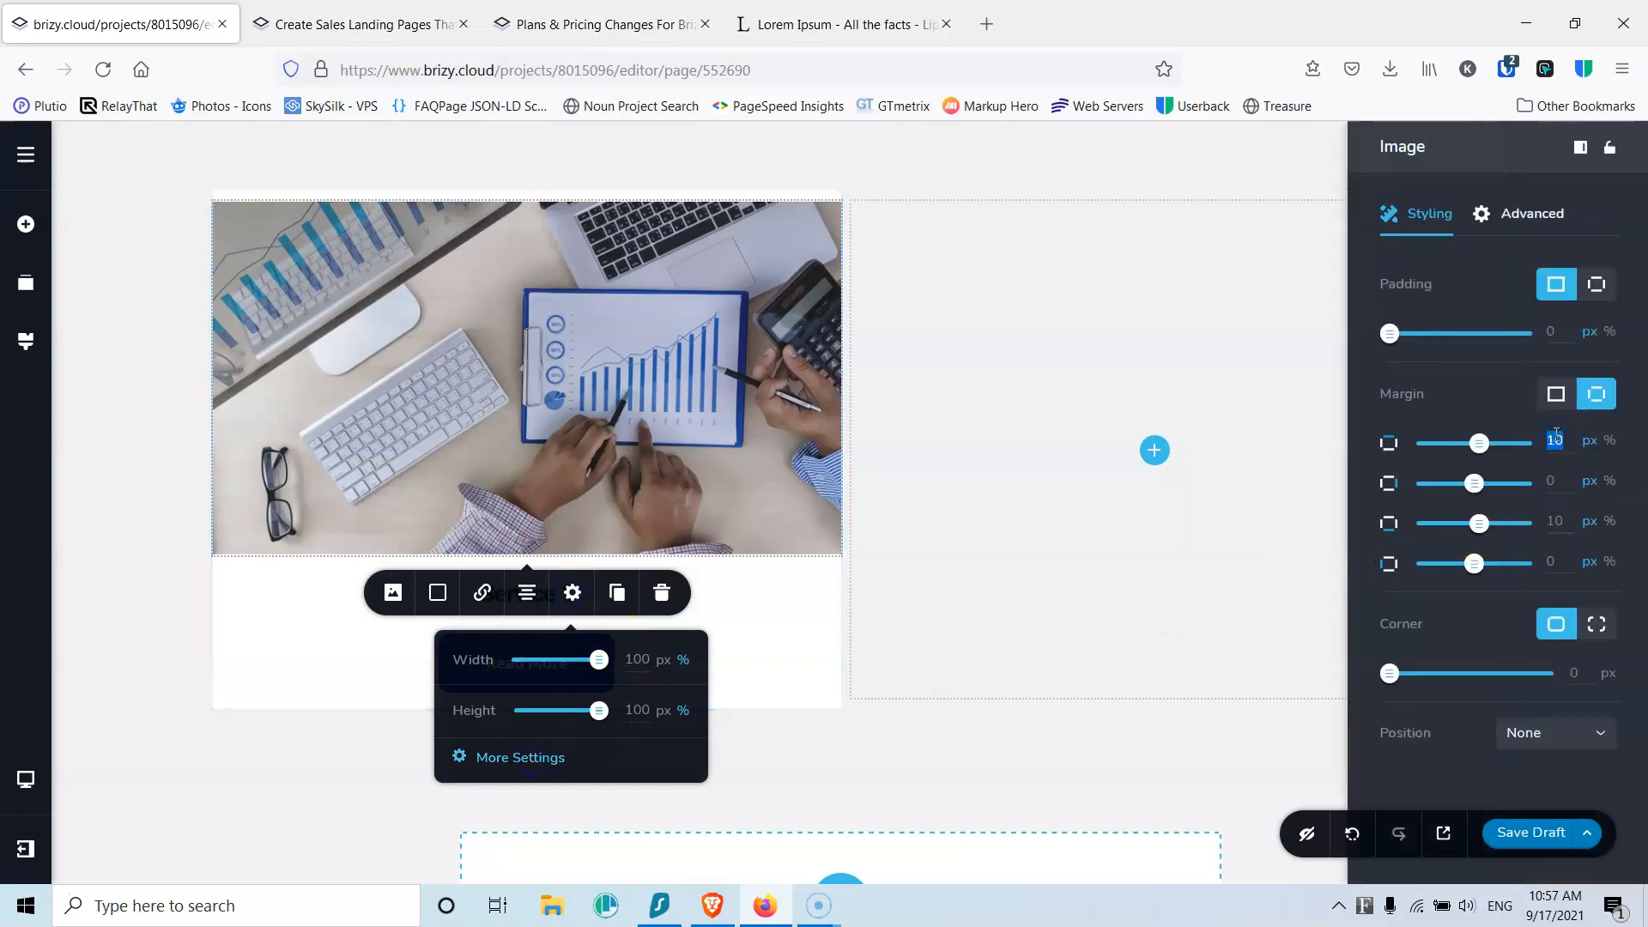
pyautogui.click(995, 465)
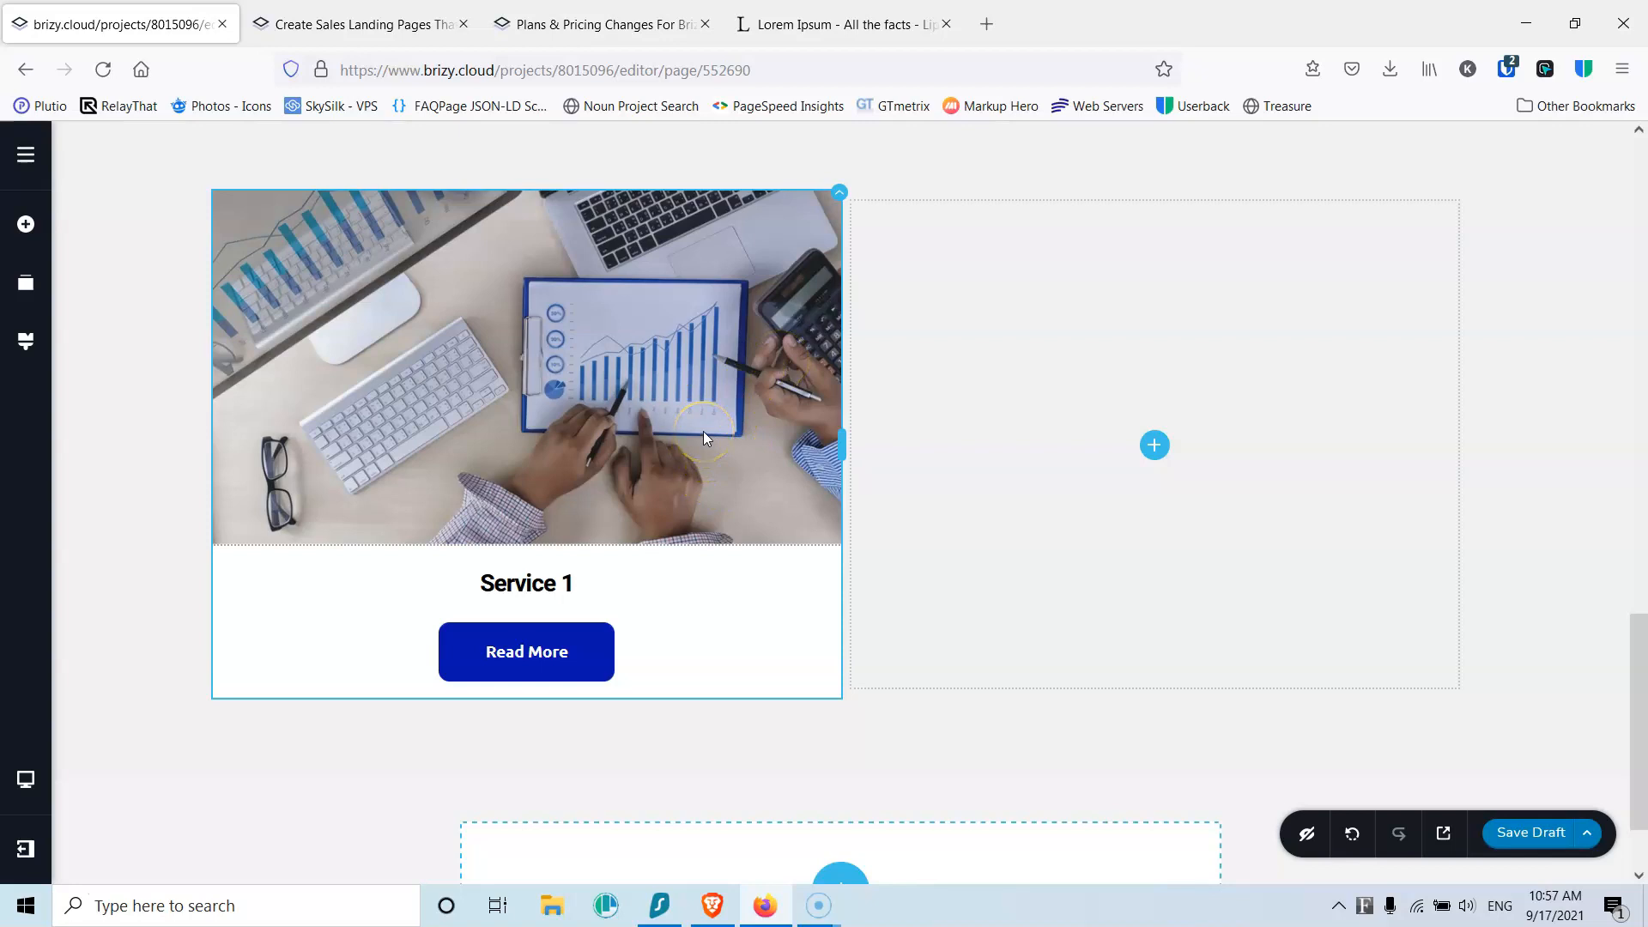
pyautogui.scroll(1, 702, 430)
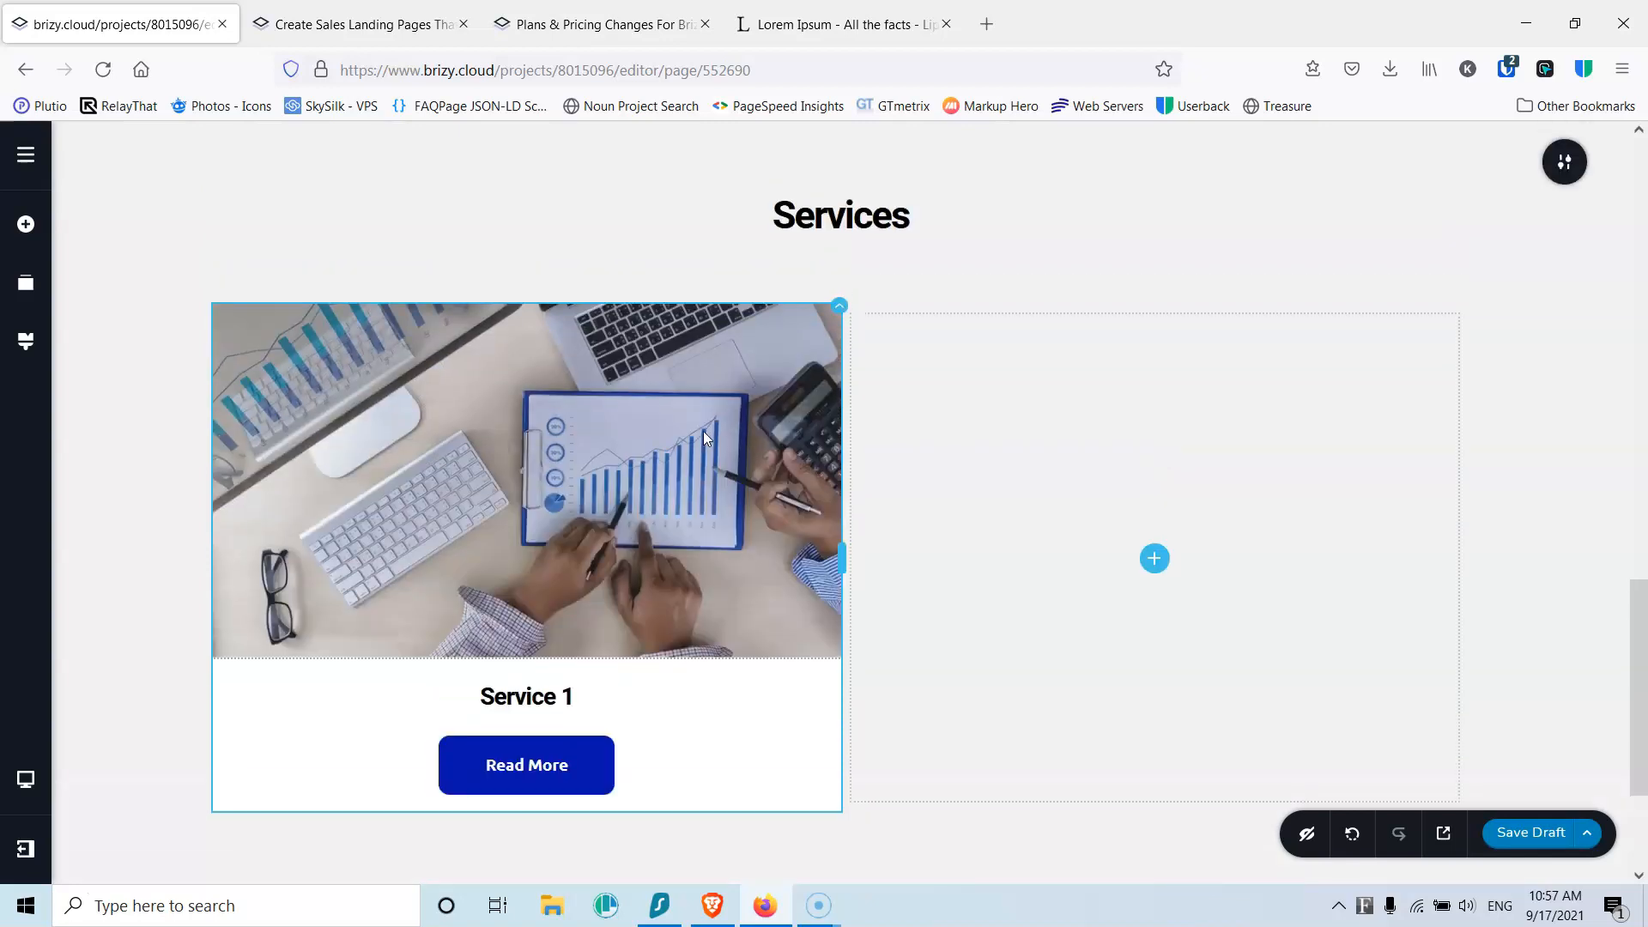
pyautogui.scroll(-1, 703, 431)
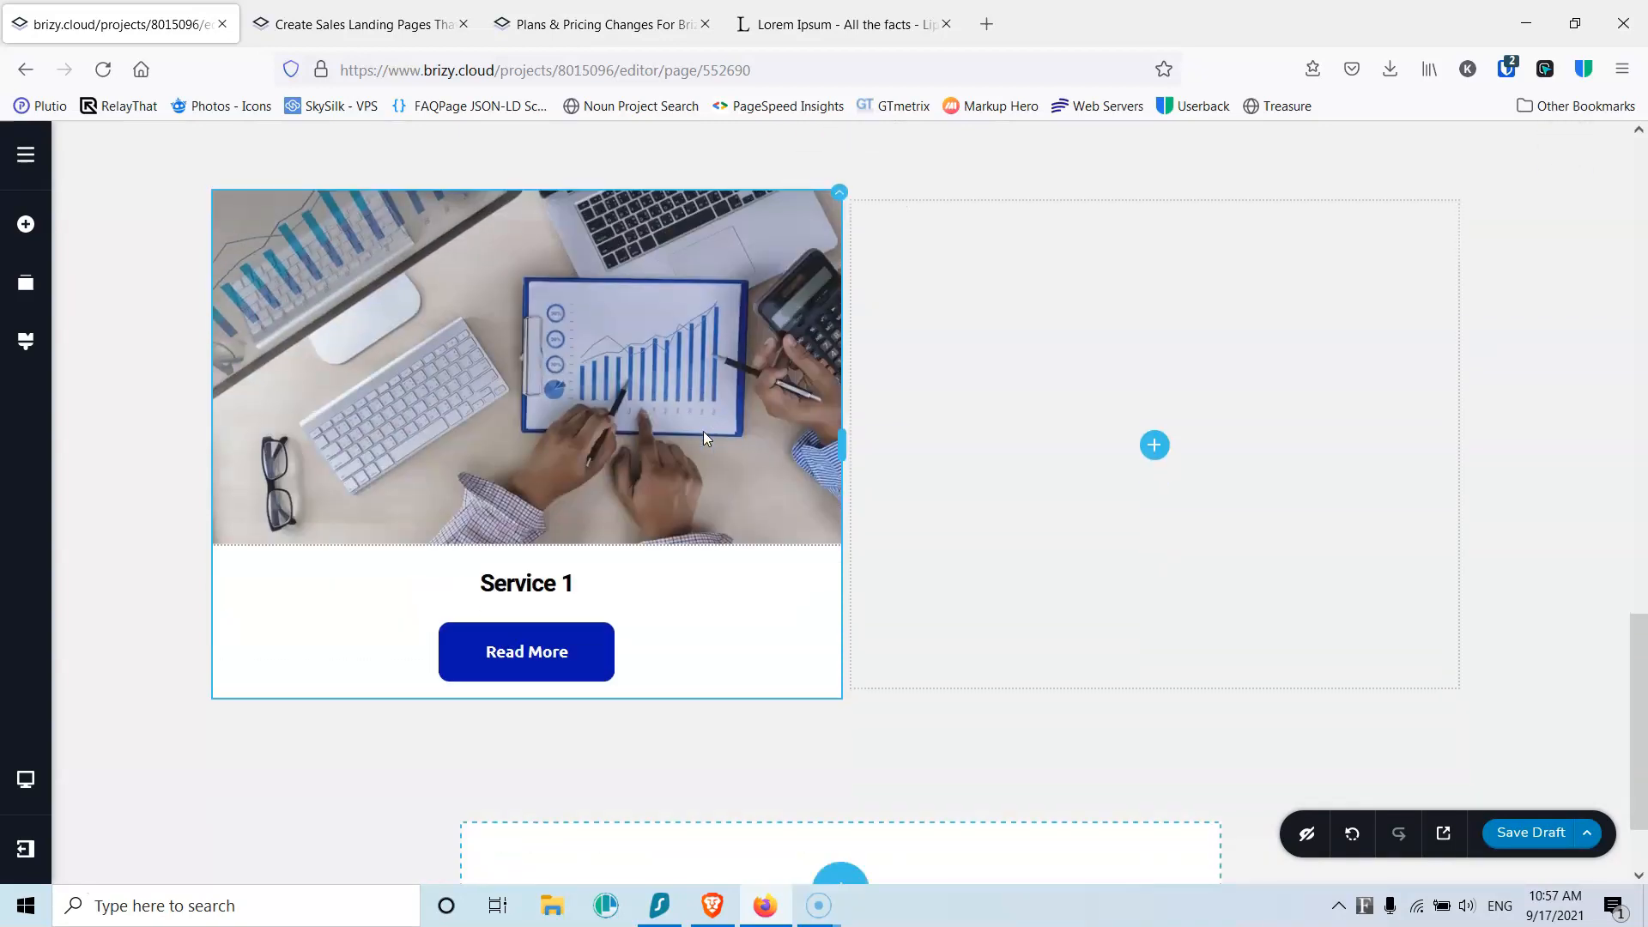
pyautogui.scroll(1, 703, 431)
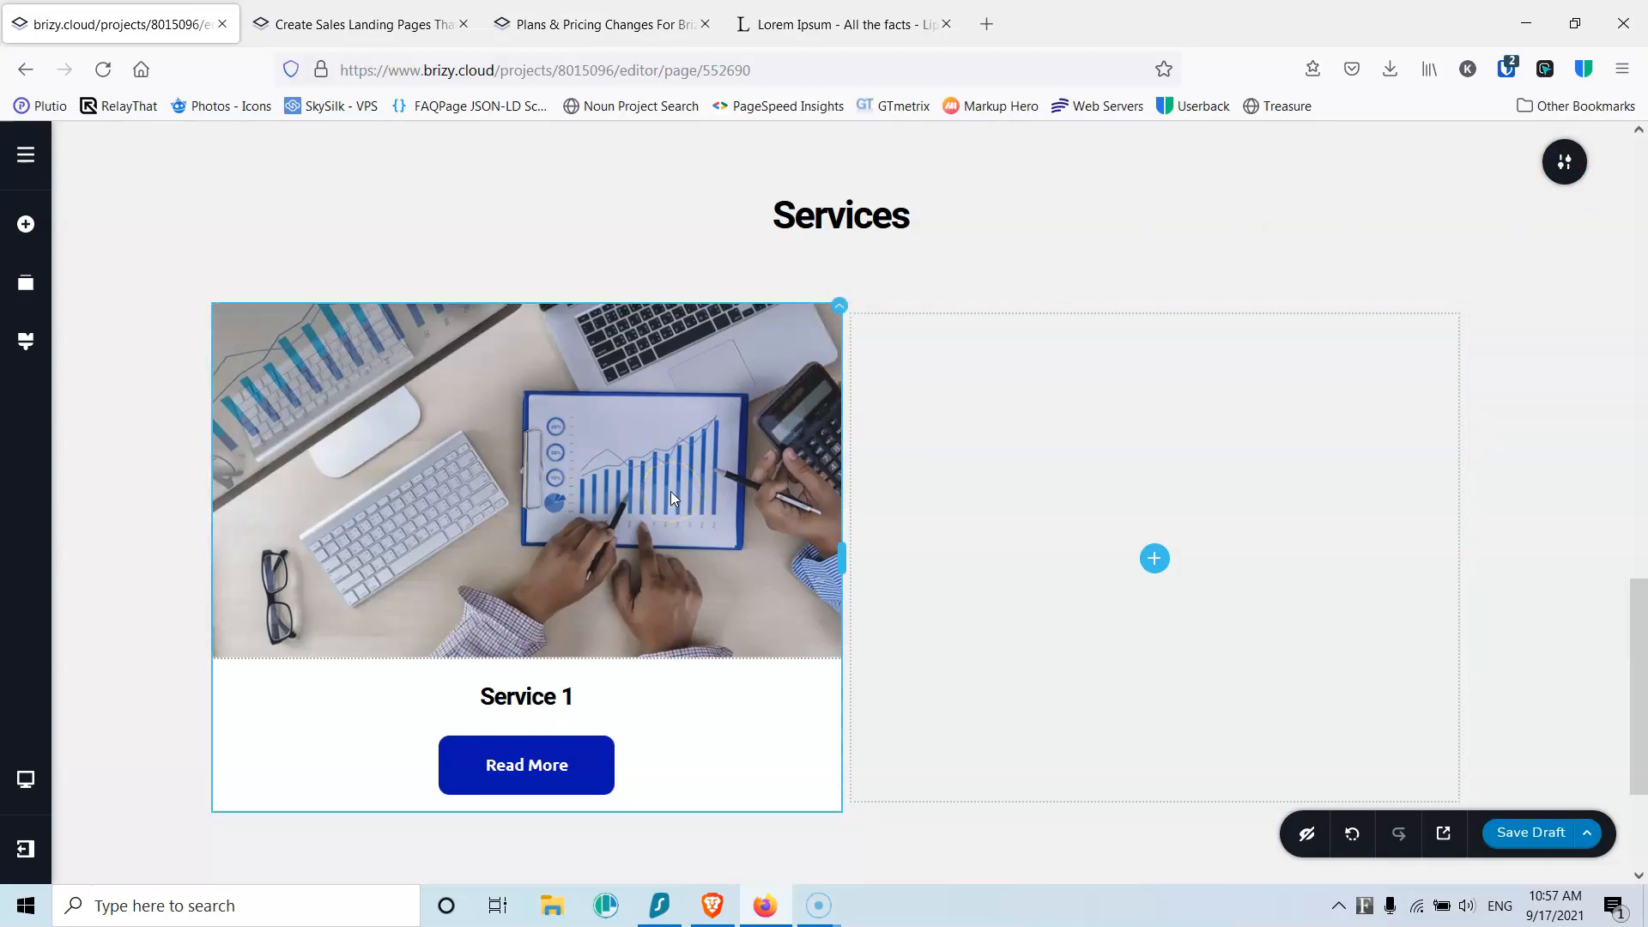
# Step: Duplicate the Service 1 card twice and delete the empty fourth column
pyautogui.click(687, 437)
pyautogui.click(835, 310)
pyautogui.click(931, 358)
pyautogui.click(757, 317)
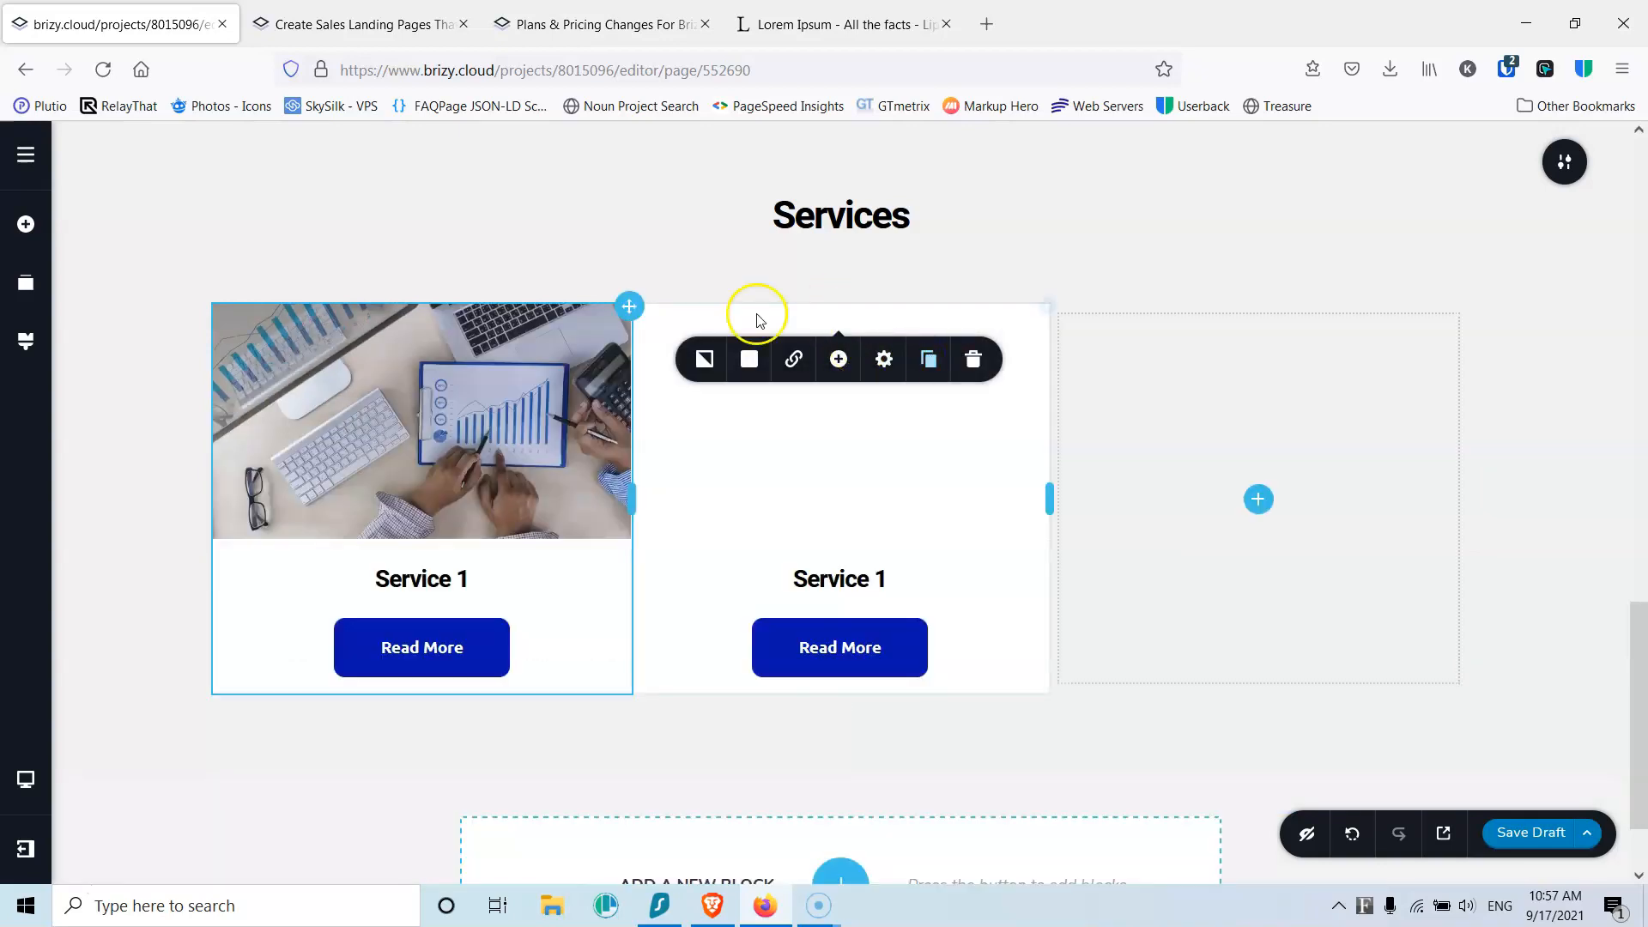
pyautogui.click(930, 361)
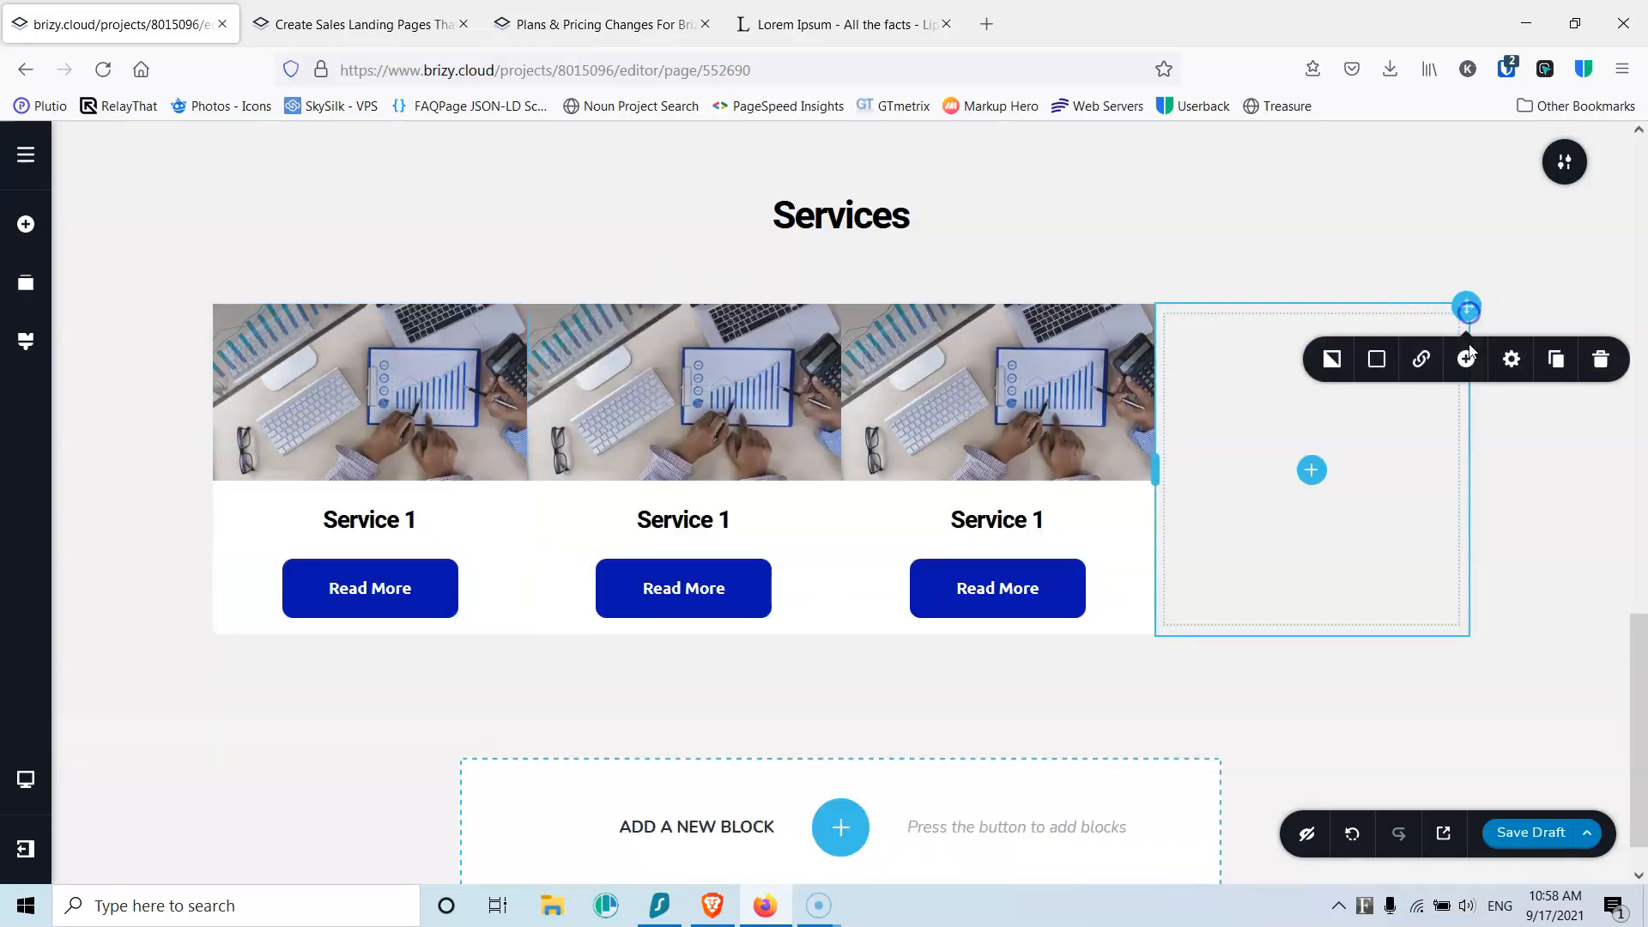
pyautogui.click(1601, 359)
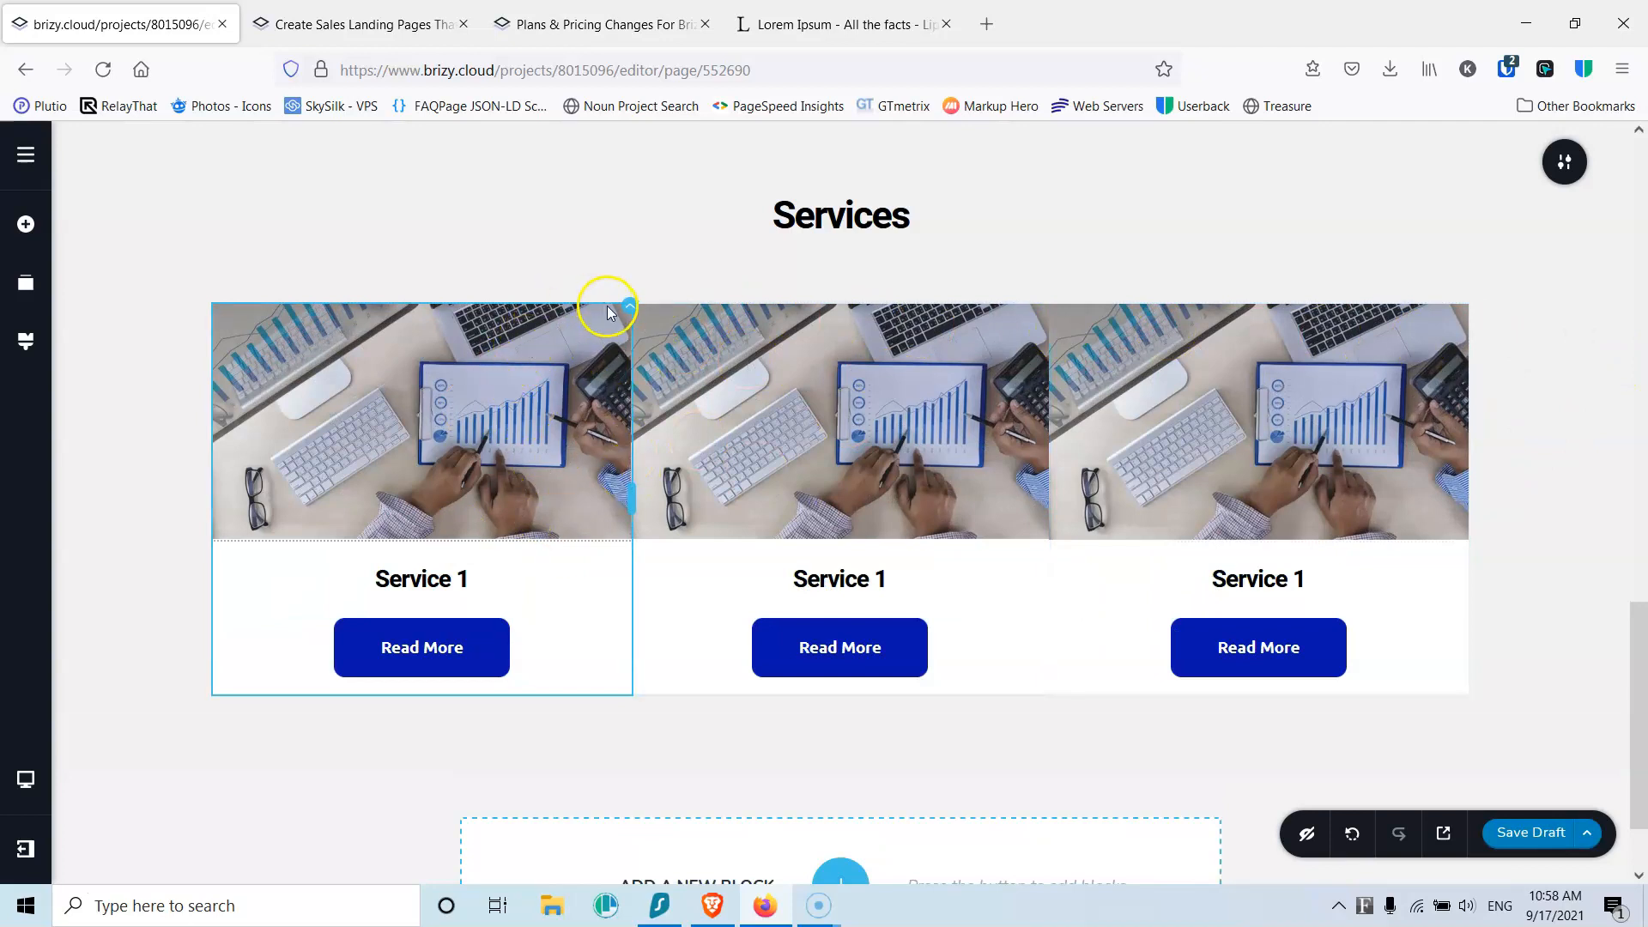
# Step: Open the first Service column's More Settings, then copy the column via right-click
pyautogui.click(629, 311)
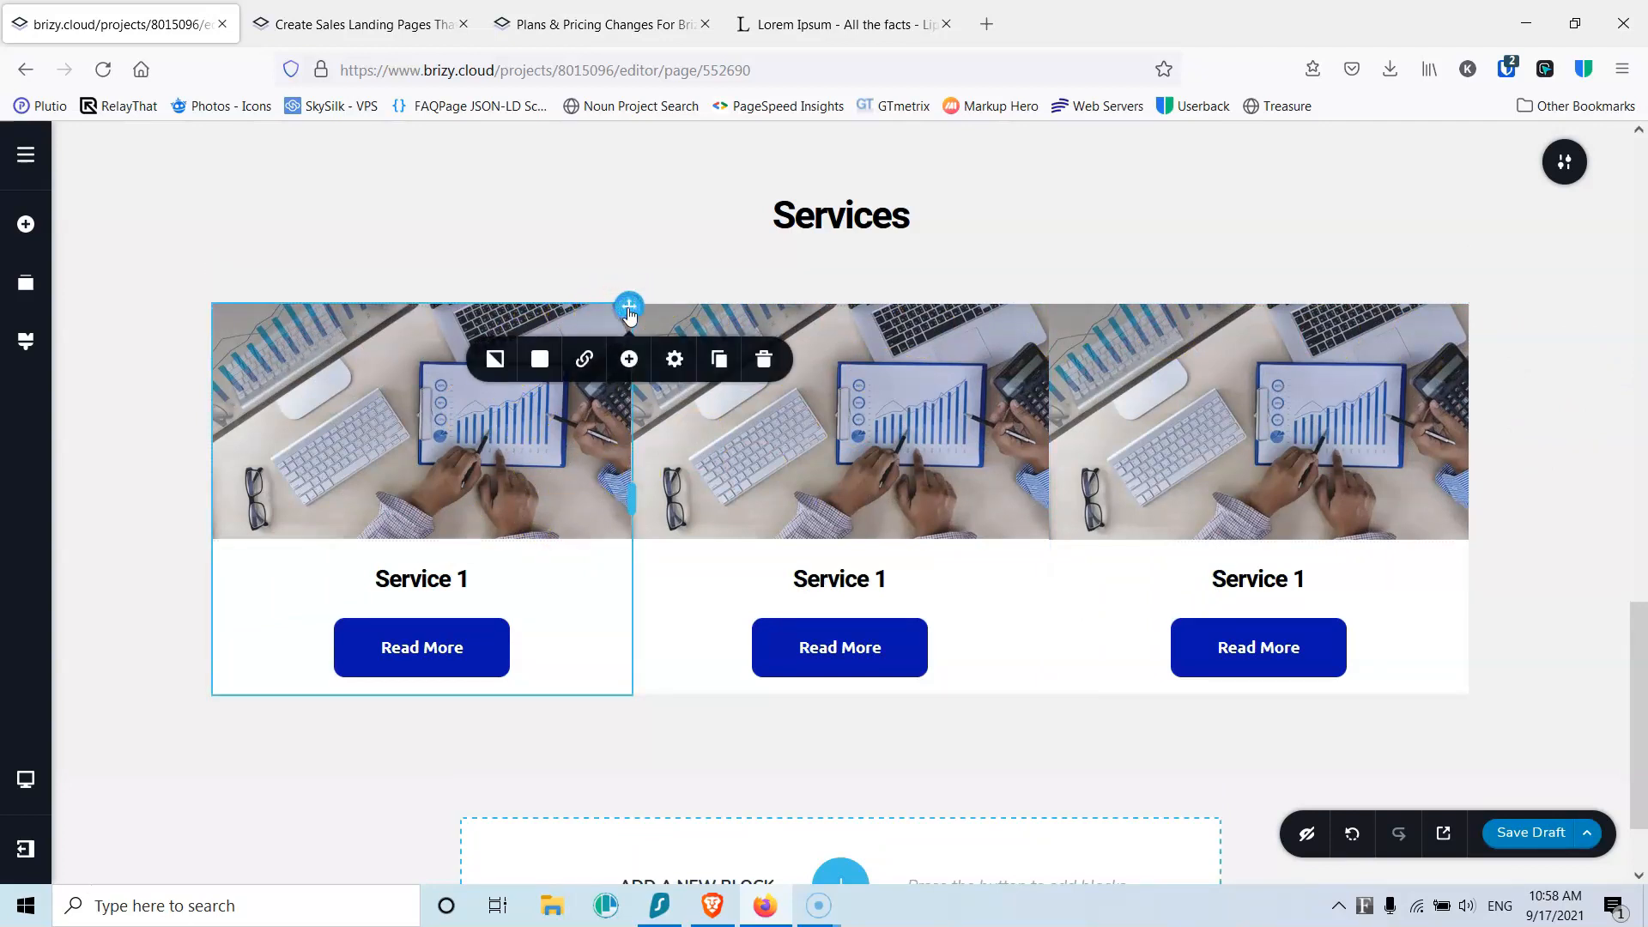
pyautogui.click(674, 361)
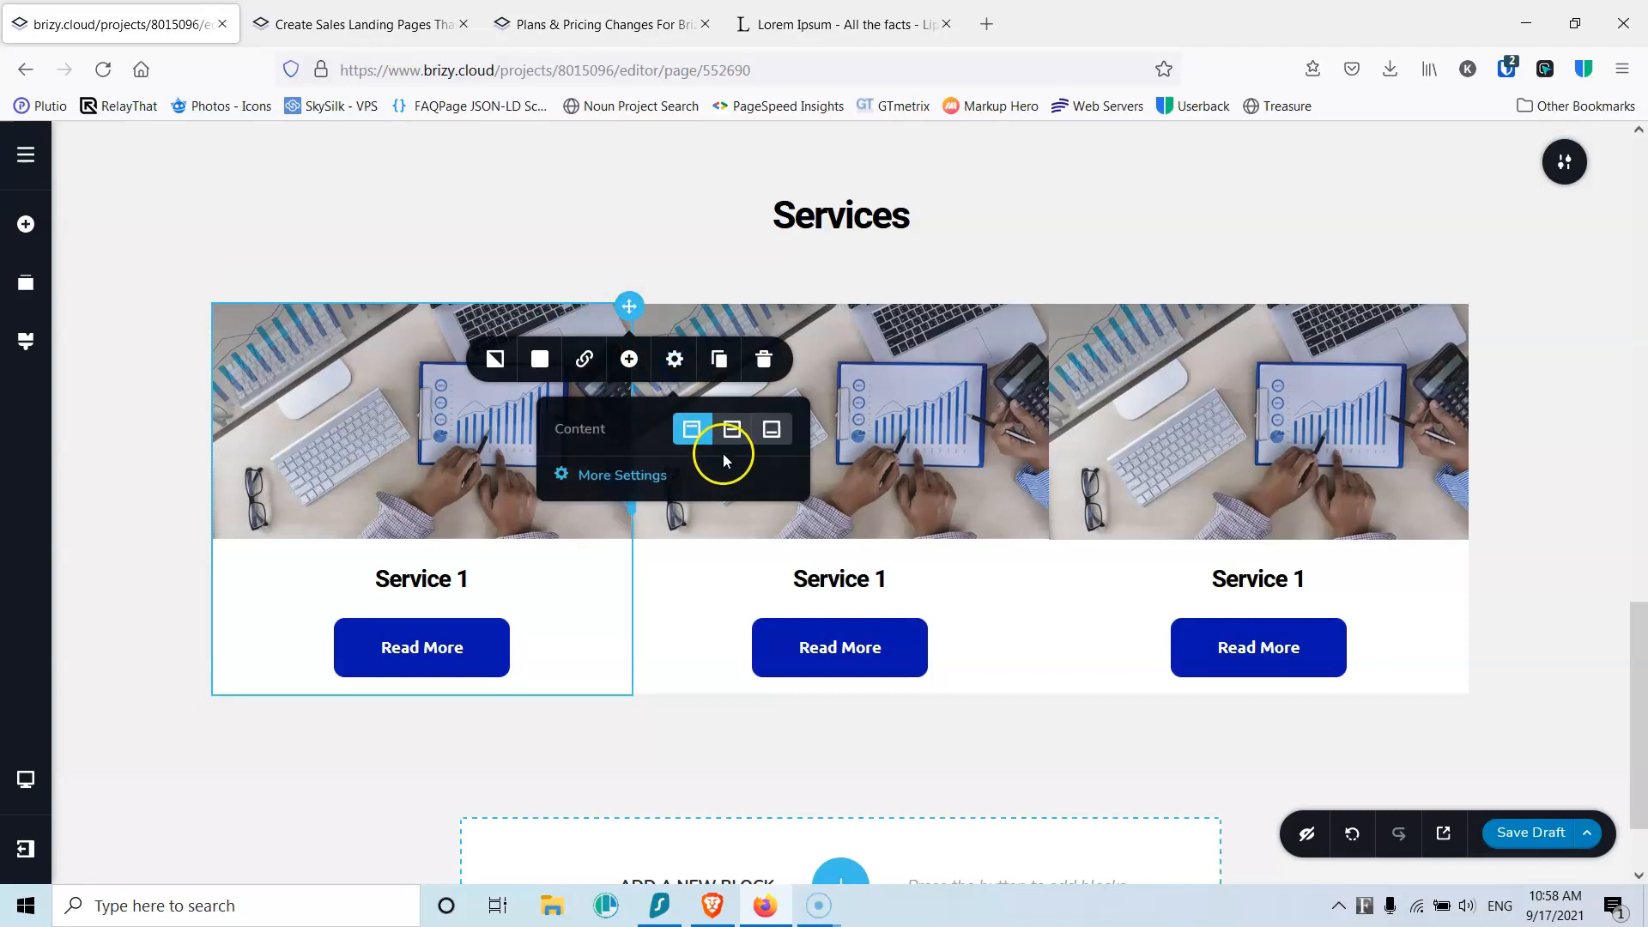
pyautogui.click(644, 476)
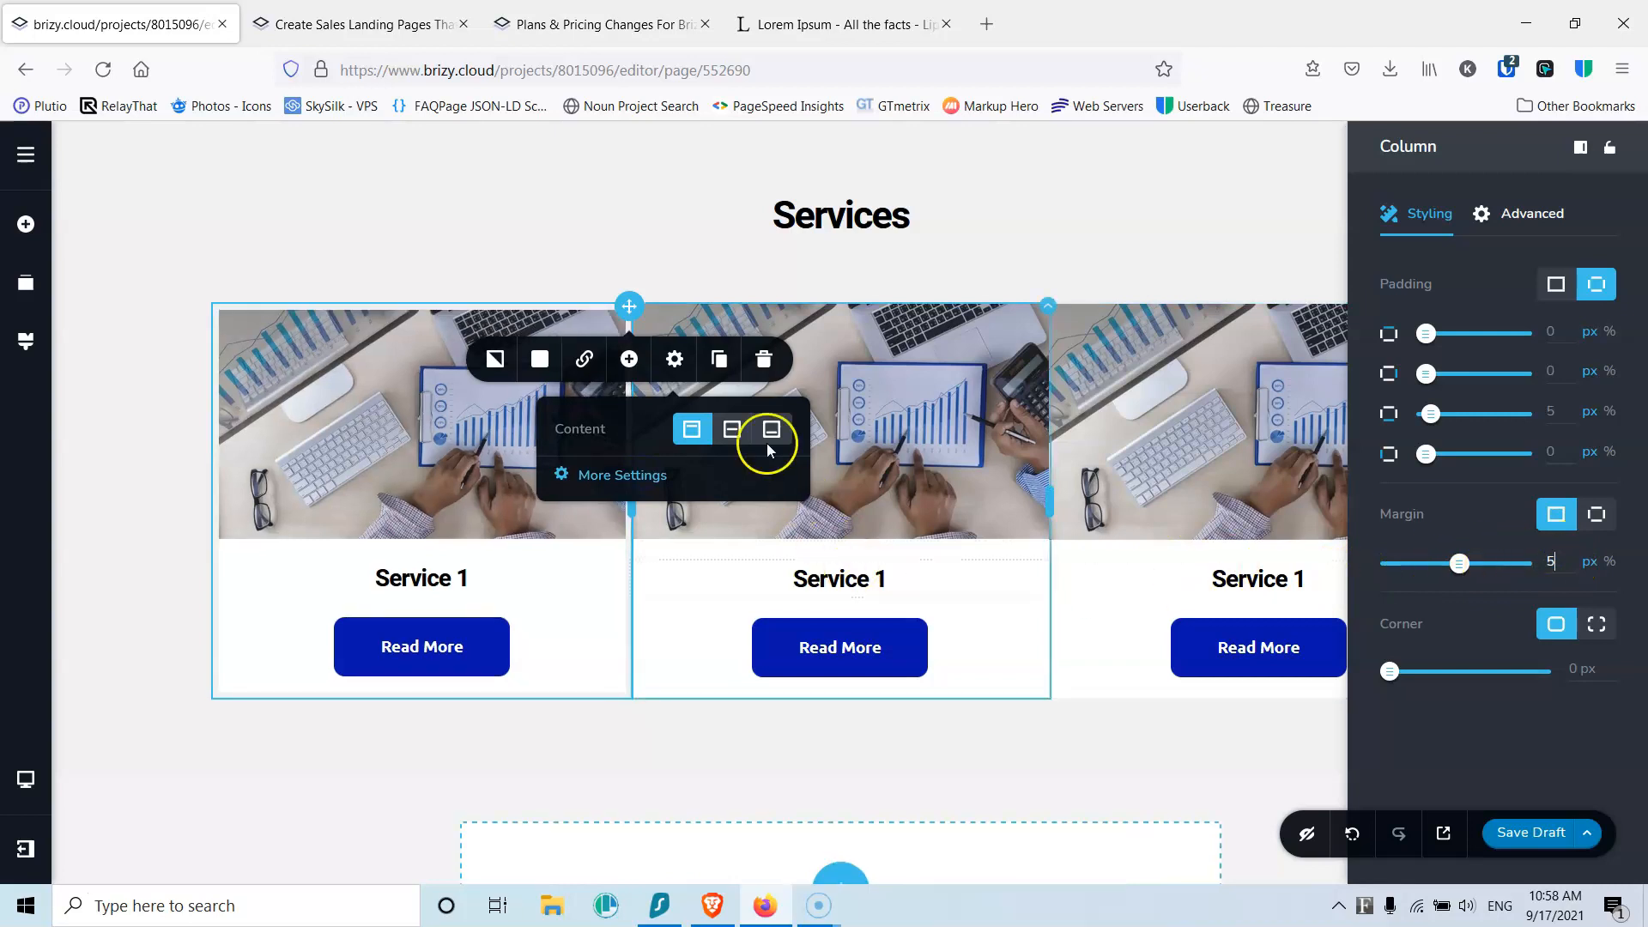
pyautogui.rightClick(639, 310)
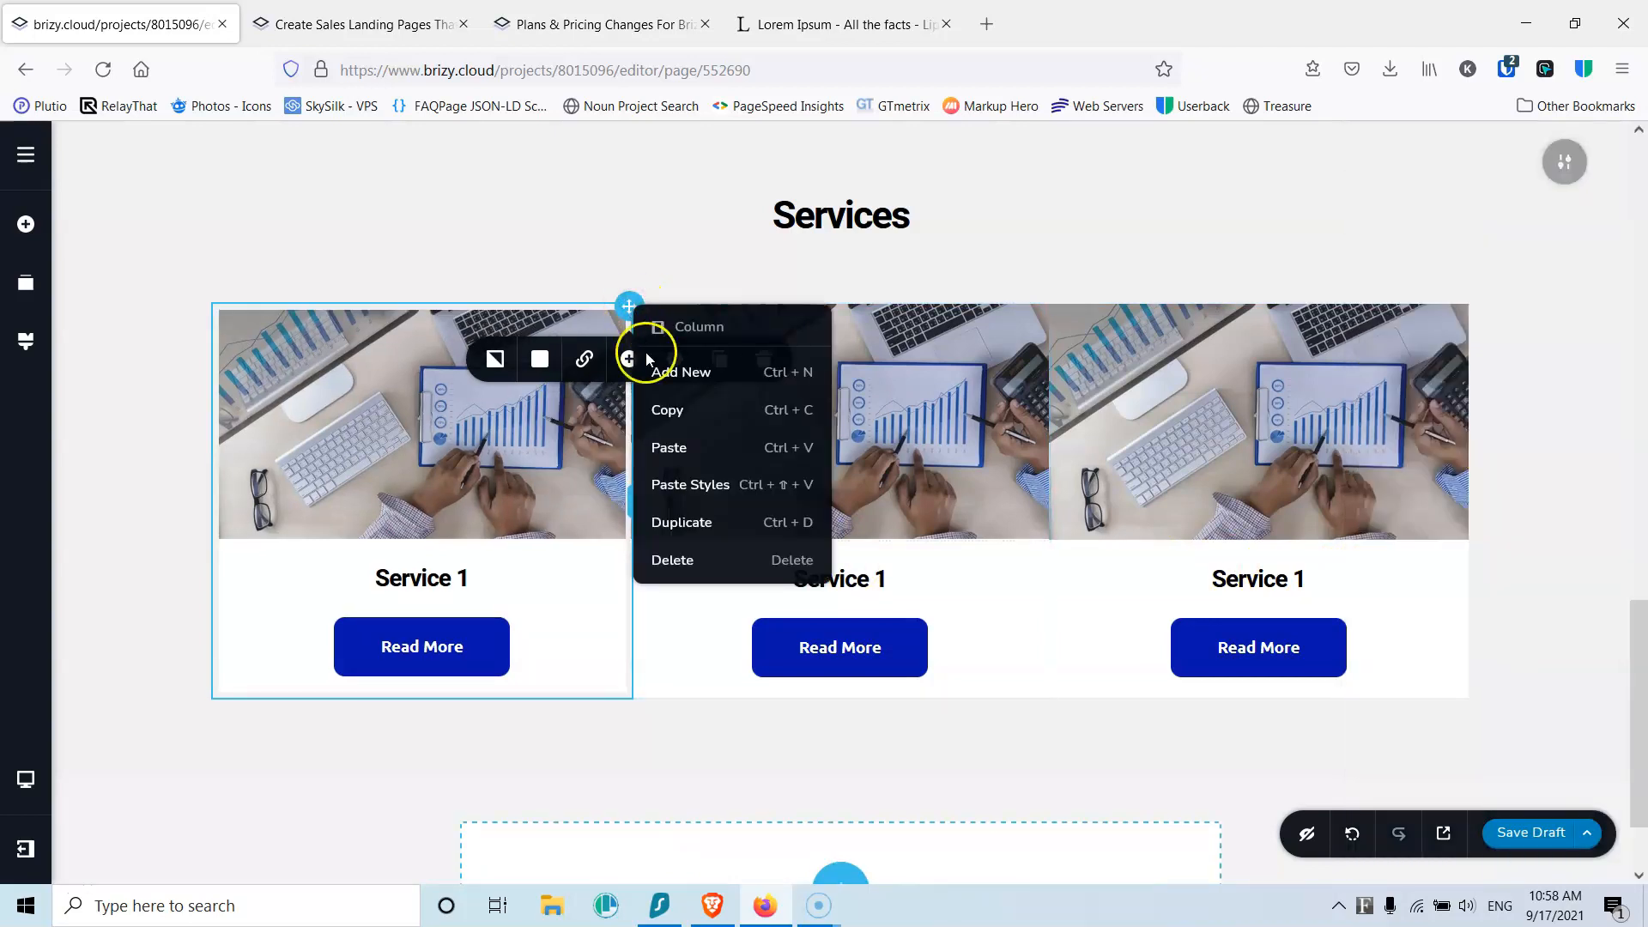
pyautogui.click(681, 412)
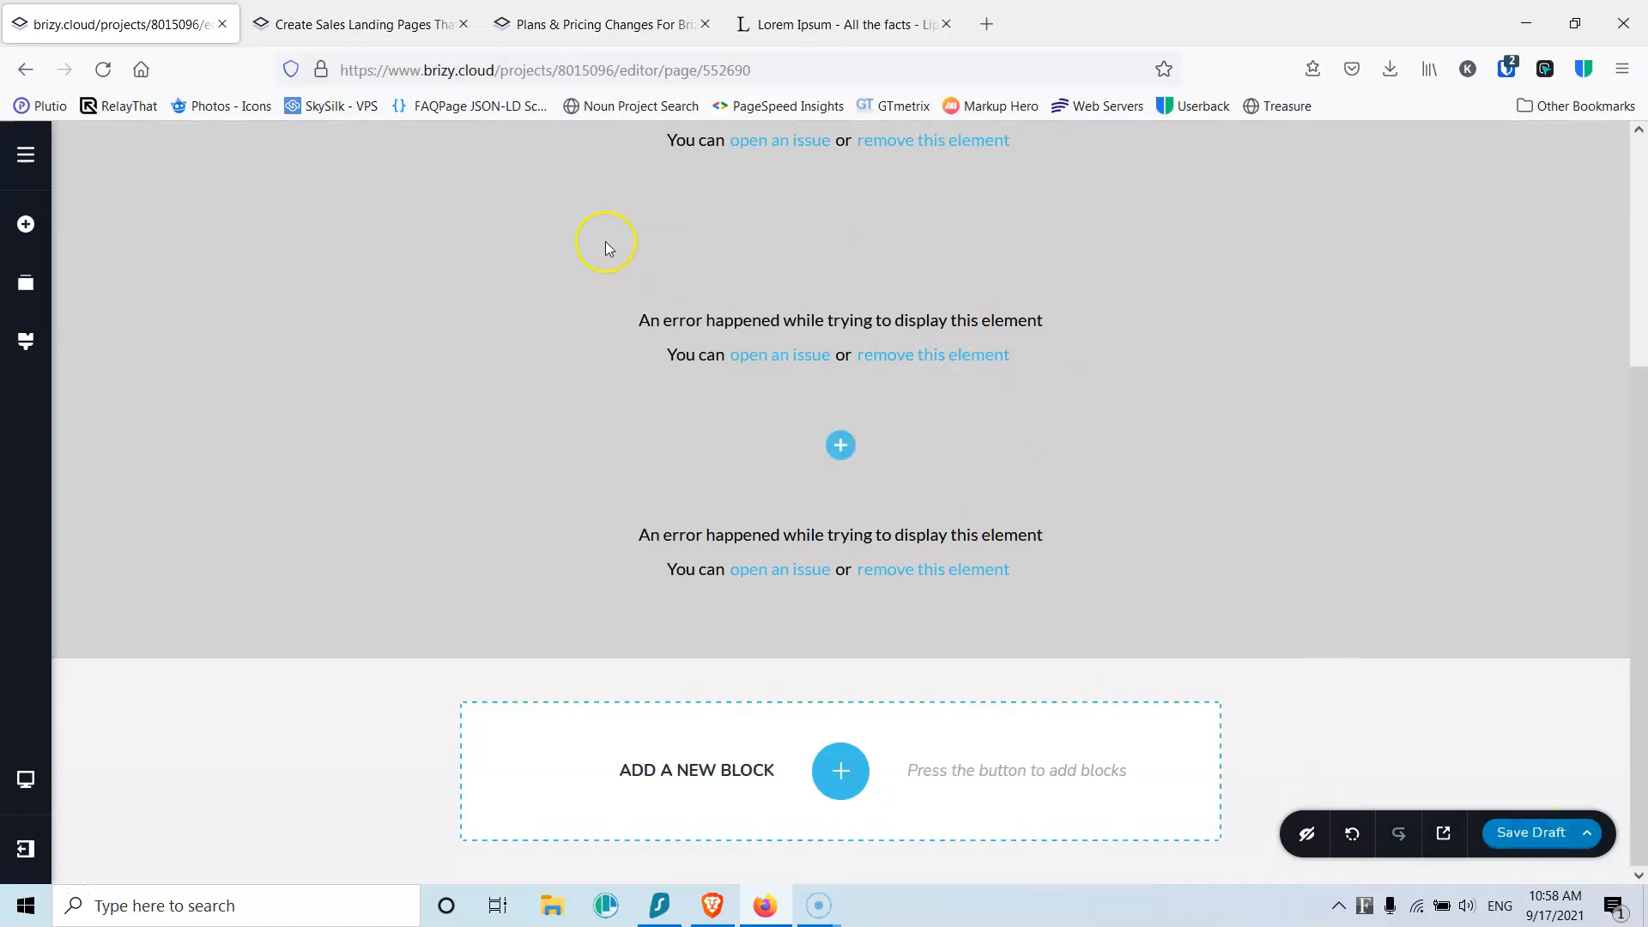
# Step: Reload the editor and retry copying the first Service column, reloading after each display error
pyautogui.click(103, 71)
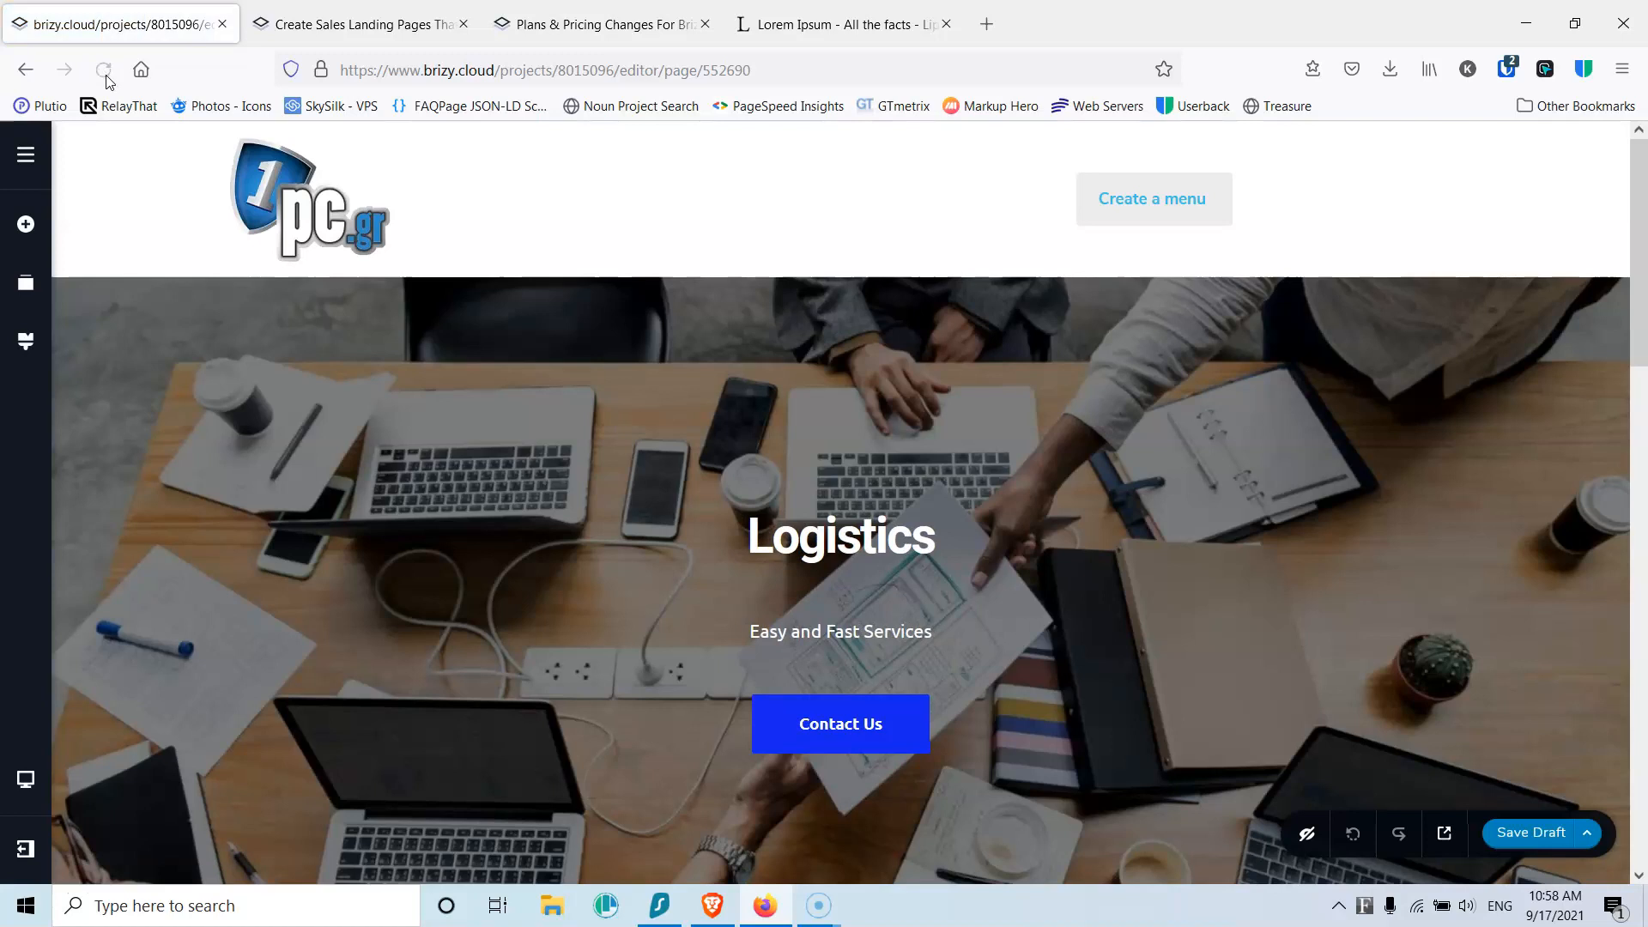
pyautogui.scroll(-6, 261, 440)
pyautogui.scroll(-10, 261, 439)
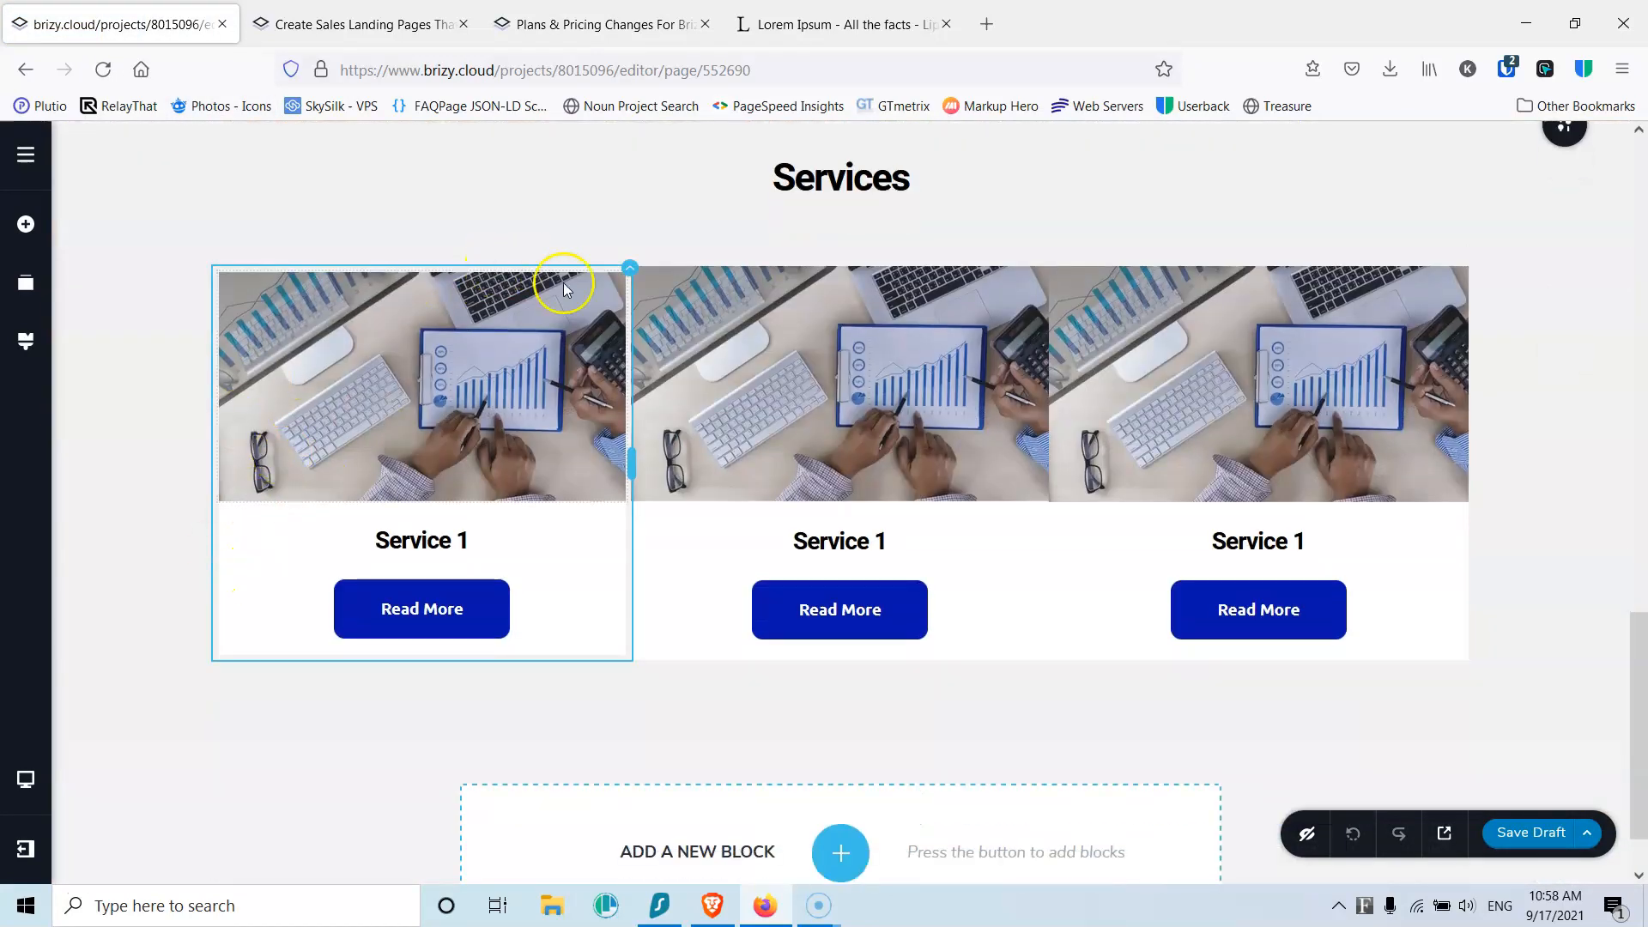
pyautogui.rightClick(629, 271)
pyautogui.click(674, 378)
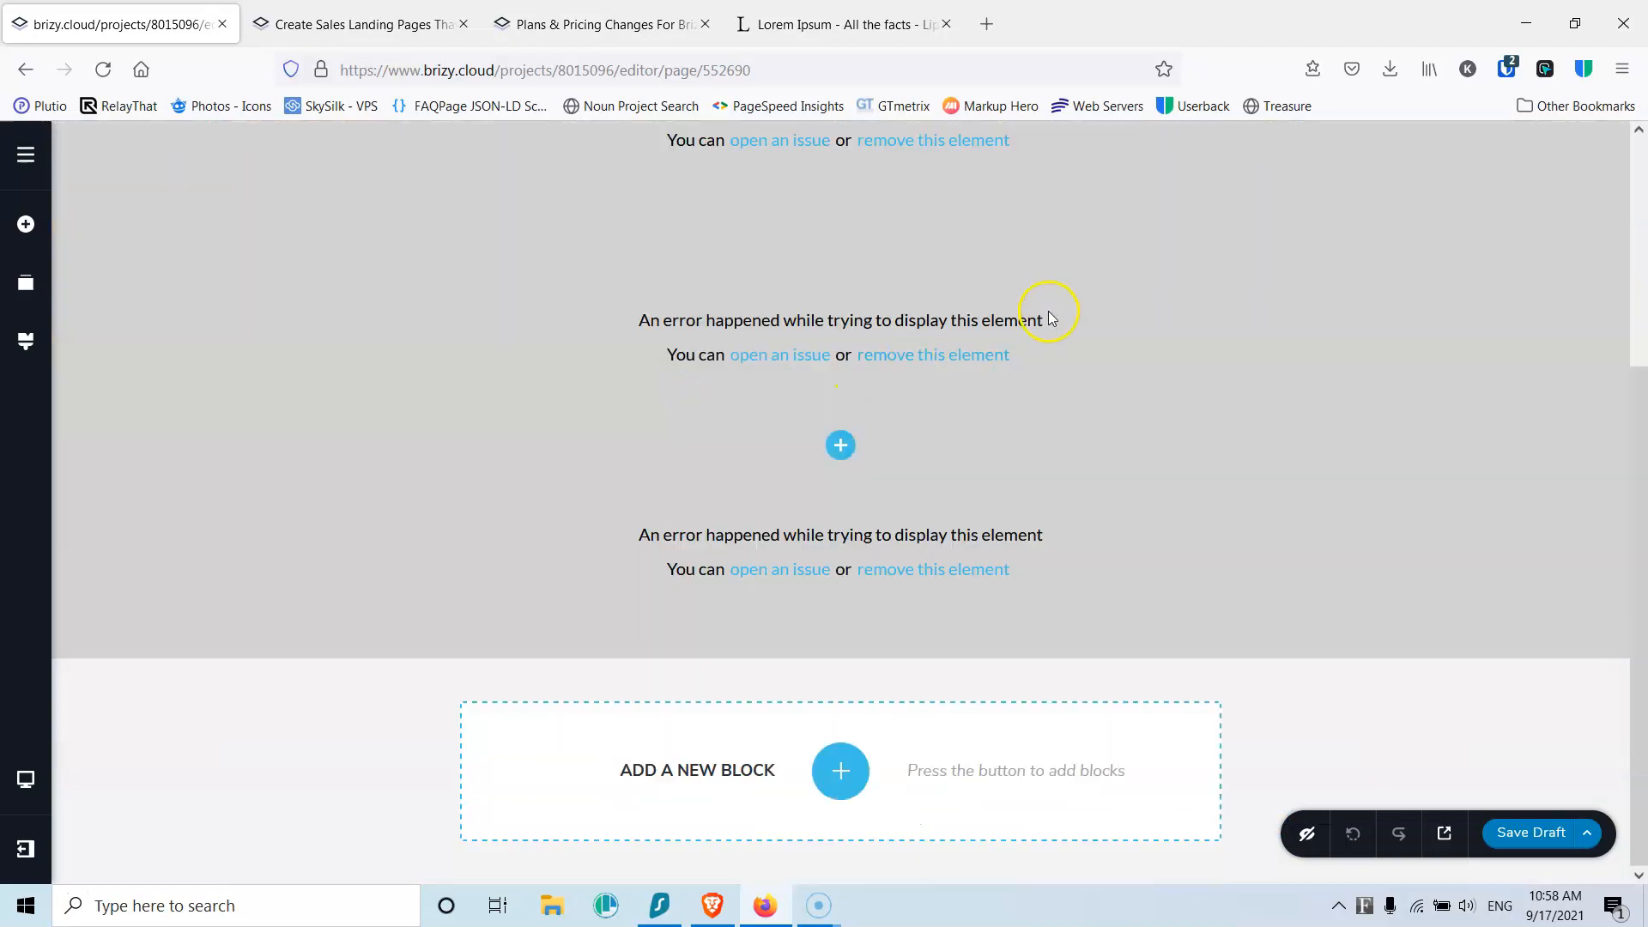
pyautogui.click(99, 70)
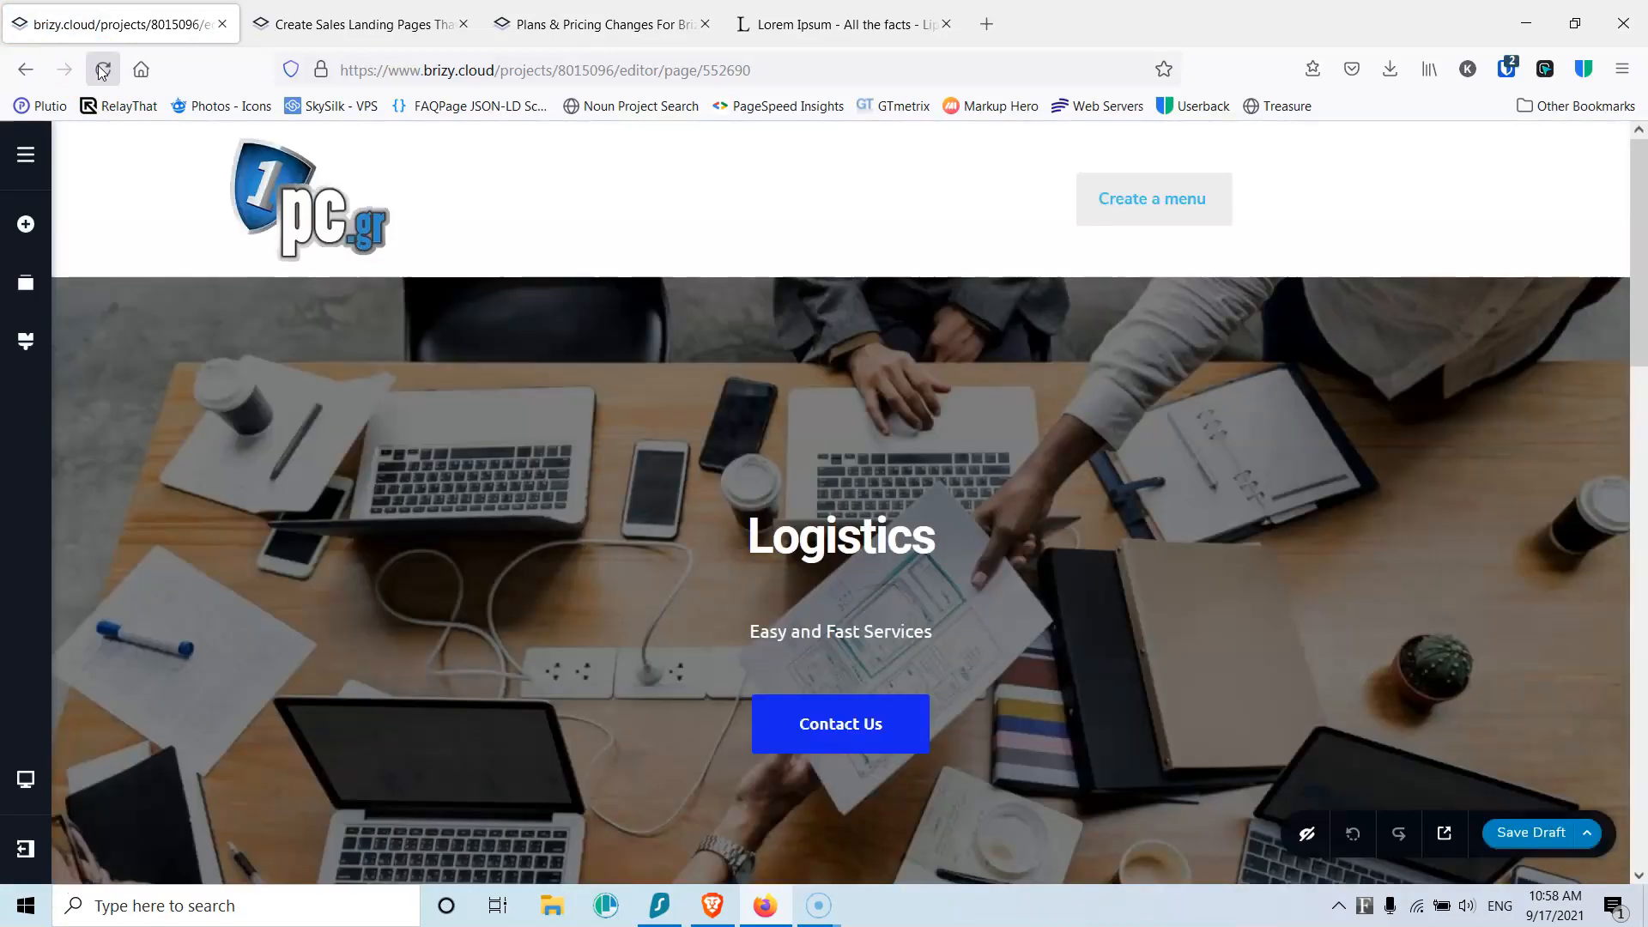
pyautogui.scroll(-12, 398, 386)
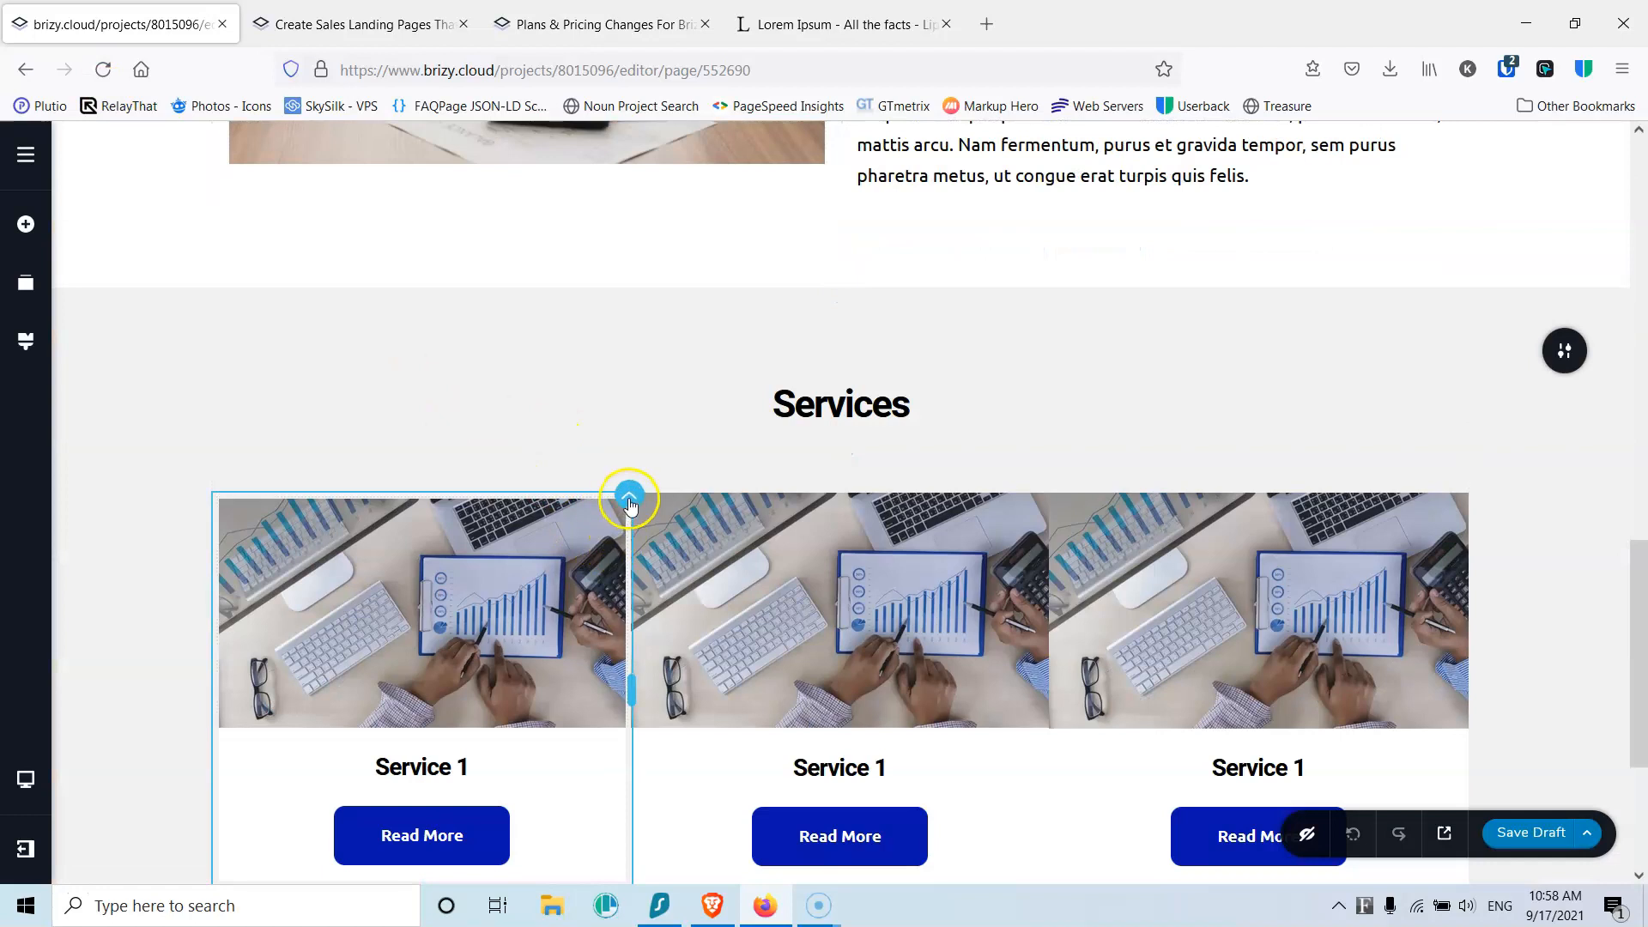
pyautogui.rightClick(629, 504)
pyautogui.click(665, 600)
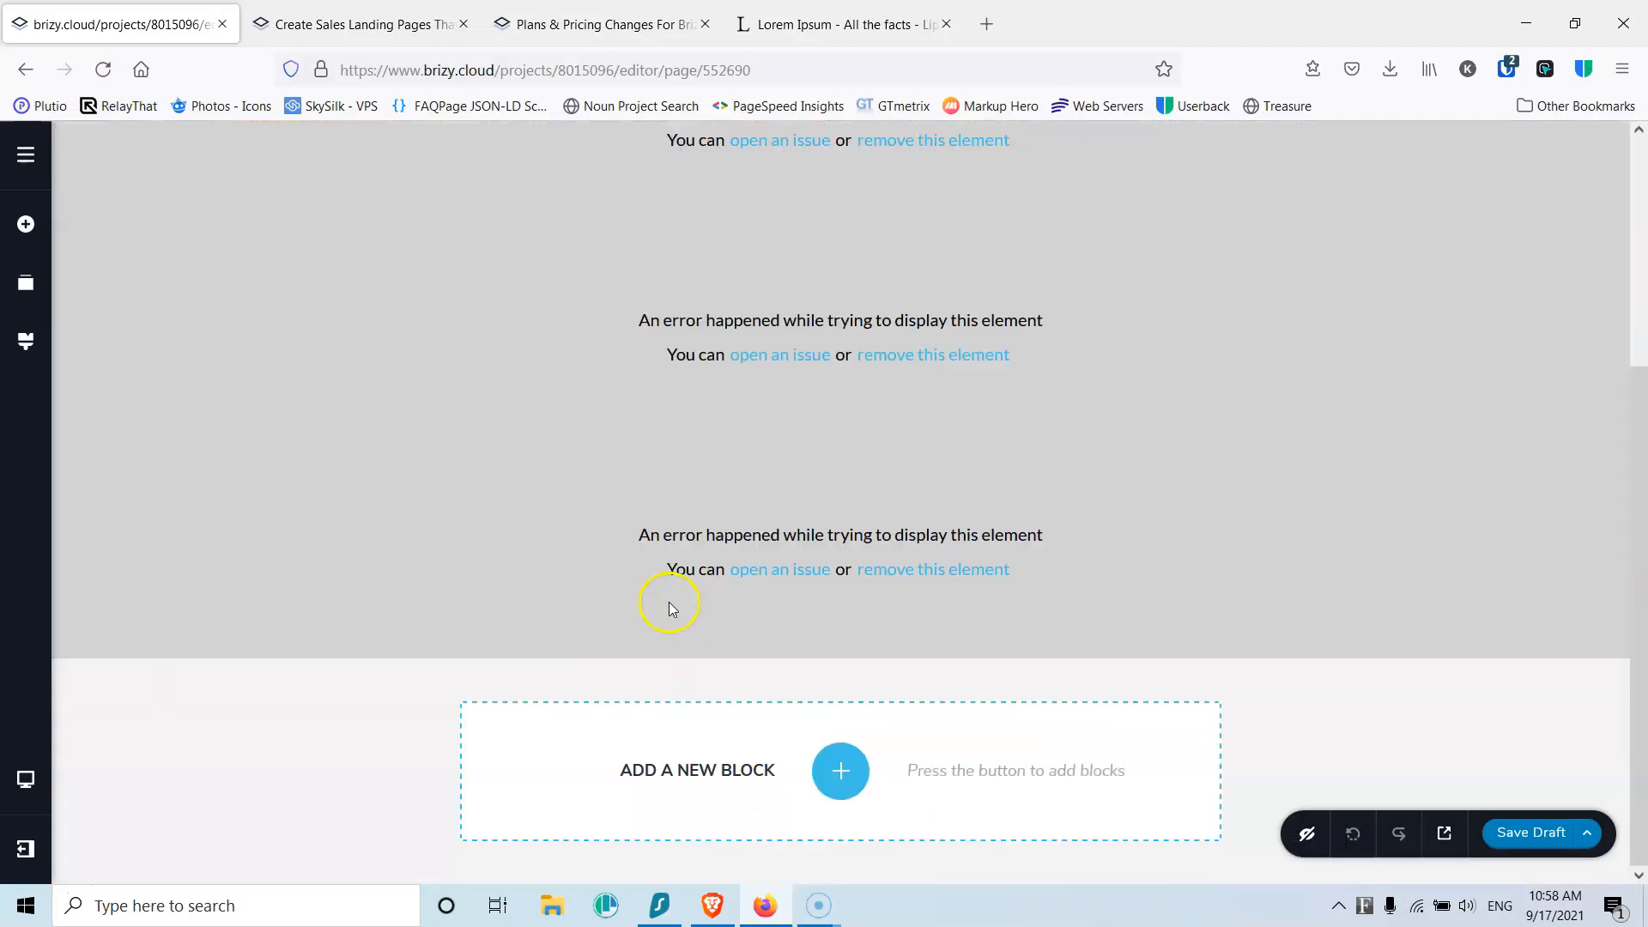
pyautogui.click(103, 69)
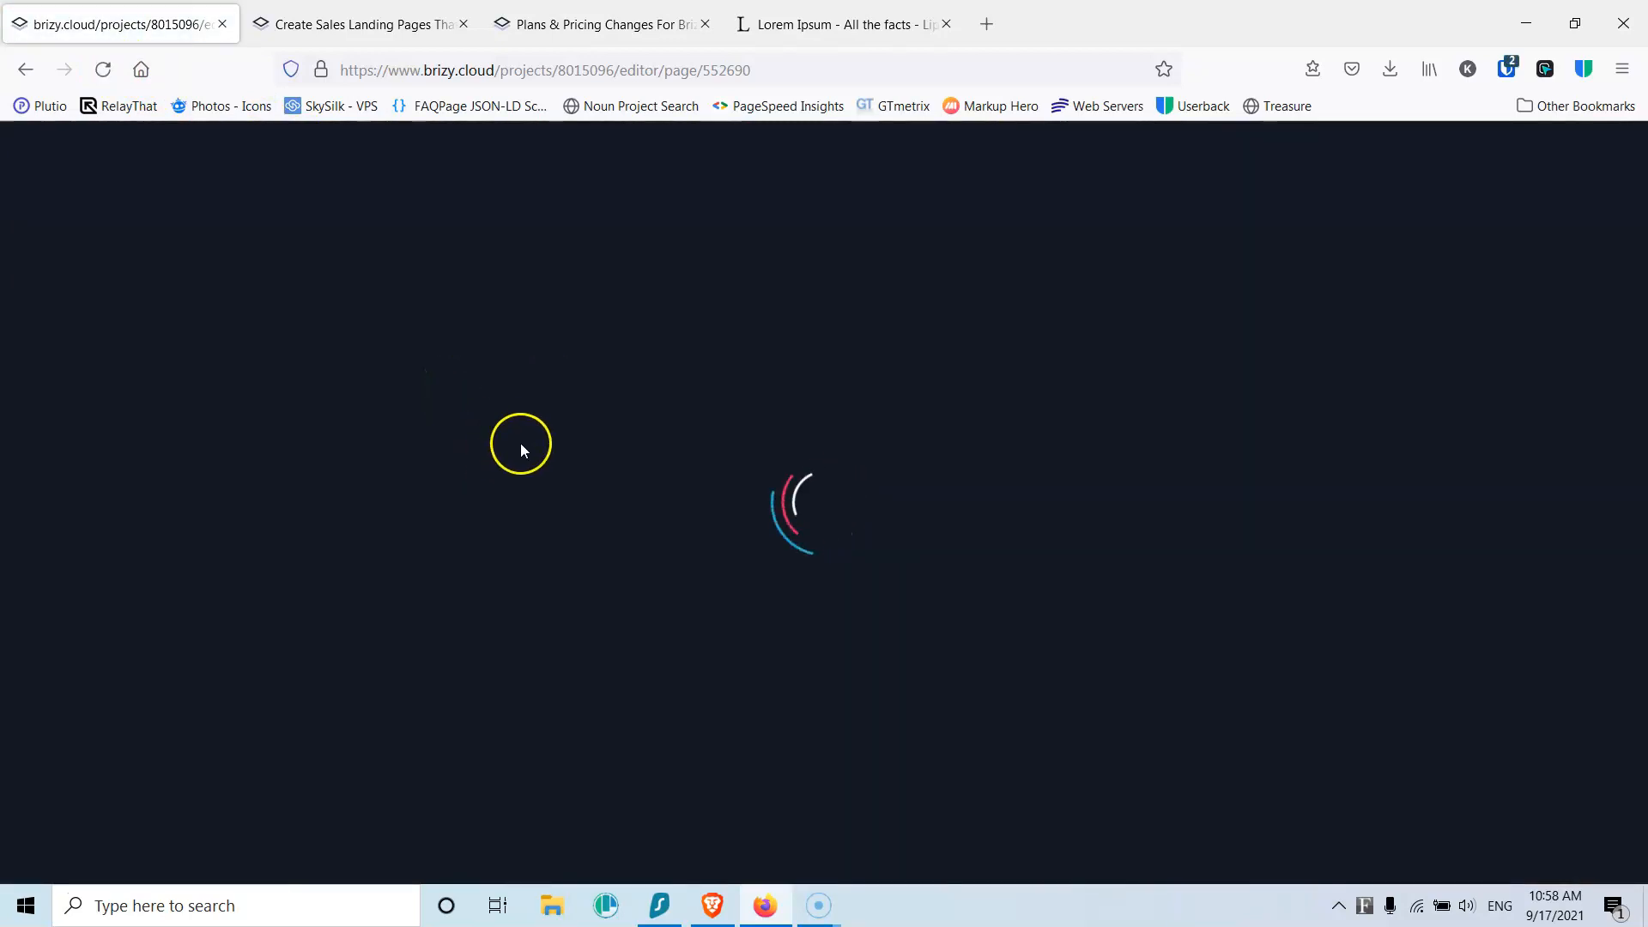
# Step: Set a 5 px margin on the middle and third Service columns
pyautogui.scroll(-10, 526, 468)
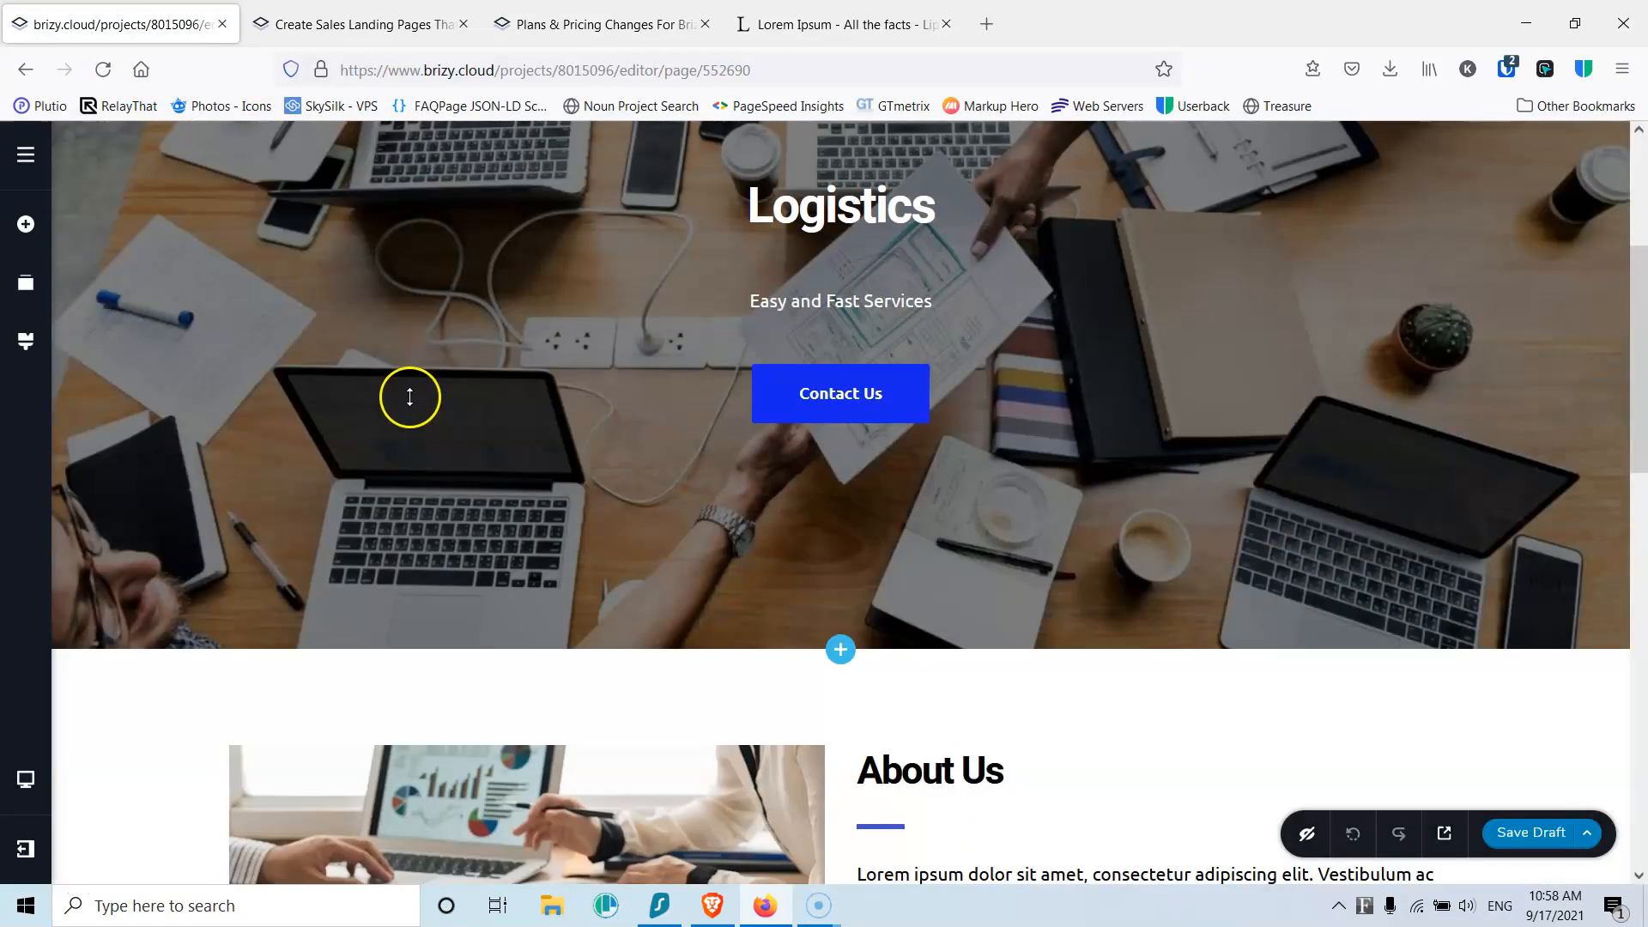
pyautogui.scroll(-4, 468, 449)
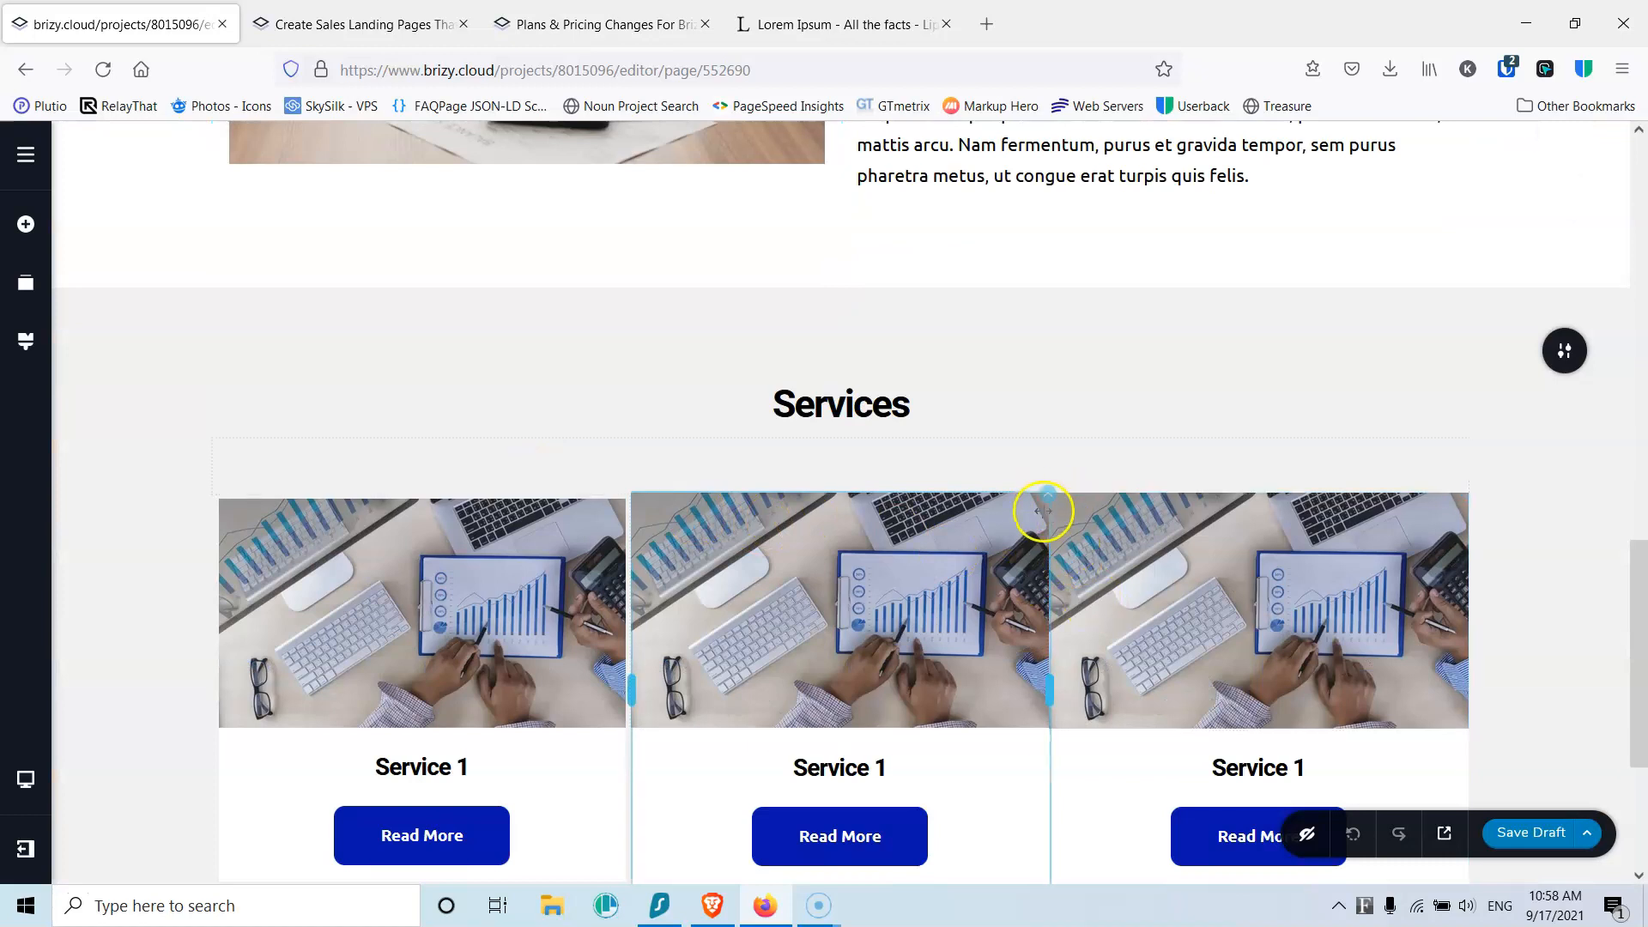
pyautogui.click(1048, 500)
pyautogui.click(1093, 550)
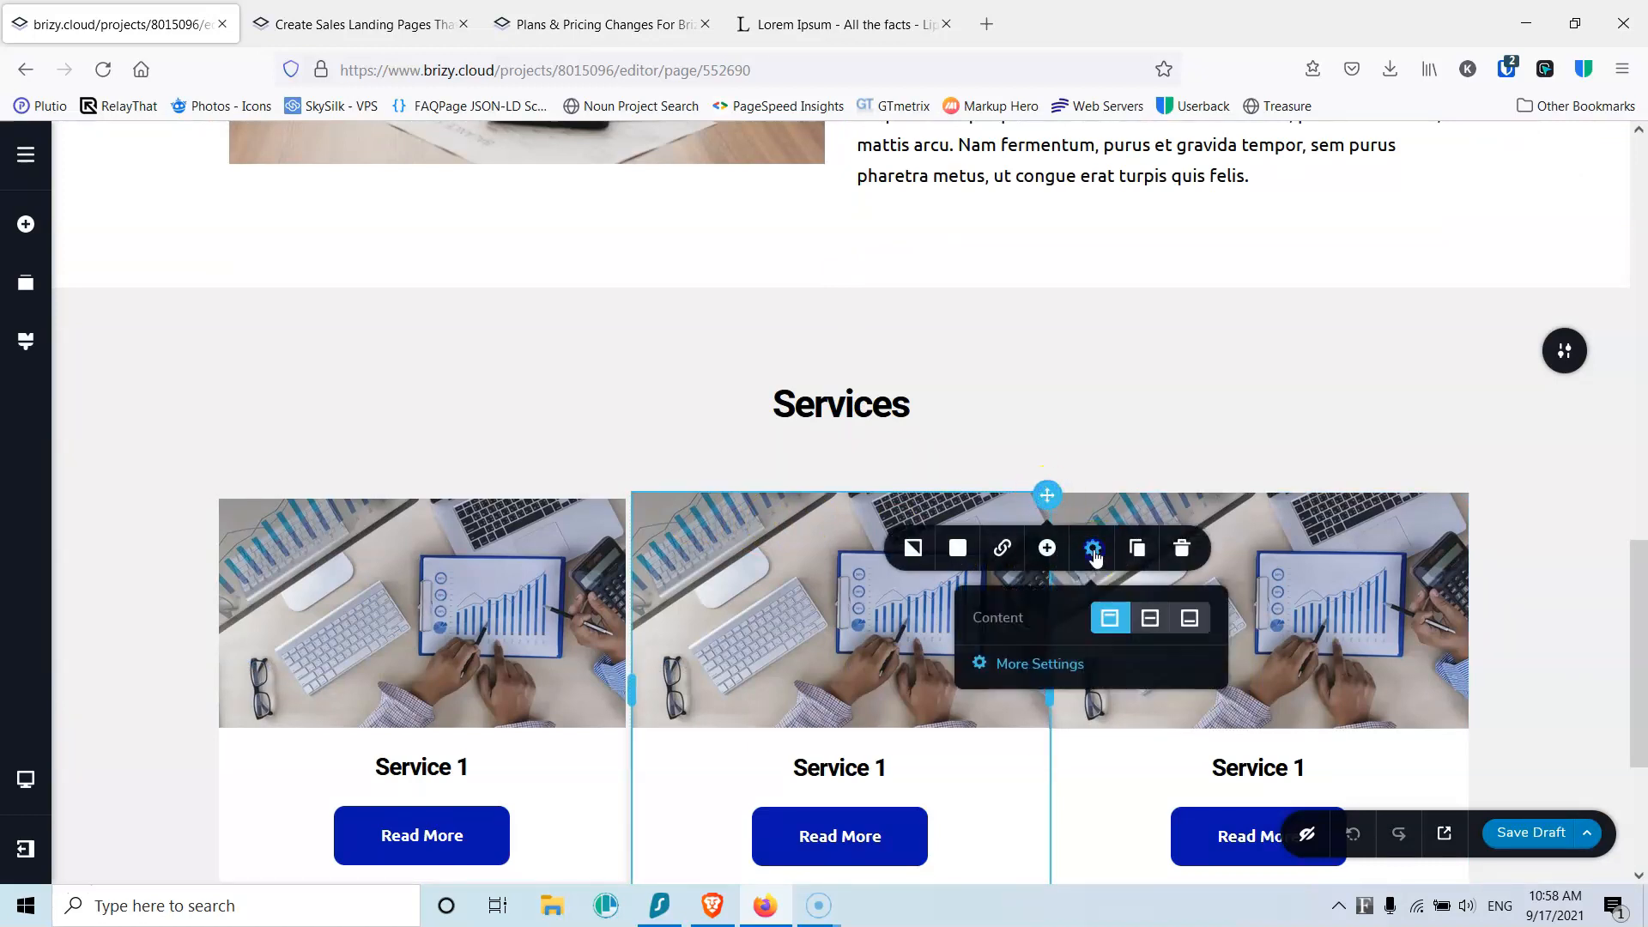
pyautogui.click(1040, 665)
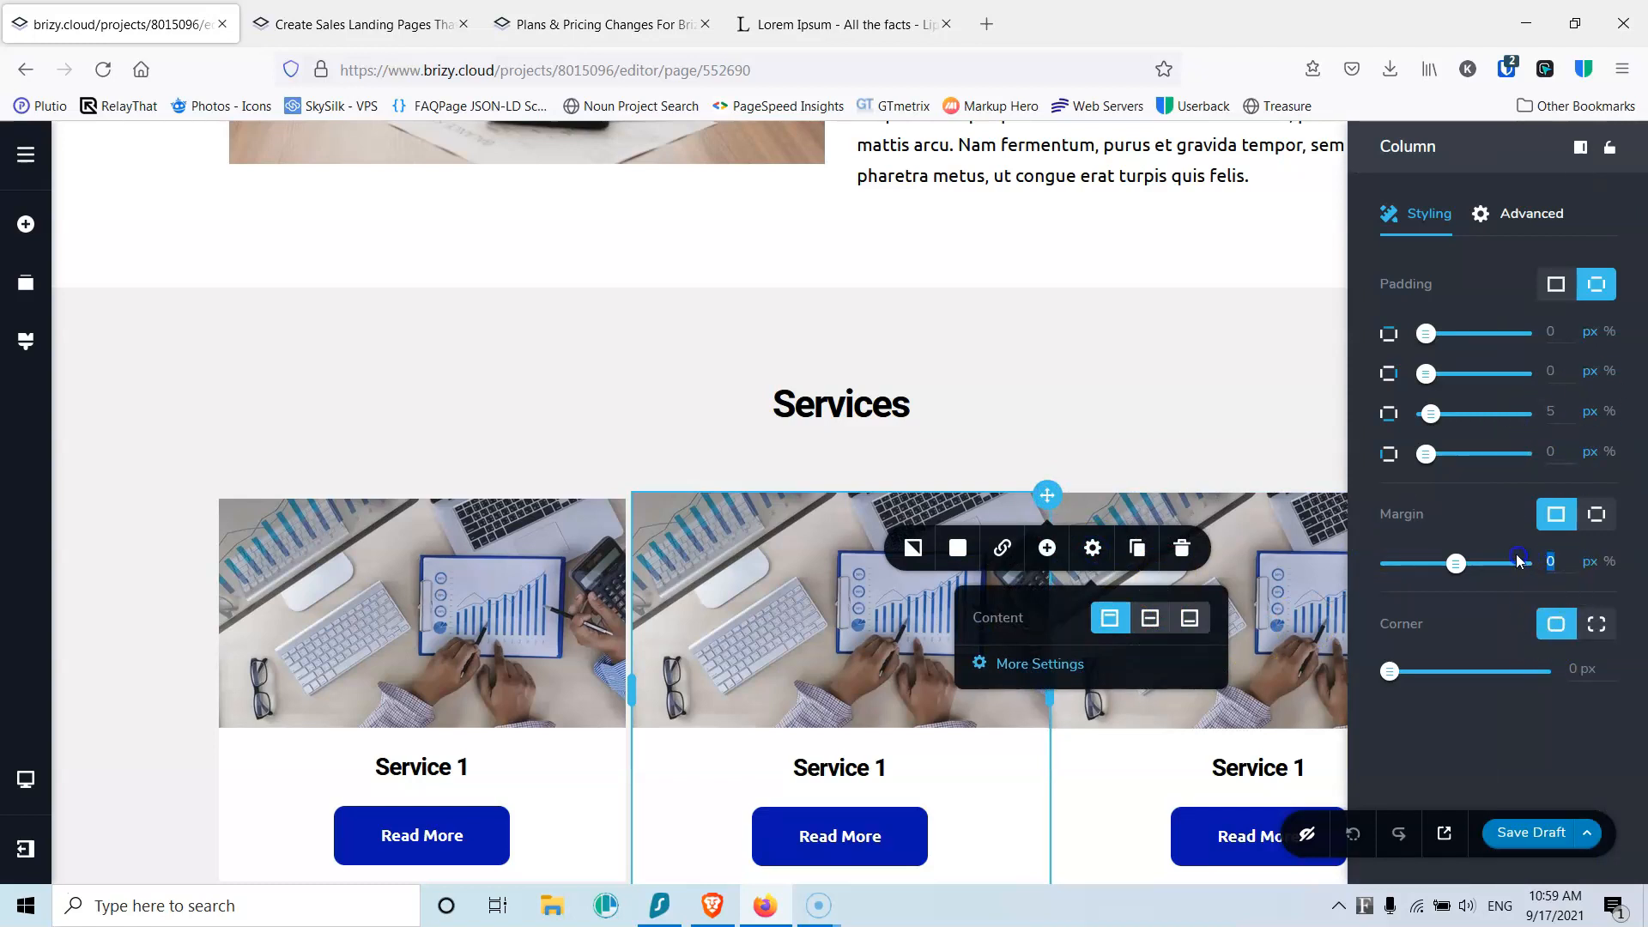
pyautogui.click(1214, 461)
pyautogui.click(1466, 497)
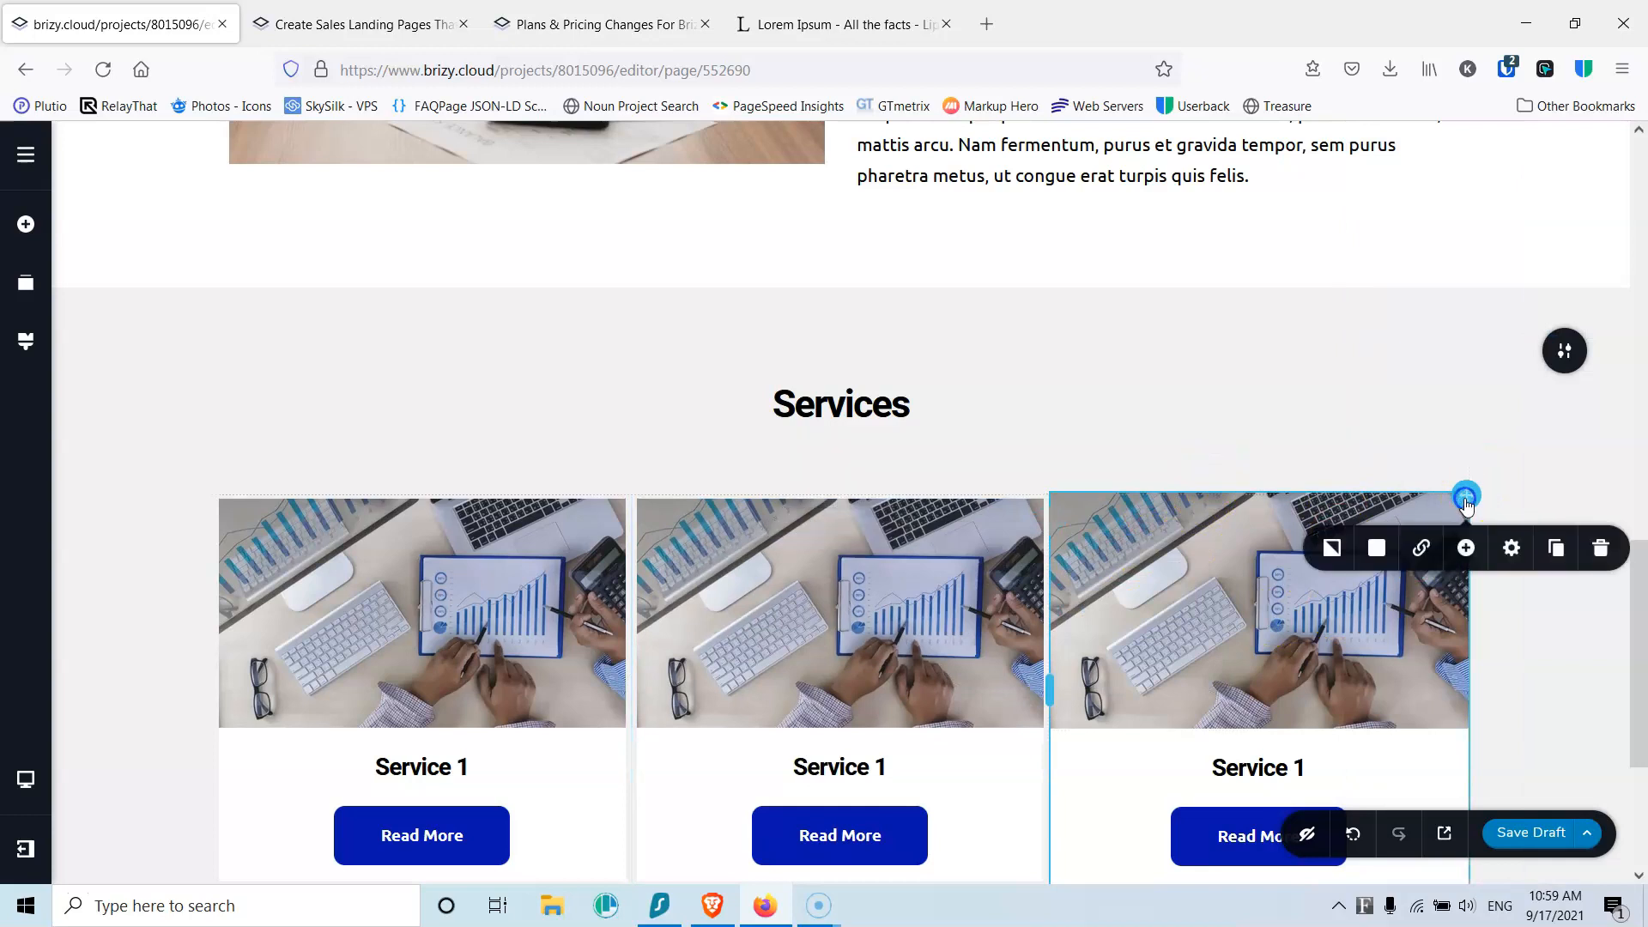
pyautogui.click(1511, 547)
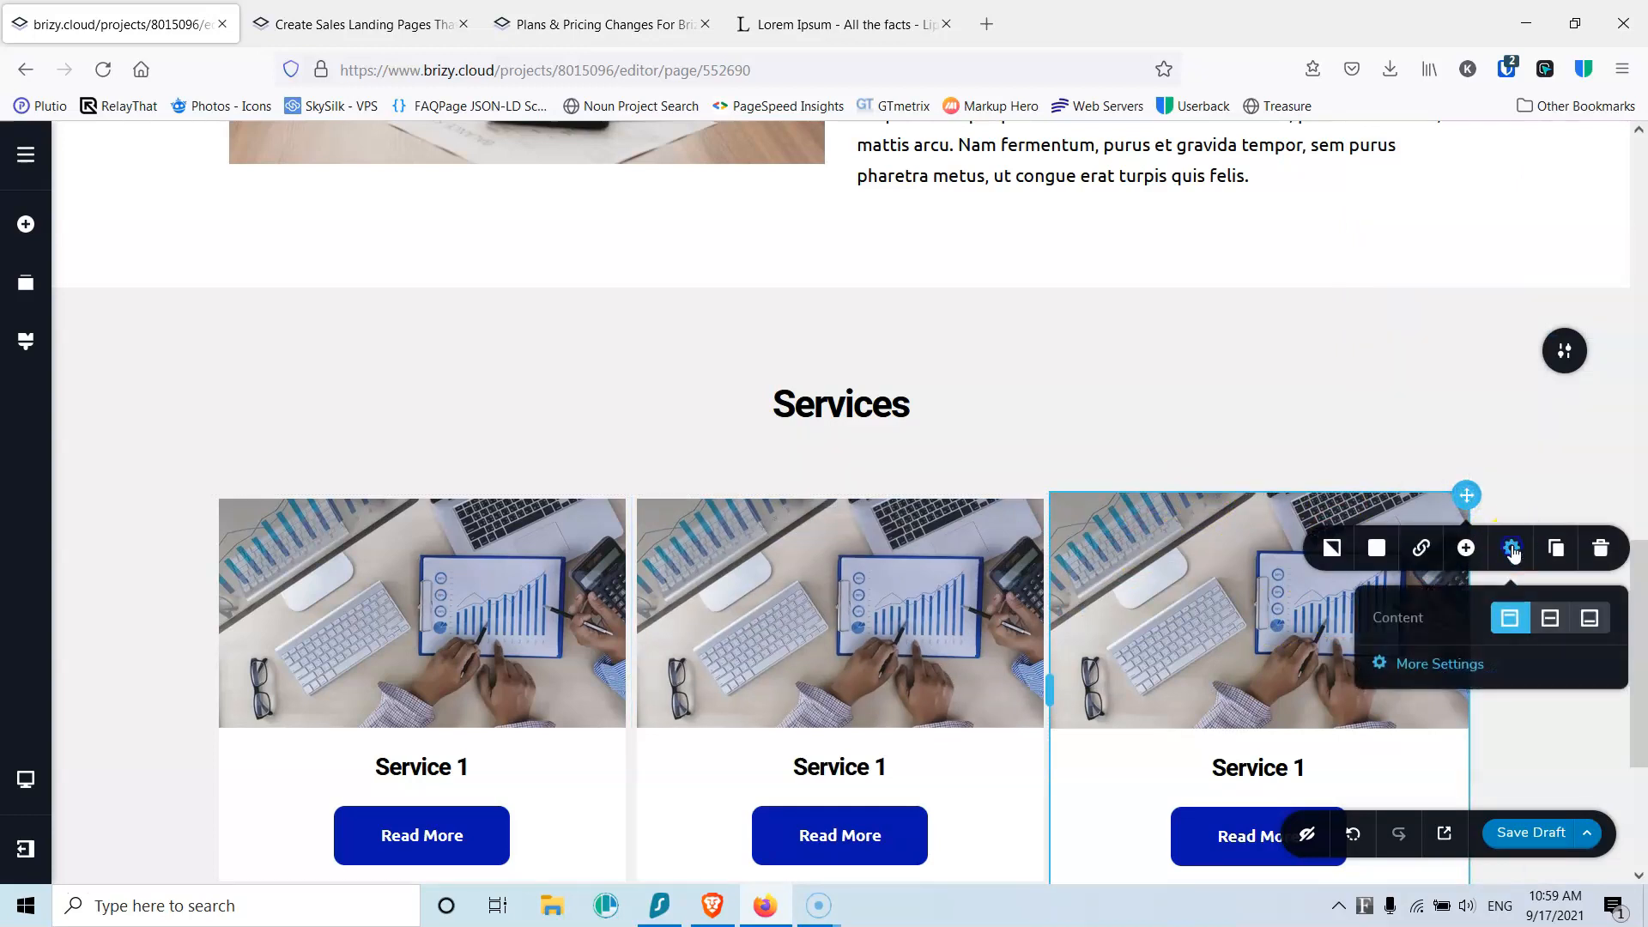
pyautogui.click(1458, 665)
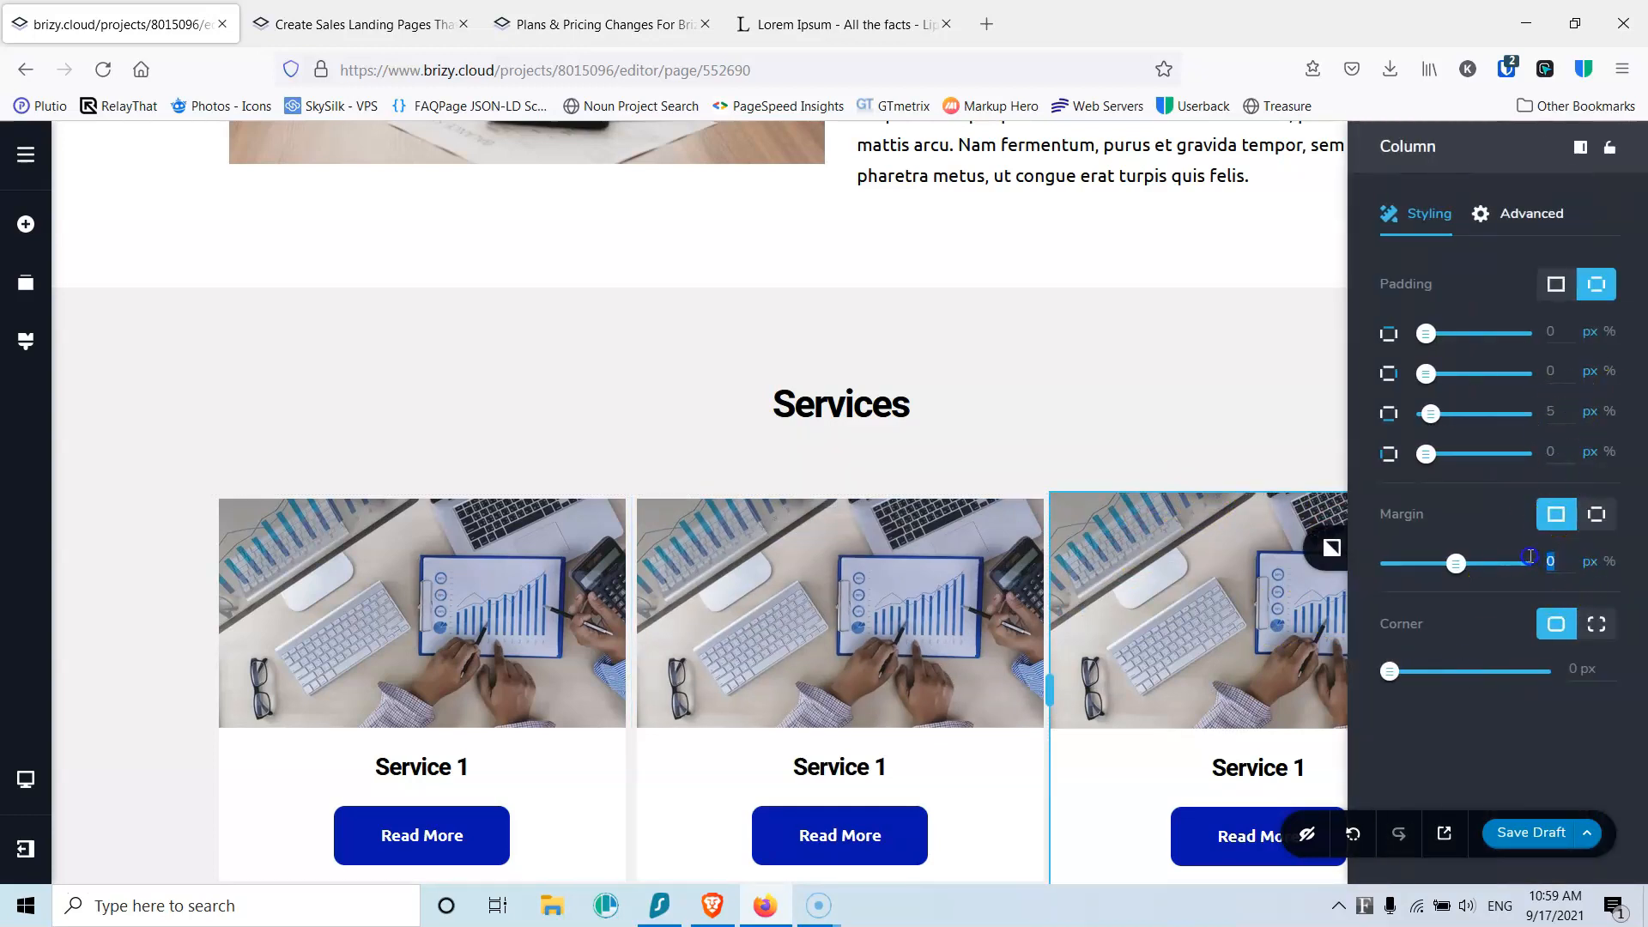
pyautogui.click(1231, 368)
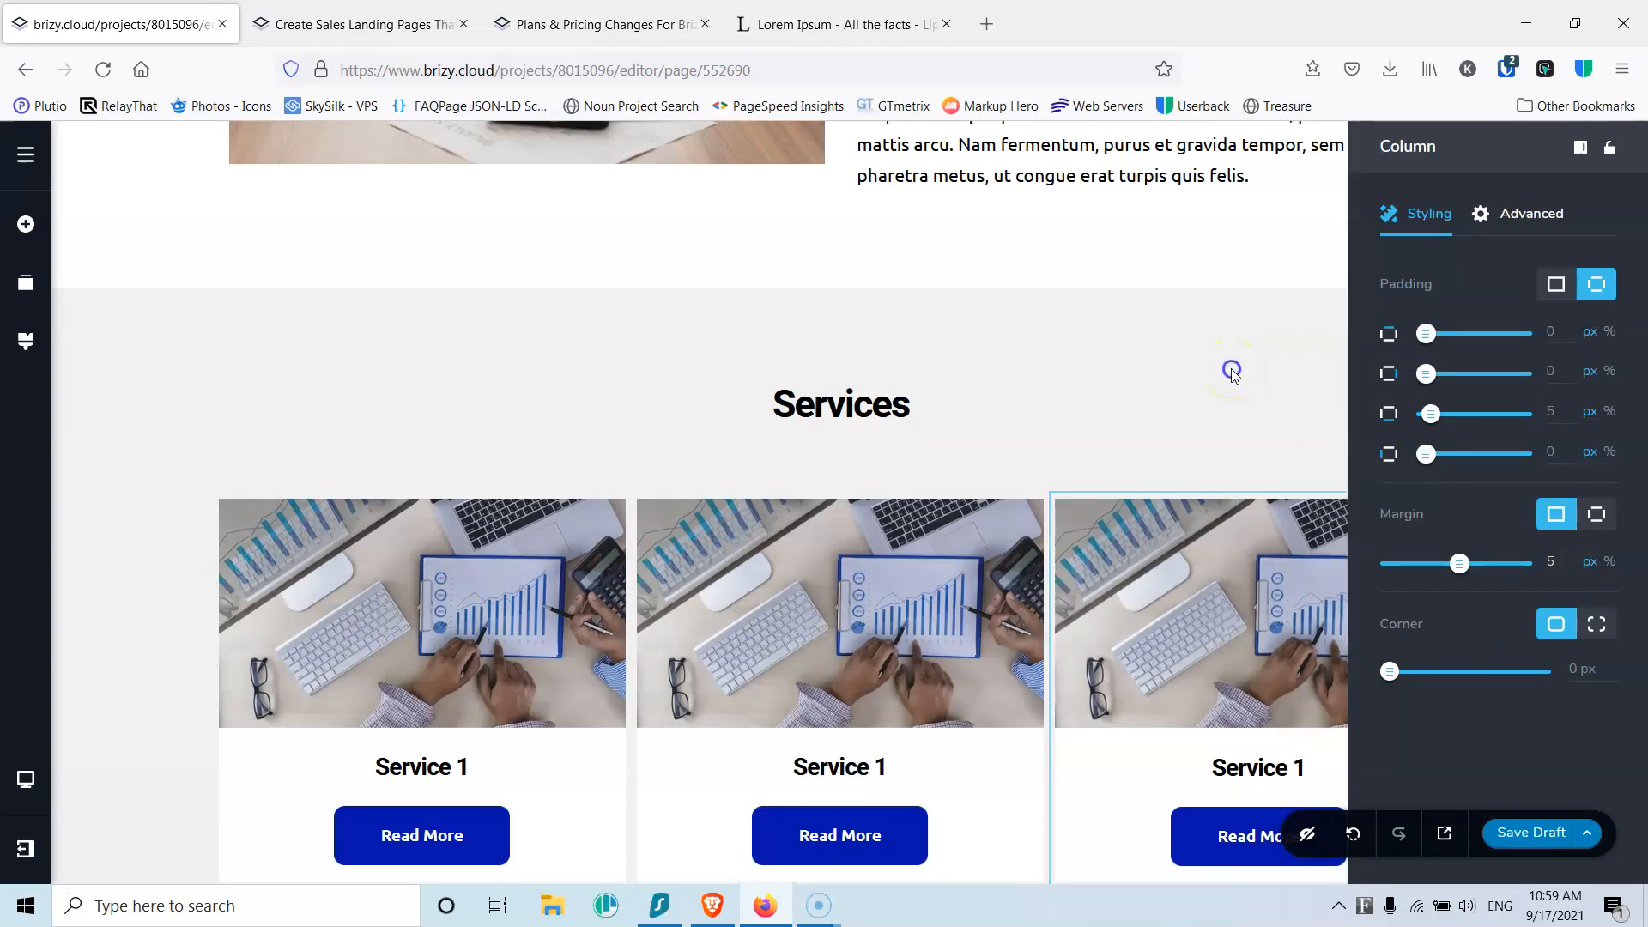
pyautogui.scroll(-3, 1051, 365)
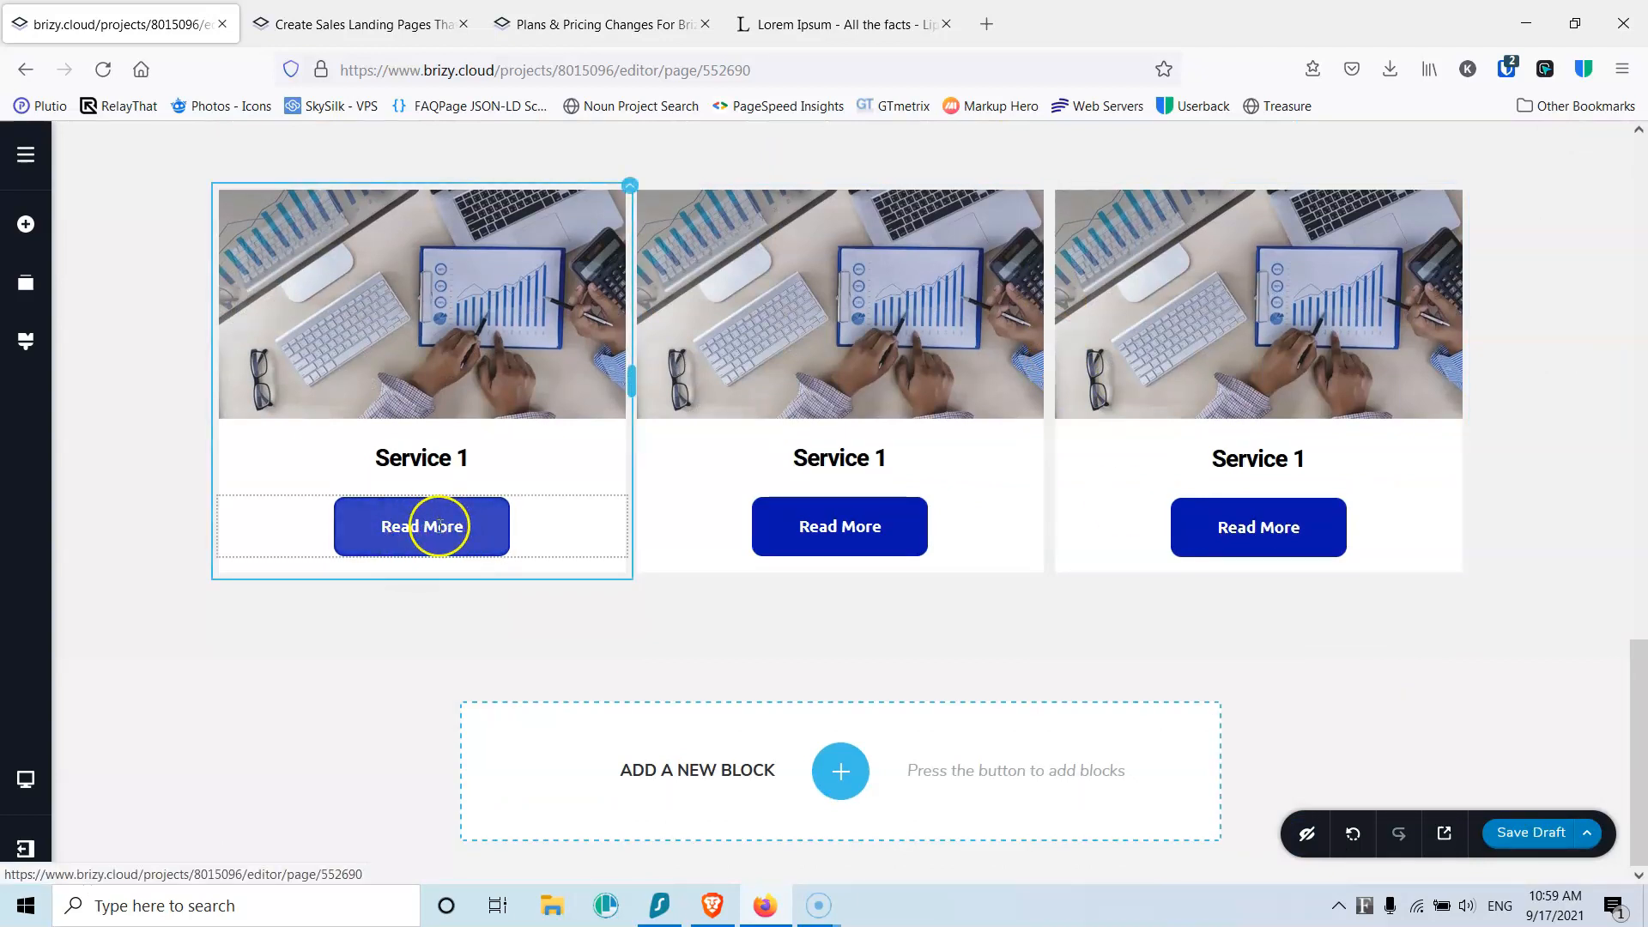
# Step: Add a blank block below Services and place a Text element in it
pyautogui.moveTo(280, 651)
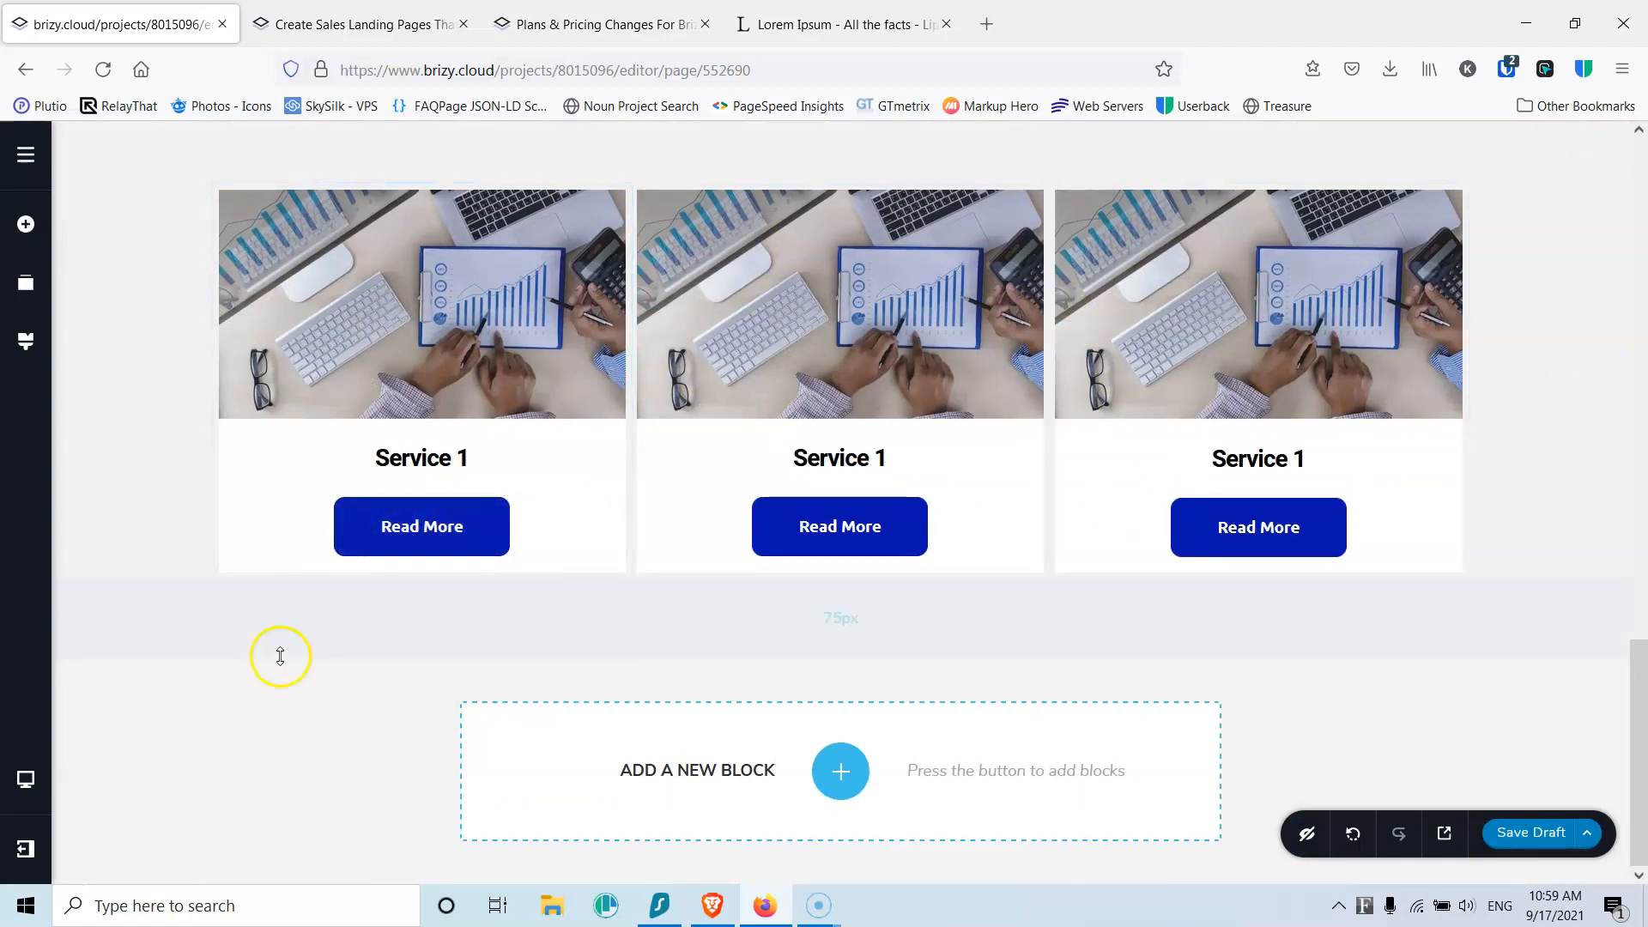
pyautogui.click(839, 771)
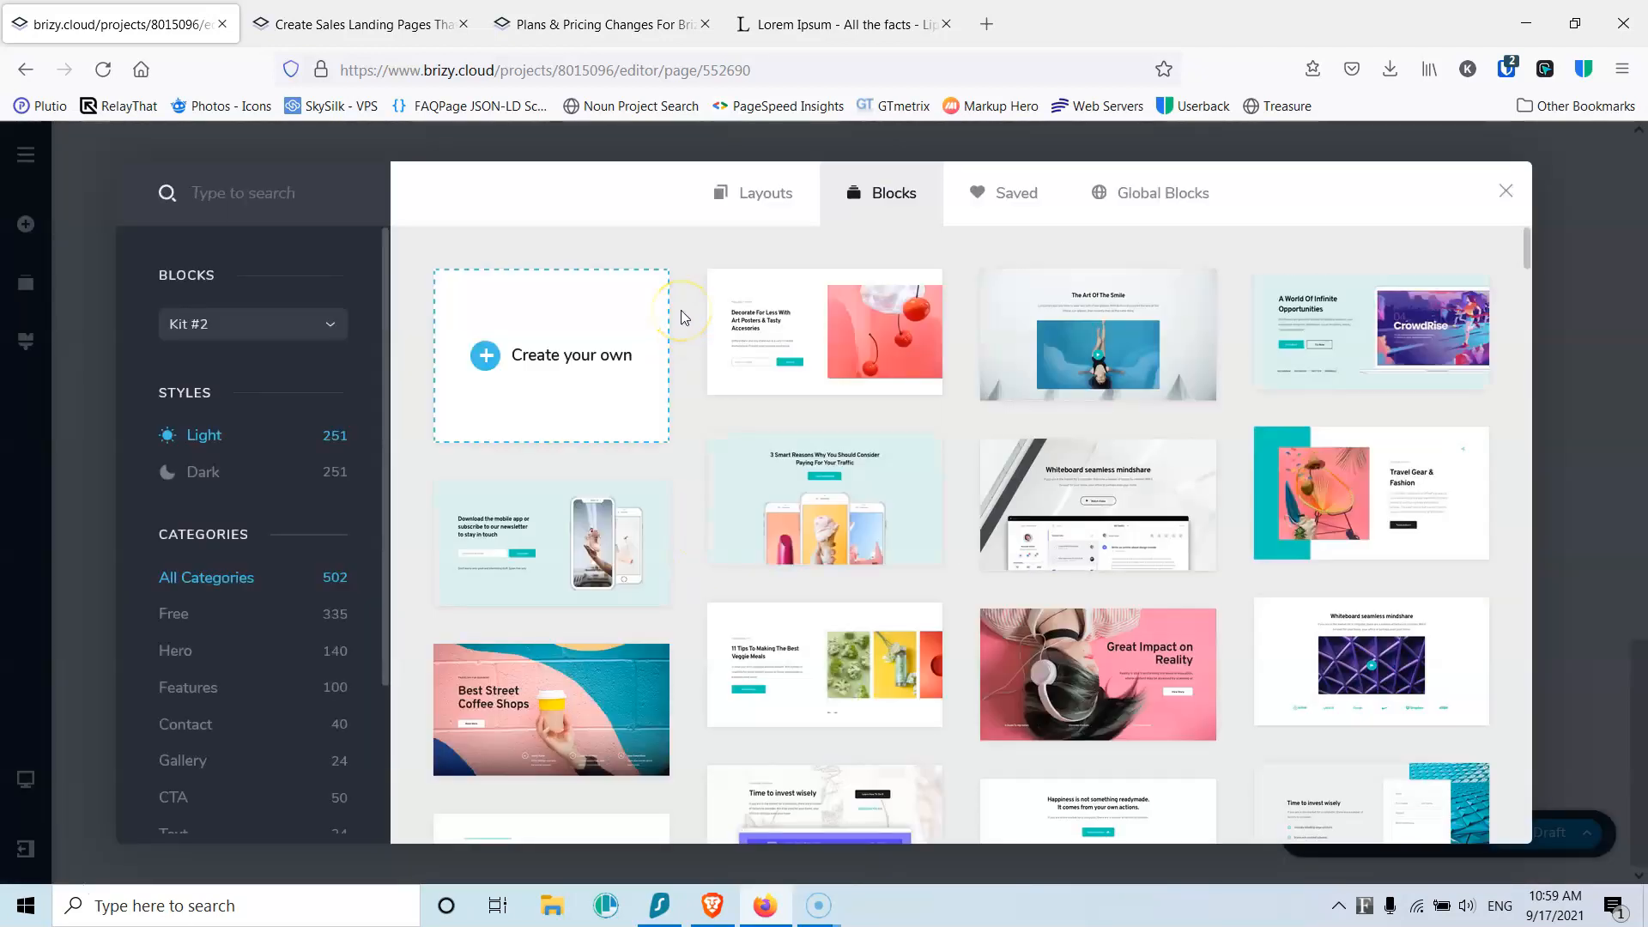
pyautogui.click(592, 355)
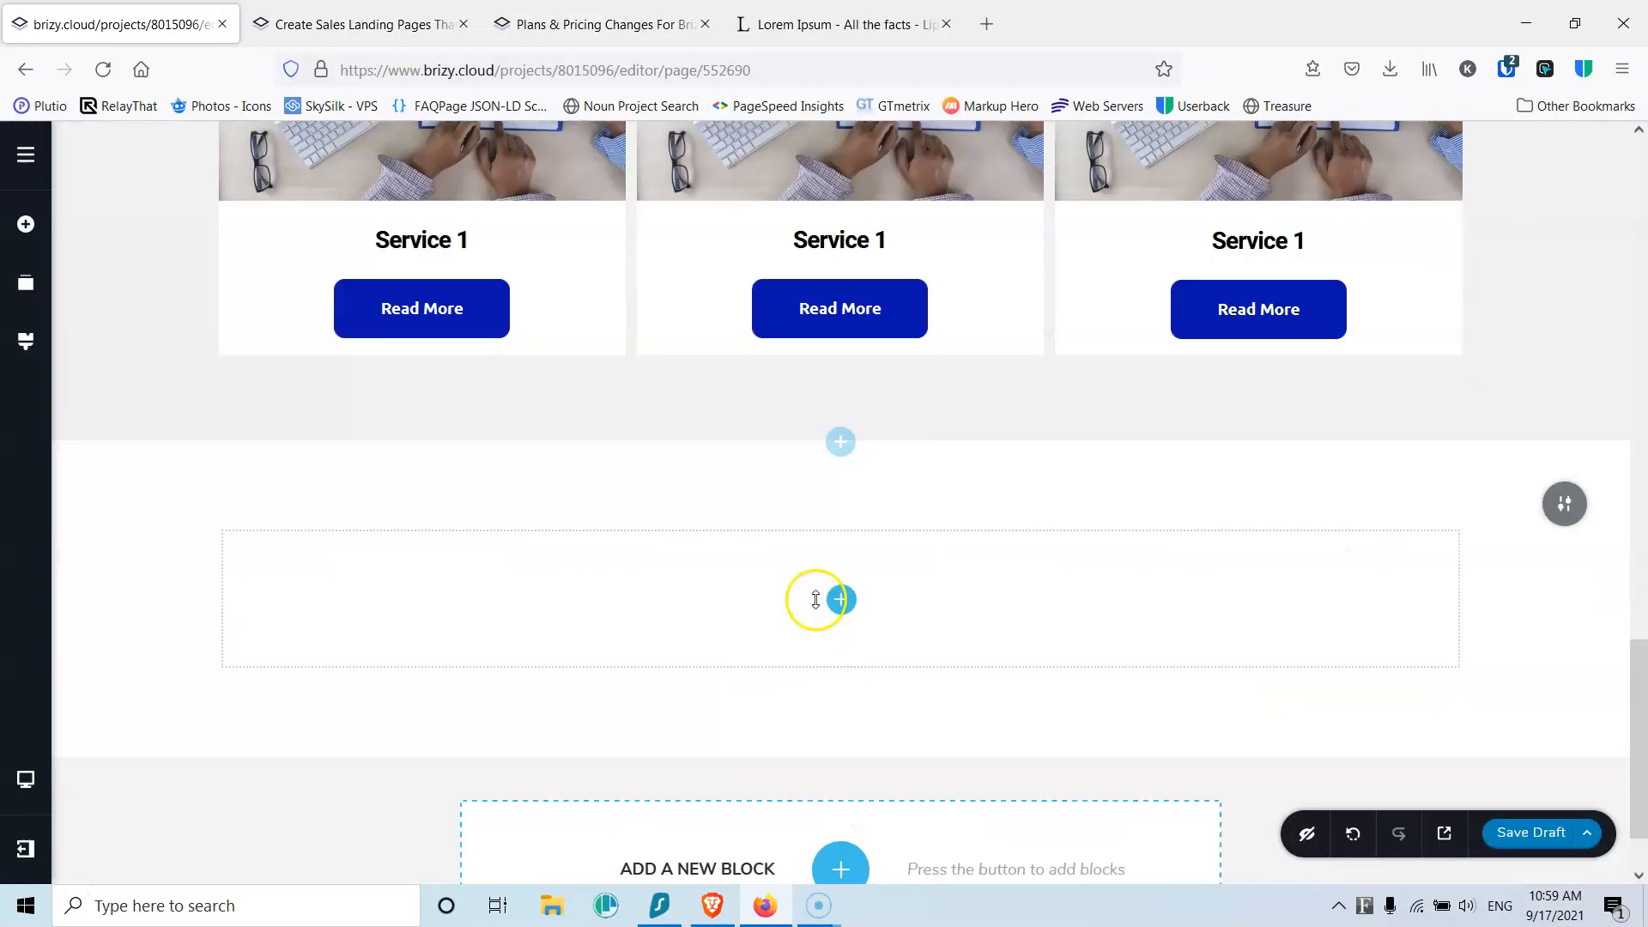
pyautogui.click(841, 592)
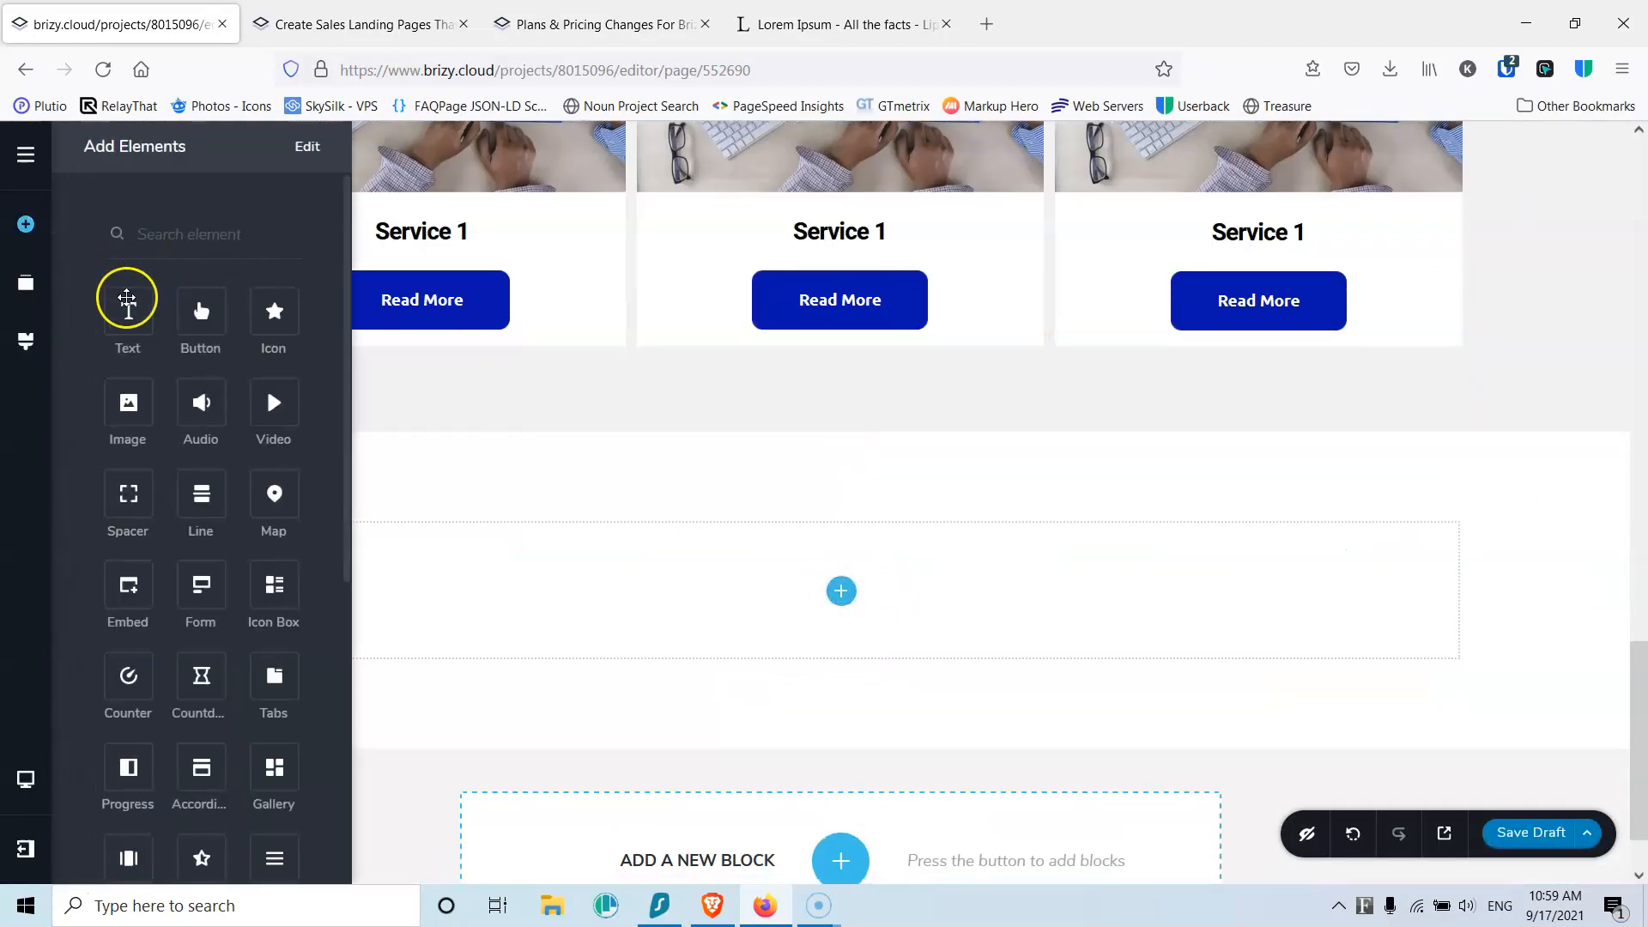
pyautogui.moveTo(129, 311); pyautogui.dragTo(841, 599)
# Step: Make the text a centred Heading 2 reading 'Contact Us', then search the elements list
pyautogui.click(807, 549)
pyautogui.write('Contact U')
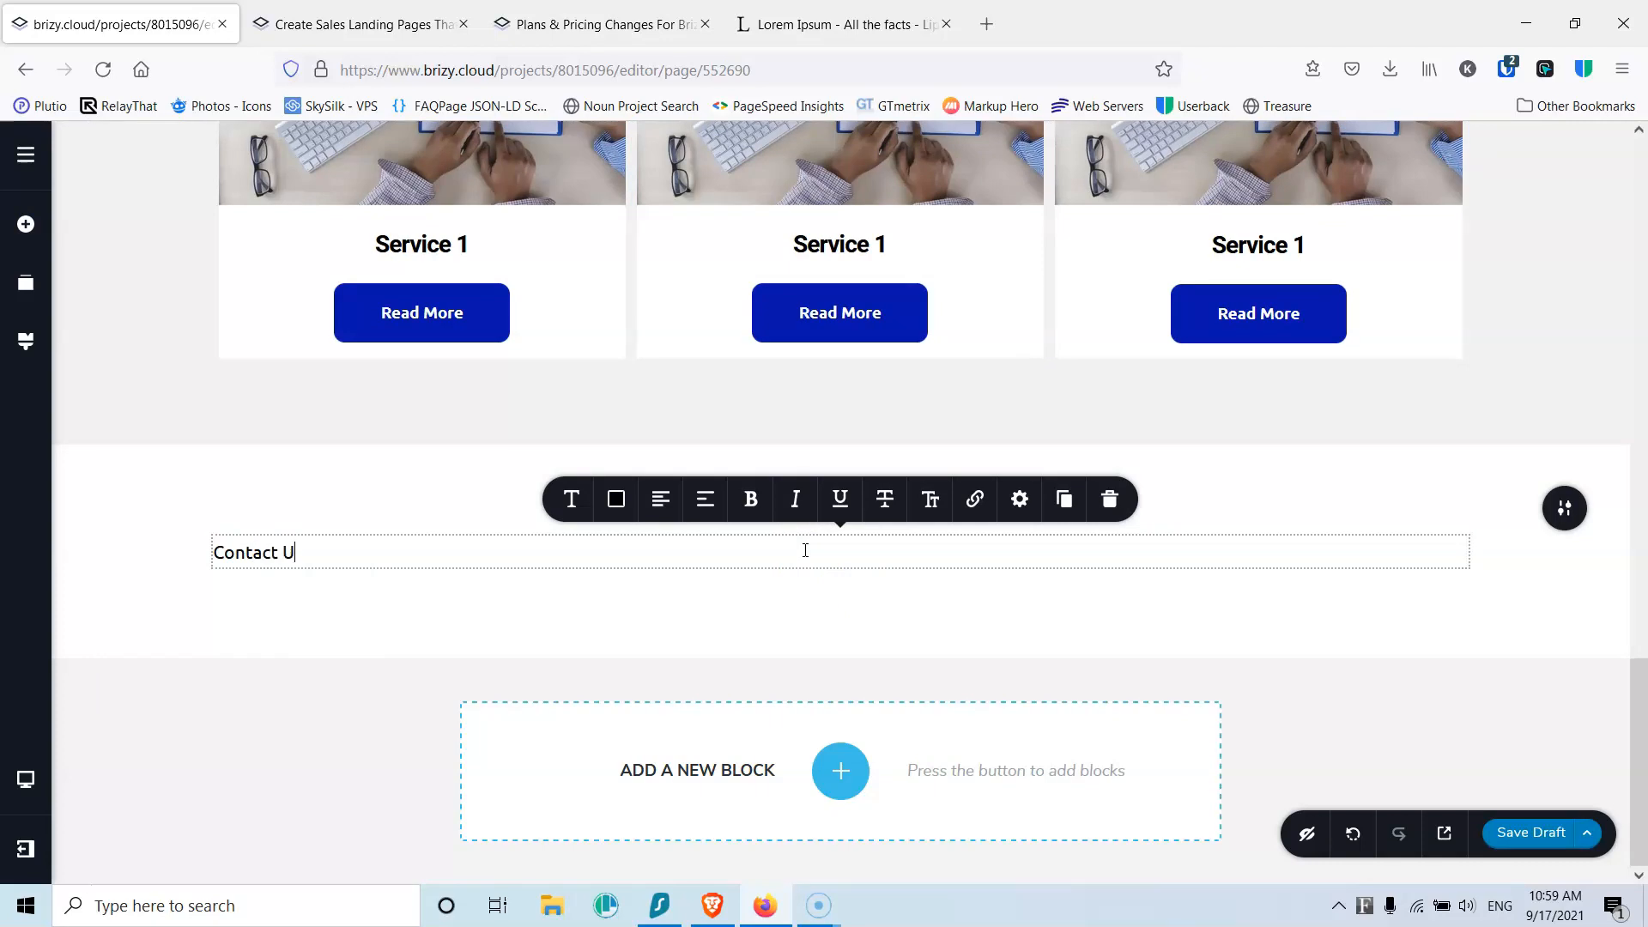
pyautogui.click(661, 498)
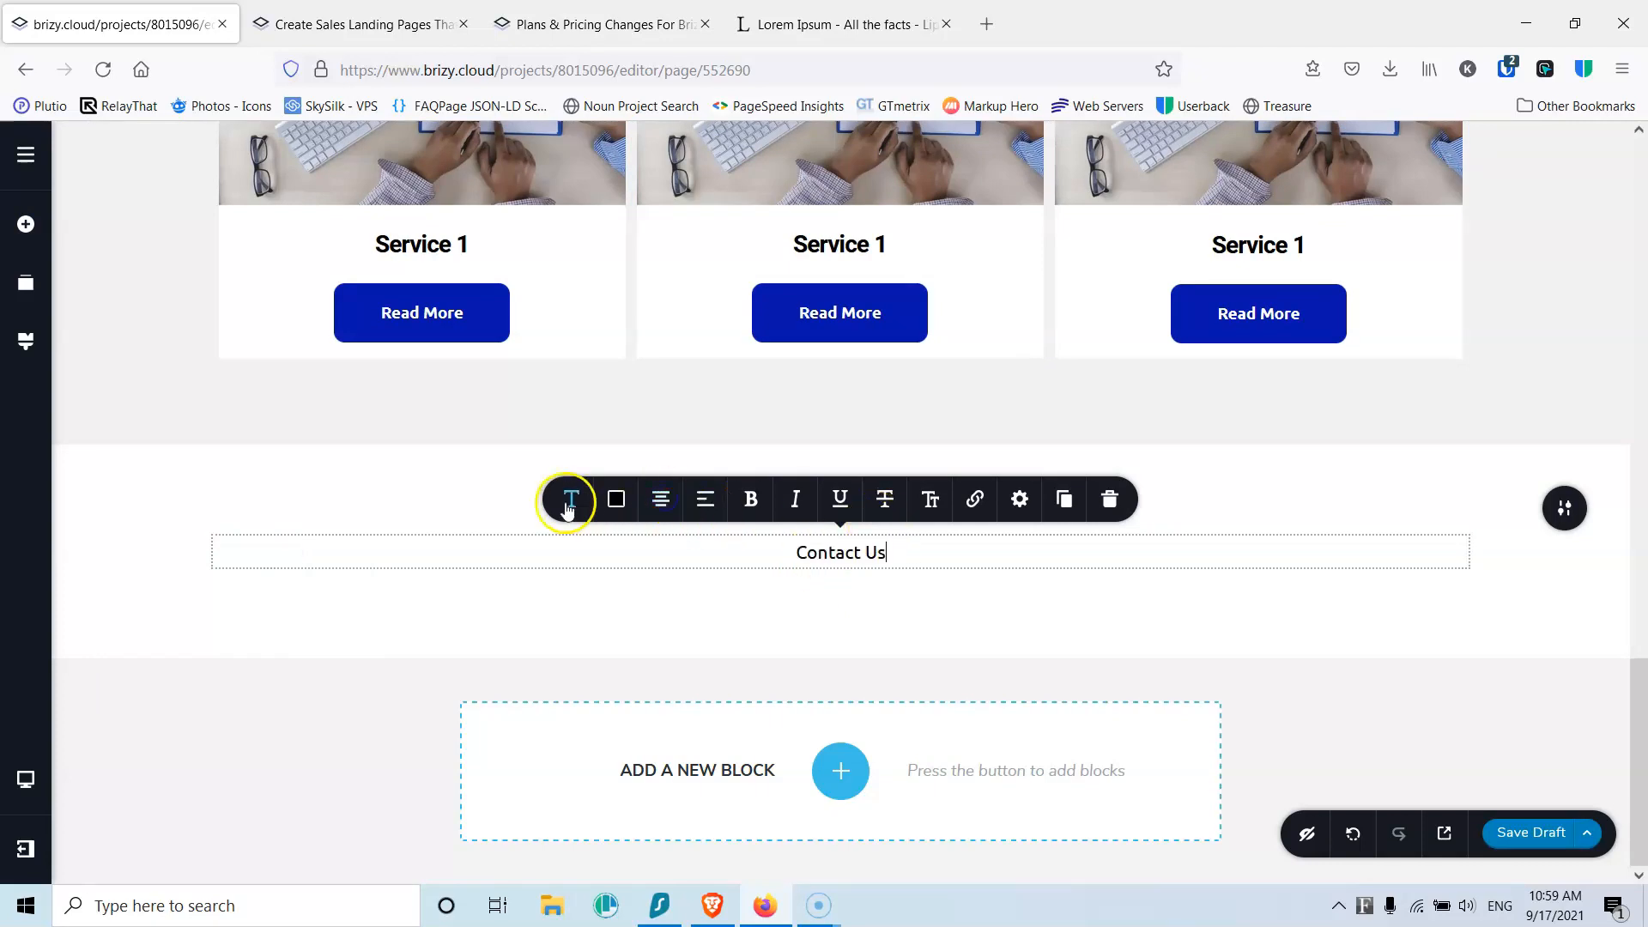
pyautogui.click(571, 500)
pyautogui.click(714, 281)
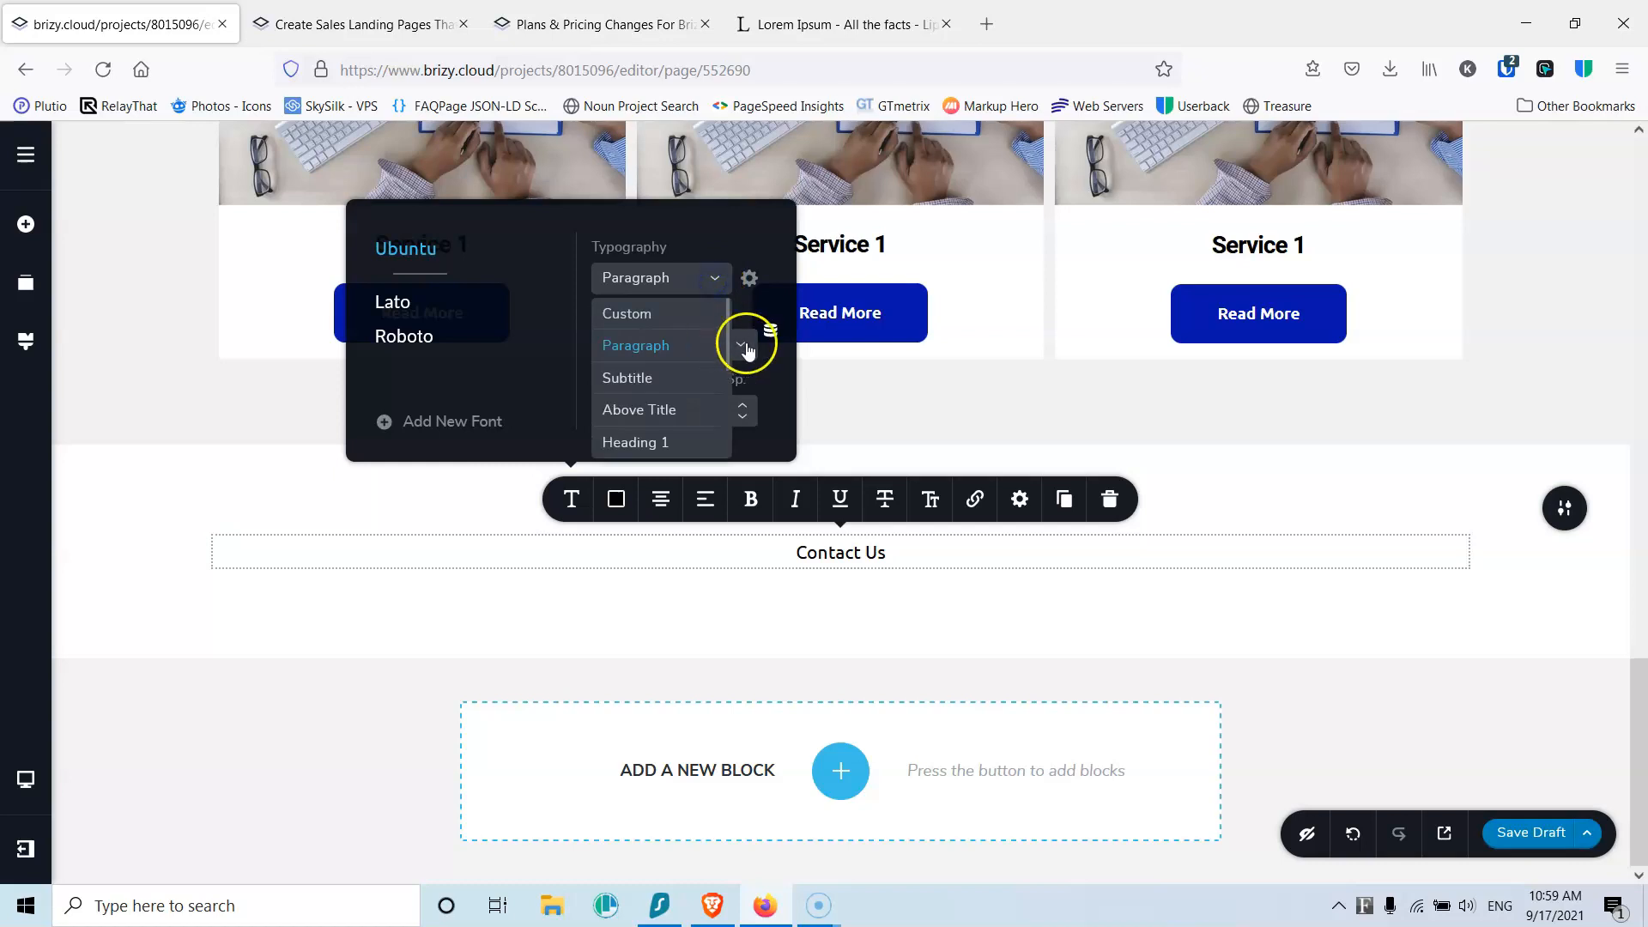
pyautogui.scroll(-2, 724, 343)
pyautogui.click(670, 419)
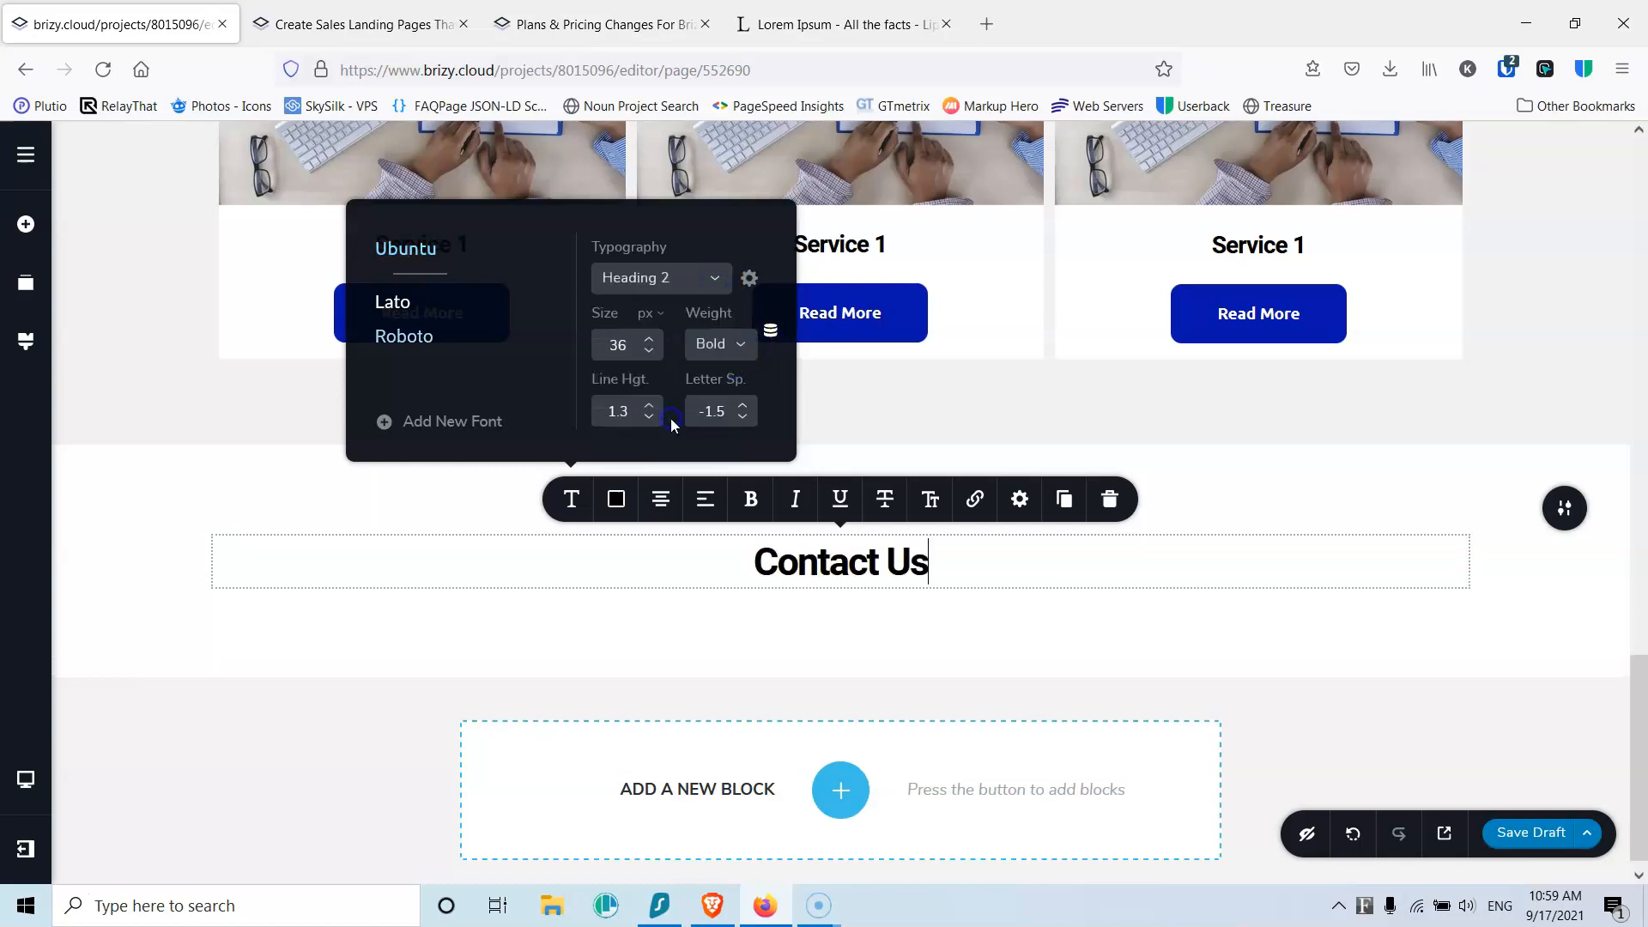
pyautogui.click(25, 226)
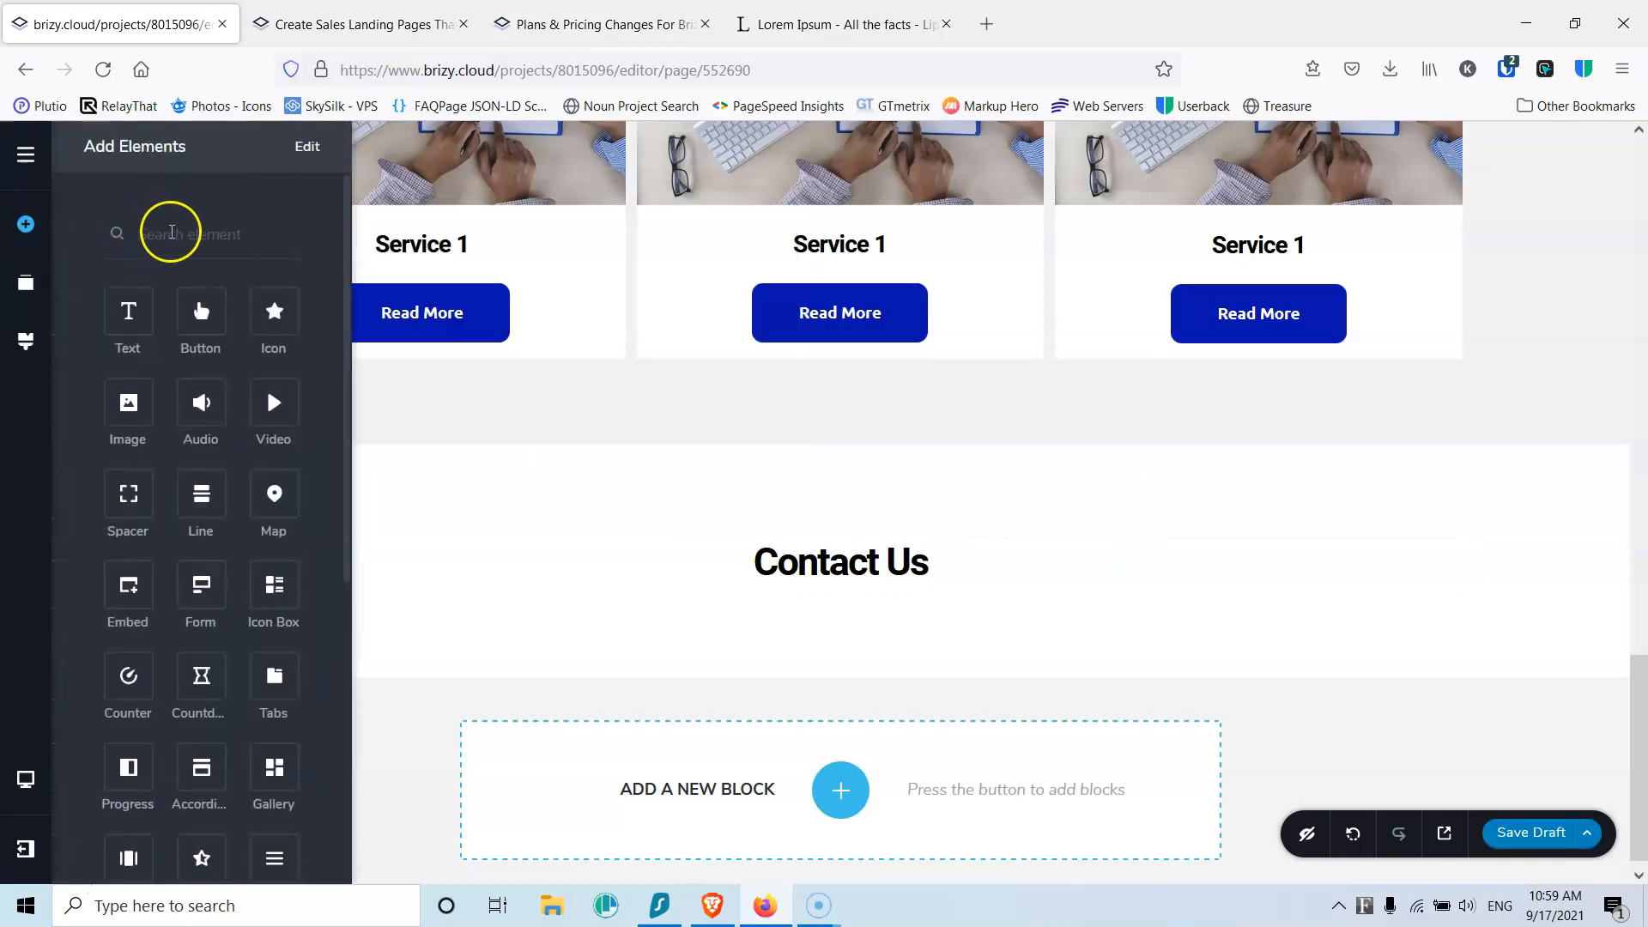
pyautogui.click(172, 239)
# Step: Search for 'fo' and place a Form below the Contact Us heading
pyautogui.write('form')
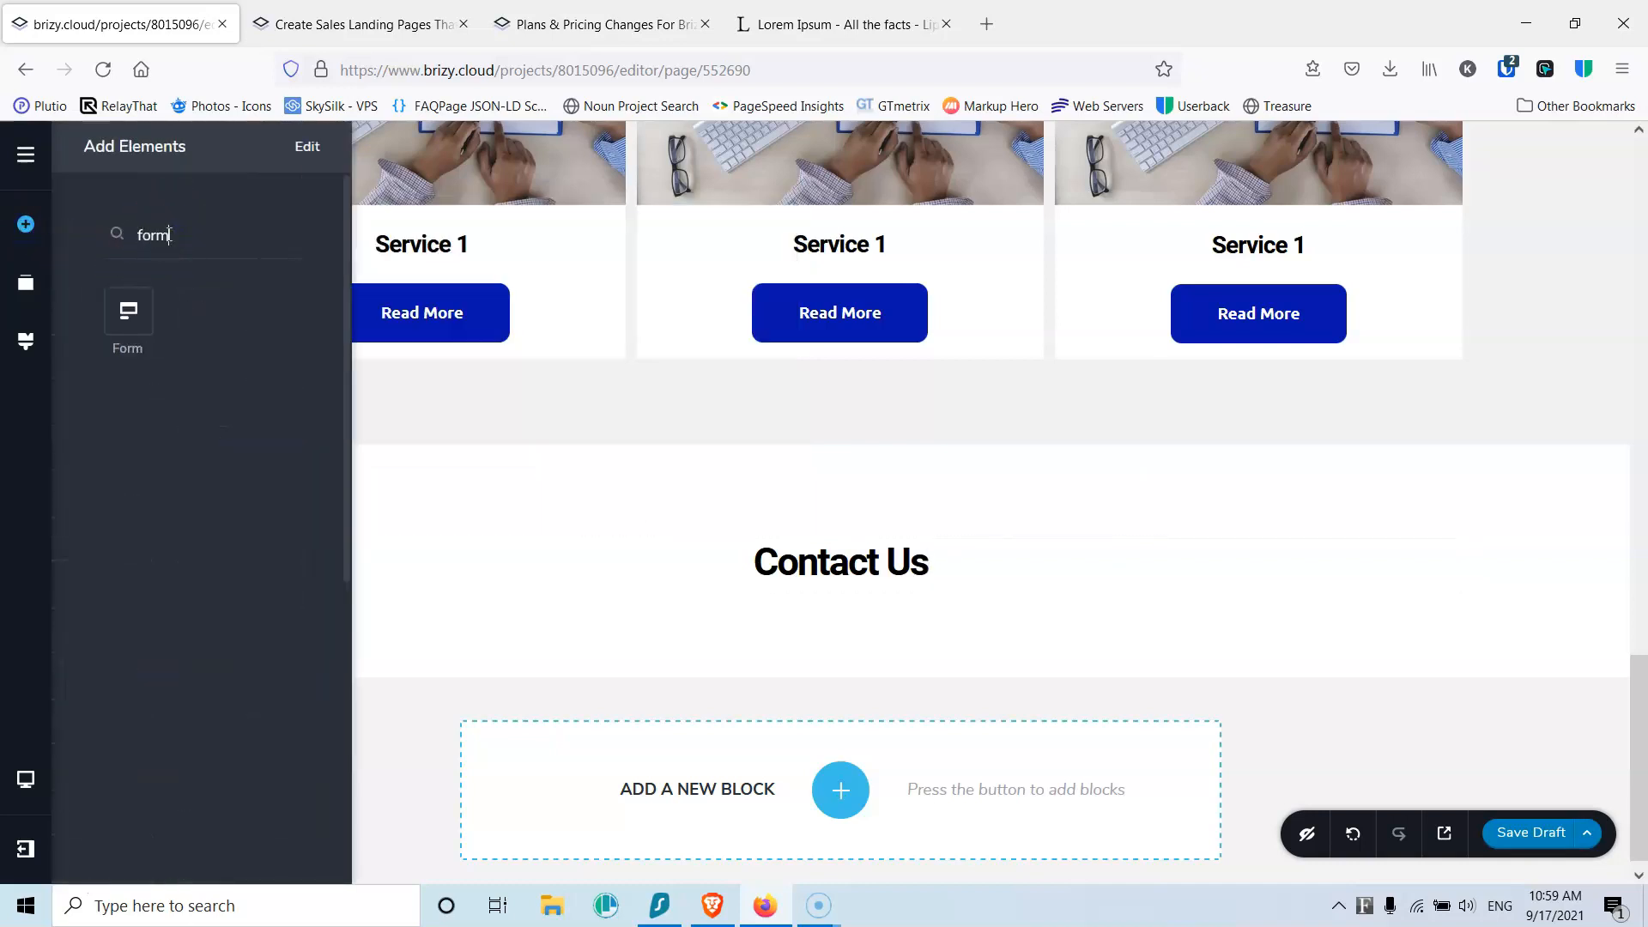
pyautogui.moveTo(128, 313); pyautogui.dragTo(840, 619)
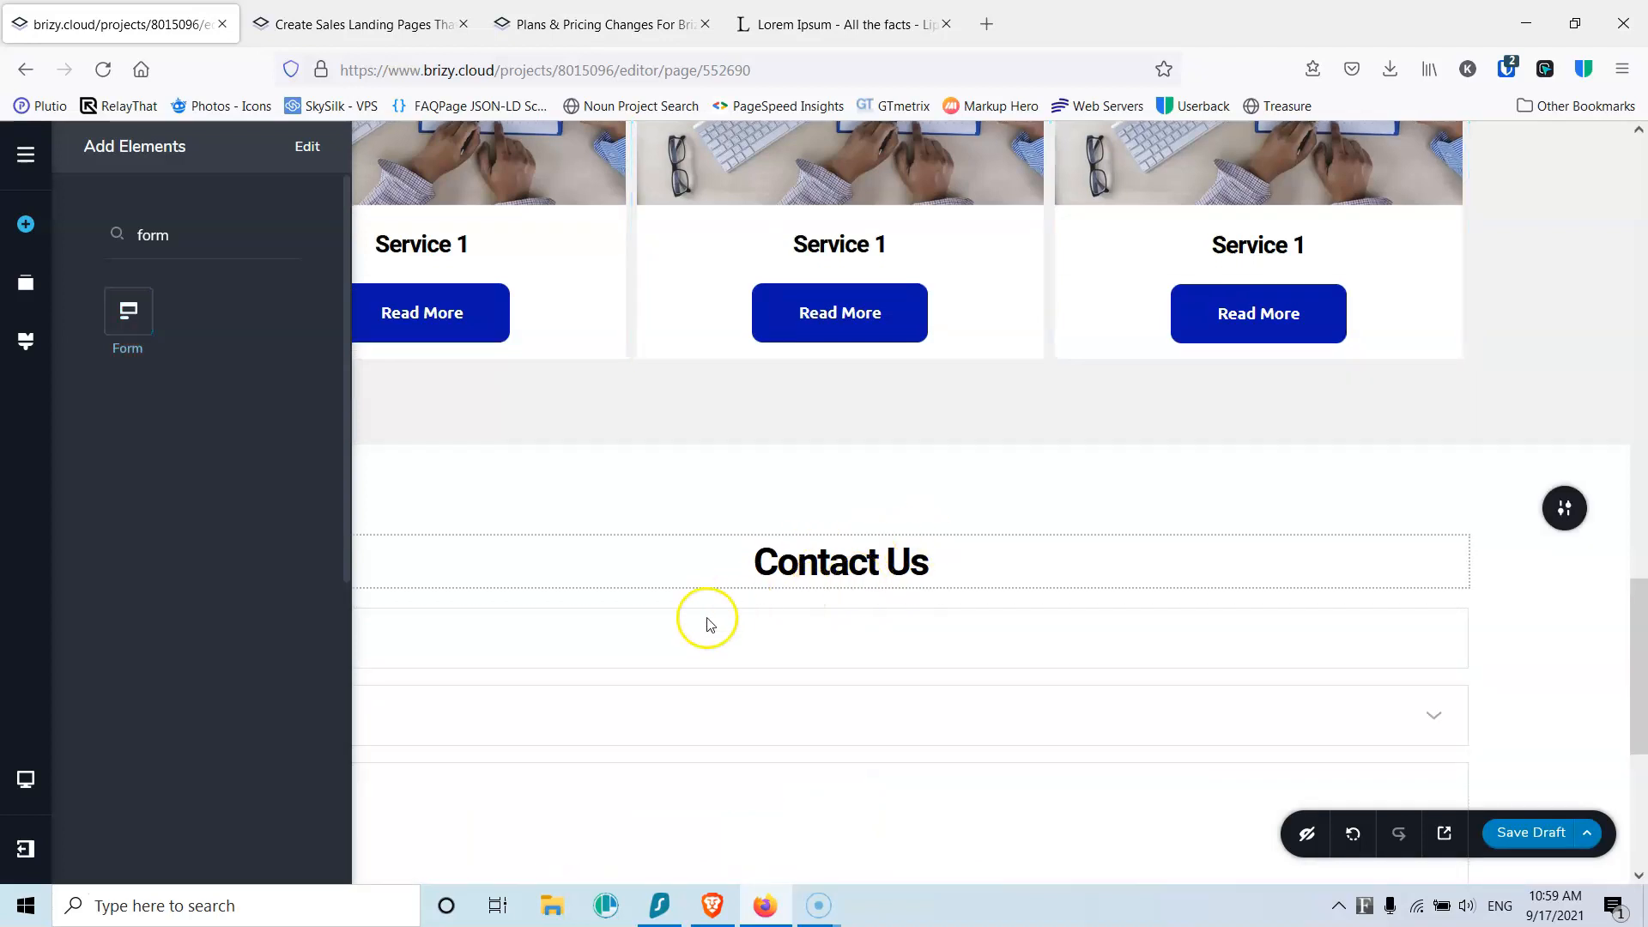
pyautogui.scroll(-3, 514, 601)
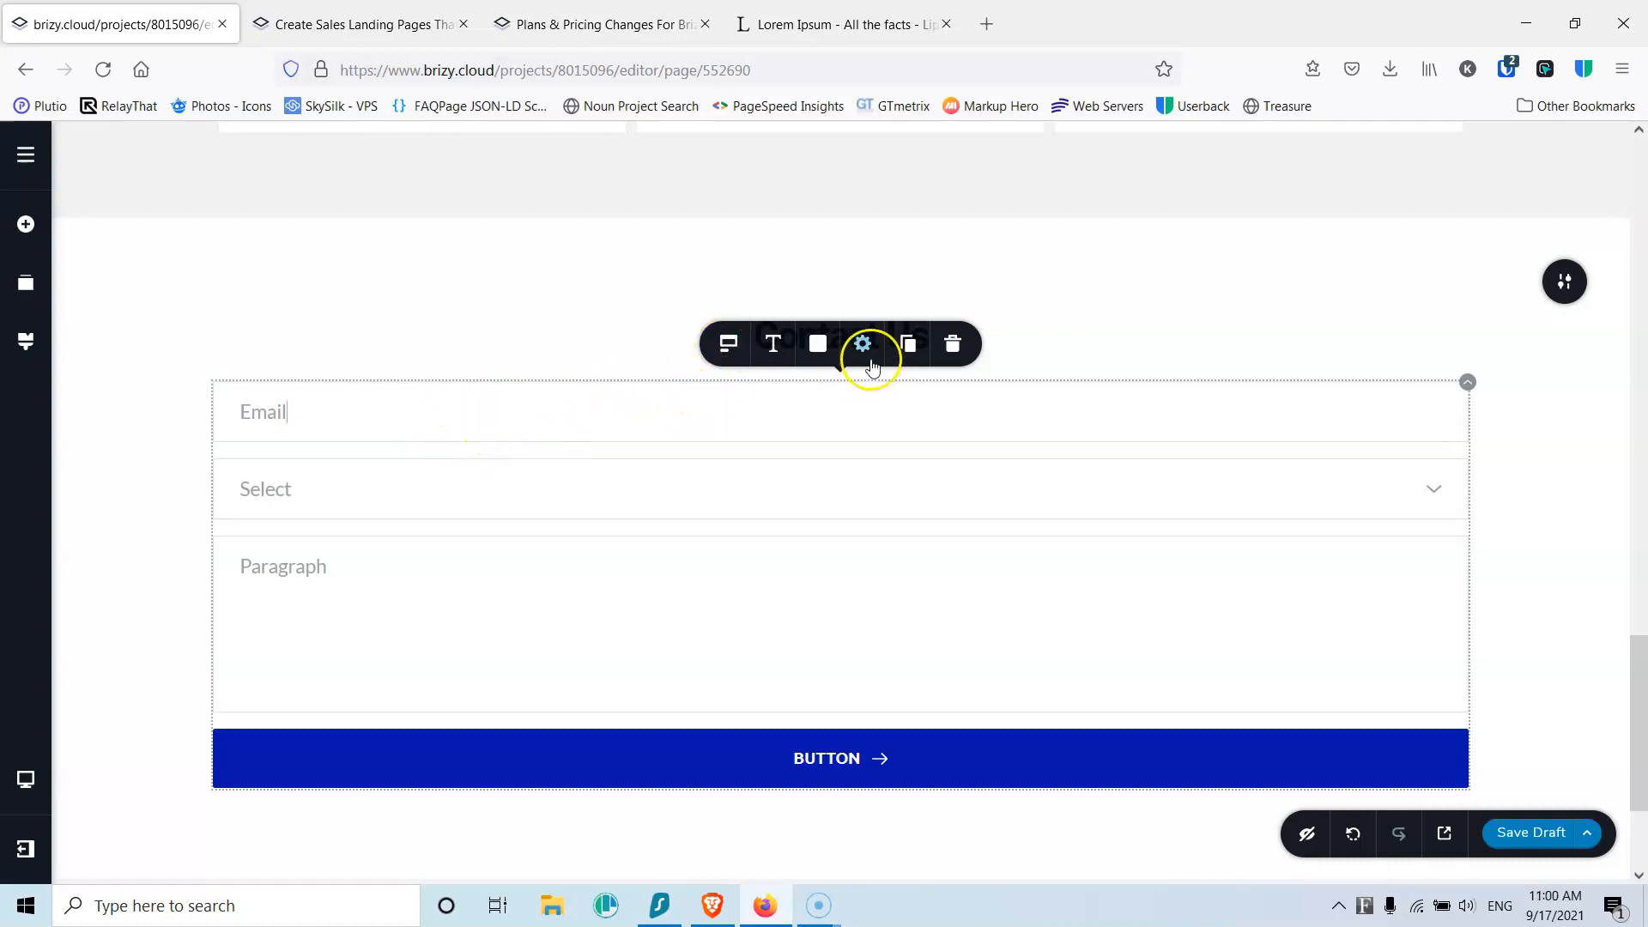
# Step: Duplicate the Email field and change the first field's type to Text
pyautogui.click(909, 347)
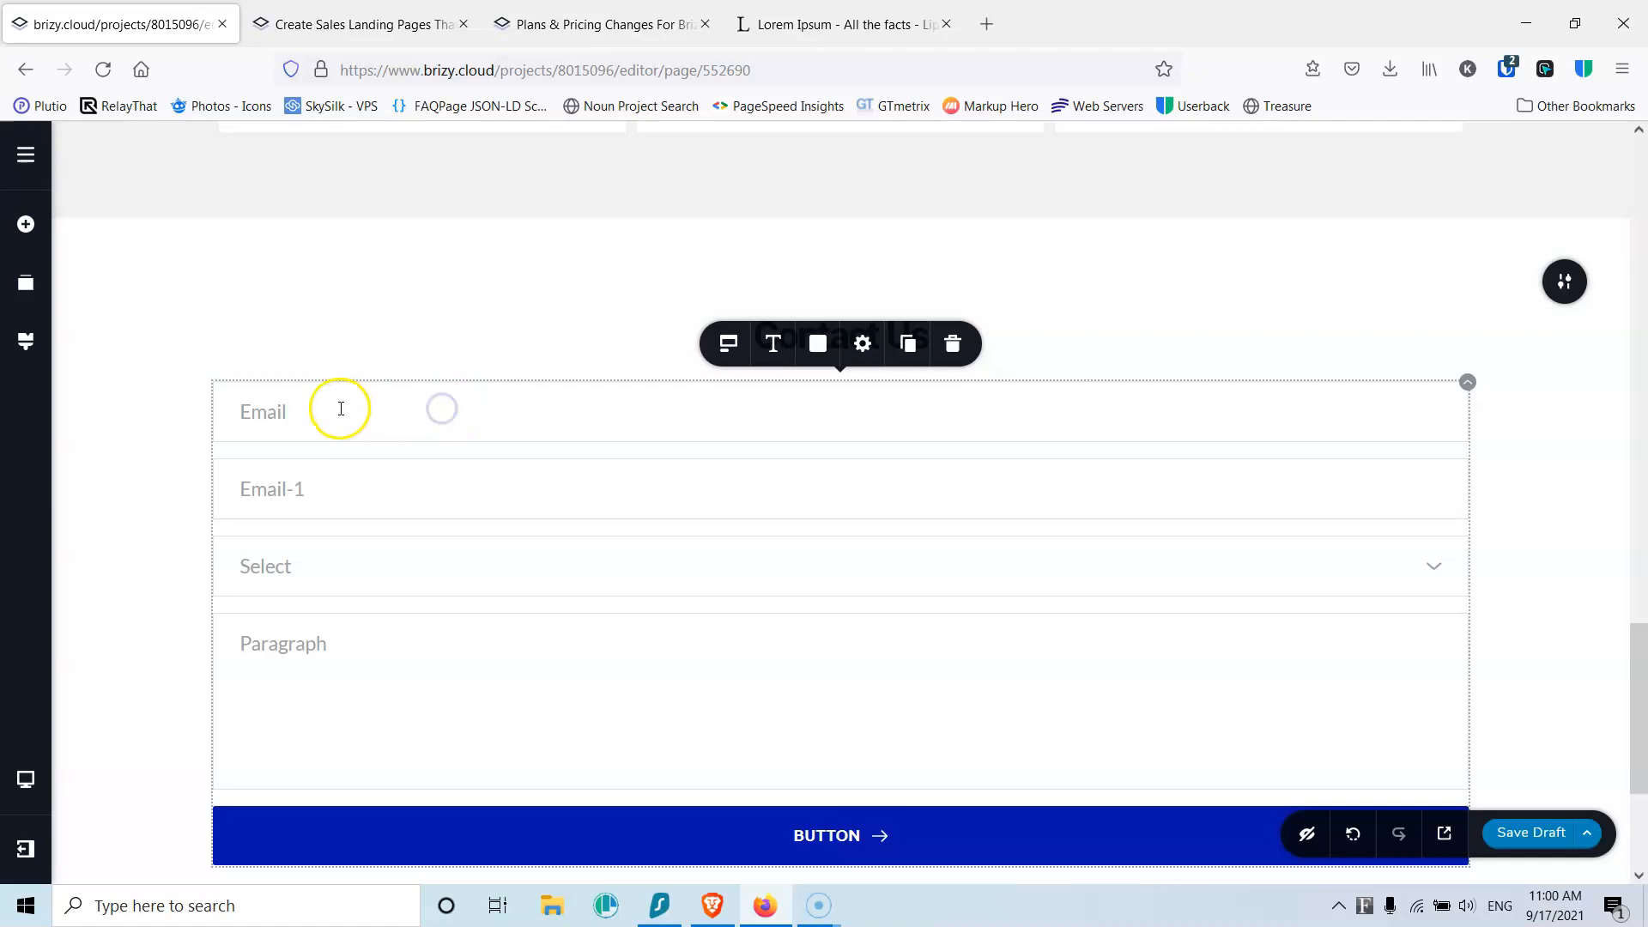
pyautogui.click(726, 347)
pyautogui.click(794, 178)
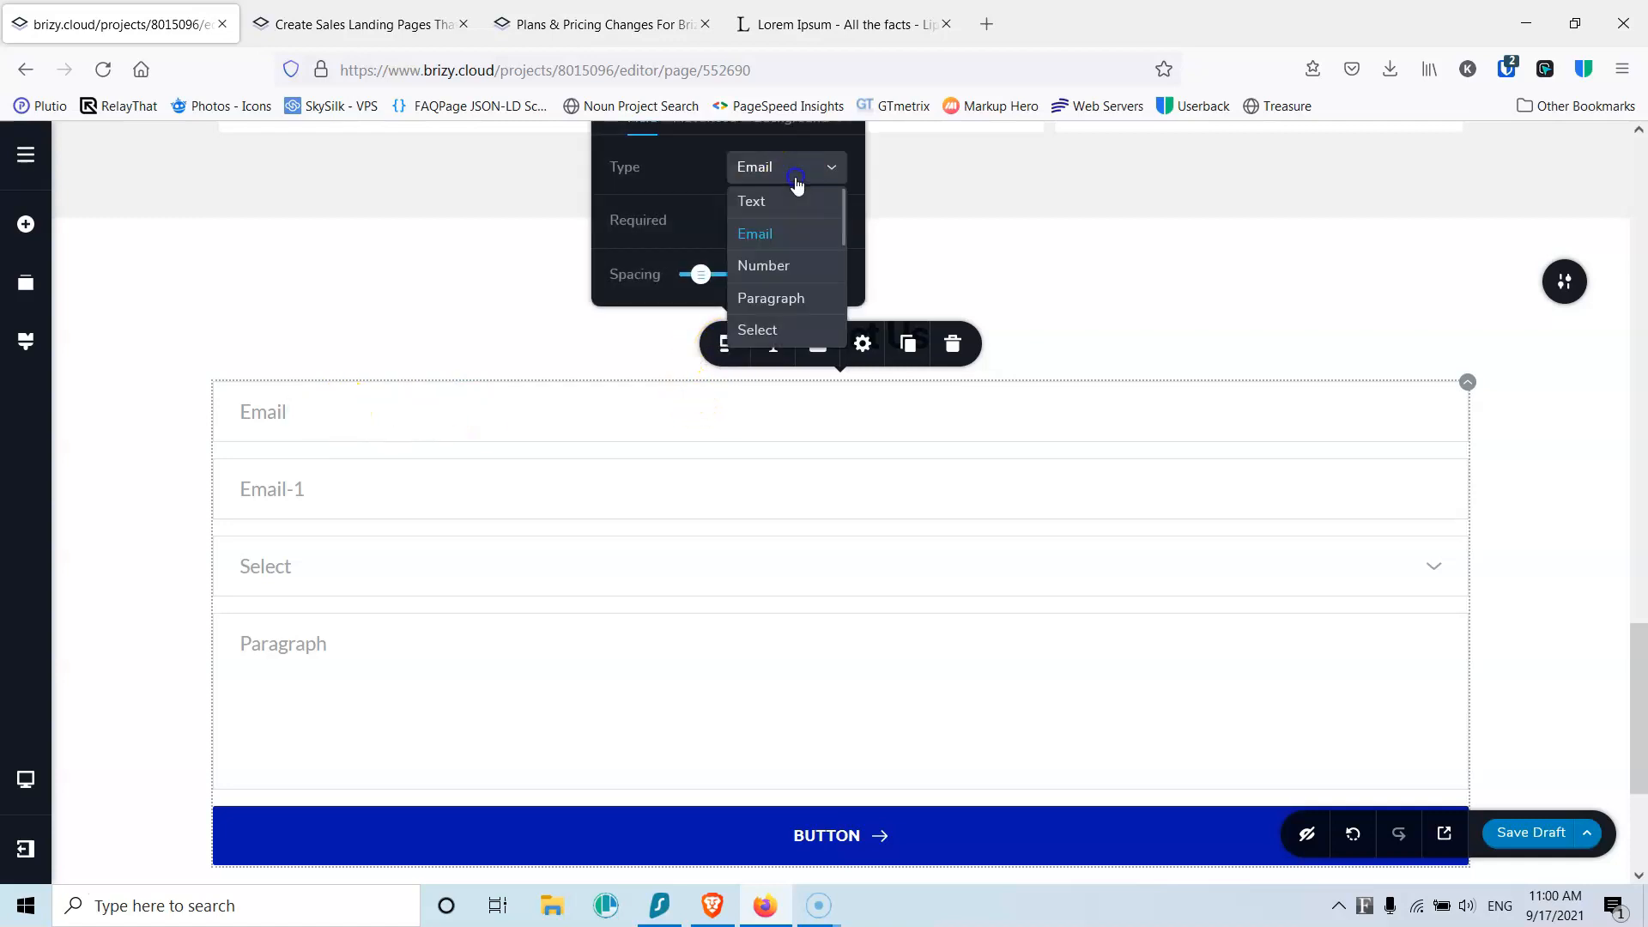
pyautogui.click(766, 203)
pyautogui.scroll(2, 634, 446)
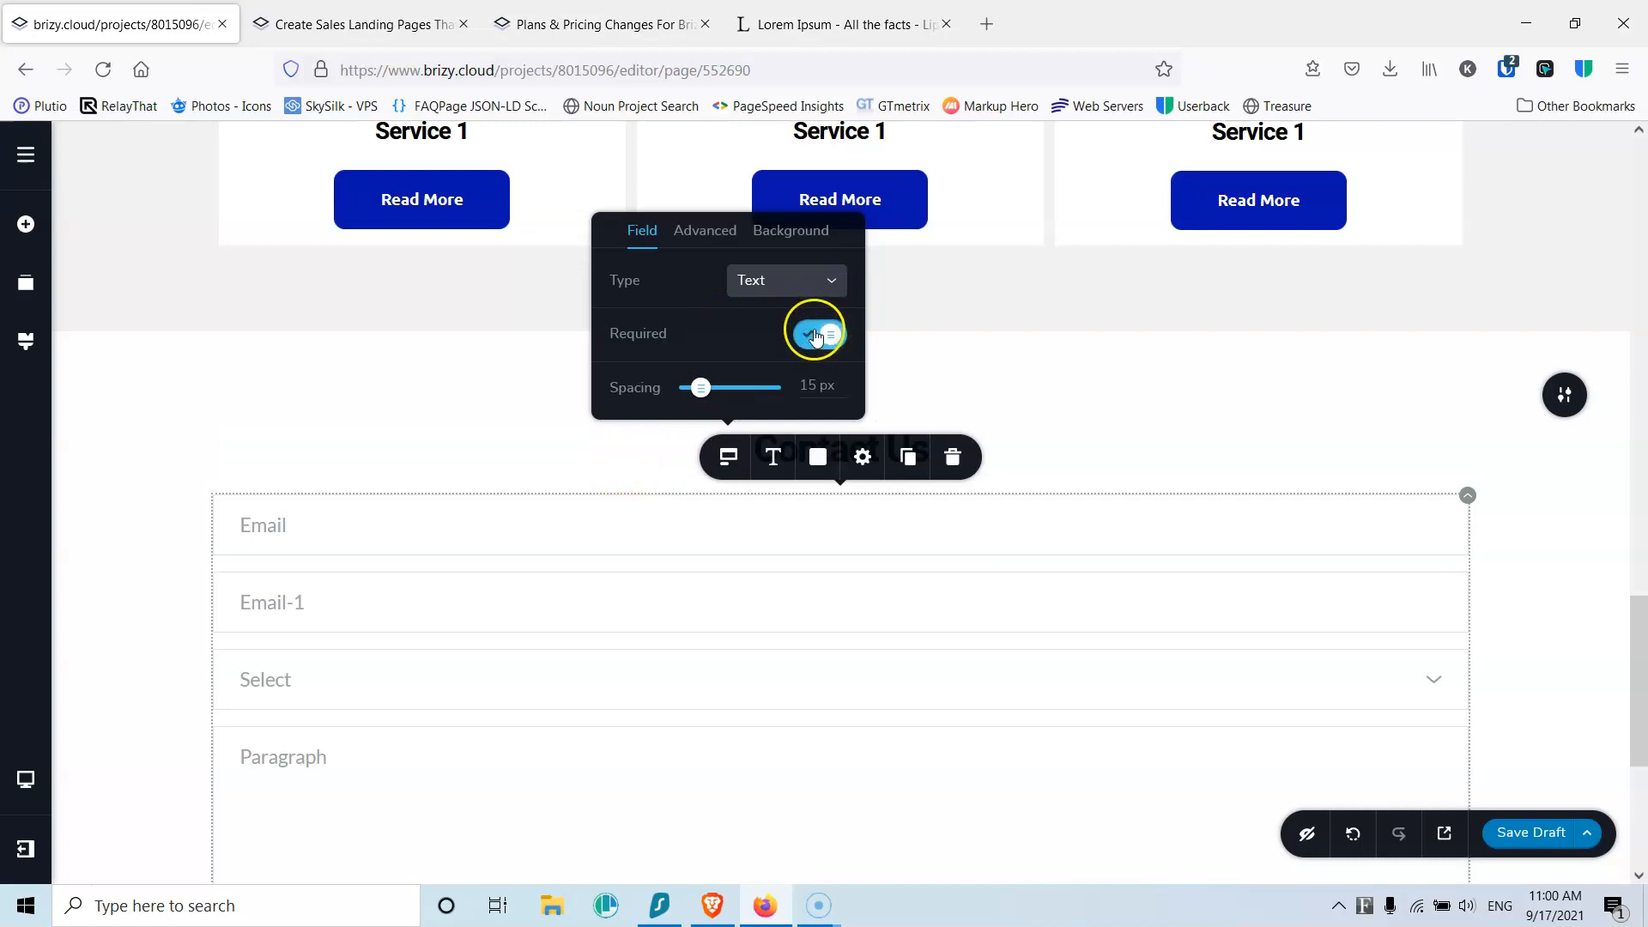
# Step: Rename the first field's label to 'Name', show labels and hide placeholders
pyautogui.doubleClick(275, 525)
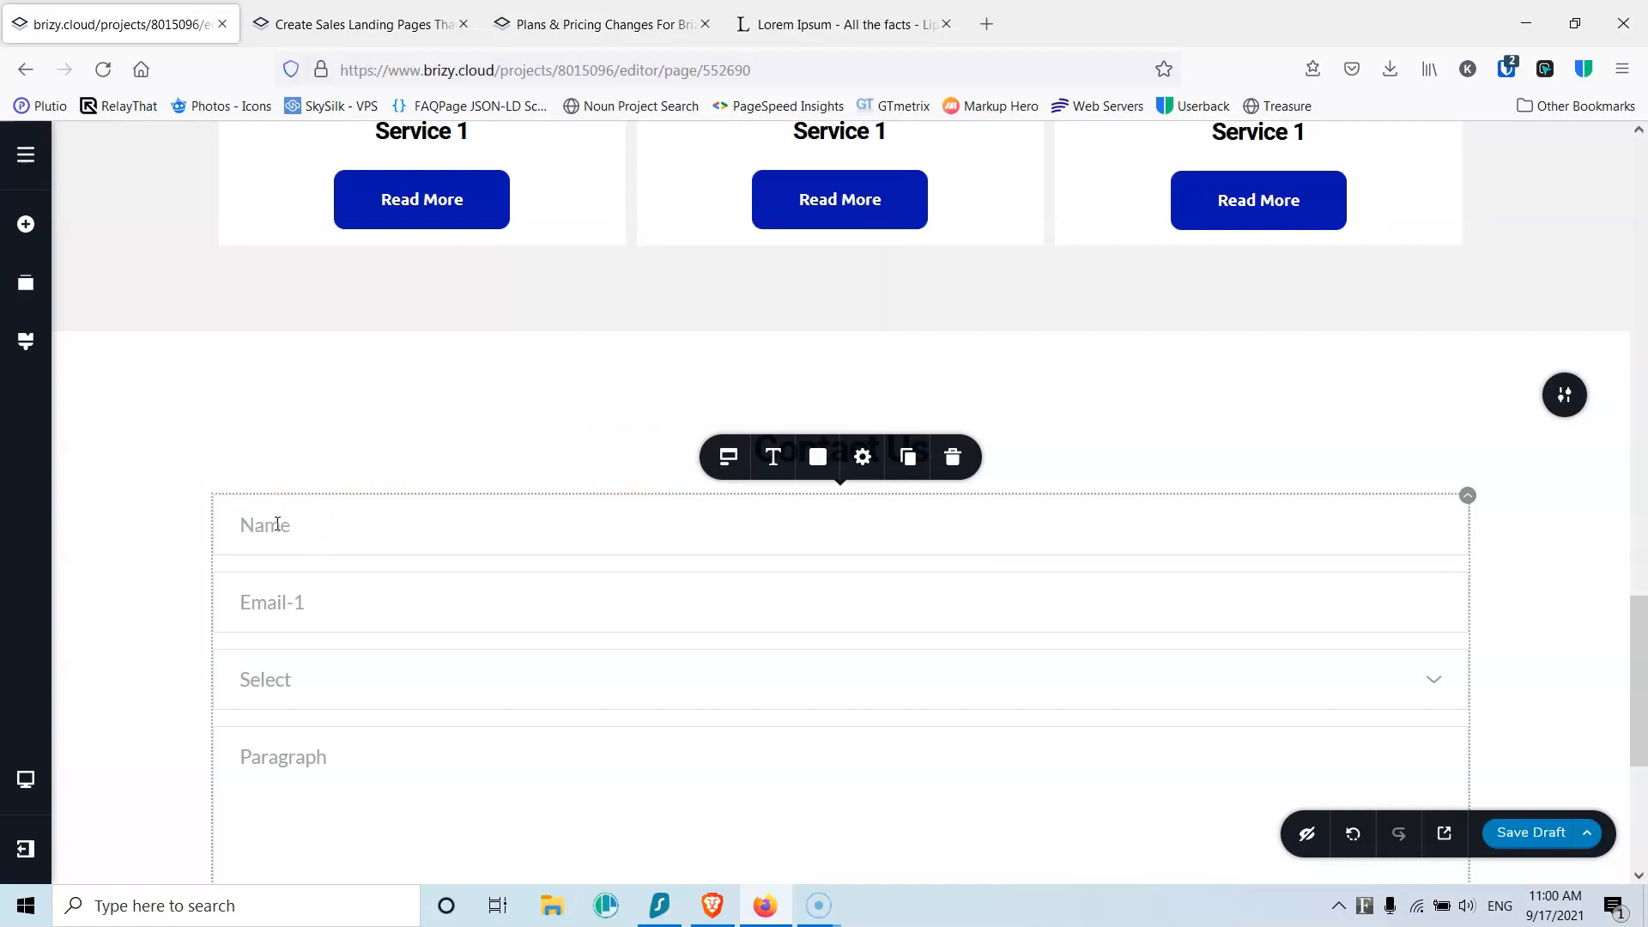
pyautogui.write('Name')
pyautogui.click(727, 457)
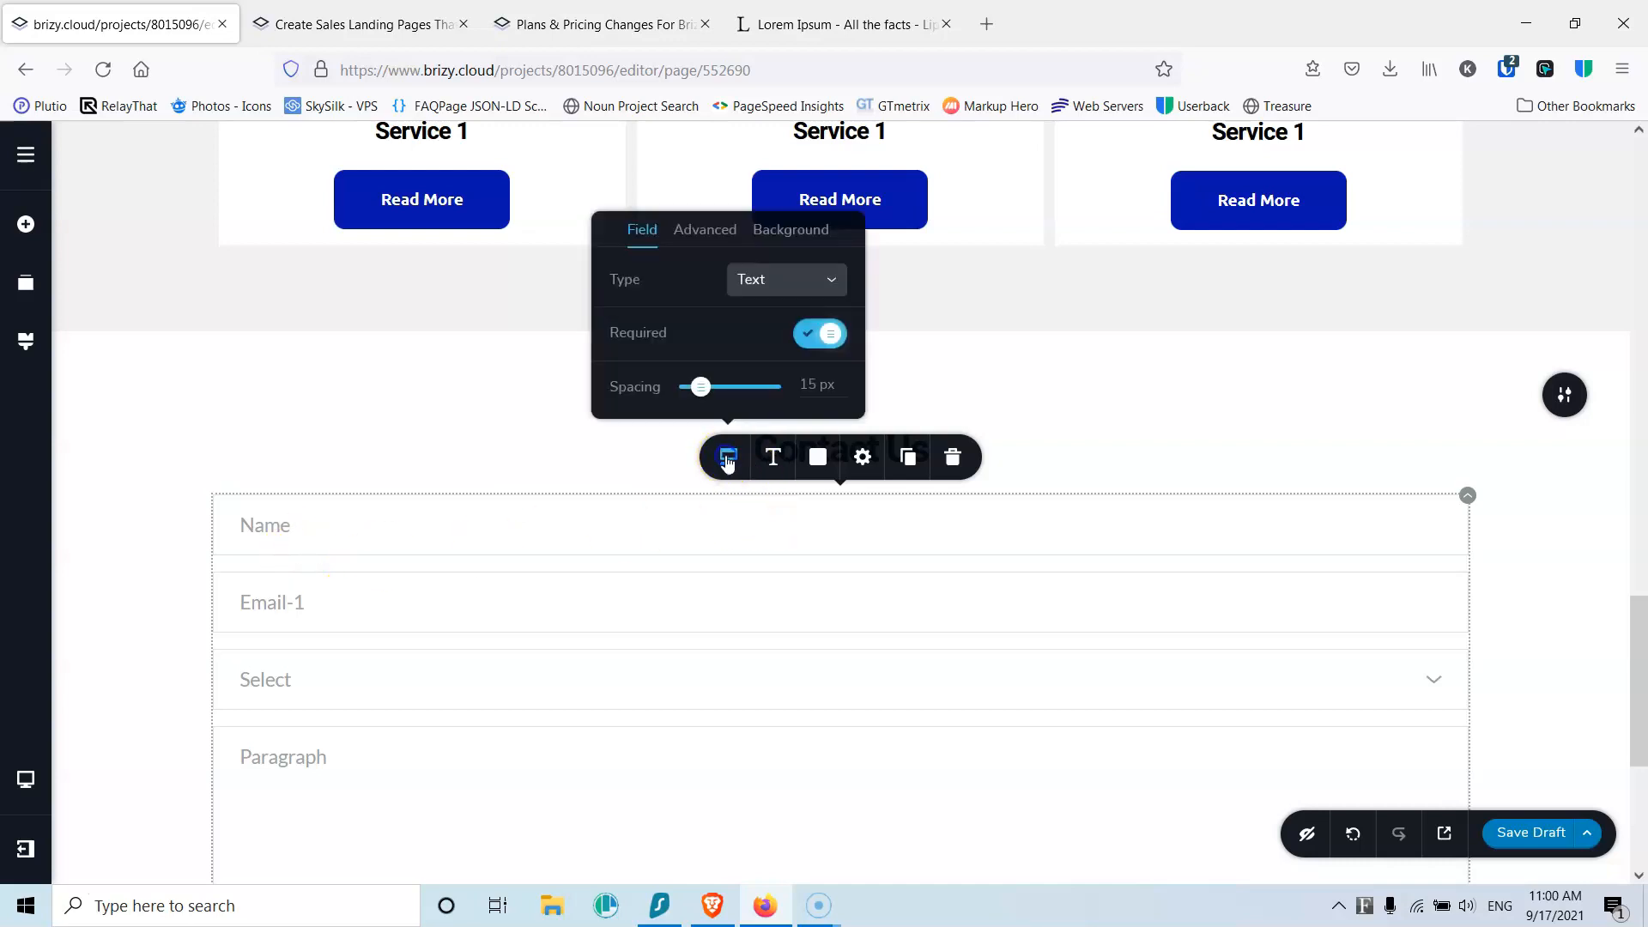
pyautogui.click(717, 234)
pyautogui.click(816, 334)
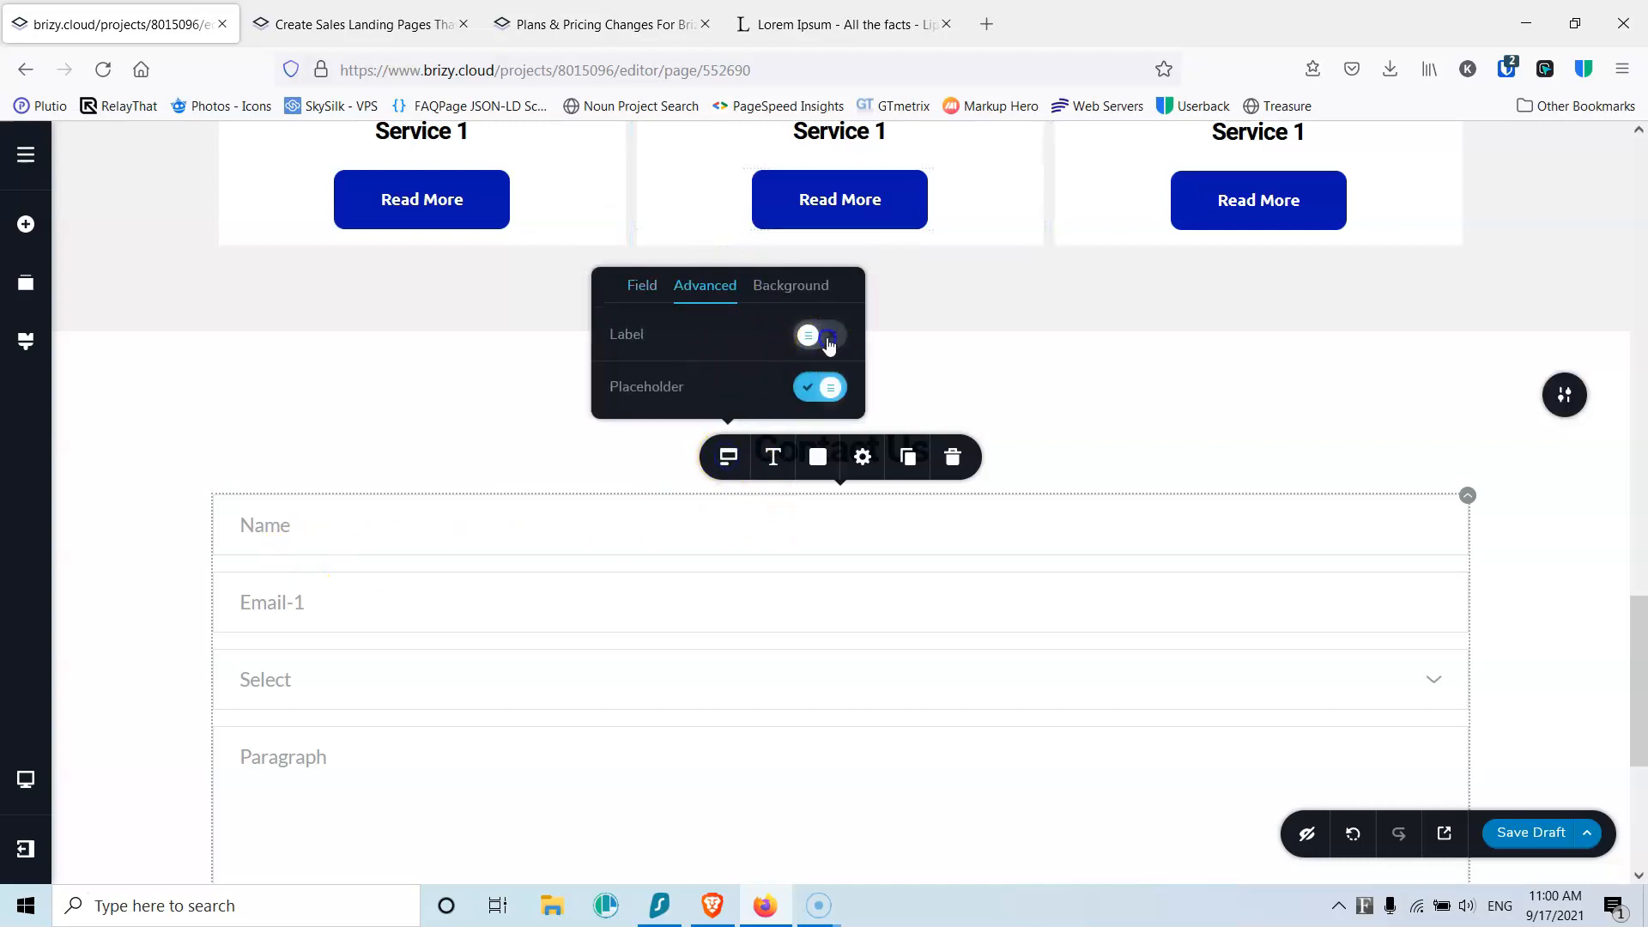
pyautogui.click(808, 388)
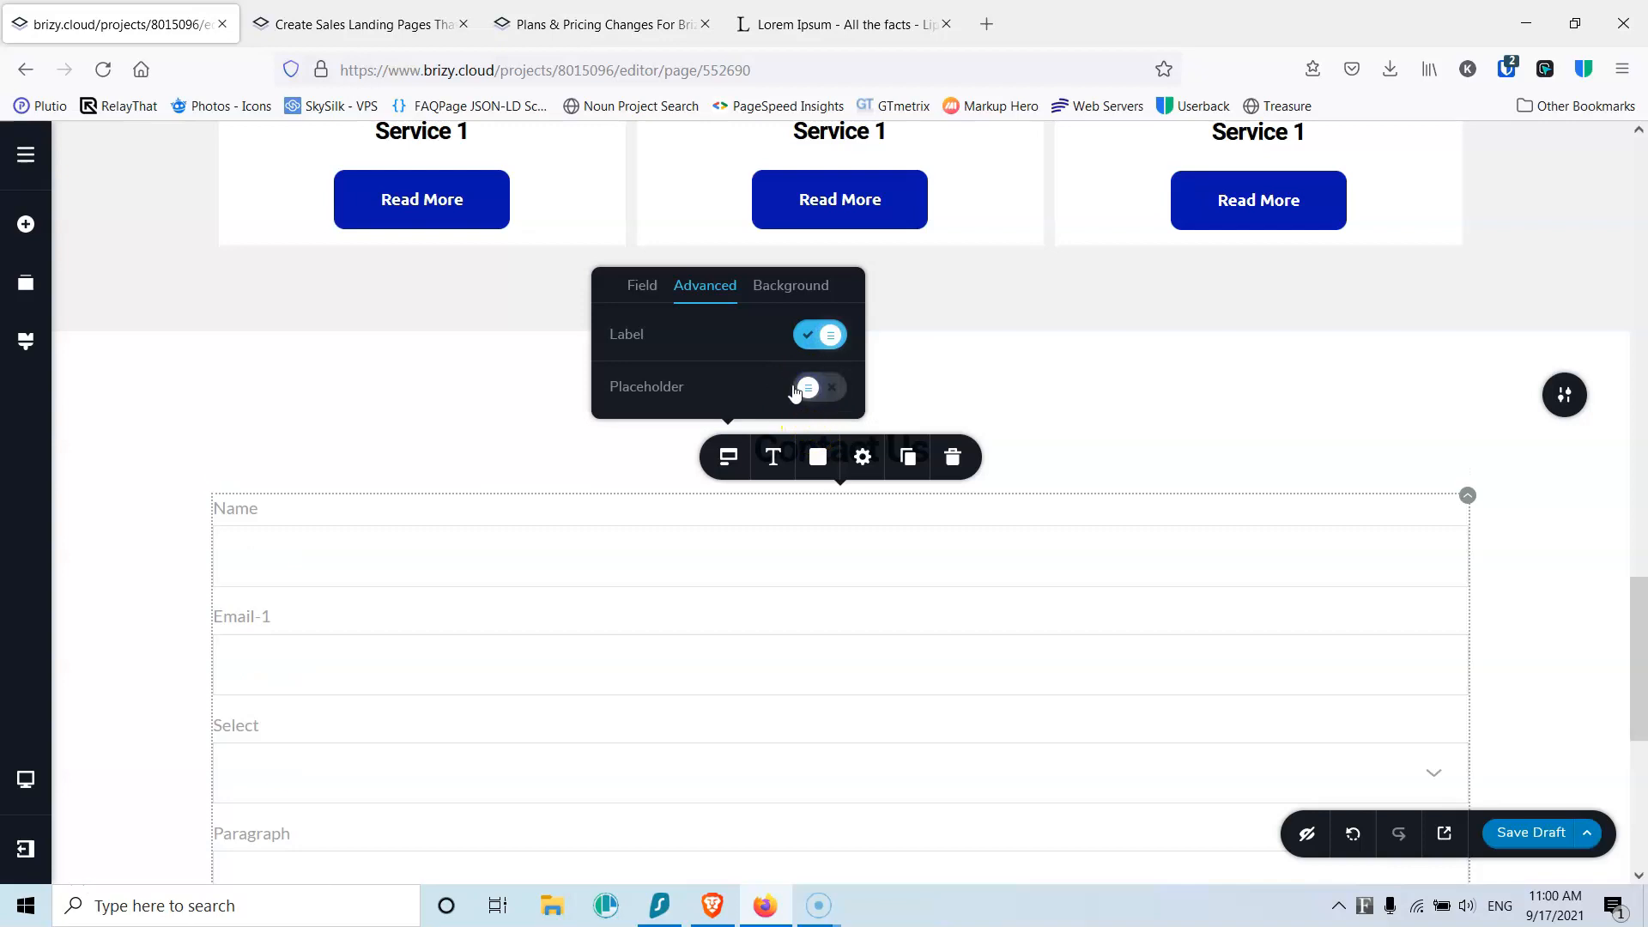
# Step: Style the form labels black with the Paragraph typography preset
pyautogui.click(242, 509)
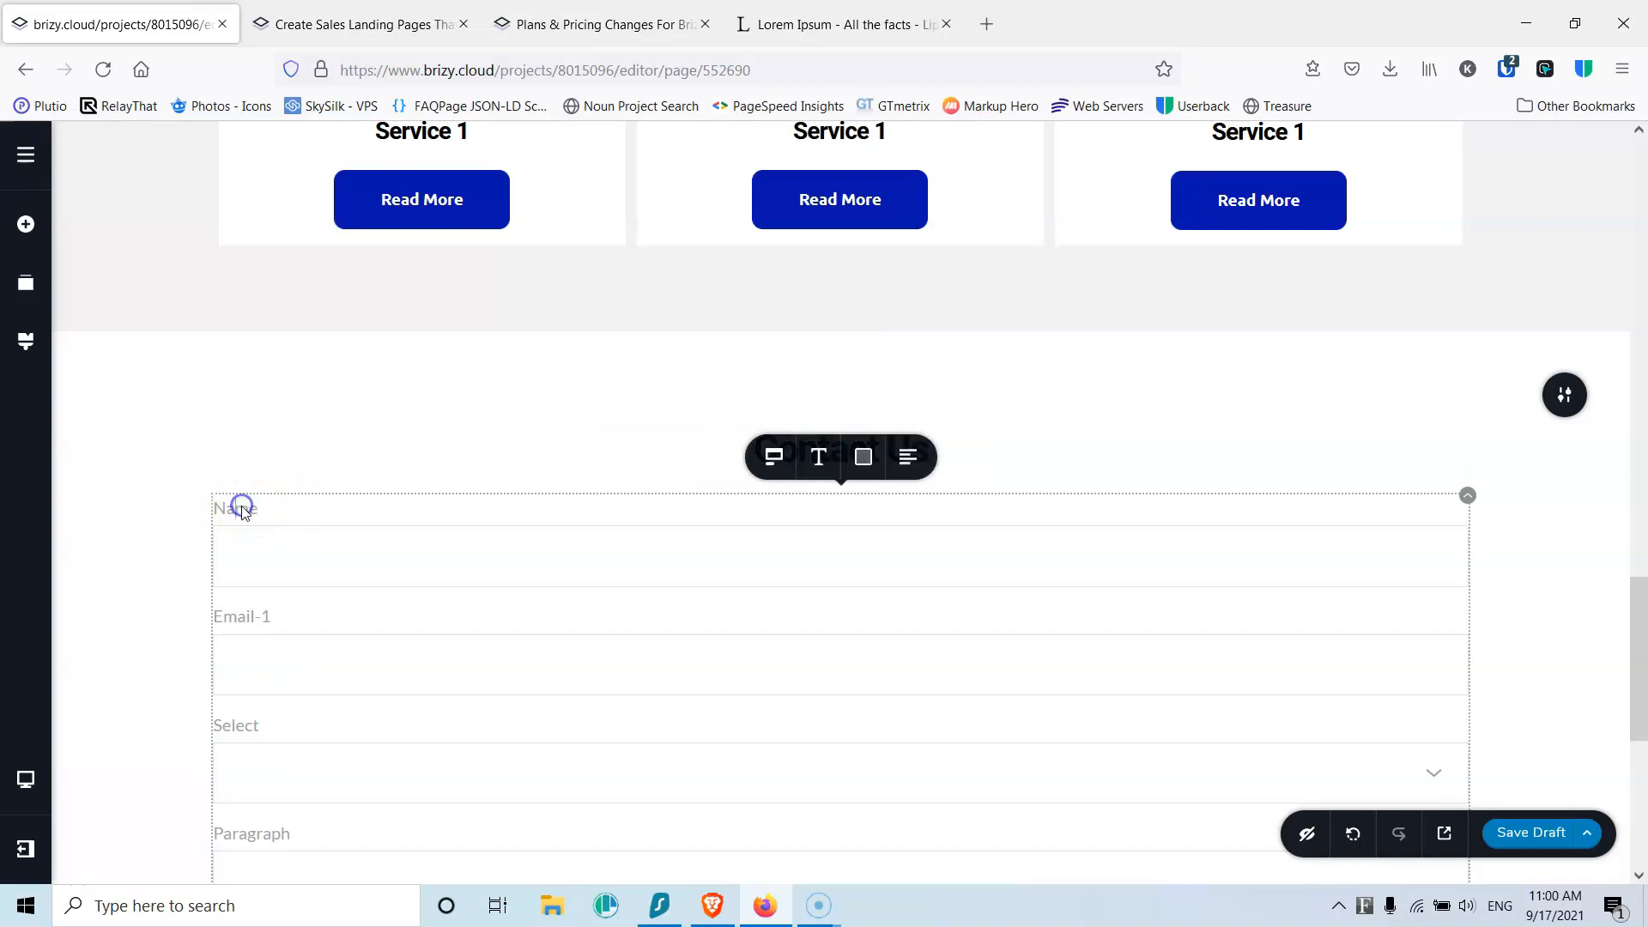
pyautogui.click(863, 456)
pyautogui.click(788, 361)
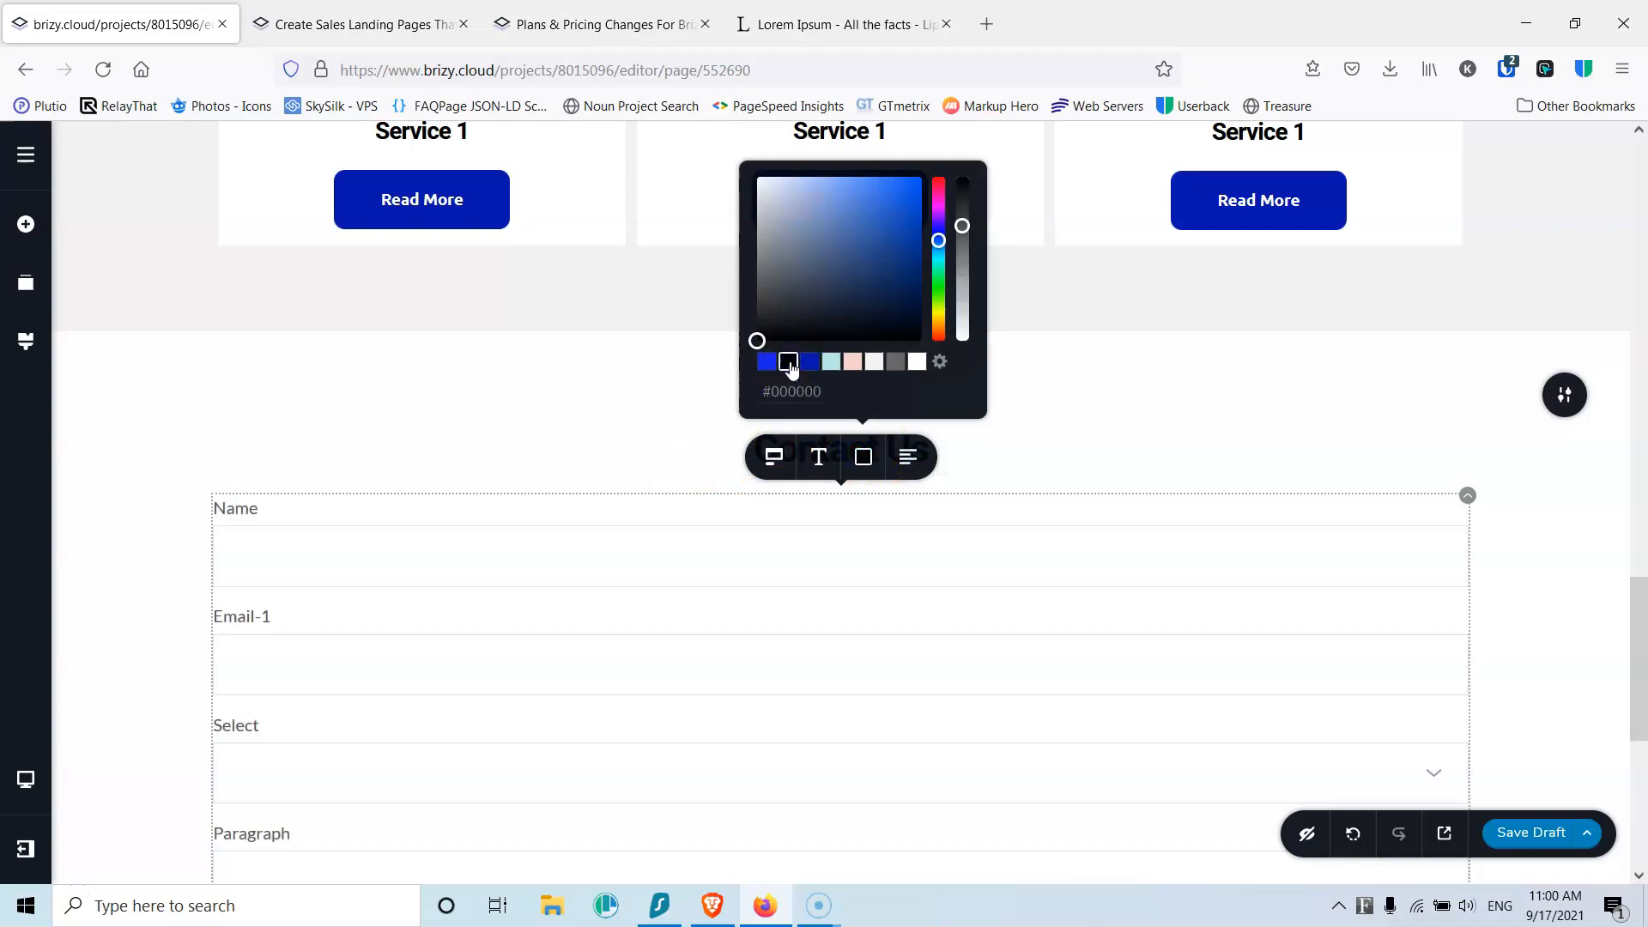
pyautogui.click(818, 455)
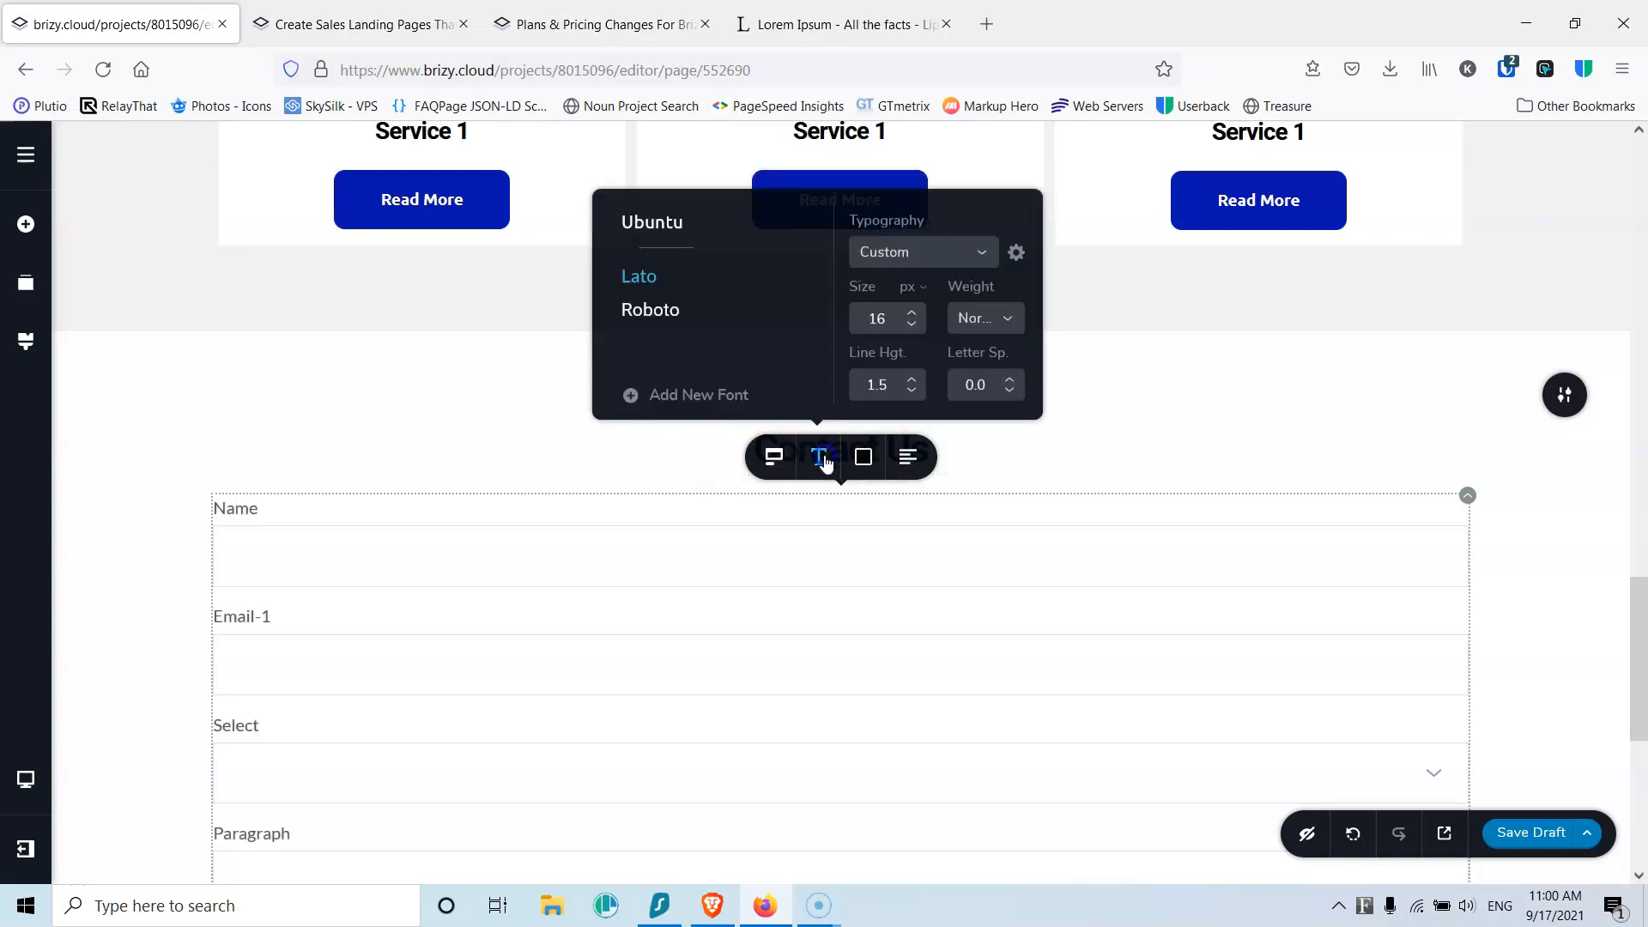
pyautogui.click(918, 254)
pyautogui.click(907, 321)
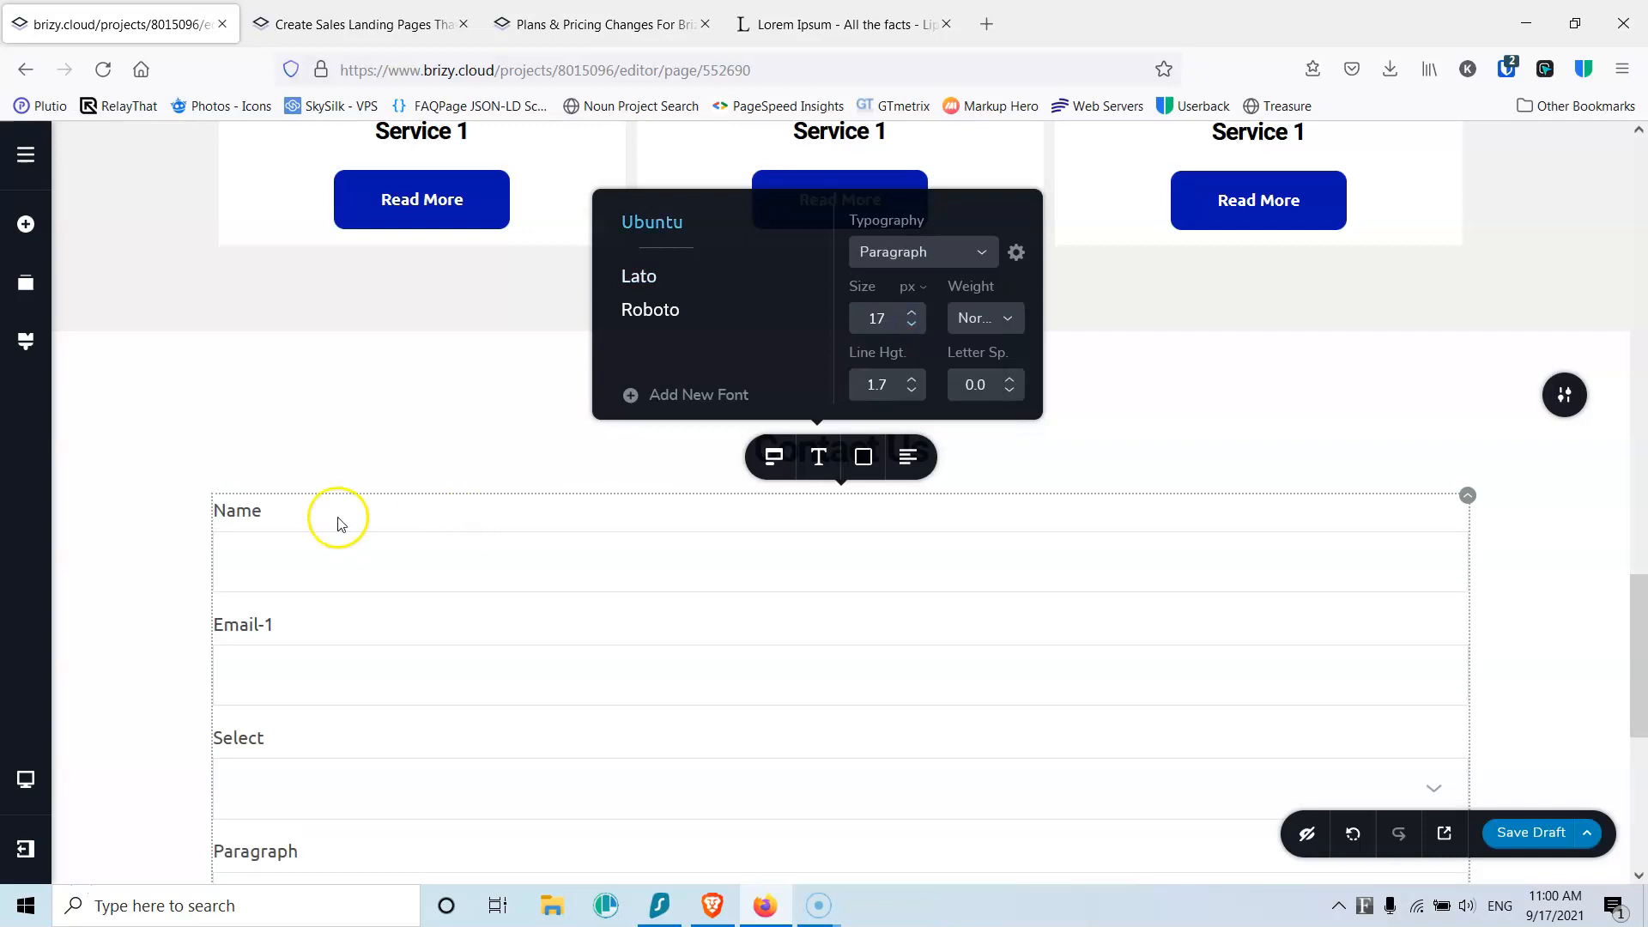
pyautogui.click(287, 532)
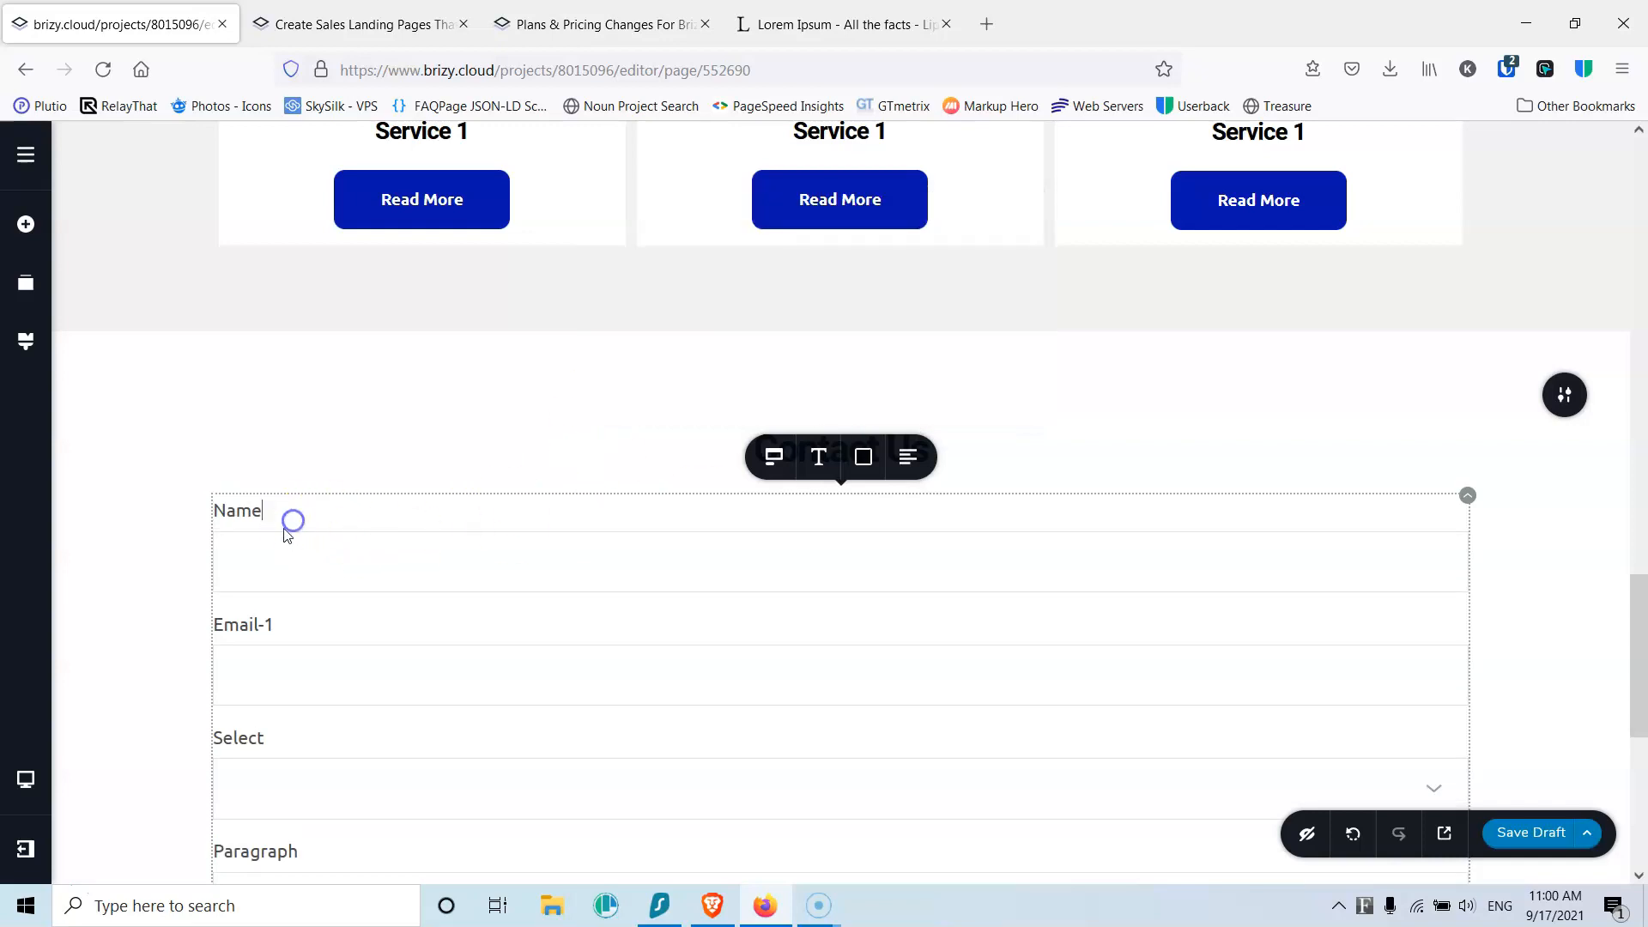
# Step: Narrow the Name field to about 43% width
pyautogui.click(341, 564)
pyautogui.click(863, 494)
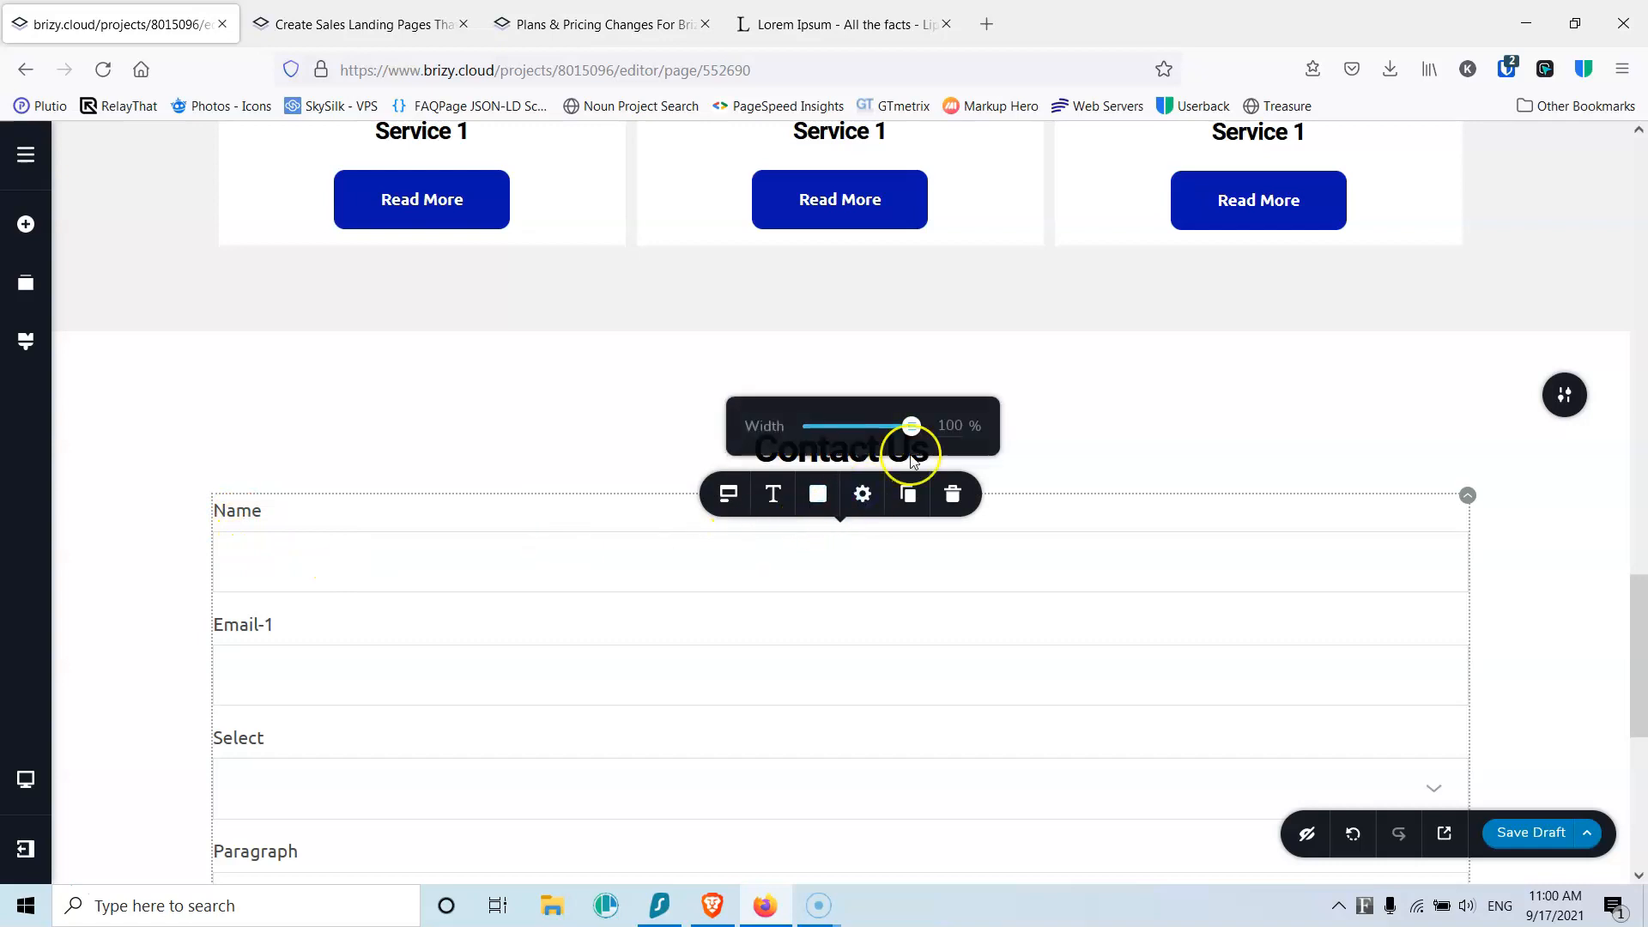
pyautogui.moveTo(912, 427); pyautogui.dragTo(857, 427)
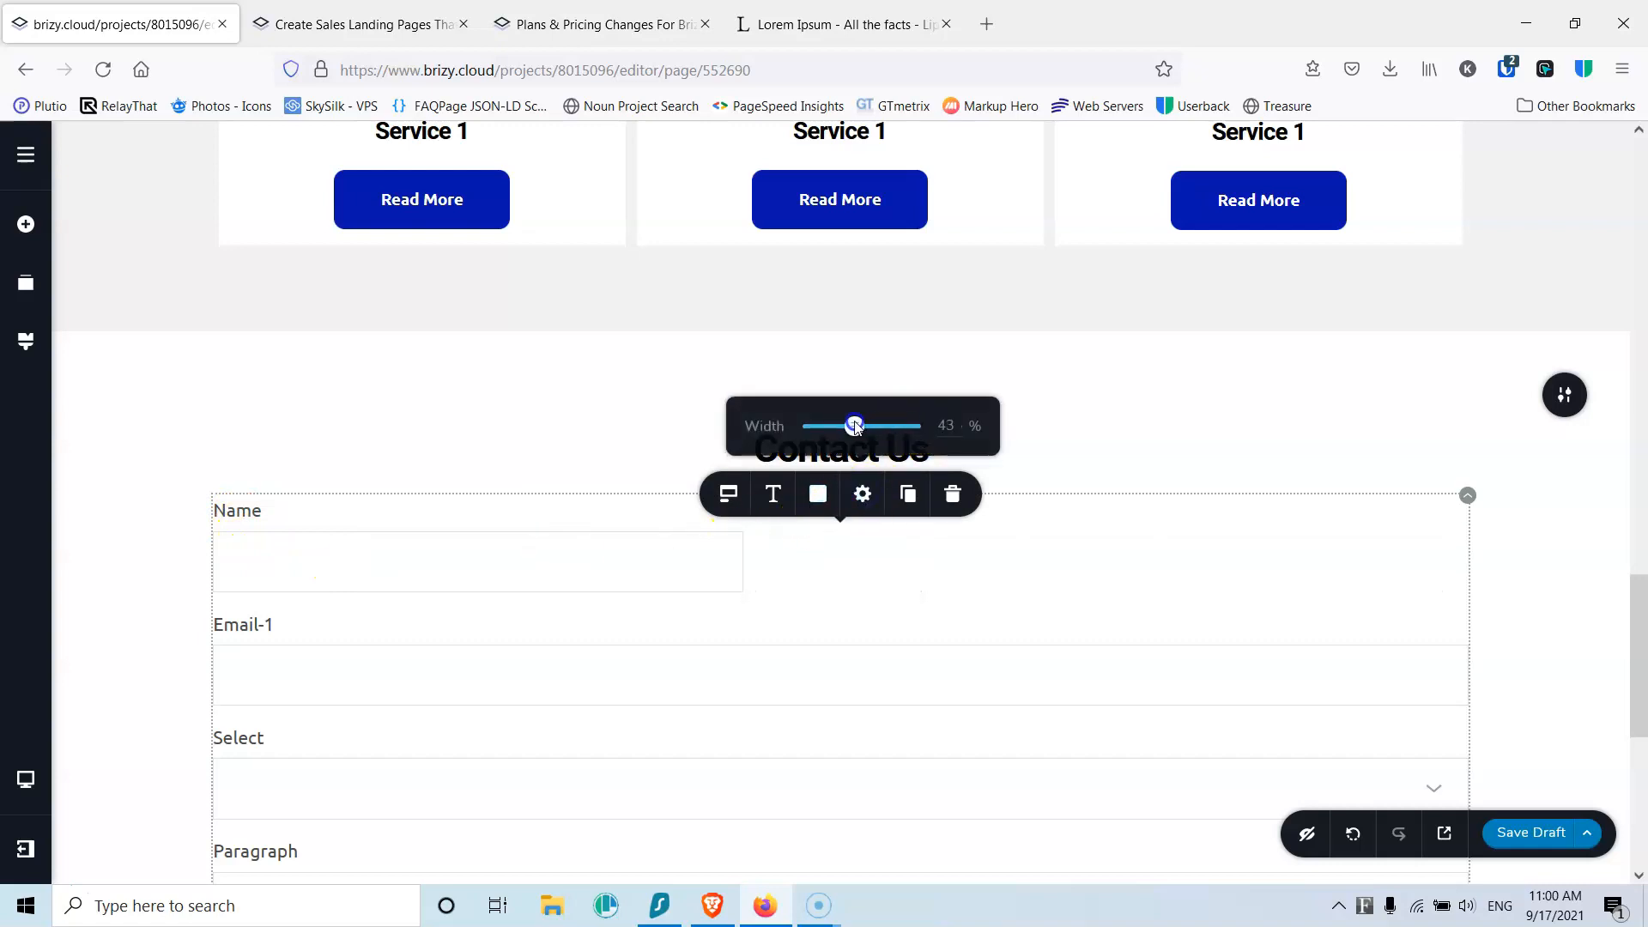
# Step: Duplicate the Name field as a Last Name field beside it and relabel Email-1 as Email
pyautogui.click(944, 425)
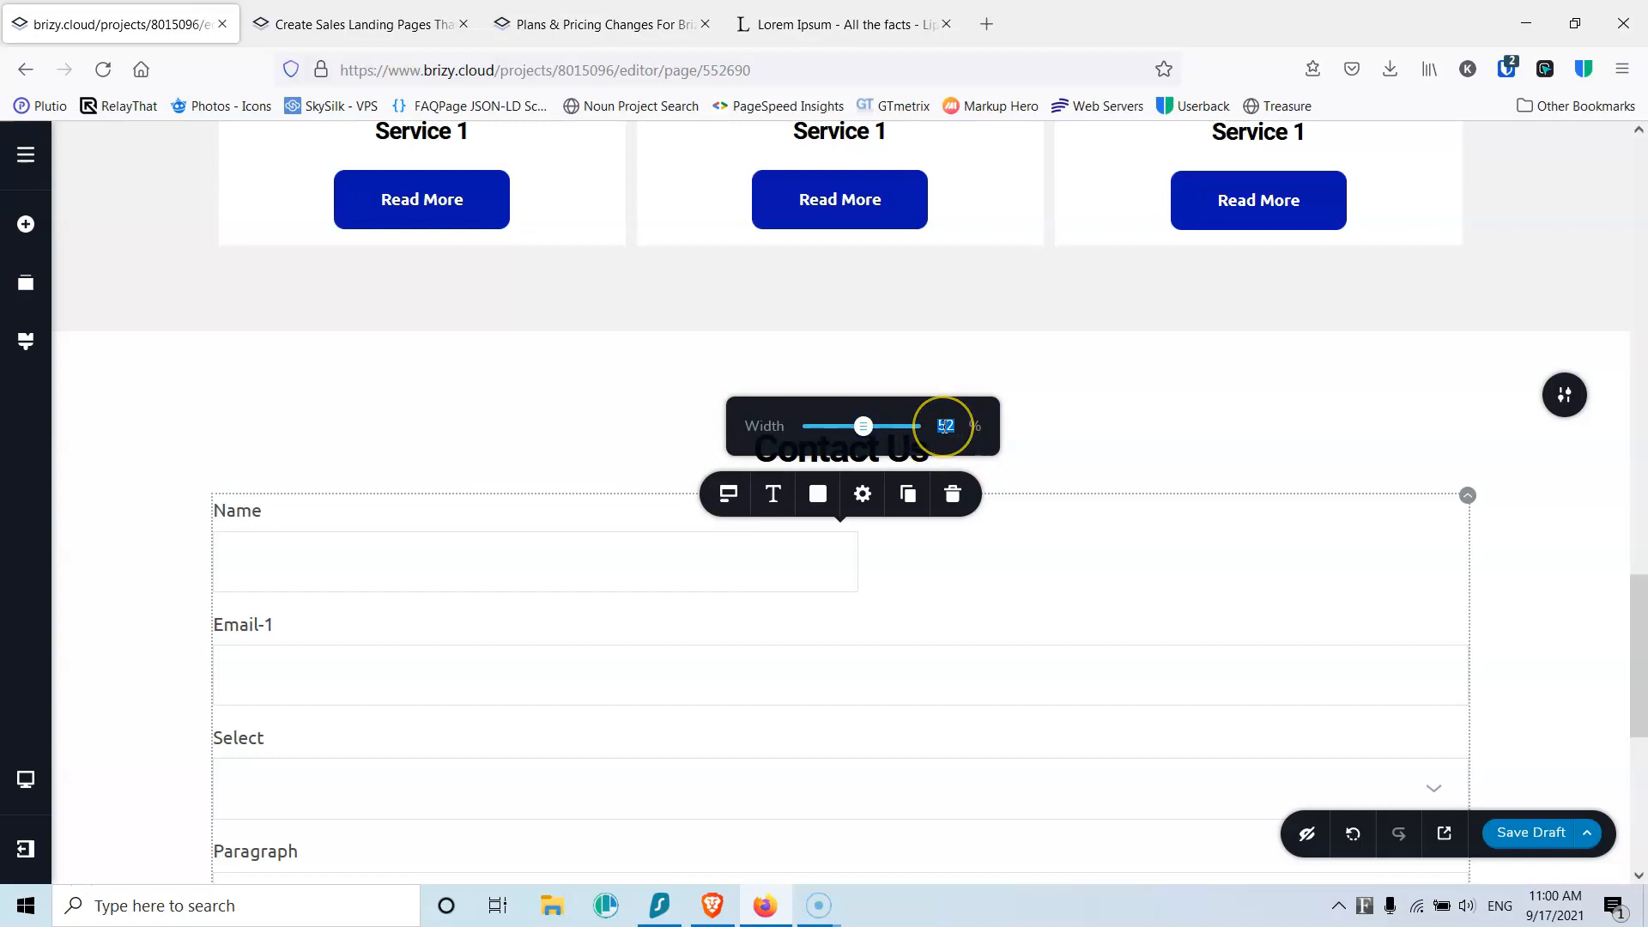
pyautogui.click(456, 544)
pyautogui.click(907, 494)
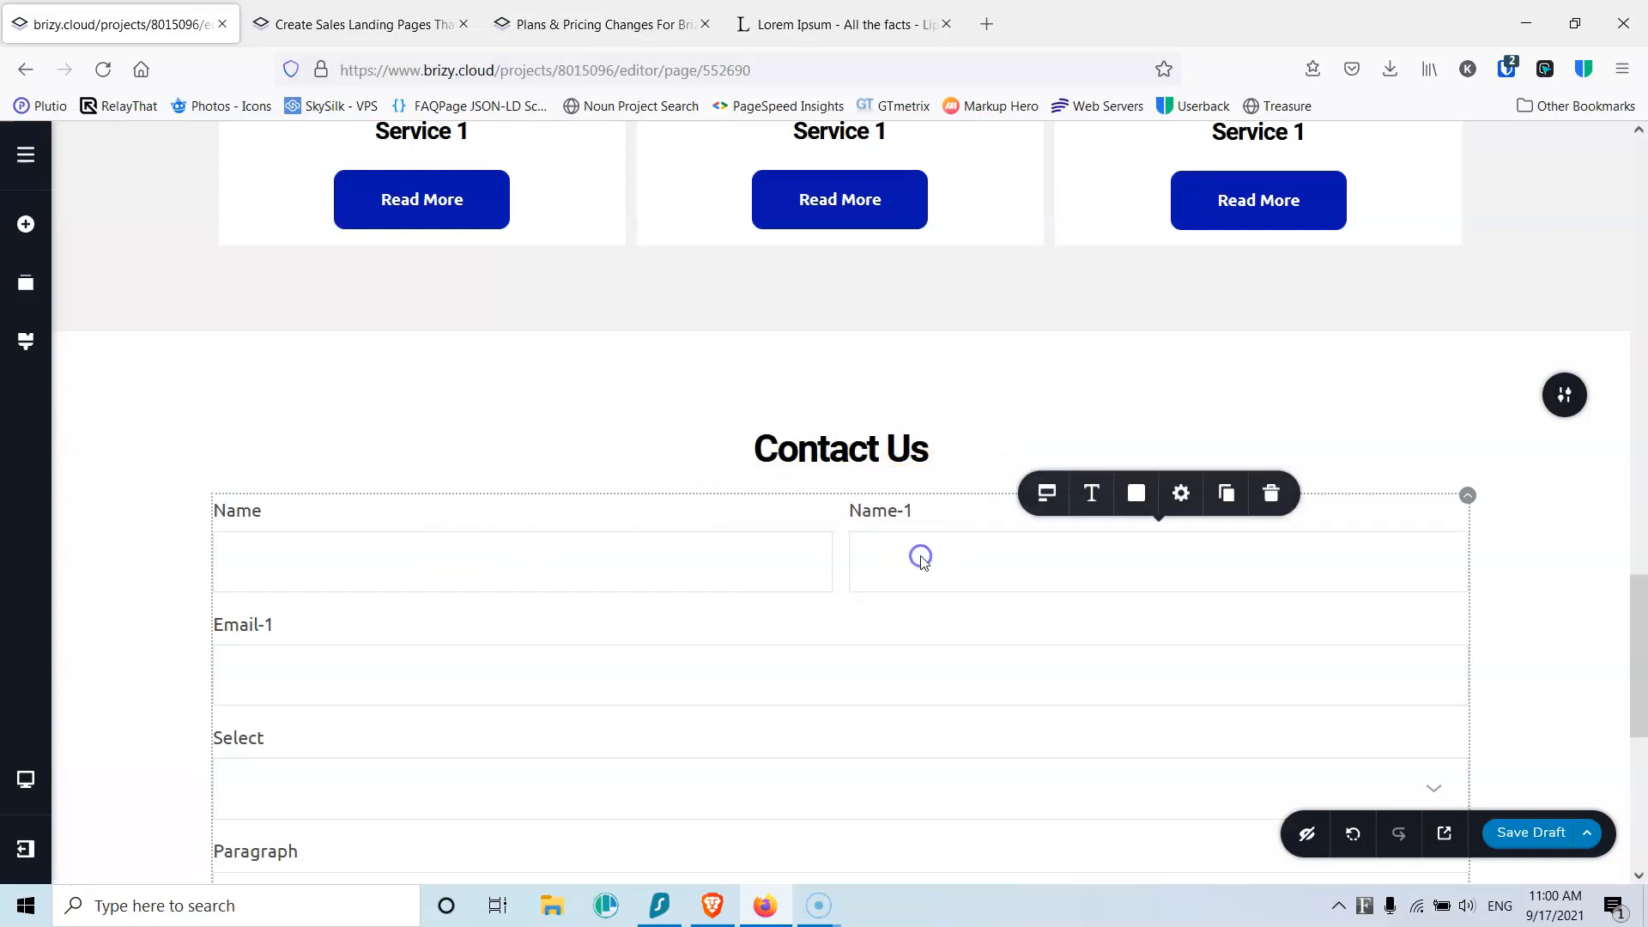
pyautogui.doubleClick(886, 513)
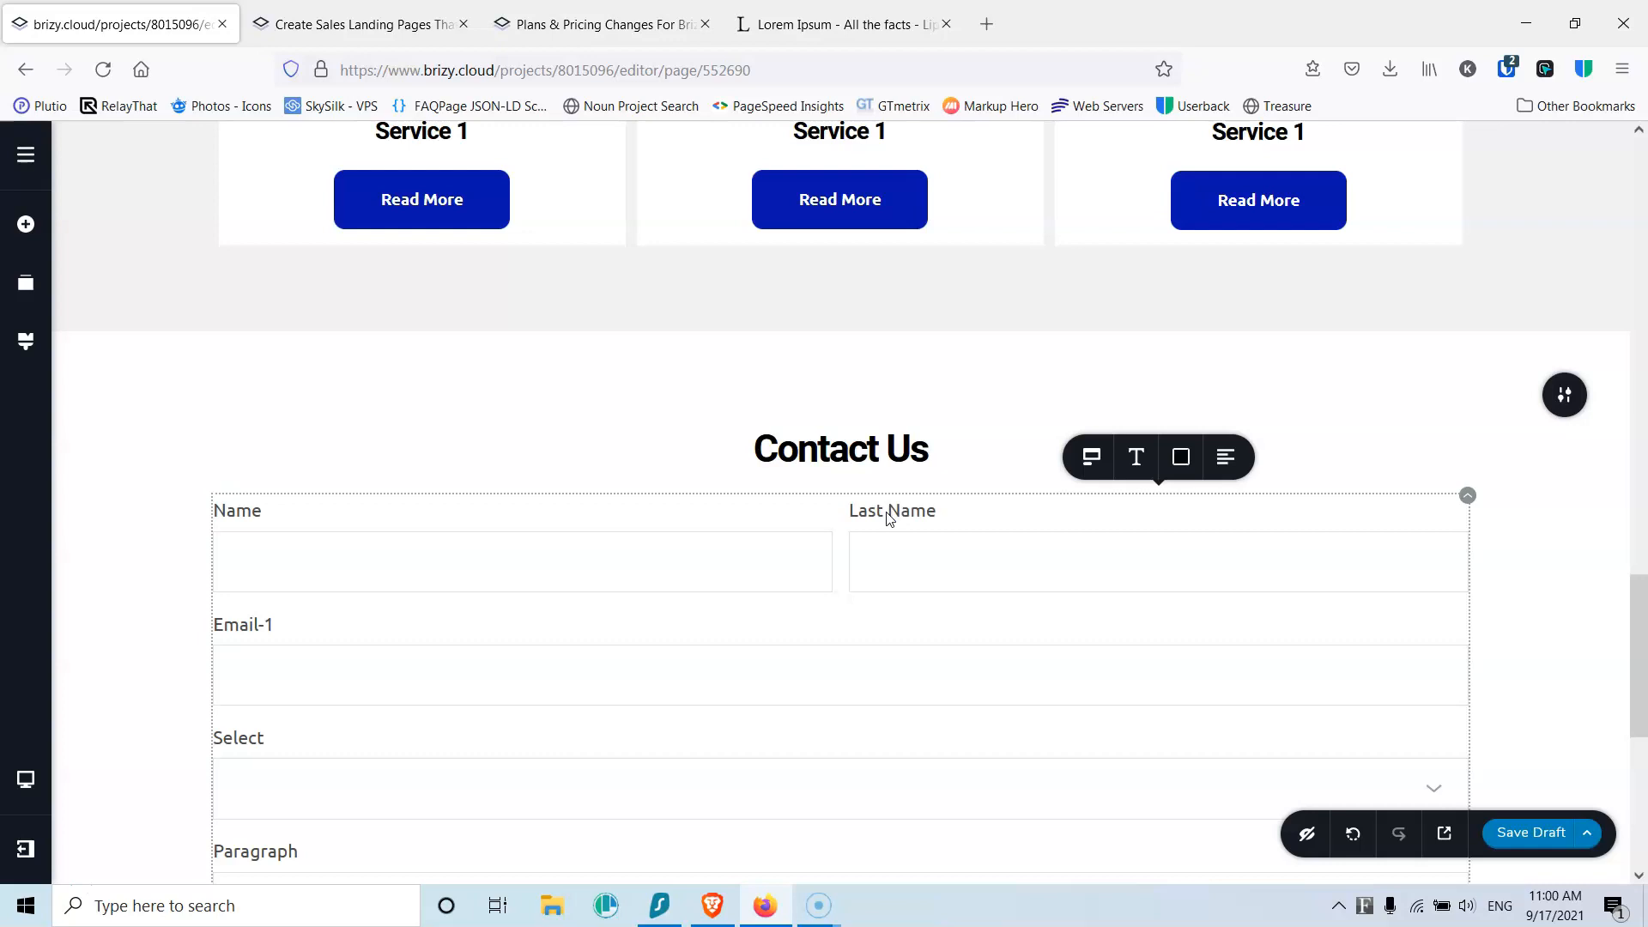
pyautogui.click(276, 623)
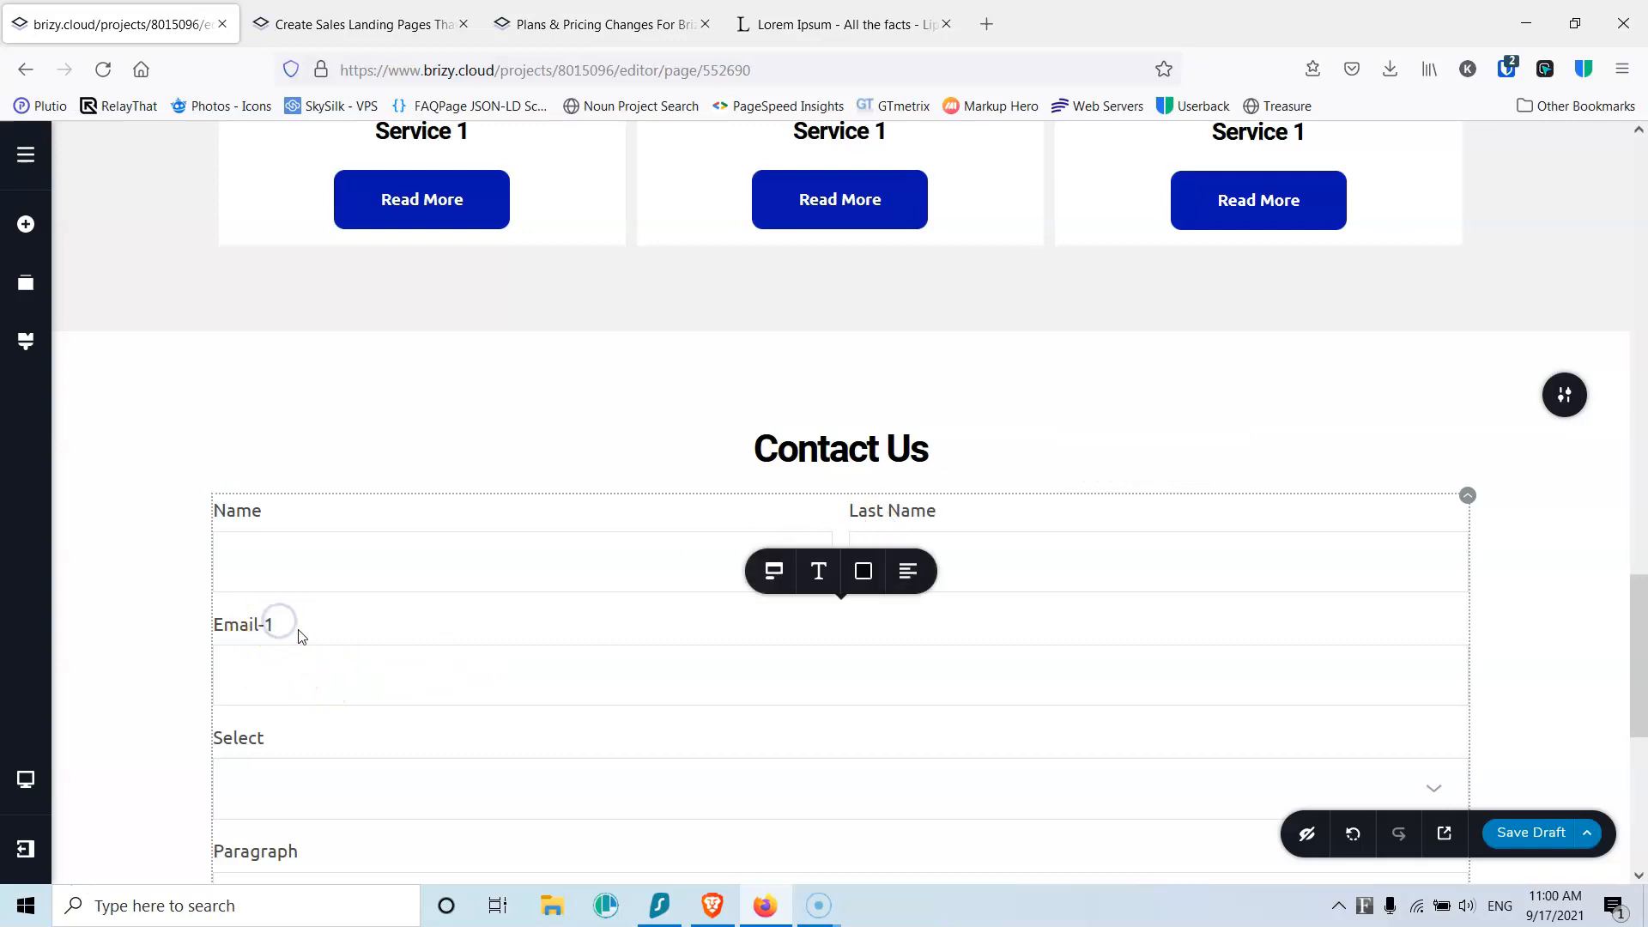
# Step: Delete the Select dropdown field and relabel the Paragraph field as Message
pyautogui.scroll(-1, 300, 635)
pyautogui.click(297, 629)
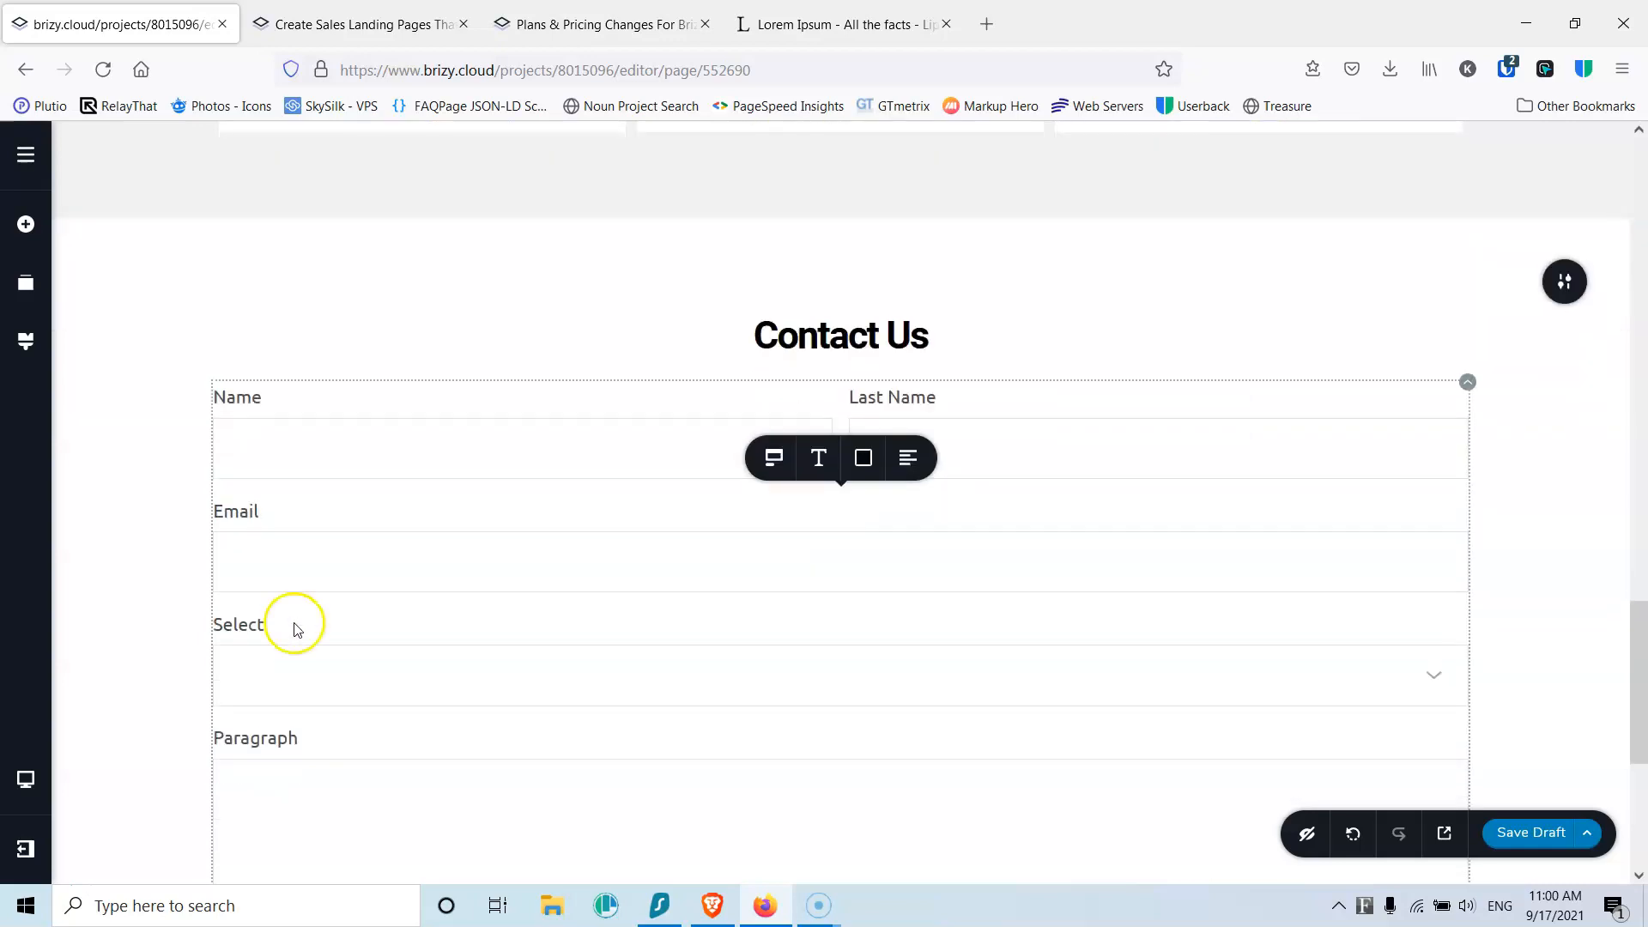
pyautogui.click(285, 635)
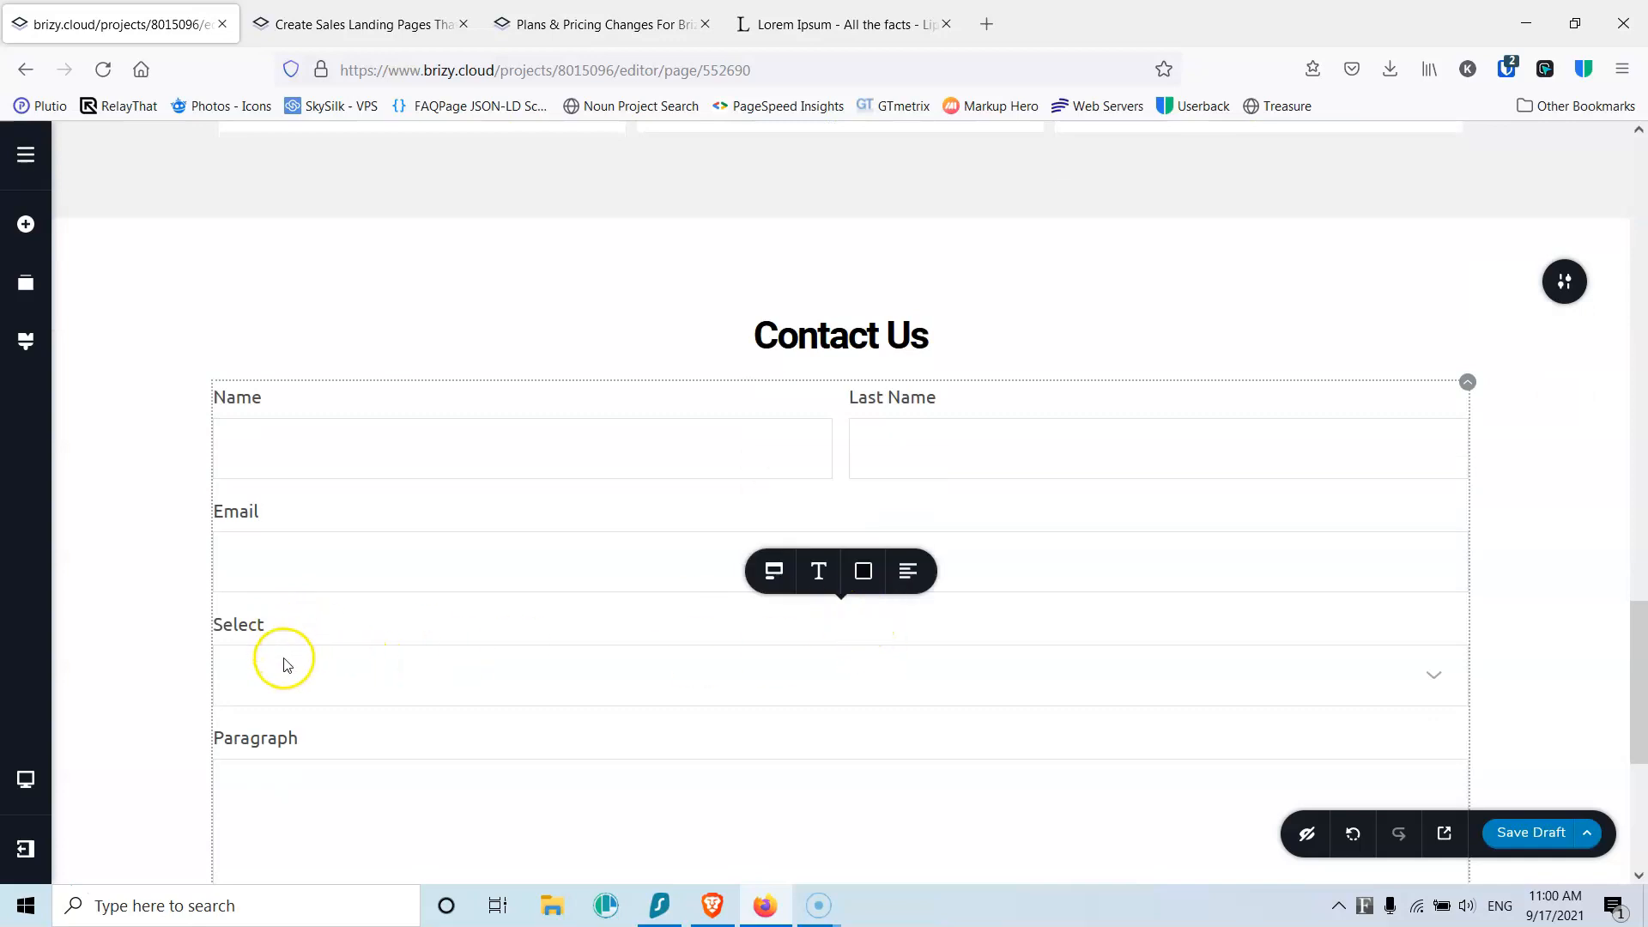
pyautogui.click(285, 661)
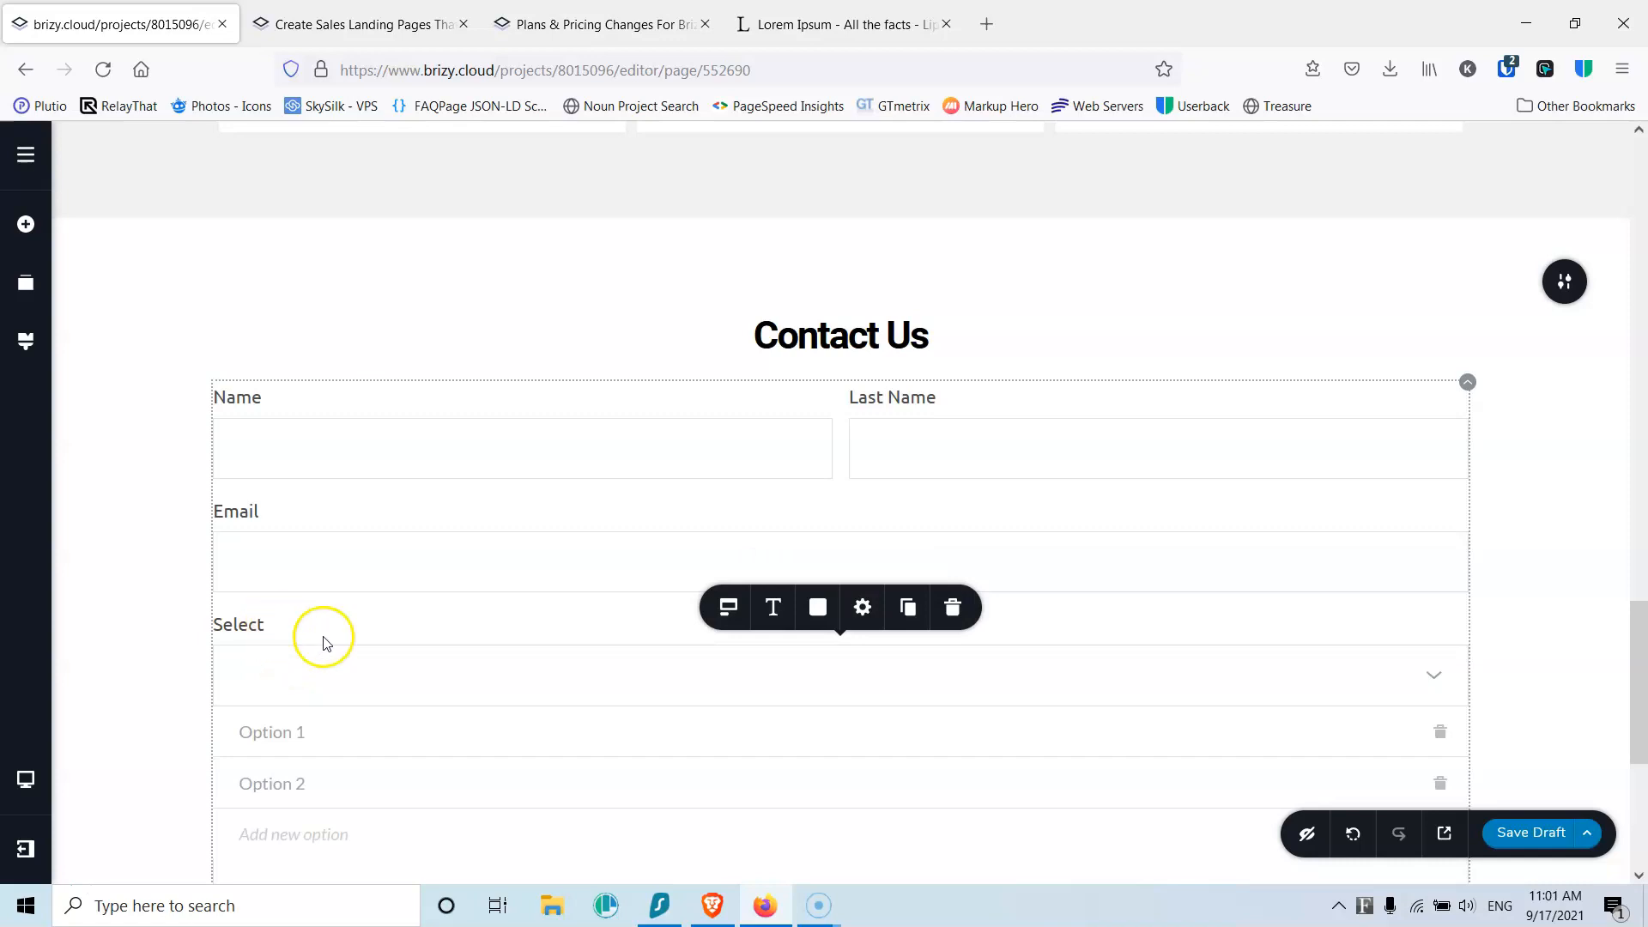
pyautogui.click(949, 608)
pyautogui.doubleClick(292, 633)
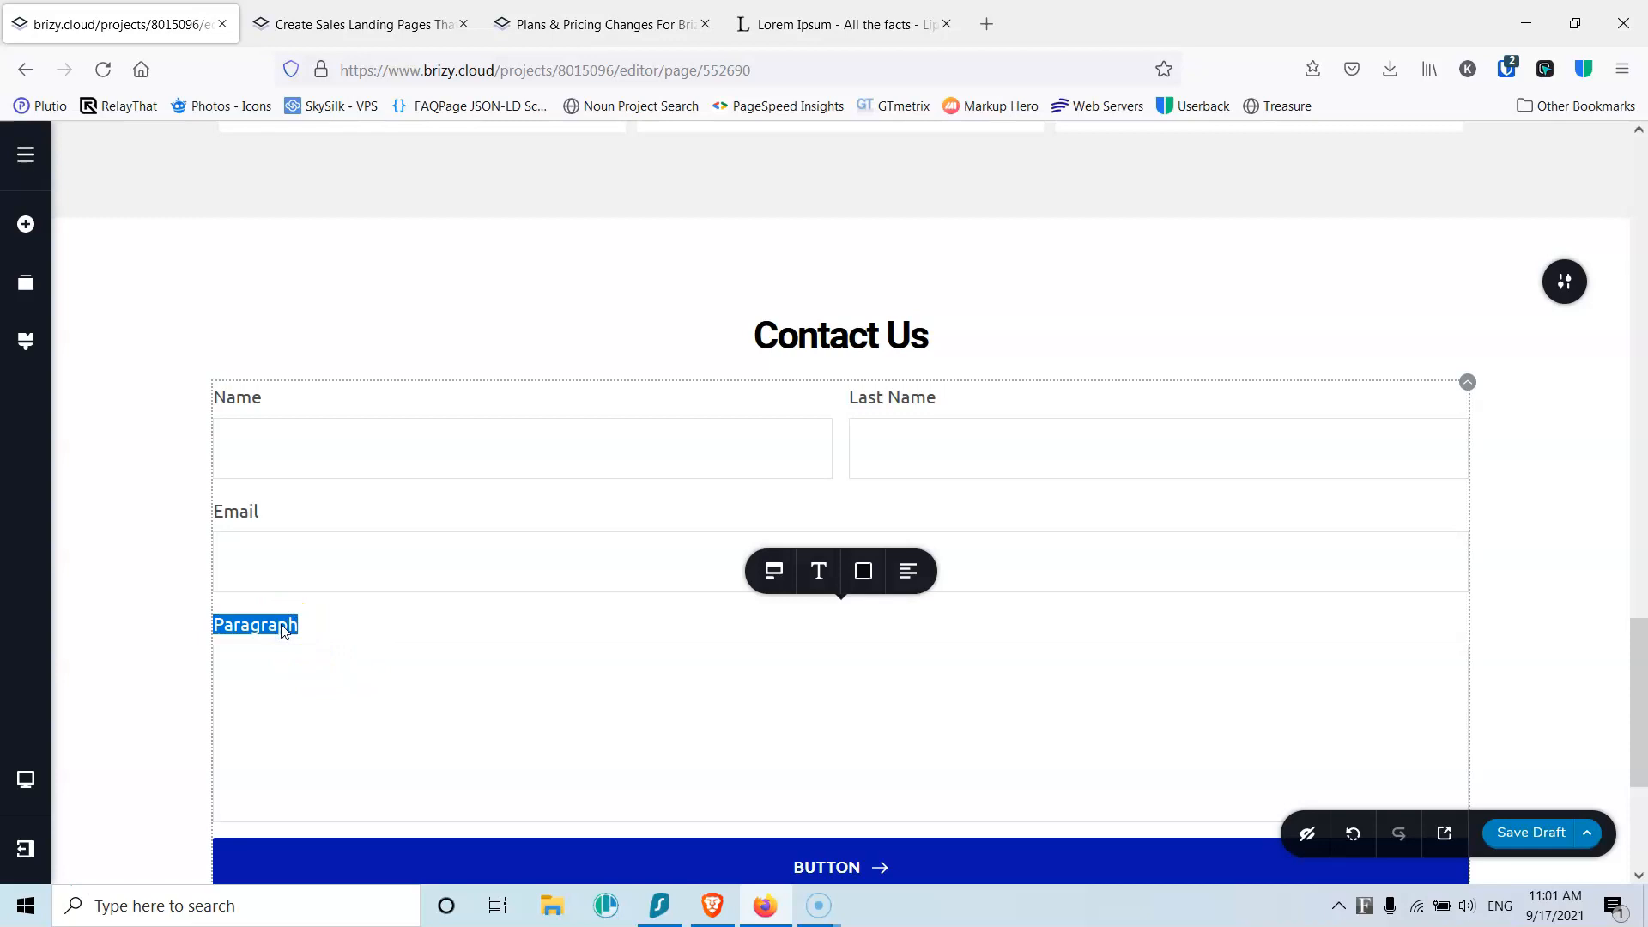
pyautogui.write('M')
pyautogui.scroll(-1, 386, 600)
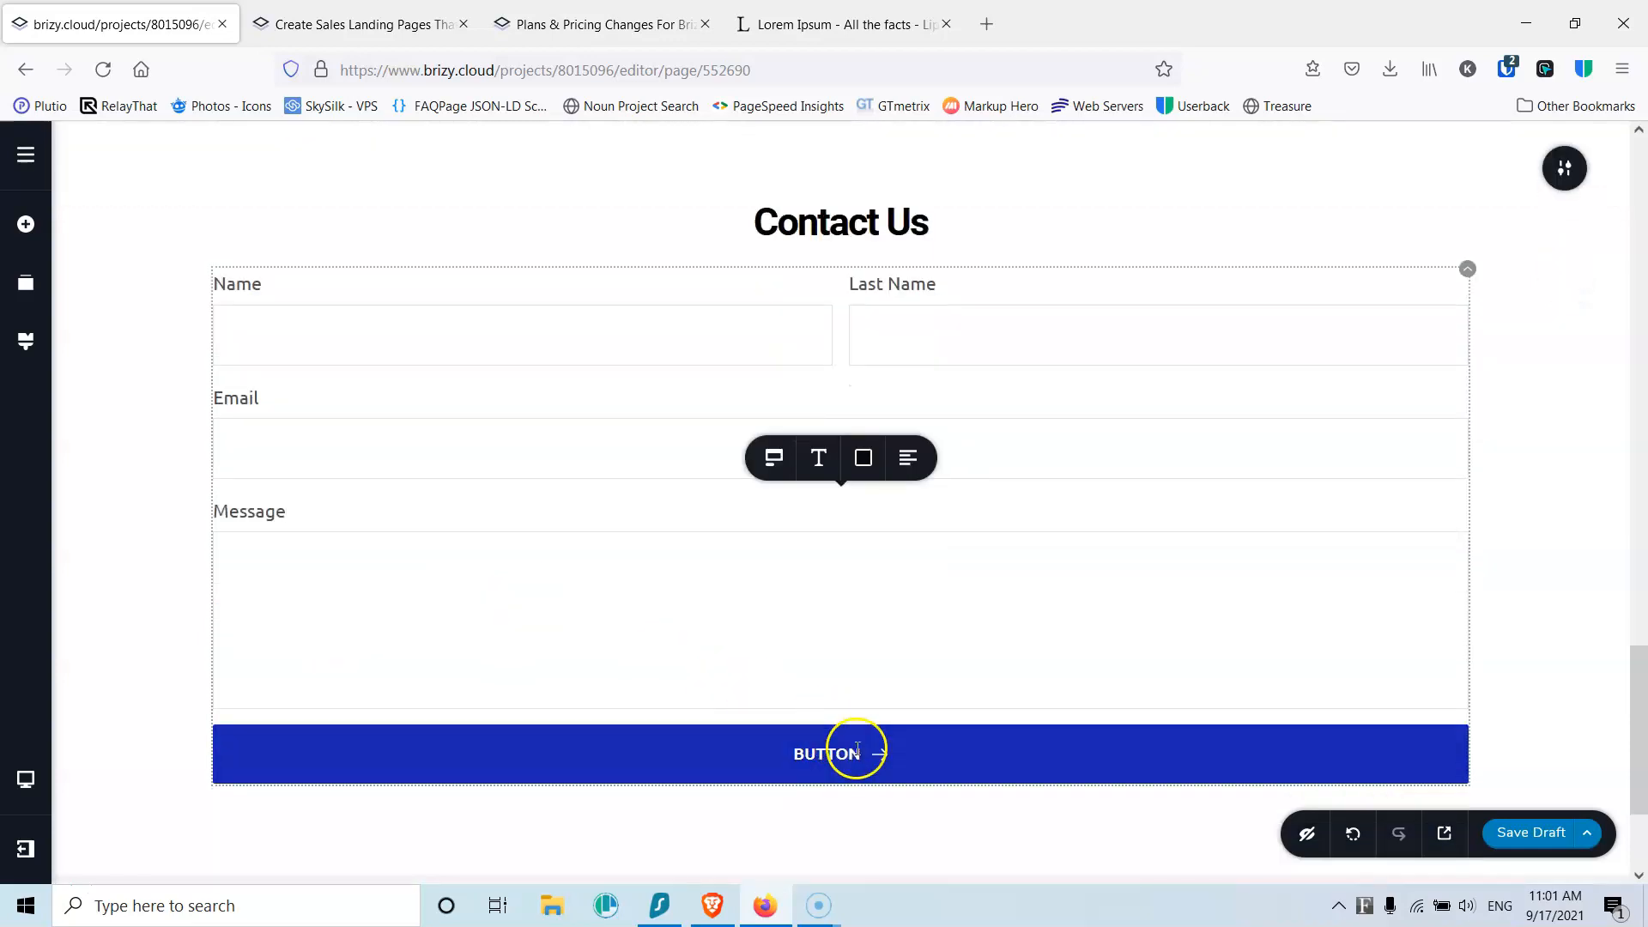
# Step: Remove the arrow icon from the Submit button and narrow its width
pyautogui.click(858, 751)
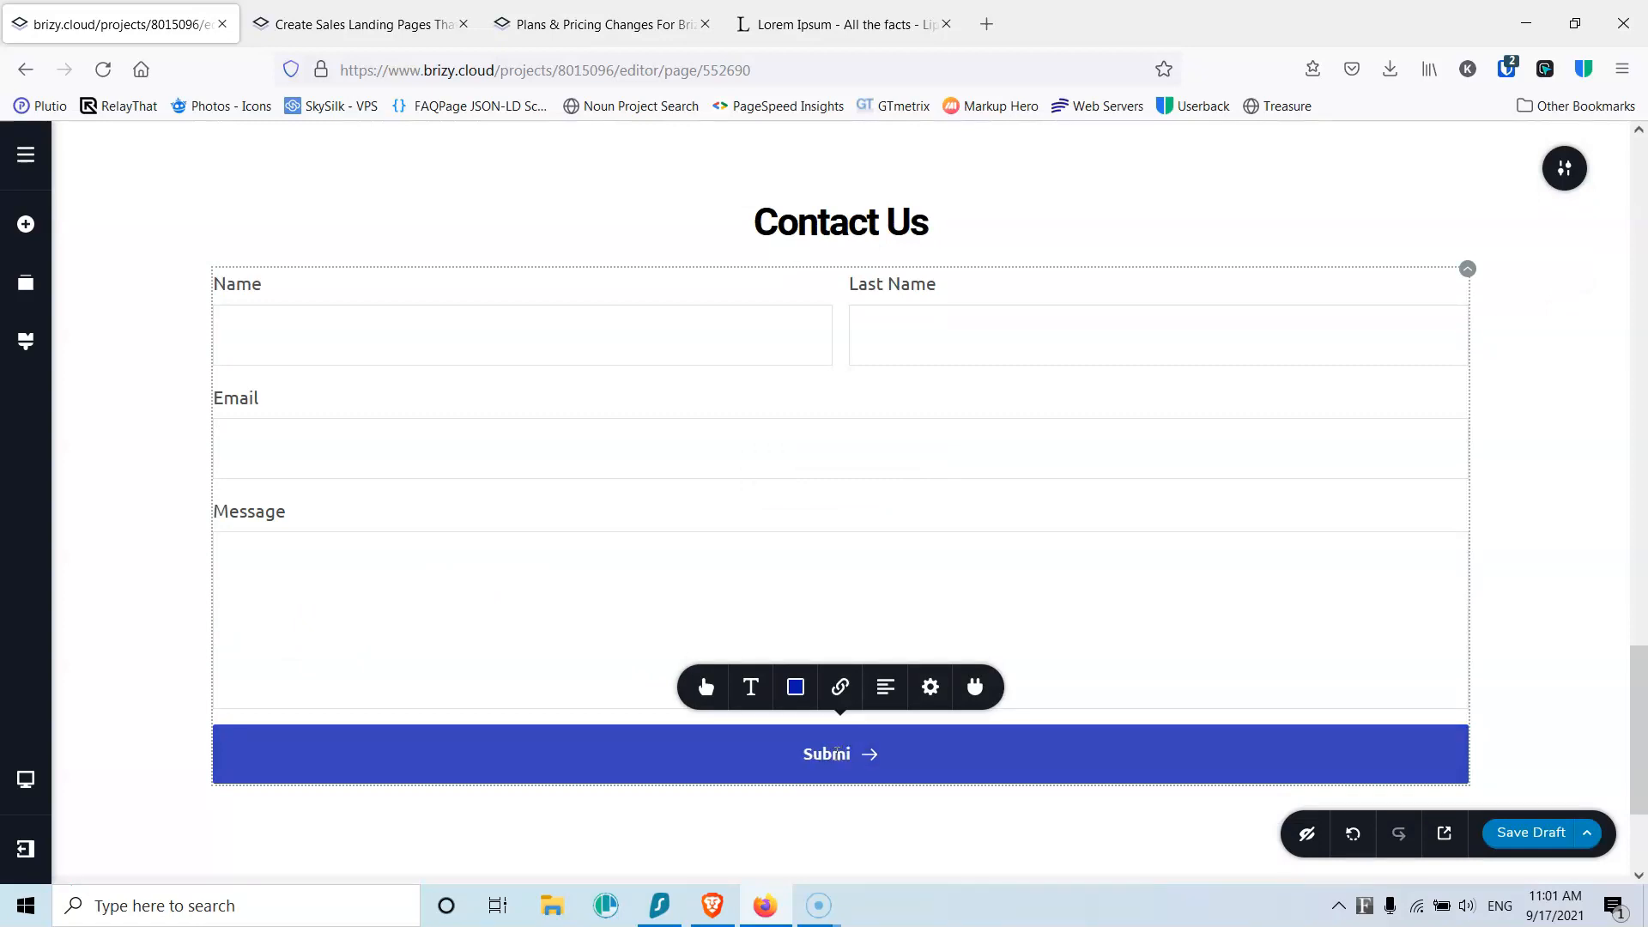
pyautogui.click(706, 686)
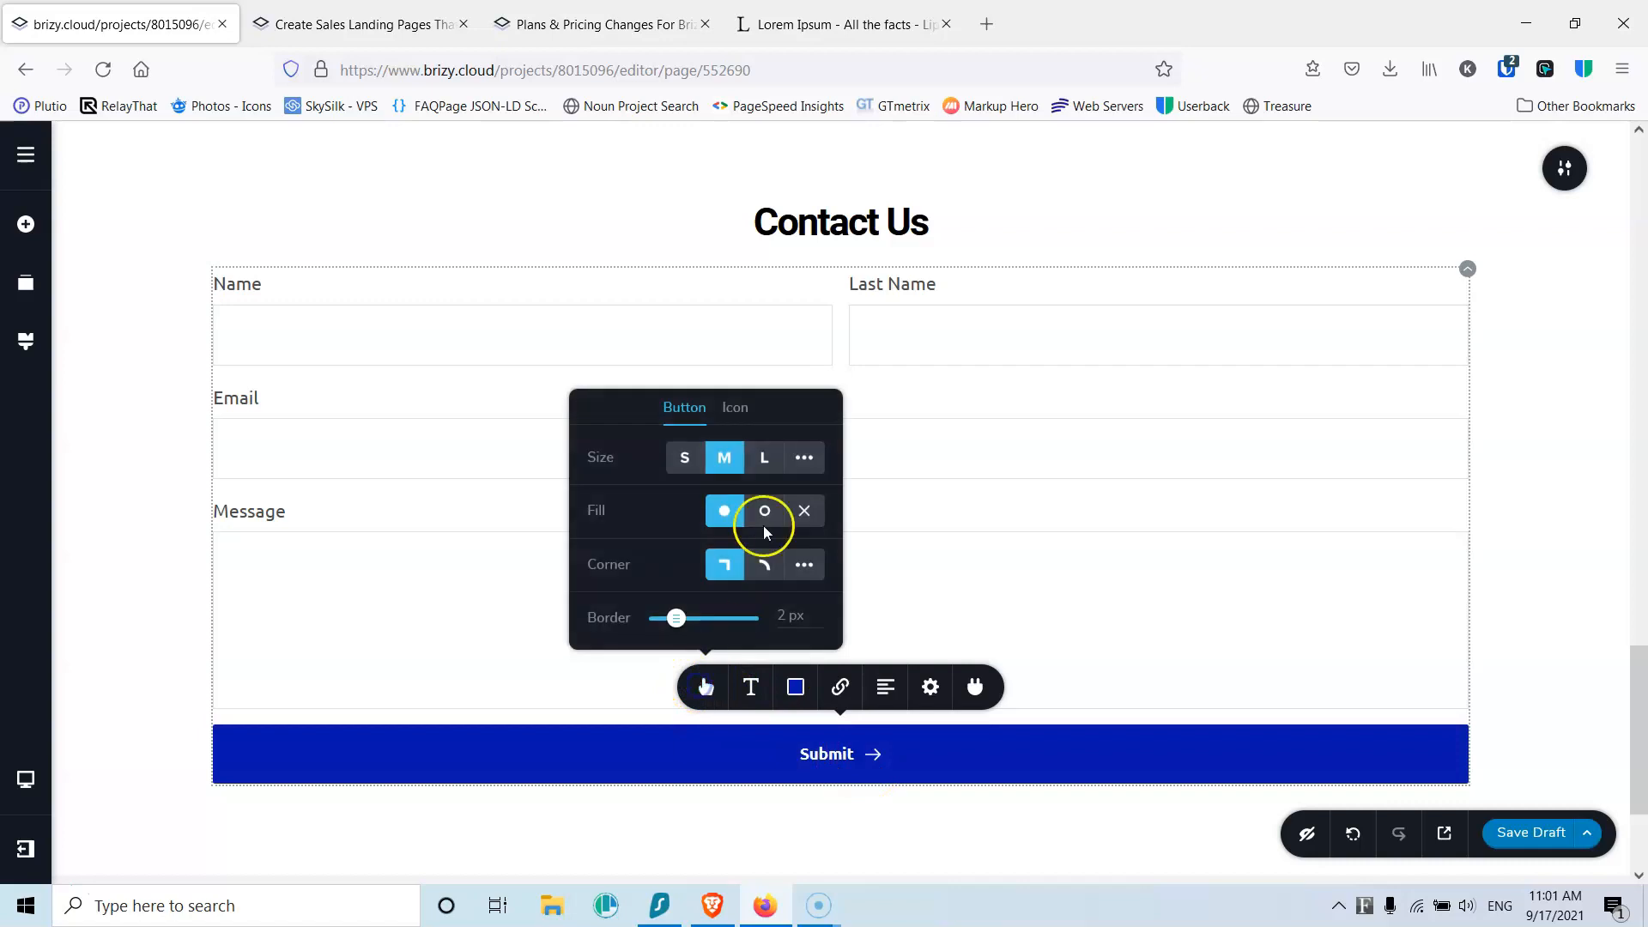
pyautogui.click(734, 409)
pyautogui.click(820, 429)
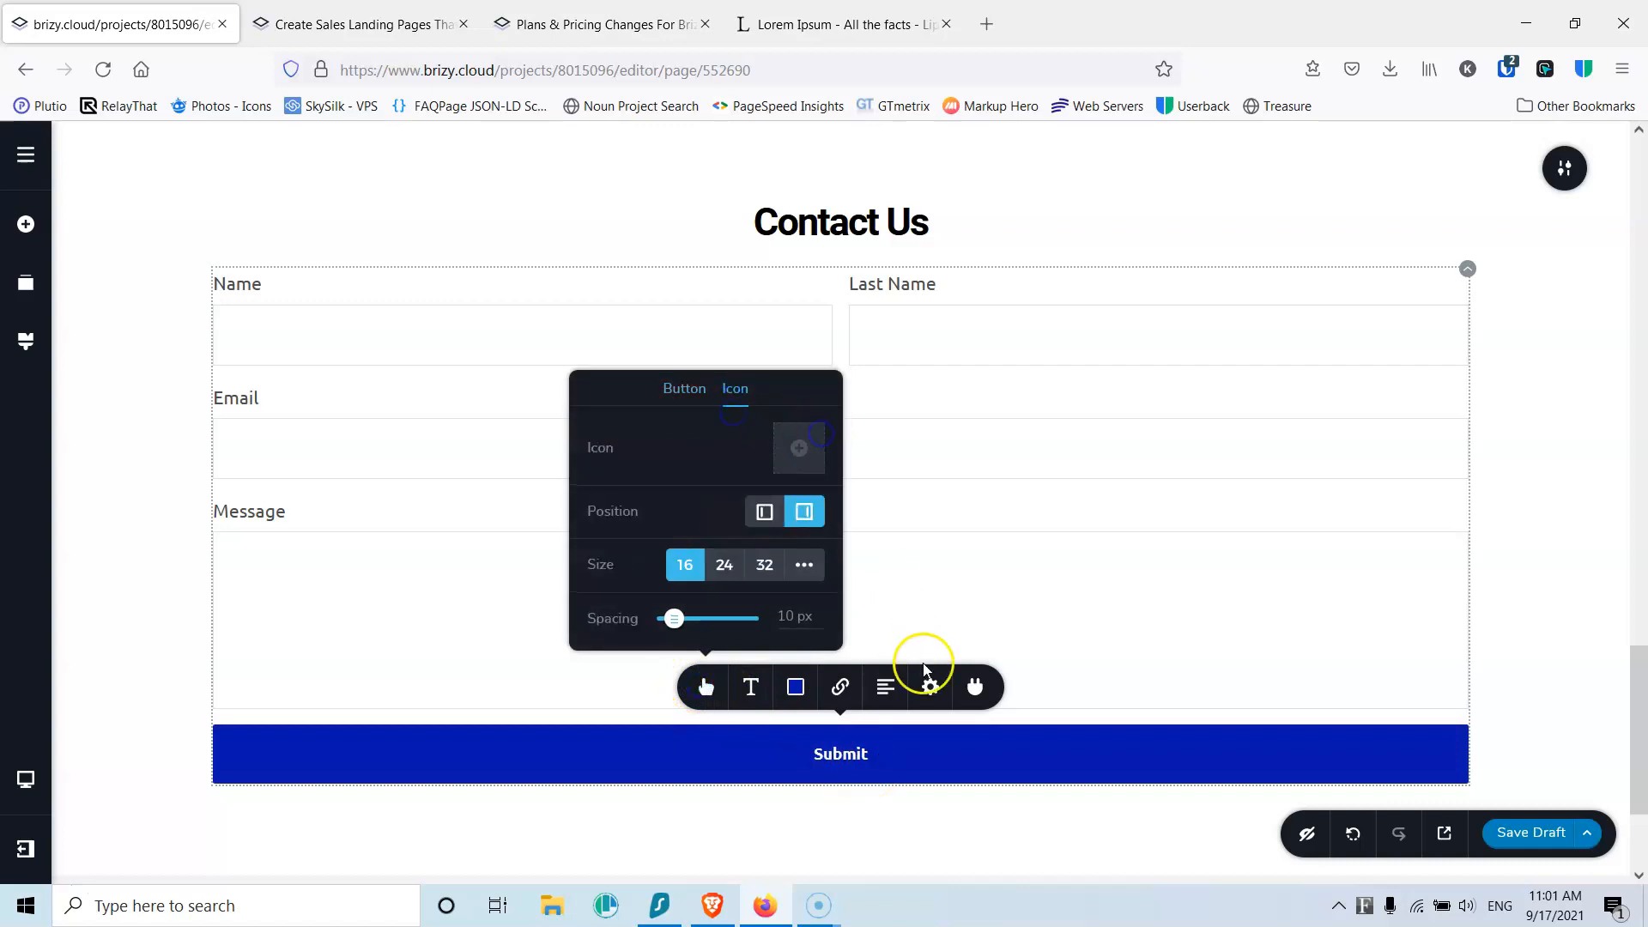
pyautogui.click(930, 687)
pyautogui.moveTo(950, 625); pyautogui.dragTo(911, 619)
pyautogui.click(1012, 623)
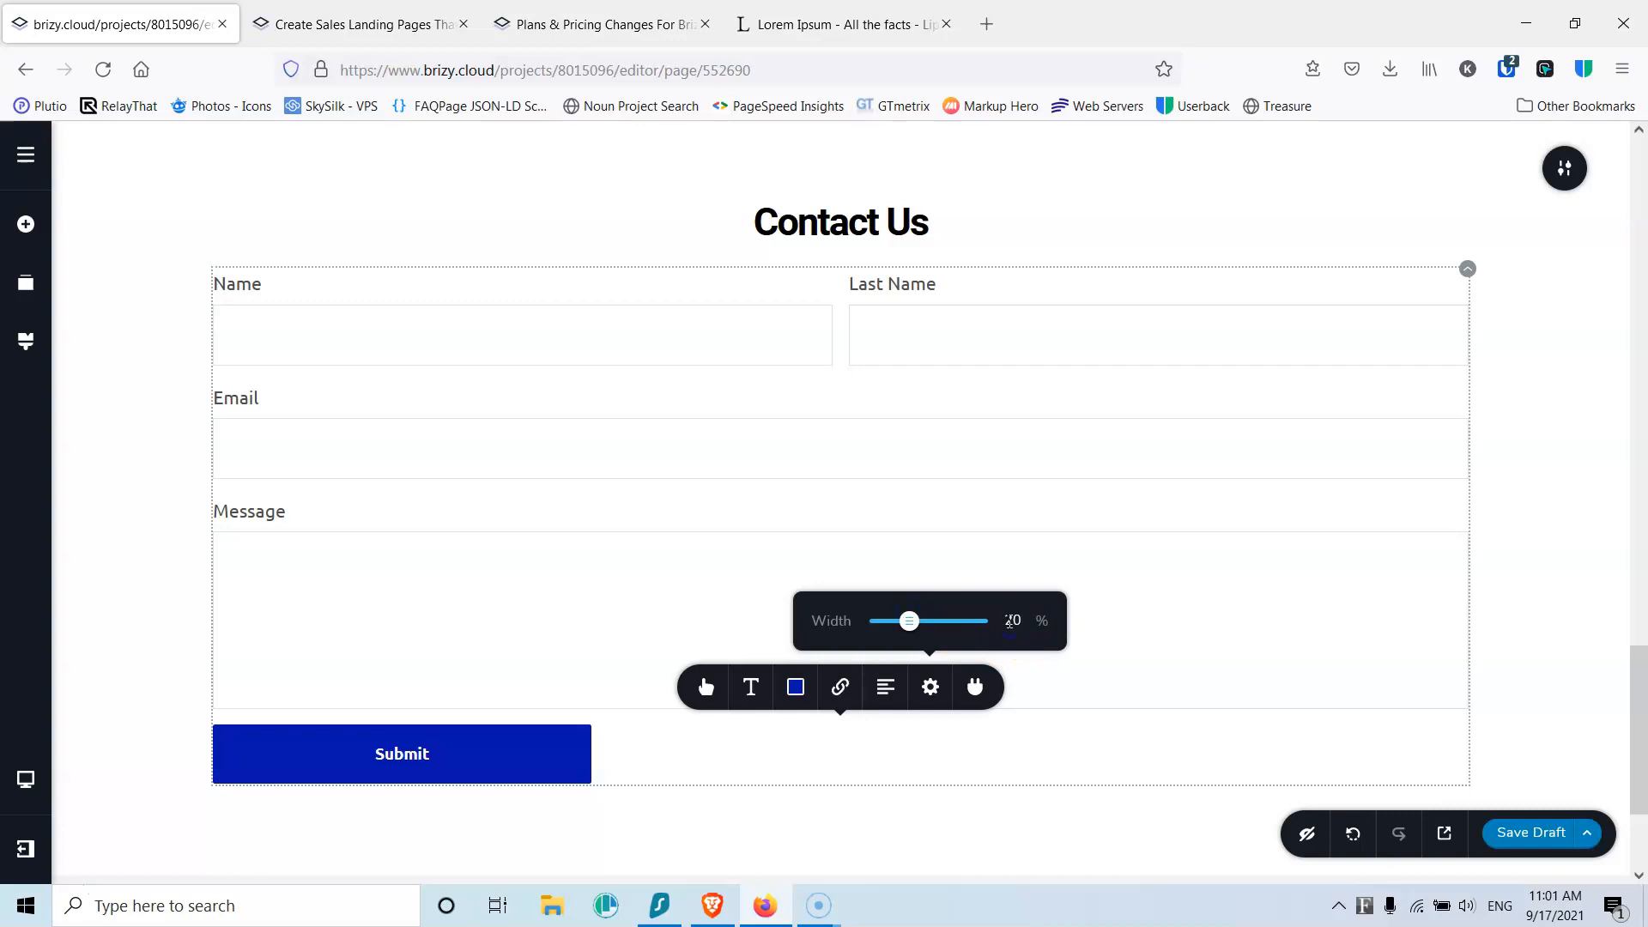
# Step: Left-align the Submit button and make it bright blue with 100% hover opacity
pyautogui.click(884, 691)
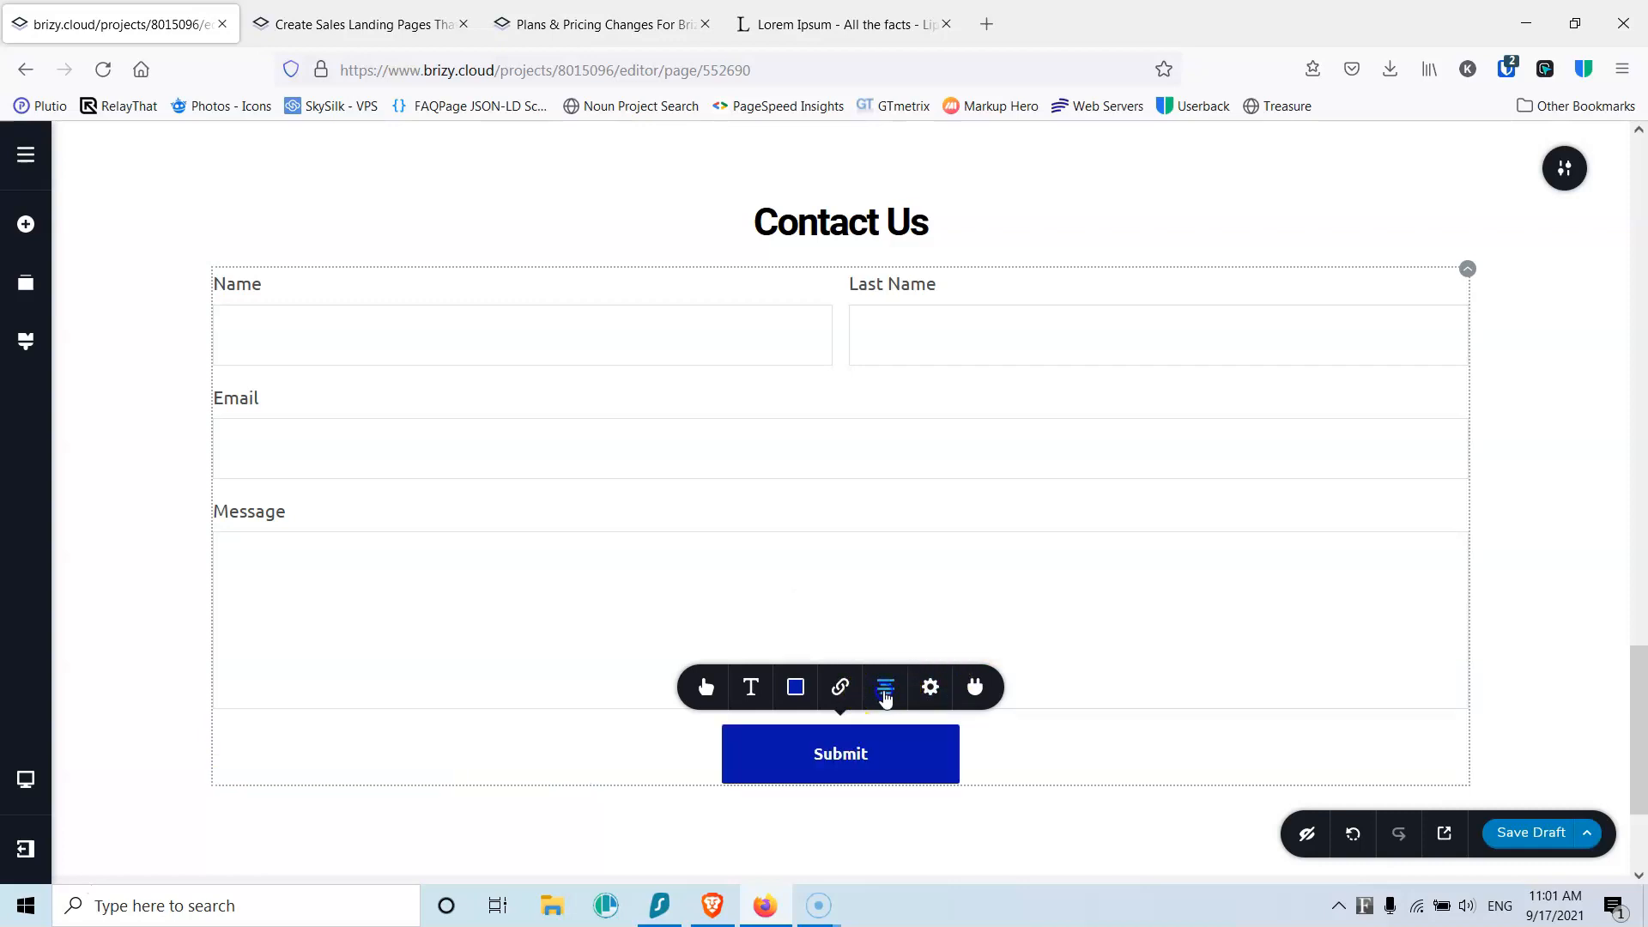
pyautogui.click(885, 691)
pyautogui.click(884, 691)
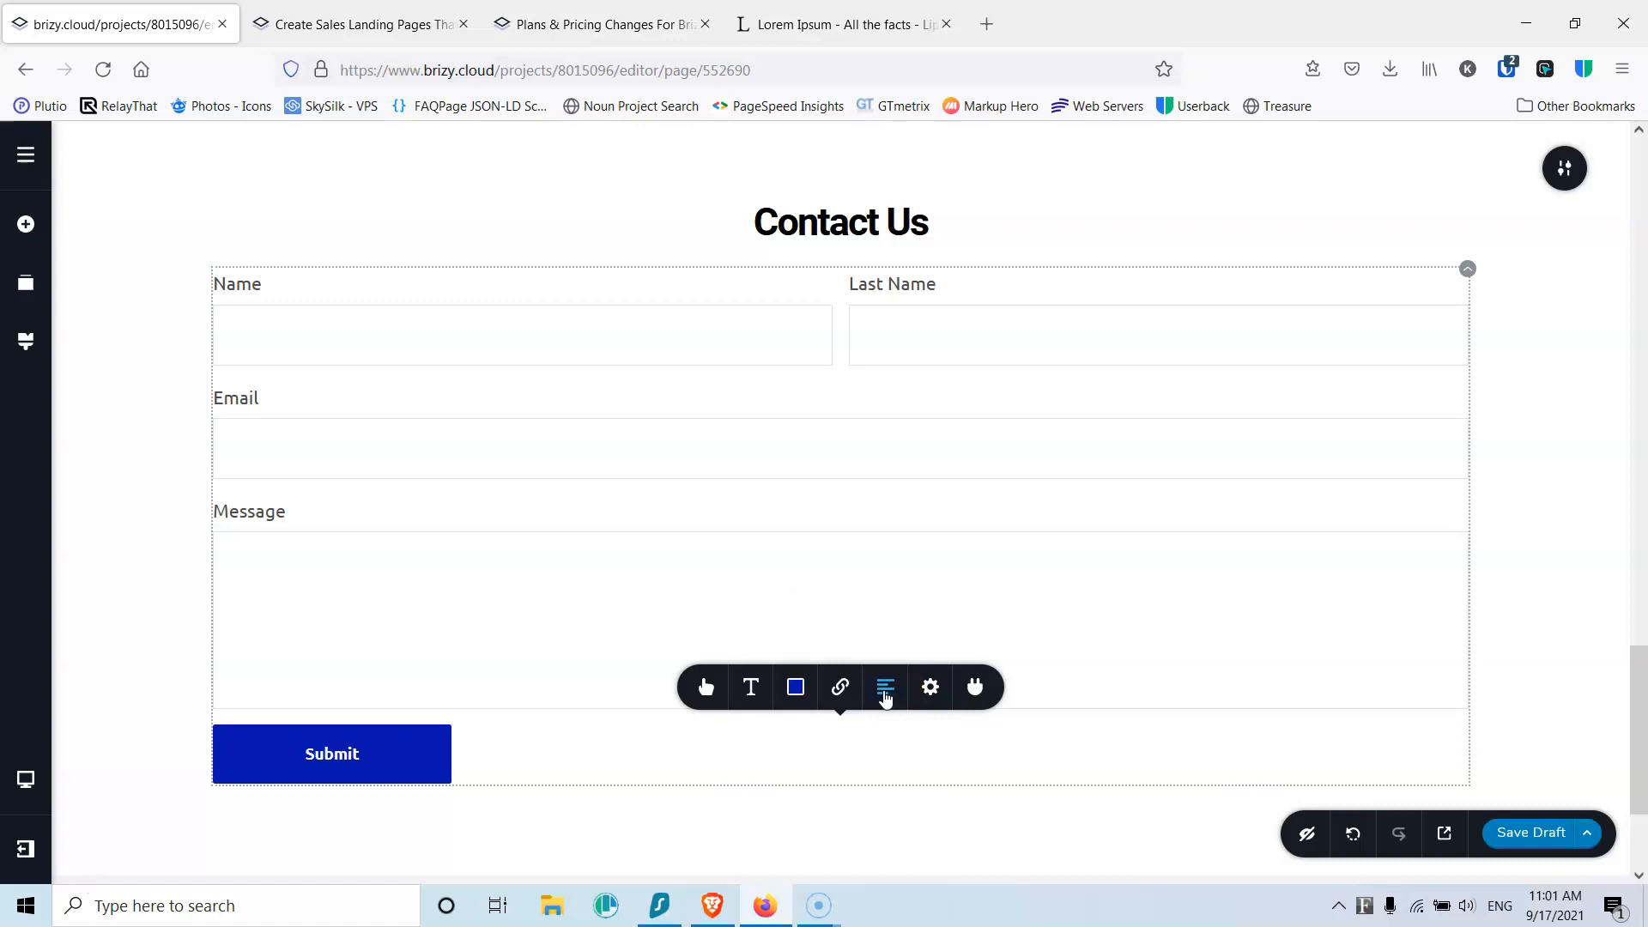
pyautogui.click(796, 689)
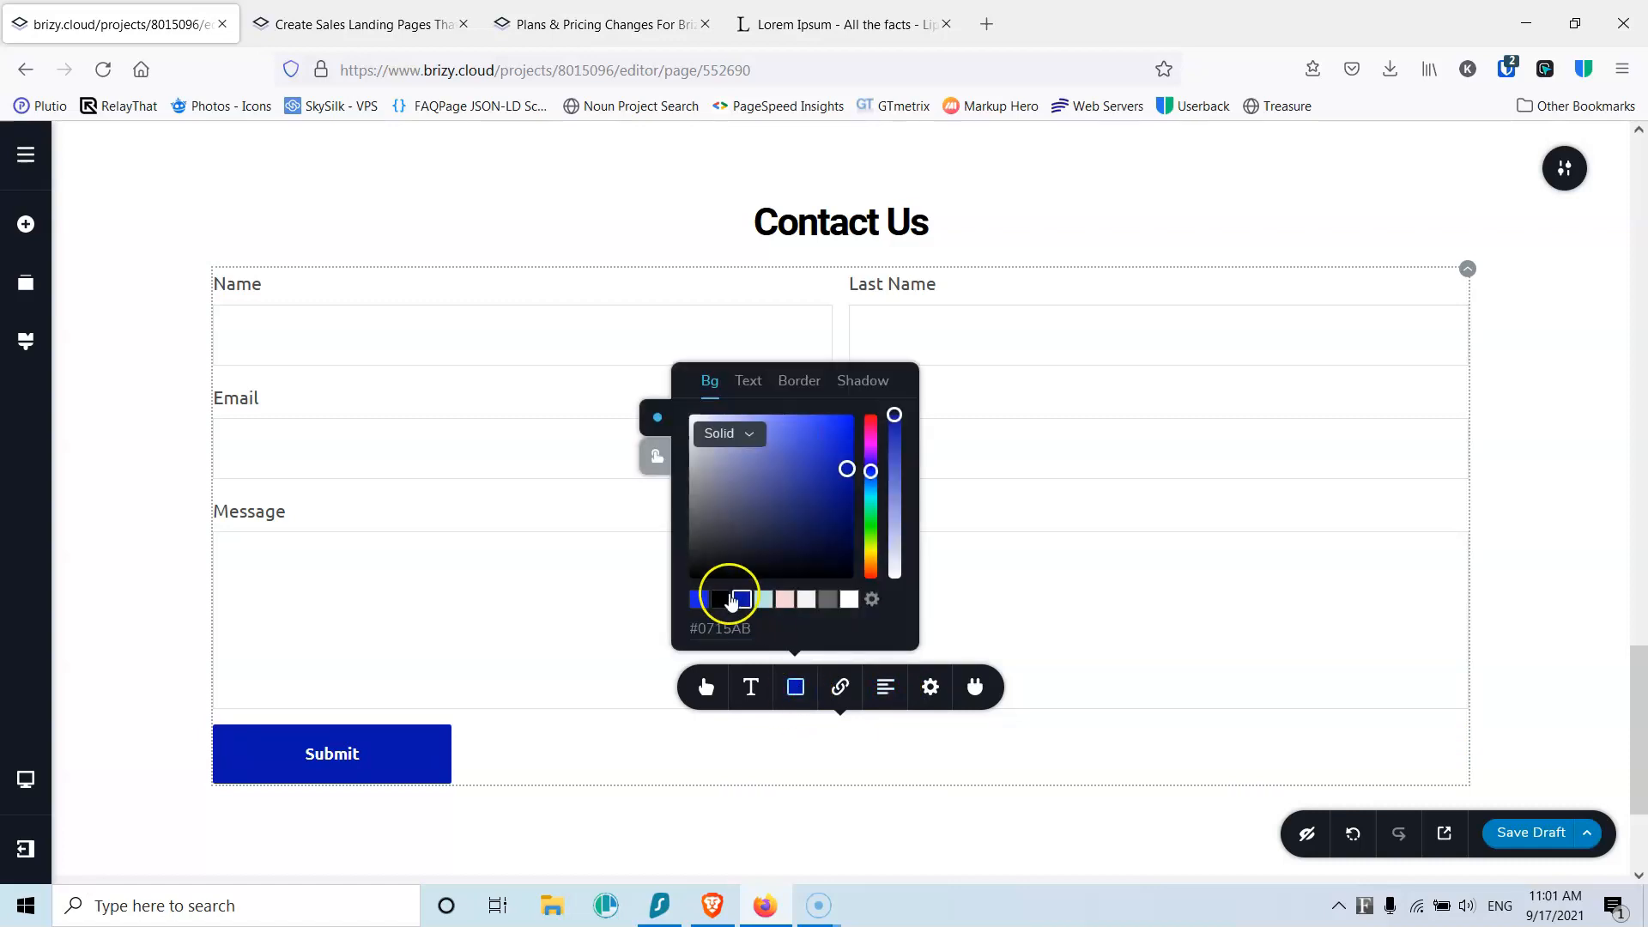
pyautogui.click(699, 600)
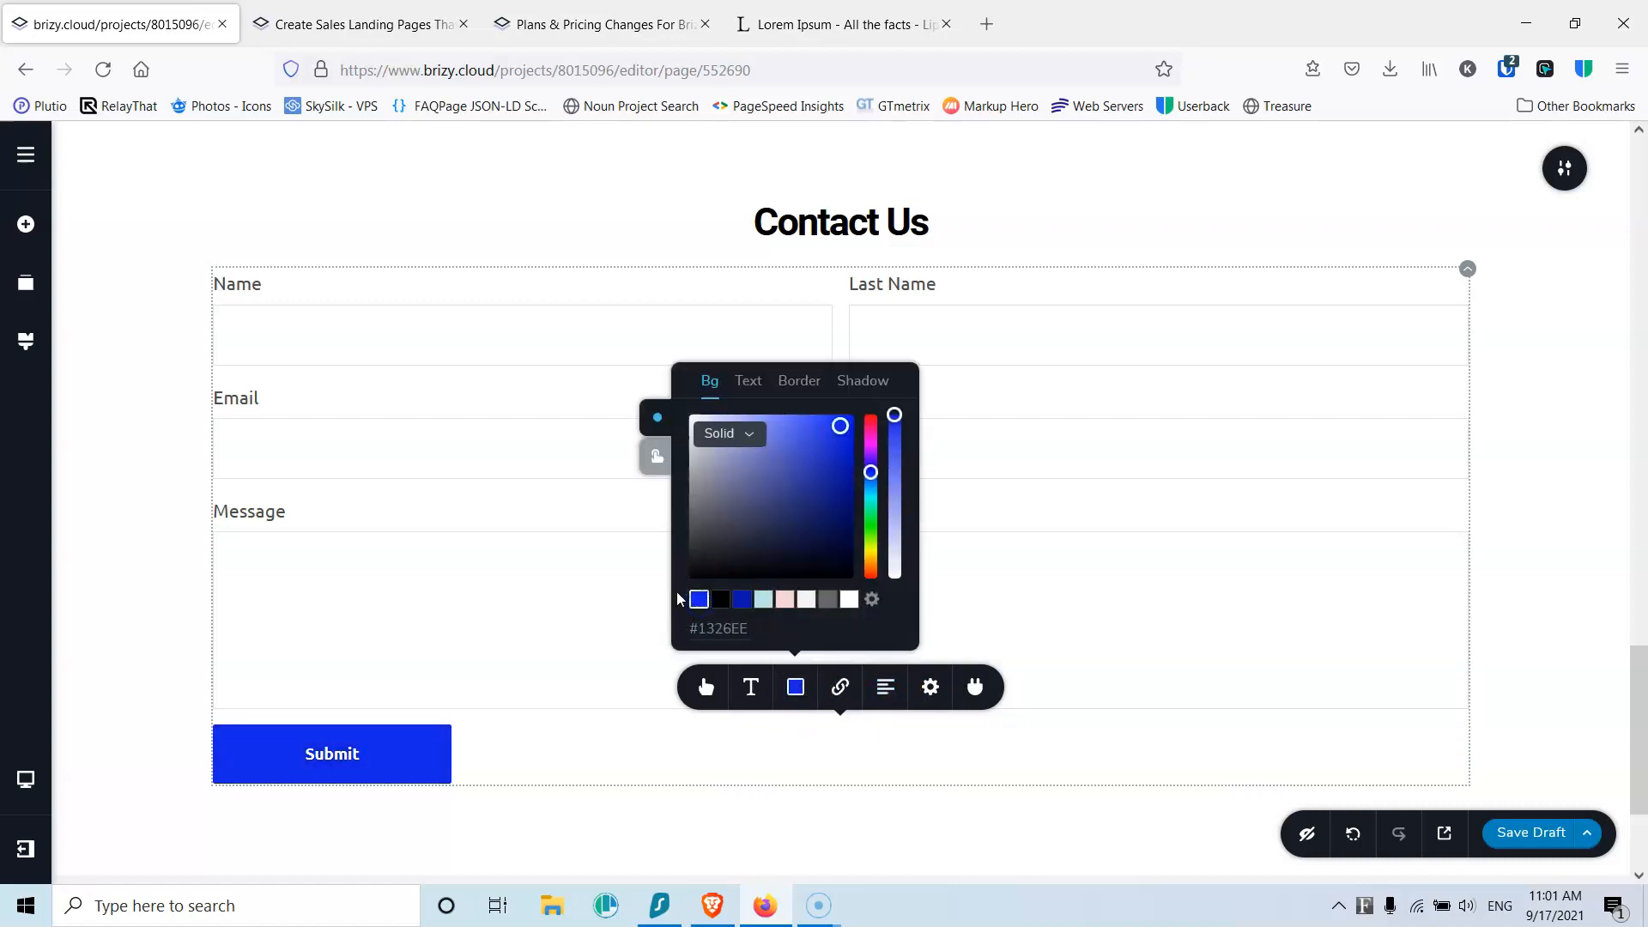
pyautogui.click(658, 455)
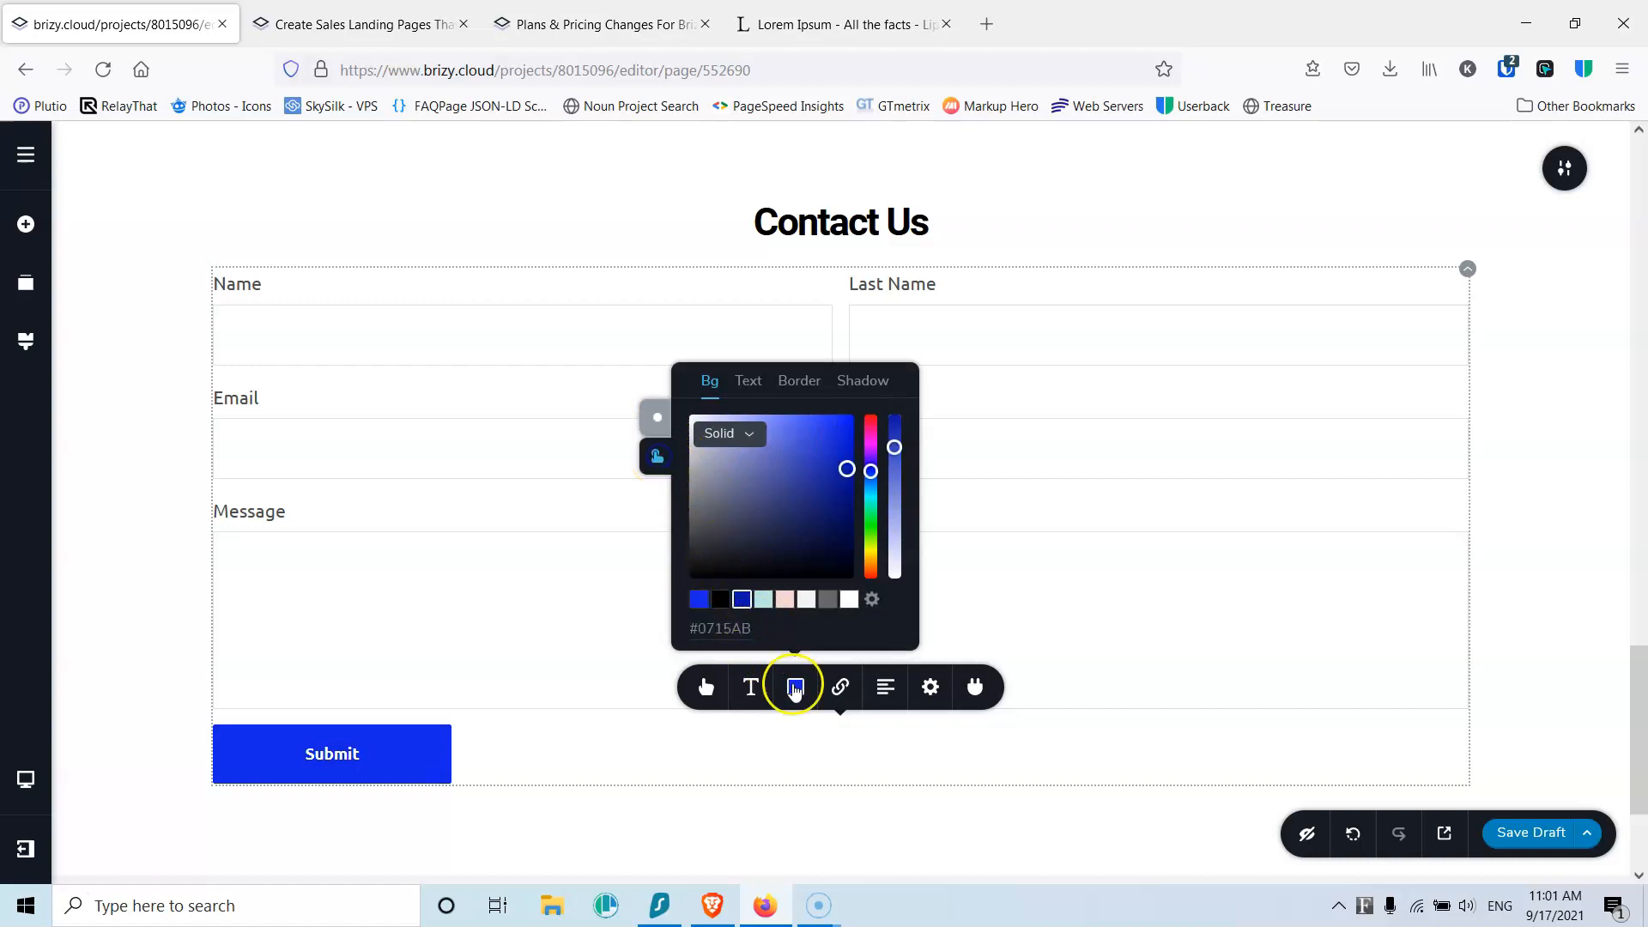
pyautogui.moveTo(894, 447); pyautogui.dragTo(893, 415)
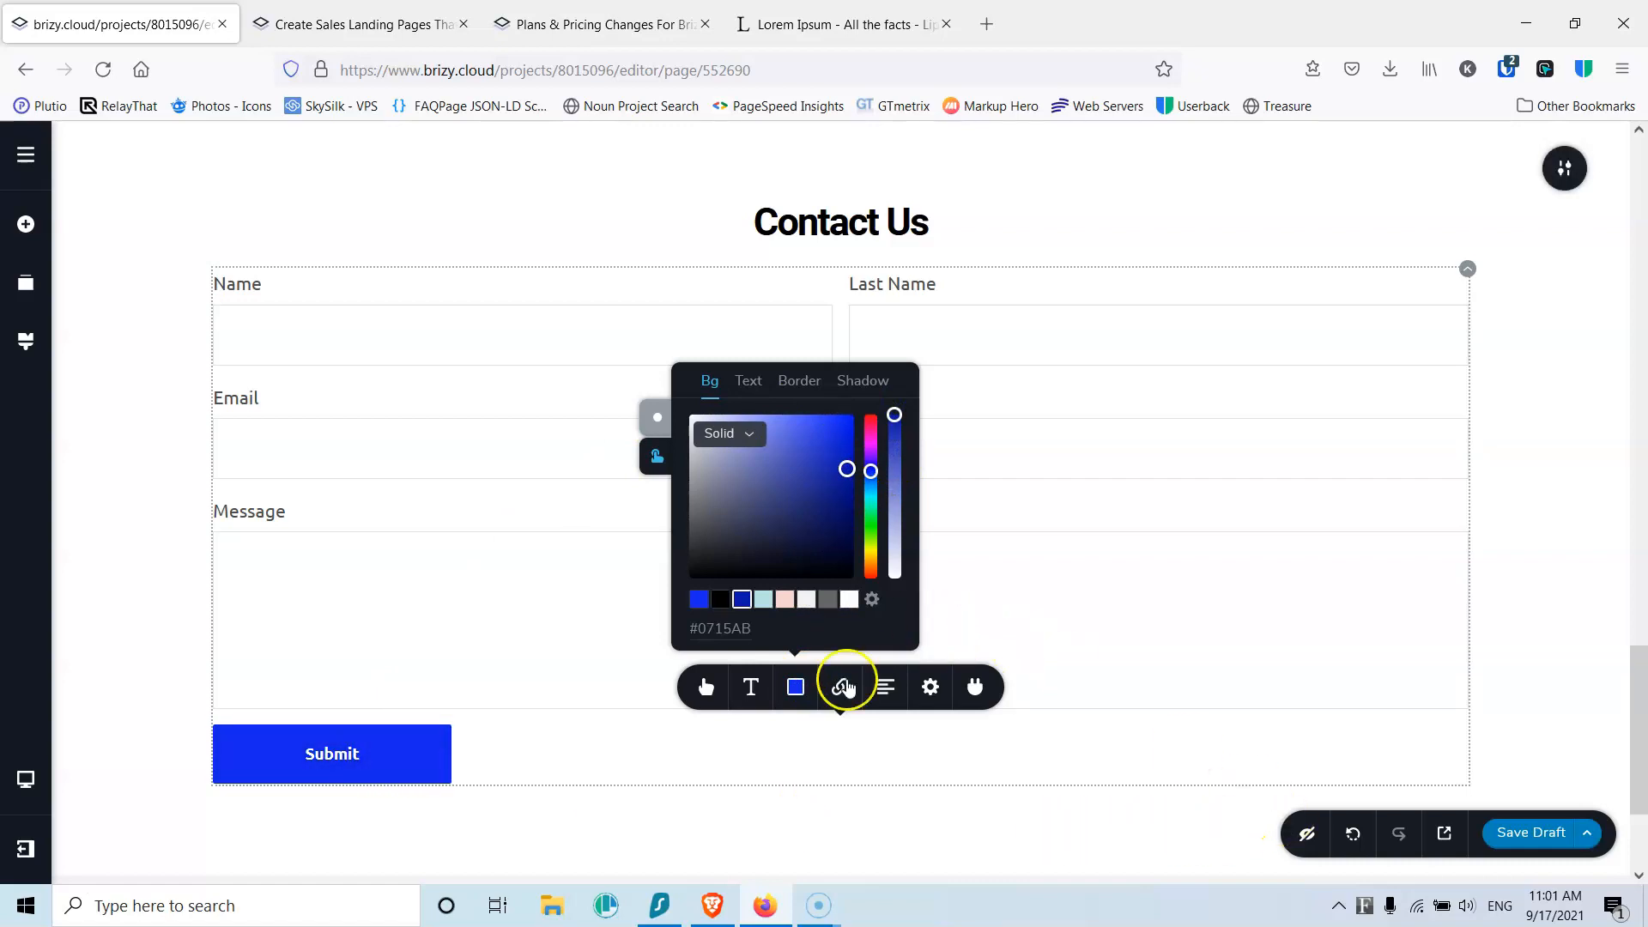
# Step: Connect the form to Email Notification with a recipient address and subject
pyautogui.click(976, 689)
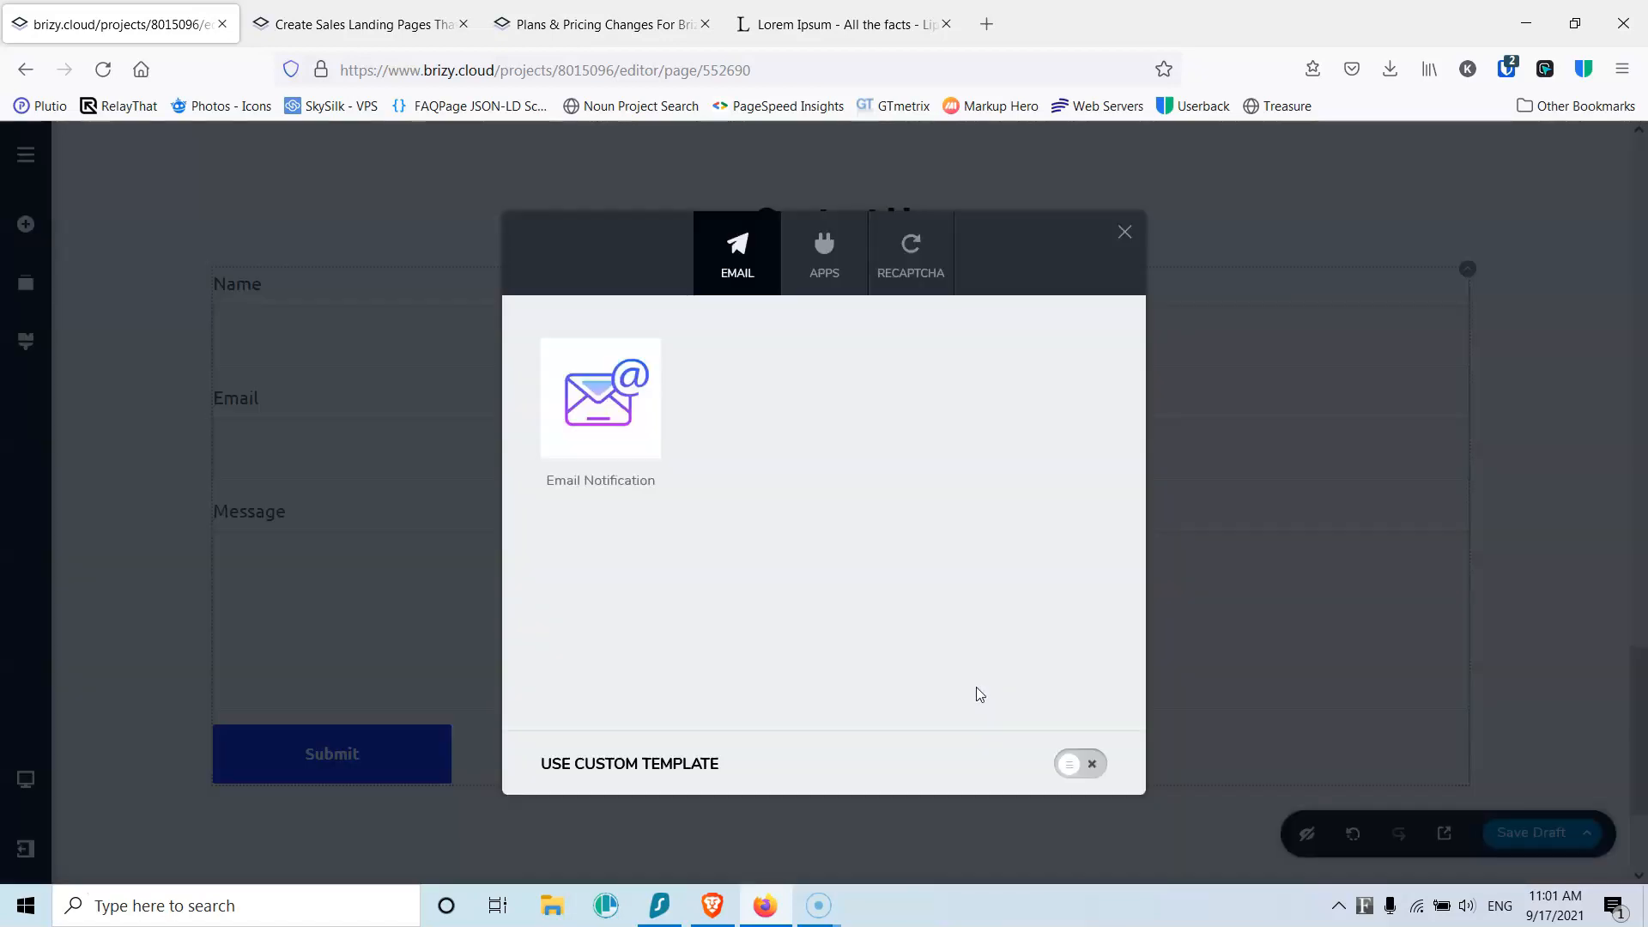
pyautogui.click(595, 405)
pyautogui.click(958, 463)
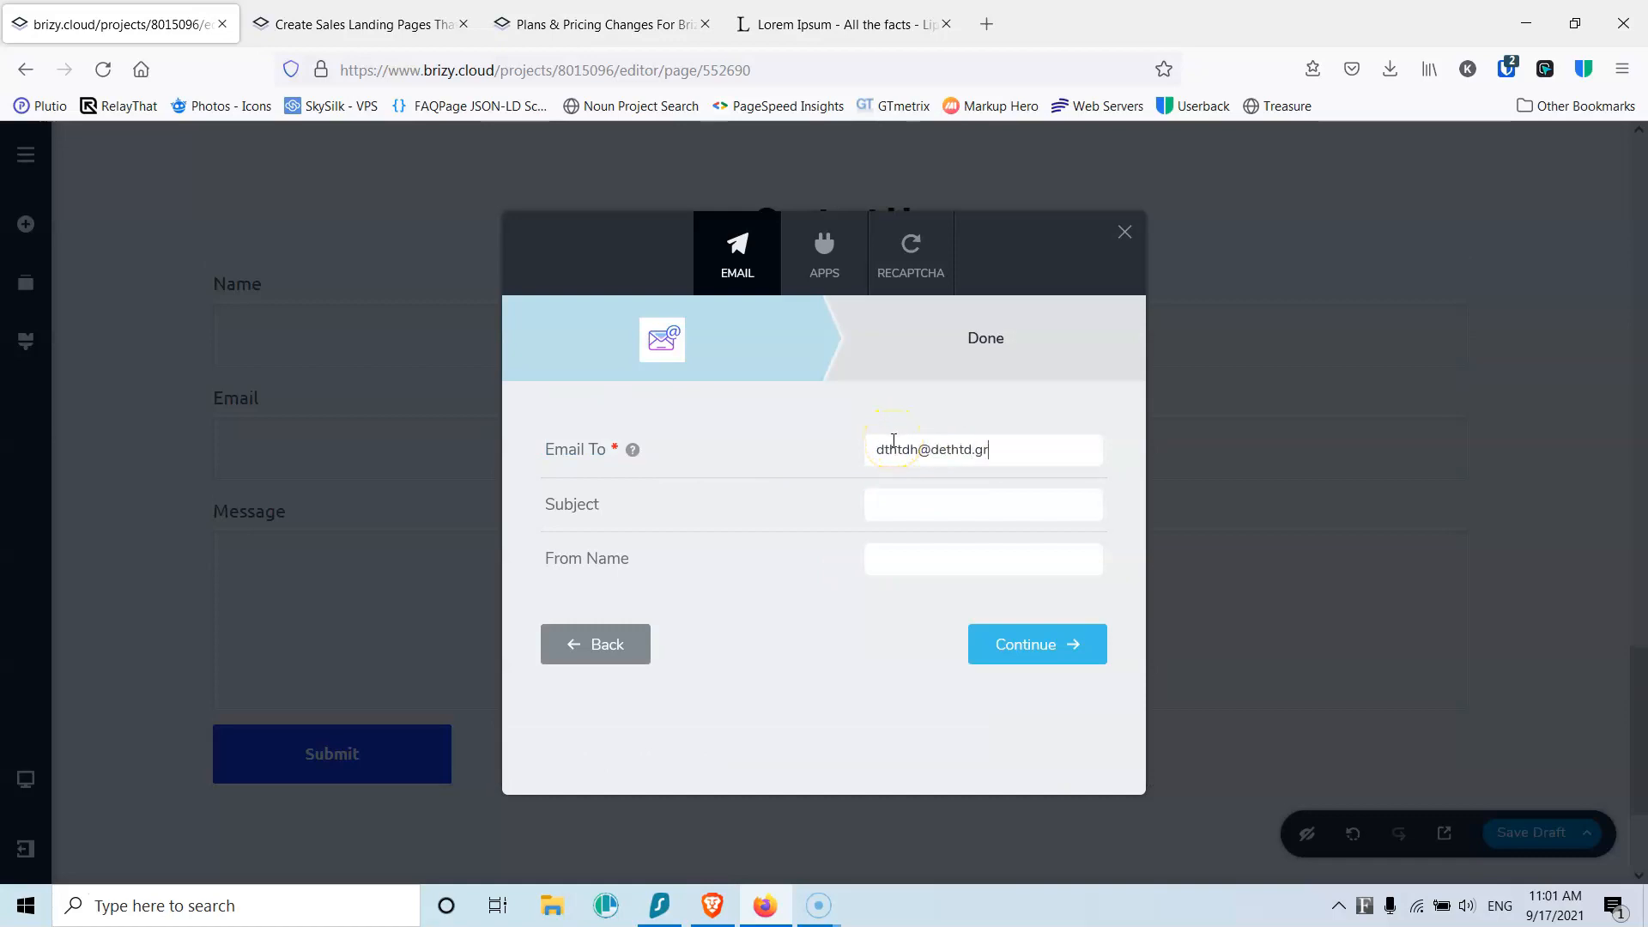
pyautogui.click(936, 517)
pyautogui.click(983, 634)
pyautogui.click(836, 736)
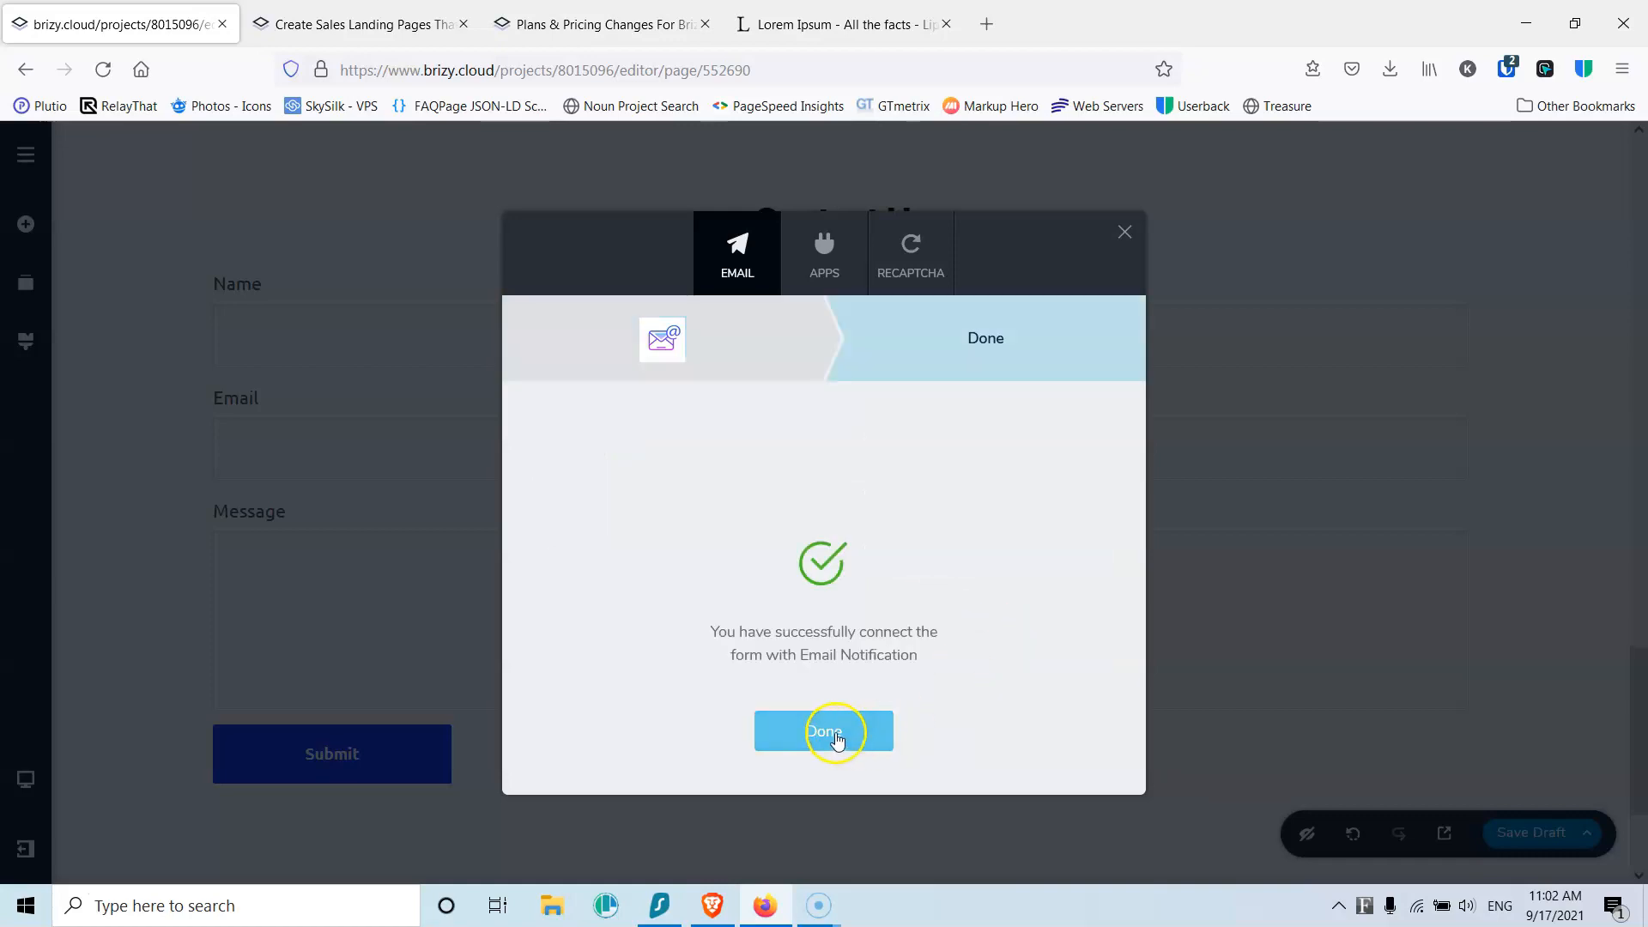
# Step: Browse the APPS and RECAPTCHA integration tabs, then close the integrations dialog
pyautogui.click(825, 257)
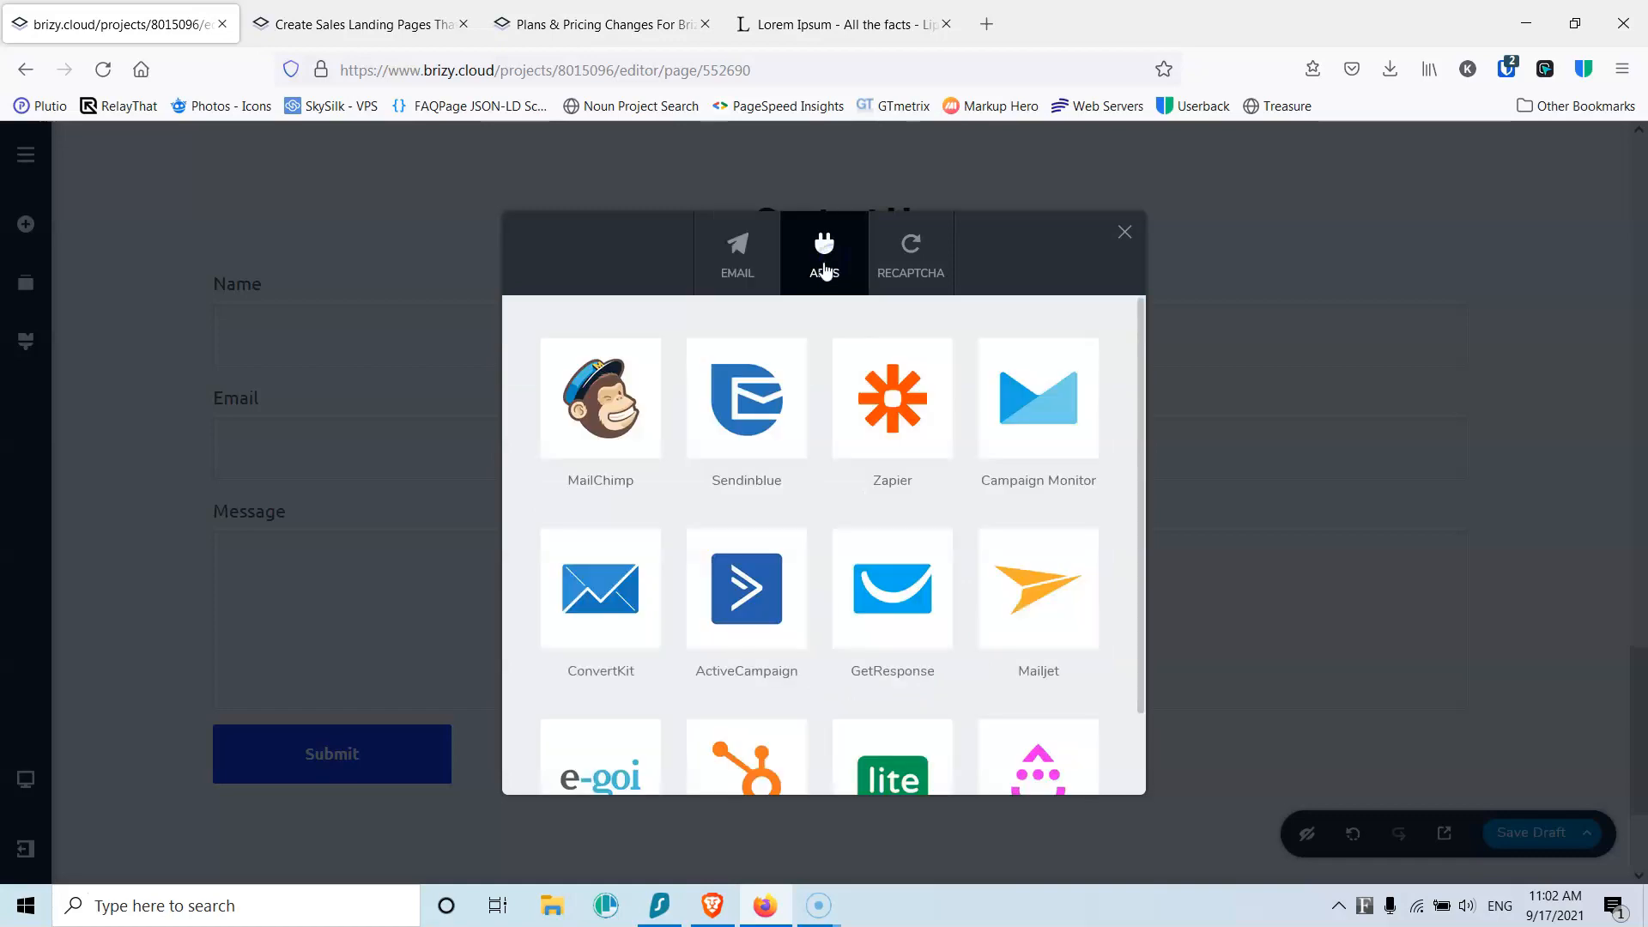
pyautogui.scroll(-1, 931, 508)
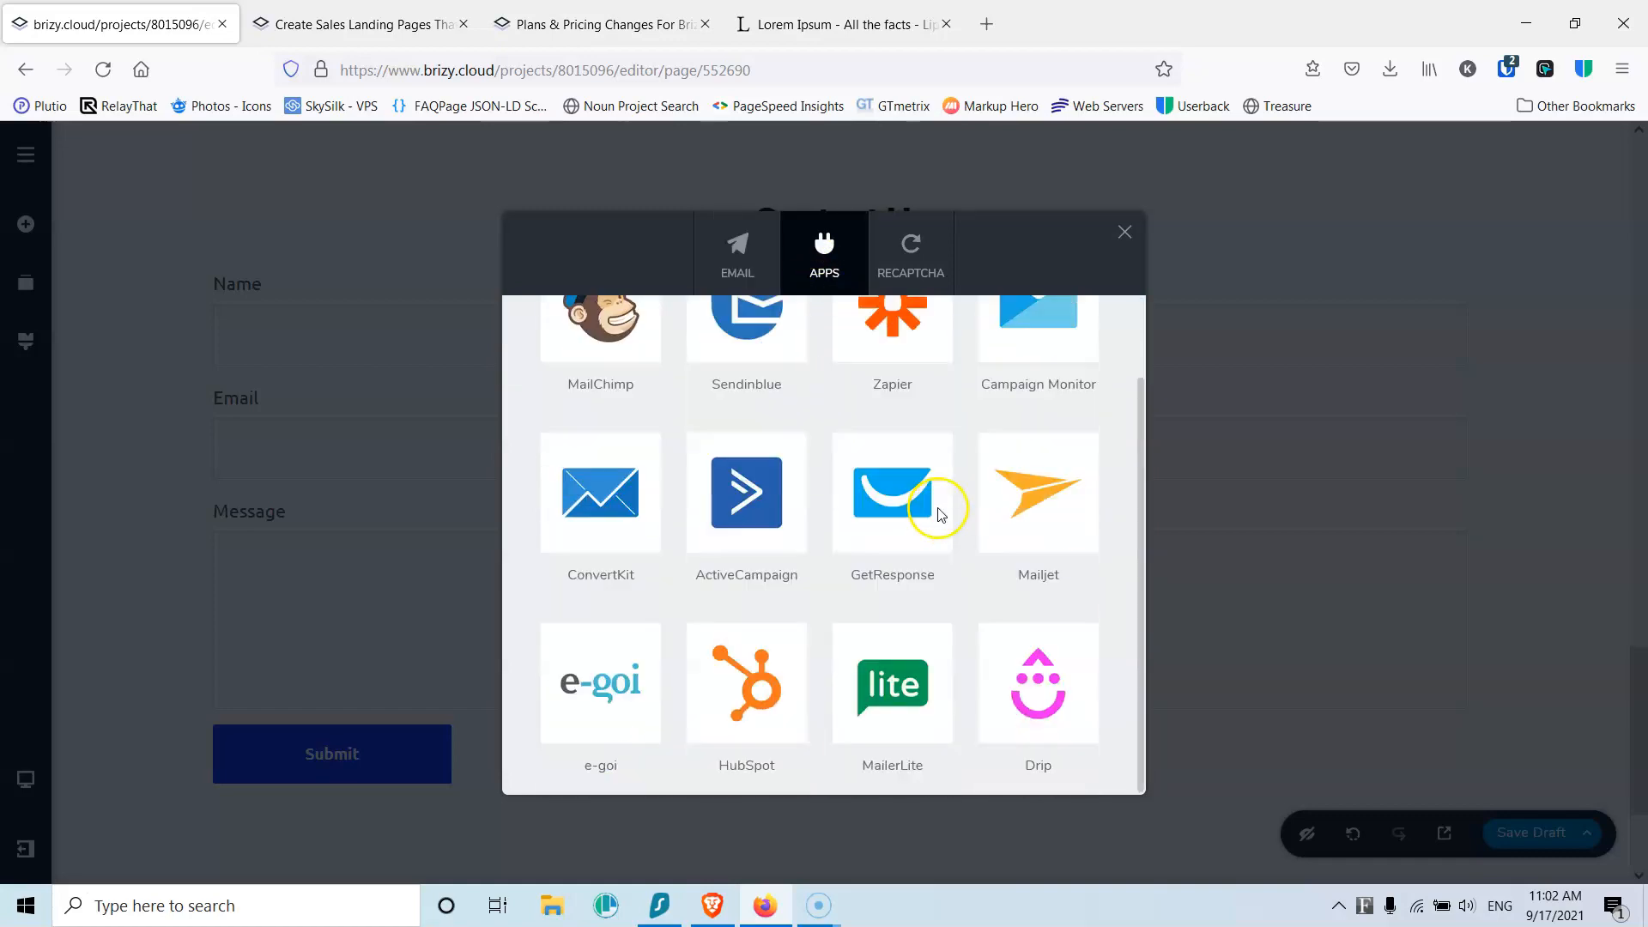
pyautogui.click(908, 266)
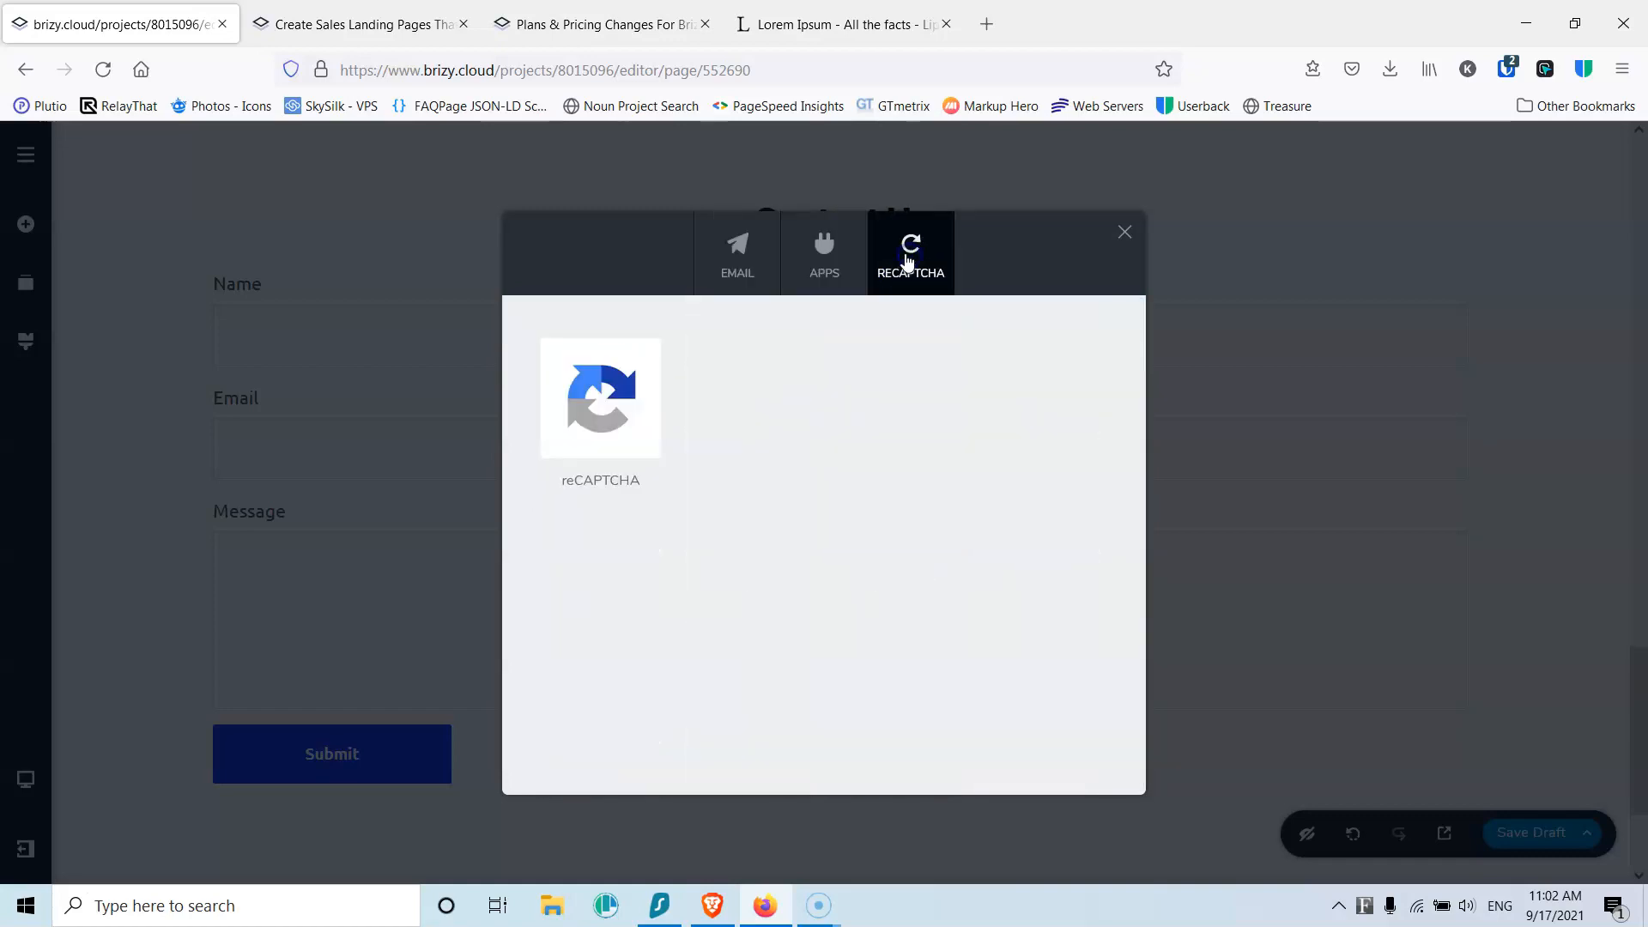
pyautogui.click(1124, 237)
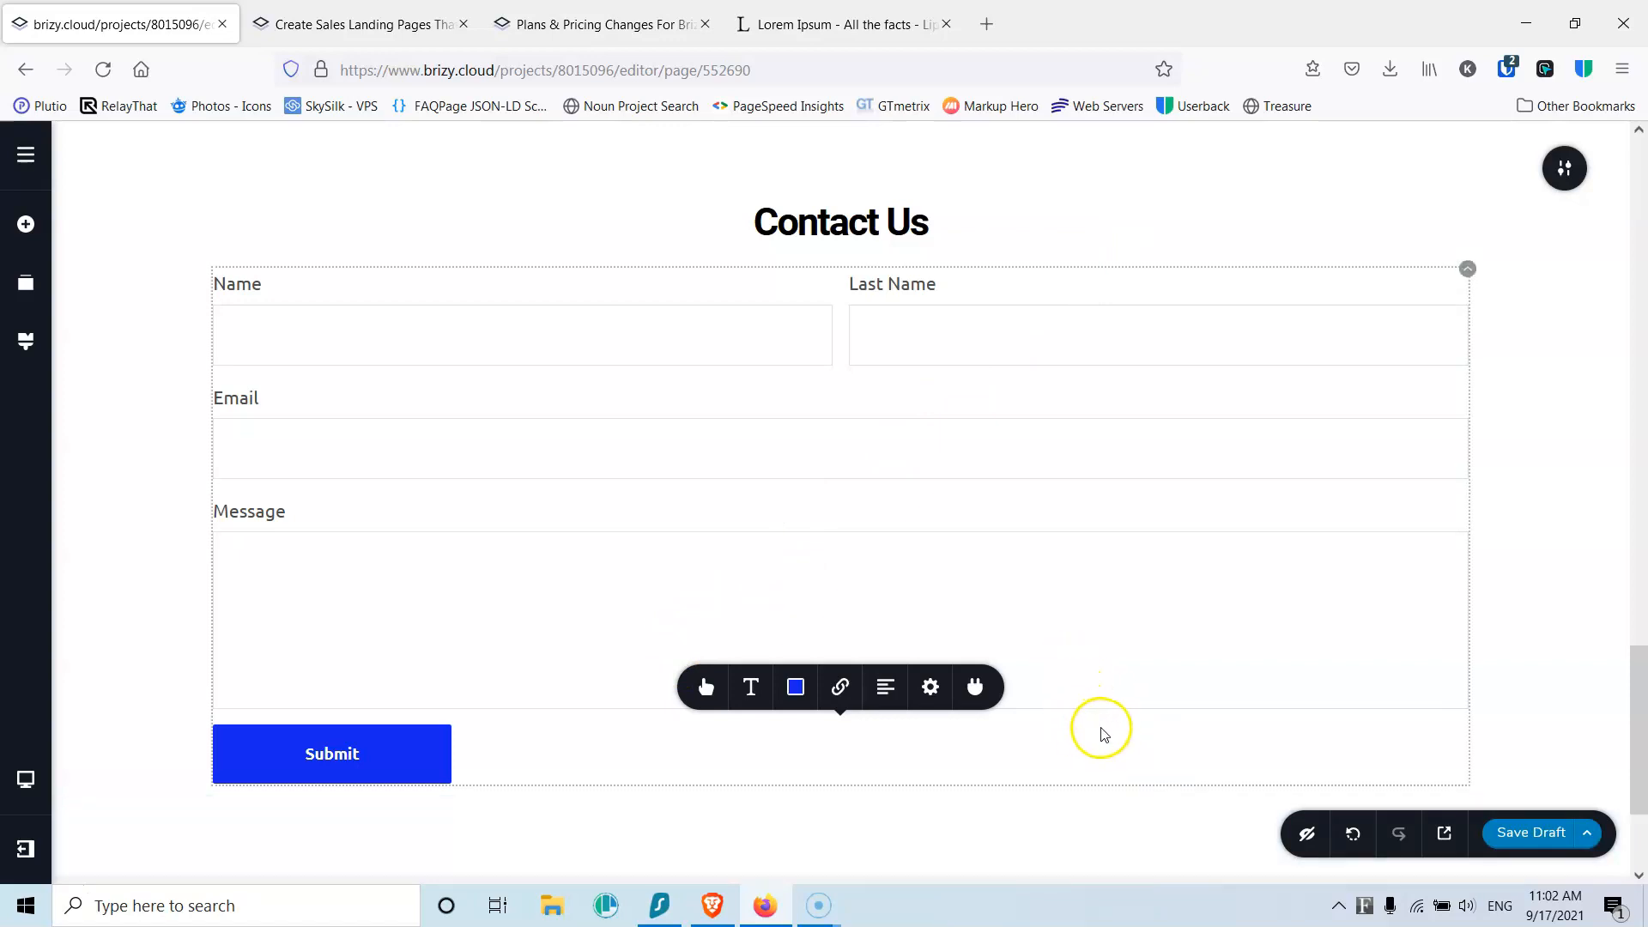
# Step: Save the draft and add a blank section below the form with a #000000 background
pyautogui.click(1531, 834)
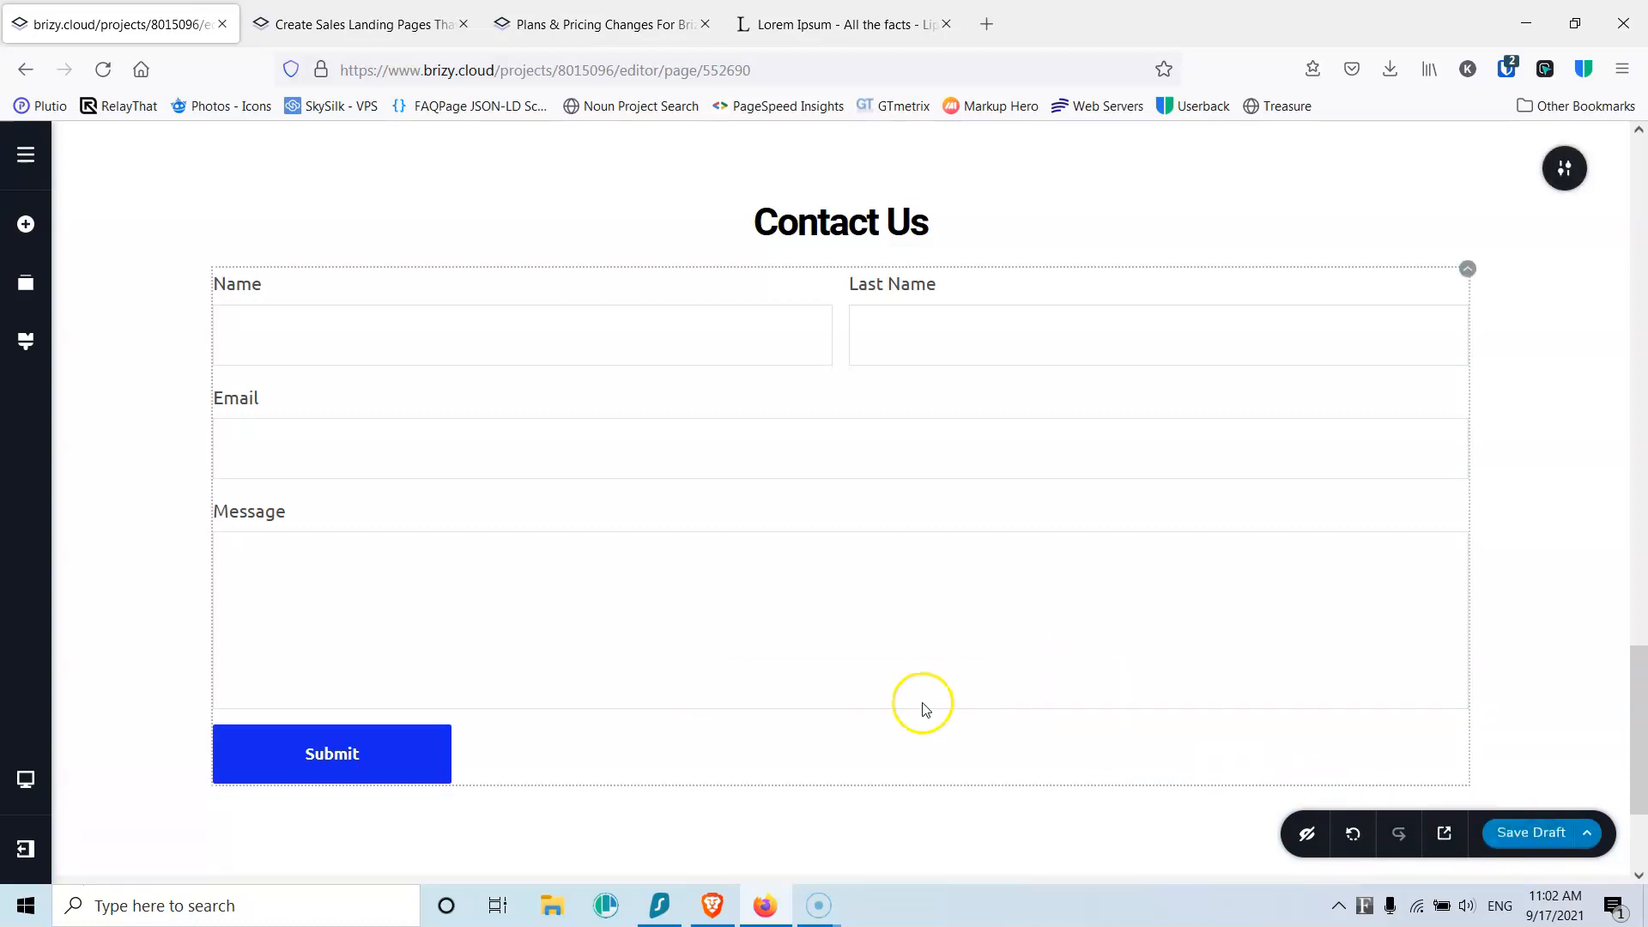
pyautogui.scroll(-2, 805, 629)
pyautogui.click(863, 766)
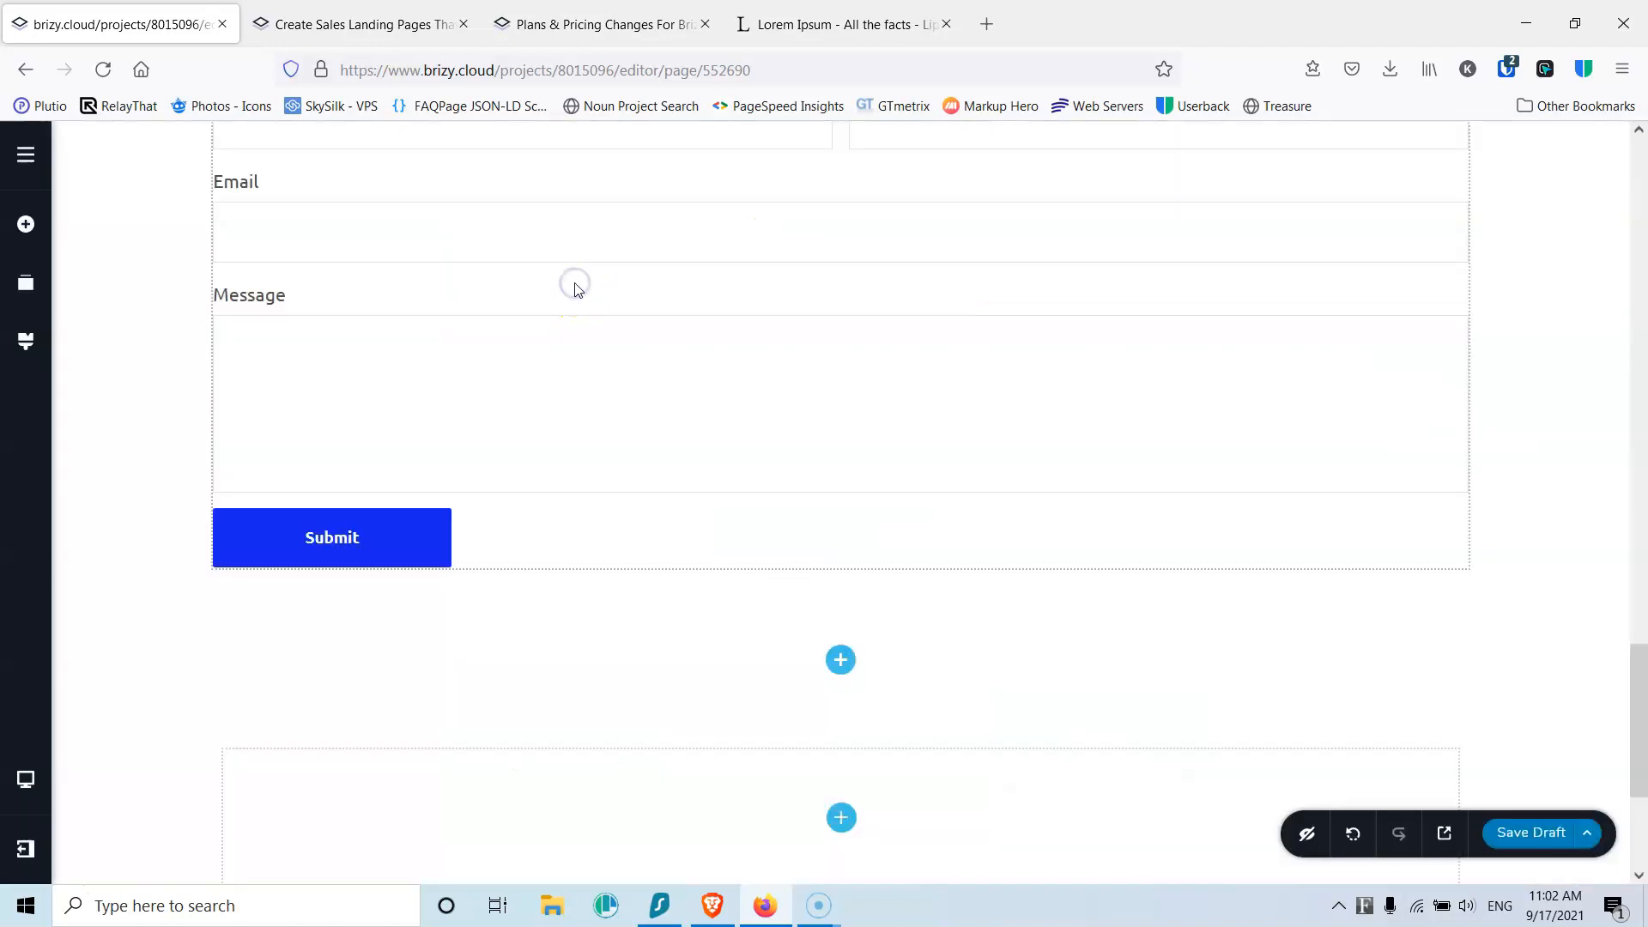
pyautogui.click(1555, 743)
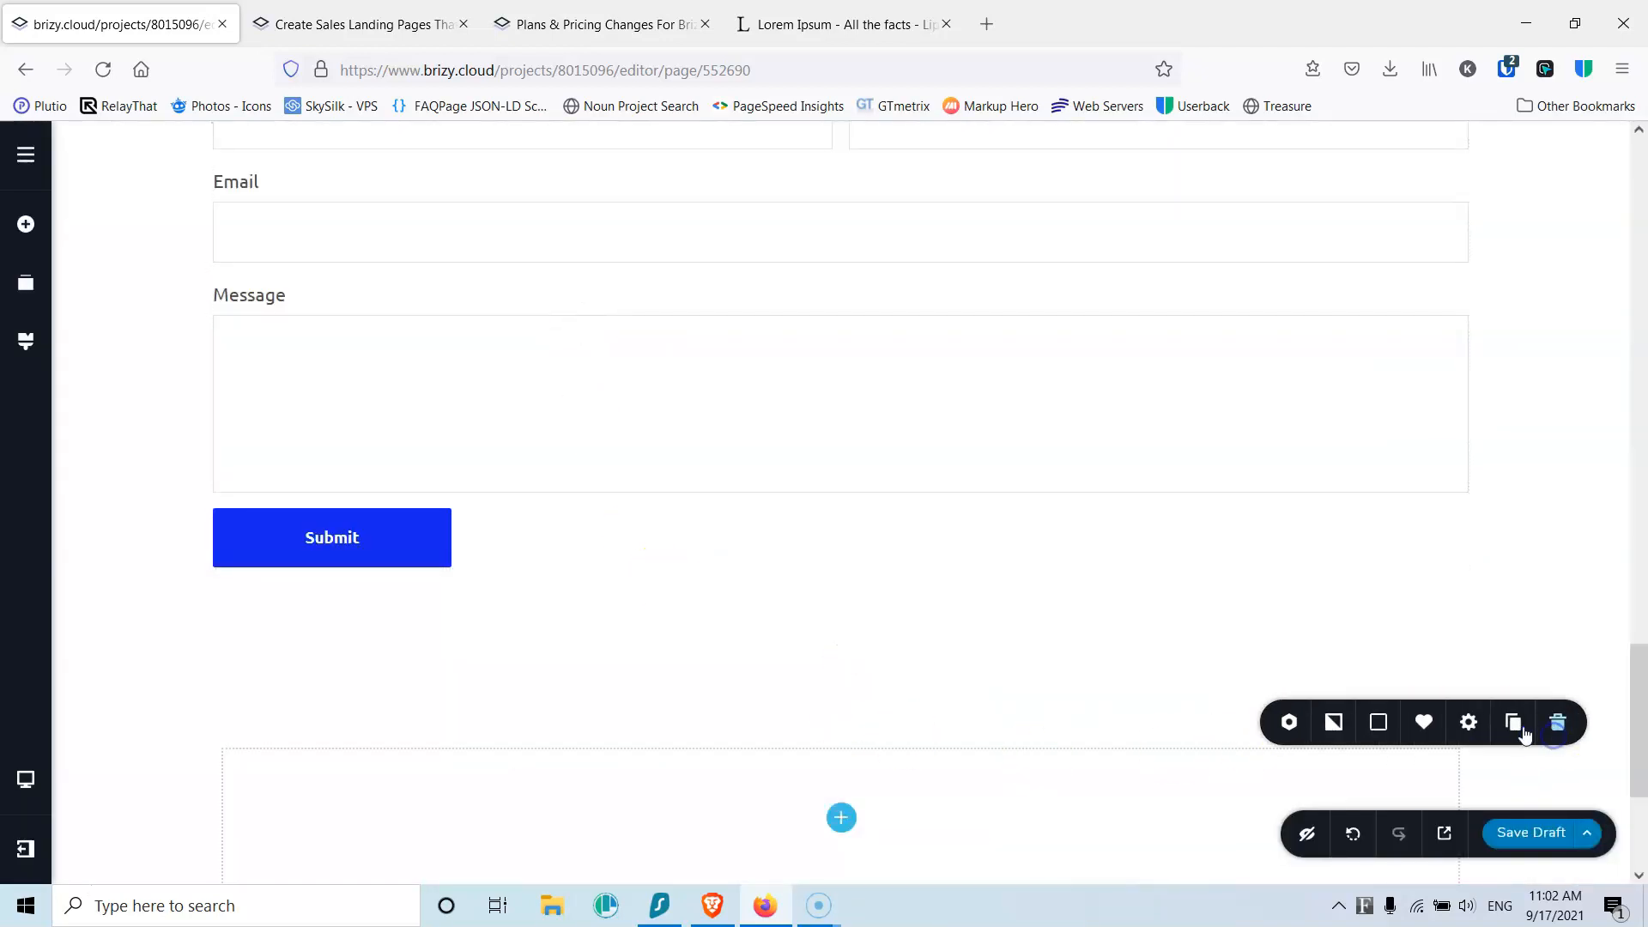
pyautogui.click(1376, 724)
pyautogui.scroll(-4, 1279, 710)
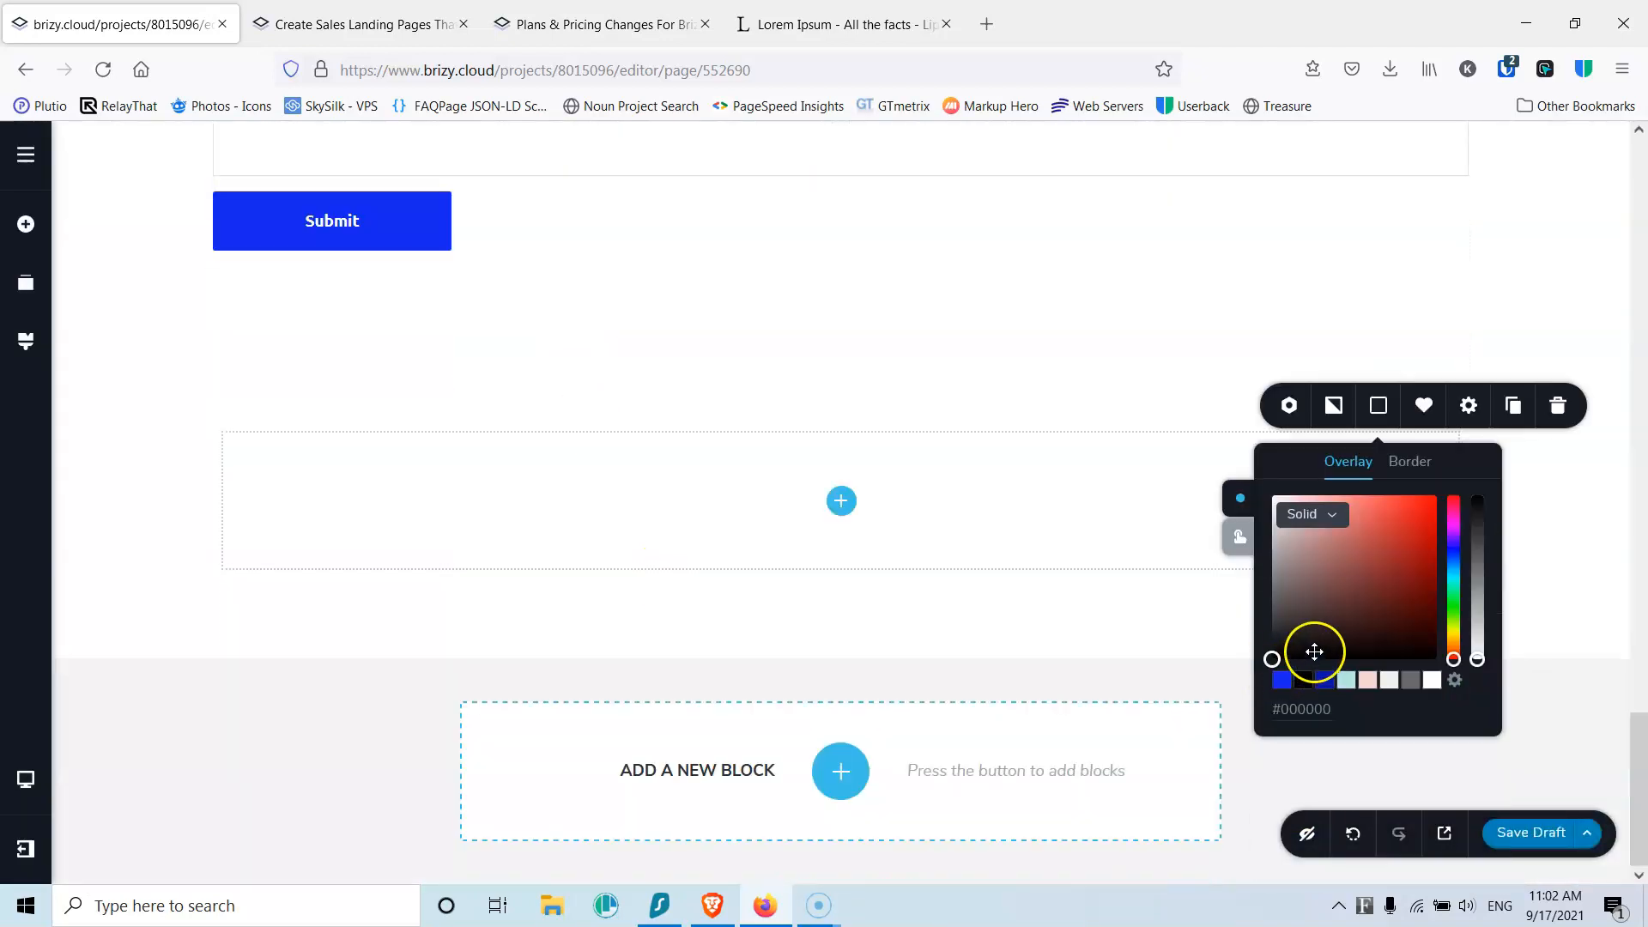
pyautogui.moveTo(1306, 606); pyautogui.dragTo(1258, 678)
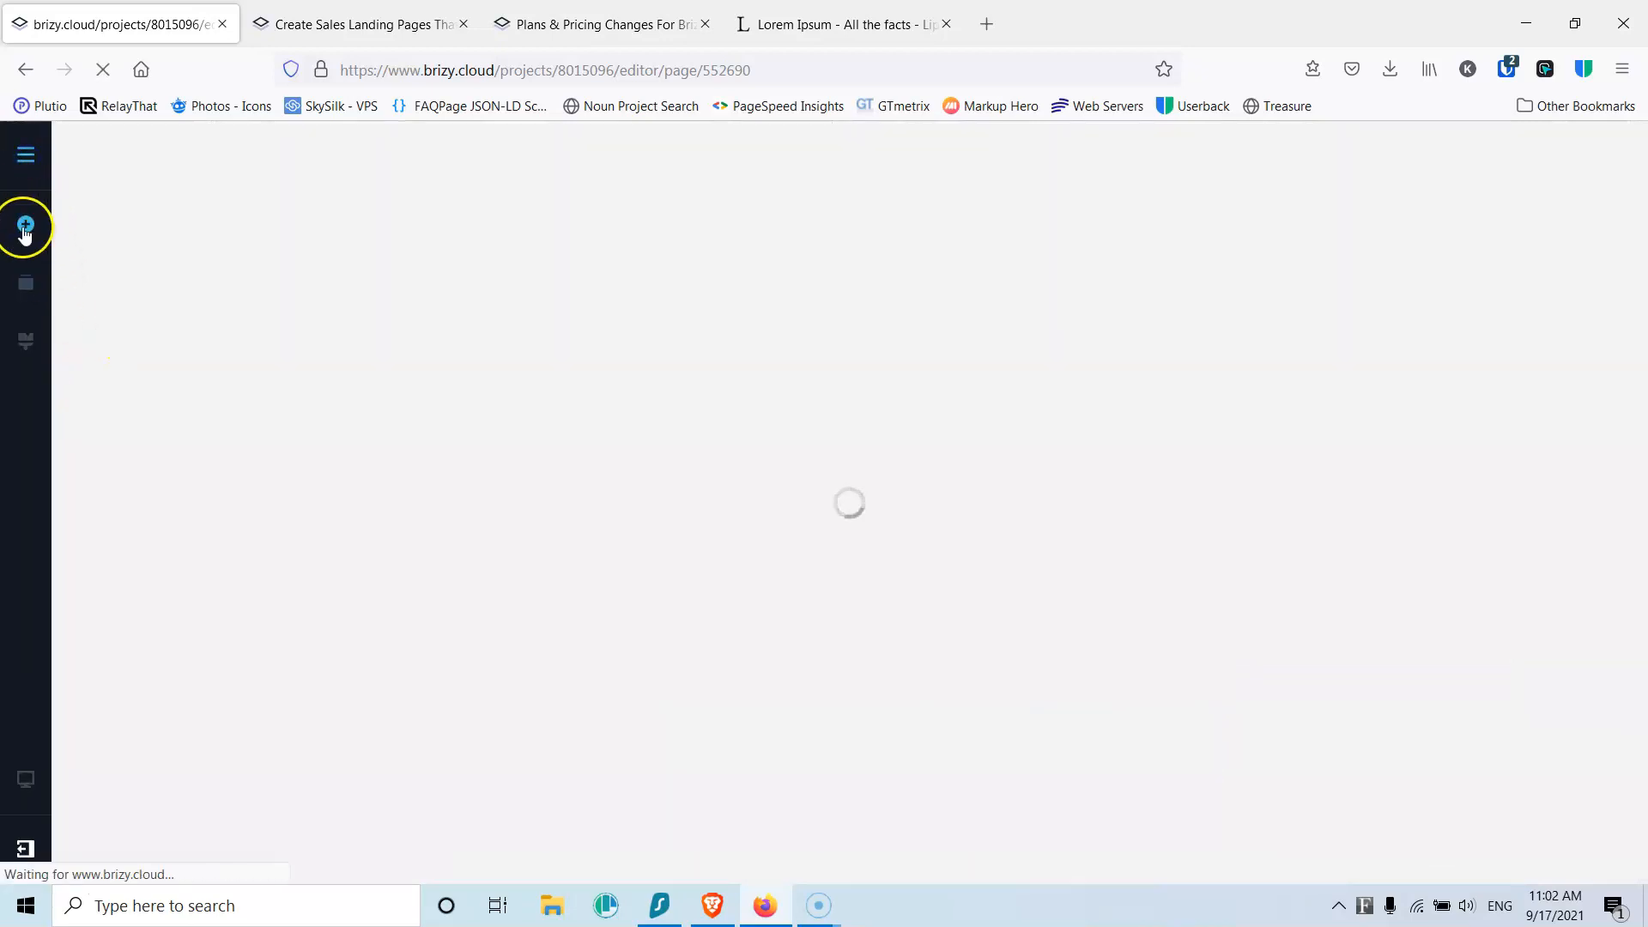
# Step: Place a Column element into the black section
pyautogui.click(27, 288)
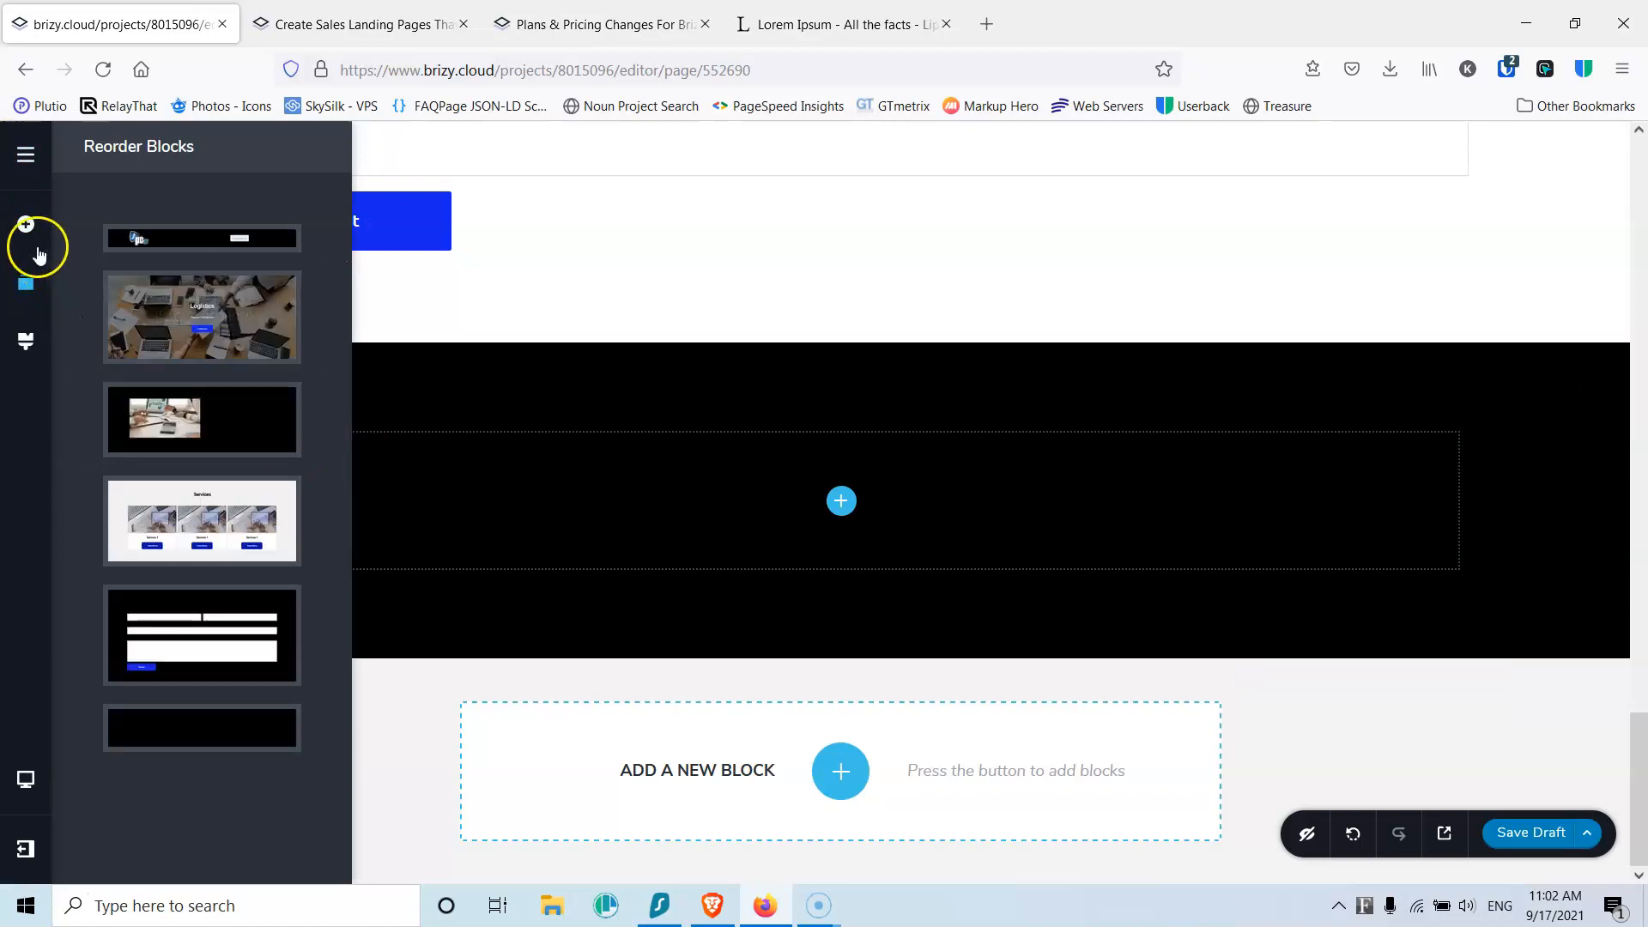
pyautogui.click(26, 225)
pyautogui.scroll(-5, 139, 551)
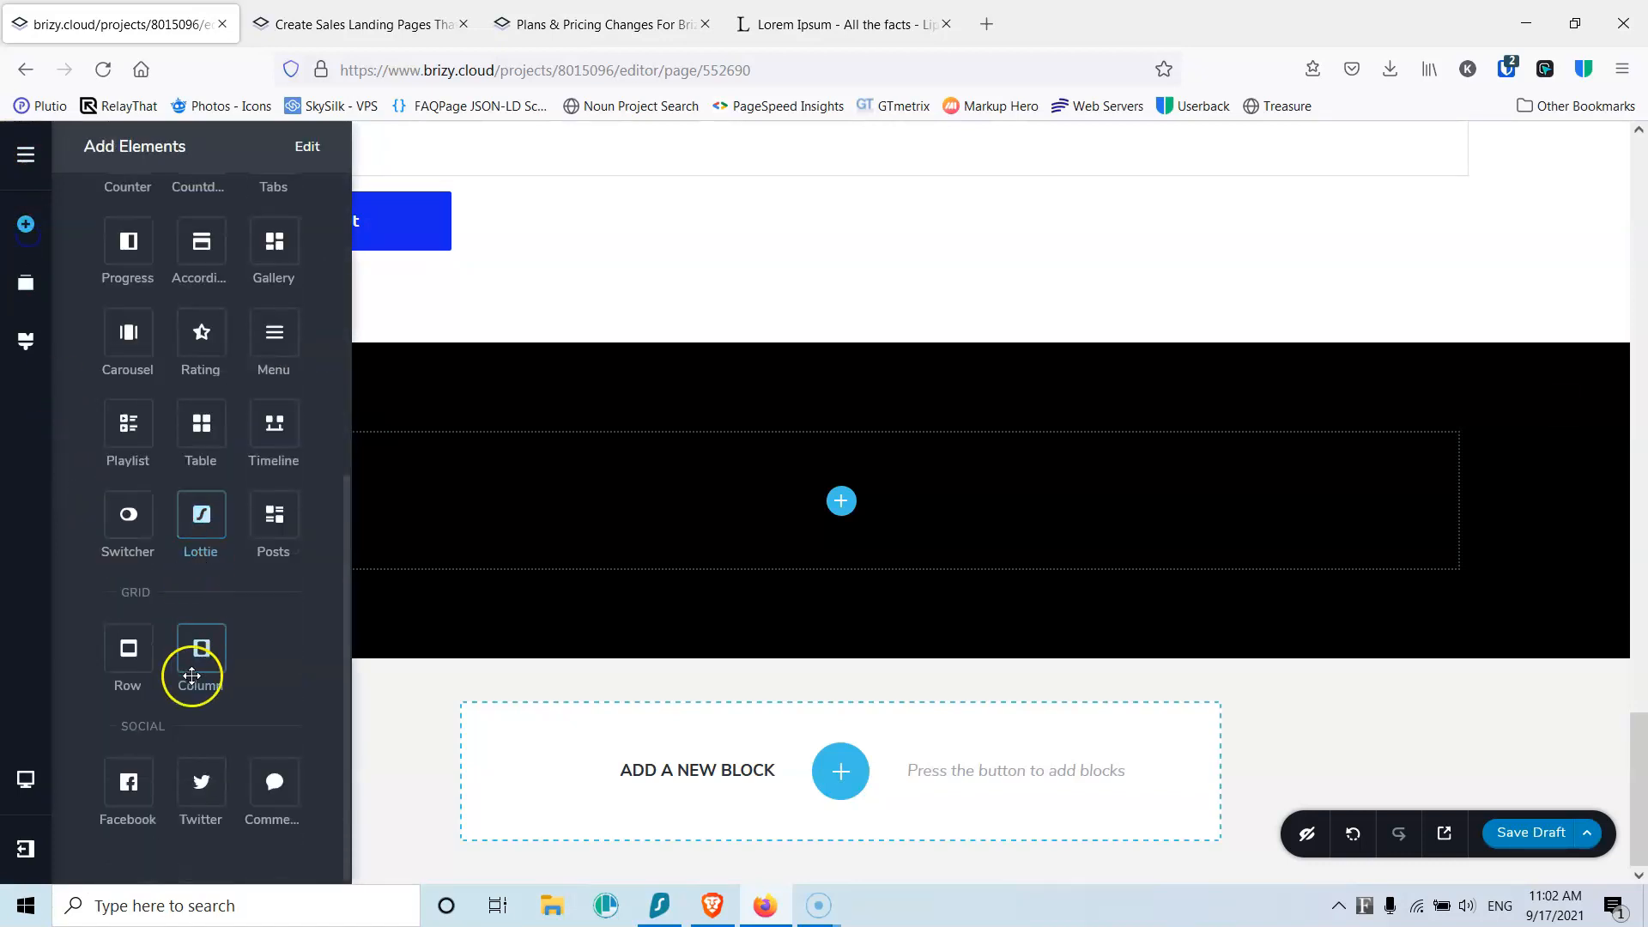
pyautogui.moveTo(200, 648); pyautogui.dragTo(840, 496)
pyautogui.click(839, 424)
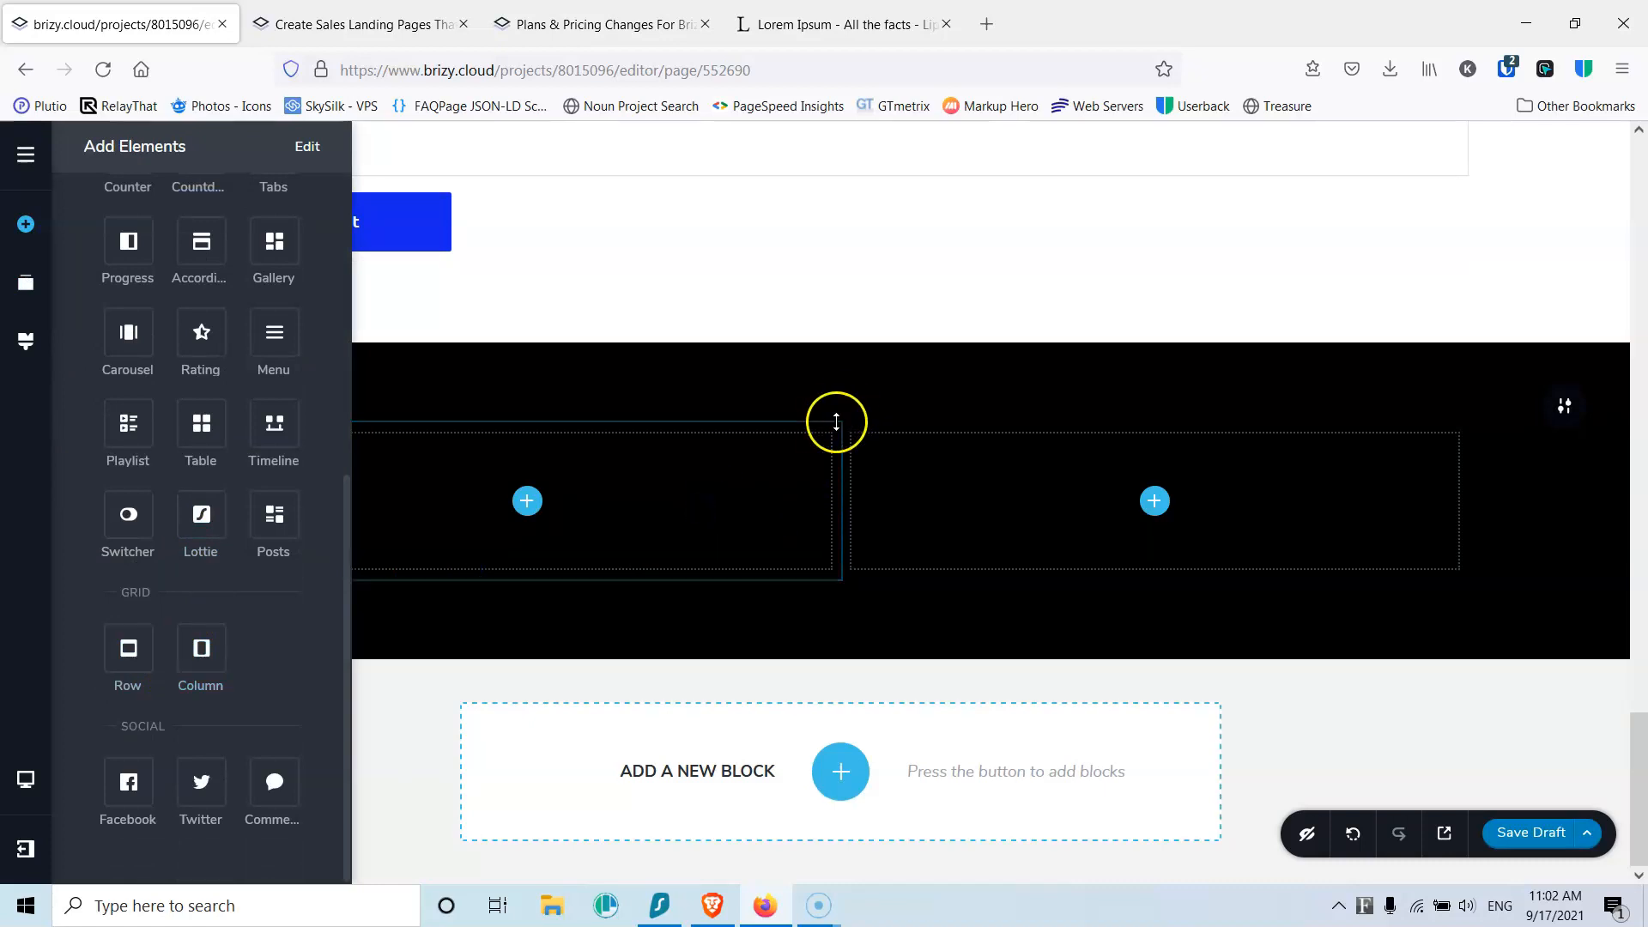
# Step: Duplicate the column and add an Image in the left column showing logo.jpg
pyautogui.click(926, 478)
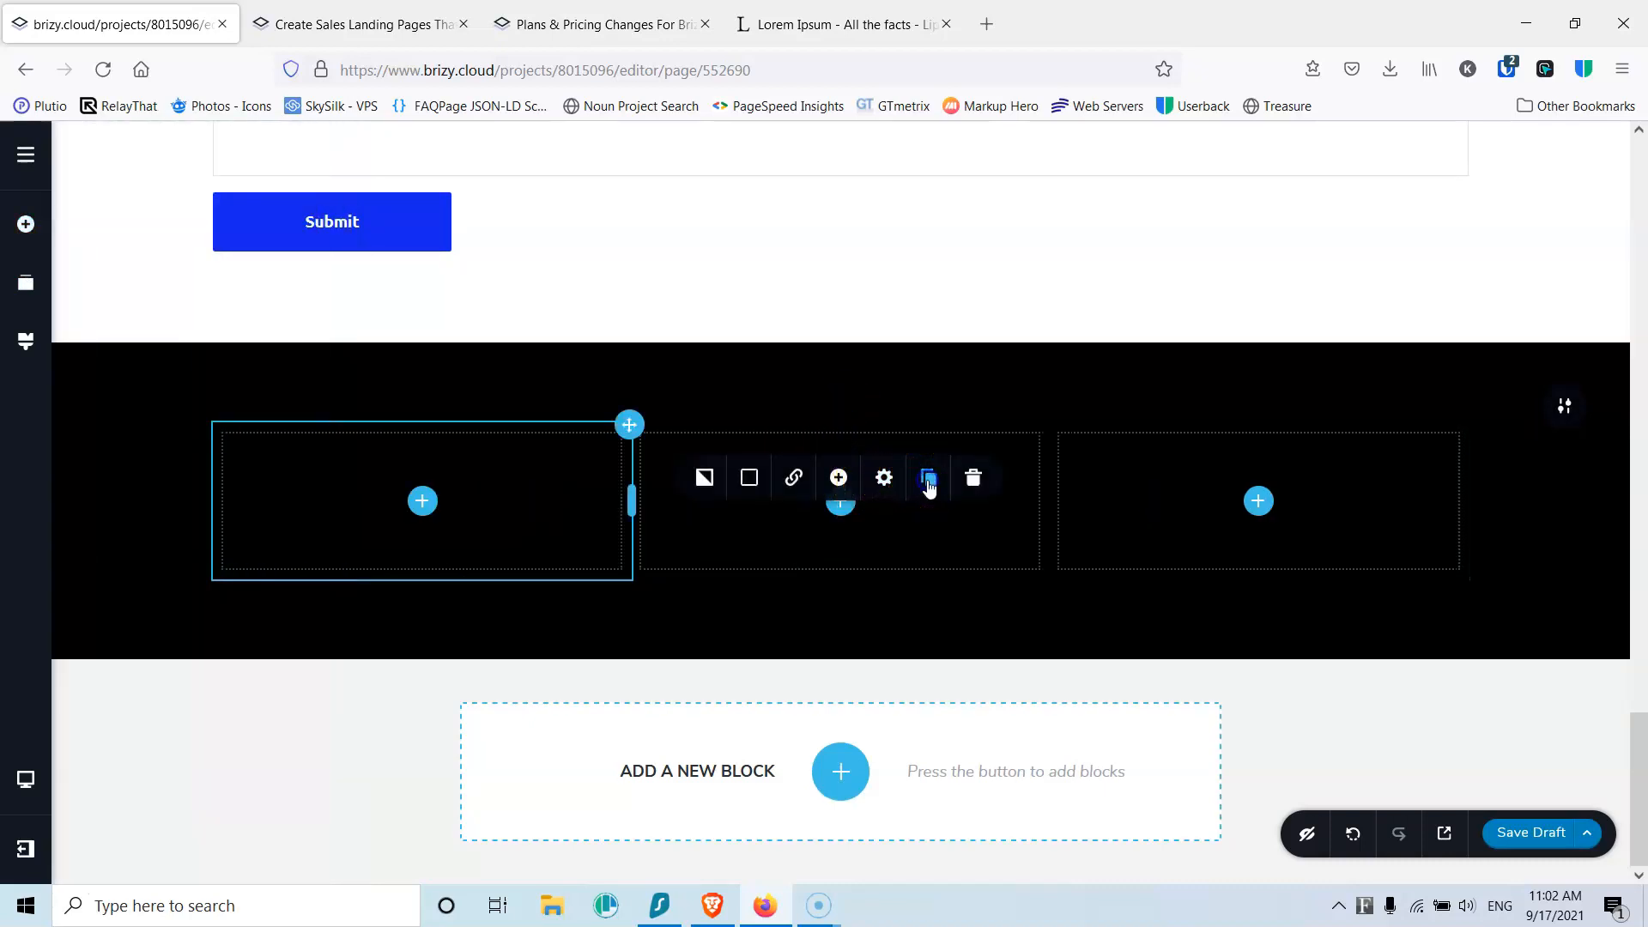
pyautogui.click(424, 502)
pyautogui.moveTo(128, 402); pyautogui.dragTo(420, 519)
pyautogui.click(435, 582)
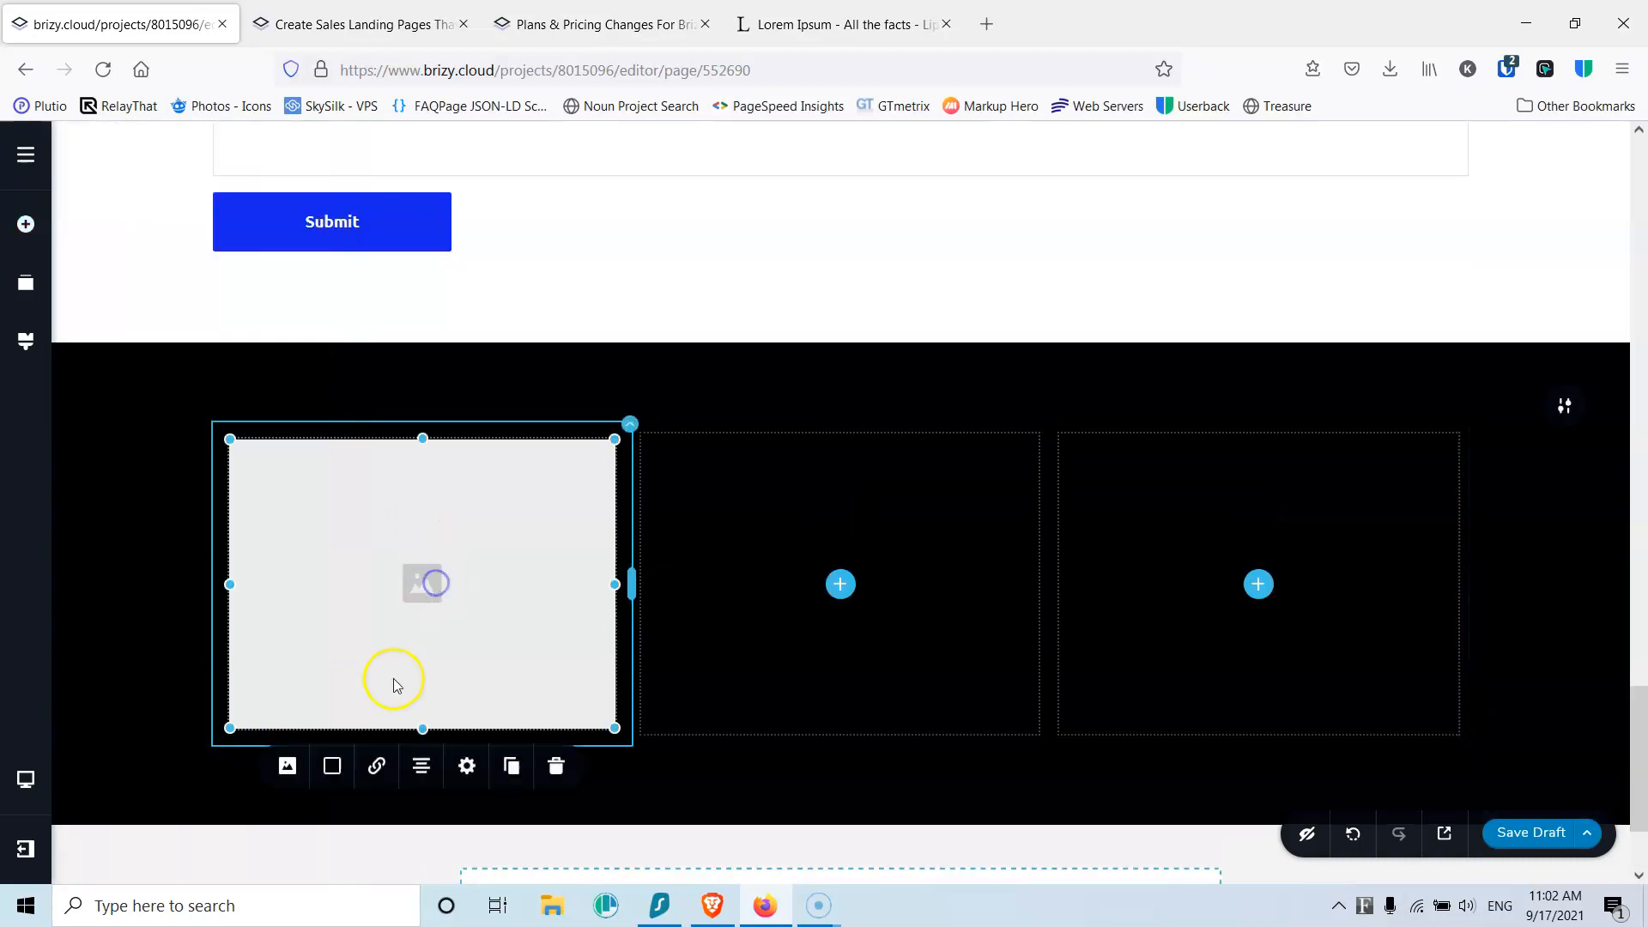
pyautogui.click(287, 765)
pyautogui.click(330, 566)
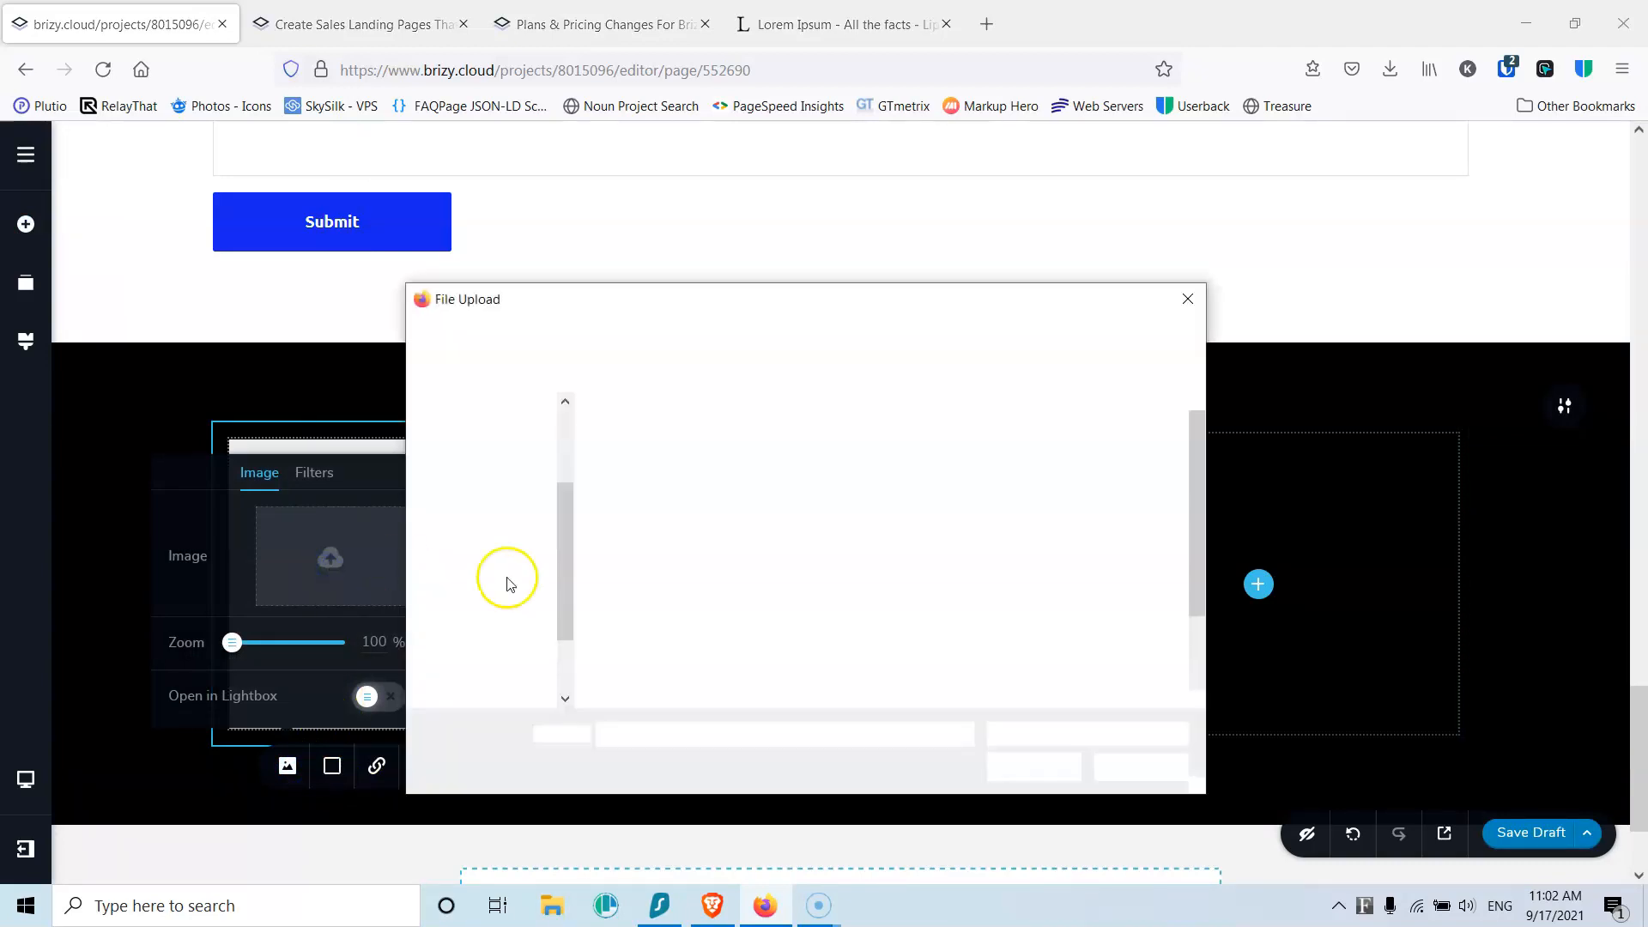
pyautogui.doubleClick(1014, 646)
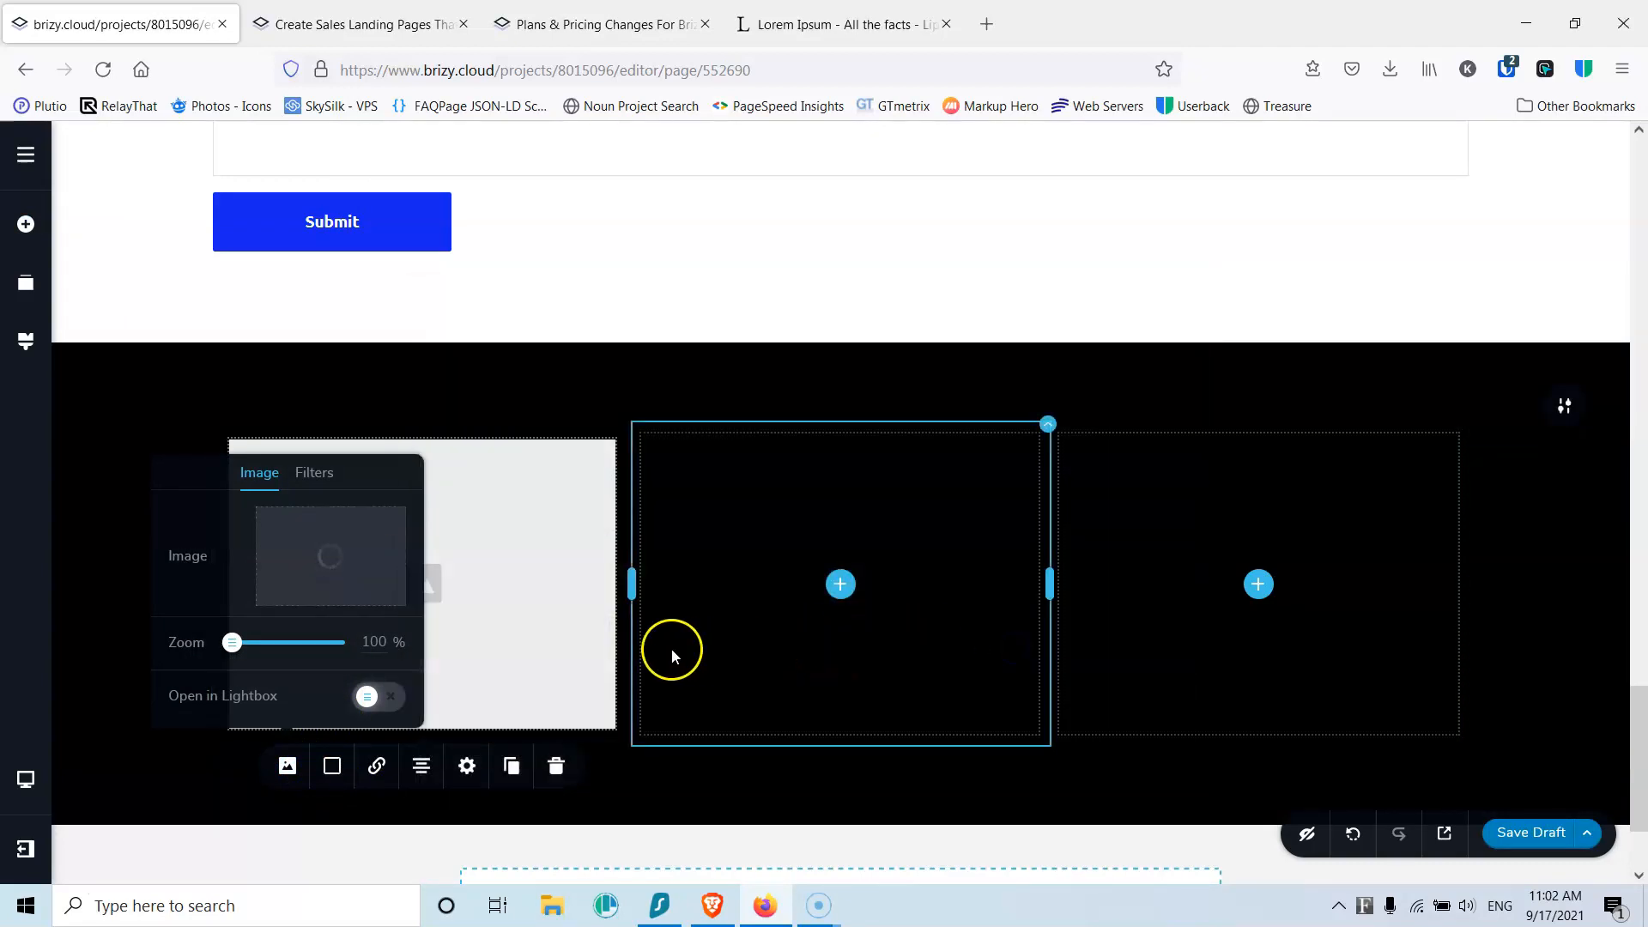
pyautogui.click(526, 625)
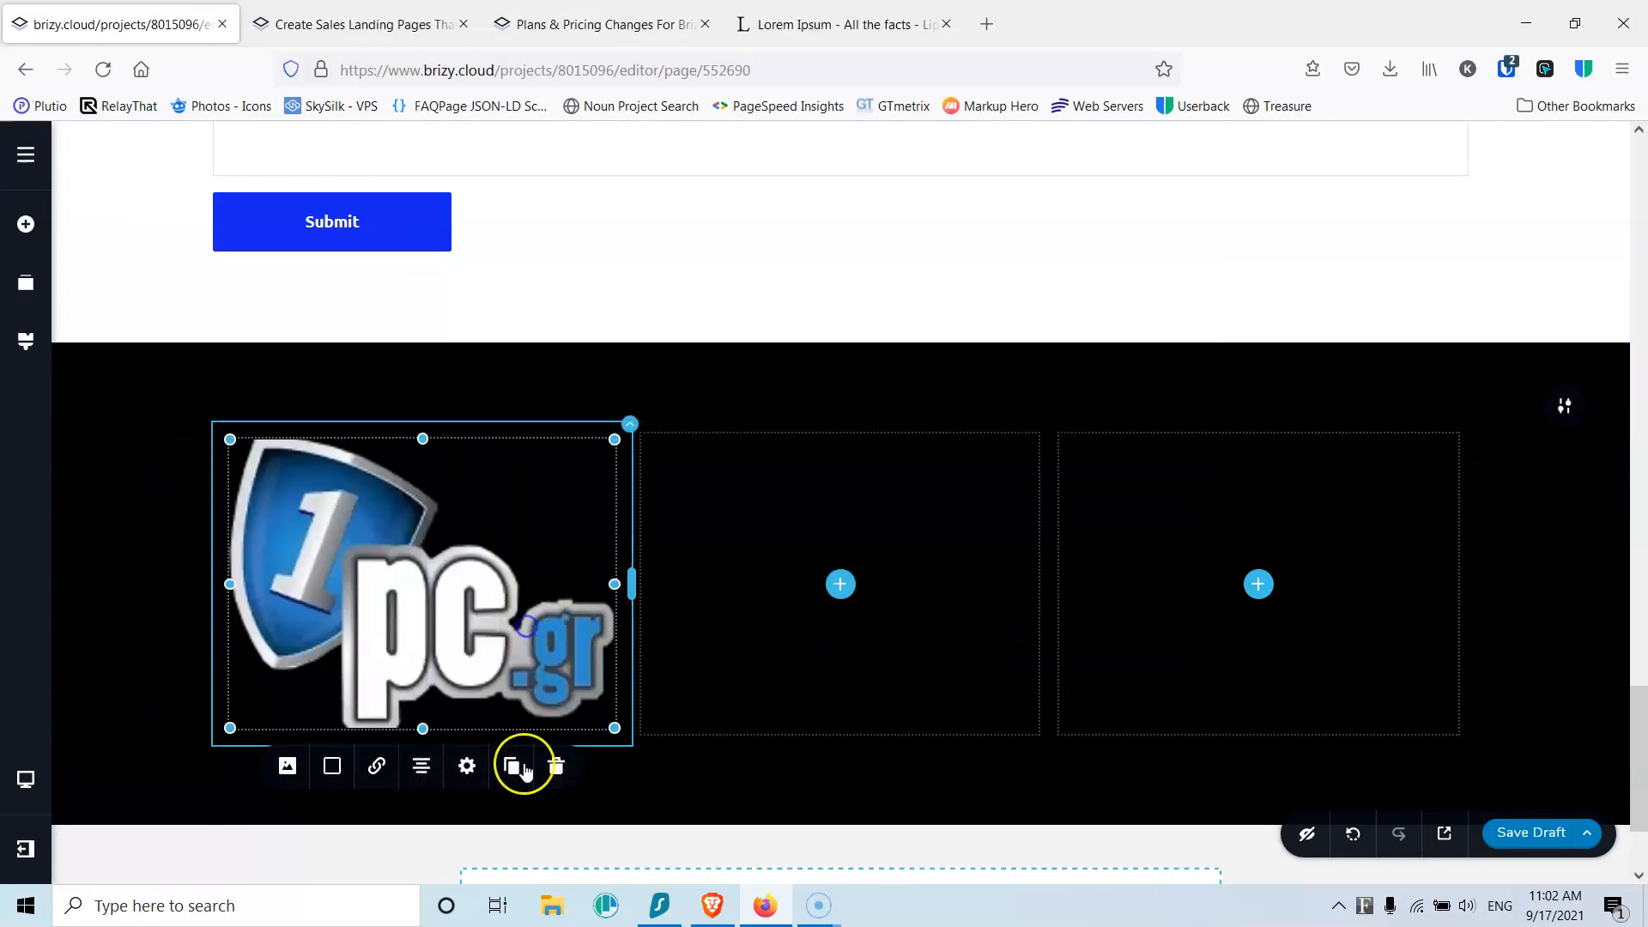
# Step: Set the logo's width to 100 px and align it left in its column
pyautogui.click(467, 765)
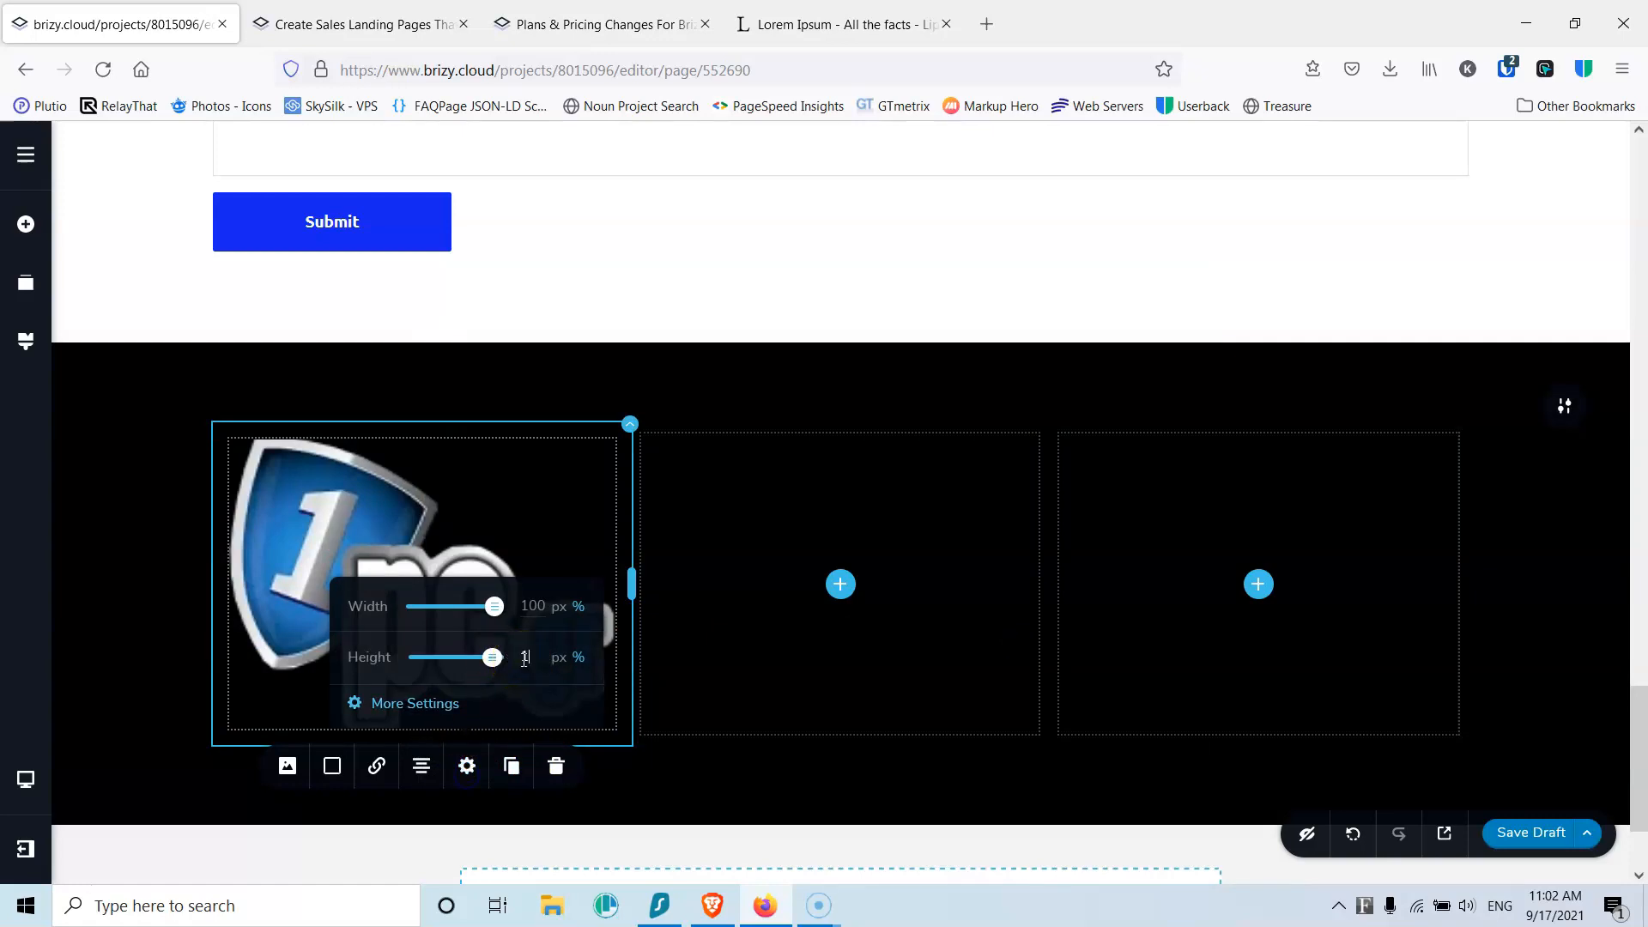
pyautogui.click(533, 605)
pyautogui.click(558, 609)
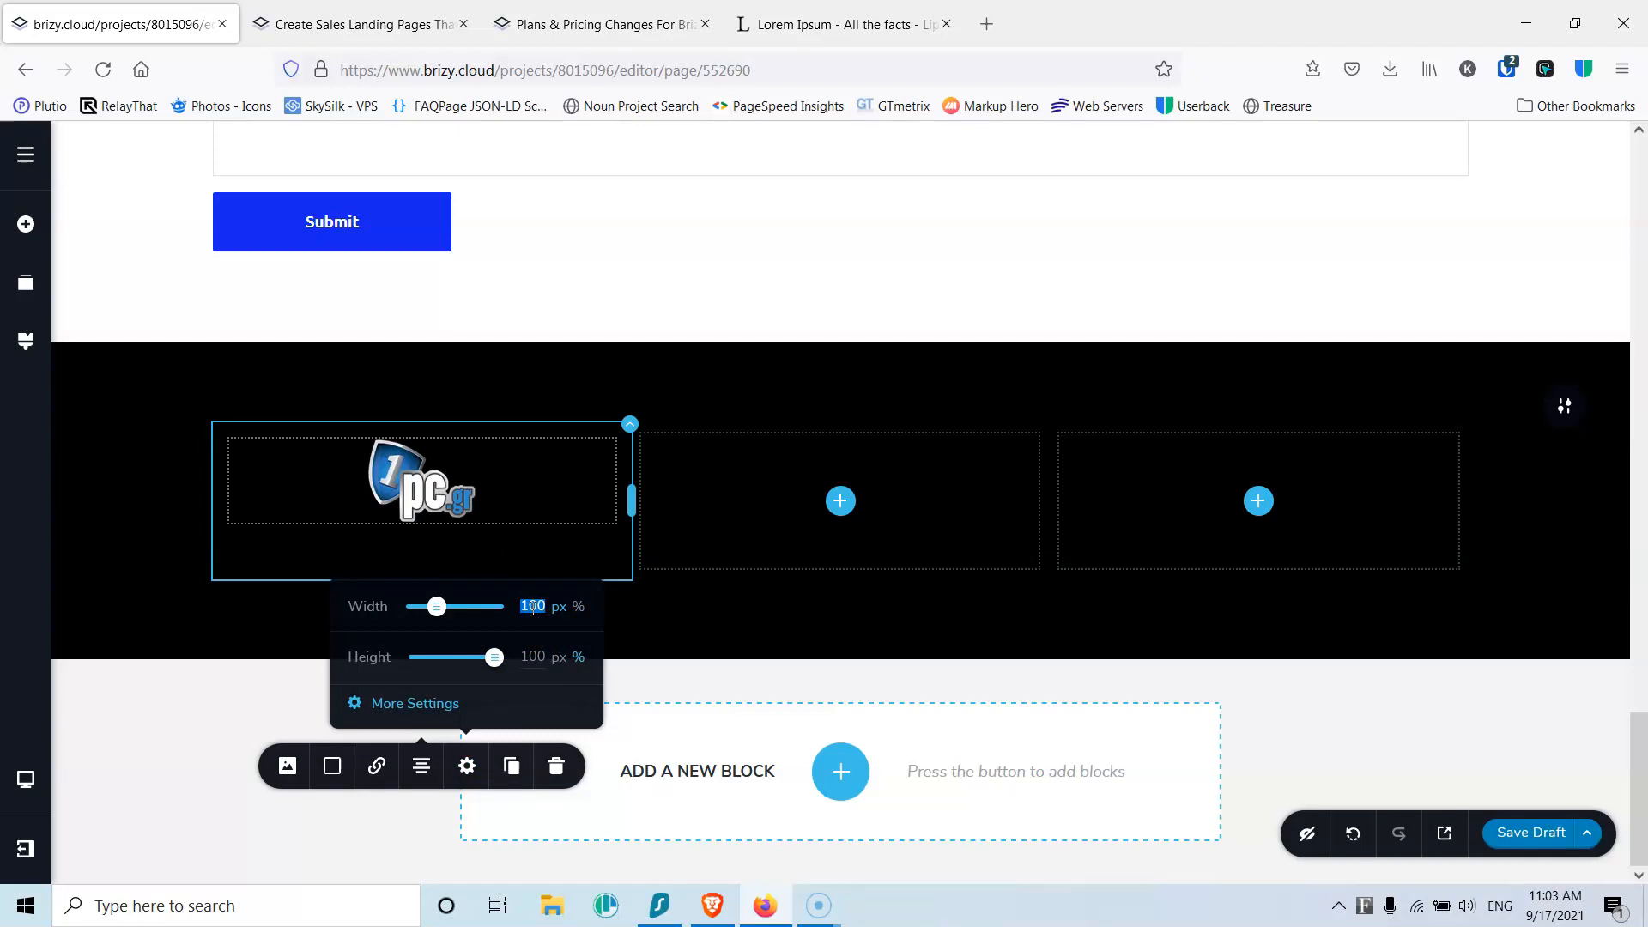
pyautogui.click(421, 765)
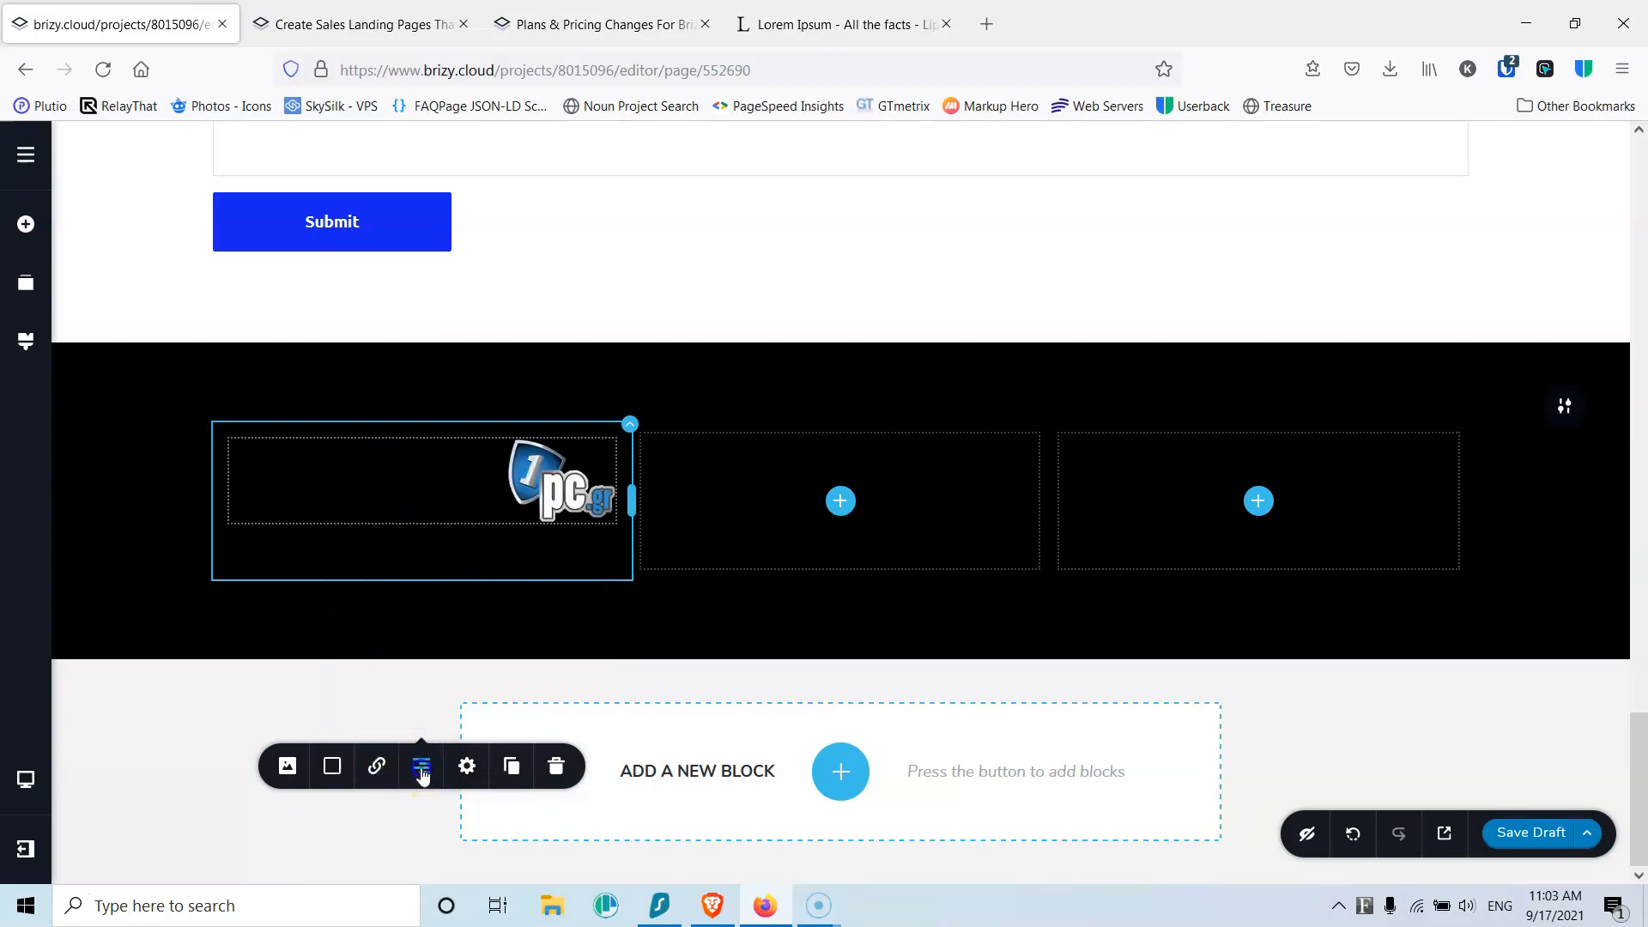
pyautogui.click(422, 766)
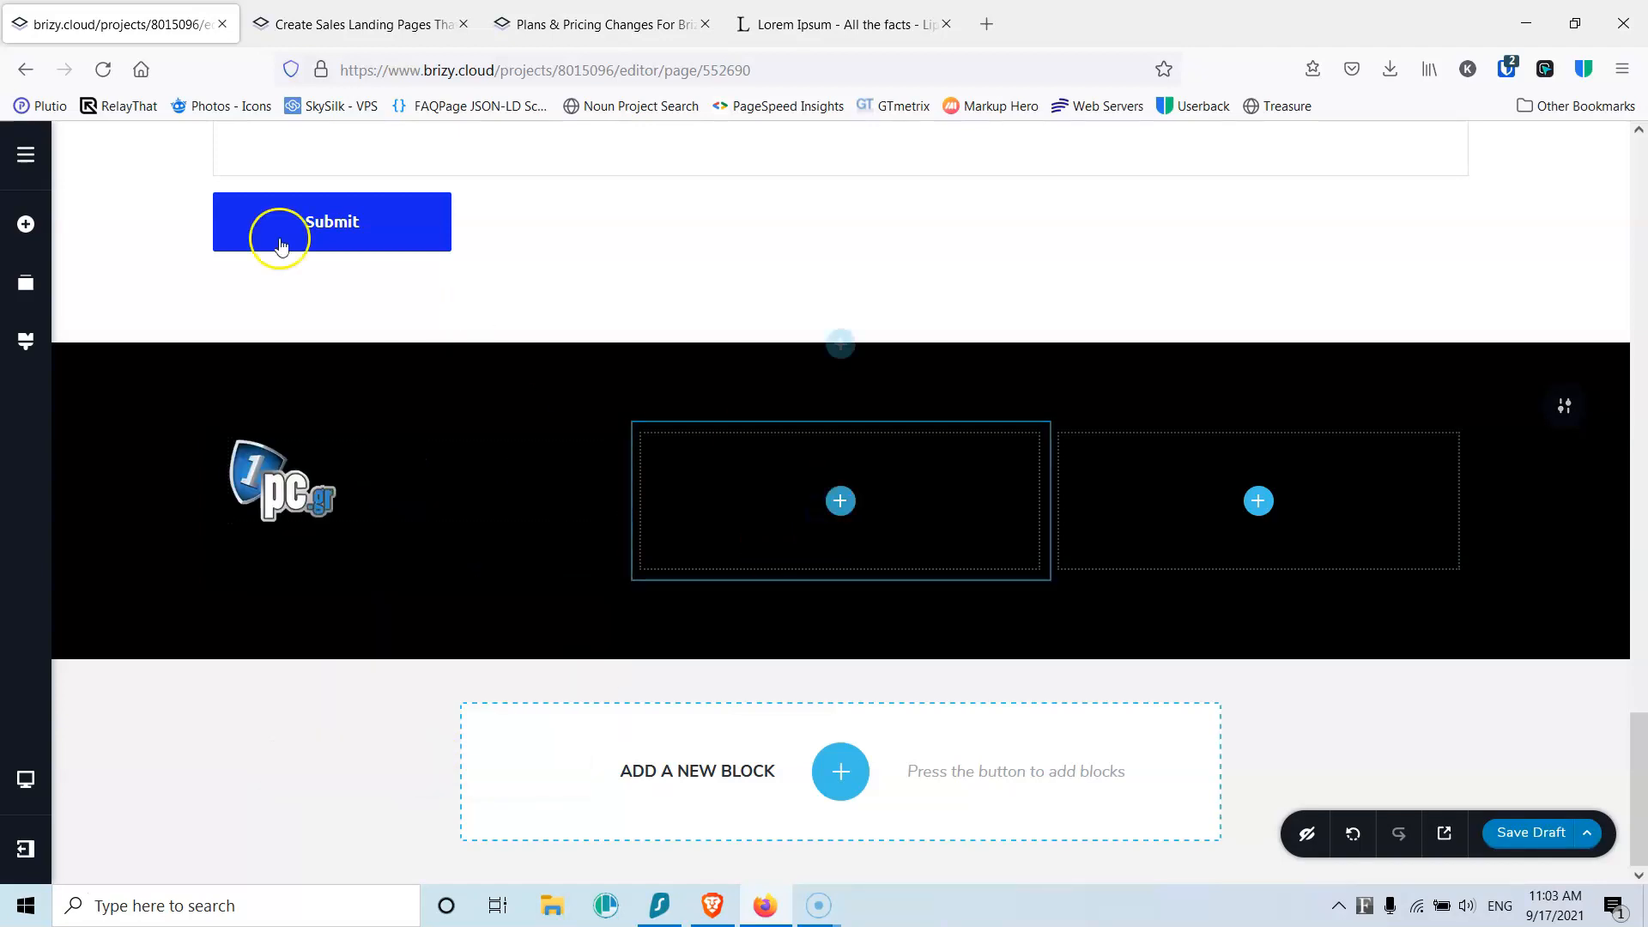
# Step: Place an icon box in the footer columns and delete its button
pyautogui.click(26, 227)
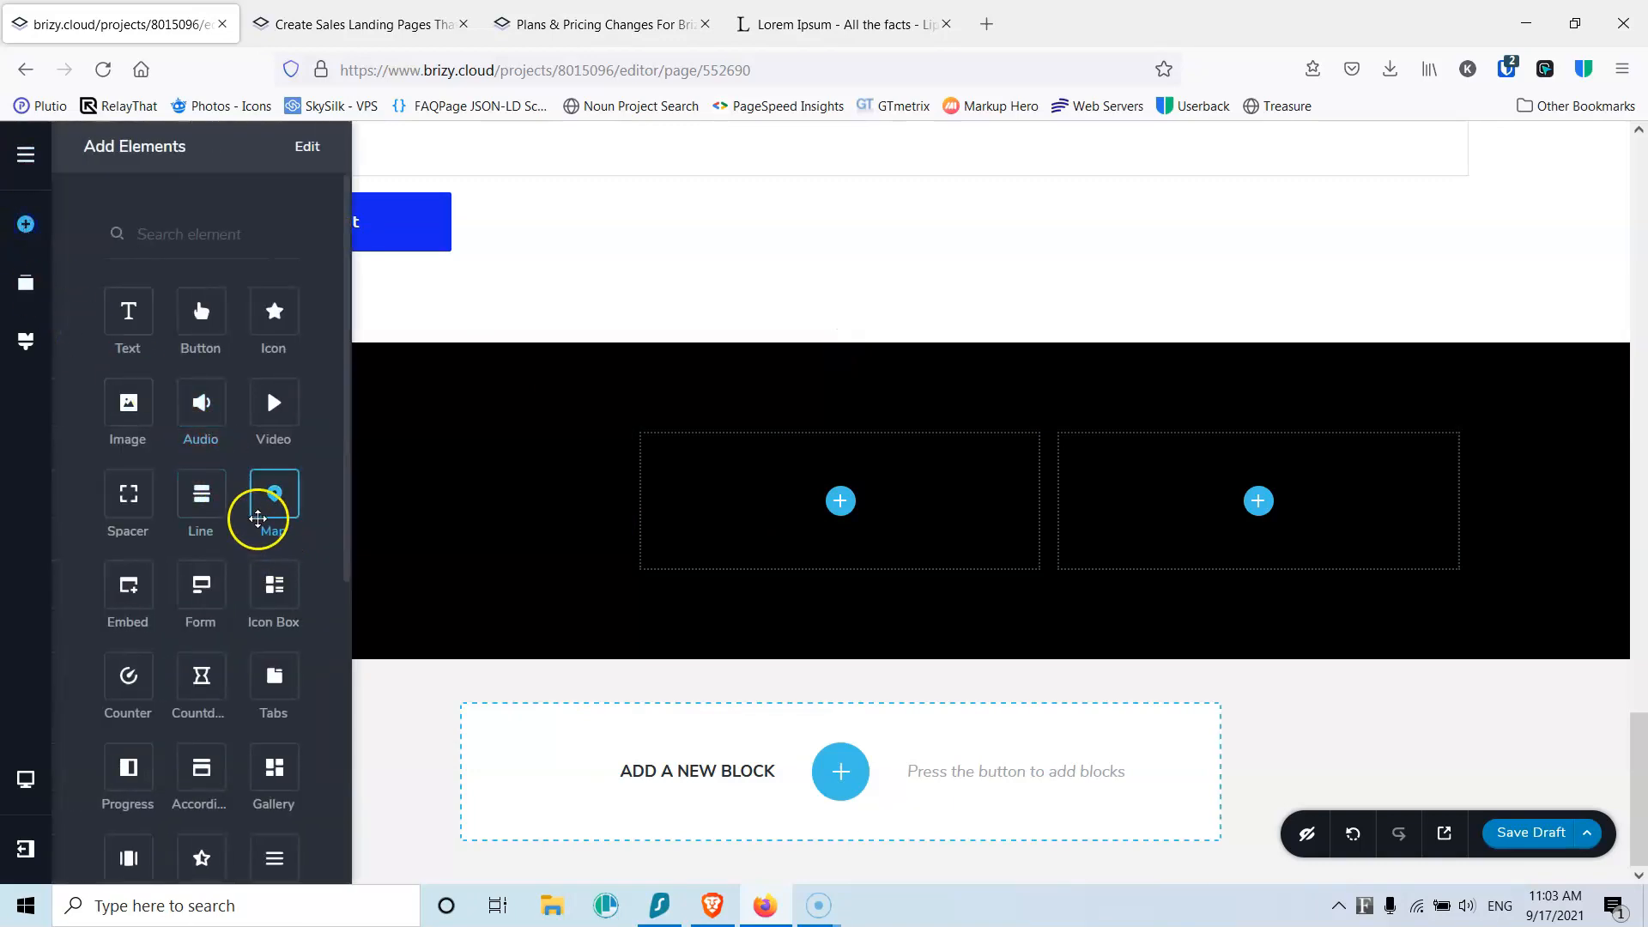
pyautogui.moveTo(275, 586); pyautogui.dragTo(844, 517)
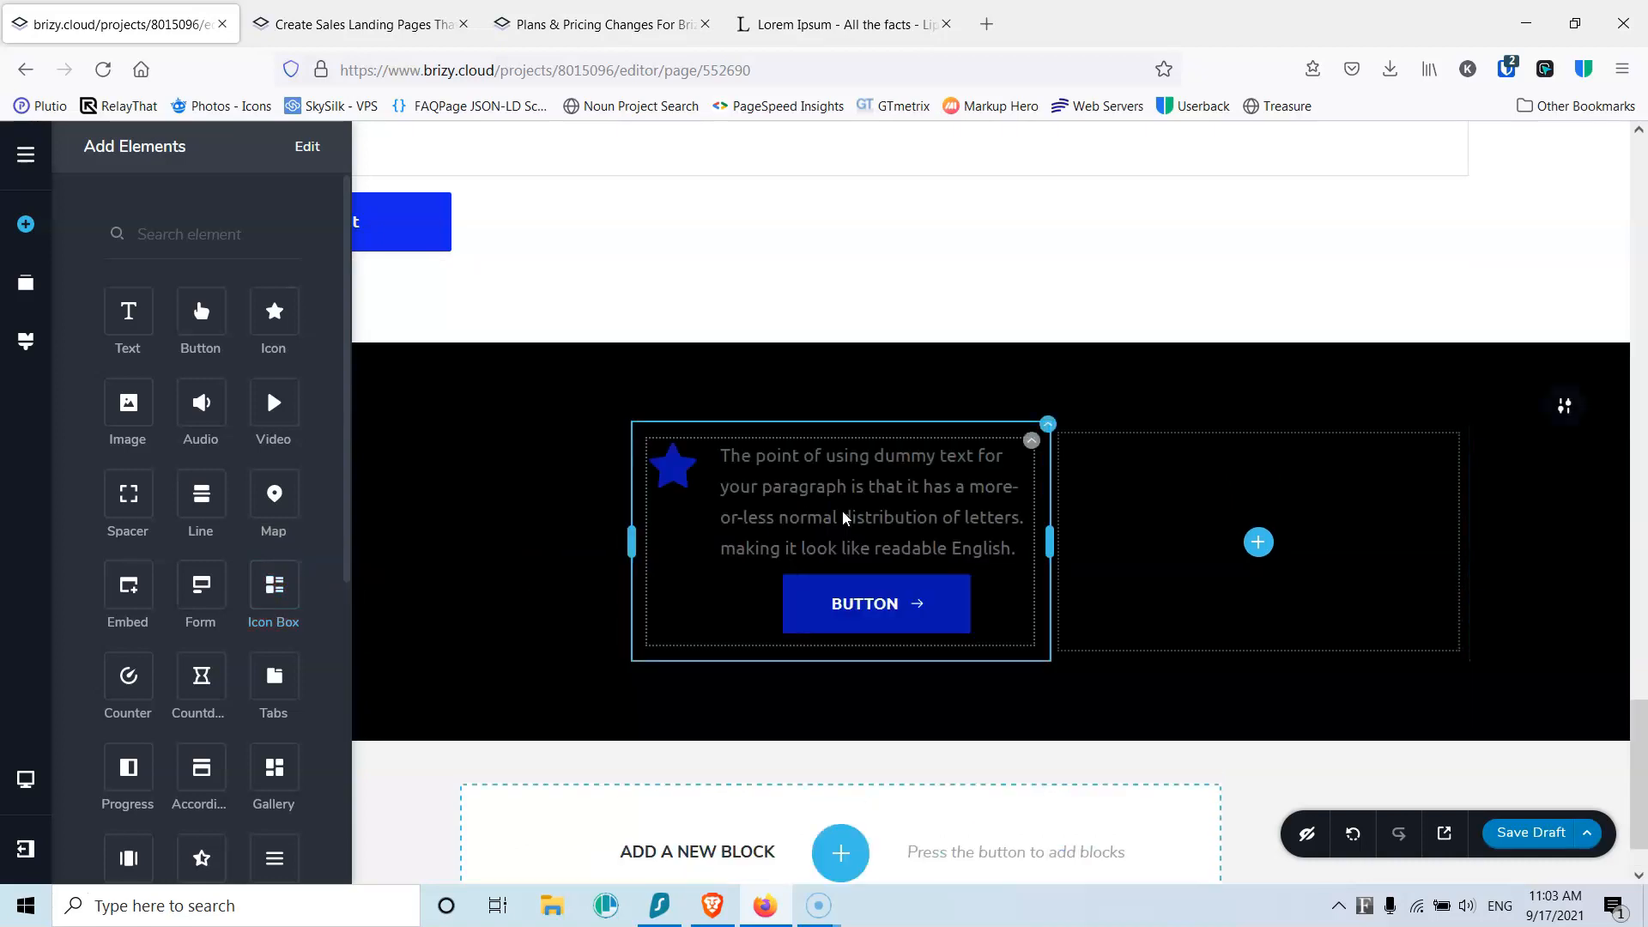
pyautogui.click(952, 599)
pyautogui.click(1015, 552)
# Step: Make the icon white and replace the star with the phone glyph from a 'phon' search
pyautogui.click(672, 468)
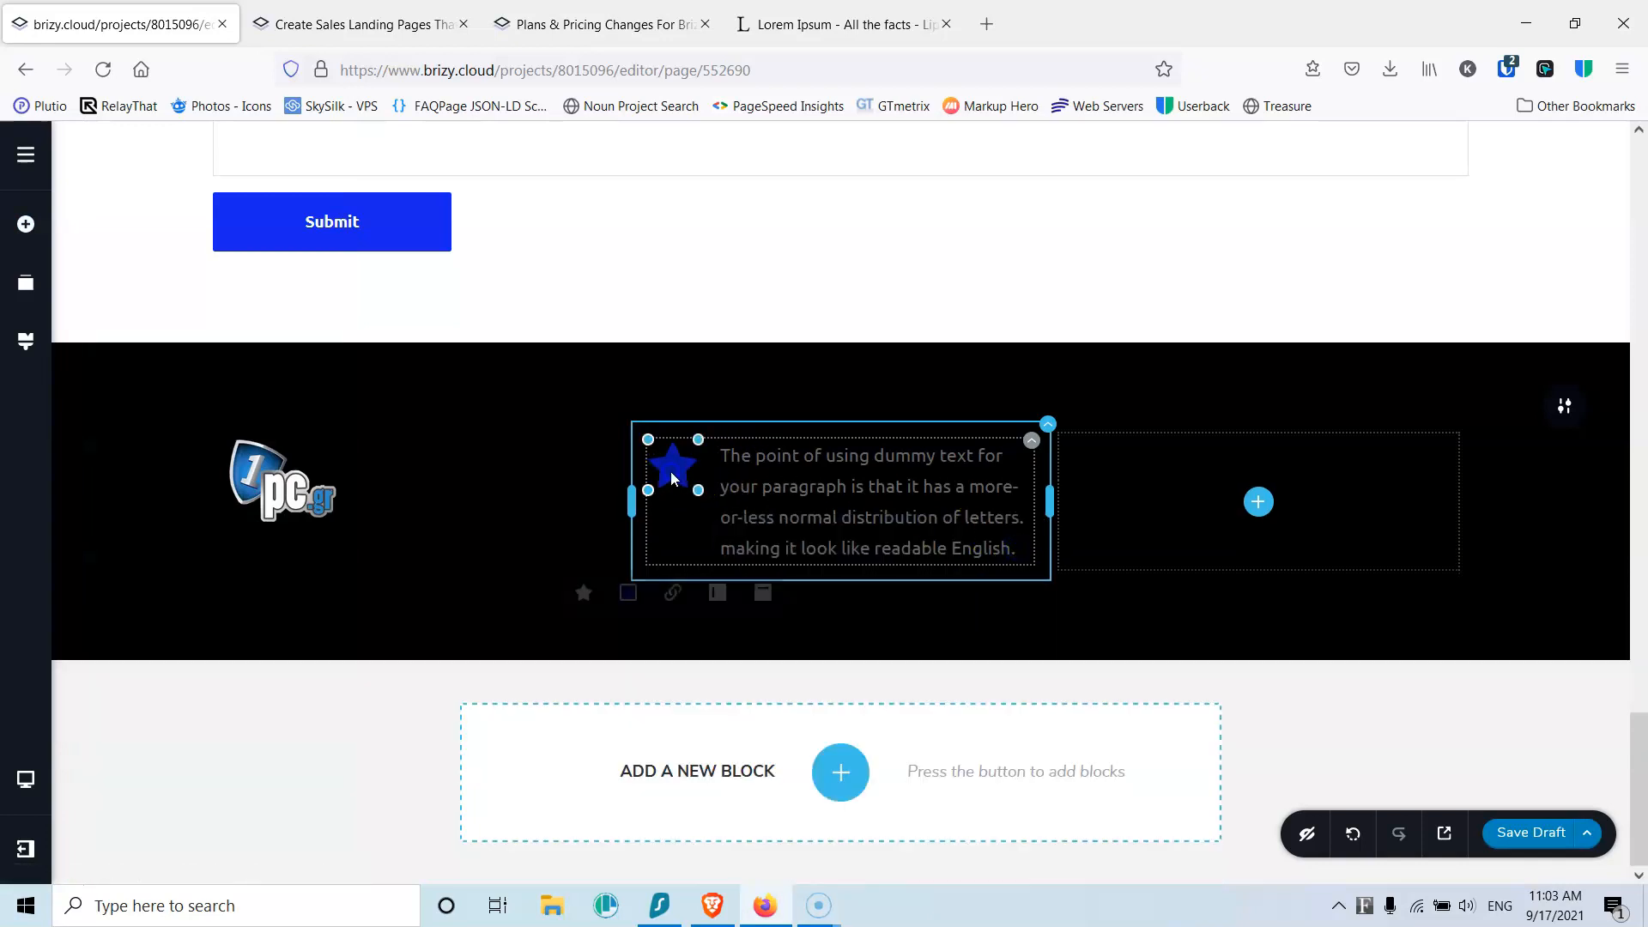
pyautogui.click(627, 601)
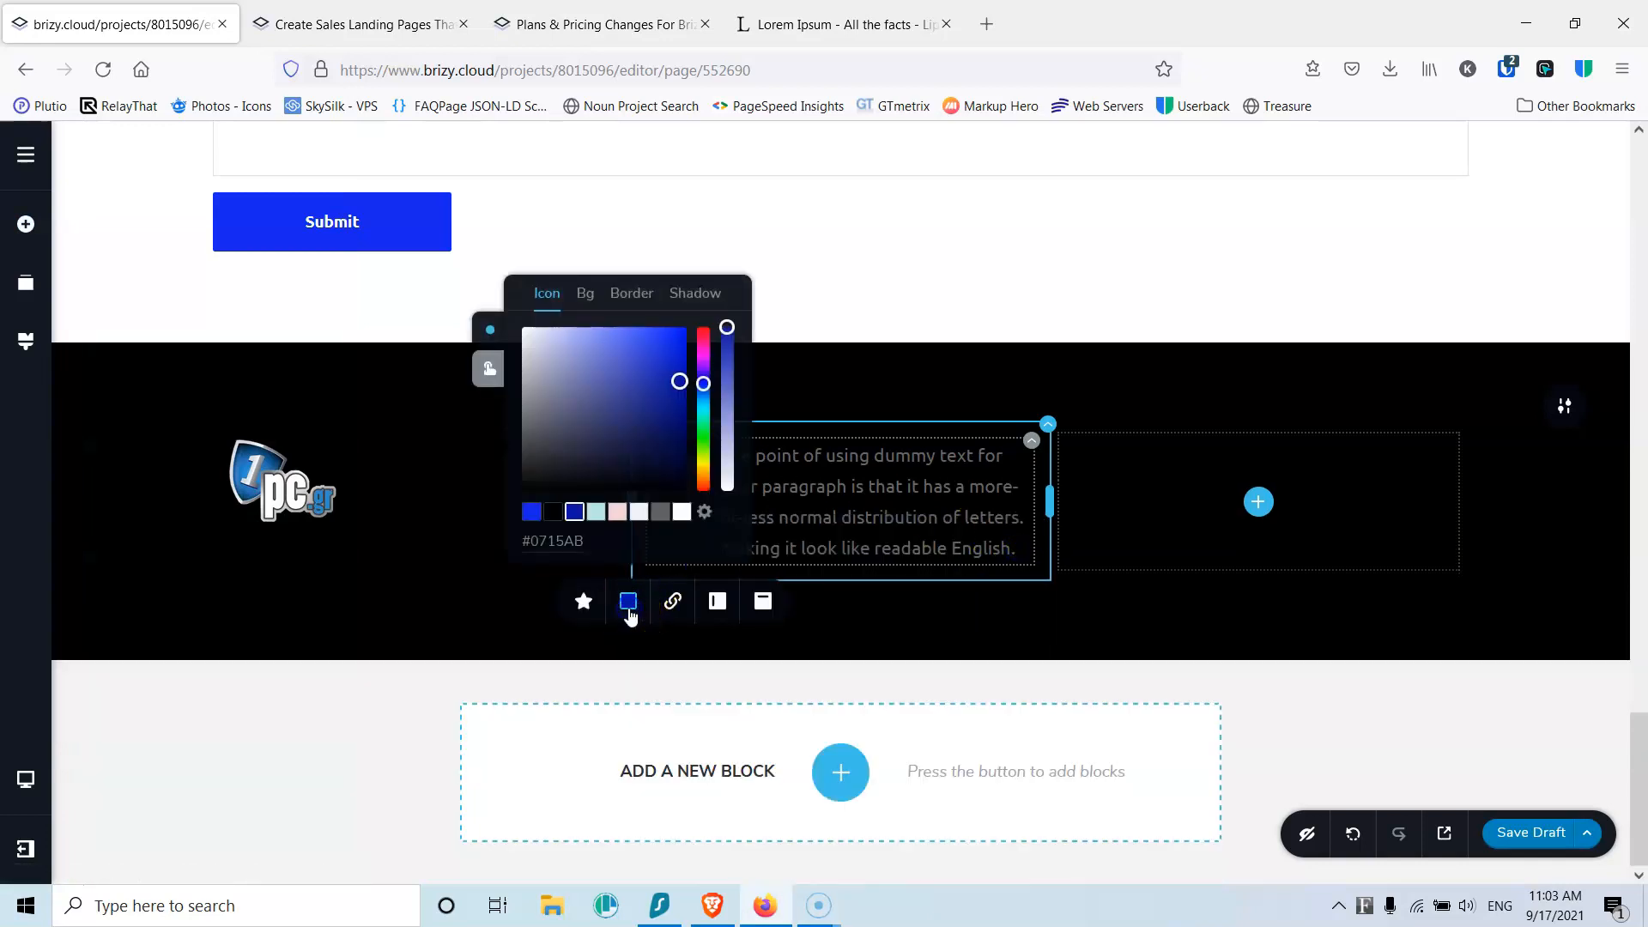
pyautogui.click(682, 512)
pyautogui.click(584, 601)
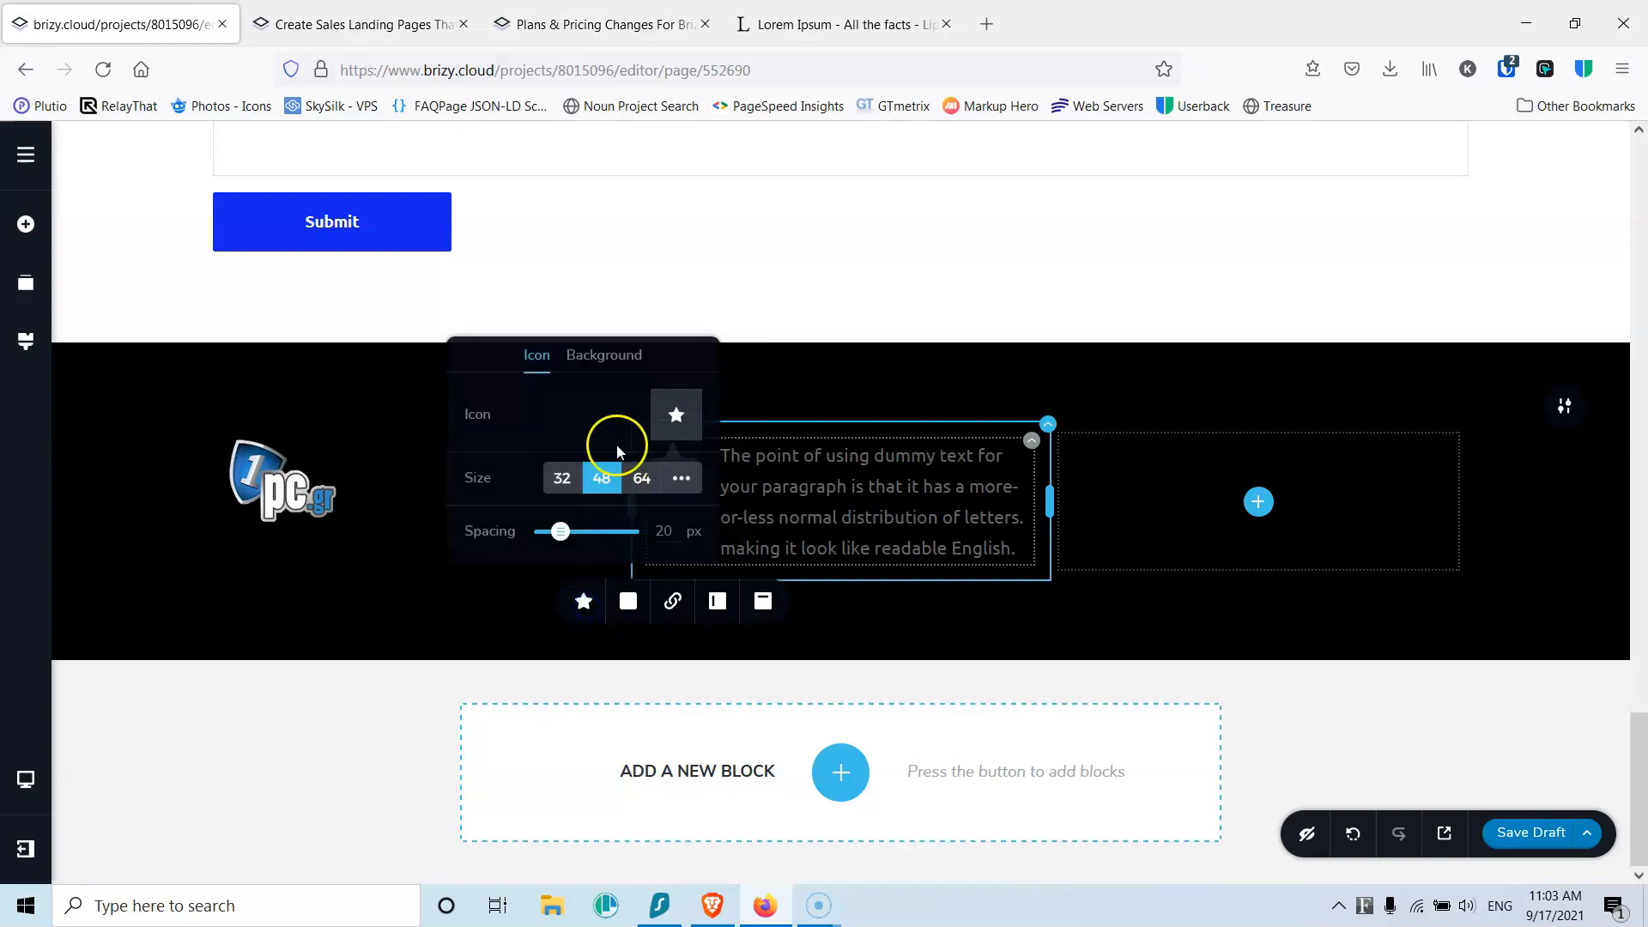
pyautogui.click(677, 416)
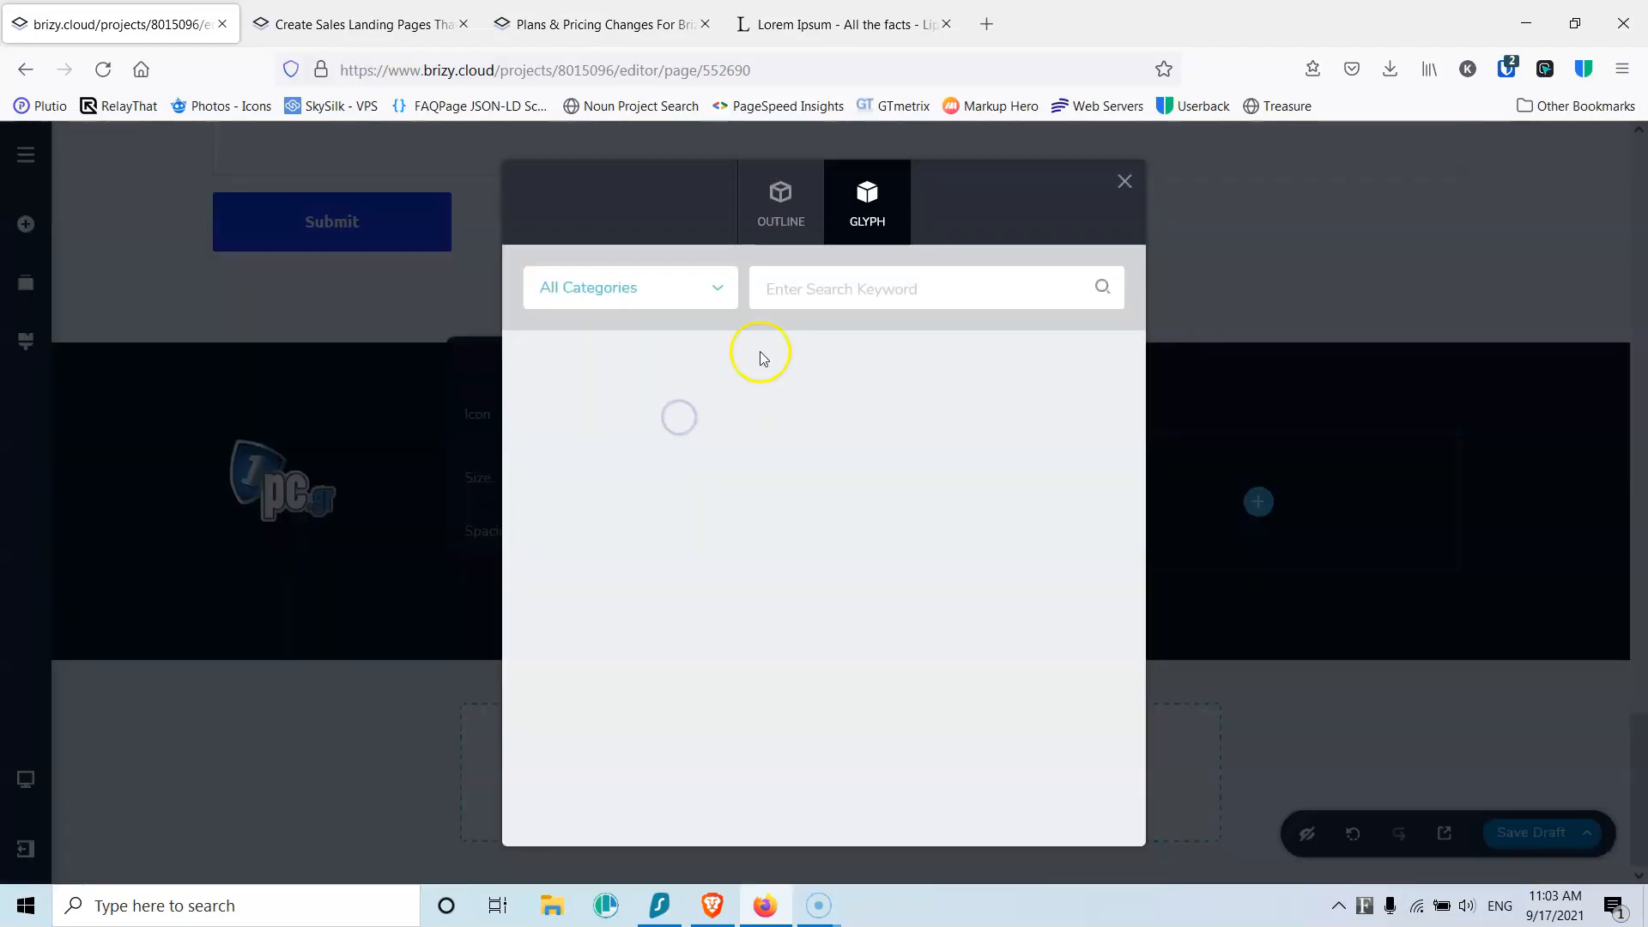
pyautogui.click(825, 287)
pyautogui.write('p')
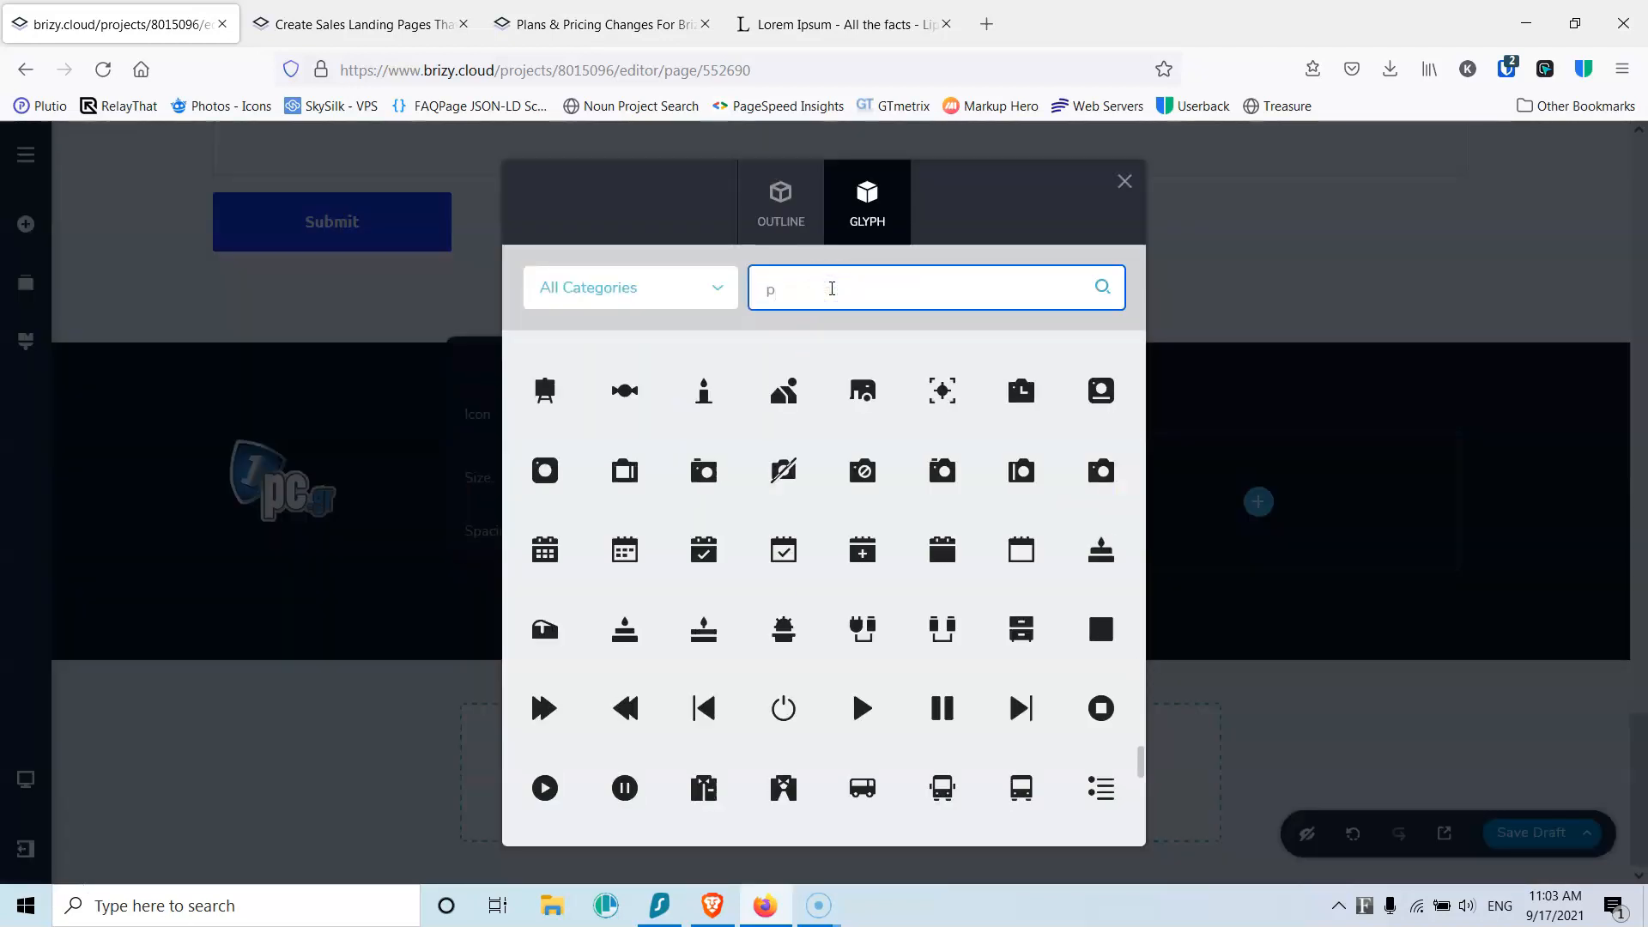
pyautogui.write('ho')
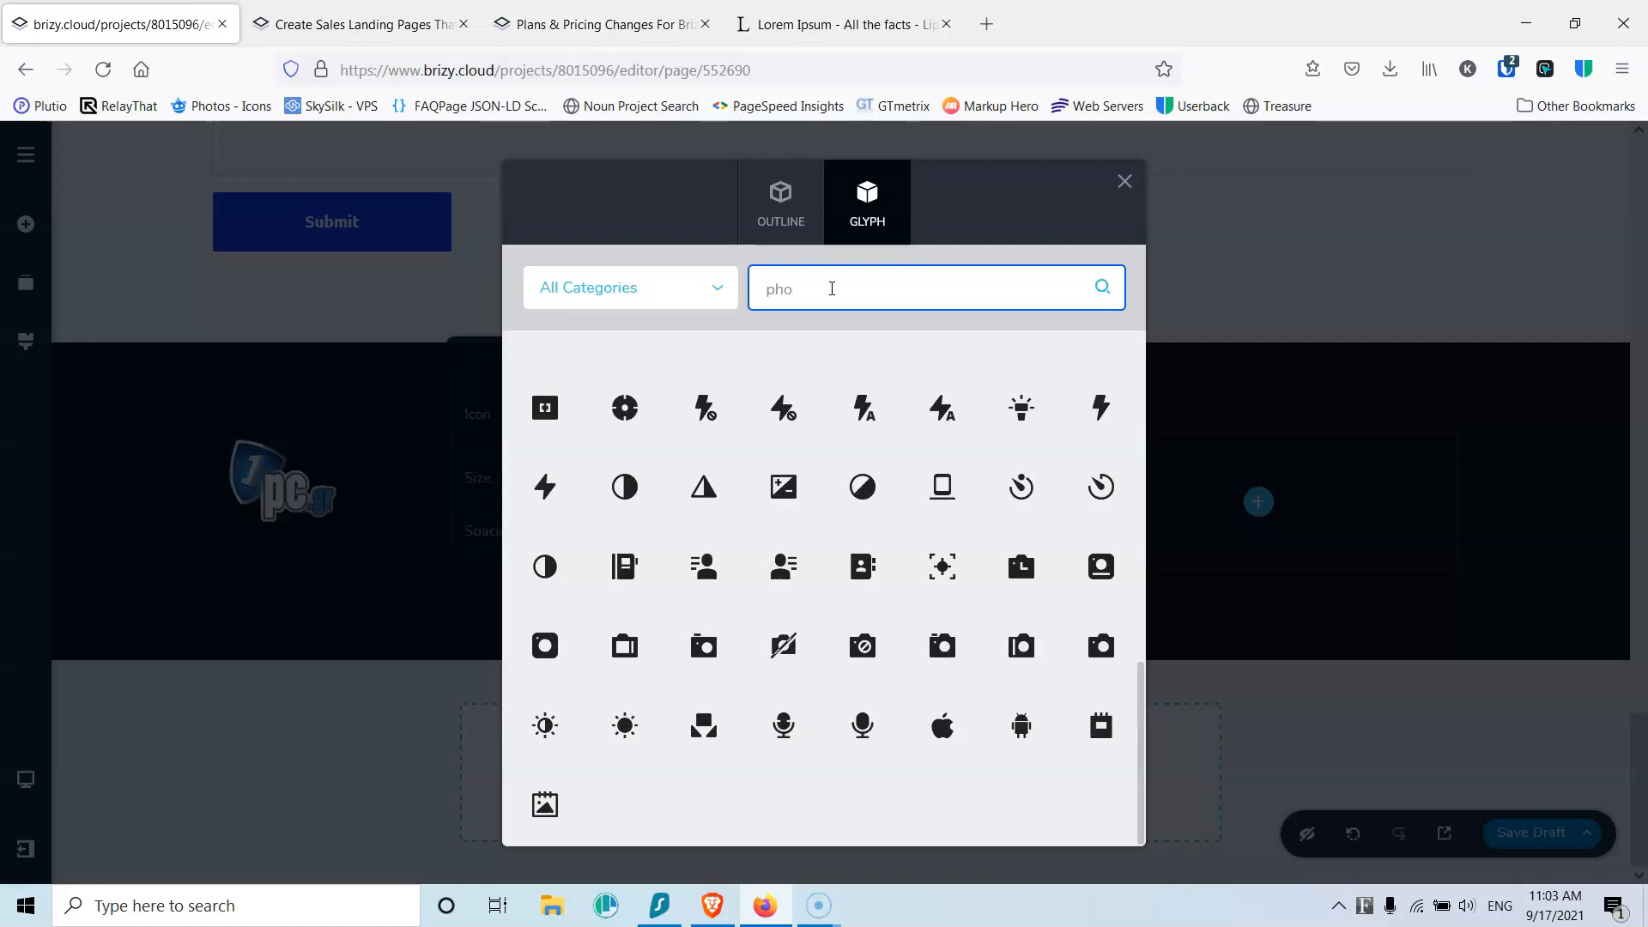
pyautogui.write('n')
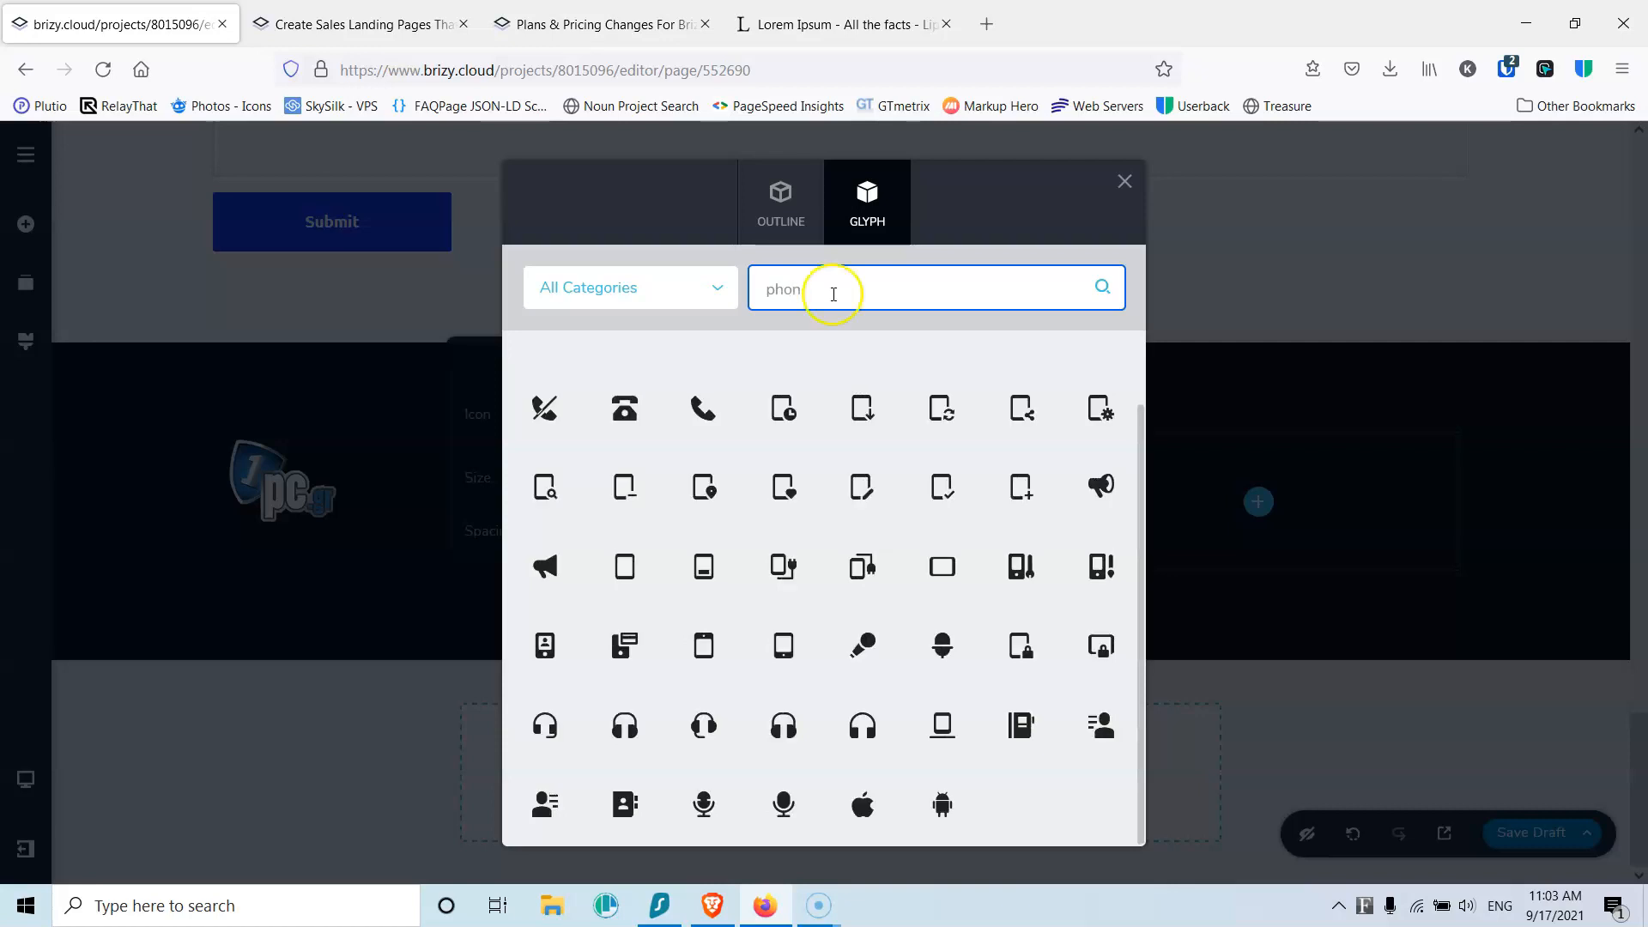
pyautogui.click(703, 408)
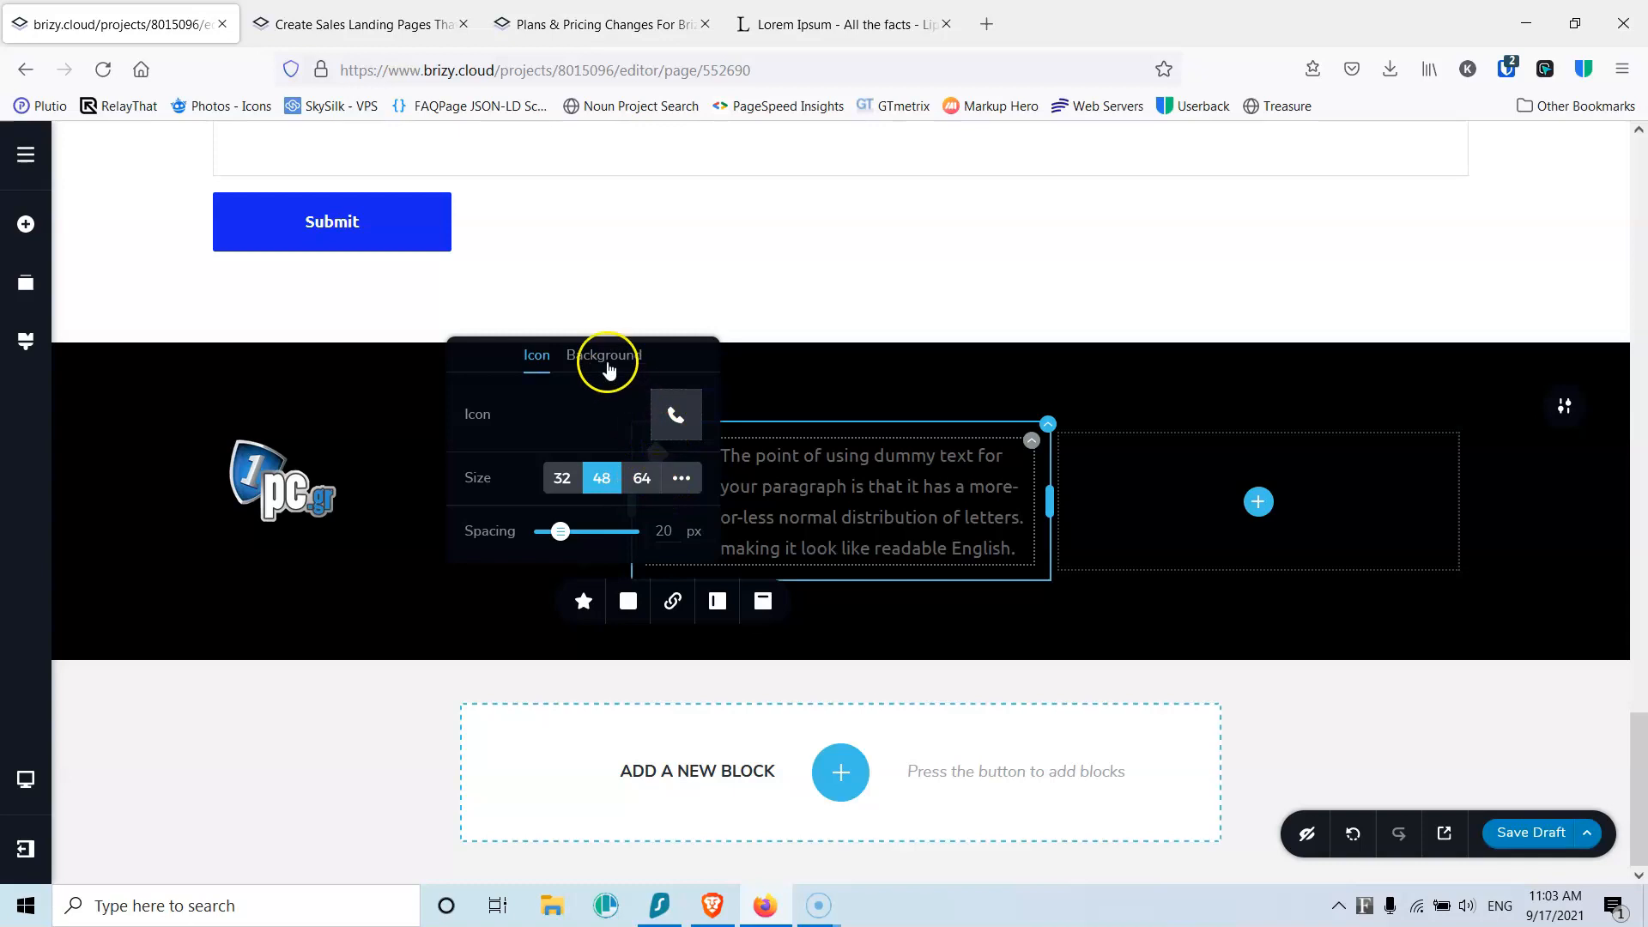
# Step: Give the phone icon a custom small size
pyautogui.click(747, 502)
pyautogui.click(677, 483)
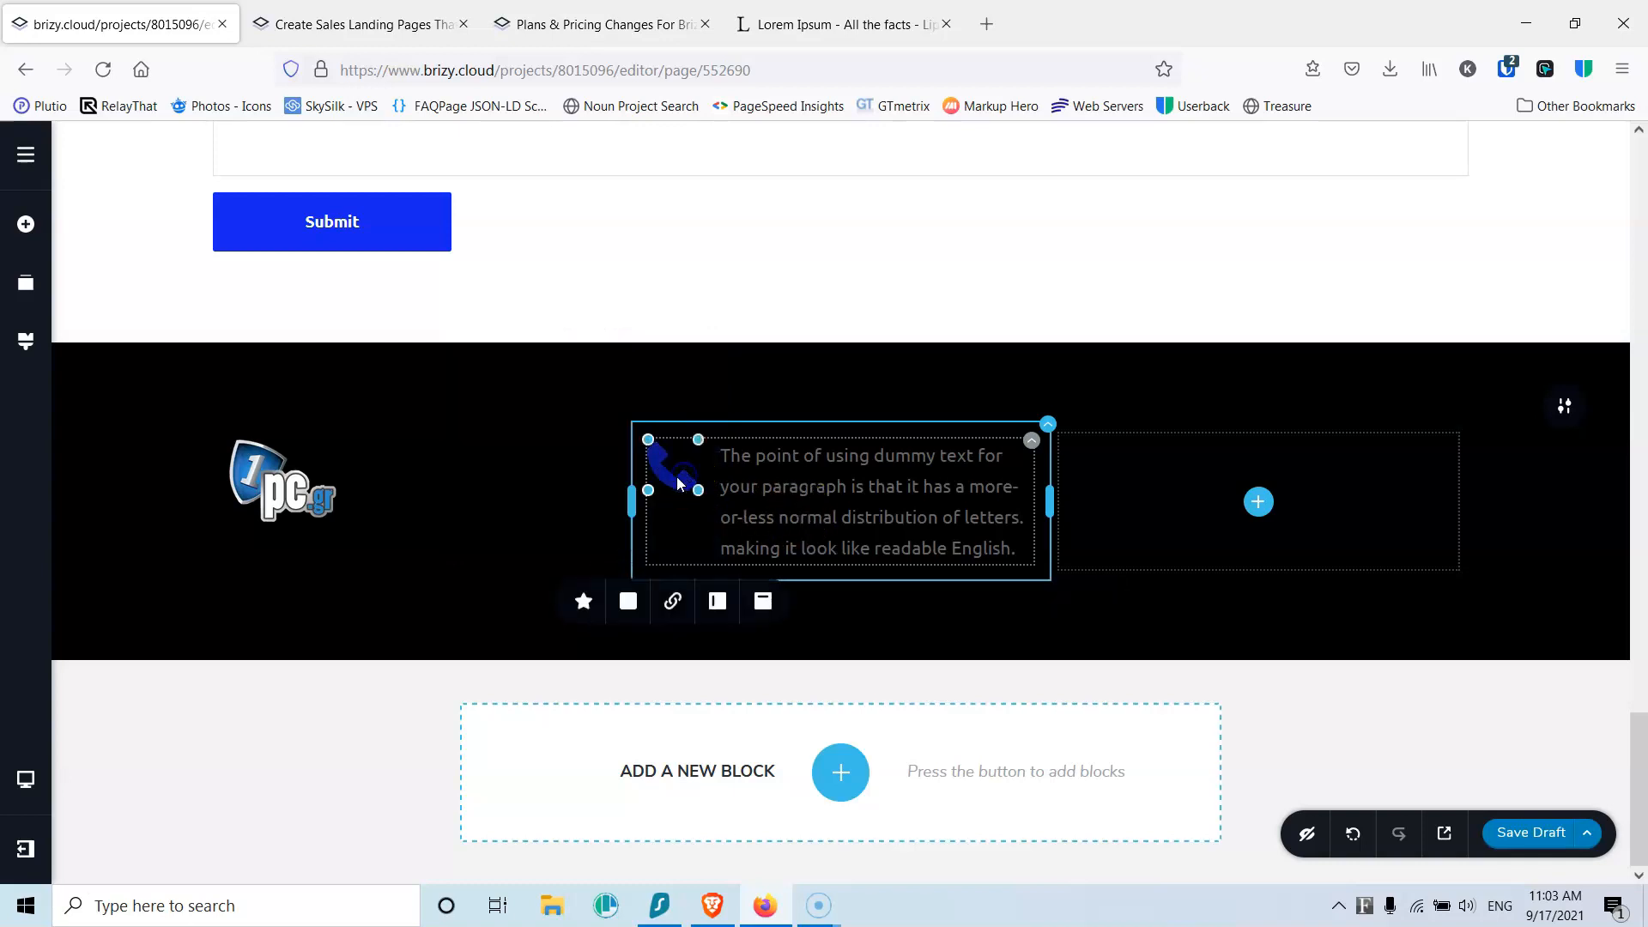
pyautogui.click(584, 600)
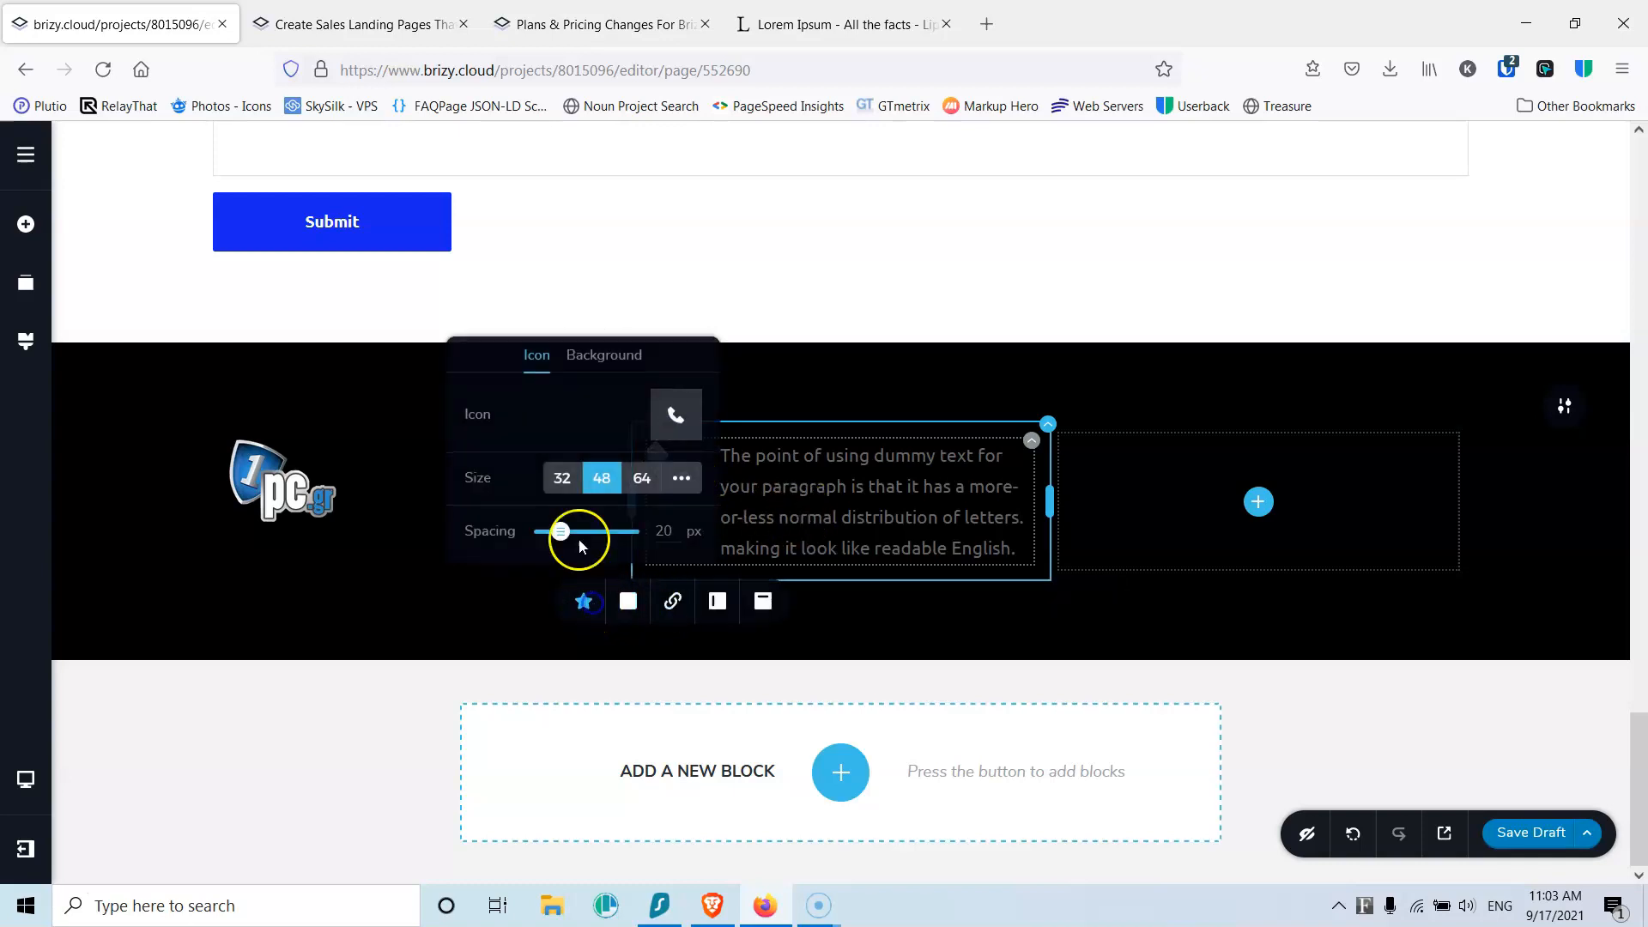
pyautogui.click(682, 482)
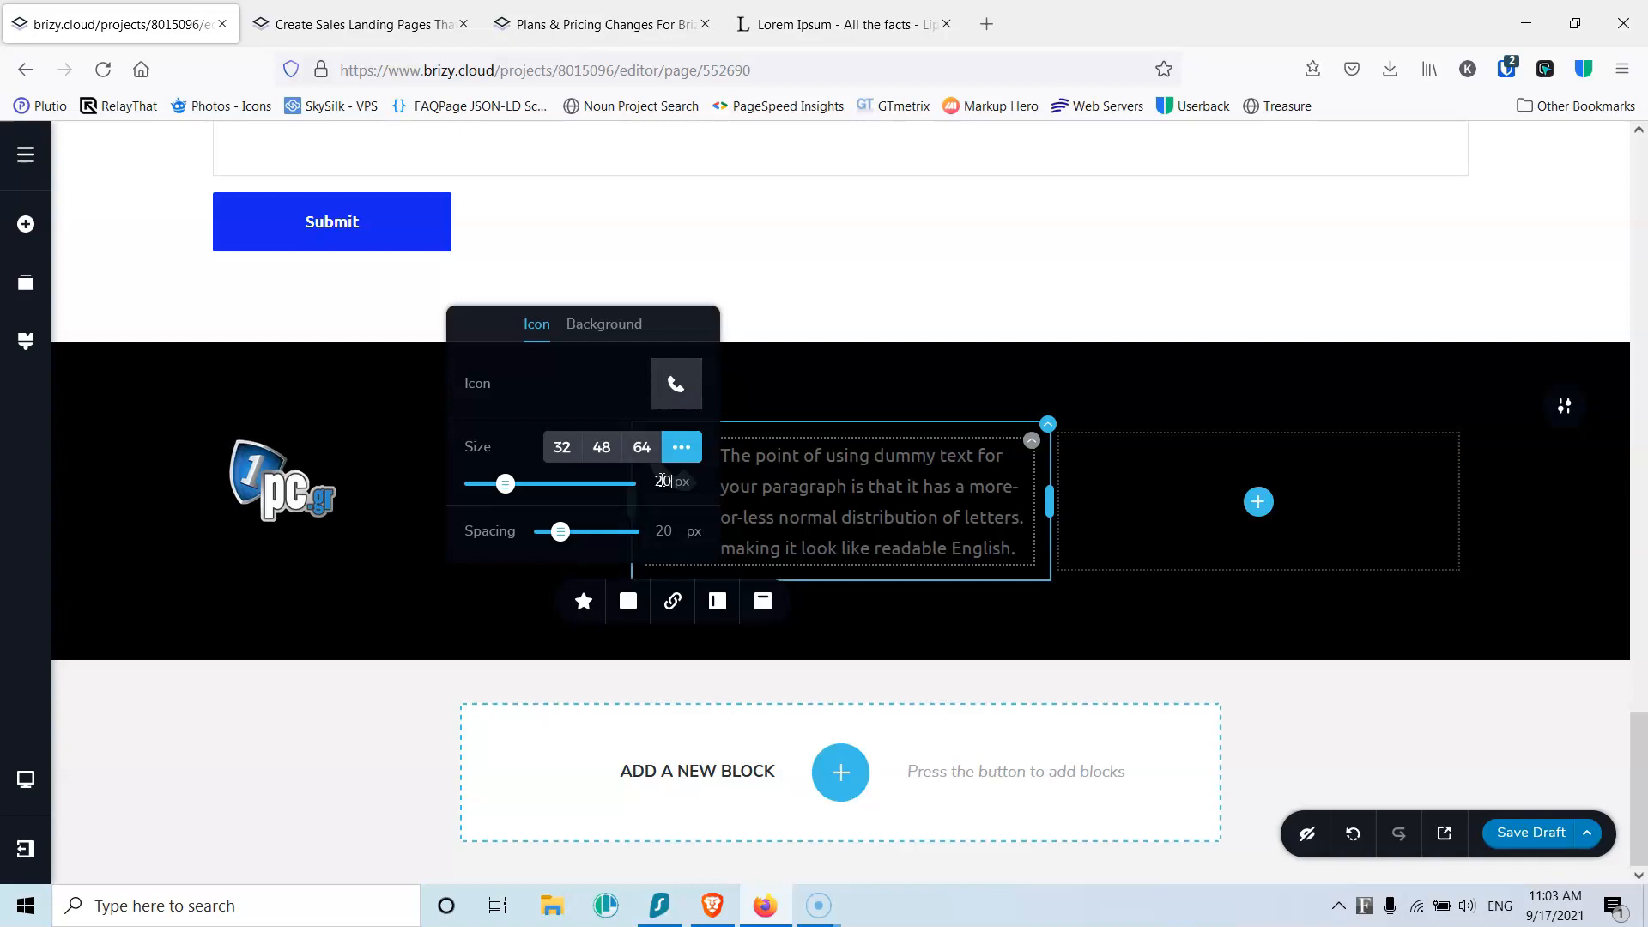
pyautogui.click(702, 500)
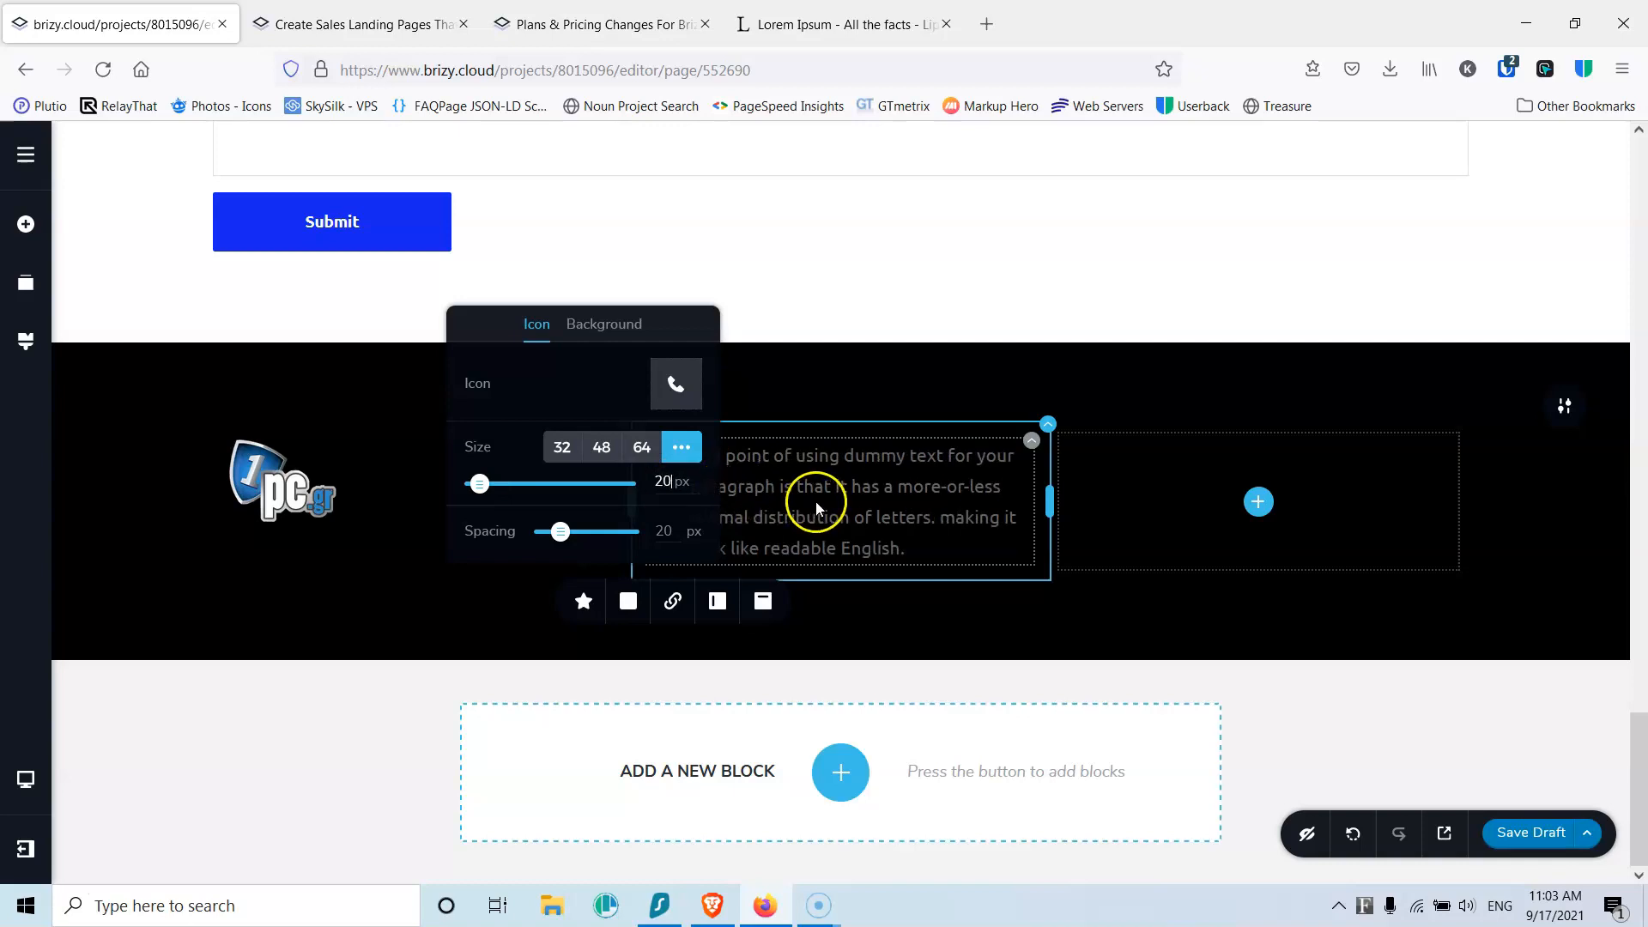
# Step: Replace the placeholder paragraph with the pasted phone number in white
pyautogui.tripleClick(732, 485)
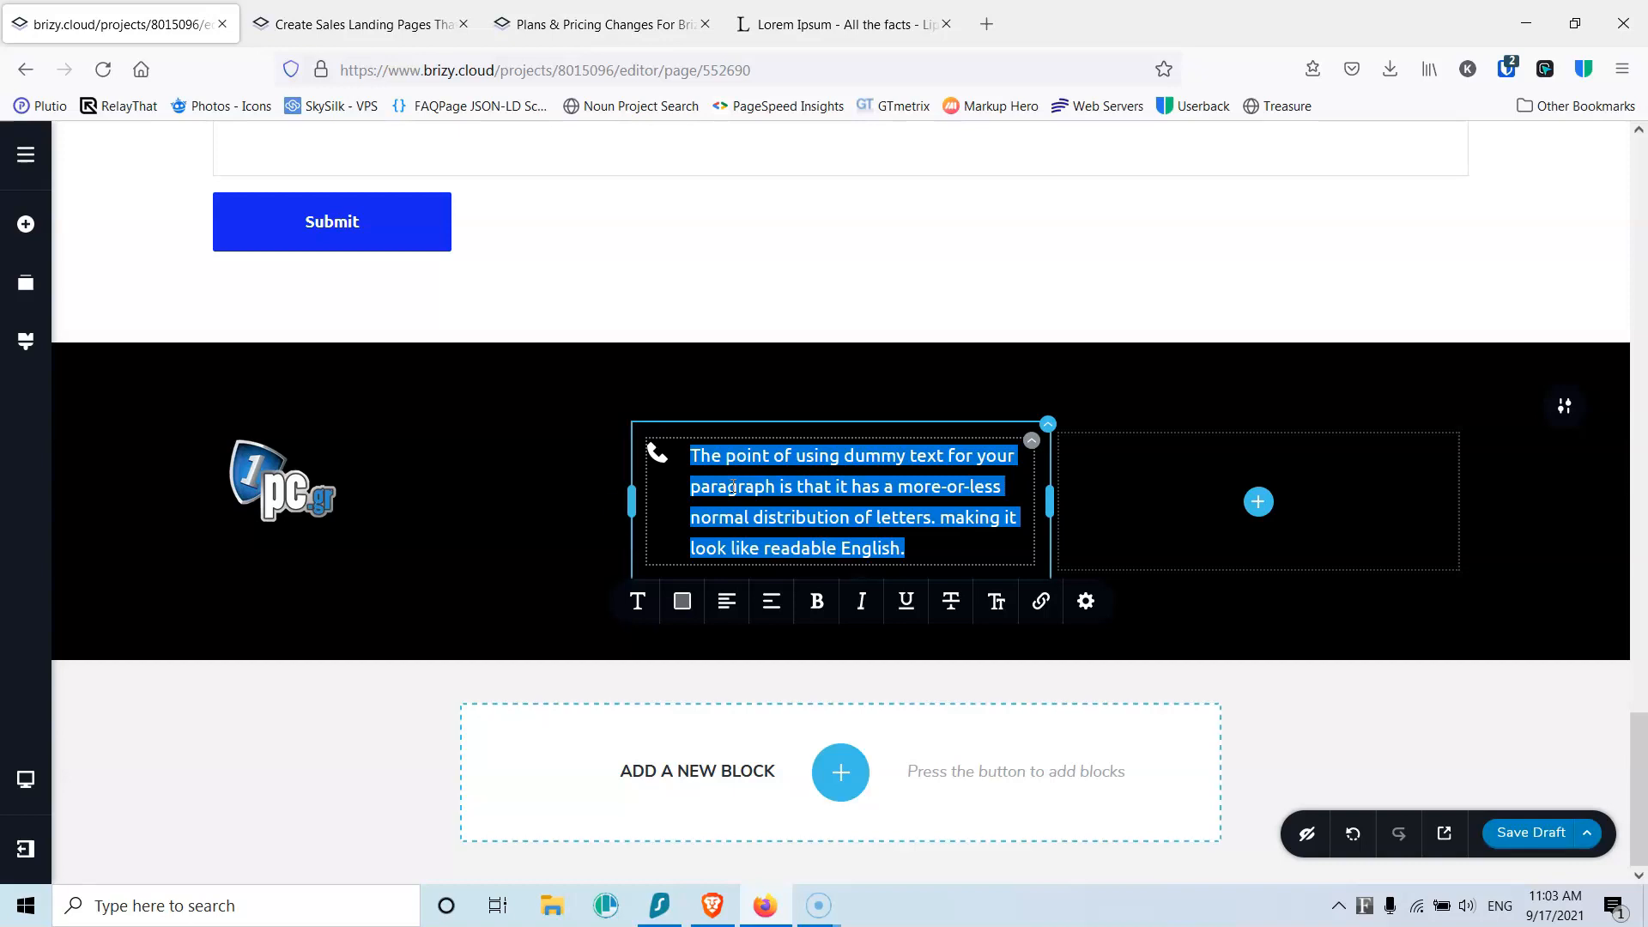
pyautogui.press('BackSpace')
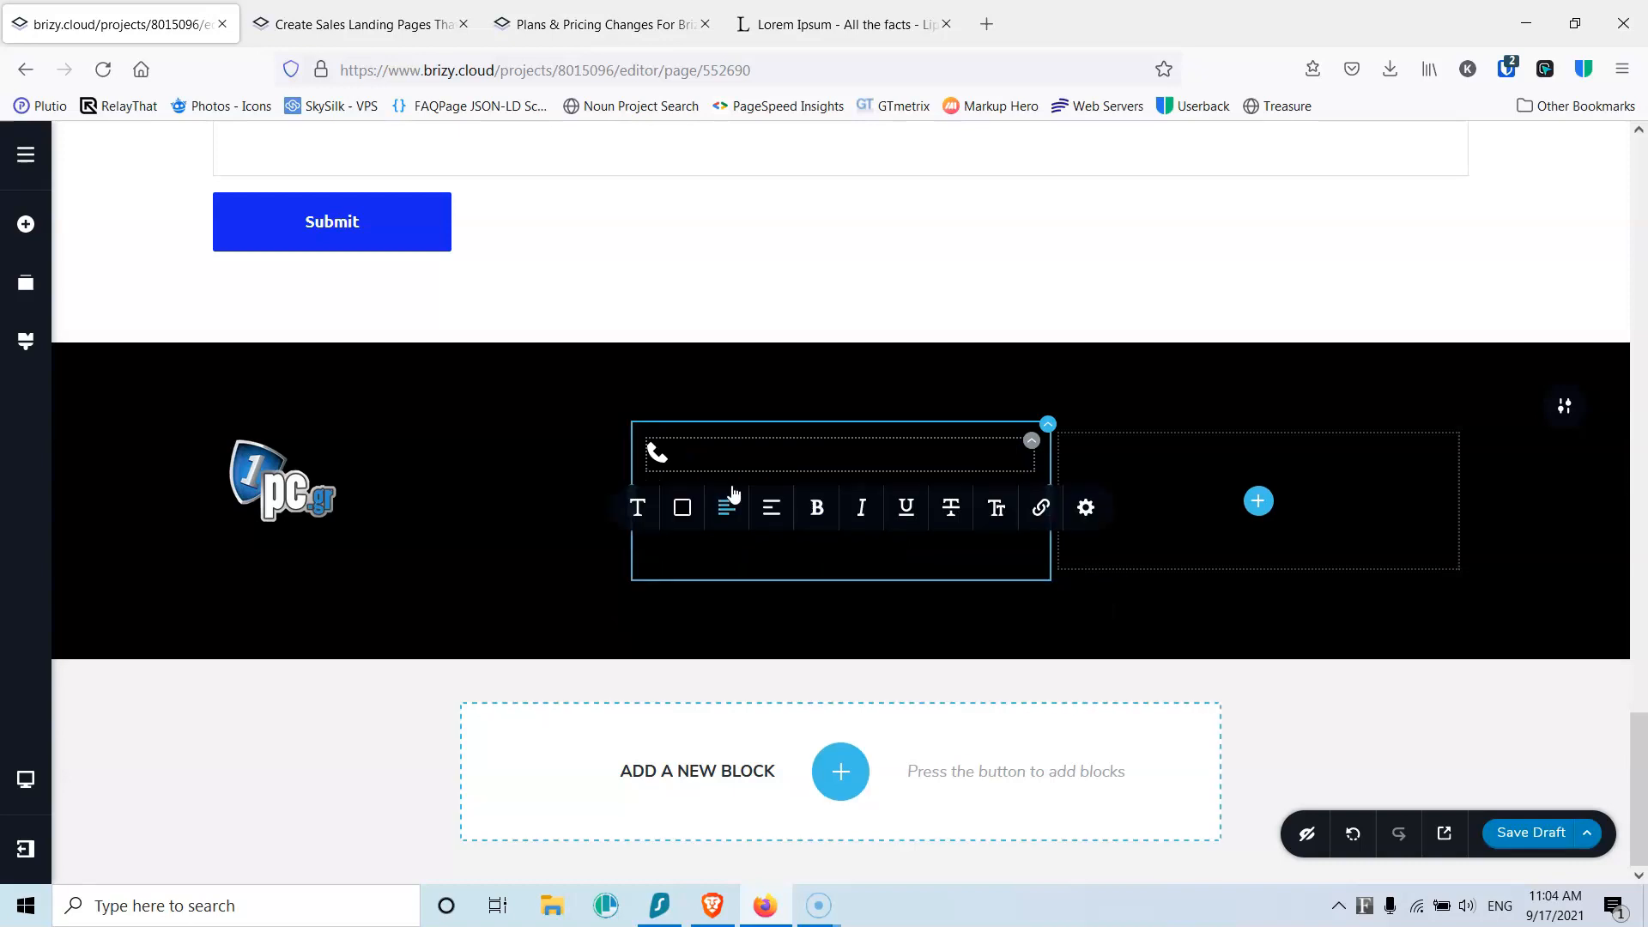
pyautogui.click(738, 449)
pyautogui.write('555252525')
pyautogui.click(683, 519)
pyautogui.click(735, 783)
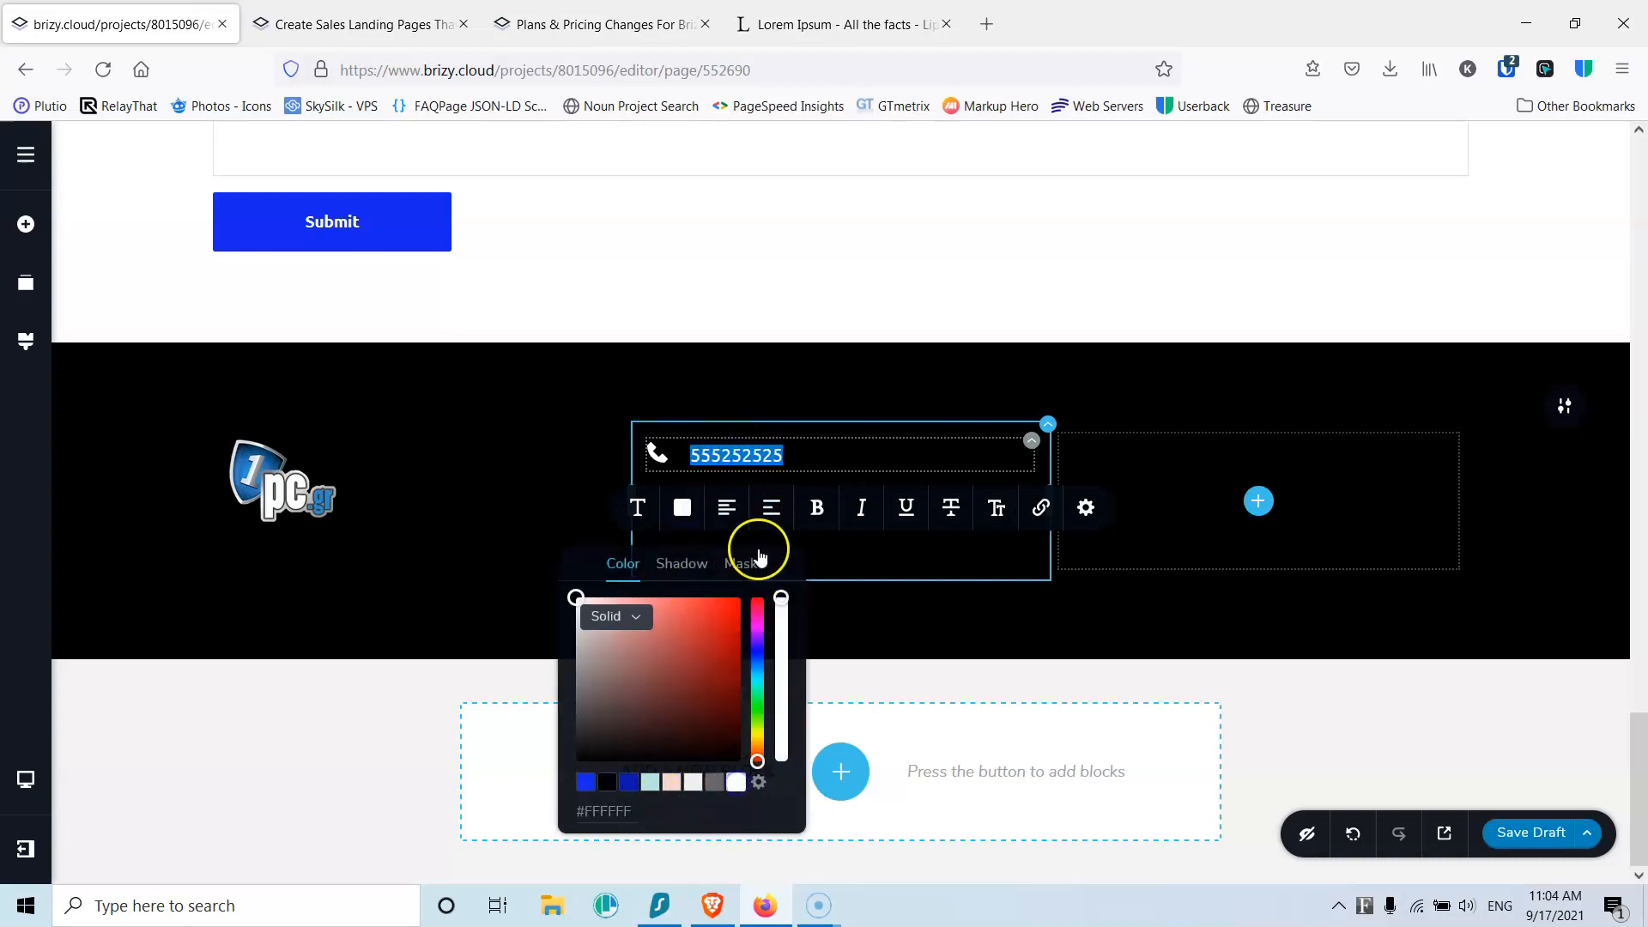
pyautogui.click(809, 459)
# Step: Reduce the icon's spacing so the number sits beside it, and select the number for linking
pyautogui.click(658, 455)
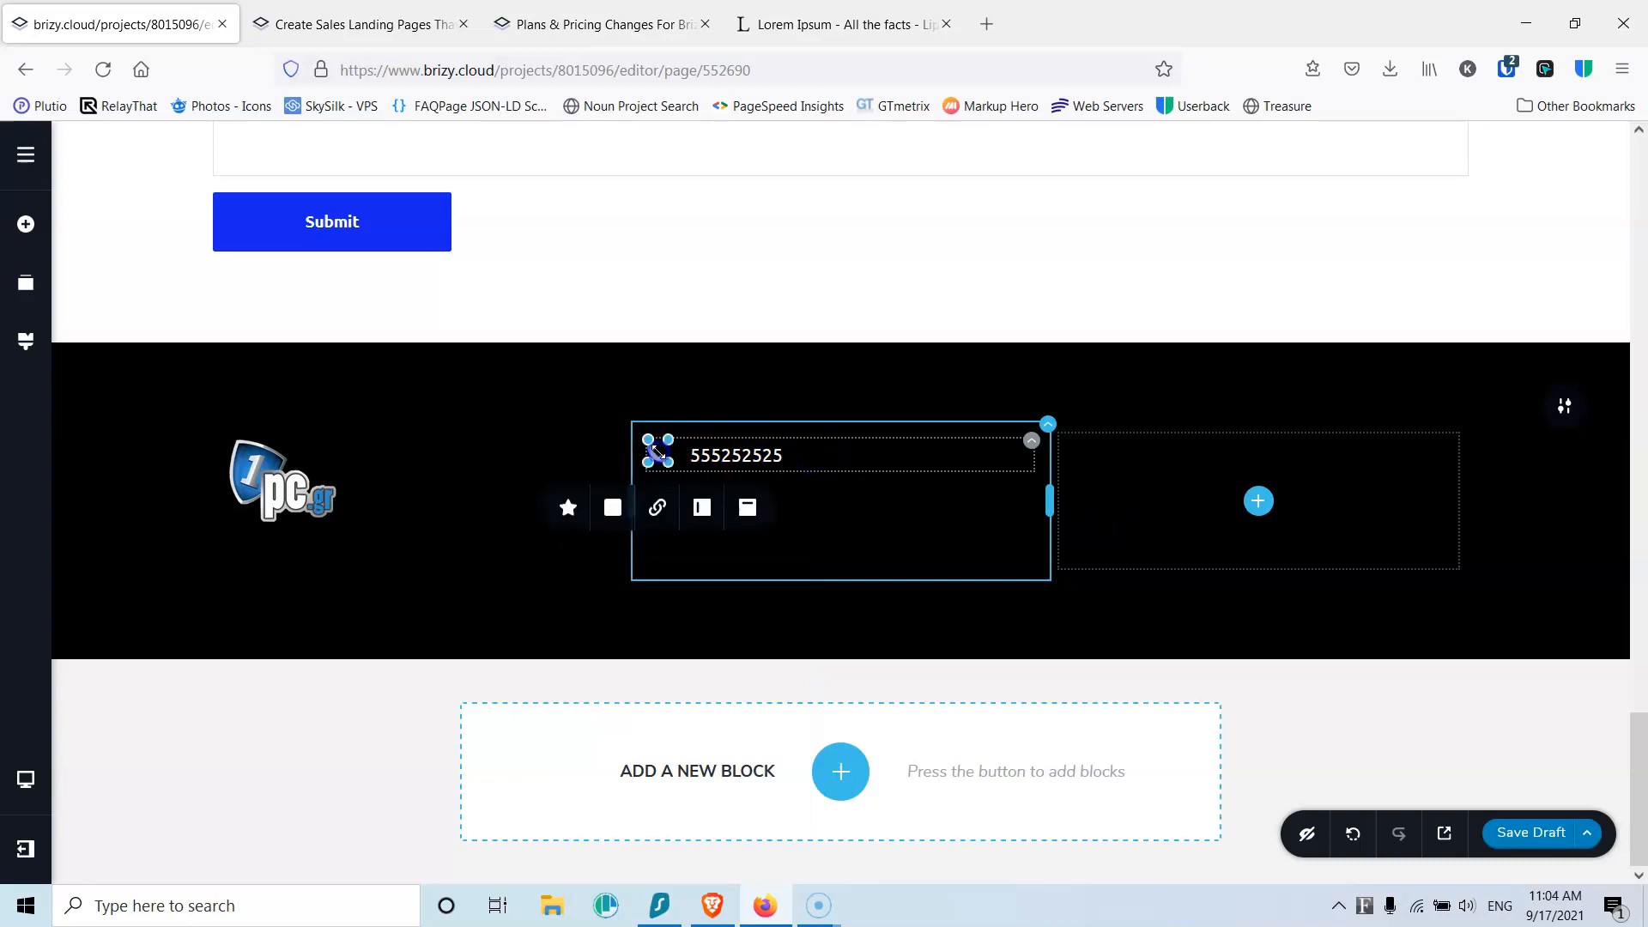
pyautogui.click(567, 507)
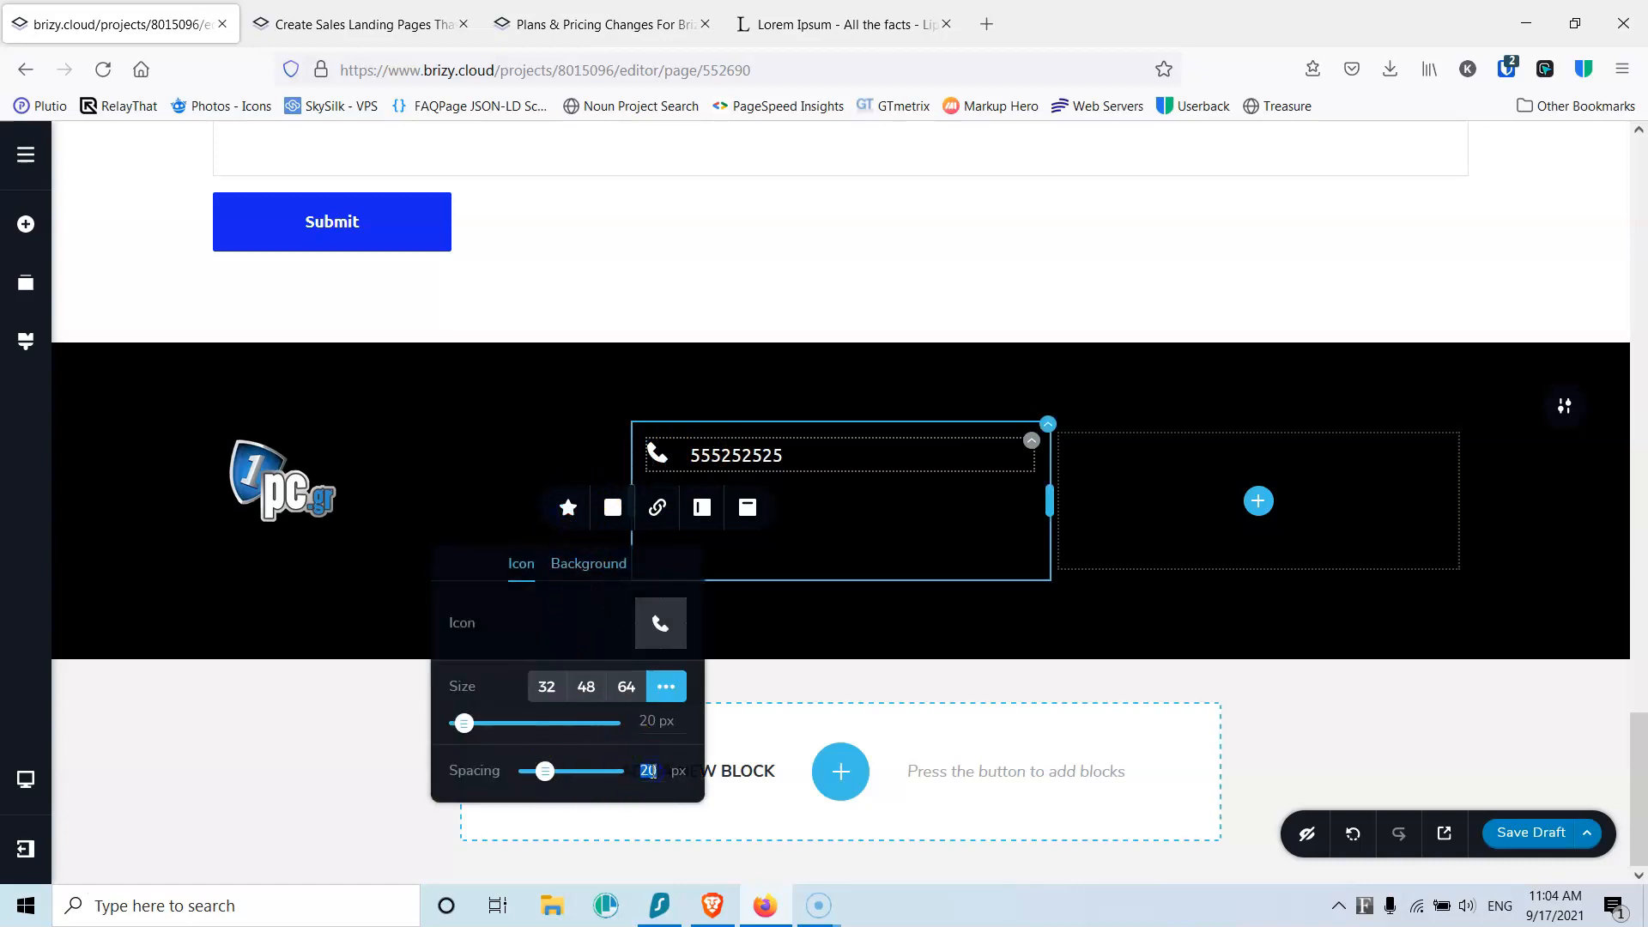
pyautogui.click(776, 453)
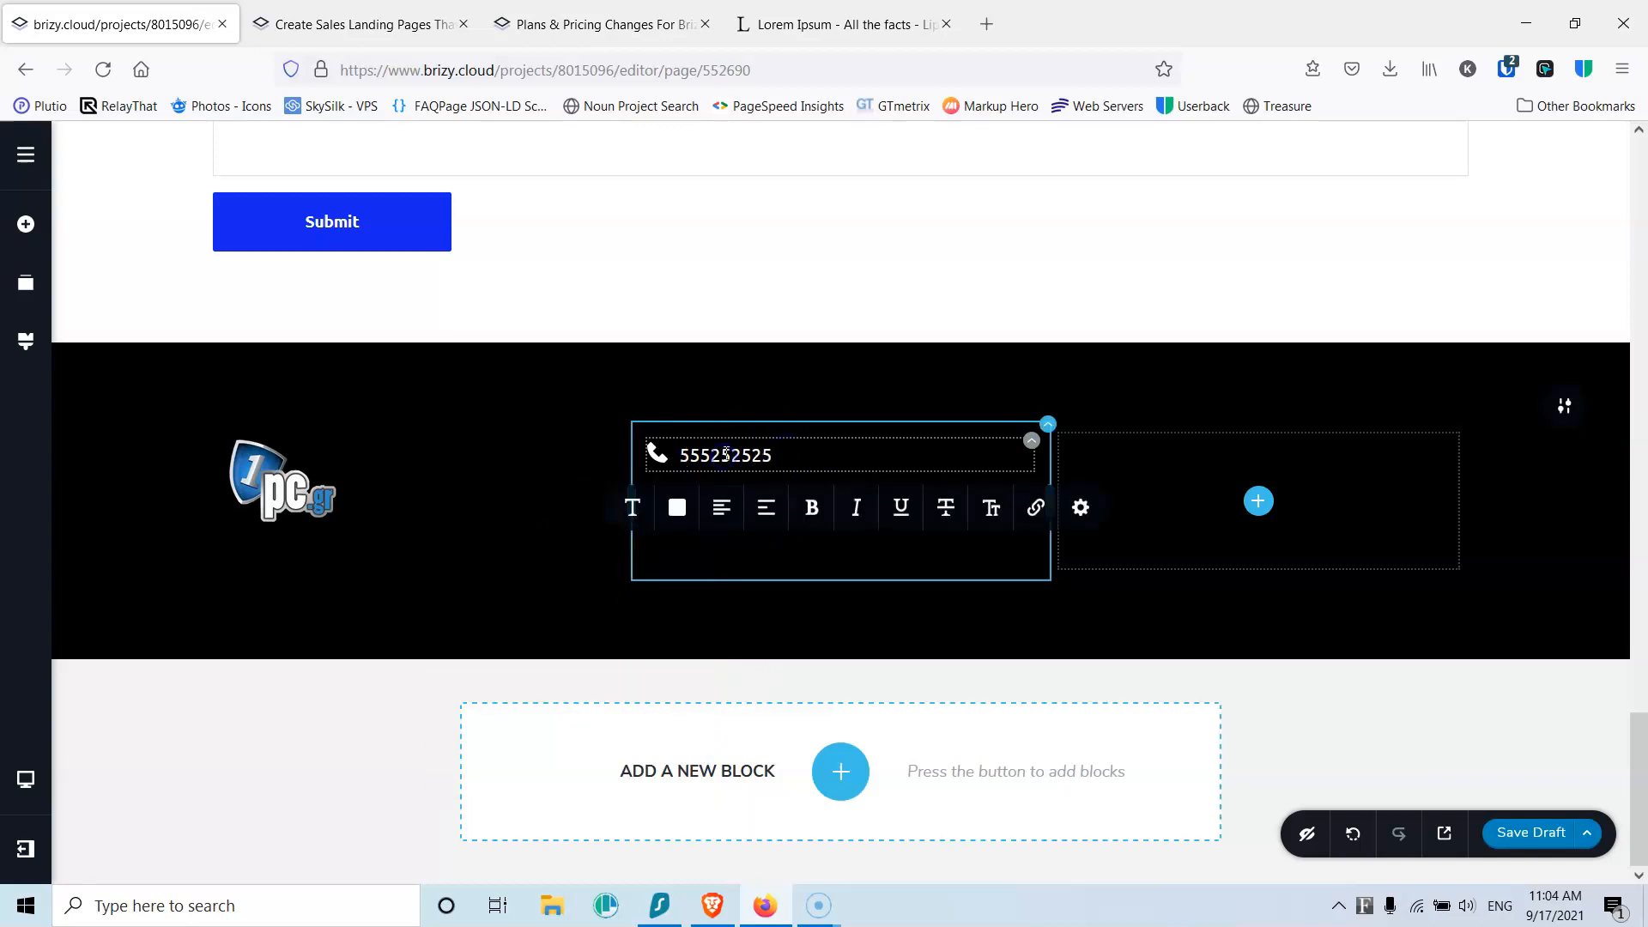
pyautogui.click(1031, 441)
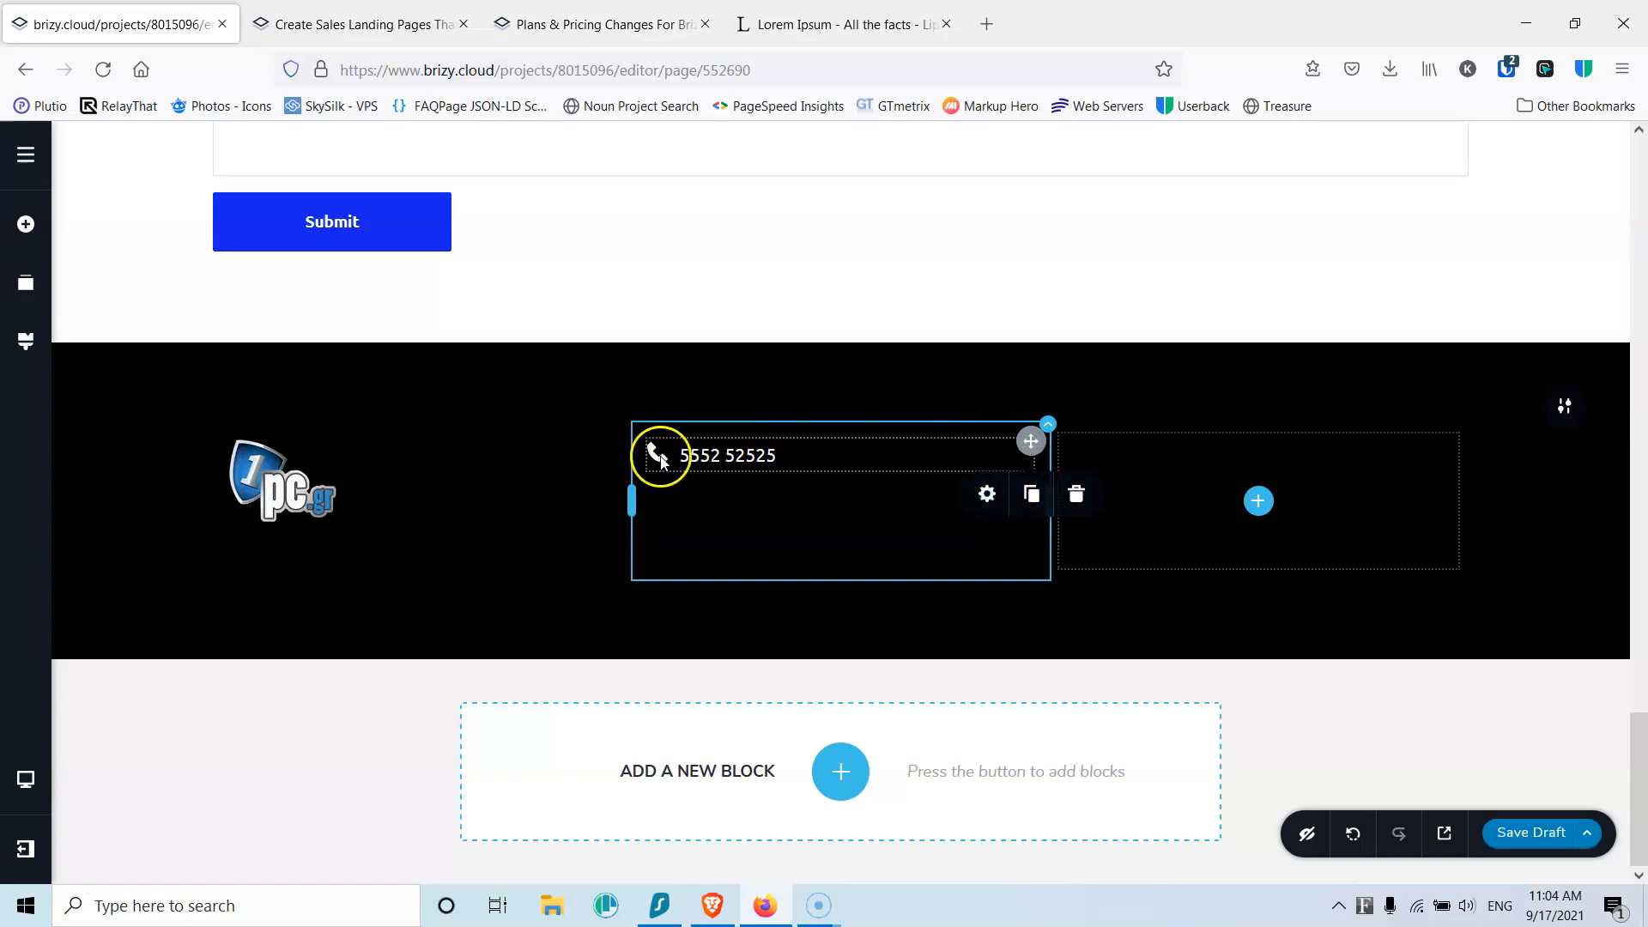
pyautogui.click(748, 452)
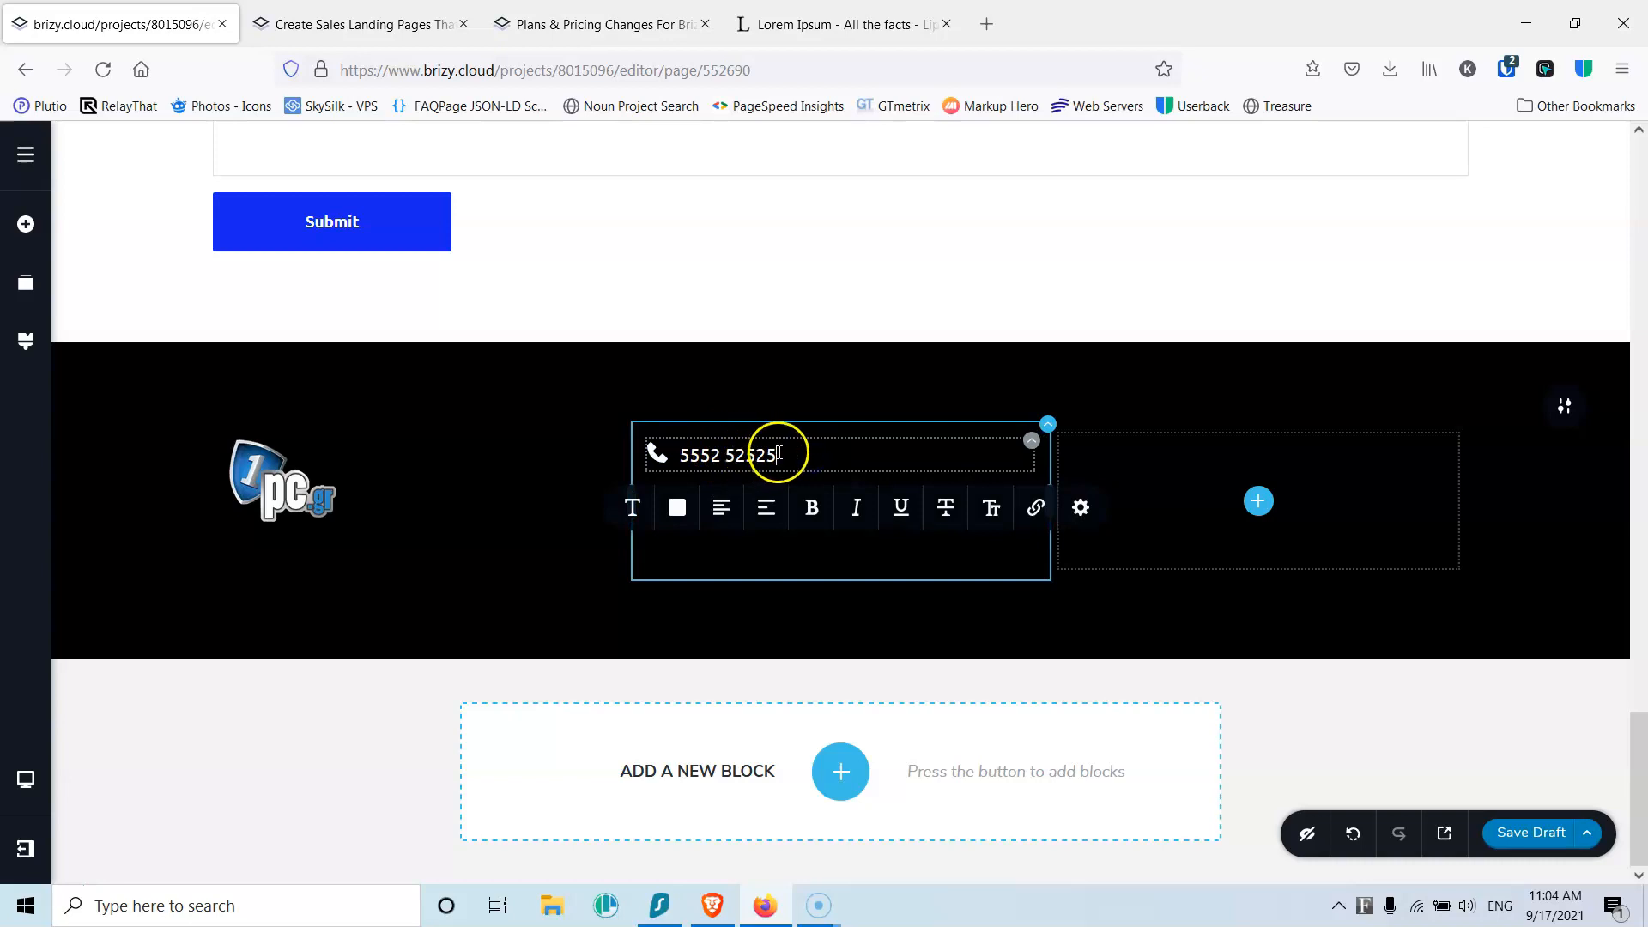
pyautogui.moveTo(768, 455); pyautogui.dragTo(691, 453)
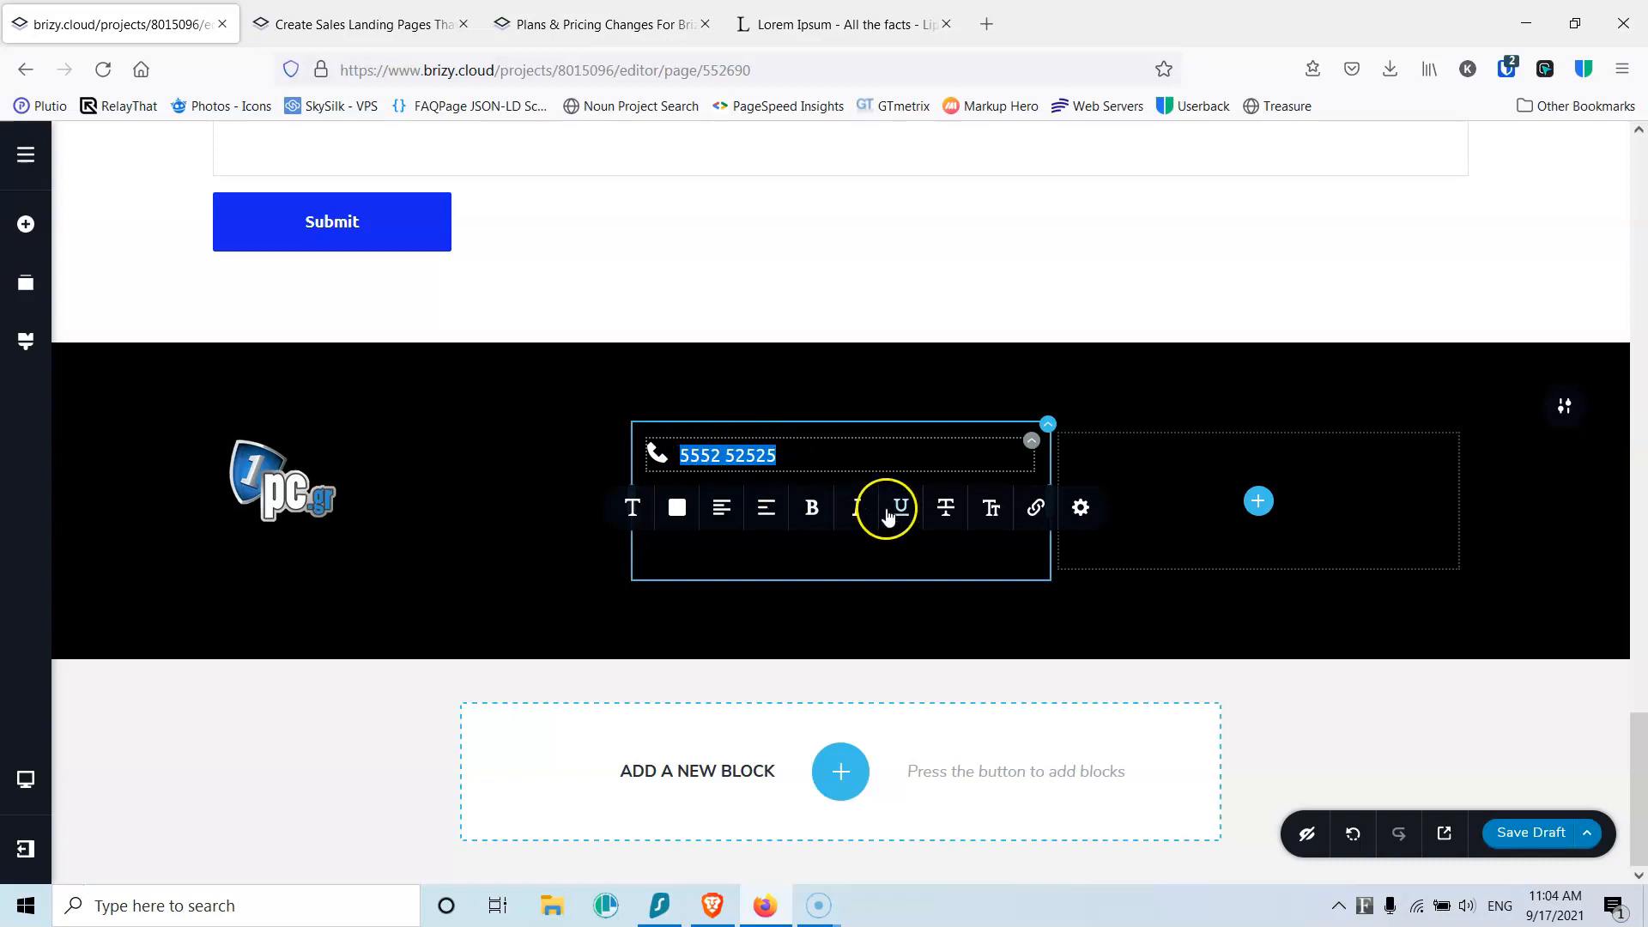
pyautogui.click(1036, 508)
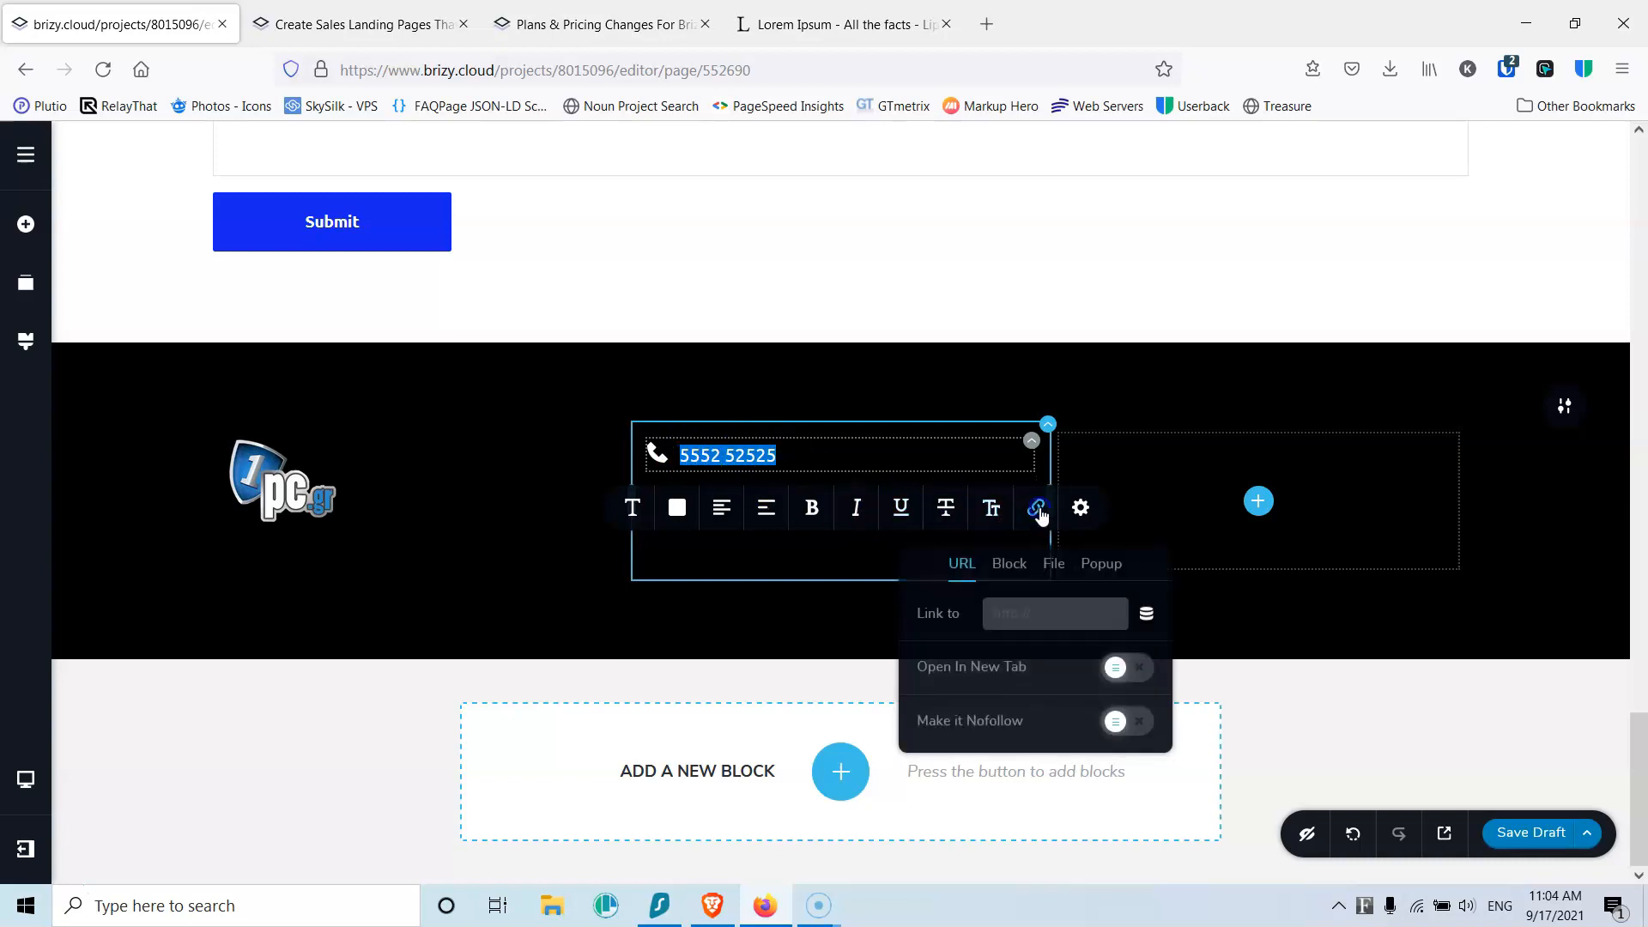
# Step: Link both the phone number text and the phone icon to the number's tel: address
pyautogui.click(1043, 610)
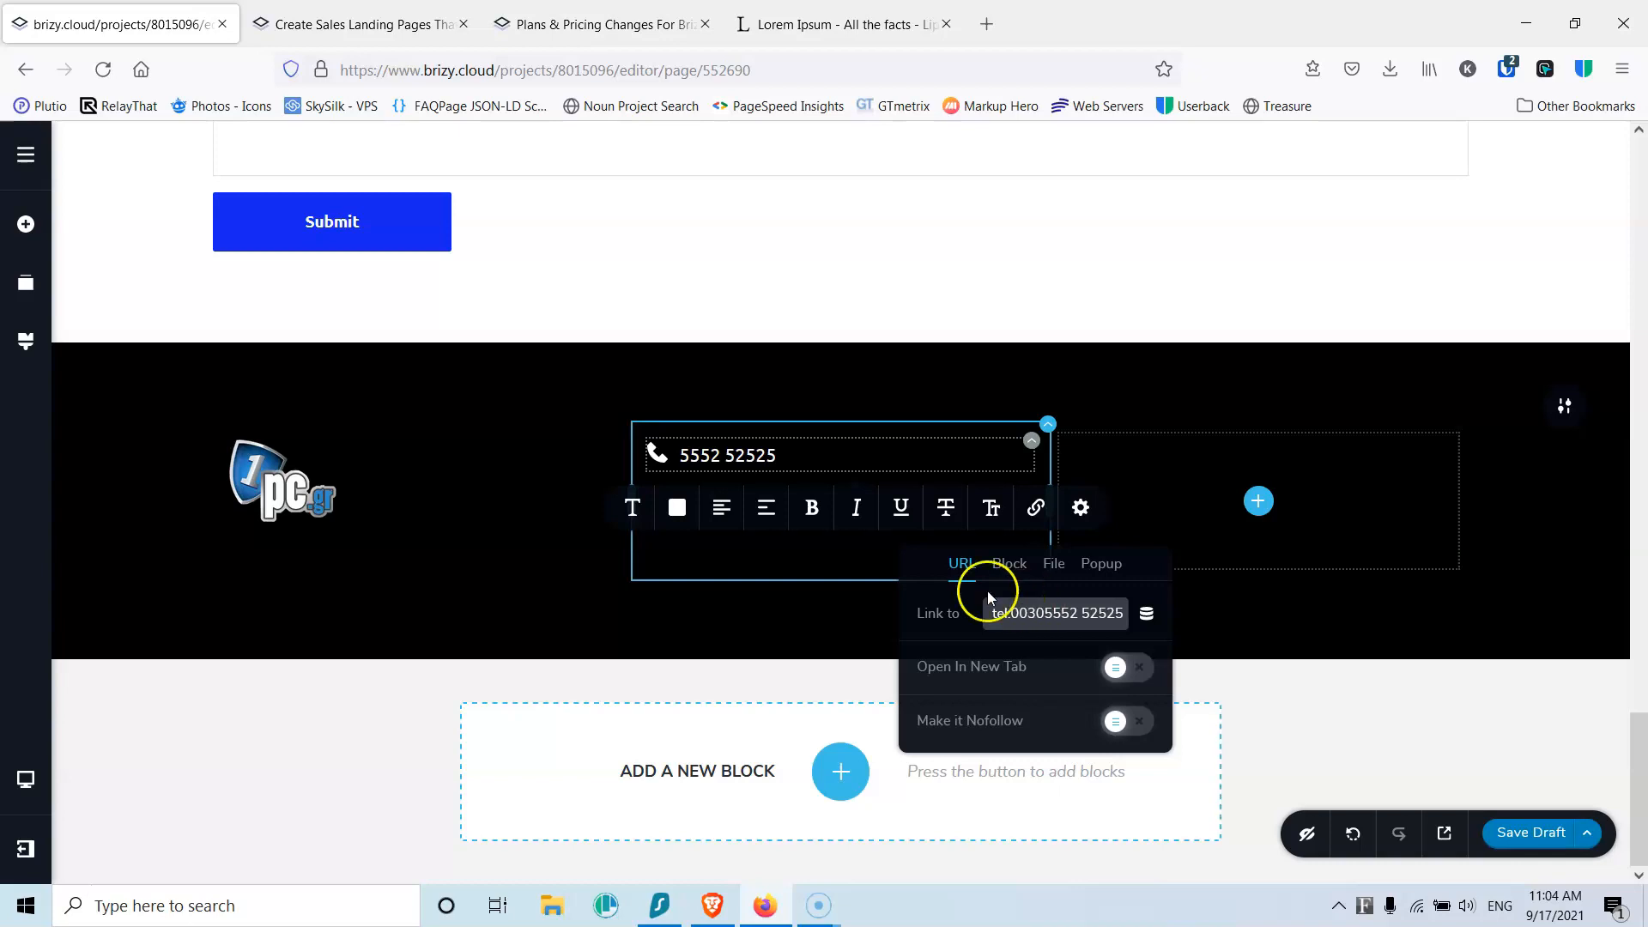
pyautogui.click(655, 454)
pyautogui.click(656, 507)
pyautogui.click(689, 609)
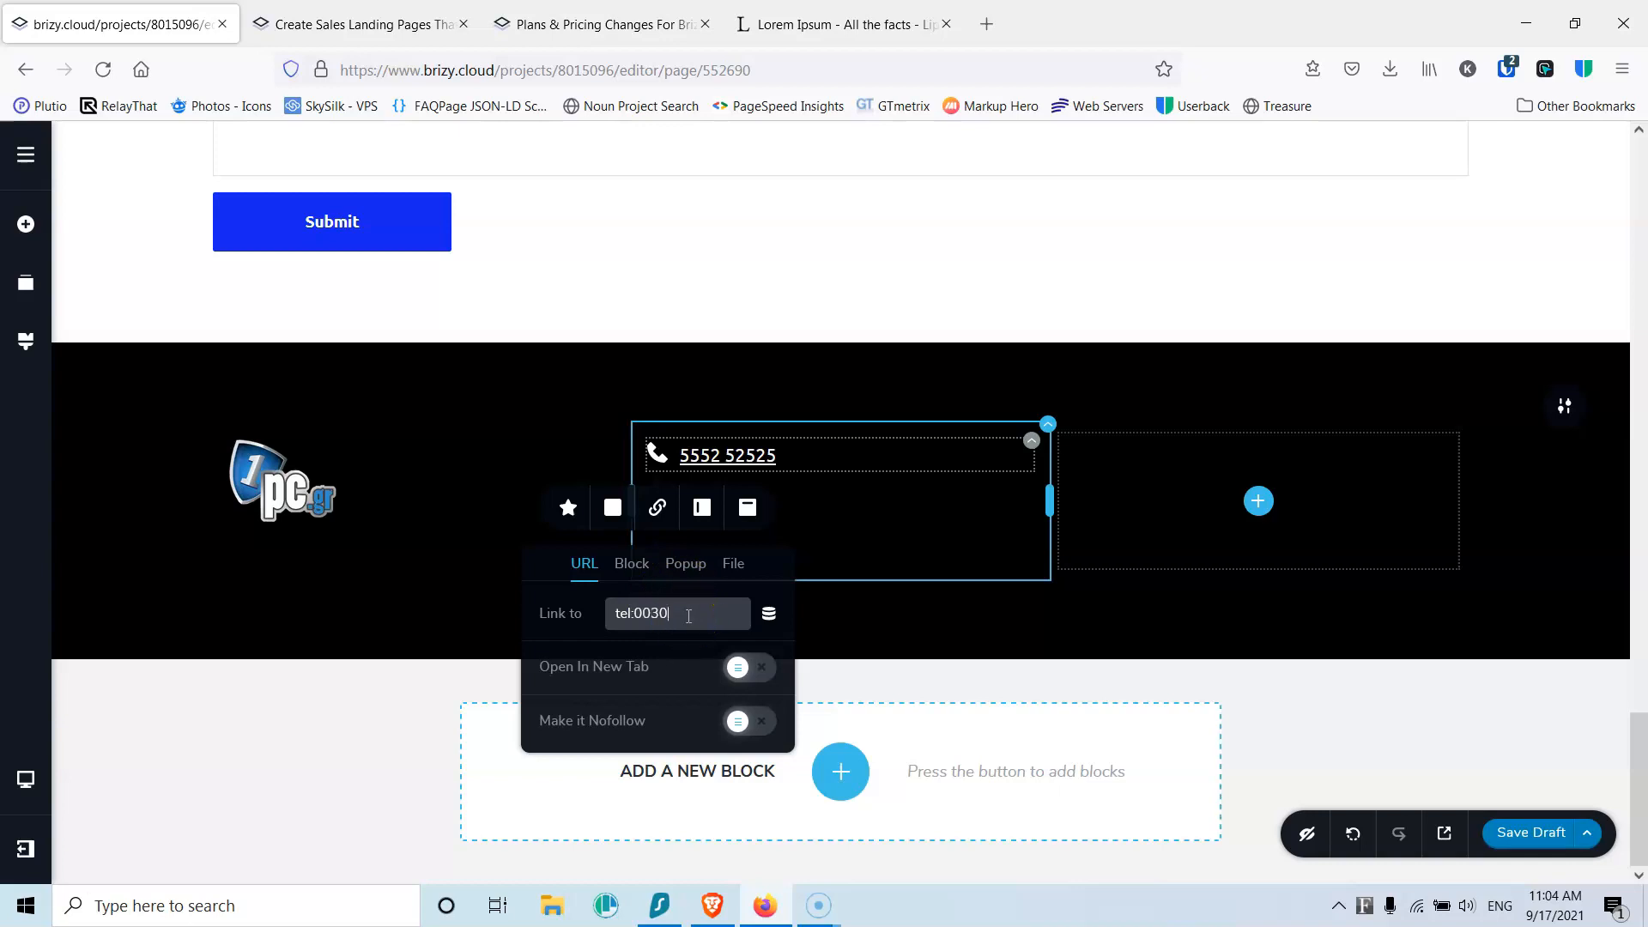
pyautogui.click(842, 520)
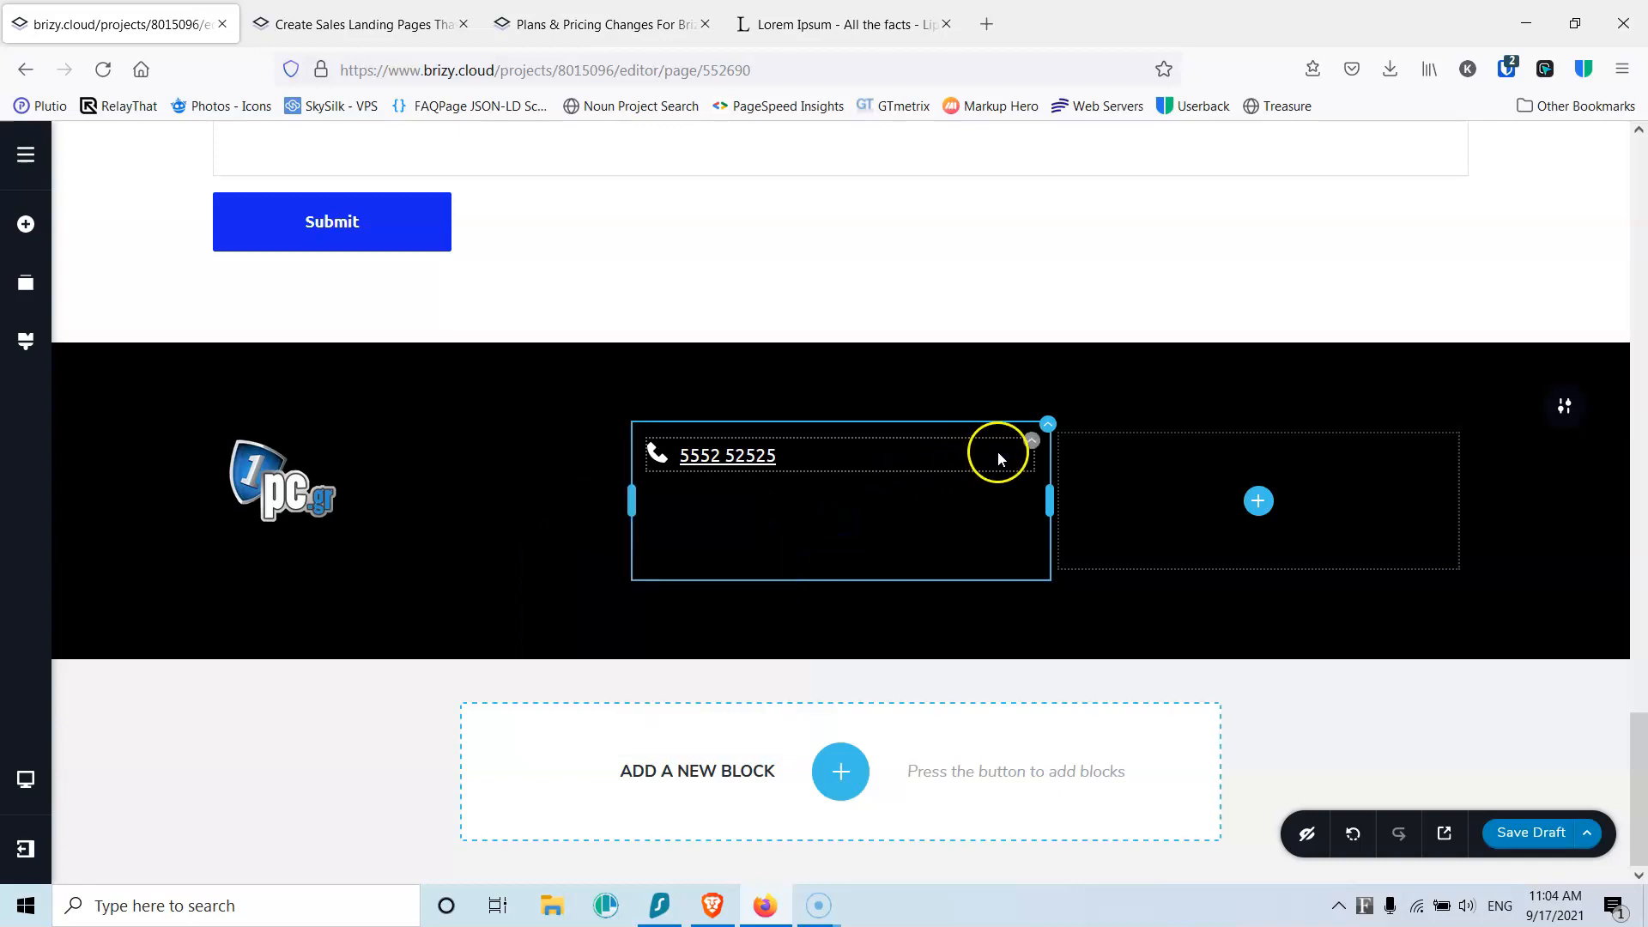
# Step: Duplicate the phone row and swap the first row's icon for a map pin found by 'map'
pyautogui.moveTo(1029, 444)
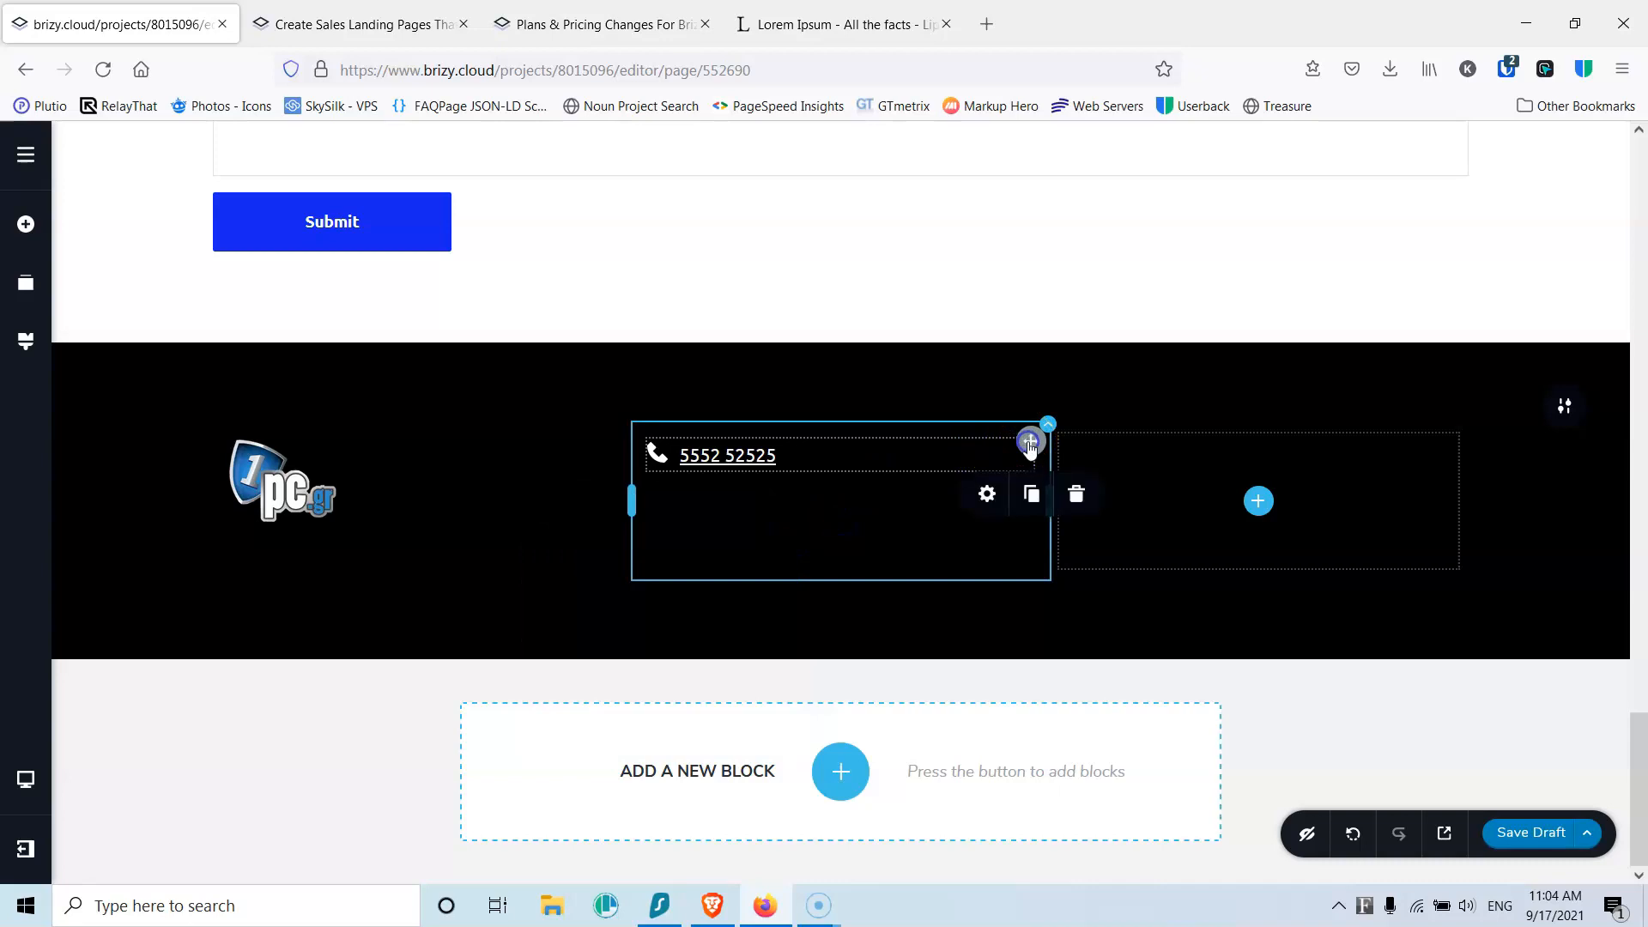
pyautogui.click(1033, 496)
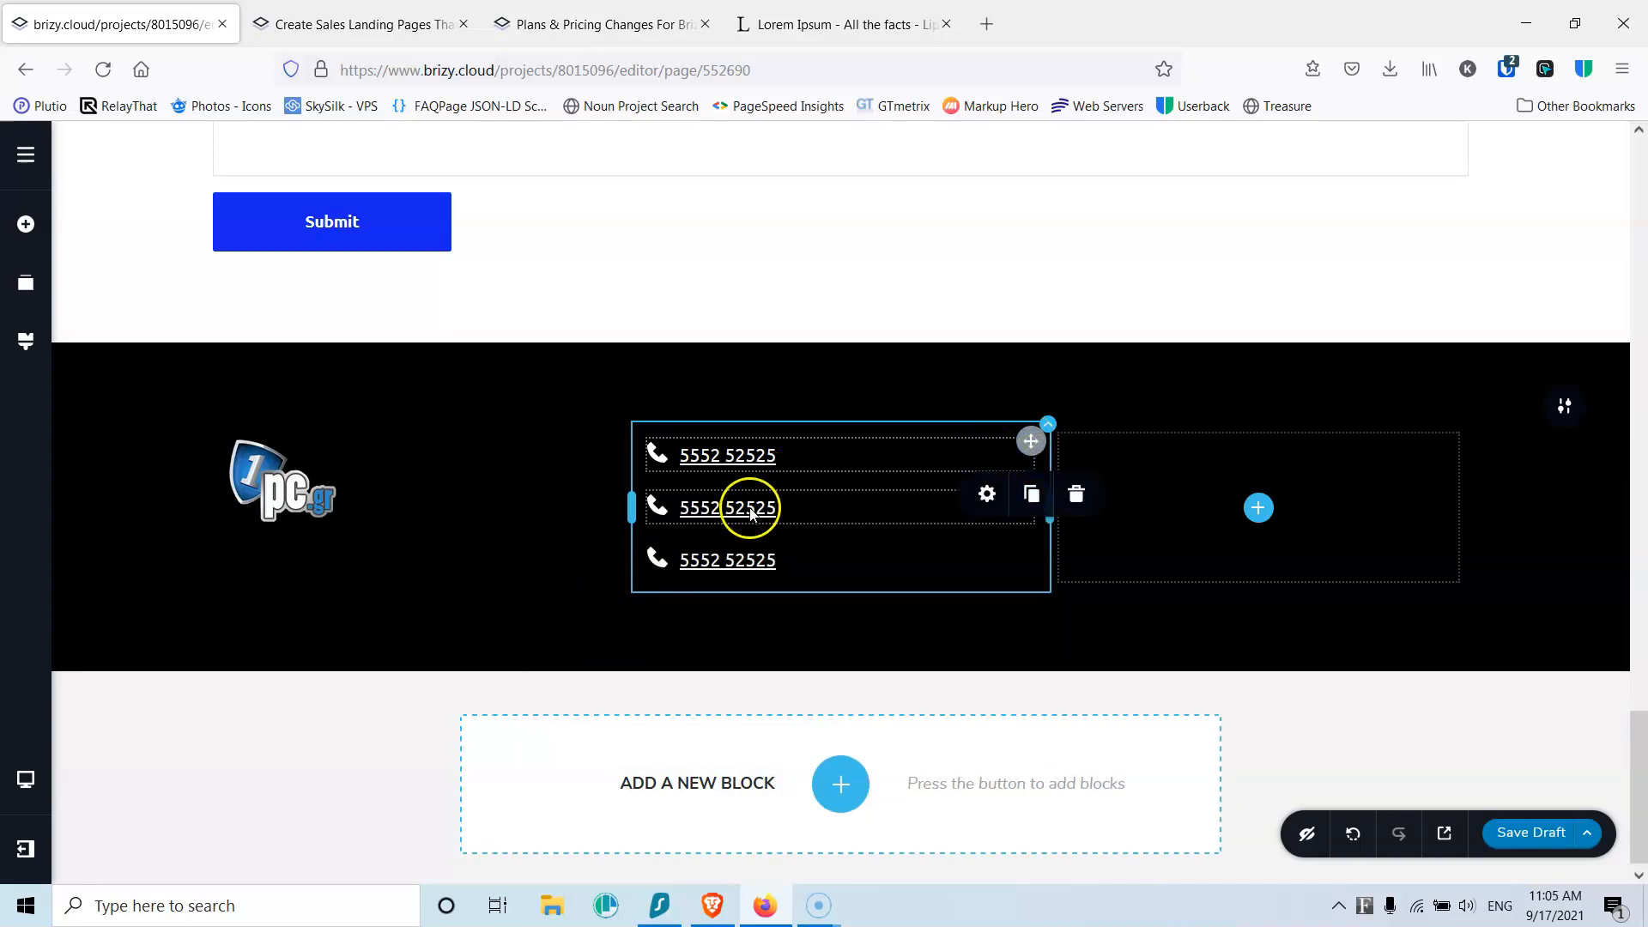
pyautogui.click(659, 508)
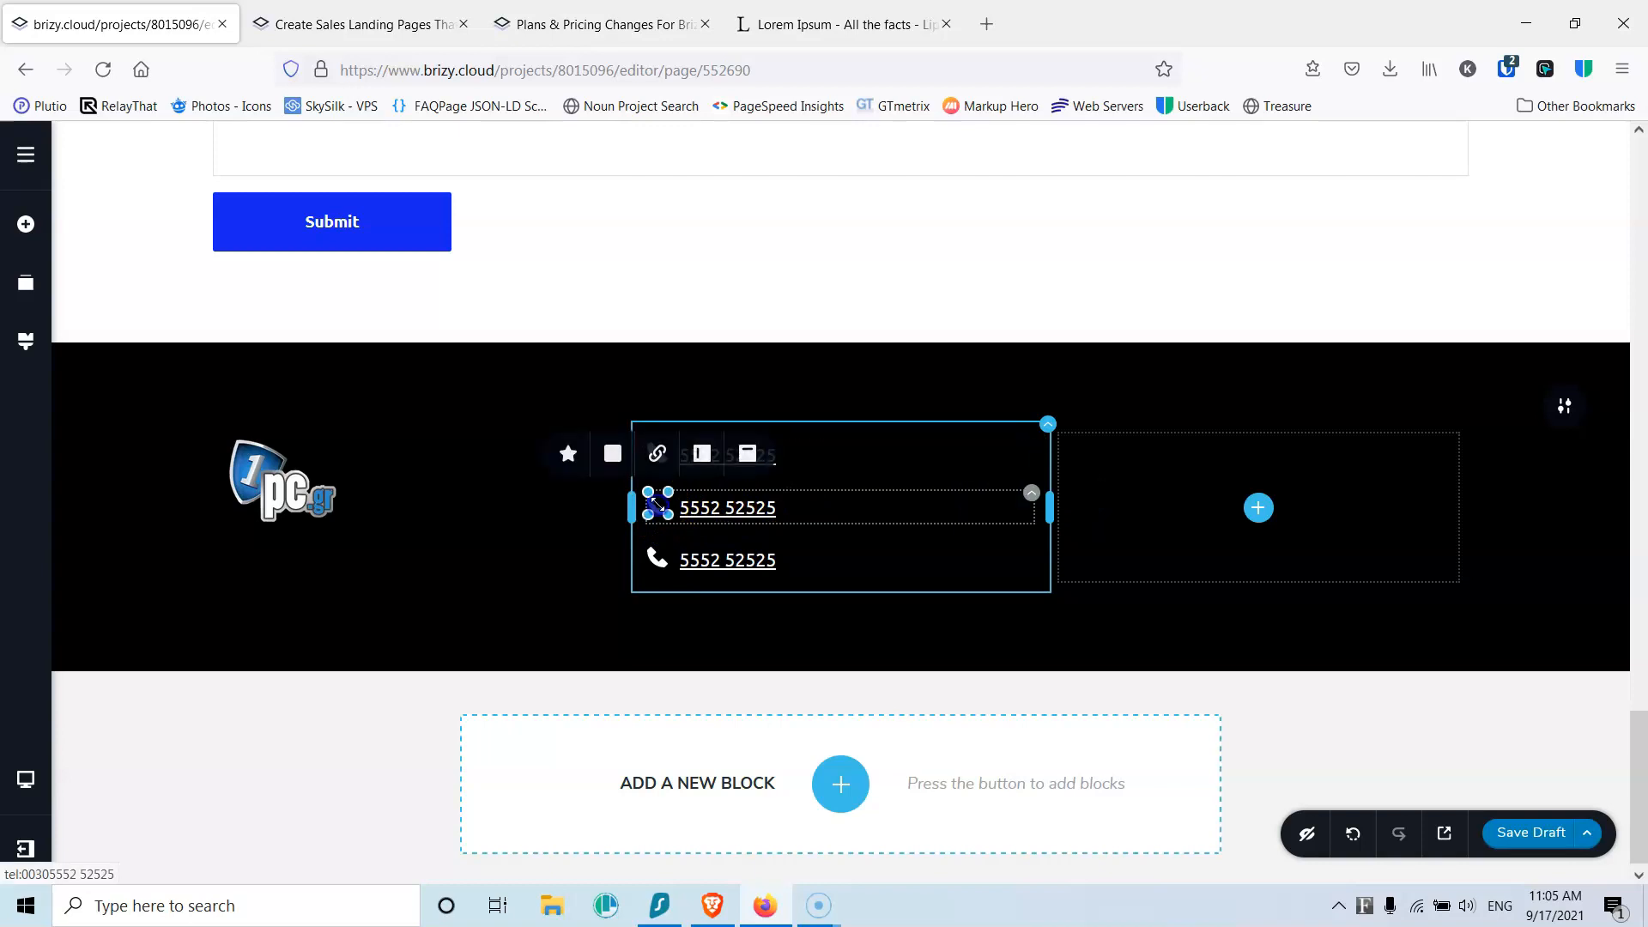
pyautogui.click(566, 455)
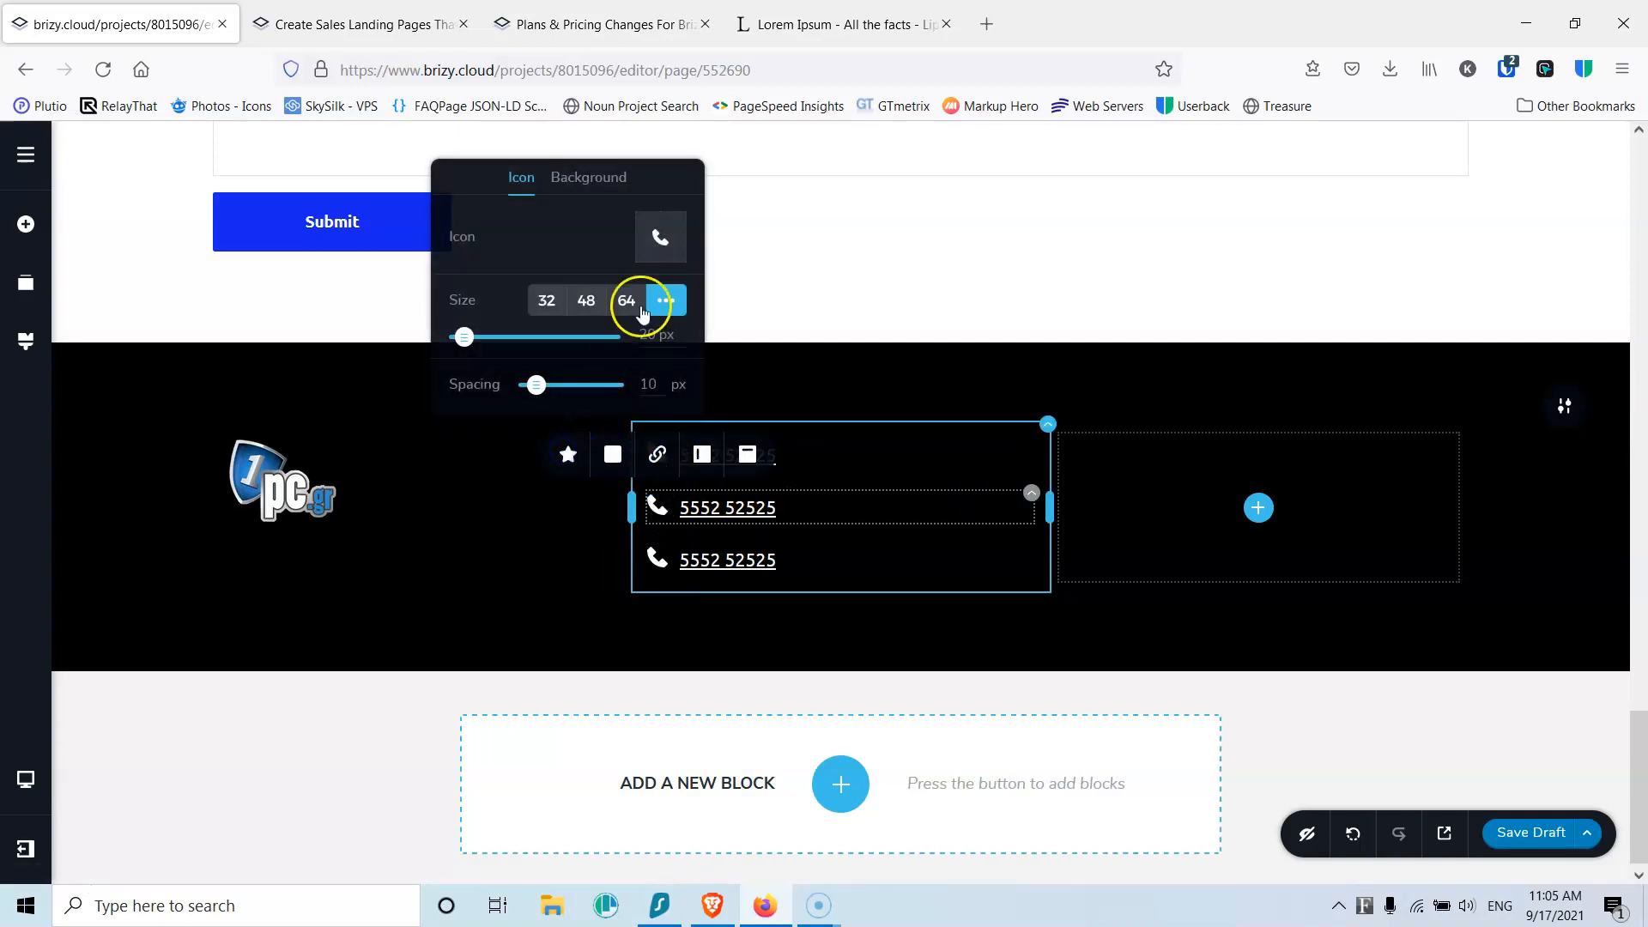
pyautogui.click(667, 240)
pyautogui.click(794, 287)
pyautogui.write('map')
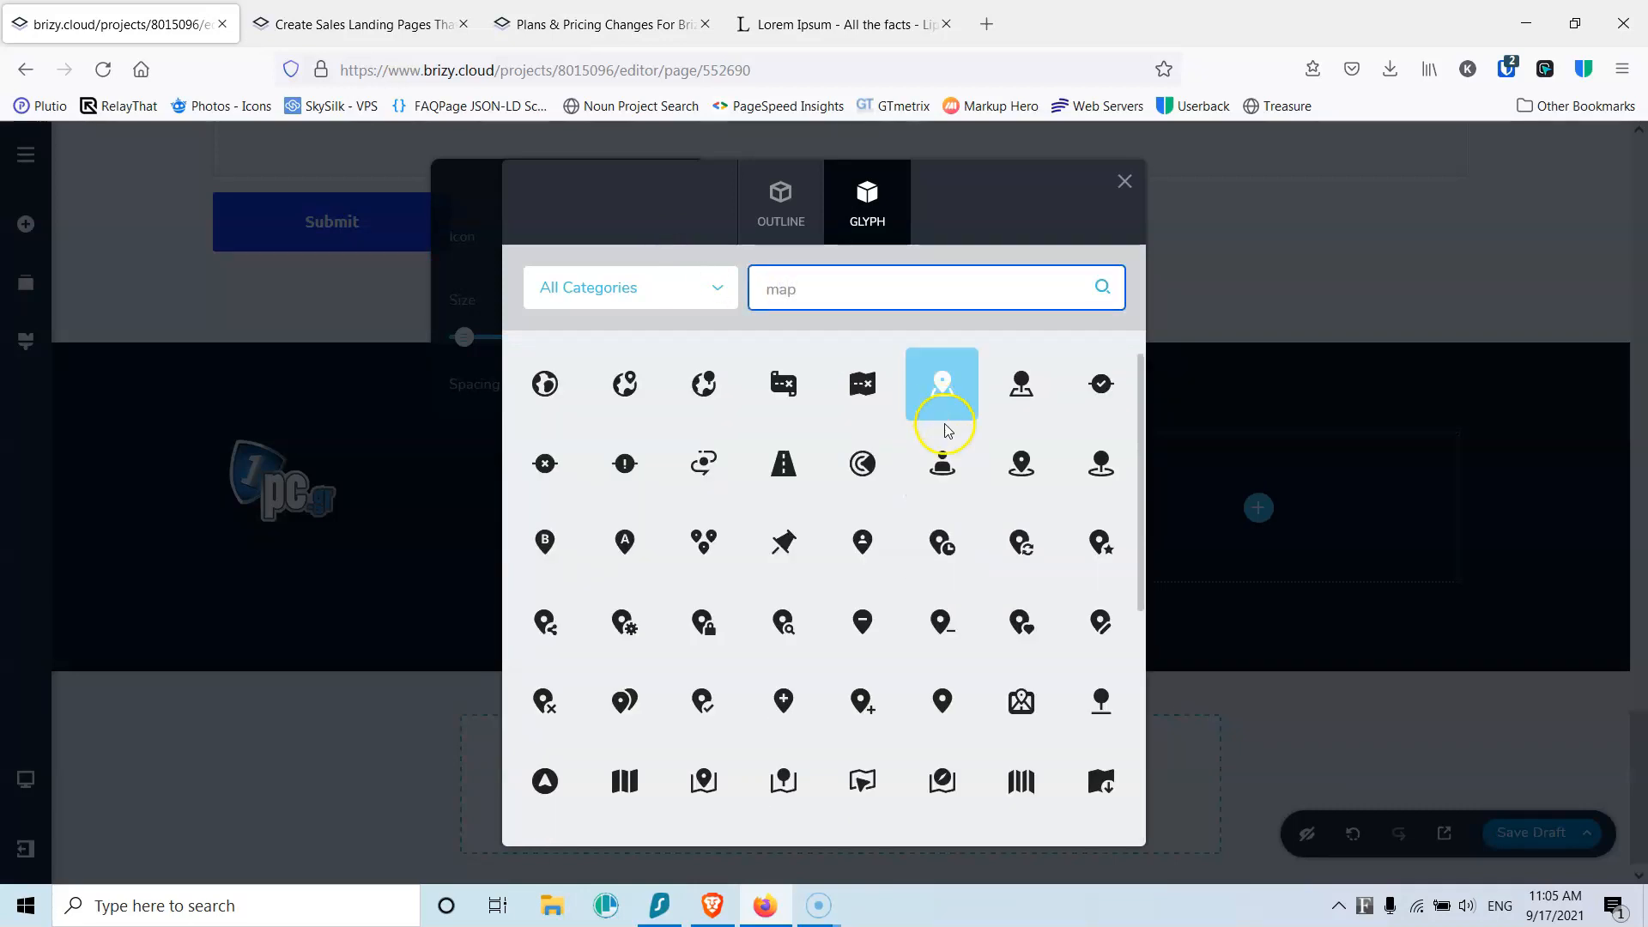
pyautogui.click(1016, 463)
# Step: Clear the map-pin row's phone number text and set its text colour to white
pyautogui.doubleClick(761, 512)
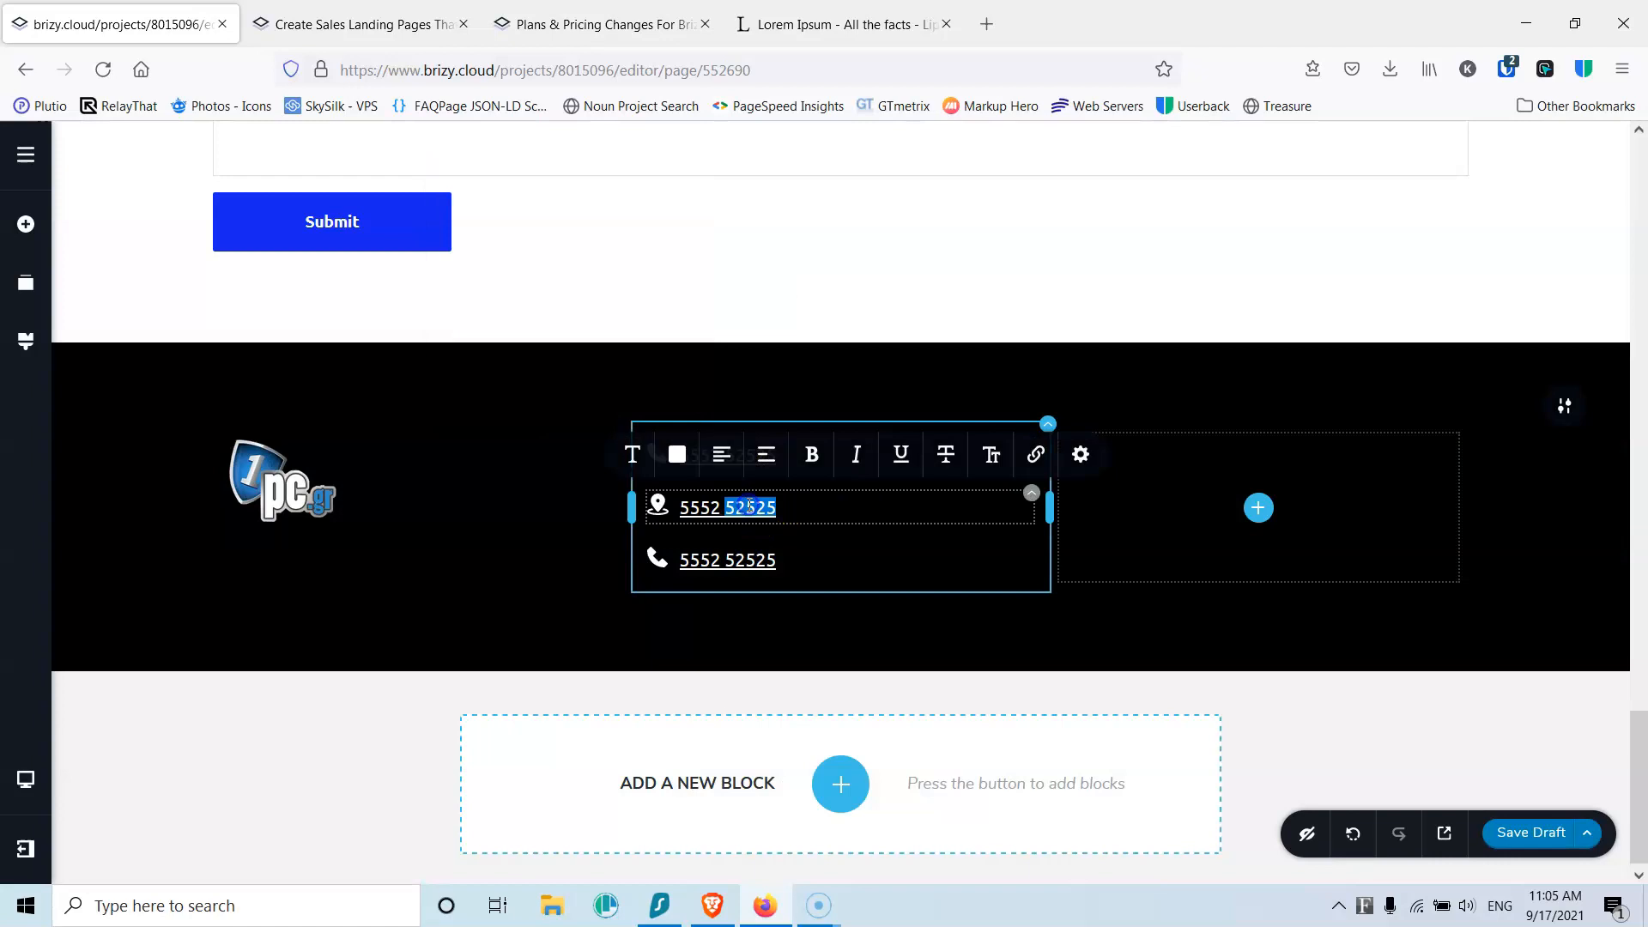
pyautogui.press('BackSpace')
pyautogui.click(737, 514)
pyautogui.click(676, 454)
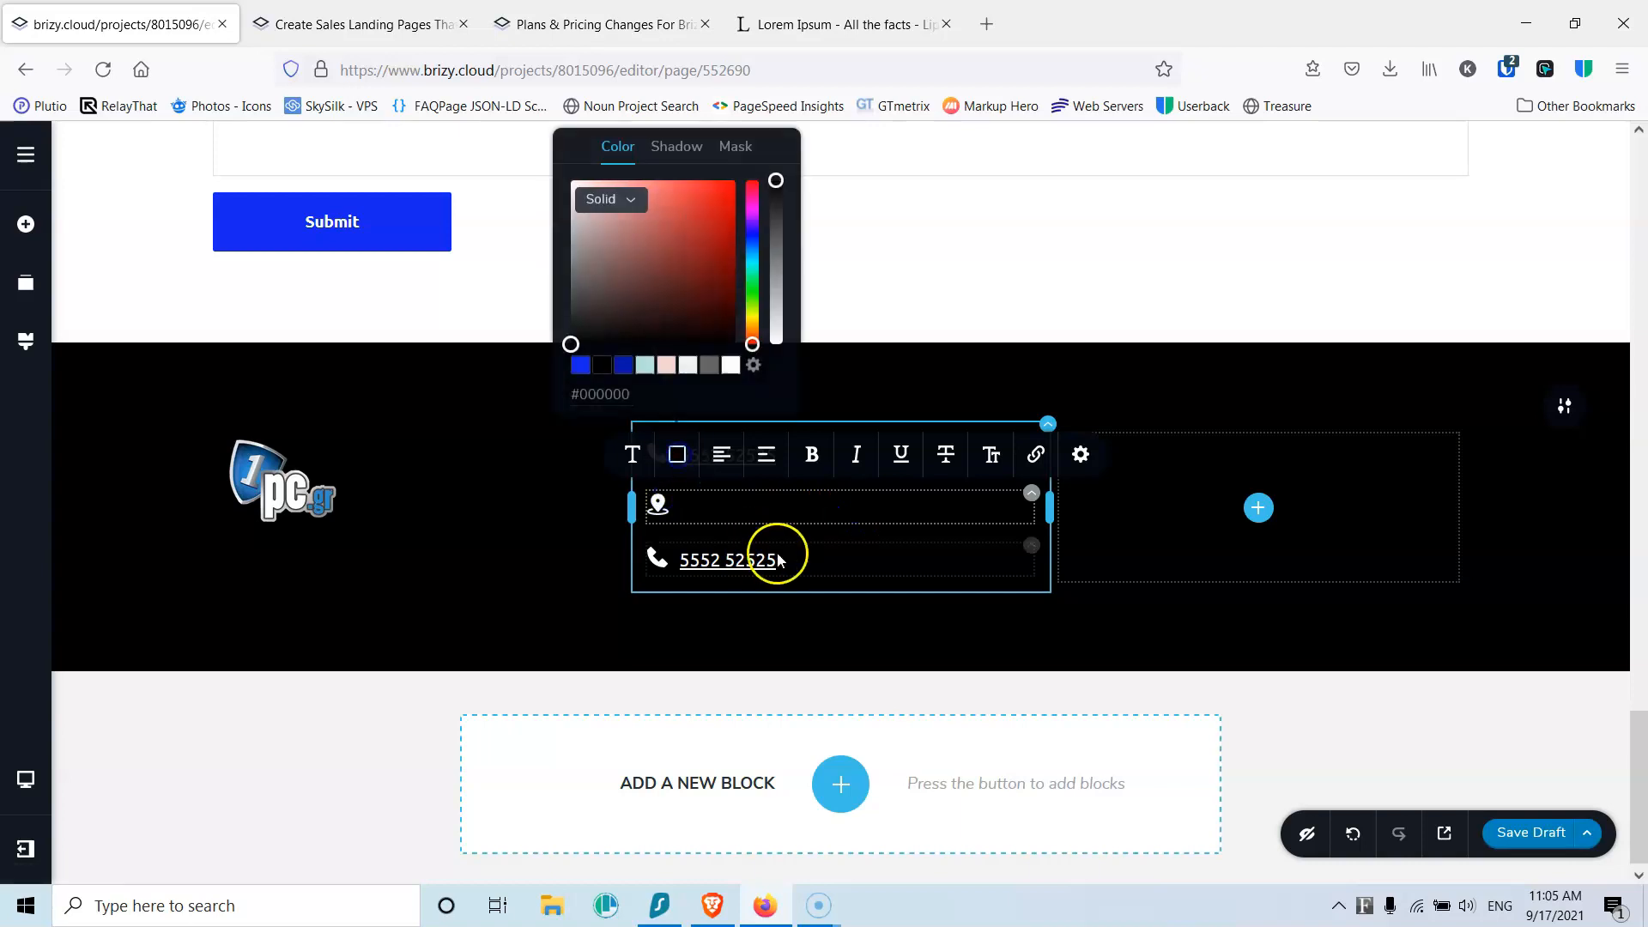
pyautogui.click(730, 364)
pyautogui.hotkey('ctrl', 'z')
# Step: Open the icon library for the lower row's phone icon
pyautogui.click(656, 558)
pyautogui.click(610, 508)
pyautogui.click(655, 295)
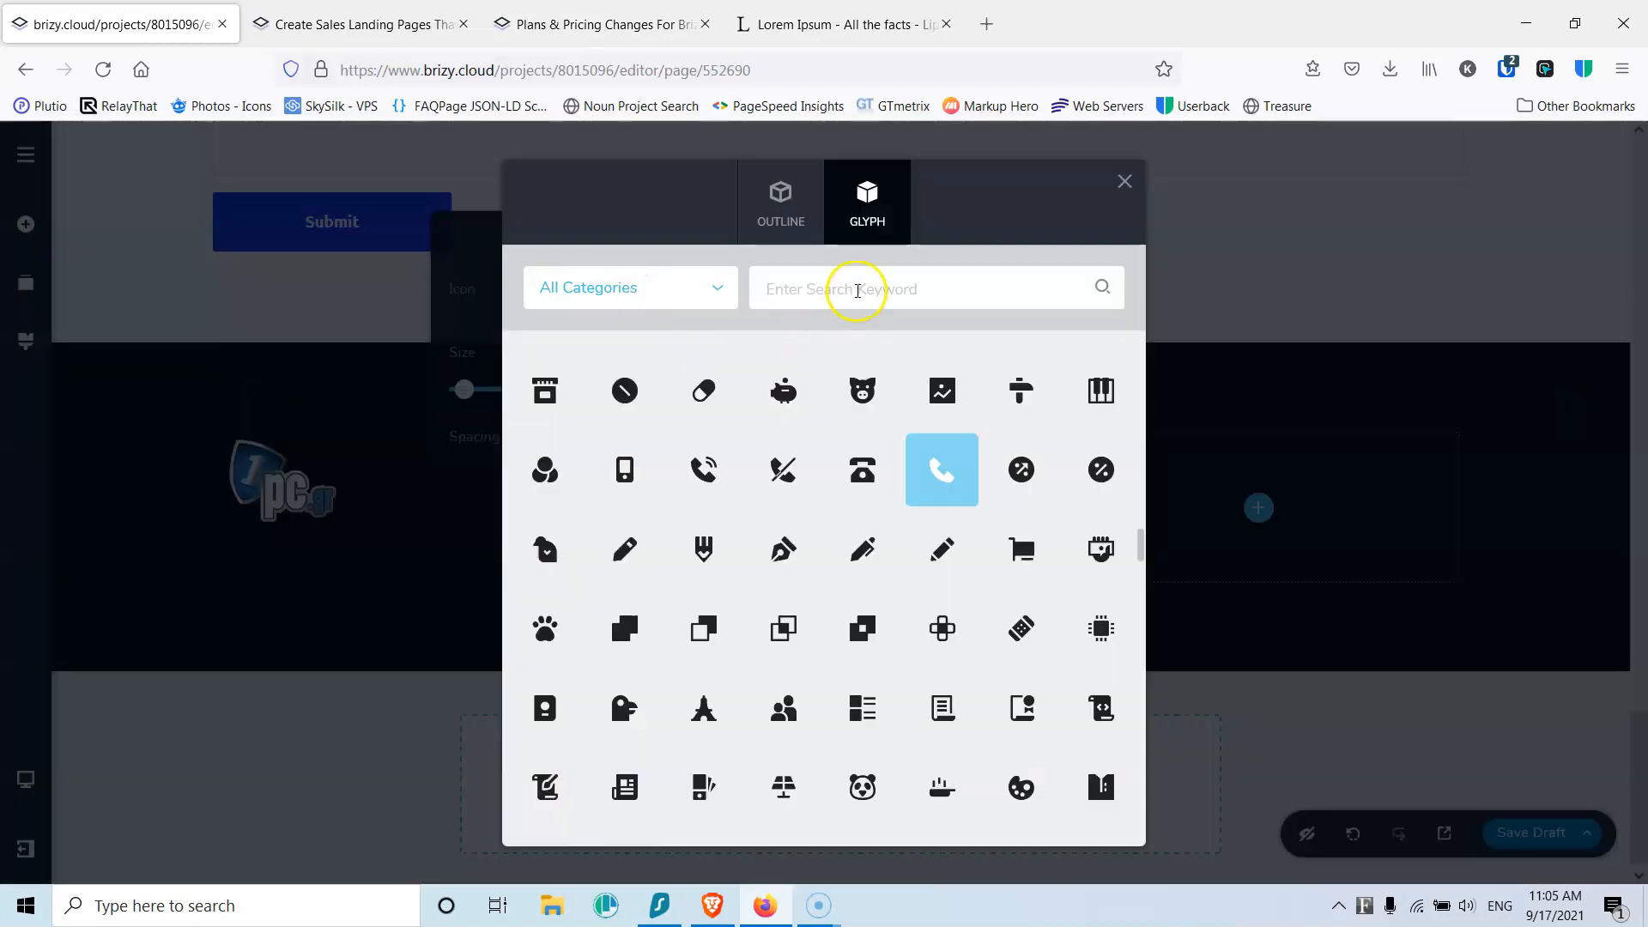
# Step: Swap the lower row's icon for an envelope and type the email address over the number
pyautogui.click(857, 290)
pyautogui.write('e')
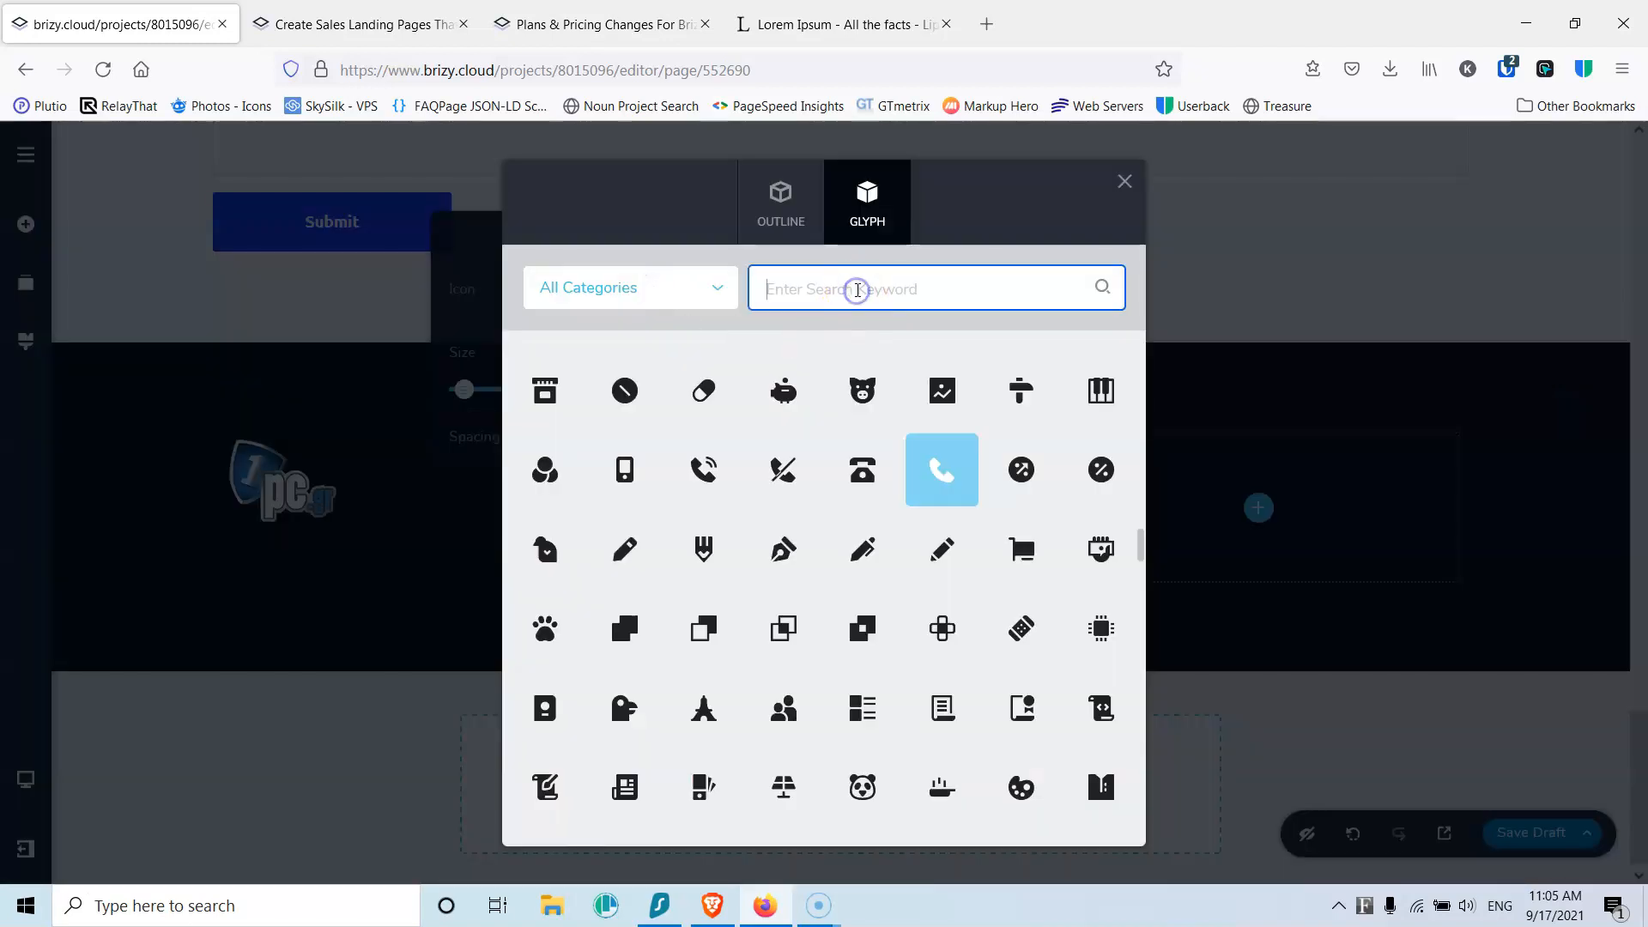
pyautogui.write('nve')
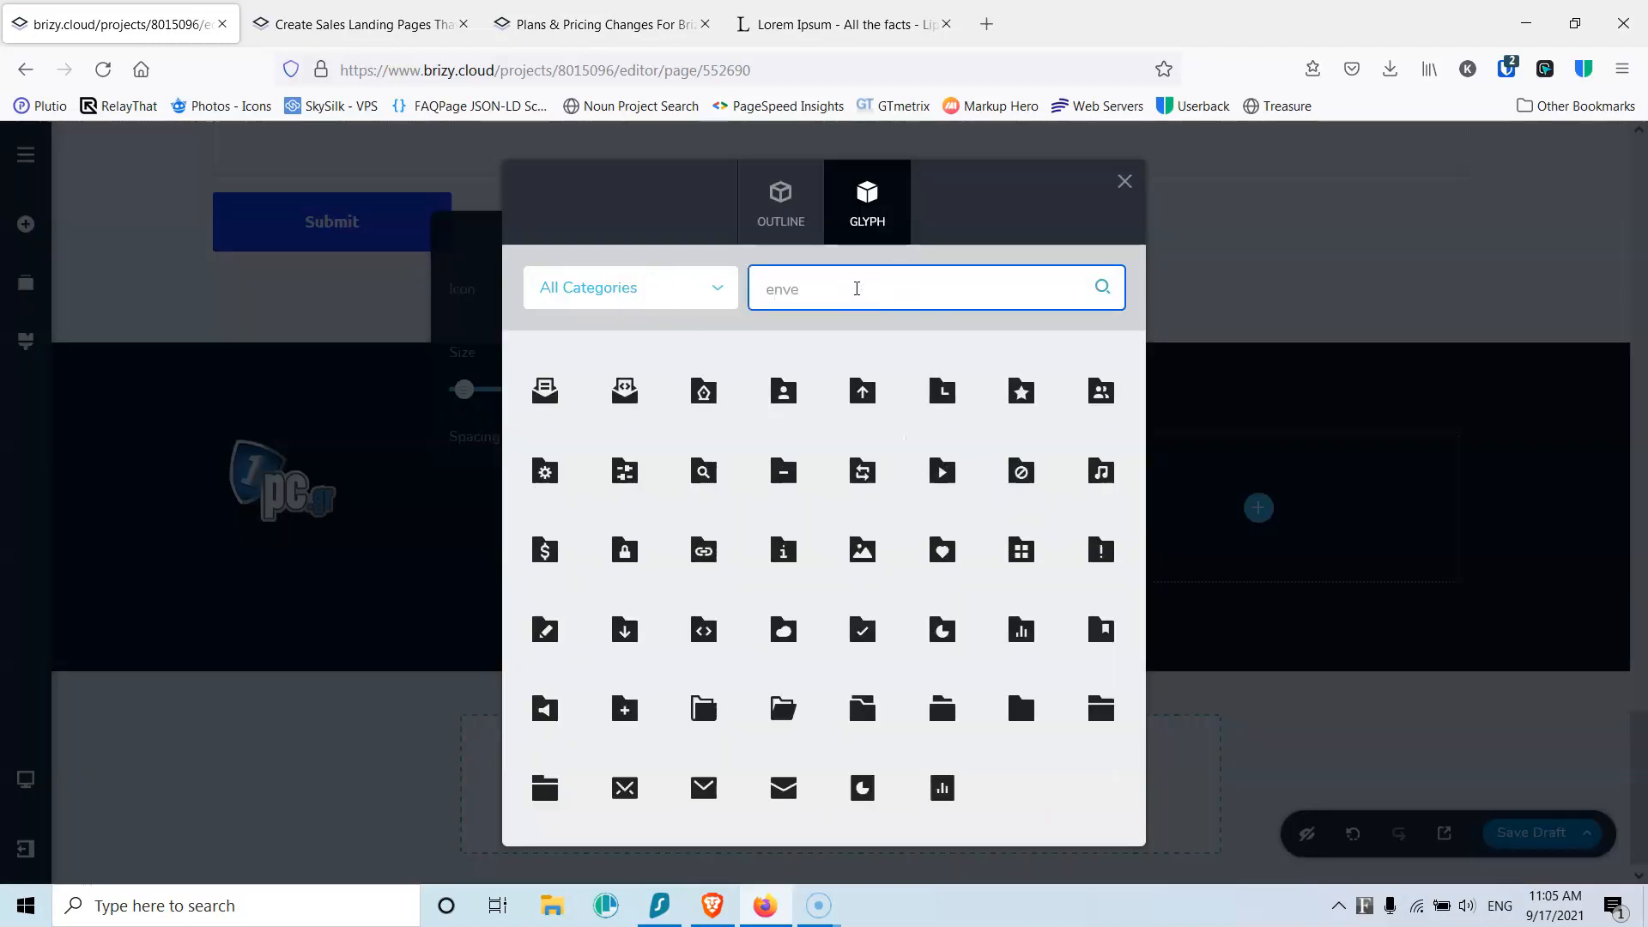
pyautogui.click(785, 783)
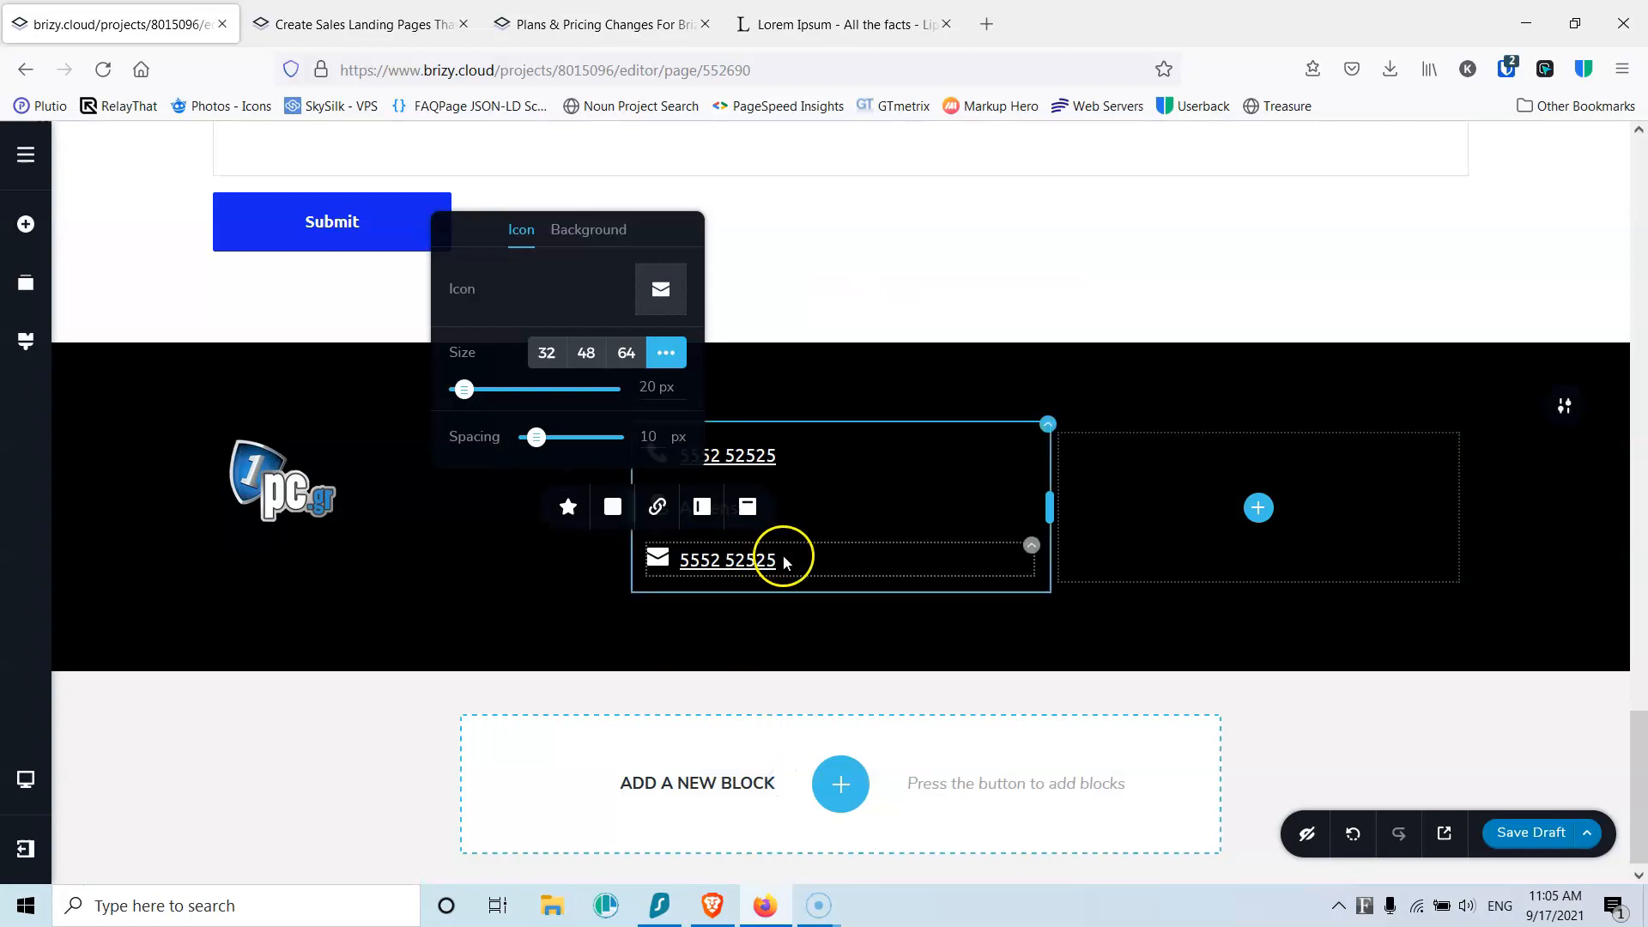
pyautogui.click(786, 561)
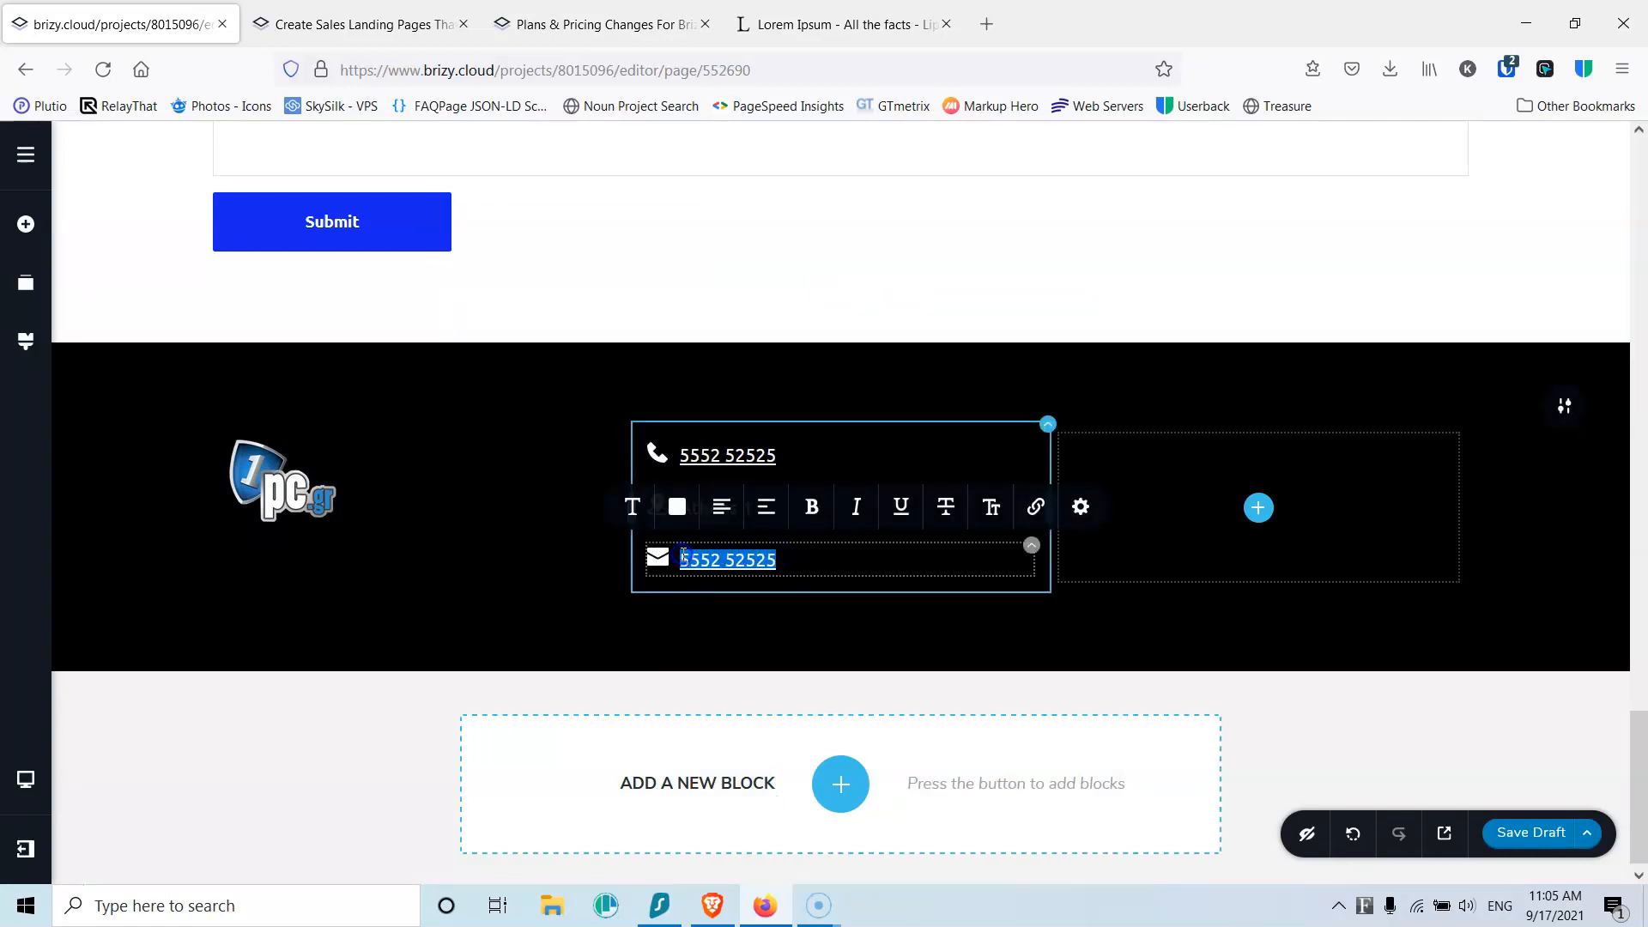
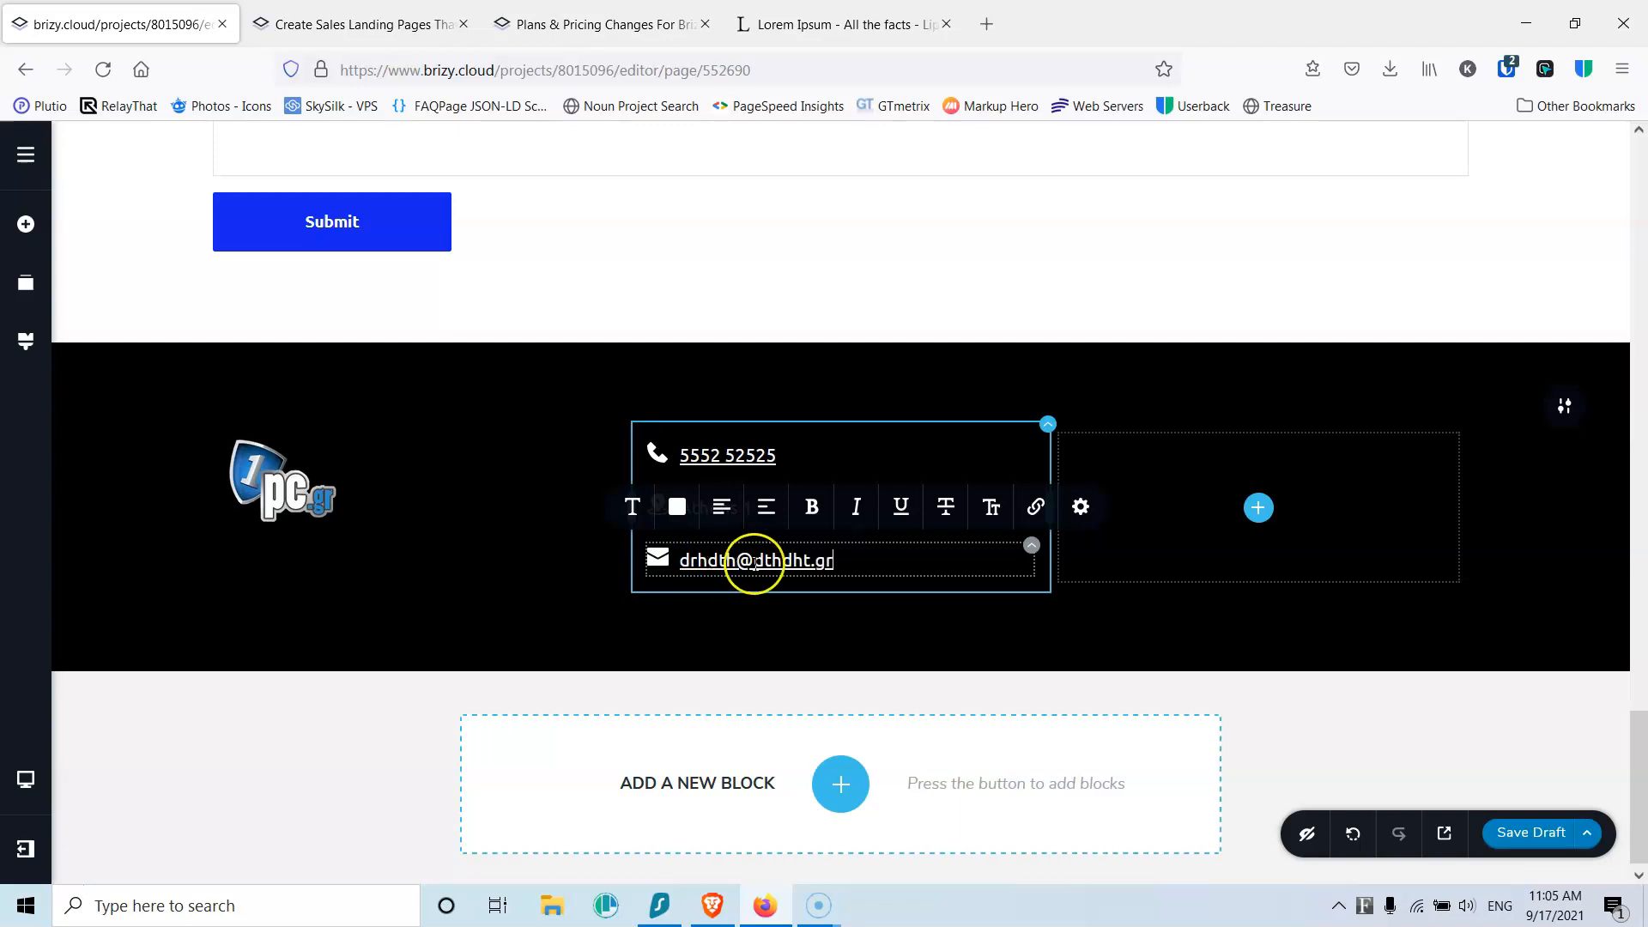
pyautogui.moveTo(857, 558); pyautogui.dragTo(683, 560)
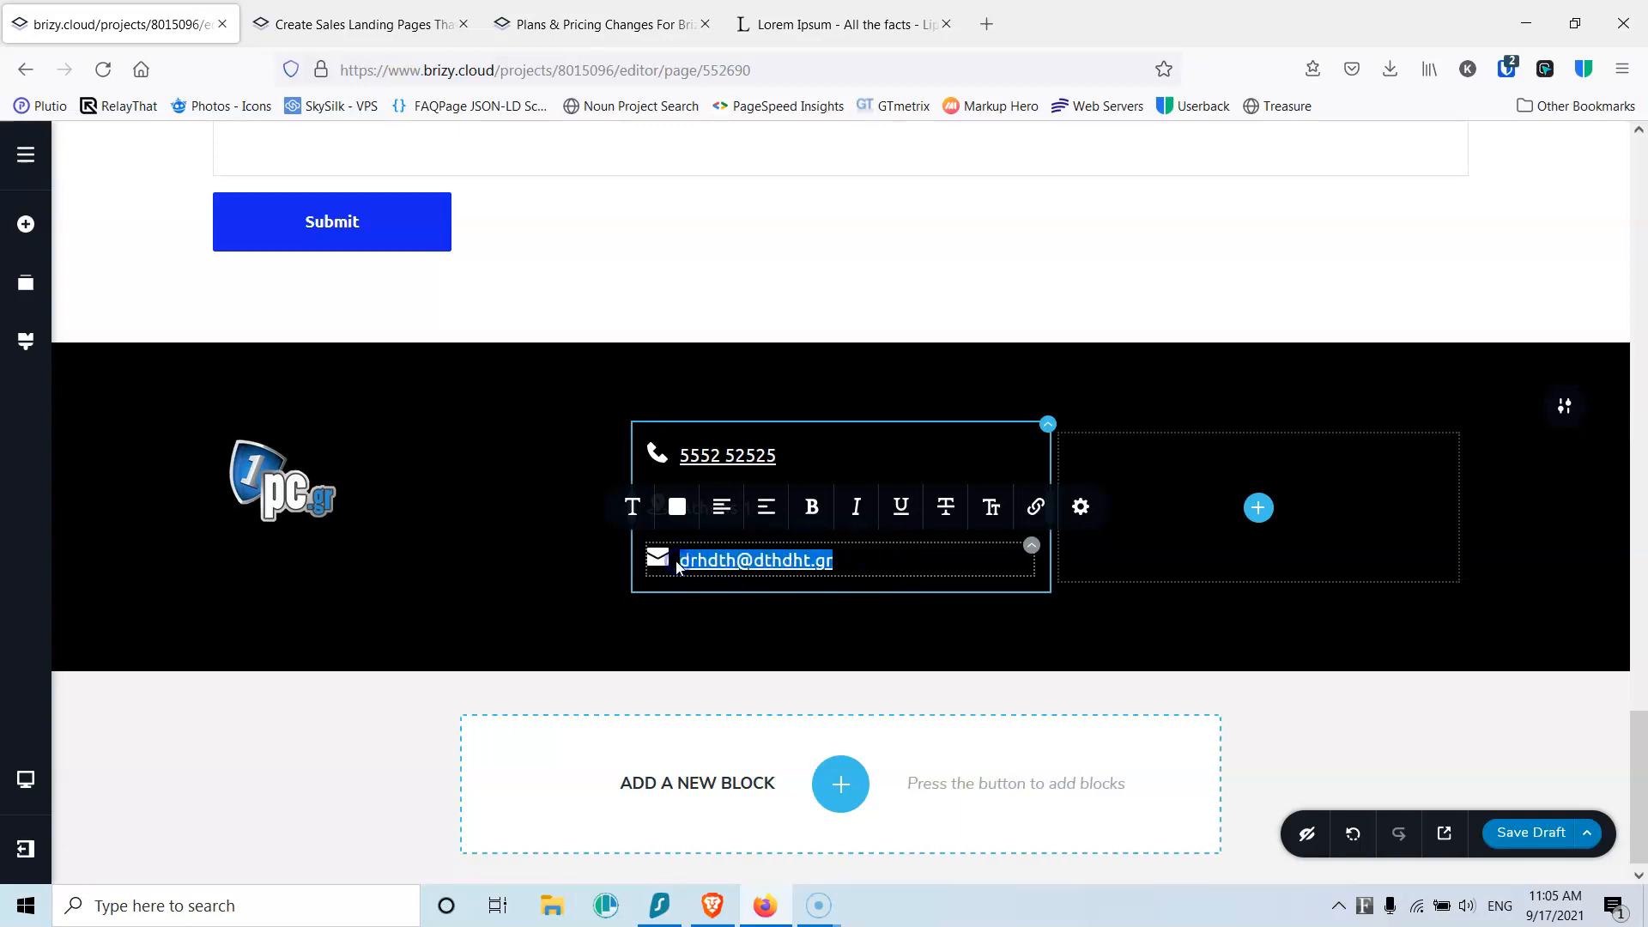
# Step: Link the email text and the envelope icon to the address with mailto:
pyautogui.click(1036, 505)
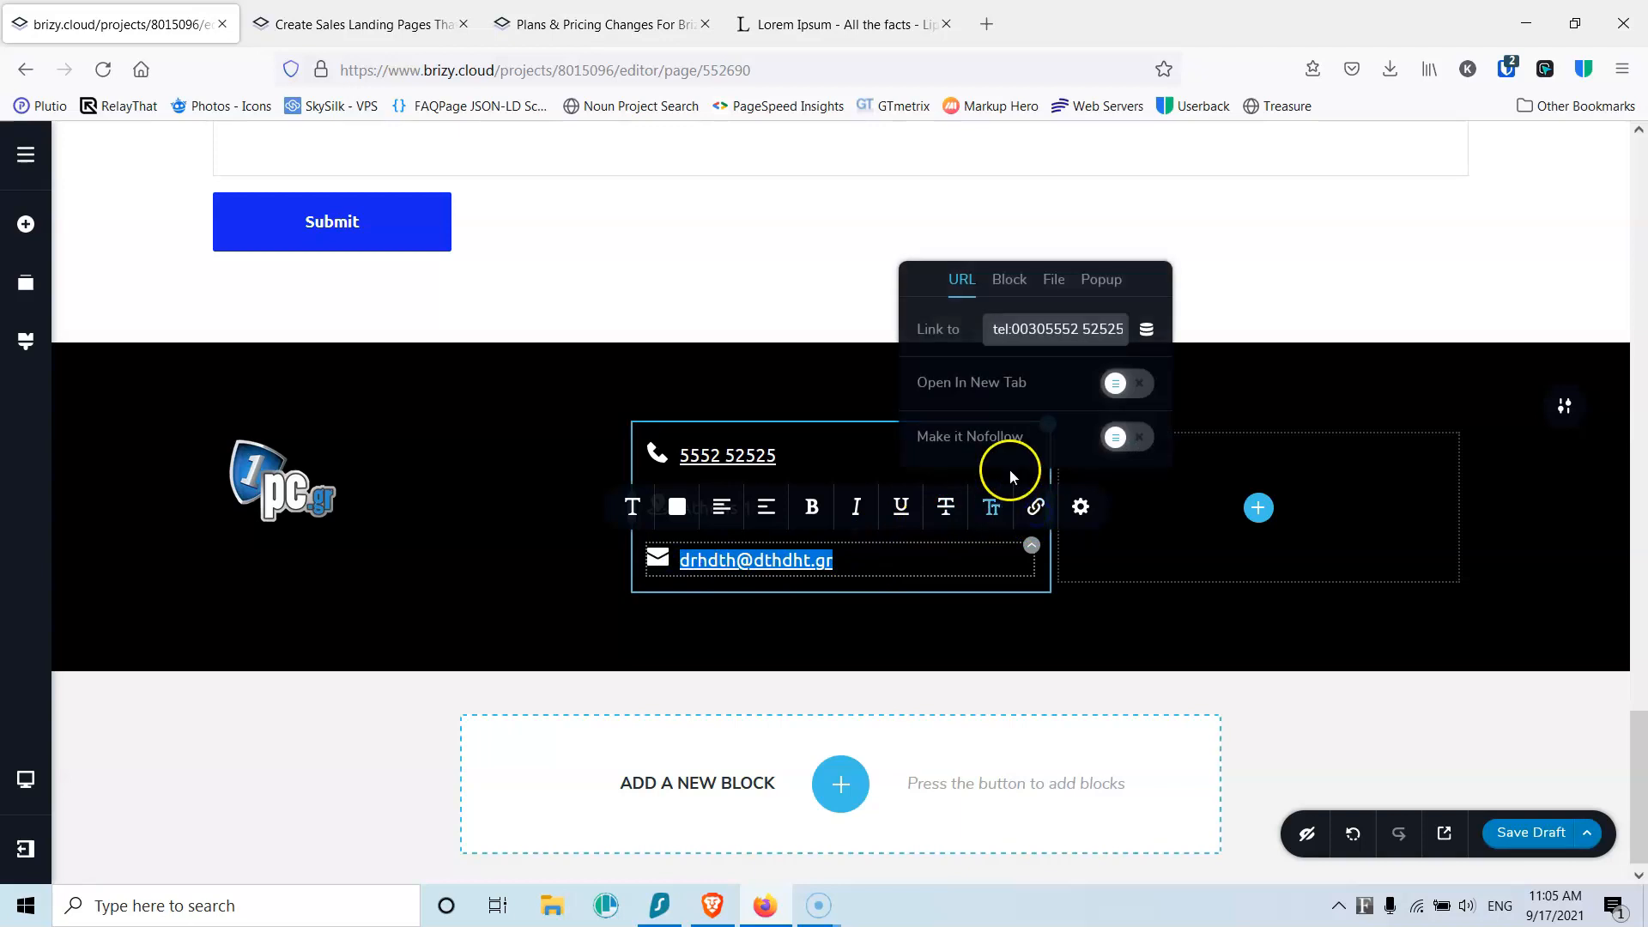
pyautogui.click(1010, 334)
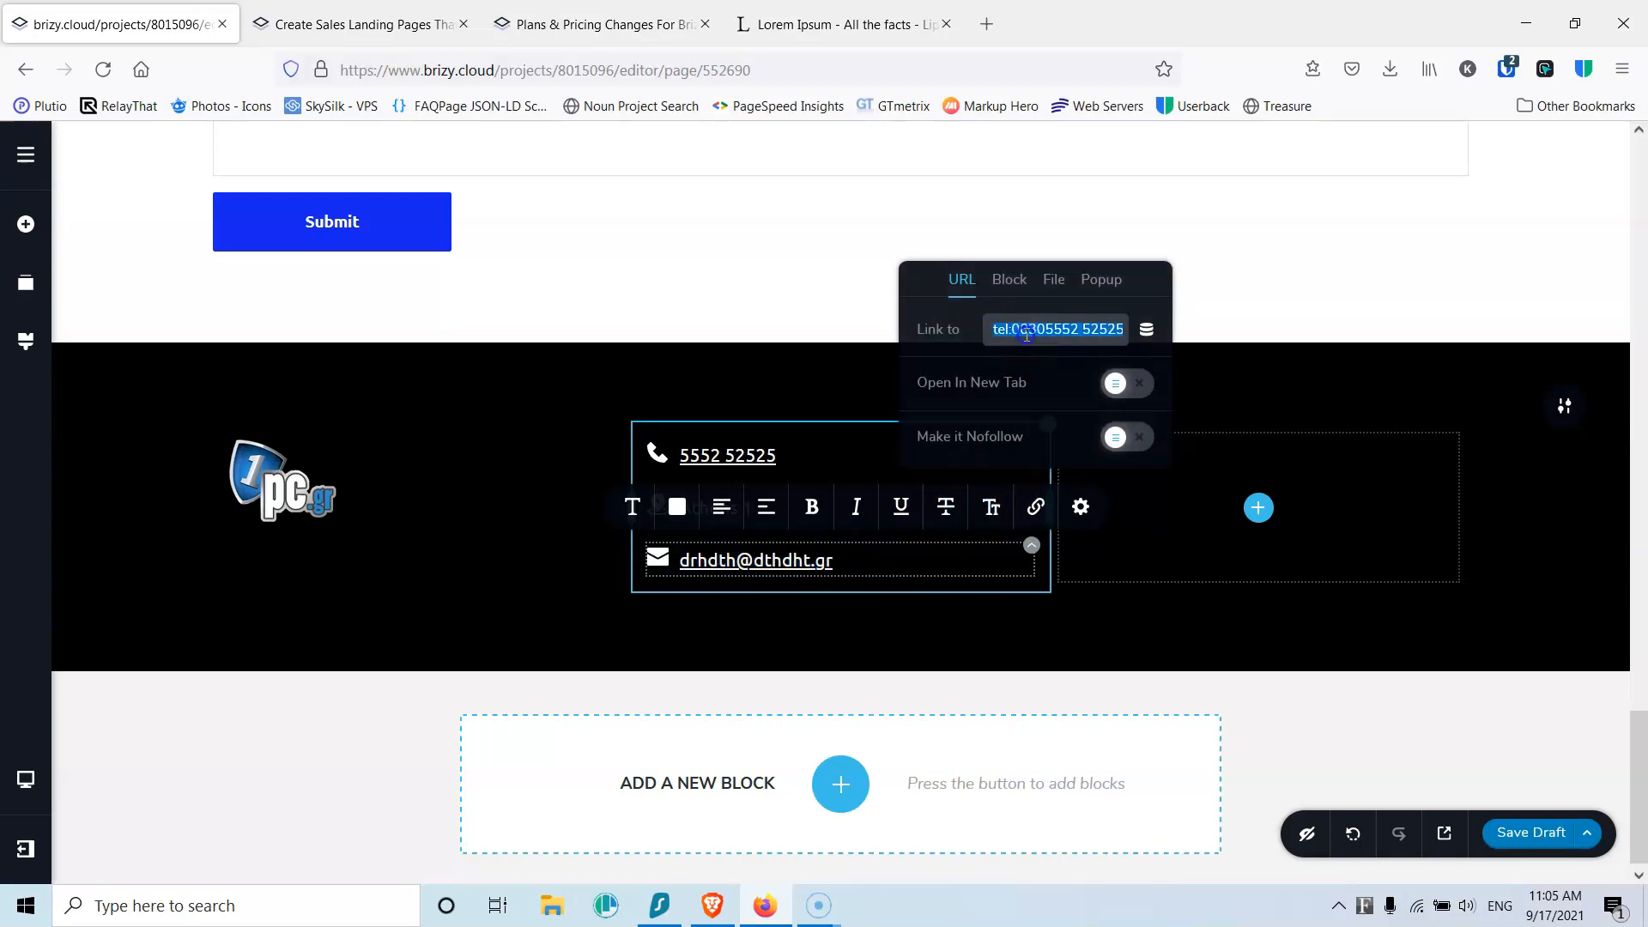
pyautogui.write('ma')
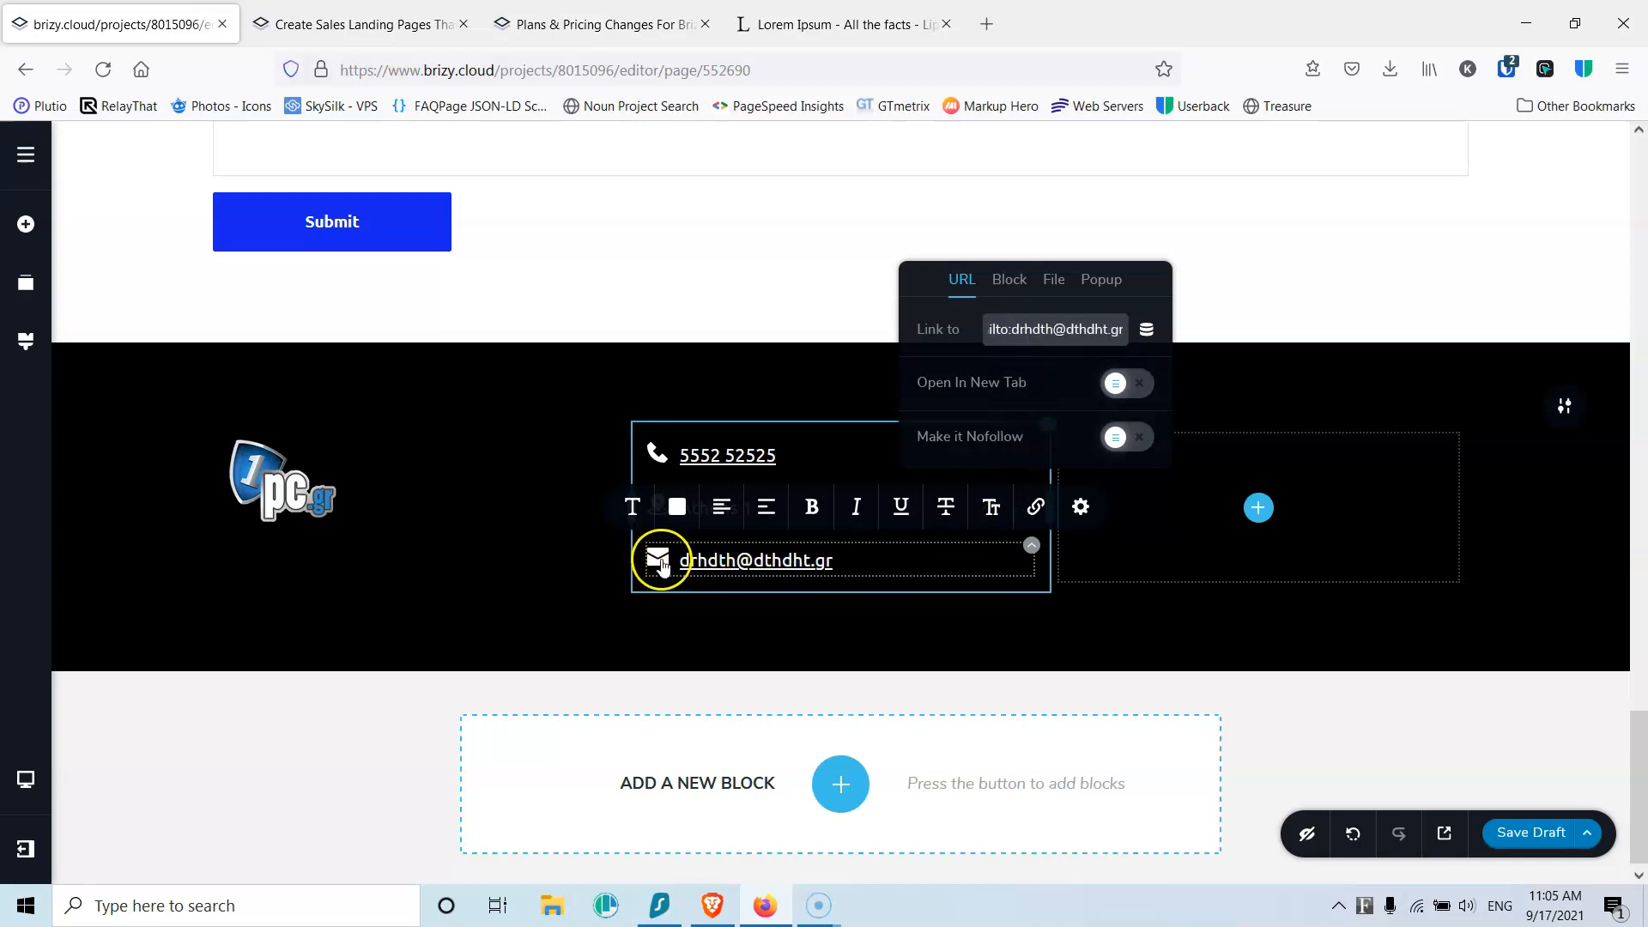
pyautogui.click(655, 559)
pyautogui.click(657, 507)
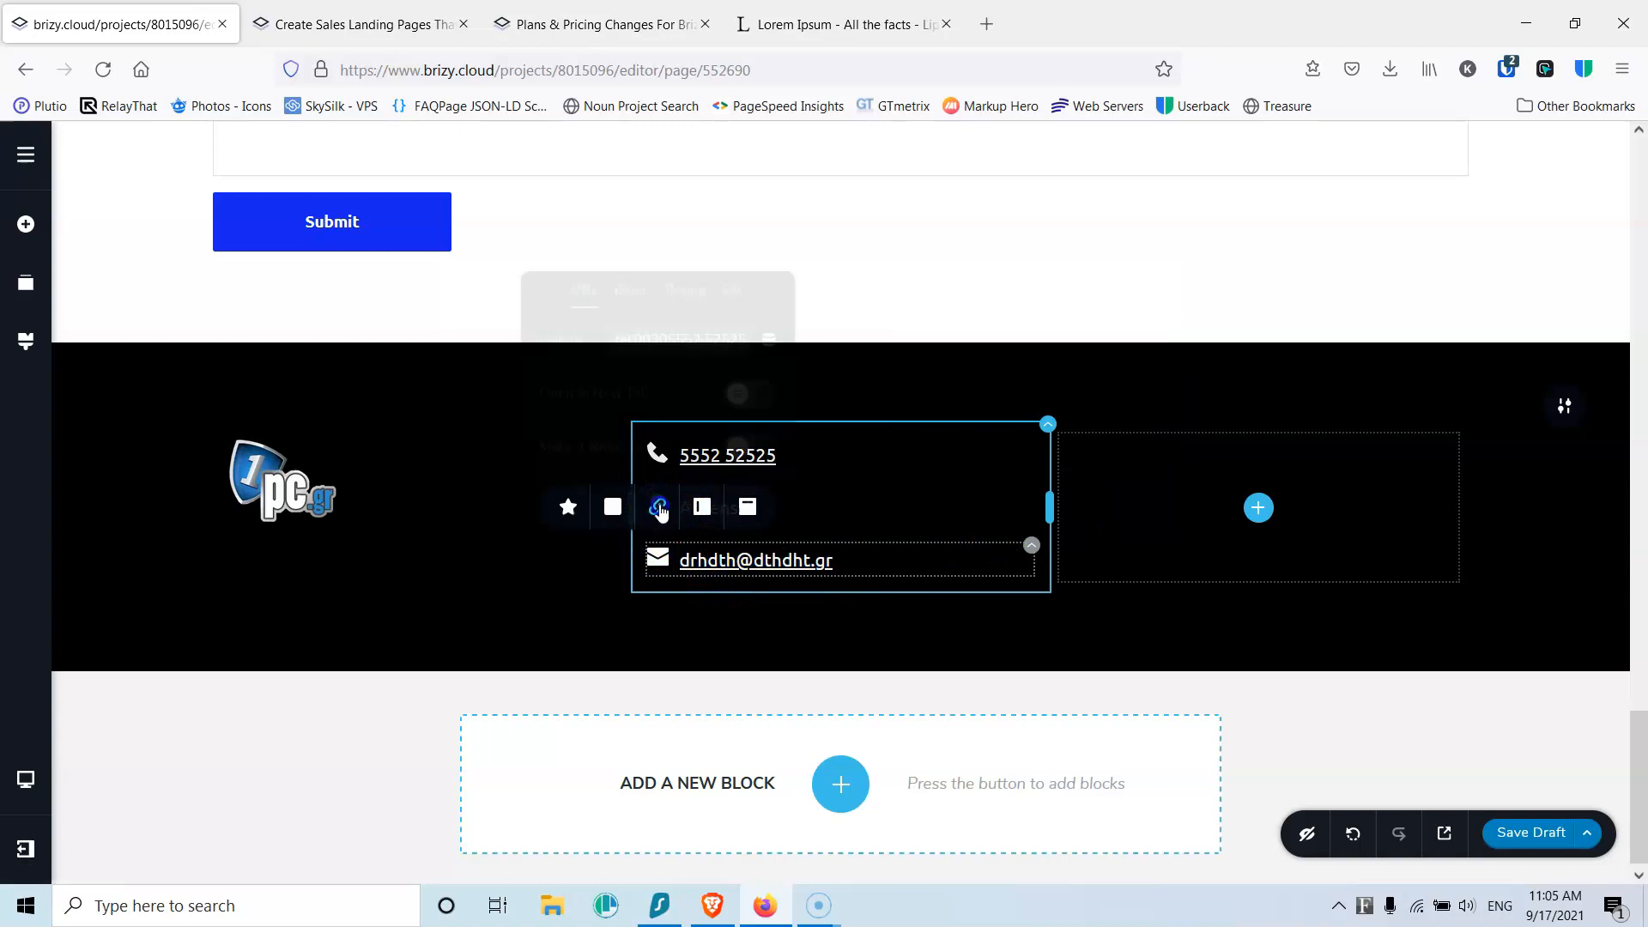
pyautogui.write('mailto:')
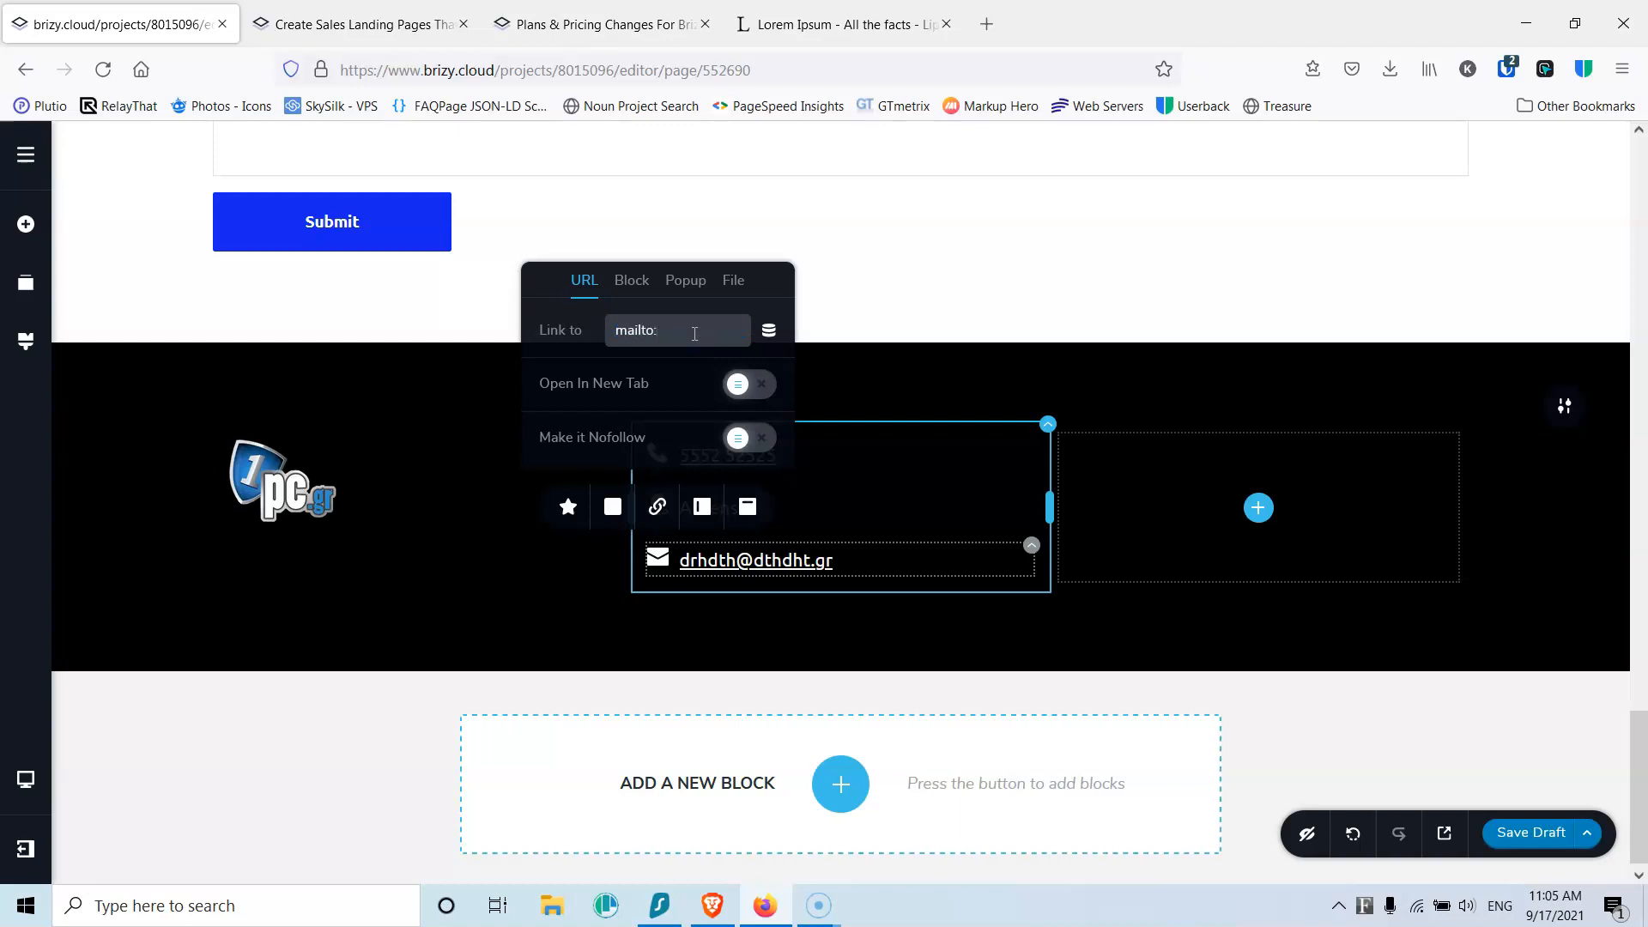
# Step: Make the phone and map-pin contact icons white for normal and hover states
pyautogui.click(863, 389)
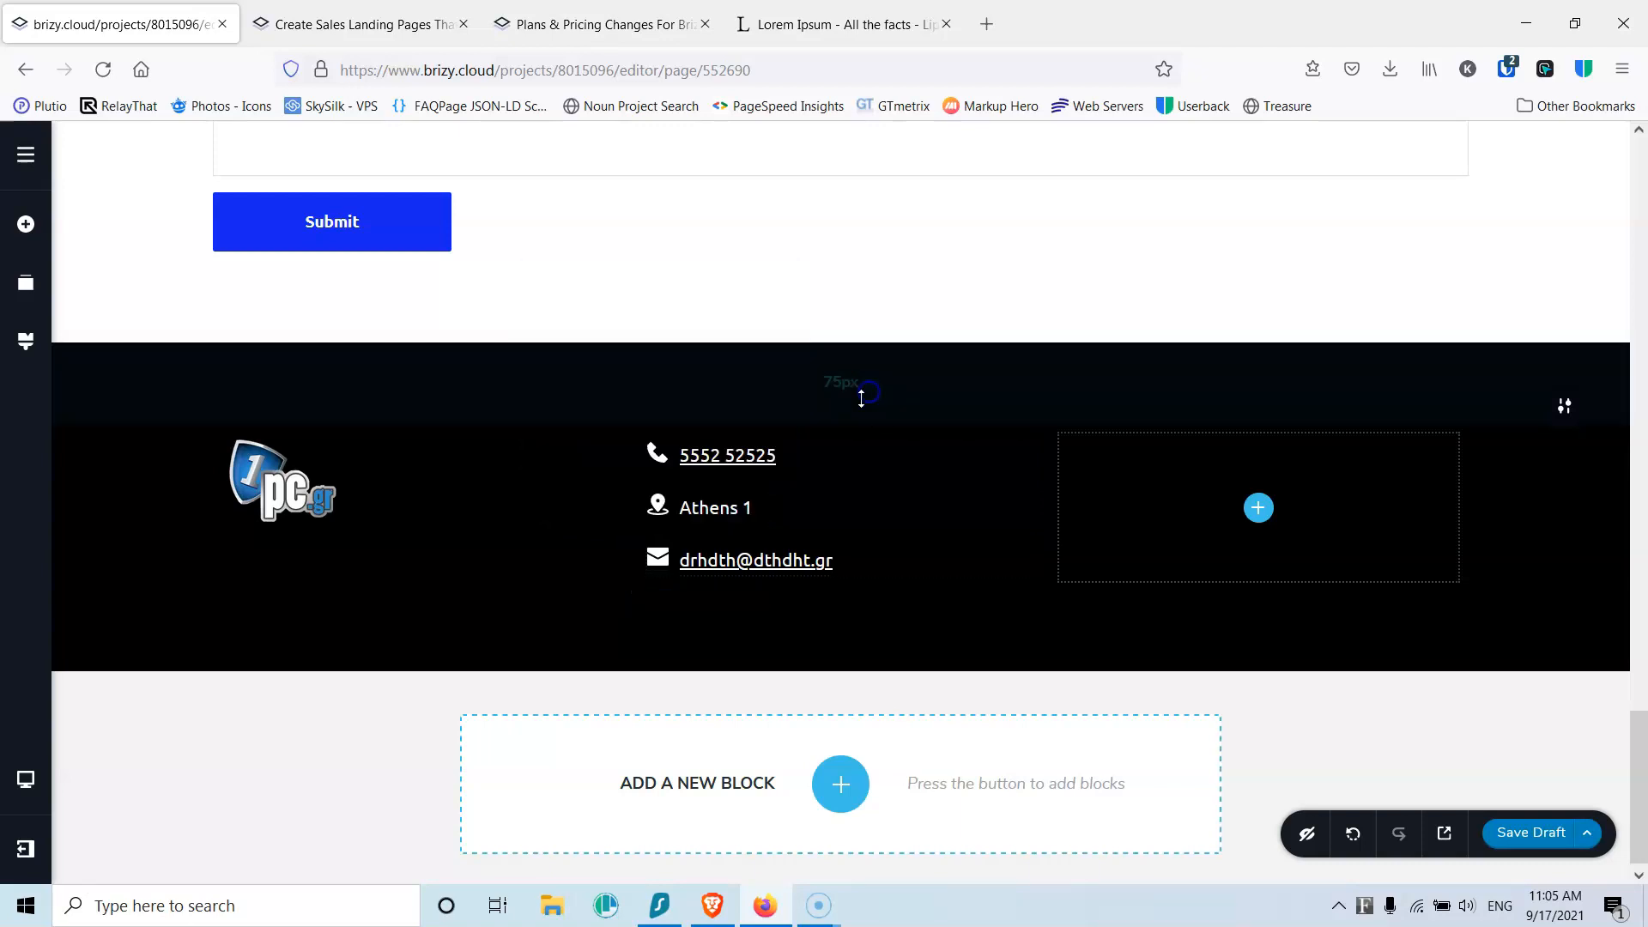
pyautogui.click(653, 455)
pyautogui.click(611, 508)
pyautogui.click(472, 639)
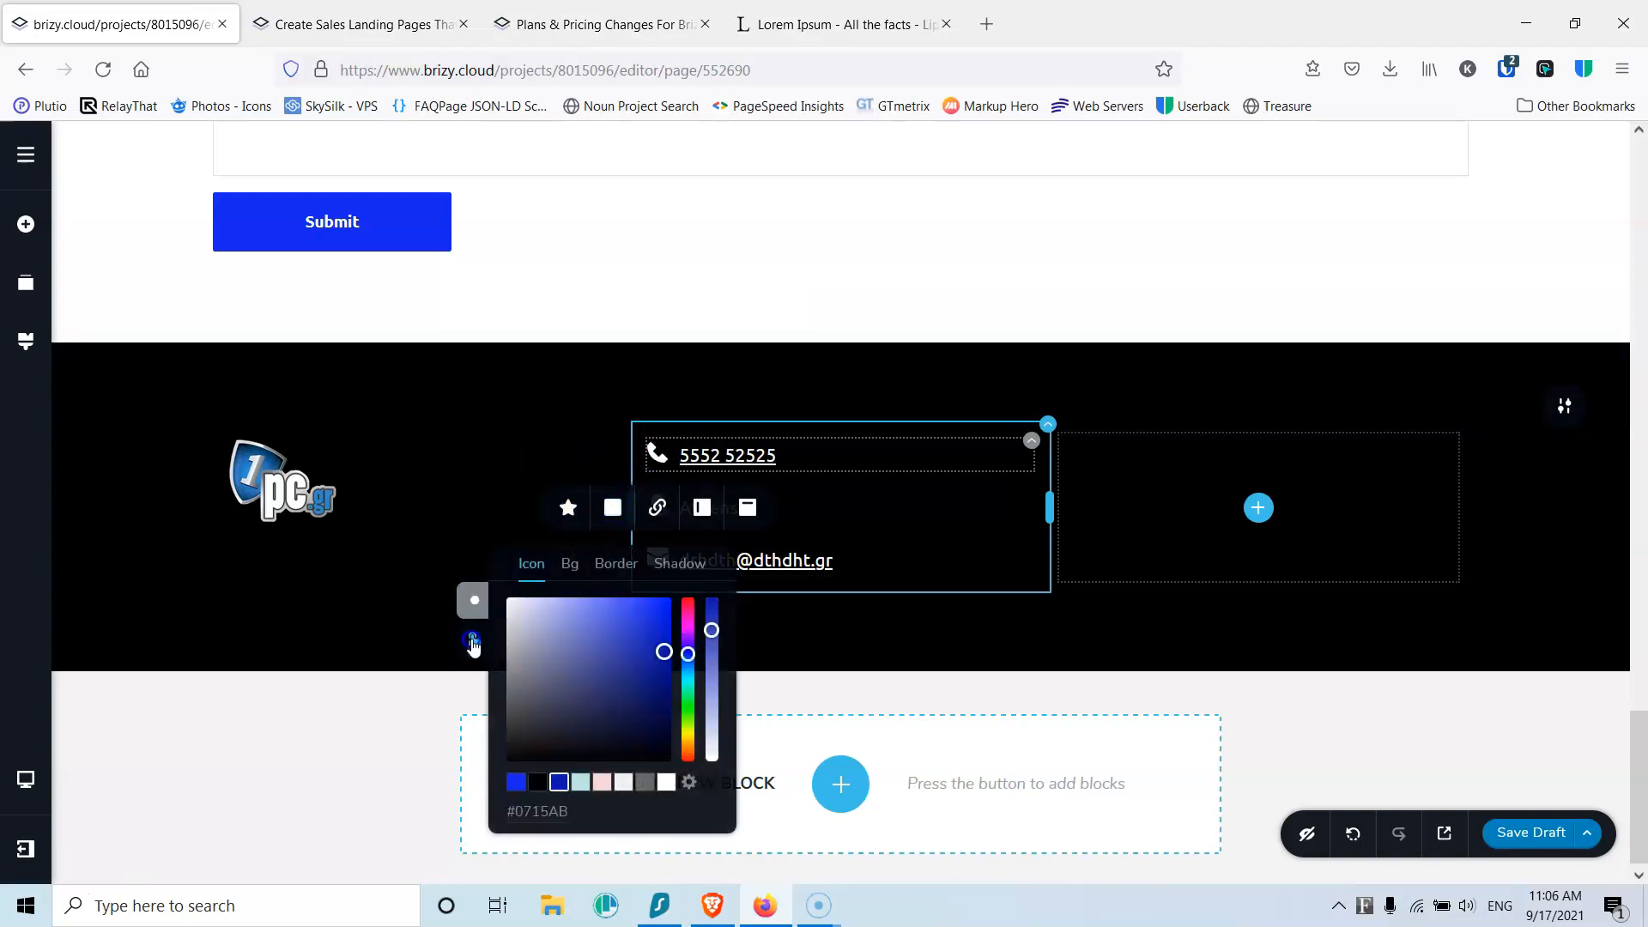
pyautogui.click(666, 781)
pyautogui.click(833, 515)
pyautogui.click(658, 506)
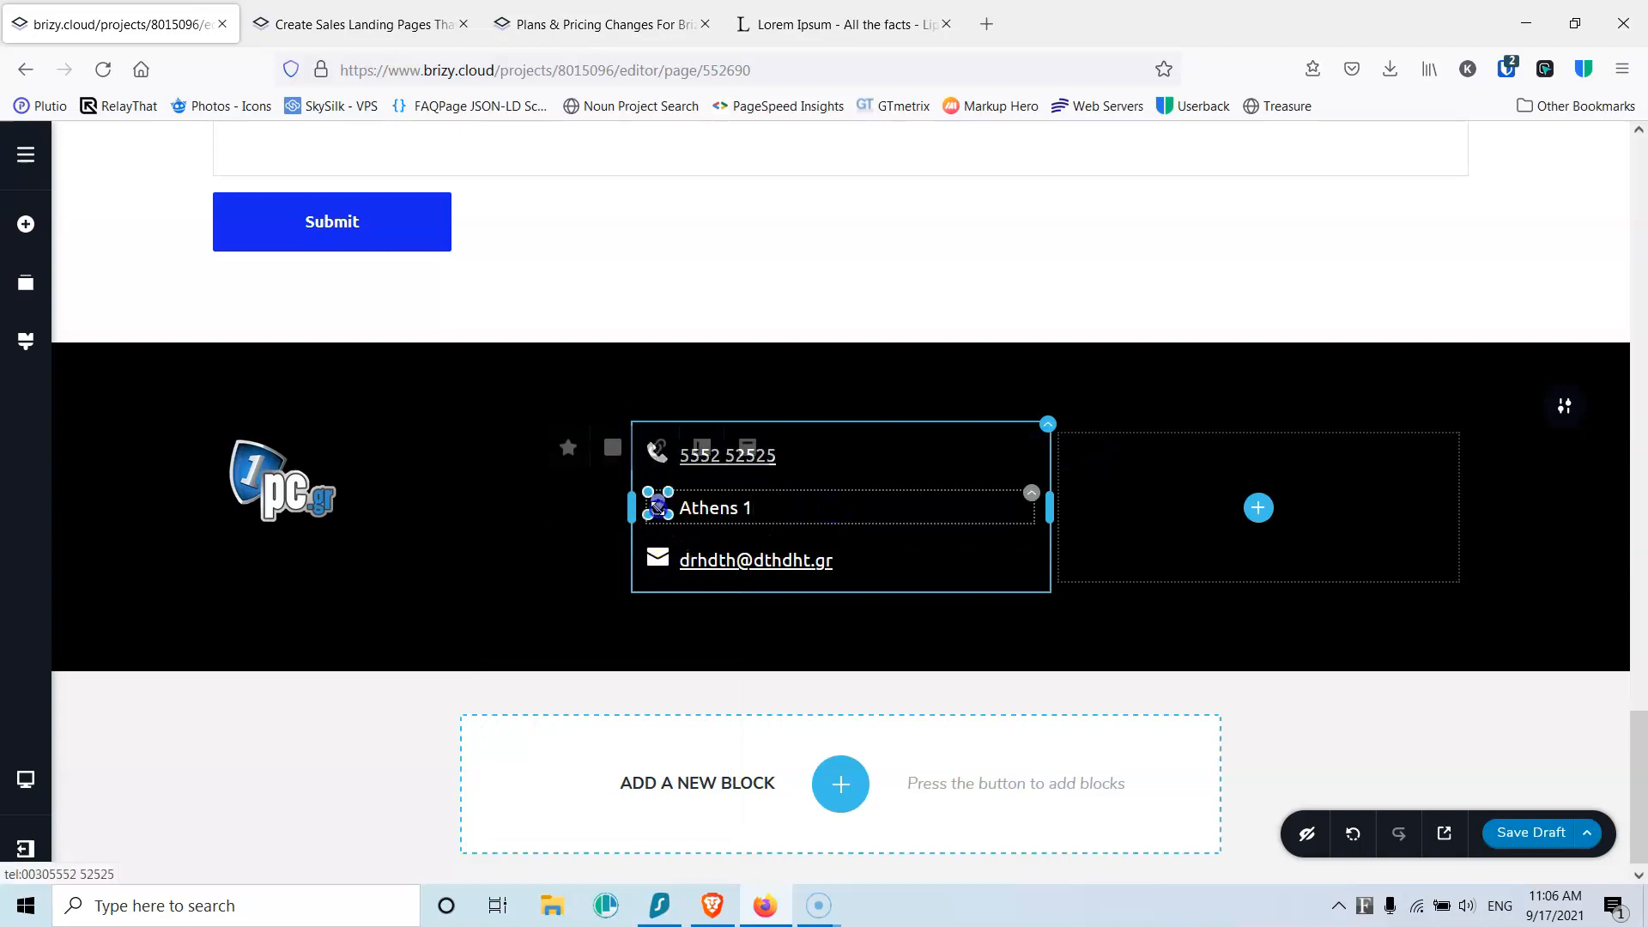
pyautogui.click(568, 462)
pyautogui.click(608, 462)
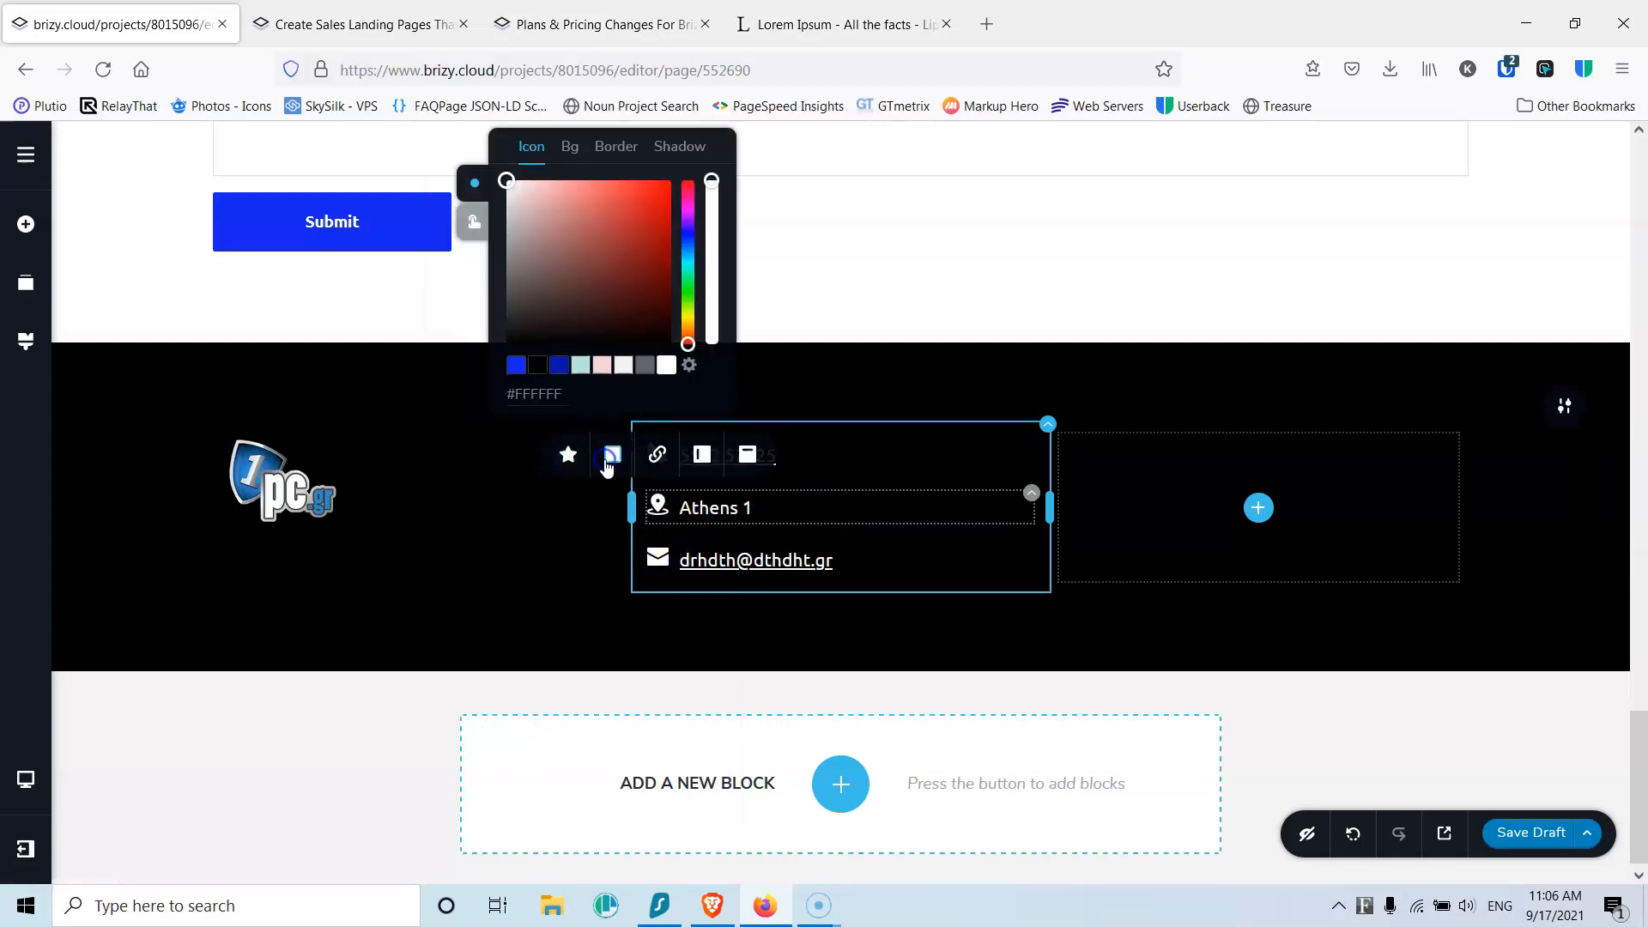
pyautogui.click(474, 221)
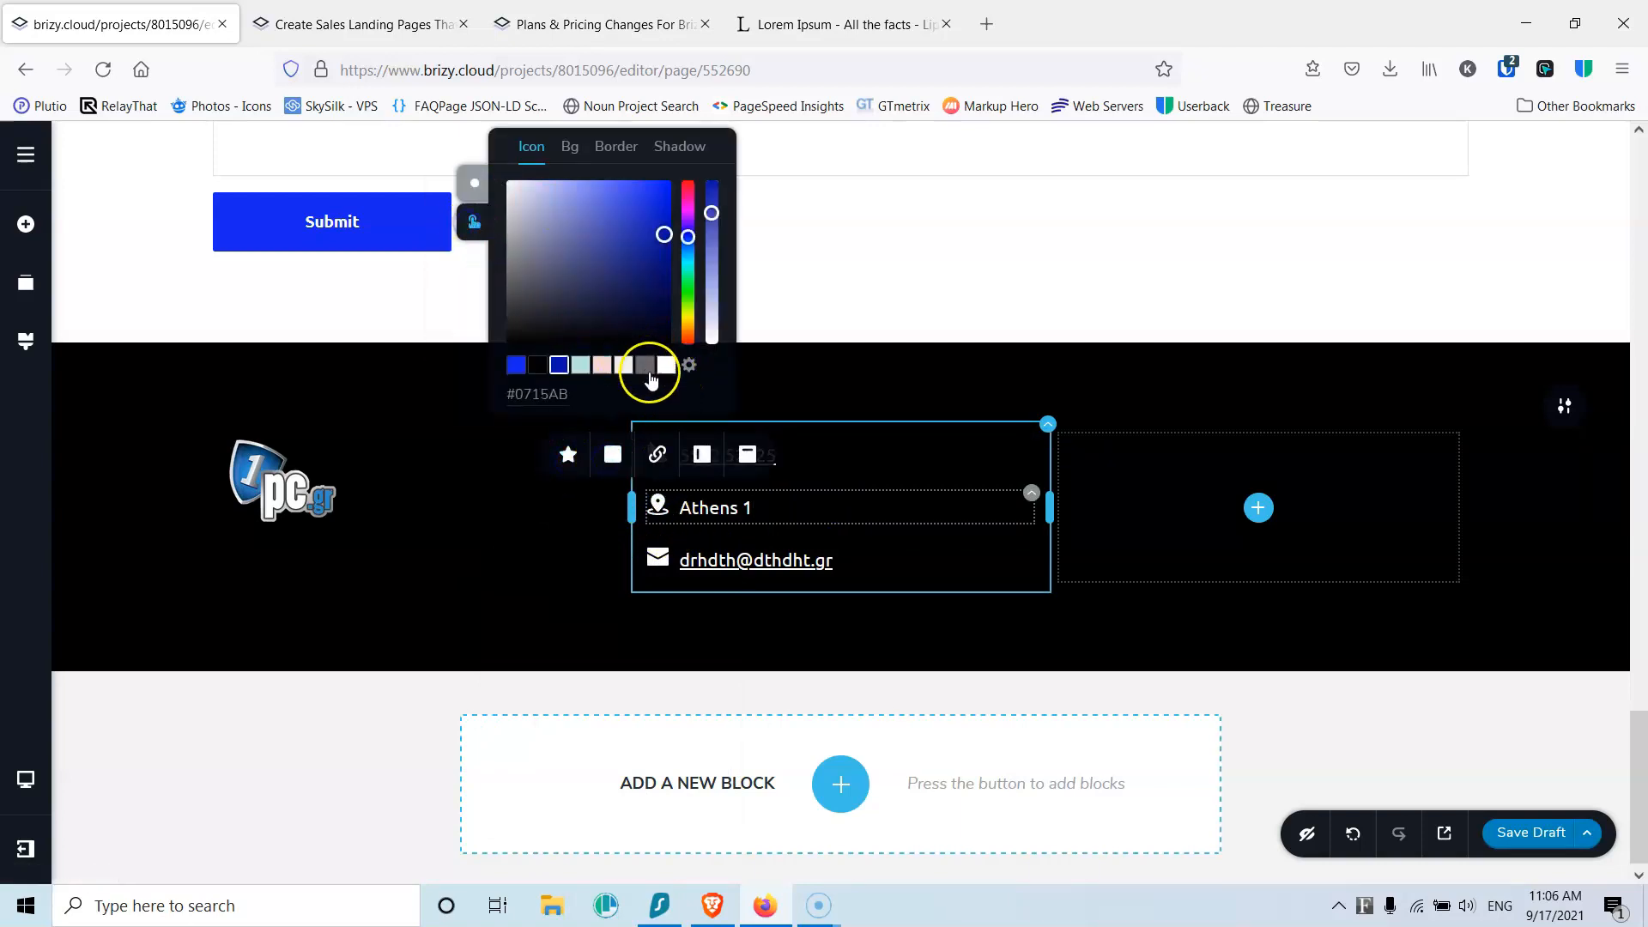
# Step: Make the envelope icon white in both states and shrink the footer padding, bottom to 31 px
pyautogui.click(655, 558)
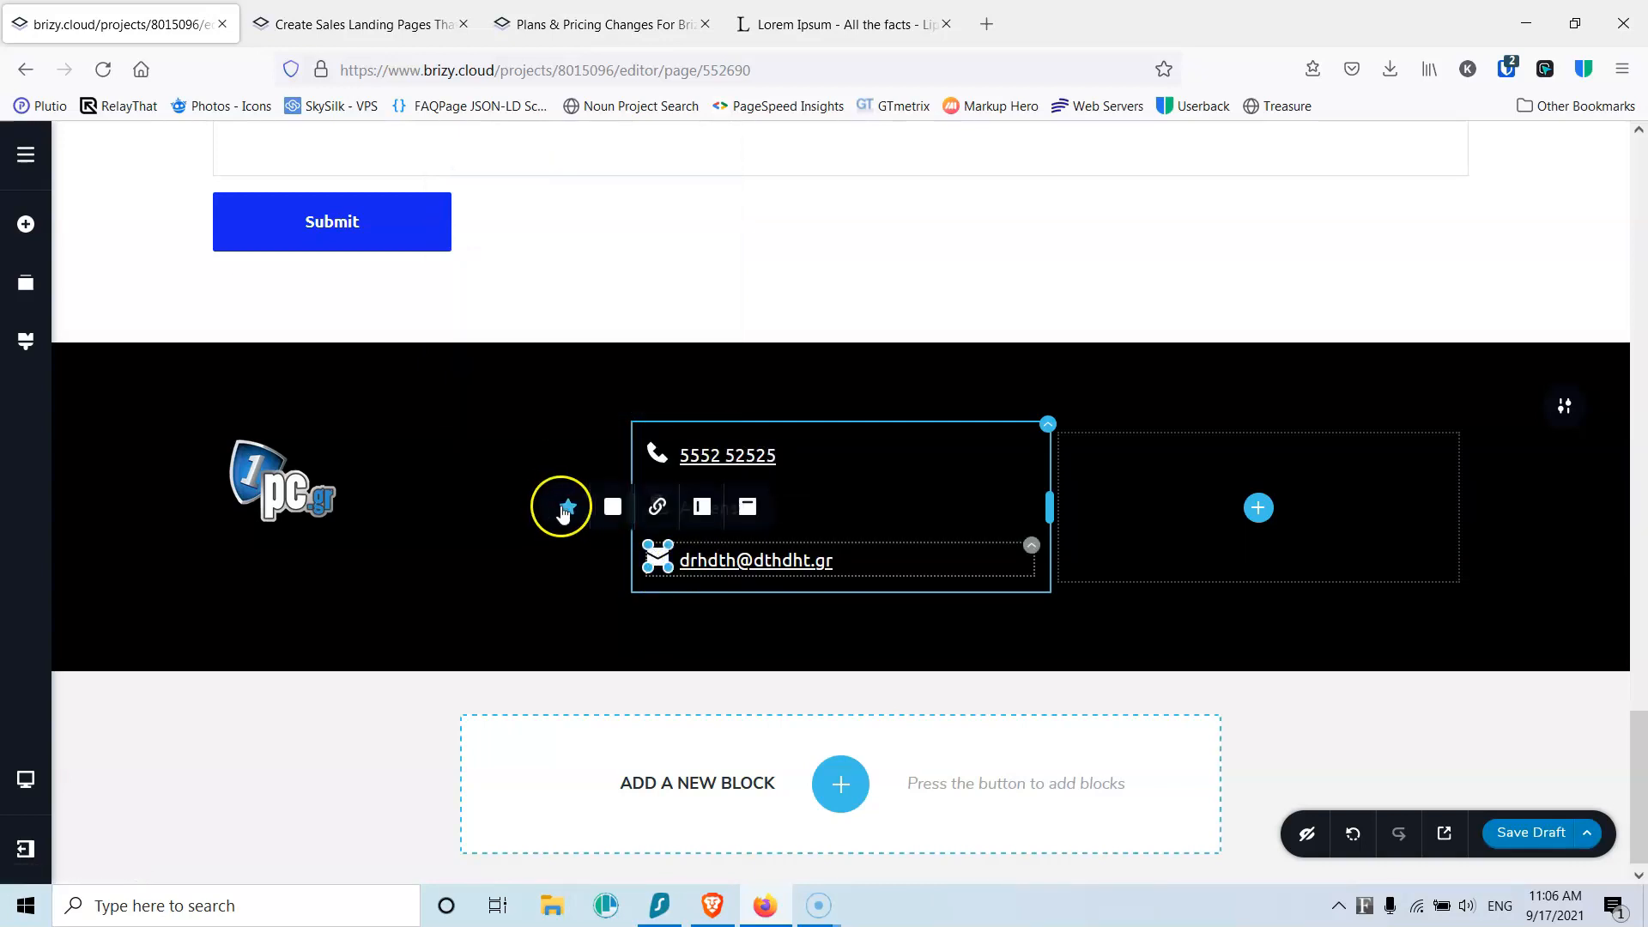
pyautogui.click(611, 509)
pyautogui.click(669, 418)
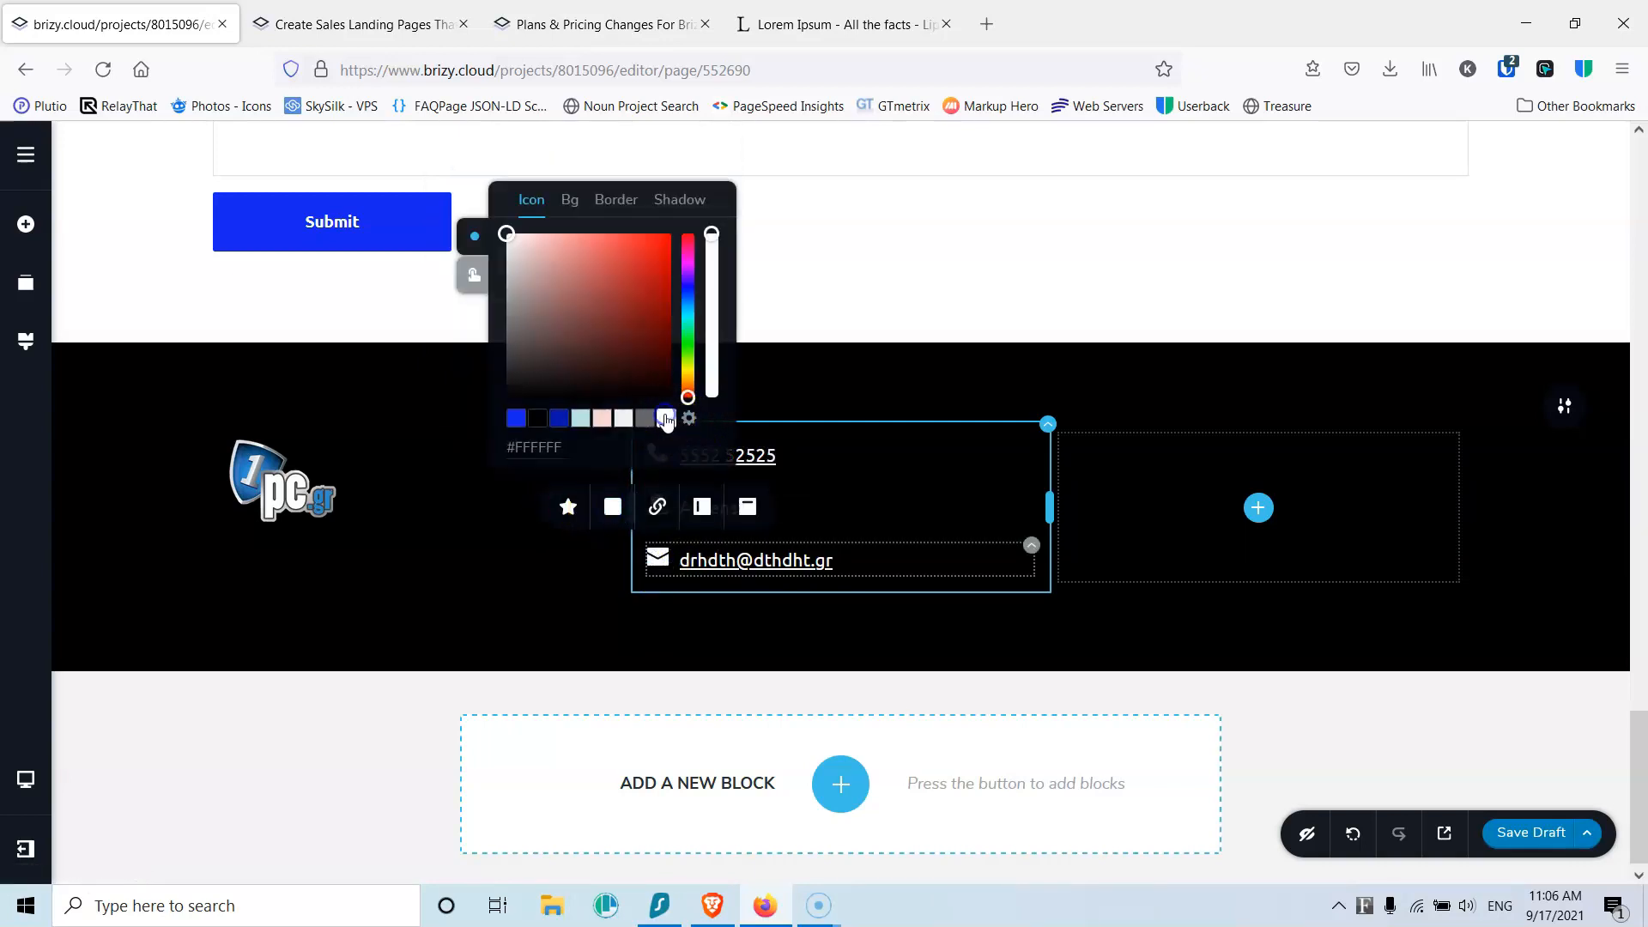
pyautogui.click(475, 276)
pyautogui.click(666, 418)
pyautogui.click(787, 401)
pyautogui.moveTo(795, 403); pyautogui.dragTo(802, 316)
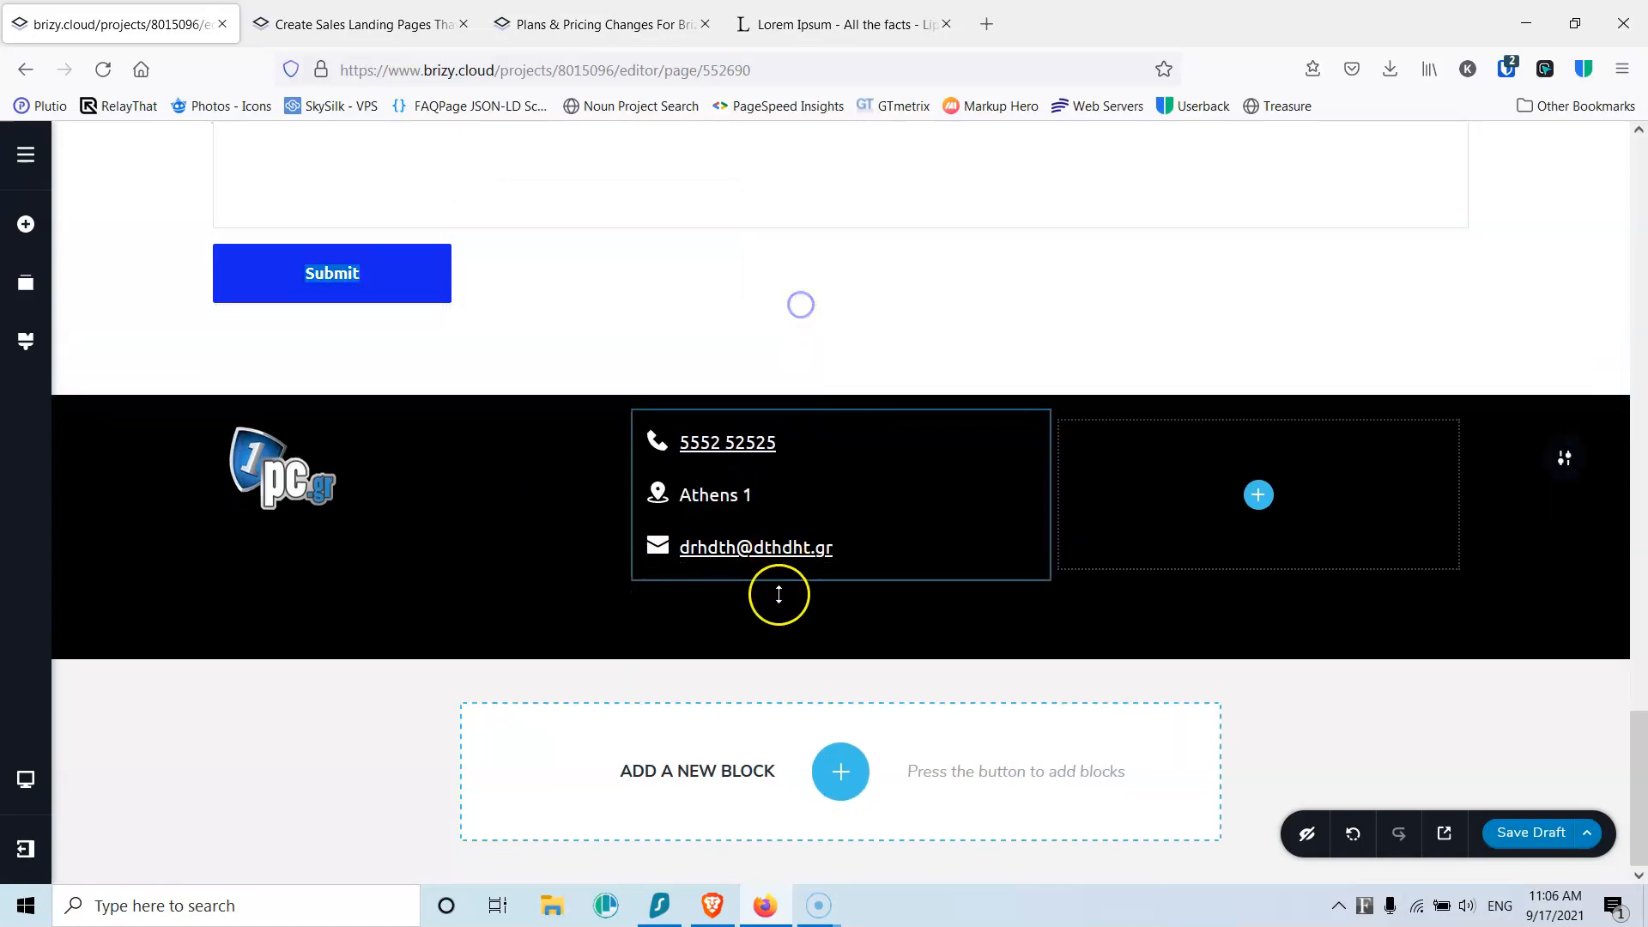
pyautogui.moveTo(776, 626); pyautogui.dragTo(775, 495)
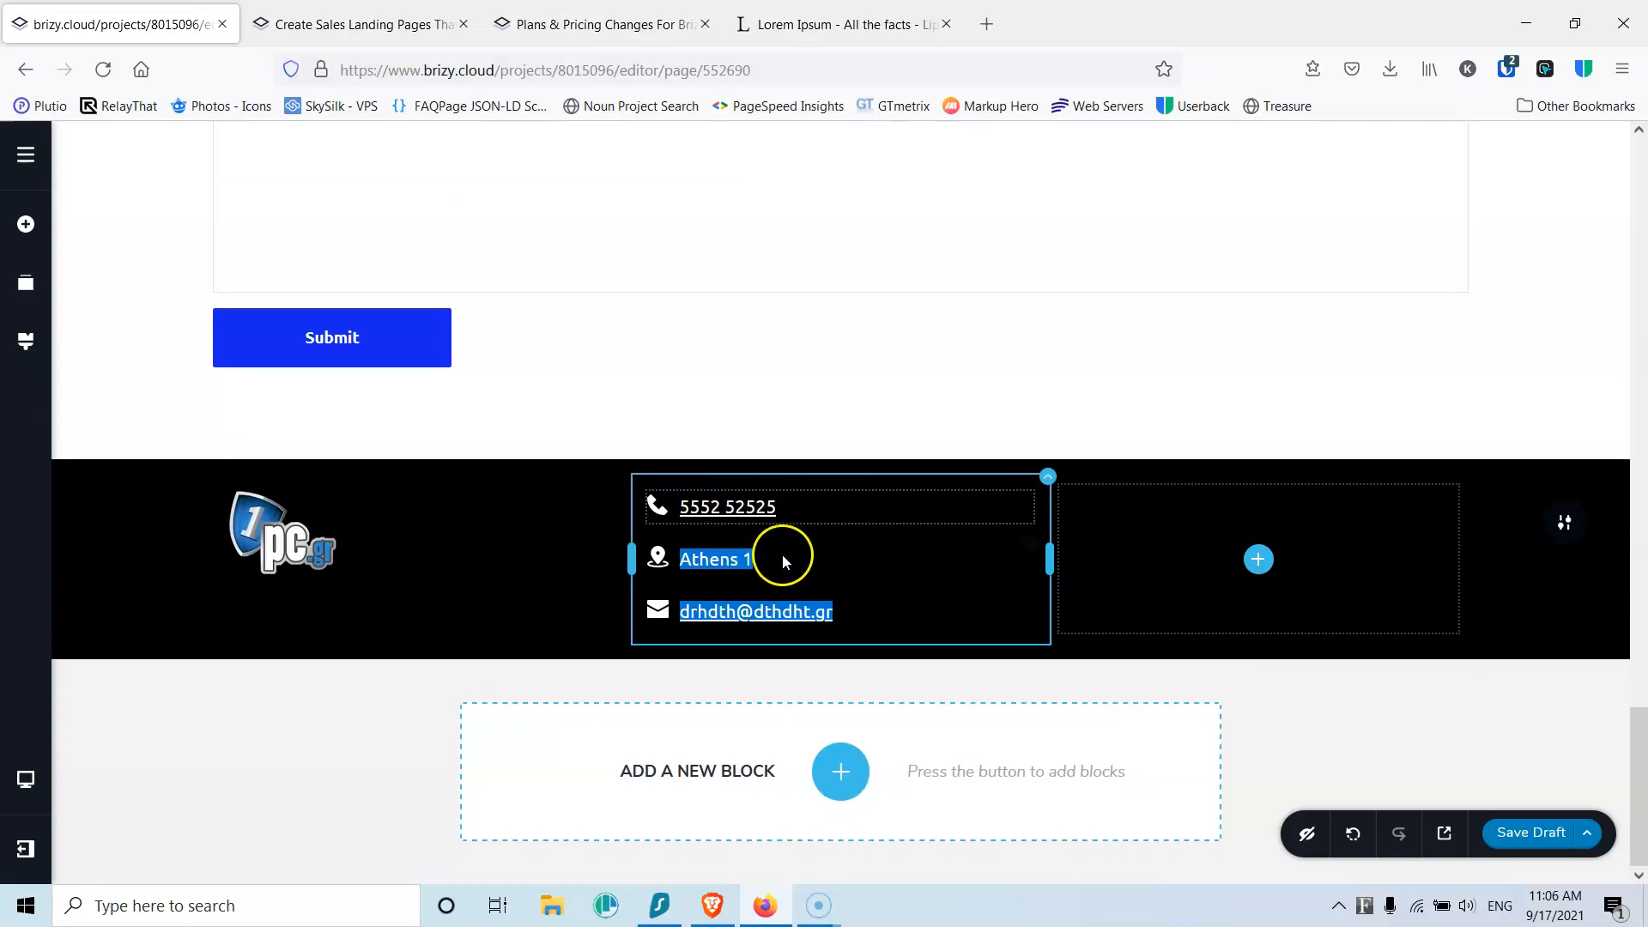
# Step: Add an icon to the empty right footer column and make it white for normal and hover
pyautogui.click(1255, 566)
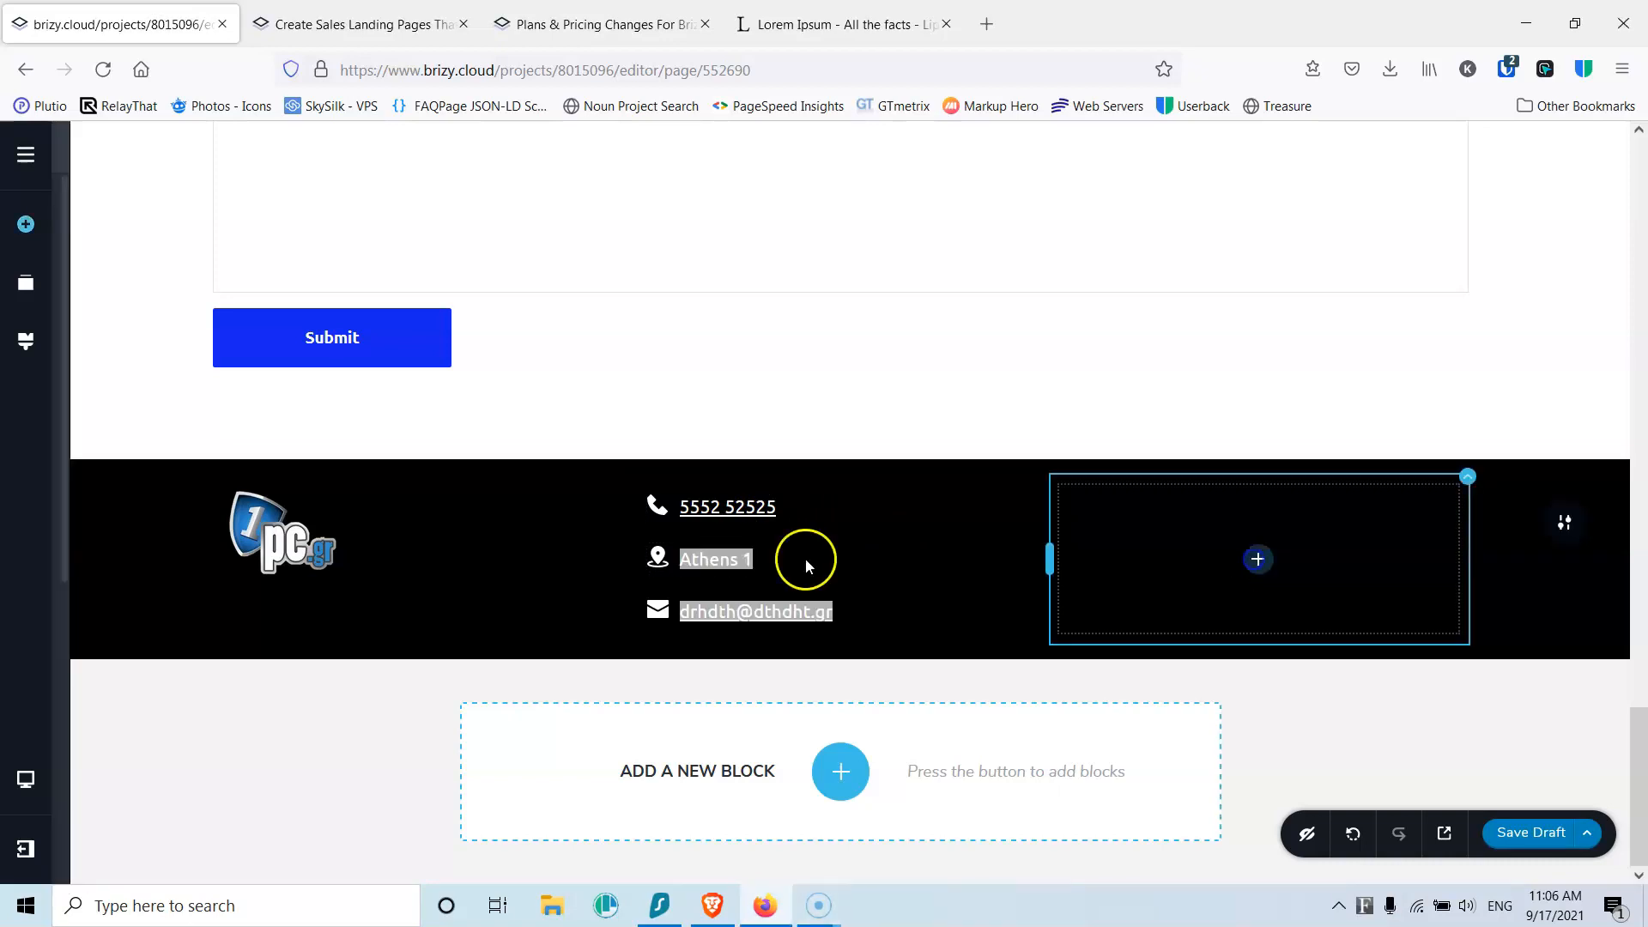
pyautogui.moveTo(276, 320); pyautogui.dragTo(1254, 560)
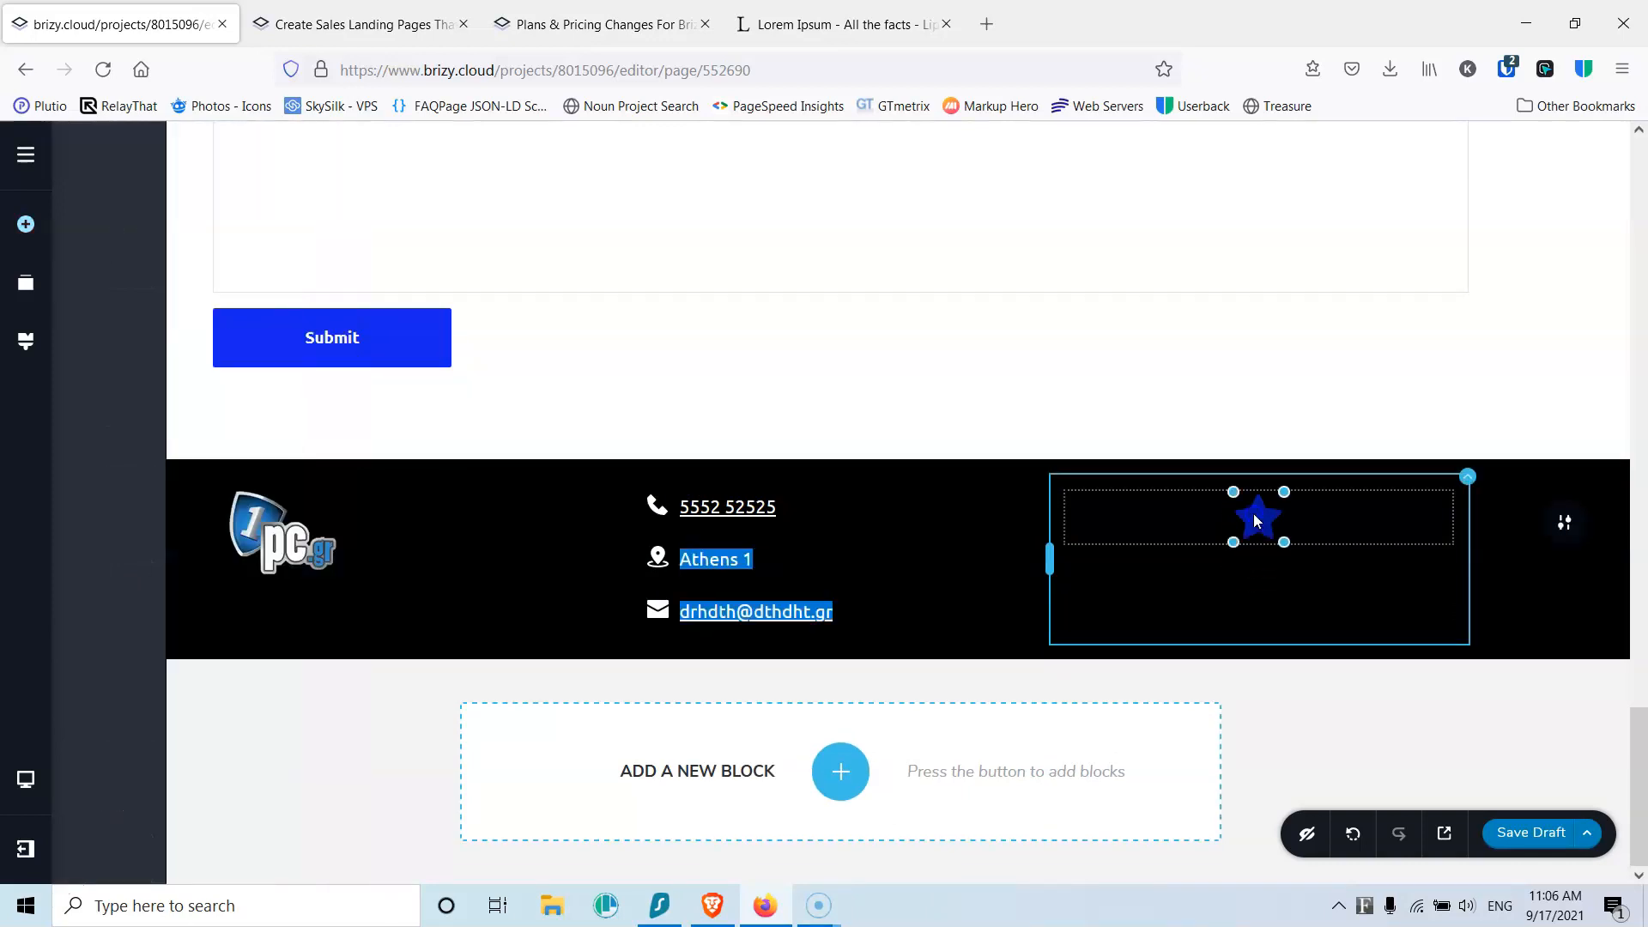
pyautogui.click(1200, 496)
pyautogui.click(1169, 453)
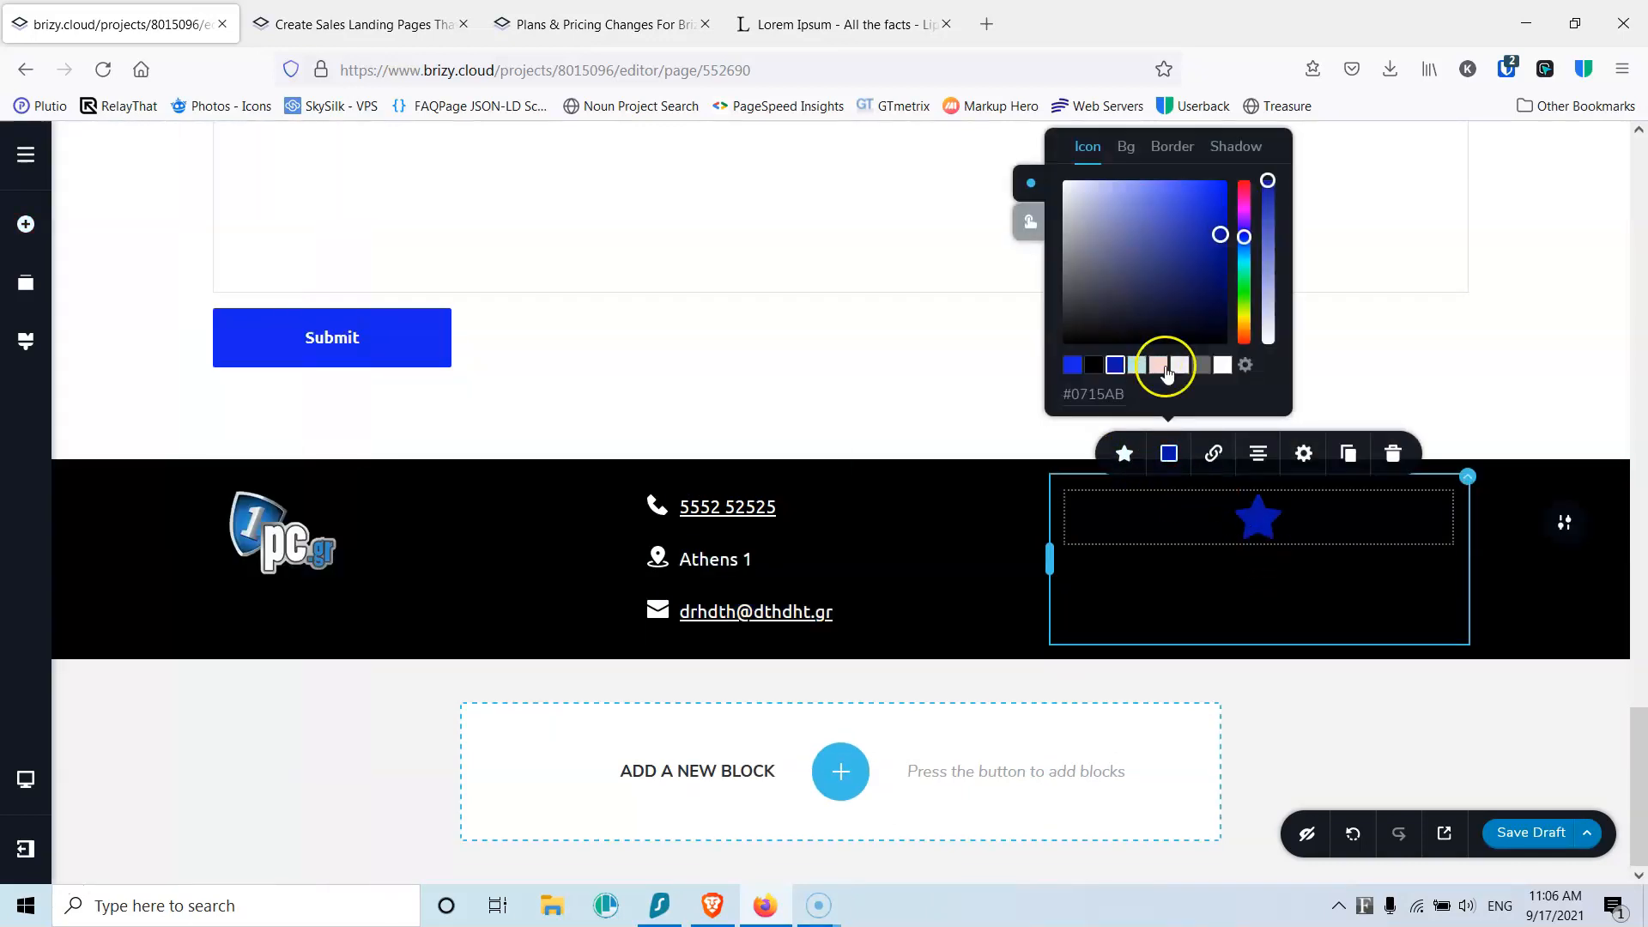
pyautogui.click(1222, 370)
pyautogui.click(1033, 227)
pyautogui.click(1223, 369)
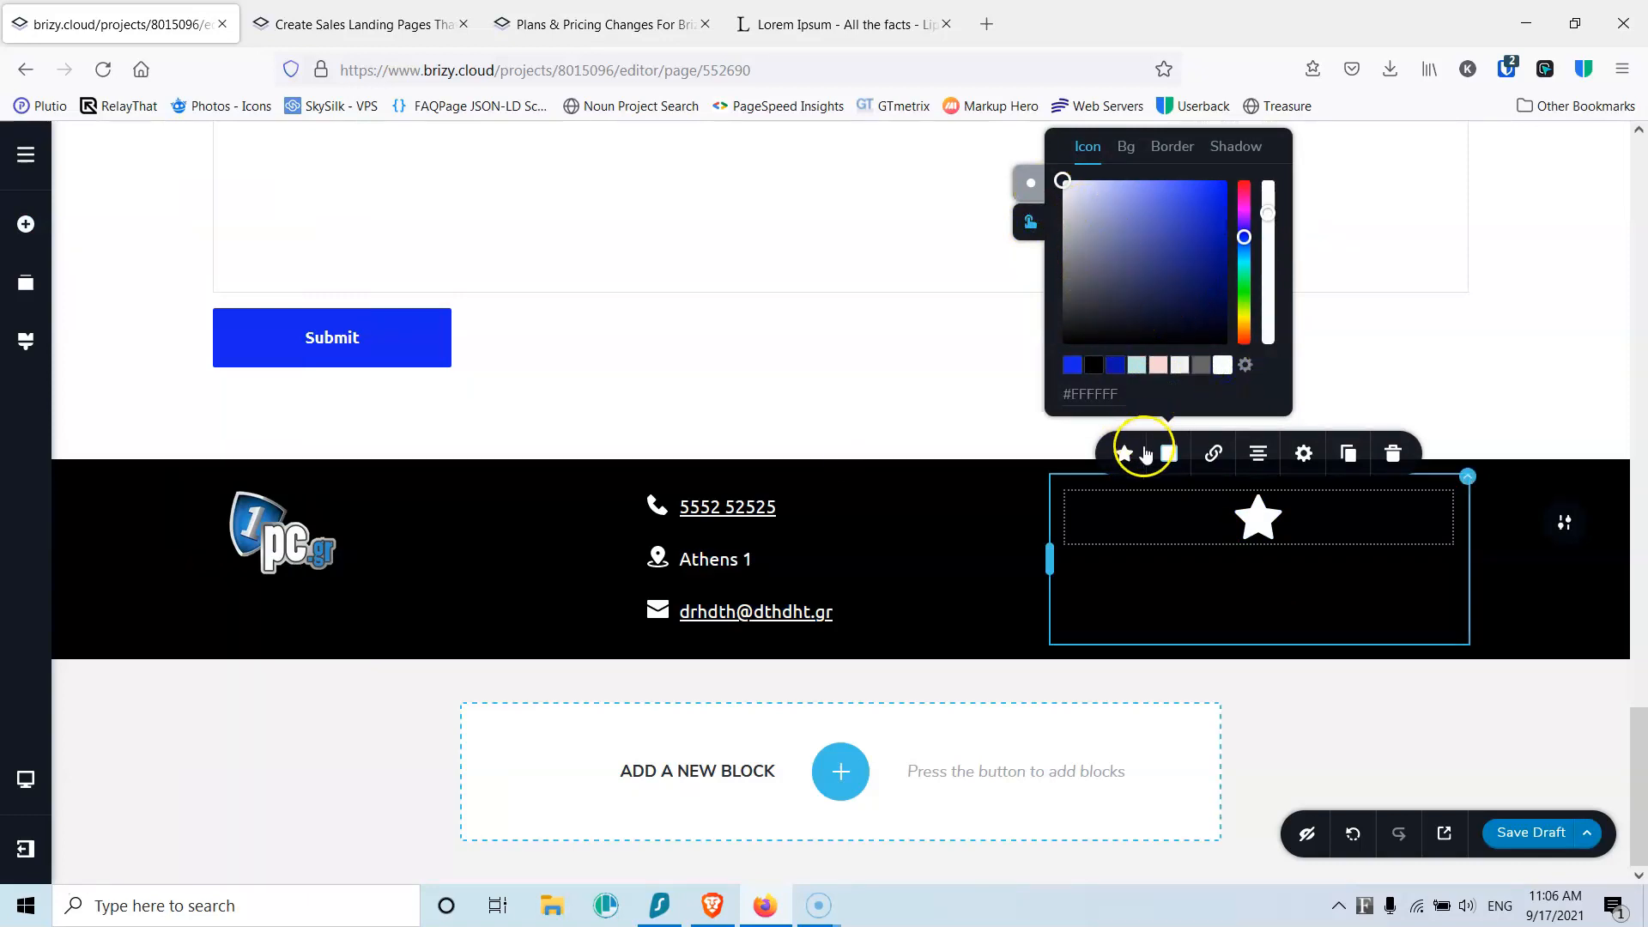
pyautogui.click(1128, 455)
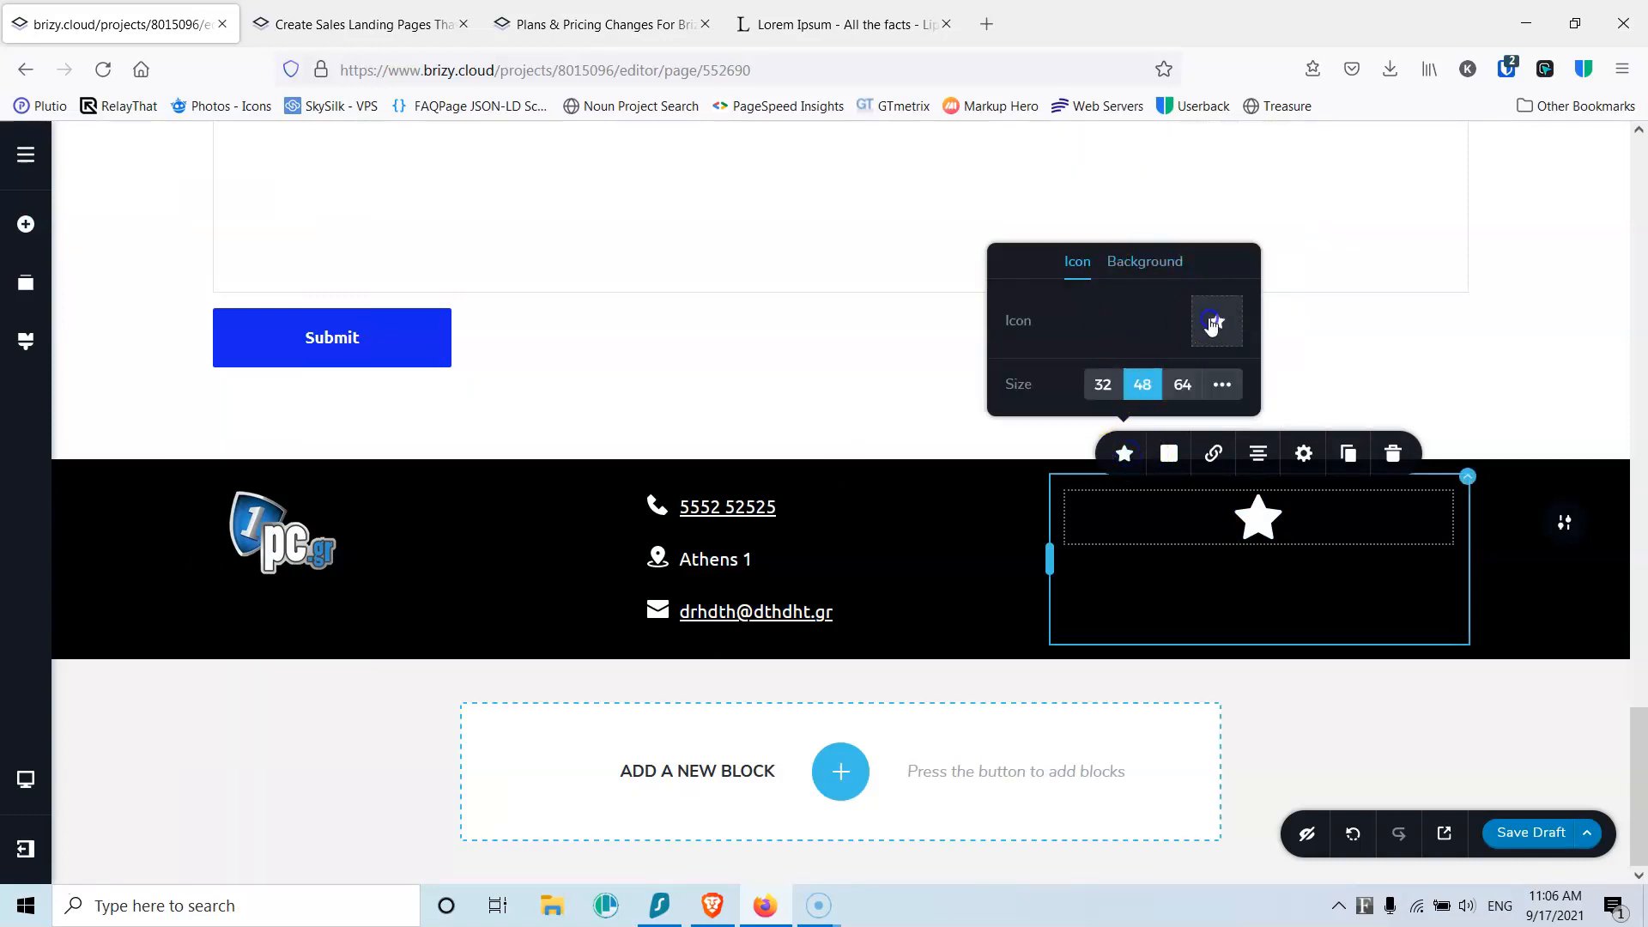
# Step: Replace the star with the plain Facebook icon, sized to a custom 30 px
pyautogui.click(1213, 320)
pyautogui.click(926, 306)
pyautogui.write('face')
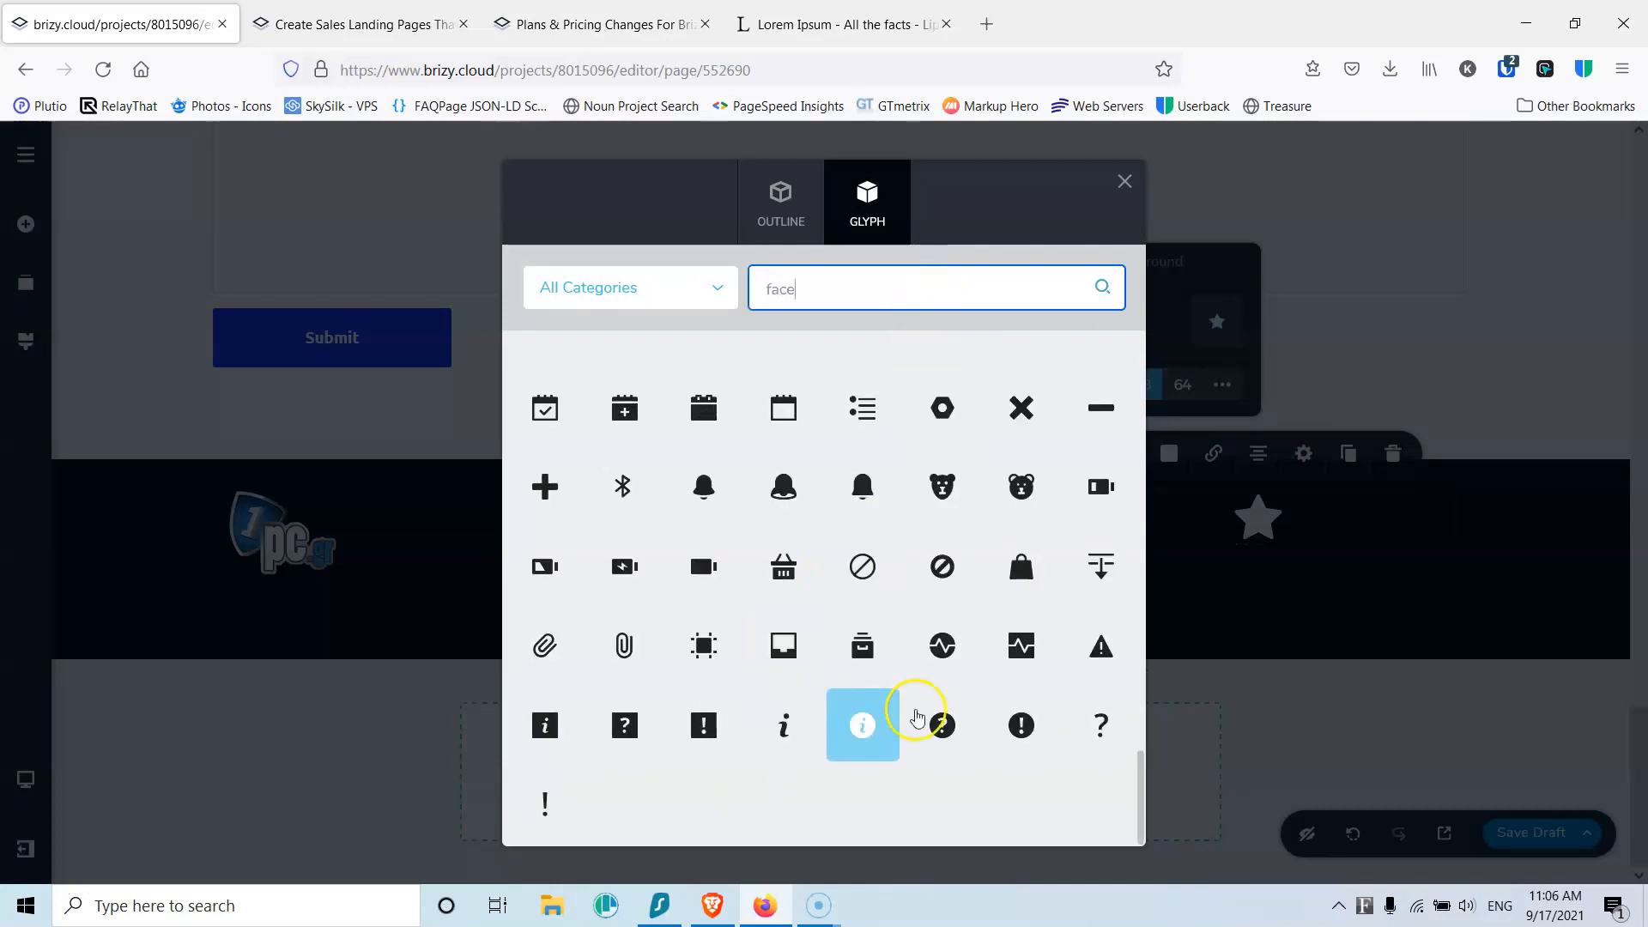
pyautogui.write('b')
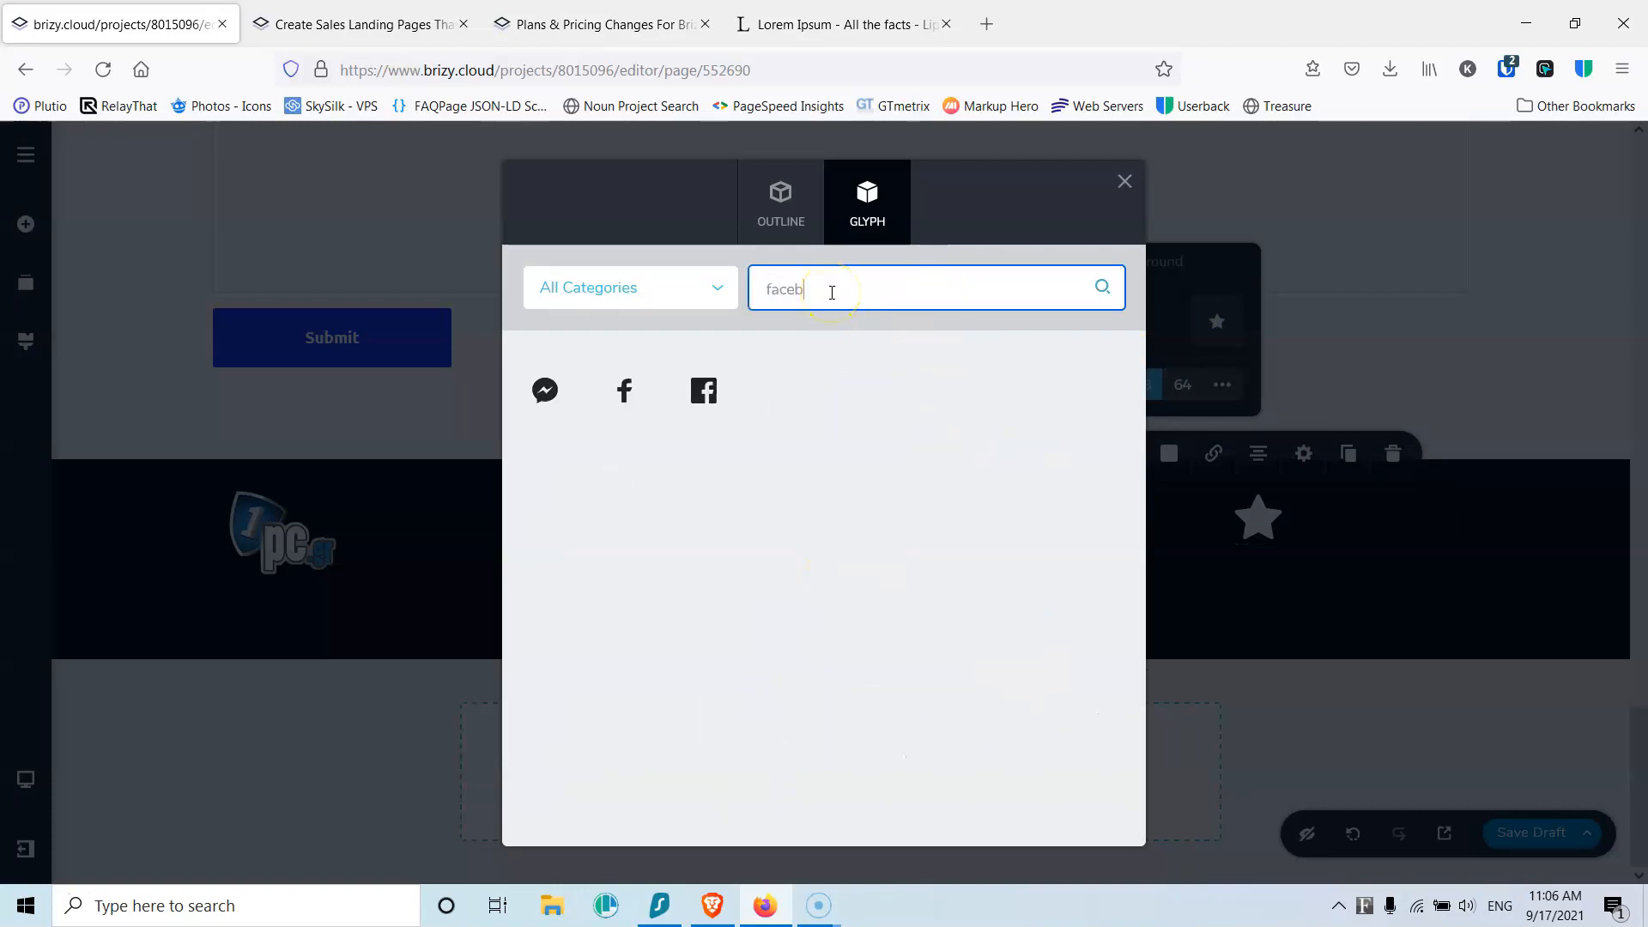
pyautogui.click(624, 390)
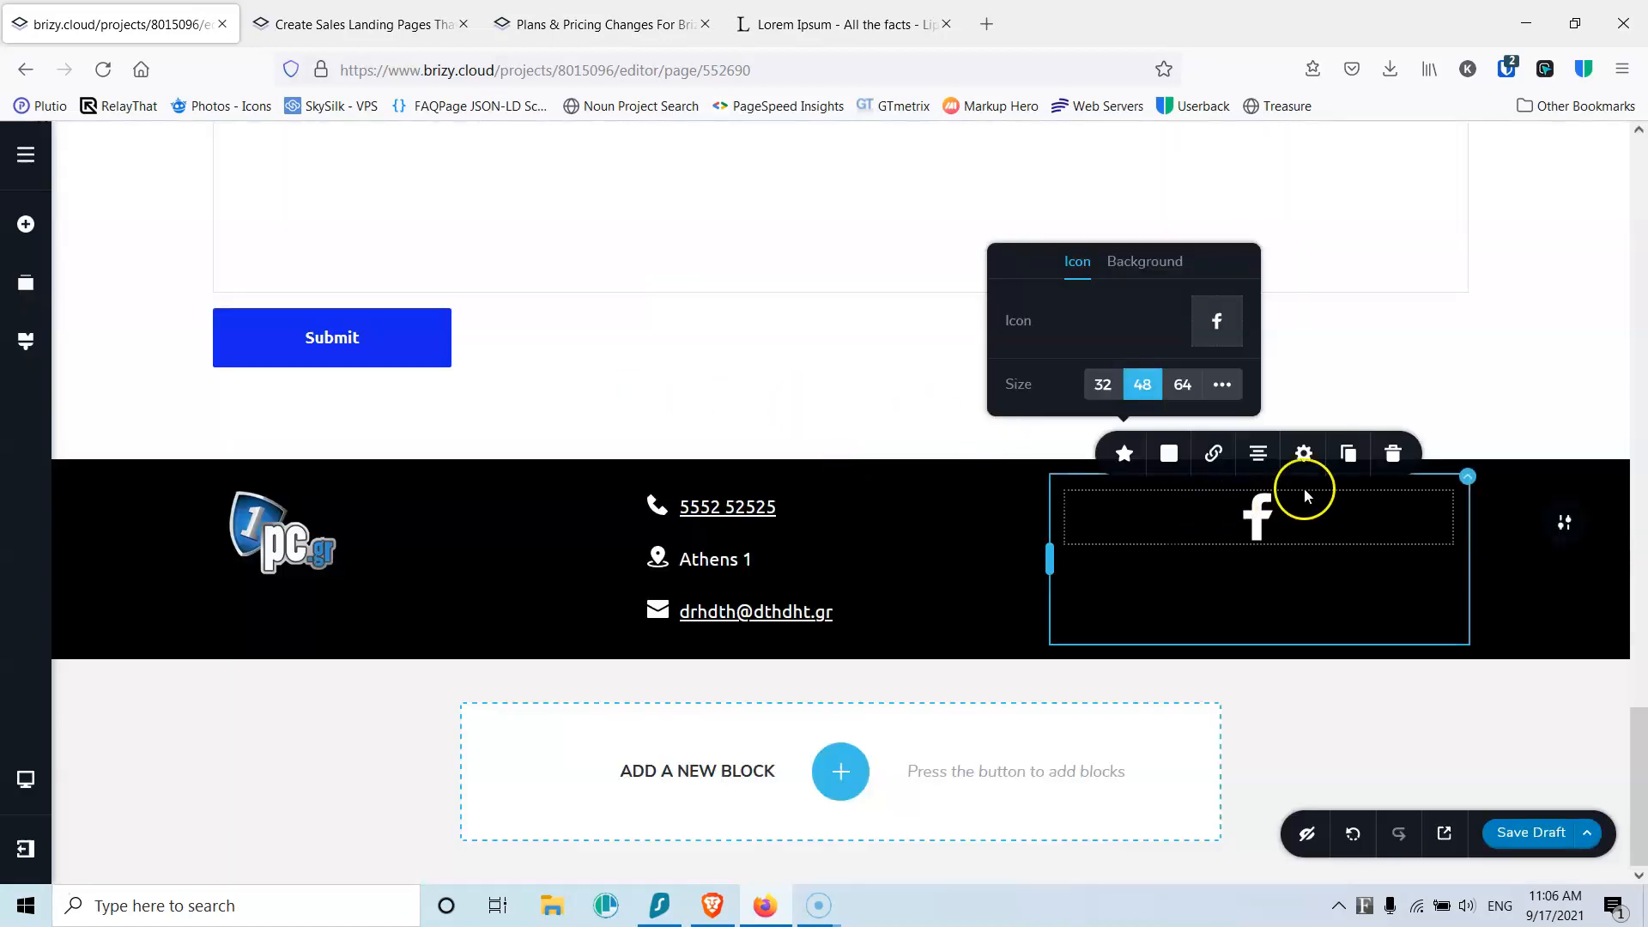
pyautogui.click(1303, 455)
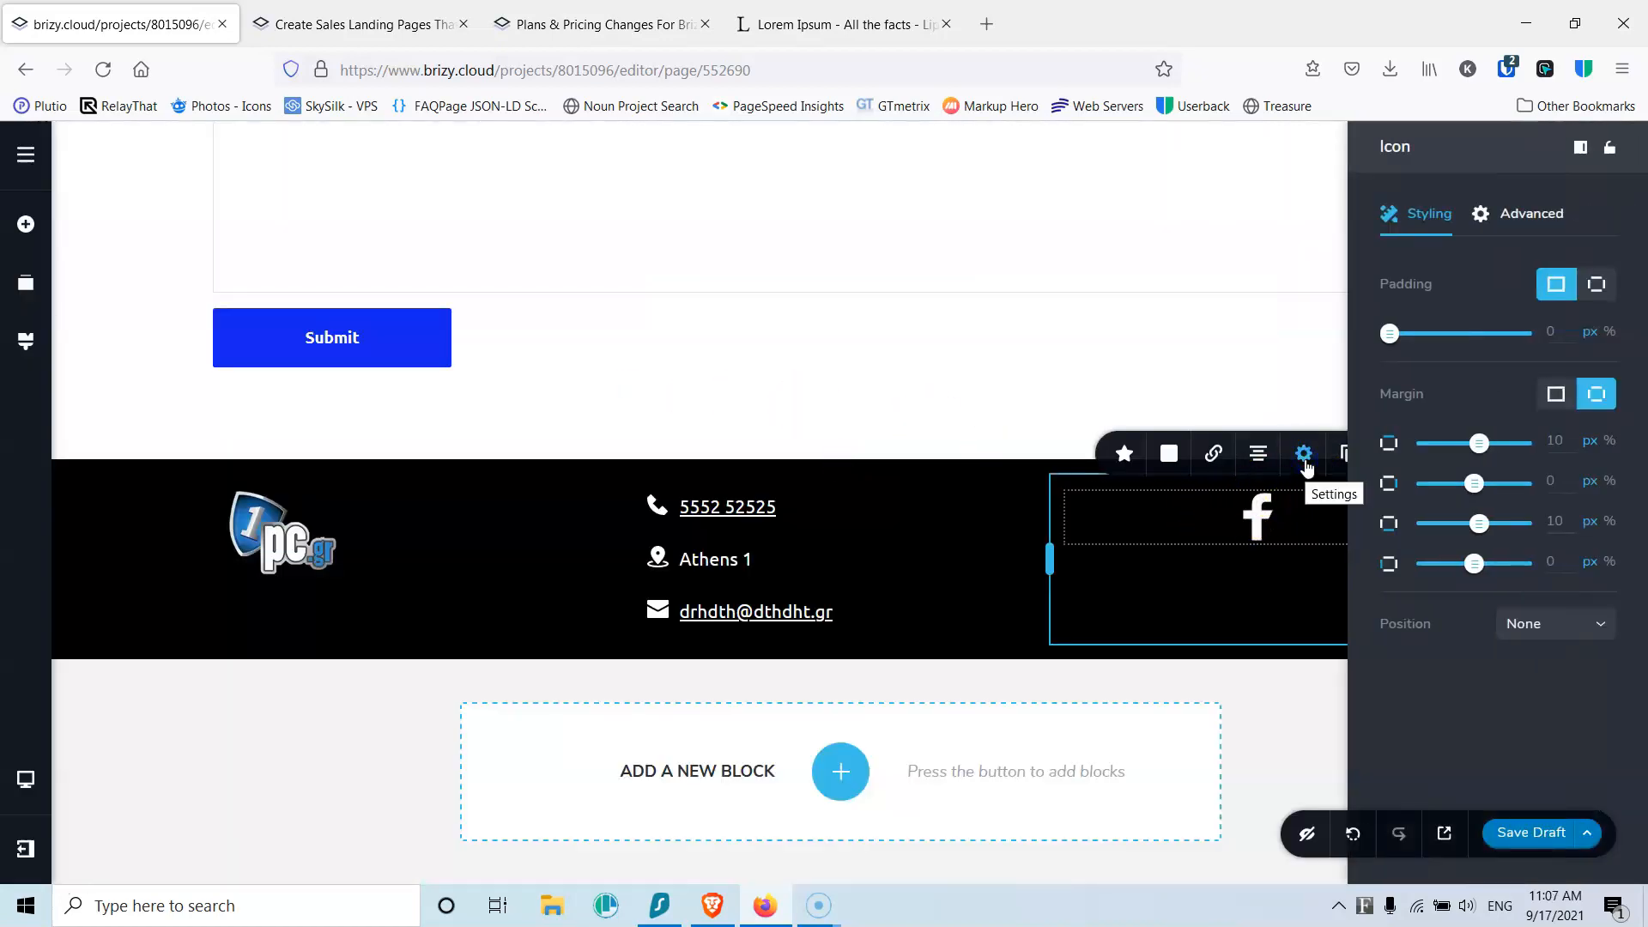
pyautogui.click(1124, 453)
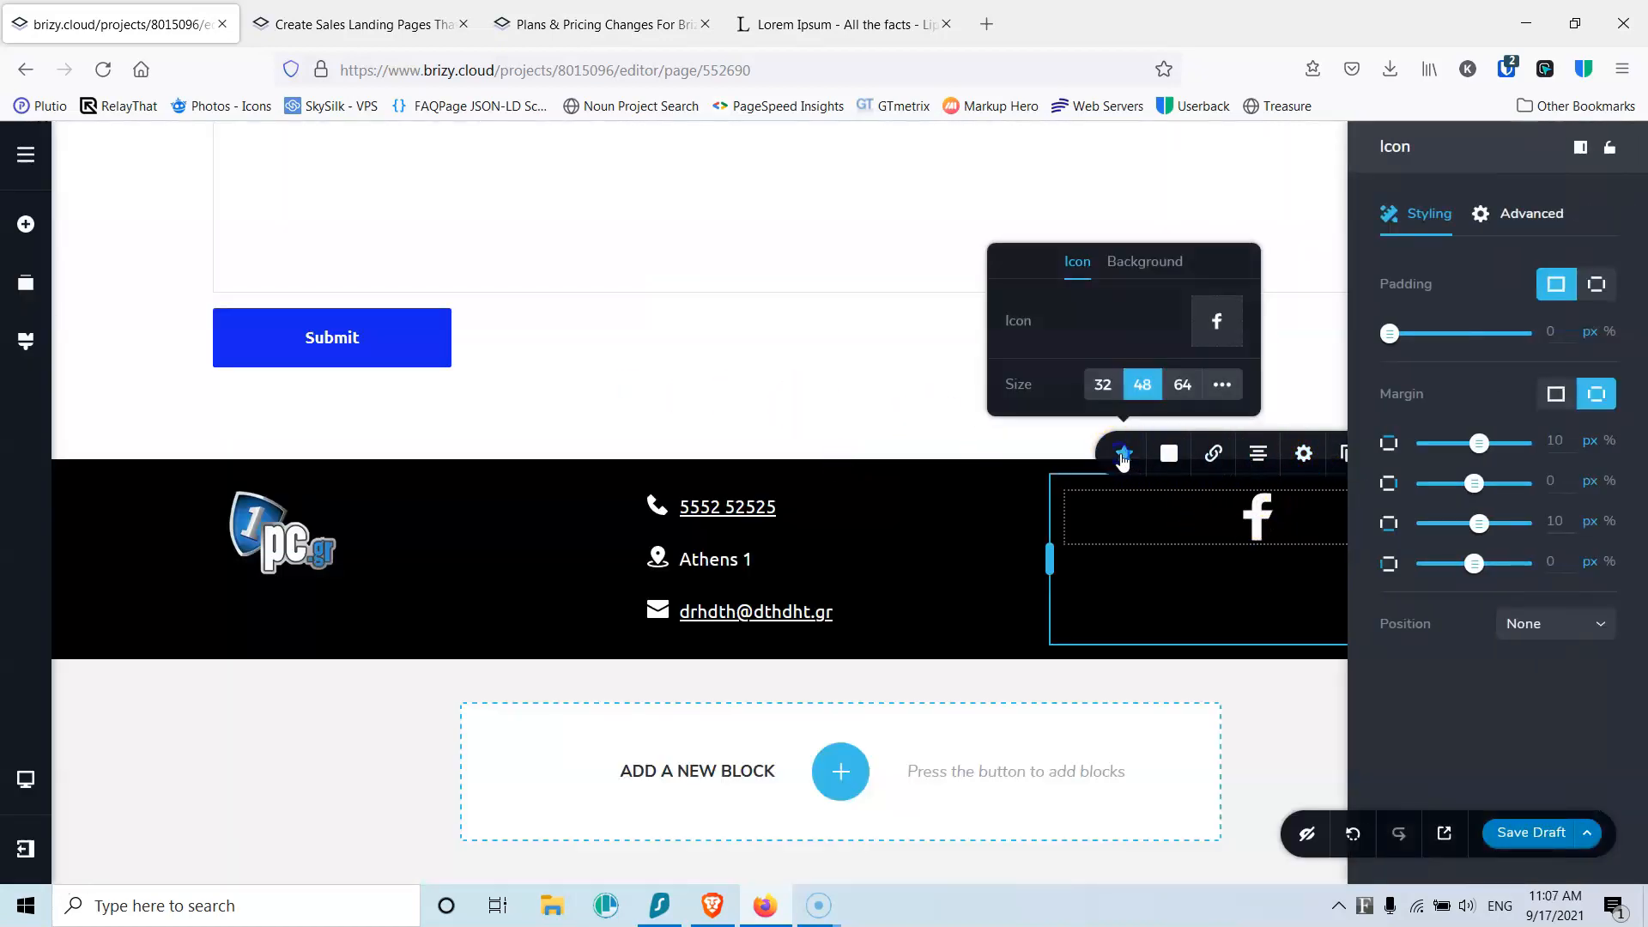
pyautogui.click(1222, 386)
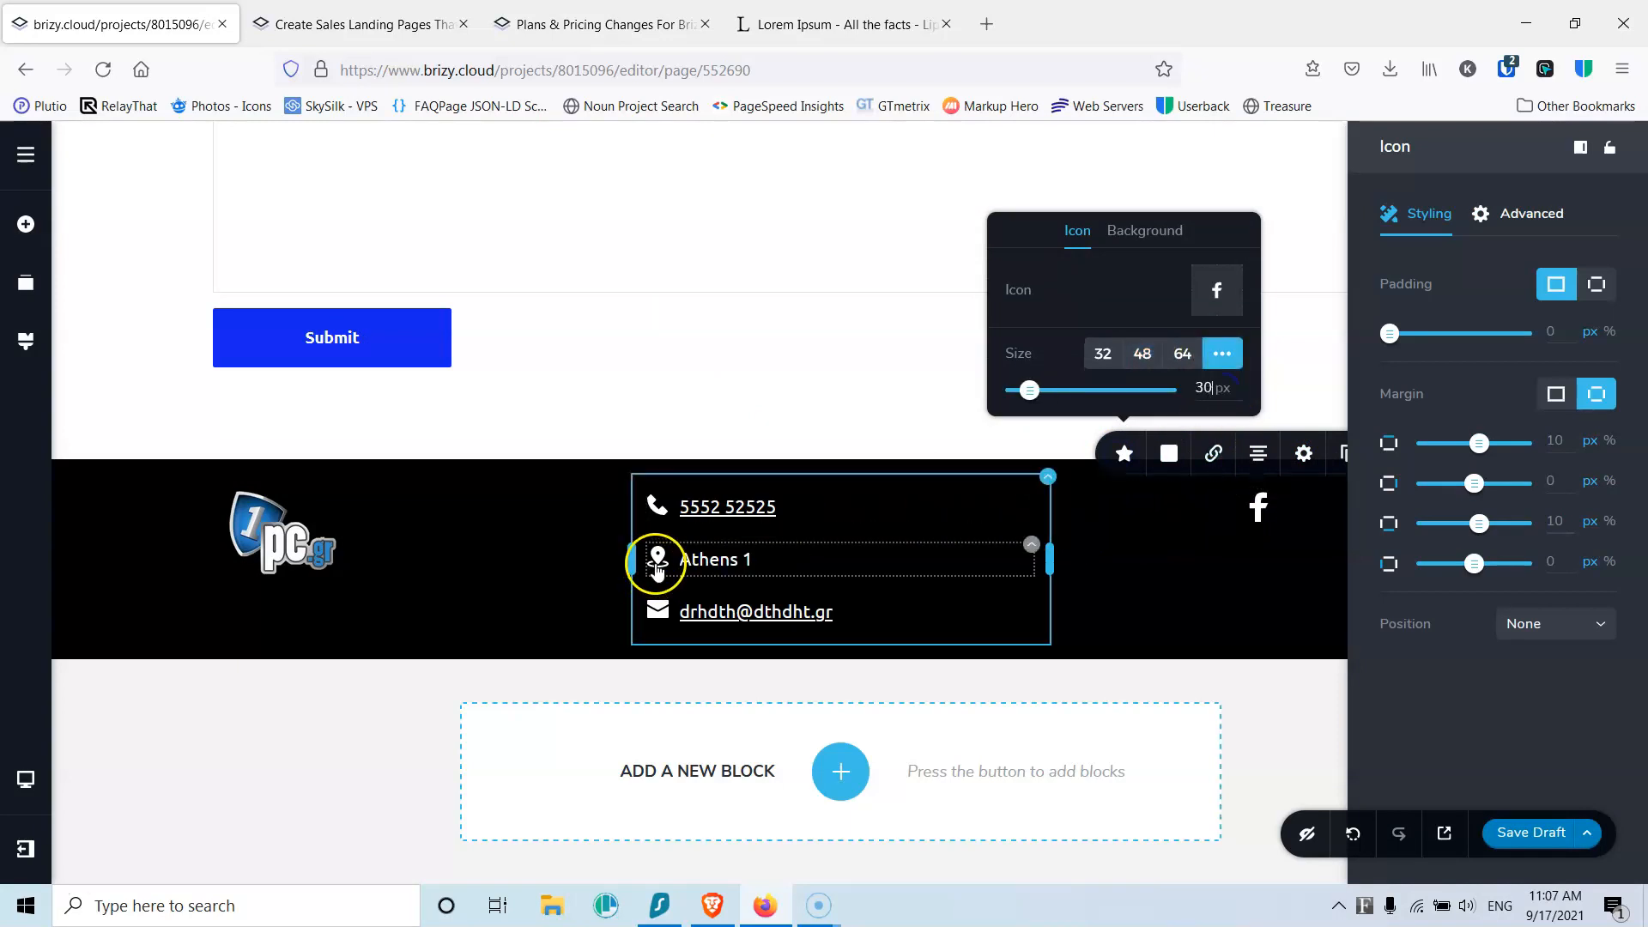
pyautogui.click(1239, 554)
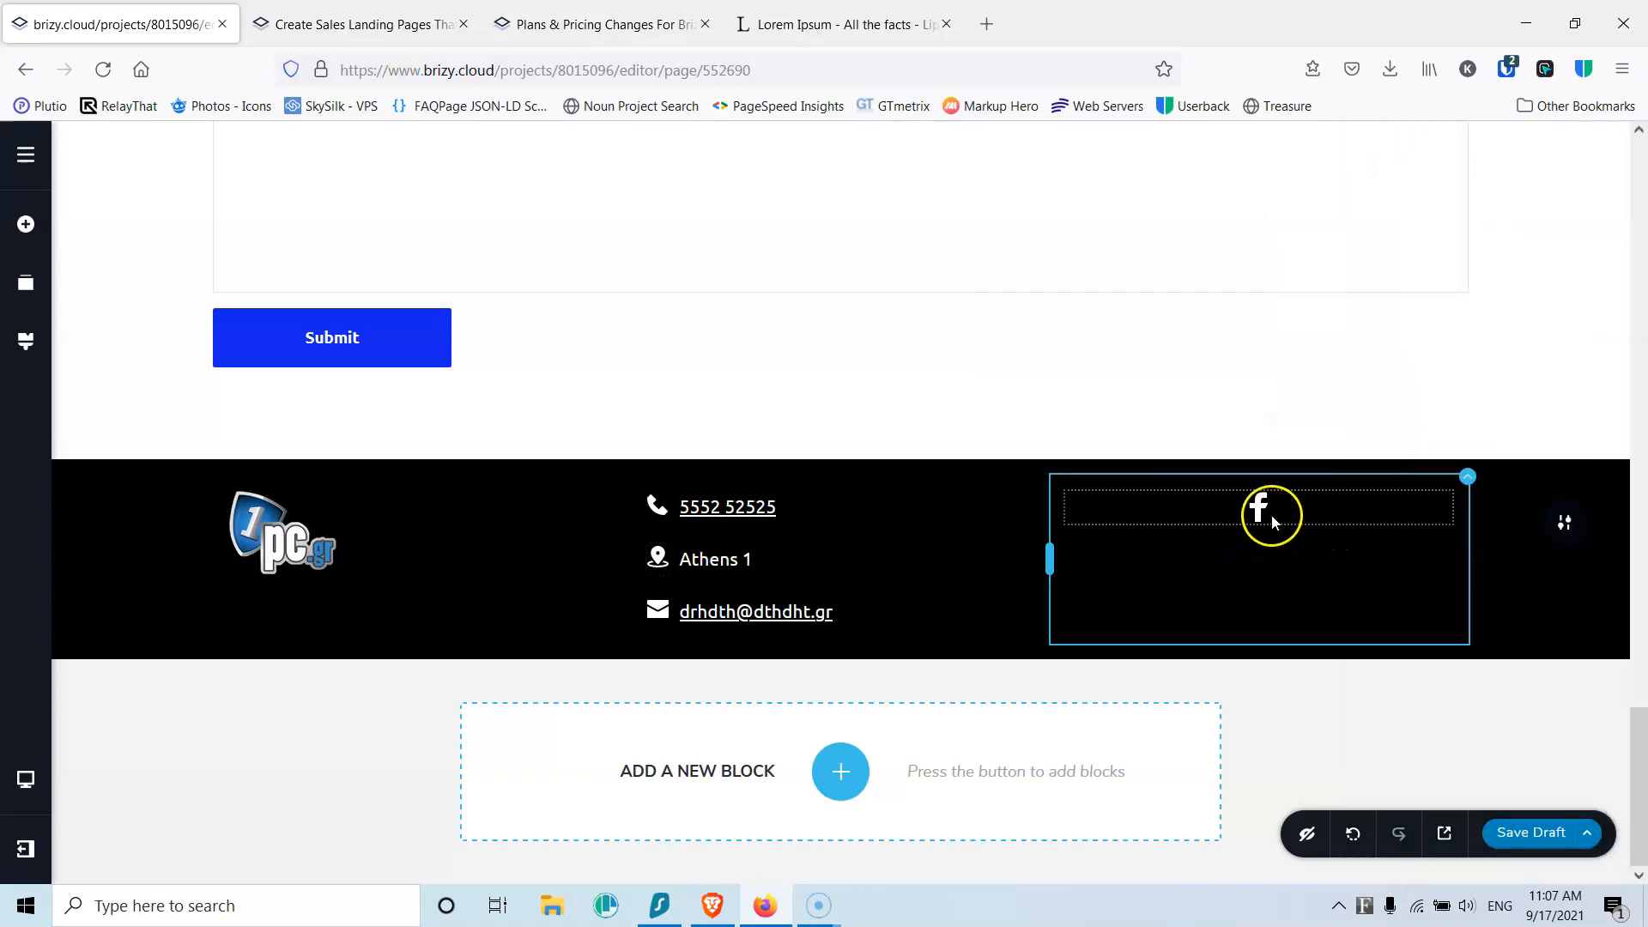
# Step: Duplicate the Facebook icon and swap the copy for the Instagram icon
pyautogui.click(1258, 512)
pyautogui.click(1348, 454)
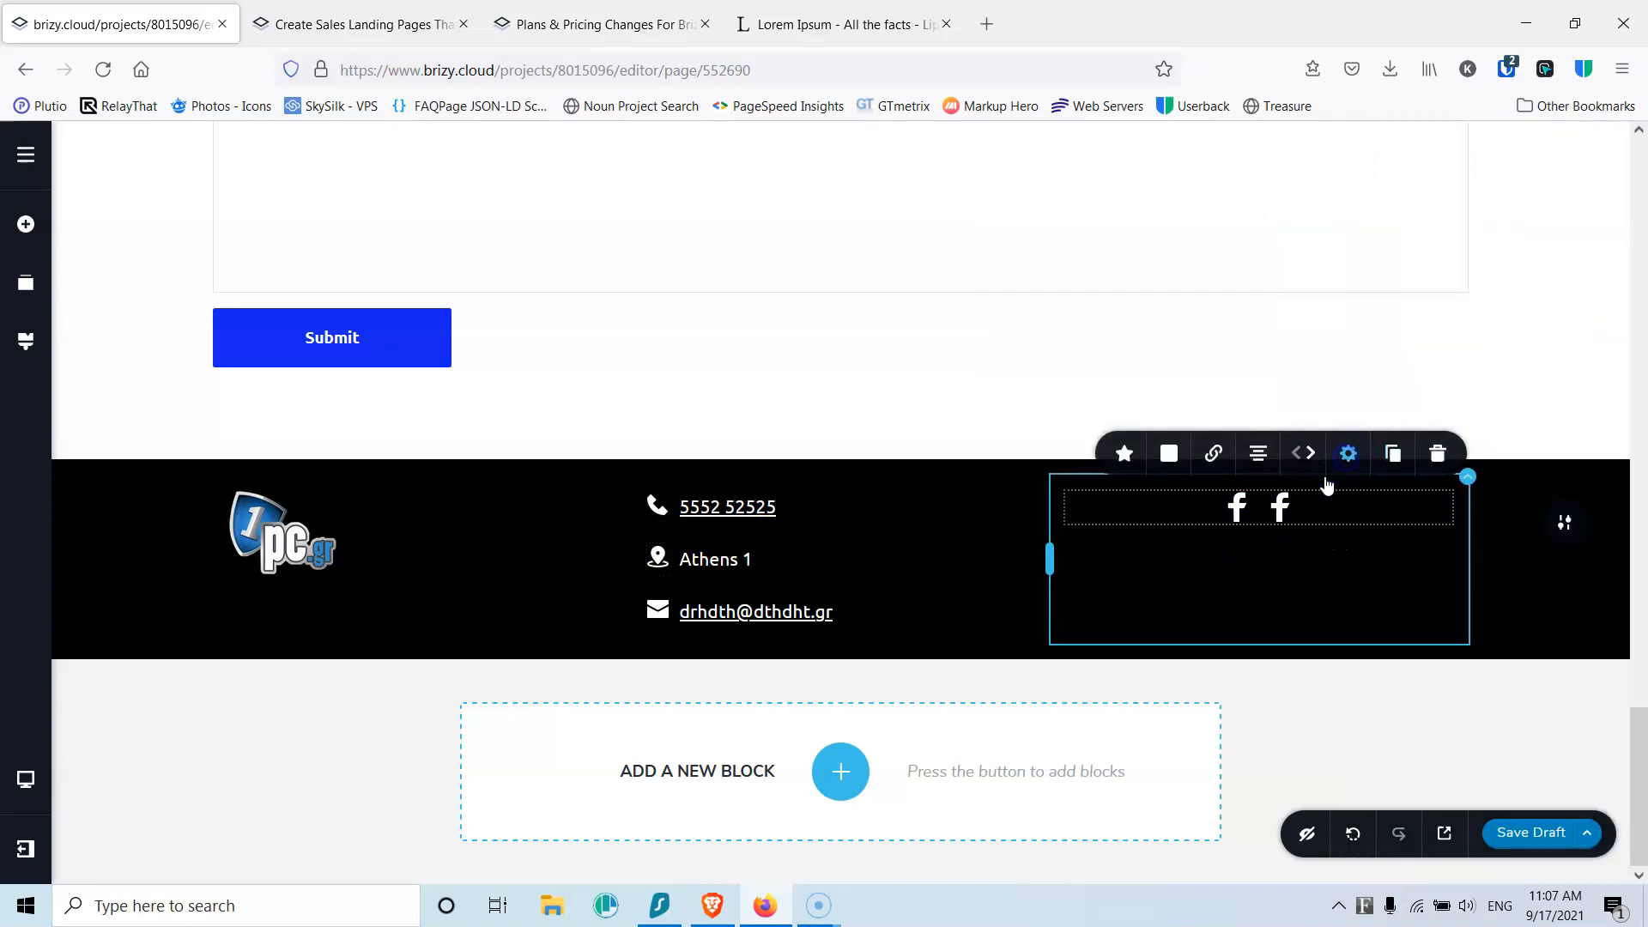
pyautogui.click(1124, 453)
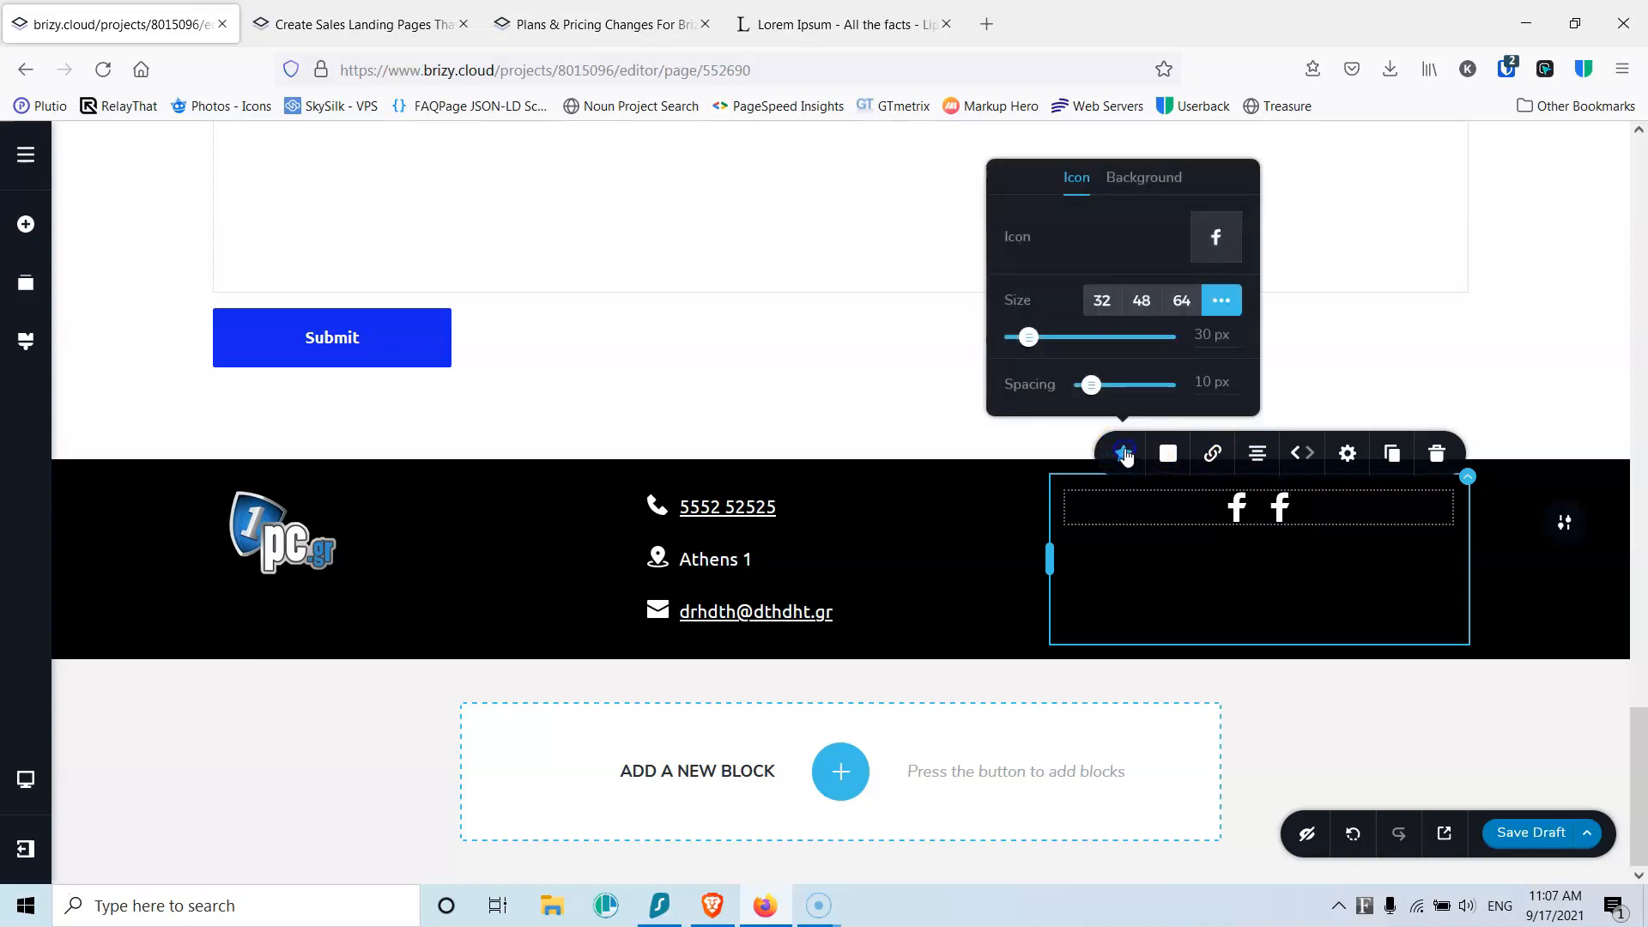
pyautogui.click(1216, 243)
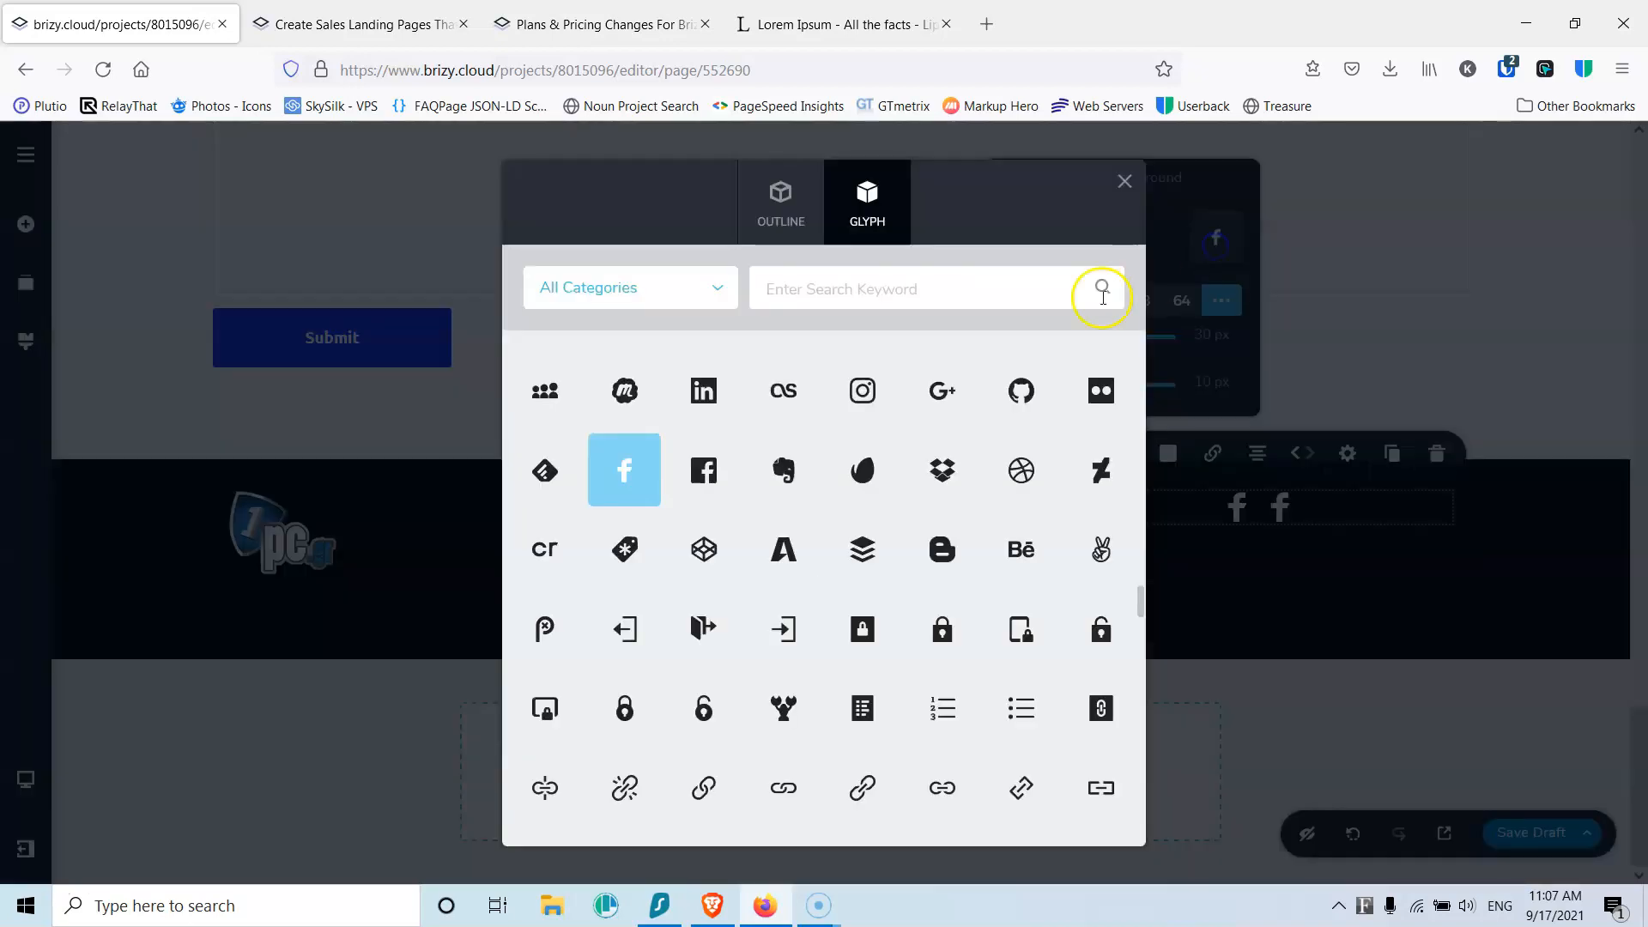
pyautogui.click(938, 299)
pyautogui.write('insta')
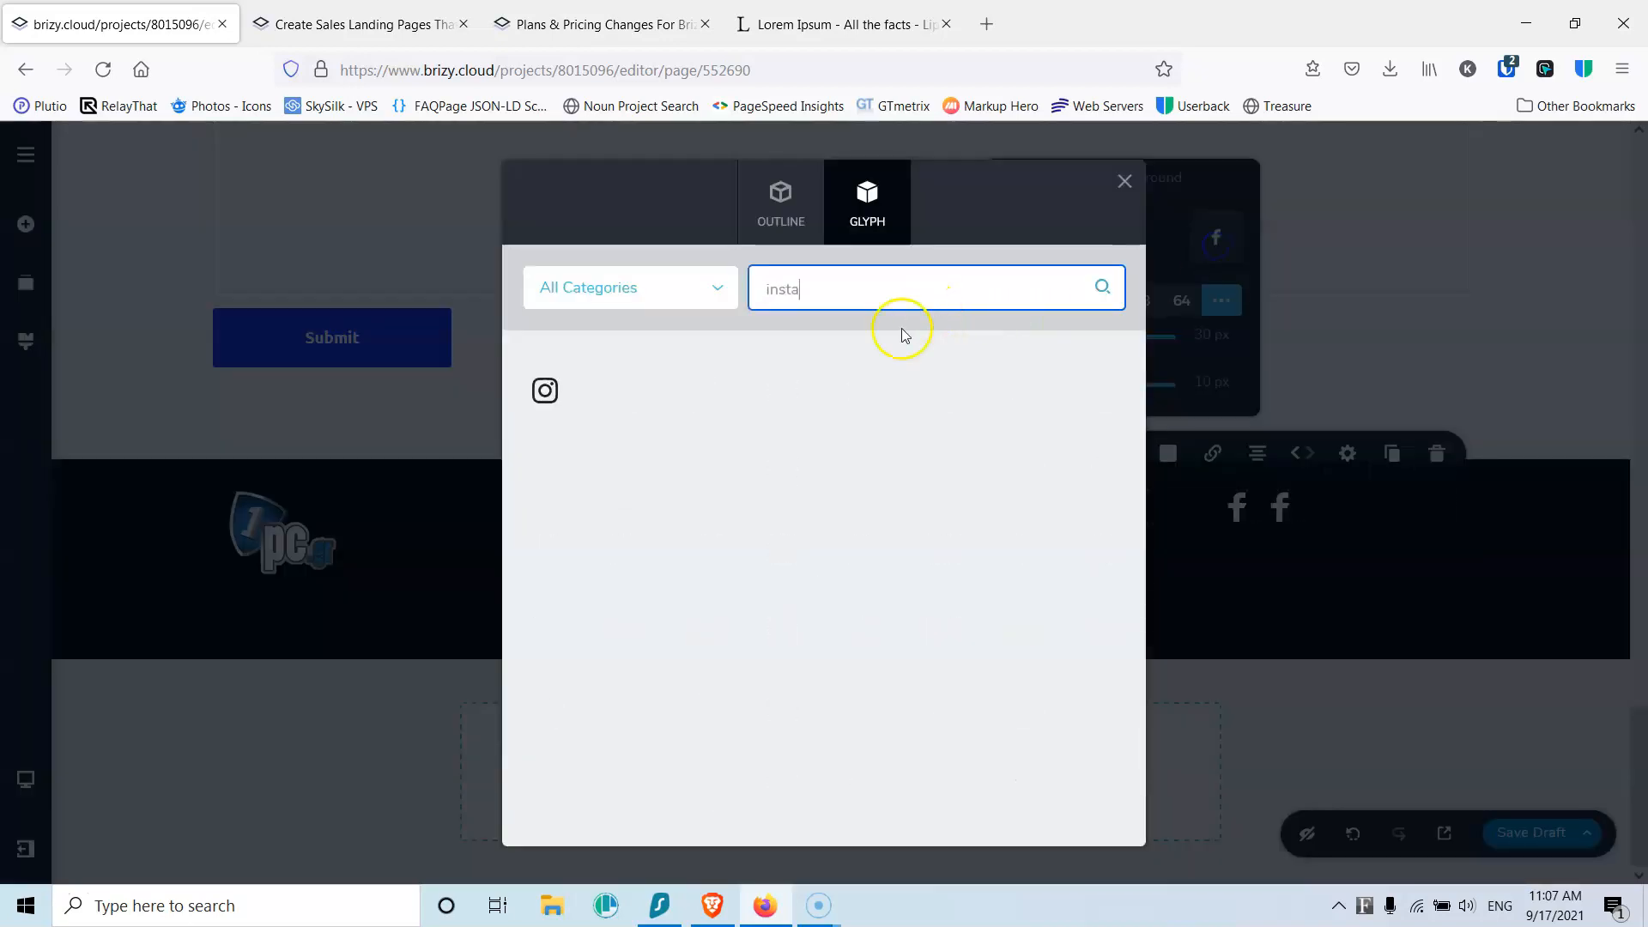
pyautogui.click(544, 392)
# Step: Set the social-icons column's content alignment to vertical middle
pyautogui.click(1469, 479)
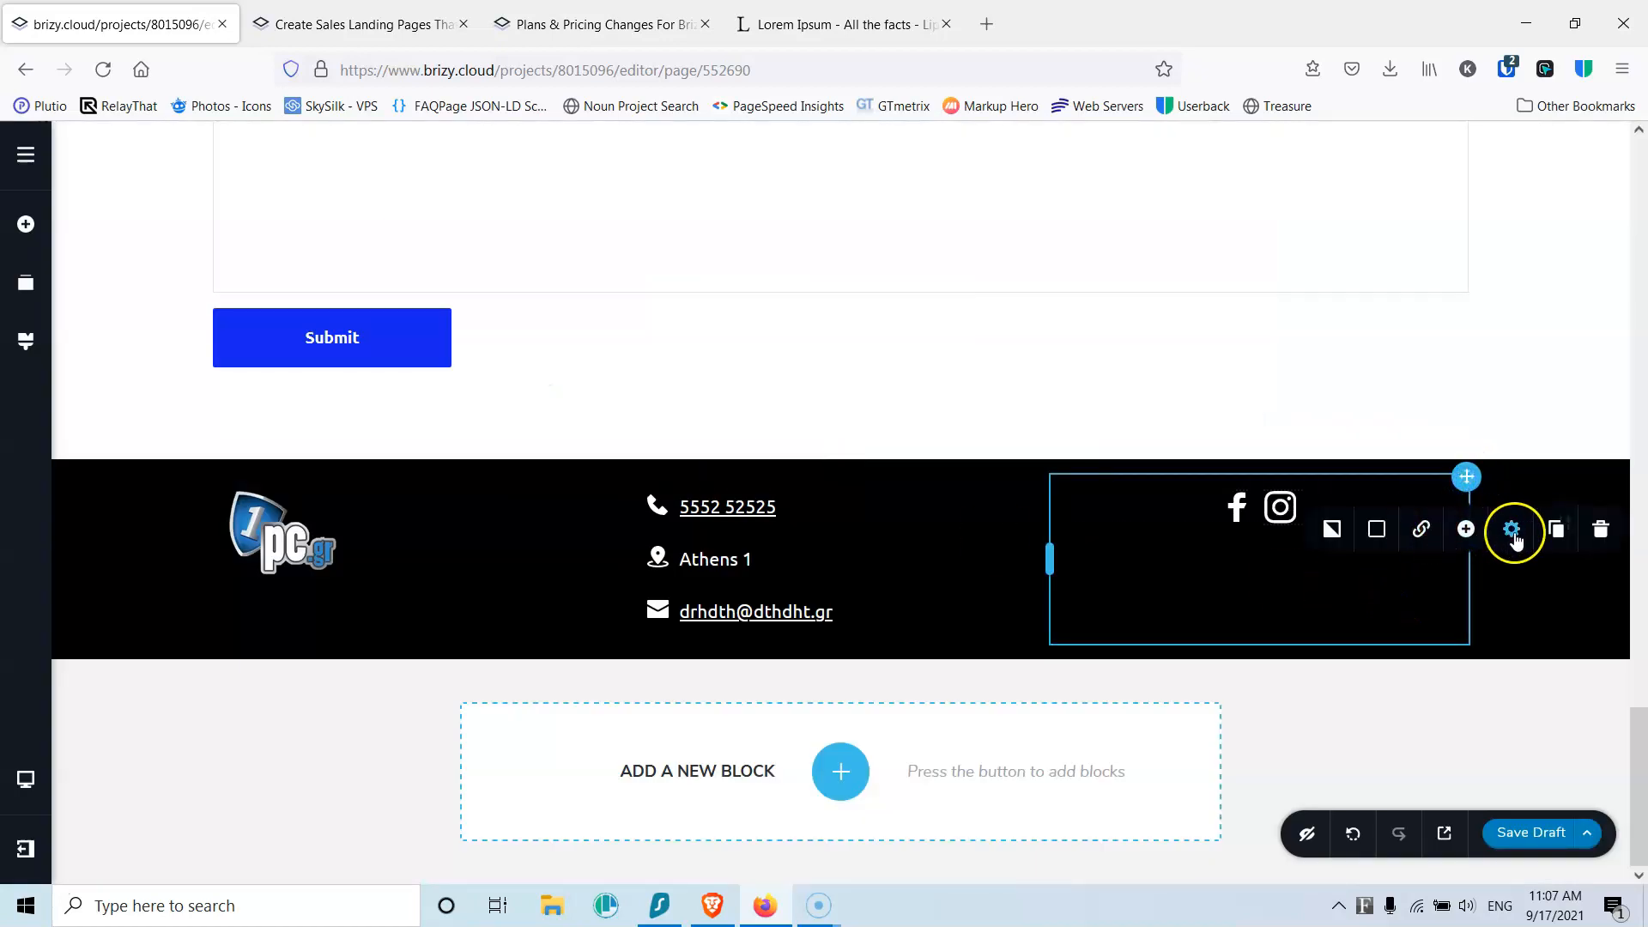
pyautogui.click(1512, 532)
pyautogui.click(1548, 425)
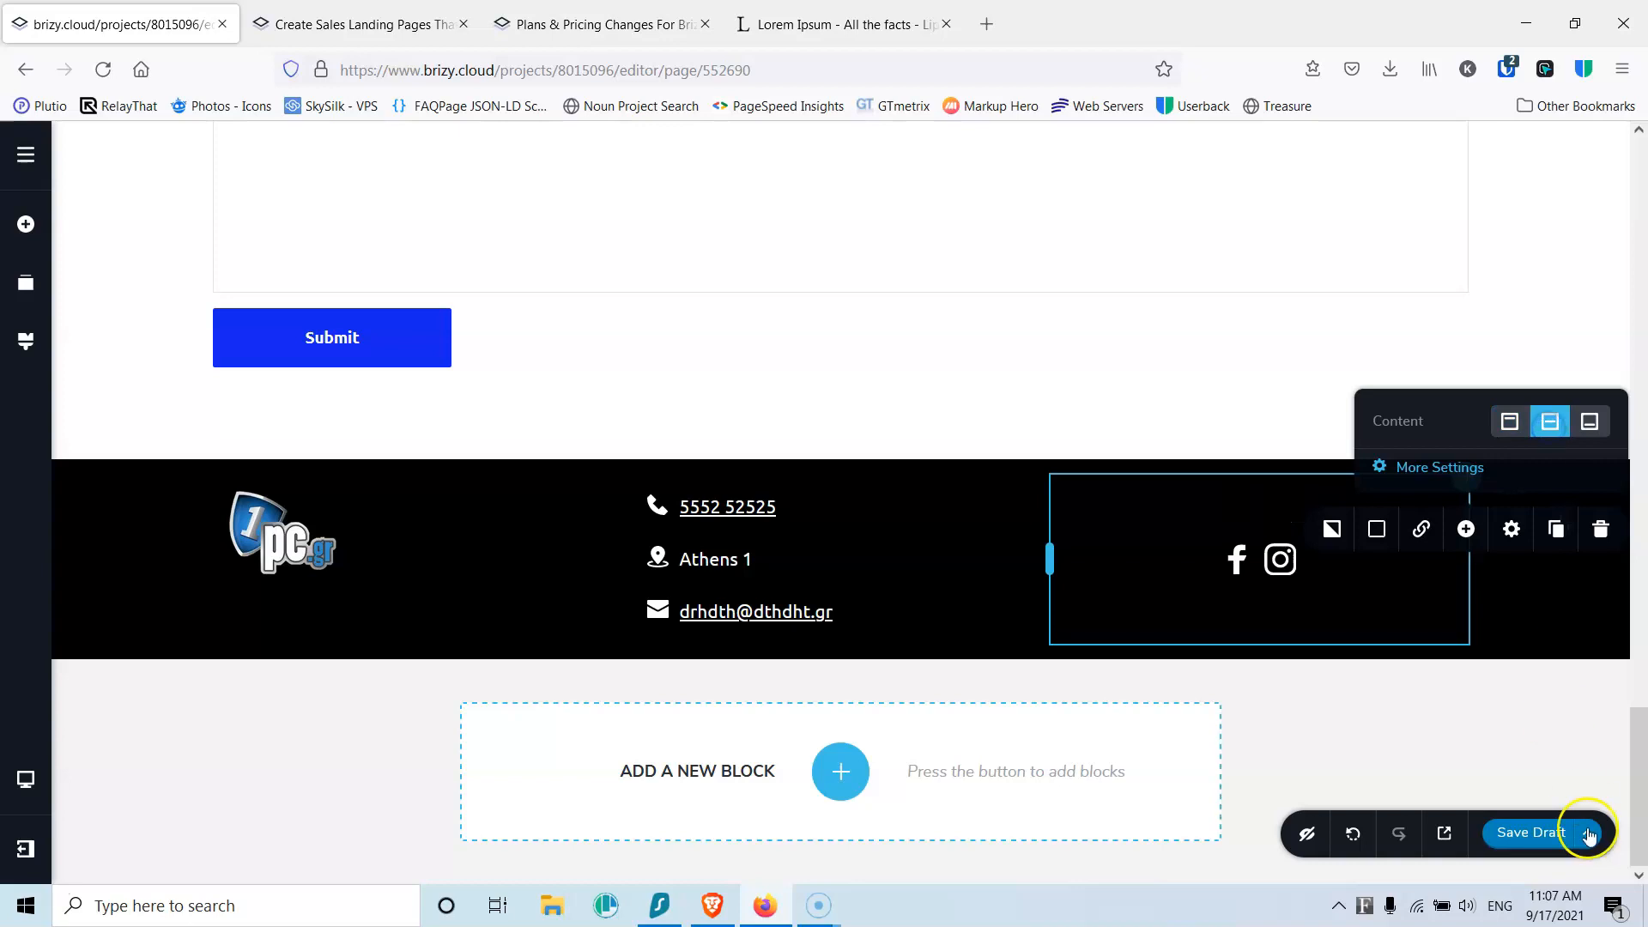
# Step: Cut the phone, address and email lines' top and bottom margins from 10 to 2 px, then save the draft
pyautogui.click(1532, 832)
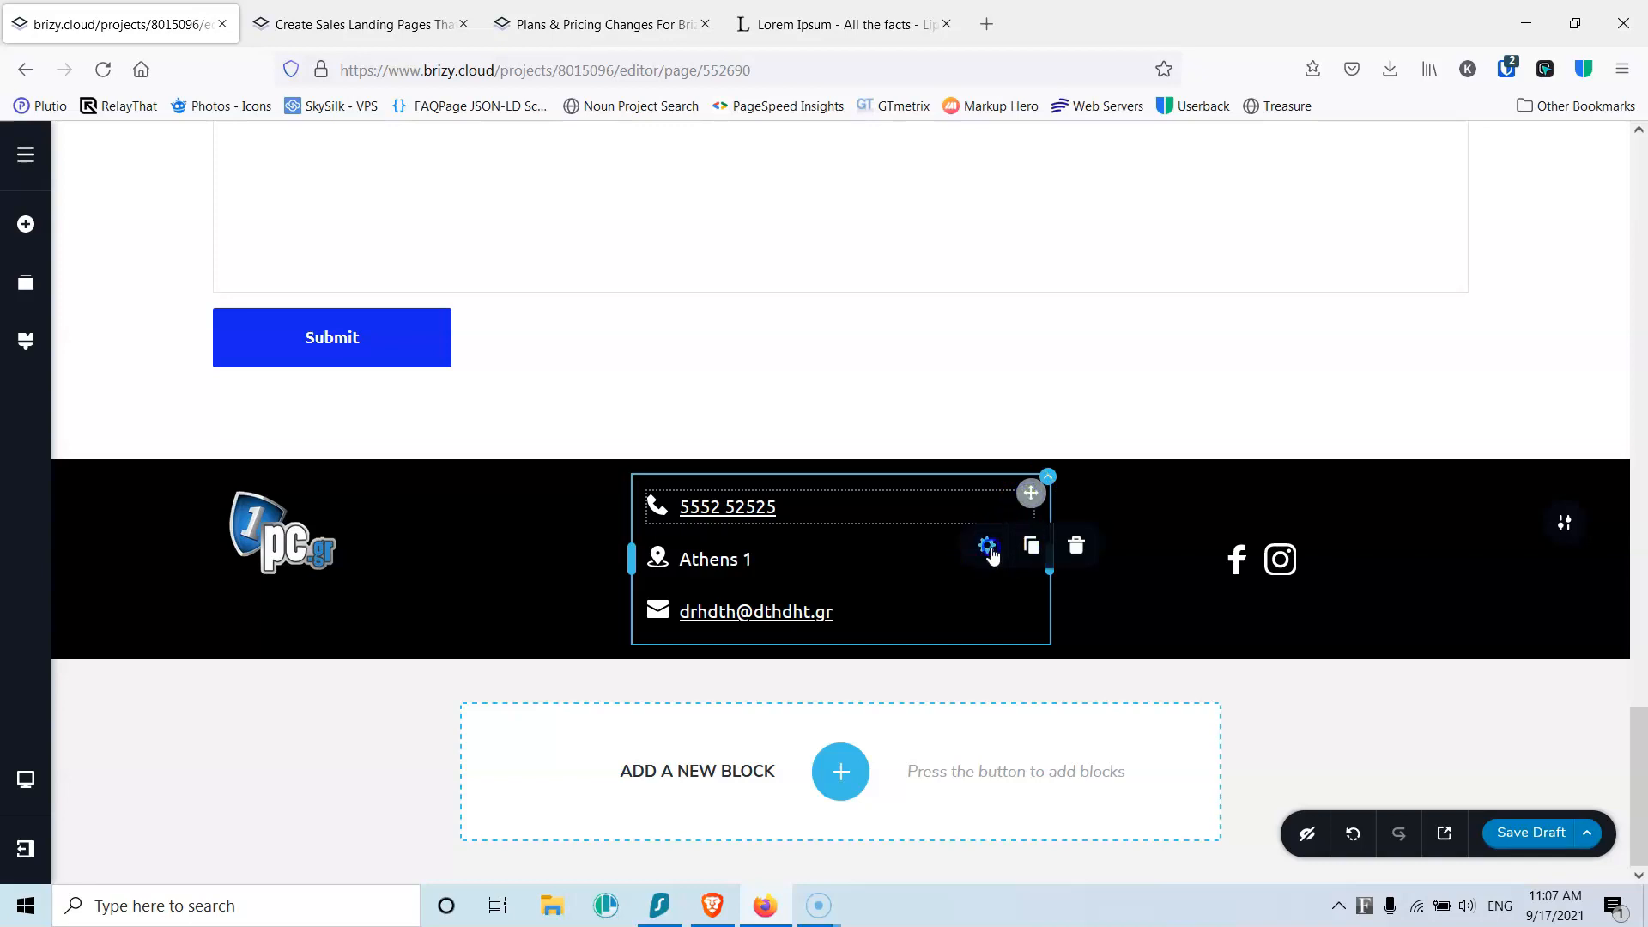
pyautogui.click(988, 547)
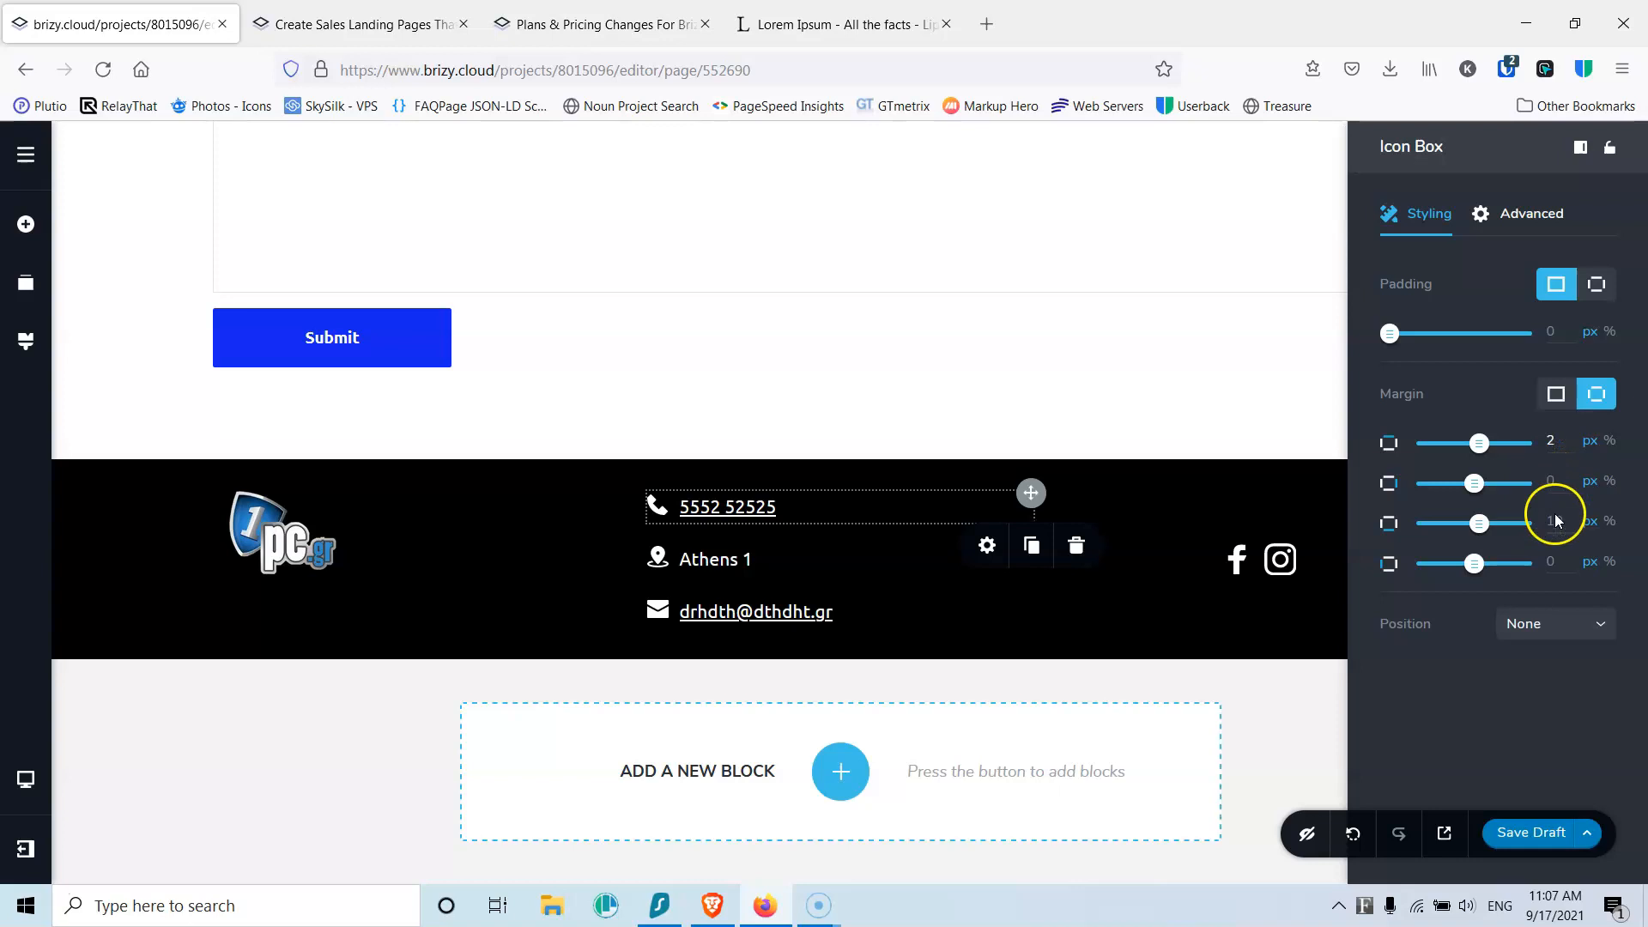
pyautogui.write('2')
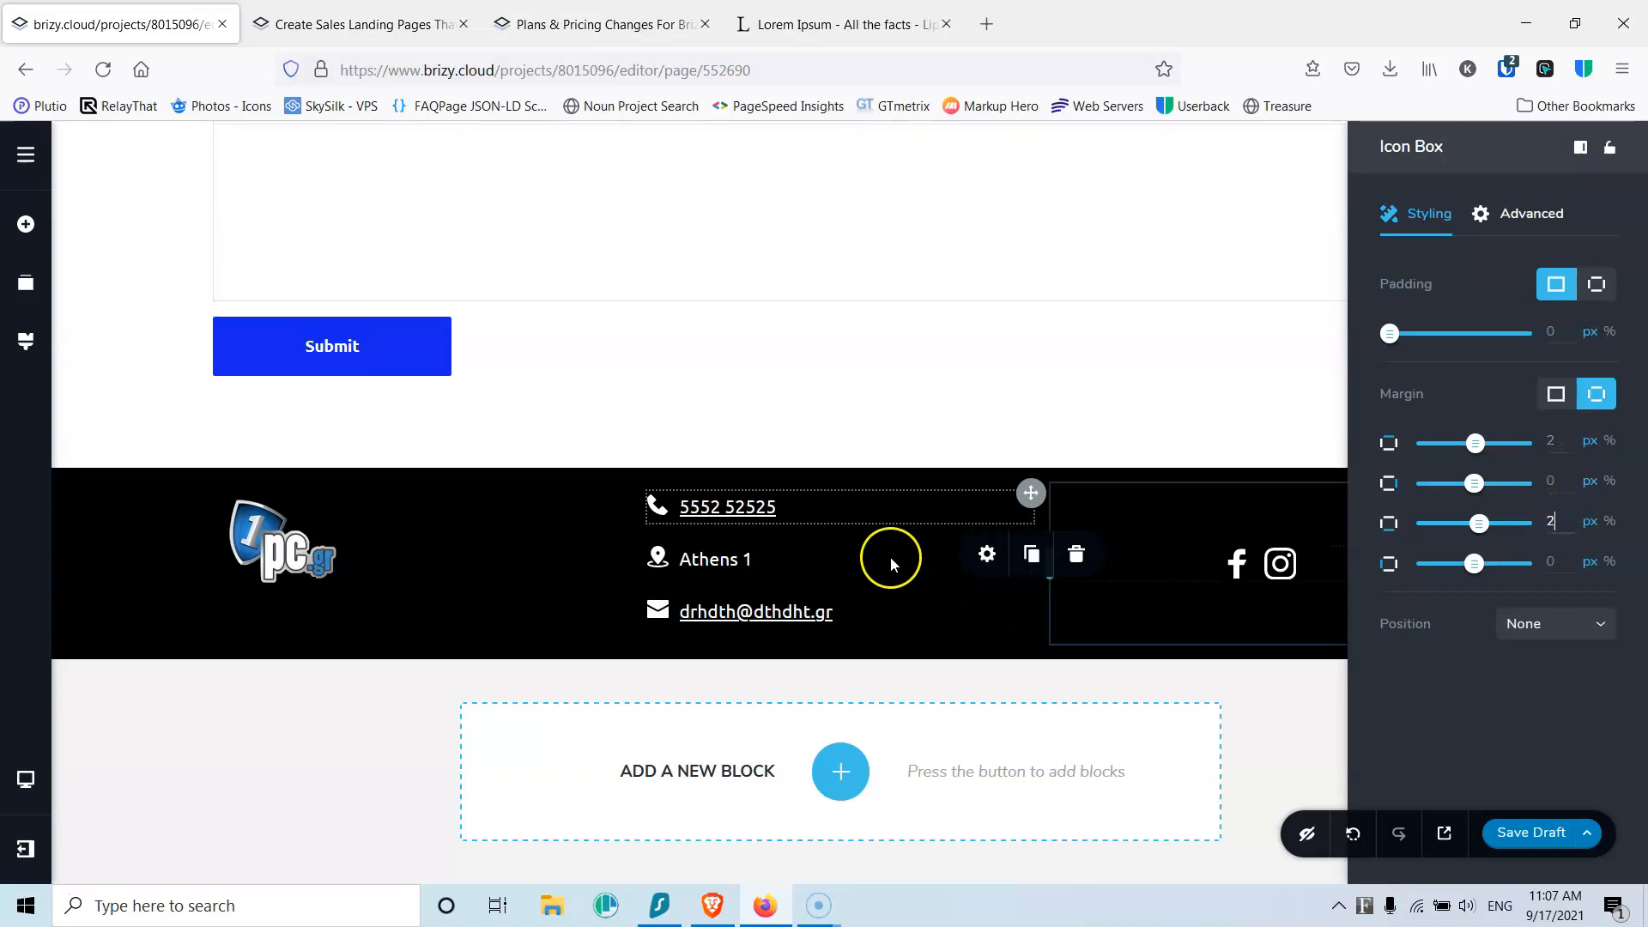
pyautogui.click(917, 559)
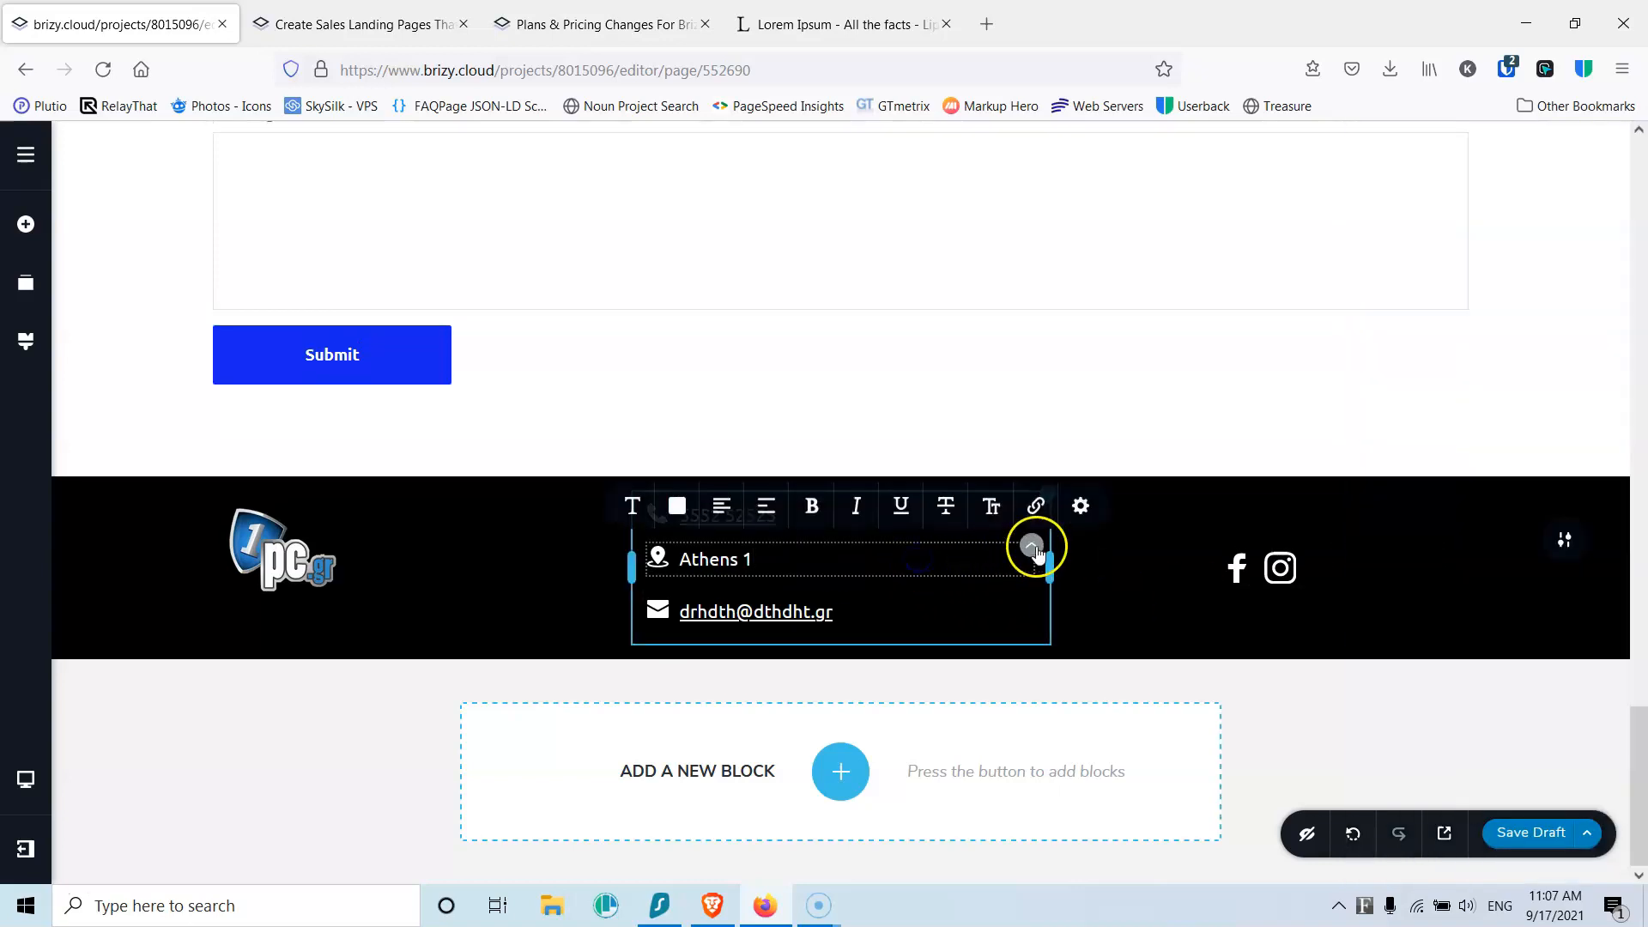
pyautogui.click(986, 494)
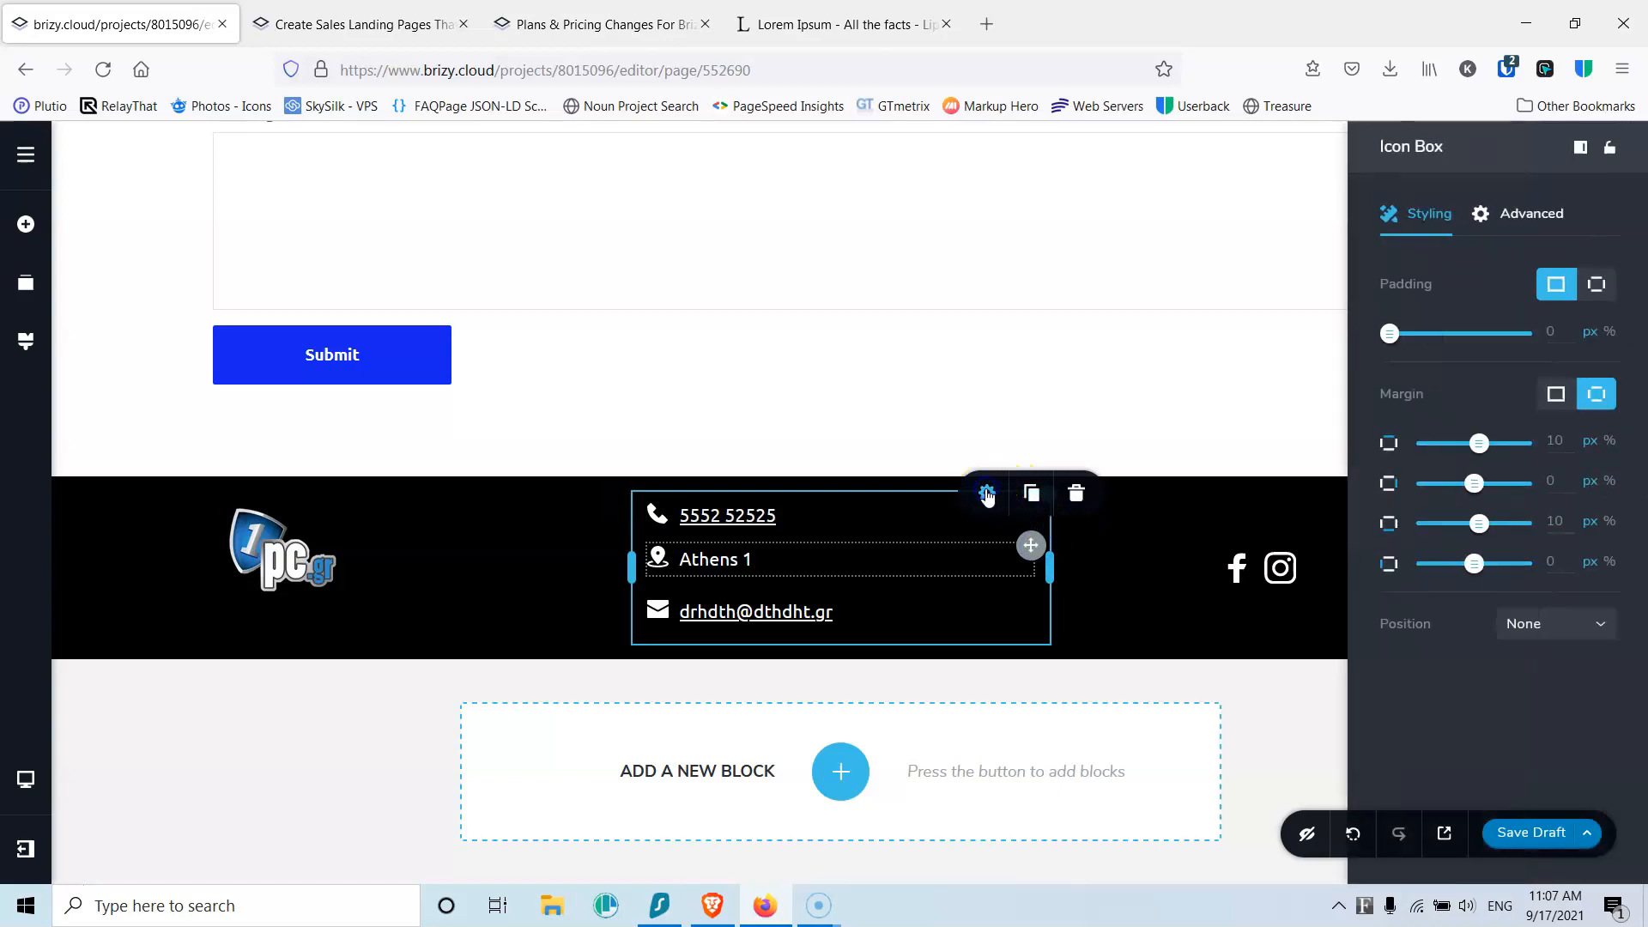
pyautogui.click(1554, 441)
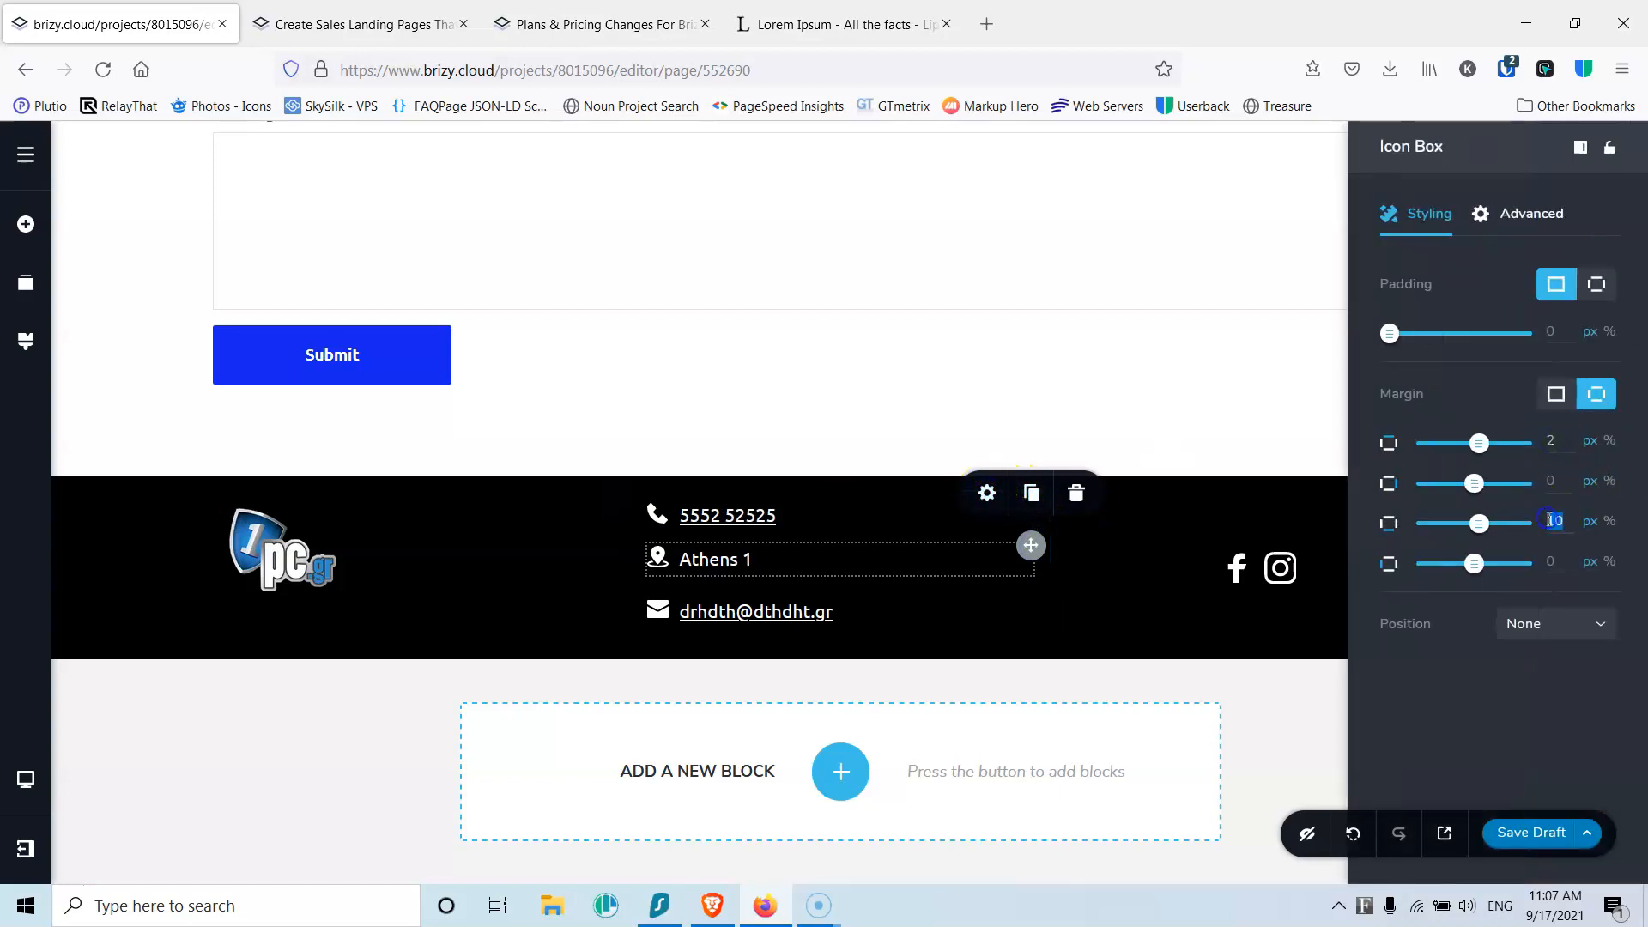
pyautogui.click(1011, 599)
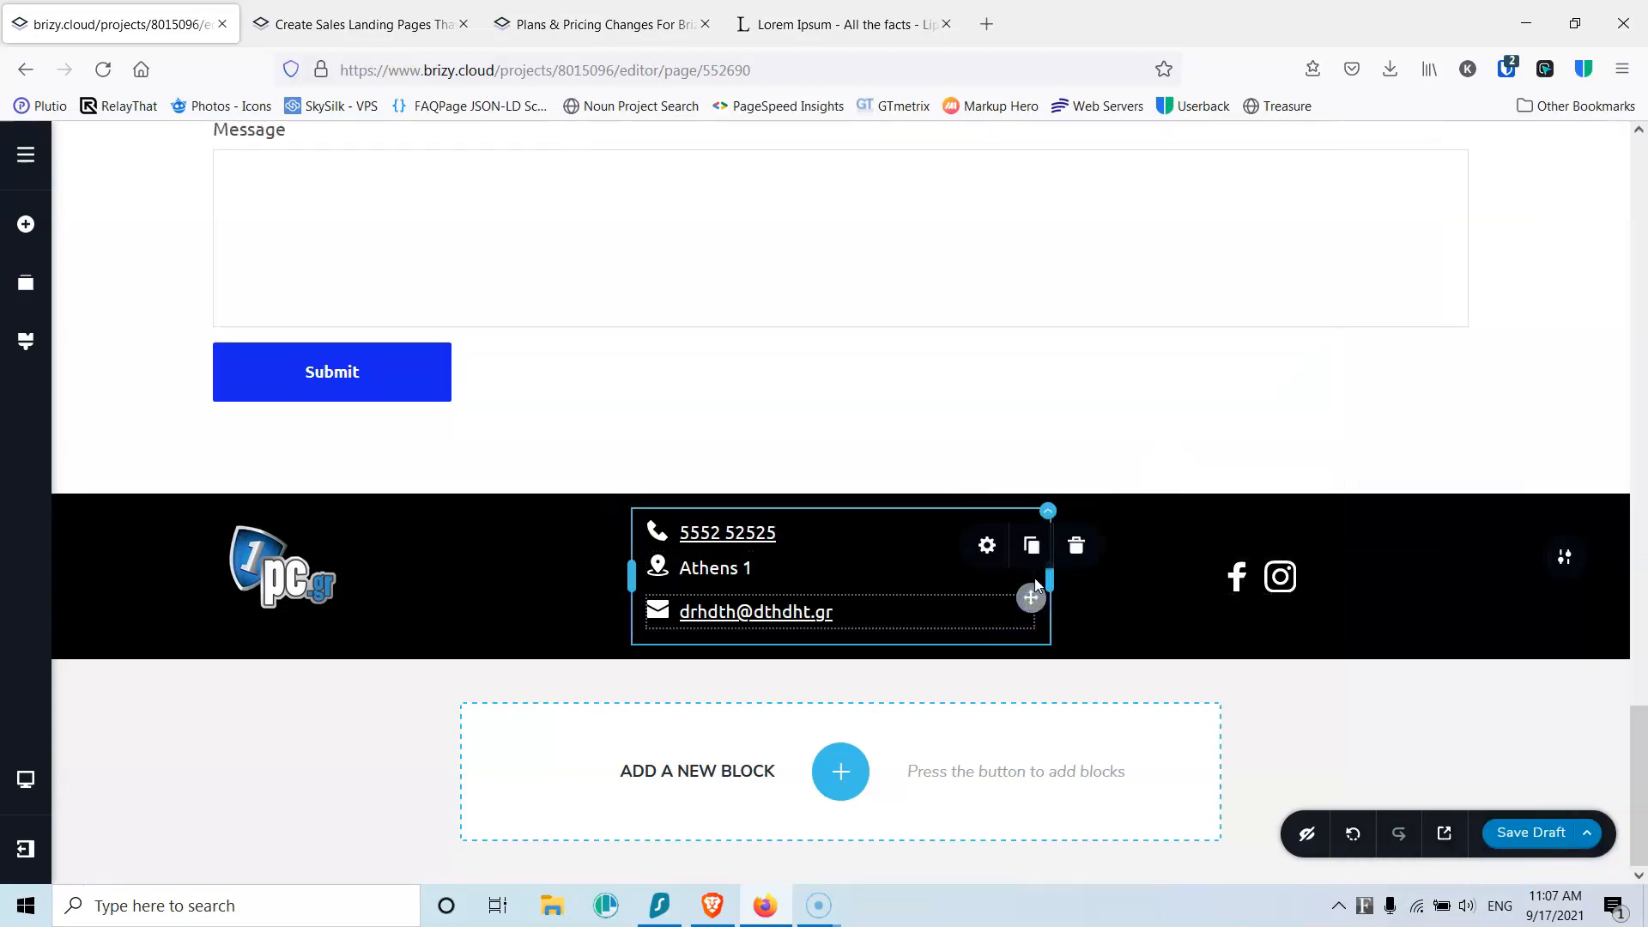
pyautogui.click(986, 546)
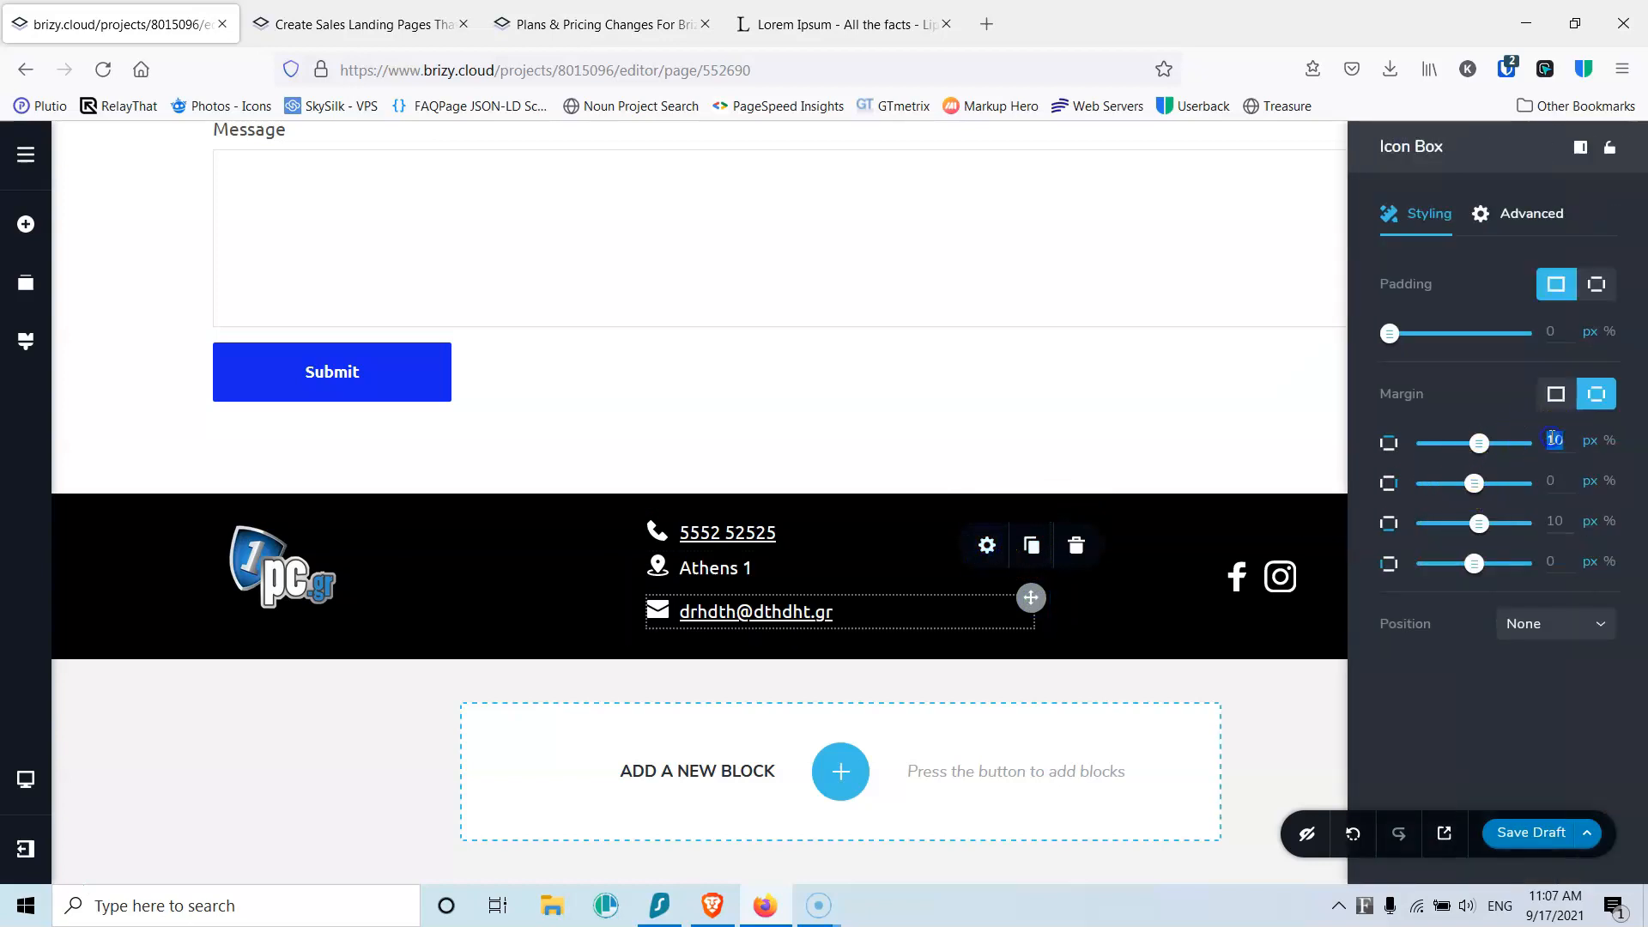
pyautogui.write('2')
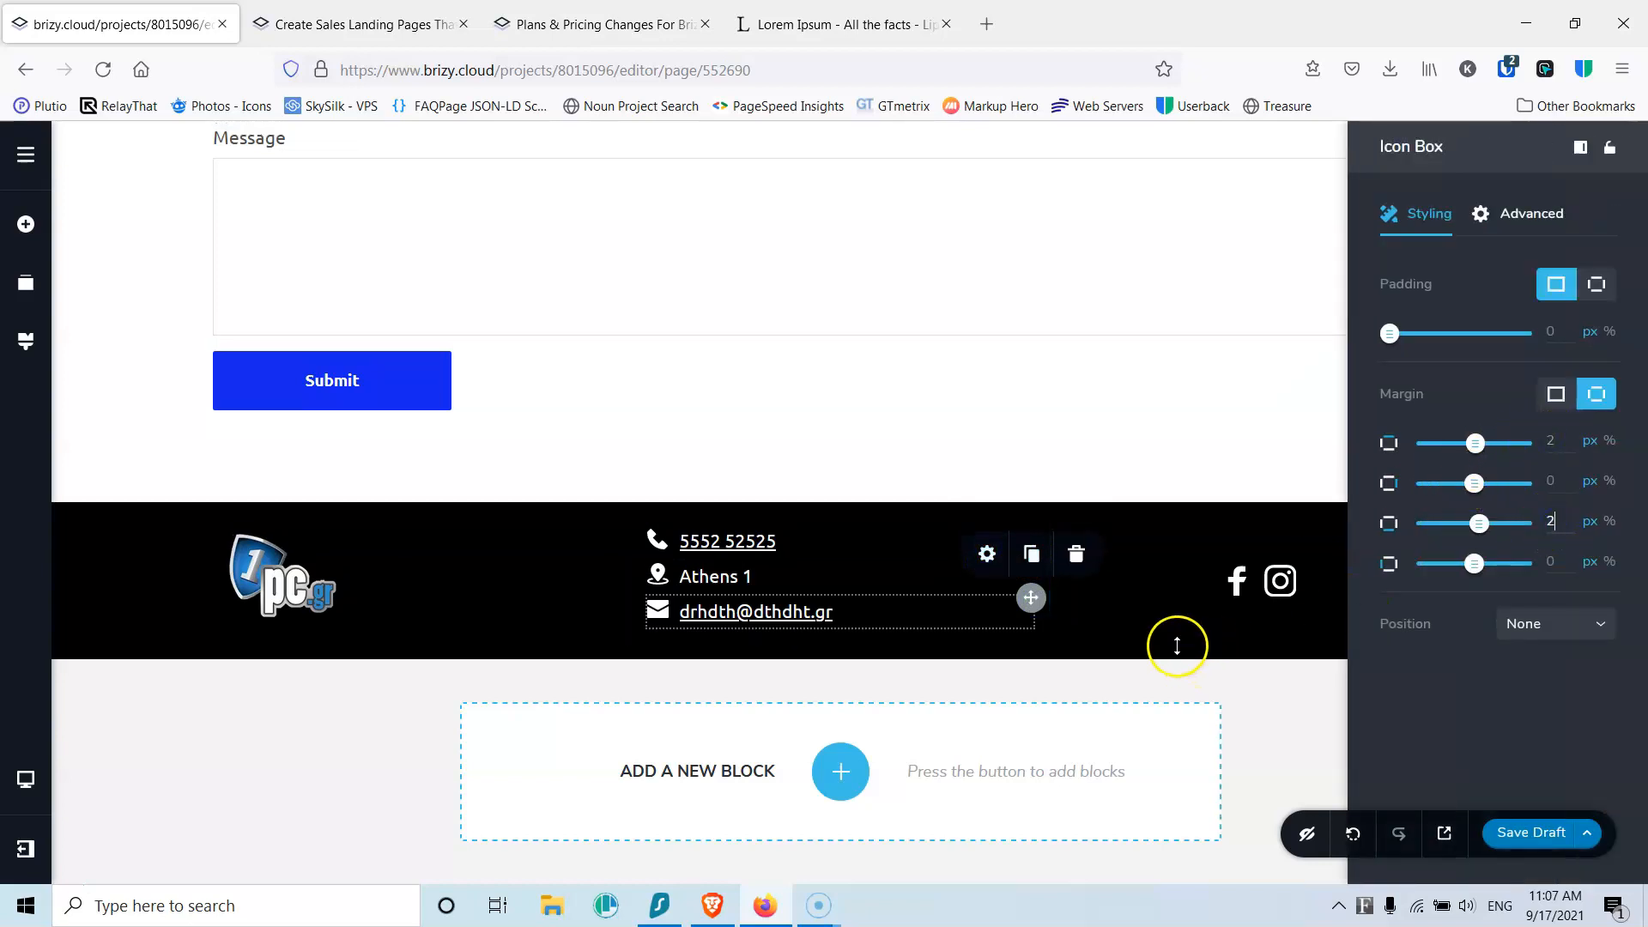
pyautogui.click(568, 614)
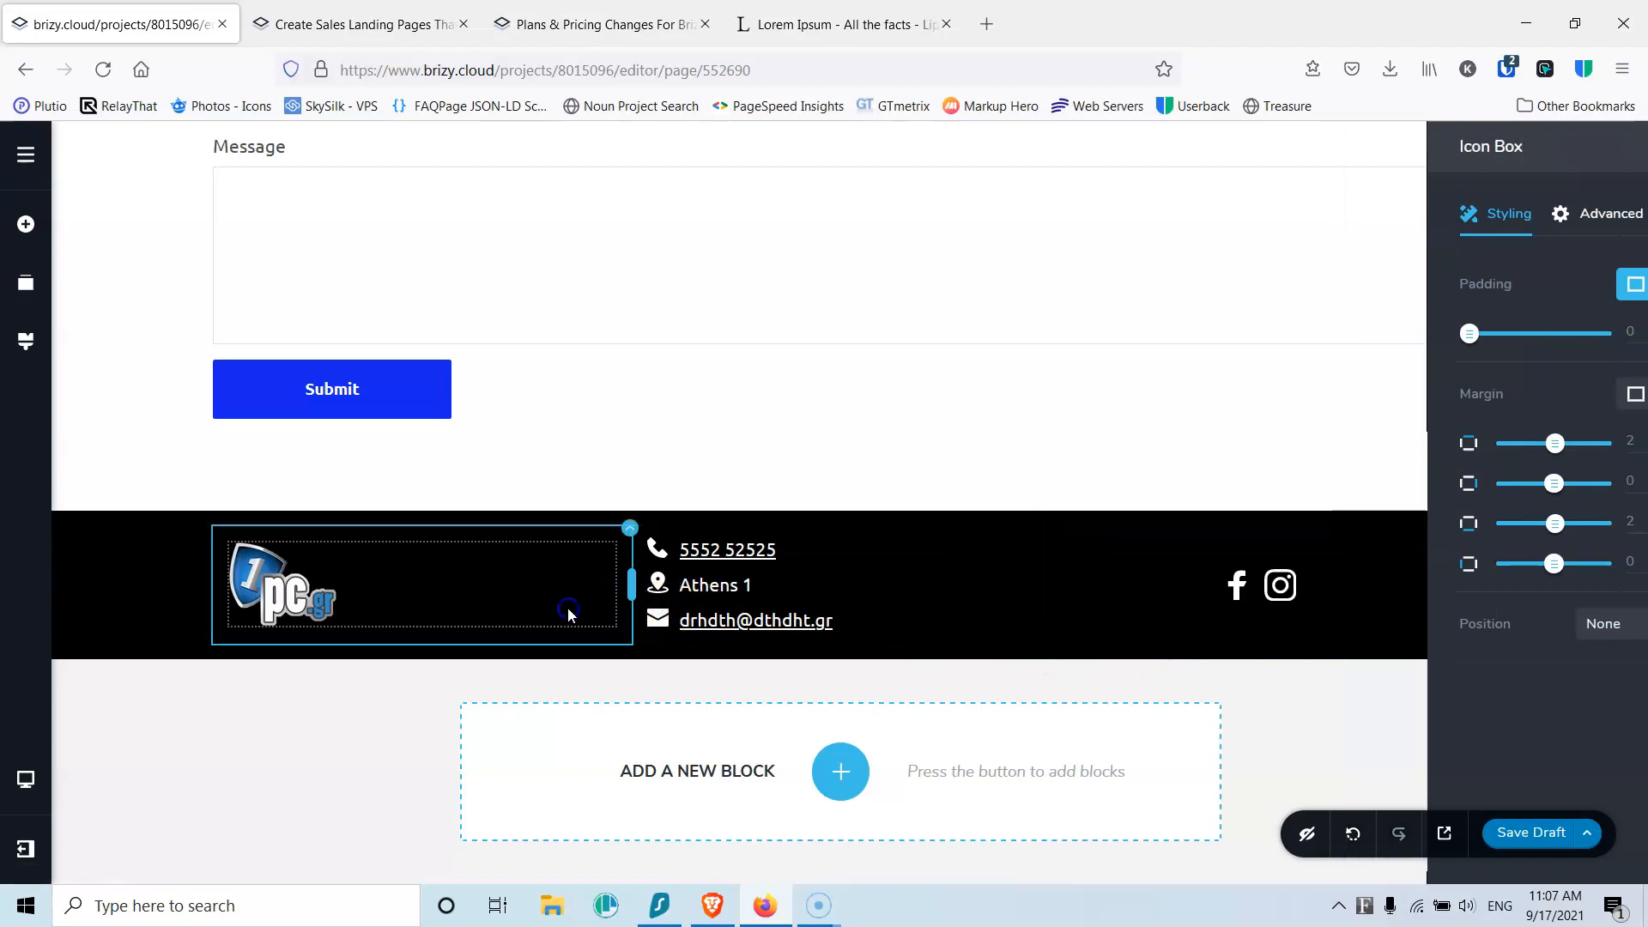
pyautogui.click(1533, 833)
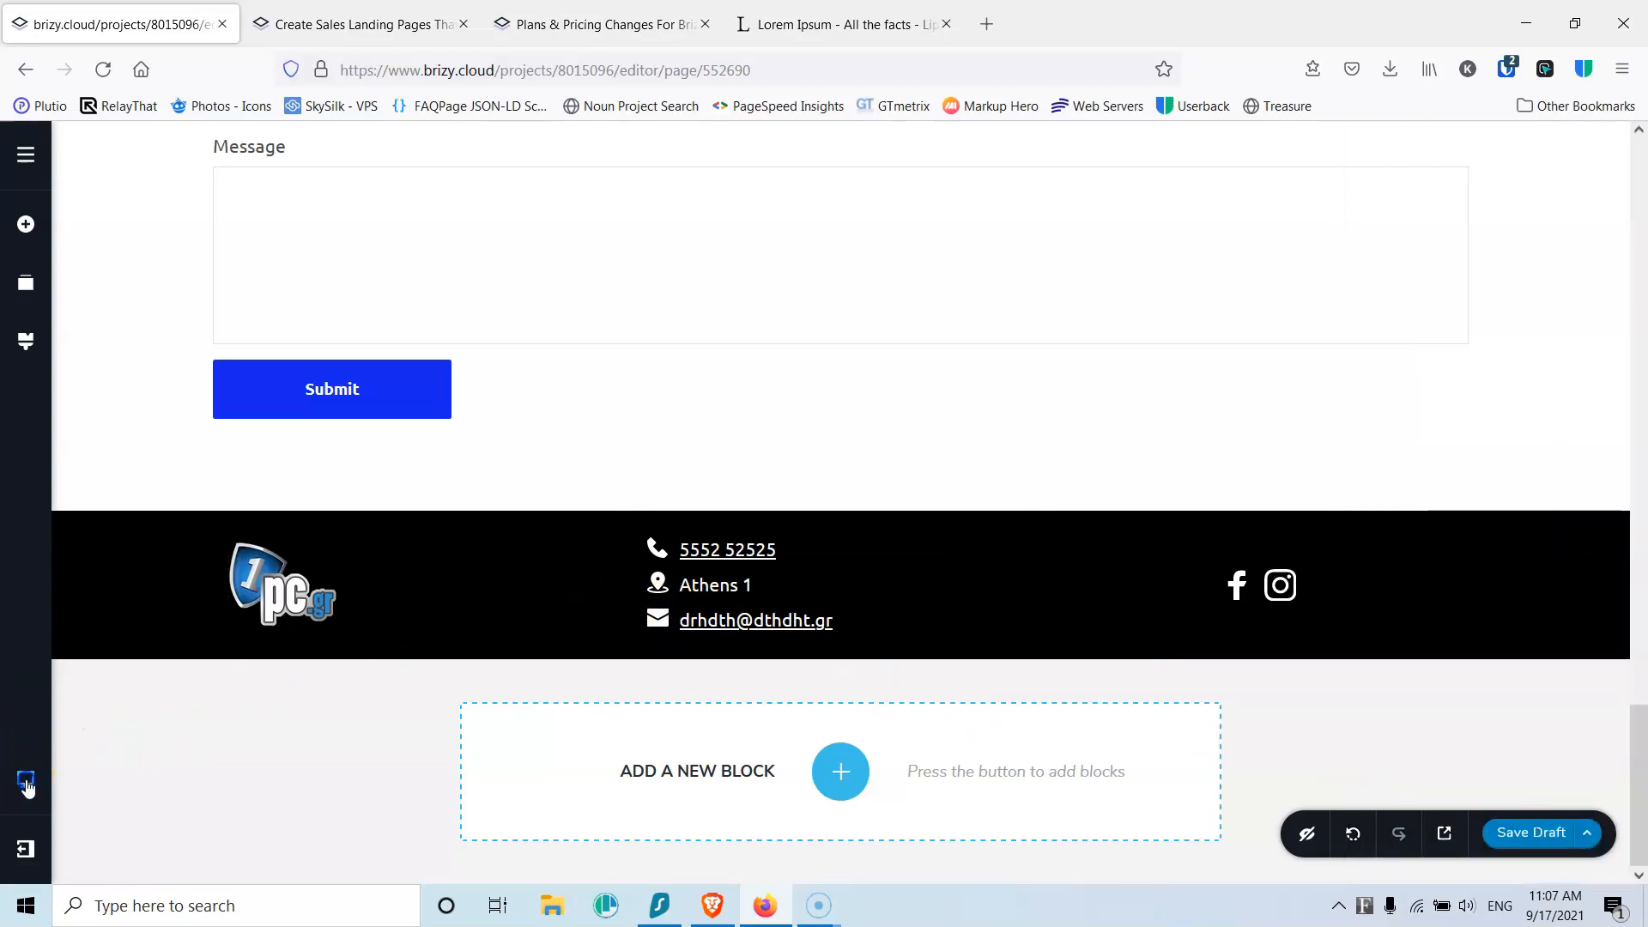
# Step: Switch to Tablet view and scroll through the whole page to review it
pyautogui.moveTo(26, 783)
pyautogui.click(131, 766)
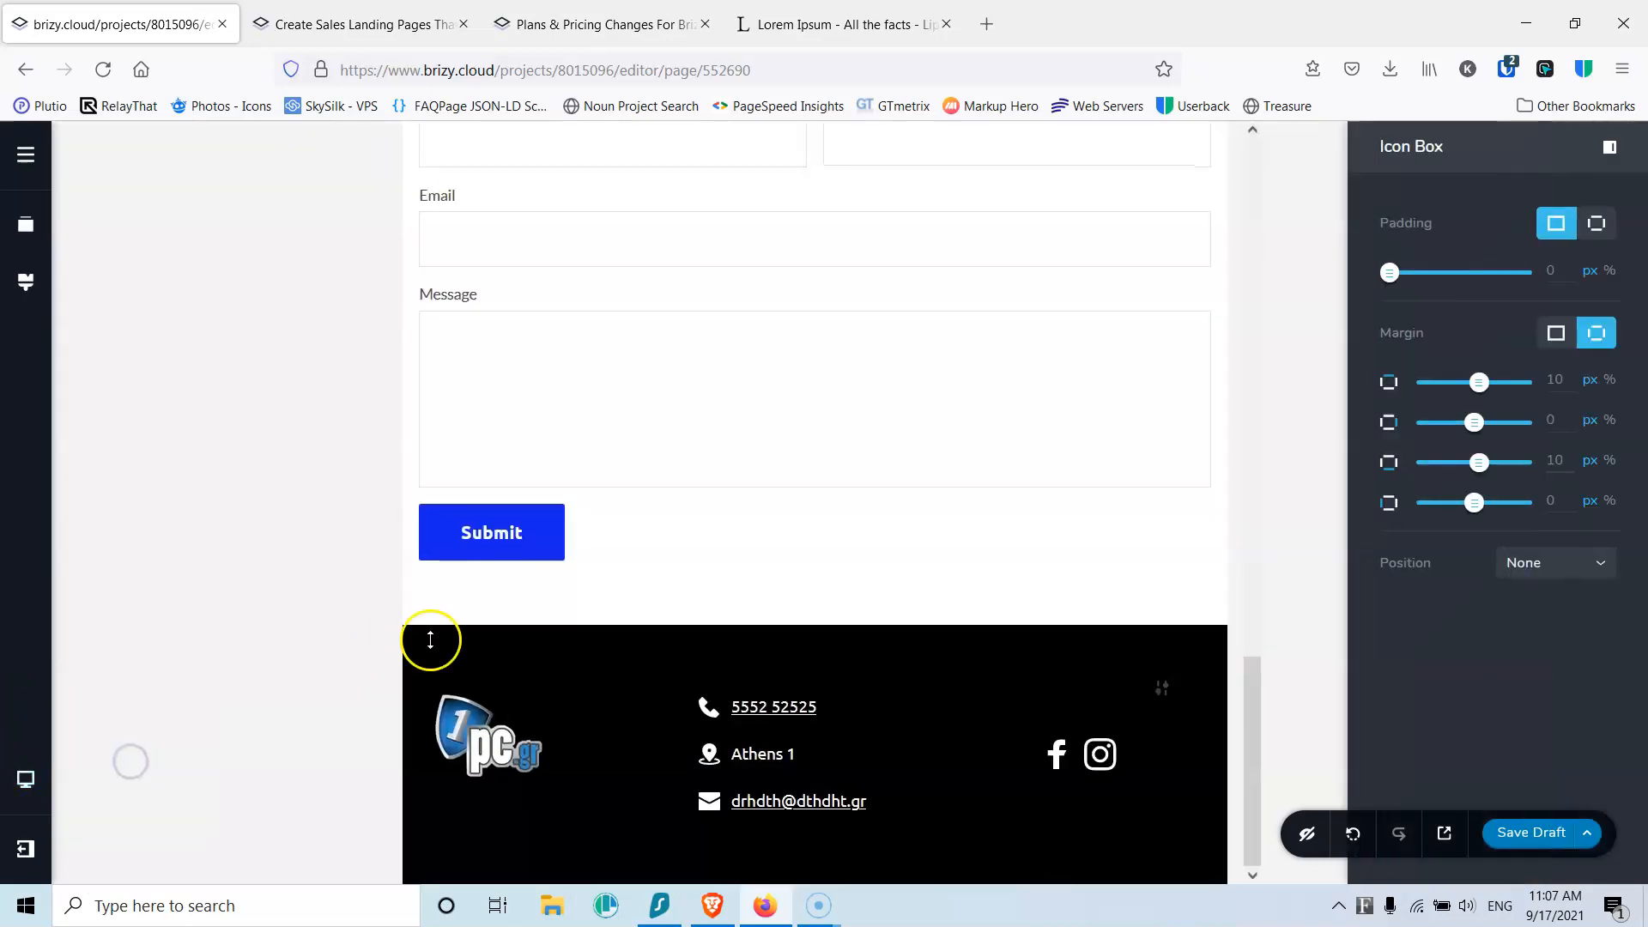
pyautogui.scroll(15, 429, 639)
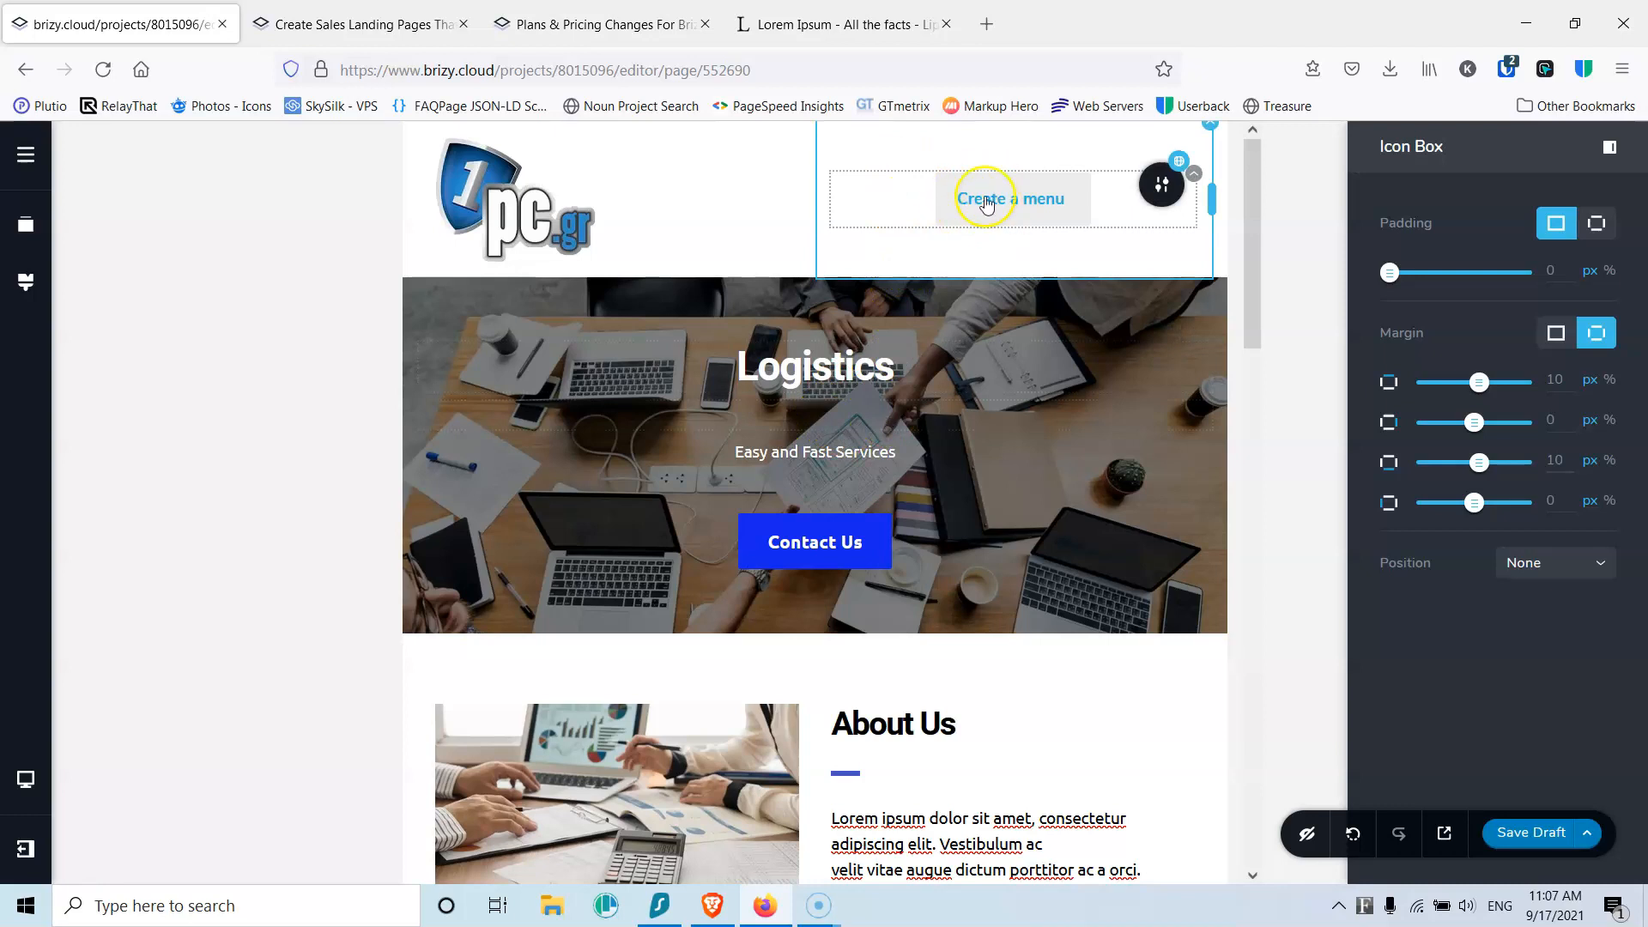
pyautogui.scroll(-3, 961, 397)
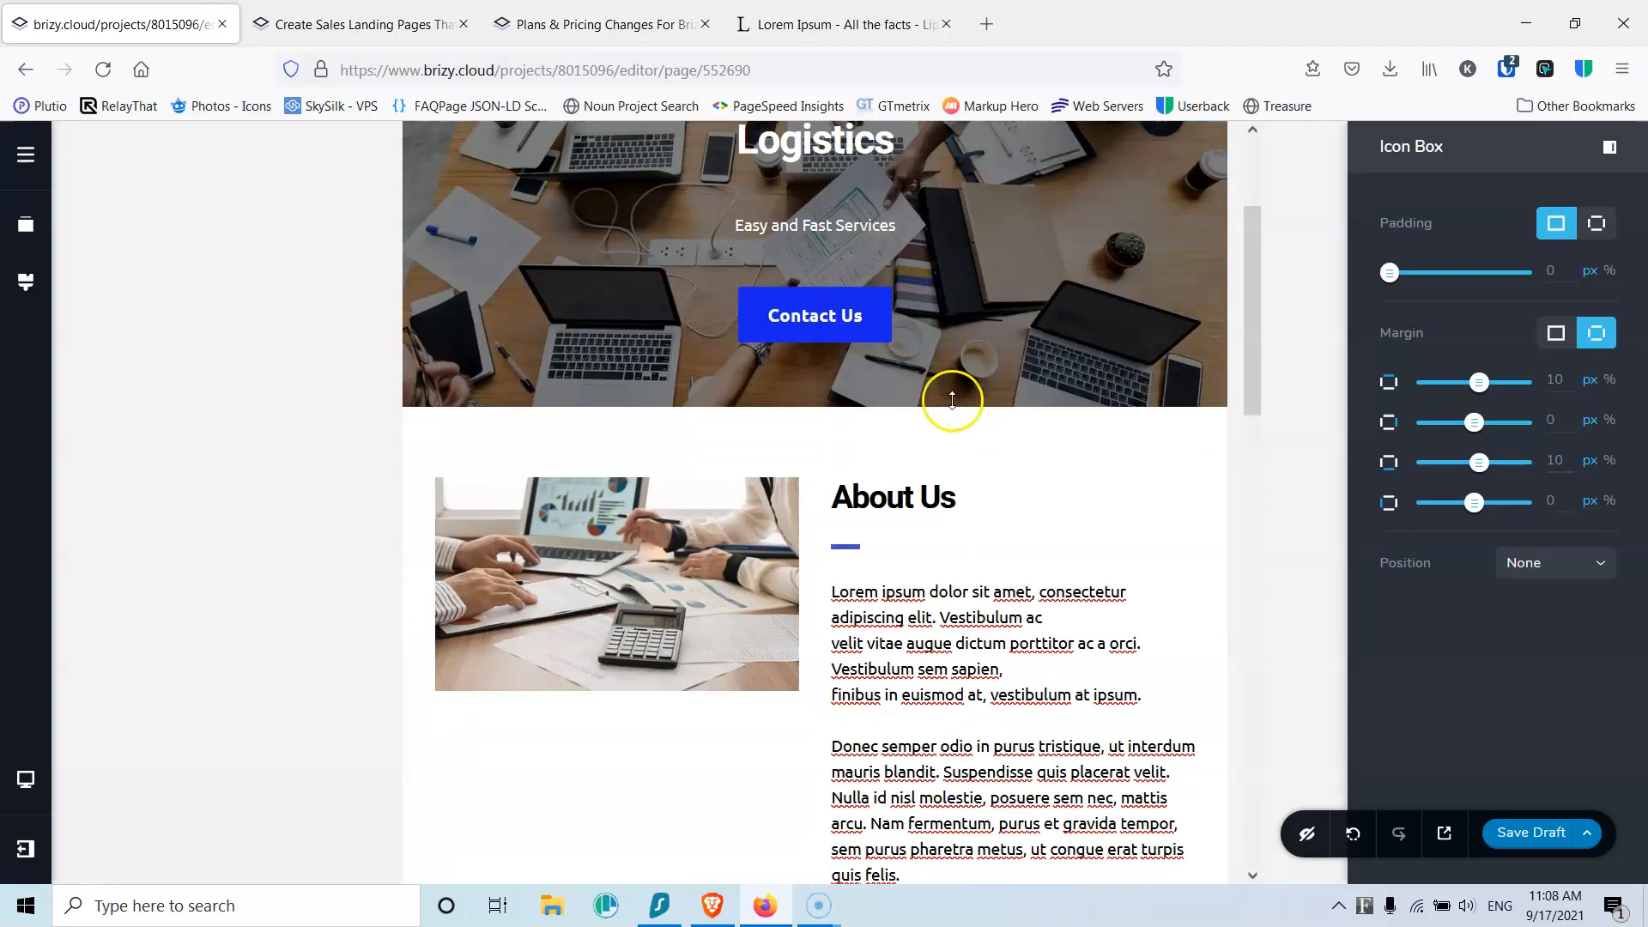
pyautogui.scroll(-1, 967, 514)
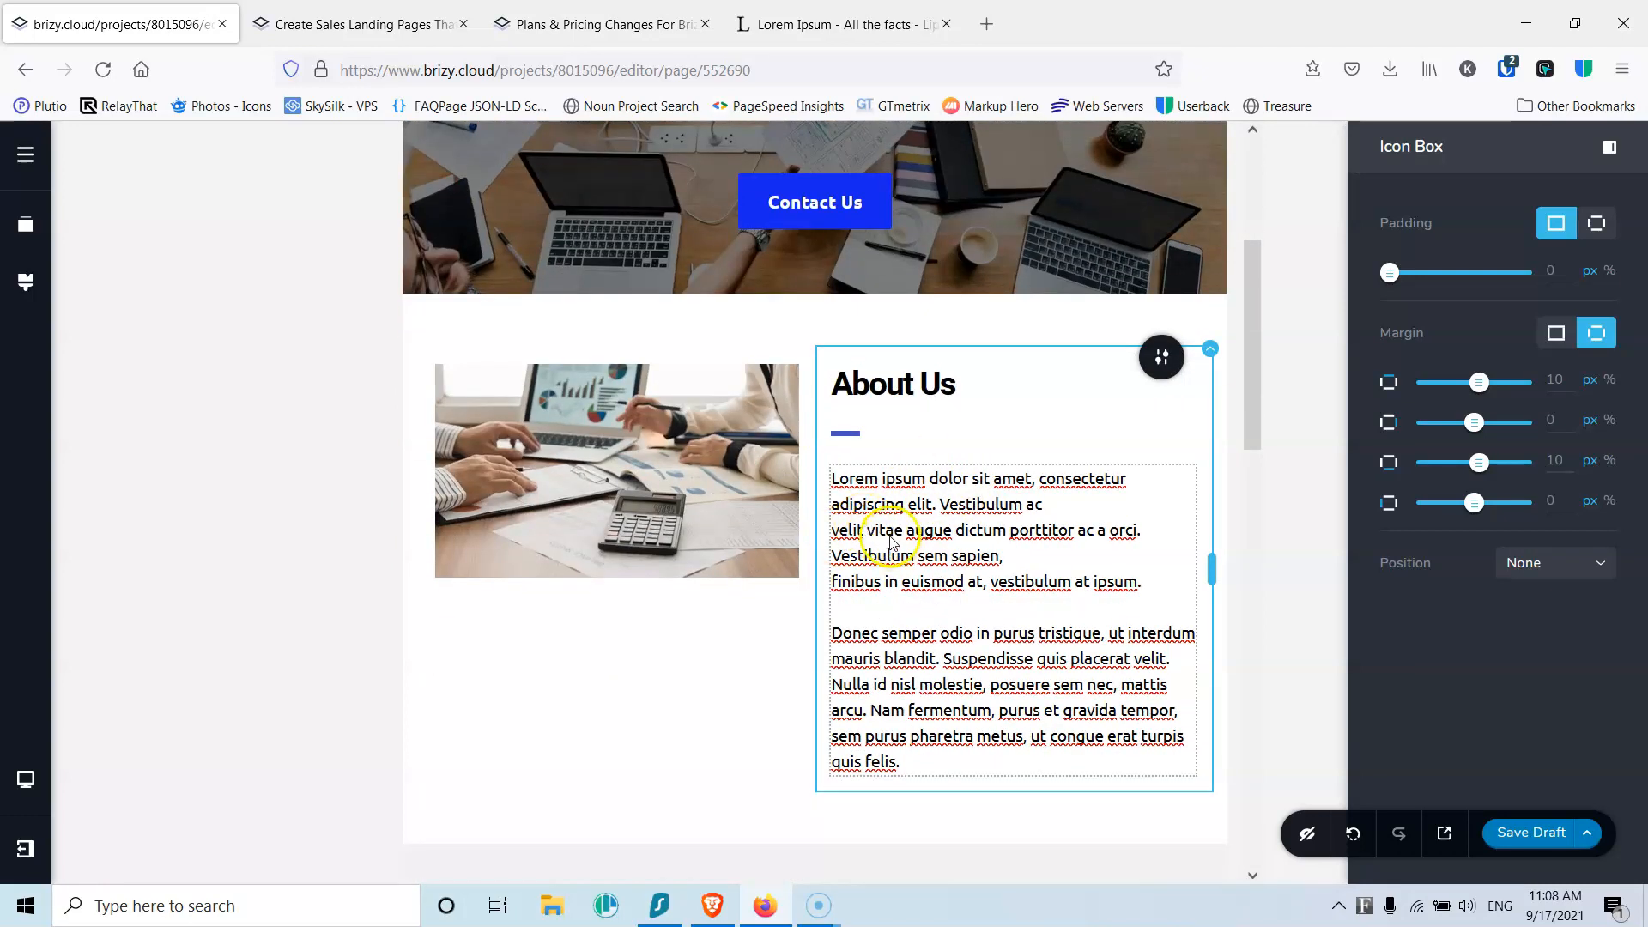
pyautogui.scroll(-7, 852, 532)
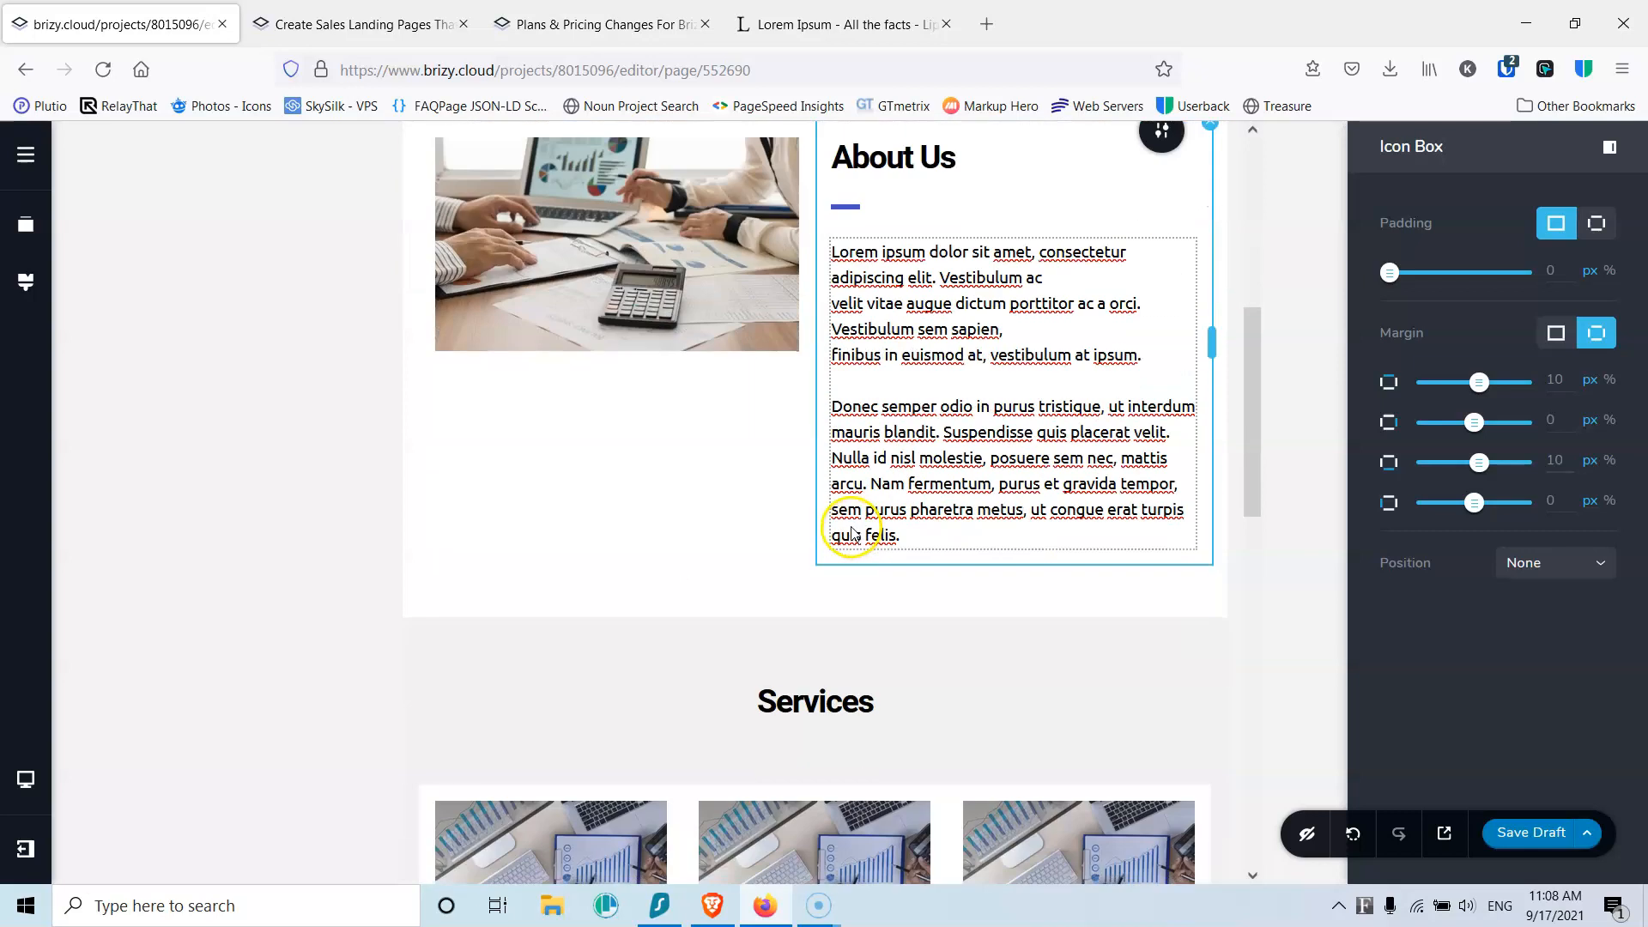
pyautogui.scroll(-9, 851, 522)
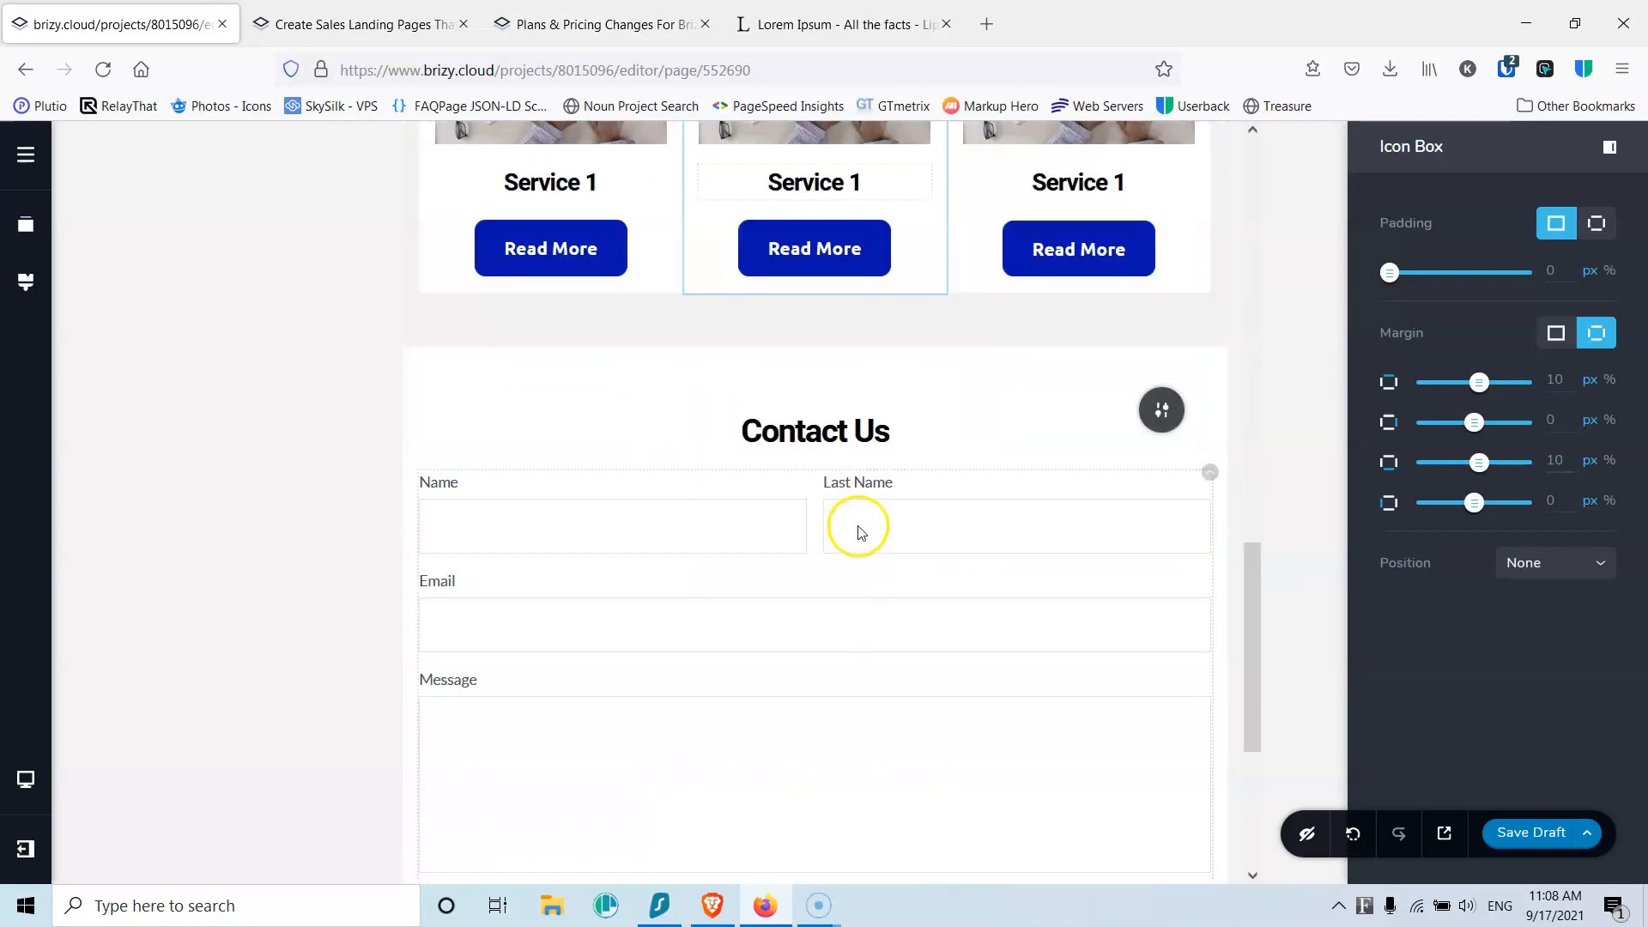
pyautogui.scroll(6, 846, 519)
pyautogui.scroll(-6, 858, 540)
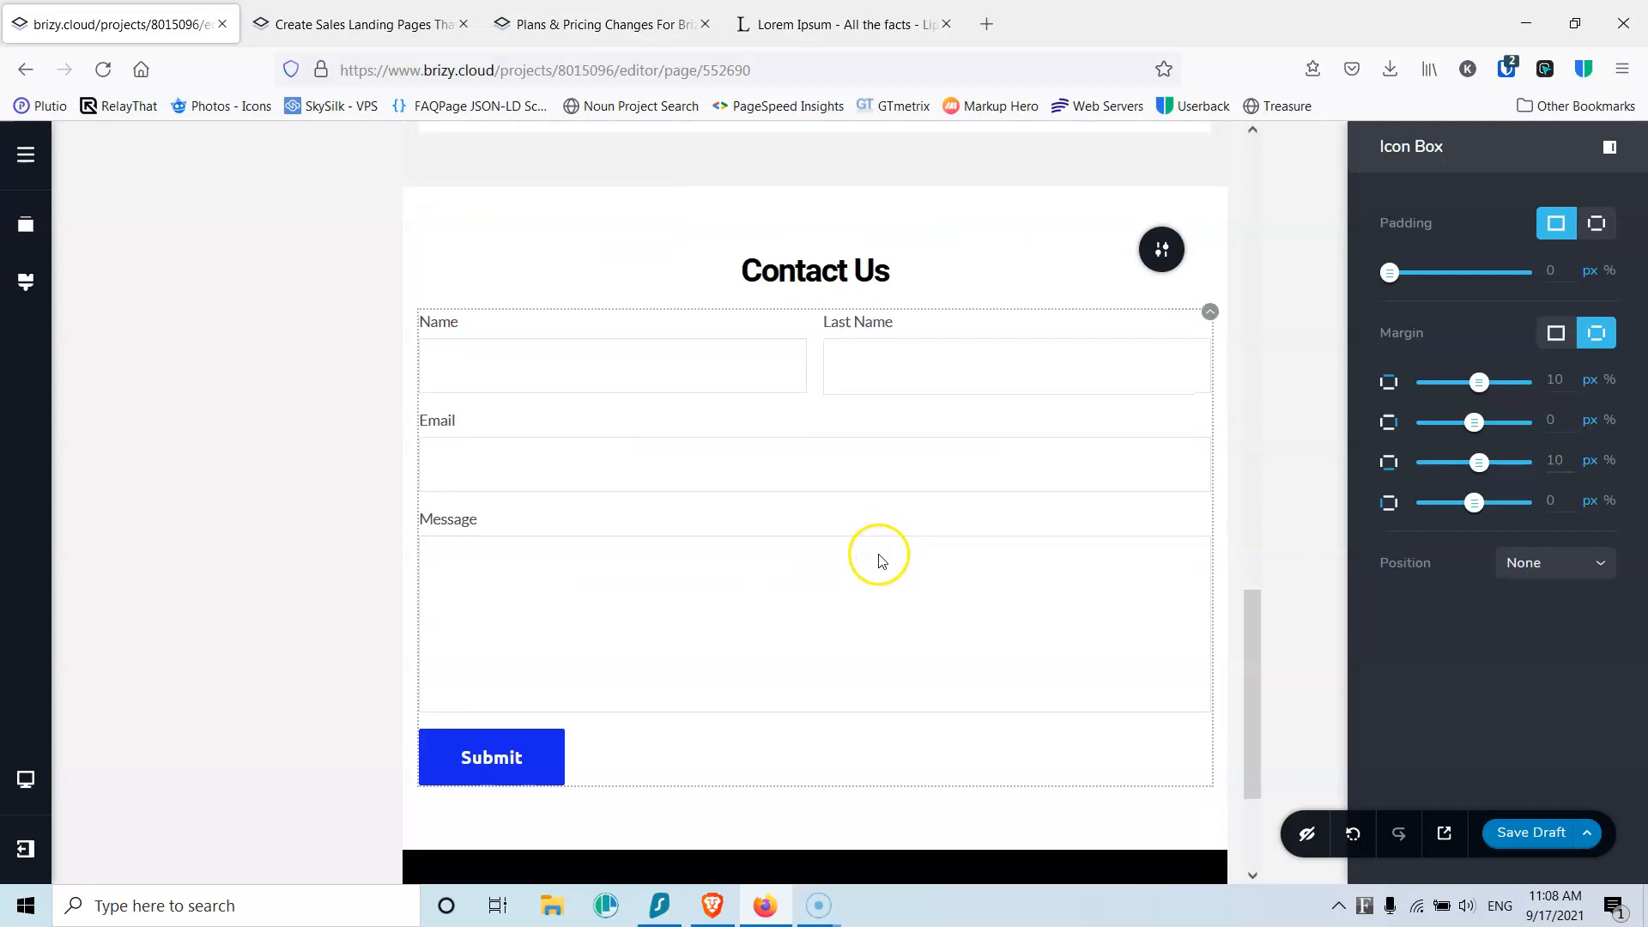
# Step: Switch the editor preview to Mobile width
pyautogui.click(25, 798)
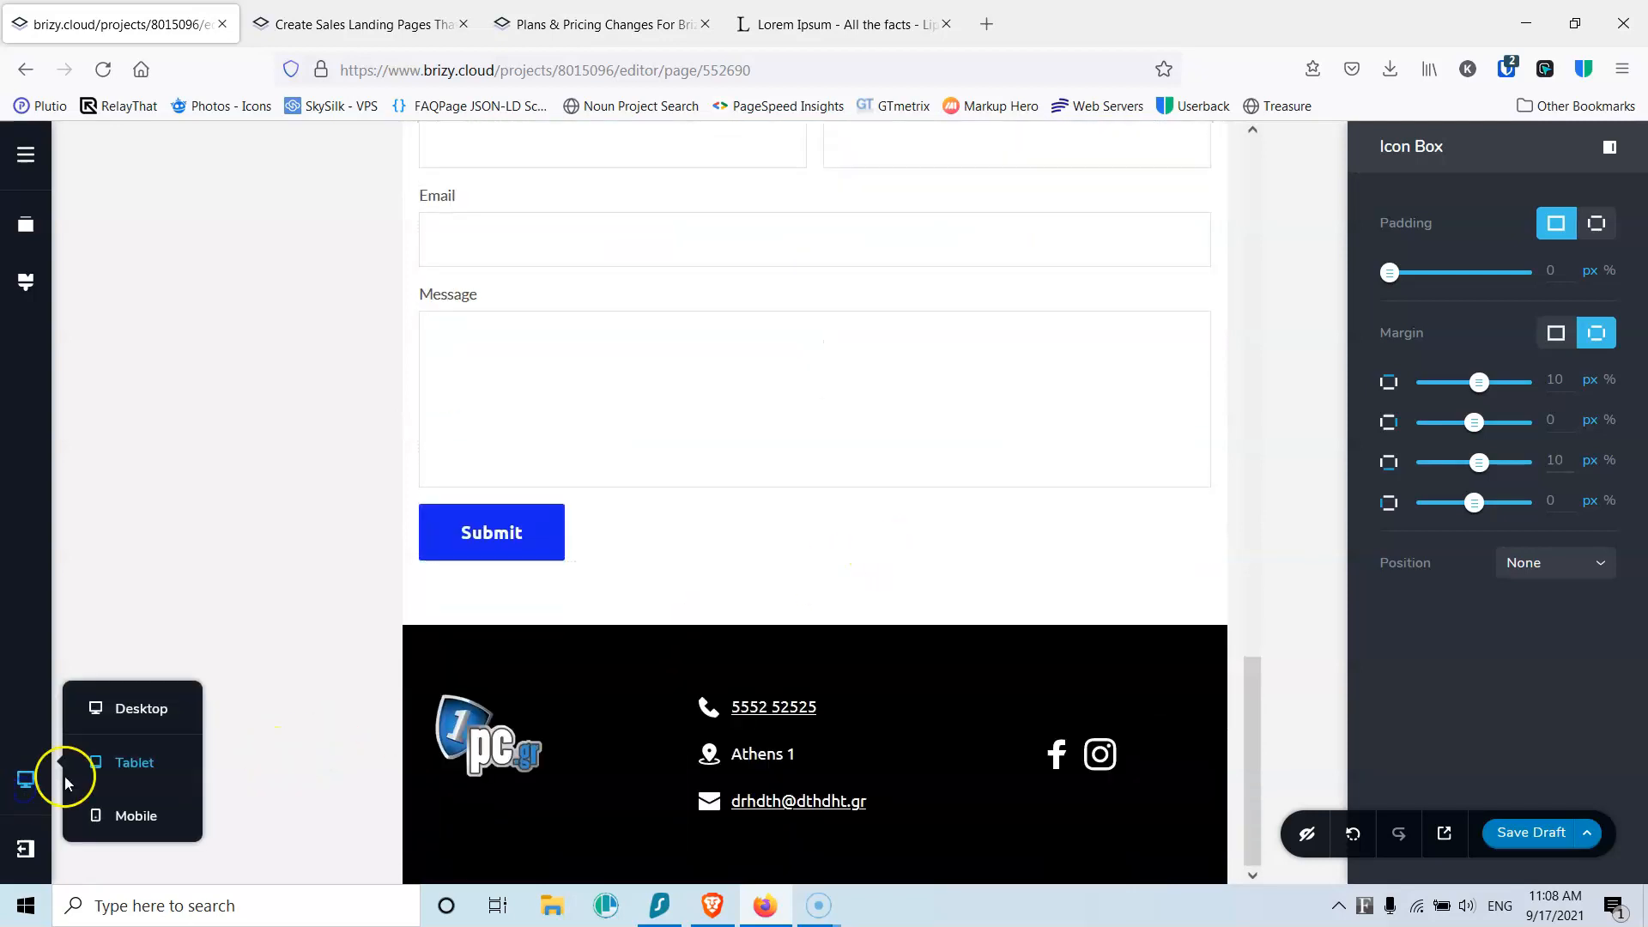
pyautogui.click(121, 813)
pyautogui.scroll(15, 765, 626)
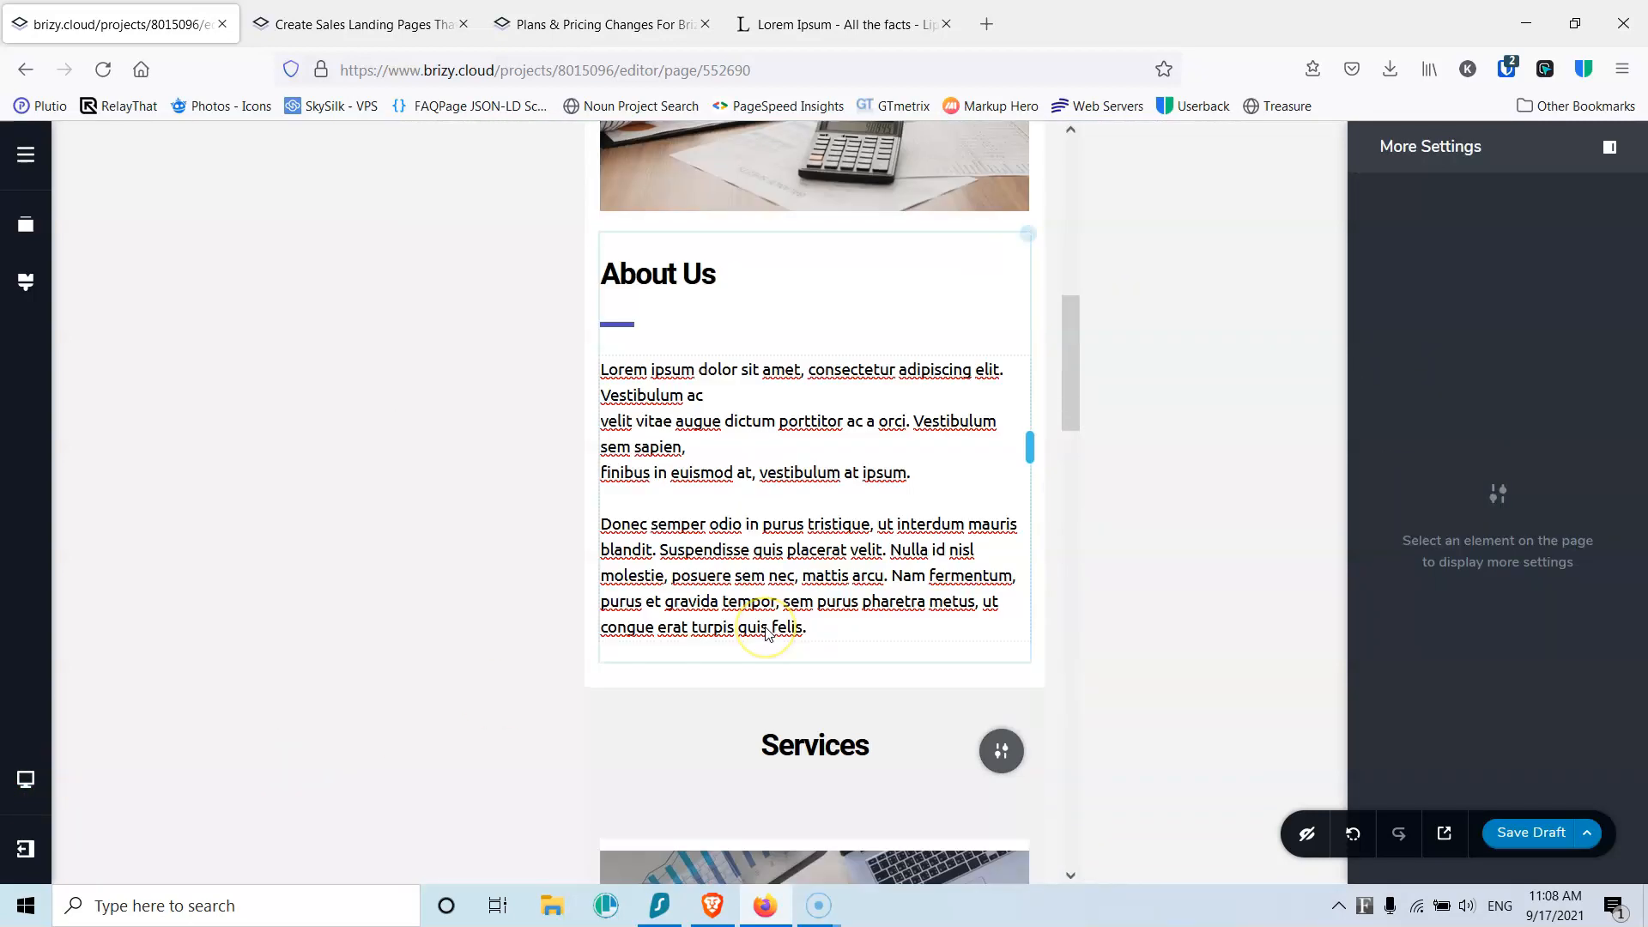
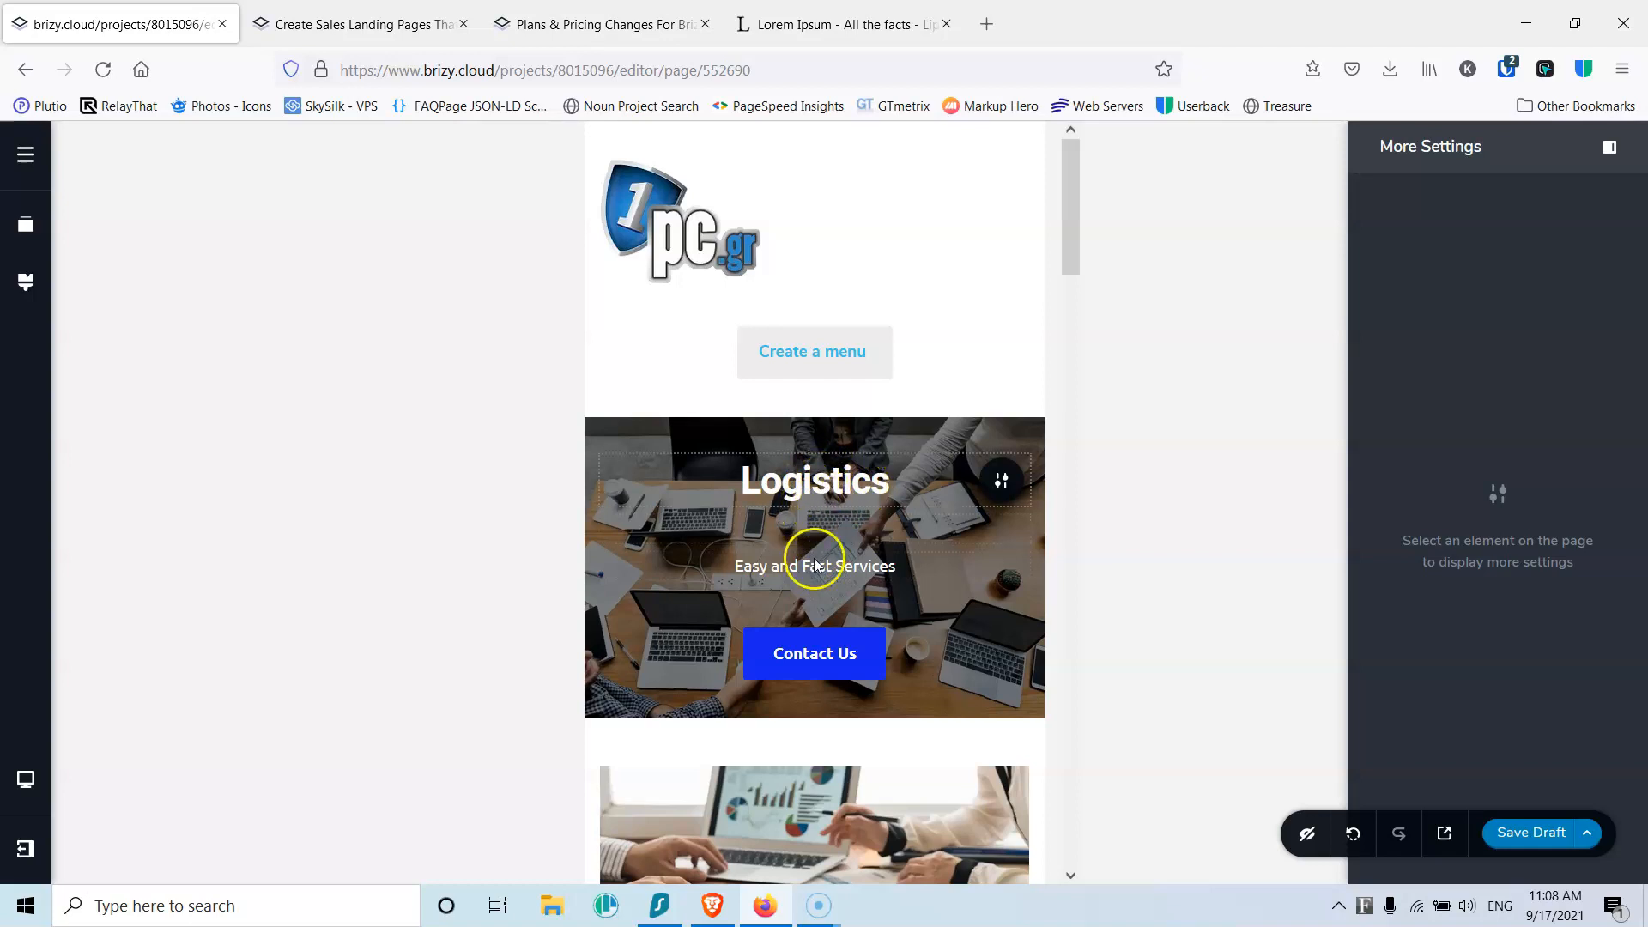
# Step: Make the contact form's Submit button wider and centre it in the form
pyautogui.scroll(-3, 820, 515)
pyautogui.scroll(-7, 858, 387)
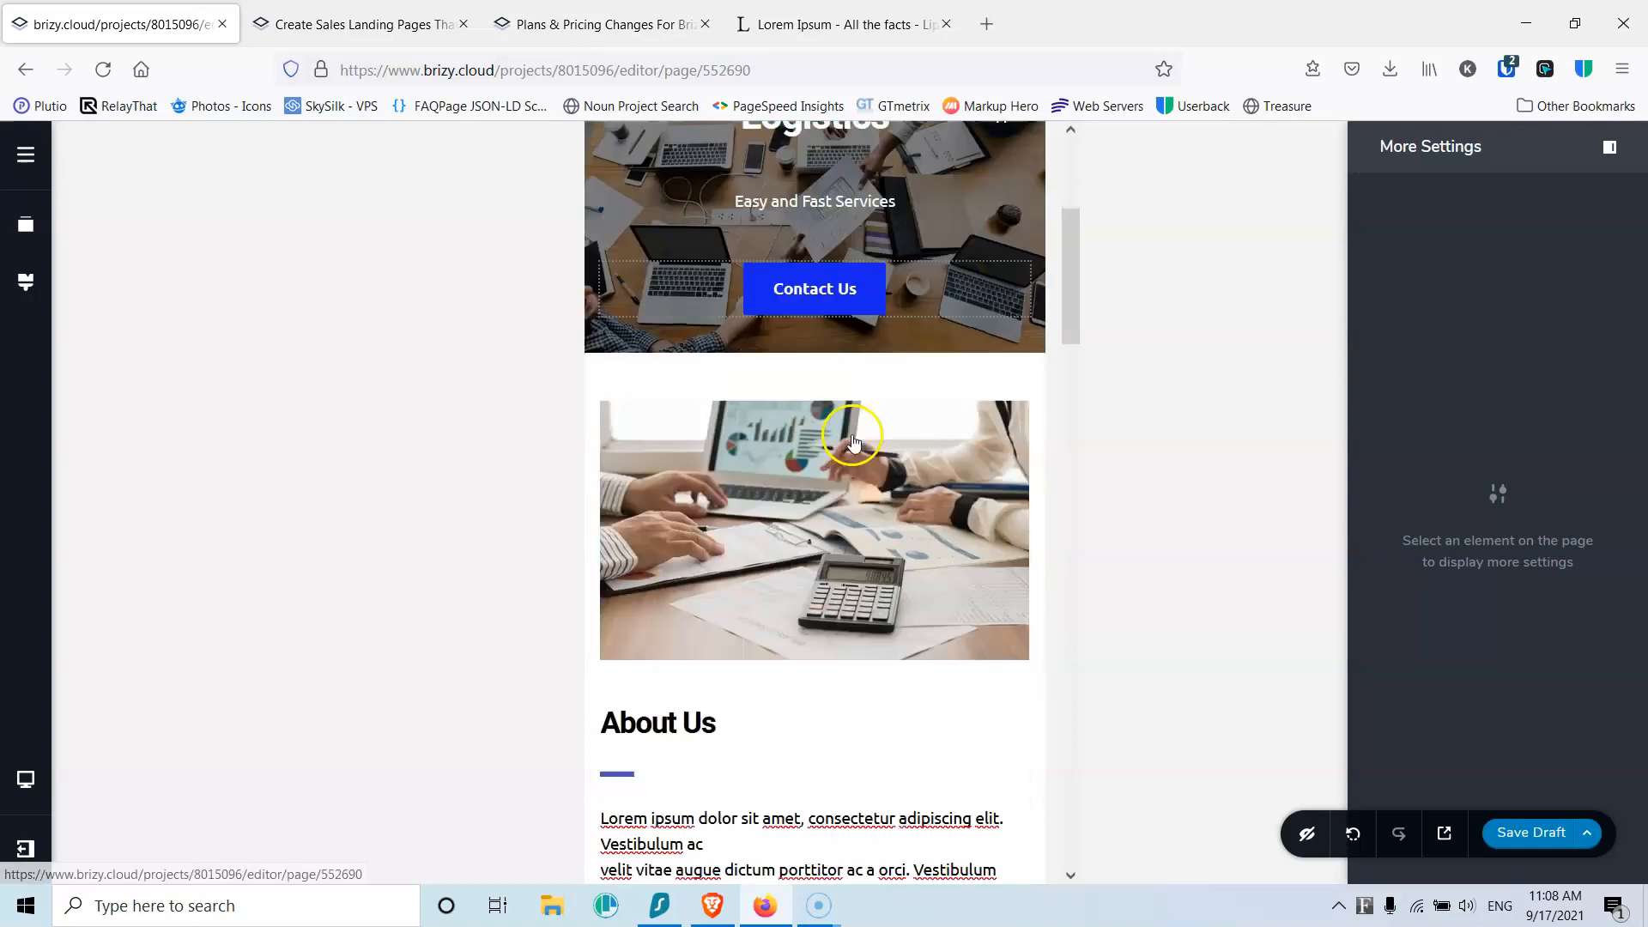
pyautogui.scroll(-12, 841, 421)
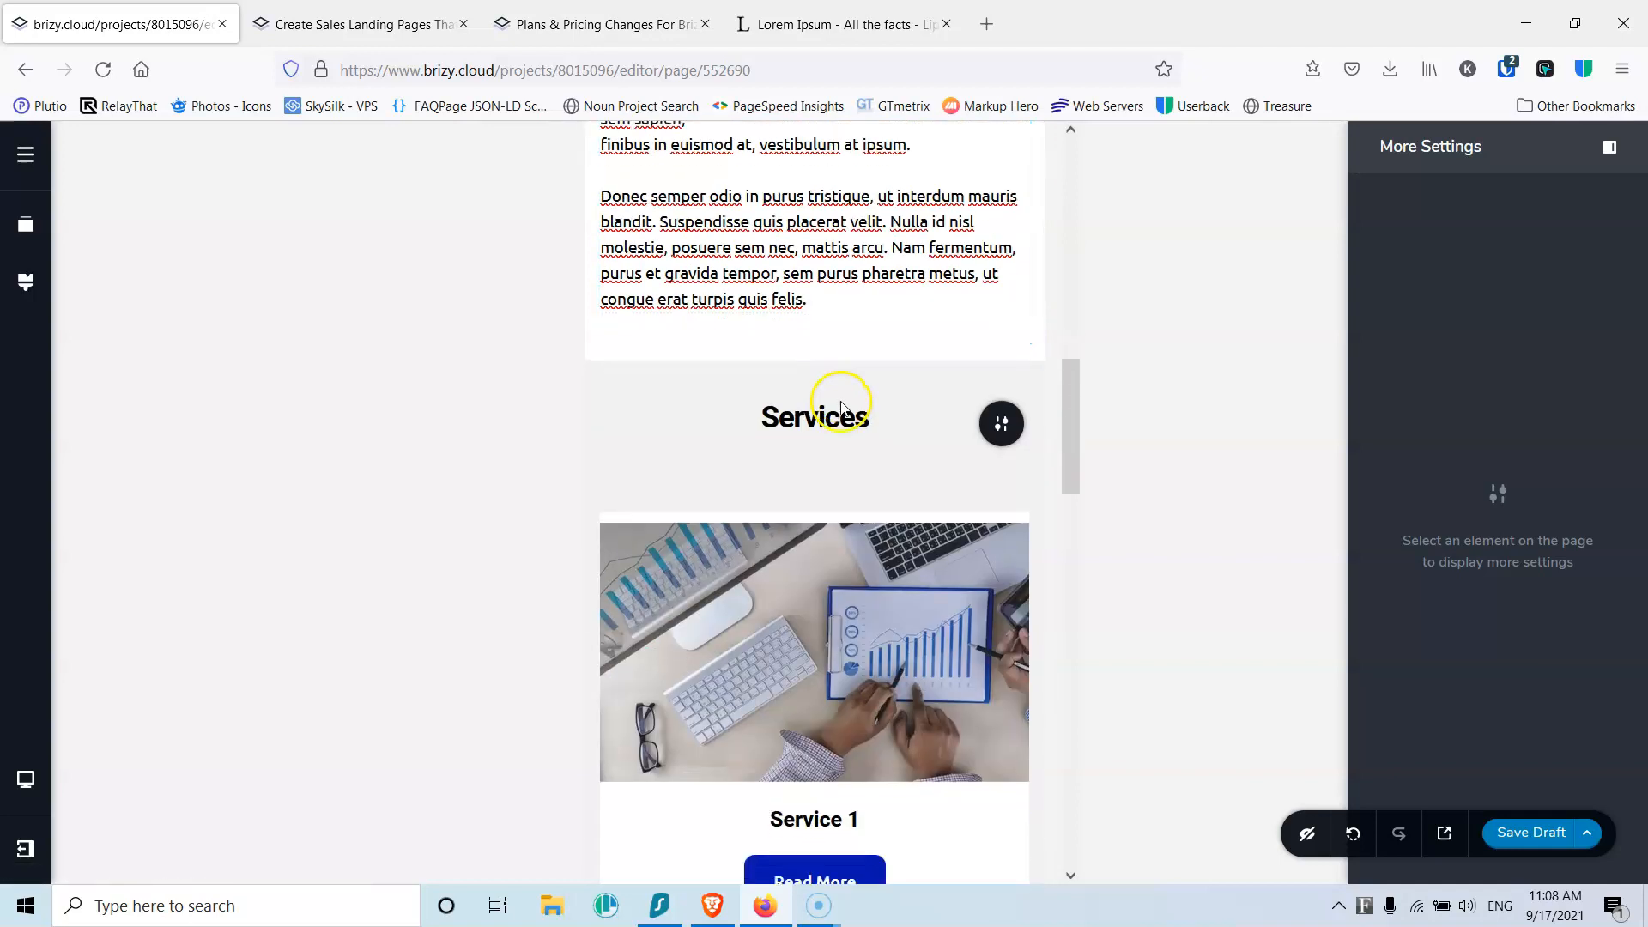
pyautogui.scroll(-11, 841, 400)
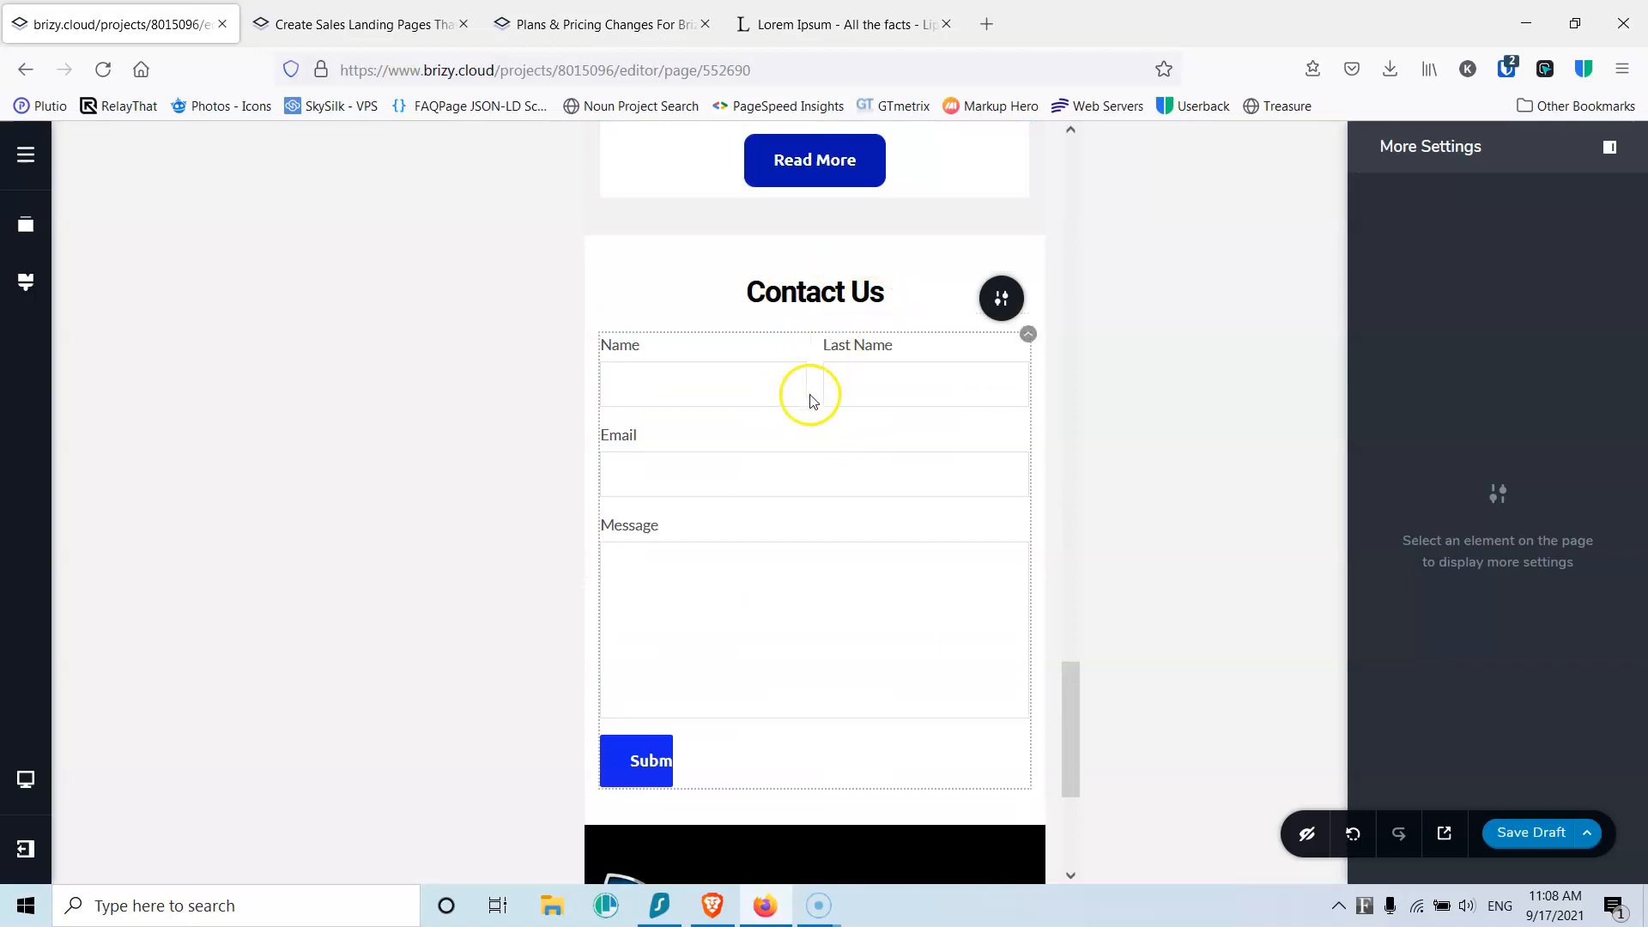
pyautogui.click(768, 383)
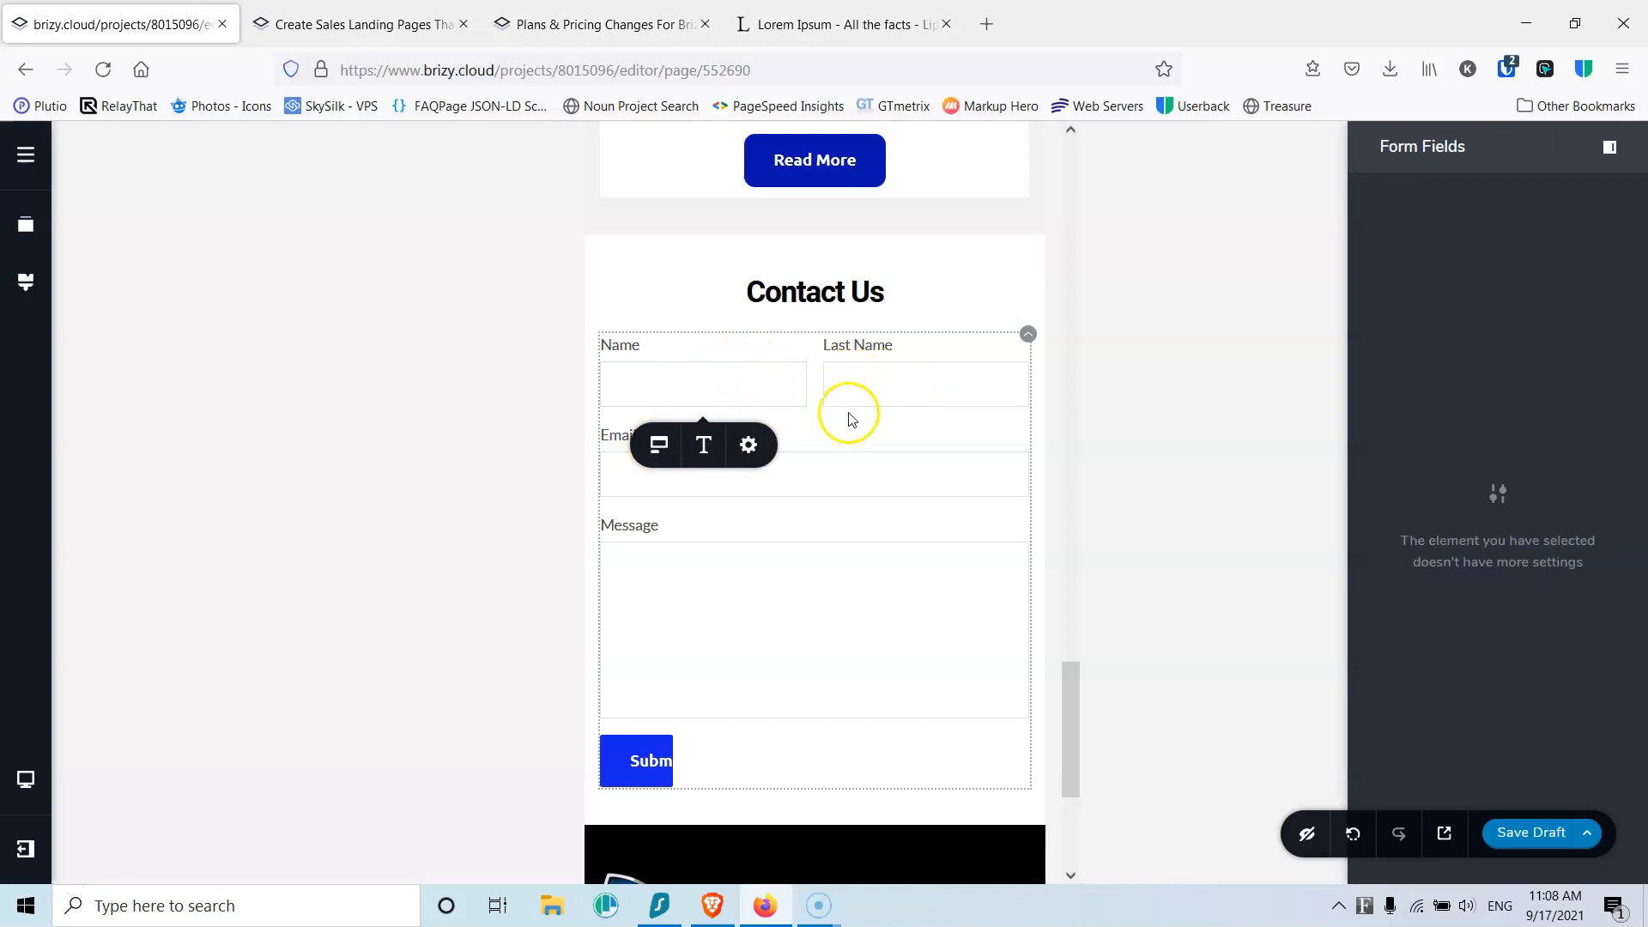
pyautogui.scroll(-3, 846, 504)
pyautogui.click(645, 528)
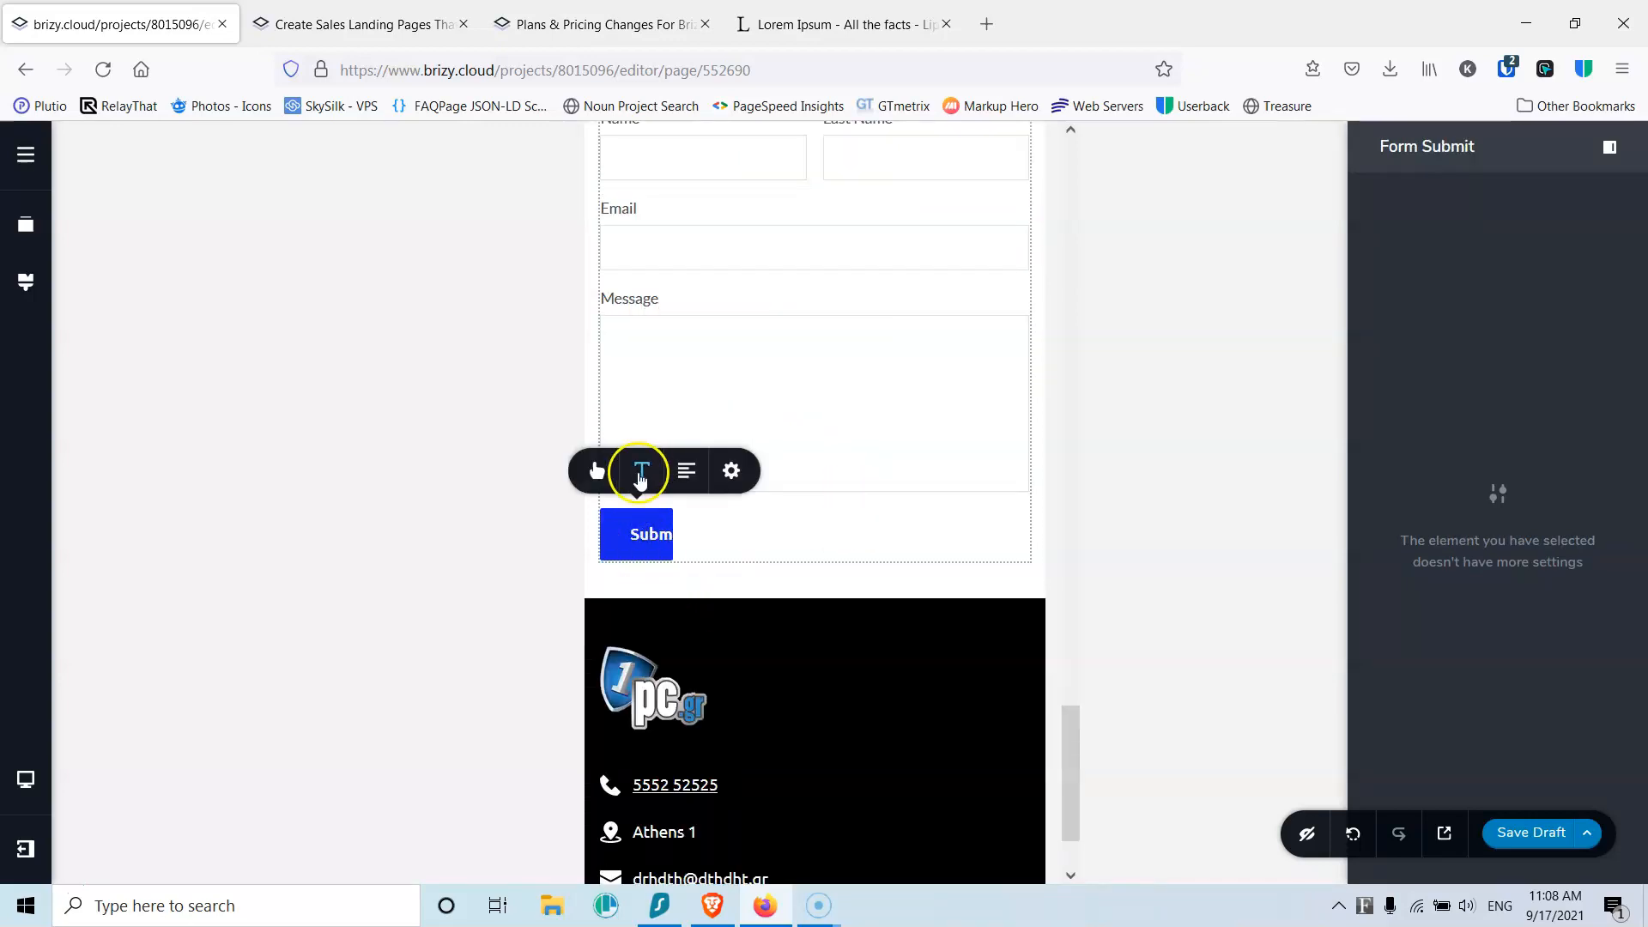
pyautogui.click(731, 470)
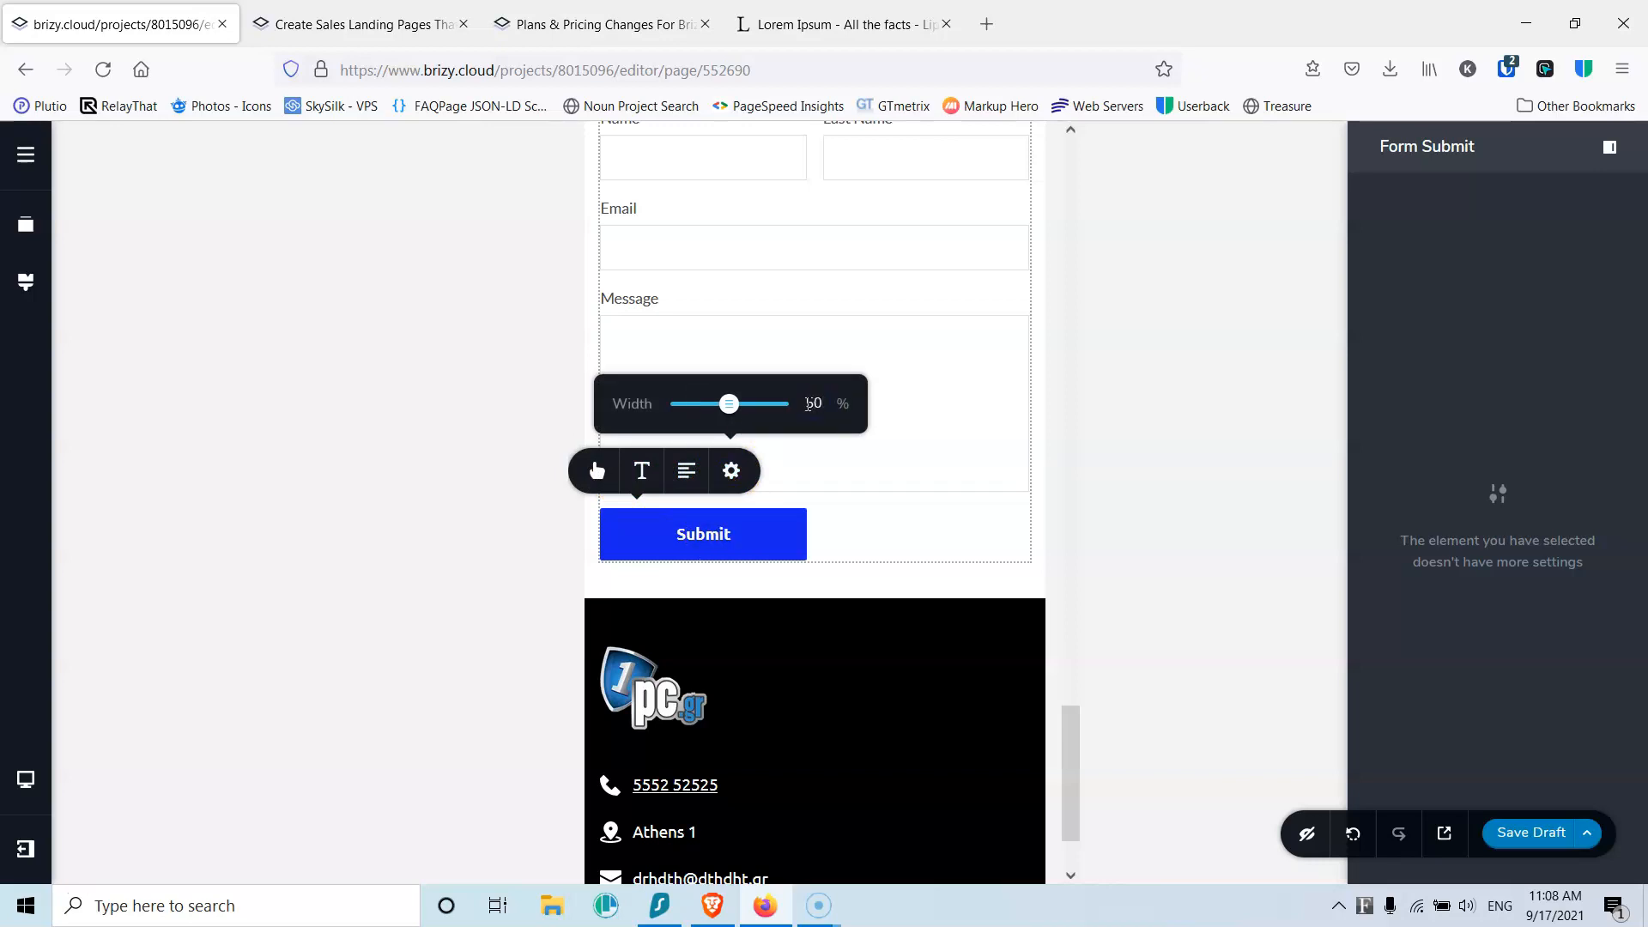
pyautogui.click(686, 471)
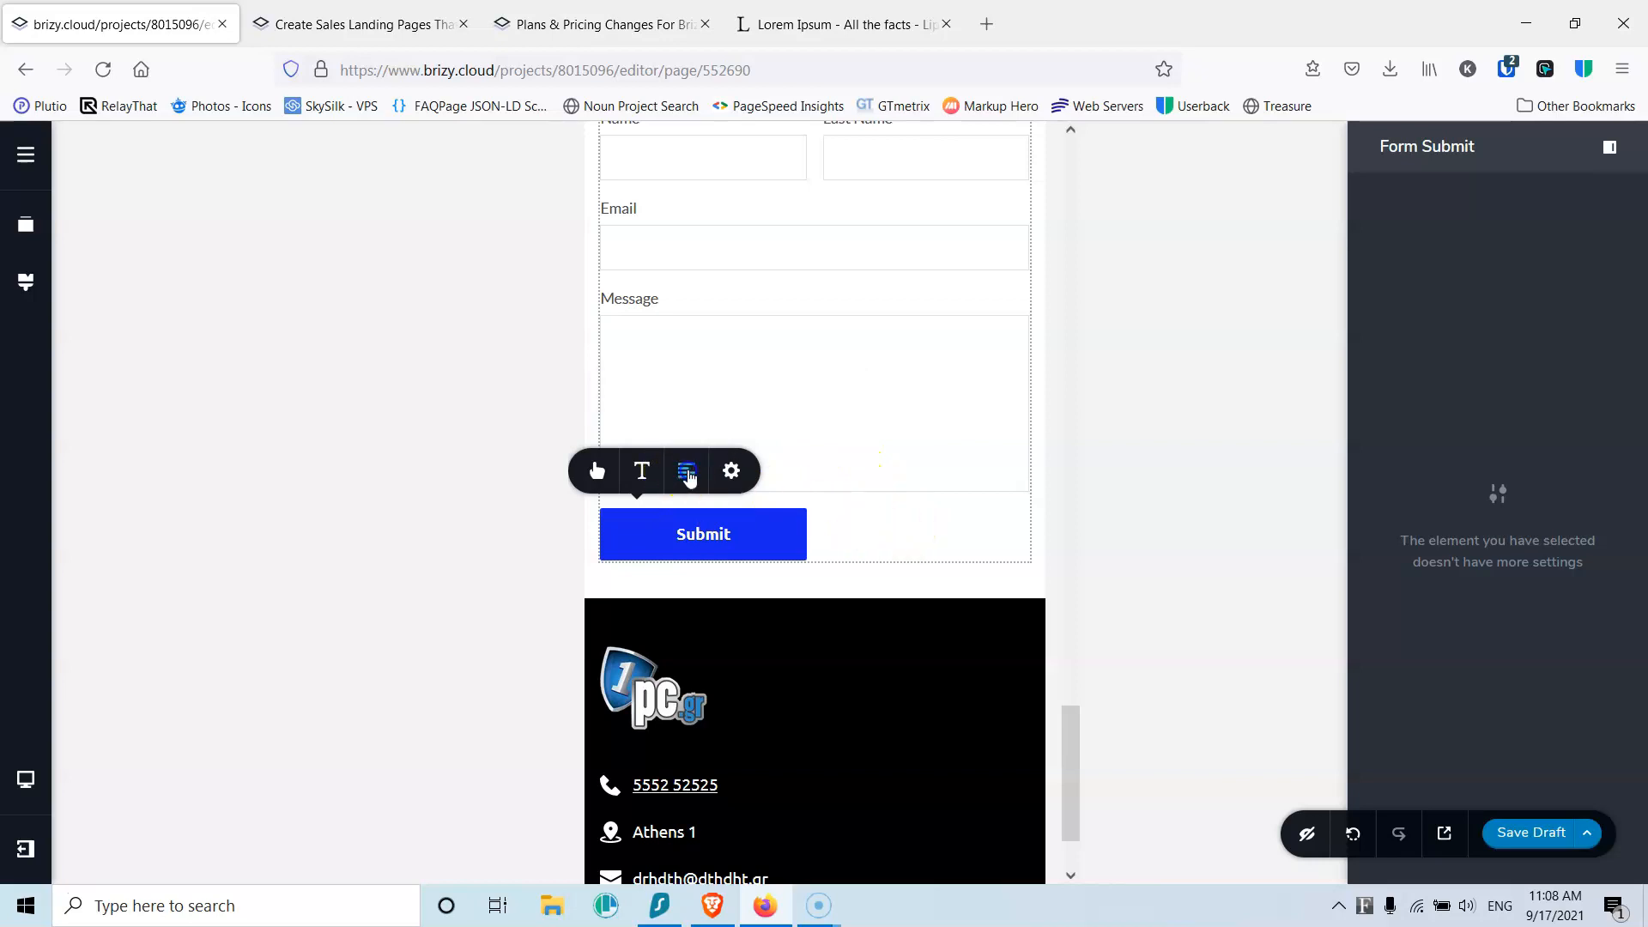
# Step: Centre-align the footer logo
pyautogui.scroll(-3, 781, 582)
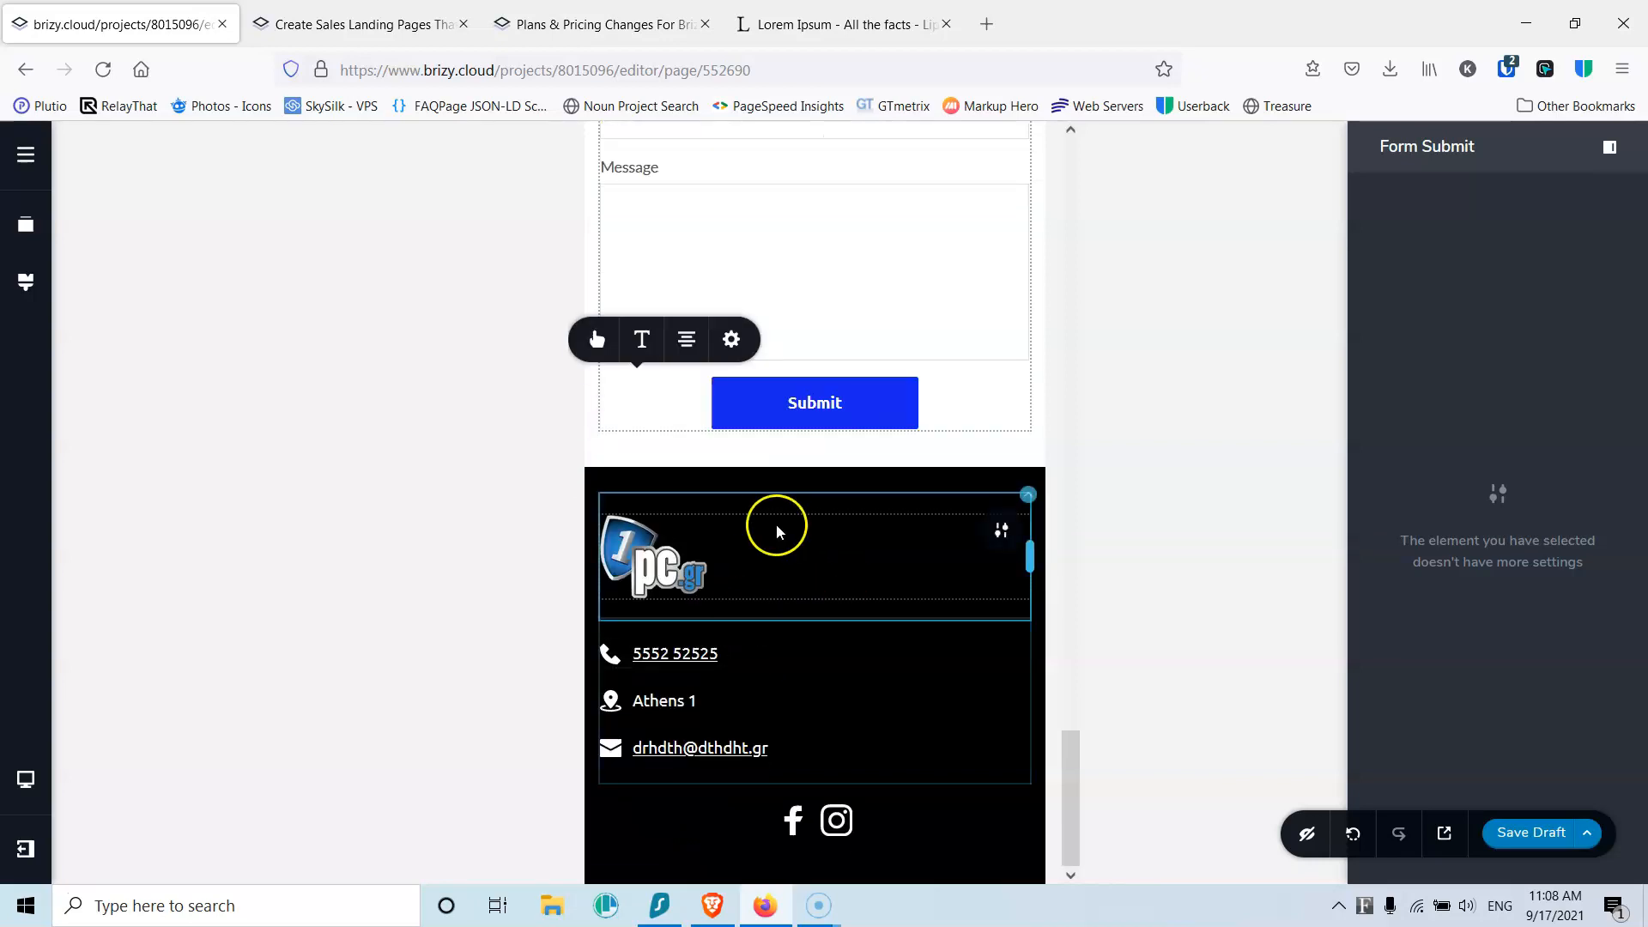
pyautogui.click(775, 555)
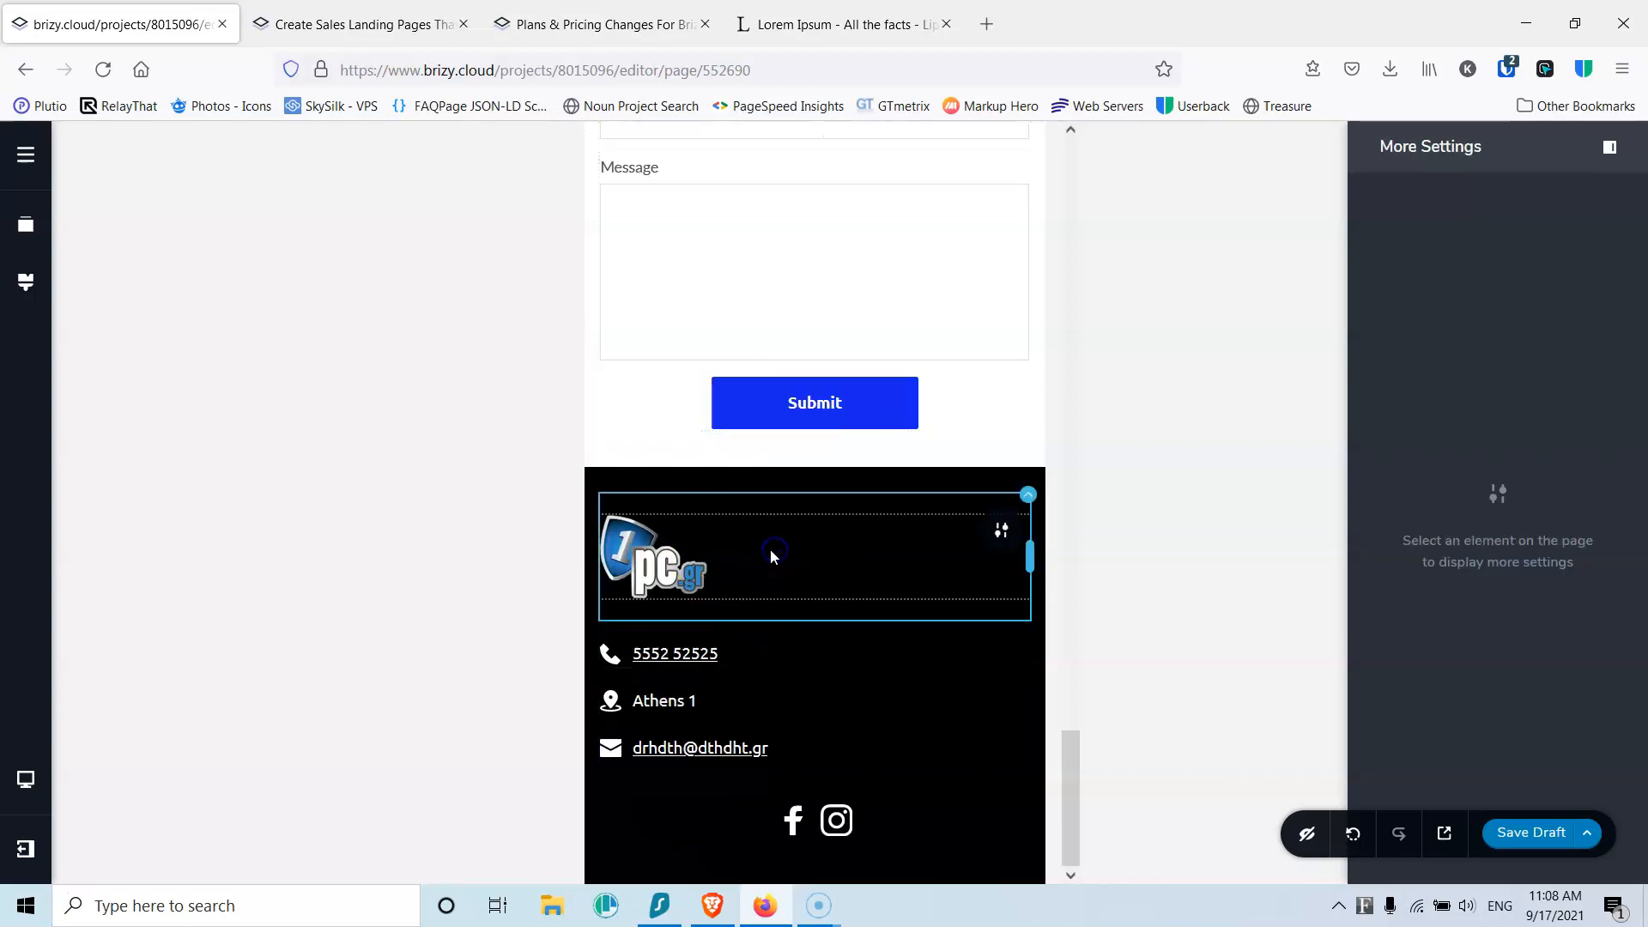
pyautogui.click(662, 567)
pyautogui.click(685, 478)
# Step: Centre the footer phone, Athens 1 address and email lines, then save the draft
pyautogui.click(725, 650)
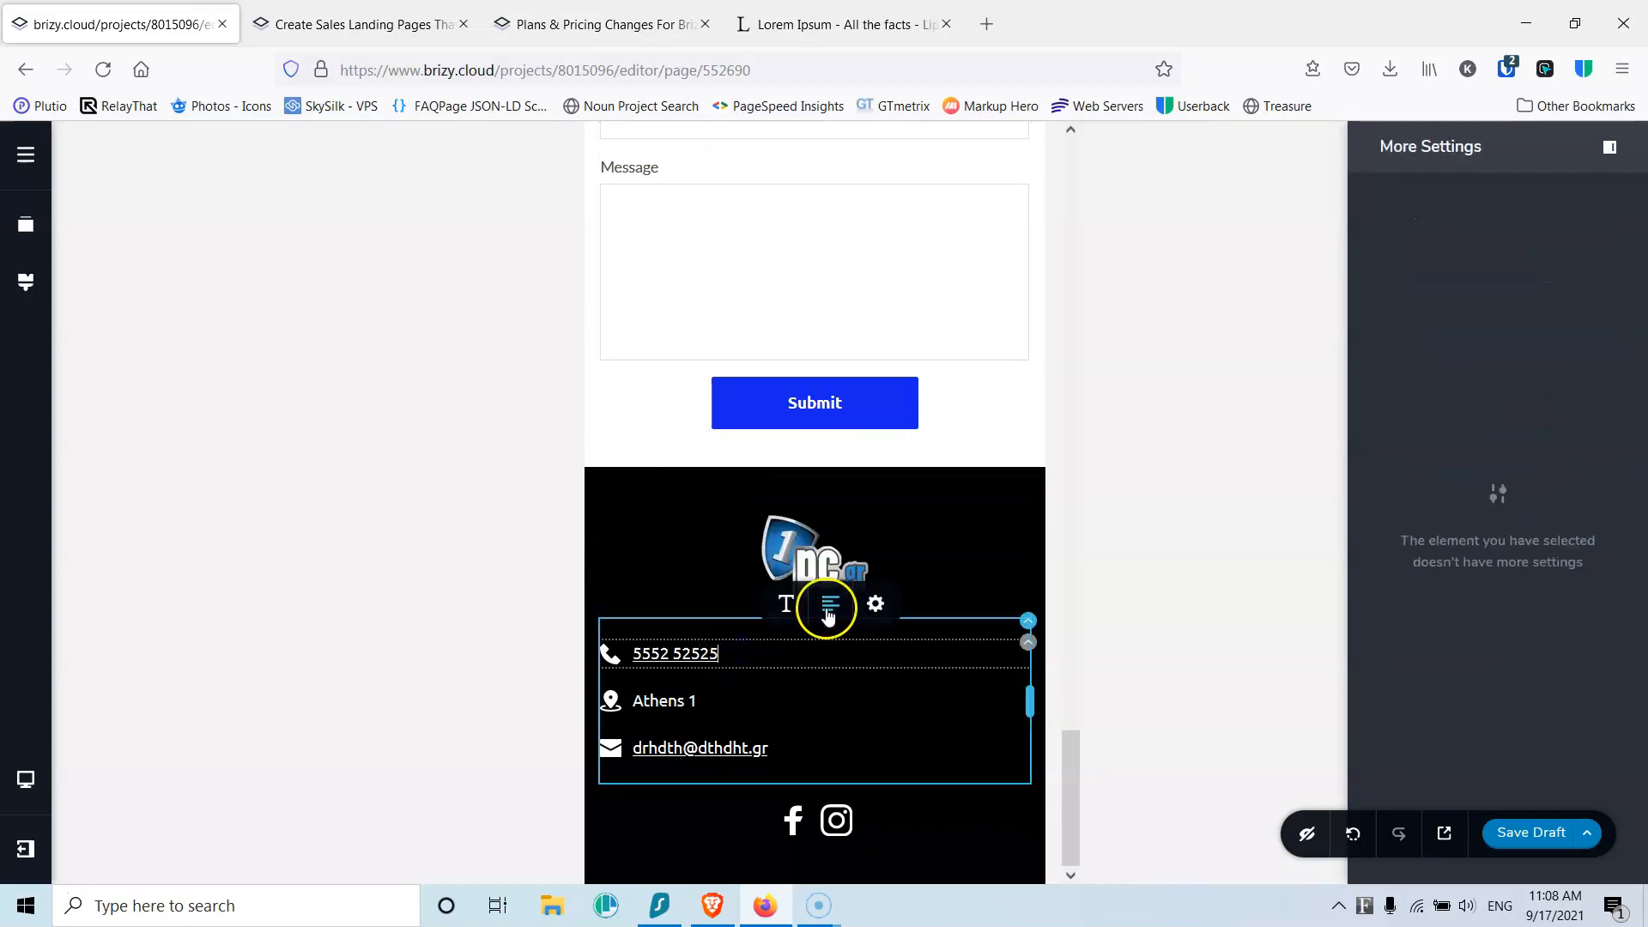
pyautogui.click(828, 605)
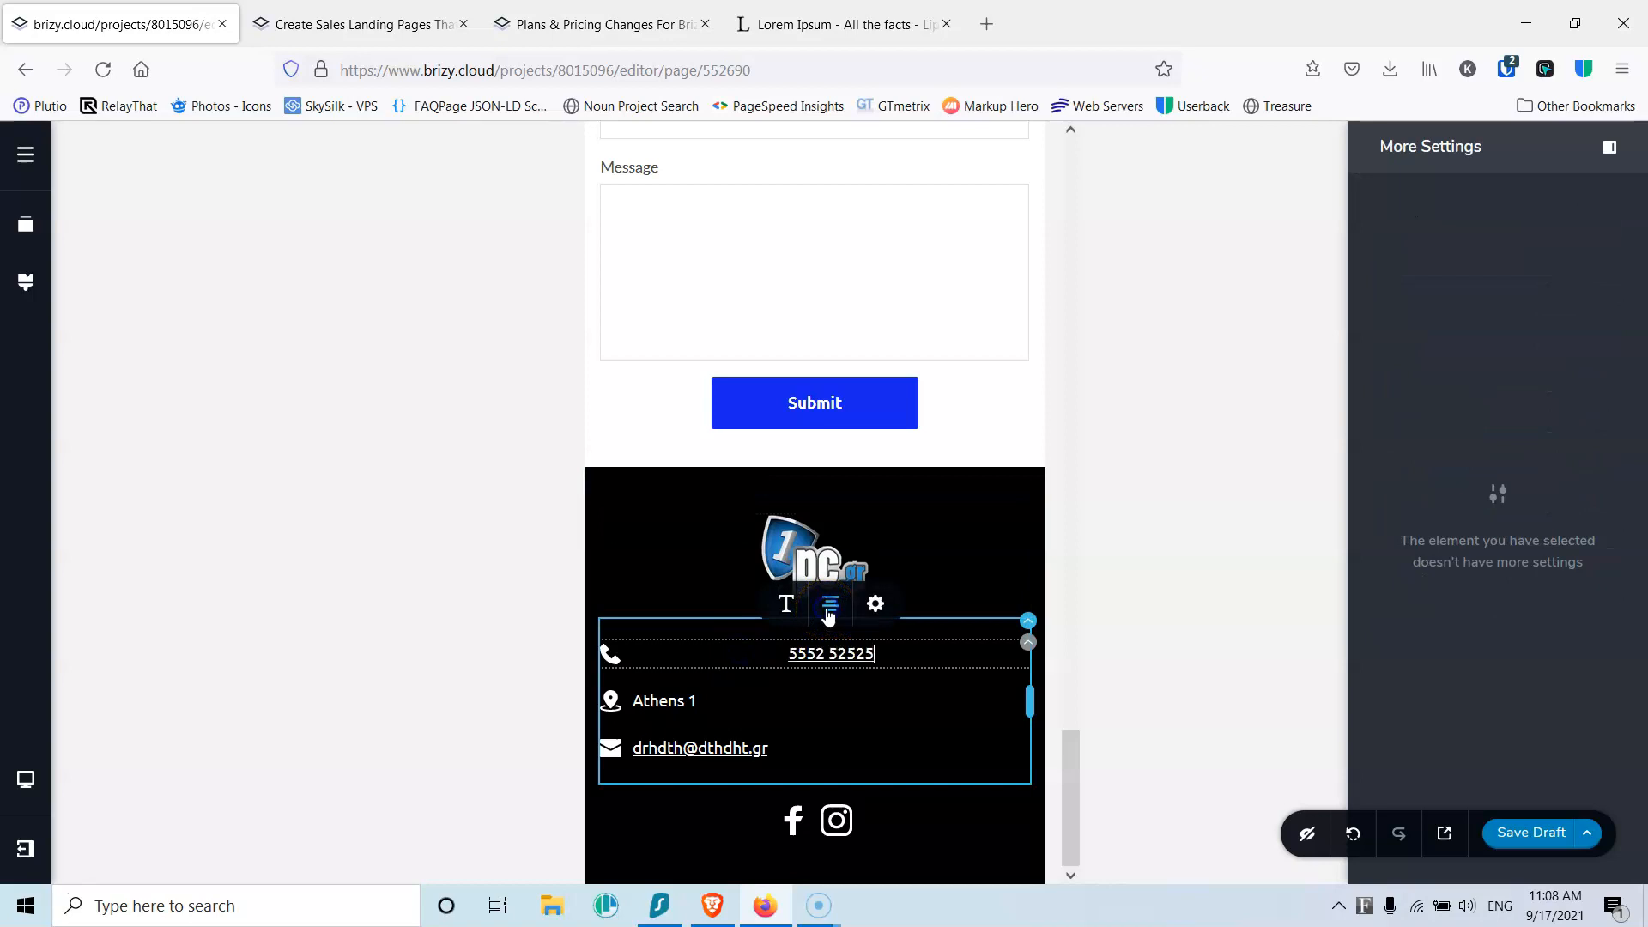
pyautogui.click(807, 699)
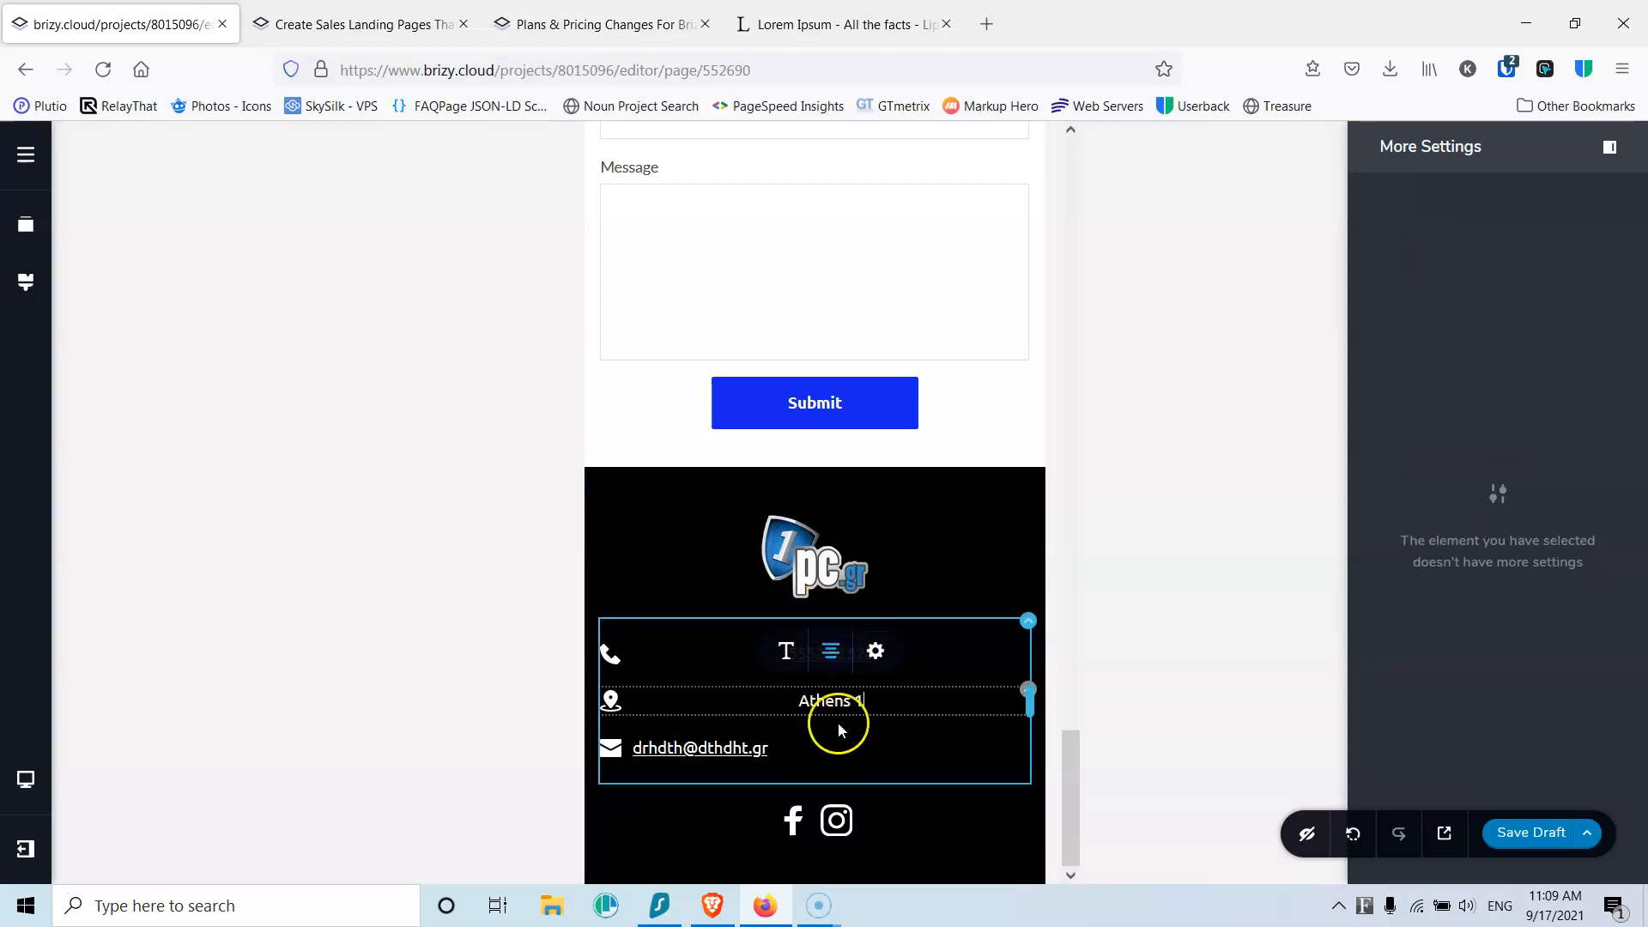
pyautogui.click(839, 745)
pyautogui.click(832, 701)
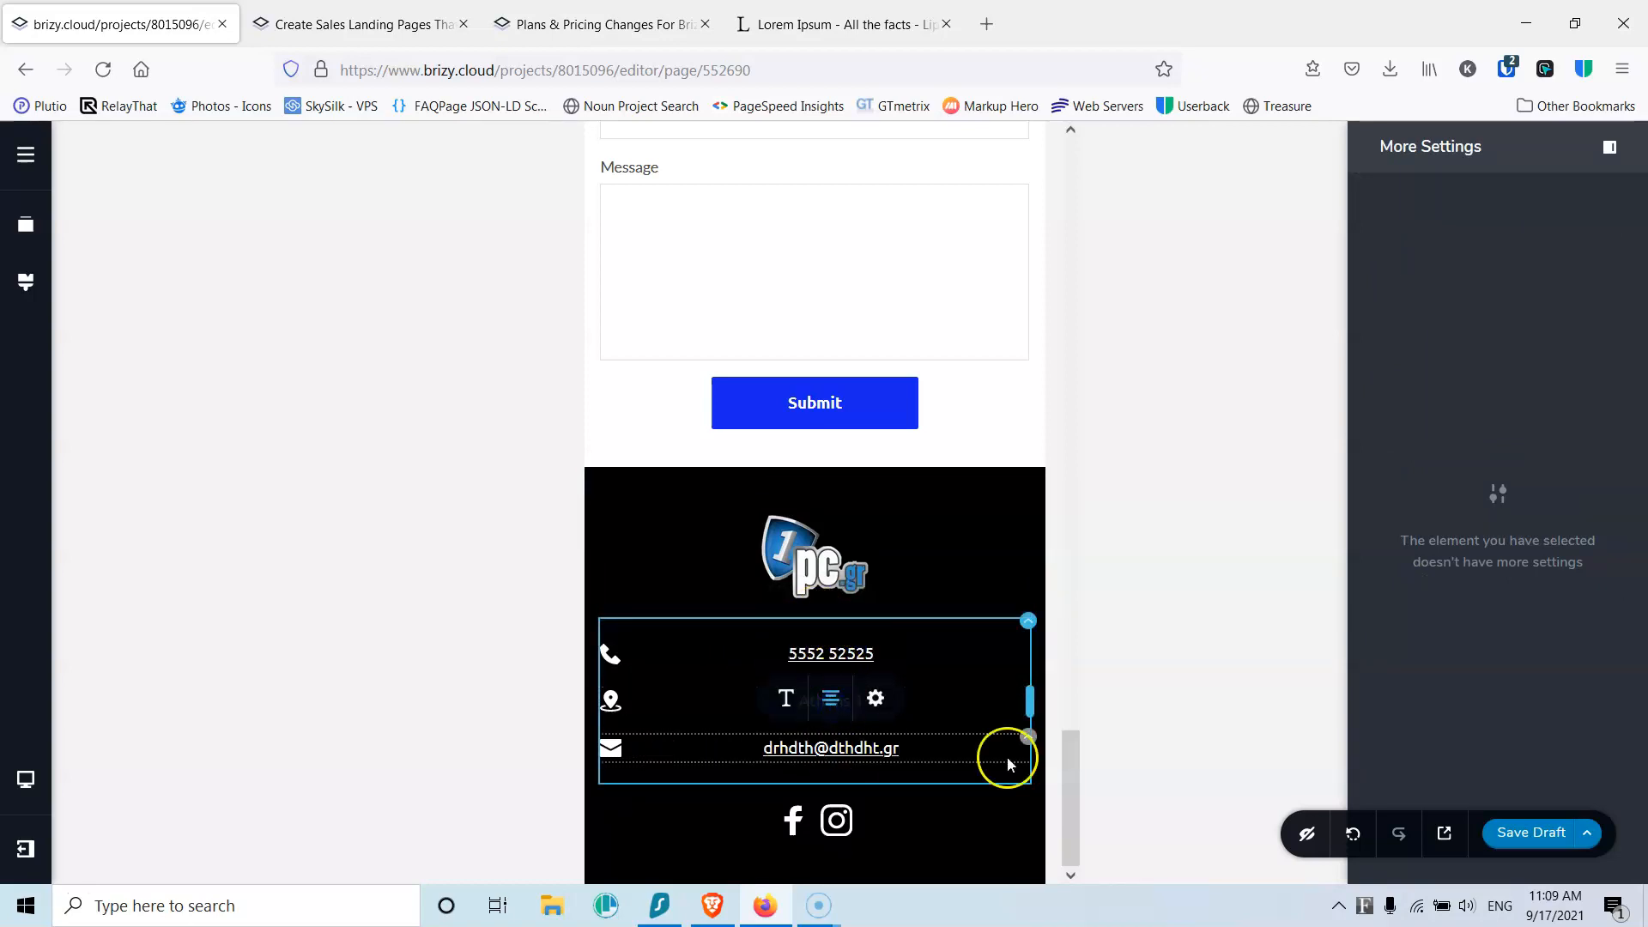
pyautogui.click(1526, 831)
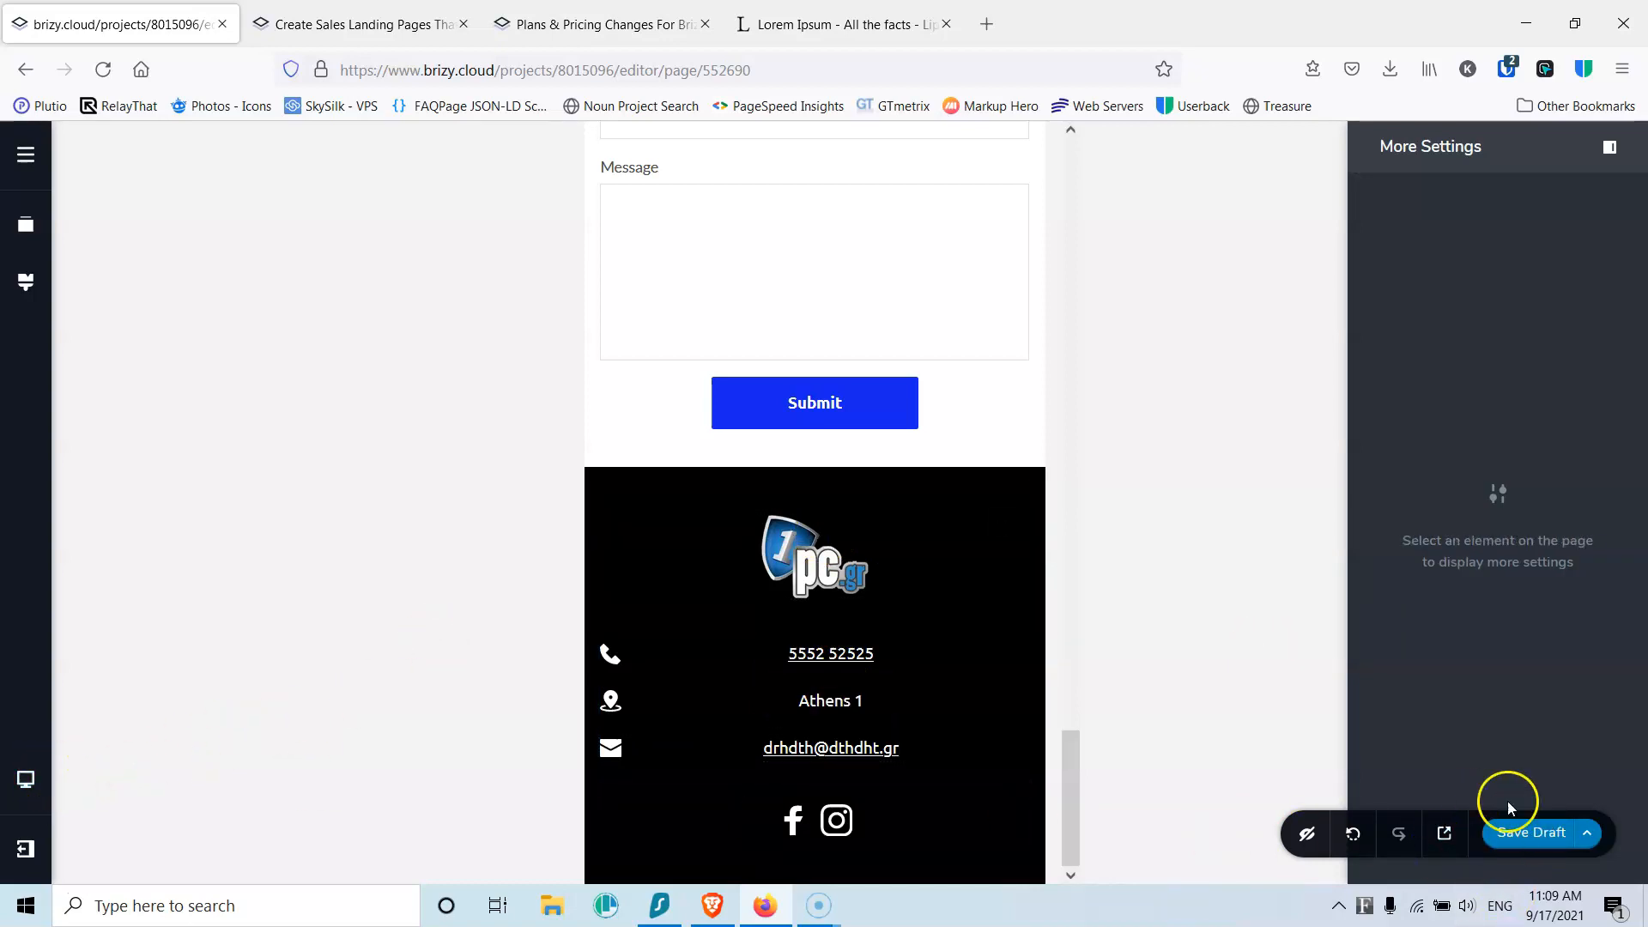
# Step: Publish the page from the Save Draft options
pyautogui.click(1587, 832)
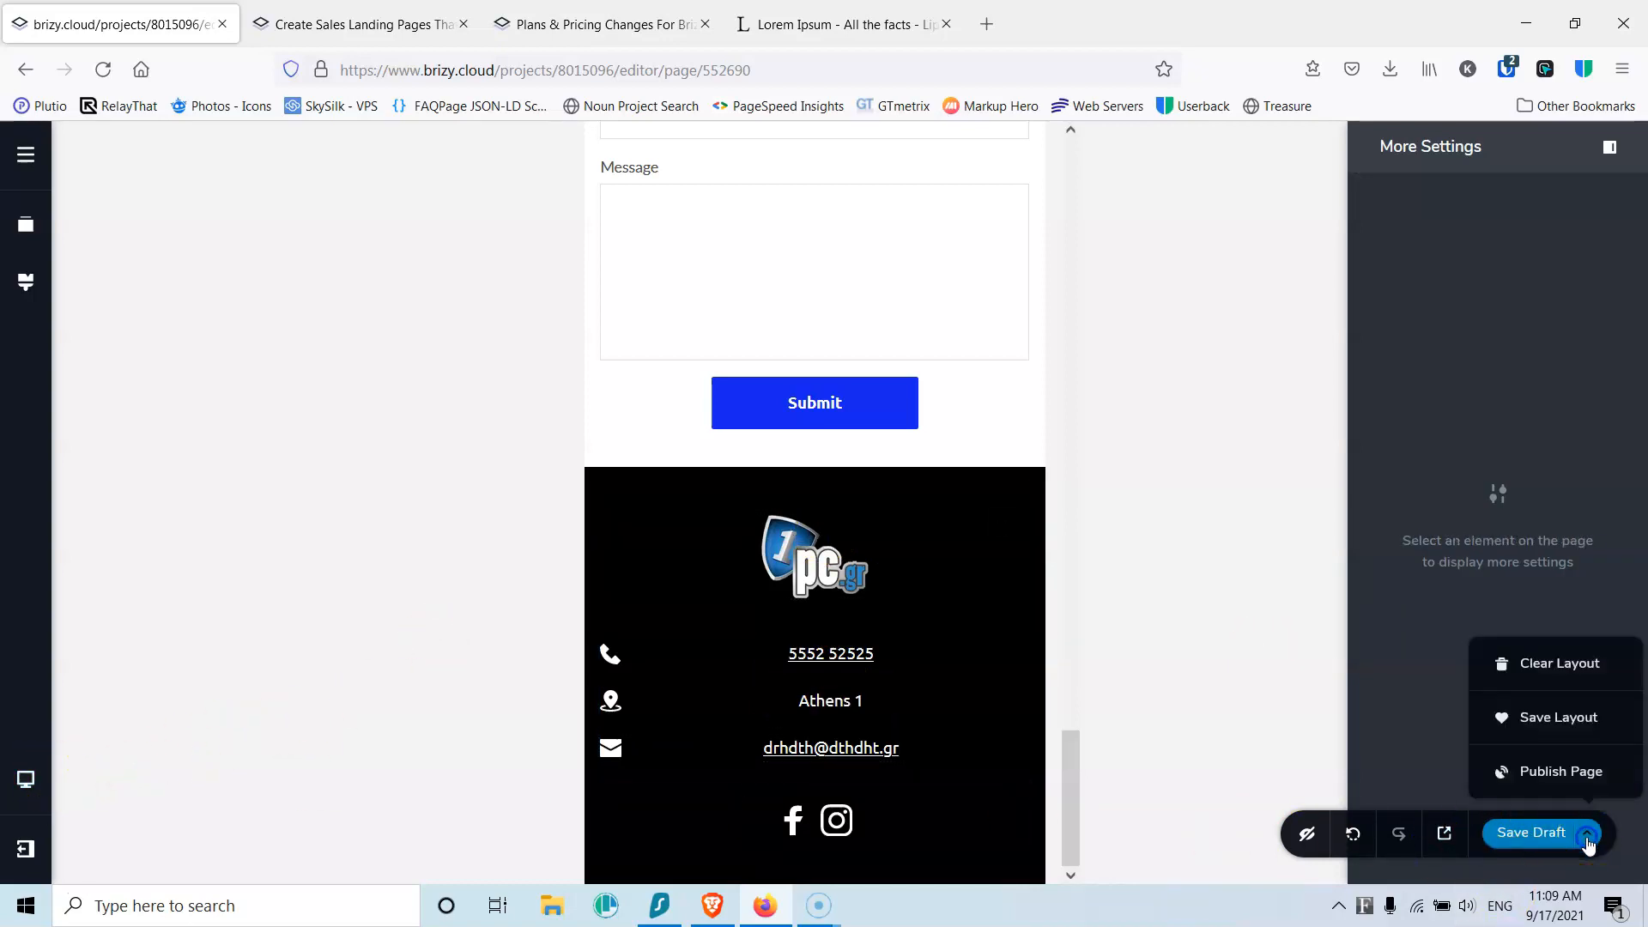
pyautogui.click(1549, 773)
pyautogui.click(1542, 830)
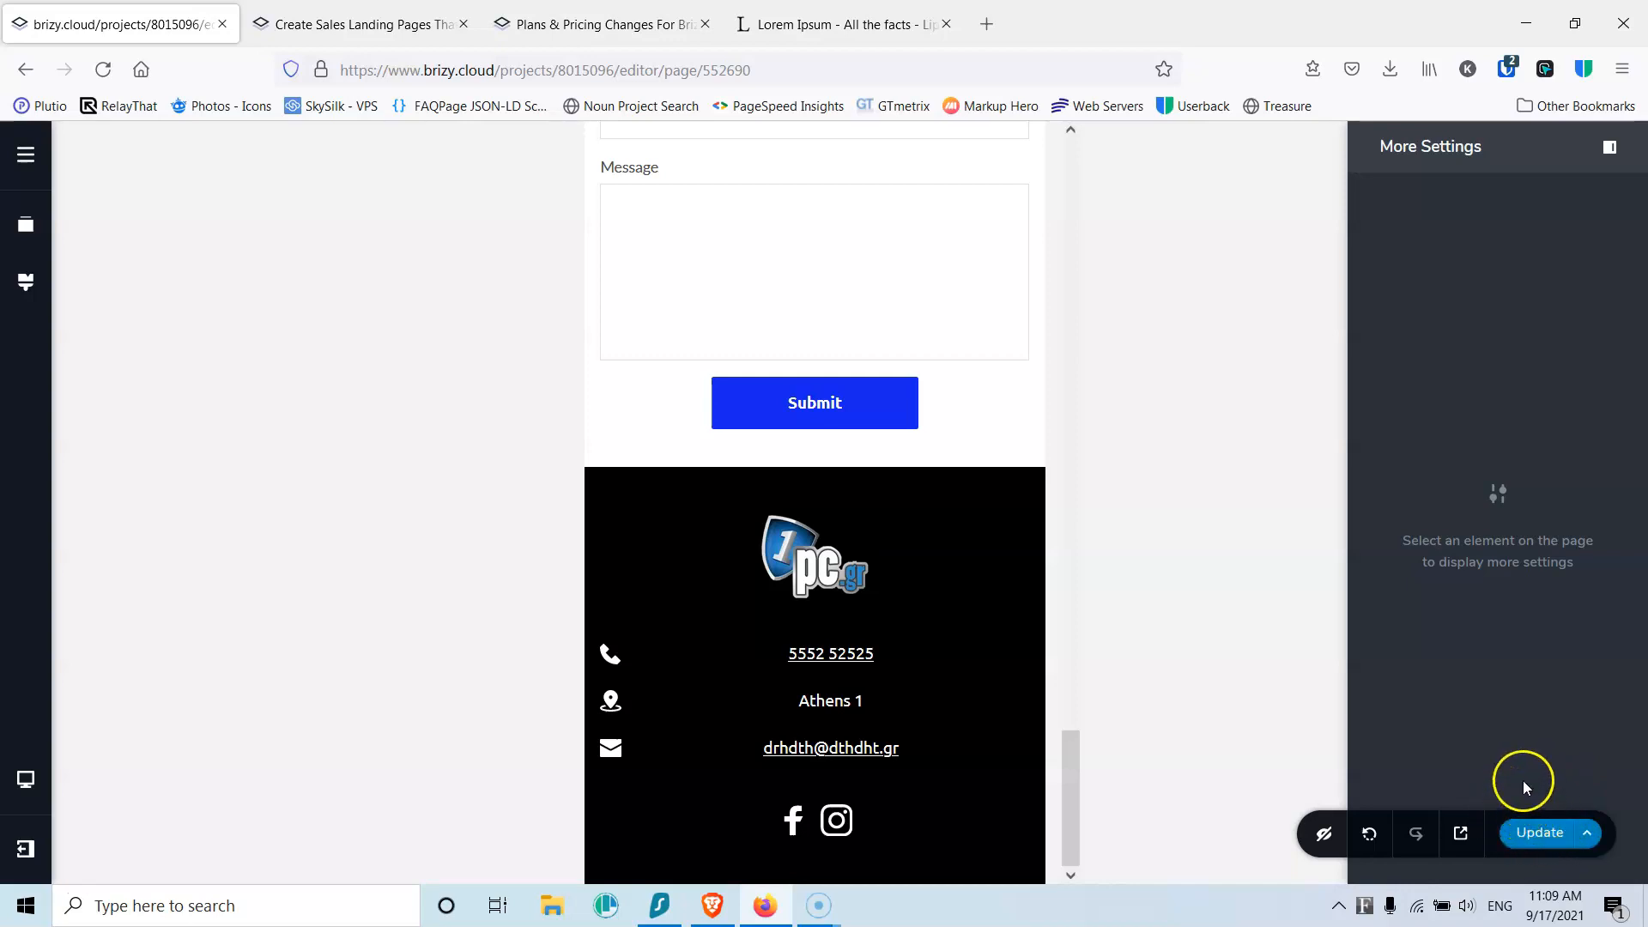
# Step: Preview the live Home page from the Pages list in a new tab and scroll through it
pyautogui.click(26, 157)
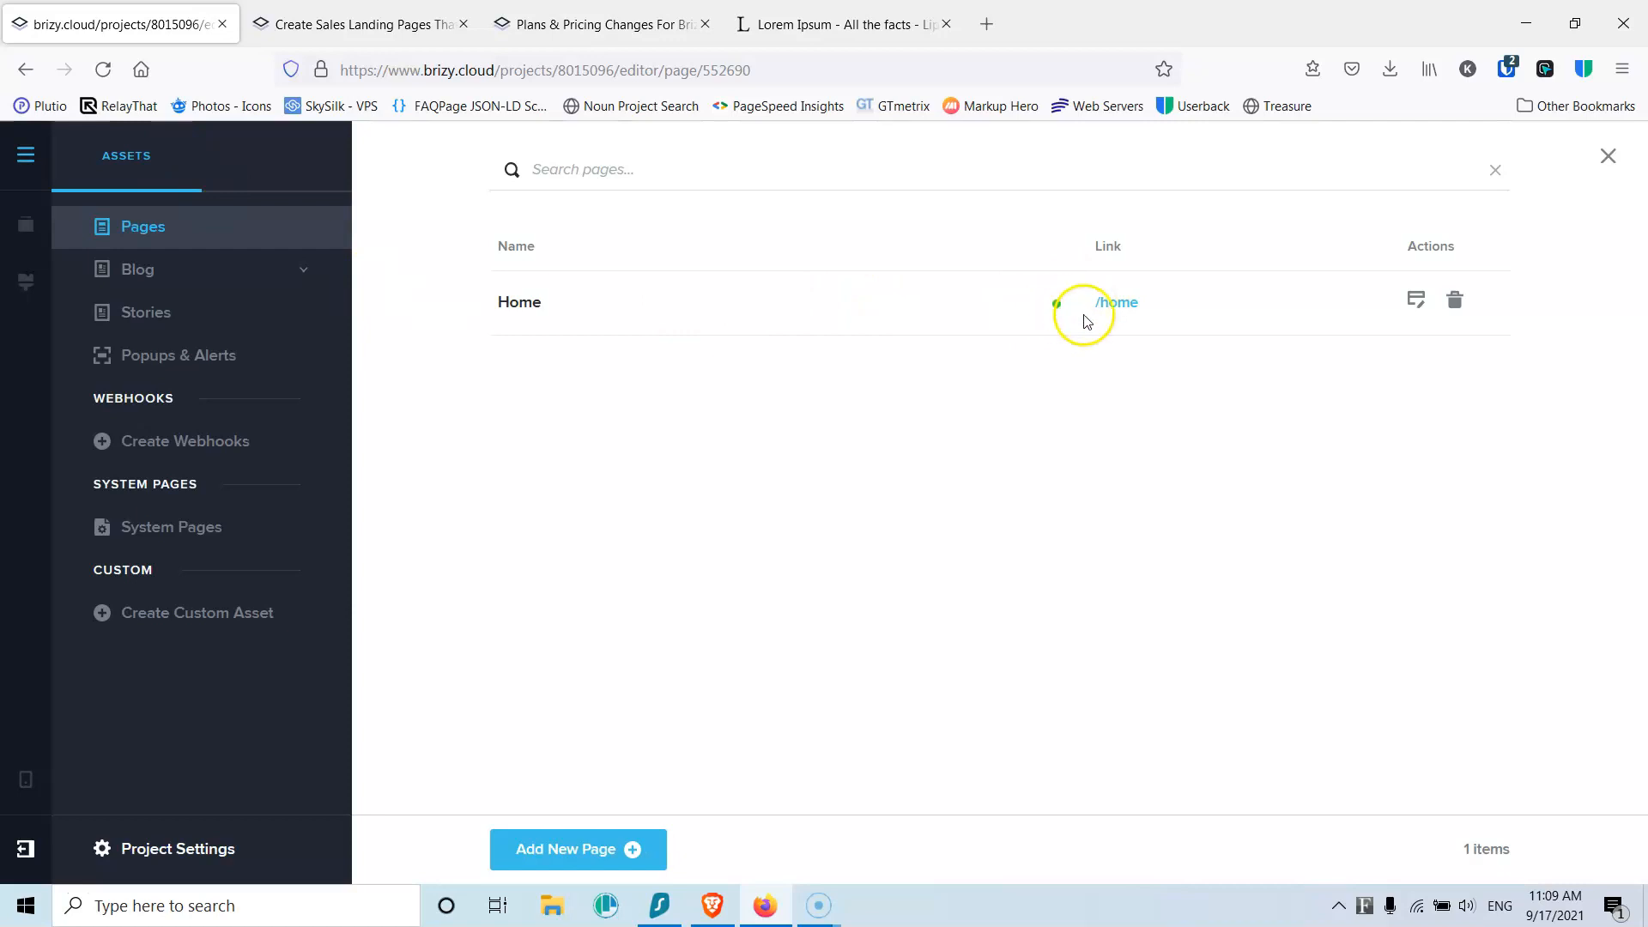
pyautogui.click(1116, 305)
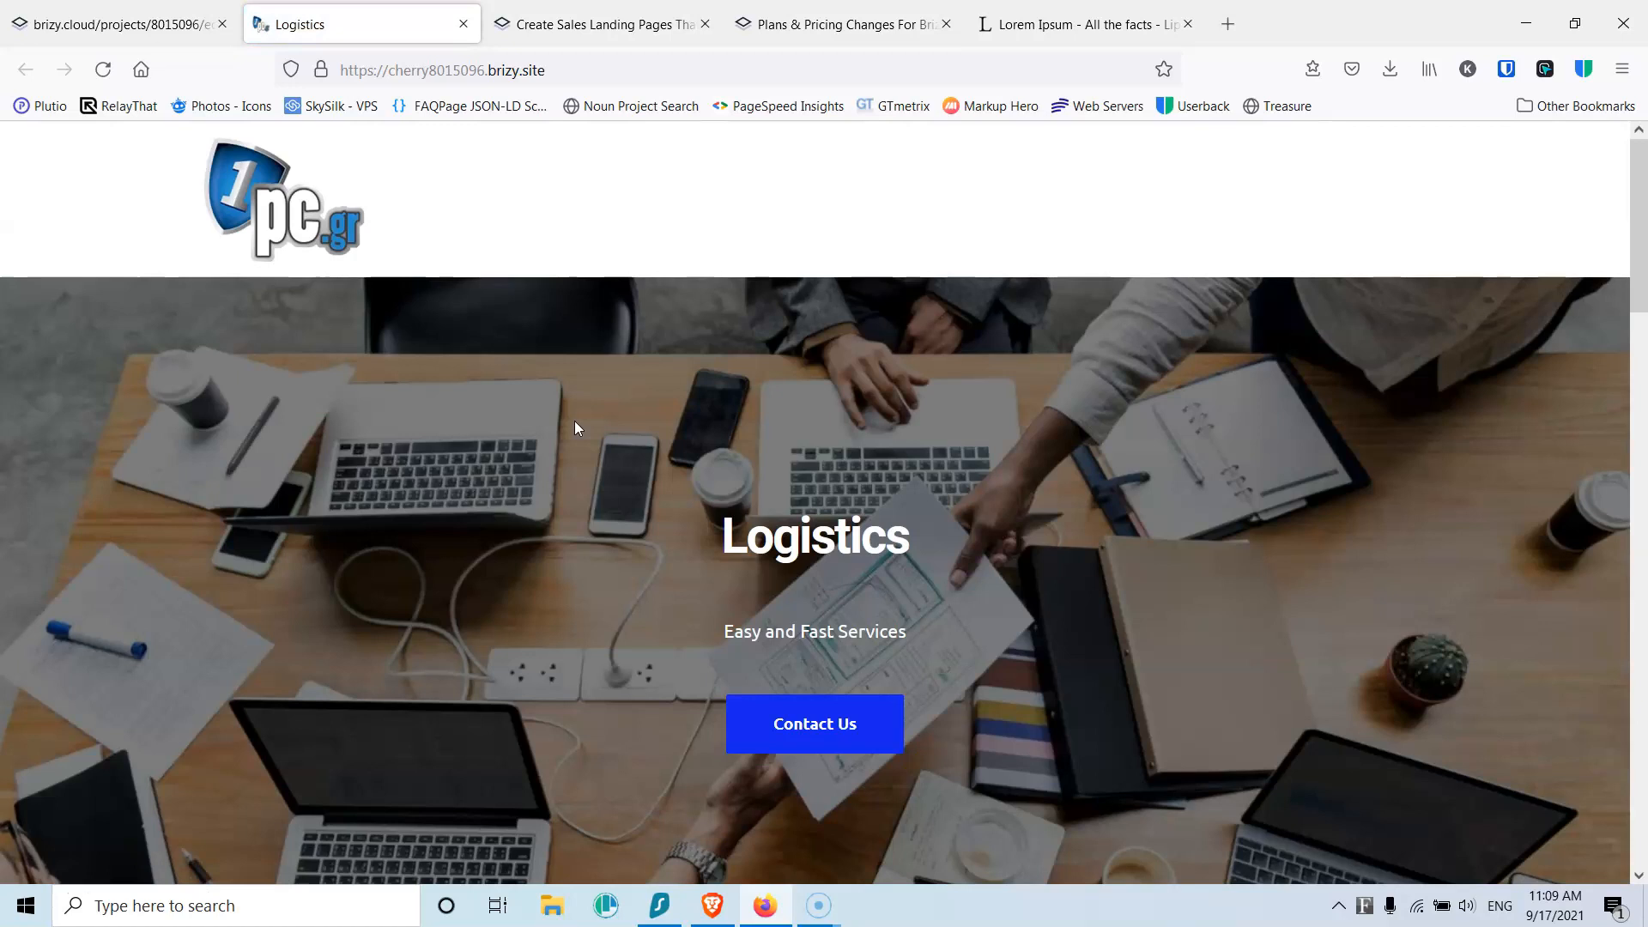
pyautogui.scroll(-12, 819, 481)
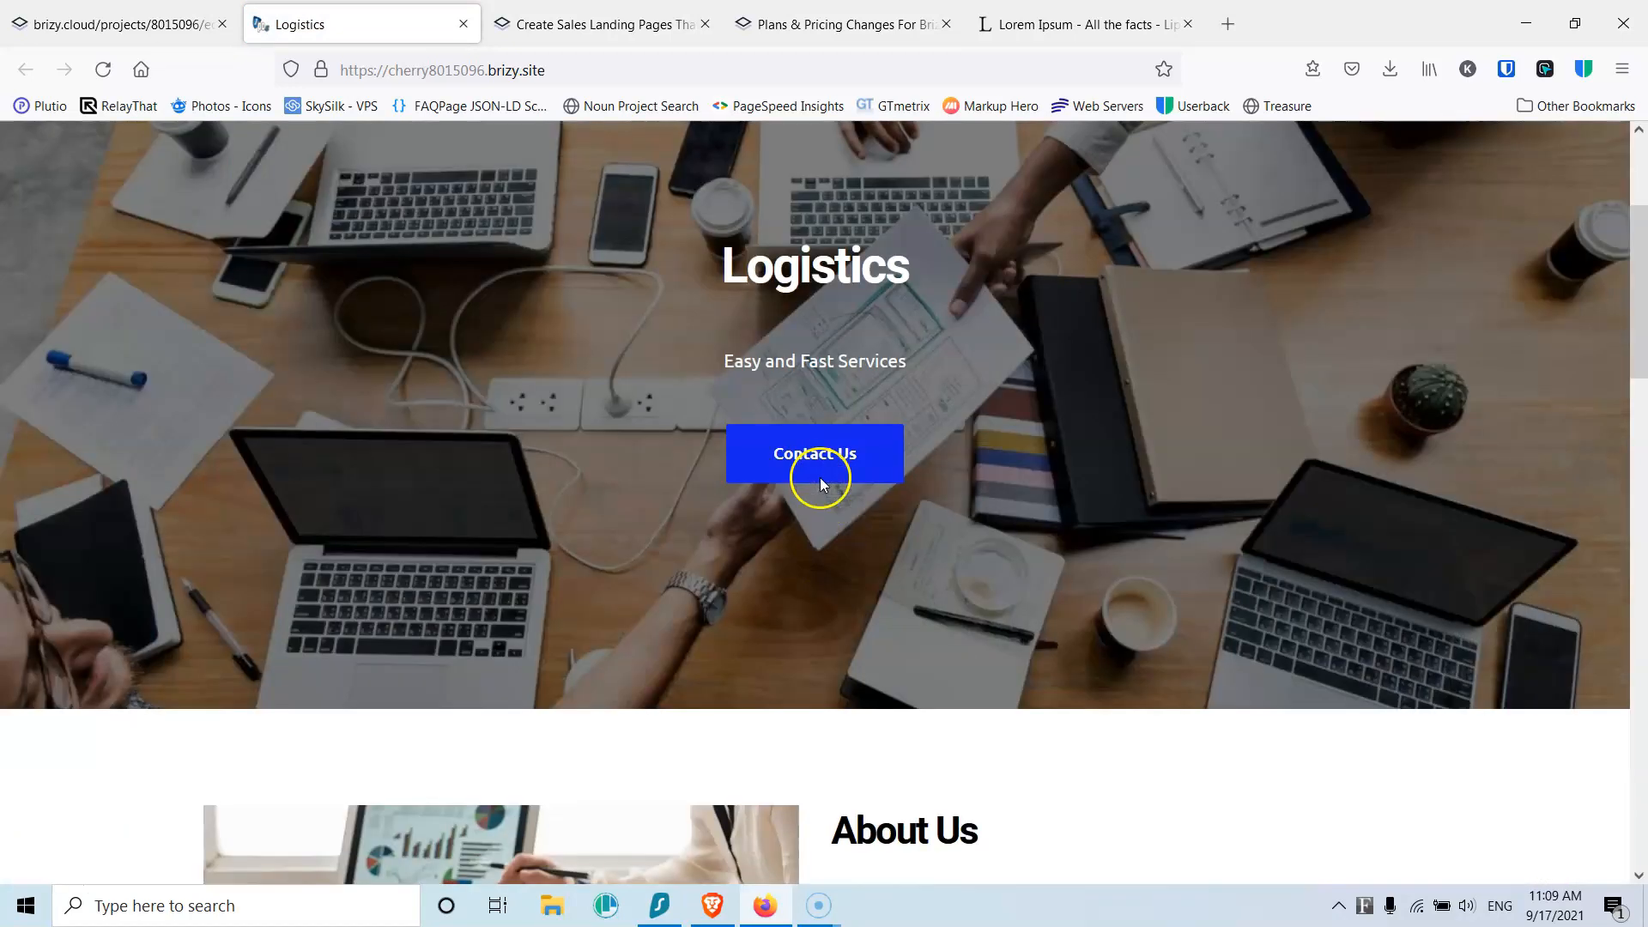
pyautogui.scroll(6, 820, 480)
pyautogui.scroll(-10, 819, 480)
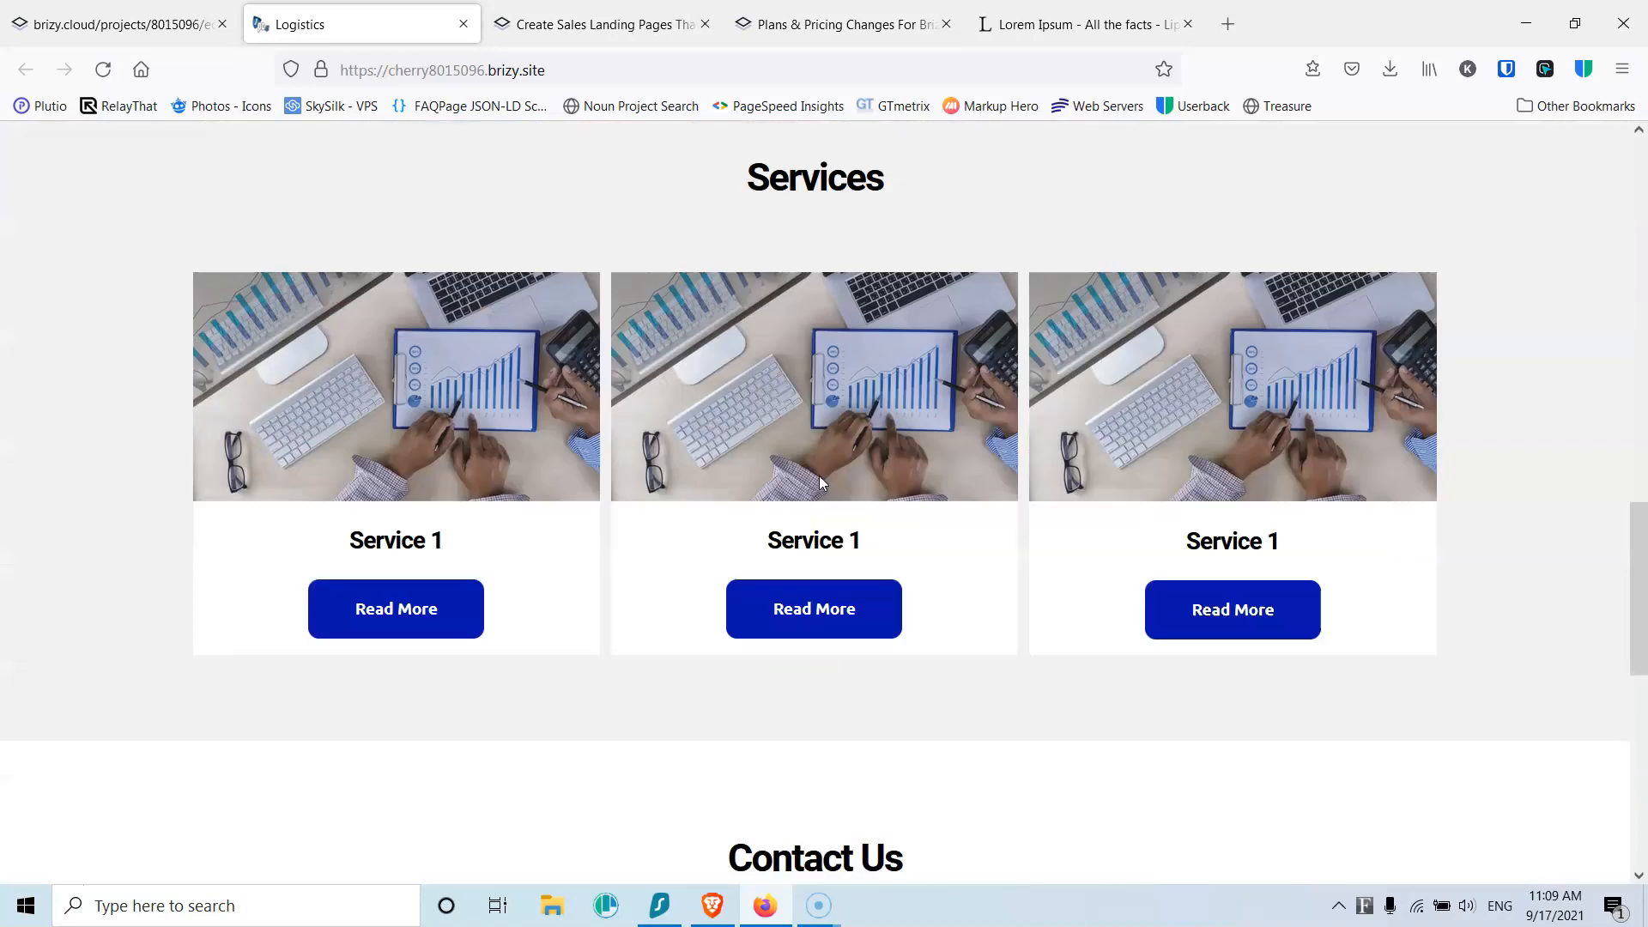
pyautogui.scroll(12, 820, 481)
pyautogui.scroll(5, 820, 483)
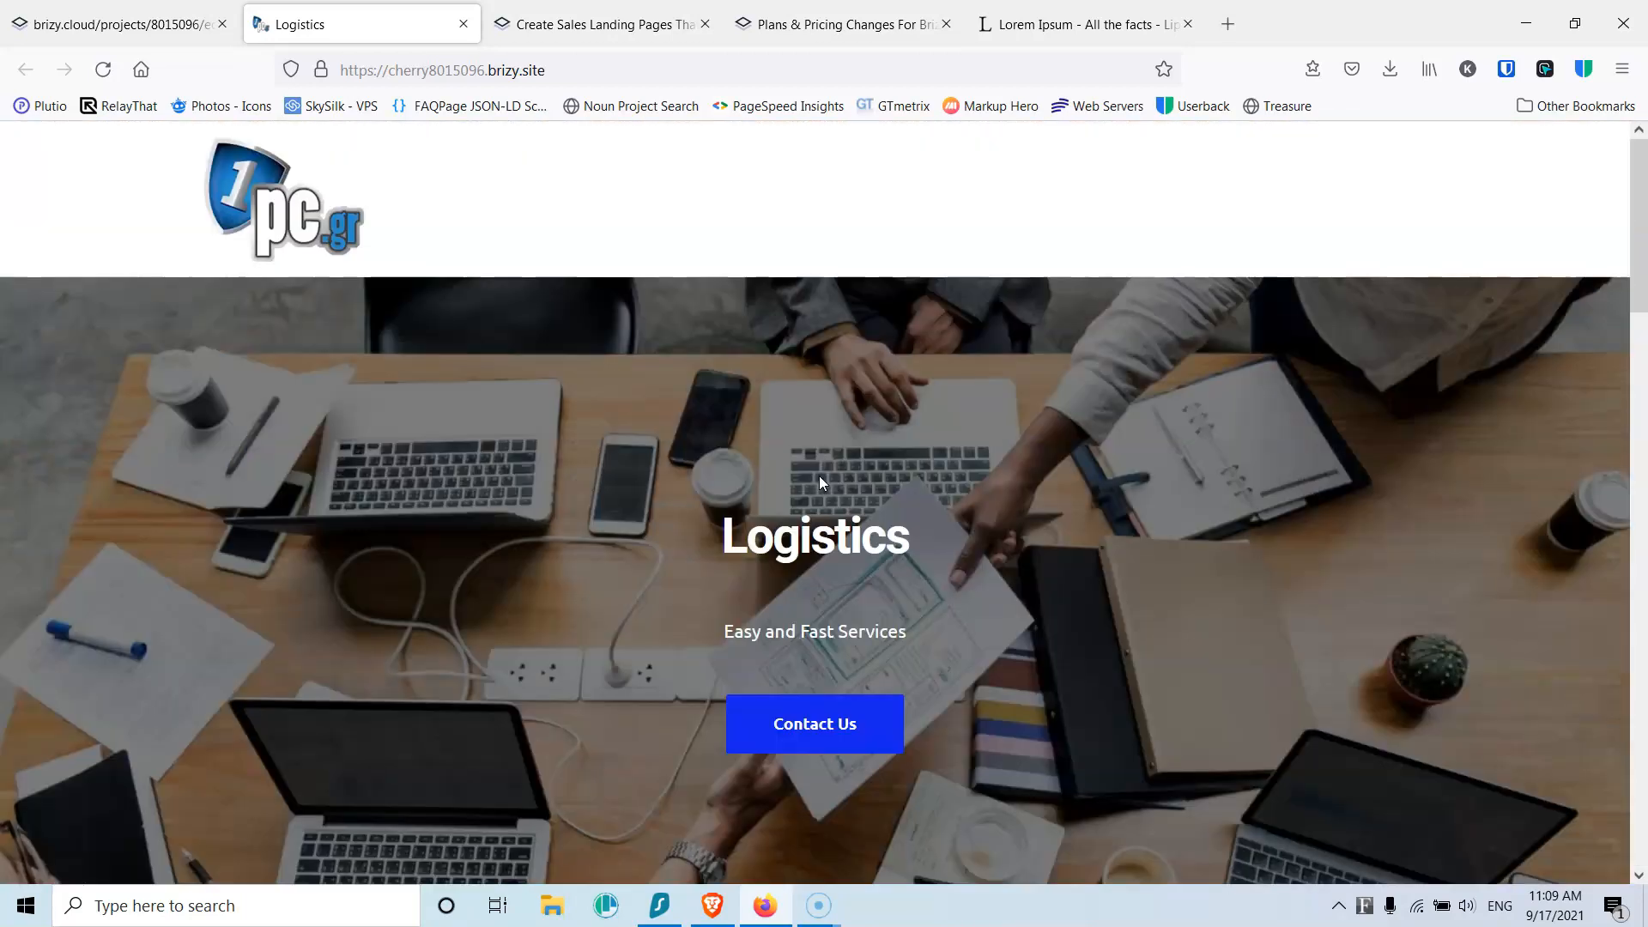
# Step: Return to the Brizy dashboard and publish the Test project on the free subdomain statostest.brizy.site
pyautogui.click(141, 31)
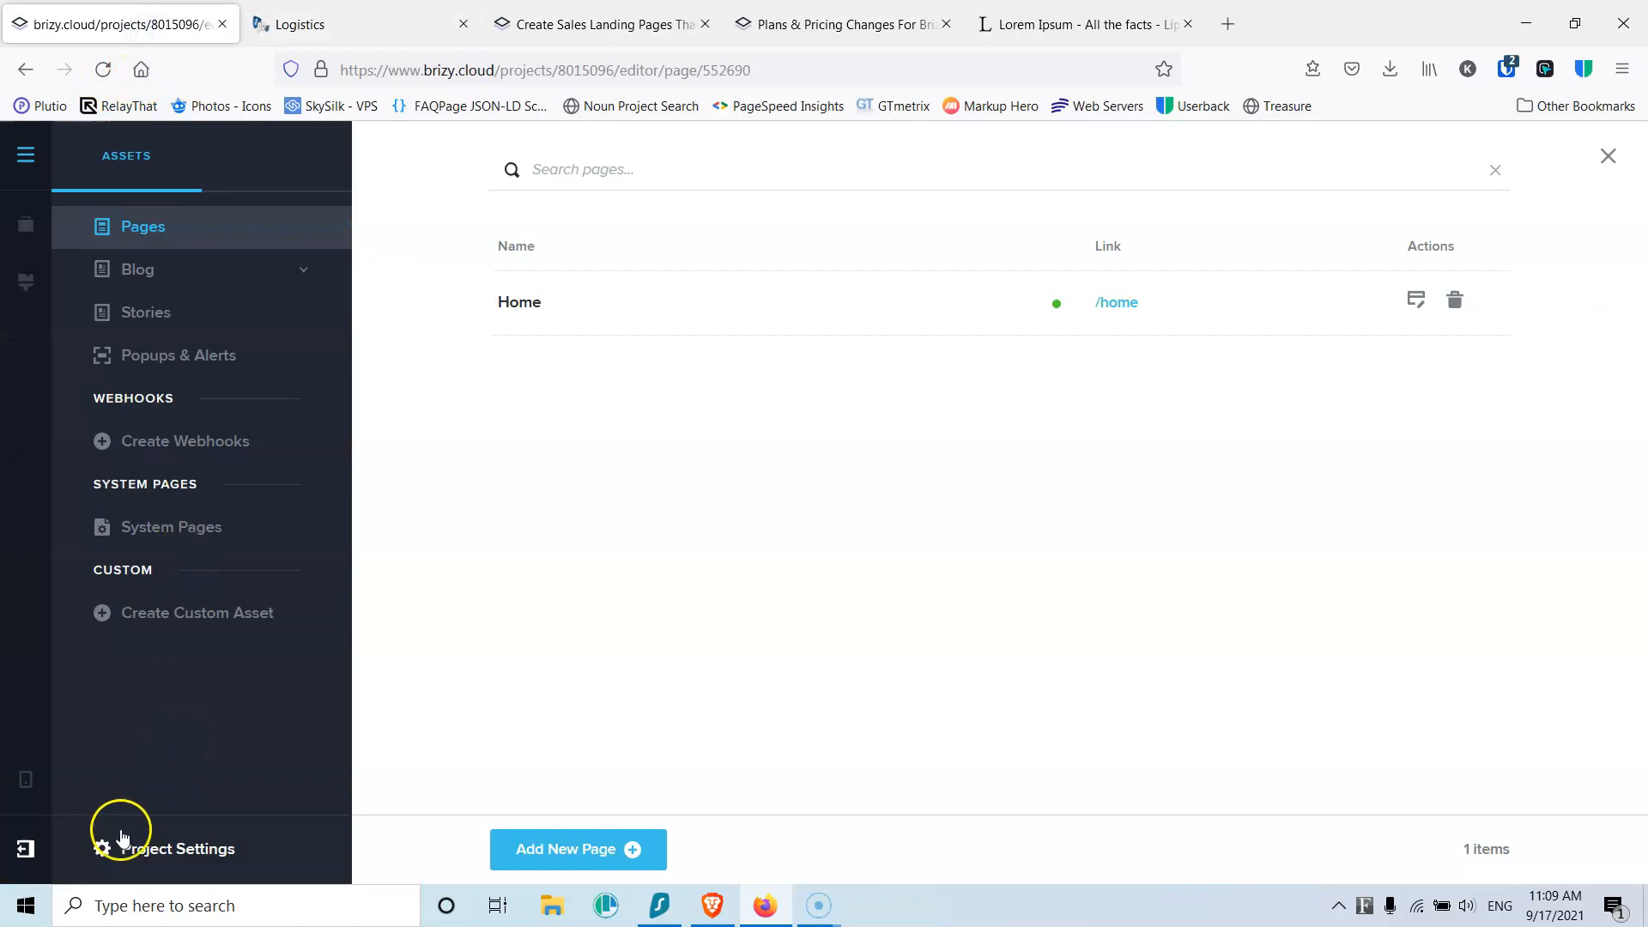
pyautogui.click(25, 849)
pyautogui.click(102, 848)
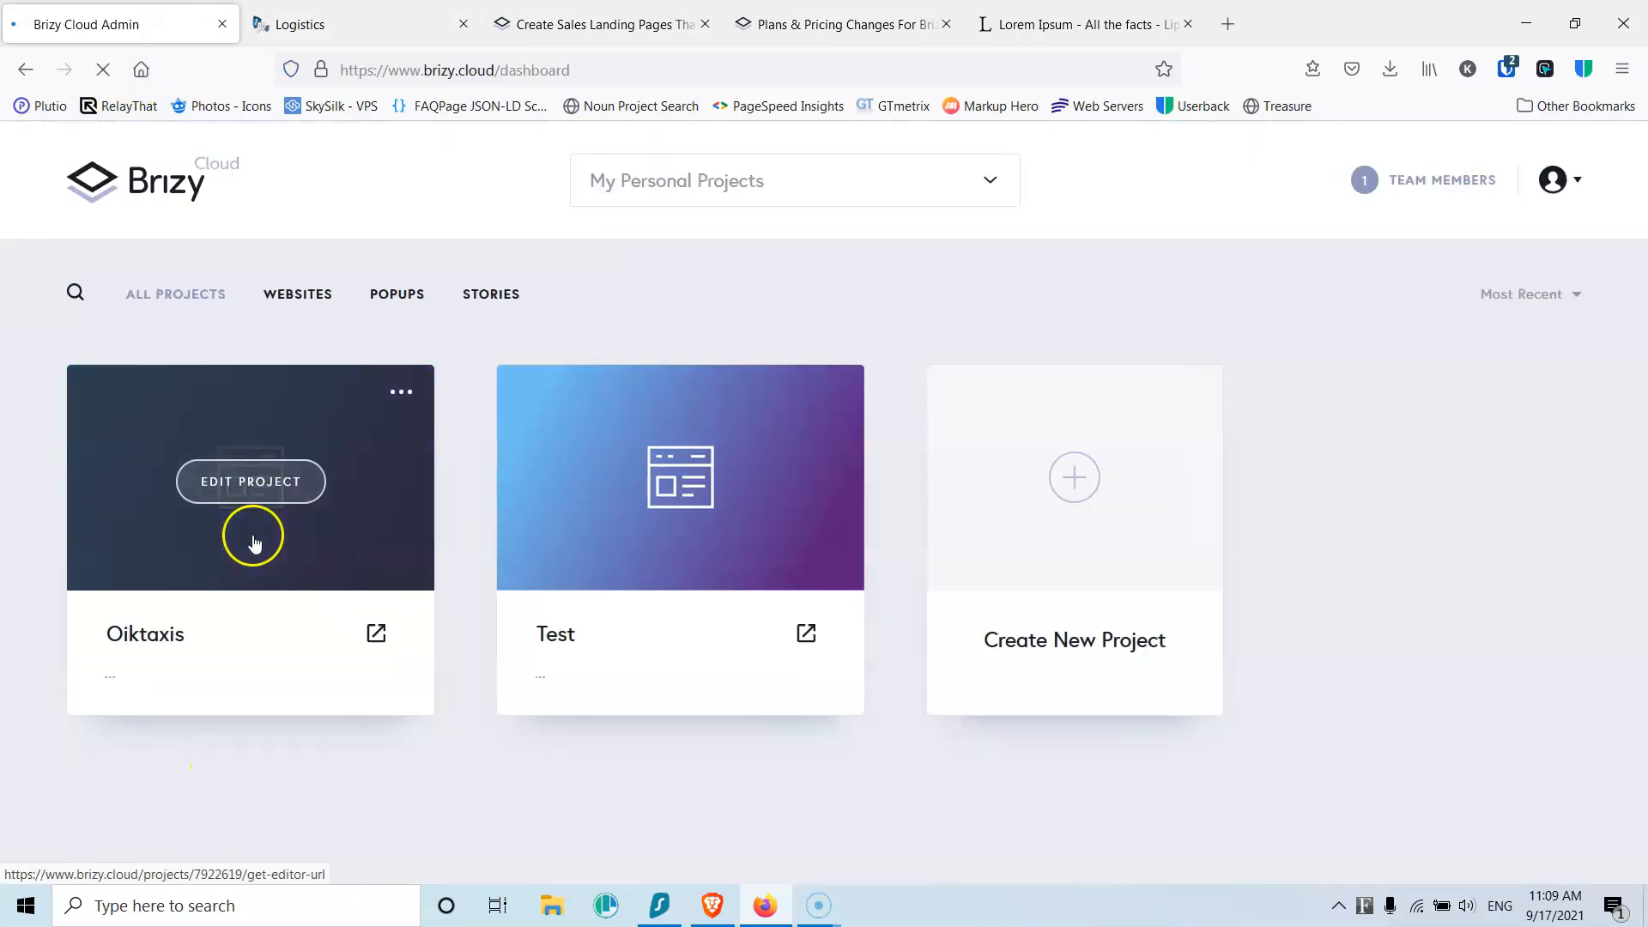
pyautogui.click(830, 393)
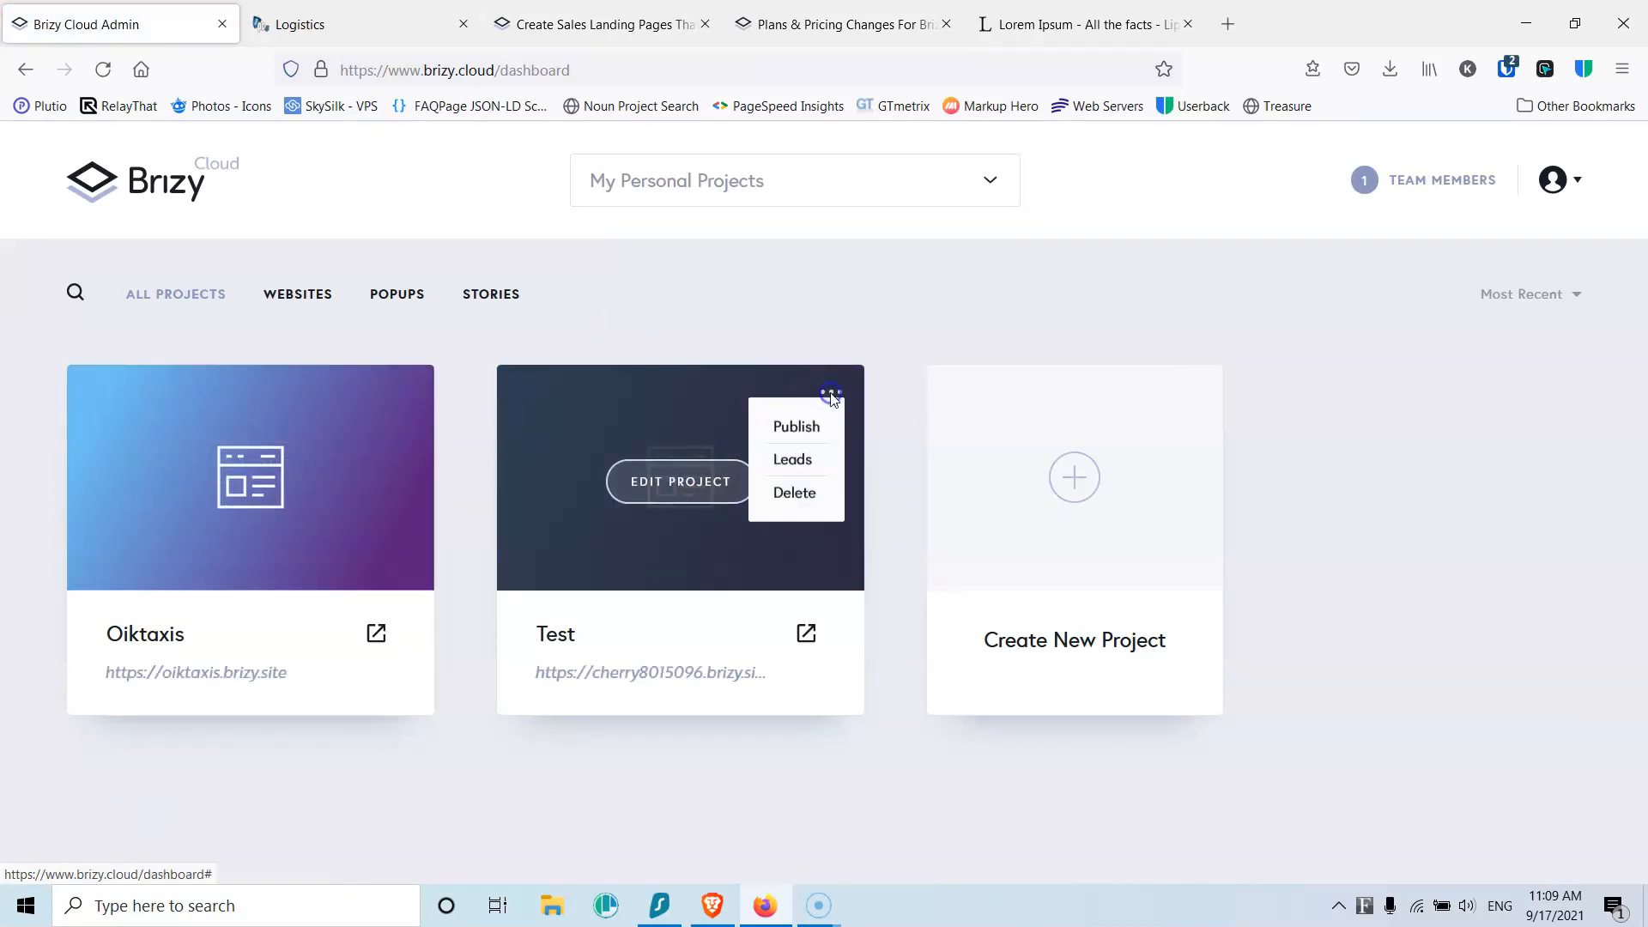
pyautogui.click(797, 427)
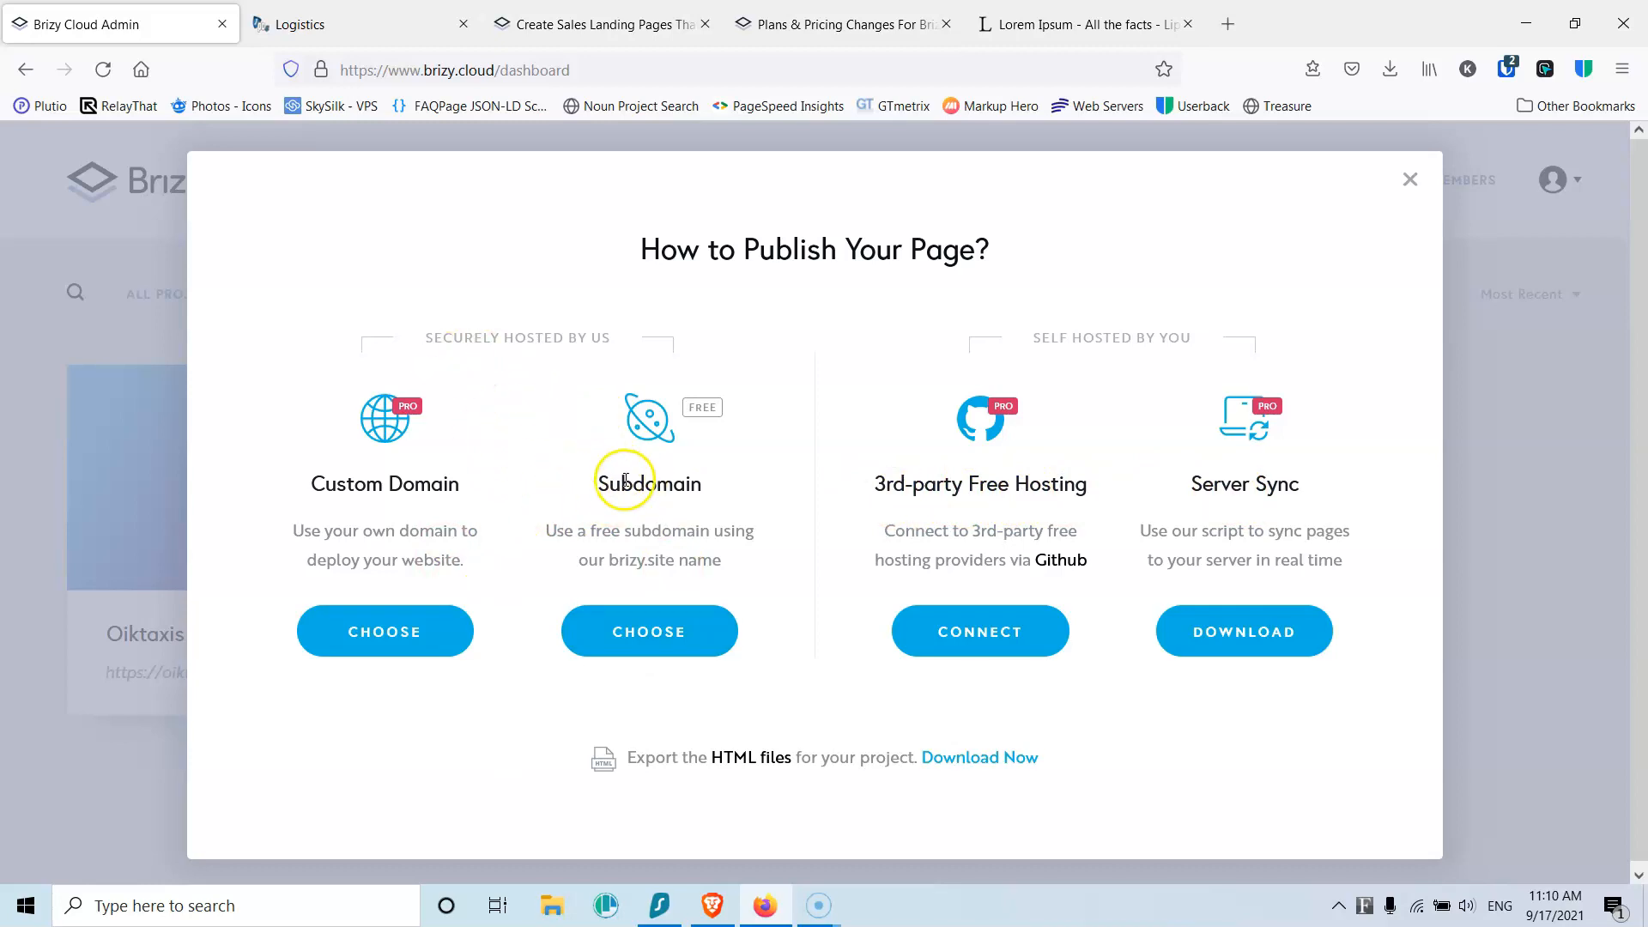
pyautogui.click(657, 637)
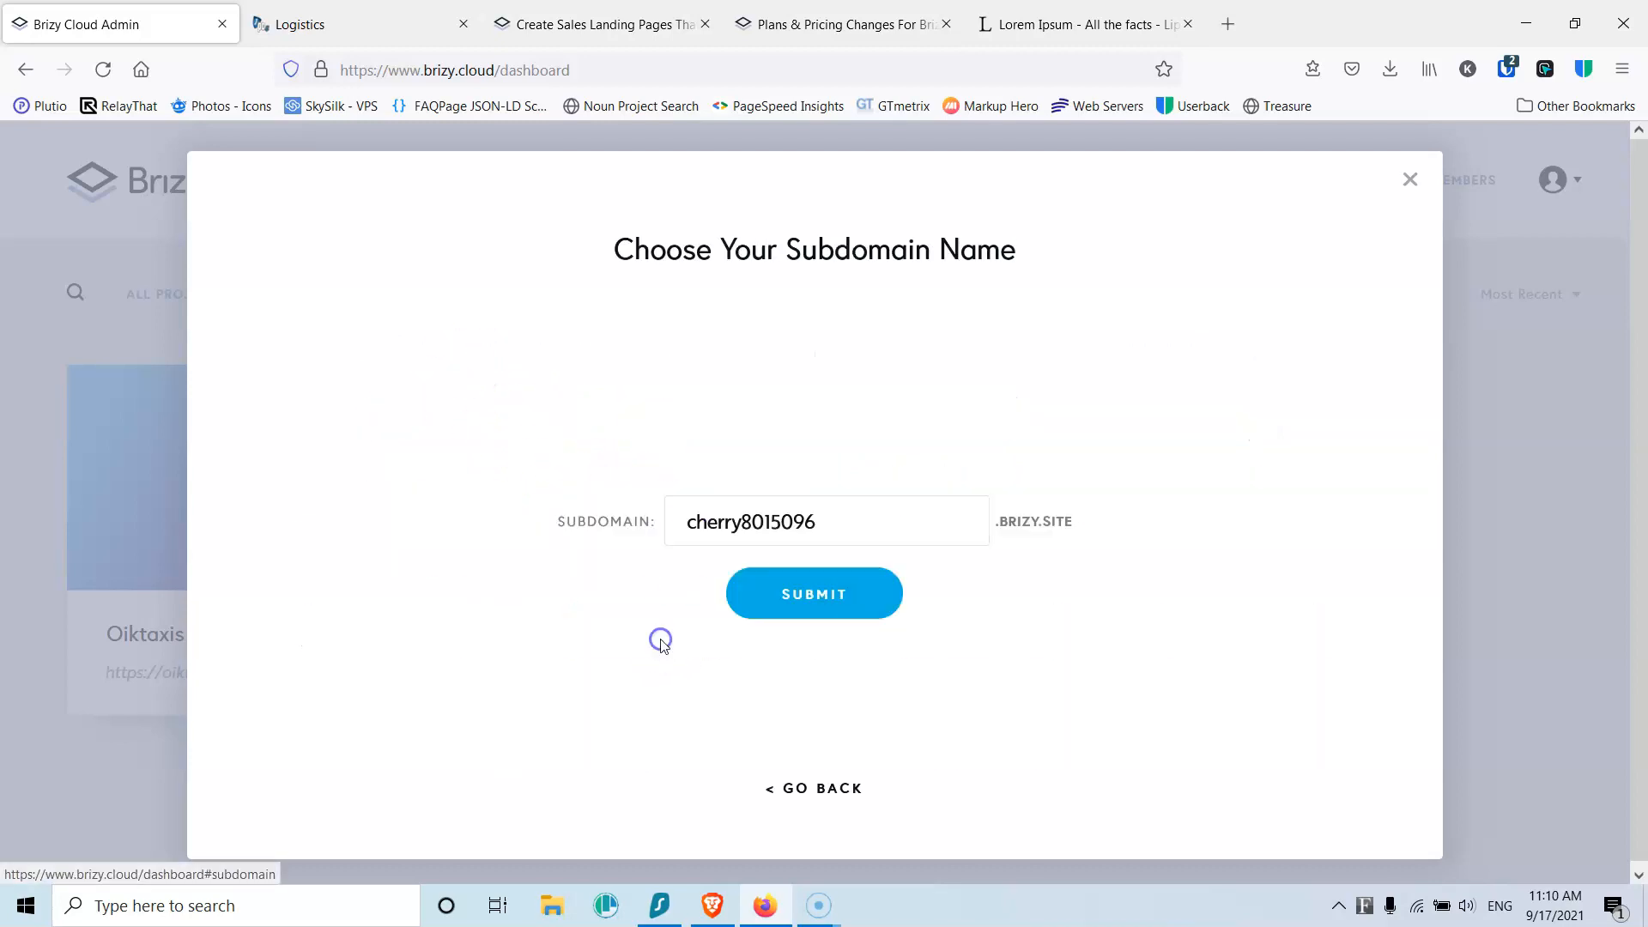
pyautogui.doubleClick(862, 526)
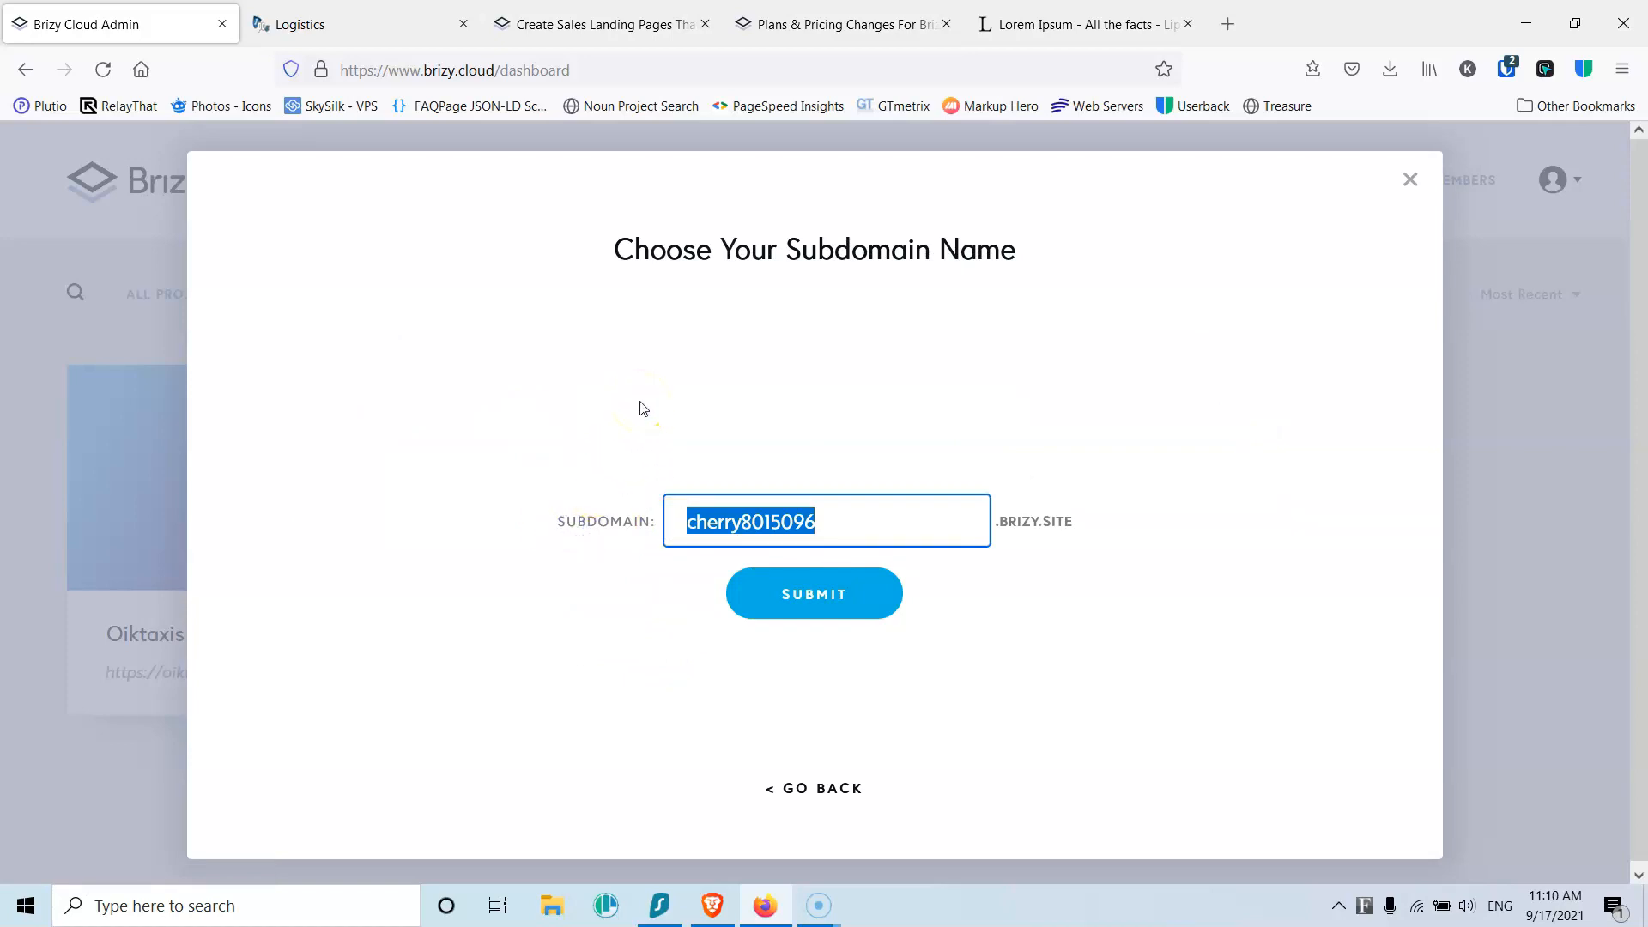
pyautogui.write('statostest')
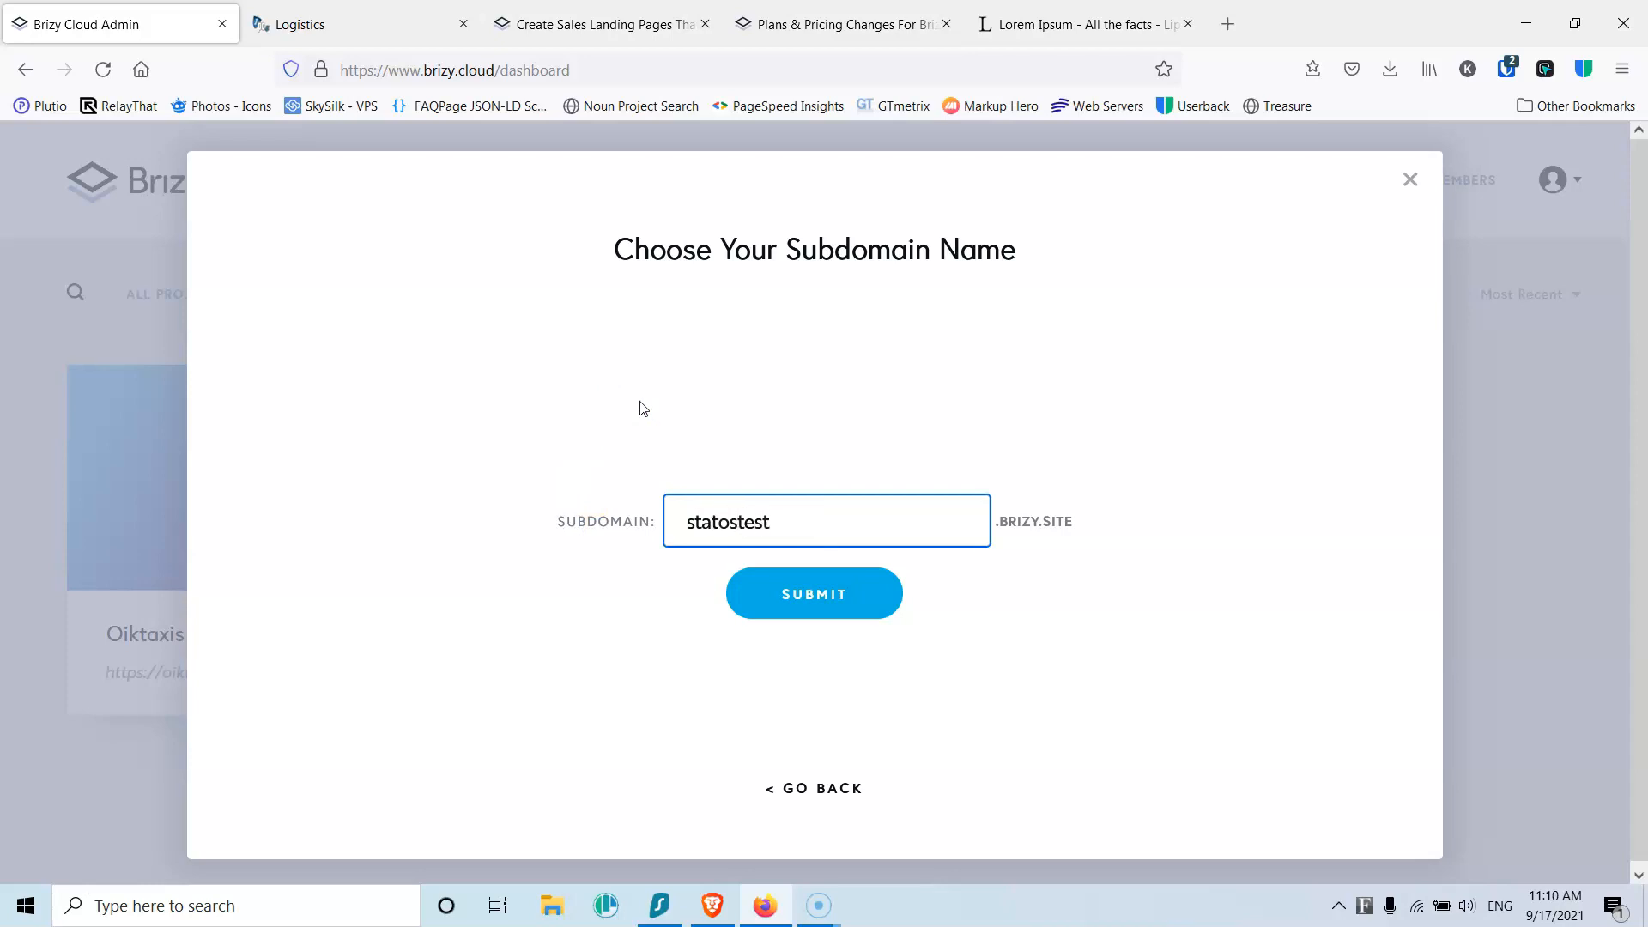
pyautogui.click(785, 598)
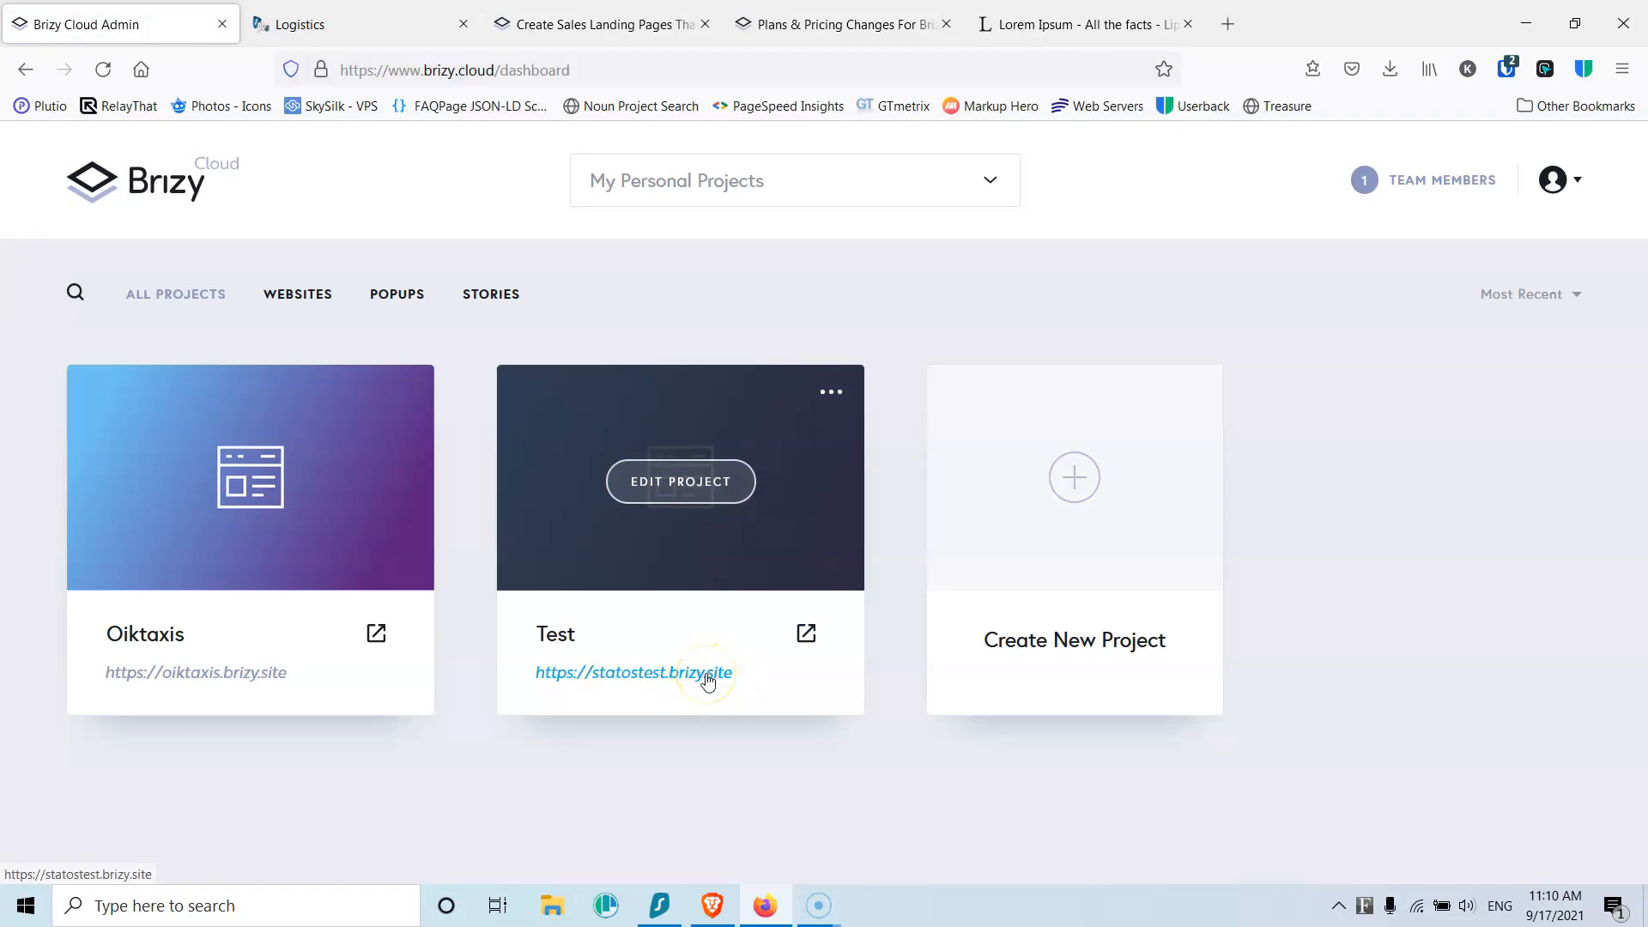
# Step: Open the Test project's live site, close the duplicate Logistics tab and return to the dashboard
pyautogui.click(805, 640)
pyautogui.click(356, 21)
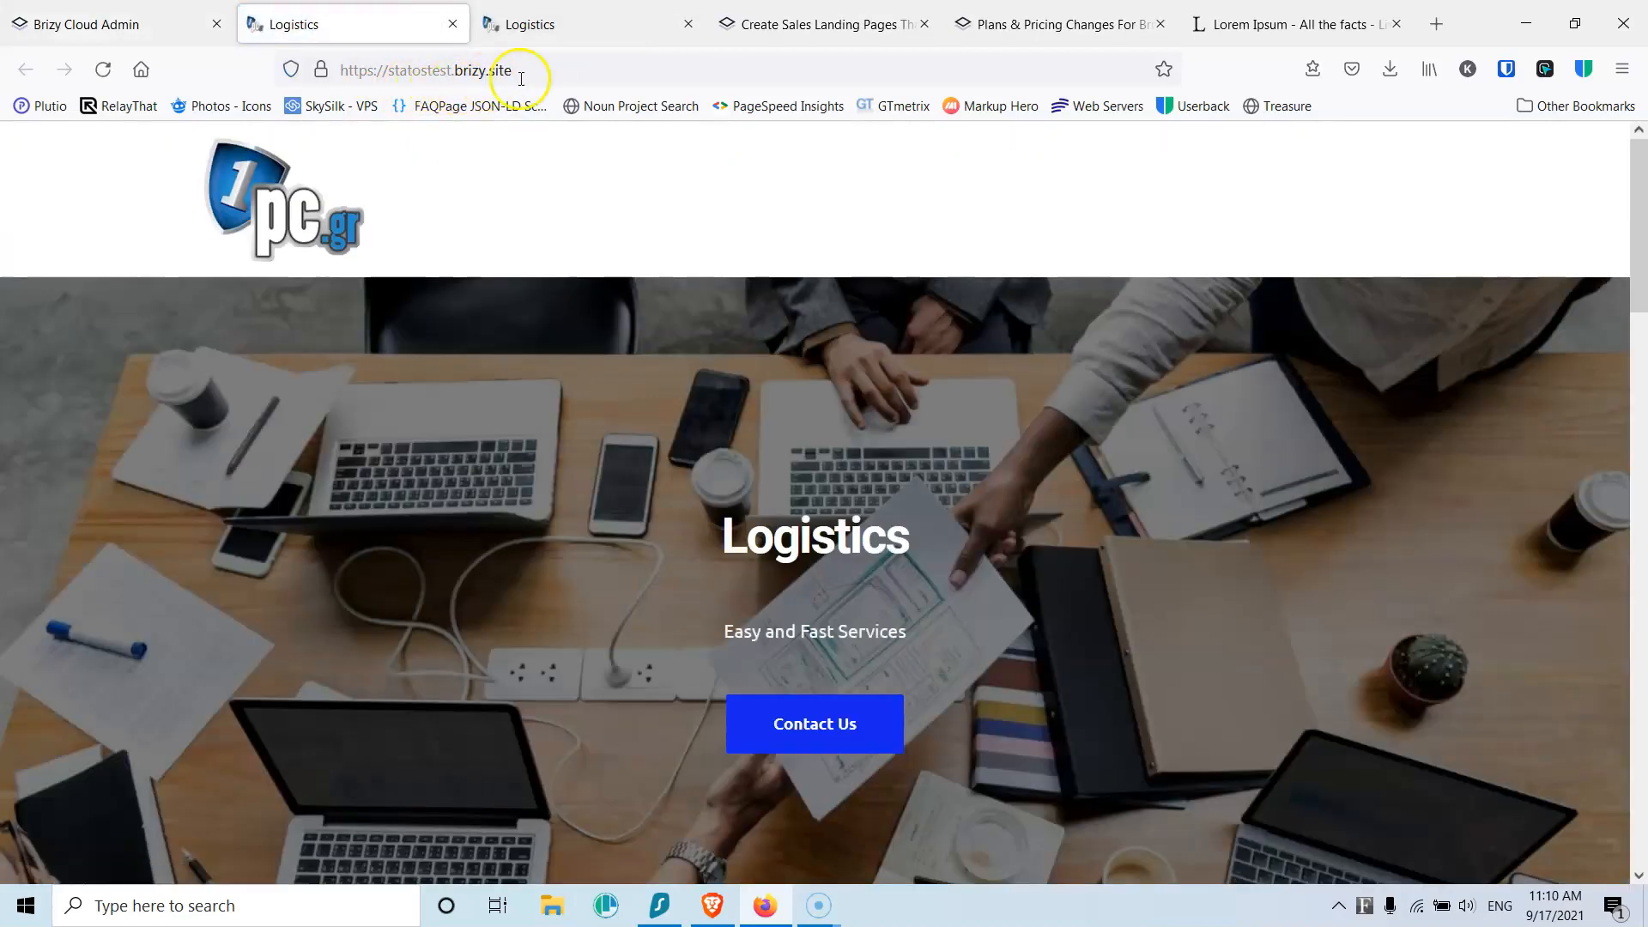
pyautogui.click(567, 31)
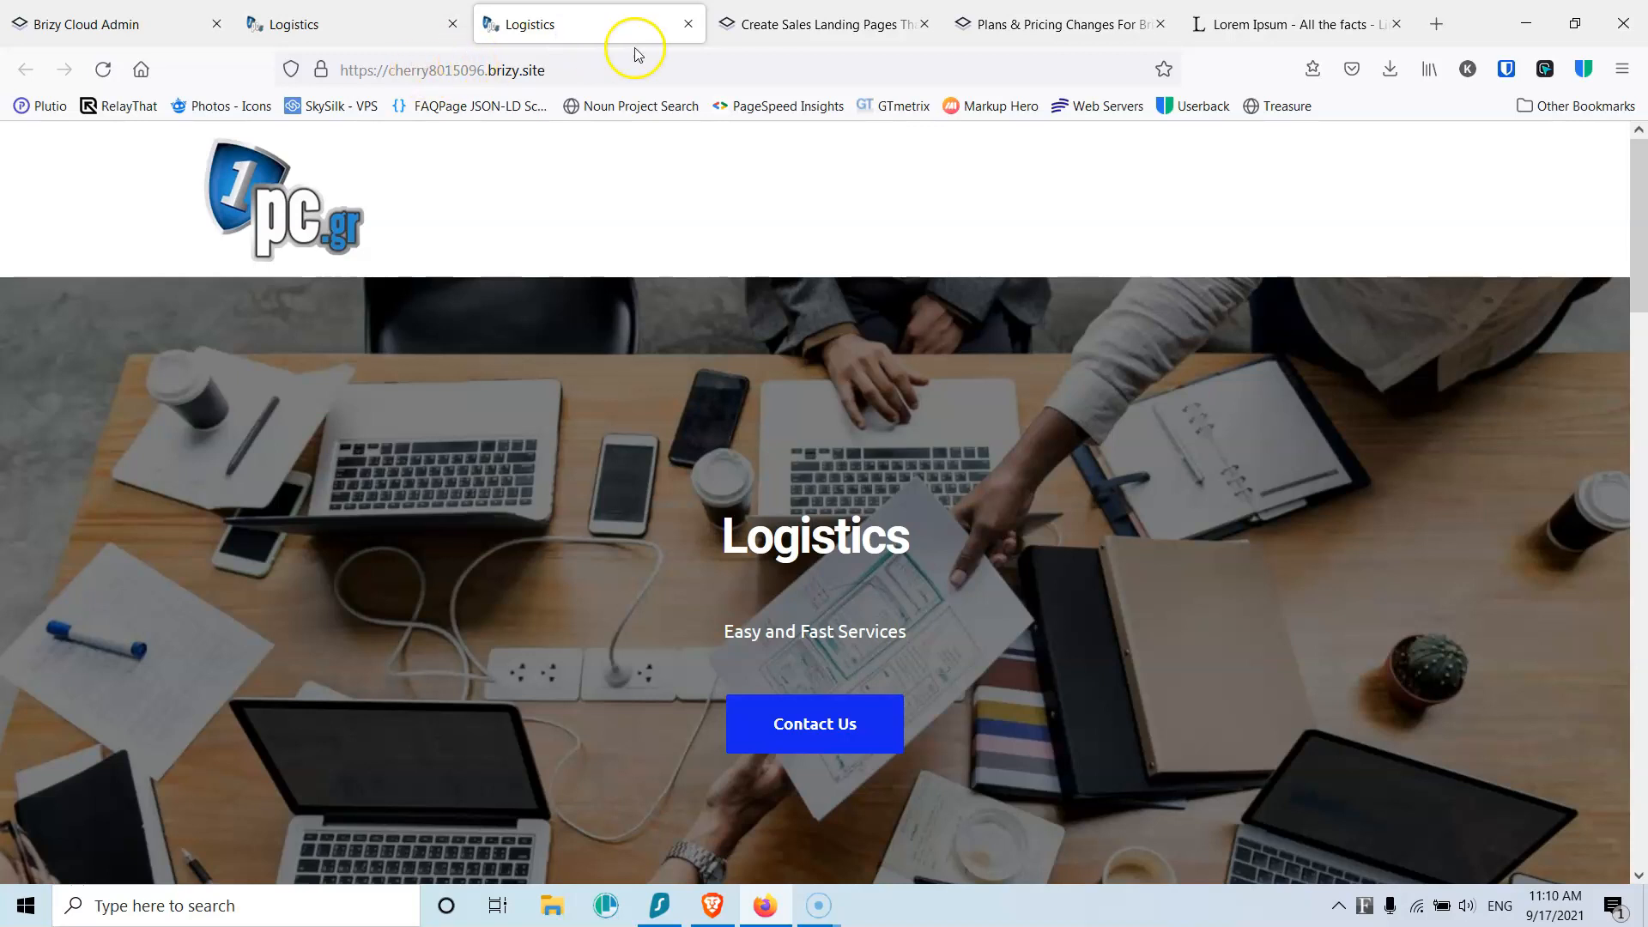
pyautogui.click(687, 24)
pyautogui.click(110, 19)
# Step: In the Test project, create an About Us page with status Published
pyautogui.moveTo(692, 446)
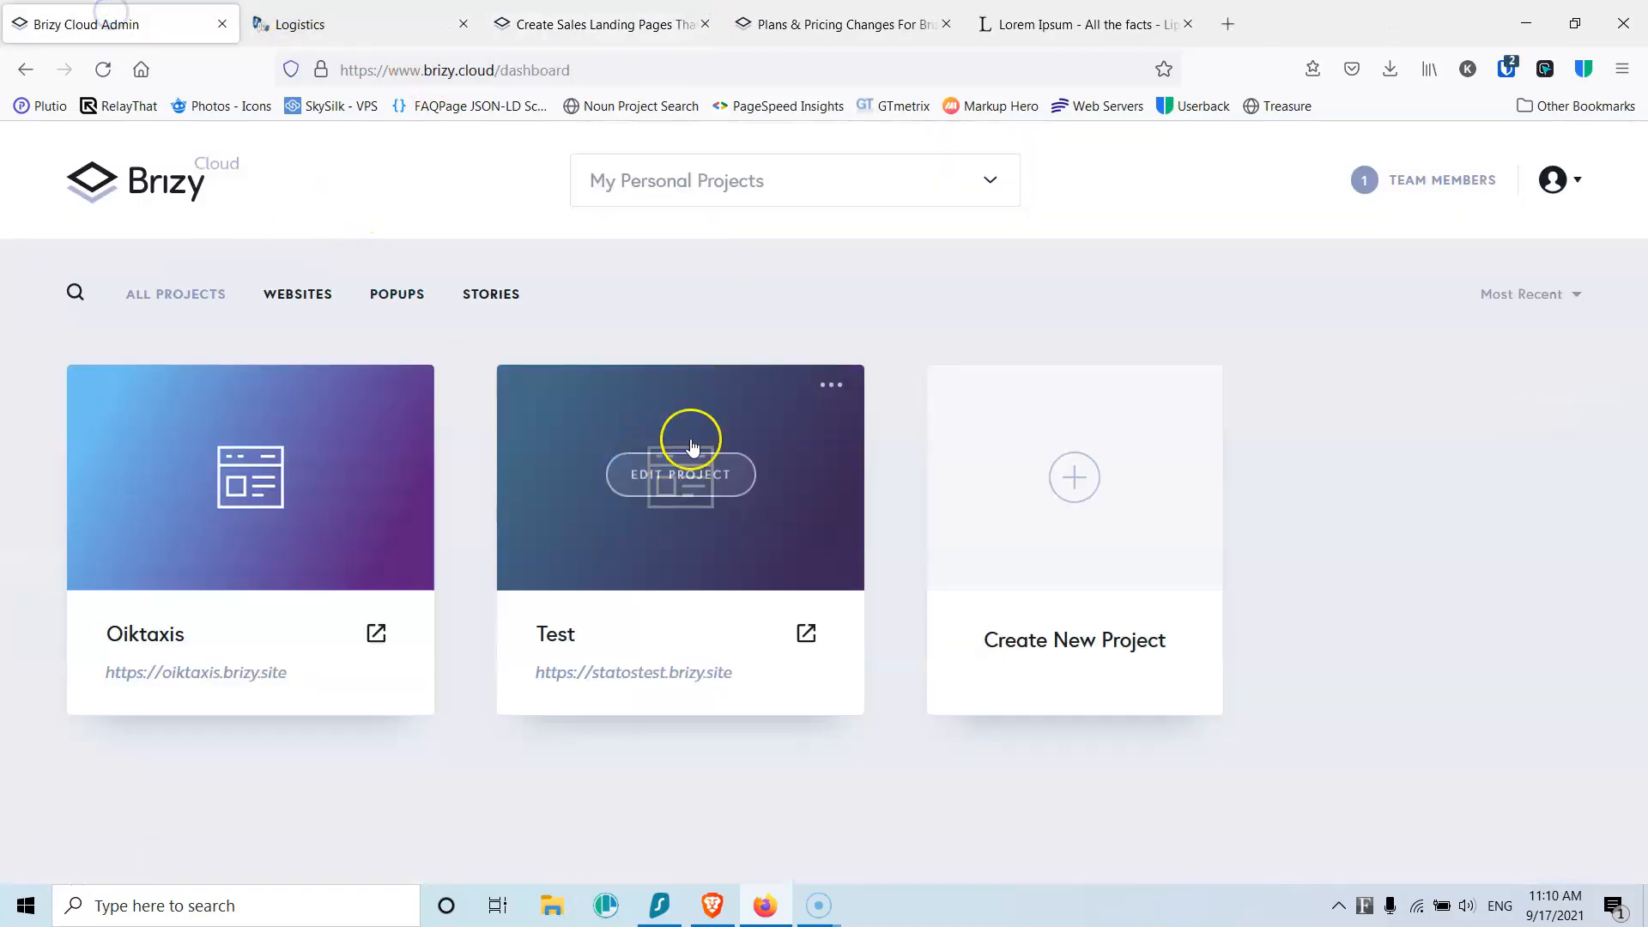
pyautogui.click(702, 479)
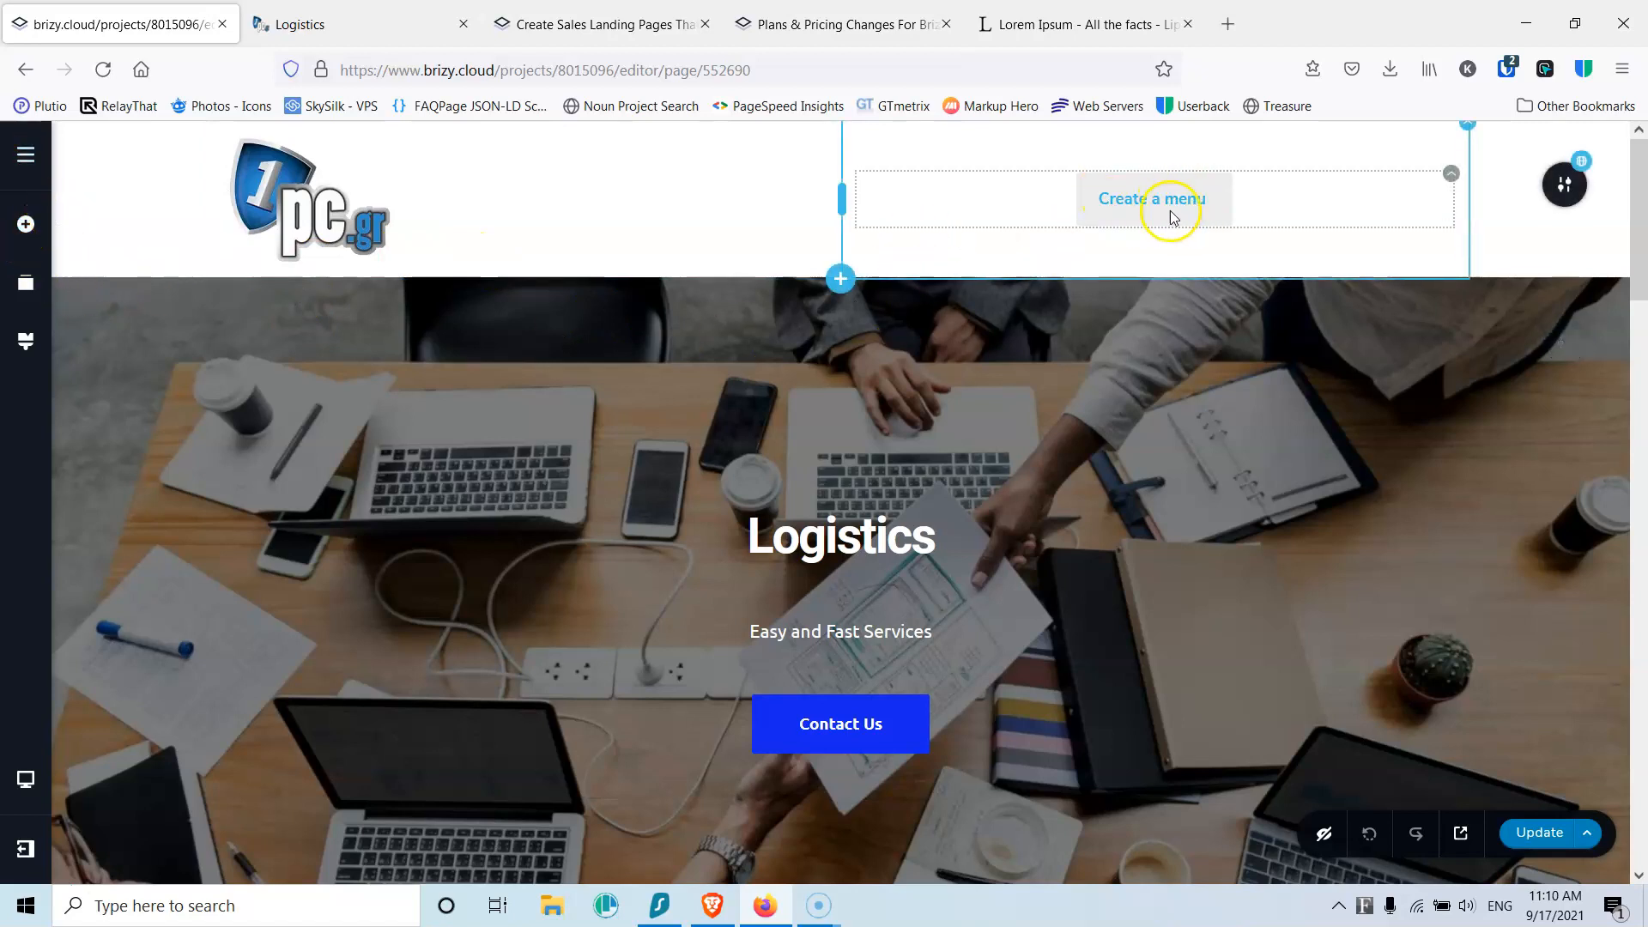
pyautogui.click(26, 155)
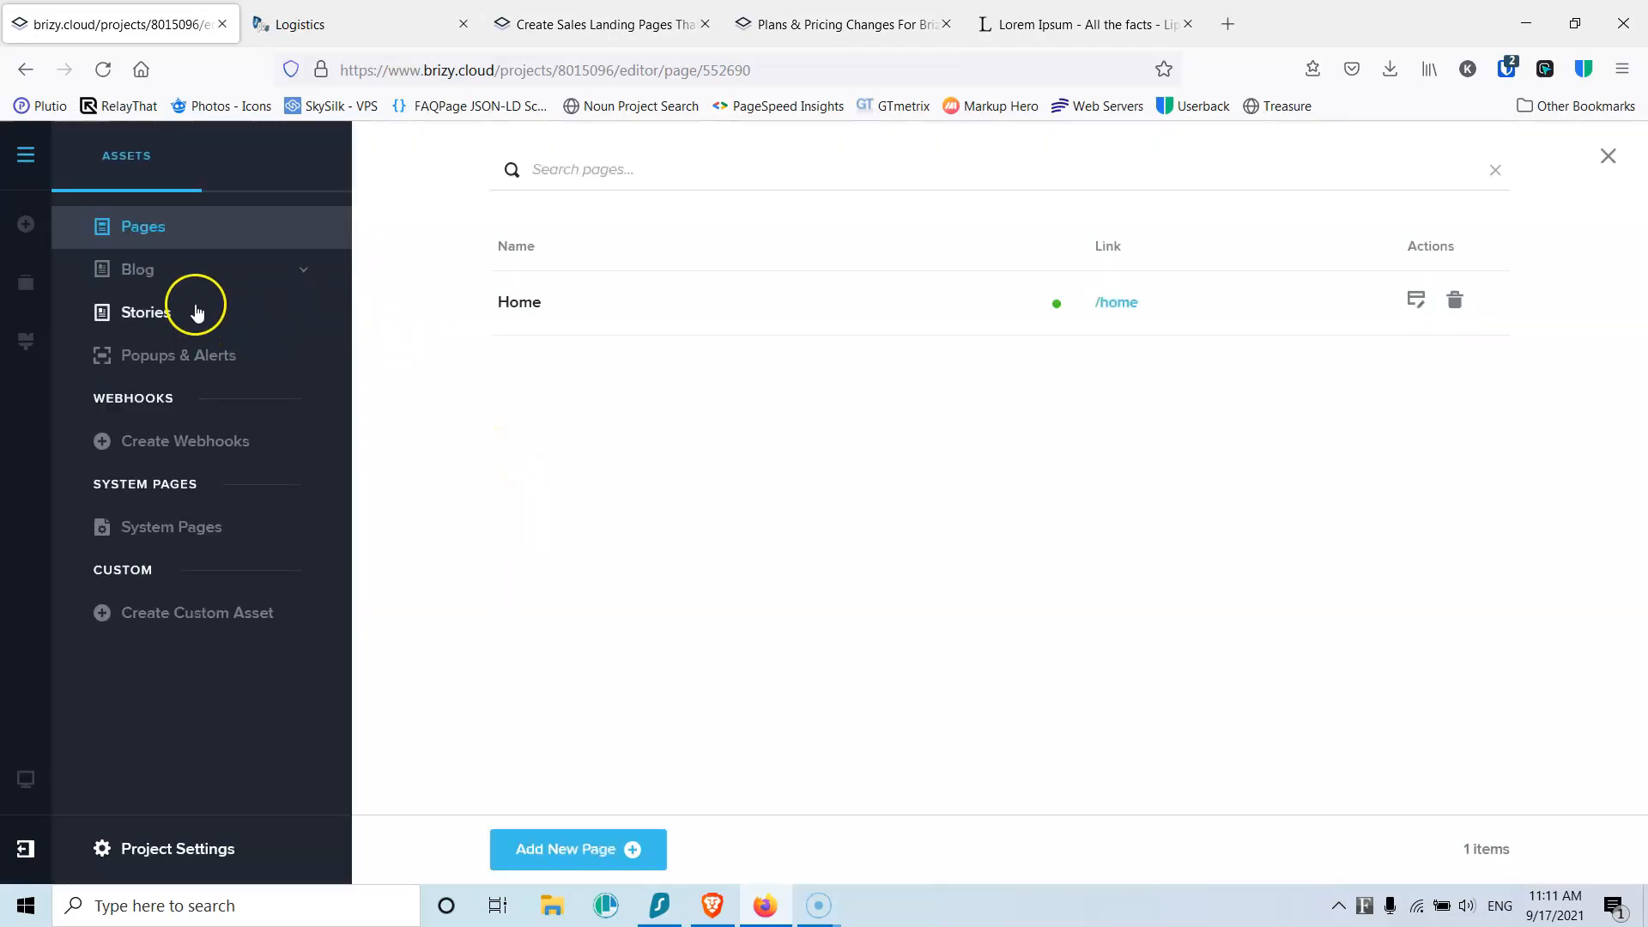
pyautogui.click(592, 849)
pyautogui.click(592, 297)
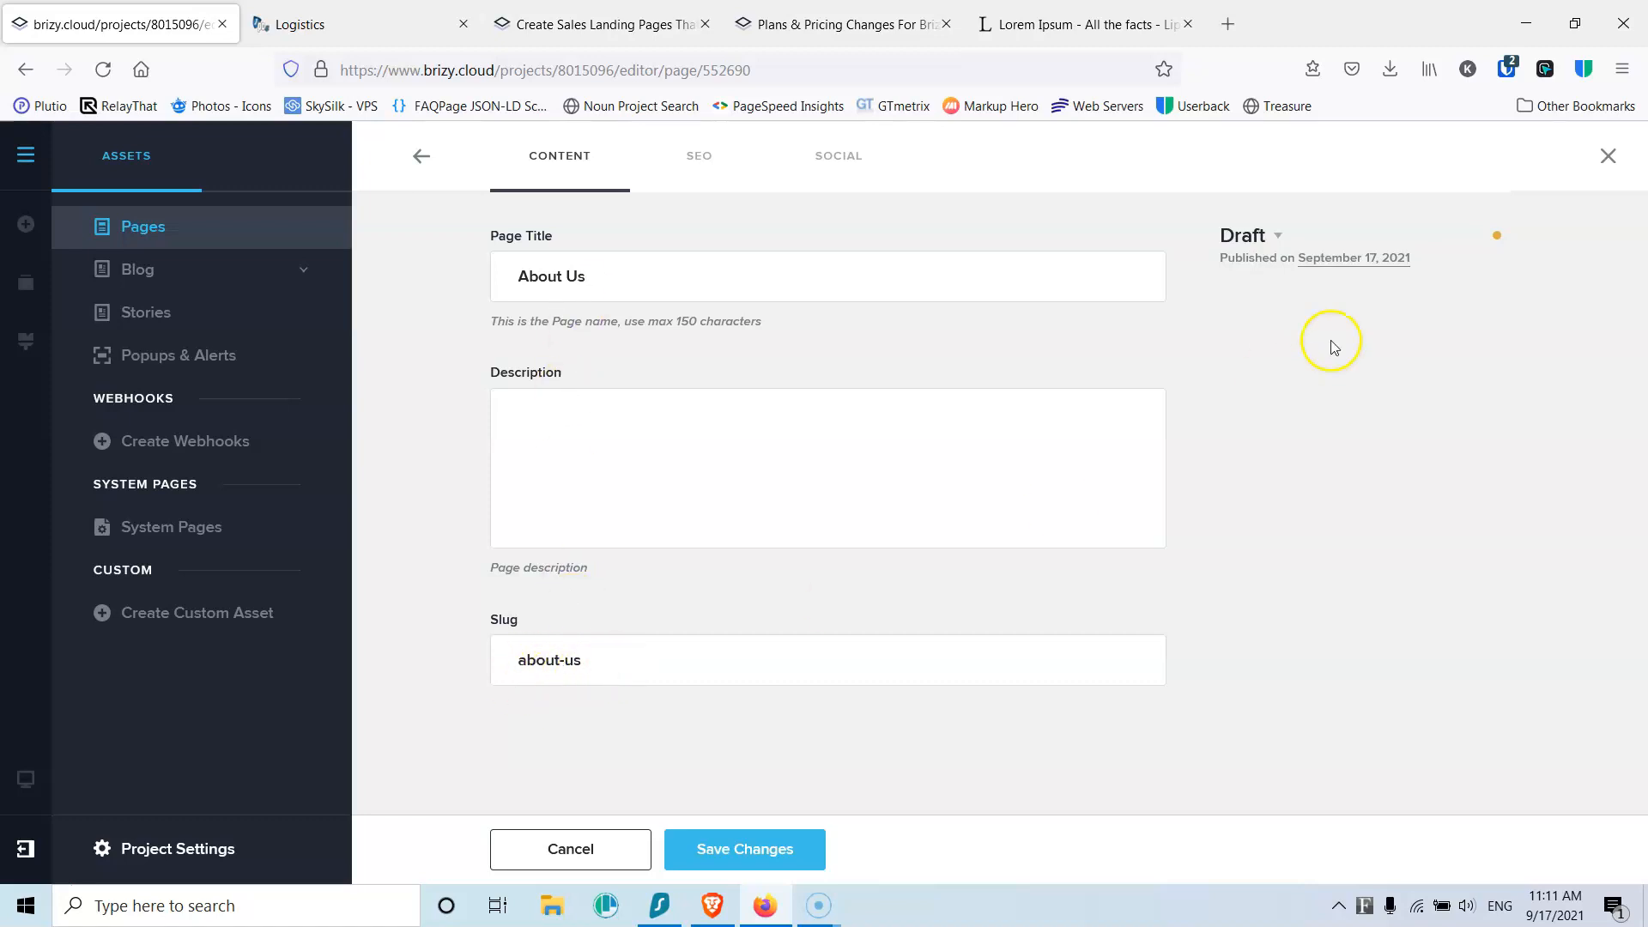
pyautogui.click(1280, 235)
pyautogui.click(1282, 320)
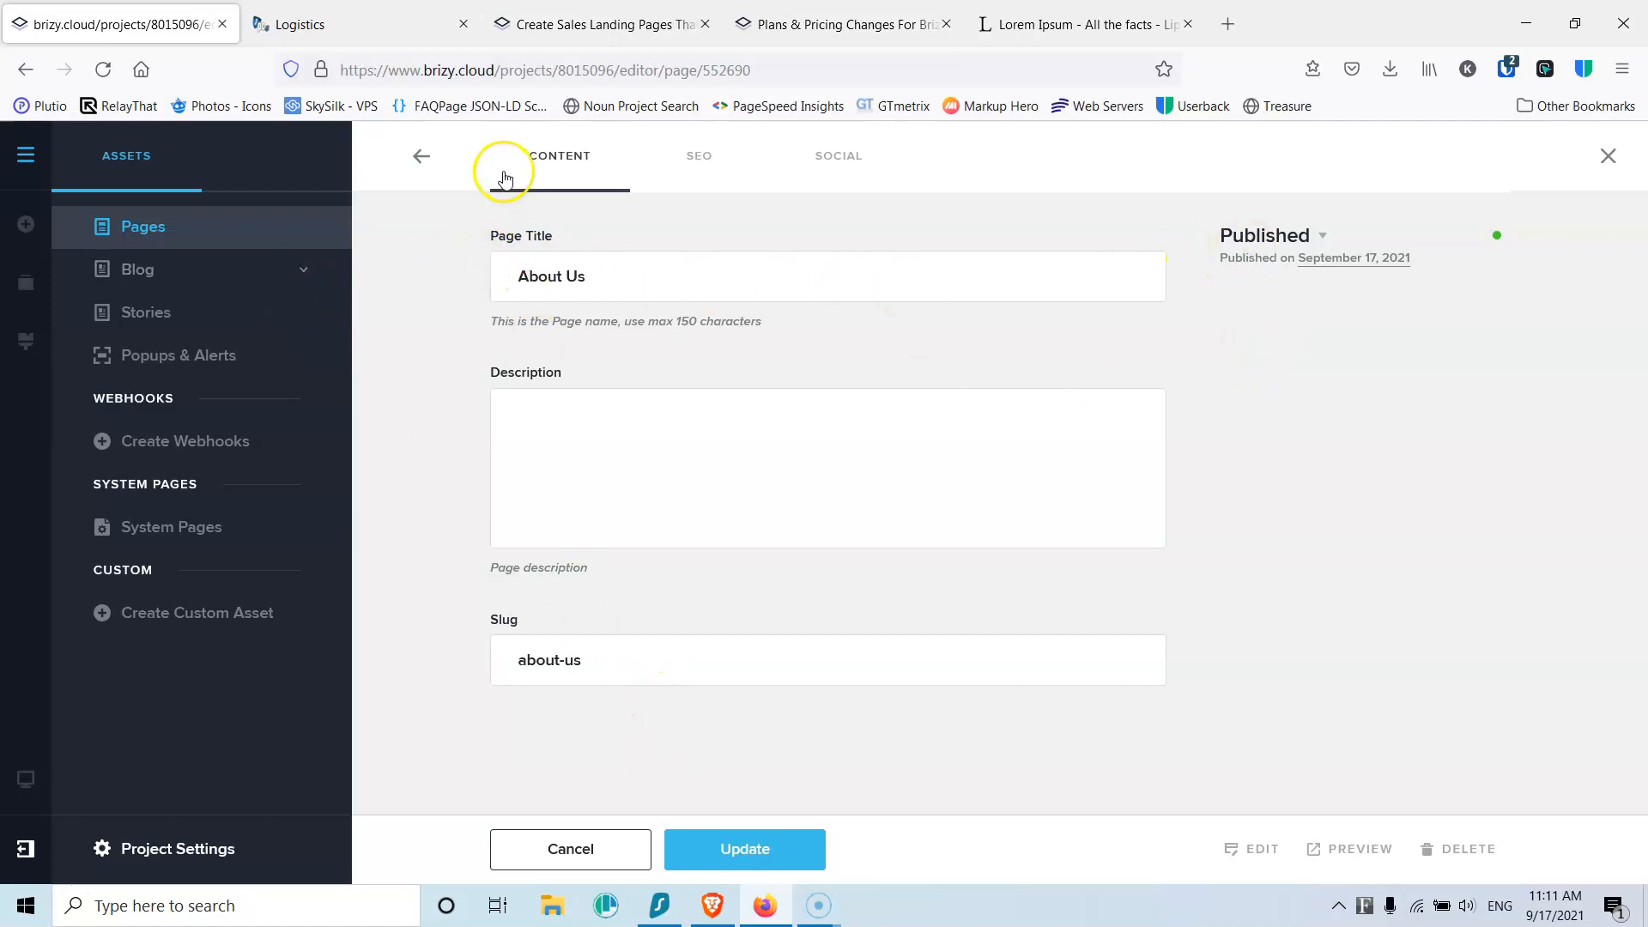
pyautogui.click(439, 159)
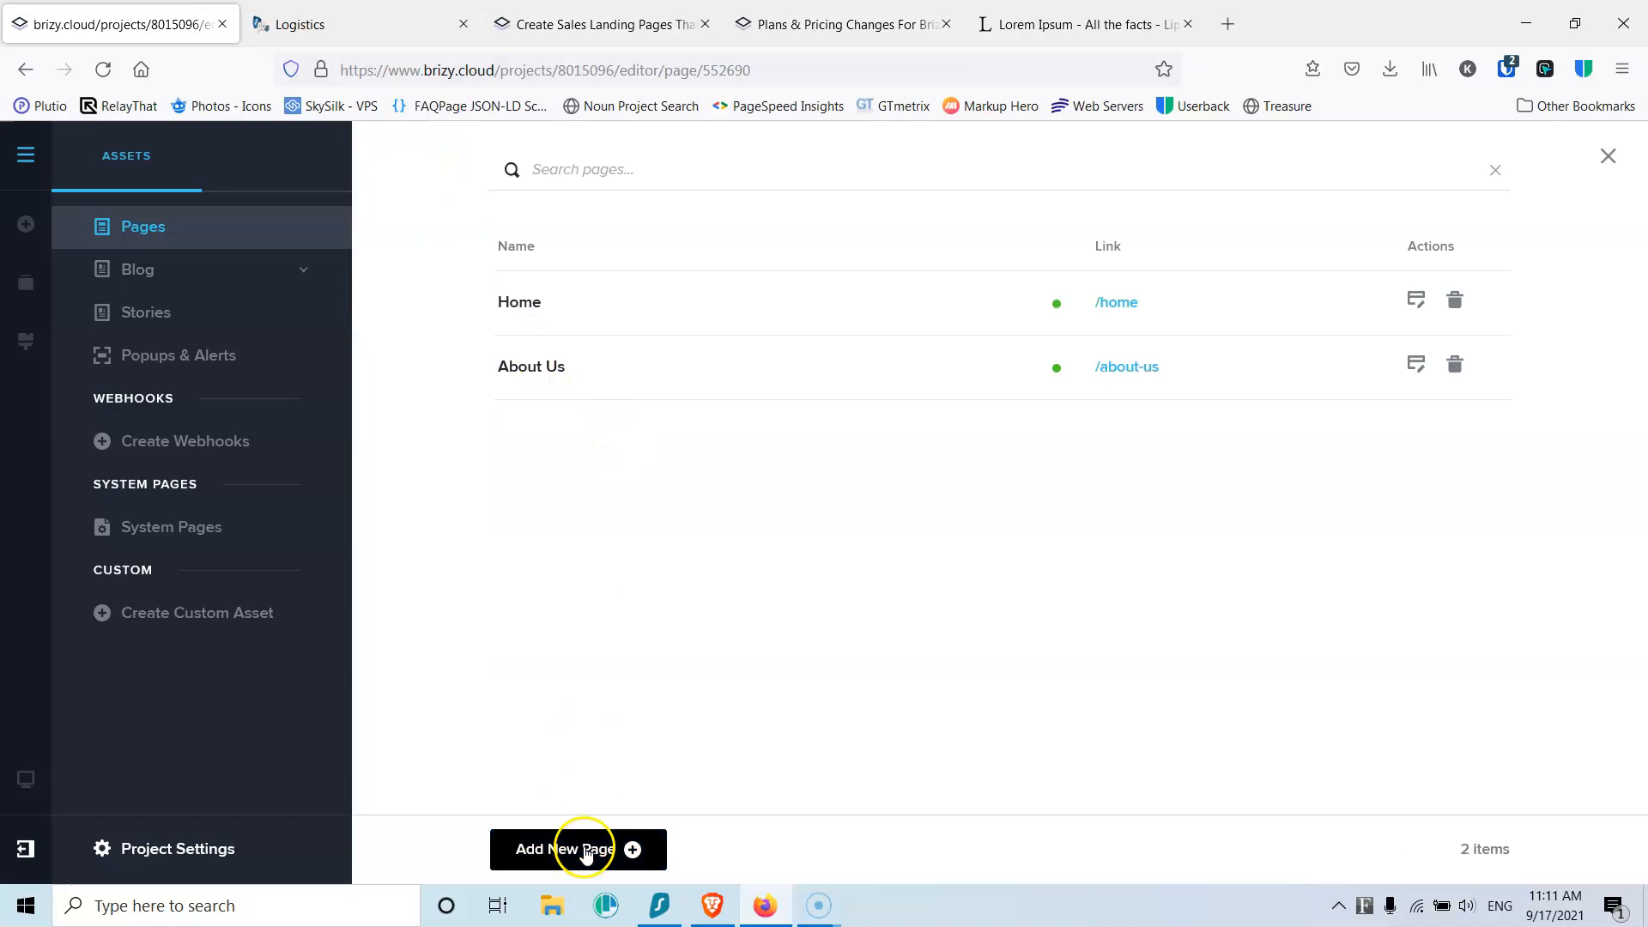
# Step: Create a published page titled Service 1
pyautogui.click(583, 852)
pyautogui.click(635, 278)
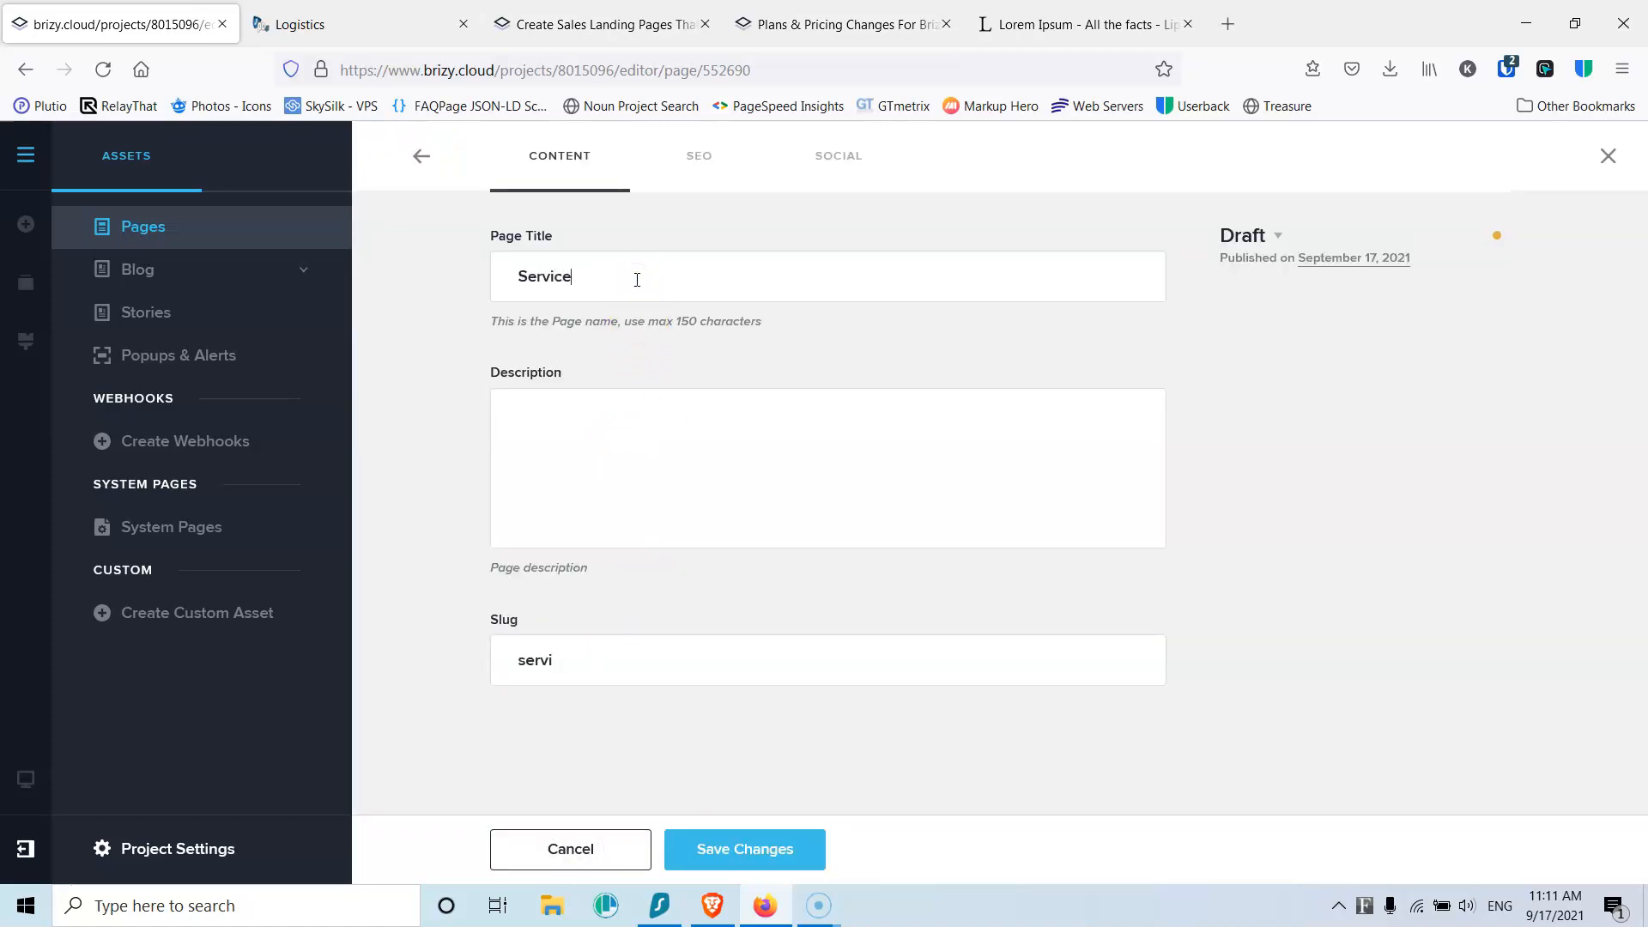
pyautogui.click(1277, 236)
pyautogui.click(1276, 319)
pyautogui.click(761, 850)
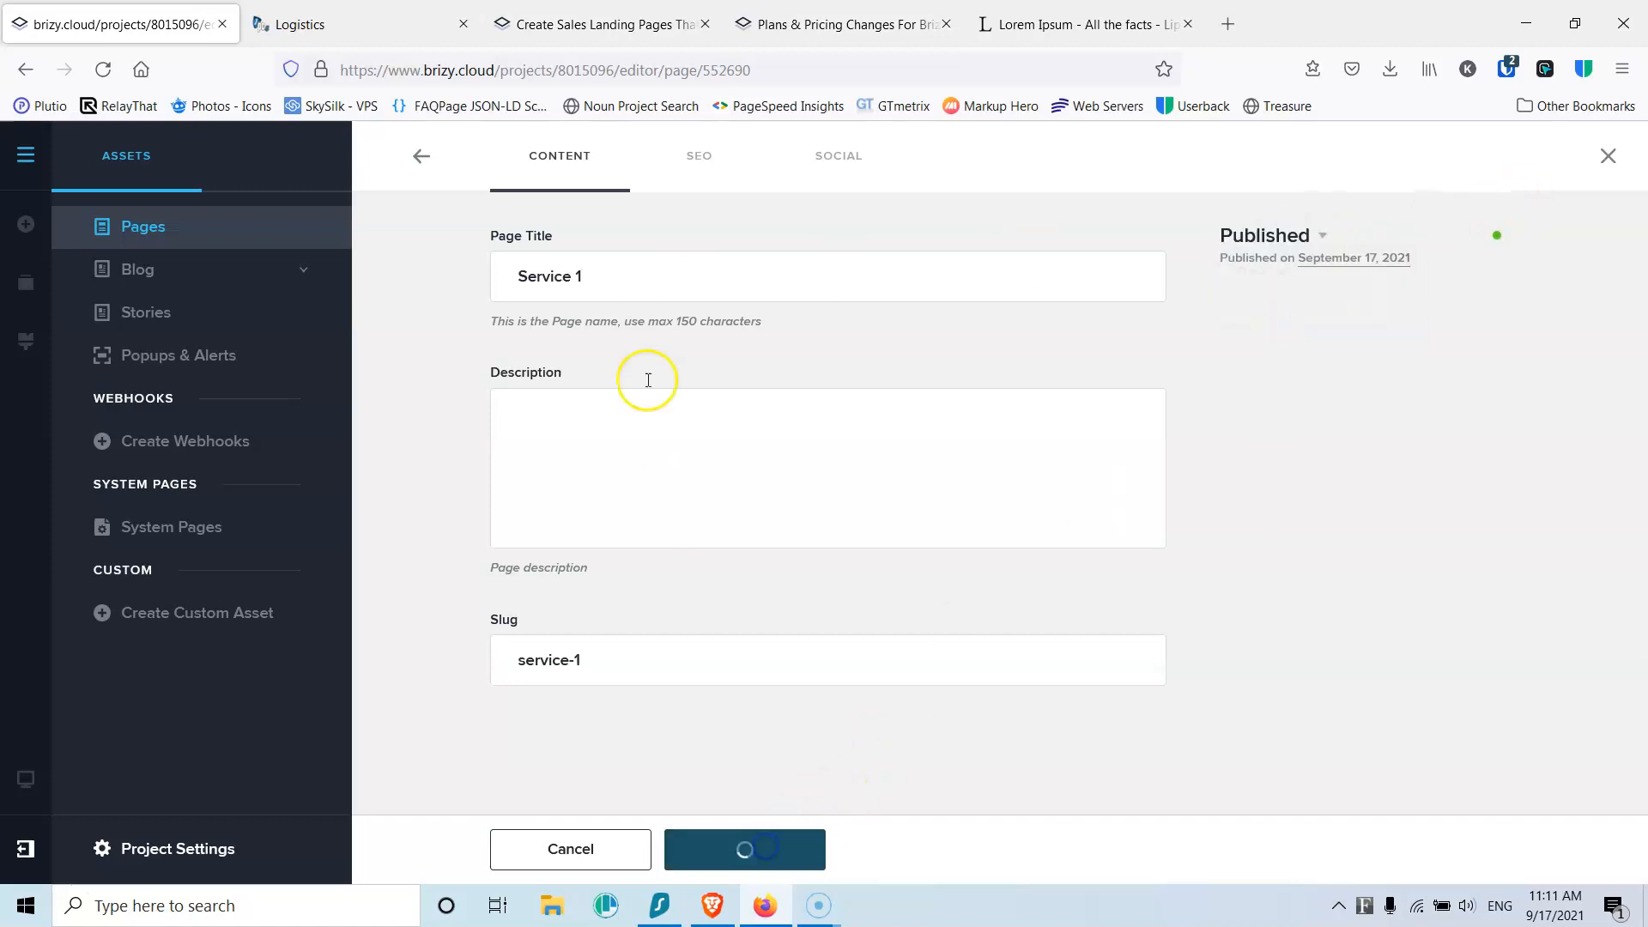
pyautogui.click(417, 158)
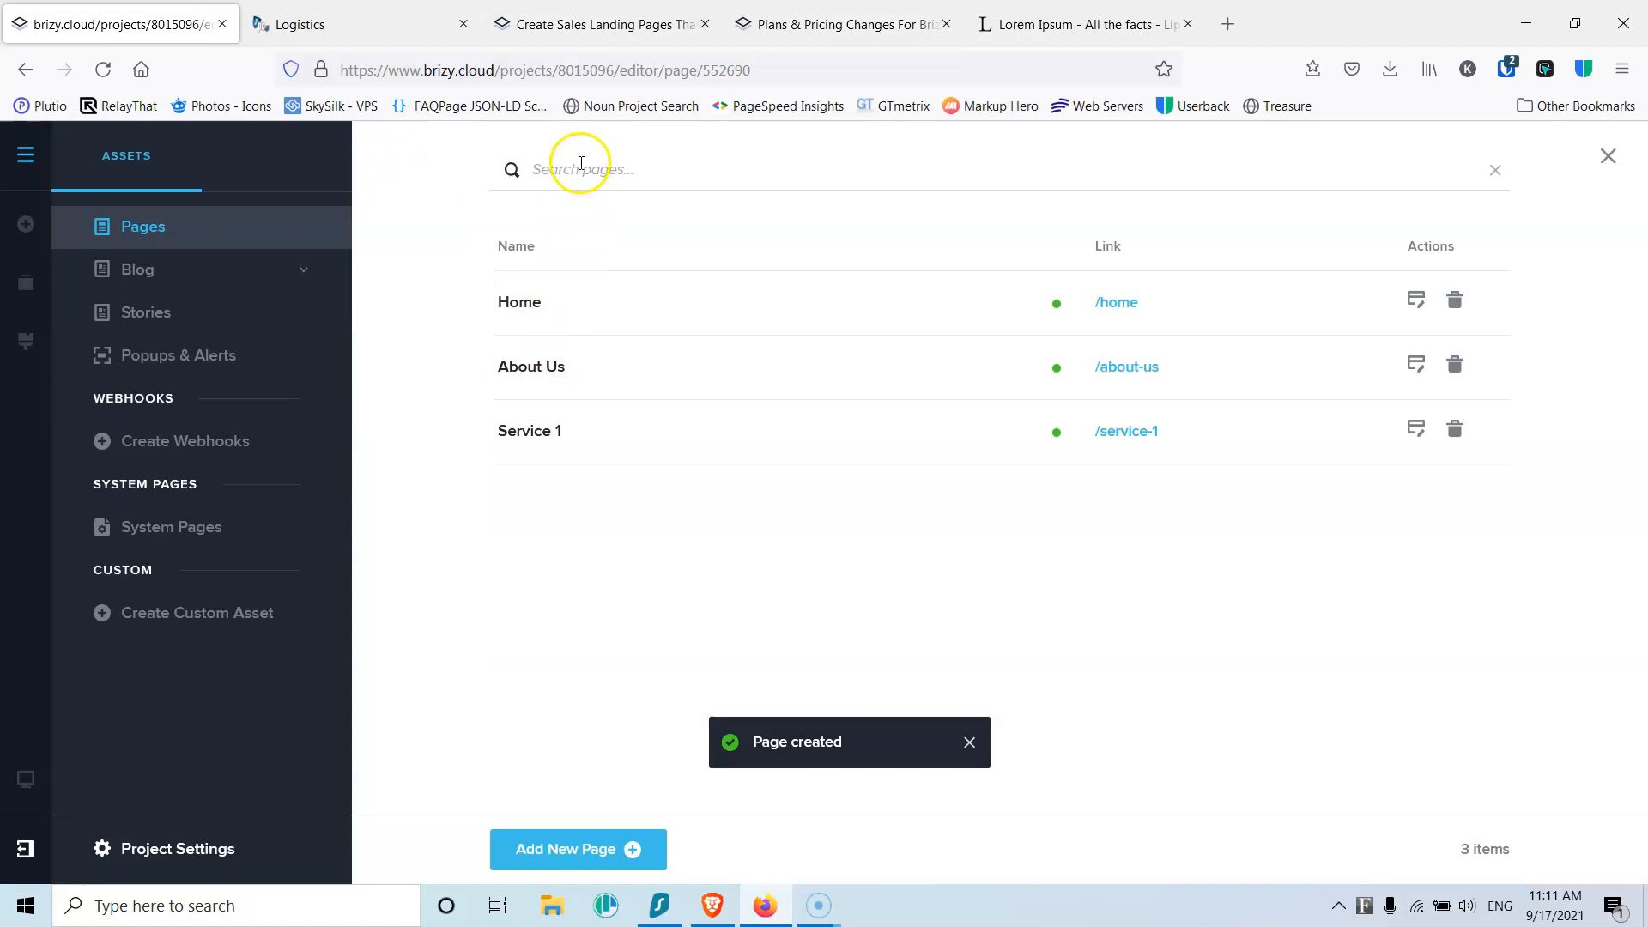
# Step: Create a published page titled Service 2
pyautogui.click(573, 849)
pyautogui.click(620, 415)
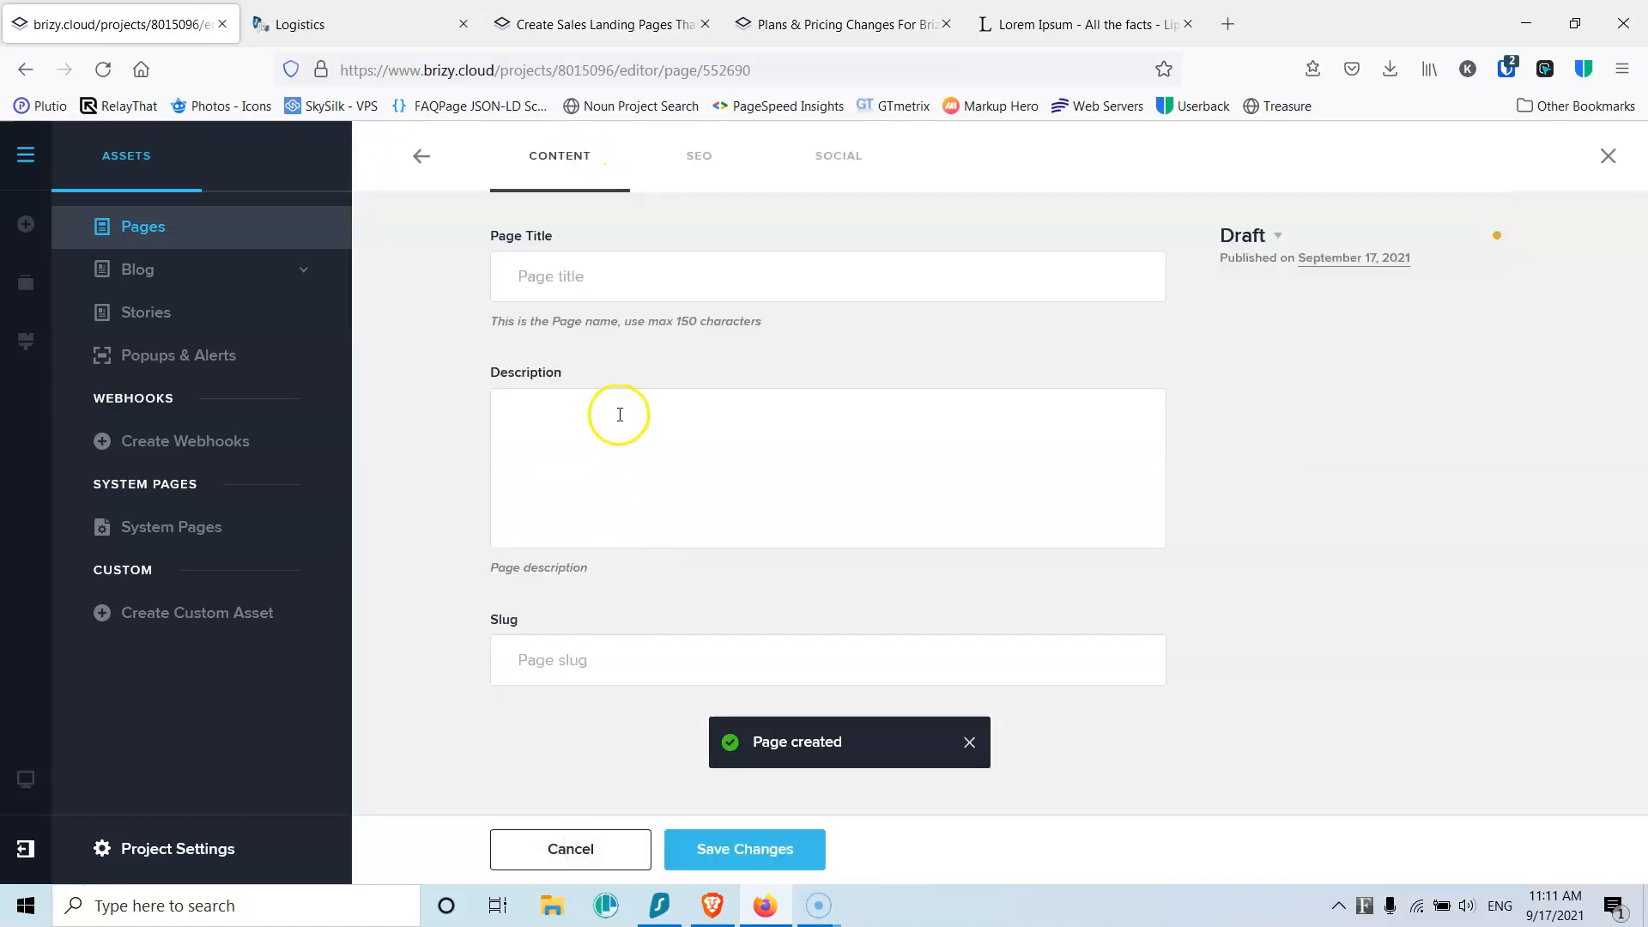
pyautogui.write('Service 2')
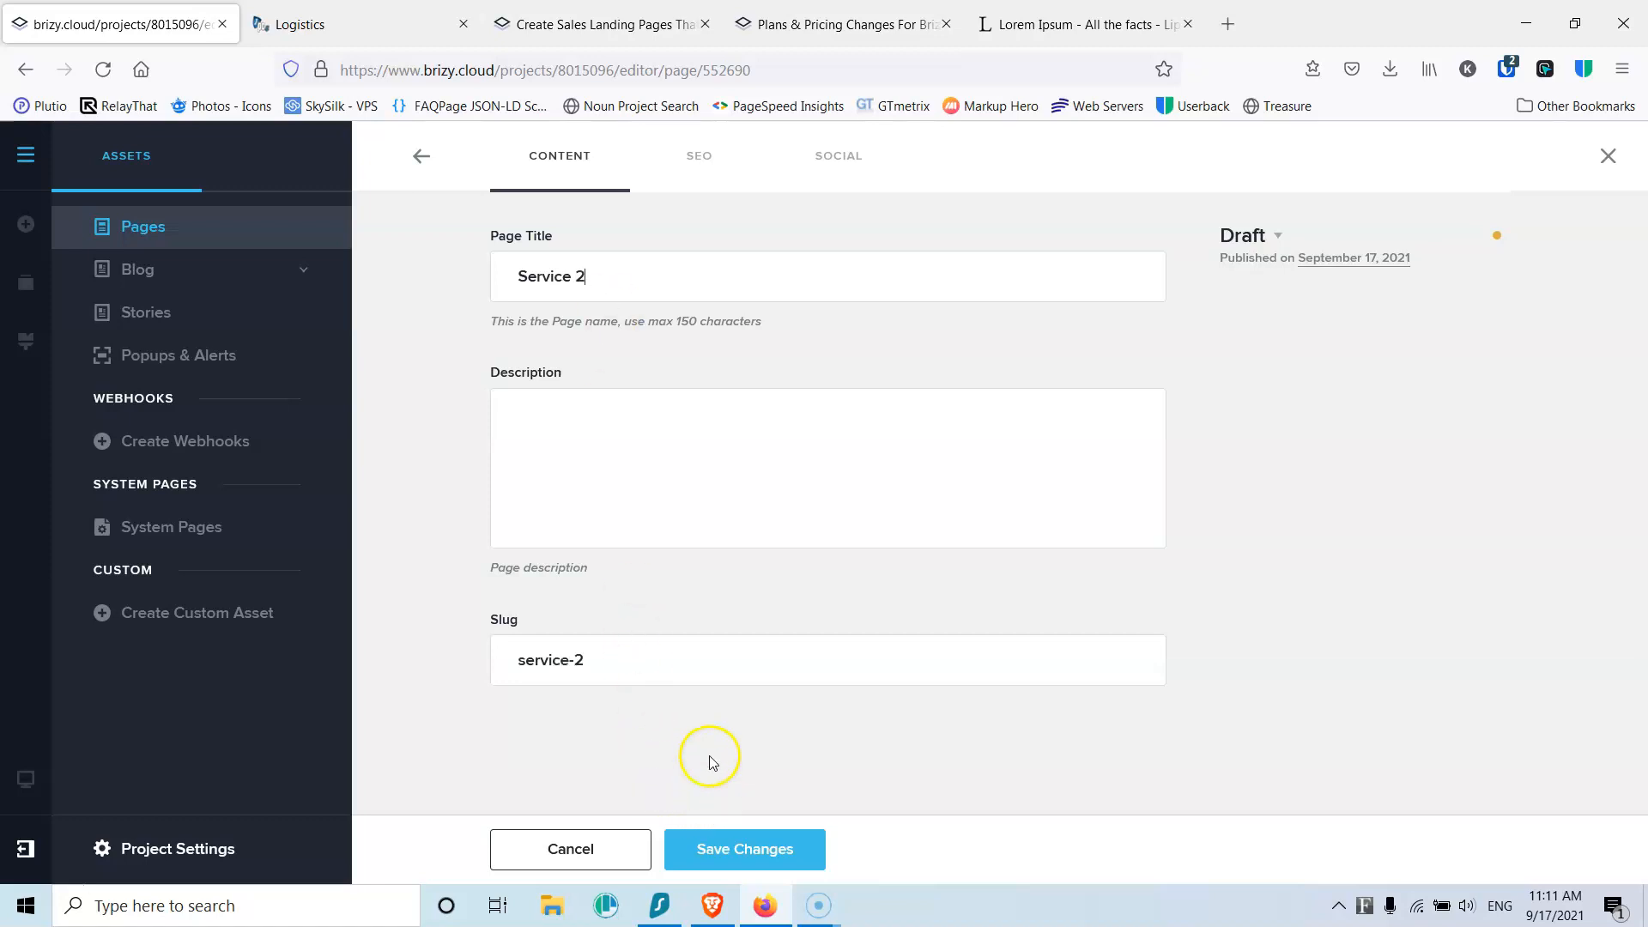
pyautogui.click(1269, 245)
pyautogui.click(1271, 324)
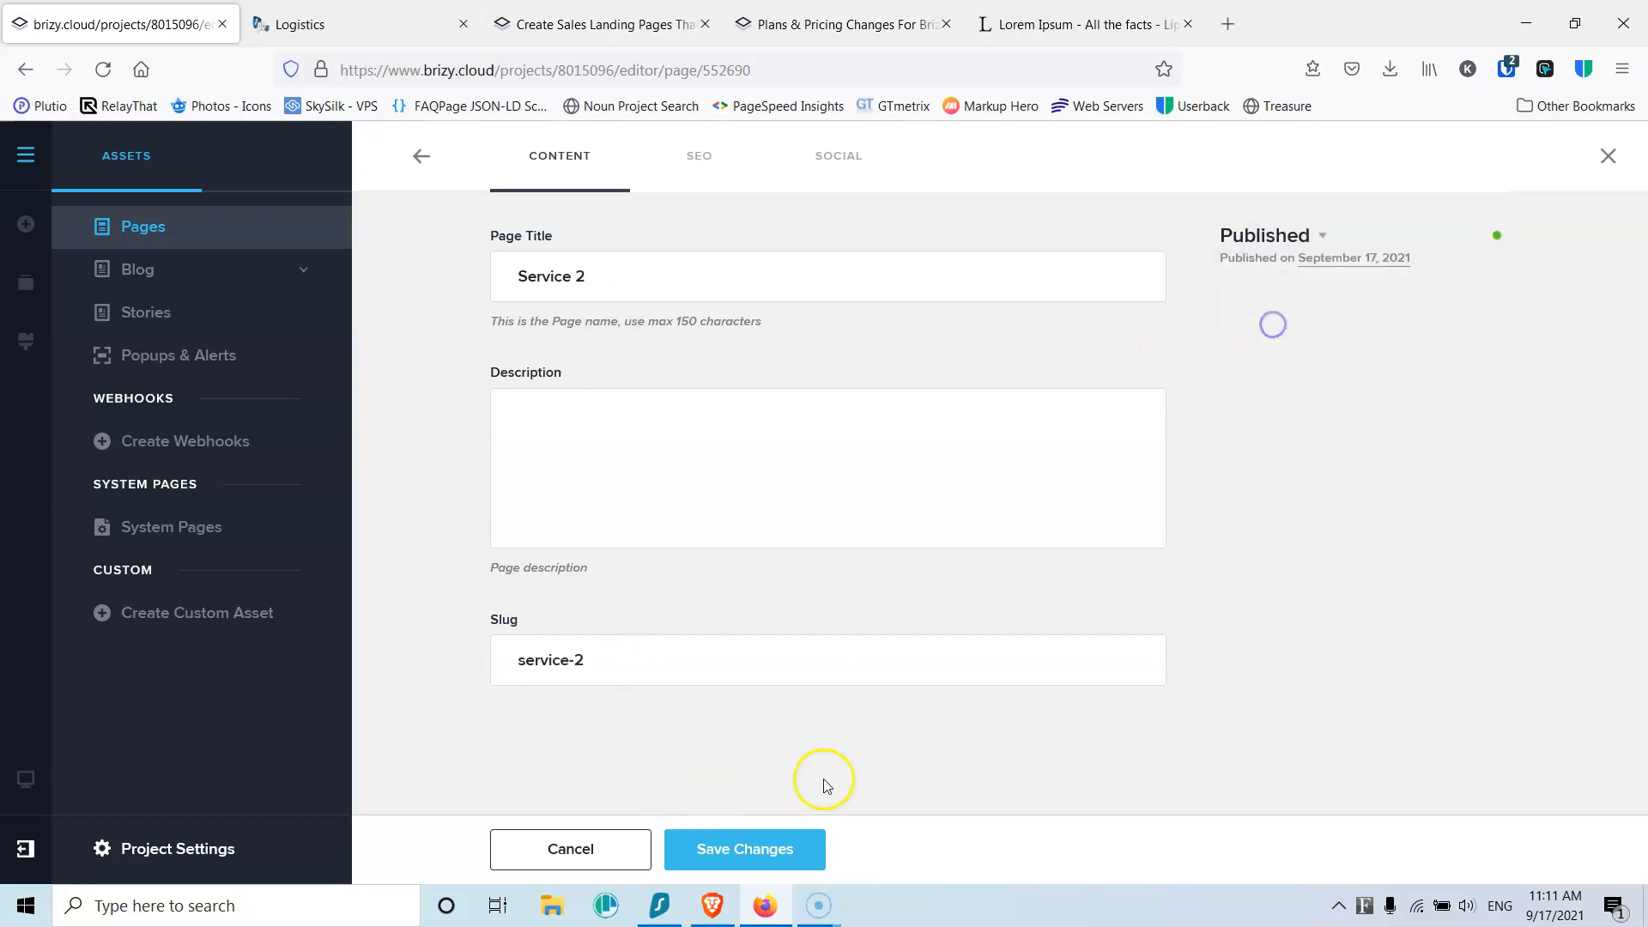
pyautogui.click(761, 852)
pyautogui.click(421, 155)
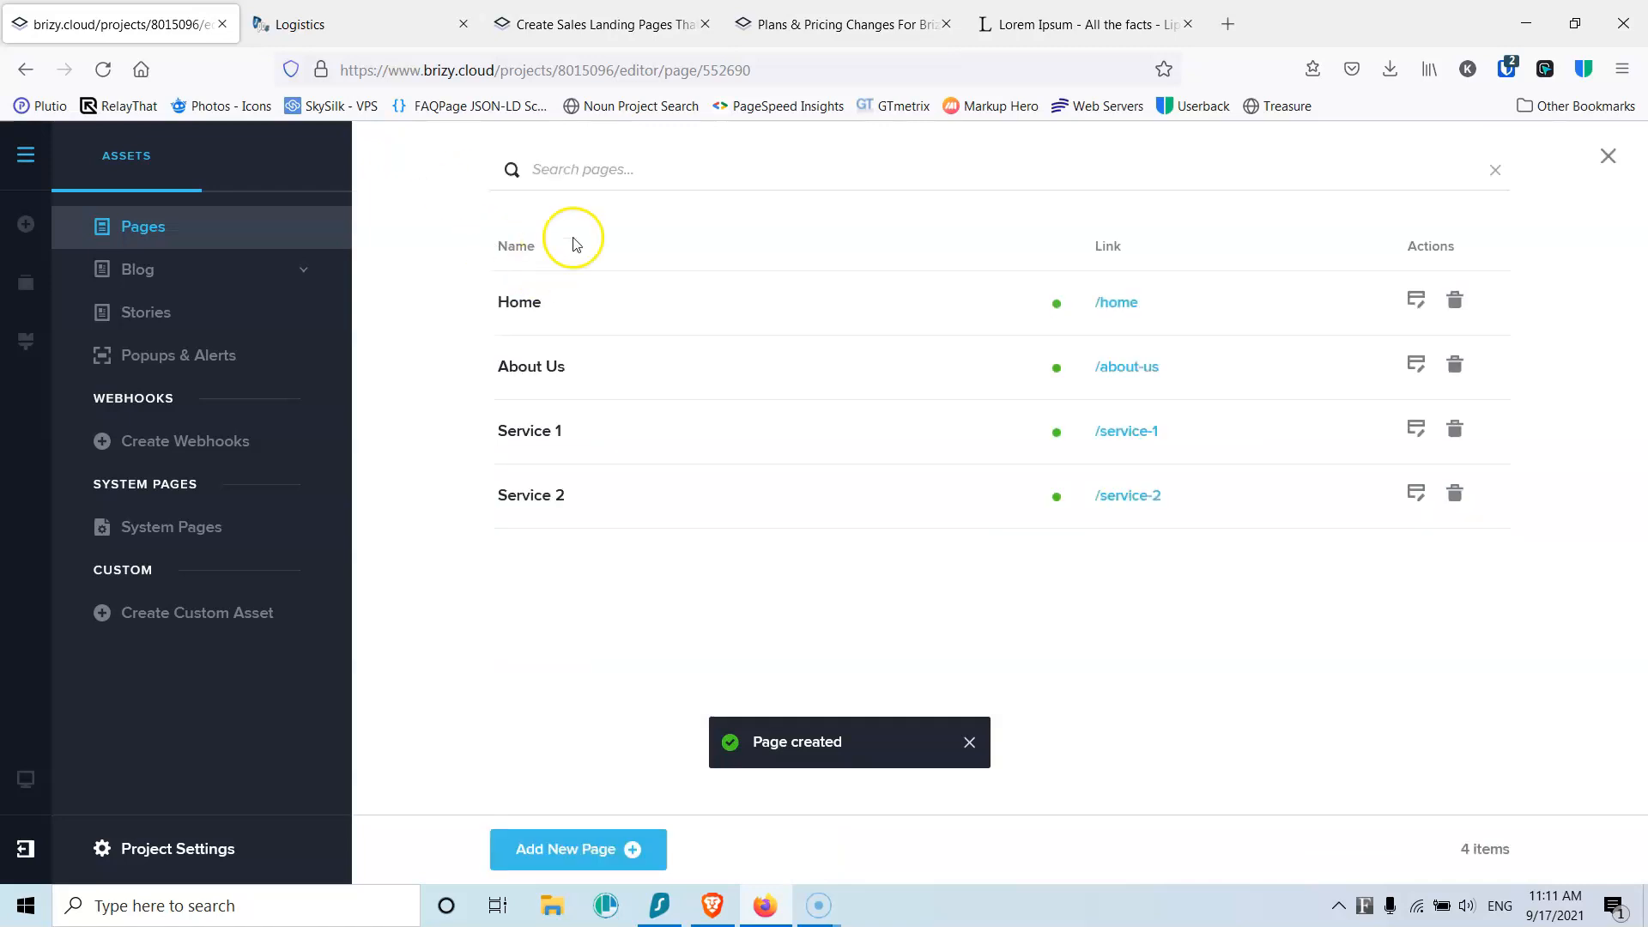
# Step: Create a published page titled Service 3
pyautogui.click(573, 848)
pyautogui.write('S')
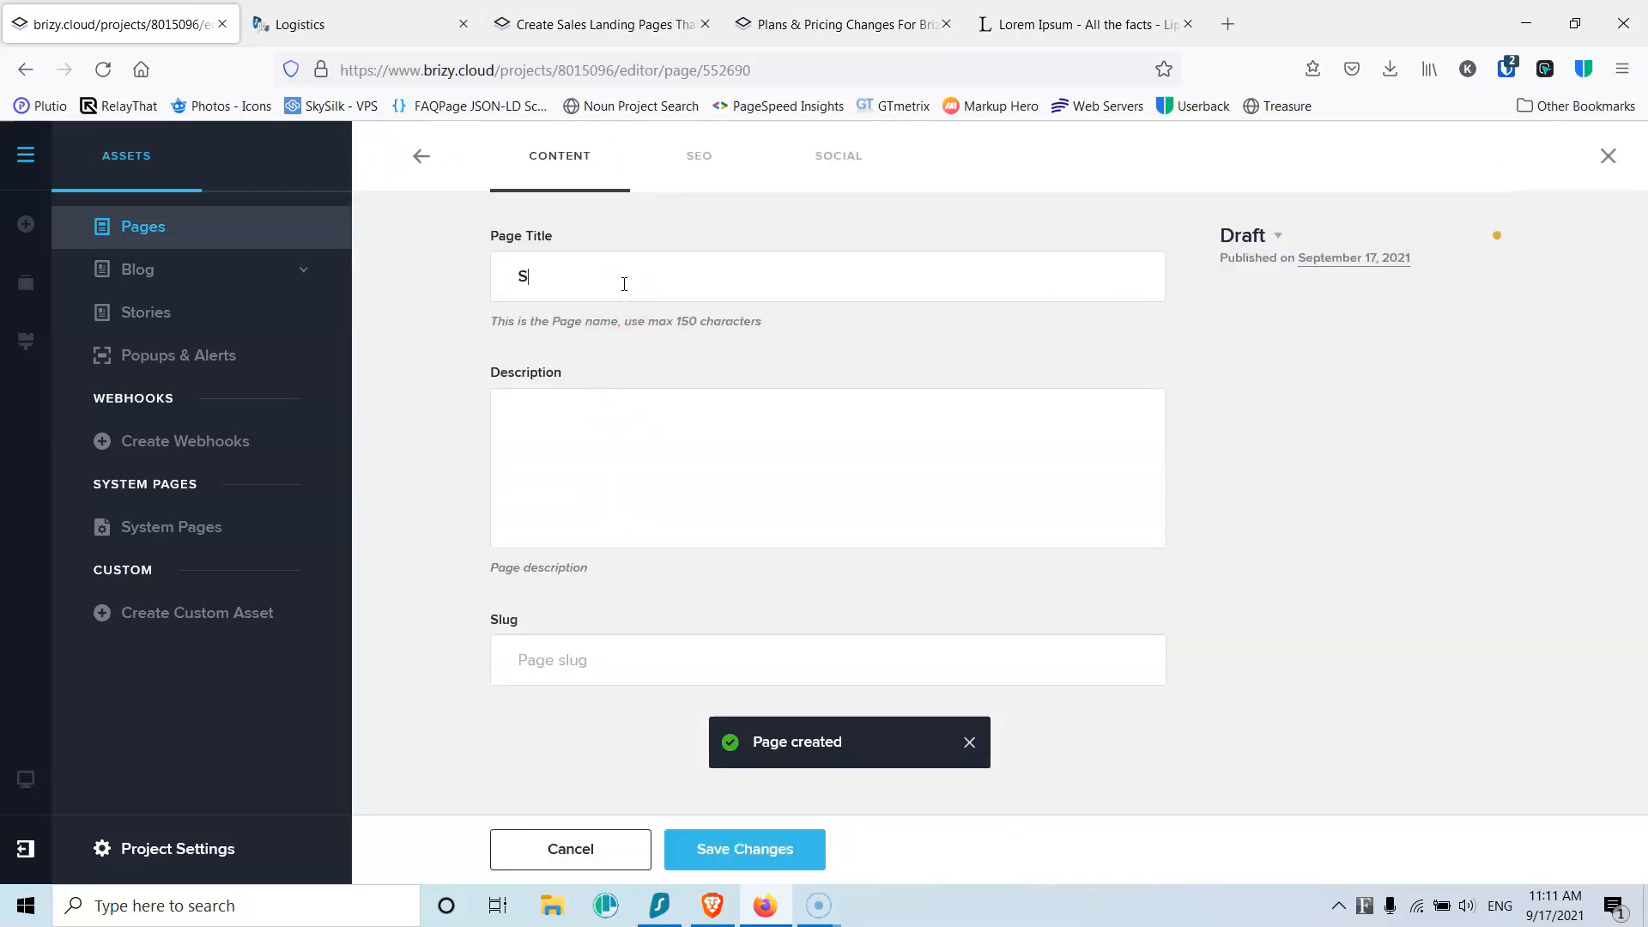
pyautogui.write('ervice 3')
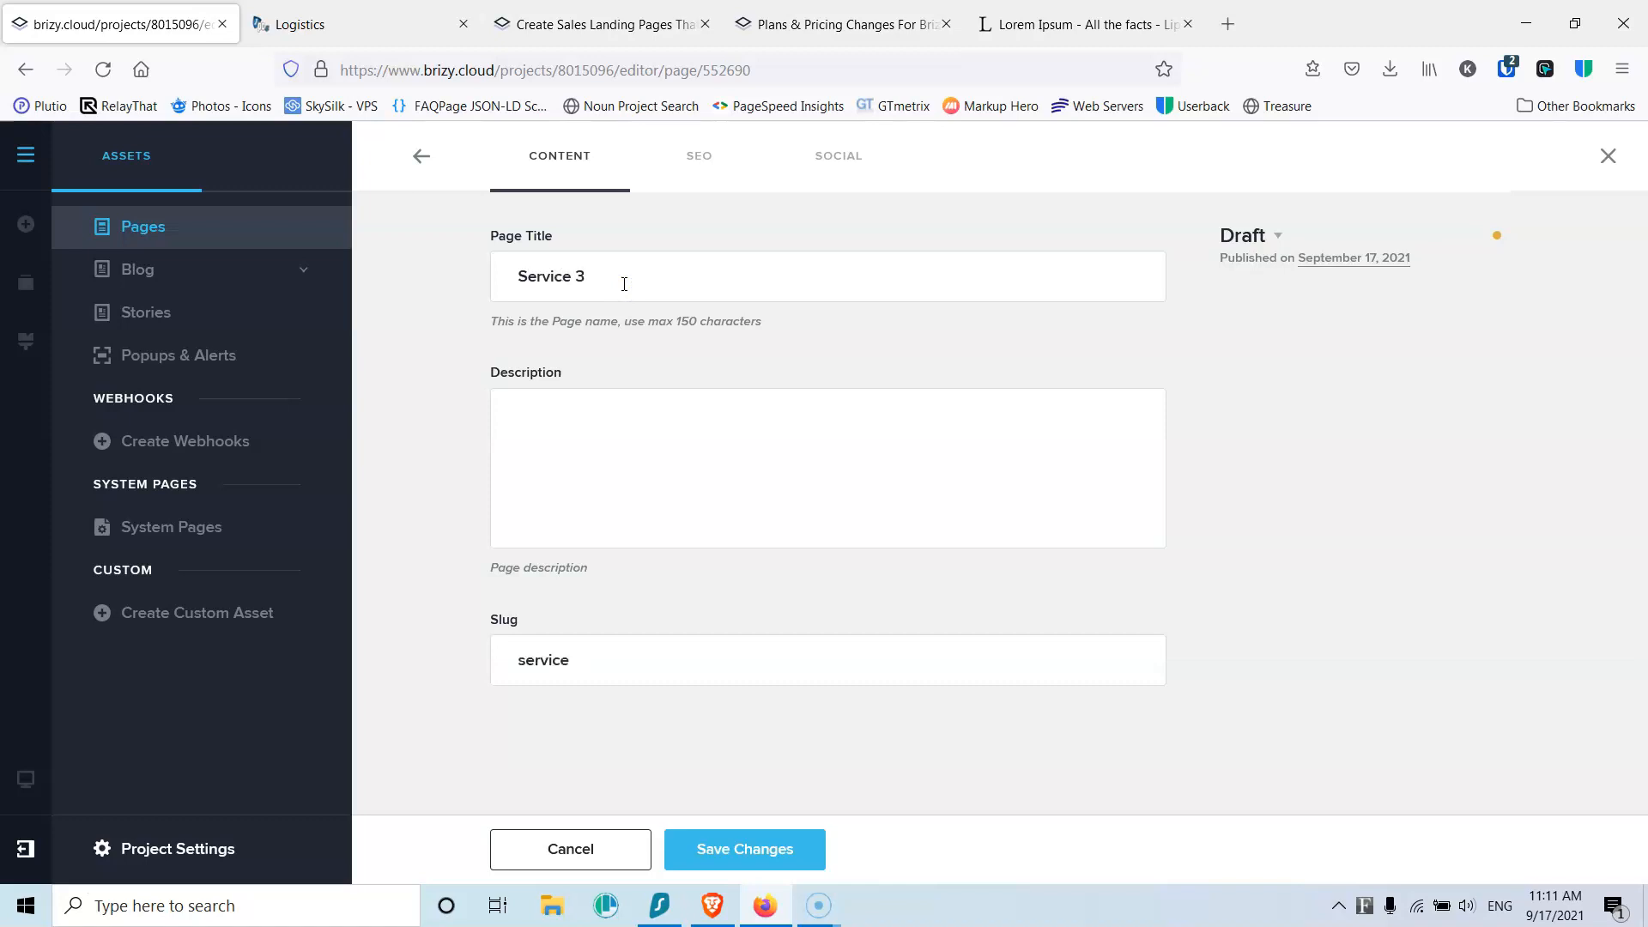
pyautogui.click(1278, 234)
pyautogui.click(1270, 324)
pyautogui.click(729, 846)
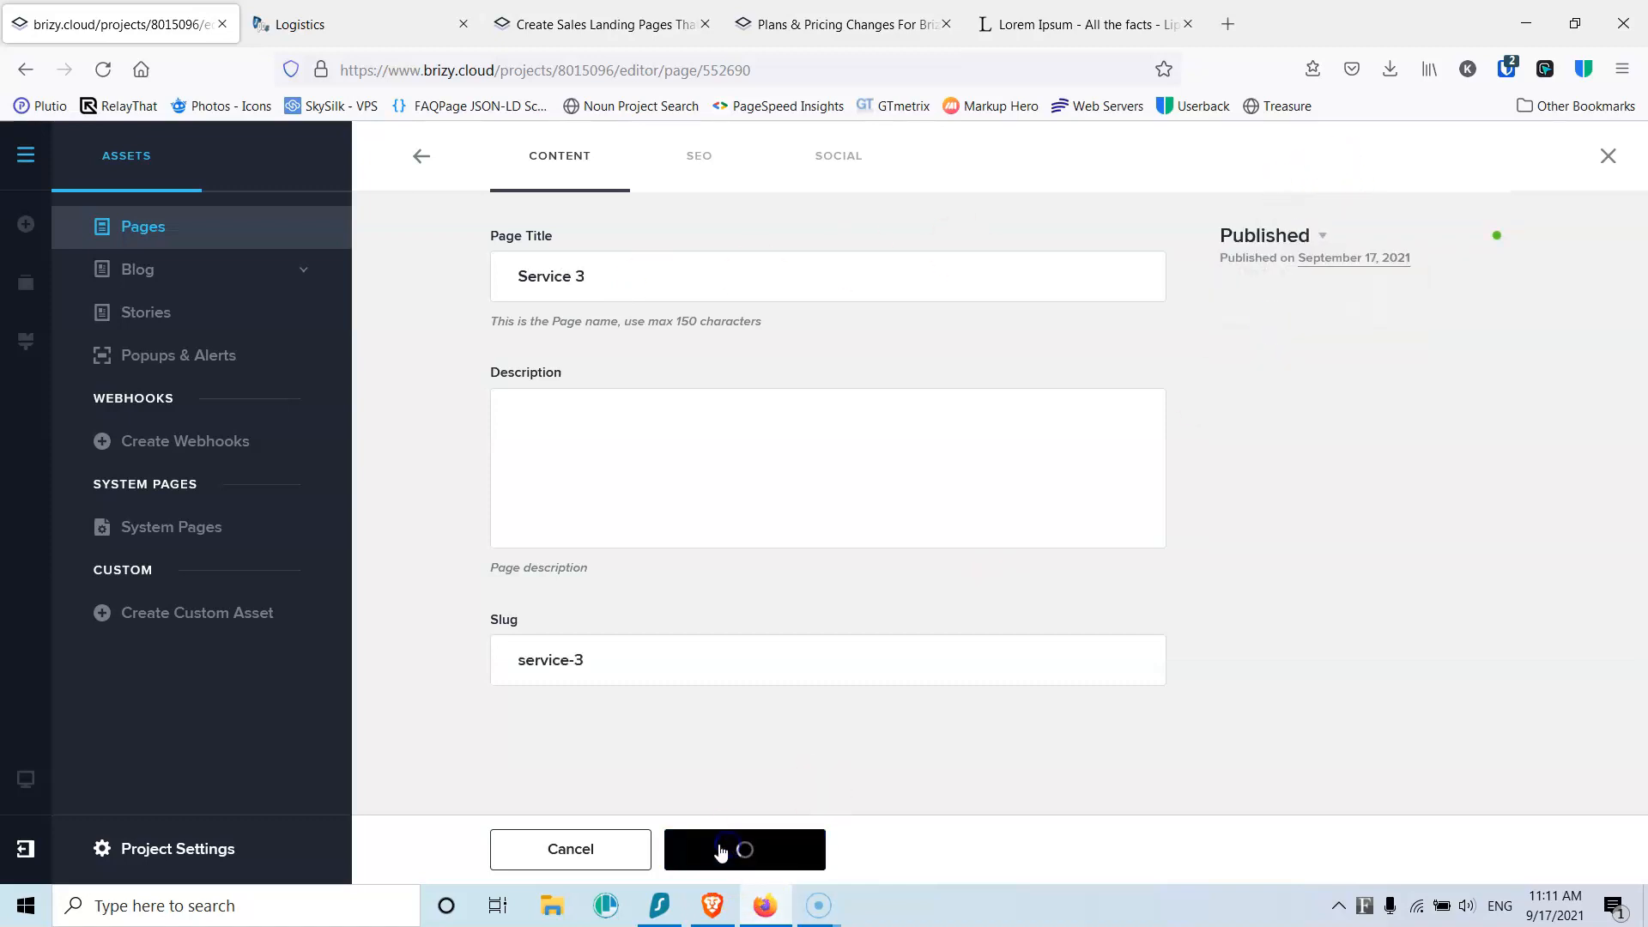
pyautogui.click(425, 163)
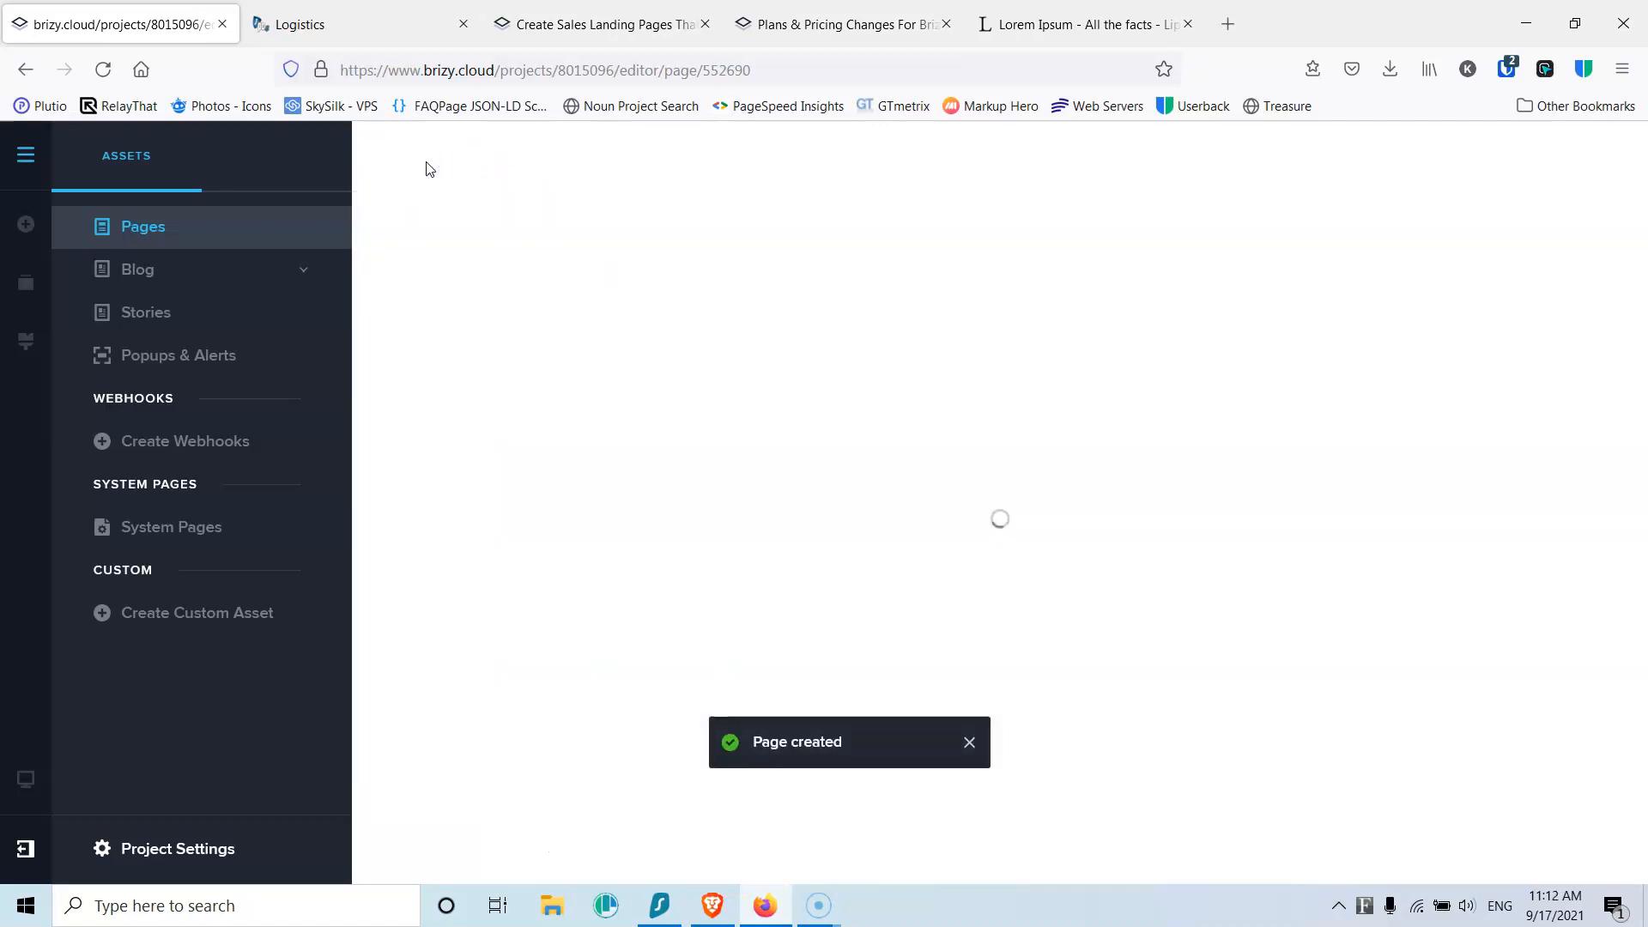
# Step: Create a published Contact page, then open the site menu settings
pyautogui.click(611, 850)
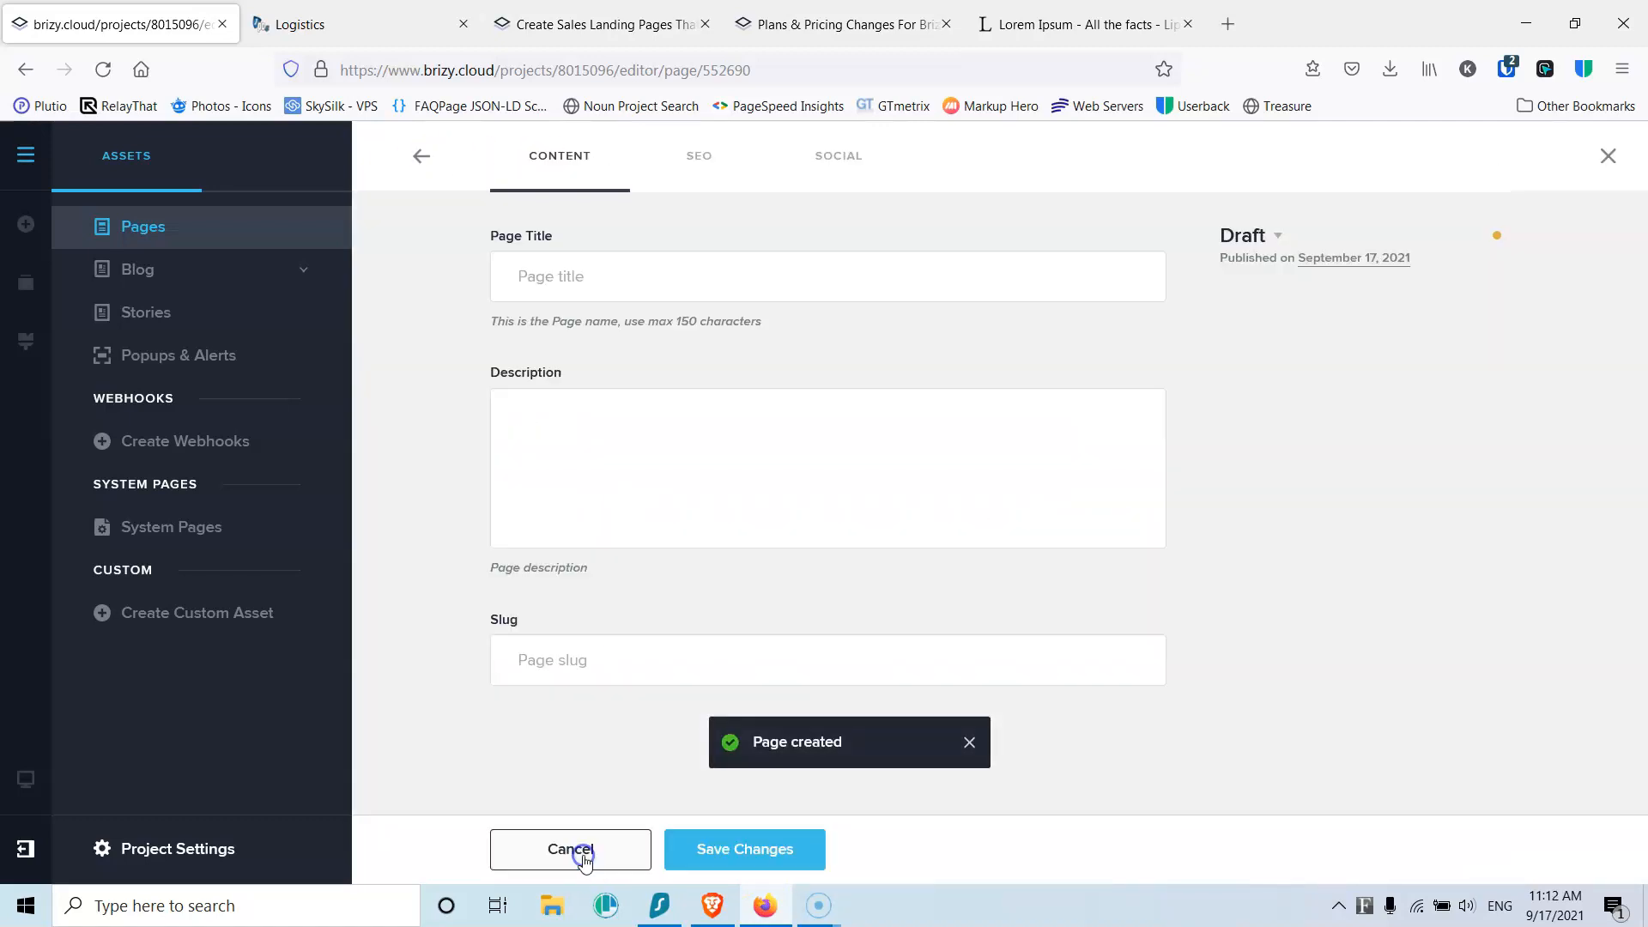
pyautogui.click(599, 282)
pyautogui.write('Contact')
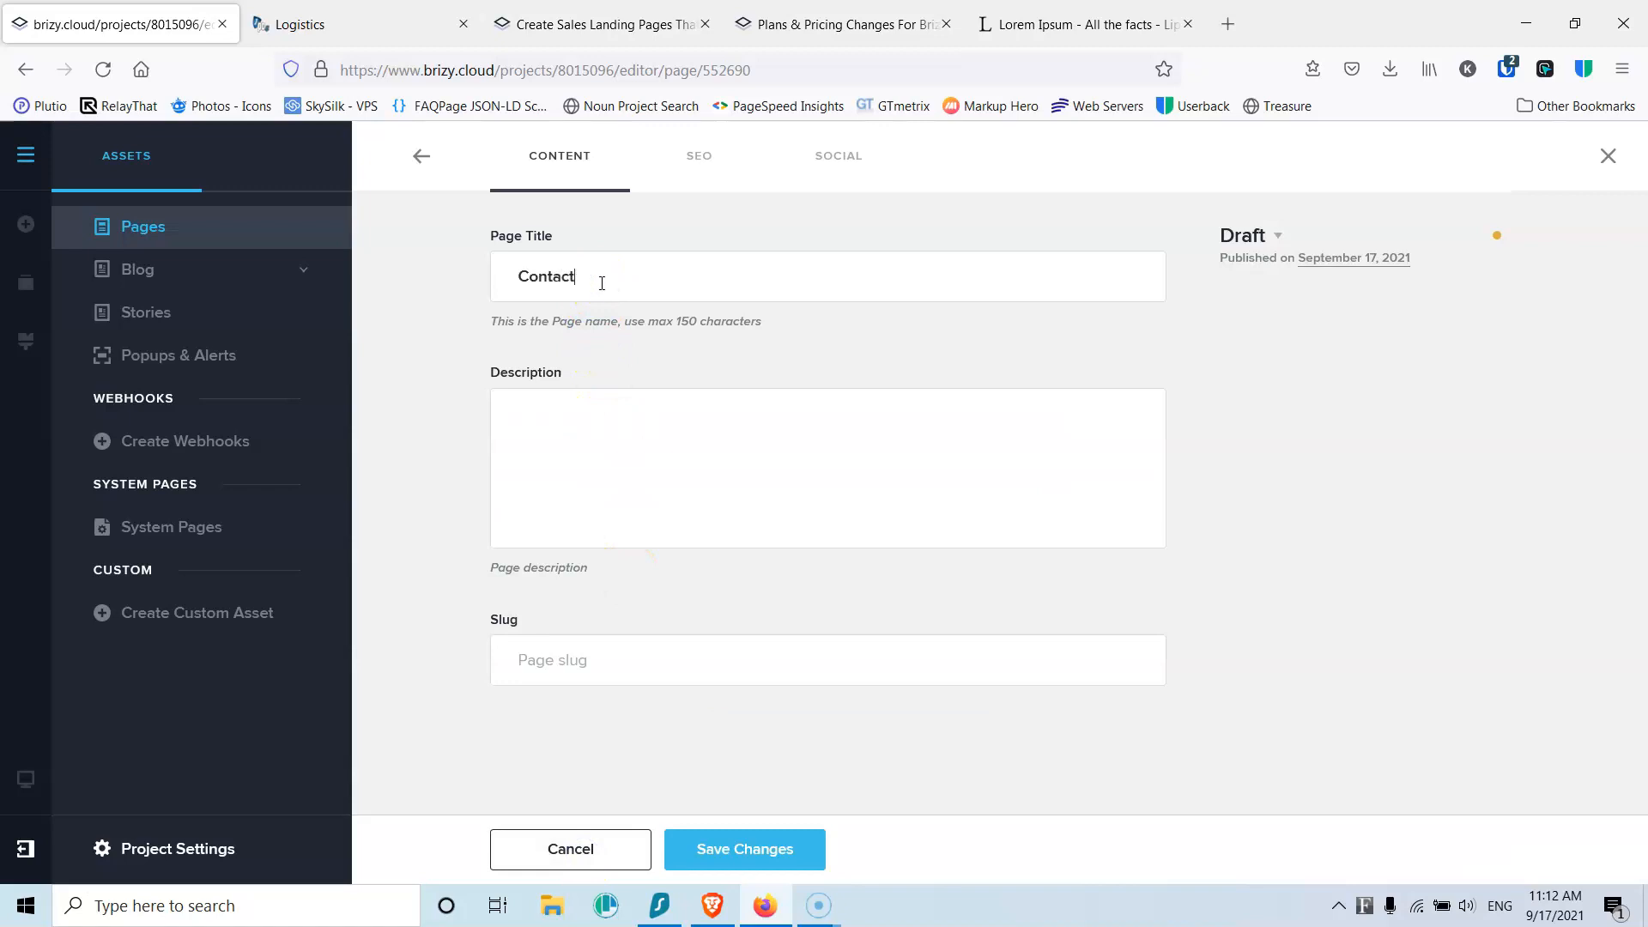
pyautogui.click(1271, 236)
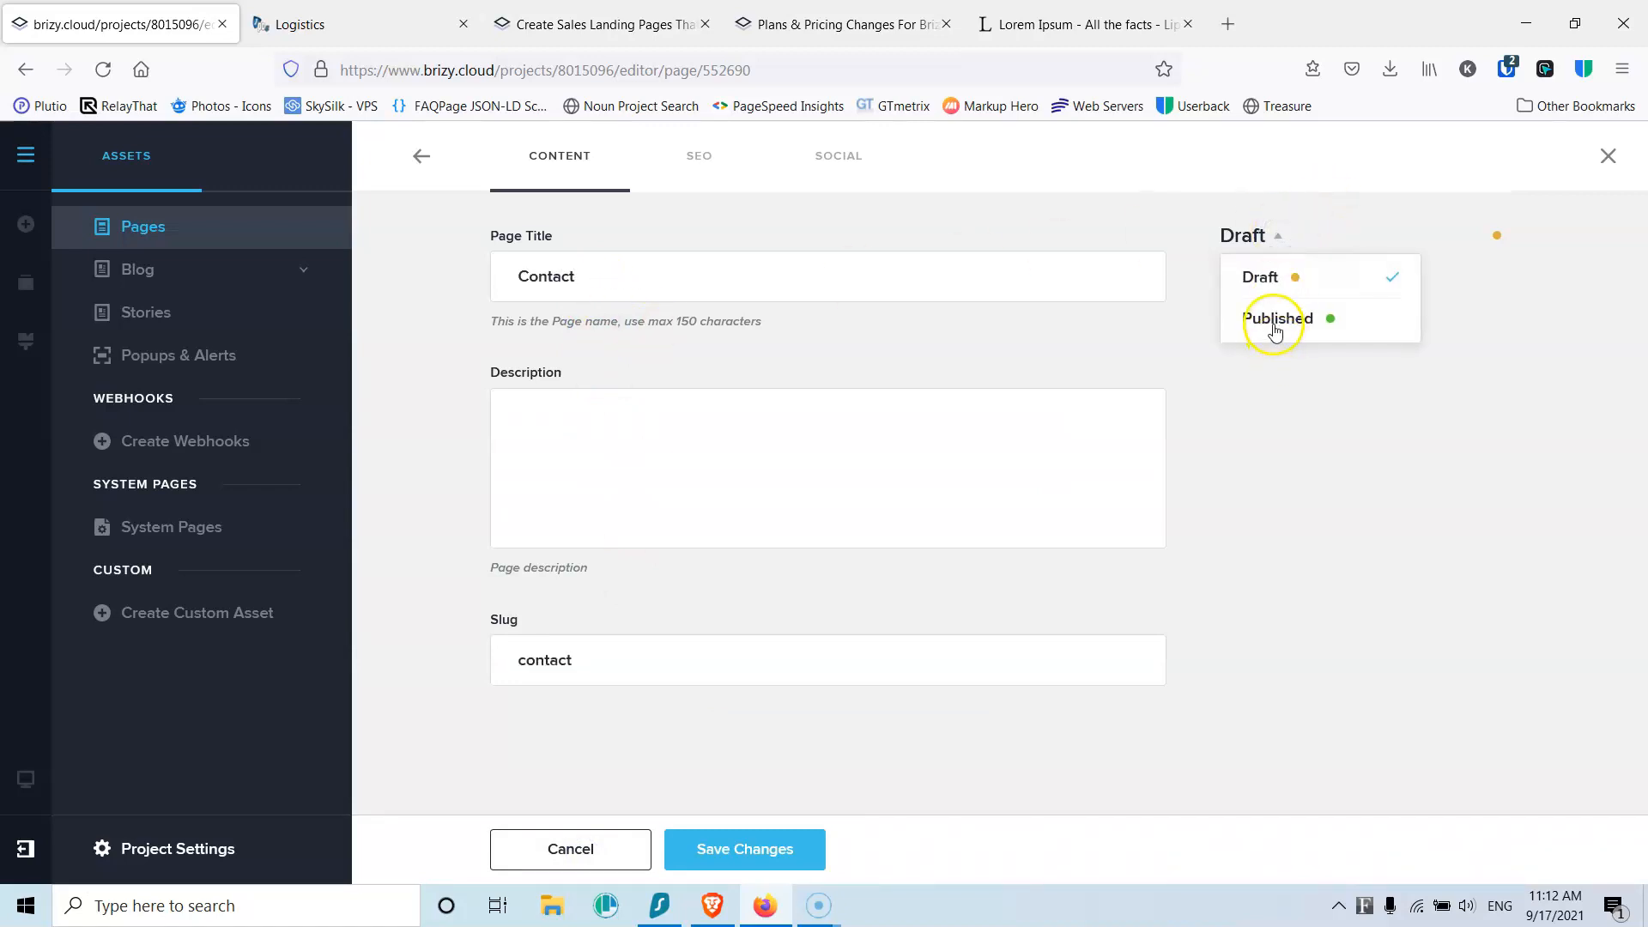
pyautogui.click(1275, 326)
pyautogui.click(760, 849)
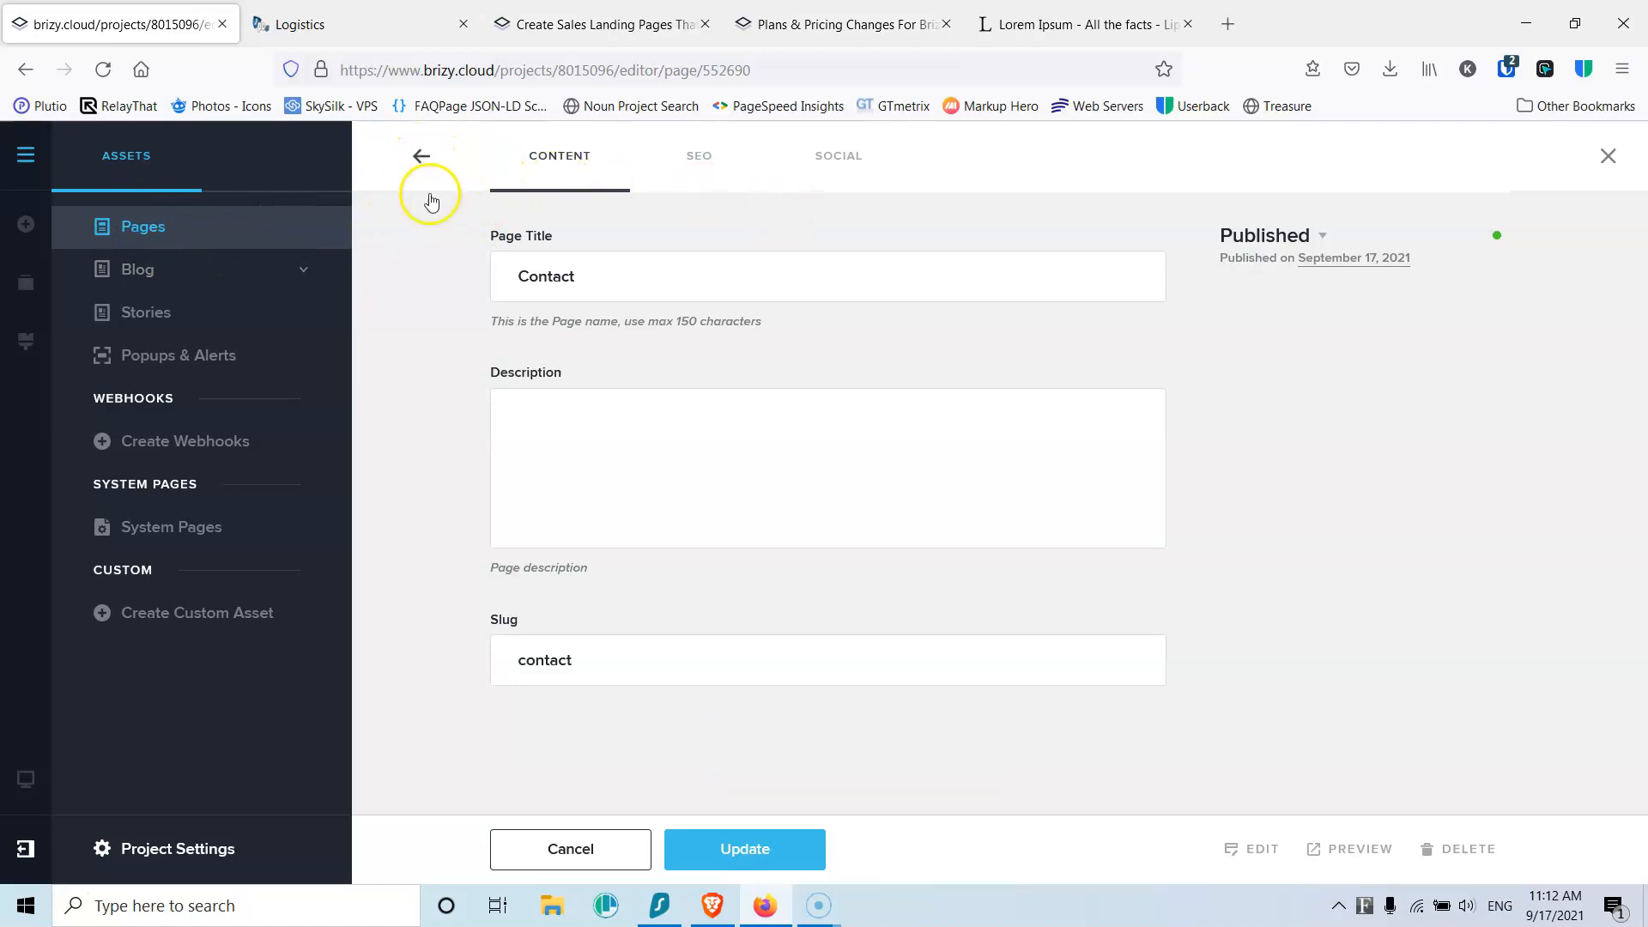
pyautogui.click(171, 849)
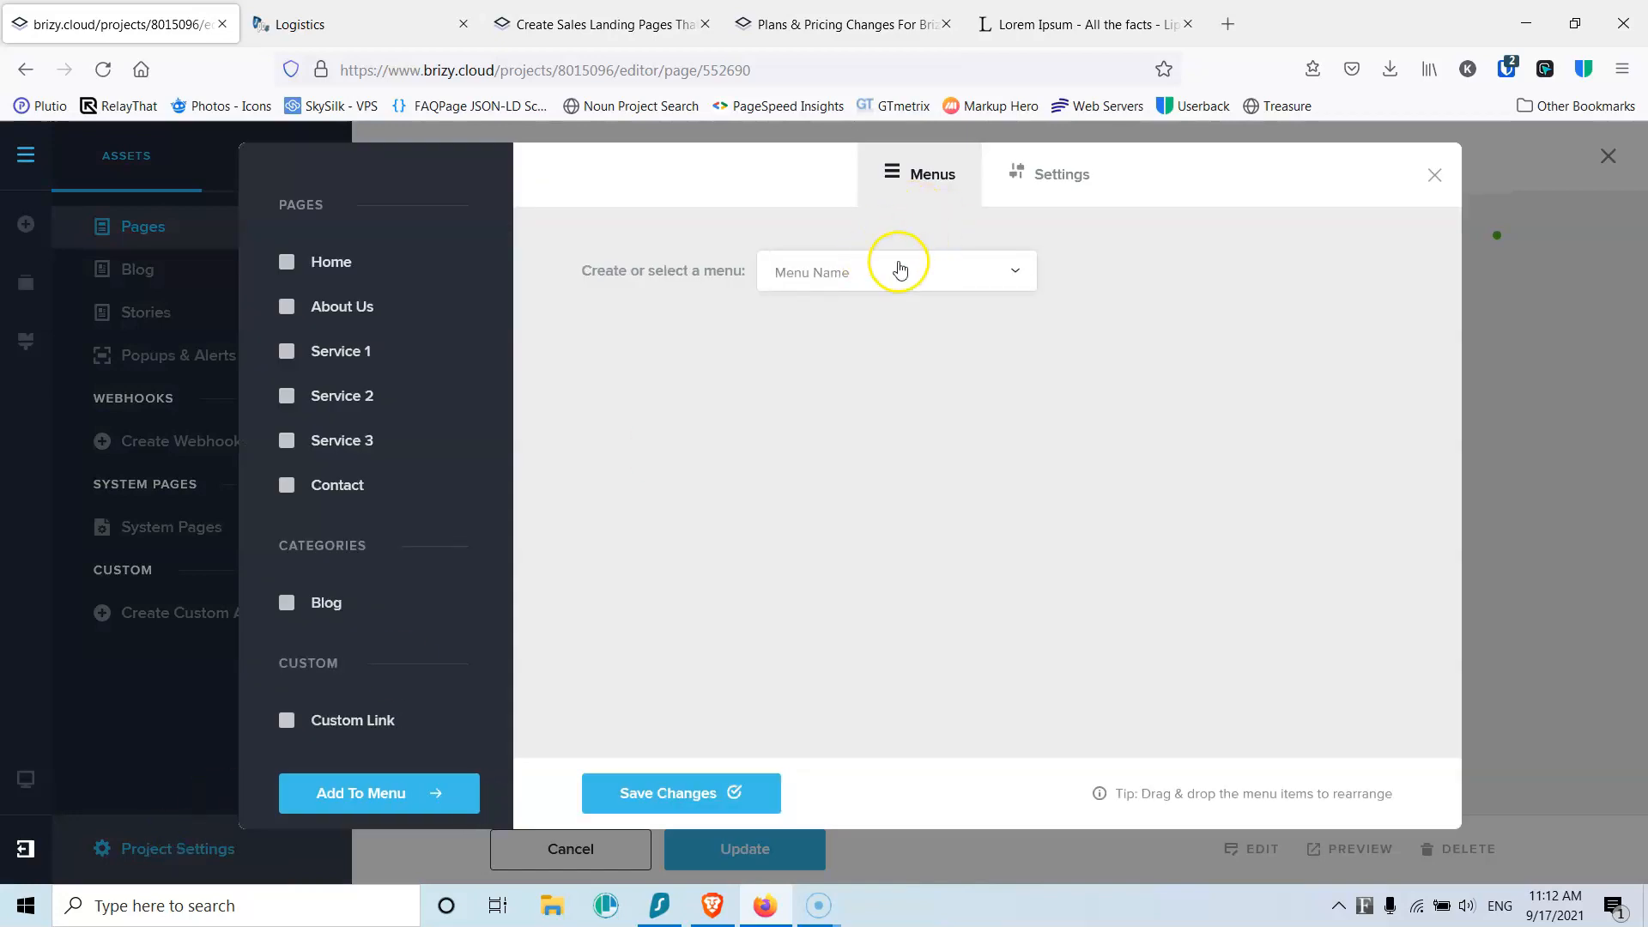
# Step: Create a new menu named Main and select it for editing
pyautogui.click(875, 273)
pyautogui.click(870, 333)
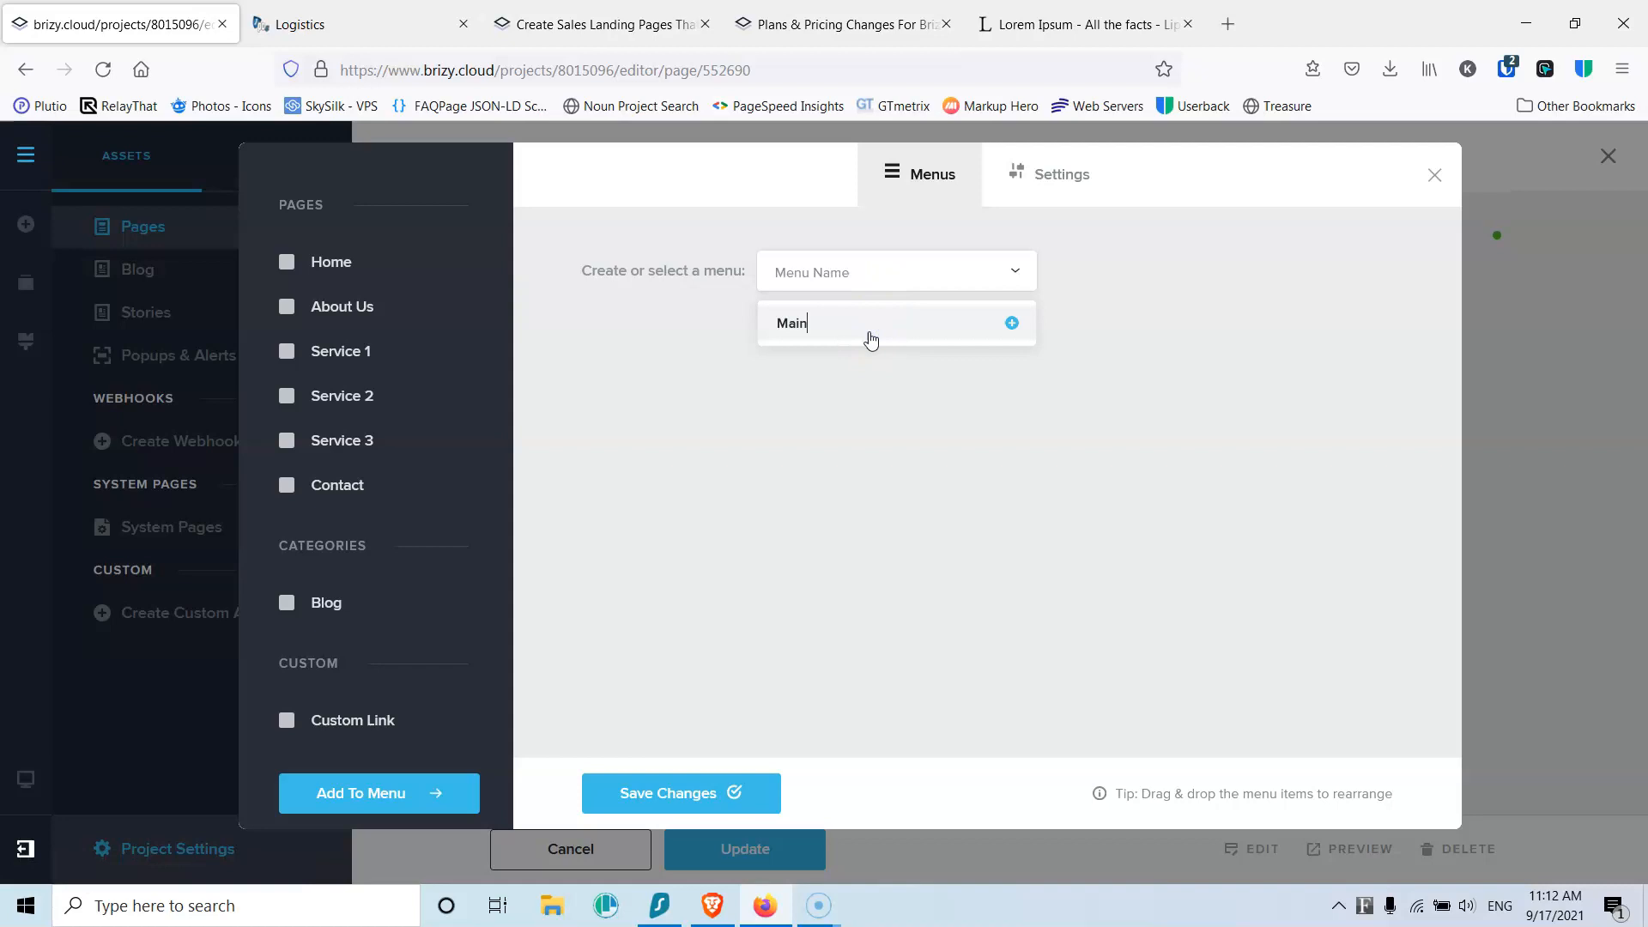
pyautogui.click(1012, 323)
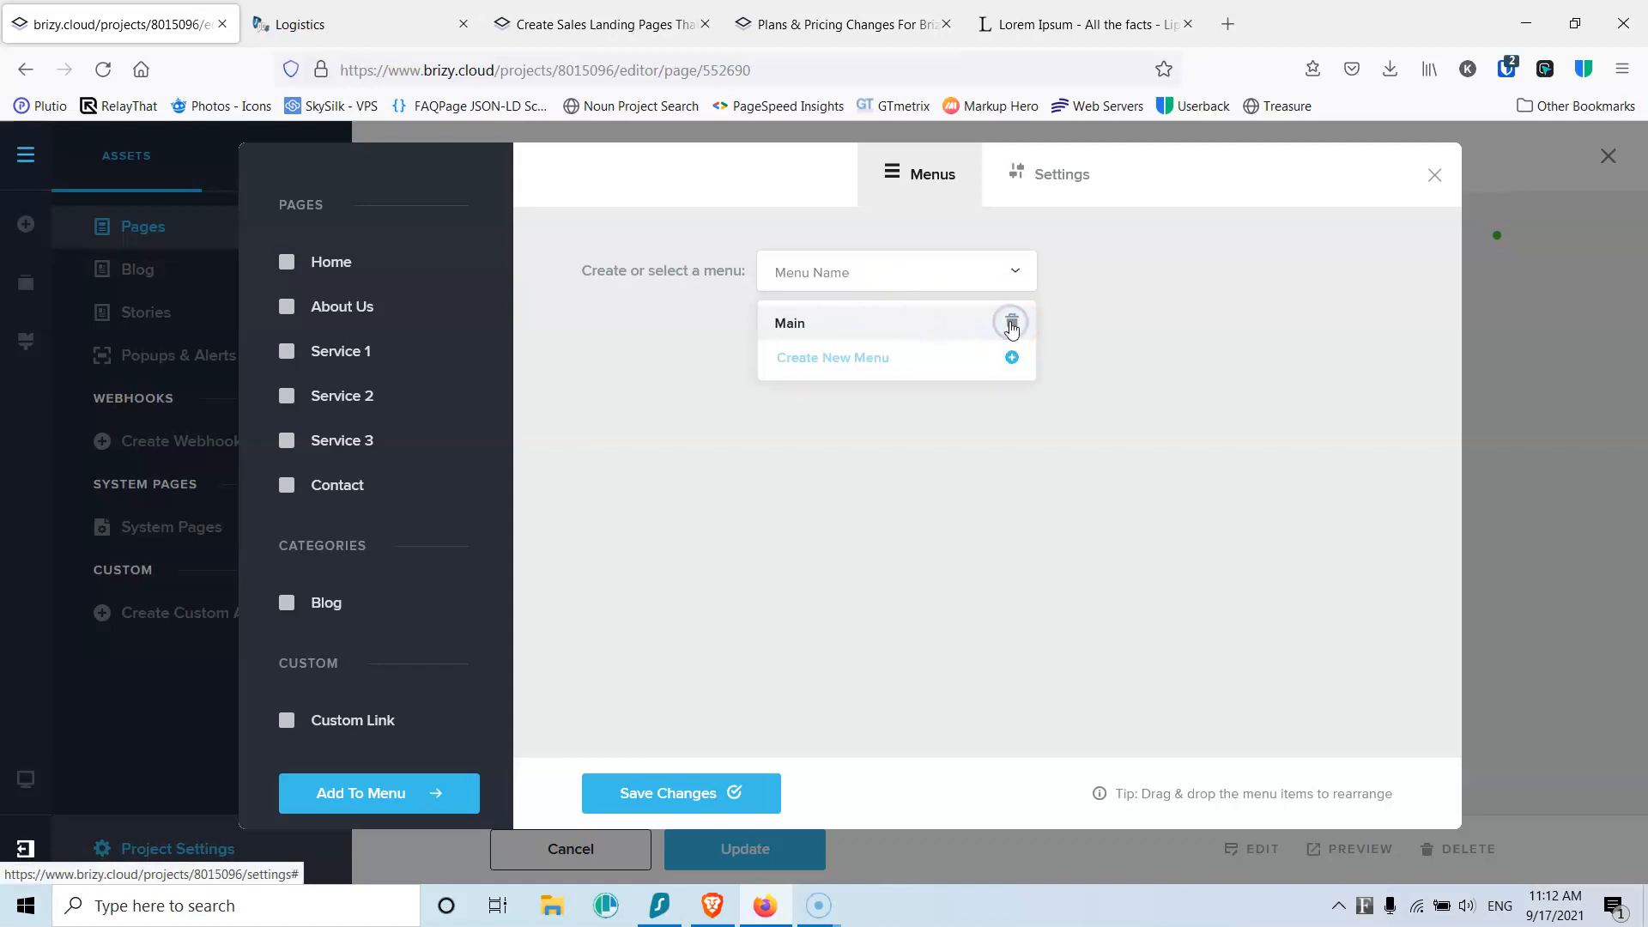
pyautogui.click(816, 327)
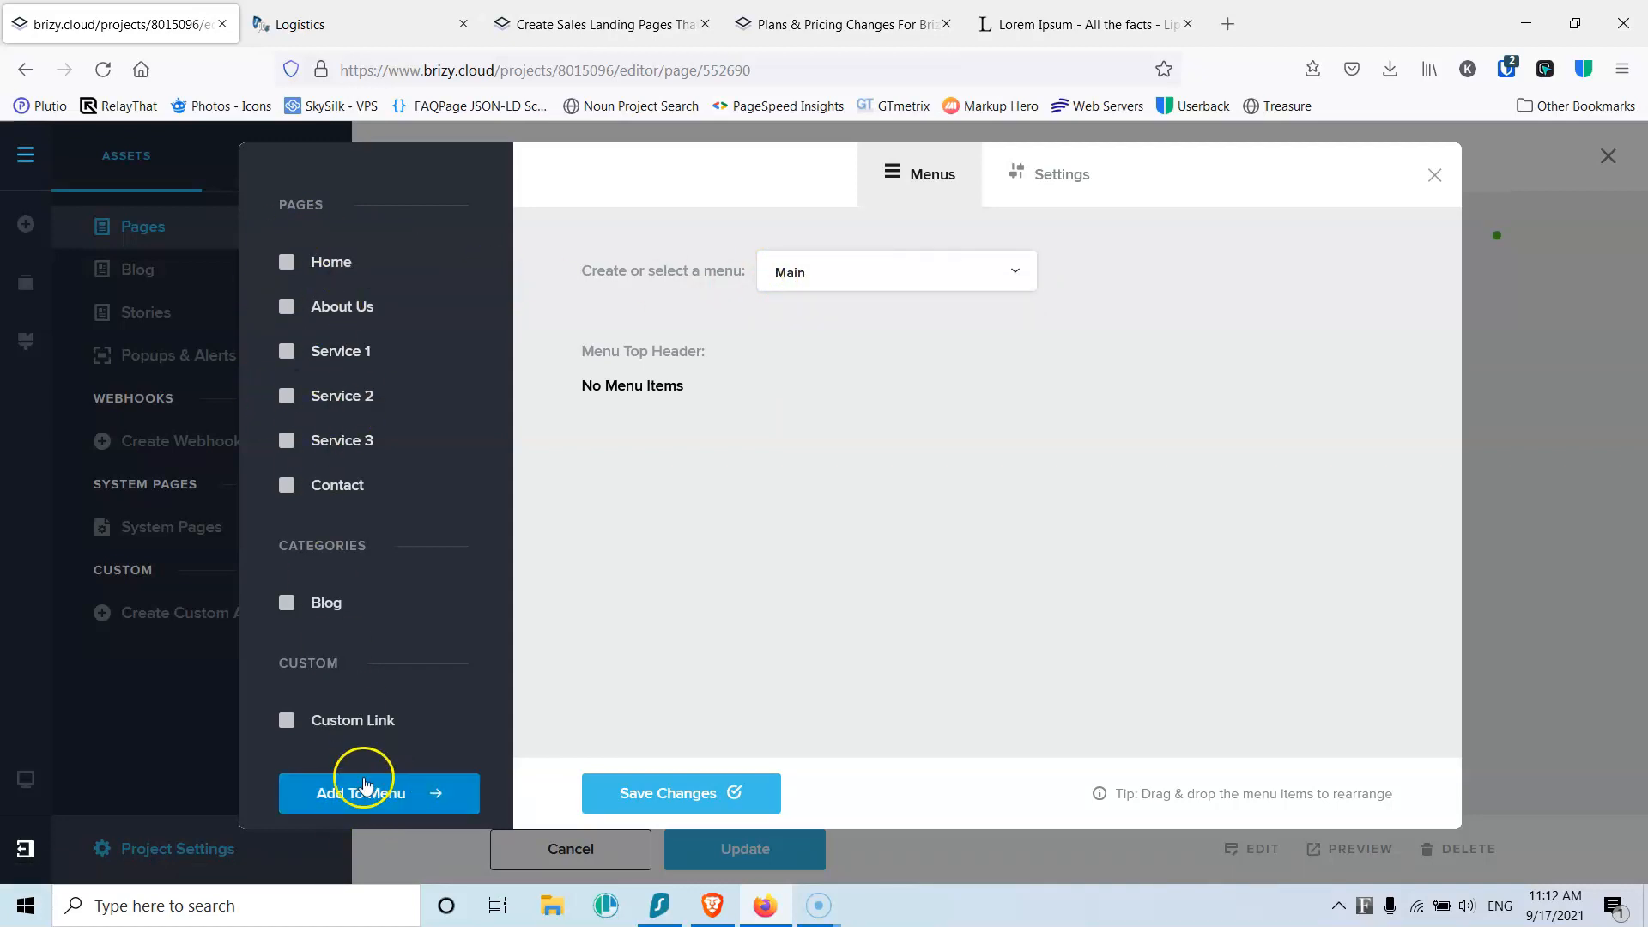
# Step: Add Home, About Us, Service 1–3 and Contact to the Main menu
pyautogui.click(287, 261)
pyautogui.click(287, 306)
pyautogui.click(286, 351)
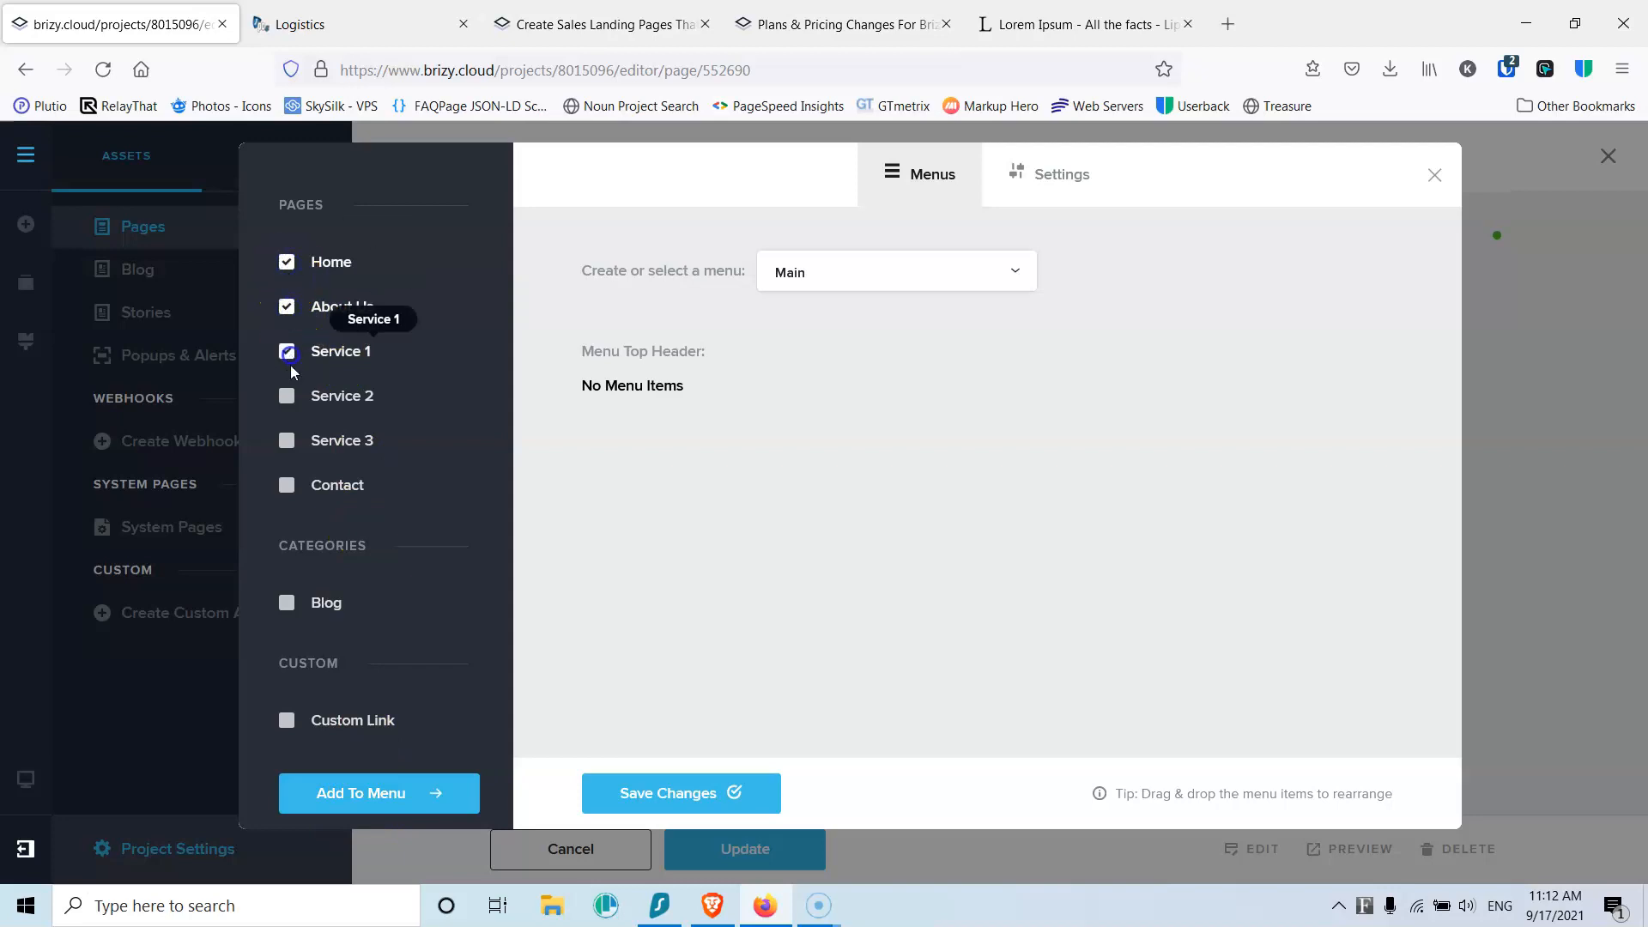
pyautogui.click(287, 396)
pyautogui.click(288, 440)
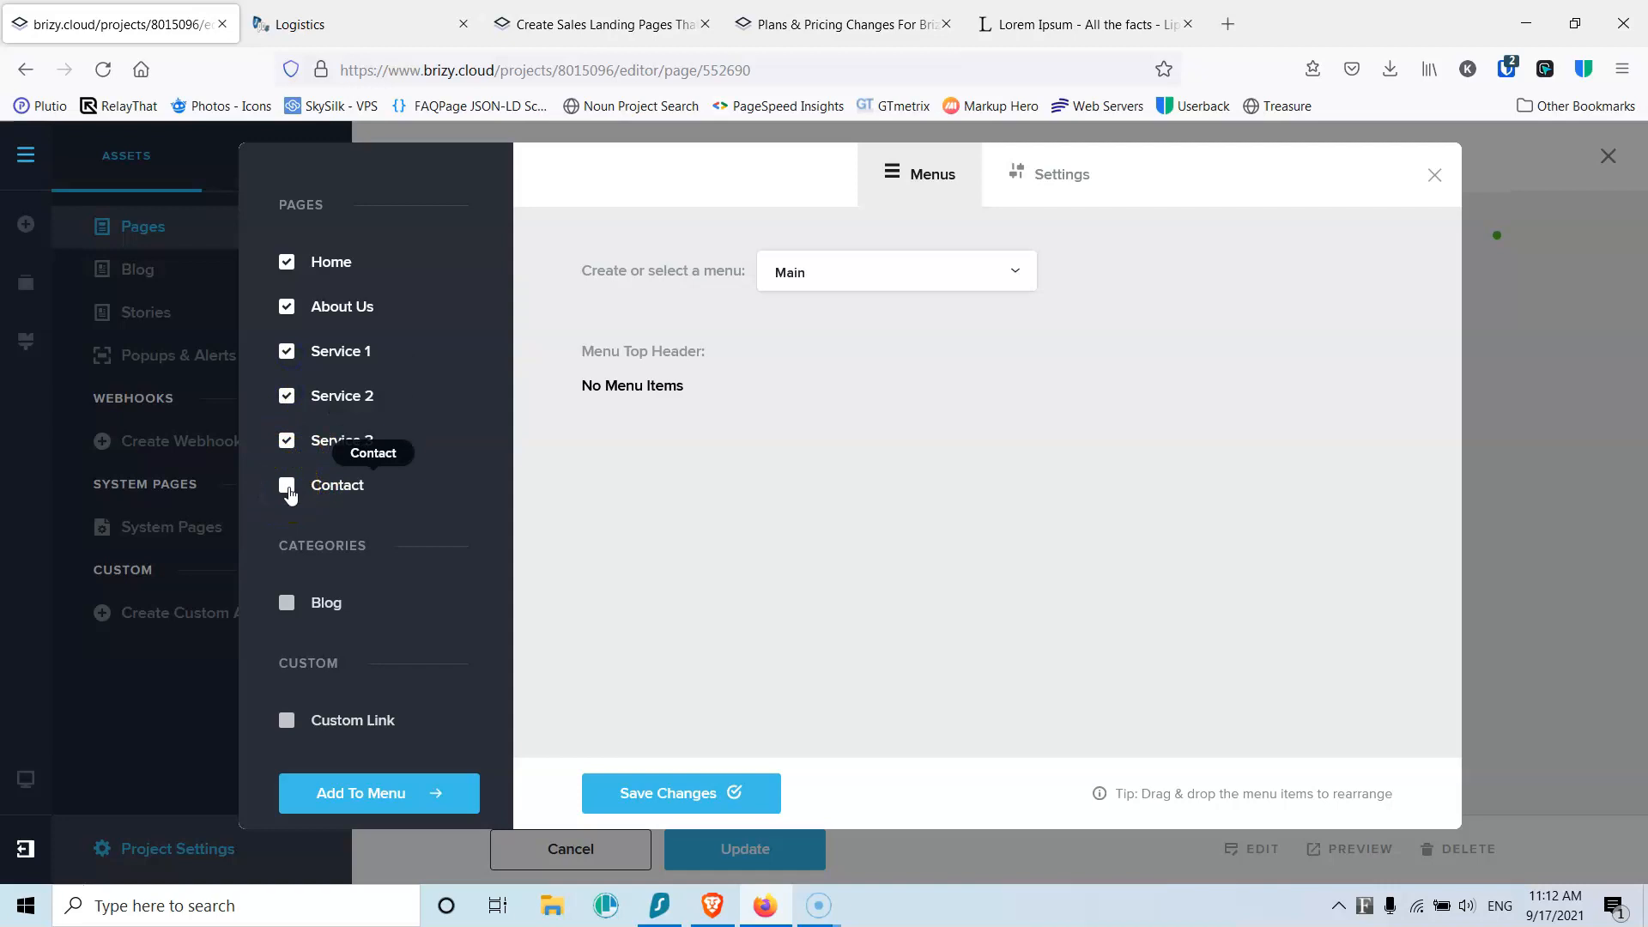
pyautogui.click(296, 450)
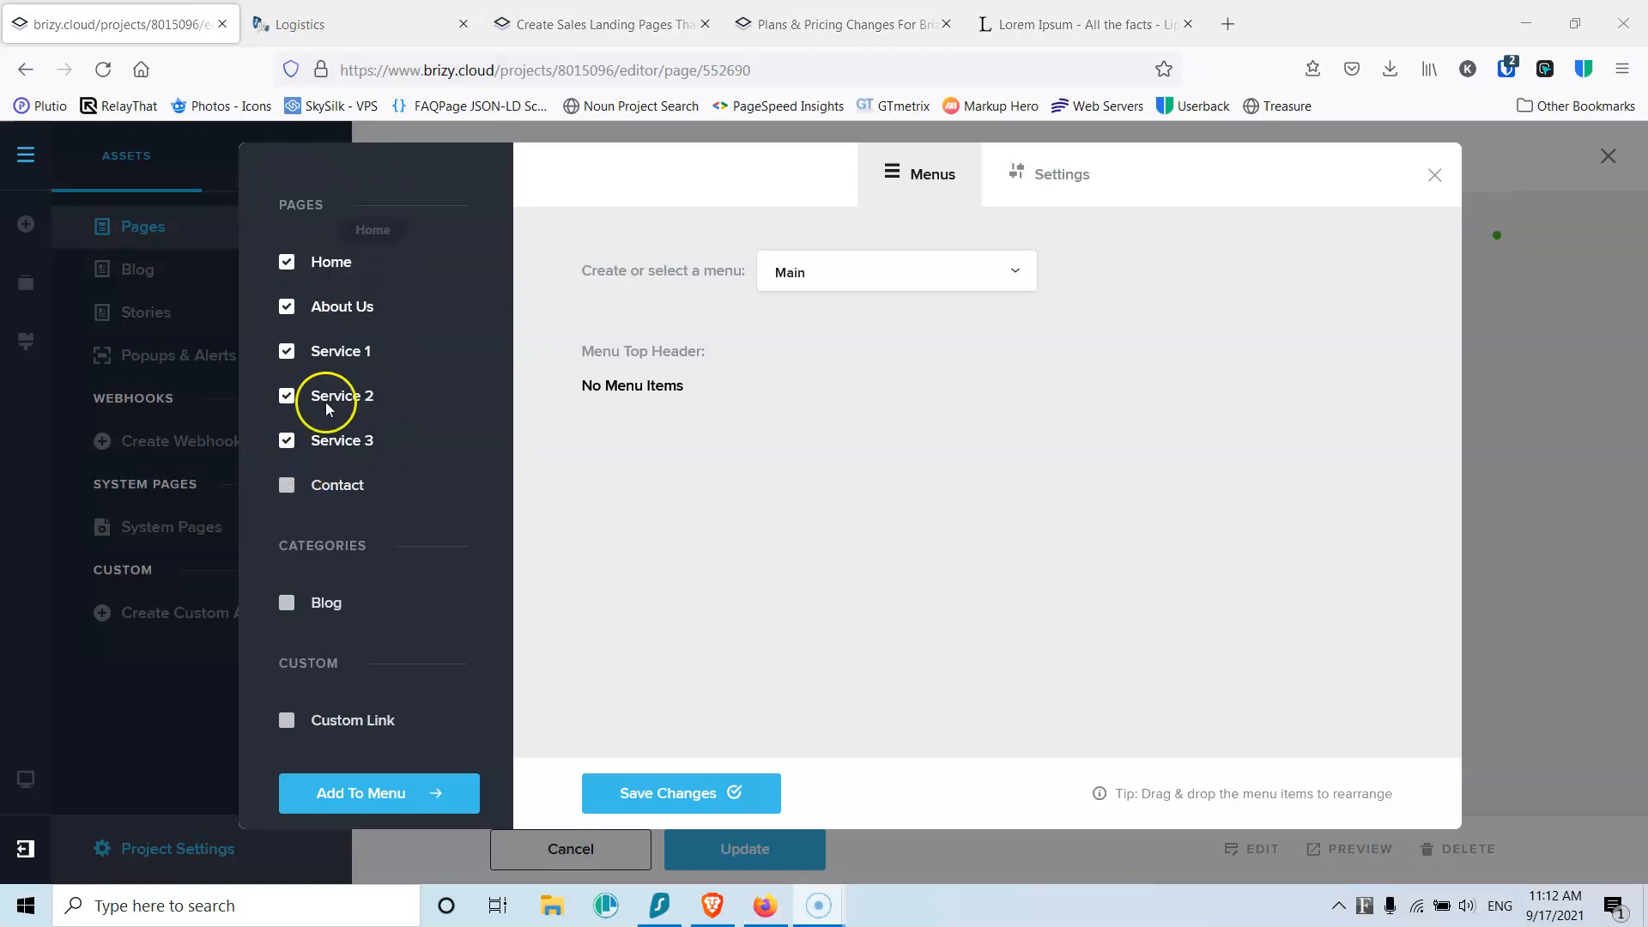
pyautogui.click(369, 791)
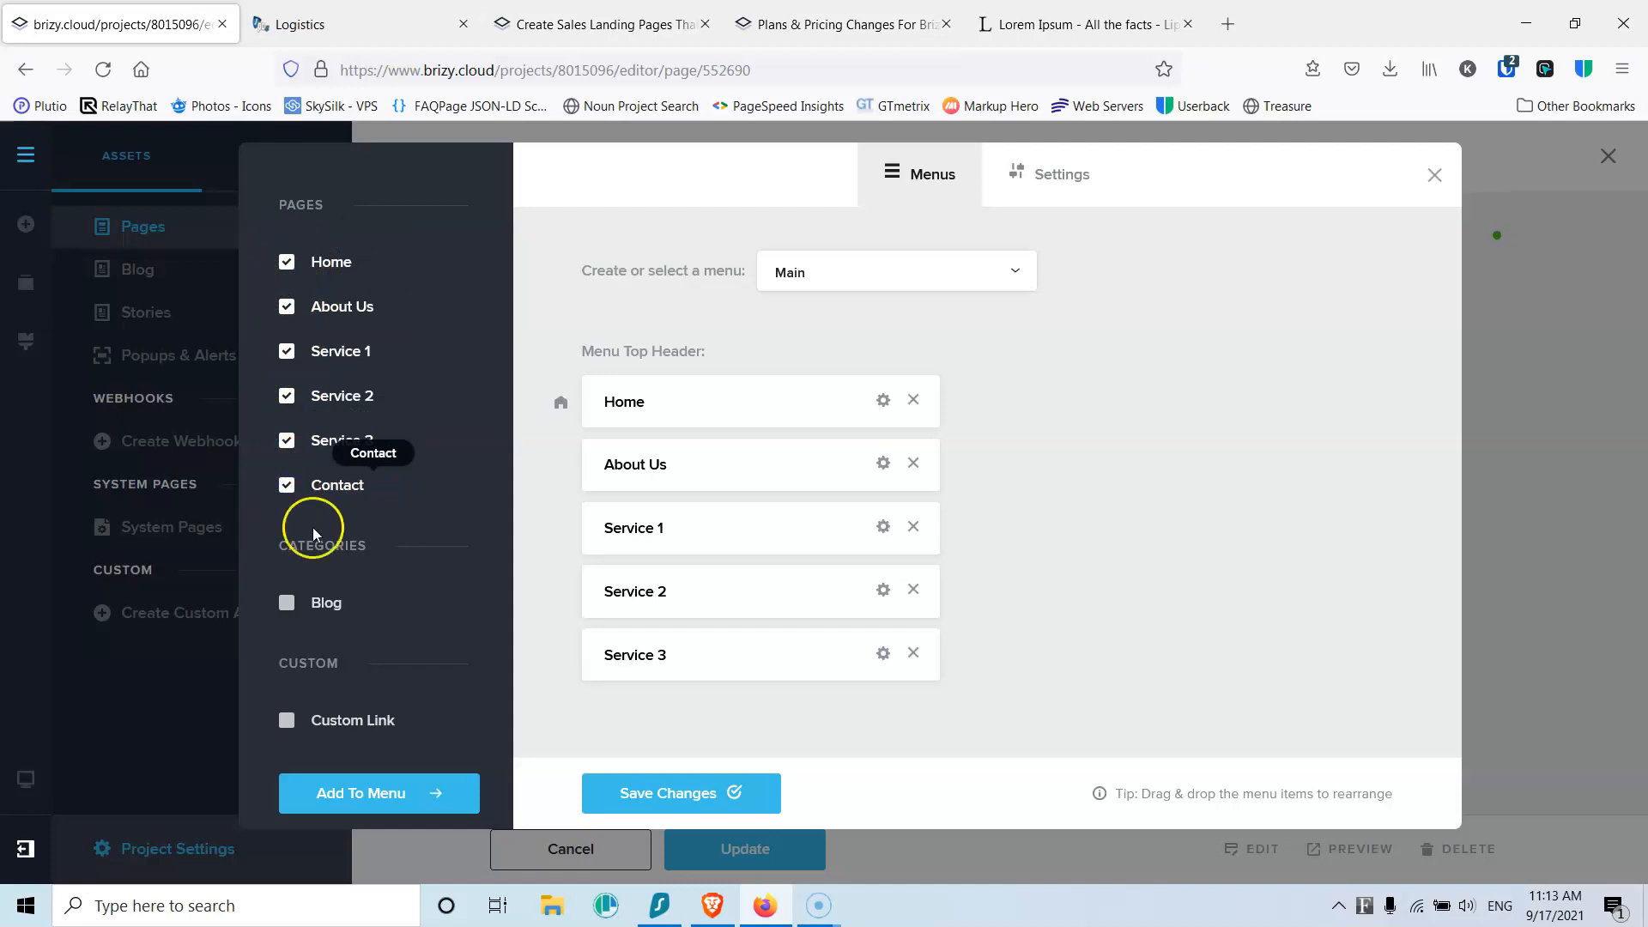
pyautogui.click(367, 791)
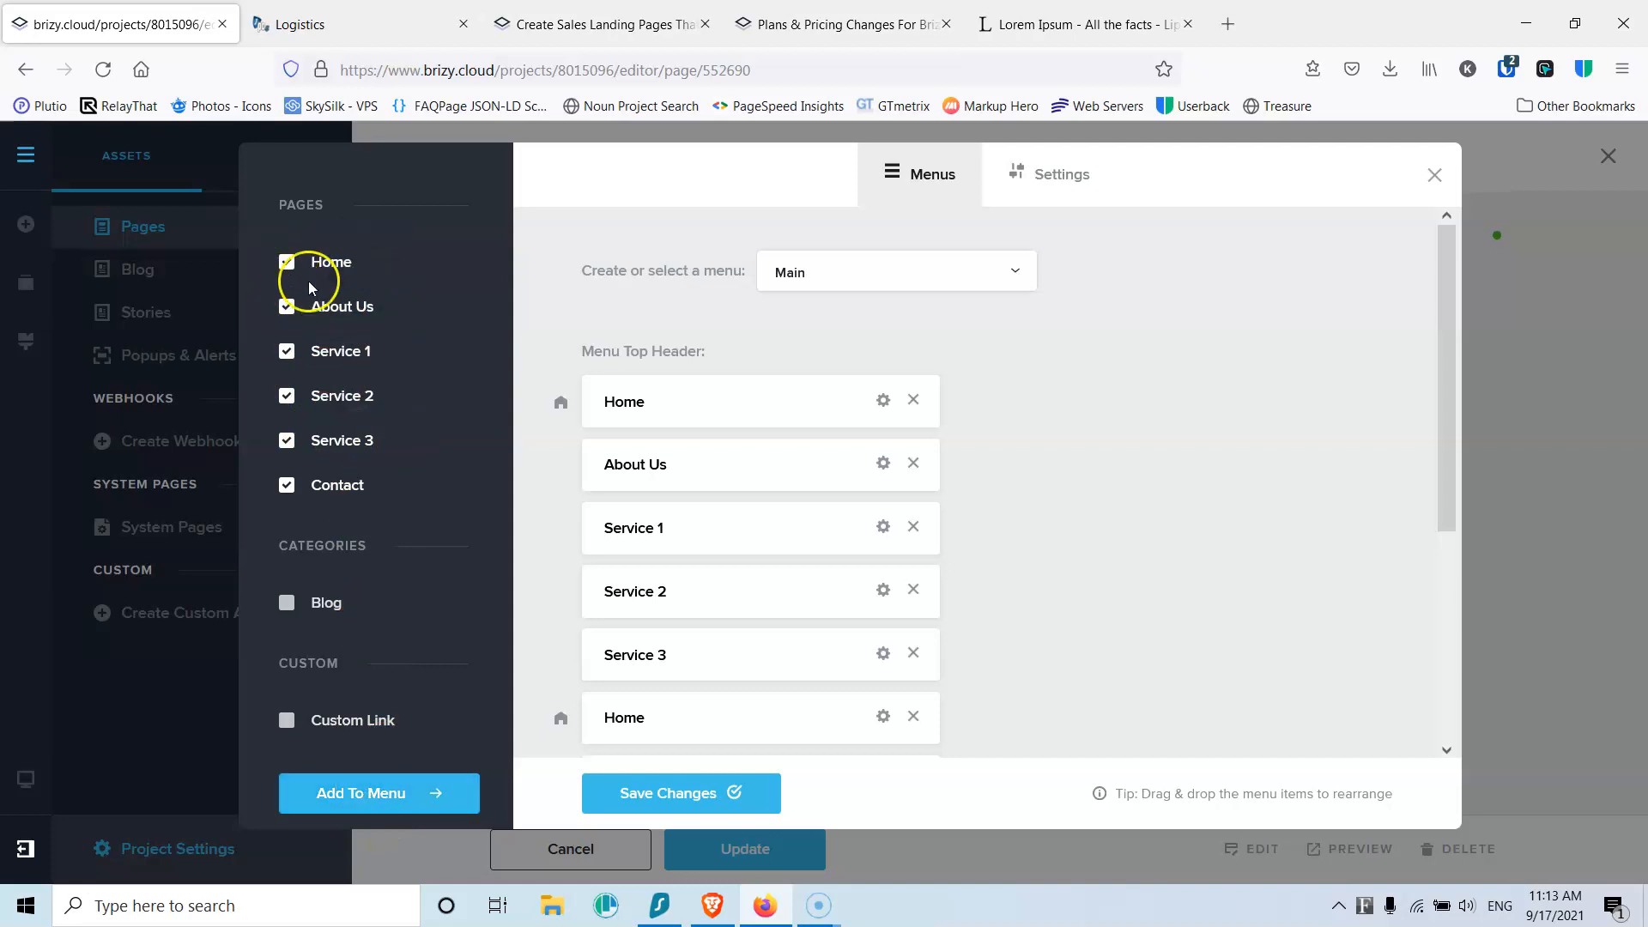
# Step: Untick all six pages in the Pages list
pyautogui.click(285, 484)
pyautogui.click(284, 438)
pyautogui.click(285, 394)
pyautogui.click(284, 352)
pyautogui.click(286, 306)
pyautogui.click(286, 263)
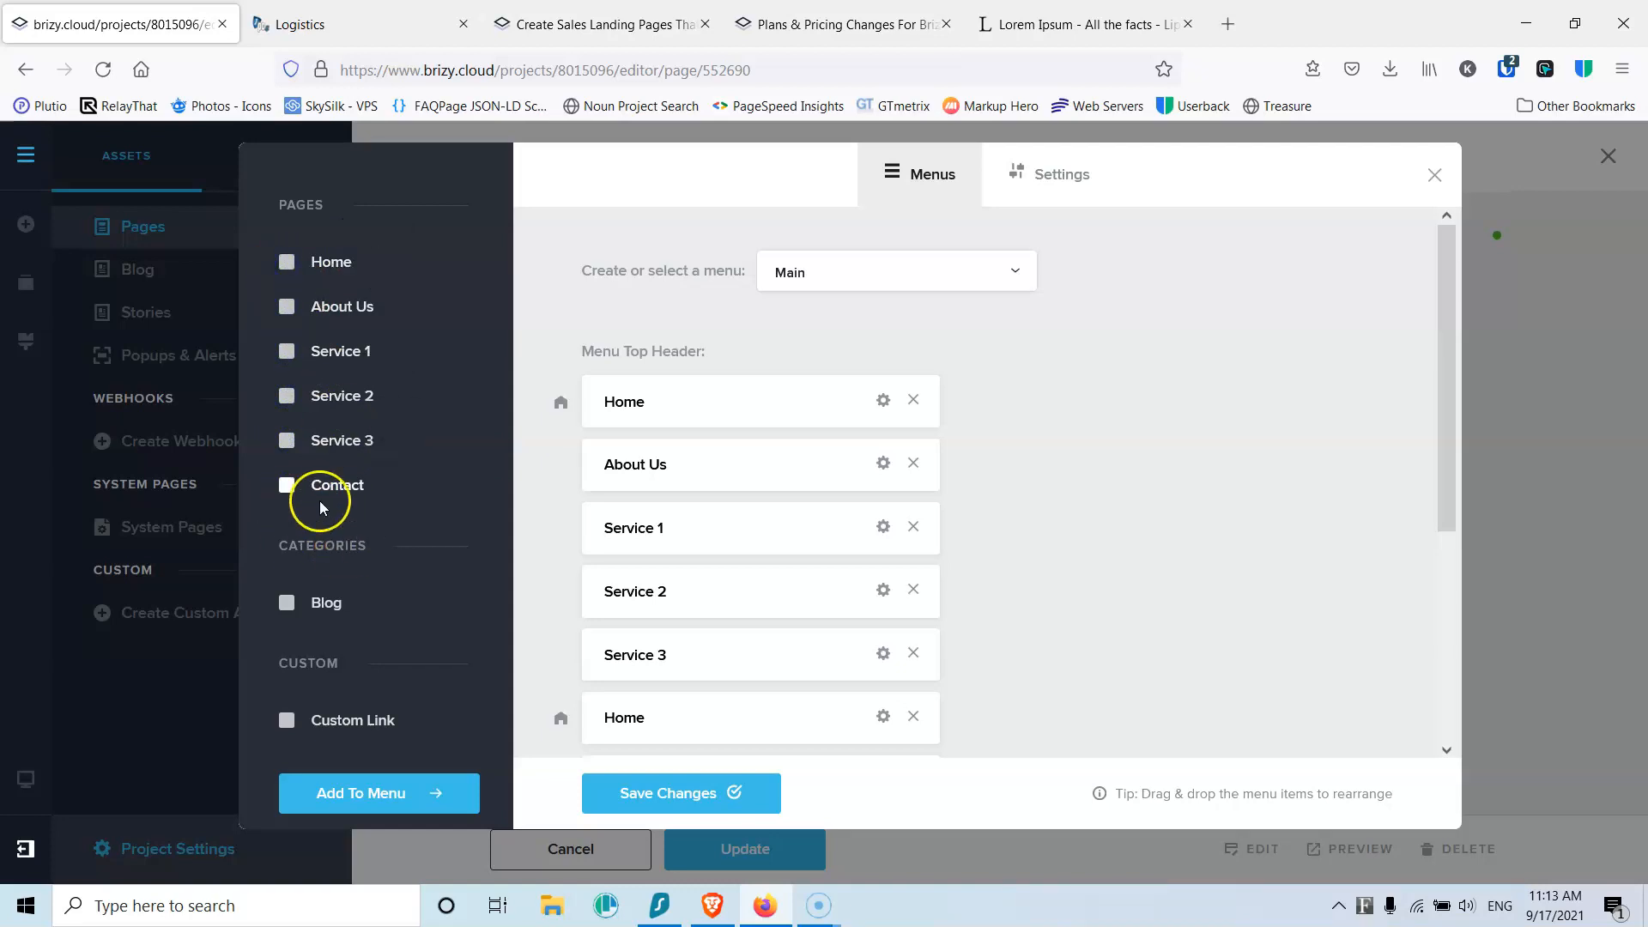
# Step: Remove the duplicate Home, Service 3, Service 2, Service 1 and About Us entries and save the menu
pyautogui.scroll(-4, 761, 537)
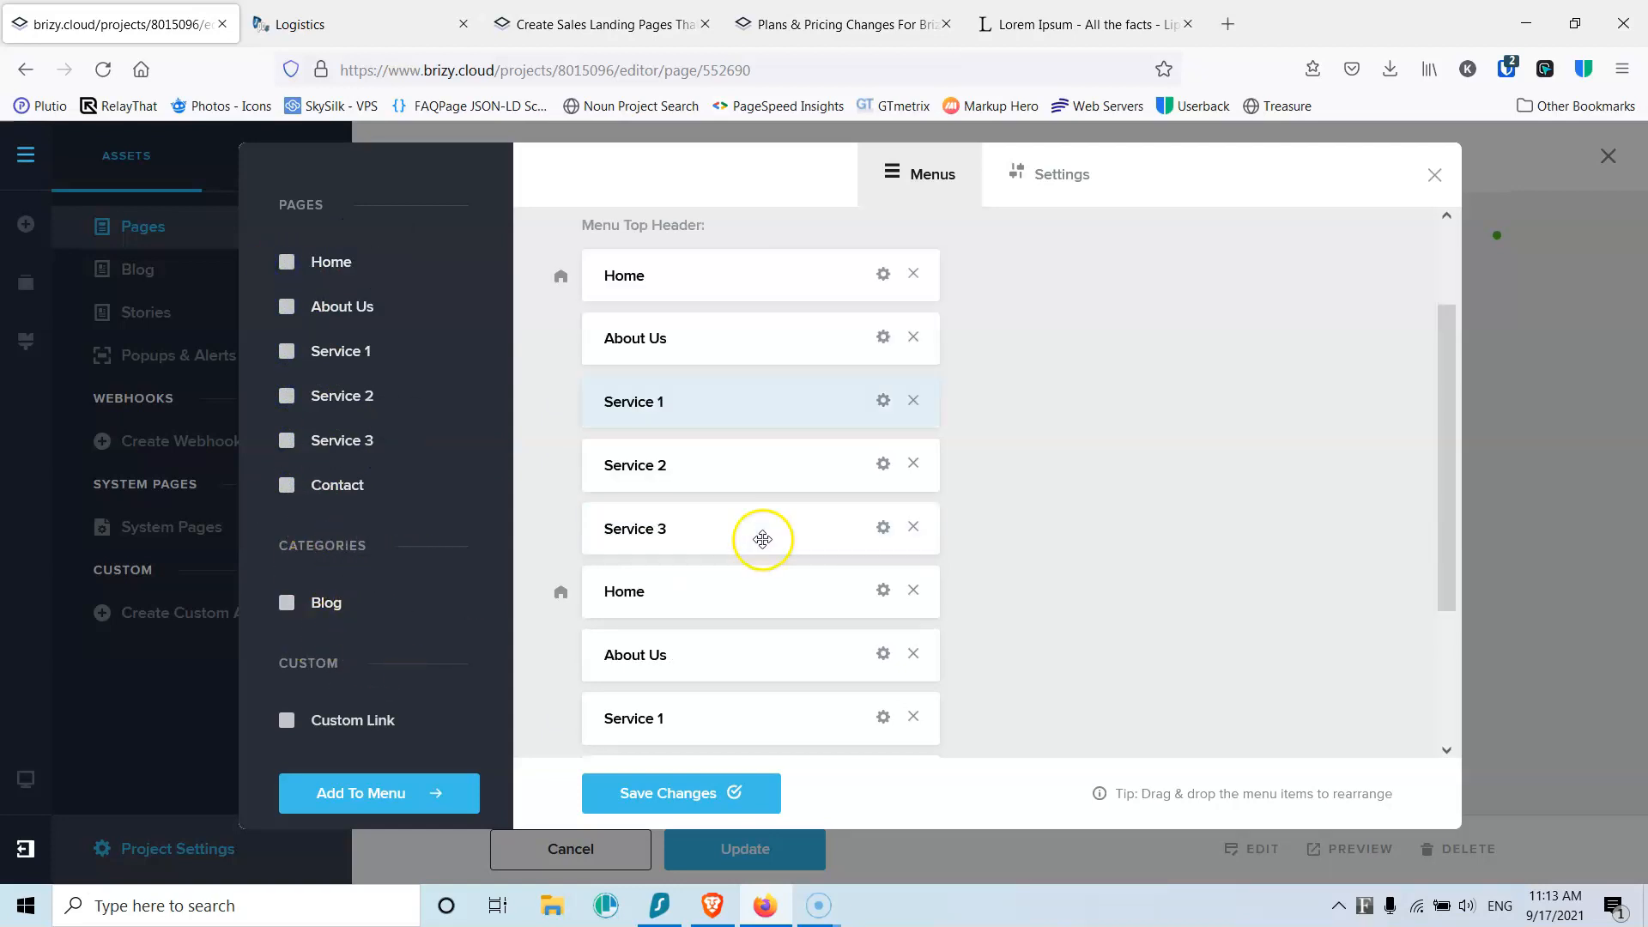
pyautogui.click(913, 386)
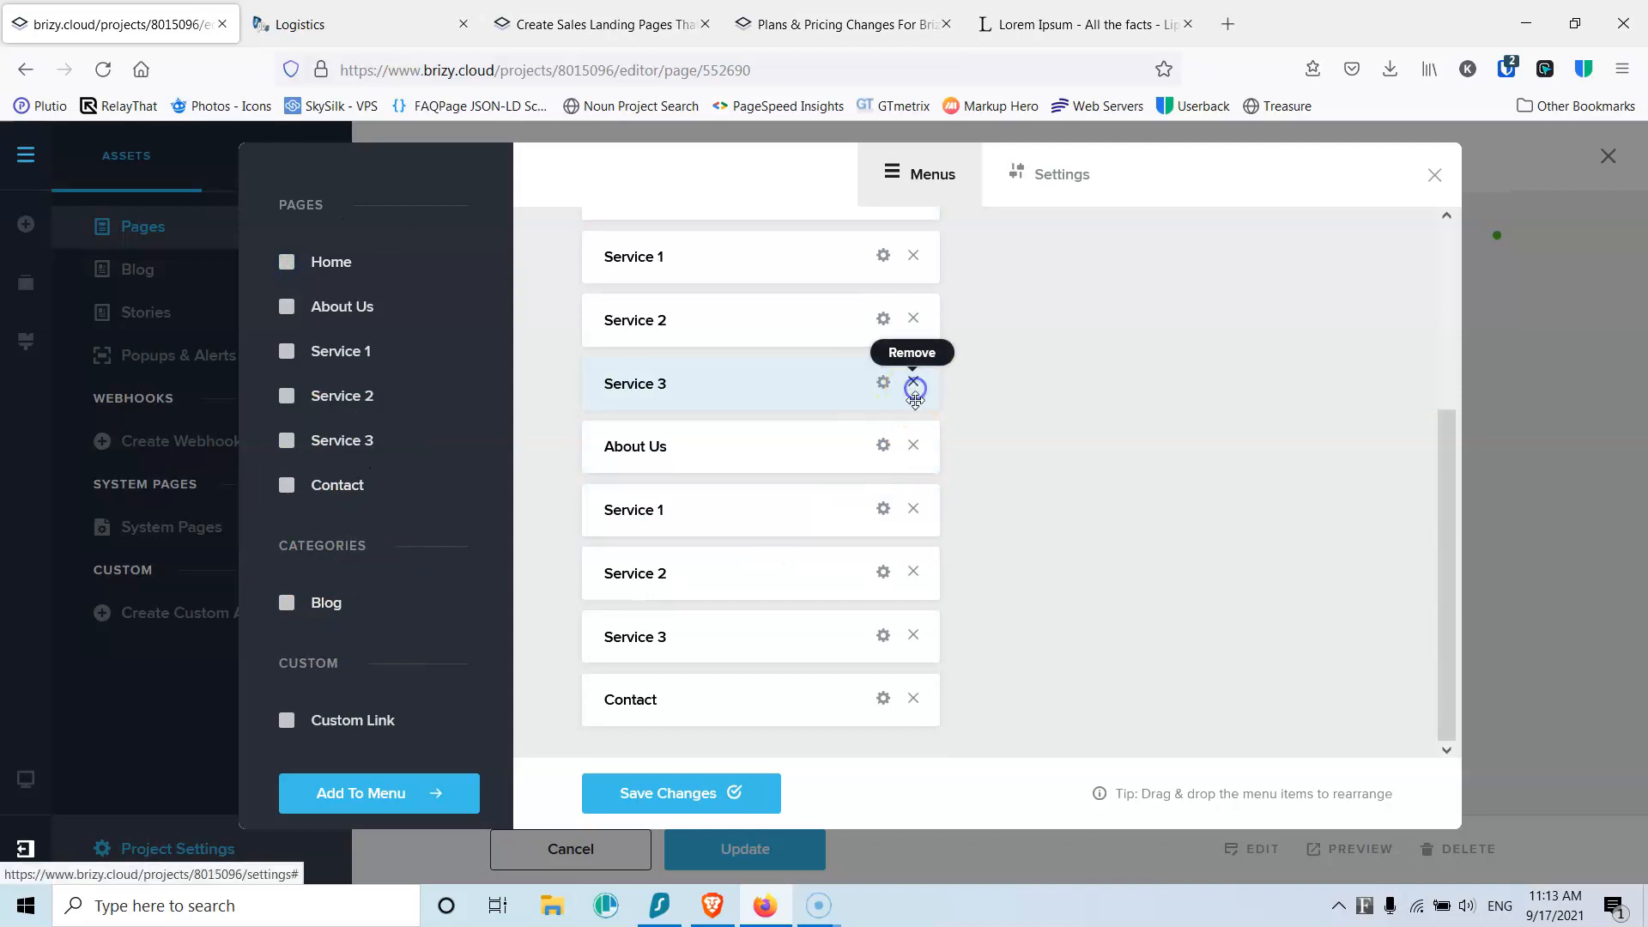
pyautogui.click(915, 641)
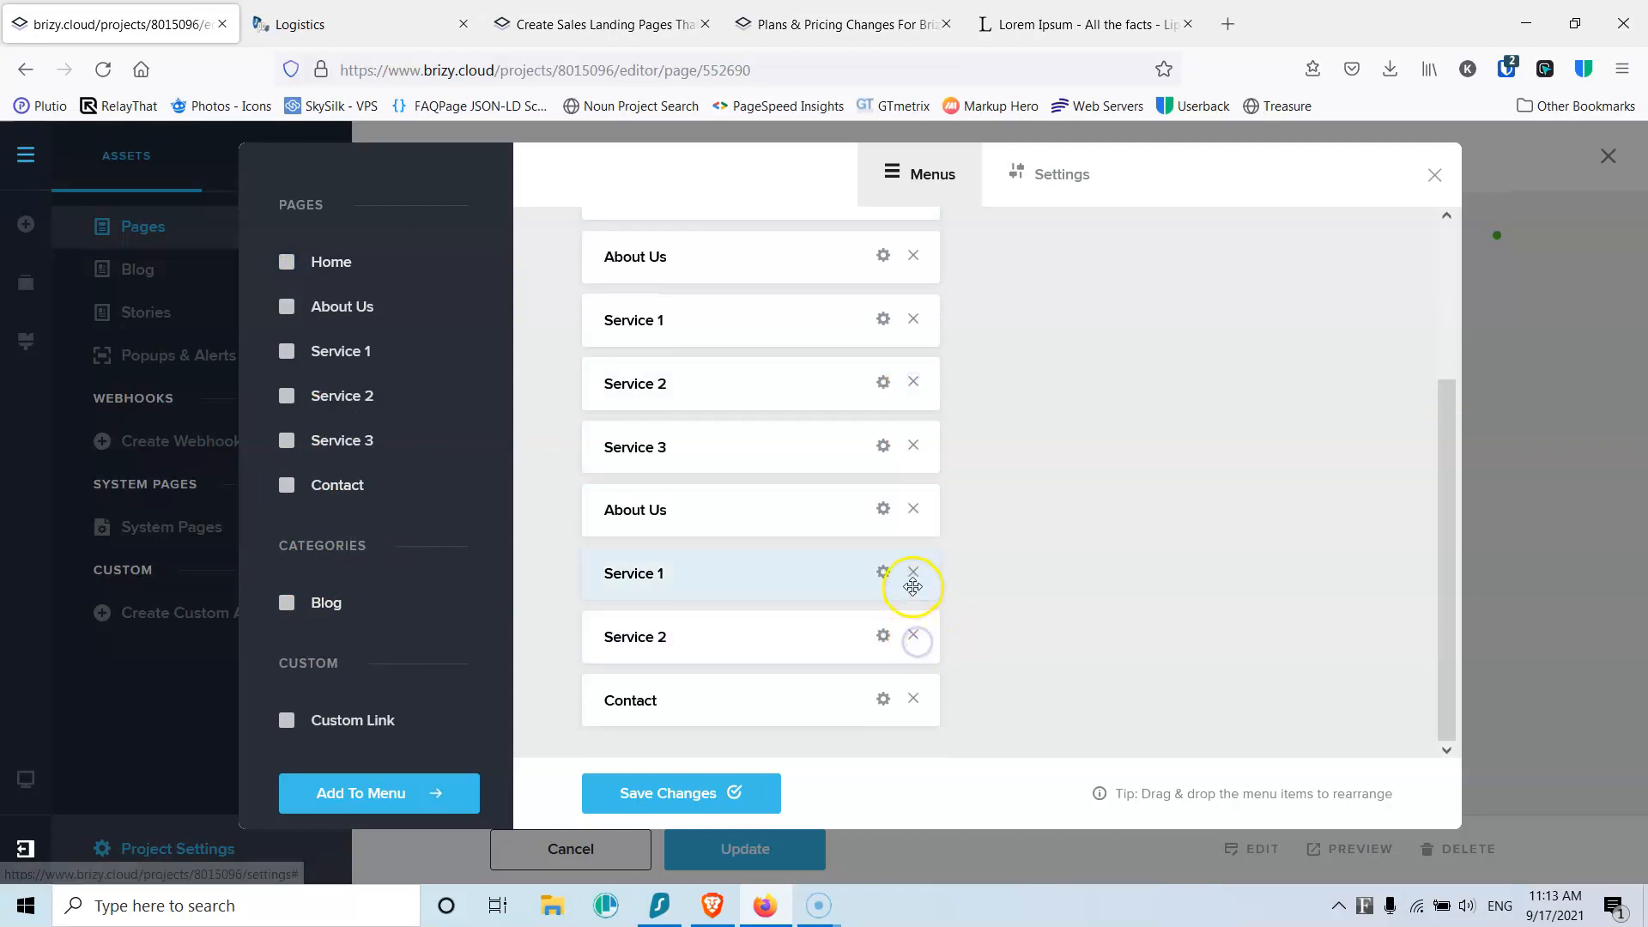
pyautogui.click(915, 638)
pyautogui.click(915, 642)
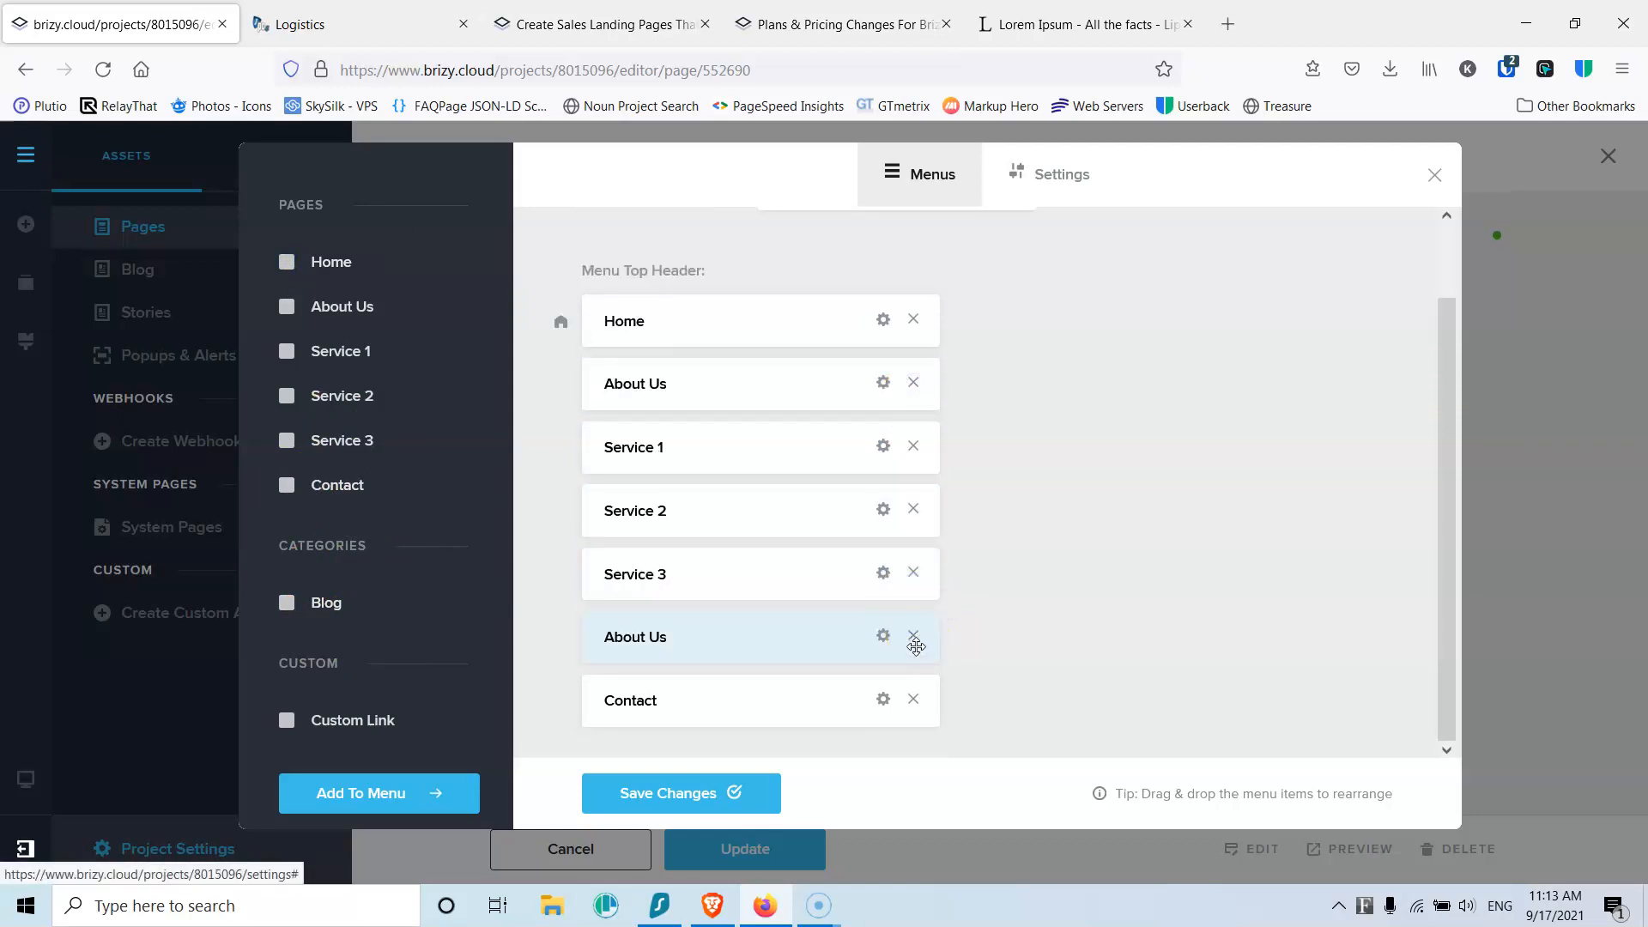
pyautogui.click(915, 640)
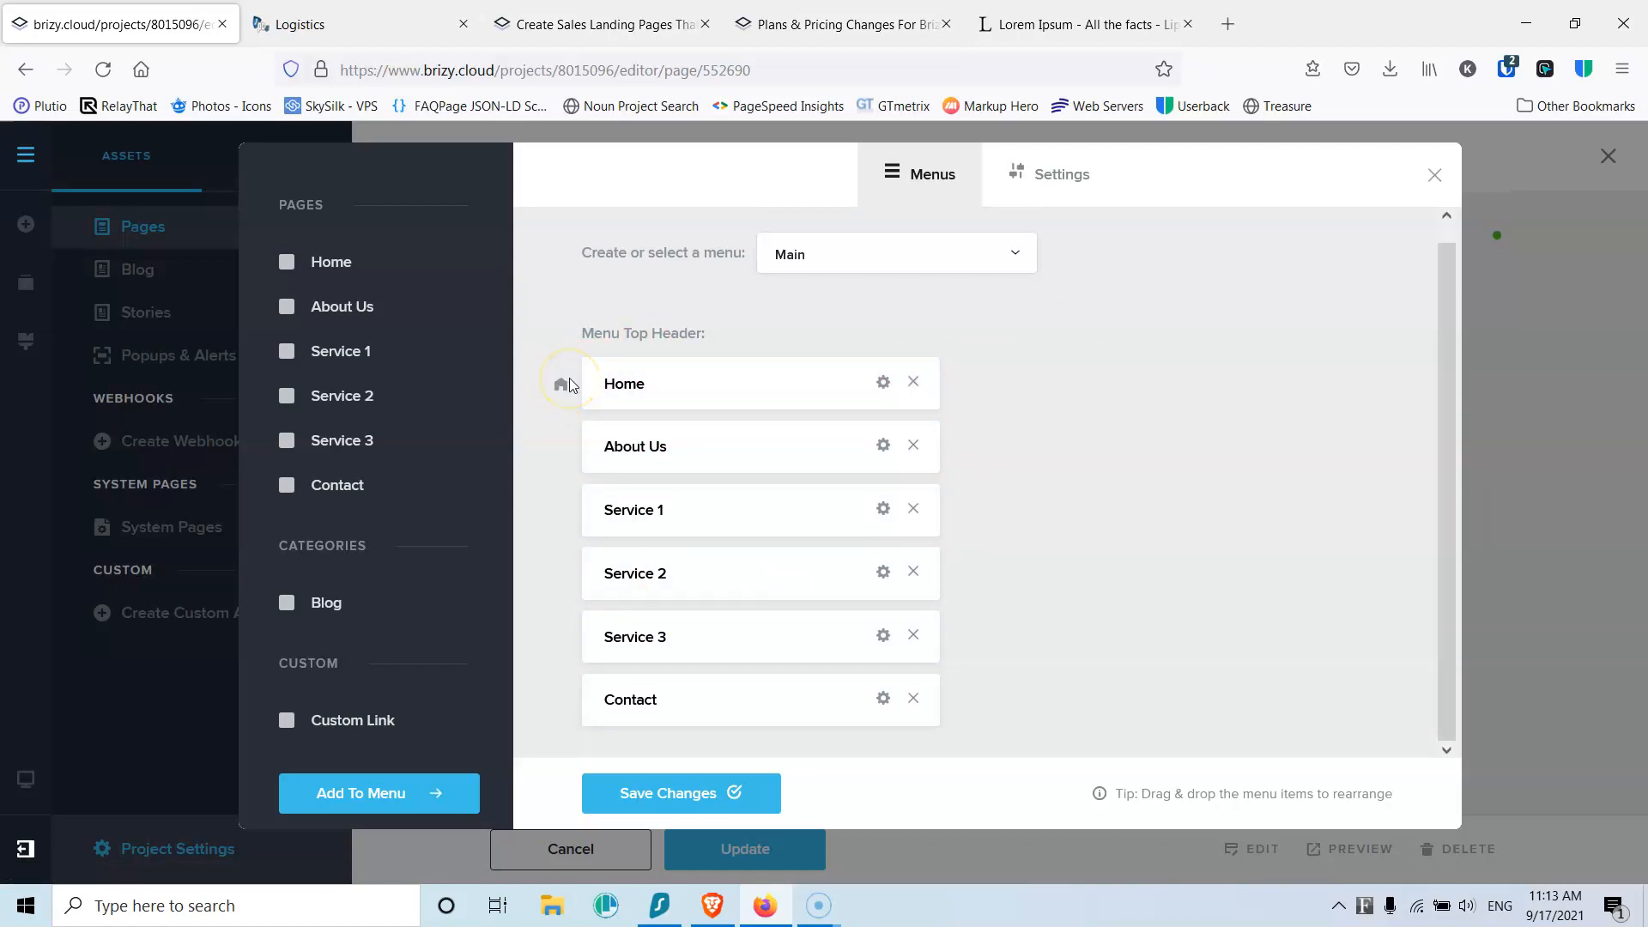
pyautogui.click(883, 382)
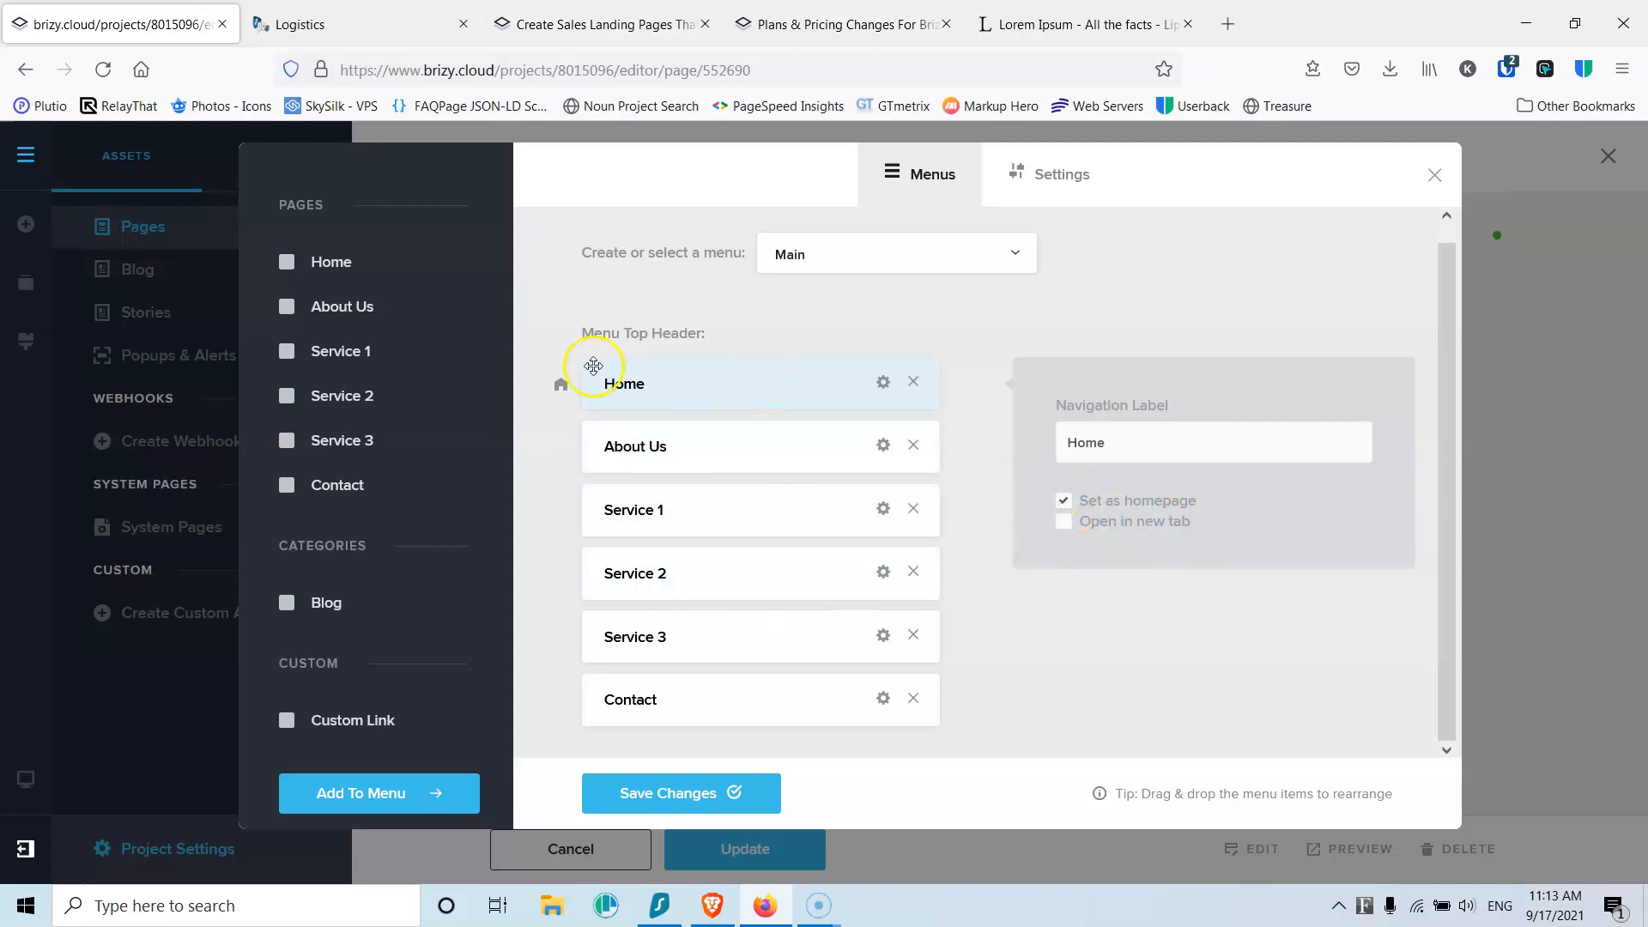
pyautogui.click(1042, 743)
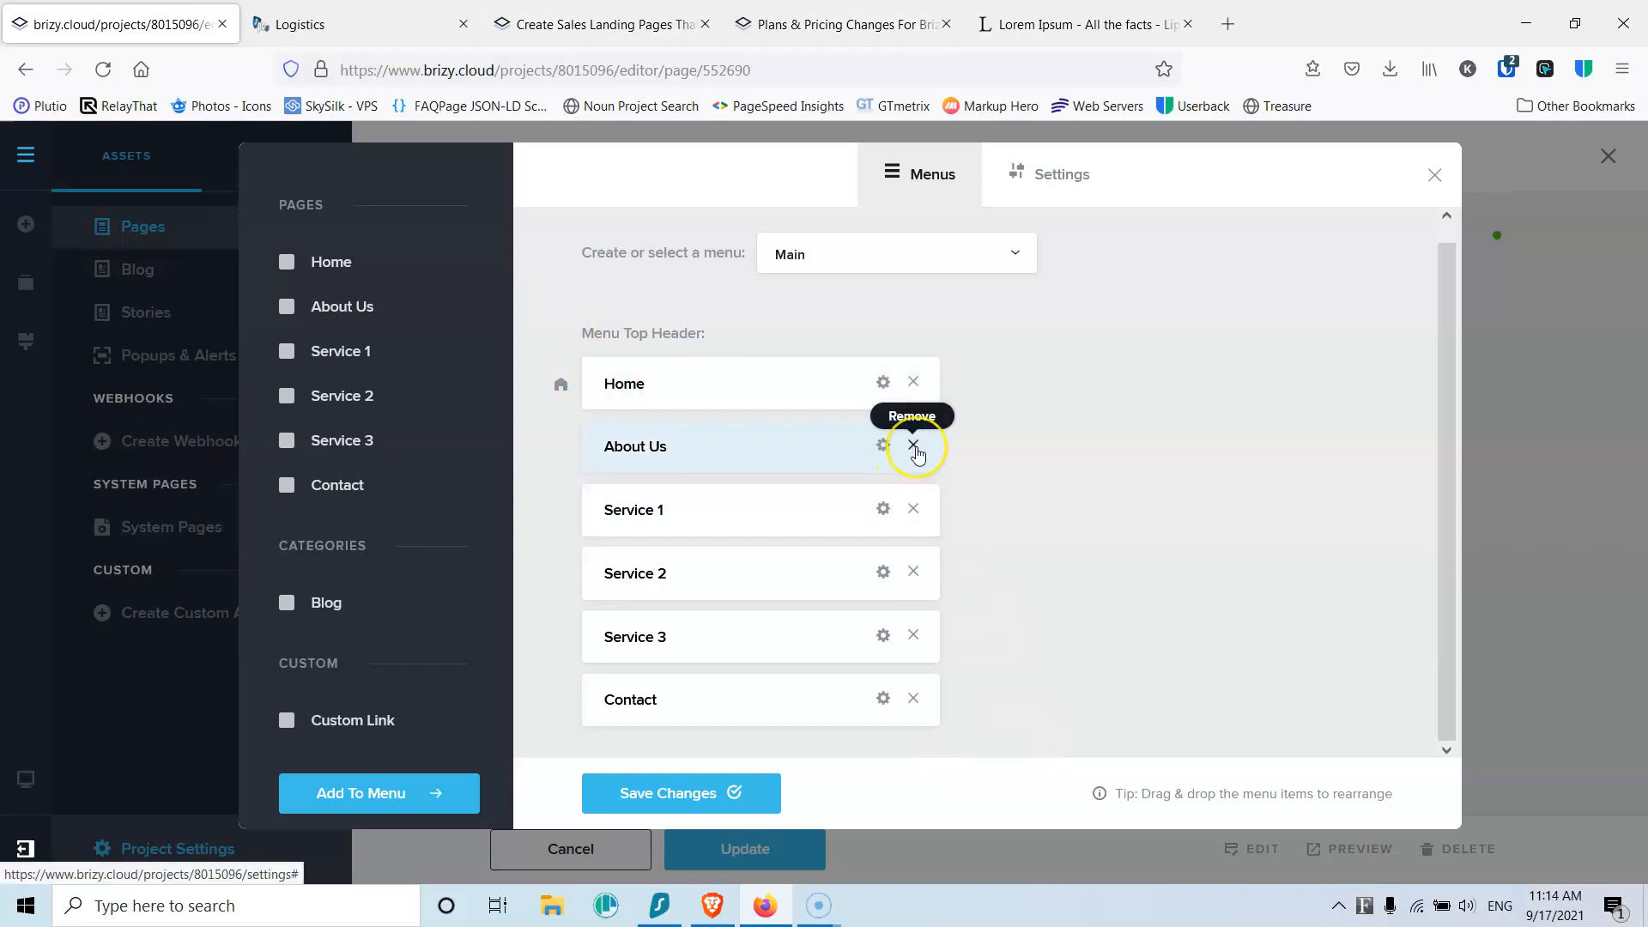
pyautogui.click(721, 791)
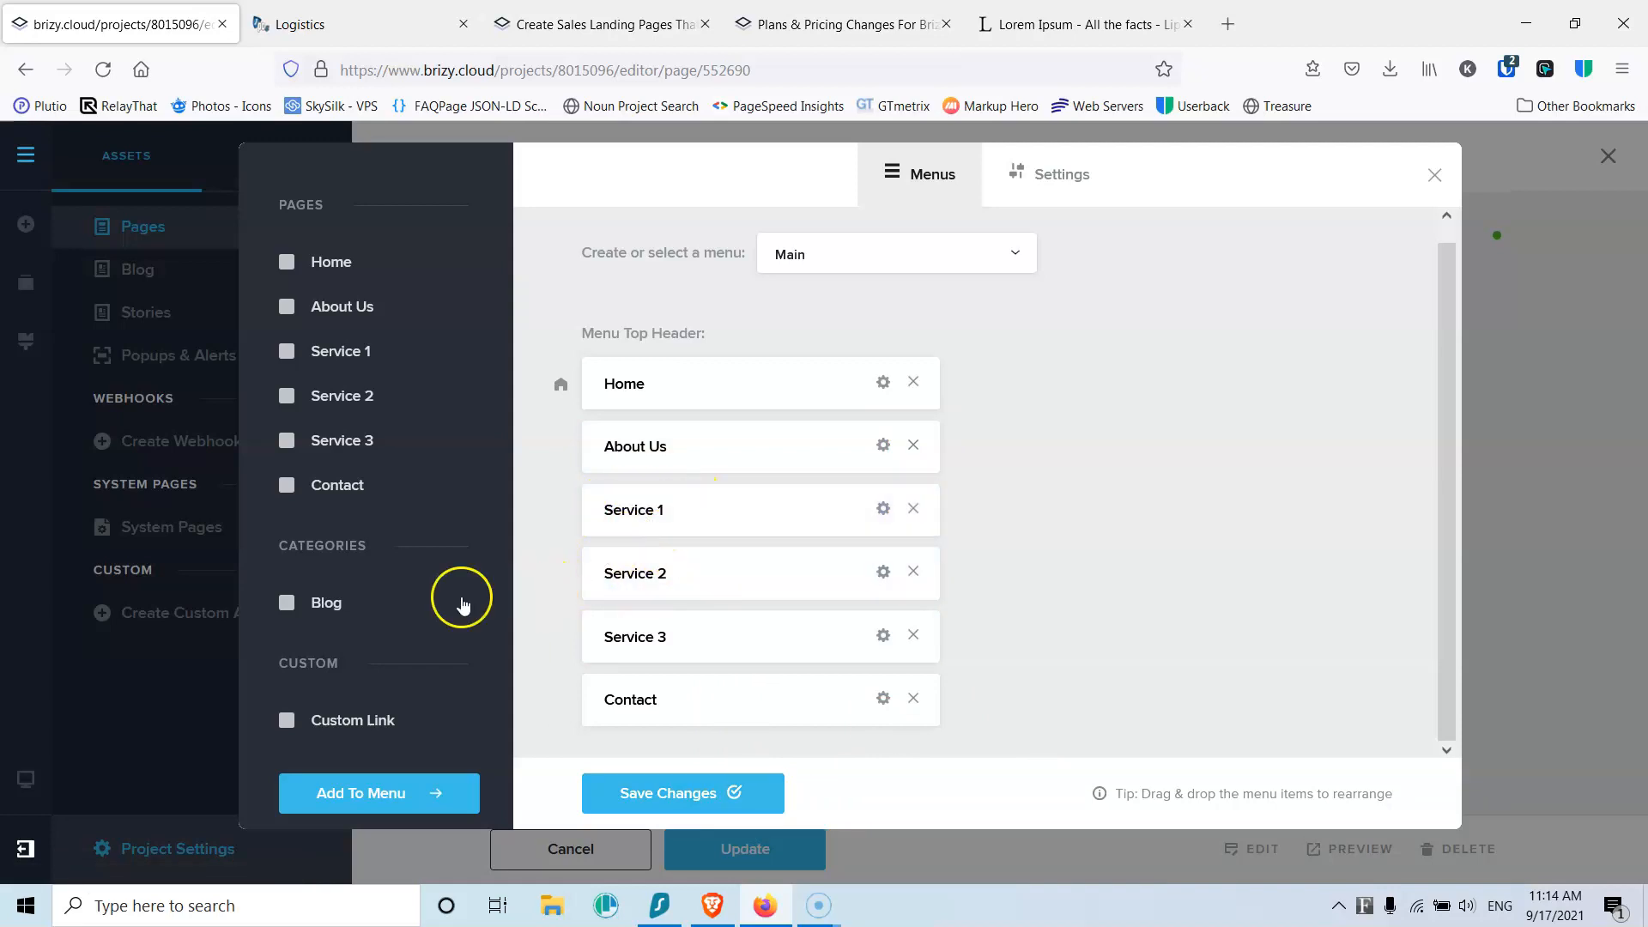
# Step: Add a custom link titled Services below About Us in the Main menu and save
pyautogui.click(286, 719)
pyautogui.click(349, 787)
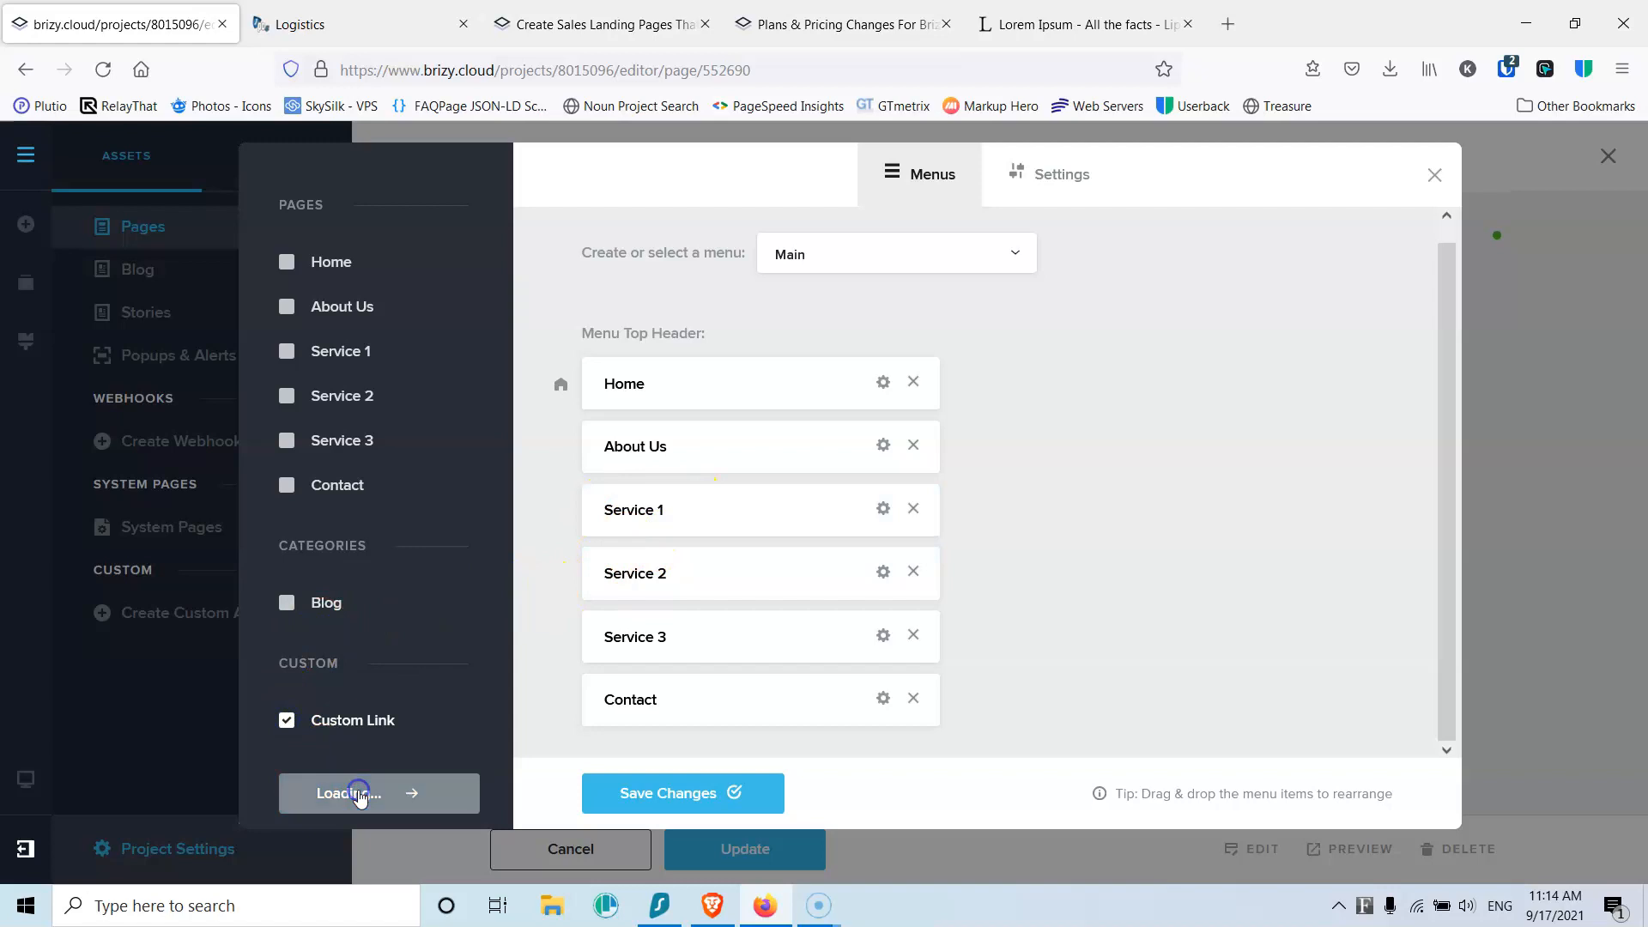
pyautogui.scroll(-1, 944, 549)
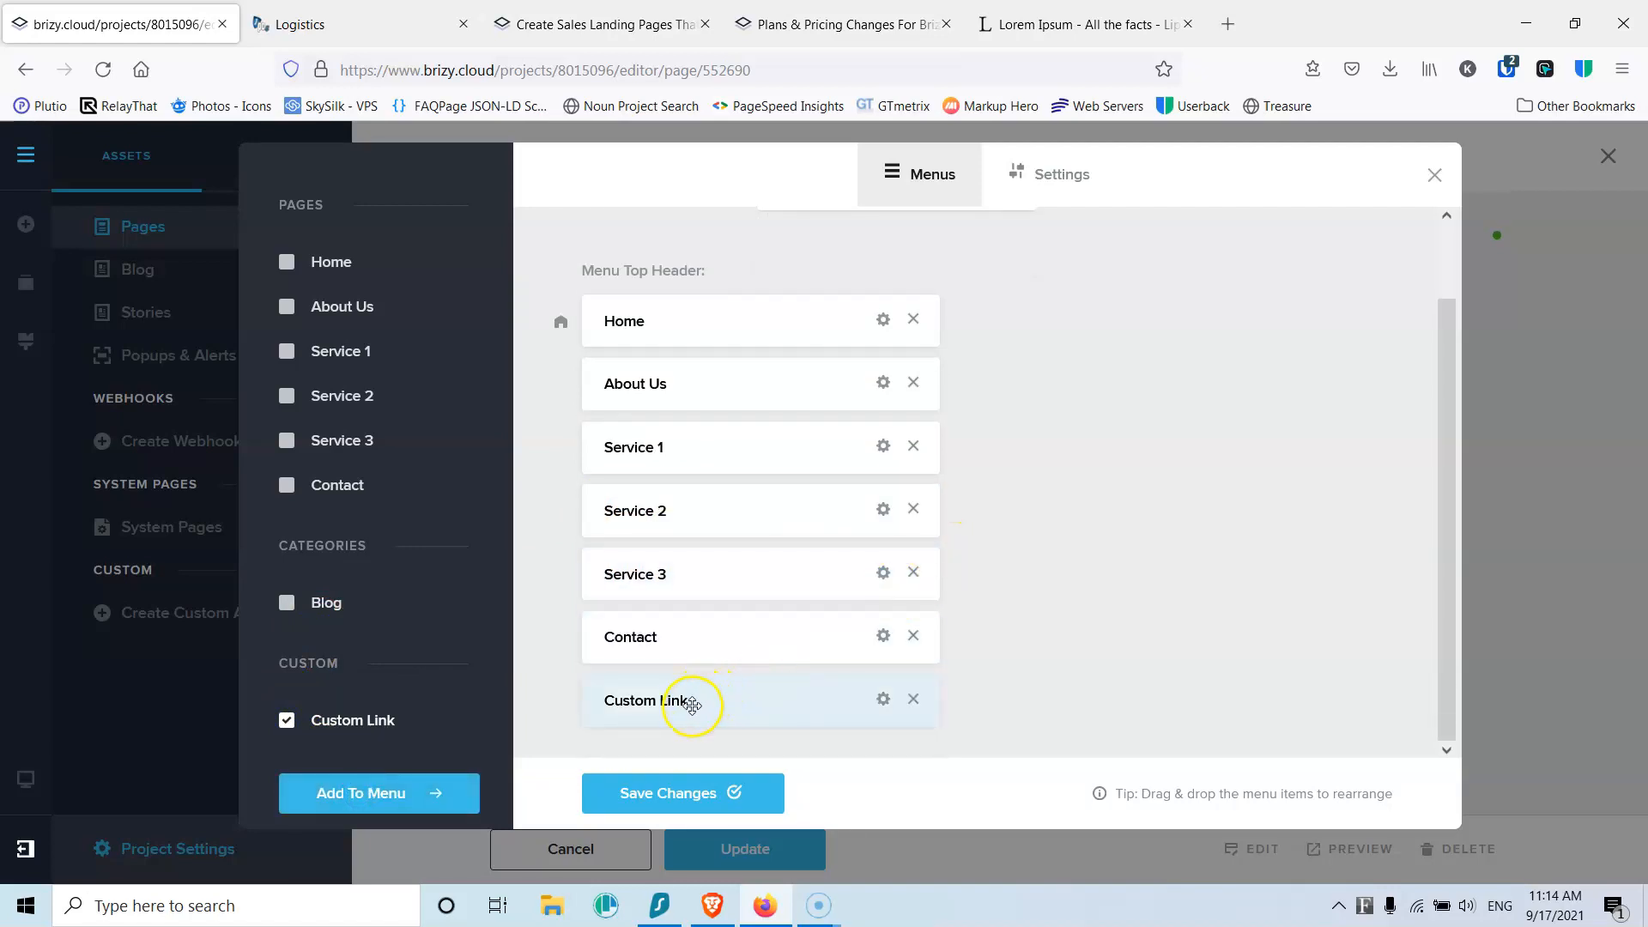
pyautogui.moveTo(691, 706); pyautogui.dragTo(674, 448)
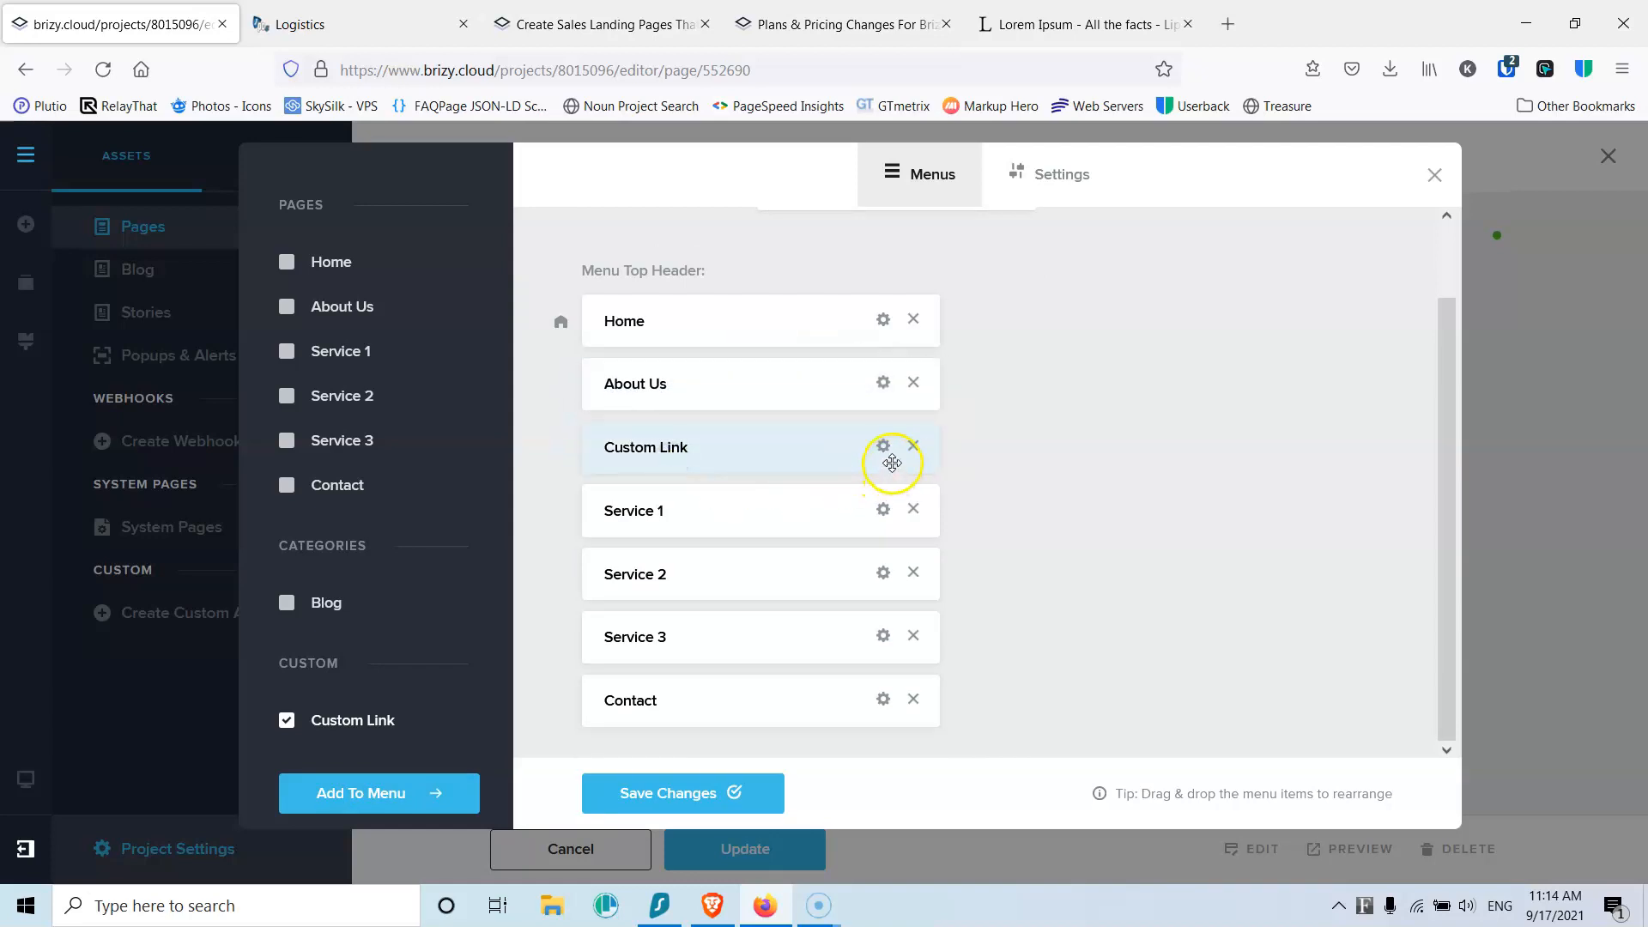
pyautogui.click(883, 446)
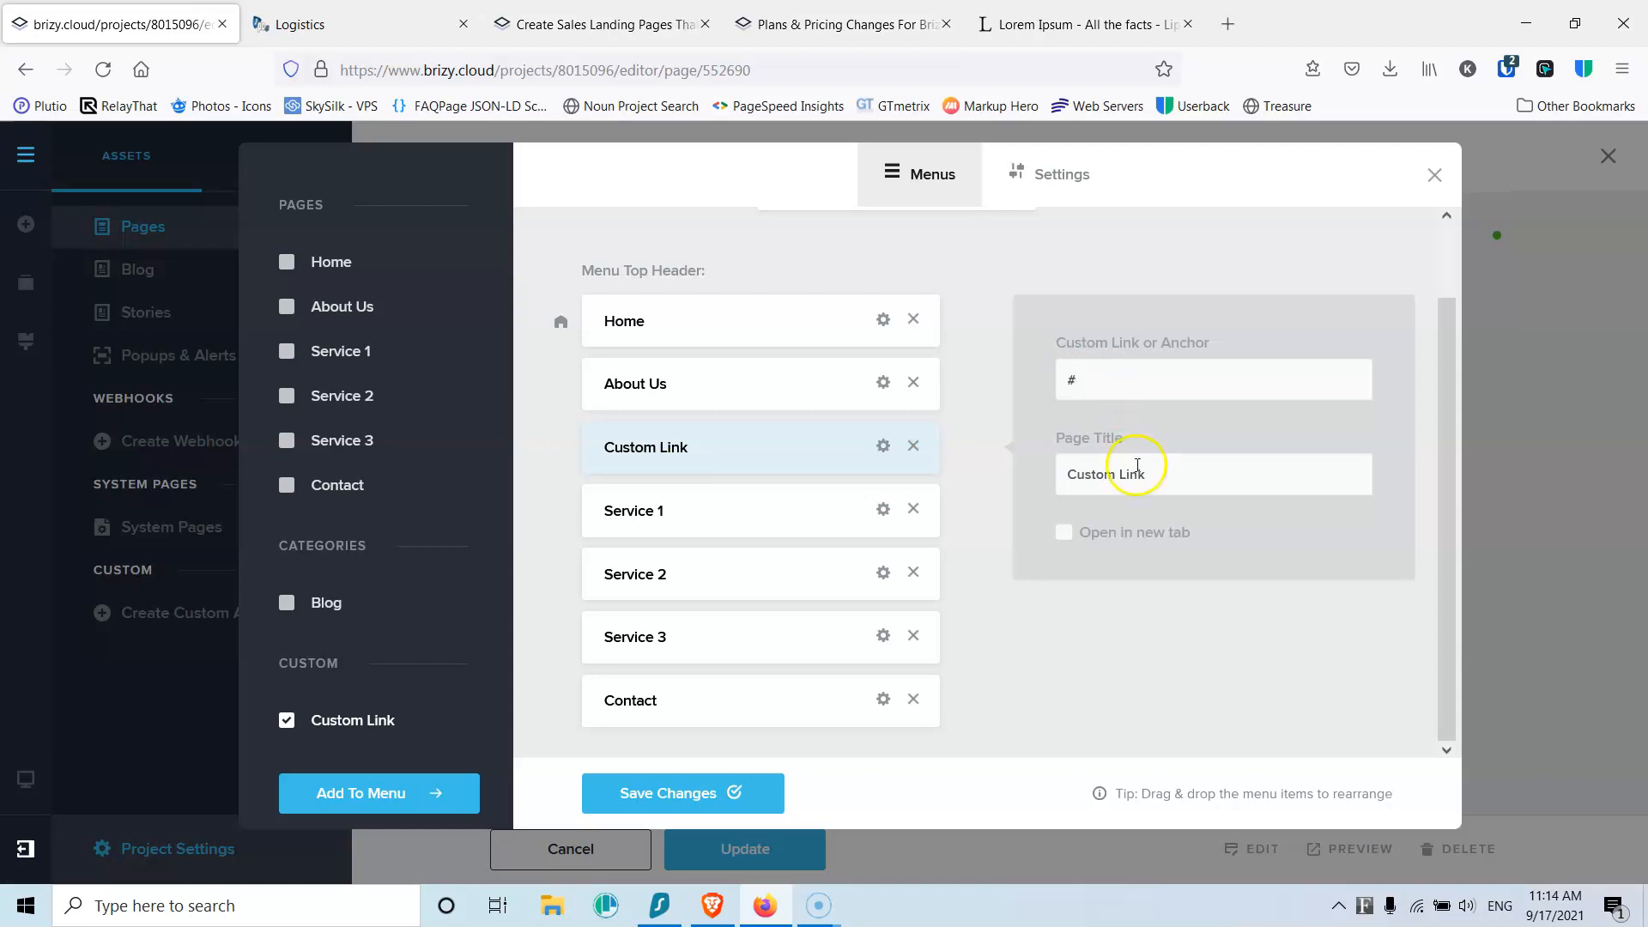
pyautogui.click(992, 467)
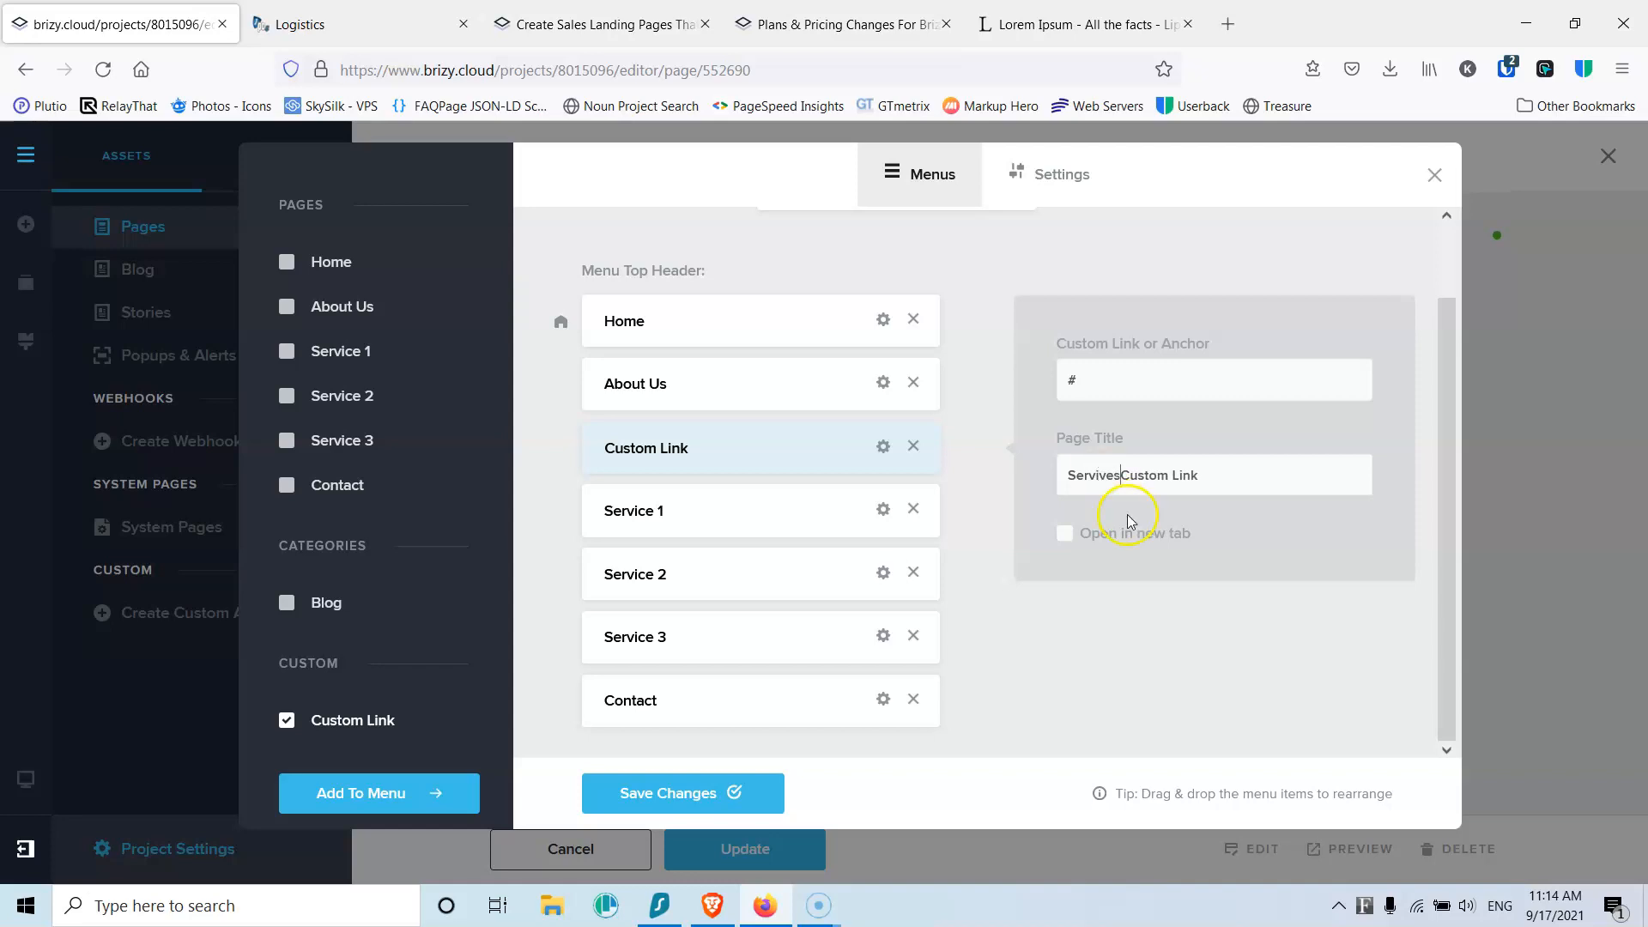
pyautogui.write('ces')
pyautogui.press('Delete')
pyautogui.press('Delete')
pyautogui.press('Delete')
pyautogui.press('Delete')
pyautogui.press('Delete')
pyautogui.click(1064, 678)
pyautogui.click(713, 804)
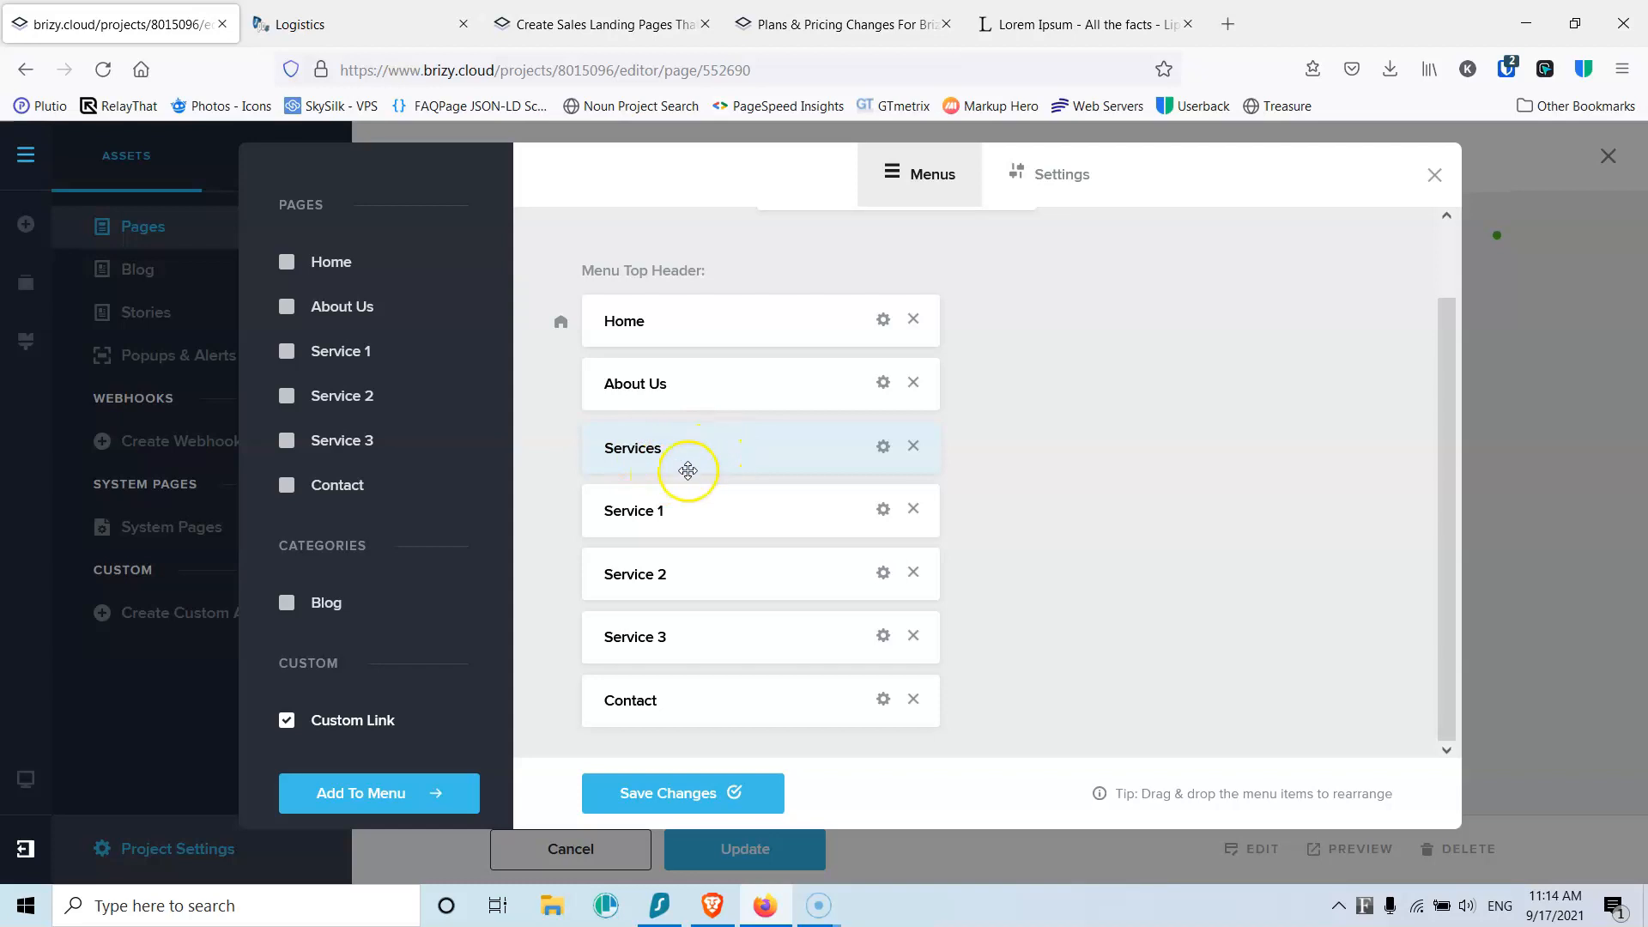
# Step: Nest Service 1, Service 2 and Service 3 in order under Services and save
pyautogui.moveTo(625, 515); pyautogui.dragTo(671, 481)
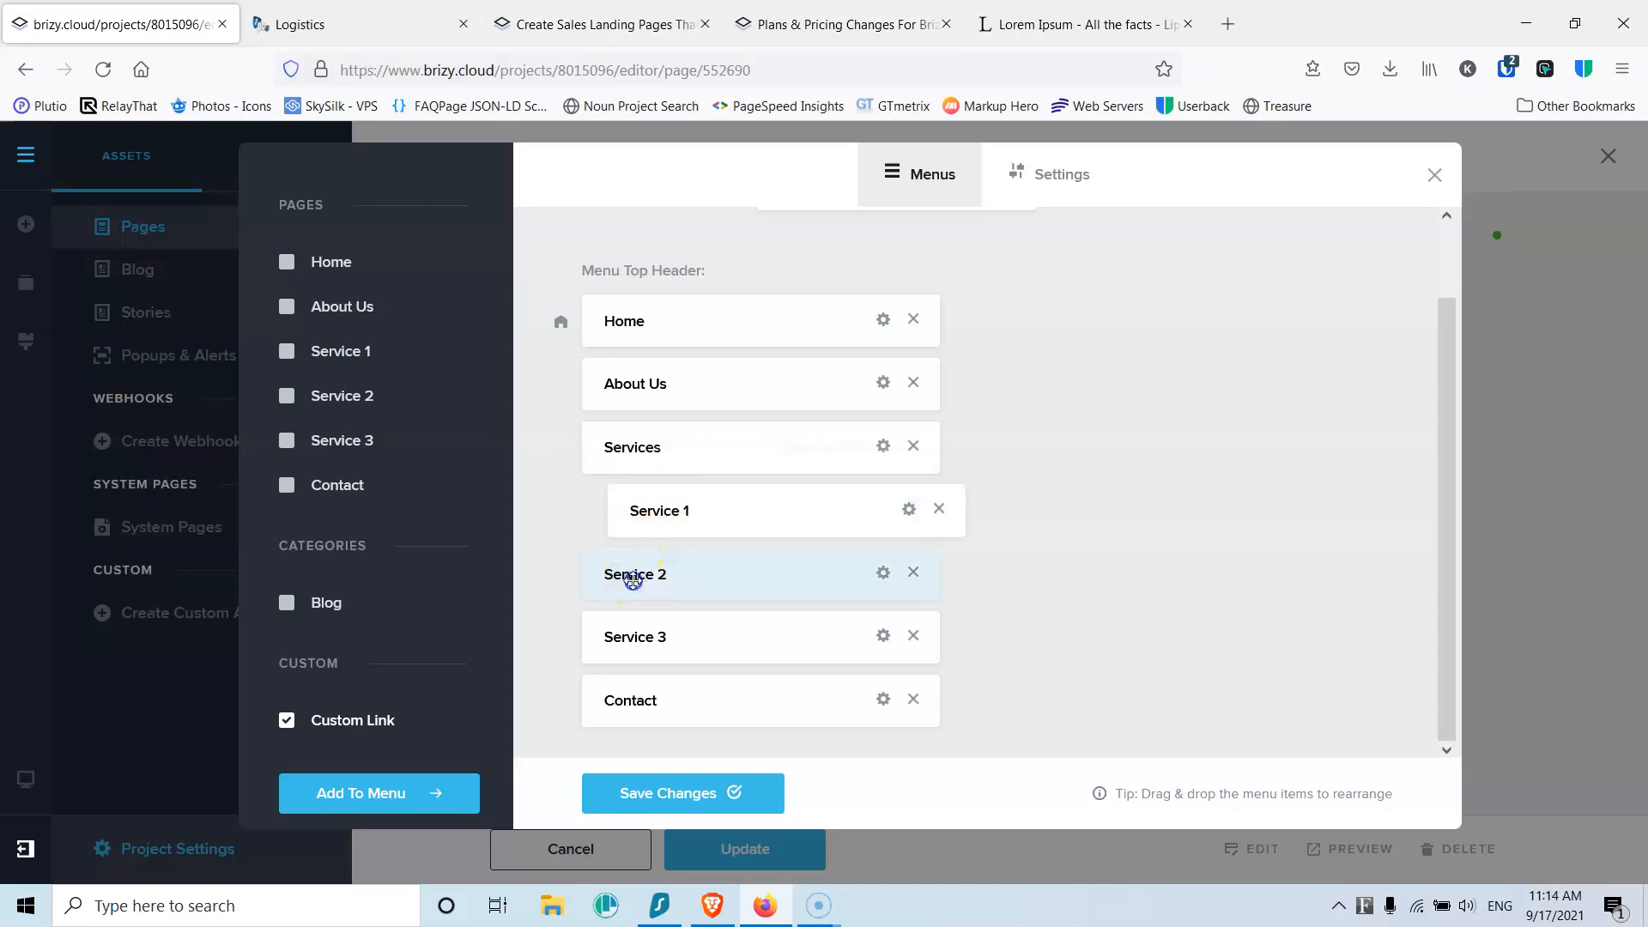
pyautogui.moveTo(694, 580); pyautogui.dragTo(684, 563)
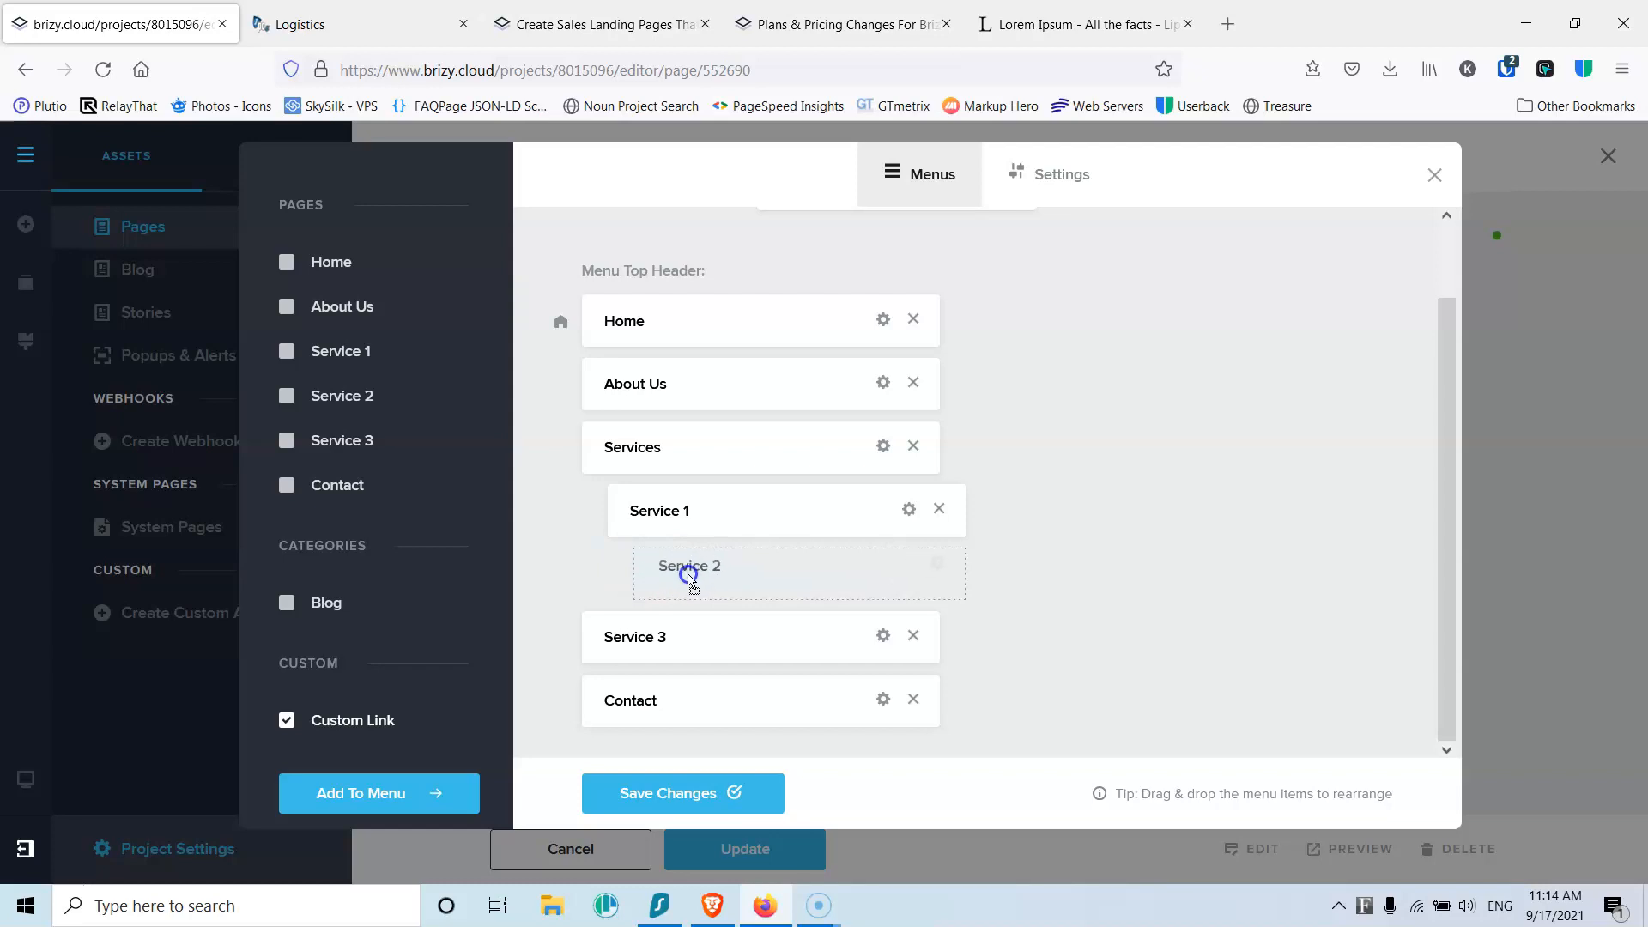
pyautogui.moveTo(679, 565); pyautogui.dragTo(670, 499)
pyautogui.moveTo(635, 636); pyautogui.dragTo(675, 492)
pyautogui.moveTo(681, 634); pyautogui.dragTo(663, 494)
pyautogui.moveTo(666, 570); pyautogui.dragTo(673, 500)
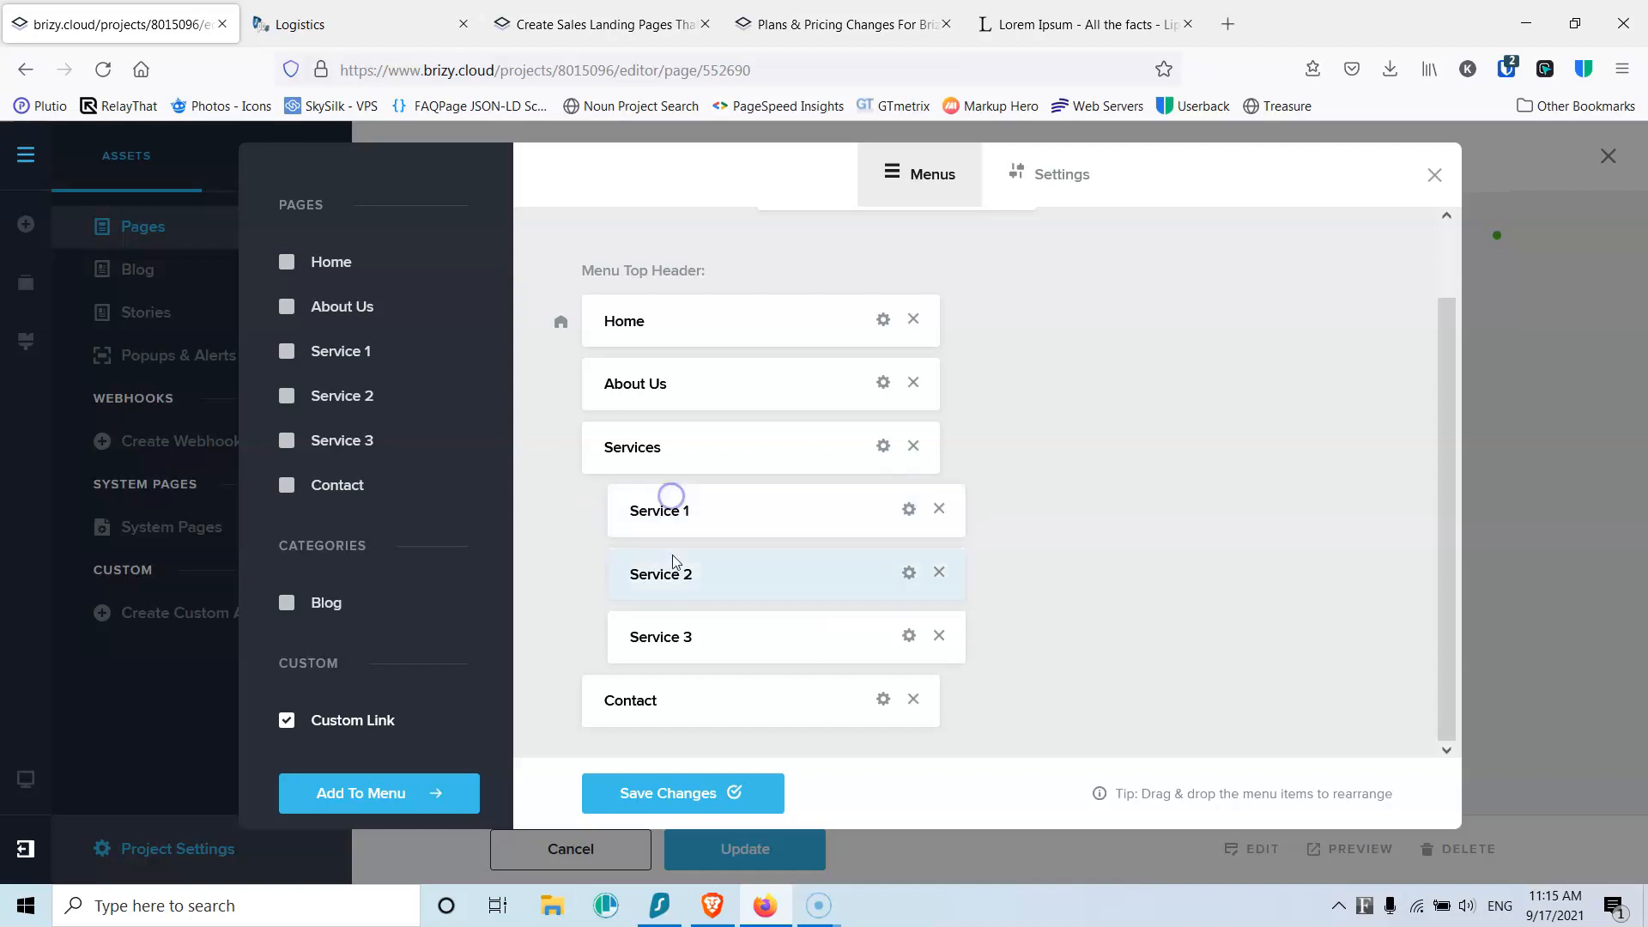
pyautogui.click(669, 792)
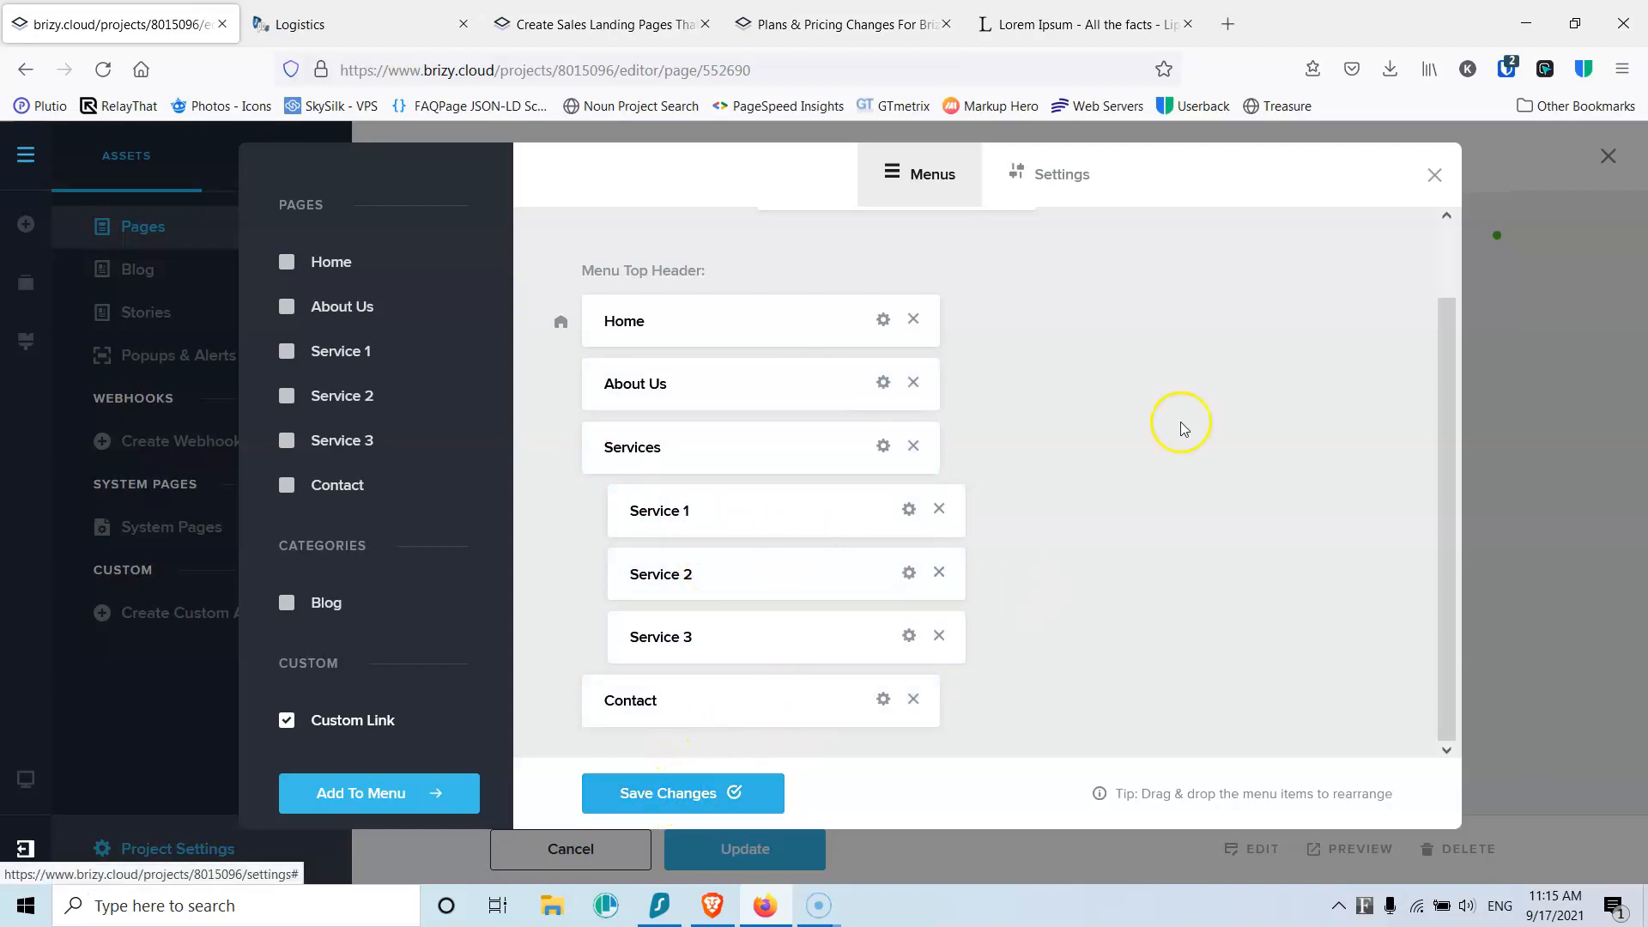
# Step: Close the Menus window and open the Home page in the editor from the Pages list
pyautogui.click(1430, 180)
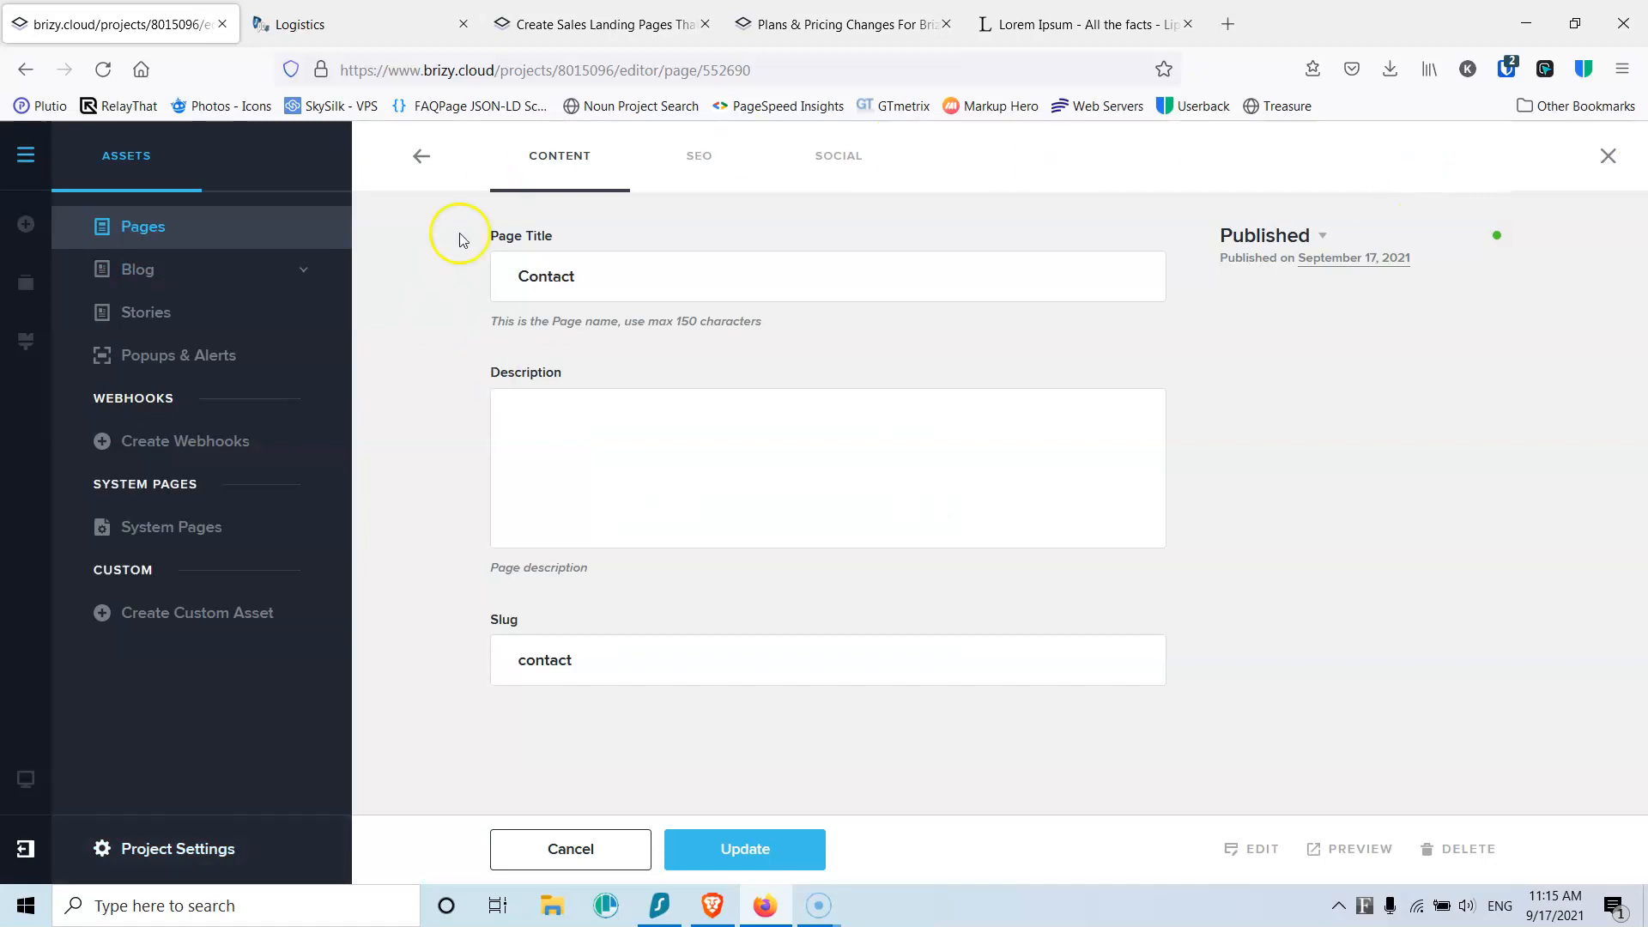
pyautogui.click(146, 228)
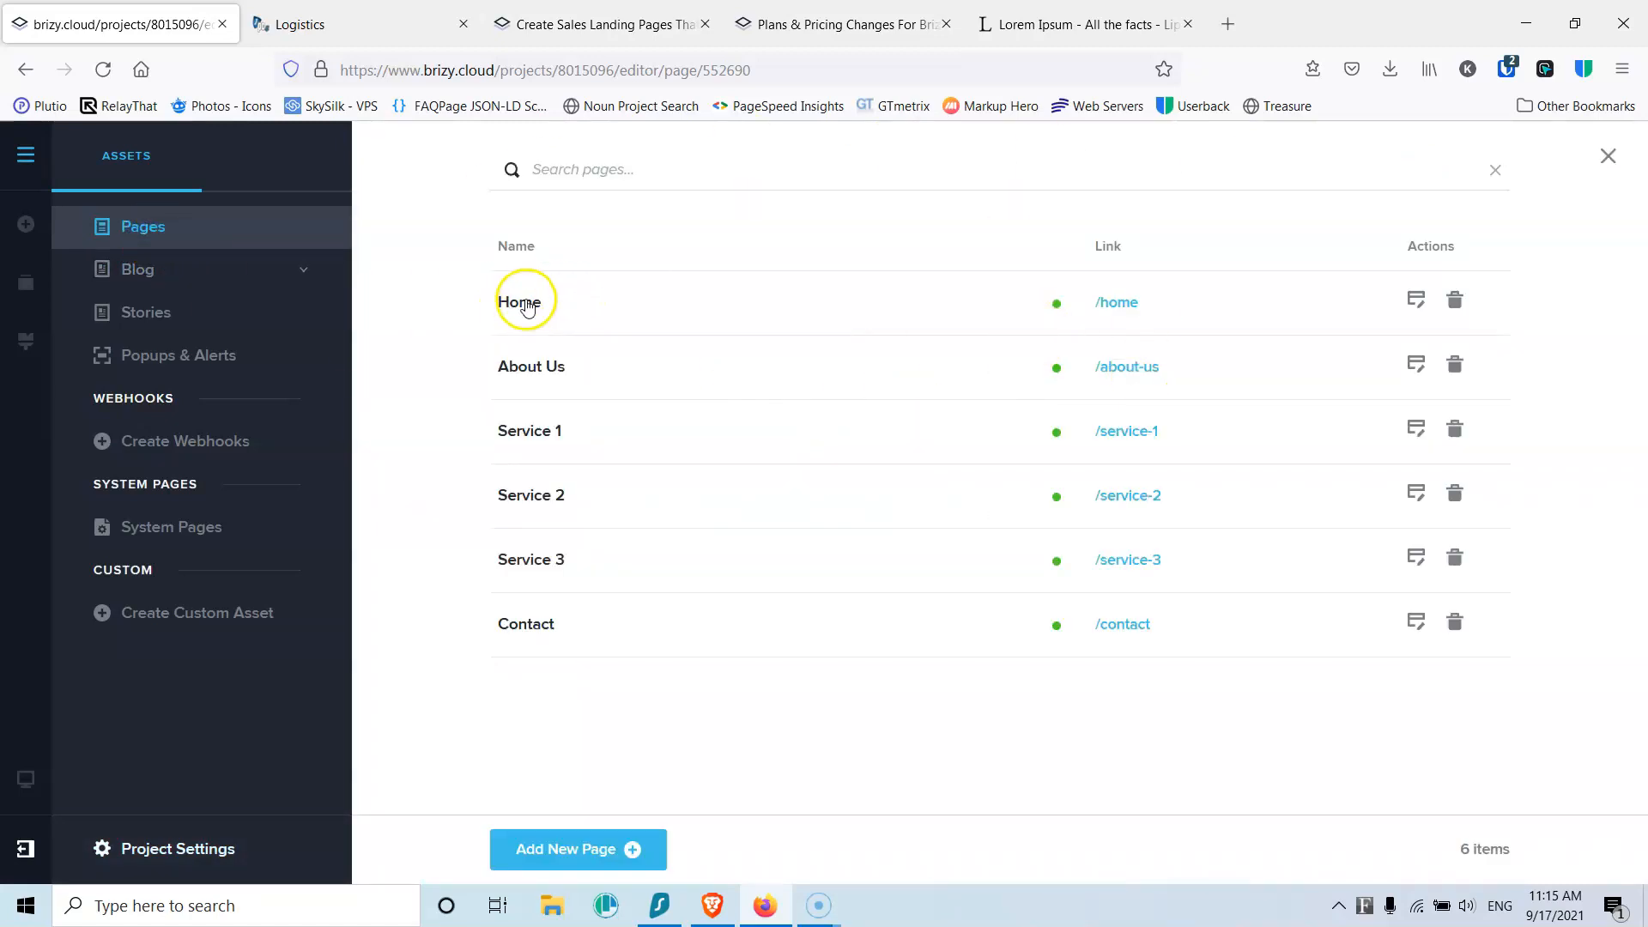
pyautogui.click(530, 308)
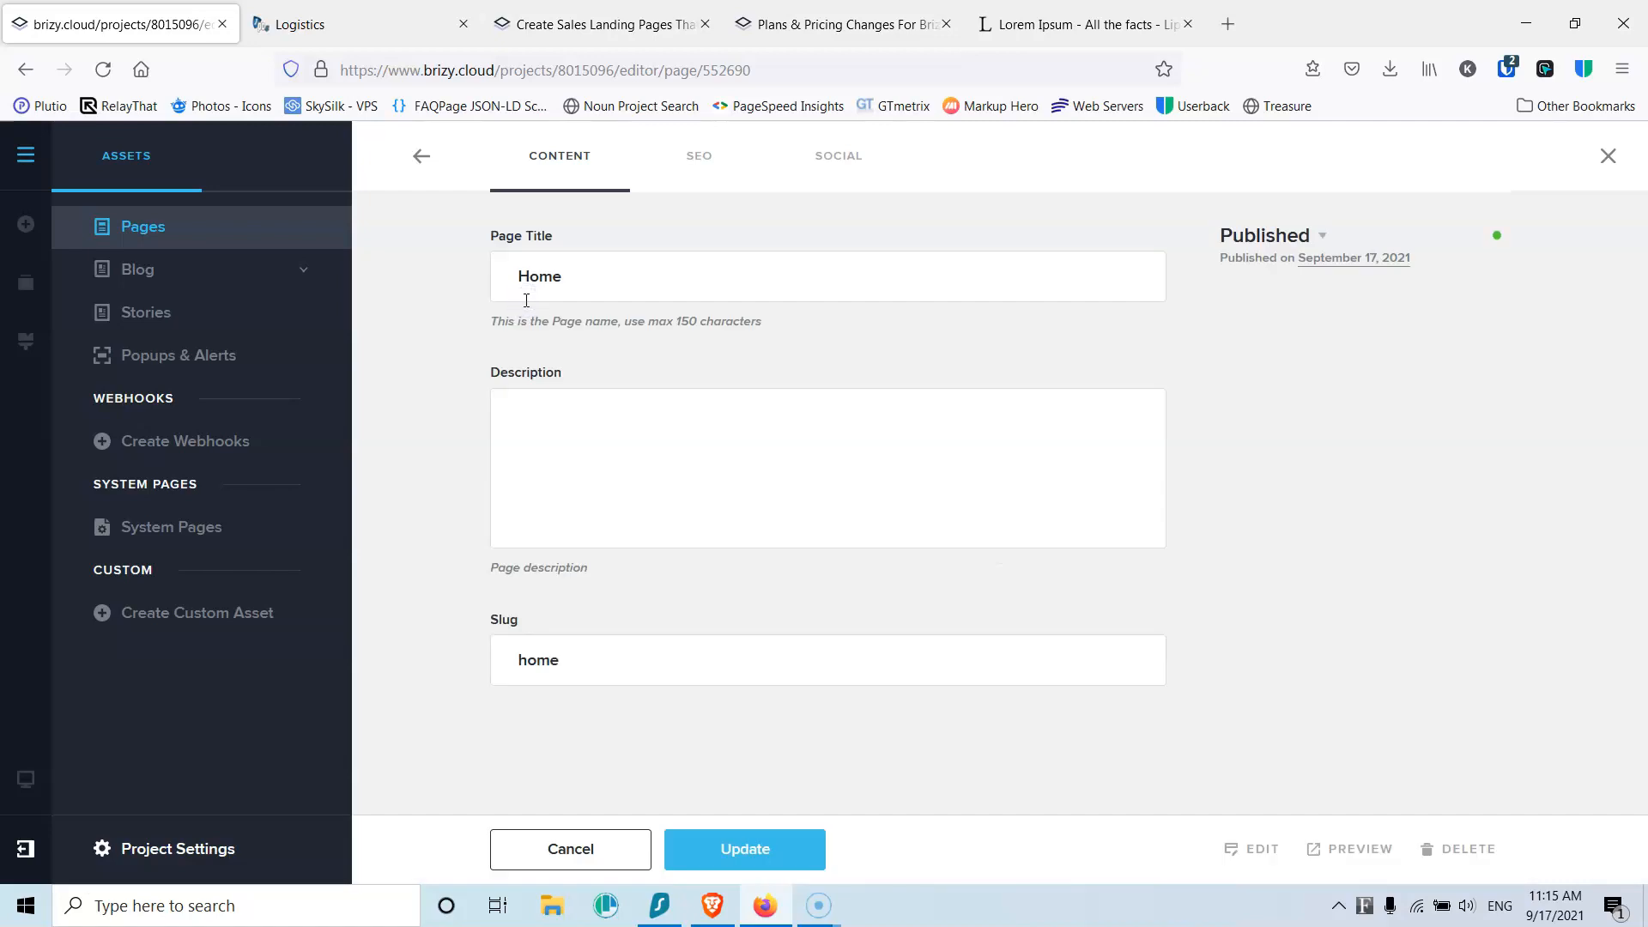
pyautogui.click(414, 167)
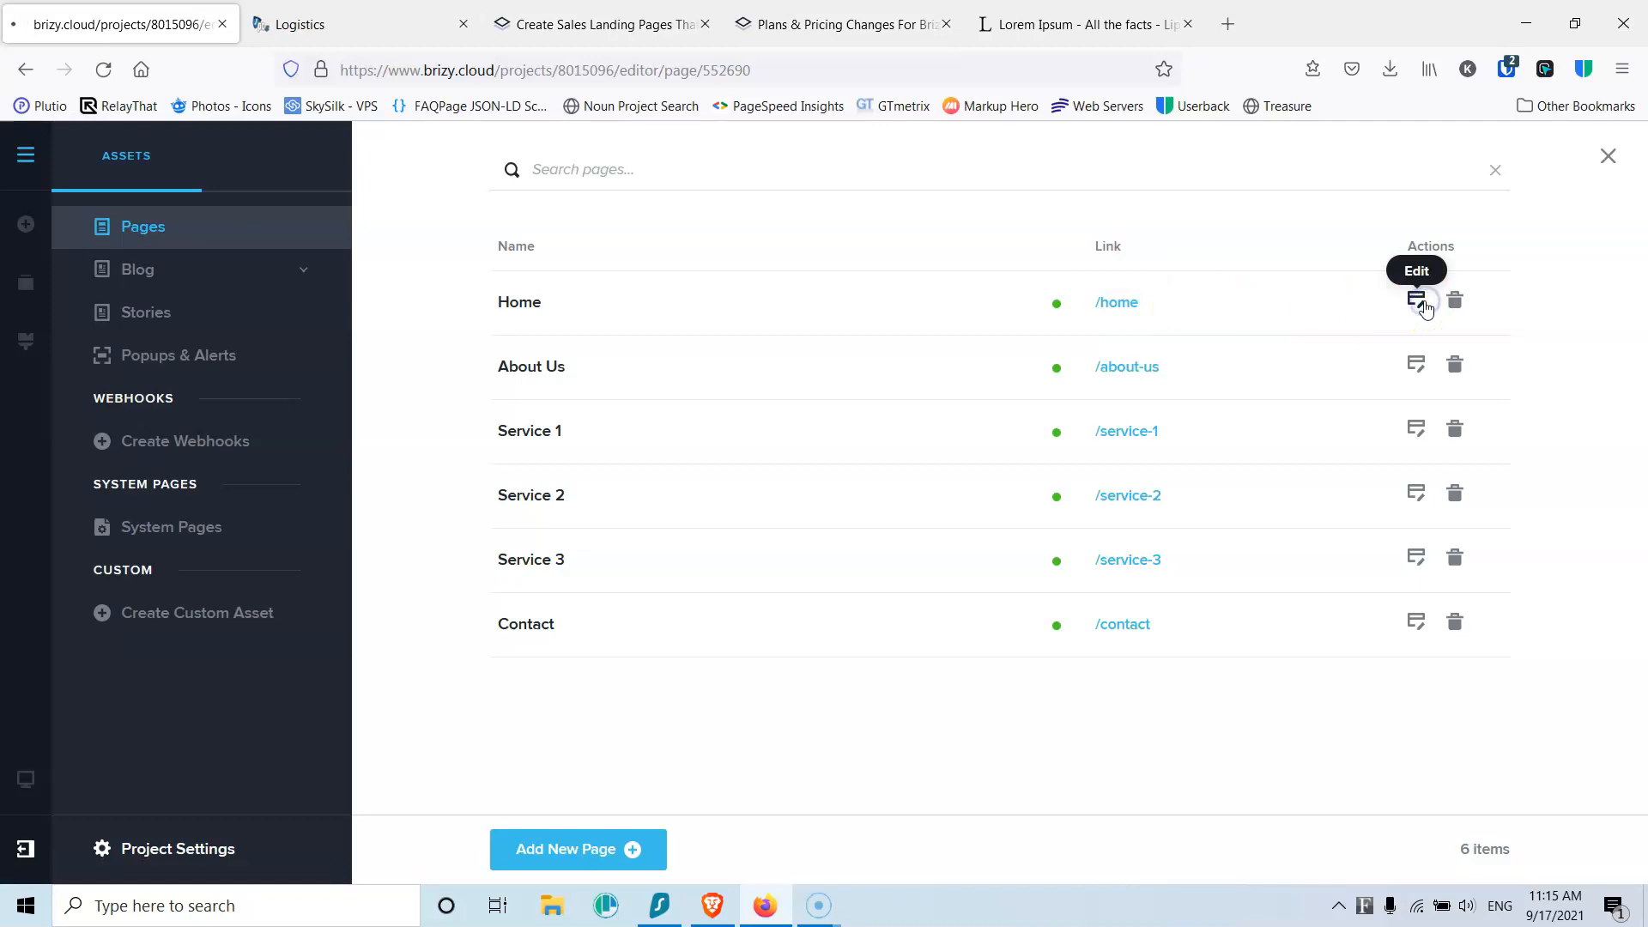
pyautogui.click(1422, 304)
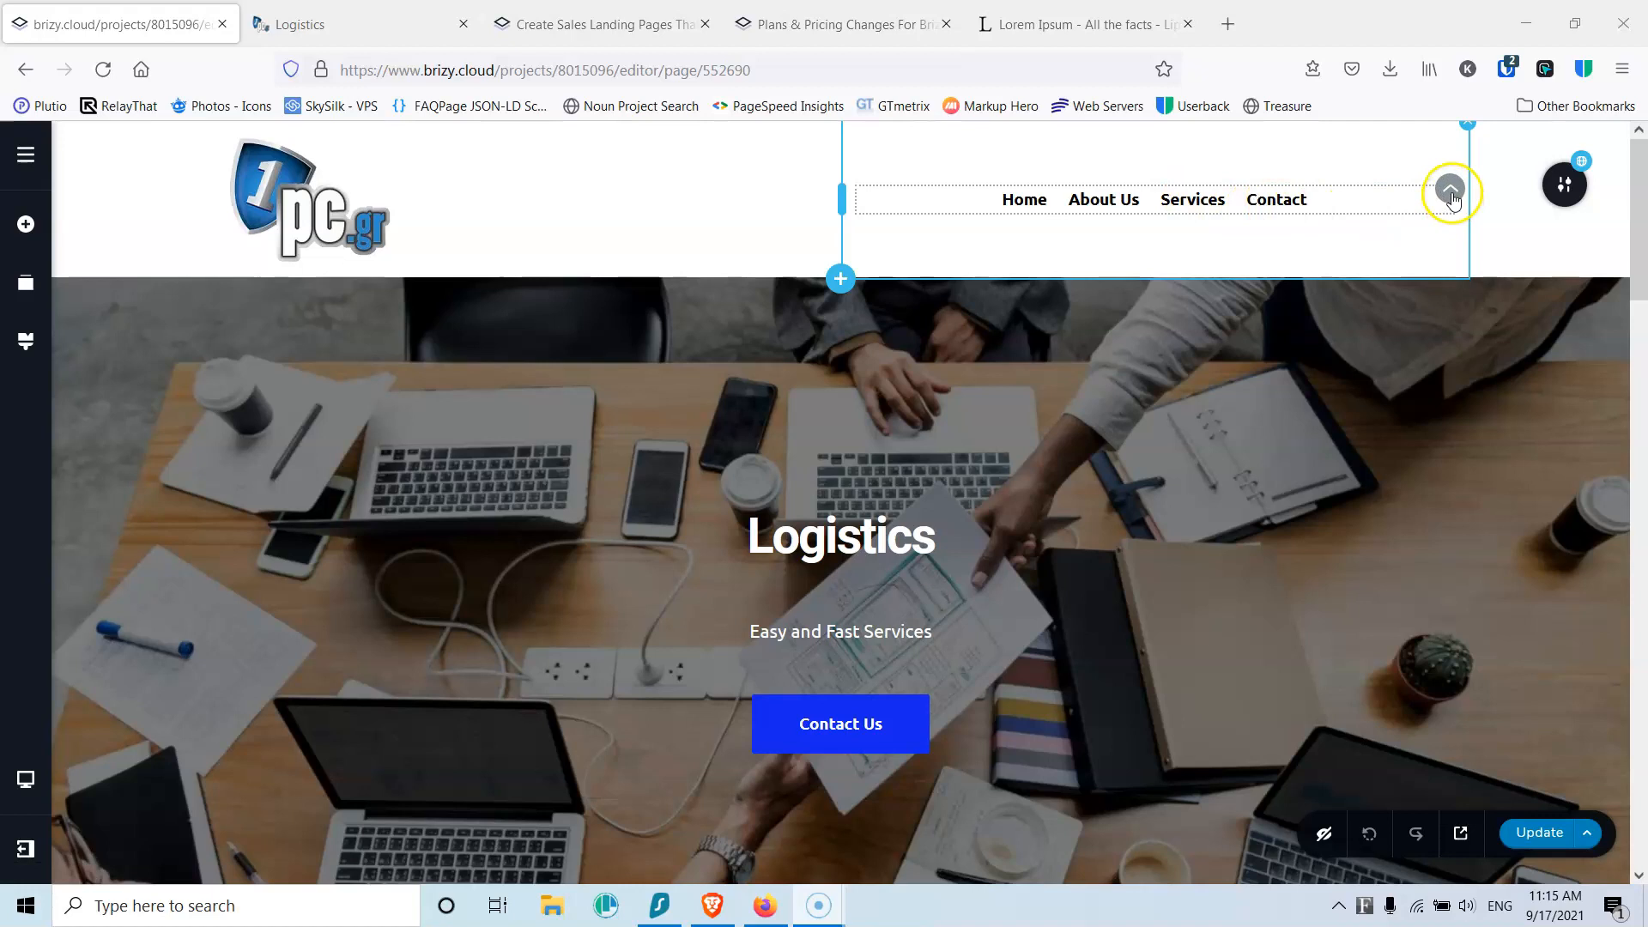
pyautogui.click(1420, 201)
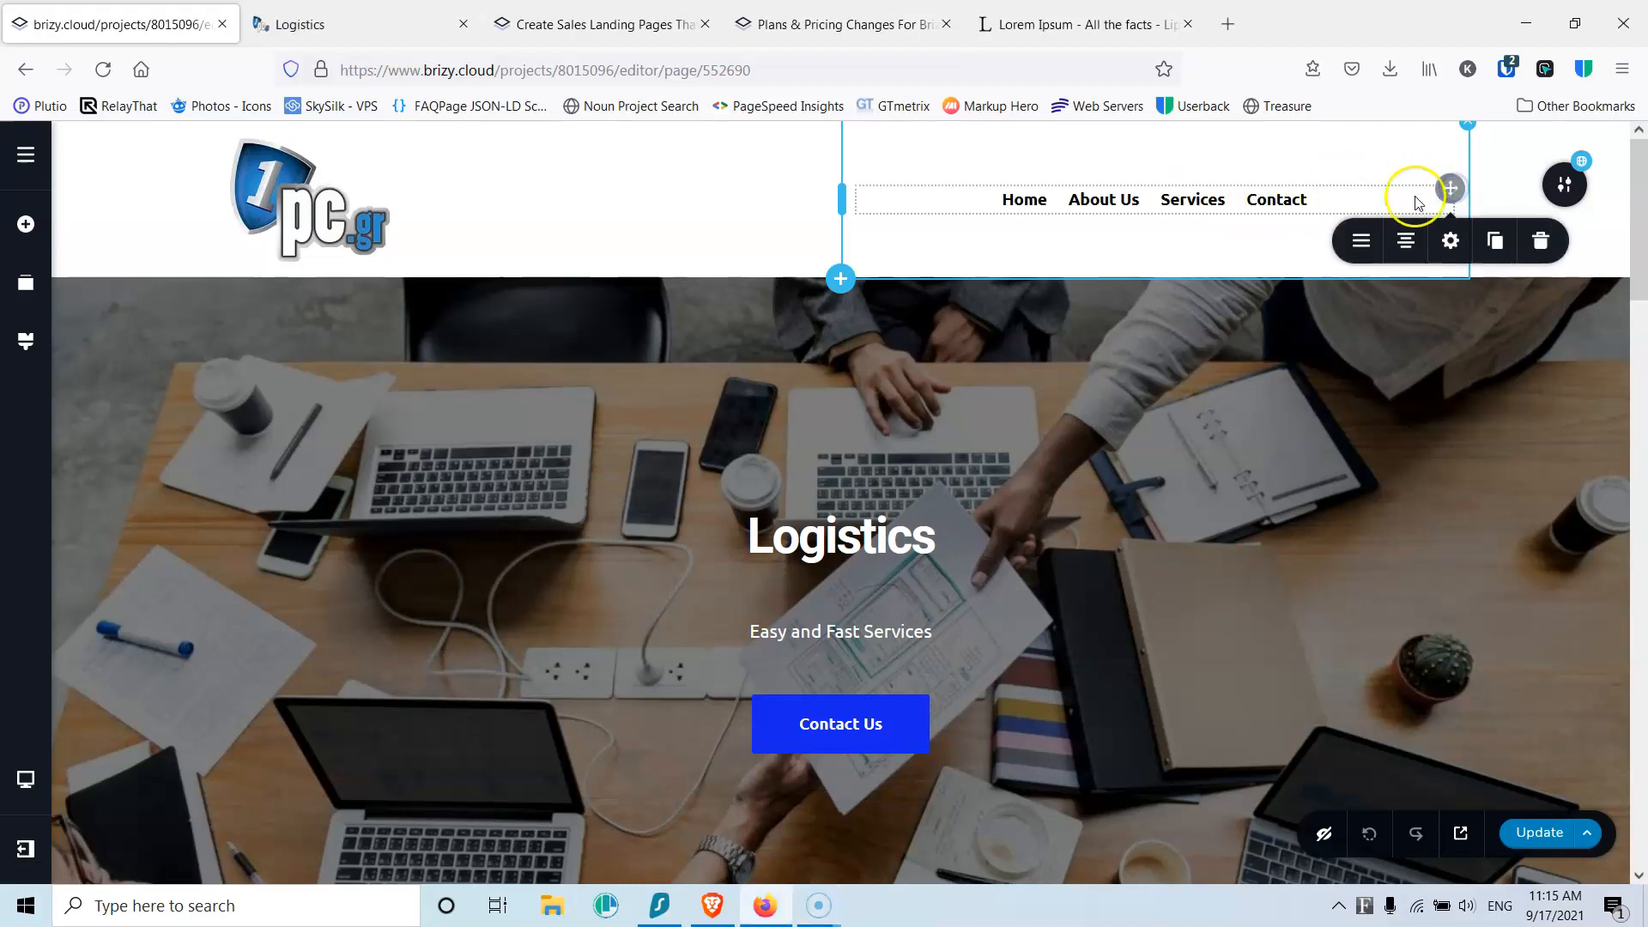
pyautogui.click(1360, 247)
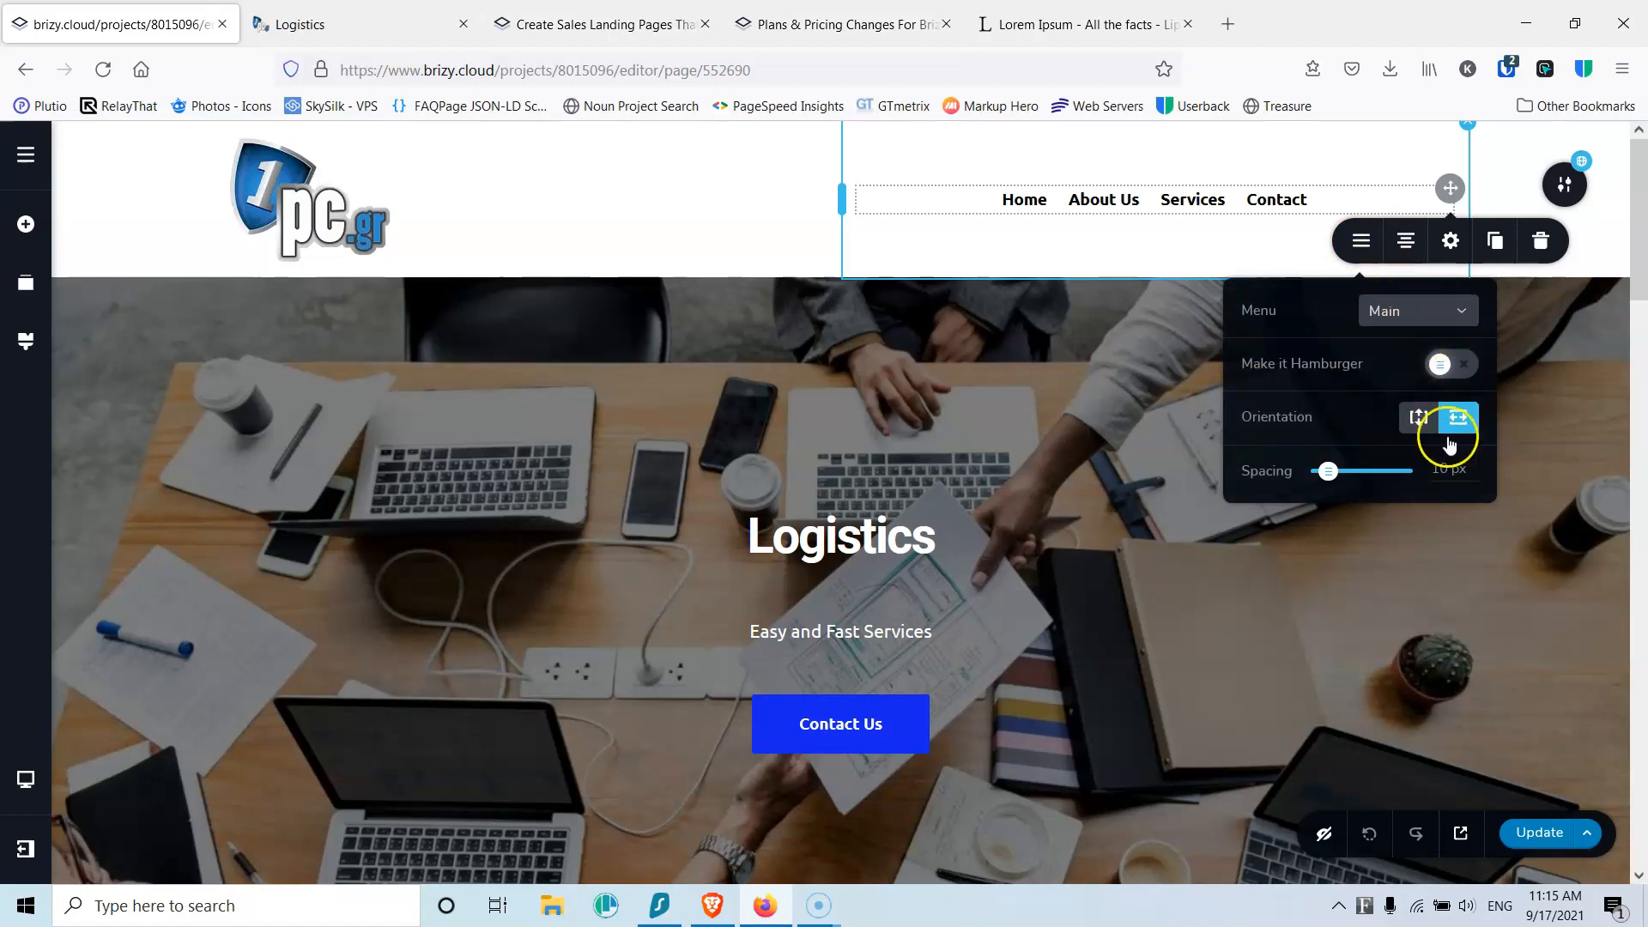
pyautogui.moveTo(1328, 471); pyautogui.dragTo(1340, 483)
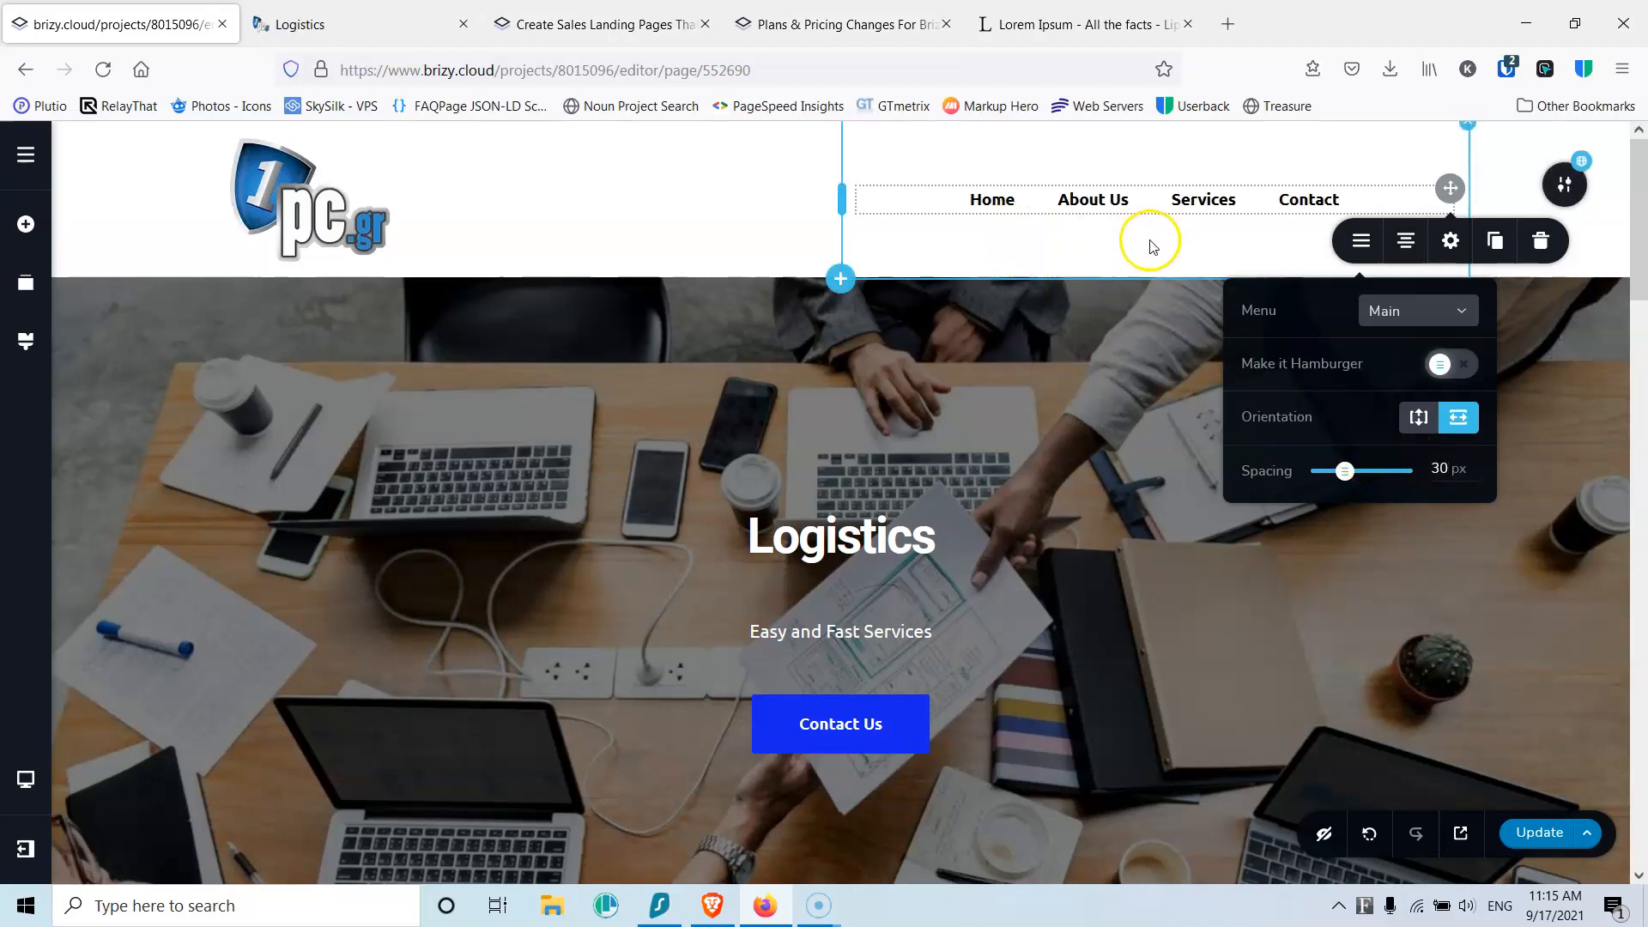
pyautogui.click(986, 203)
pyautogui.click(992, 249)
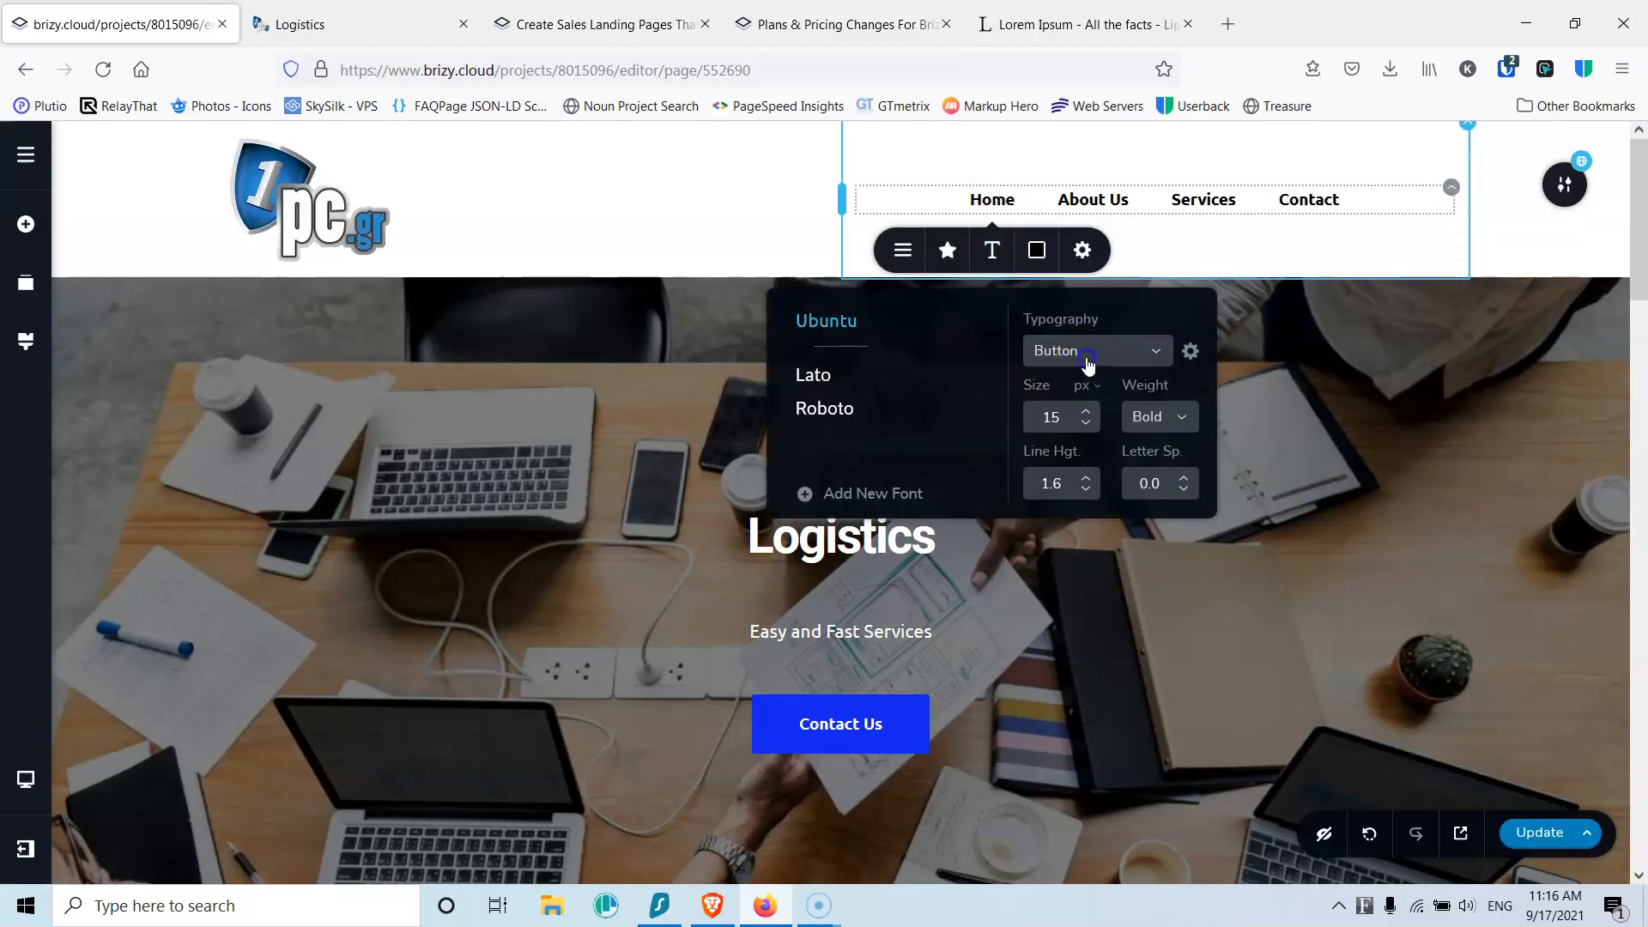
pyautogui.click(1086, 361)
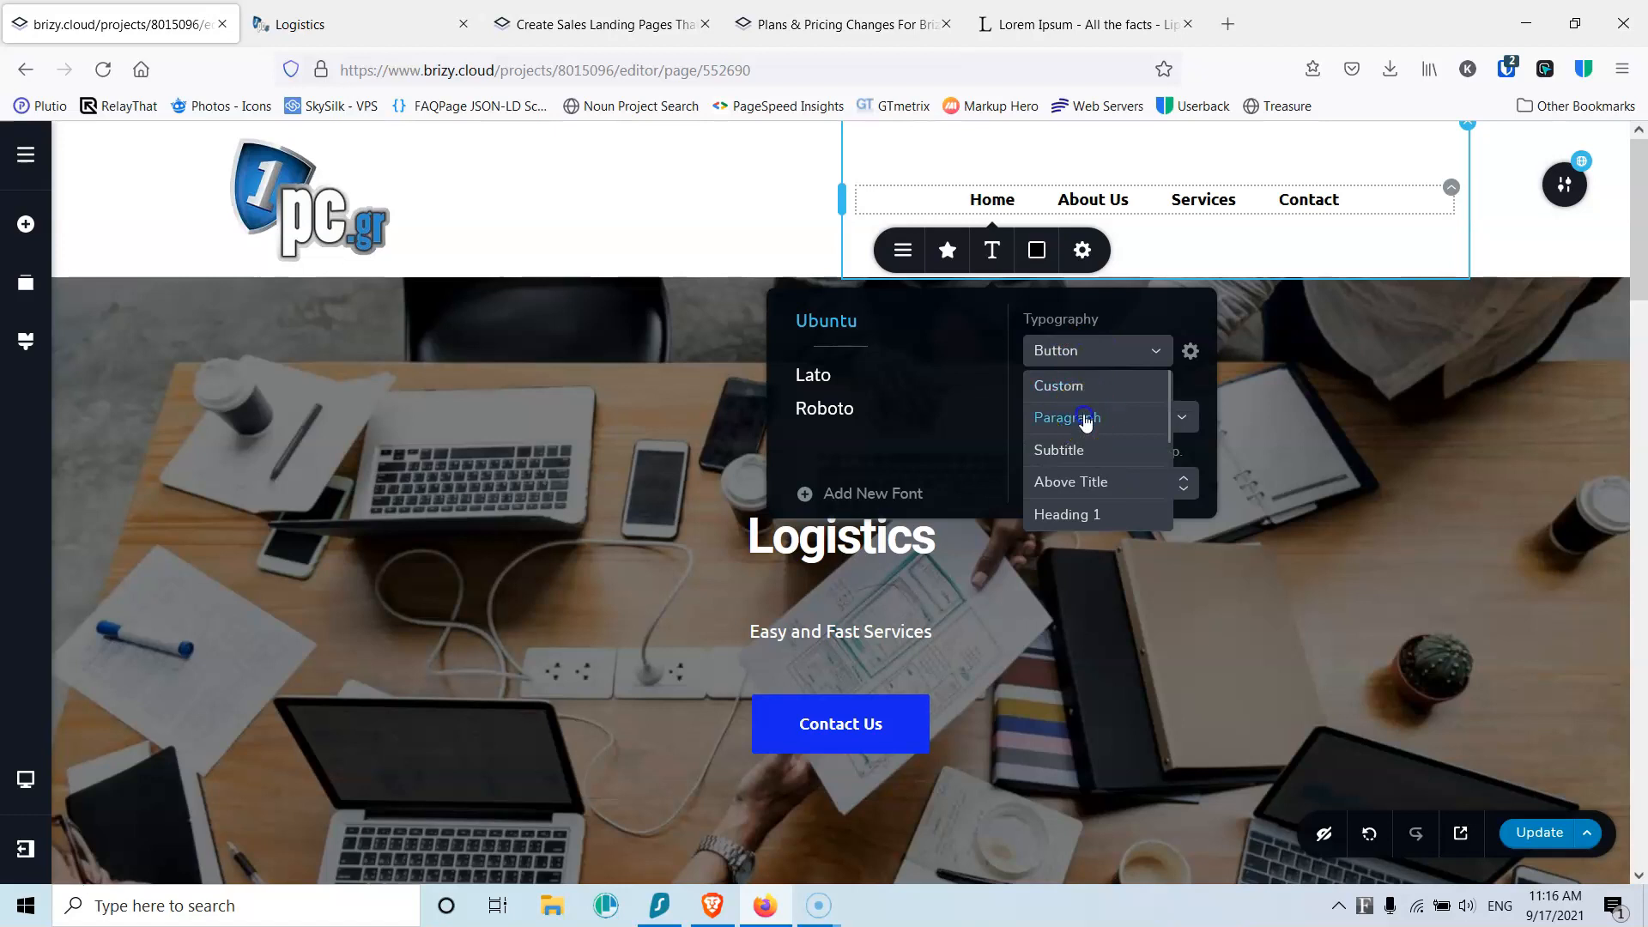
pyautogui.click(1084, 418)
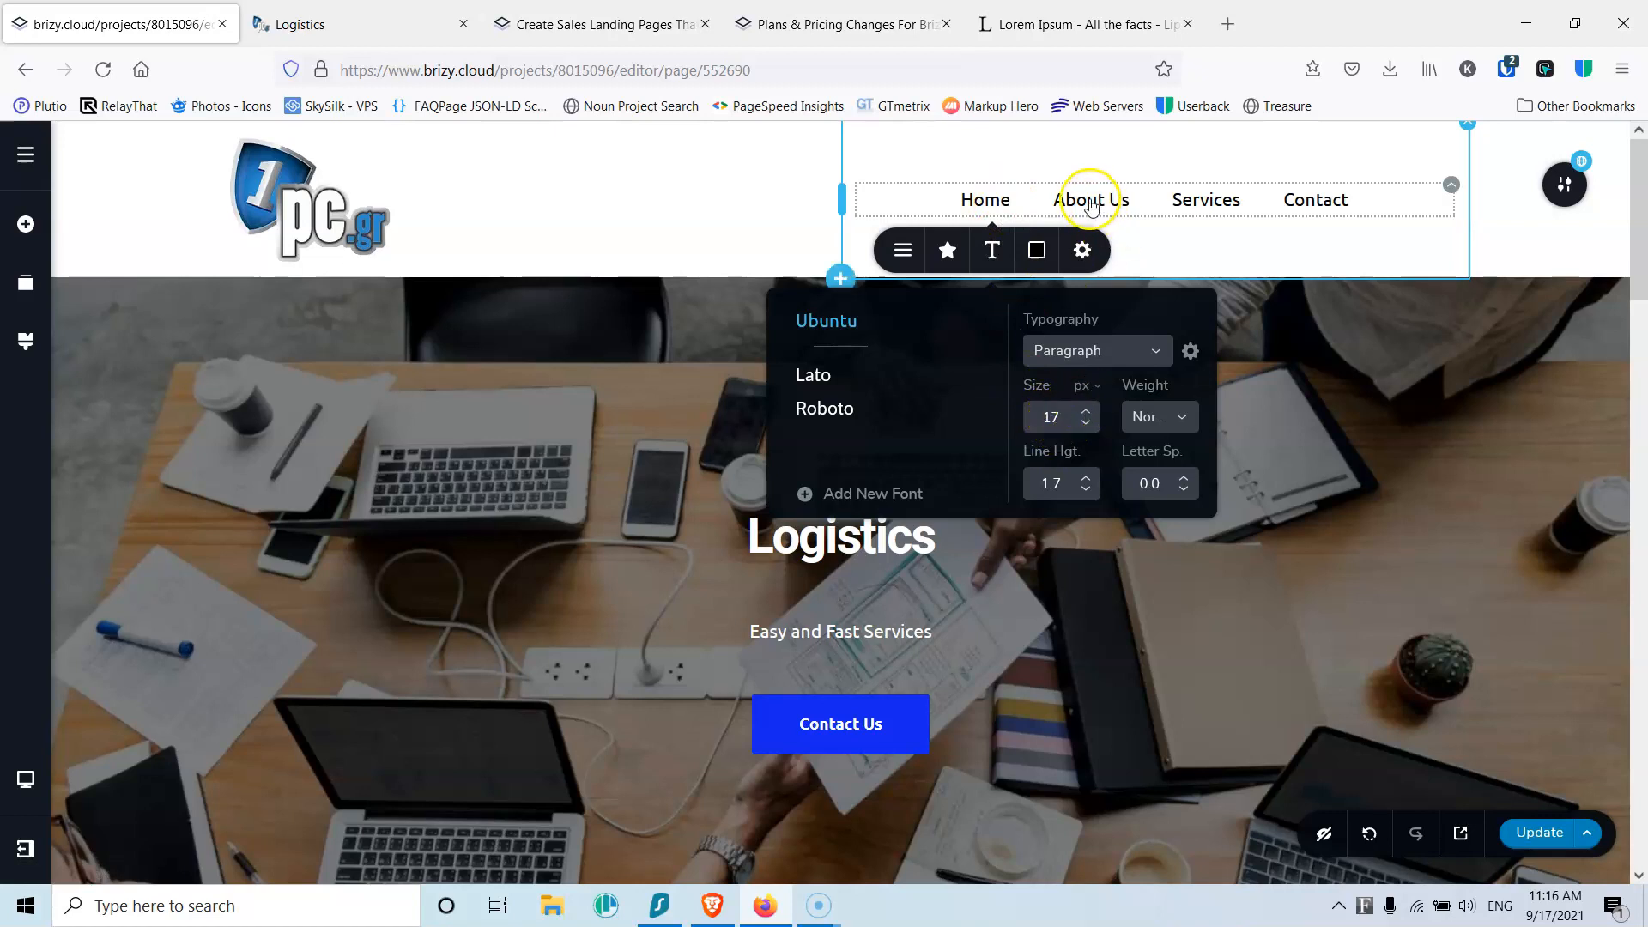
pyautogui.click(987, 155)
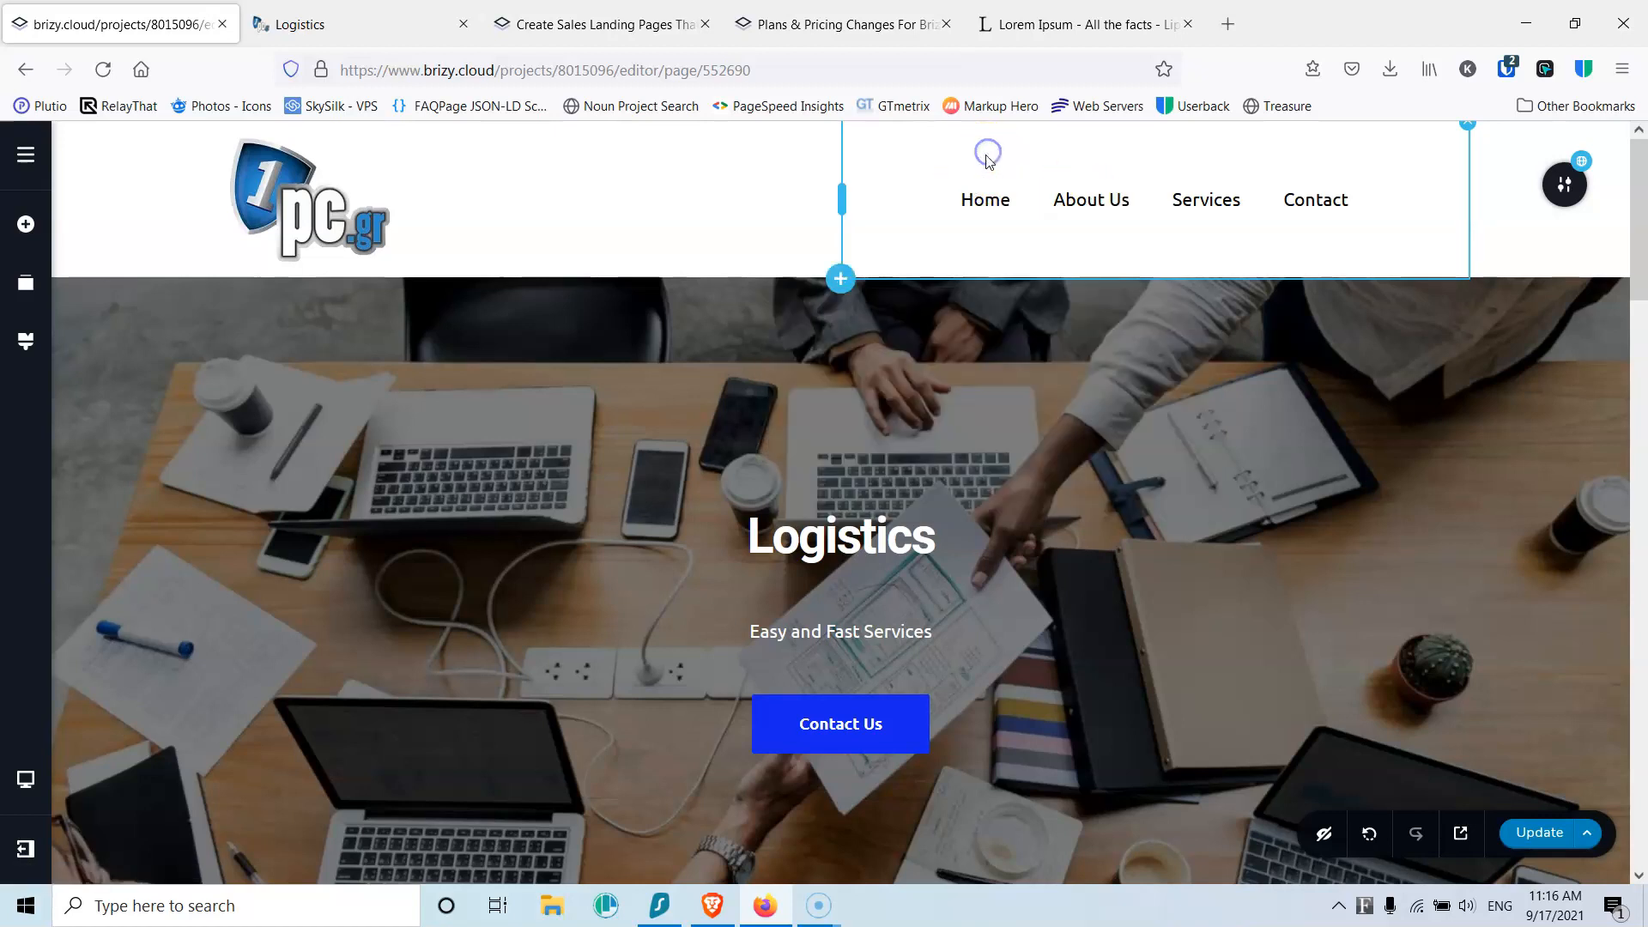
pyautogui.click(985, 199)
pyautogui.click(984, 254)
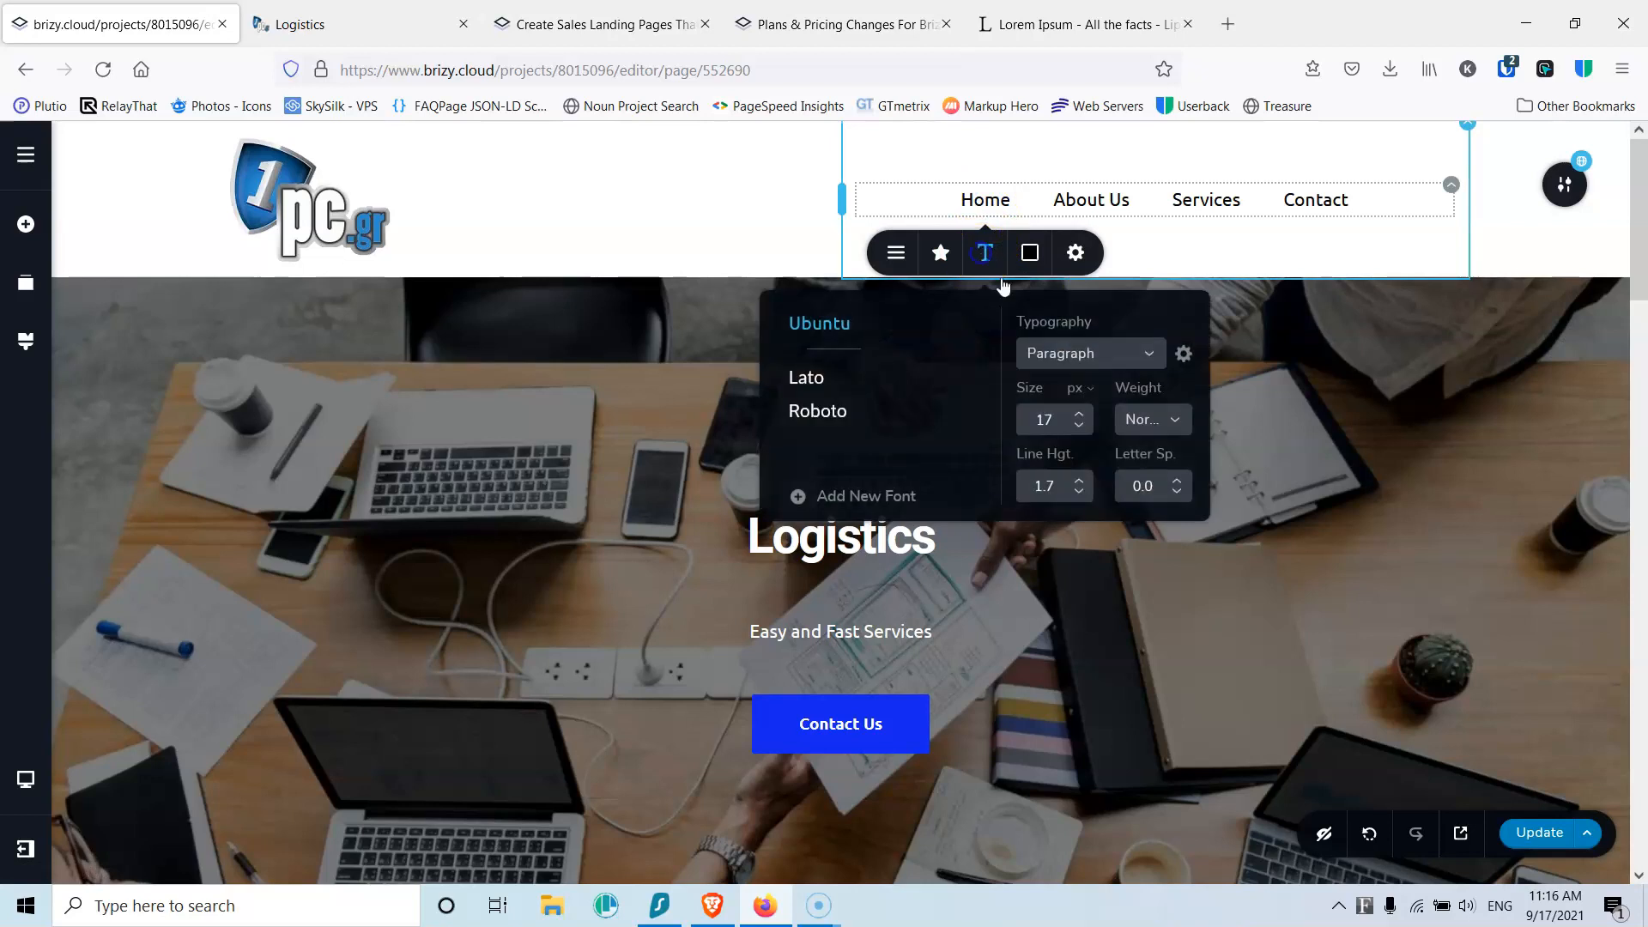
pyautogui.click(1178, 483)
pyautogui.click(1178, 483)
pyautogui.click(1178, 483)
pyautogui.click(1179, 483)
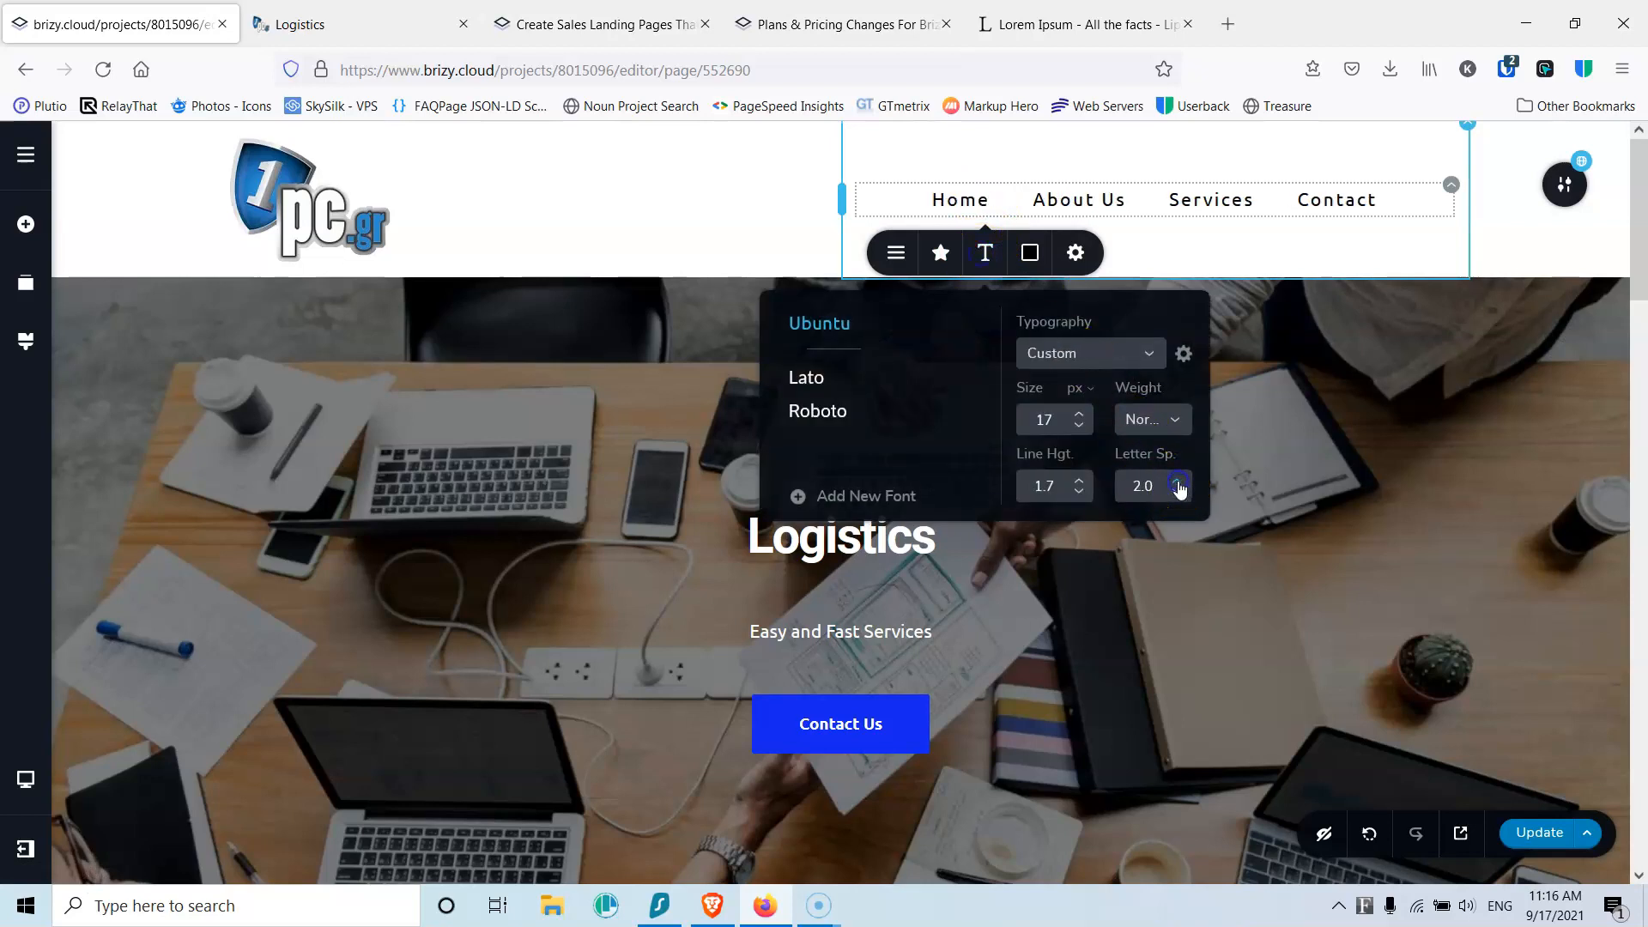
pyautogui.click(1176, 490)
pyautogui.click(1176, 491)
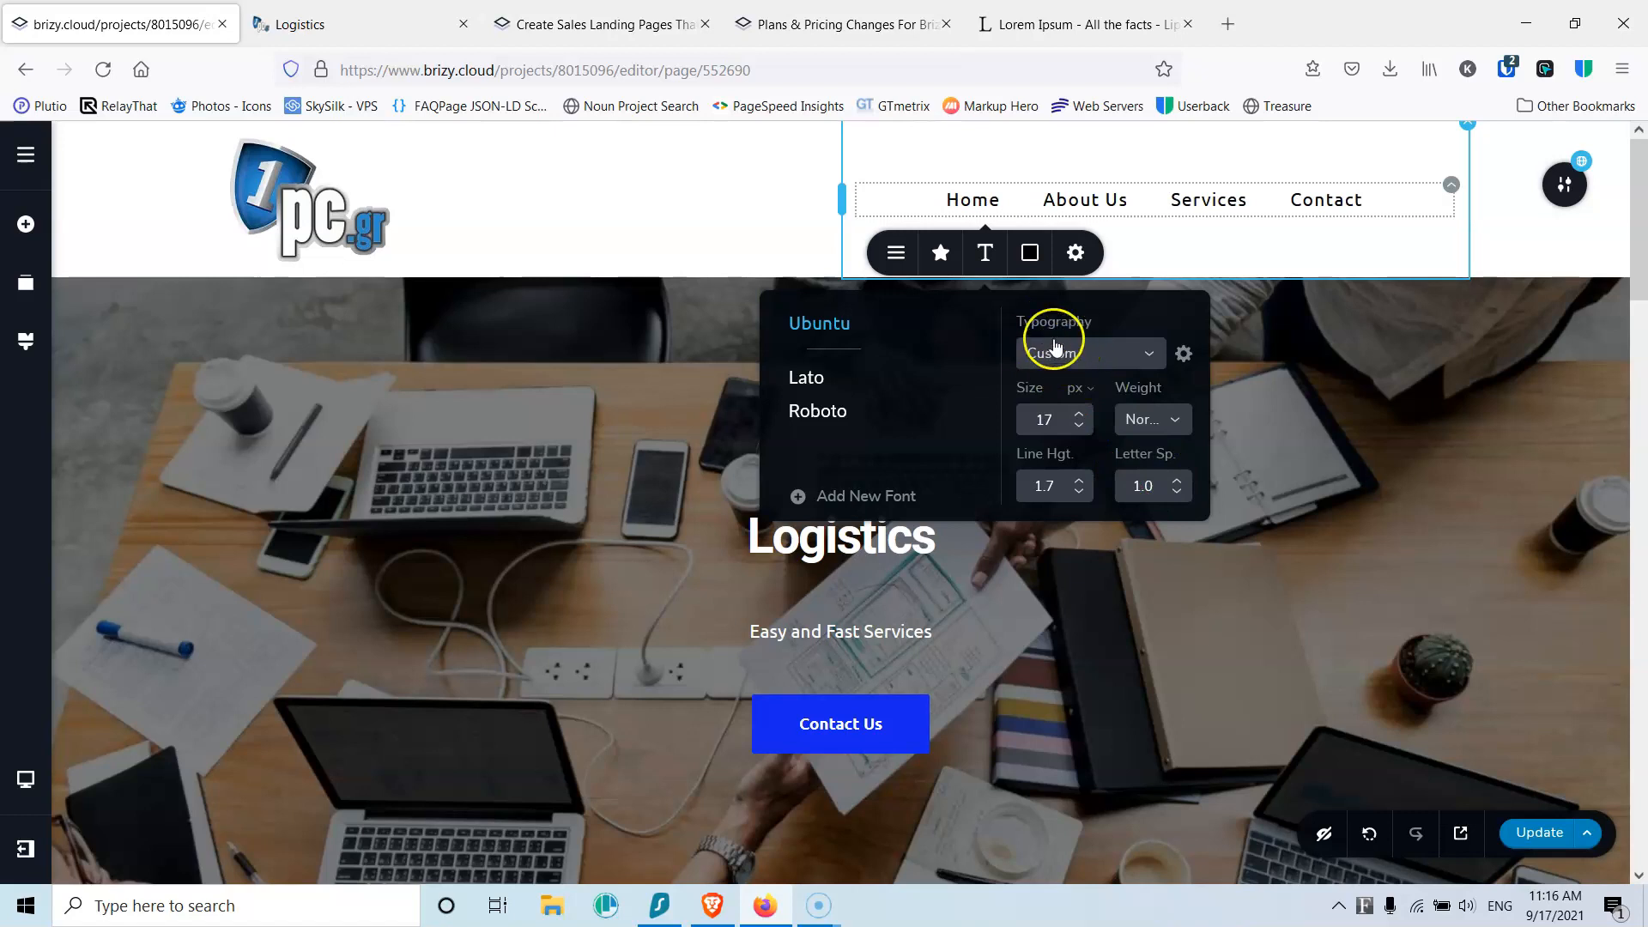
pyautogui.click(1156, 161)
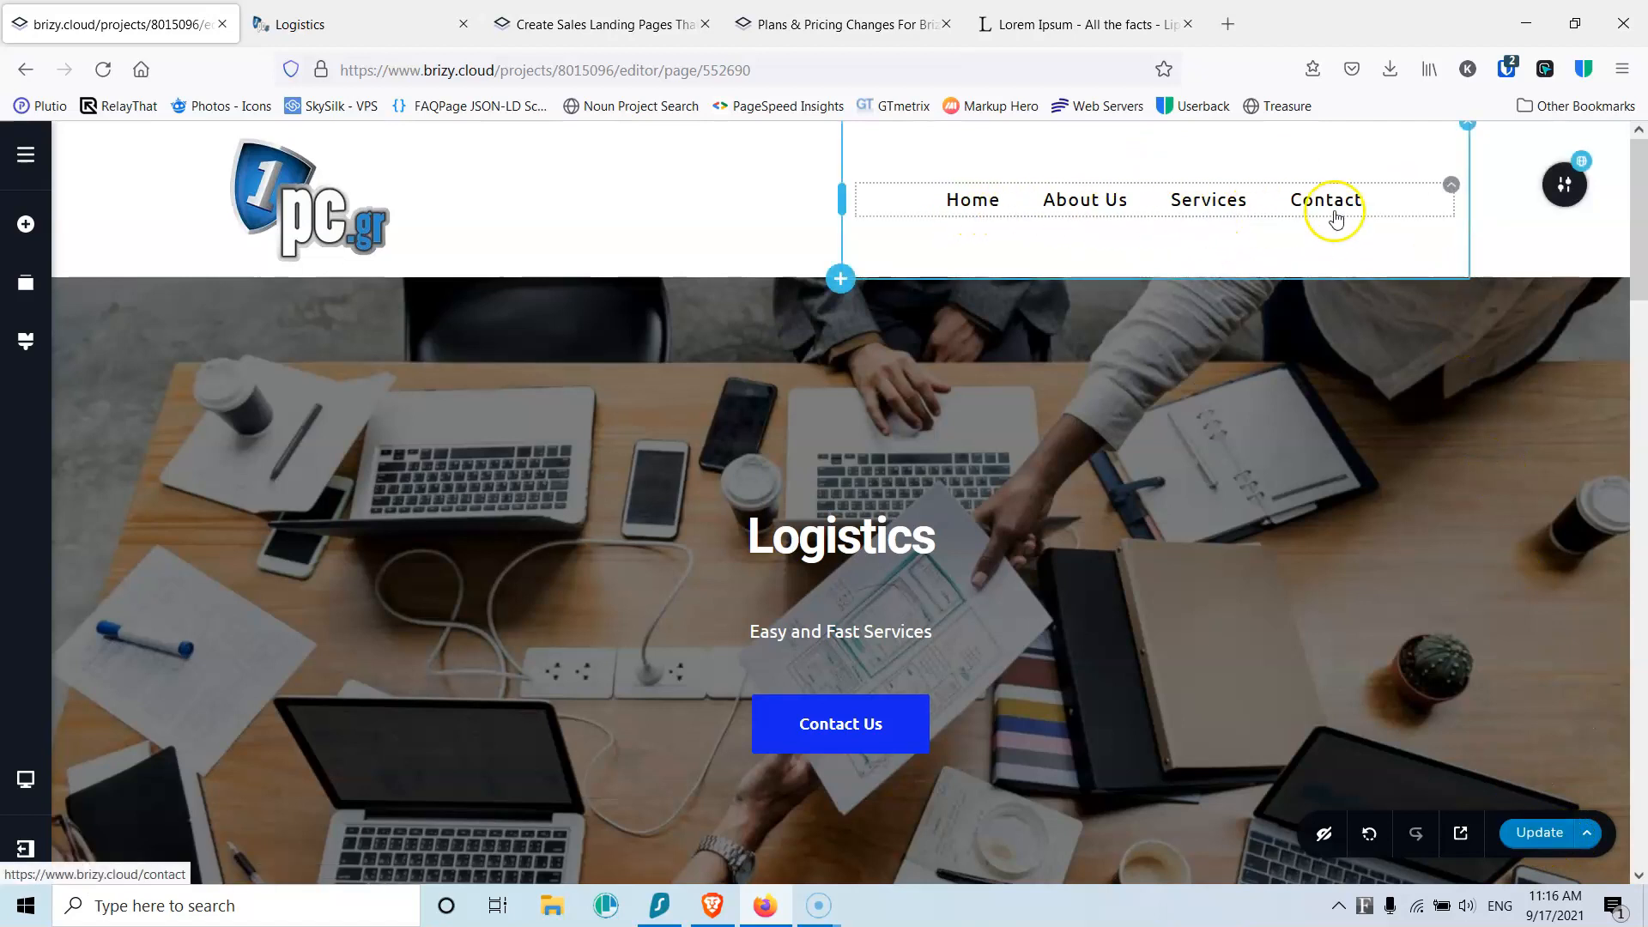
pyautogui.click(972, 203)
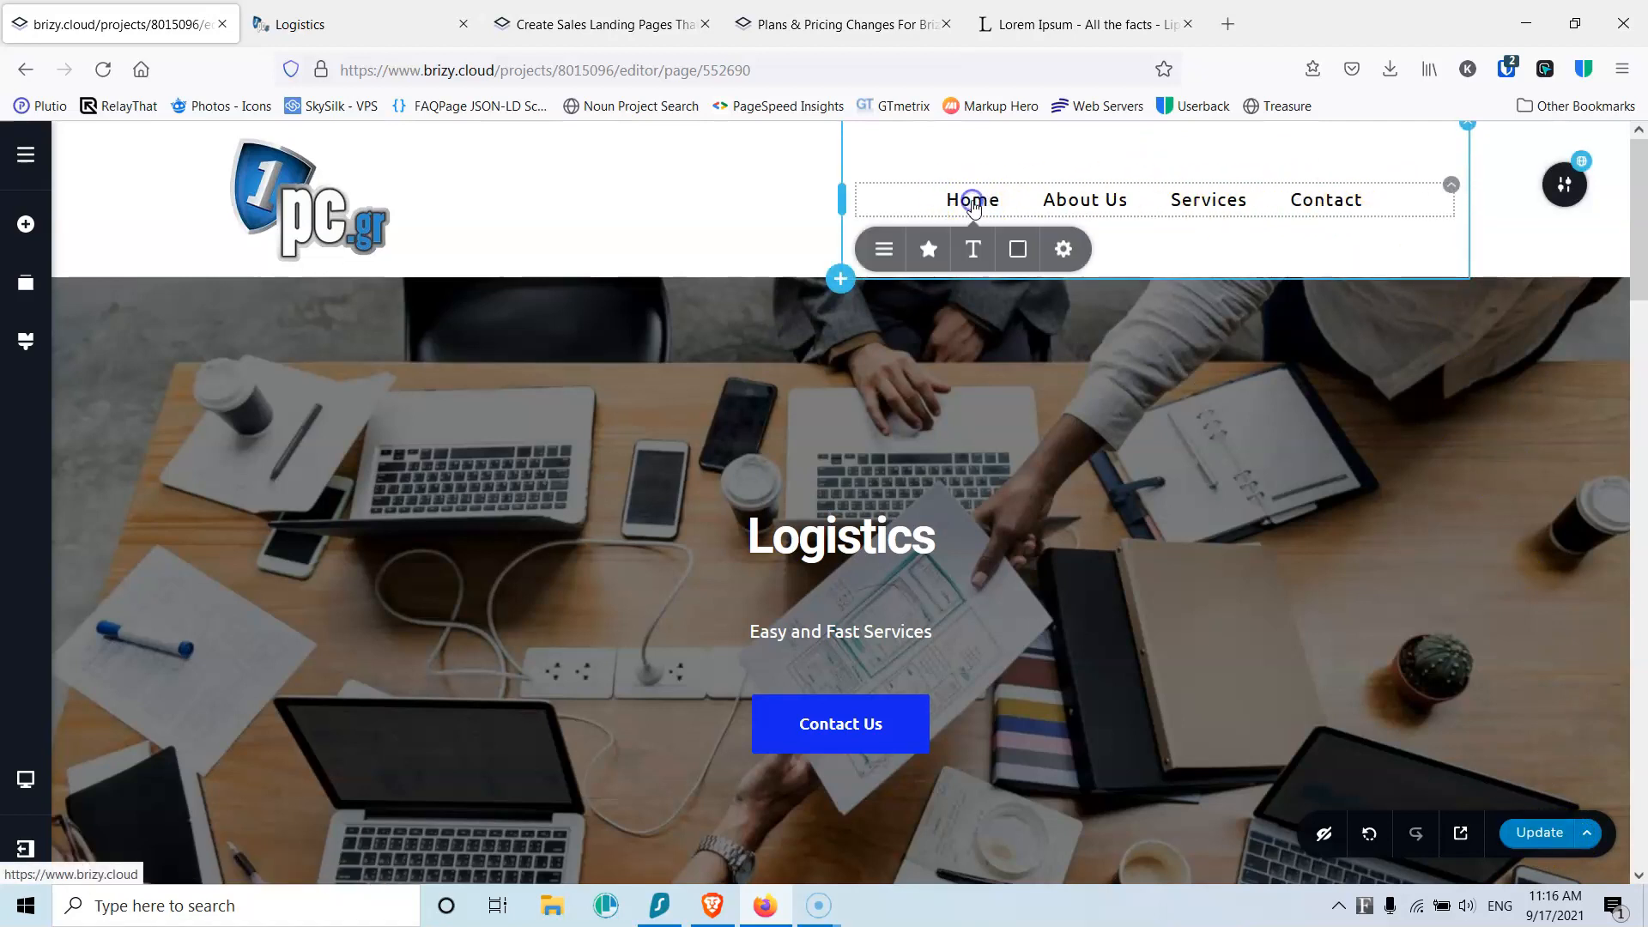
# Step: Make the normal menu background transparent and the hover and active backgrounds #0715ab
pyautogui.click(1015, 253)
pyautogui.click(1010, 311)
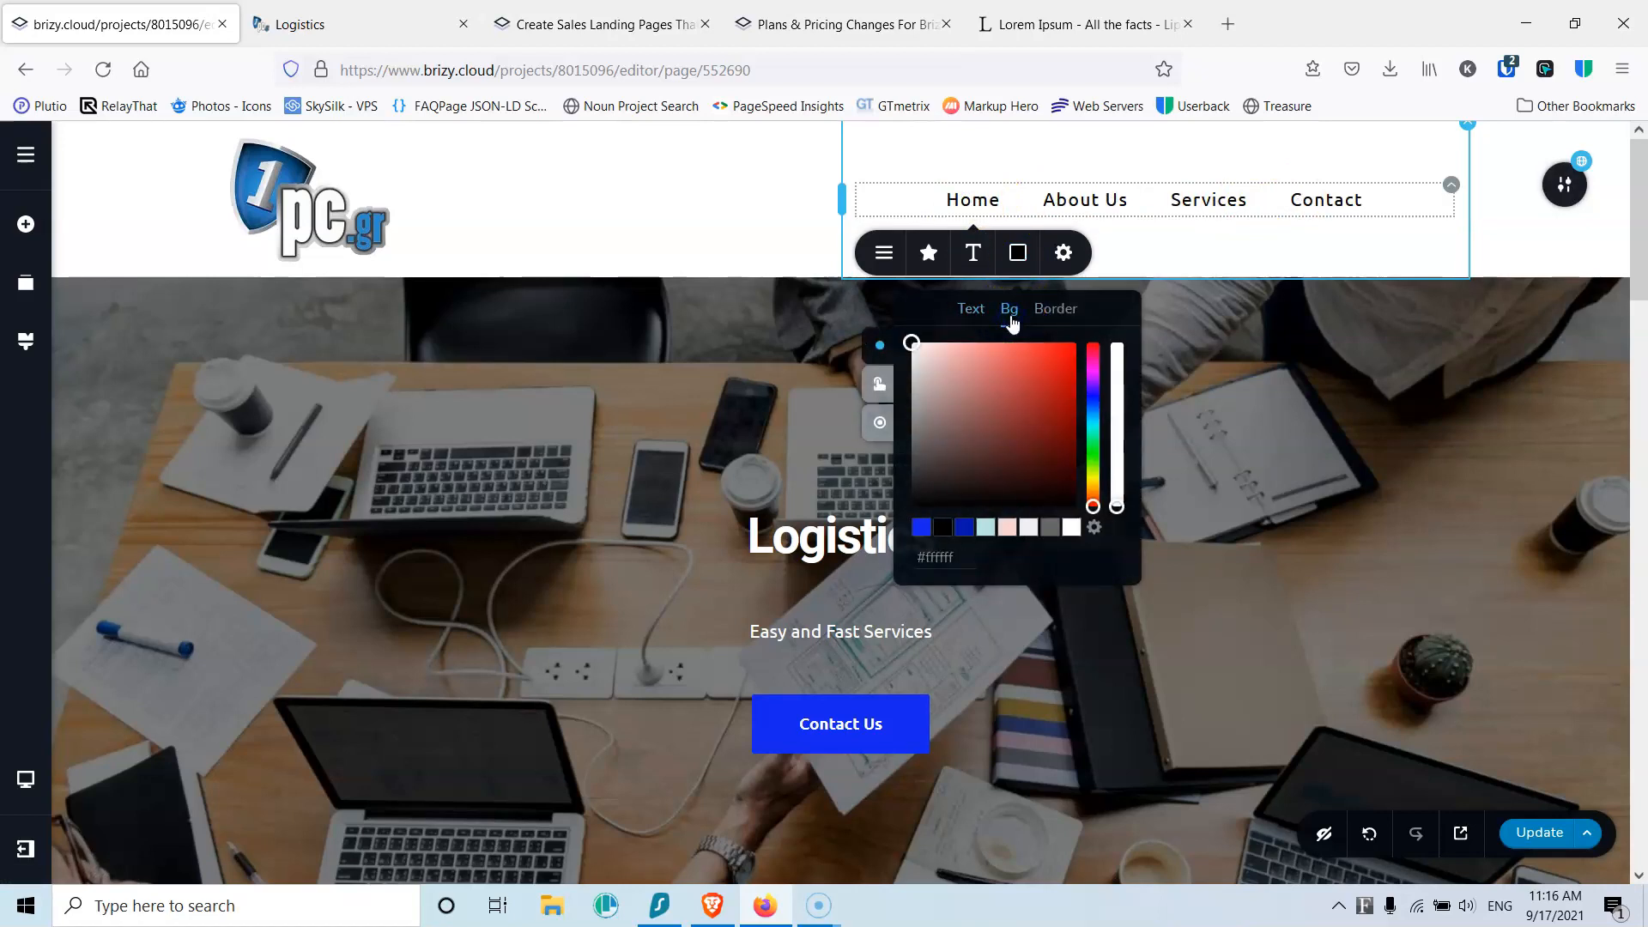
pyautogui.click(921, 528)
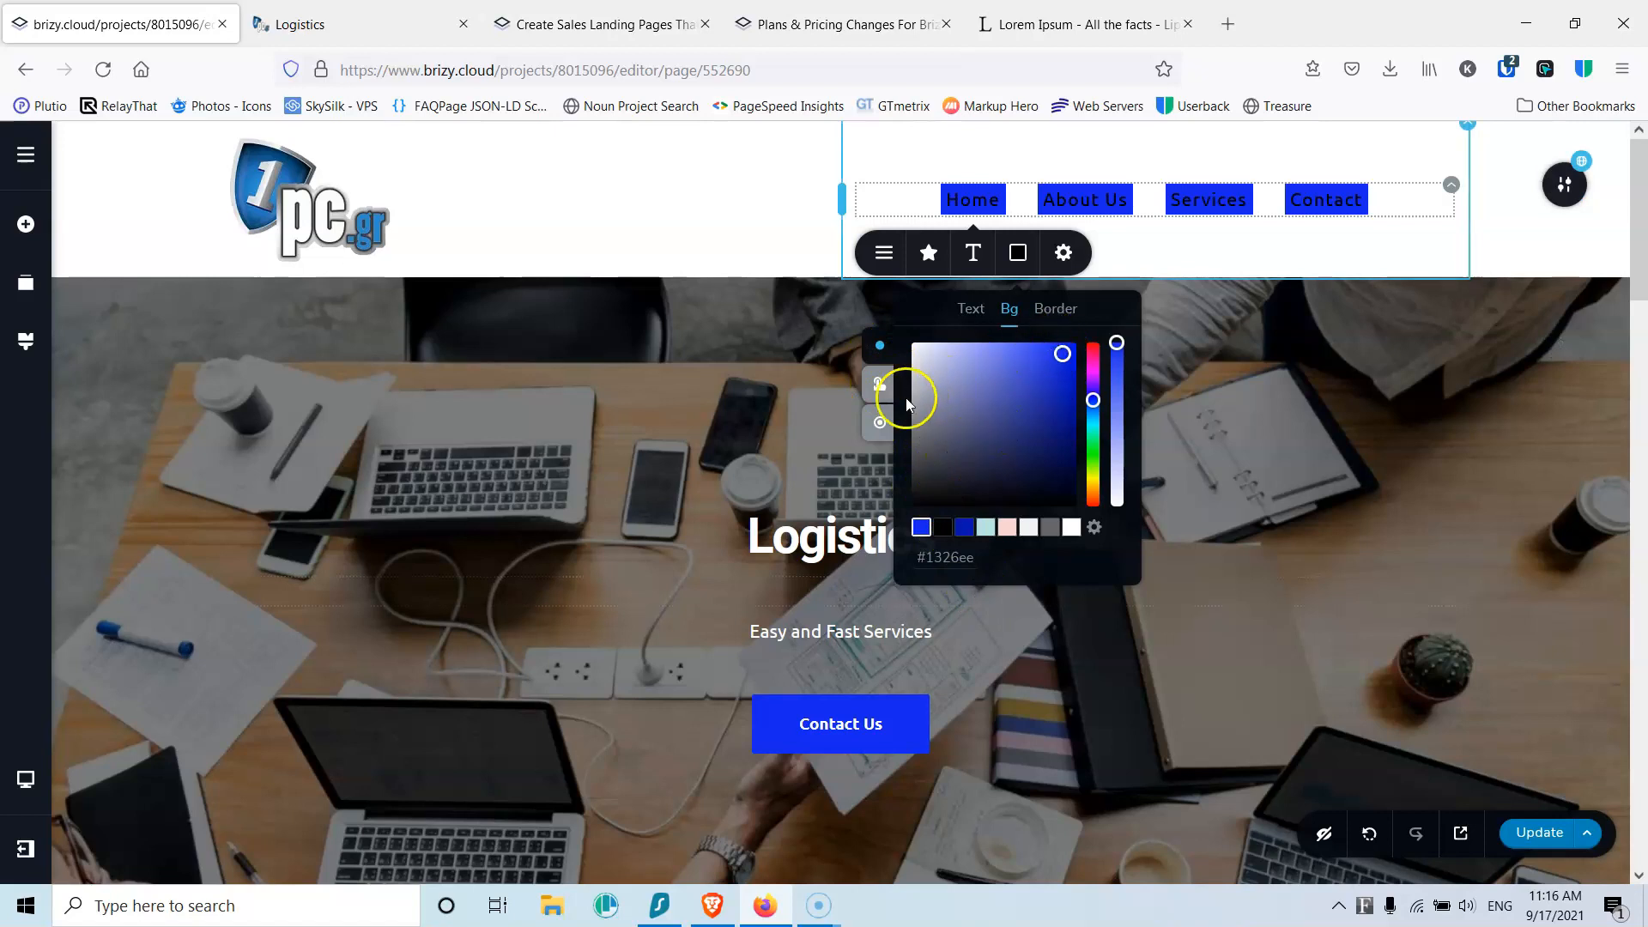
pyautogui.moveTo(1116, 343); pyautogui.dragTo(1115, 506)
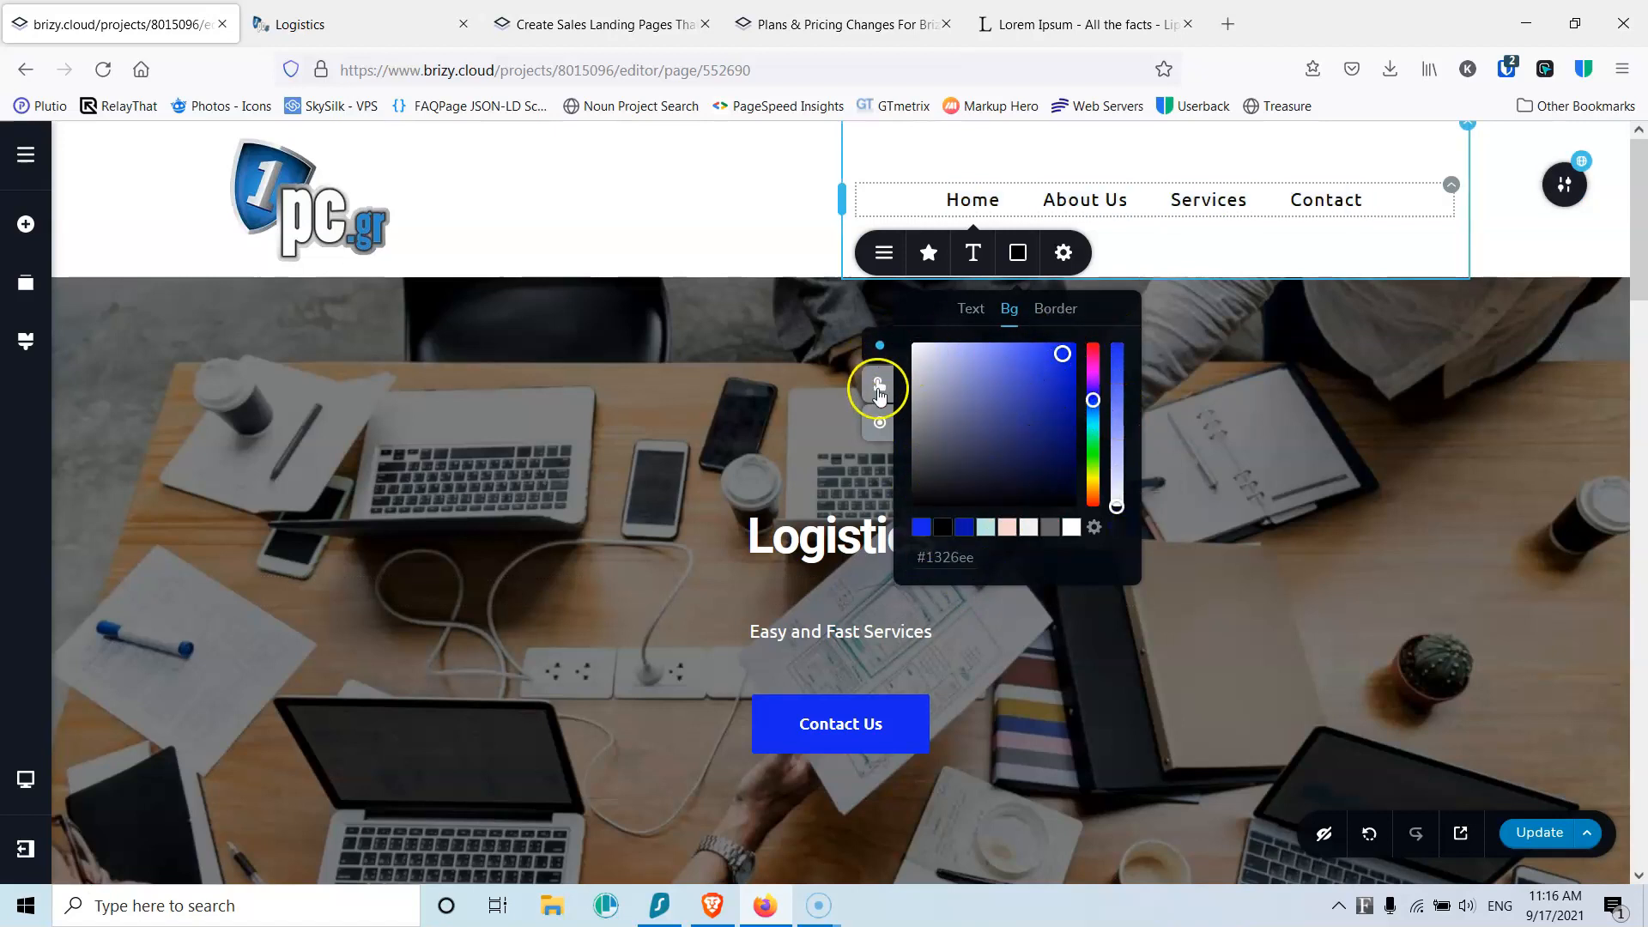
pyautogui.click(877, 389)
pyautogui.click(963, 527)
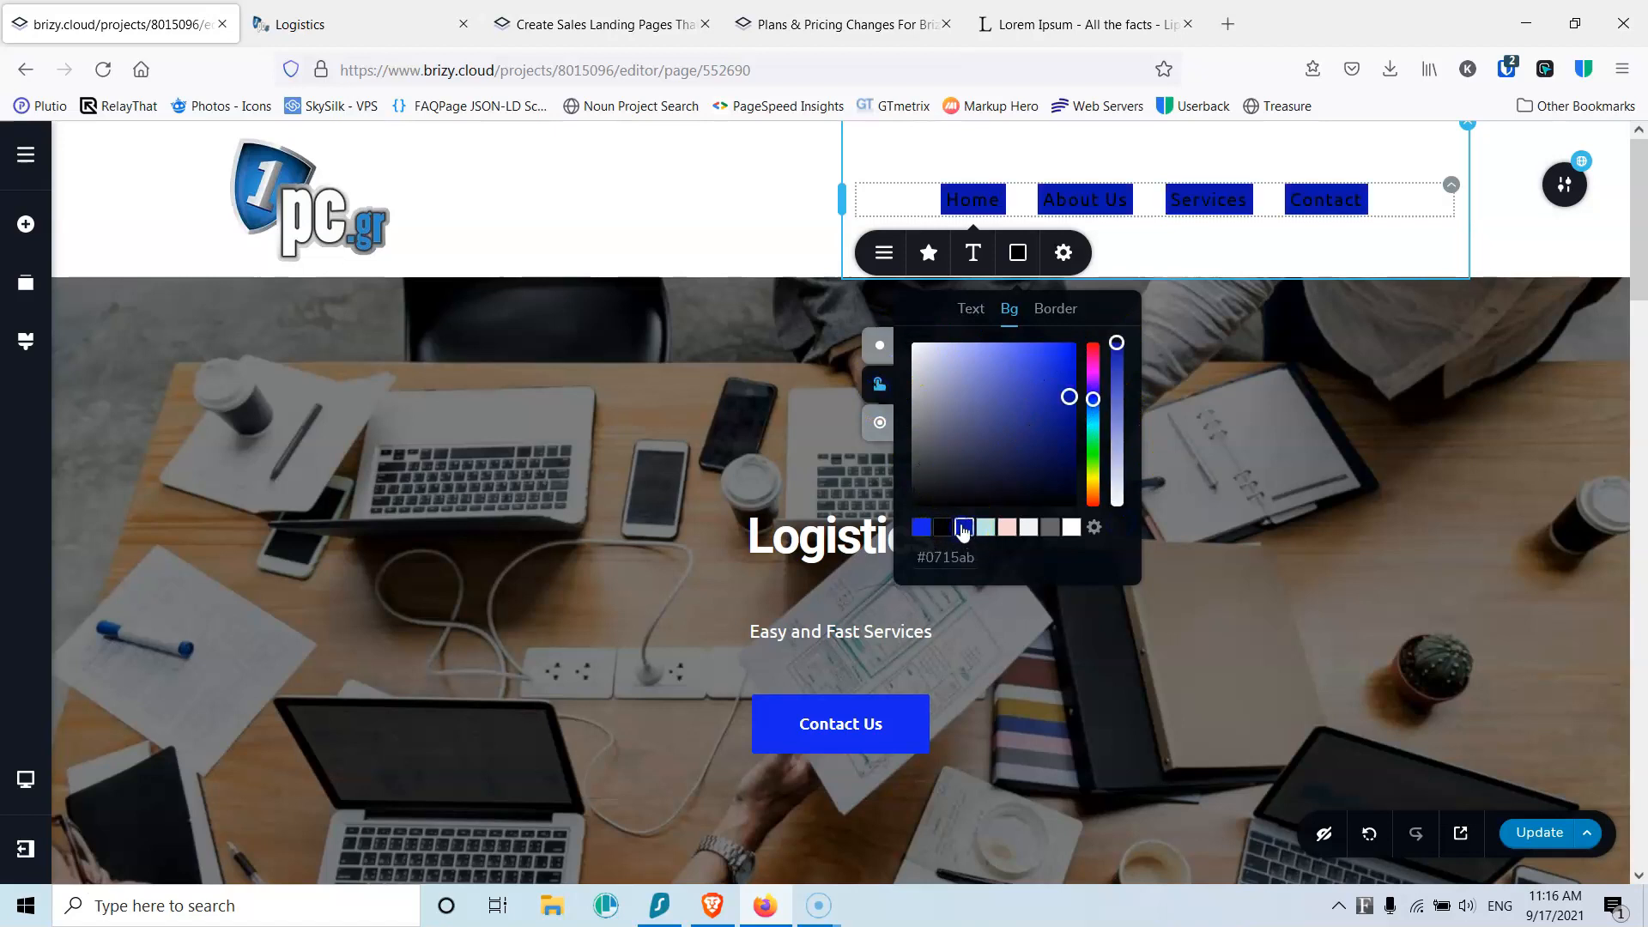
pyautogui.click(878, 421)
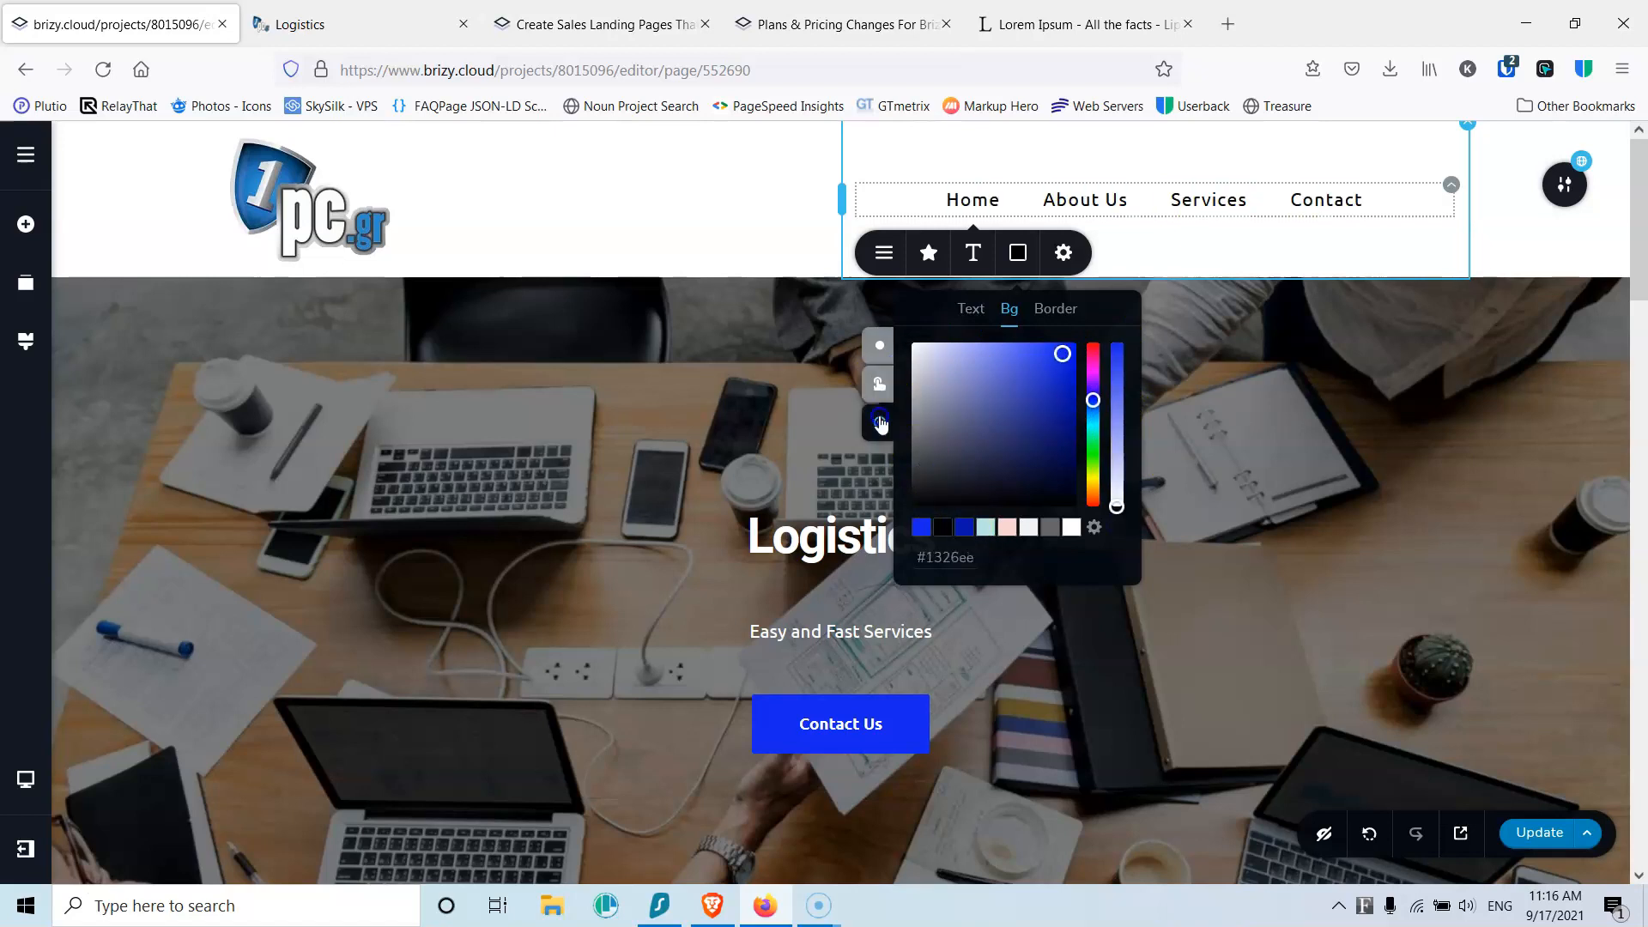
pyautogui.click(959, 525)
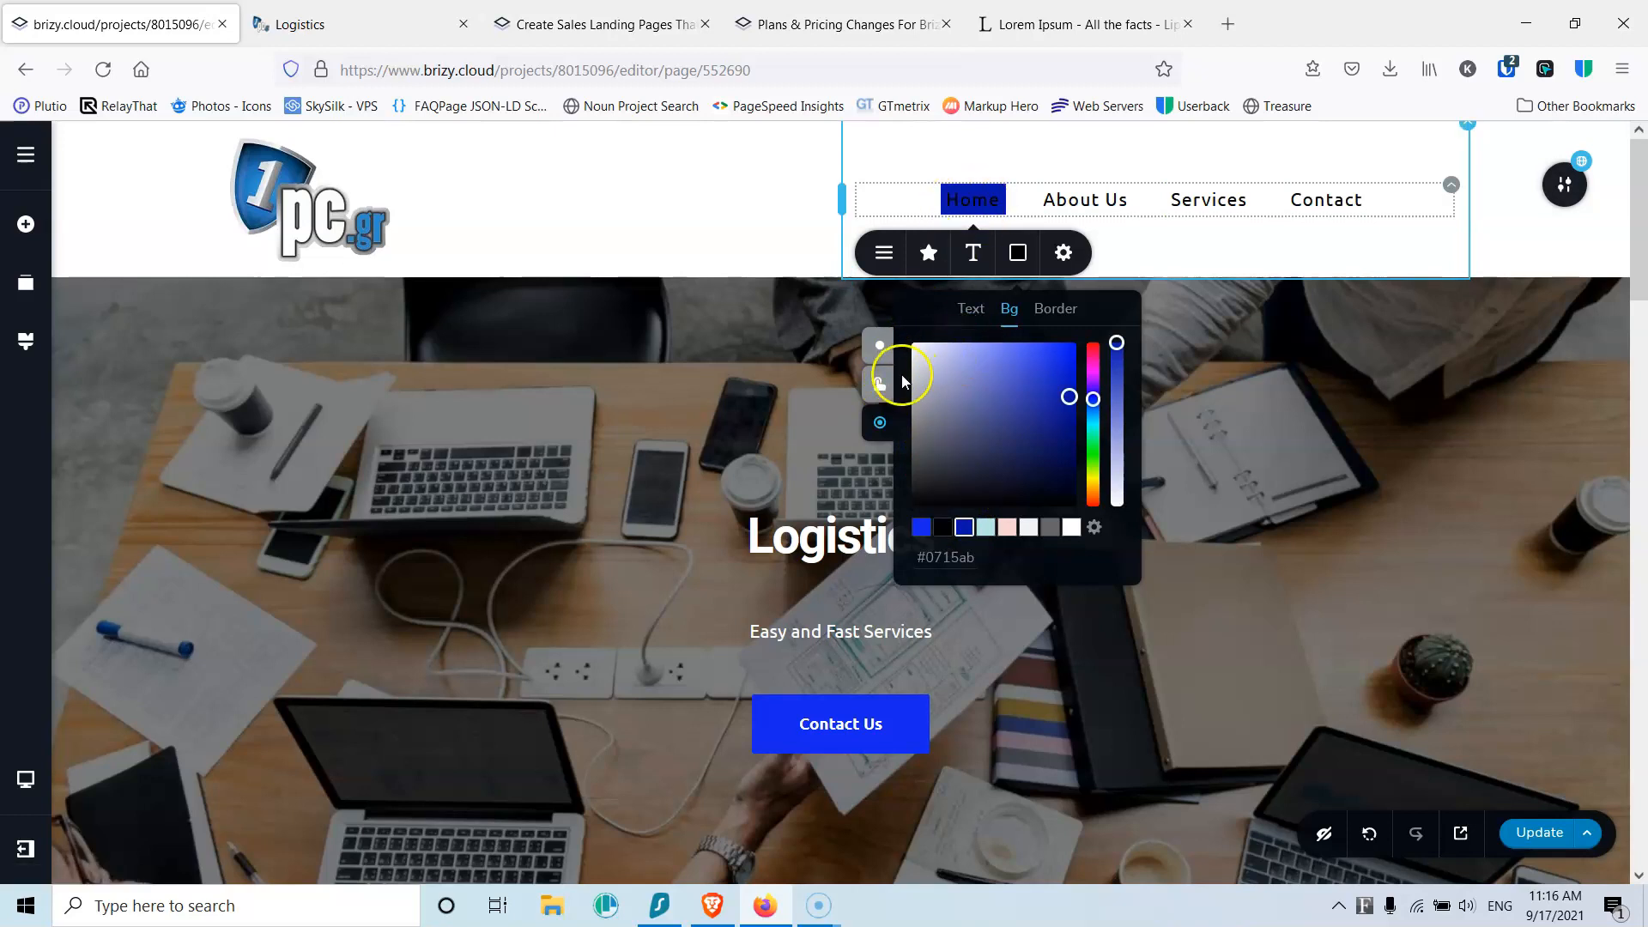
pyautogui.click(879, 347)
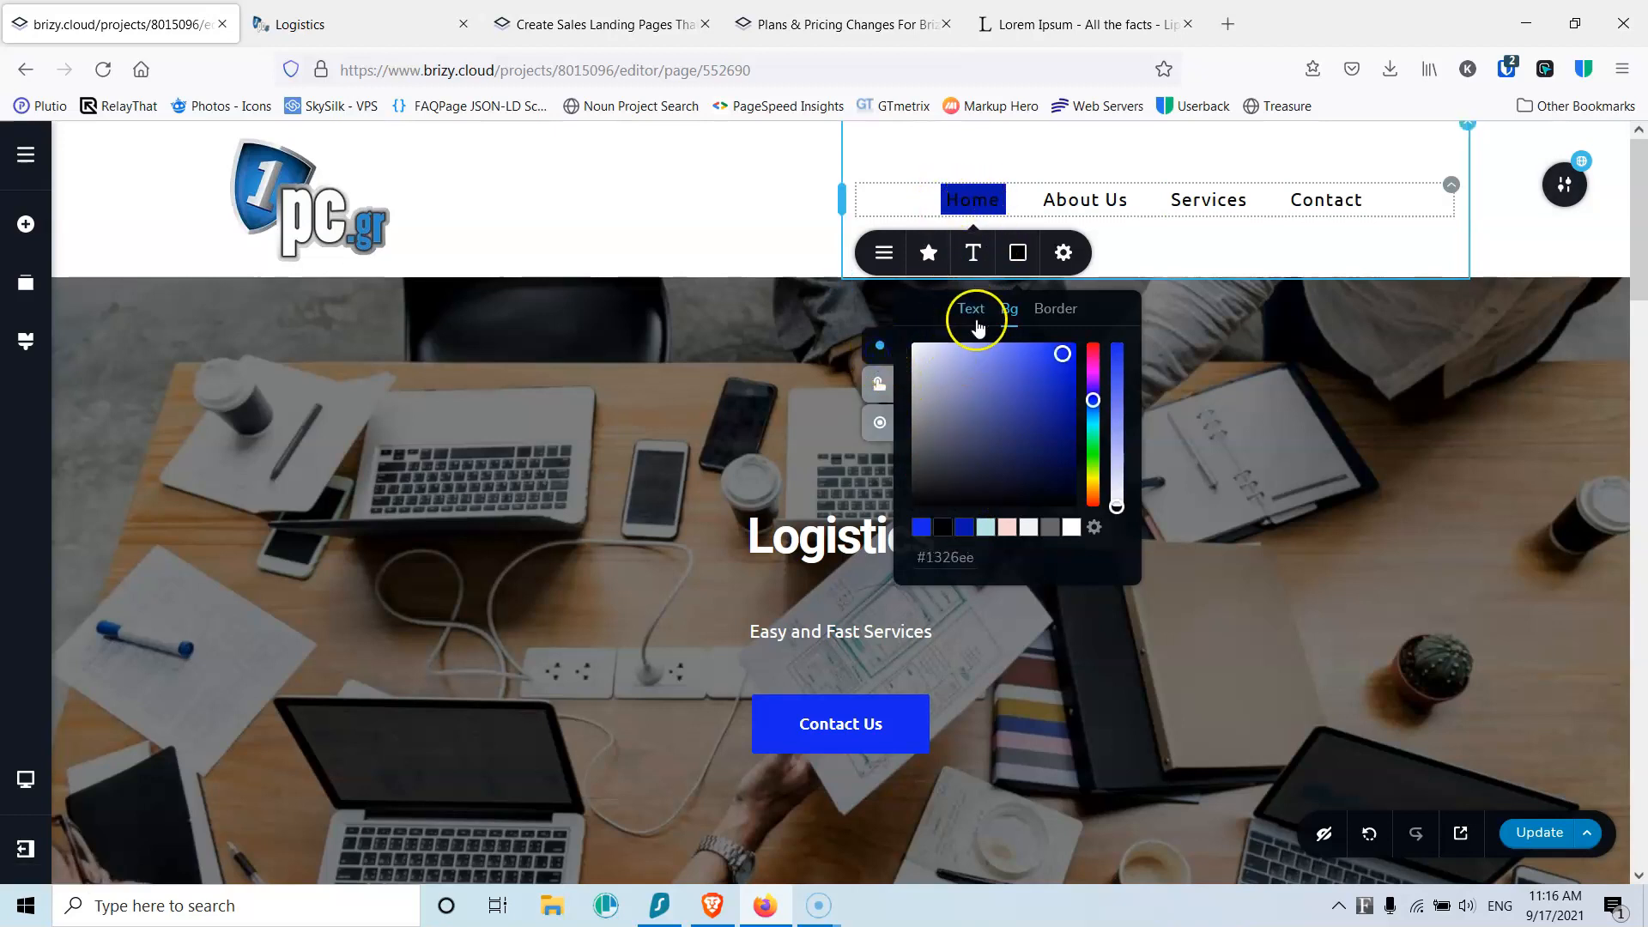
# Step: Set the menu's hover and active text colour to white
pyautogui.click(971, 310)
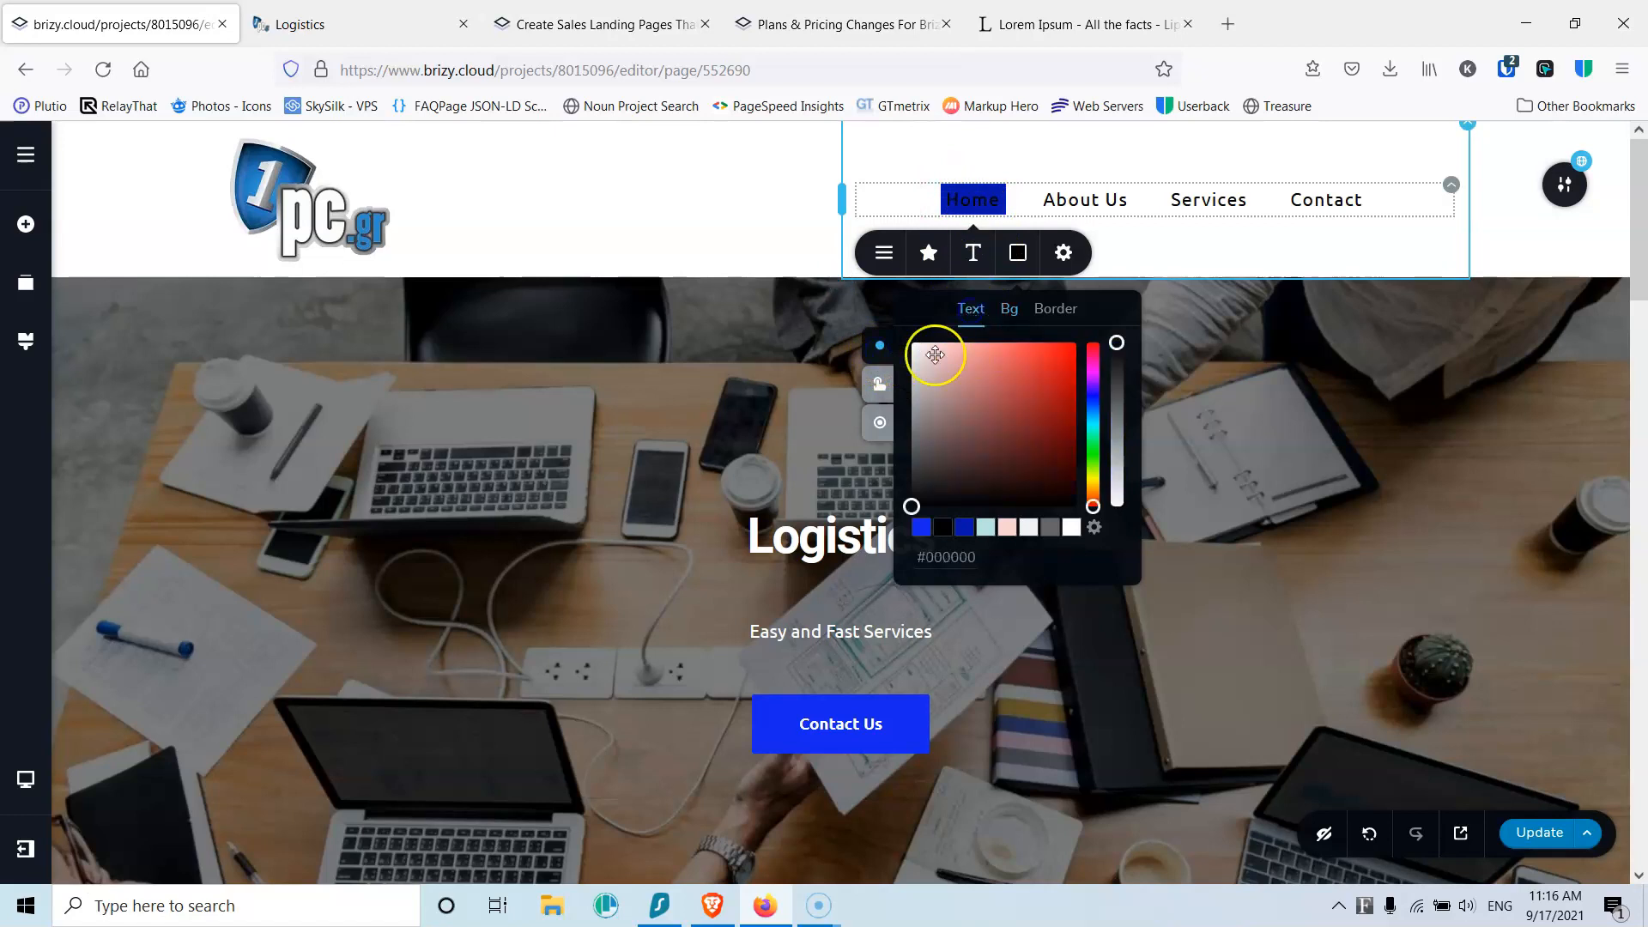
pyautogui.click(879, 383)
pyautogui.click(1071, 529)
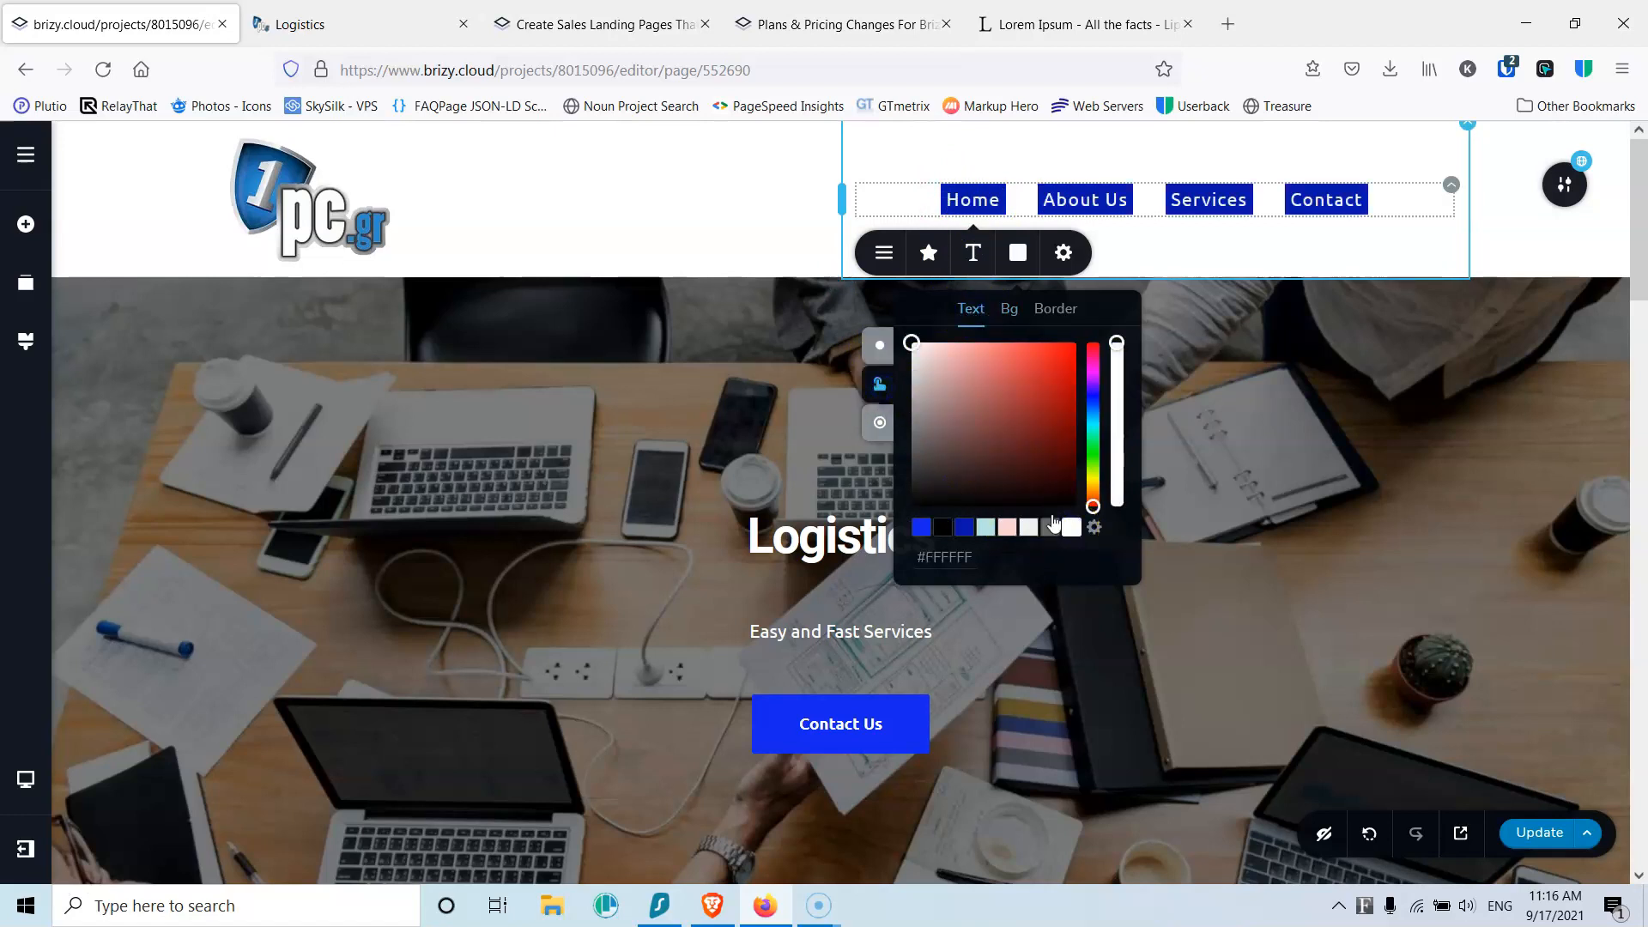
pyautogui.click(879, 422)
pyautogui.click(1069, 526)
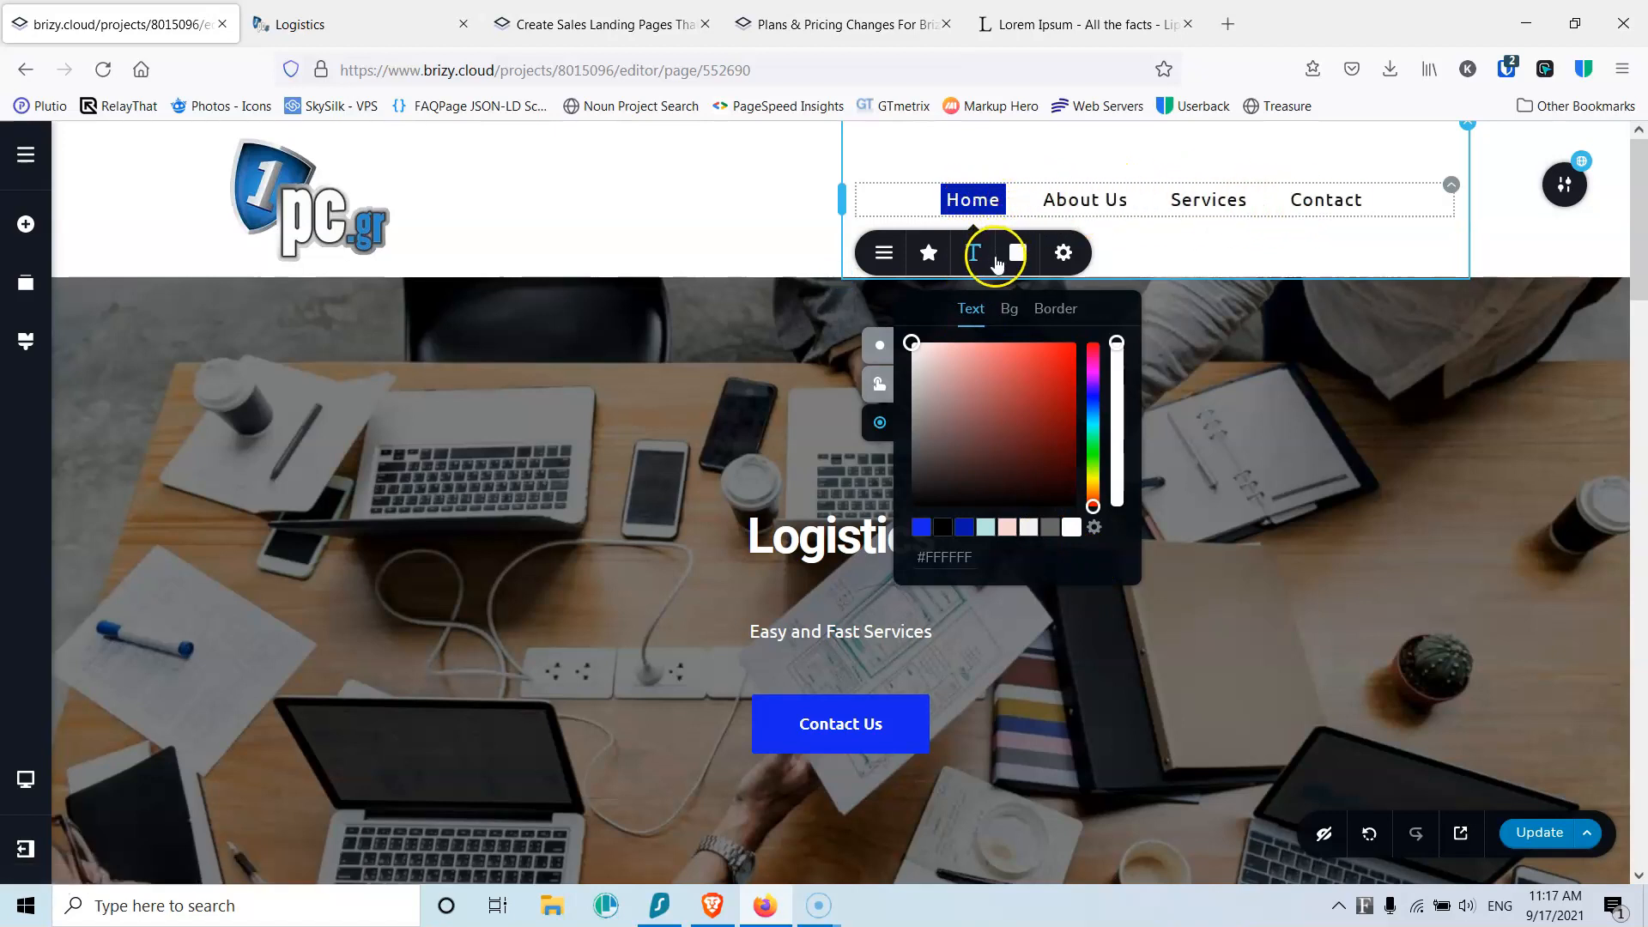
# Step: Give menu items 20 px vertical and 30 px horizontal padding, and widen the menu column
pyautogui.click(1063, 253)
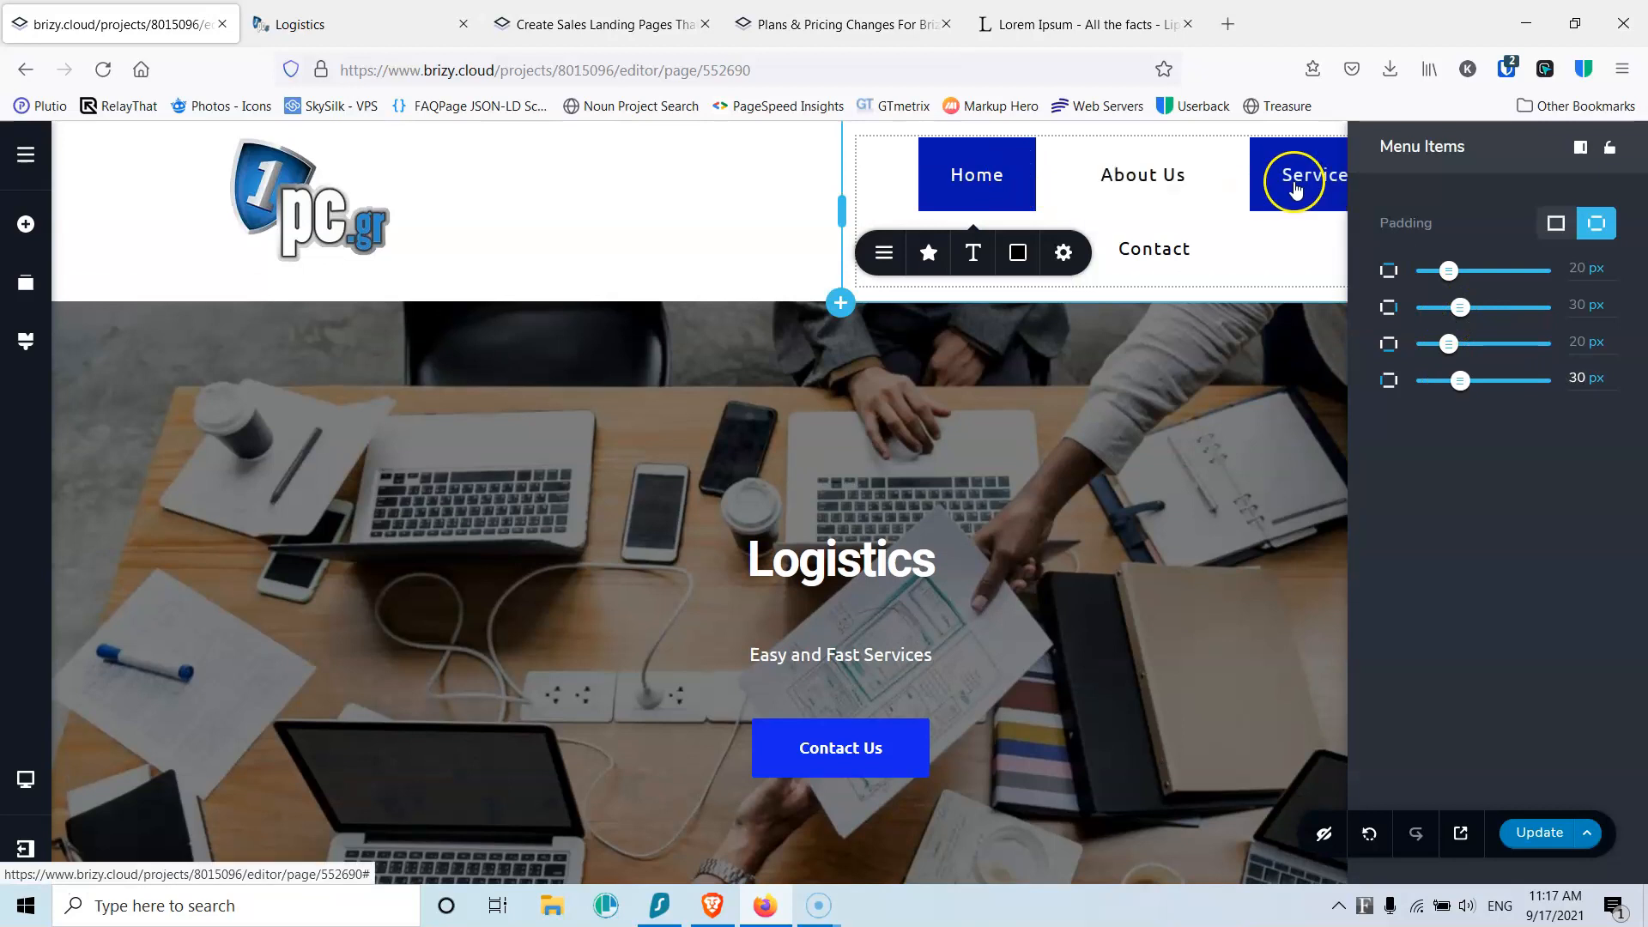
pyautogui.click(1294, 235)
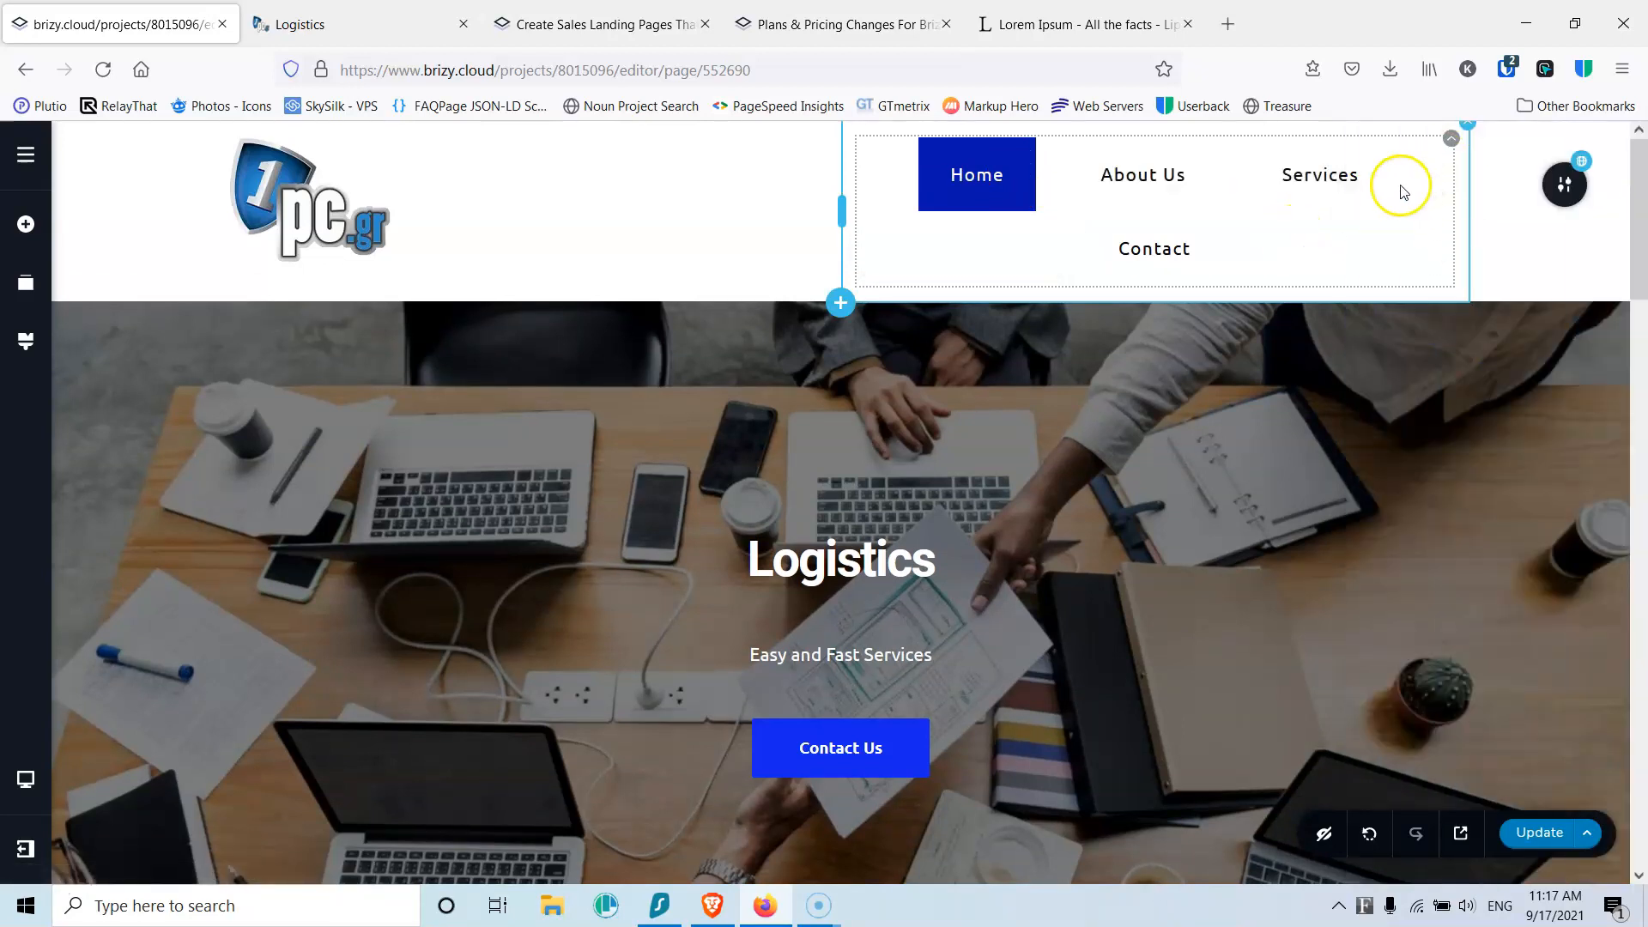
pyautogui.moveTo(841, 208); pyautogui.dragTo(740, 206)
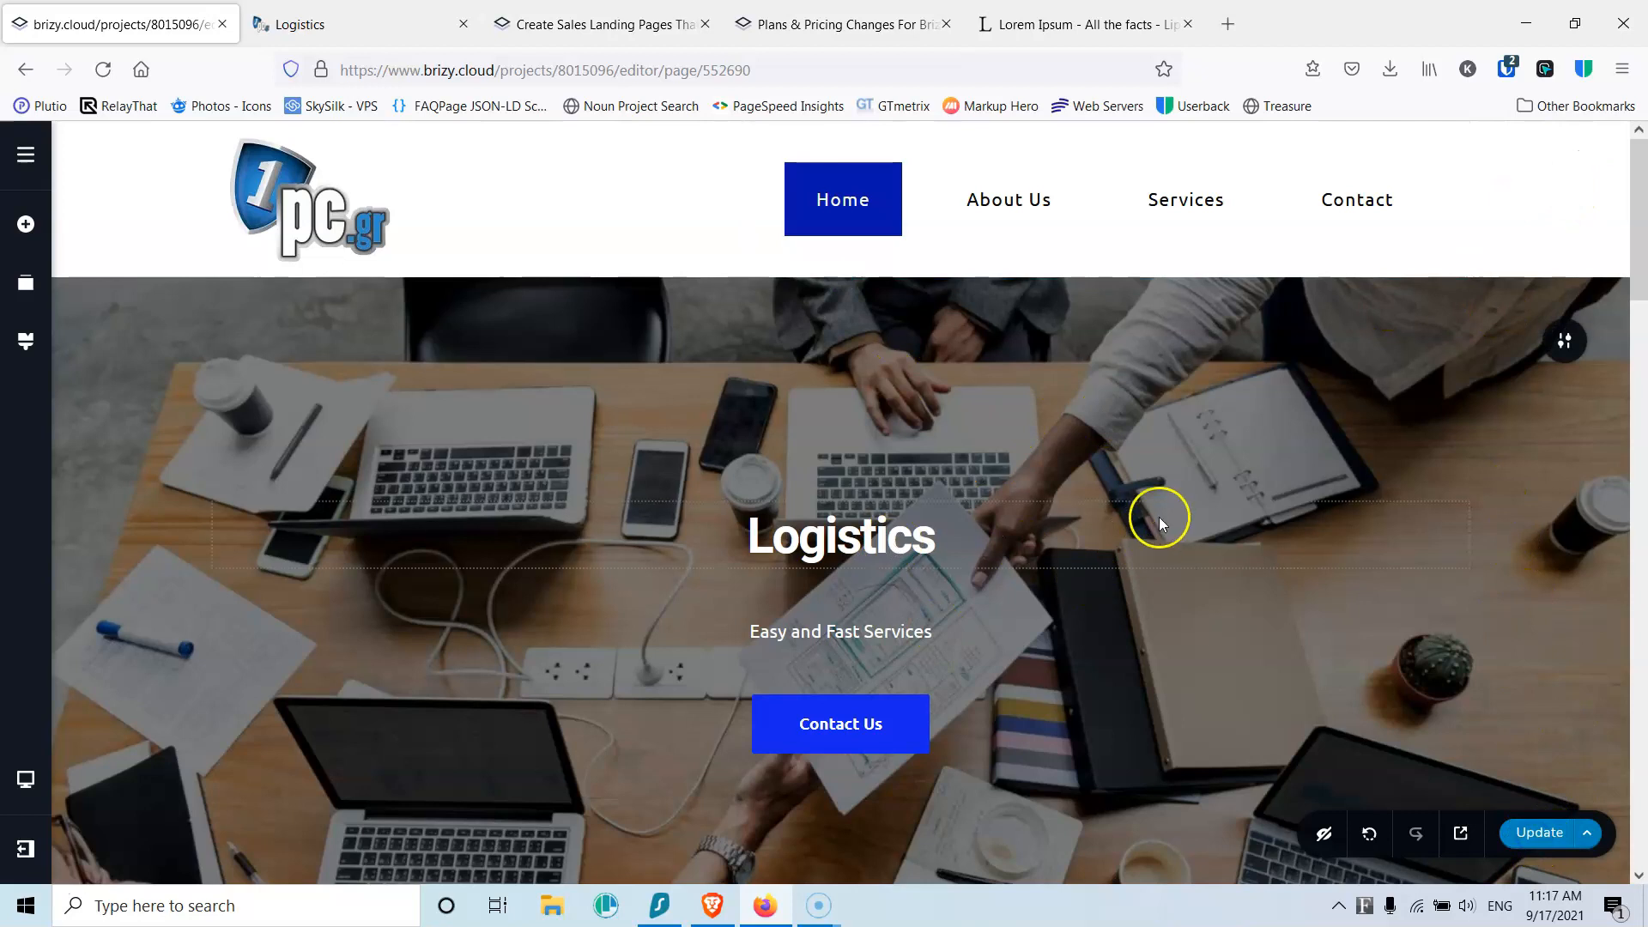
# Step: Nudge the hero's top padding, then make the Services submenu black text on white
pyautogui.moveTo(1128, 443); pyautogui.dragTo(1132, 415)
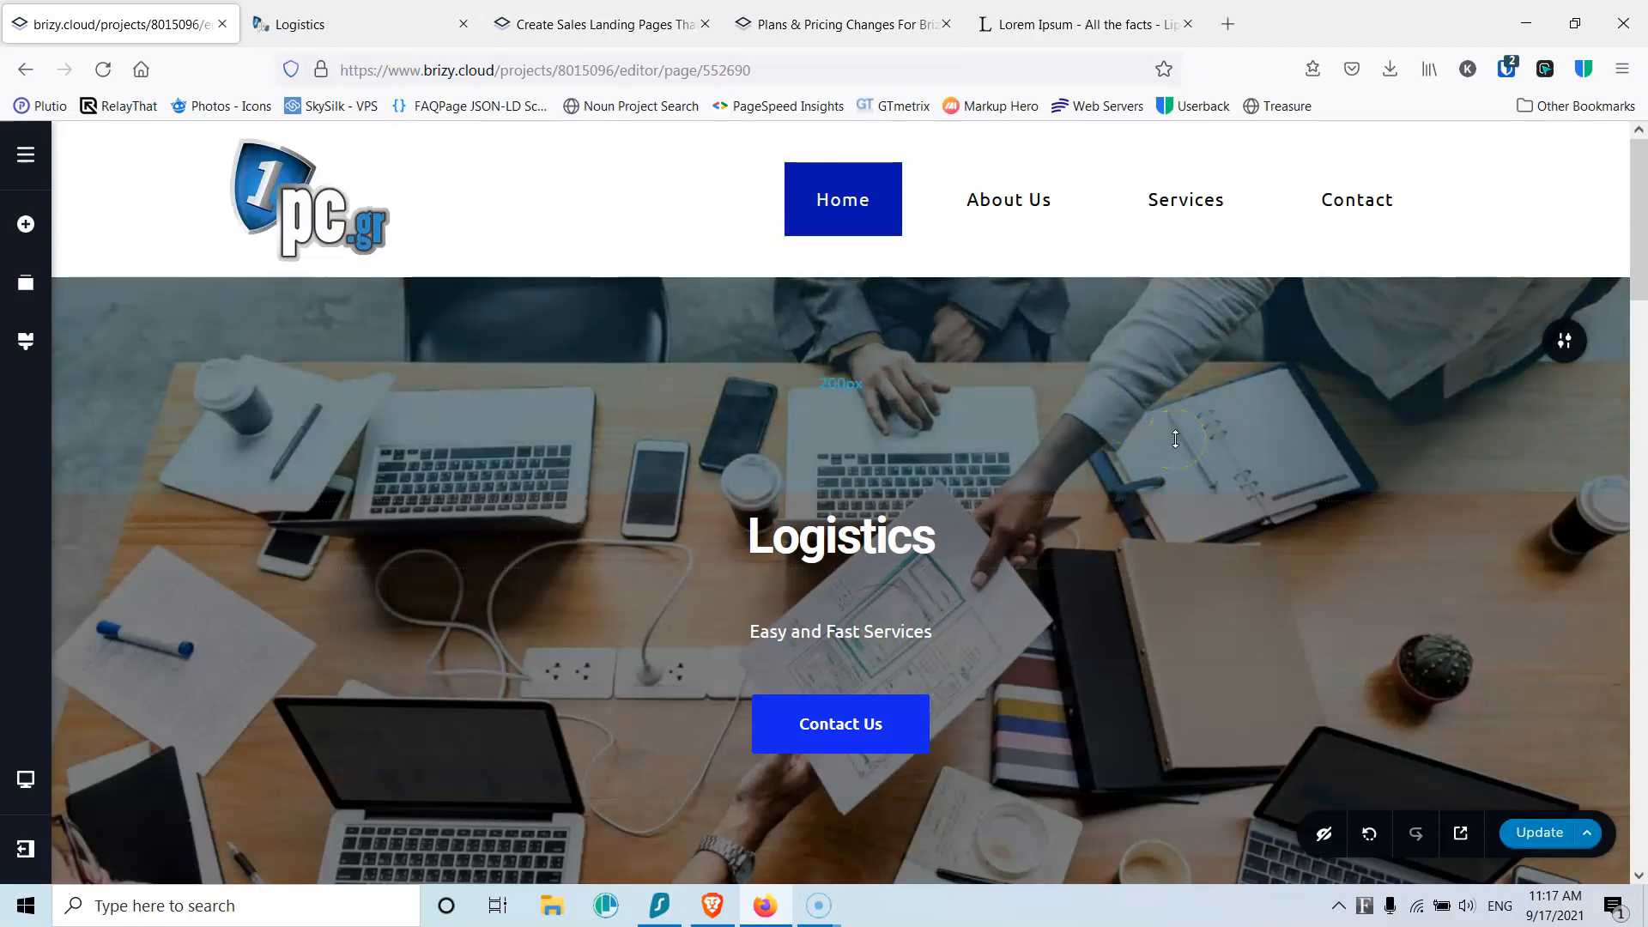
pyautogui.click(1195, 212)
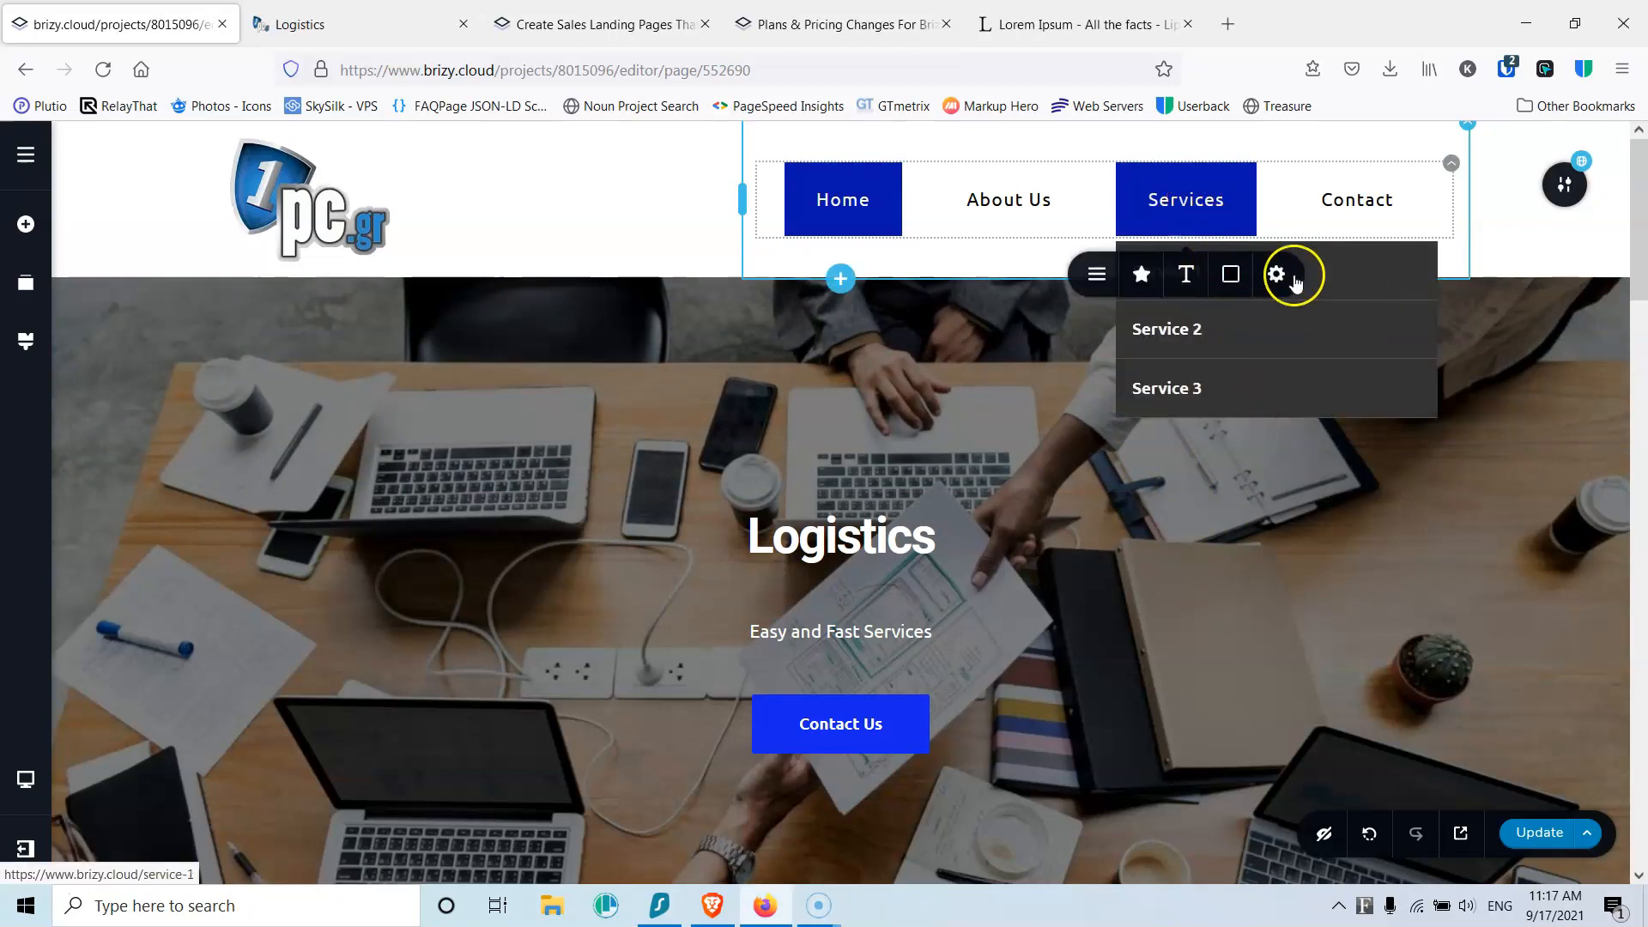
pyautogui.click(1331, 283)
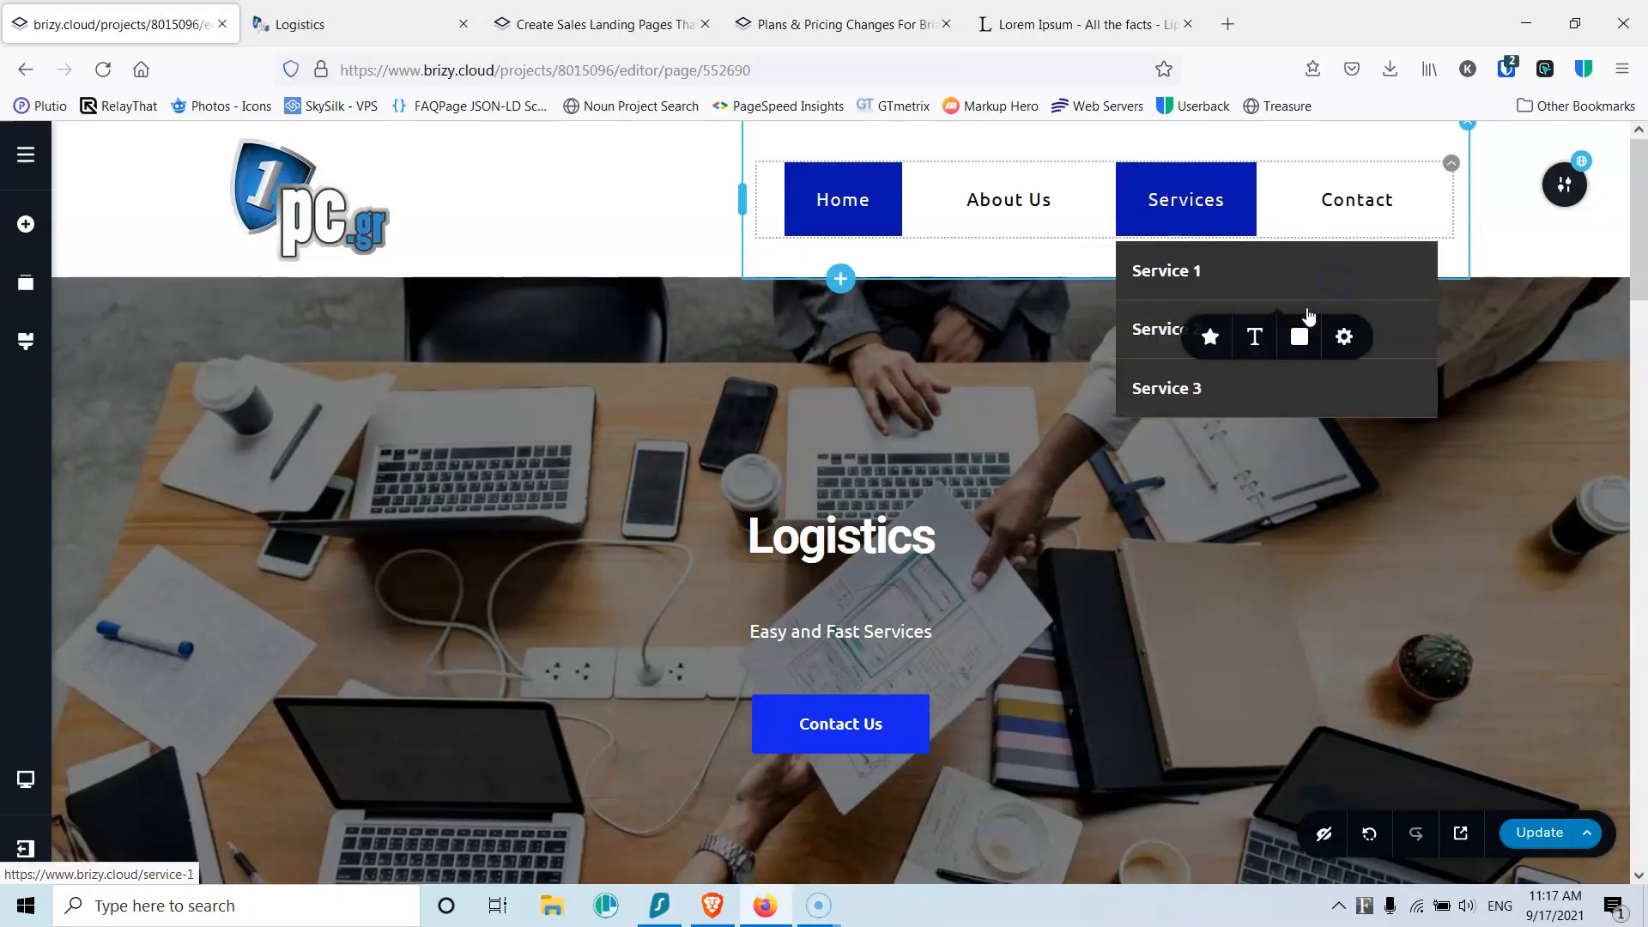
pyautogui.click(1284, 347)
pyautogui.click(1306, 342)
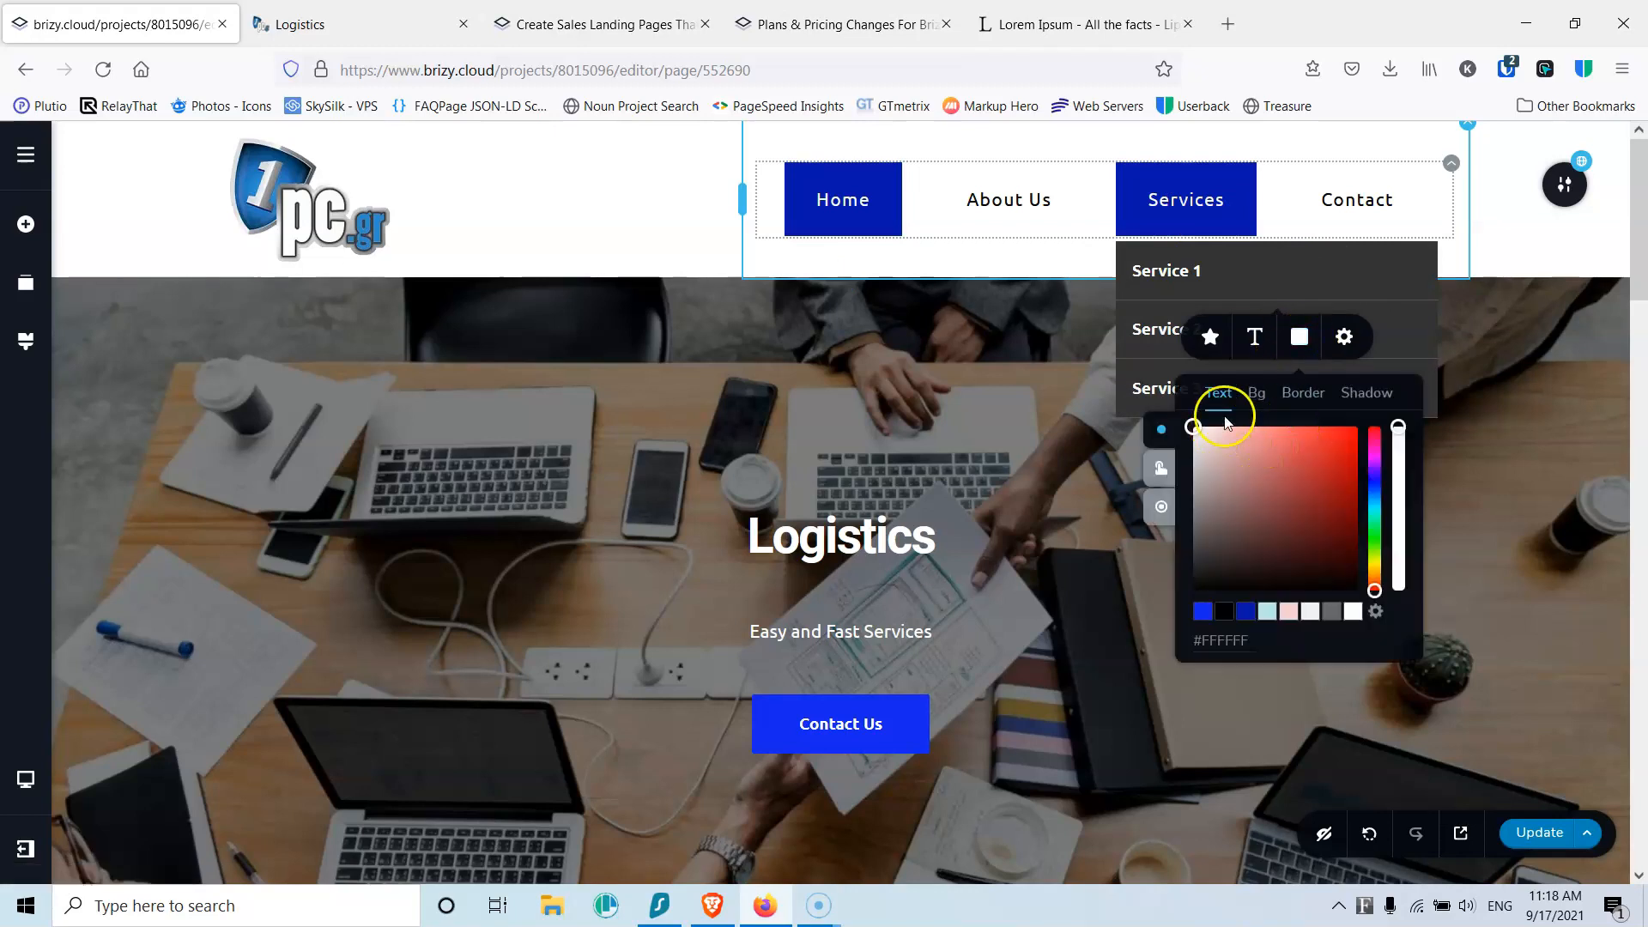
pyautogui.click(1220, 619)
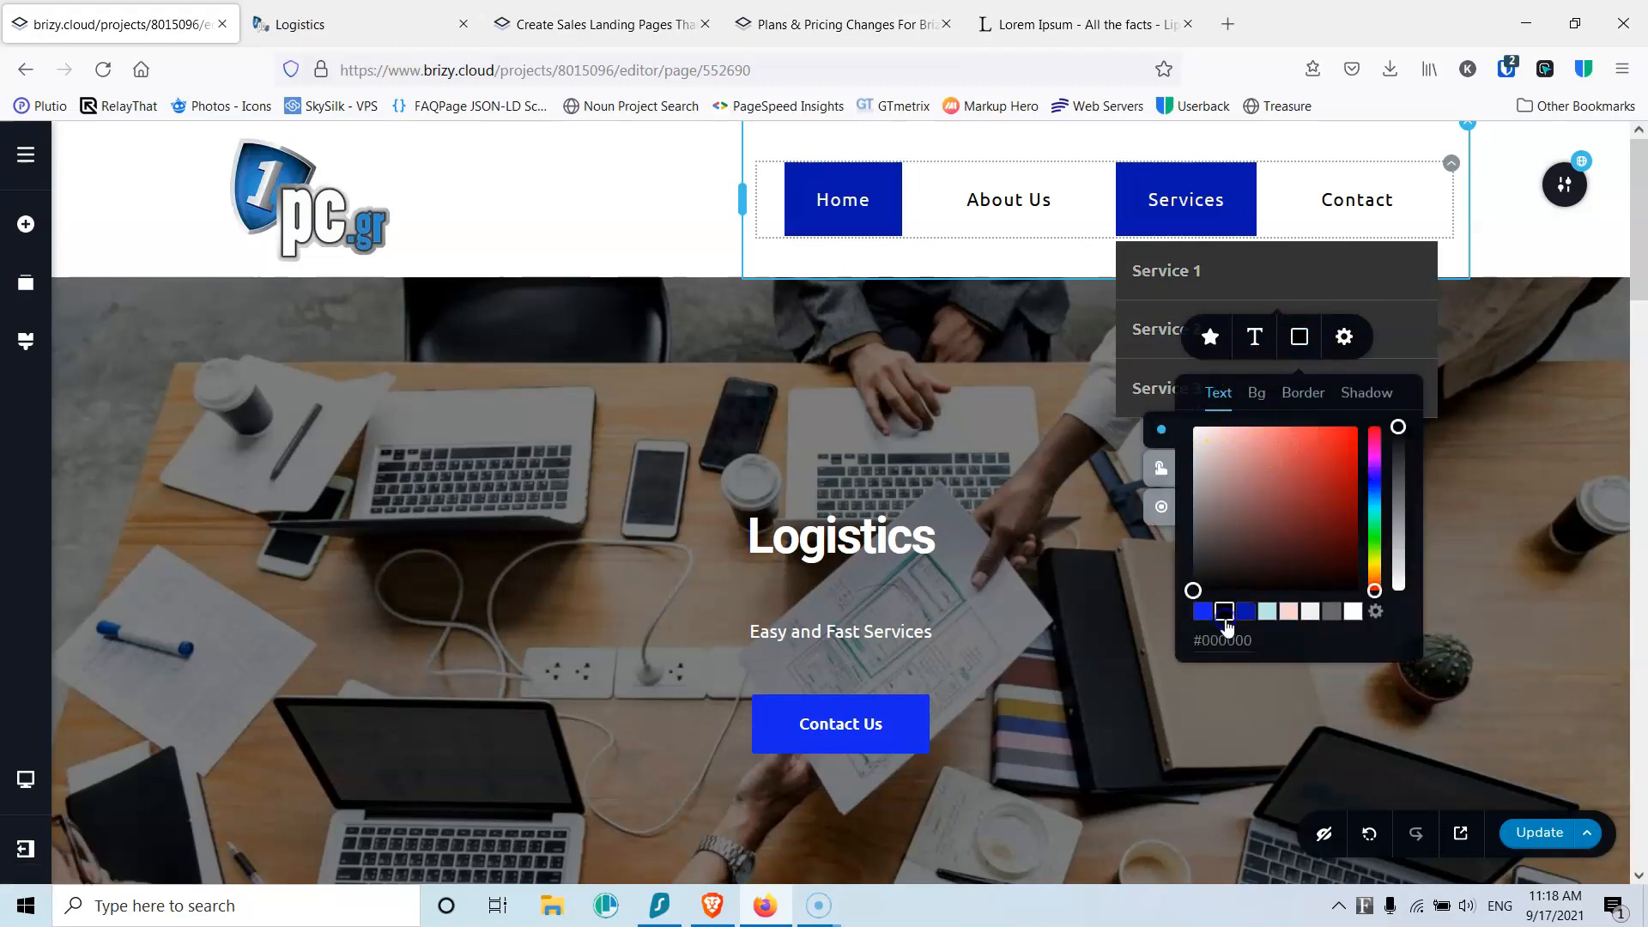
pyautogui.click(1256, 410)
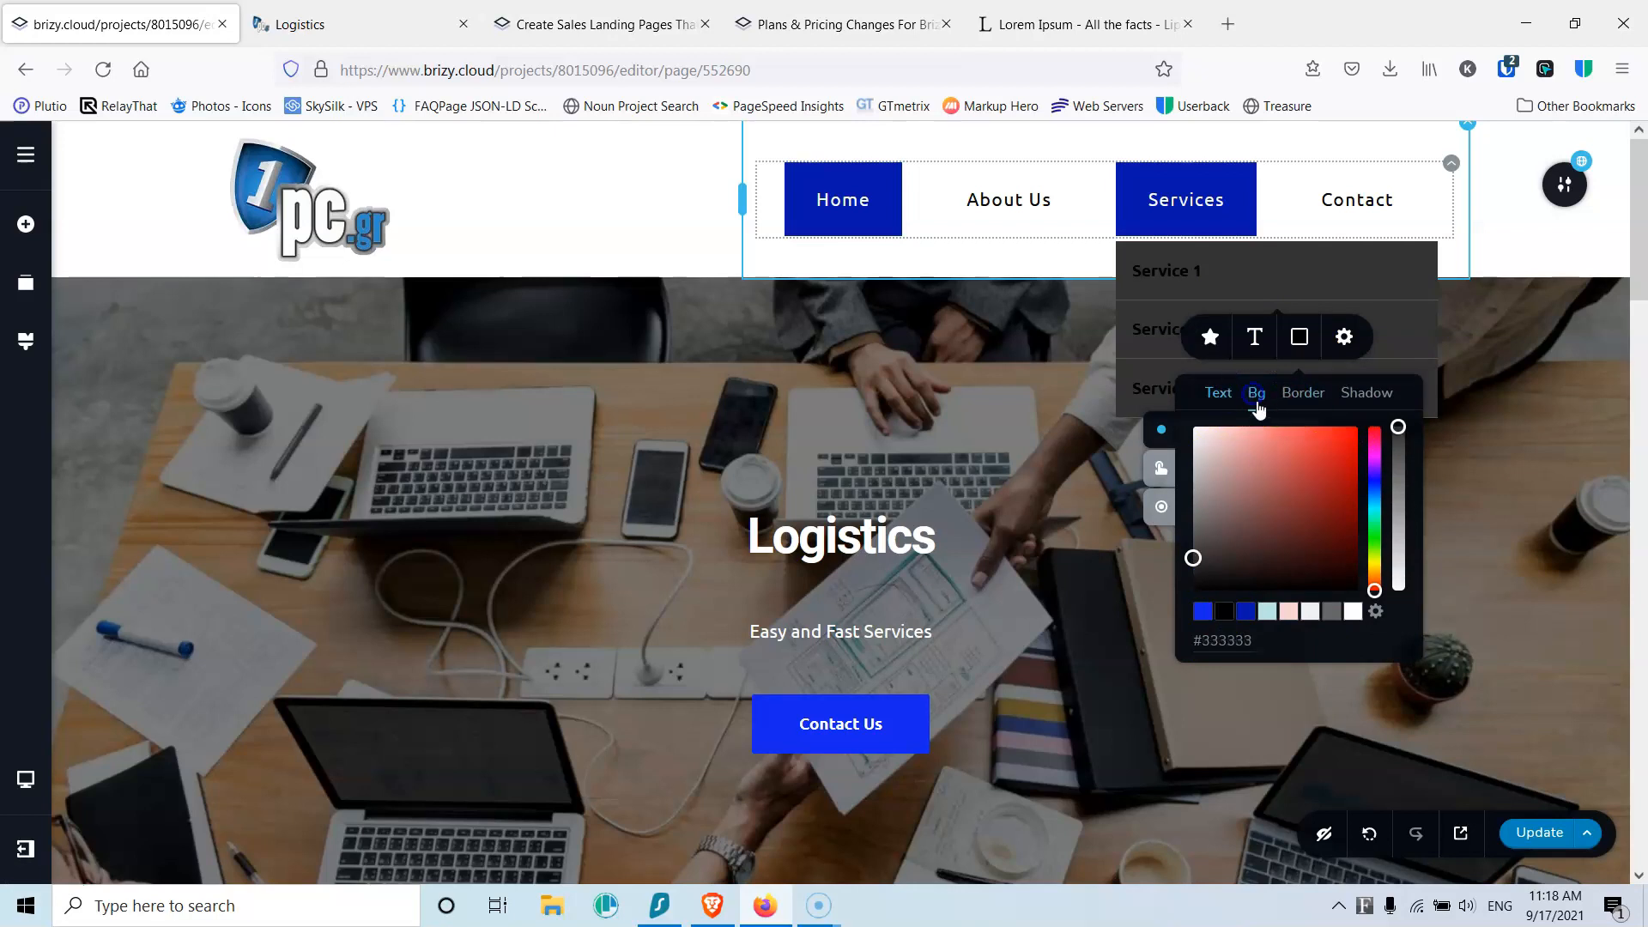
pyautogui.click(1353, 611)
# Step: Keep hover text black, give the active submenu item a #F1F1F1 background, and set size 14
pyautogui.click(1167, 470)
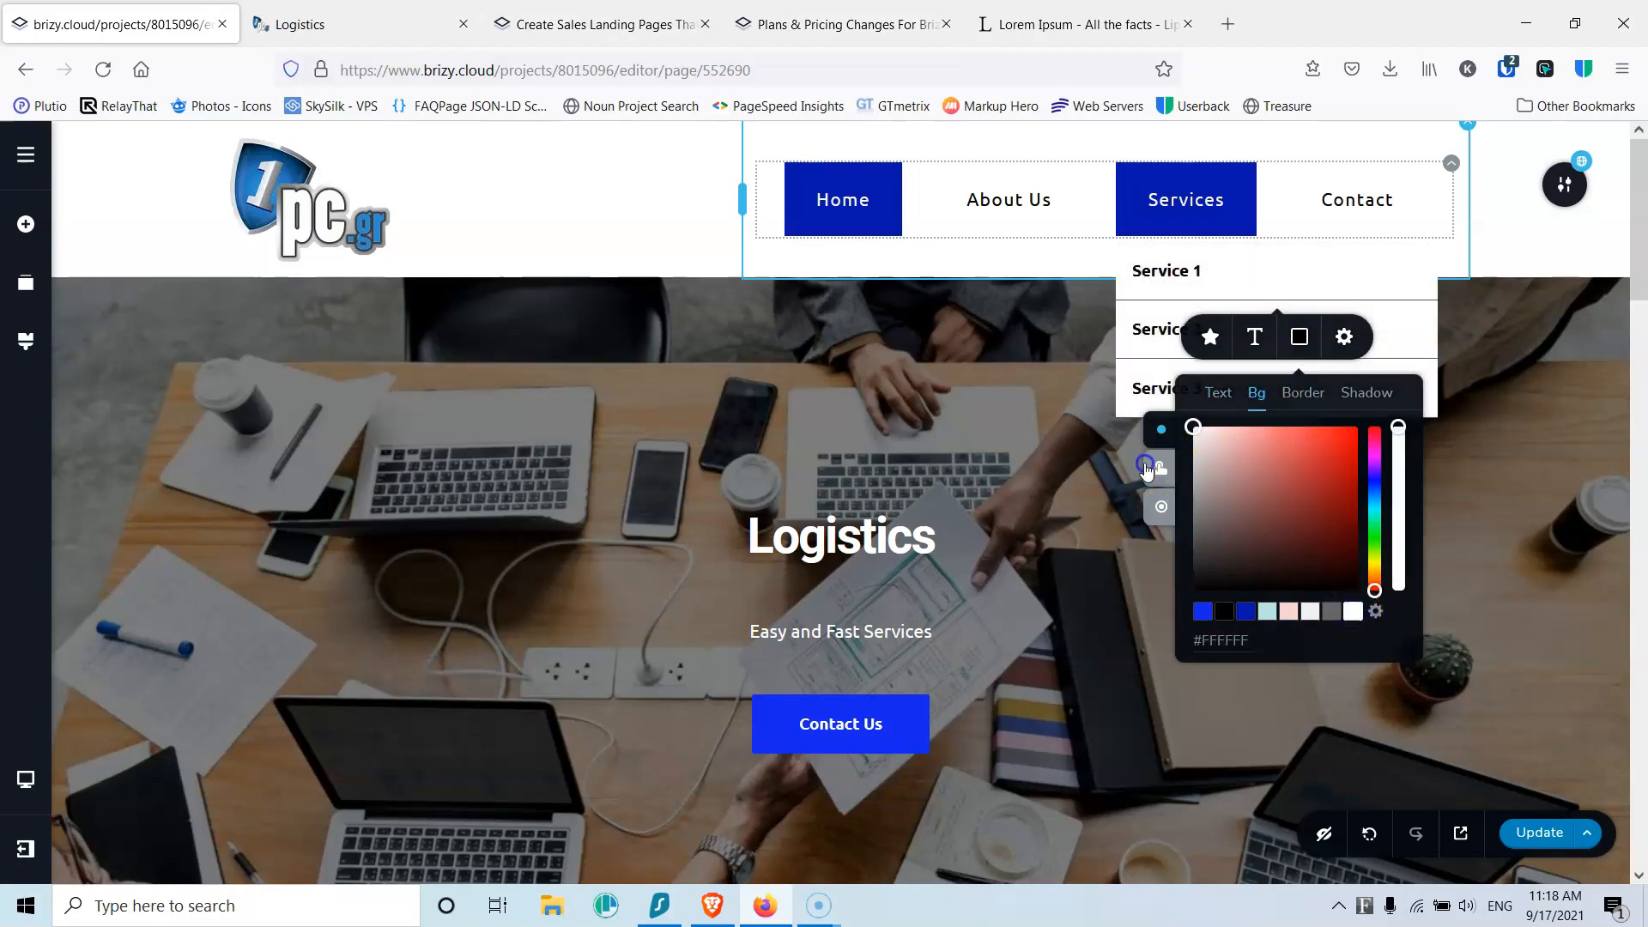
pyautogui.click(1223, 612)
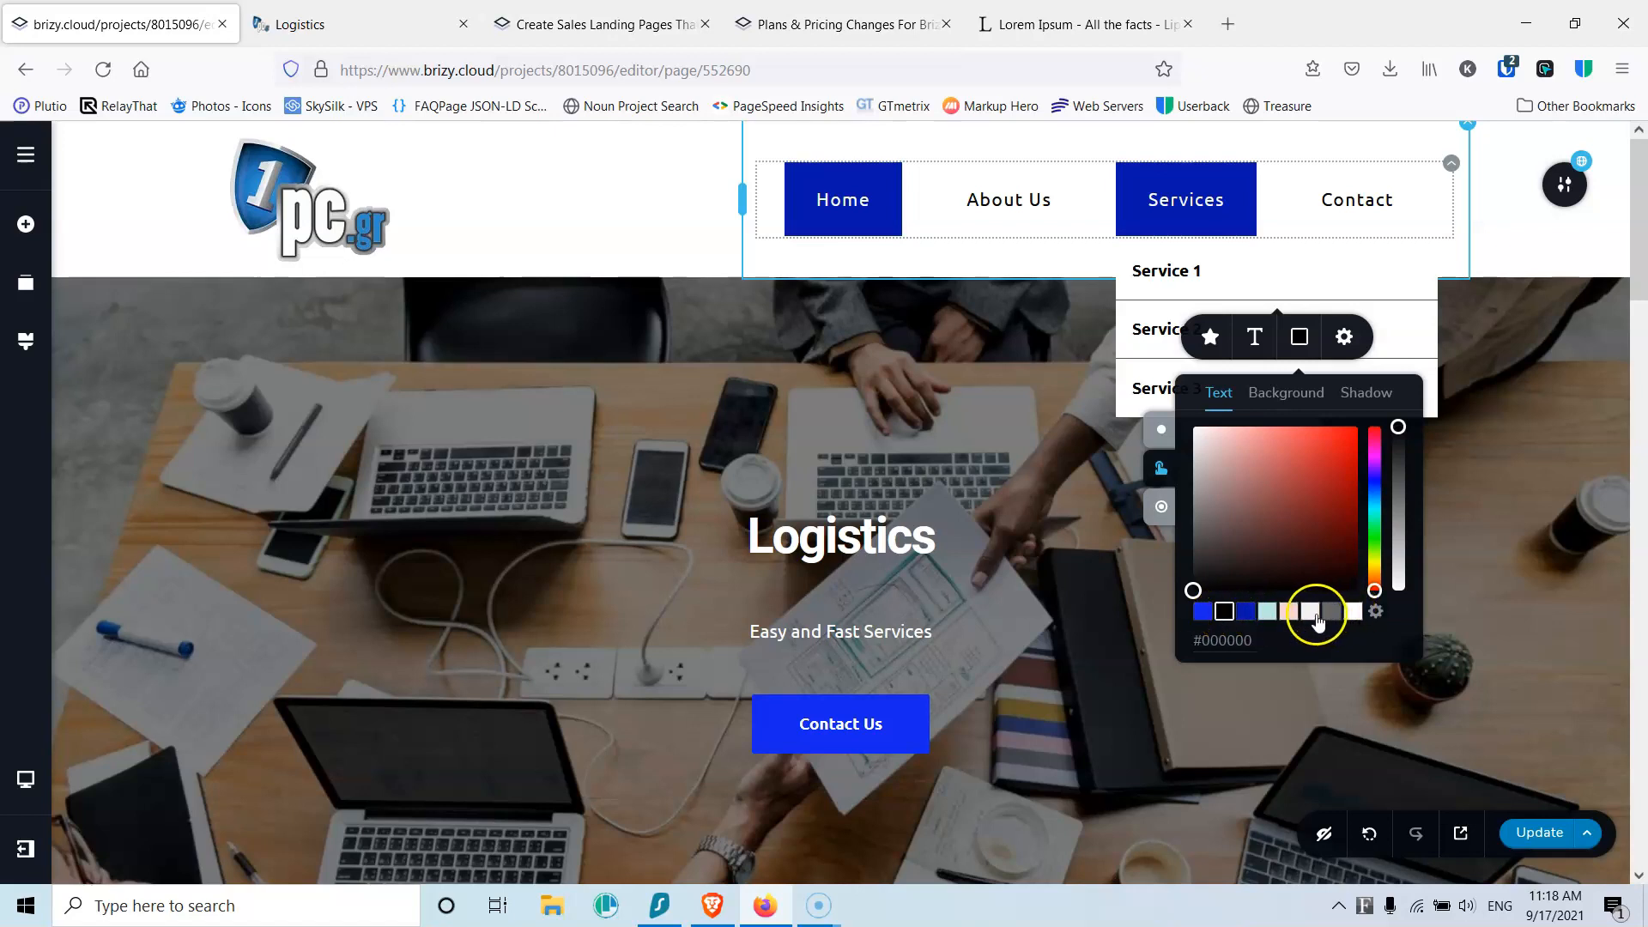
pyautogui.click(1275, 404)
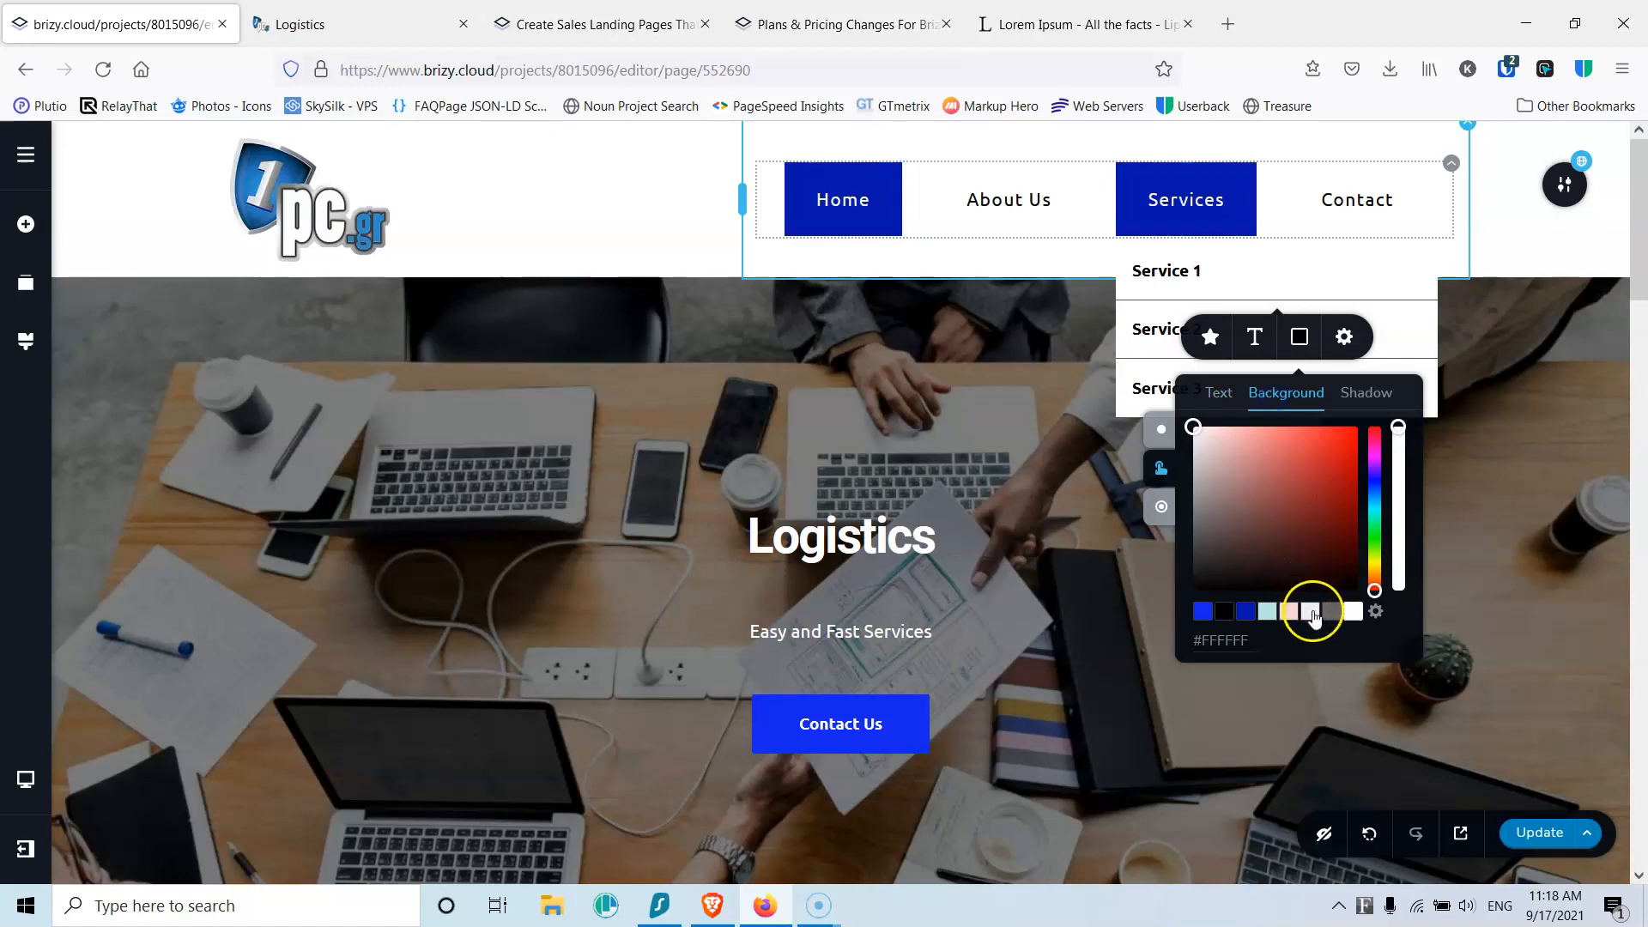
pyautogui.click(1160, 502)
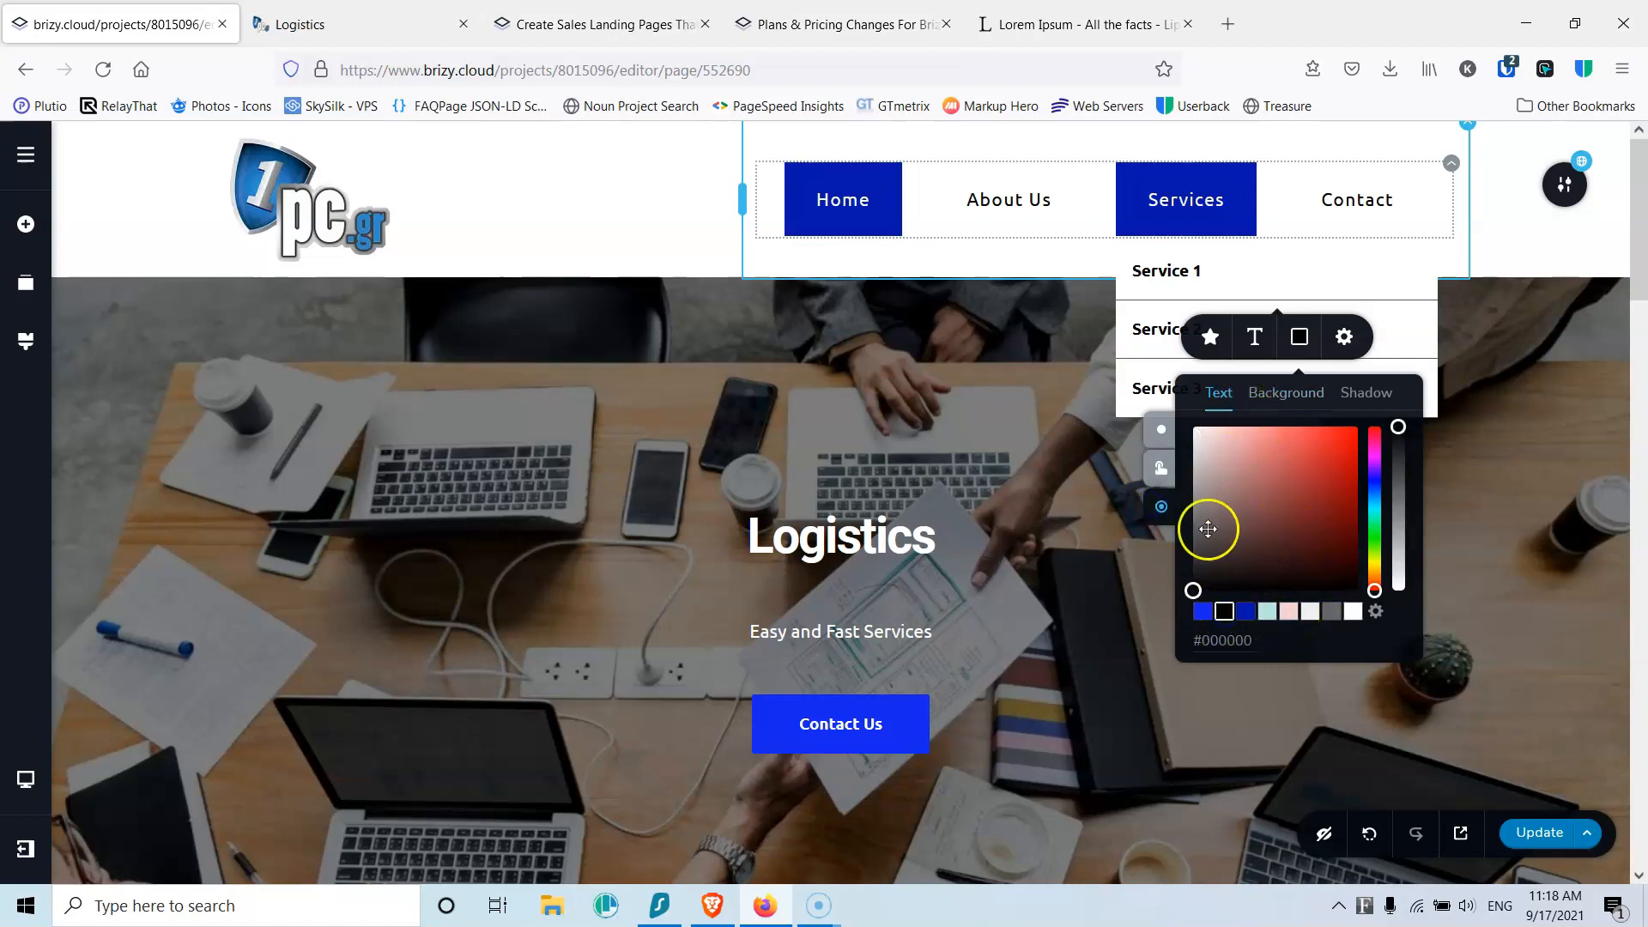
pyautogui.click(1309, 610)
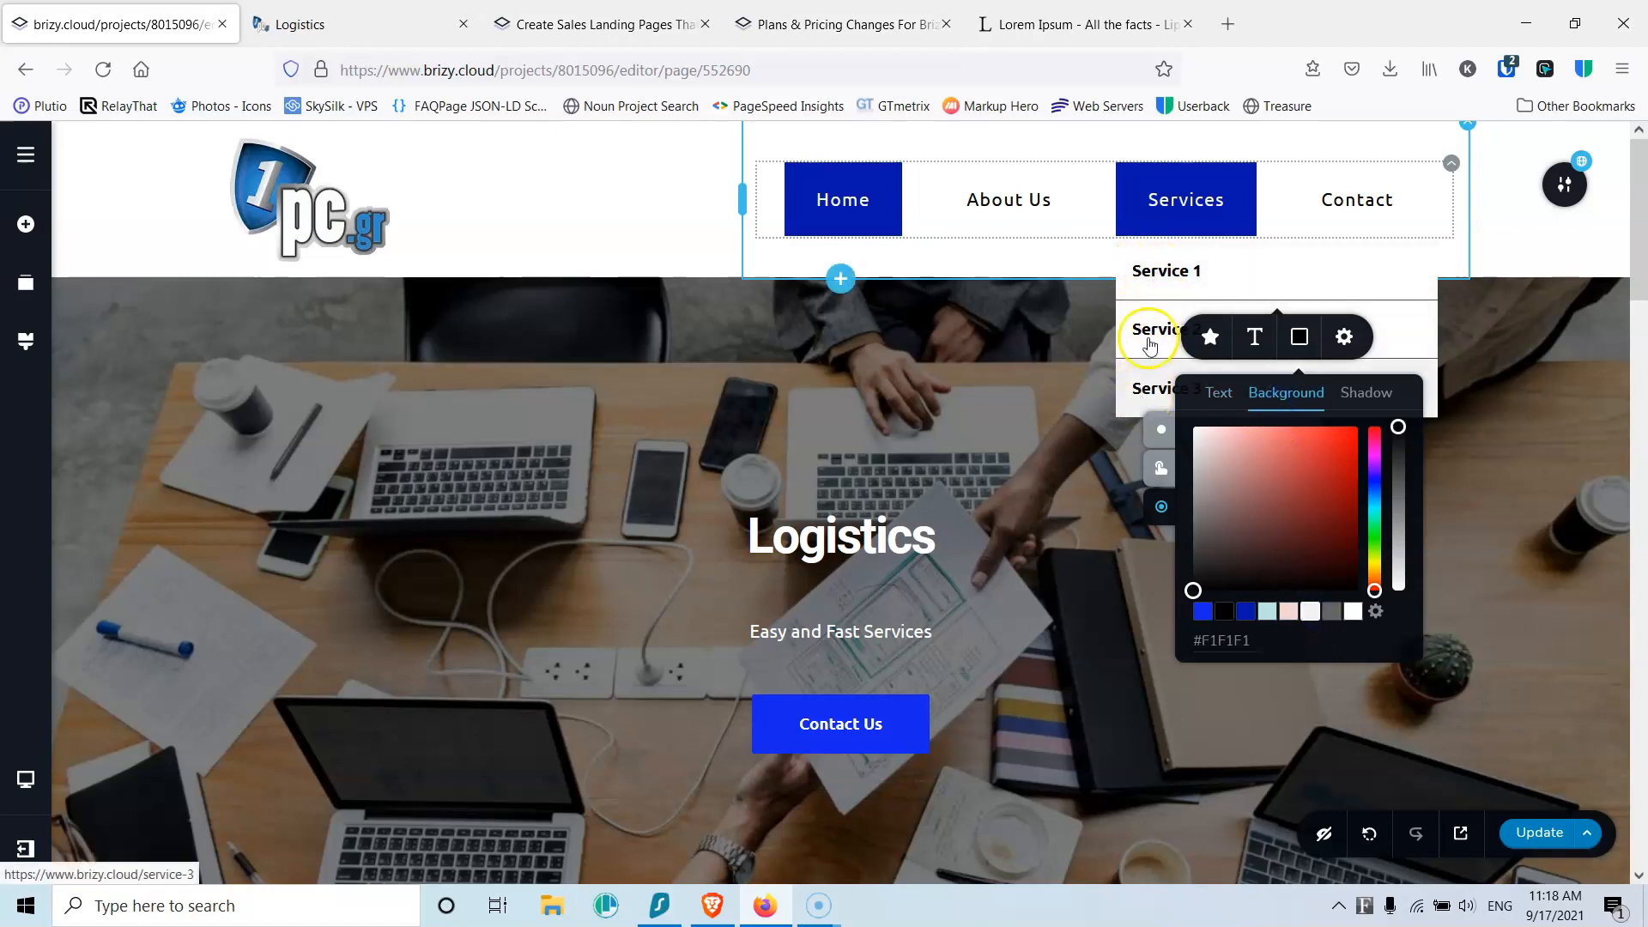
pyautogui.click(1253, 336)
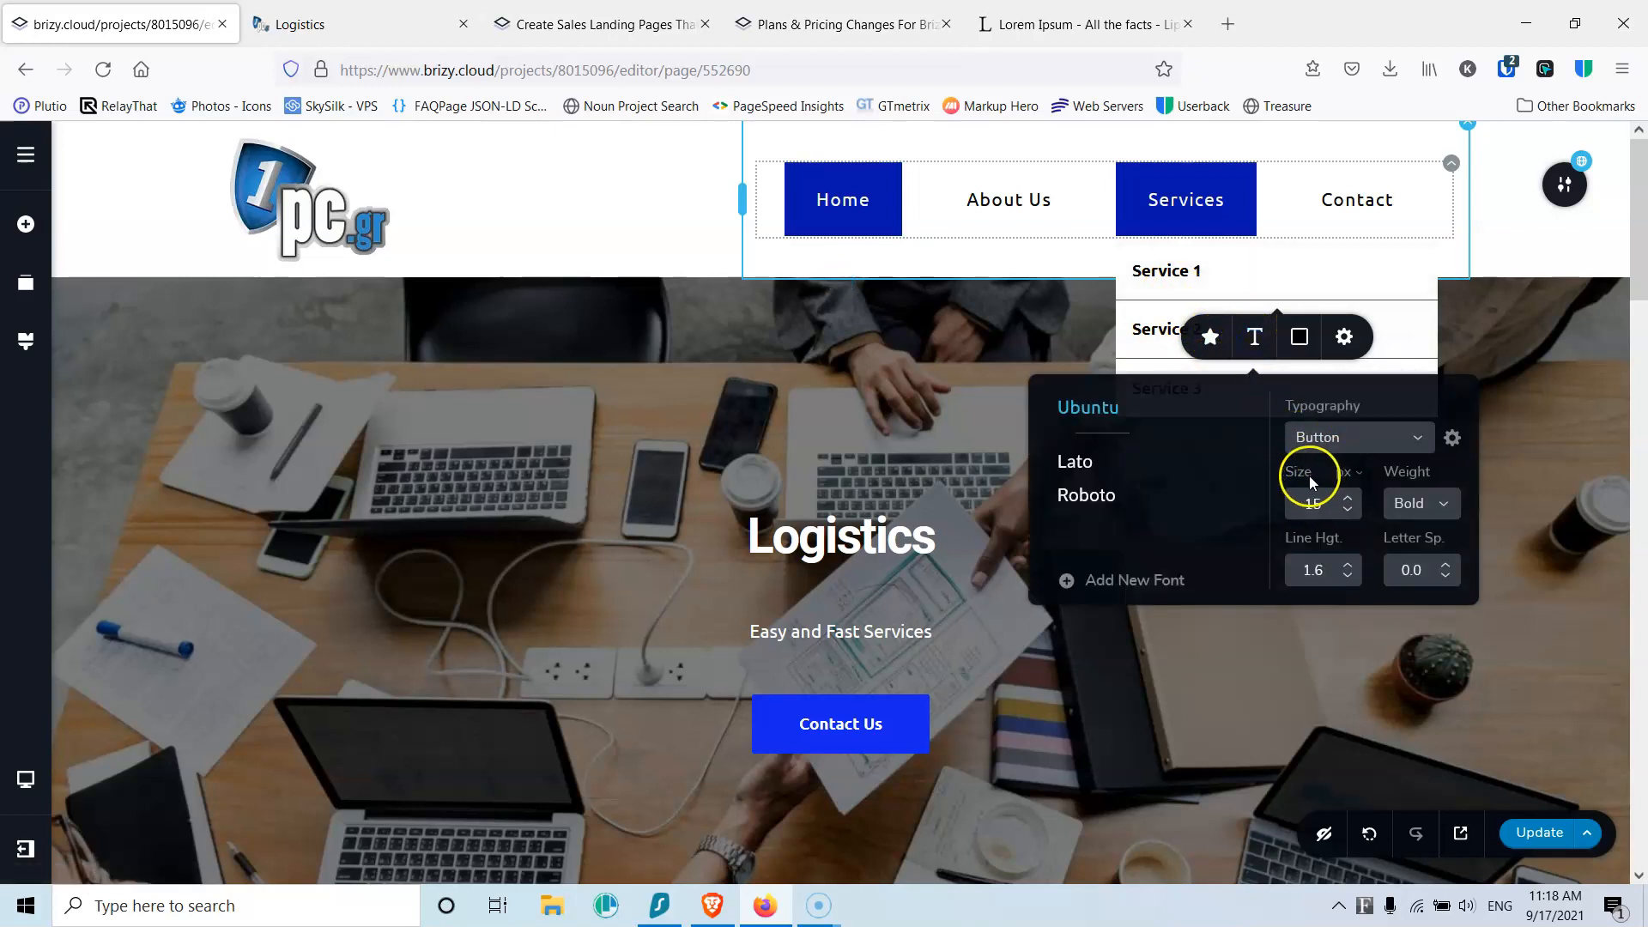
pyautogui.click(1348, 511)
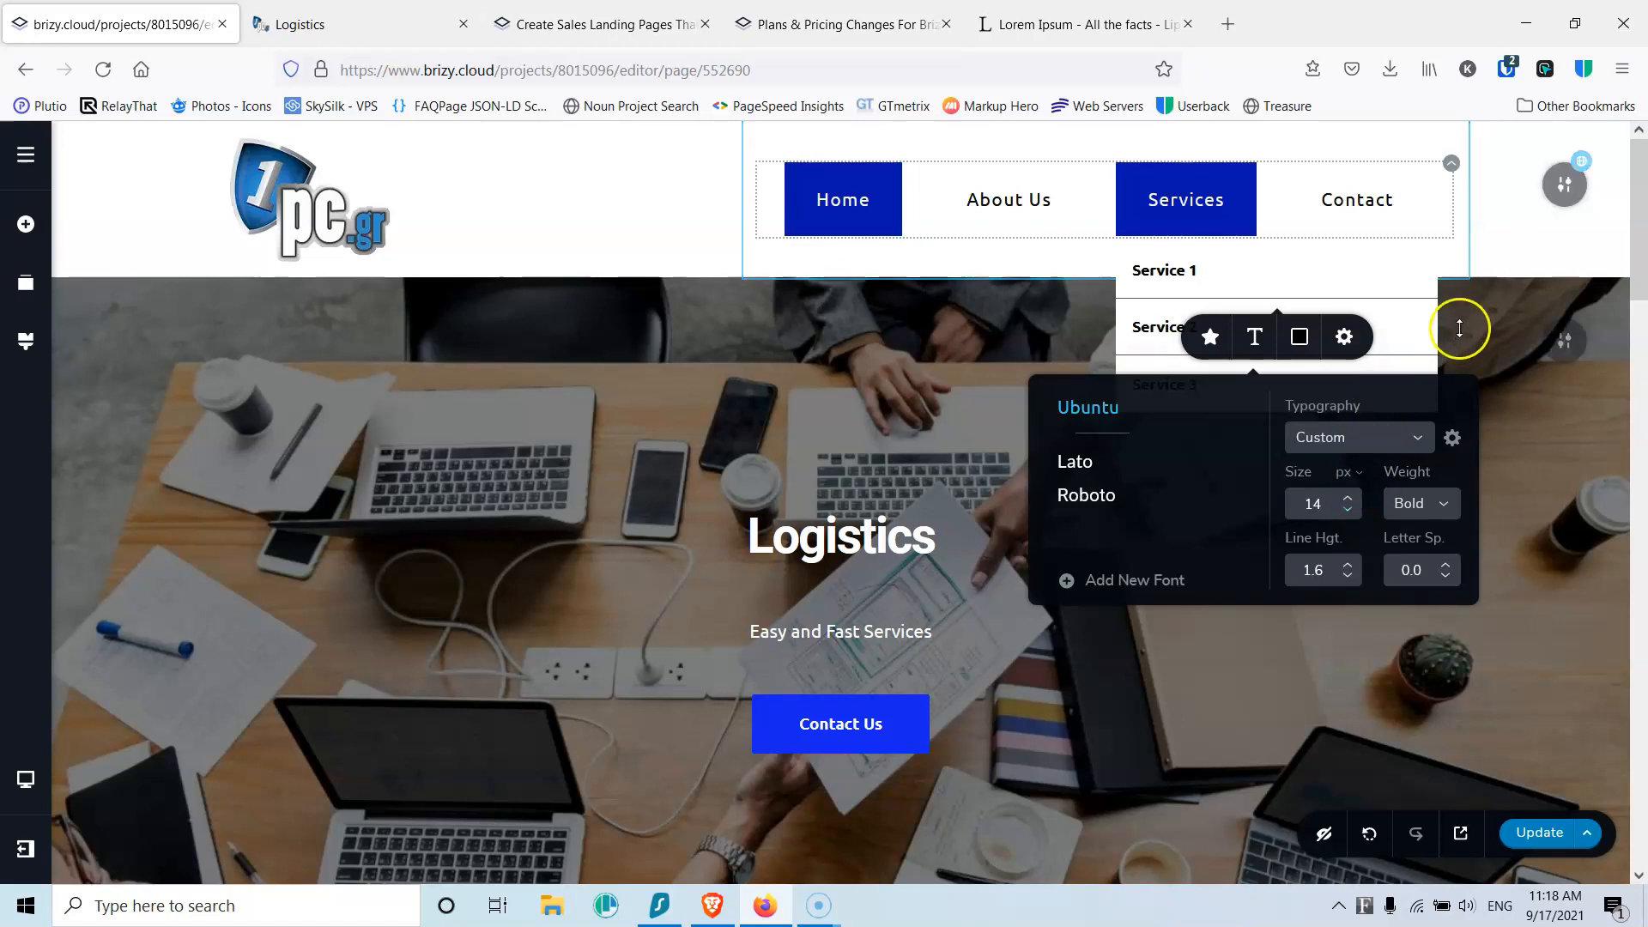
# Step: Save the page with Update and reload the published site
pyautogui.click(1537, 831)
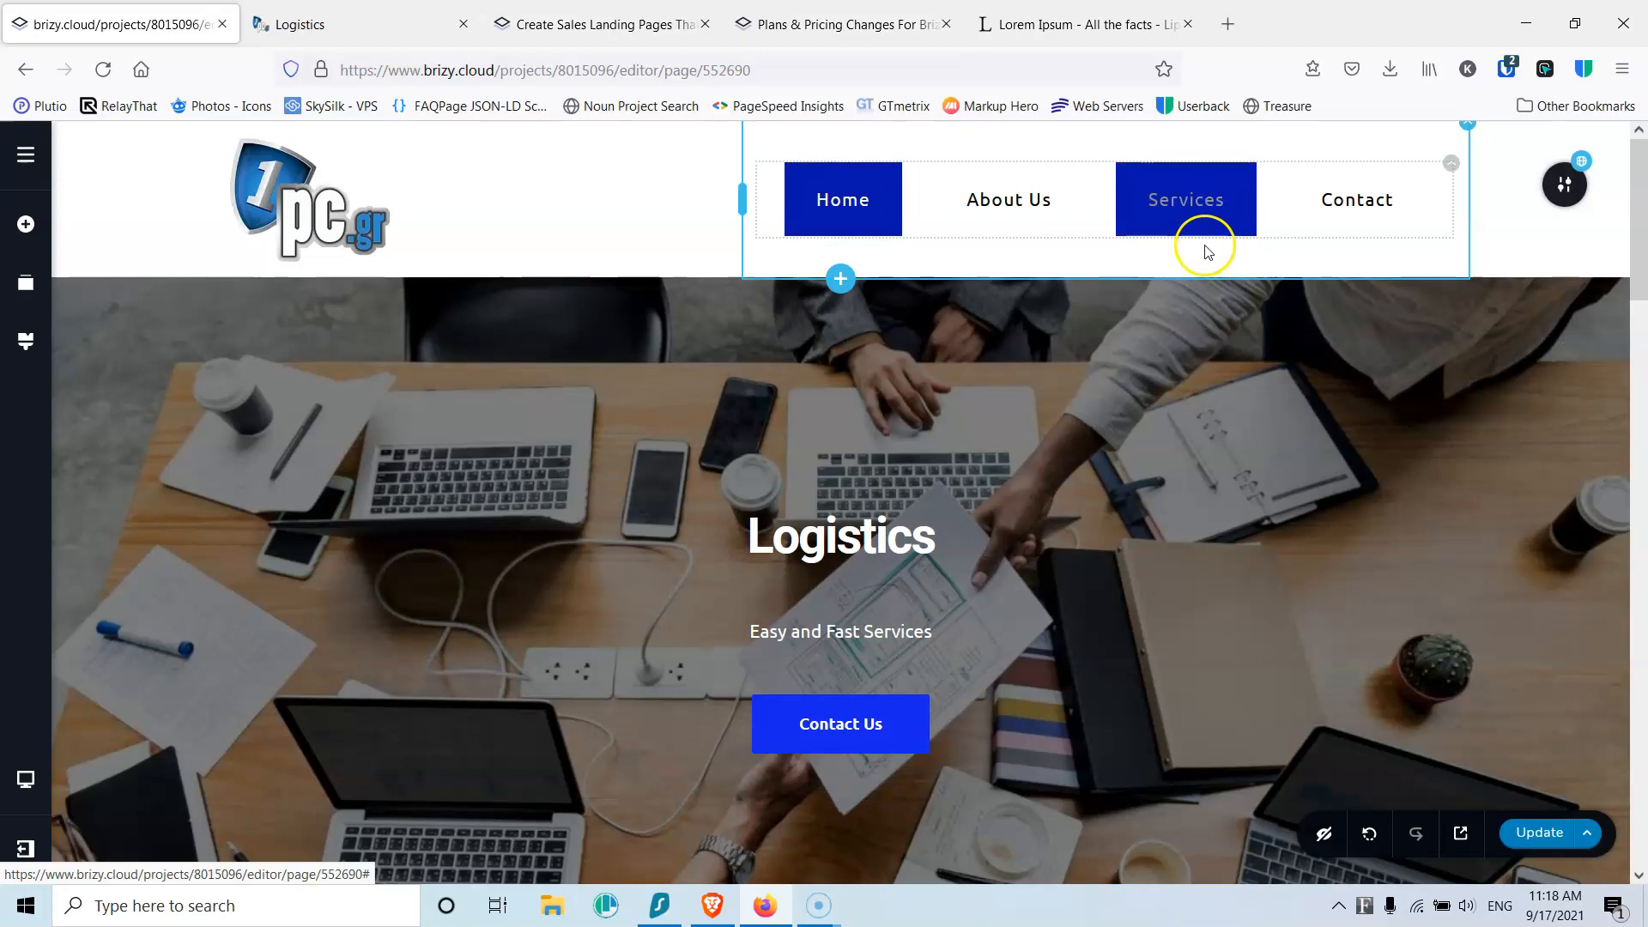
pyautogui.click(360, 24)
pyautogui.click(102, 69)
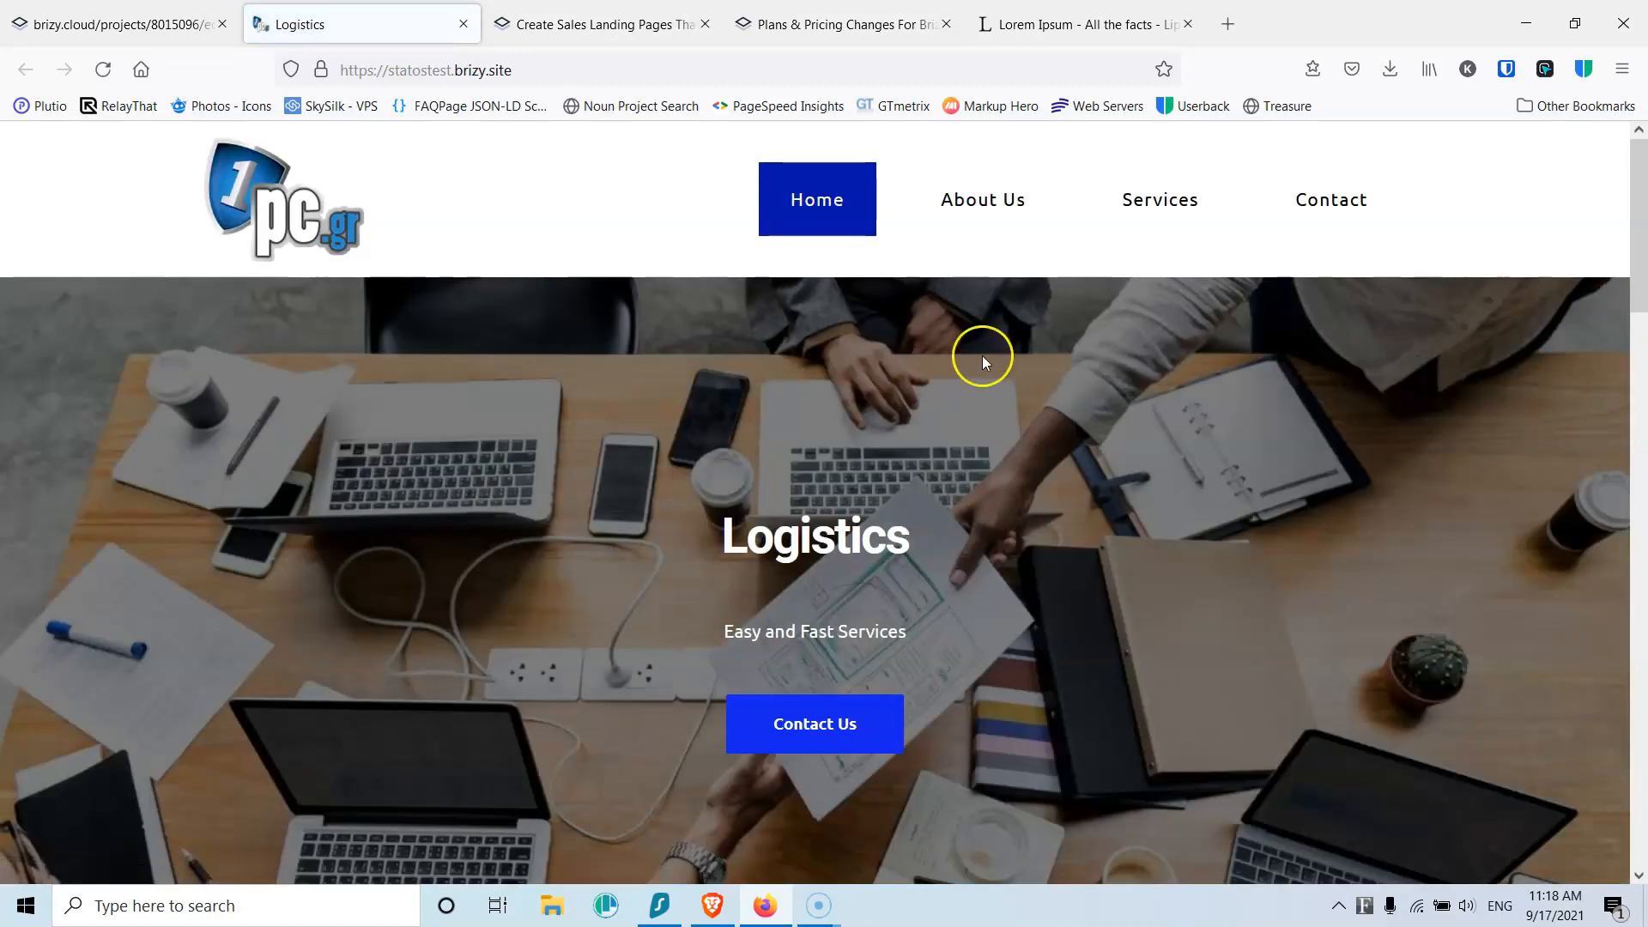
# Step: Check the Services dropdown (Service 1–3) on the reloaded live site
pyautogui.moveTo(1167, 210)
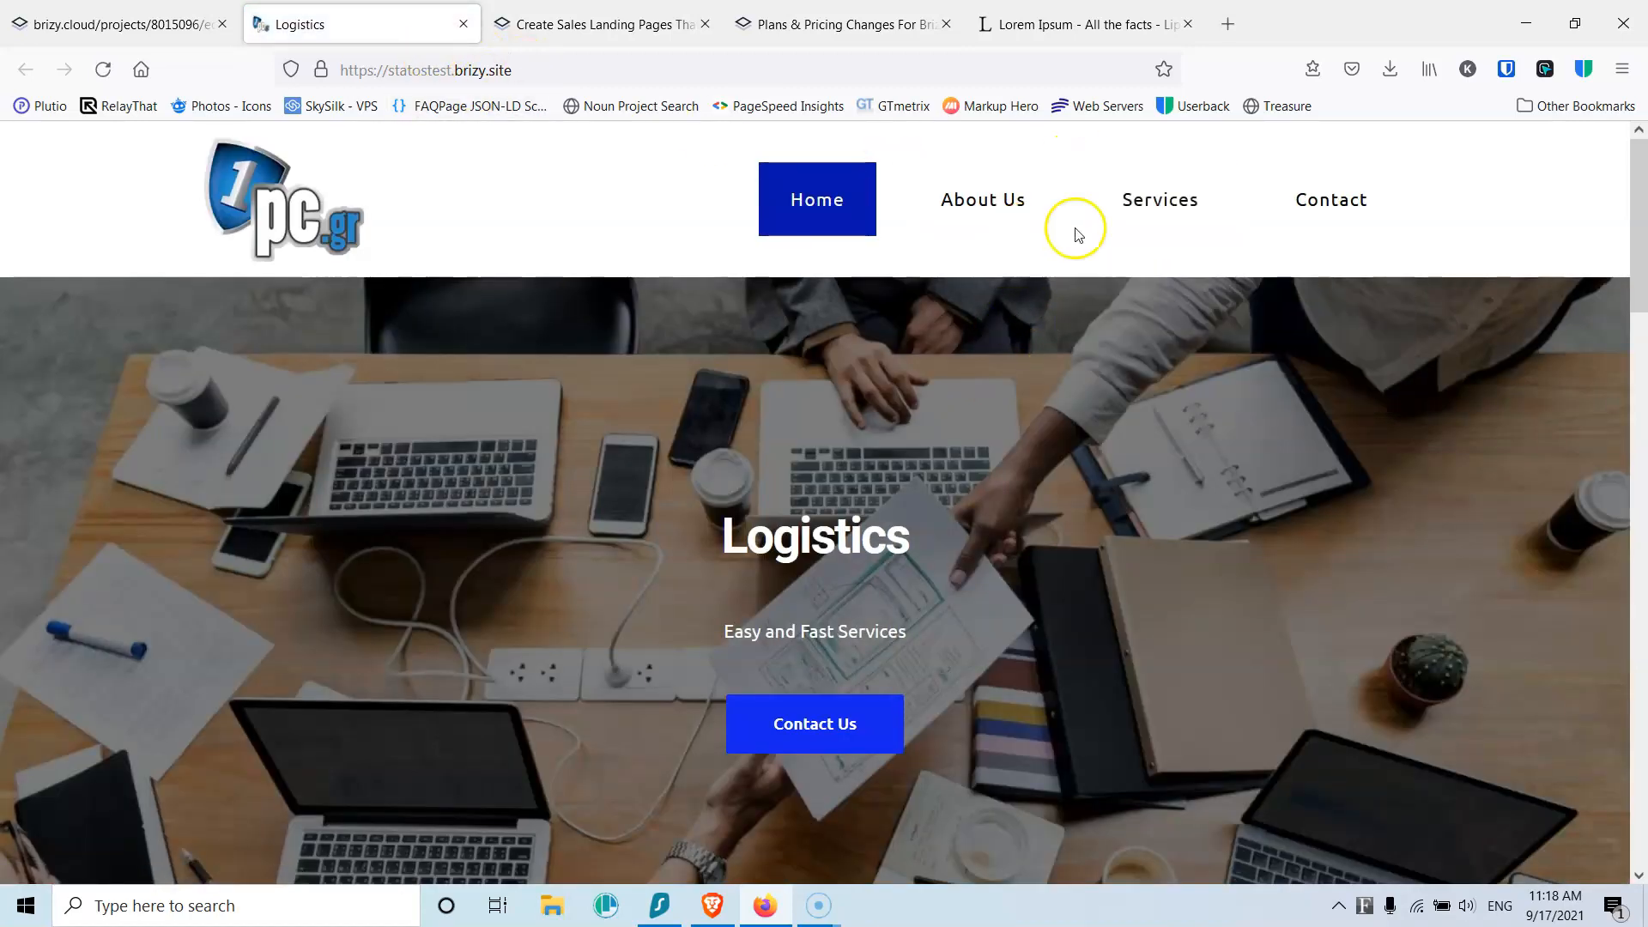
# Step: Back in the editor, give the Services item a chevron-down icon found by searching 'down'
pyautogui.click(64, 32)
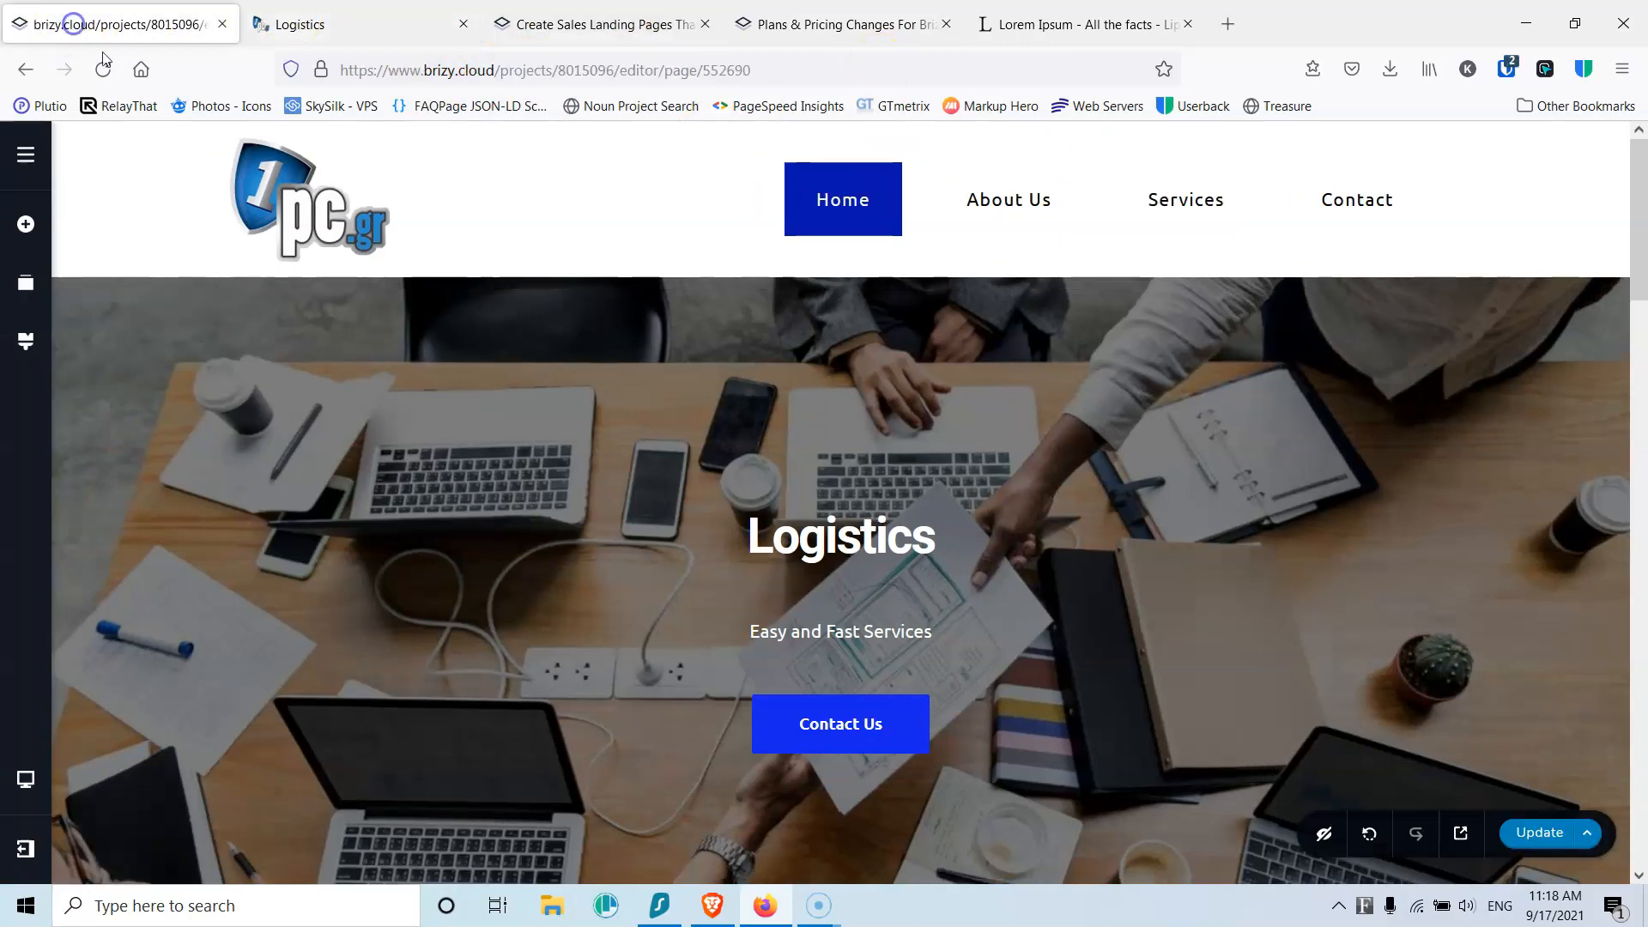
pyautogui.click(1174, 221)
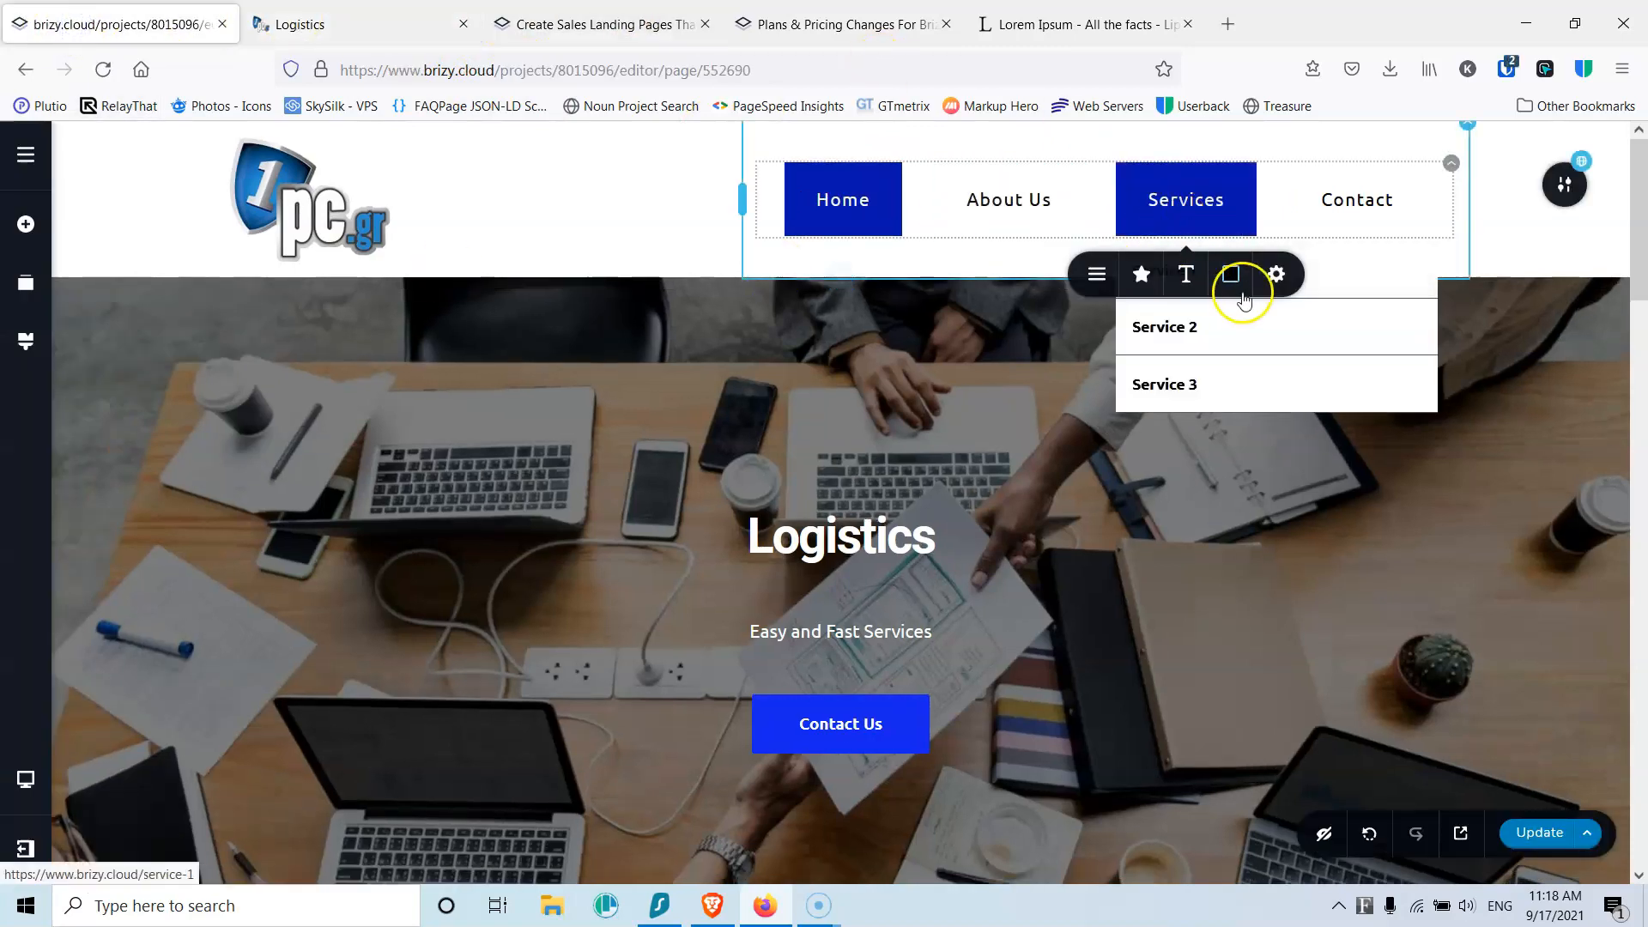
pyautogui.click(1290, 281)
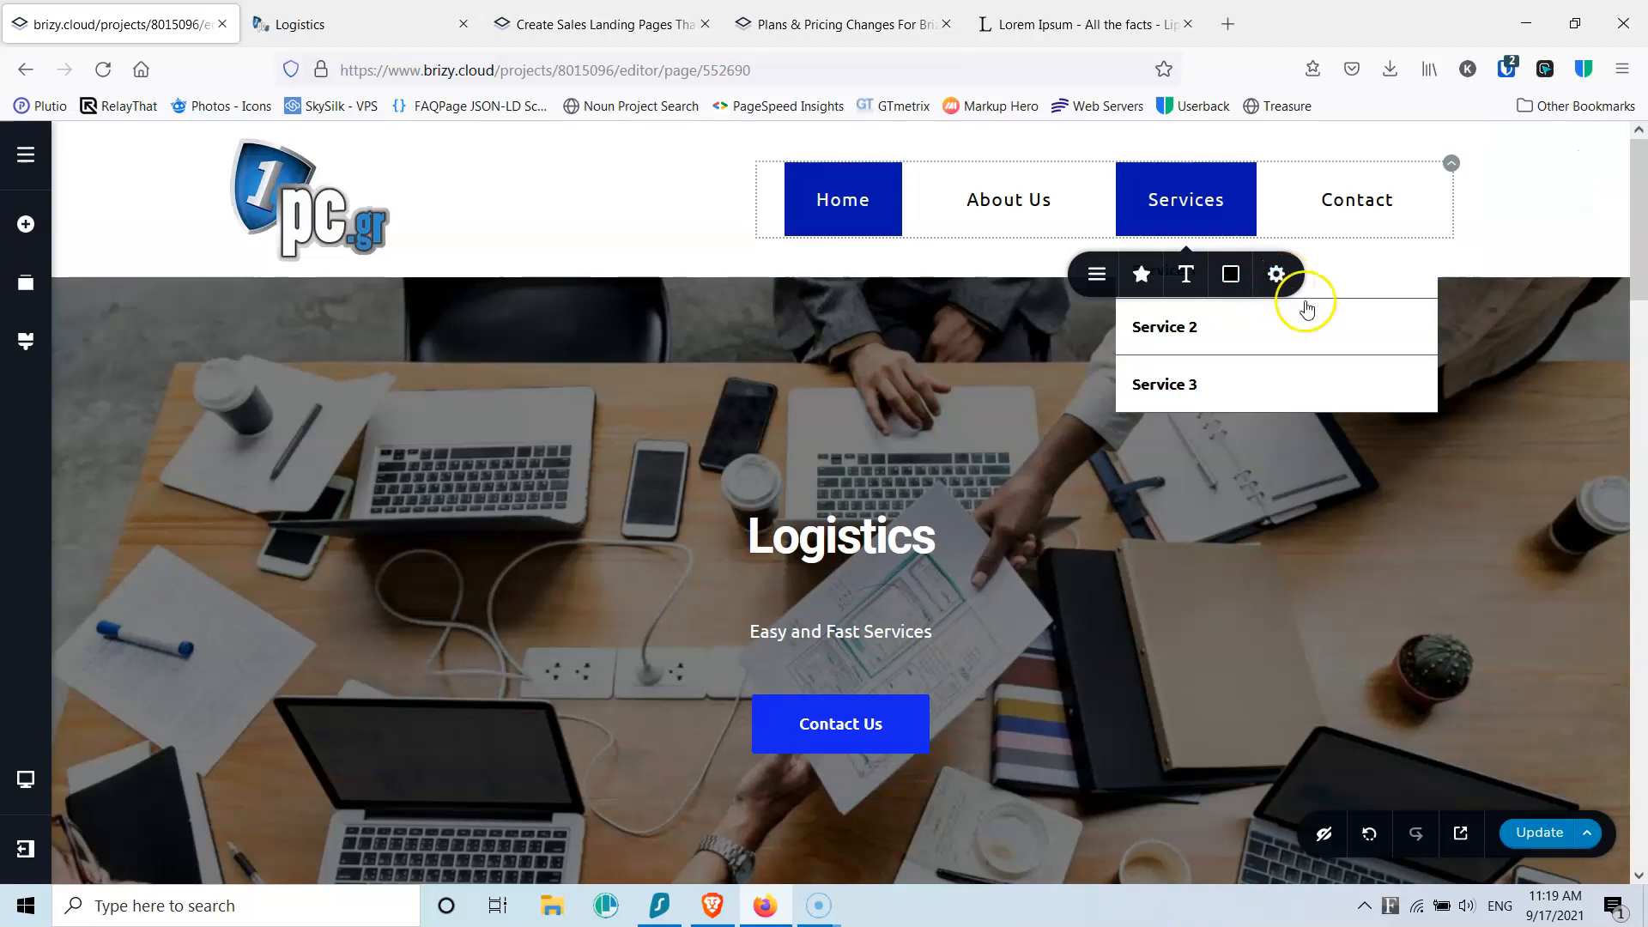
pyautogui.click(1141, 274)
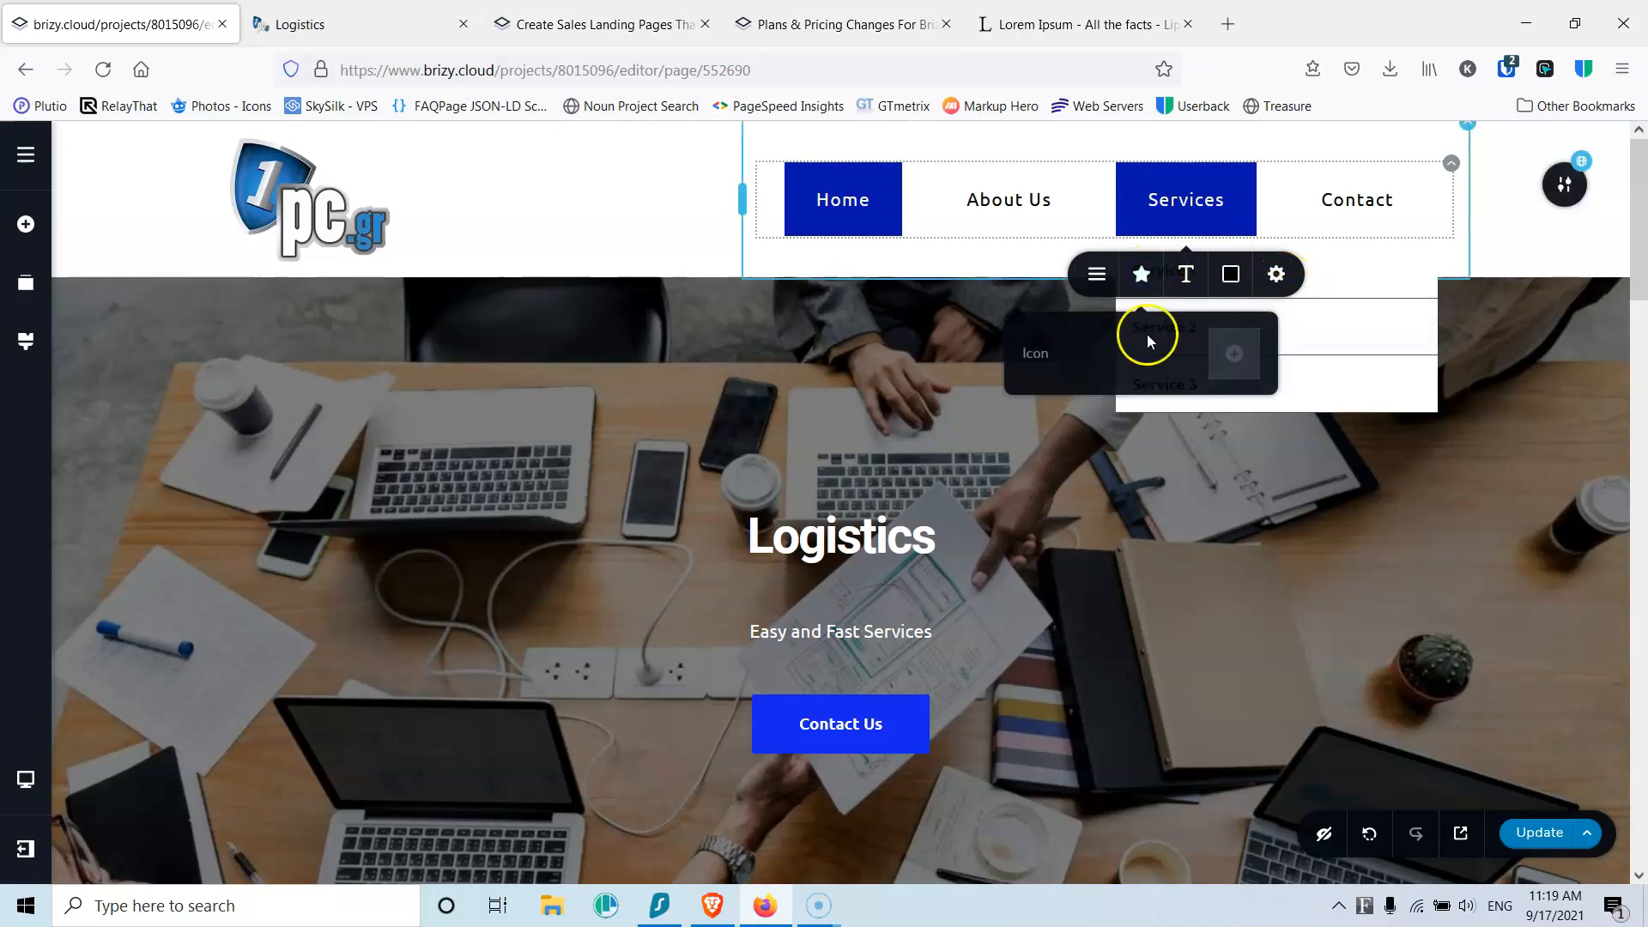
pyautogui.click(1233, 353)
pyautogui.click(957, 294)
pyautogui.write('down')
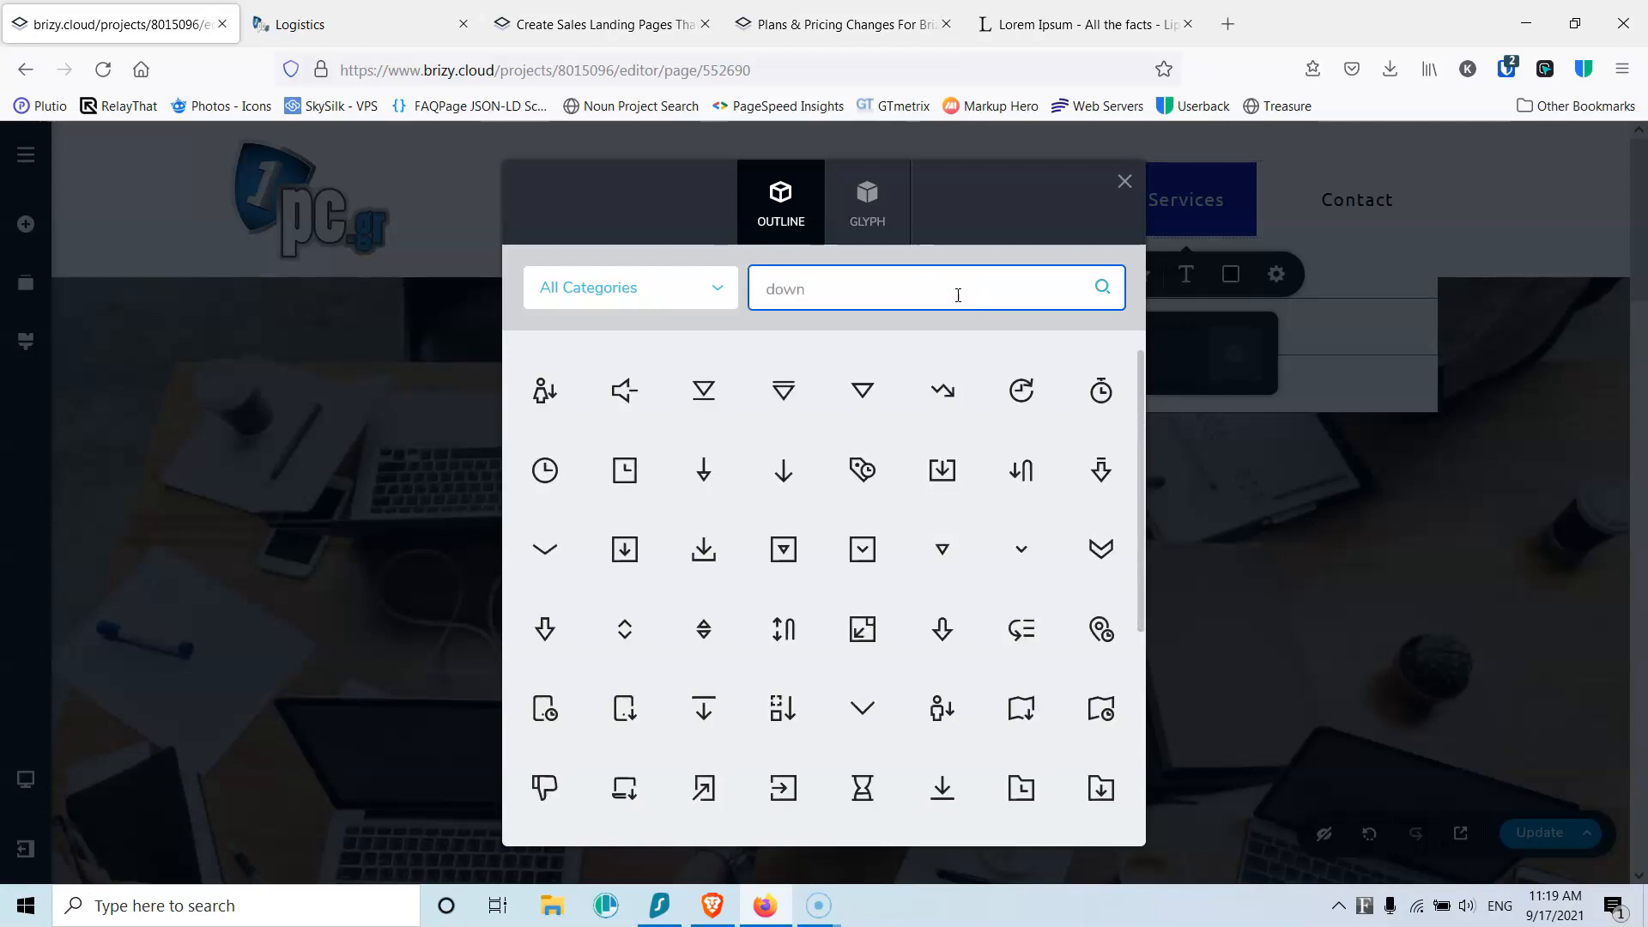
pyautogui.click(548, 546)
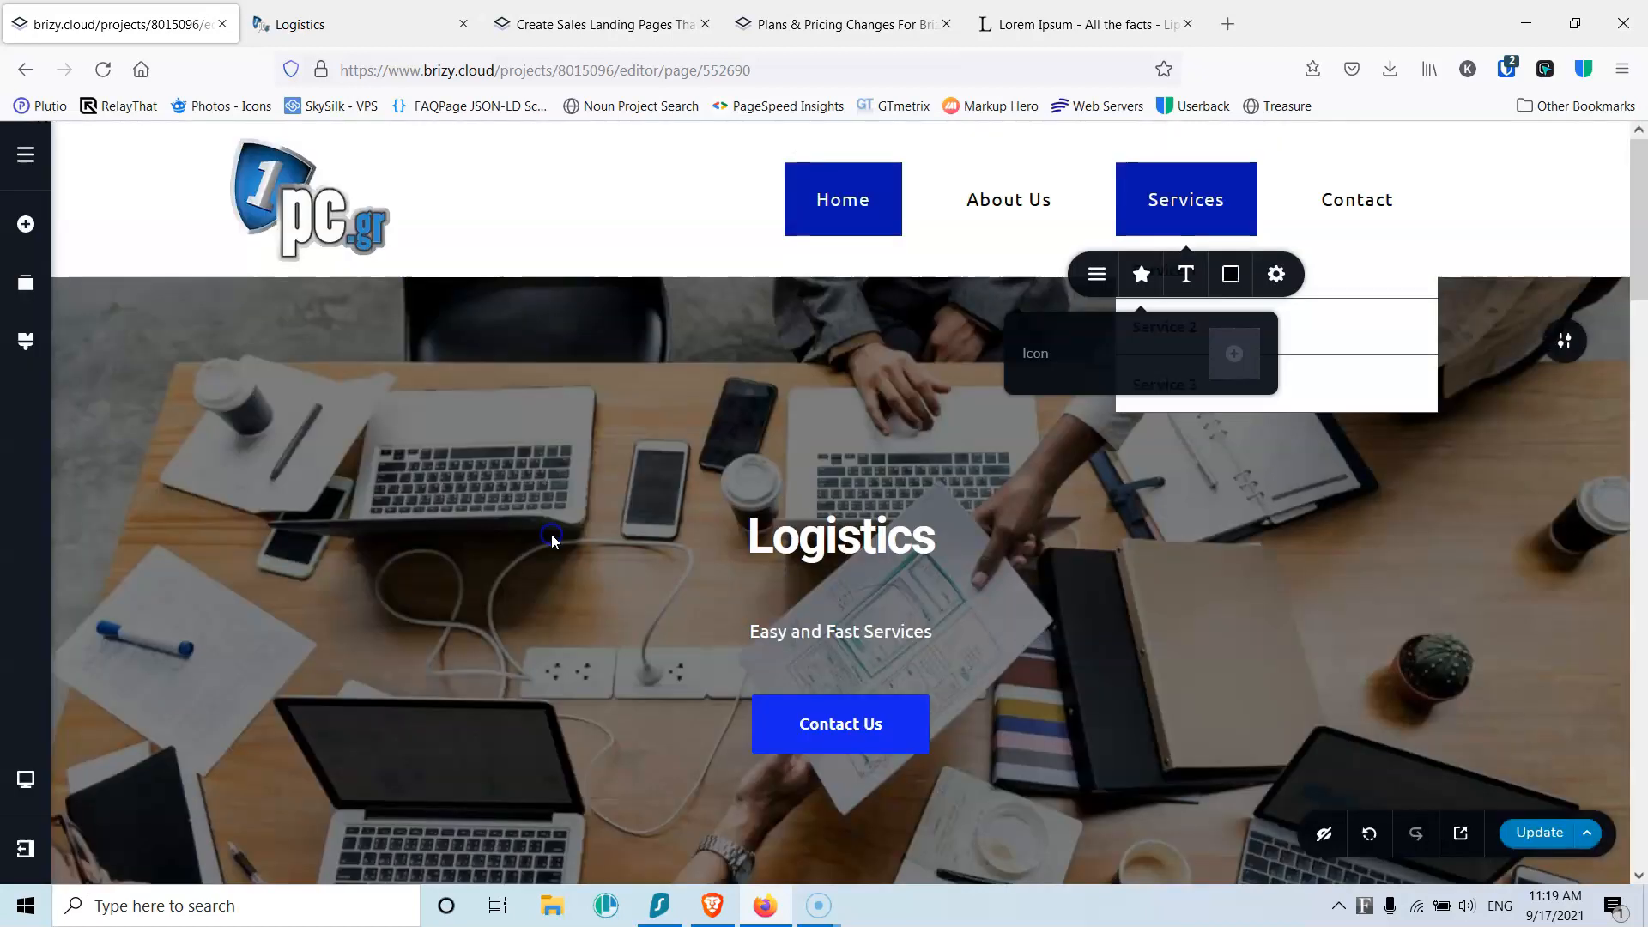
# Step: Place the Services icon on the right with size 15 and spacing 5
pyautogui.click(1239, 417)
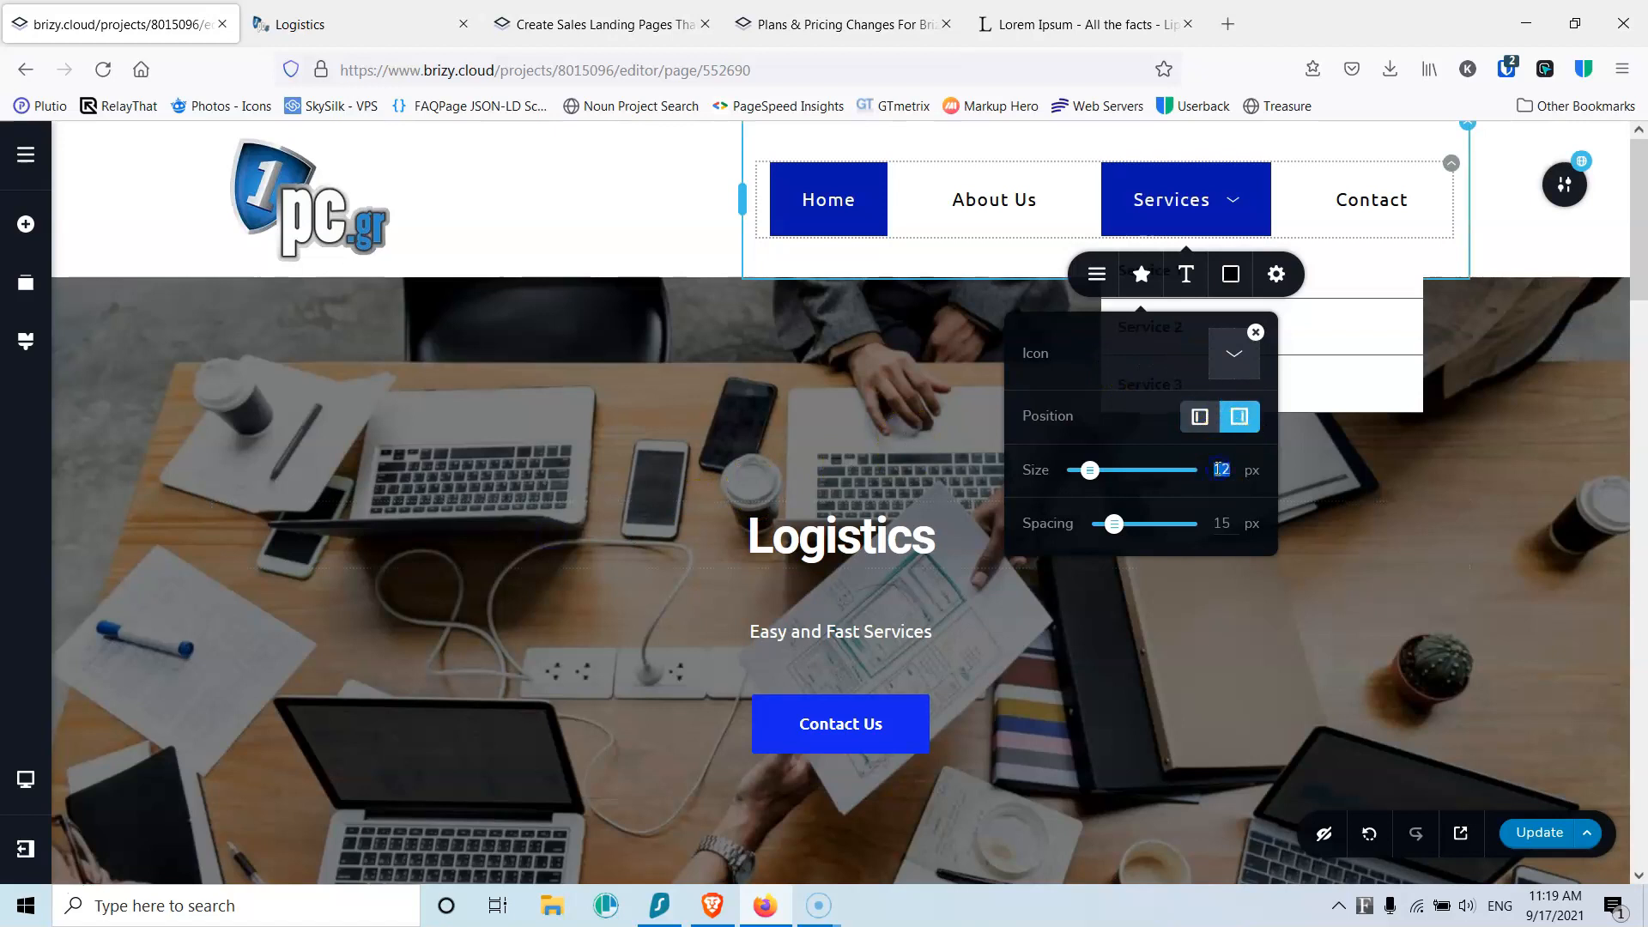
pyautogui.write('15')
pyautogui.click(1219, 522)
pyautogui.doubleClick(1219, 523)
pyautogui.write('5')
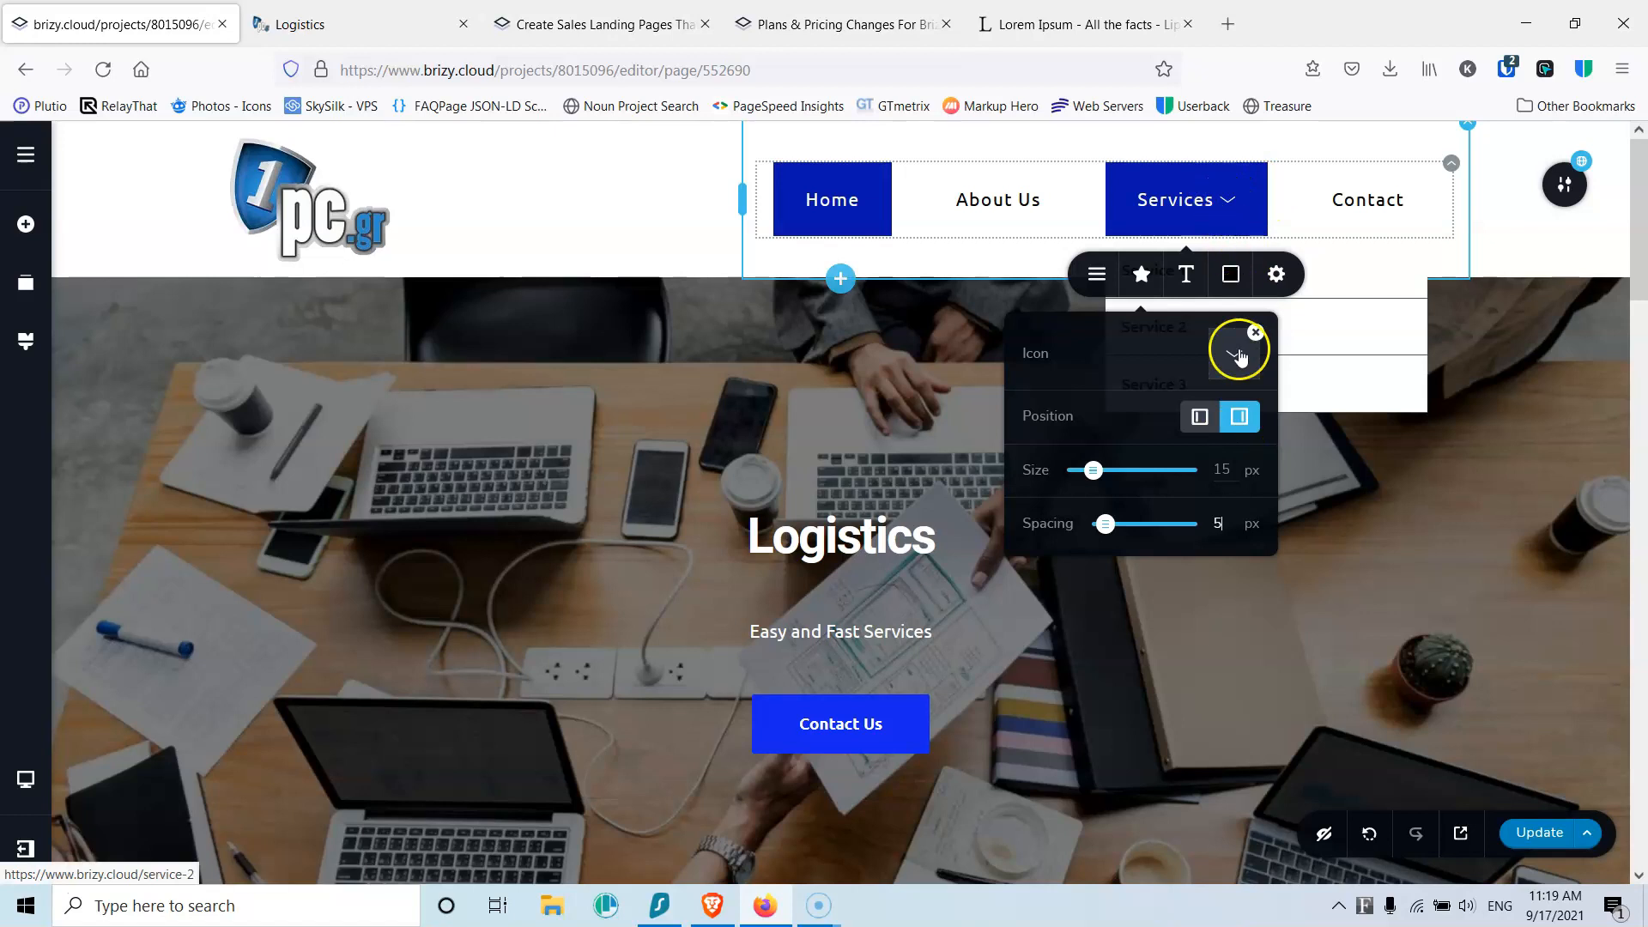
pyautogui.click(1148, 282)
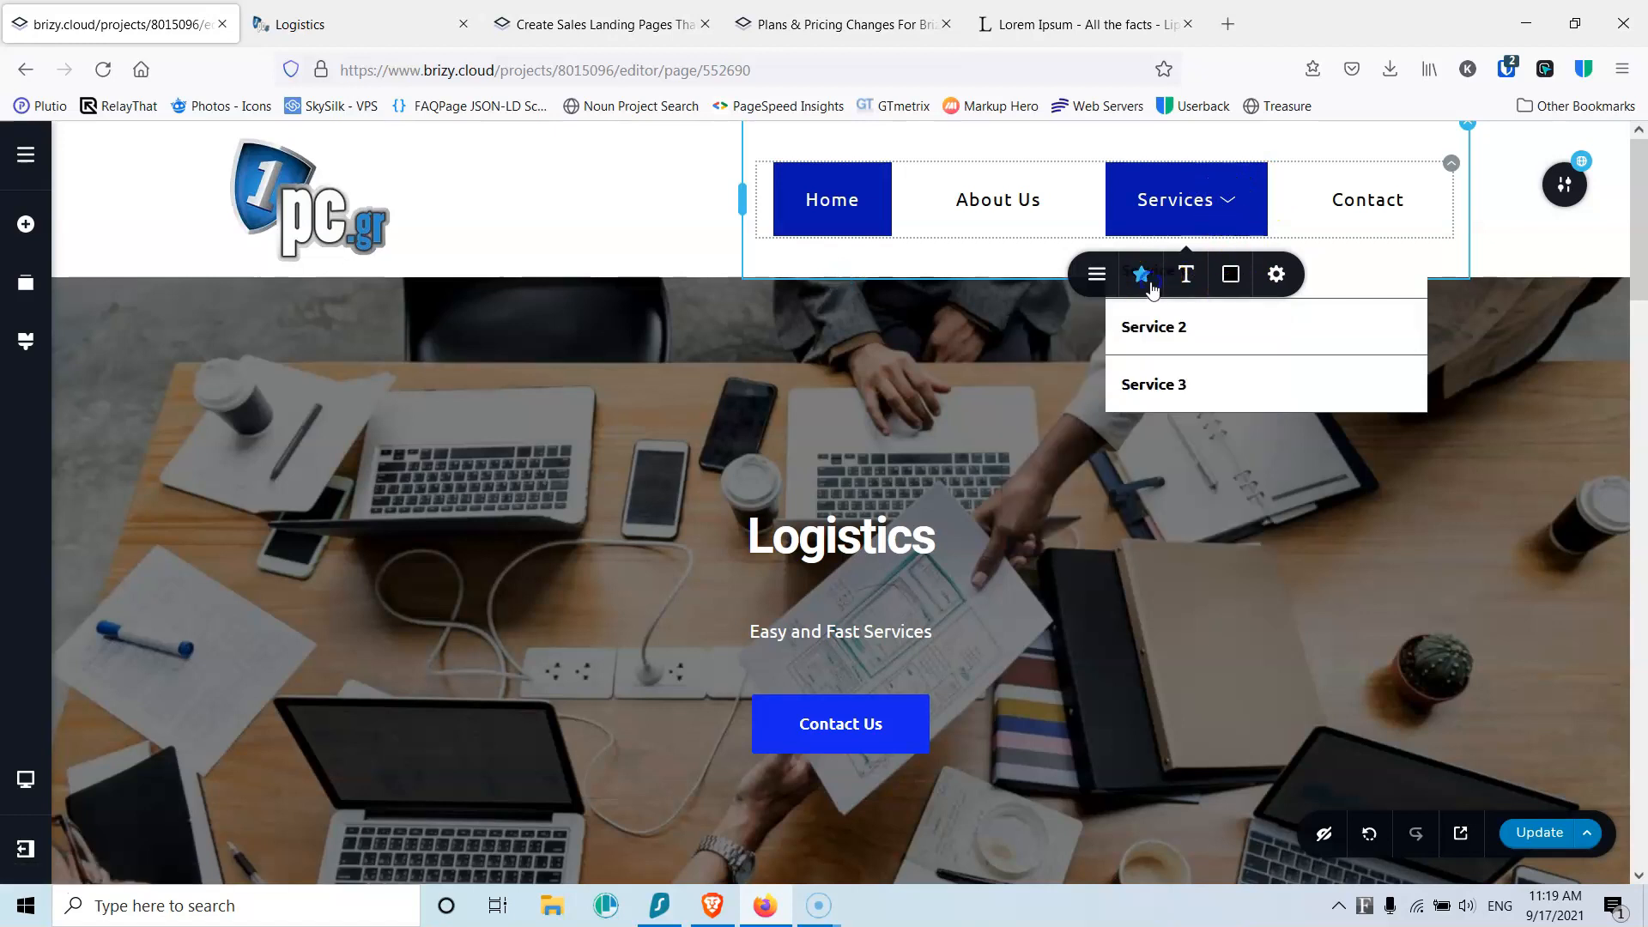
# Step: Glance at the item's colour settings, dismiss the submenu preview, and save the page
pyautogui.click(1229, 277)
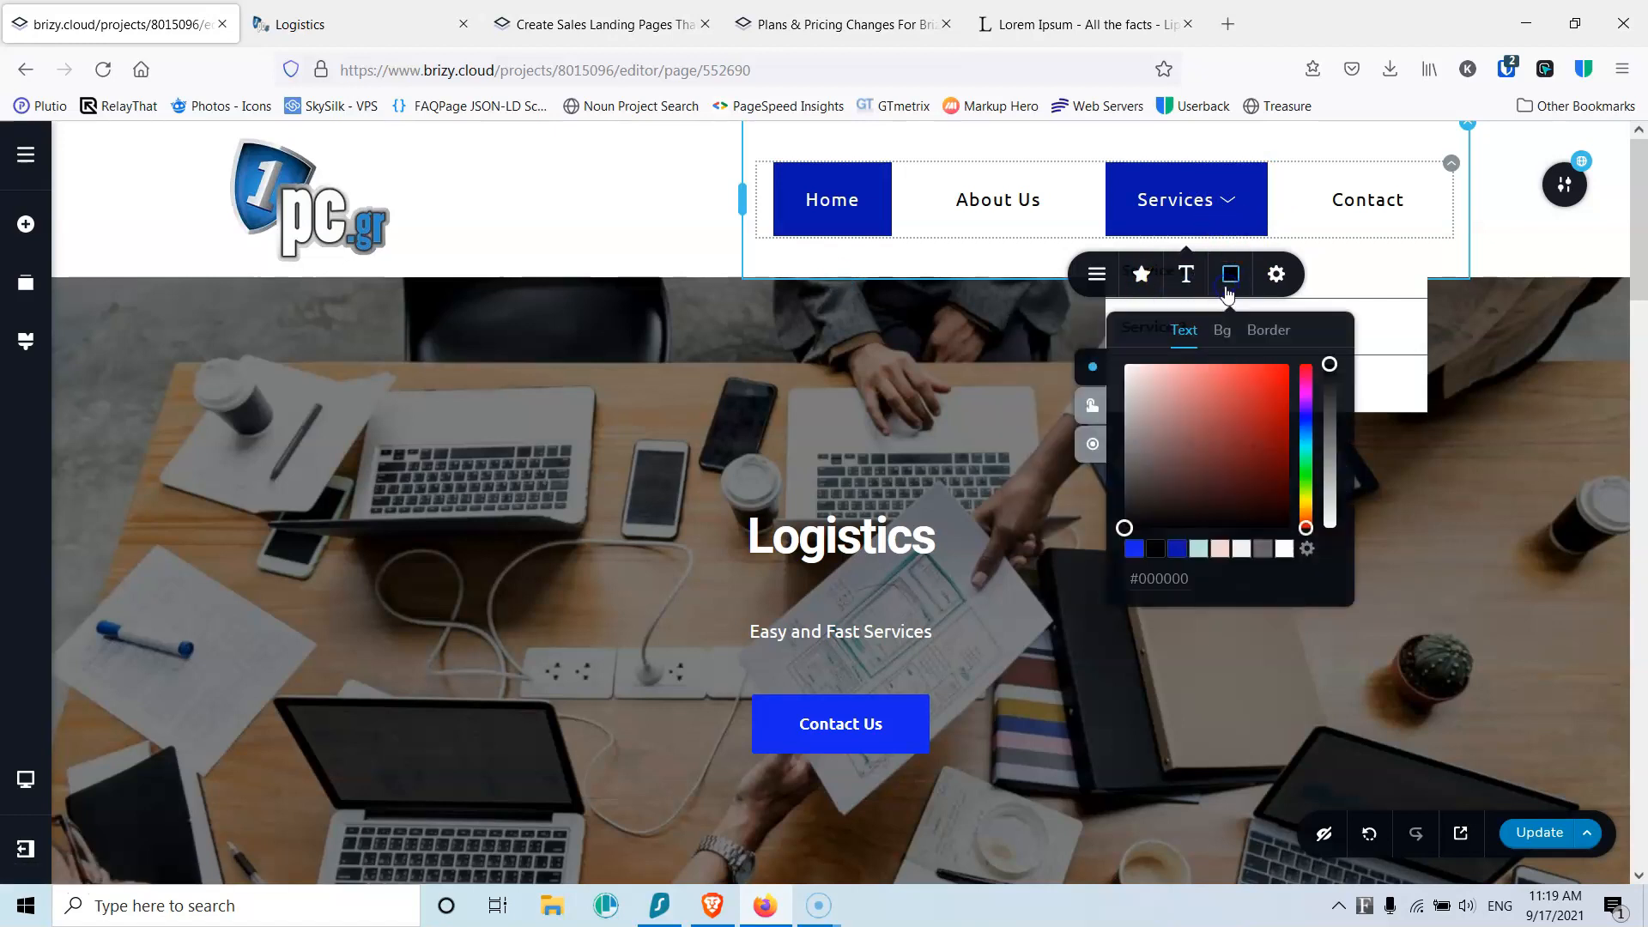
pyautogui.click(1218, 205)
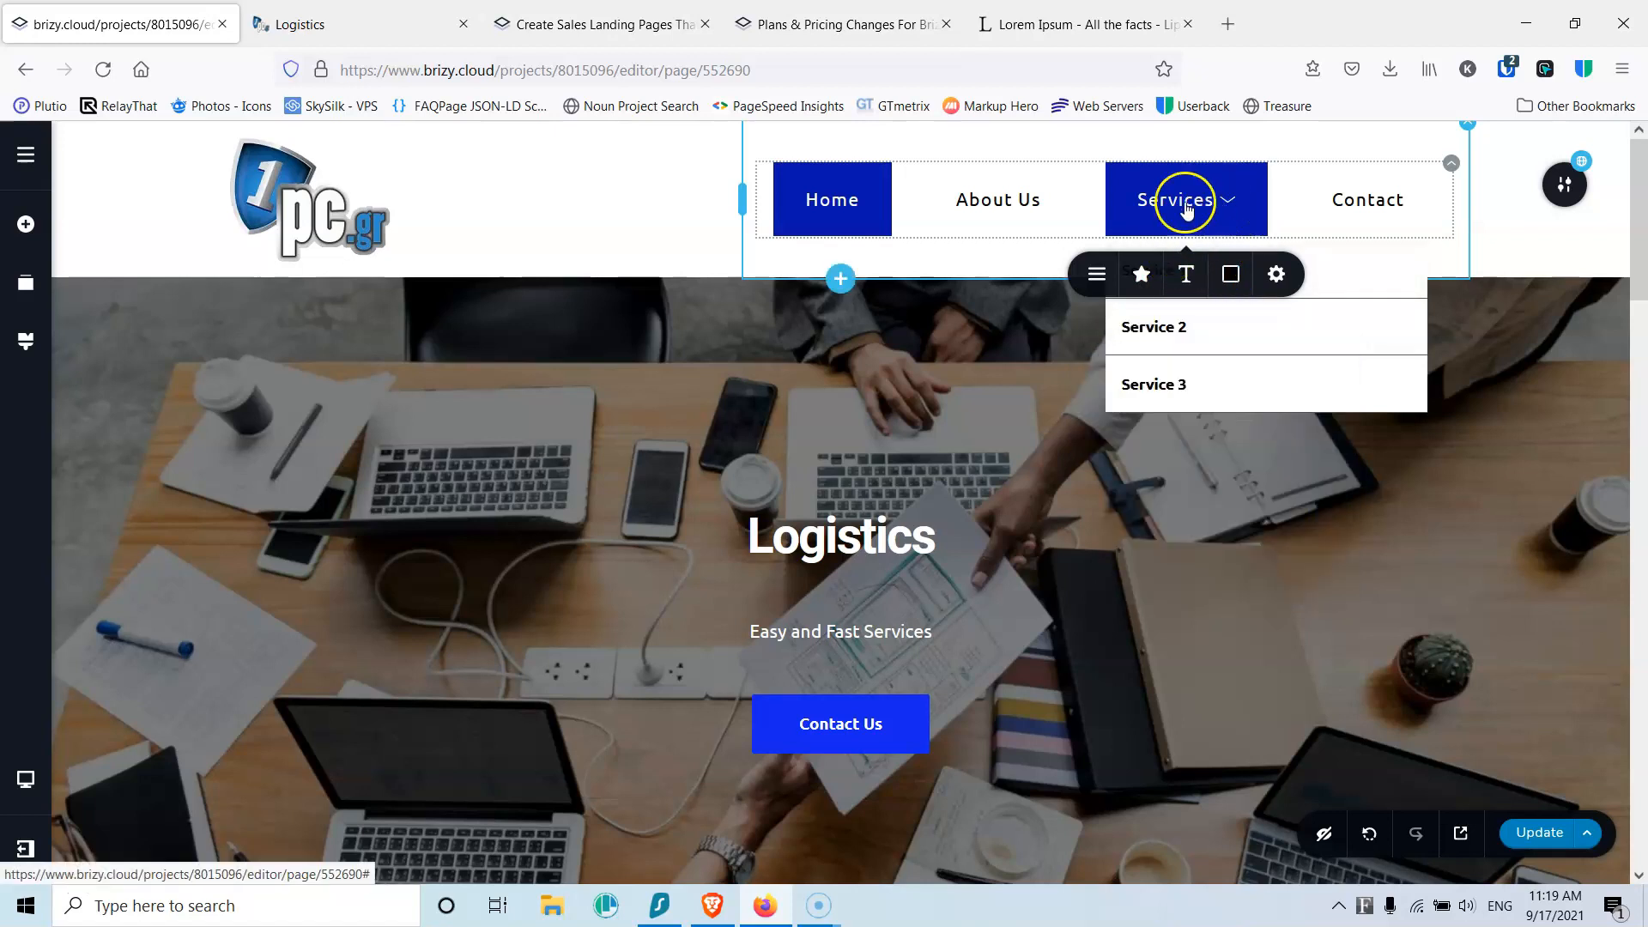
pyautogui.click(1022, 215)
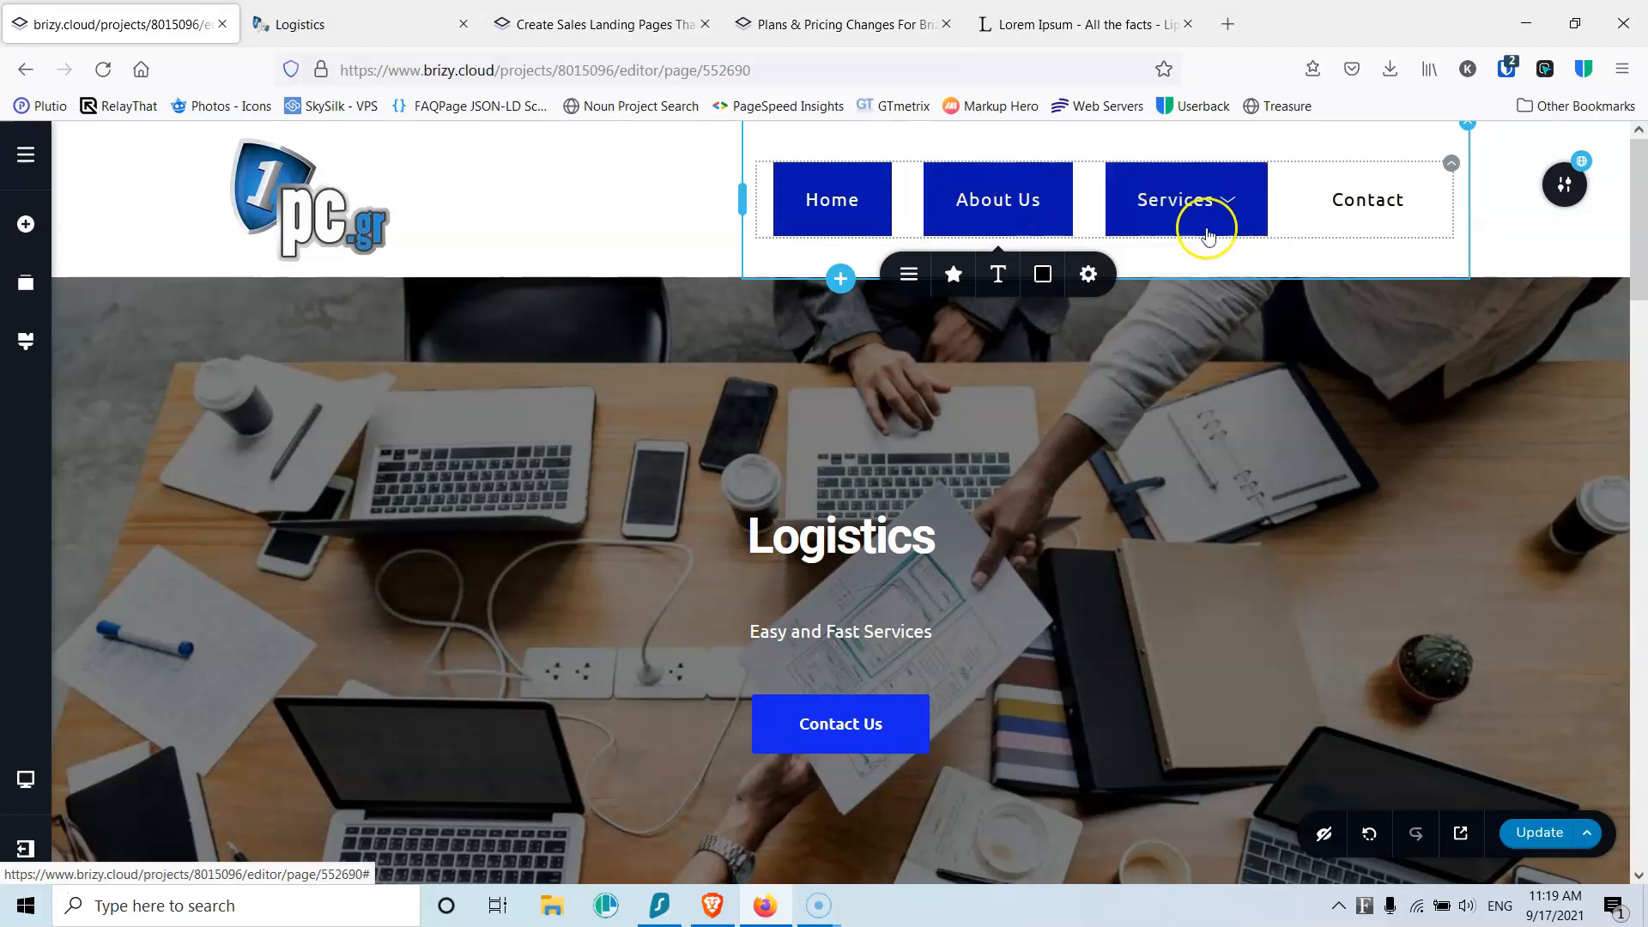
pyautogui.click(1584, 829)
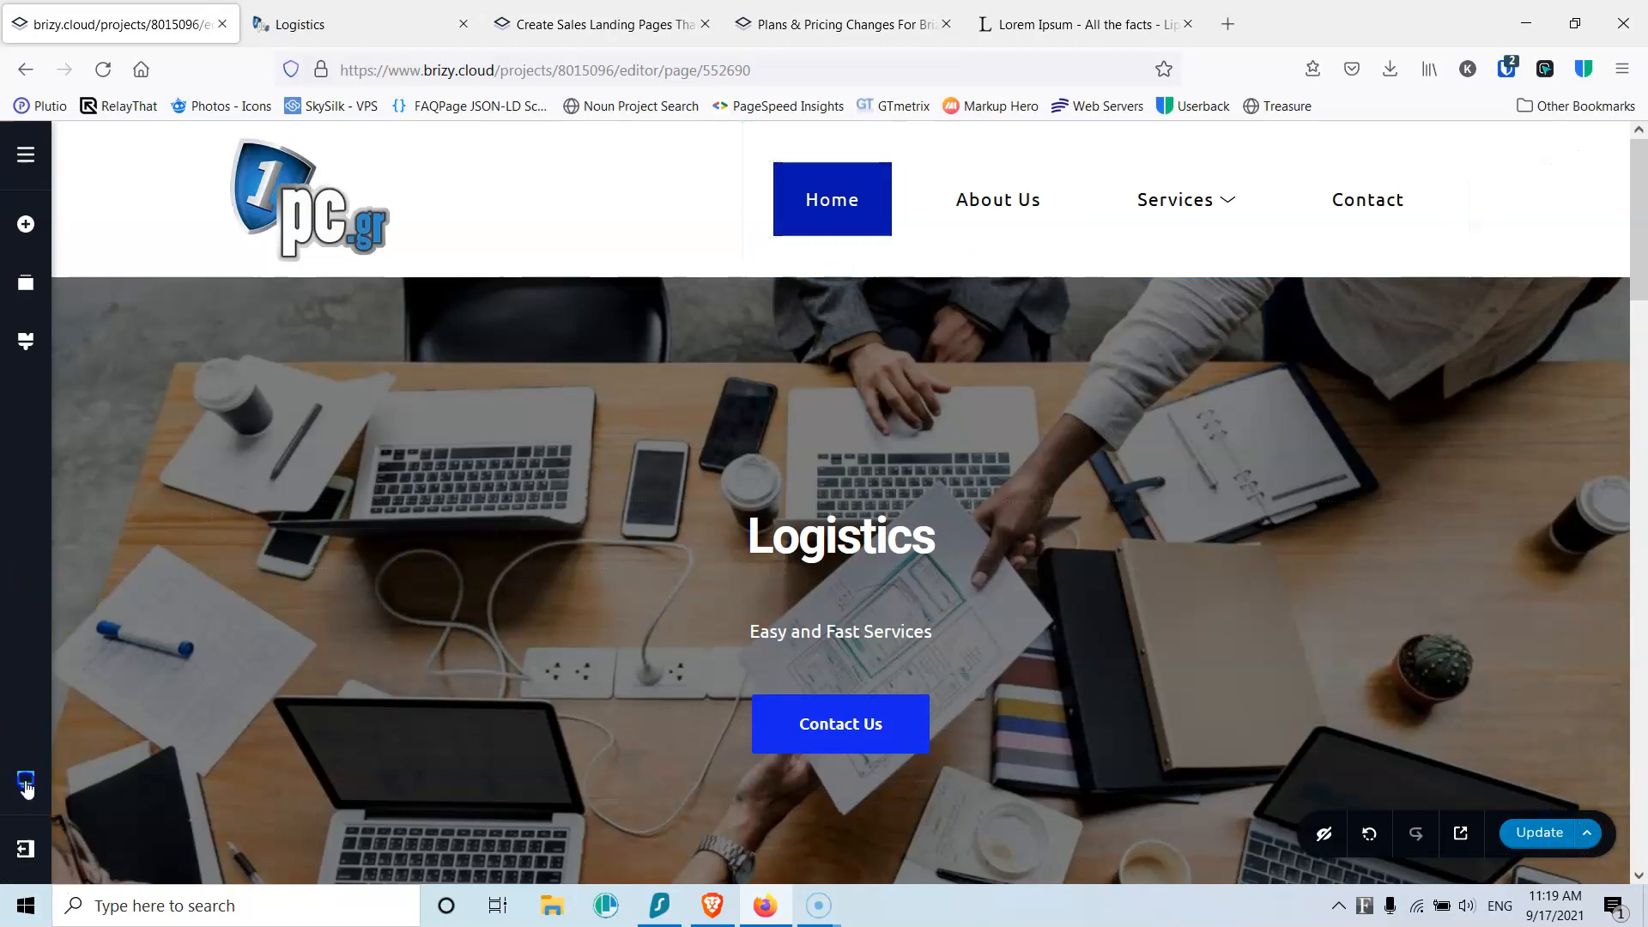
# Step: Switch to the tablet layout and preview the hamburger menu drawer
pyautogui.moveTo(26, 778)
pyautogui.click(137, 758)
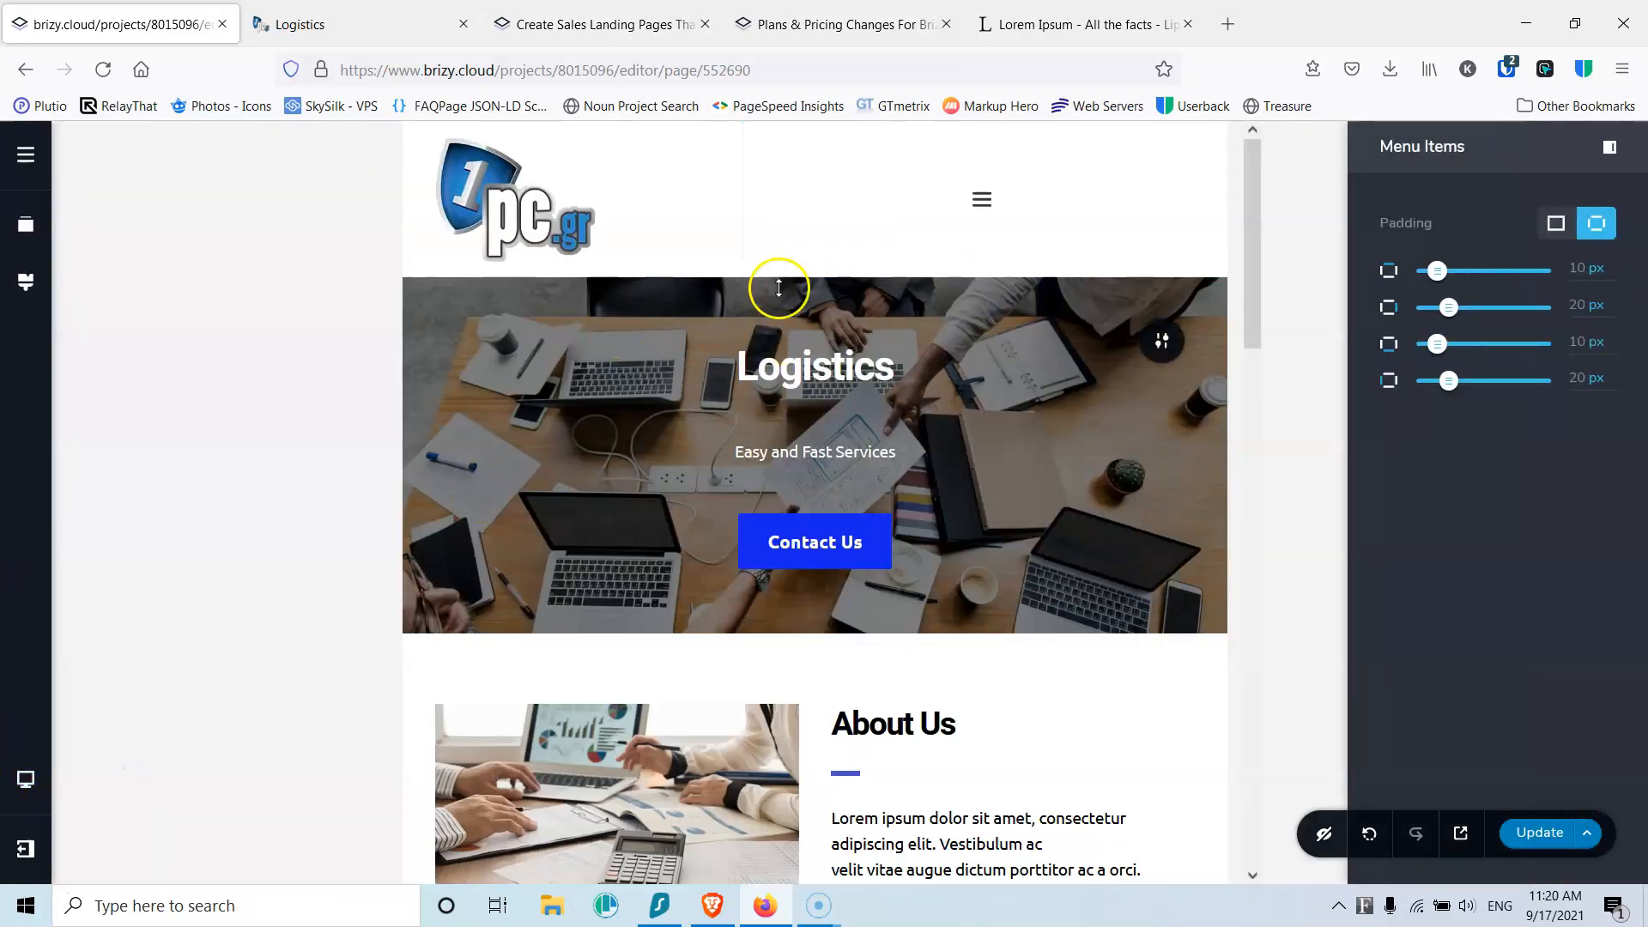
pyautogui.click(979, 206)
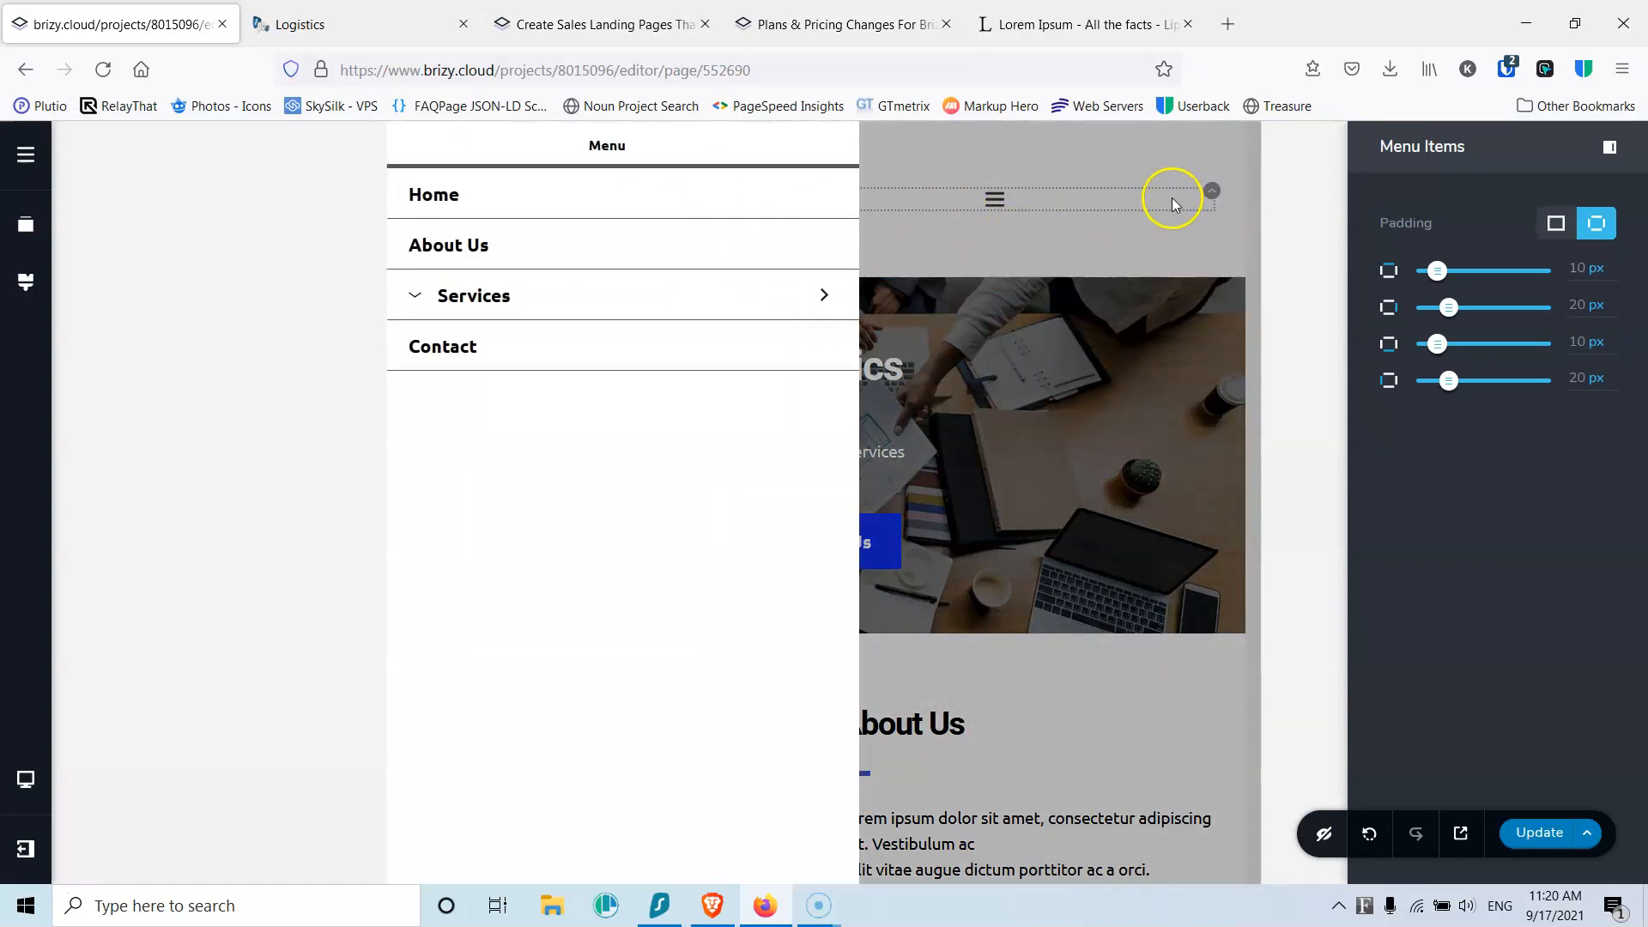
pyautogui.click(1173, 198)
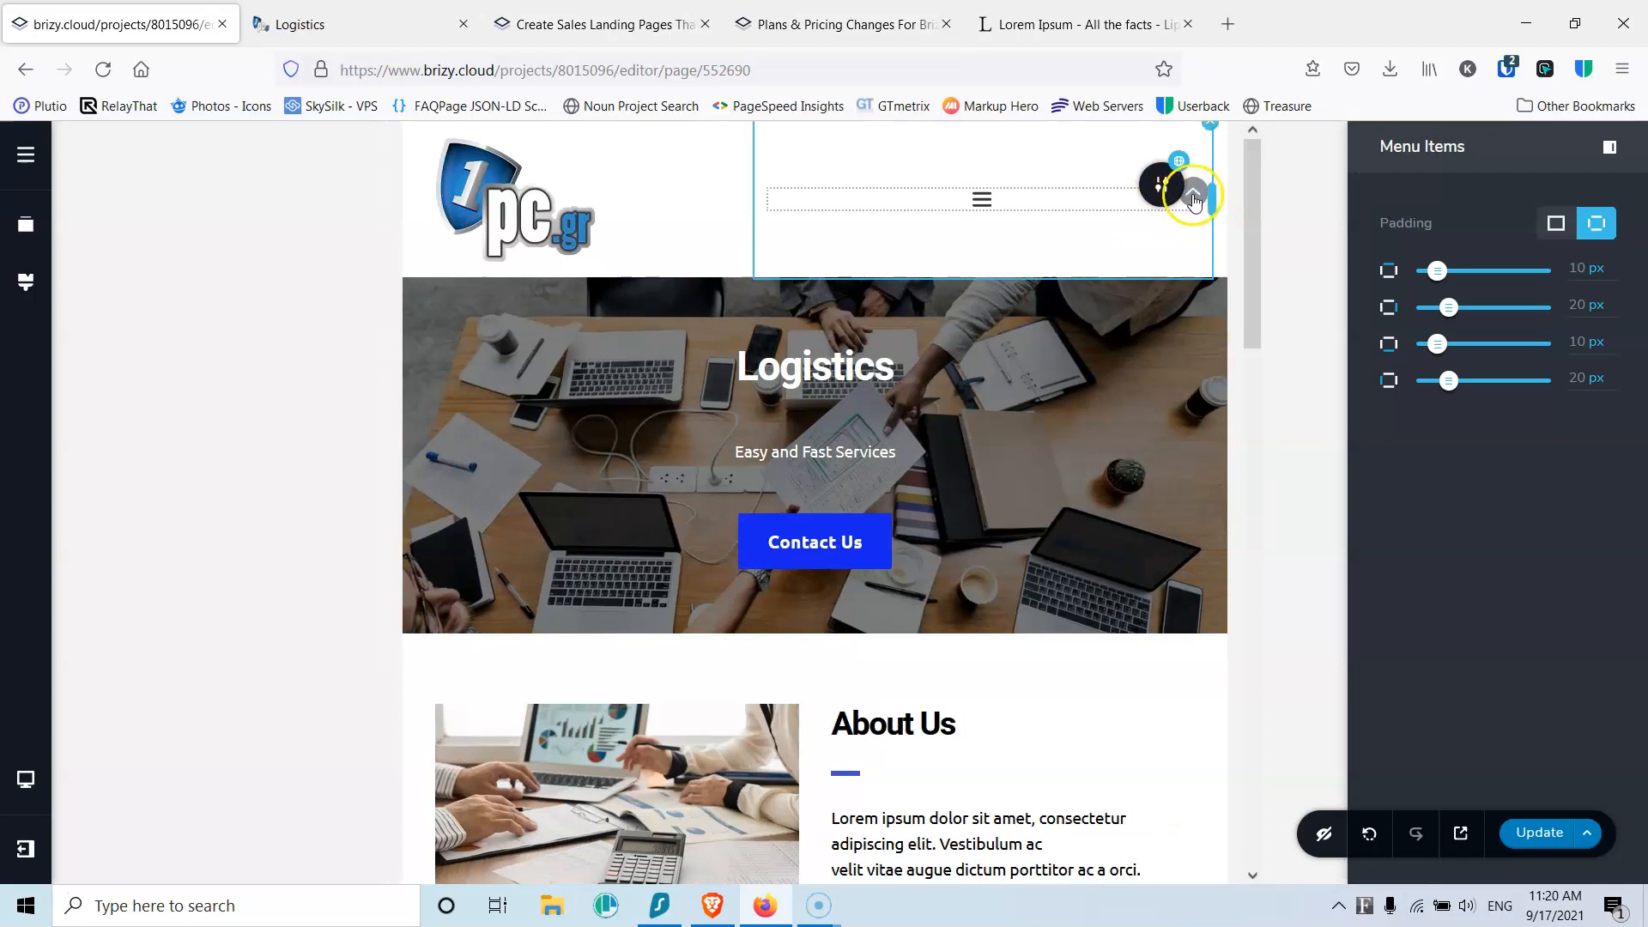
# Step: Set the hamburger drawer position to right and open it to confirm
pyautogui.click(1193, 194)
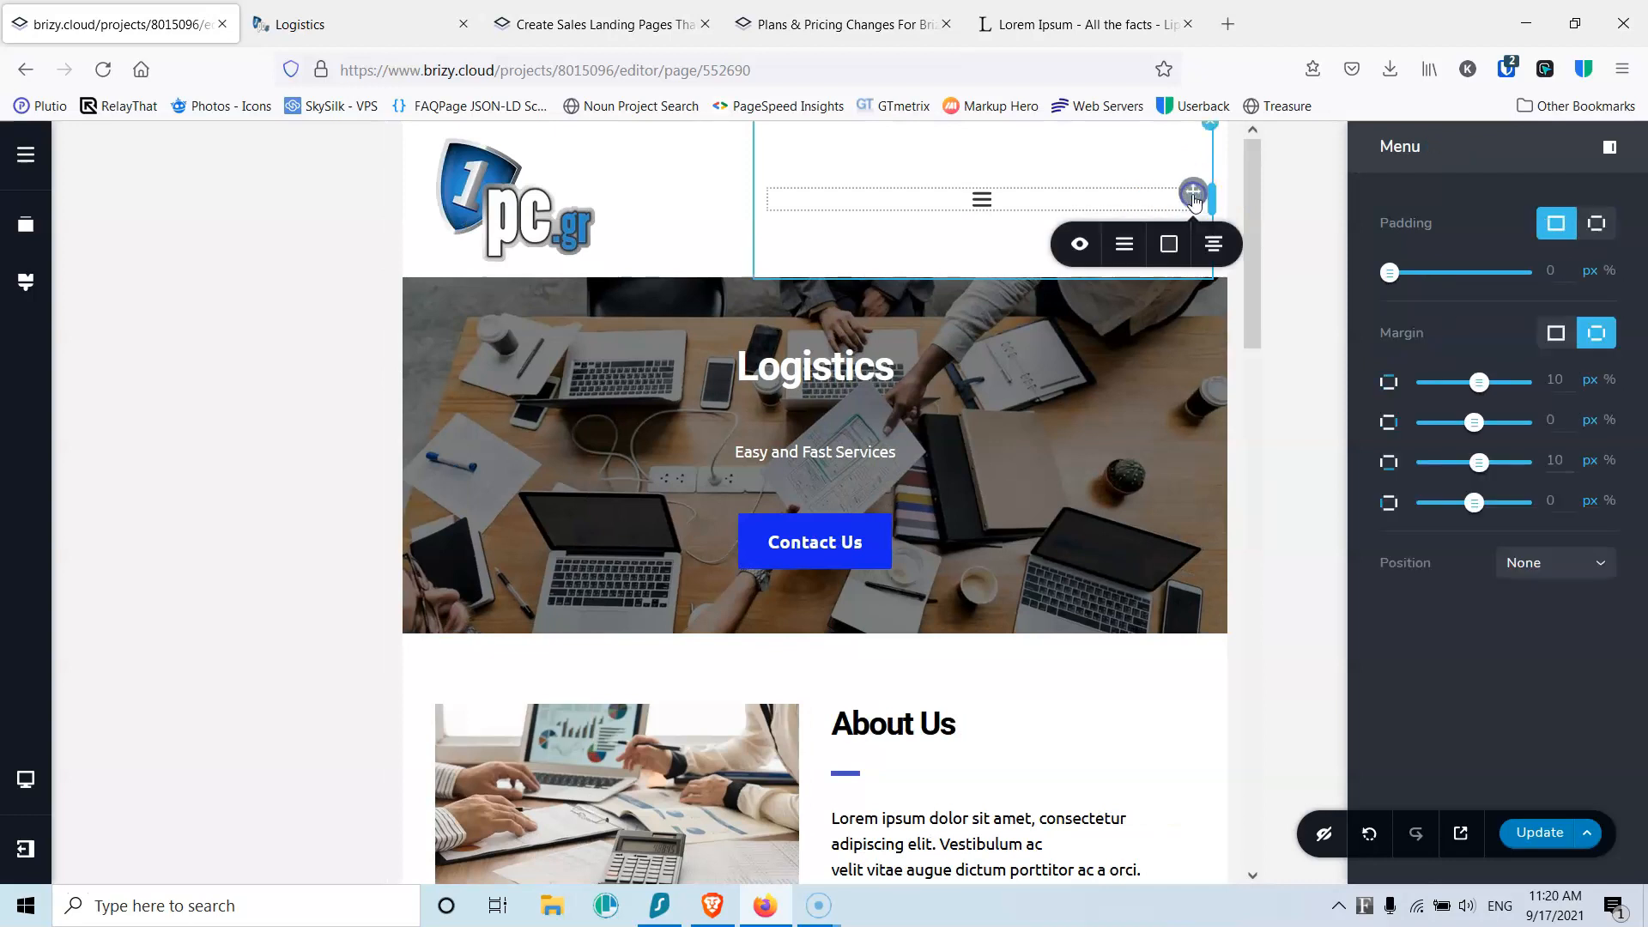
pyautogui.click(1122, 246)
pyautogui.click(1204, 448)
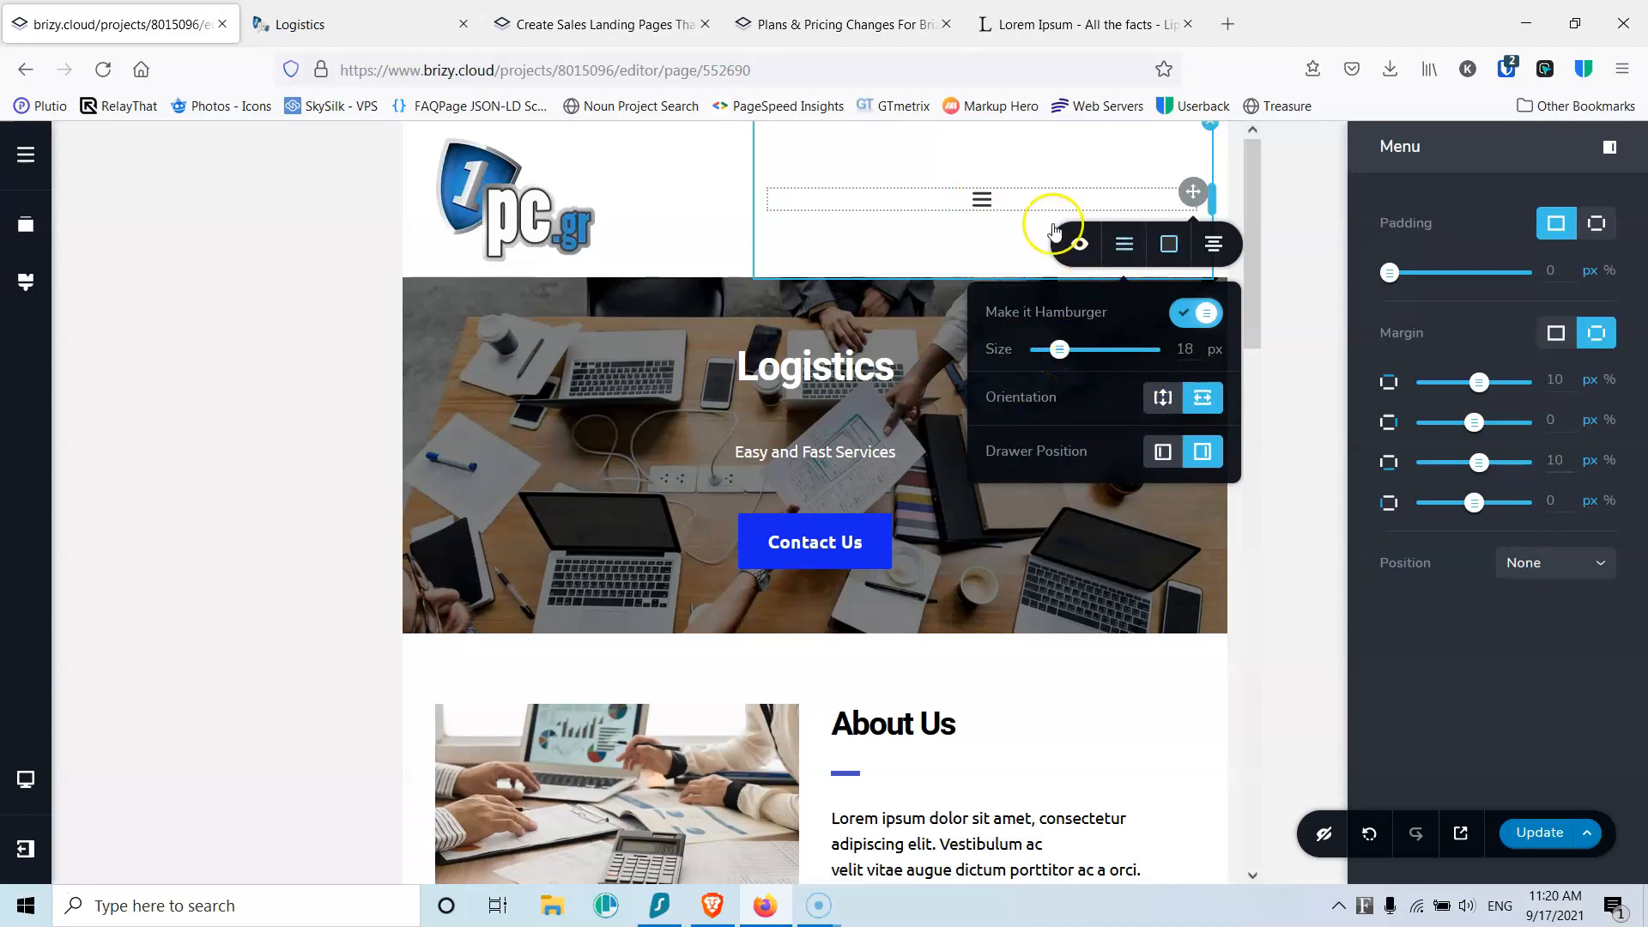
pyautogui.click(980, 201)
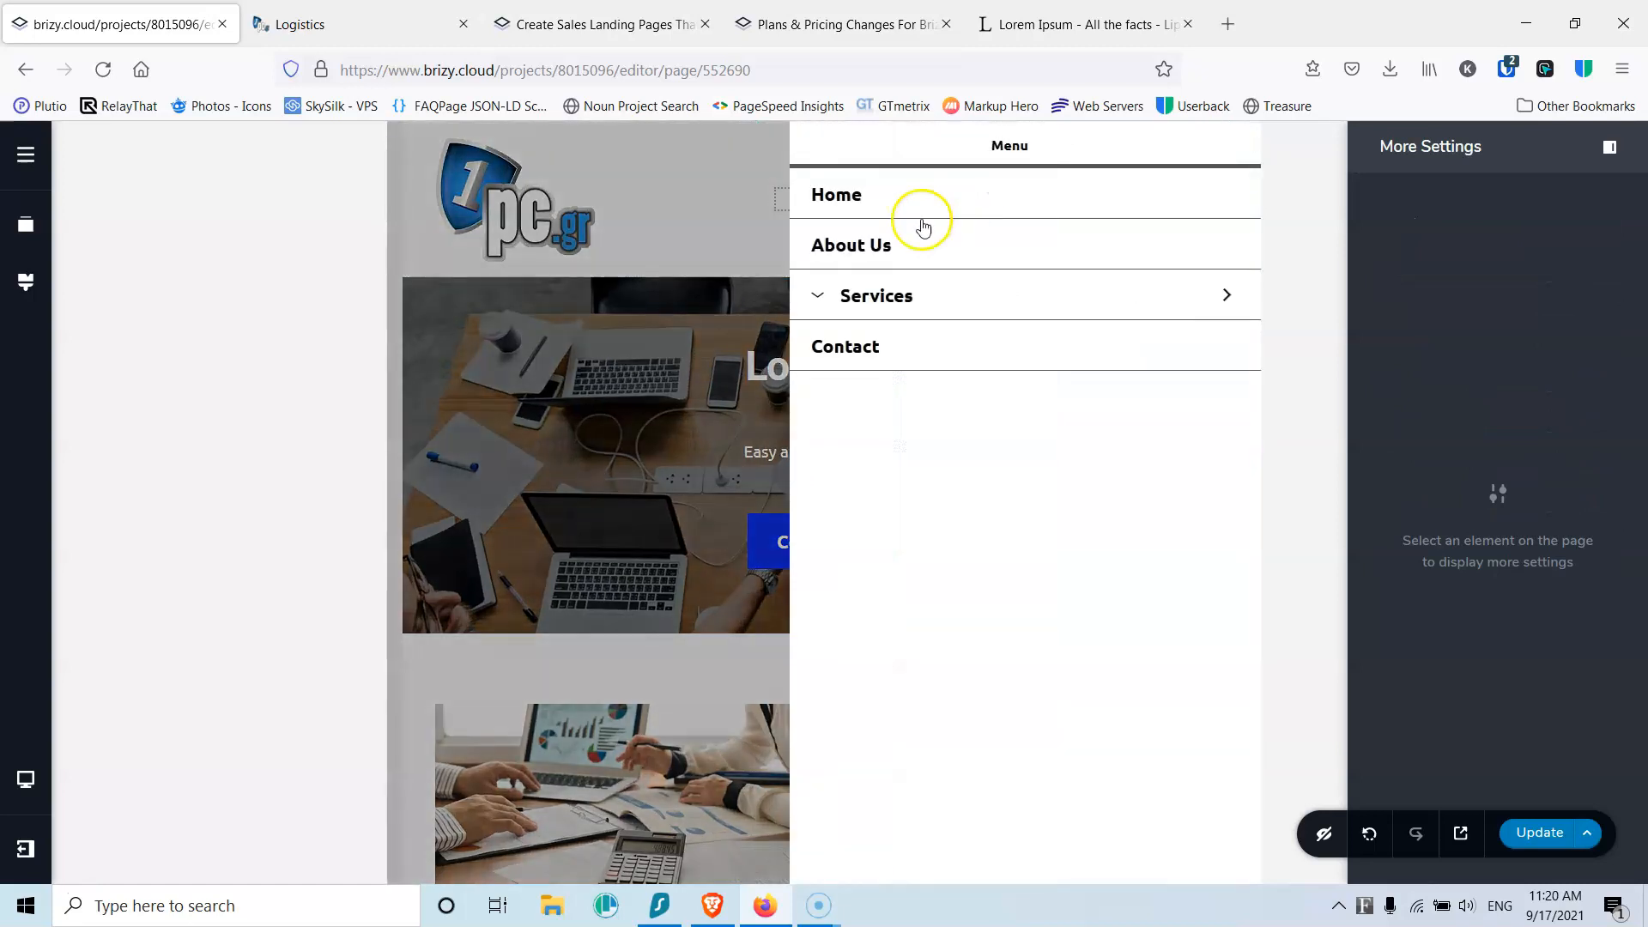
# Step: Apply the Paragraph typography preset to the drawer's menu items
pyautogui.click(894, 197)
pyautogui.click(982, 259)
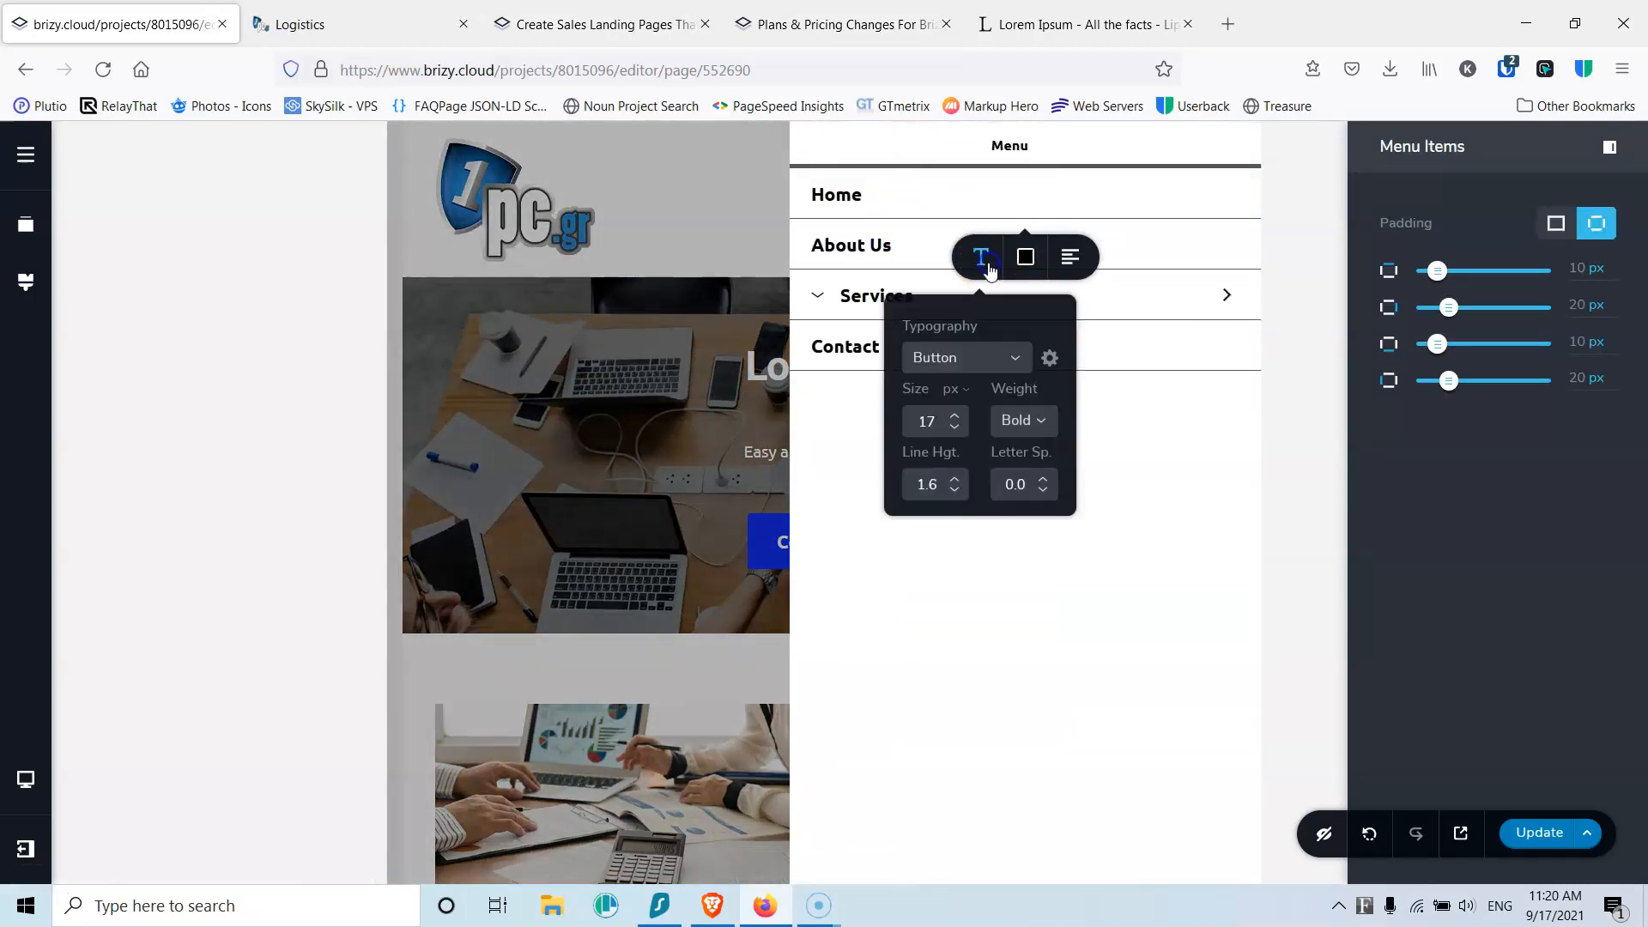
pyautogui.click(983, 357)
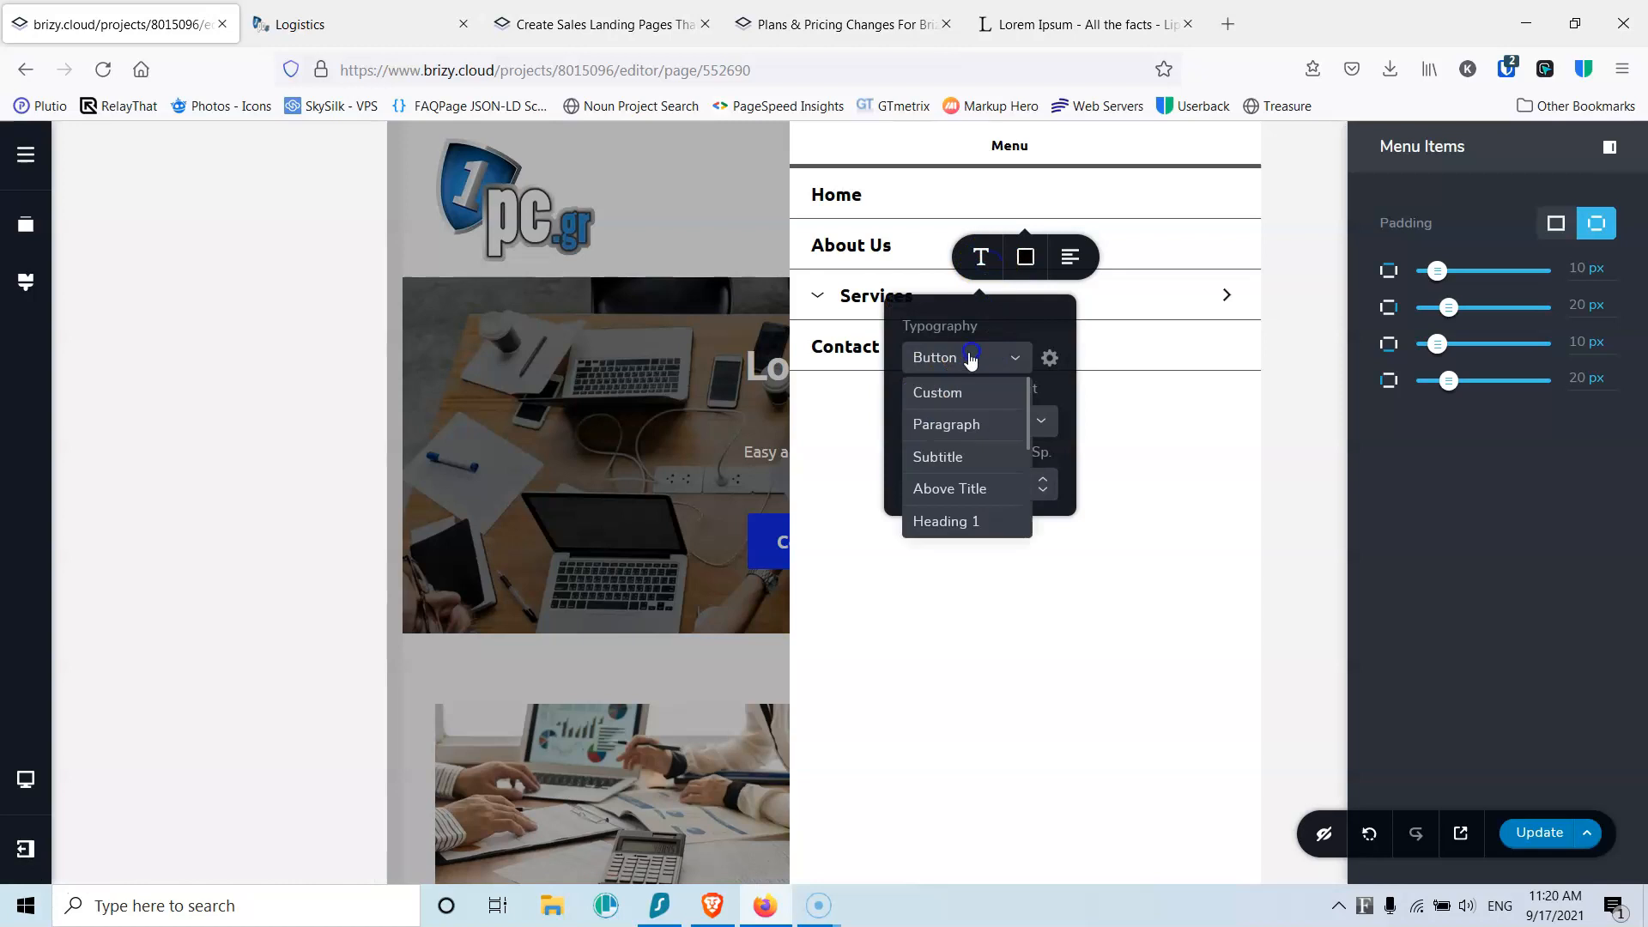
pyautogui.click(957, 425)
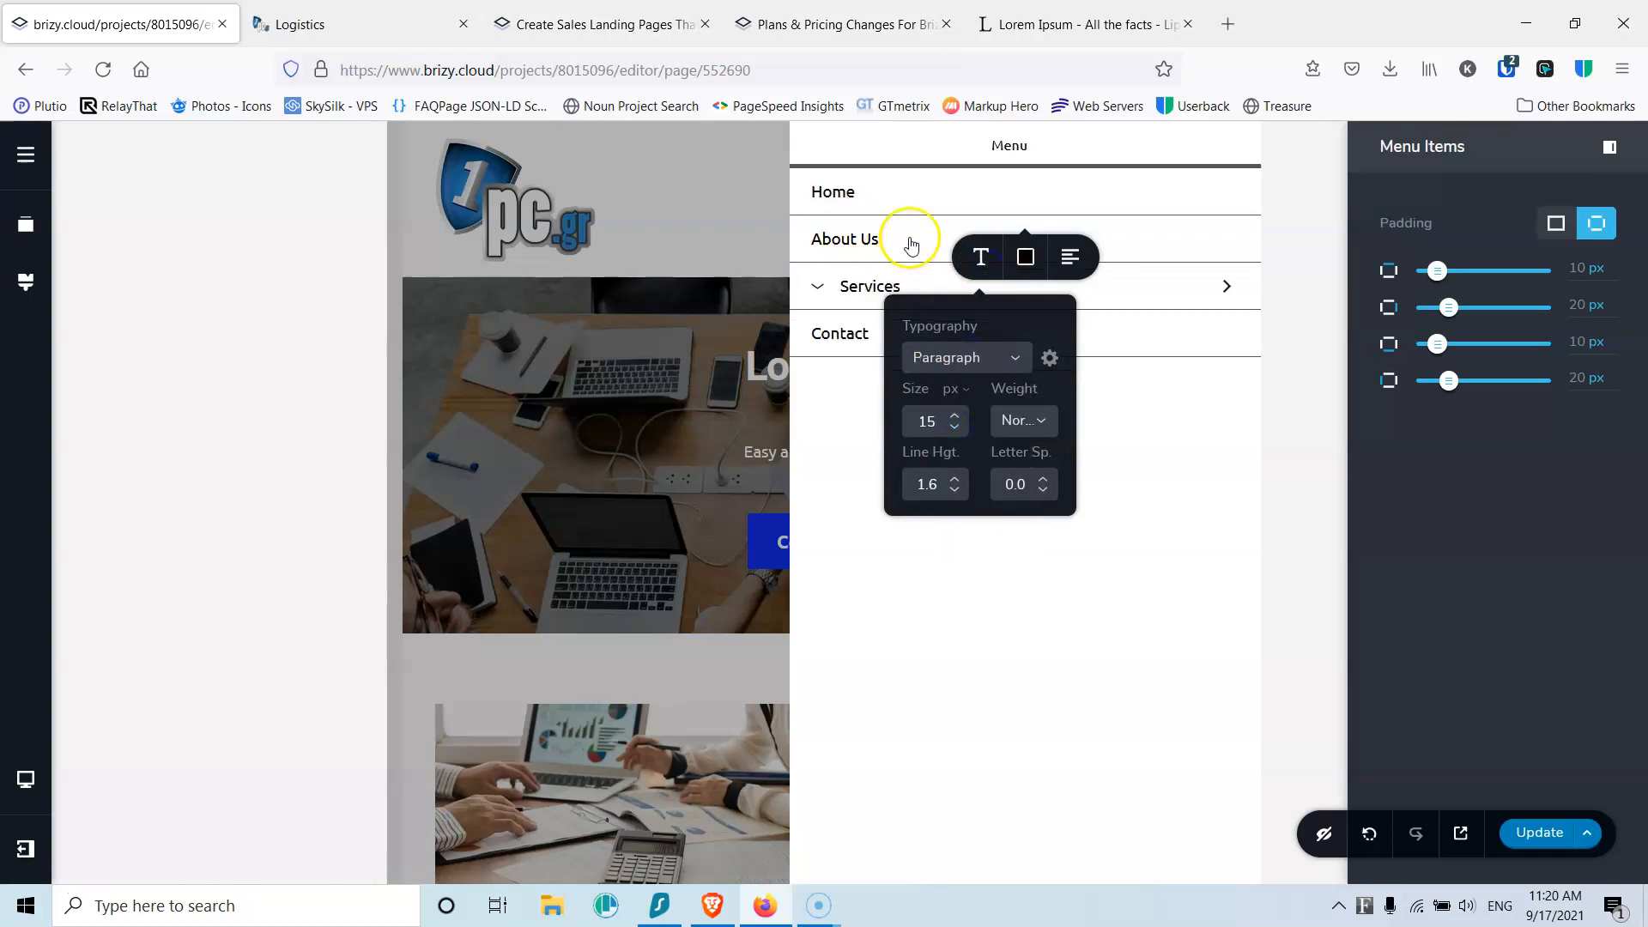
pyautogui.click(818, 291)
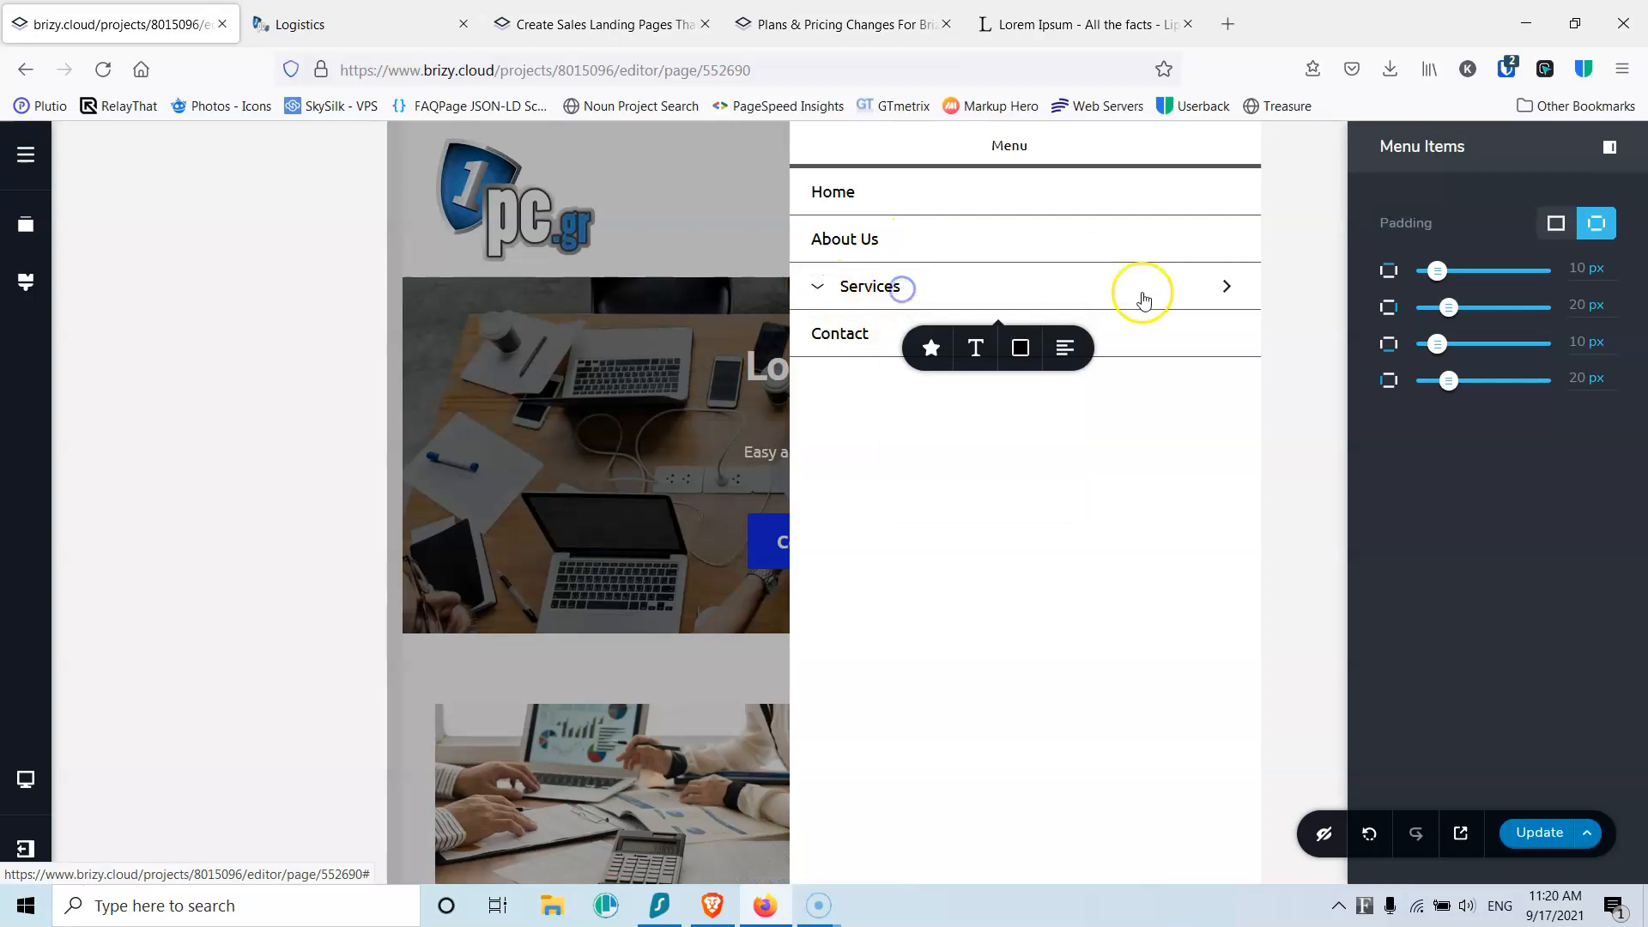
# Step: Expand Services in the drawer and try submenu font sizes 13–15, ending at 15
pyautogui.click(1225, 286)
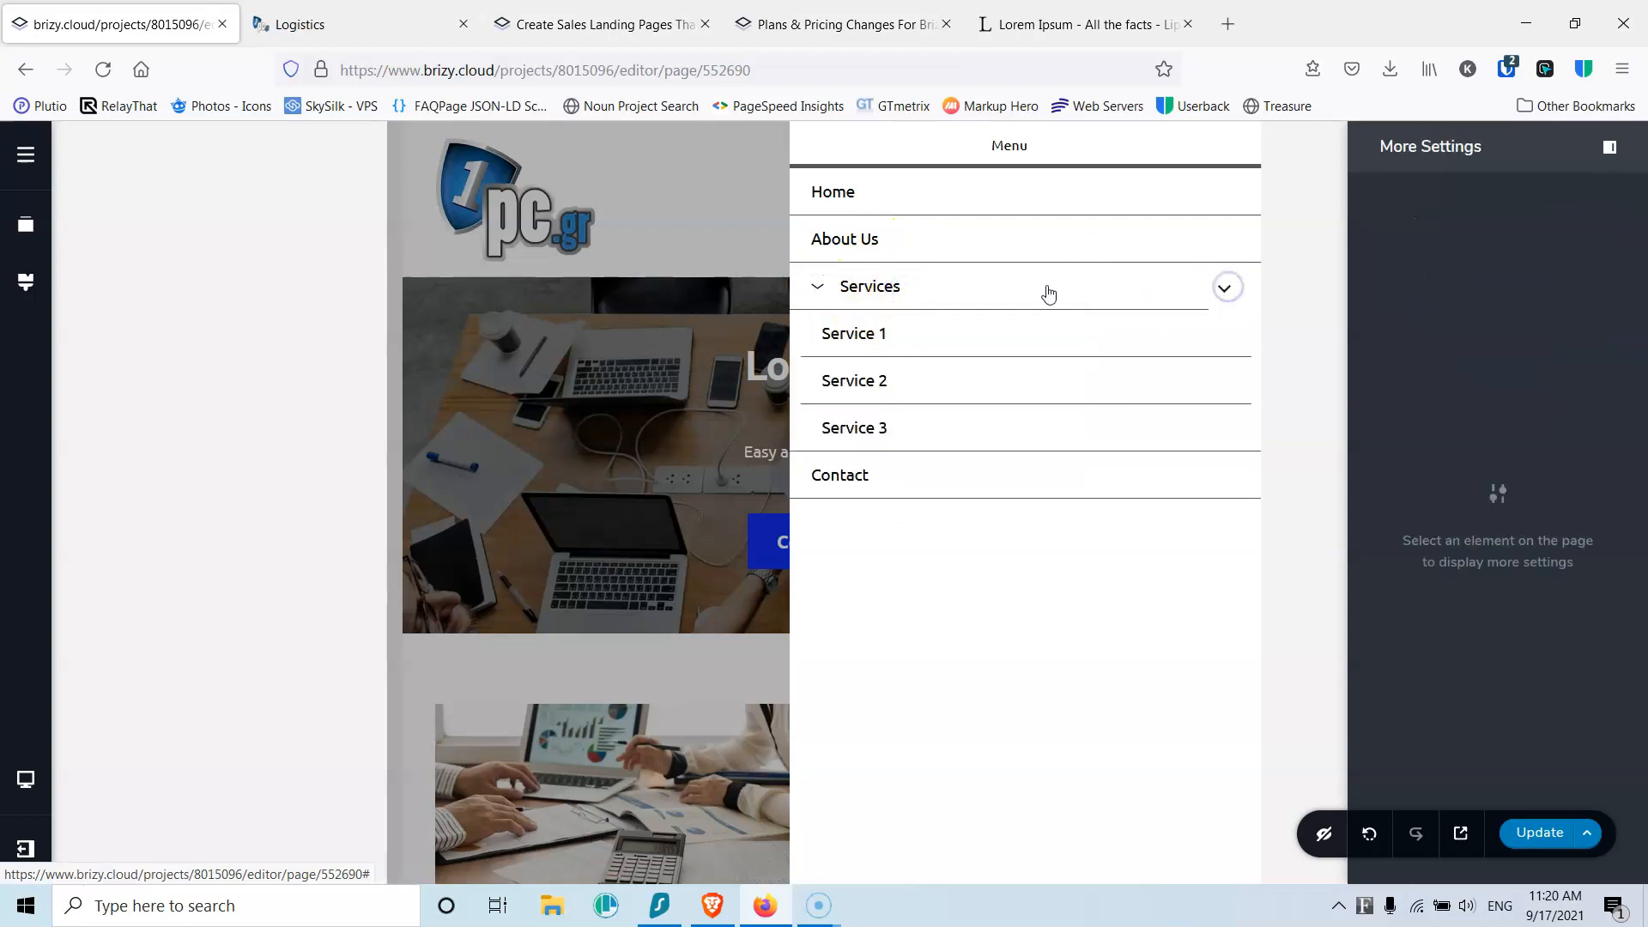
pyautogui.click(900, 337)
pyautogui.click(979, 399)
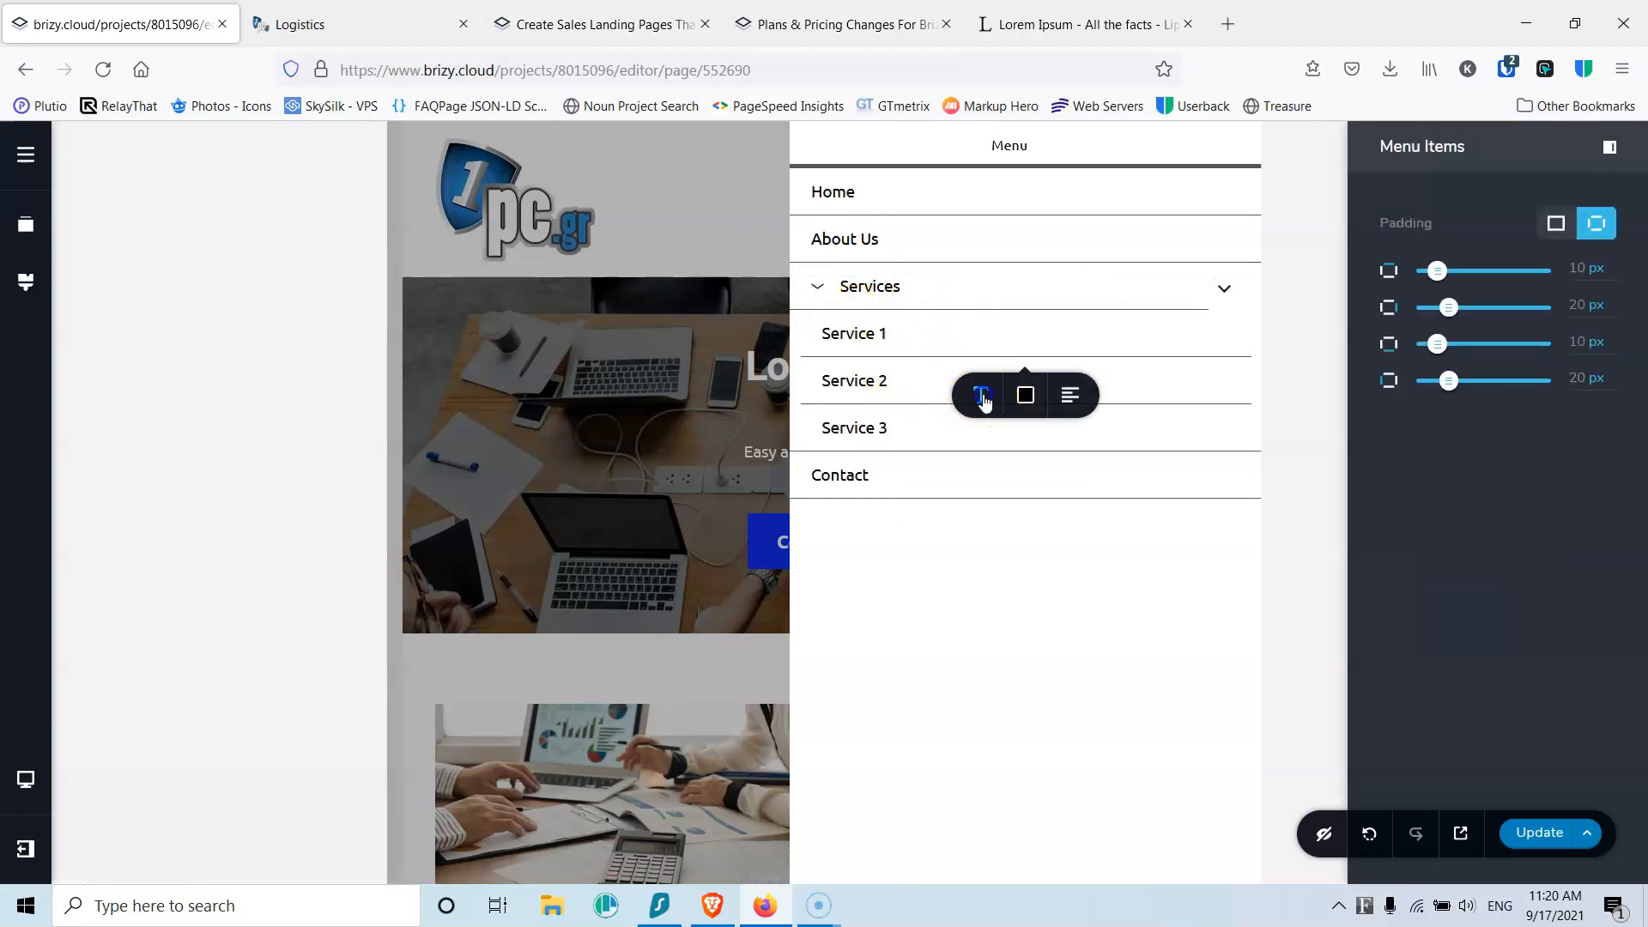
pyautogui.click(955, 568)
pyautogui.click(955, 568)
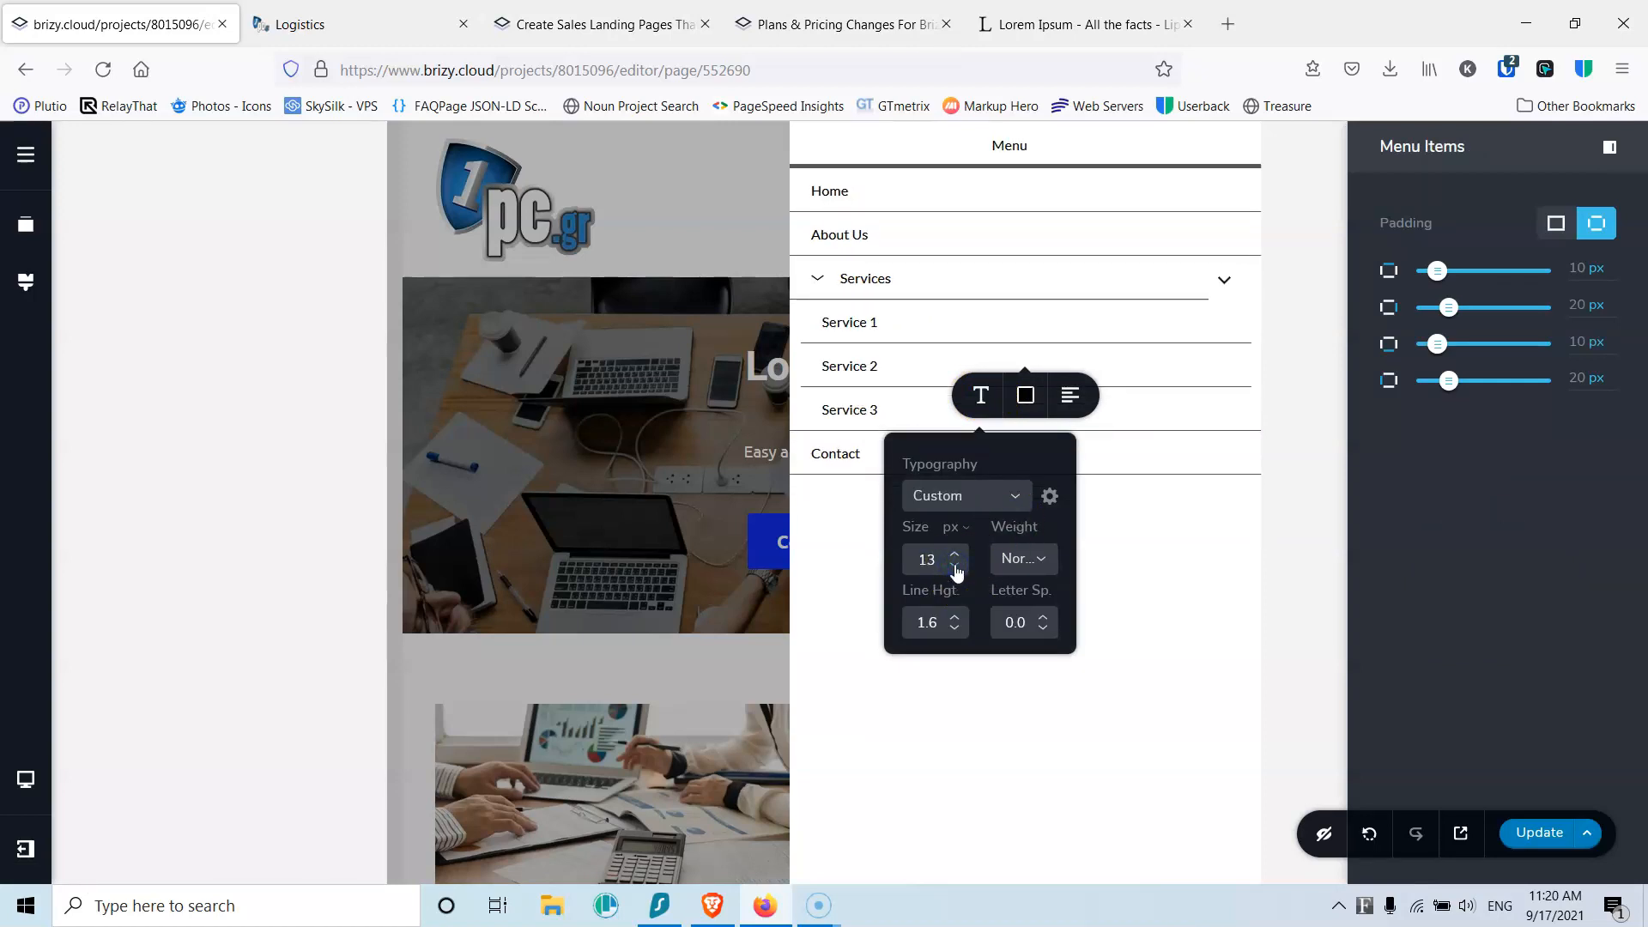
pyautogui.click(956, 556)
pyautogui.click(955, 556)
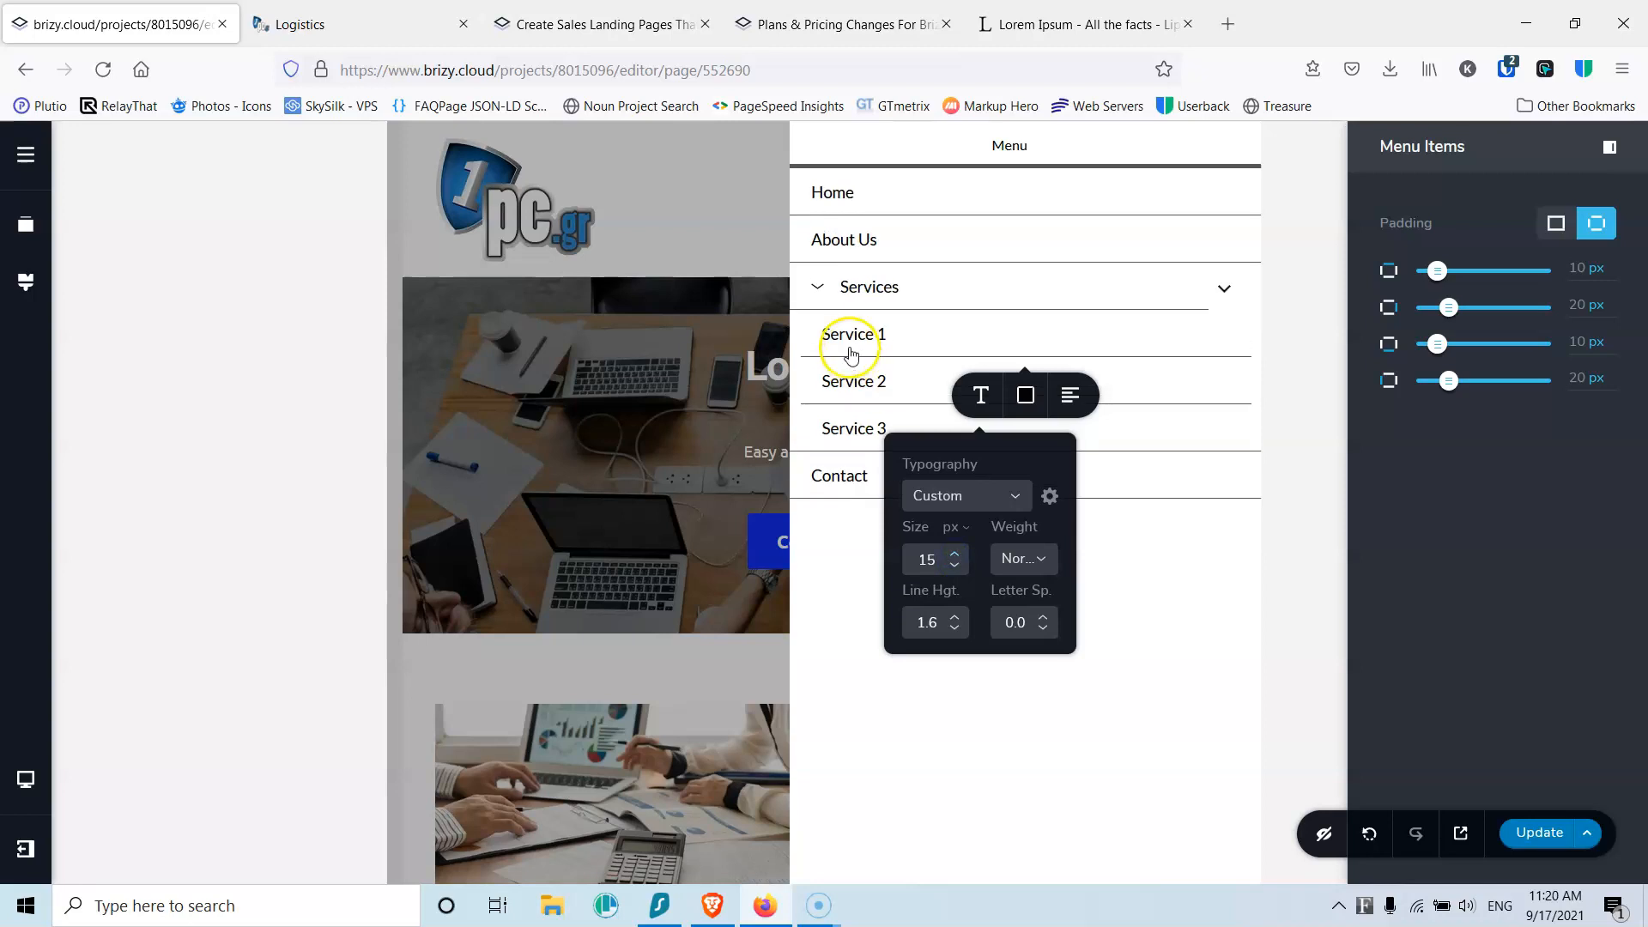
pyautogui.click(850, 339)
# Step: Apply the Paragraph typography preset to the Service 1–3 submenu items
pyautogui.click(979, 394)
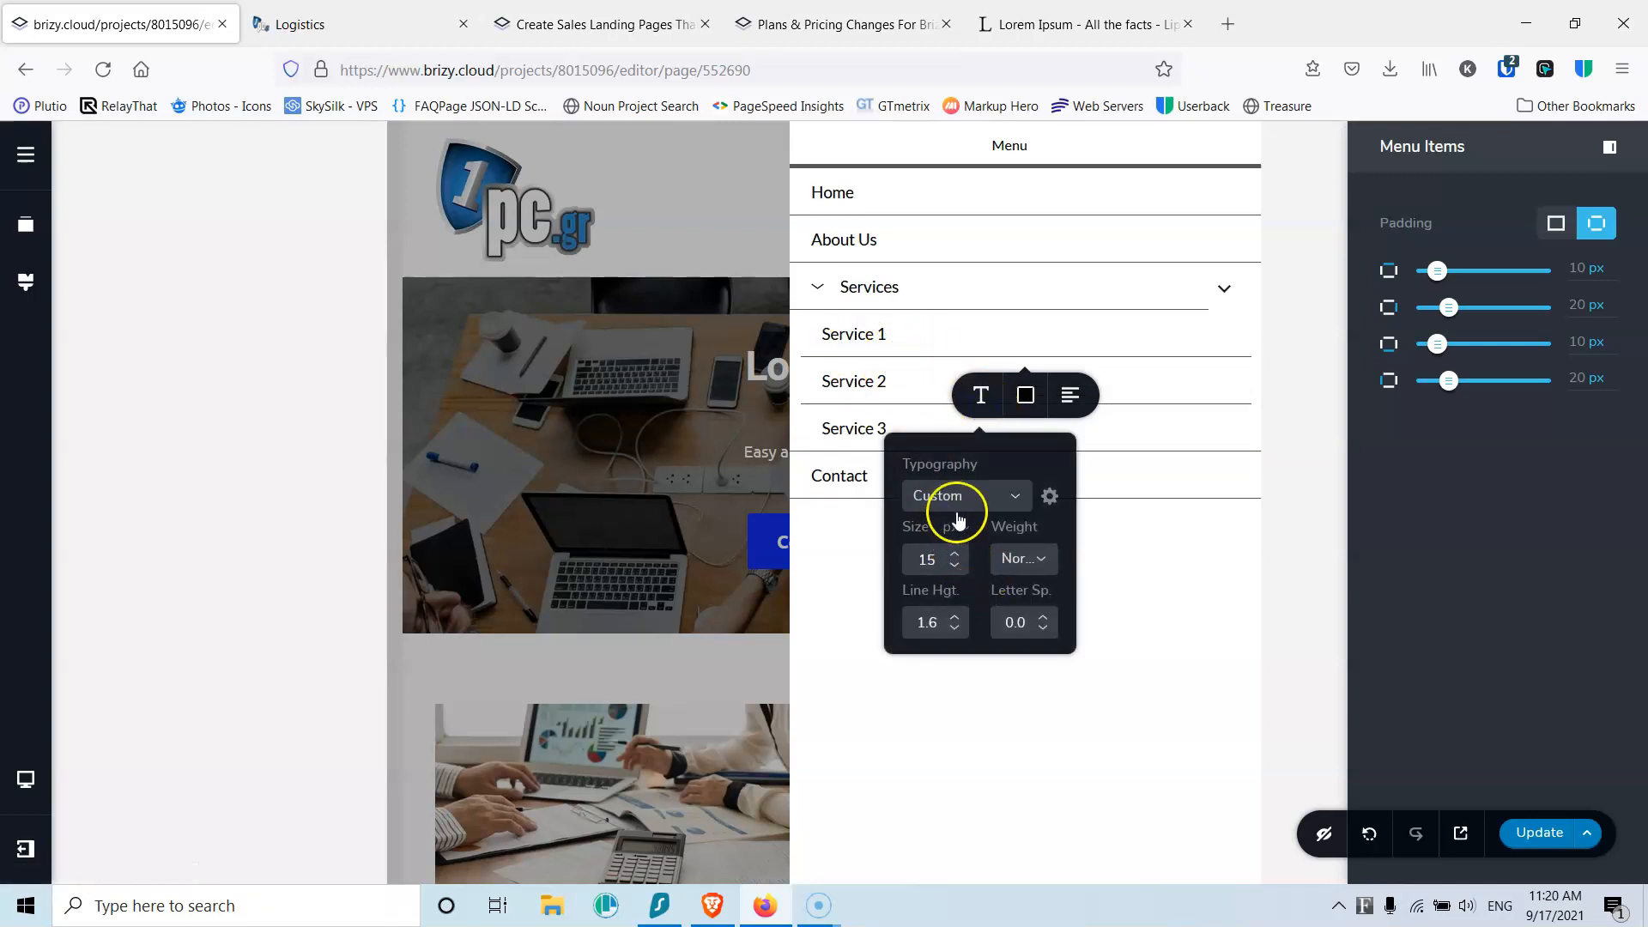
pyautogui.click(955, 568)
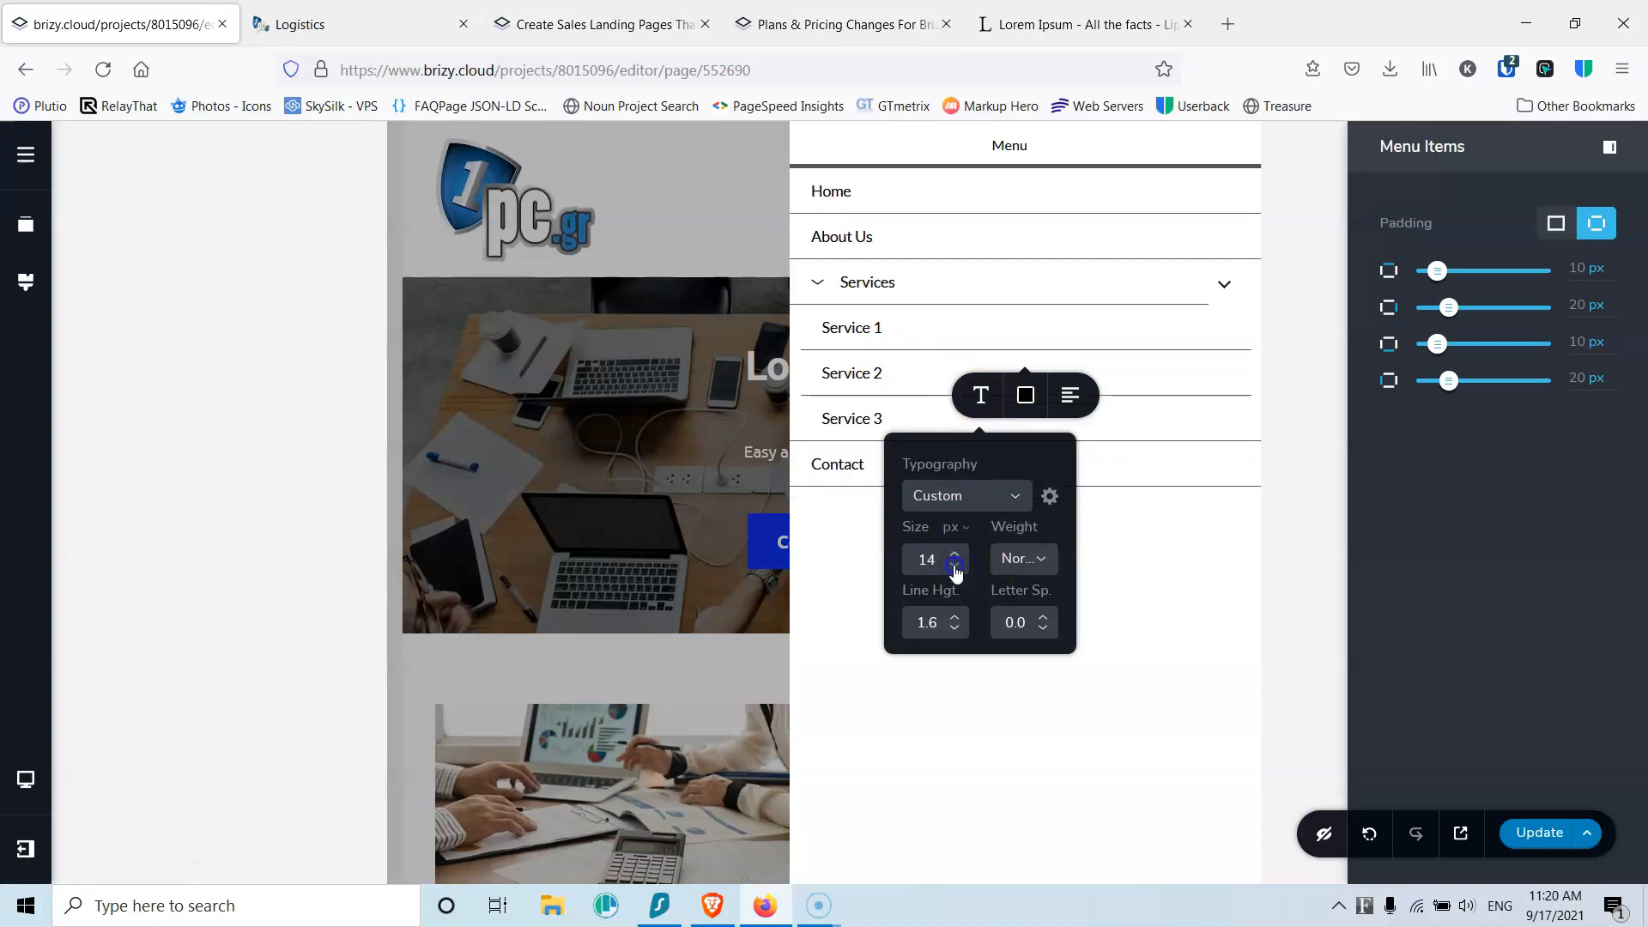
pyautogui.click(956, 570)
pyautogui.click(956, 554)
pyautogui.click(956, 554)
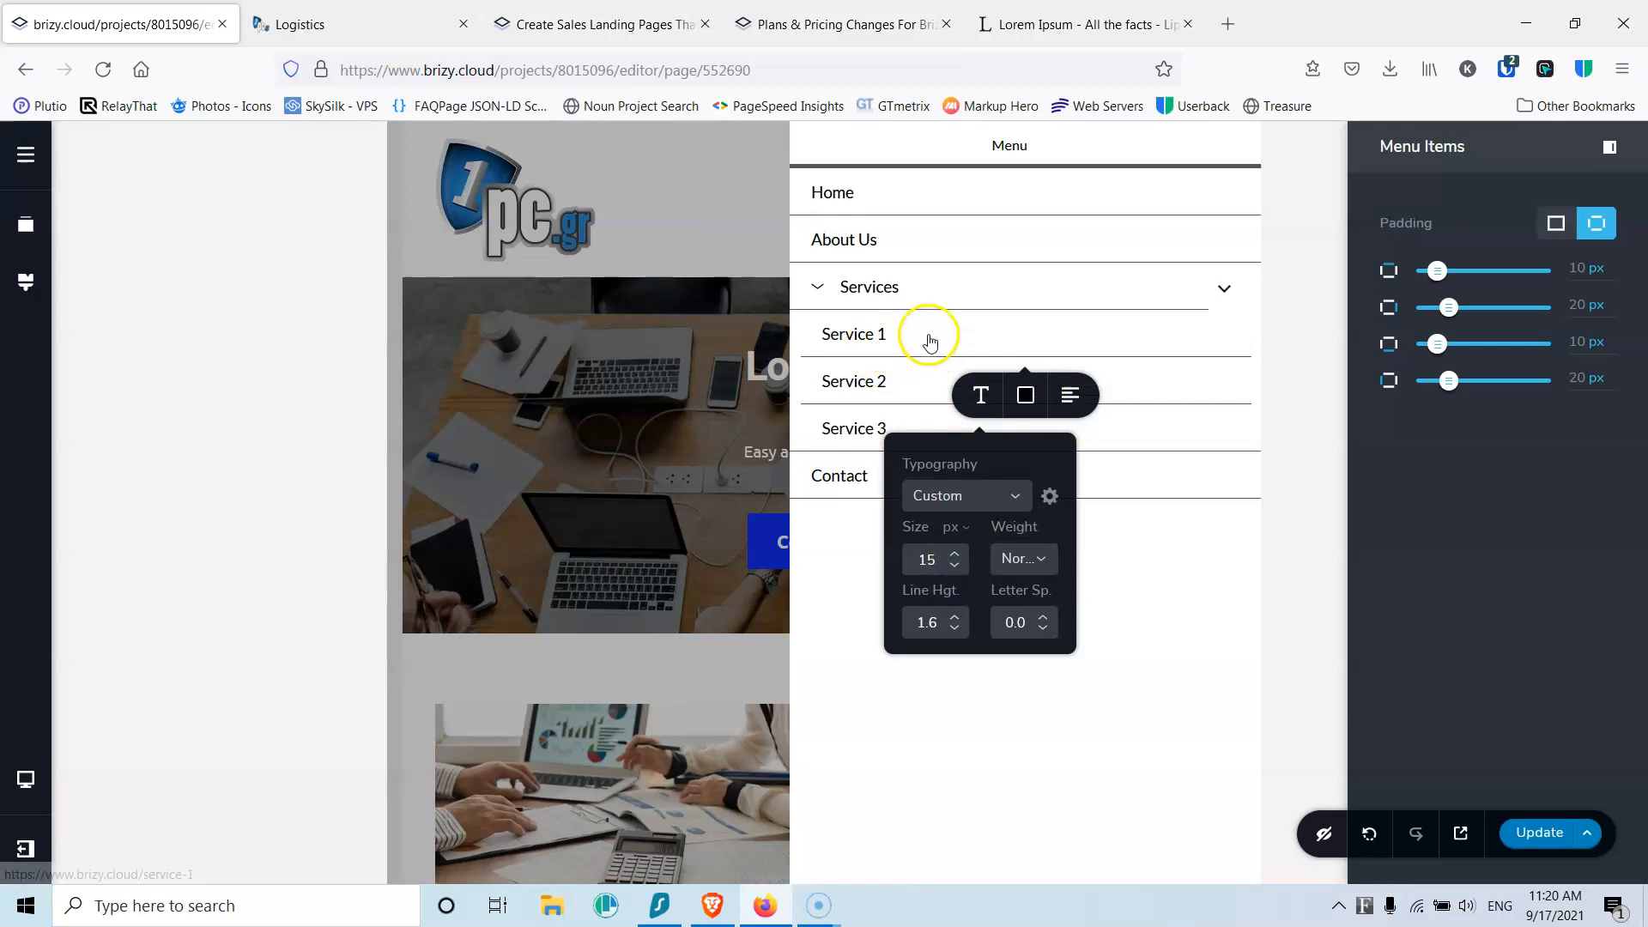
pyautogui.click(955, 496)
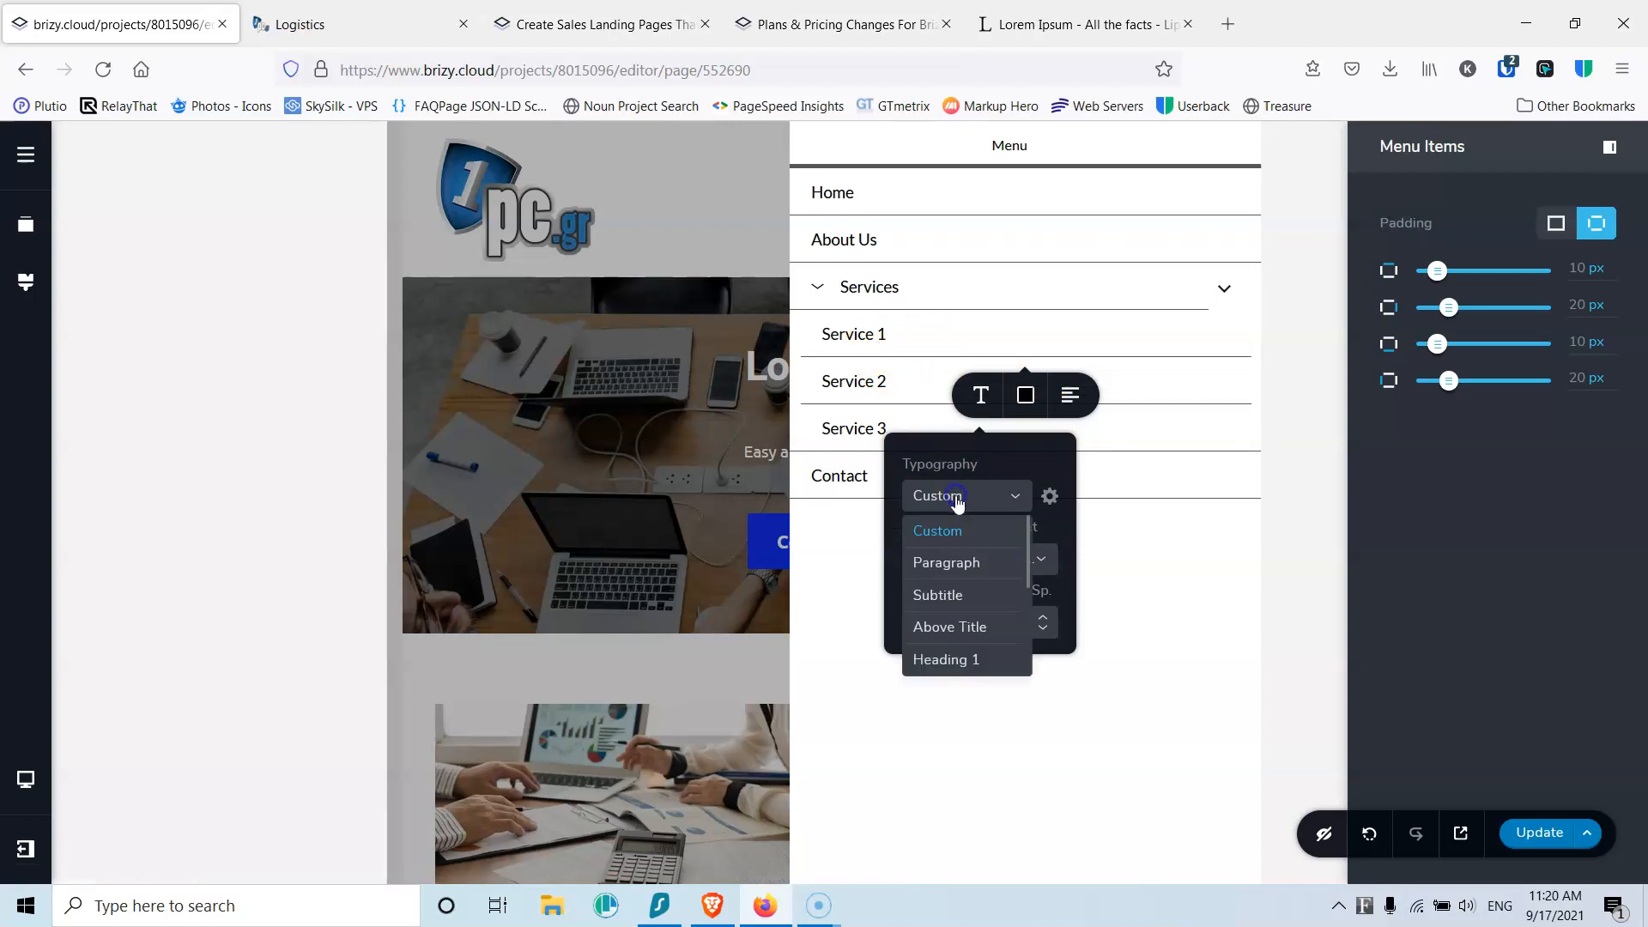
pyautogui.click(958, 562)
pyautogui.click(908, 339)
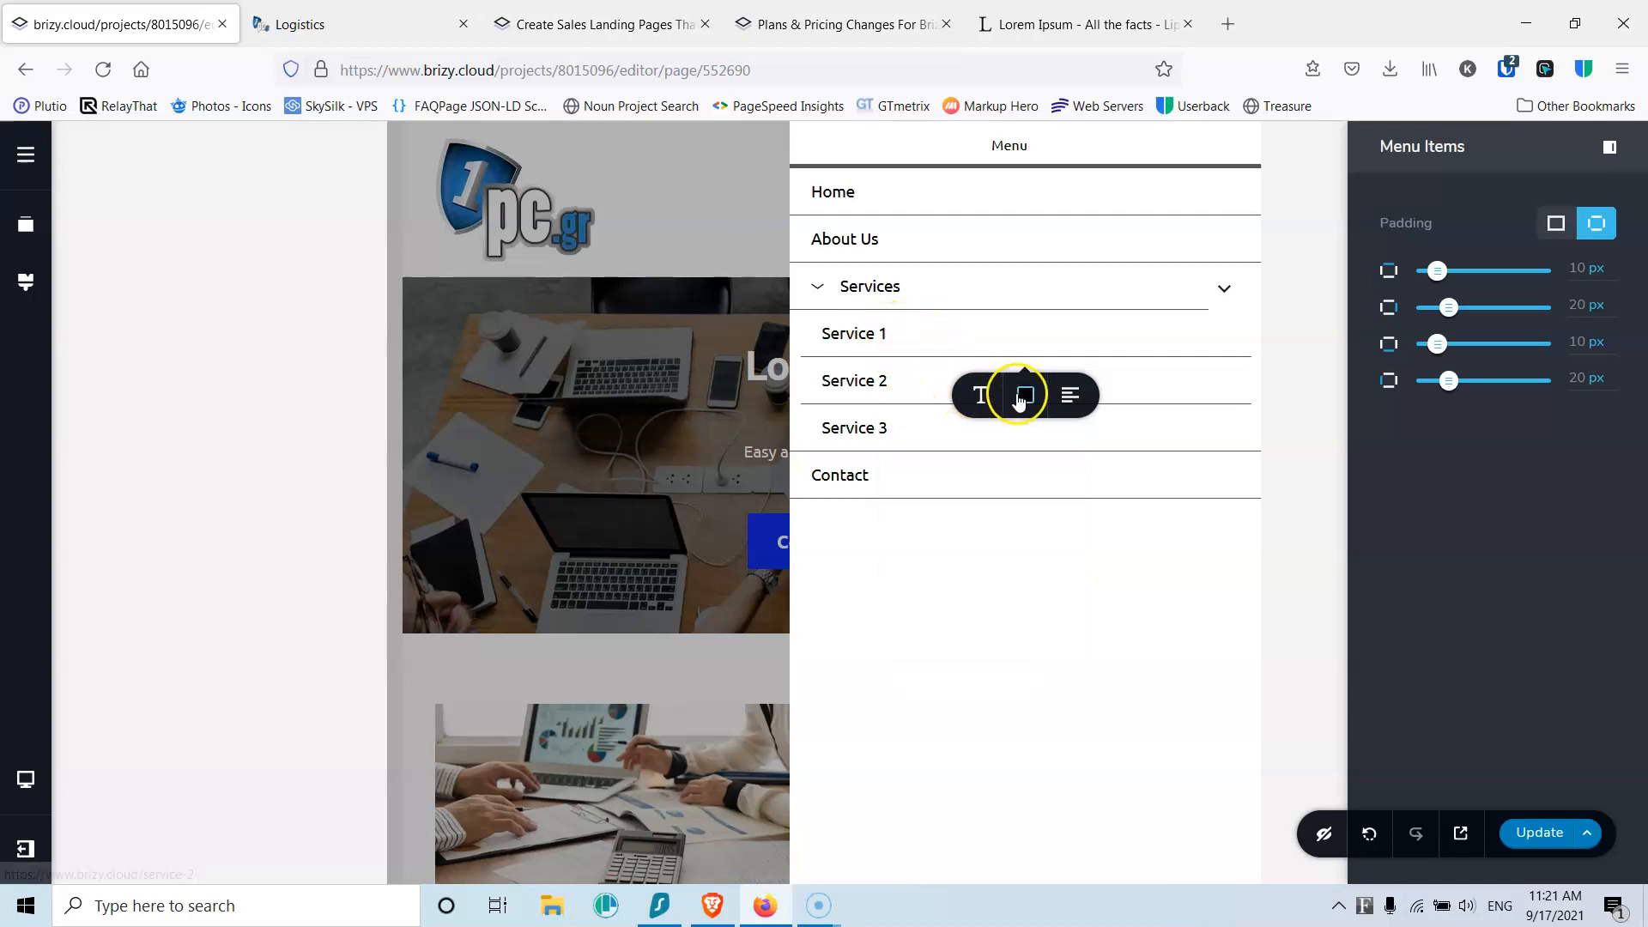
# Step: Set the Services arrow icon to 0 size and 0 spacing, then test expanding and collapsing
pyautogui.click(829, 290)
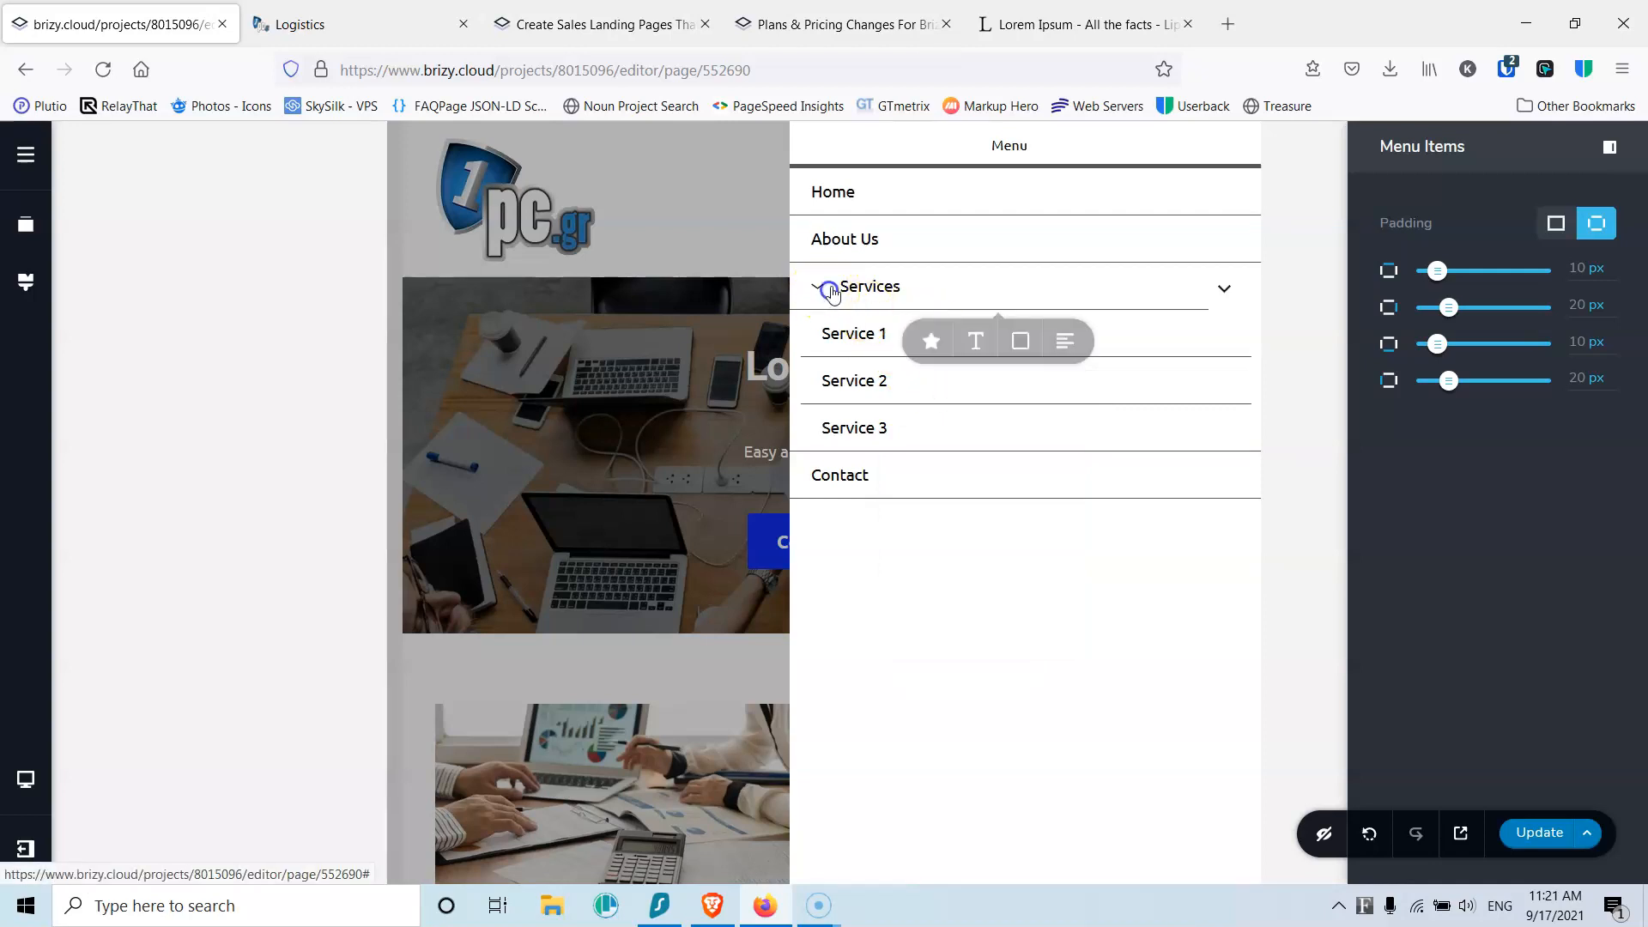
pyautogui.click(931, 349)
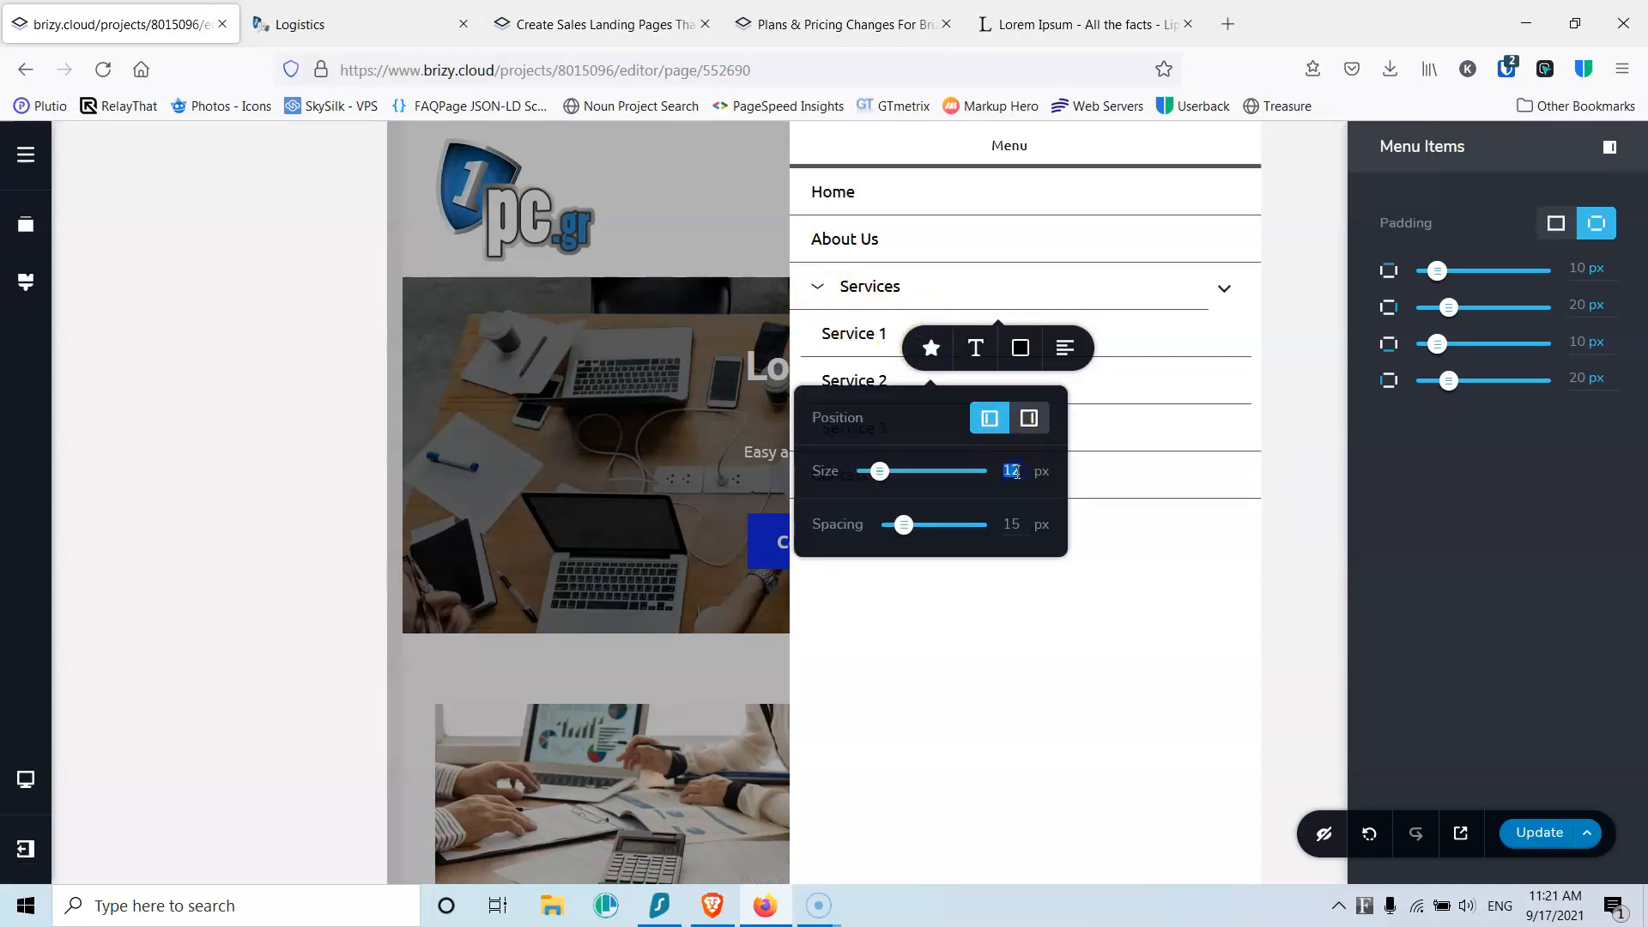
pyautogui.write('0')
pyautogui.click(976, 661)
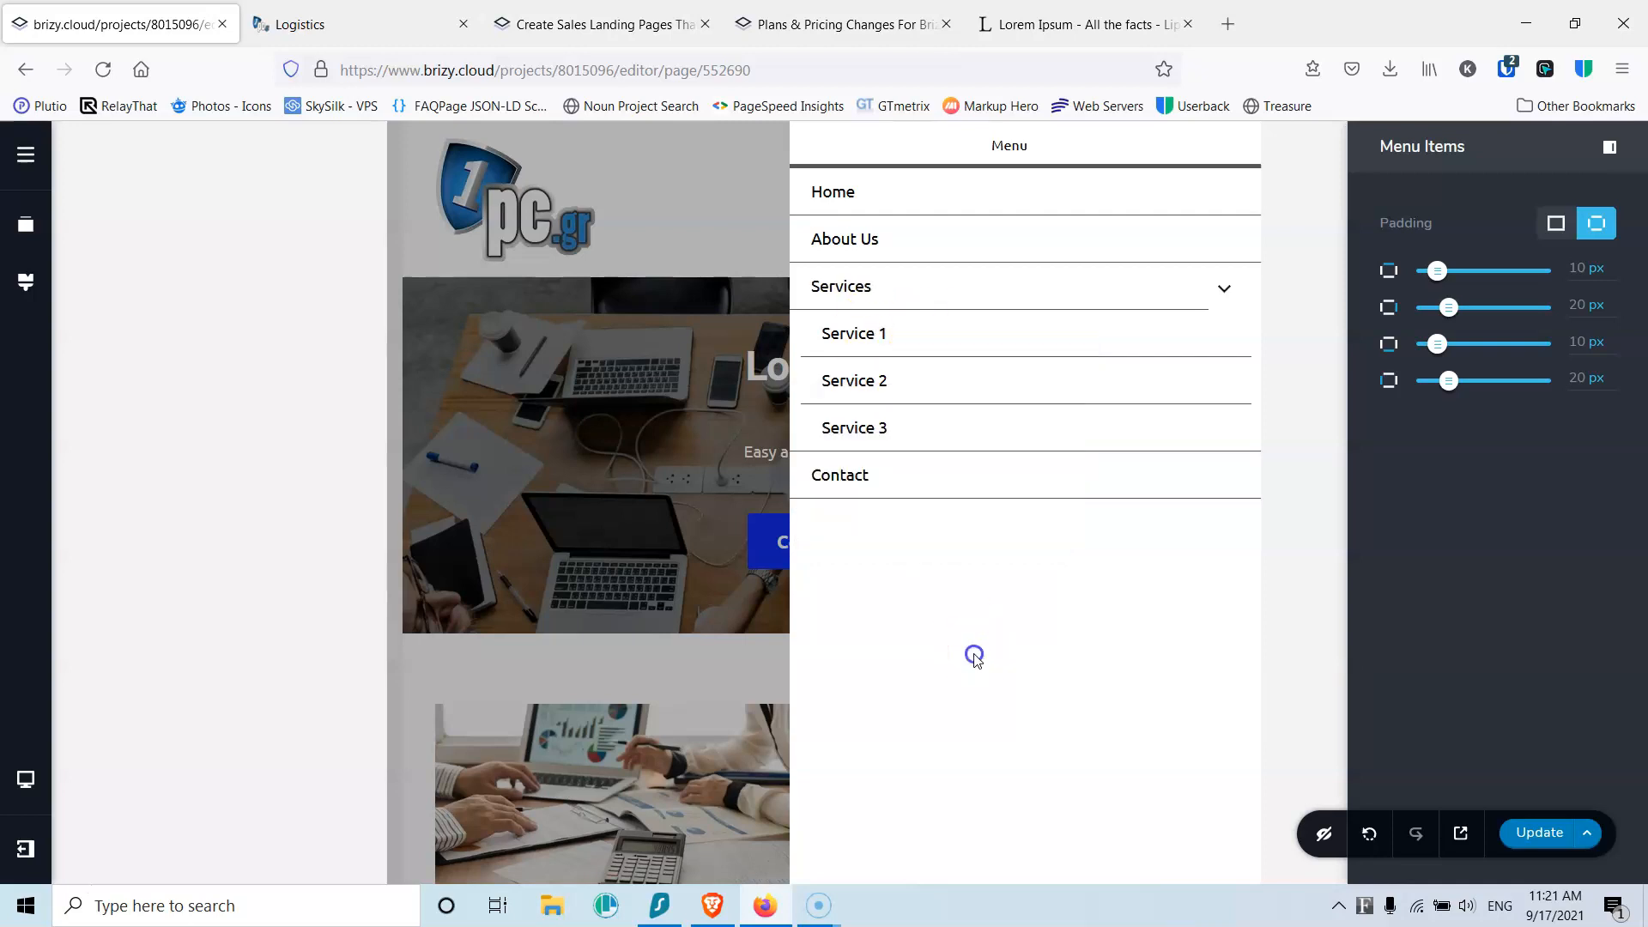
pyautogui.click(1227, 290)
pyautogui.click(1225, 289)
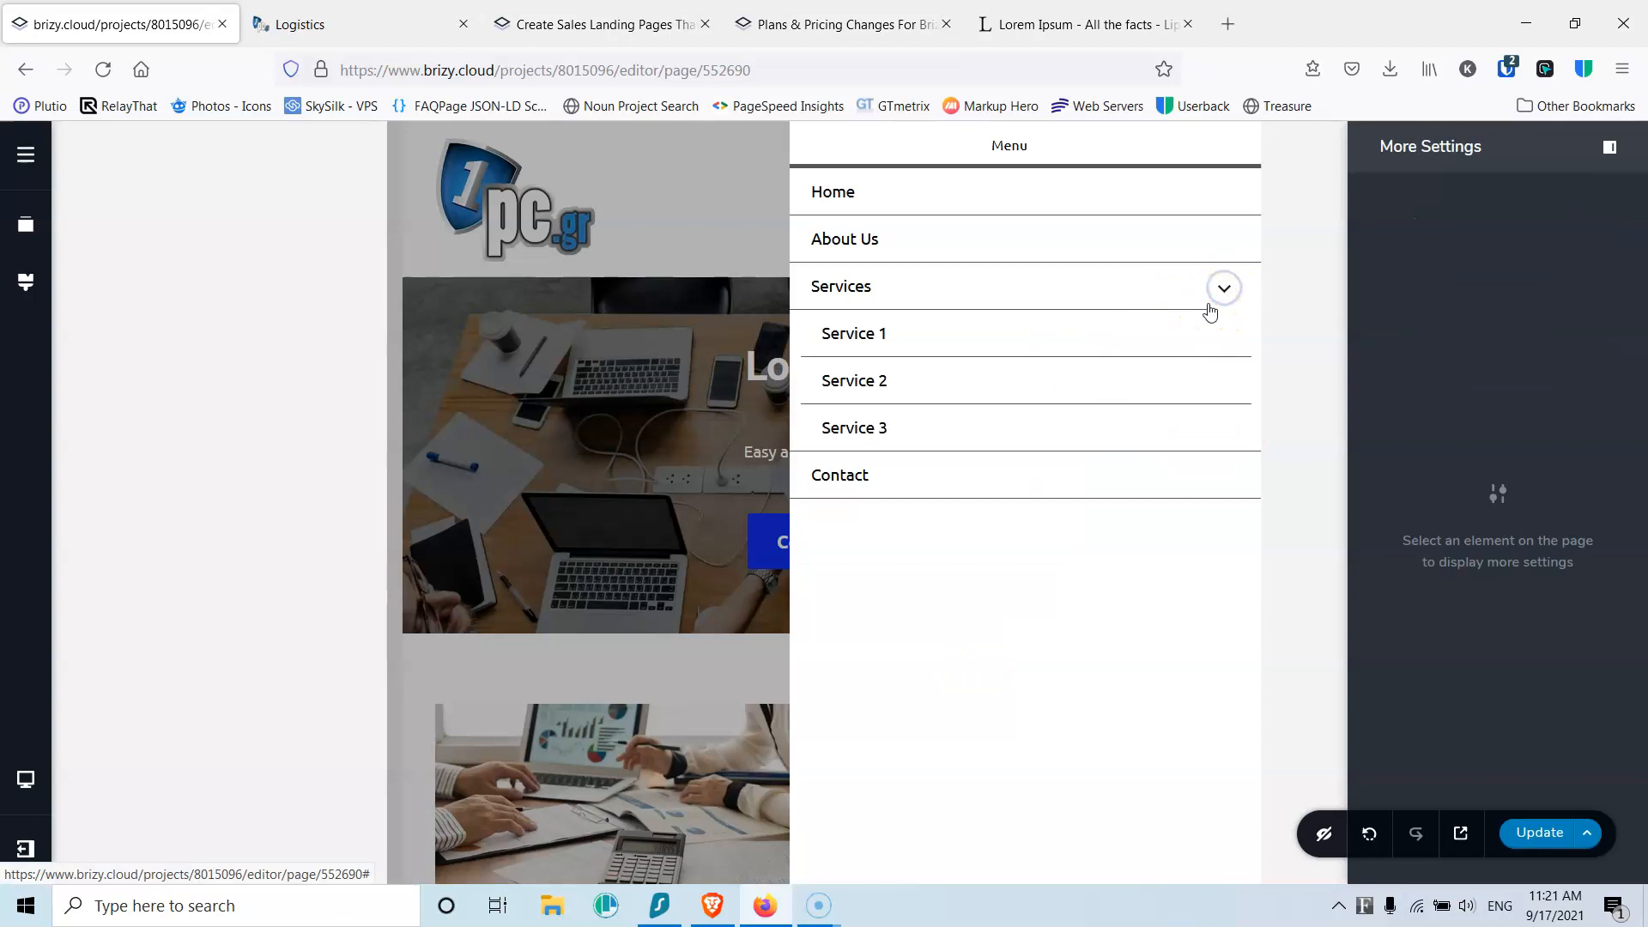
pyautogui.click(1214, 289)
# Step: Save, switch to the mobile layout, and narrow the logo and menu columns to share one row
pyautogui.click(1539, 833)
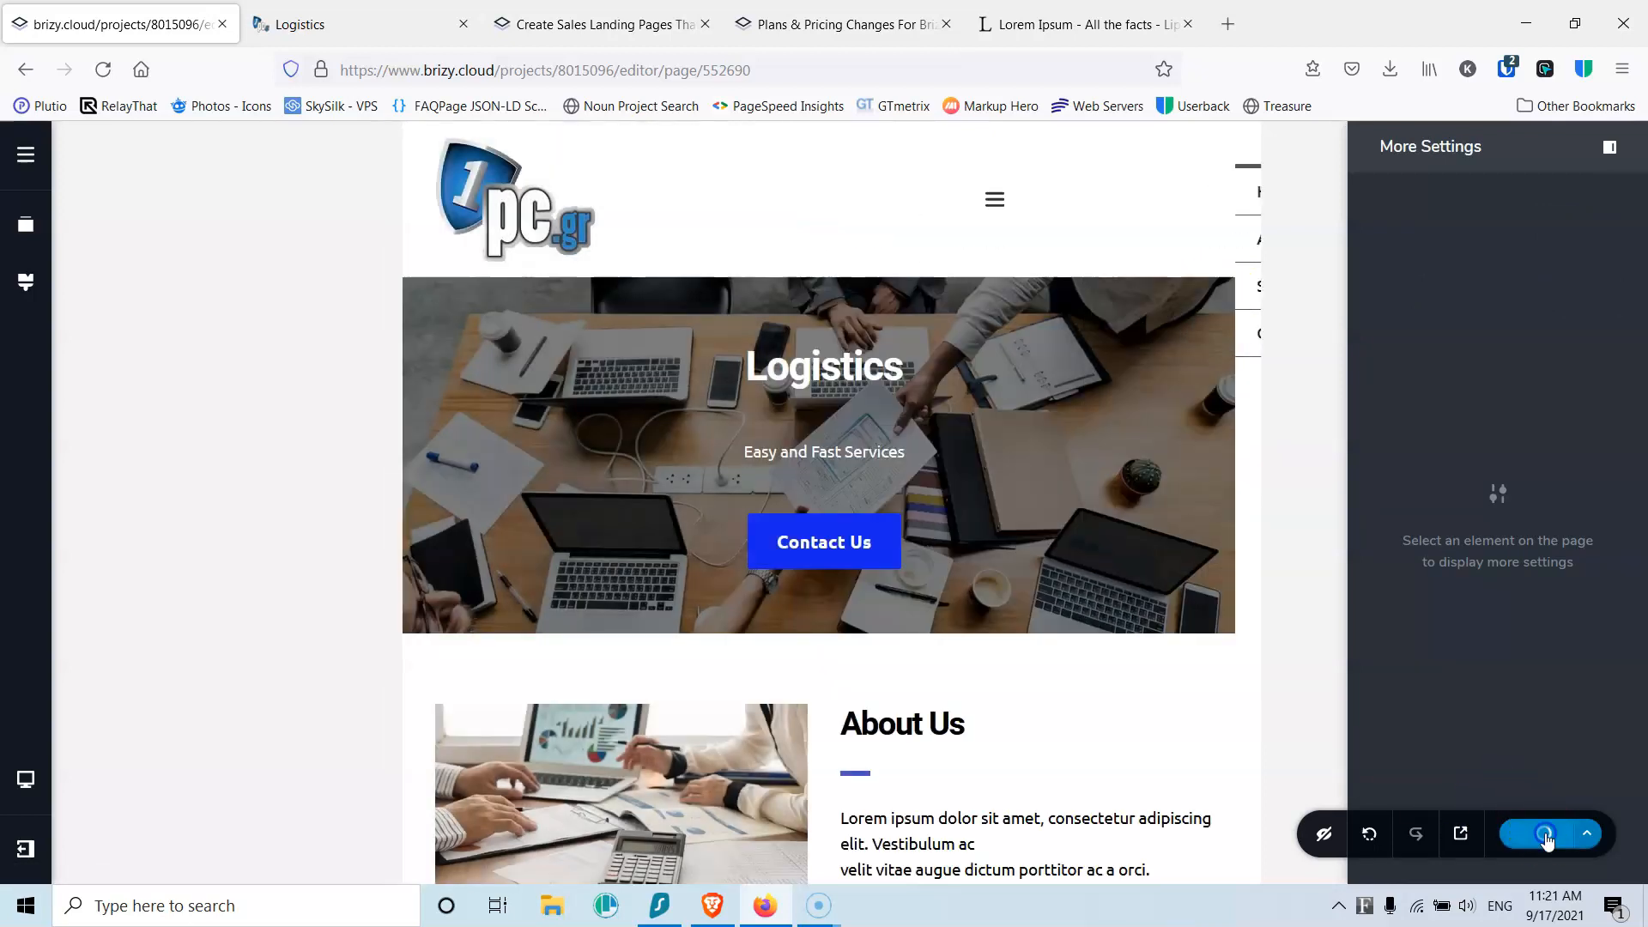
pyautogui.click(26, 779)
pyautogui.click(122, 815)
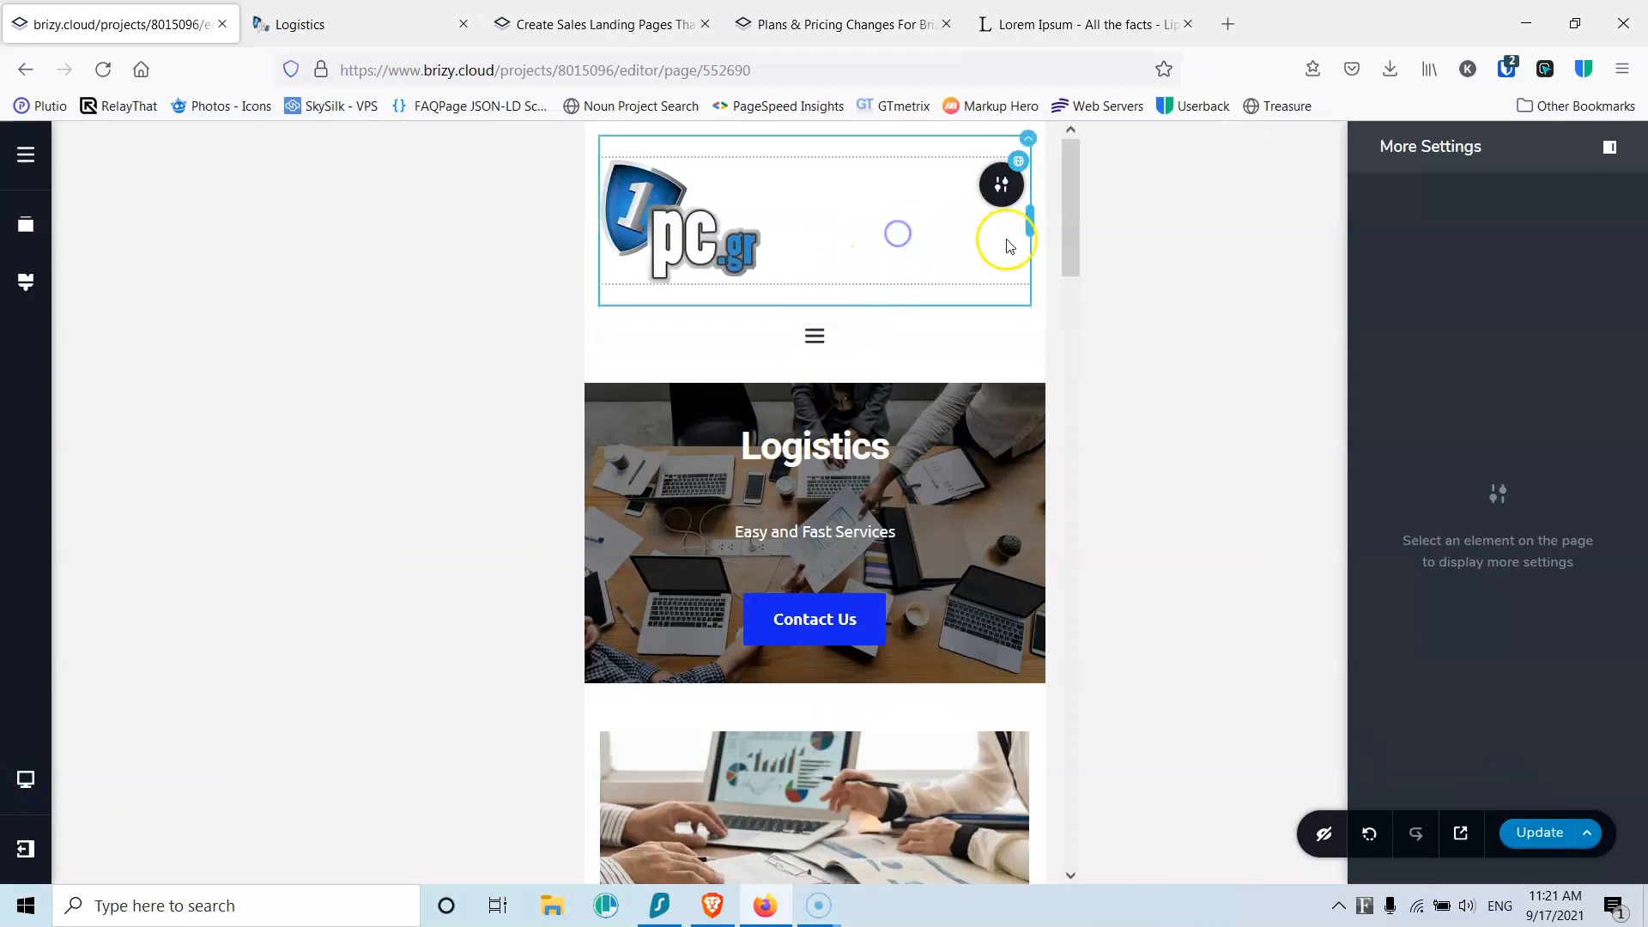
pyautogui.moveTo(1029, 221); pyautogui.dragTo(832, 225)
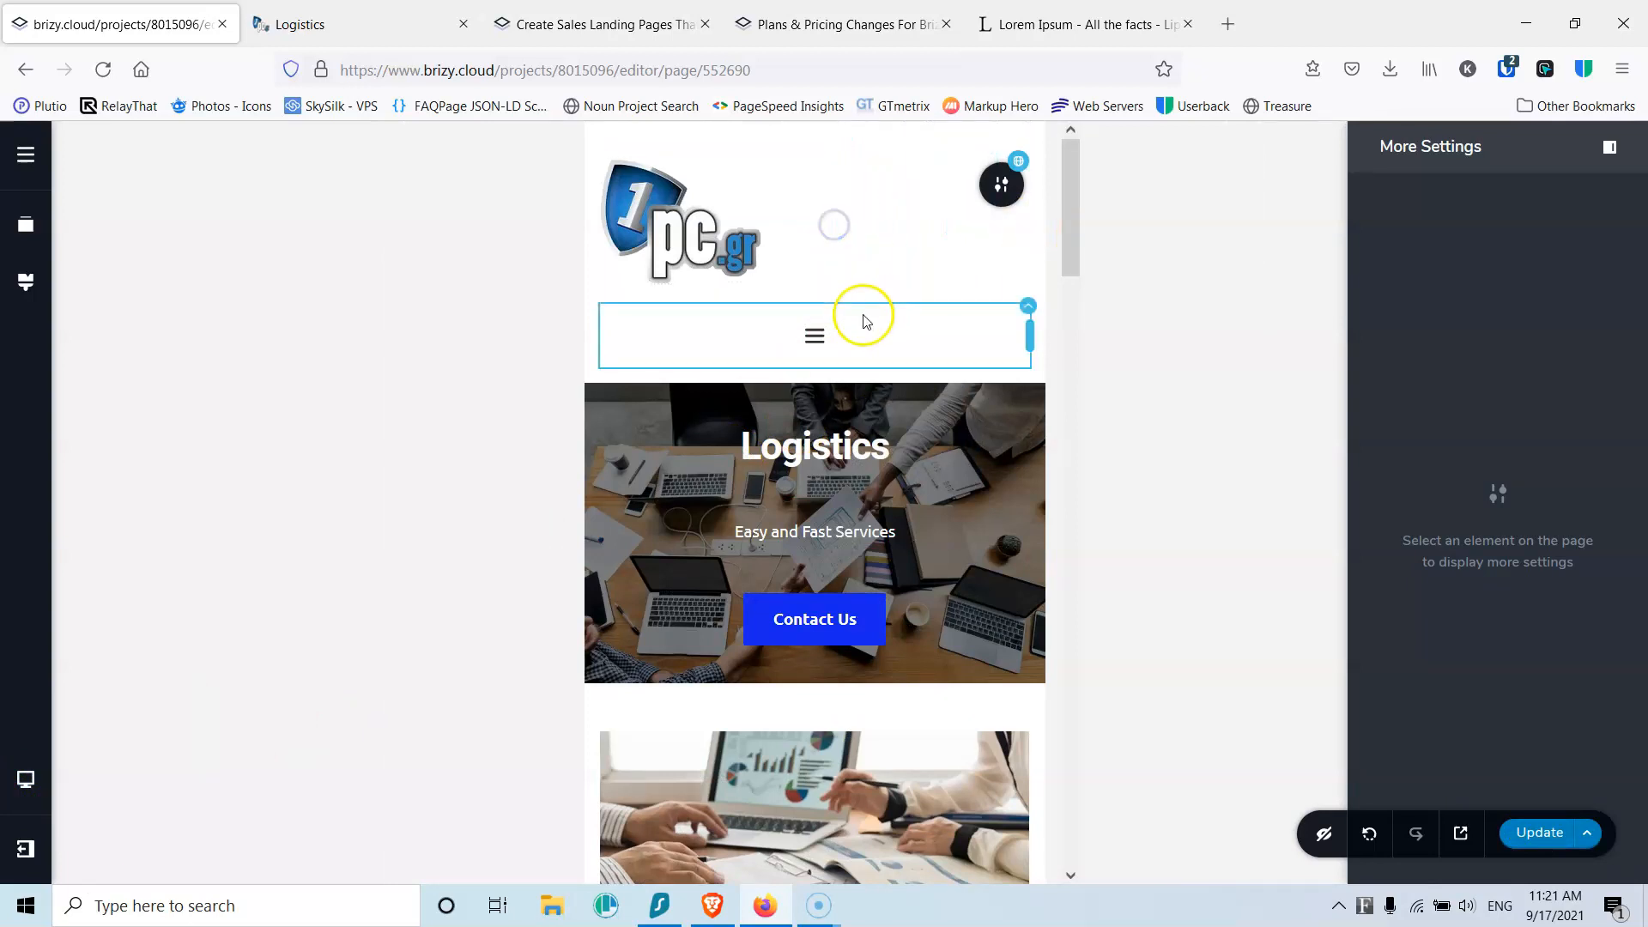
pyautogui.moveTo(1027, 346); pyautogui.dragTo(789, 331)
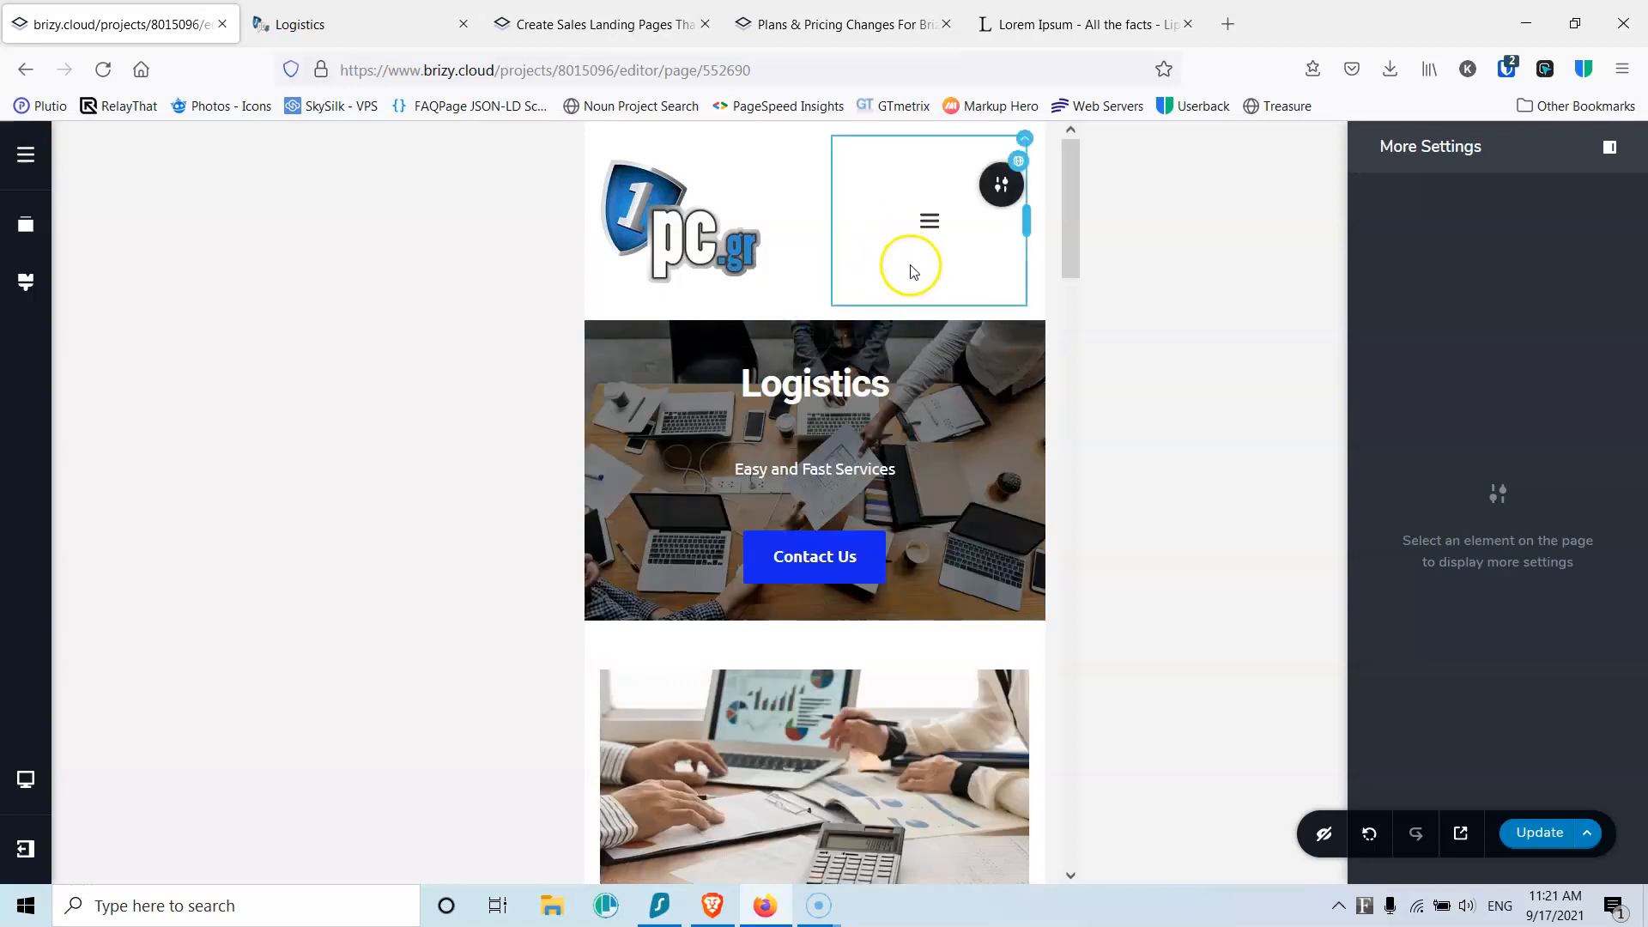
# Step: Save the mobile header changes and open the Pages list
pyautogui.scroll(-15, 867, 438)
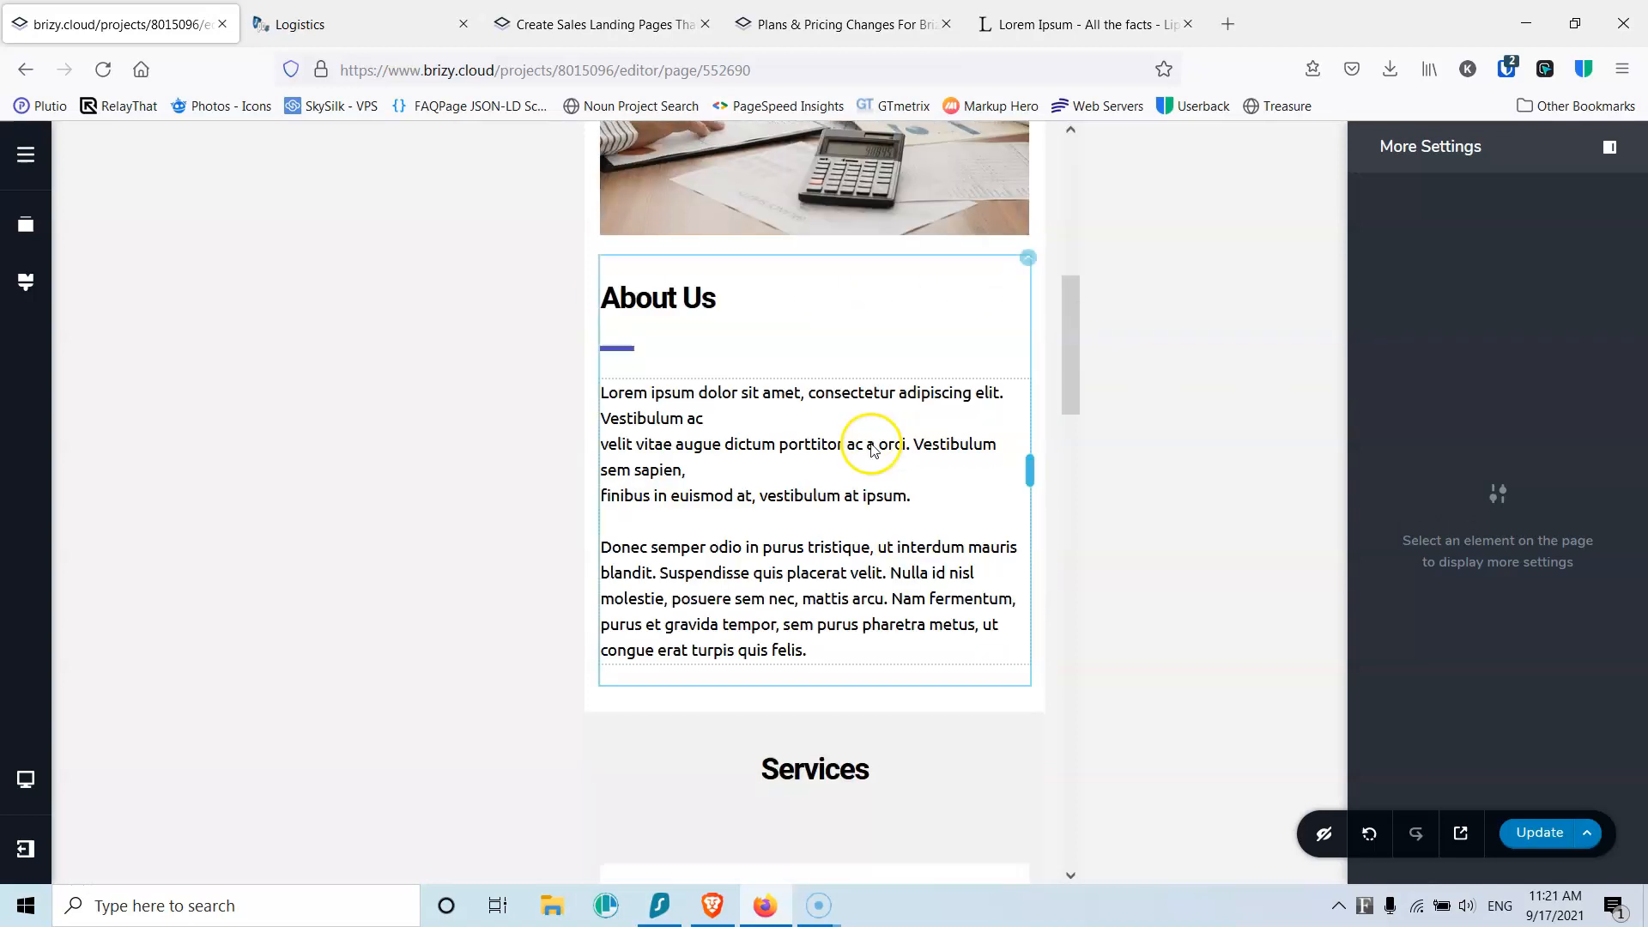
pyautogui.scroll(15, 868, 453)
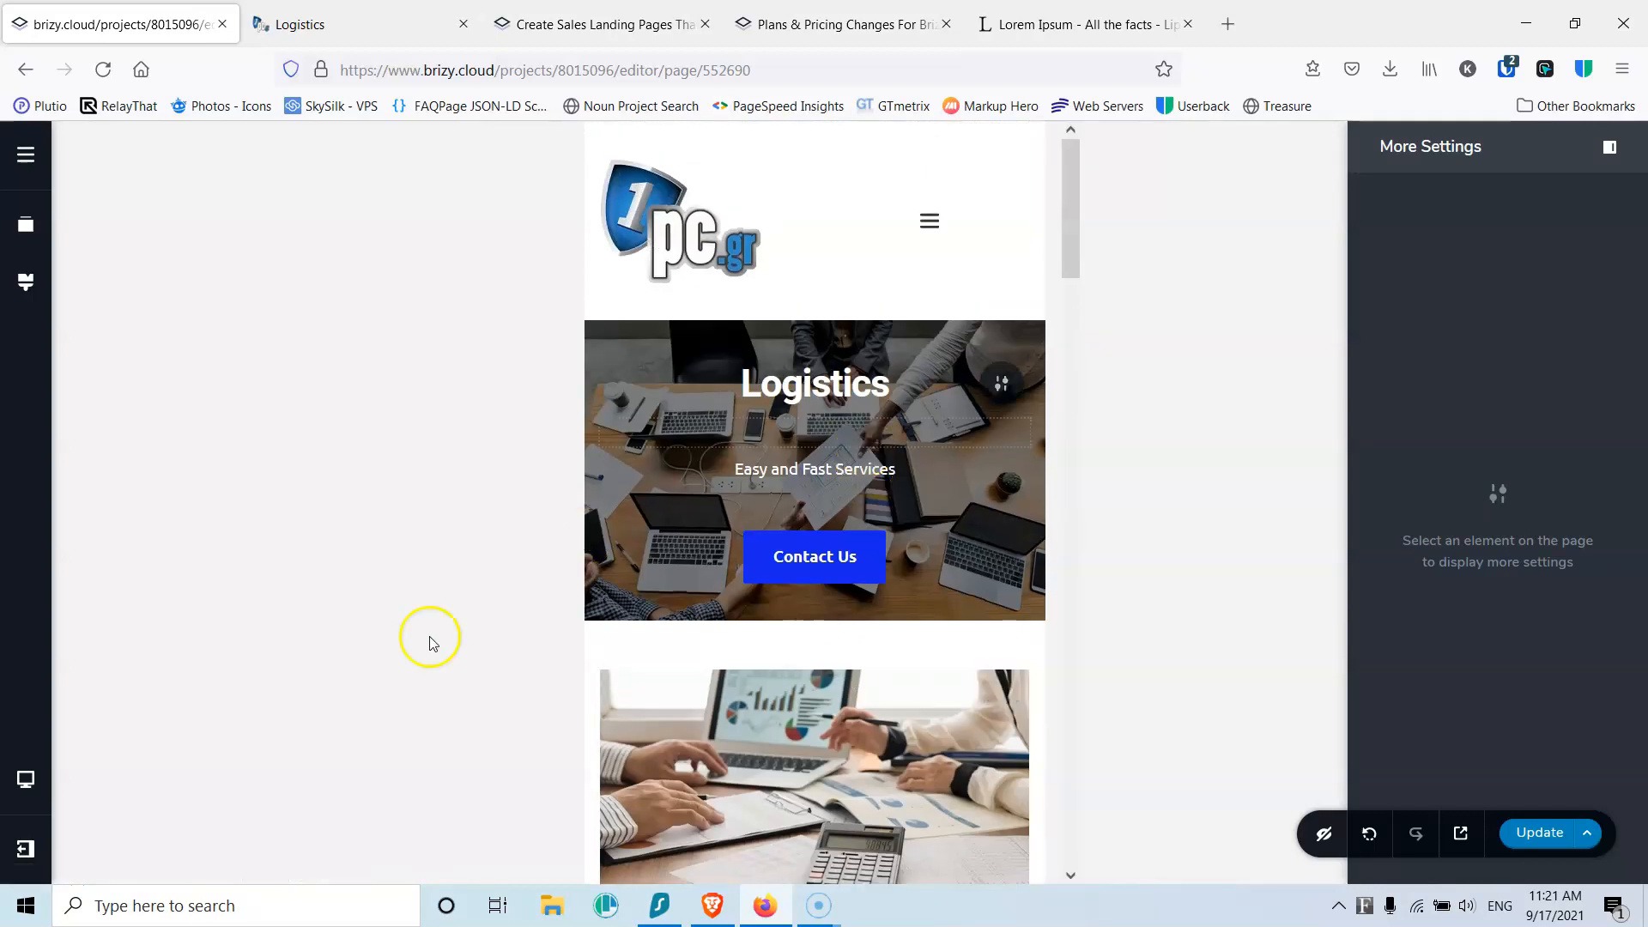
pyautogui.click(1525, 834)
pyautogui.click(27, 157)
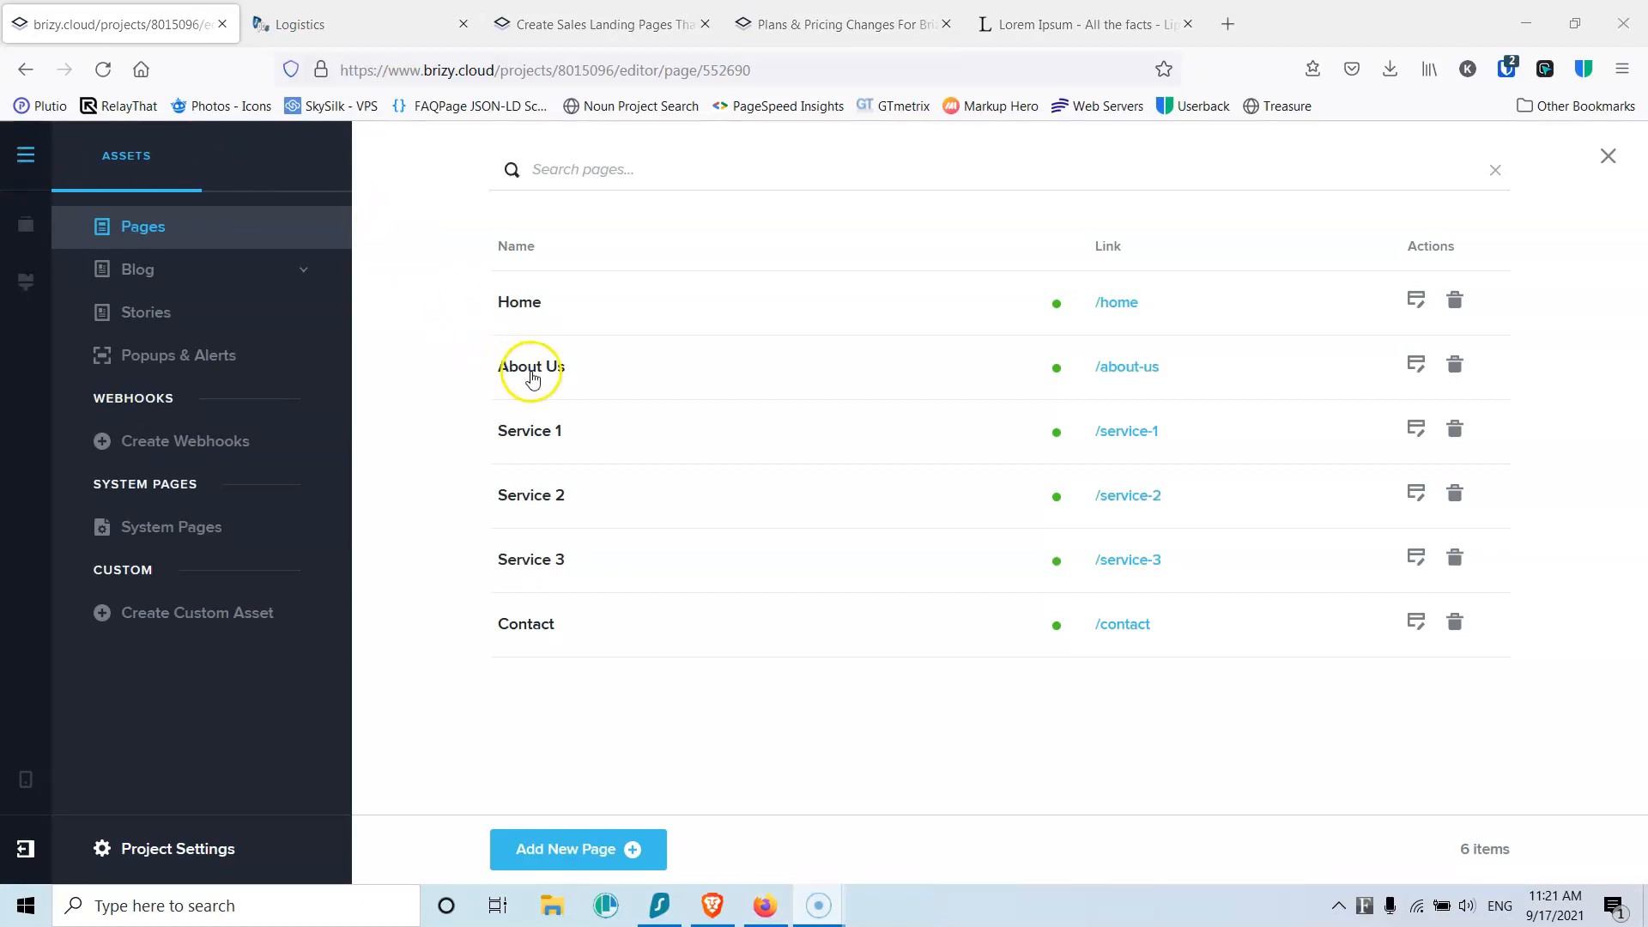
# Step: From the Pages list, open Home in the editor and scroll down to its contact form
pyautogui.click(532, 371)
pyautogui.click(412, 158)
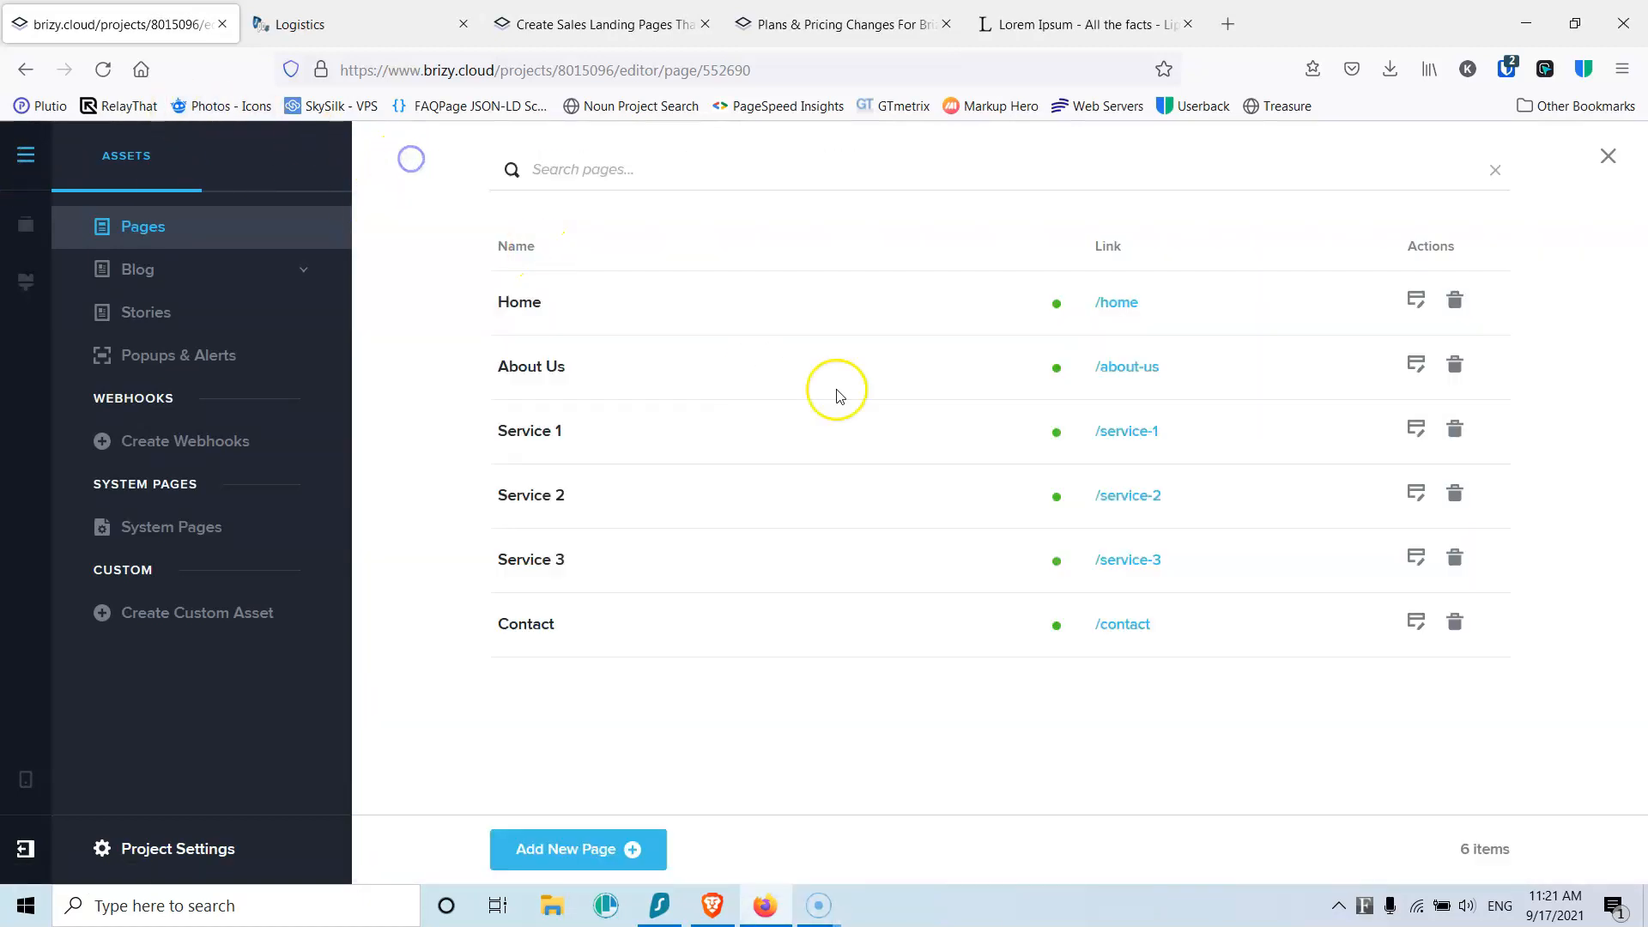
pyautogui.click(1412, 364)
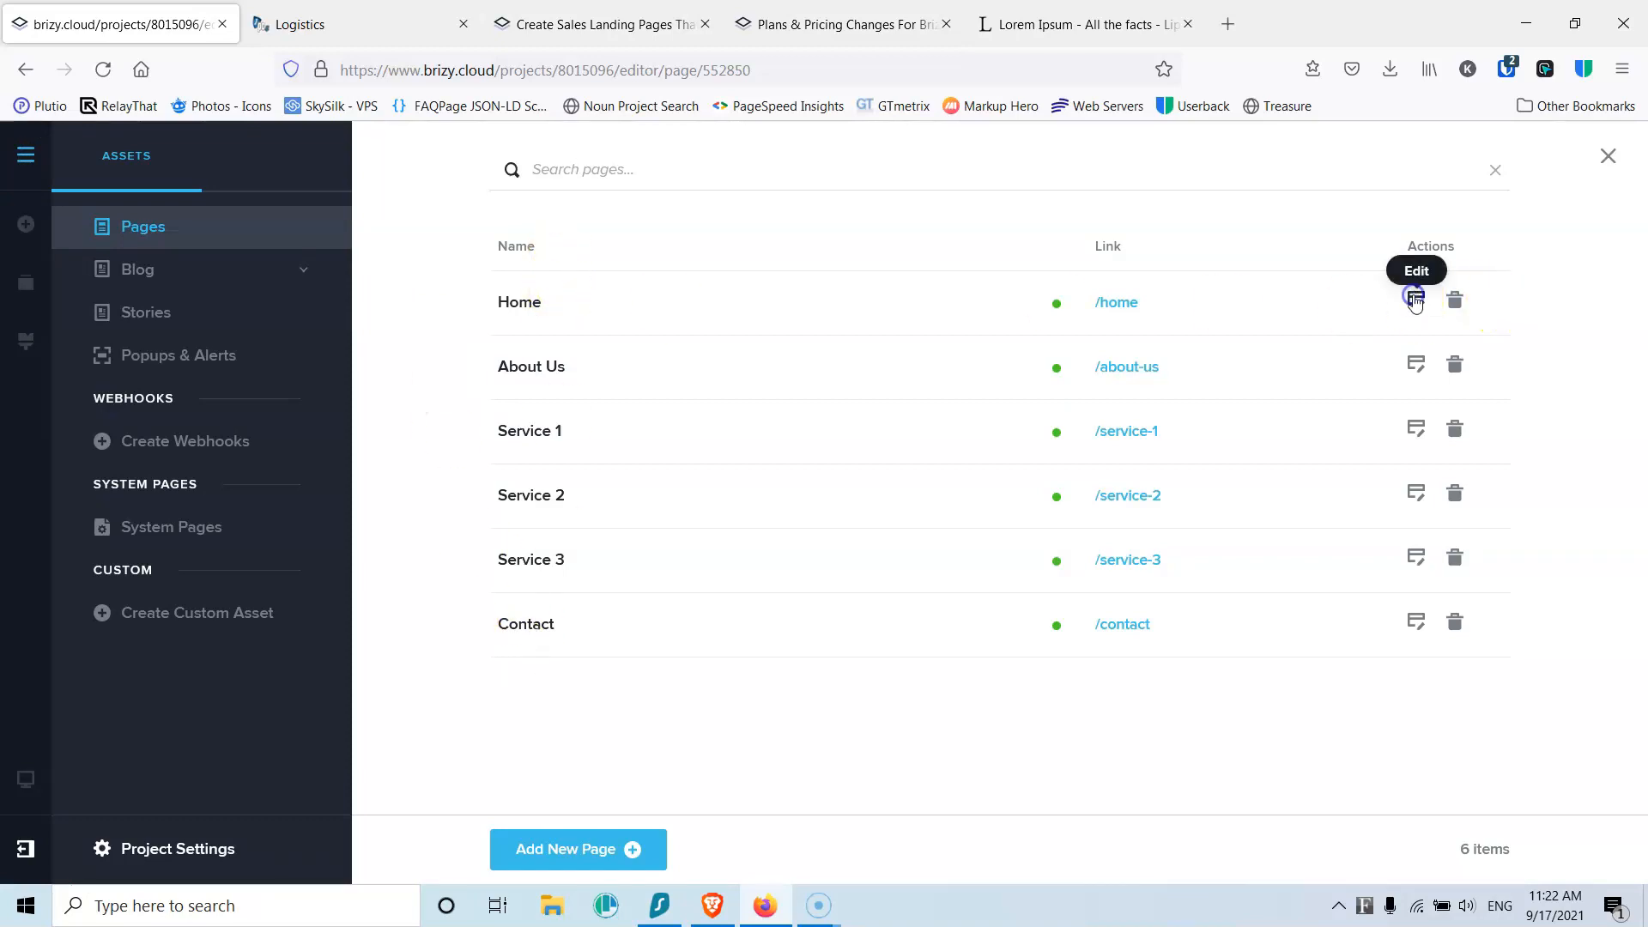
pyautogui.click(1415, 300)
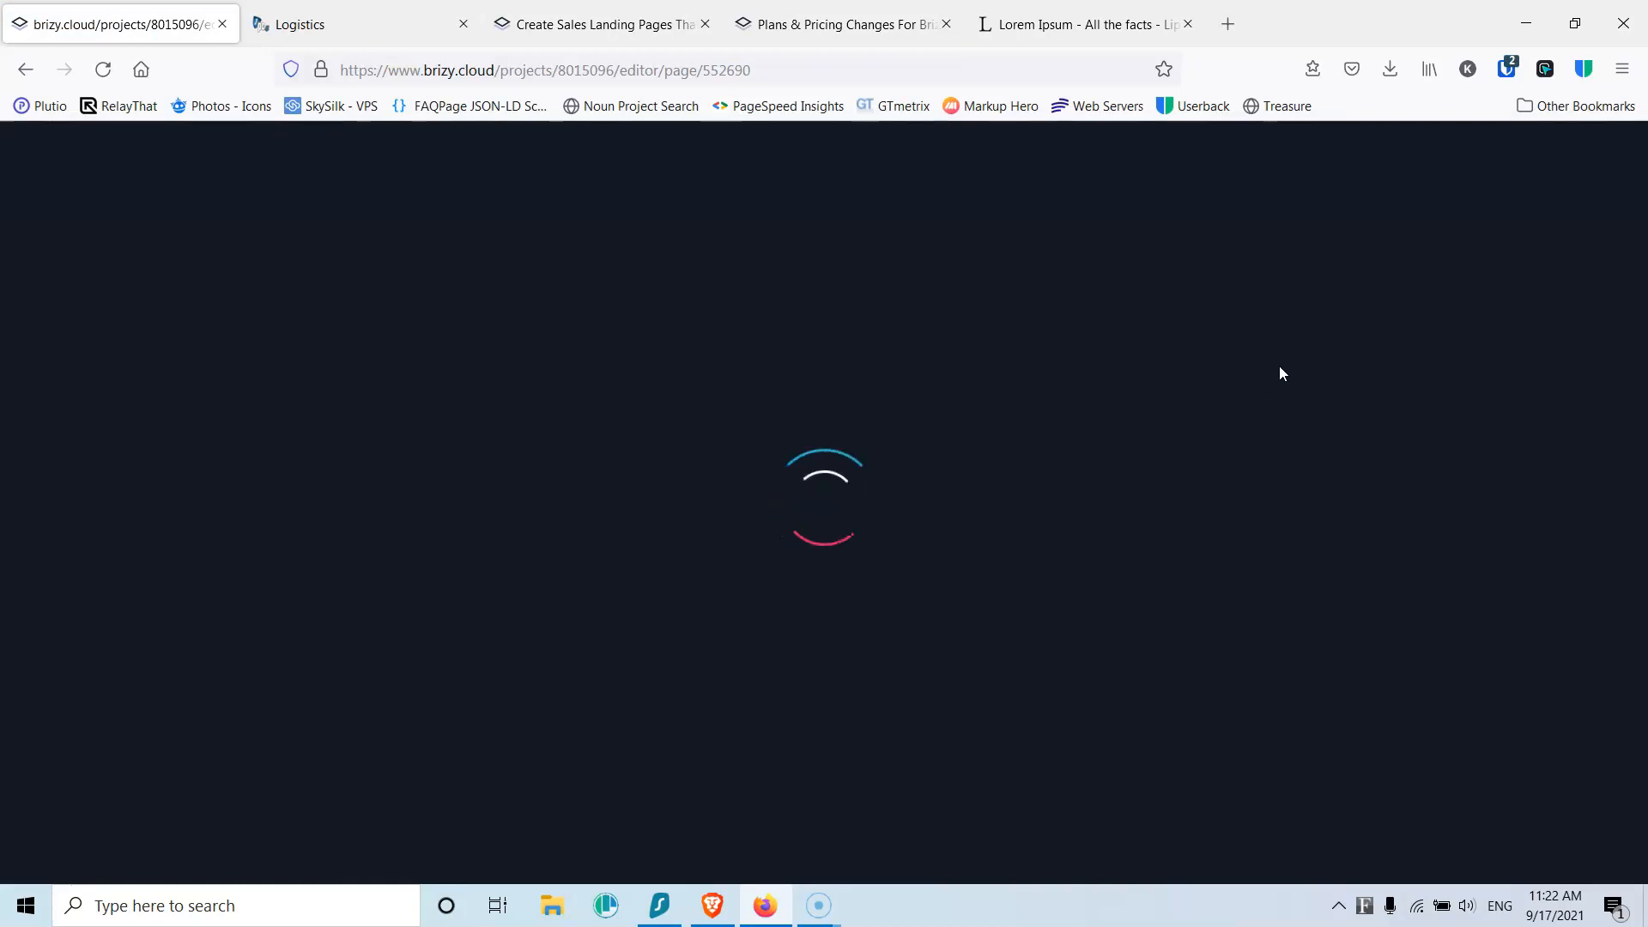
pyautogui.scroll(-20, 1074, 504)
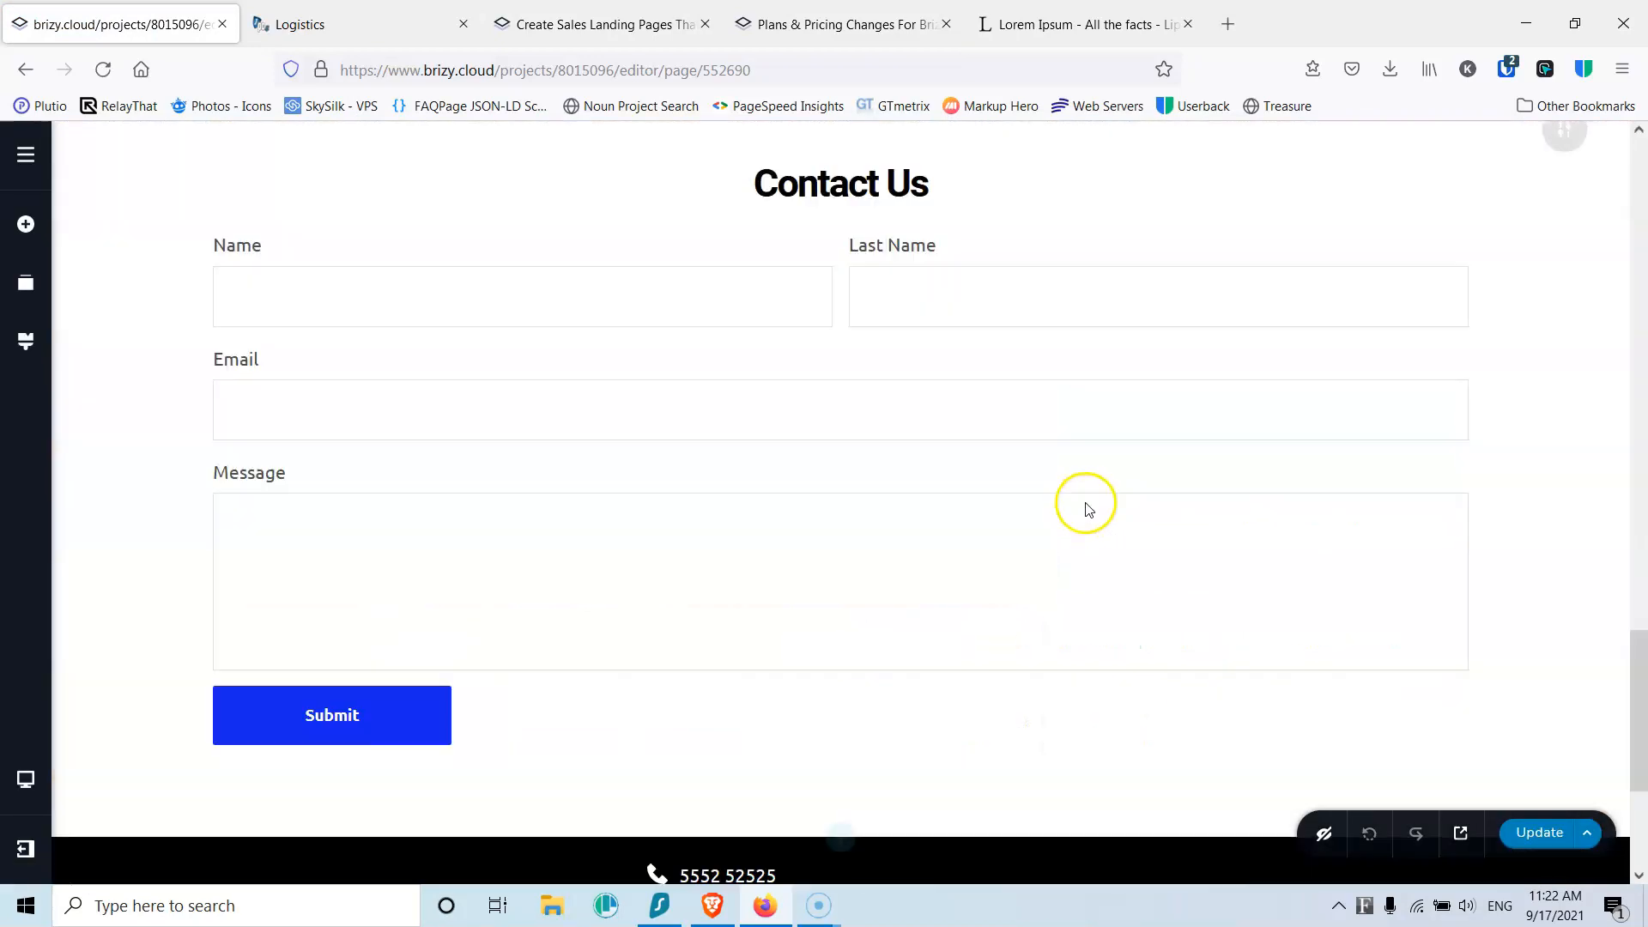
# Step: Make the Home page's footer a global block
pyautogui.click(1562, 577)
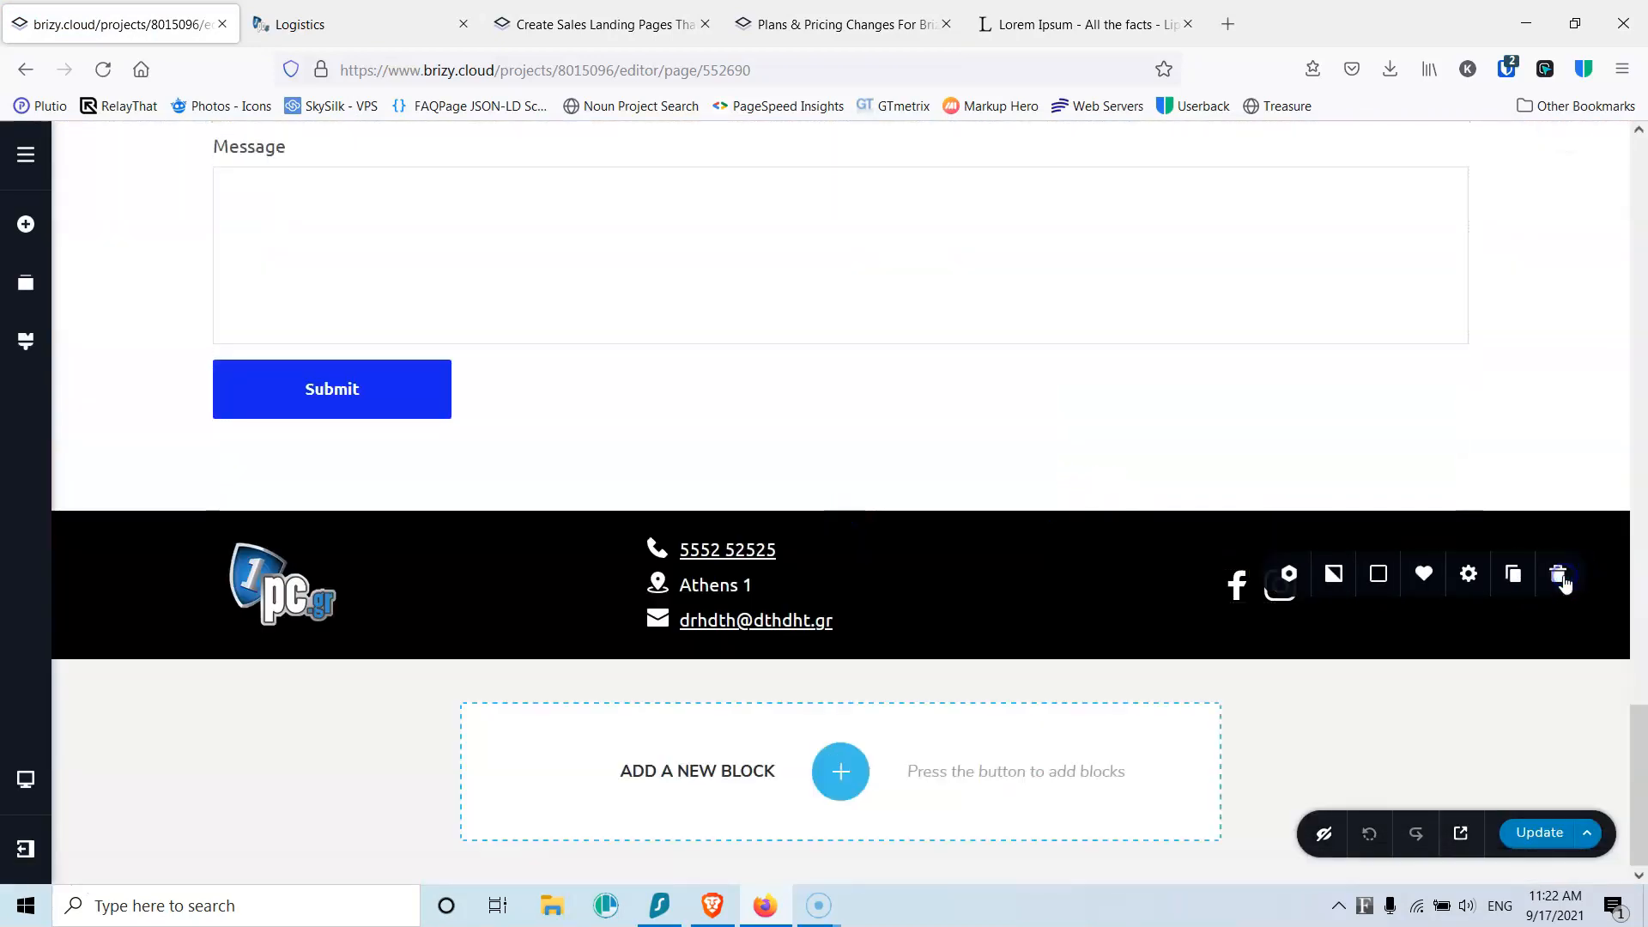
pyautogui.click(1290, 577)
pyautogui.click(1383, 453)
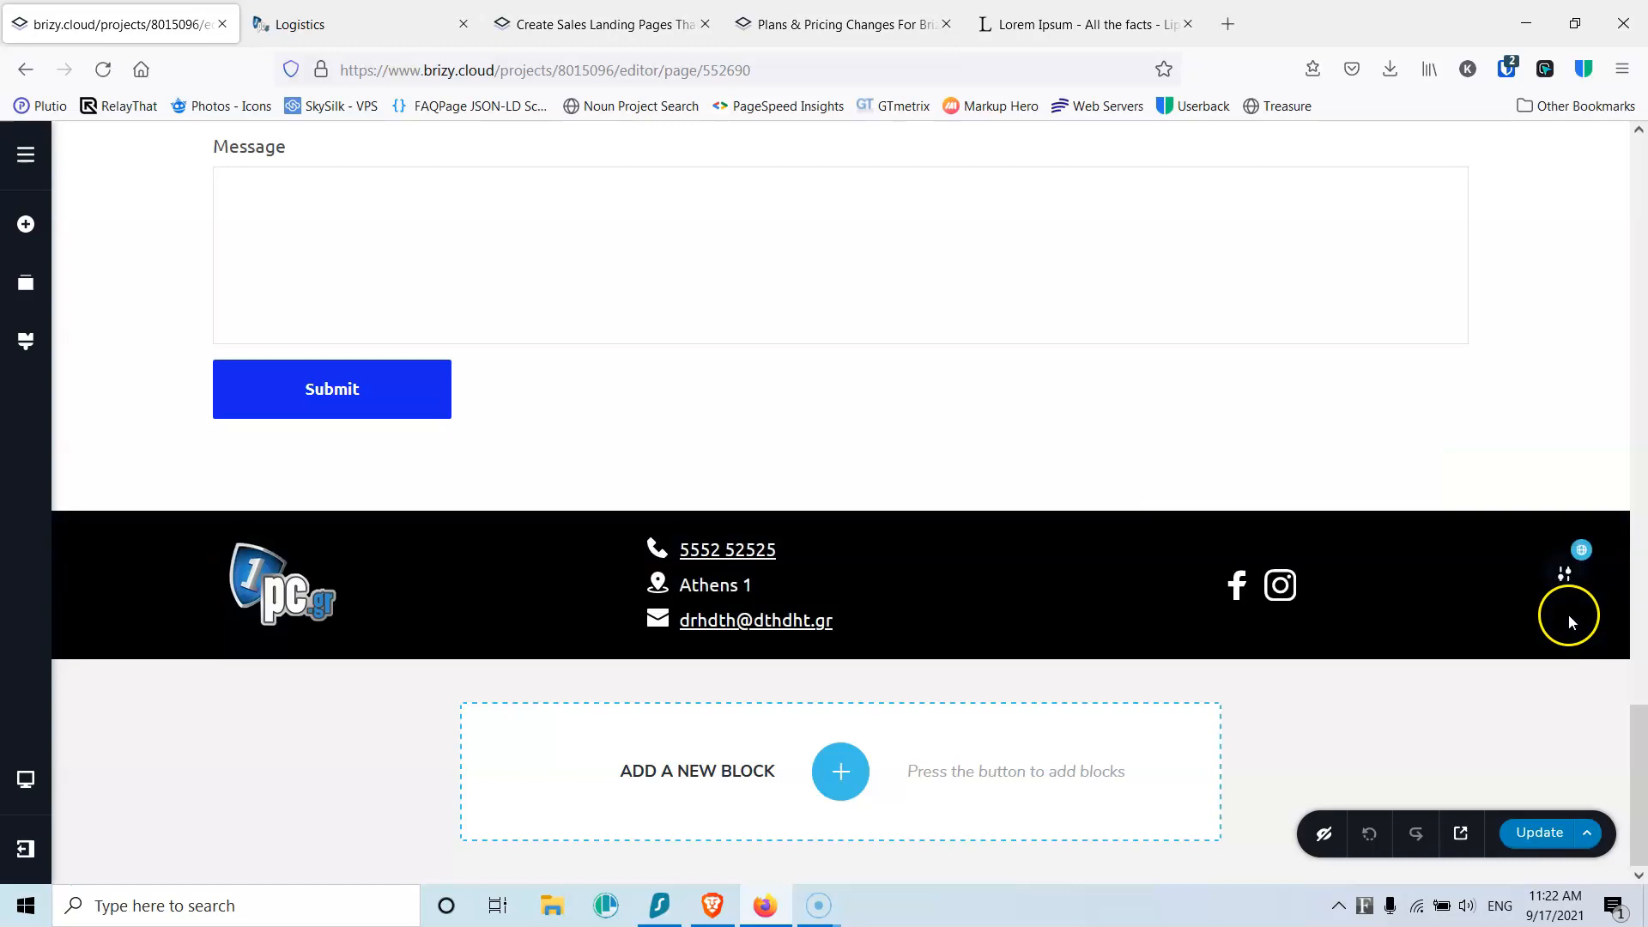
# Step: Set the footer's display condition to include All pages, save, and reload with F5
pyautogui.click(1331, 577)
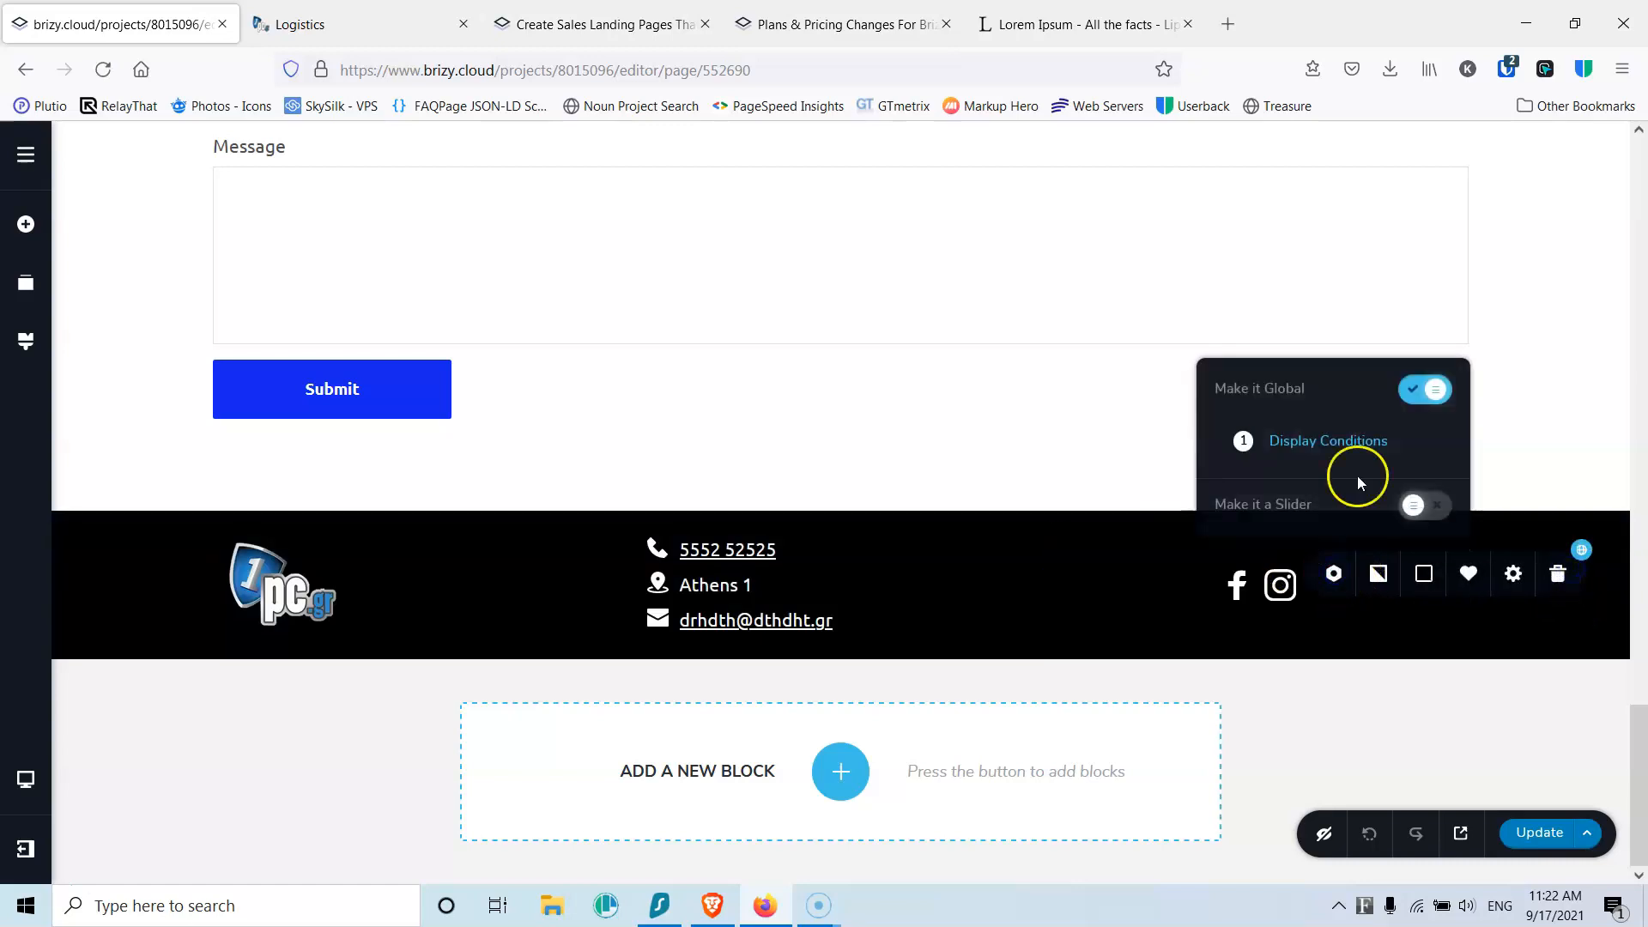
pyautogui.click(1361, 438)
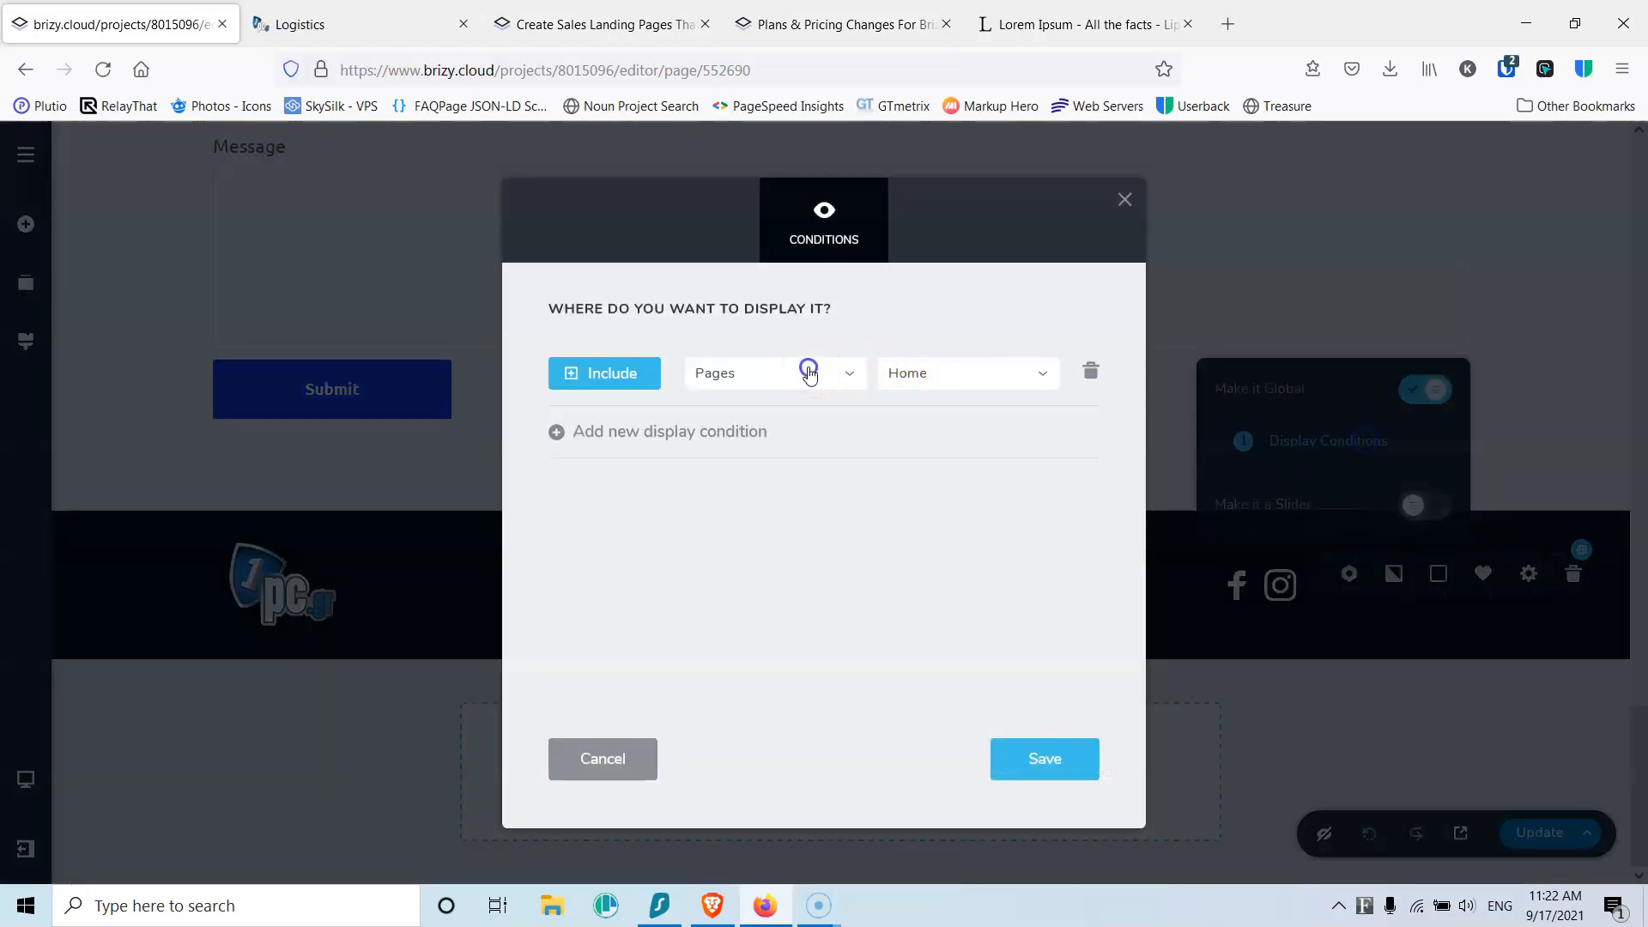
pyautogui.click(811, 371)
pyautogui.click(755, 410)
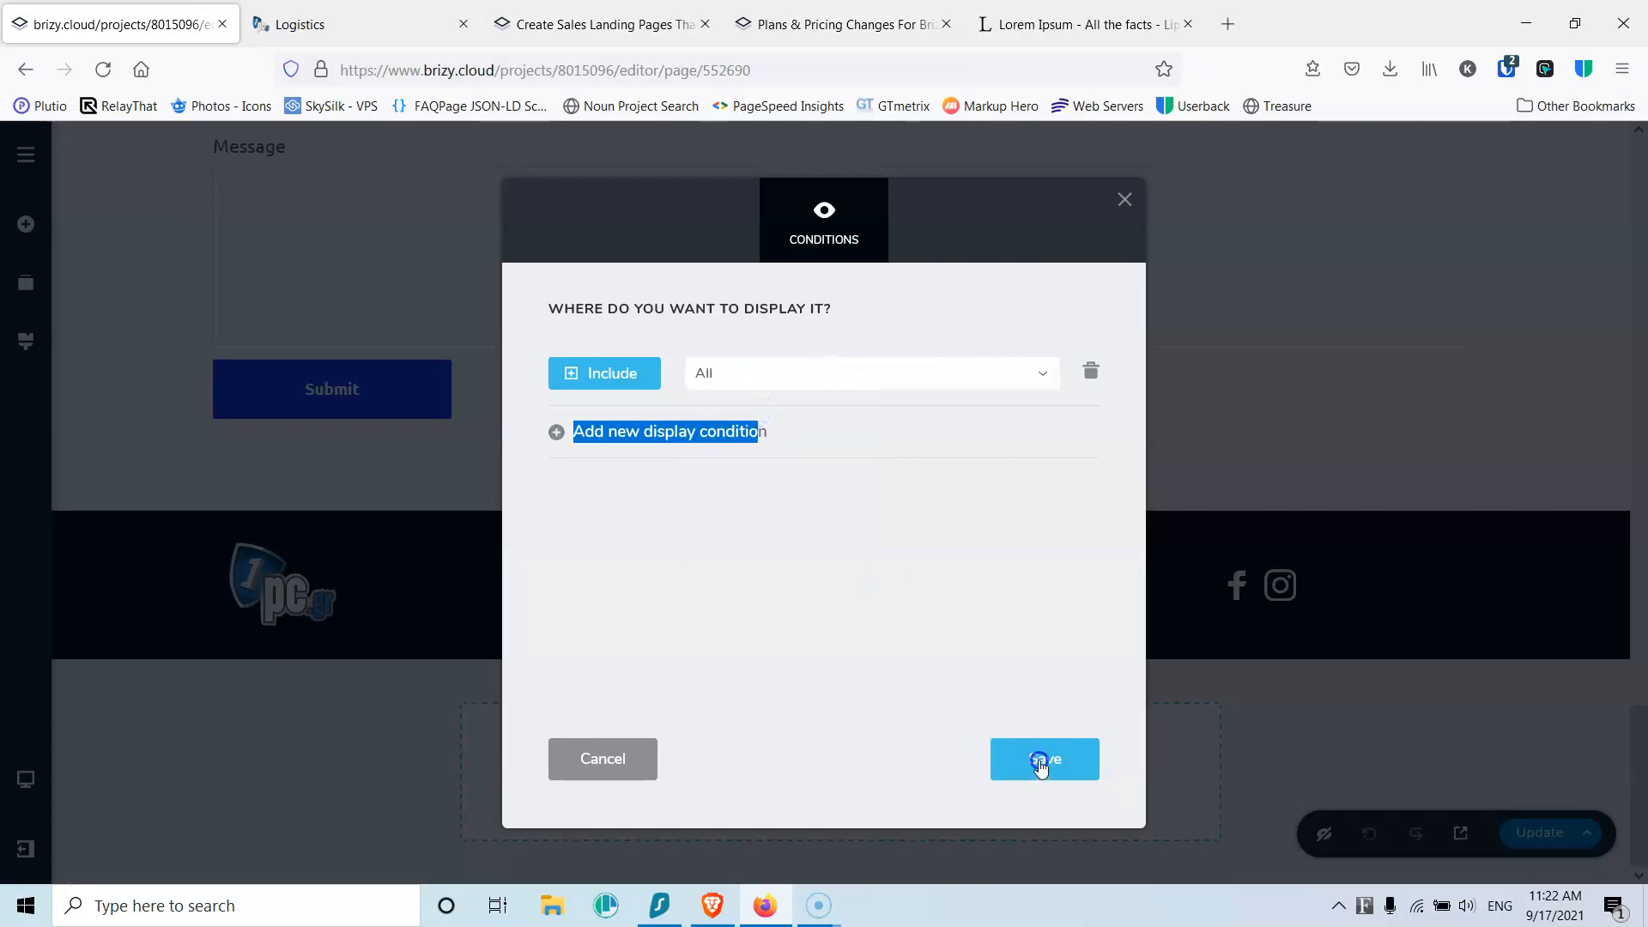
pyautogui.click(1301, 724)
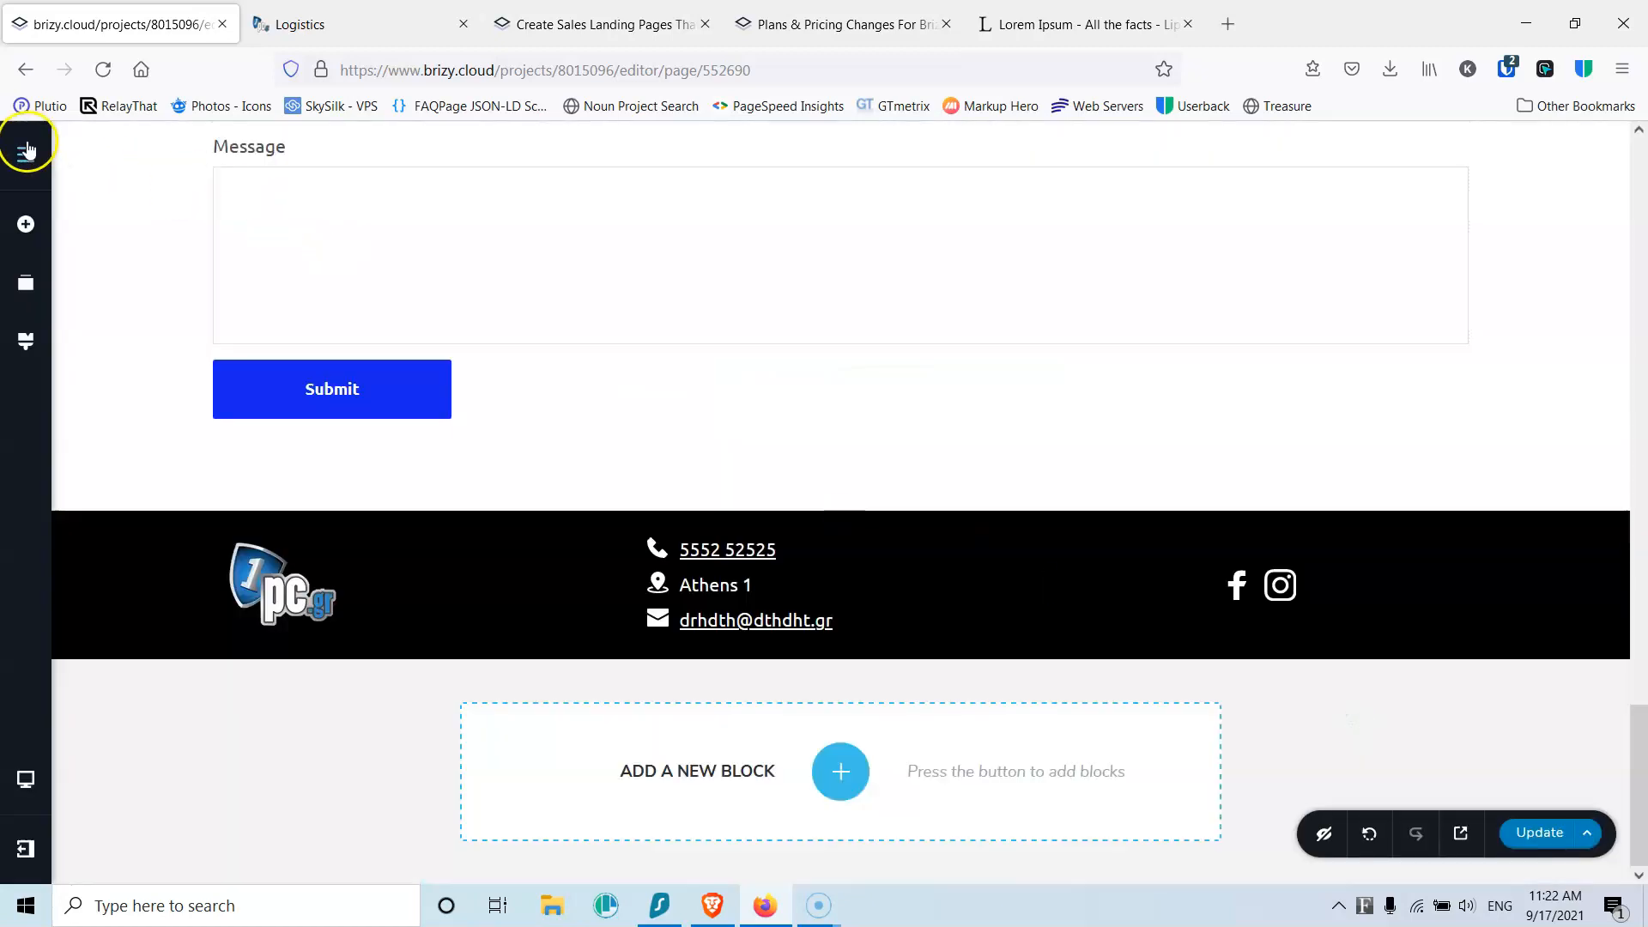
pyautogui.press('F5')
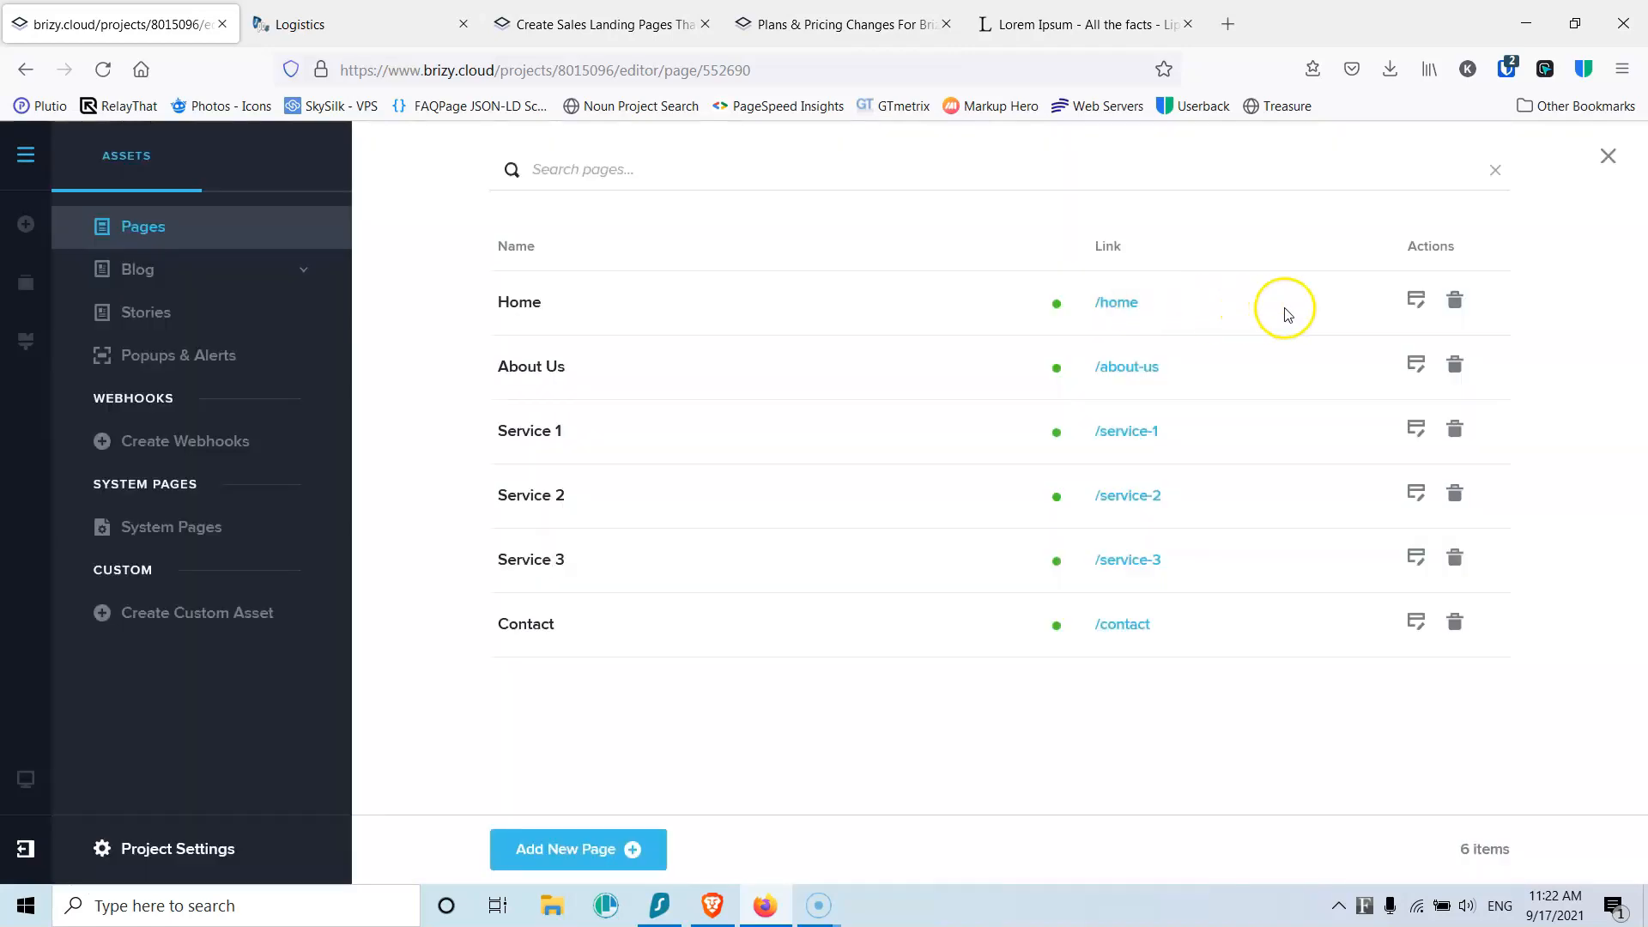
# Step: Reload About Us to verify the footer, preview /service-1, then reopen Home in the editor
pyautogui.click(1415, 367)
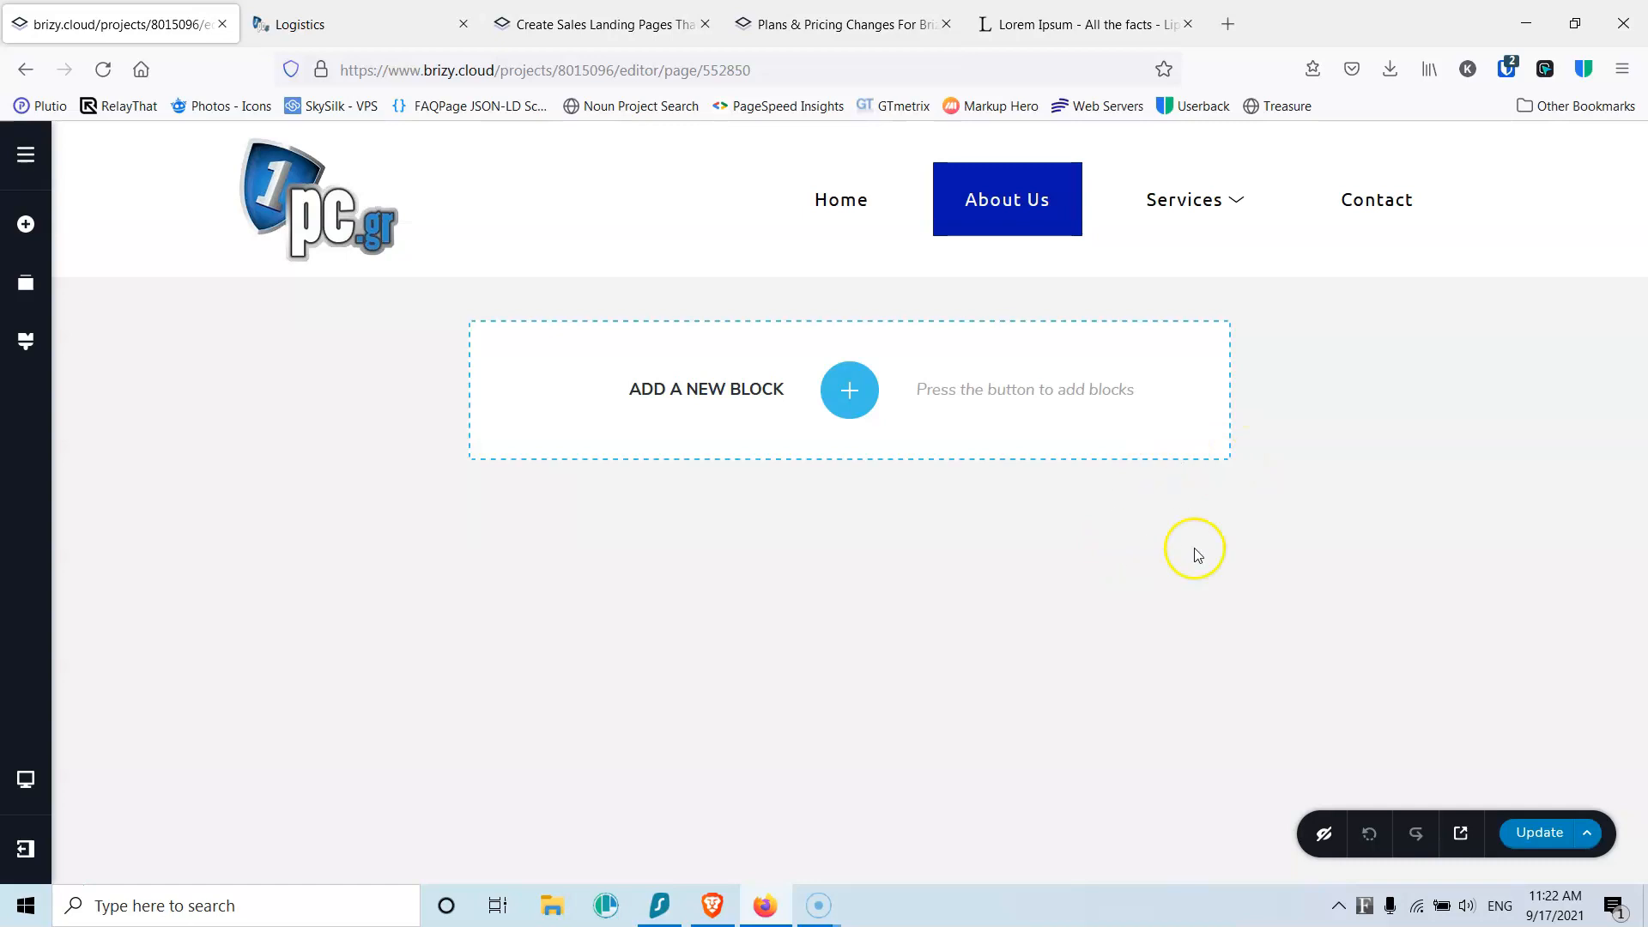
pyautogui.click(103, 69)
pyautogui.click(24, 156)
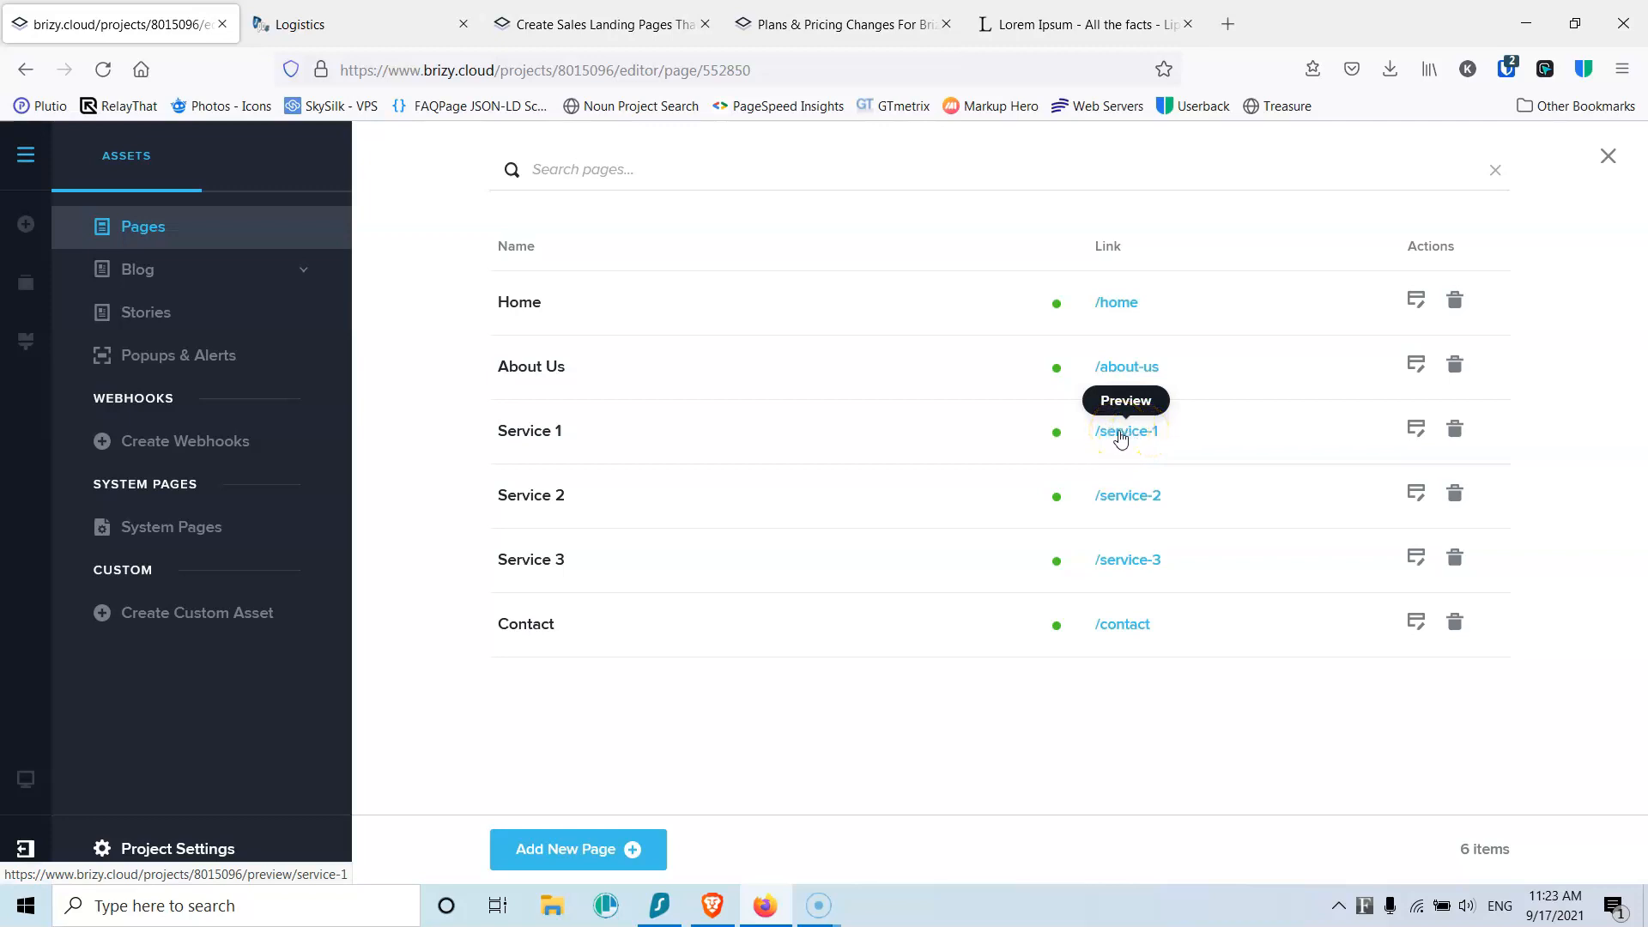
pyautogui.click(1121, 438)
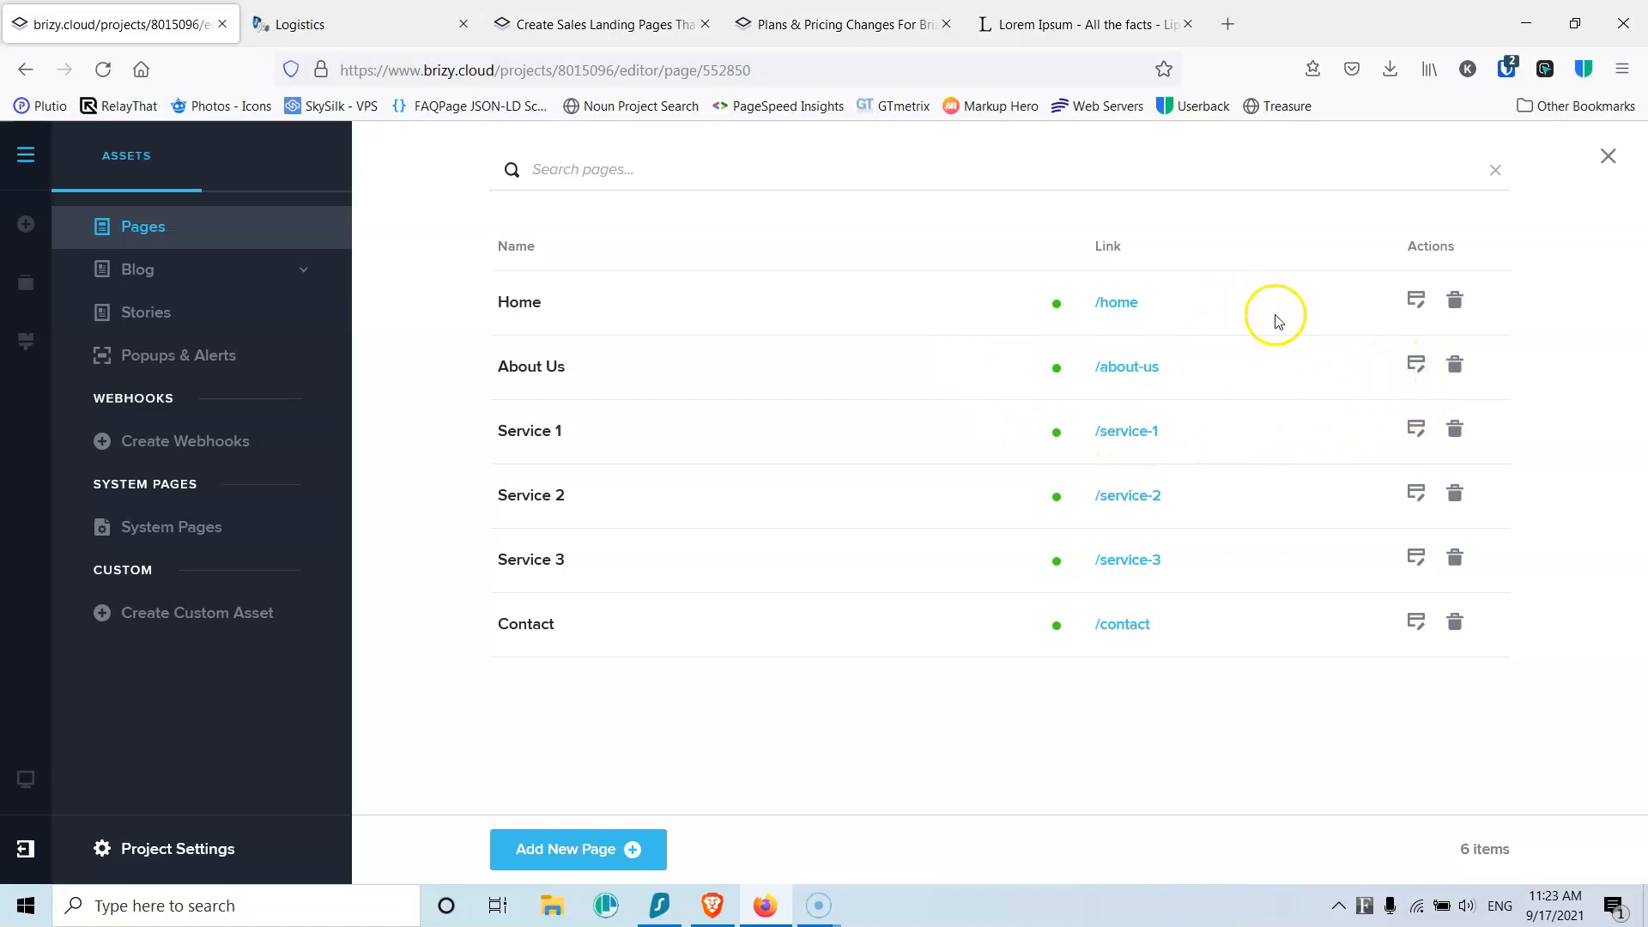
pyautogui.click(1417, 302)
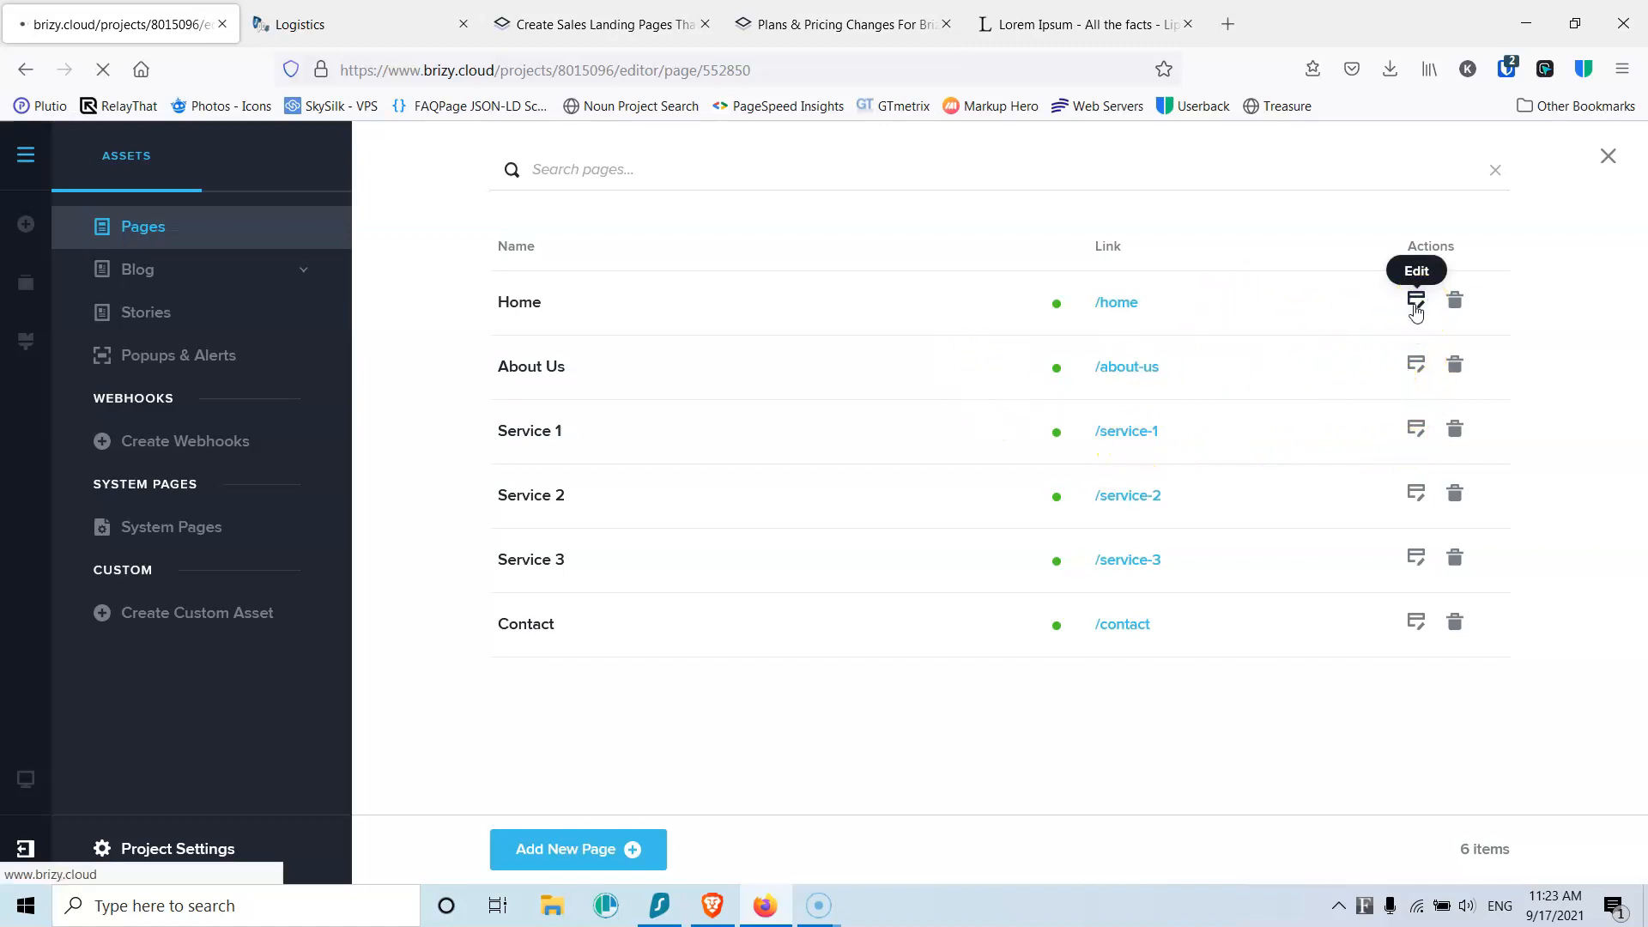
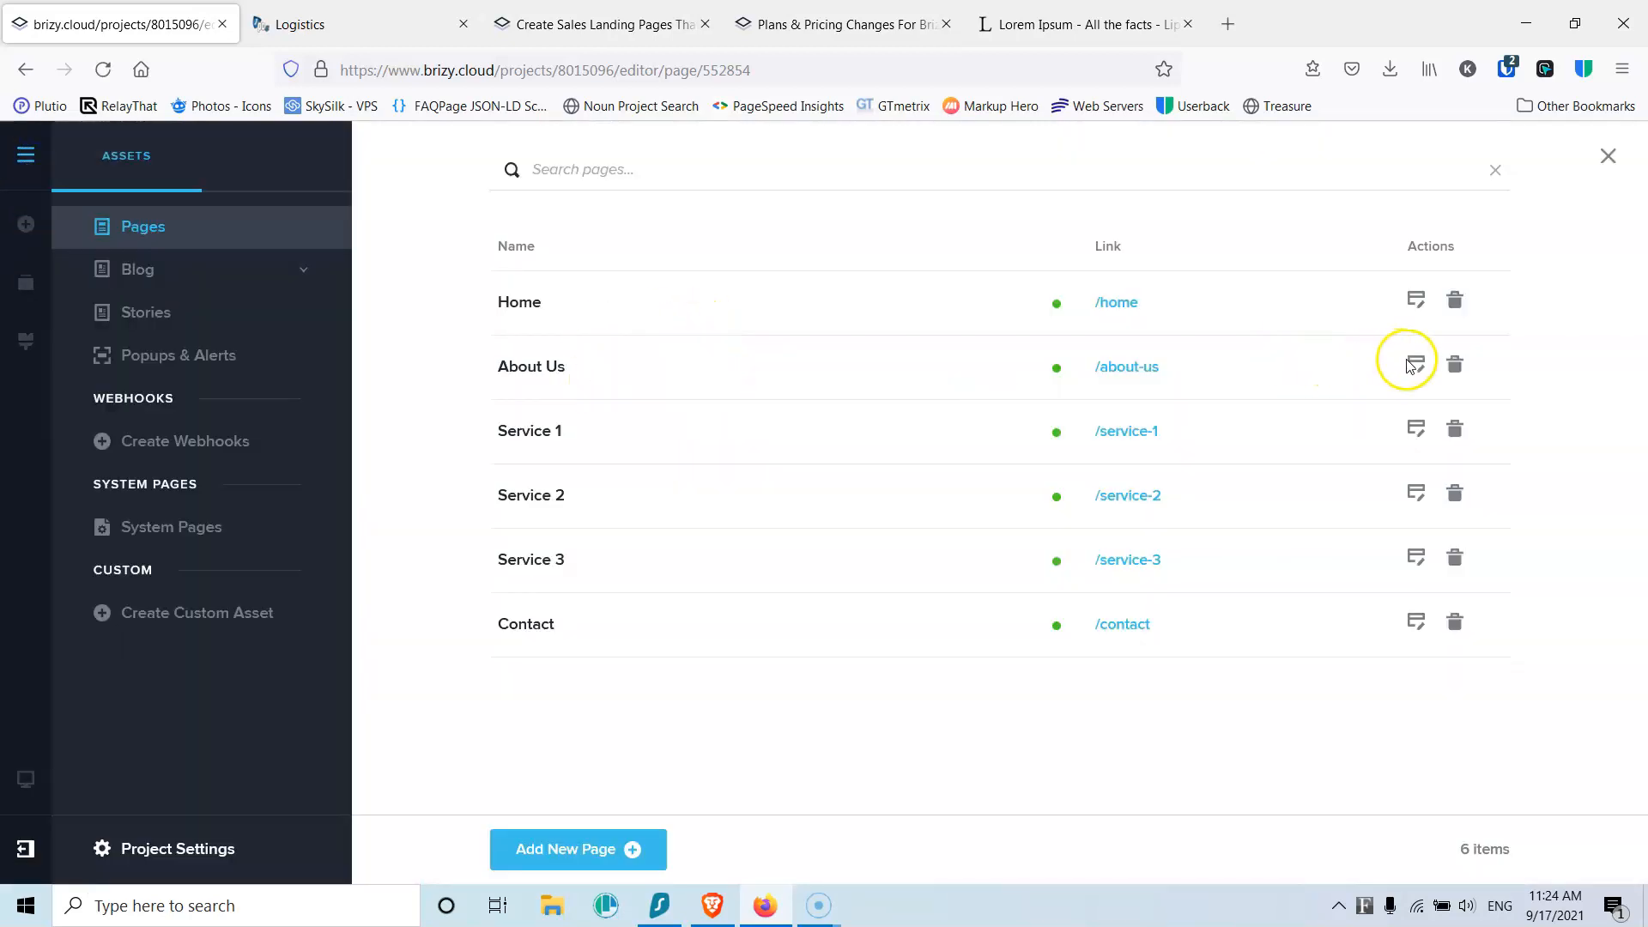
# Step: Open the About Us page in the editor from the Pages list
pyautogui.click(1413, 361)
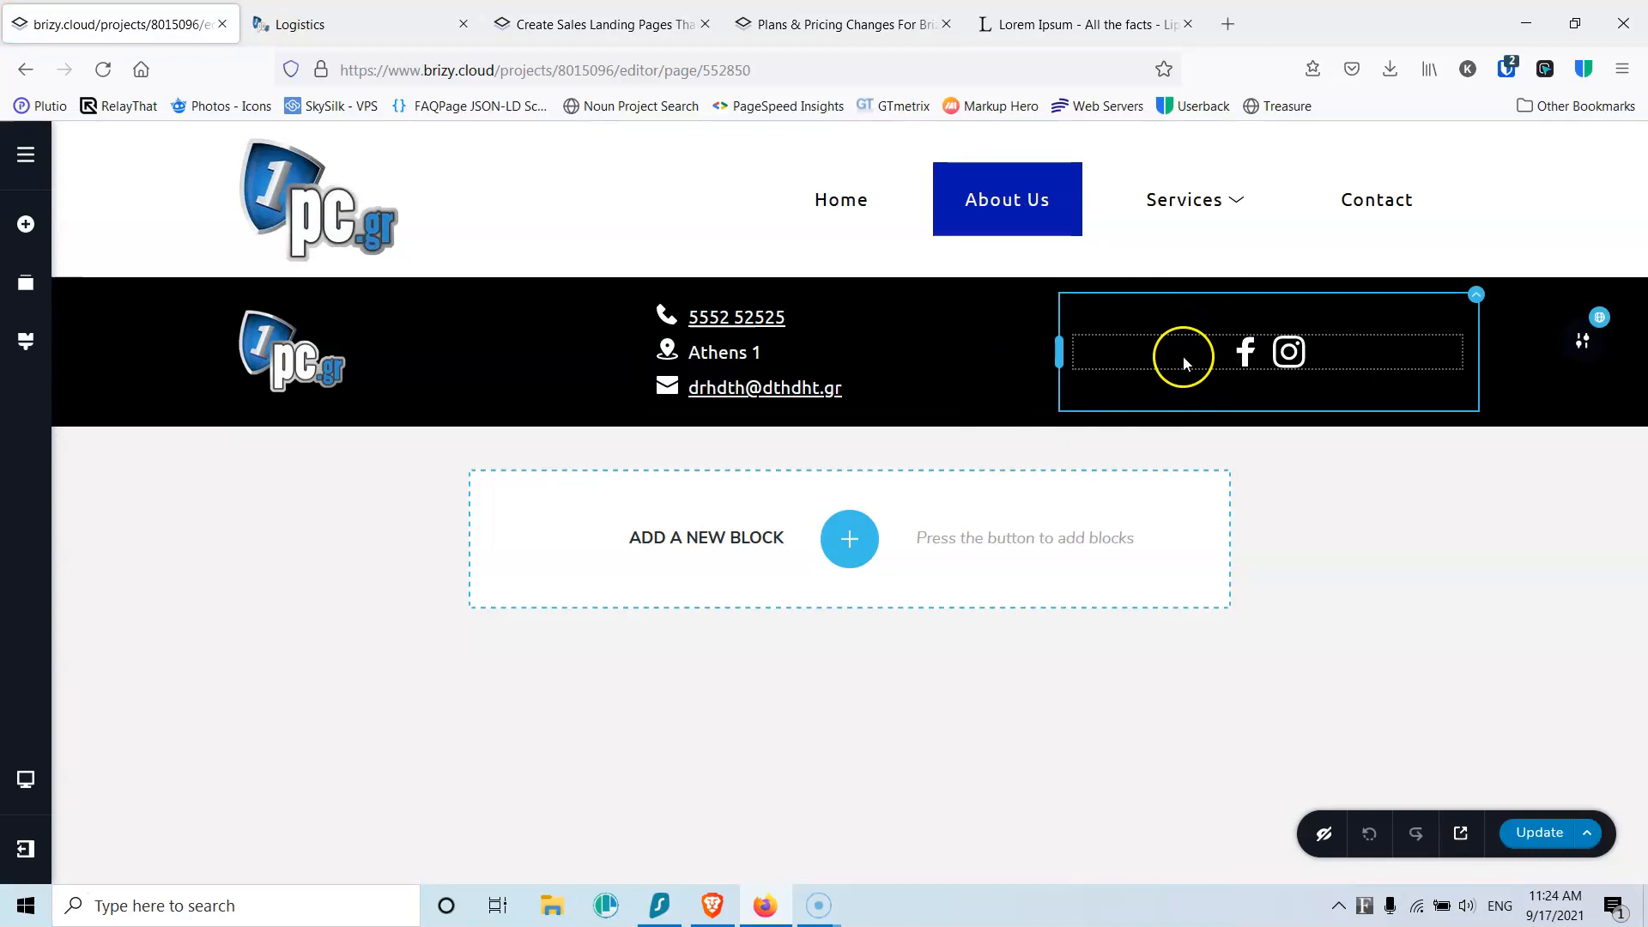
# Step: Add a blank custom section and move it above the black contact bar
pyautogui.click(850, 538)
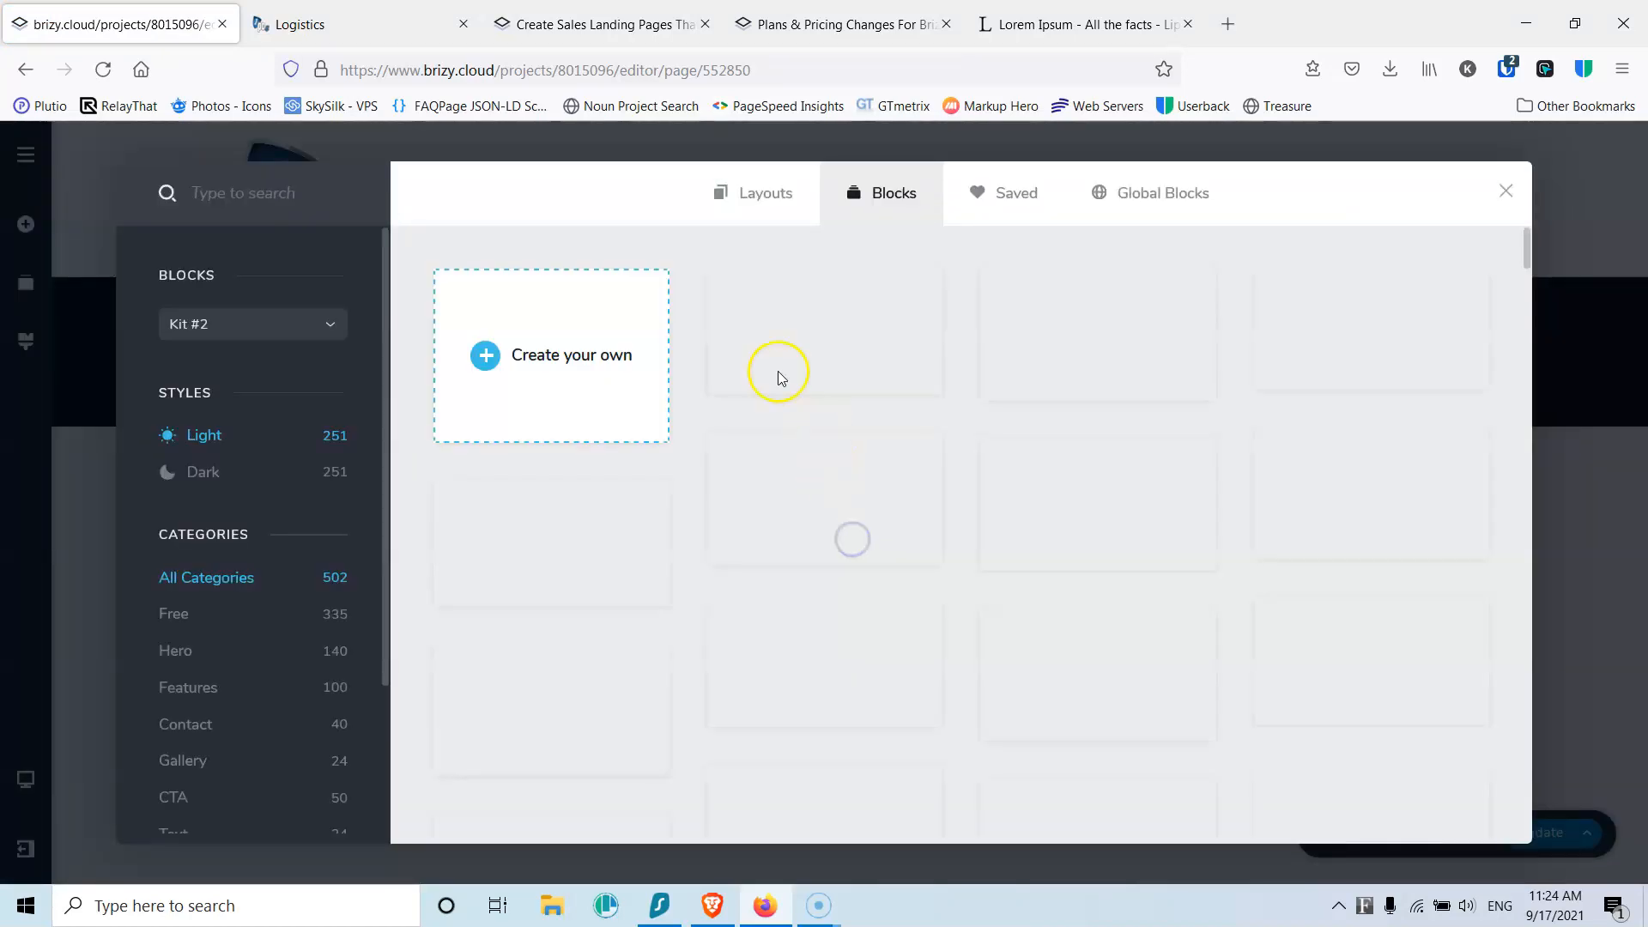
pyautogui.click(549, 366)
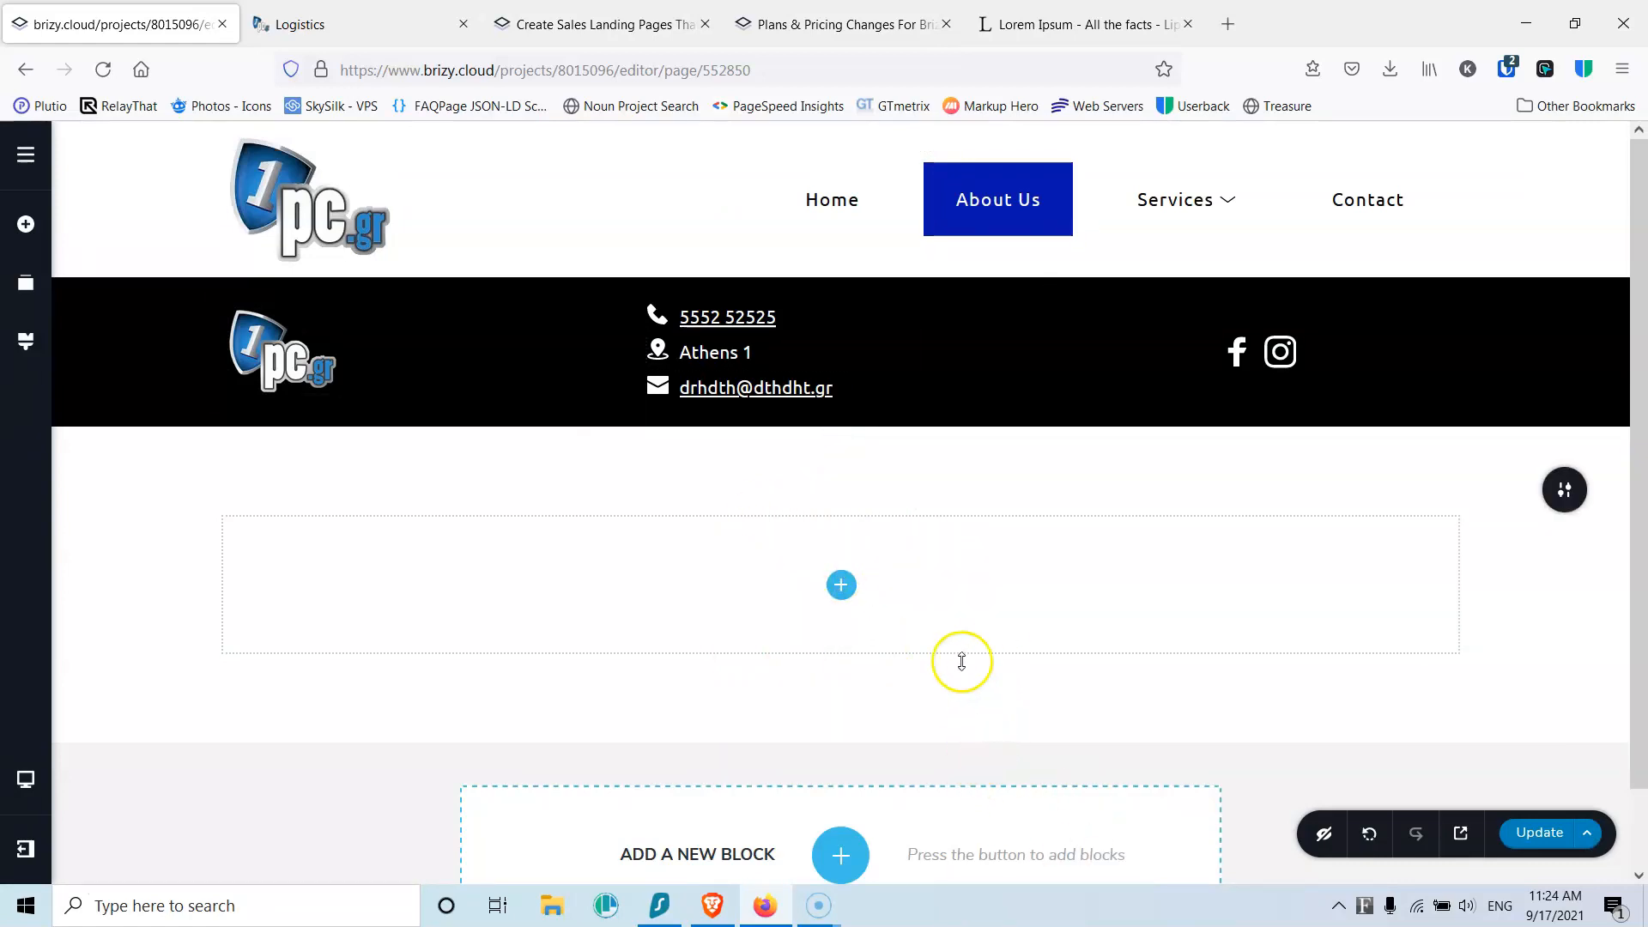
pyautogui.click(25, 283)
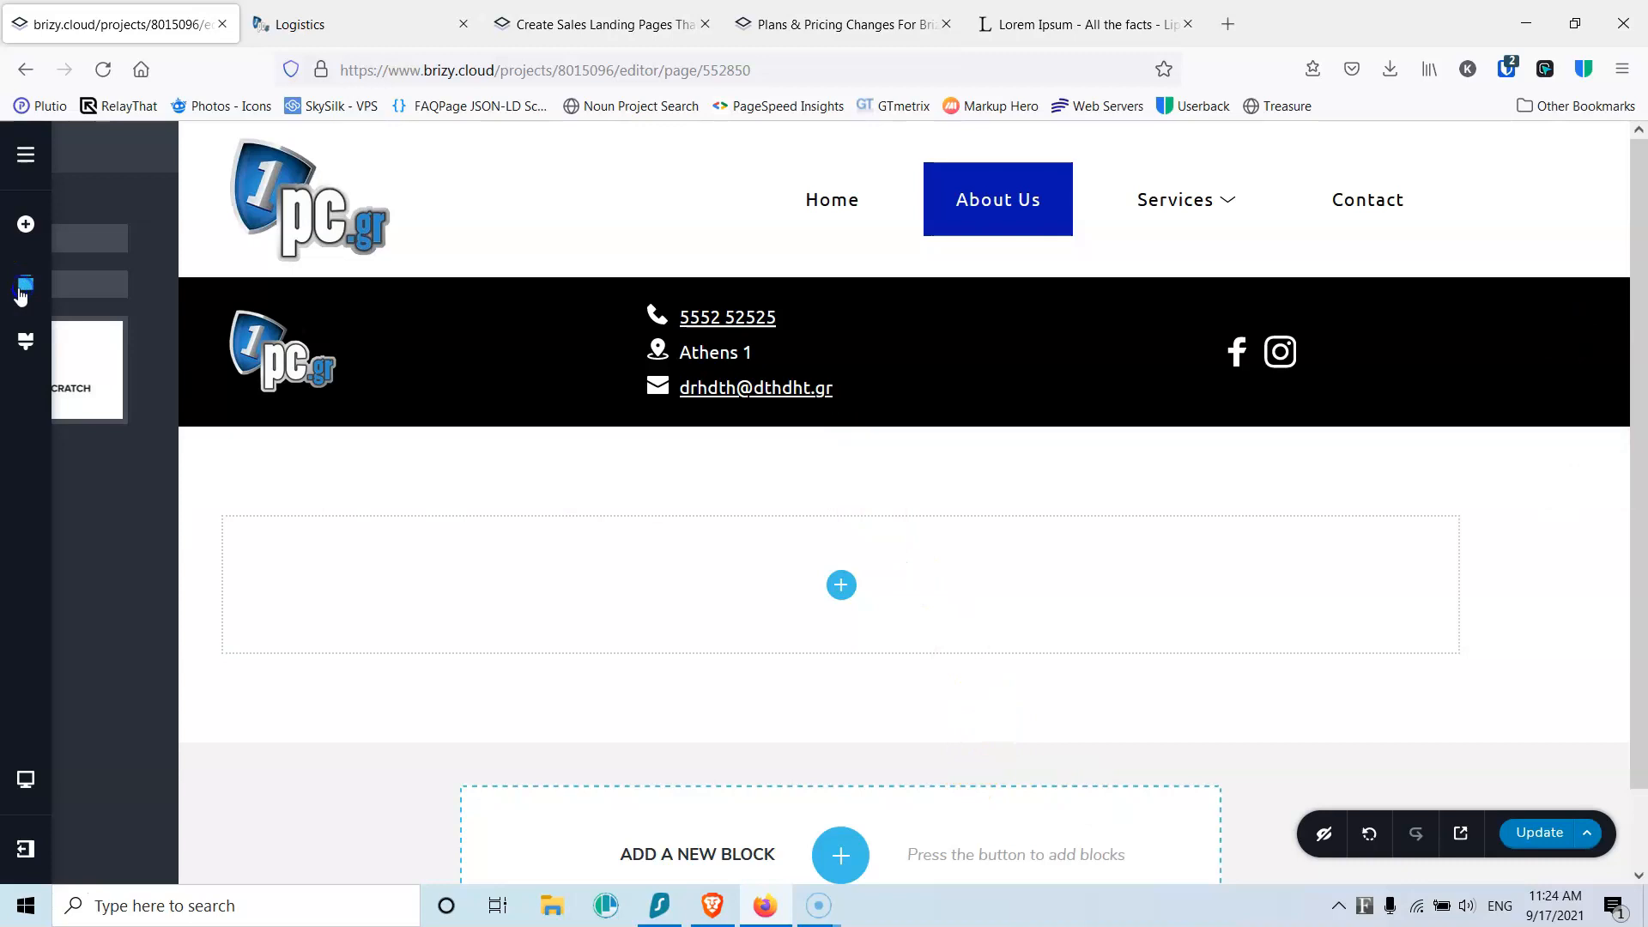
pyautogui.moveTo(166, 371); pyautogui.dragTo(166, 325)
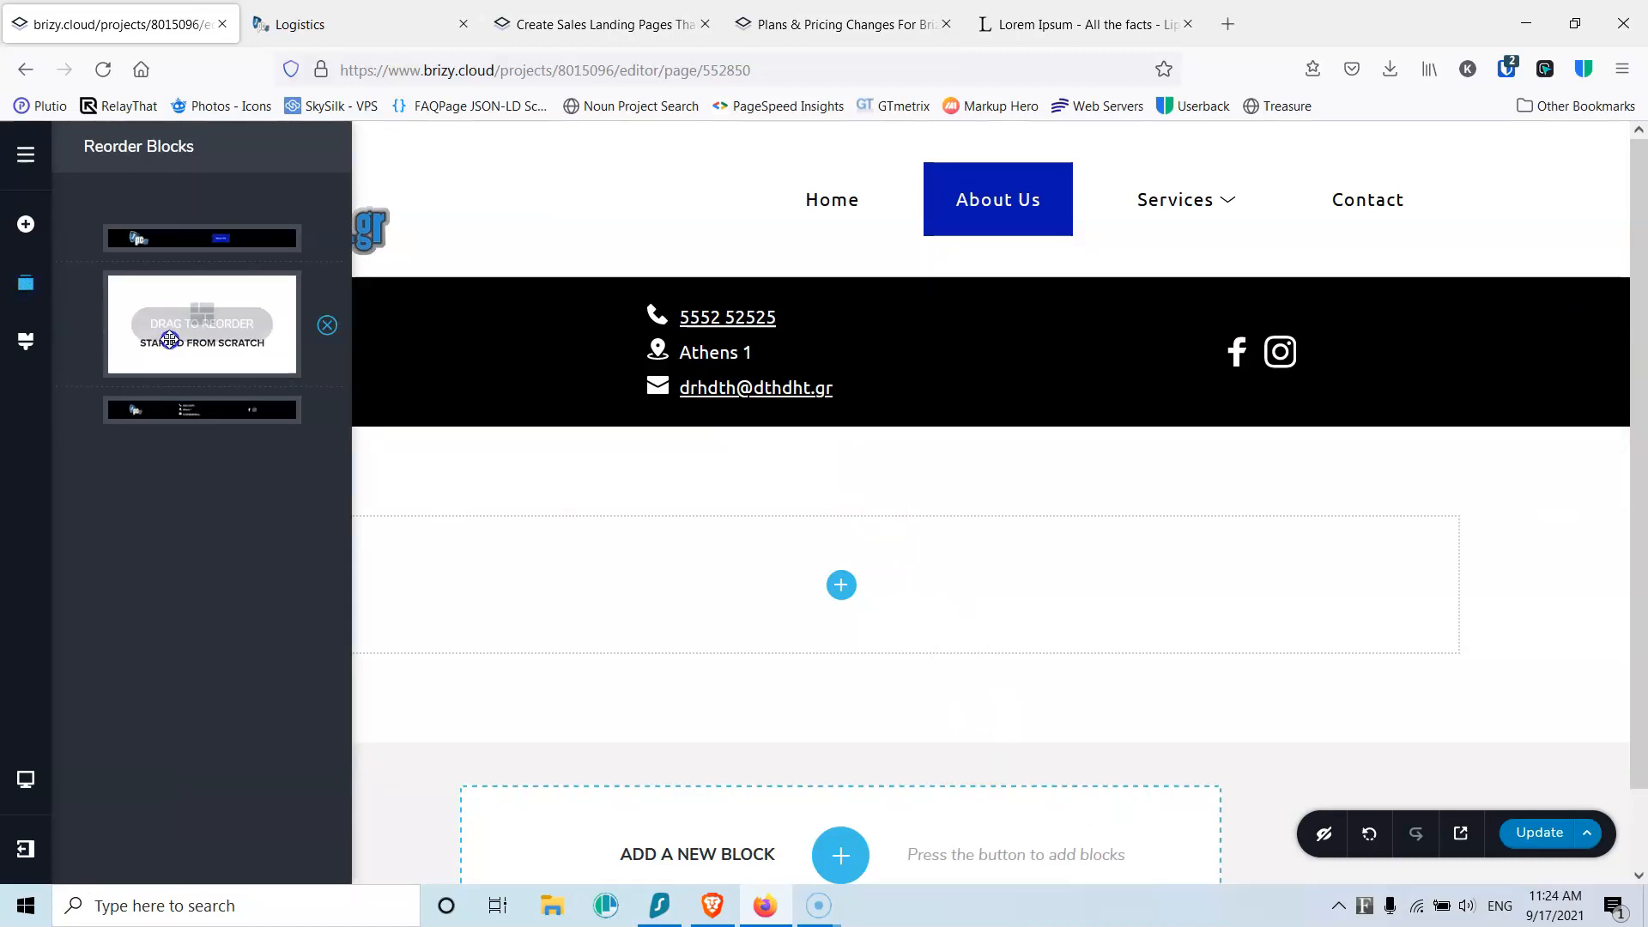
# Step: Test-place text and image elements in the section, then delete the image placeholder
pyautogui.click(841, 437)
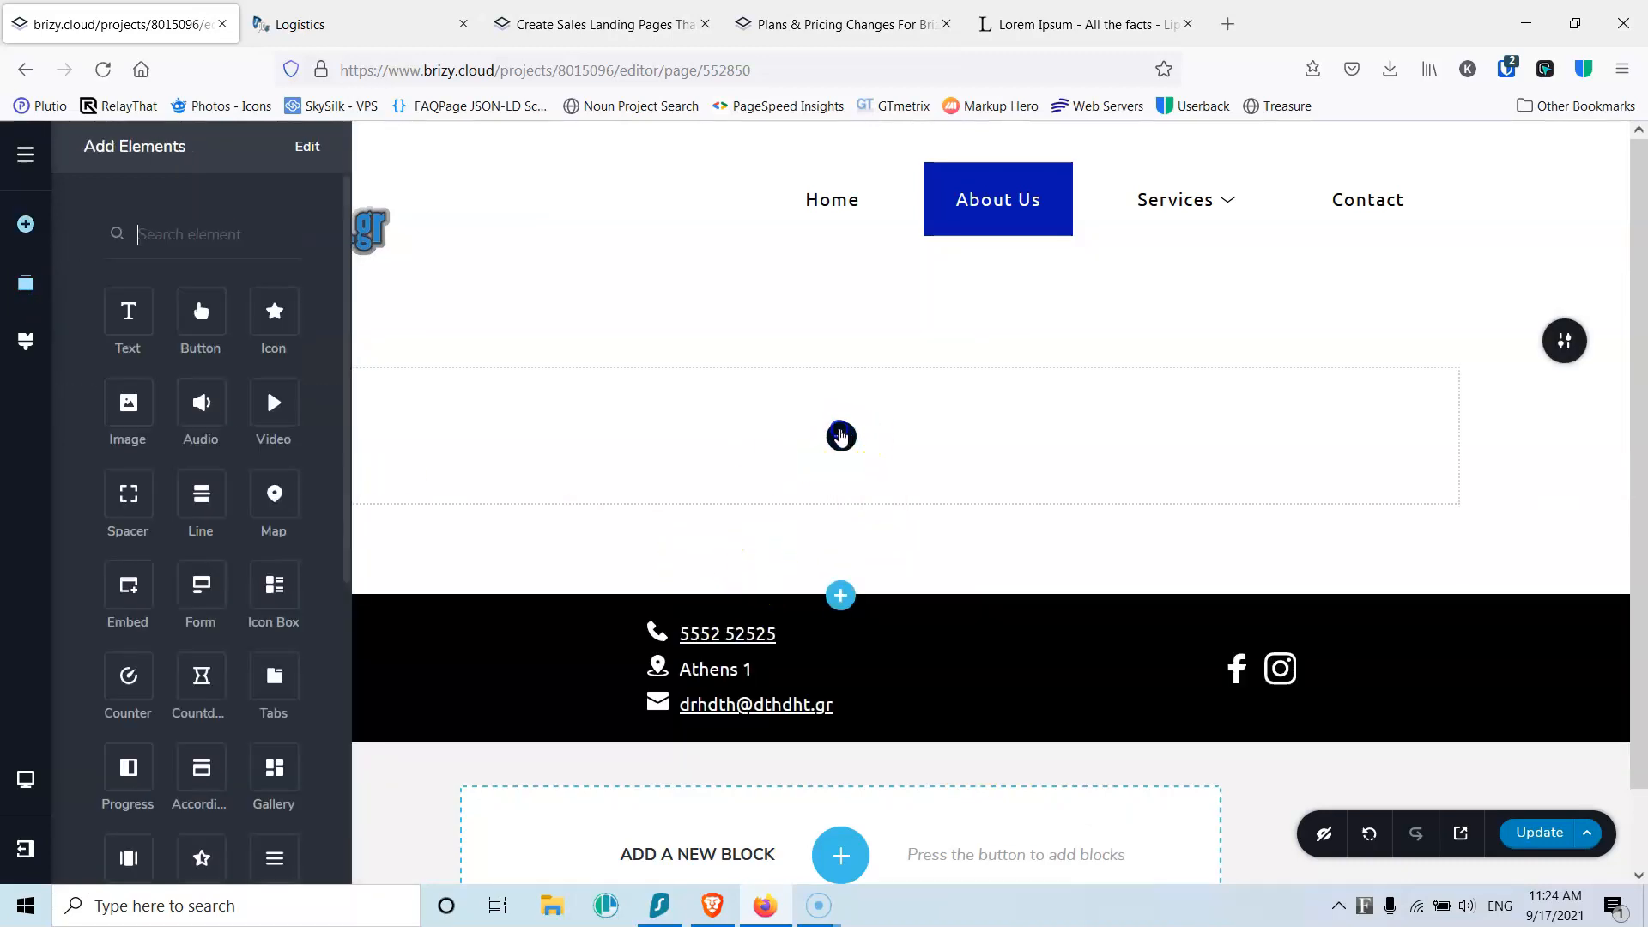
pyautogui.moveTo(129, 299)
pyautogui.mouseDown()
pyautogui.moveTo(731, 444)
pyautogui.moveTo(448, 433)
pyautogui.moveTo(143, 325)
pyautogui.mouseUp()
pyautogui.moveTo(138, 422); pyautogui.dragTo(840, 451)
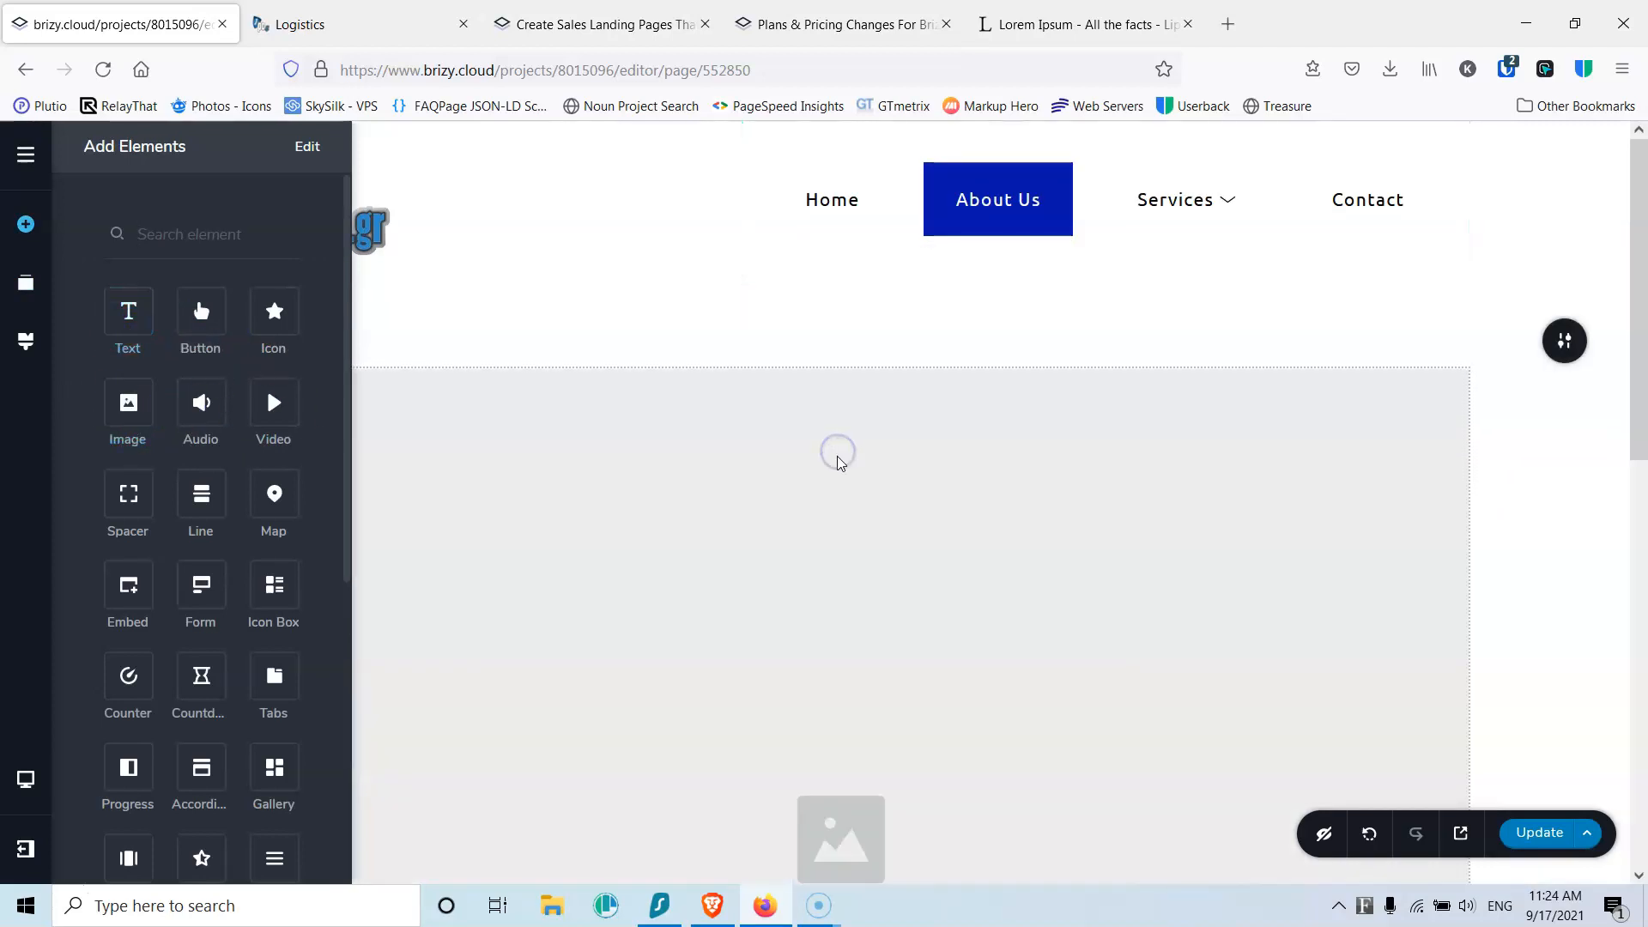
pyautogui.click(922, 501)
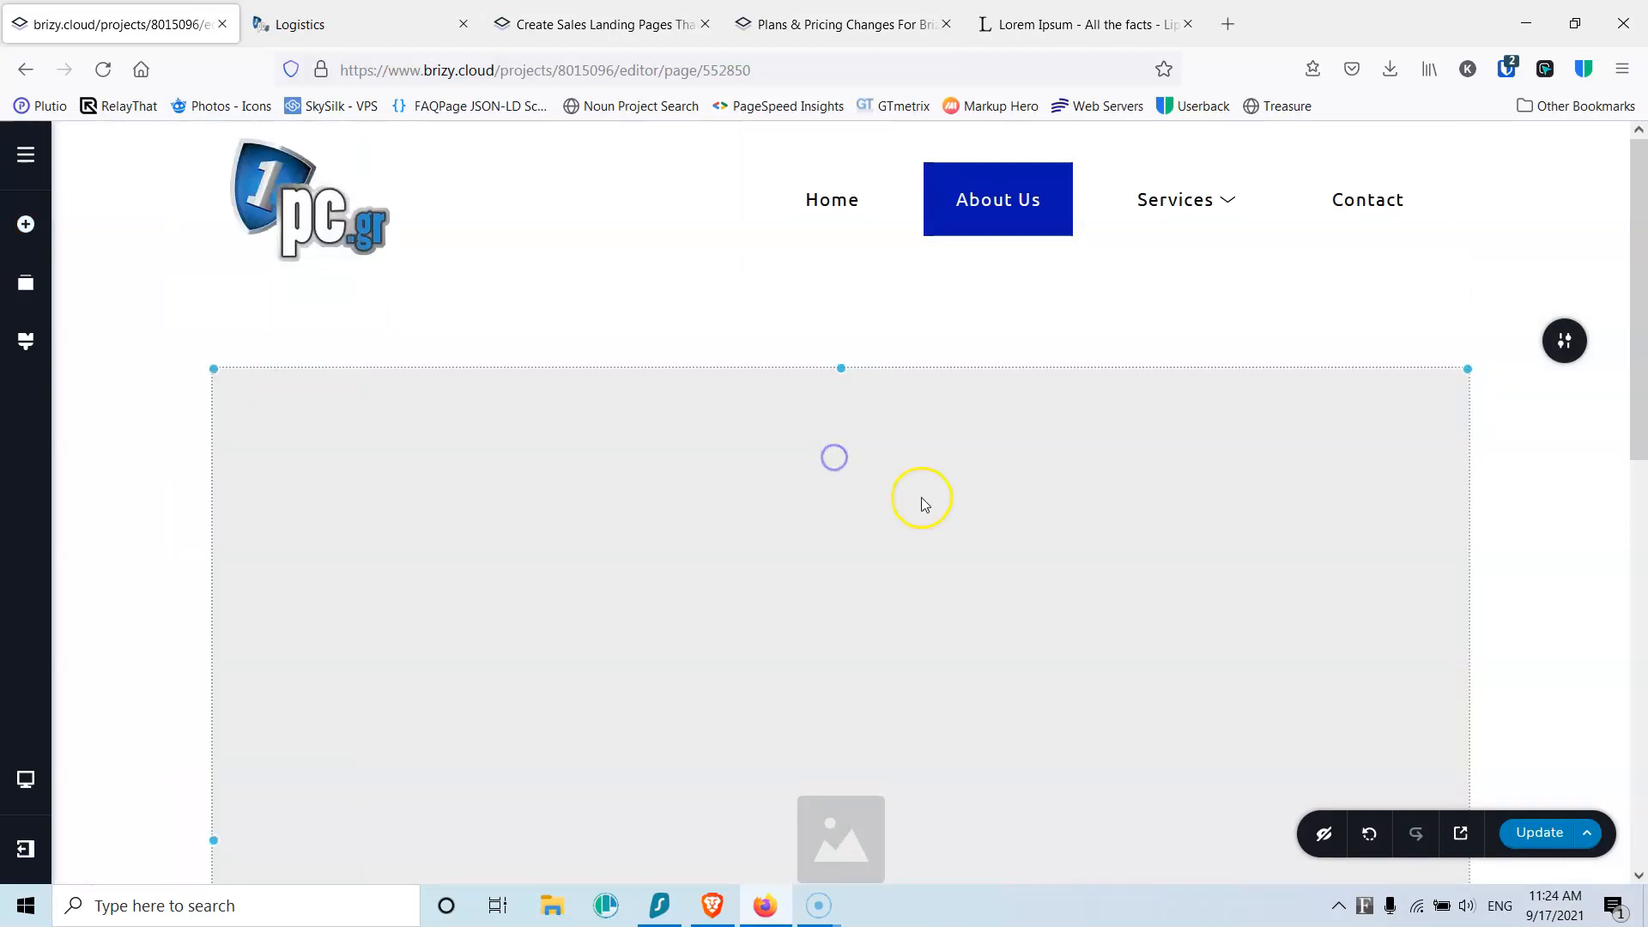
pyautogui.scroll(-5, 757, 488)
pyautogui.scroll(2, 735, 523)
pyautogui.scroll(-5, 838, 643)
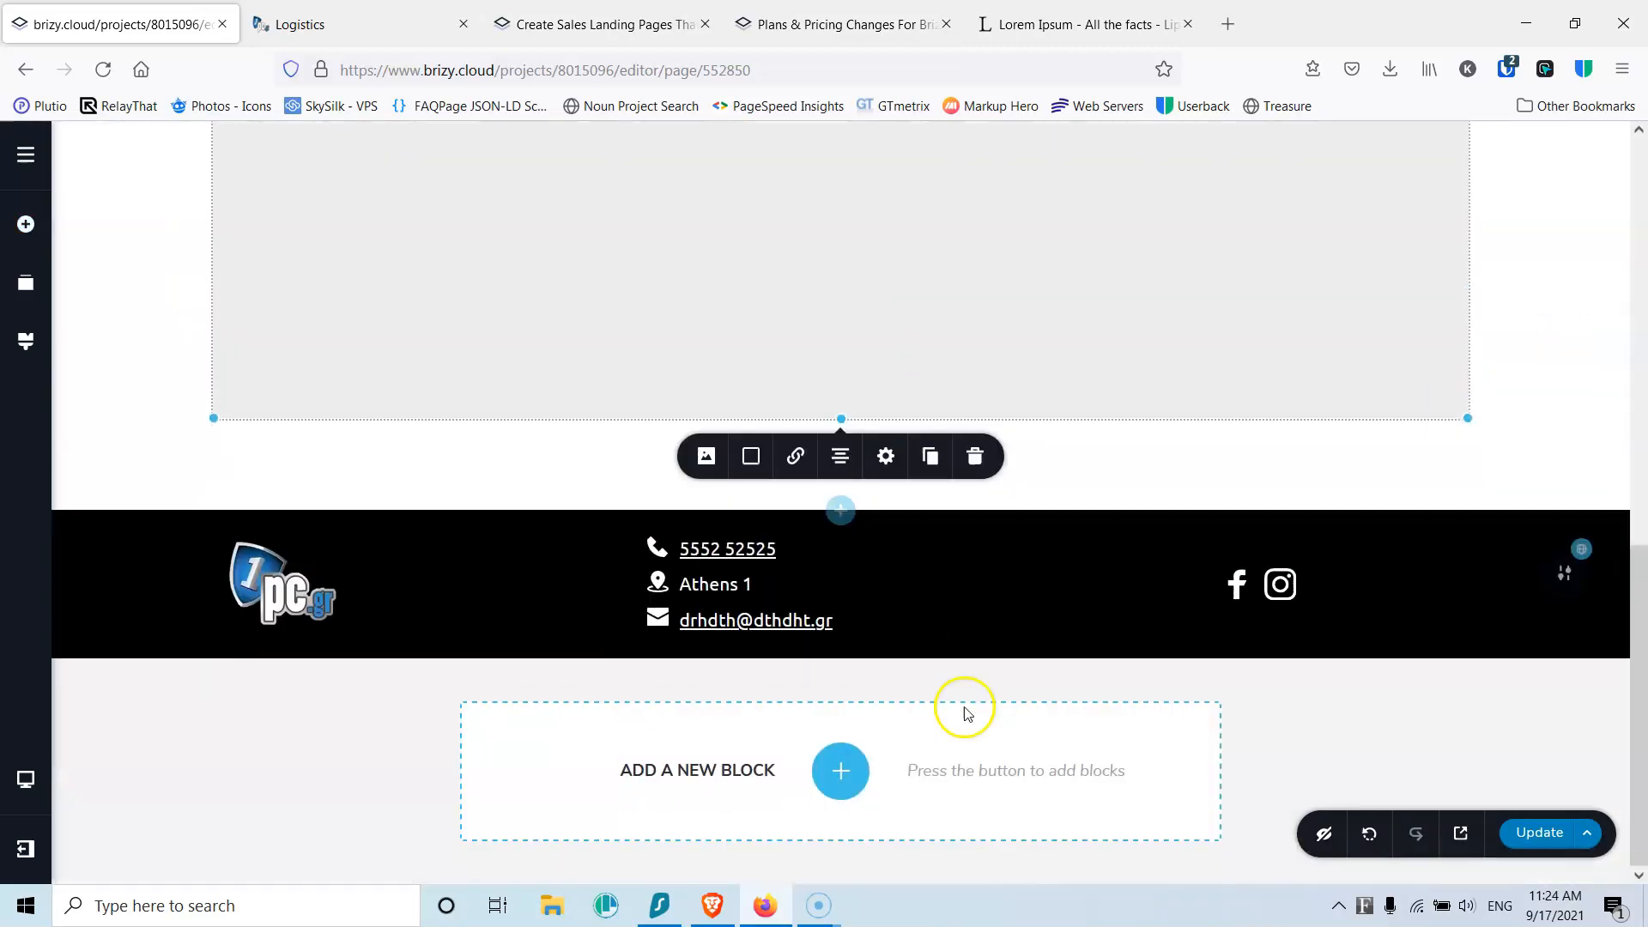
pyautogui.click(978, 459)
pyautogui.scroll(1, 930, 478)
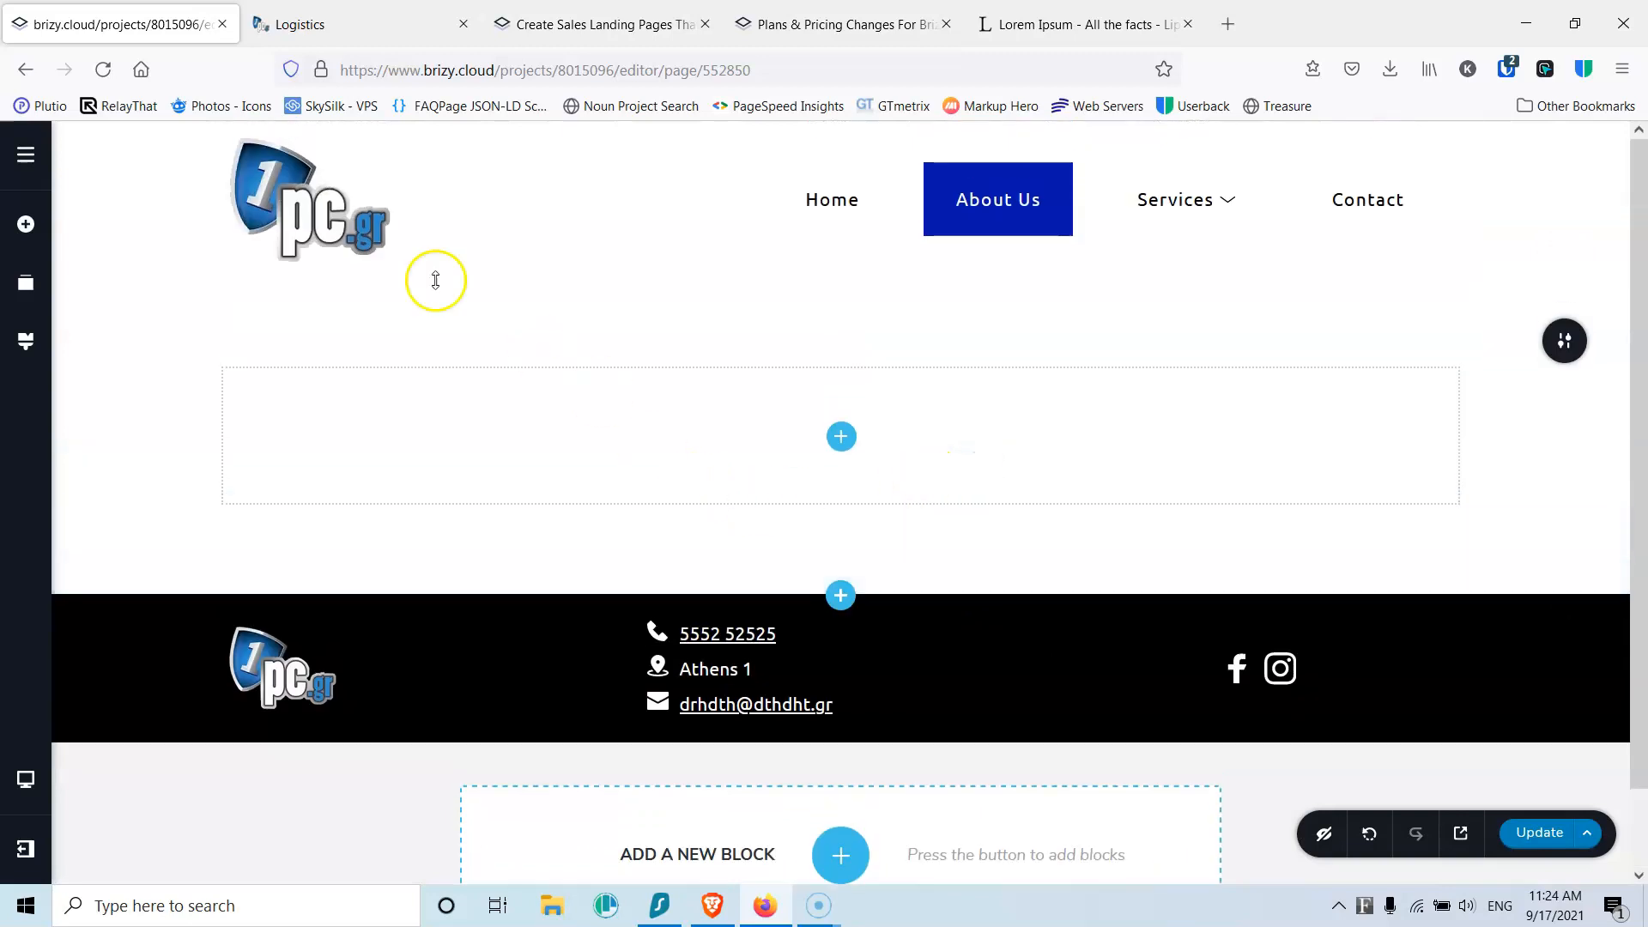
# Step: Place a text element in the empty section and type 'About Us'
pyautogui.click(25, 224)
pyautogui.moveTo(128, 335); pyautogui.dragTo(787, 442)
pyautogui.tripleClick(802, 383)
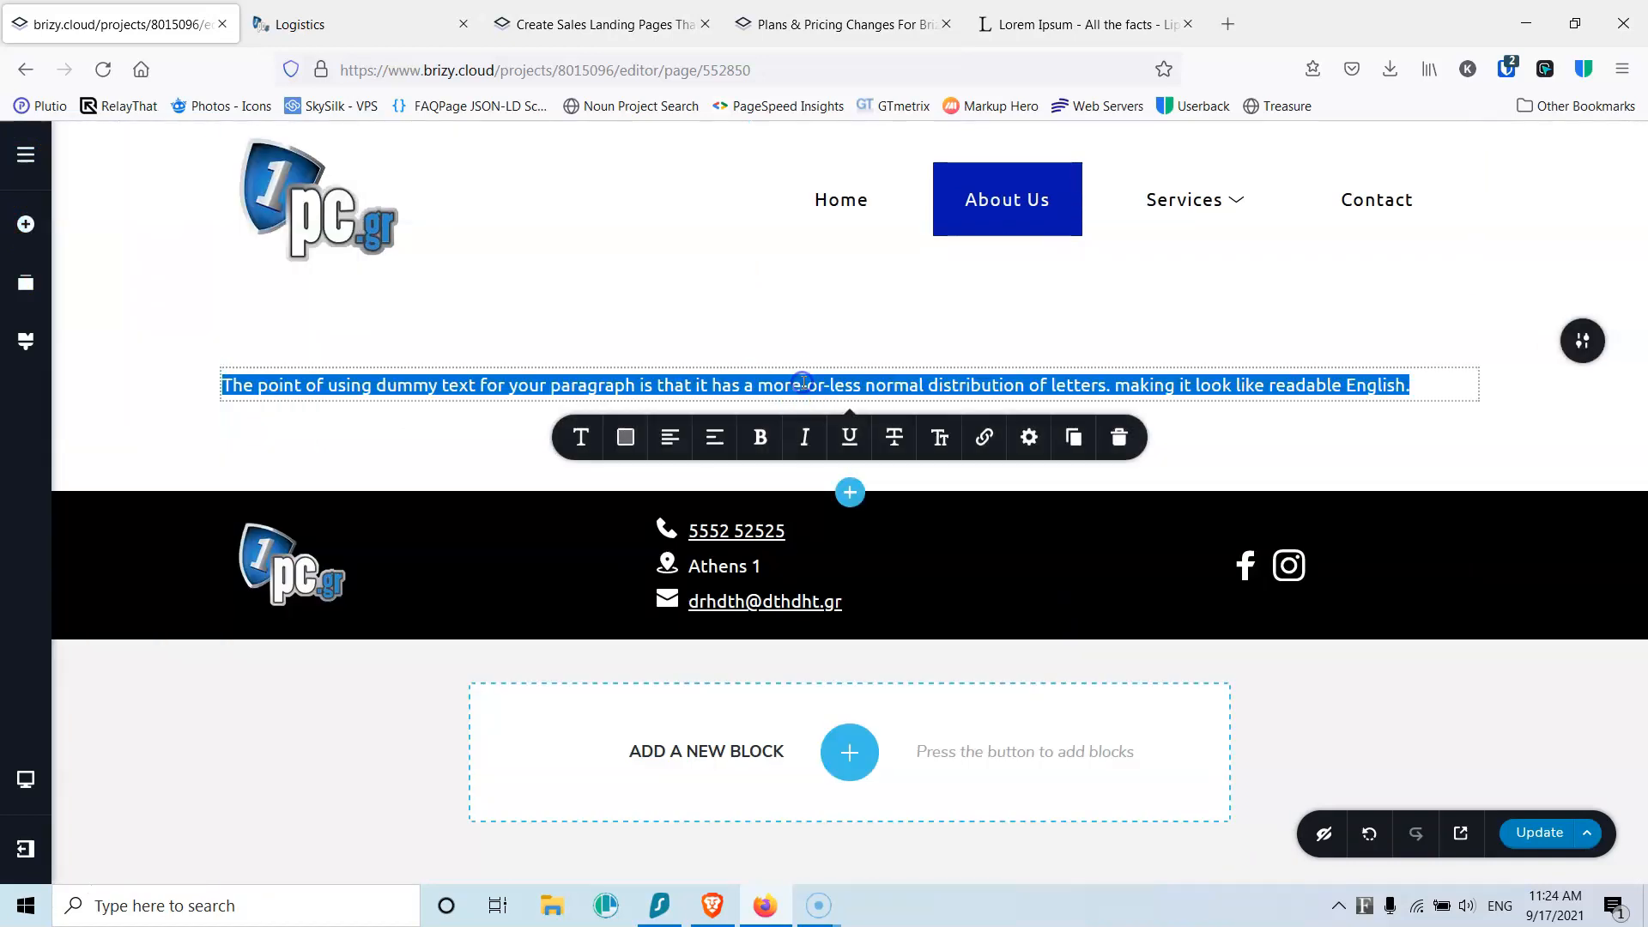
pyautogui.write('Abo')
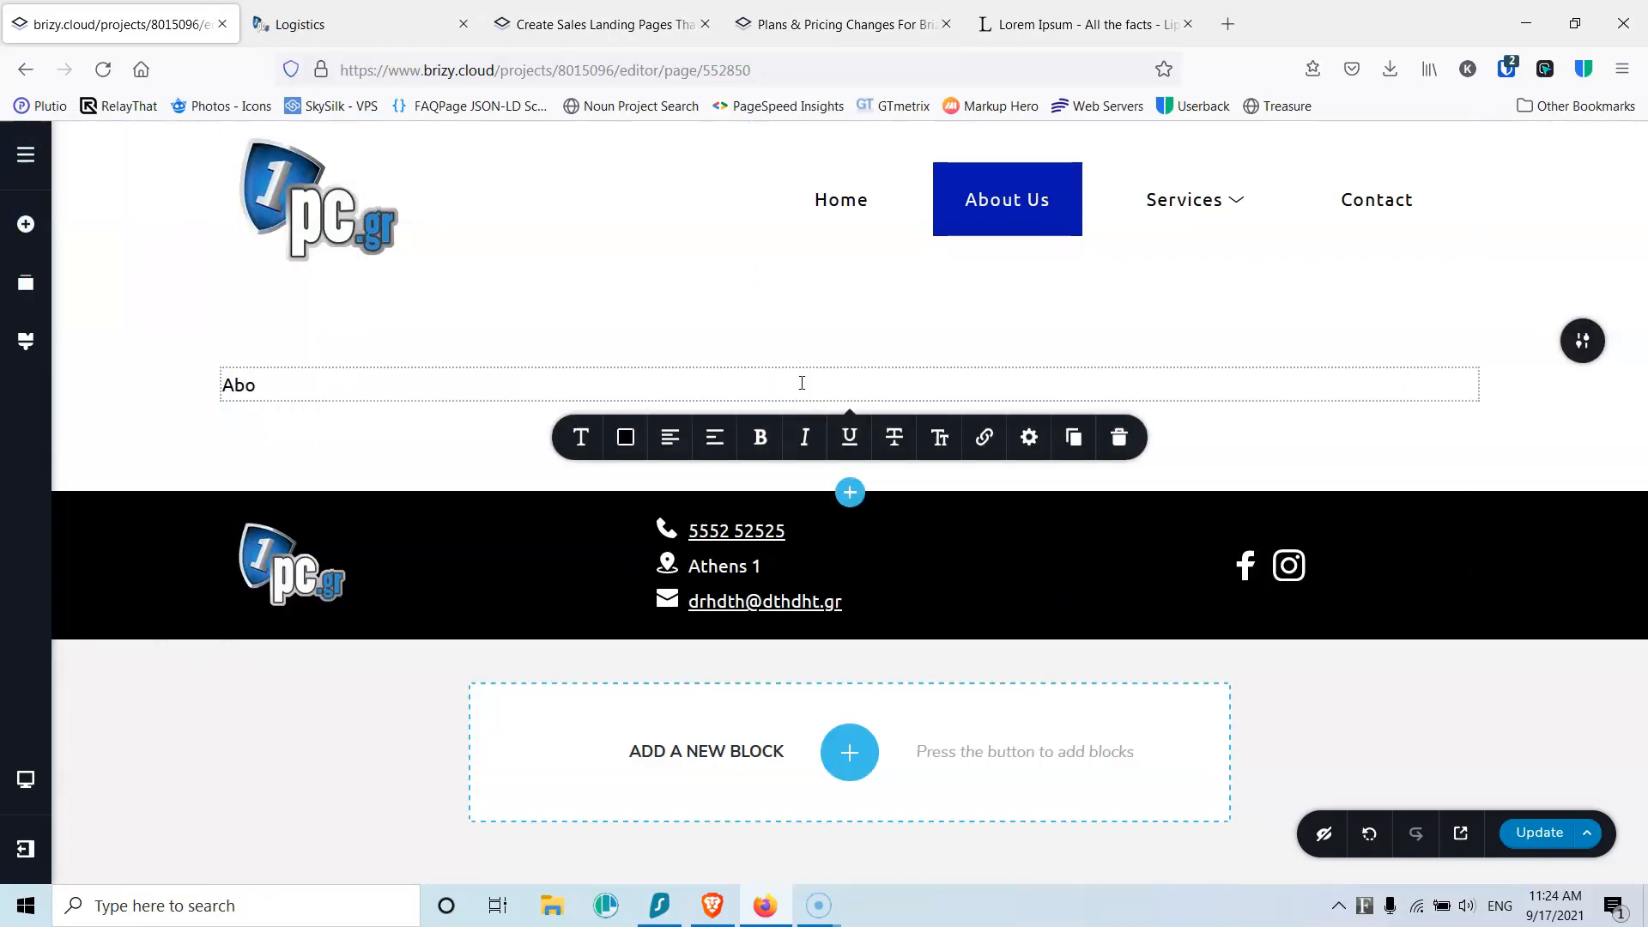
# Step: Style the About Us text with the Heading 1 typography preset
pyautogui.click(580, 437)
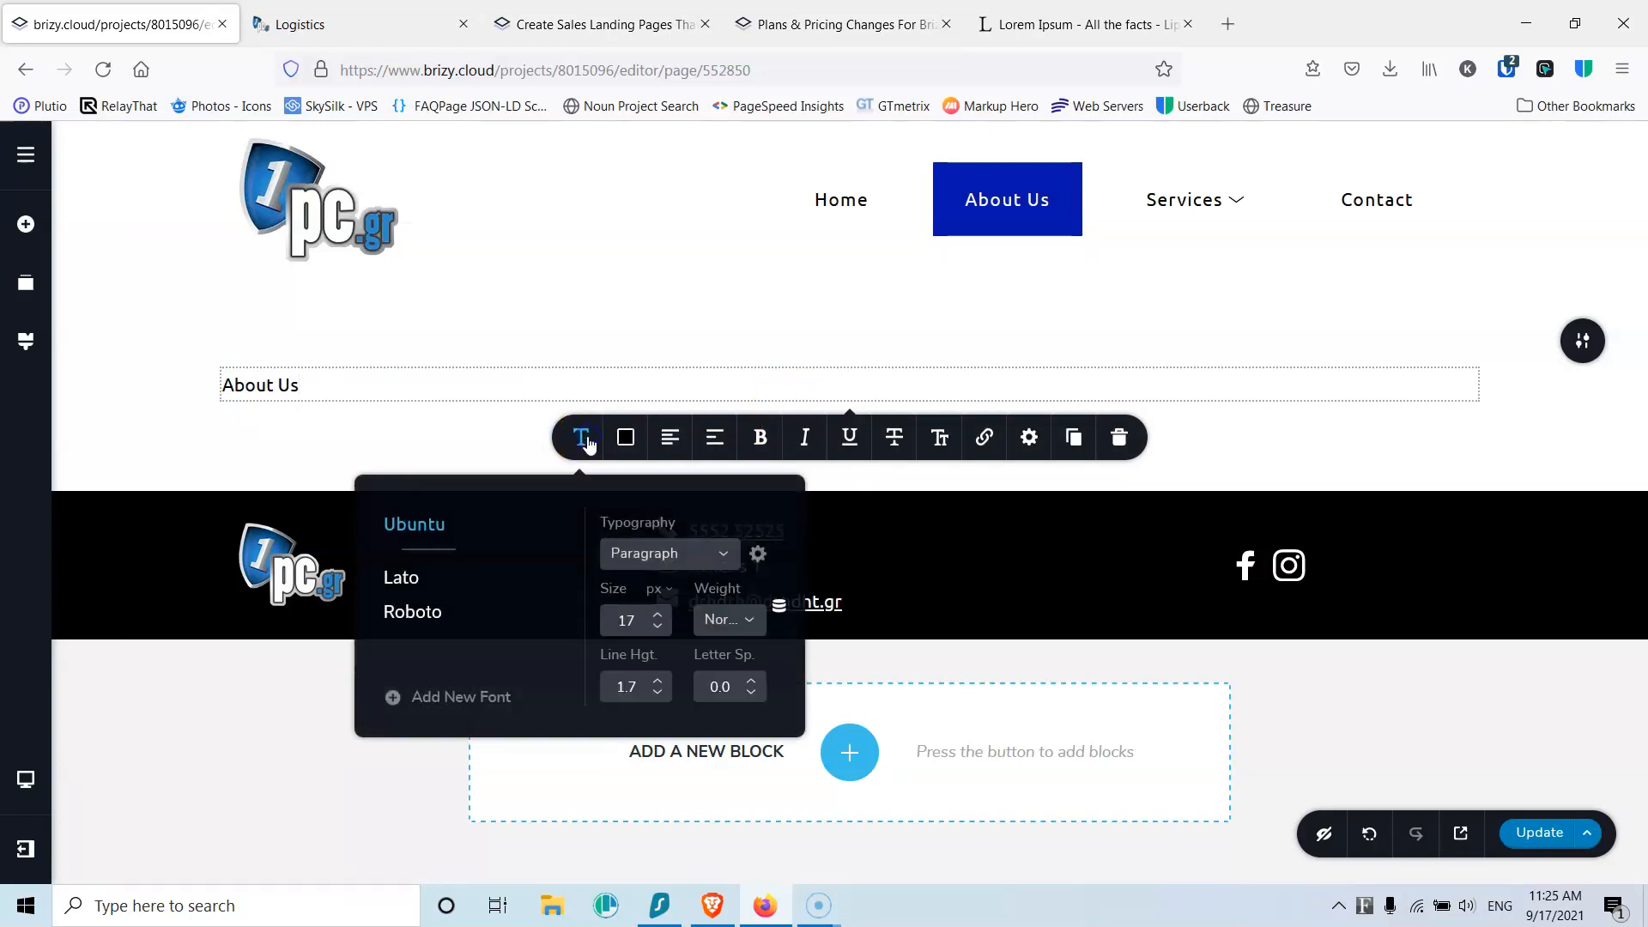
pyautogui.click(724, 555)
pyautogui.click(661, 711)
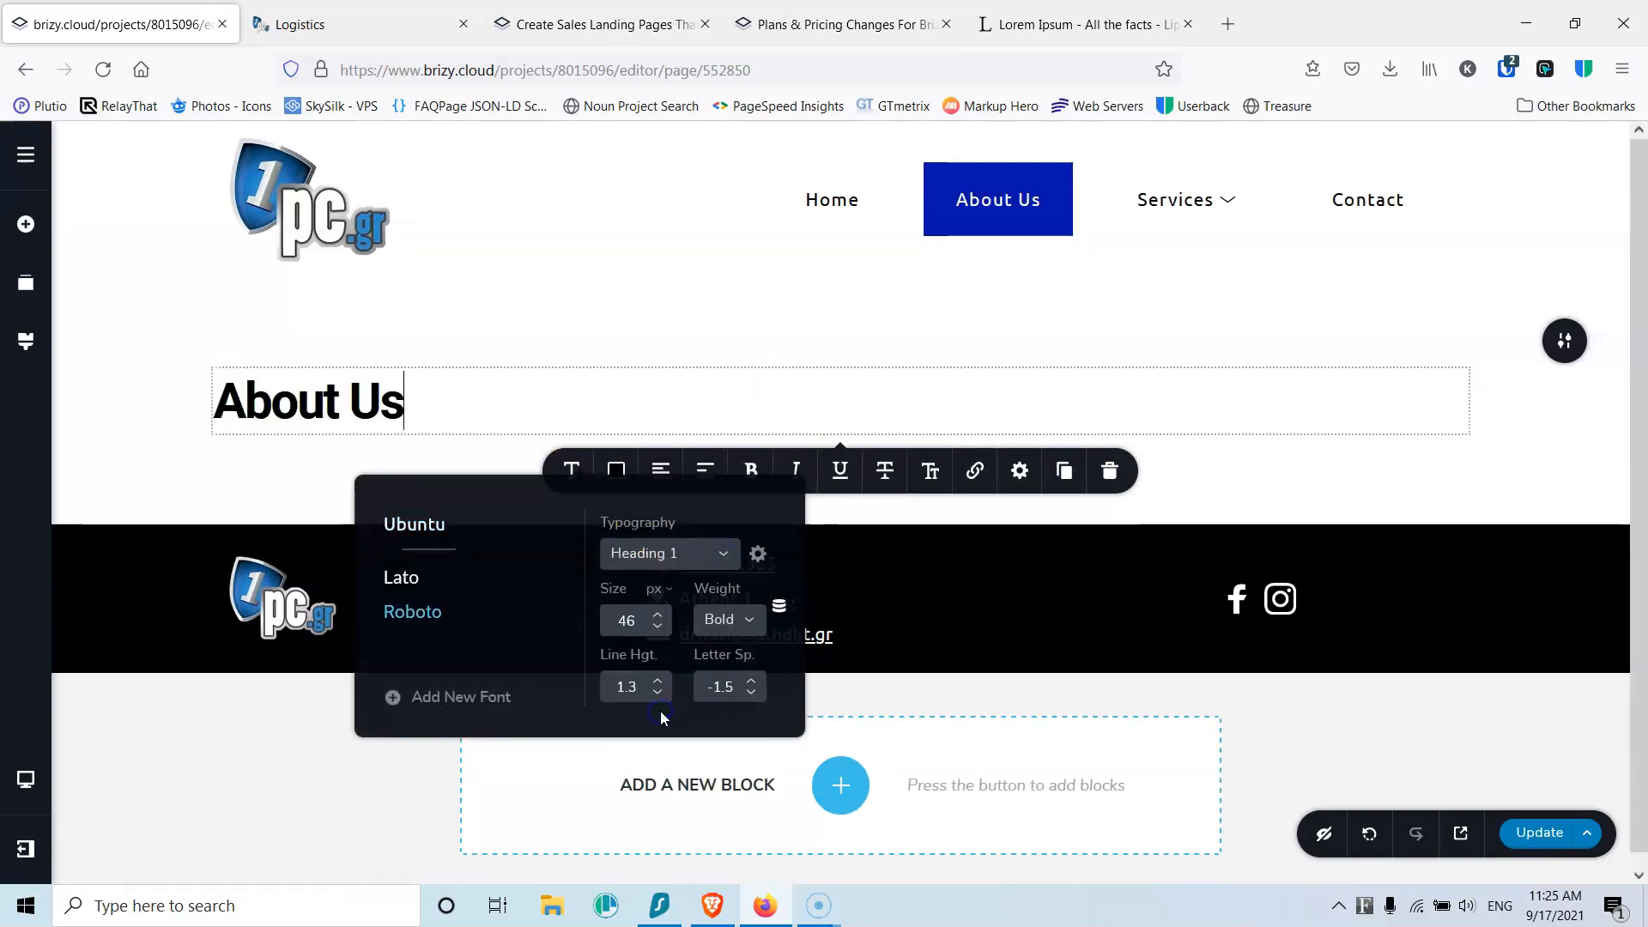
pyautogui.click(635, 405)
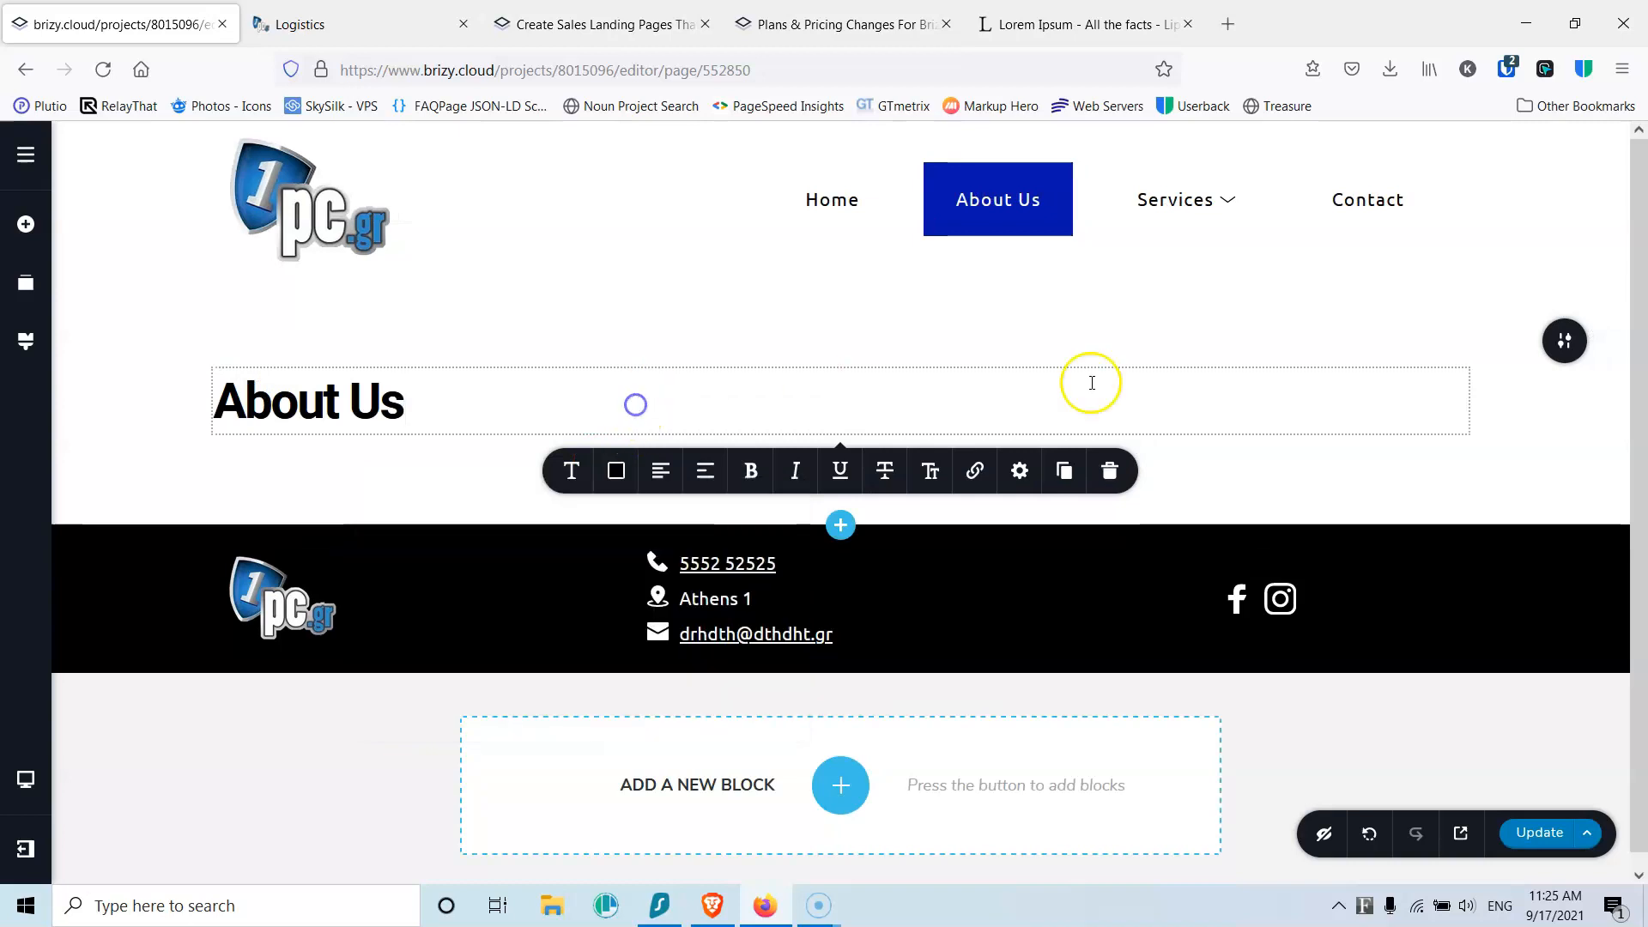
pyautogui.click(1557, 340)
# Step: Give the section a logistics (9).jpg background under a ~60% blue #1326EE overlay
pyautogui.click(1333, 340)
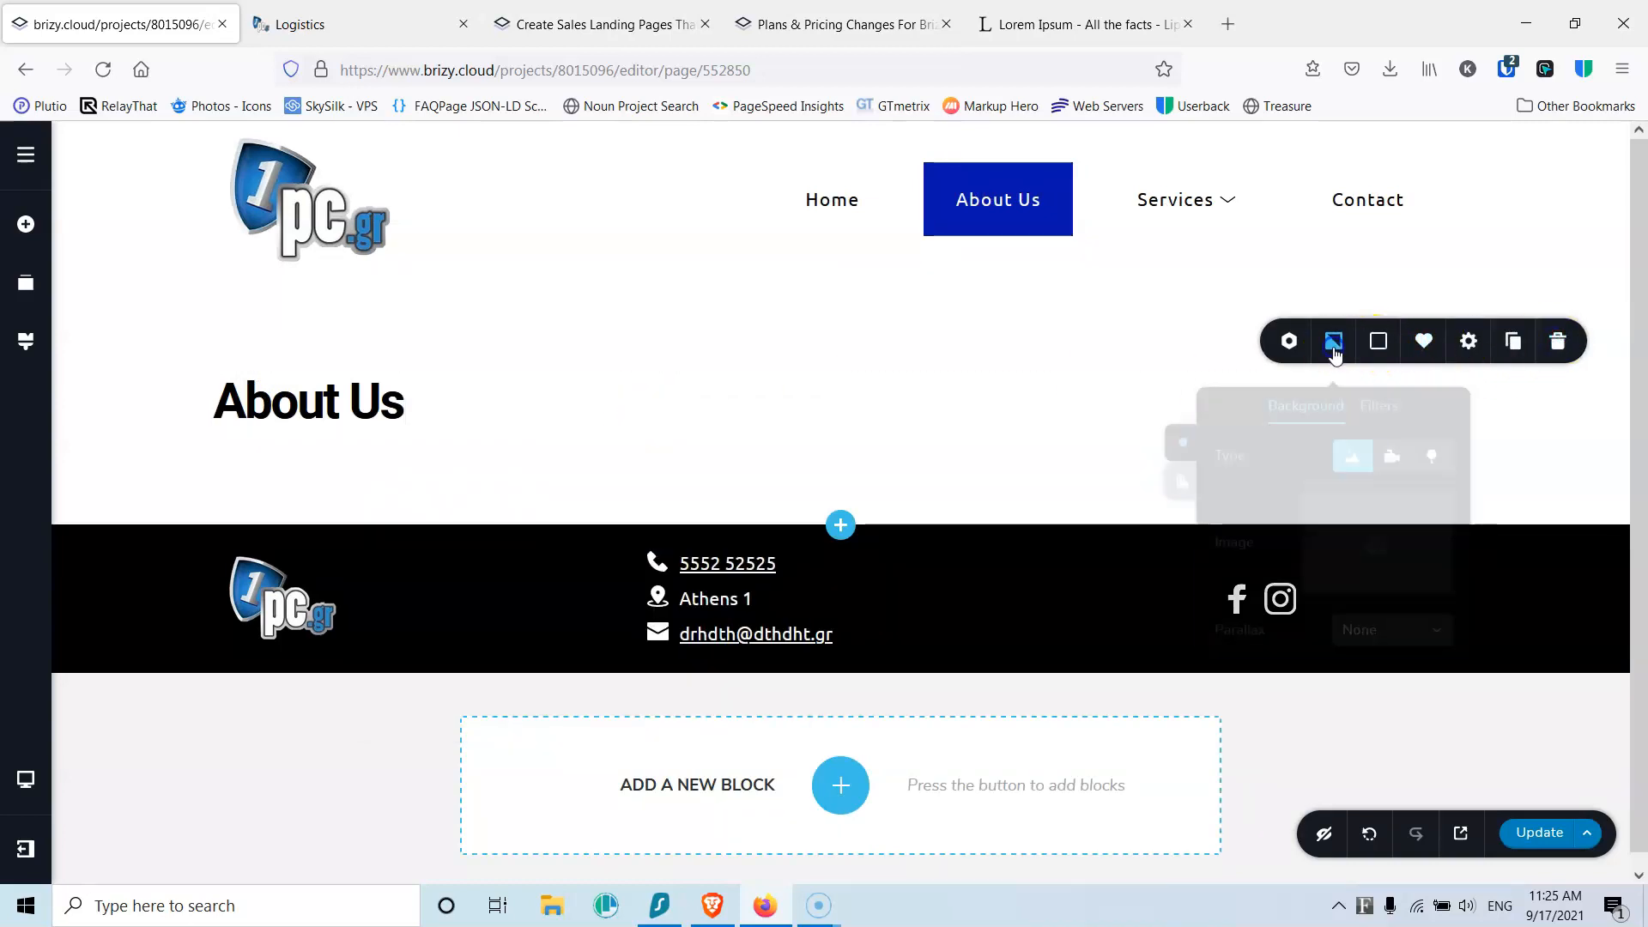
pyautogui.click(1377, 539)
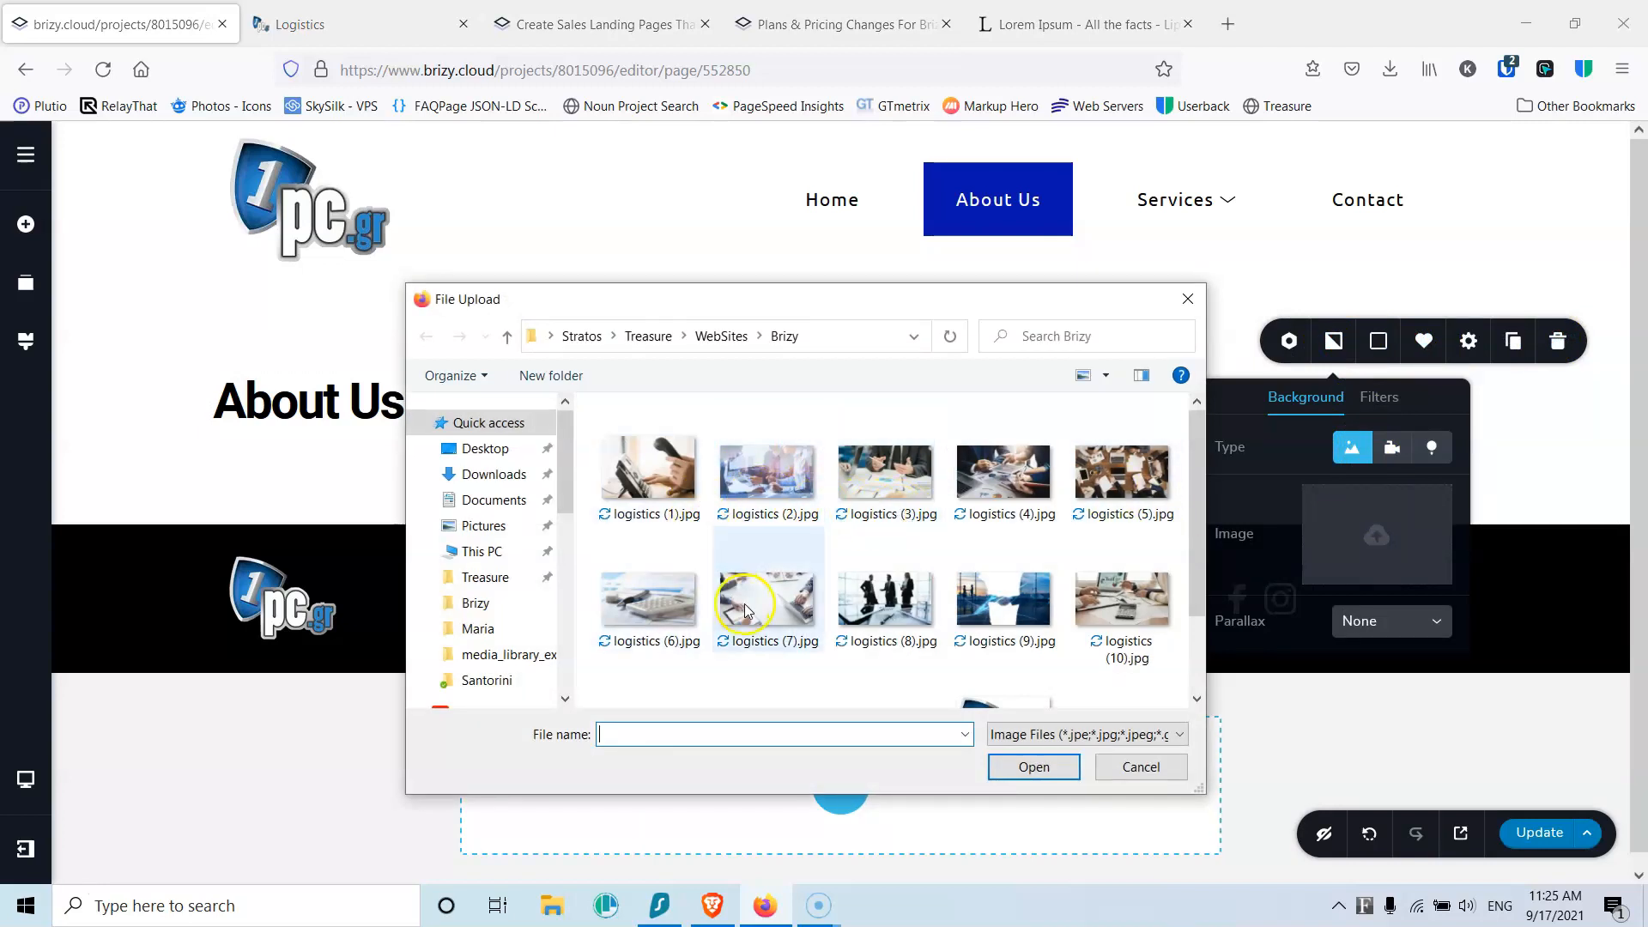
pyautogui.click(1027, 602)
pyautogui.click(1034, 766)
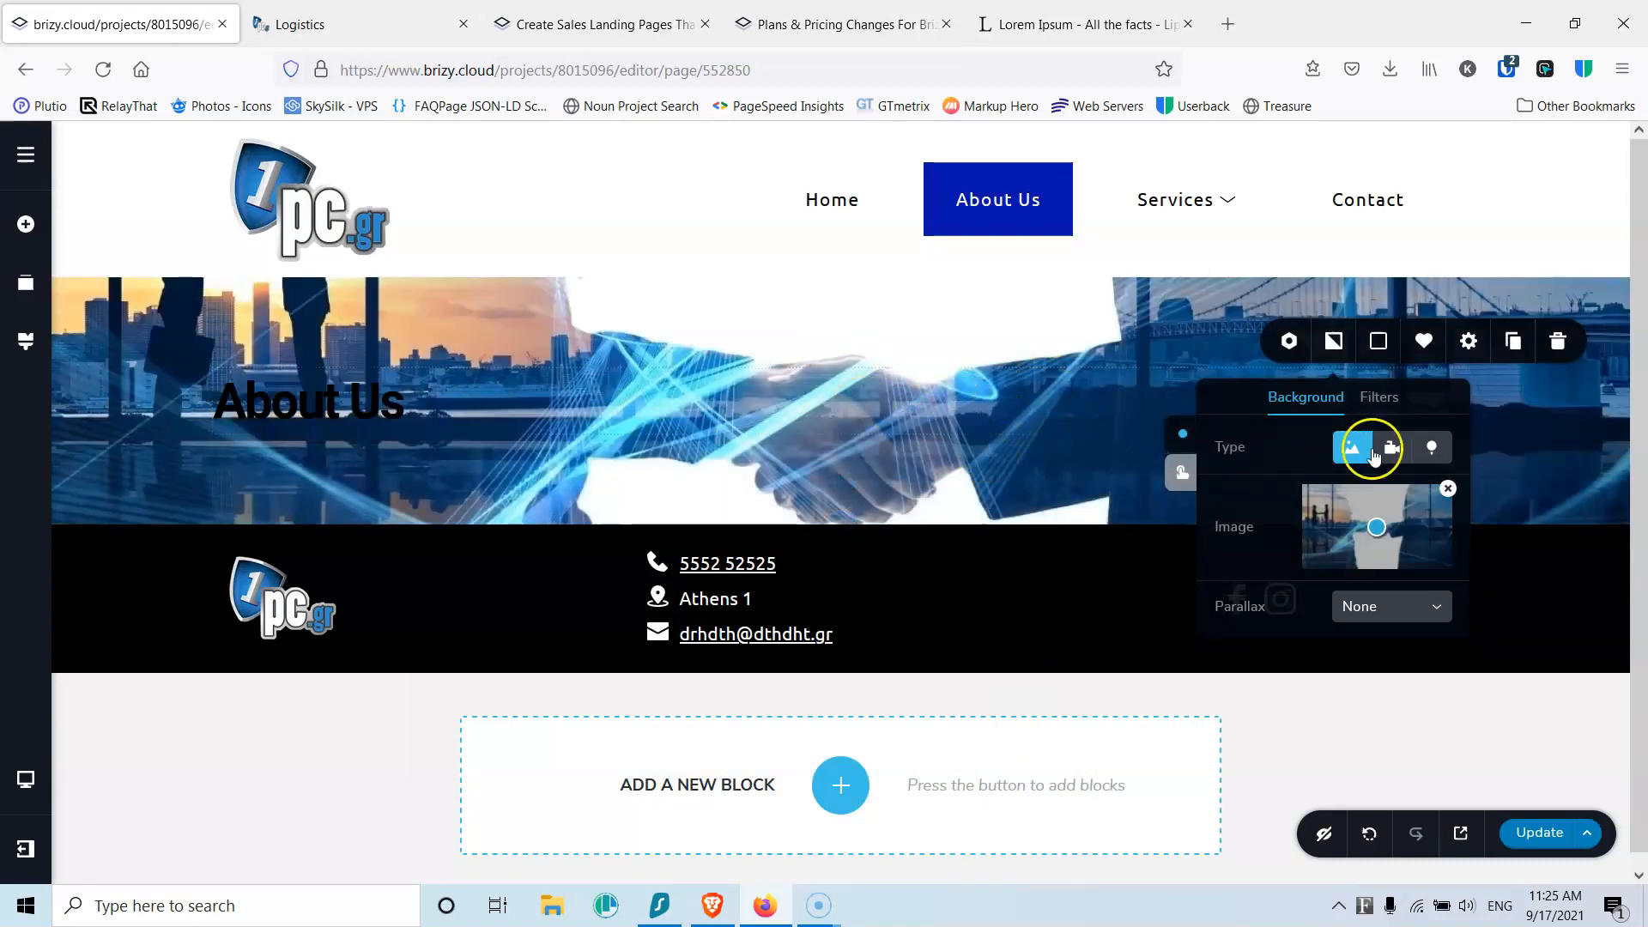
pyautogui.click(1375, 344)
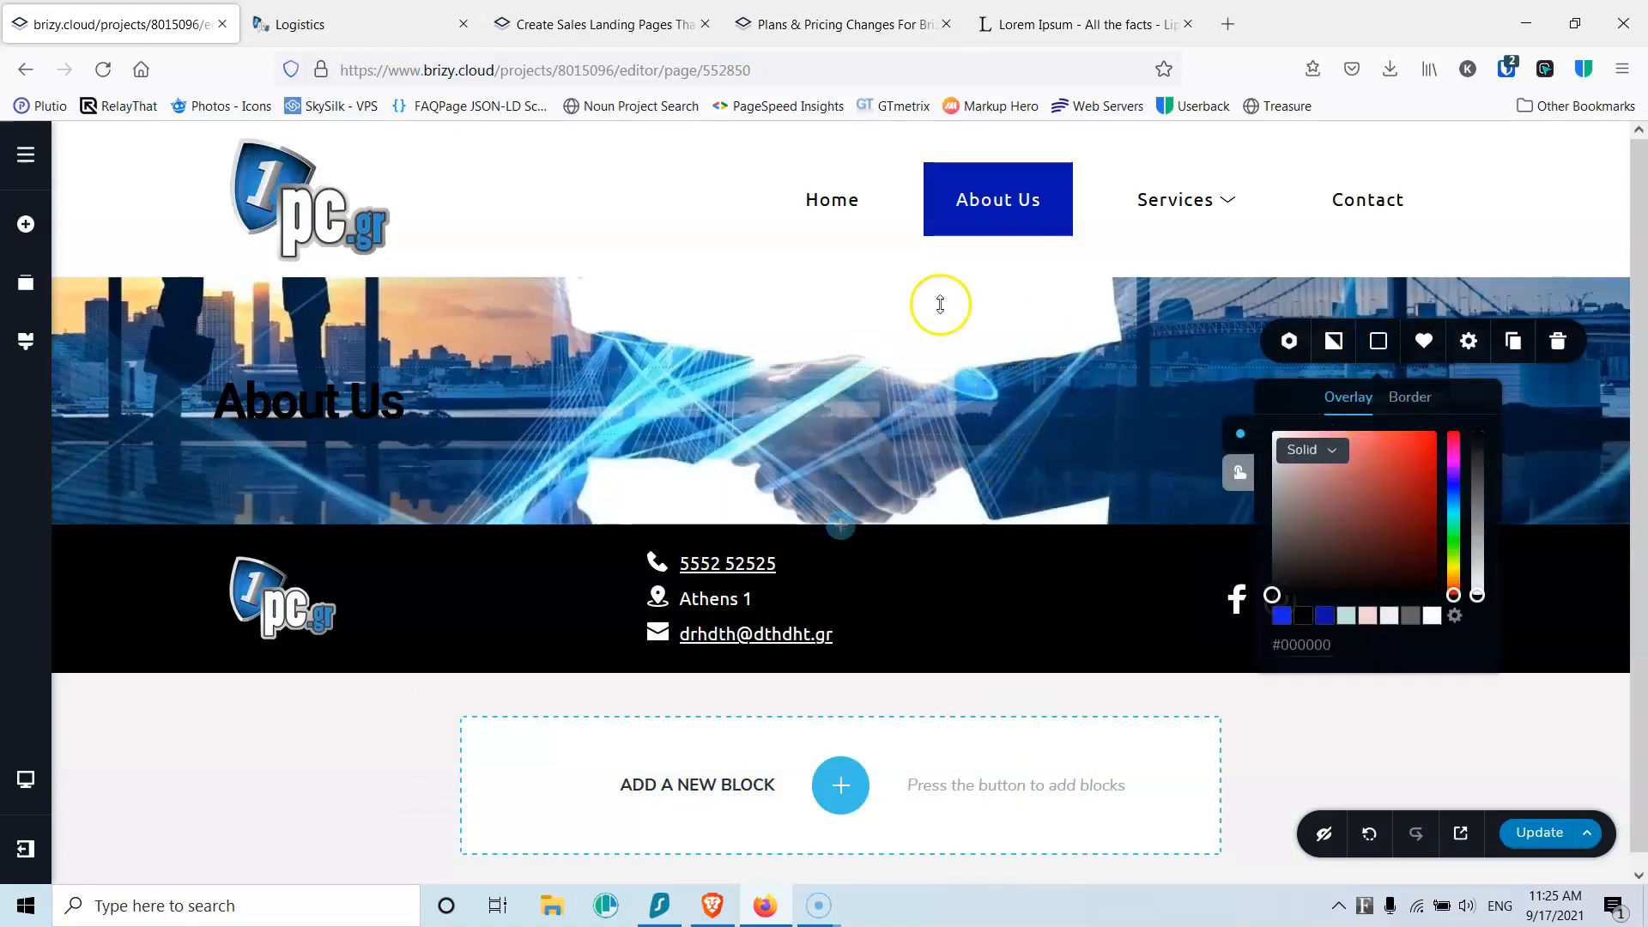
pyautogui.click(1282, 615)
pyautogui.moveTo(1476, 461); pyautogui.dragTo(1479, 497)
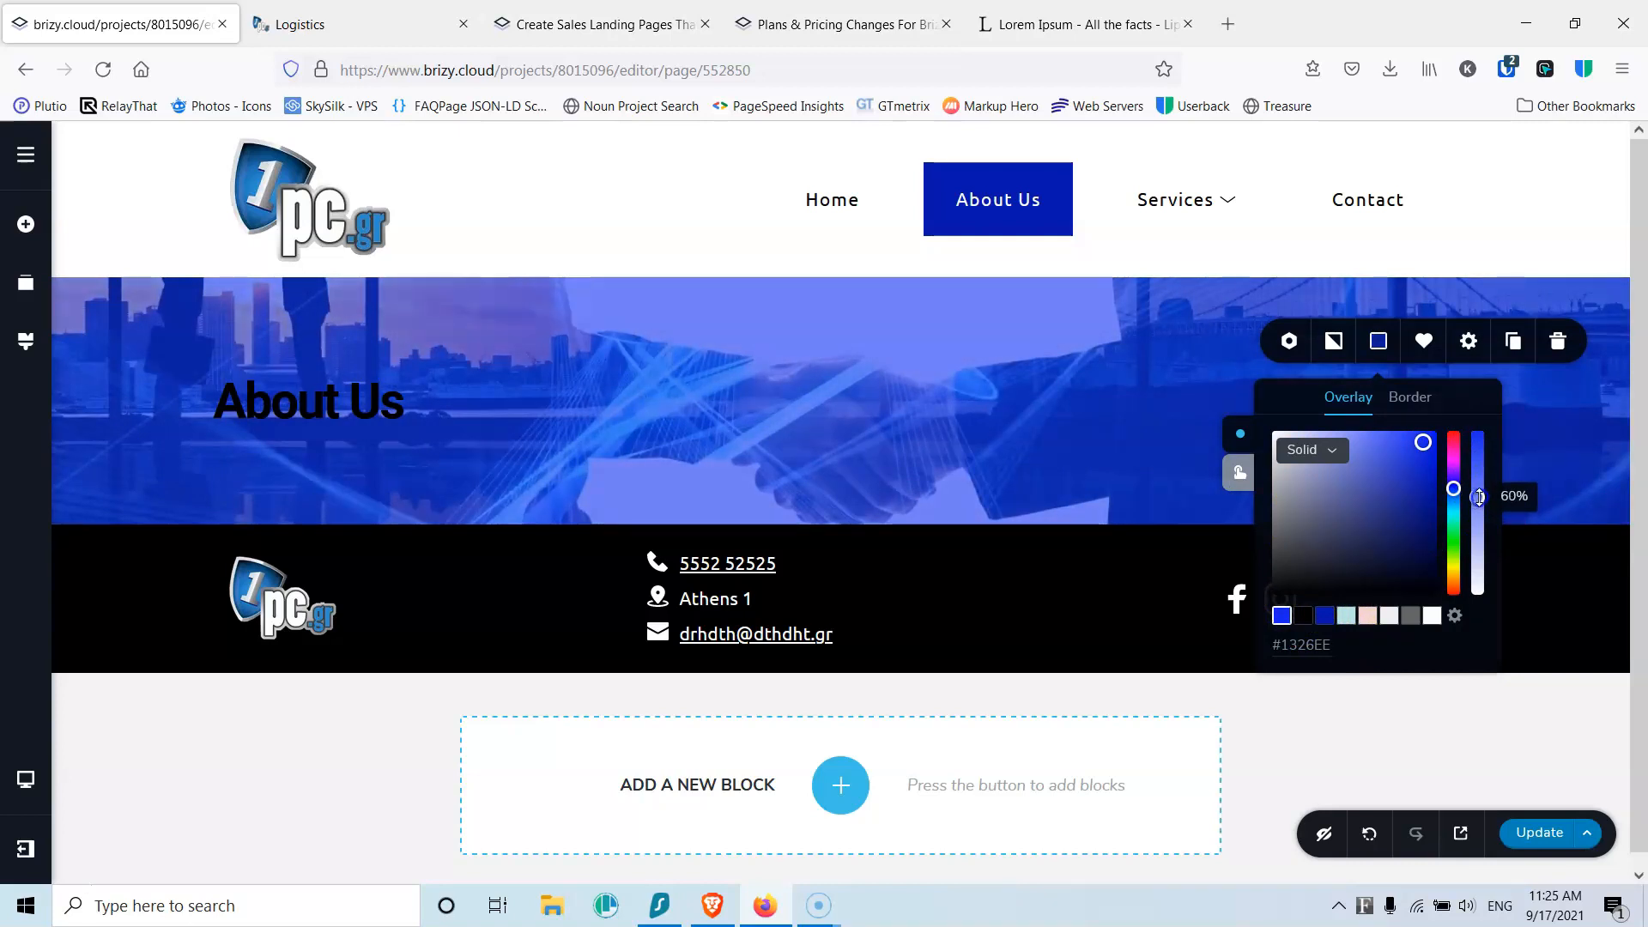
# Step: Change the About Us heading colour to white
pyautogui.click(352, 395)
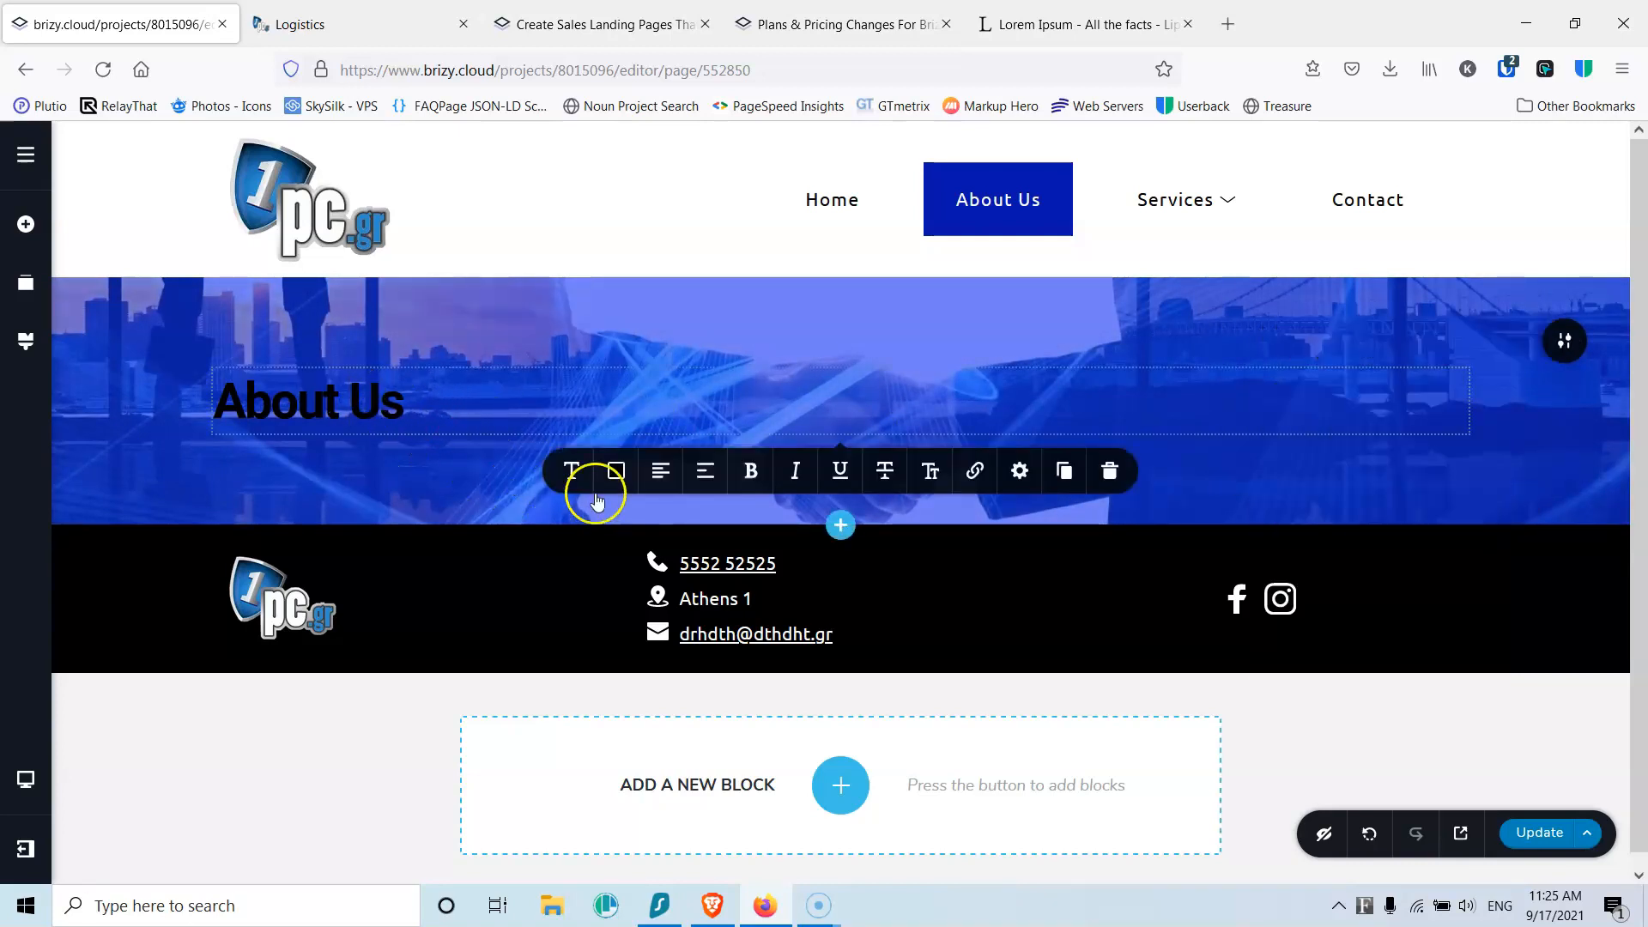
pyautogui.click(616, 470)
pyautogui.click(670, 745)
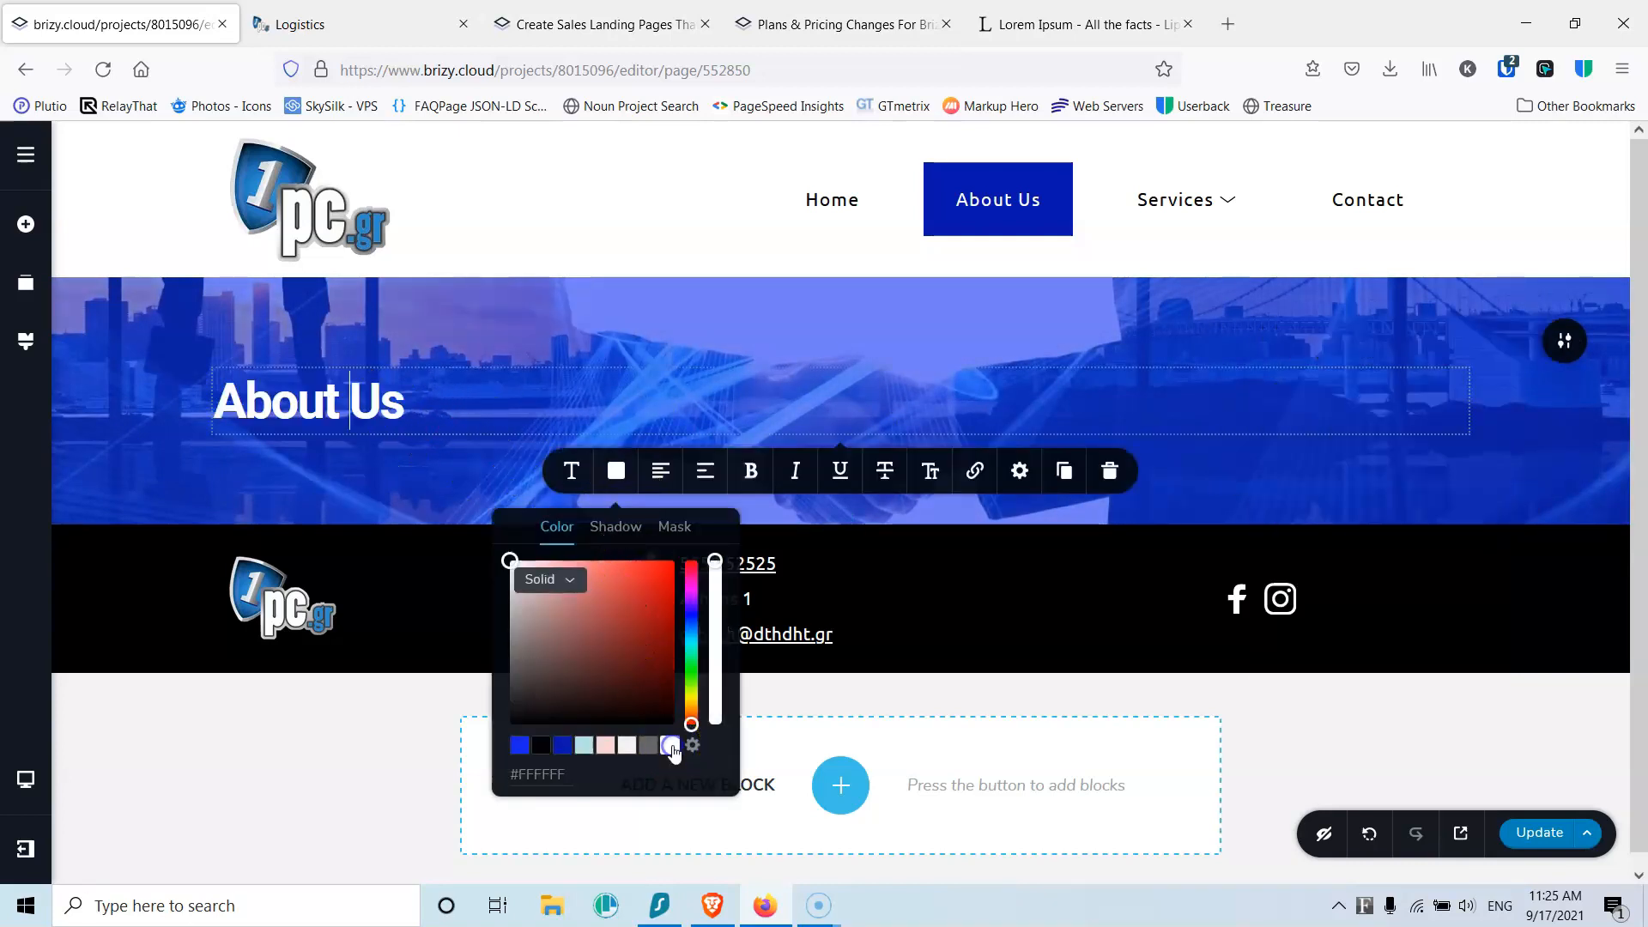
pyautogui.click(429, 381)
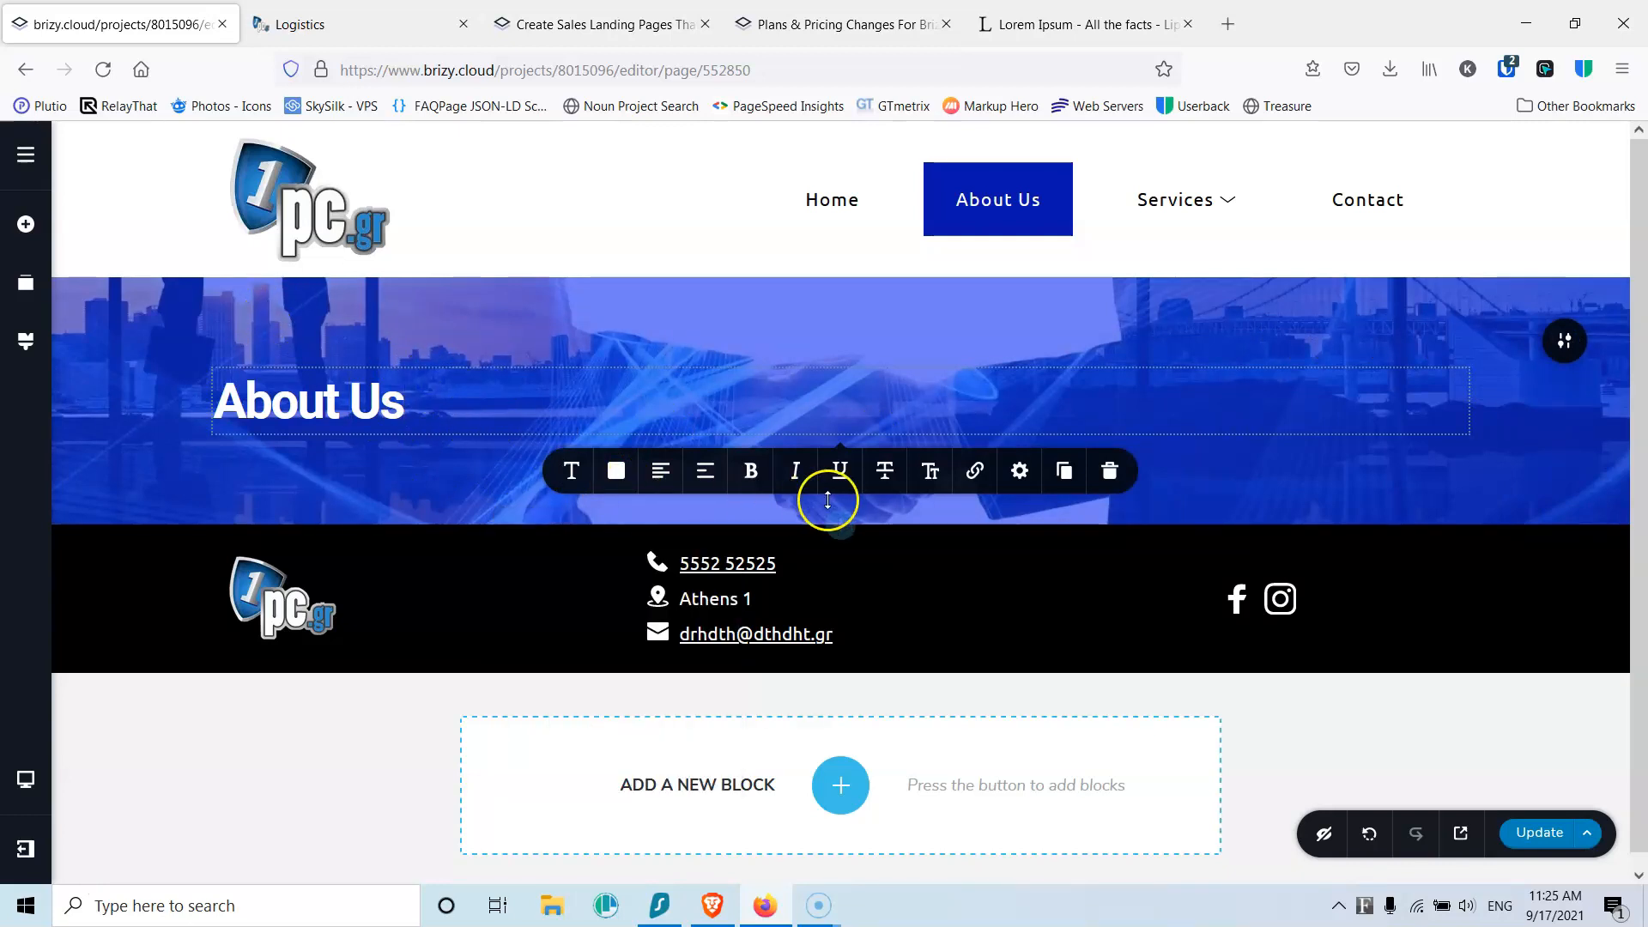
pyautogui.click(842, 527)
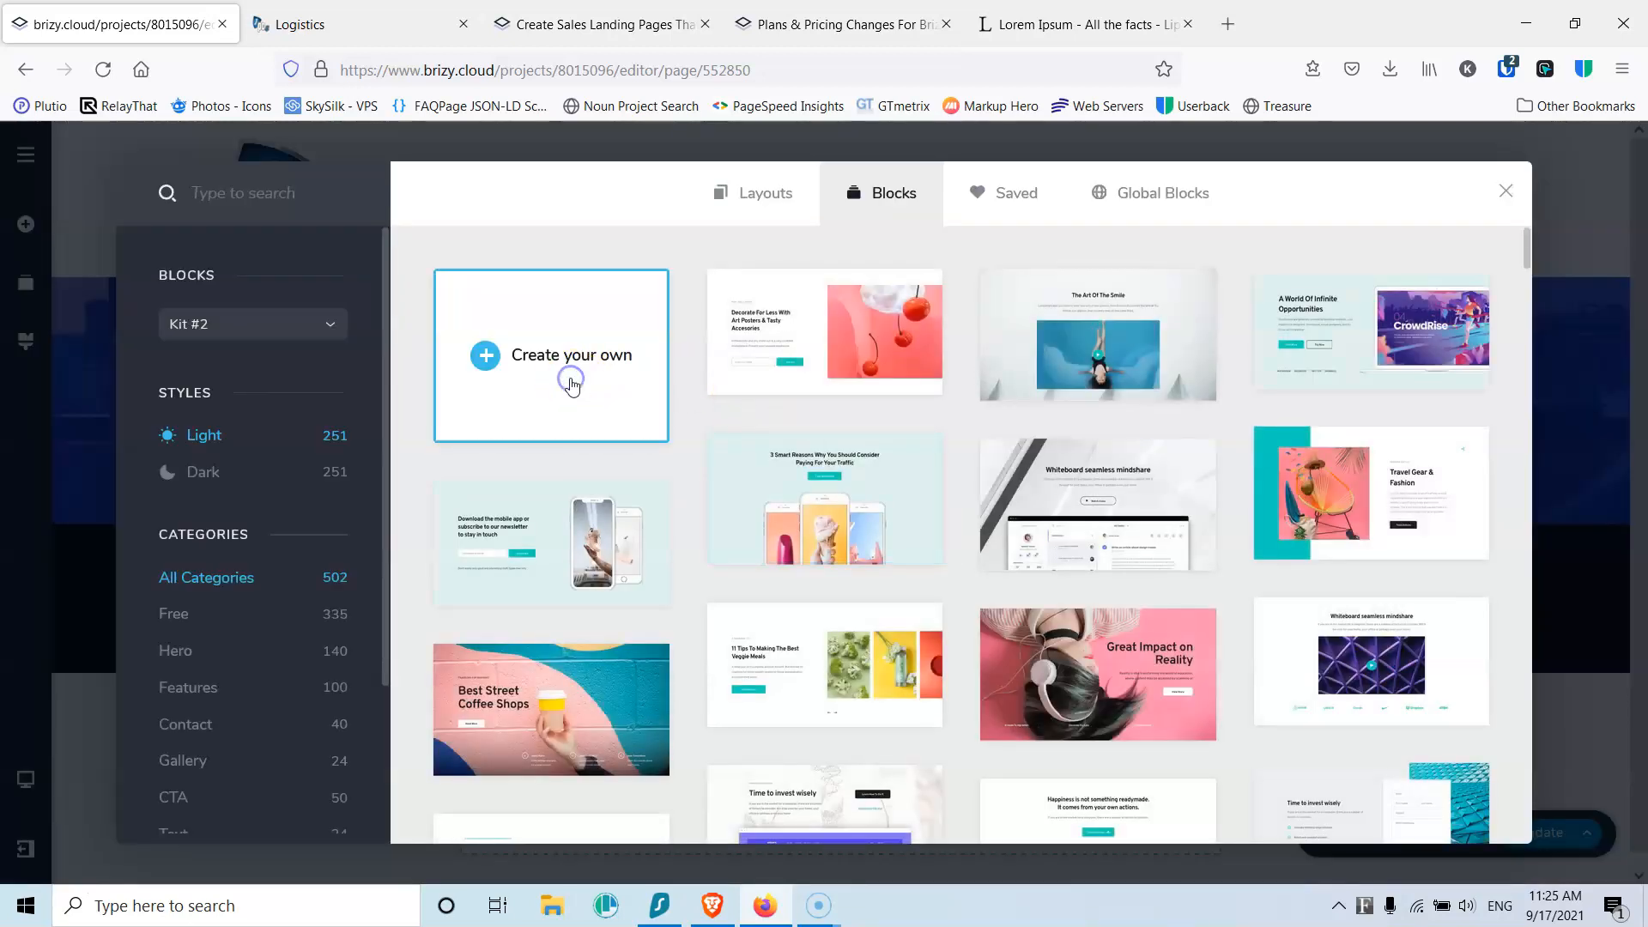
# Step: Add another blank section and select five Lorem ipsum paragraphs on the generator page
pyautogui.click(572, 381)
pyautogui.scroll(-3, 828, 589)
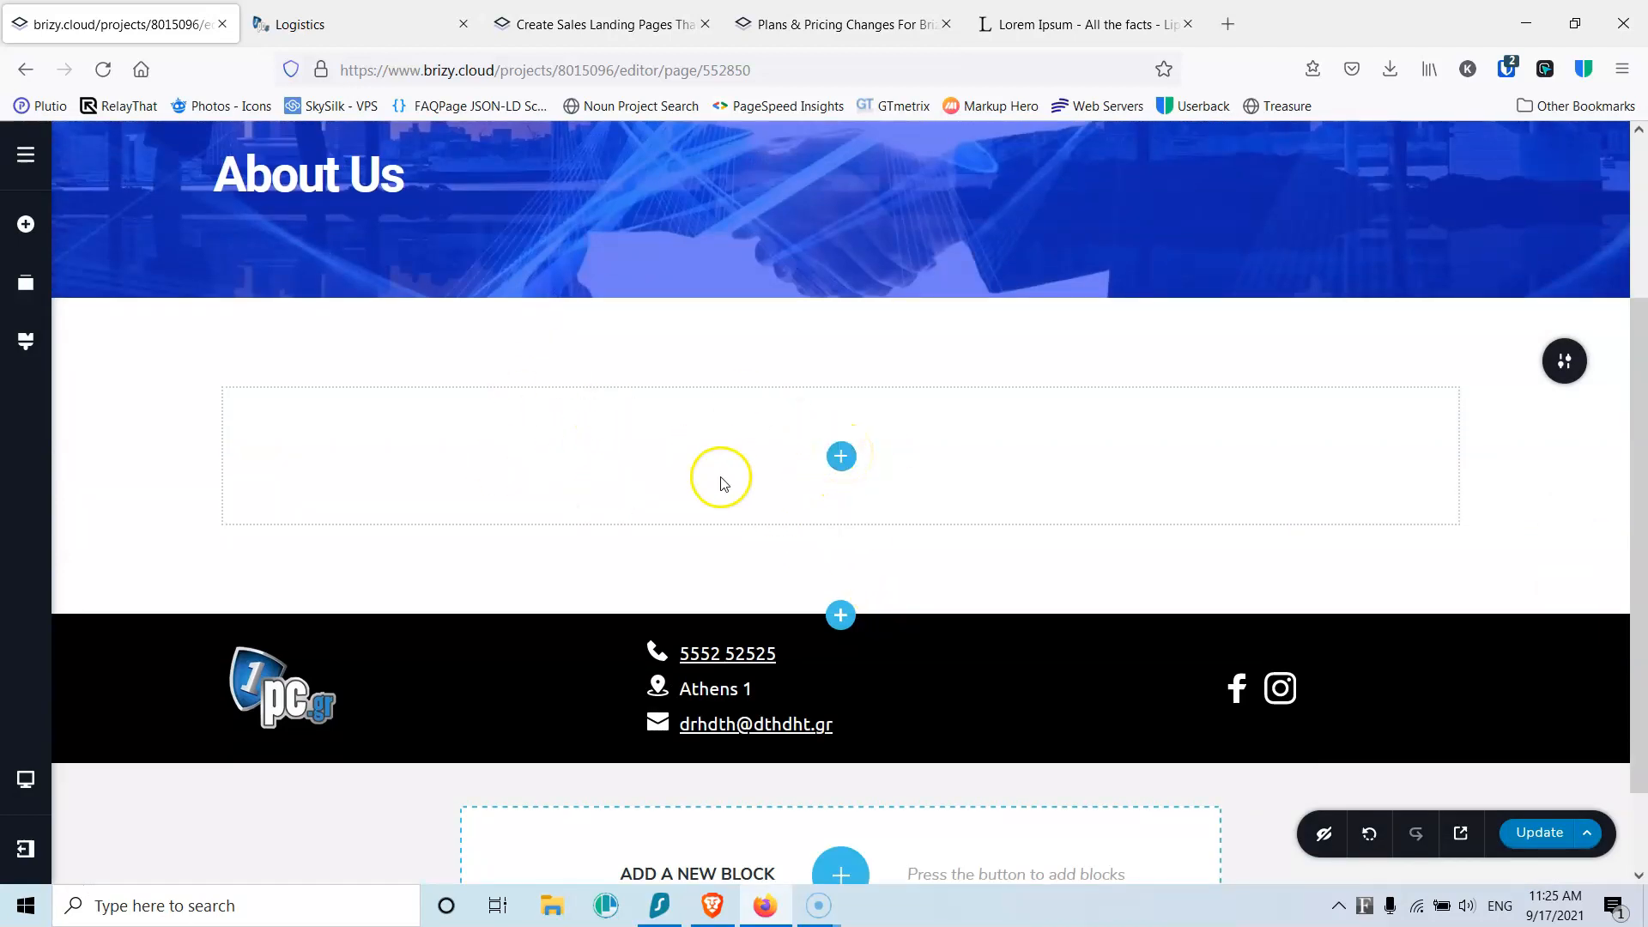
pyautogui.click(1056, 23)
pyautogui.click(562, 347)
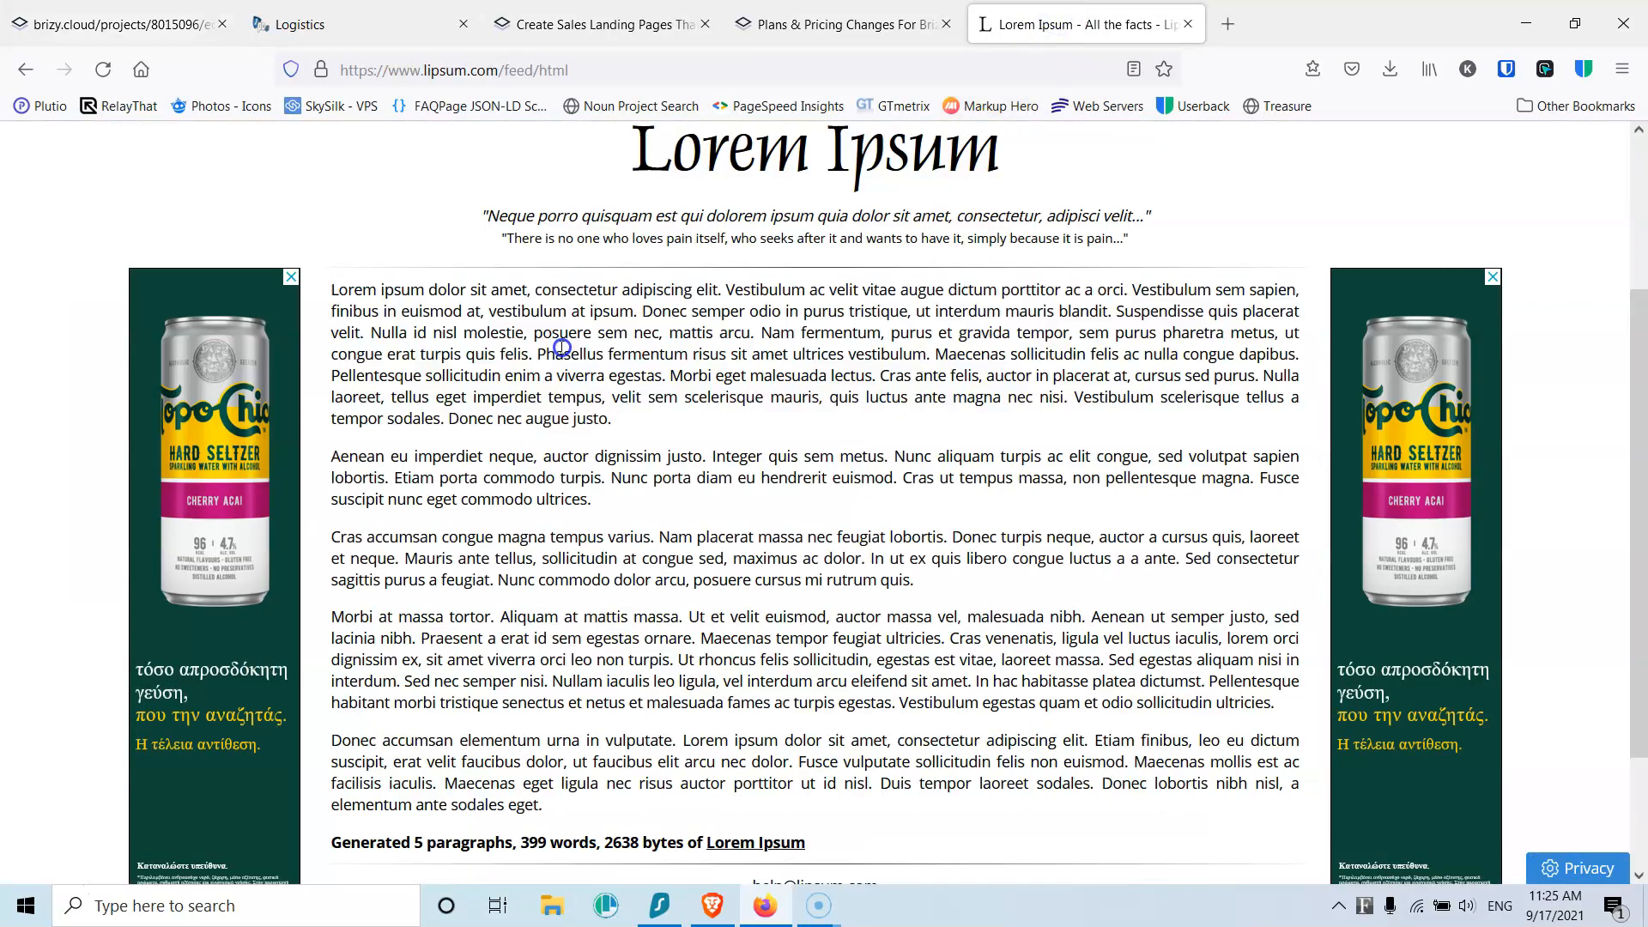
pyautogui.moveTo(334, 290); pyautogui.dragTo(697, 807)
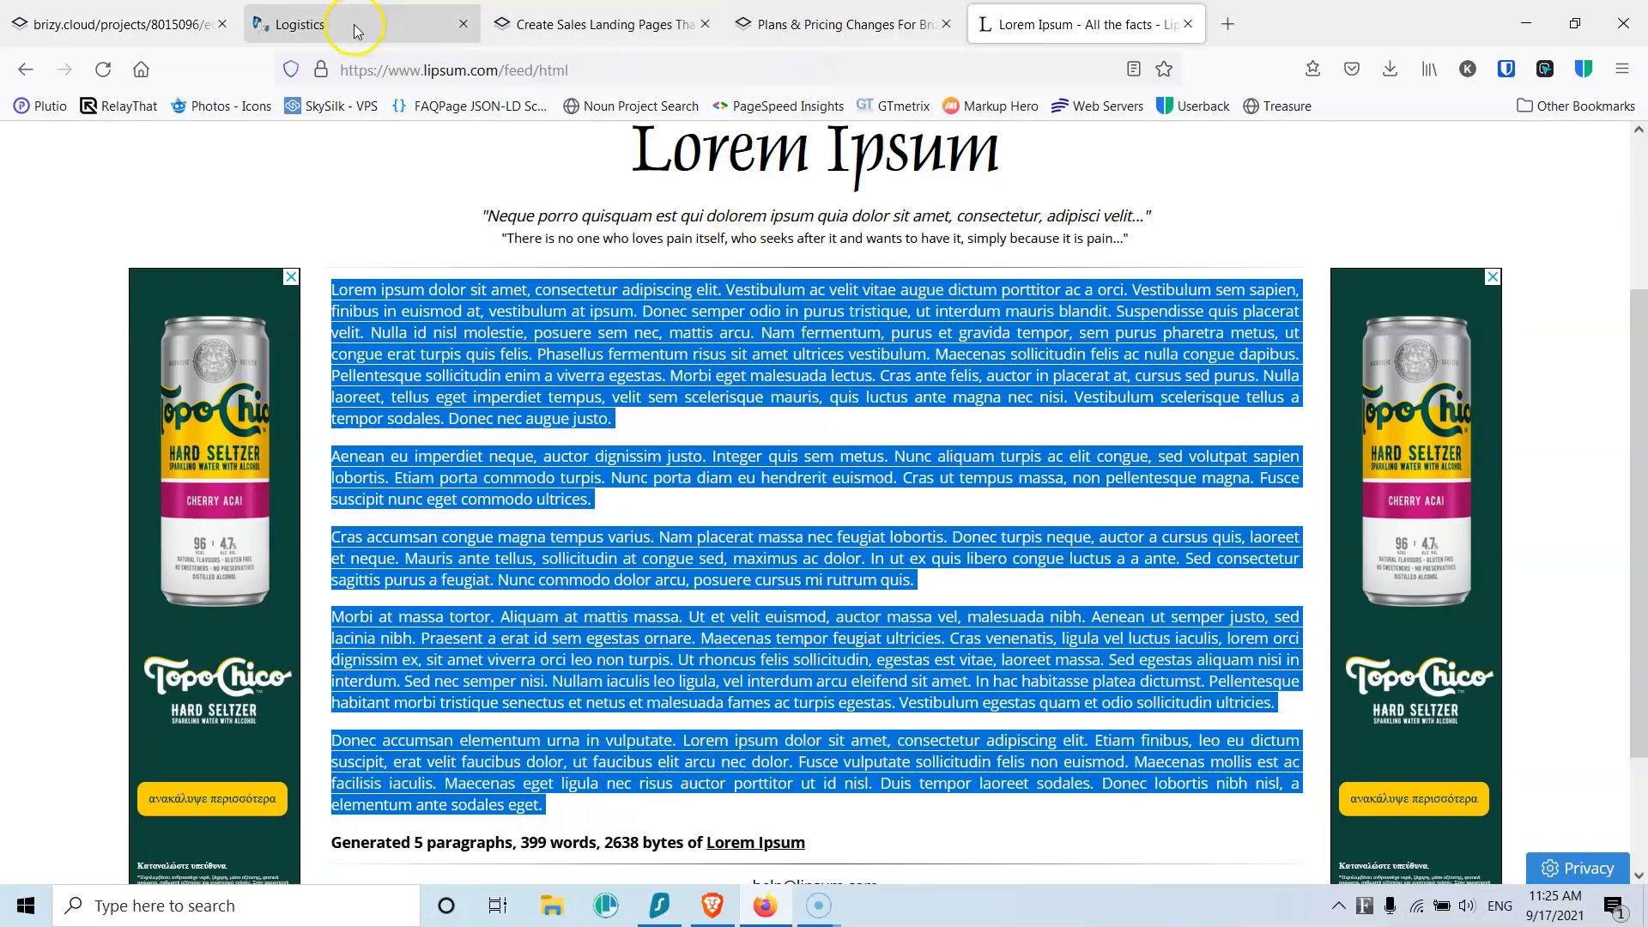
pyautogui.click(154, 26)
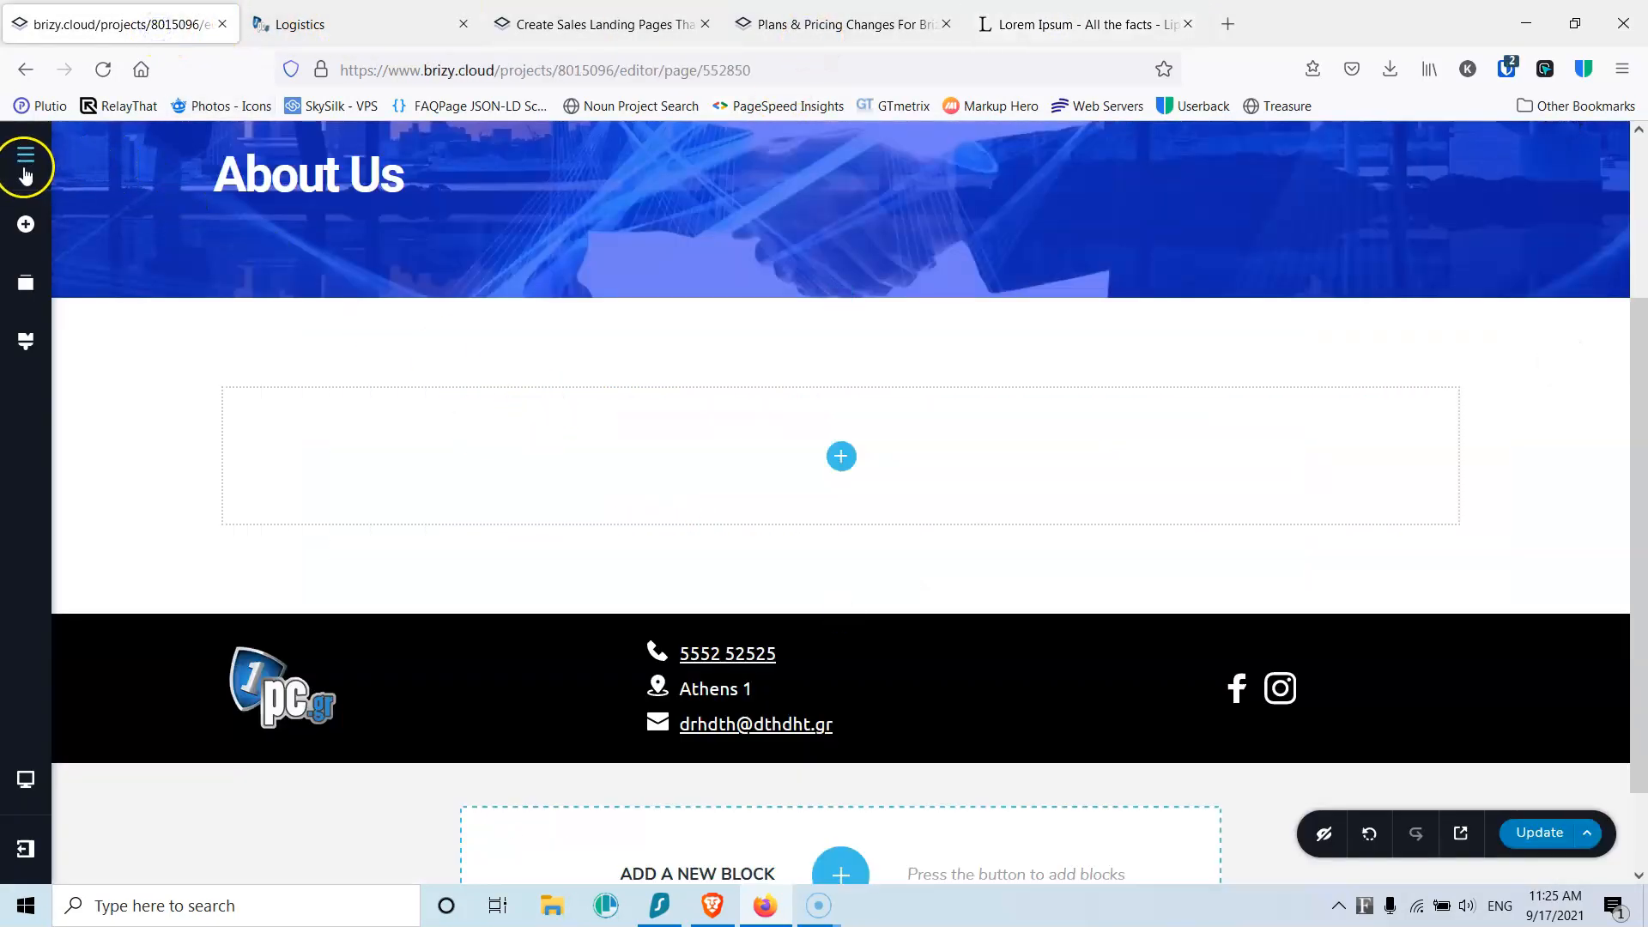
# Step: Drop a text element into the new section and paste Lorem ipsum over its placeholder
pyautogui.click(16, 221)
pyautogui.moveTo(128, 322); pyautogui.dragTo(839, 462)
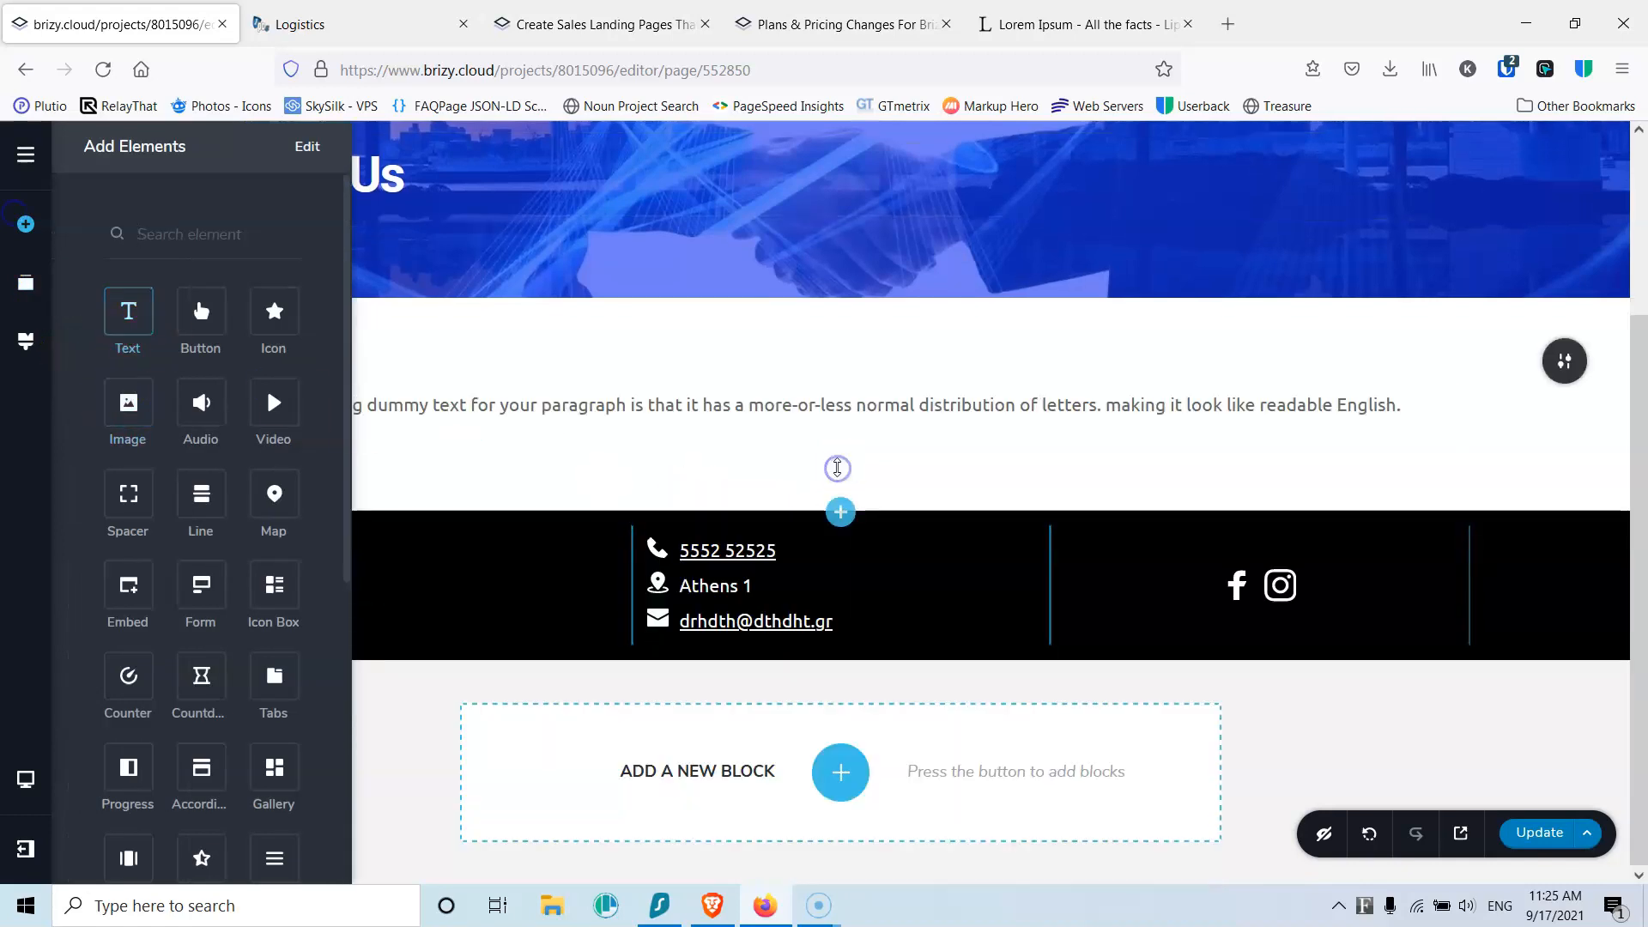
pyautogui.click(805, 404)
pyautogui.tripleClick(805, 404)
pyautogui.hotkey('ctrl', 'v')
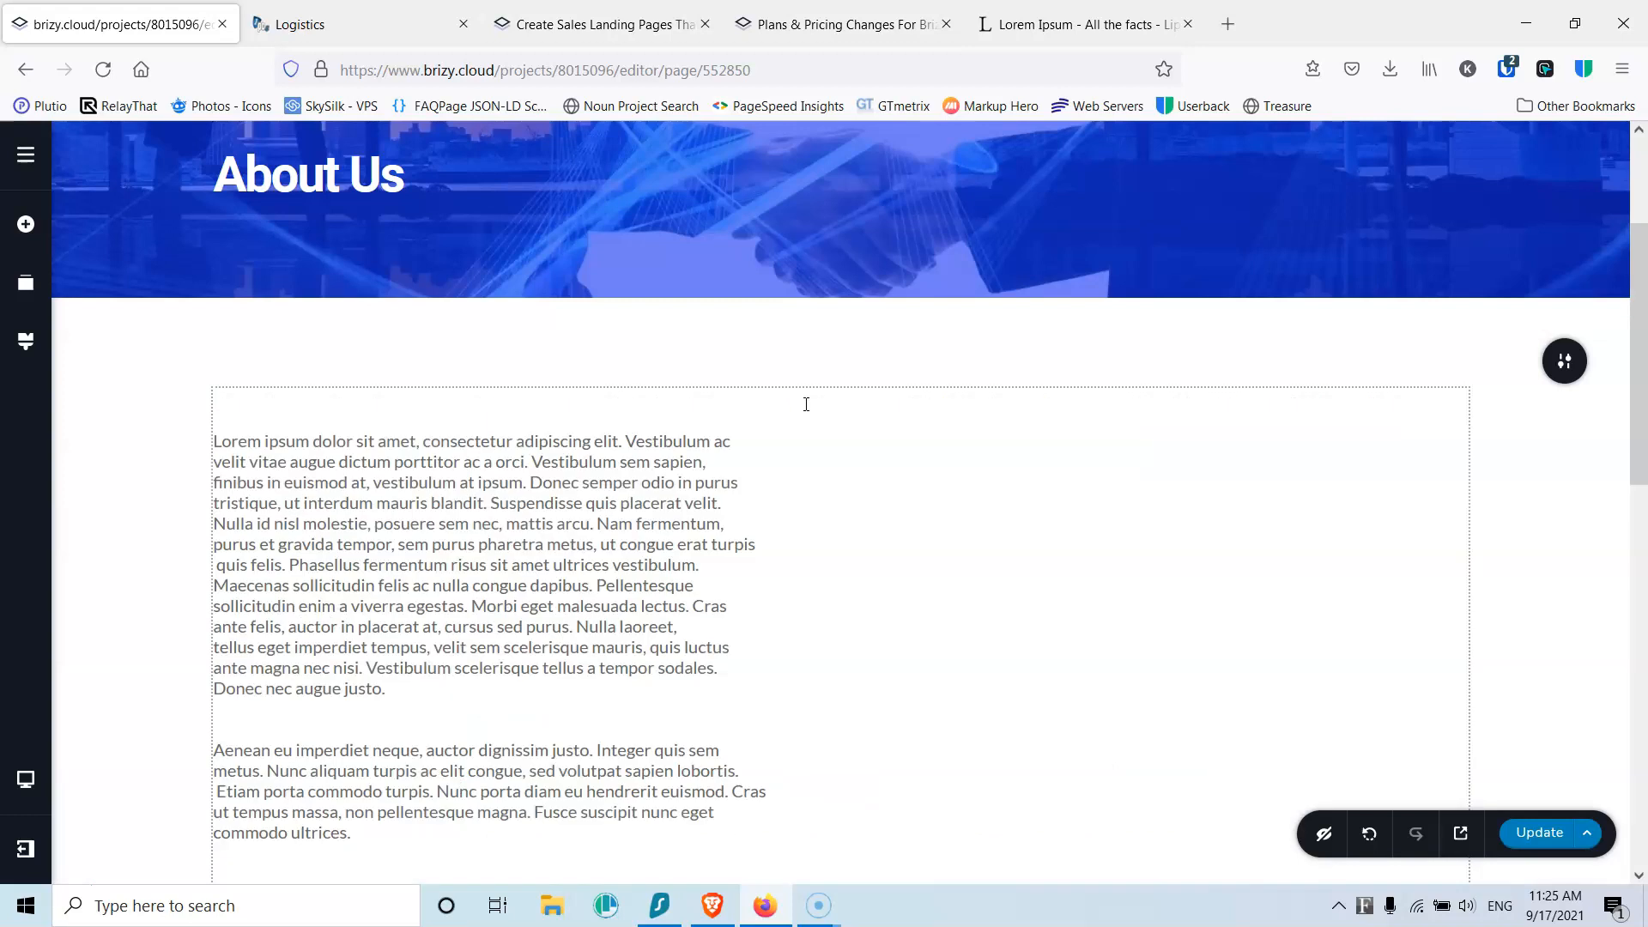
pyautogui.scroll(-10, 898, 626)
pyautogui.scroll(13, 901, 622)
# Step: Set the Lorem ipsum text to the Paragraph preset at font size 17
pyautogui.click(502, 725)
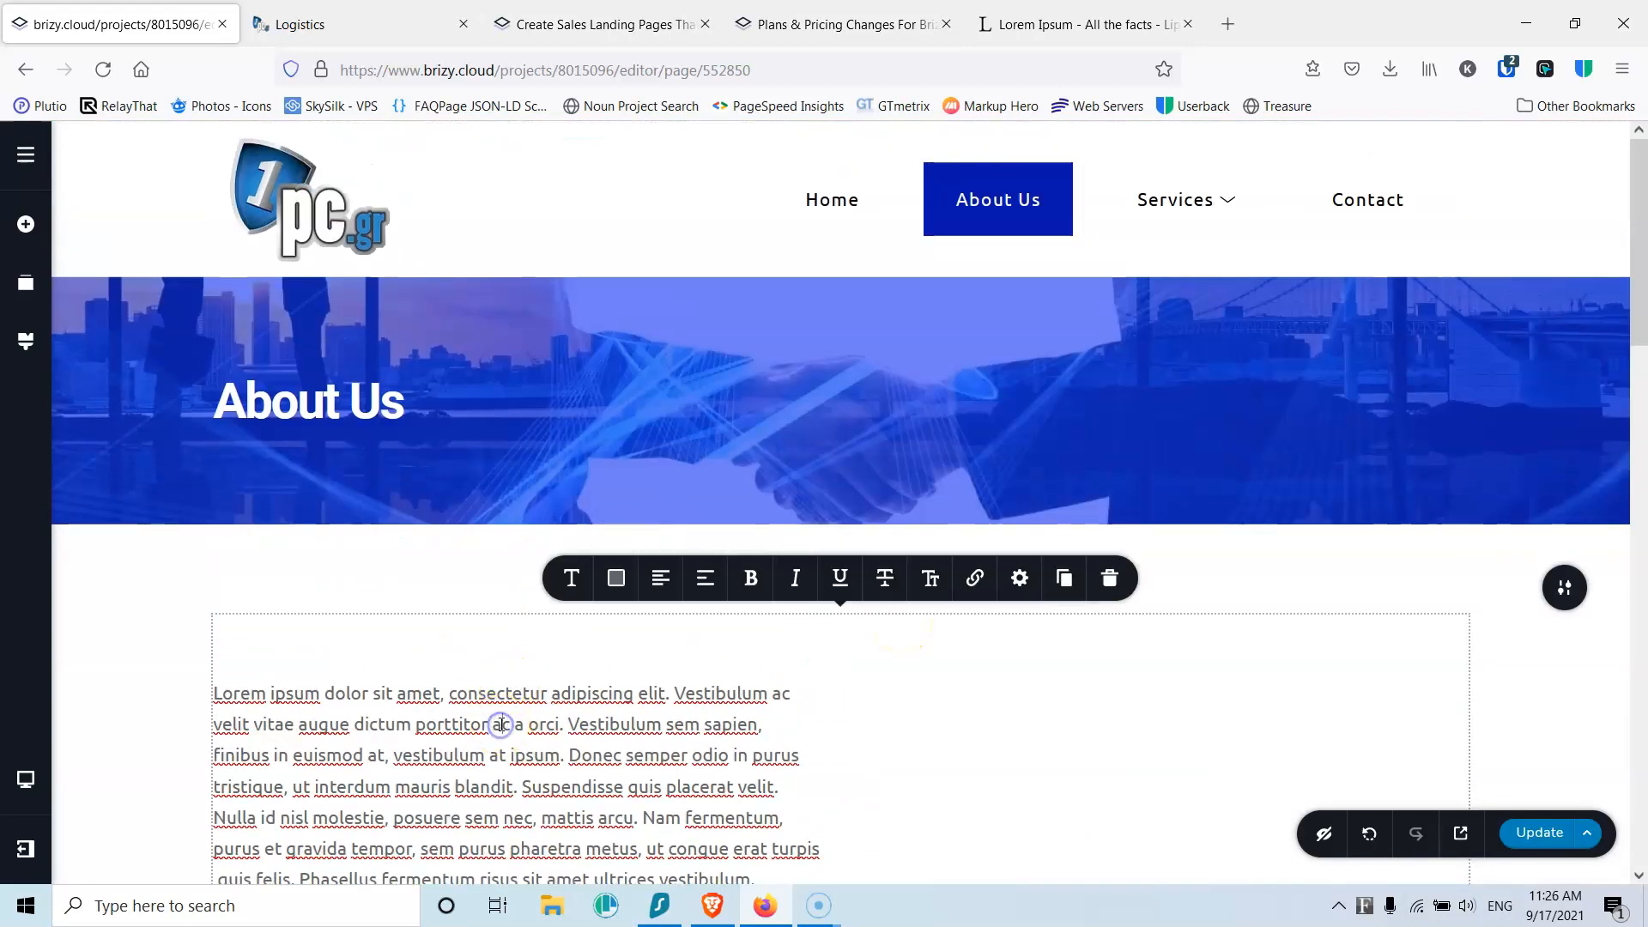
pyautogui.tripleClick(491, 686)
pyautogui.hotkey('ctrl', 'c')
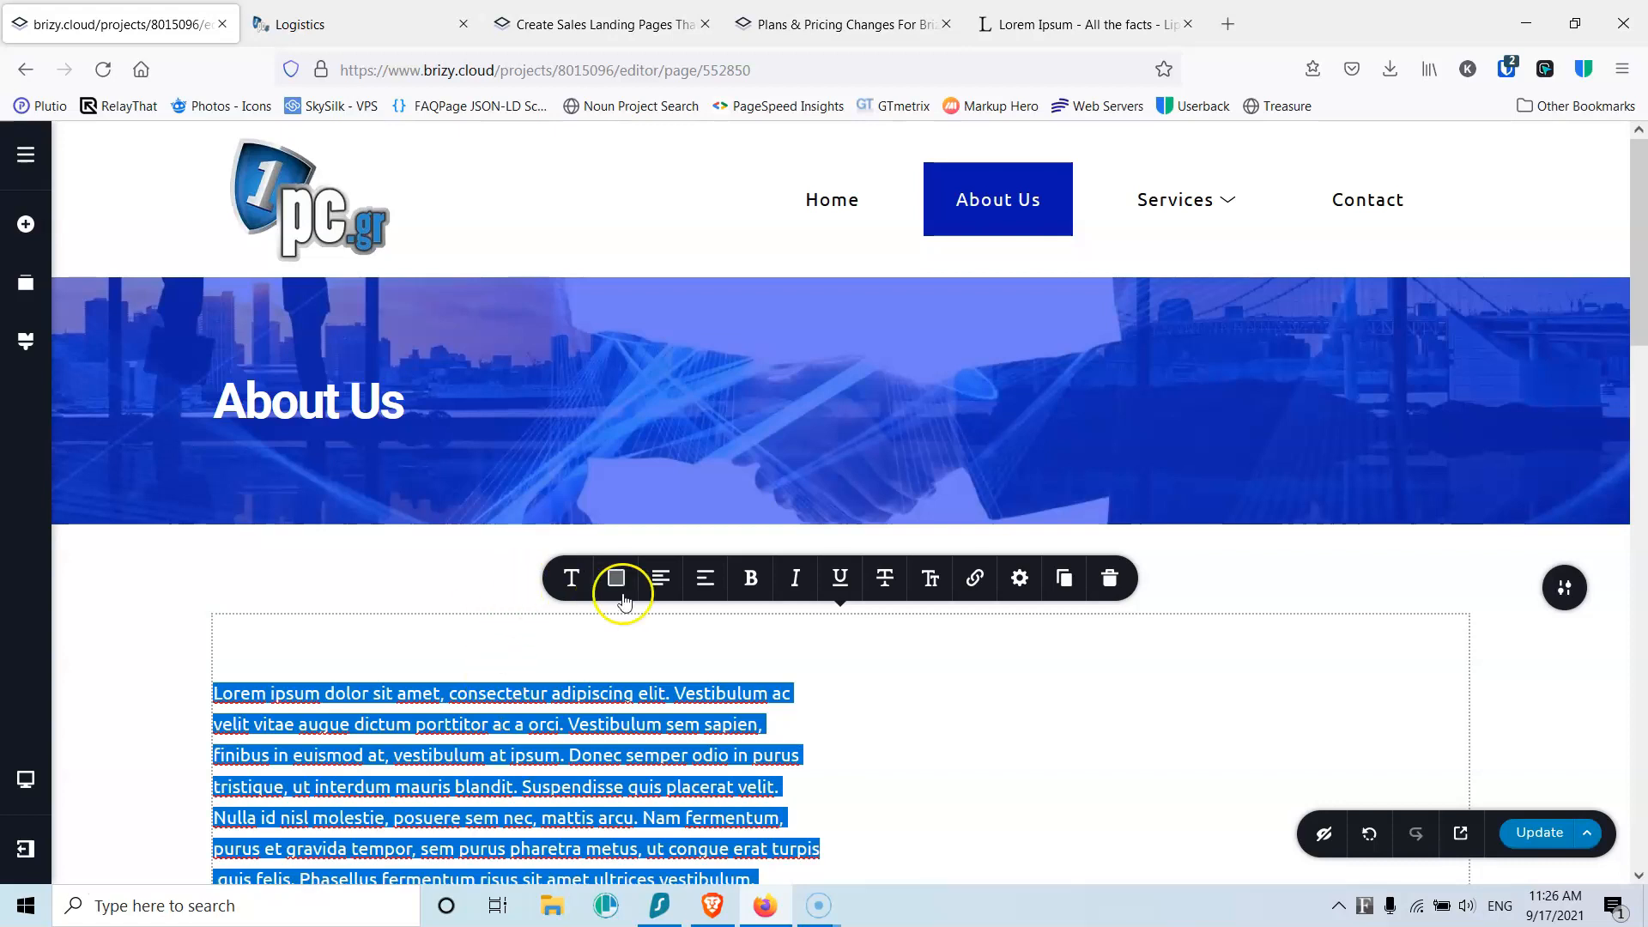
pyautogui.click(573, 584)
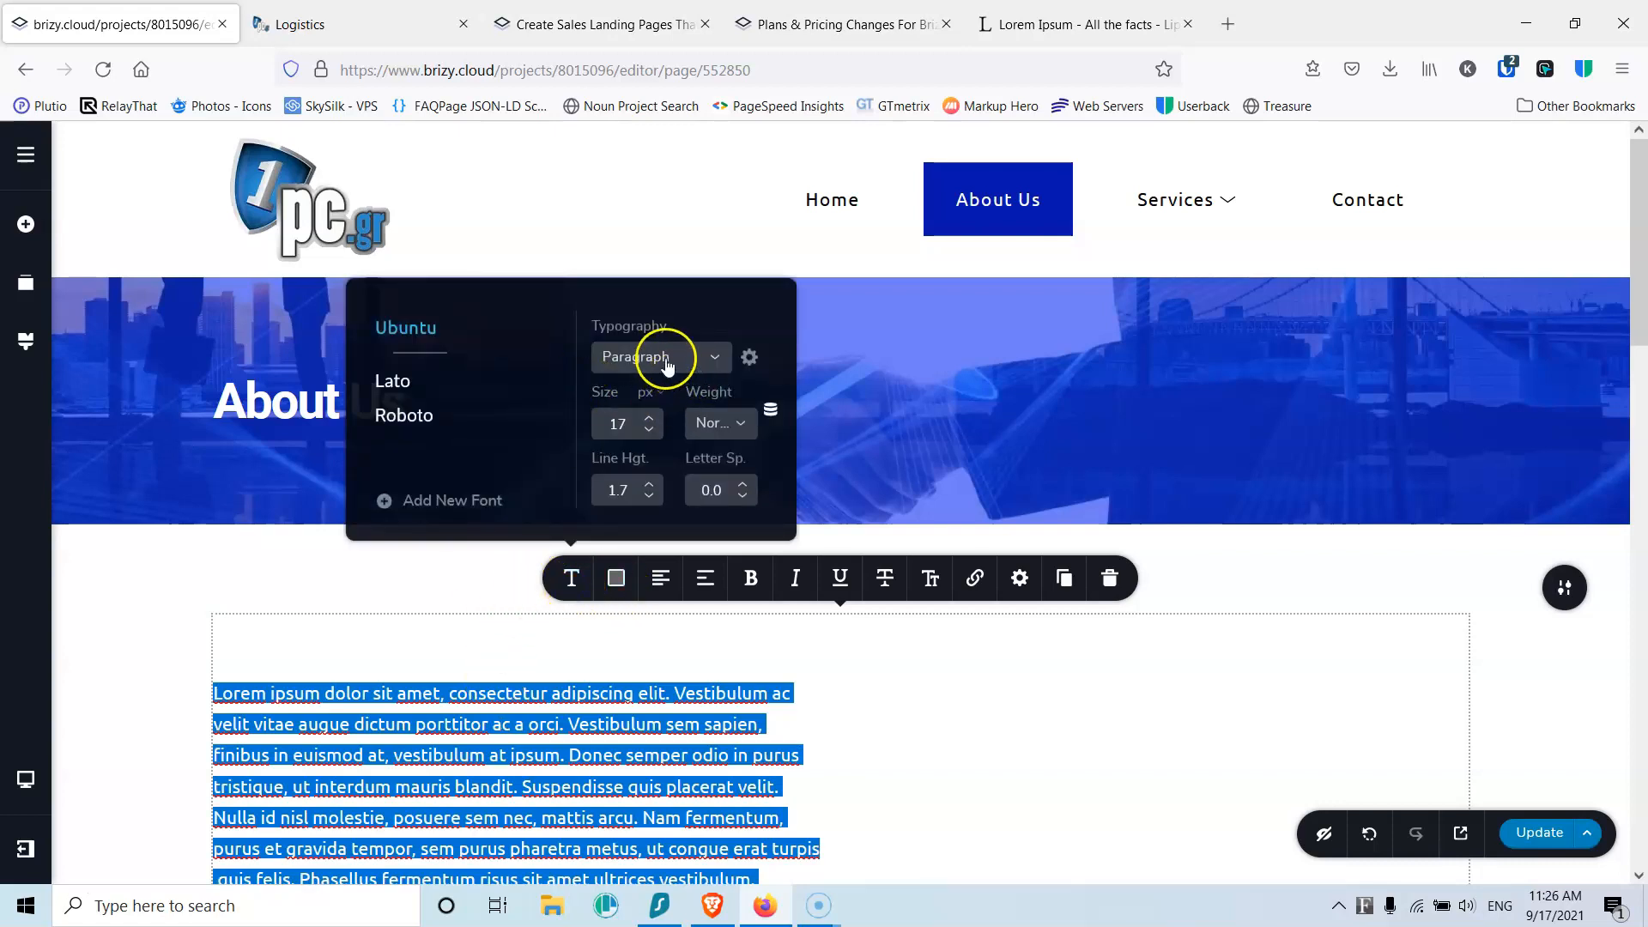
pyautogui.click(649, 432)
pyautogui.click(656, 368)
pyautogui.click(651, 429)
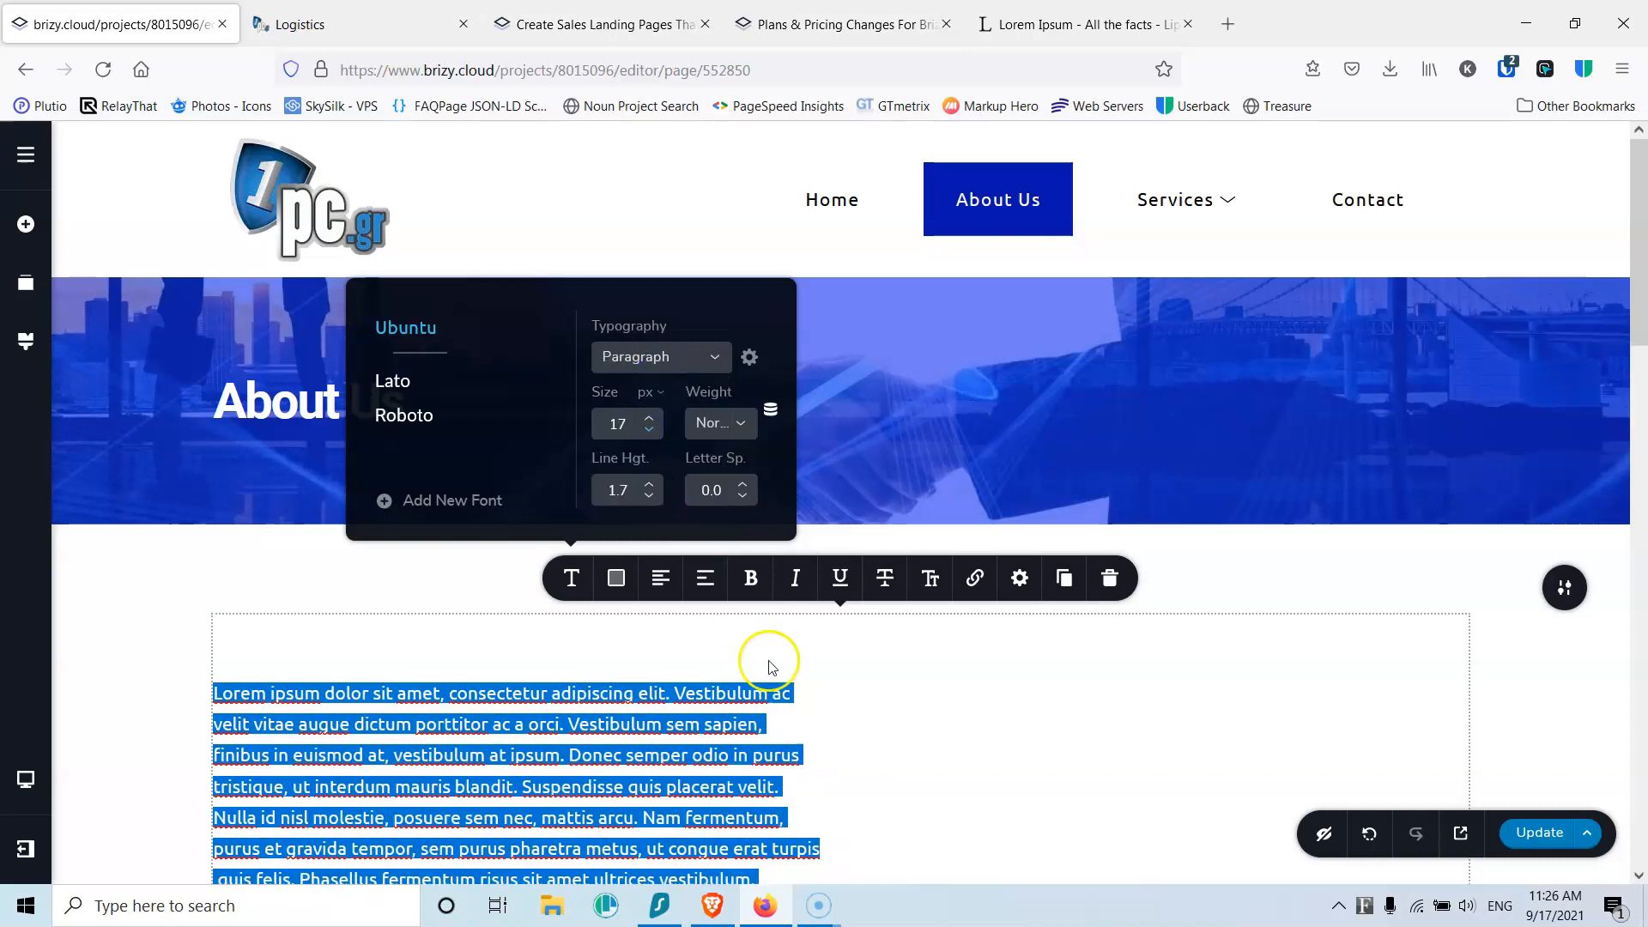
pyautogui.scroll(-2, 818, 753)
pyautogui.scroll(2, 817, 753)
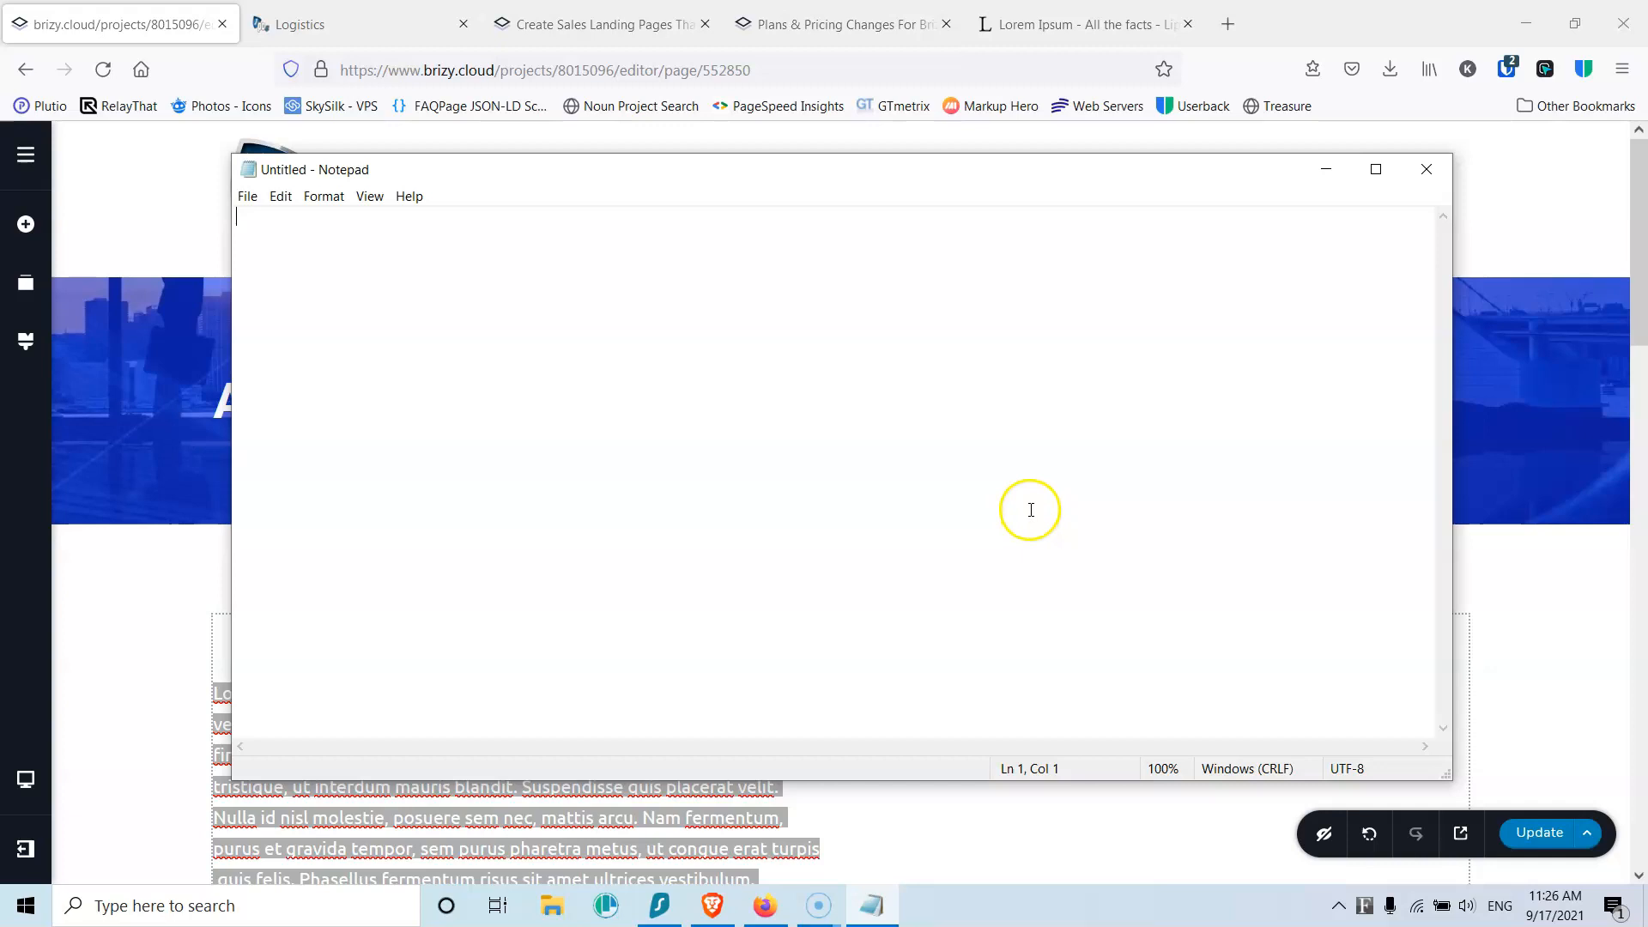
# Step: Route the Lorem ipsum through Notepad as plain text and paste it over the About Us paragraph
pyautogui.hotkey('ctrl', 'v')
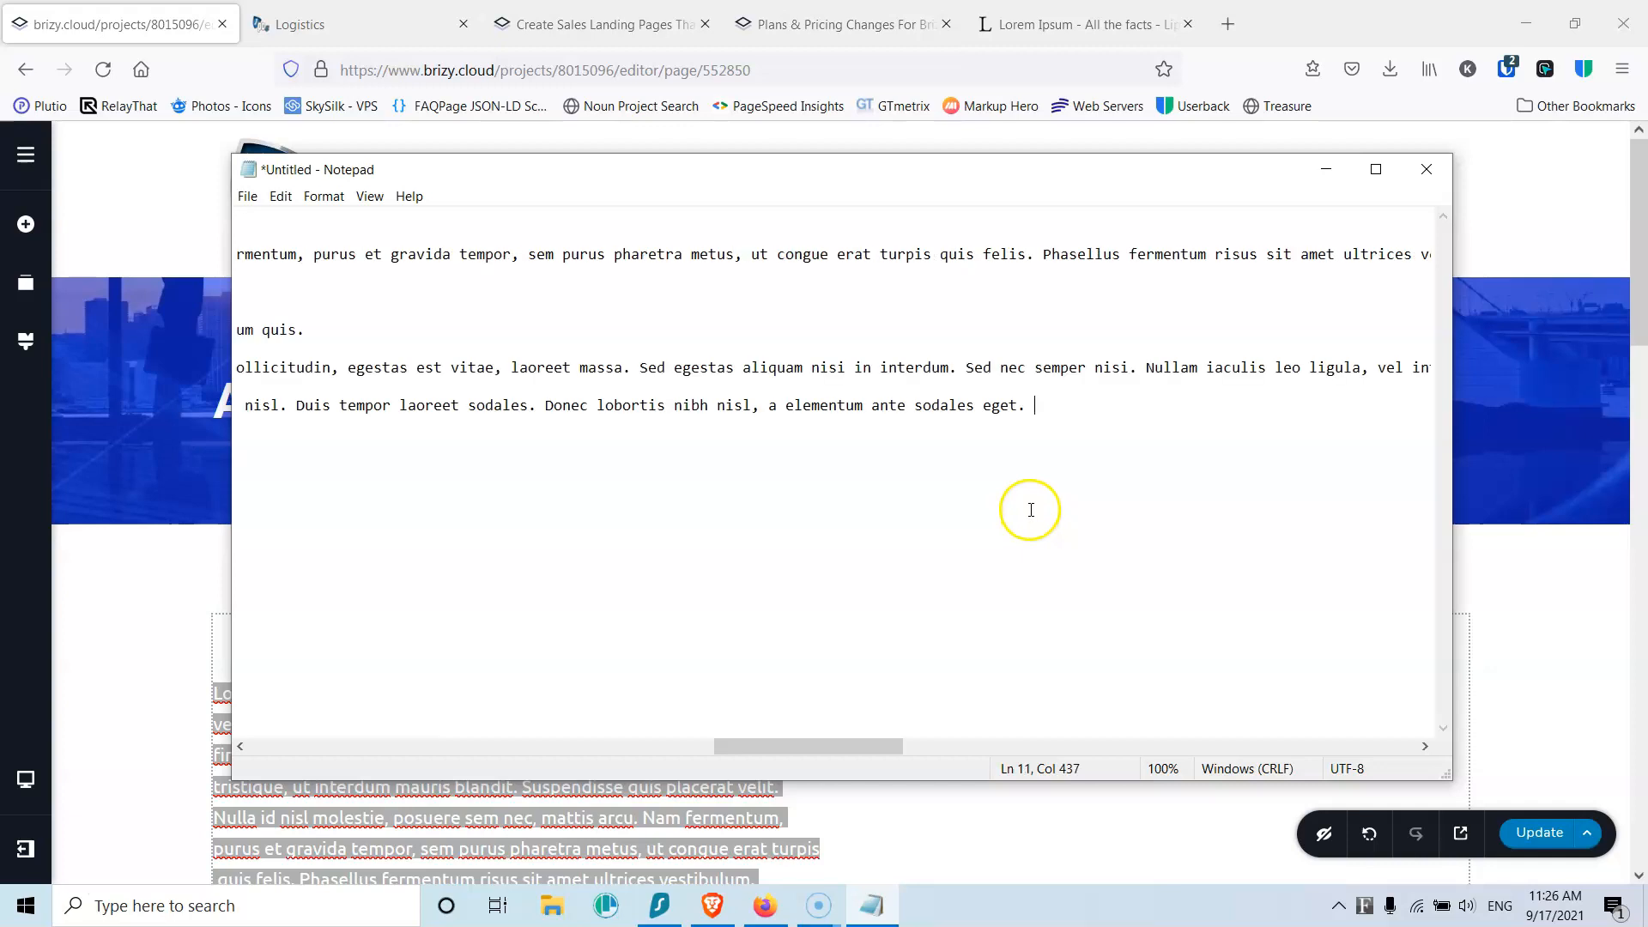
pyautogui.hotkey('ctrl', 'a')
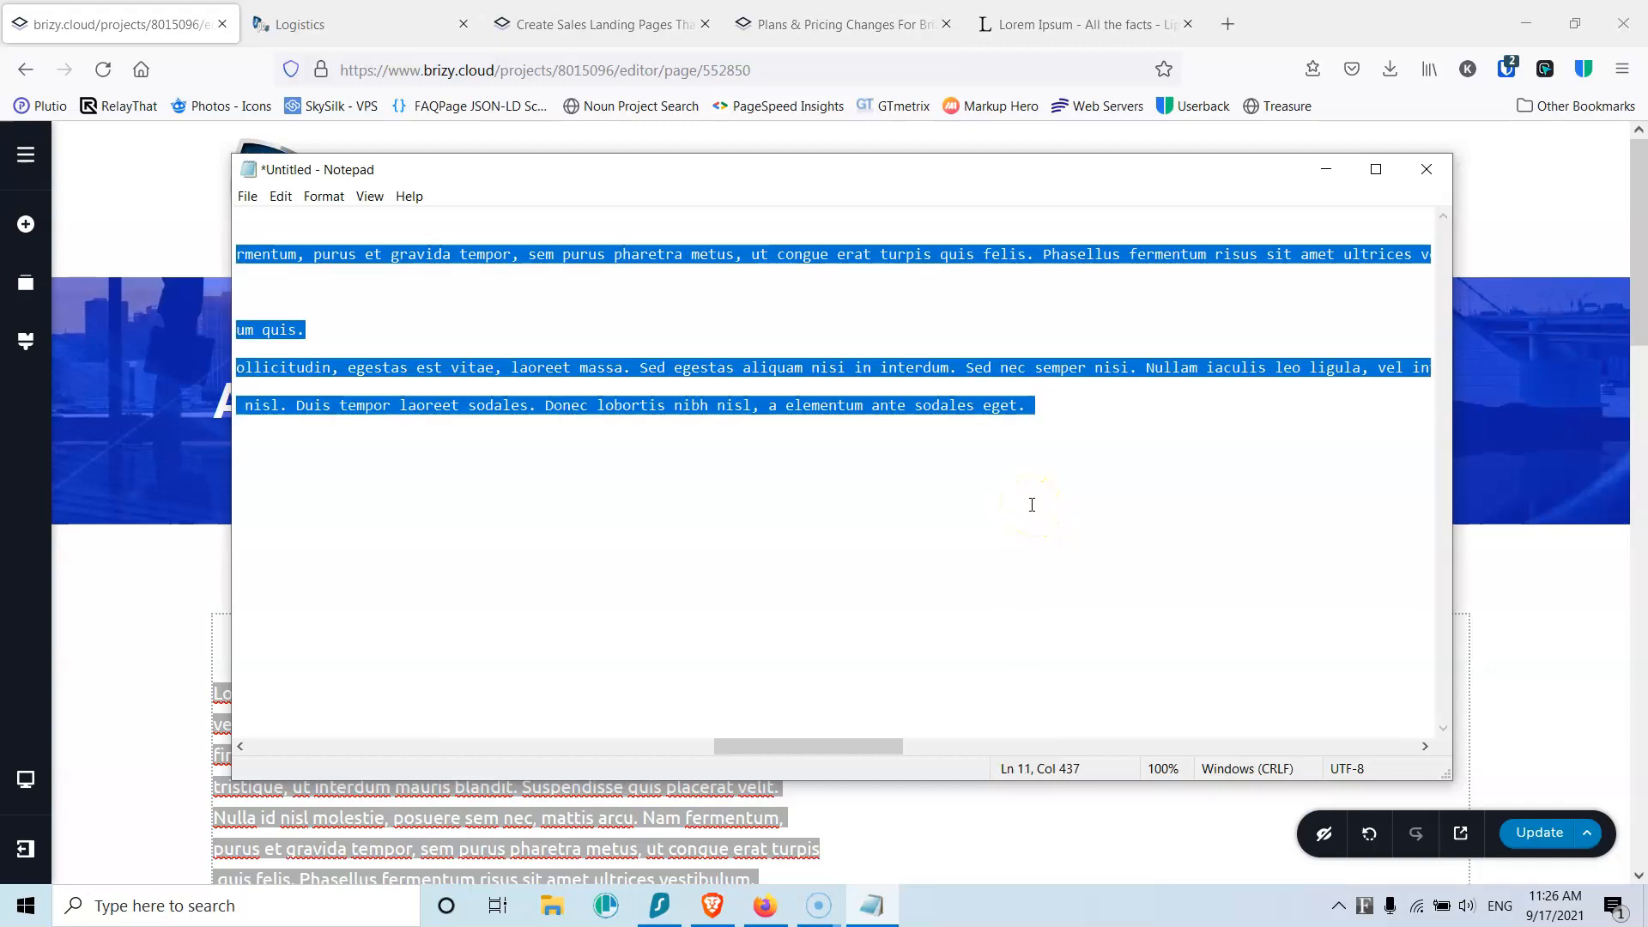
pyautogui.click(1325, 169)
pyautogui.click(687, 705)
pyautogui.hotkey('ctrl', 'a')
pyautogui.hotkey('ctrl', 'v')
# Step: Update the About Us page and reload the editor with F5
pyautogui.scroll(5, 784, 525)
pyautogui.scroll(-5, 826, 540)
pyautogui.scroll(4, 859, 620)
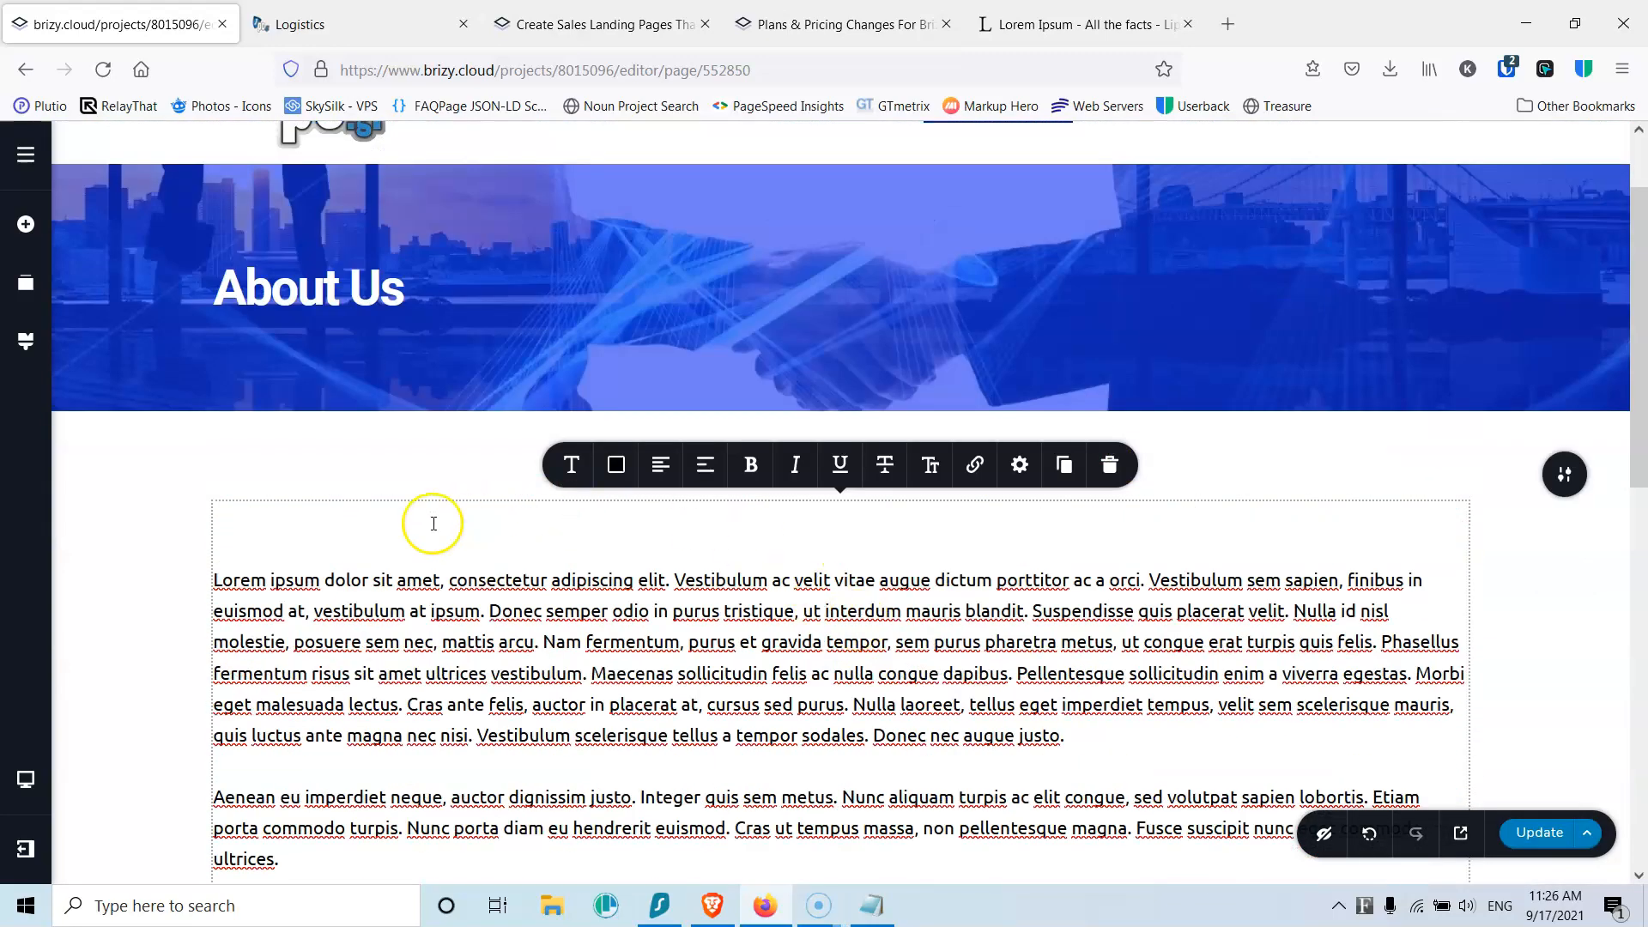
pyautogui.scroll(-10, 379, 529)
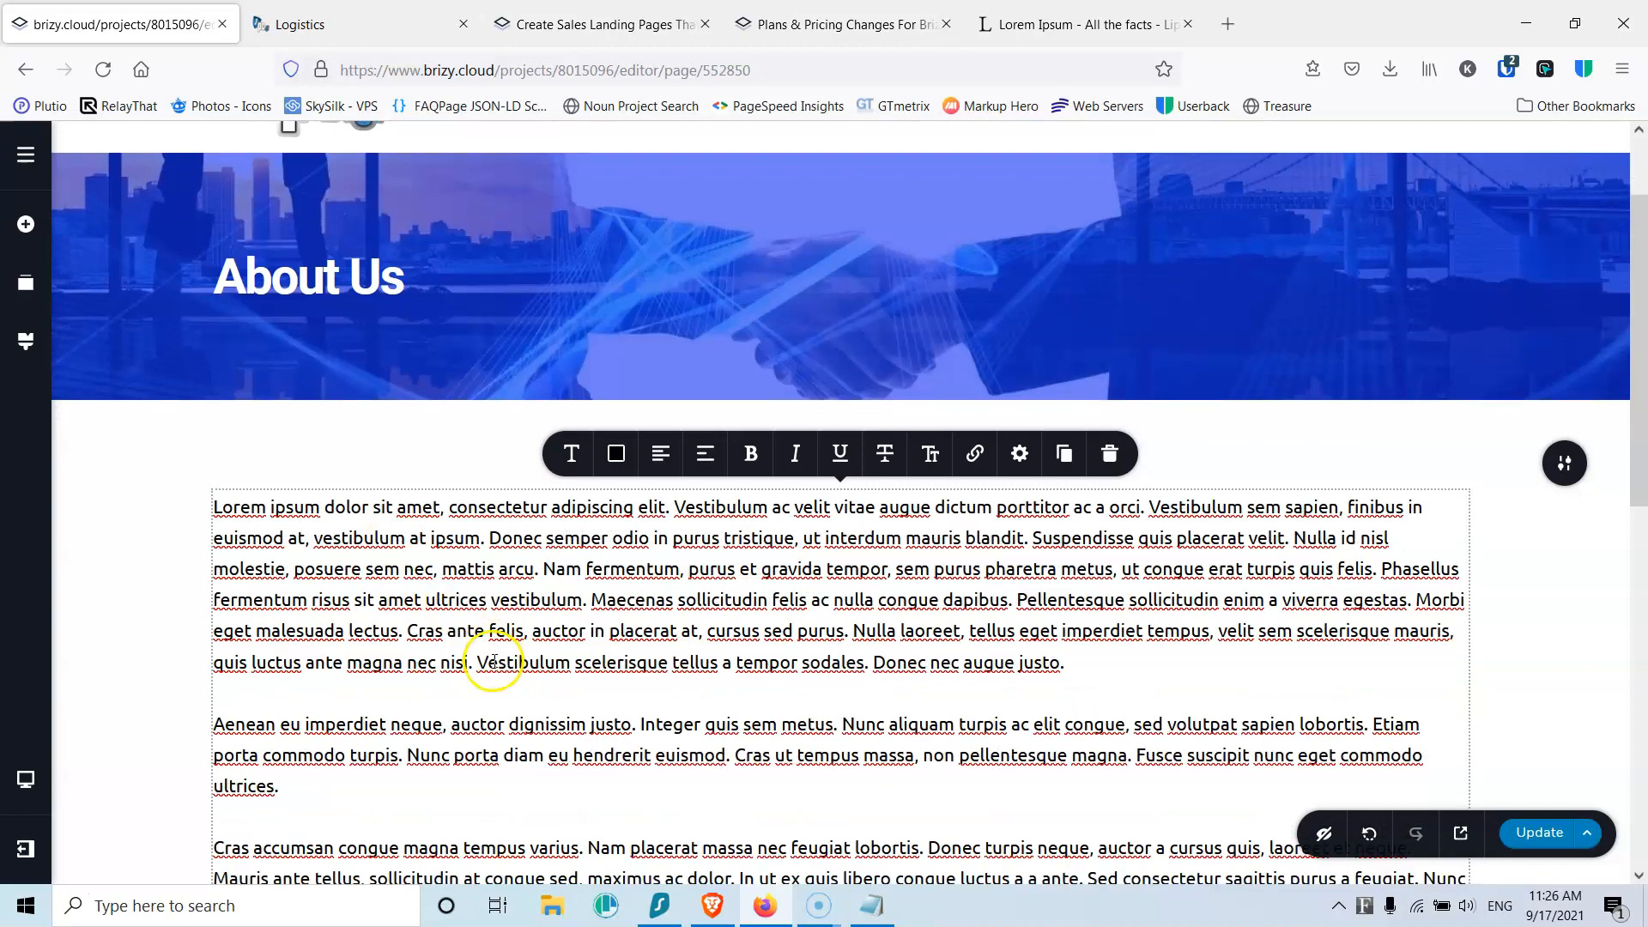
pyautogui.click(1523, 831)
pyautogui.scroll(10, 1044, 542)
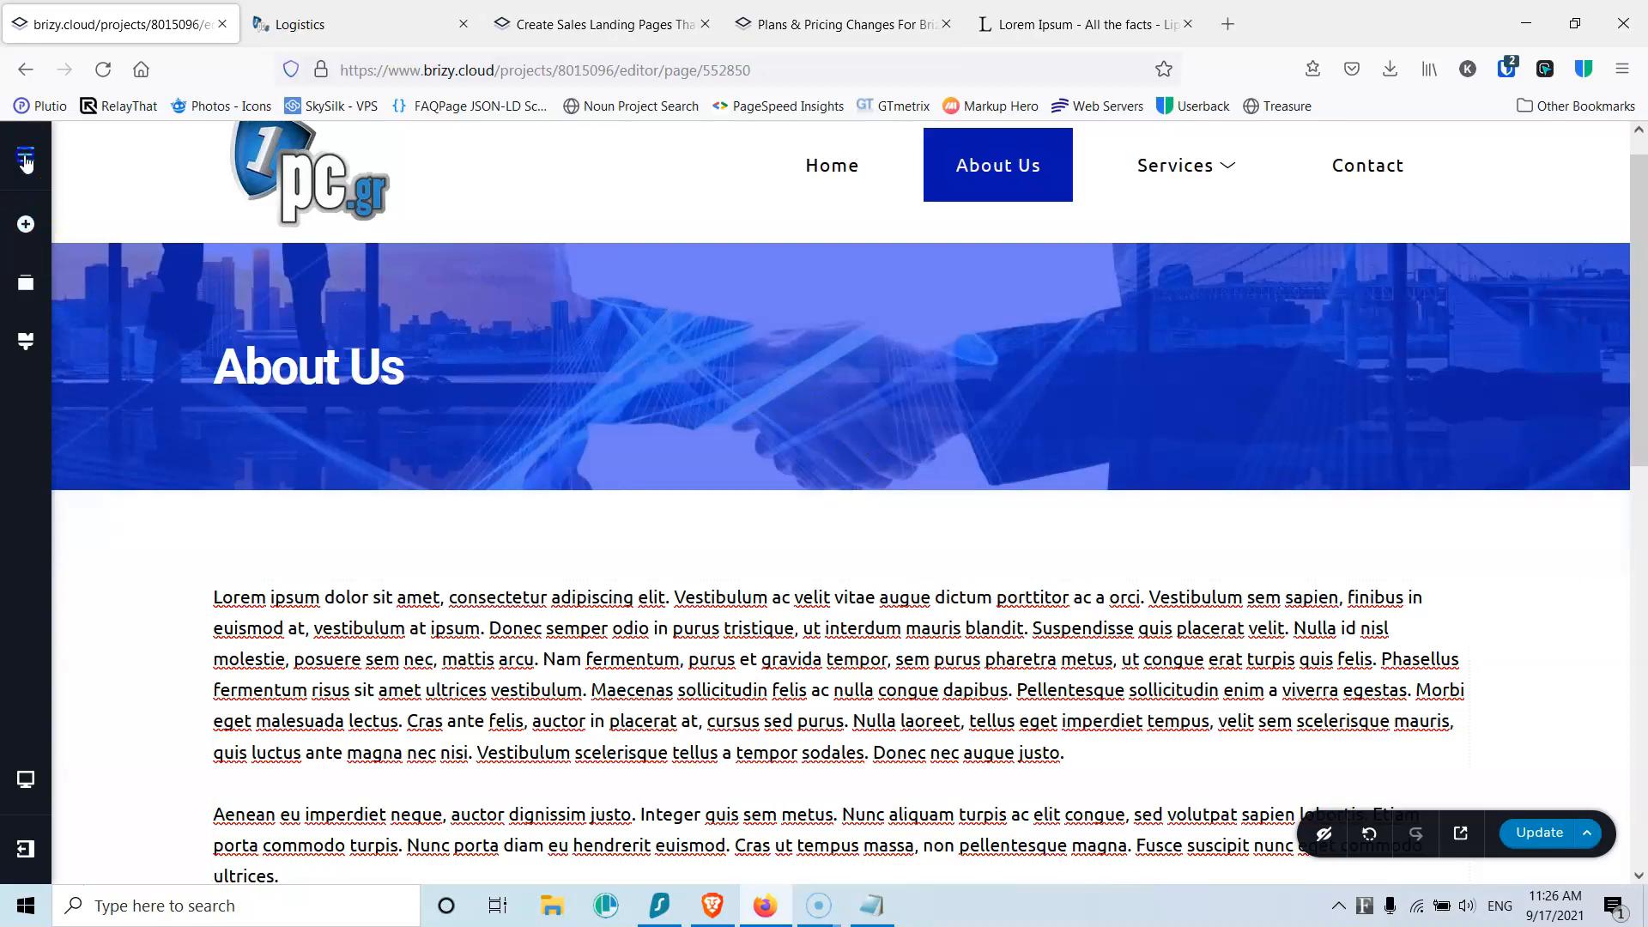
pyautogui.press('F5')
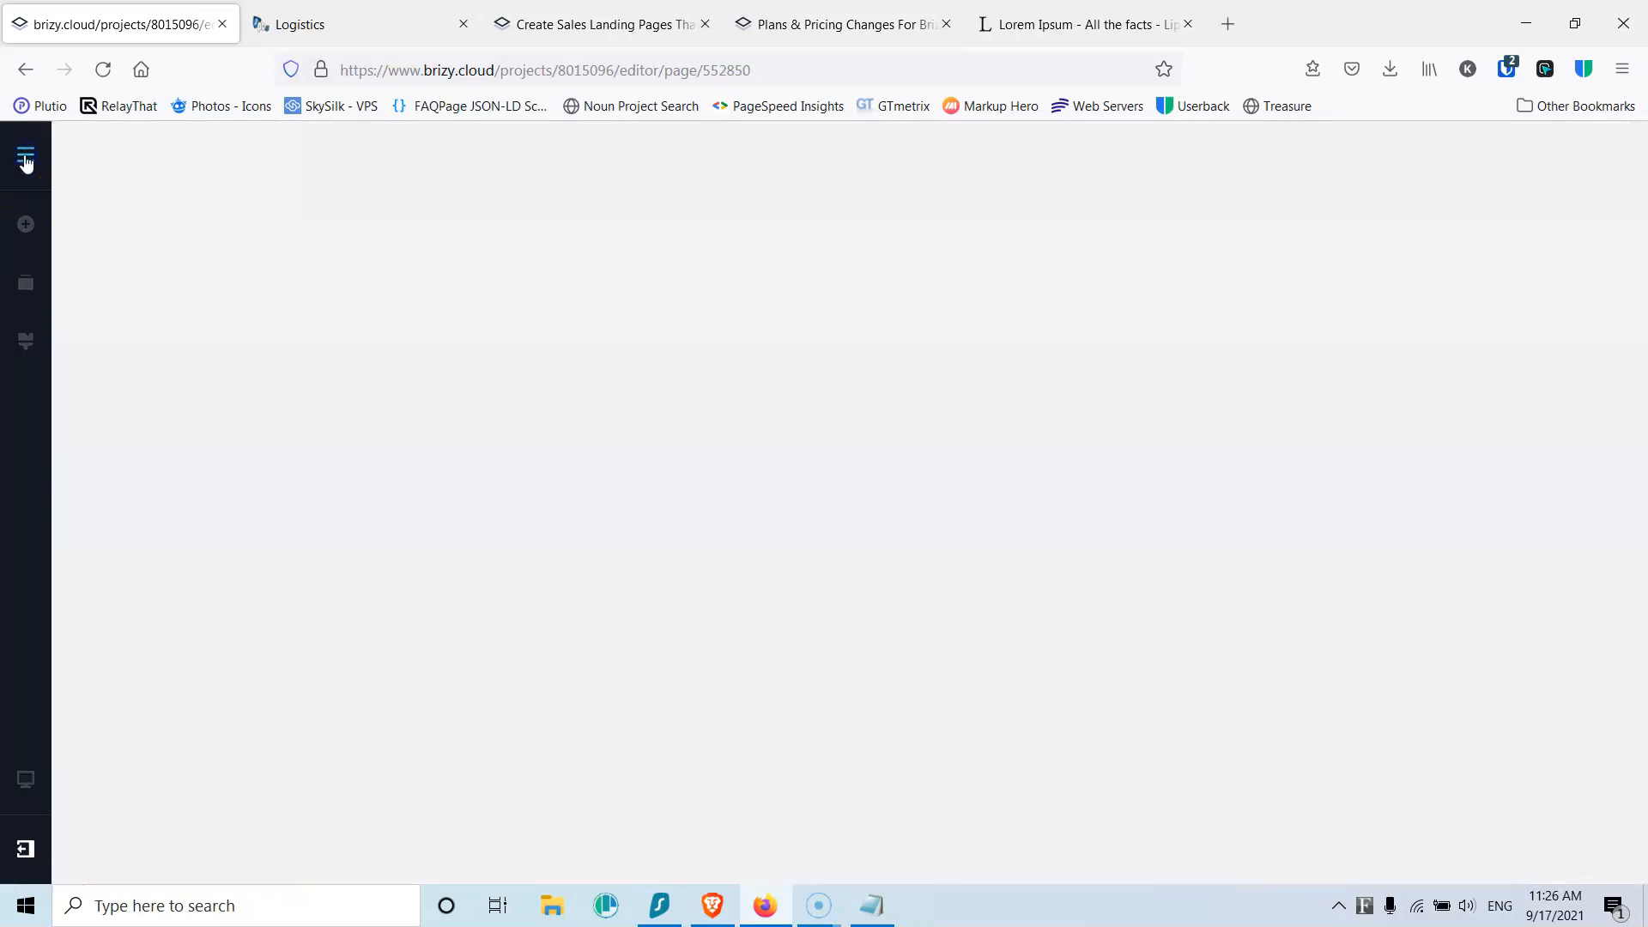
# Step: Open Service 1, add a blank custom block and move it above the contact bar
pyautogui.click(25, 159)
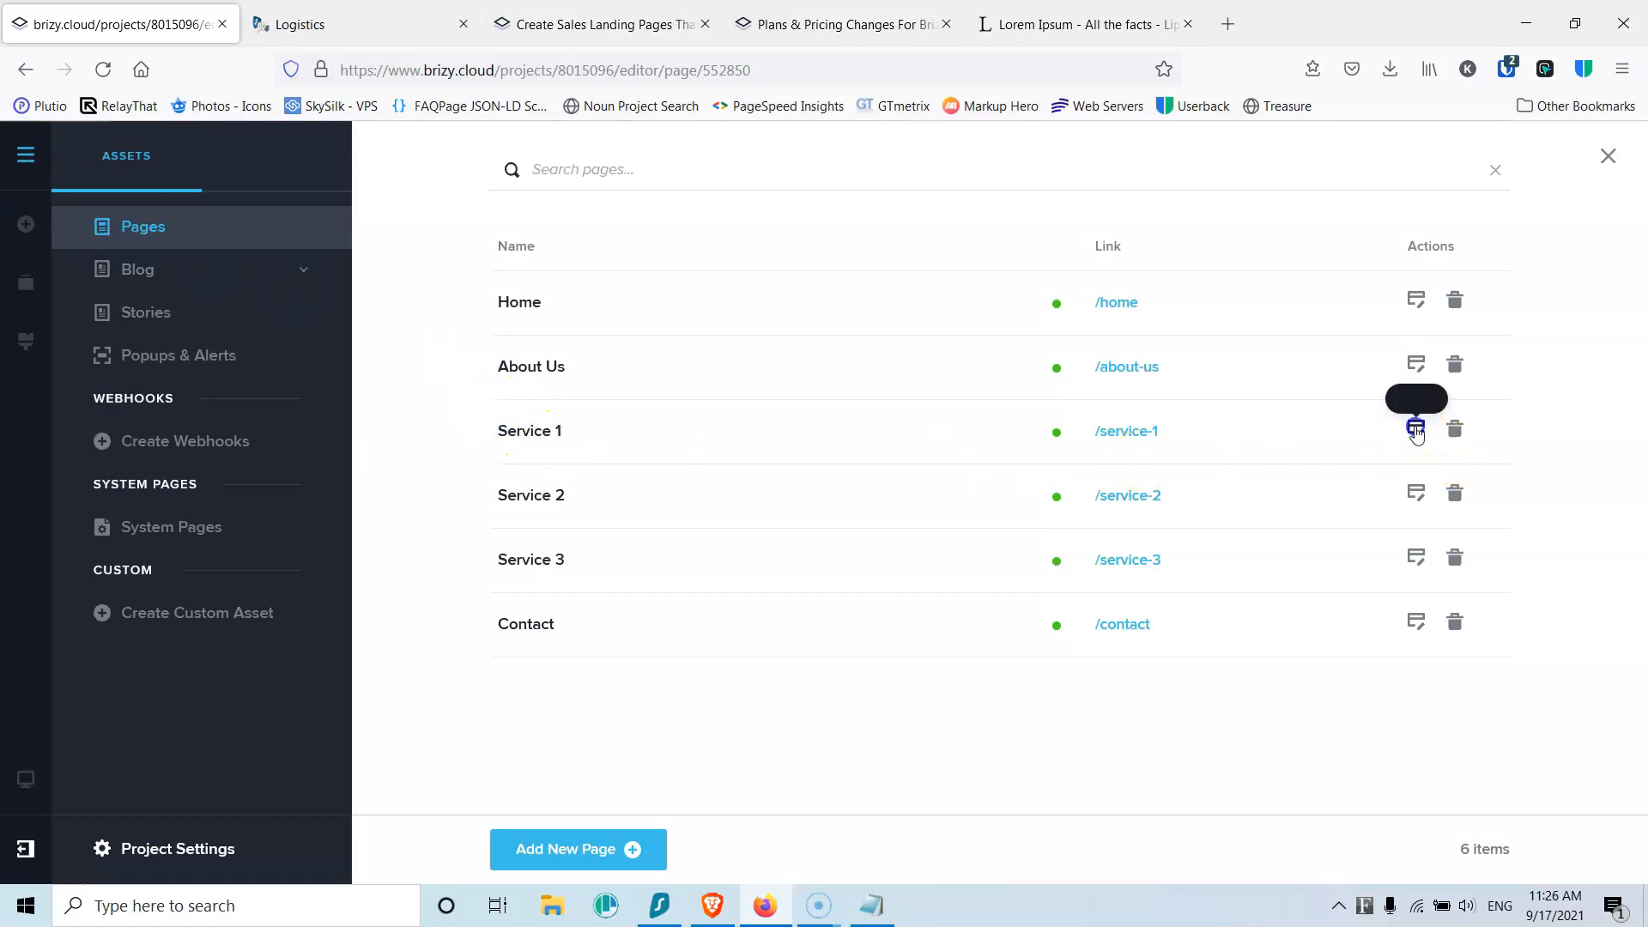
pyautogui.click(1415, 431)
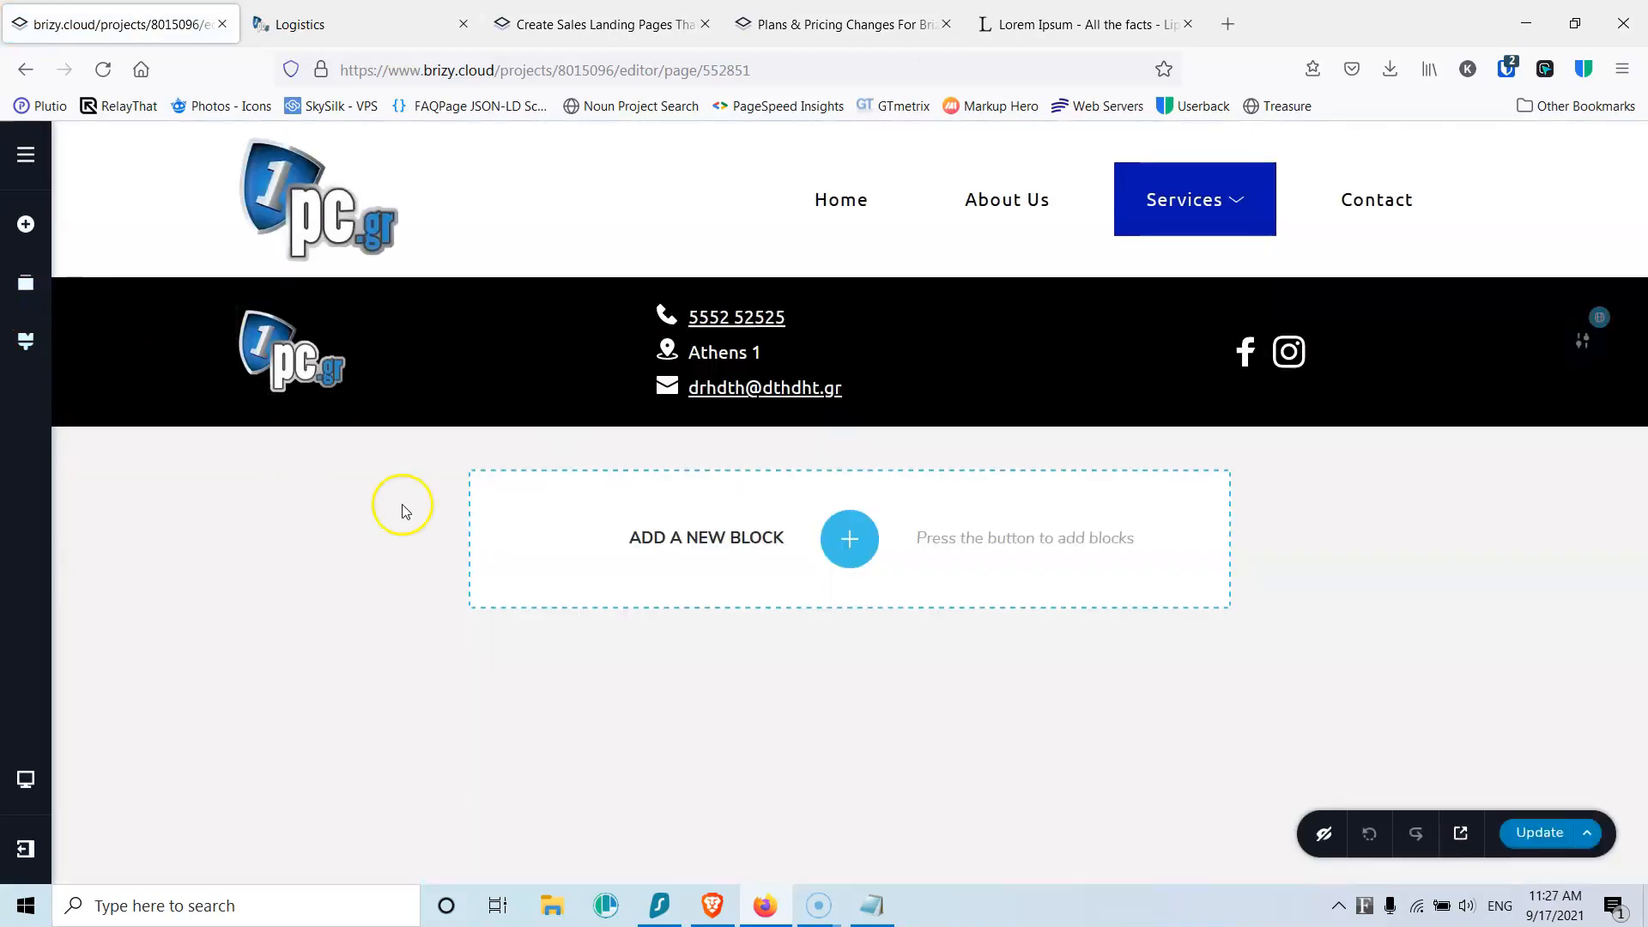
pyautogui.click(869, 547)
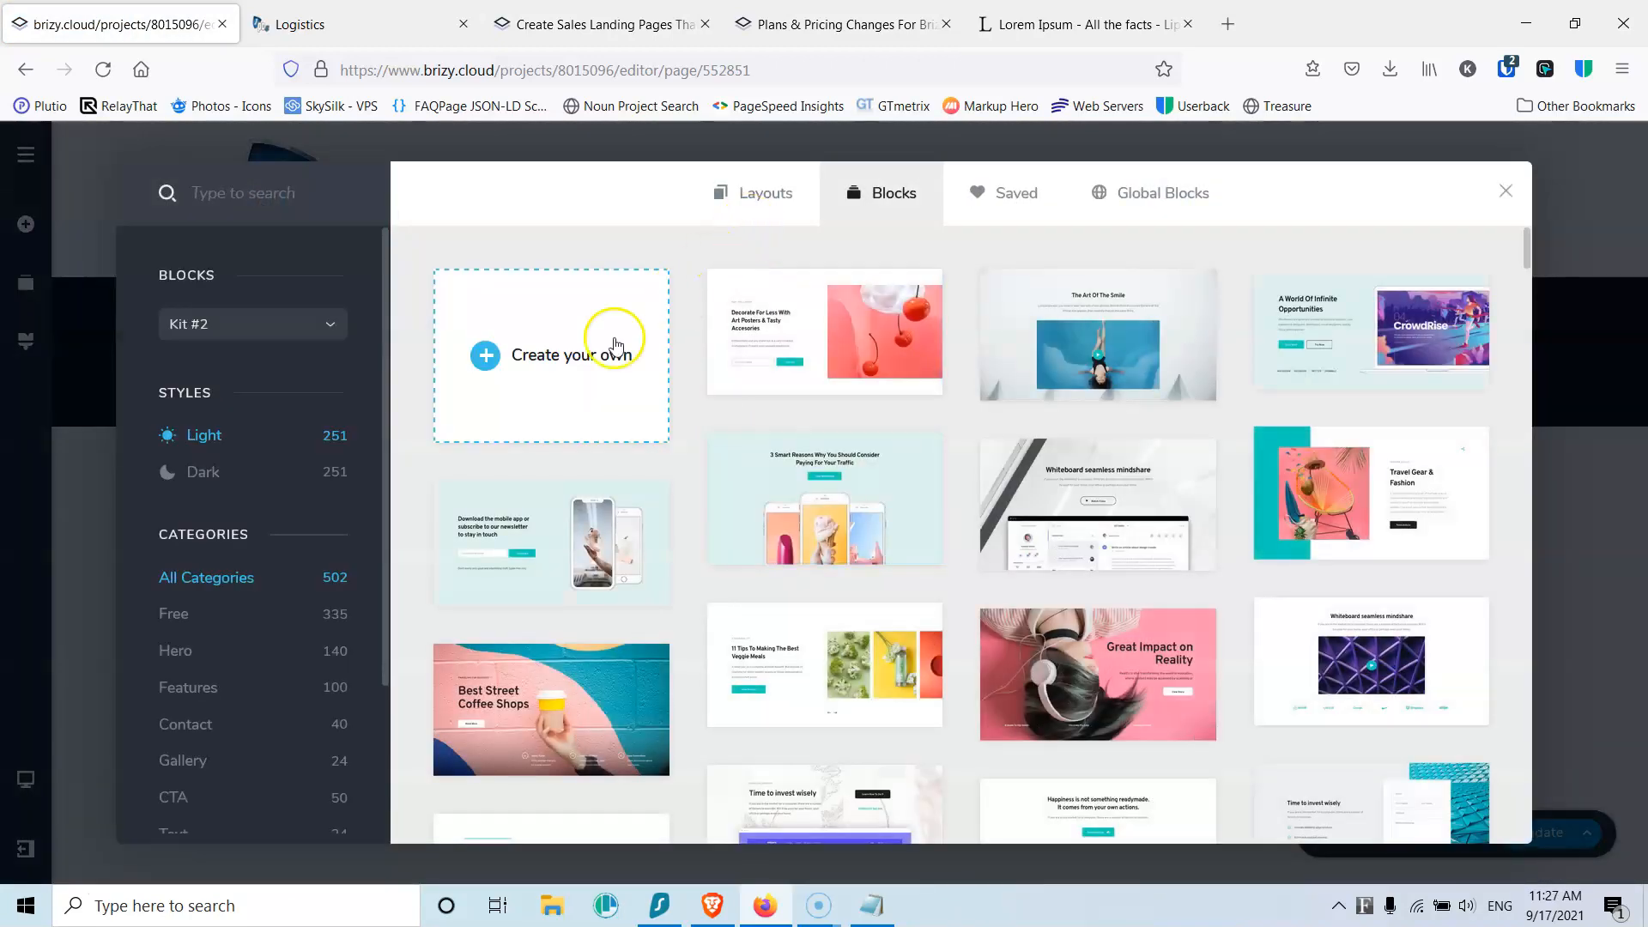
pyautogui.click(554, 354)
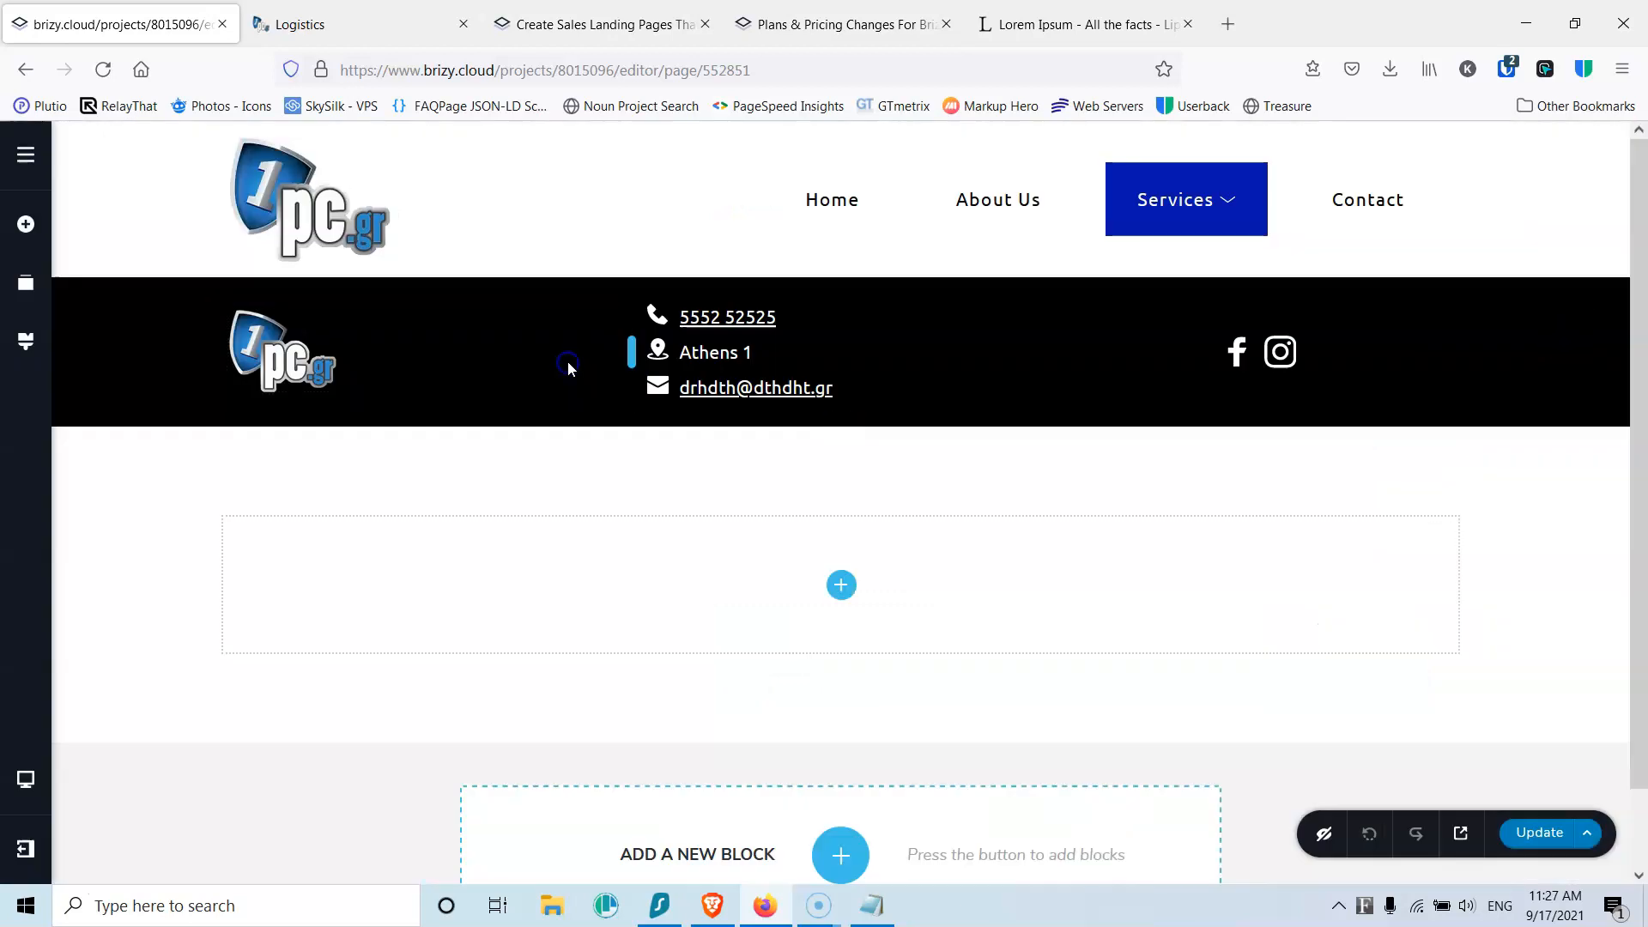
pyautogui.click(26, 282)
pyautogui.moveTo(182, 389); pyautogui.dragTo(184, 314)
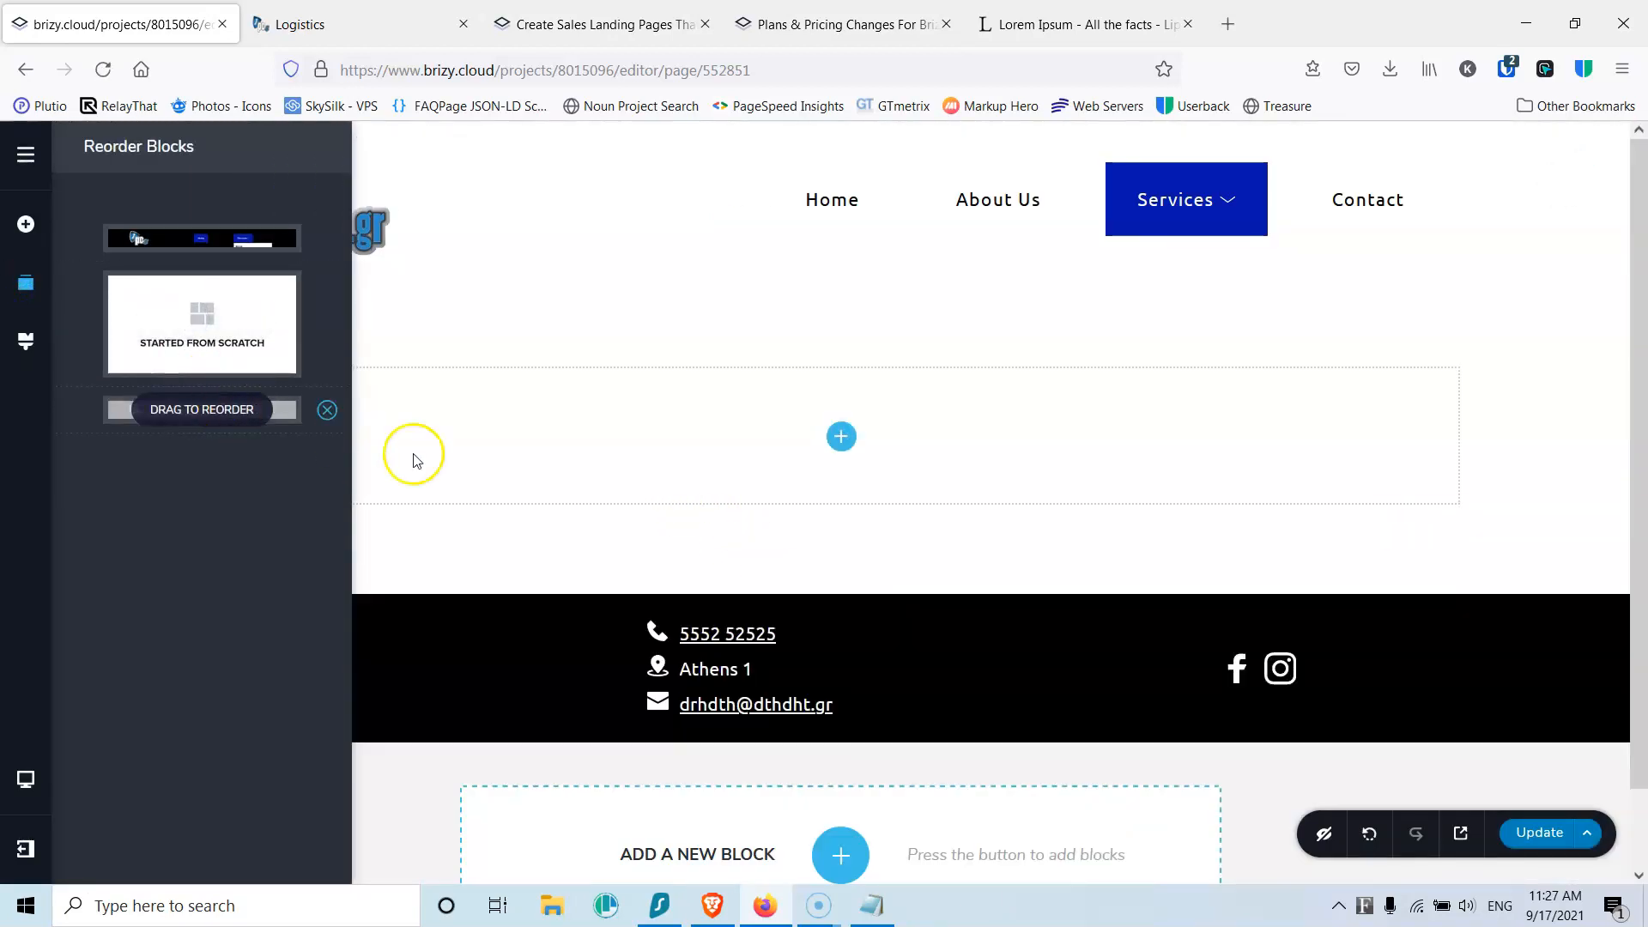
# Step: Add an image element to the new block and upload logistics (2).jpg into it
pyautogui.click(840, 436)
pyautogui.moveTo(121, 401); pyautogui.dragTo(842, 455)
pyautogui.click(693, 494)
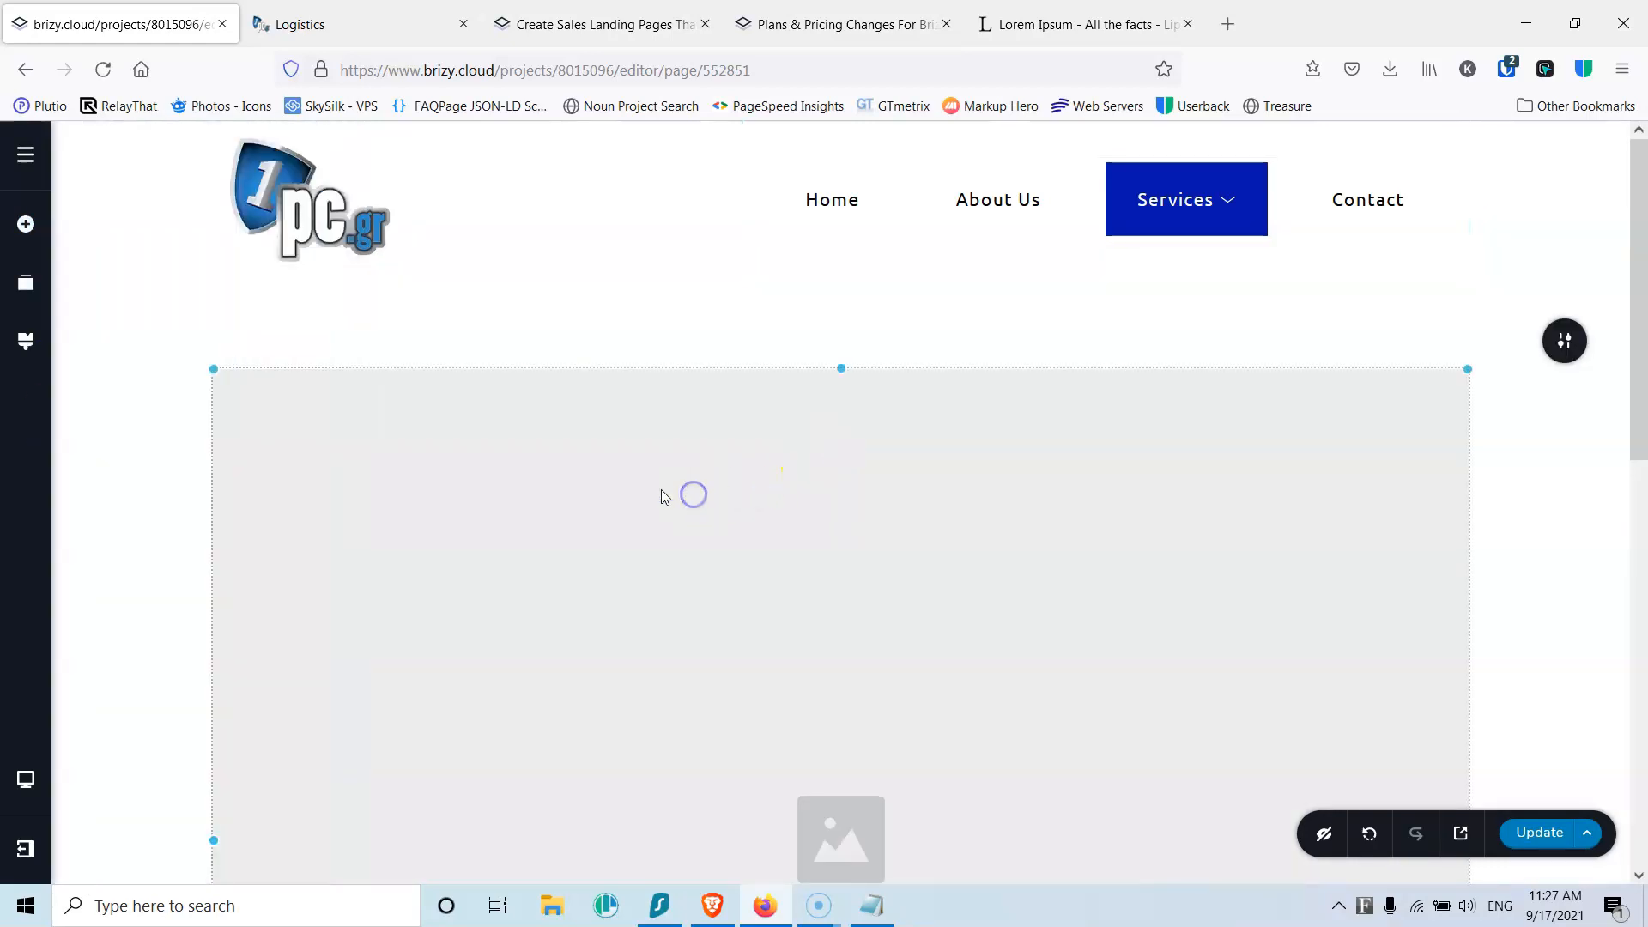
pyautogui.scroll(-10, 404, 494)
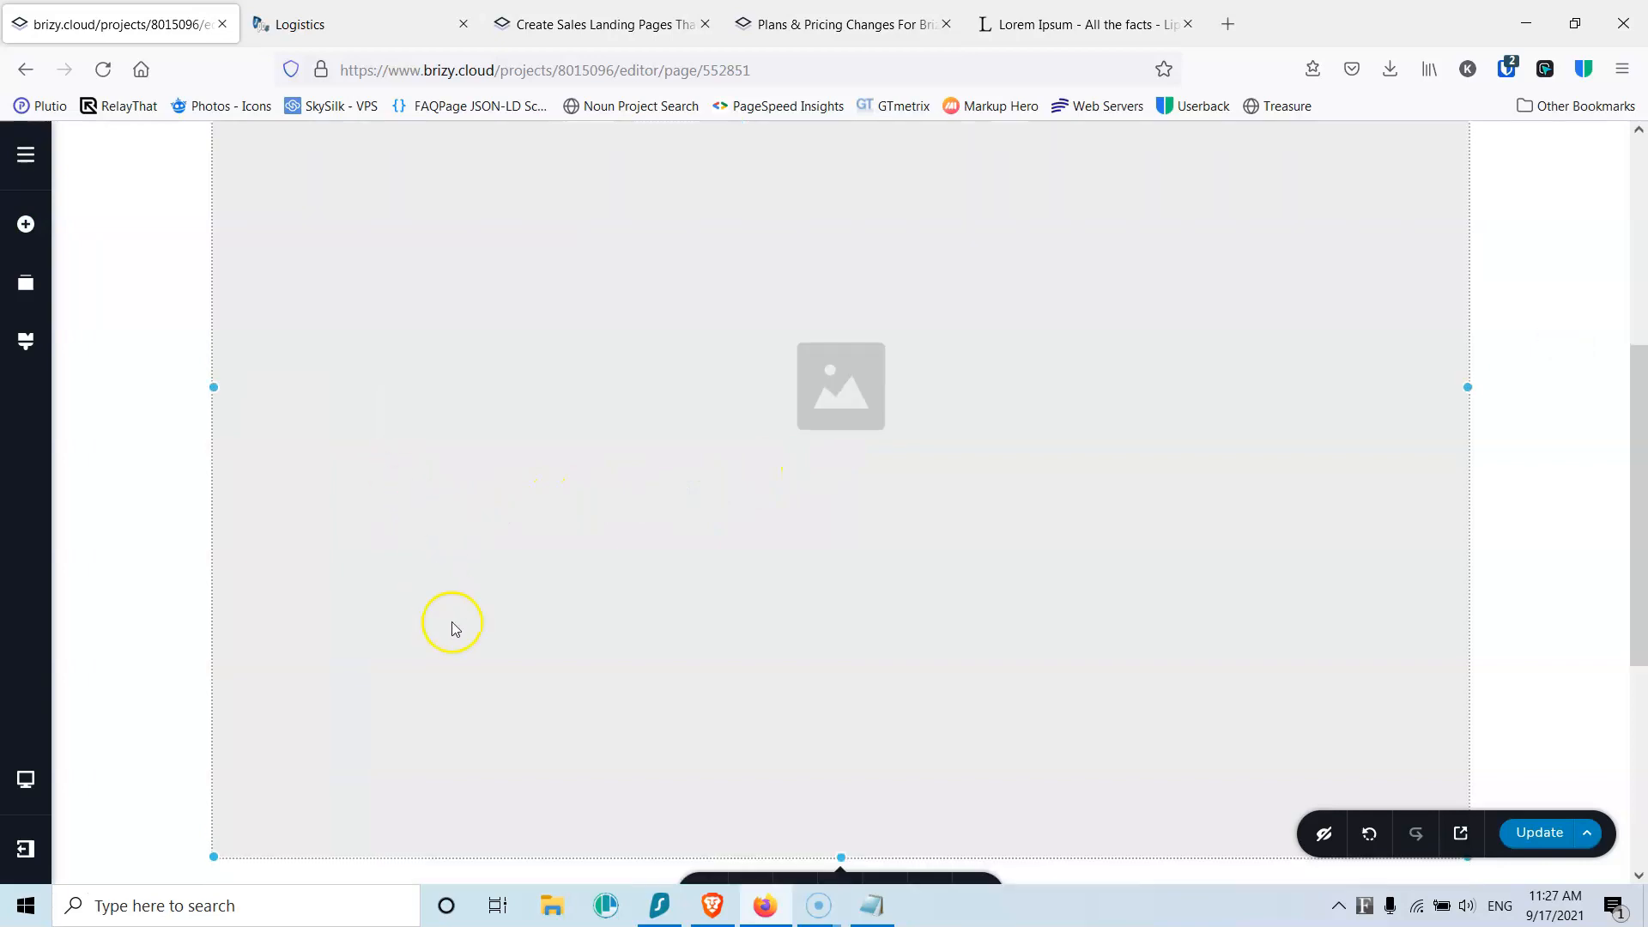
pyautogui.click(704, 459)
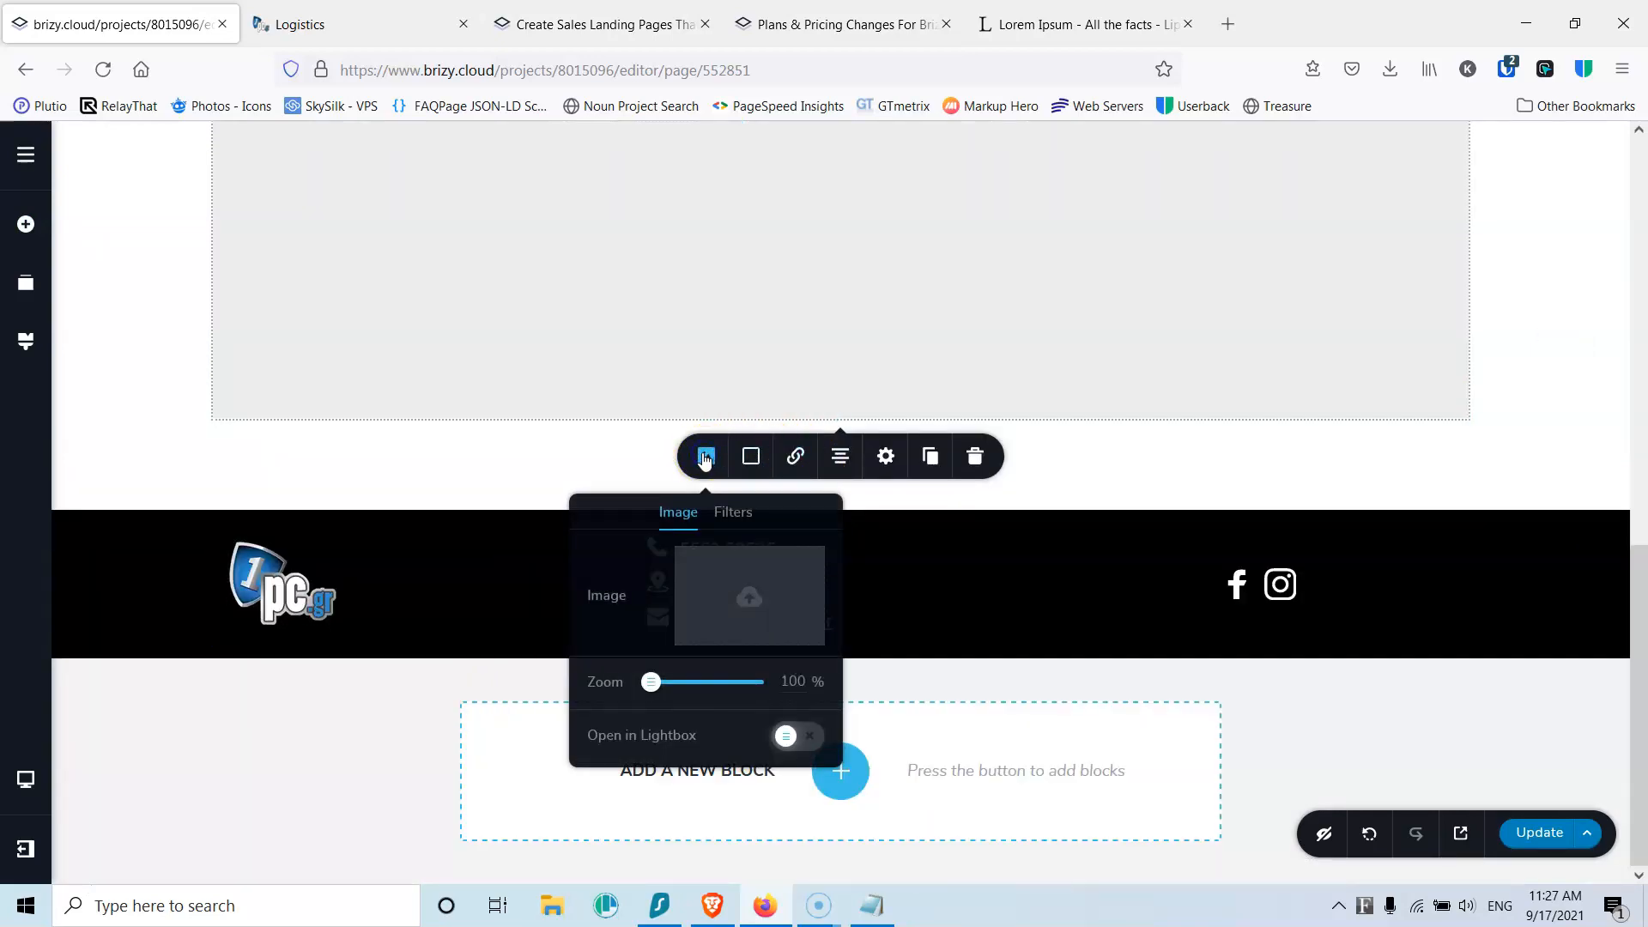
pyautogui.click(748, 586)
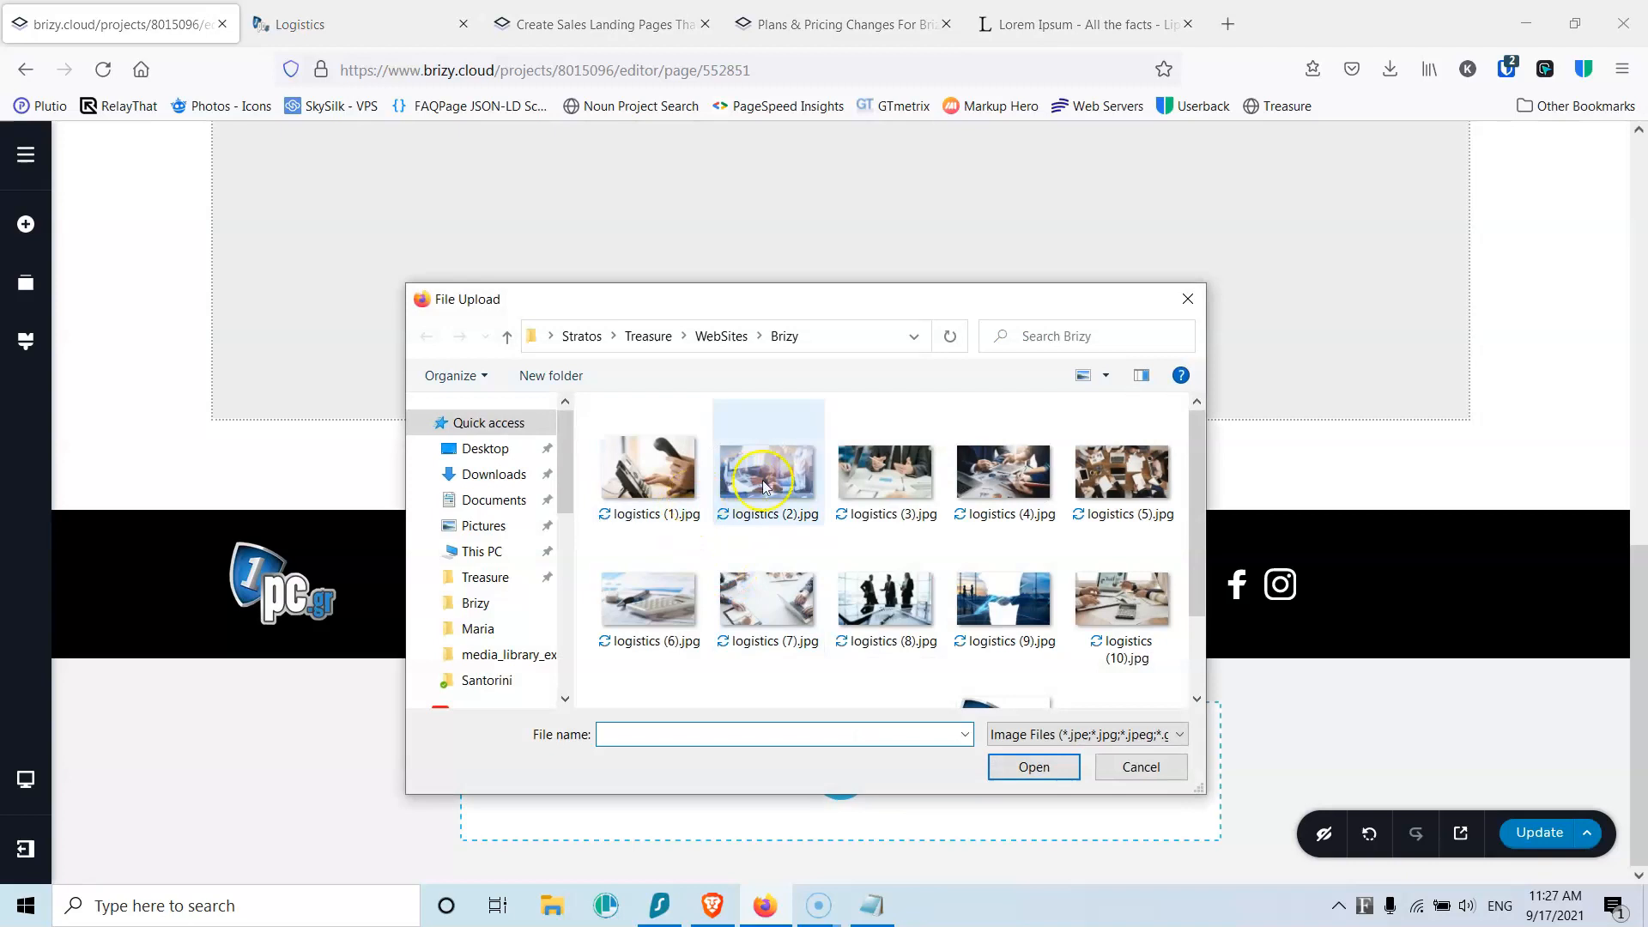
pyautogui.click(788, 469)
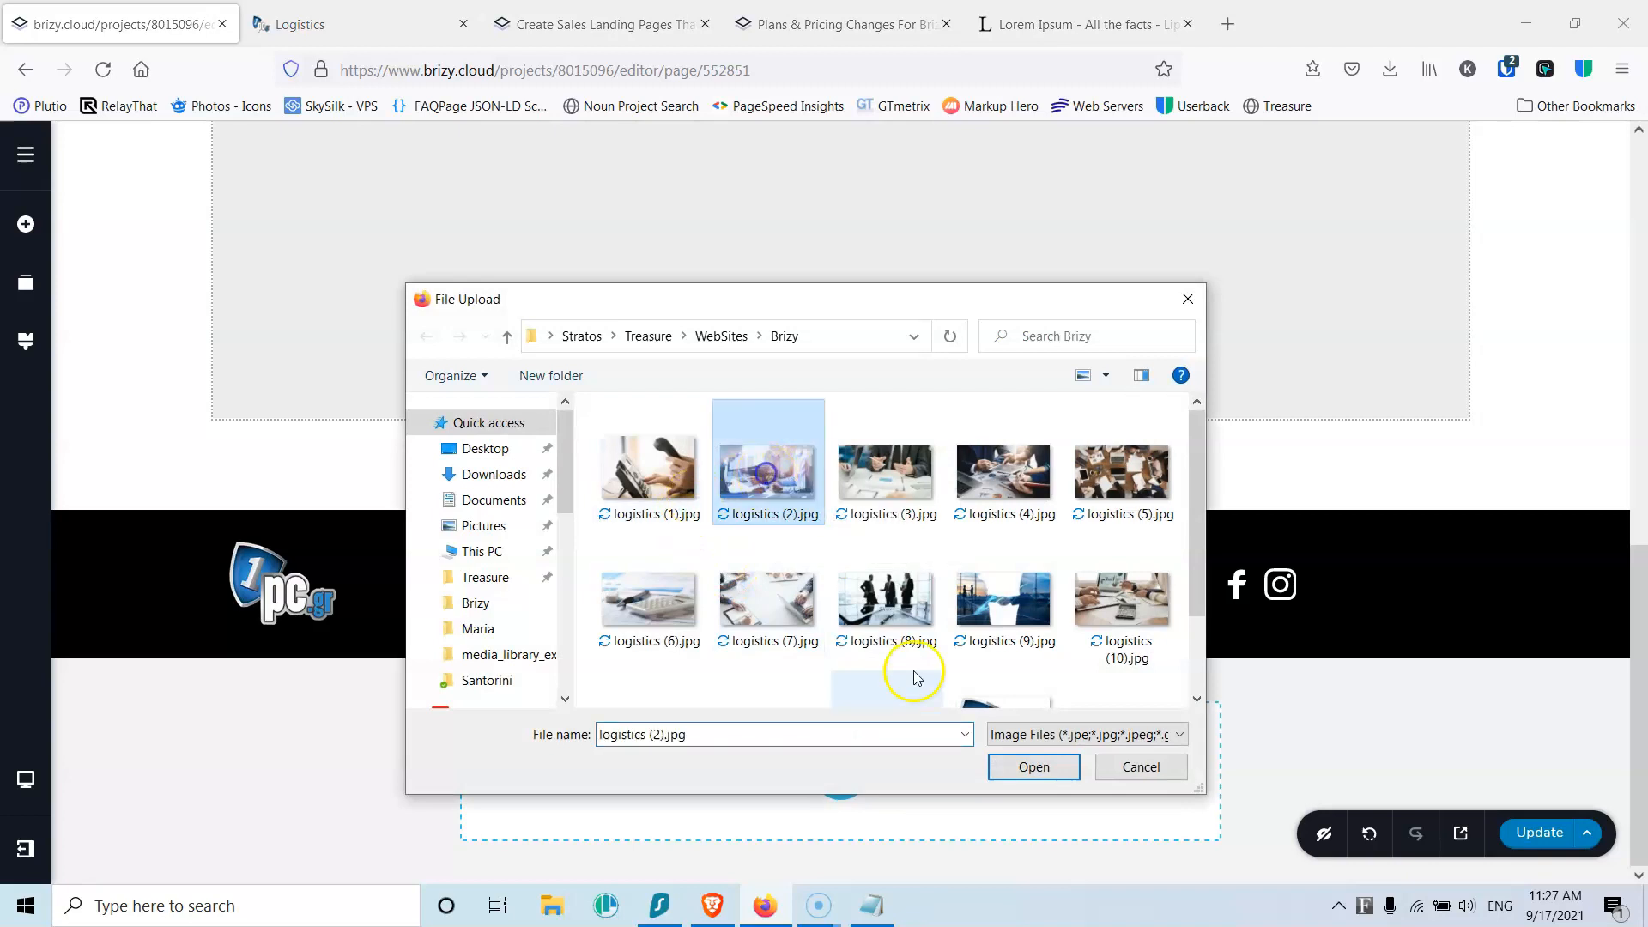
pyautogui.click(1033, 766)
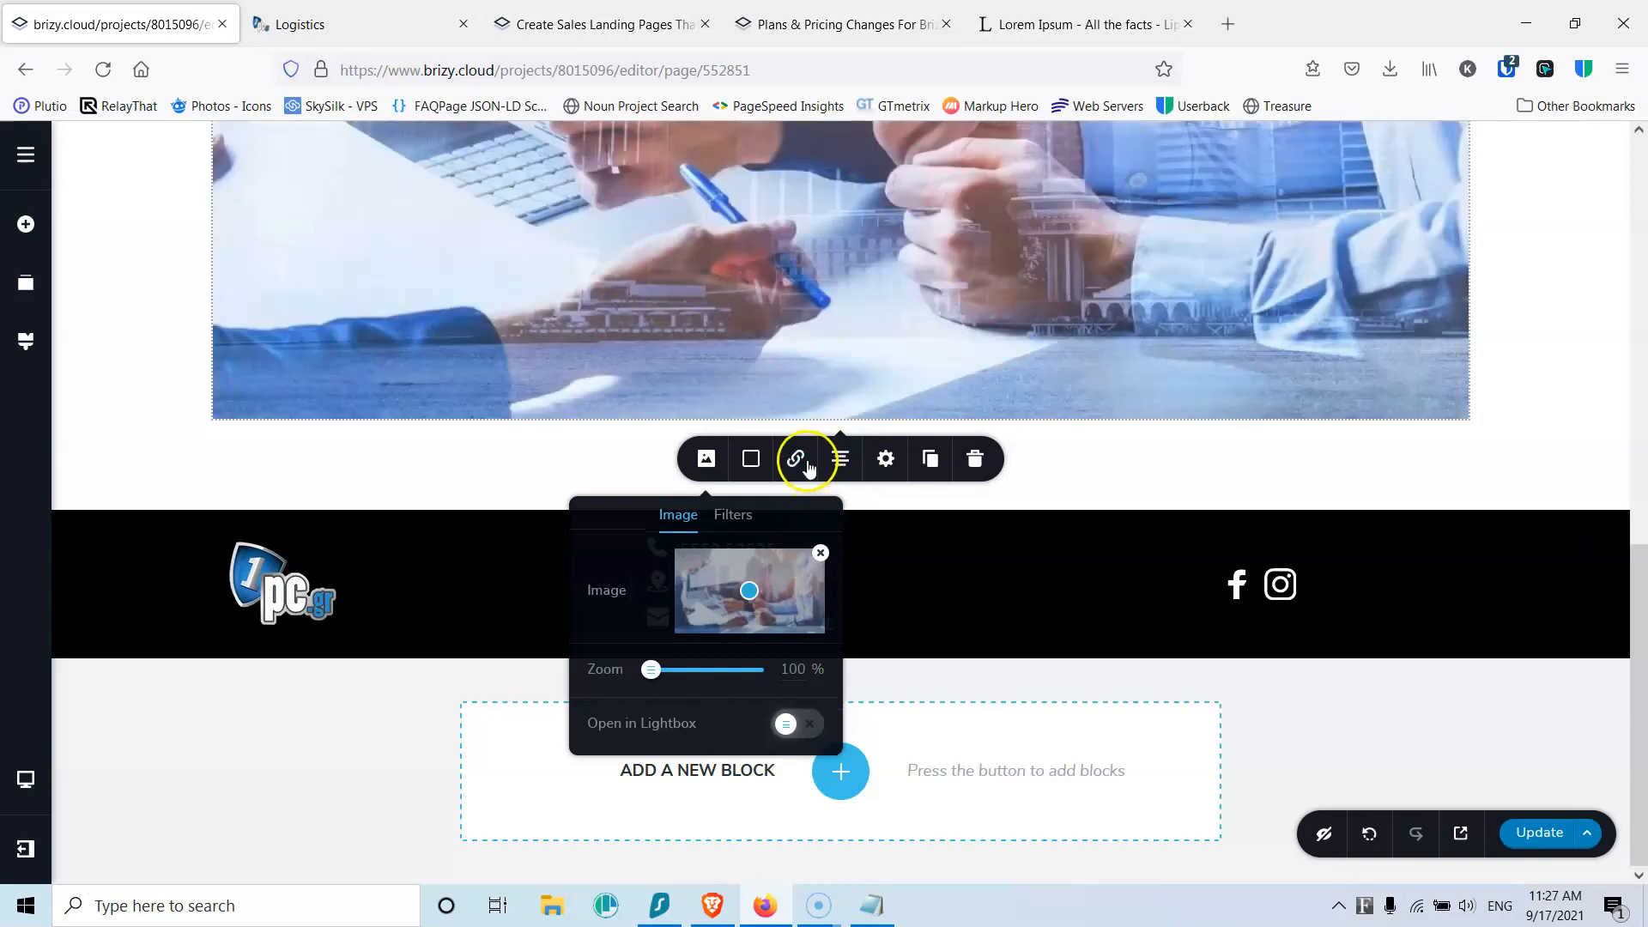
pyautogui.click(886, 458)
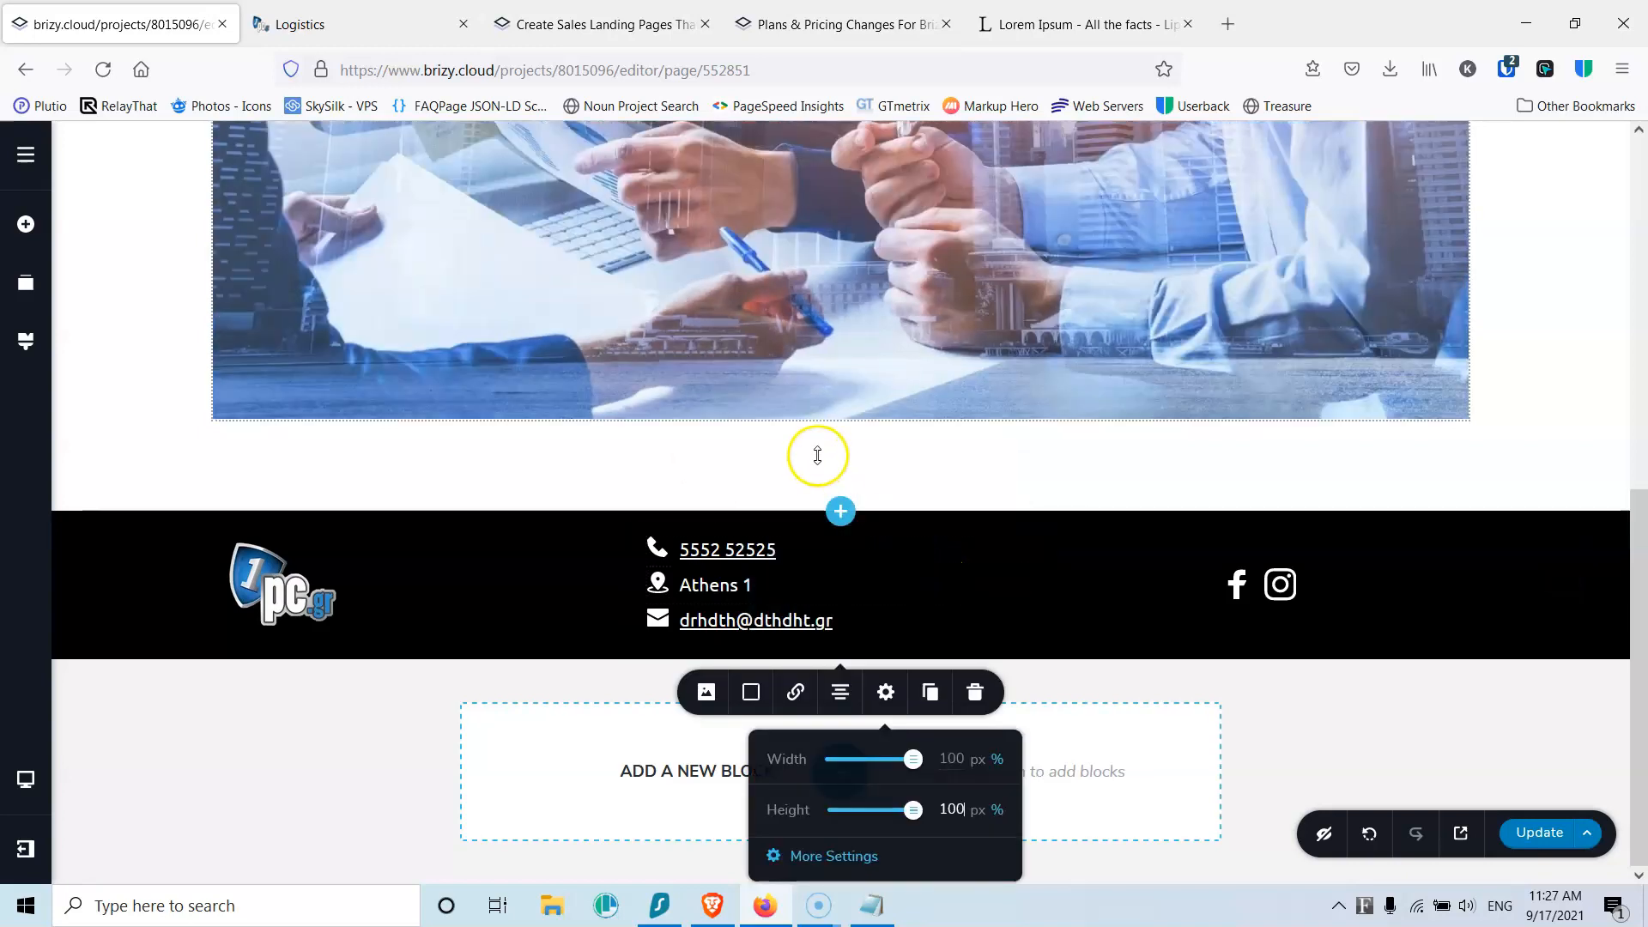
# Step: Shrink the padding between the header and the photo
pyautogui.scroll(10, 817, 457)
pyautogui.moveTo(790, 330); pyautogui.dragTo(780, 239)
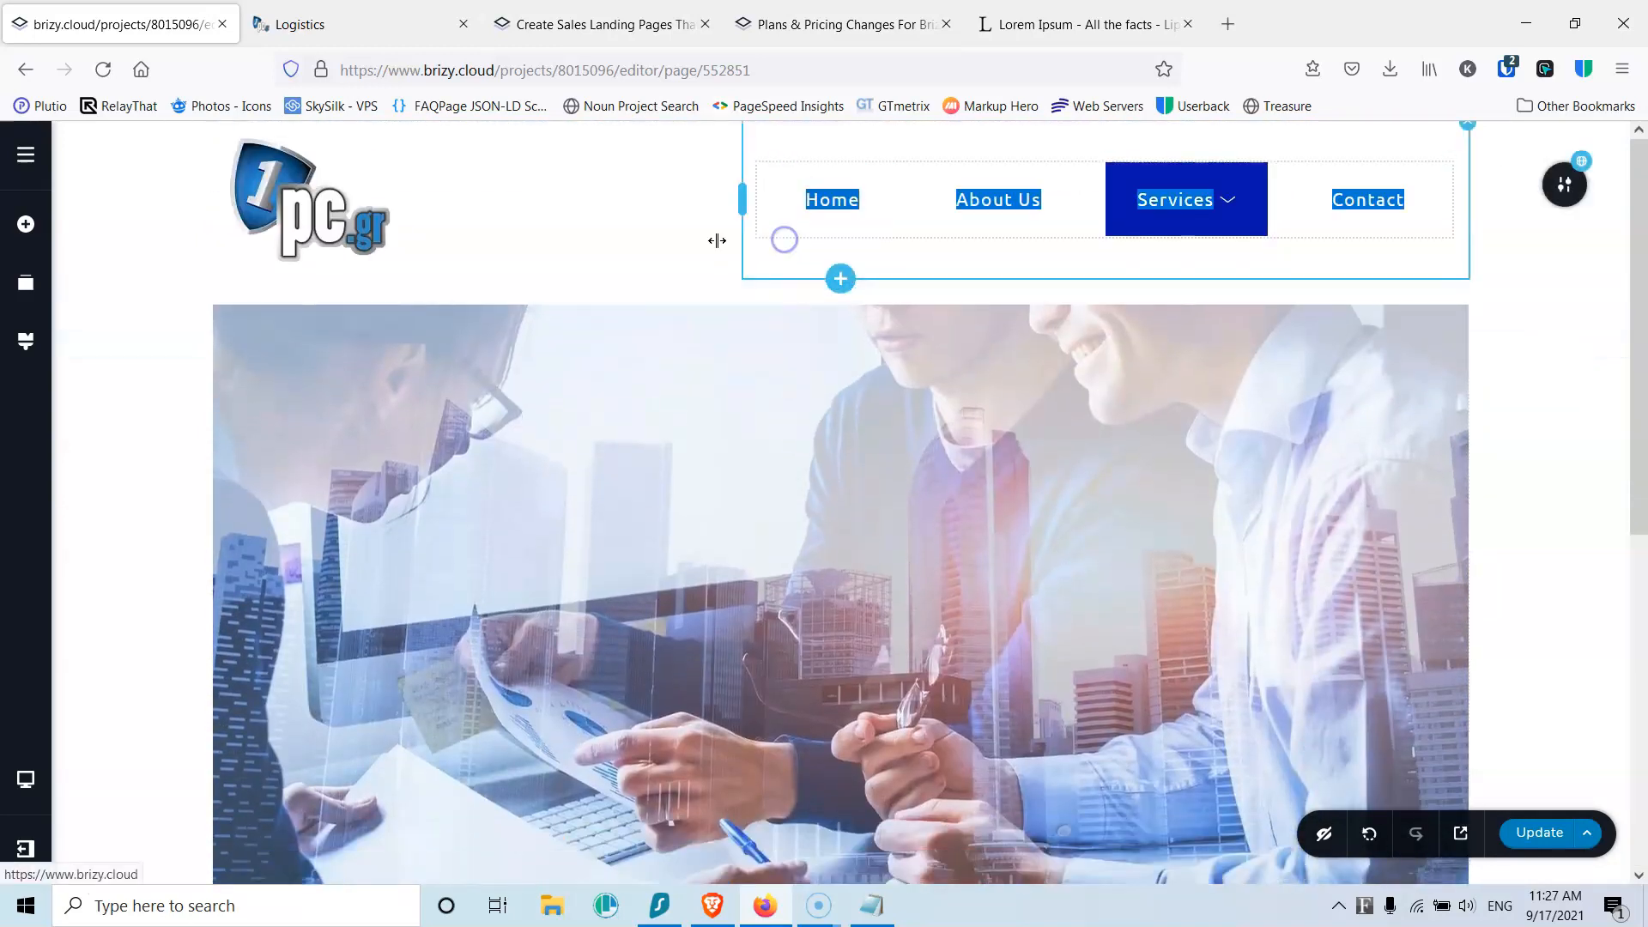
pyautogui.click(805, 291)
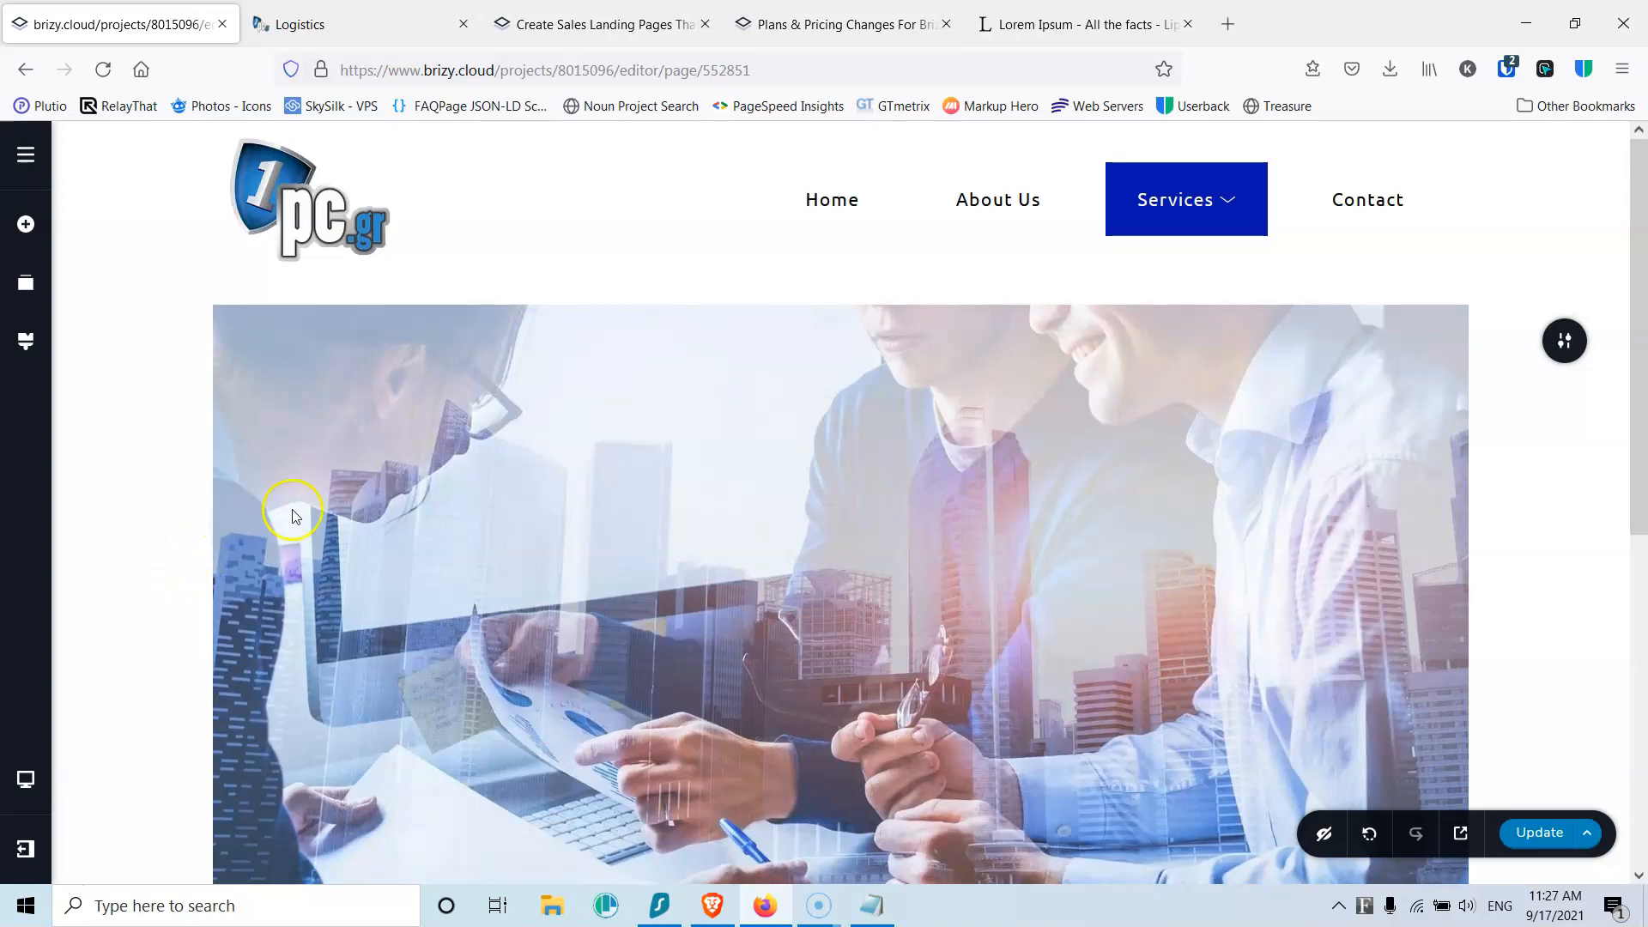
pyautogui.scroll(-6, 266, 508)
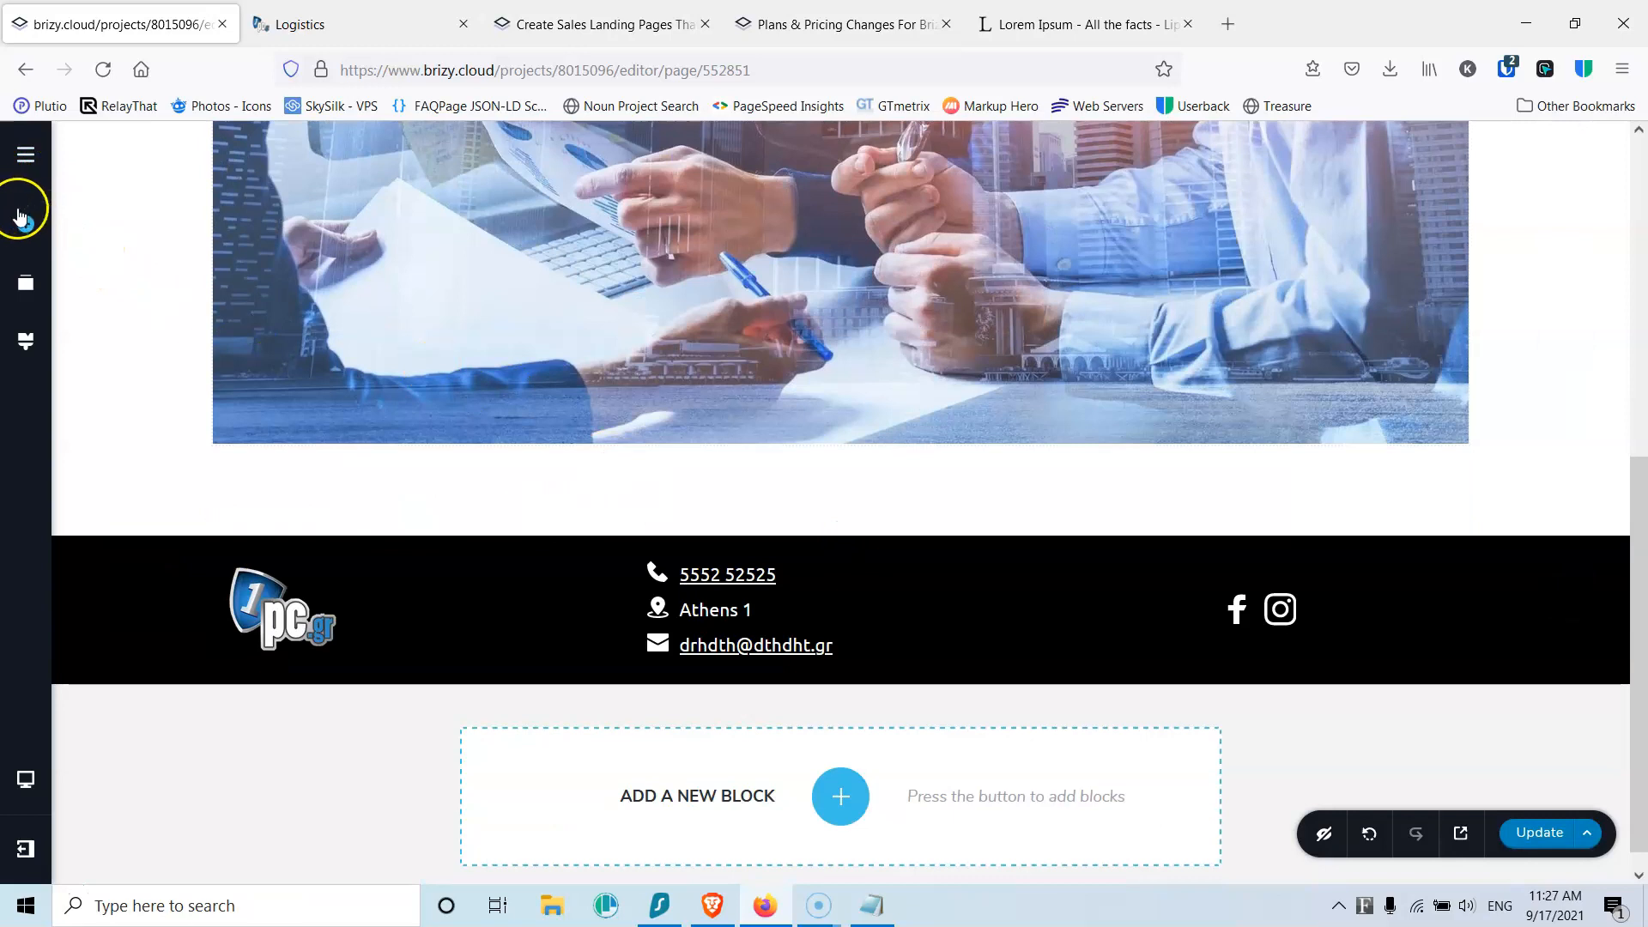
pyautogui.scroll(8, 552, 397)
pyautogui.scroll(-8, 552, 397)
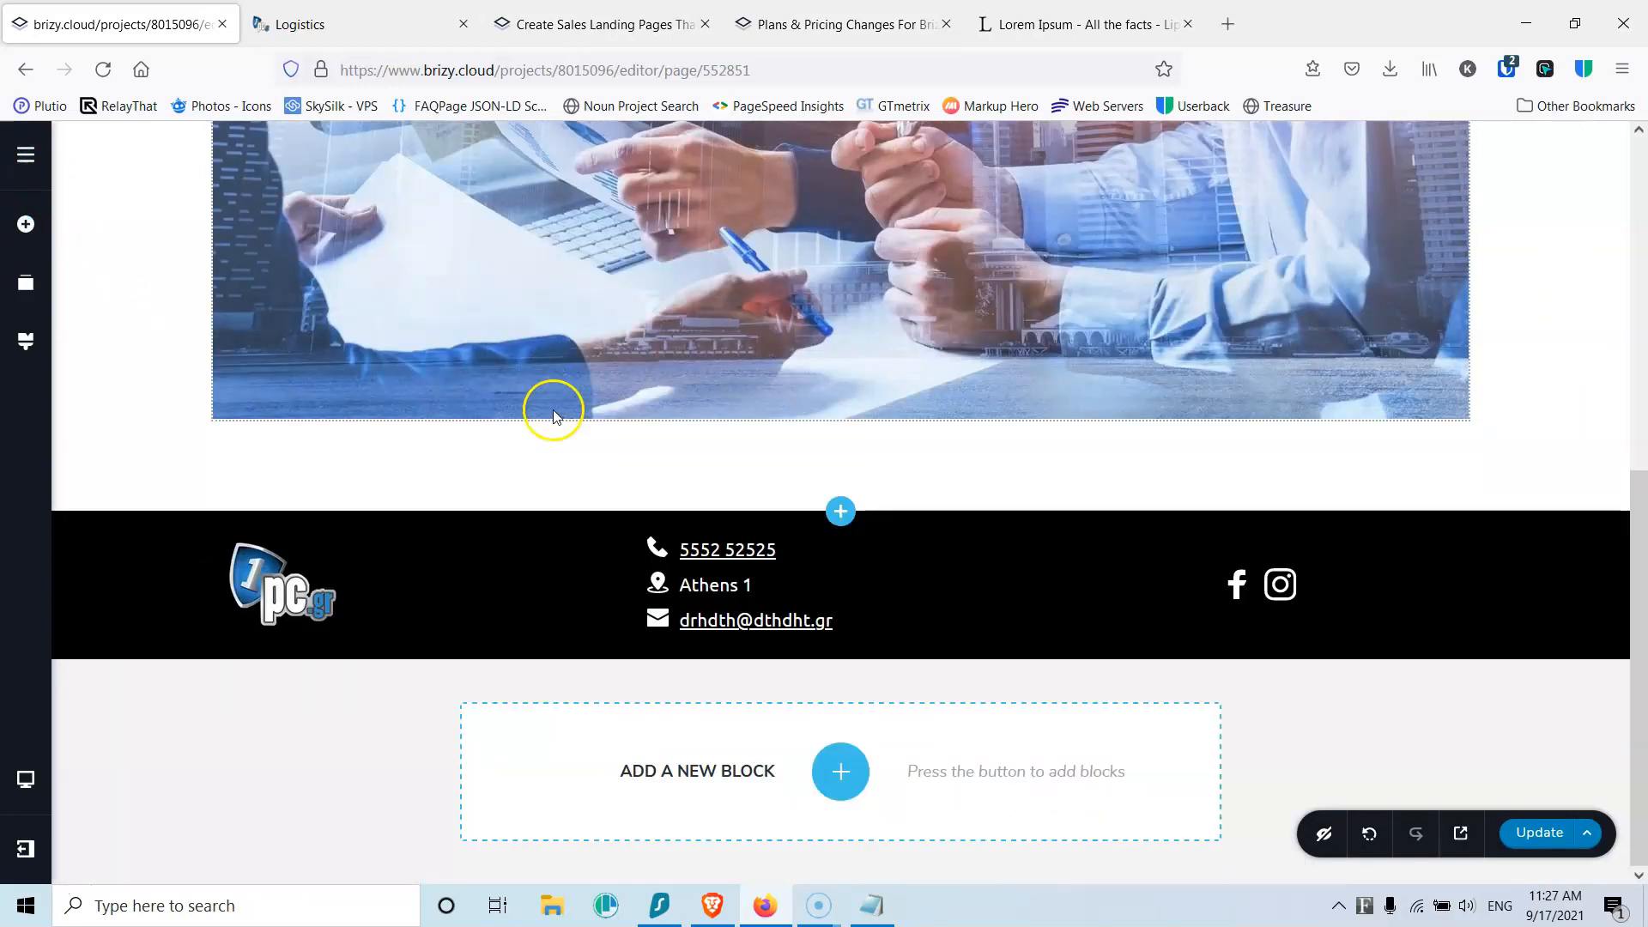
pyautogui.scroll(8, 504, 387)
pyautogui.scroll(-6, 603, 389)
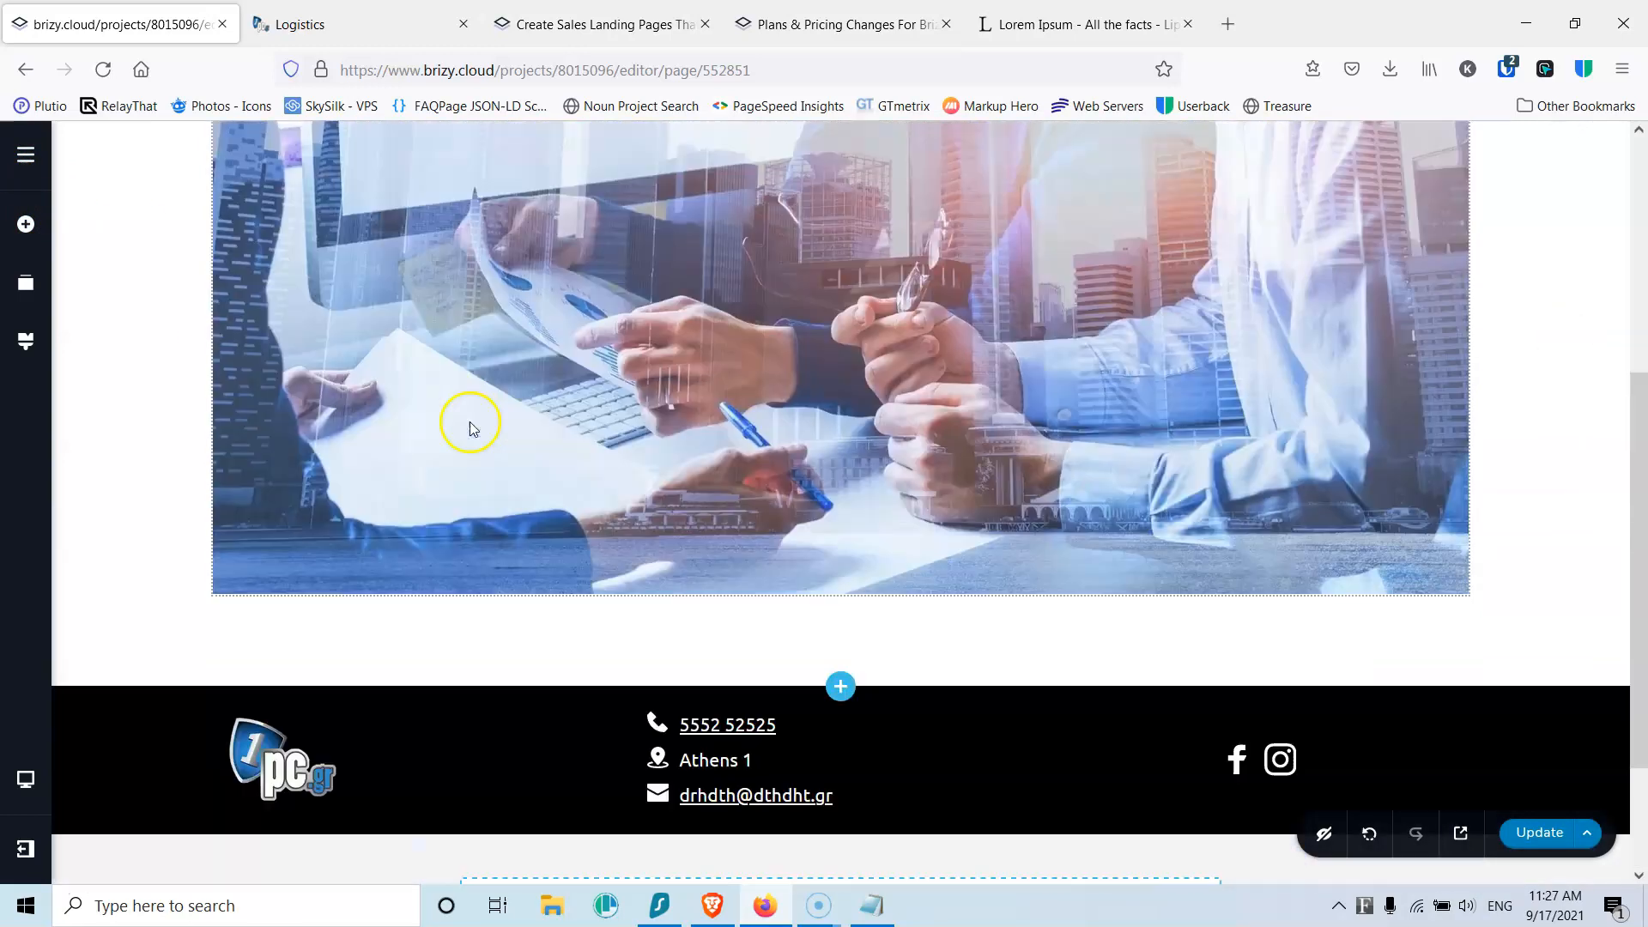
pyautogui.scroll(-2, 470, 428)
# Step: Add a 'Service 1' text below the image, styled Heading 1 and centred
pyautogui.click(23, 225)
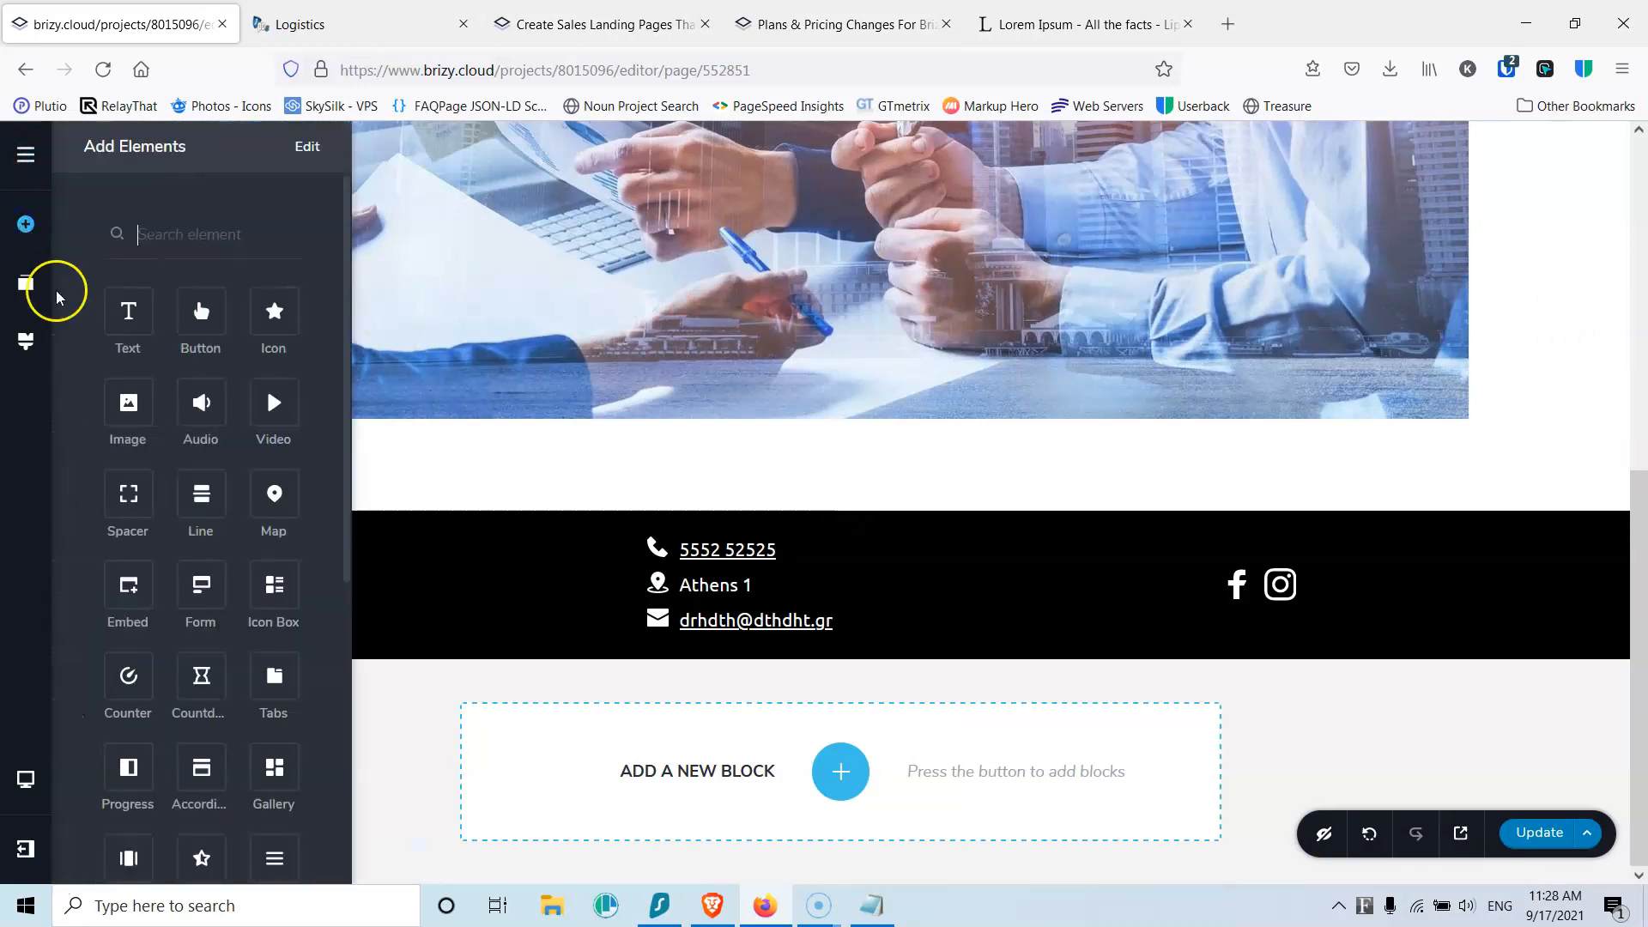
pyautogui.moveTo(125, 318); pyautogui.dragTo(781, 429)
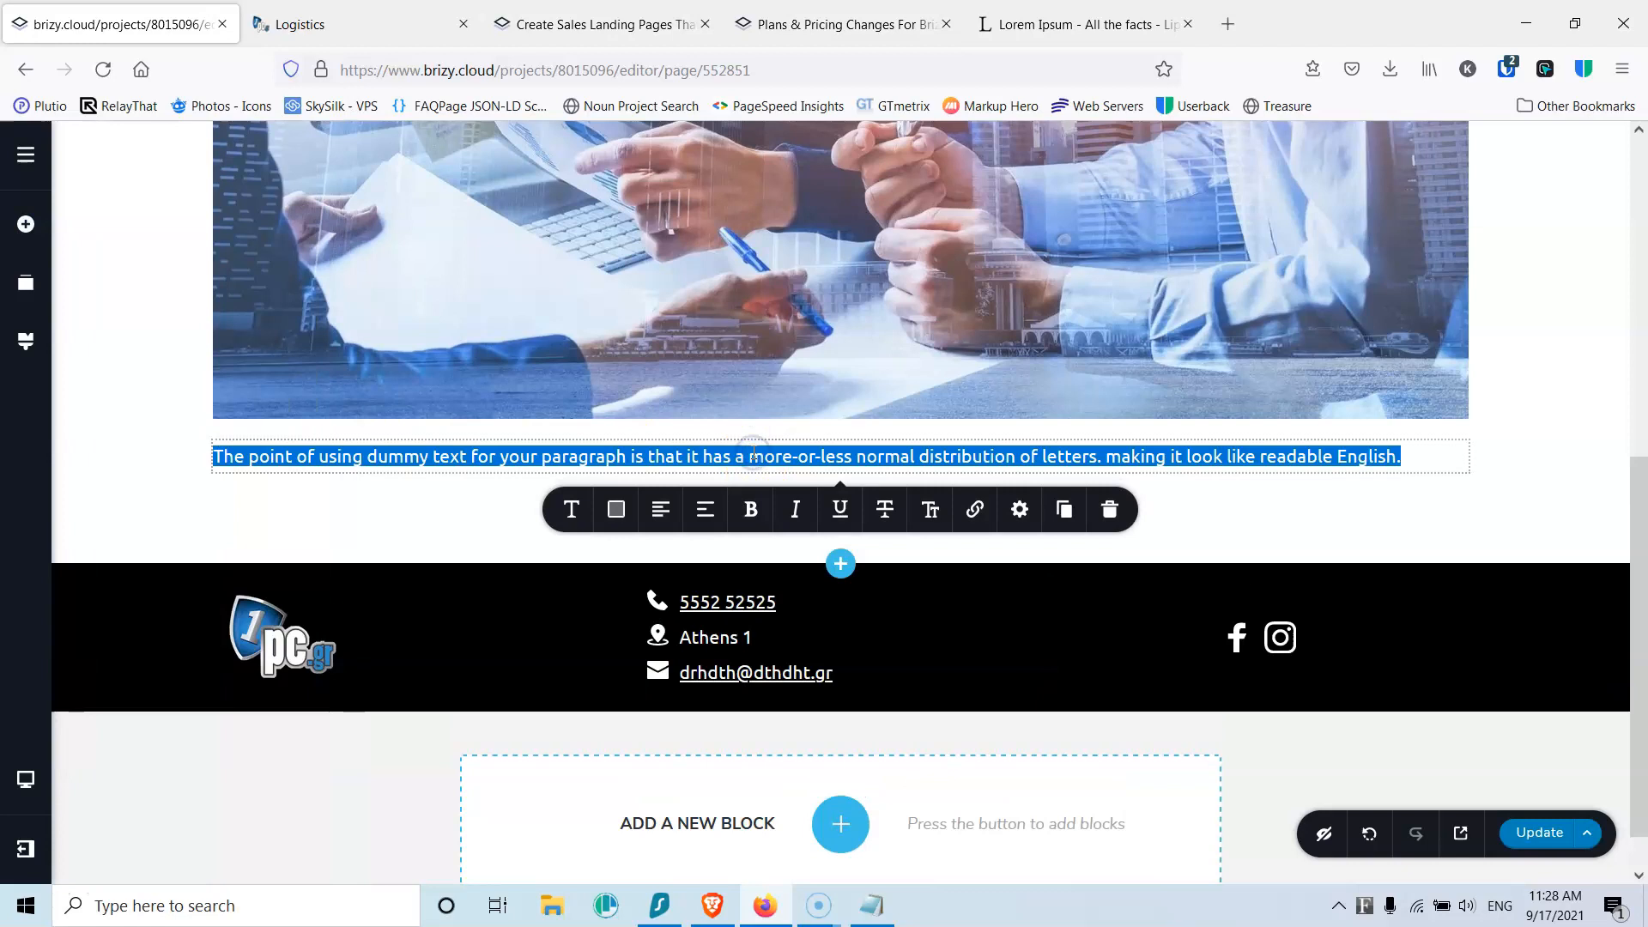
pyautogui.write('S')
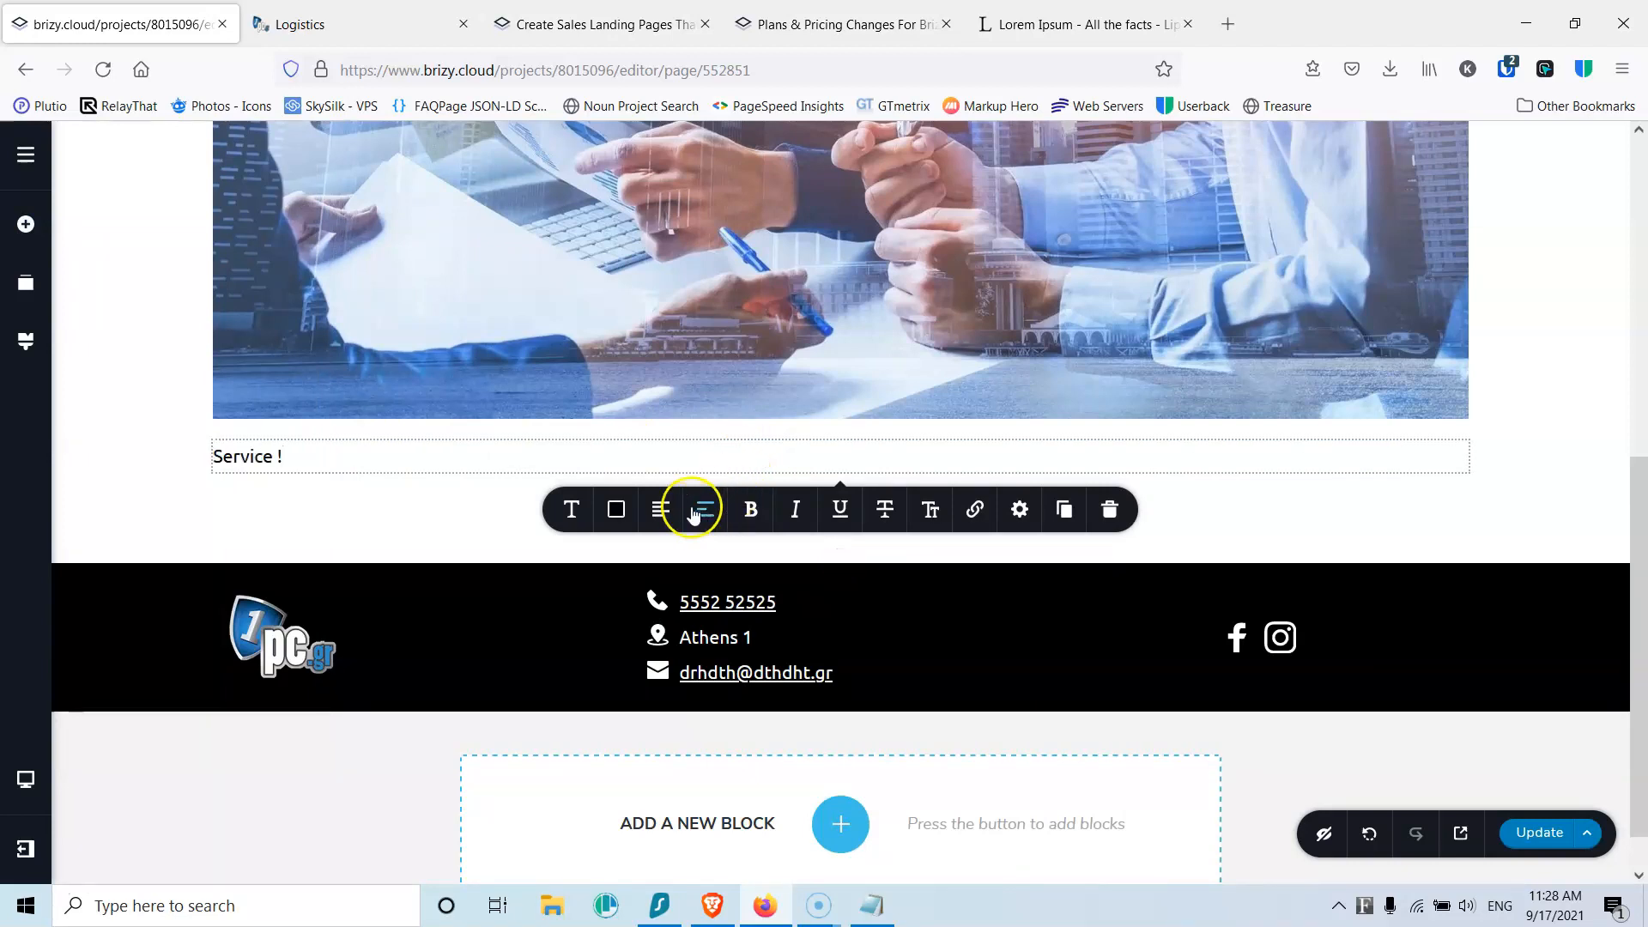
pyautogui.write('ervice 1')
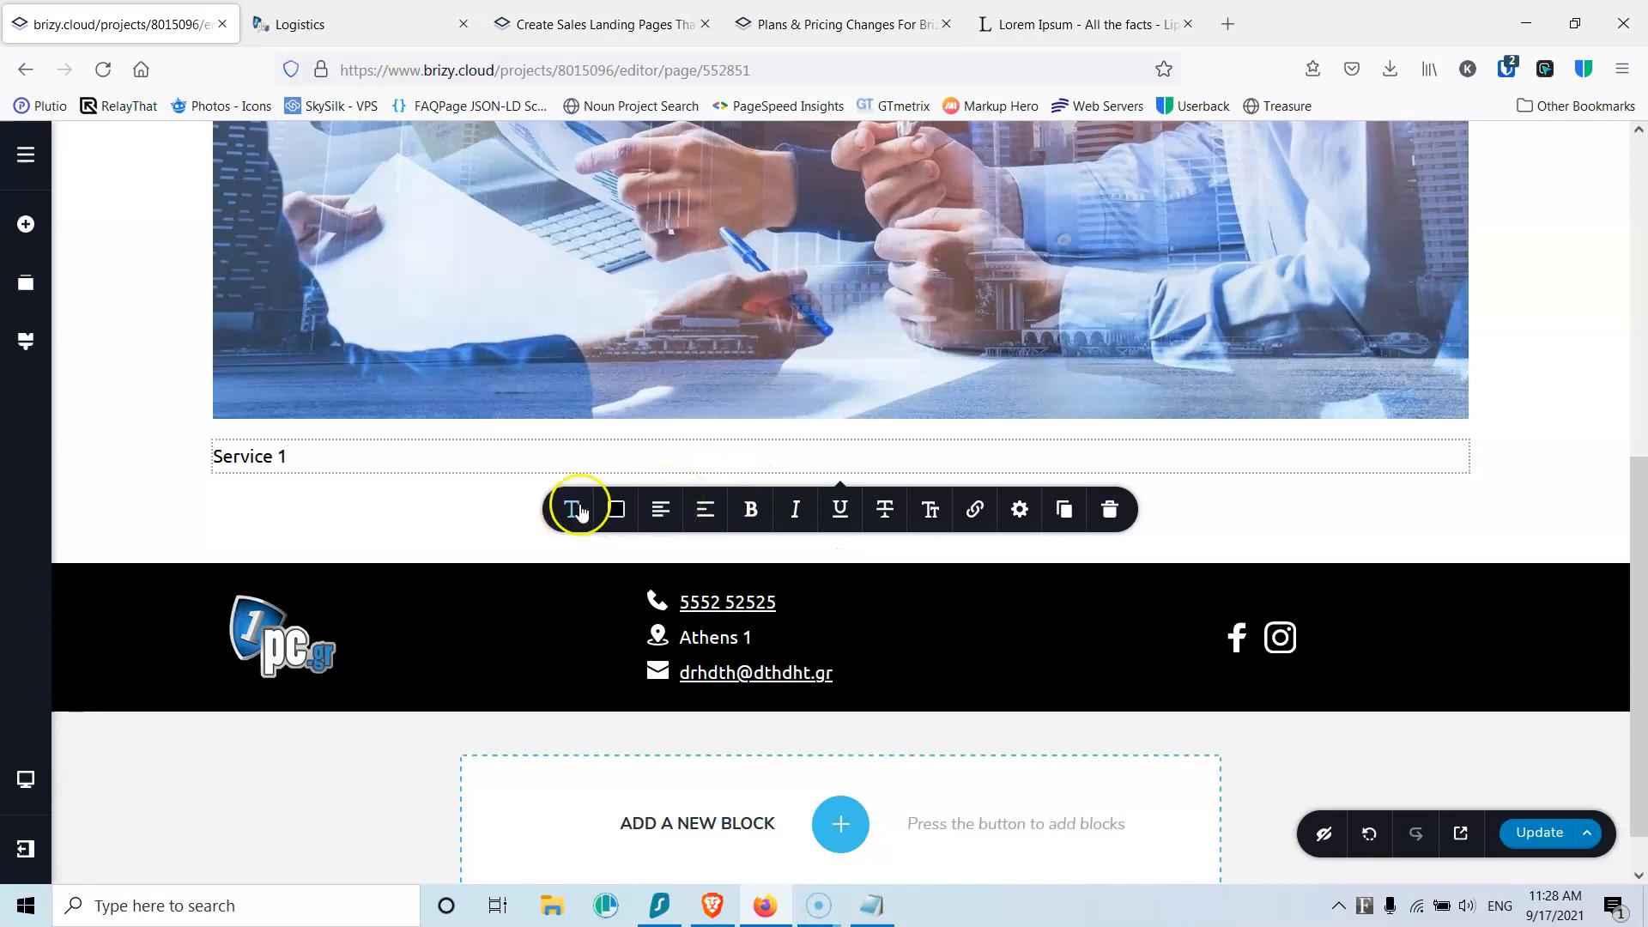
pyautogui.click(571, 509)
pyautogui.click(646, 644)
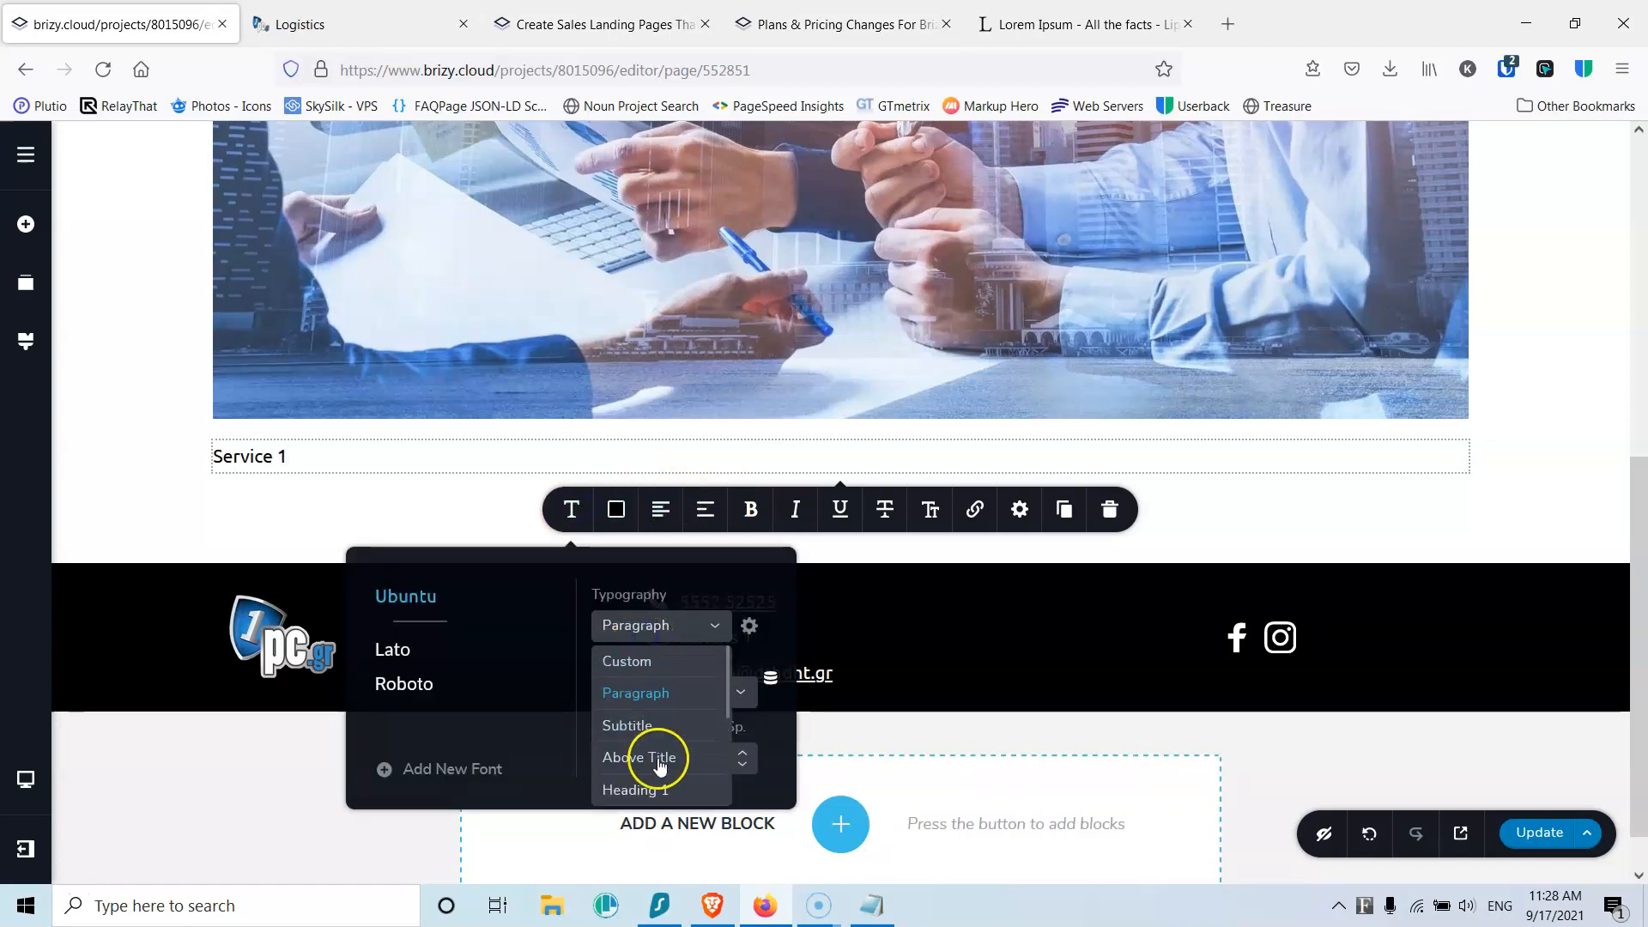
pyautogui.click(647, 787)
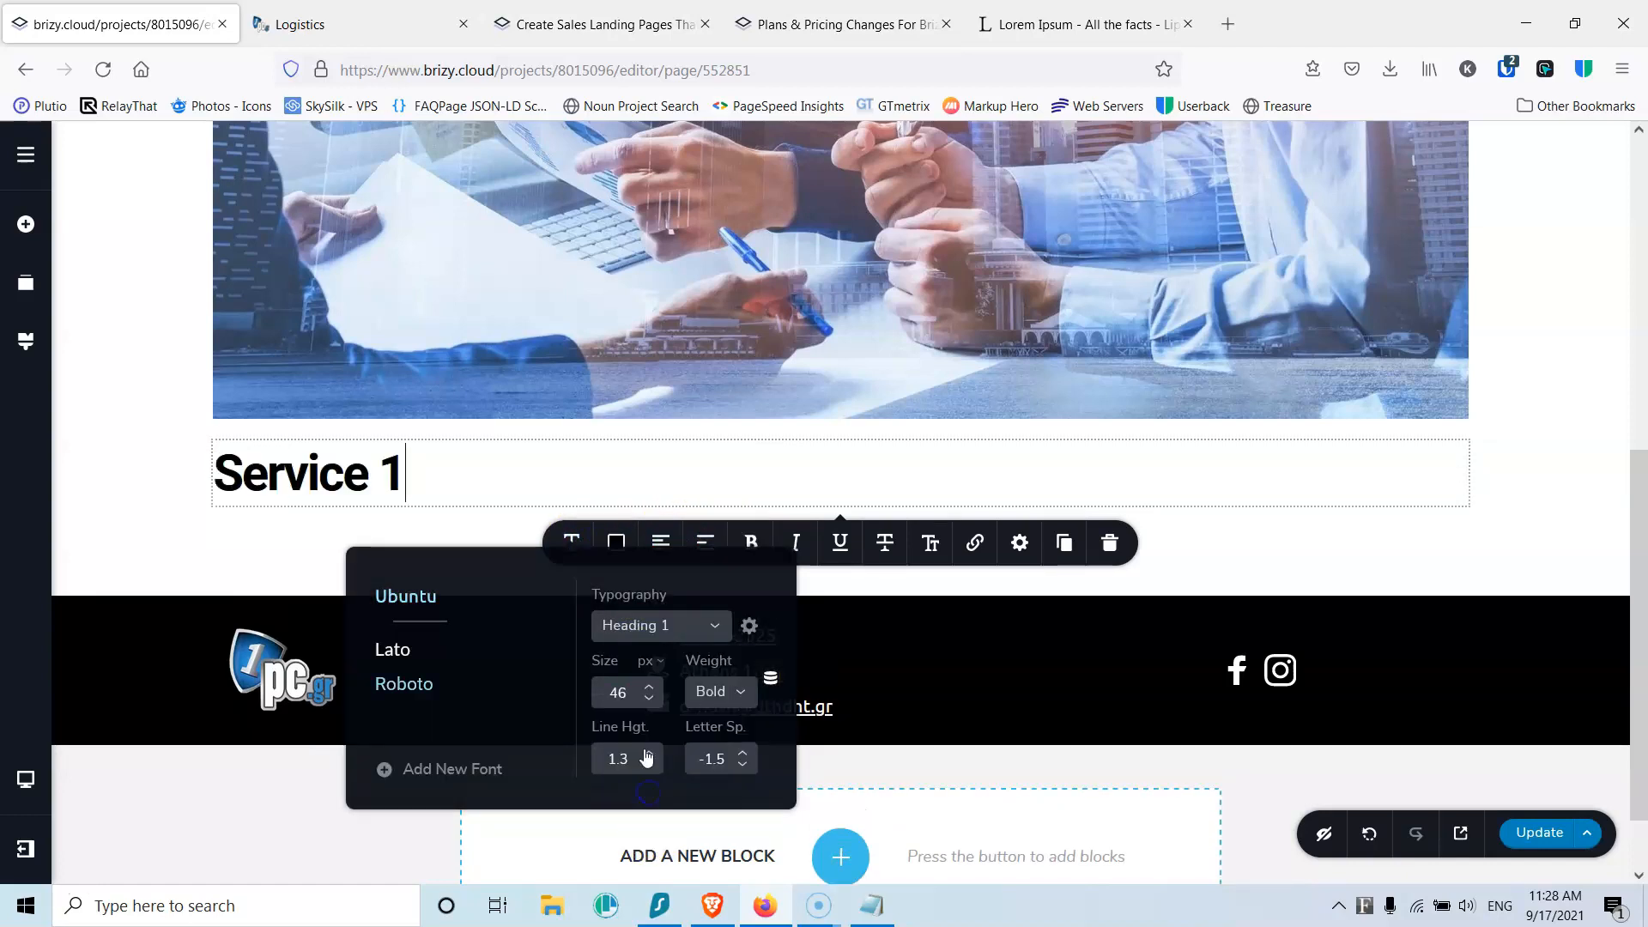
pyautogui.click(719, 540)
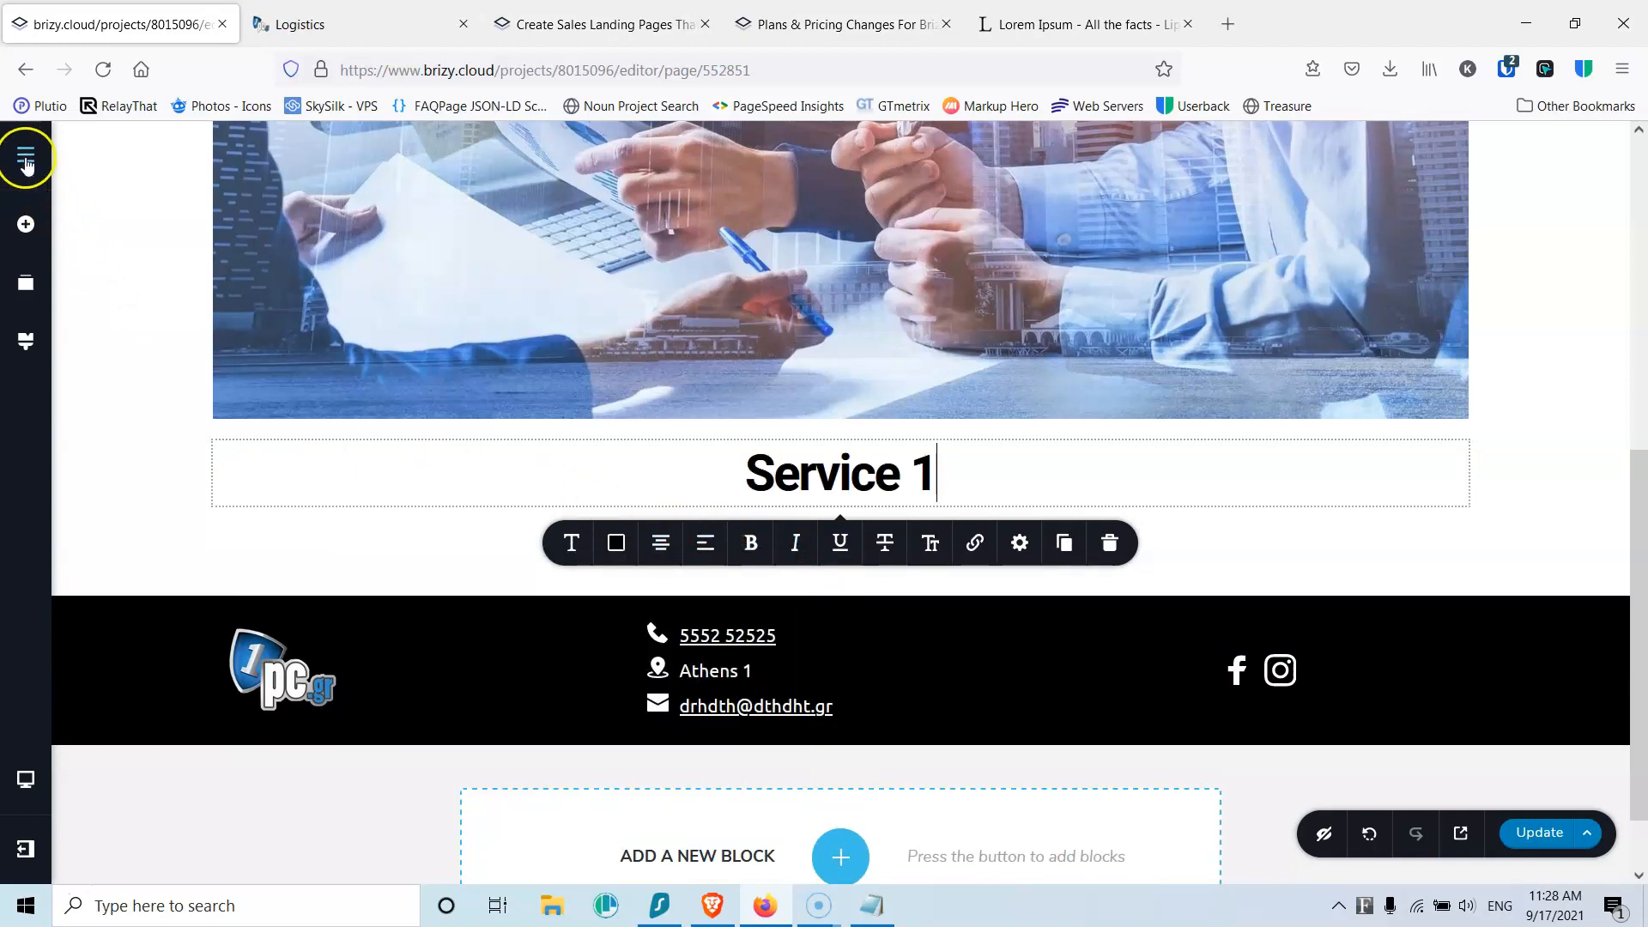
# Step: Reduce the 75px spacing below the Service 1 heading to zero
pyautogui.click(25, 226)
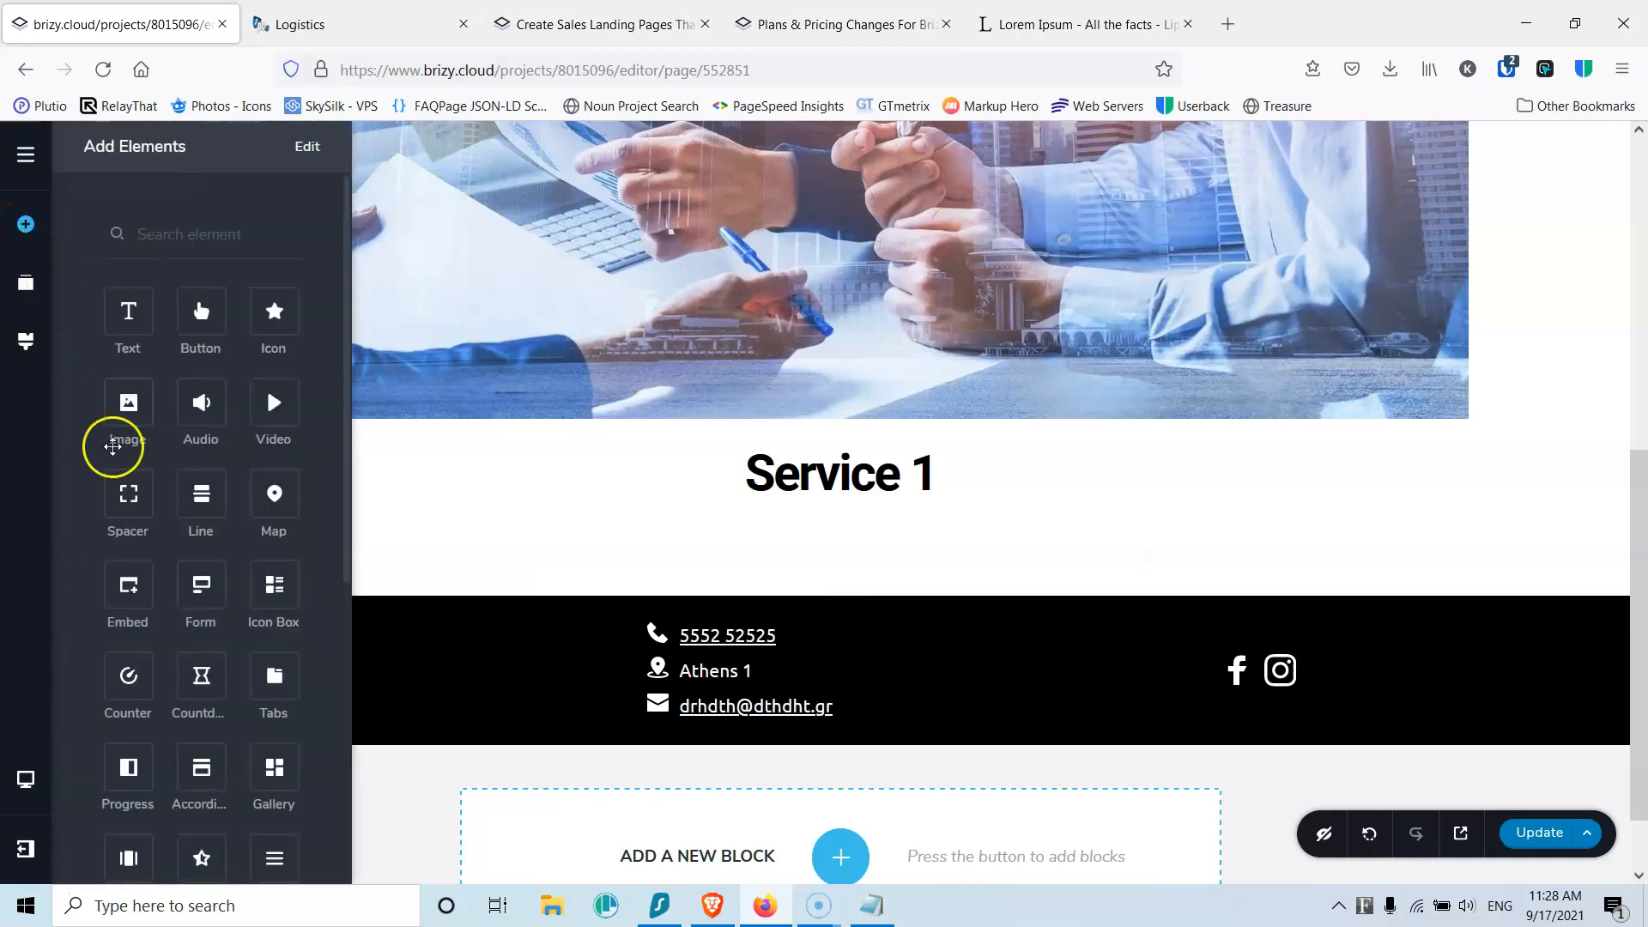
pyautogui.scroll(-5, 194, 656)
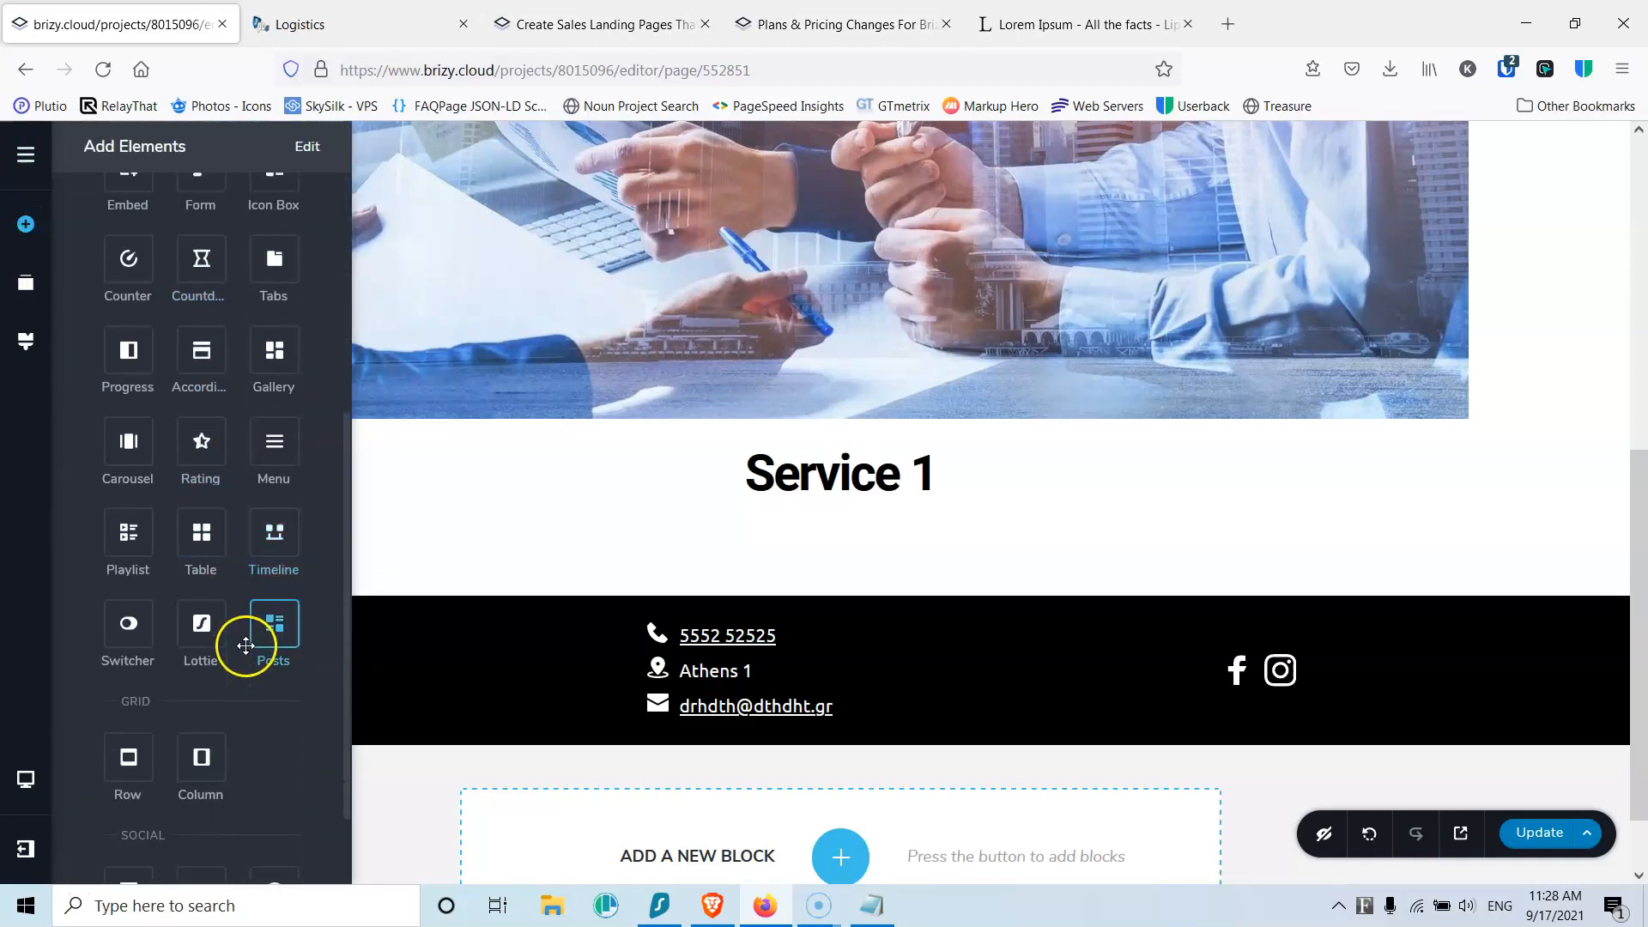
pyautogui.click(654, 538)
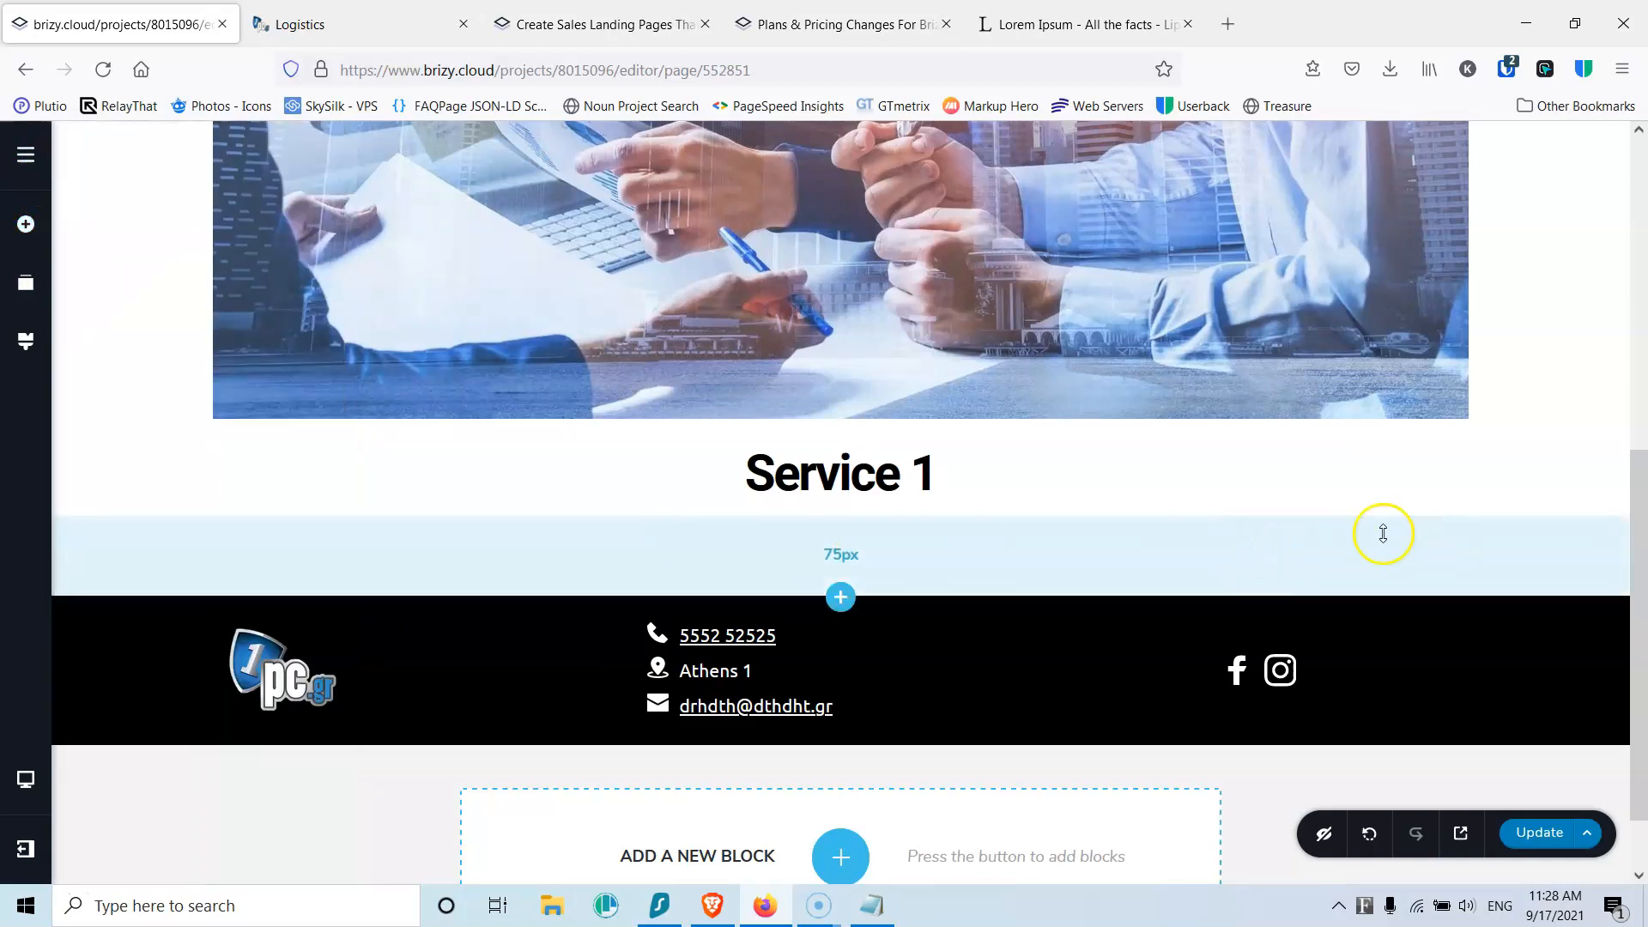
pyautogui.moveTo(1020, 549); pyautogui.dragTo(1018, 481)
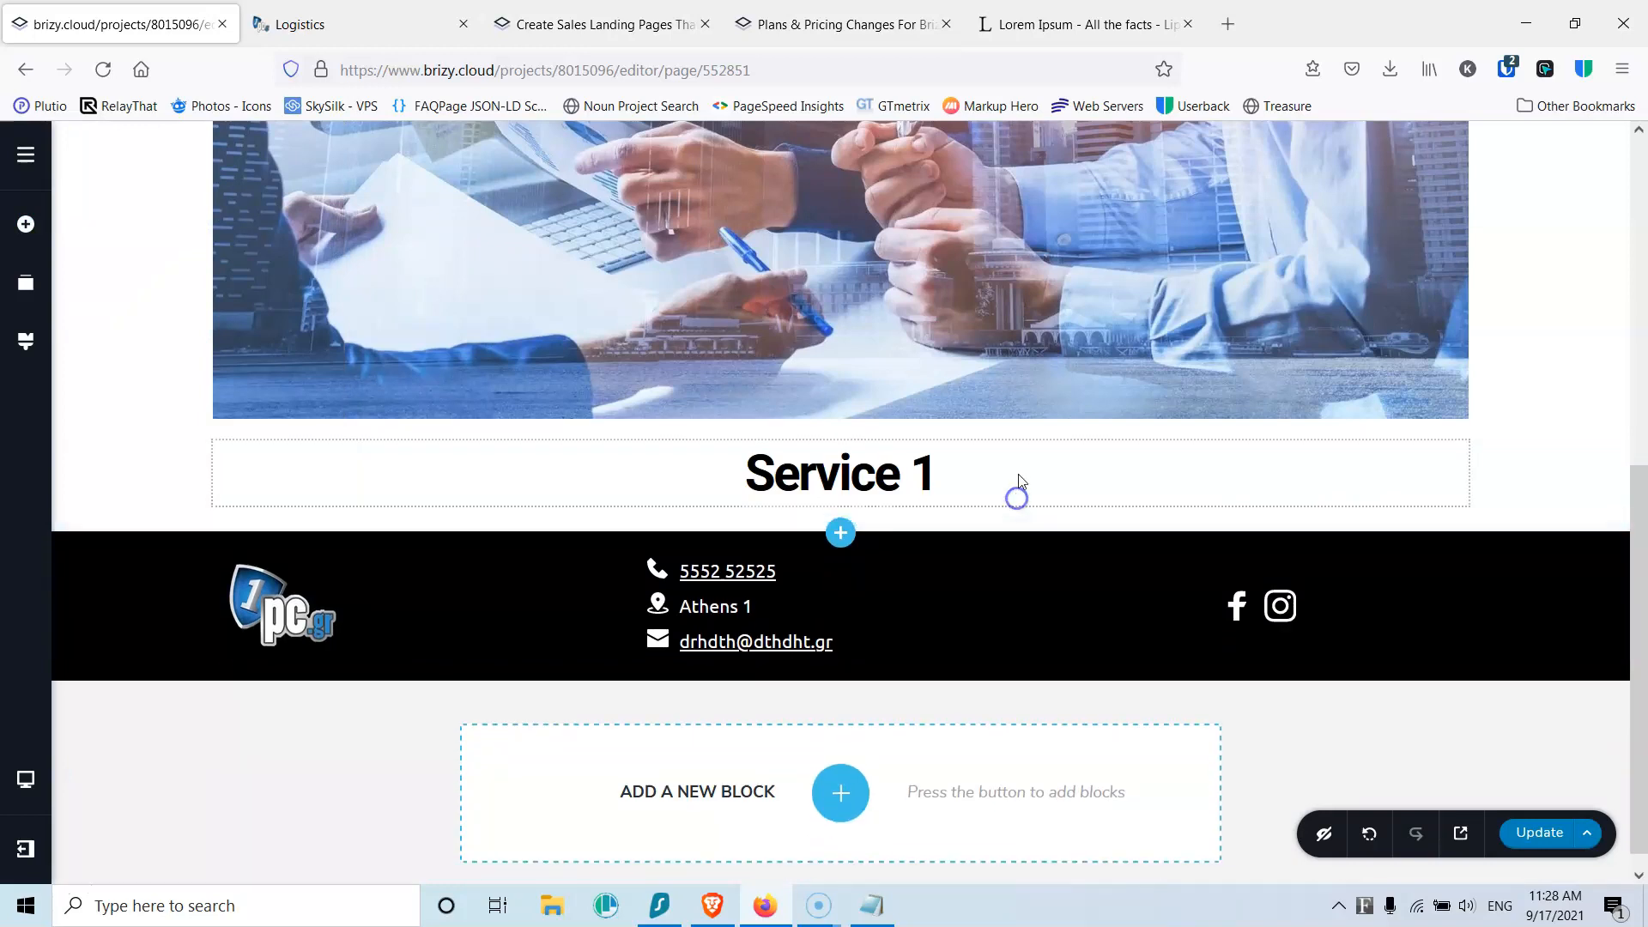
# Step: Add a blank block under Service 1 with top padding 0 and split it into two columns
pyautogui.click(840, 533)
pyautogui.click(580, 348)
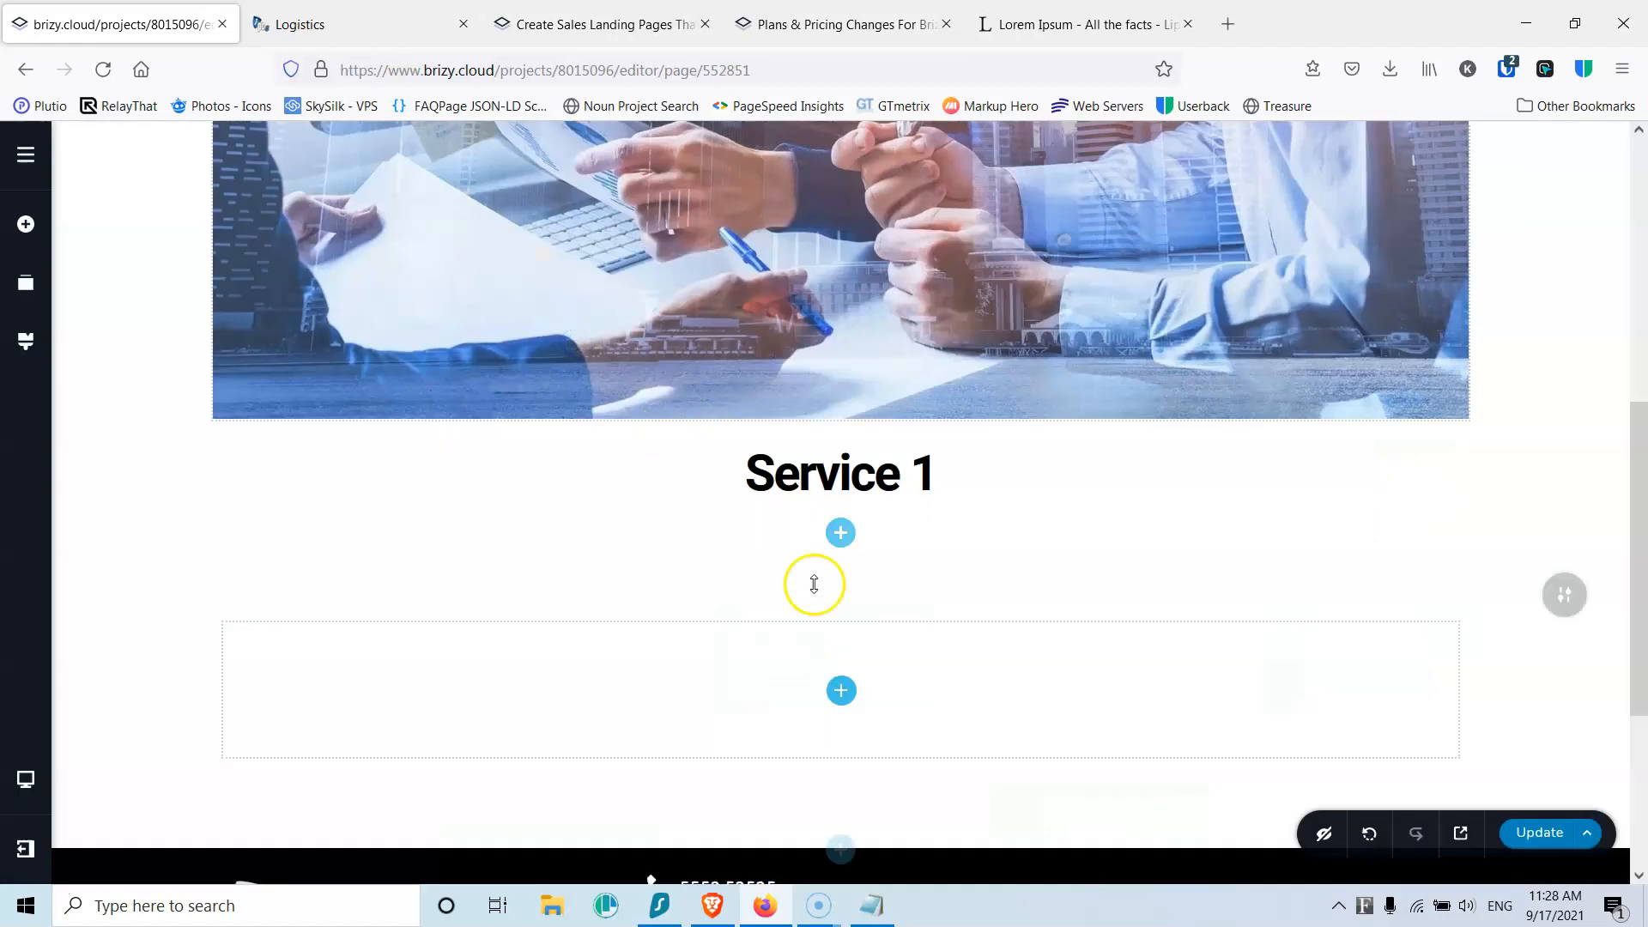
pyautogui.scroll(-3, 831, 552)
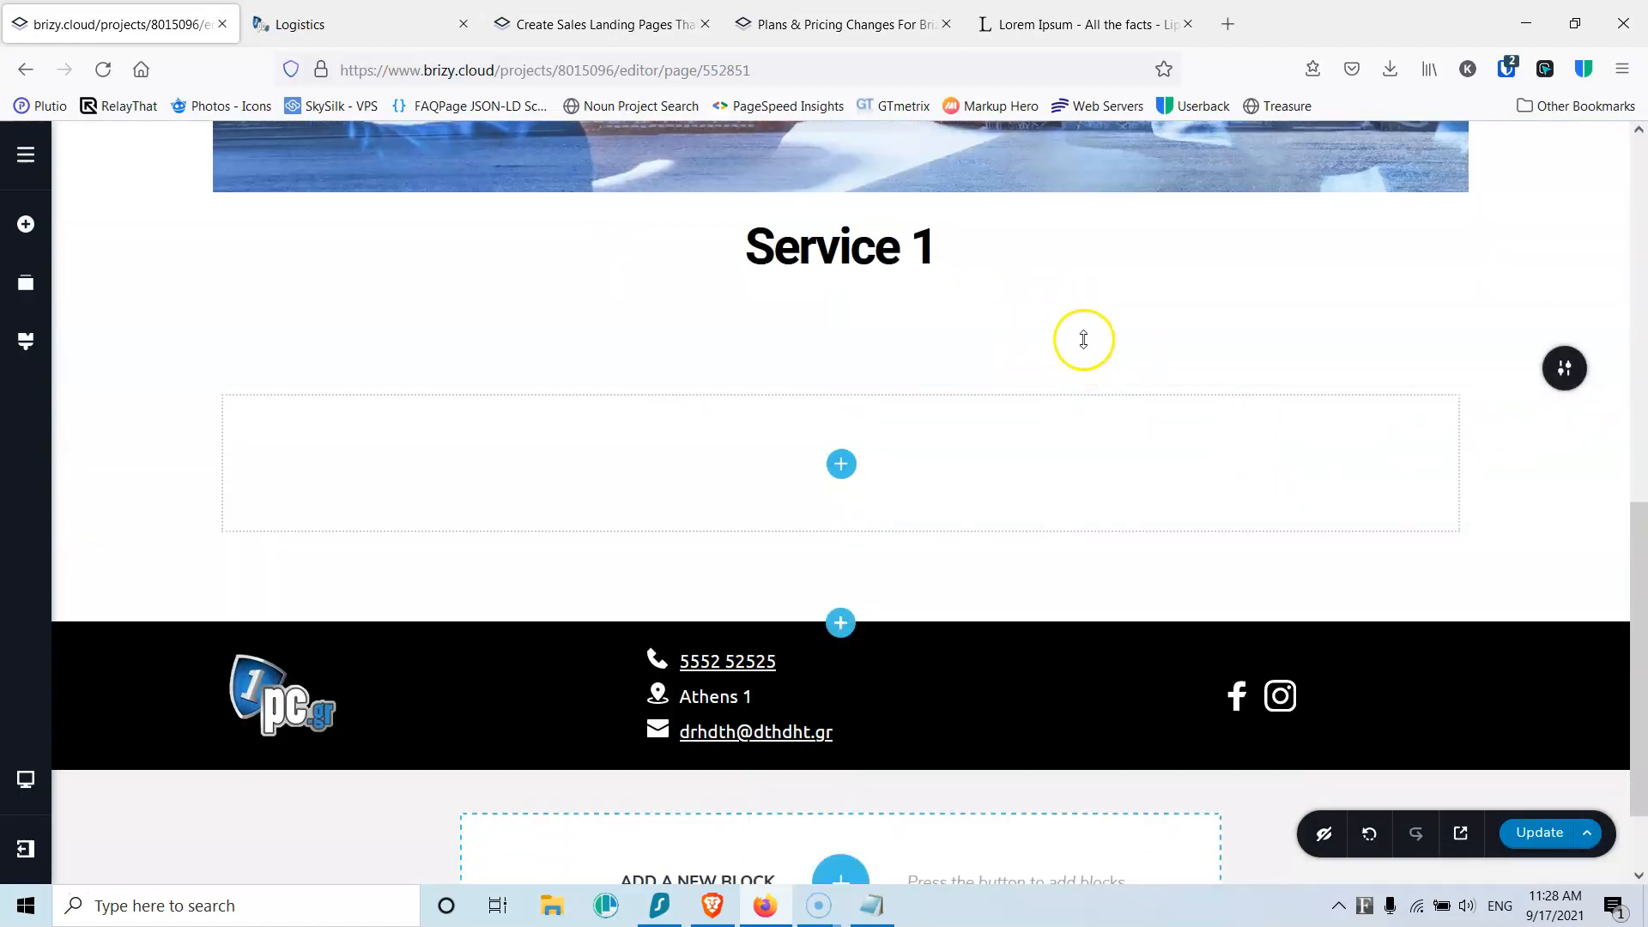
pyautogui.moveTo(886, 361); pyautogui.dragTo(876, 290)
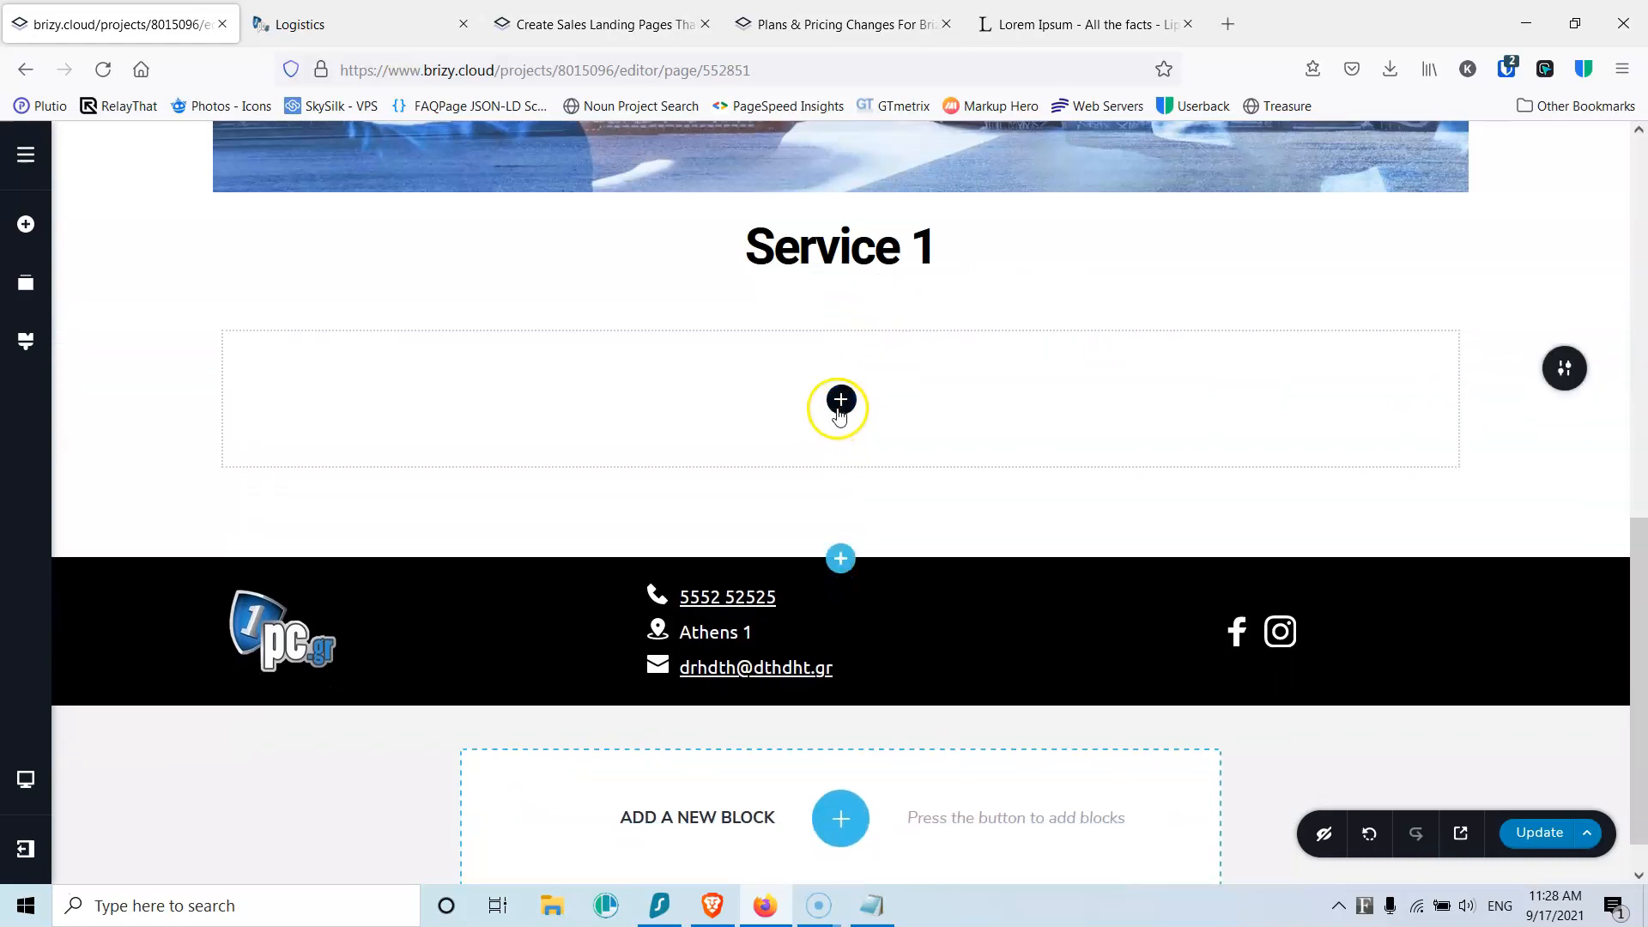
pyautogui.click(855, 400)
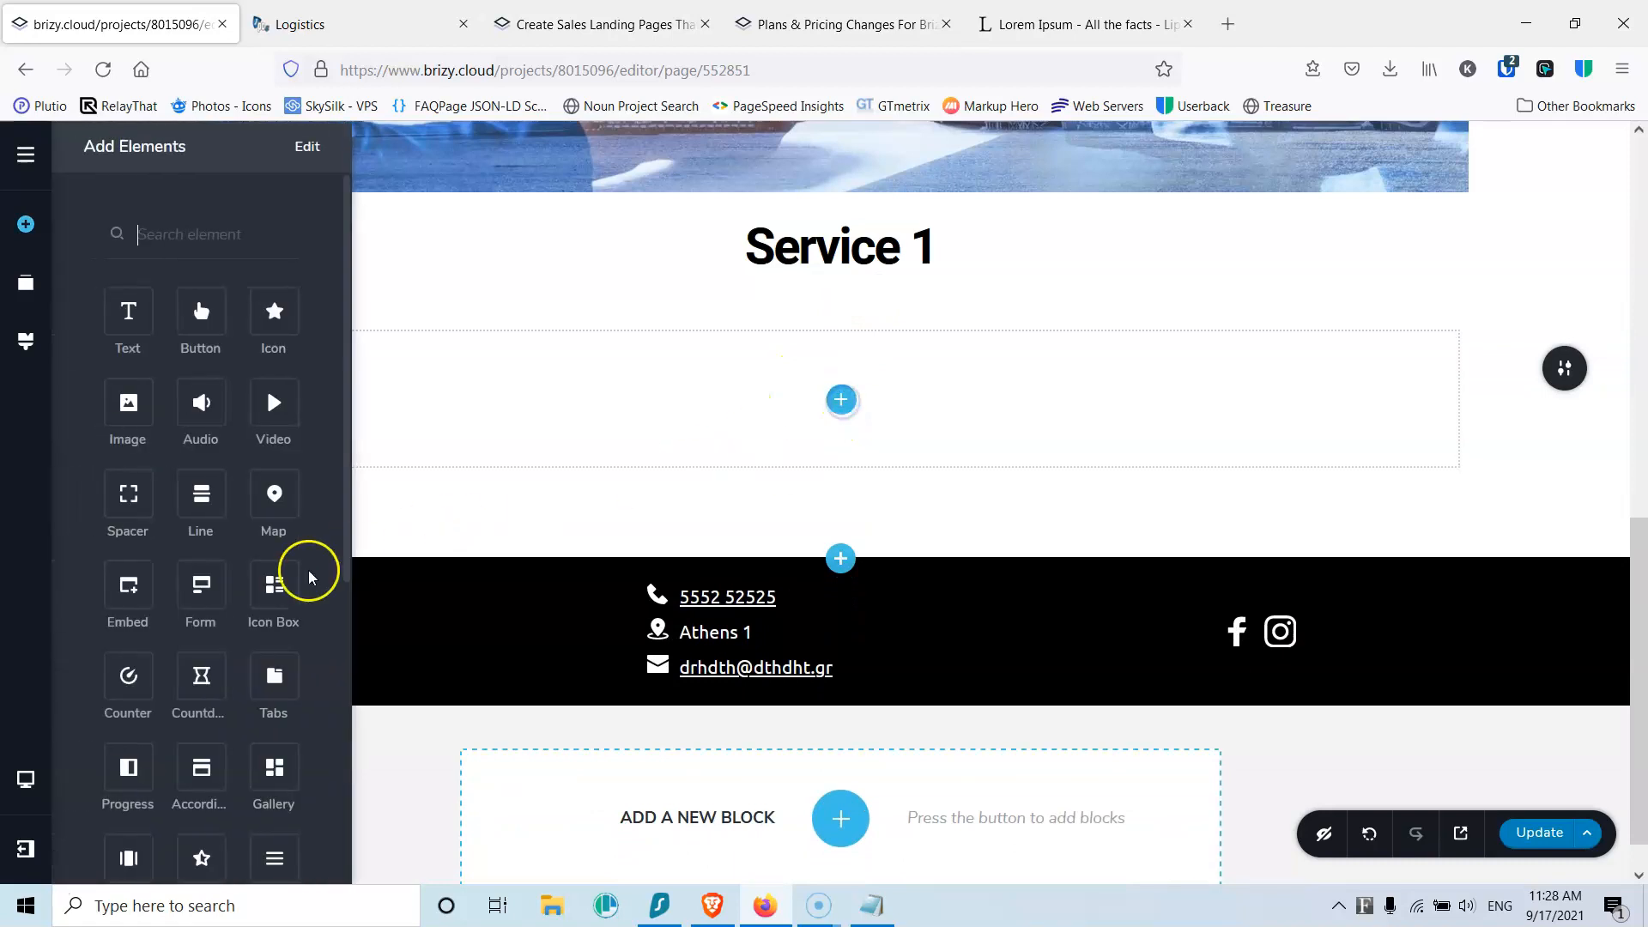
pyautogui.scroll(-3, 266, 387)
pyautogui.moveTo(211, 753); pyautogui.dragTo(834, 393)
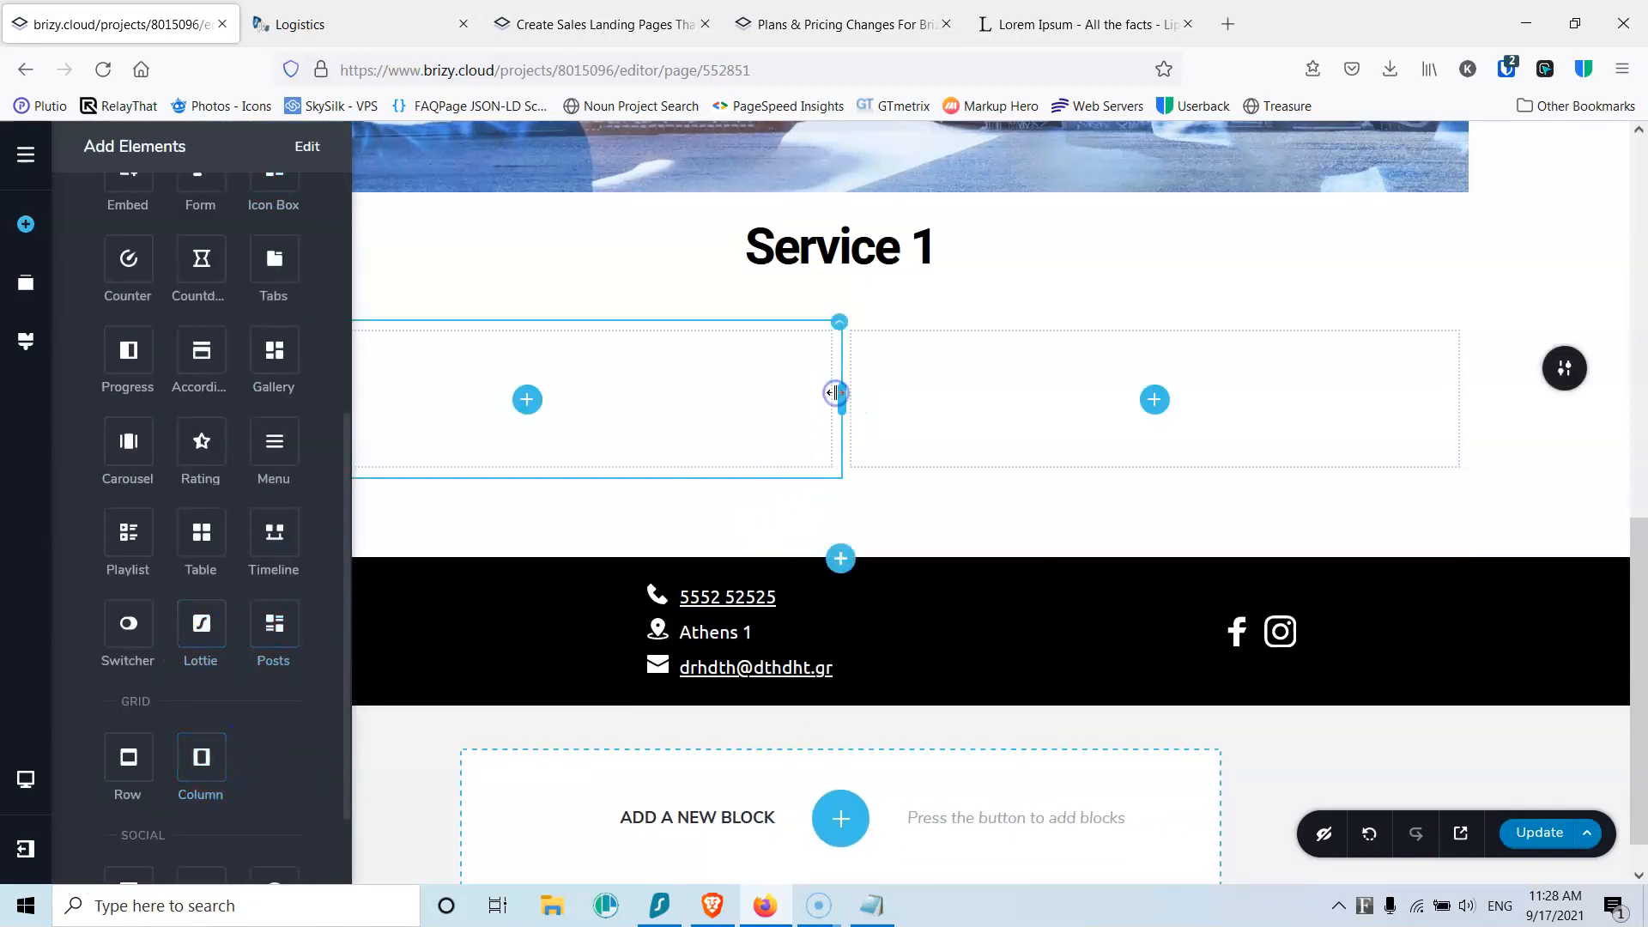
# Step: Place an image in the left column and upload logistics (3).jpg into it
pyautogui.click(525, 400)
pyautogui.moveTo(184, 411); pyautogui.dragTo(533, 410)
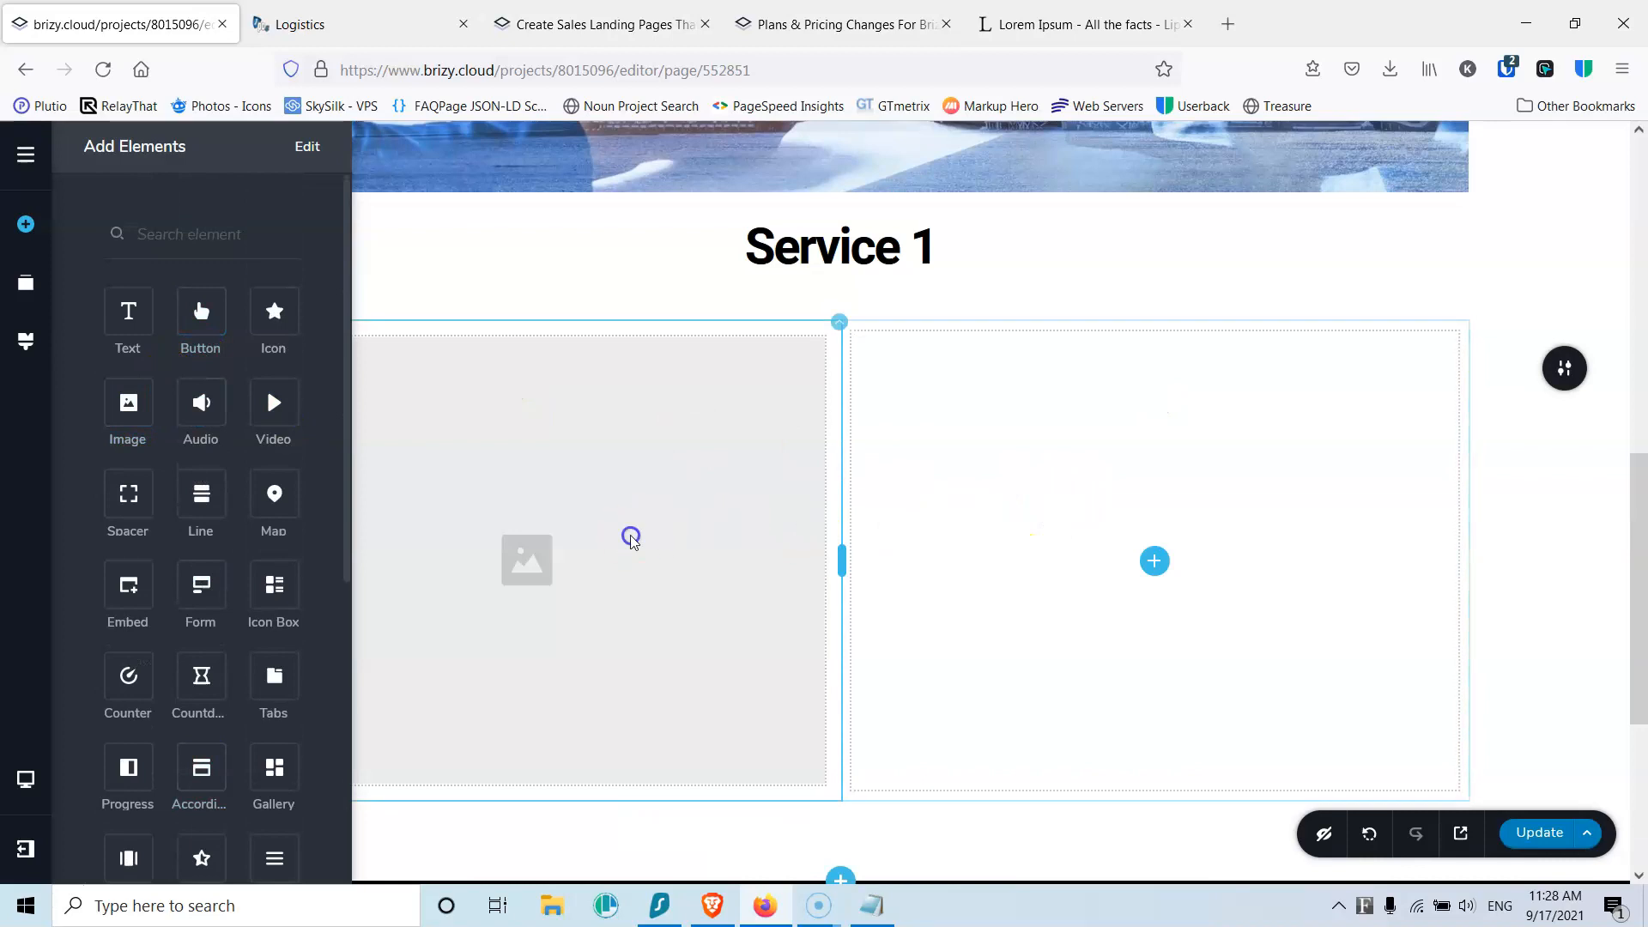
pyautogui.click(393, 821)
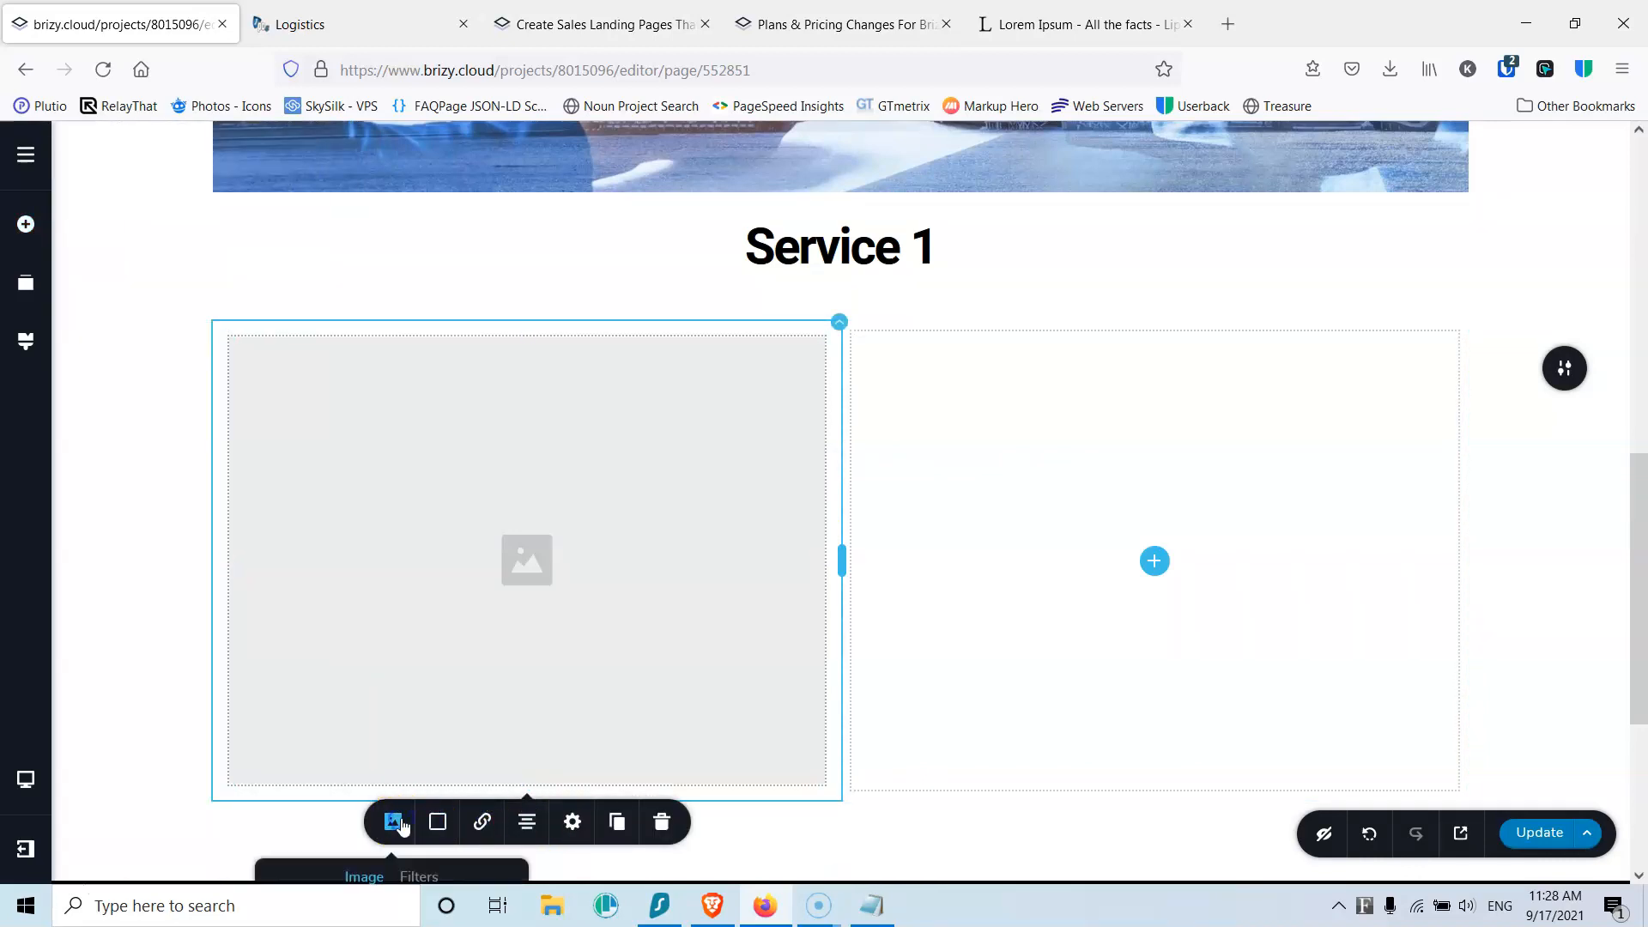
pyautogui.scroll(-1, 410, 798)
pyautogui.click(416, 839)
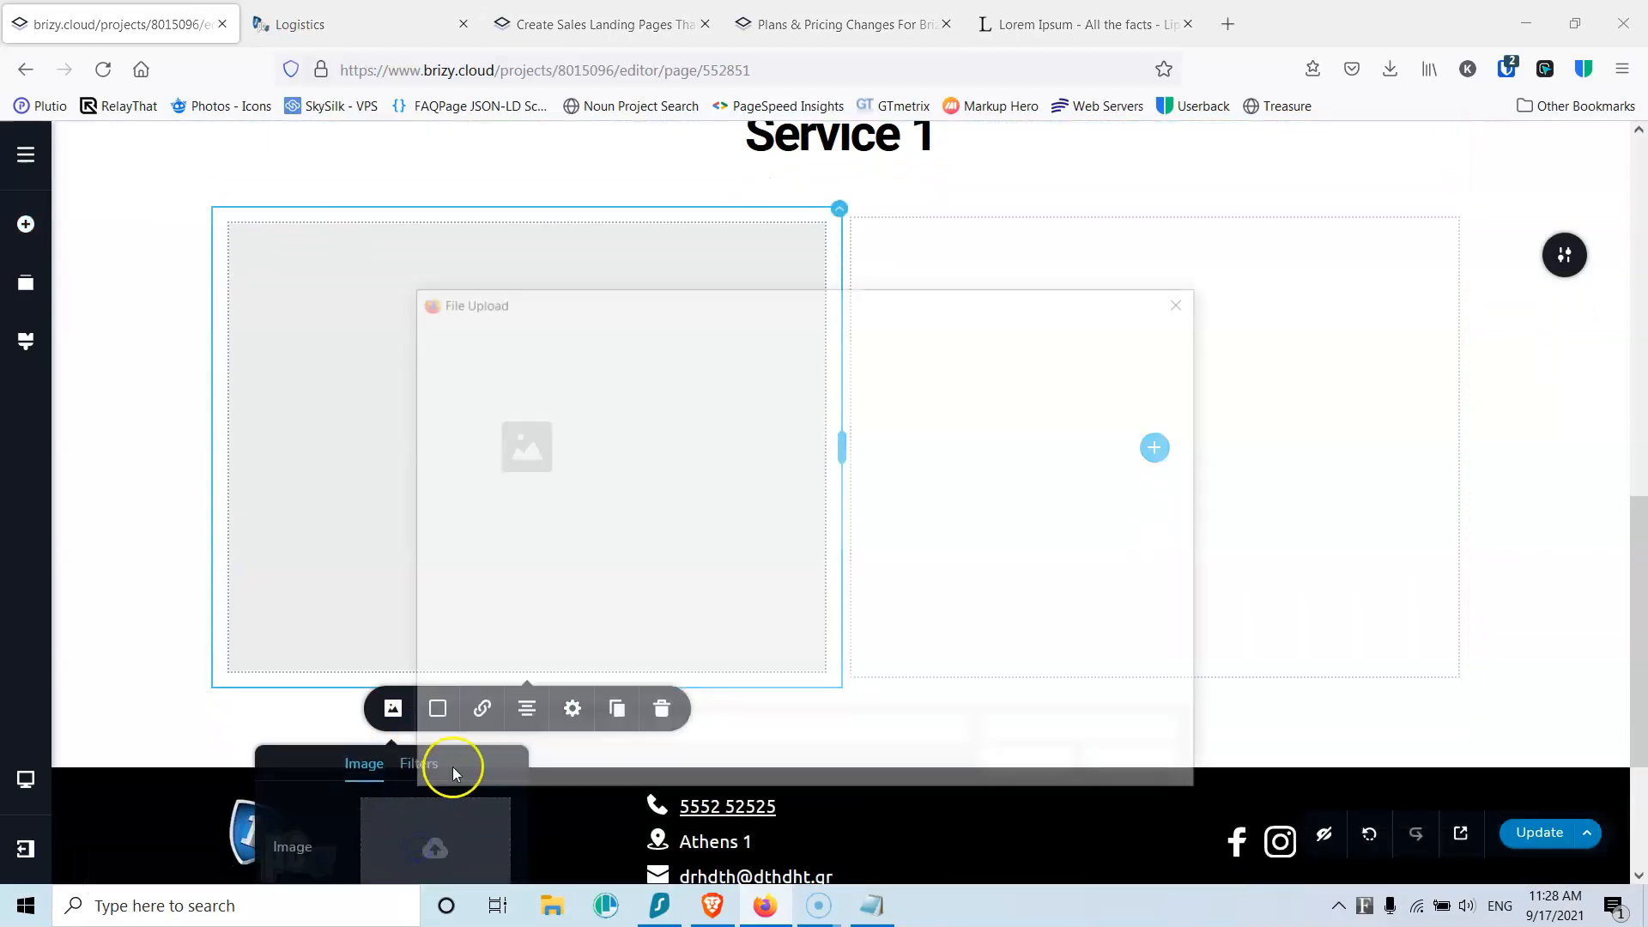
pyautogui.click(885, 472)
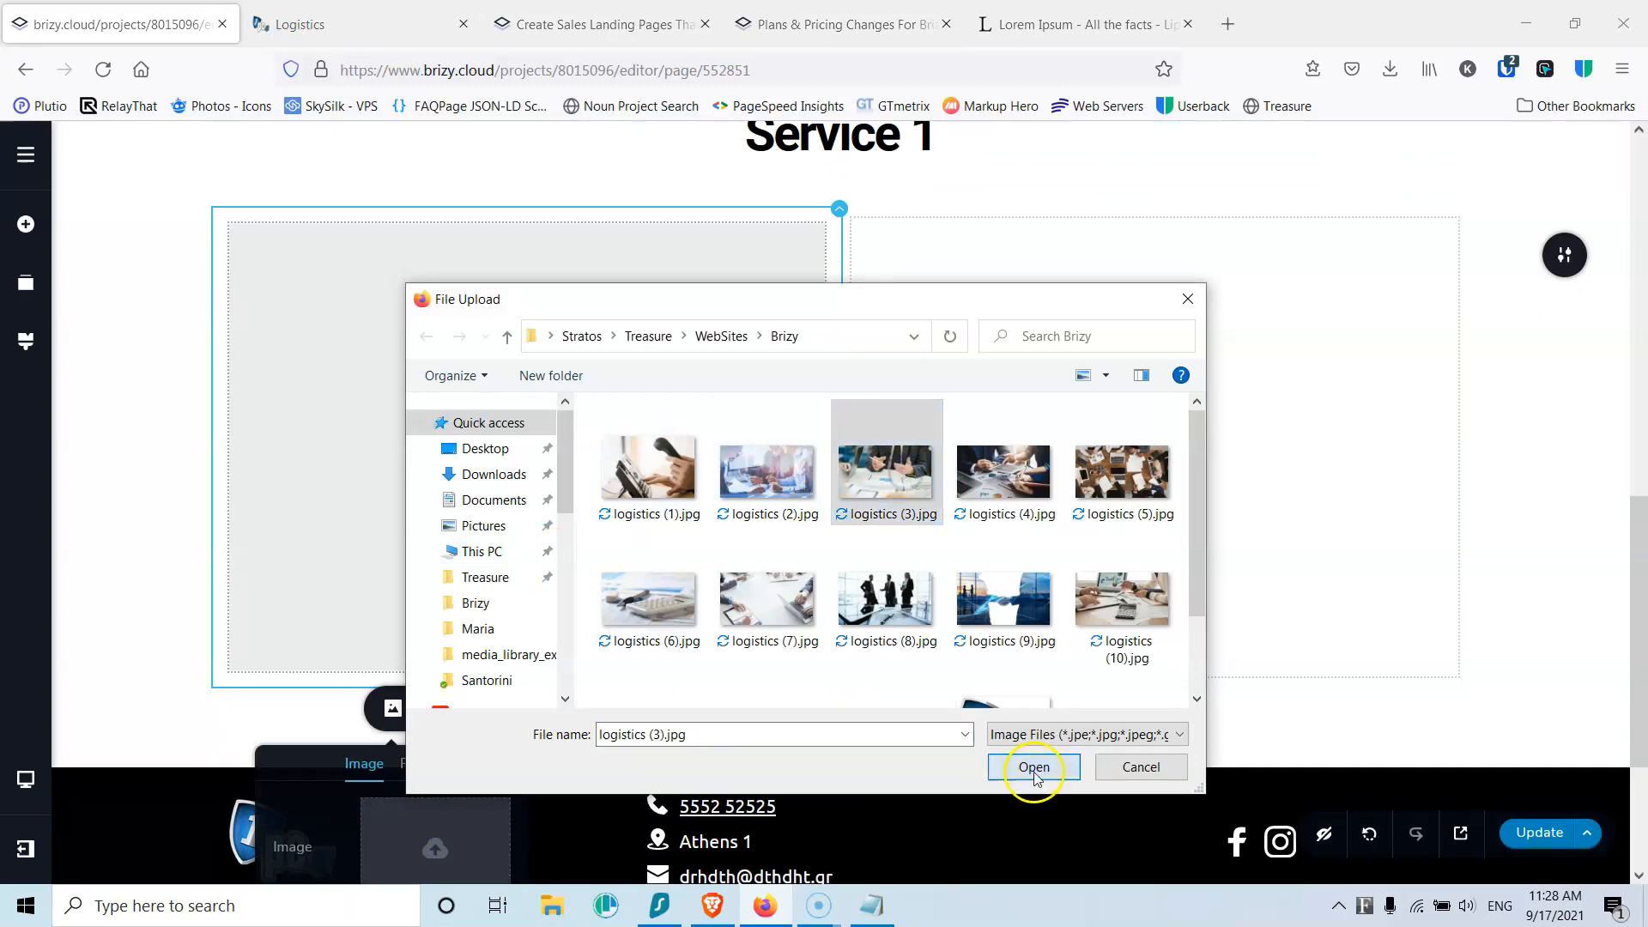
pyautogui.click(1033, 768)
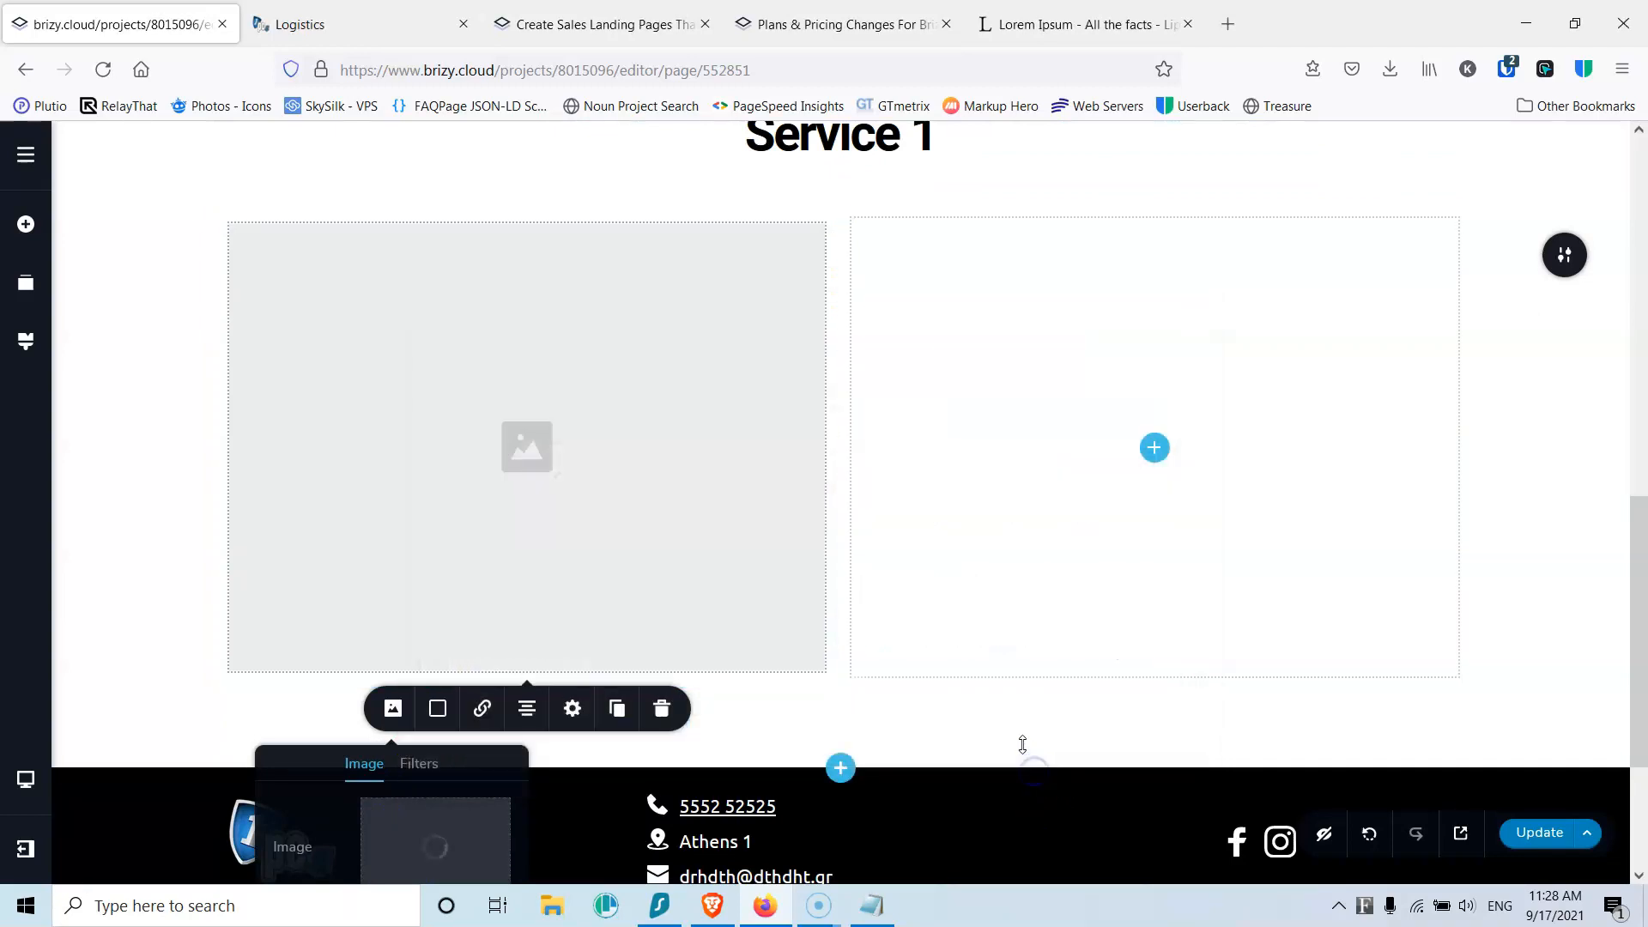
pyautogui.click(572, 713)
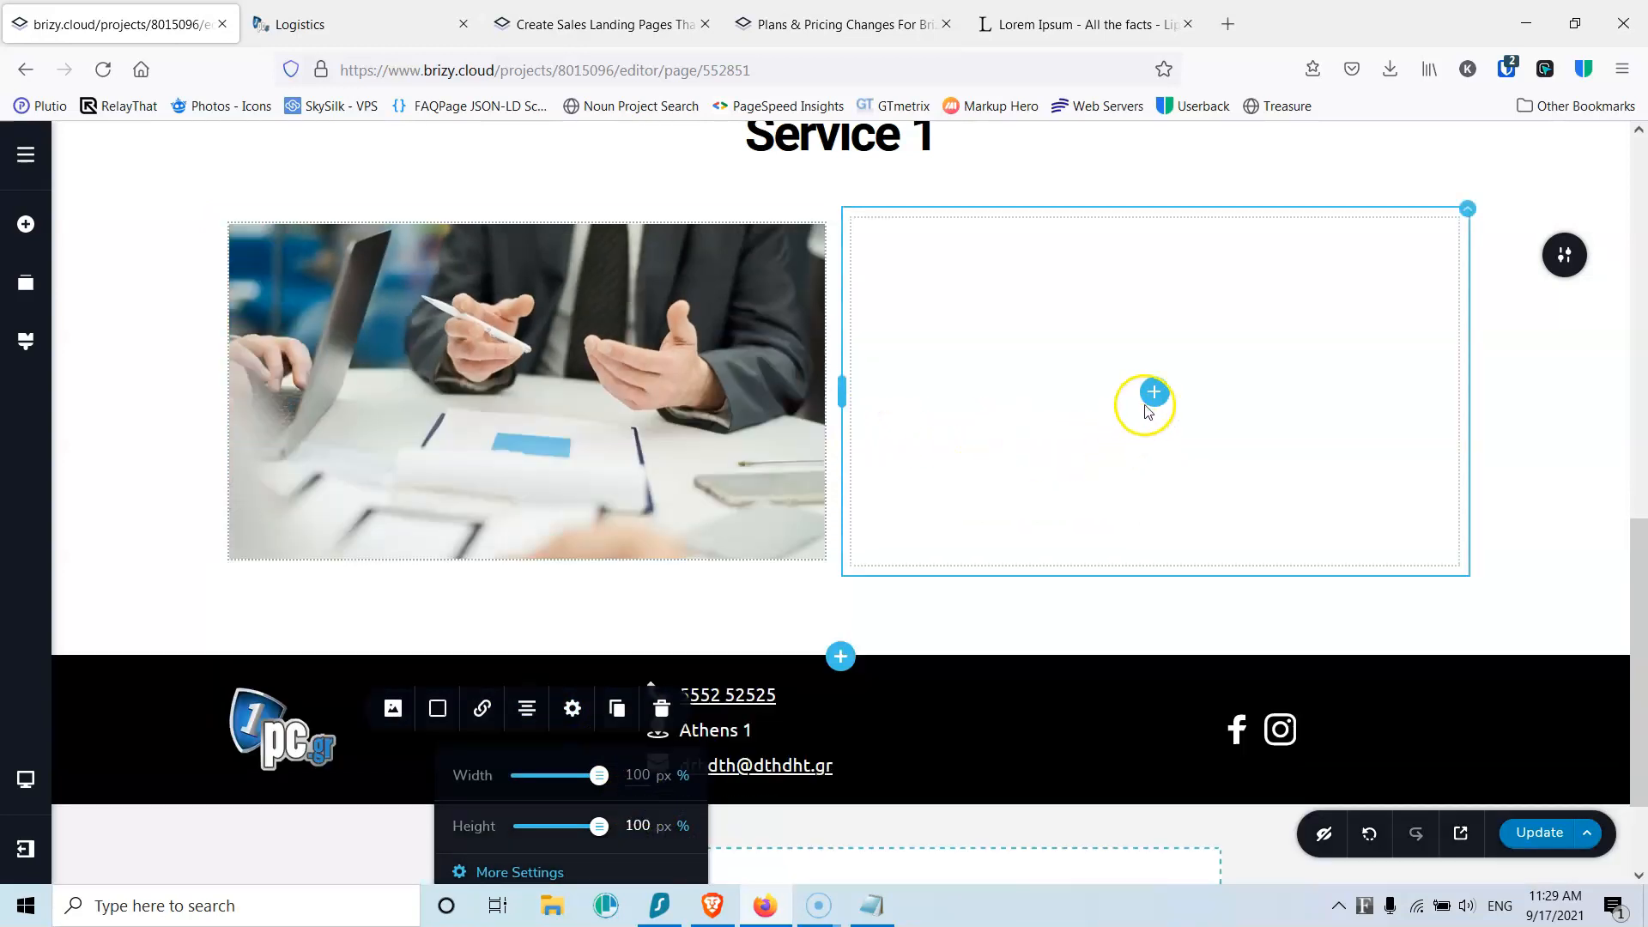
pyautogui.click(1150, 397)
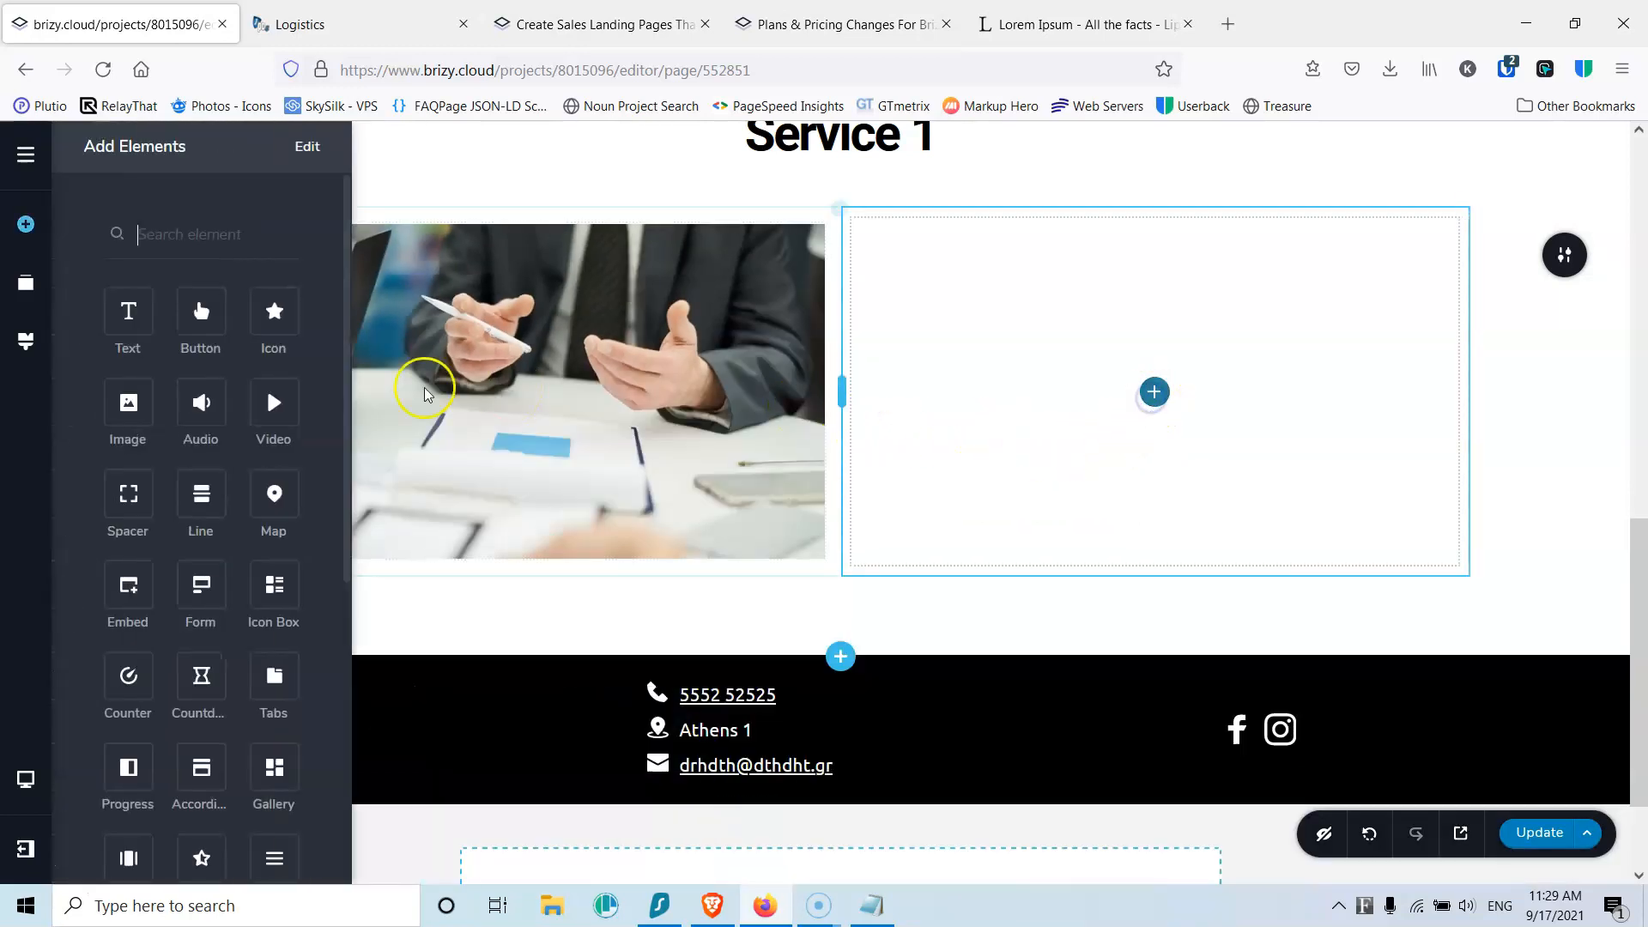
# Step: Add two Text elements to the right column and type the 'Service 1-1' title in the top one
pyautogui.moveTo(129, 315); pyautogui.dragTo(1153, 395)
pyautogui.moveTo(141, 346); pyautogui.dragTo(974, 334)
pyautogui.tripleClick(974, 269)
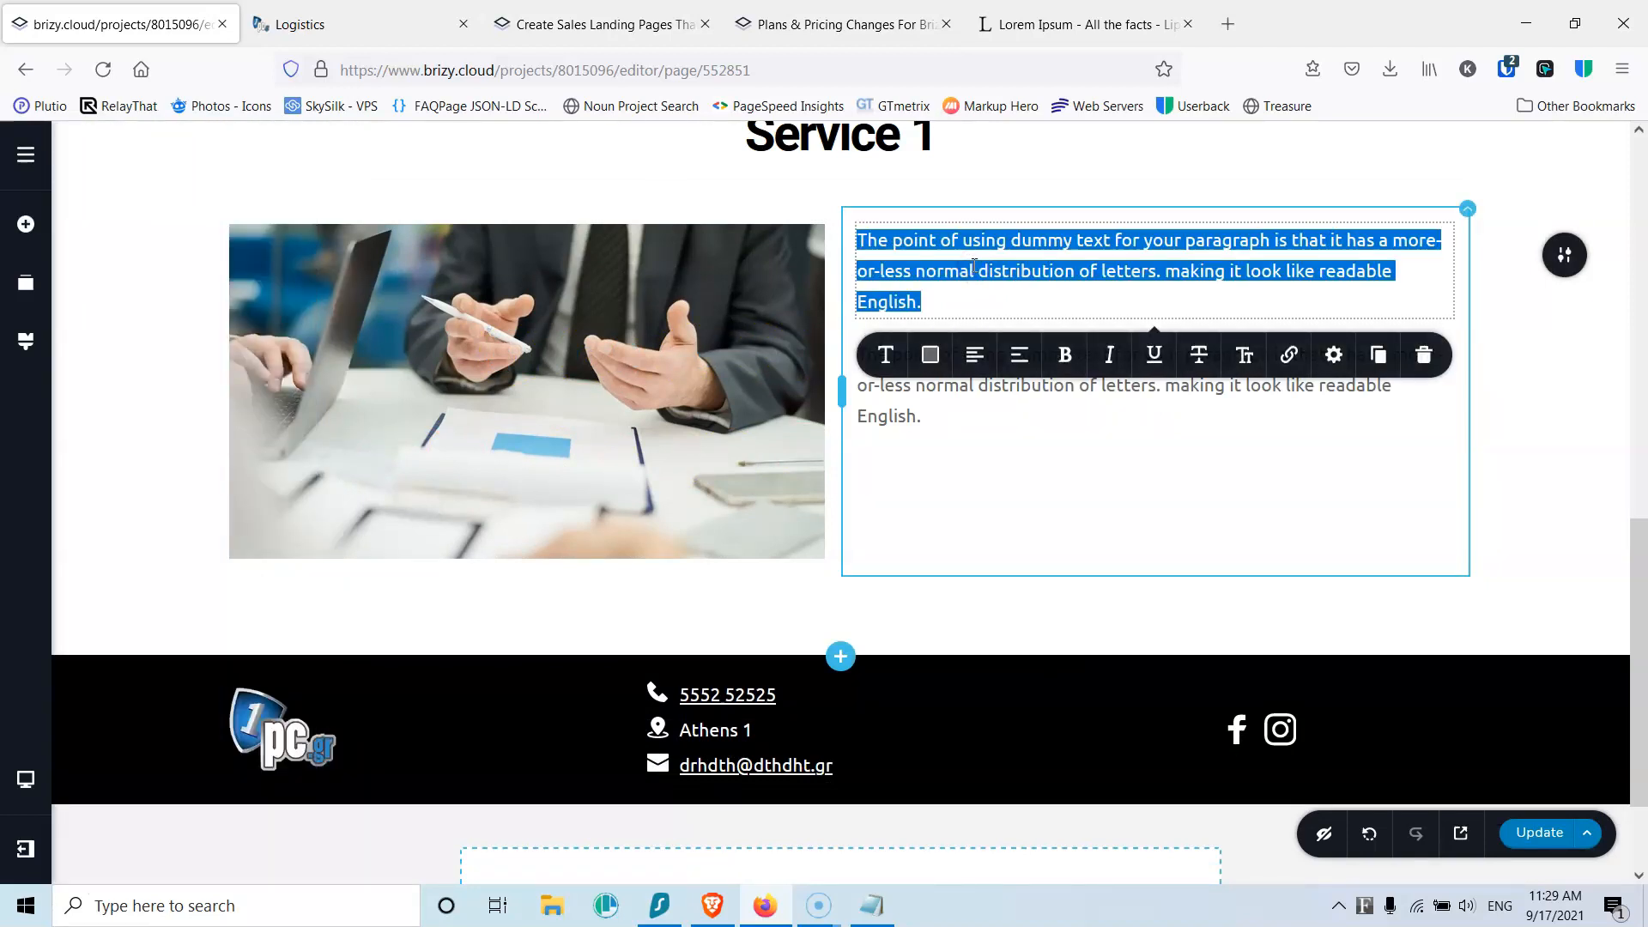
pyautogui.write('Service 1-1')
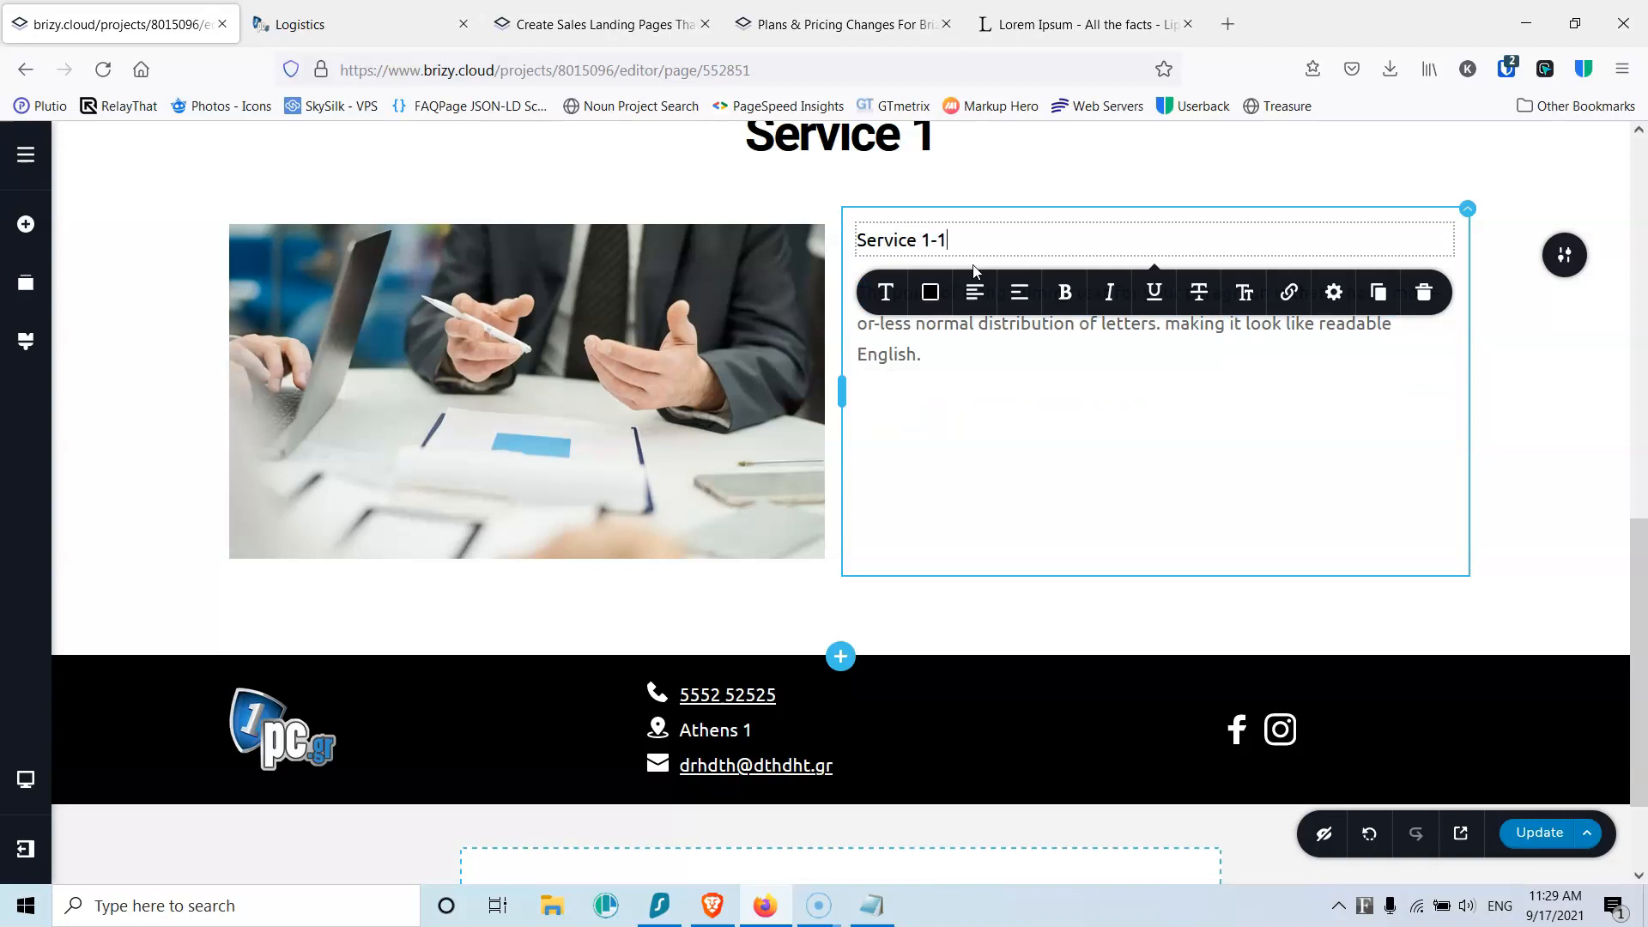
pyautogui.click(968, 355)
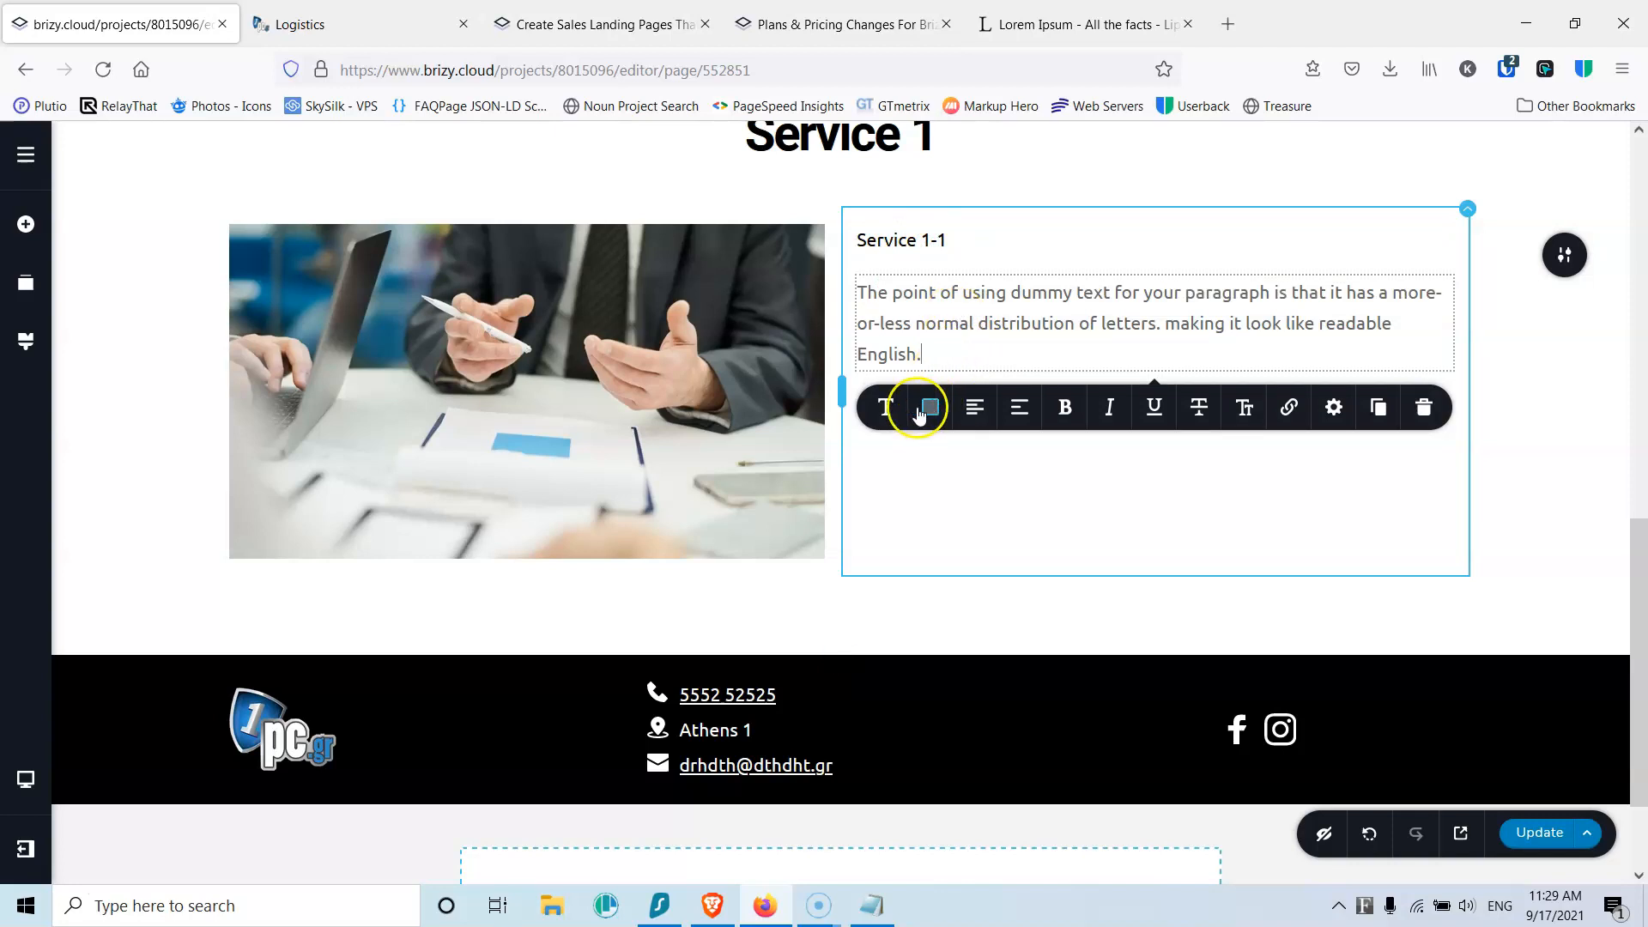
# Step: Apply the Heading 2 typography preset to the Service 1-1 title
pyautogui.click(908, 243)
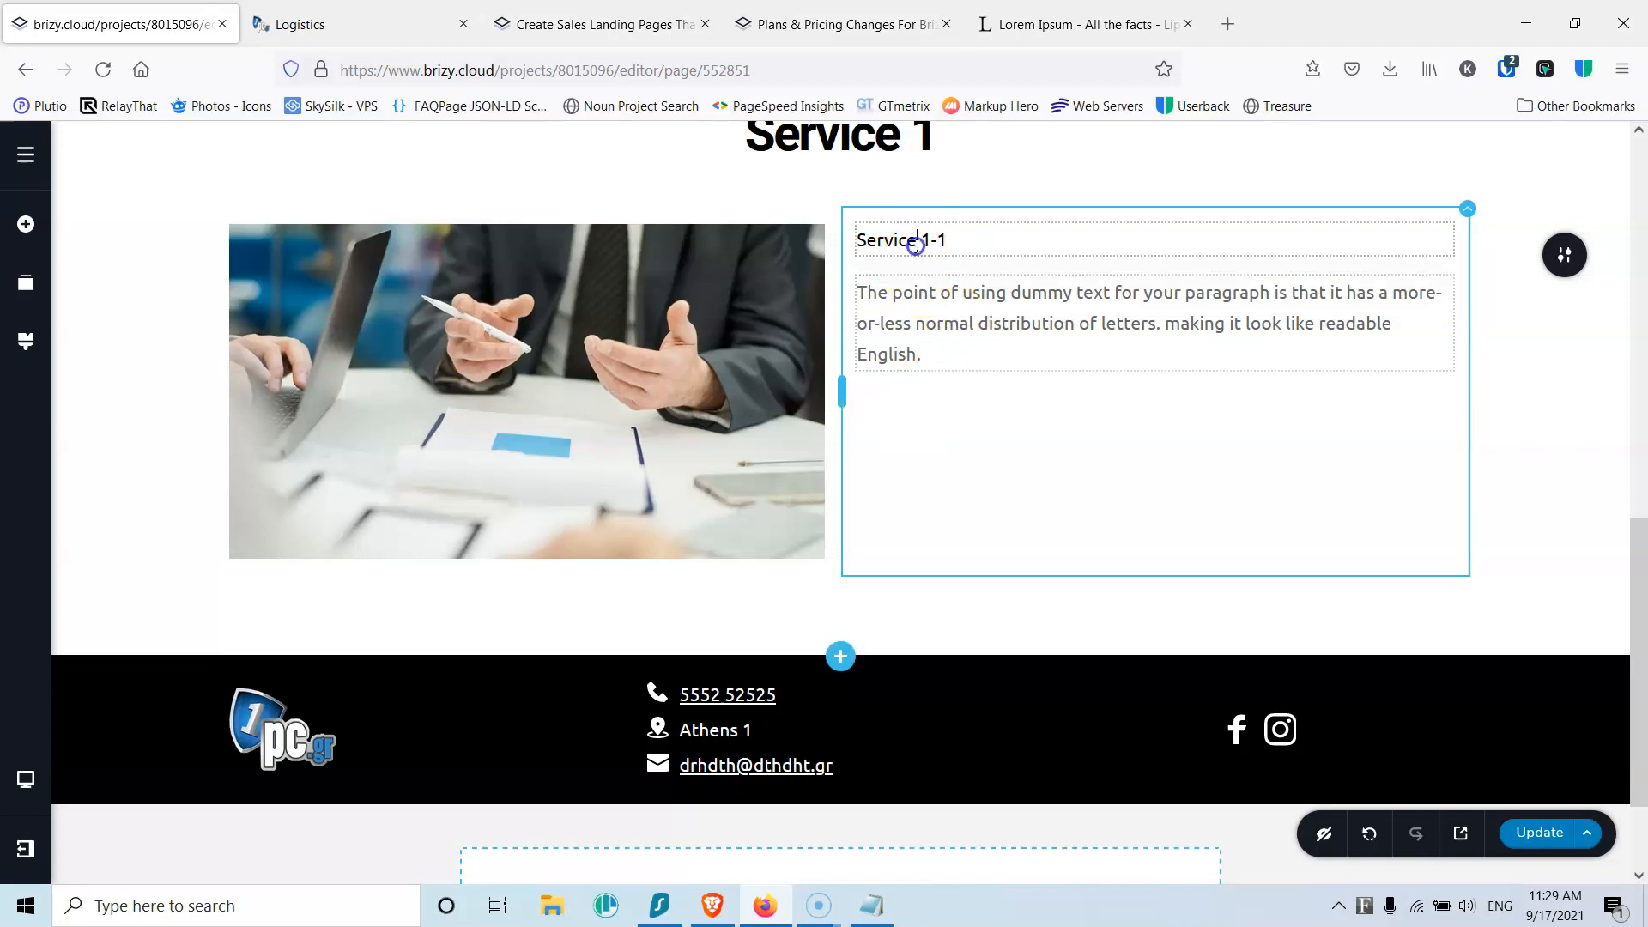
pyautogui.click(884, 300)
pyautogui.click(981, 412)
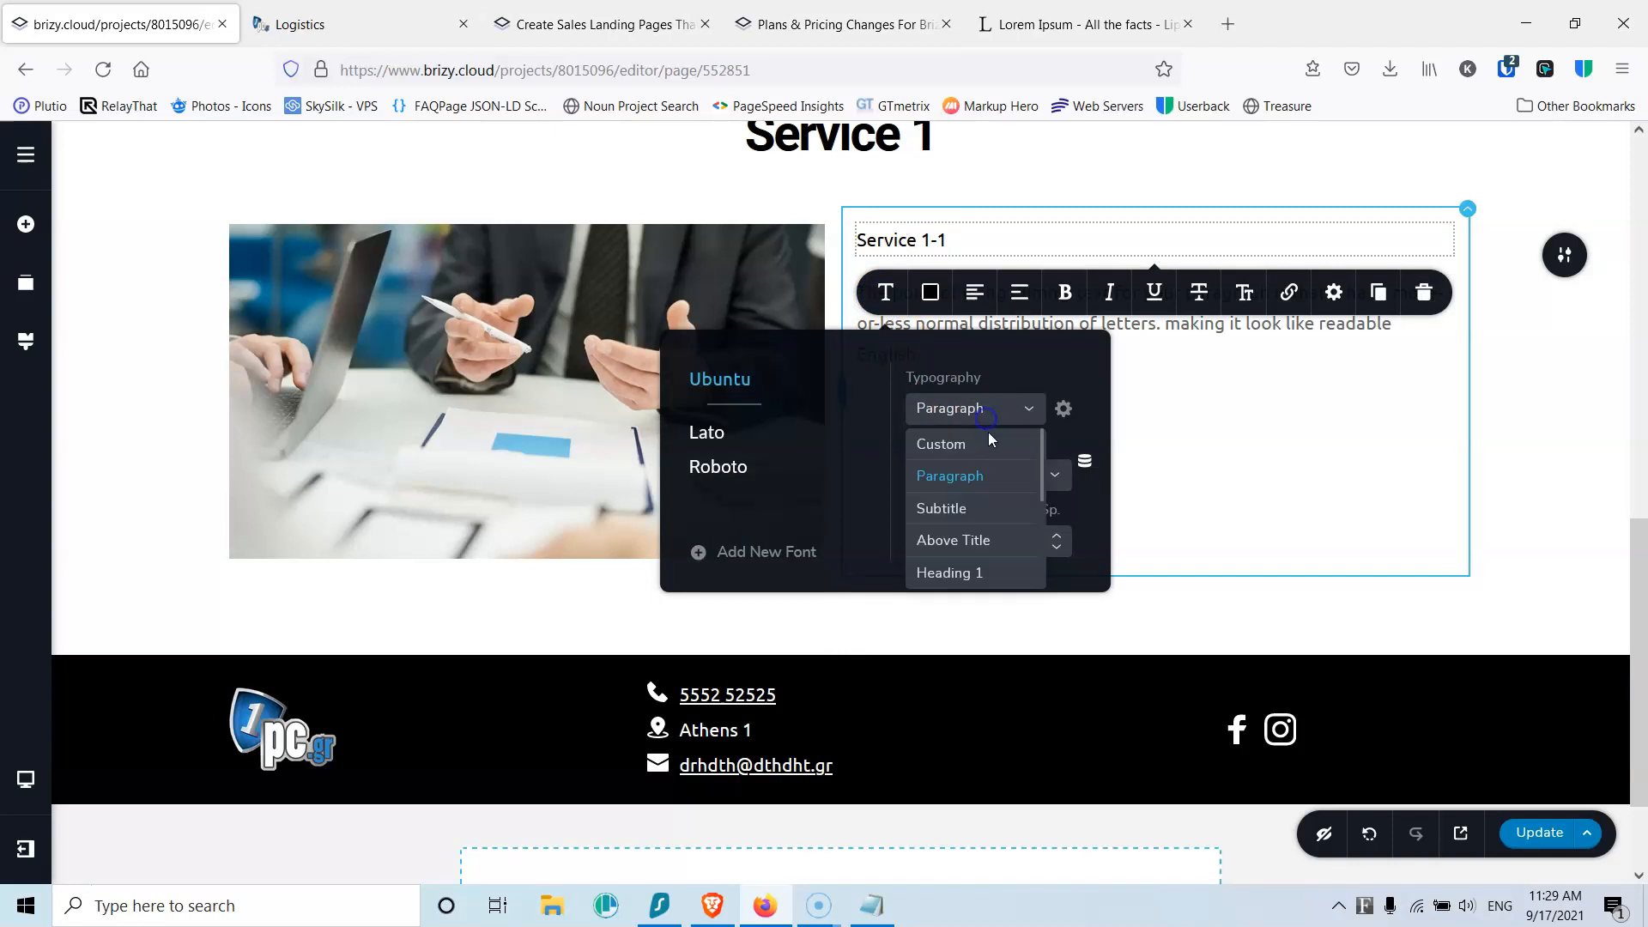
pyautogui.scroll(-2, 1027, 475)
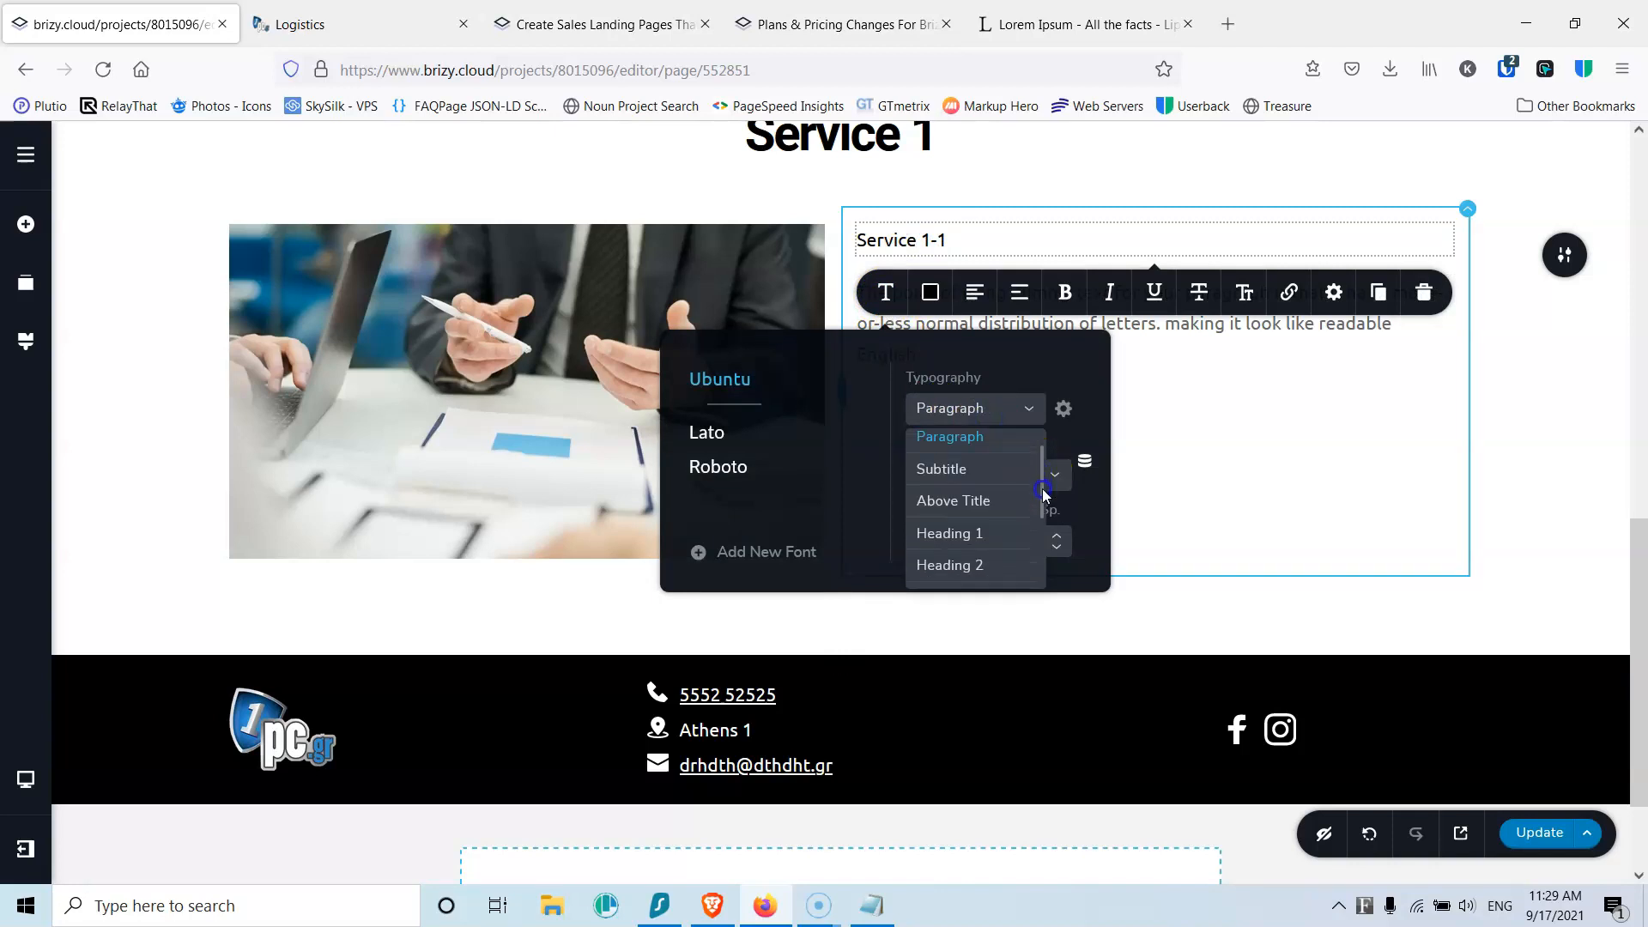
pyautogui.click(986, 549)
pyautogui.click(1214, 426)
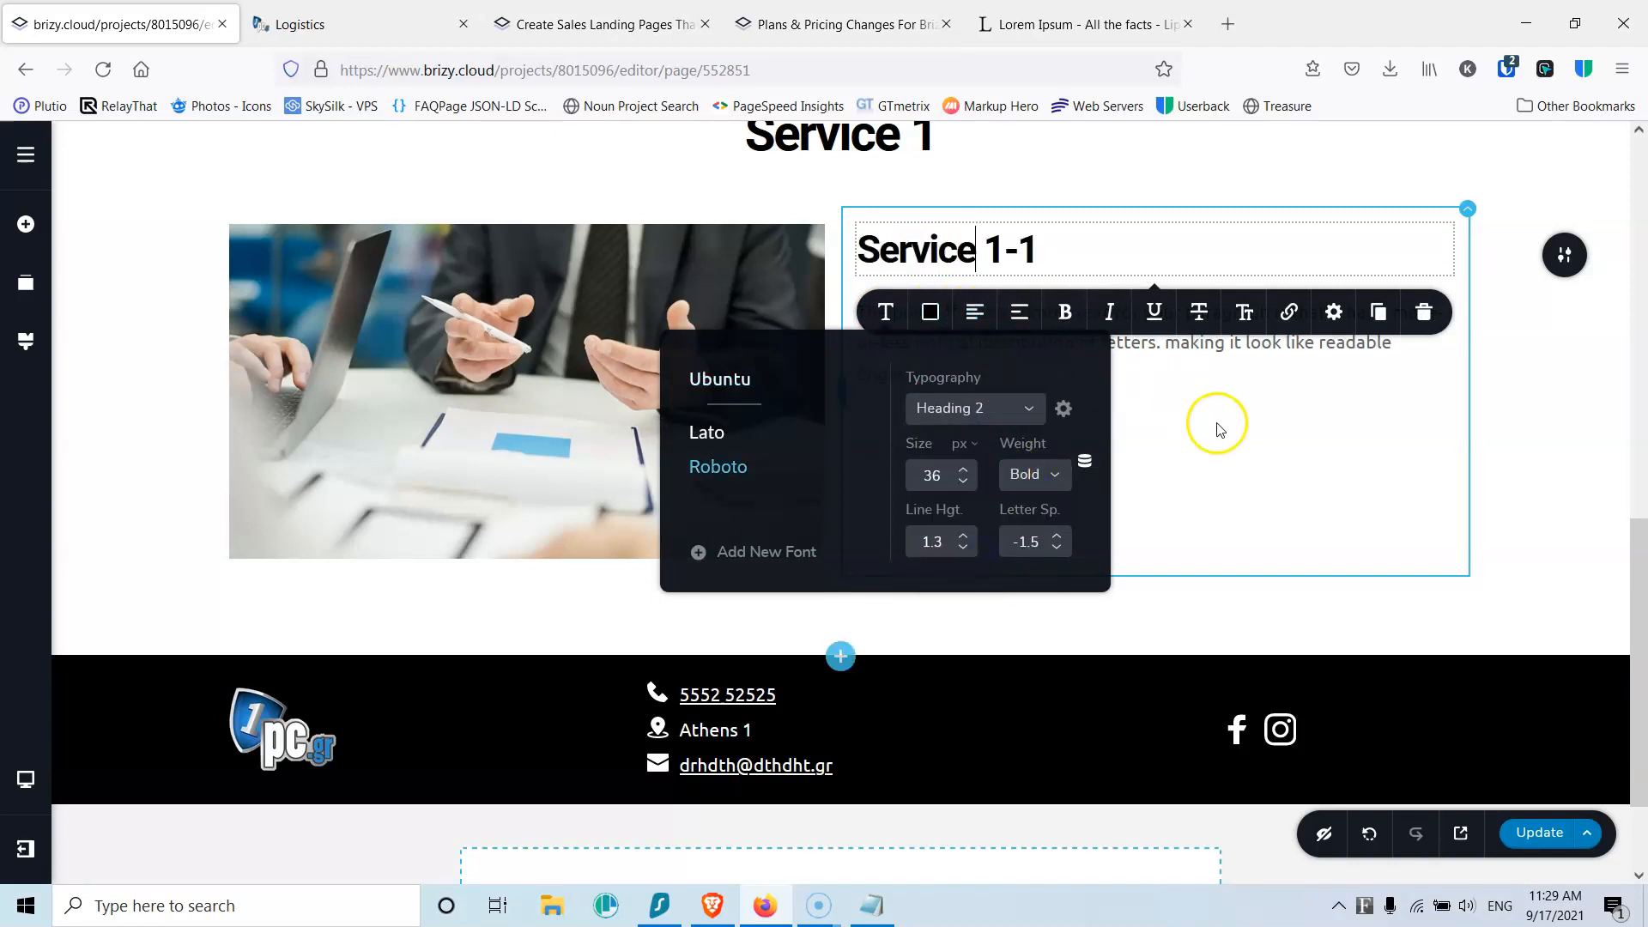
# Step: Select the dummy paragraph, then select the first lorem ipsum paragraph on the Lorem Ipsum page
pyautogui.click(968, 314)
pyautogui.tripleClick(967, 329)
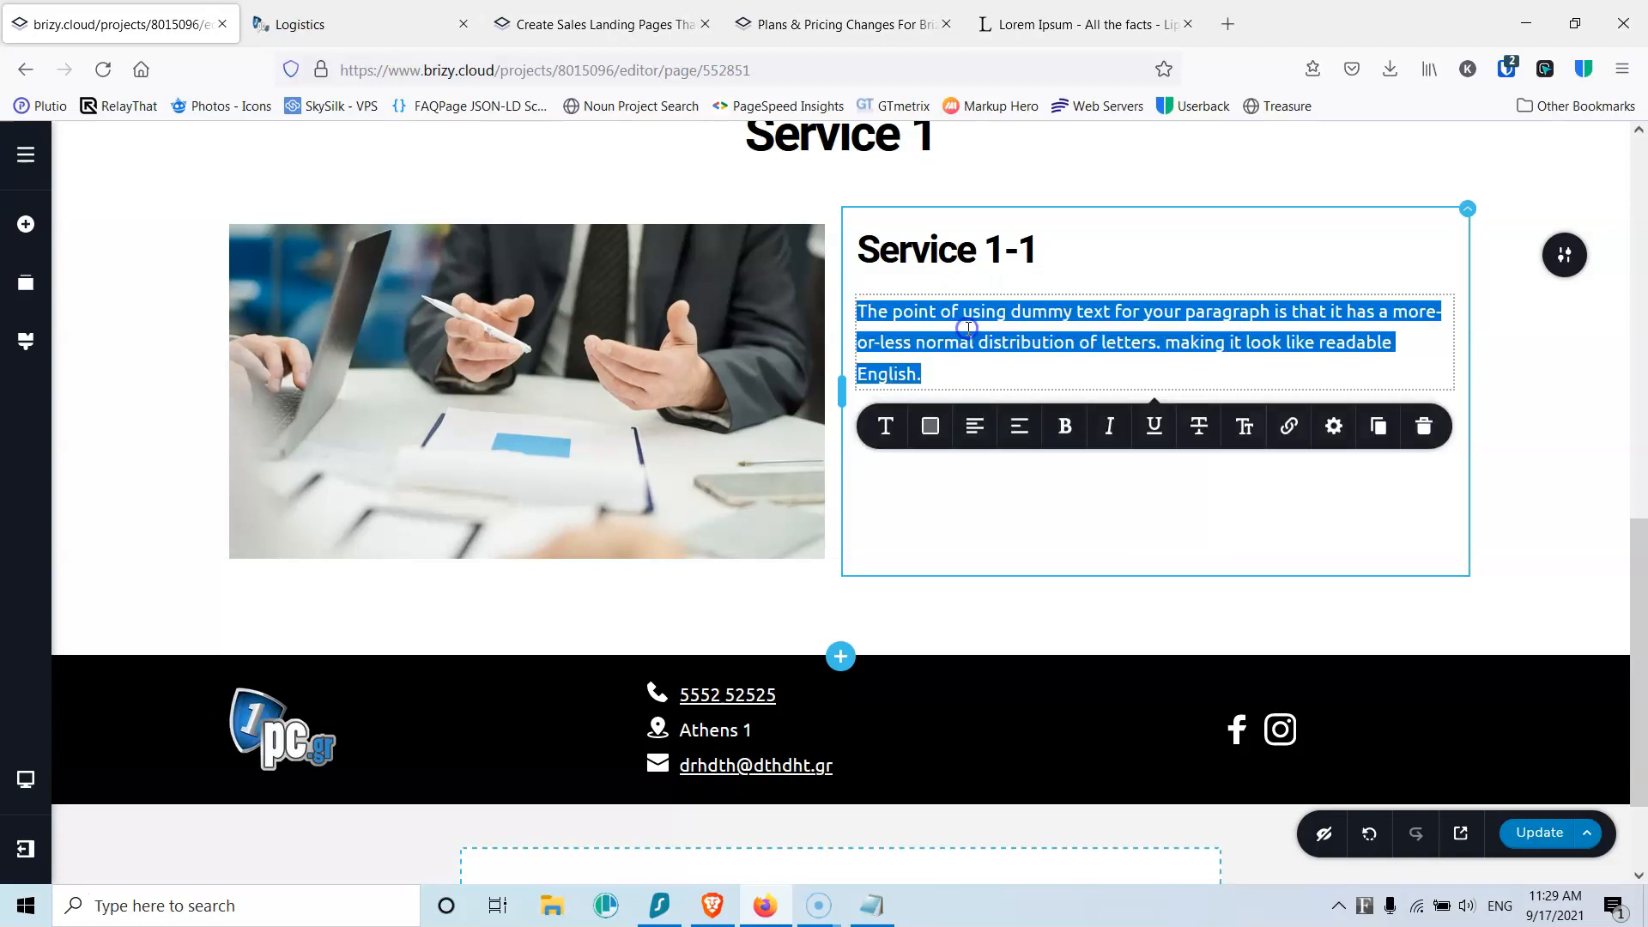
pyautogui.click(1000, 24)
pyautogui.click(454, 306)
pyautogui.moveTo(332, 290); pyautogui.dragTo(669, 379)
pyautogui.hotkey('ctrl', 'c')
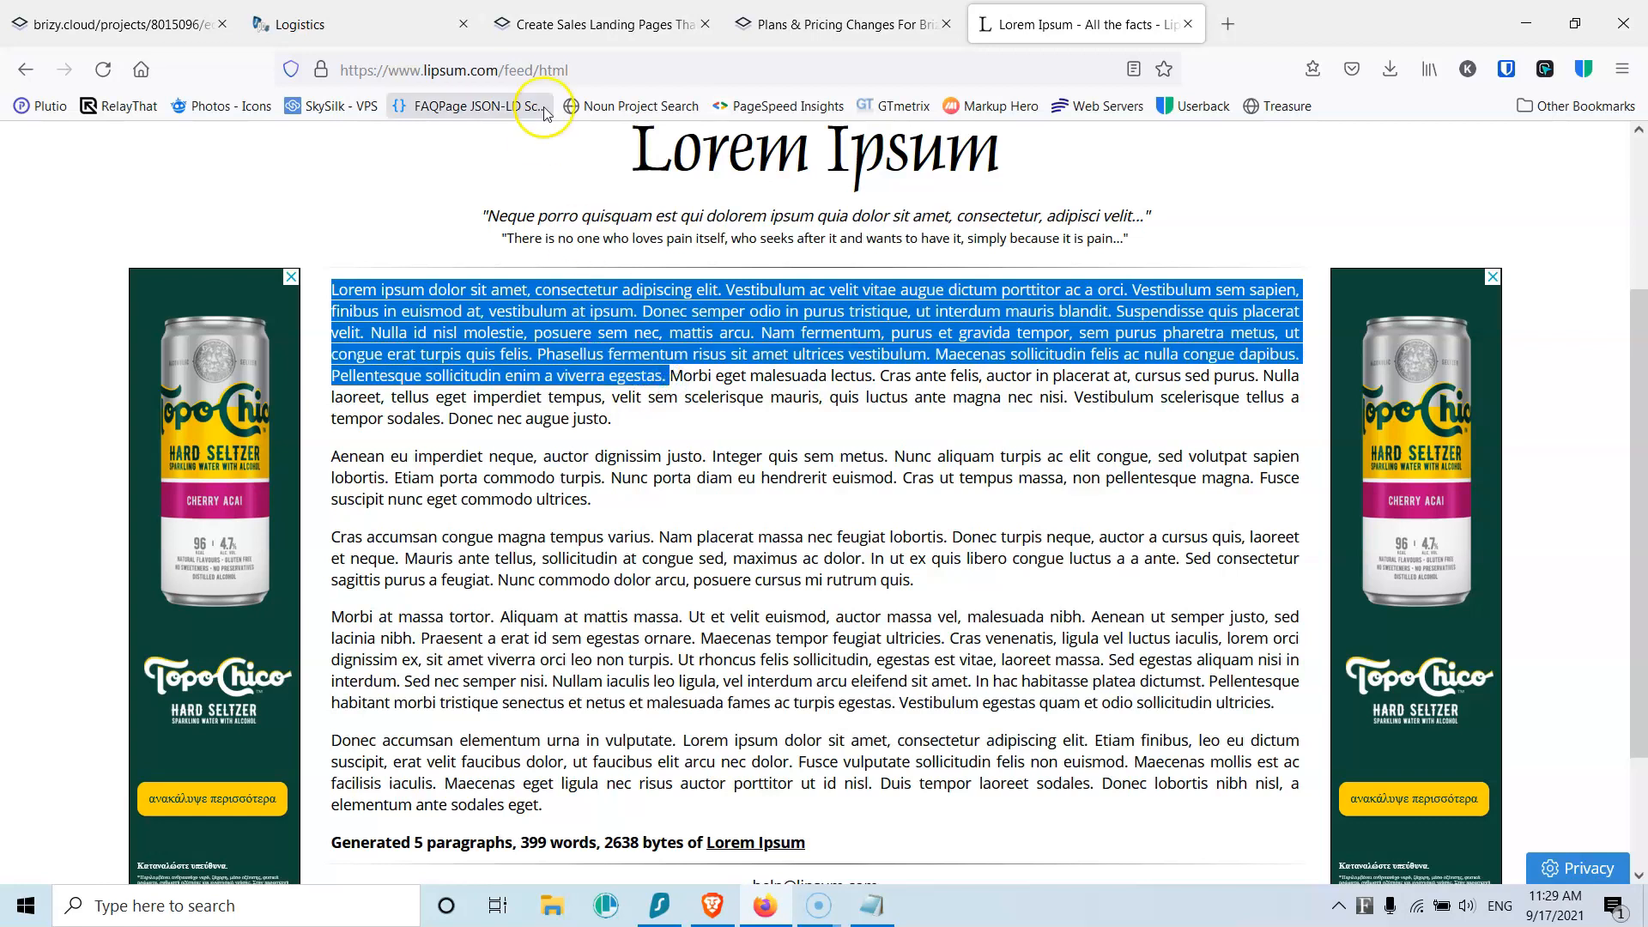
pyautogui.click(128, 24)
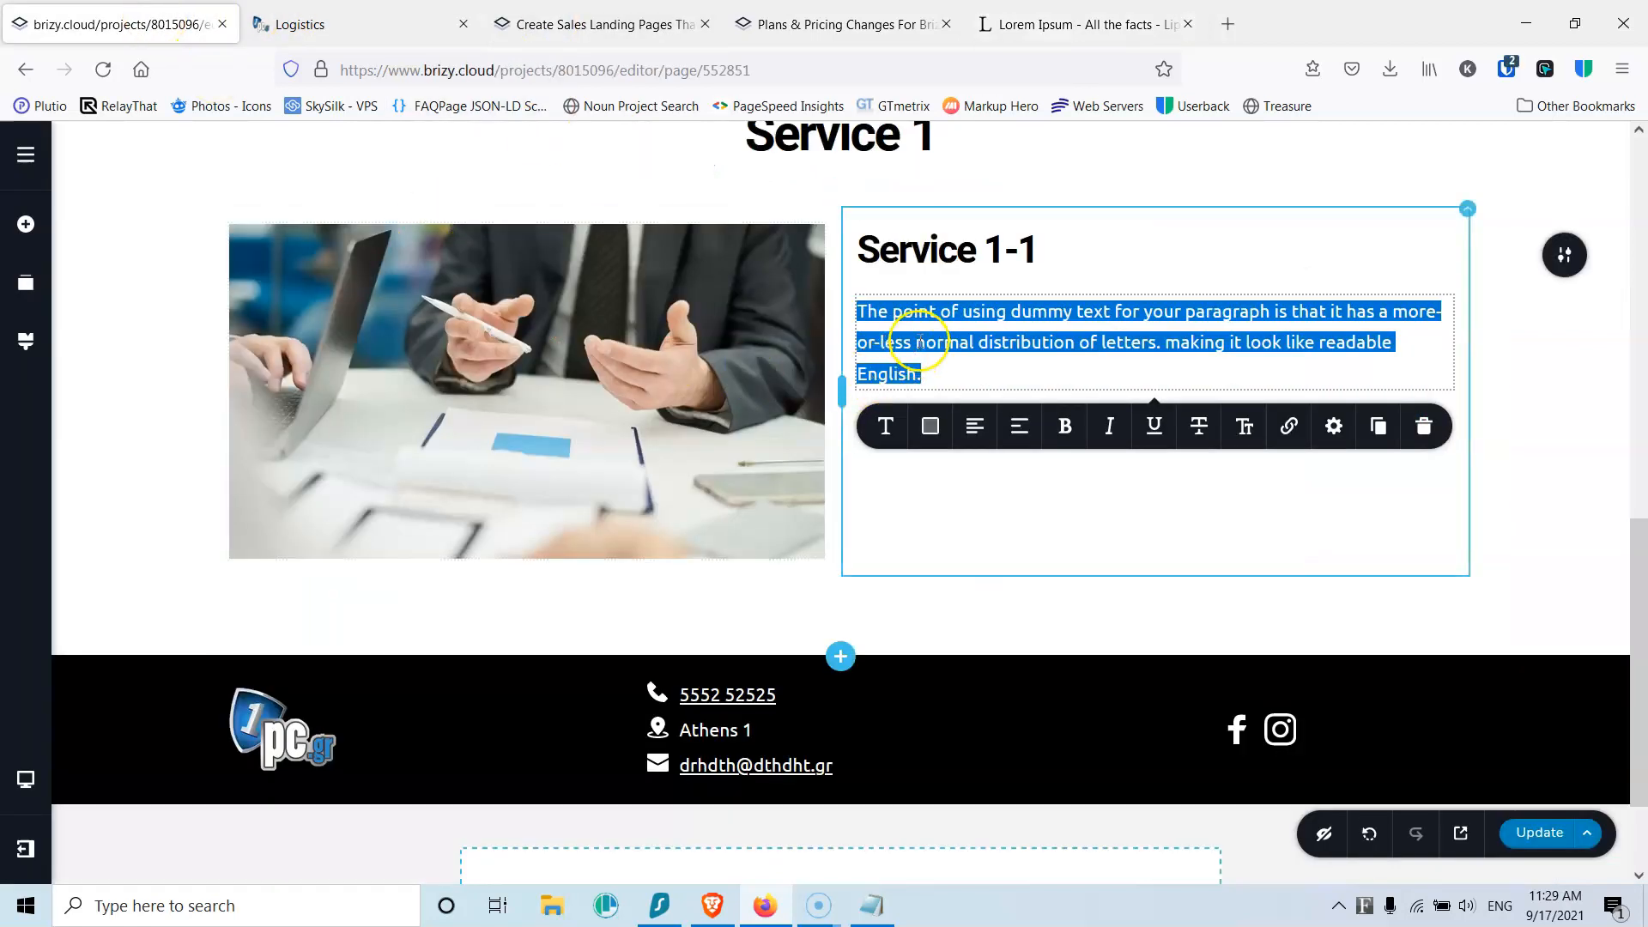
# Step: Paste lorem ipsum over the paragraph, start a new paragraph at 'Donec semper', and delete everything after 'felis.'
pyautogui.hotkey('ctrl', 'v')
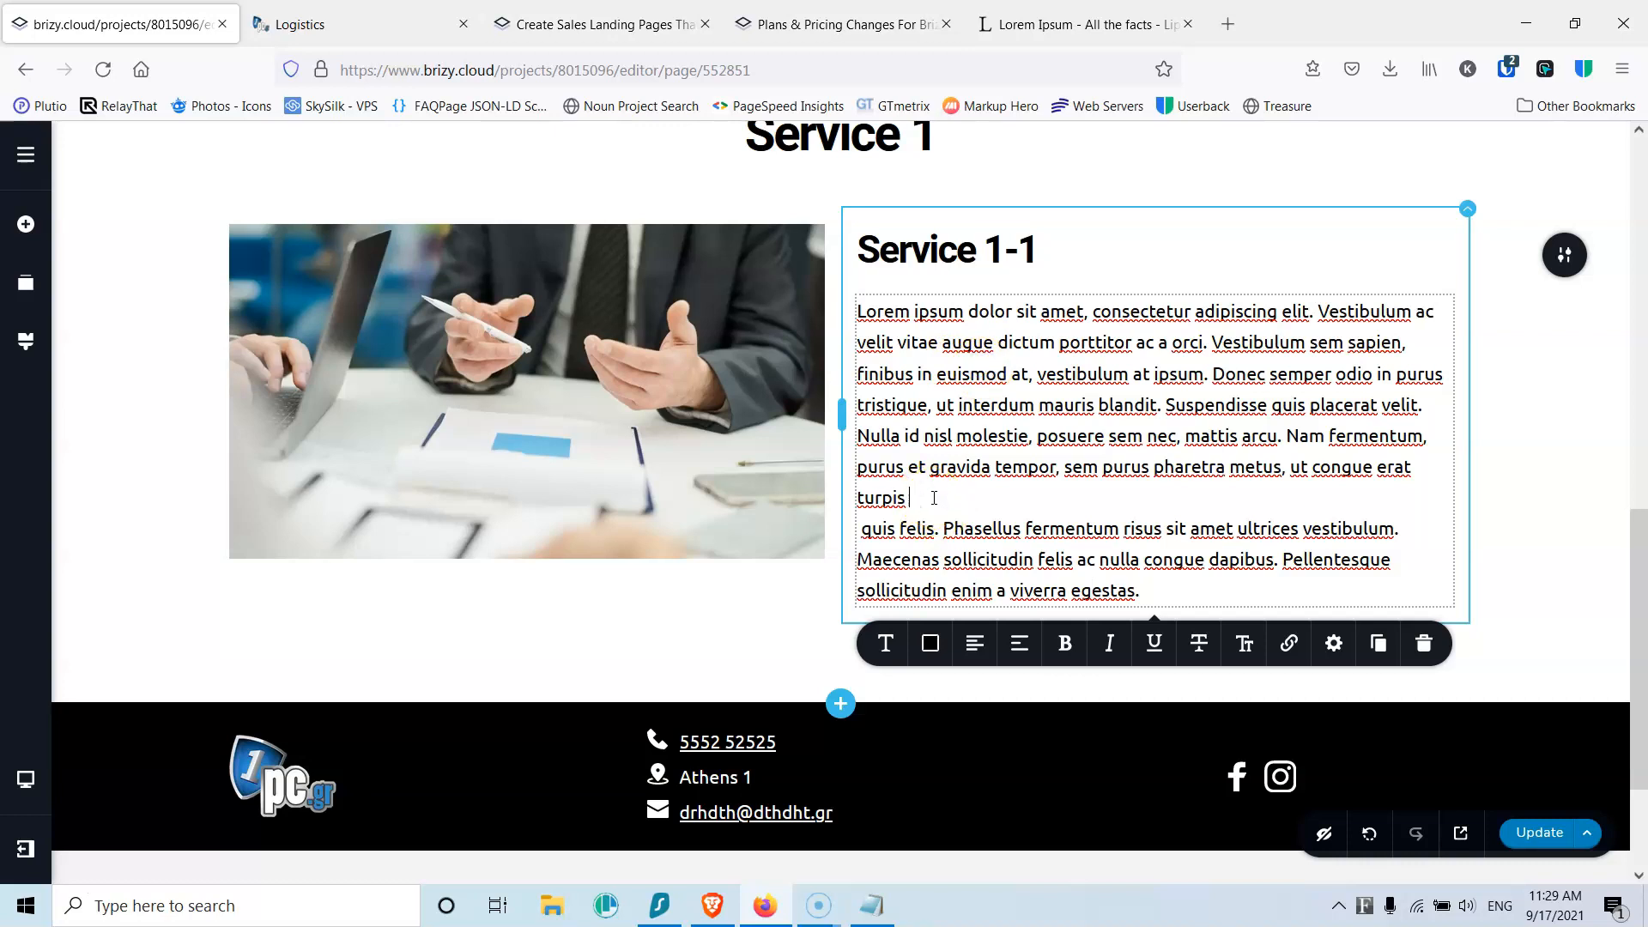
pyautogui.press('Delete')
pyautogui.press('Delete')
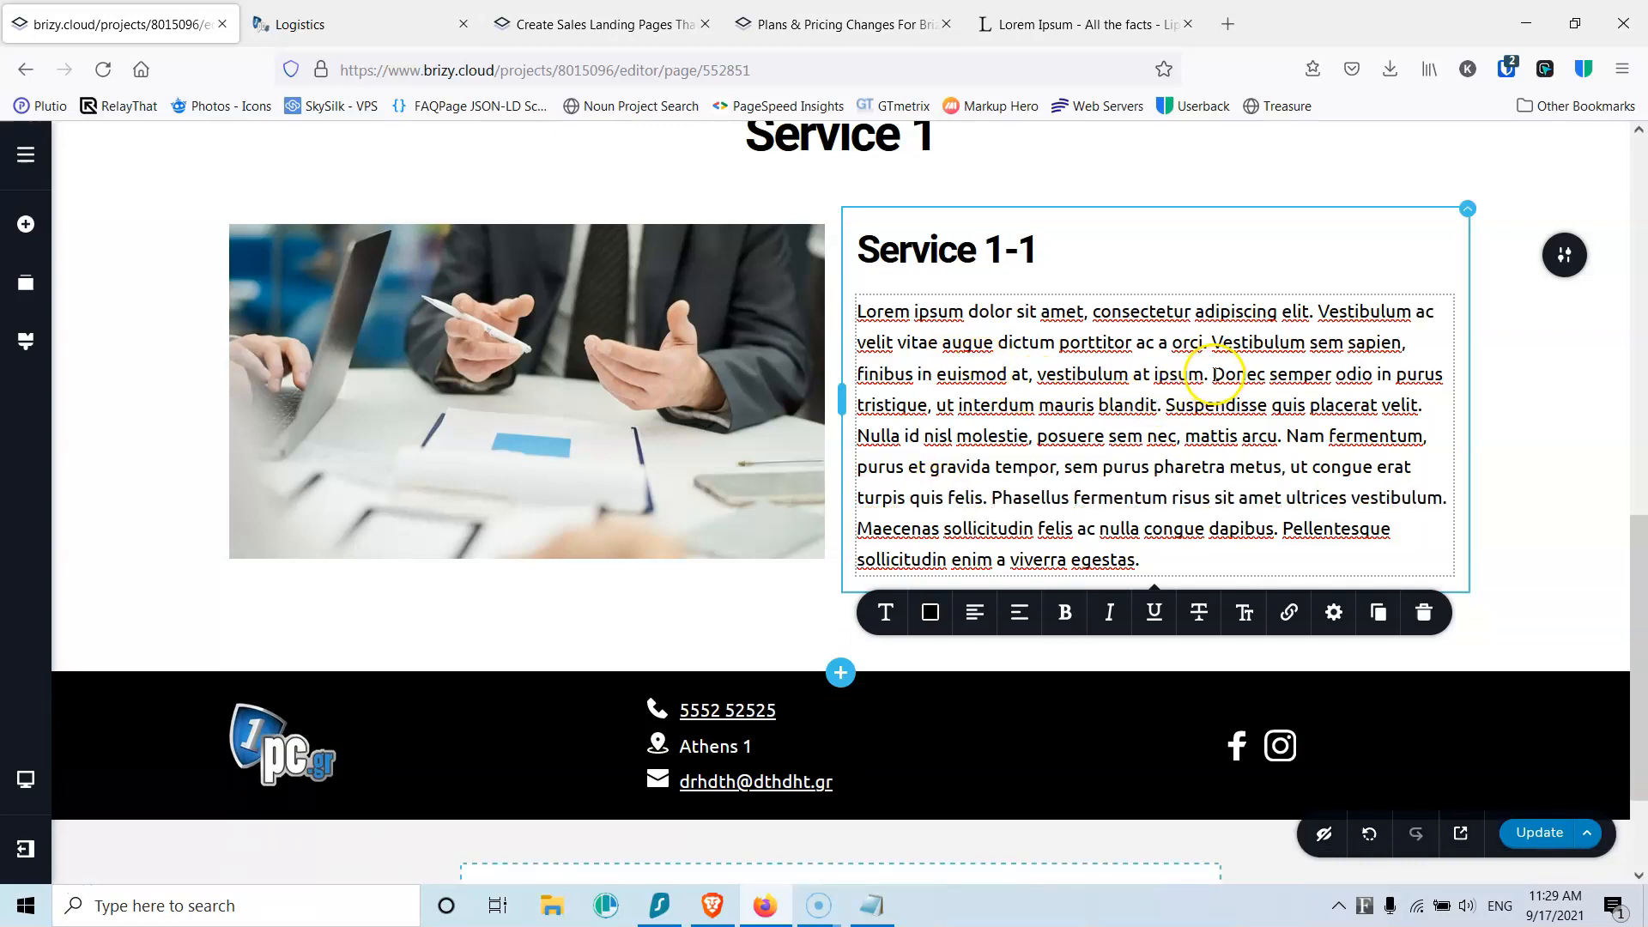
pyautogui.click(1214, 375)
pyautogui.press('Return')
pyautogui.press('Return')
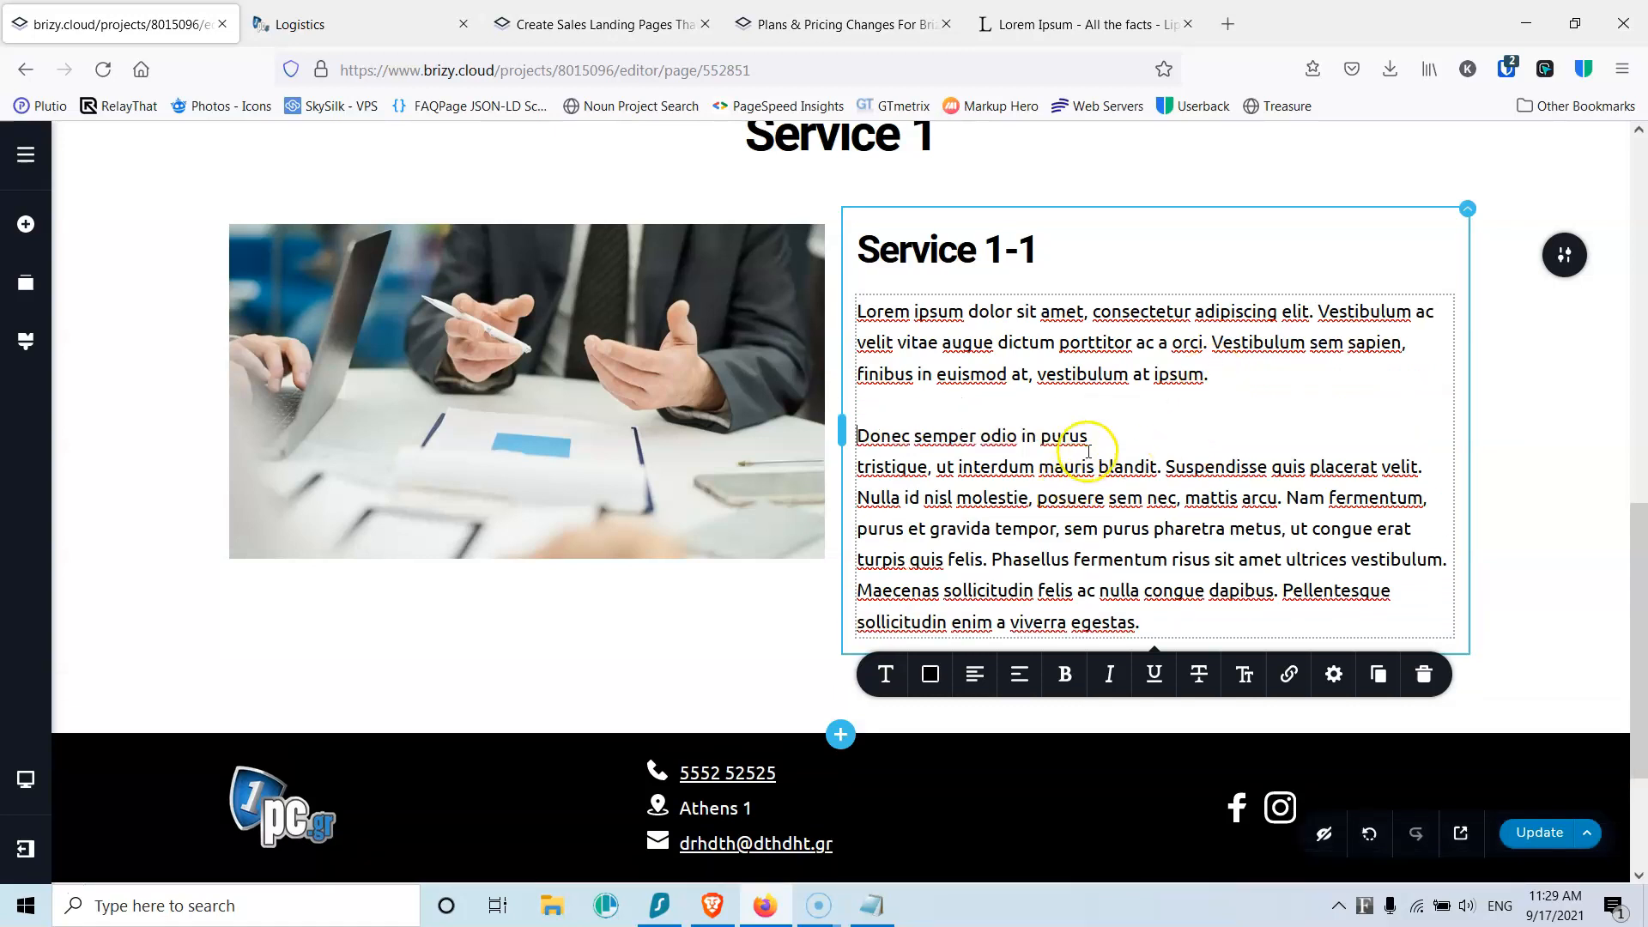
pyautogui.press('Delete')
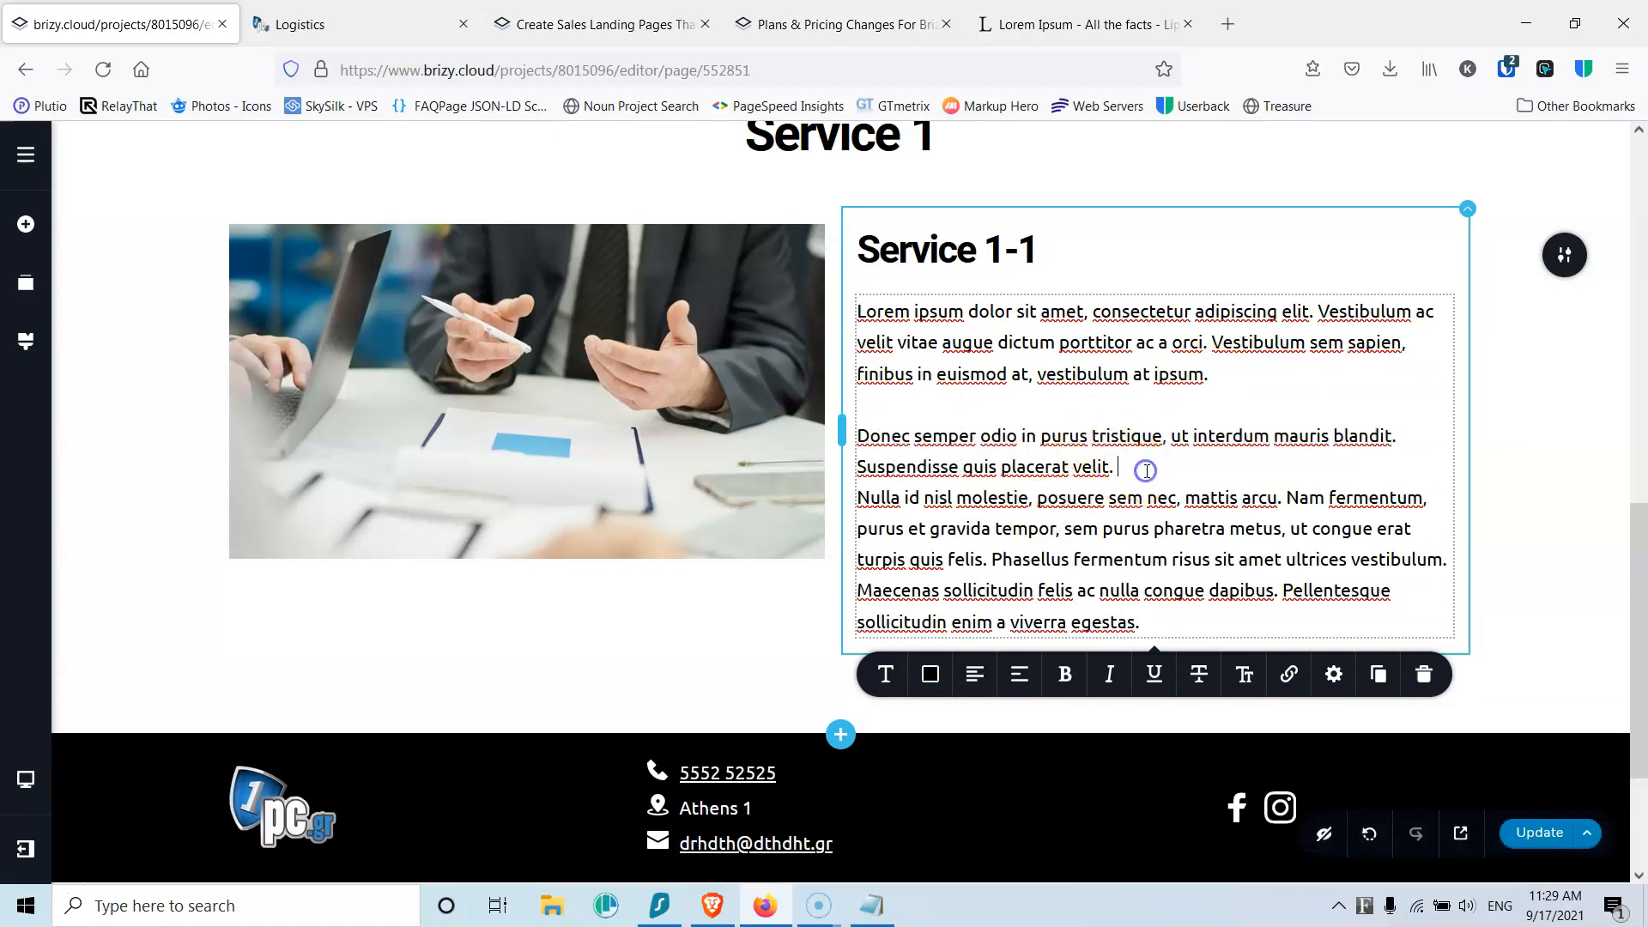
pyautogui.press('Delete')
pyautogui.press('Delete')
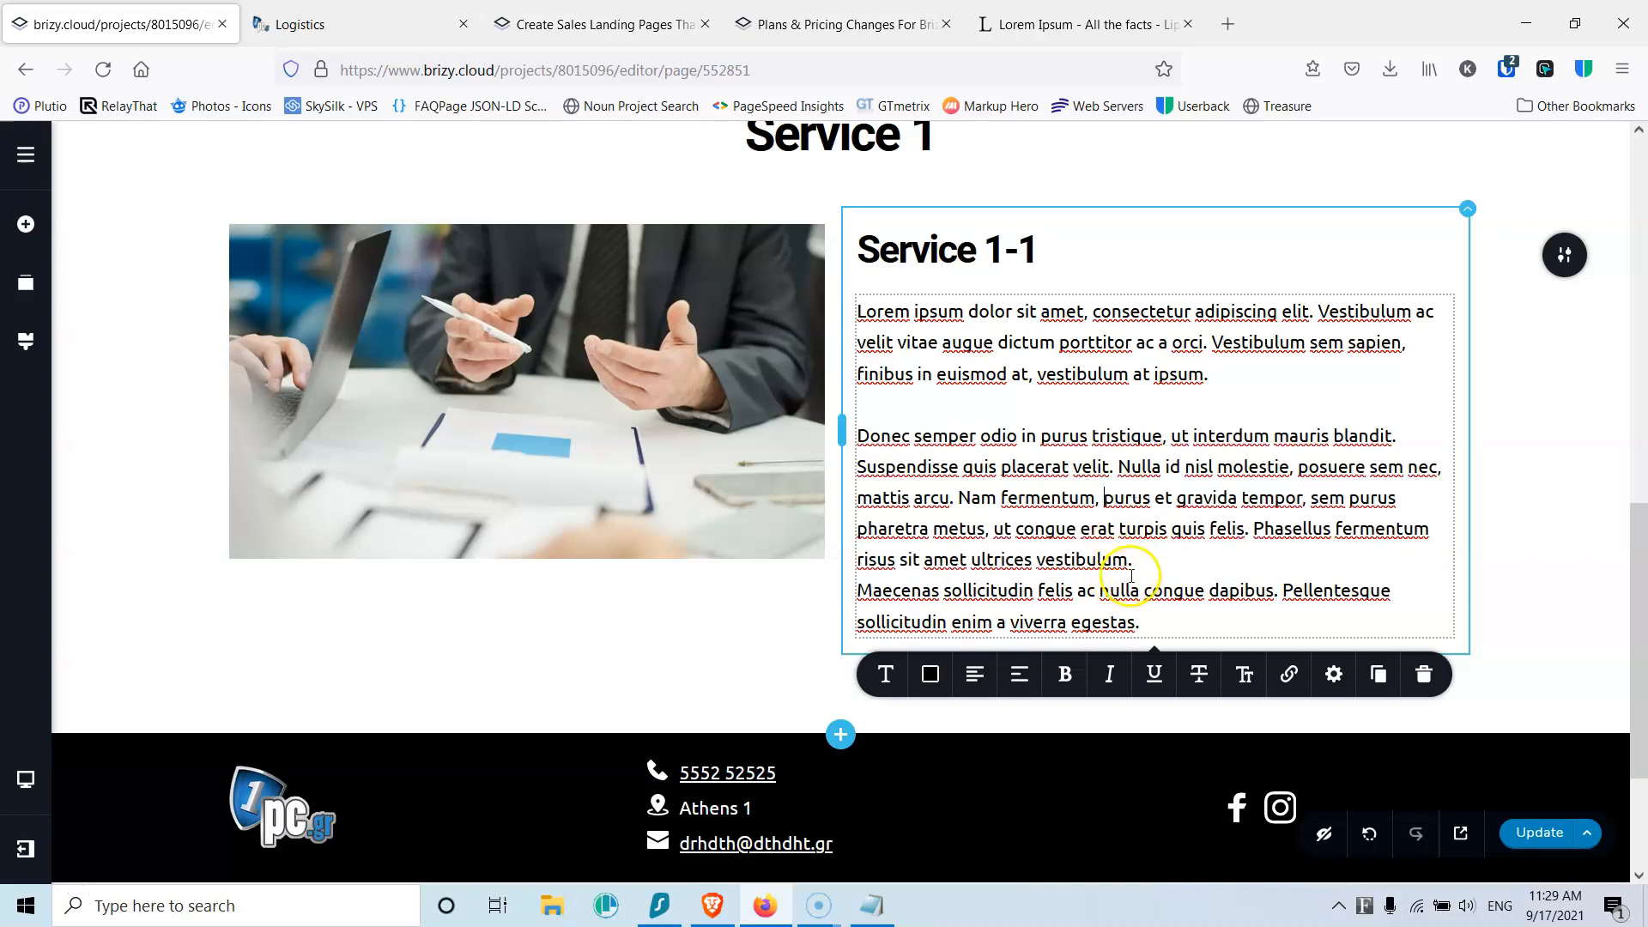
pyautogui.moveTo(1254, 530); pyautogui.dragTo(1284, 619)
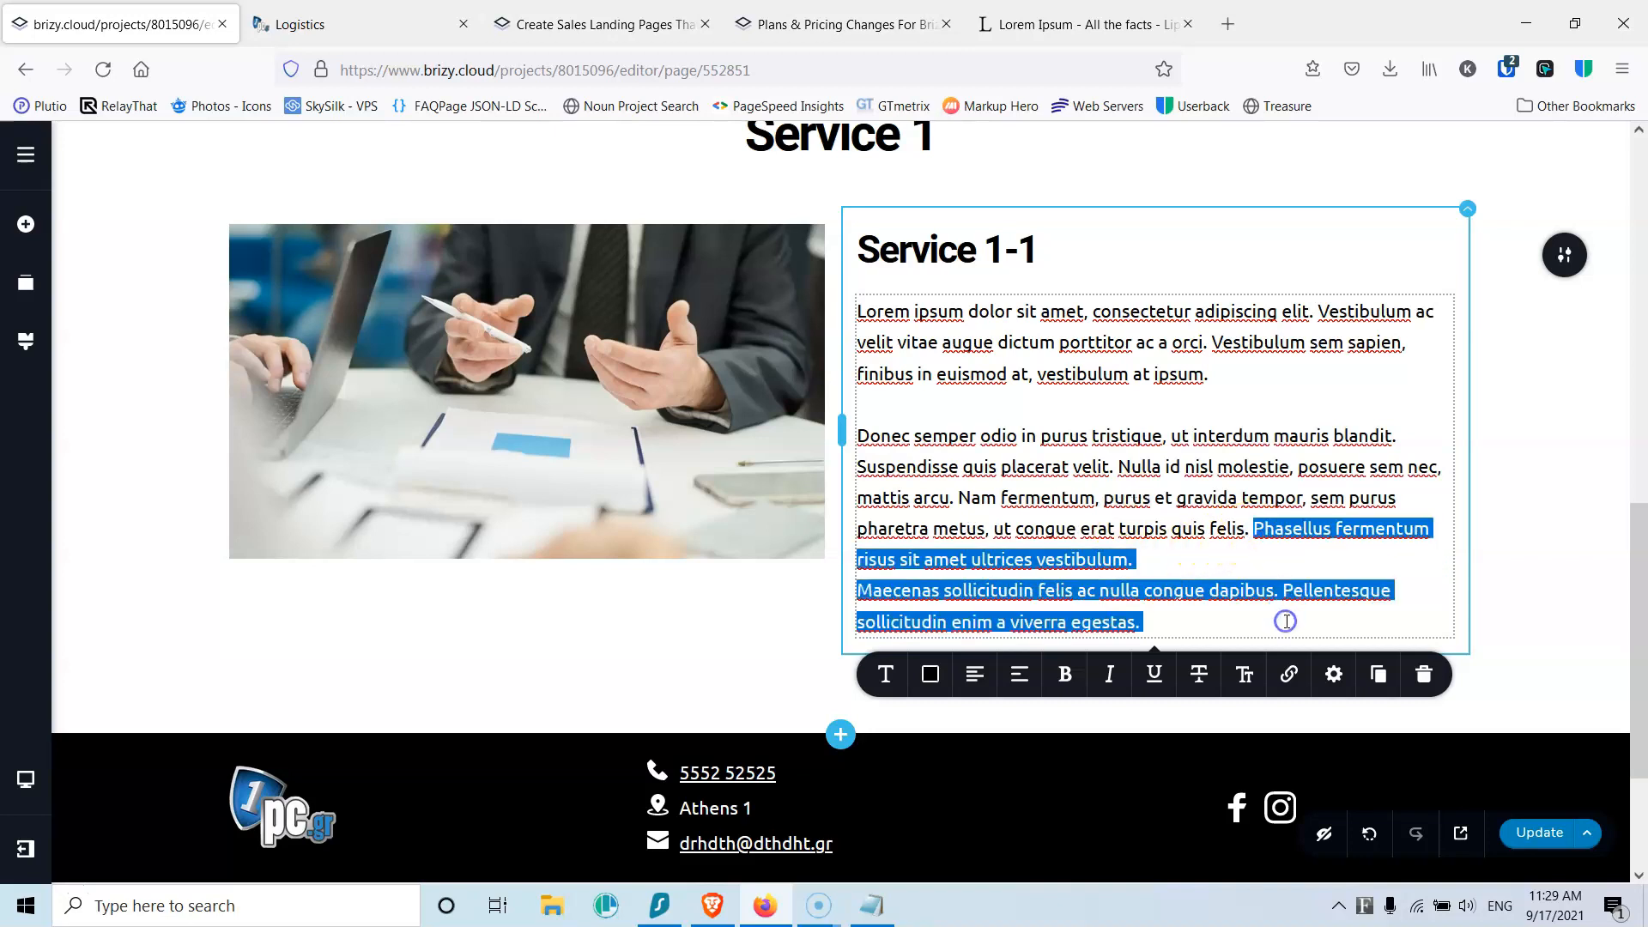
pyautogui.press('Delete')
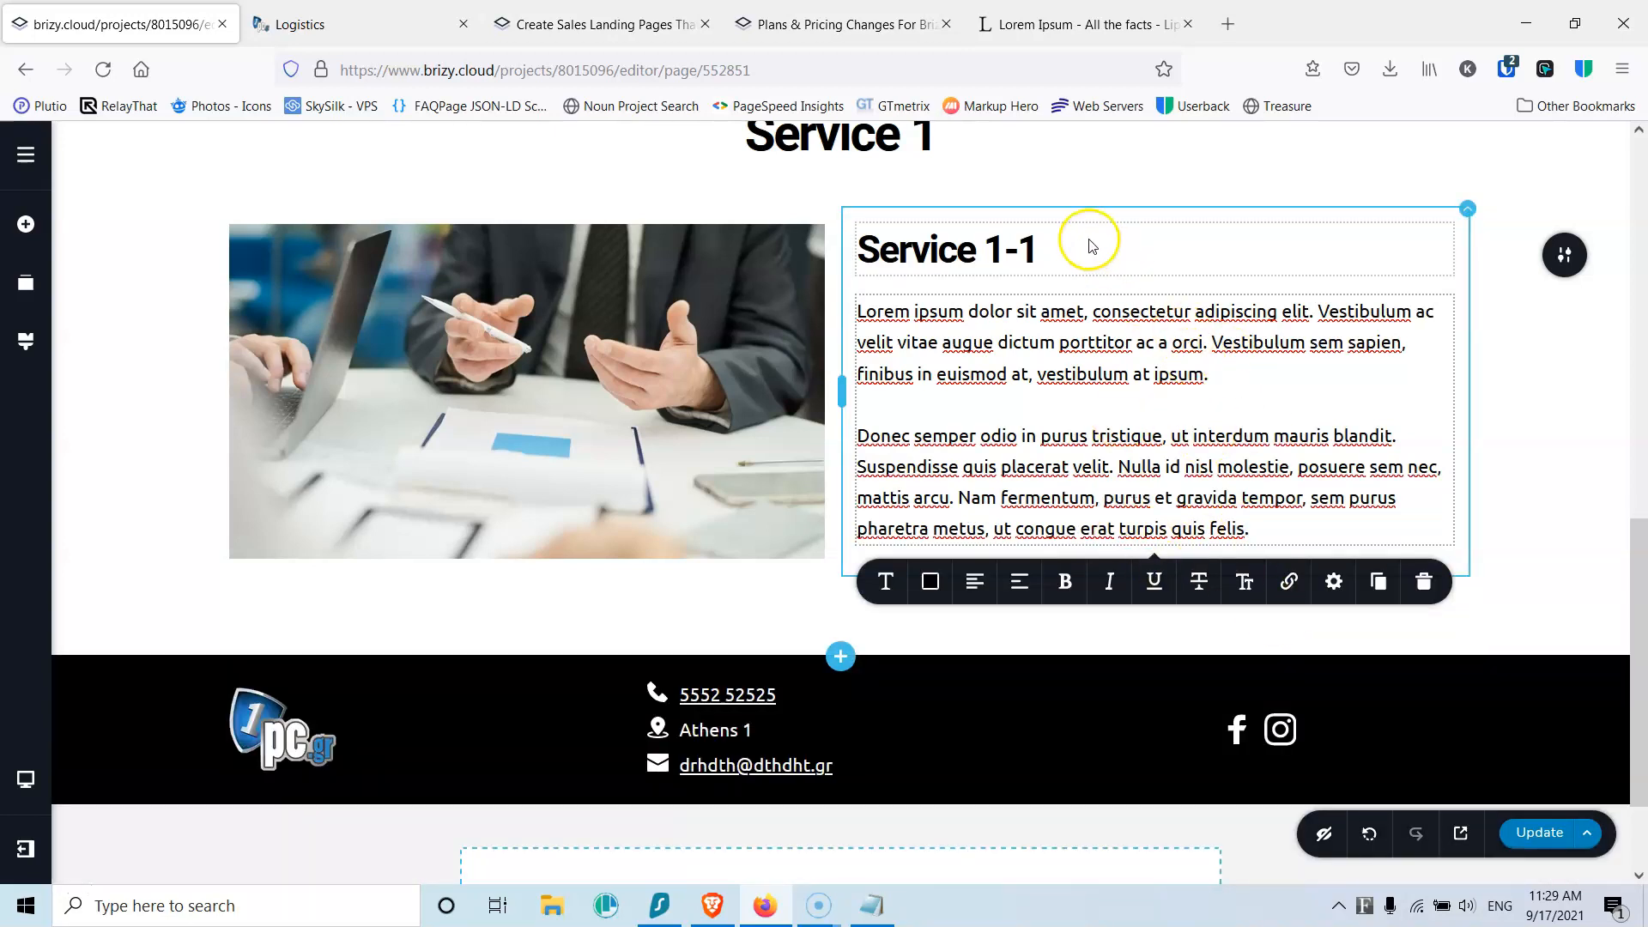
# Step: Save the page and duplicate the Service 1-1 row twice
pyautogui.click(1538, 834)
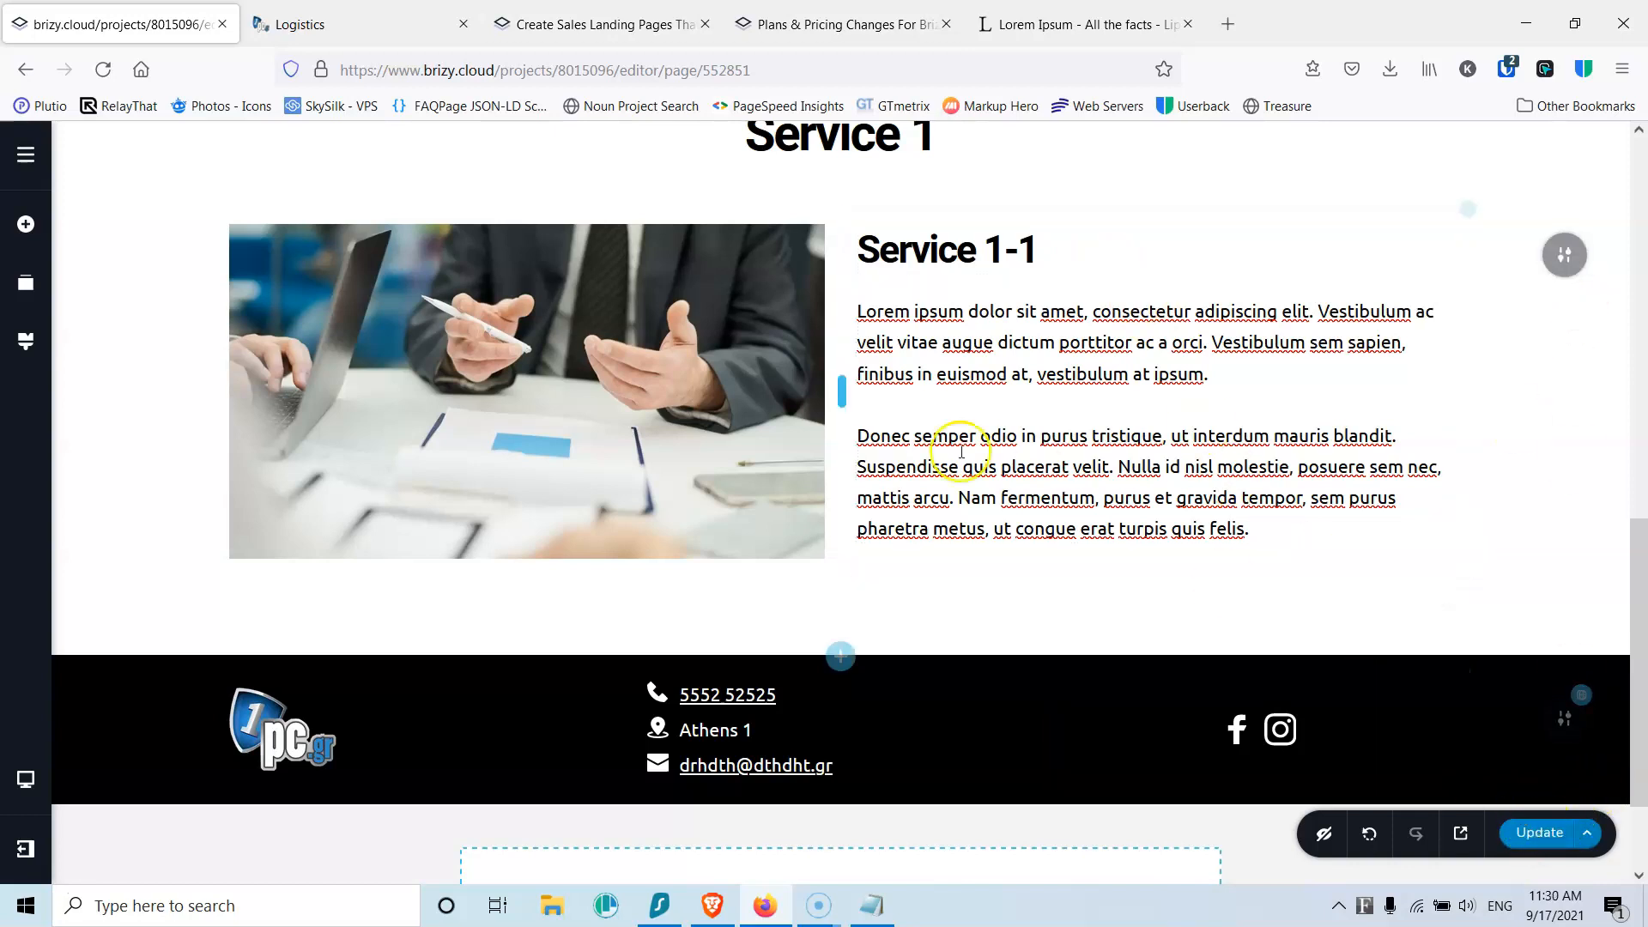
pyautogui.click(1568, 259)
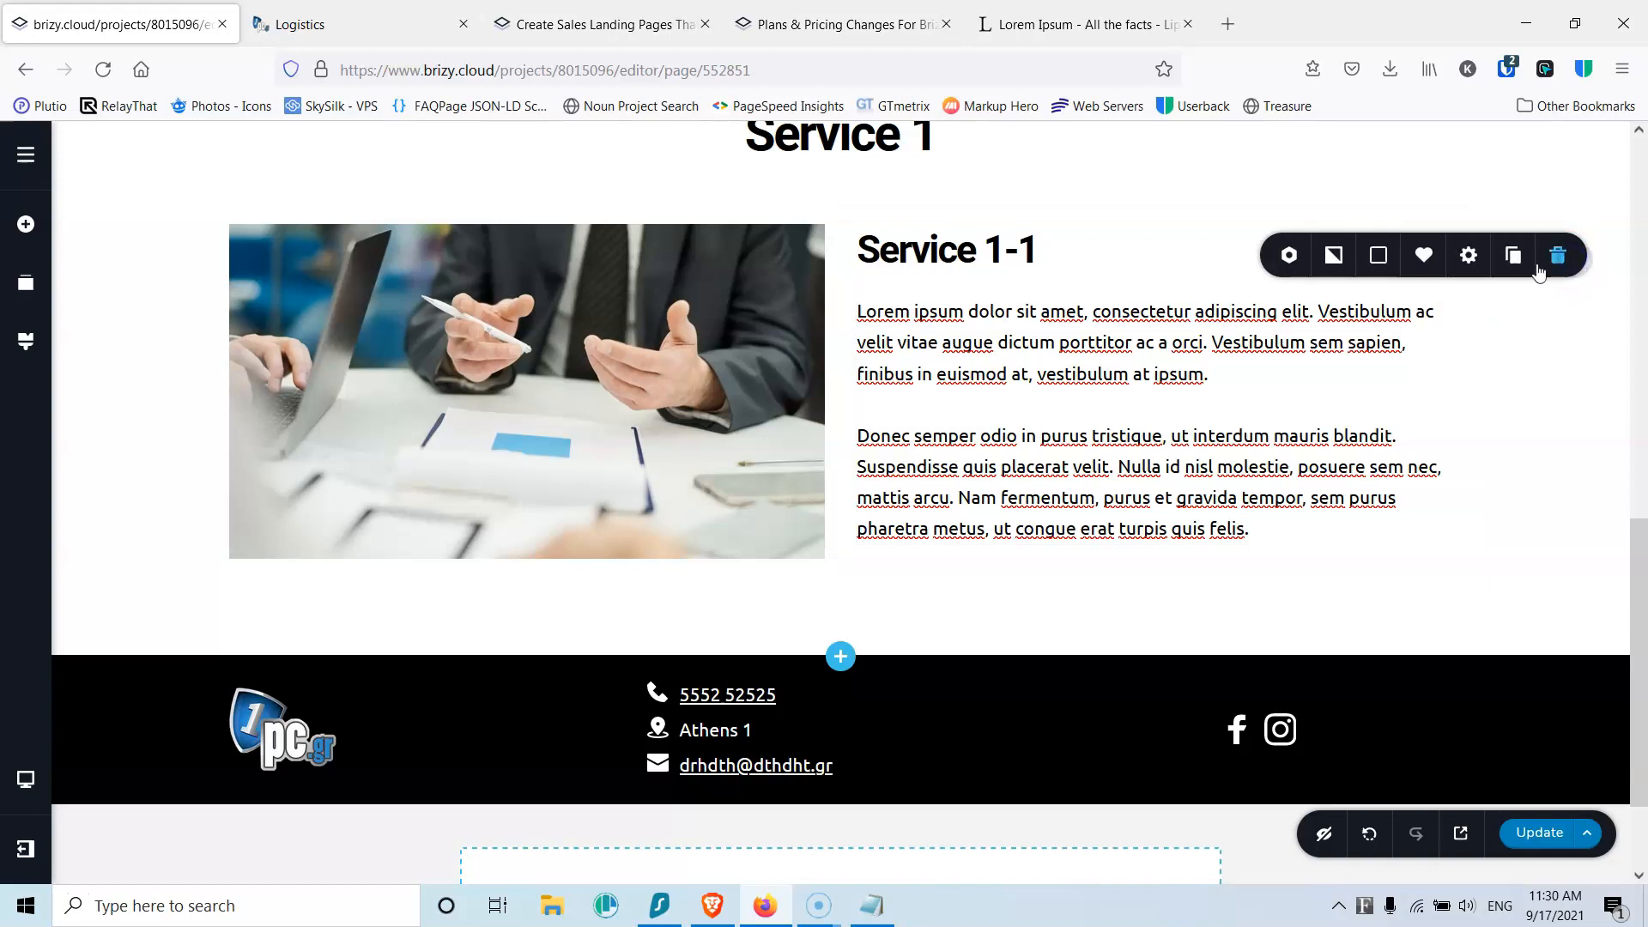
pyautogui.click(1512, 258)
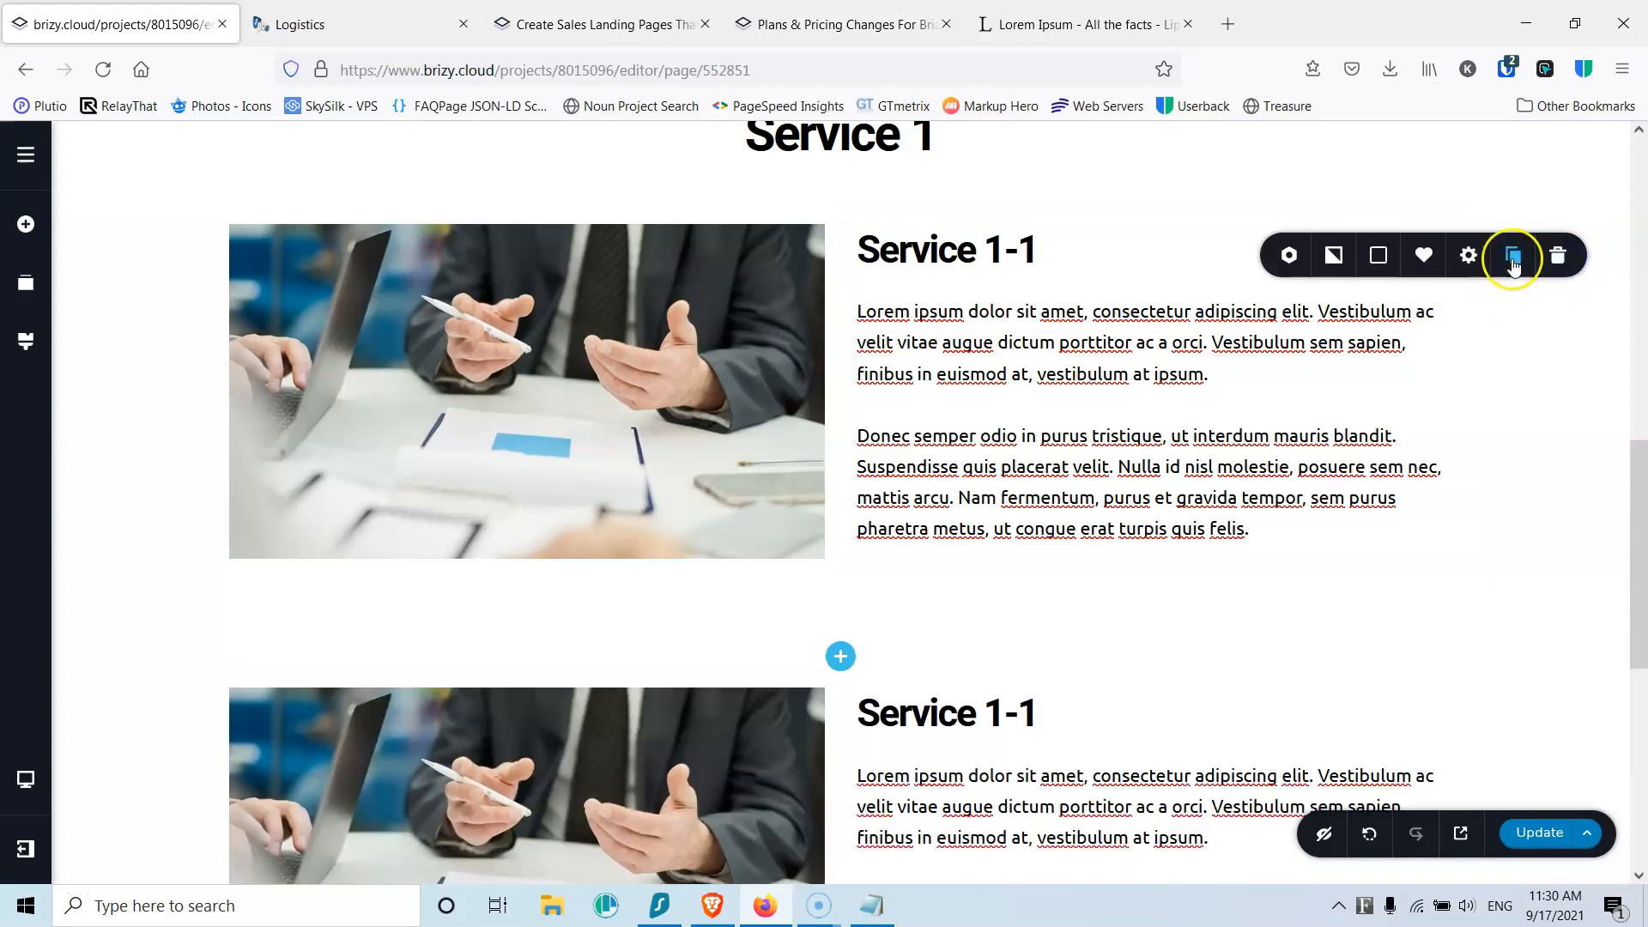
pyautogui.click(1513, 261)
# Step: Give one of the row copies a light grey #F1F1F1 background
pyautogui.scroll(-3, 975, 480)
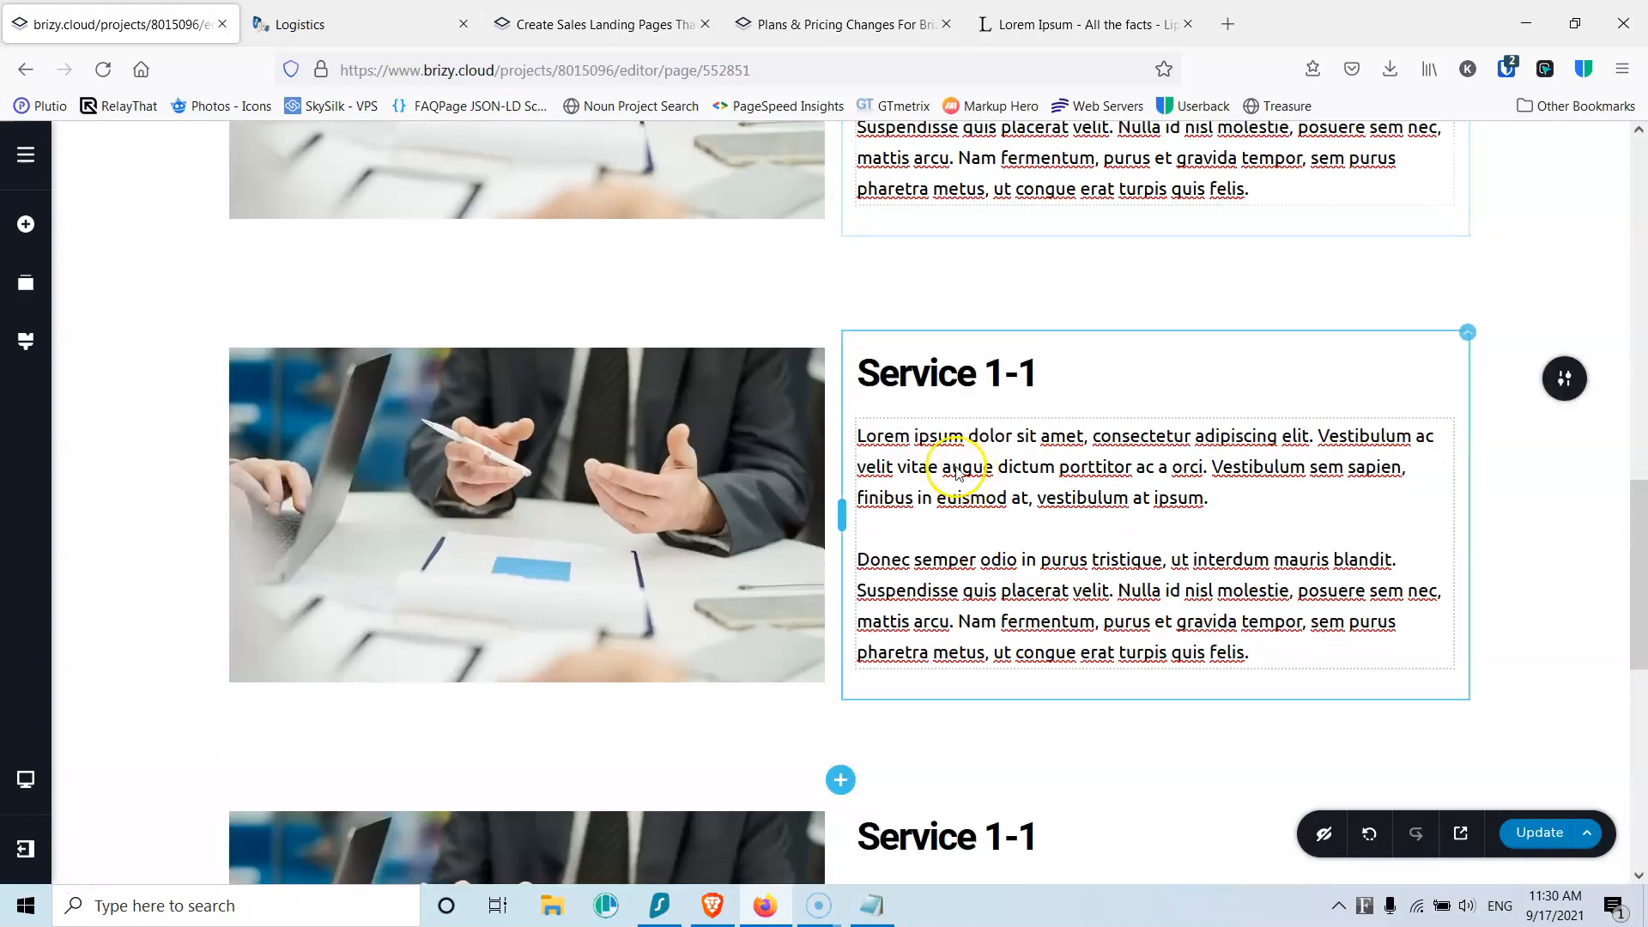
pyautogui.moveTo(1563, 377)
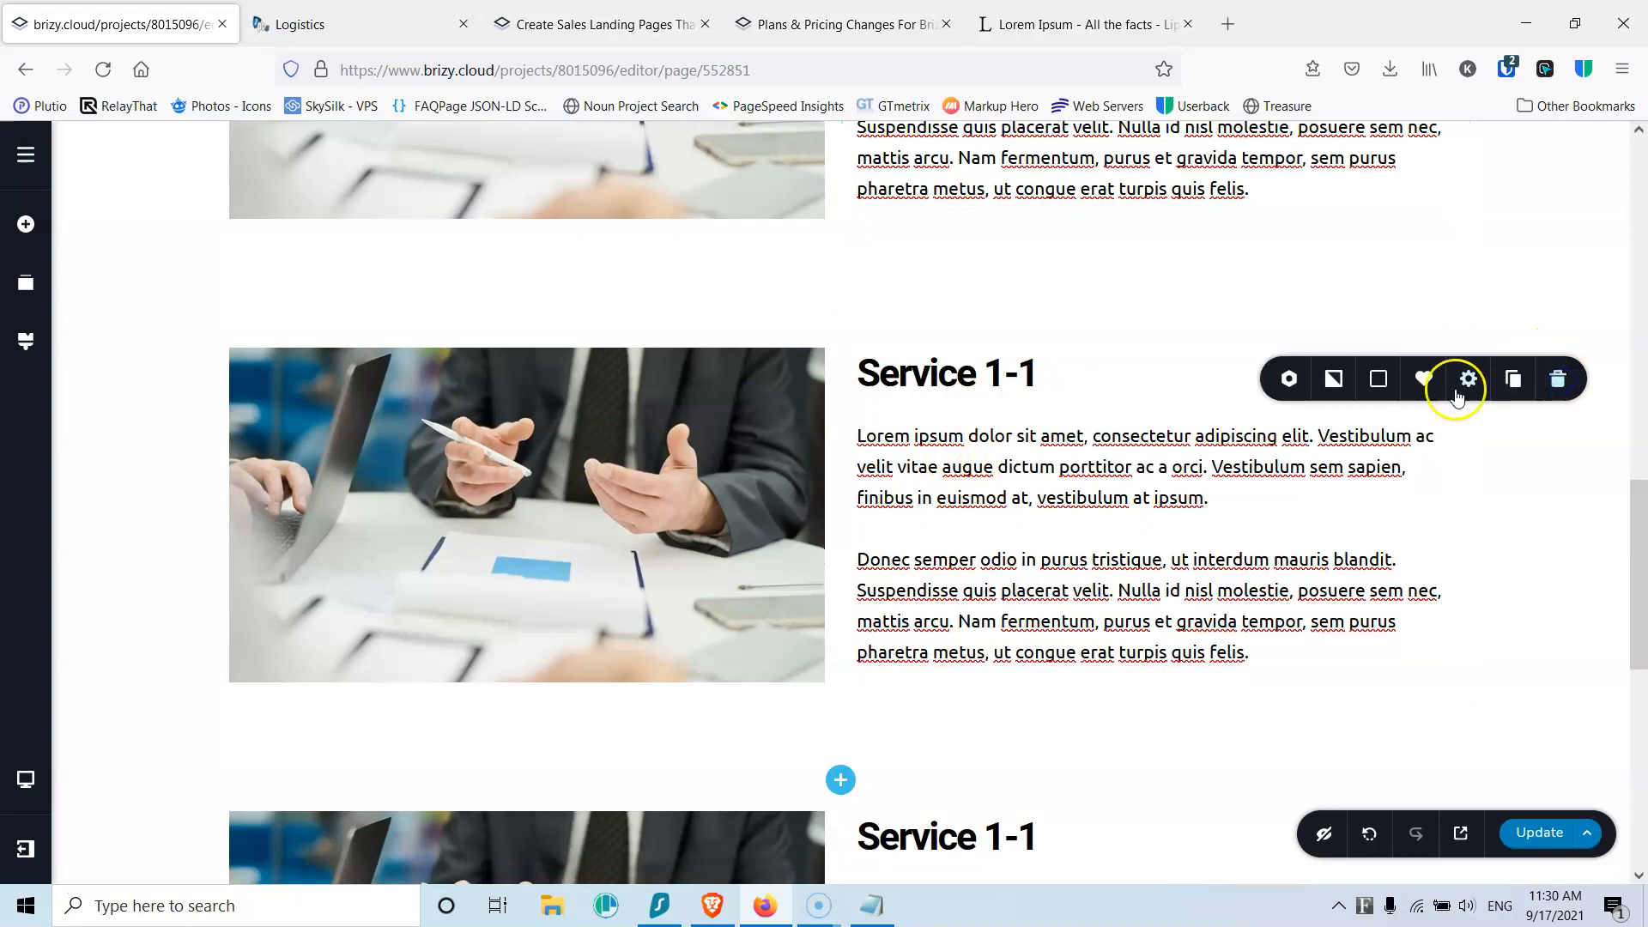
pyautogui.click(1377, 380)
pyautogui.click(1382, 654)
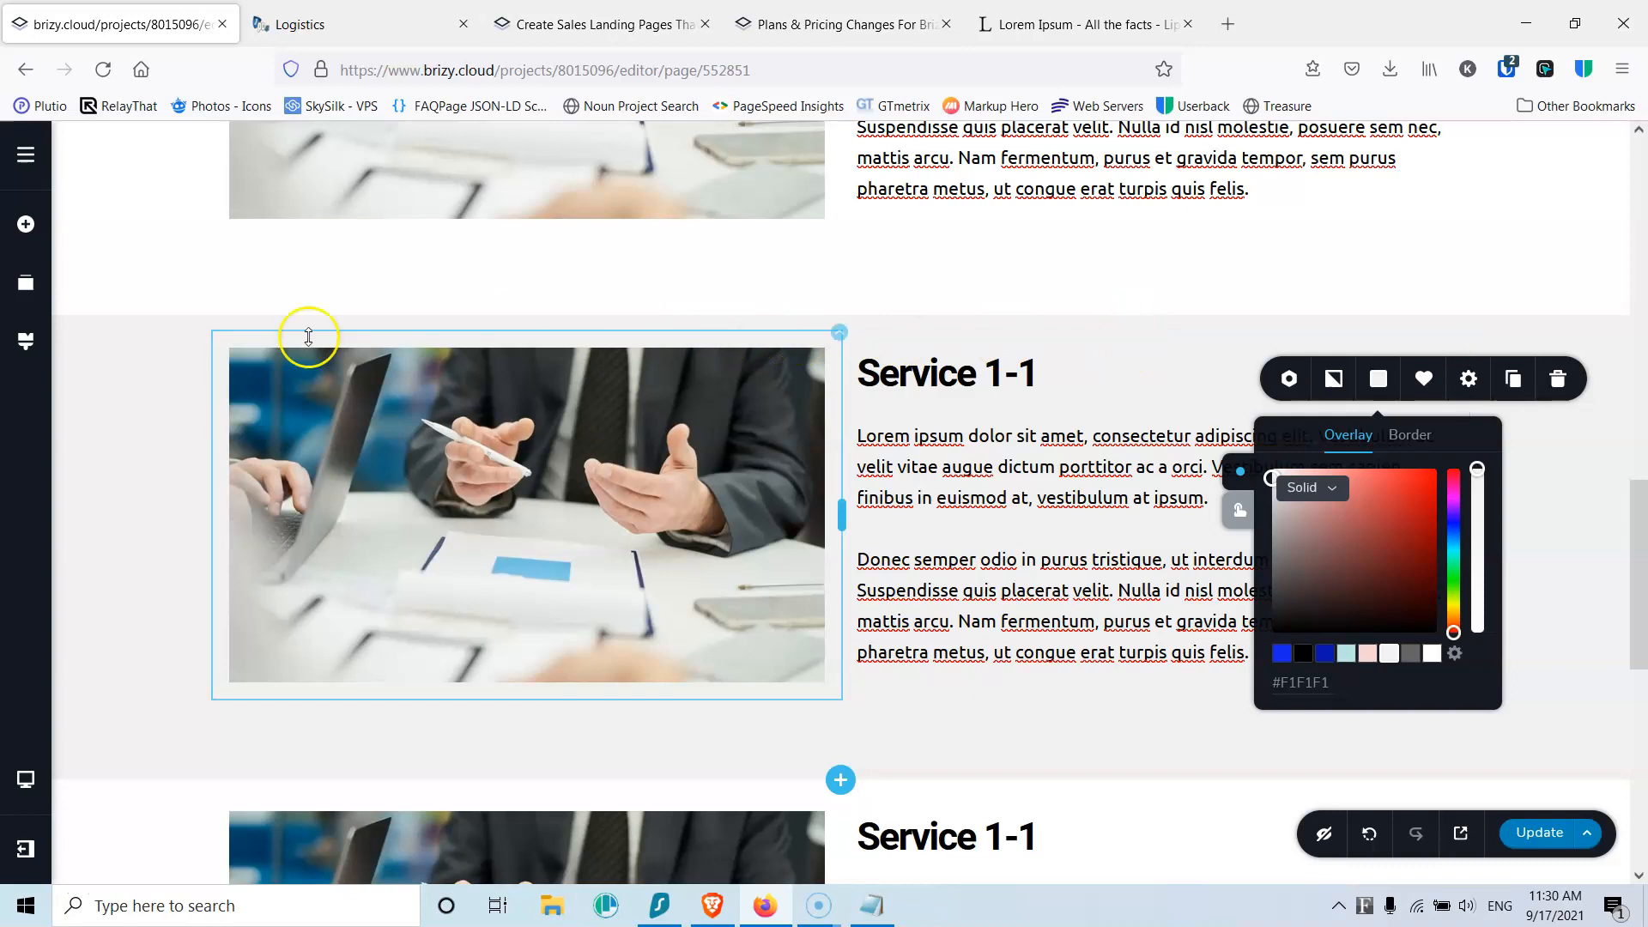
pyautogui.click(138, 439)
pyautogui.scroll(5, 939, 293)
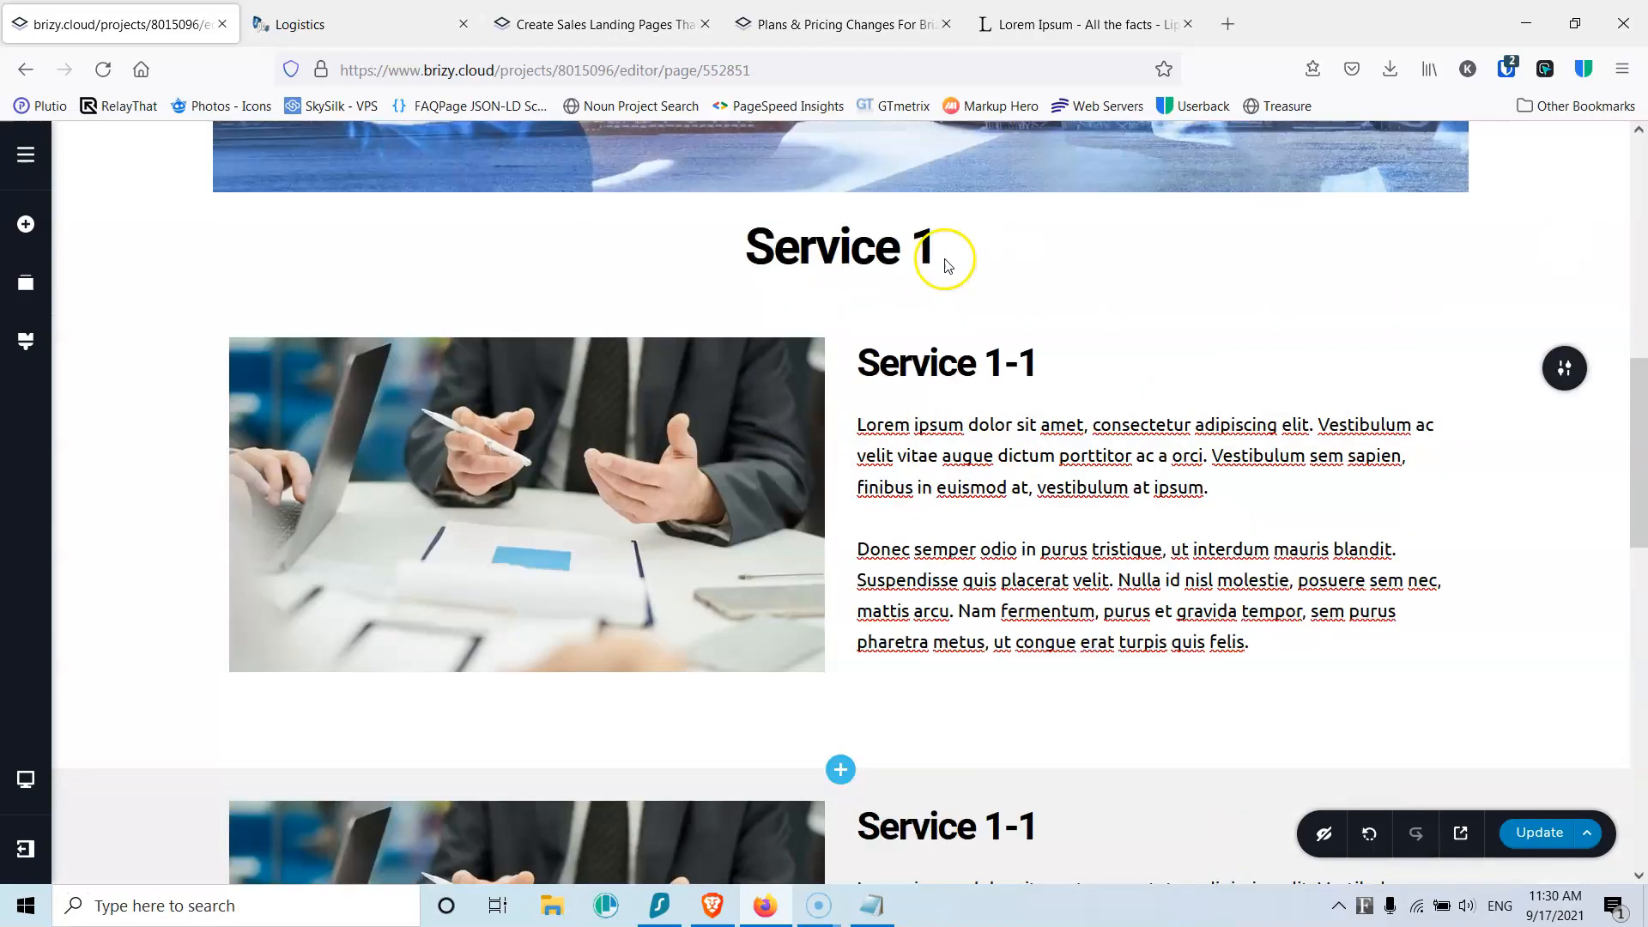
# Step: Raise the top padding of the three service sections to 53px, 66px and about 75px
pyautogui.scroll(-4, 993, 269)
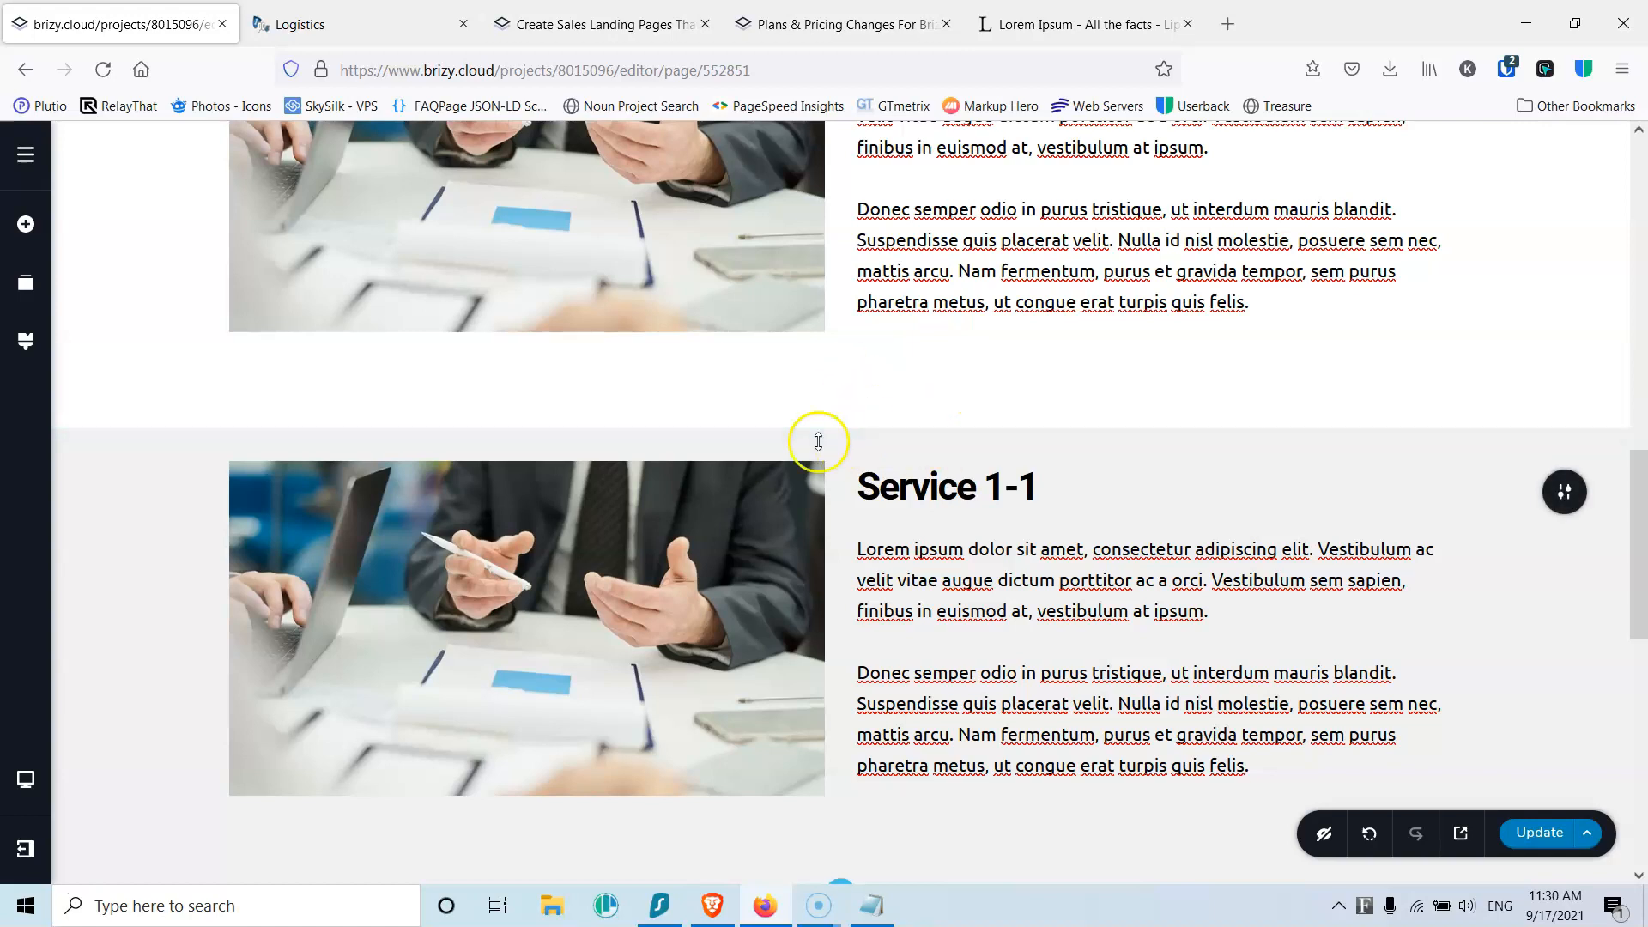
pyautogui.moveTo(734, 441); pyautogui.dragTo(733, 486)
pyautogui.scroll(-1, 733, 486)
pyautogui.scroll(-5, 731, 486)
pyautogui.moveTo(868, 429)
pyautogui.moveTo(791, 449); pyautogui.dragTo(797, 482)
pyautogui.scroll(-6, 800, 409)
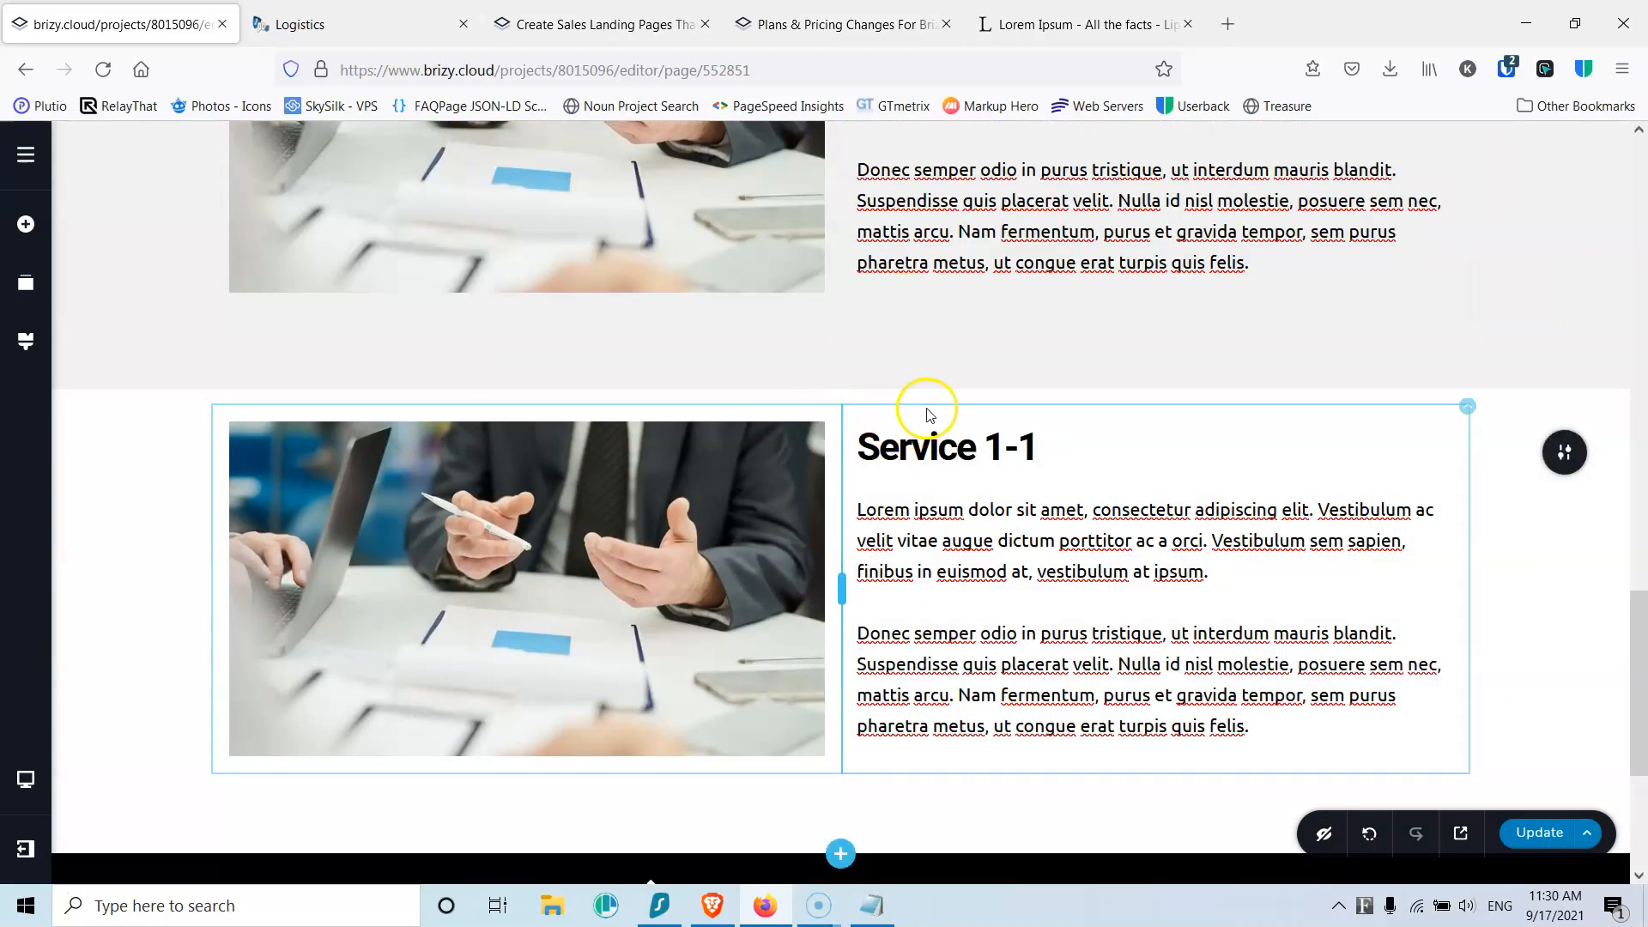
pyautogui.moveTo(913, 397); pyautogui.dragTo(907, 463)
# Step: Try dragging the image column toward the right side of the row
pyautogui.scroll(4, 838, 394)
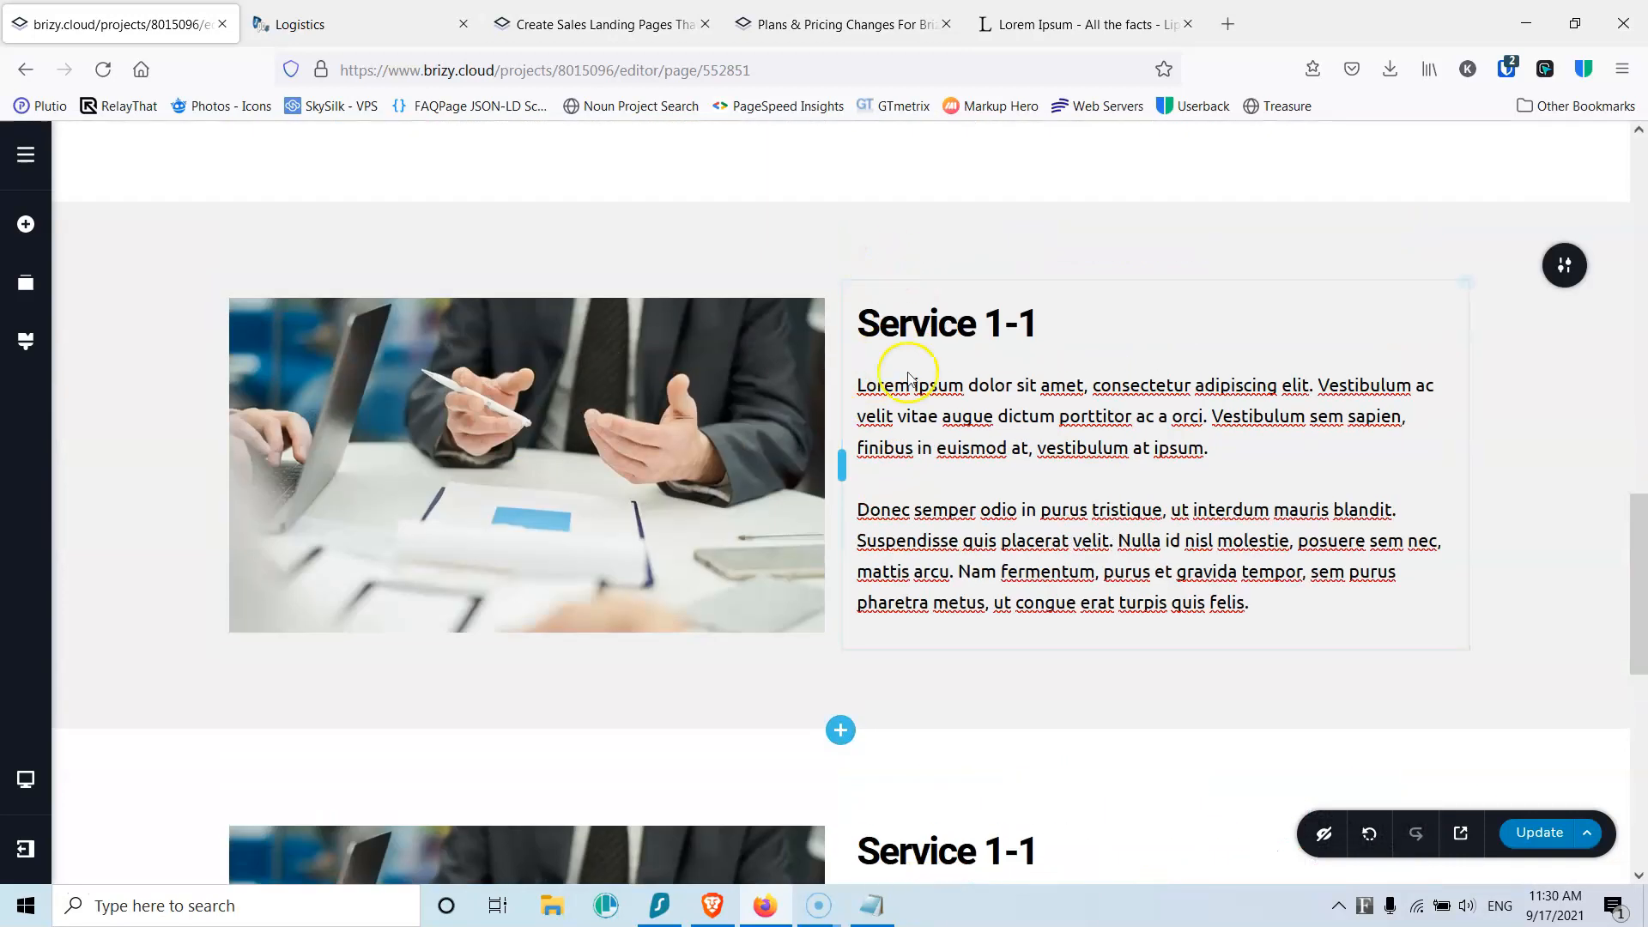
pyautogui.moveTo(836, 286); pyautogui.dragTo(1217, 319)
pyautogui.moveTo(1445, 323); pyautogui.dragTo(1470, 320)
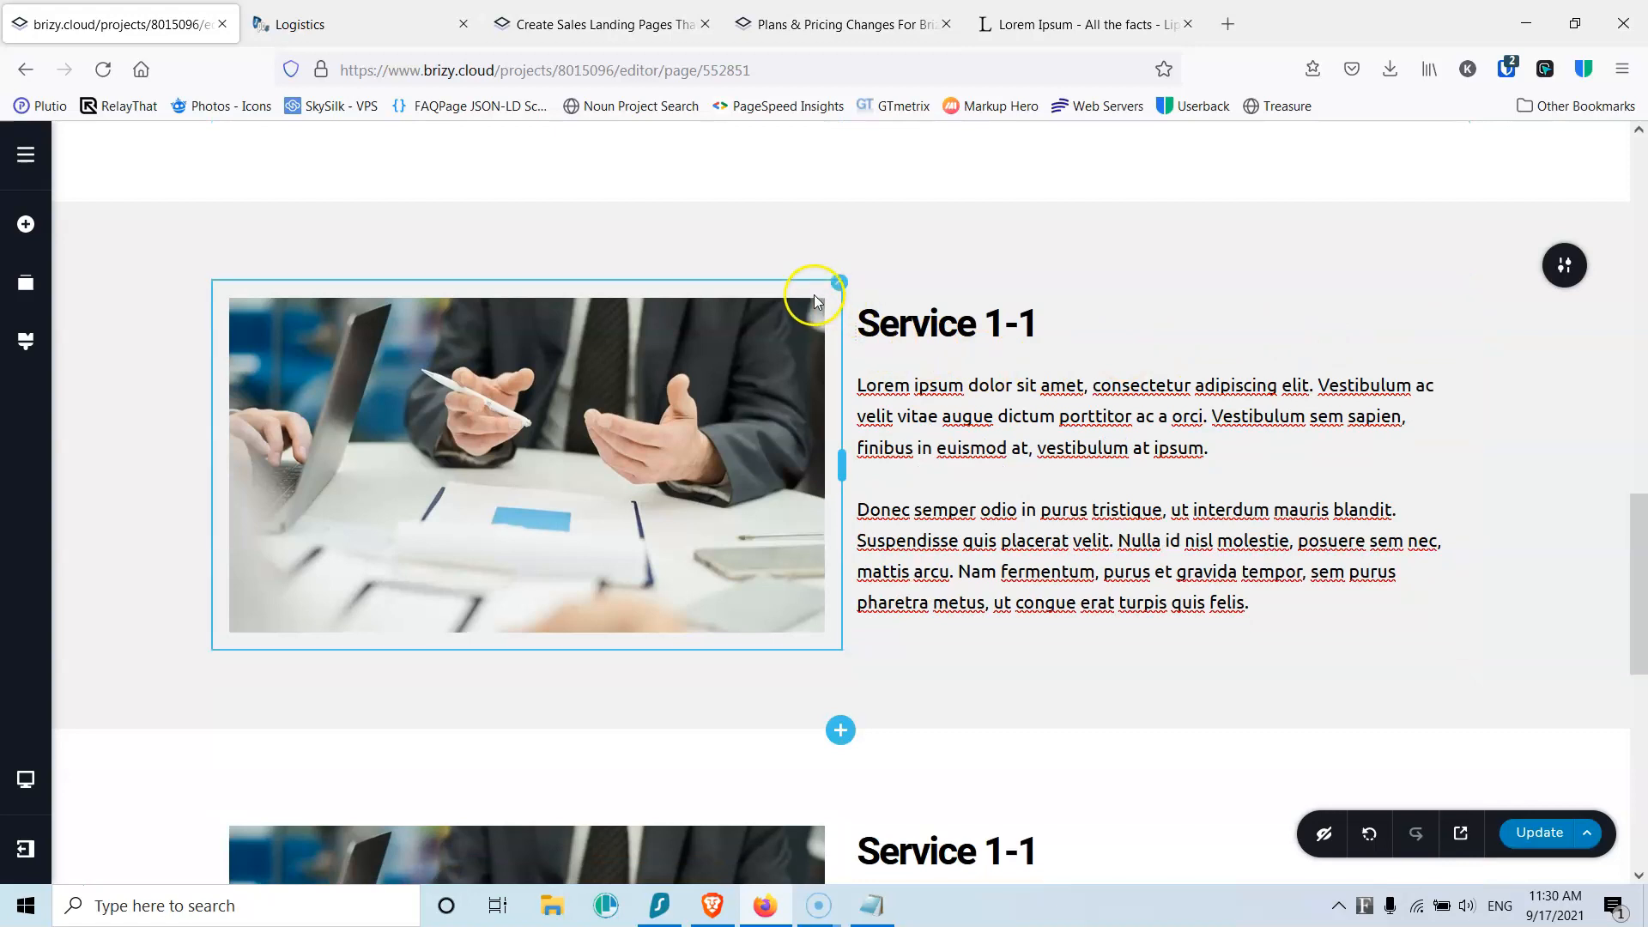
pyautogui.moveTo(838, 281); pyautogui.dragTo(793, 333)
pyautogui.scroll(-3, 800, 340)
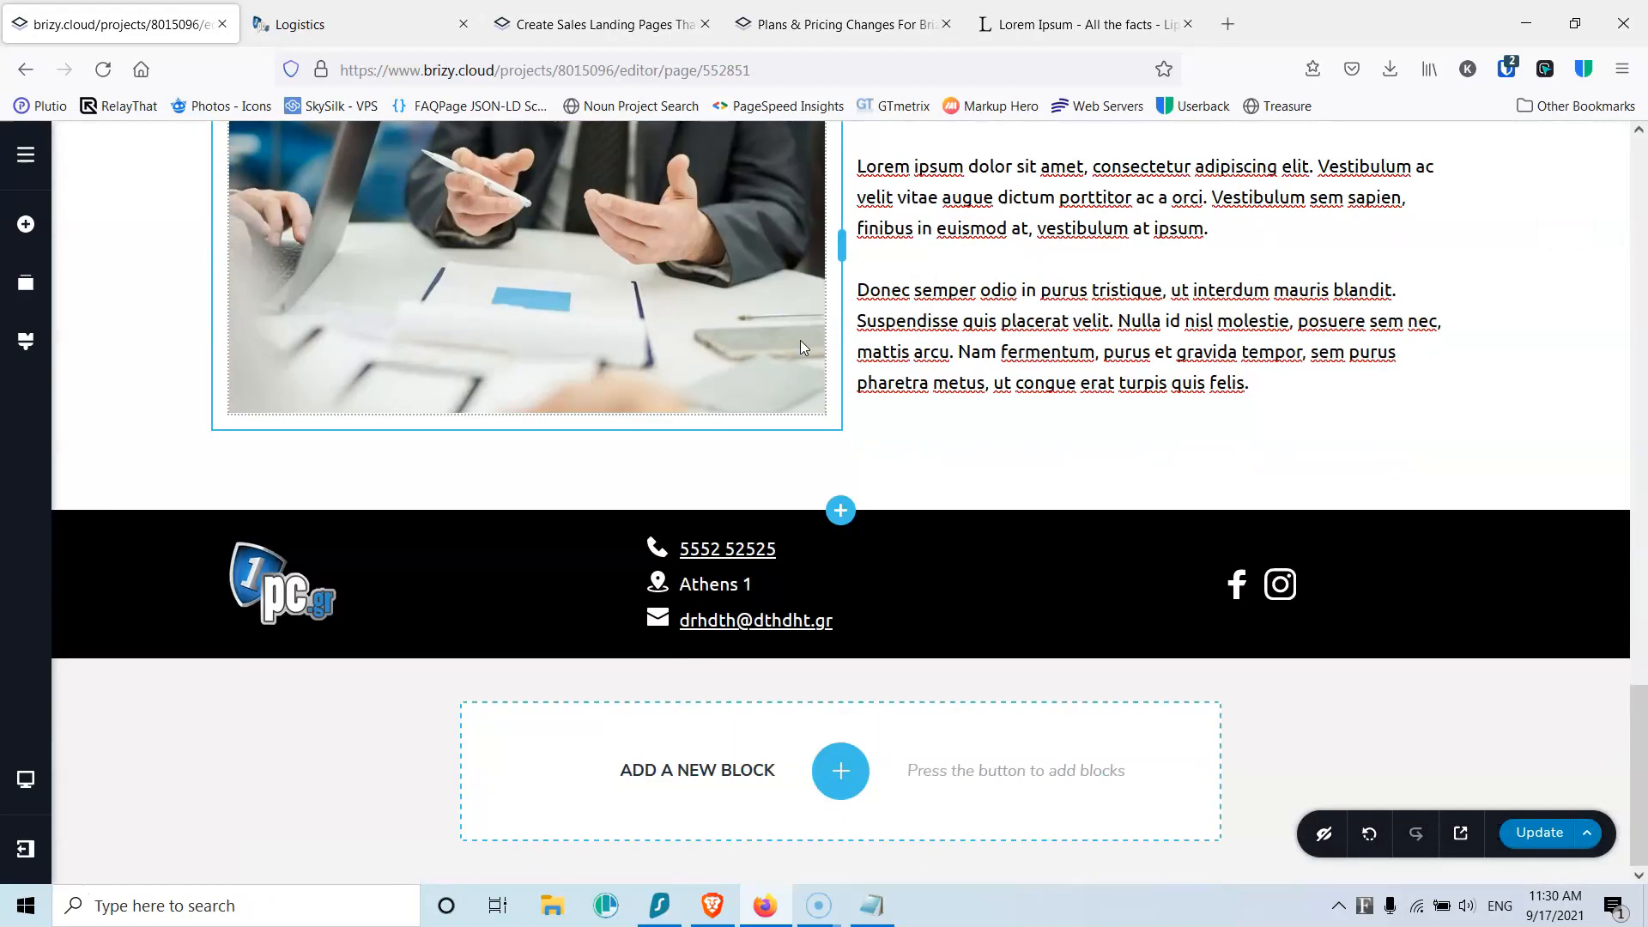
pyautogui.scroll(9, 800, 341)
pyautogui.scroll(-4, 800, 341)
pyautogui.moveTo(838, 220); pyautogui.dragTo(192, 332)
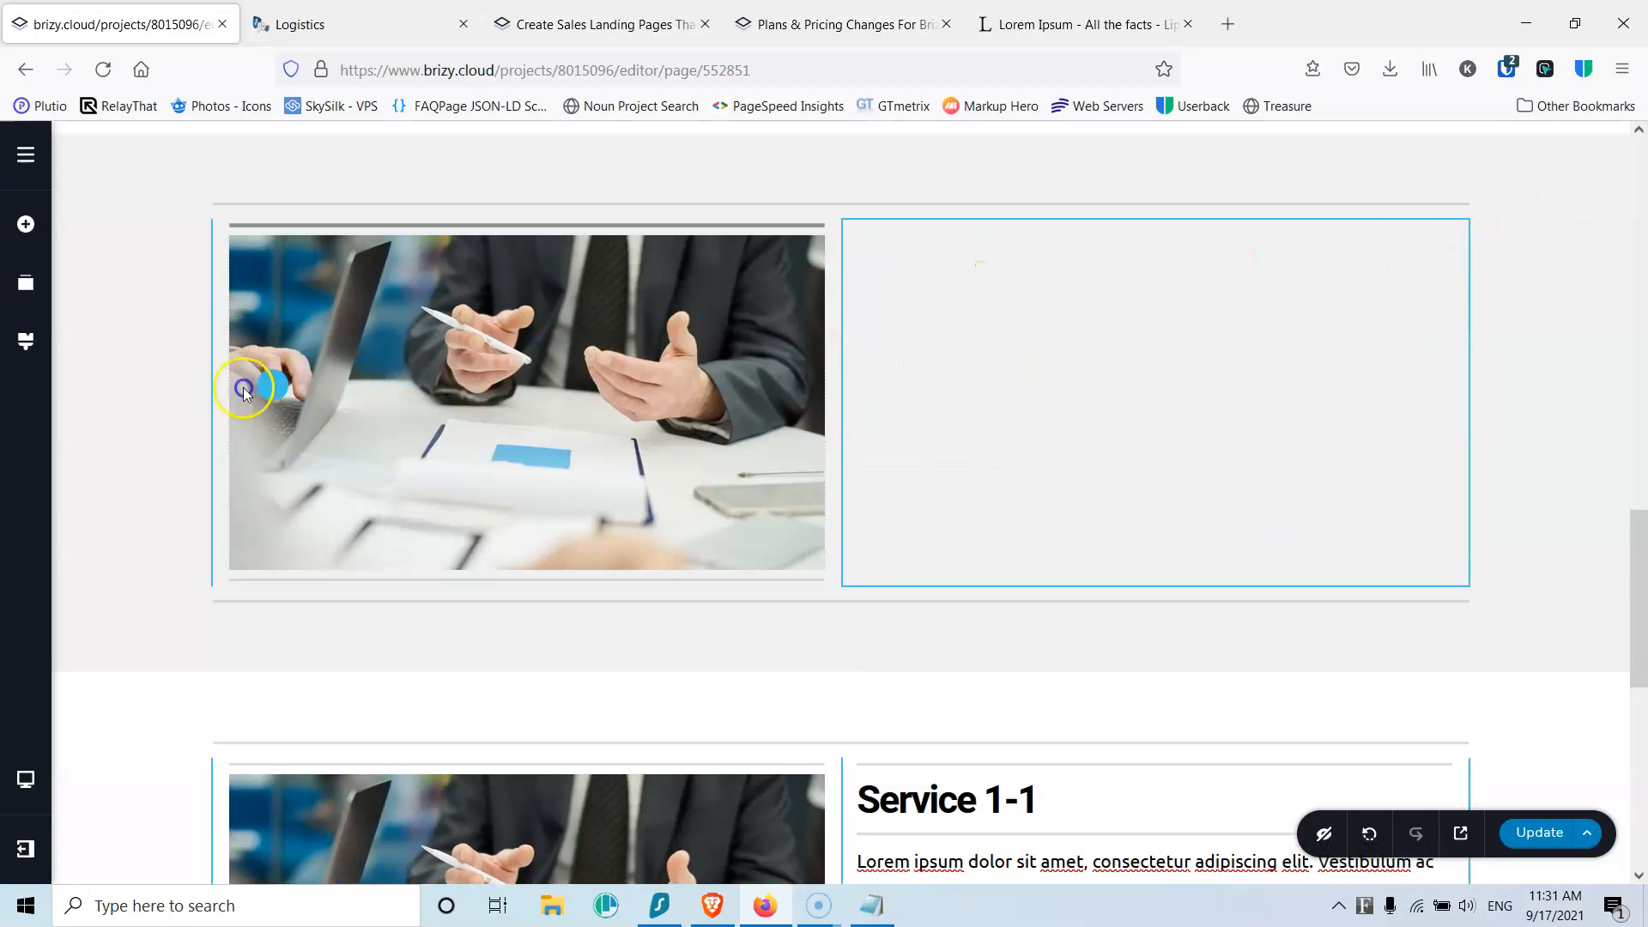
# Step: Move the photo from the left column into the right column of the grey row
pyautogui.click(182, 389)
pyautogui.moveTo(1468, 214); pyautogui.dragTo(210, 316)
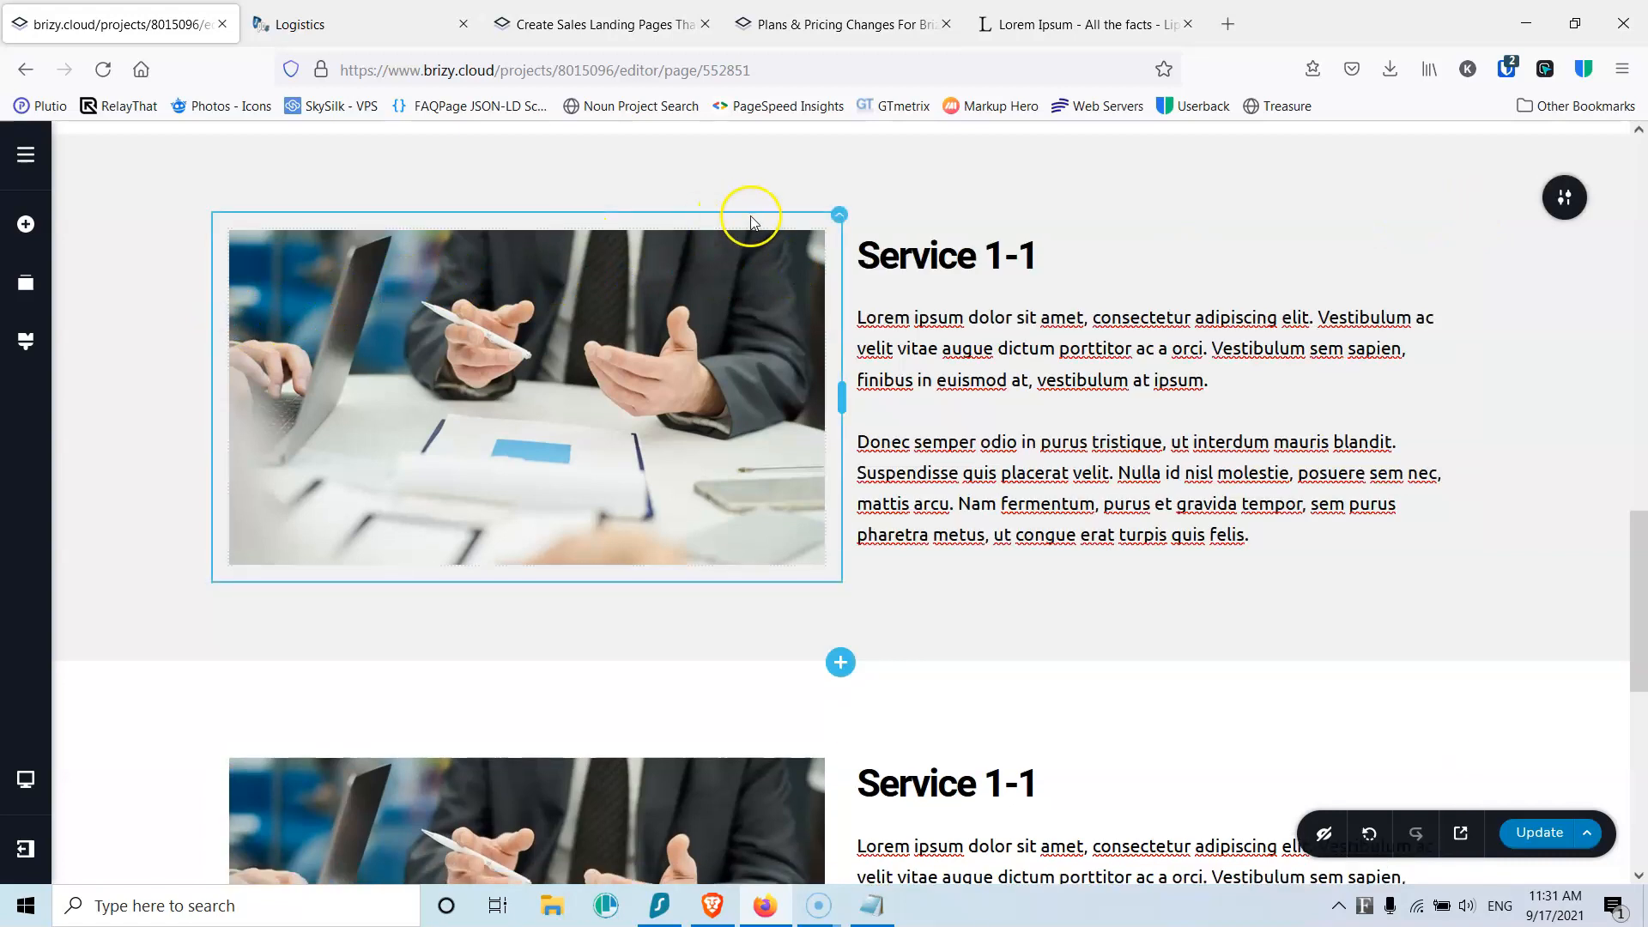
pyautogui.moveTo(838, 219); pyautogui.dragTo(1469, 368)
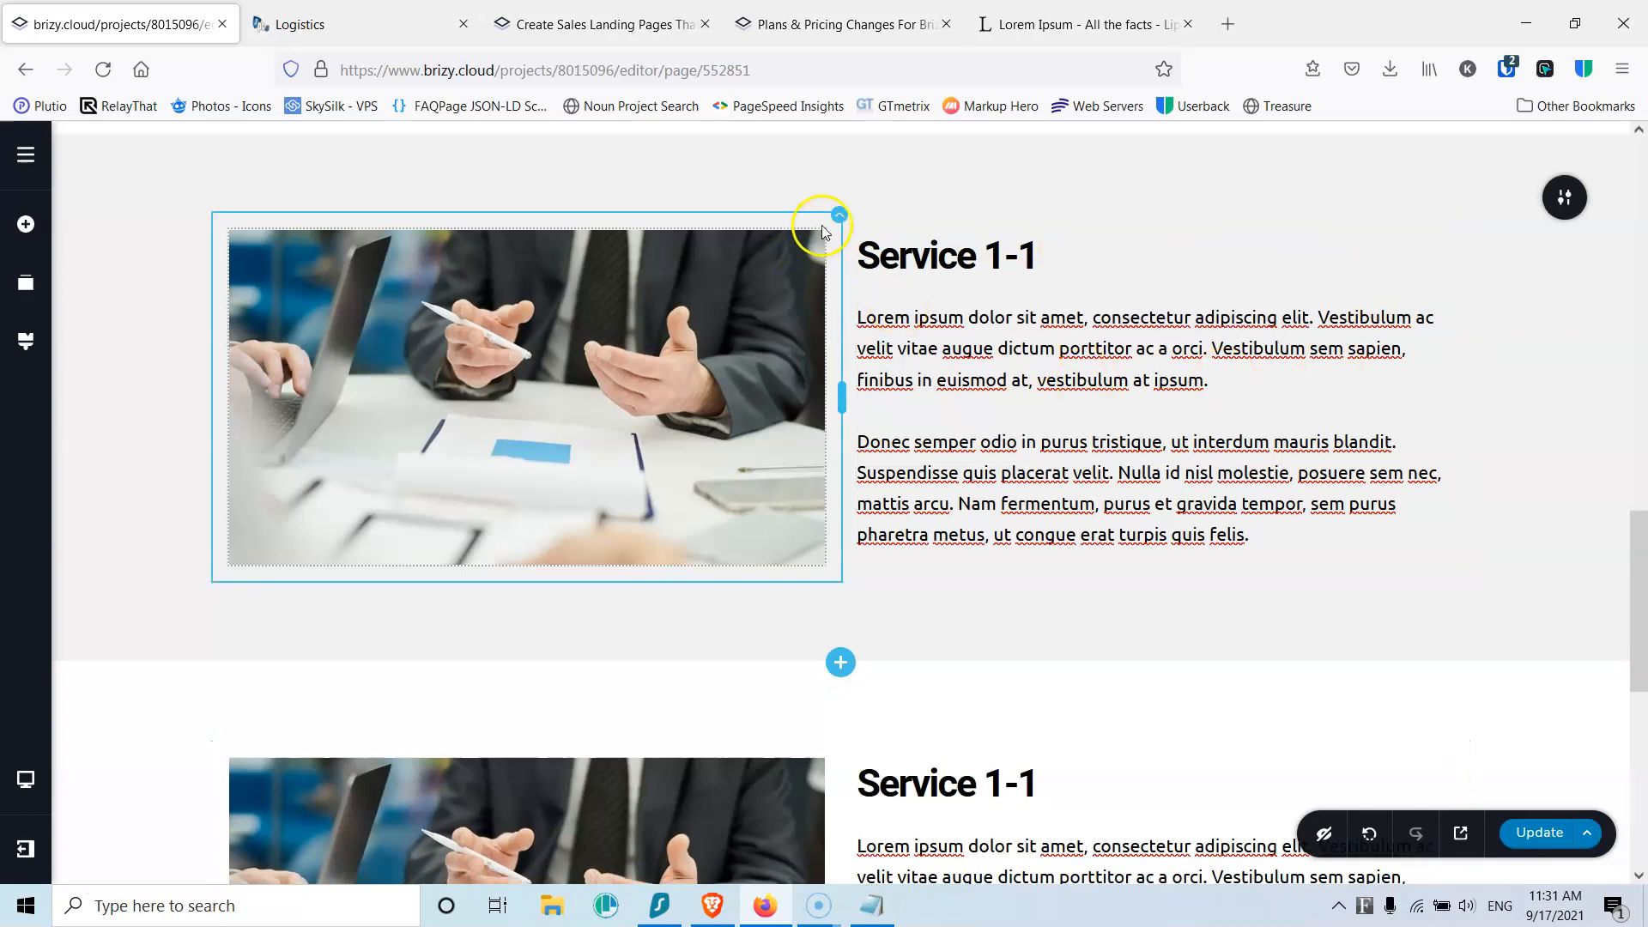
pyautogui.moveTo(839, 220); pyautogui.dragTo(1475, 368)
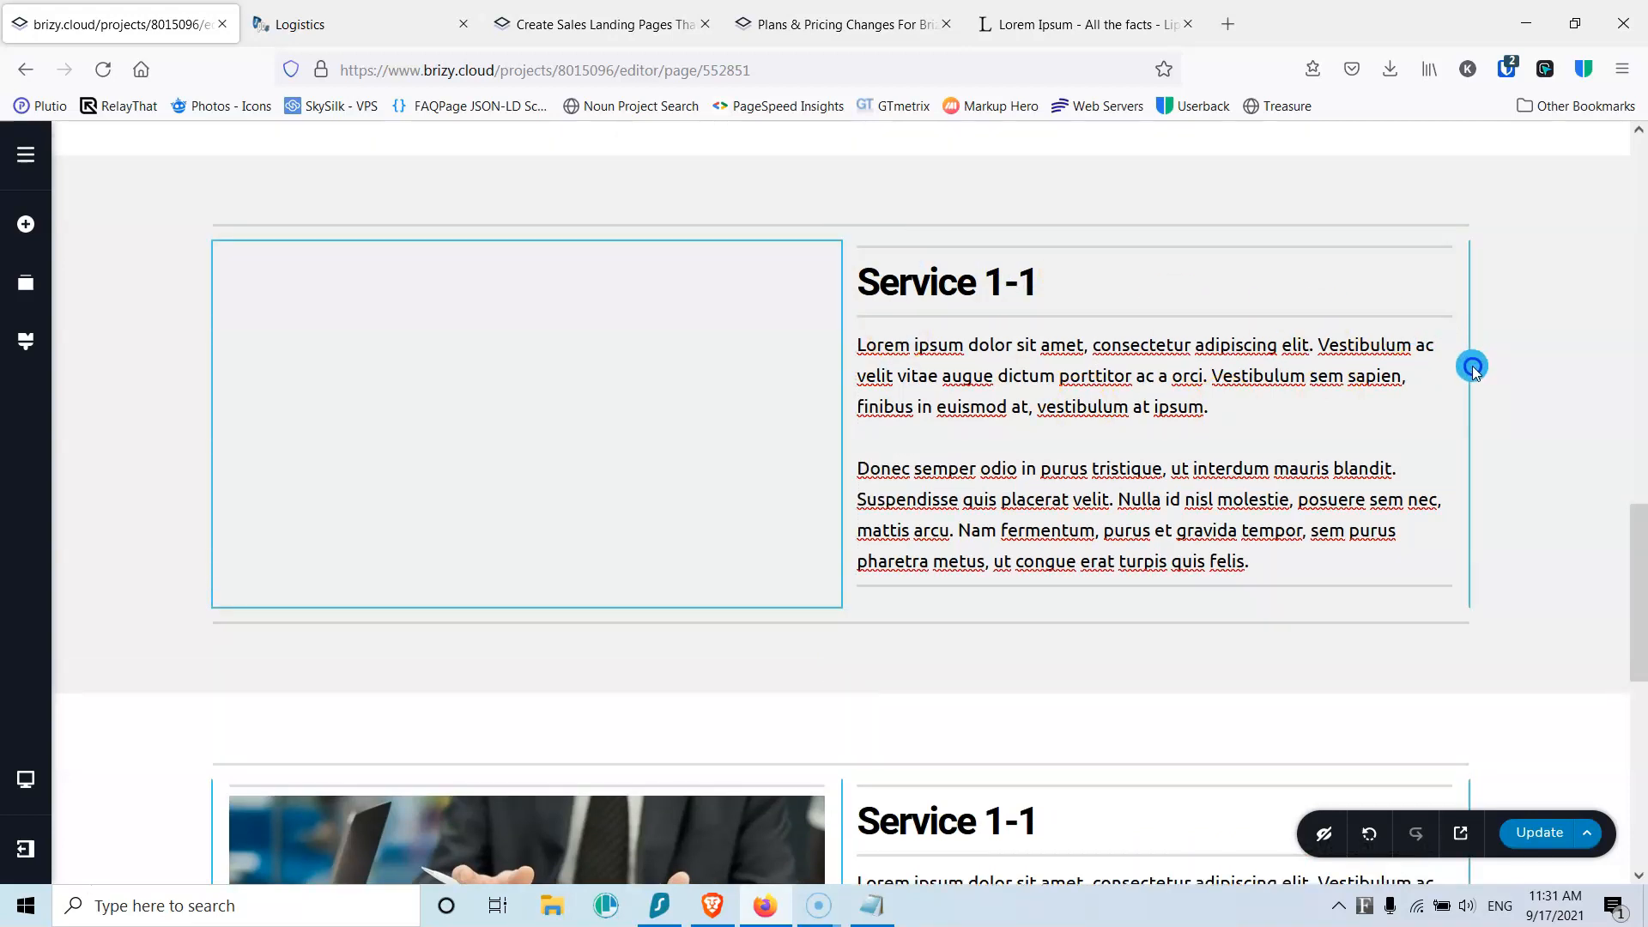
pyautogui.moveTo(1510, 429); pyautogui.dragTo(1364, 506)
pyautogui.moveTo(1462, 542); pyautogui.dragTo(1471, 544)
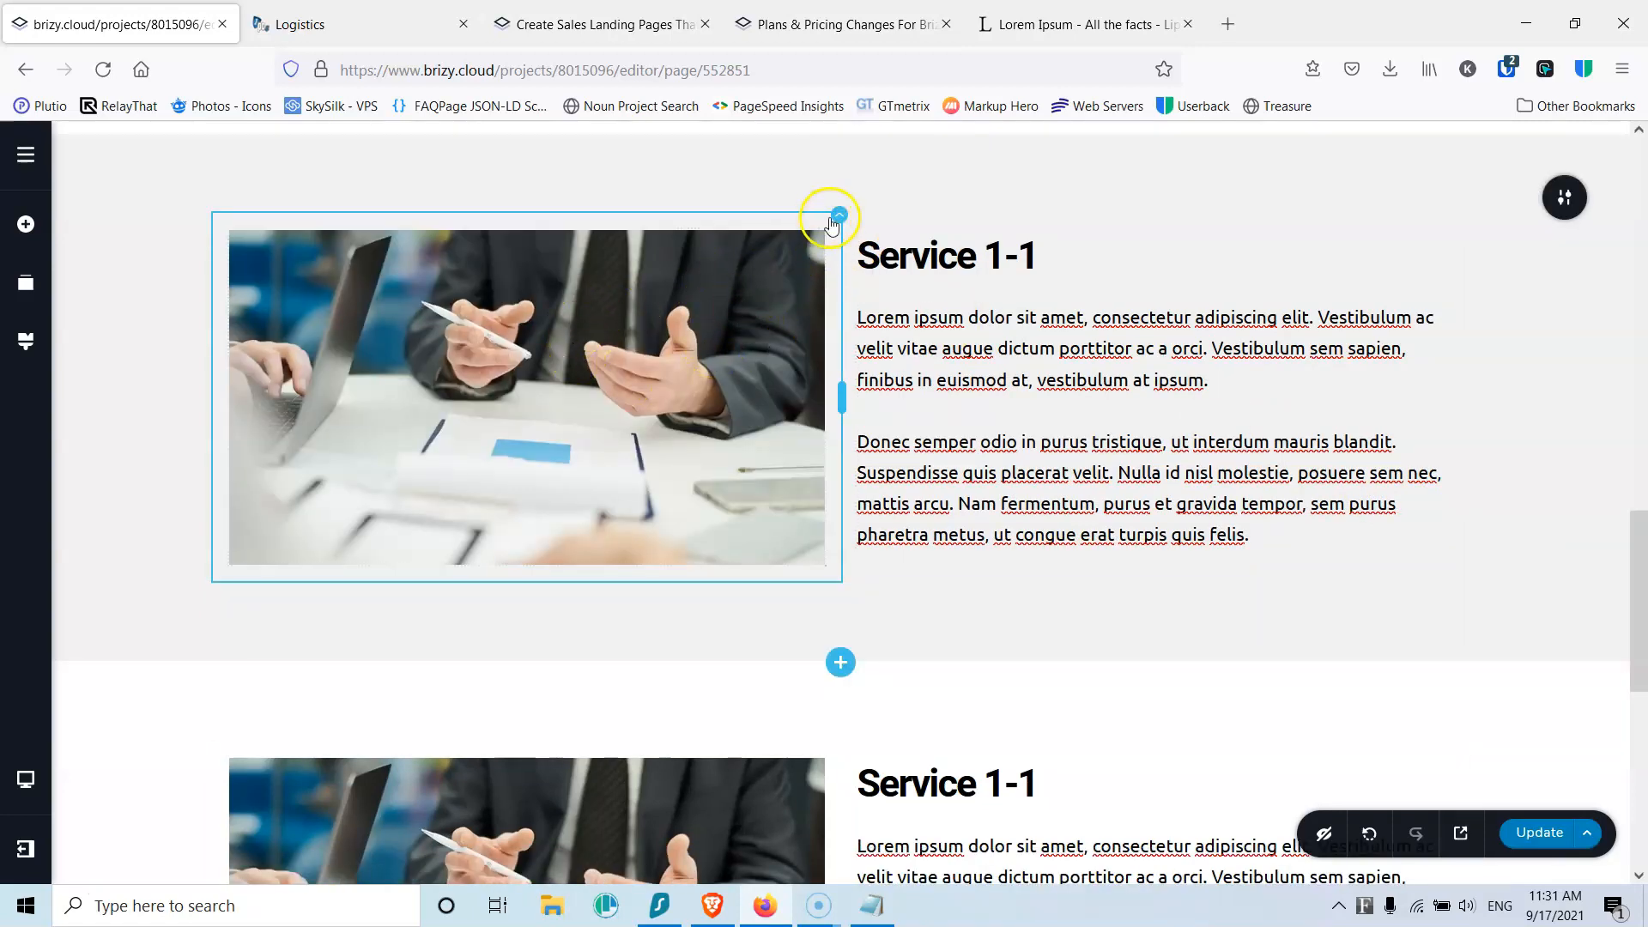
pyautogui.moveTo(837, 217); pyautogui.dragTo(1470, 383)
pyautogui.moveTo(769, 327); pyautogui.dragTo(1130, 263)
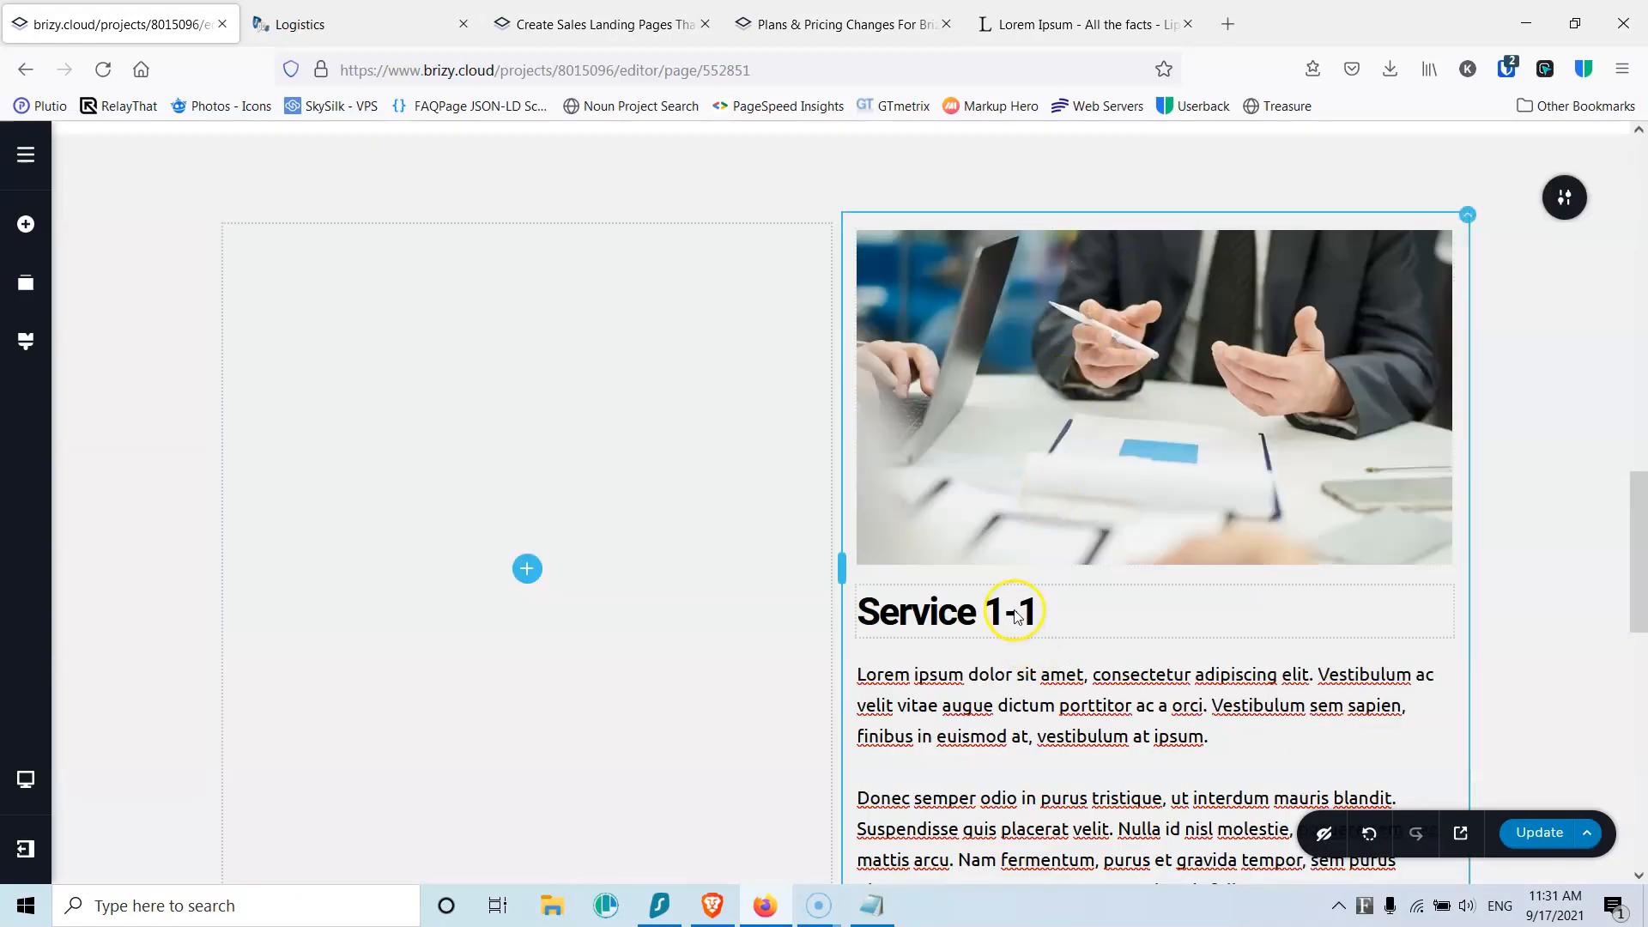
# Step: Move the Service 1-1 heading and the lorem ipsum paragraphs into the left column
pyautogui.moveTo(947, 591); pyautogui.dragTo(595, 532)
pyautogui.moveTo(521, 609); pyautogui.dragTo(518, 600)
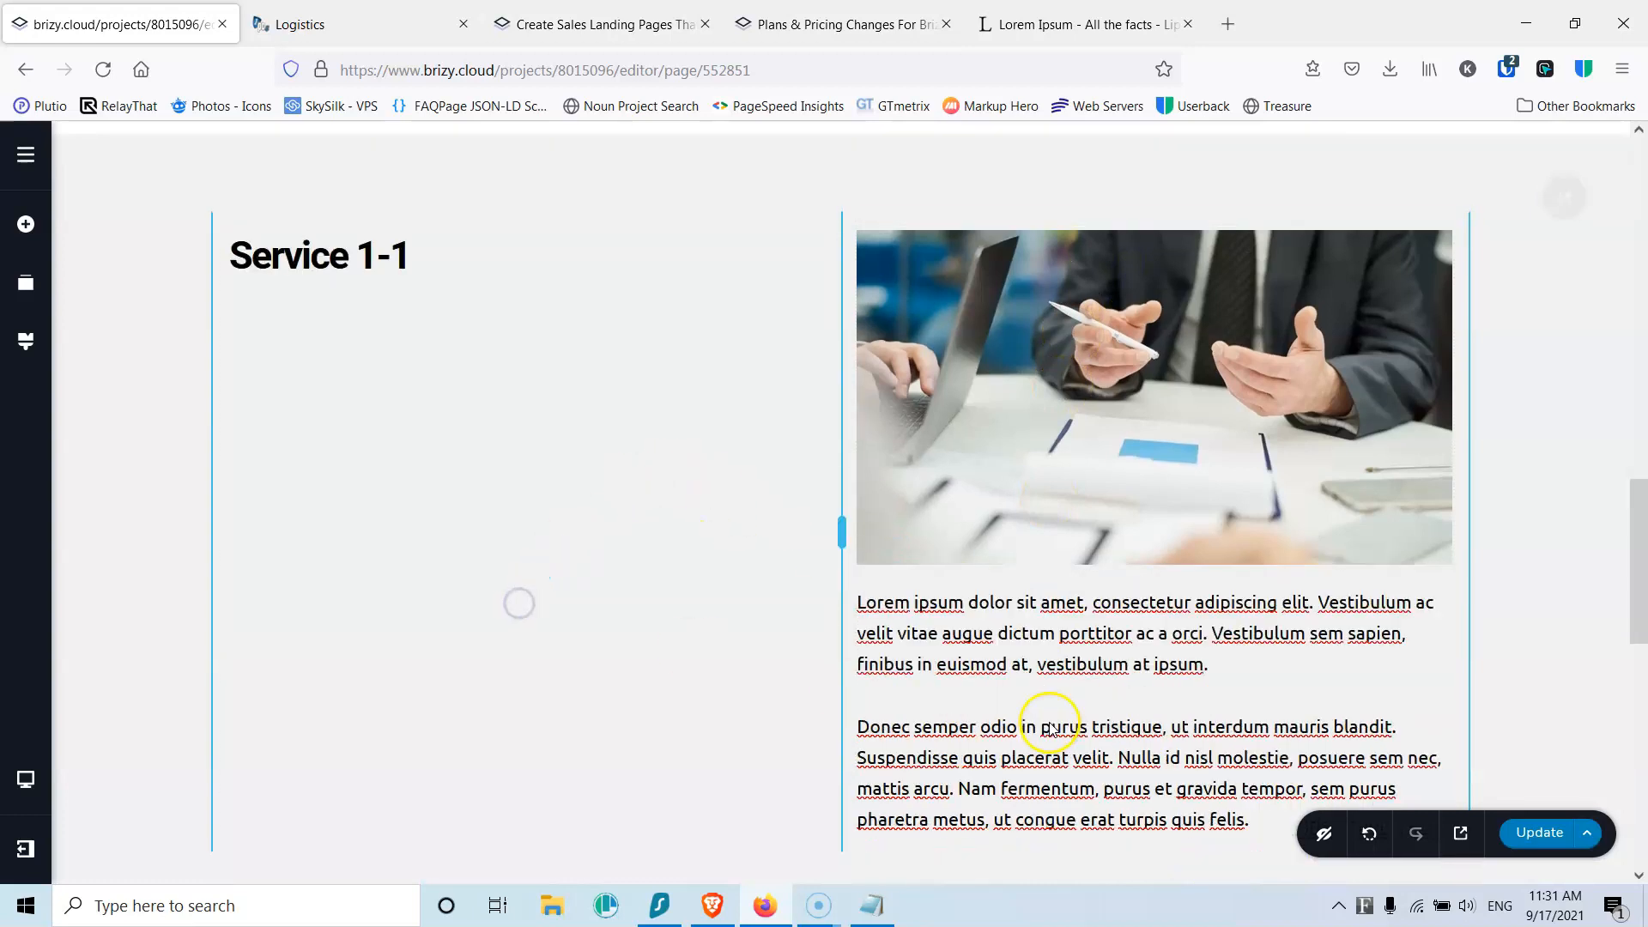
pyautogui.moveTo(1012, 661); pyautogui.dragTo(452, 435)
pyautogui.moveTo(432, 340); pyautogui.dragTo(432, 324)
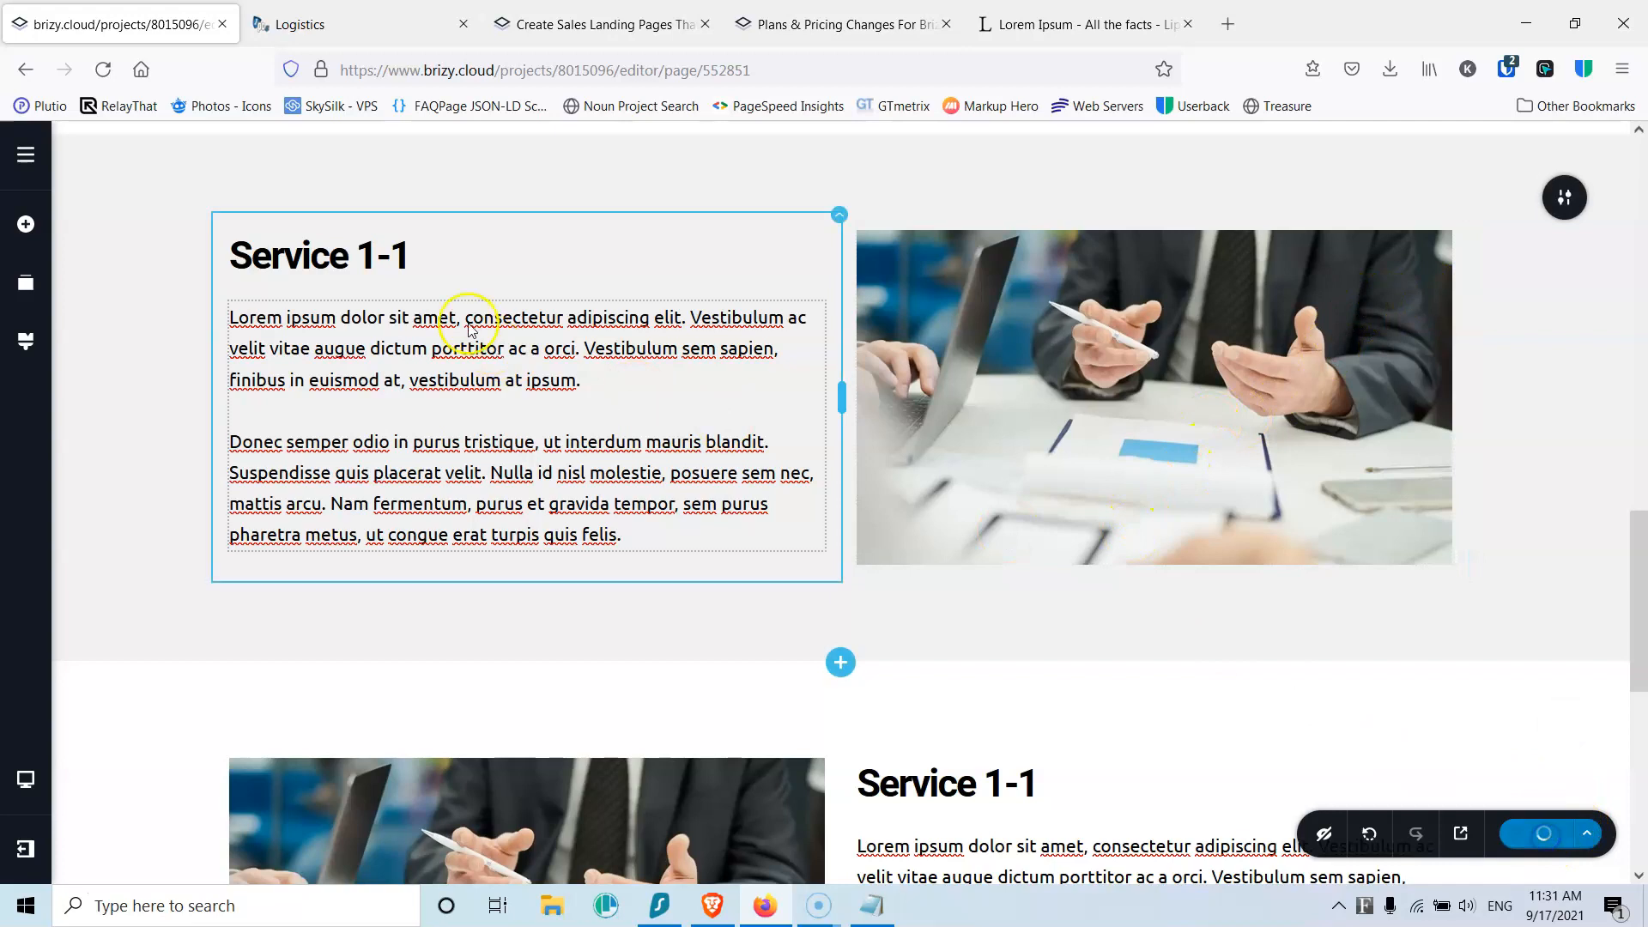
pyautogui.click(398, 256)
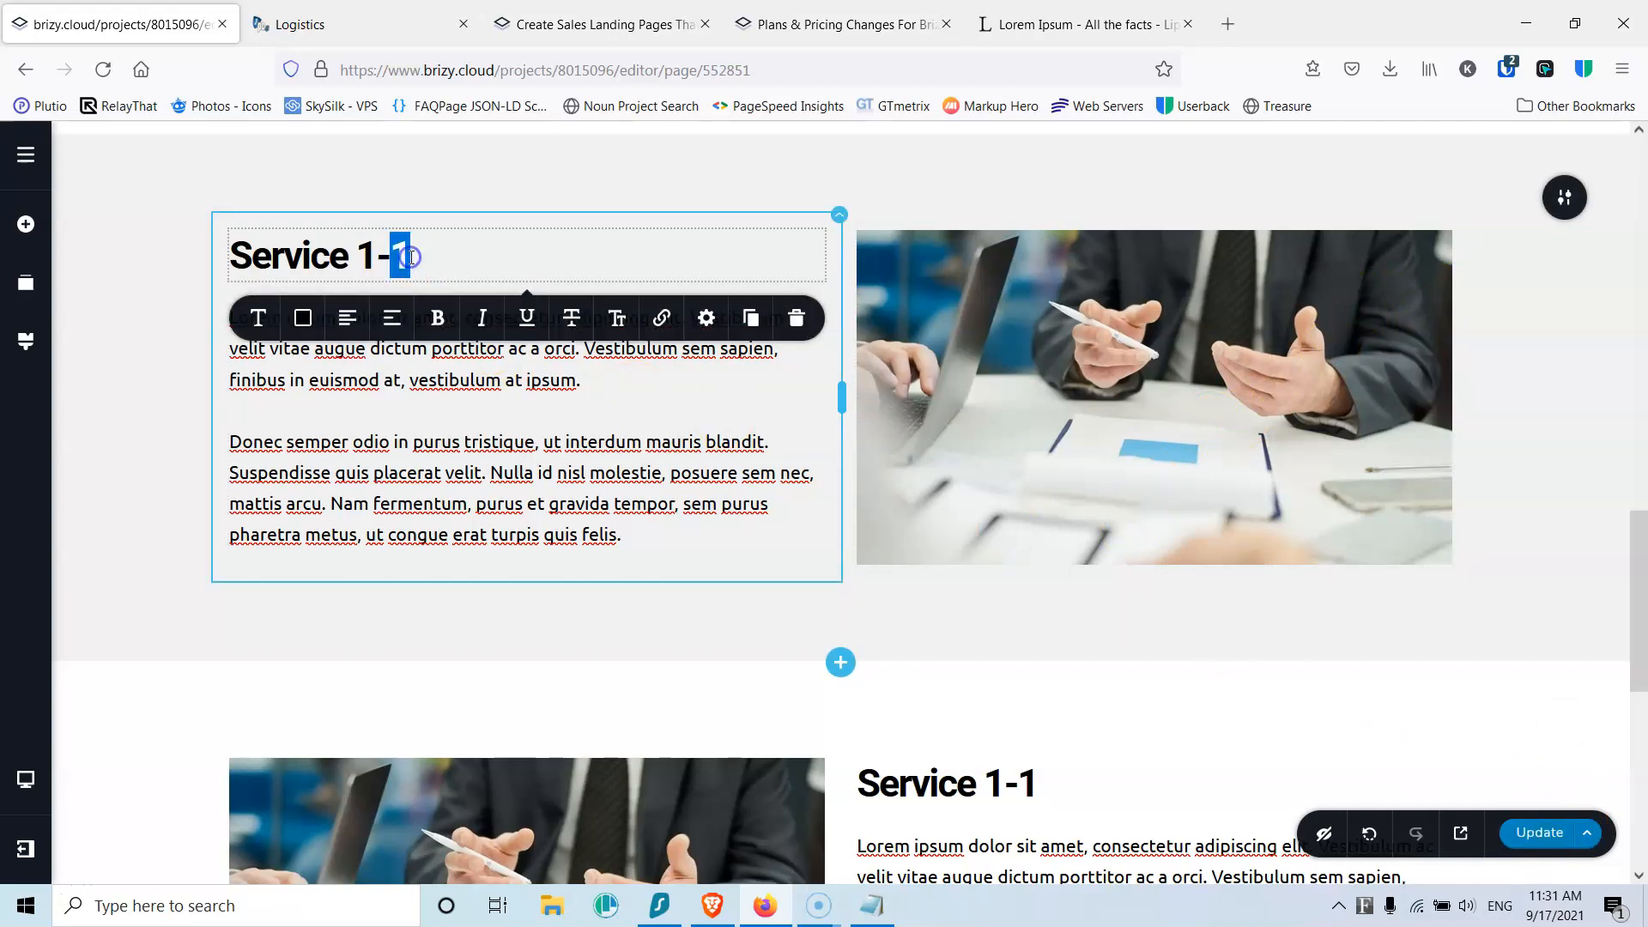
pyautogui.write('2')
pyautogui.scroll(-4, 858, 429)
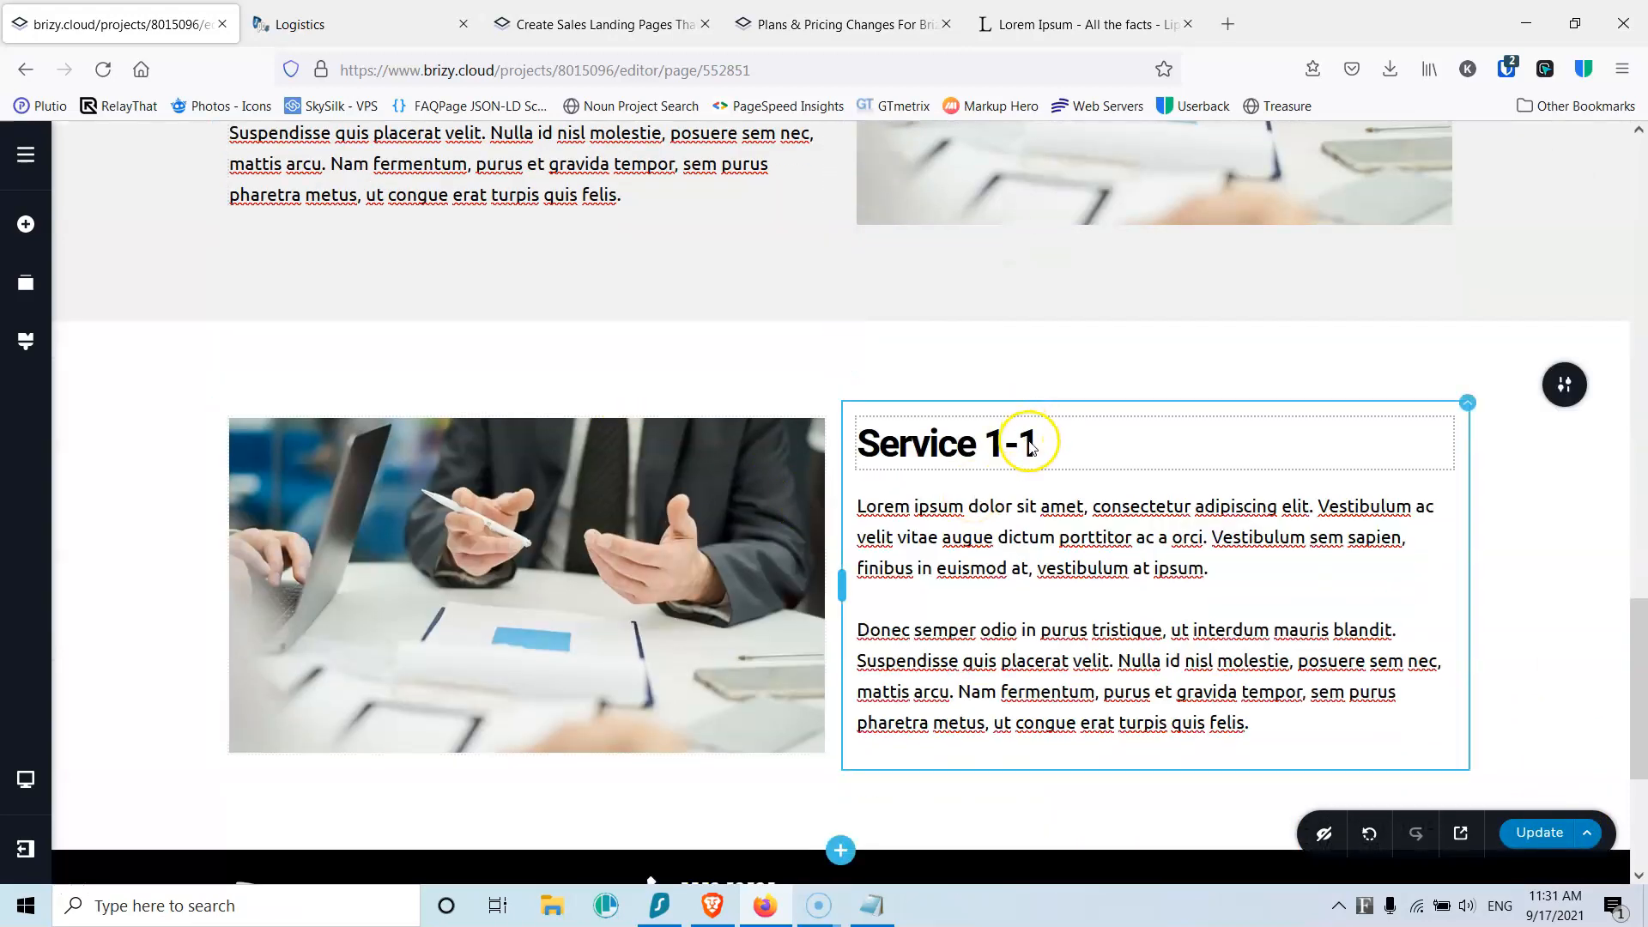
pyautogui.click(1030, 443)
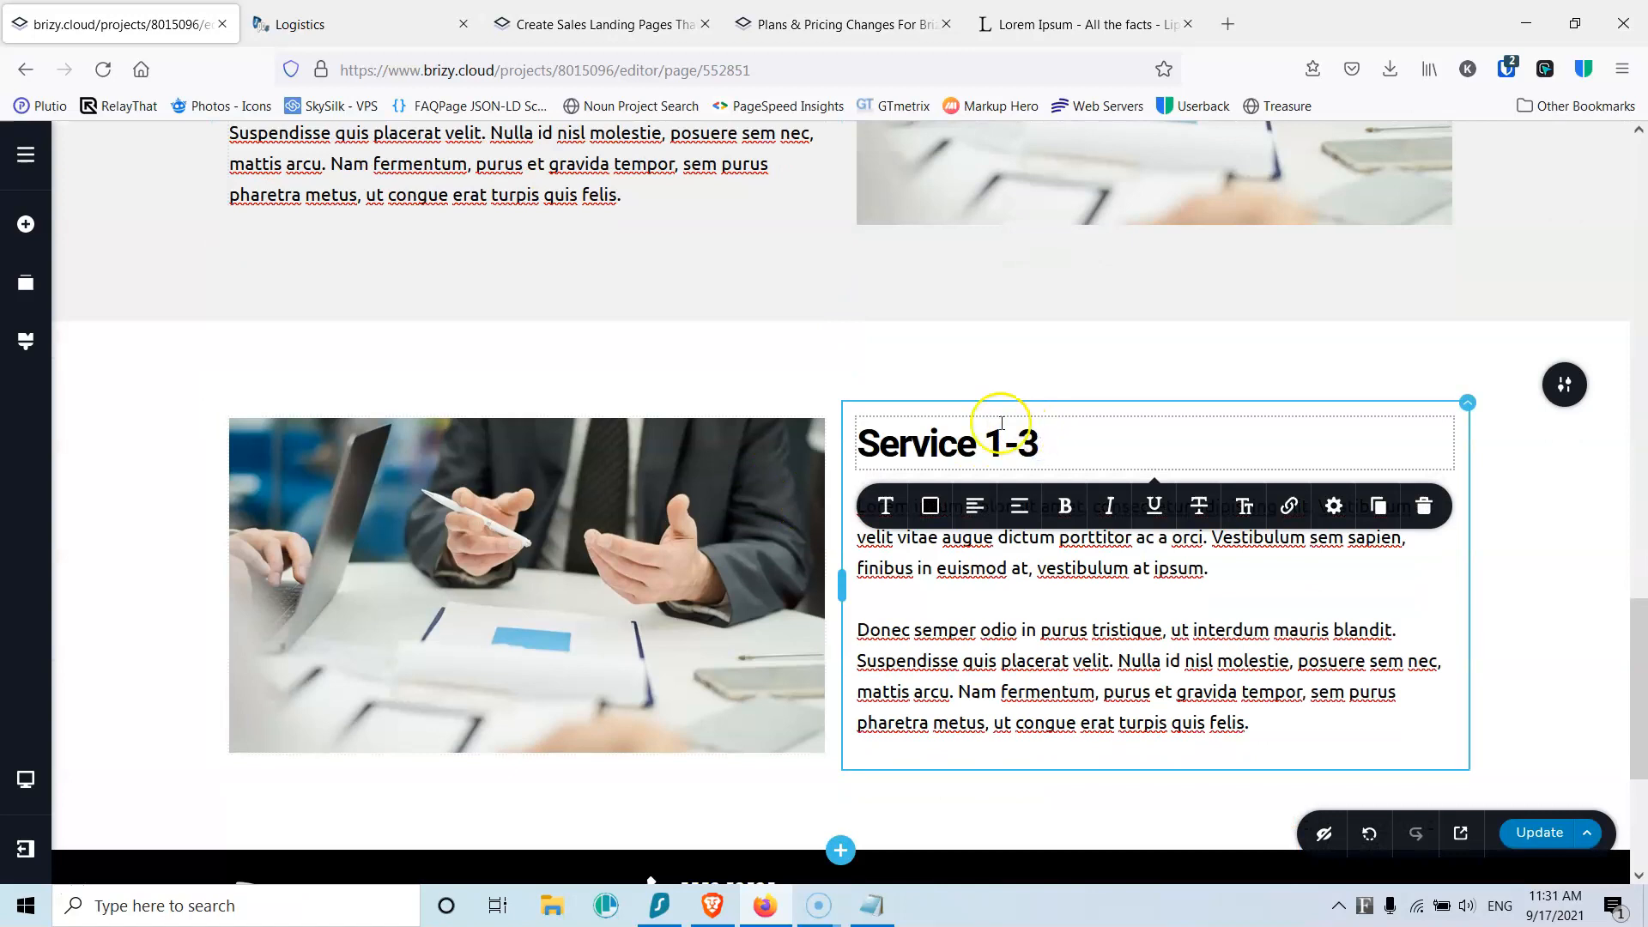
pyautogui.scroll(3, 1001, 423)
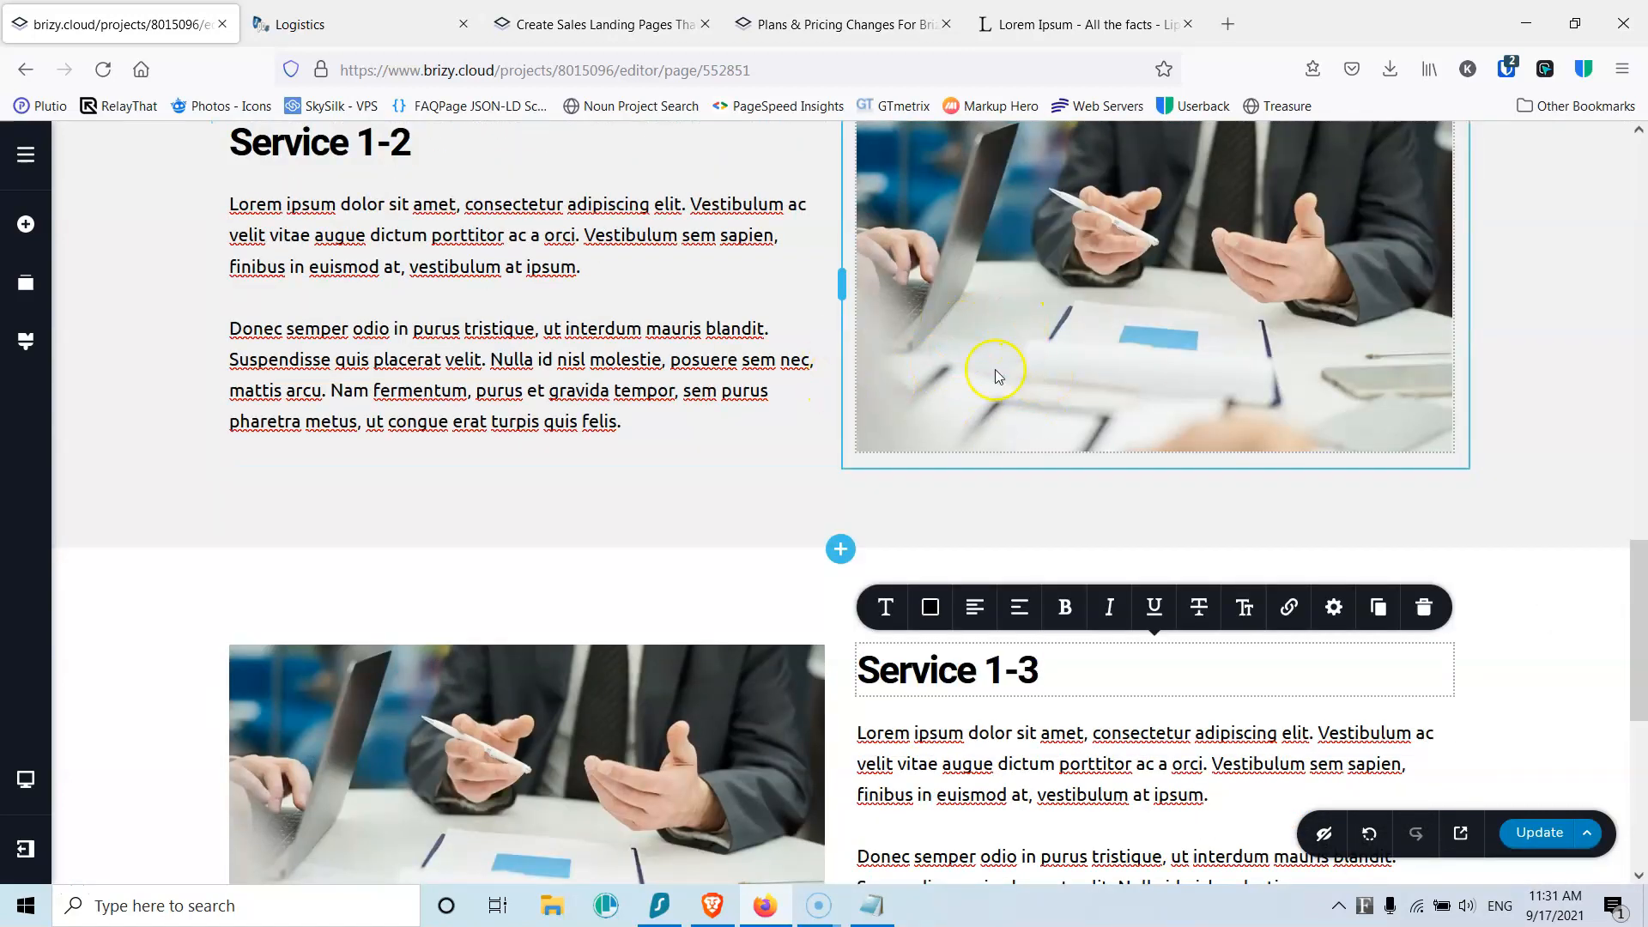
pyautogui.scroll(7, 779, 558)
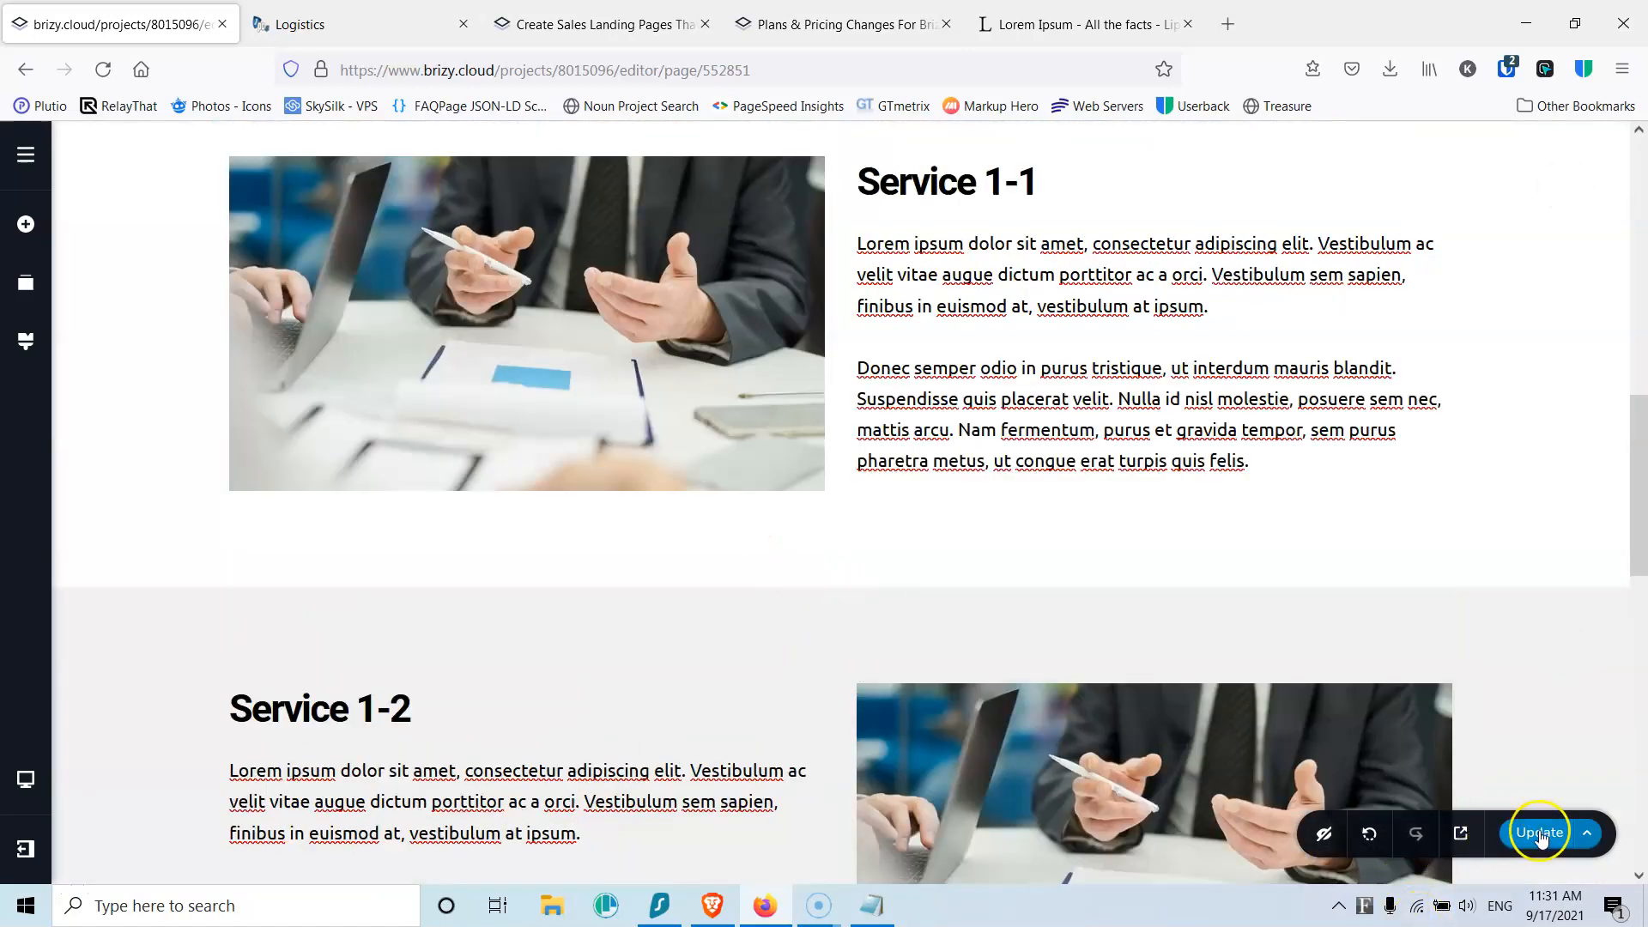
pyautogui.scroll(10, 190, 397)
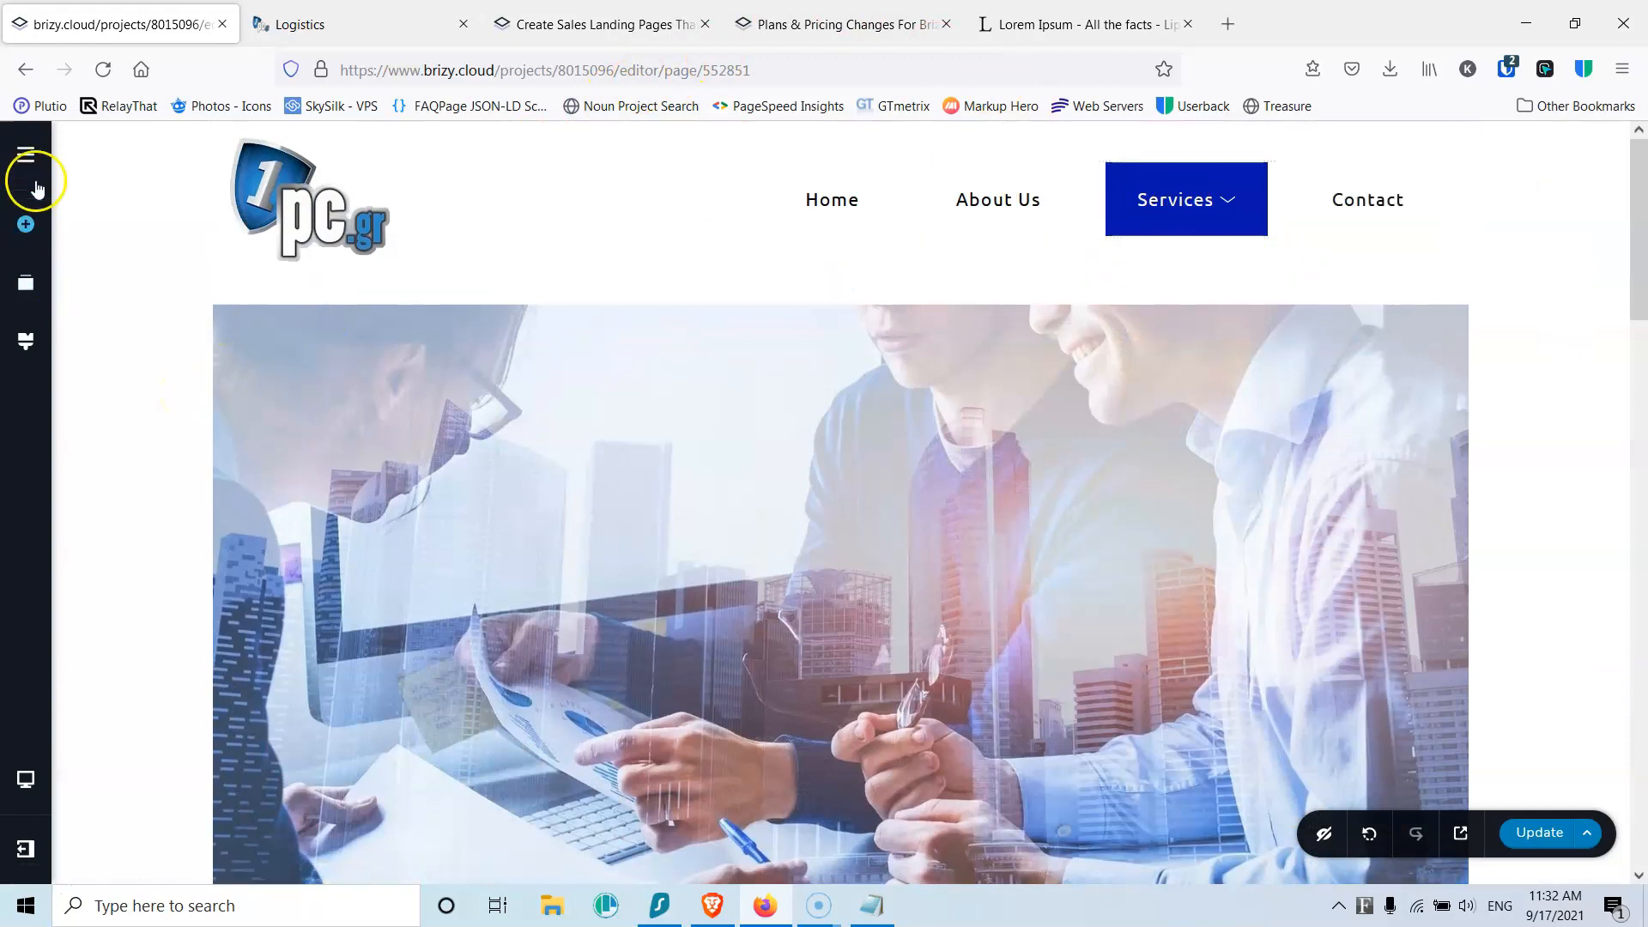
# Step: Review the Contact Us form on the Home page, then open the Contact page for editing
pyautogui.click(27, 156)
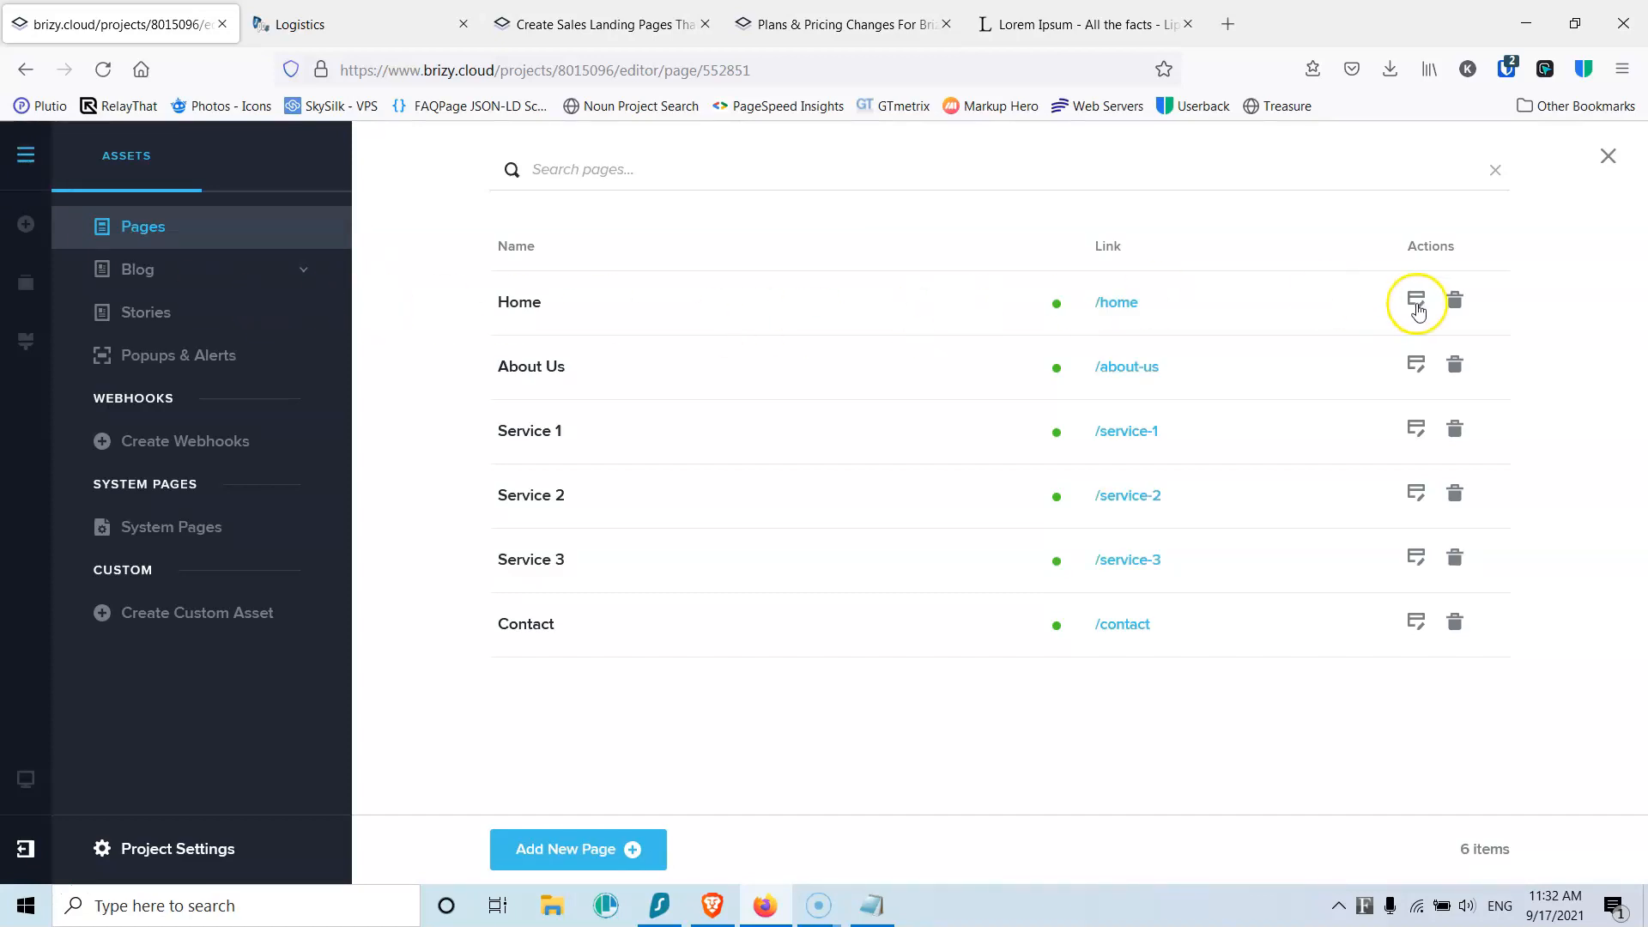
pyautogui.click(1414, 300)
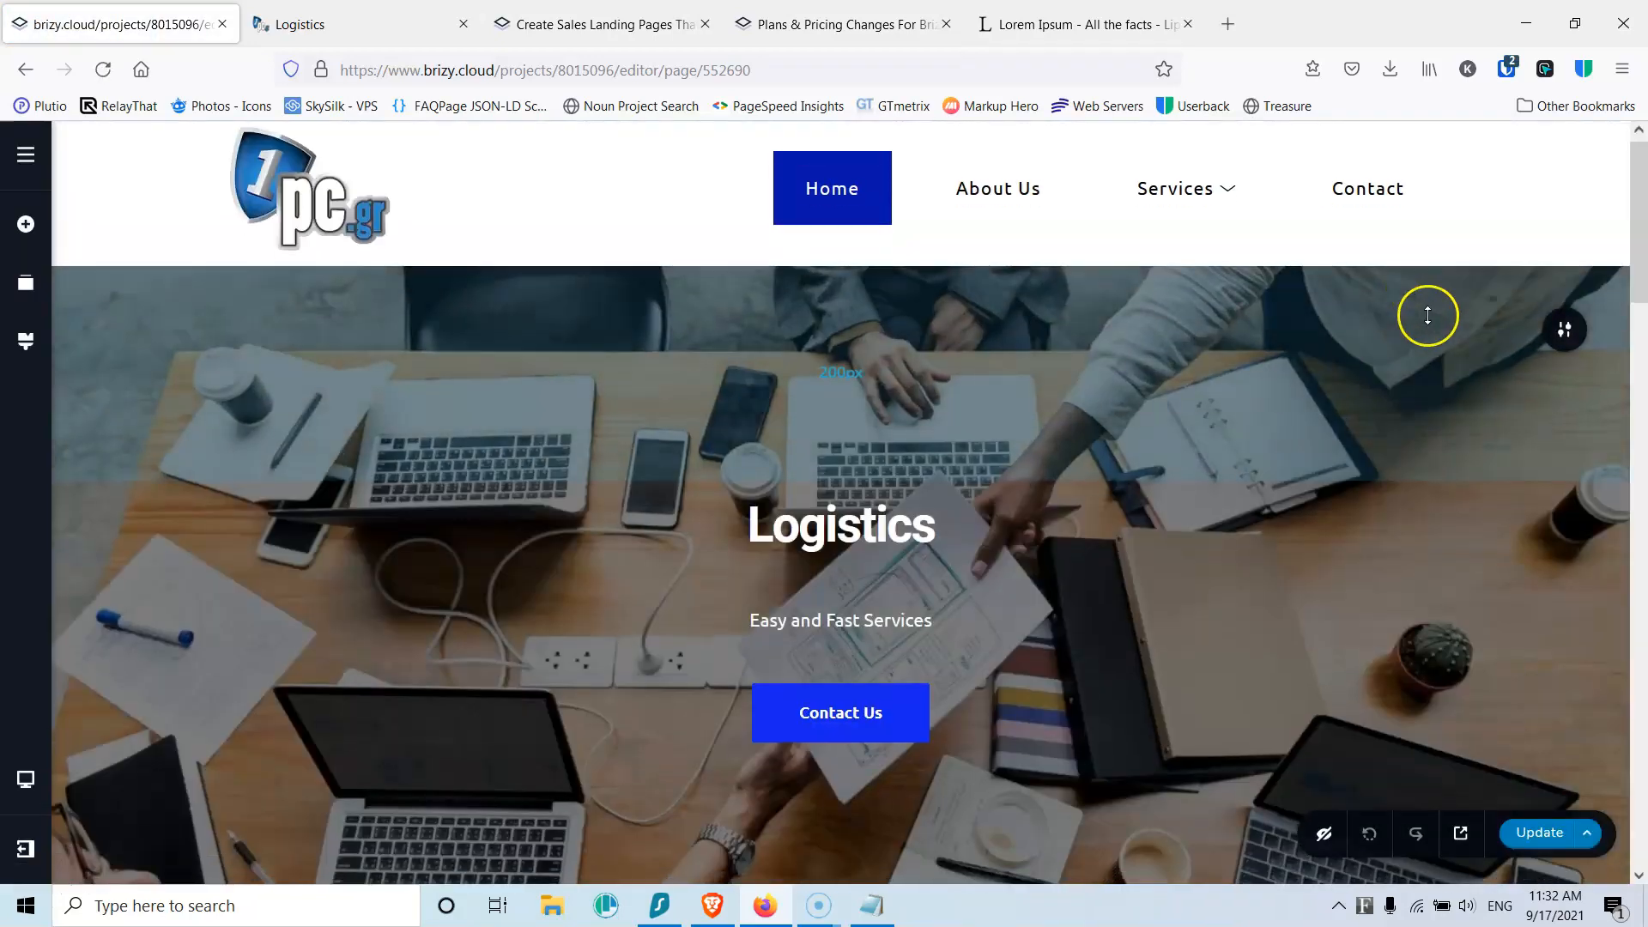
pyautogui.scroll(-15, 1425, 343)
pyautogui.scroll(-4, 1416, 369)
pyautogui.scroll(5, 1377, 349)
pyautogui.moveTo(1563, 350)
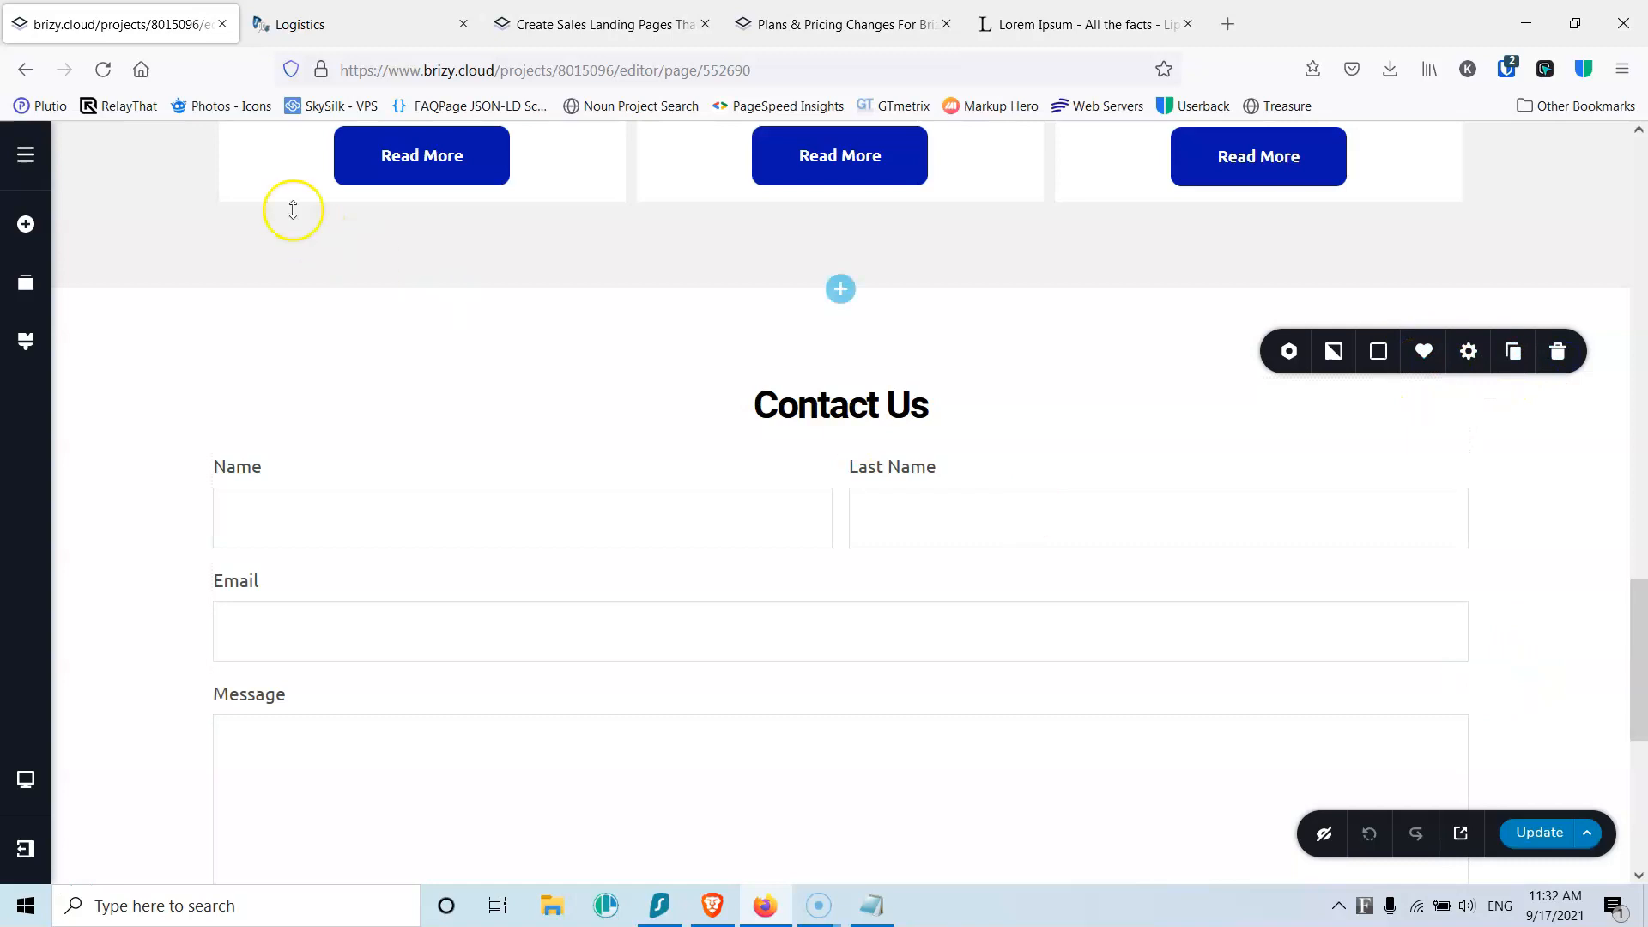
pyautogui.click(19, 158)
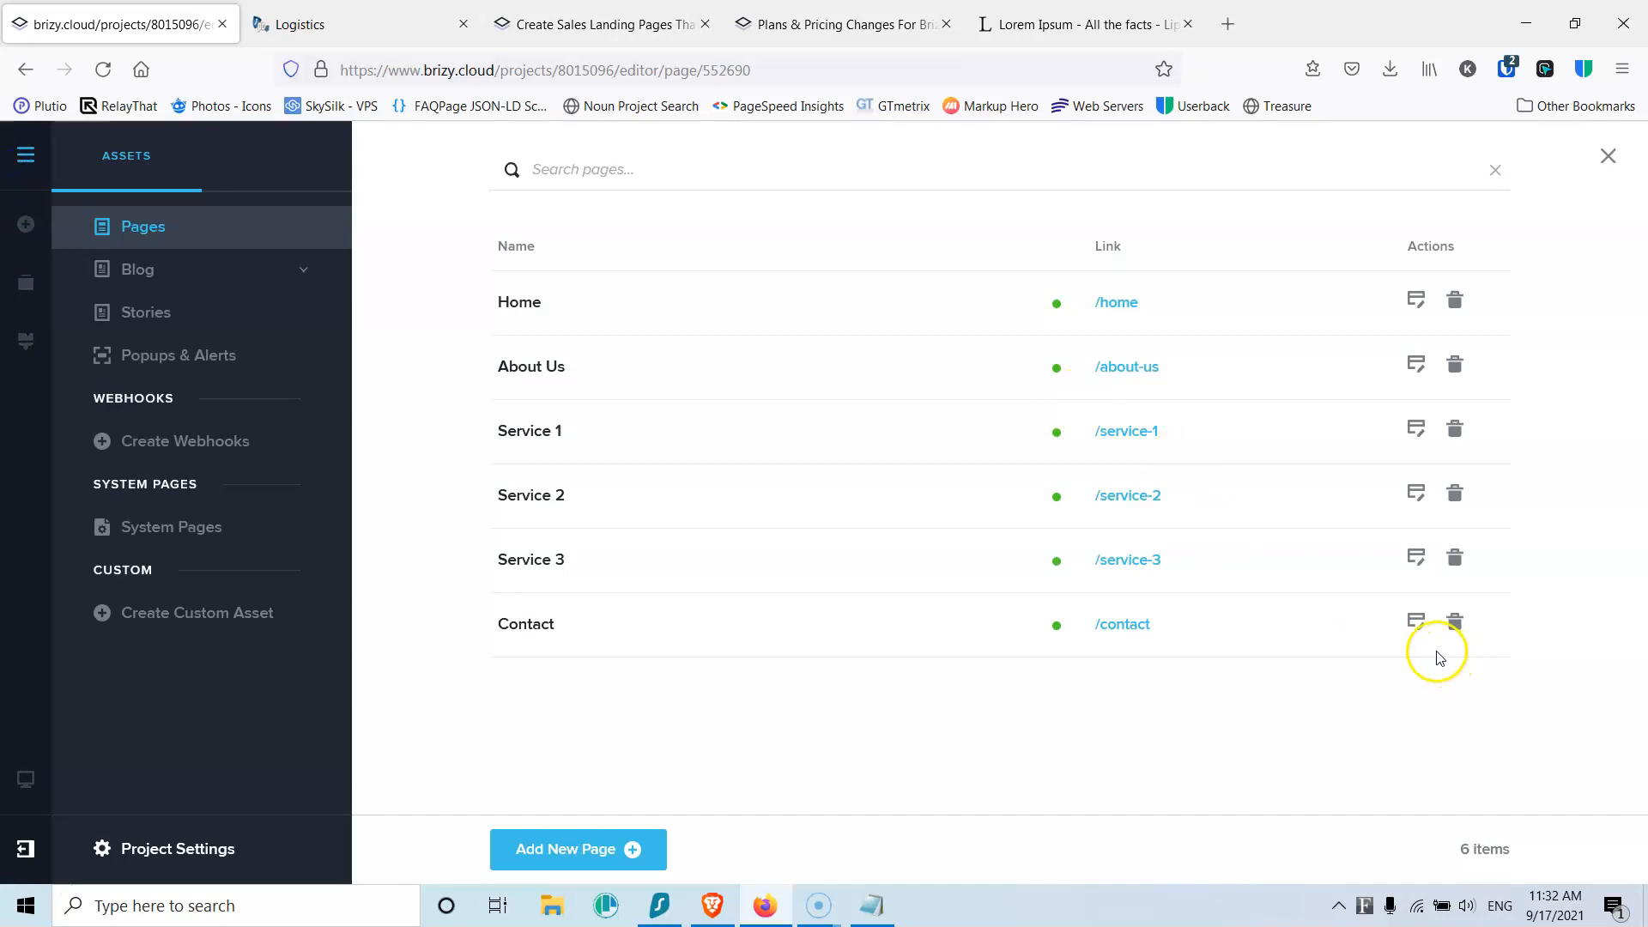
pyautogui.click(1416, 623)
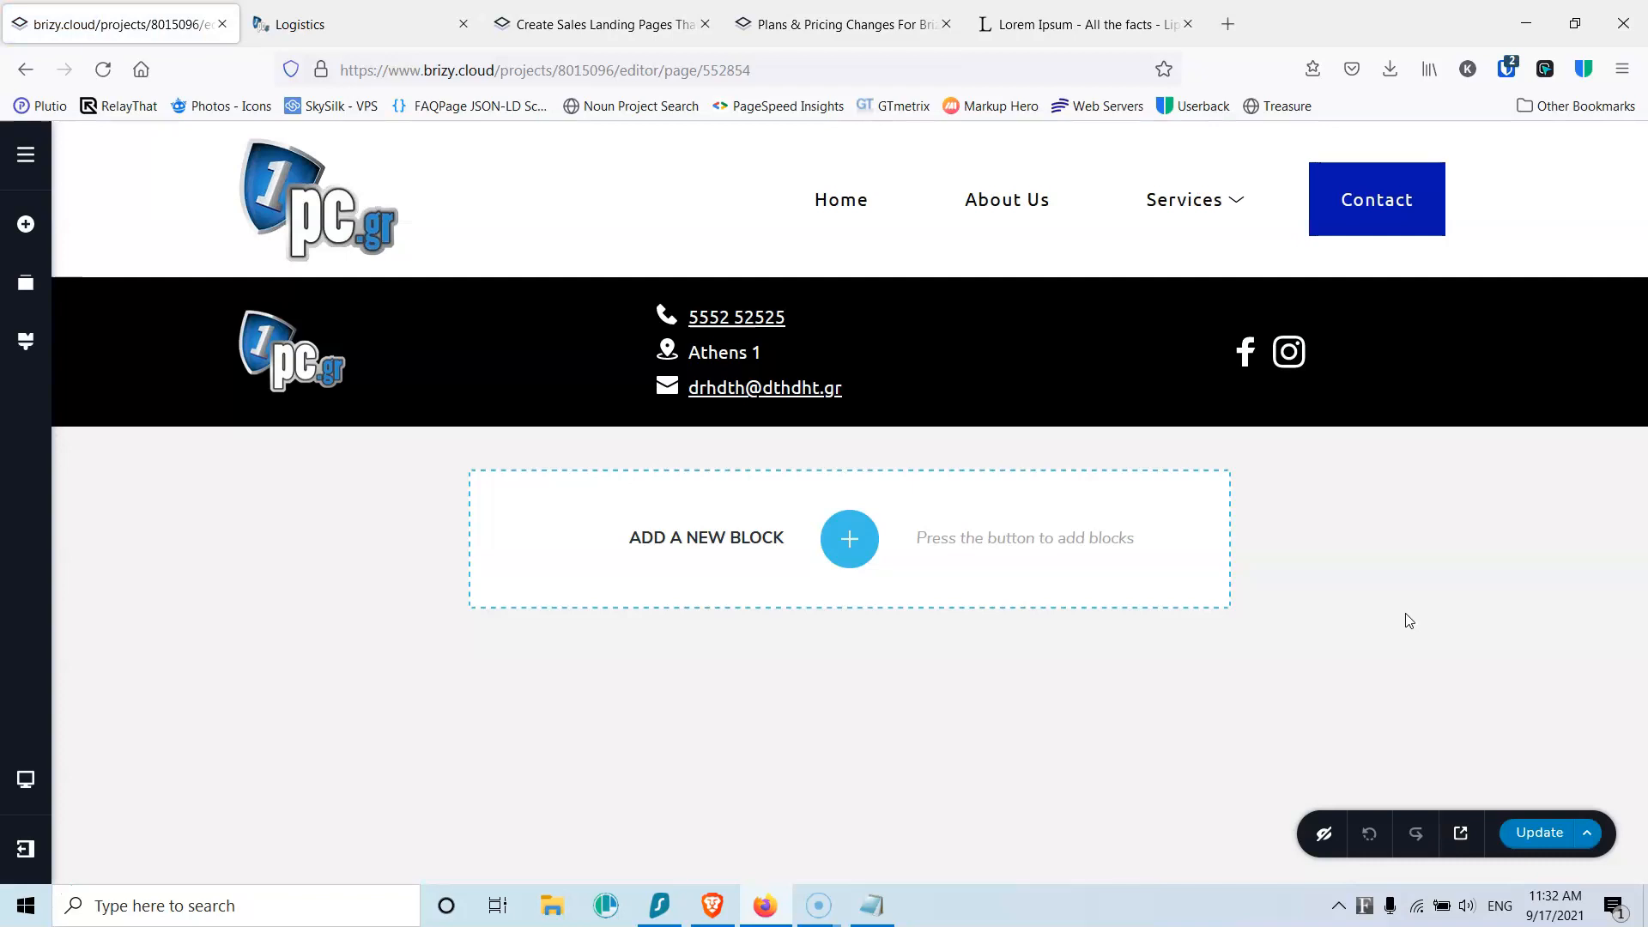
# Step: Add an empty 'Create your own' block and move it above the footer
pyautogui.click(911, 415)
pyautogui.click(849, 538)
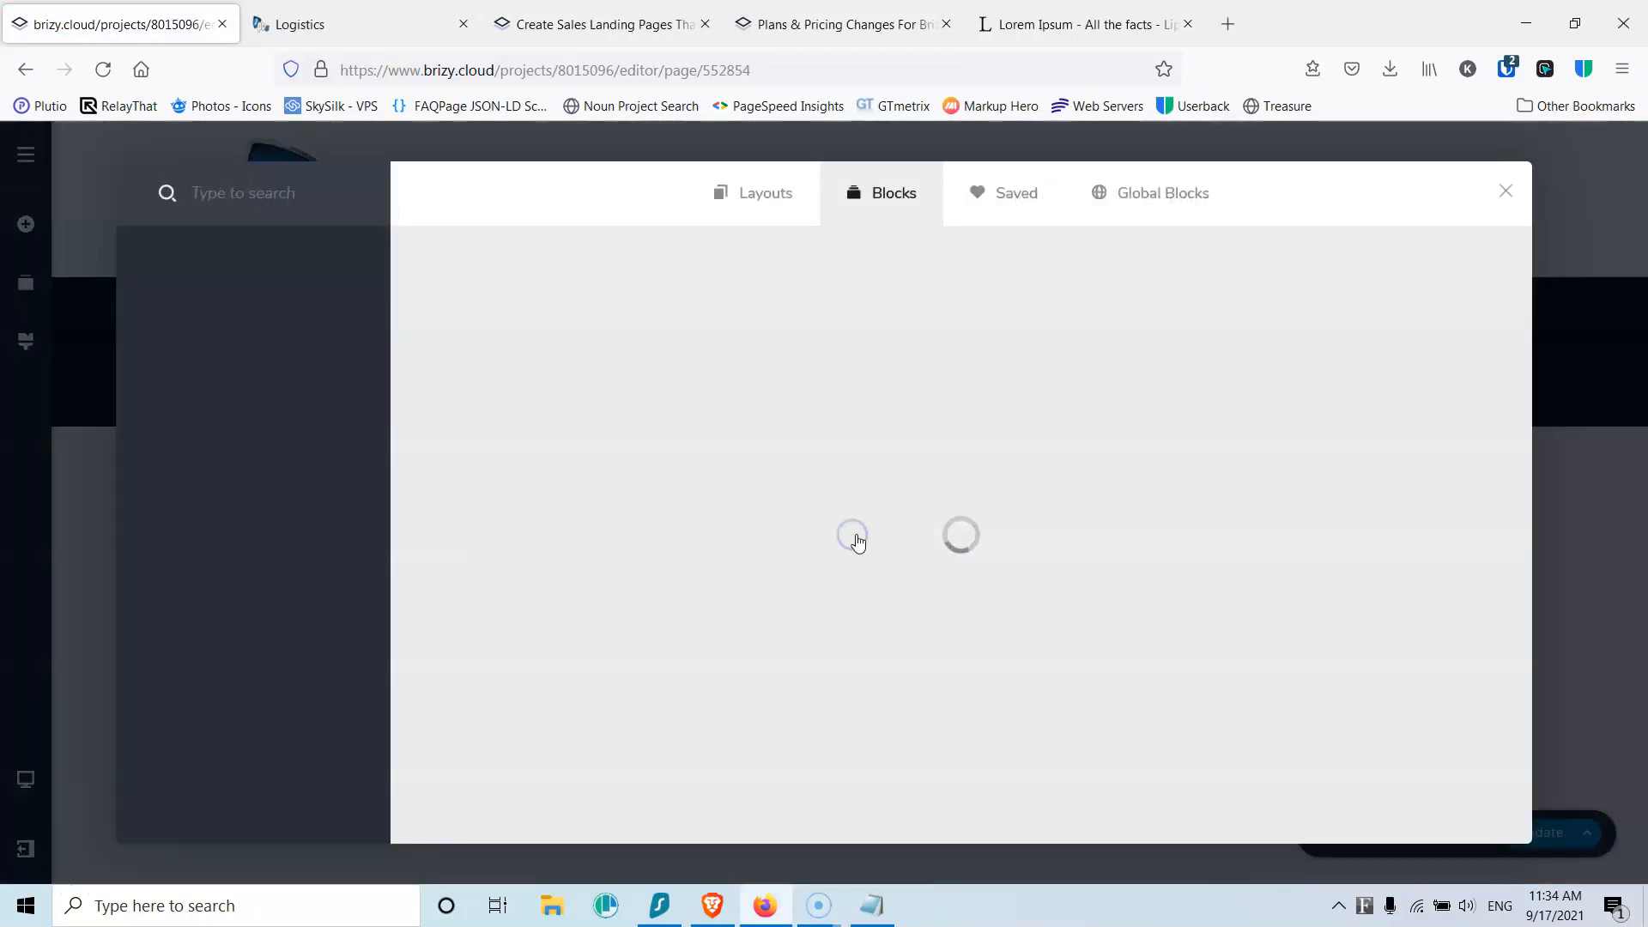
pyautogui.click(582, 346)
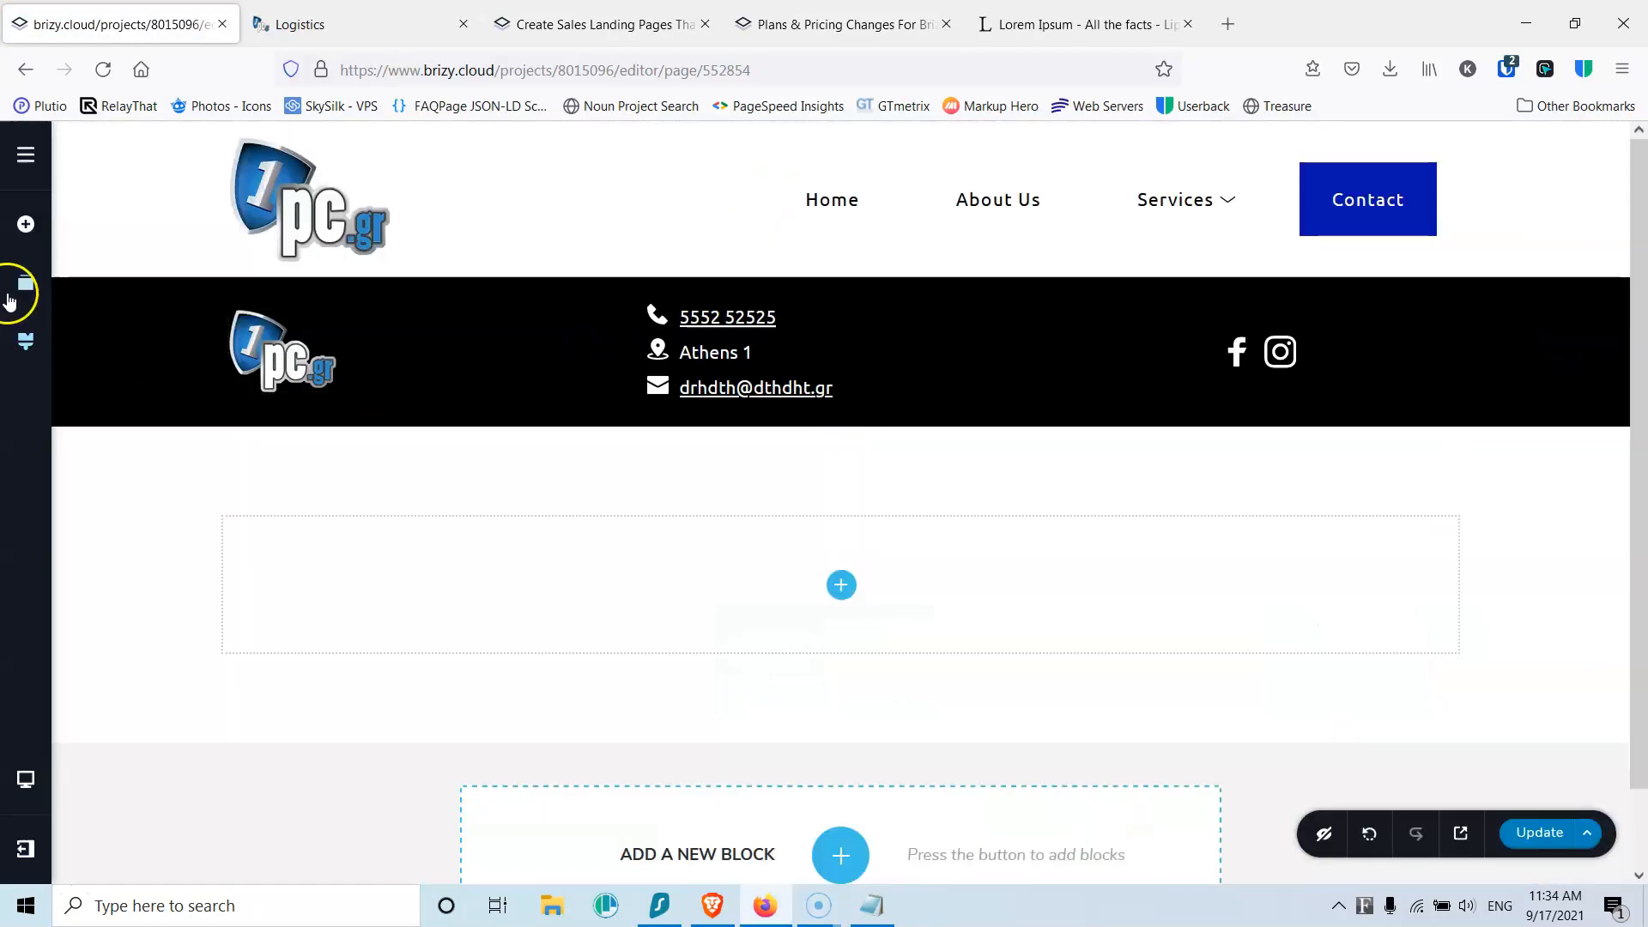
pyautogui.click(34, 287)
pyautogui.moveTo(209, 415); pyautogui.dragTo(215, 322)
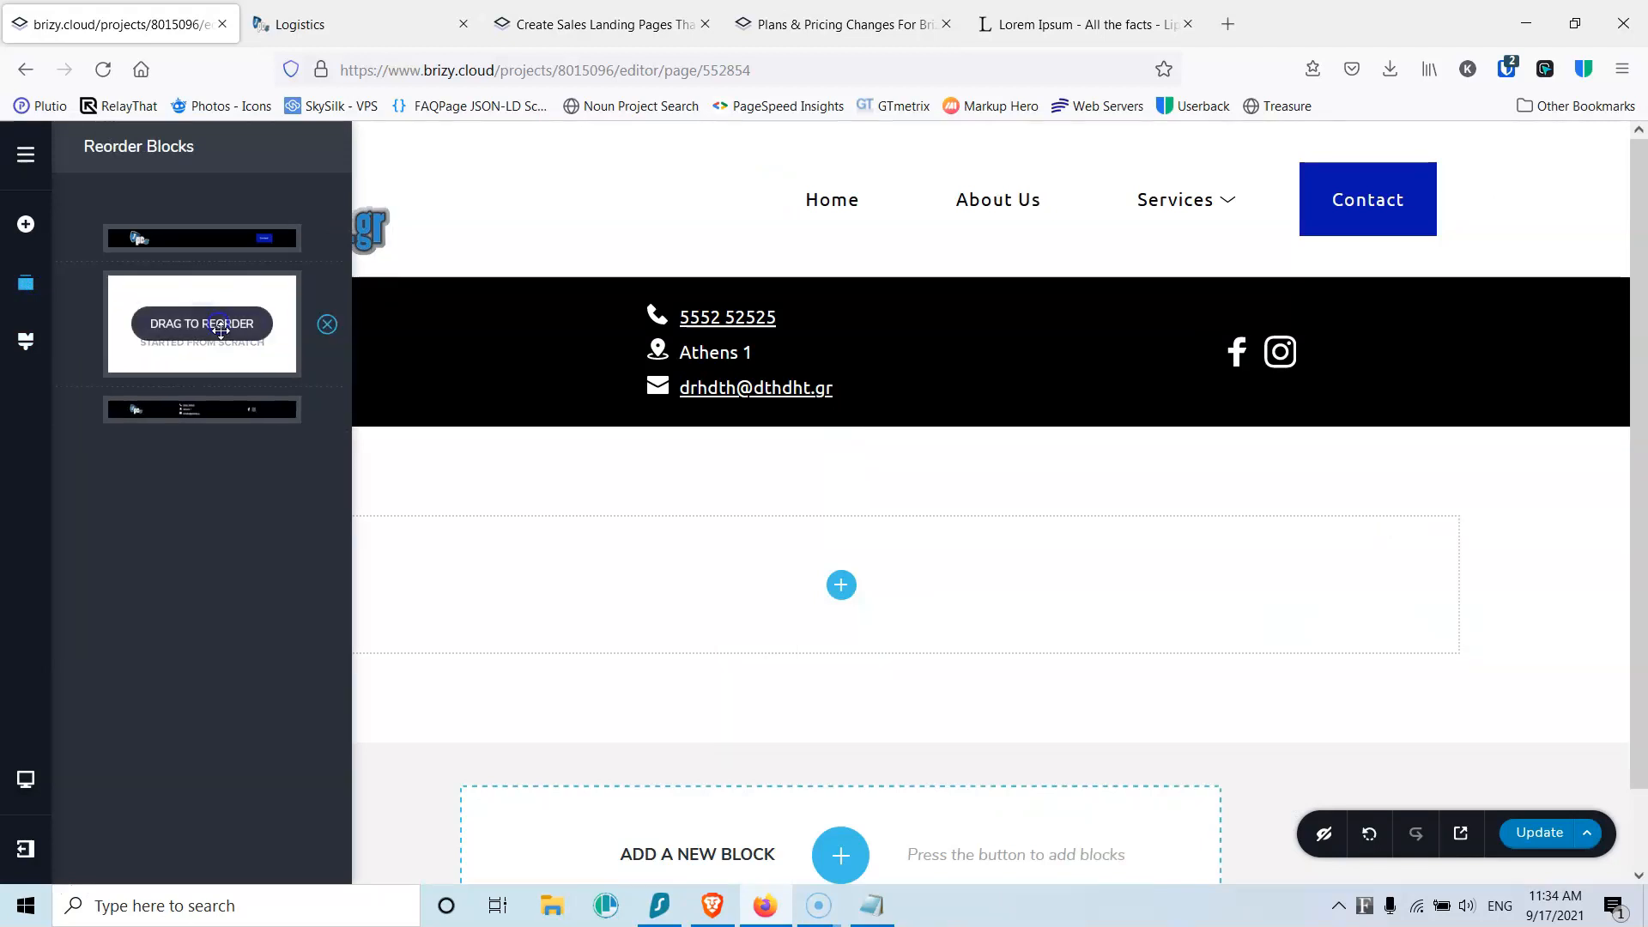
# Step: Insert the saved 'Send us a message' form block from the Saved library
pyautogui.click(840, 598)
pyautogui.click(1001, 202)
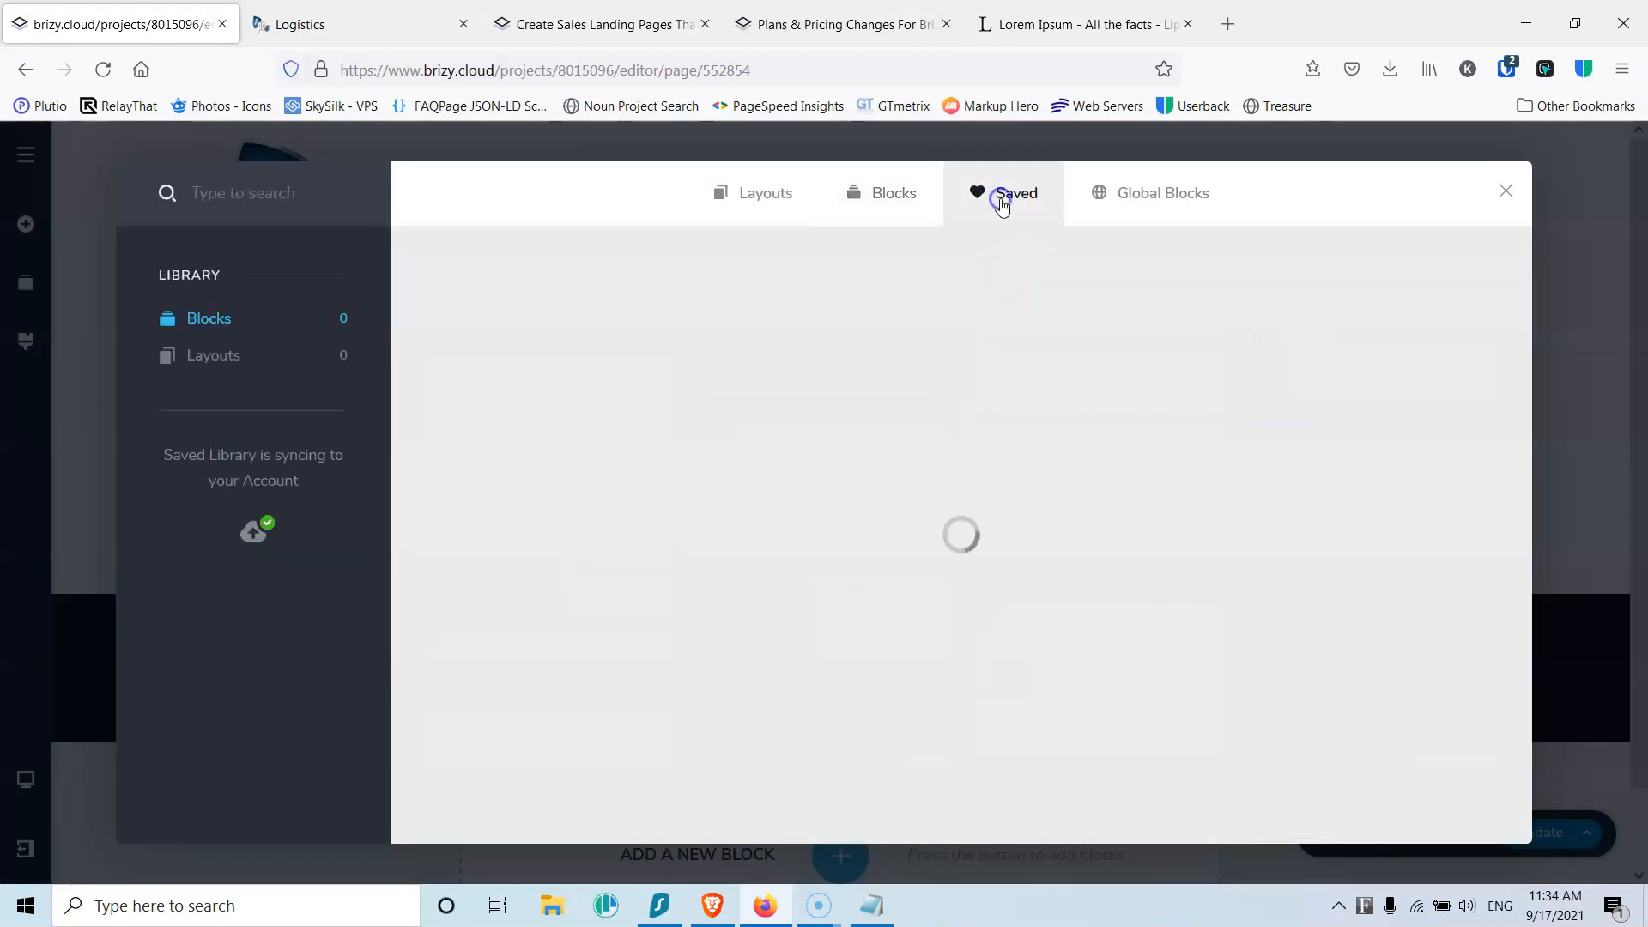
pyautogui.click(566, 323)
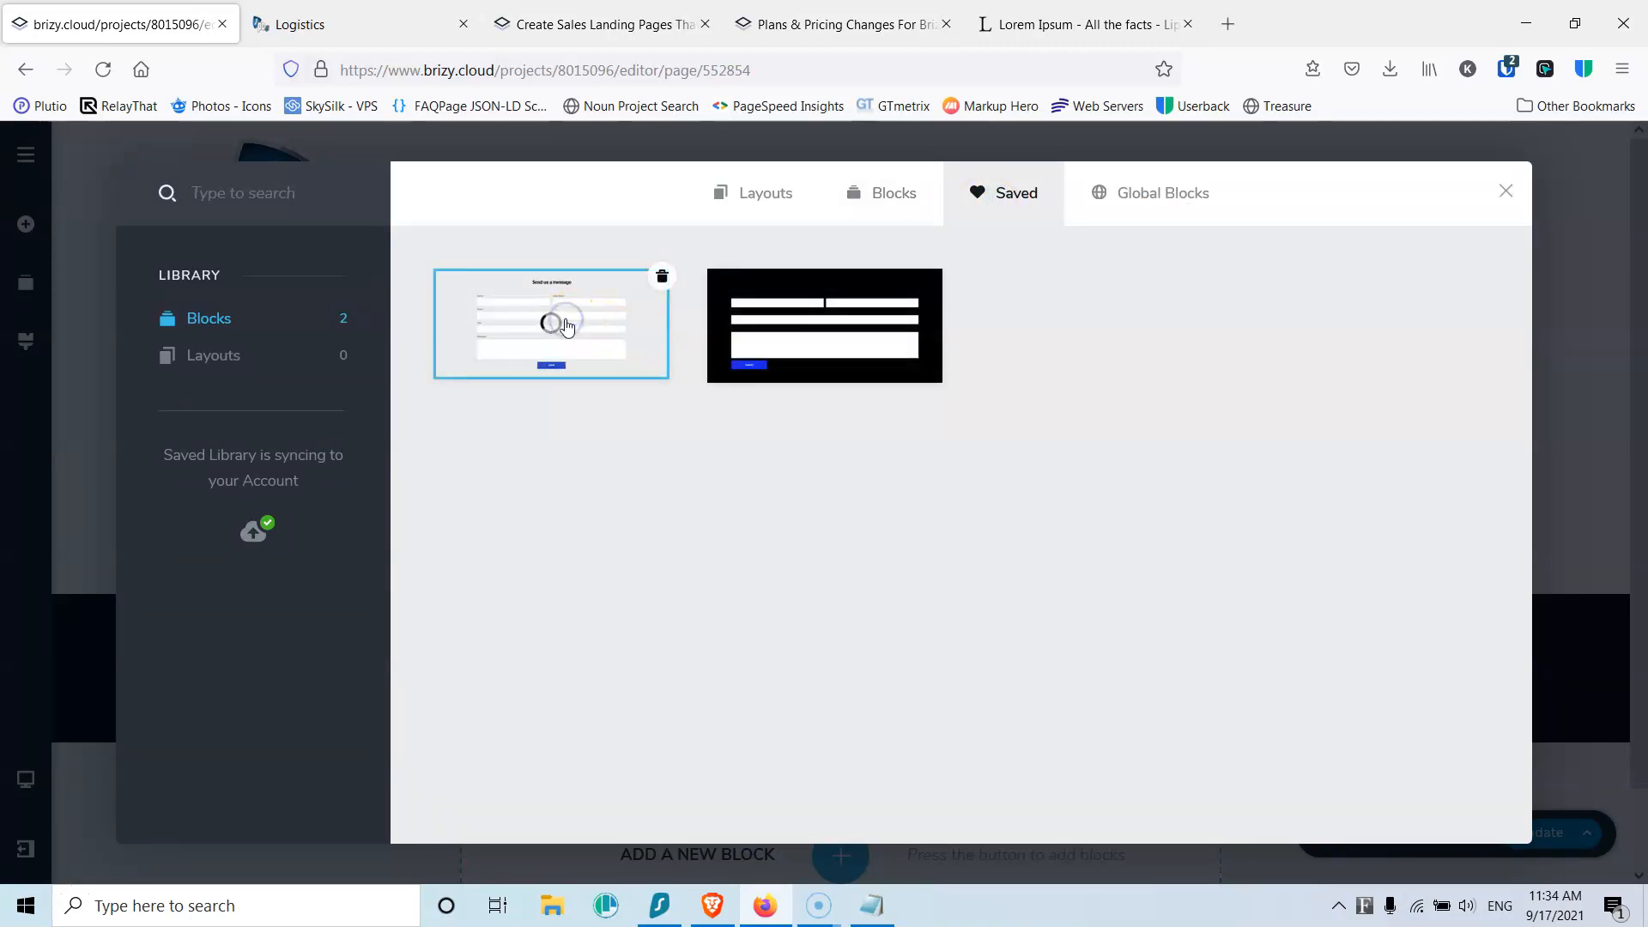
pyautogui.scroll(-4, 970, 528)
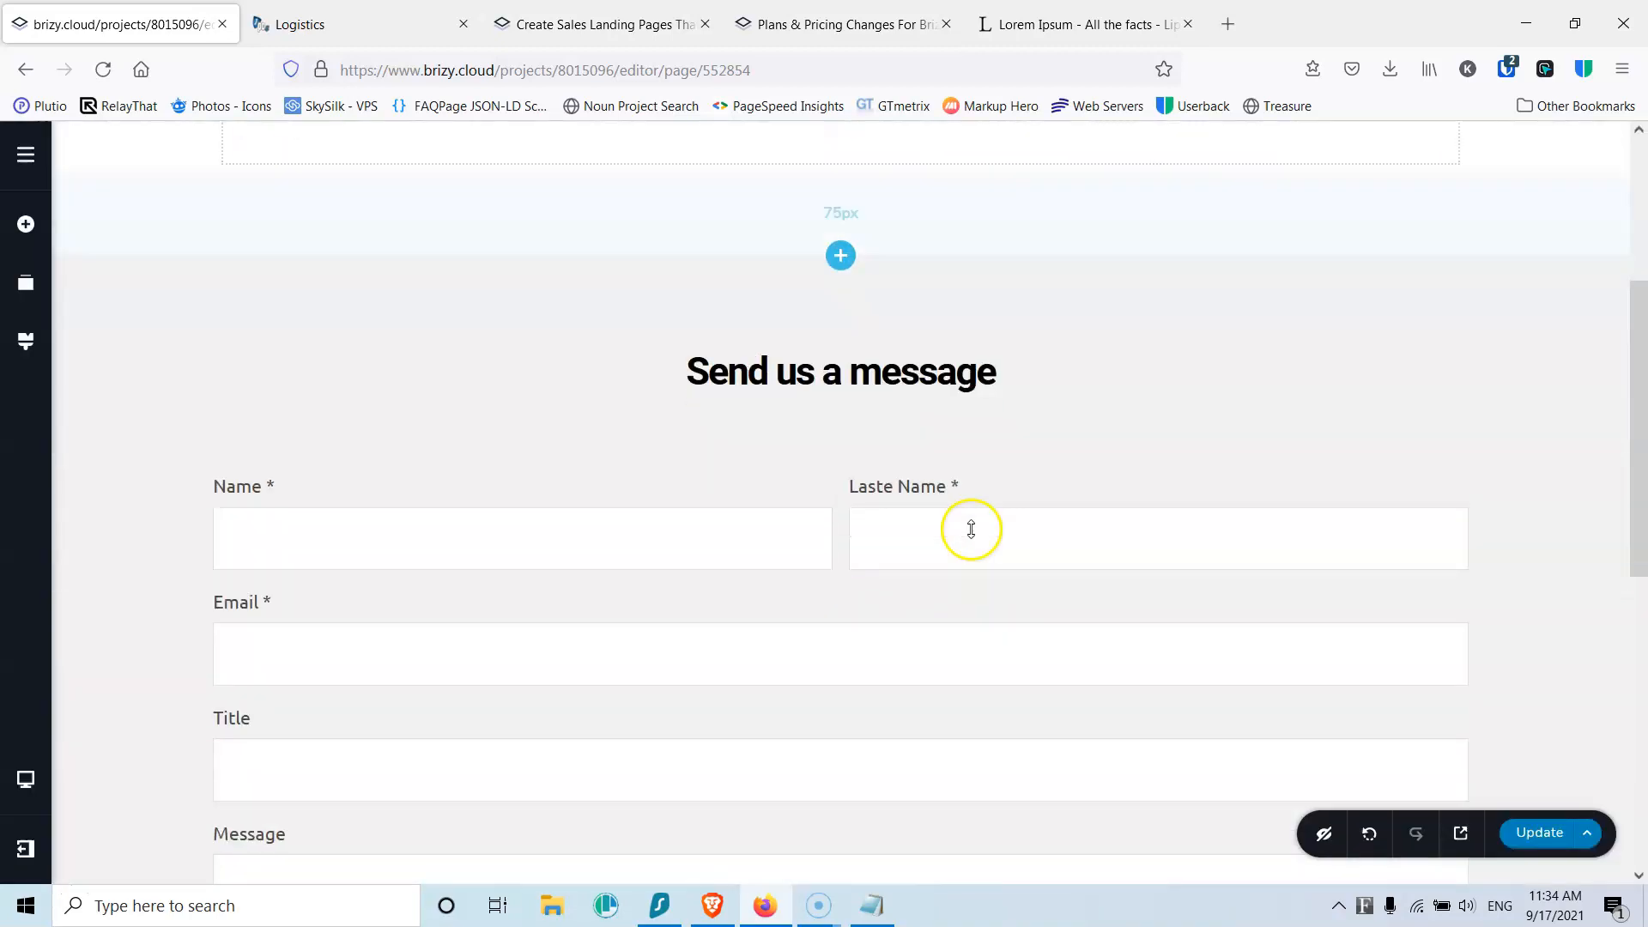
# Step: Split the empty section into two columns and drag the form into the right column
pyautogui.scroll(4, 942, 448)
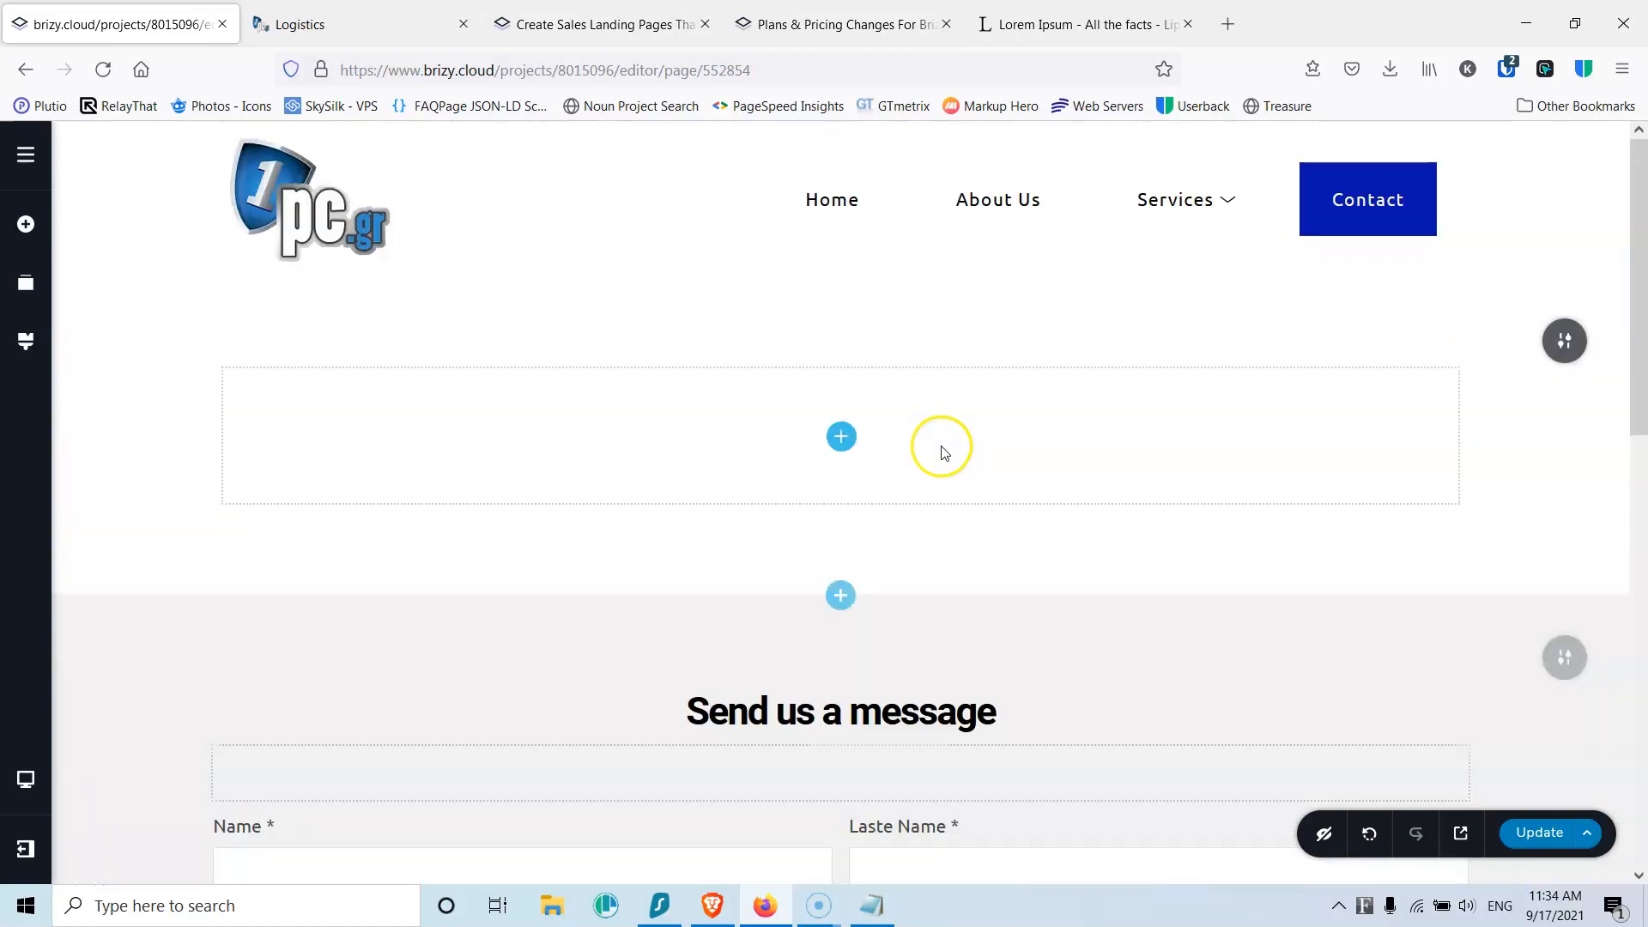
pyautogui.click(841, 438)
pyautogui.scroll(-6, 235, 647)
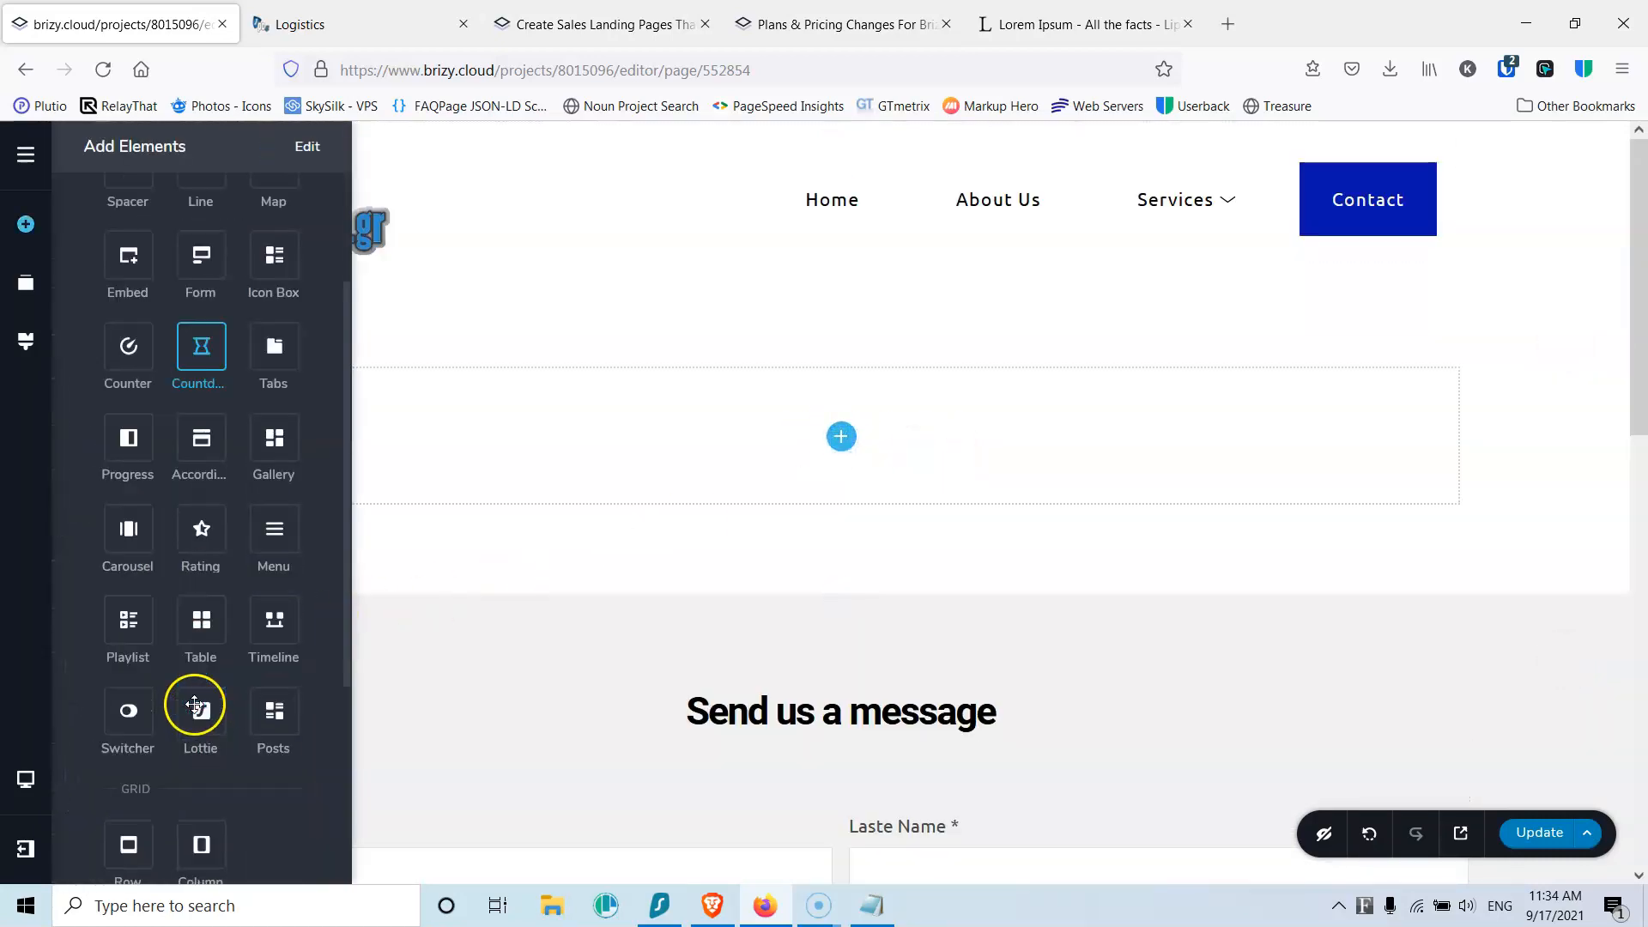
pyautogui.moveTo(295, 613); pyautogui.dragTo(850, 446)
pyautogui.scroll(-3, 961, 513)
pyautogui.moveTo(1036, 666); pyautogui.dragTo(1151, 228)
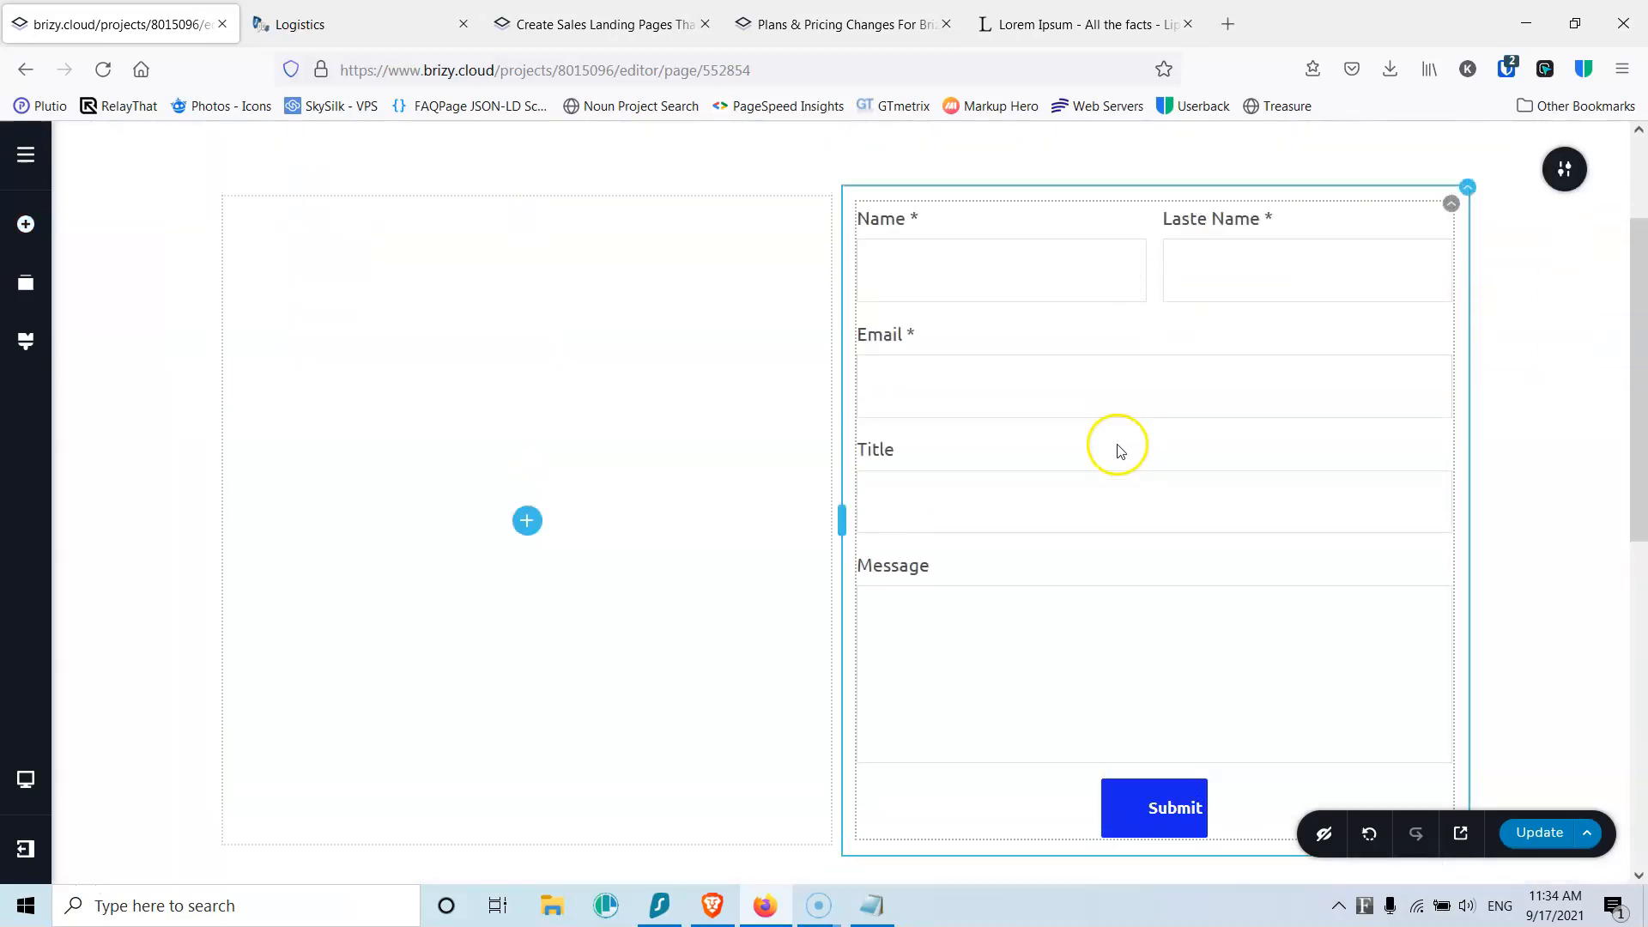
# Step: Delete the leftover 'Send us a message' section
pyautogui.scroll(-5, 1005, 490)
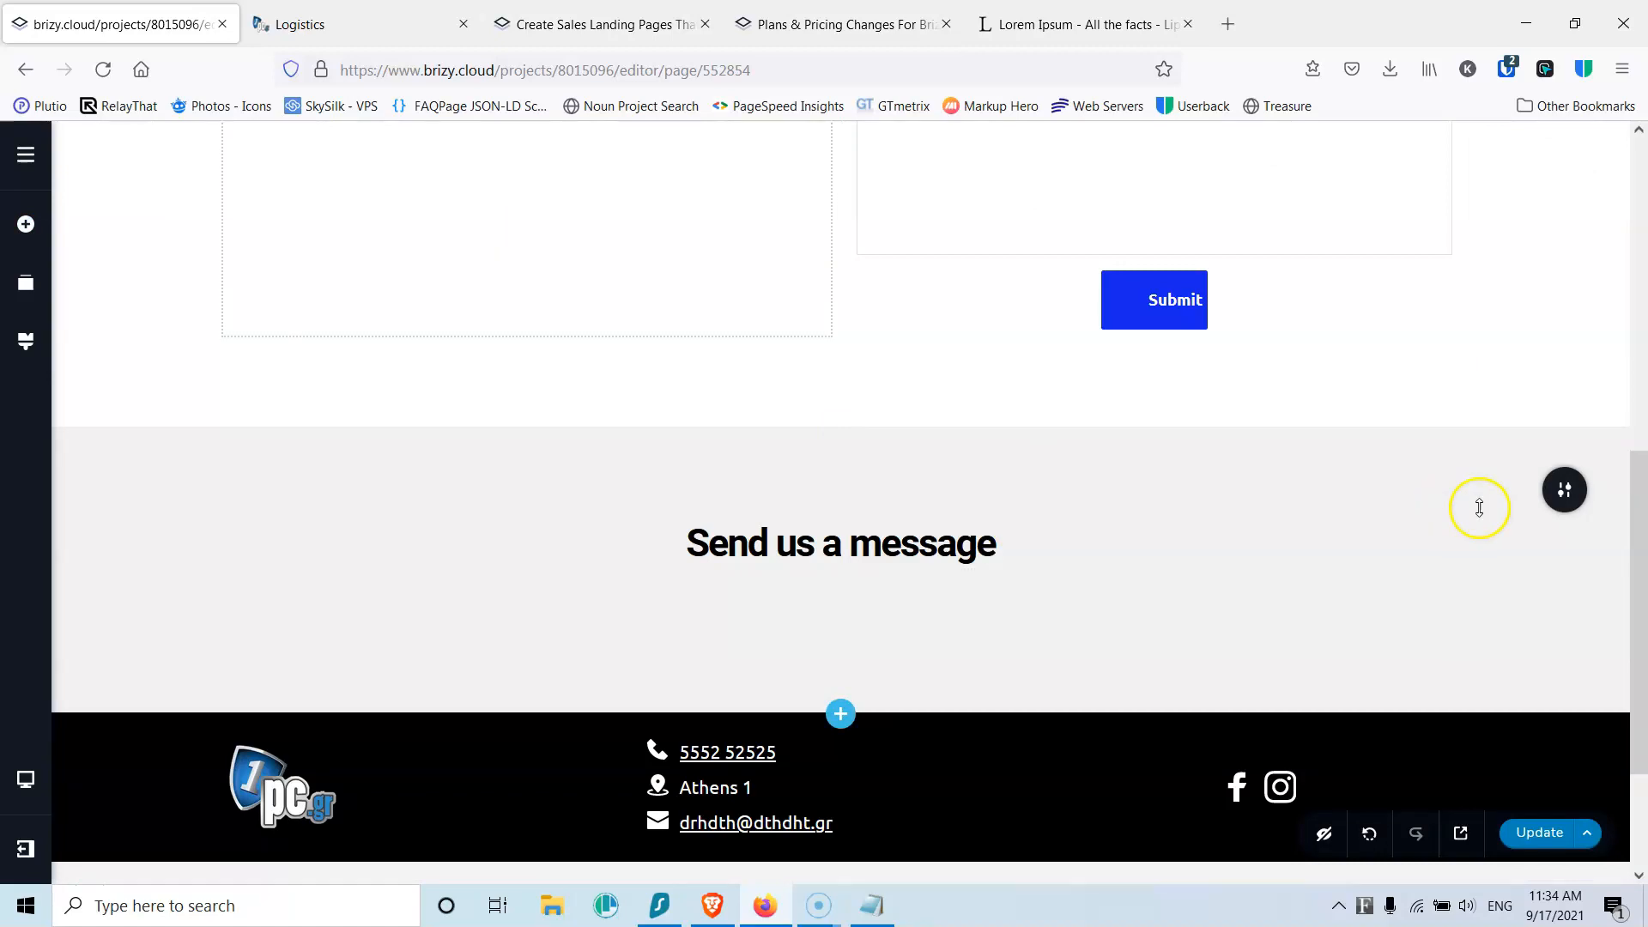
pyautogui.click(1564, 492)
pyautogui.click(1558, 490)
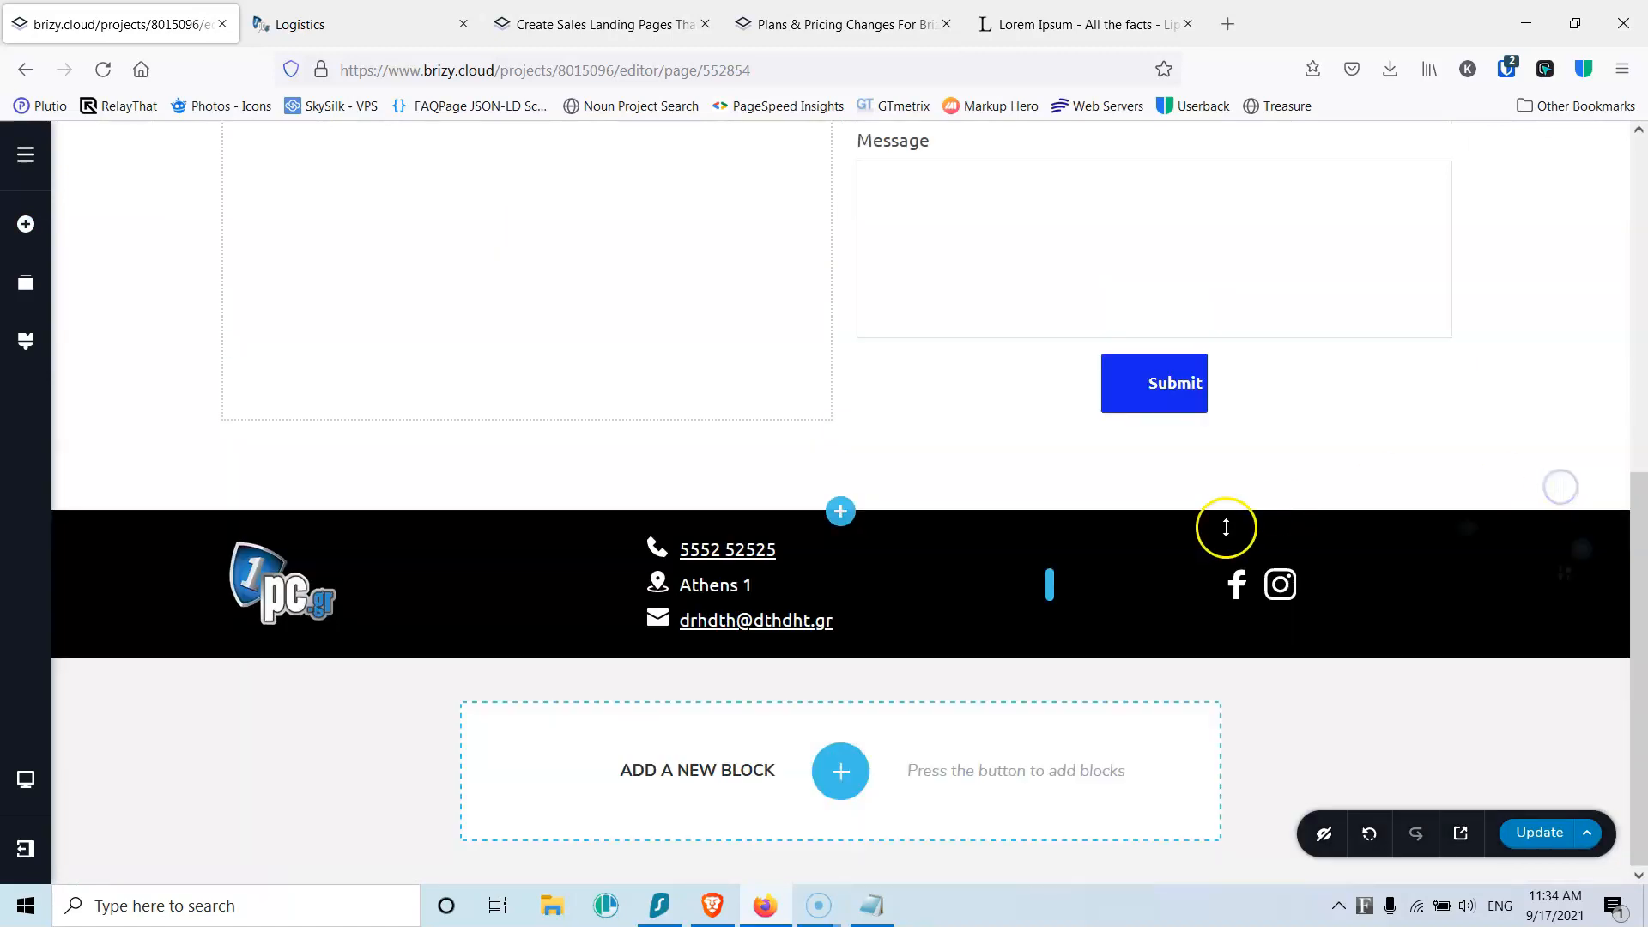
pyautogui.scroll(5, 1142, 549)
pyautogui.scroll(-3, 1150, 567)
# Step: Set the form's Submit button width to 50%
pyautogui.click(1165, 598)
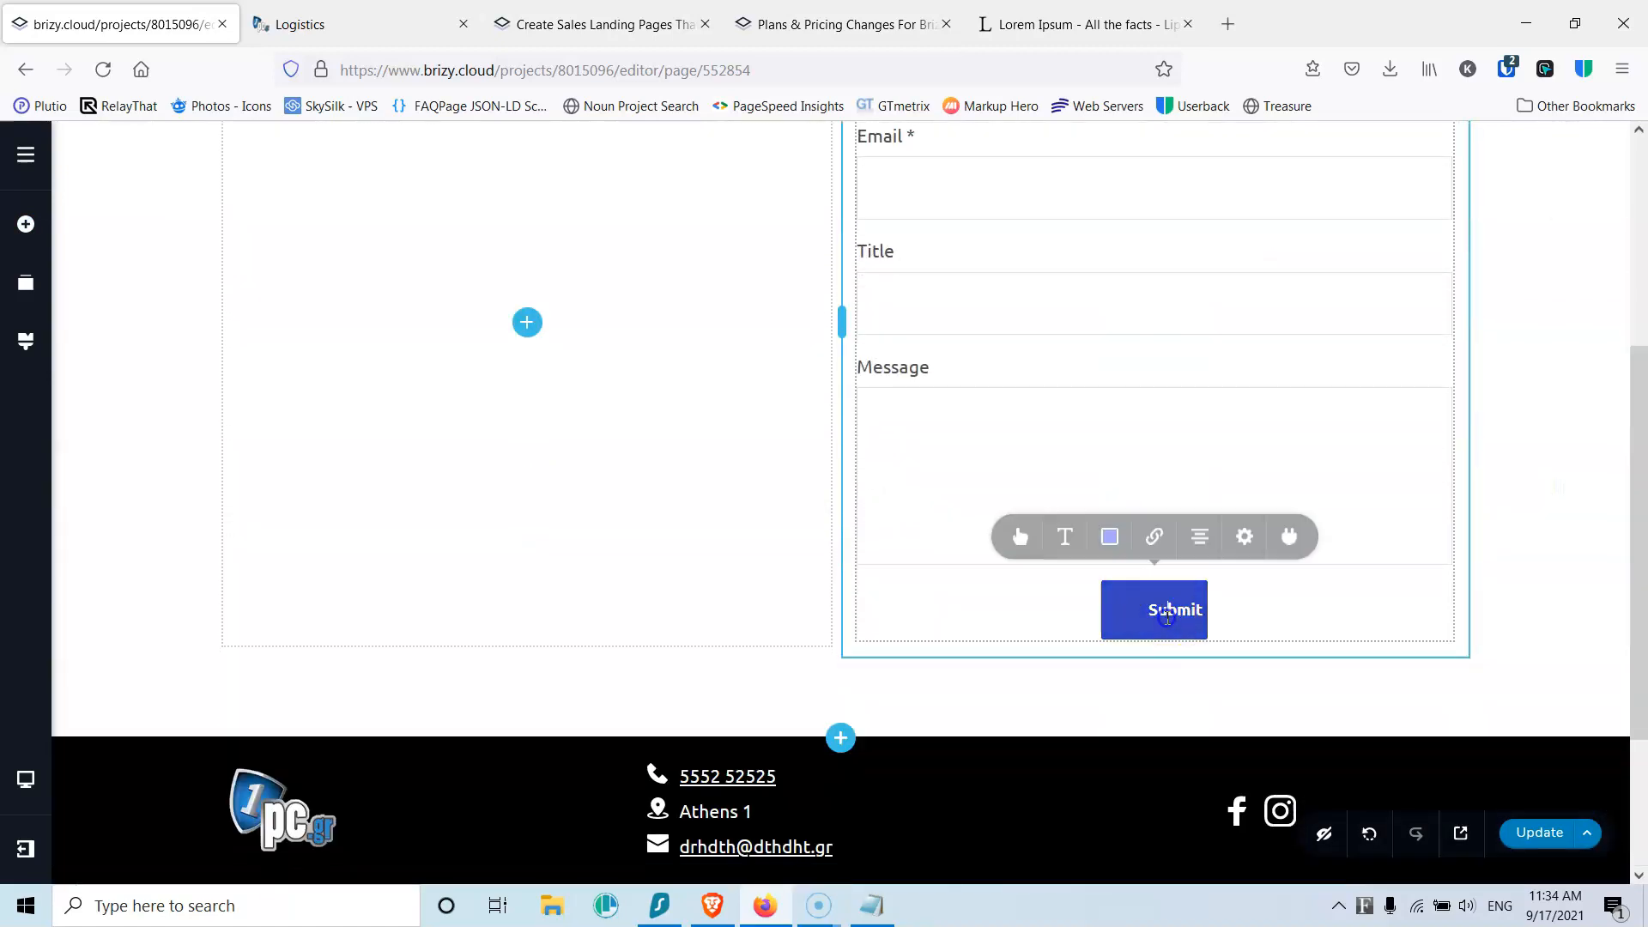
pyautogui.click(1245, 544)
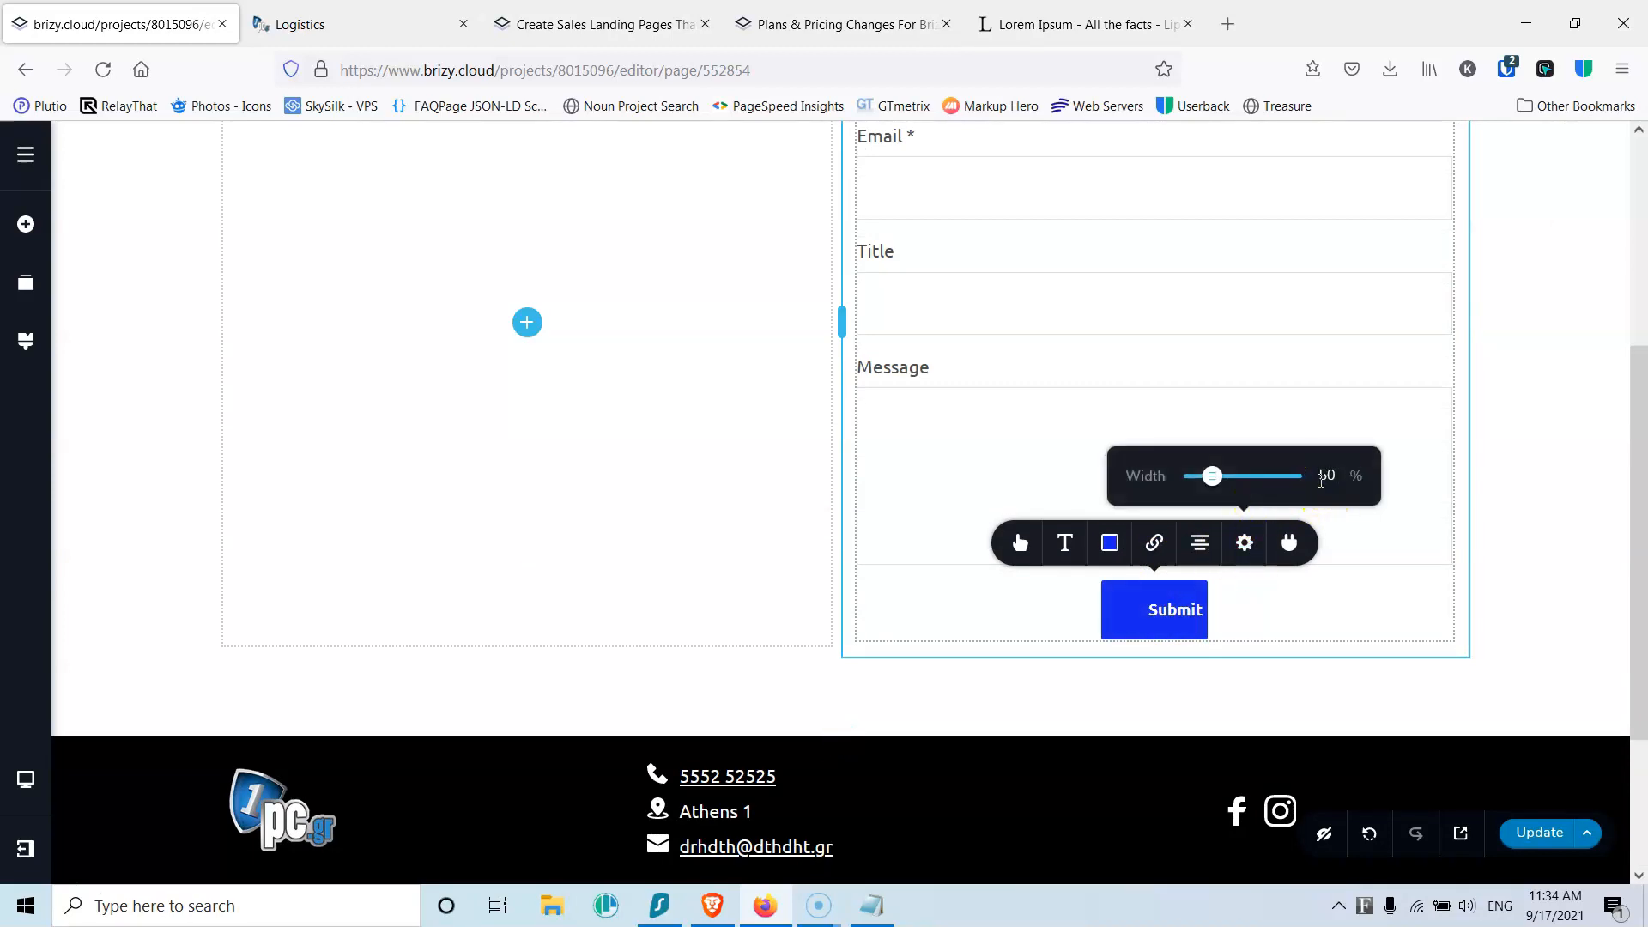
pyautogui.scroll(4, 1318, 480)
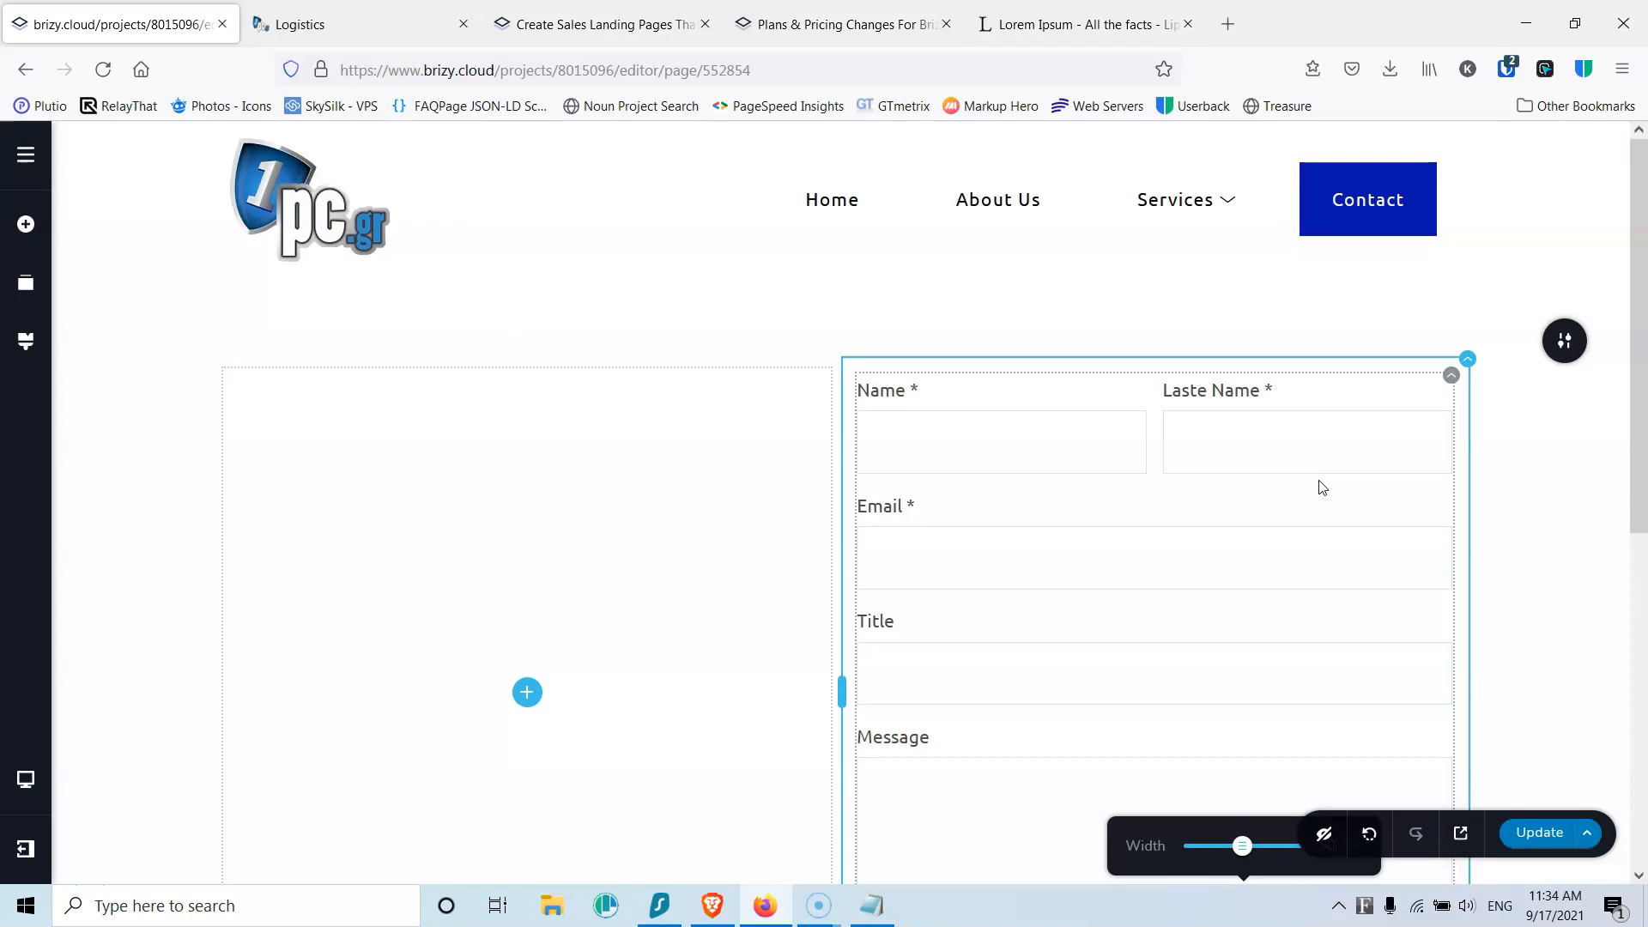
# Step: Make the Name and Last Name fields 100% wide on separate lines
pyautogui.click(1165, 464)
pyautogui.click(1024, 512)
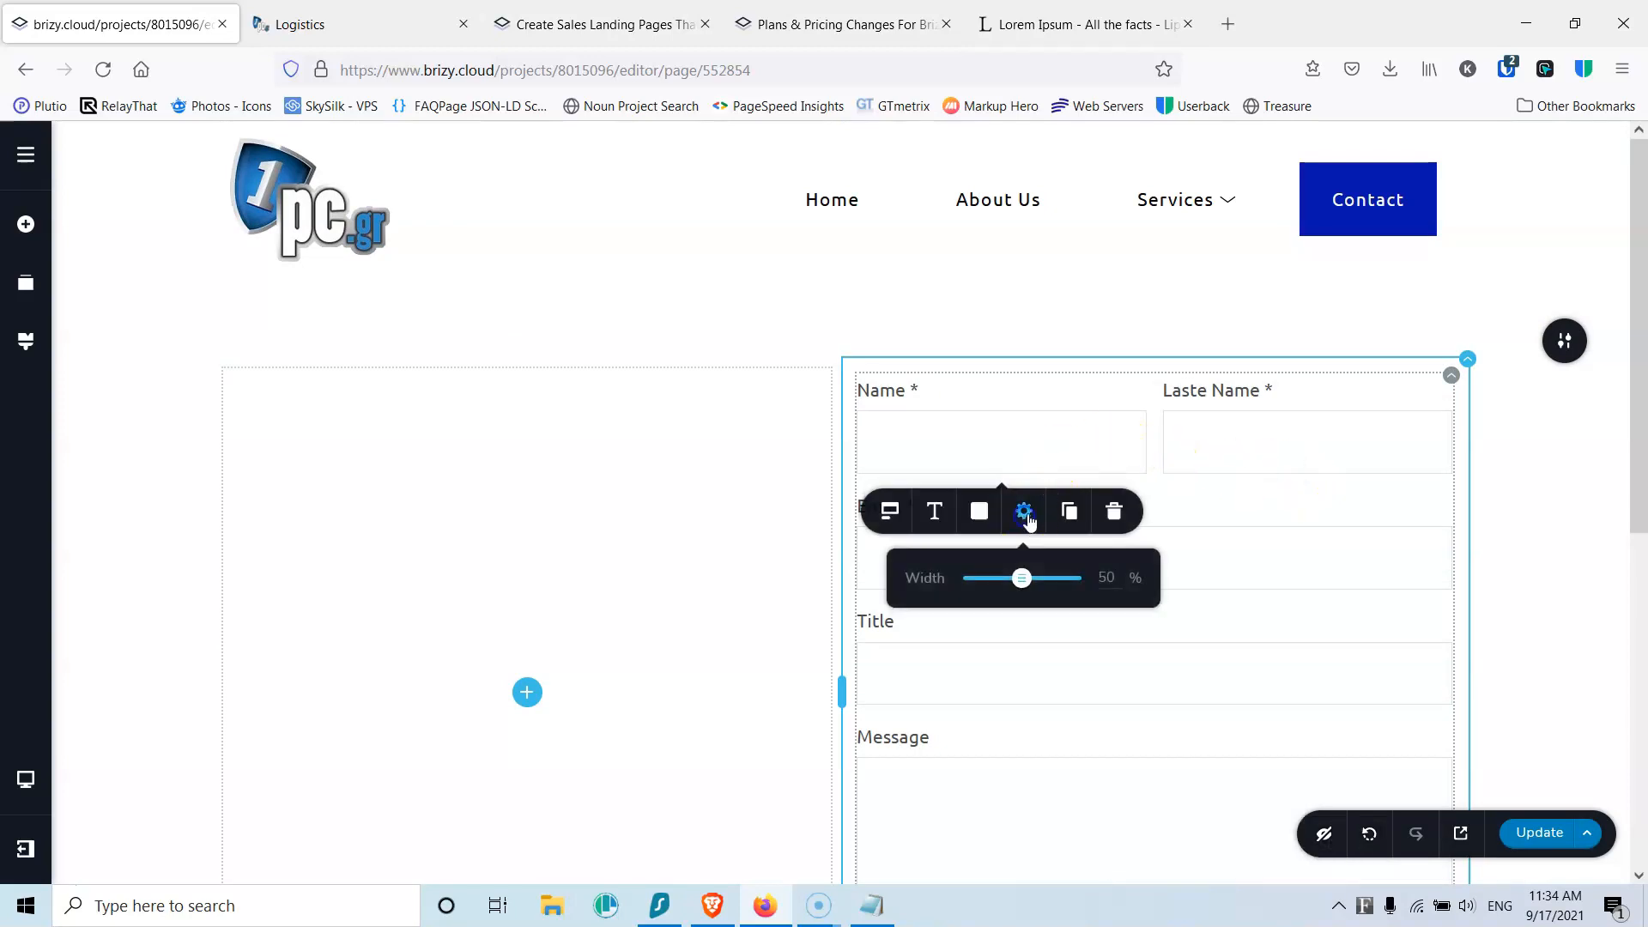
pyautogui.moveTo(1030, 582); pyautogui.dragTo(1137, 582)
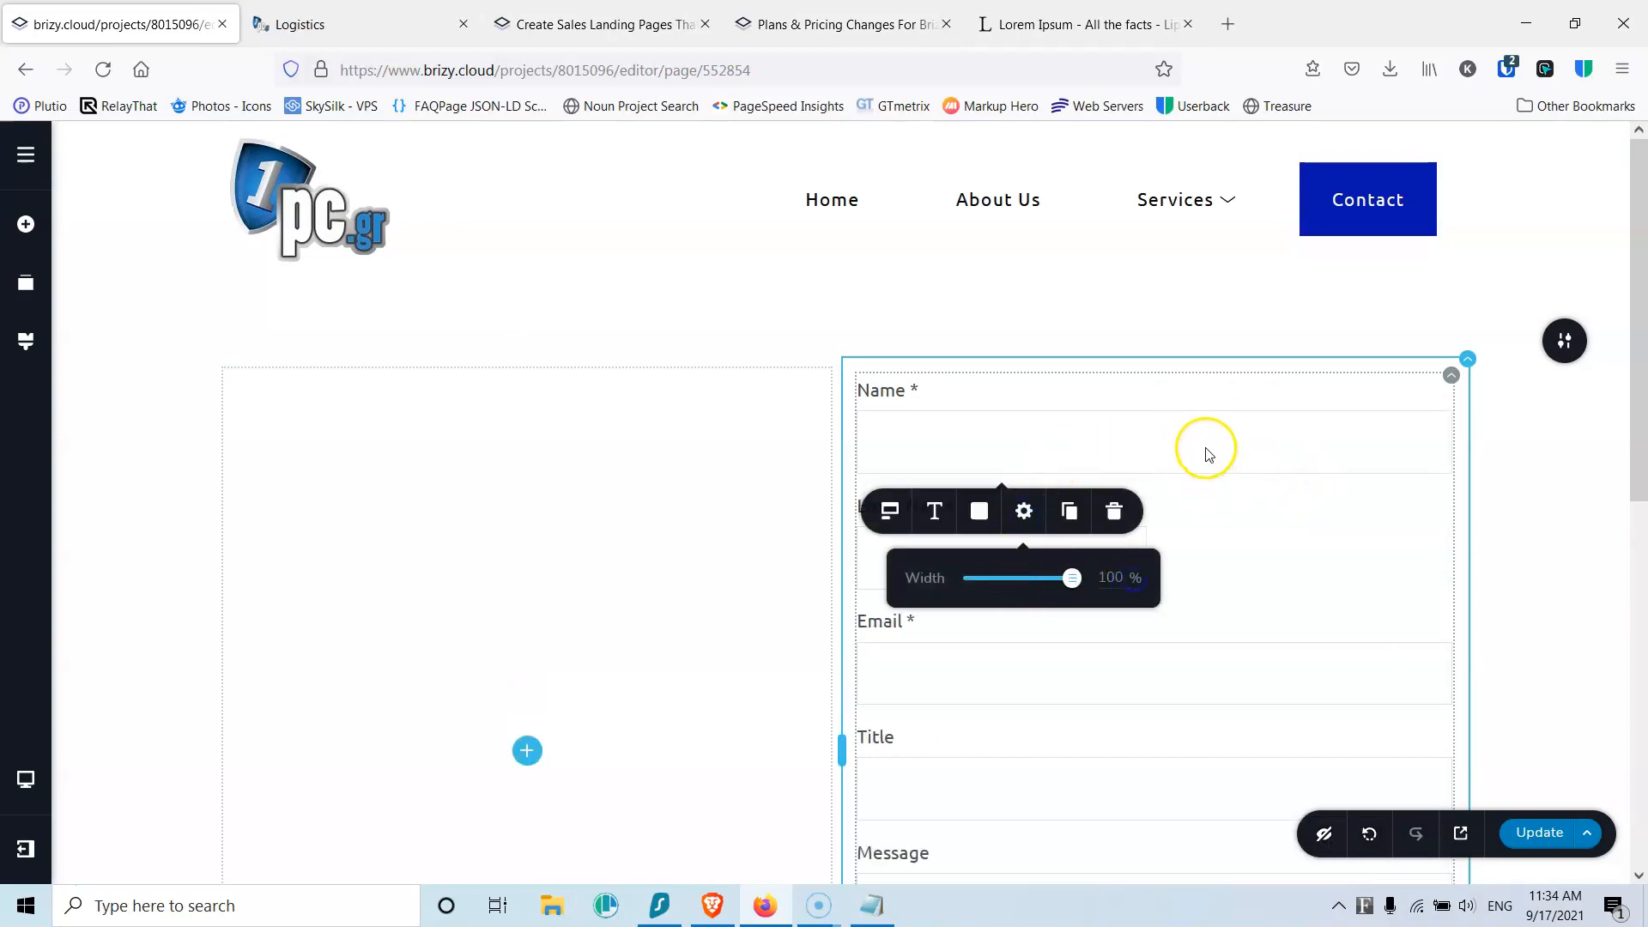
pyautogui.click(1210, 526)
pyautogui.click(938, 533)
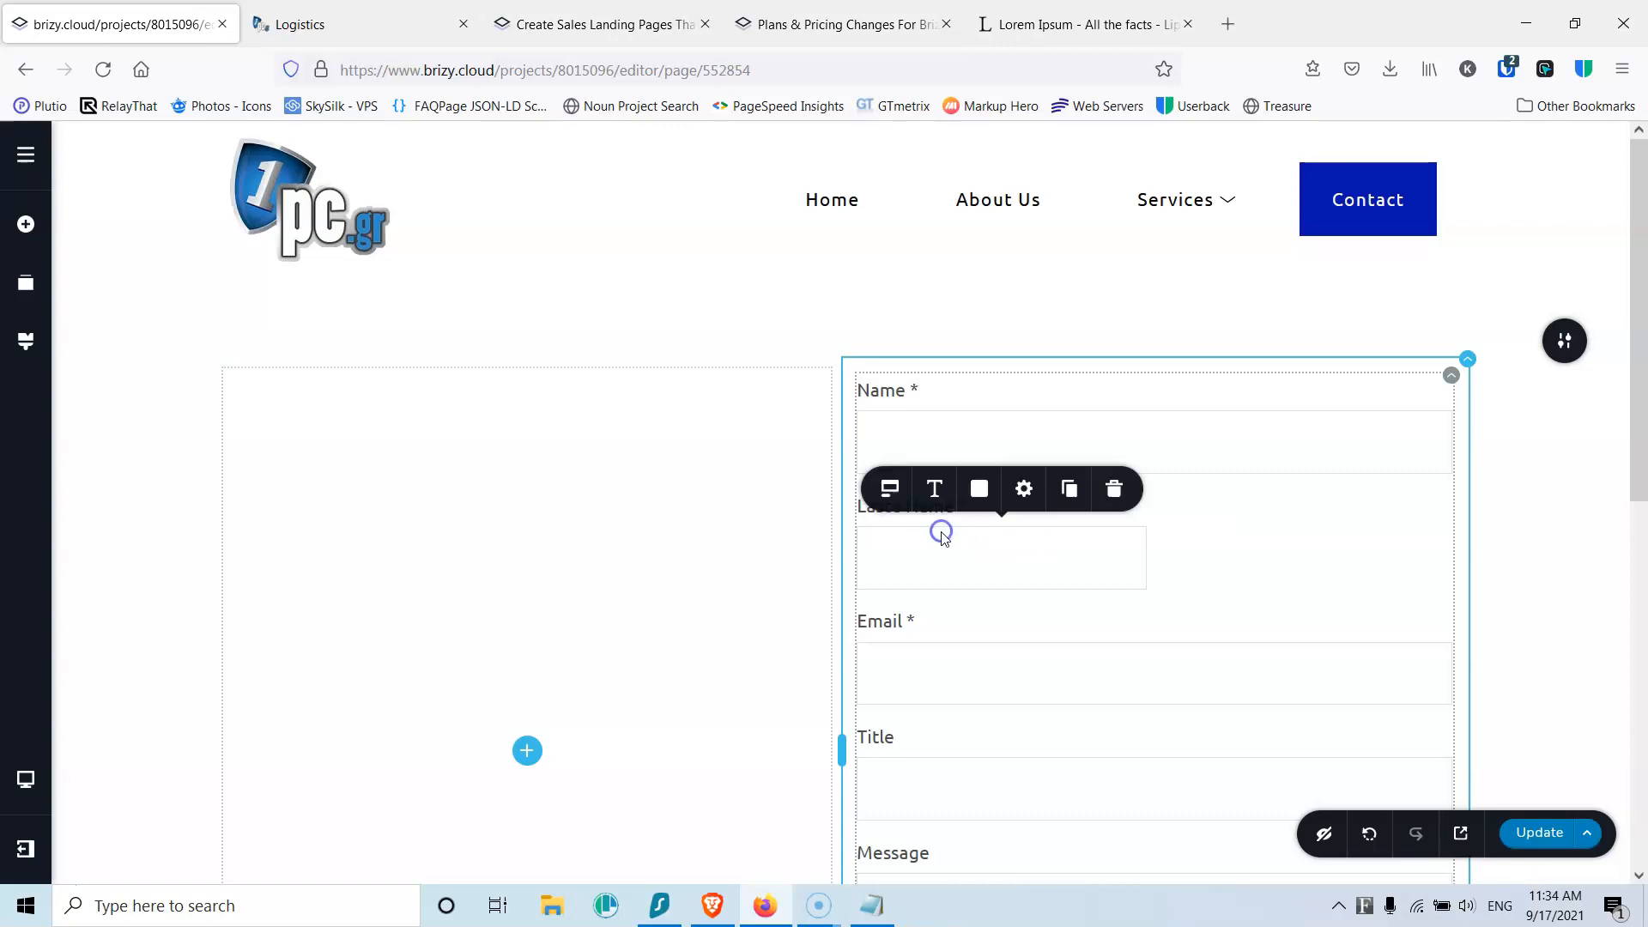
pyautogui.click(1023, 488)
pyautogui.click(1537, 837)
pyautogui.scroll(-1, 1040, 567)
pyautogui.scroll(-2, 944, 558)
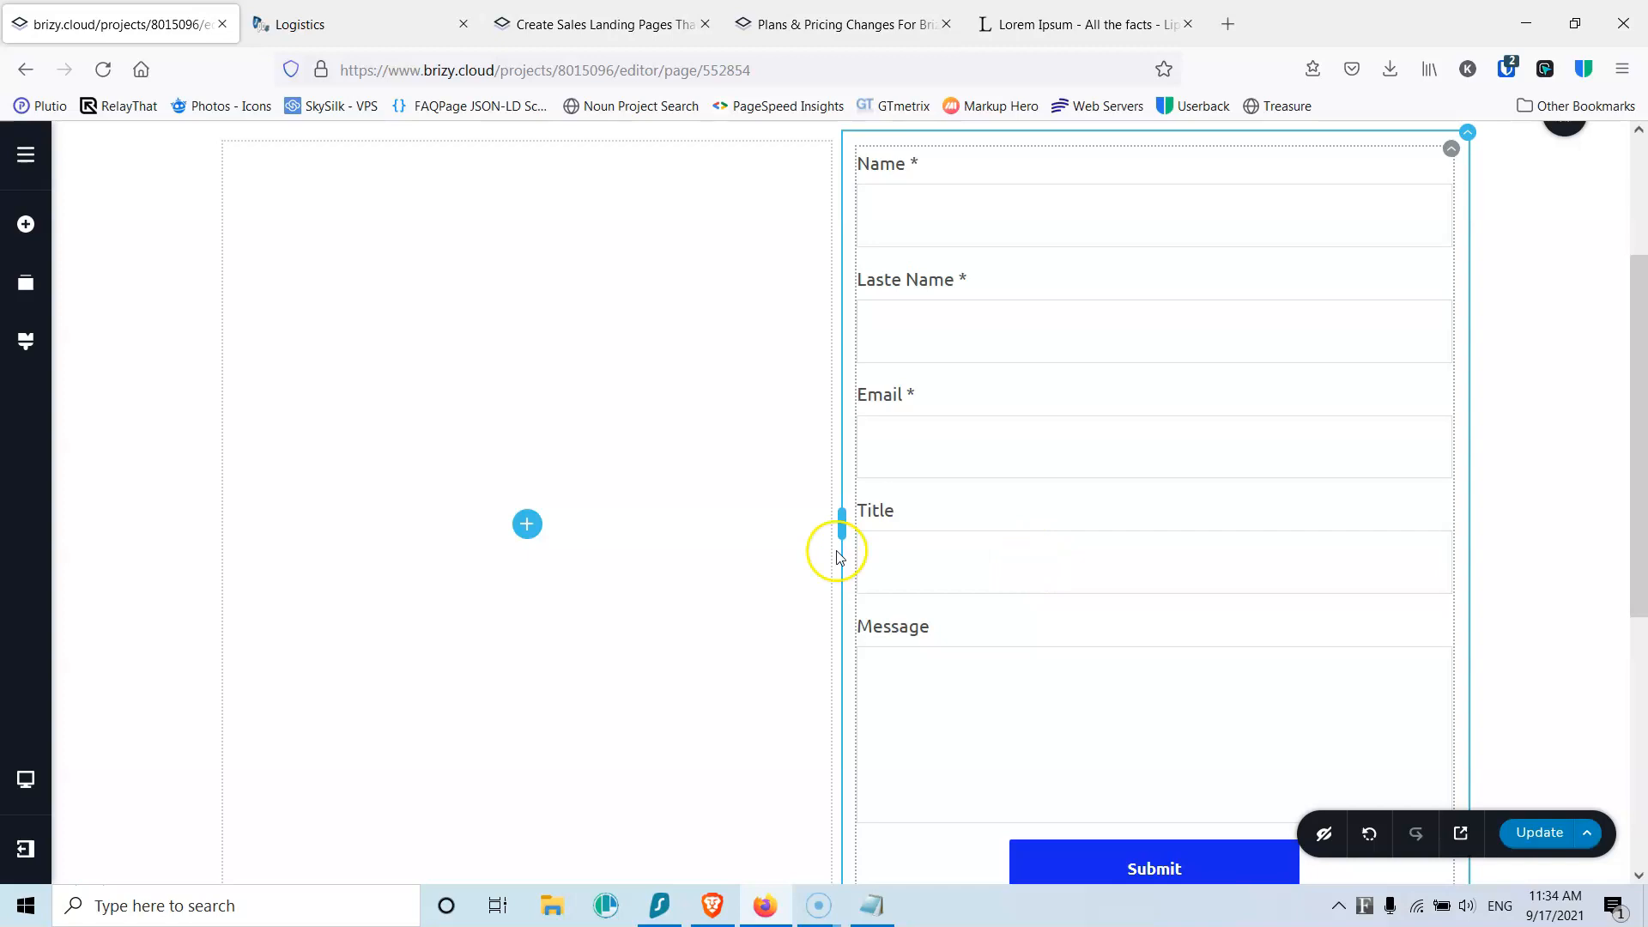
pyautogui.scroll(-2, 918, 543)
pyautogui.scroll(4, 1044, 550)
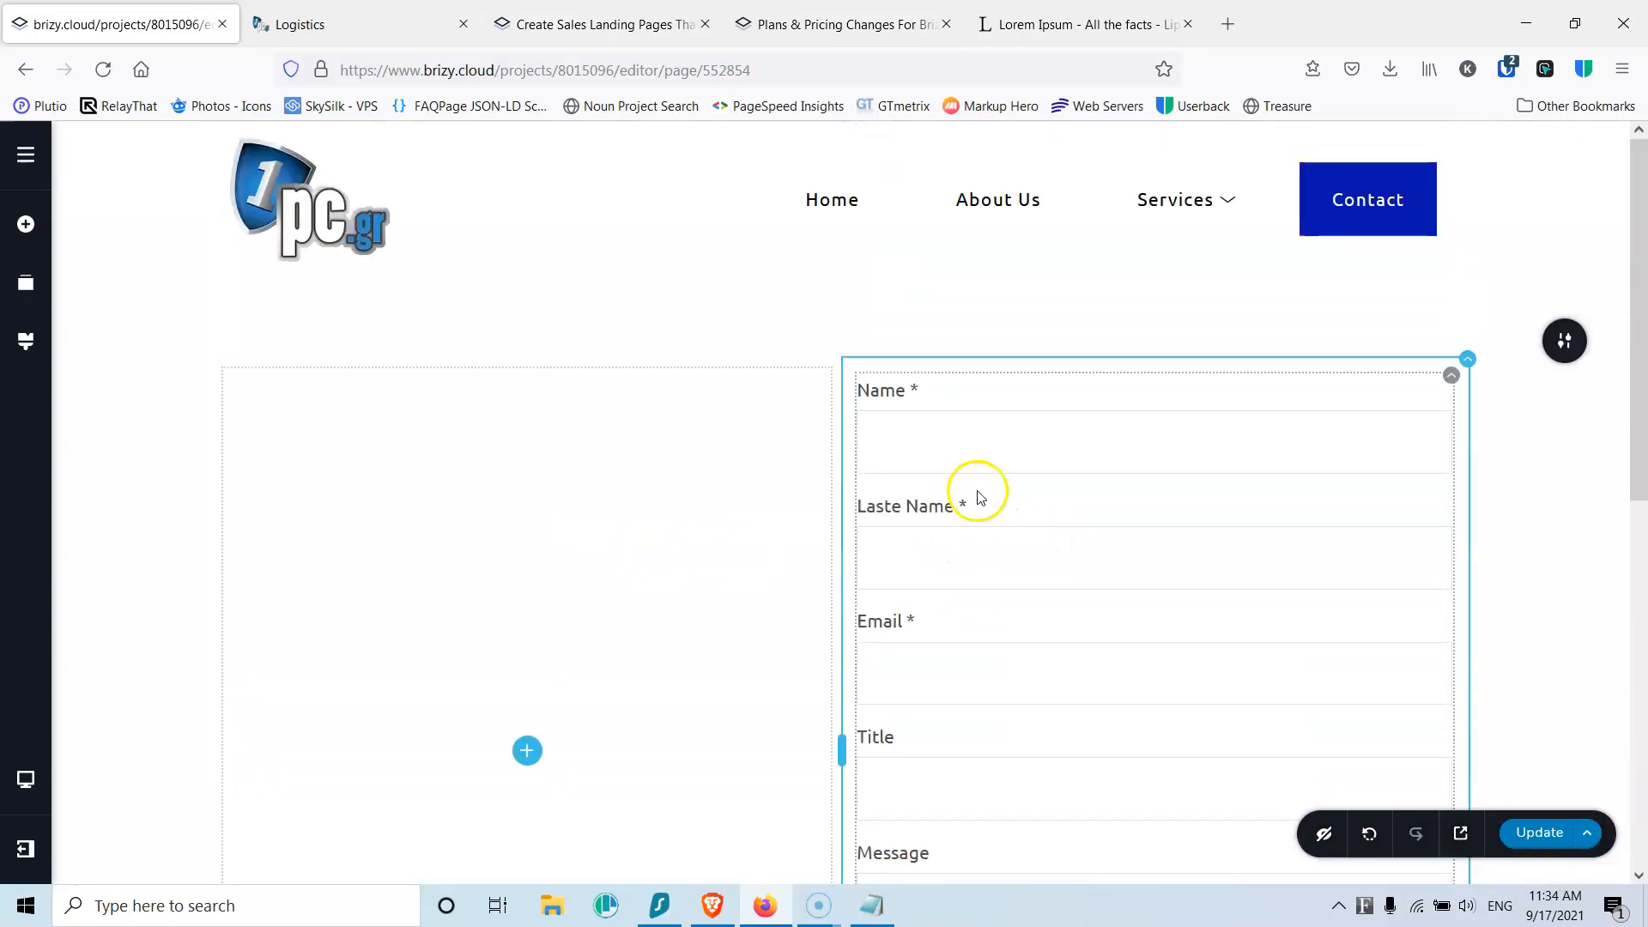
# Step: Add a 'Contact Us' text above the Name field, styled Heading 1 and centred
pyautogui.click(26, 225)
pyautogui.moveTo(129, 326); pyautogui.dragTo(1001, 383)
pyautogui.tripleClick(987, 401)
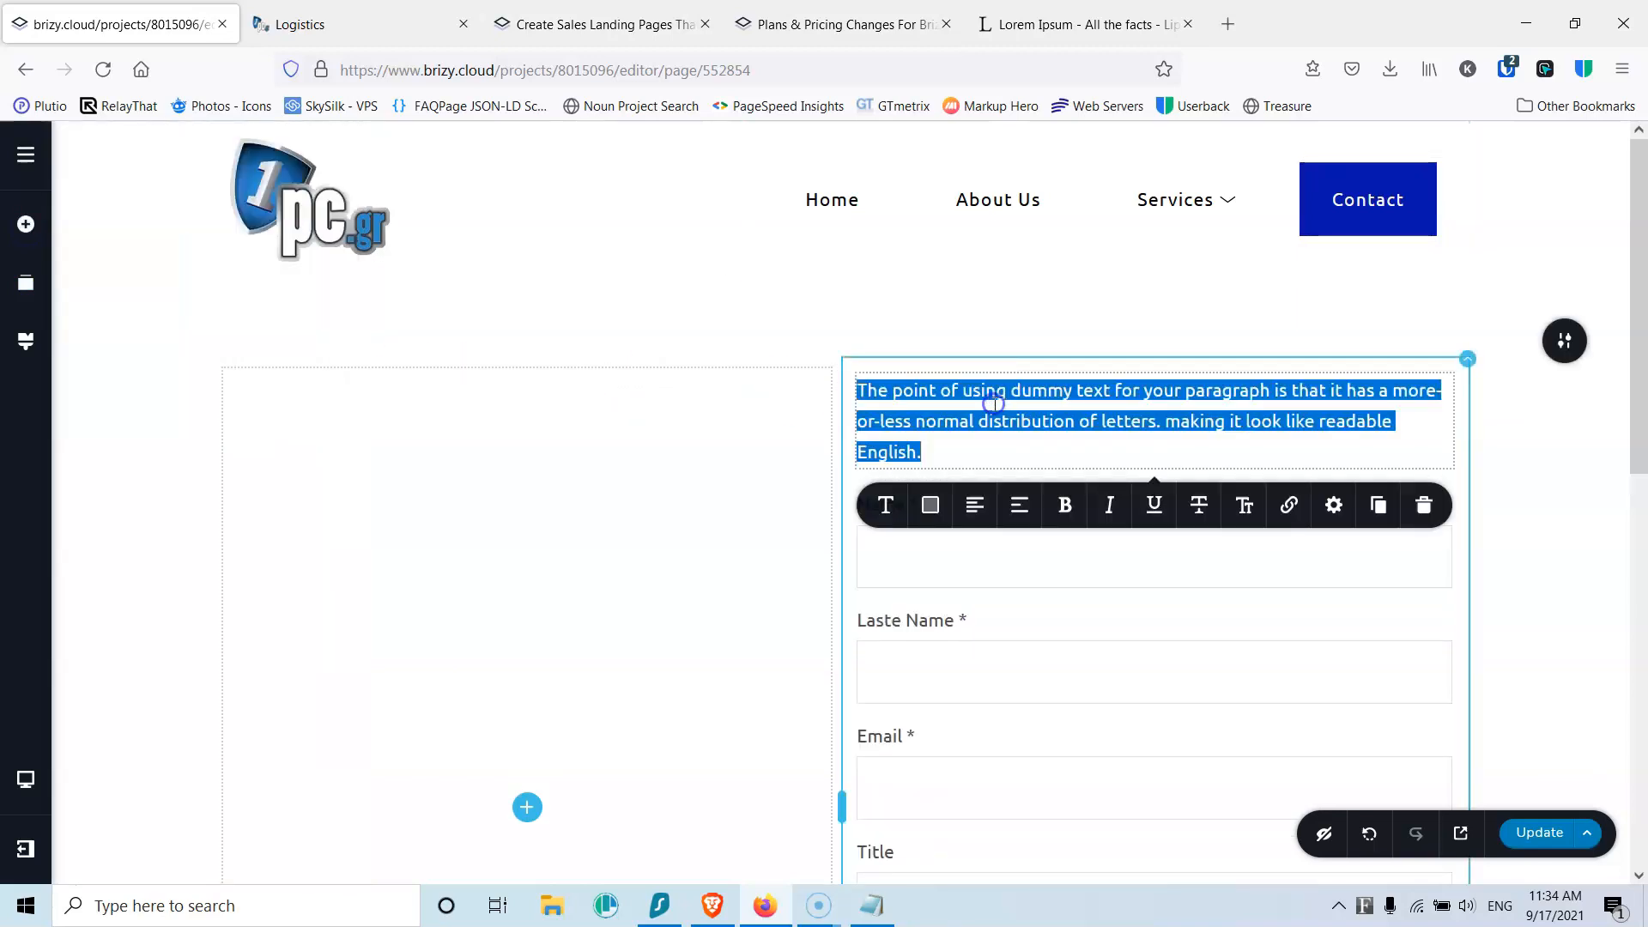
pyautogui.write('Contact Us')
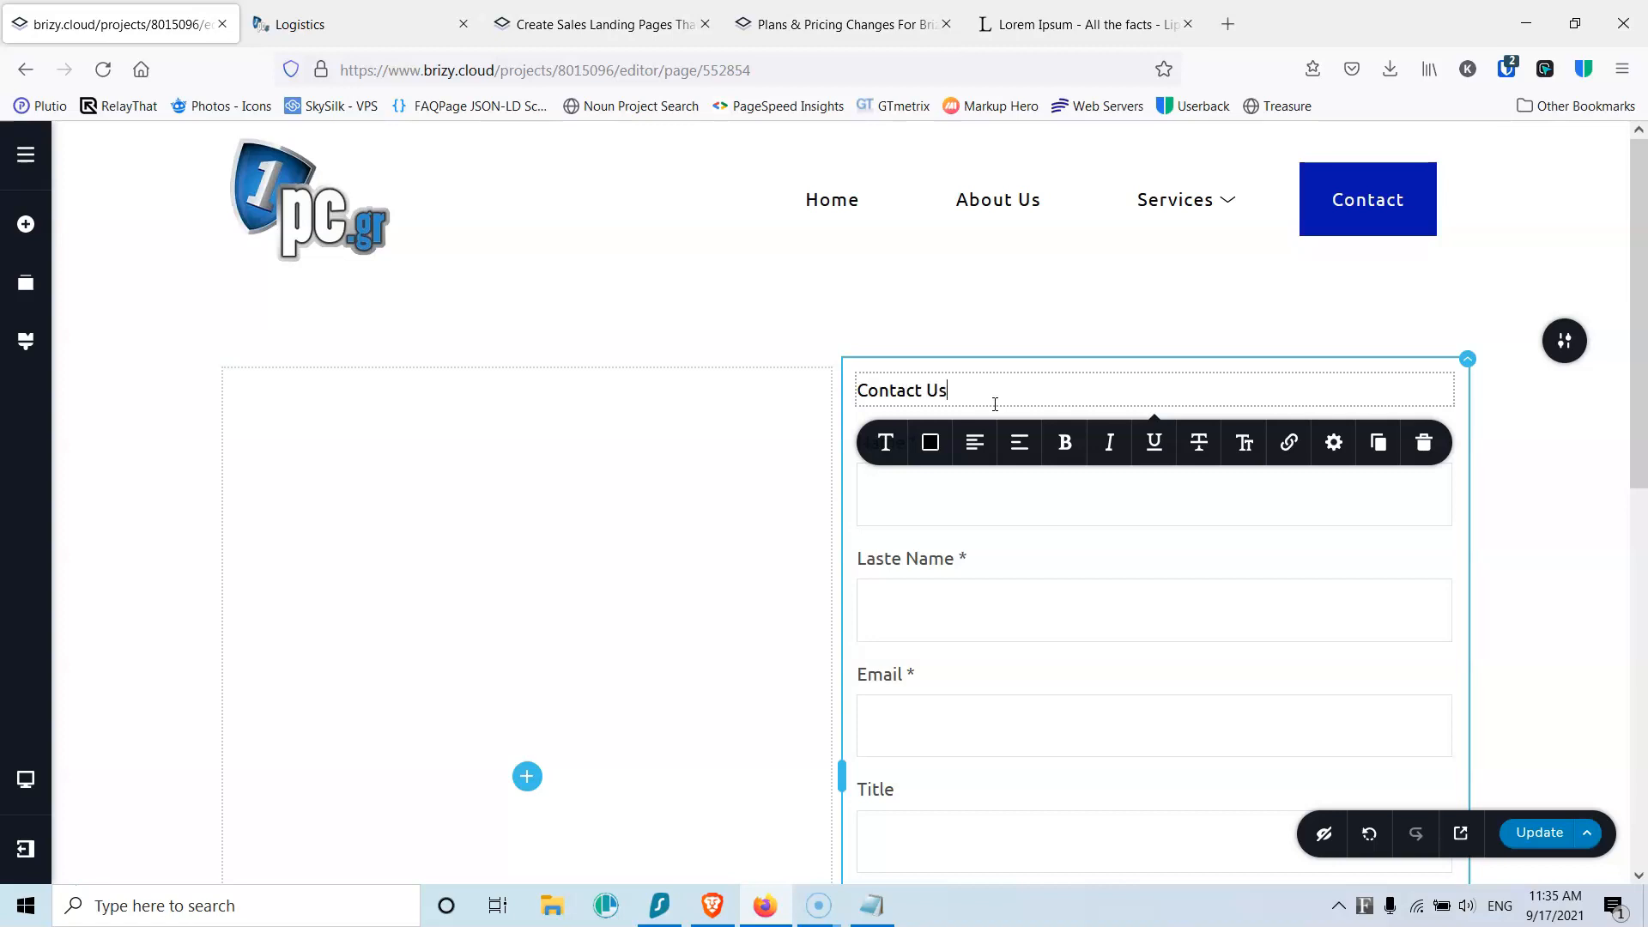
pyautogui.click(888, 443)
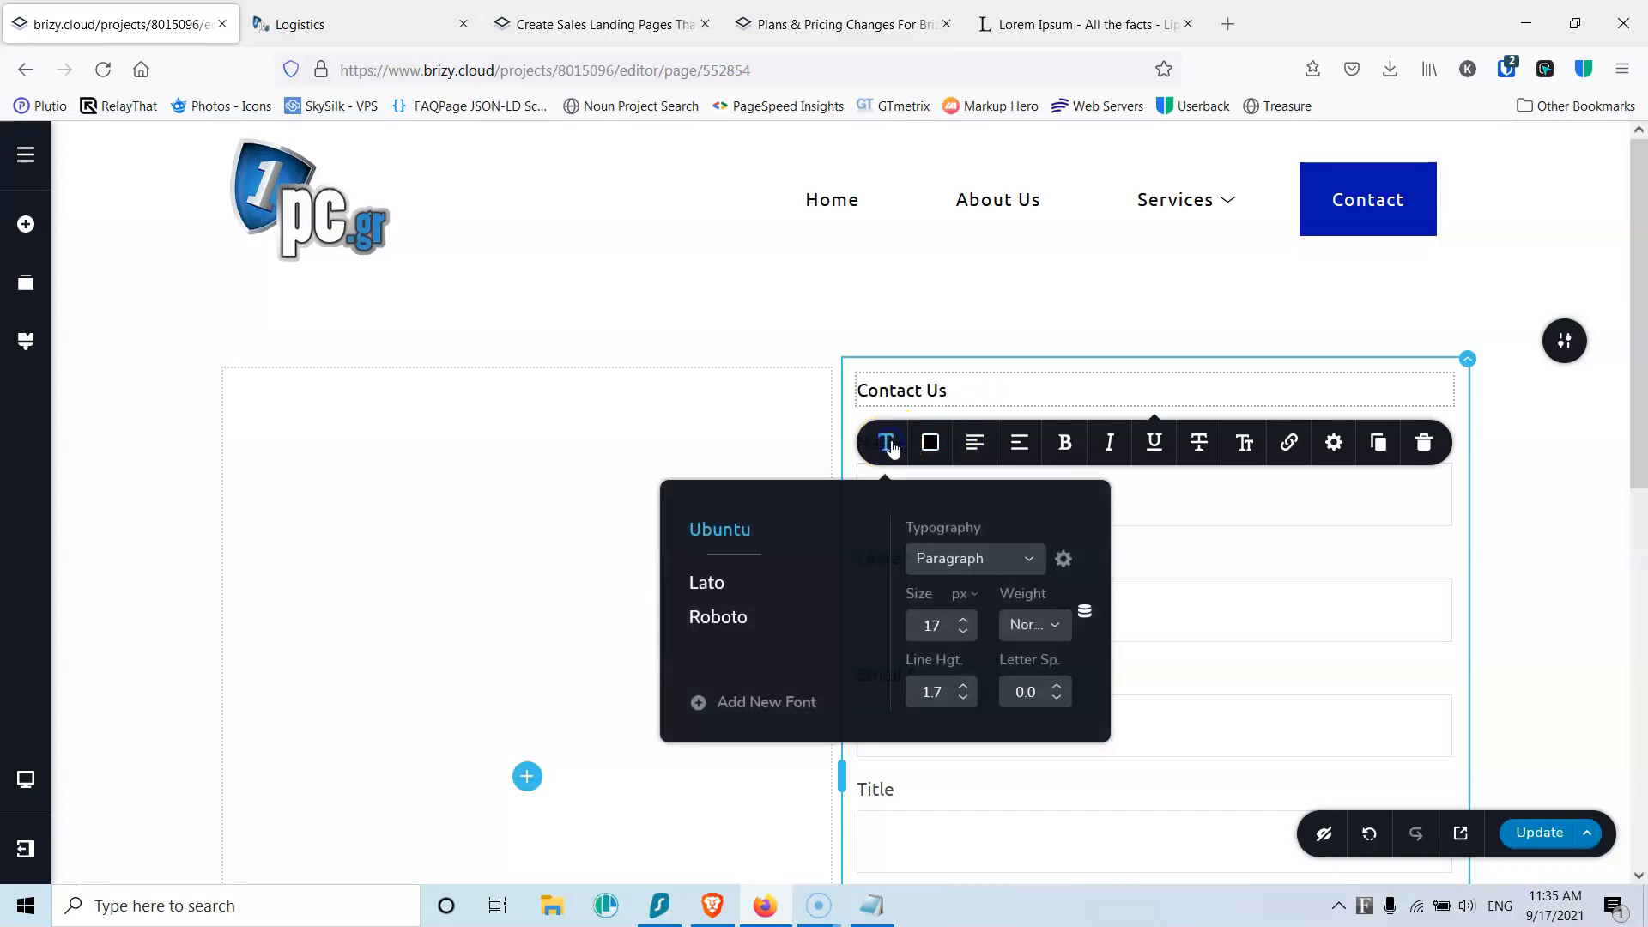
pyautogui.click(958, 557)
pyautogui.click(952, 722)
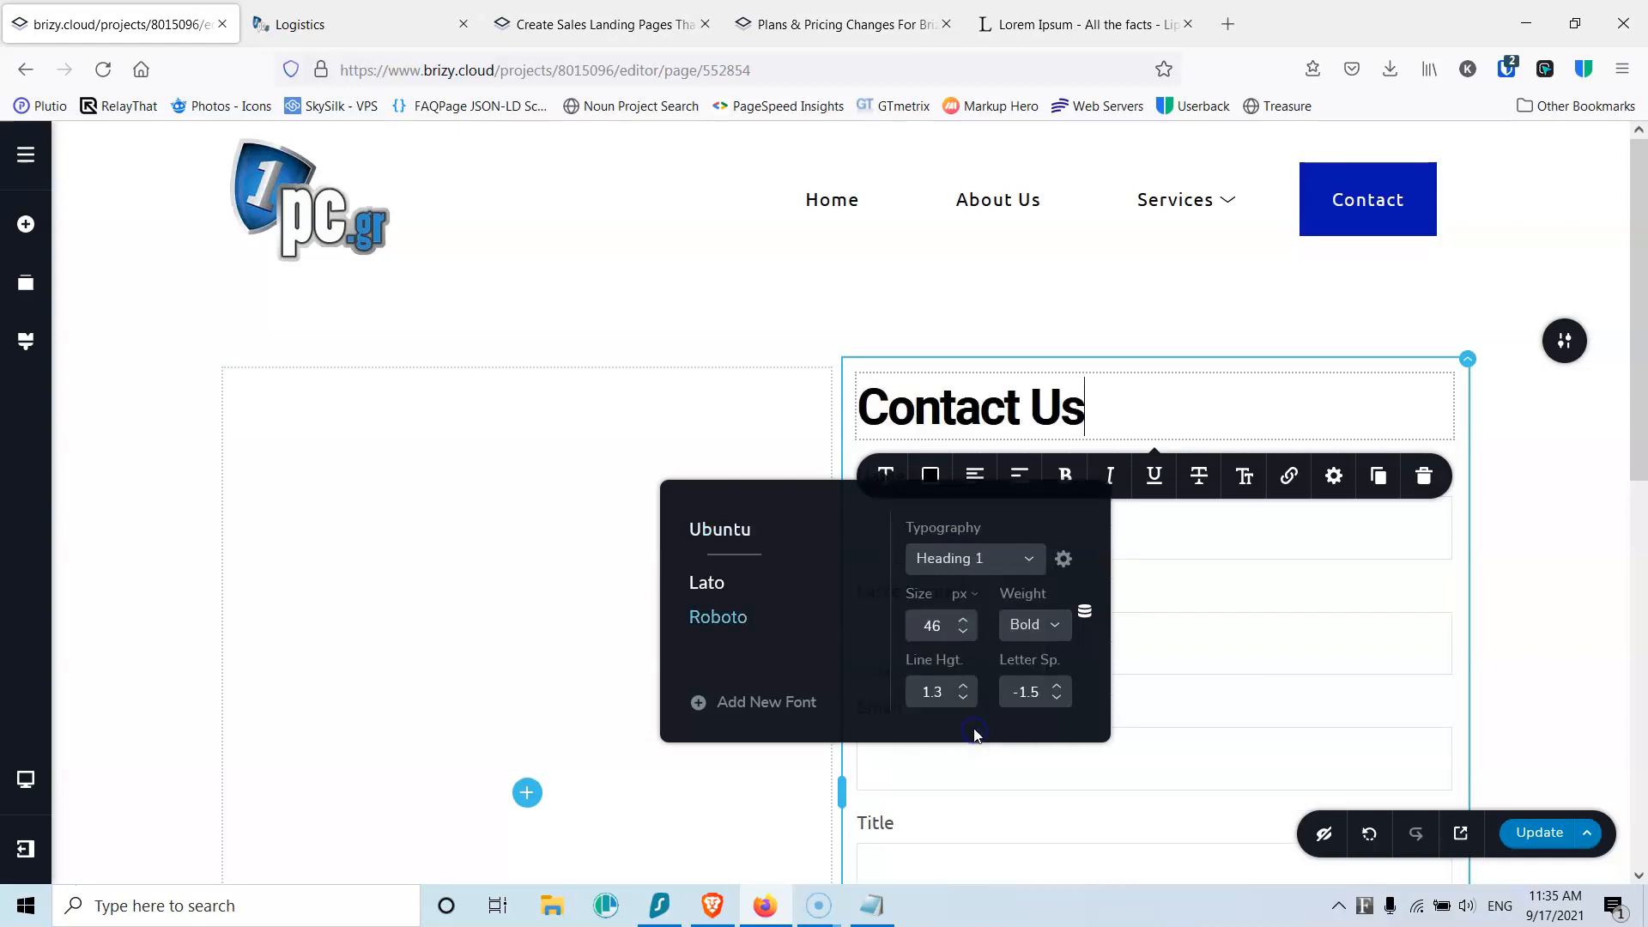
pyautogui.click(978, 478)
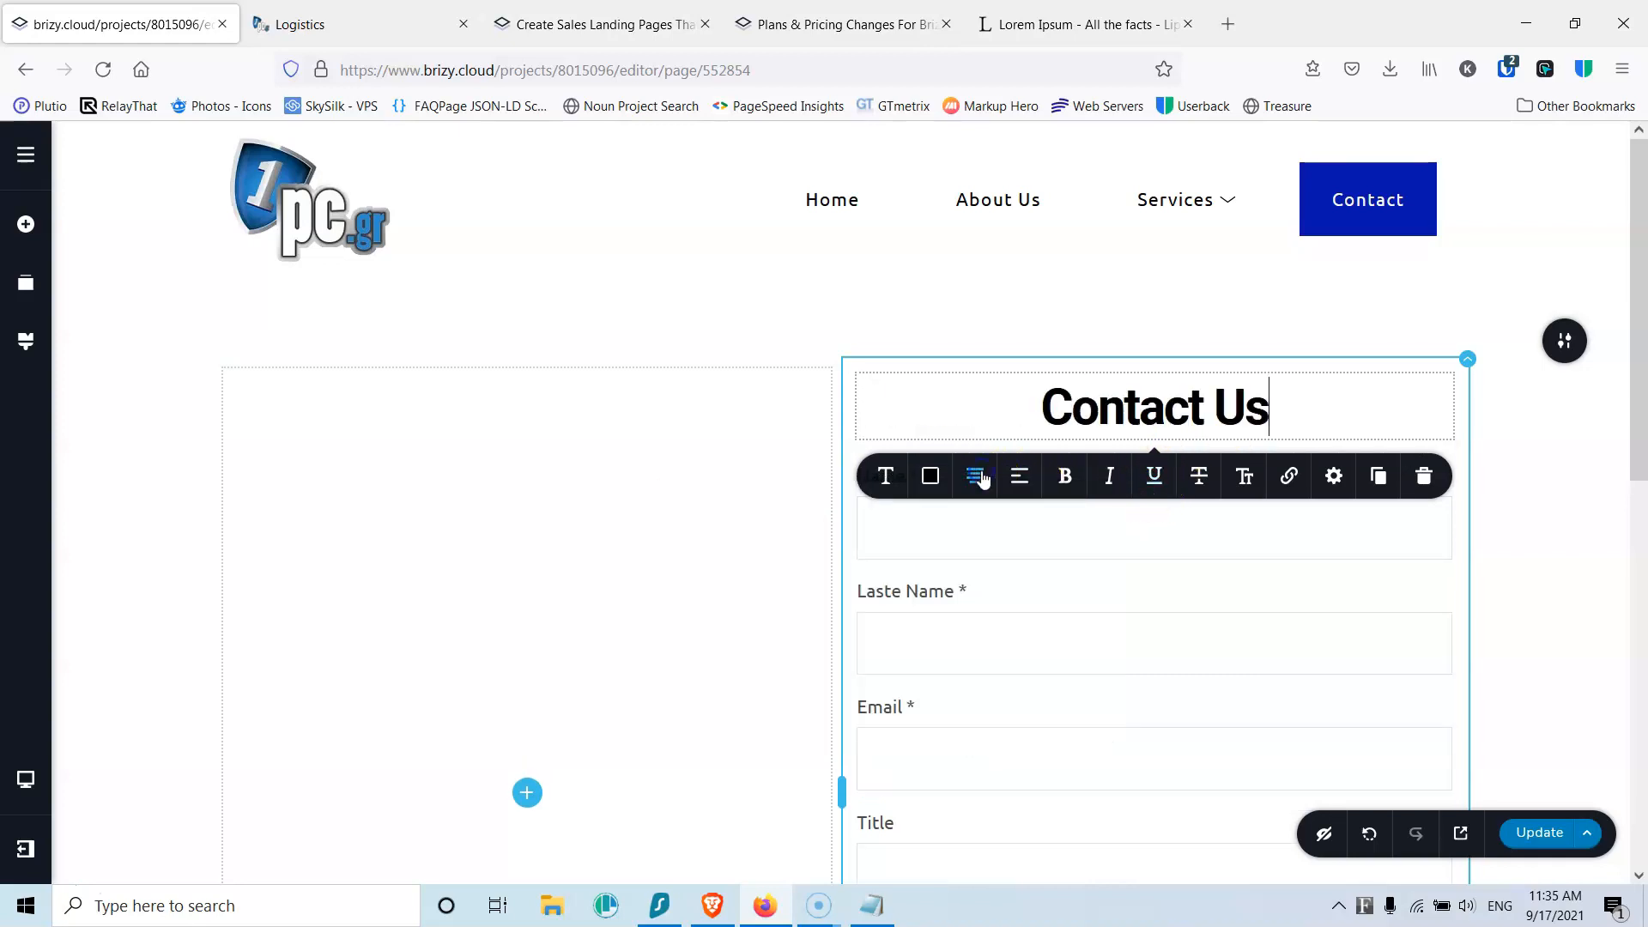
pyautogui.click(963, 313)
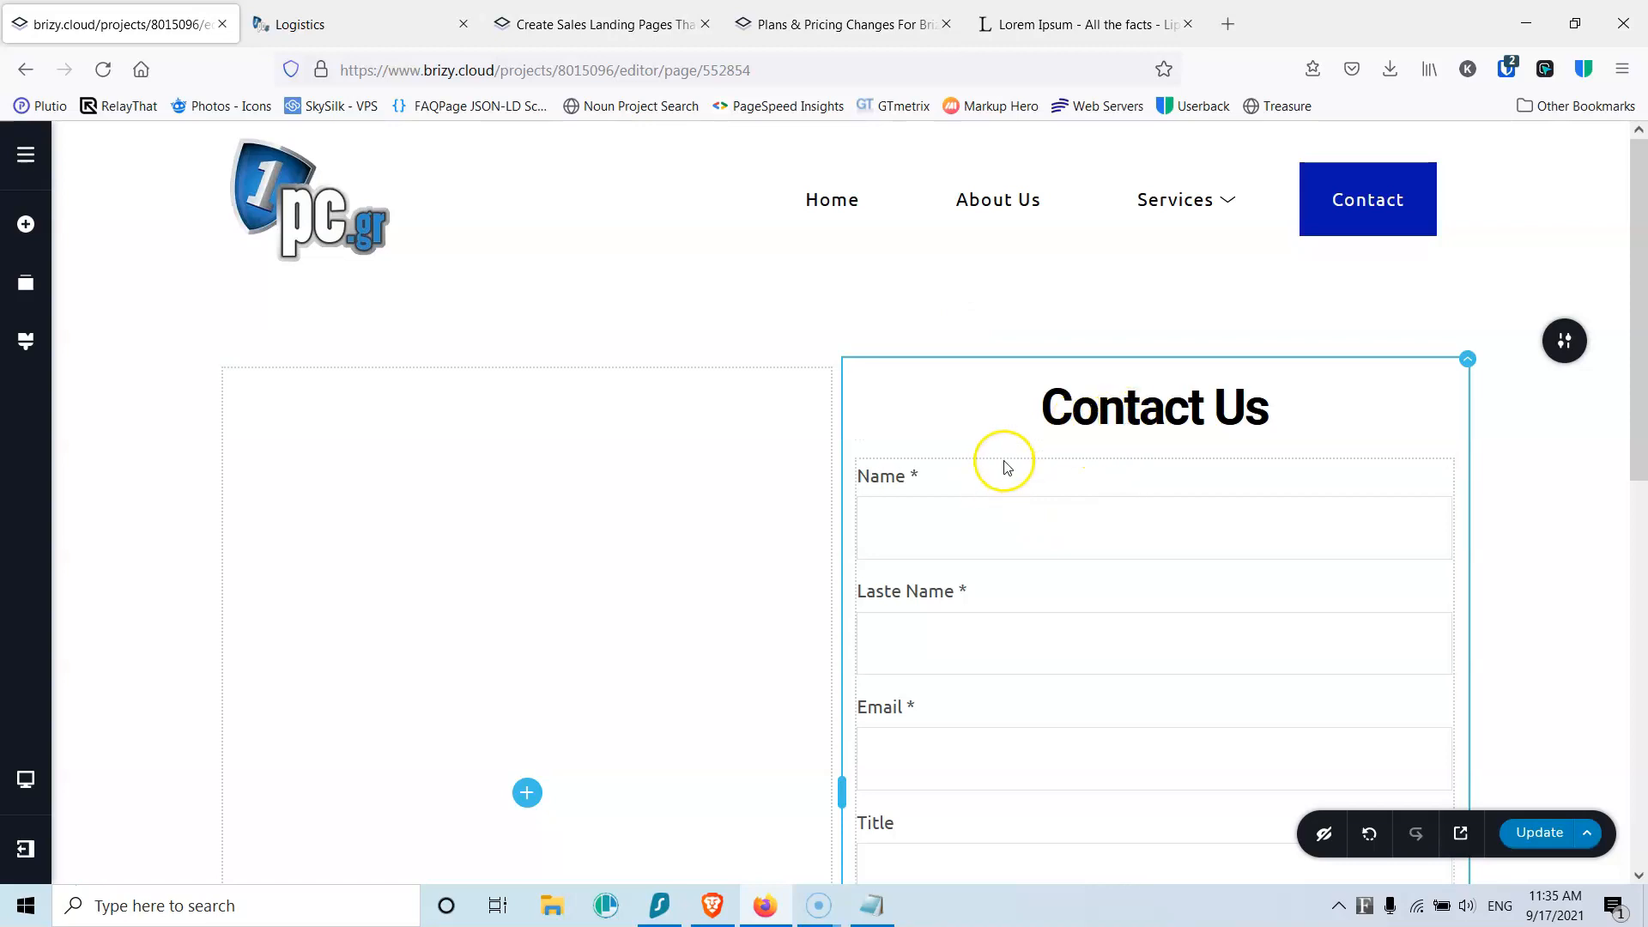
# Step: Insert a 25 px Spacer between the Contact Us heading and the Name field
pyautogui.click(26, 225)
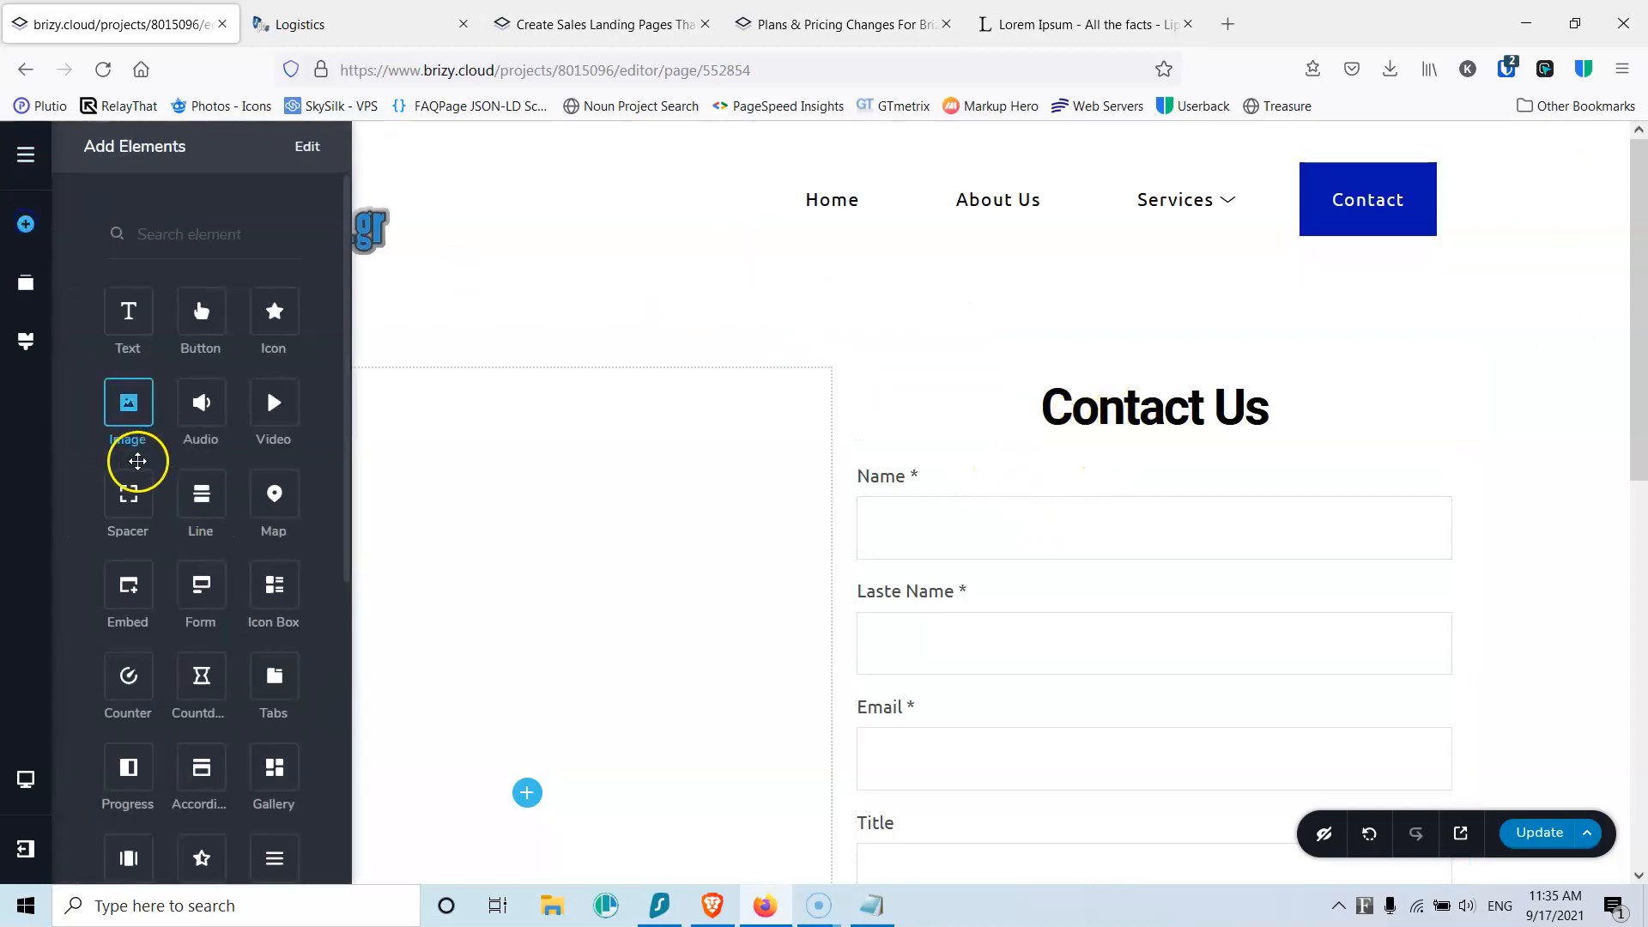
pyautogui.moveTo(132, 500); pyautogui.dragTo(1080, 470)
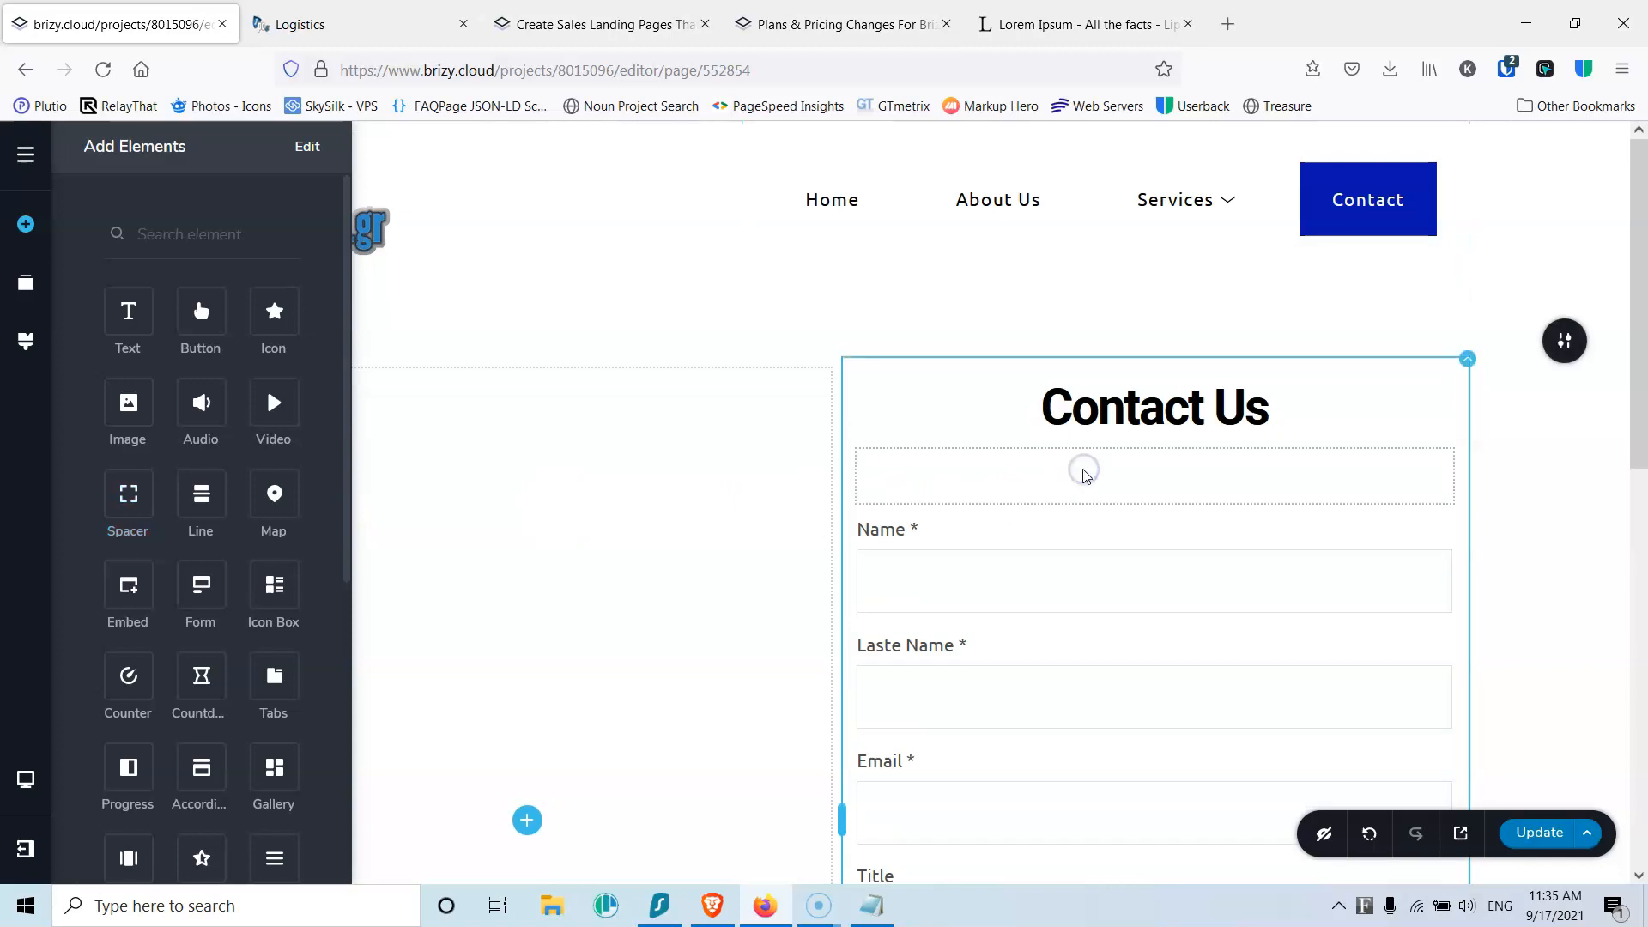
pyautogui.click(1111, 541)
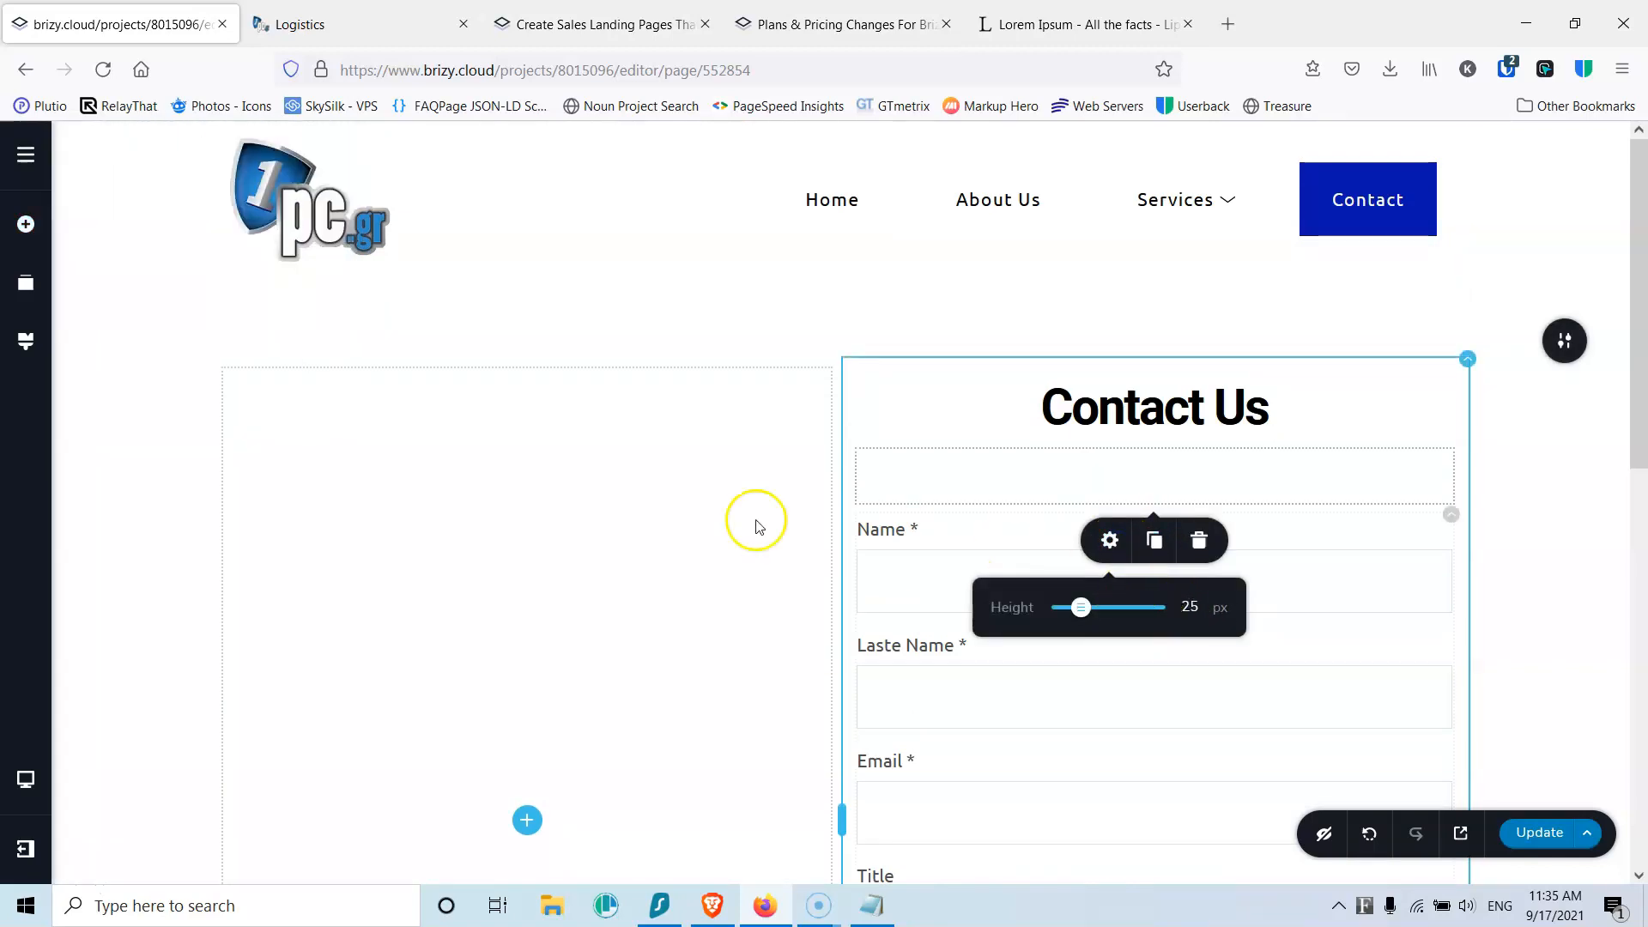
pyautogui.click(572, 534)
pyautogui.click(524, 823)
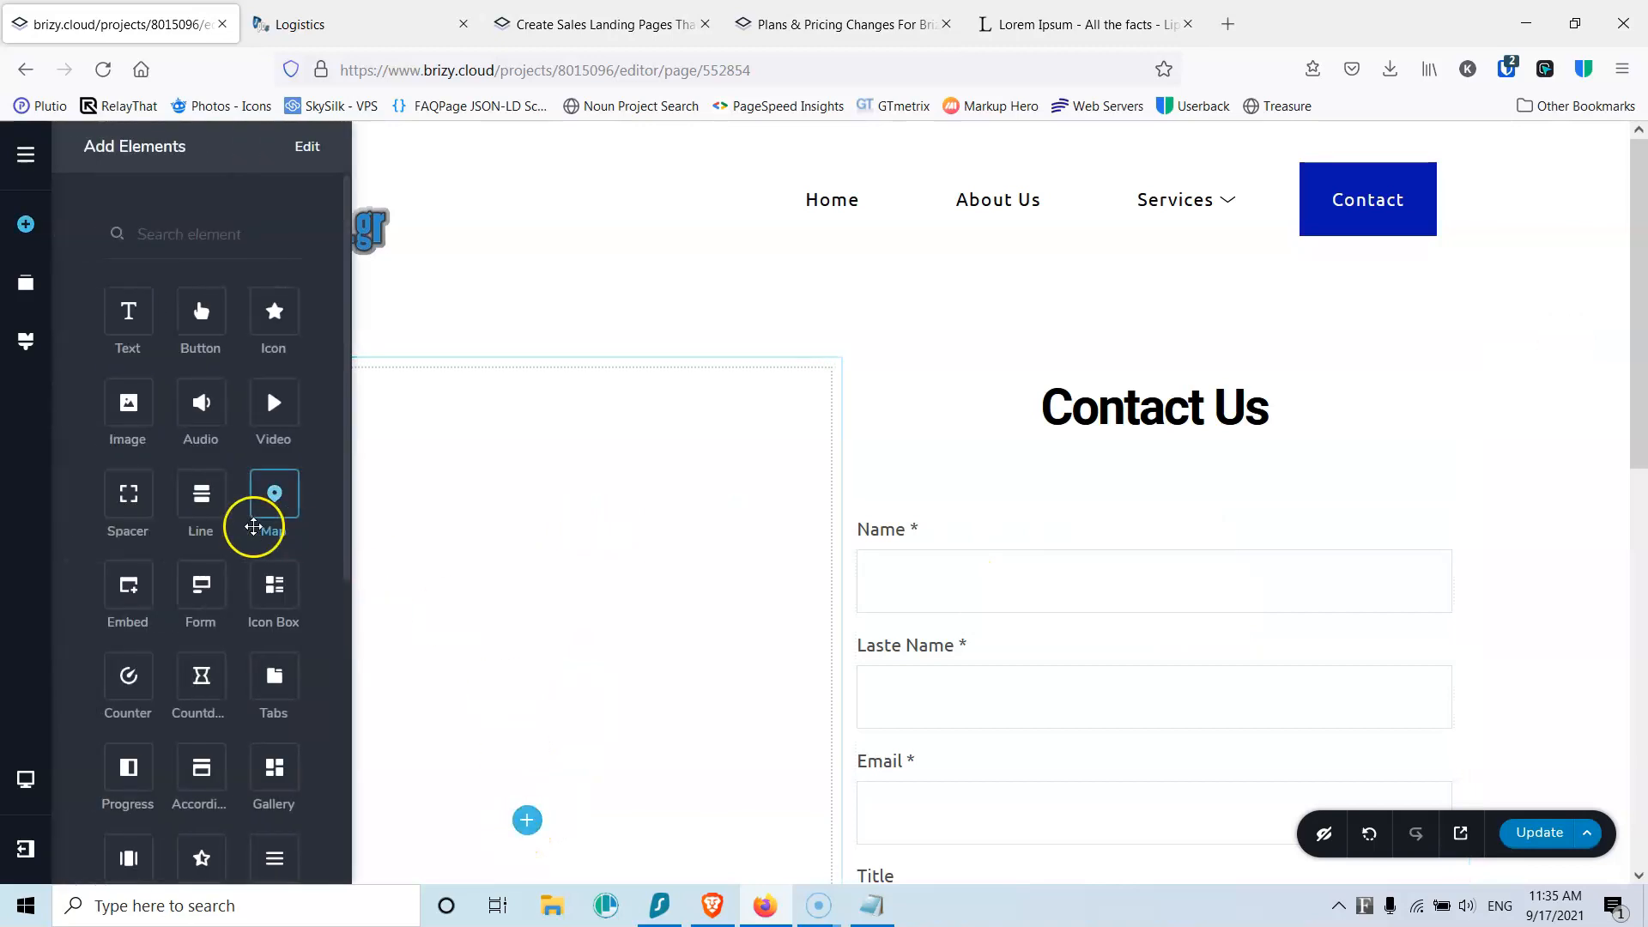
# Step: Add an Icon Box to the left column, delete its button, and centre it vertically
pyautogui.moveTo(271, 589); pyautogui.dragTo(489, 764)
pyautogui.moveTo(528, 842); pyautogui.dragTo(573, 559)
pyautogui.scroll(-3, 574, 559)
pyautogui.click(557, 281)
pyautogui.click(699, 349)
pyautogui.scroll(1, 711, 382)
pyautogui.moveTo(838, 250)
pyautogui.click(884, 300)
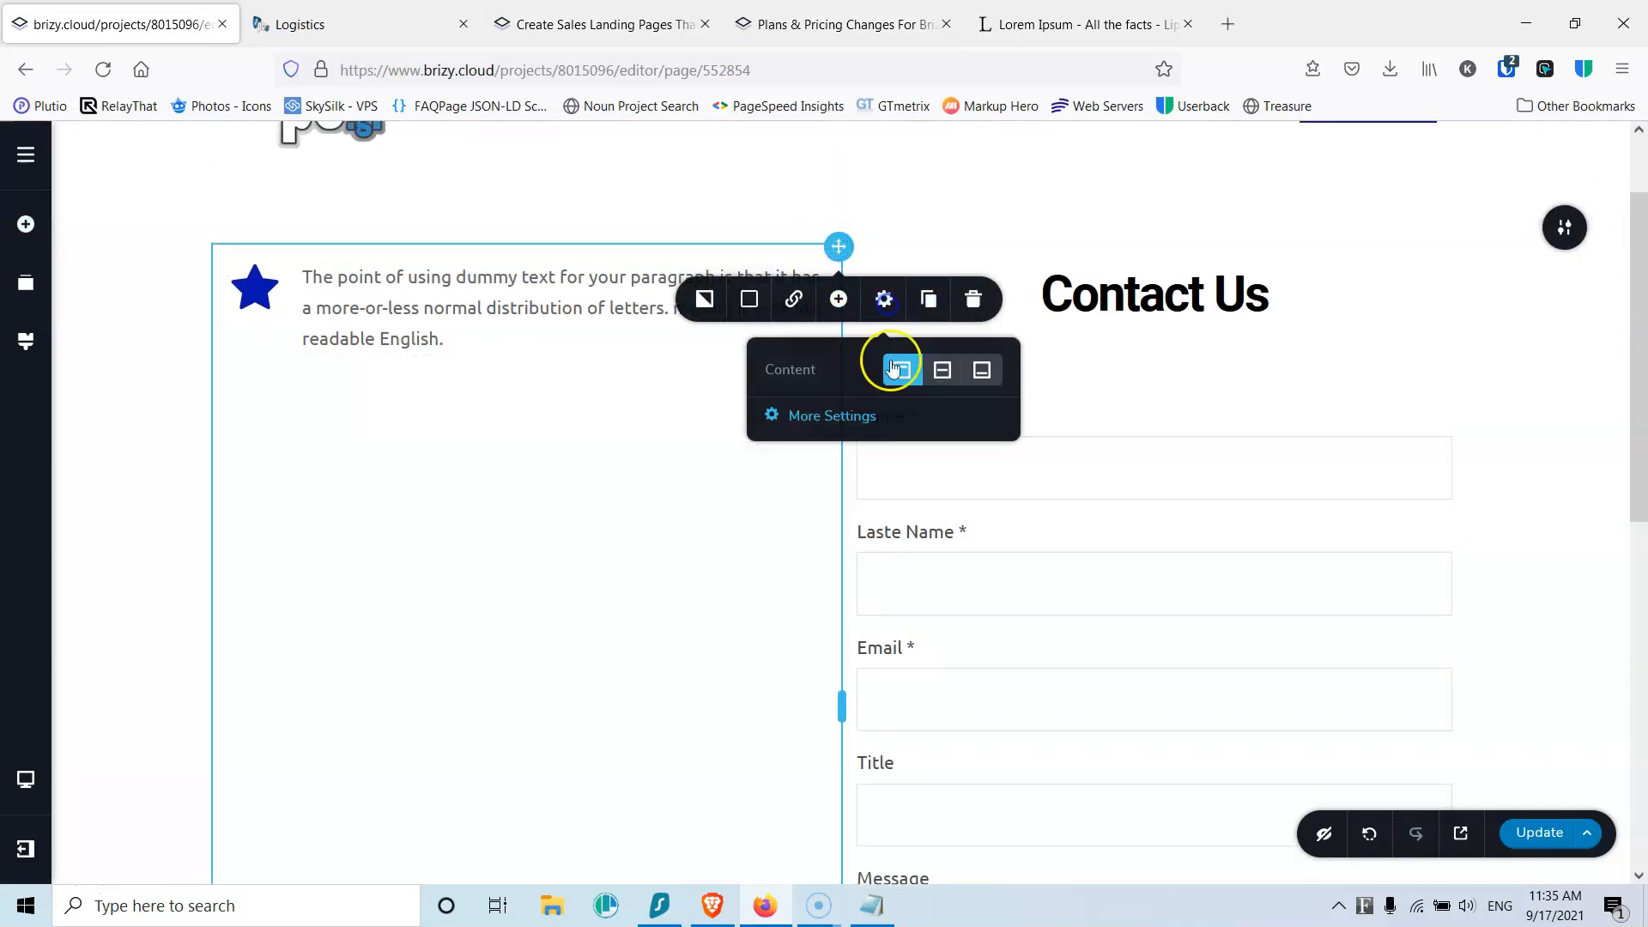
pyautogui.click(942, 368)
pyautogui.scroll(-3, 311, 481)
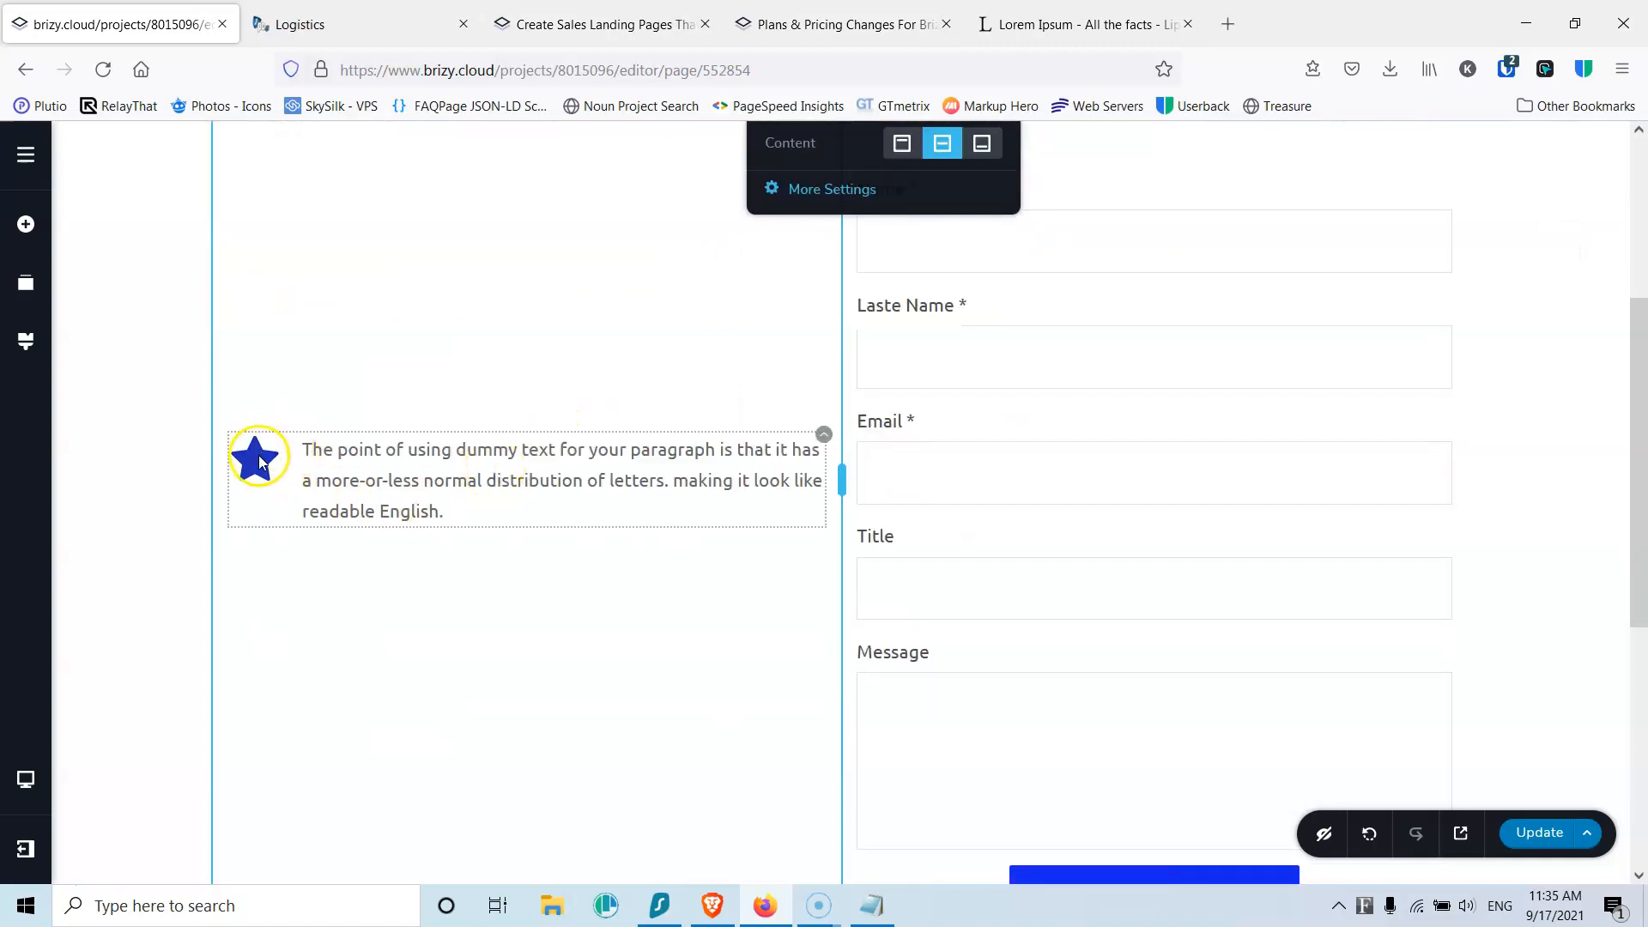
# Step: Replace the star with a 'phone' icon and give it a 25 px custom size with 10 px spacing
pyautogui.click(258, 463)
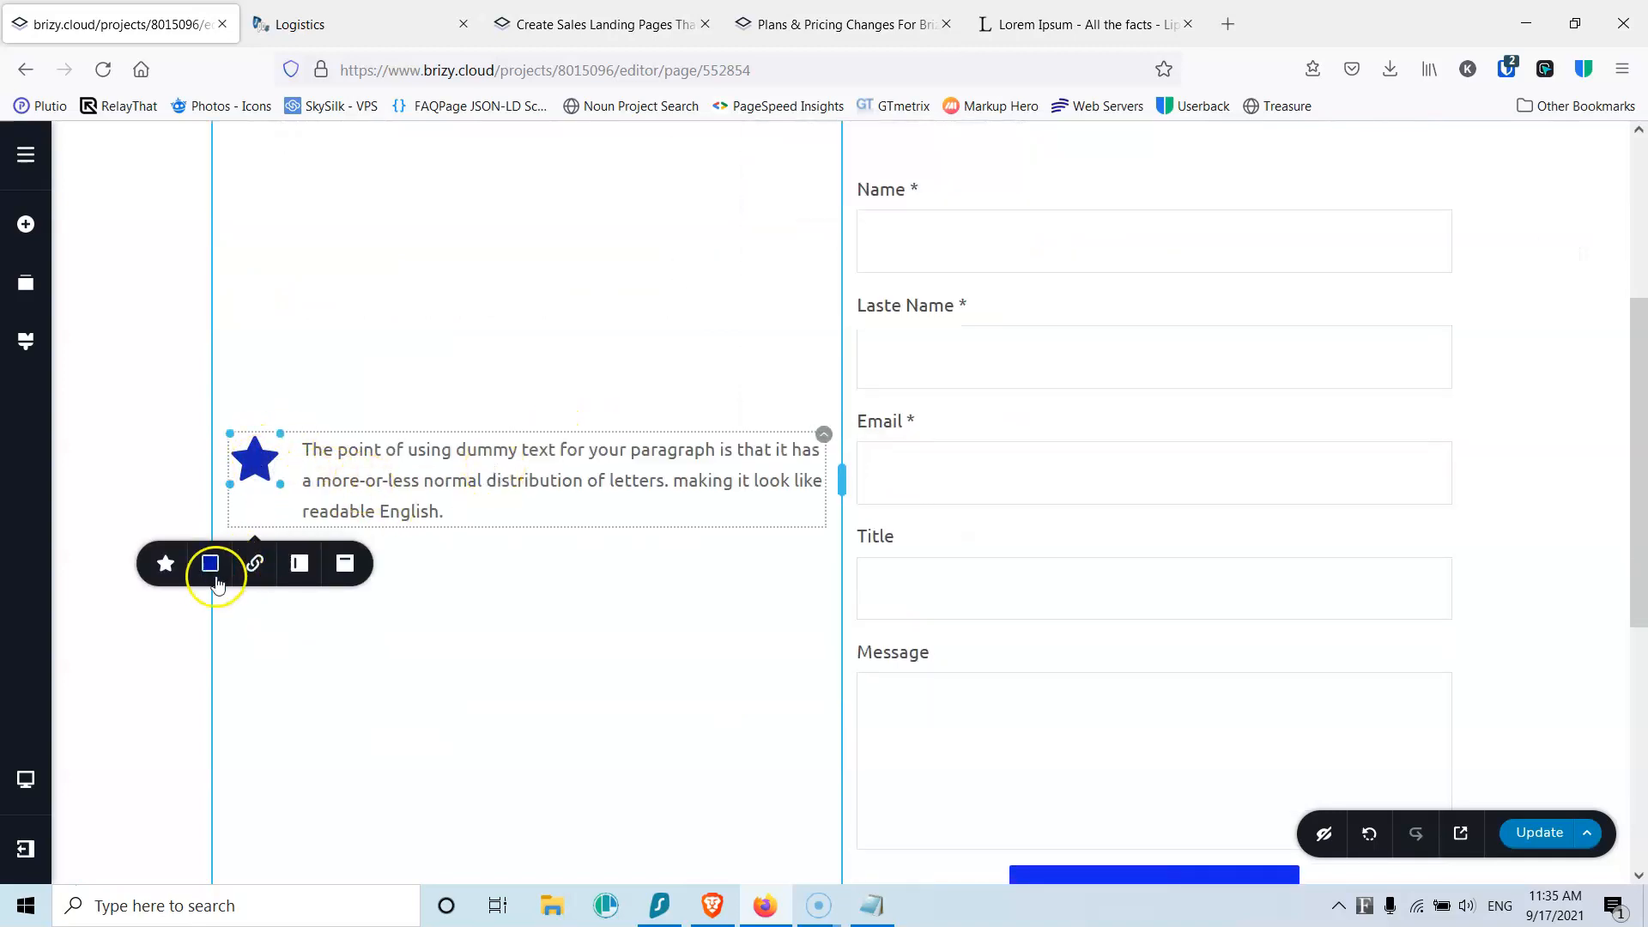
pyautogui.click(165, 566)
pyautogui.click(284, 681)
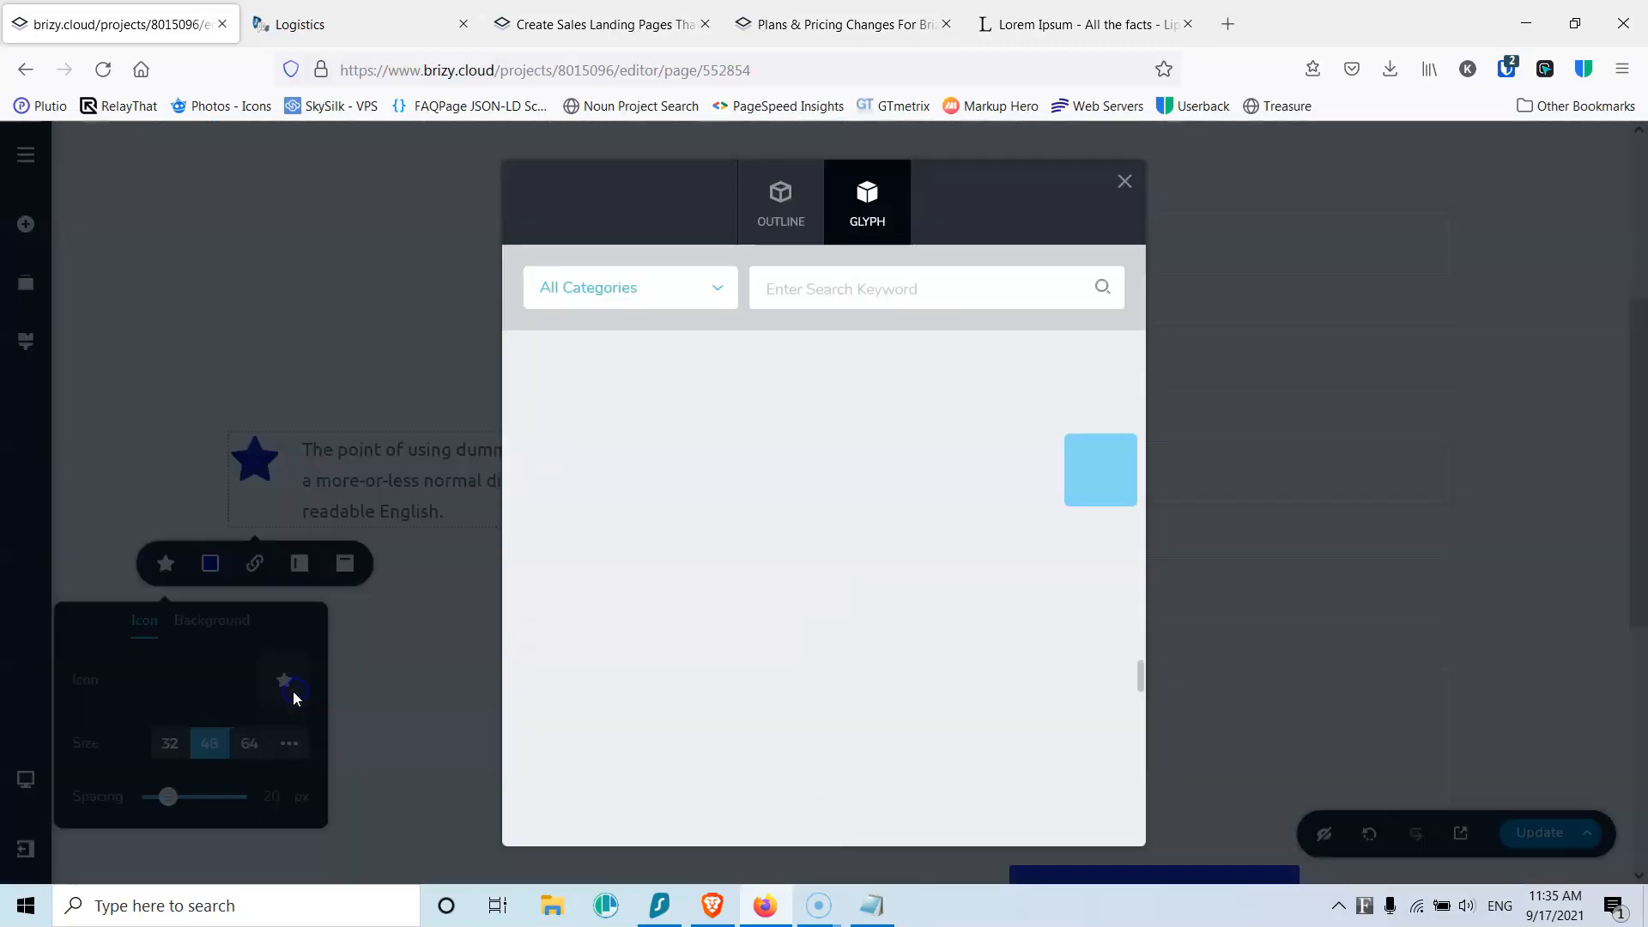
pyautogui.click(784, 292)
pyautogui.write('ph')
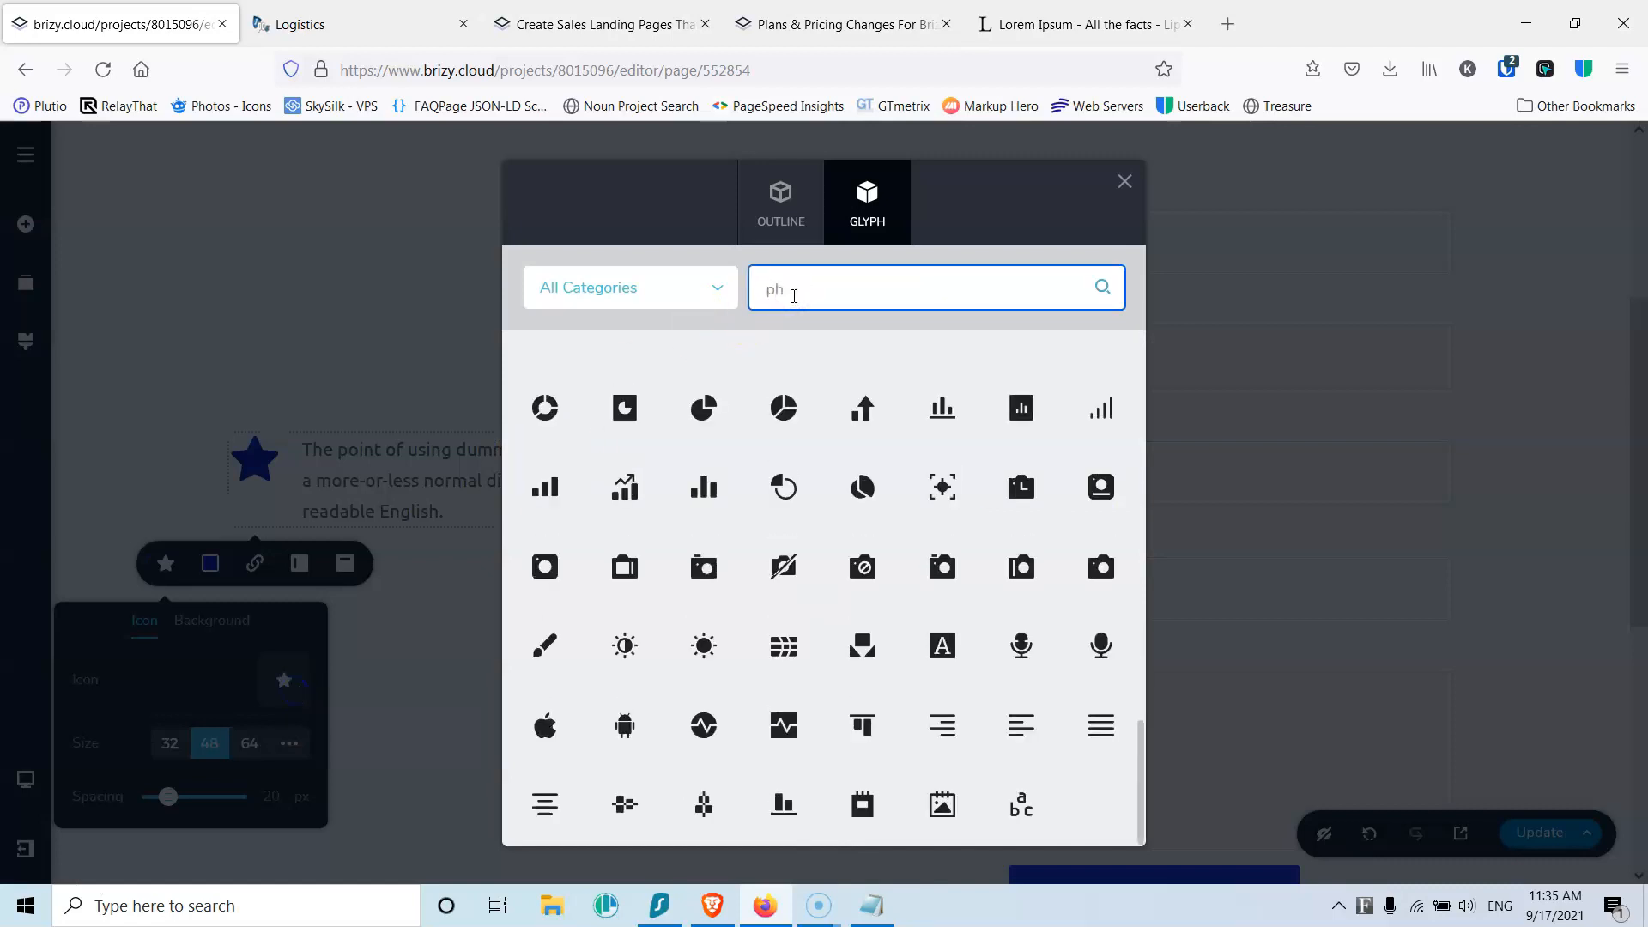
pyautogui.write('one')
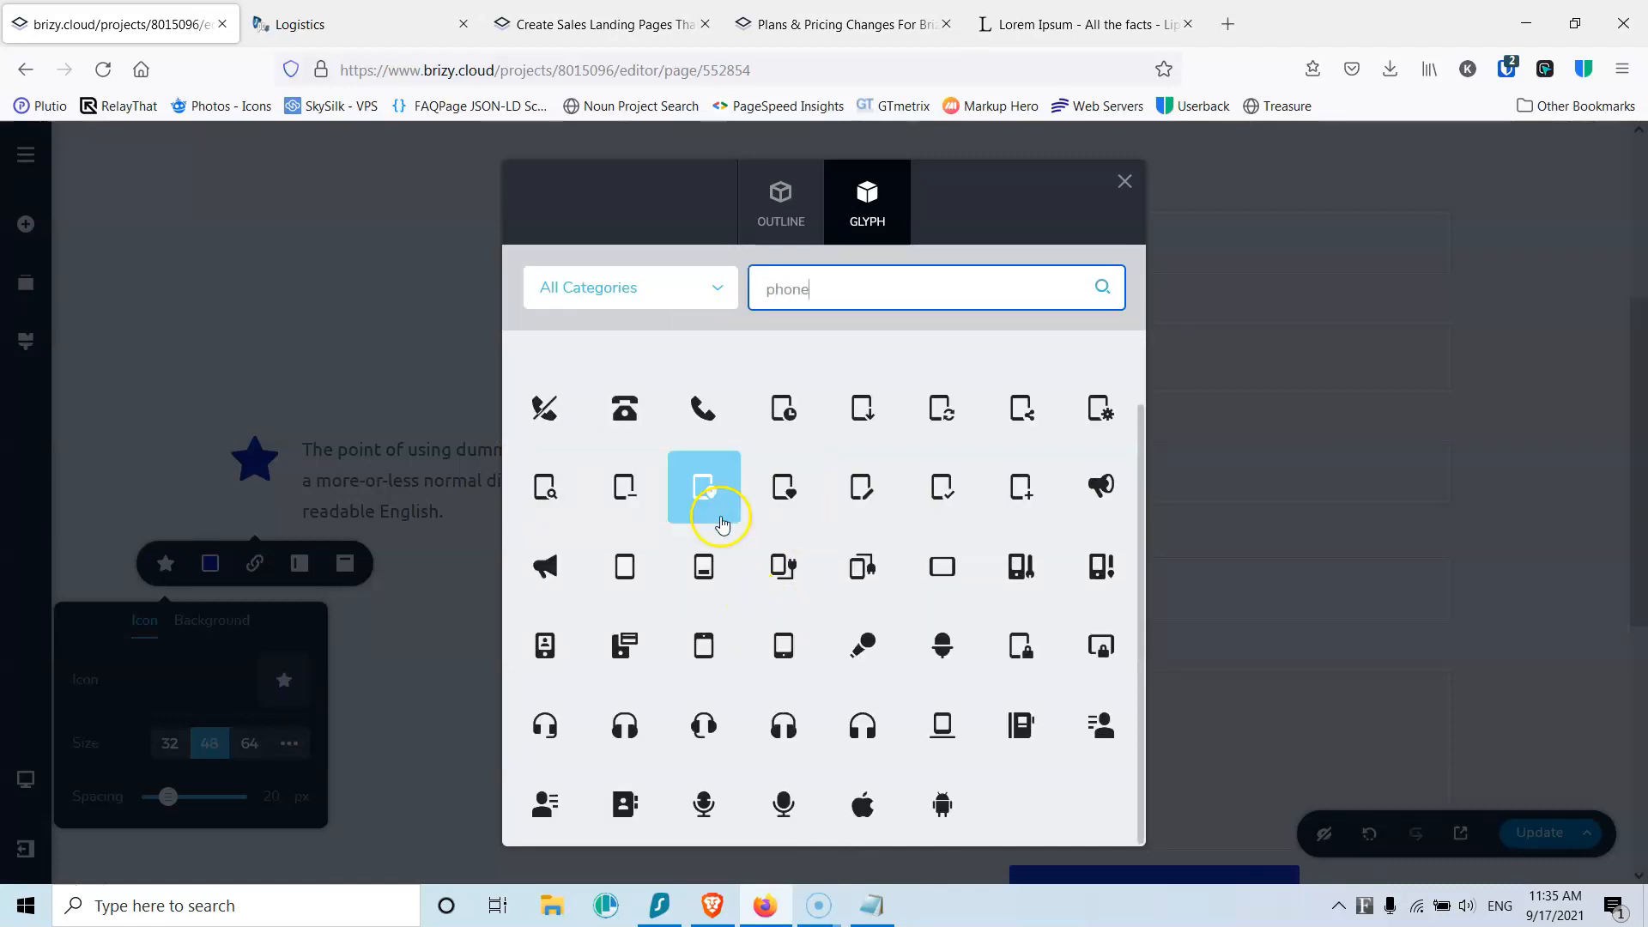
pyautogui.click(704, 407)
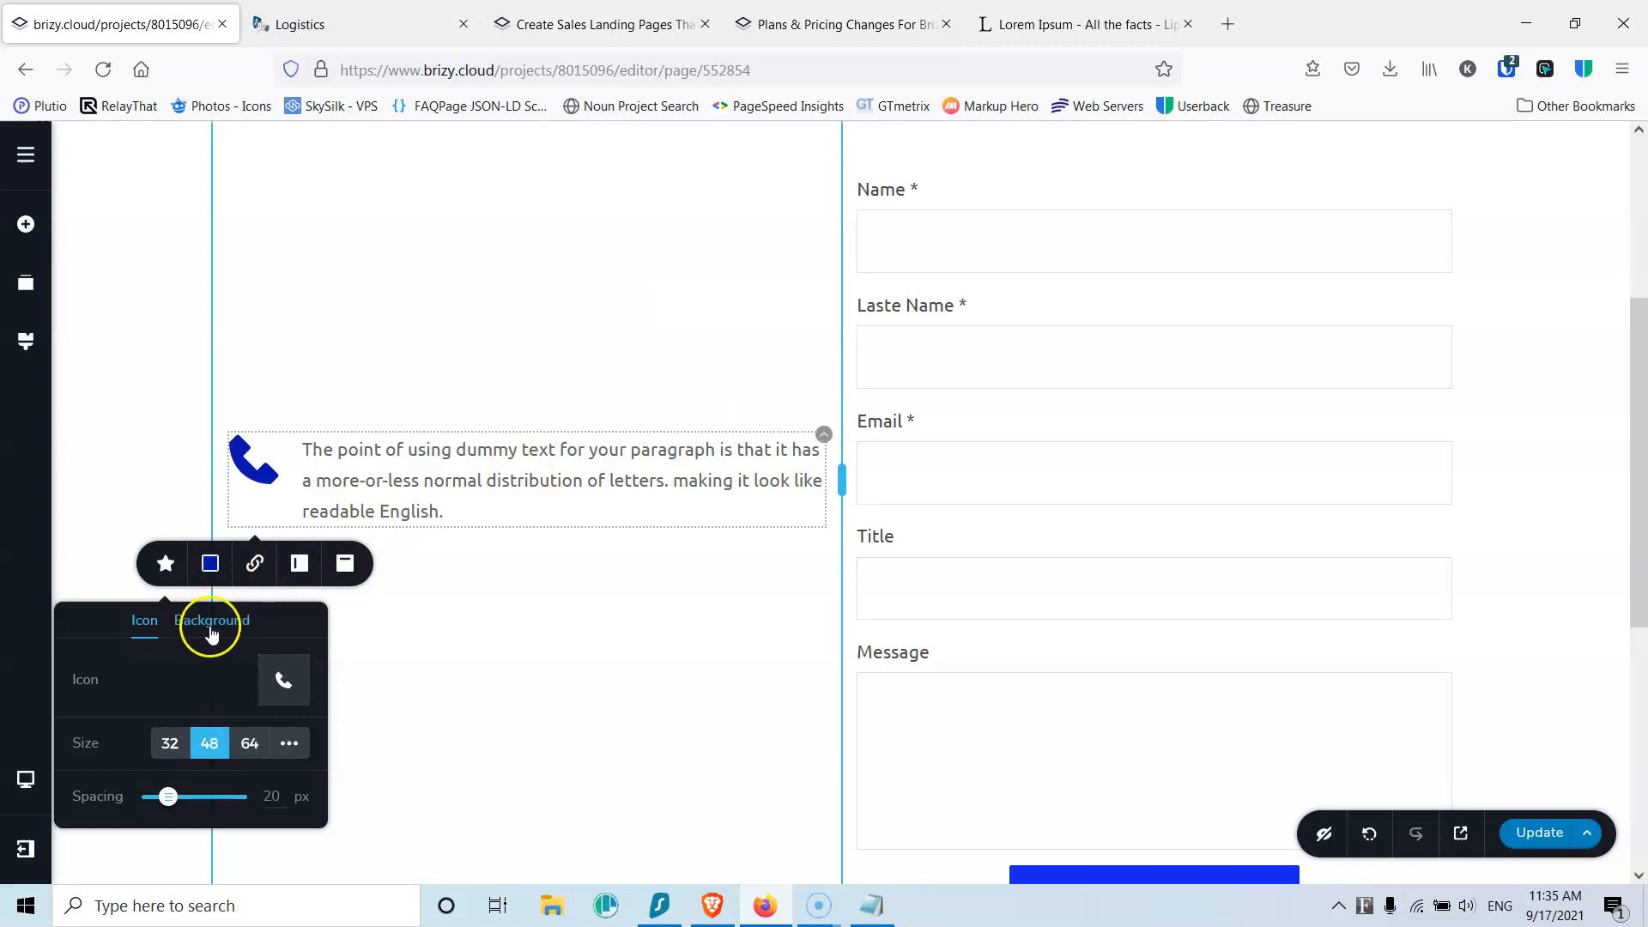
pyautogui.click(289, 748)
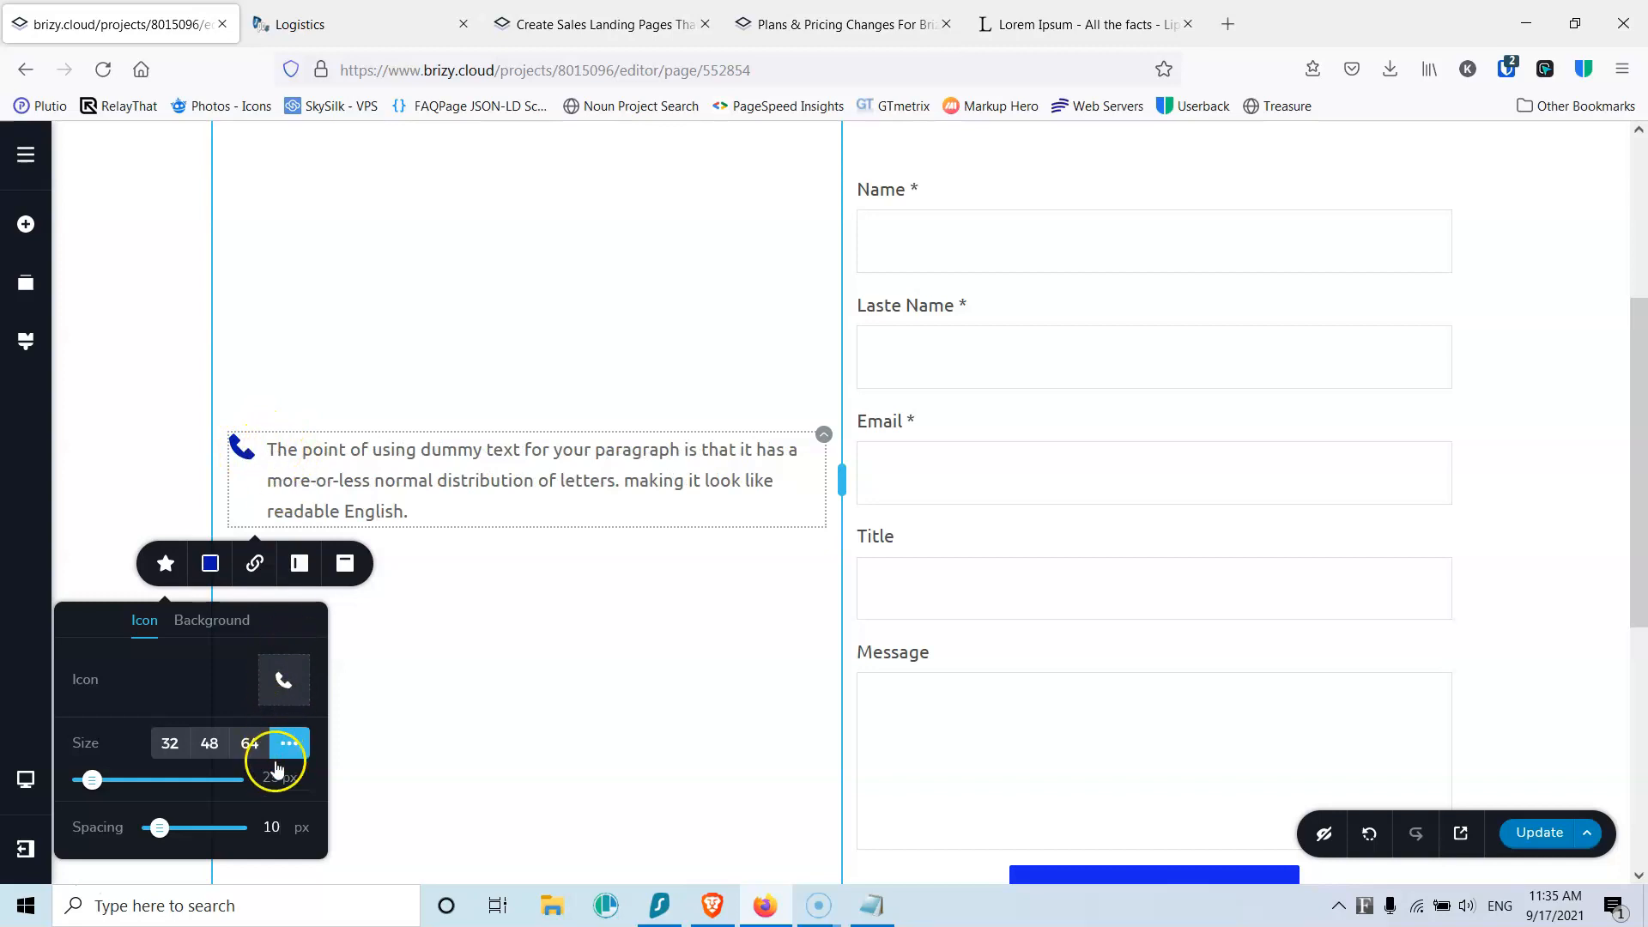
pyautogui.click(204, 624)
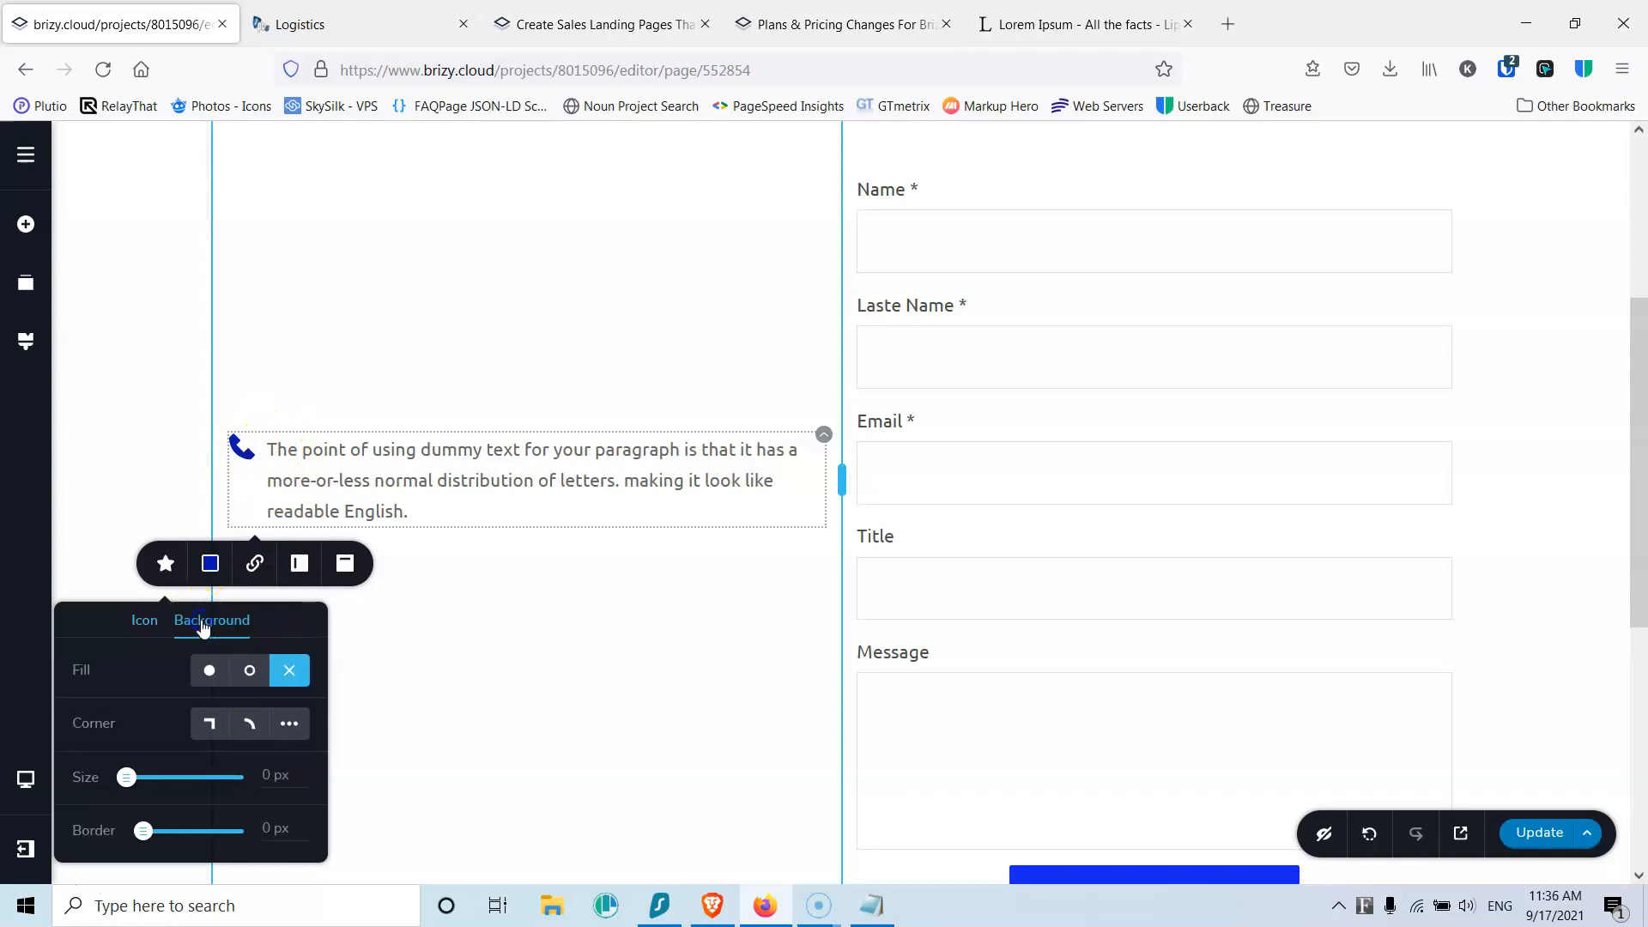
# Step: Put the phone icon in a filled circle: dark blue background, bright blue on hover, white icon
pyautogui.click(207, 674)
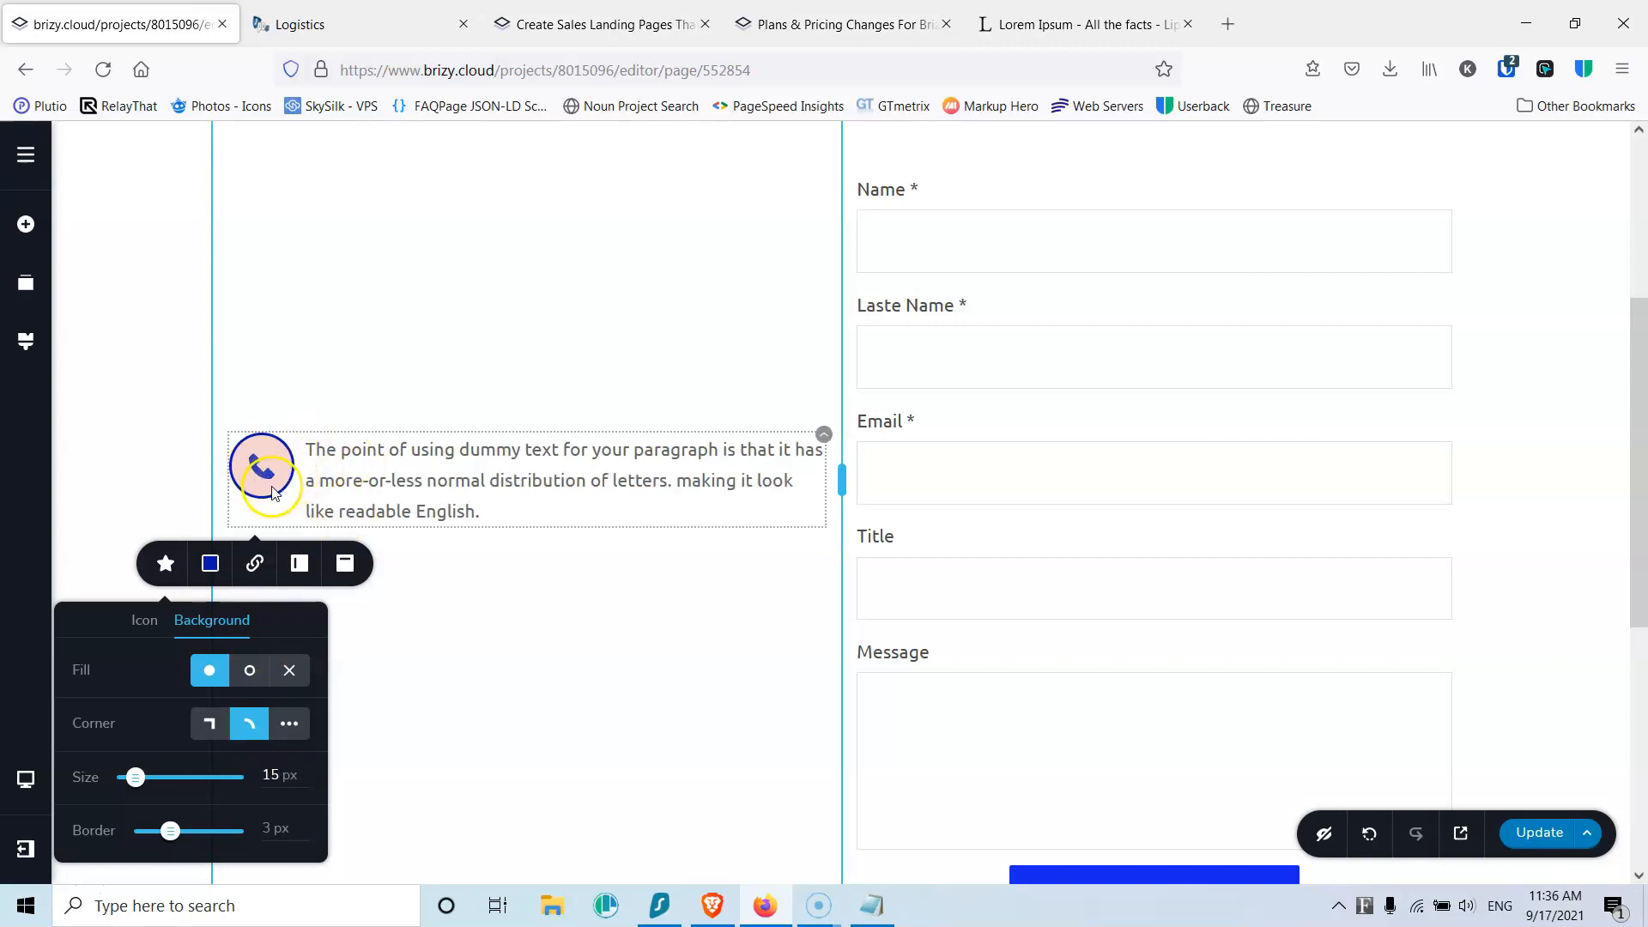
pyautogui.click(210, 570)
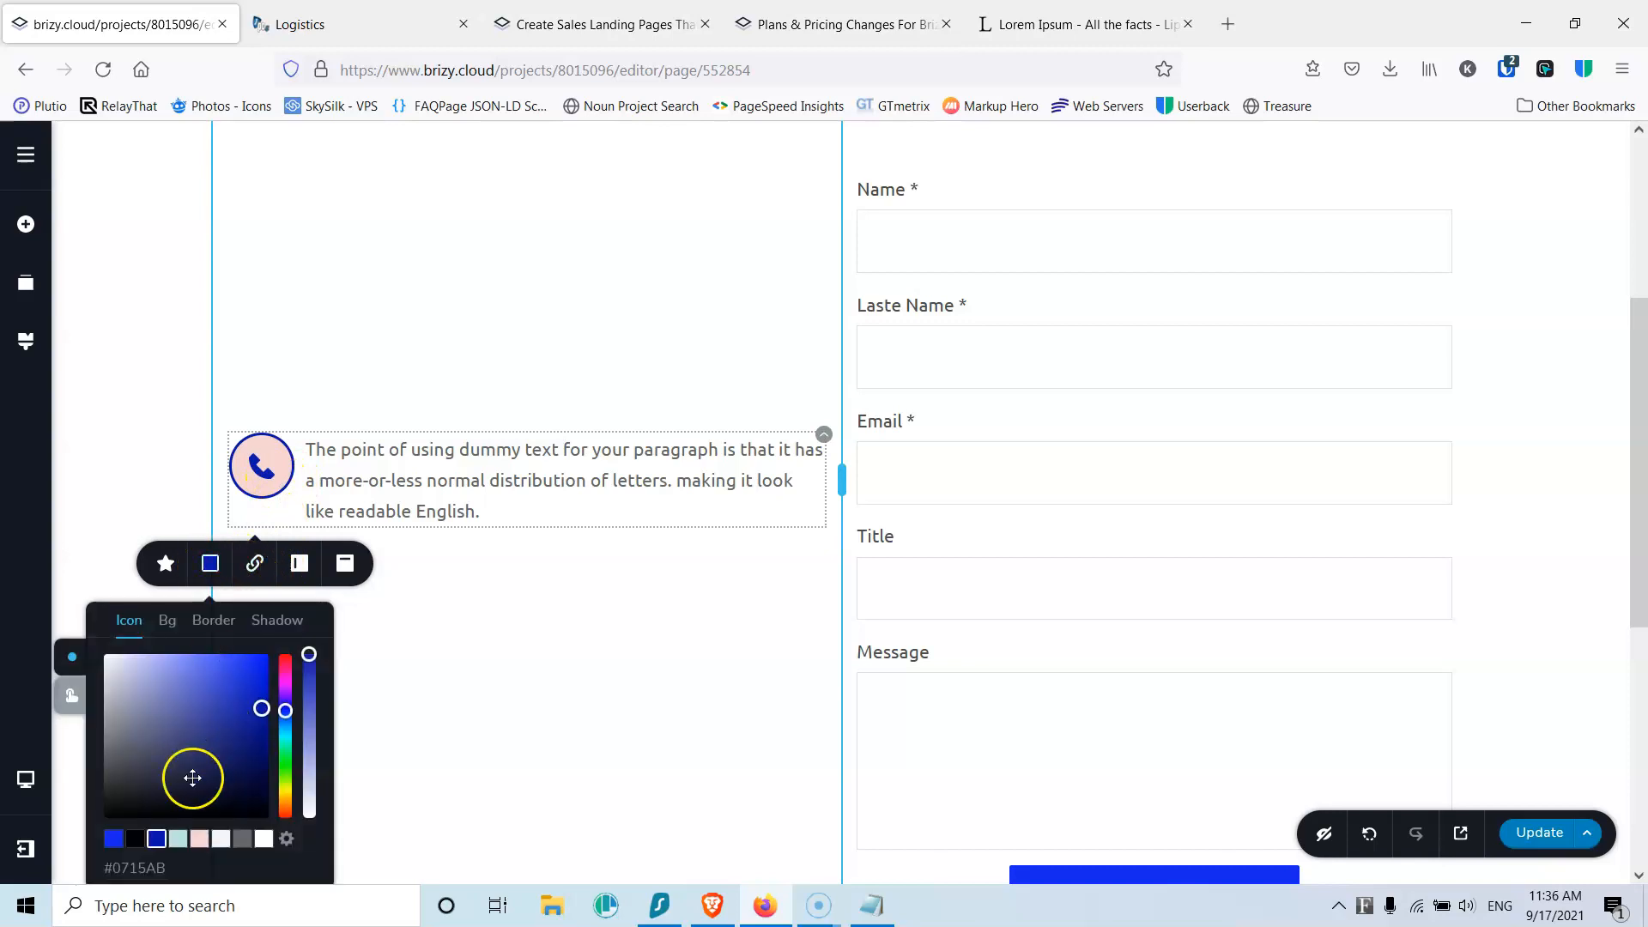
pyautogui.click(169, 623)
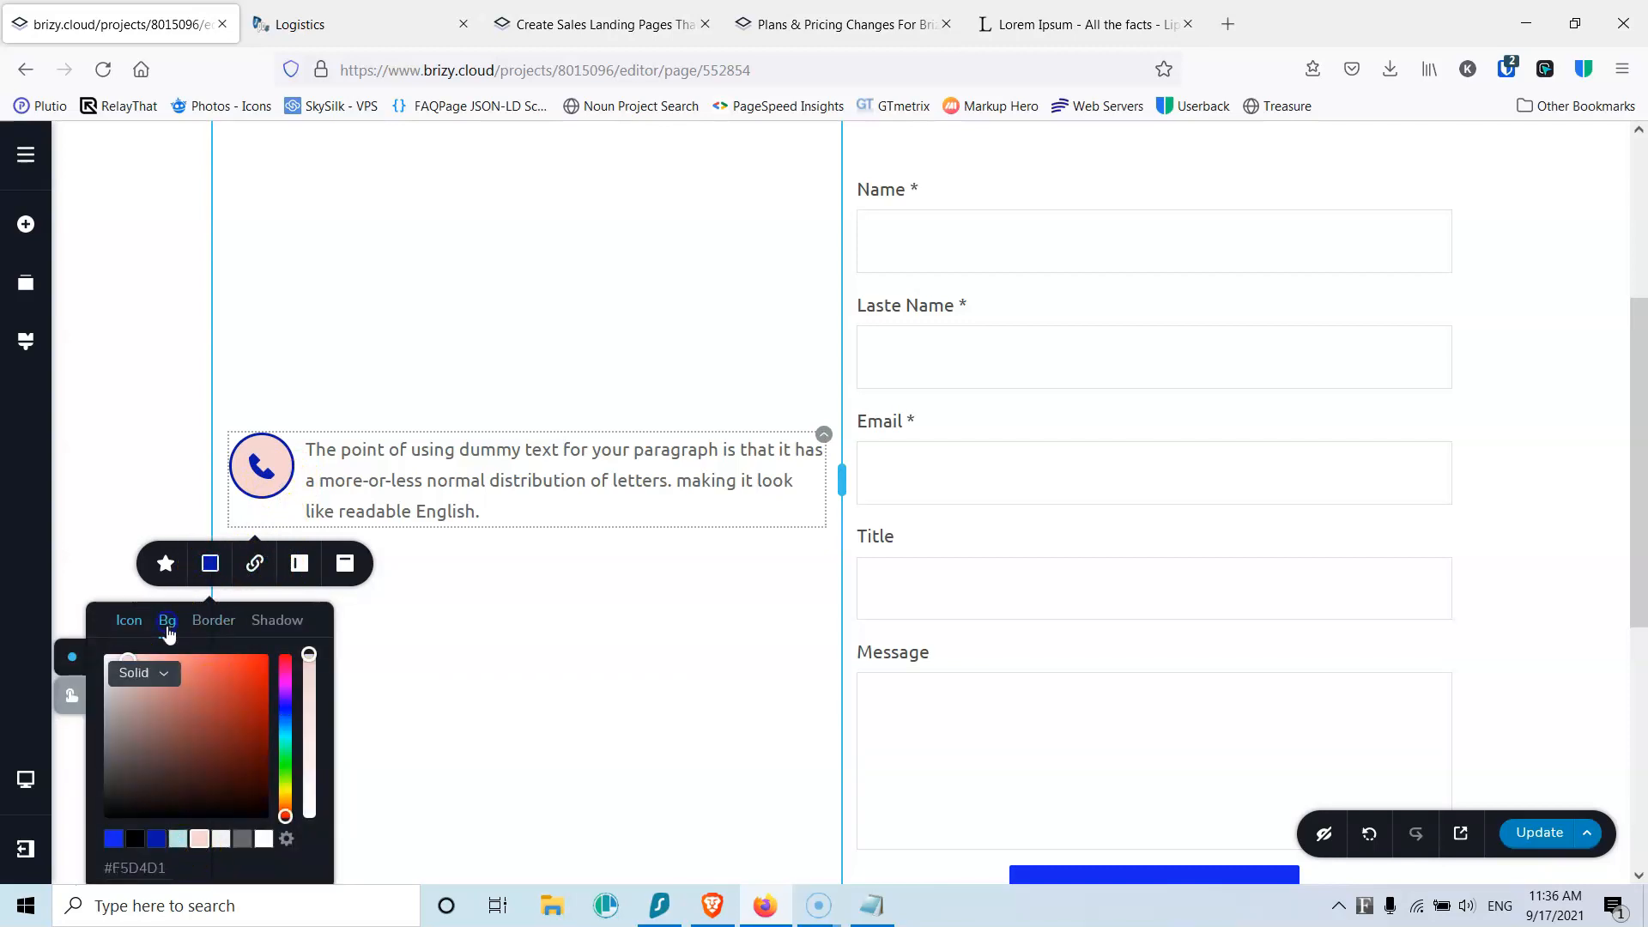
pyautogui.click(150, 845)
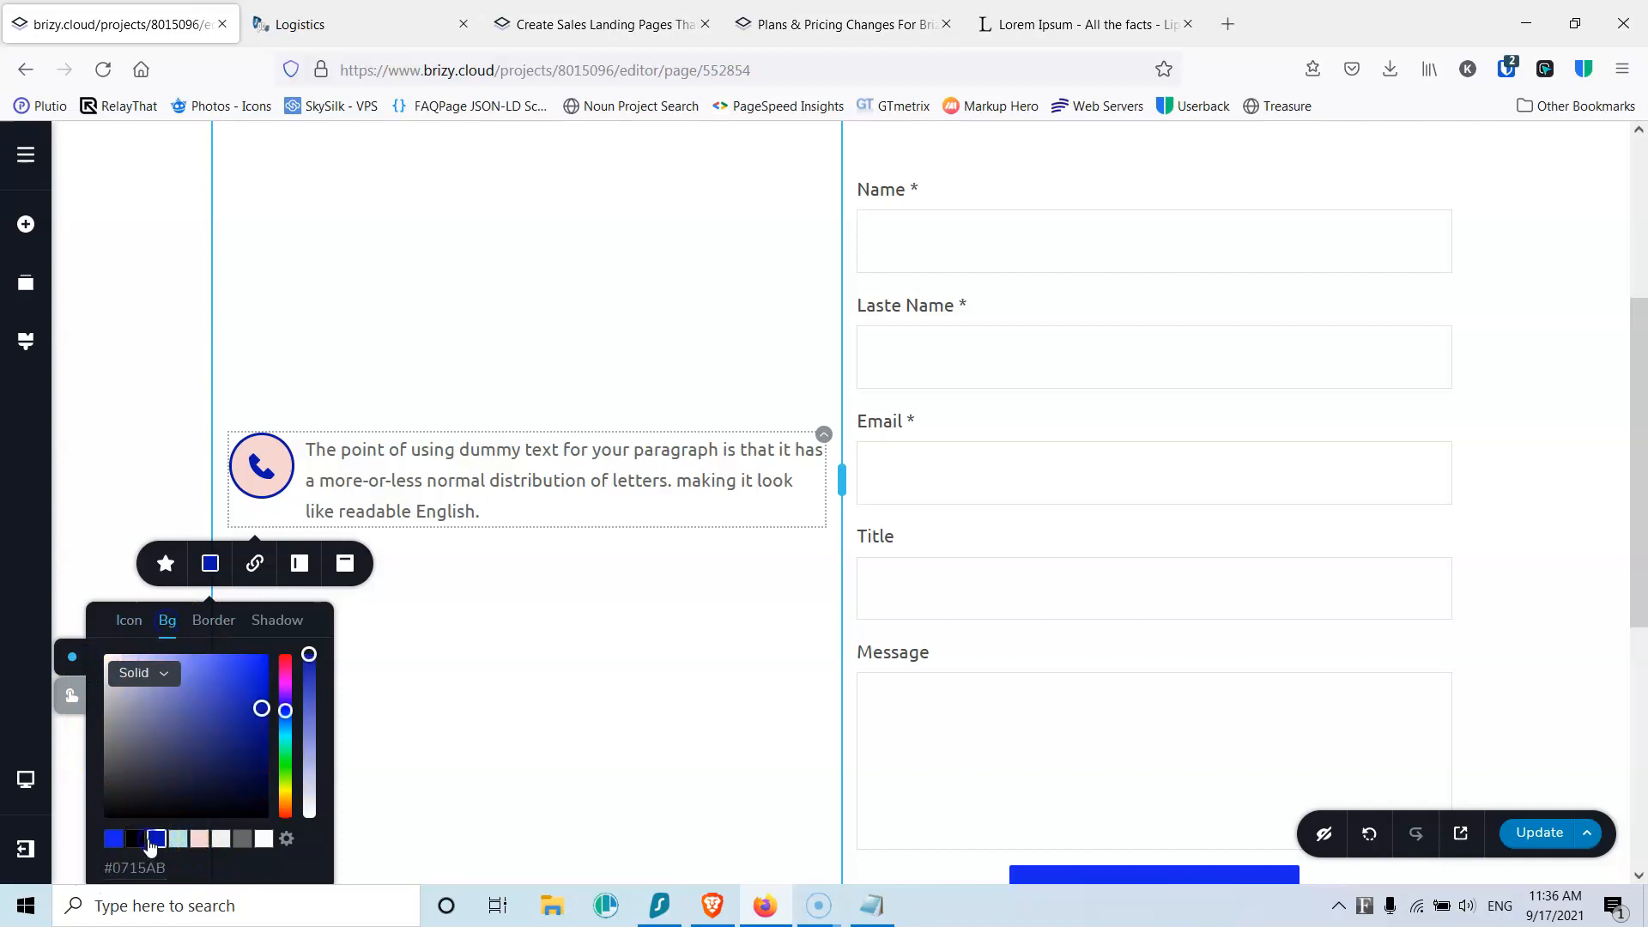
pyautogui.click(72, 699)
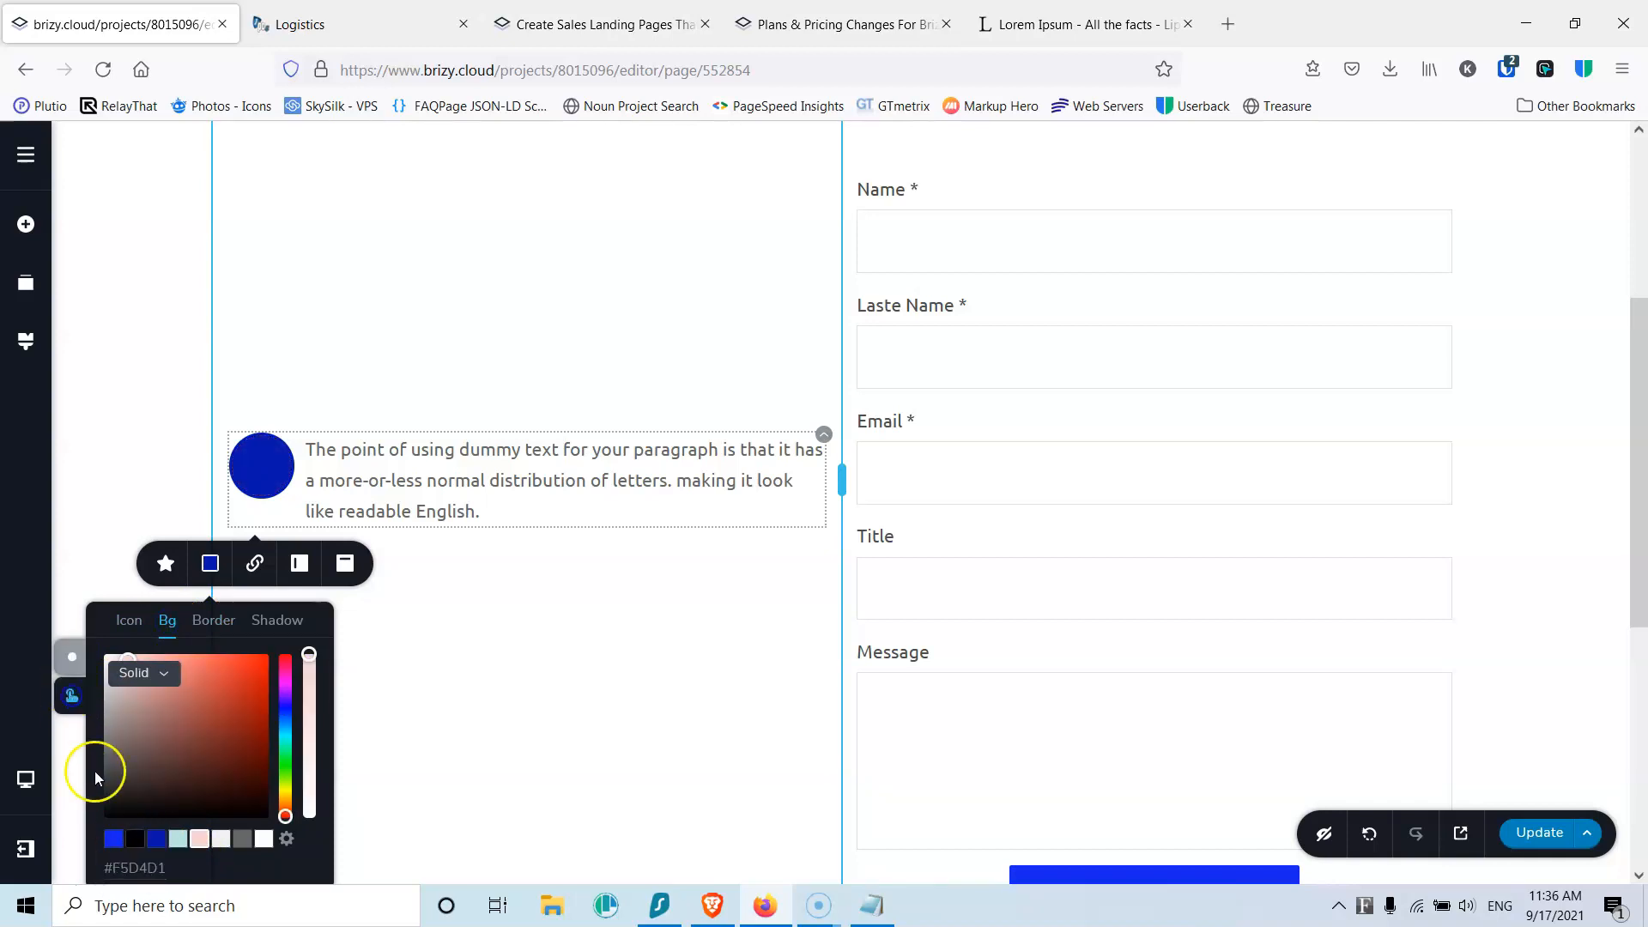
pyautogui.click(115, 839)
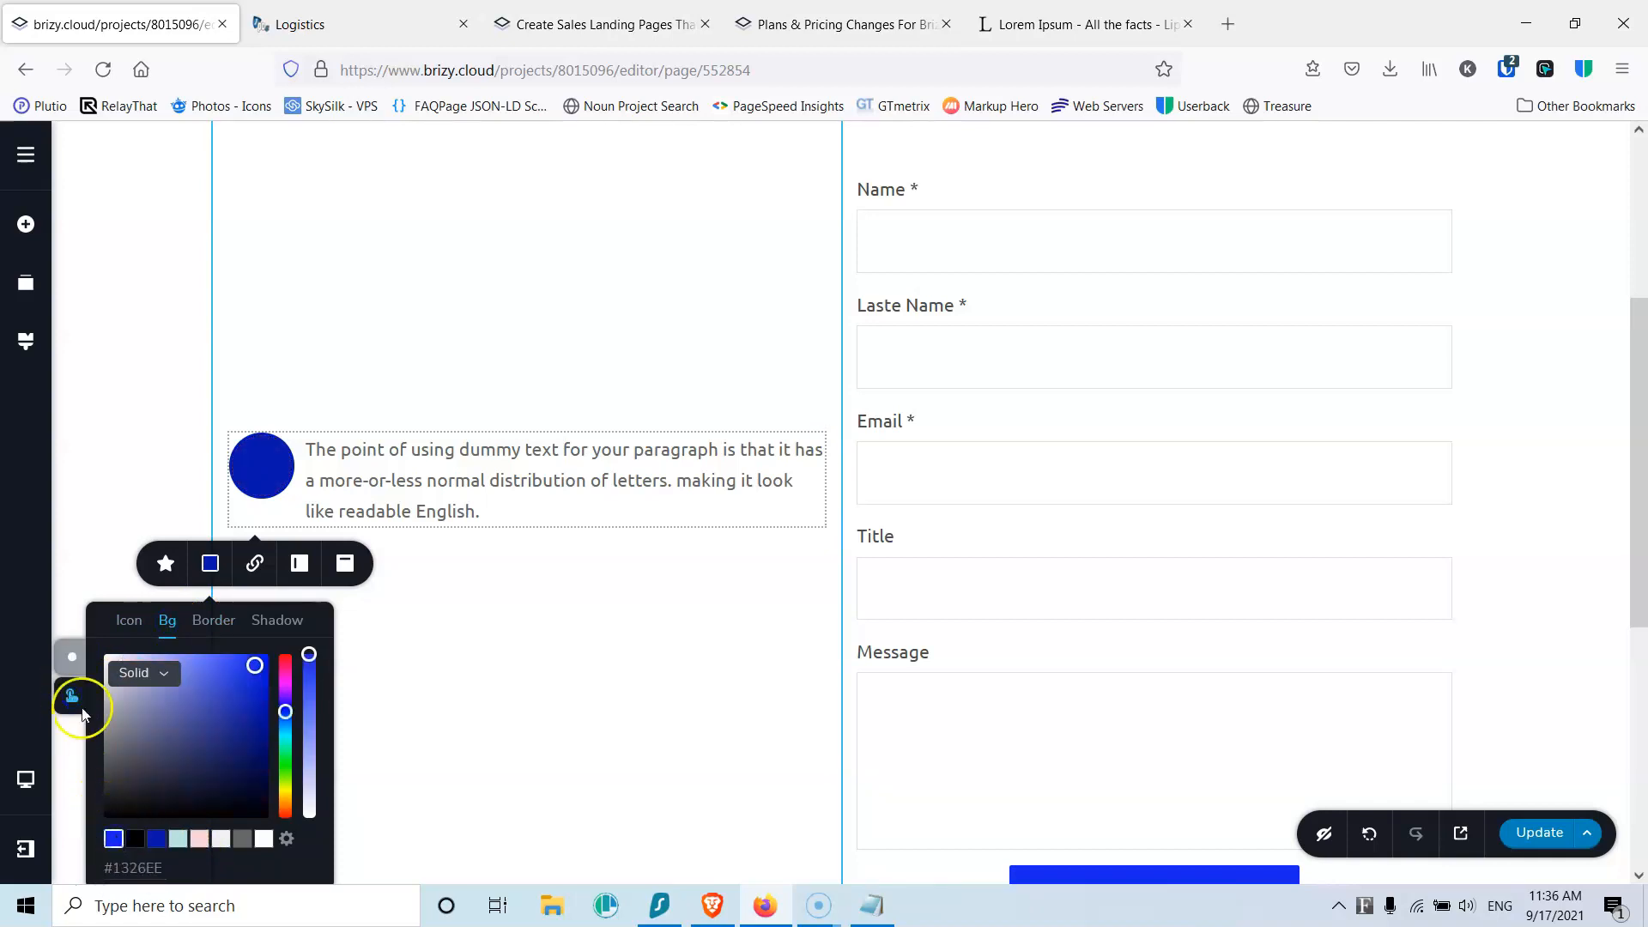
pyautogui.click(68, 656)
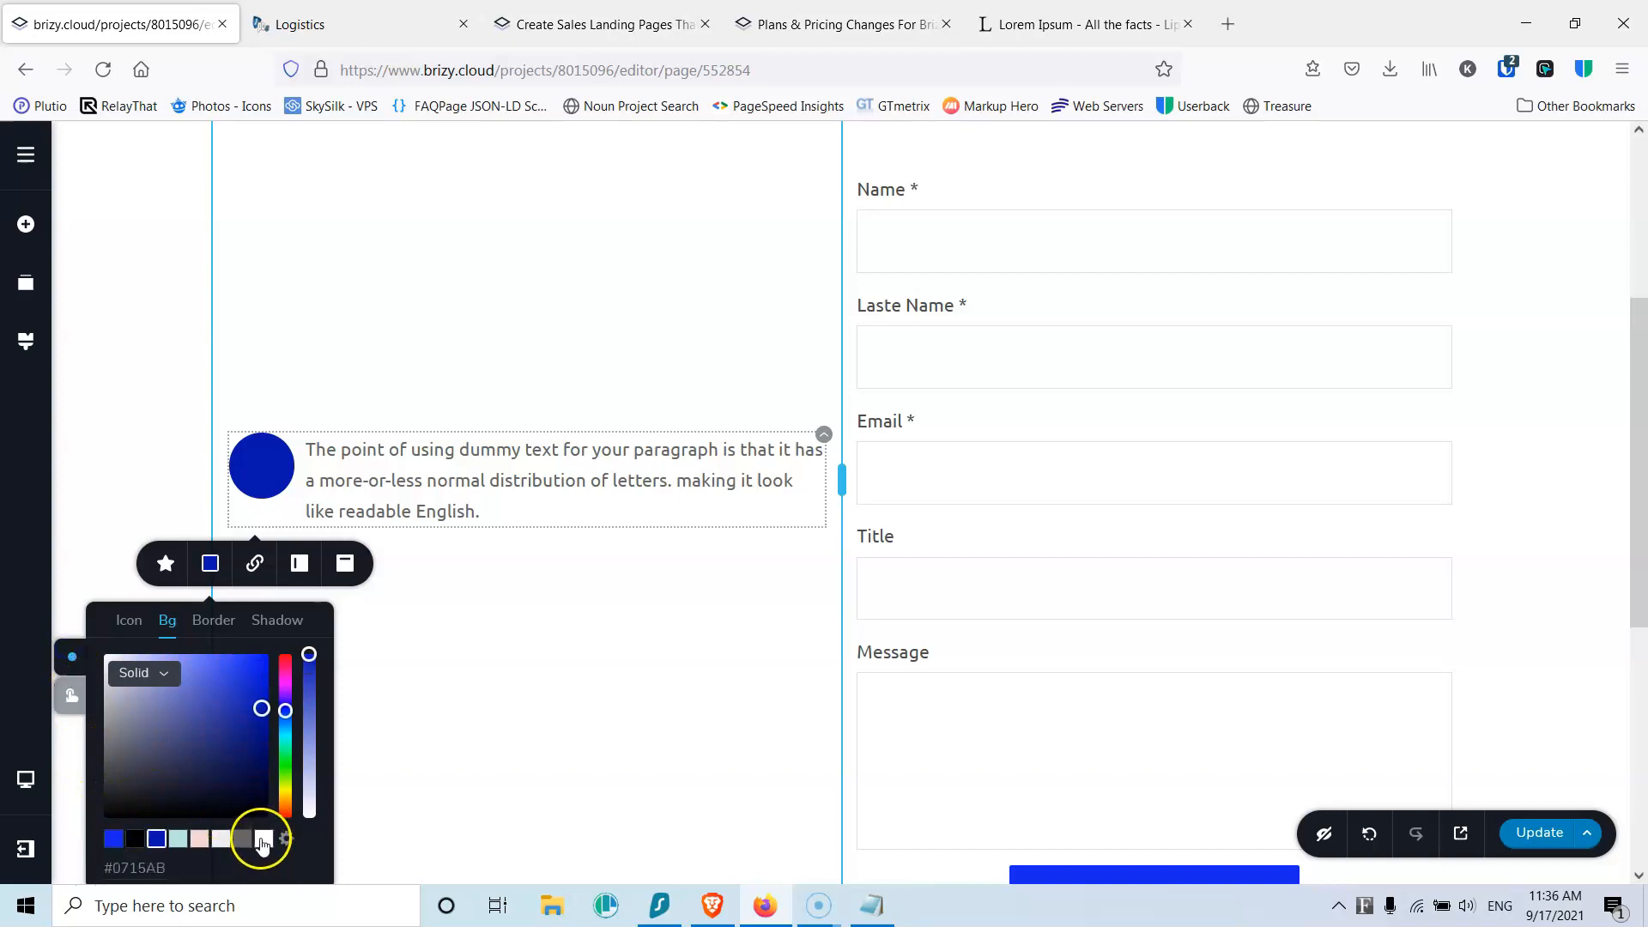
pyautogui.click(129, 620)
pyautogui.click(263, 839)
pyautogui.click(70, 697)
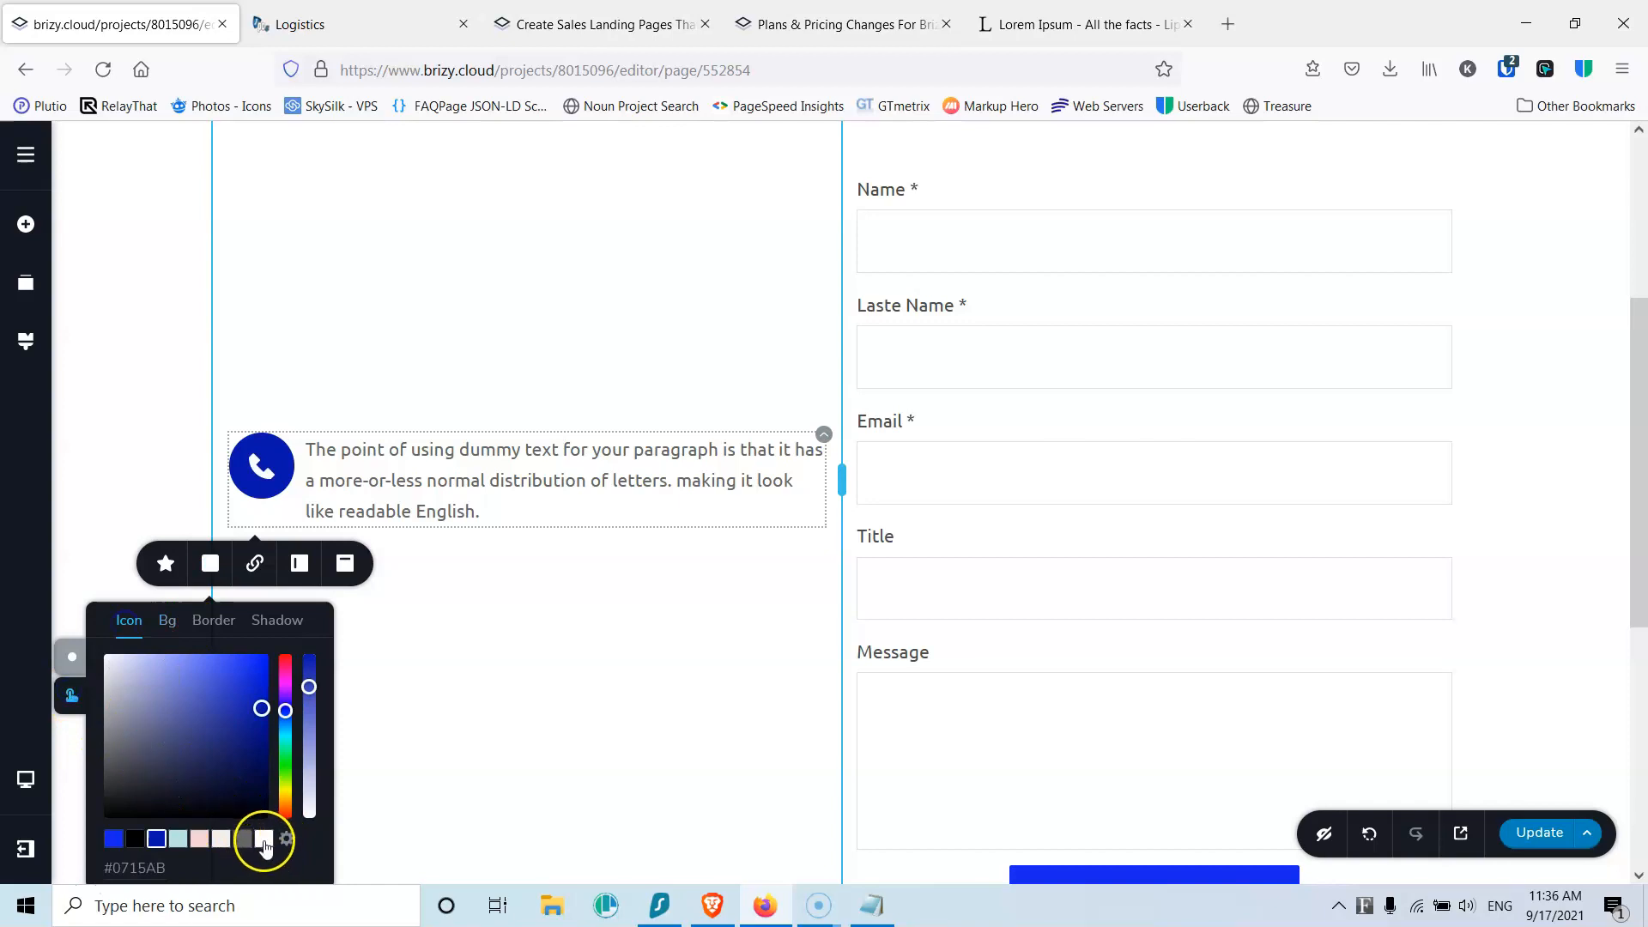
pyautogui.click(263, 839)
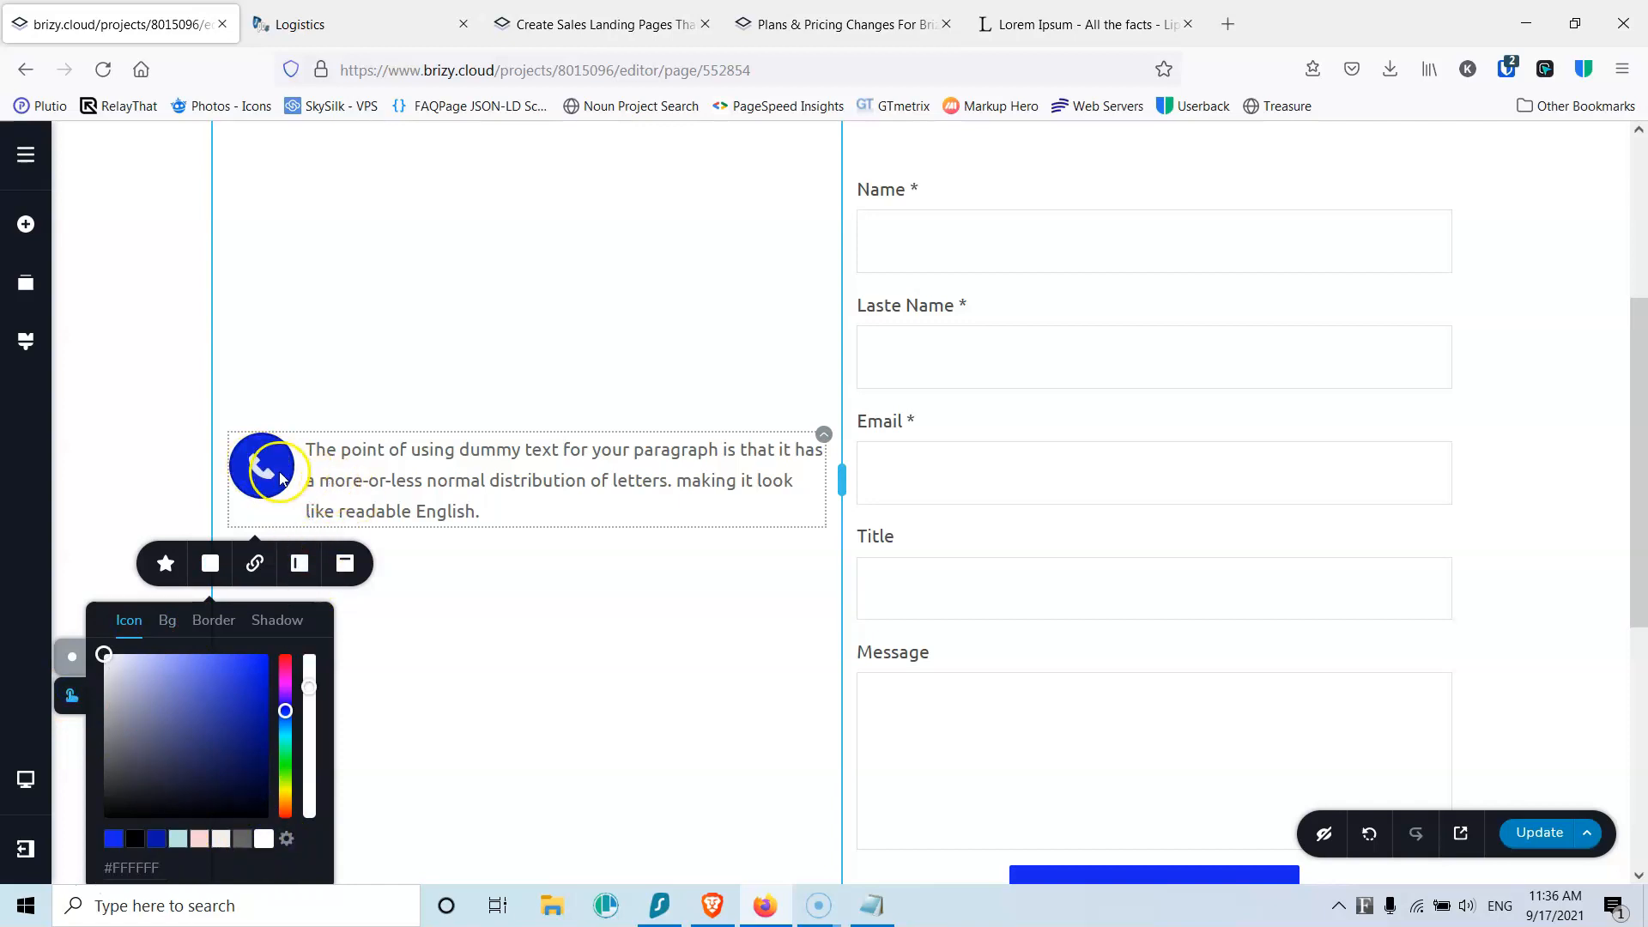
pyautogui.click(211, 619)
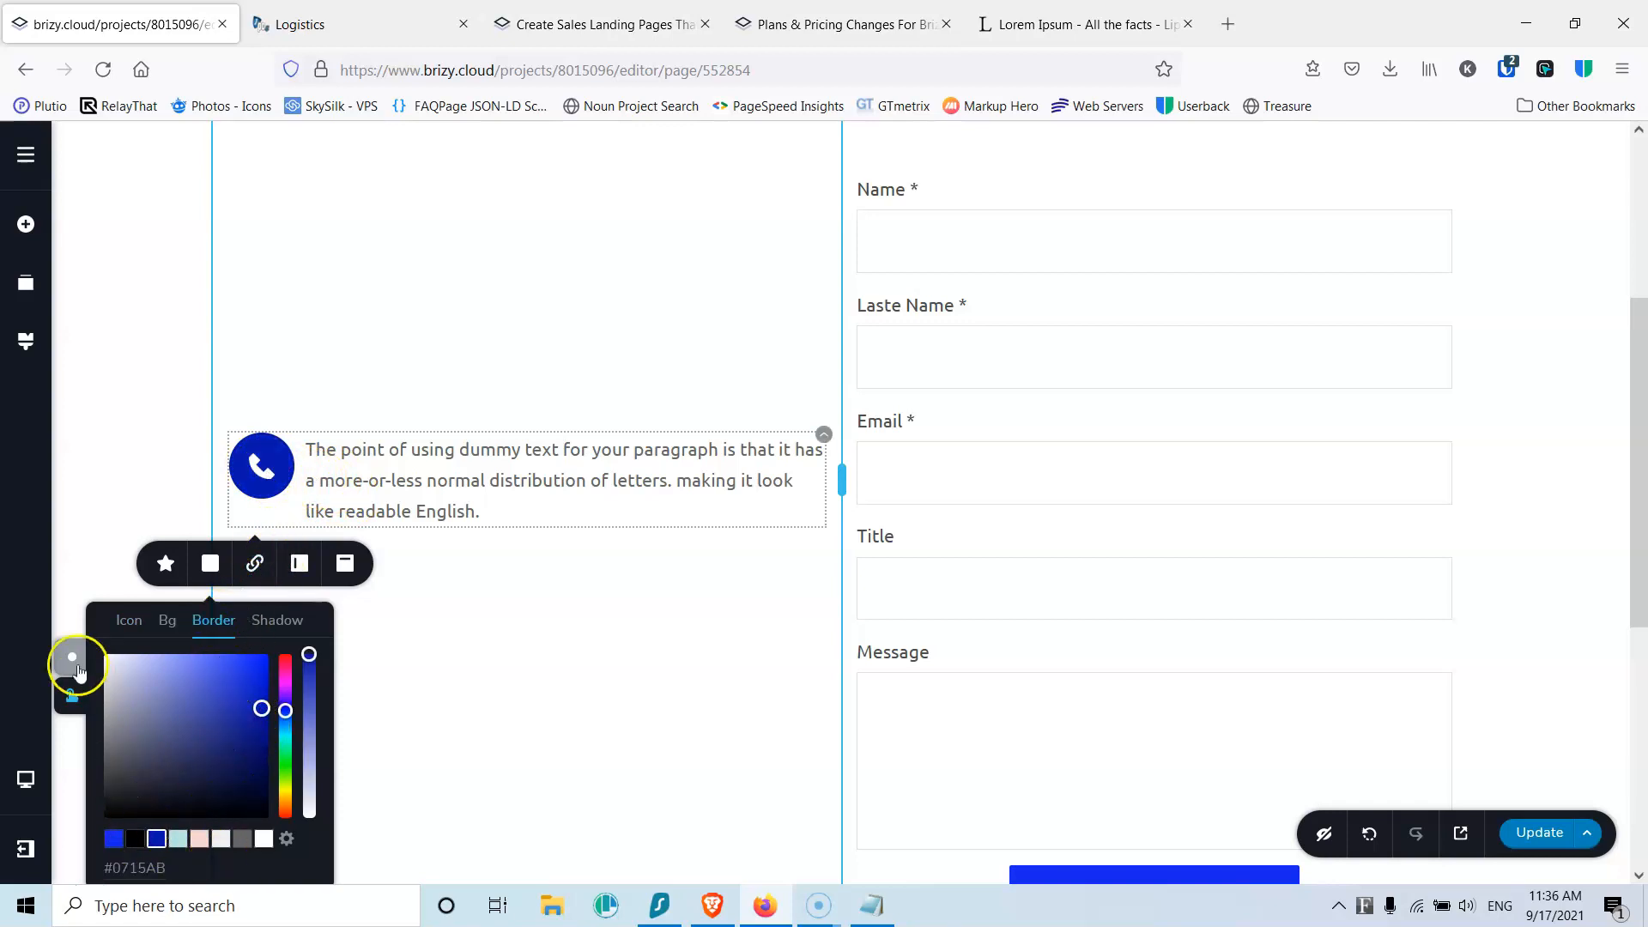
# Step: Replace the placeholder paragraph beside the icon with the phone number
pyautogui.tripleClick(355, 466)
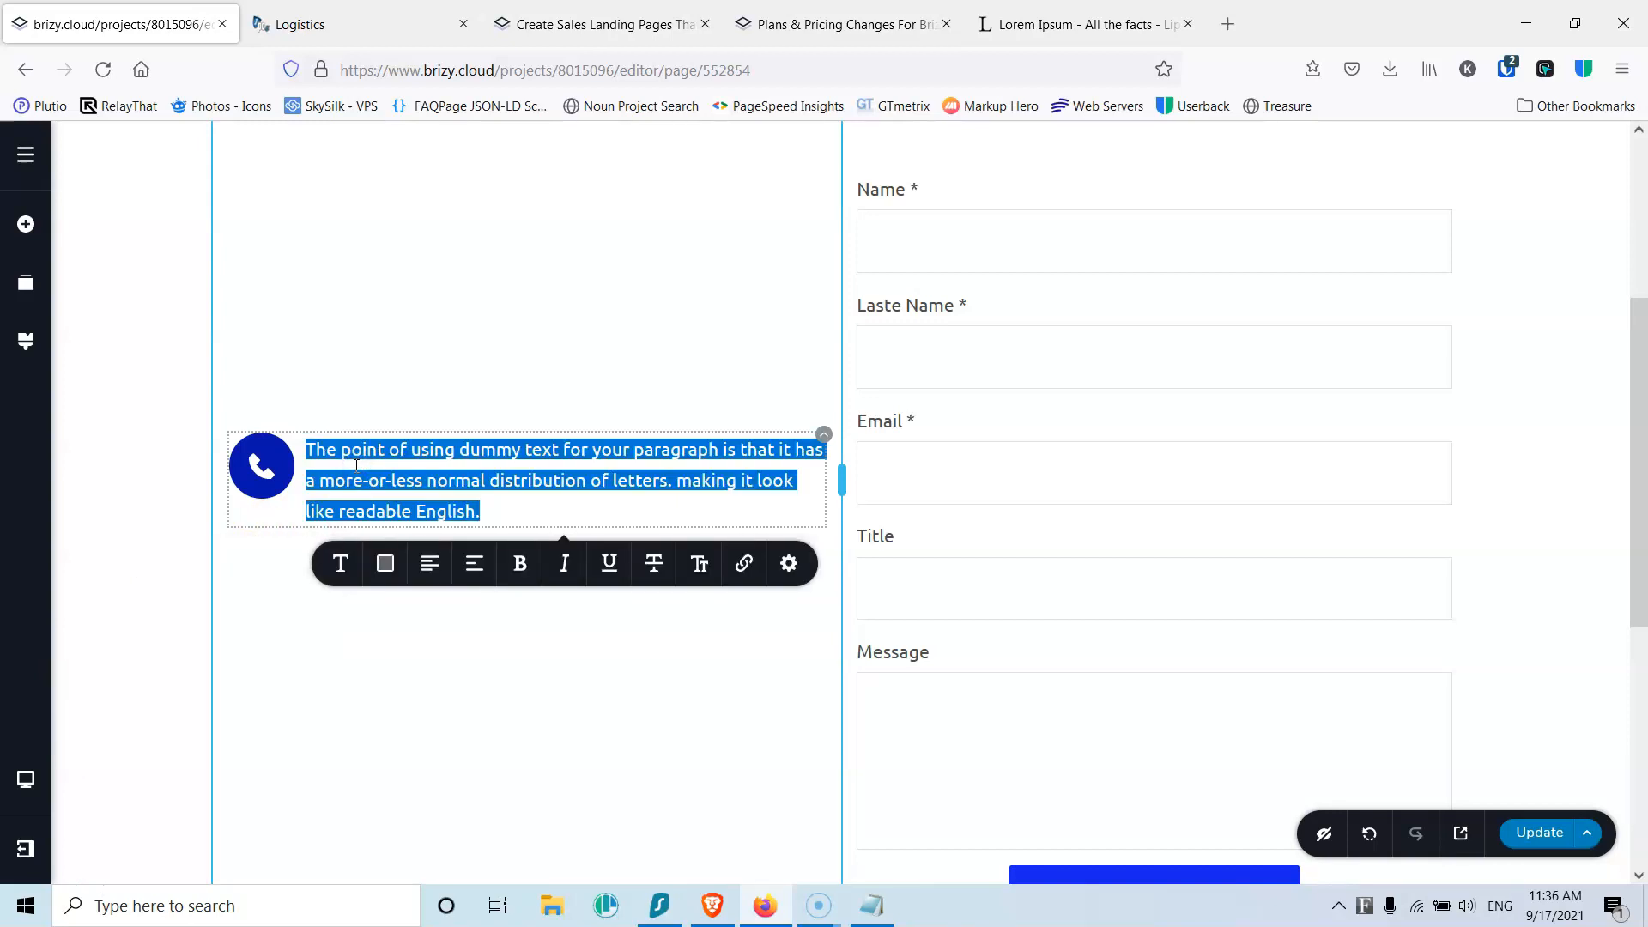
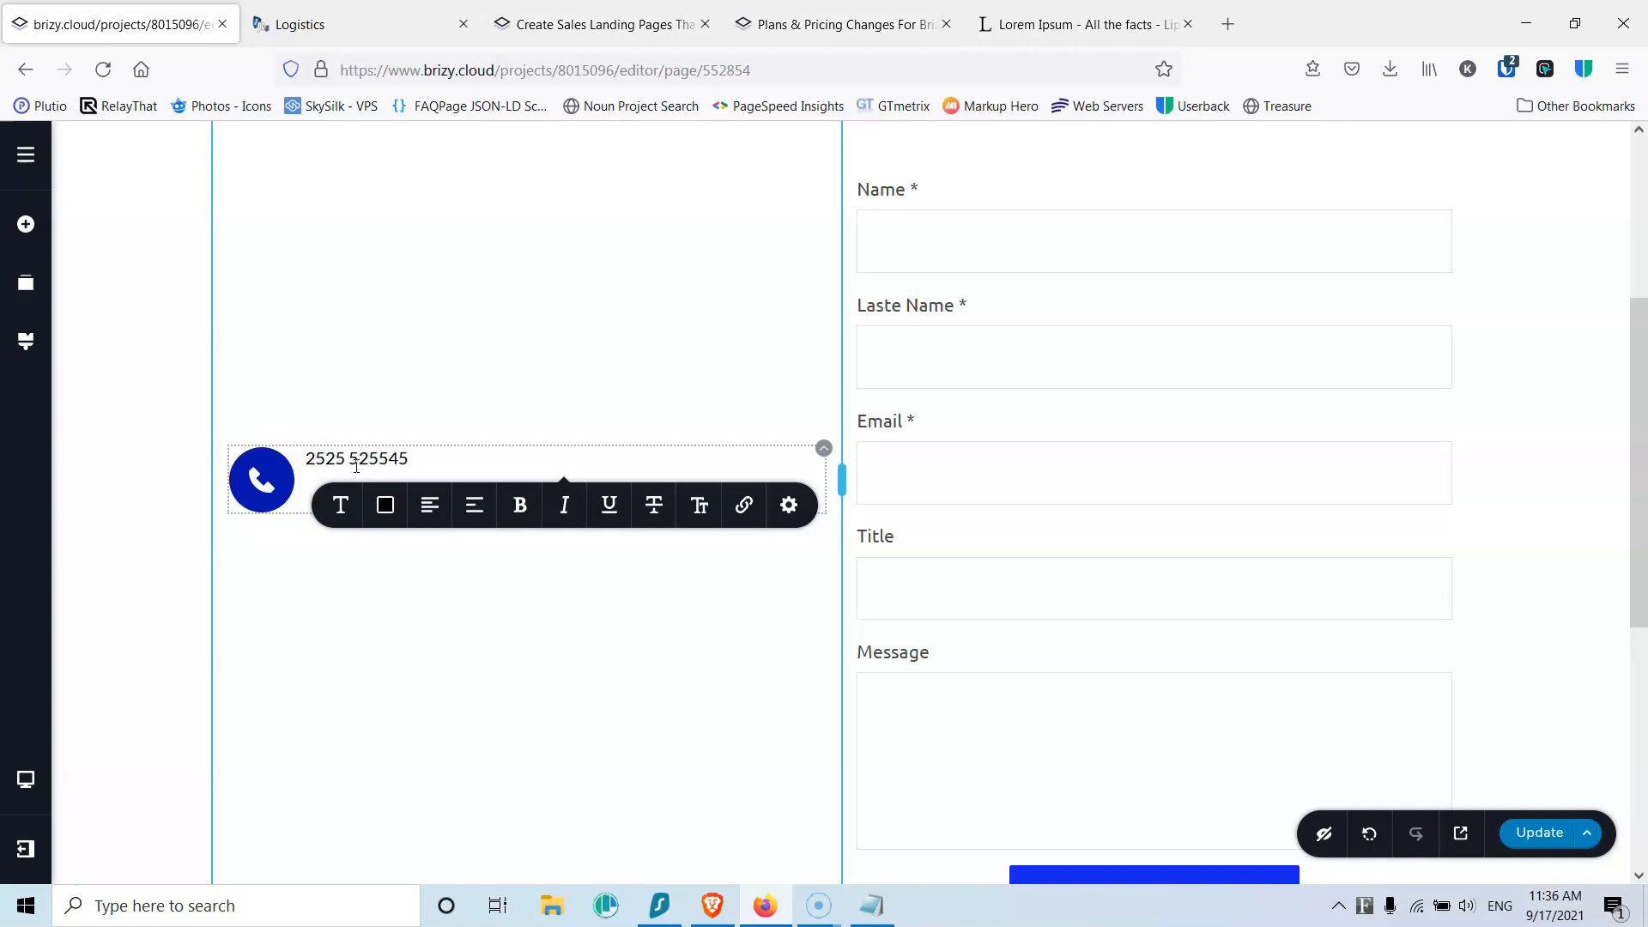
pyautogui.click(409, 462)
pyautogui.click(386, 459)
pyautogui.click(346, 606)
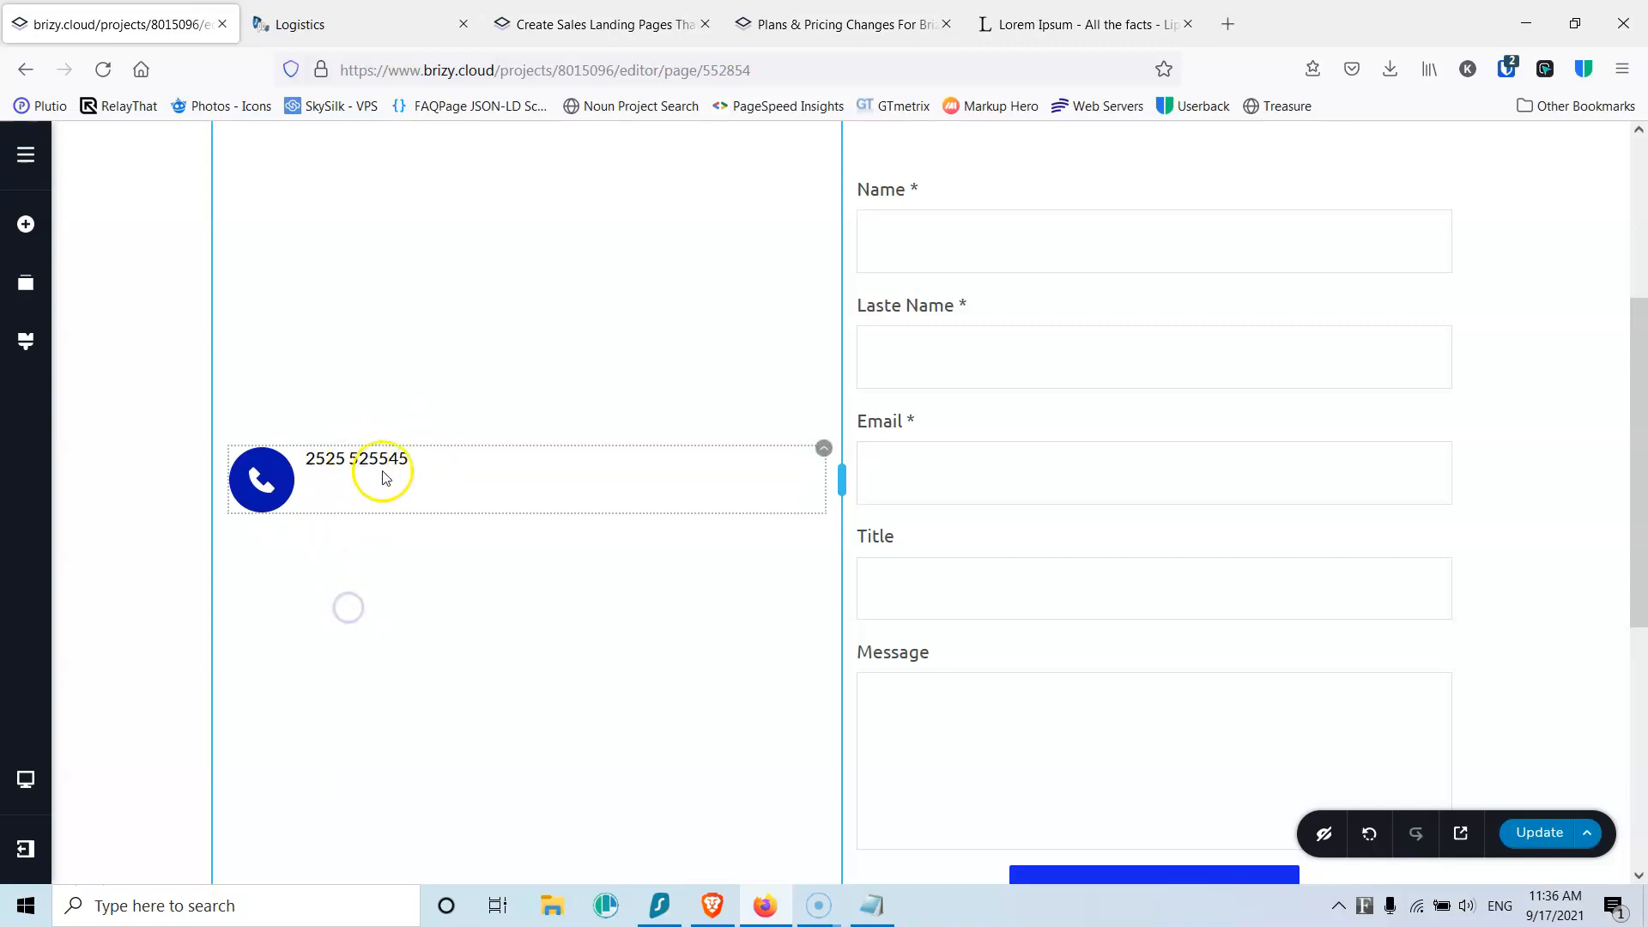
# Step: Make the phone number text 20 px and bold
pyautogui.click(356, 472)
pyautogui.click(342, 506)
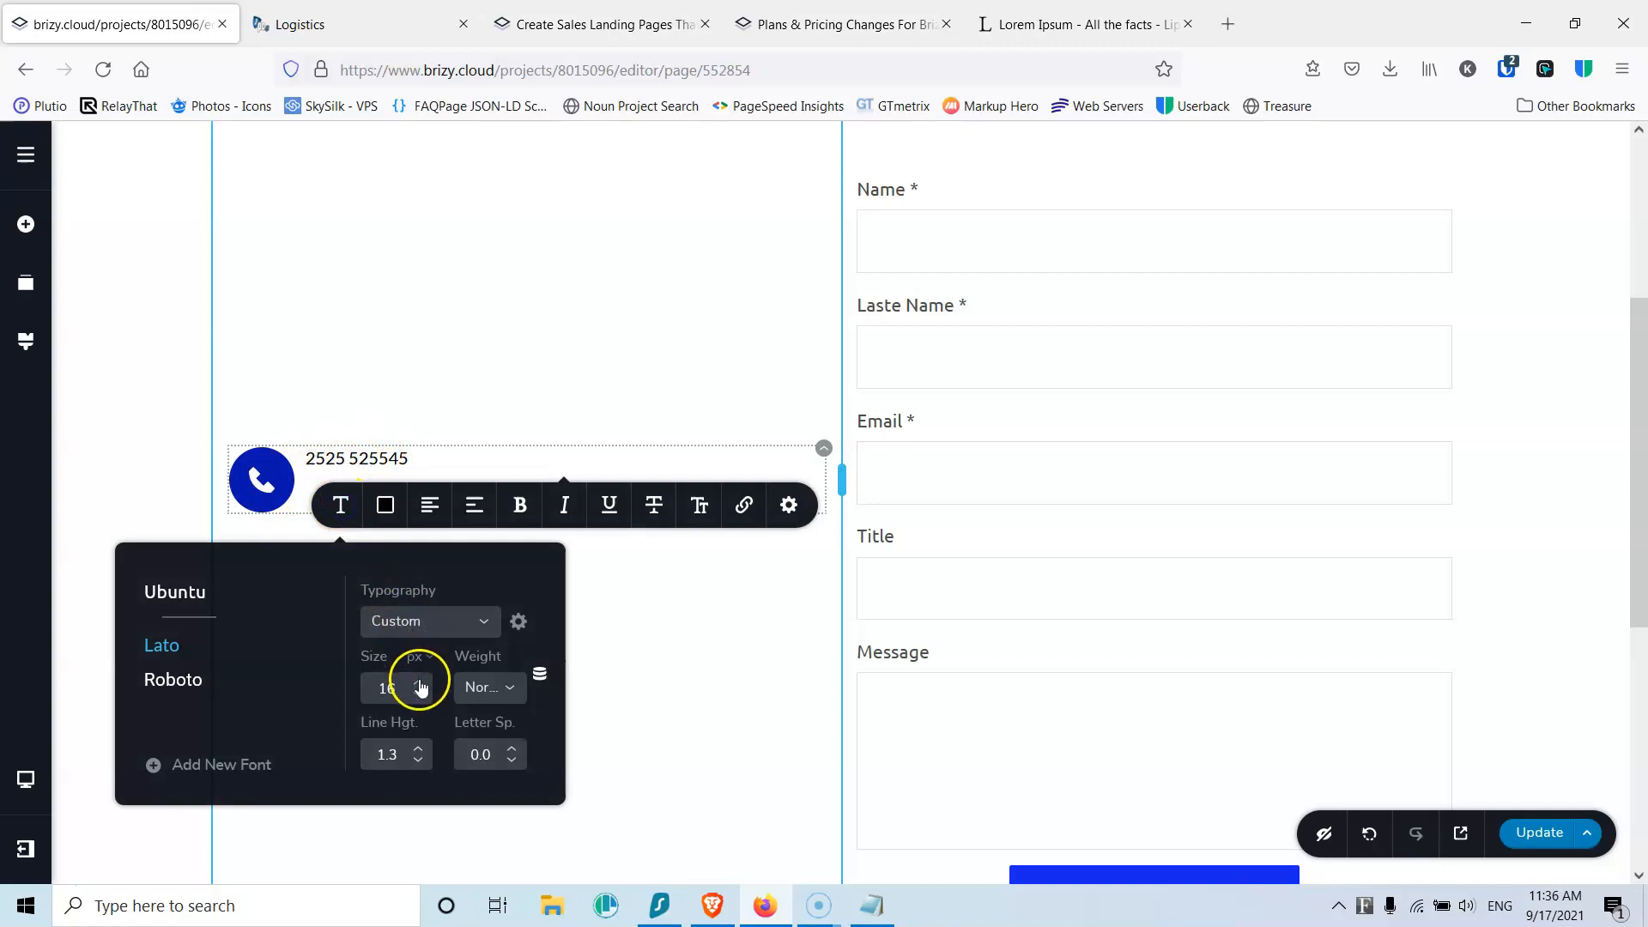
pyautogui.click(418, 684)
pyautogui.click(418, 684)
pyautogui.click(418, 684)
pyautogui.click(418, 684)
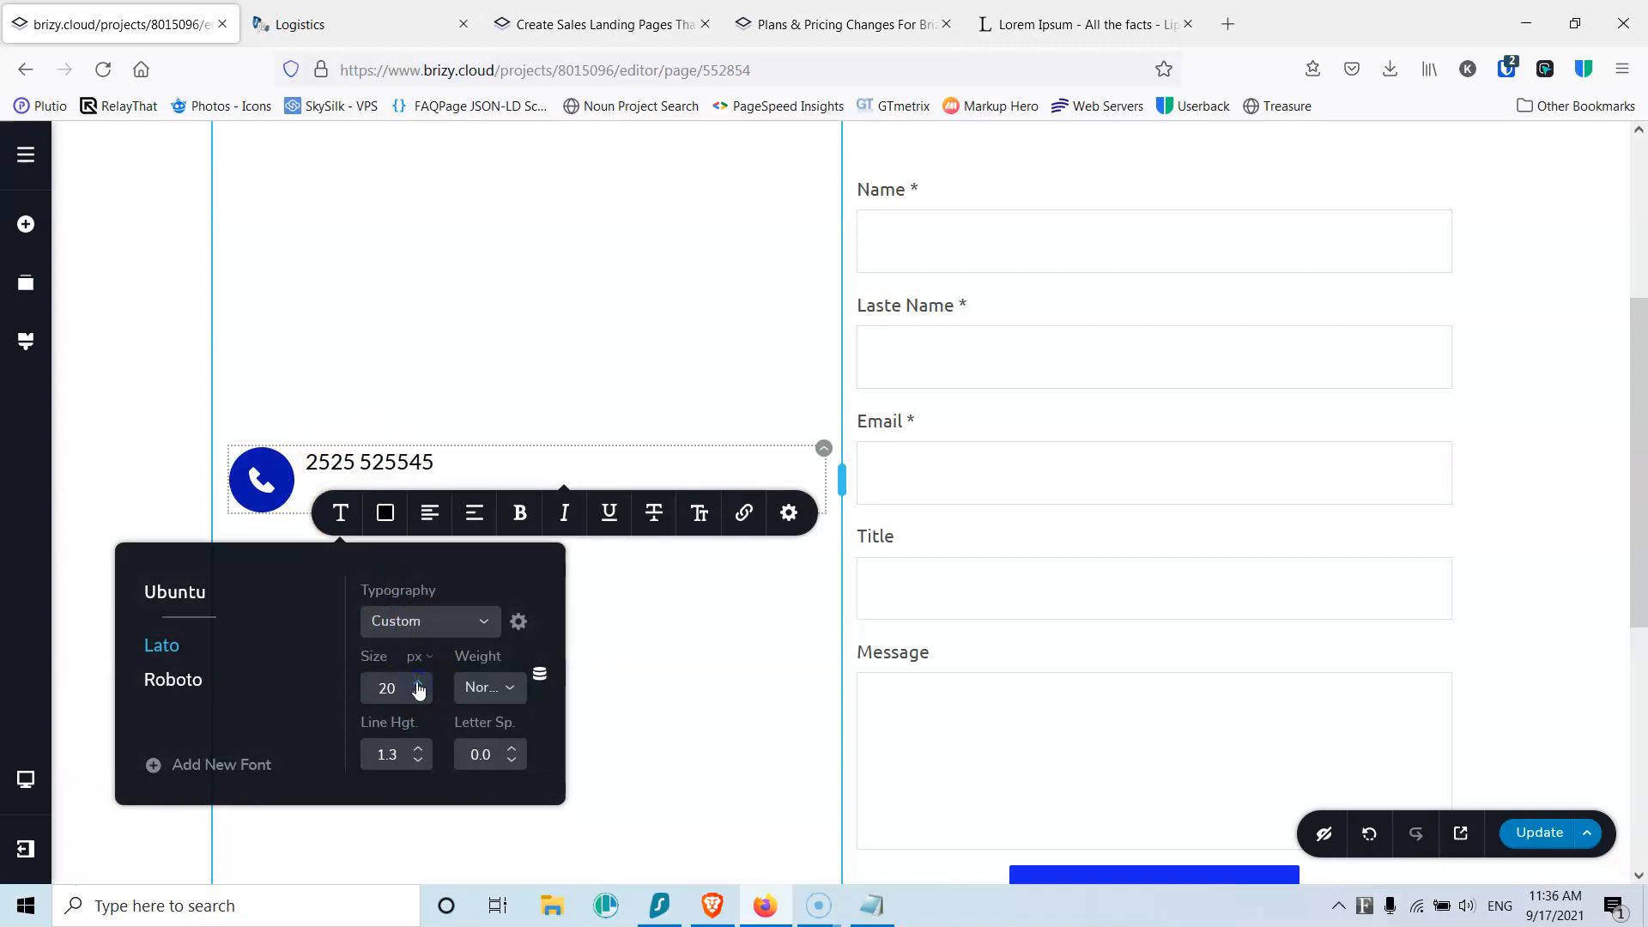
pyautogui.click(484, 692)
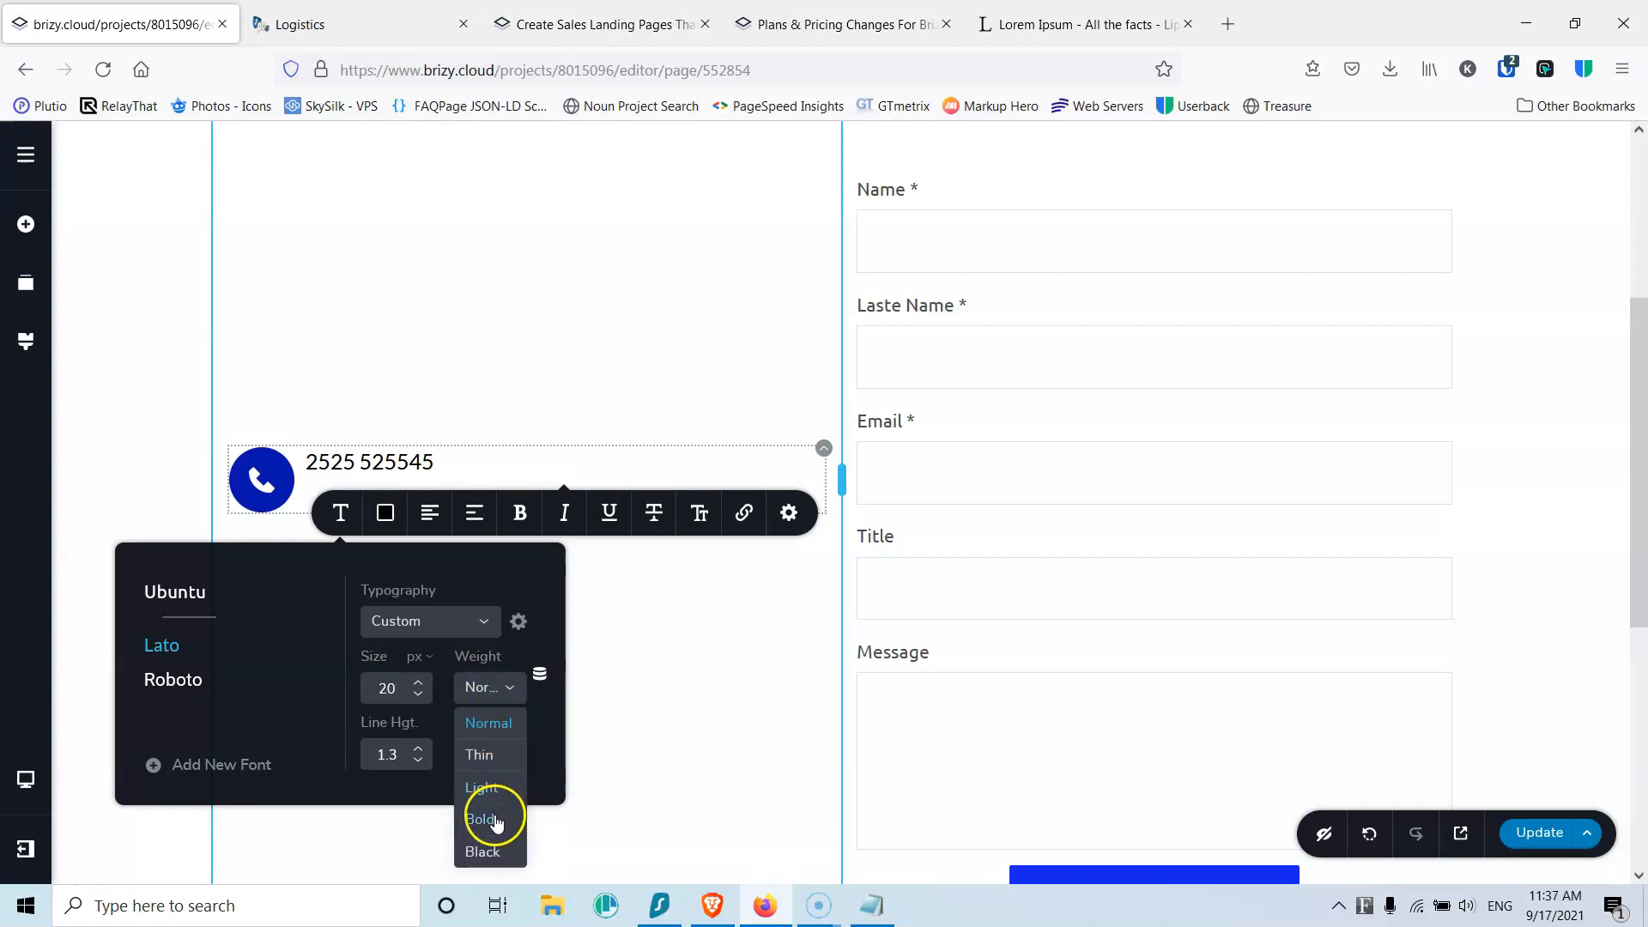
pyautogui.click(495, 817)
pyautogui.click(464, 457)
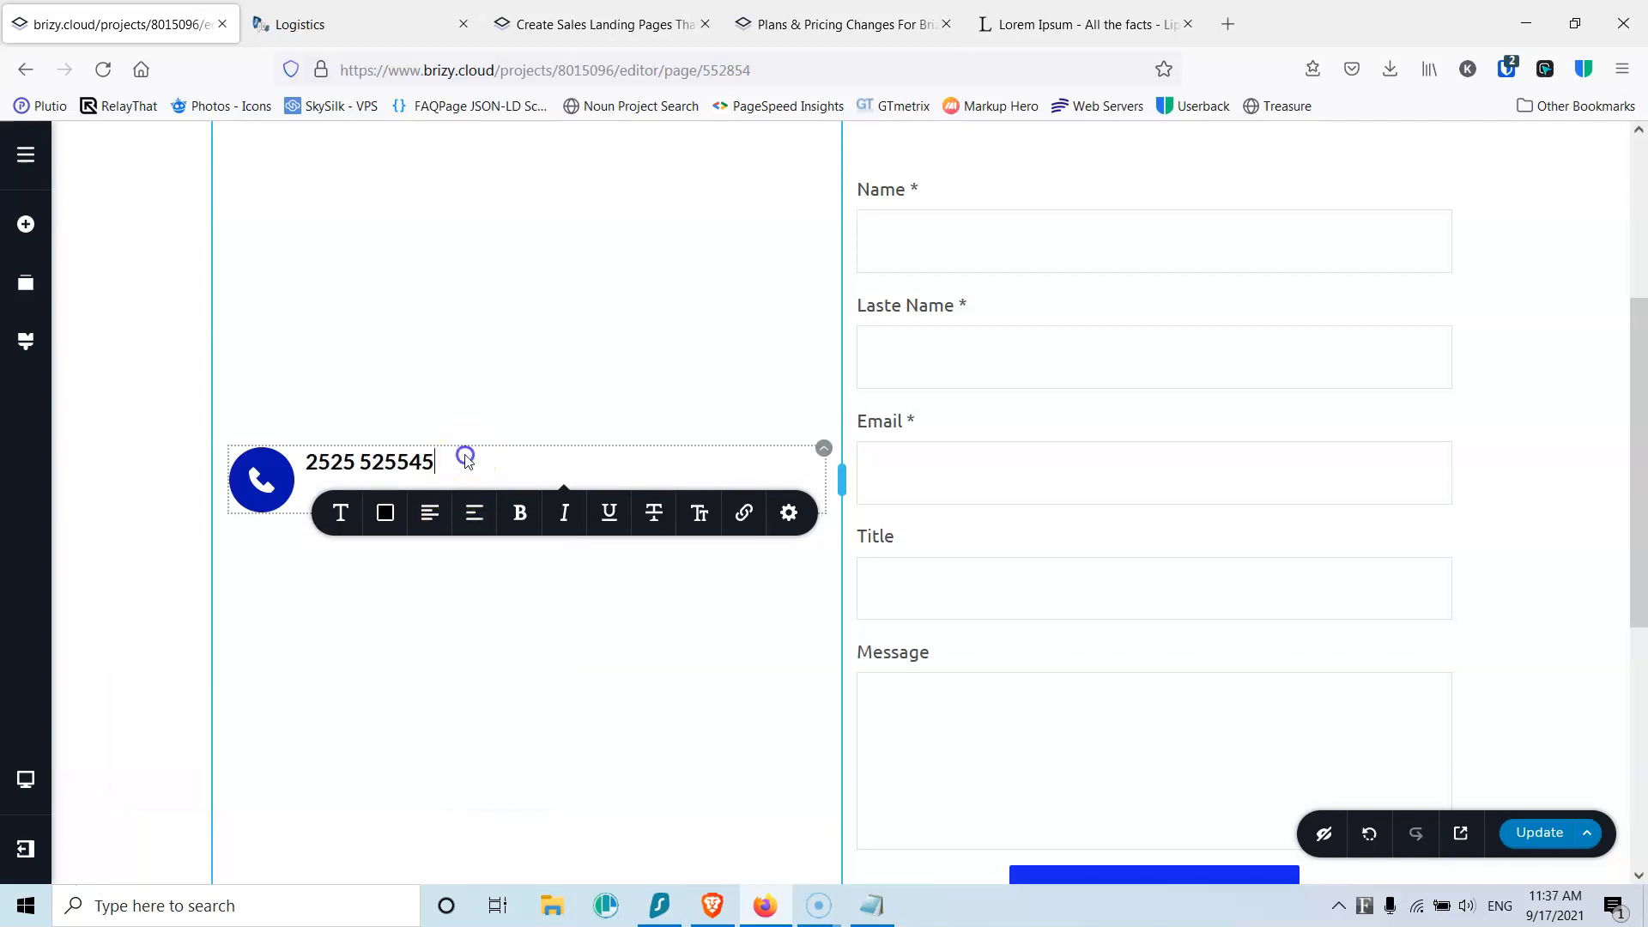
# Step: Set a 15 px gap above the phone number
pyautogui.click(789, 512)
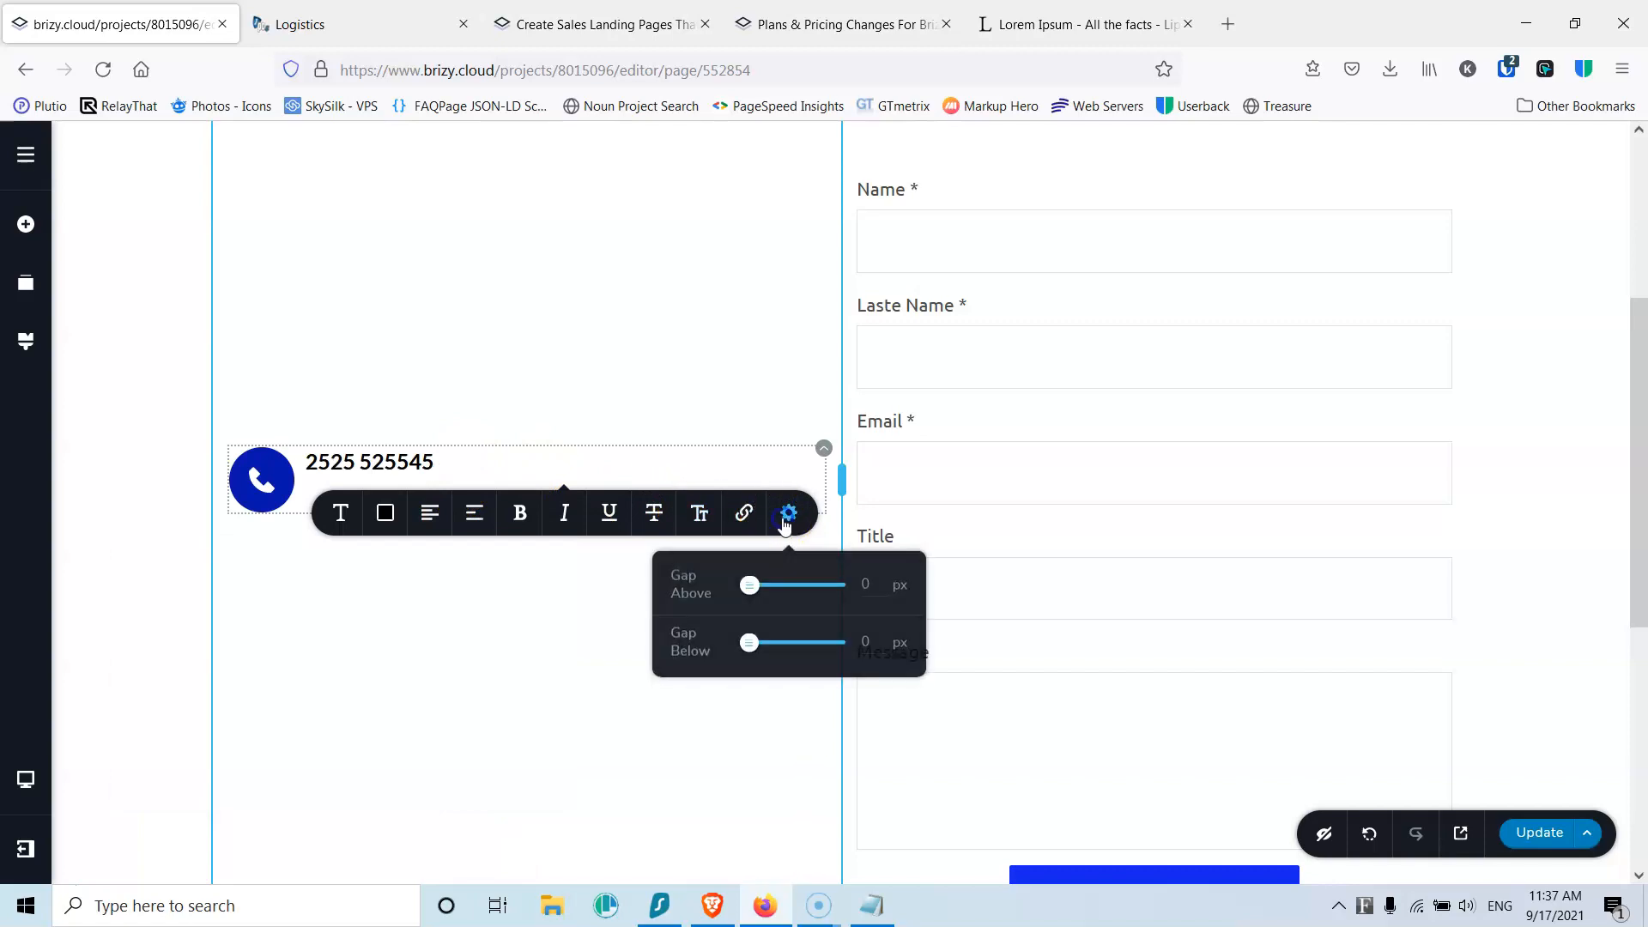
pyautogui.doubleClick(865, 583)
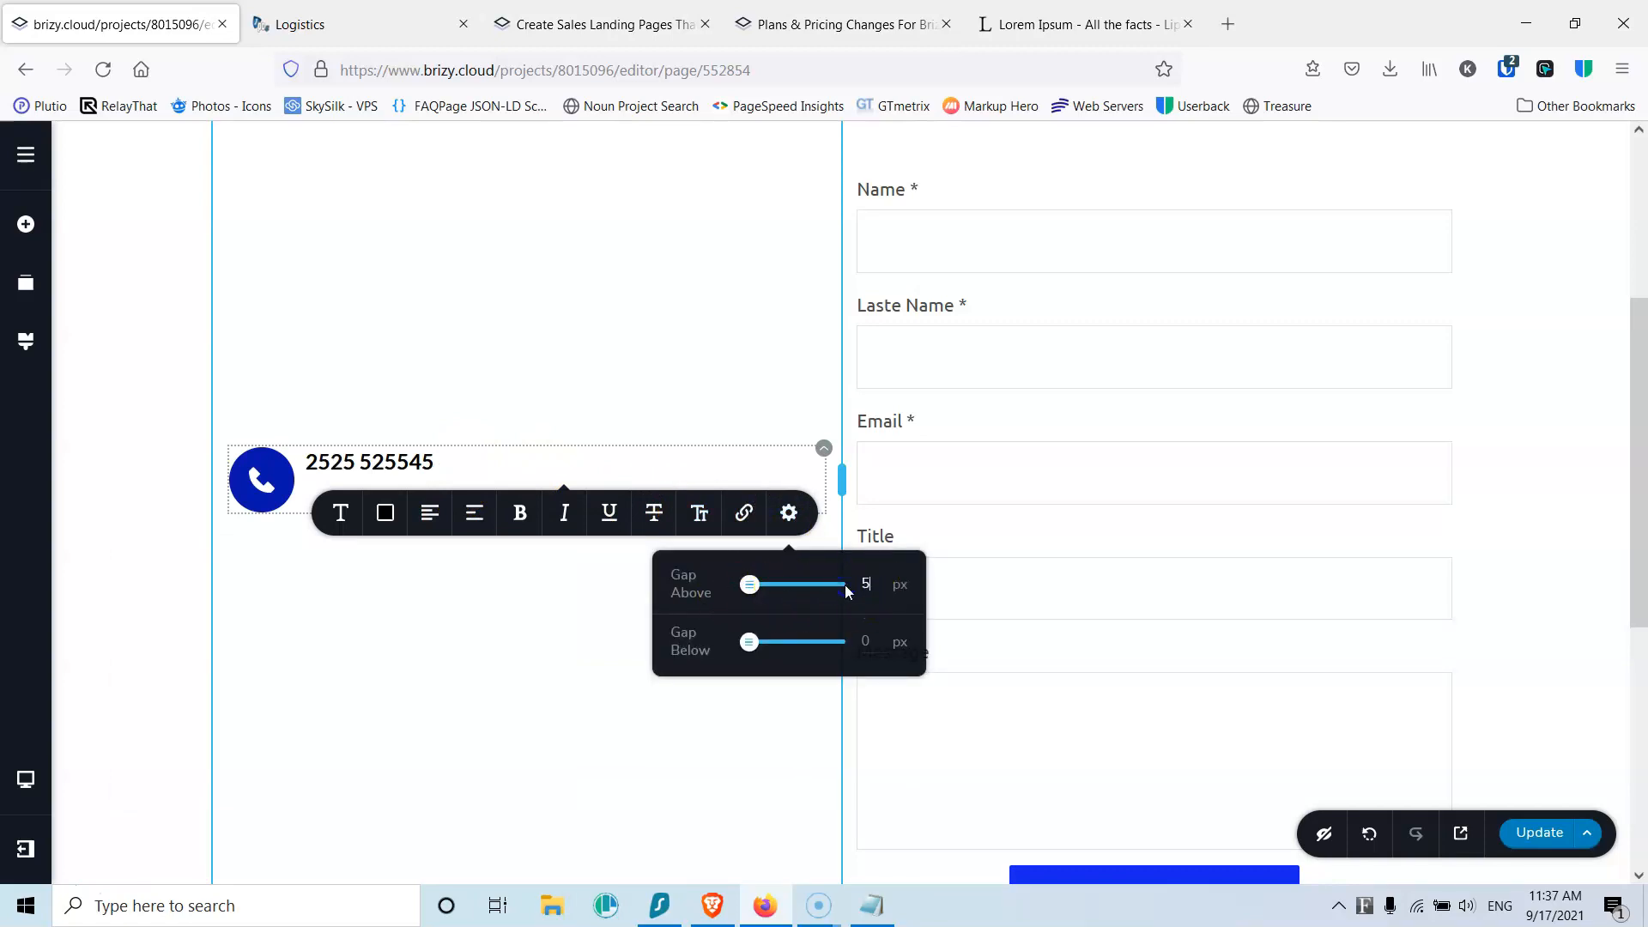
pyautogui.moveTo(877, 585); pyautogui.dragTo(834, 584)
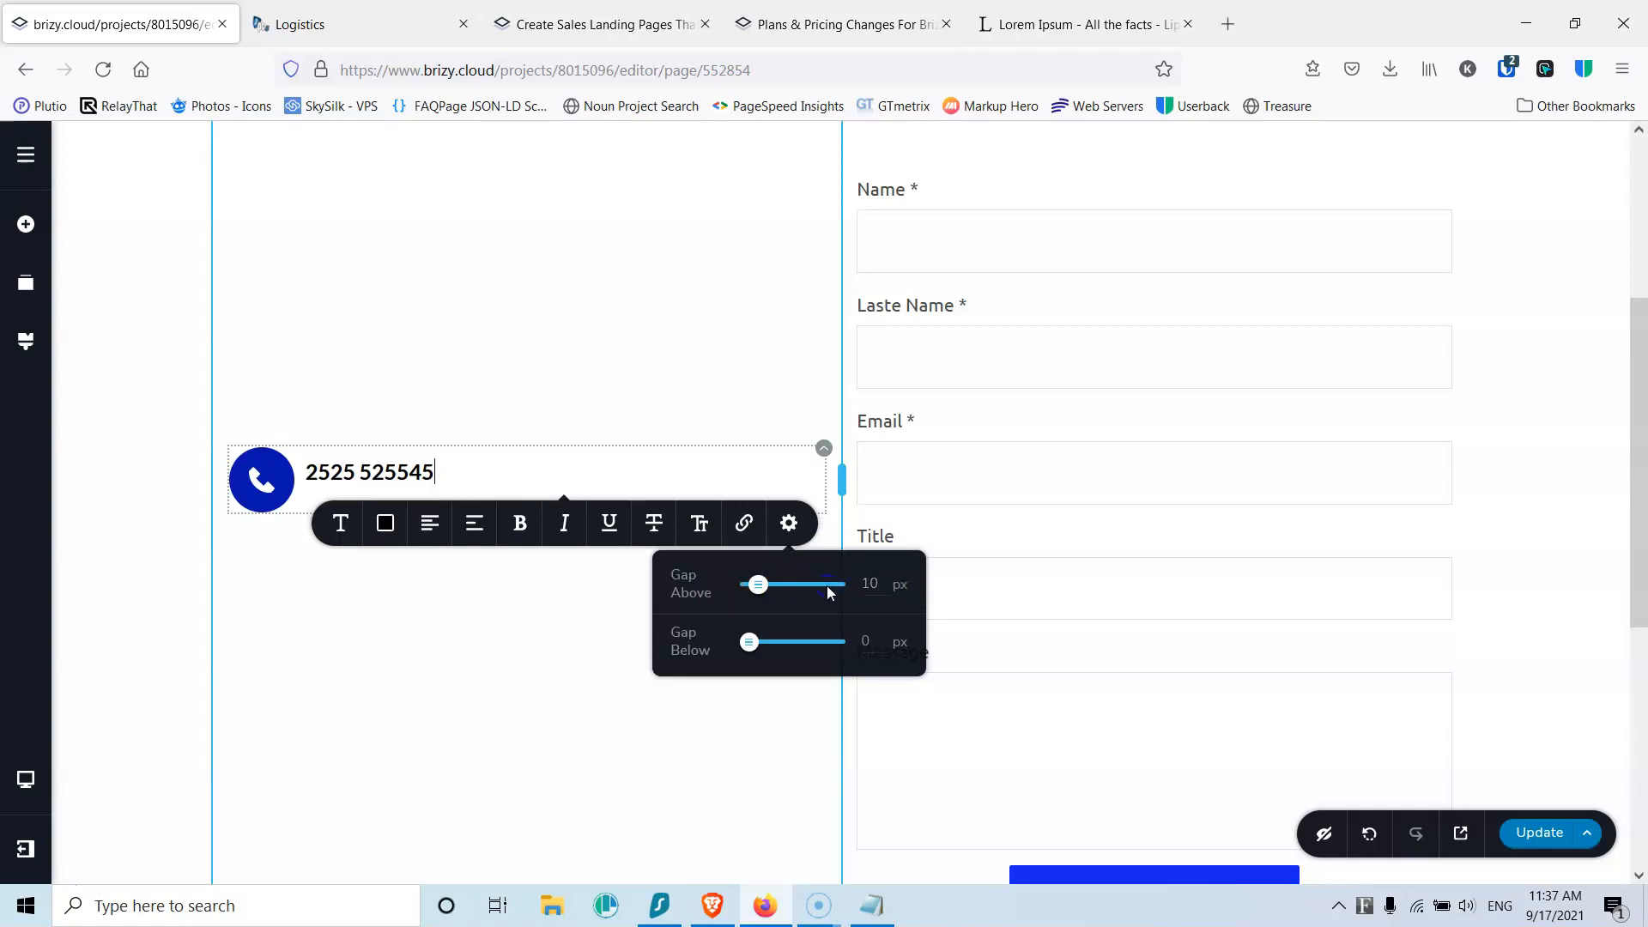
pyautogui.click(879, 587)
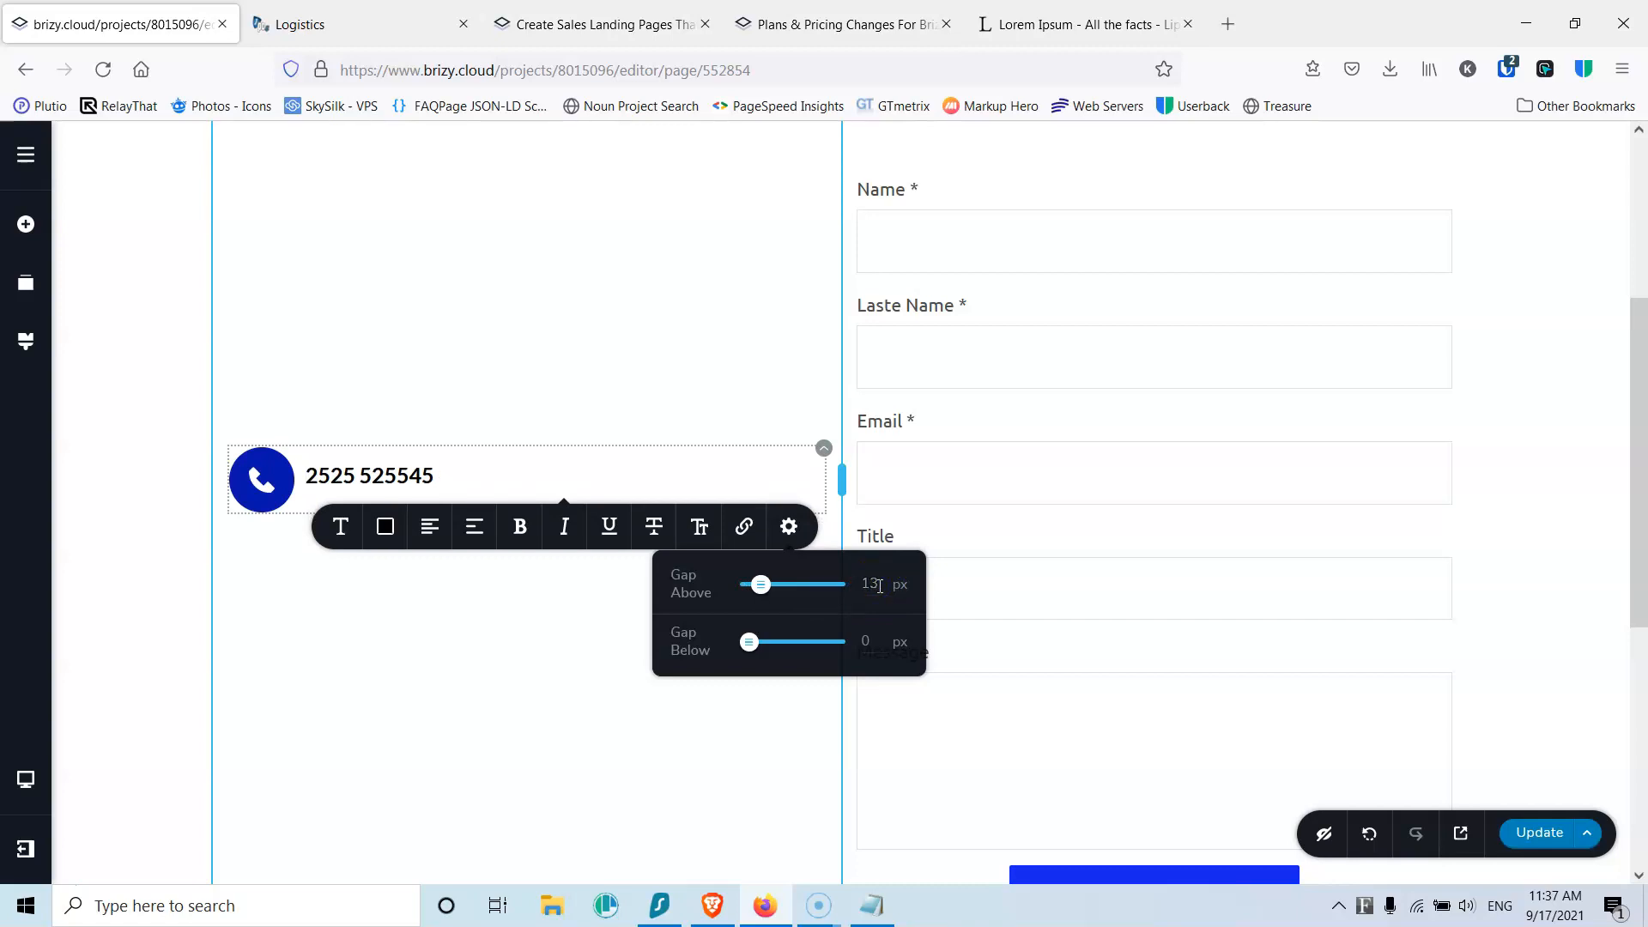
pyautogui.click(875, 585)
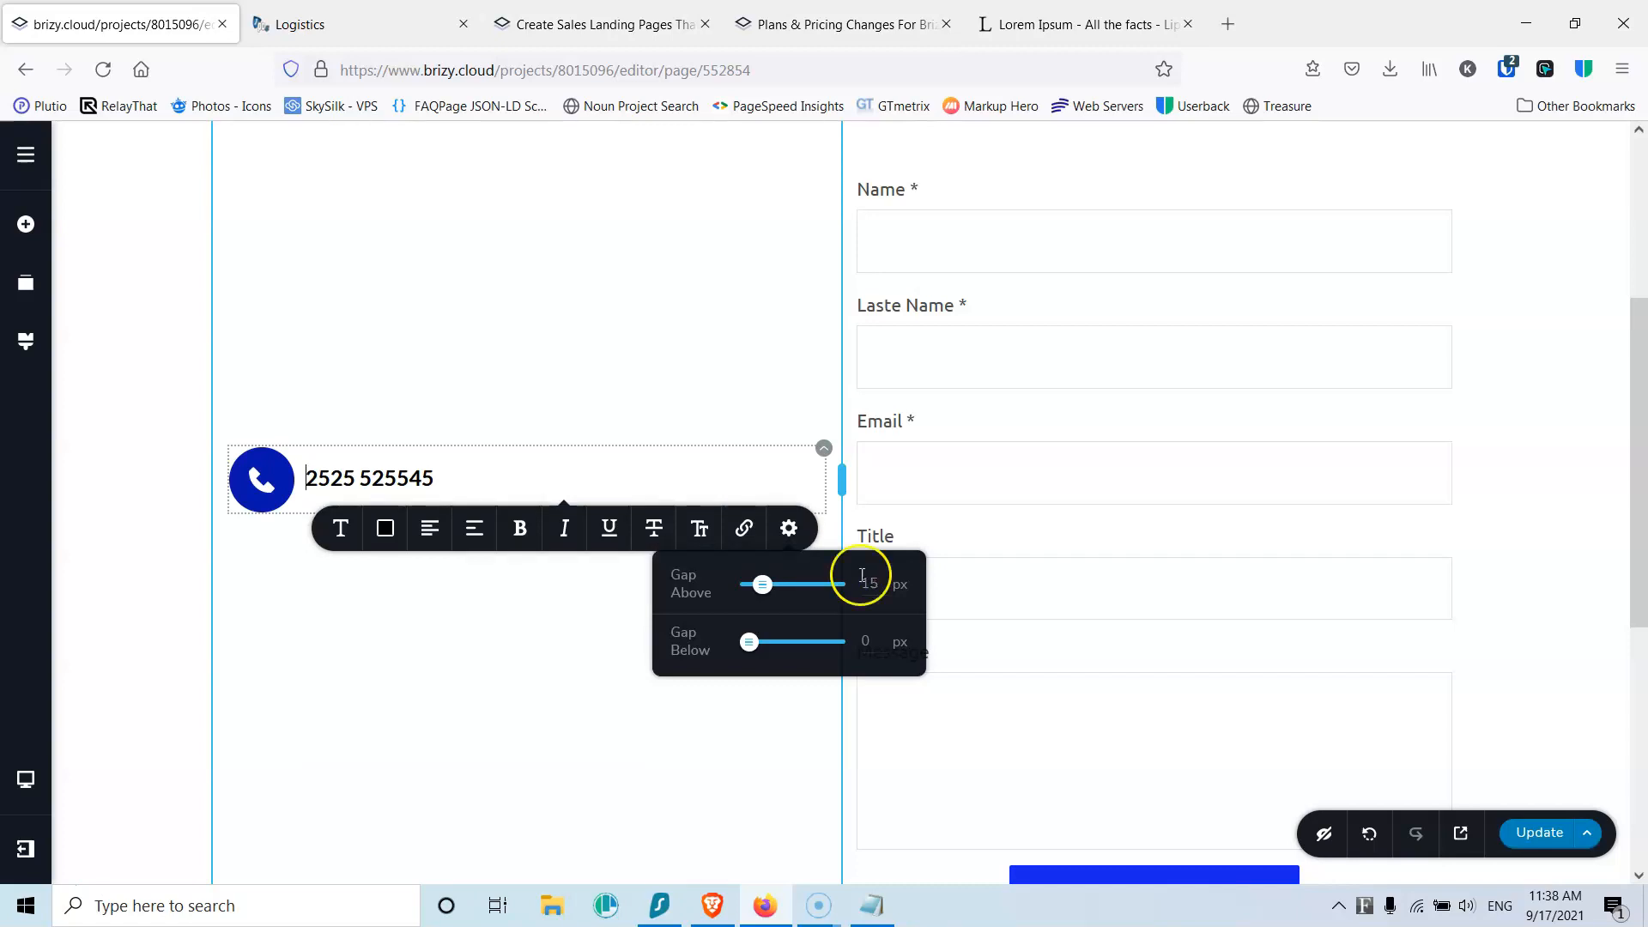
pyautogui.click(475, 728)
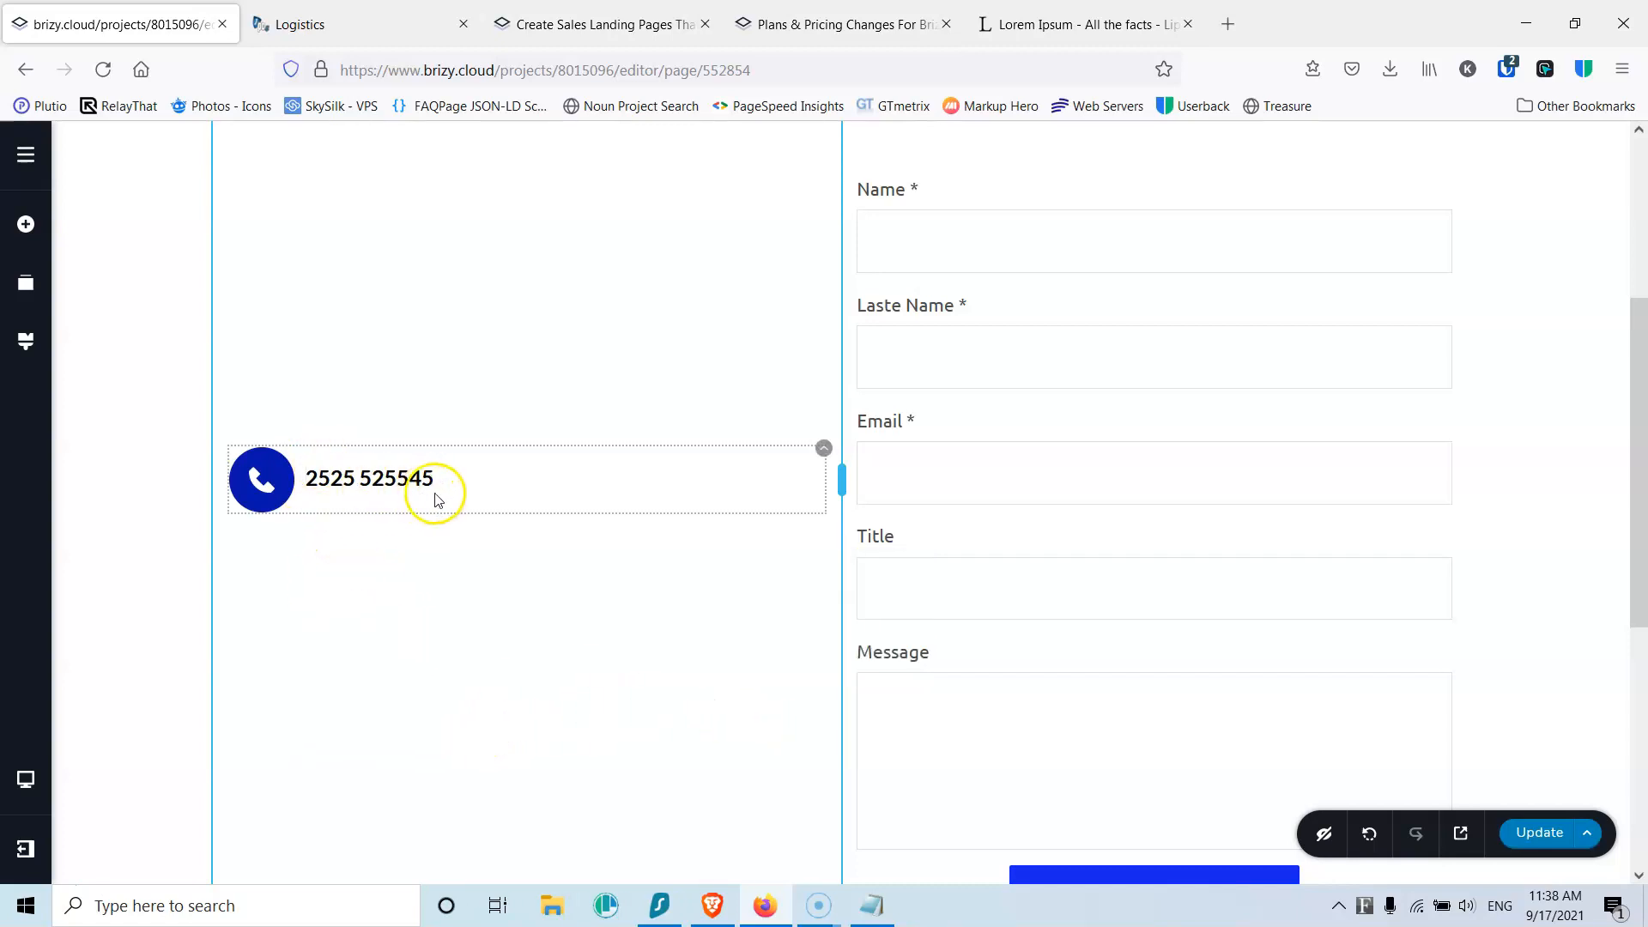
# Step: Duplicate the phone contact row to make four rows
pyautogui.click(822, 449)
pyautogui.click(821, 508)
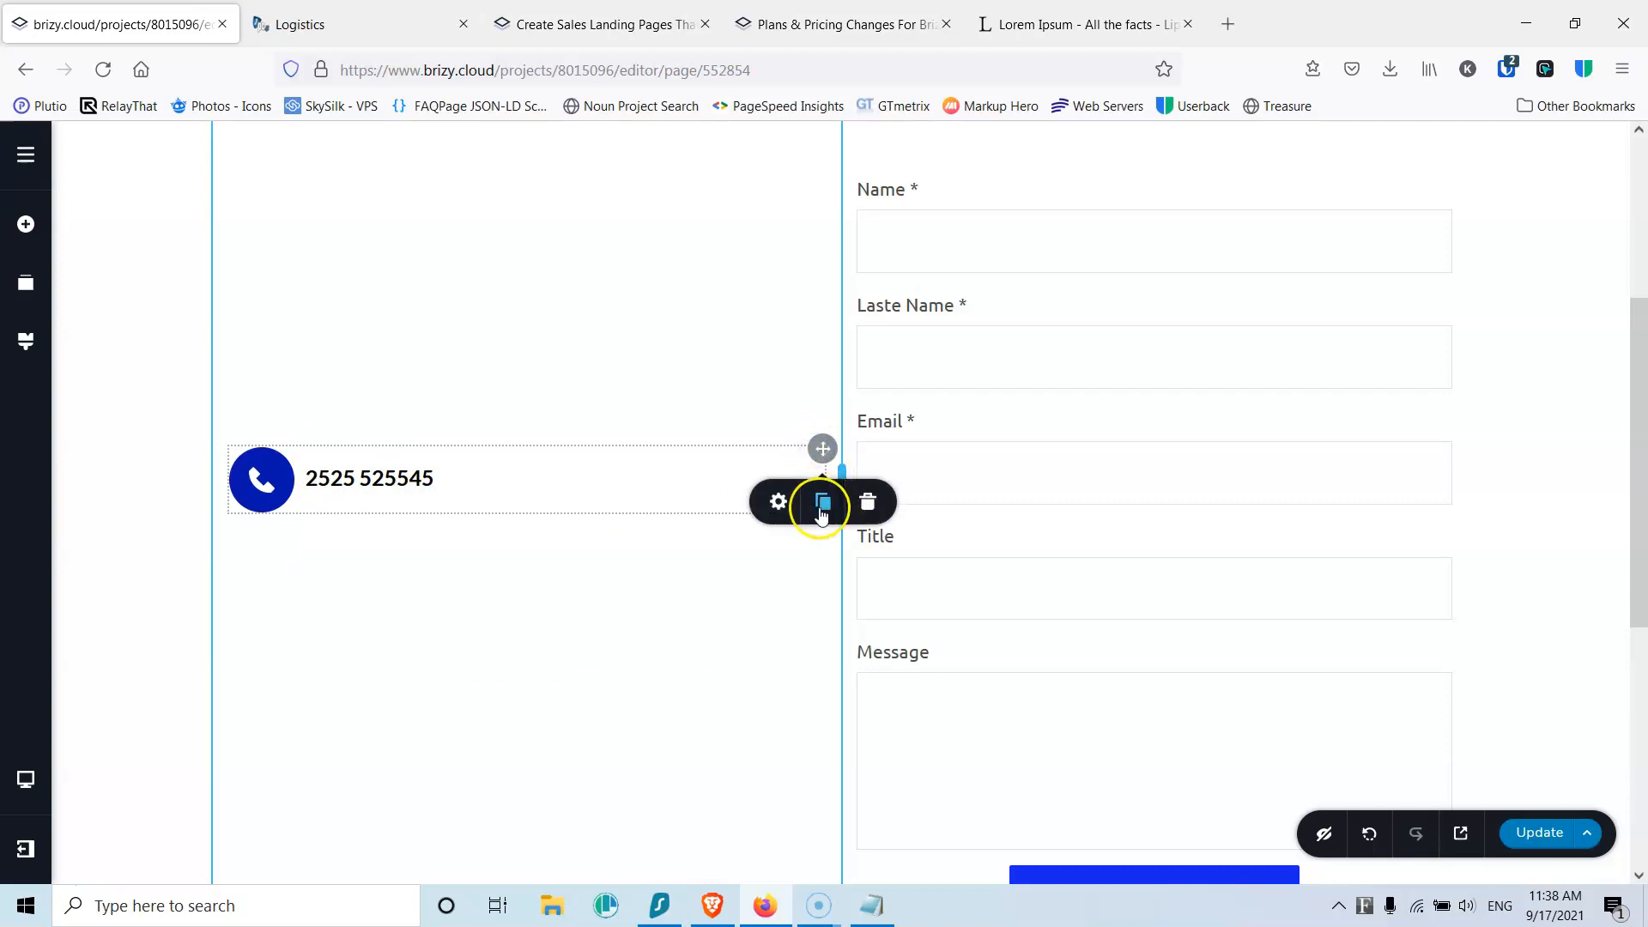
pyautogui.click(822, 507)
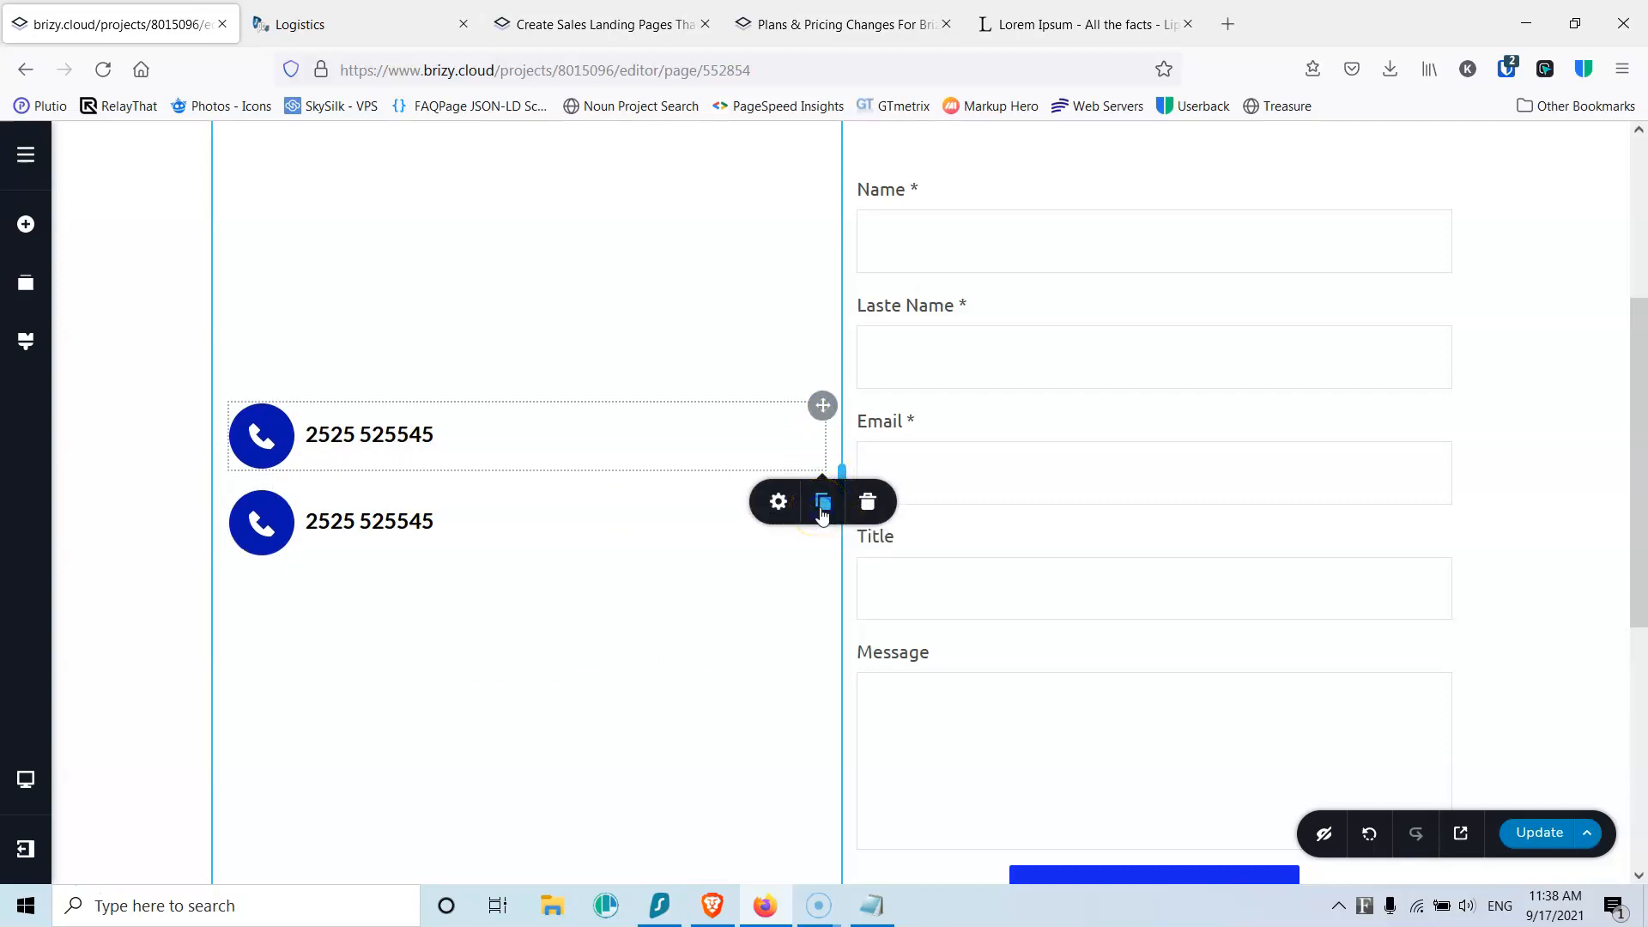
pyautogui.click(821, 507)
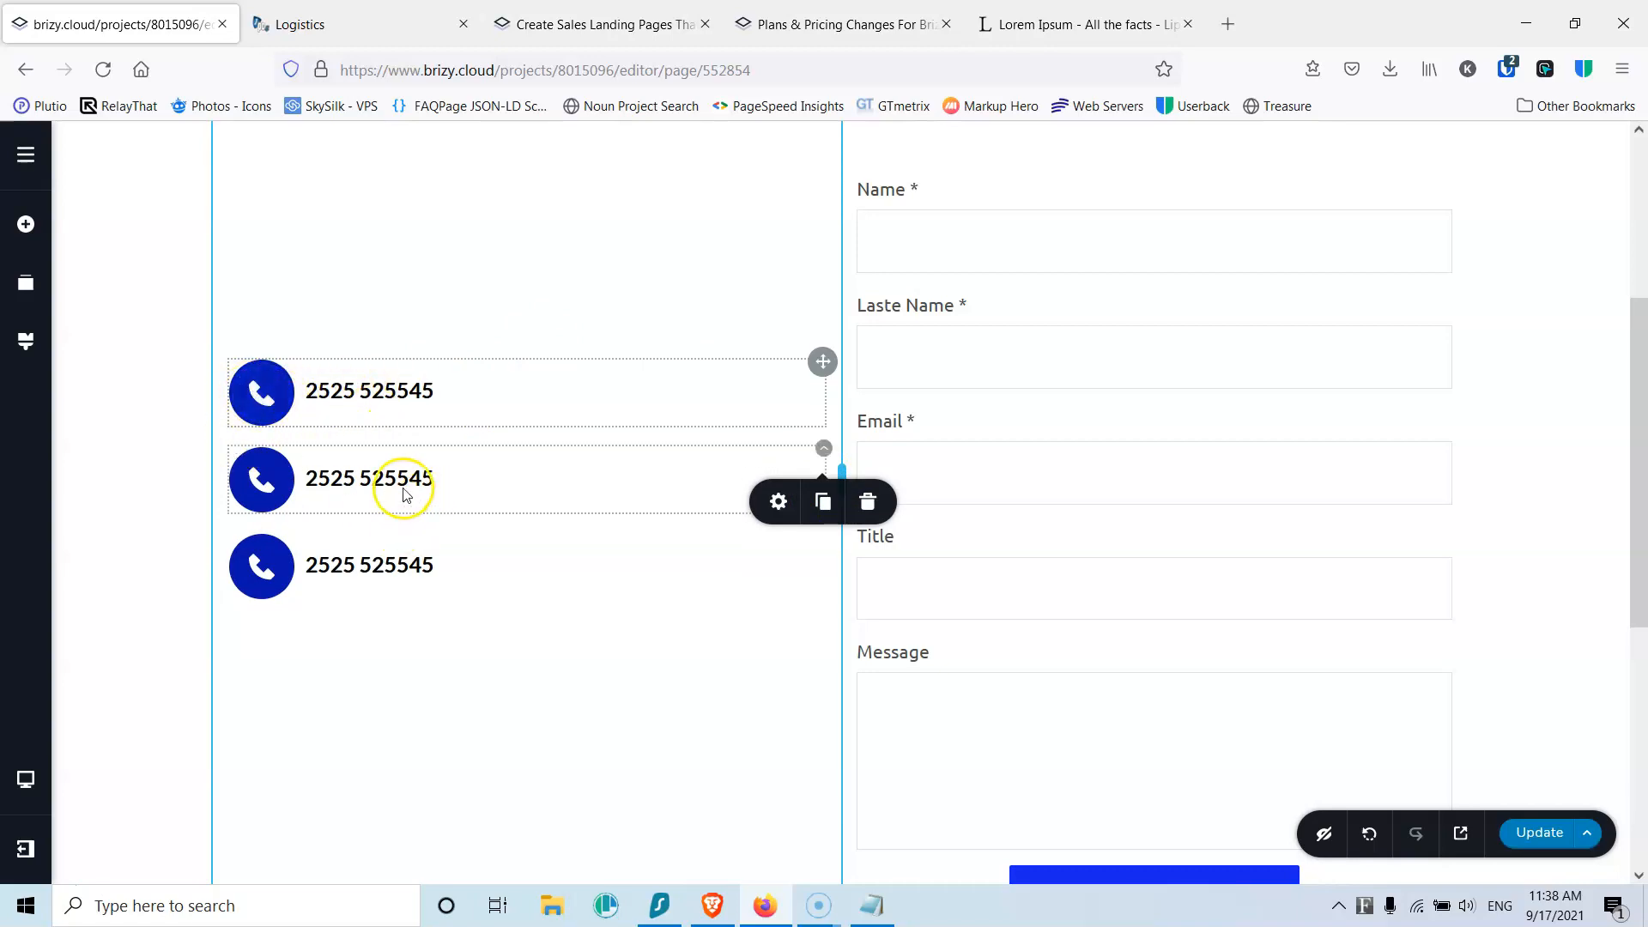
pyautogui.click(822, 501)
# Step: Give the second row a map-marker icon and the address 'Athens 1'
pyautogui.click(398, 441)
pyautogui.click(261, 435)
pyautogui.click(173, 515)
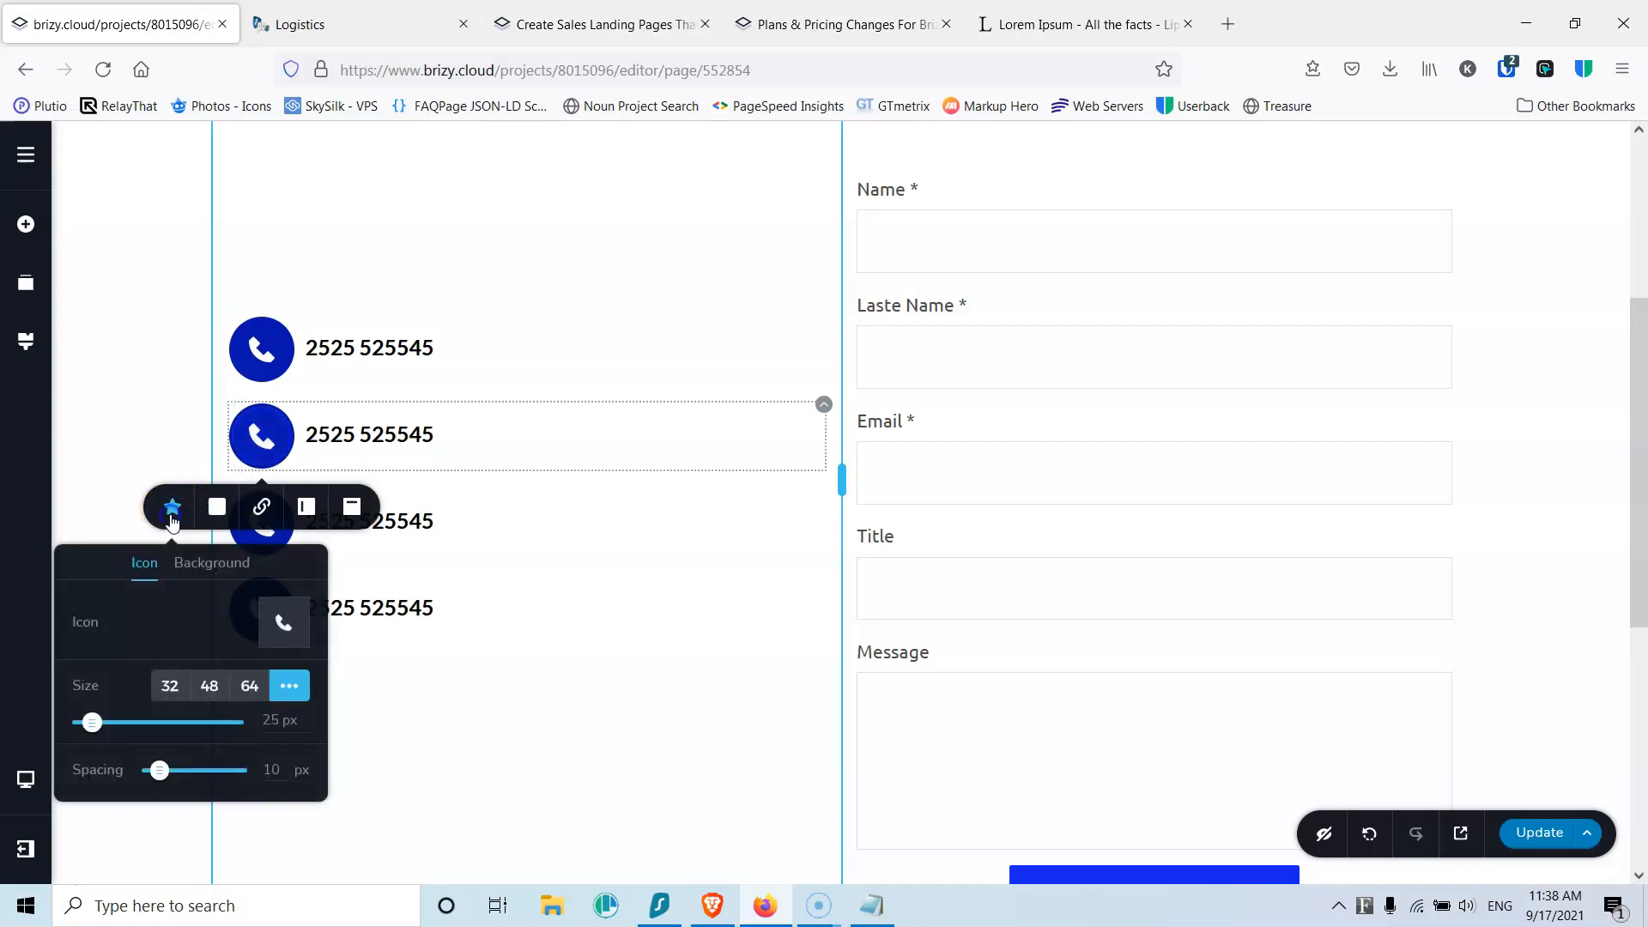
pyautogui.click(283, 622)
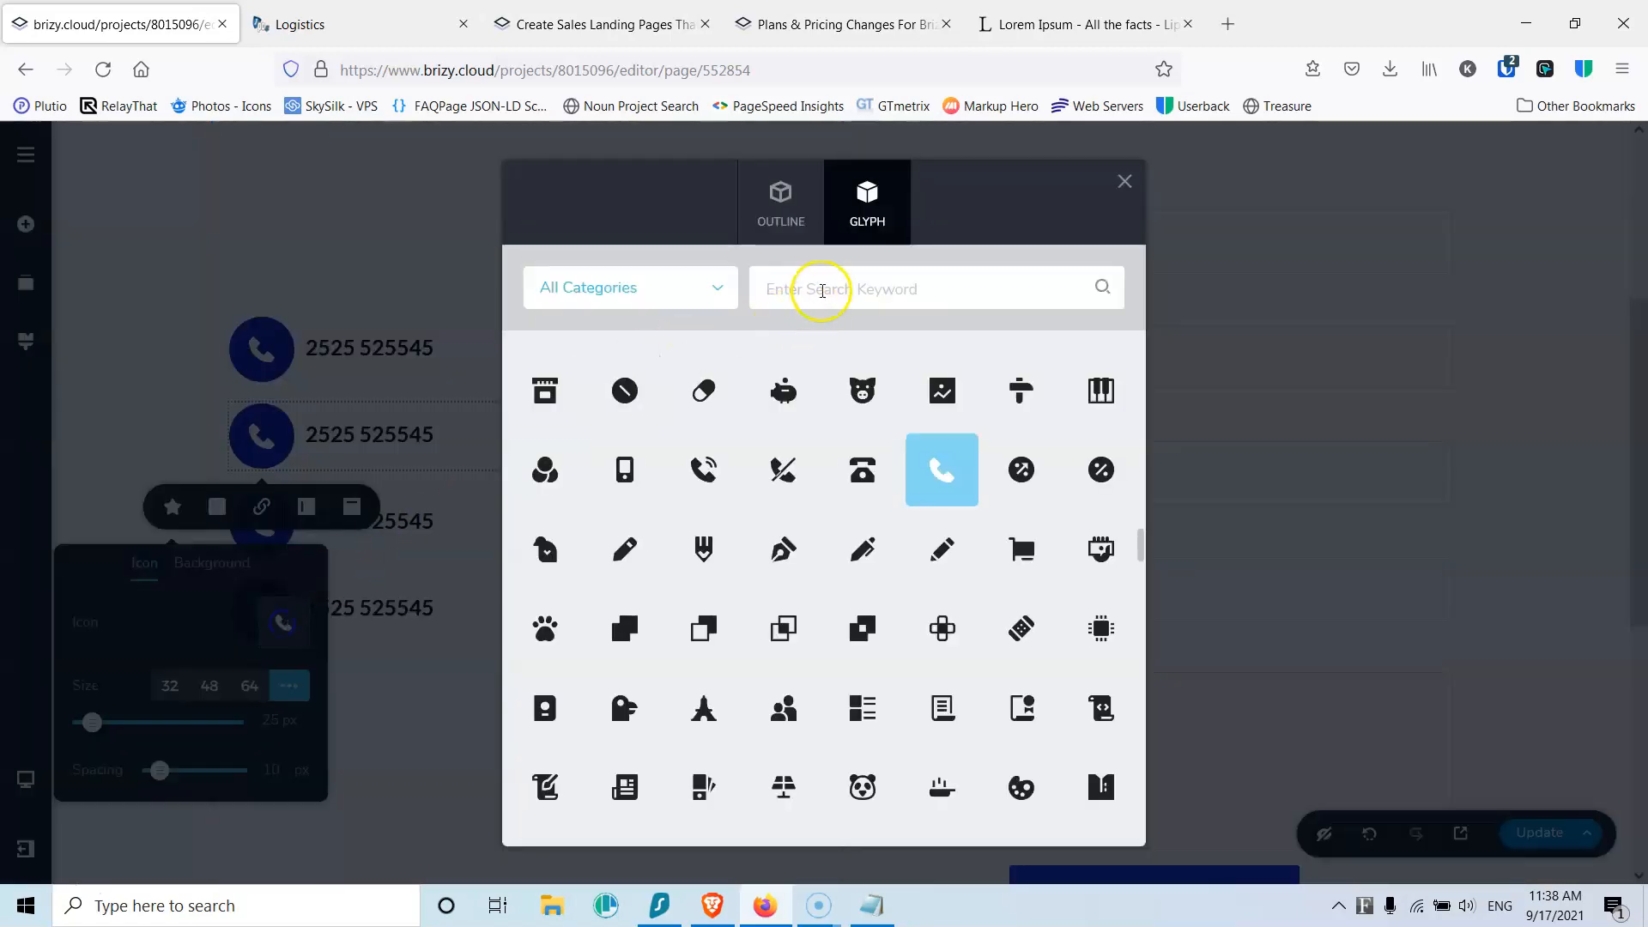
pyautogui.click(816, 289)
pyautogui.write('map')
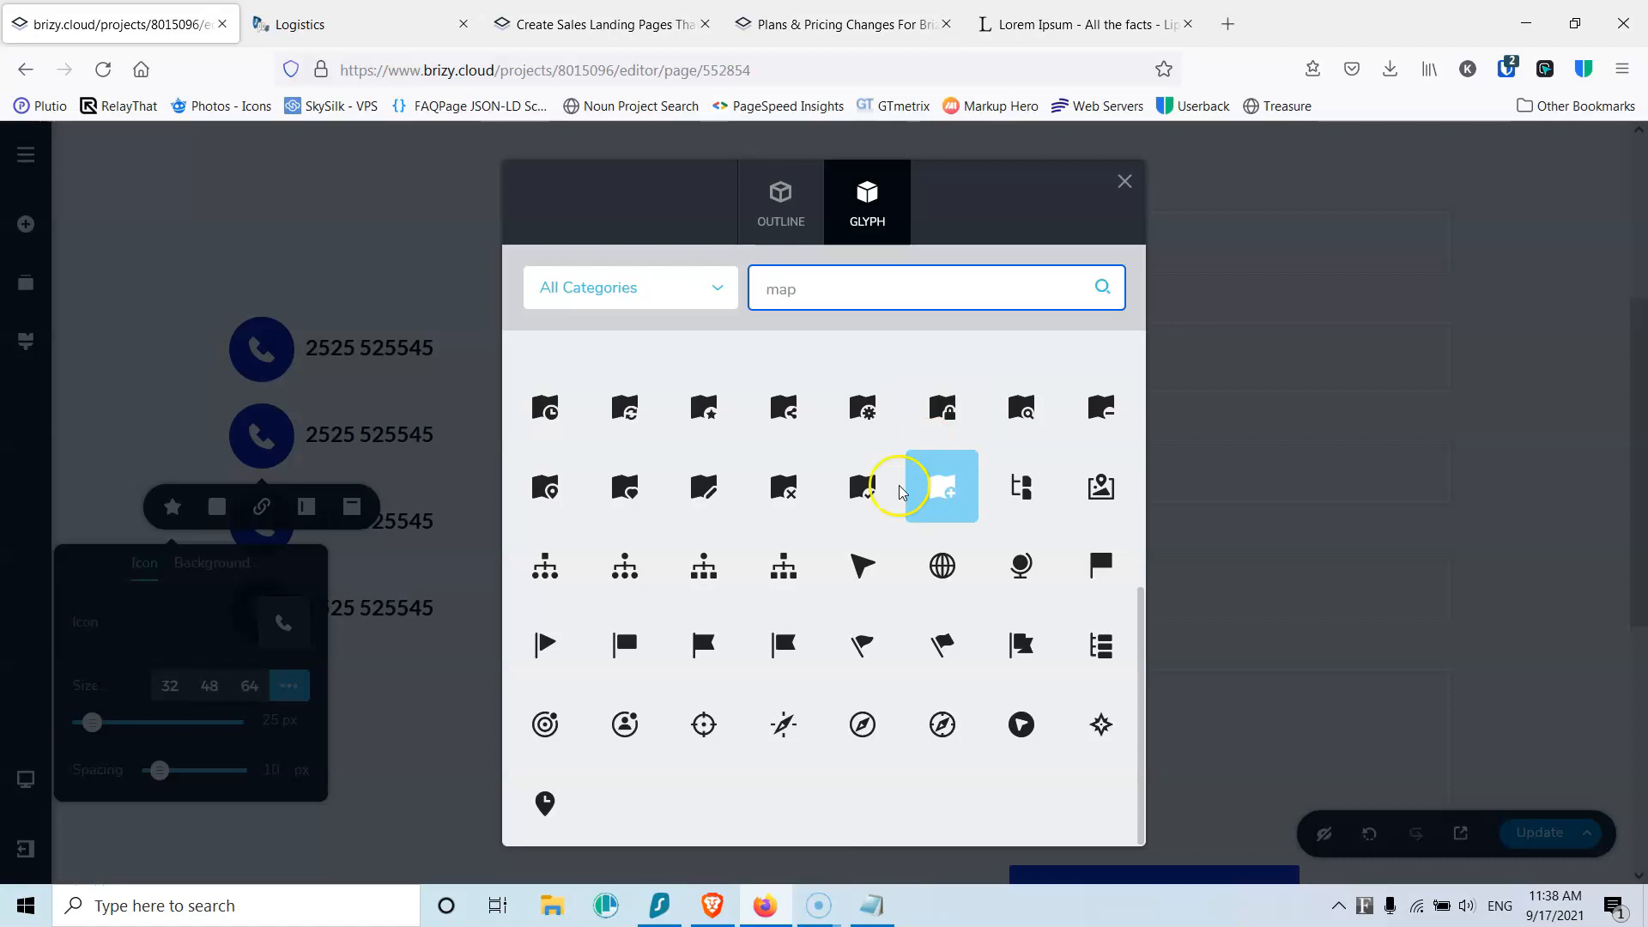
pyautogui.scroll(5, 949, 470)
pyautogui.click(965, 416)
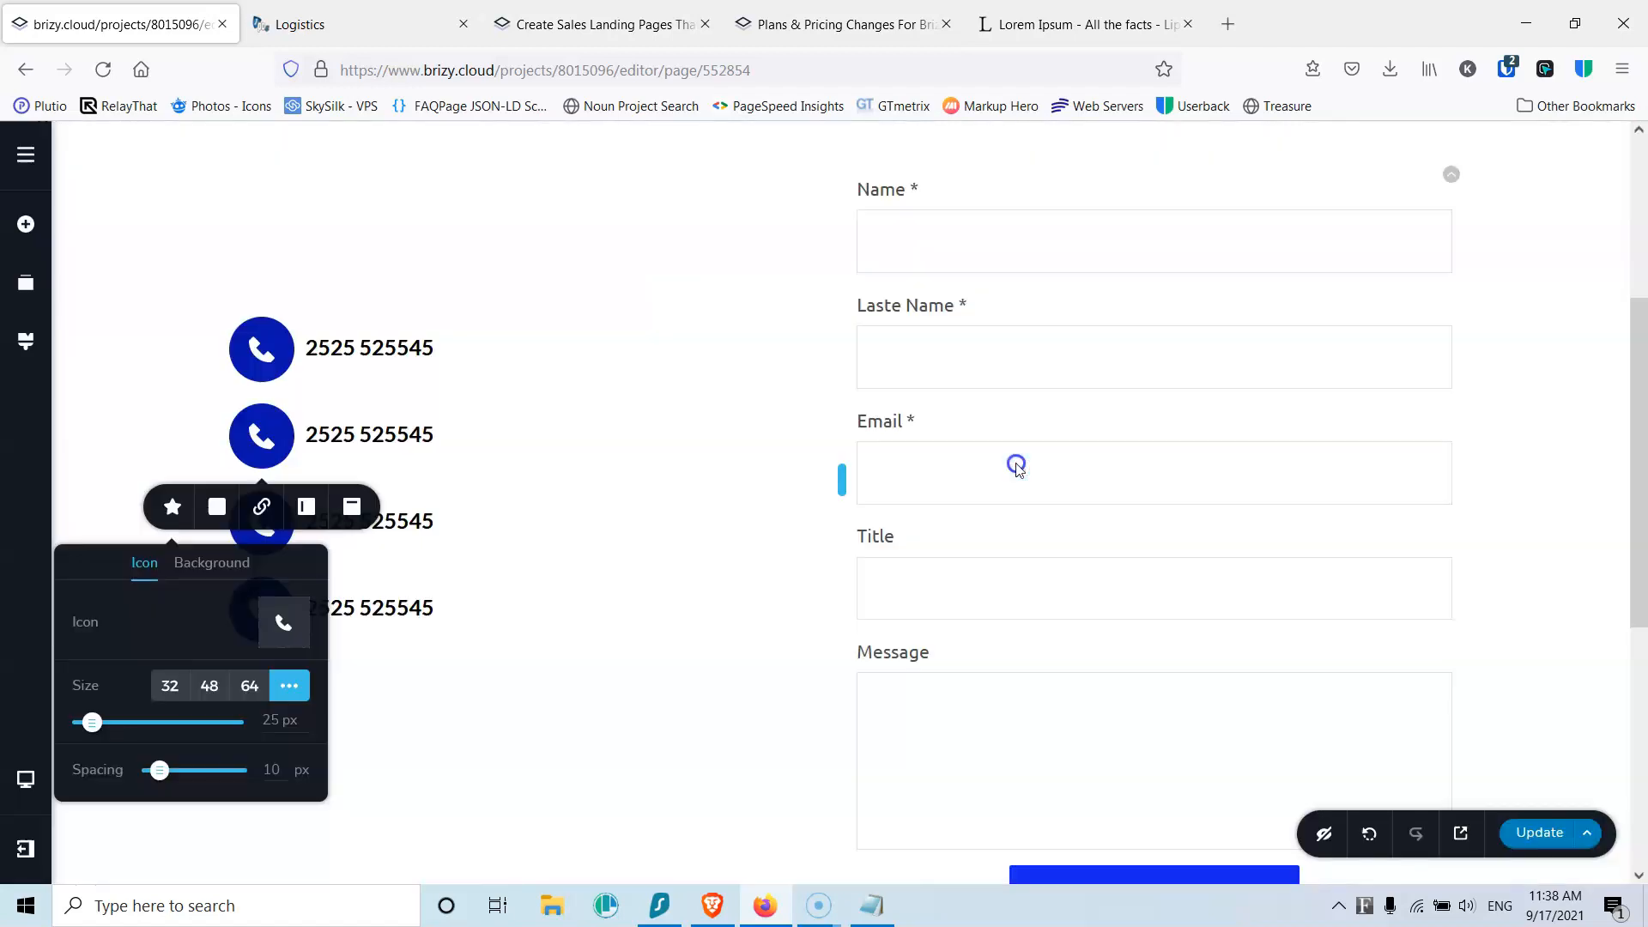
pyautogui.click(411, 430)
pyautogui.doubleClick(412, 431)
pyautogui.write('Athens 1')
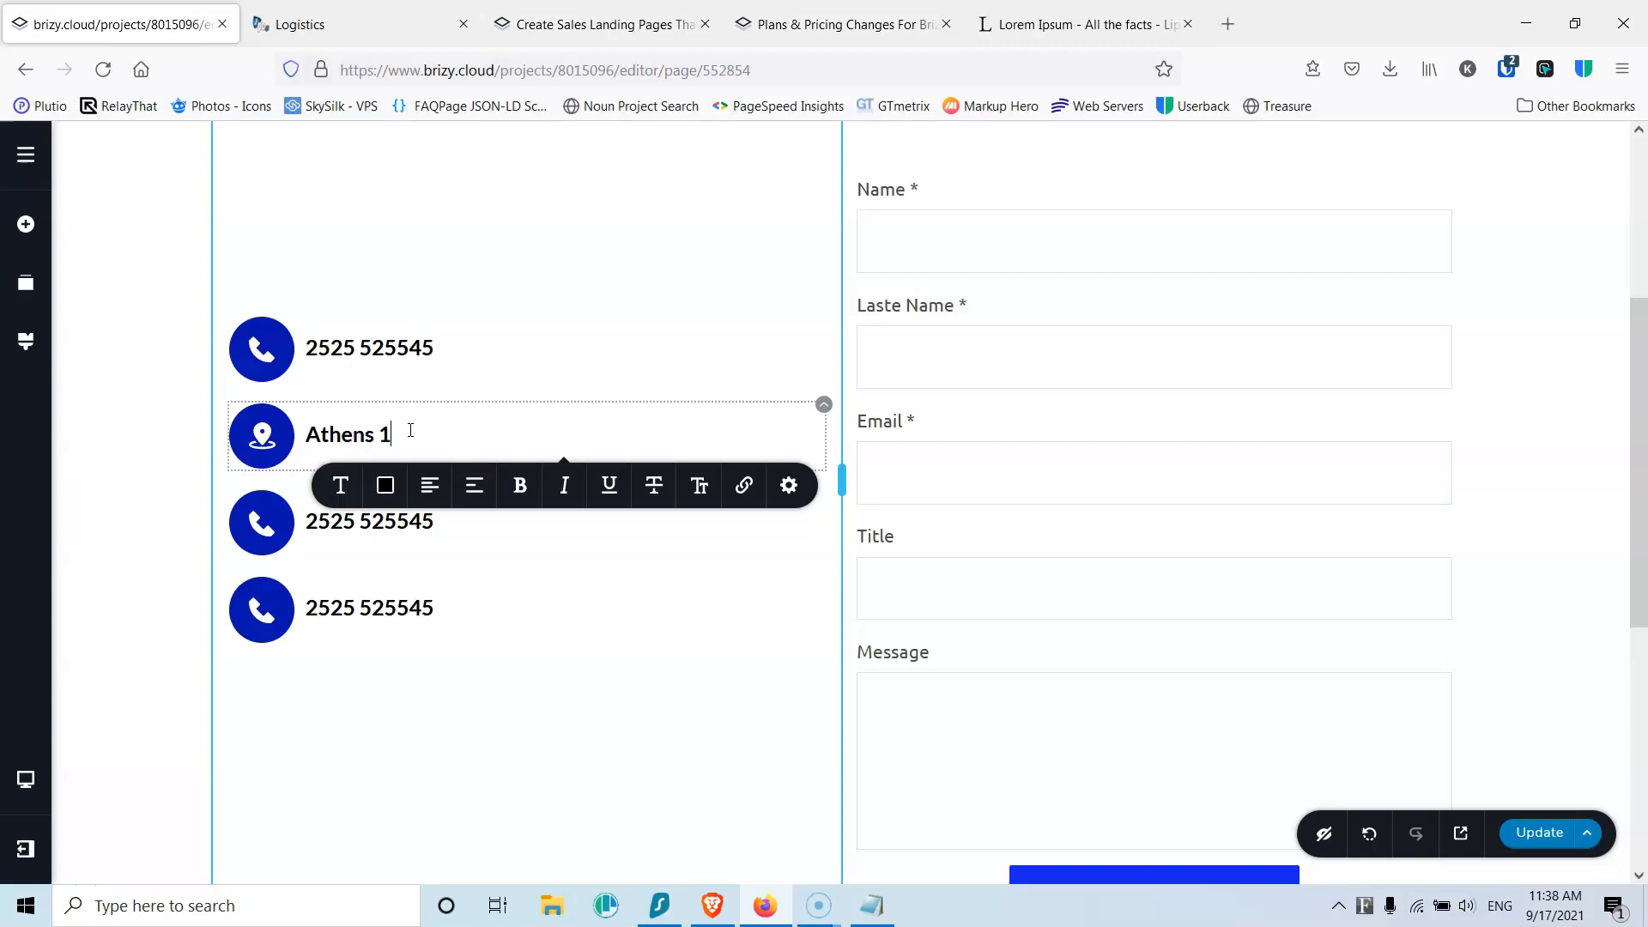
# Step: Give the third row an envelope icon and an e-mail address
pyautogui.click(368, 518)
pyautogui.click(257, 518)
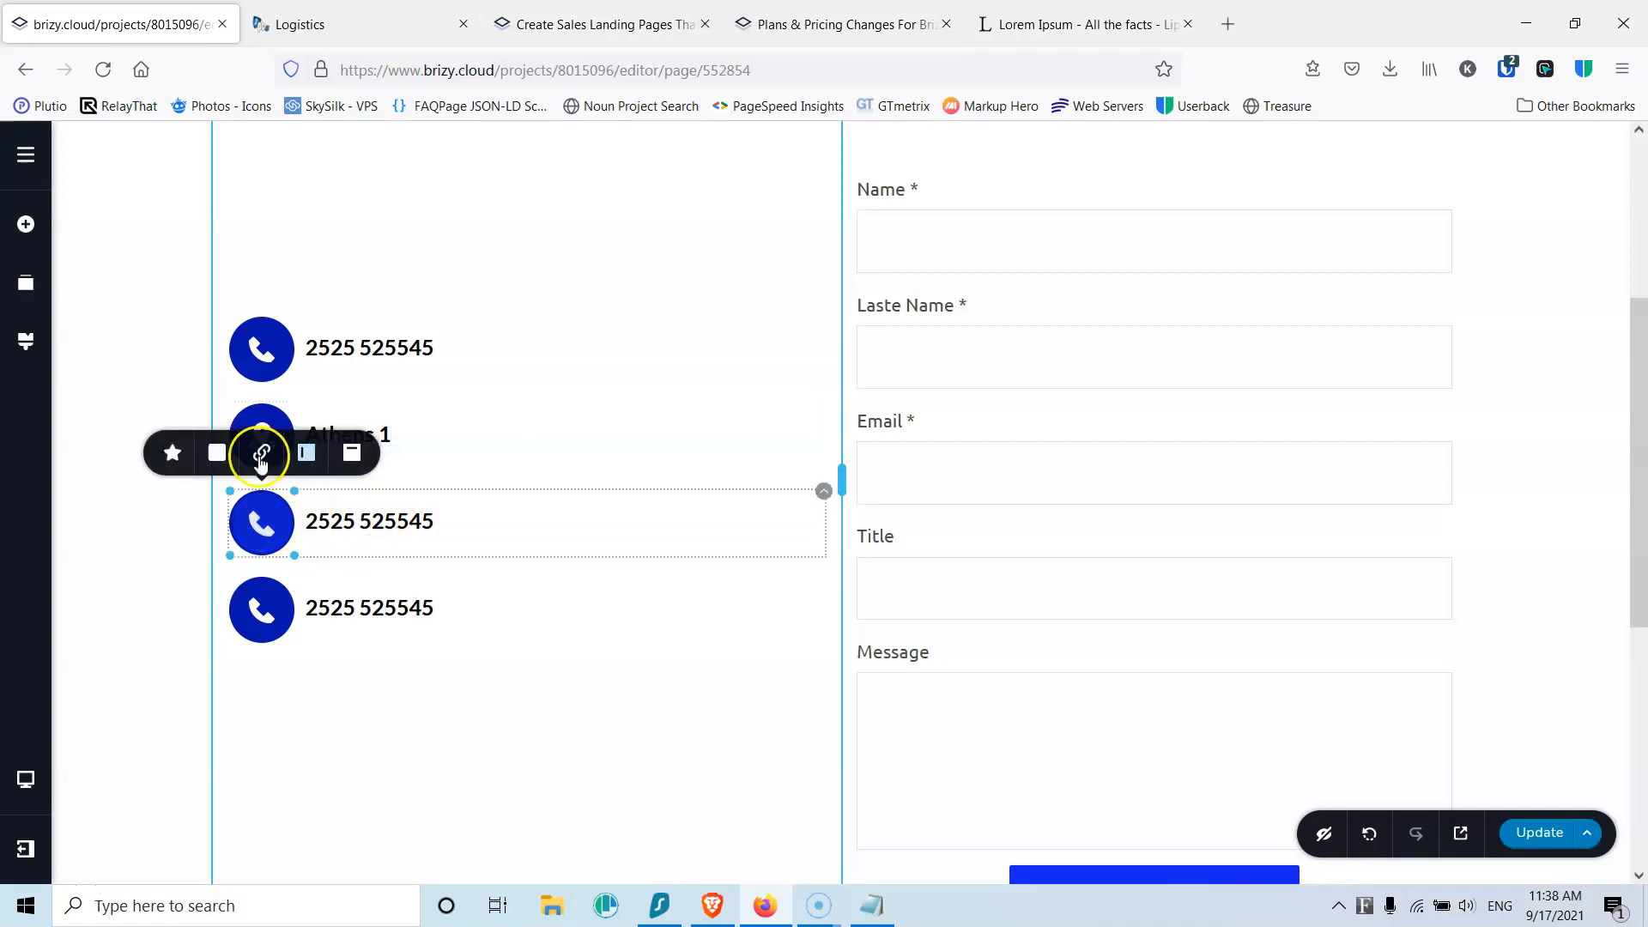
pyautogui.click(171, 453)
pyautogui.click(282, 233)
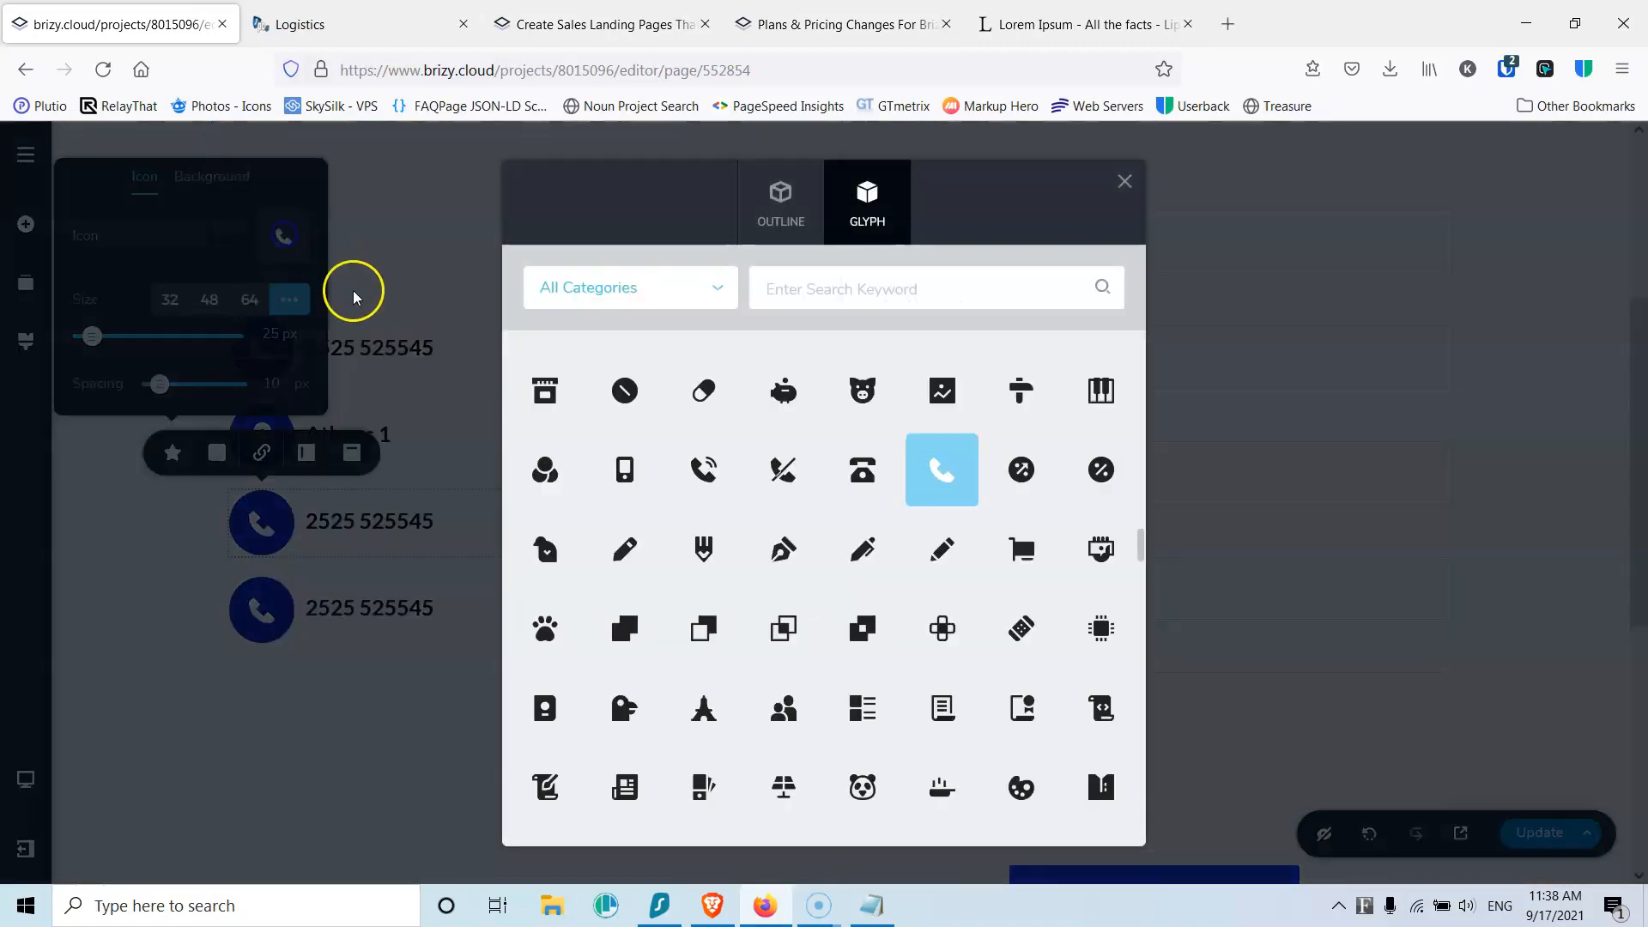
pyautogui.click(805, 289)
pyautogui.write('enve')
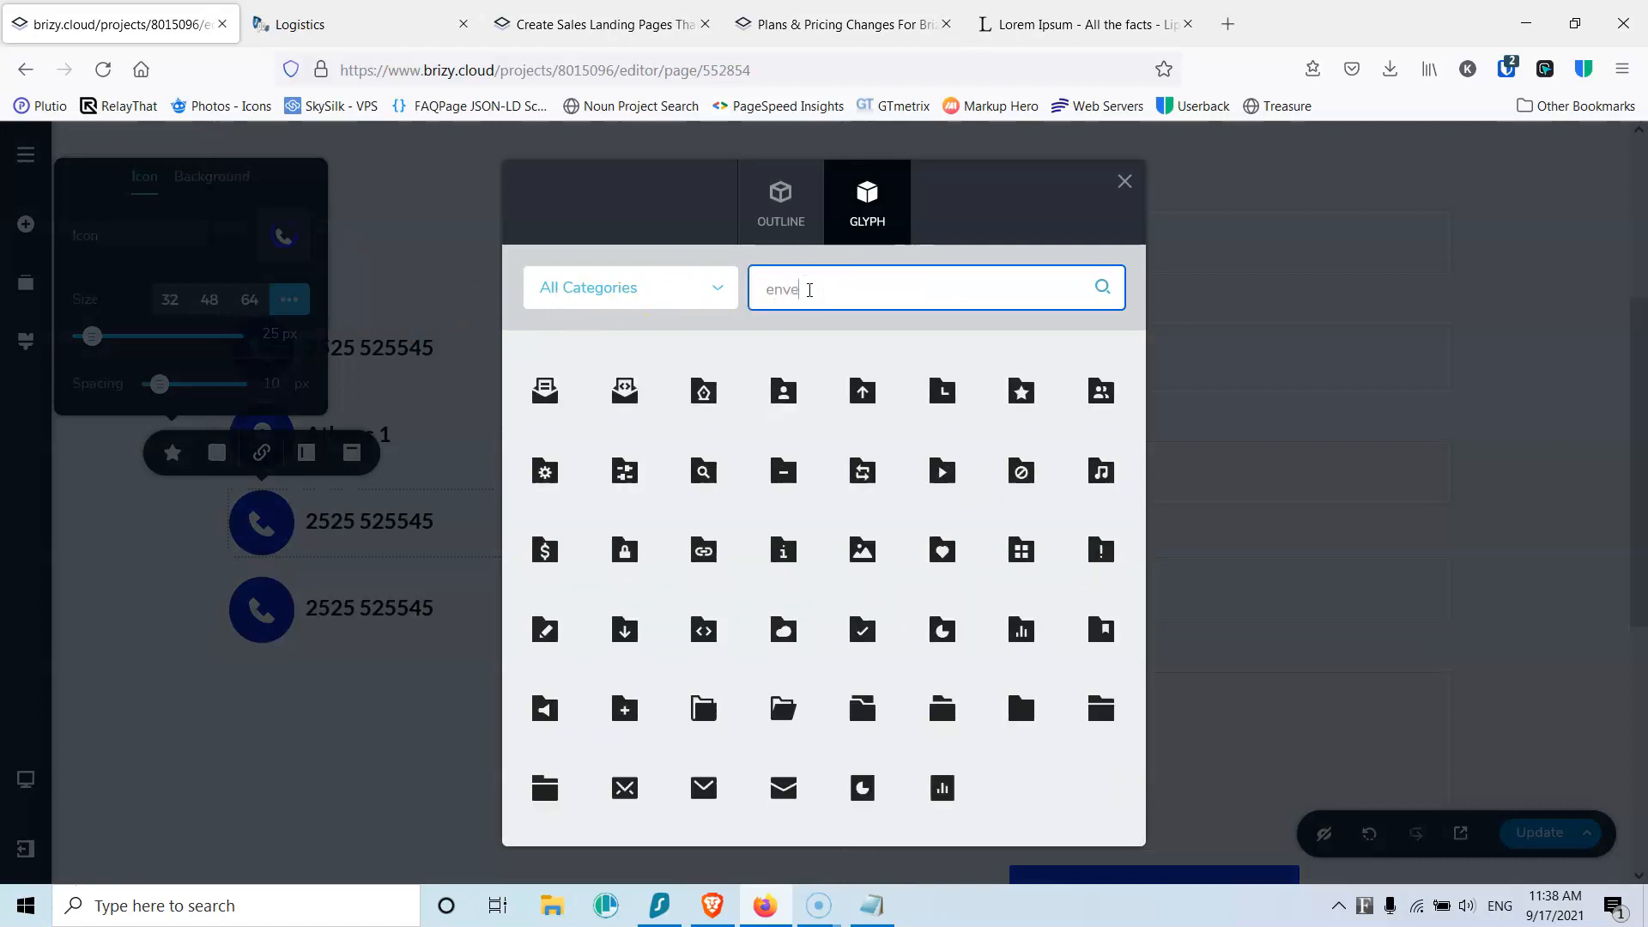
pyautogui.click(781, 785)
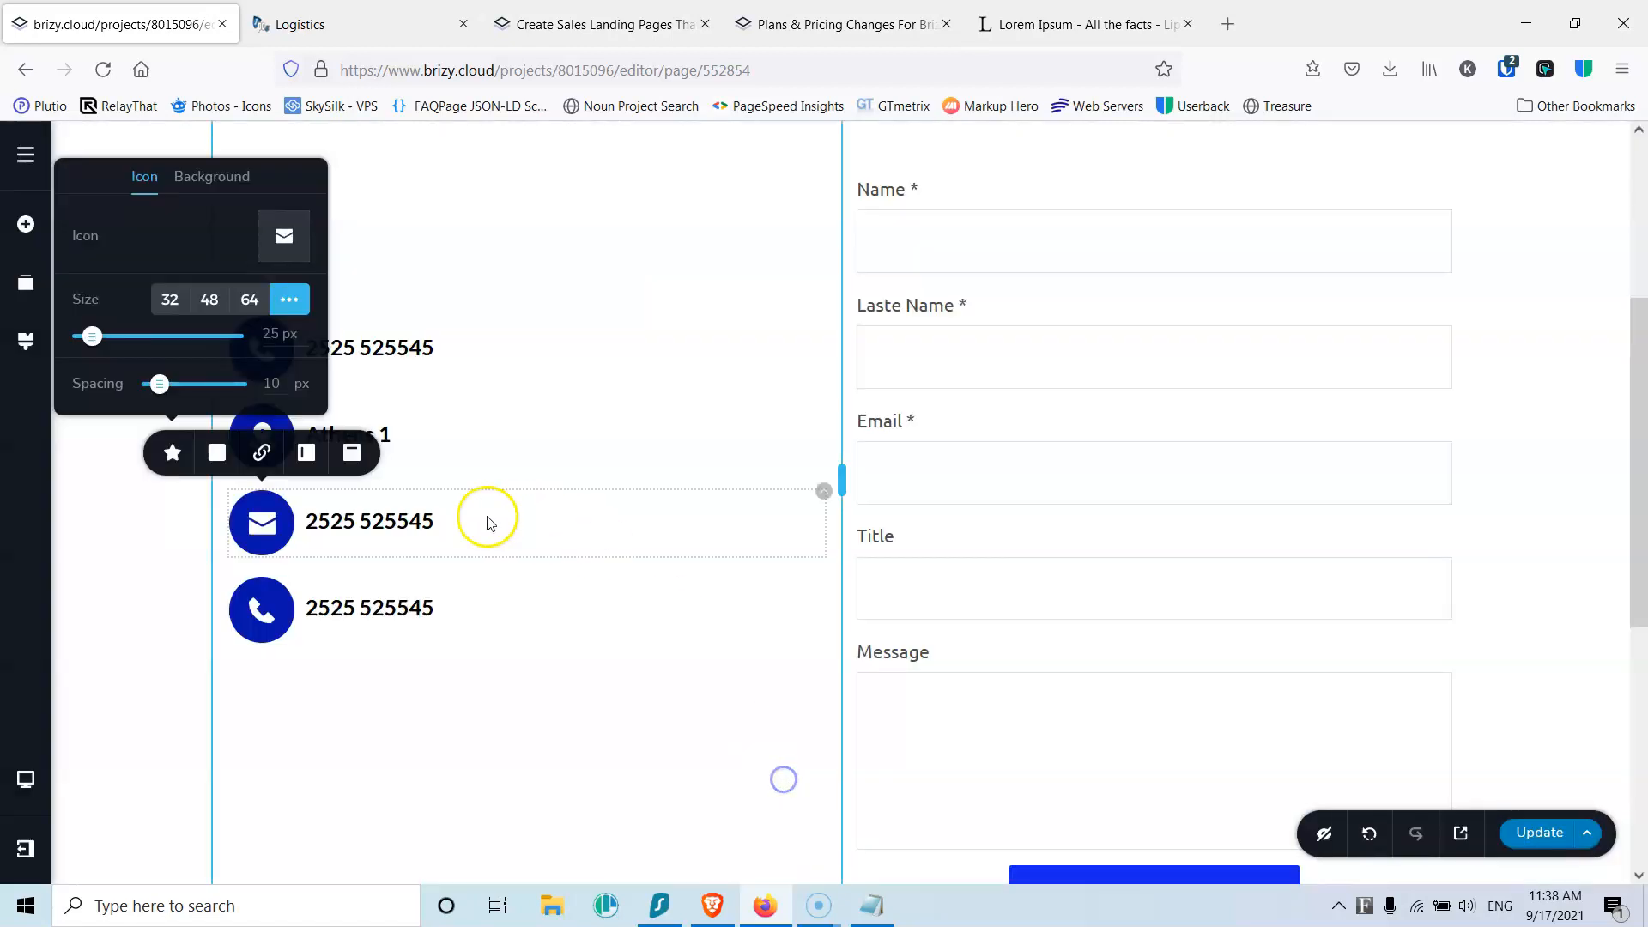
pyautogui.click(412, 520)
pyautogui.tripleClick(413, 521)
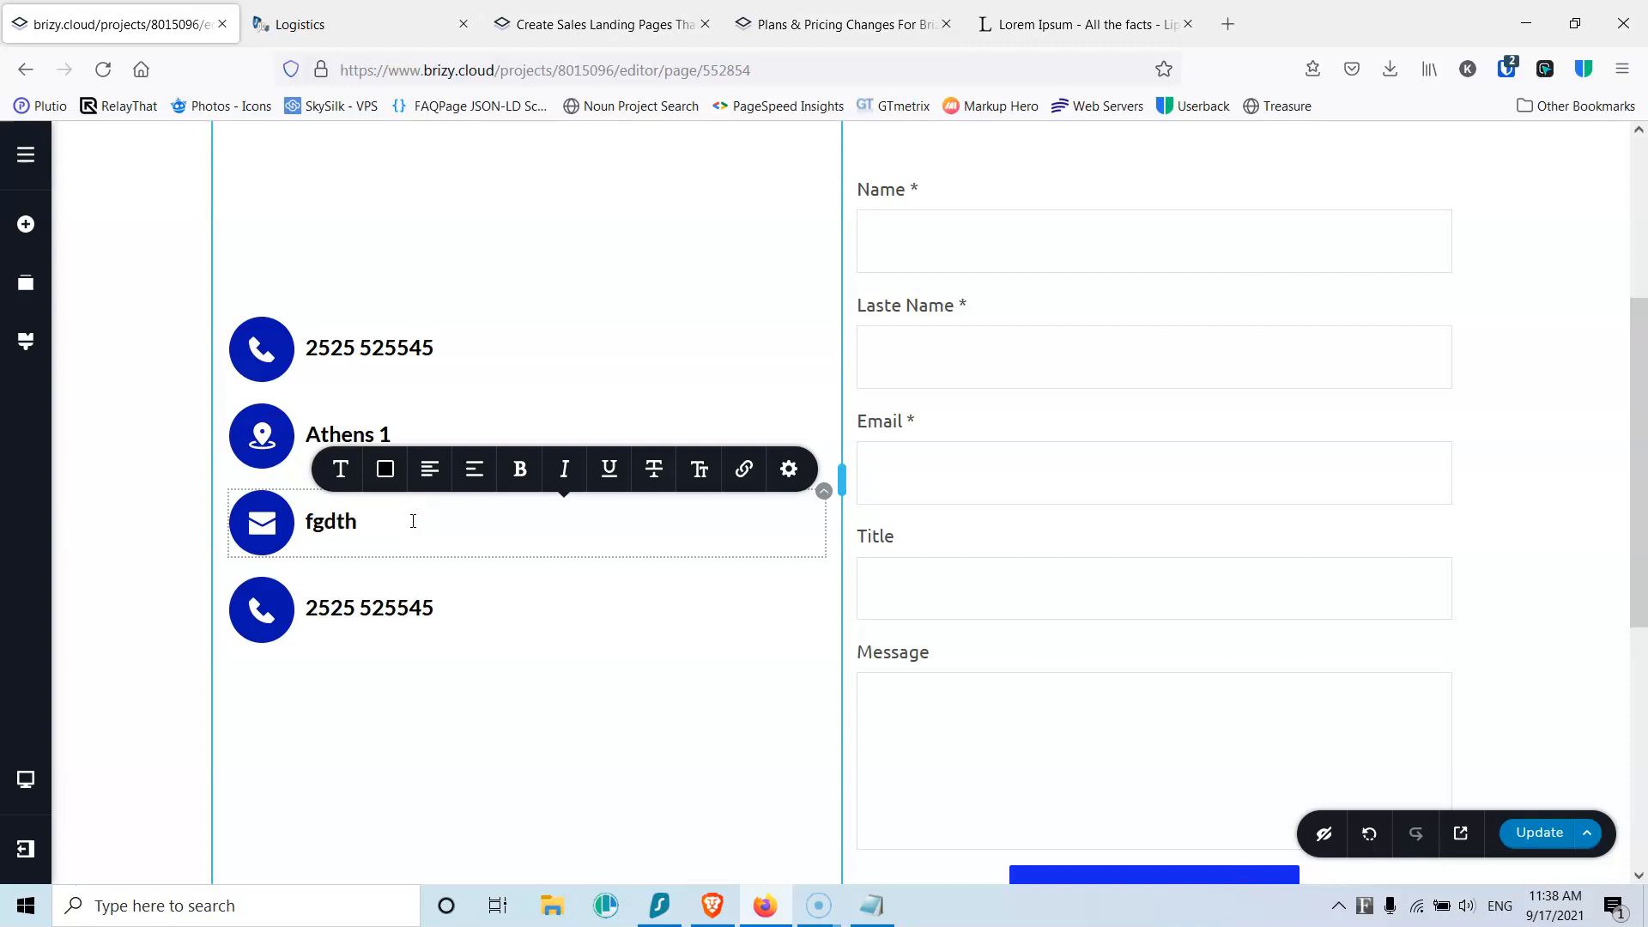
# Step: Give the fourth row a clock icon and the text 'Monday - Friday 9-5'
pyautogui.click(264, 614)
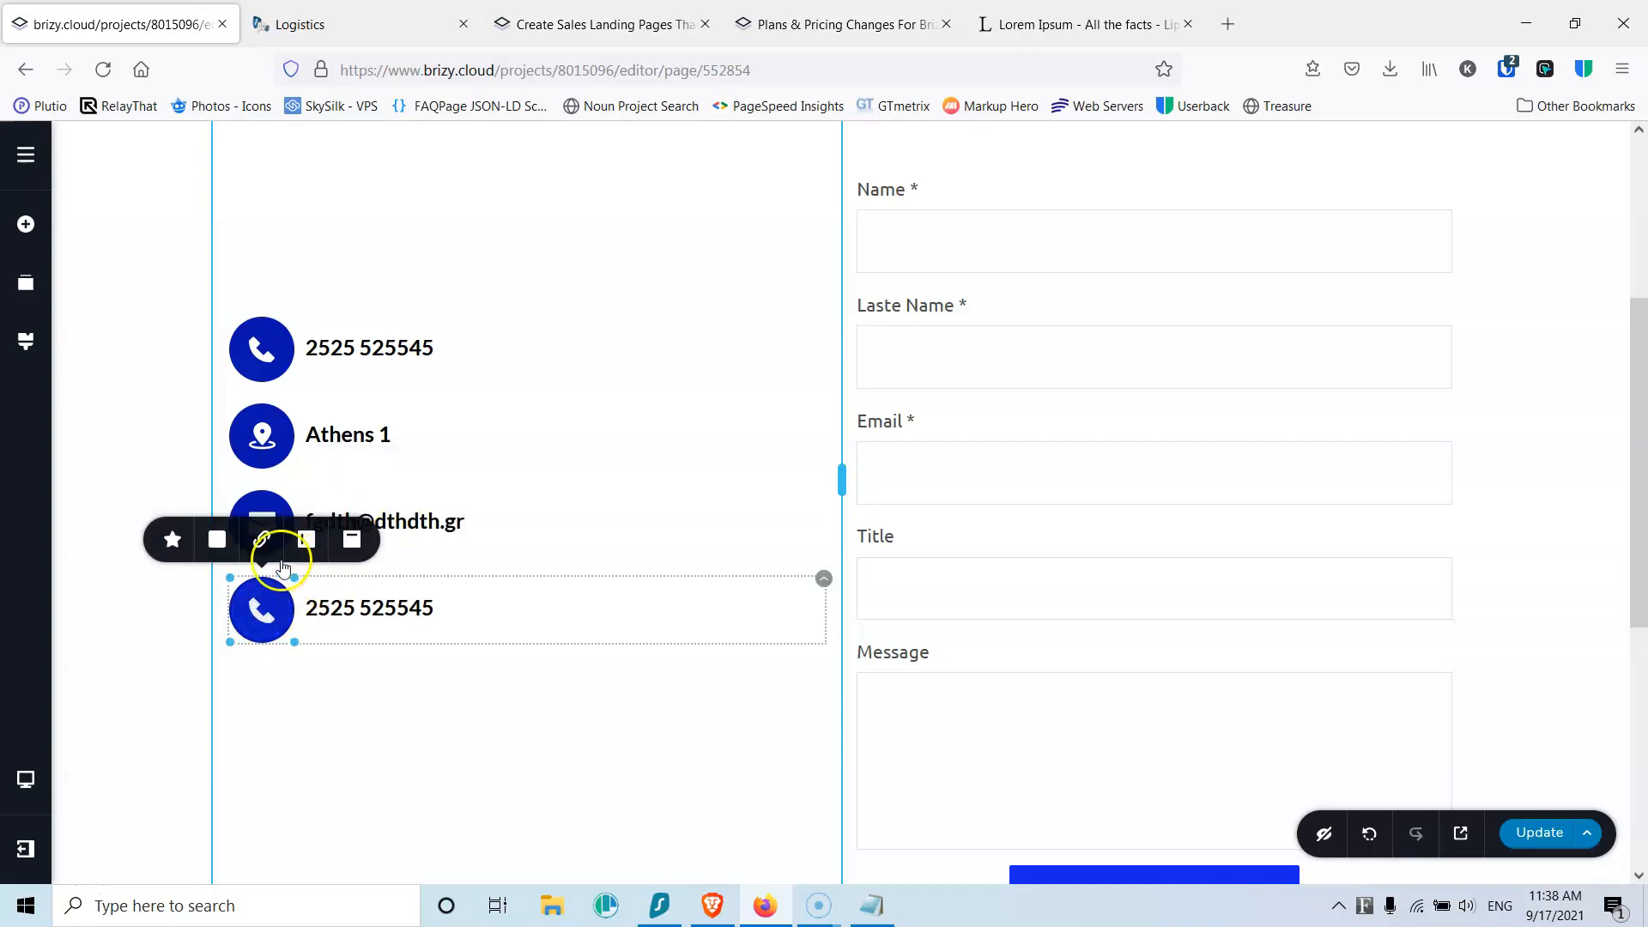
pyautogui.click(172, 540)
pyautogui.click(283, 324)
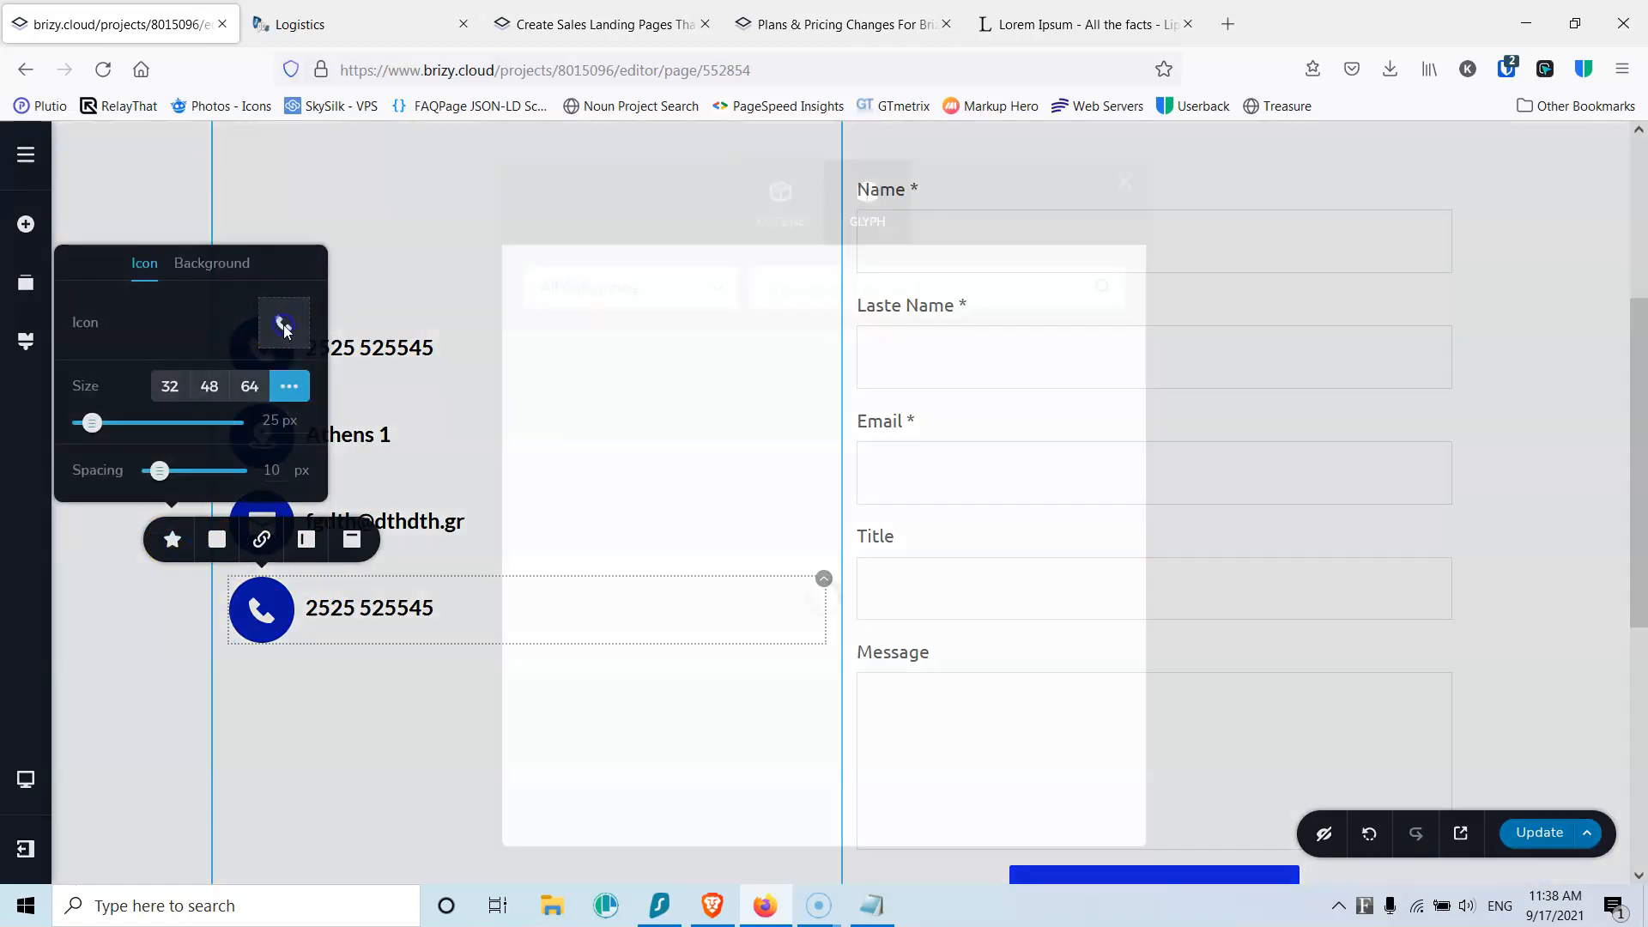
pyautogui.click(790, 288)
pyautogui.write('clock')
pyautogui.click(535, 489)
pyautogui.click(436, 669)
pyautogui.click(393, 610)
pyautogui.tripleClick(399, 609)
pyautogui.write('Monday - Friday')
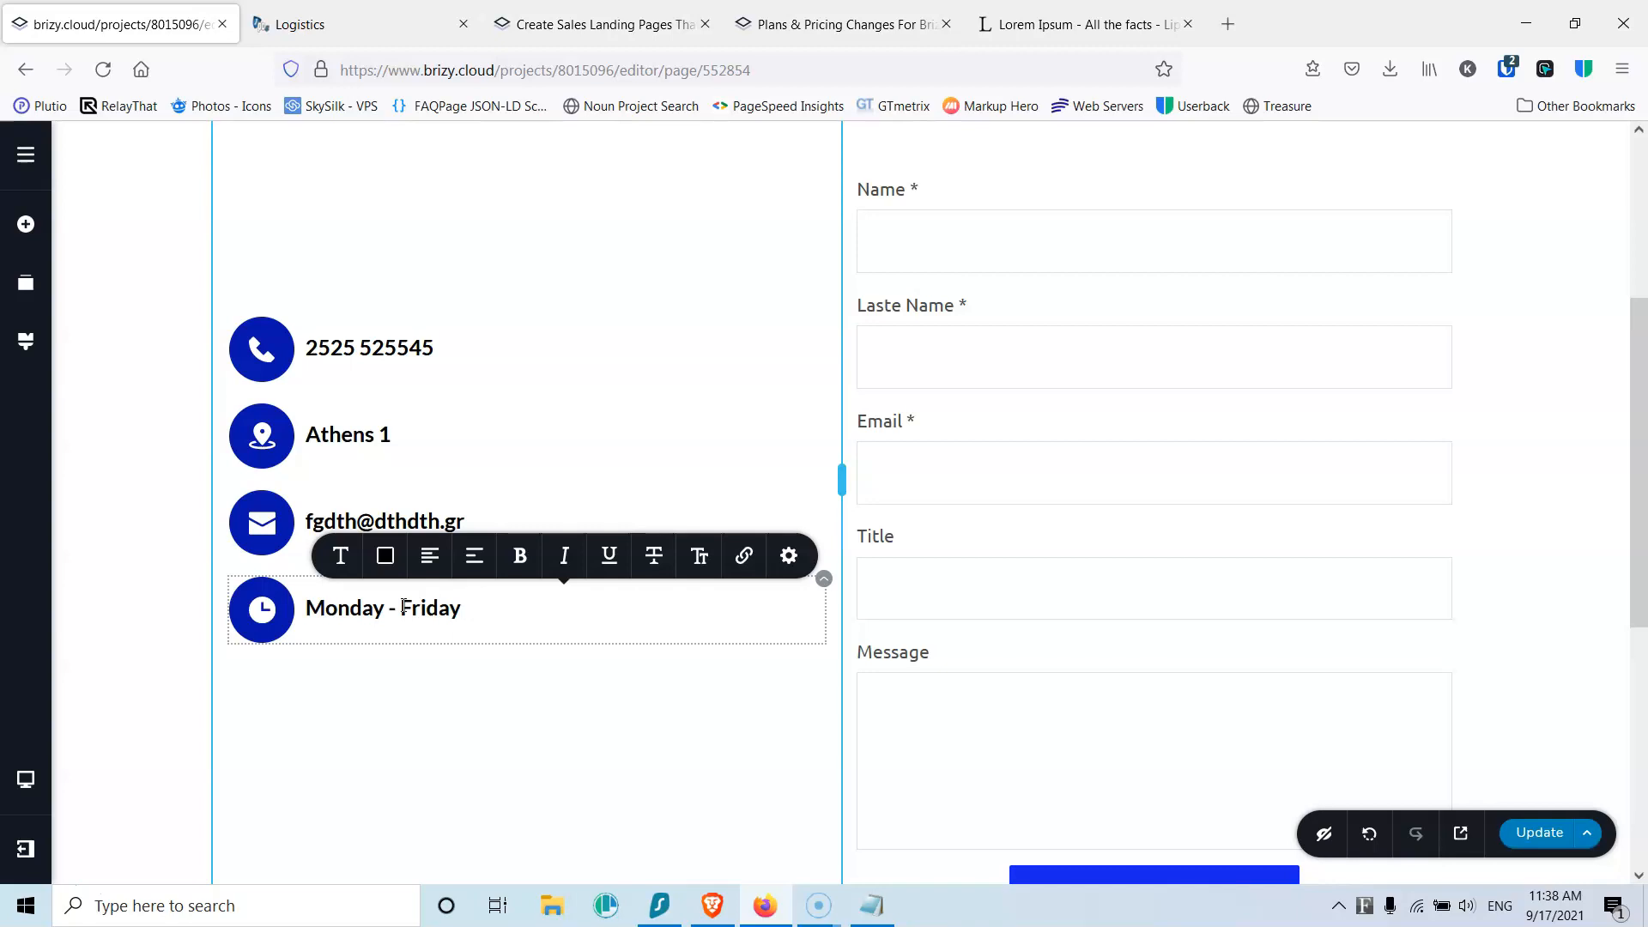
pyautogui.click(409, 605)
pyautogui.scroll(-4, 654, 600)
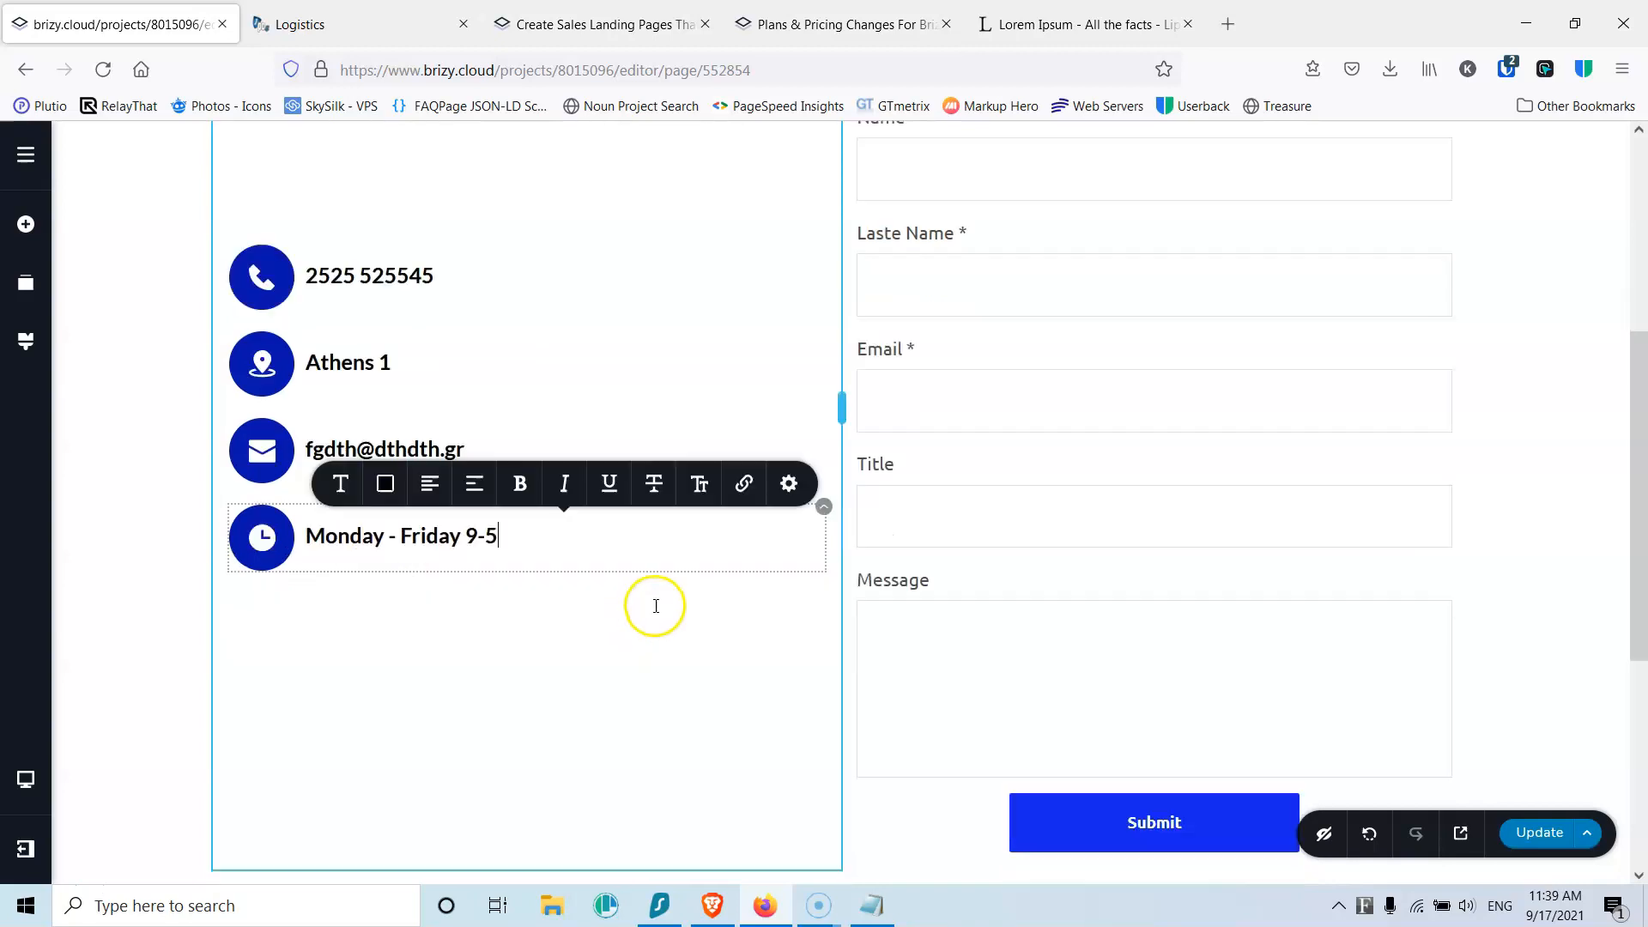
# Step: Add an empty block below the contact form
pyautogui.click(1537, 832)
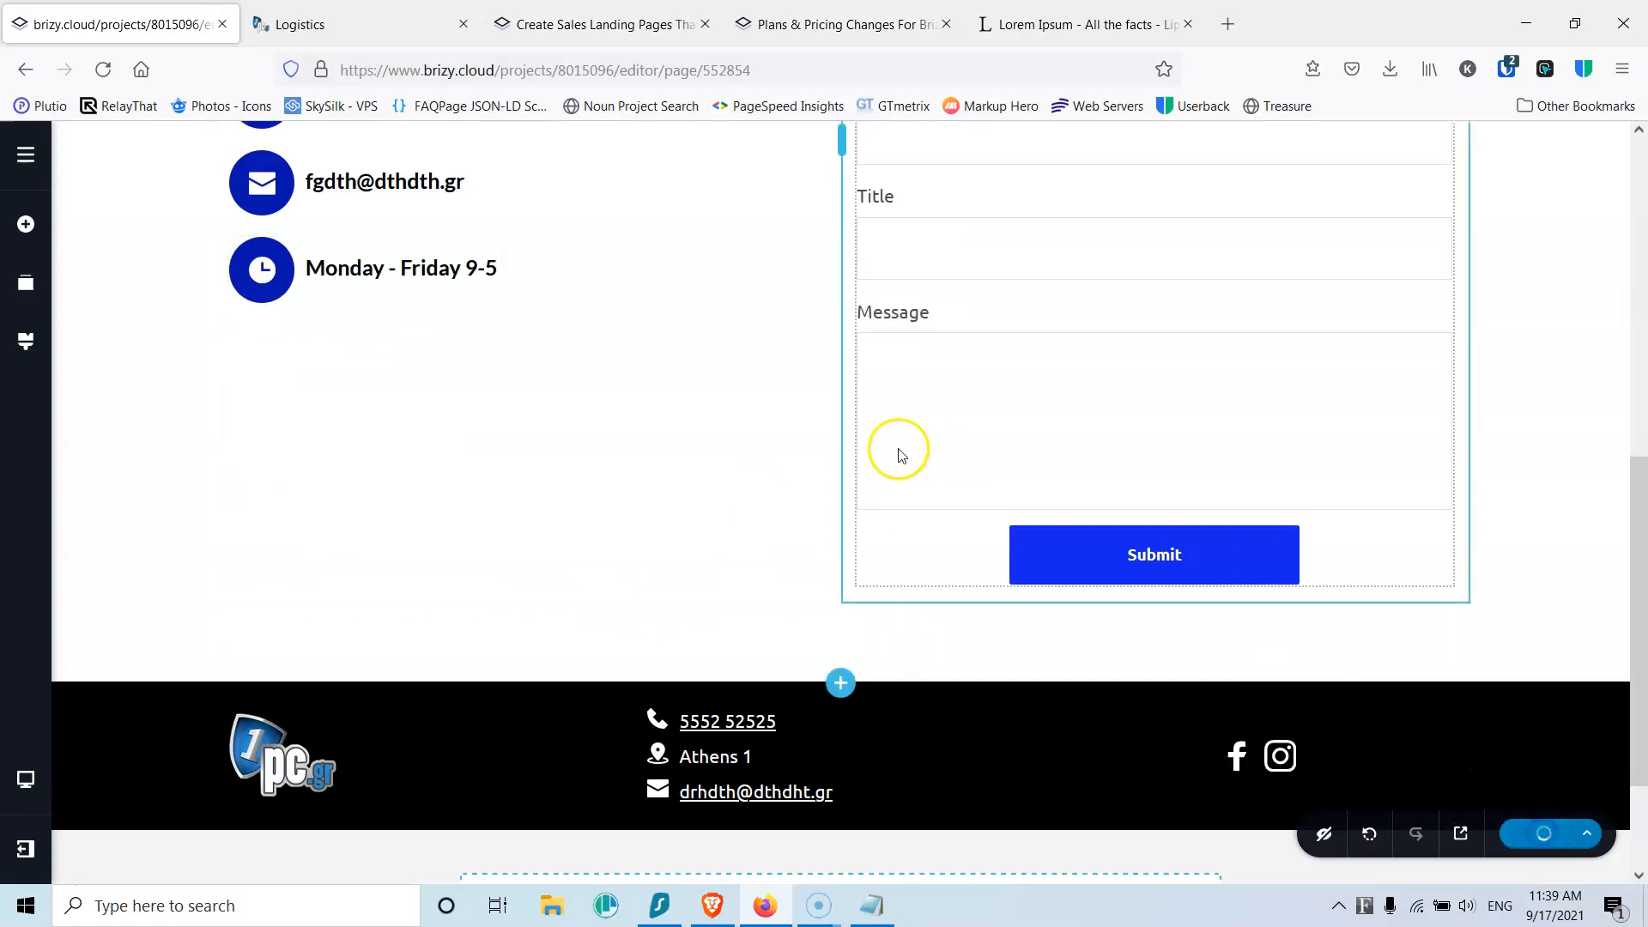
pyautogui.scroll(1, 711, 504)
pyautogui.scroll(-3, 710, 504)
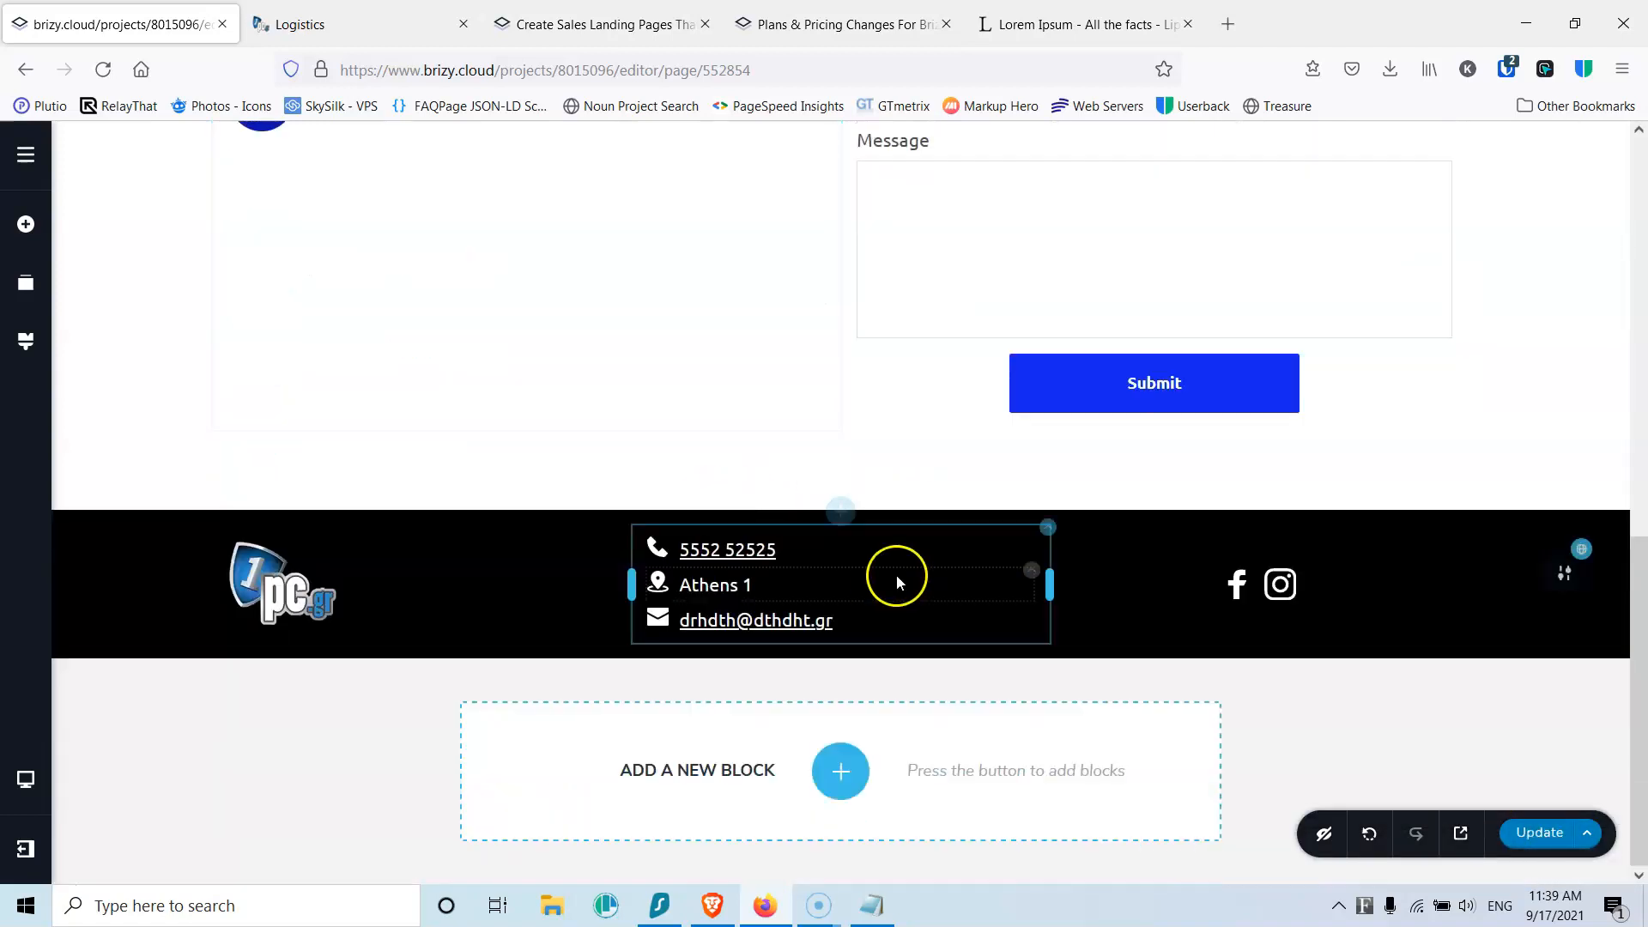
pyautogui.click(841, 512)
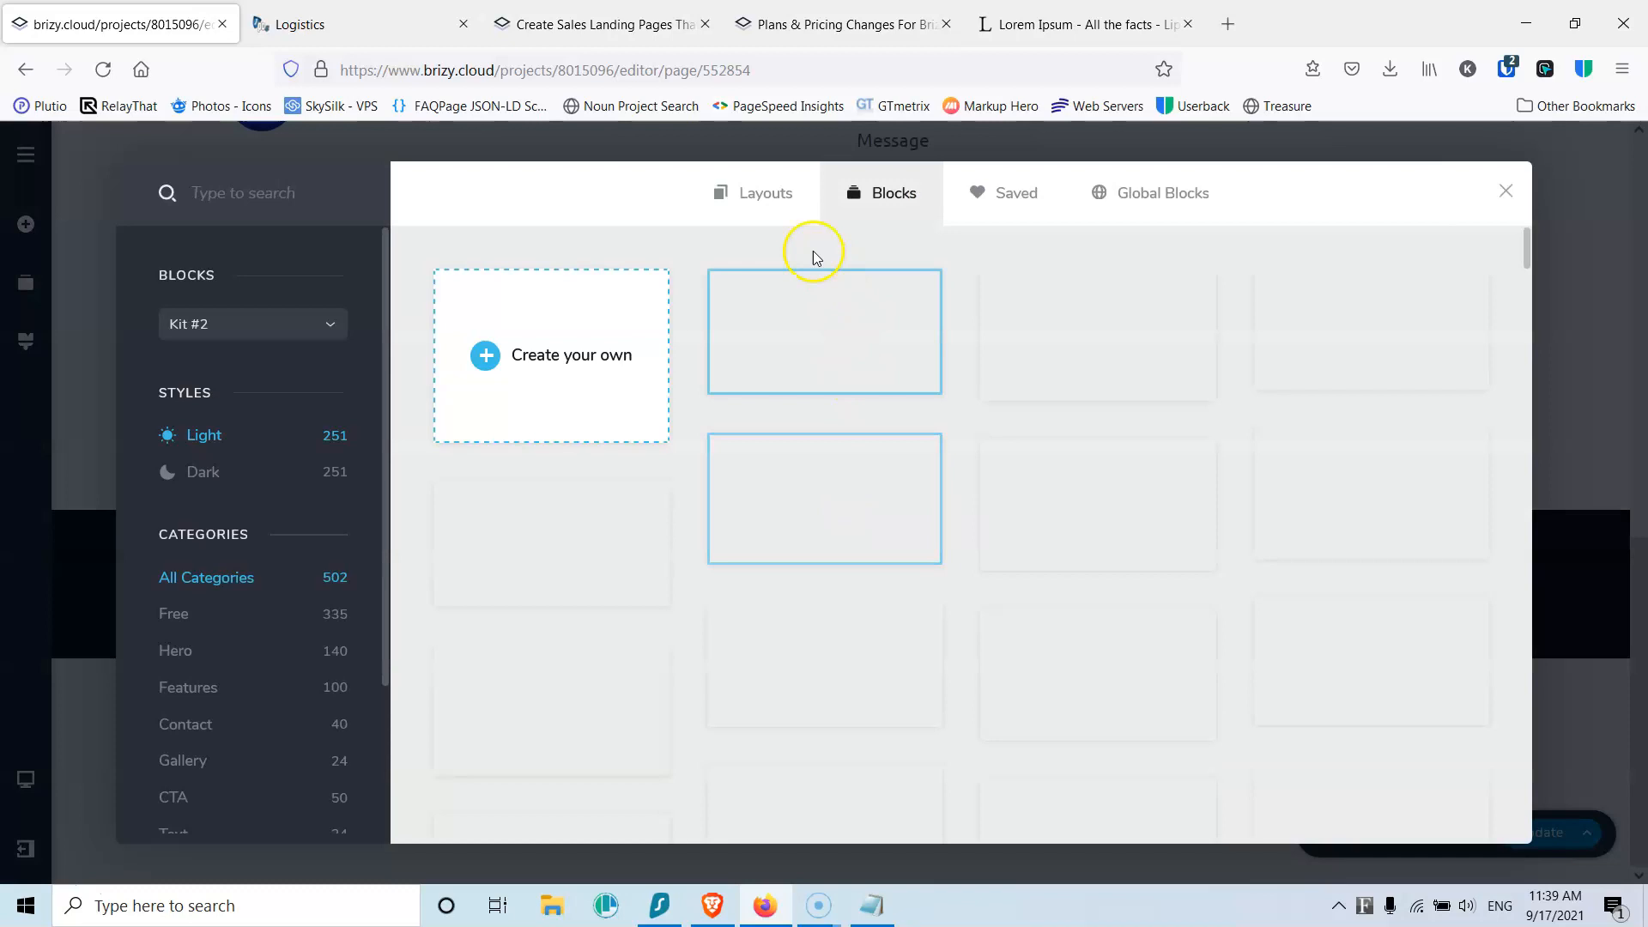
pyautogui.click(565, 339)
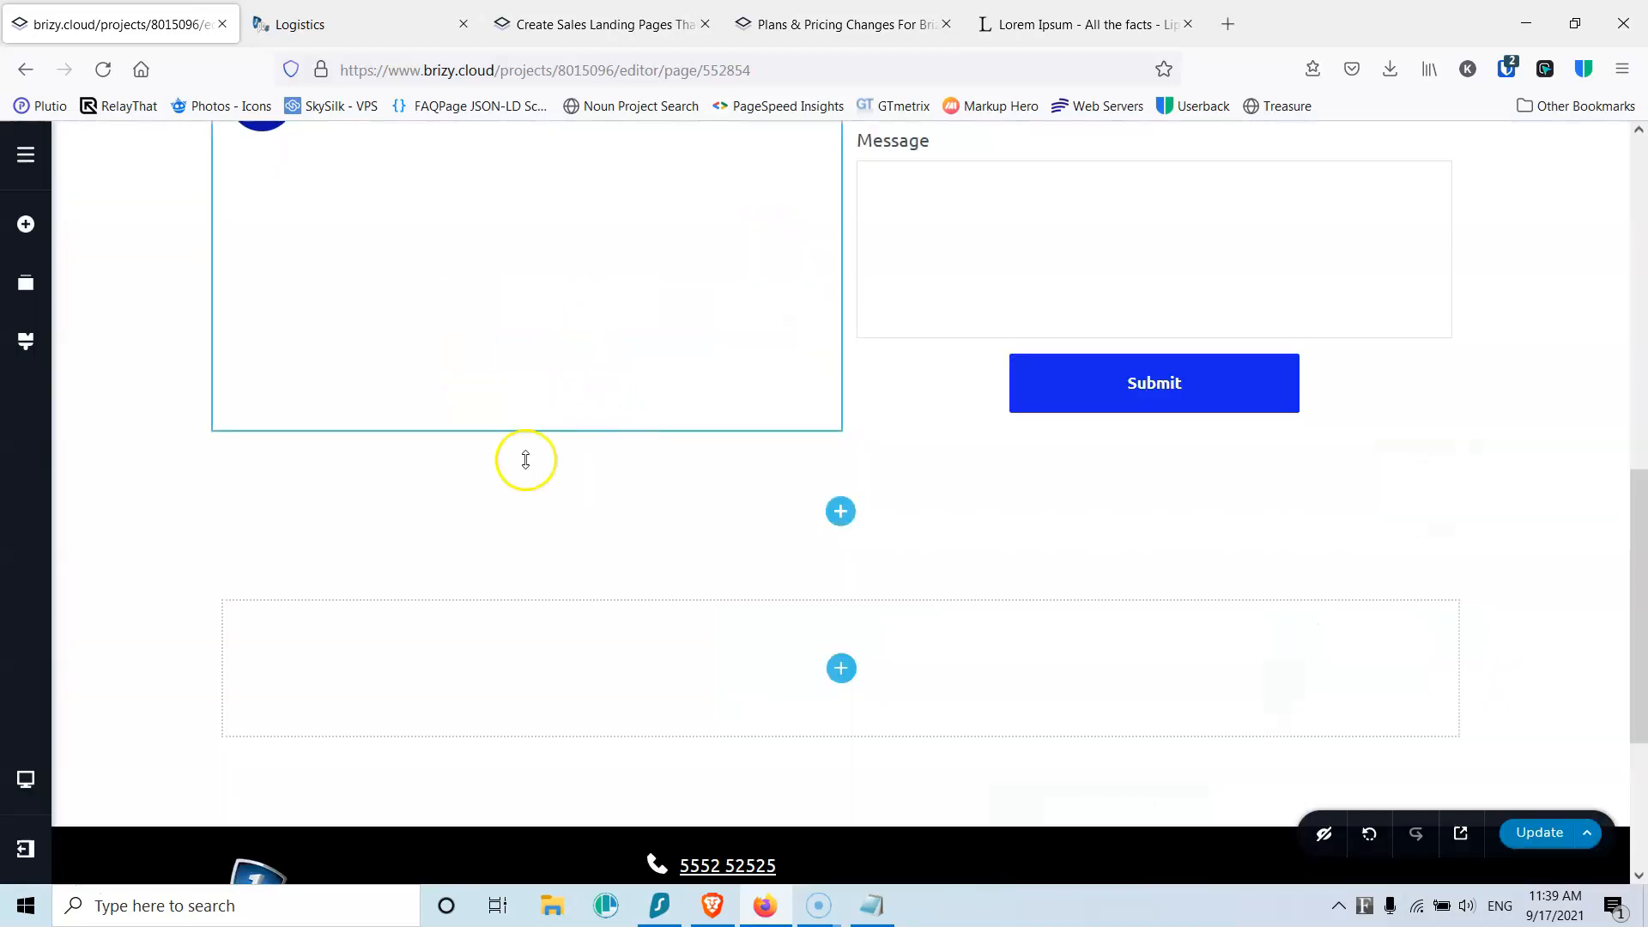
pyautogui.click(841, 511)
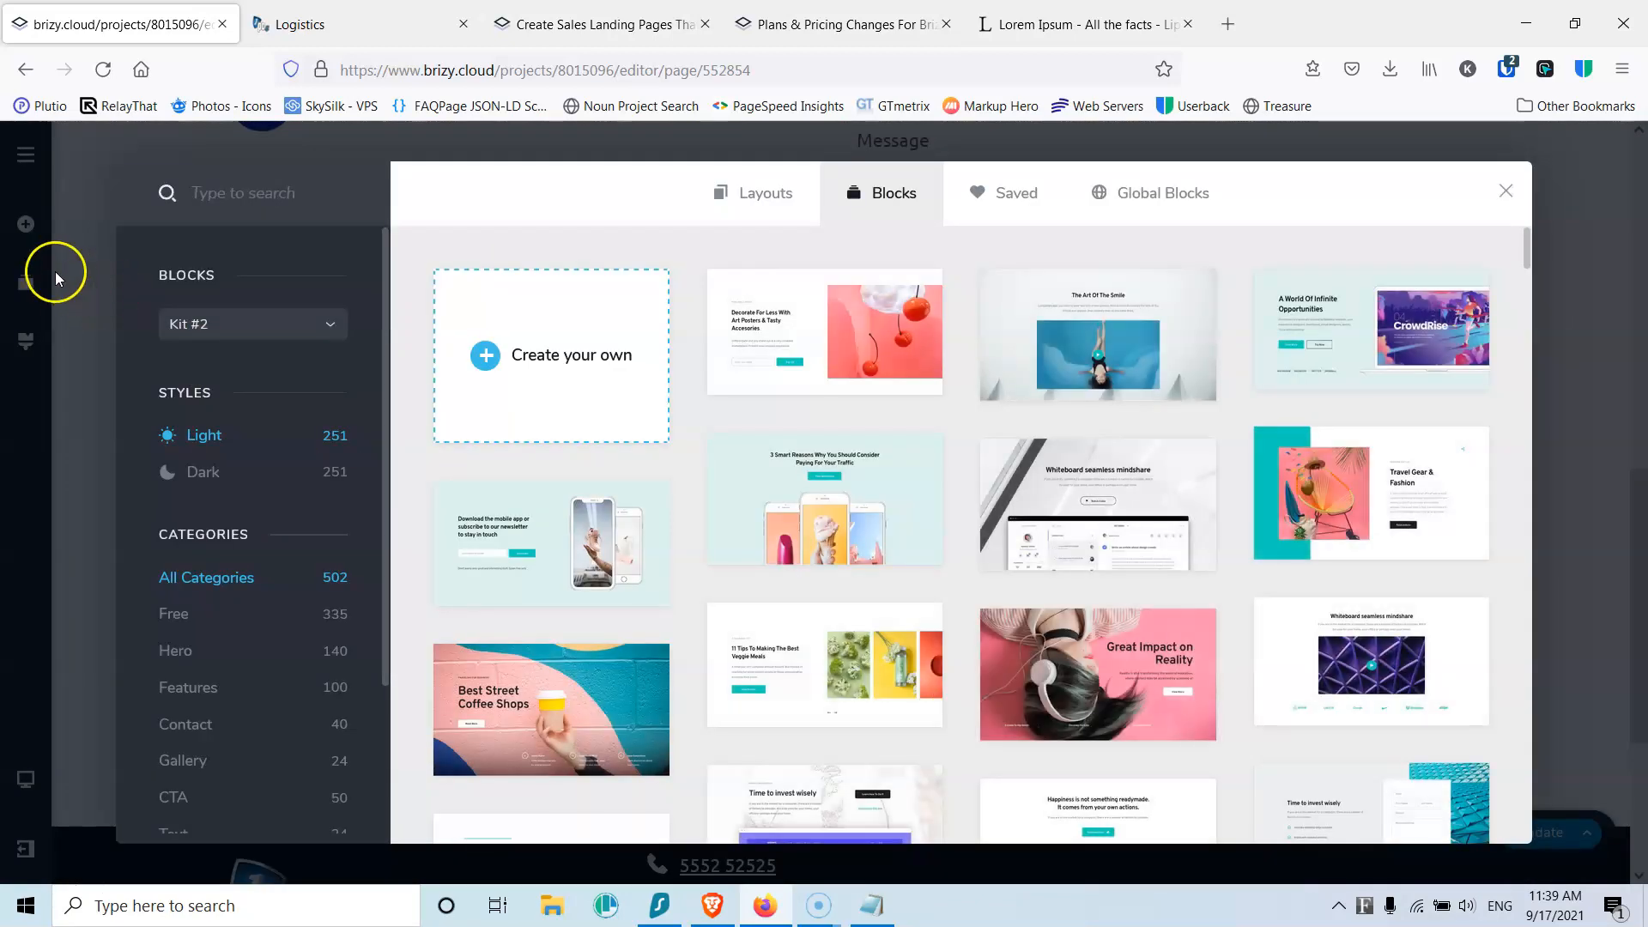
pyautogui.click(26, 226)
pyautogui.click(842, 527)
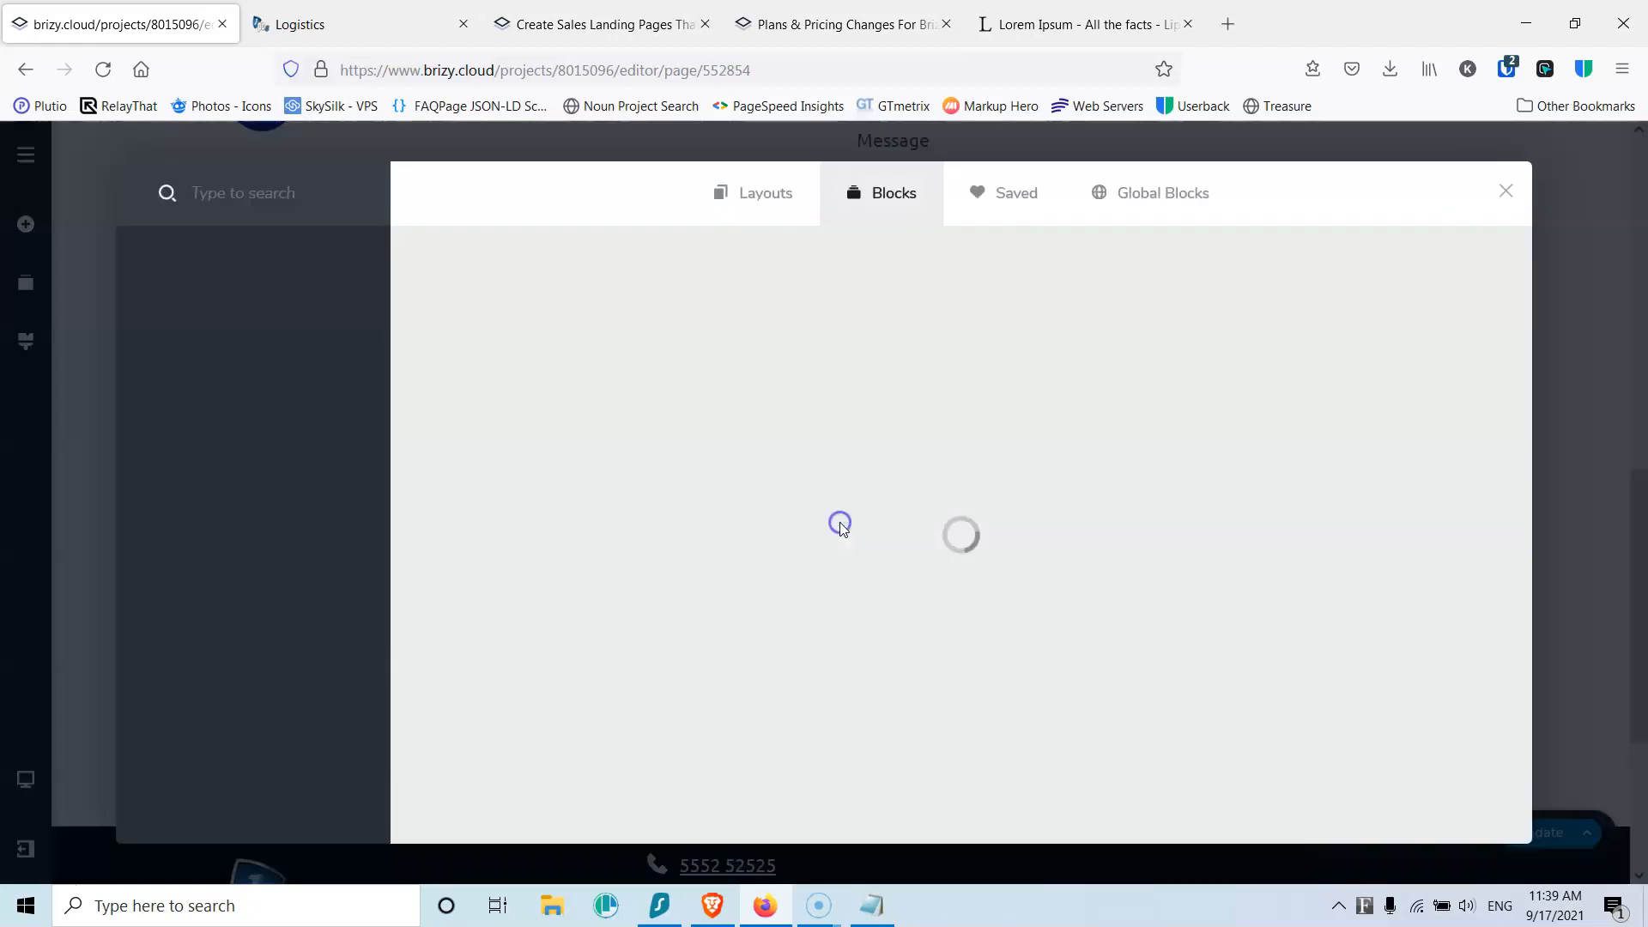
# Step: Drop a Map element into the empty section and set its address to Athens
pyautogui.click(25, 229)
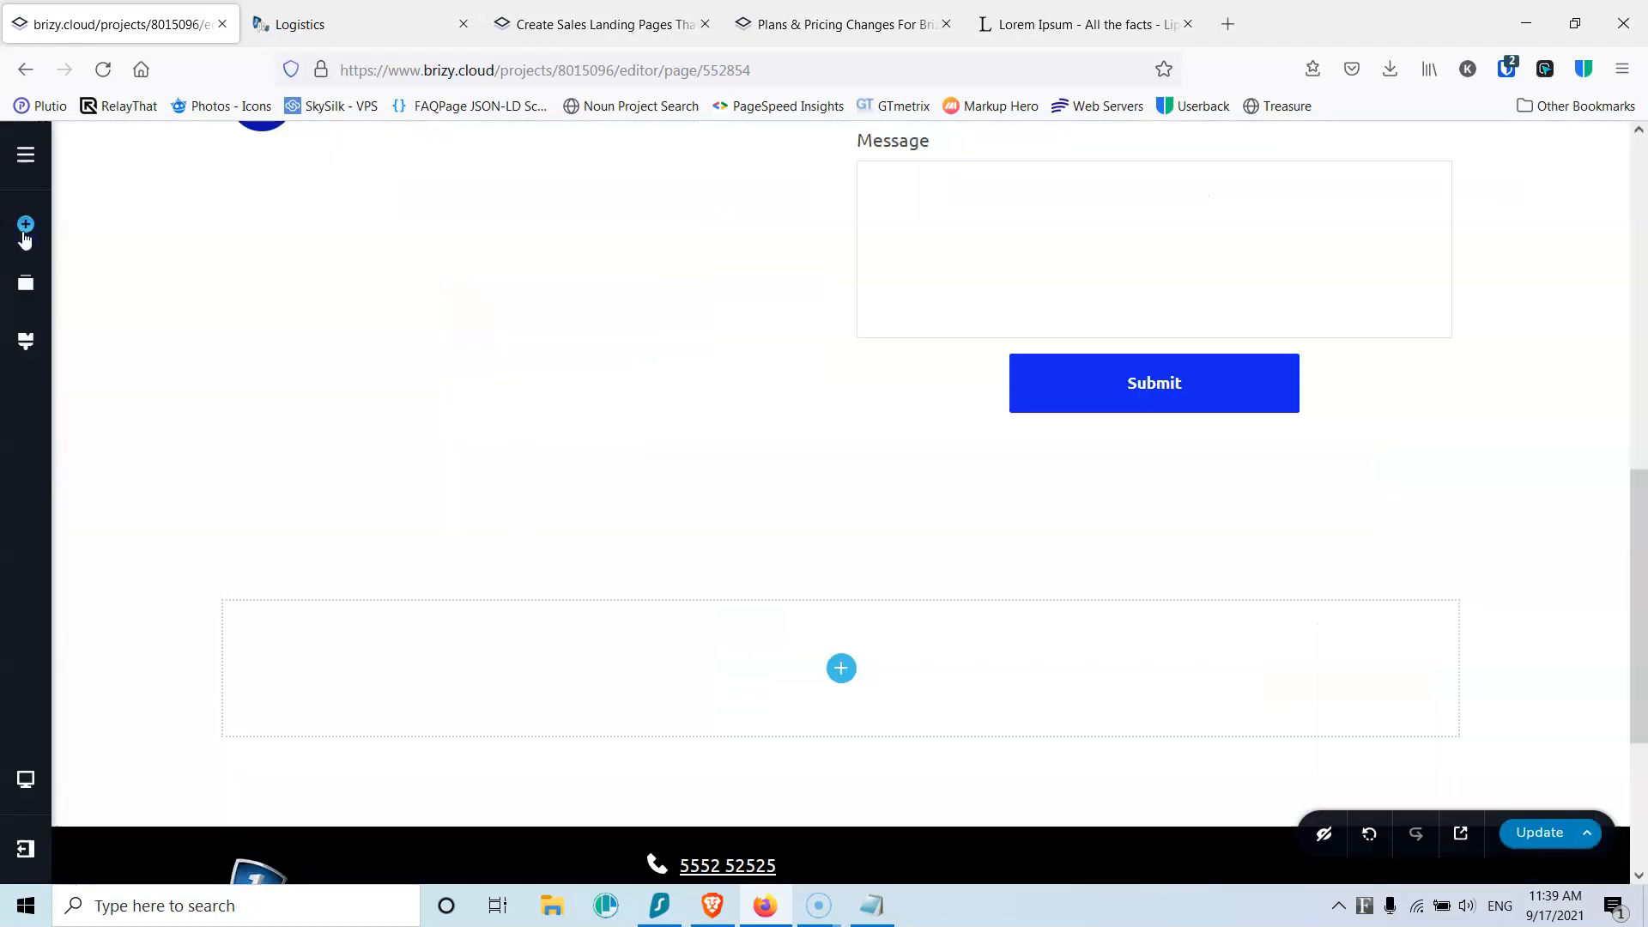
pyautogui.click(25, 230)
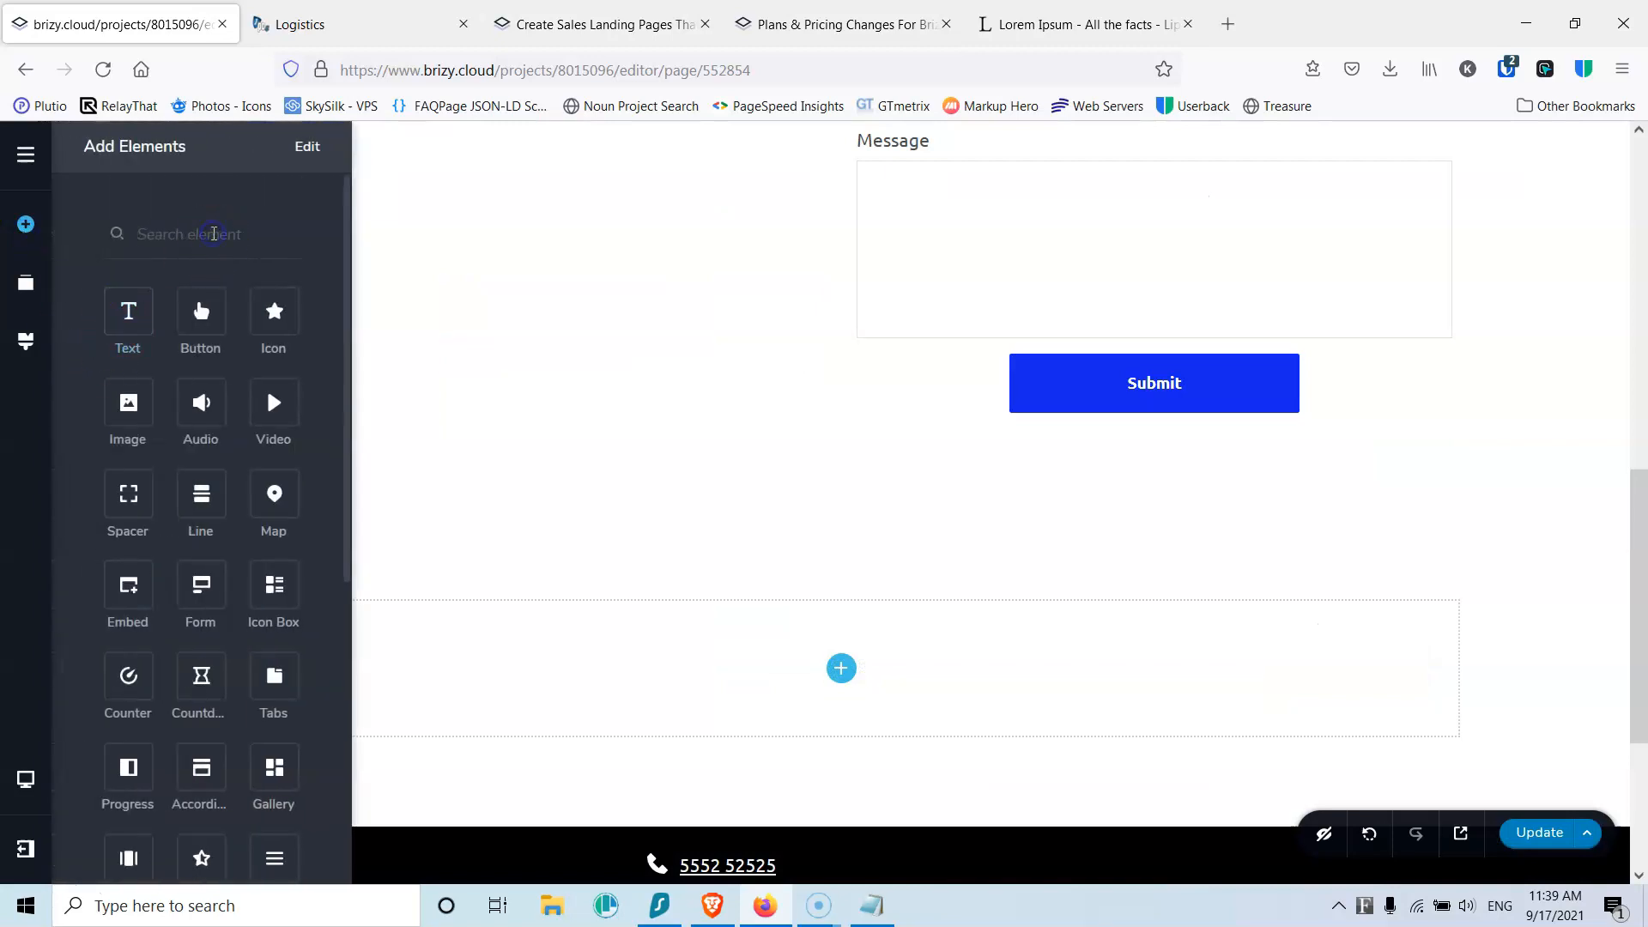
pyautogui.write('map')
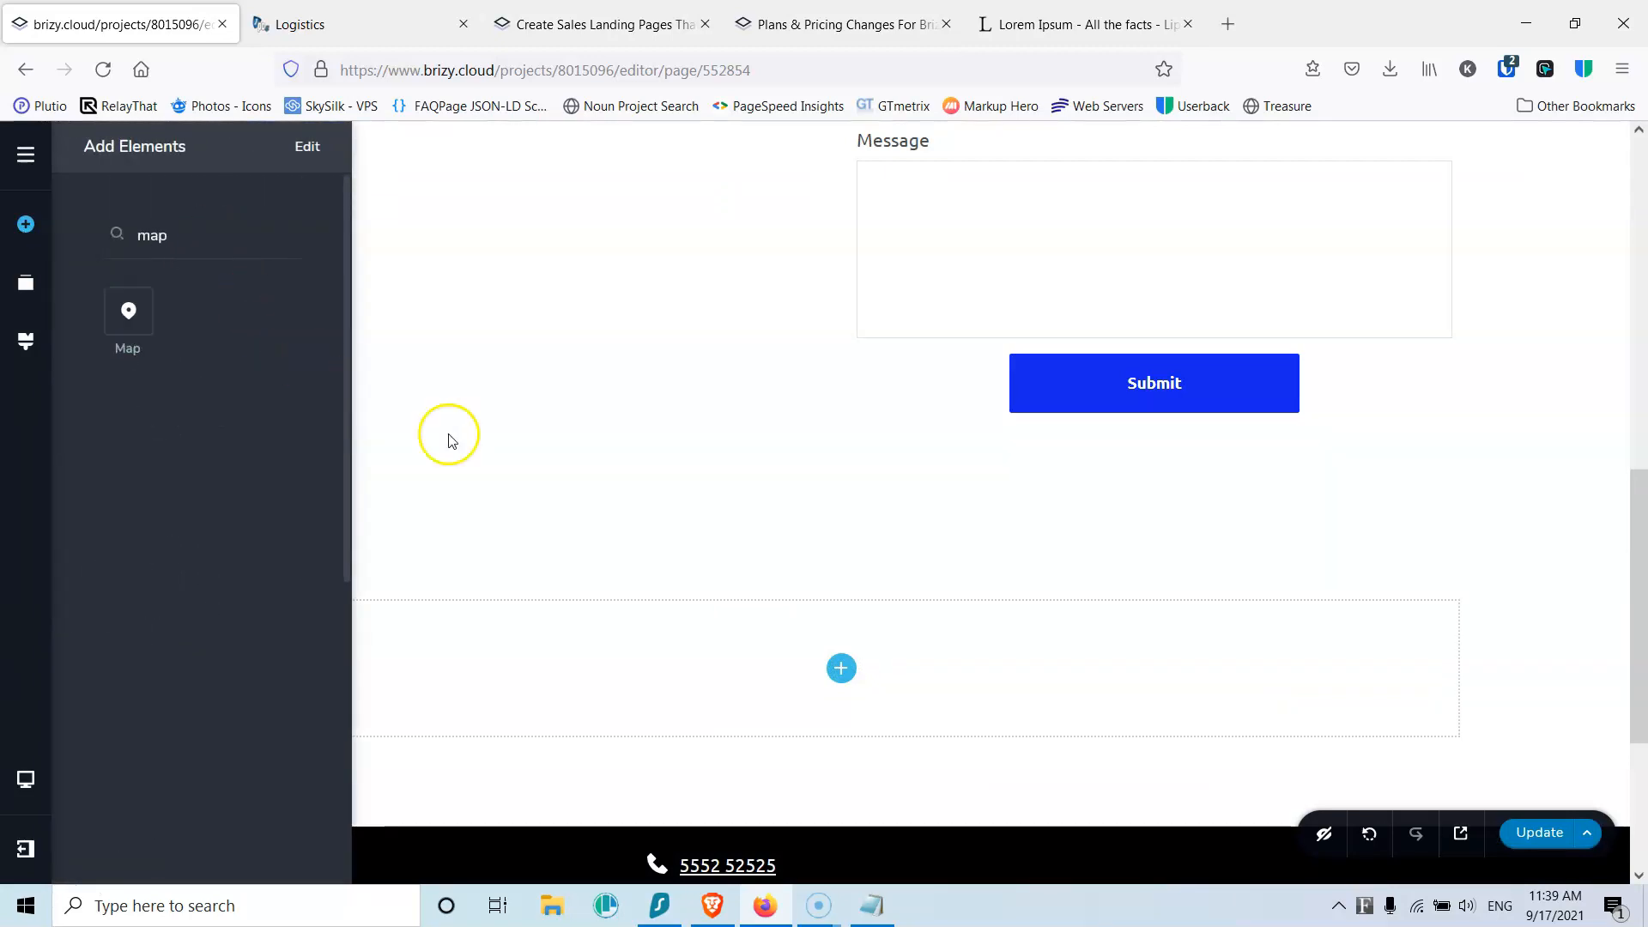
pyautogui.moveTo(129, 310); pyautogui.dragTo(850, 648)
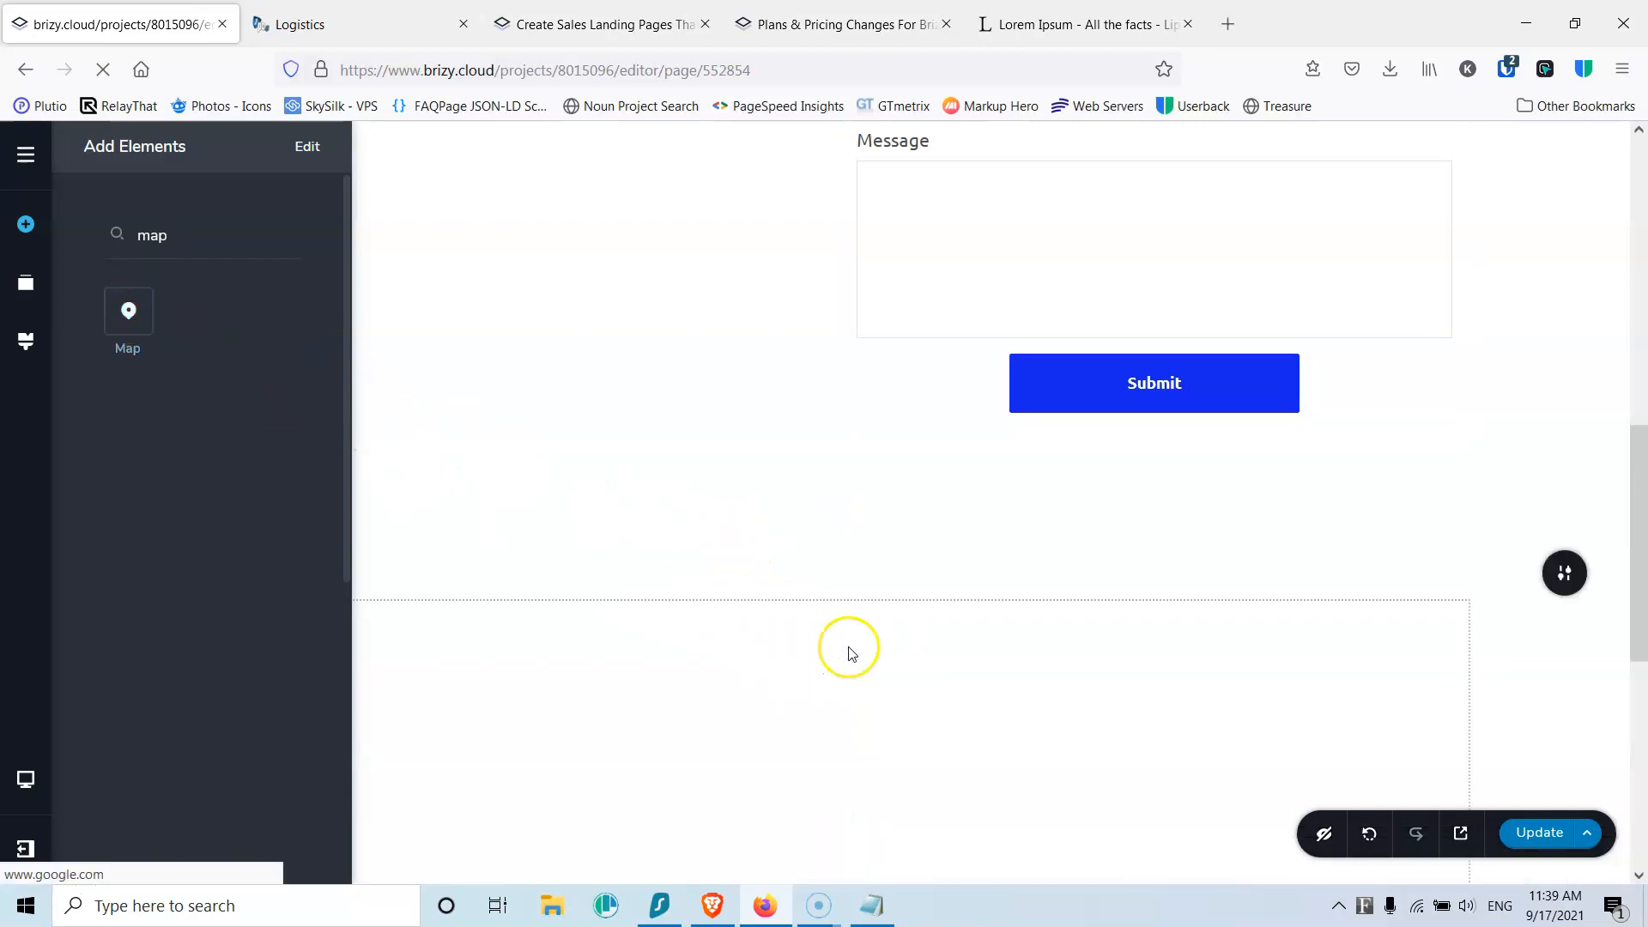
pyautogui.click(749, 680)
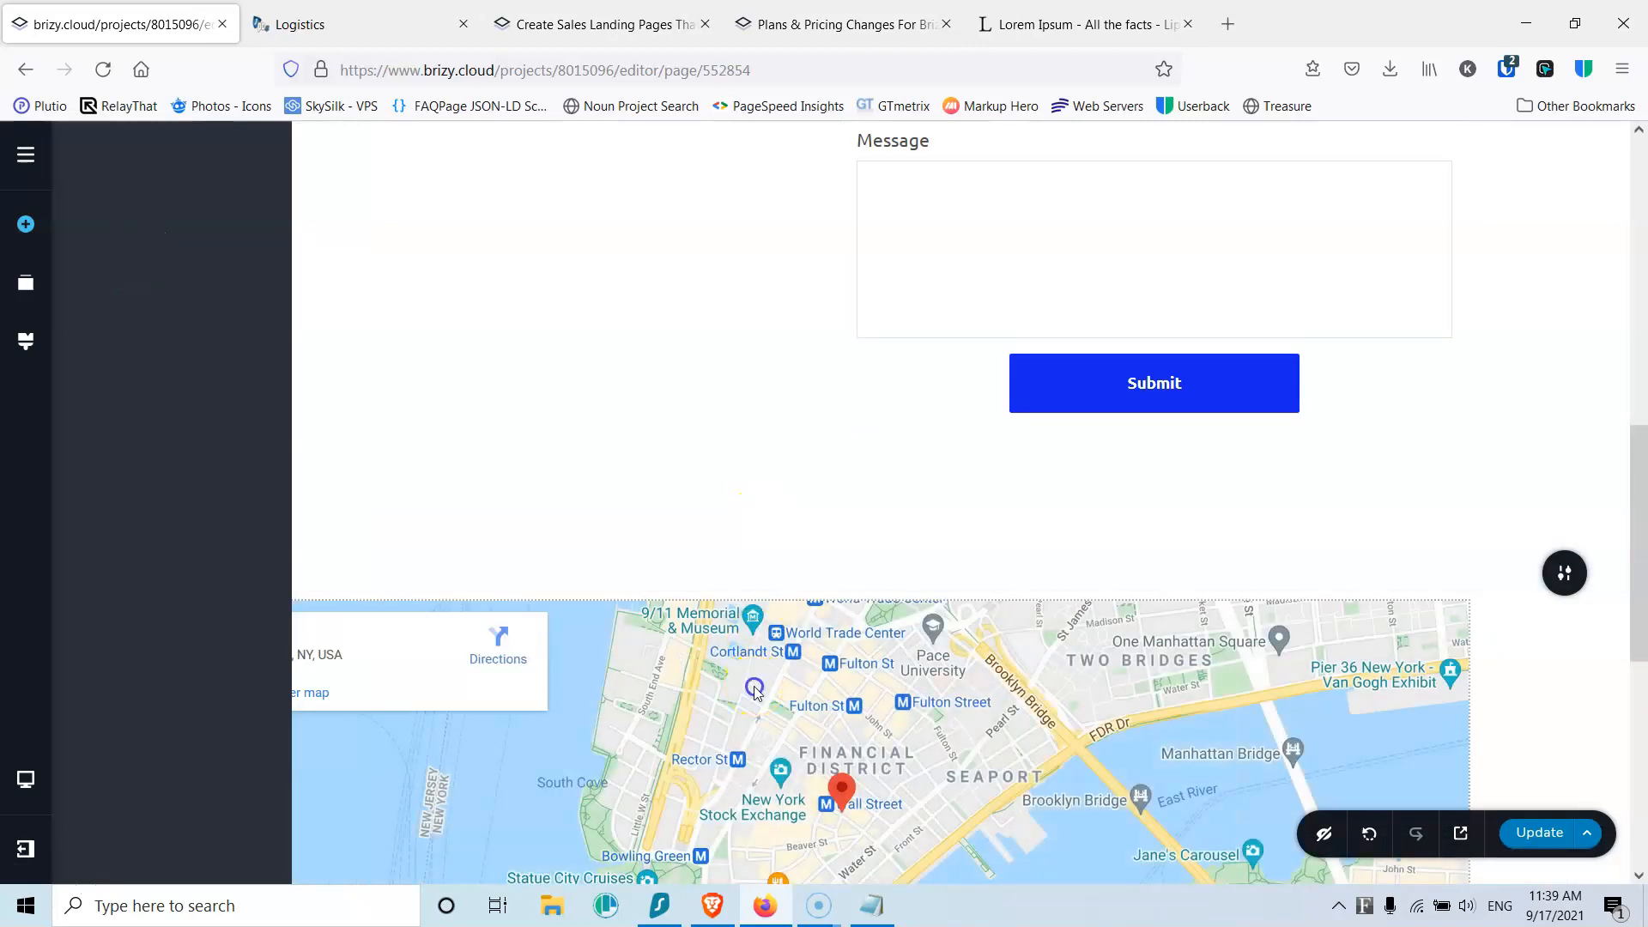
pyautogui.click(730, 563)
pyautogui.click(725, 438)
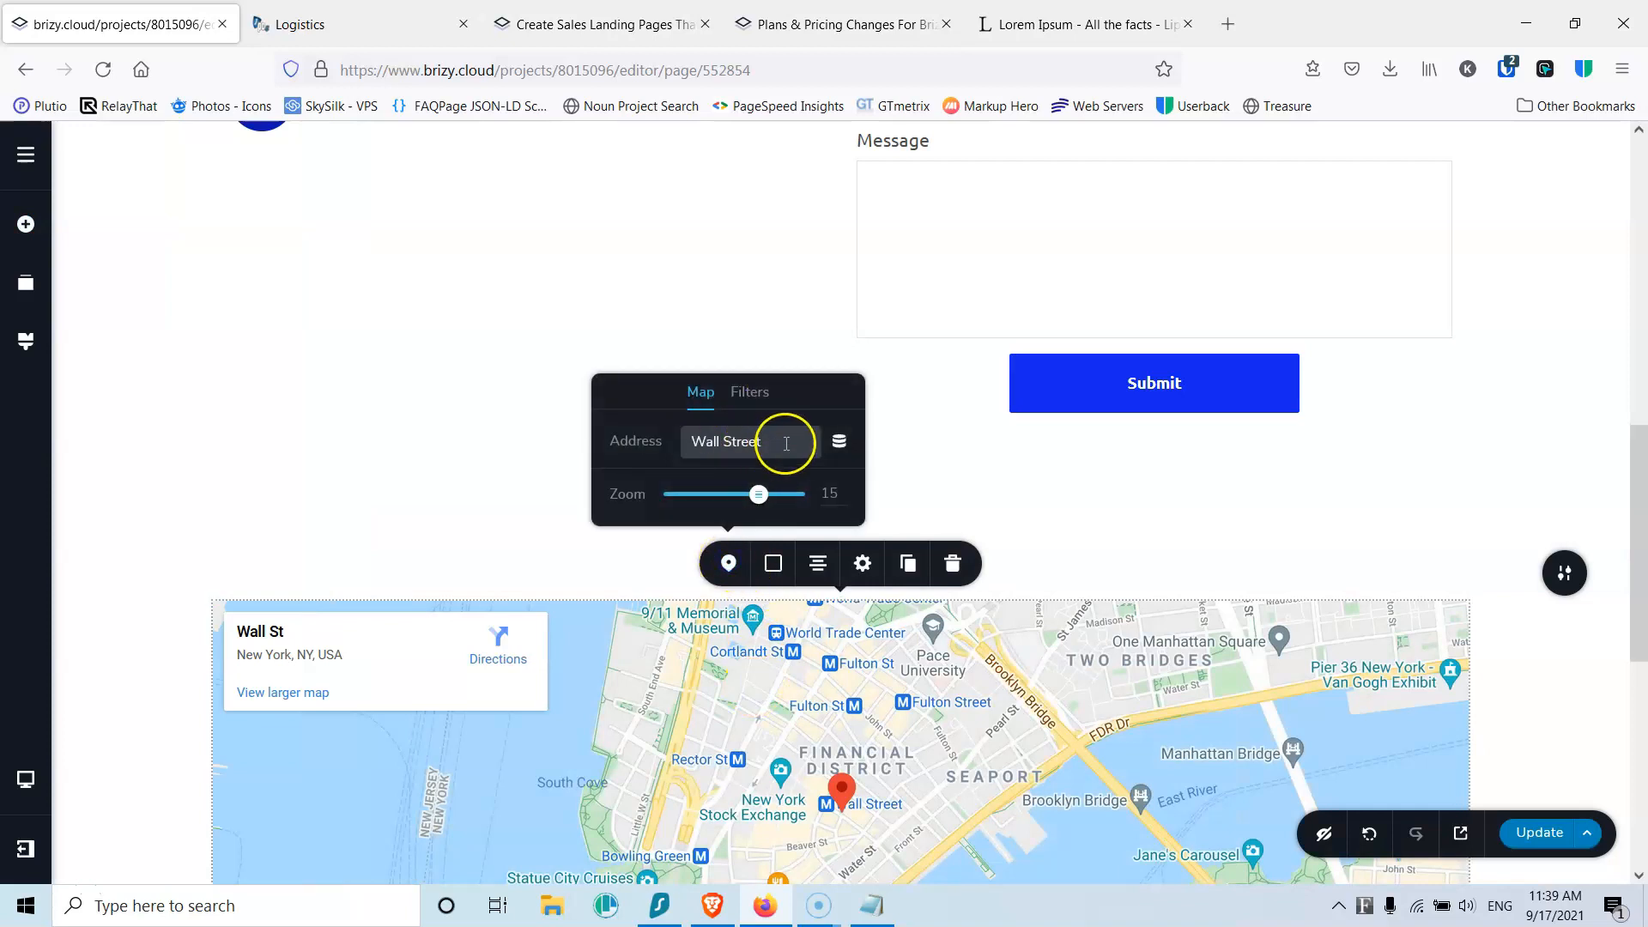
pyautogui.write('Athens')
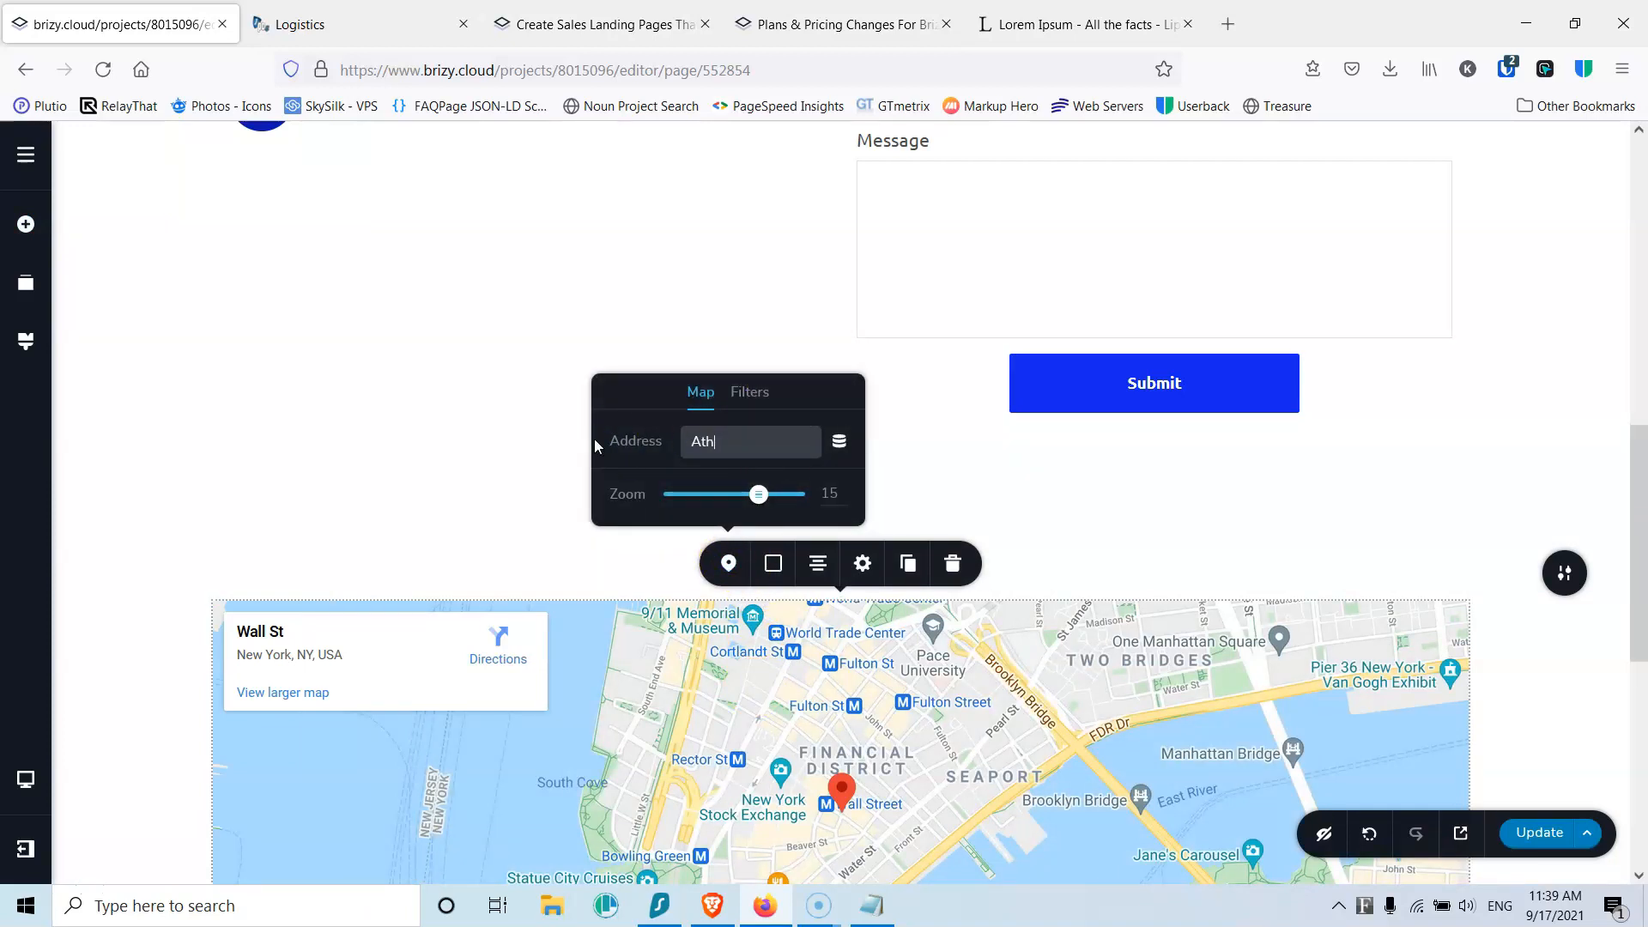
pyautogui.click(728, 430)
pyautogui.click(838, 493)
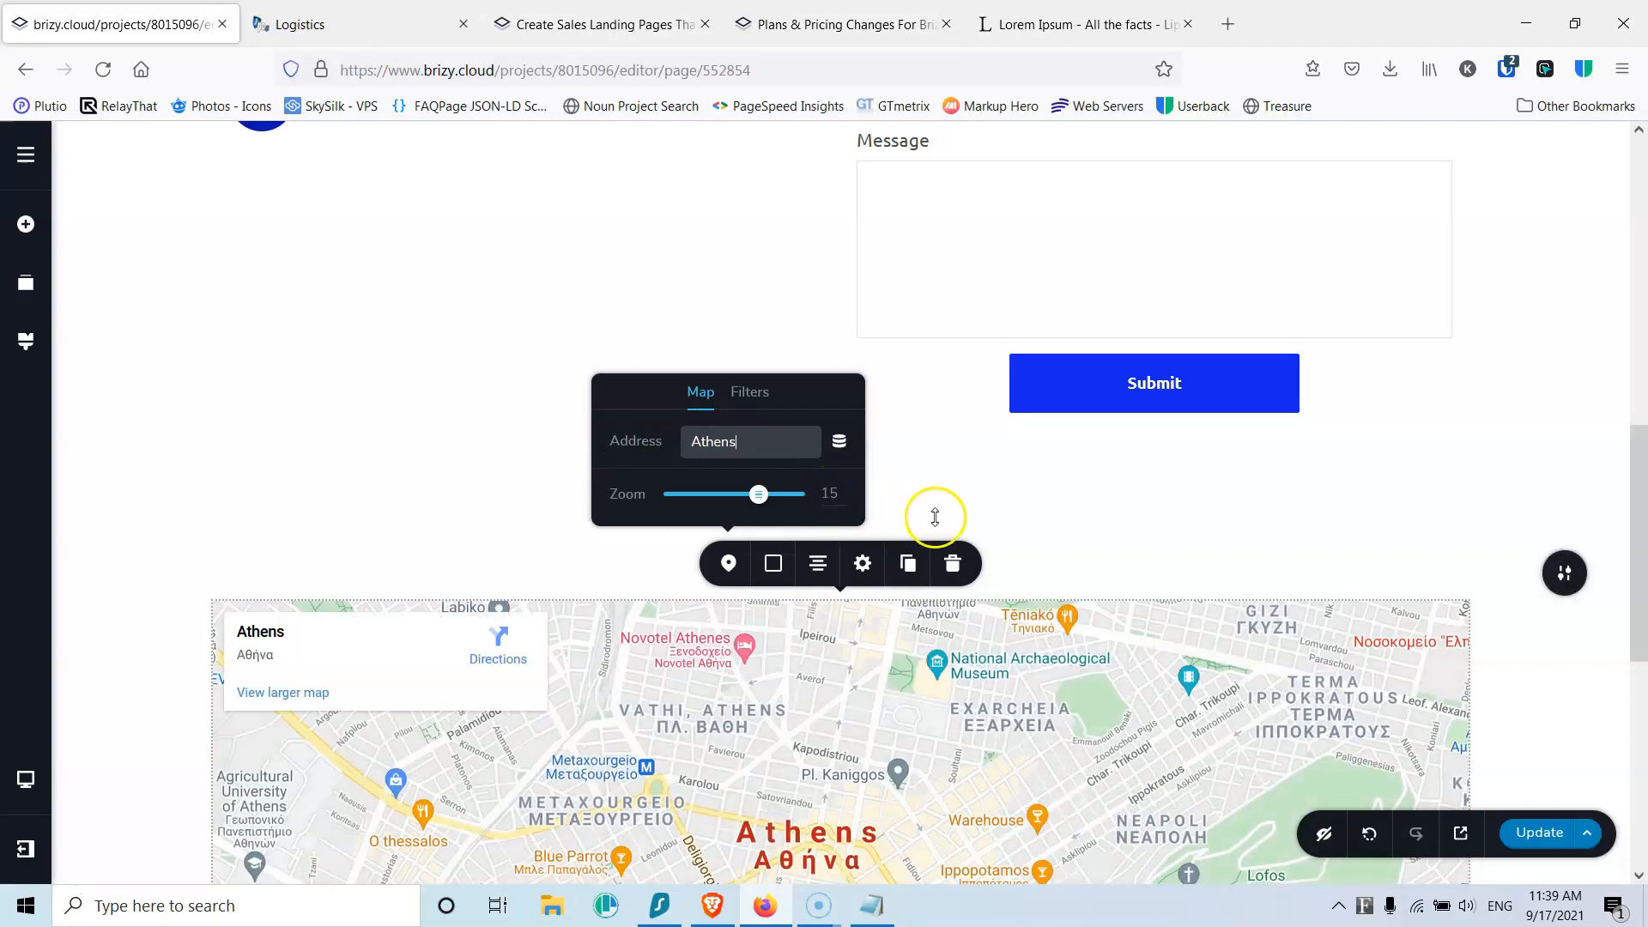
# Step: Make the section holding the map full width
pyautogui.scroll(-2, 944, 515)
pyautogui.click(1563, 459)
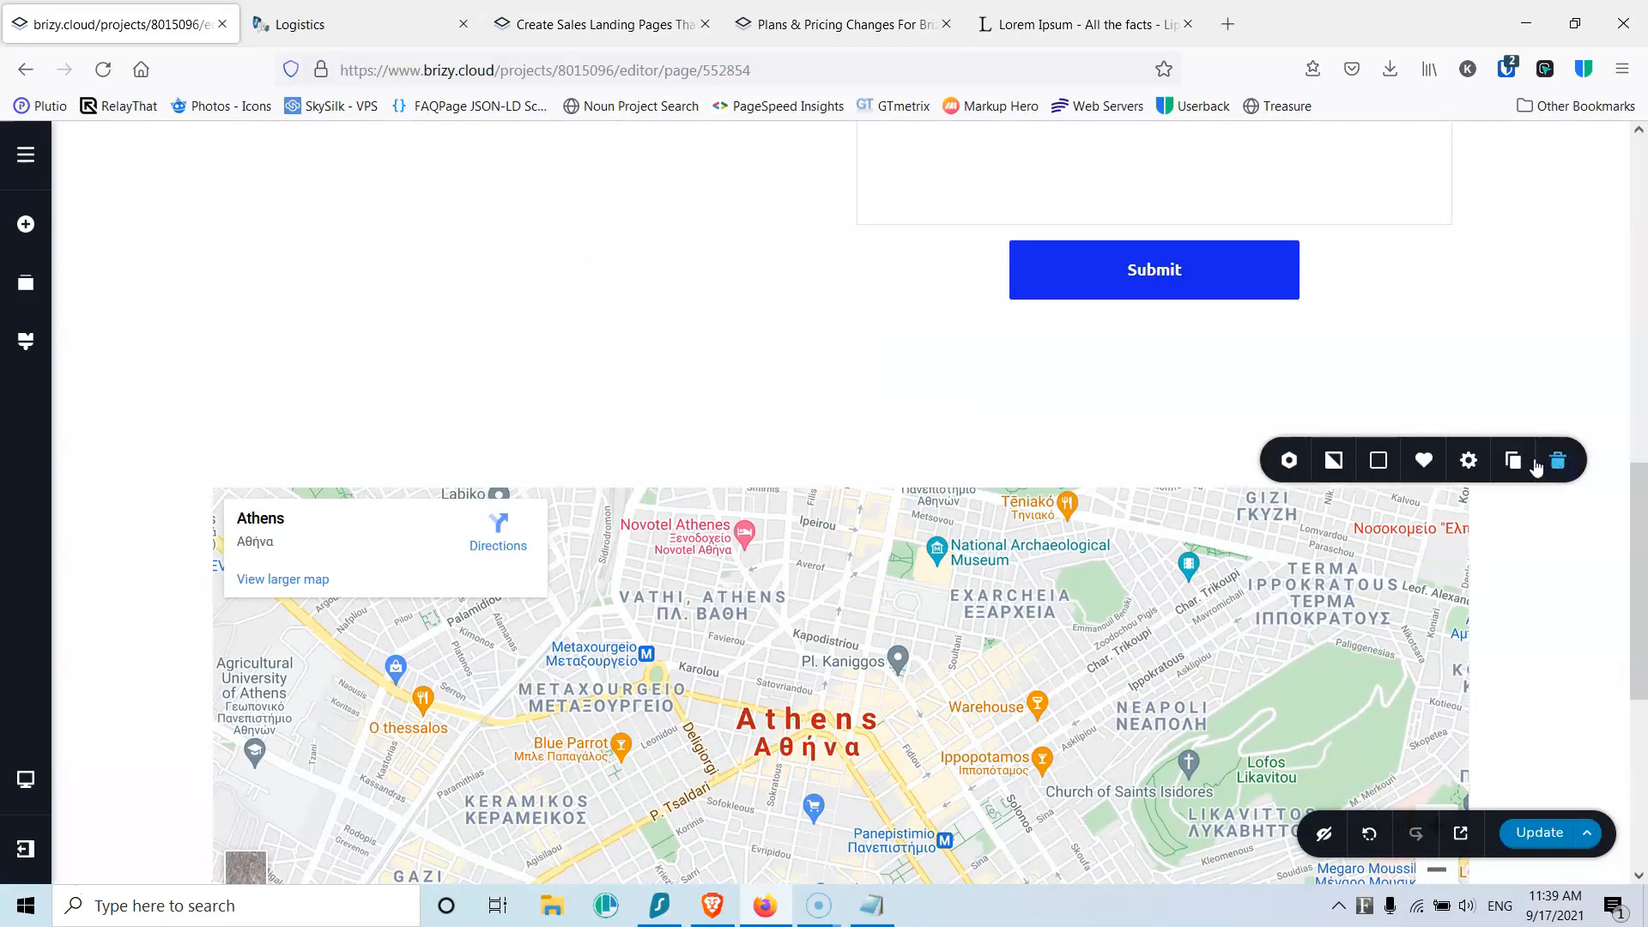
pyautogui.click(1465, 462)
pyautogui.click(1514, 529)
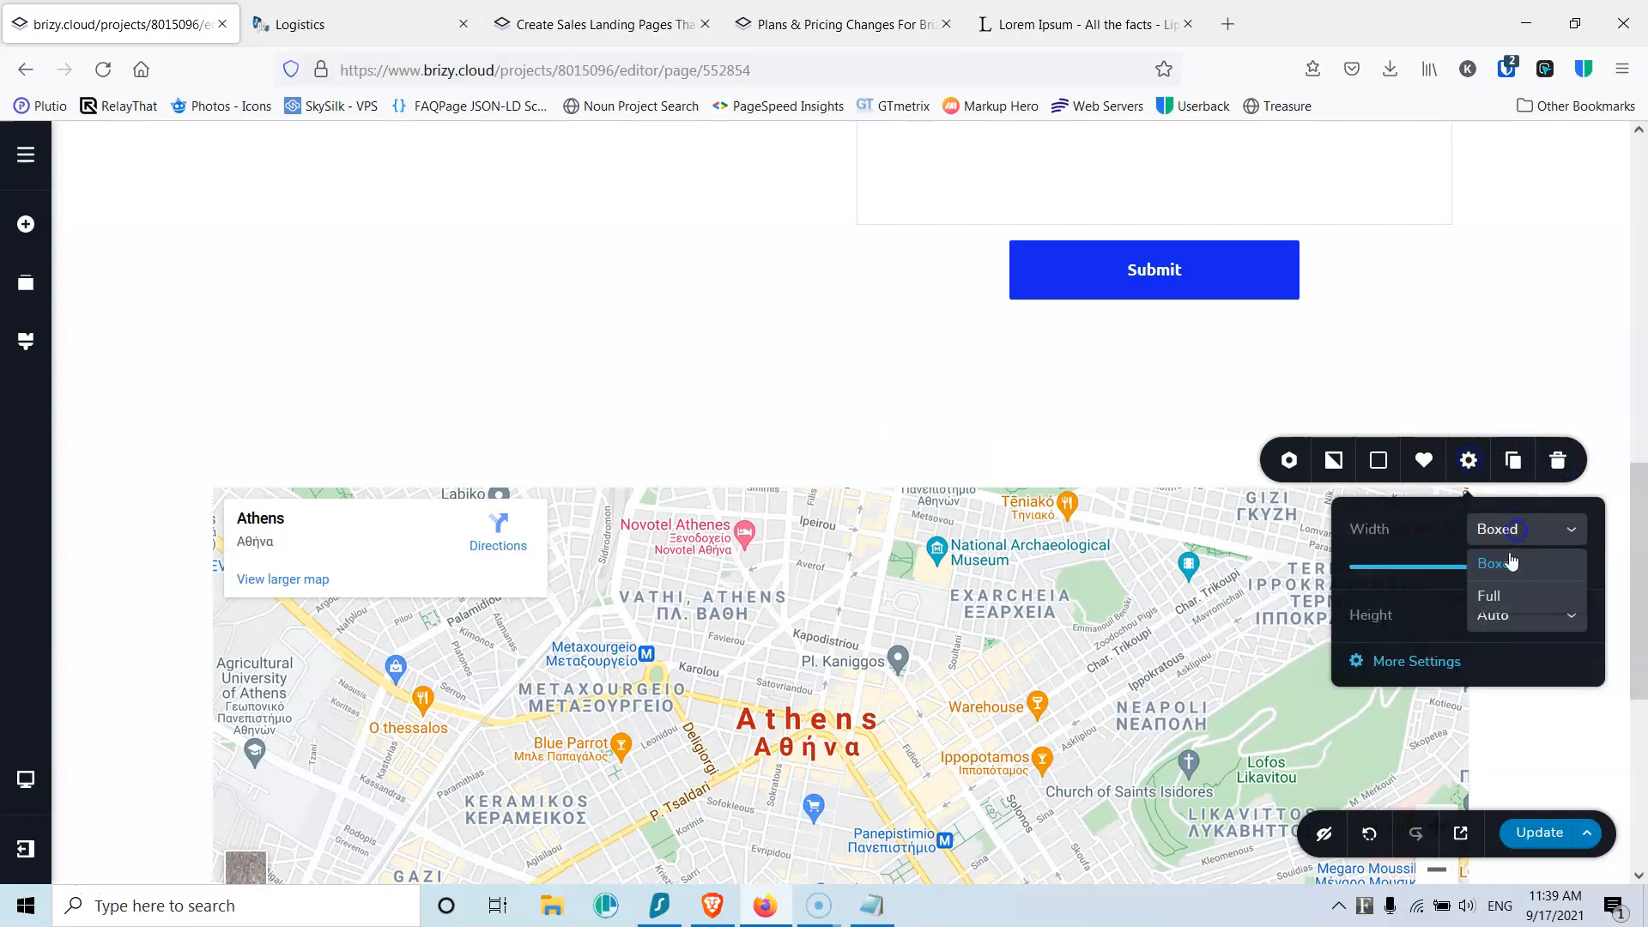
pyautogui.click(1511, 599)
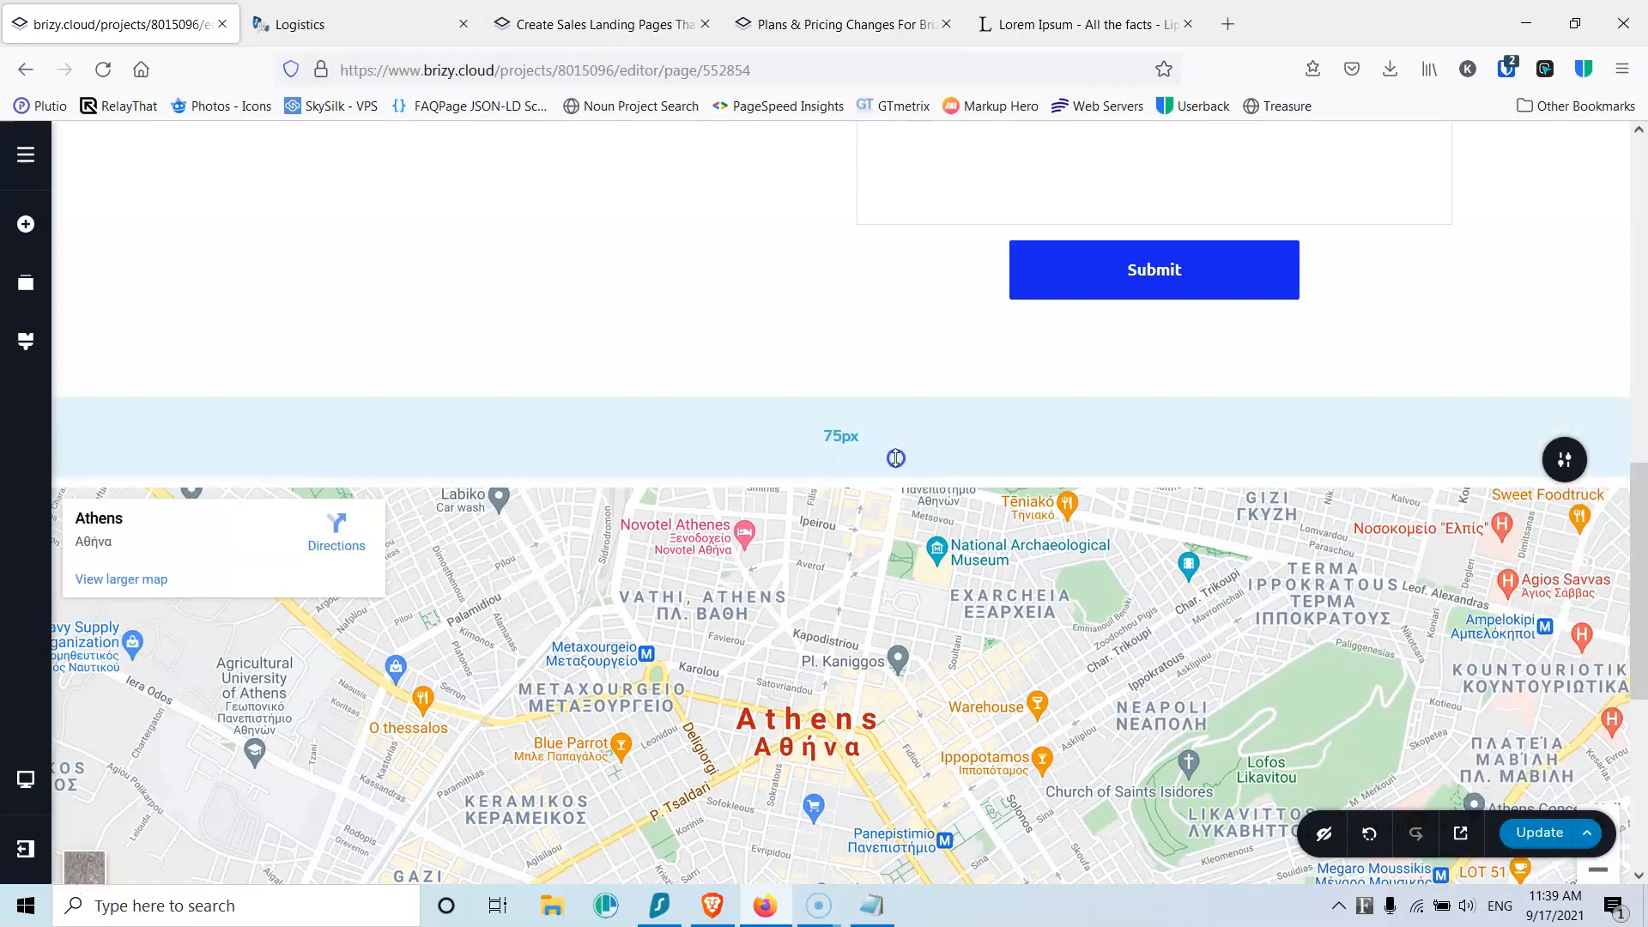
pyautogui.scroll(-4, 916, 393)
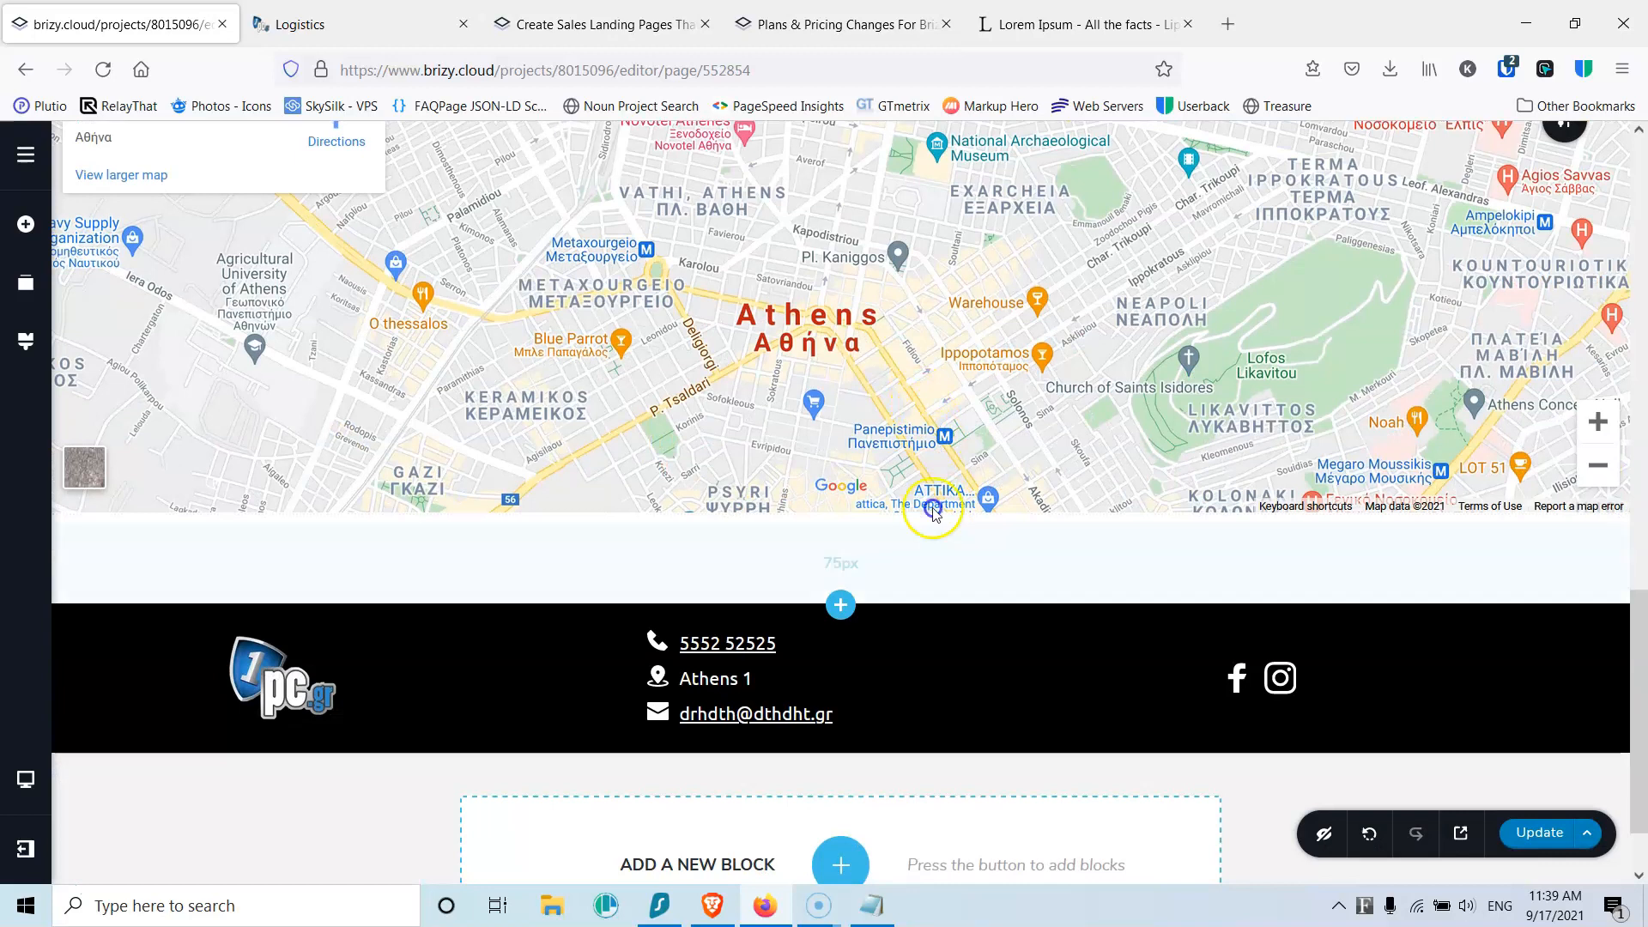
pyautogui.scroll(4, 935, 359)
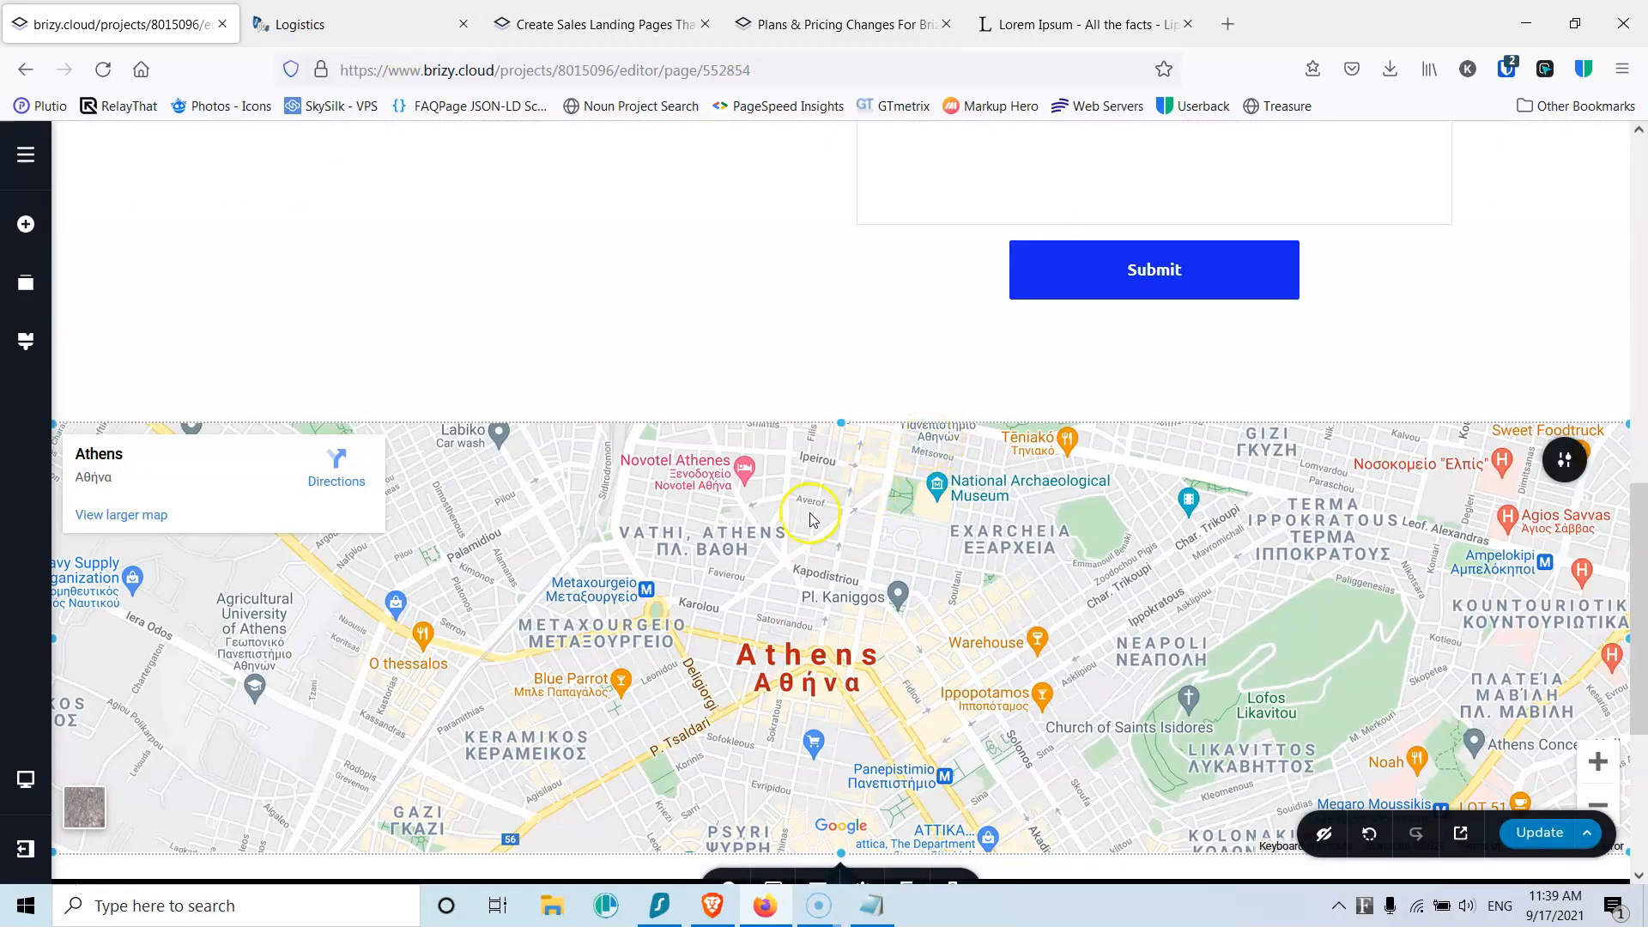
pyautogui.scroll(-4, 811, 519)
# Step: Set the map height to 500 and publish the page update
pyautogui.click(863, 551)
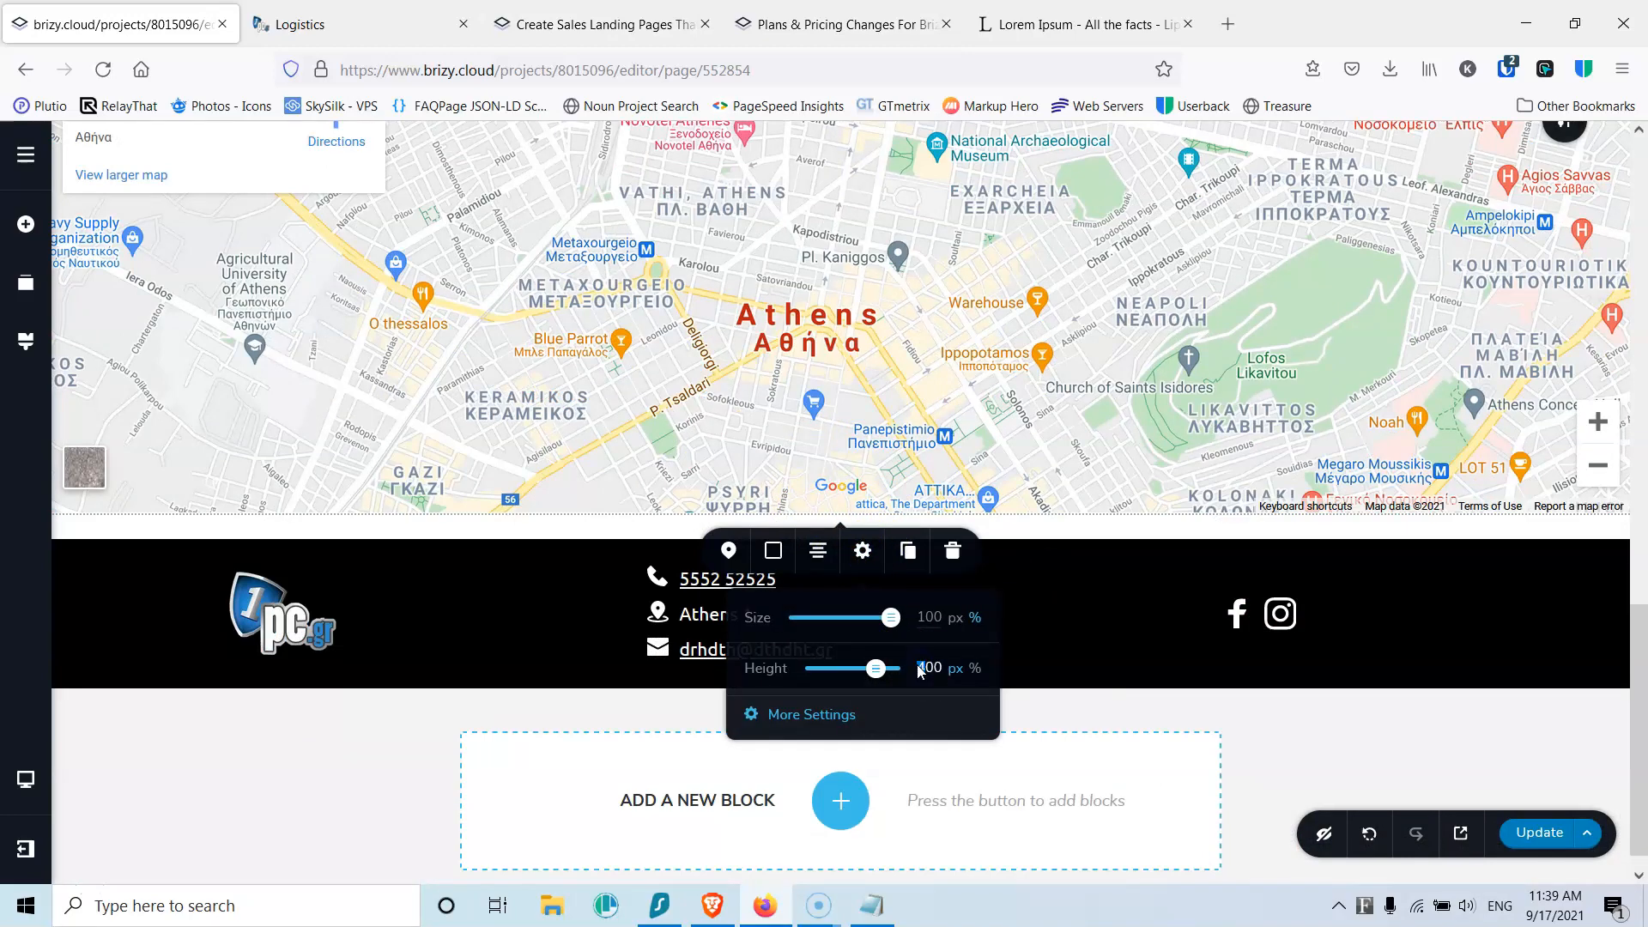
pyautogui.scroll(4, 917, 671)
pyautogui.scroll(-4, 917, 671)
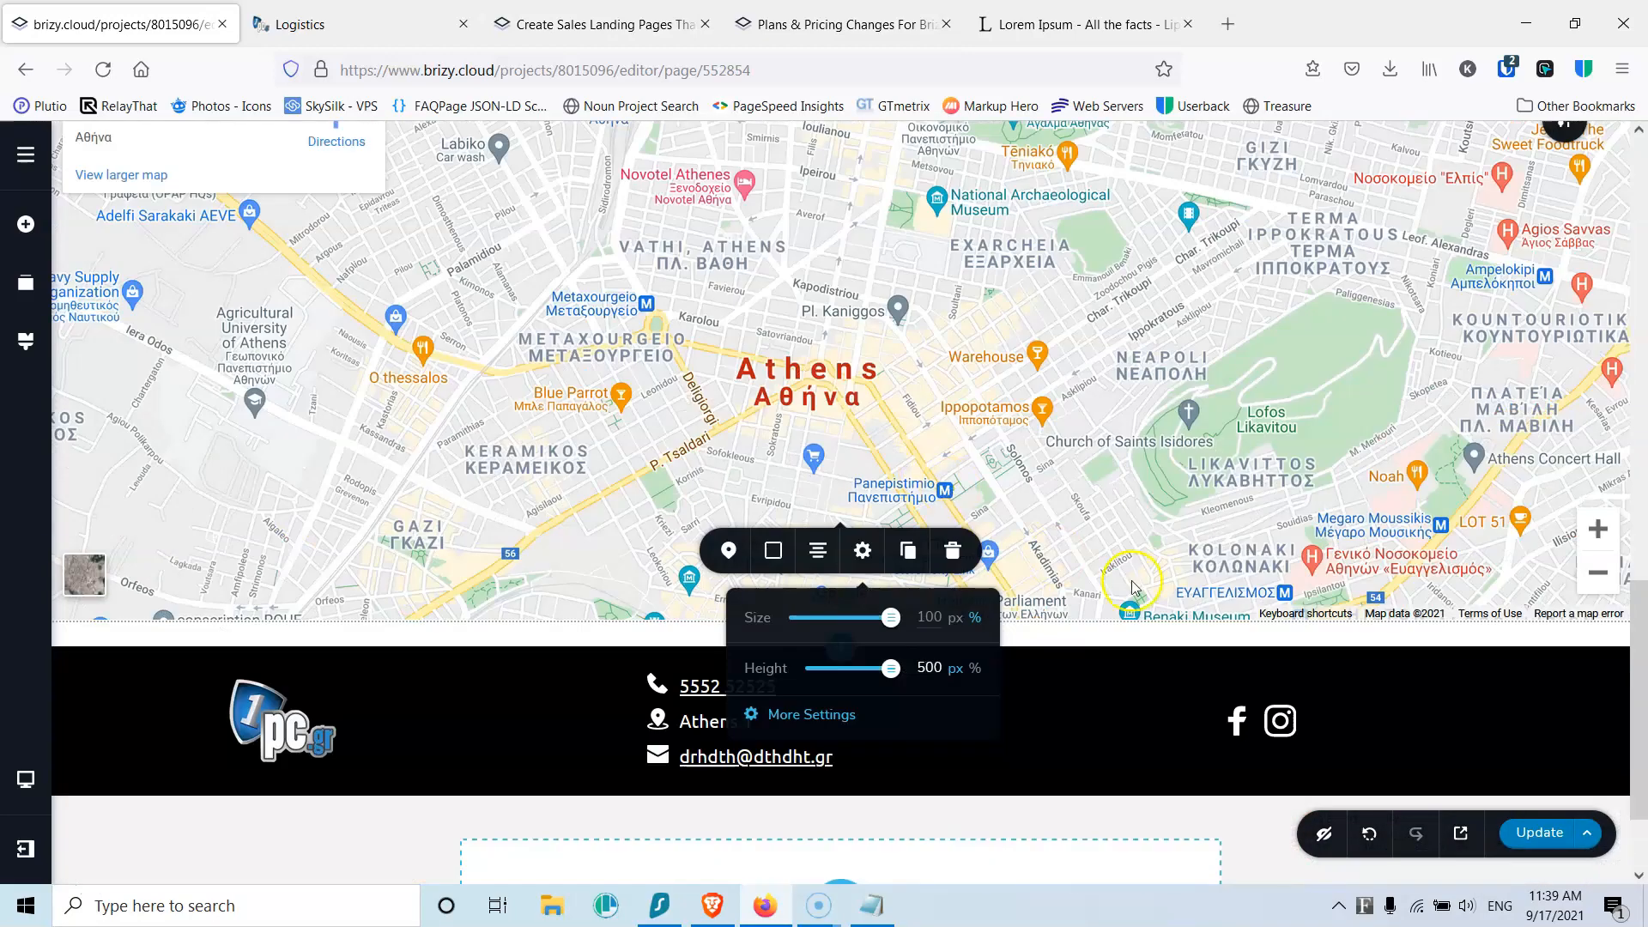
pyautogui.click(1534, 832)
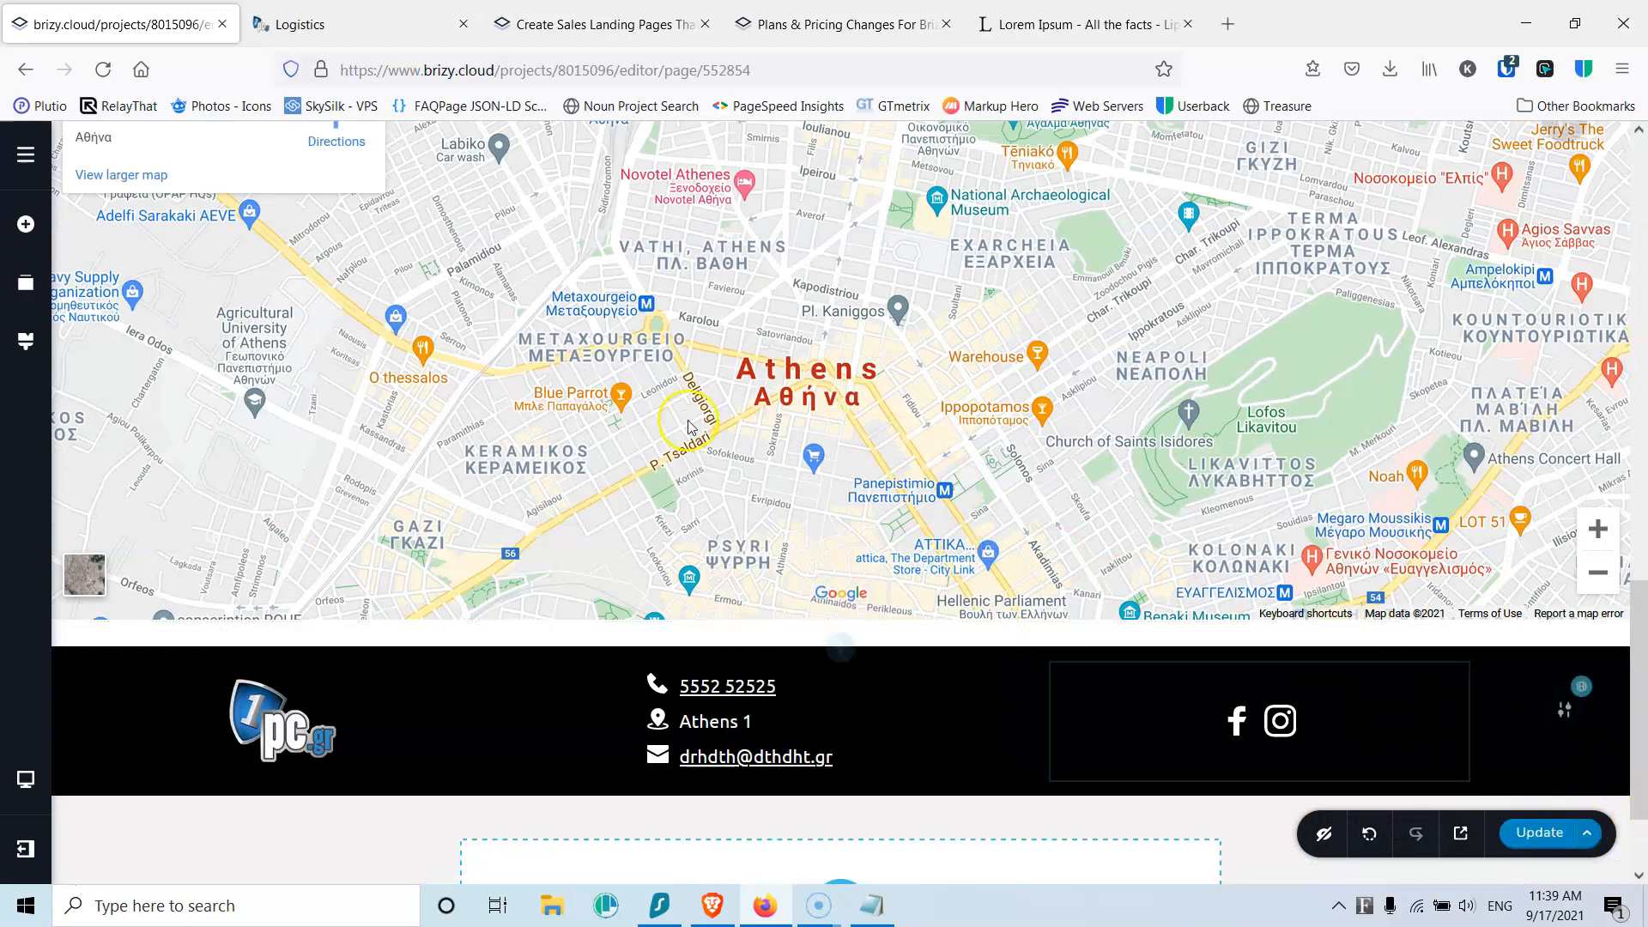
pyautogui.click(331, 26)
pyautogui.click(138, 72)
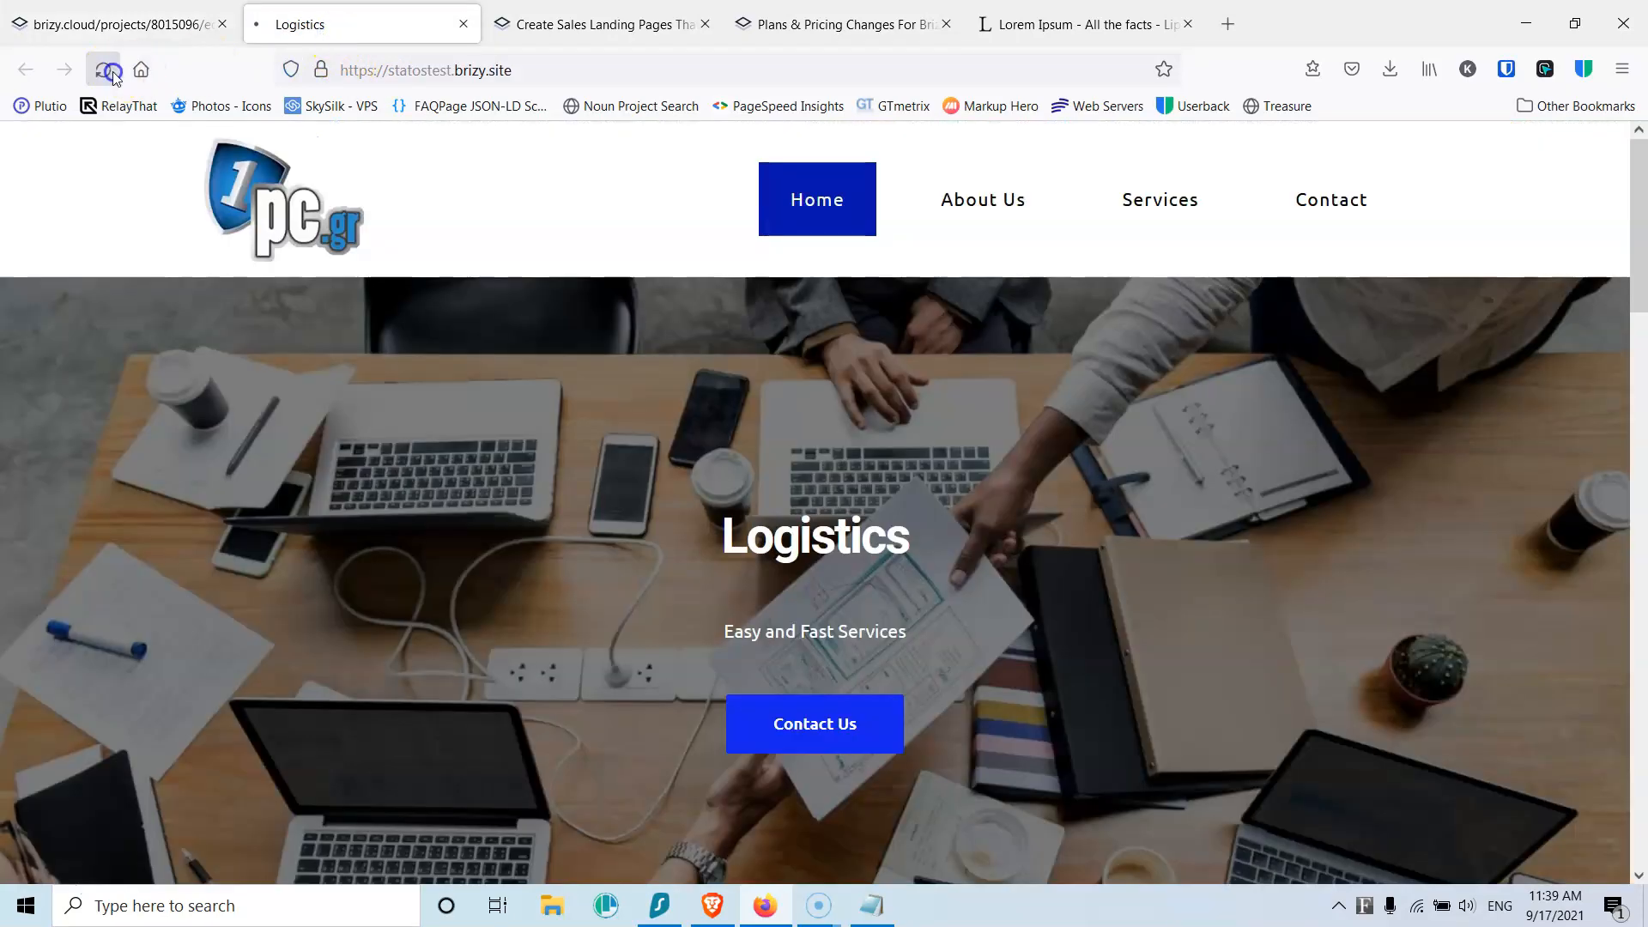
pyautogui.click(103, 70)
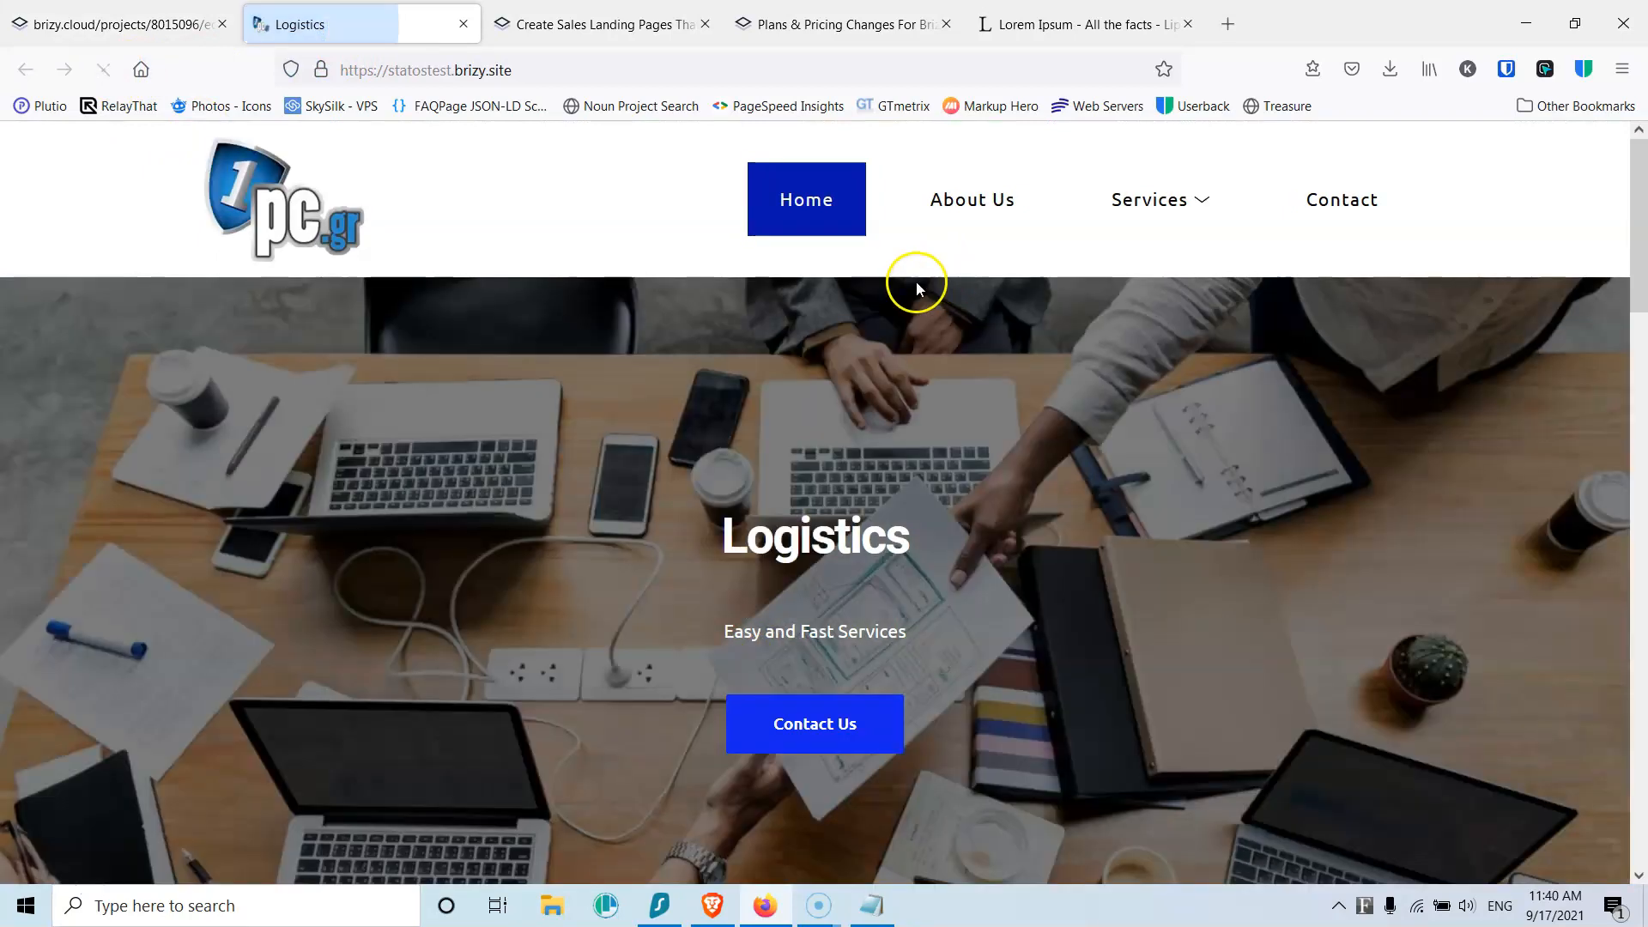
pyautogui.scroll(-10, 858, 549)
pyautogui.scroll(-6, 847, 545)
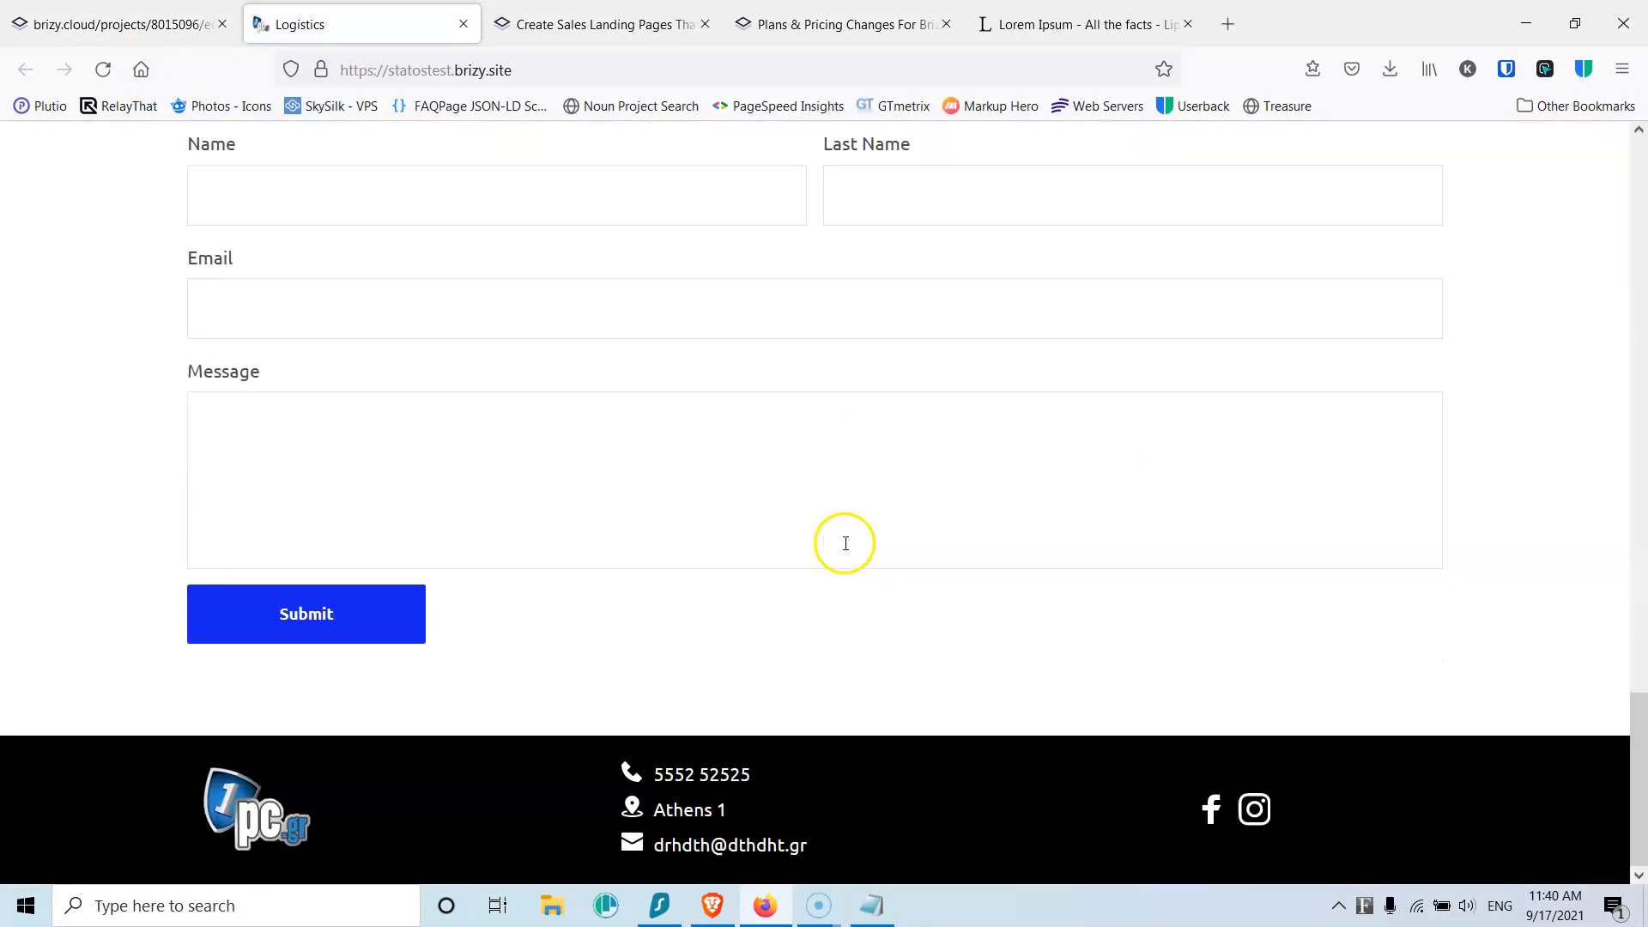
pyautogui.scroll(15, 846, 542)
pyautogui.scroll(1, 882, 476)
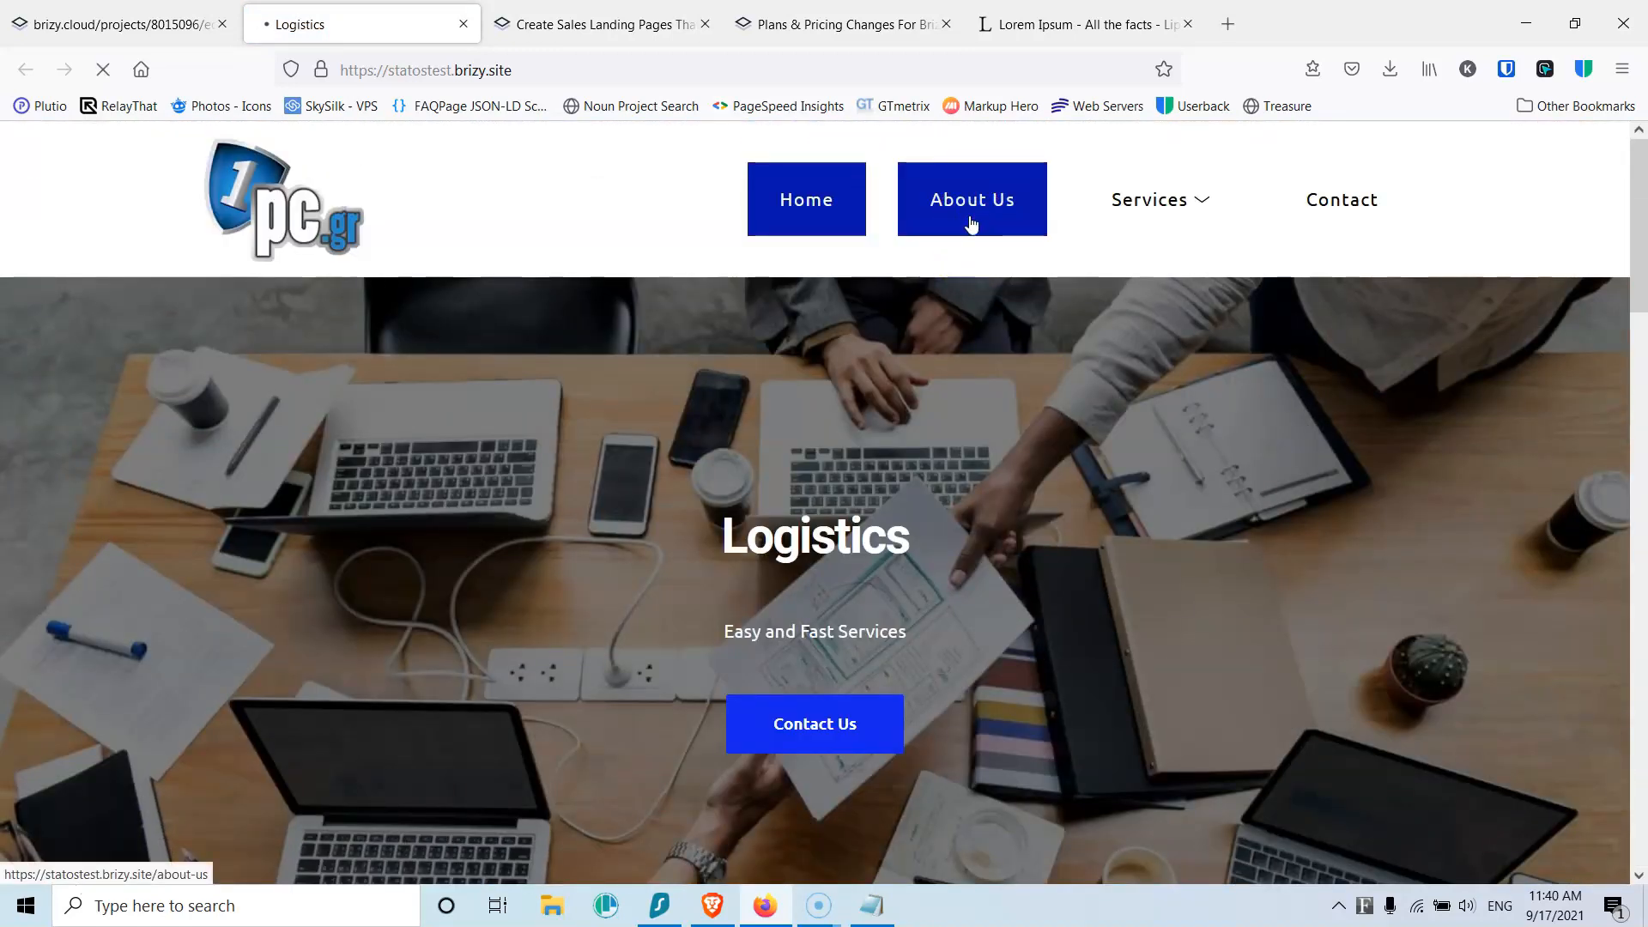
pyautogui.click(970, 223)
pyautogui.scroll(-7, 976, 420)
pyautogui.scroll(7, 978, 450)
pyautogui.moveTo(1167, 206)
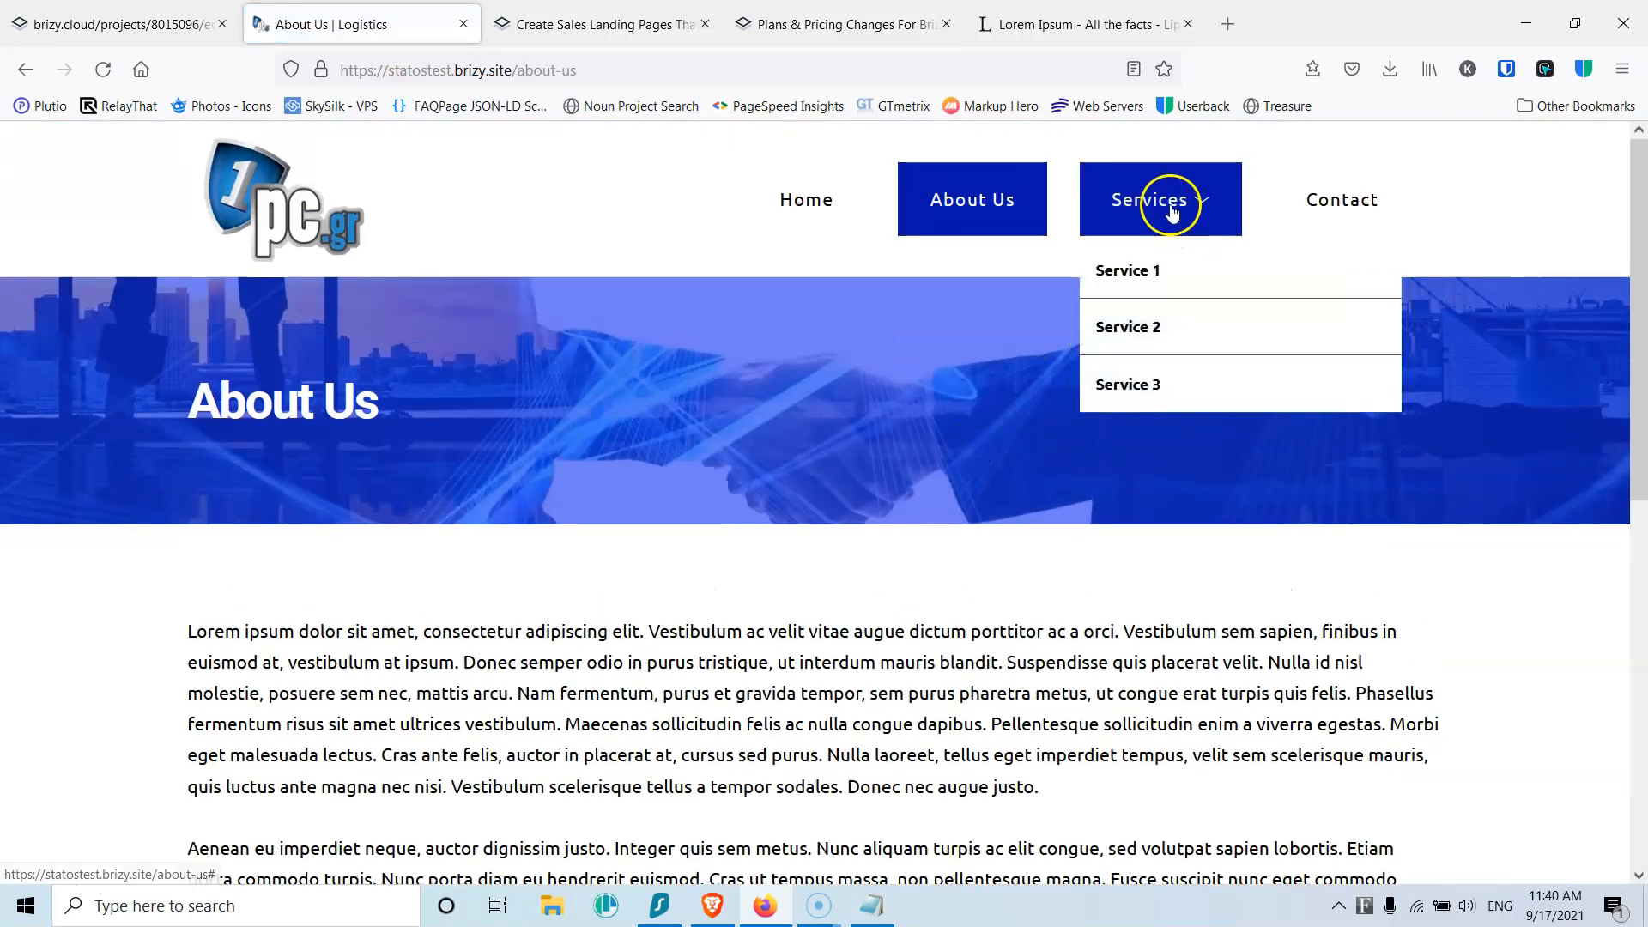
pyautogui.click(1153, 273)
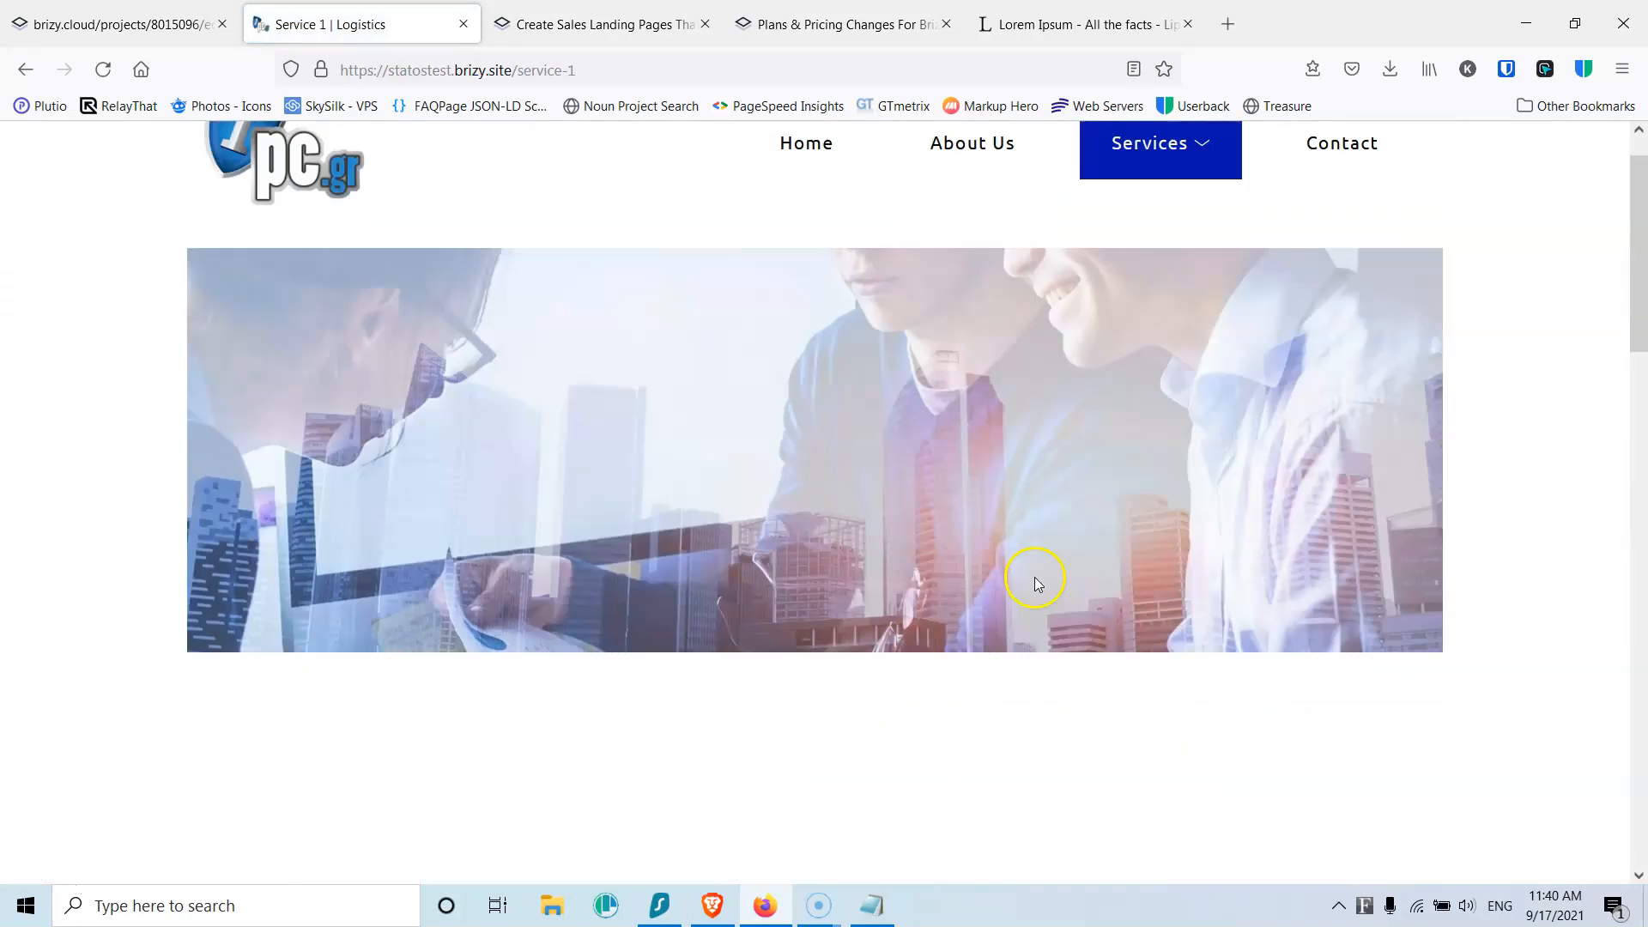
pyautogui.scroll(-8, 1036, 581)
pyautogui.scroll(8, 1037, 581)
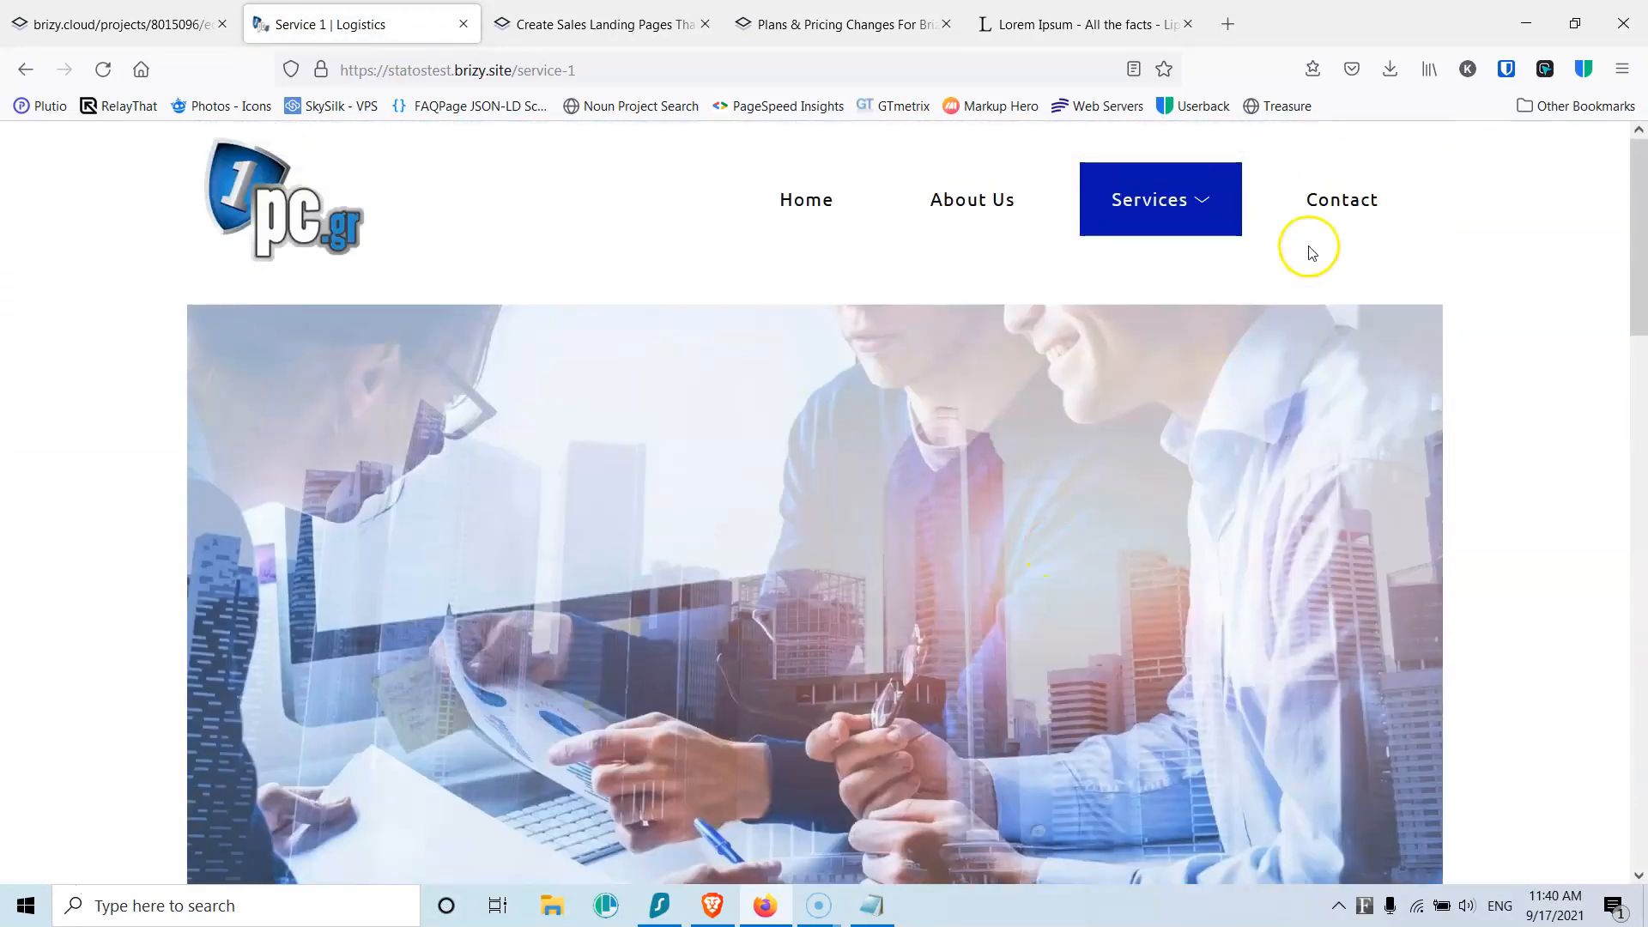
pyautogui.click(150, 17)
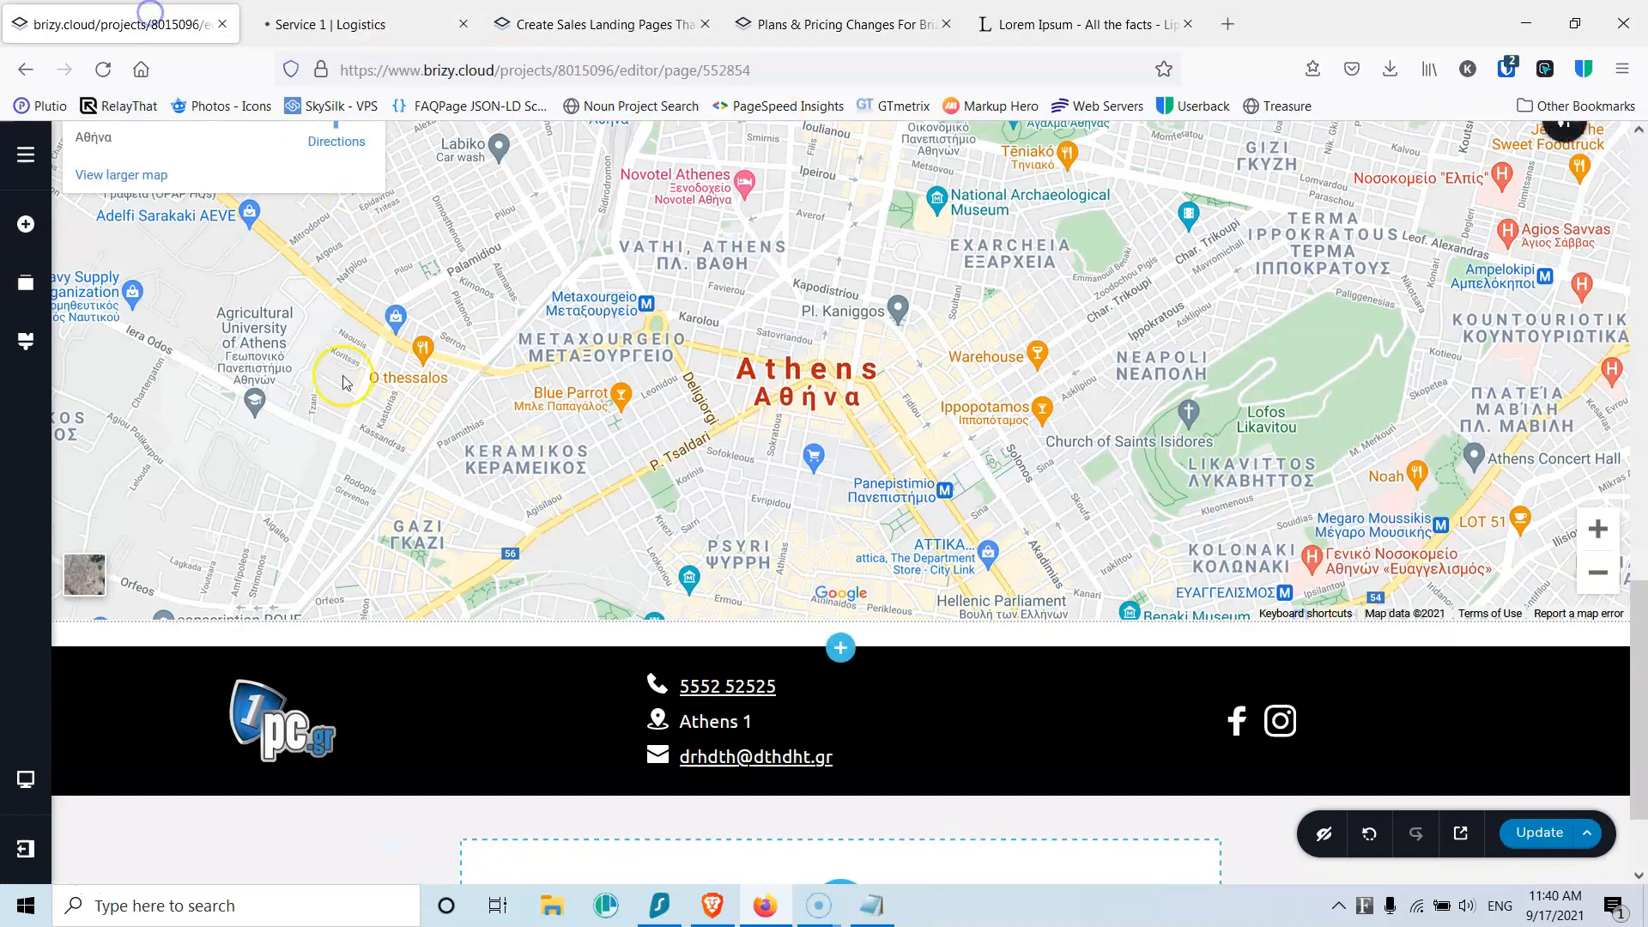
# Step: In tablet view, swap the order of the contact form and contact-details columns
pyautogui.scroll(6, 361, 412)
pyautogui.moveTo(25, 779)
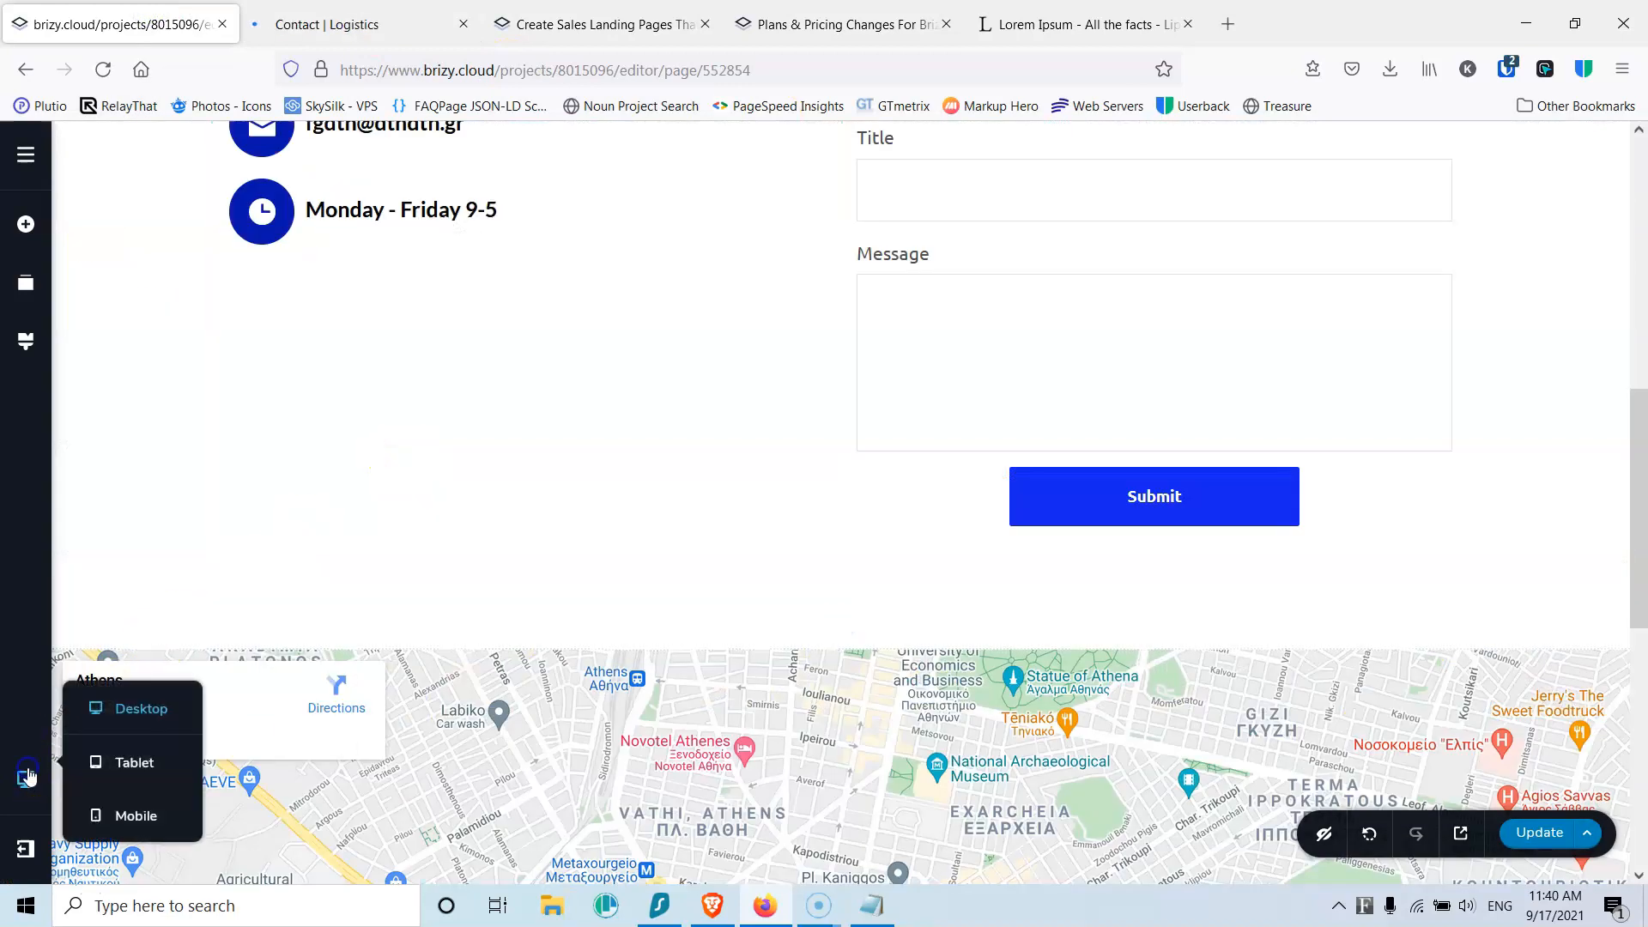
pyautogui.click(124, 764)
pyautogui.click(600, 541)
pyautogui.scroll(8, 600, 541)
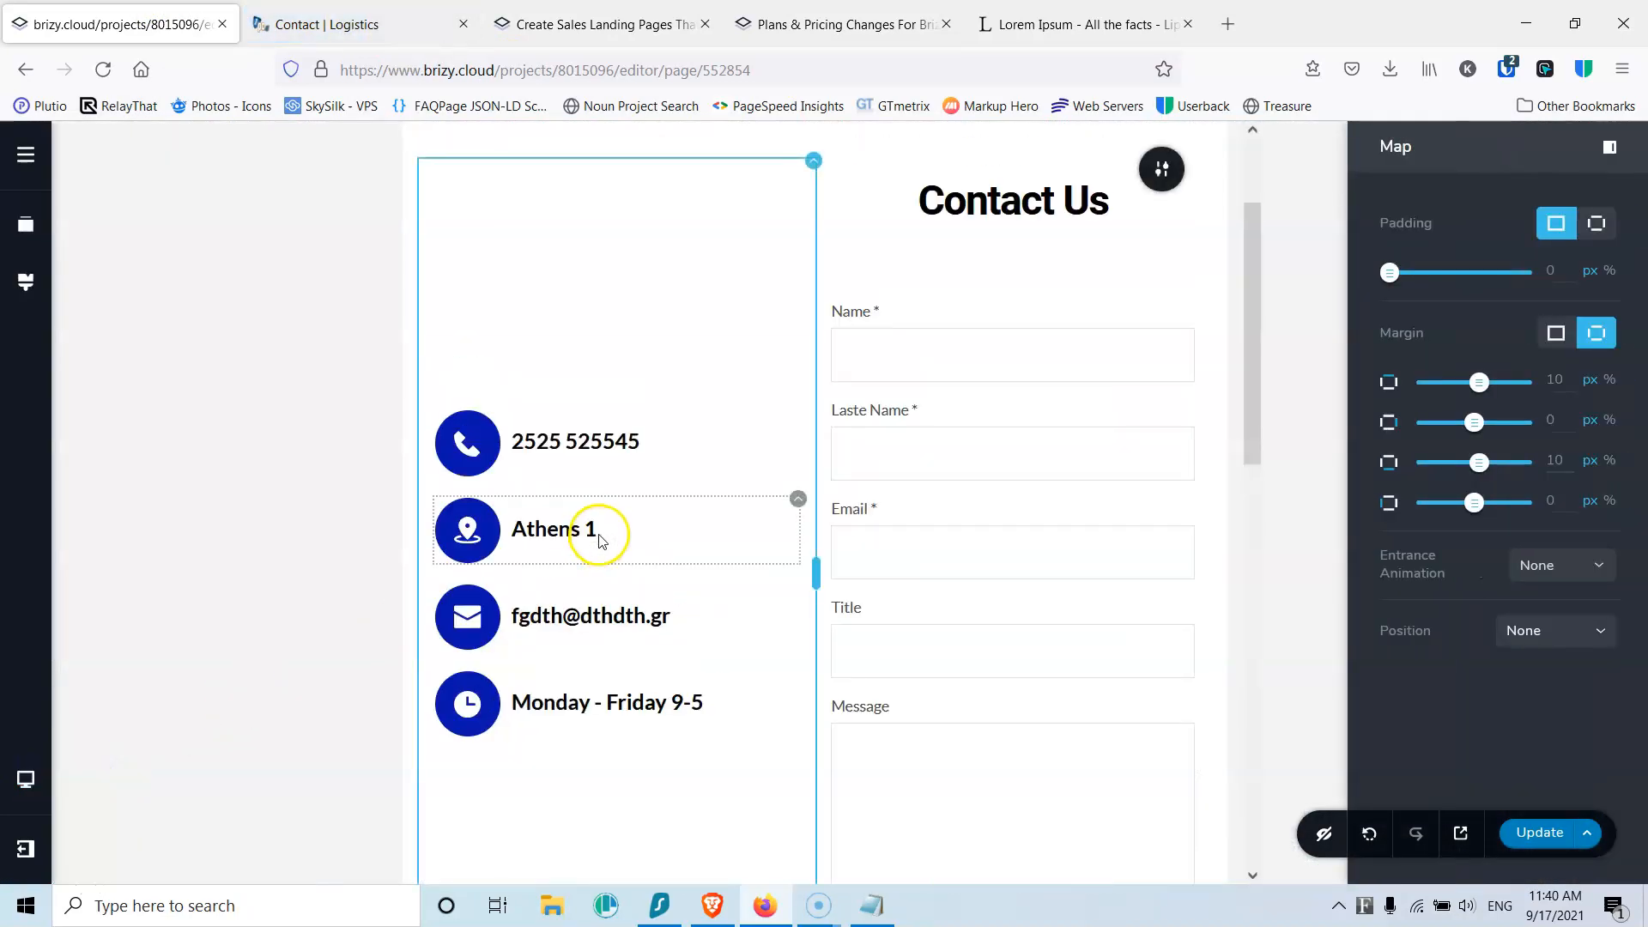
pyautogui.scroll(2, 810, 393)
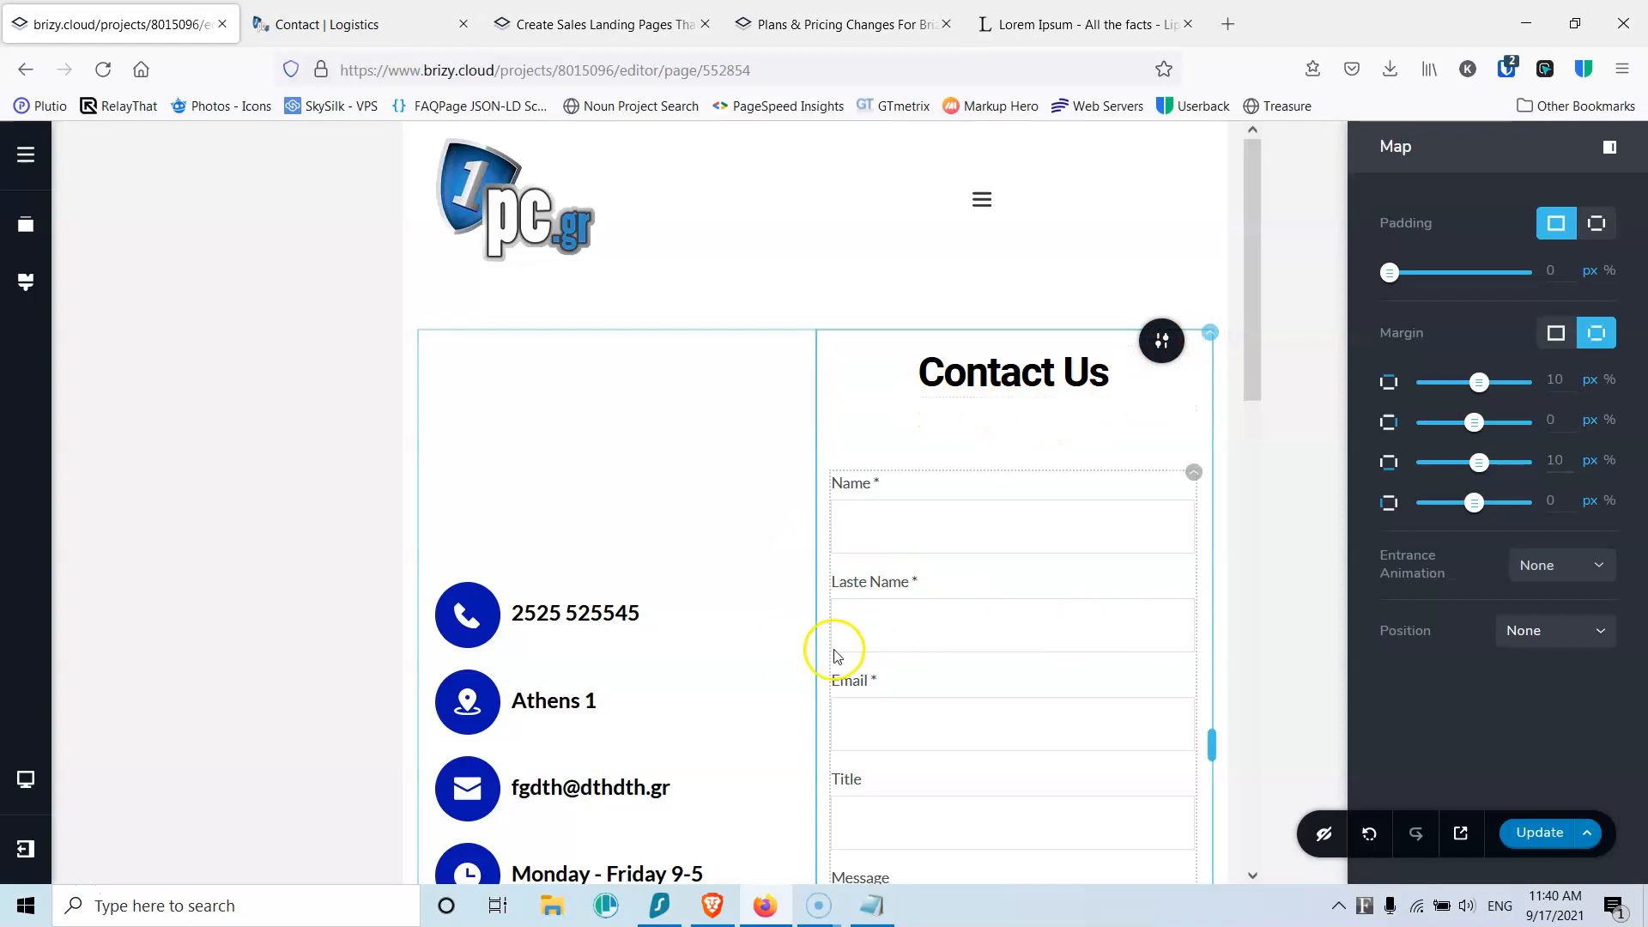
pyautogui.click(1209, 335)
pyautogui.click(1127, 387)
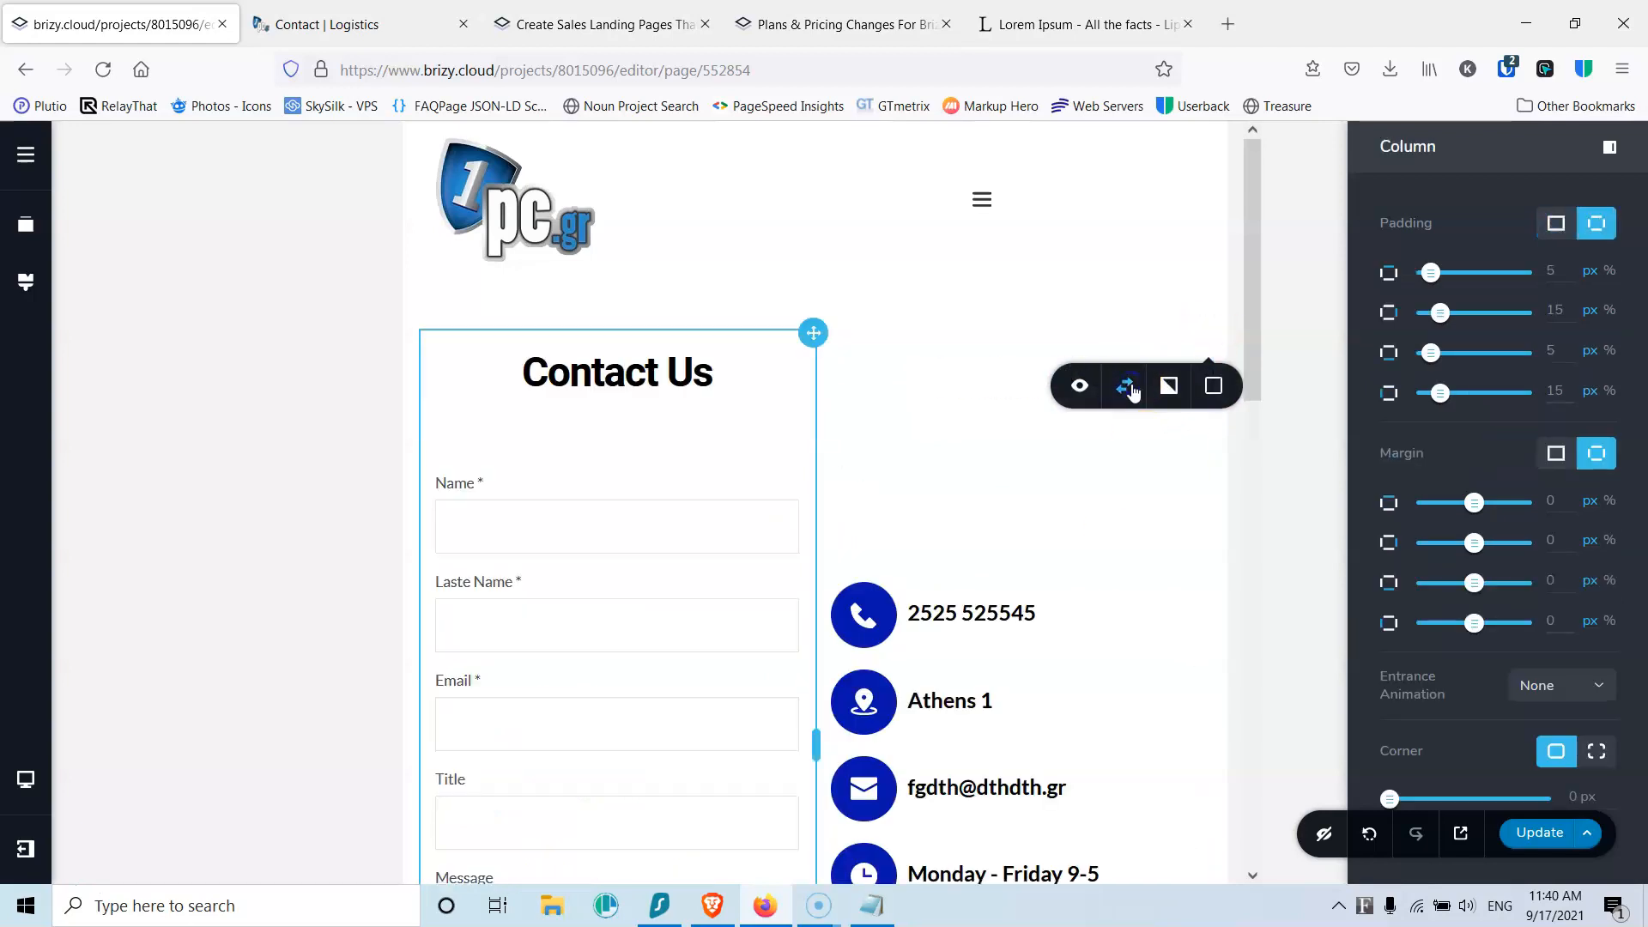
# Step: Stretch the contact form and contact details columns across the tablet width
pyautogui.moveTo(816, 743); pyautogui.dragTo(1273, 715)
pyautogui.scroll(-4, 970, 559)
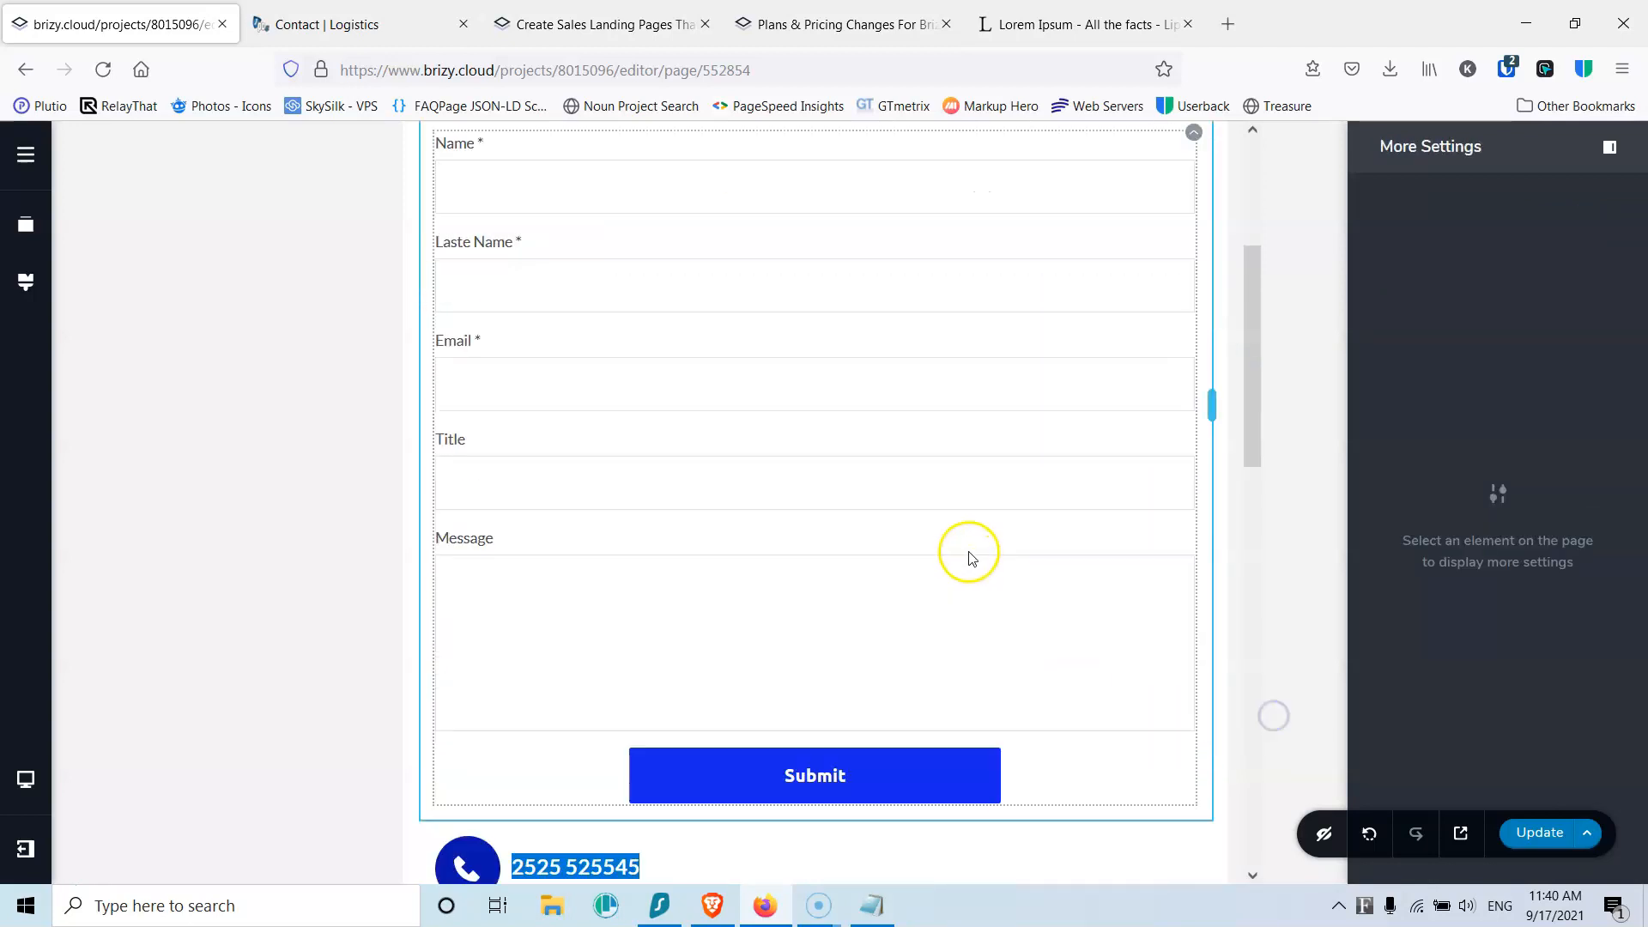
pyautogui.scroll(-5, 971, 558)
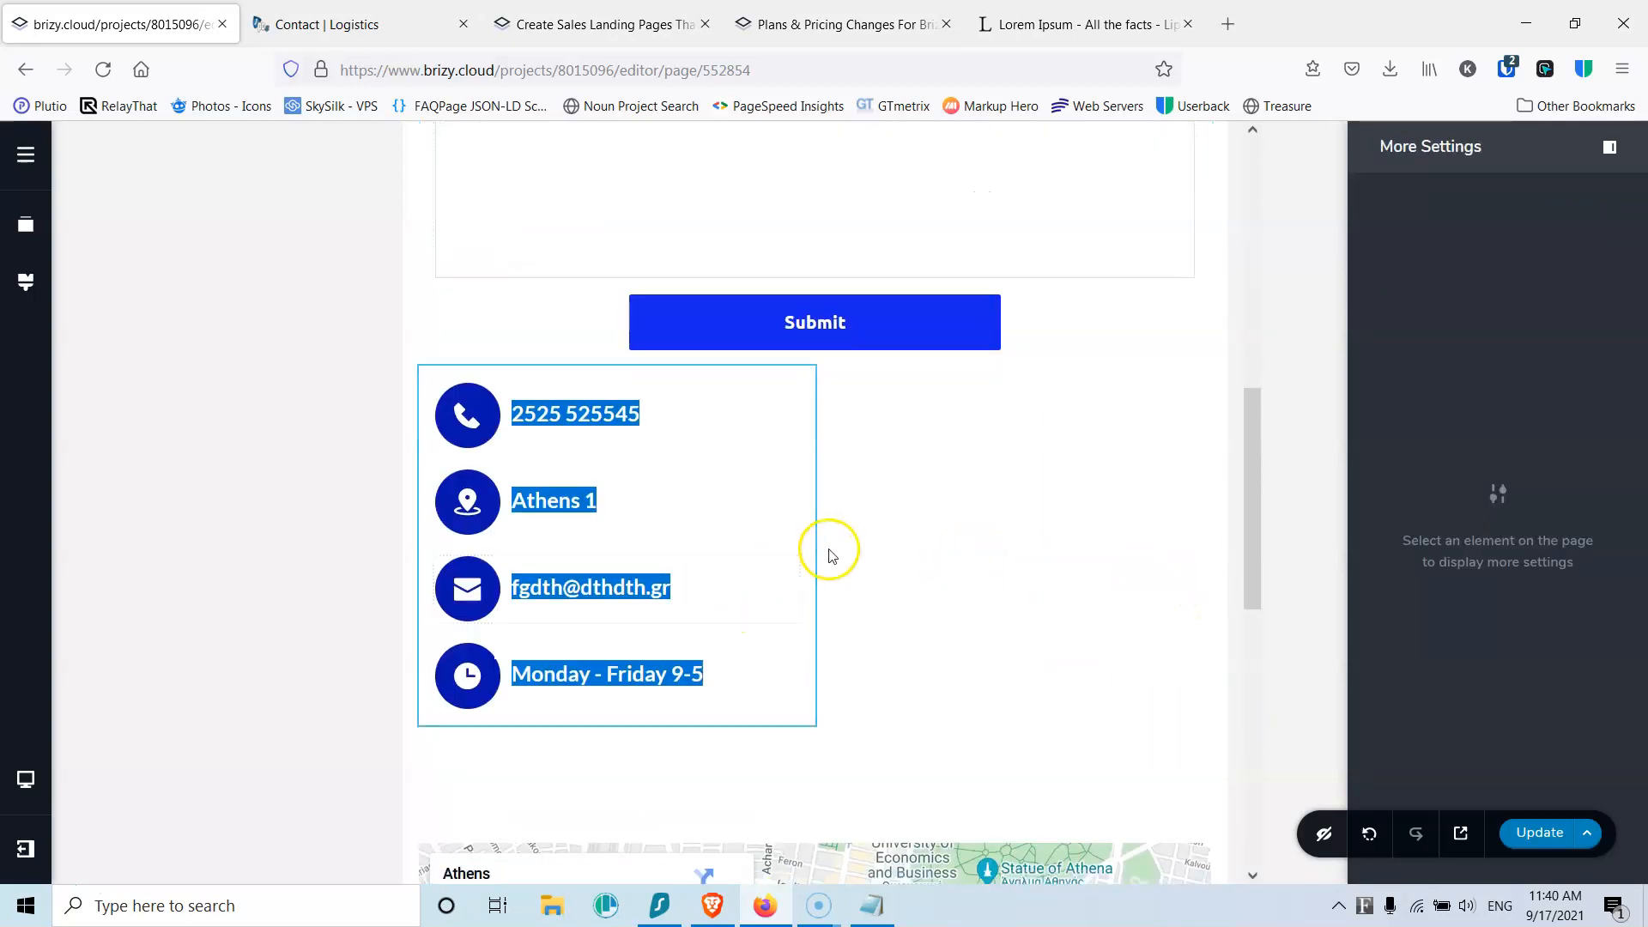
pyautogui.moveTo(816, 548); pyautogui.dragTo(1241, 540)
pyautogui.scroll(-2, 828, 533)
pyautogui.moveTo(856, 456); pyautogui.dragTo(1218, 334)
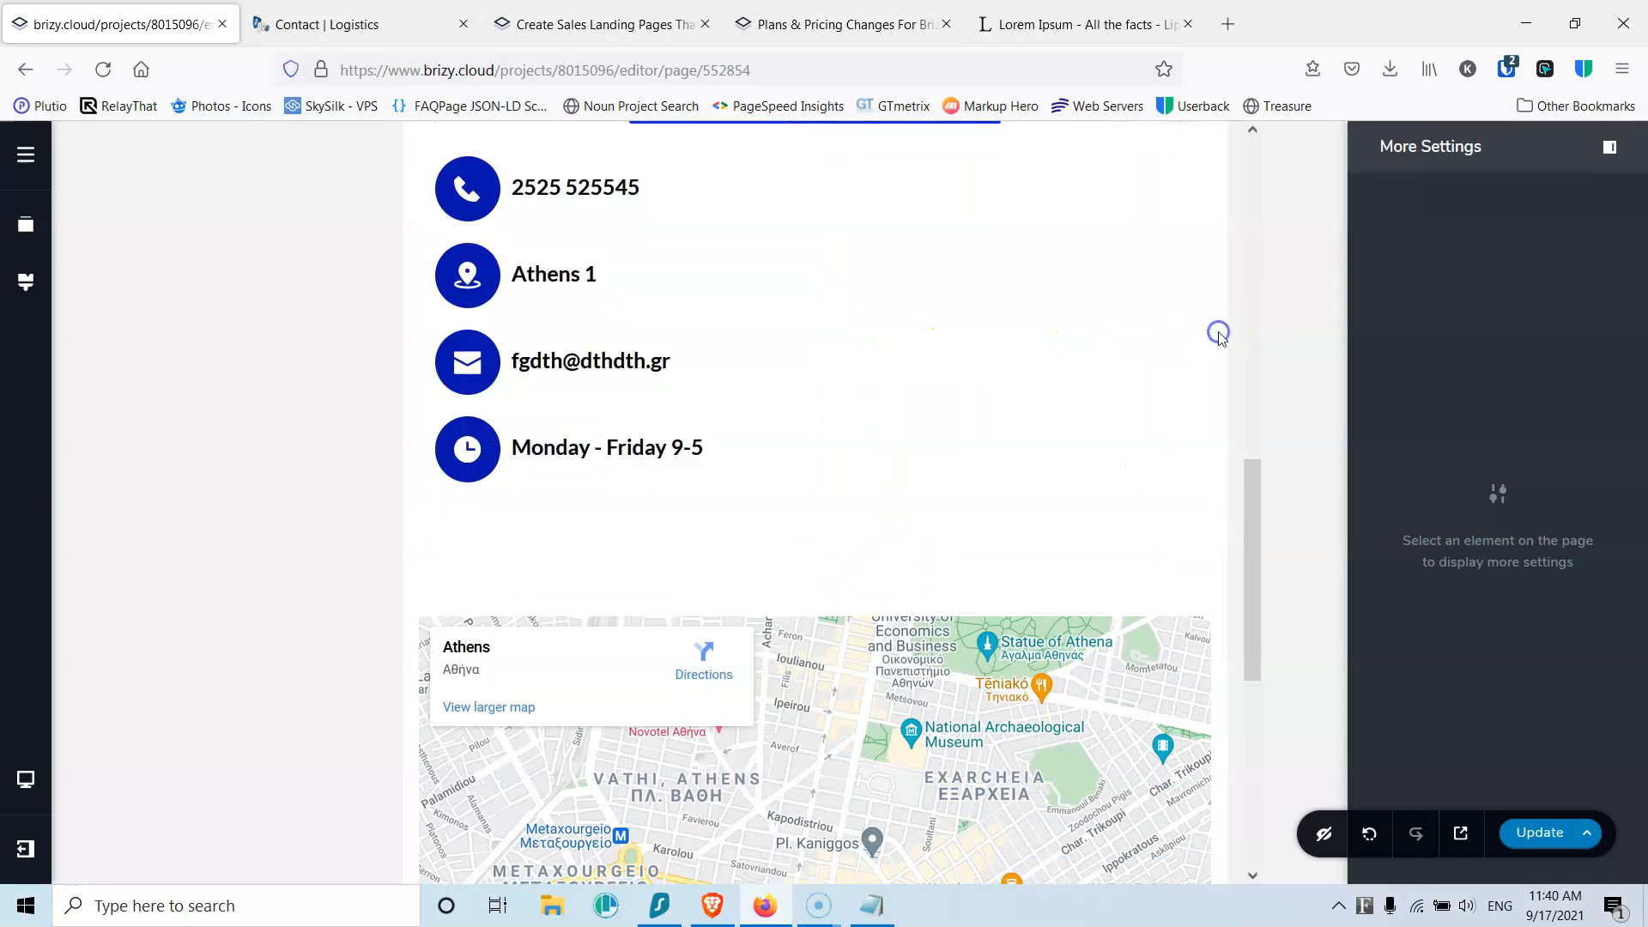
# Step: Shrink the gap above the Athens map and save the update
pyautogui.scroll(-2, 975, 538)
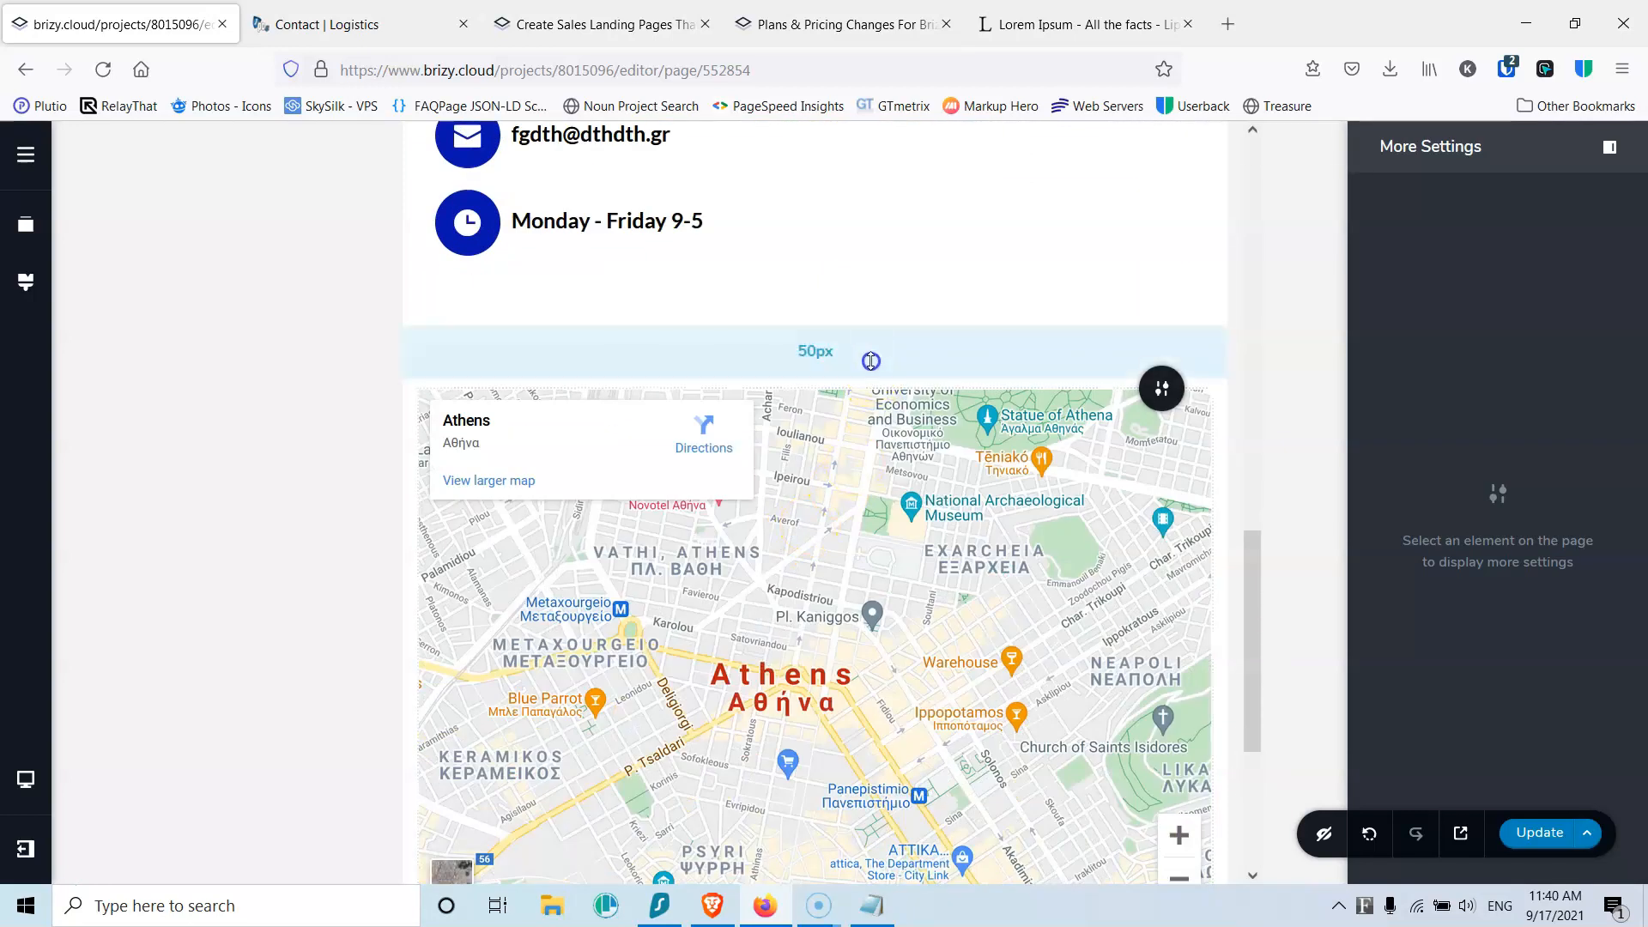
pyautogui.moveTo(871, 360); pyautogui.dragTo(868, 266)
pyautogui.click(1532, 832)
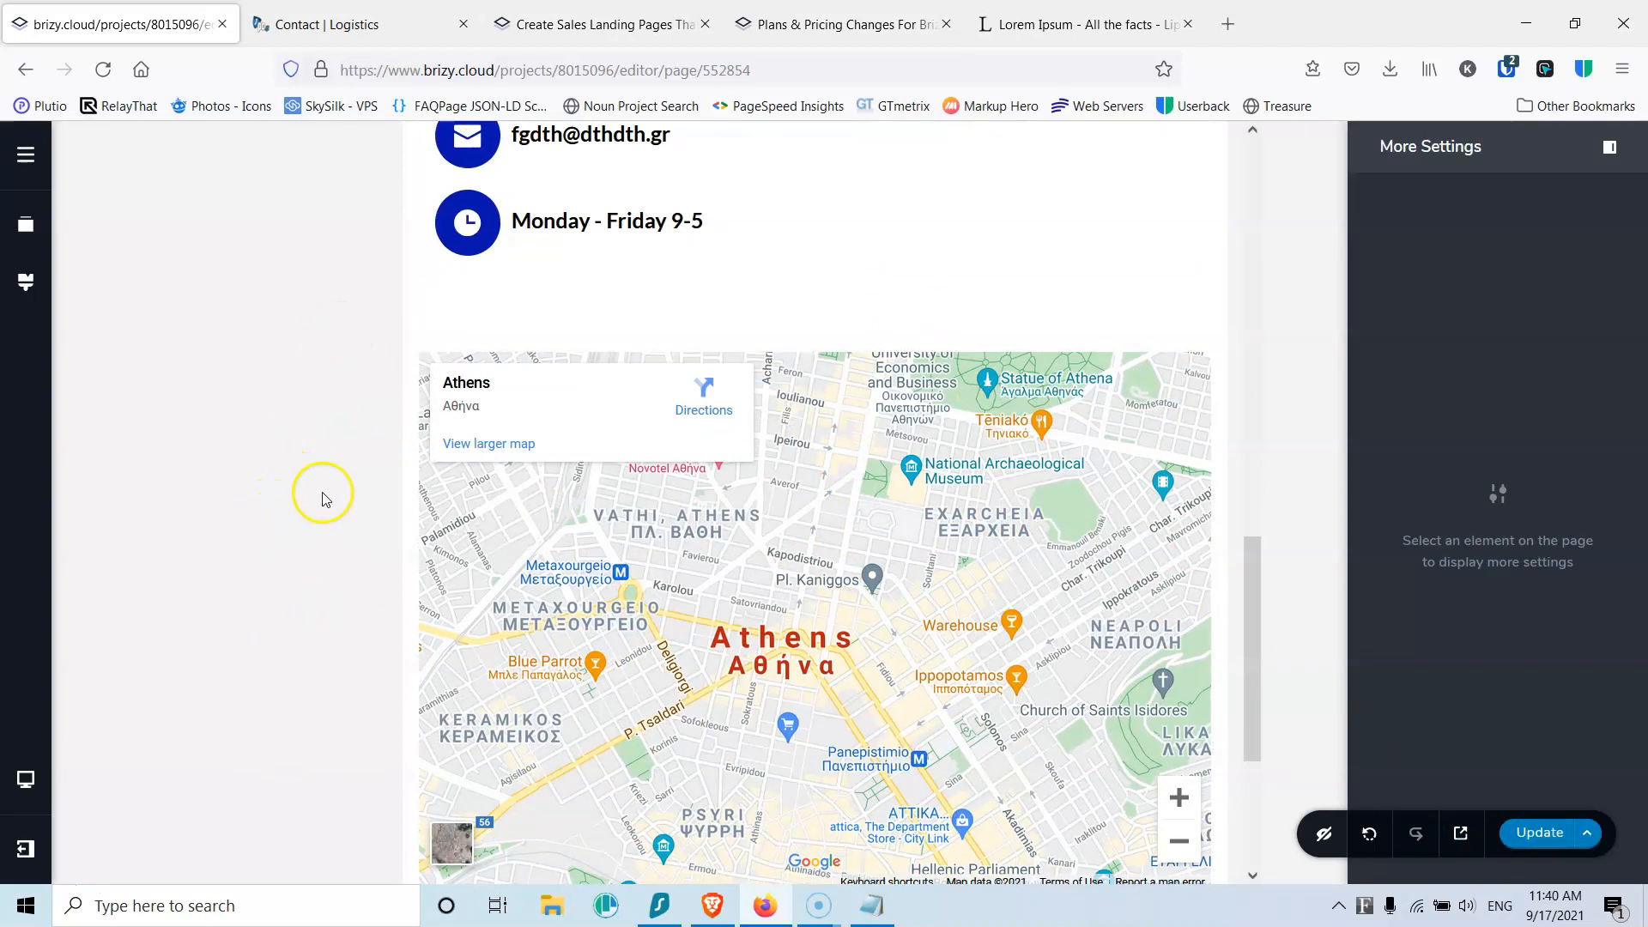
pyautogui.scroll(5, 321, 497)
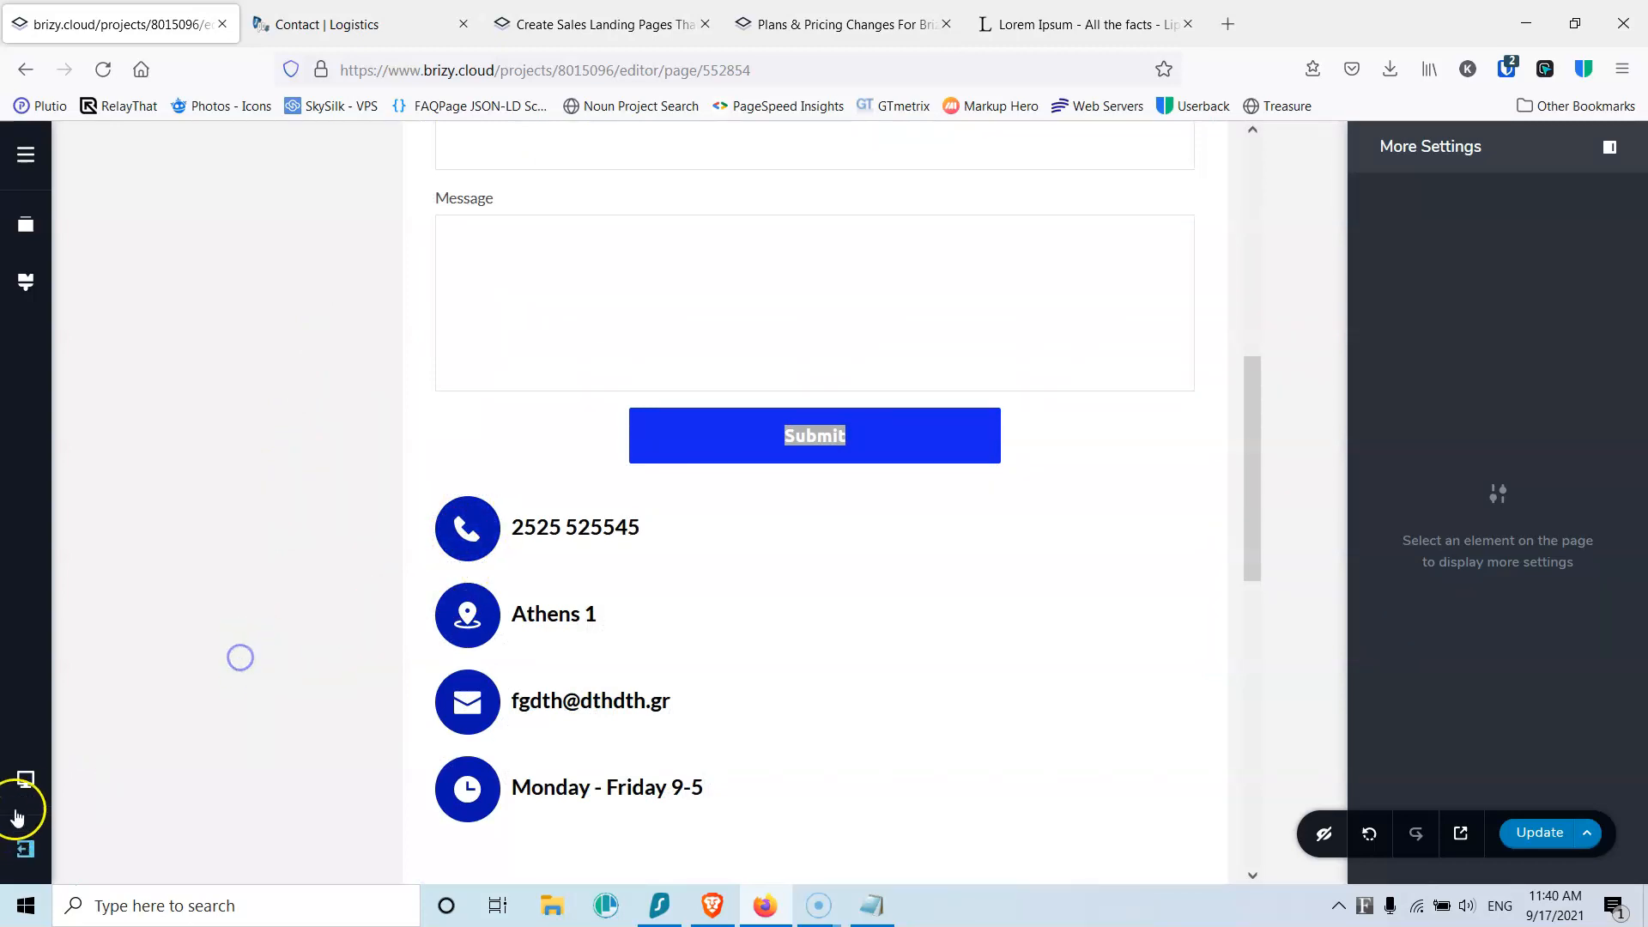
# Step: In mobile view, reverse the columns so the contact form sits above the contact details
pyautogui.click(24, 788)
pyautogui.click(110, 820)
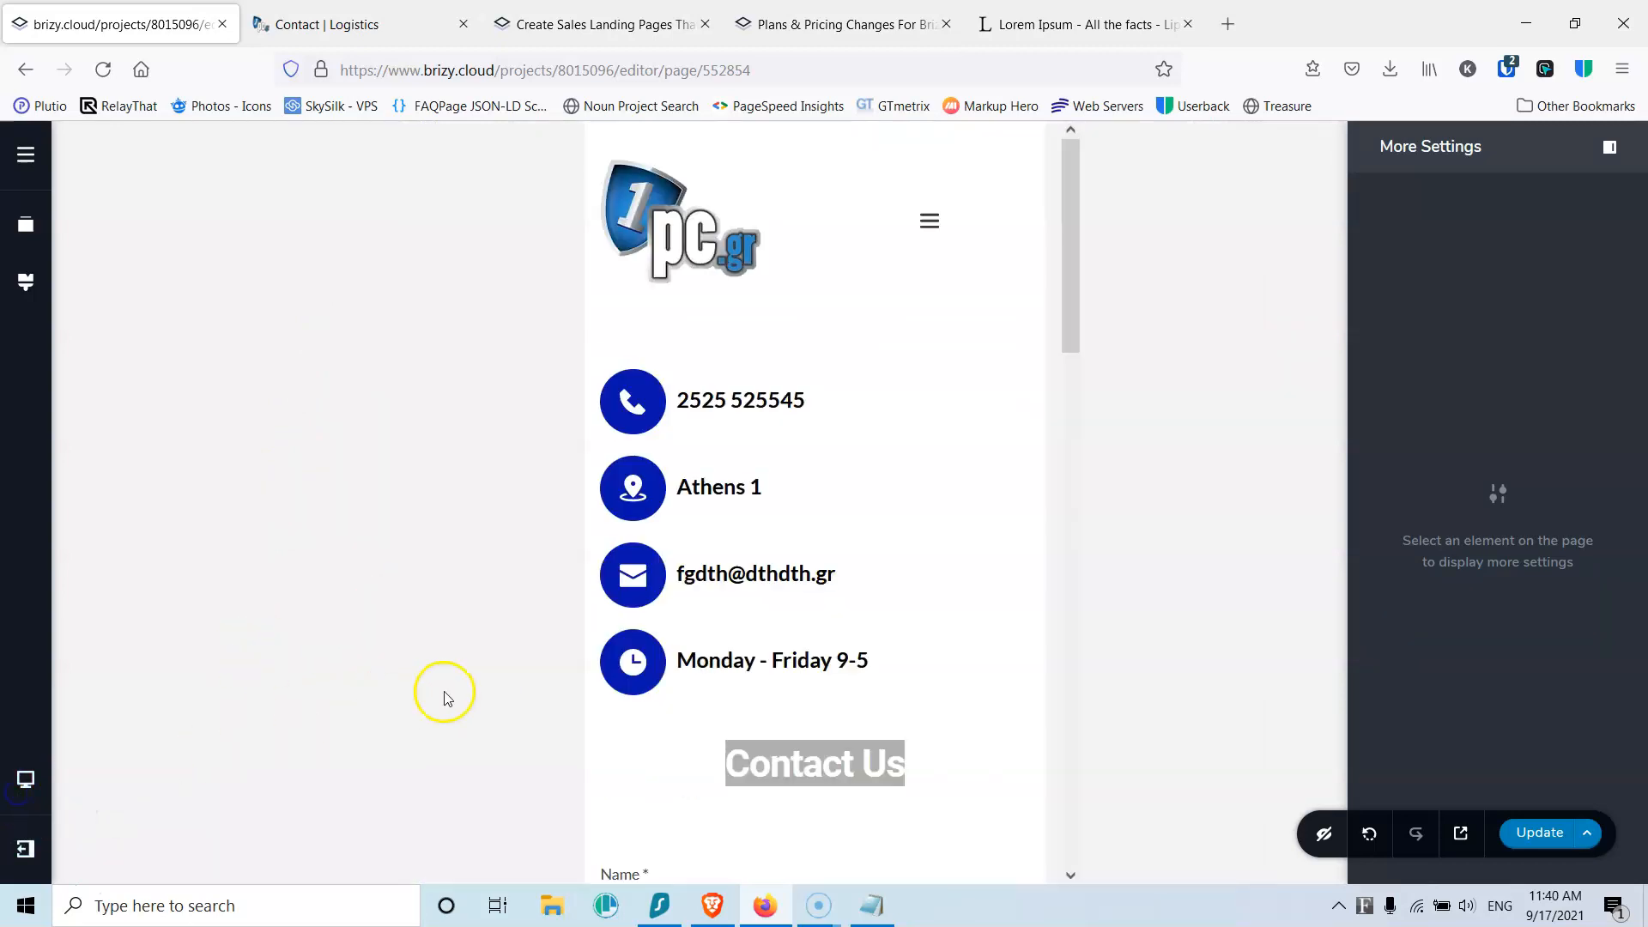
pyautogui.scroll(-3, 721, 544)
pyautogui.scroll(3, 718, 544)
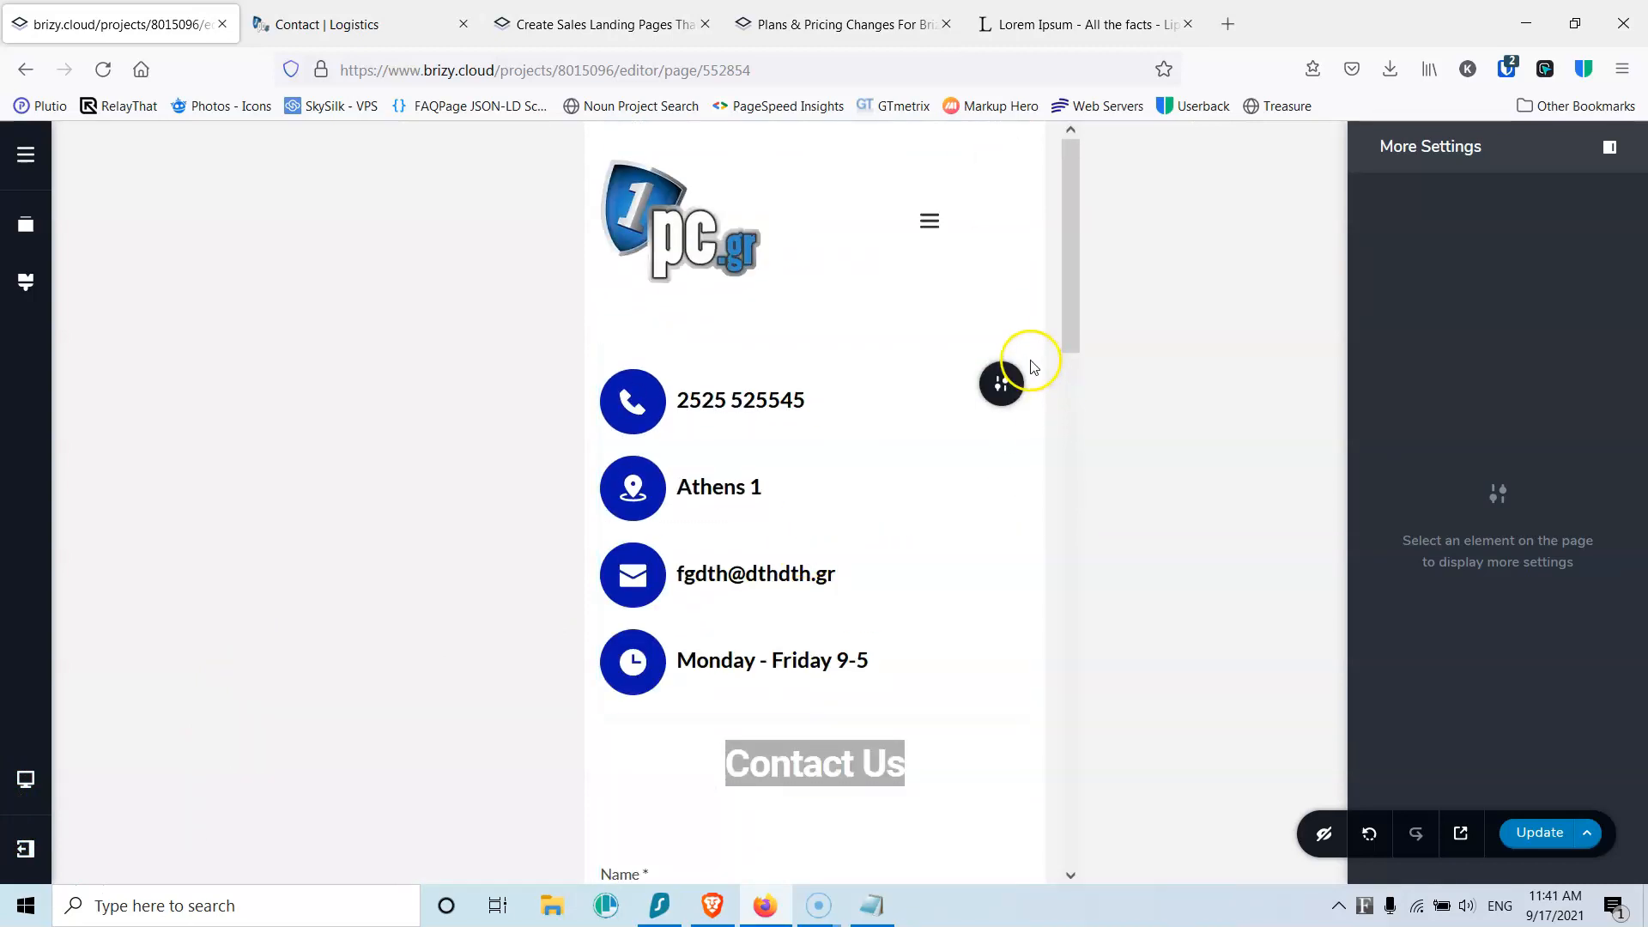
pyautogui.click(975, 371)
pyautogui.click(946, 403)
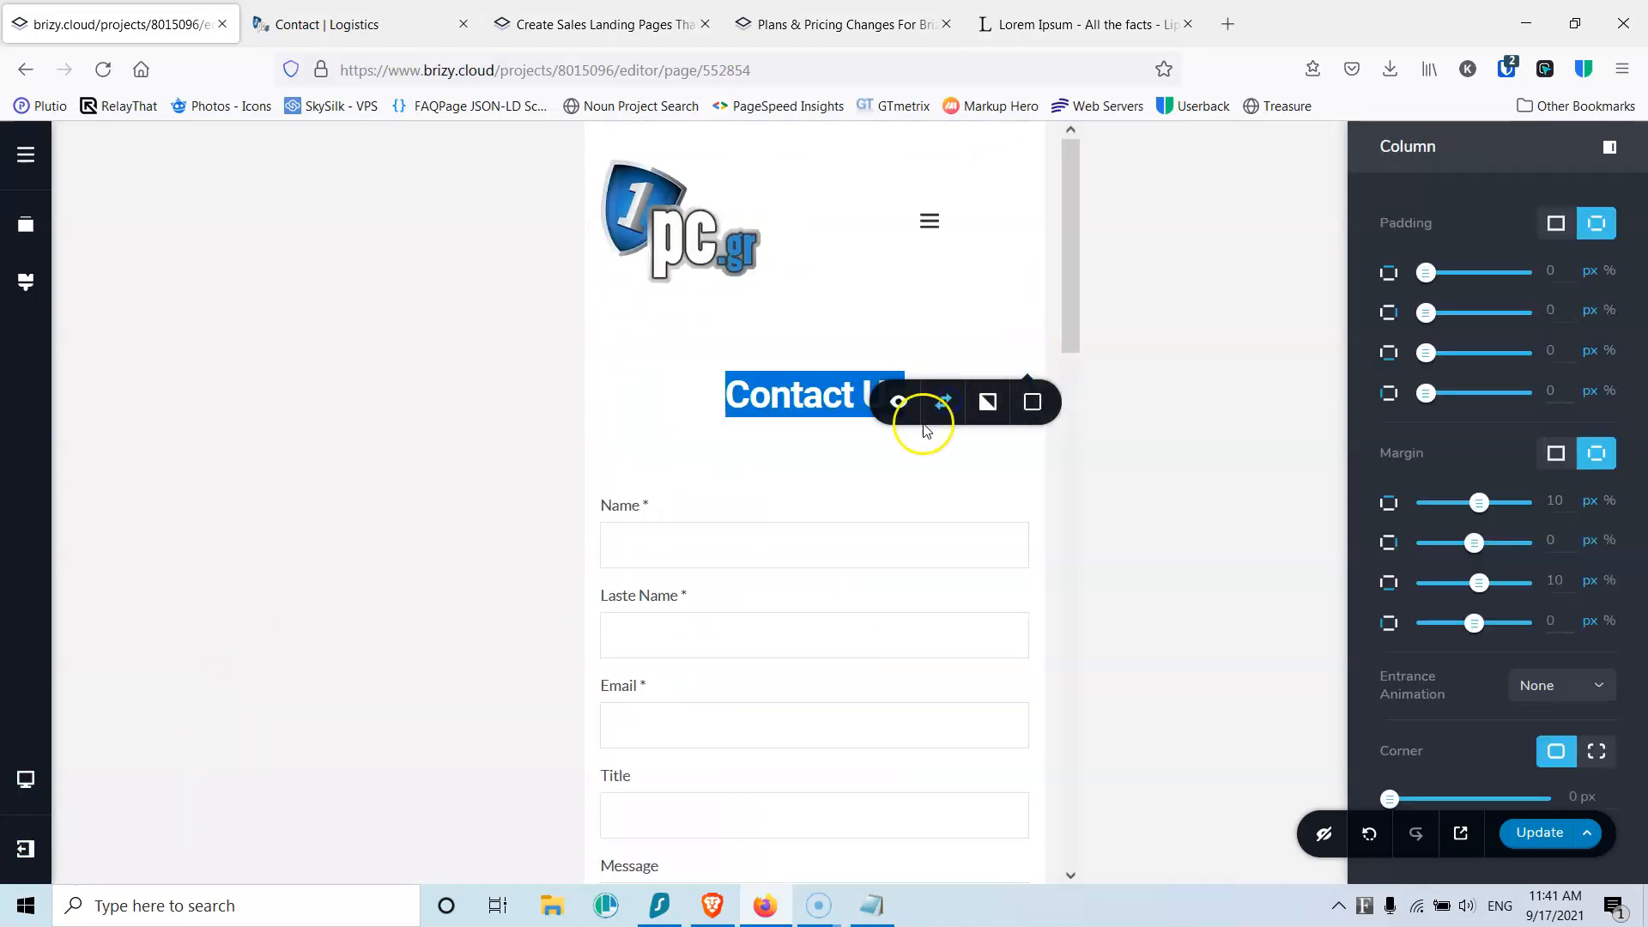
pyautogui.click(659, 413)
# Step: Save the mobile layout and open the site's Pages list
pyautogui.scroll(-9, 724, 450)
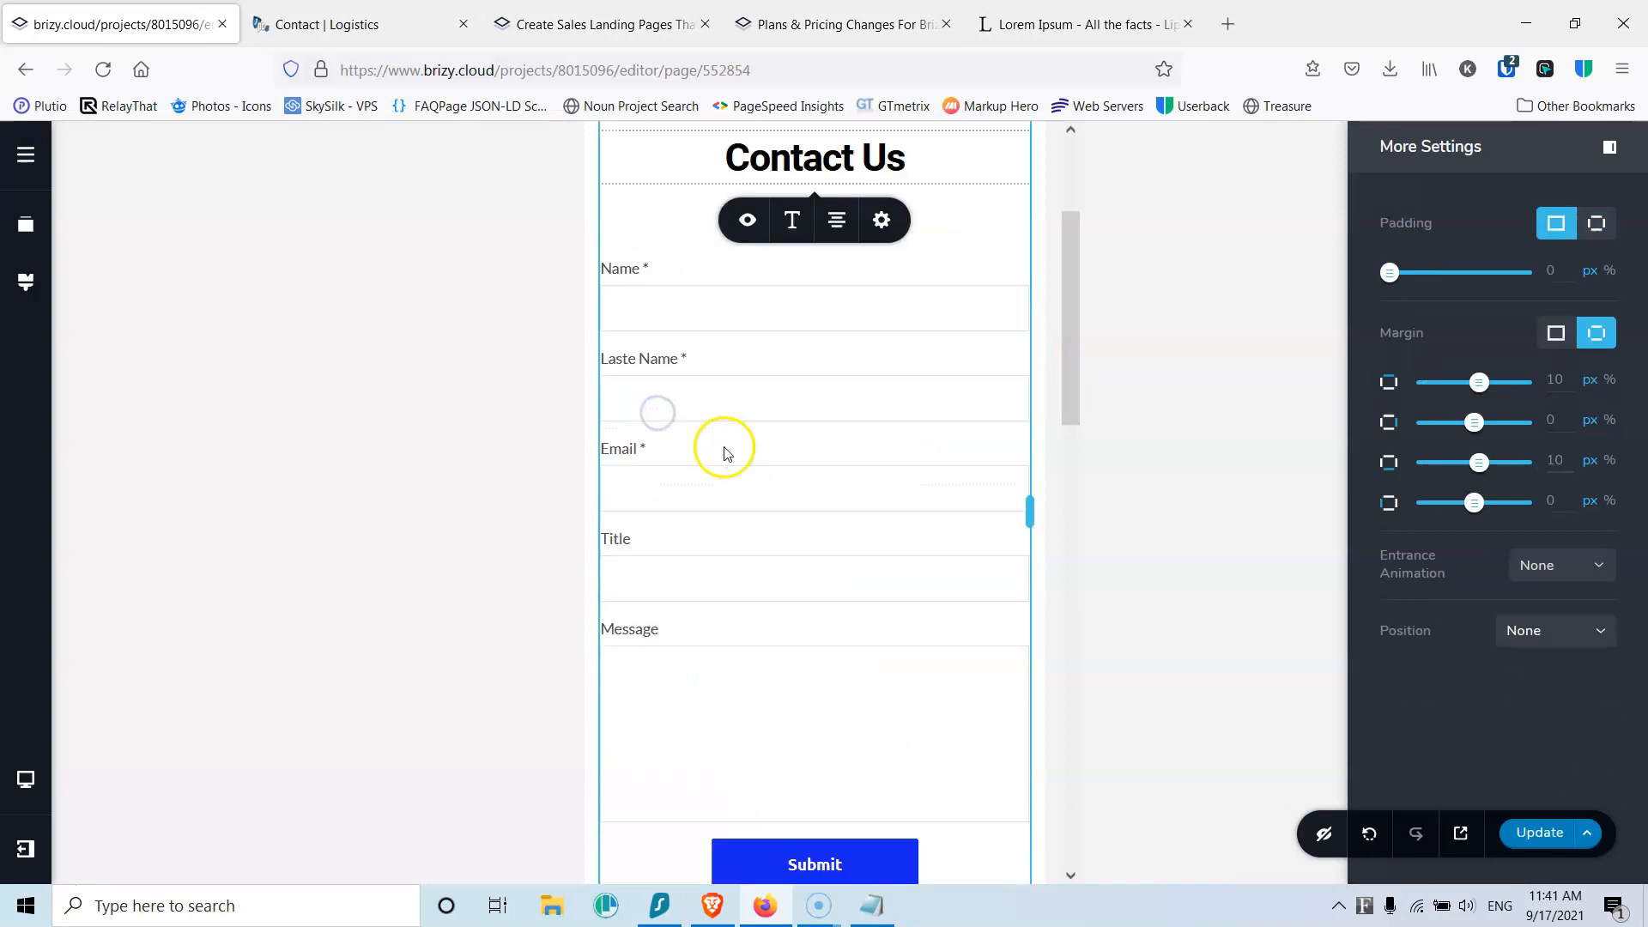
pyautogui.scroll(-4, 723, 453)
pyautogui.scroll(4, 747, 386)
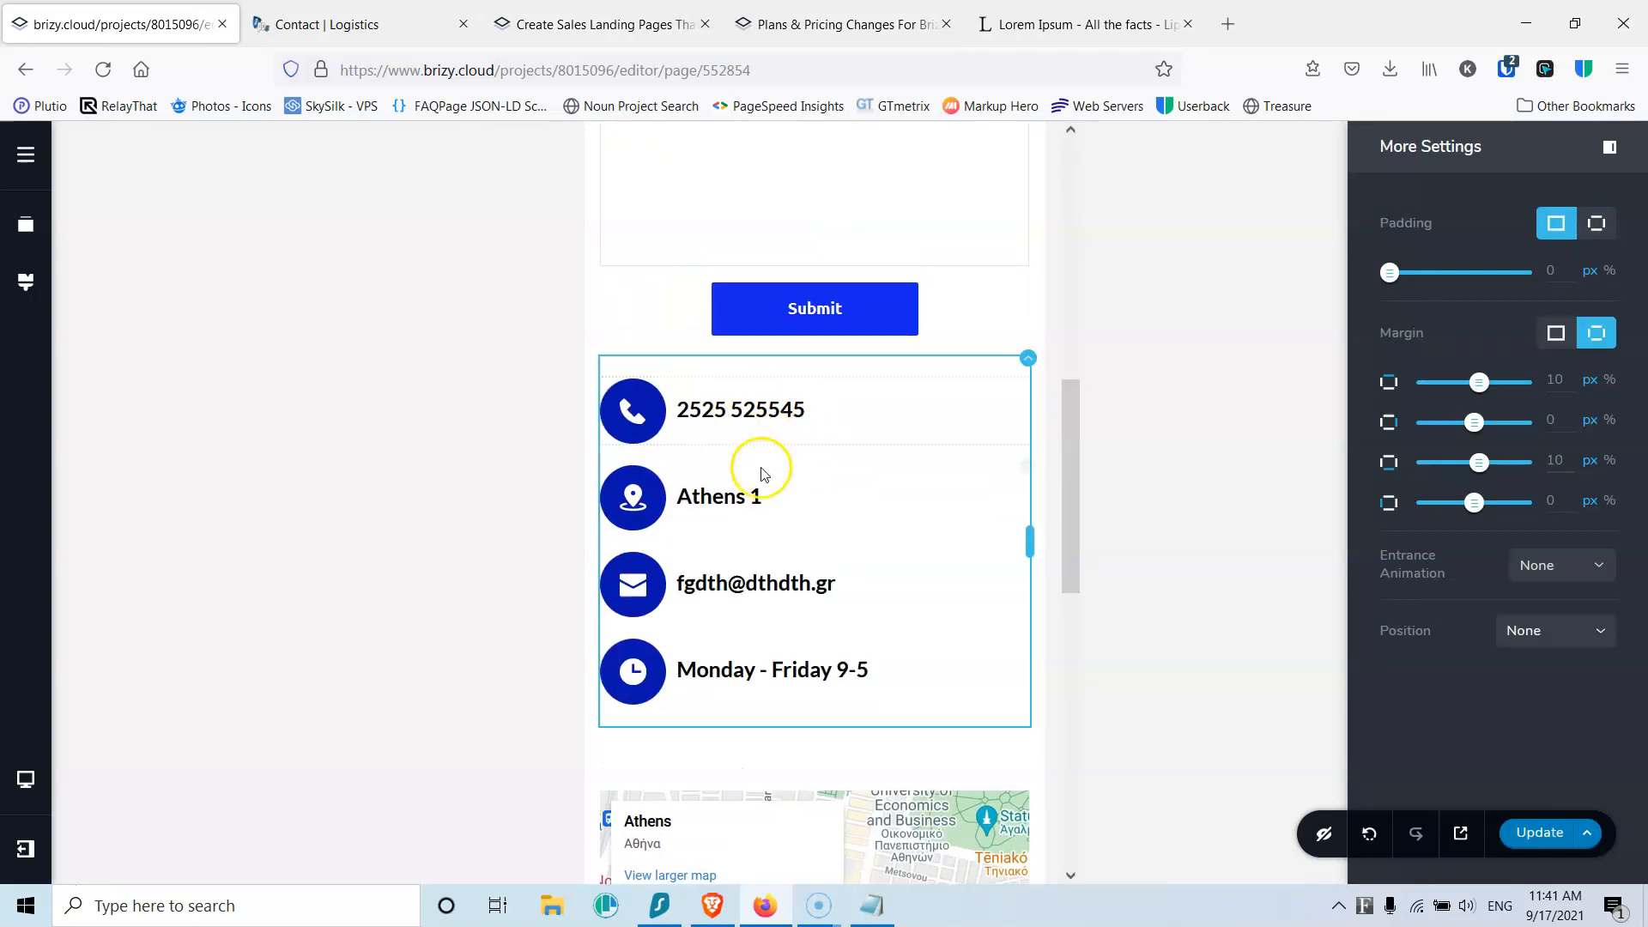
pyautogui.scroll(-6, 762, 472)
pyautogui.scroll(4, 762, 472)
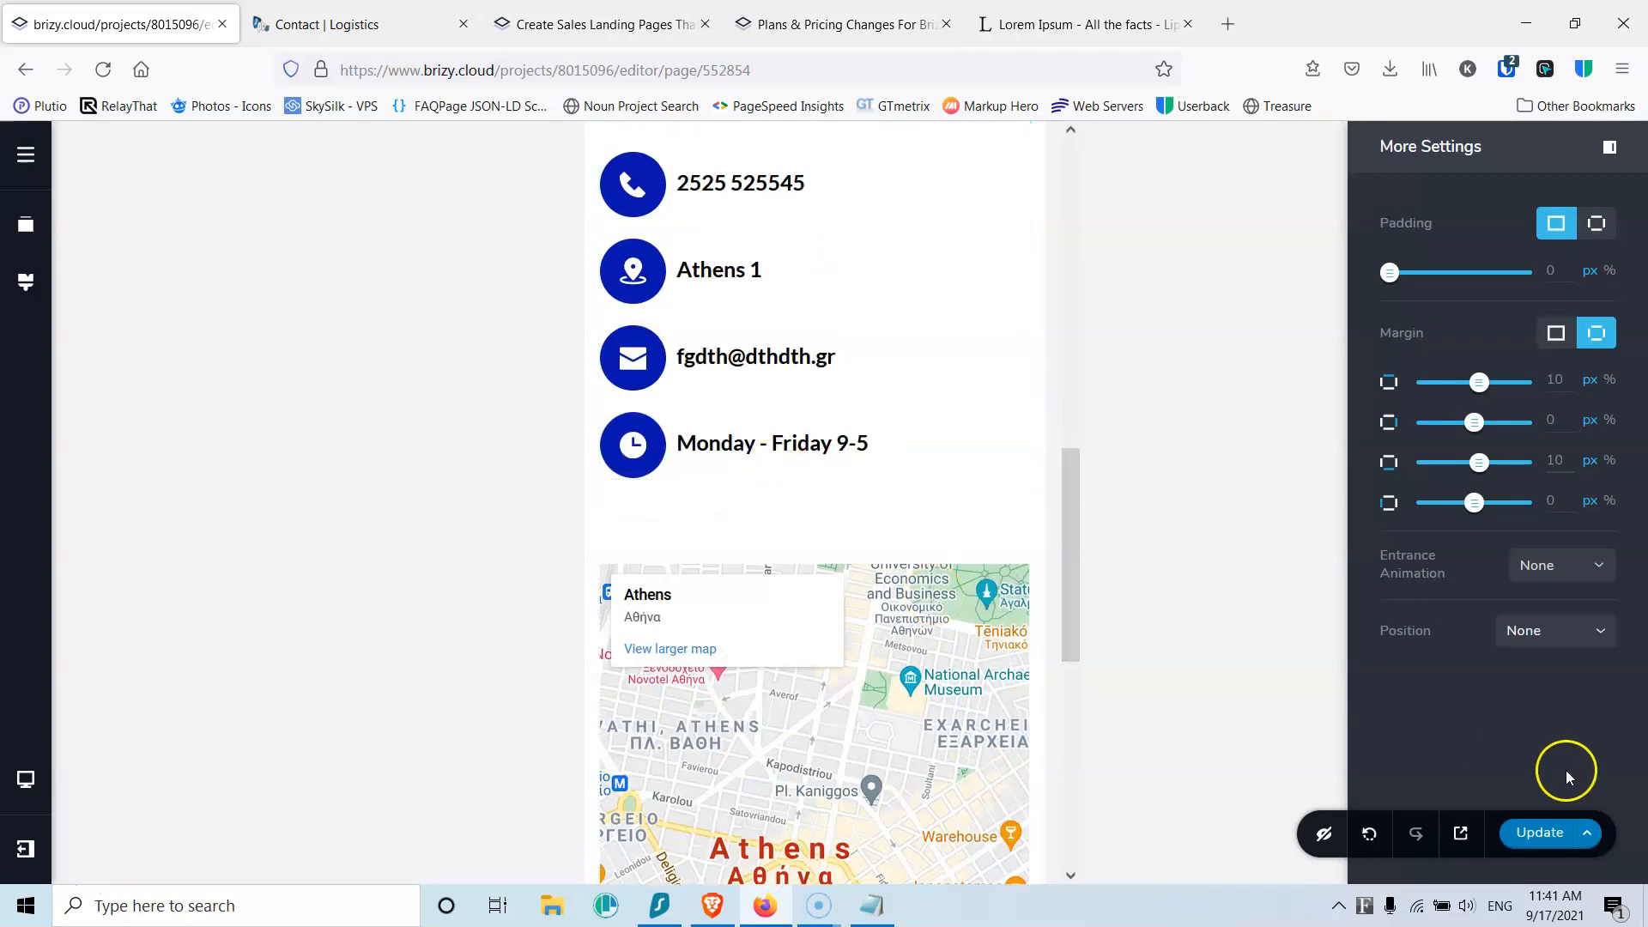
pyautogui.click(1552, 834)
pyautogui.click(26, 163)
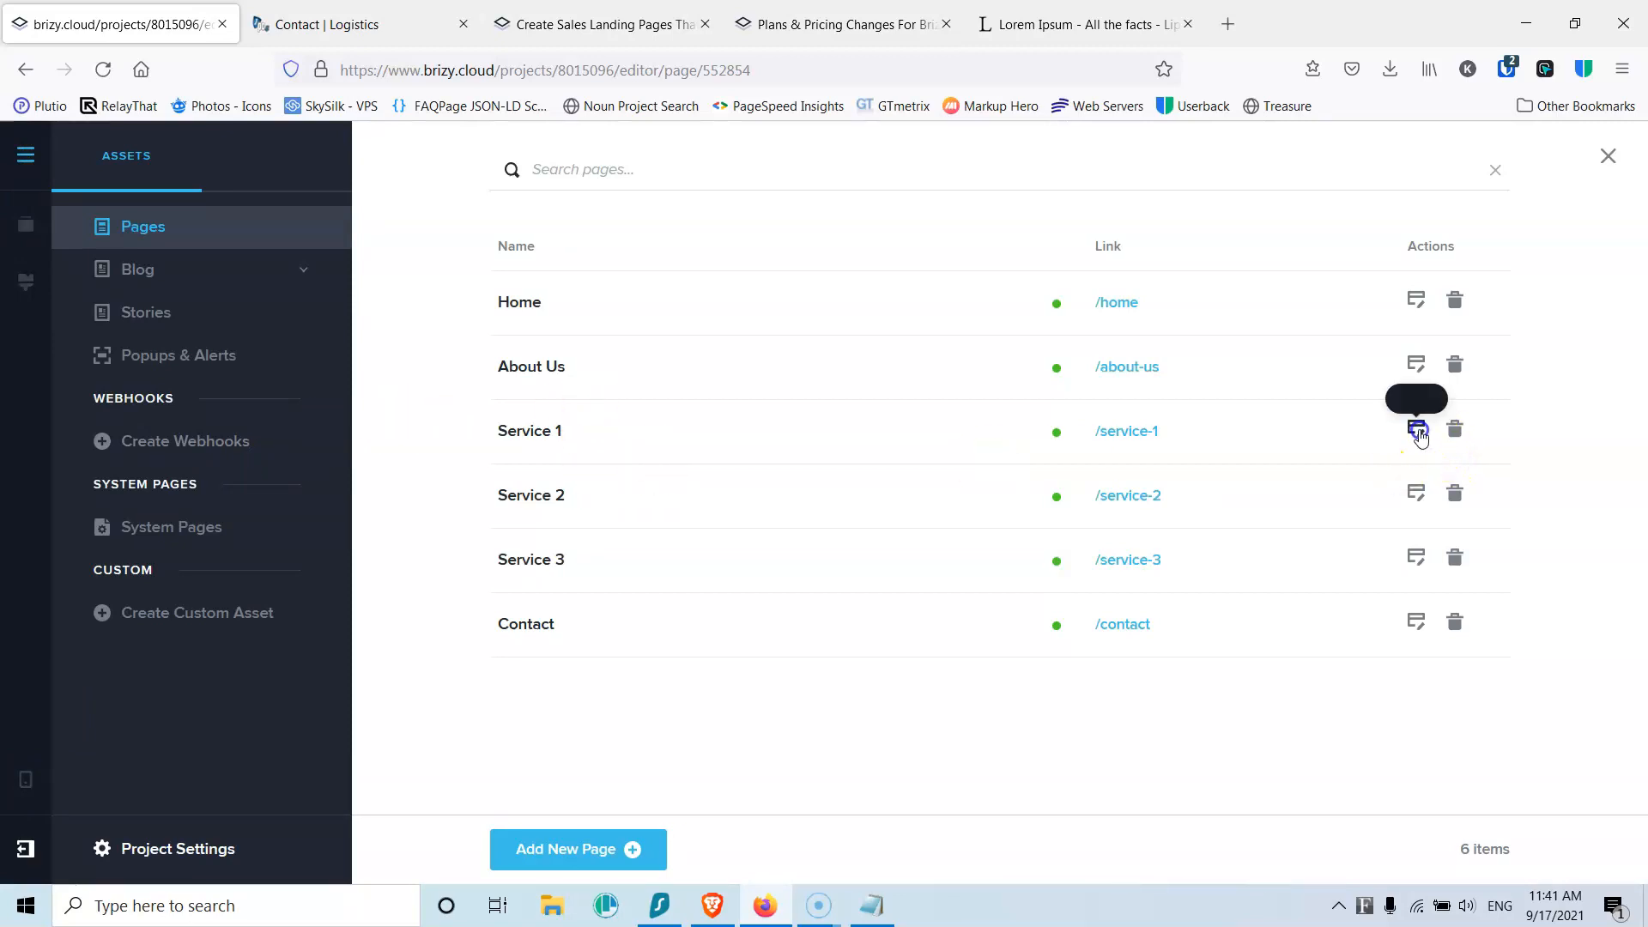
# Step: Open the Service 1 page in the editor and switch to the tablet layout
pyautogui.click(1420, 435)
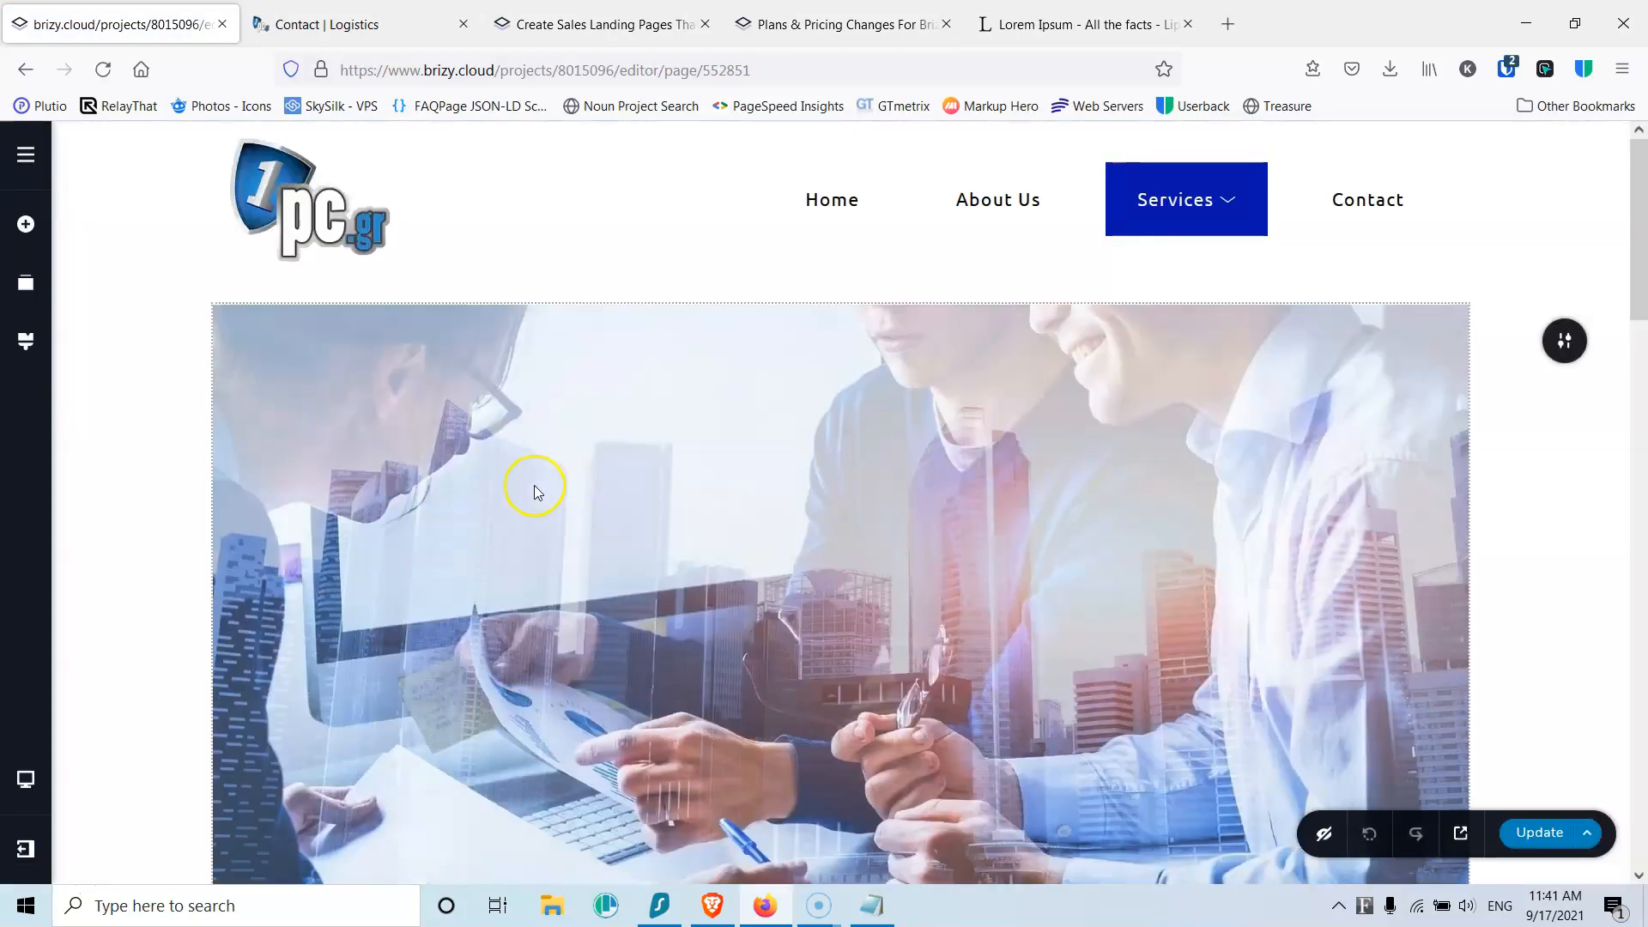
pyautogui.scroll(-5, 533, 485)
pyautogui.click(25, 779)
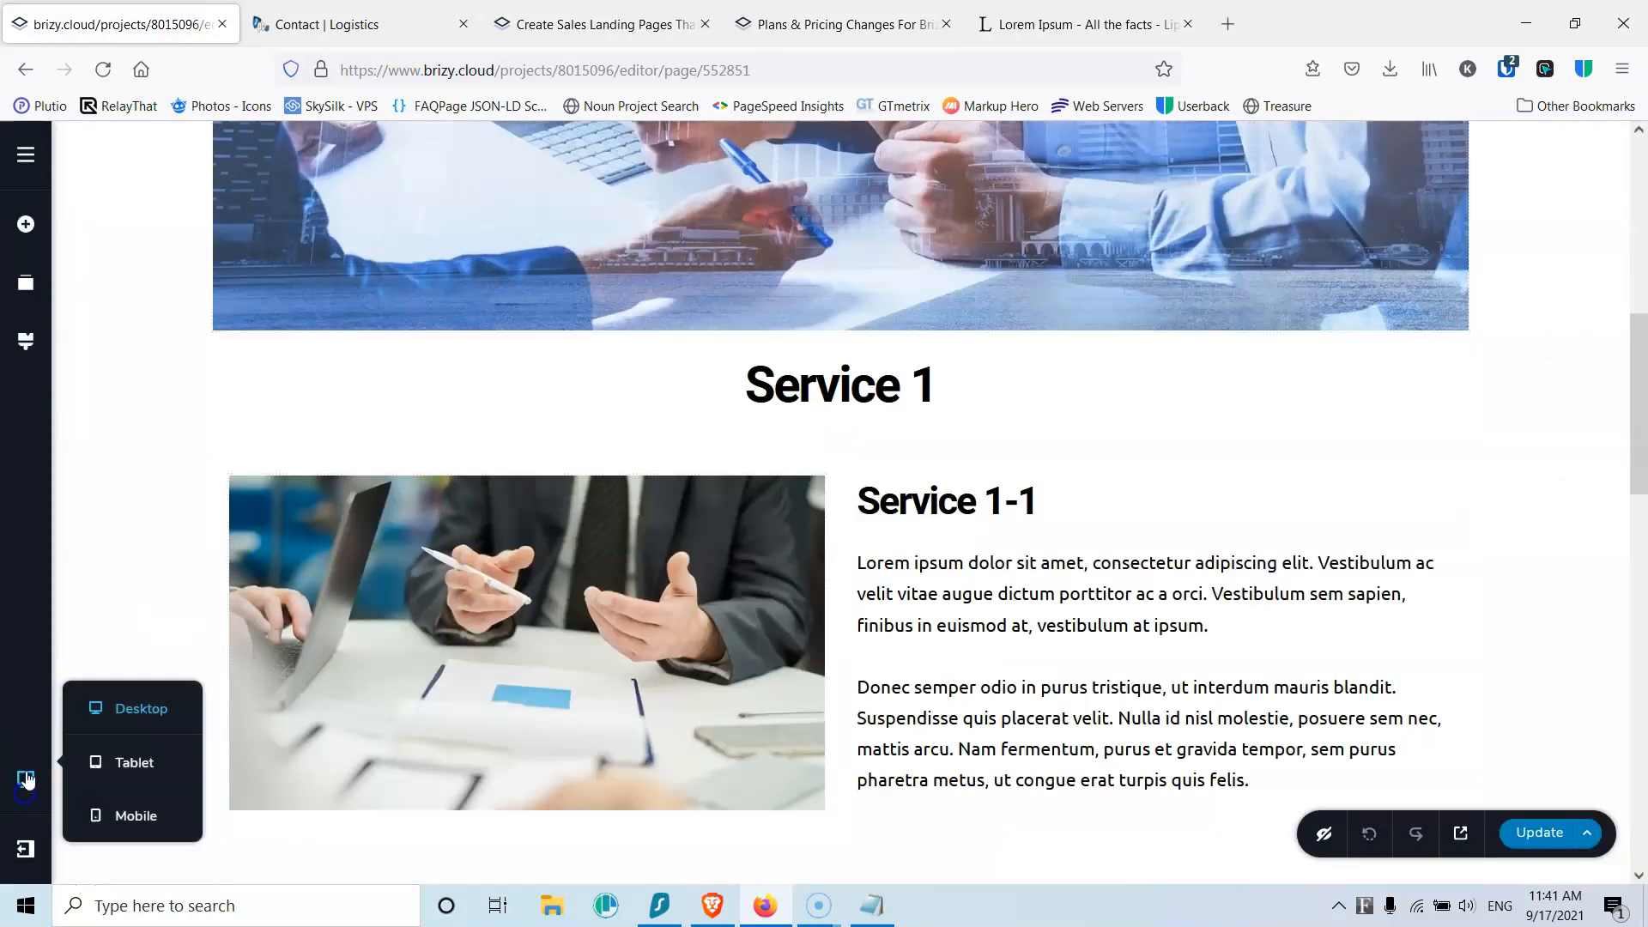
pyautogui.click(104, 770)
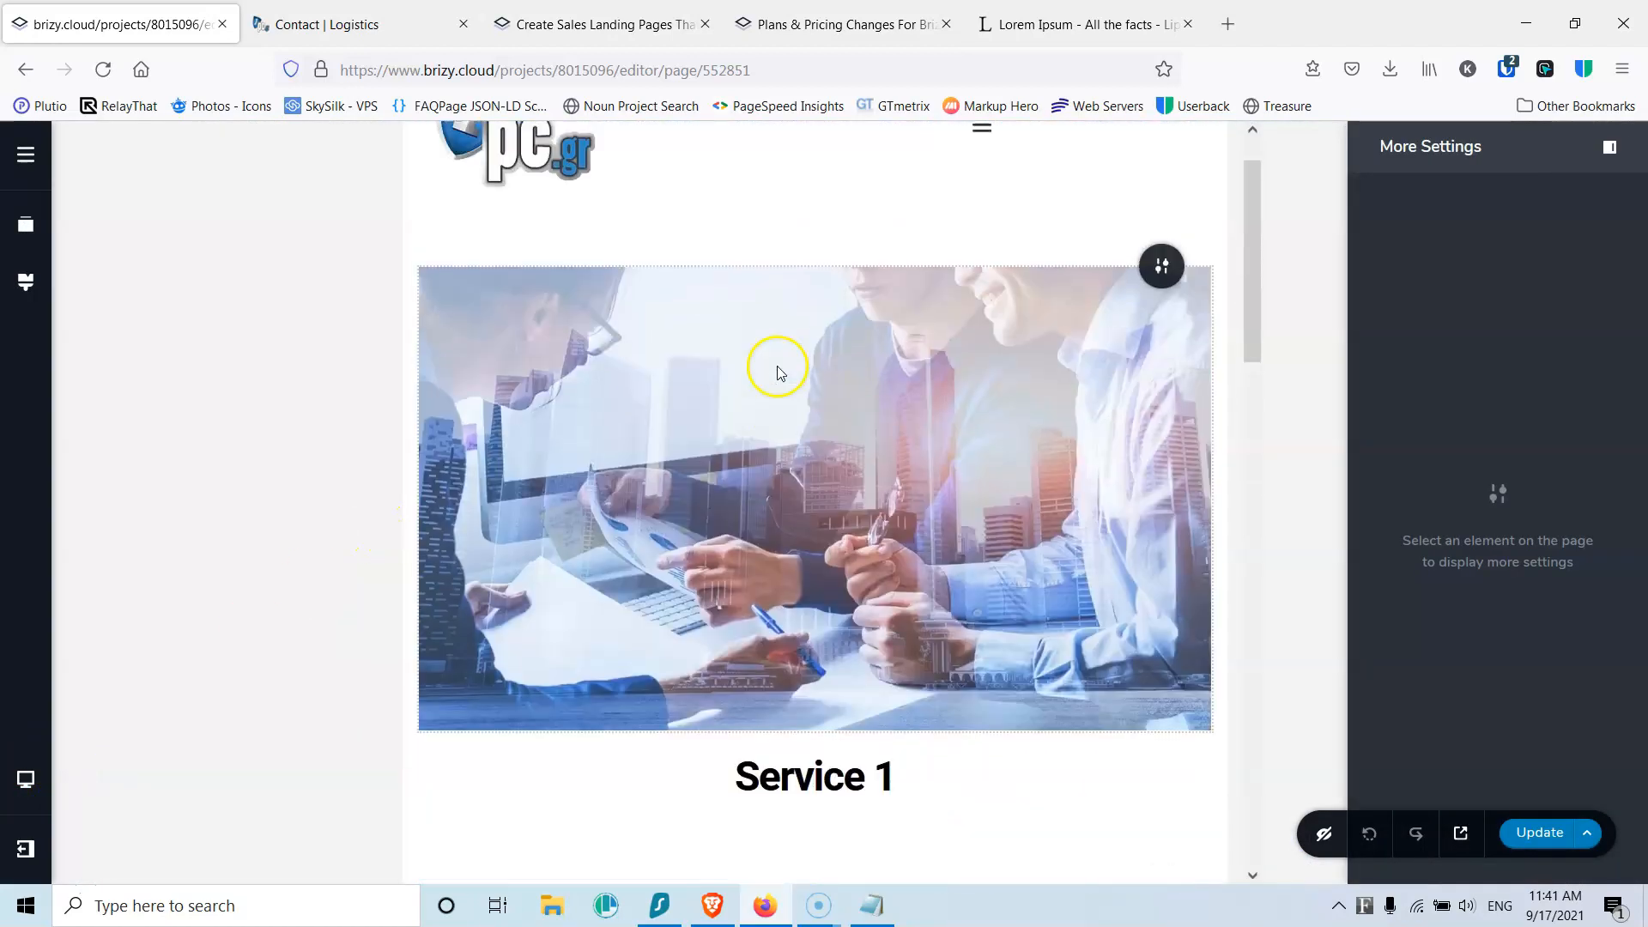
# Step: Reduce the spacing below the Service 1 heading in the tablet layout
pyautogui.scroll(-10, 782, 364)
pyautogui.scroll(20, 783, 366)
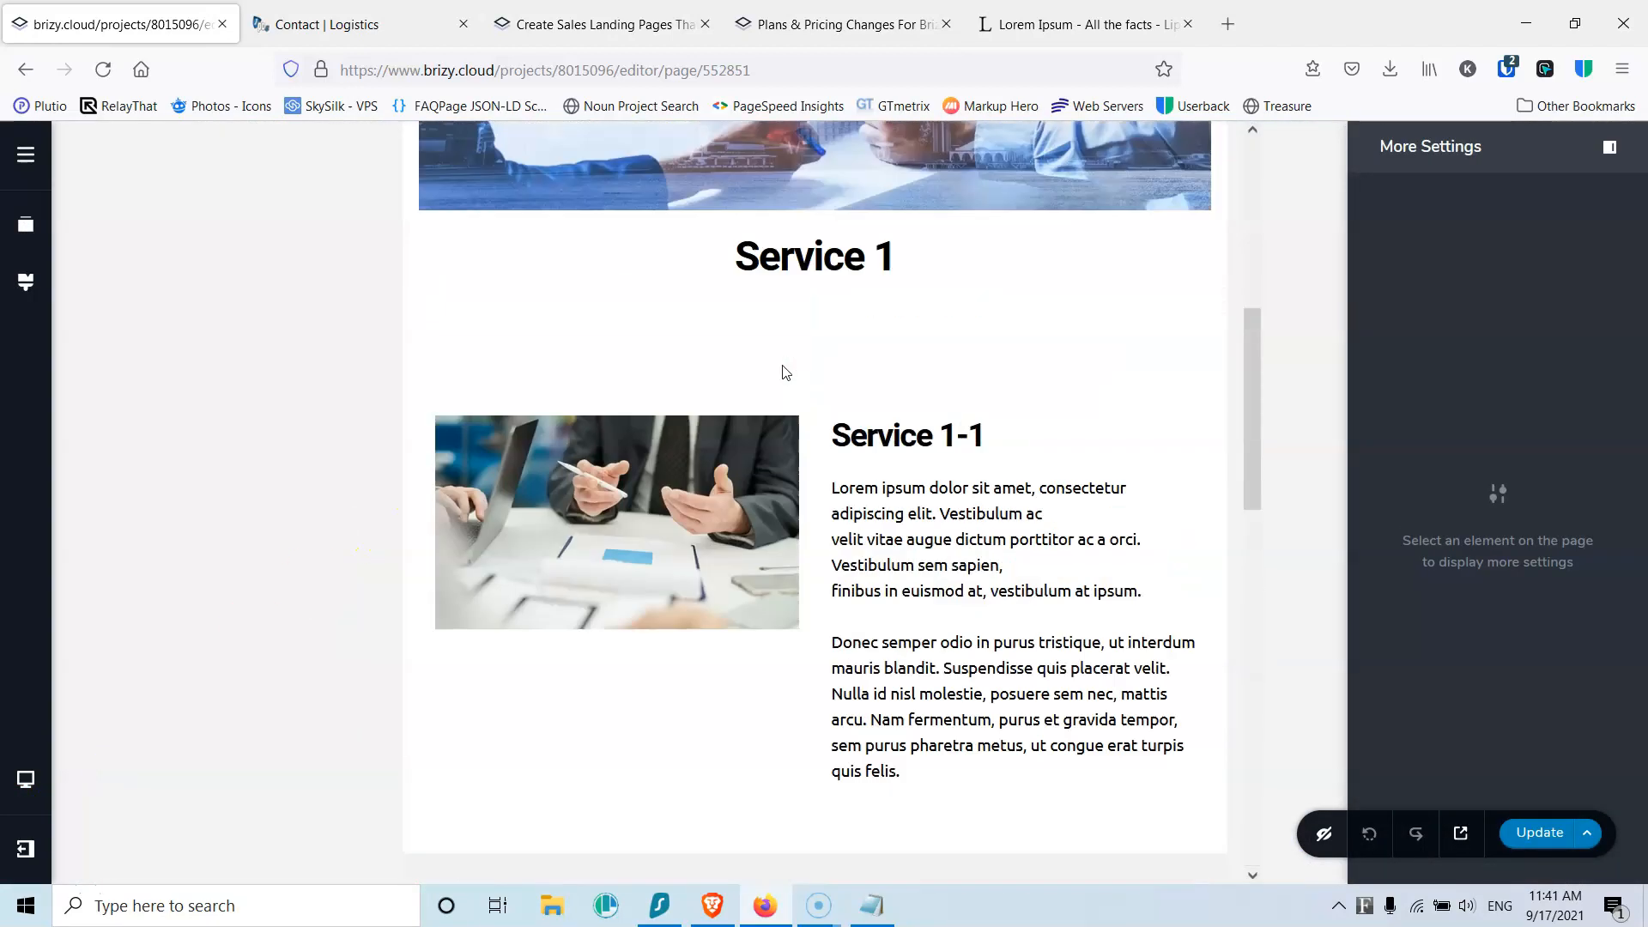
pyautogui.scroll(-6, 678, 451)
pyautogui.click(747, 342)
pyautogui.click(777, 376)
pyautogui.click(779, 355)
pyautogui.moveTo(779, 354)
pyautogui.mouseDown()
pyautogui.moveTo(785, 317)
pyautogui.moveTo(790, 375)
pyautogui.moveTo(786, 351)
pyautogui.mouseUp()
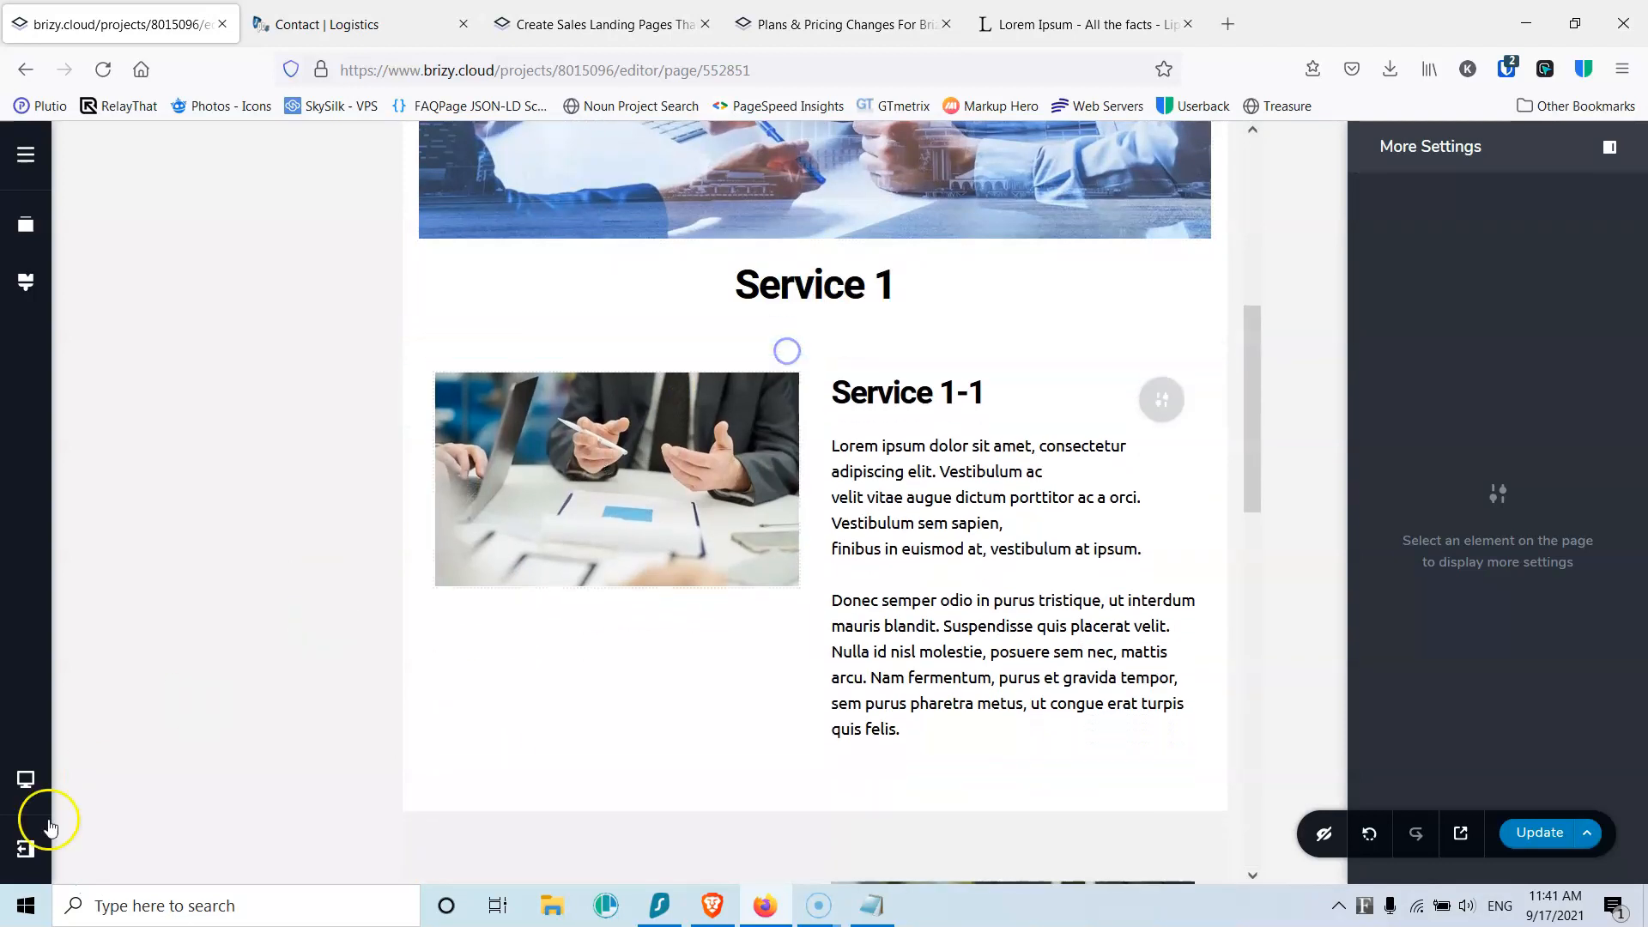
# Step: In the mobile layout, reverse the Service 1-2 columns so the image sits above the text
pyautogui.click(25, 780)
pyautogui.click(133, 816)
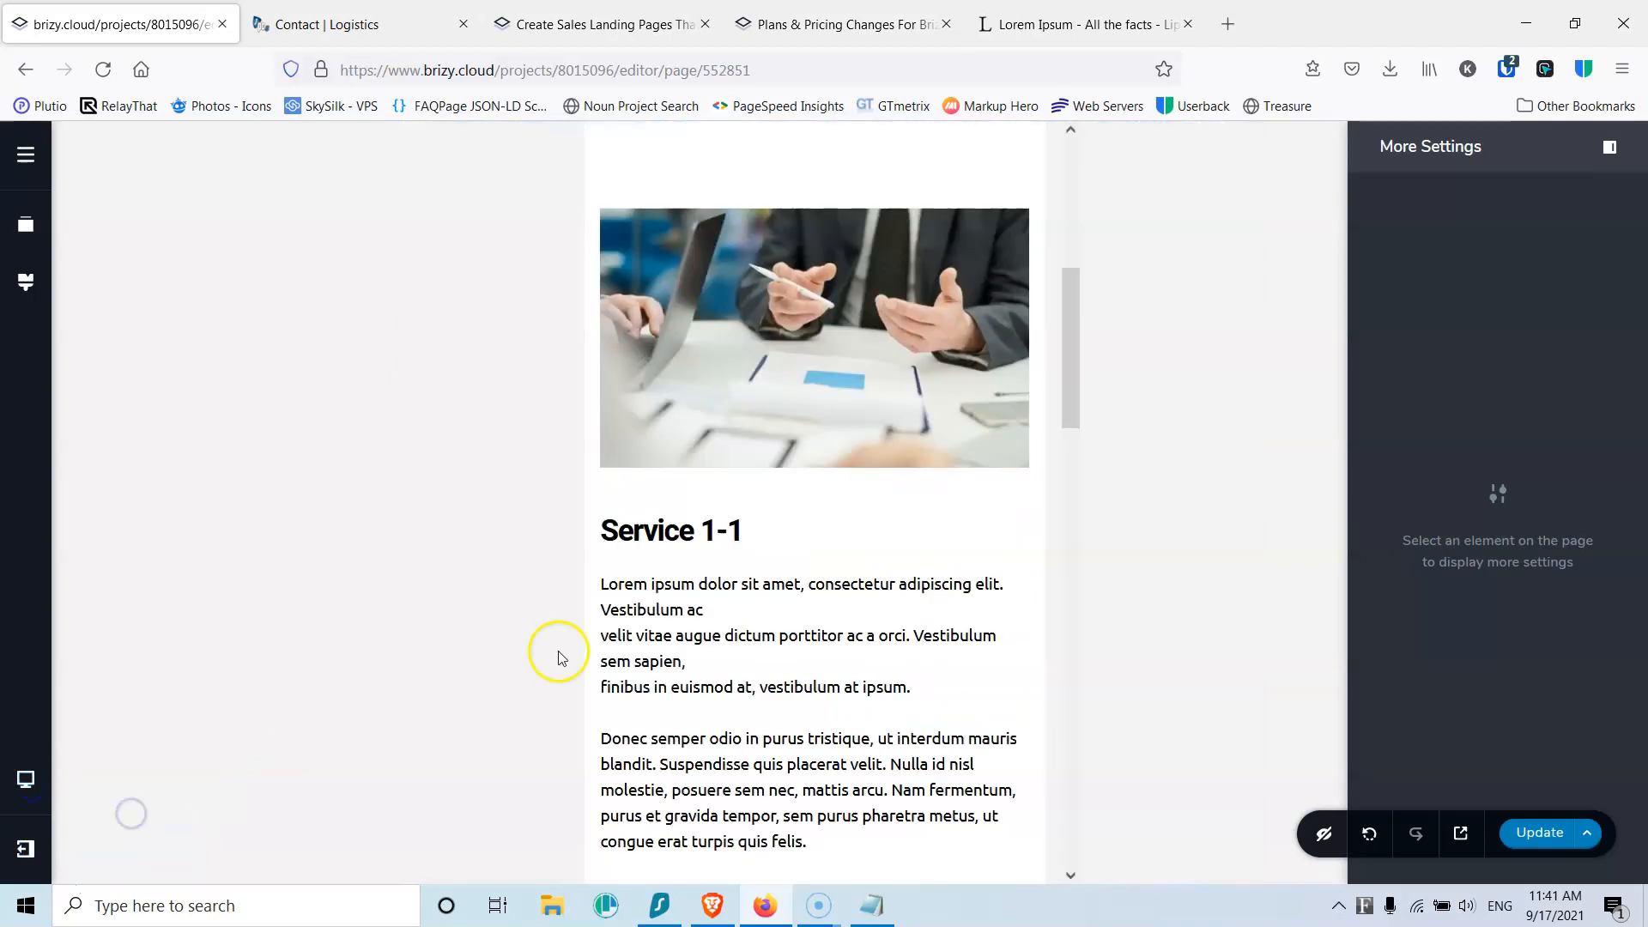
pyautogui.scroll(-6, 816, 521)
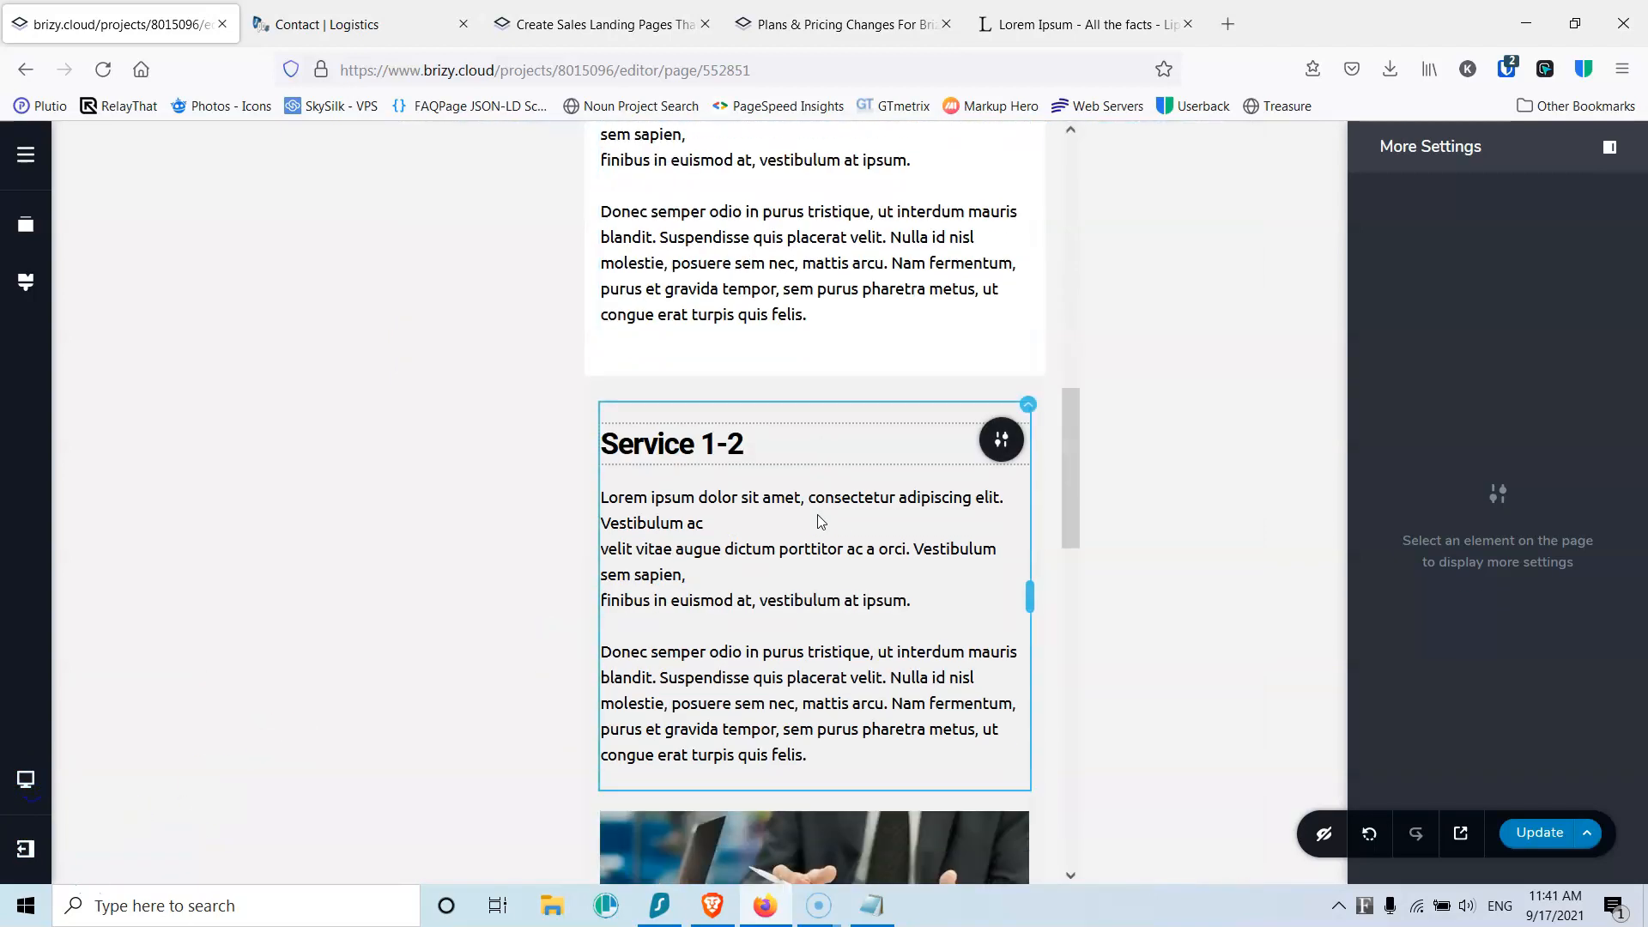
pyautogui.click(1015, 378)
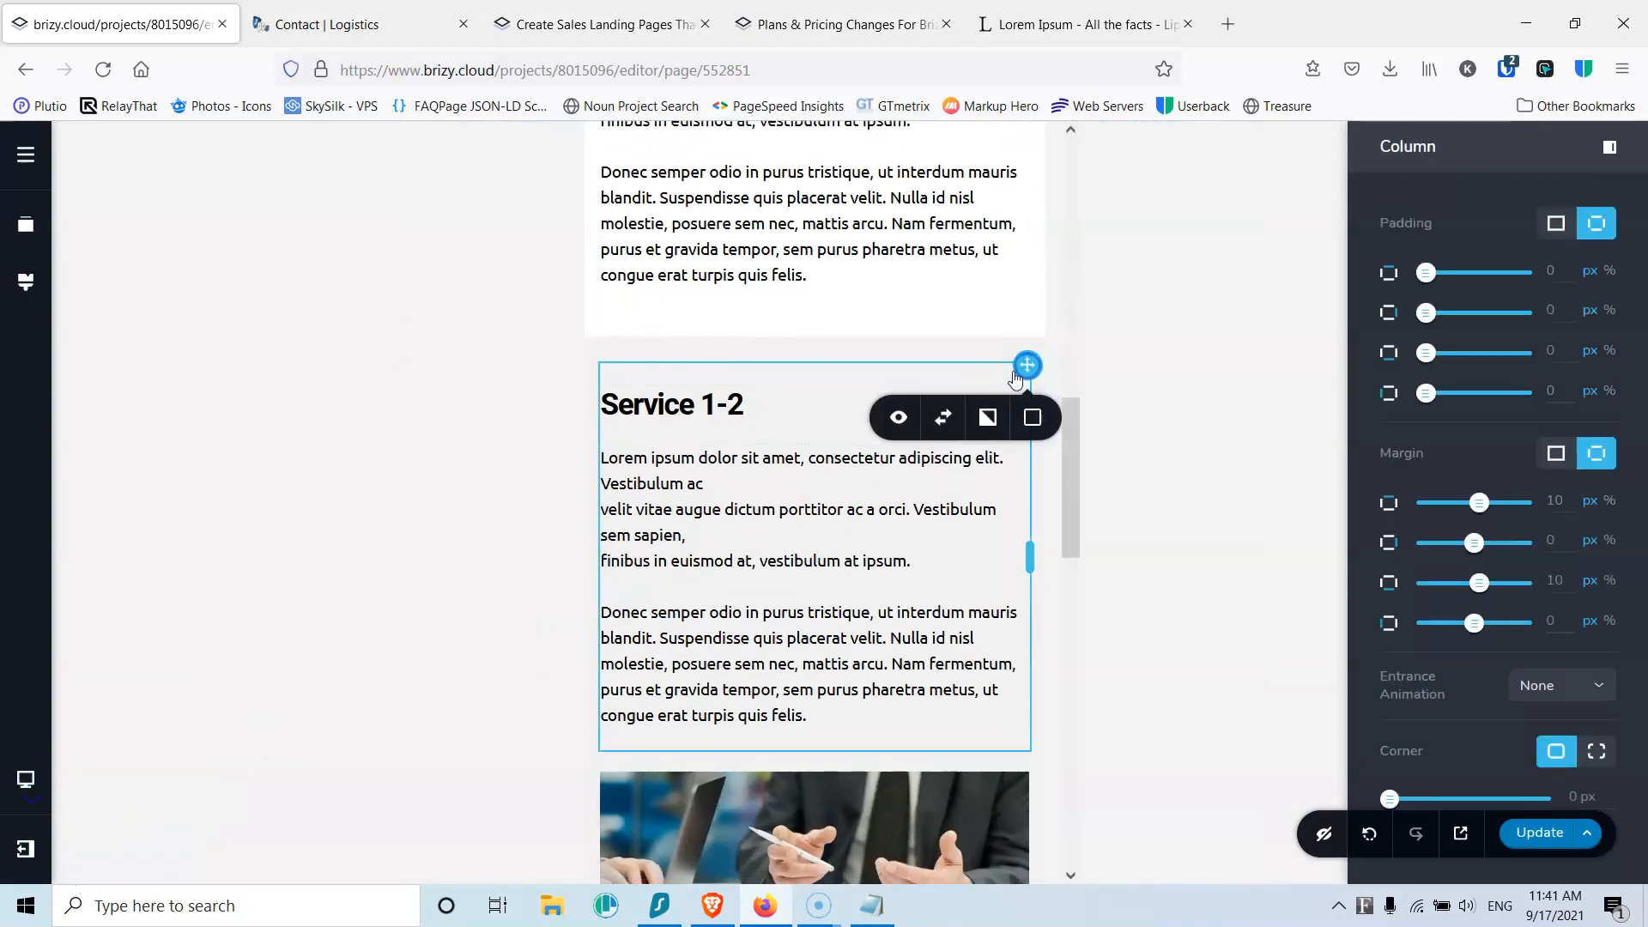
pyautogui.click(956, 419)
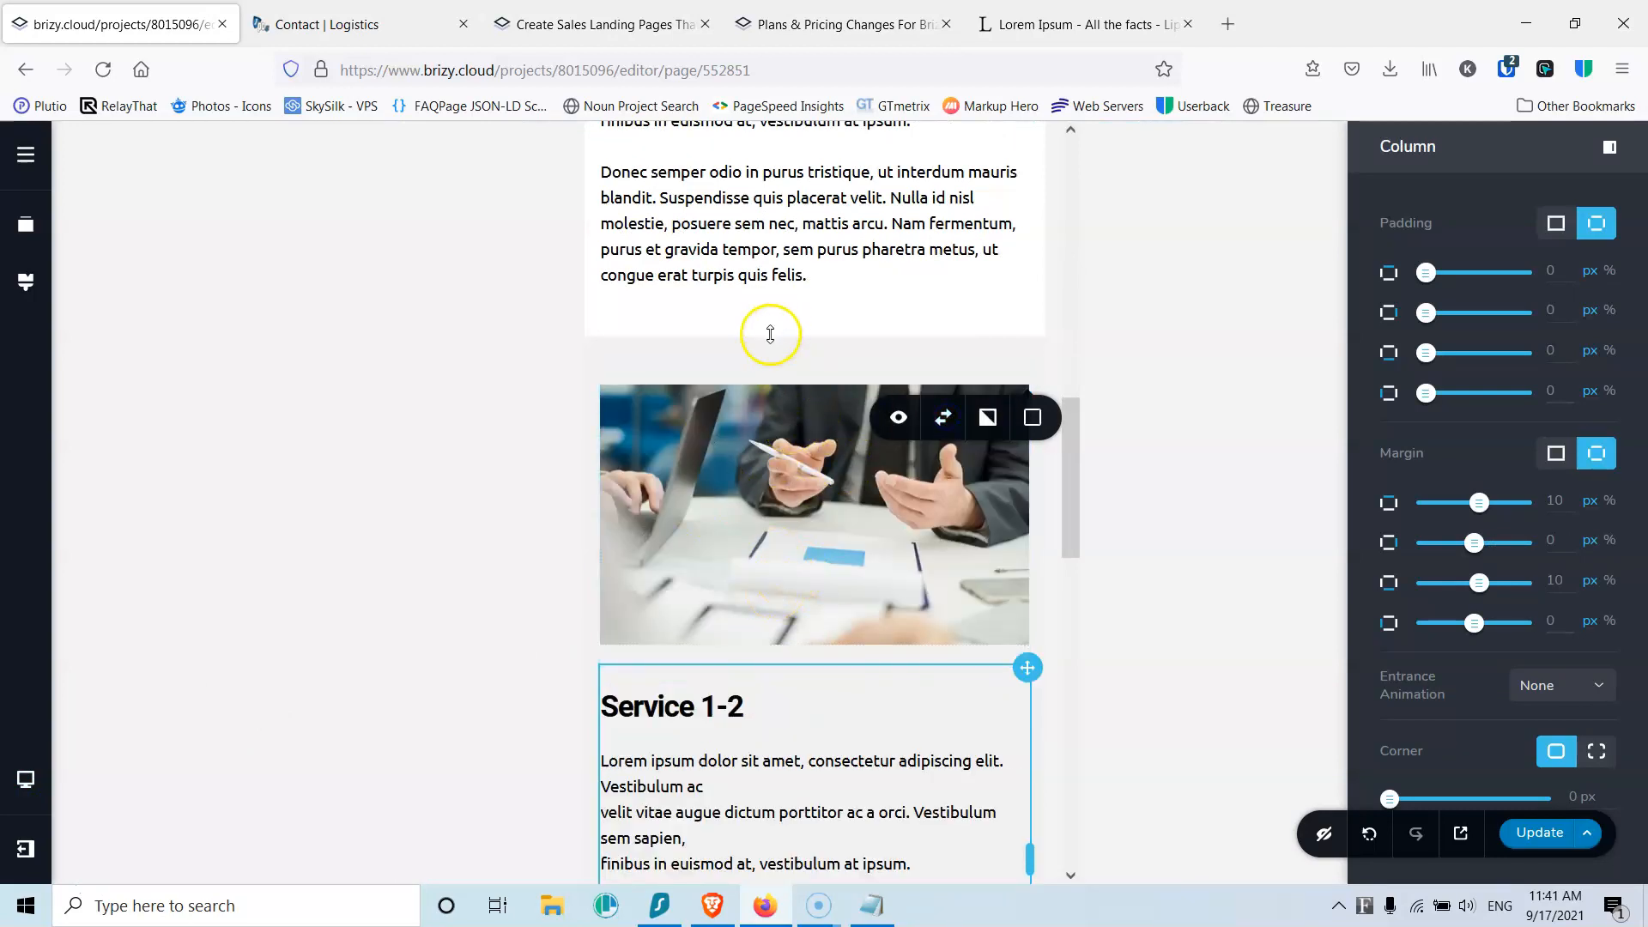
pyautogui.scroll(-15, 763, 556)
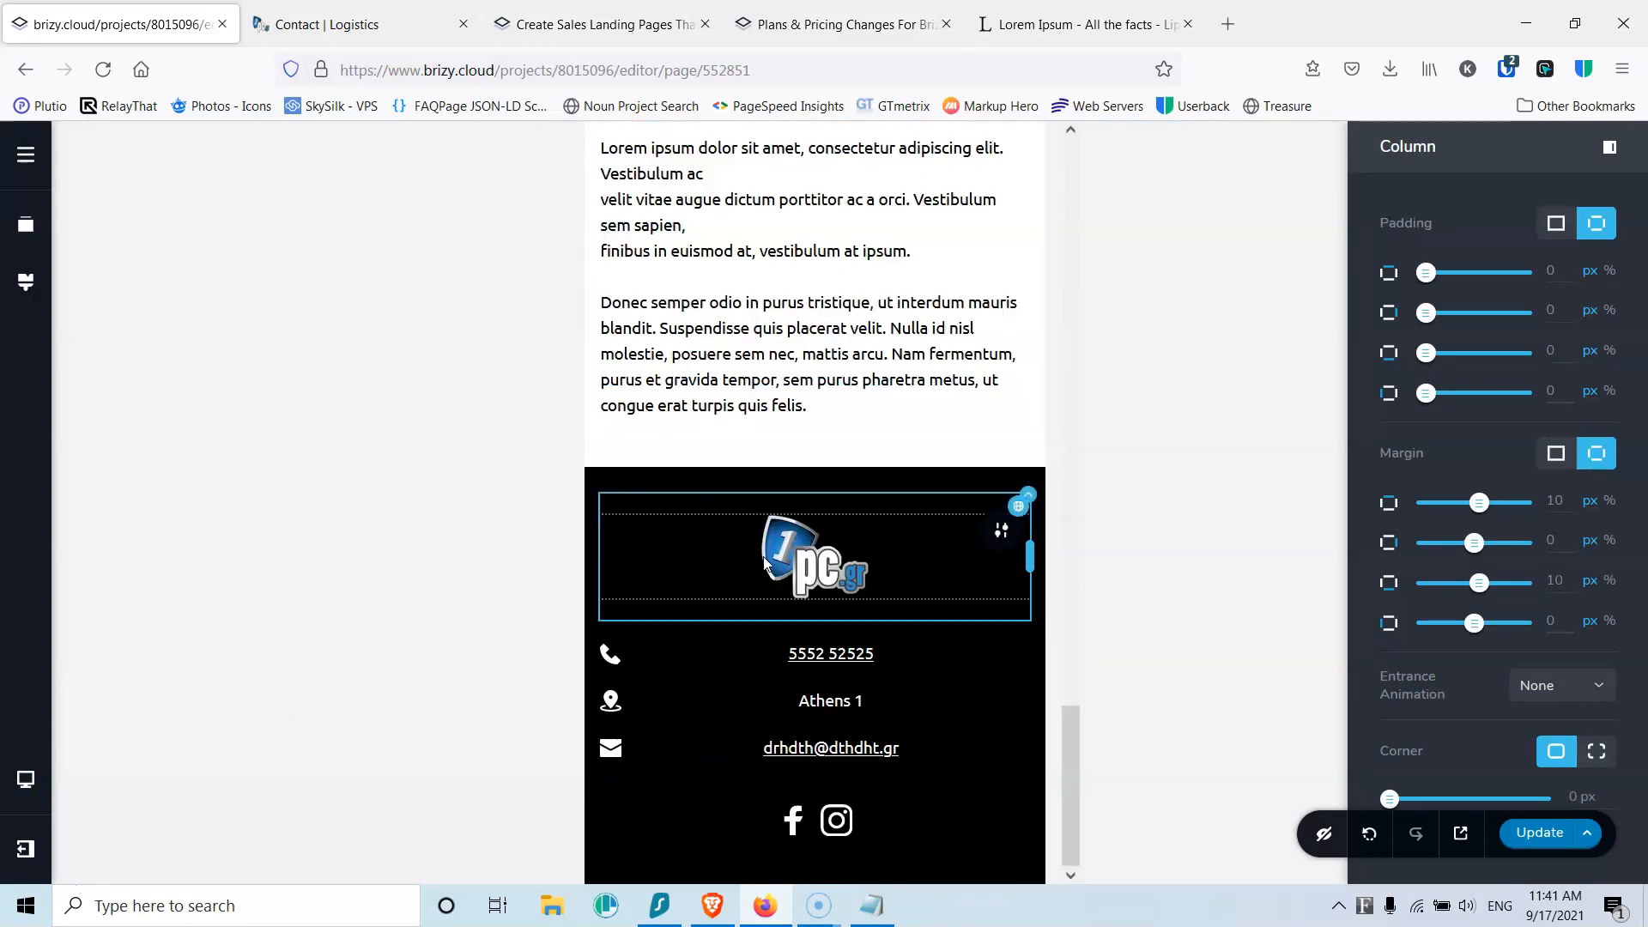
pyautogui.scroll(15, 758, 558)
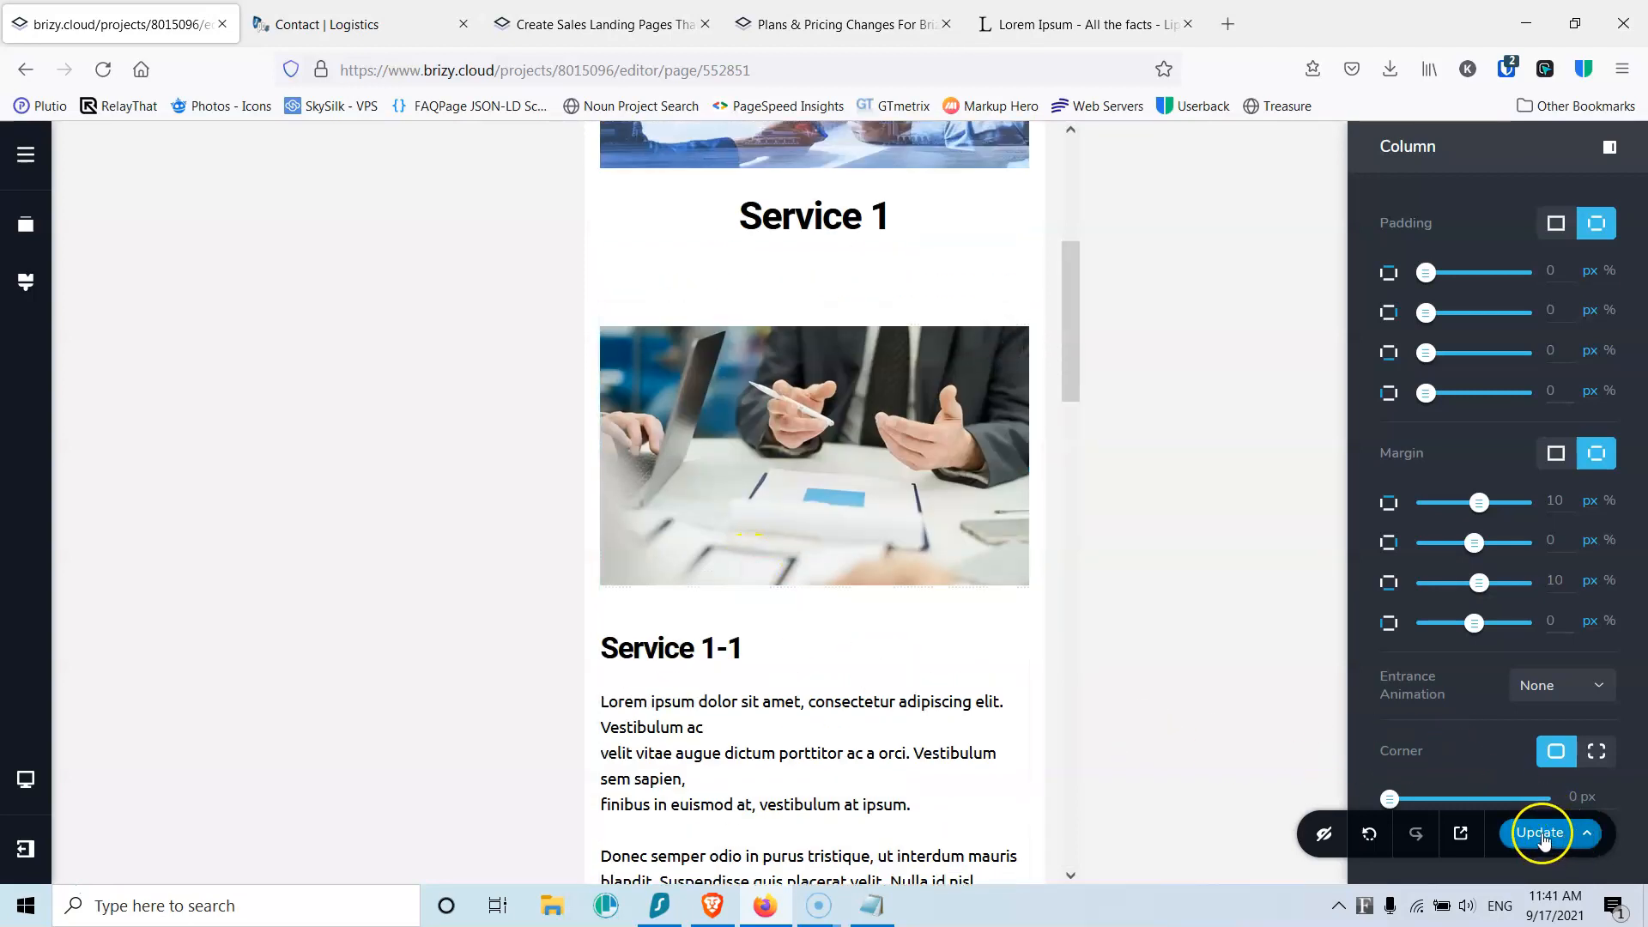
# Step: Update the page and return to the site's pages list
pyautogui.click(1539, 832)
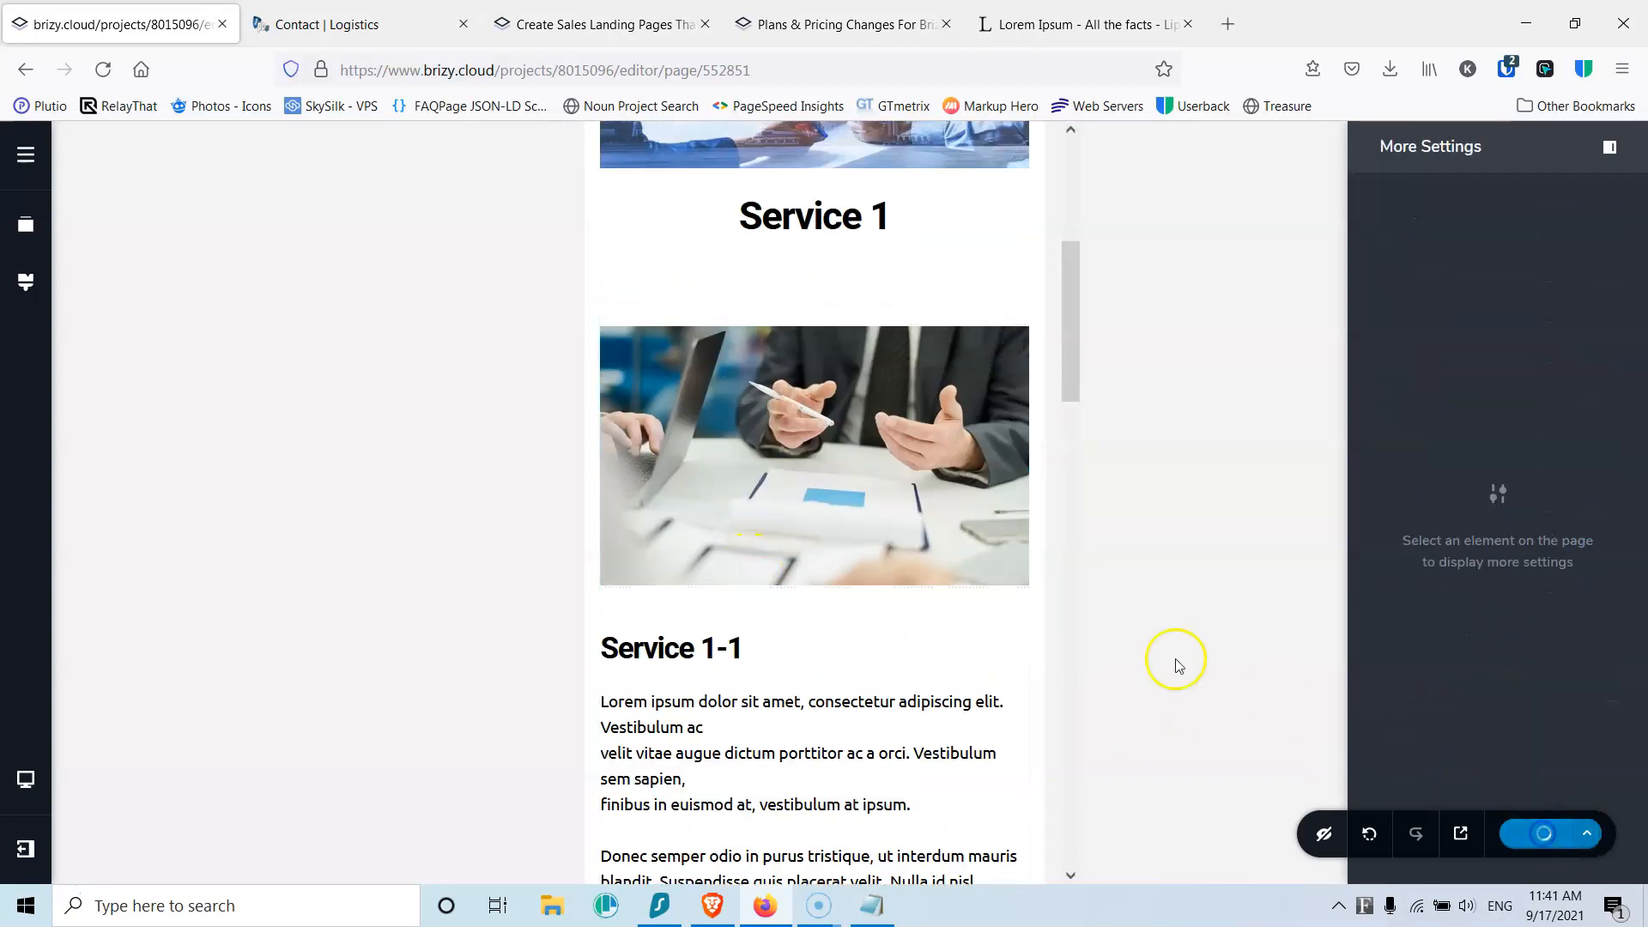
pyautogui.click(28, 174)
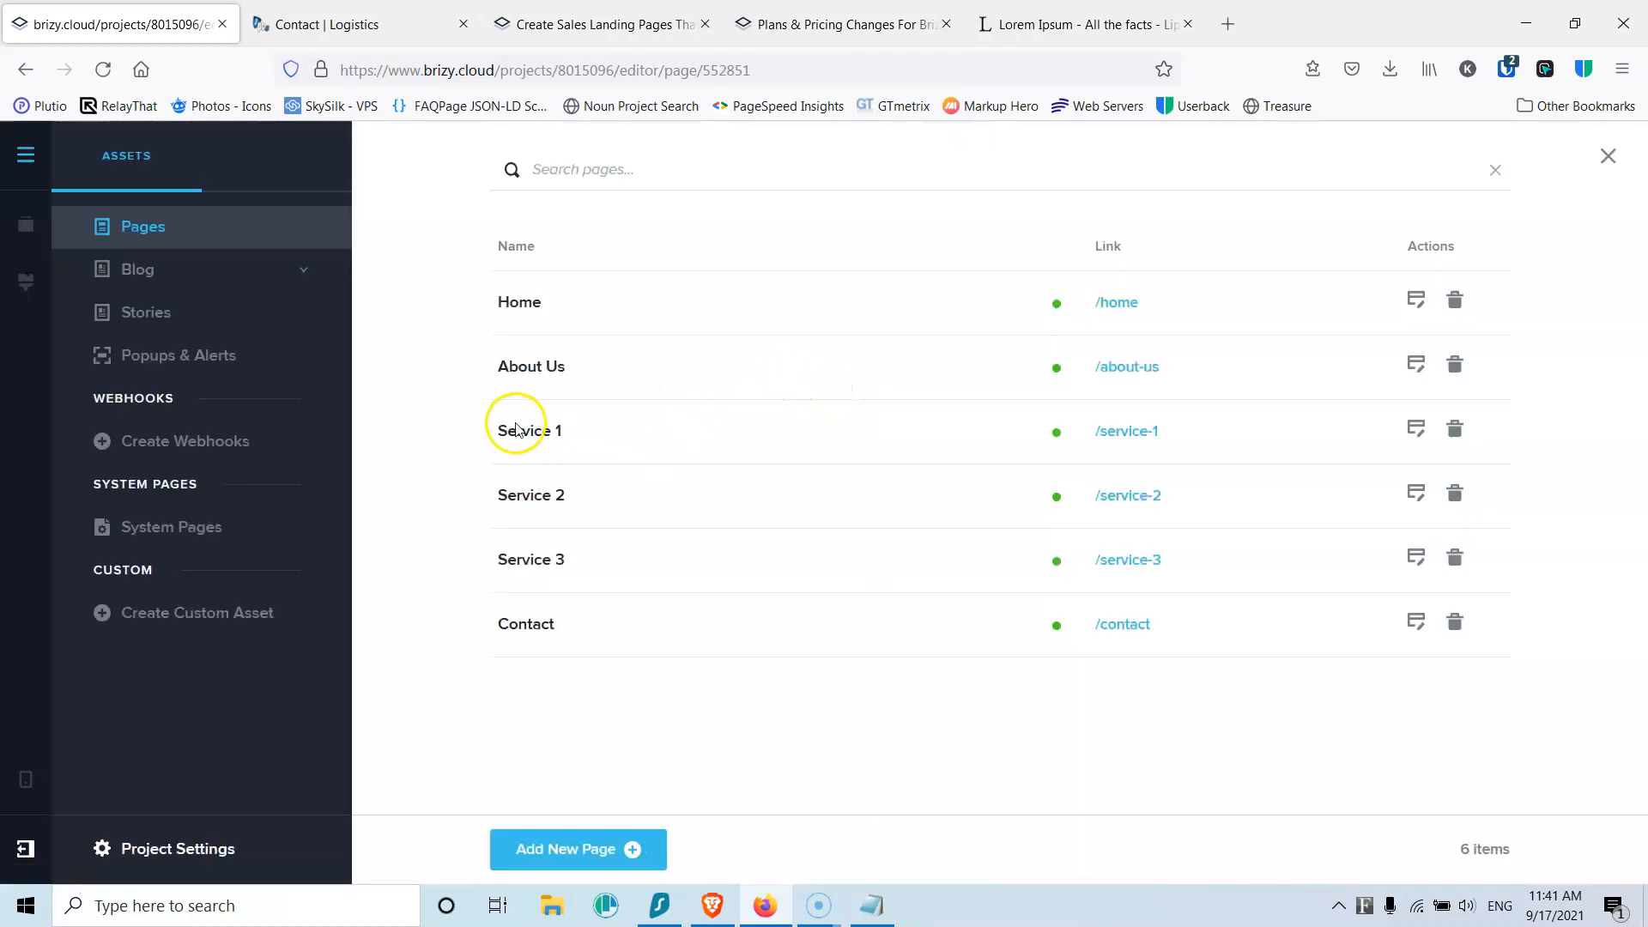
pyautogui.moveTo(1160, 430); pyautogui.dragTo(1102, 438)
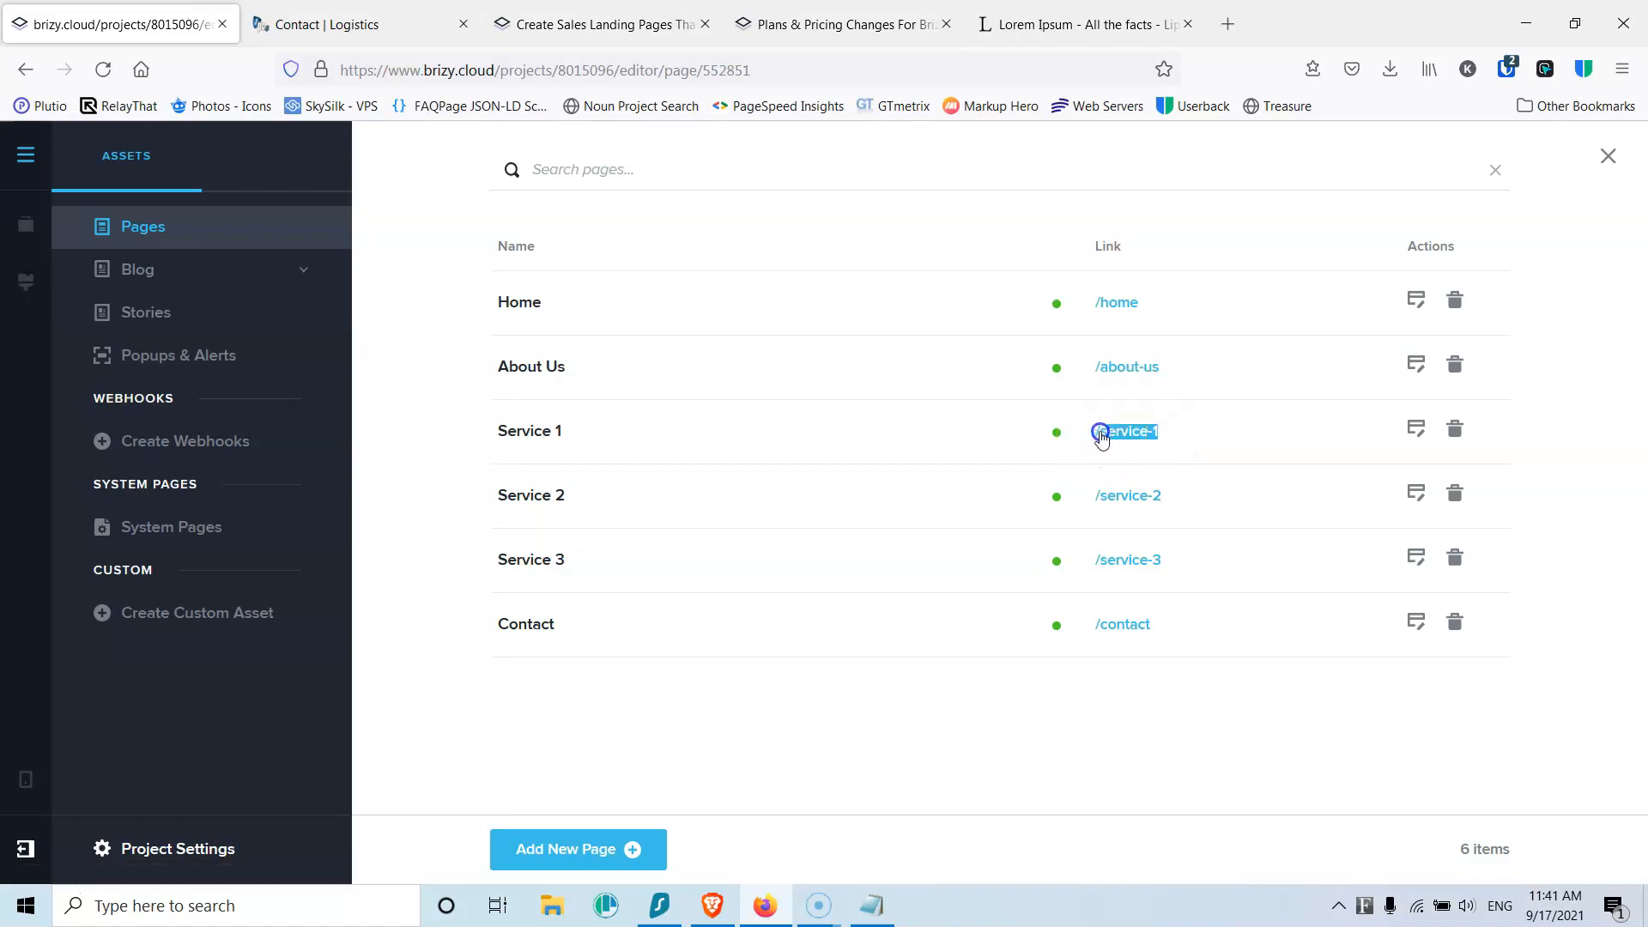
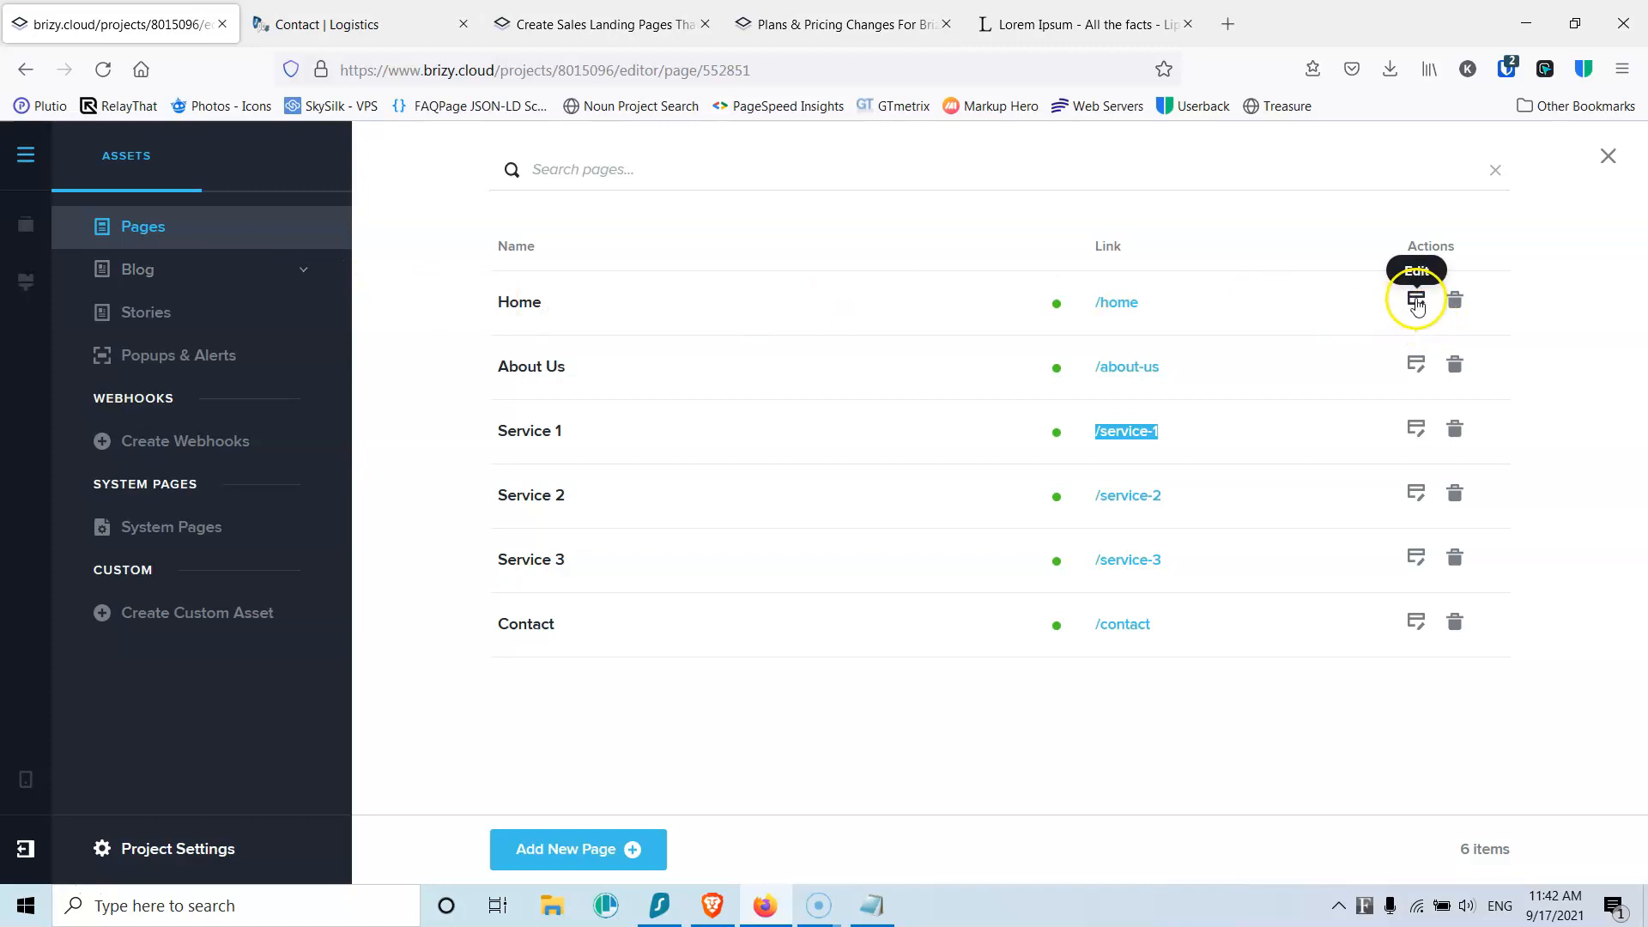
# Step: Open the Home page and link the first Read More button to /service-1
pyautogui.click(1416, 301)
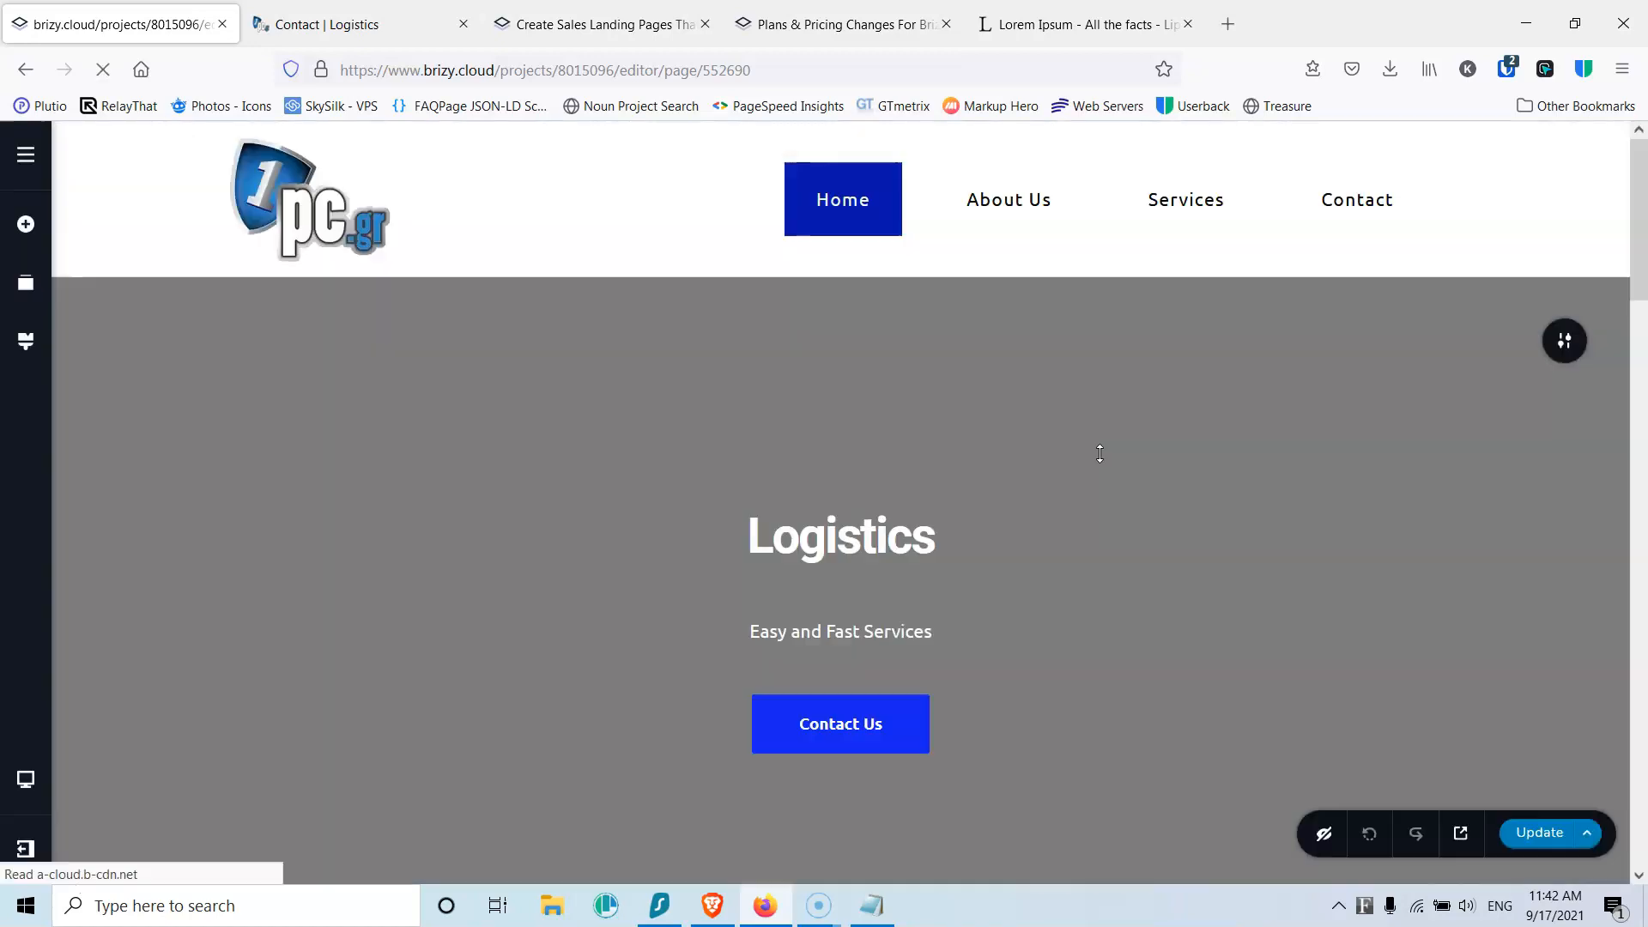
pyautogui.scroll(-12, 816, 471)
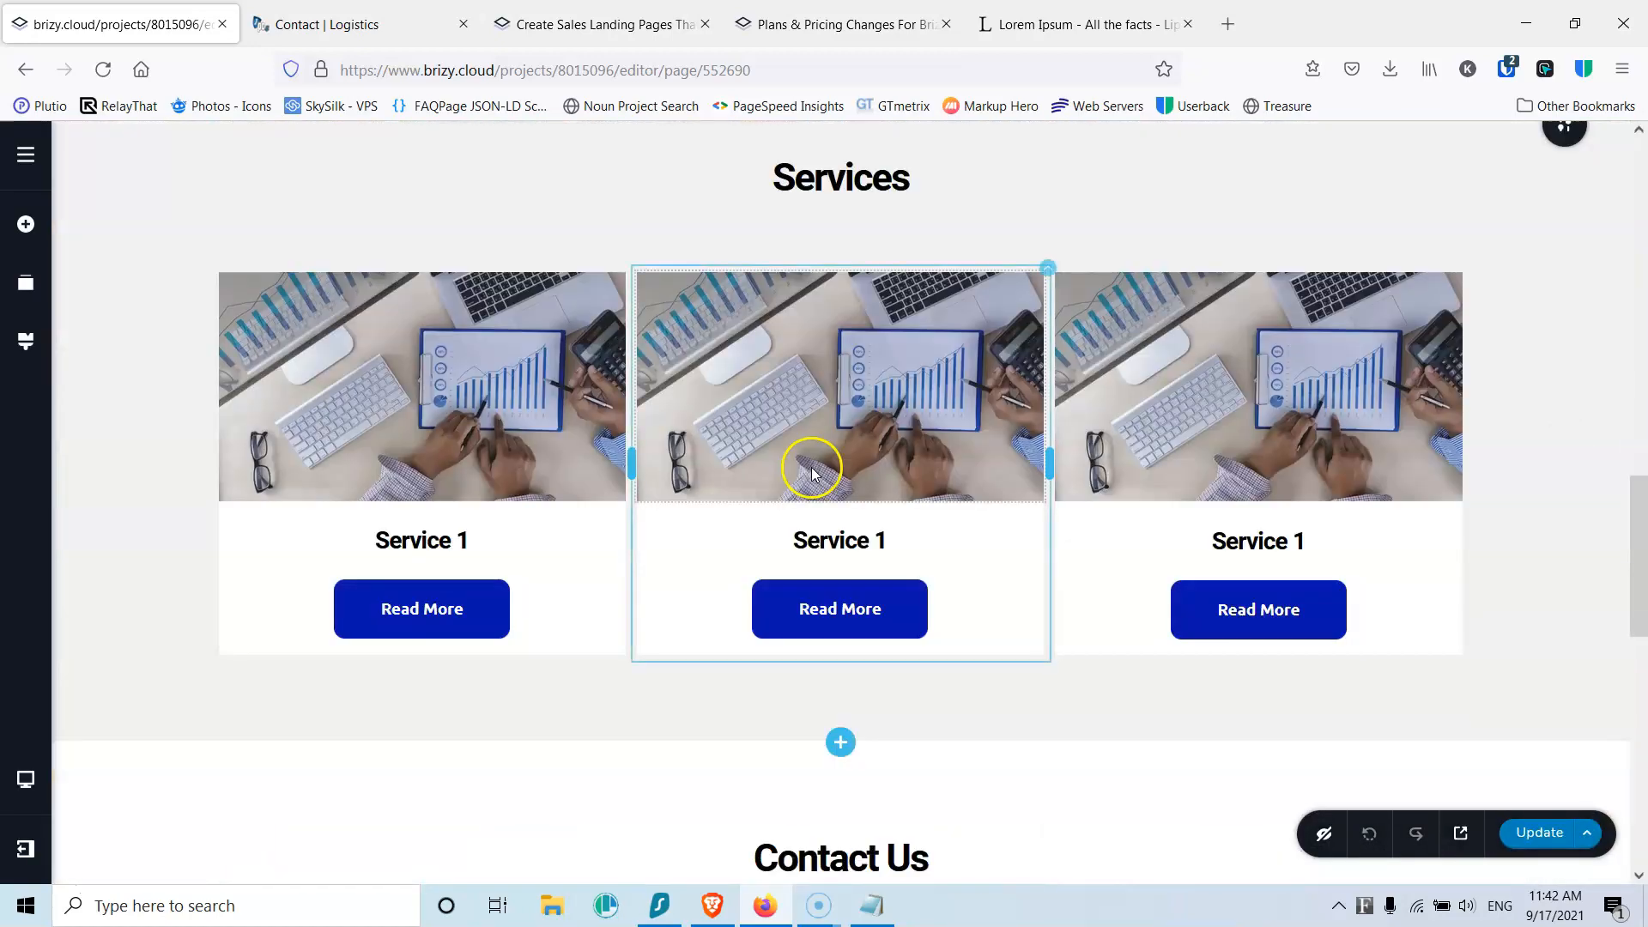
pyautogui.click(403, 607)
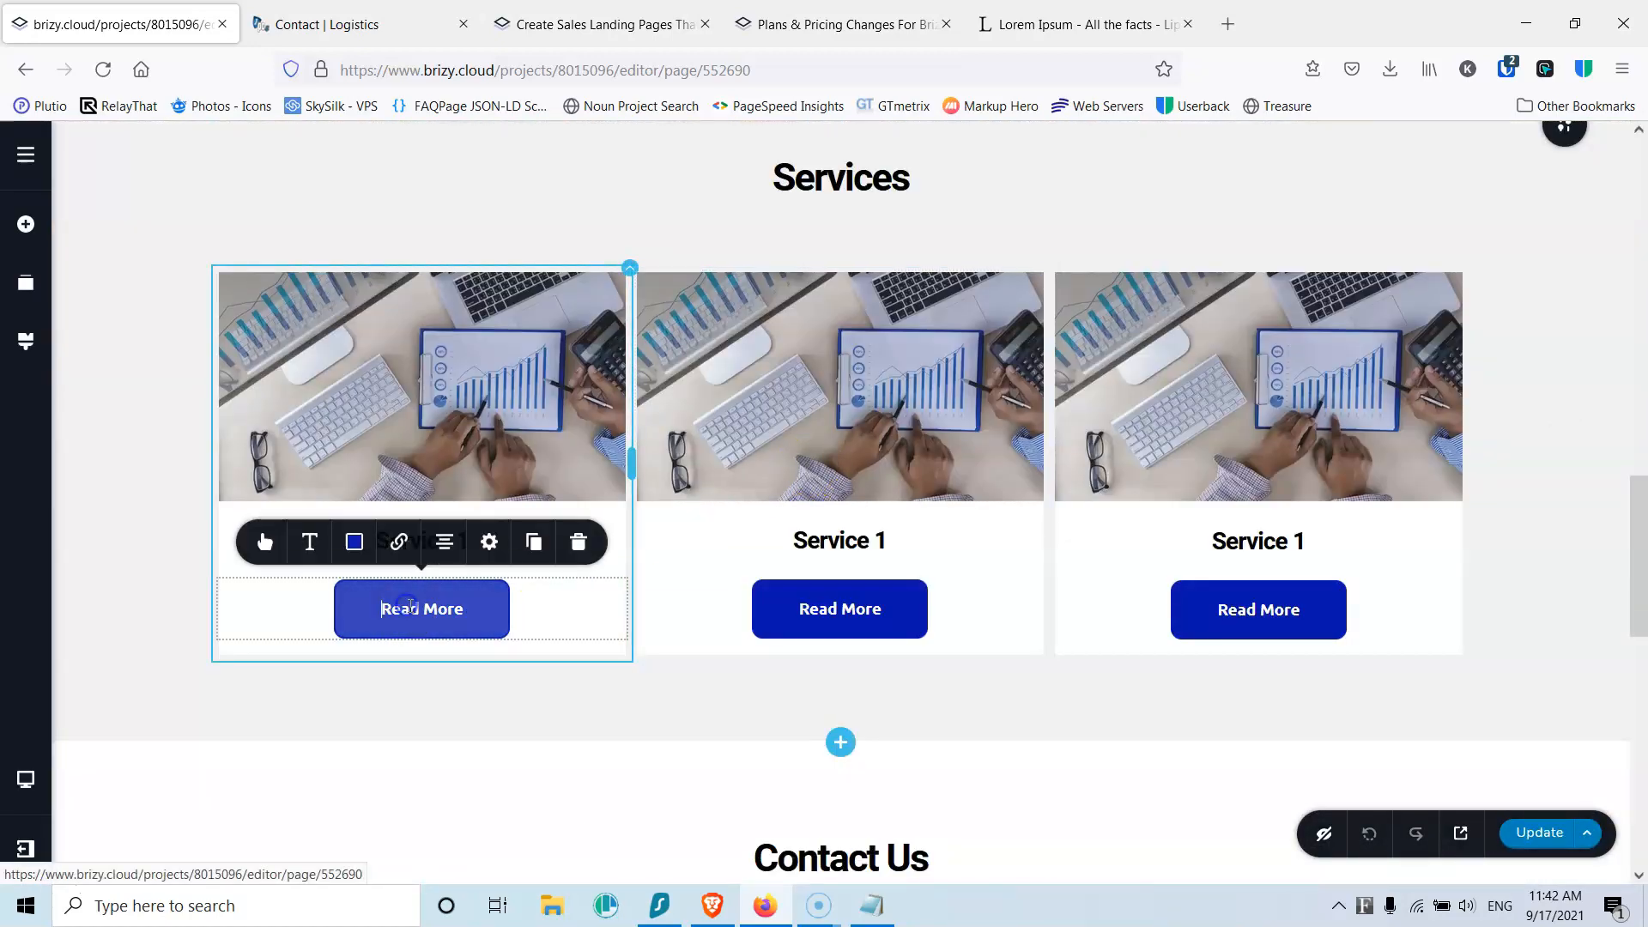
pyautogui.click(490, 543)
pyautogui.click(400, 544)
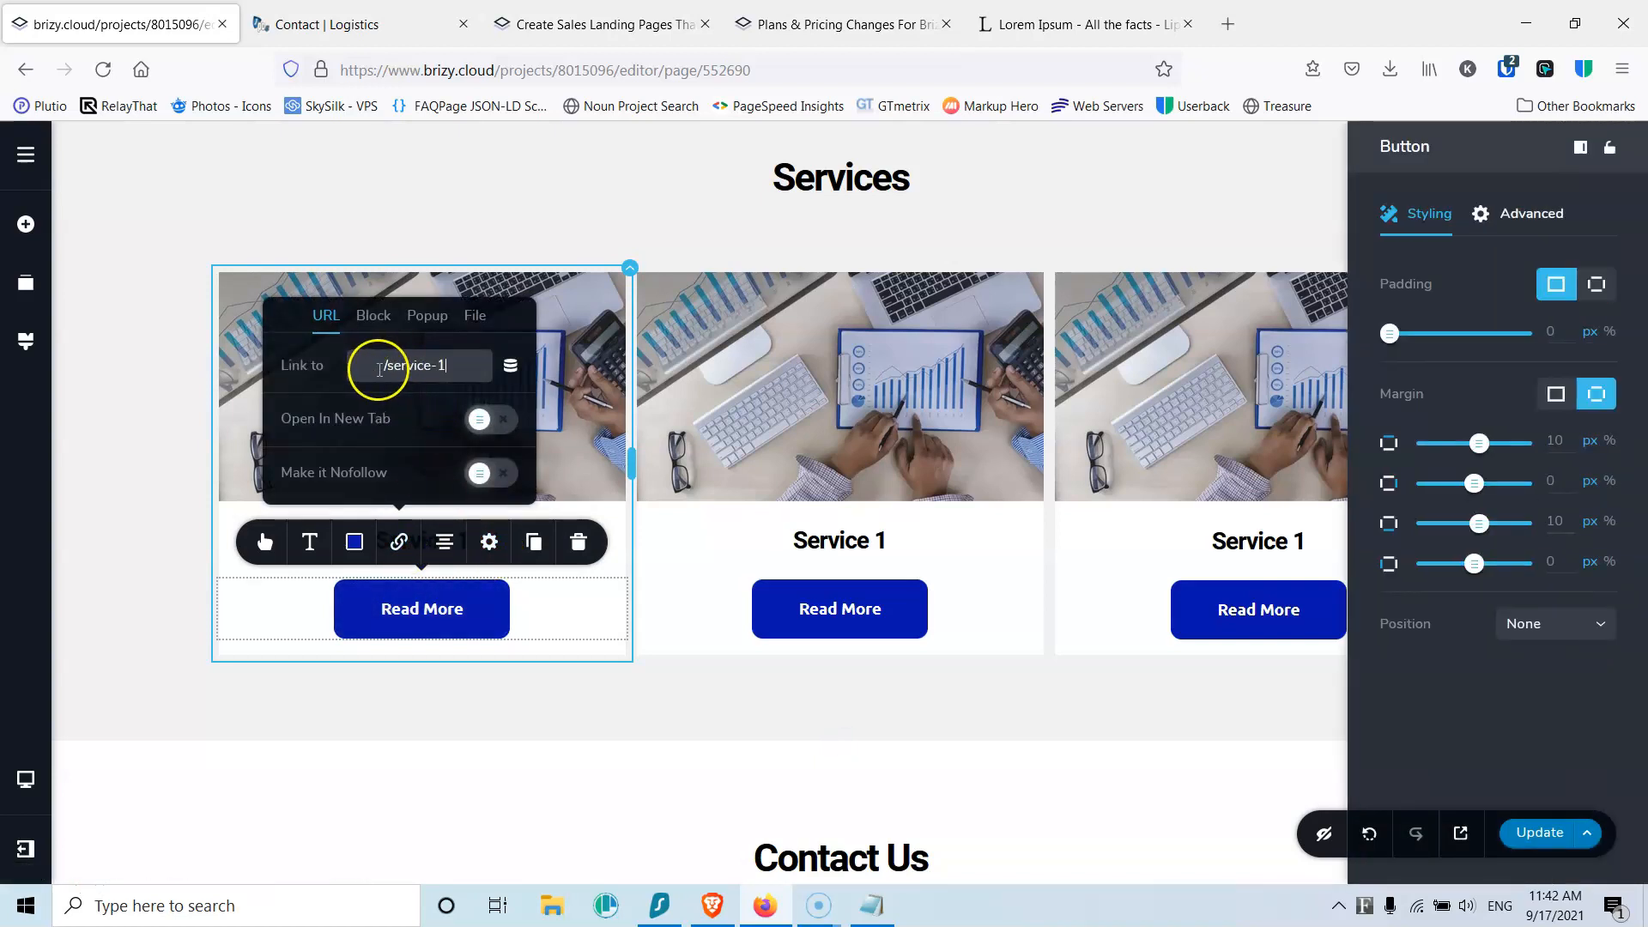
pyautogui.moveTo(435, 361); pyautogui.dragTo(257, 368)
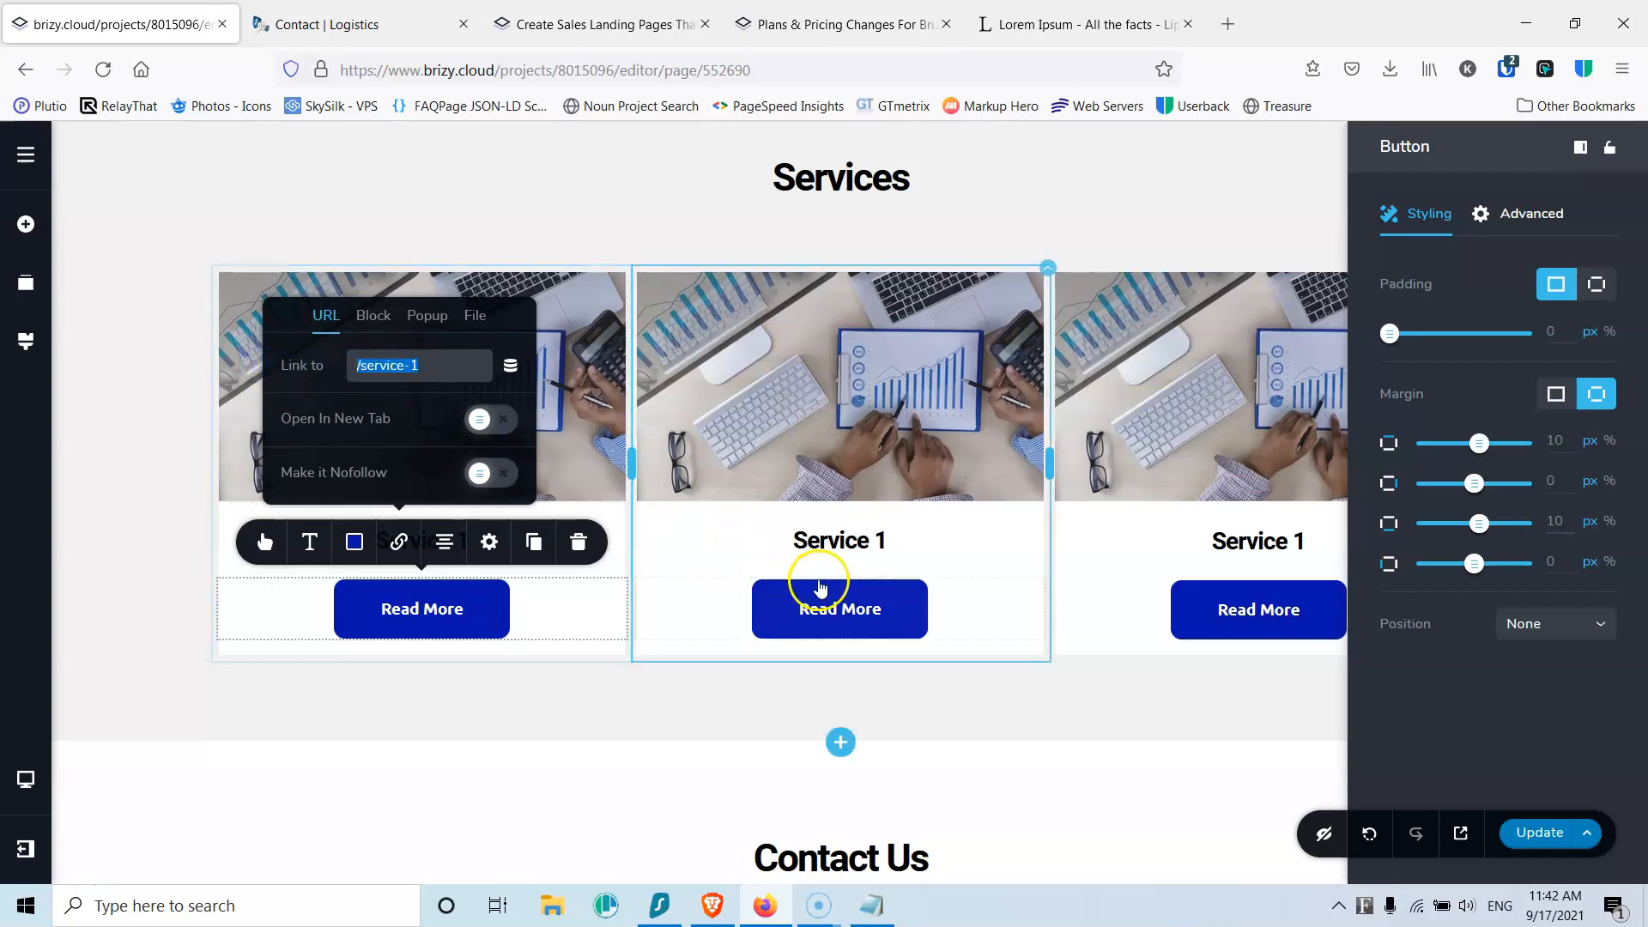
# Step: Link the second and third Read More buttons to /service-2 and /service-3, then save
pyautogui.click(854, 609)
pyautogui.click(909, 549)
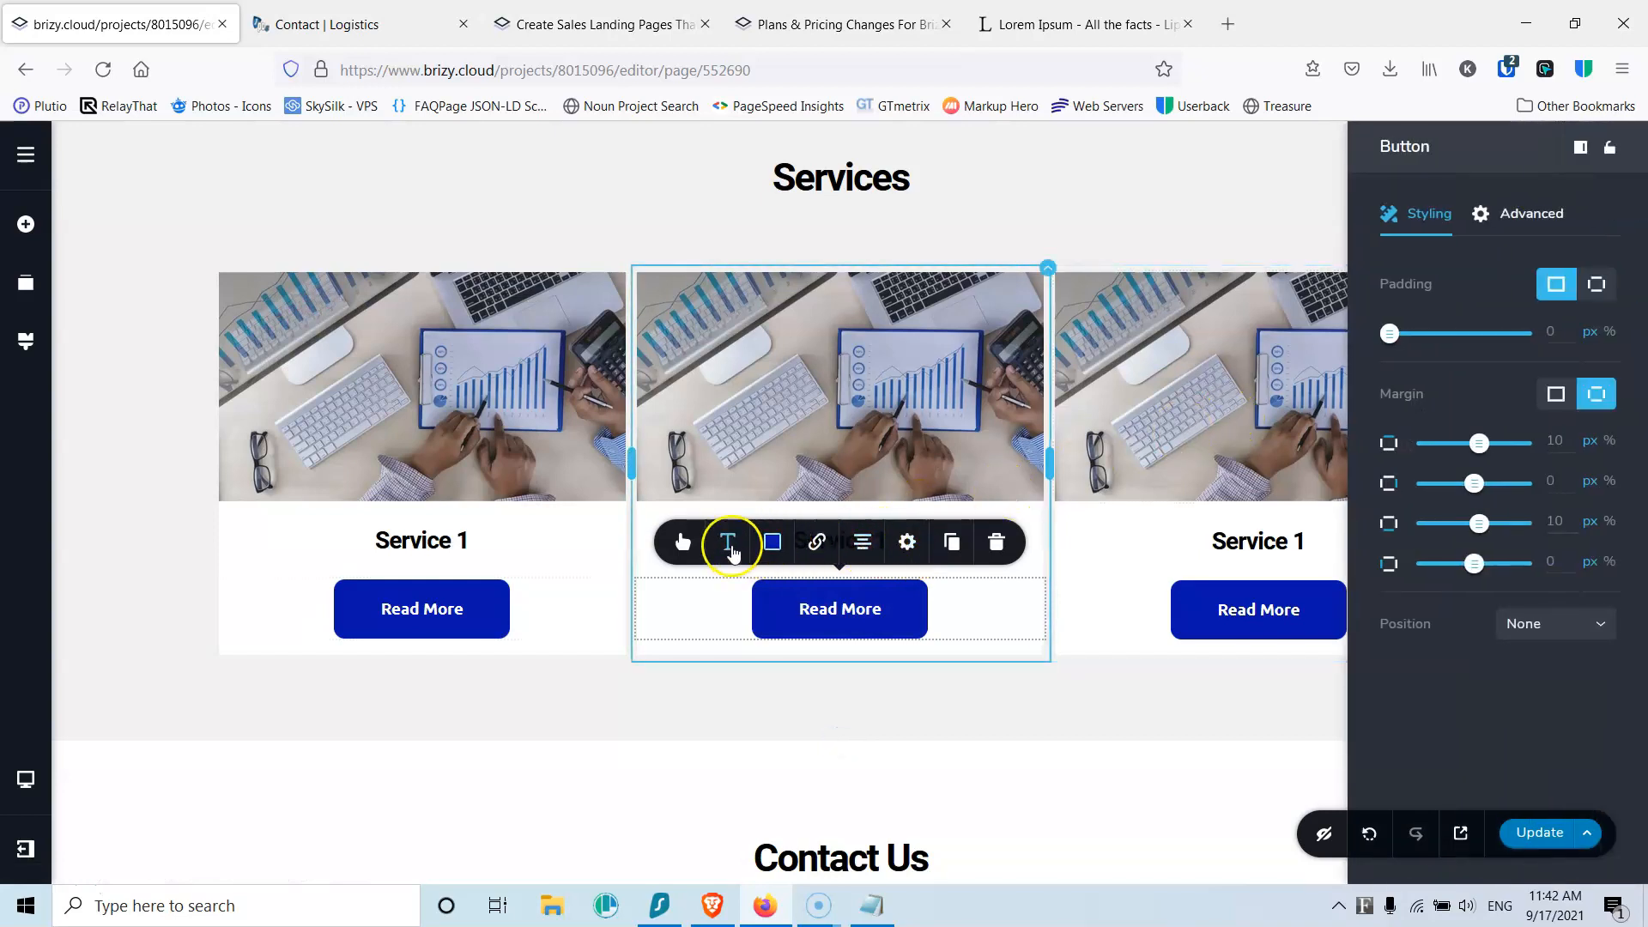
pyautogui.click(816, 541)
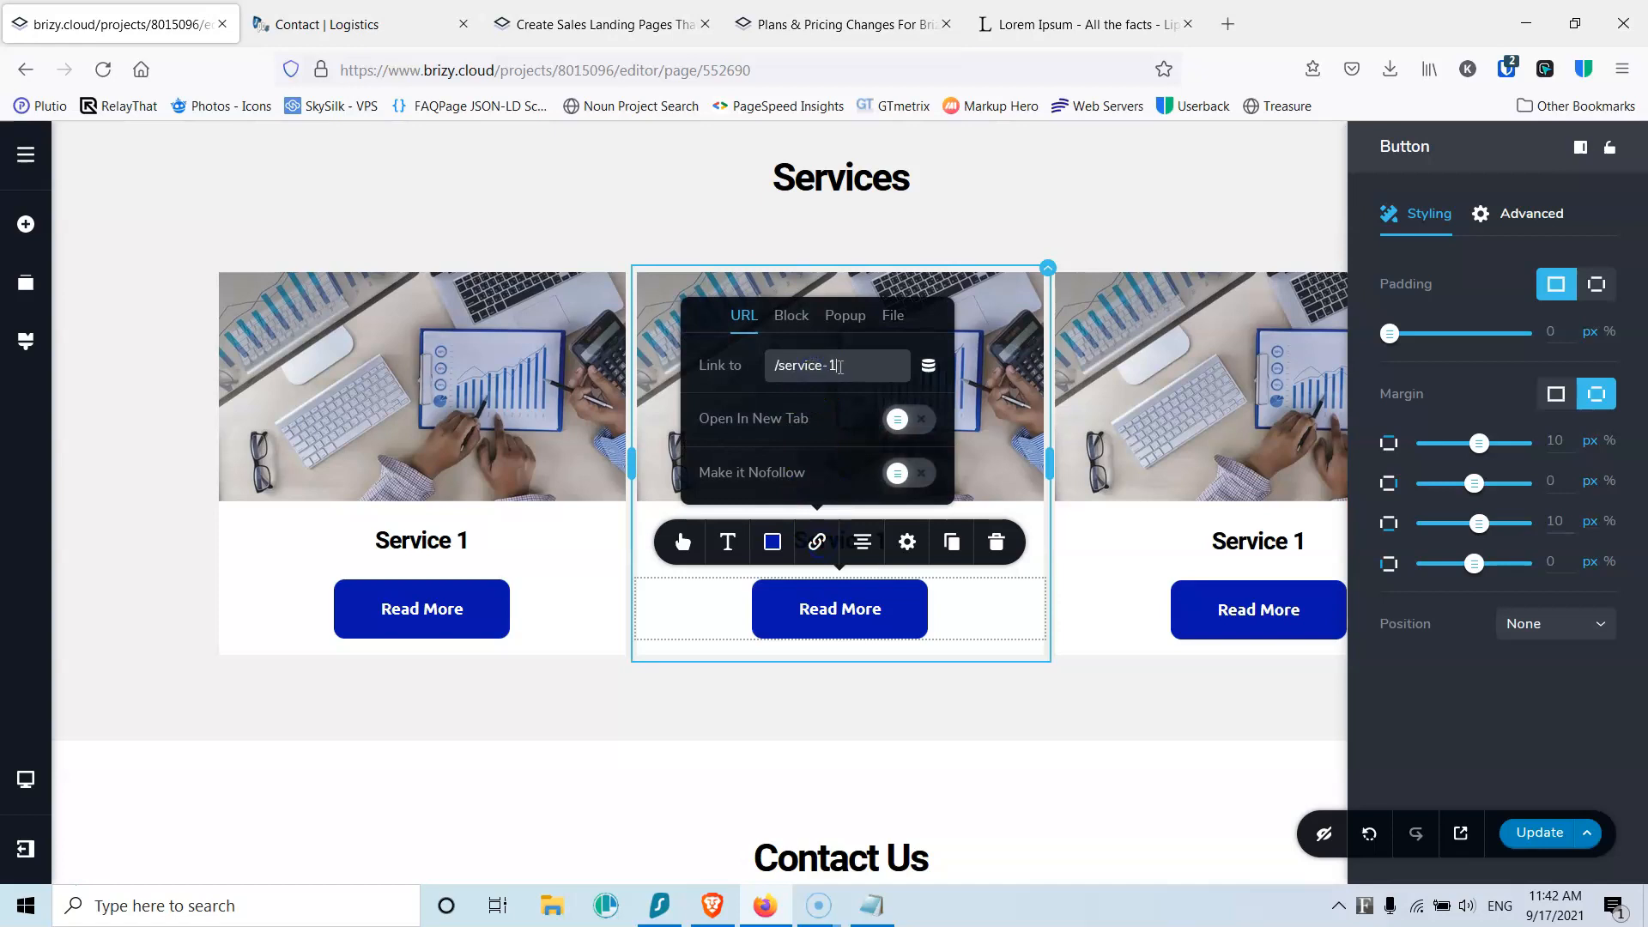
pyautogui.click(1251, 605)
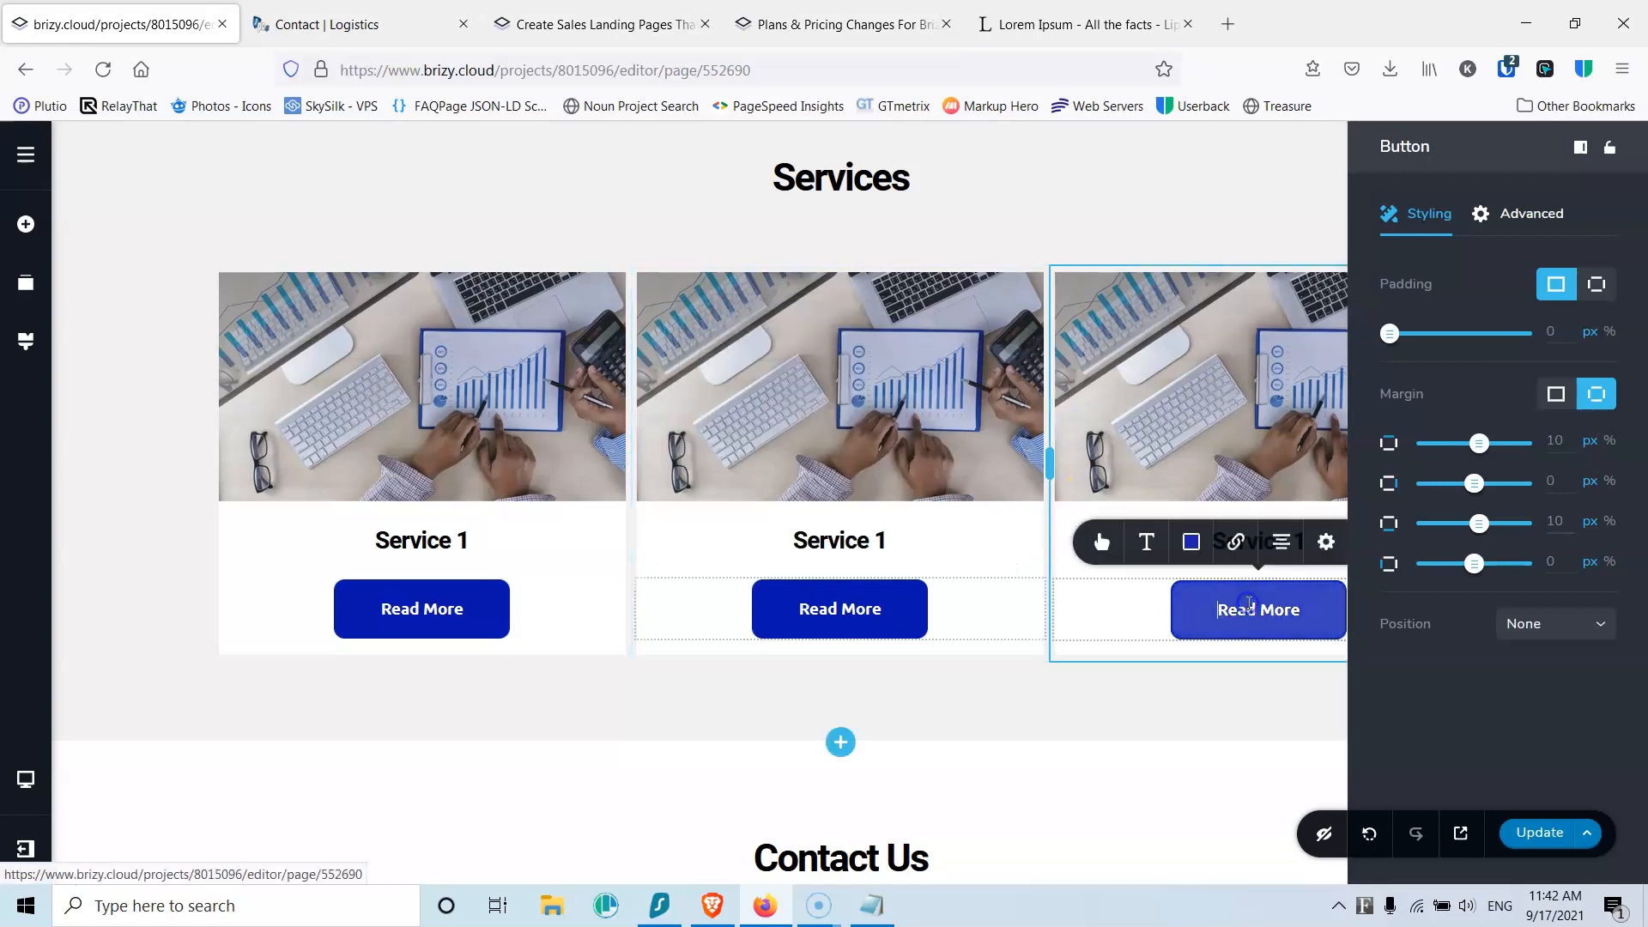
pyautogui.click(1236, 546)
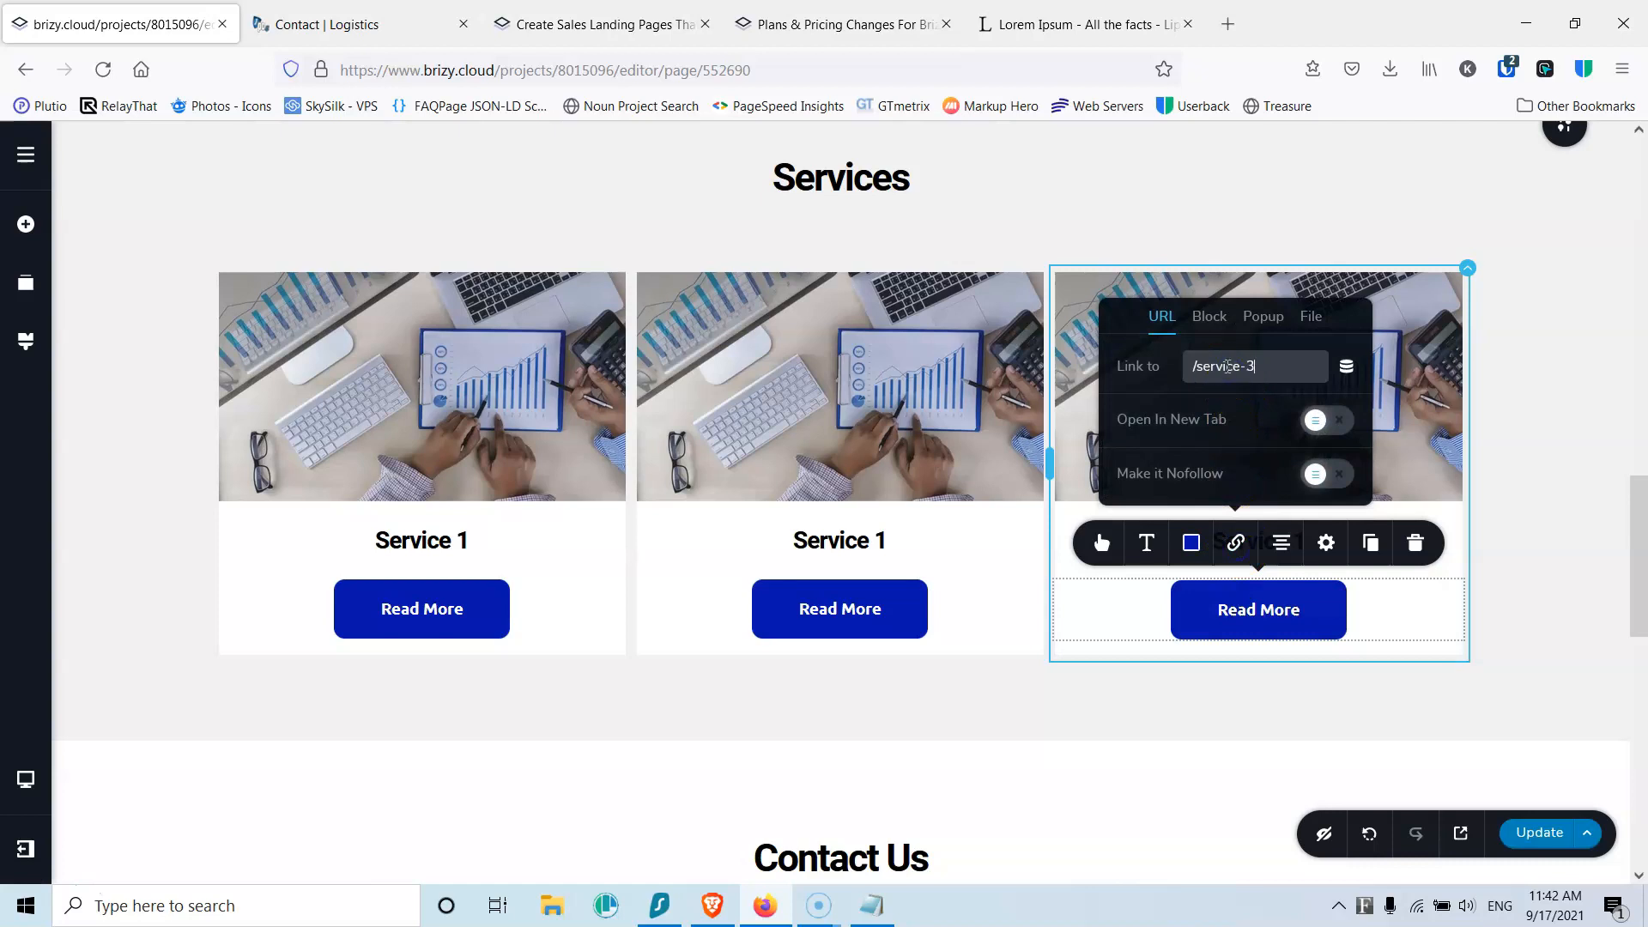
pyautogui.click(1529, 833)
pyautogui.click(904, 642)
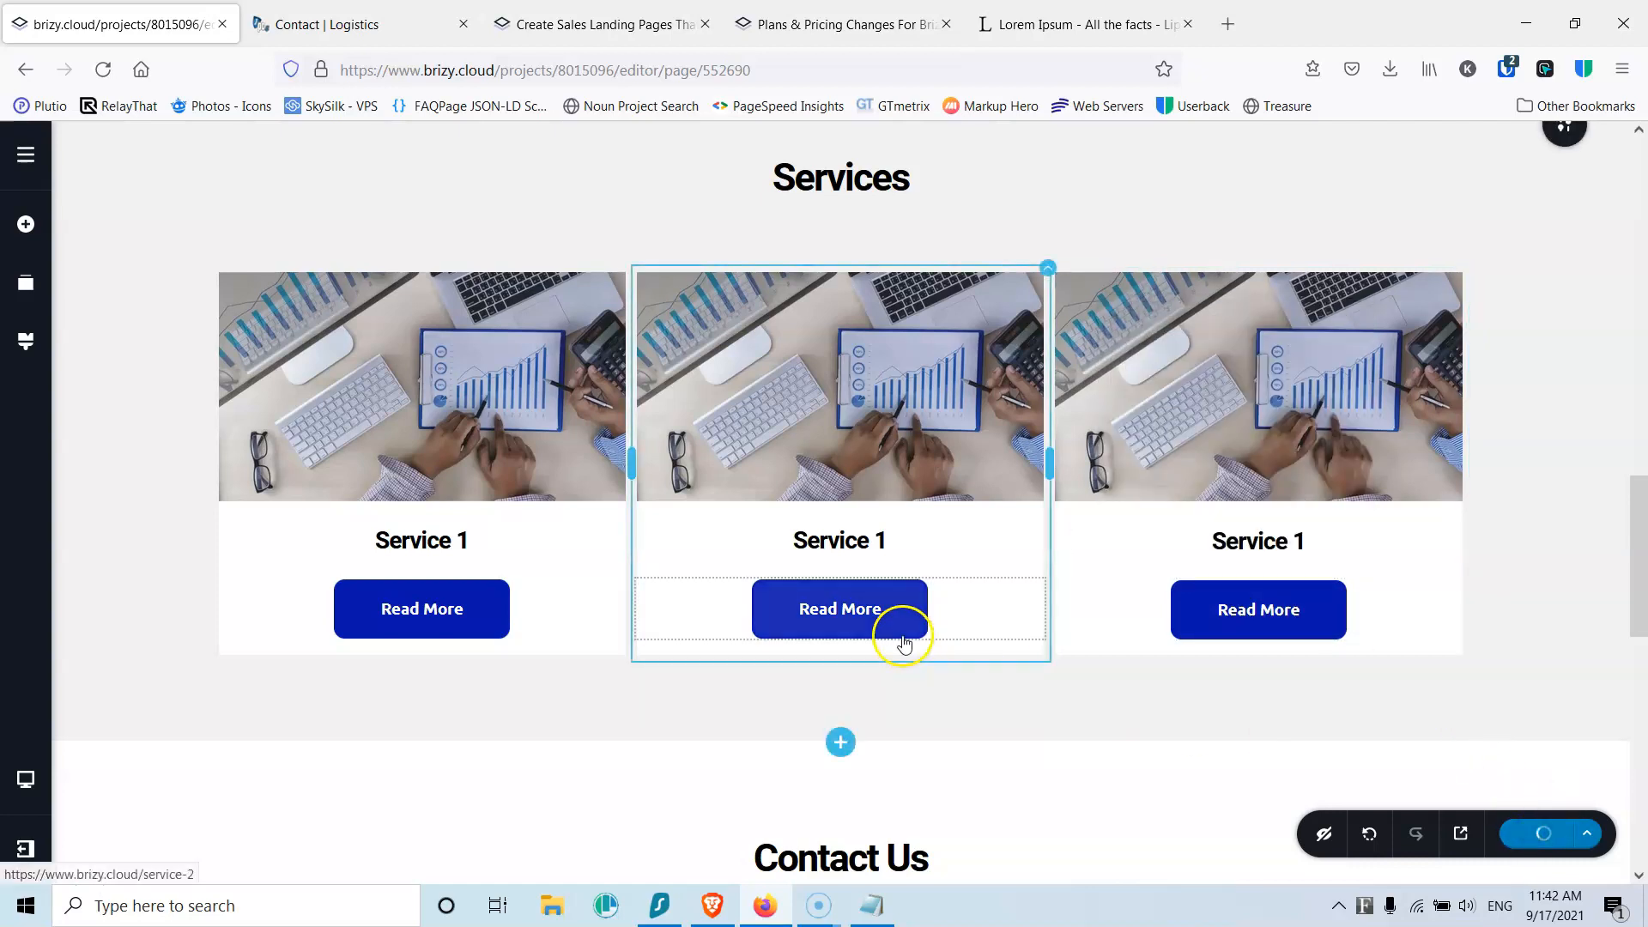
# Step: Link the hero Contact Us button to the Contact Us form block
pyautogui.scroll(15, 902, 640)
pyautogui.scroll(-10, 849, 712)
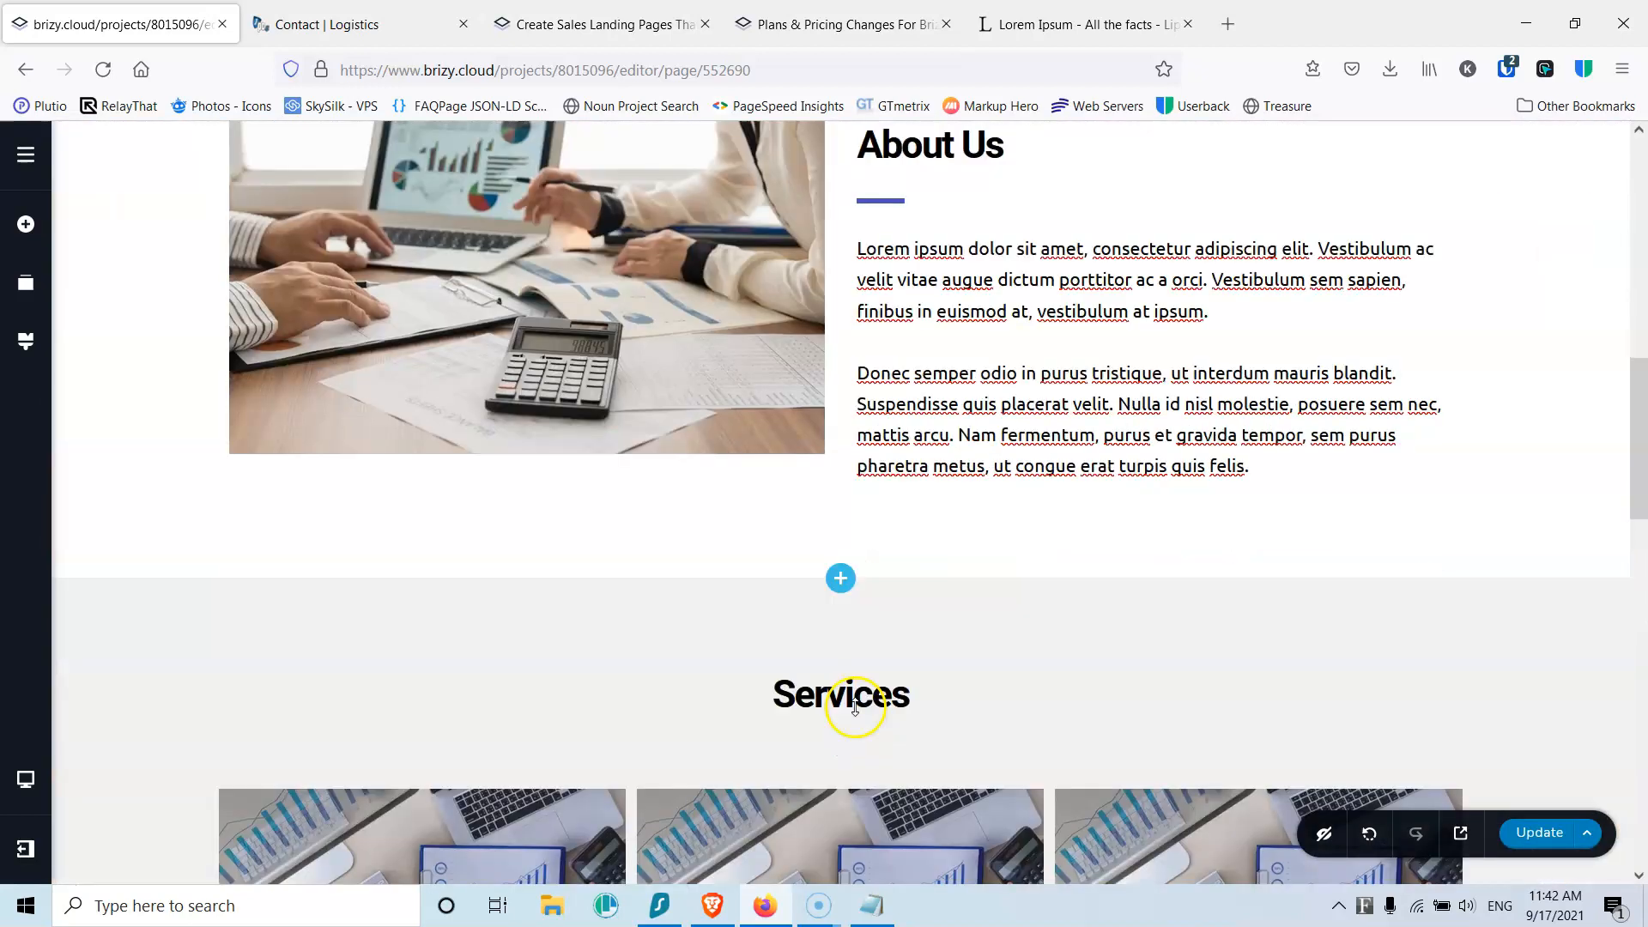
pyautogui.scroll(-10, 854, 705)
pyautogui.scroll(10, 570, 489)
pyautogui.scroll(10, 409, 445)
pyautogui.scroll(-4, 779, 434)
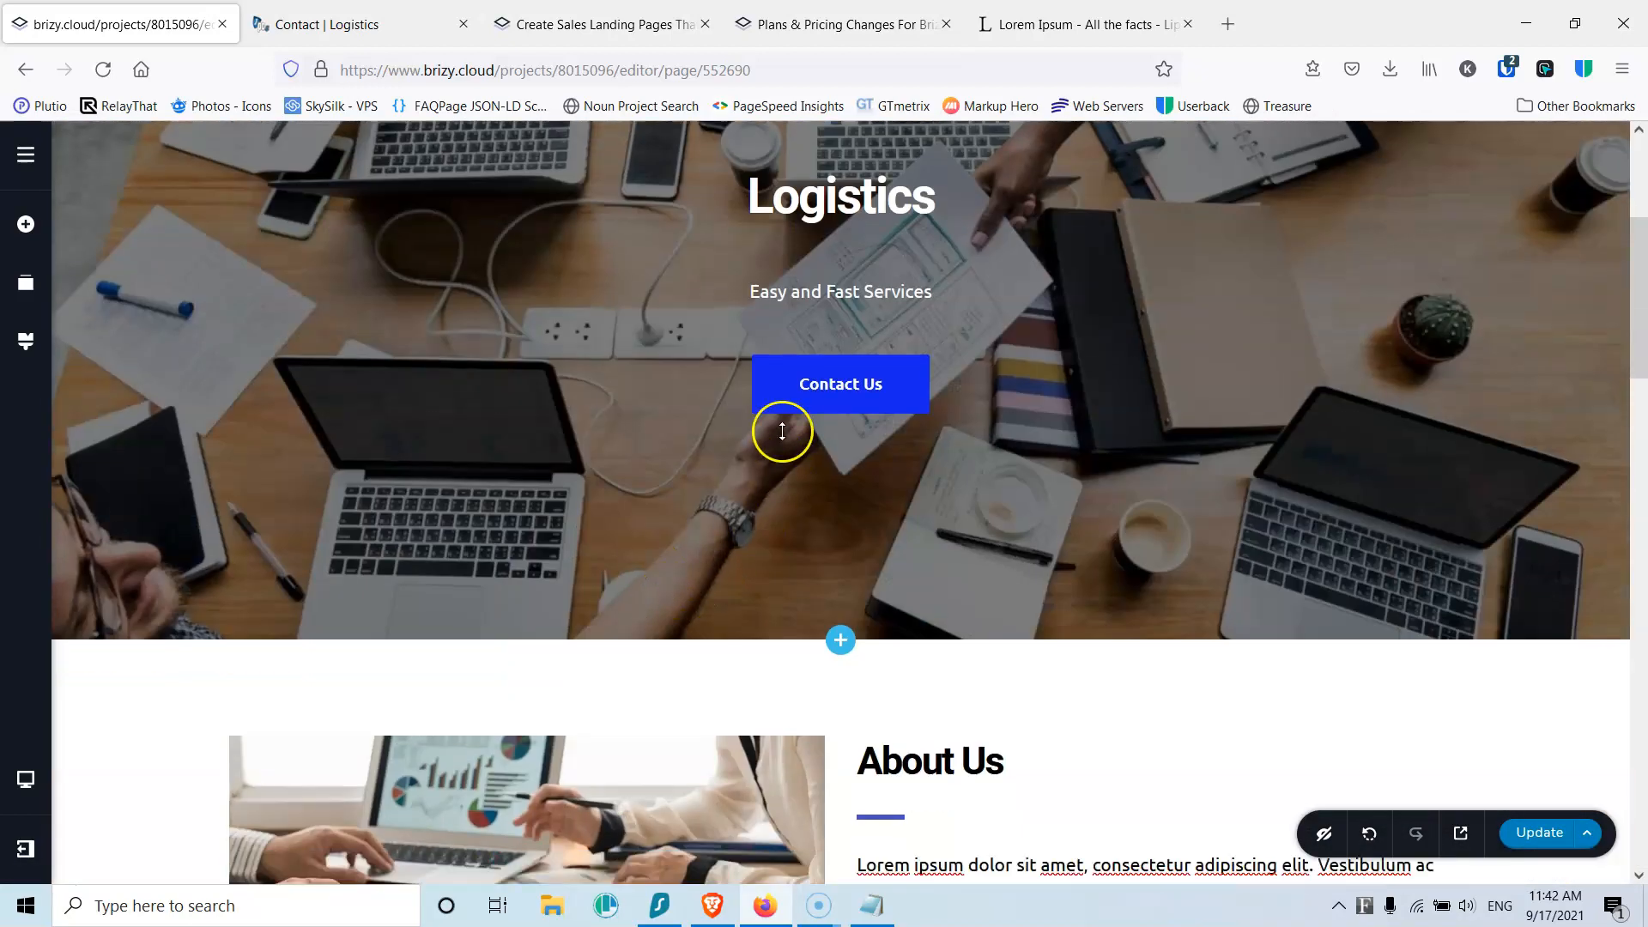
pyautogui.click(810, 386)
pyautogui.click(815, 453)
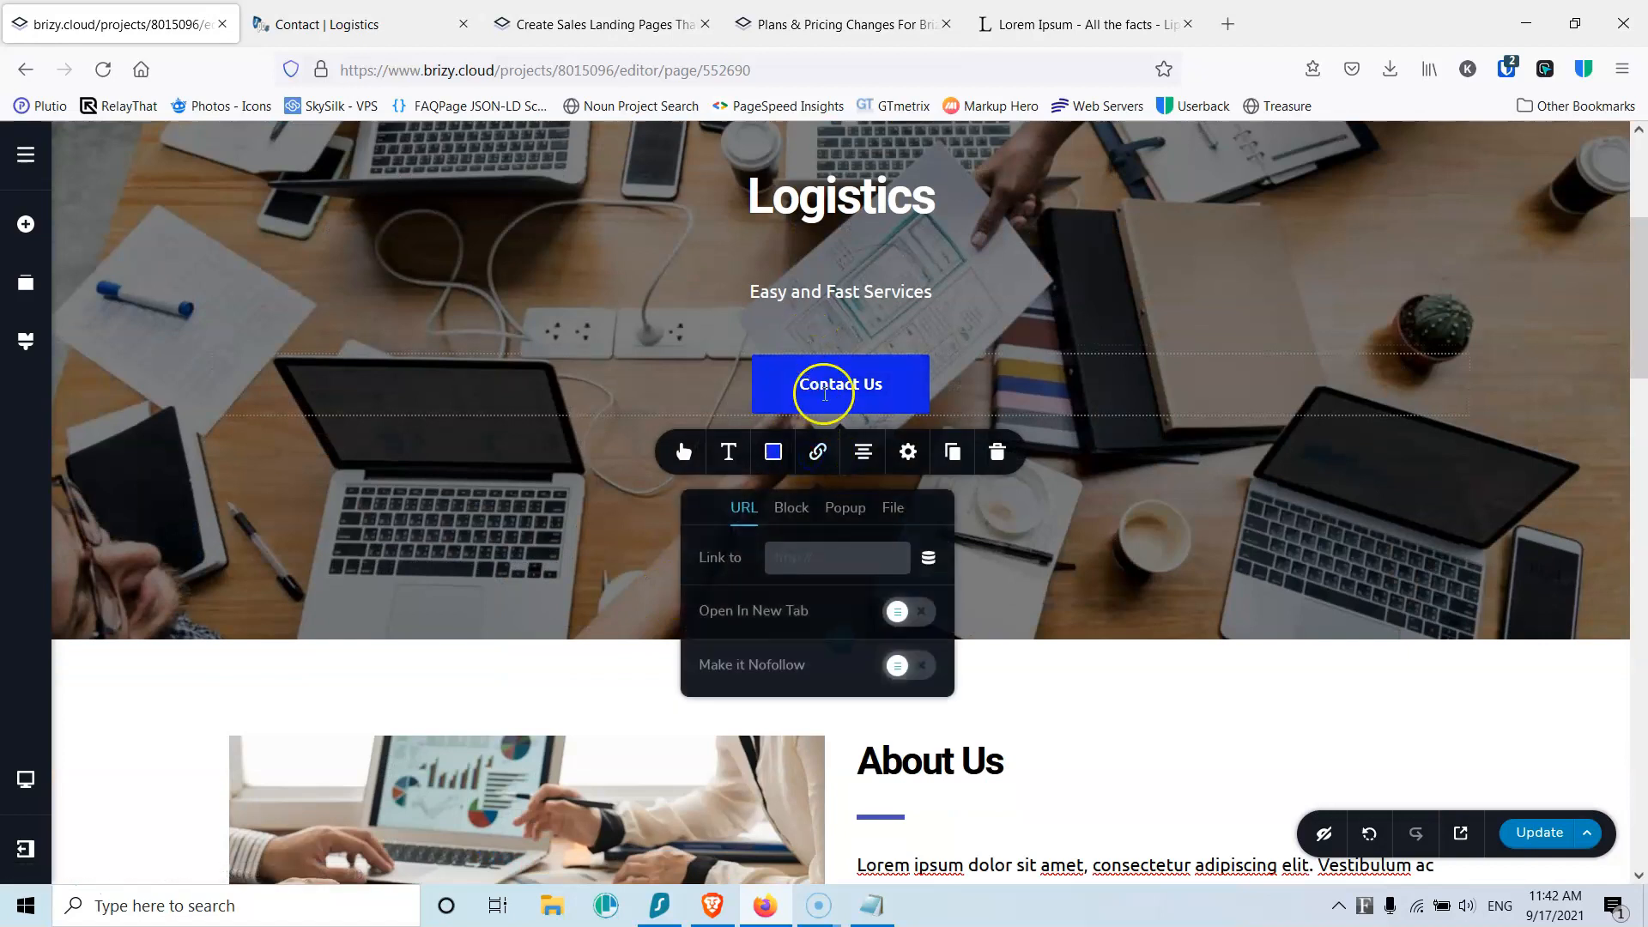
pyautogui.click(791, 509)
pyautogui.click(865, 749)
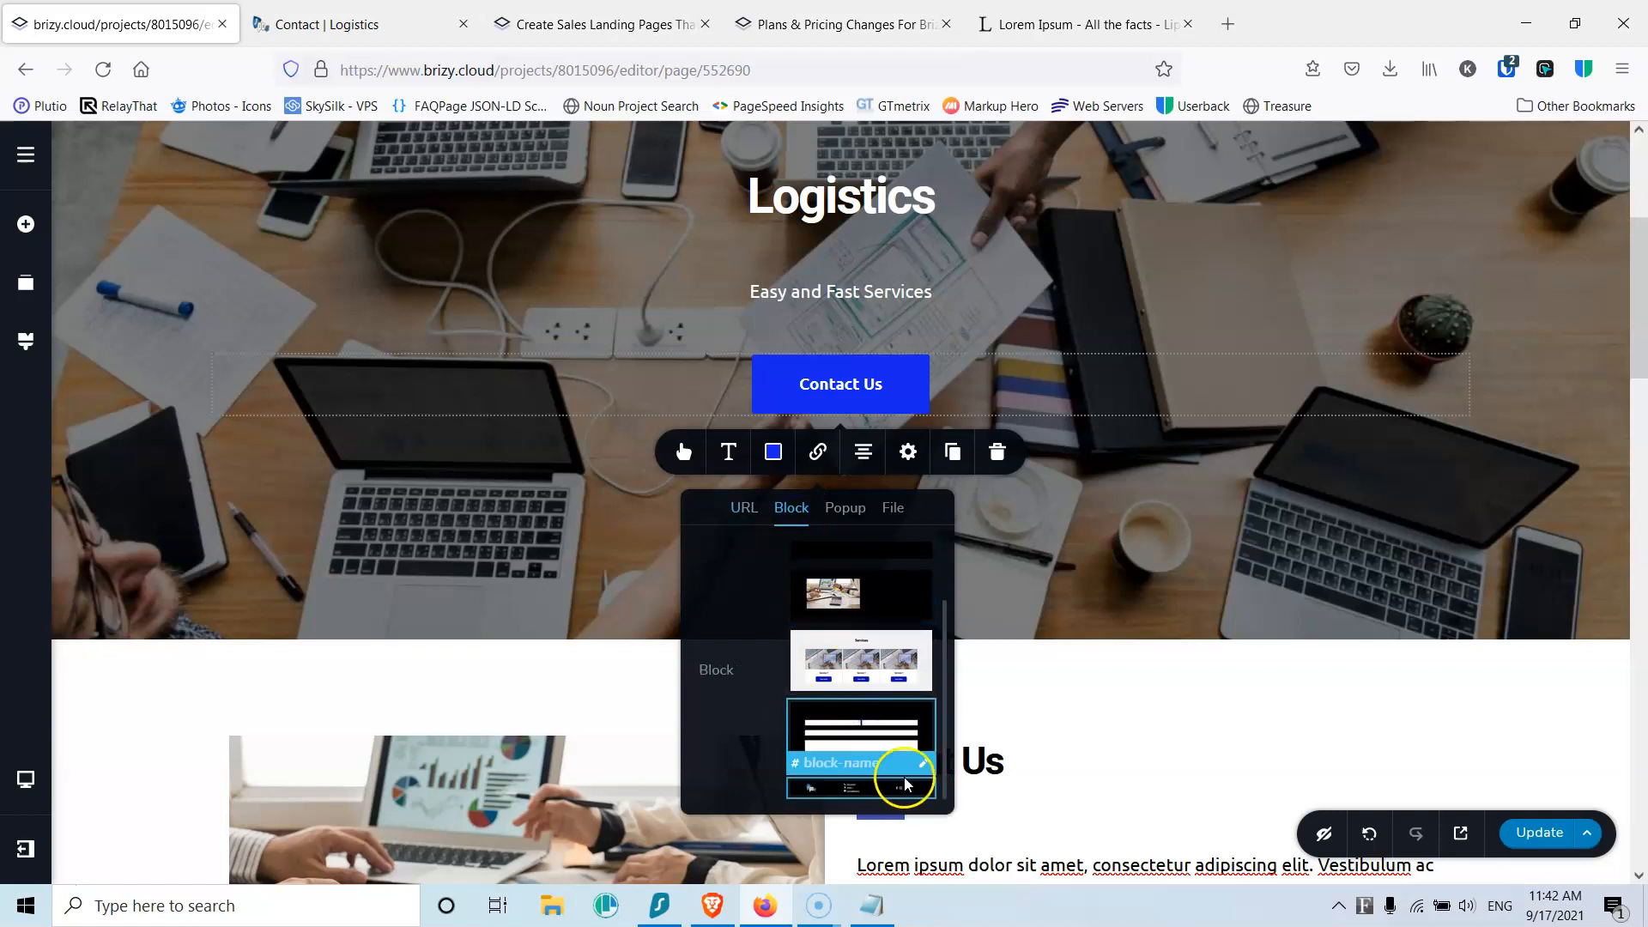
# Step: Name the form block's anchor 'contact' and save the page
pyautogui.click(892, 763)
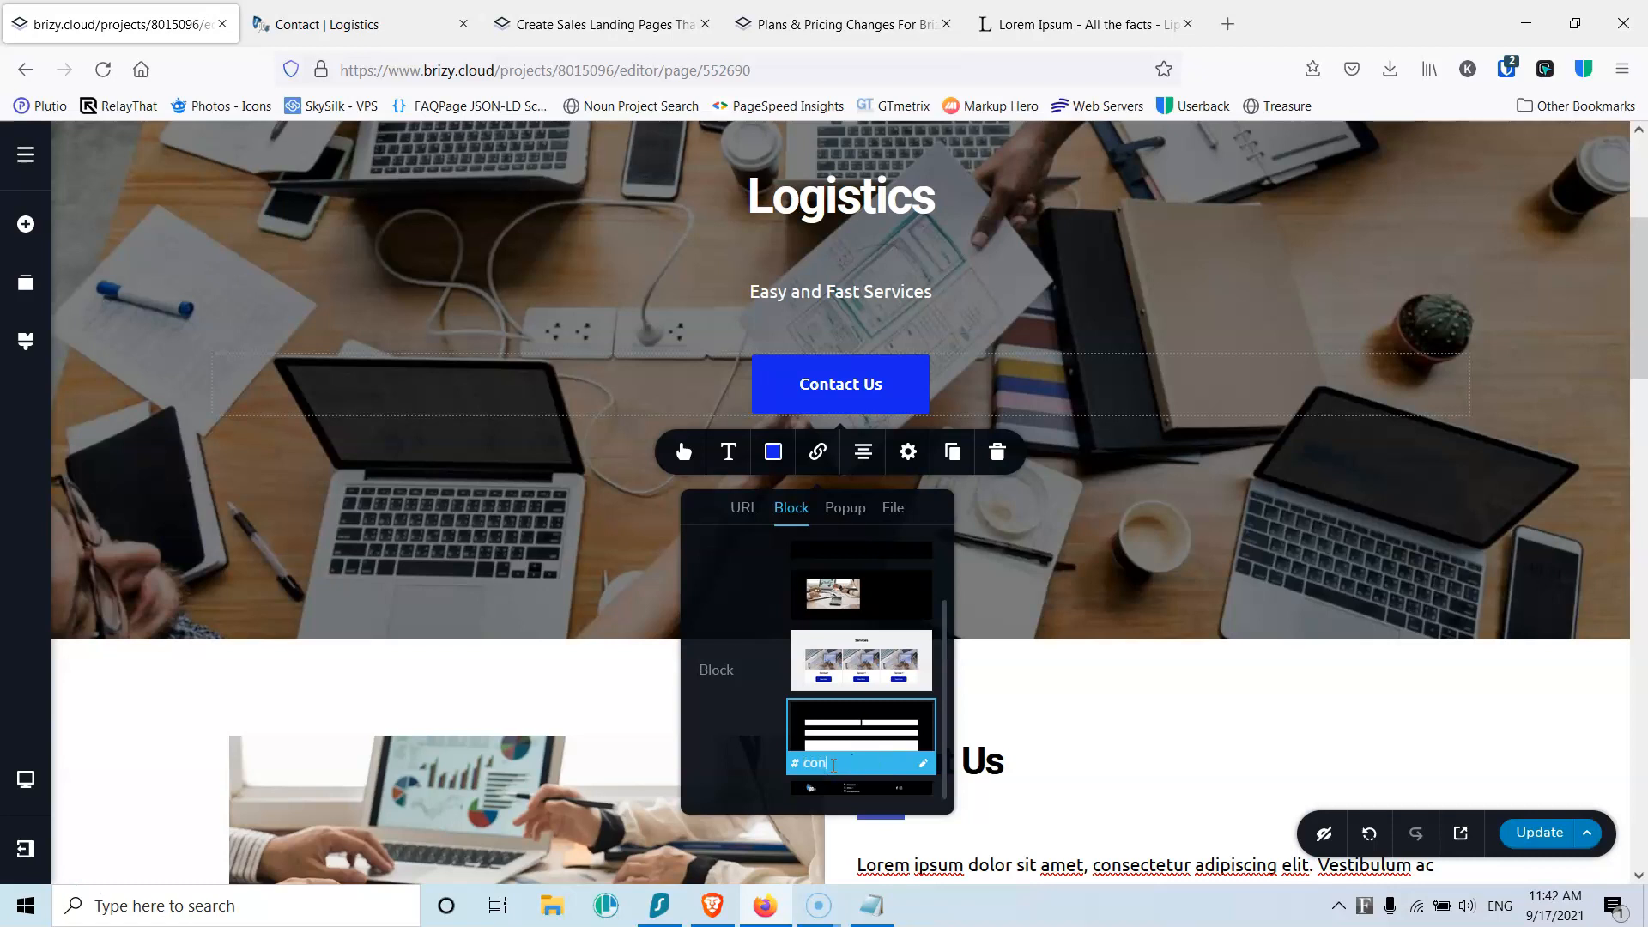
pyautogui.moveTo(848, 764); pyautogui.dragTo(787, 752)
pyautogui.click(743, 509)
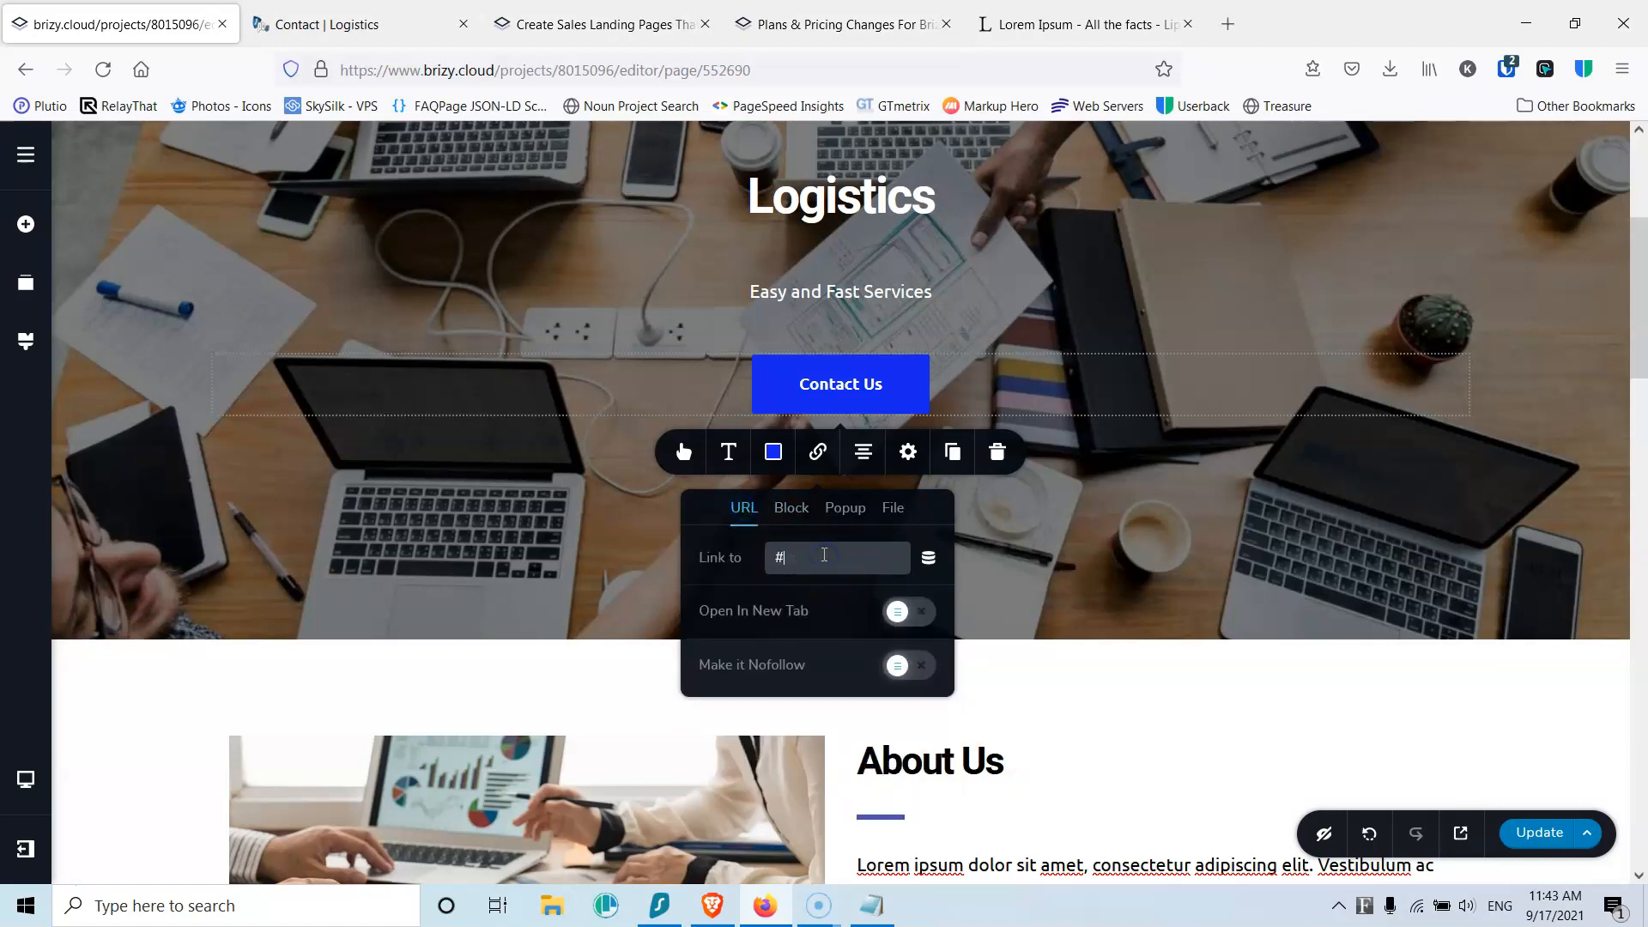
pyautogui.click(1533, 831)
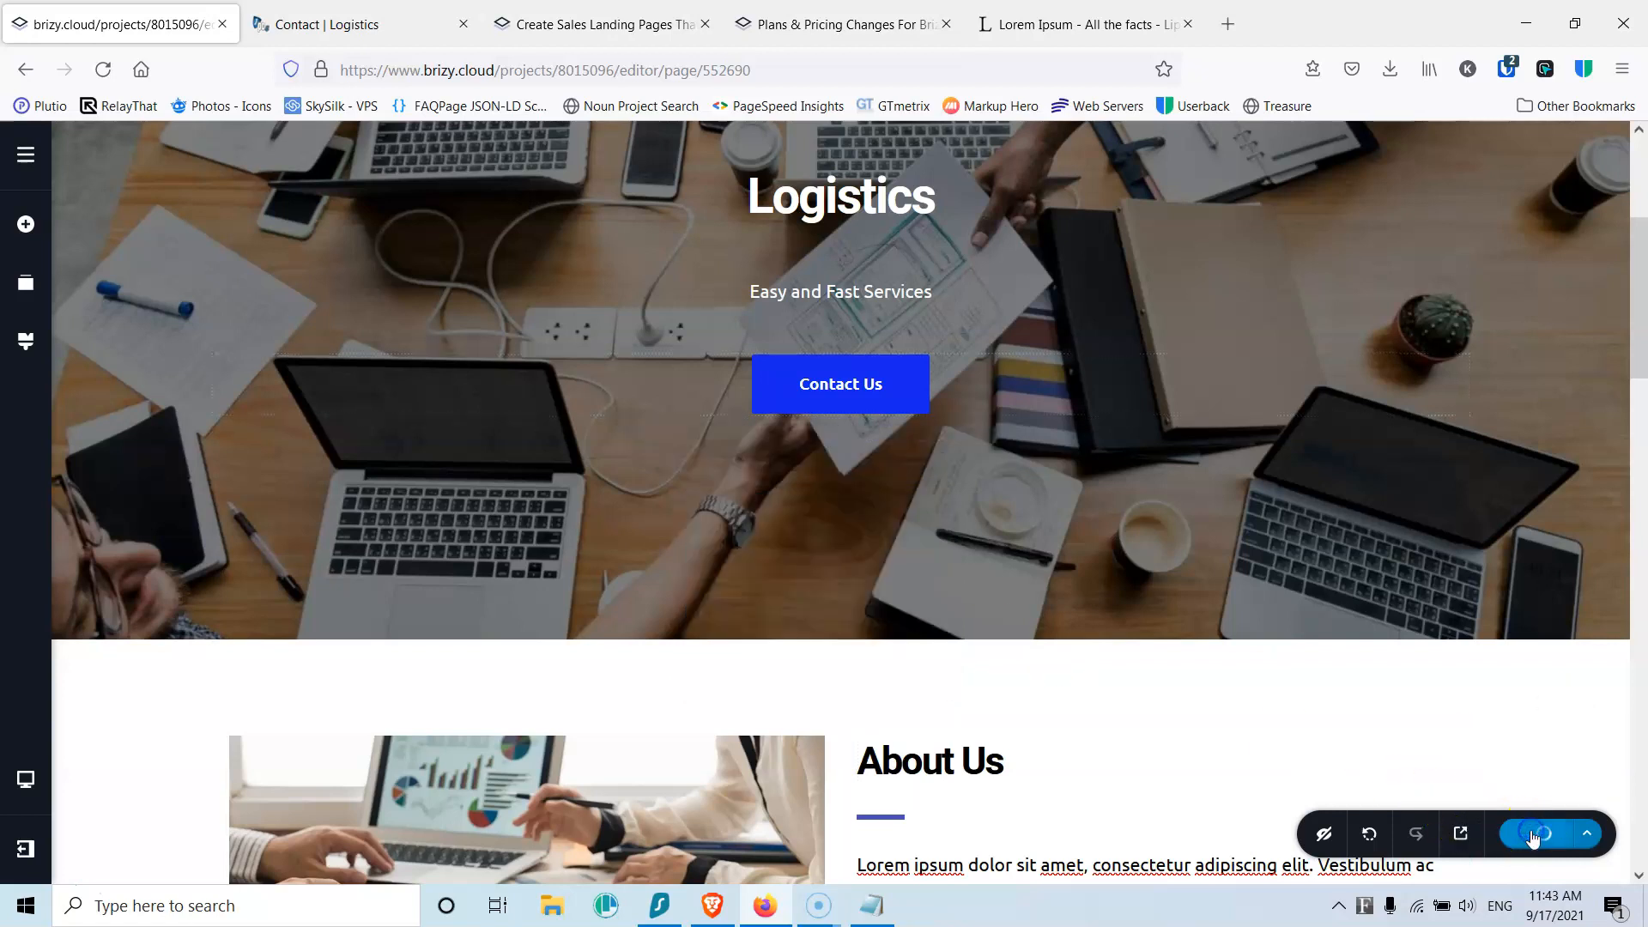
pyautogui.click(360, 25)
# Step: Reload the live site and test the Contact Us and first Read More links
pyautogui.click(103, 70)
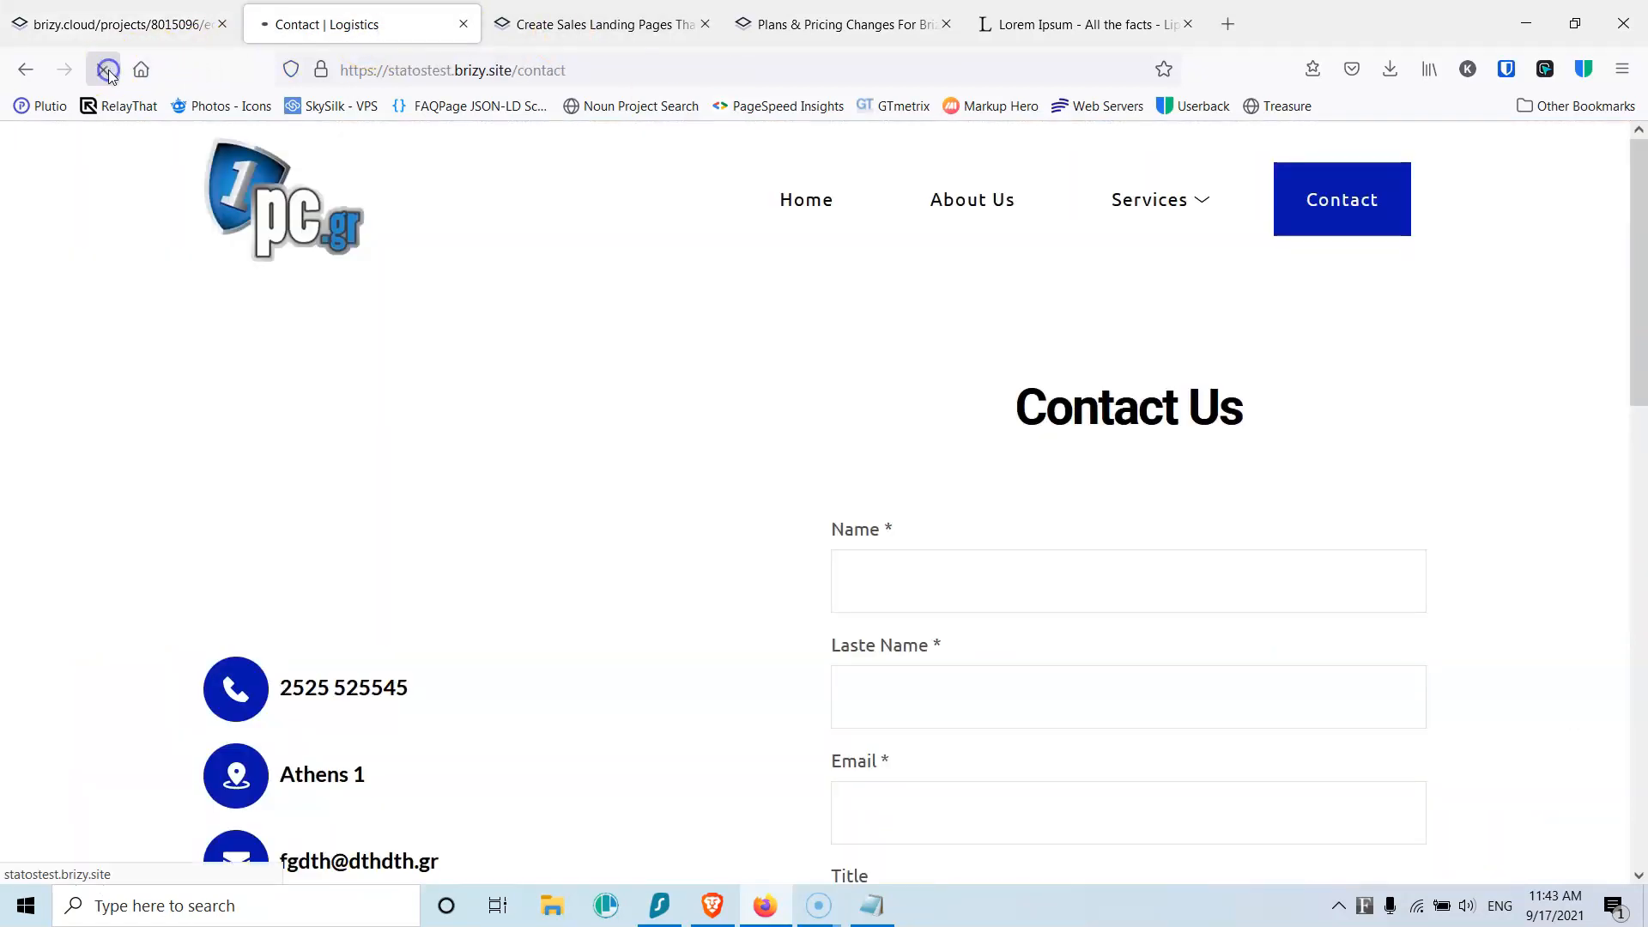
pyautogui.click(804, 211)
pyautogui.scroll(-4, 678, 369)
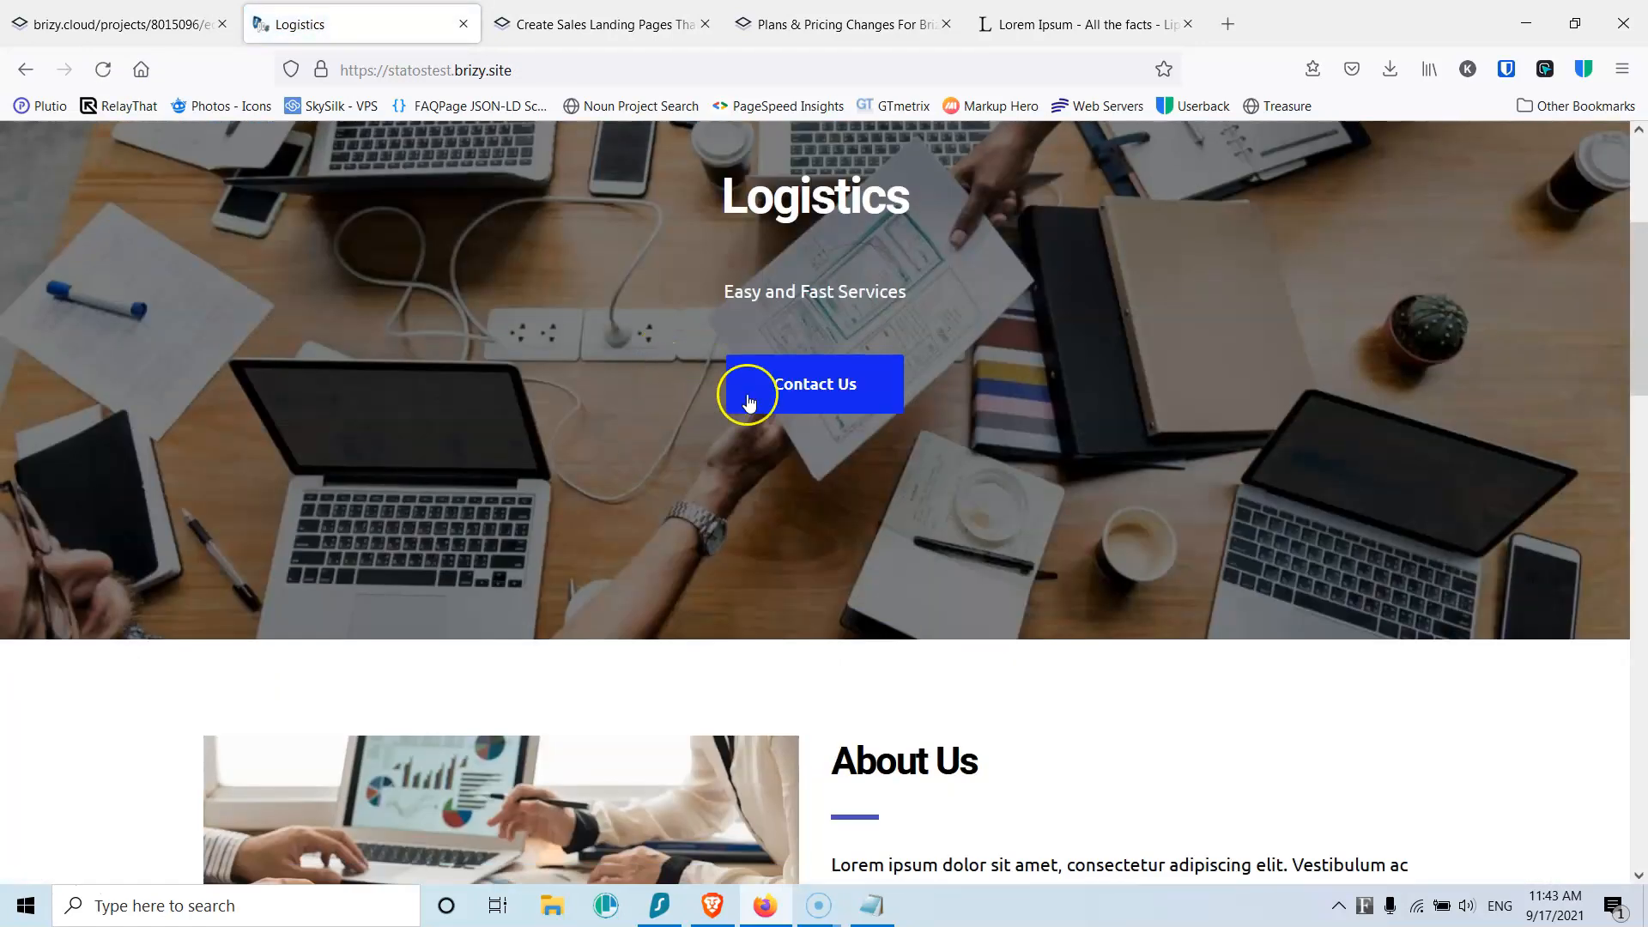
pyautogui.click(807, 385)
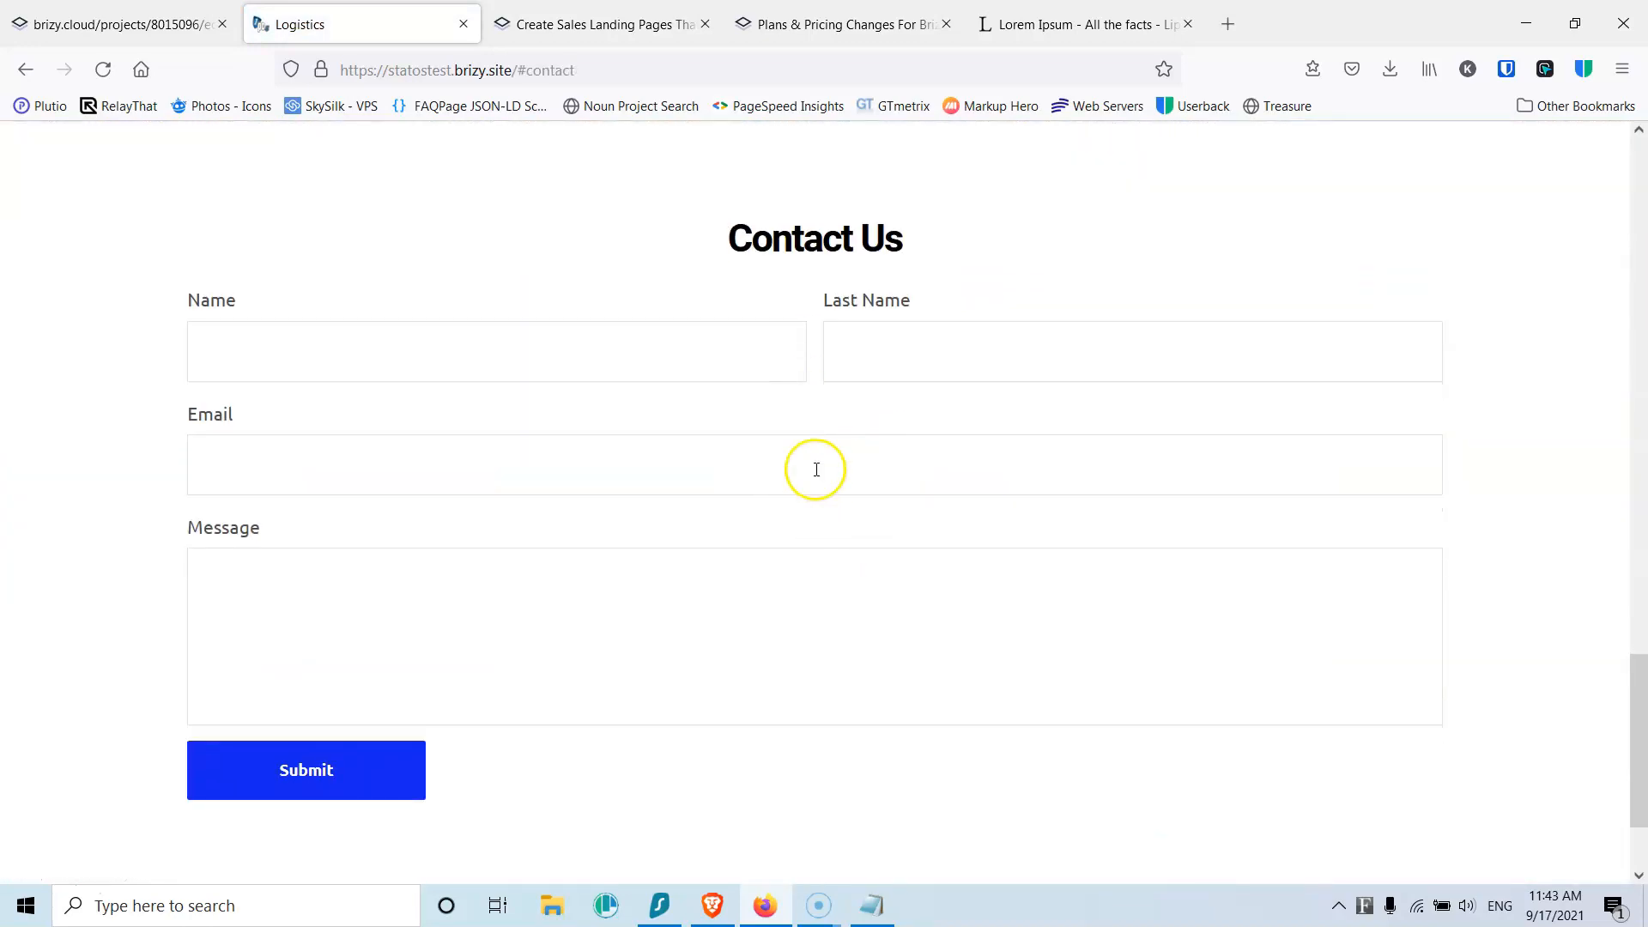
pyautogui.scroll(20, 784, 387)
pyautogui.scroll(-15, 784, 386)
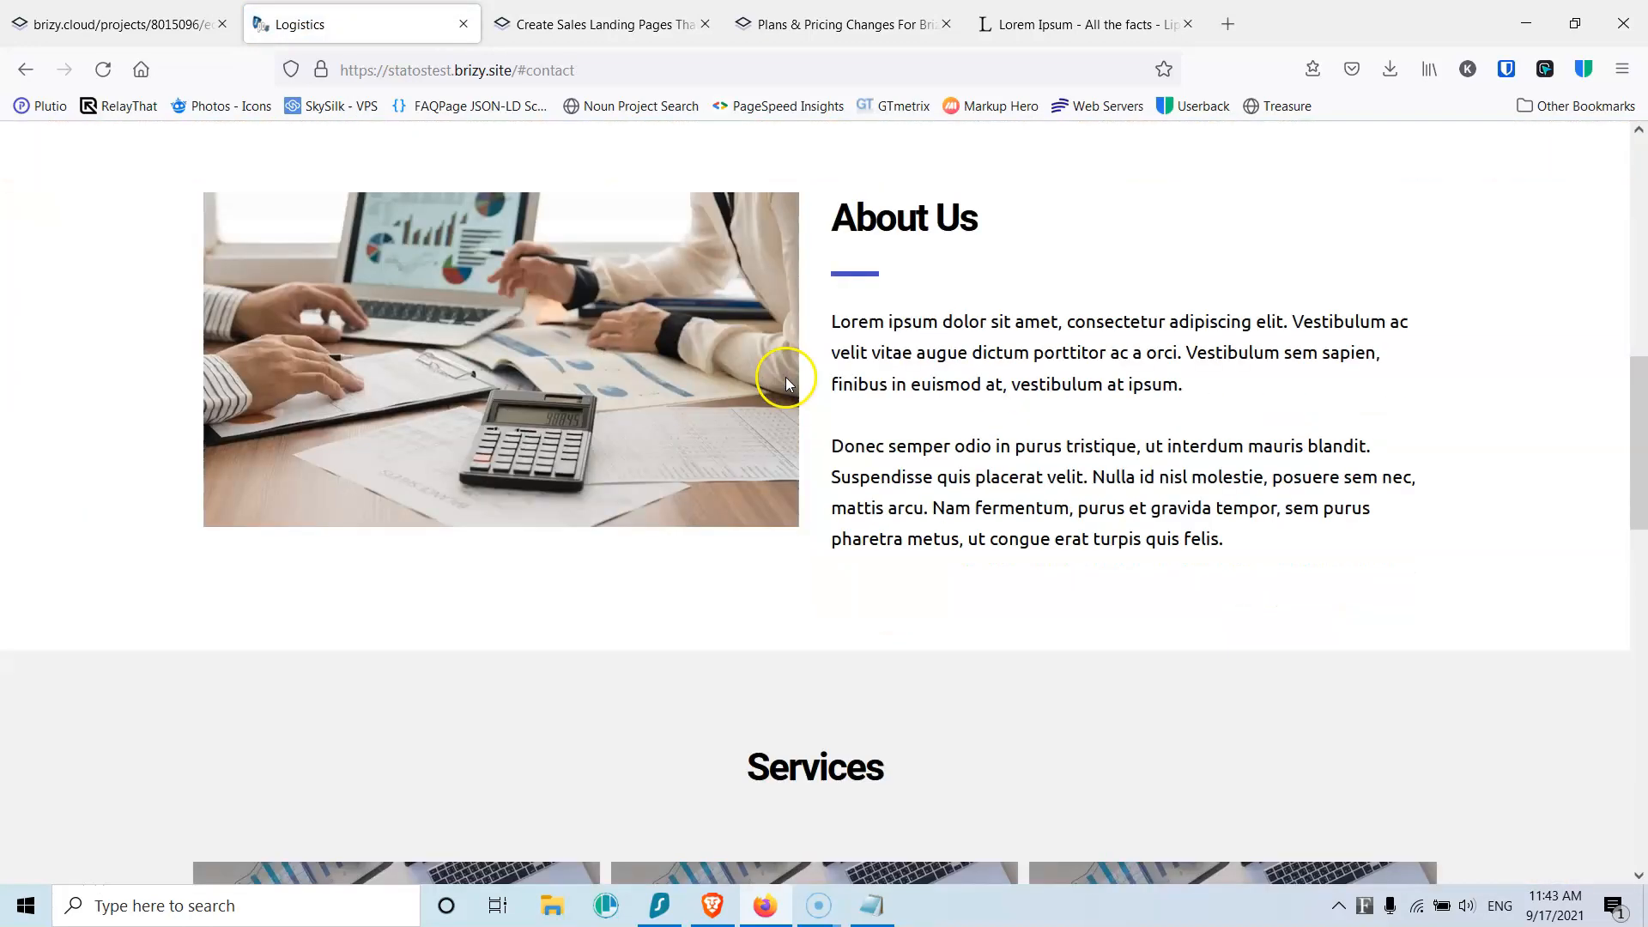
pyautogui.click(415, 609)
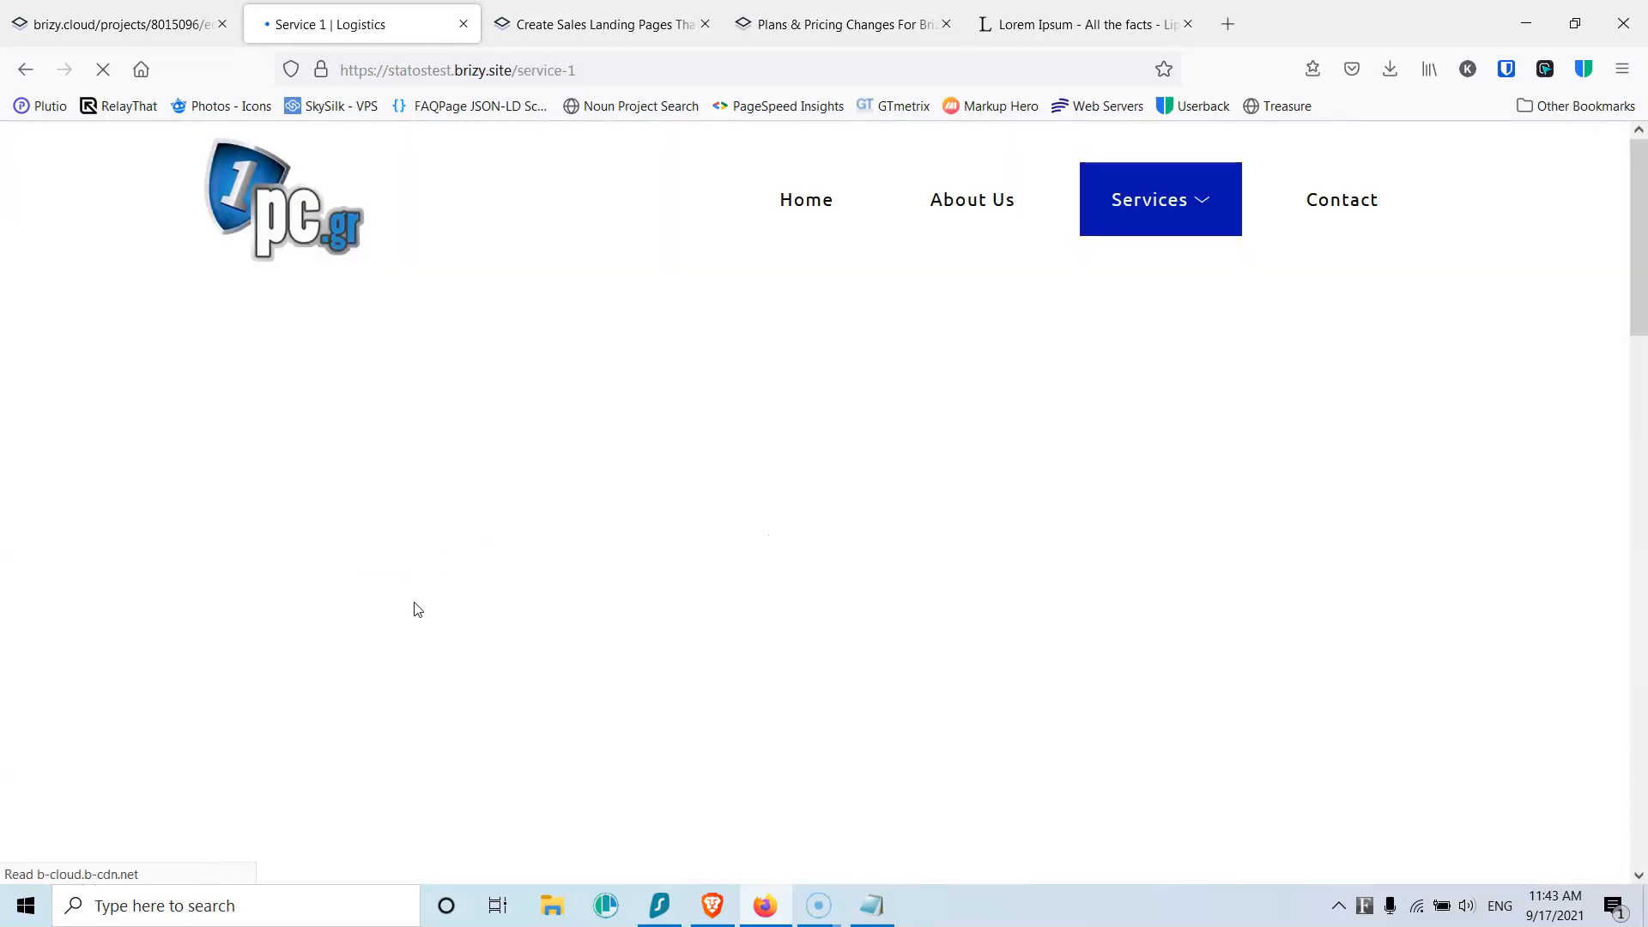
pyautogui.scroll(-10, 729, 481)
pyautogui.scroll(10, 719, 479)
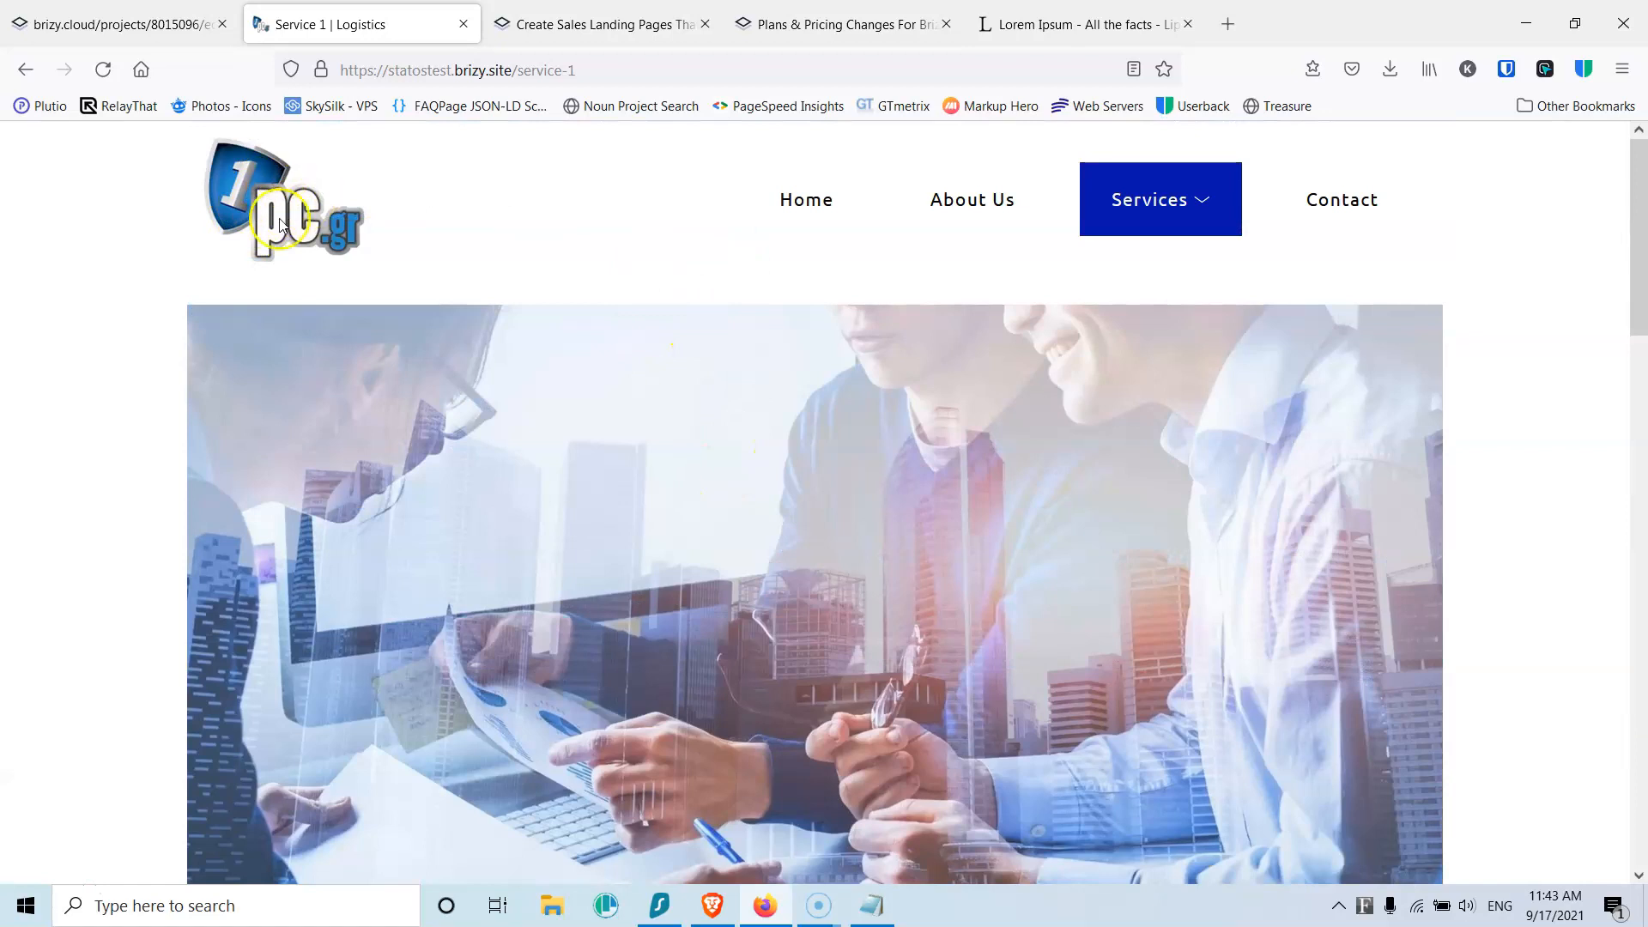
# Step: Confirm the logo links to /home, save, and reload the live Service 1 page
pyautogui.click(156, 19)
pyautogui.scroll(4, 379, 357)
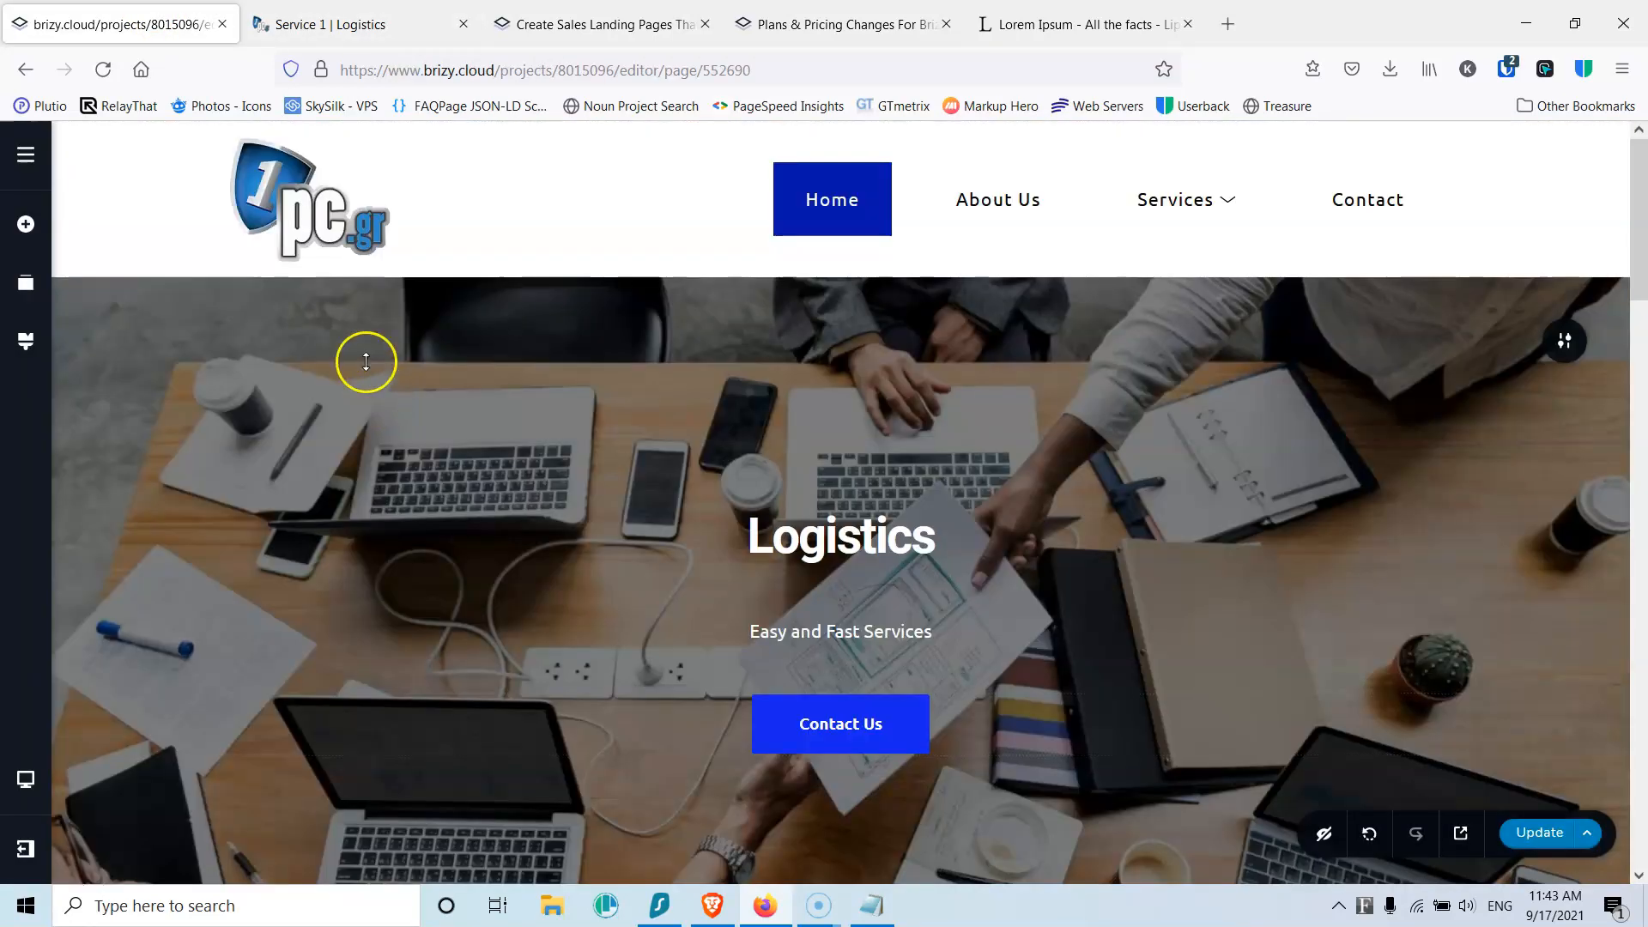
pyautogui.click(309, 193)
pyautogui.click(266, 300)
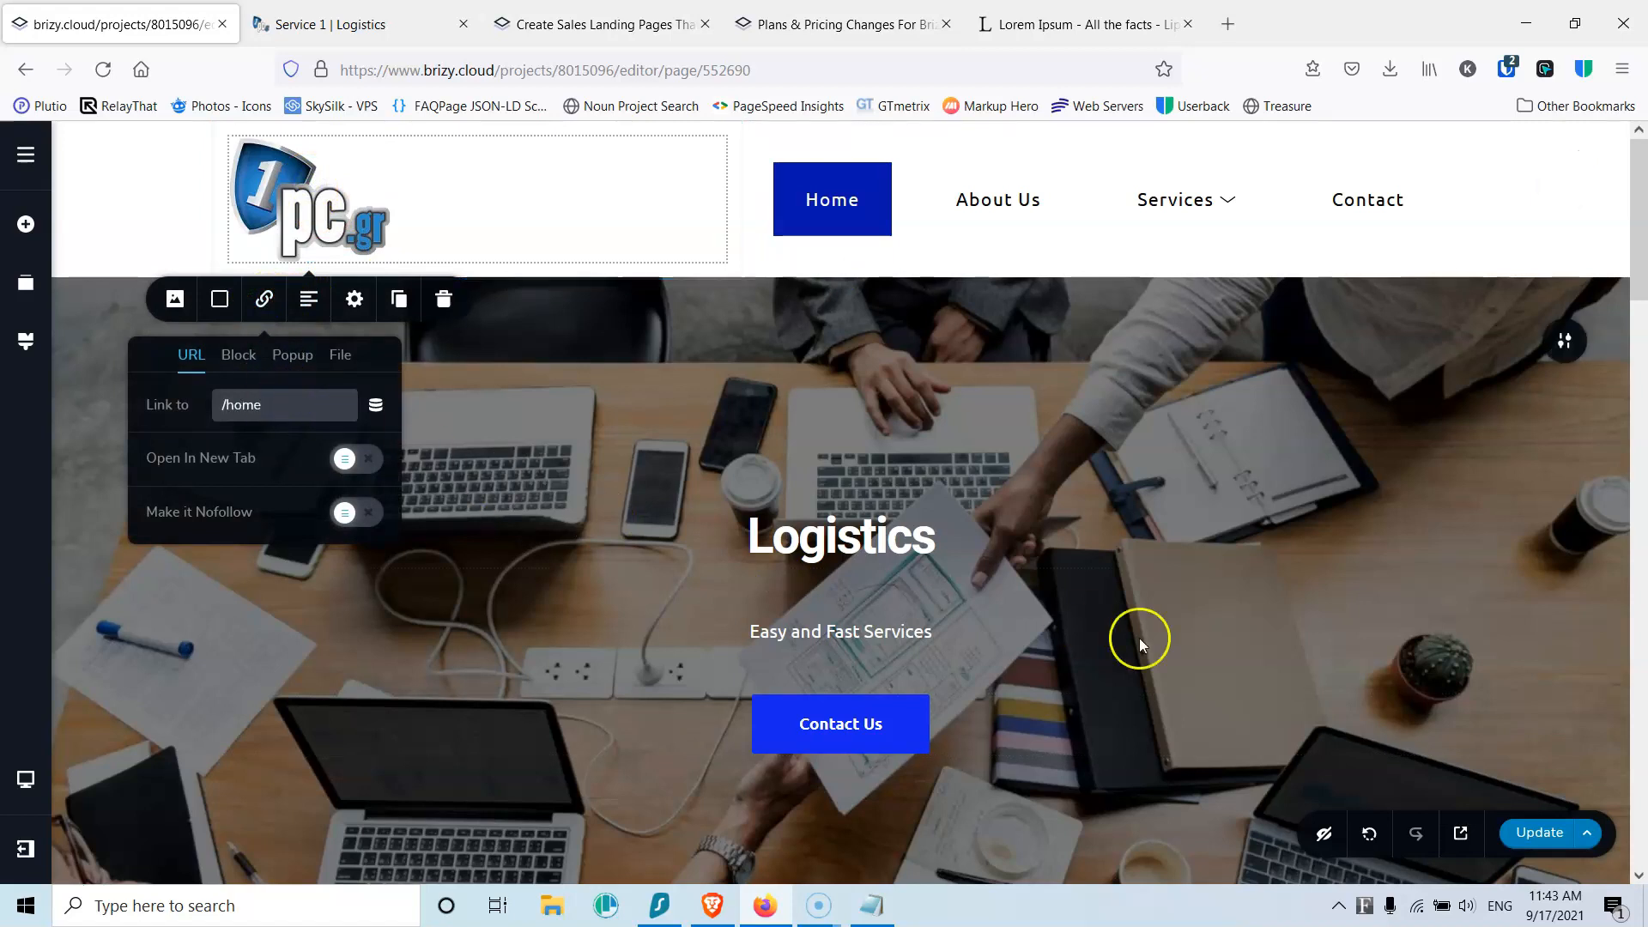
pyautogui.click(1533, 835)
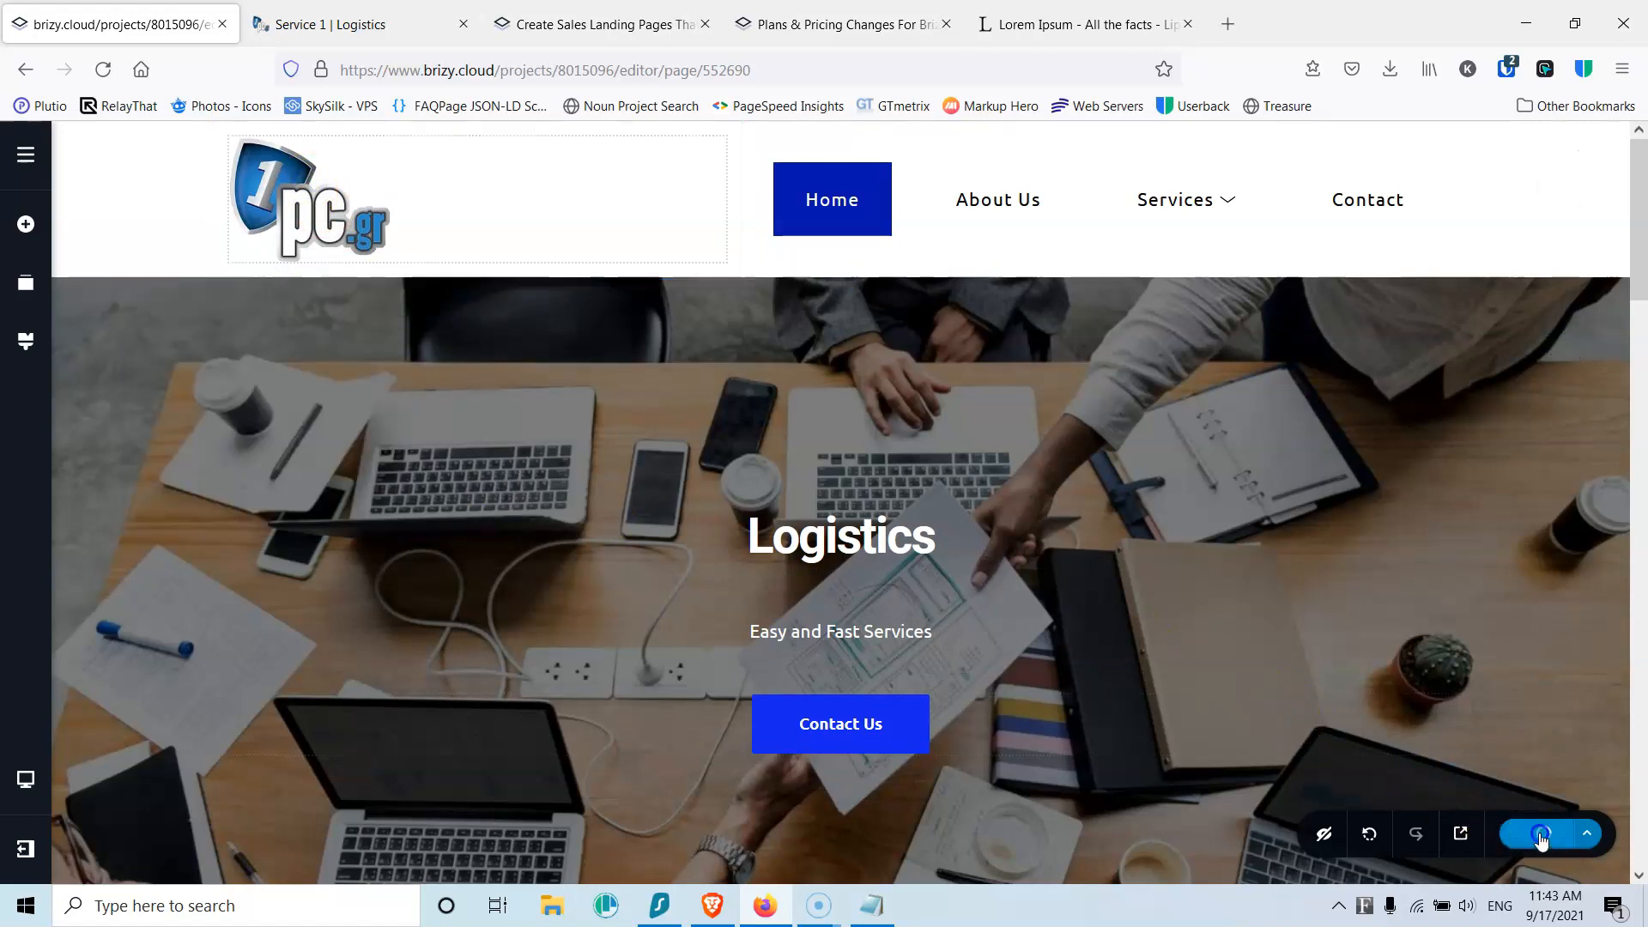
pyautogui.click(296, 24)
pyautogui.click(98, 71)
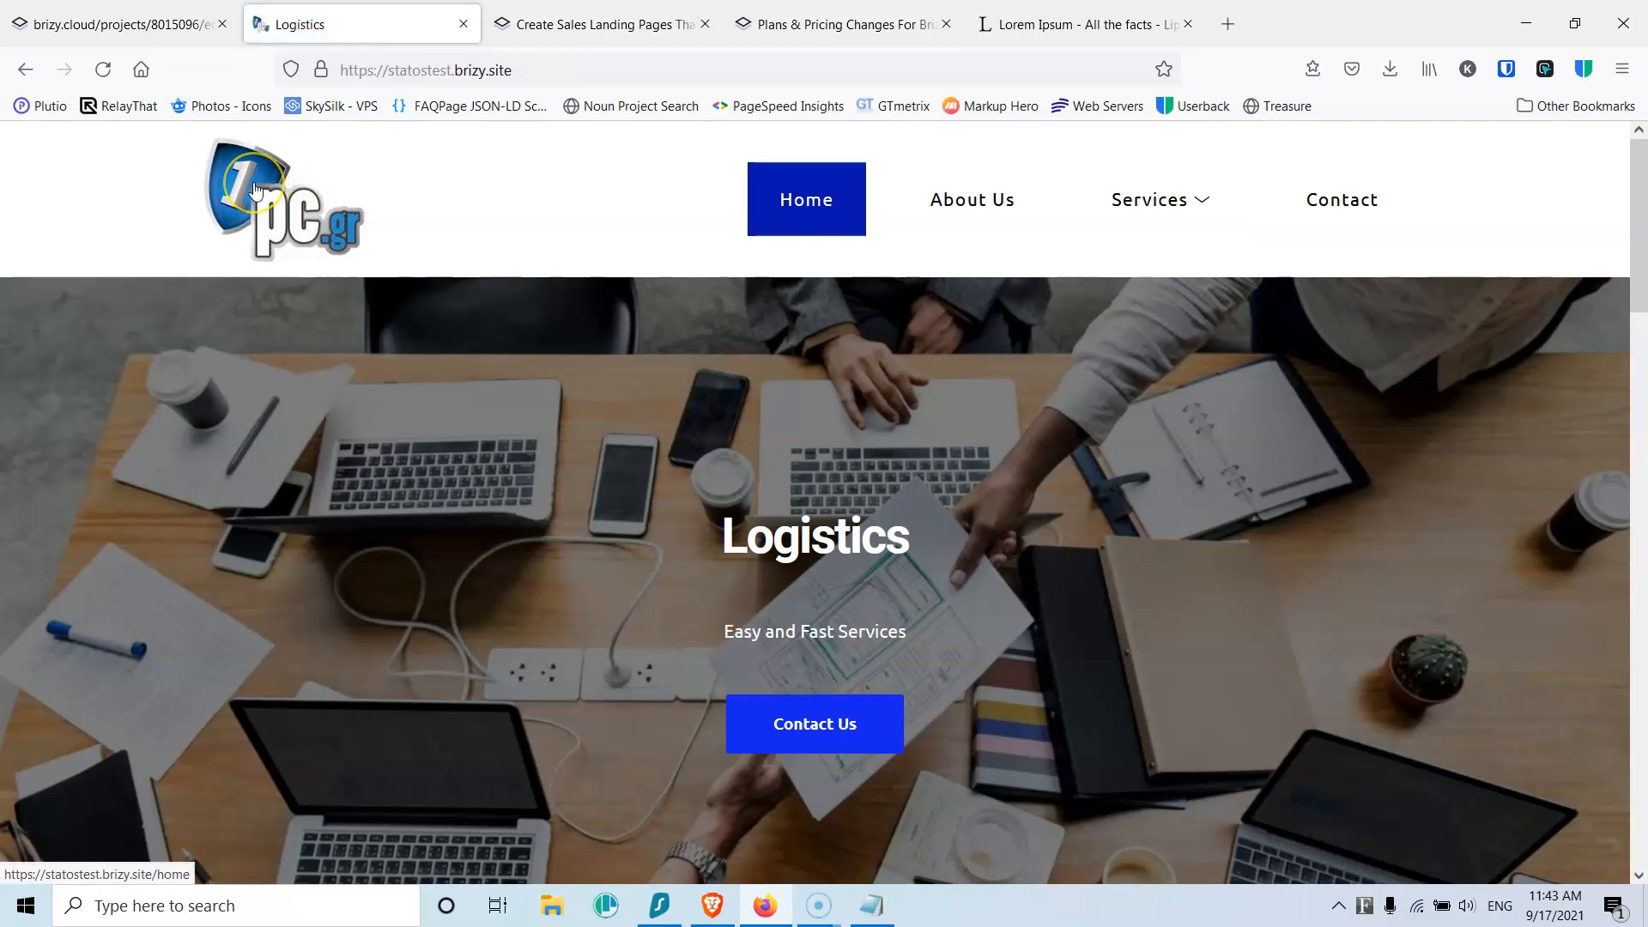
pyautogui.click(120, 24)
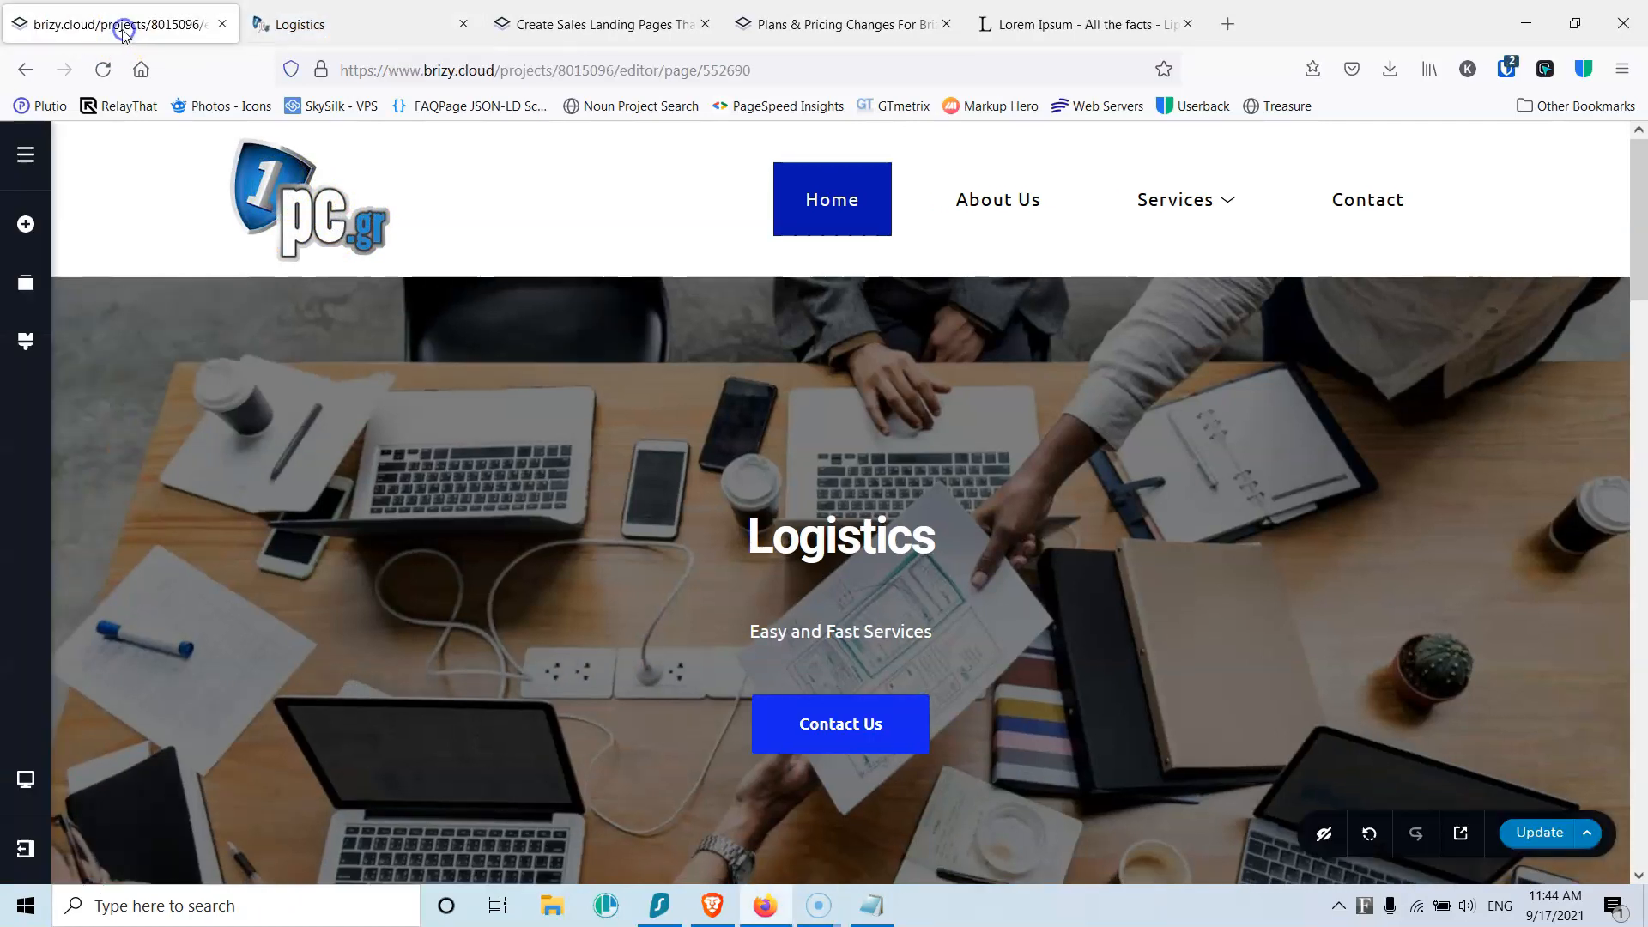
# Step: Set the Home page's SEO title to 'Logistics in Athens'
pyautogui.click(33, 156)
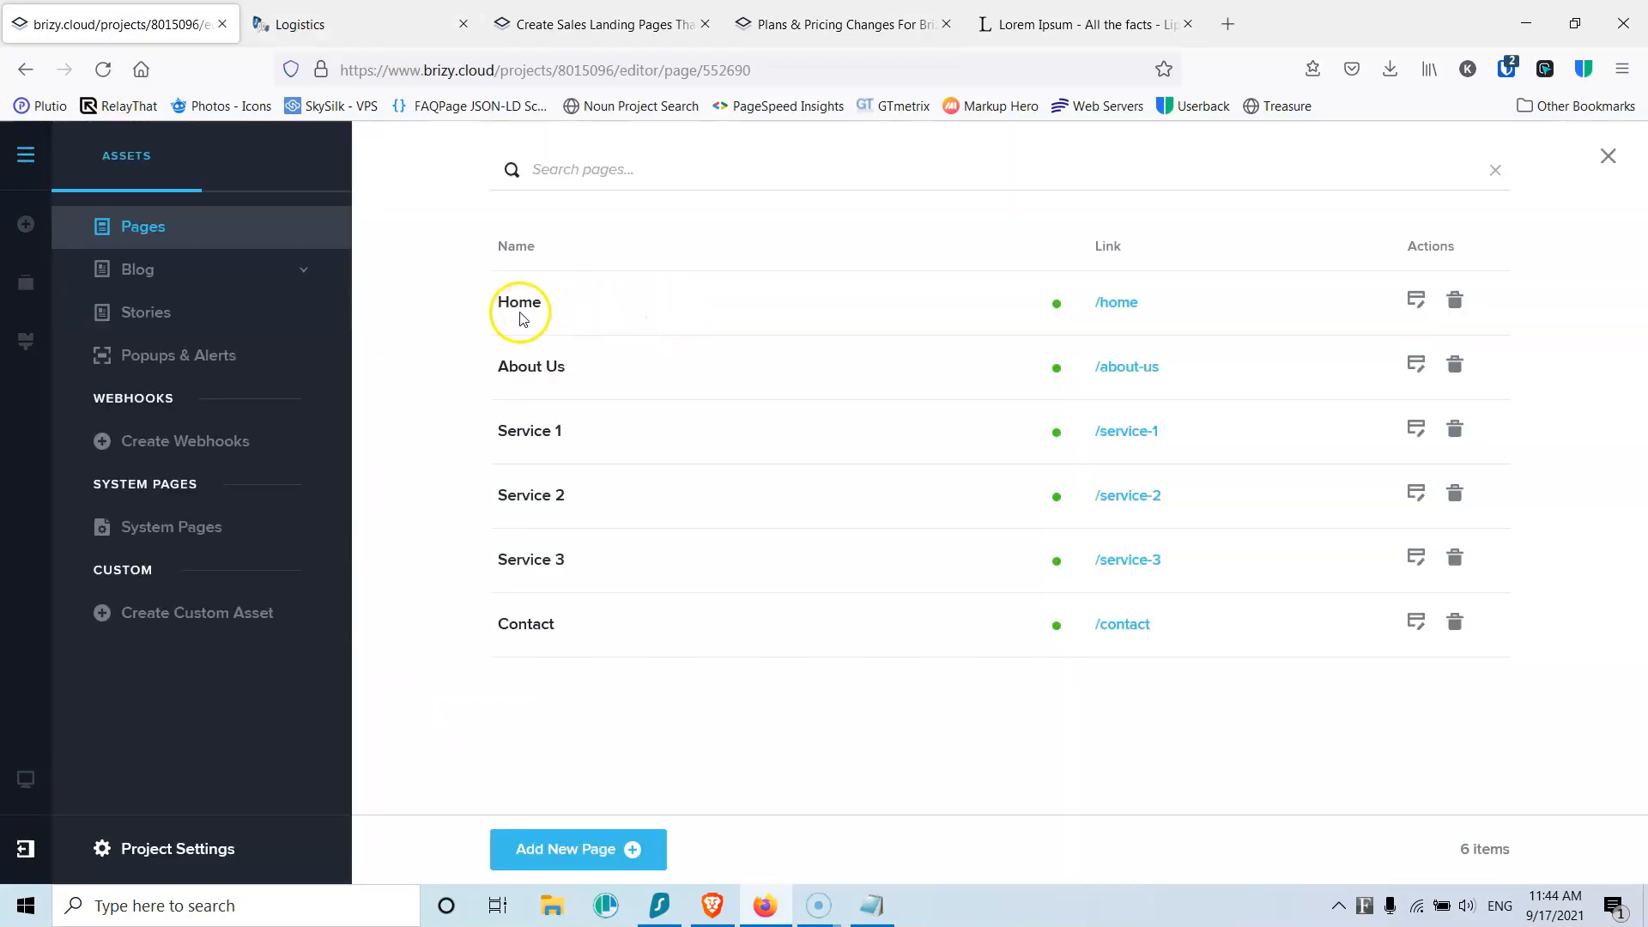
pyautogui.click(519, 302)
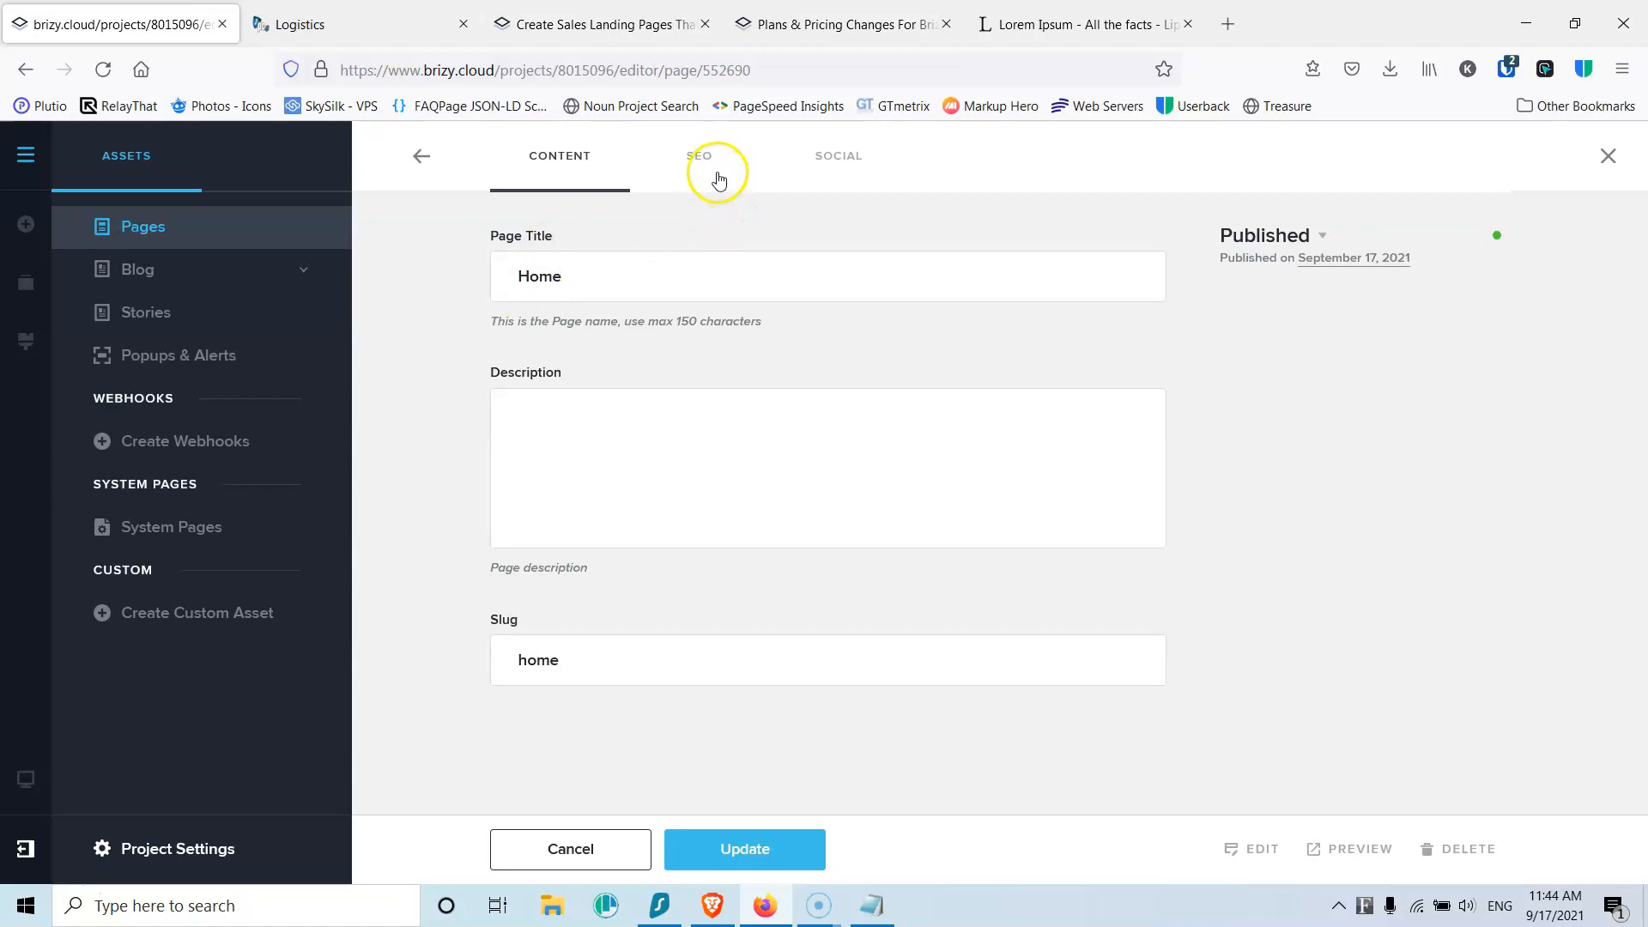
pyautogui.click(698, 161)
pyautogui.click(588, 414)
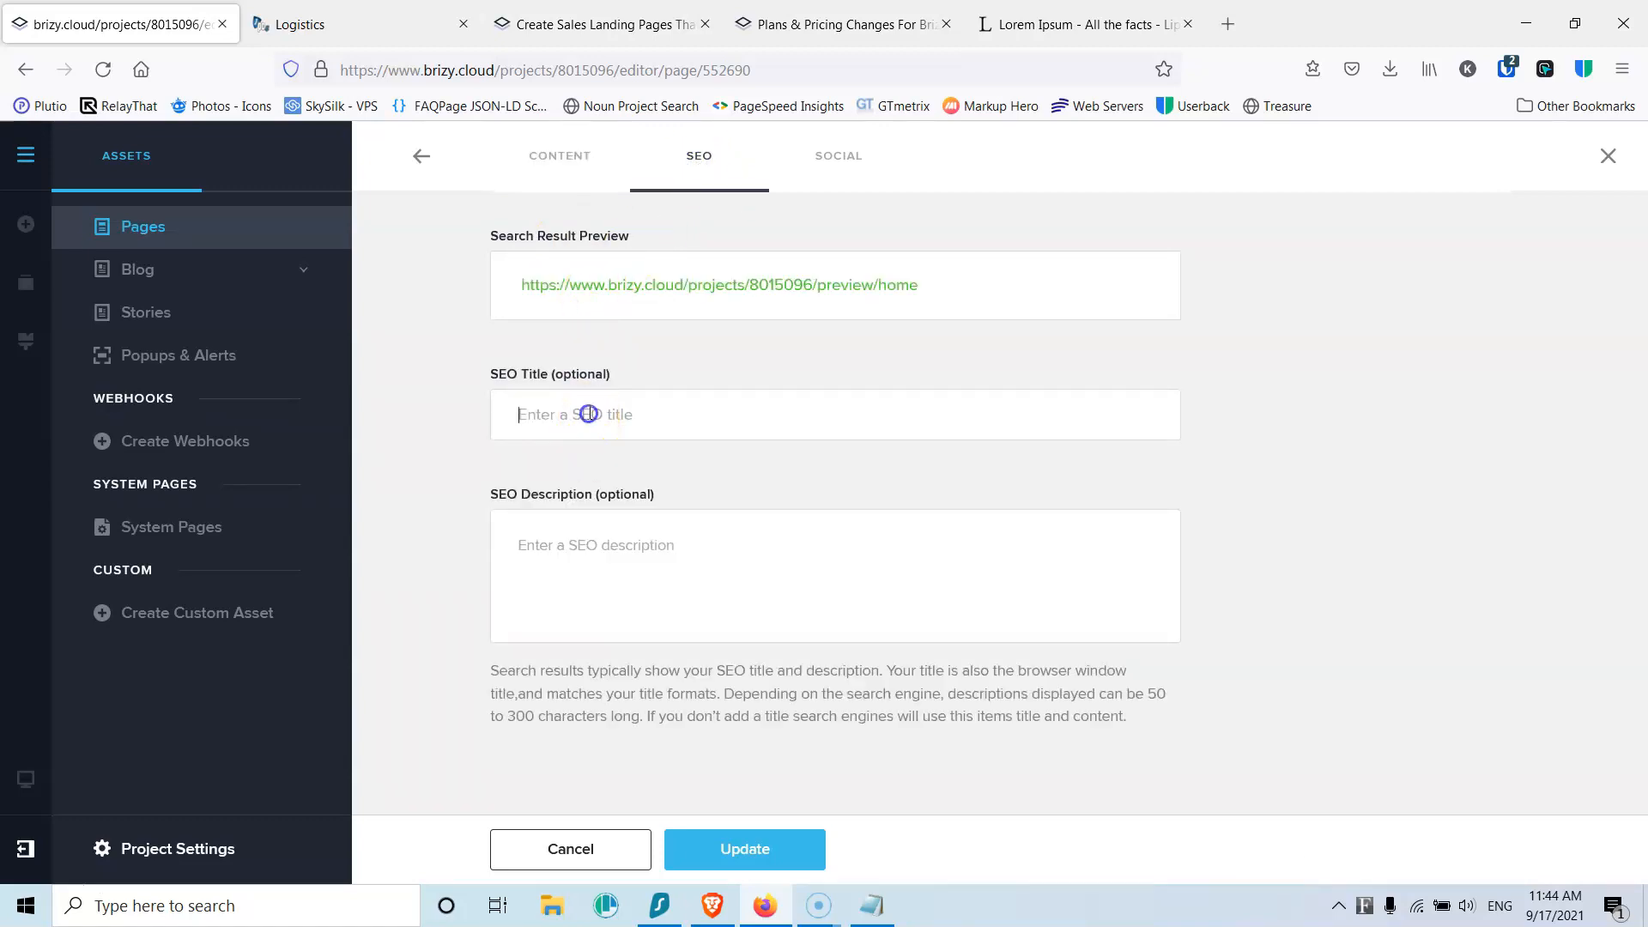
pyautogui.write('Logistics in Athens')
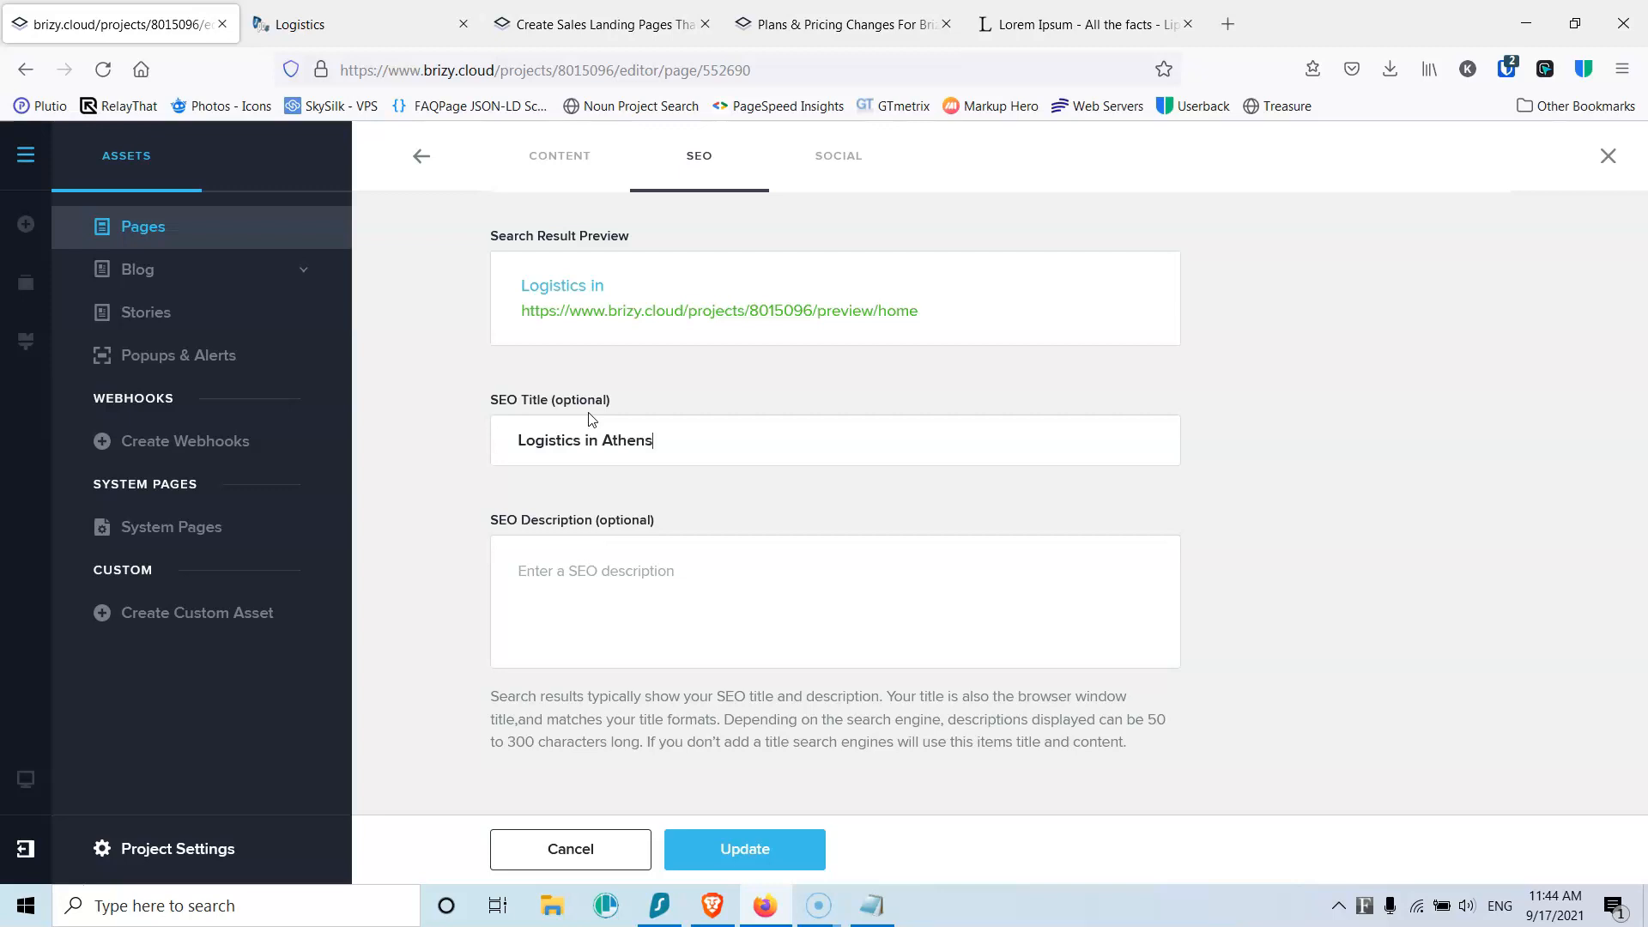
# Step: Add the SEO description 'Logistics in Athens. Quick and easy services.', fix the typo, and save
pyautogui.click(603, 569)
pyautogui.write('L')
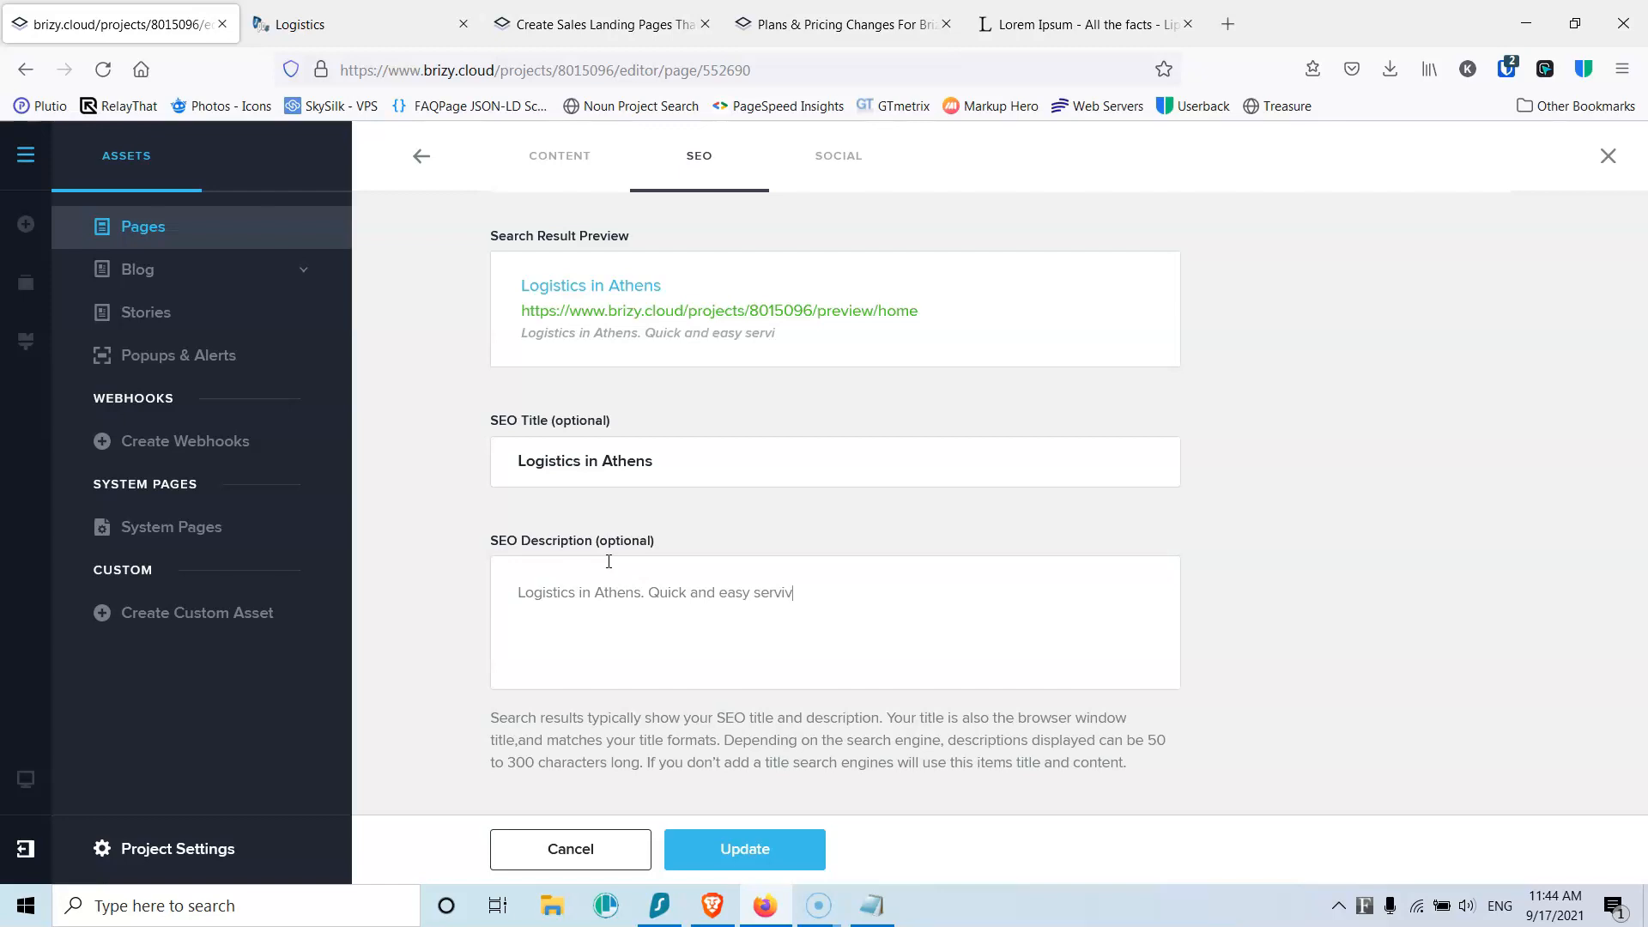
pyautogui.write('.')
pyautogui.rightClick(800, 576)
pyautogui.click(854, 29)
pyautogui.click(753, 849)
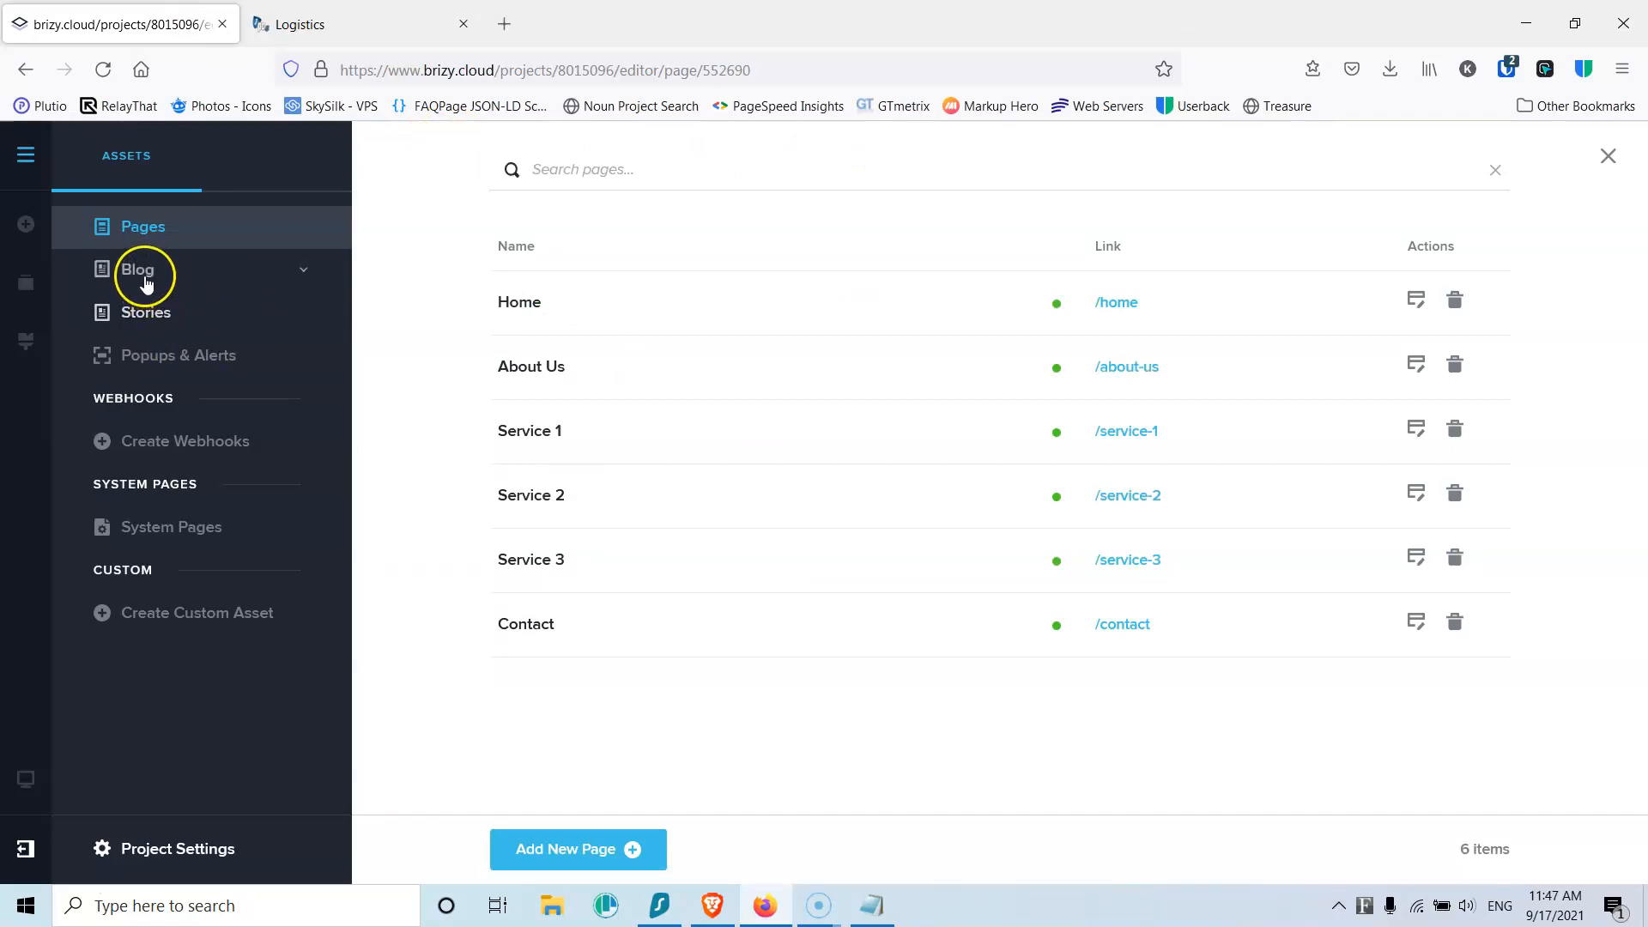
pyautogui.click(146, 283)
# Step: Create a published blog category named News
pyautogui.click(177, 334)
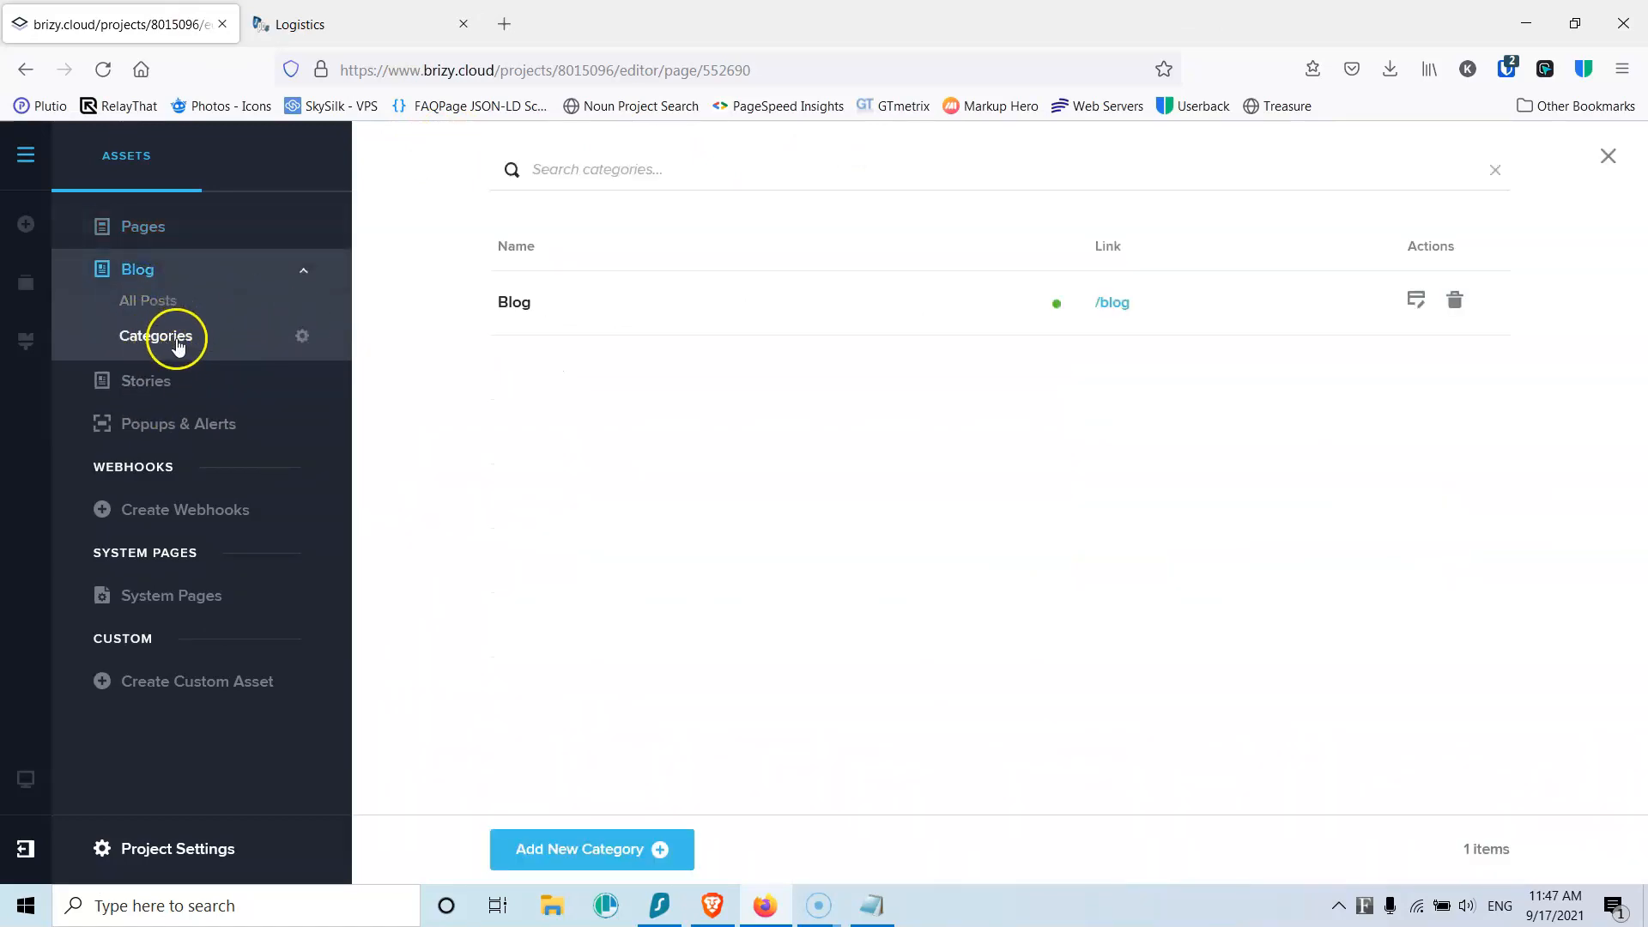
pyautogui.click(589, 849)
pyautogui.click(626, 284)
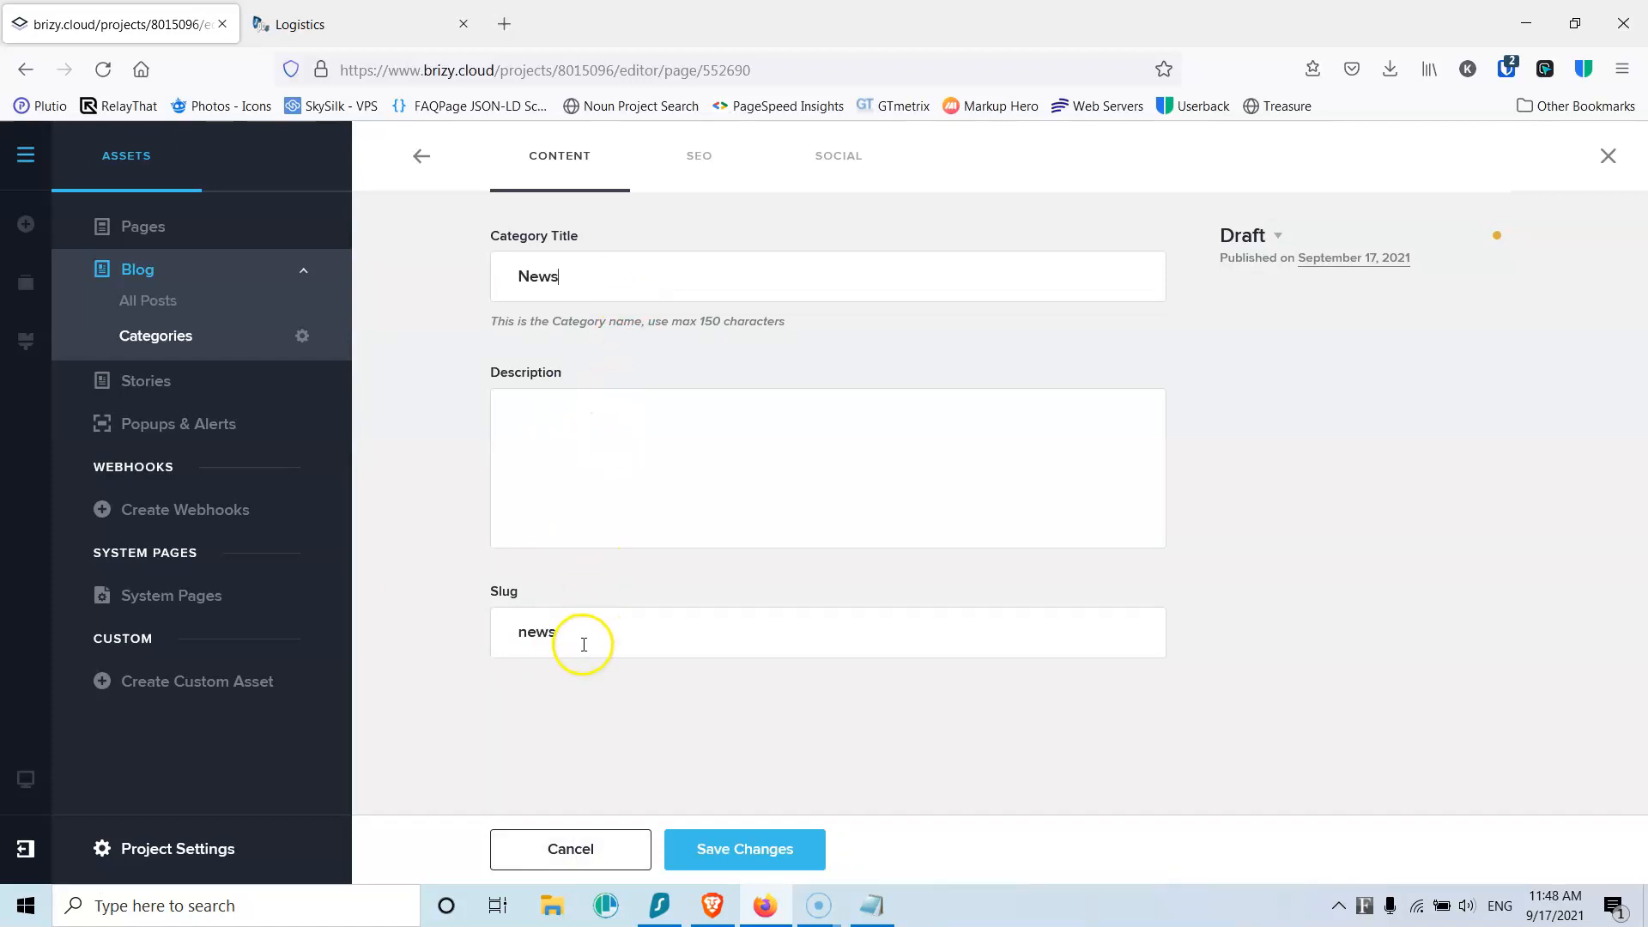
pyautogui.click(1277, 235)
pyautogui.click(1281, 317)
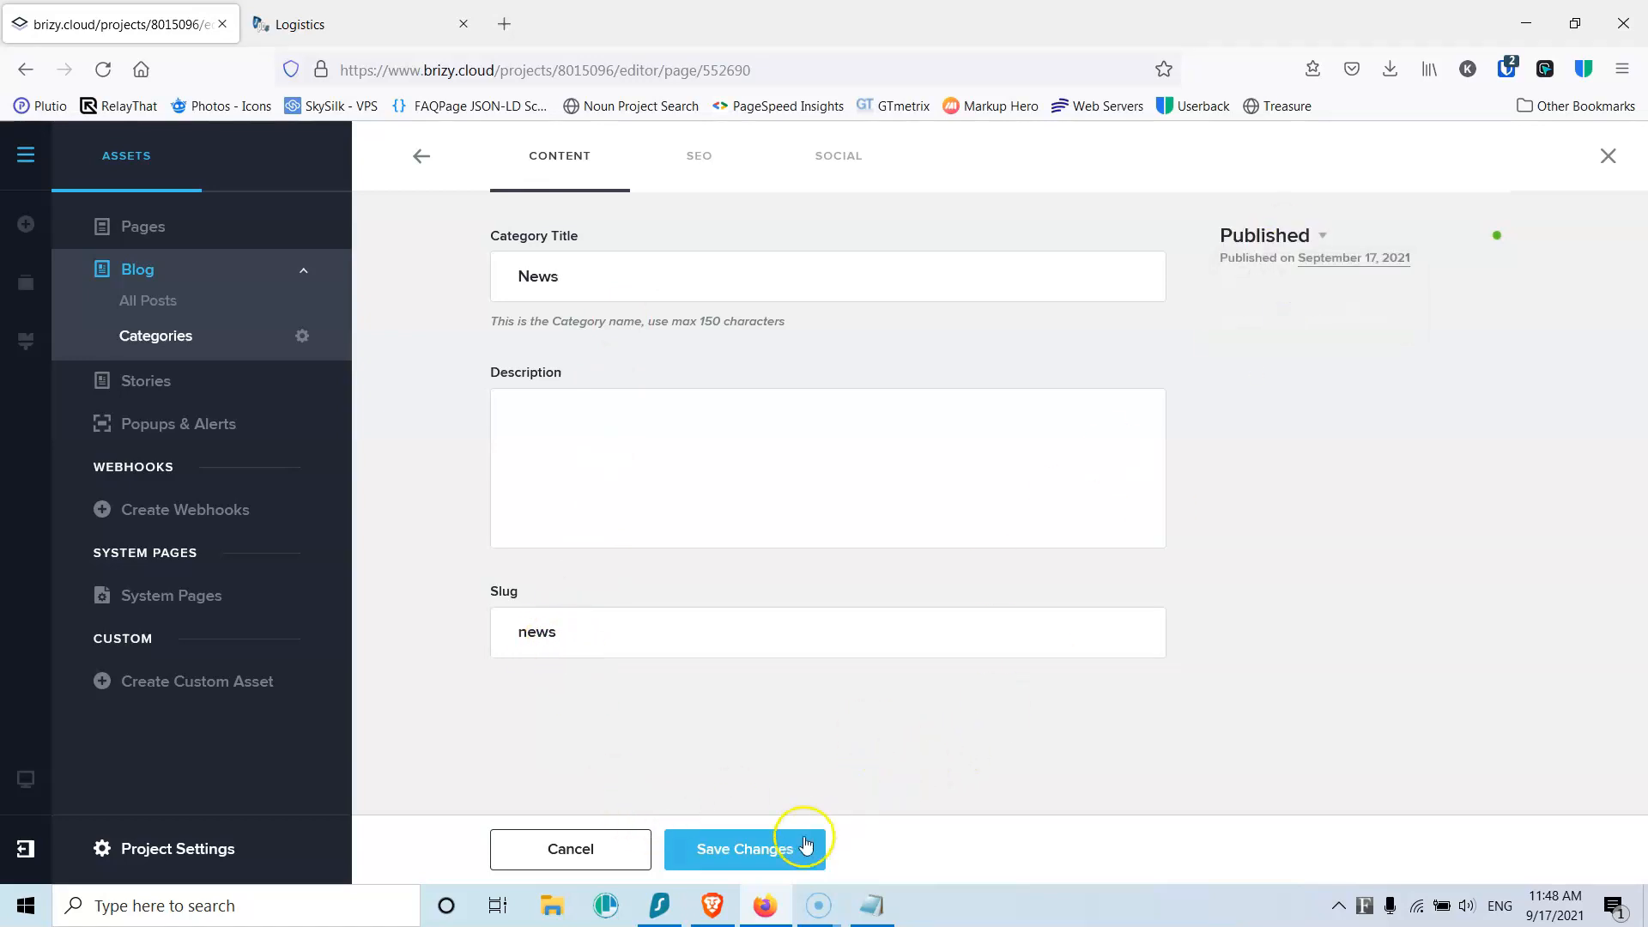
pyautogui.click(770, 847)
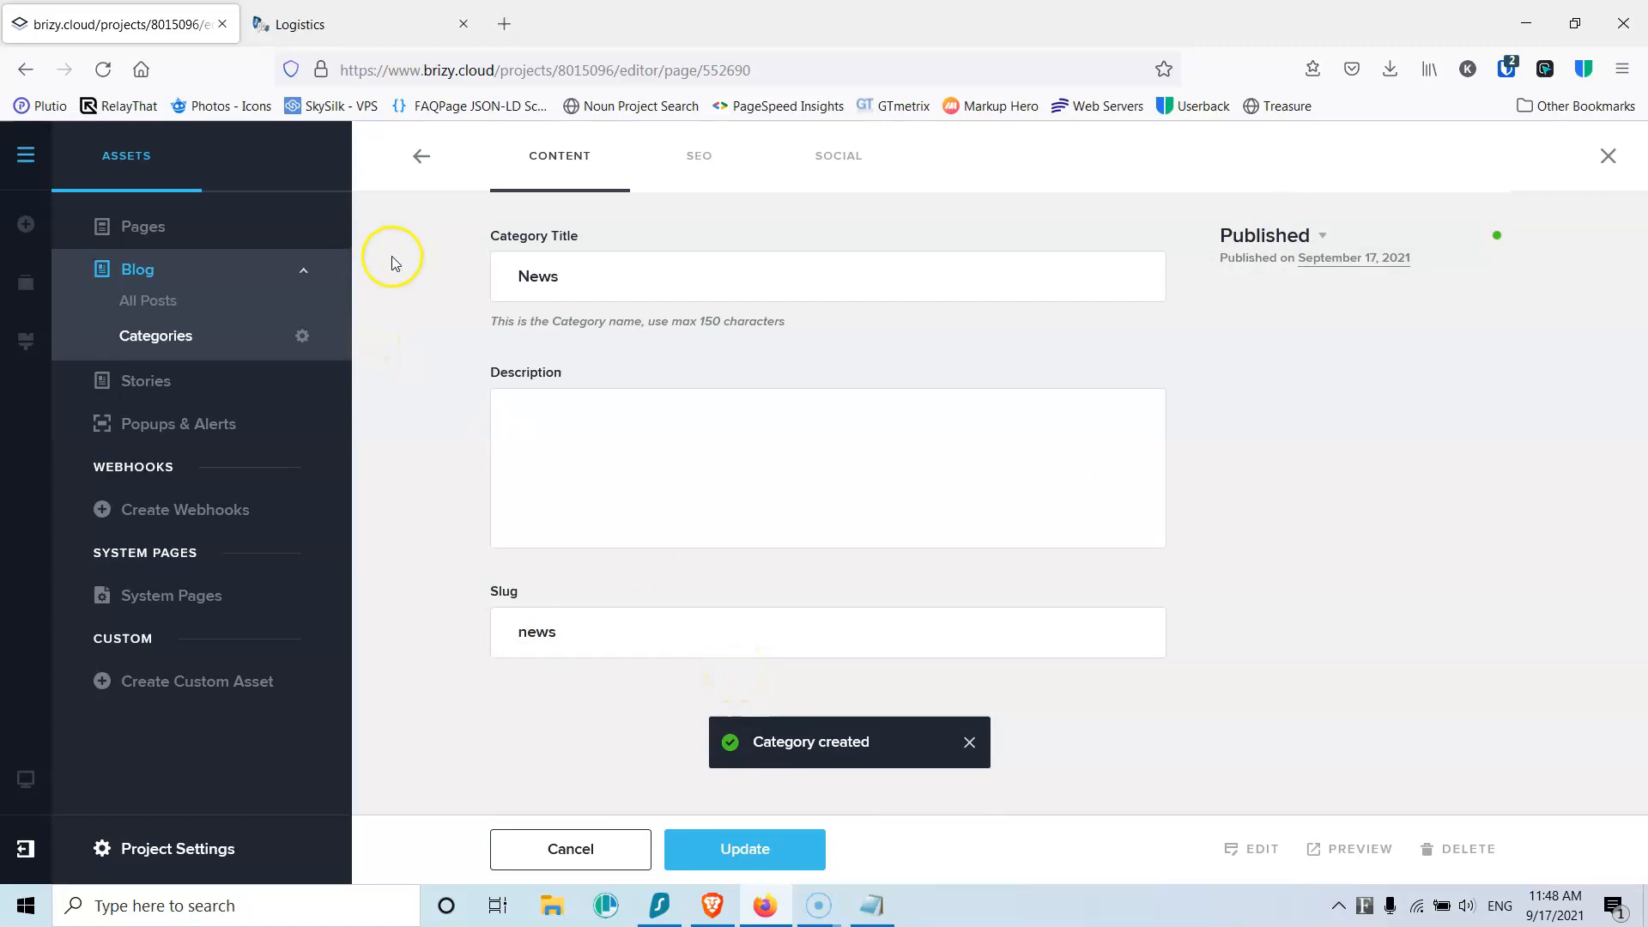
# Step: Delete the default Blog category
pyautogui.click(418, 162)
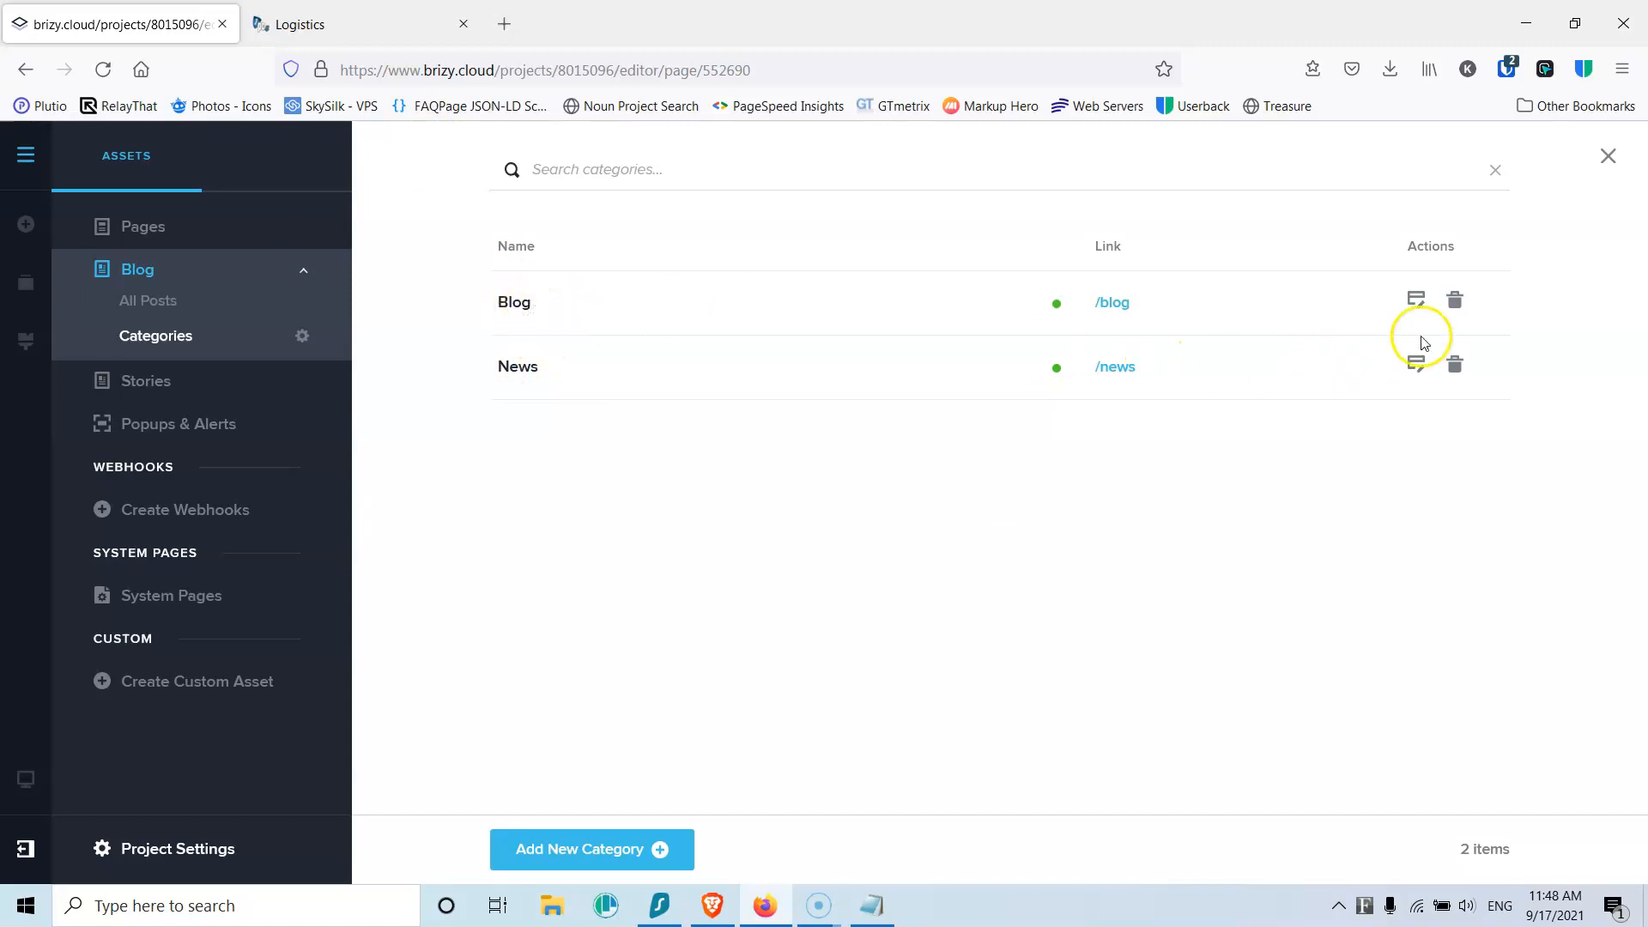
pyautogui.click(1454, 300)
pyautogui.click(913, 538)
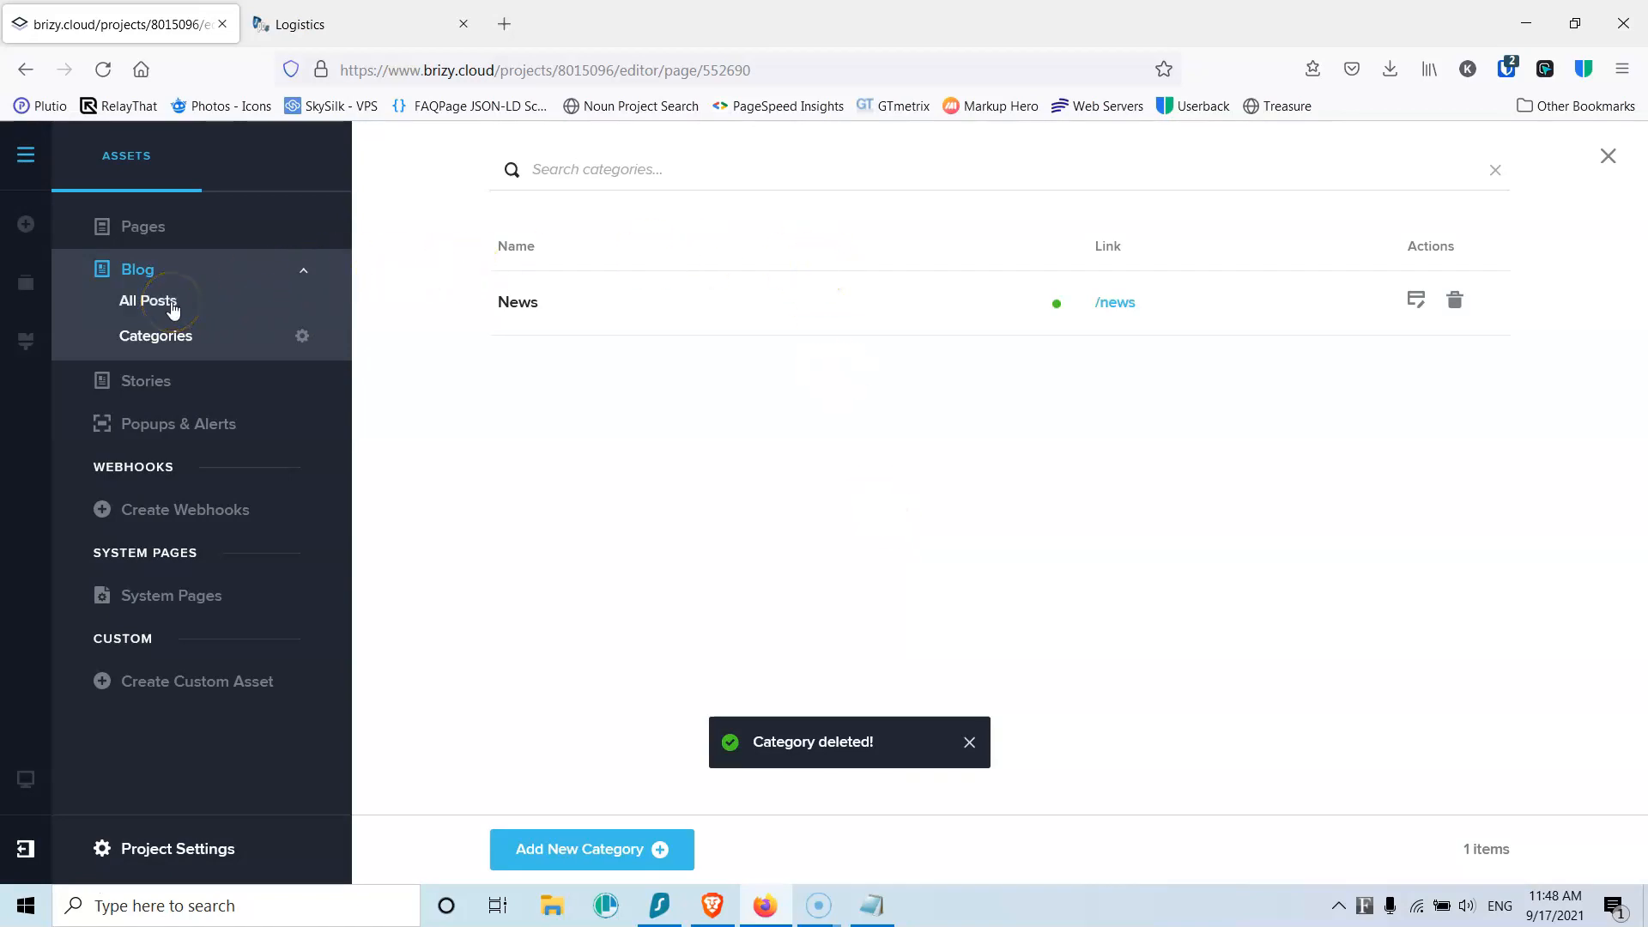
pyautogui.click(173, 305)
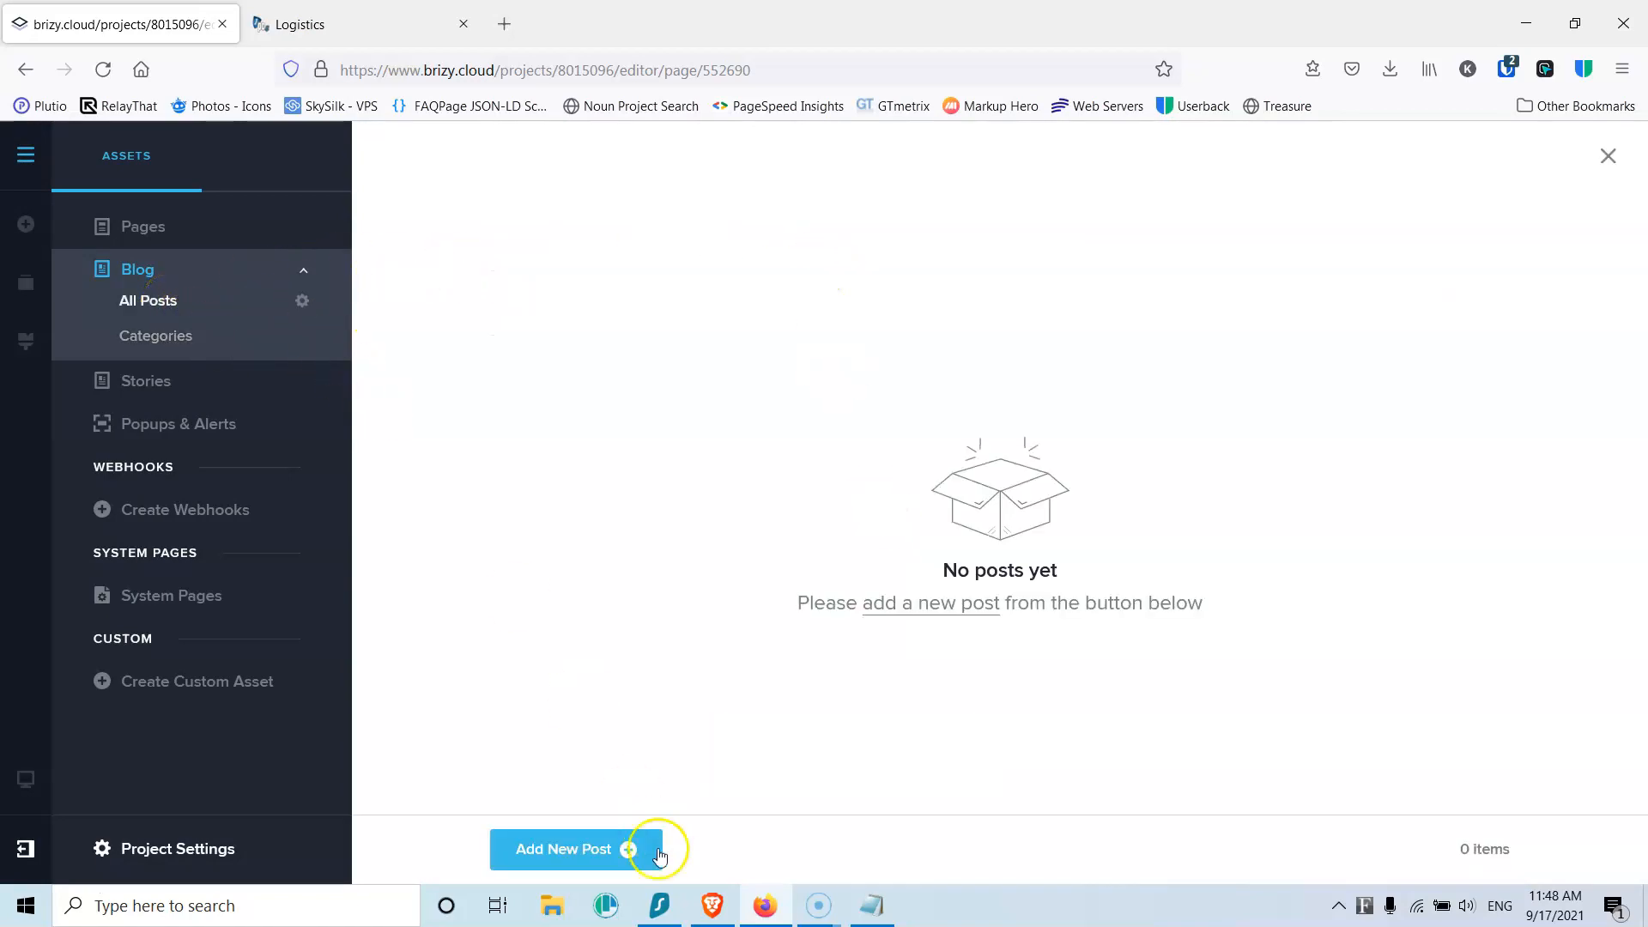
# Step: Start Post 1 with featured image logistics (5).jpg and an excerpt
pyautogui.click(584, 850)
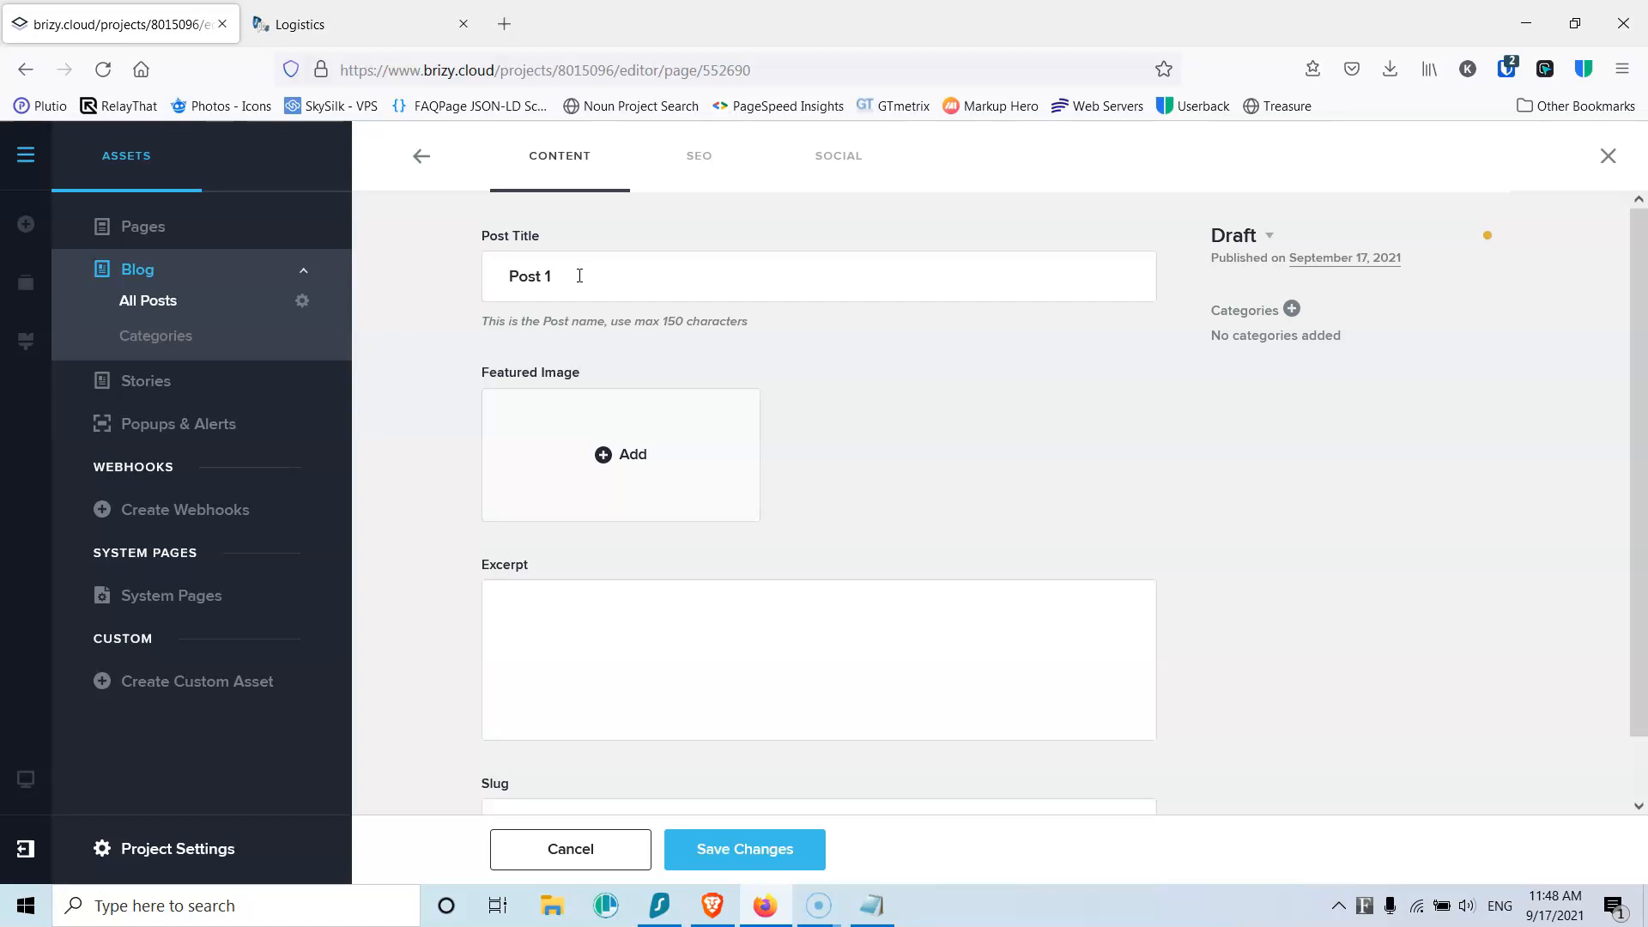
pyautogui.click(603, 458)
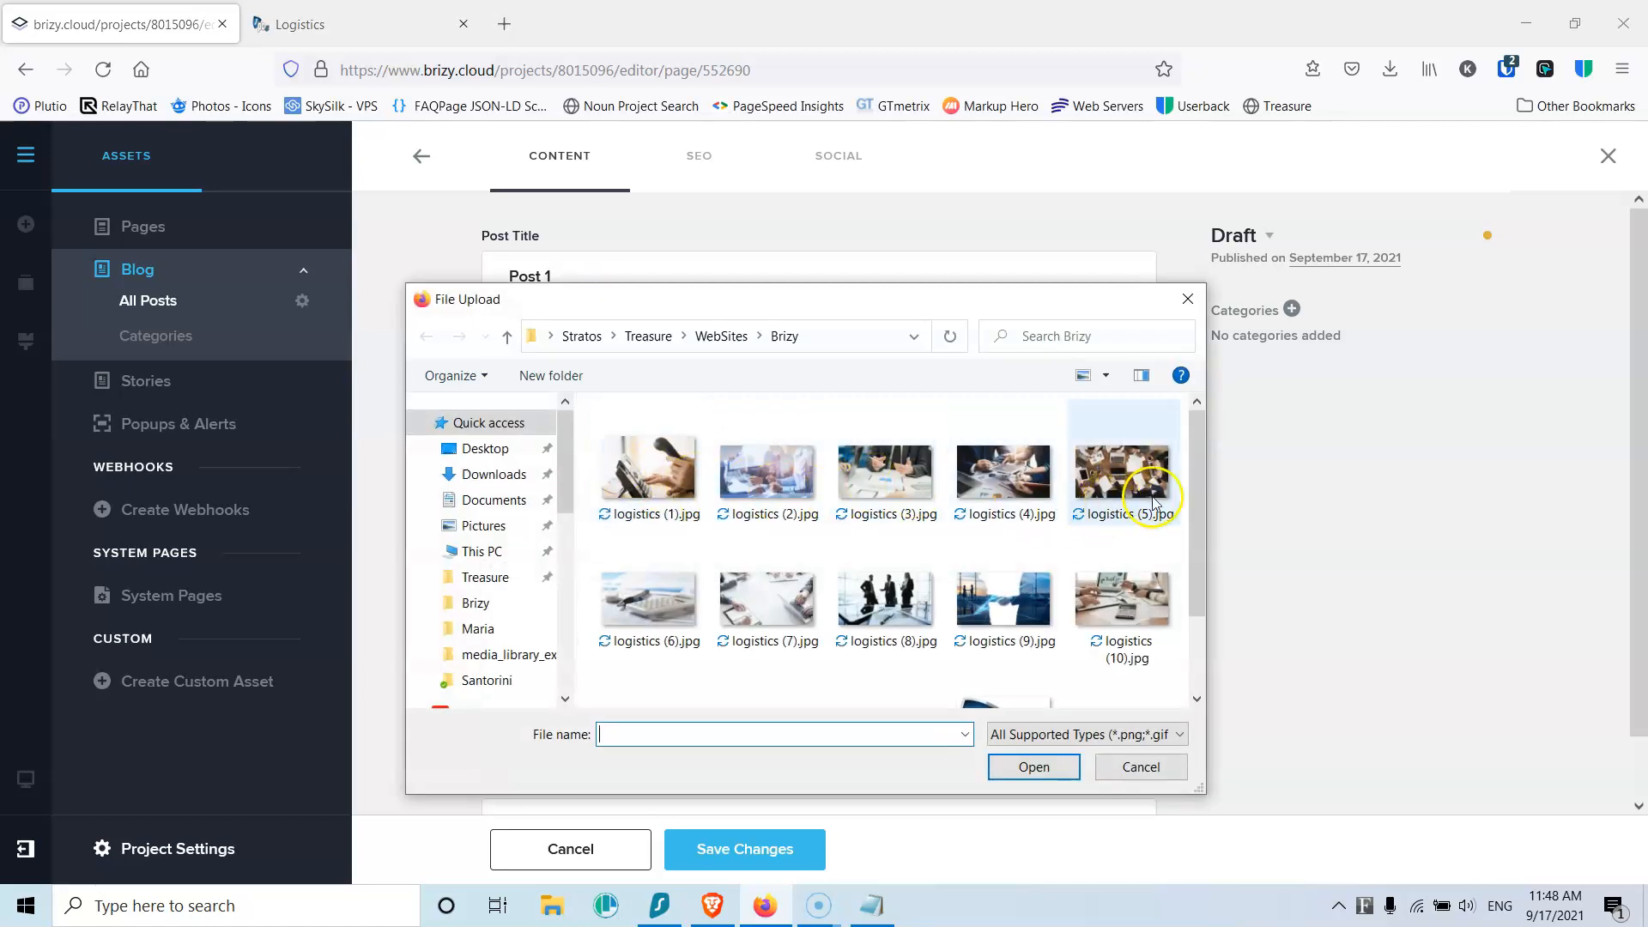
pyautogui.click(1153, 504)
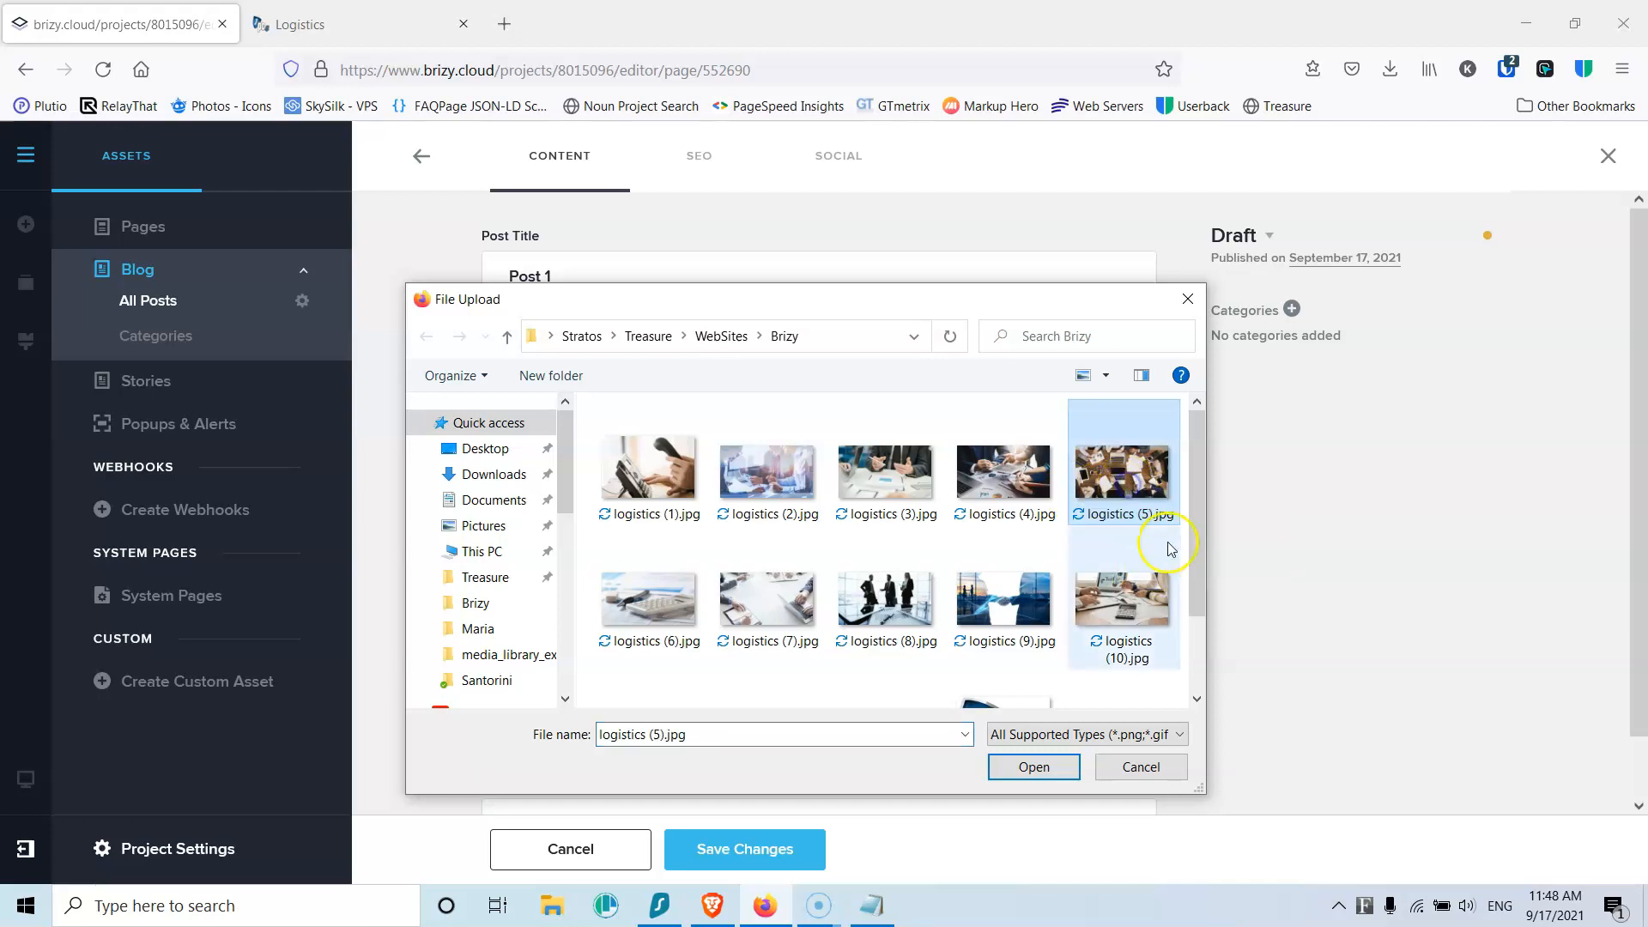
pyautogui.click(1045, 769)
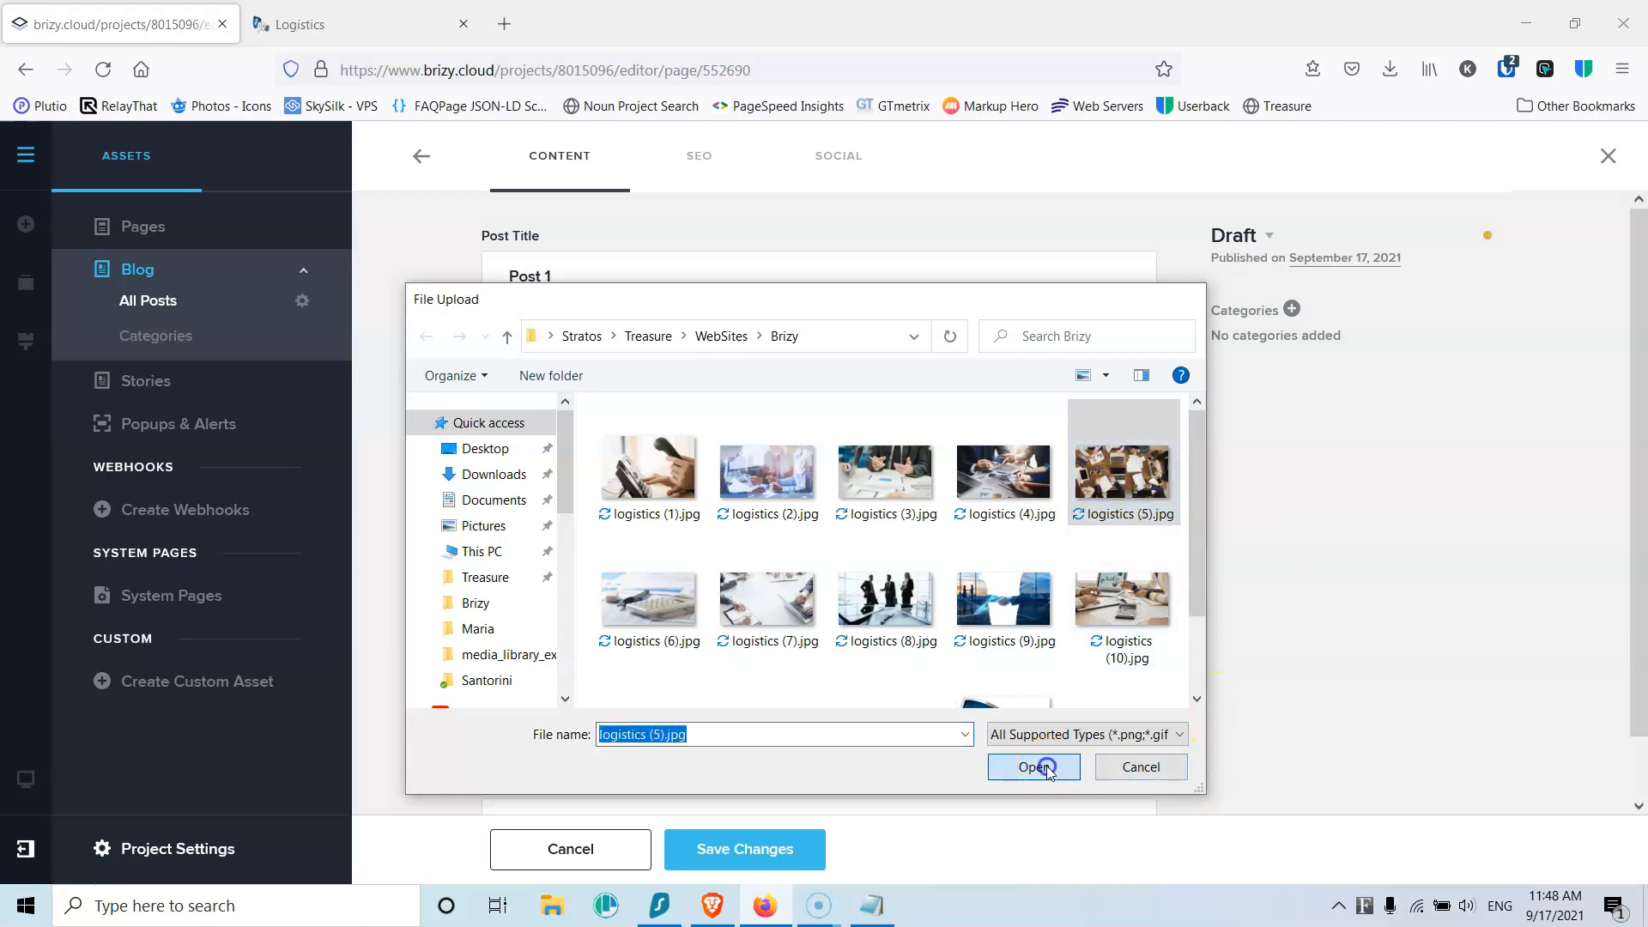
pyautogui.click(541, 671)
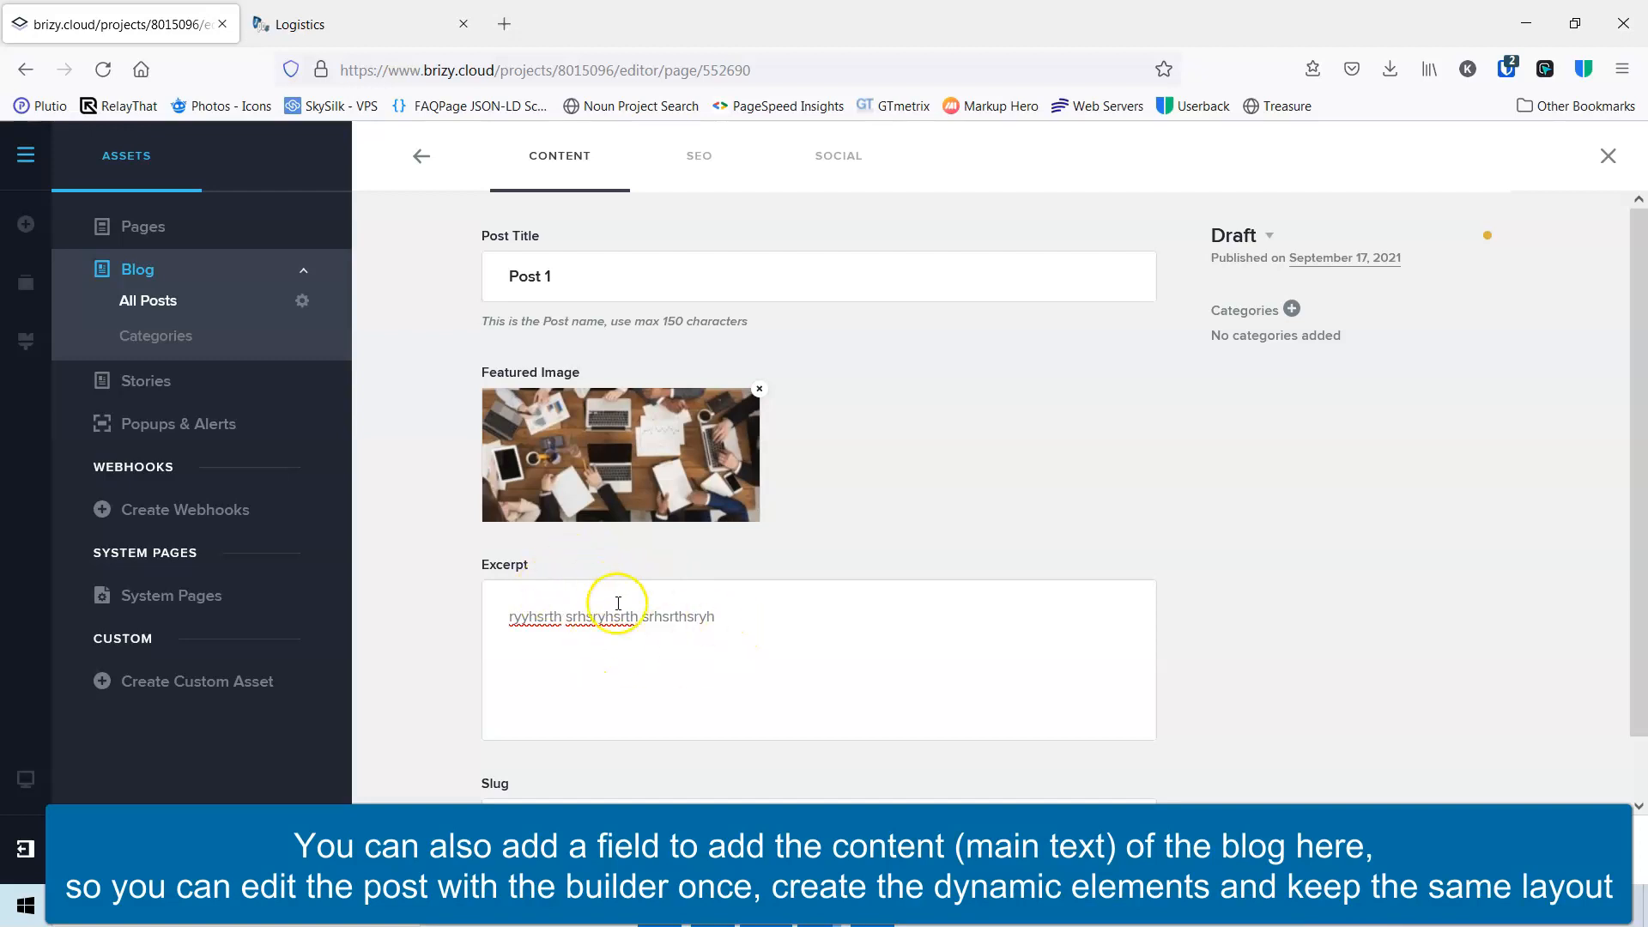
pyautogui.scroll(-1, 842, 558)
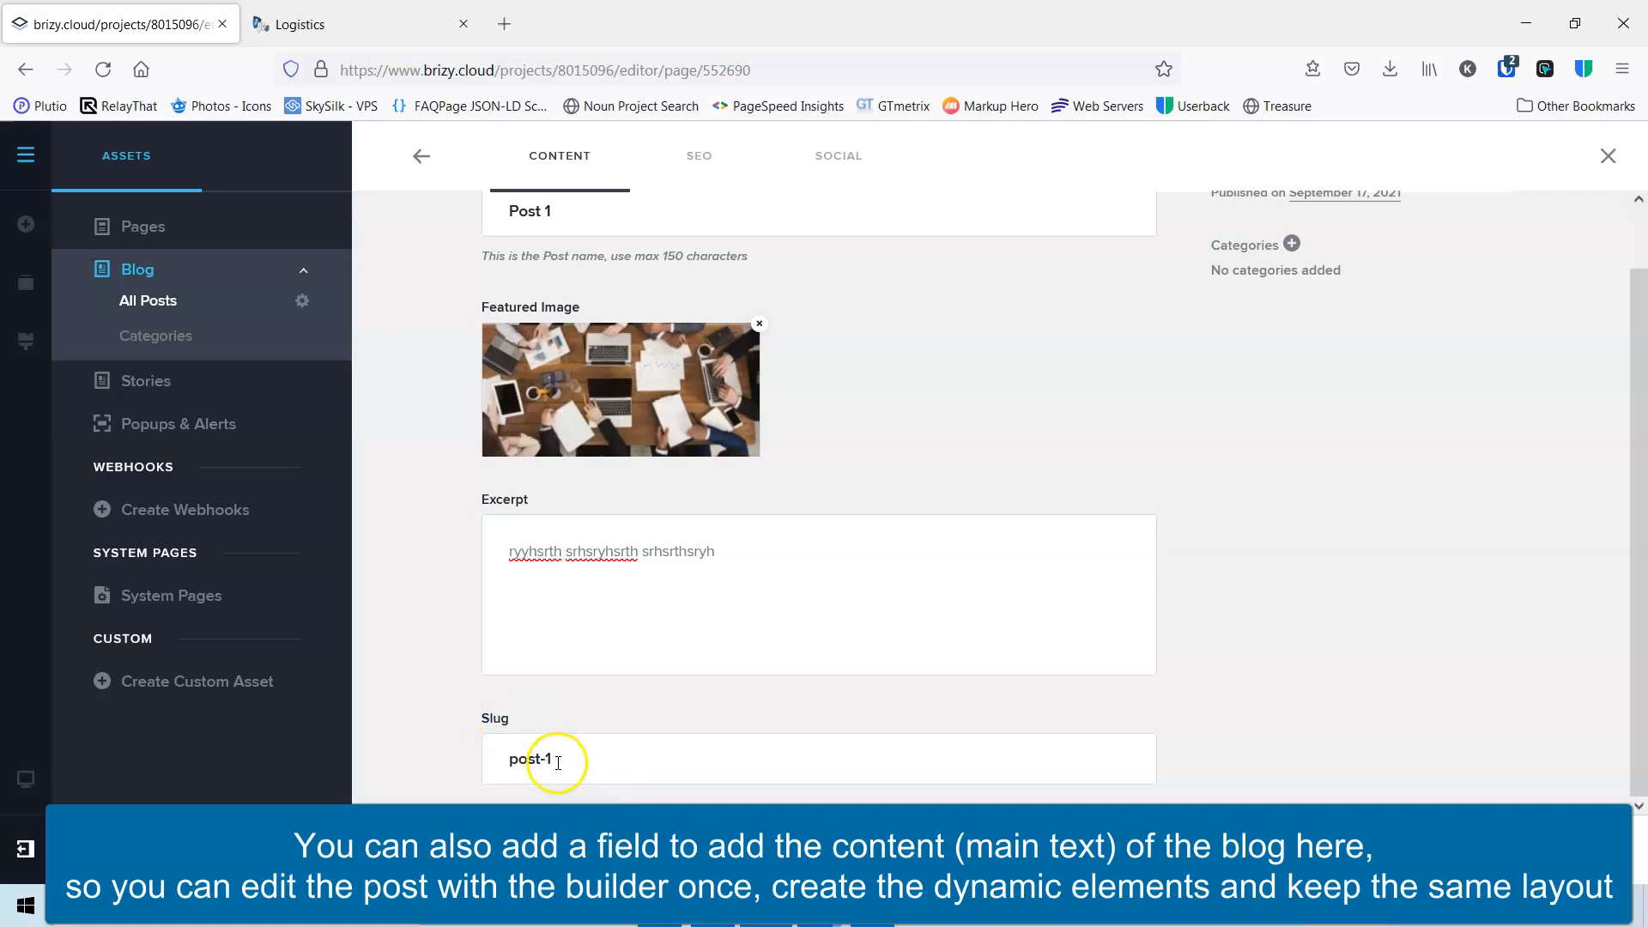
pyautogui.scroll(1, 1175, 496)
# Step: File Post 1 under News, set it to Published, and save
pyautogui.click(1292, 311)
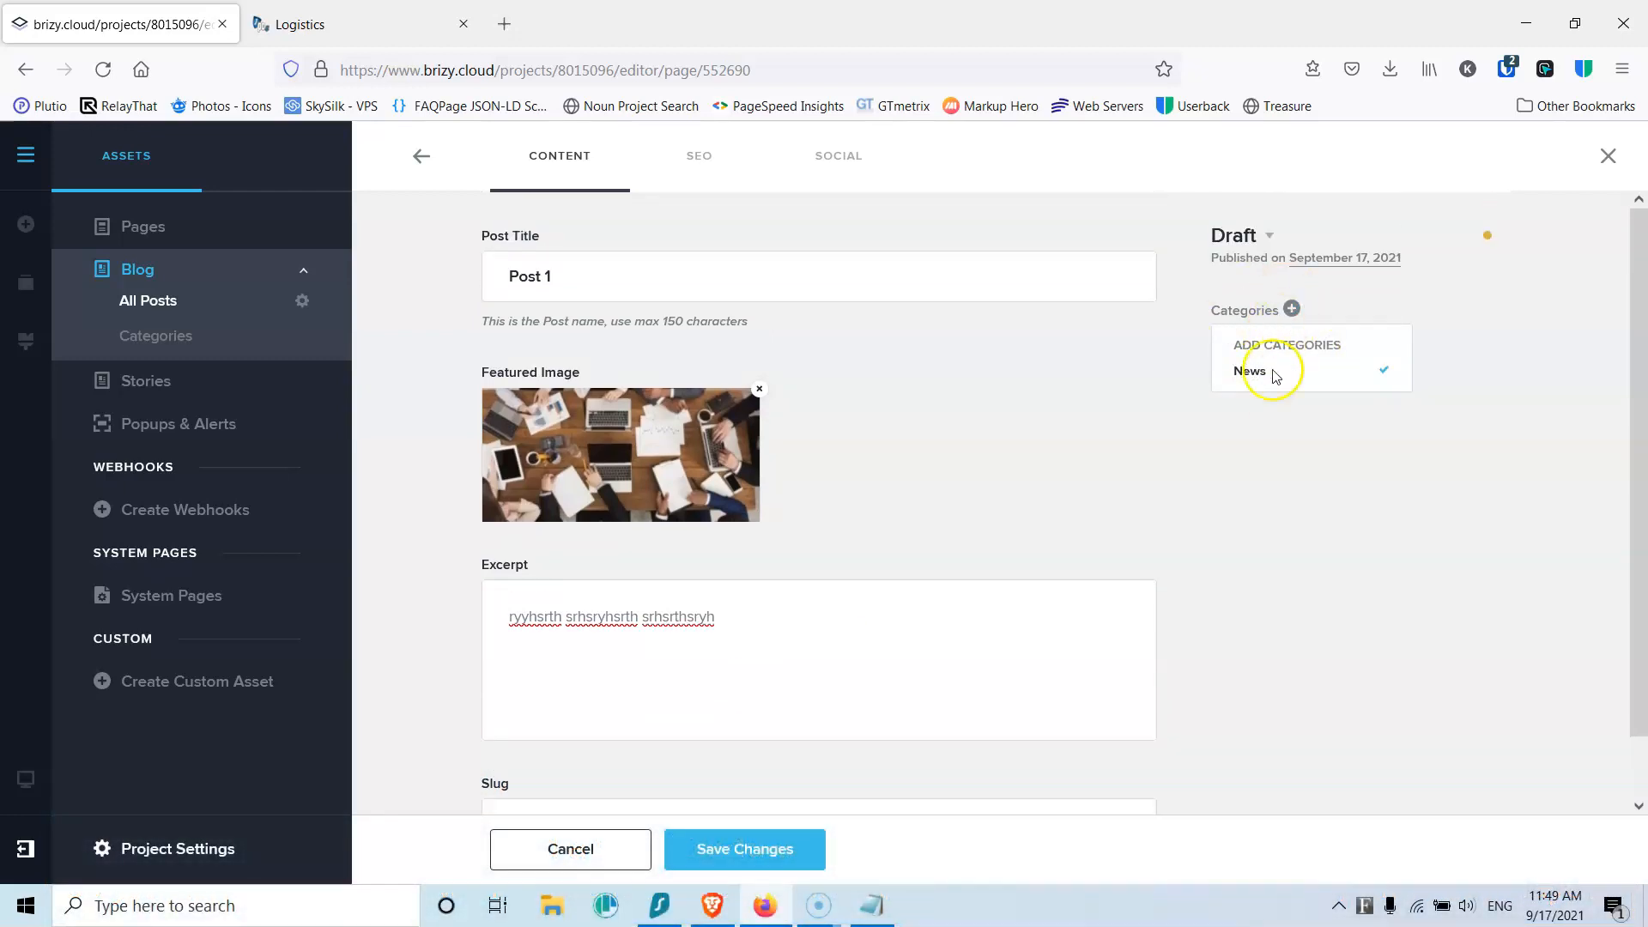
pyautogui.click(1260, 483)
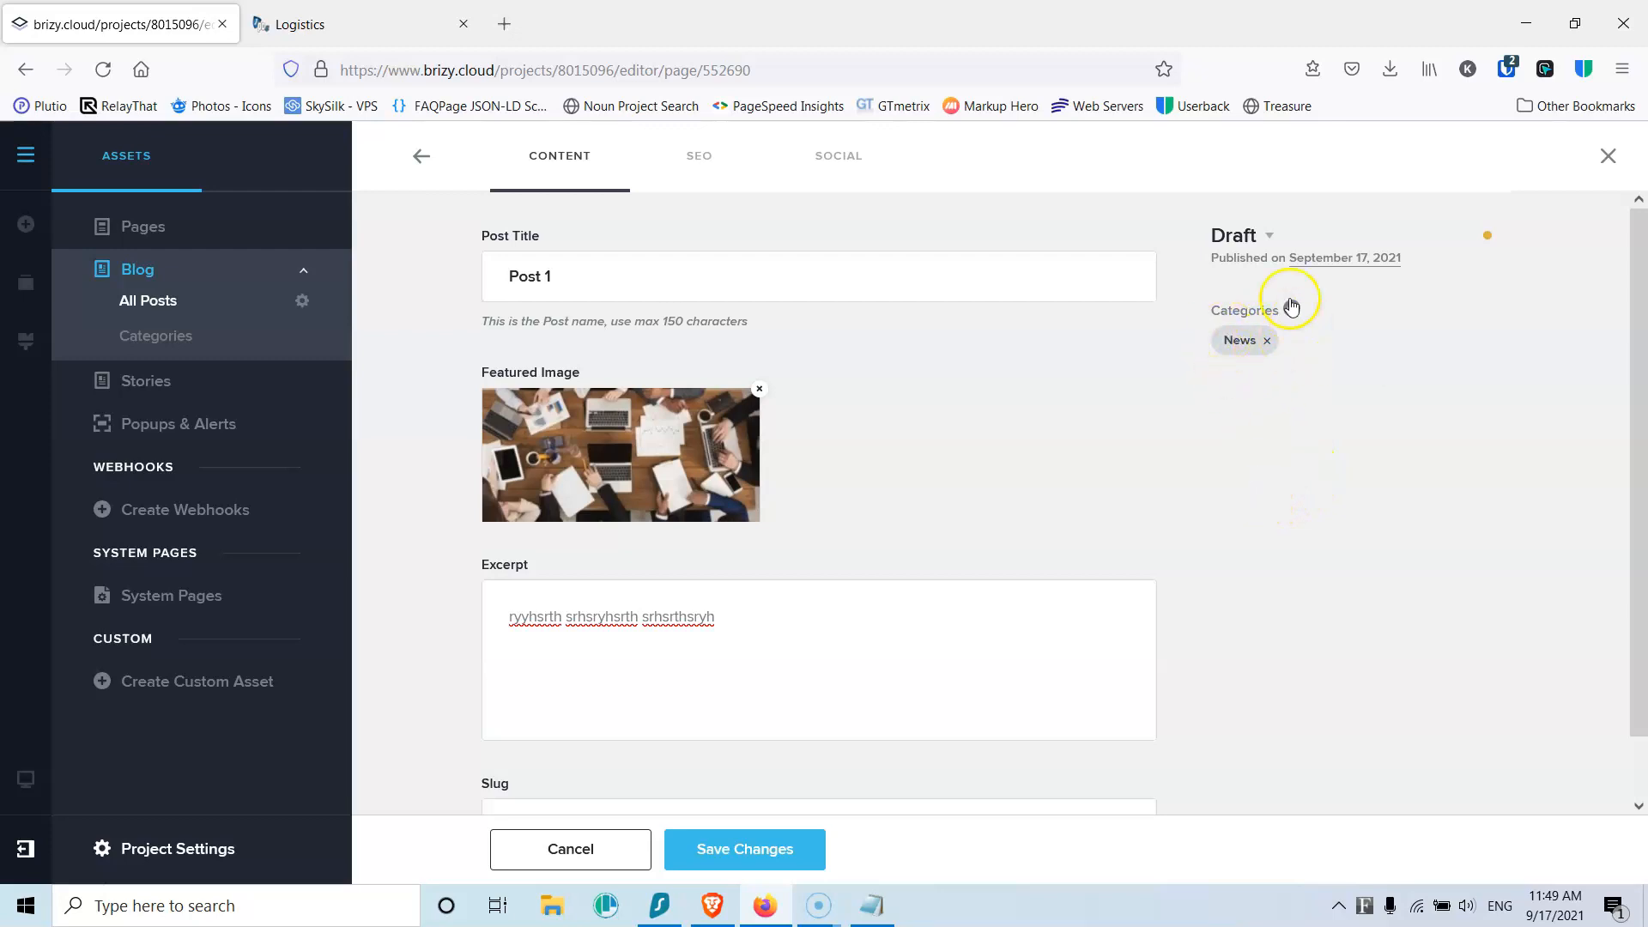
pyautogui.click(1262, 240)
pyautogui.click(1261, 320)
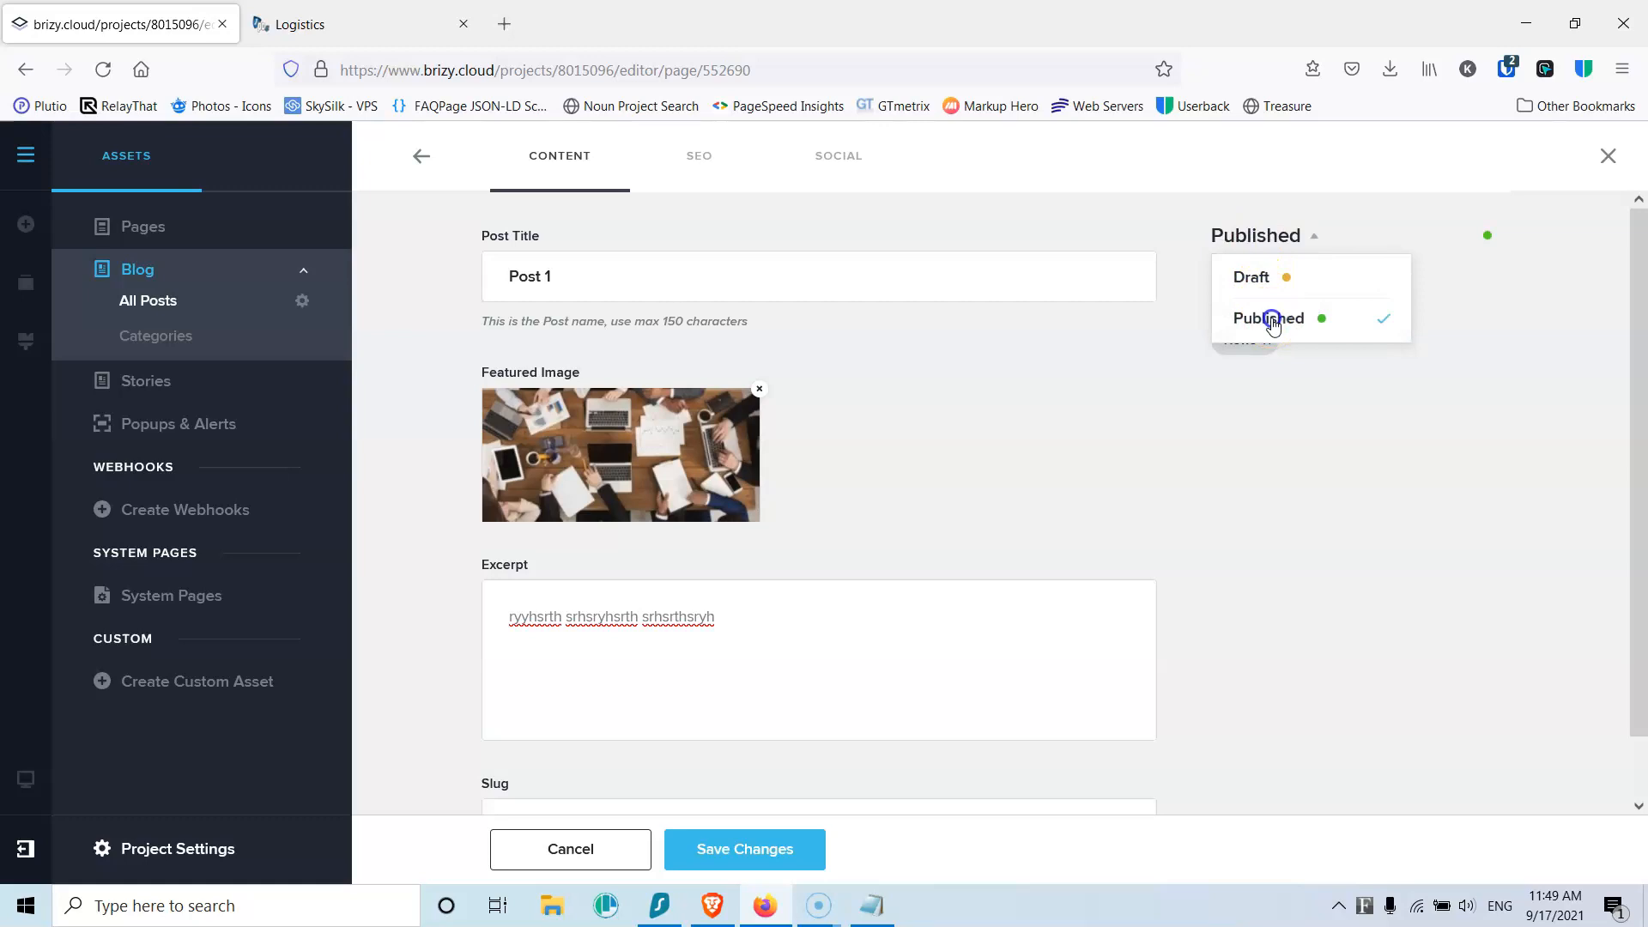
pyautogui.click(798, 853)
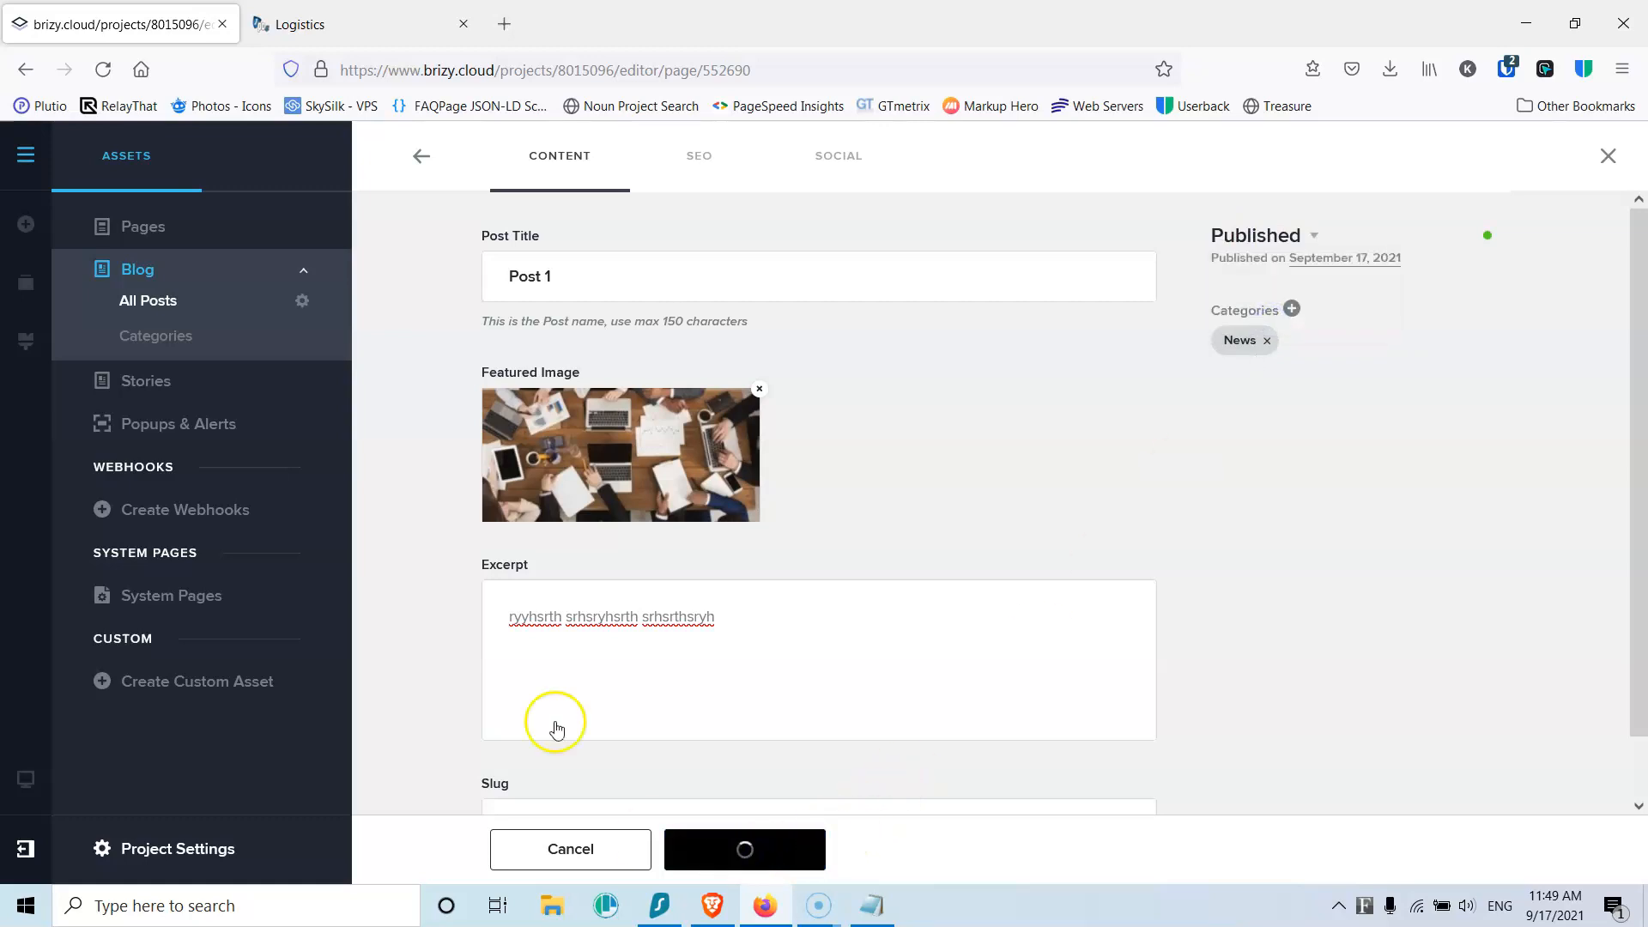
pyautogui.click(421, 157)
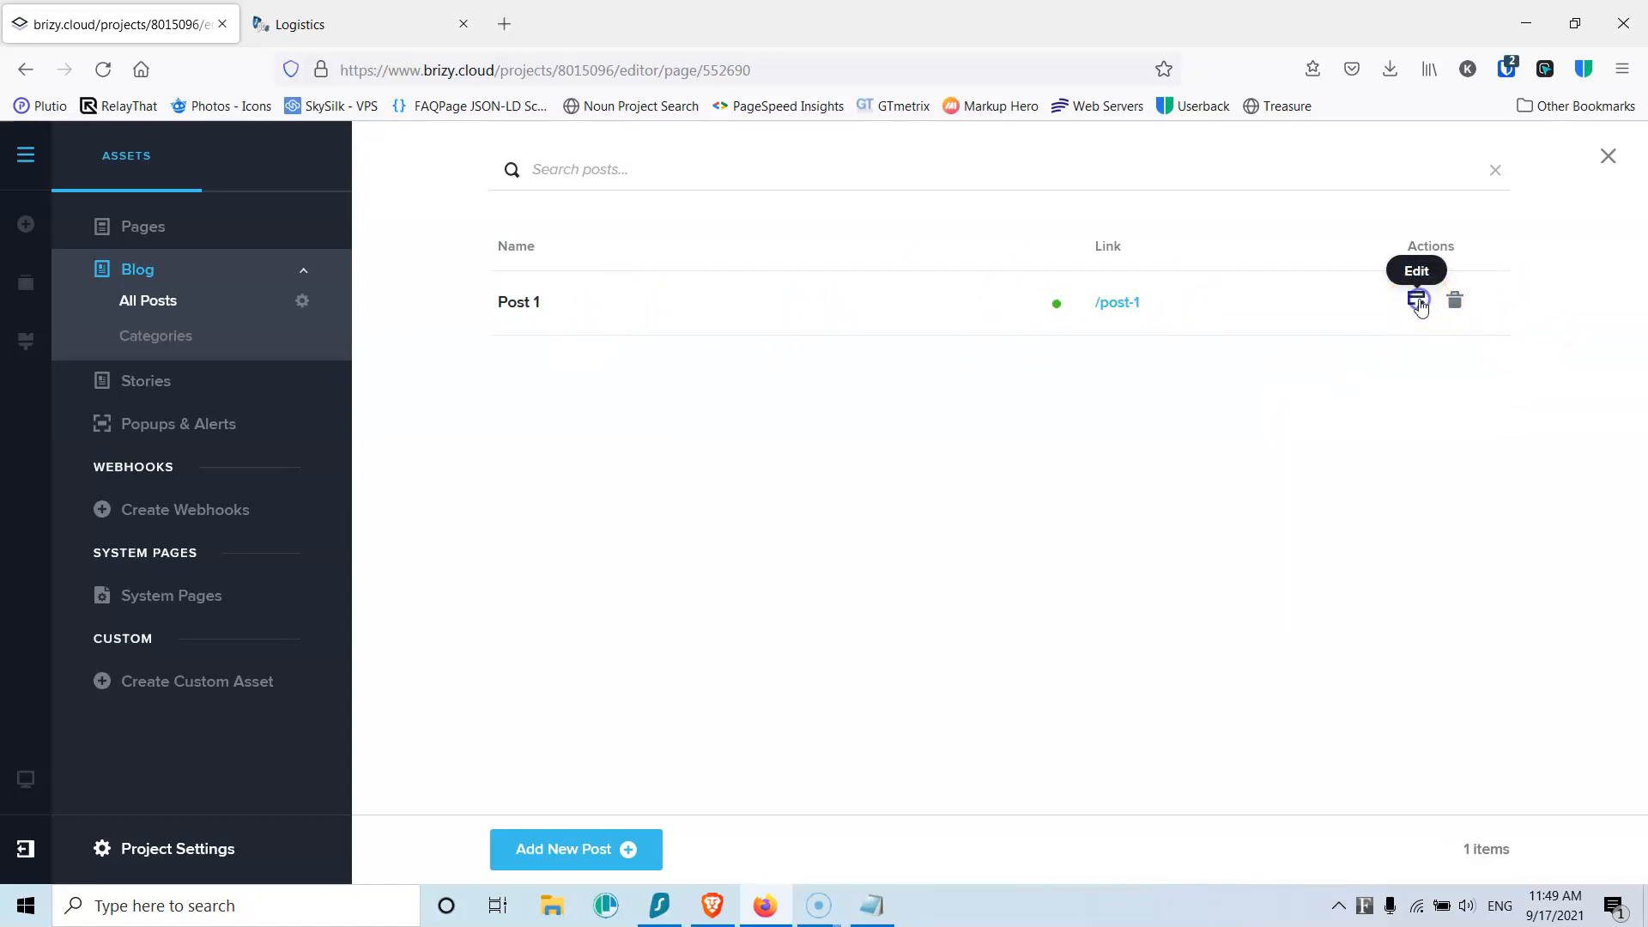
# Step: Open Post 1 in the builder and add an empty block directly under the header
pyautogui.click(1417, 302)
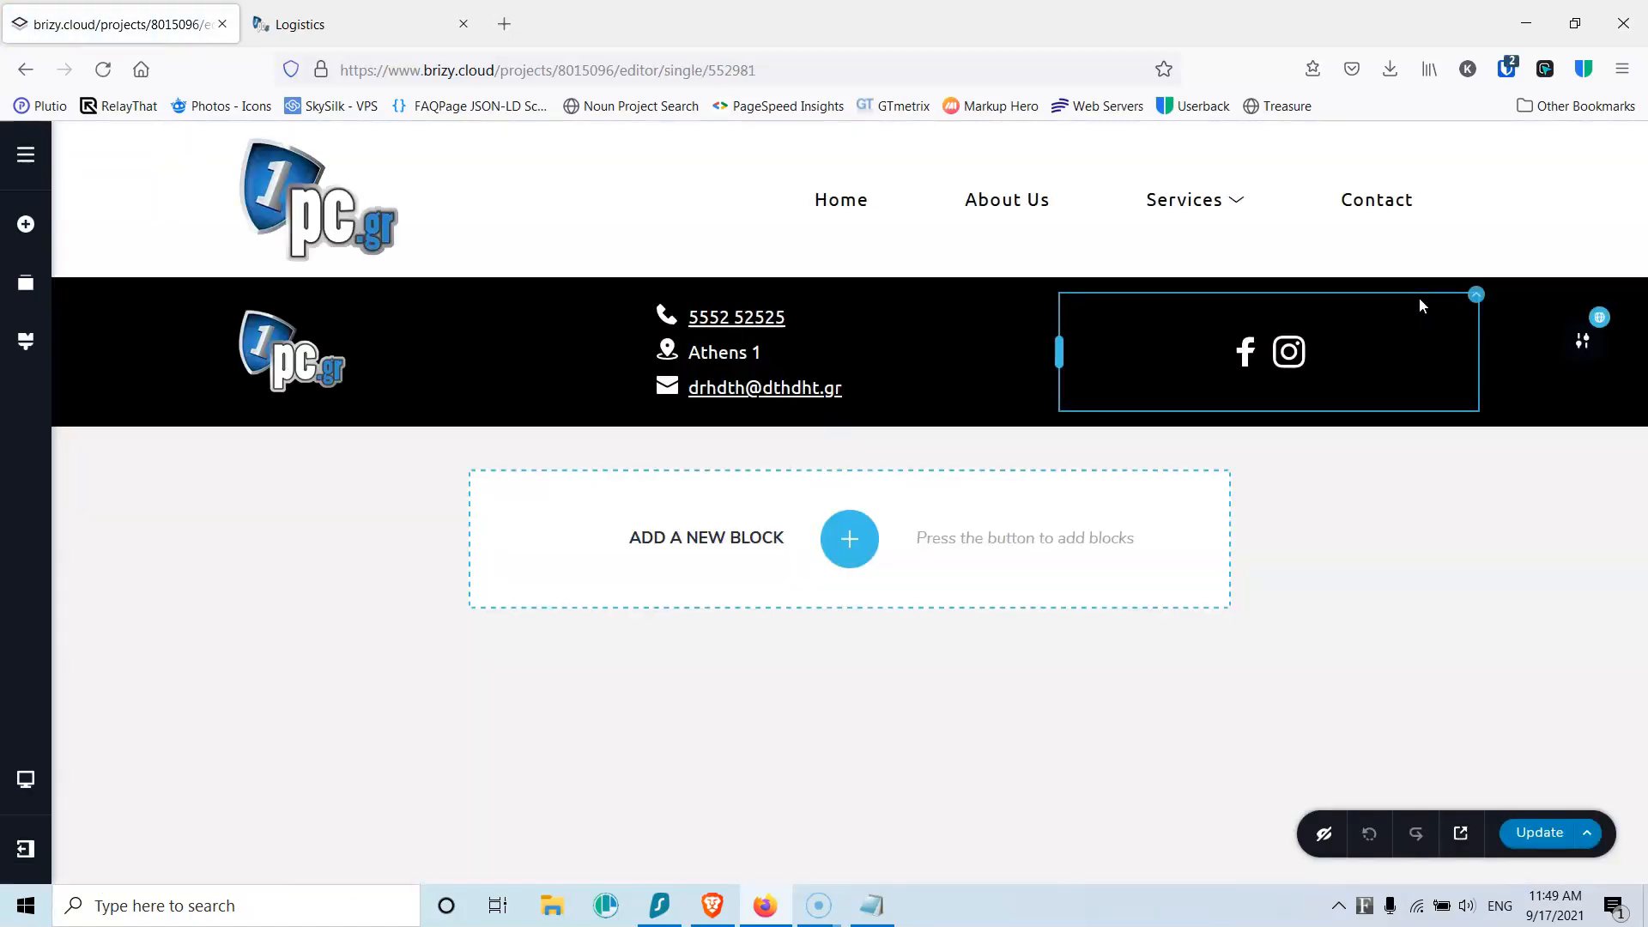
pyautogui.click(849, 539)
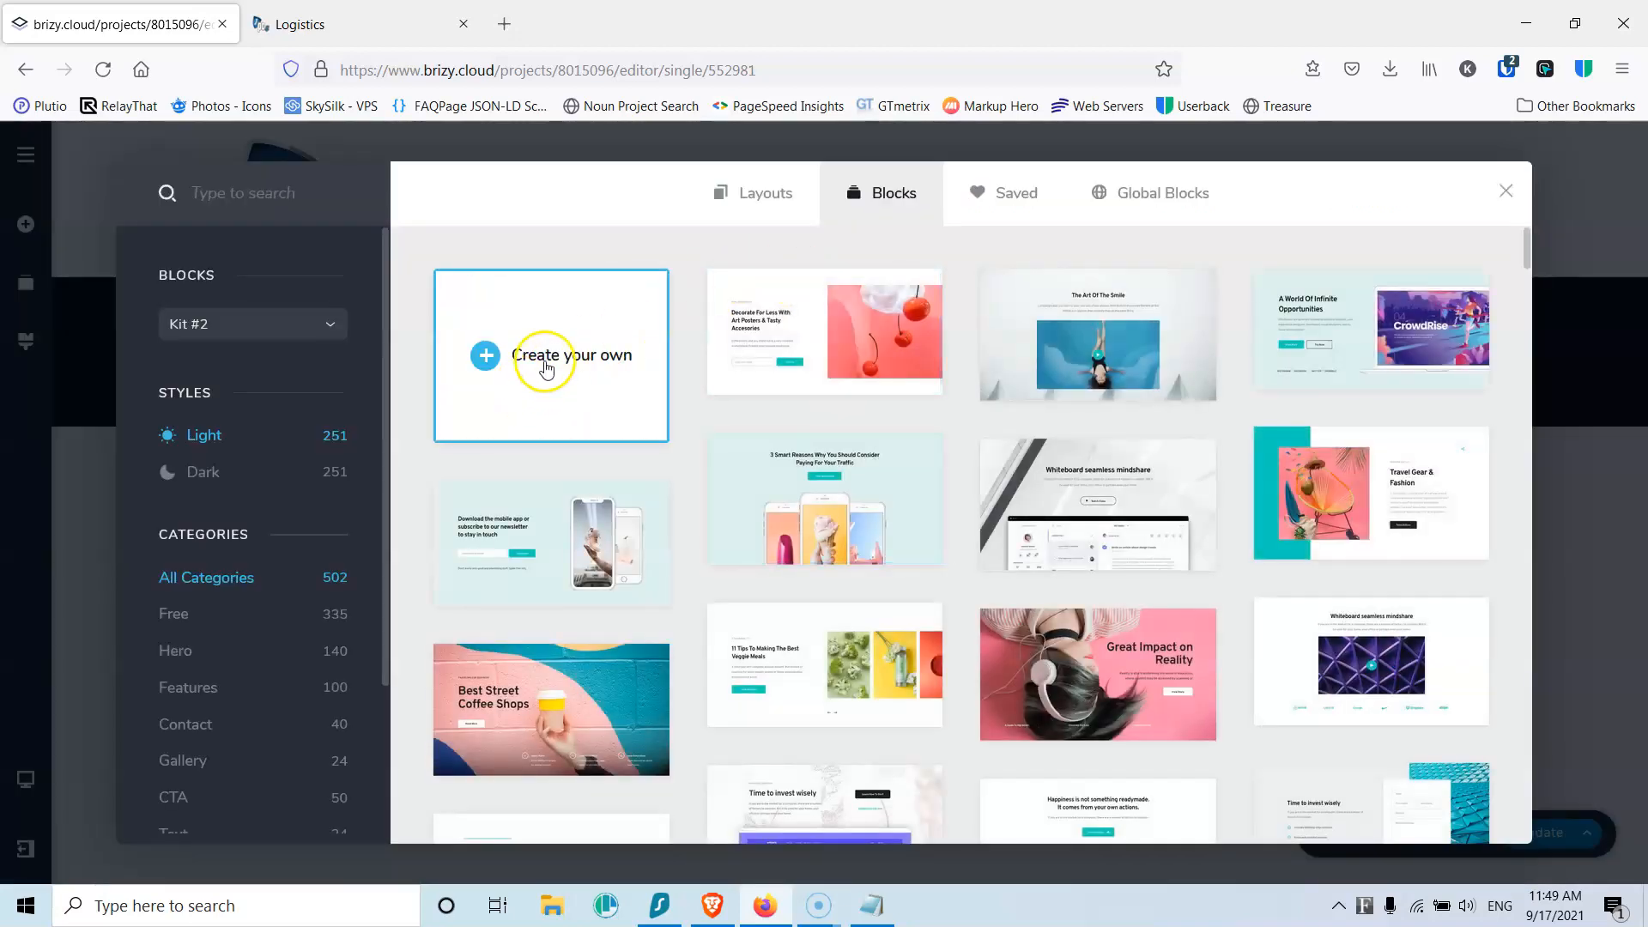
pyautogui.click(545, 365)
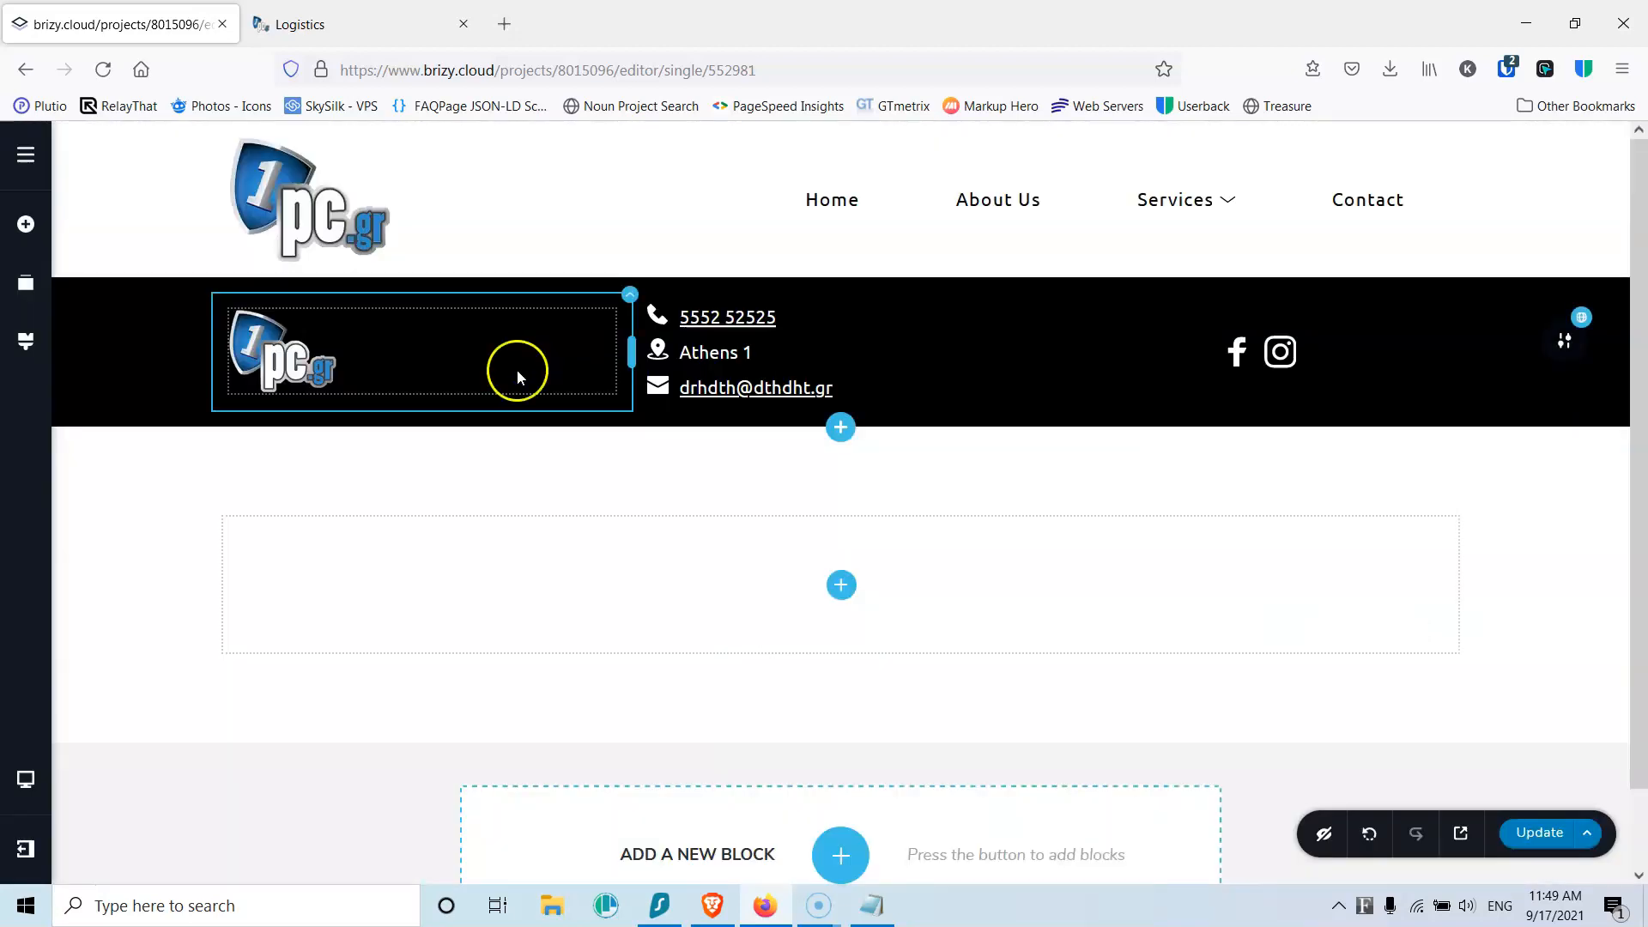
pyautogui.click(26, 283)
pyautogui.moveTo(173, 378); pyautogui.dragTo(173, 317)
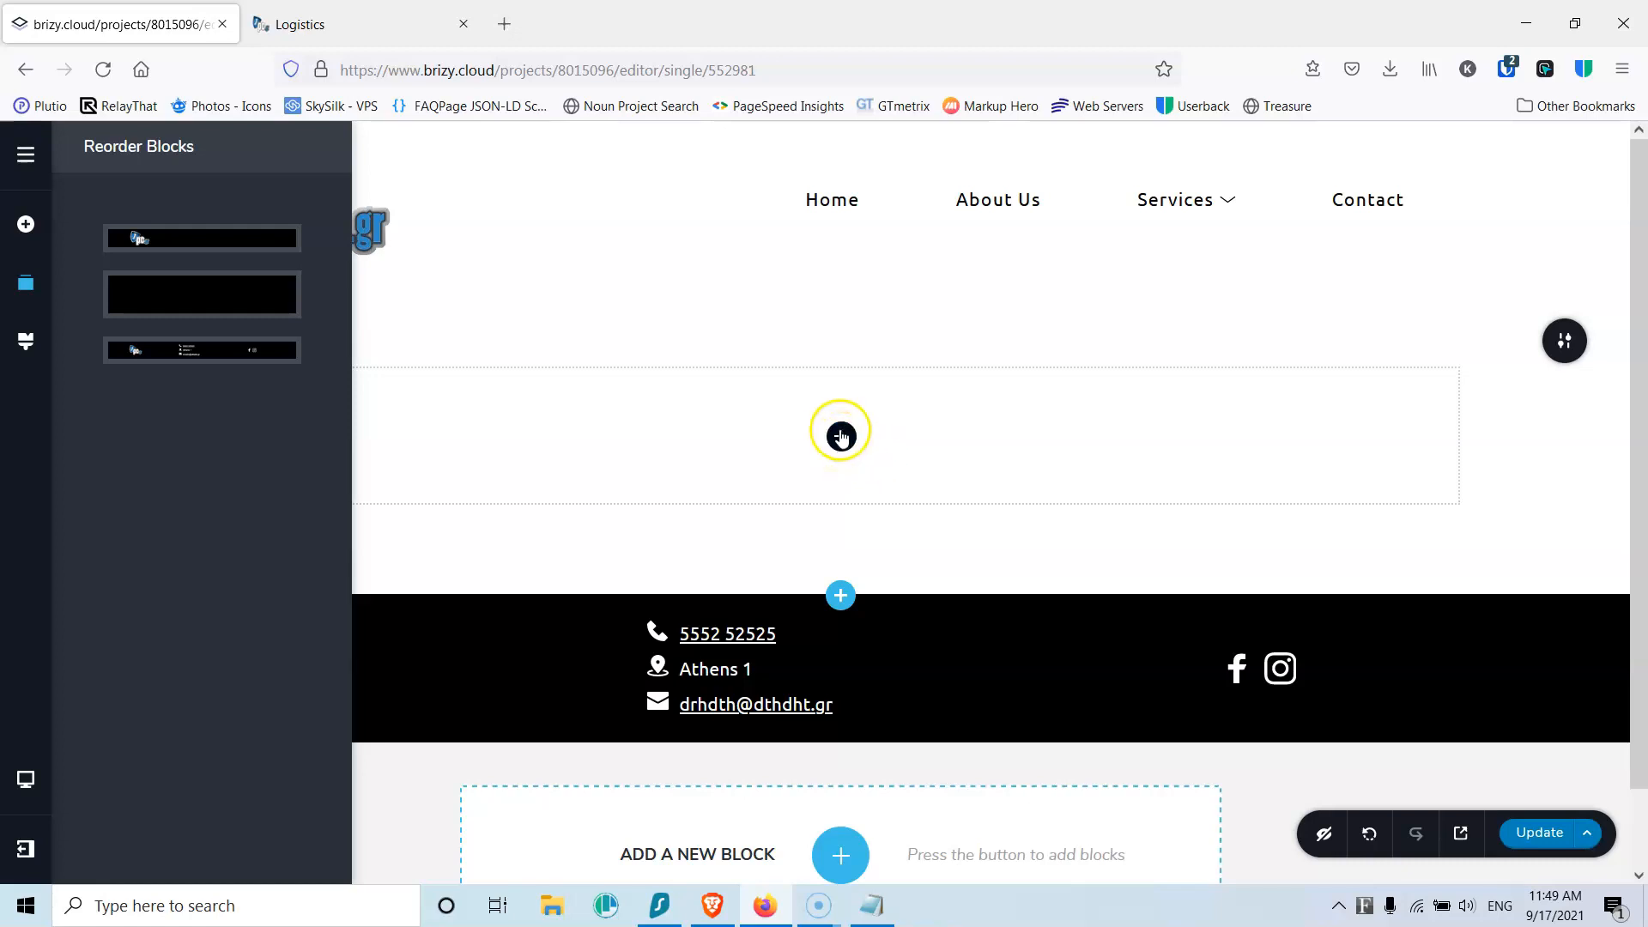
# Step: Add an image element set to the post's dynamic Featured Image
pyautogui.click(840, 438)
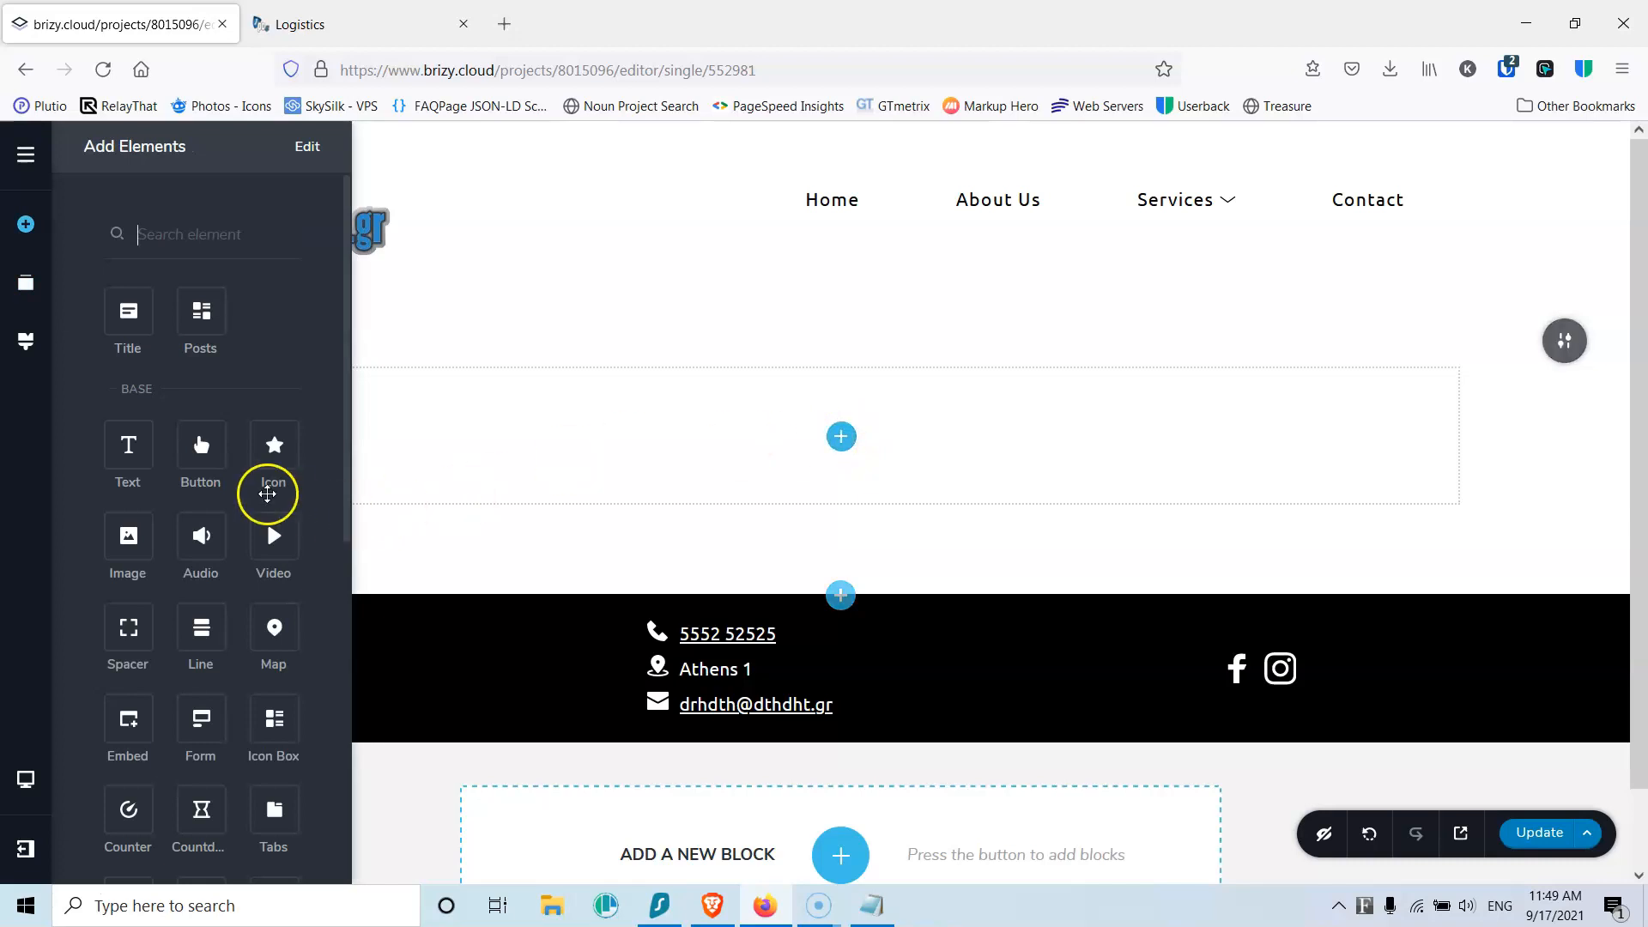
pyautogui.moveTo(129, 538); pyautogui.dragTo(845, 450)
pyautogui.scroll(-10, 845, 472)
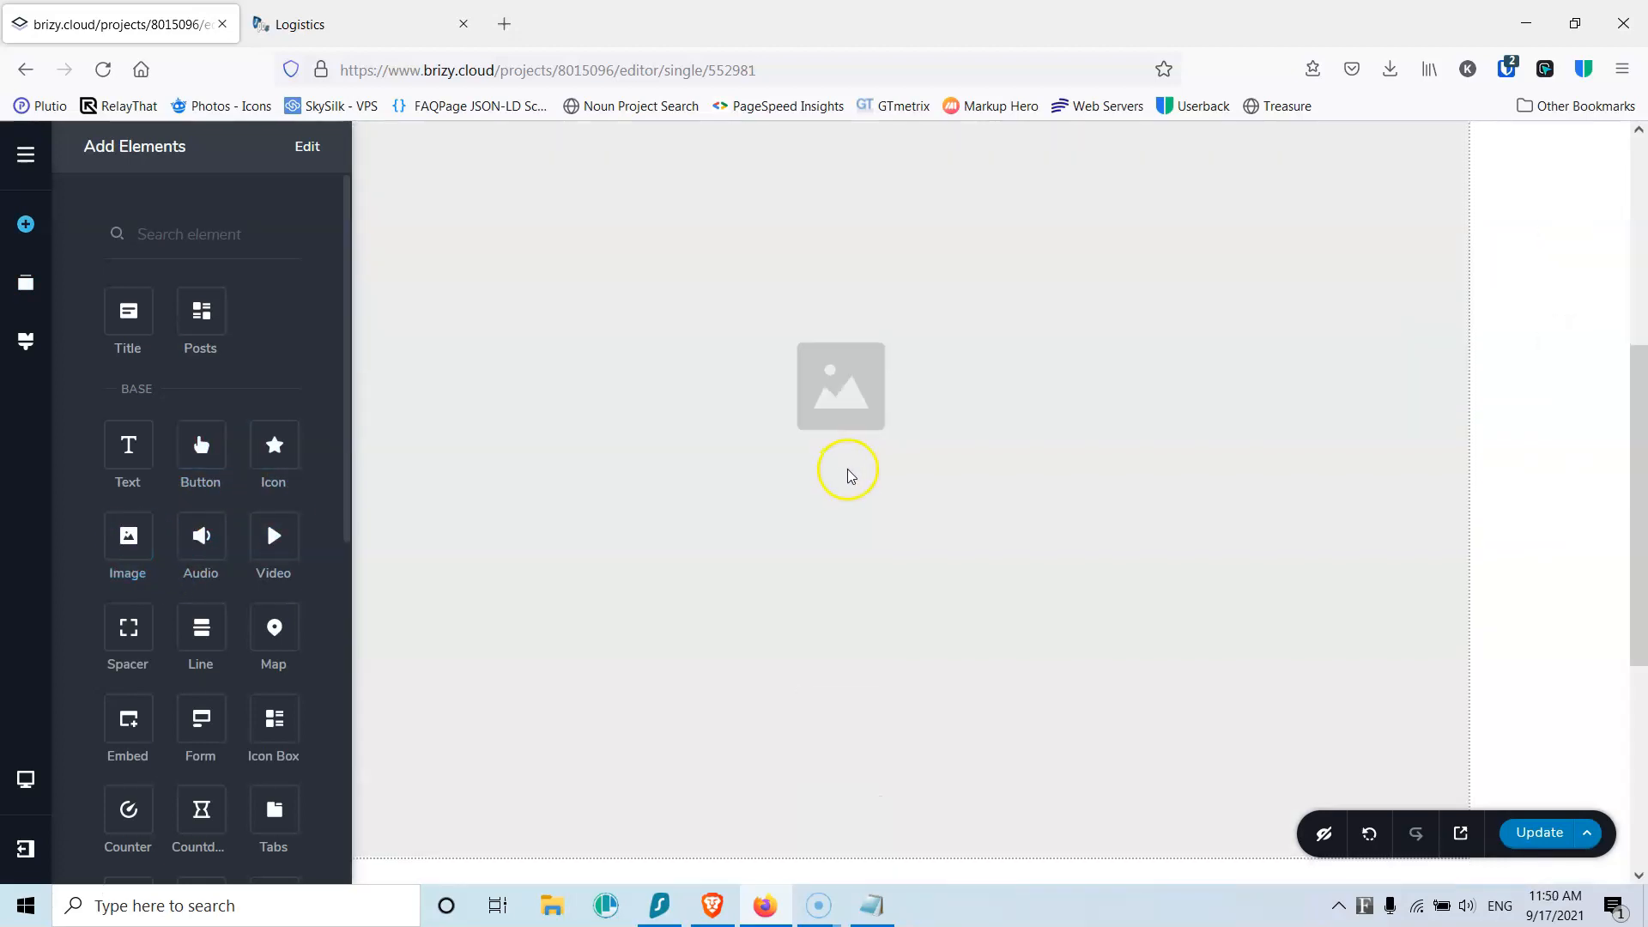
pyautogui.click(678, 425)
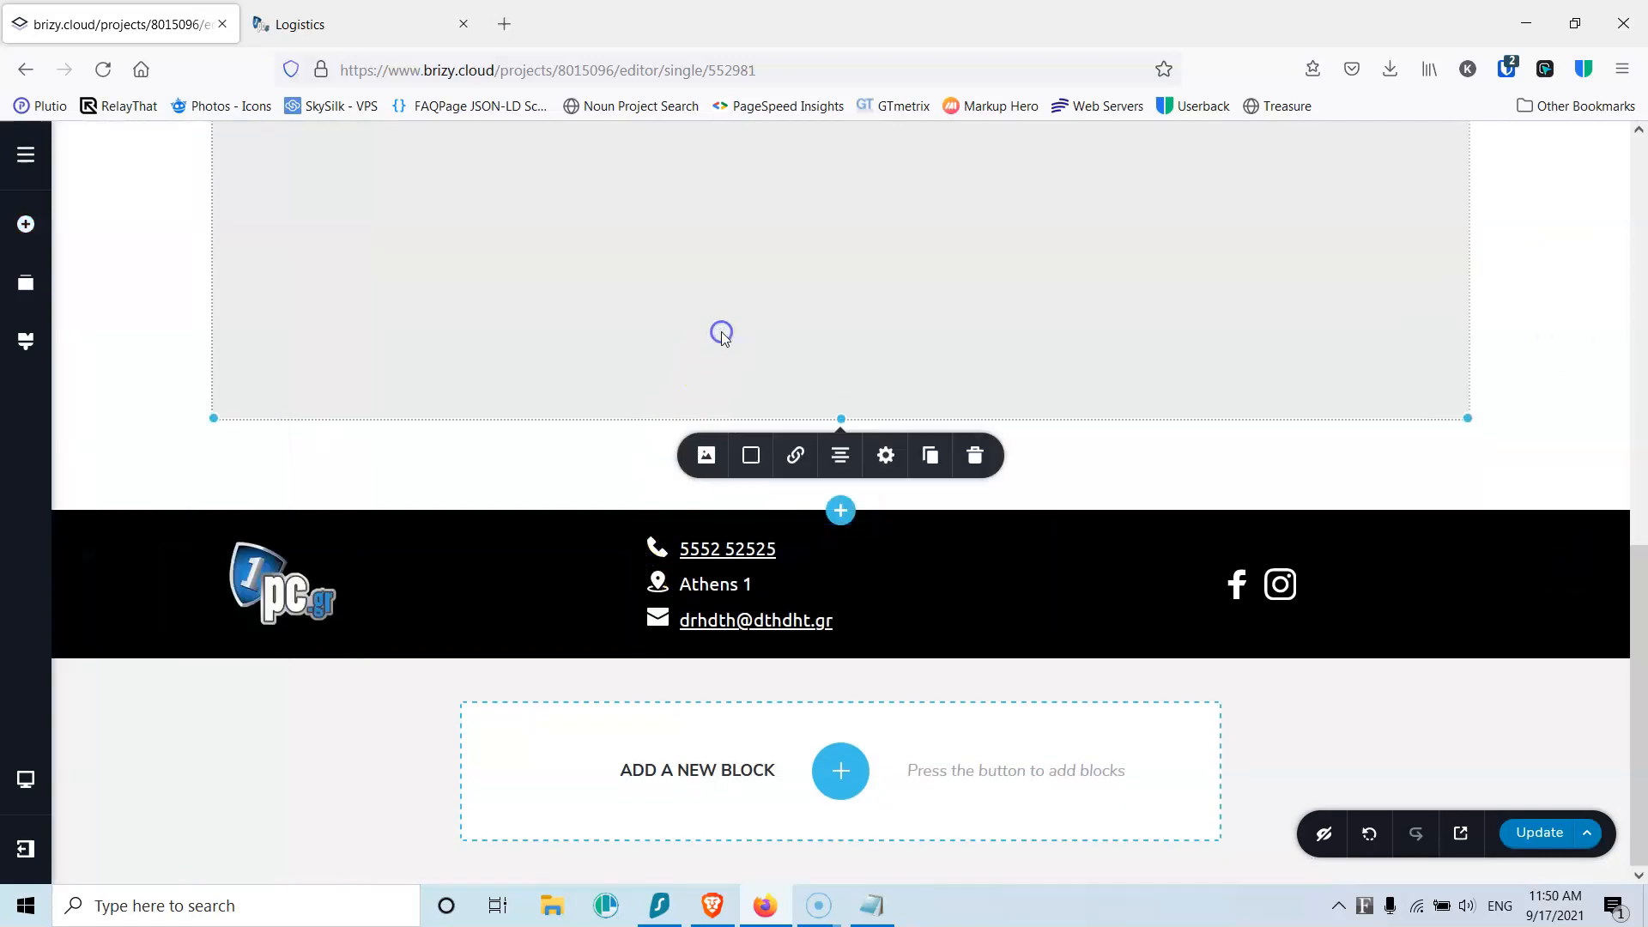
pyautogui.click(705, 456)
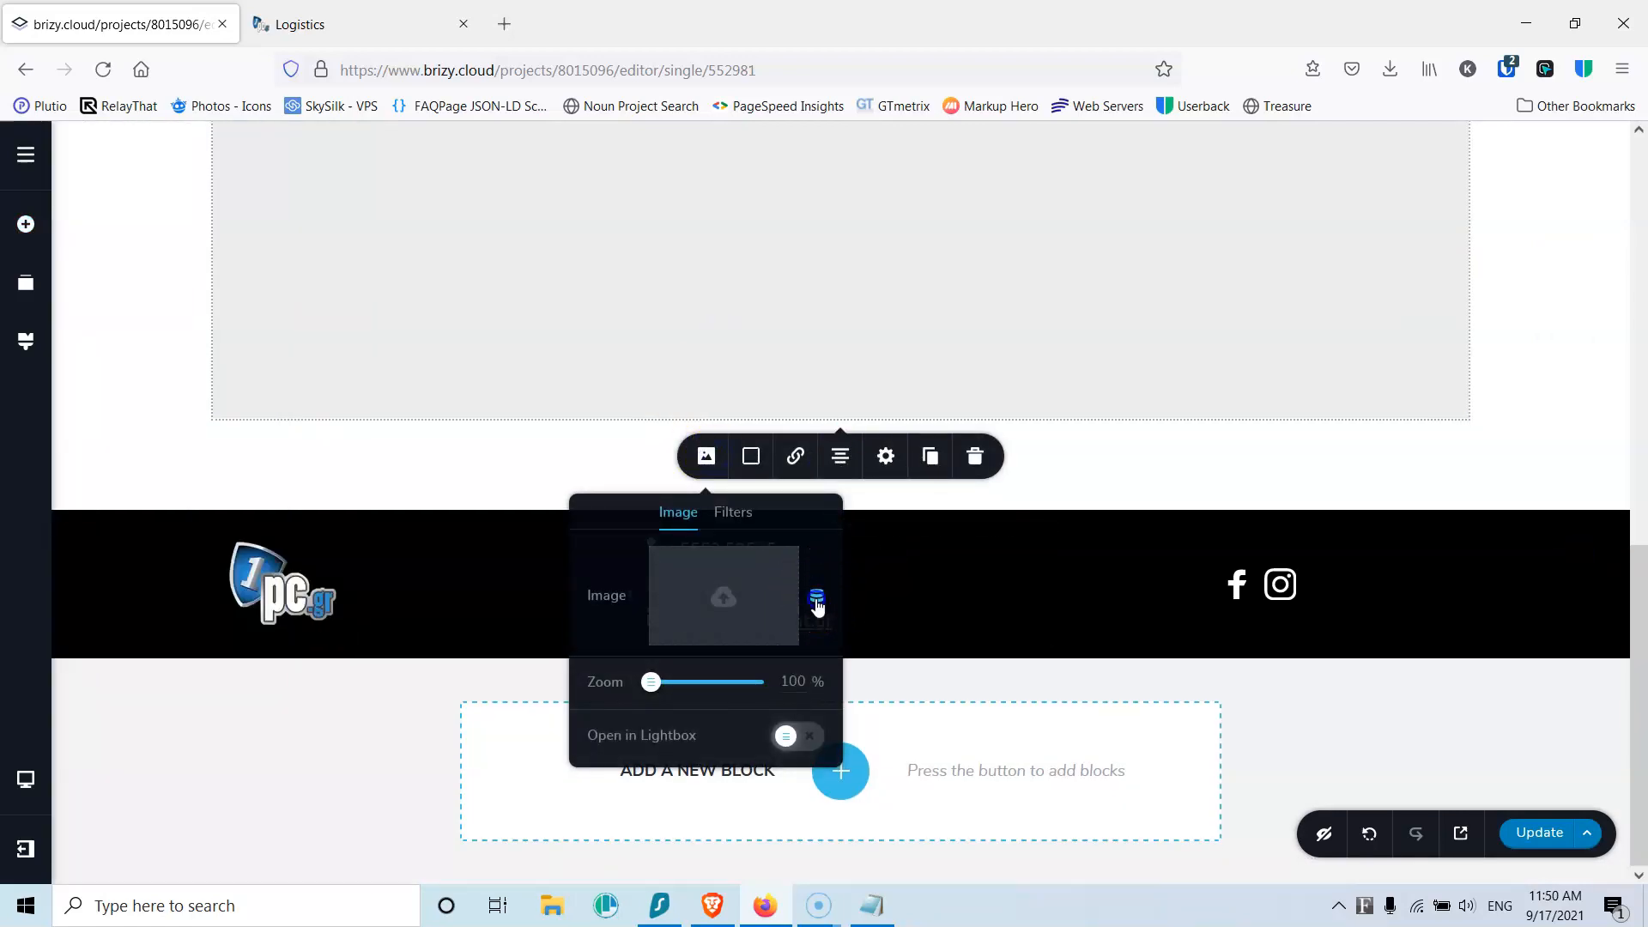
pyautogui.click(858, 625)
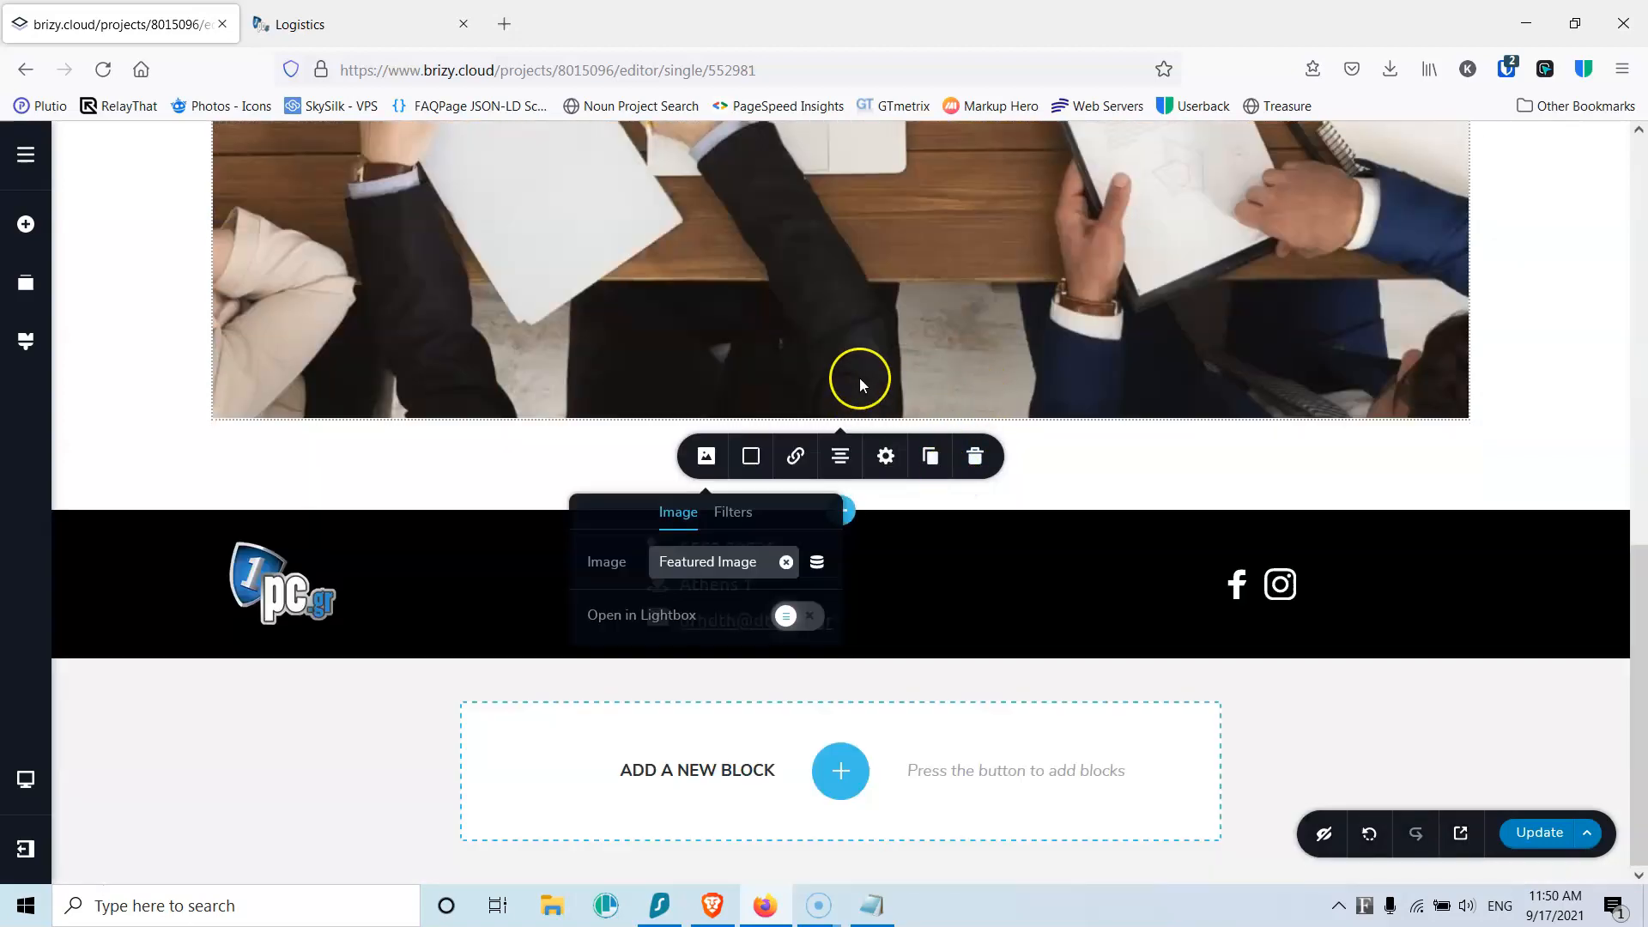
pyautogui.click(901, 266)
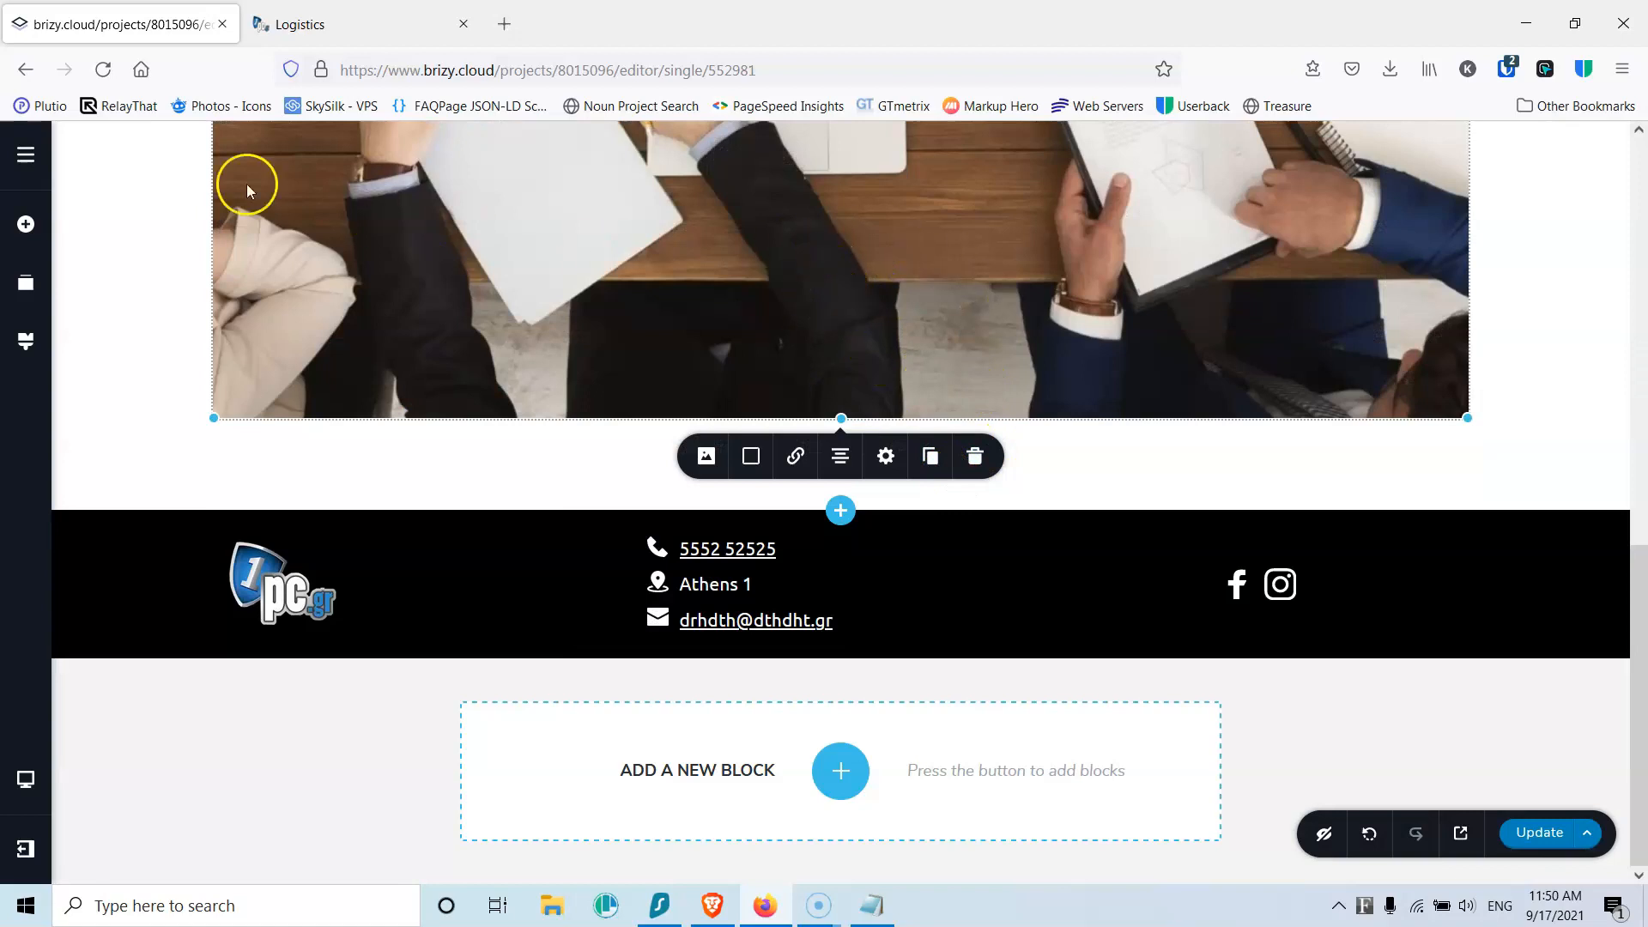
# Step: Add the post title, centred, as Heading 1 with no spacing below
pyautogui.click(26, 224)
pyautogui.moveTo(129, 319); pyautogui.dragTo(816, 427)
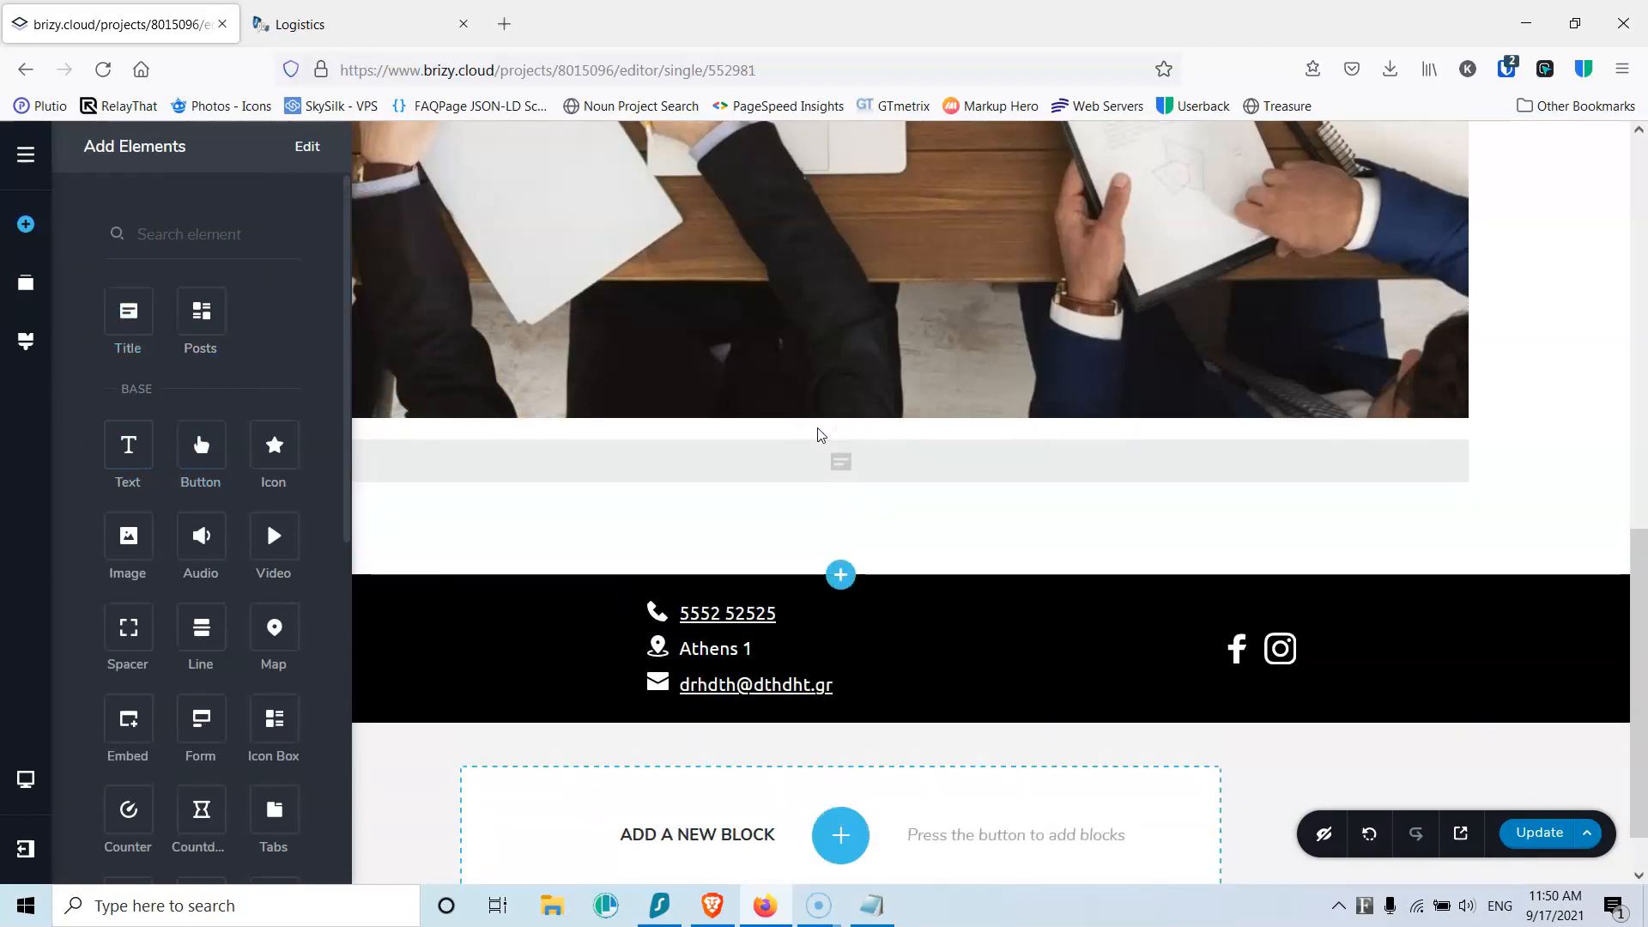
pyautogui.click(705, 483)
pyautogui.click(840, 523)
pyautogui.click(706, 527)
pyautogui.click(834, 633)
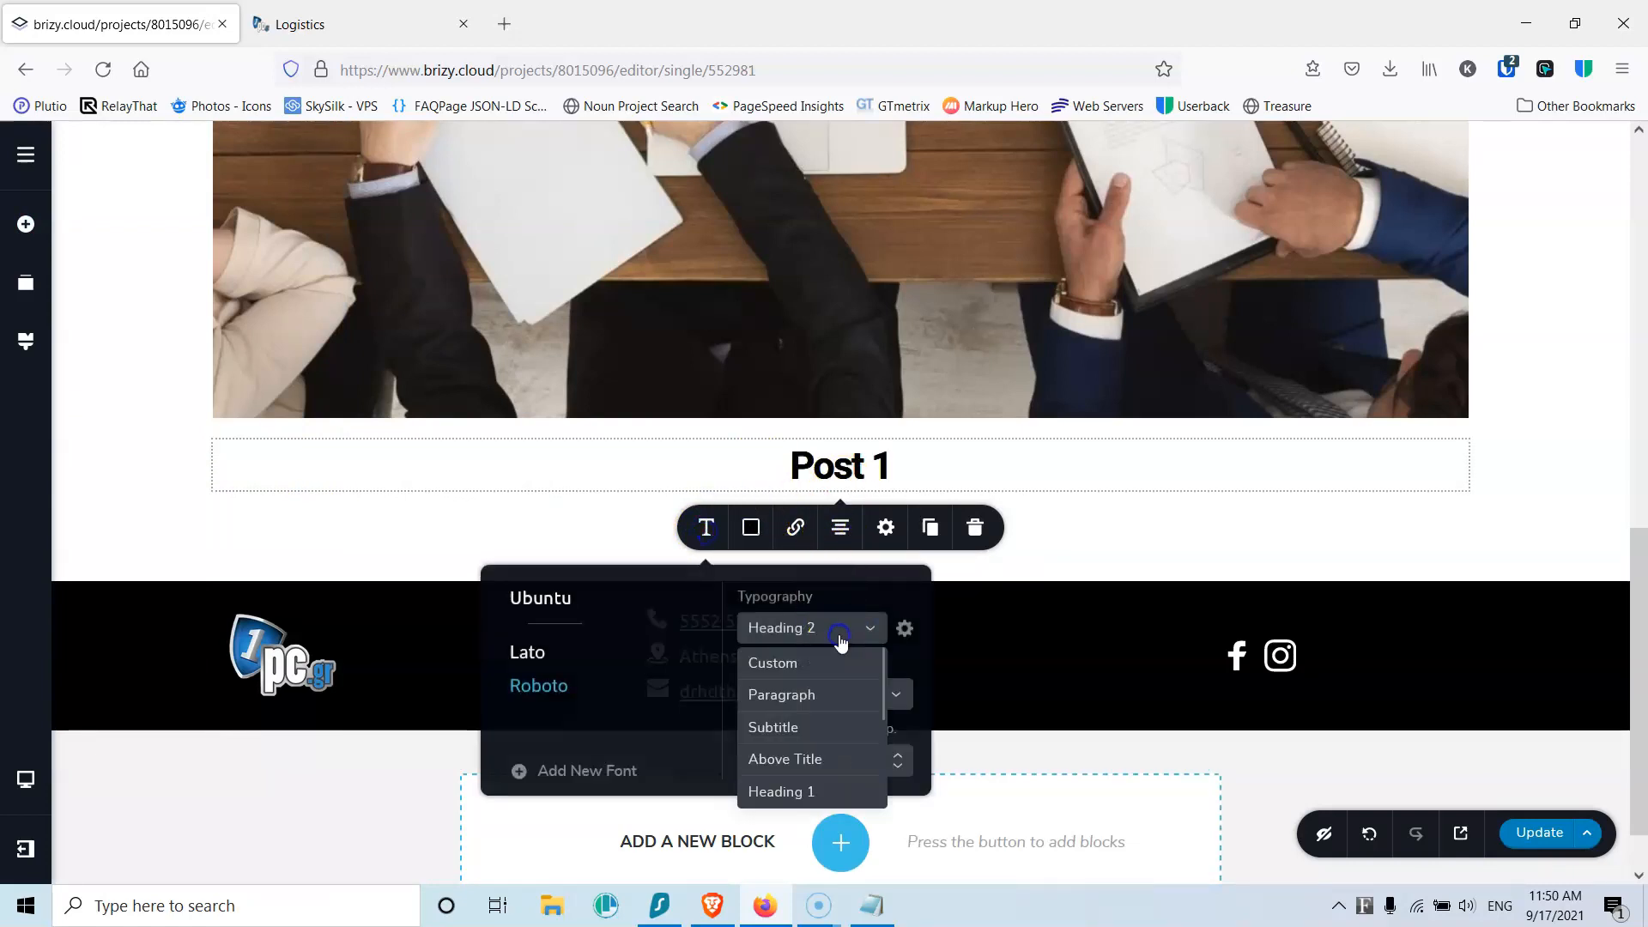
pyautogui.click(811, 788)
pyautogui.click(1148, 538)
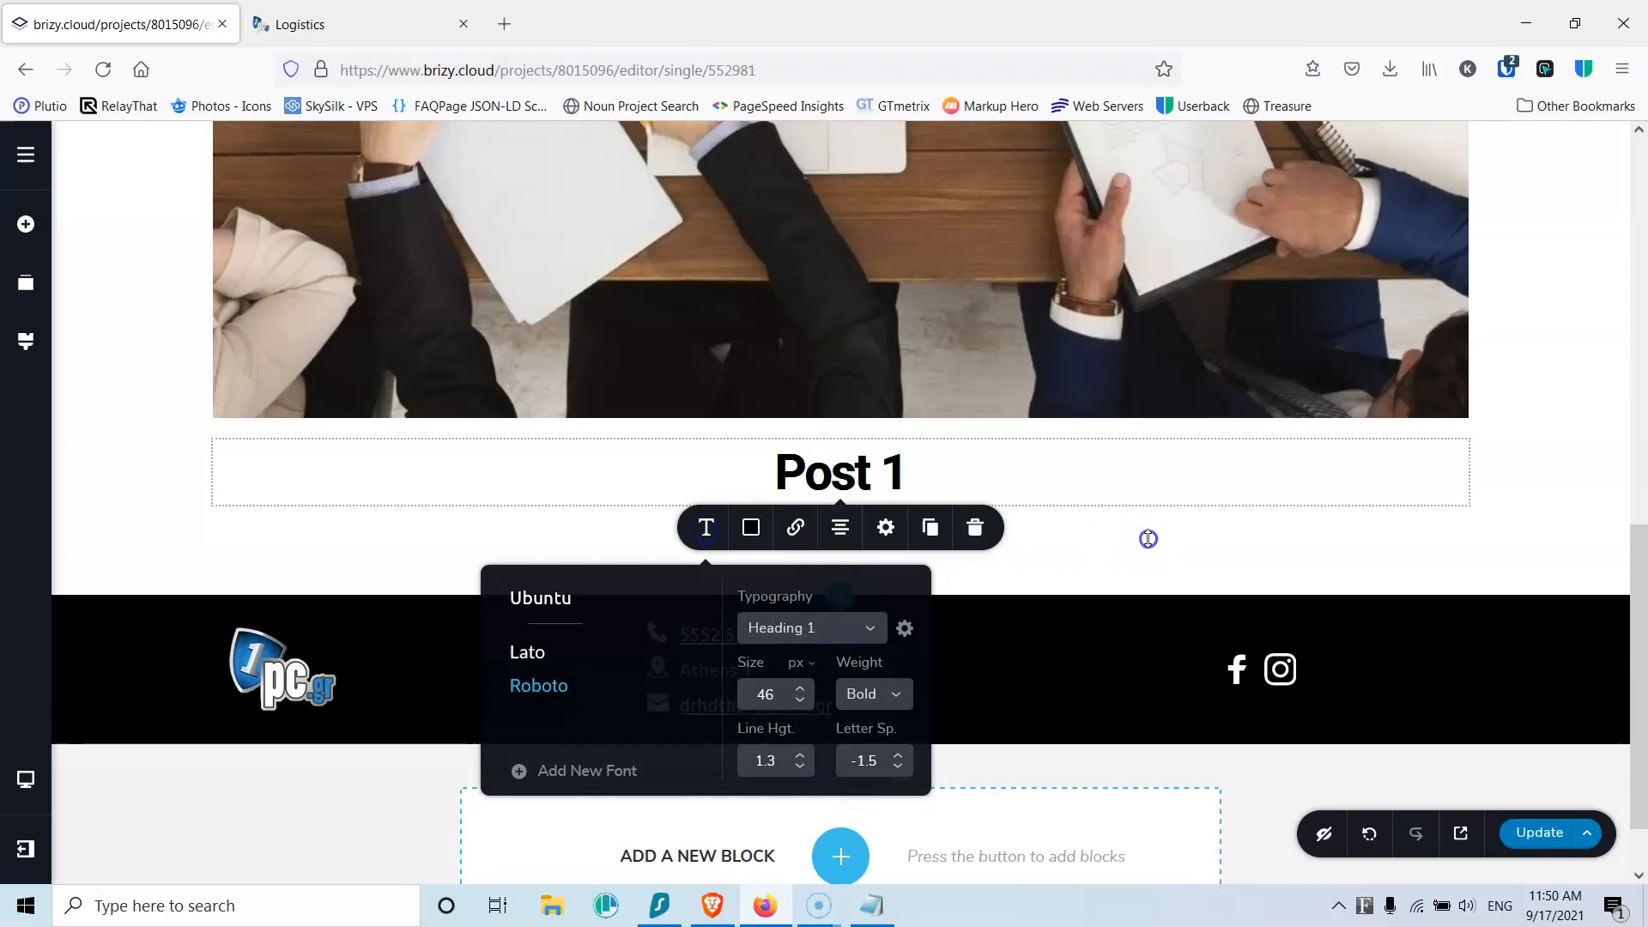
pyautogui.moveTo(964, 546); pyautogui.dragTo(964, 479)
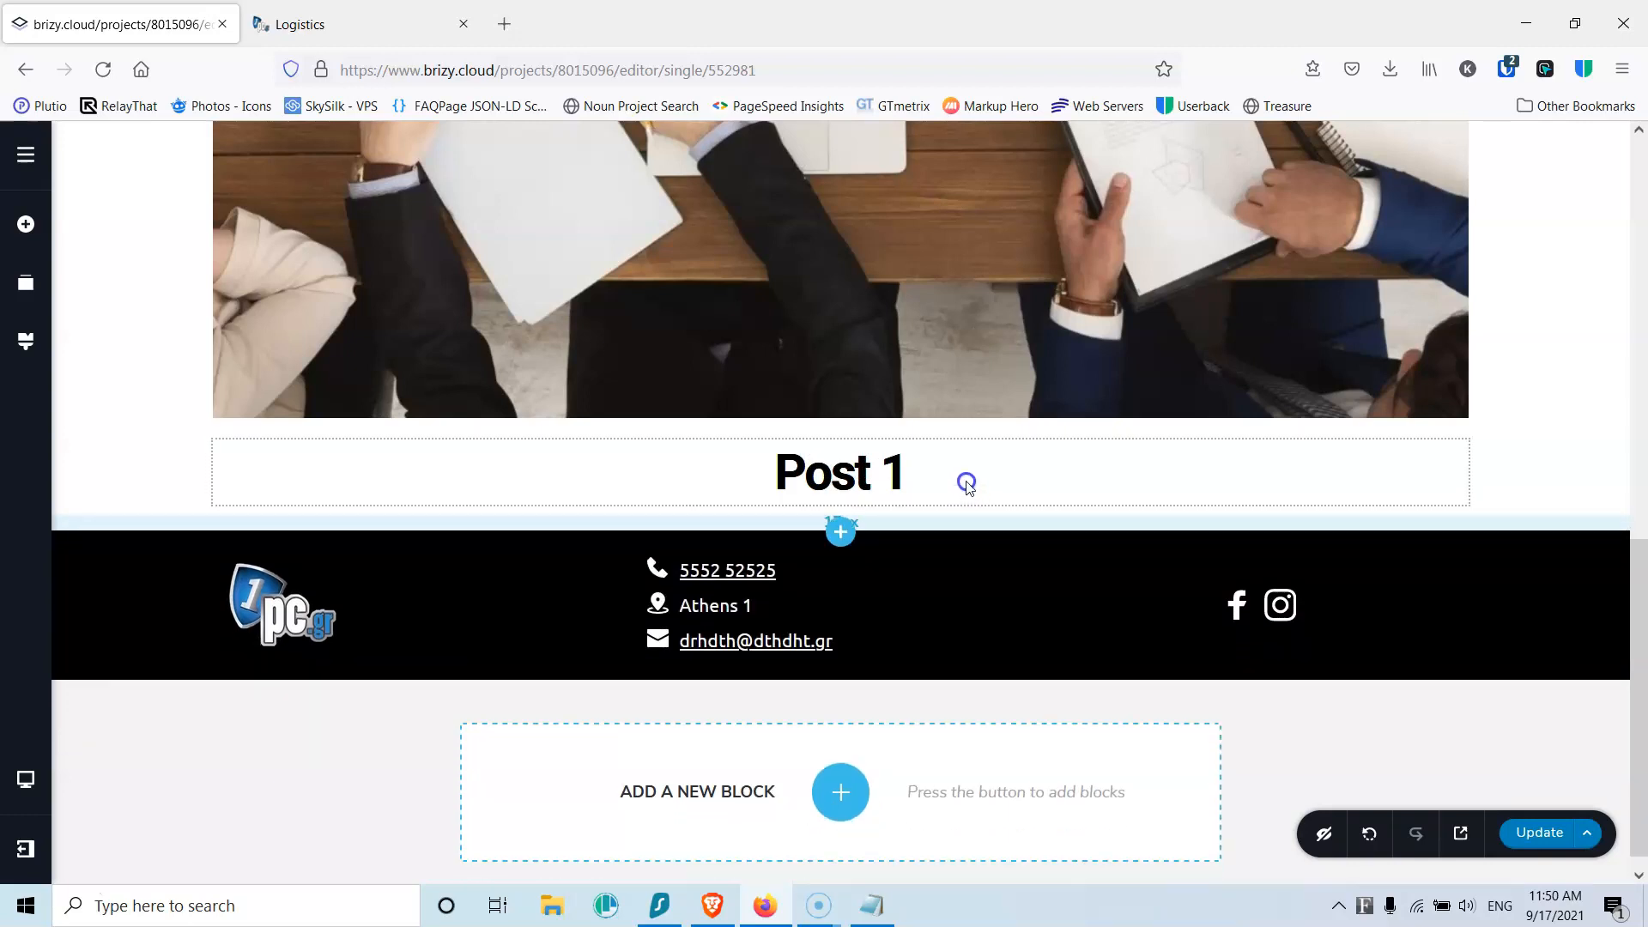
# Step: Make the featured-image and title block global
pyautogui.scroll(10, 1002, 502)
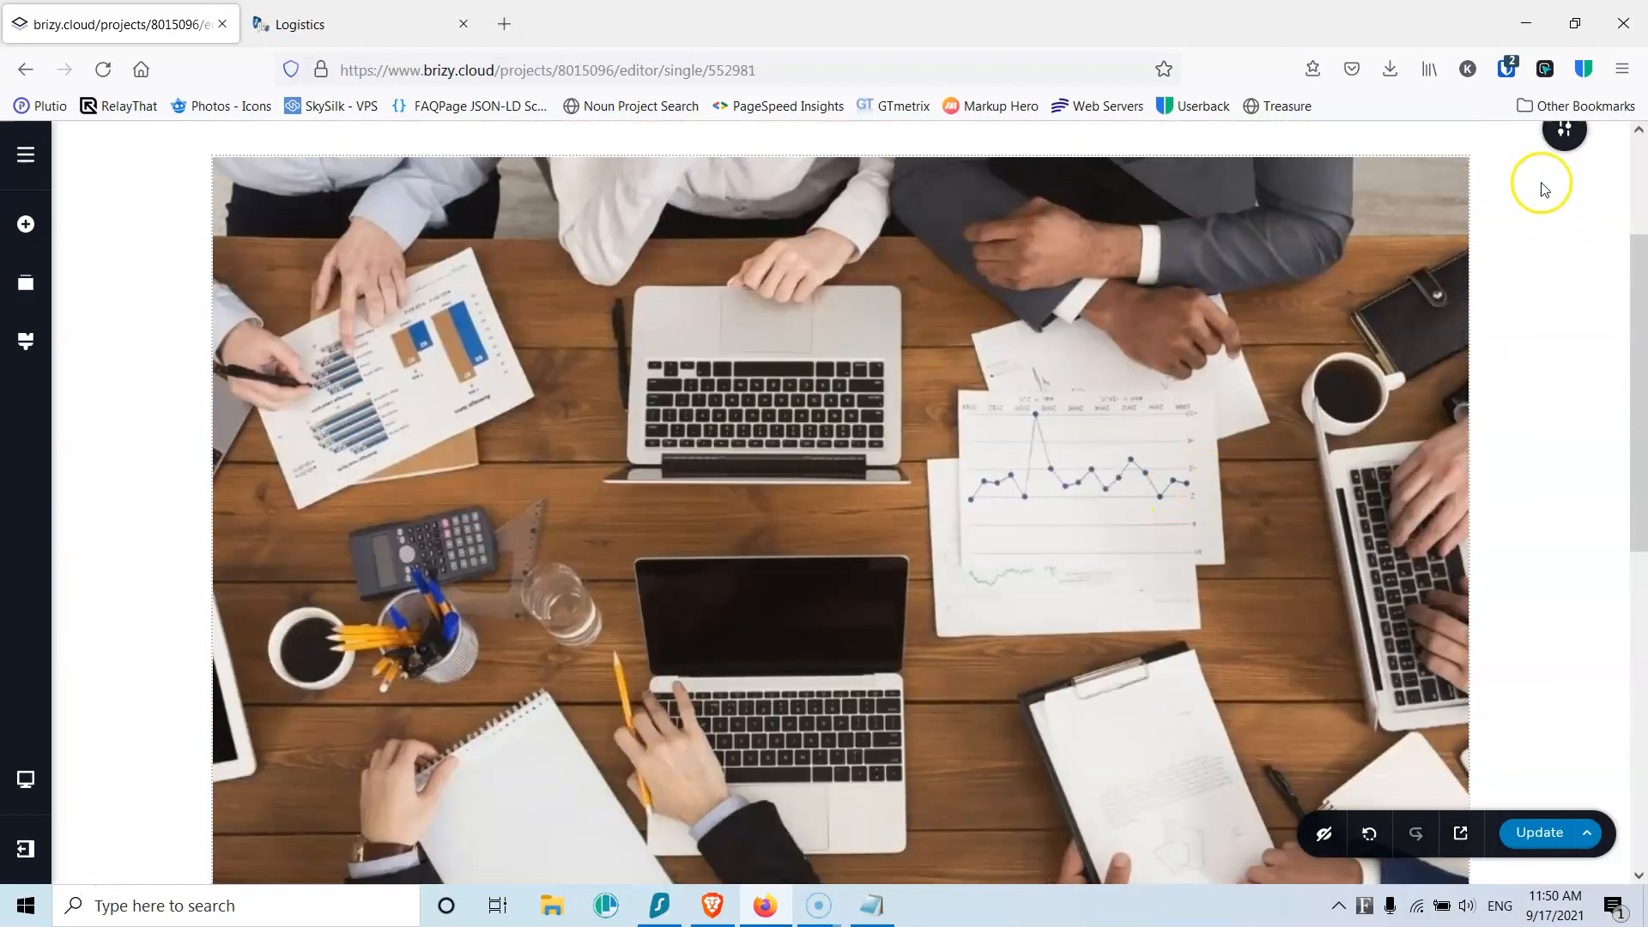
pyautogui.moveTo(1565, 146)
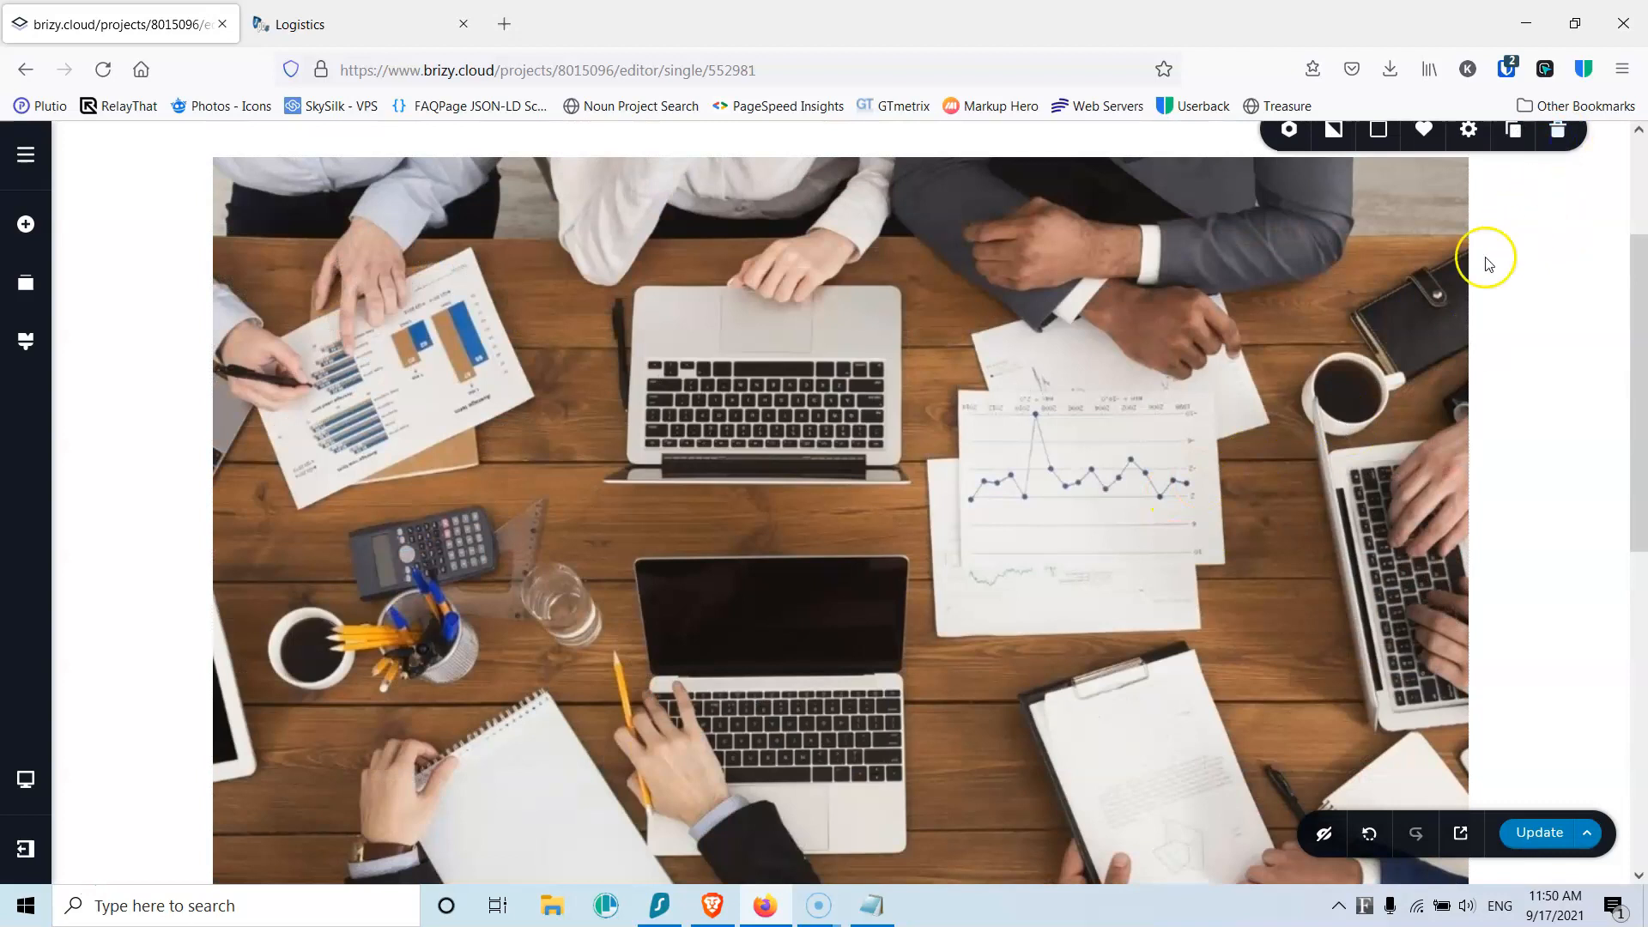
pyautogui.scroll(3, 1504, 249)
pyautogui.click(1289, 340)
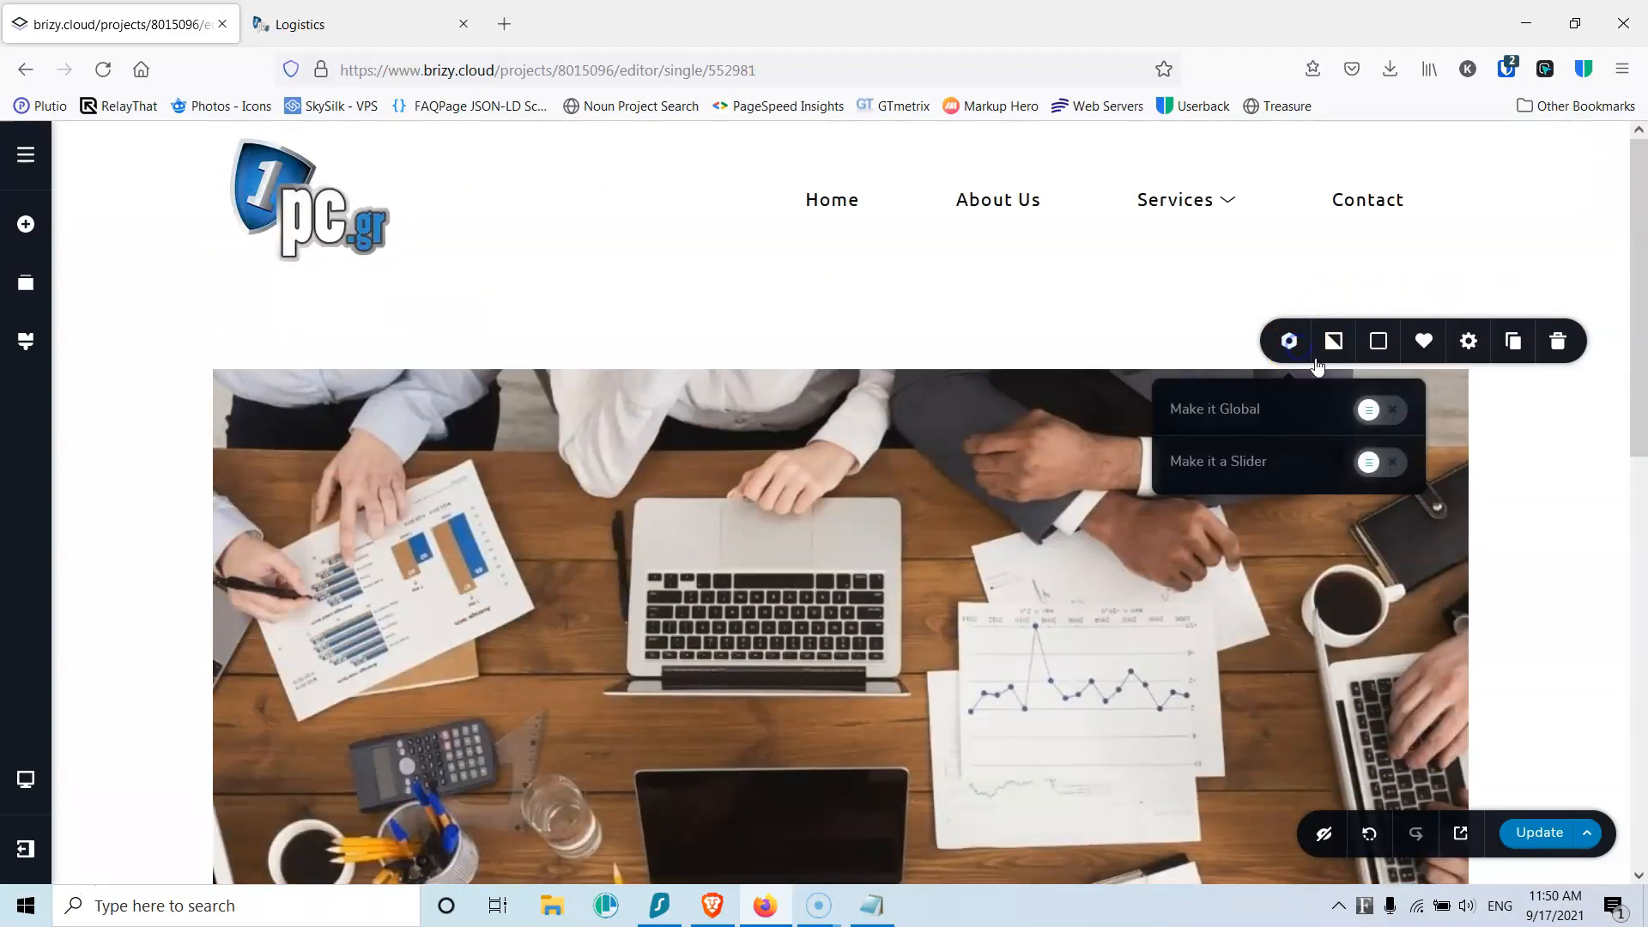
pyautogui.click(1390, 412)
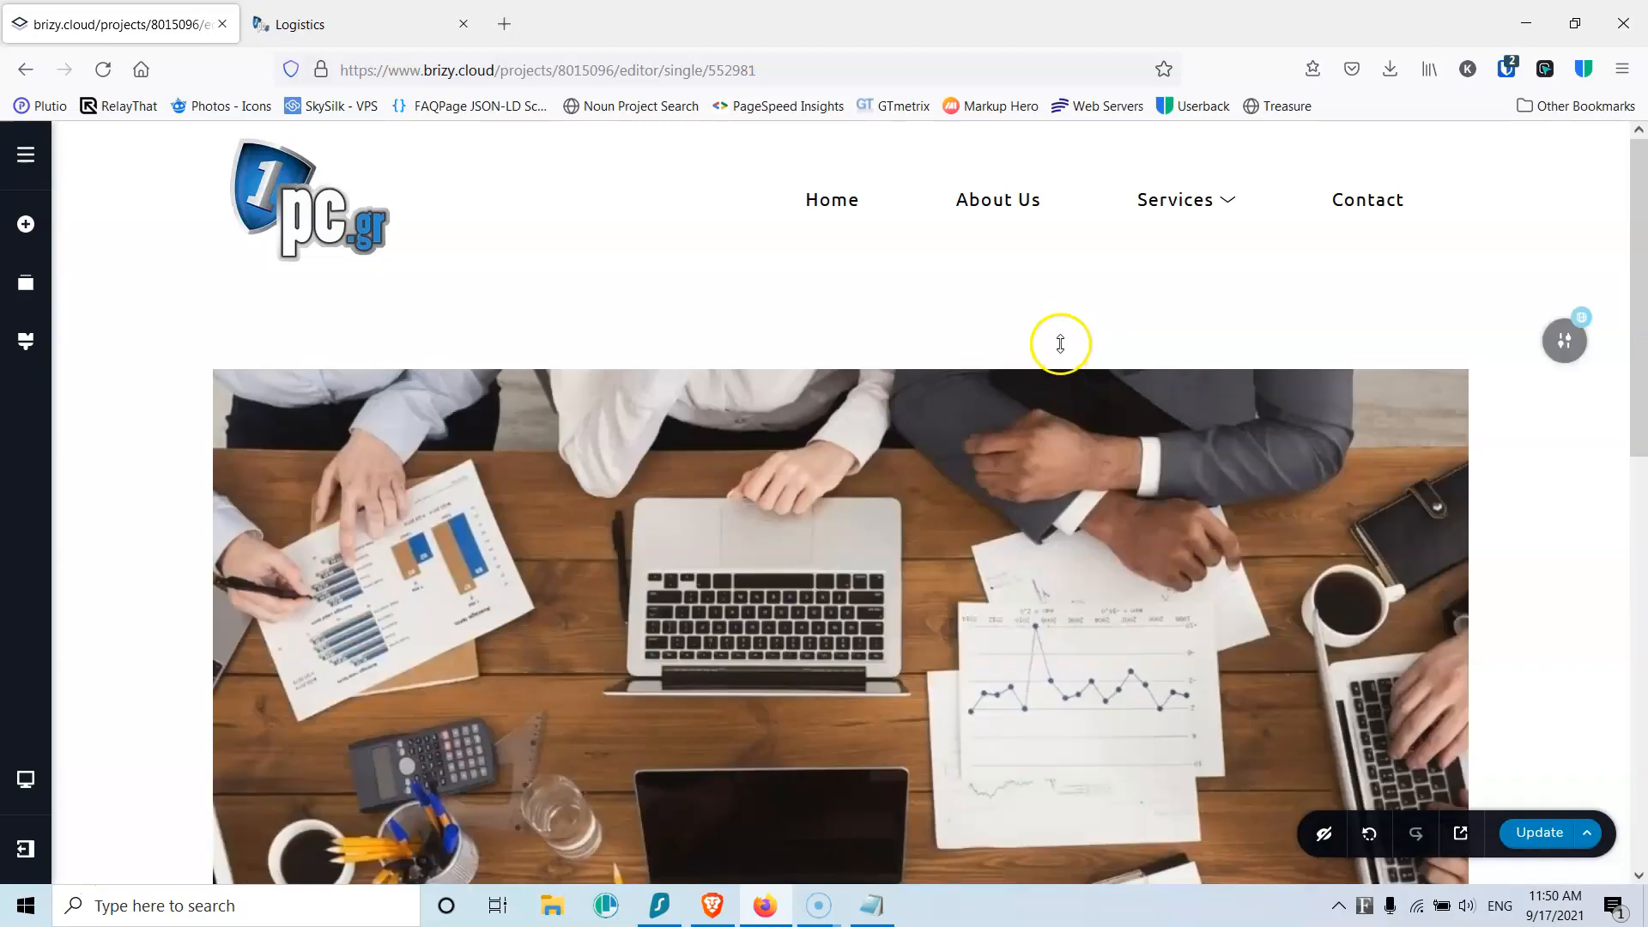
# Step: Reduce the block's top padding and set its display condition to Blog > All
pyautogui.moveTo(1055, 335); pyautogui.dragTo(1059, 247)
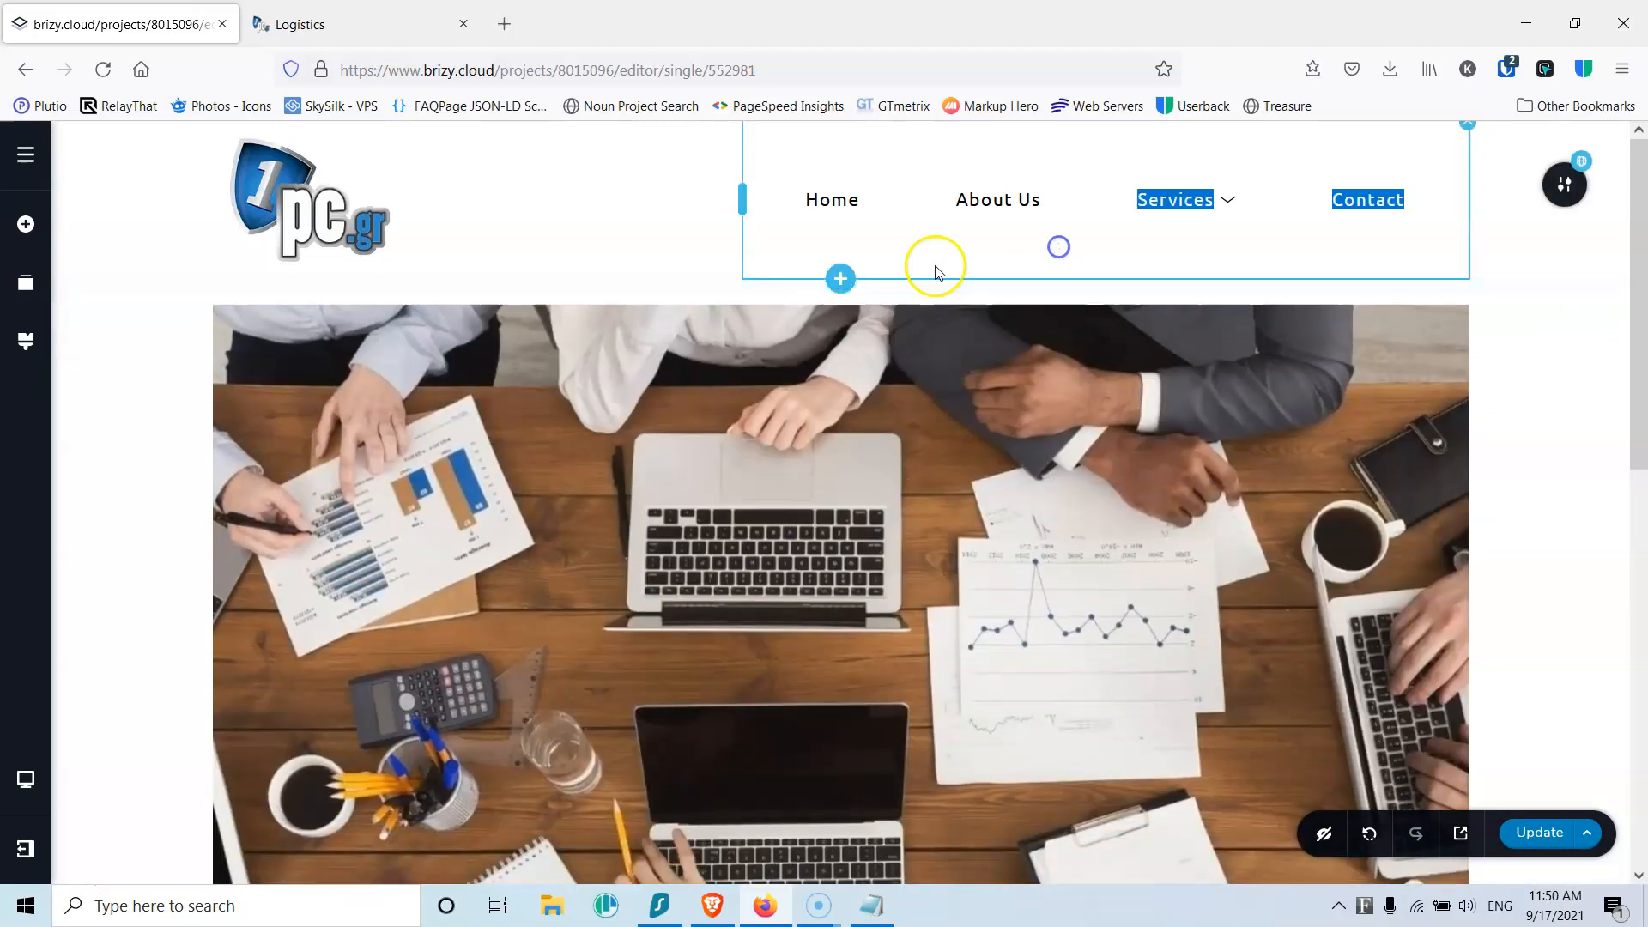
pyautogui.click(1563, 346)
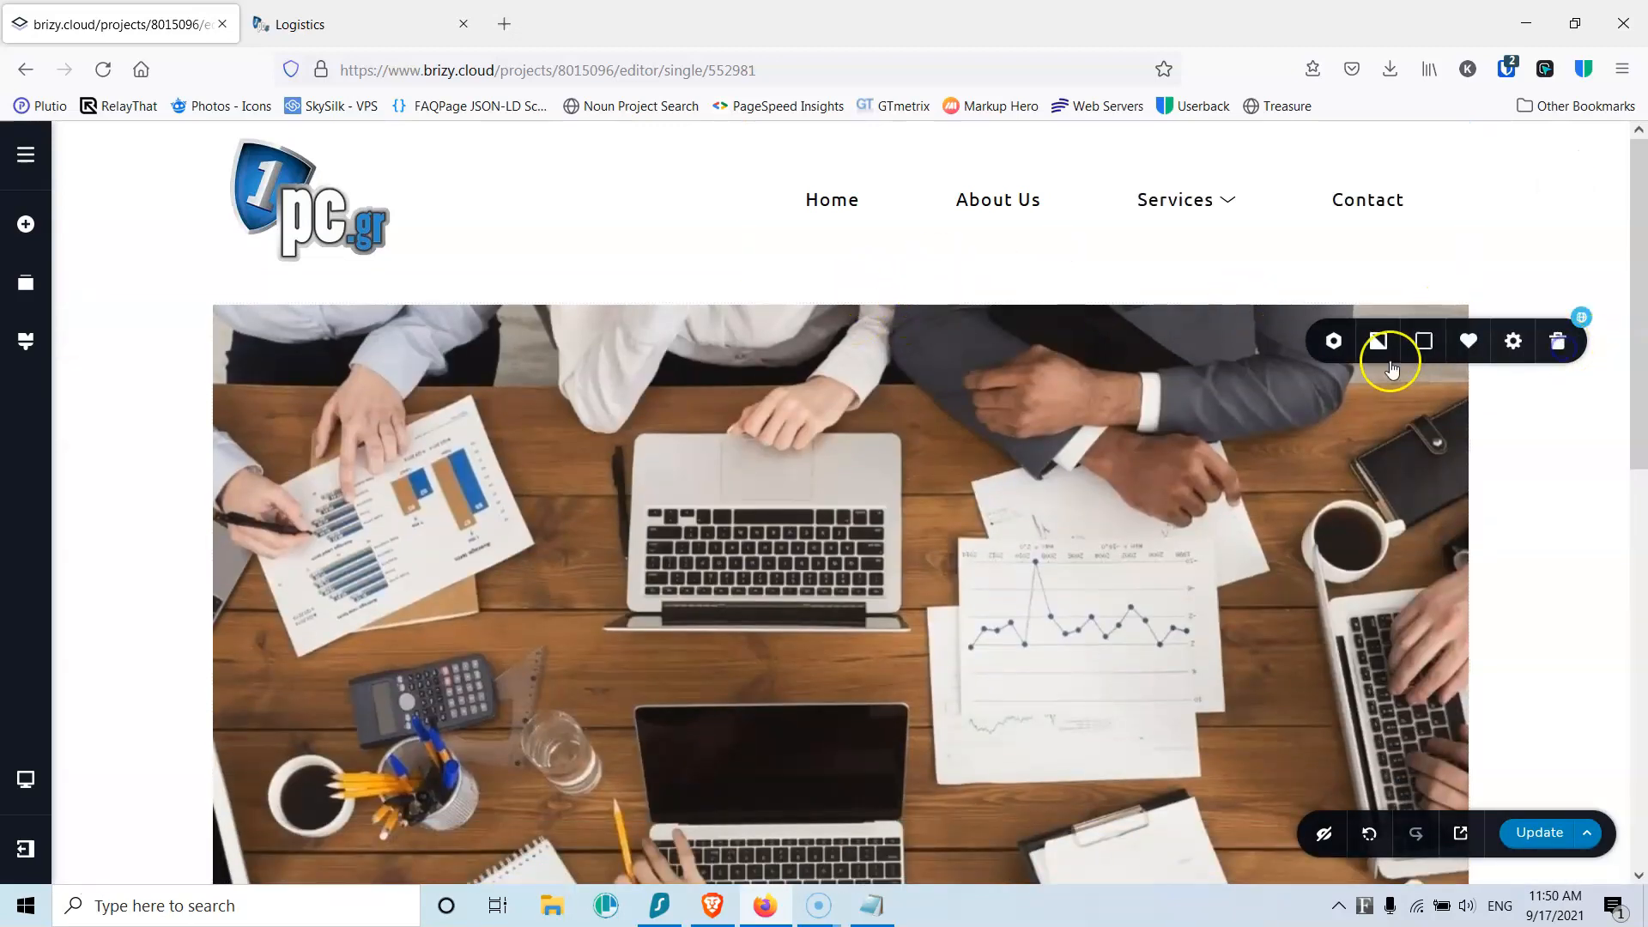
pyautogui.click(1336, 359)
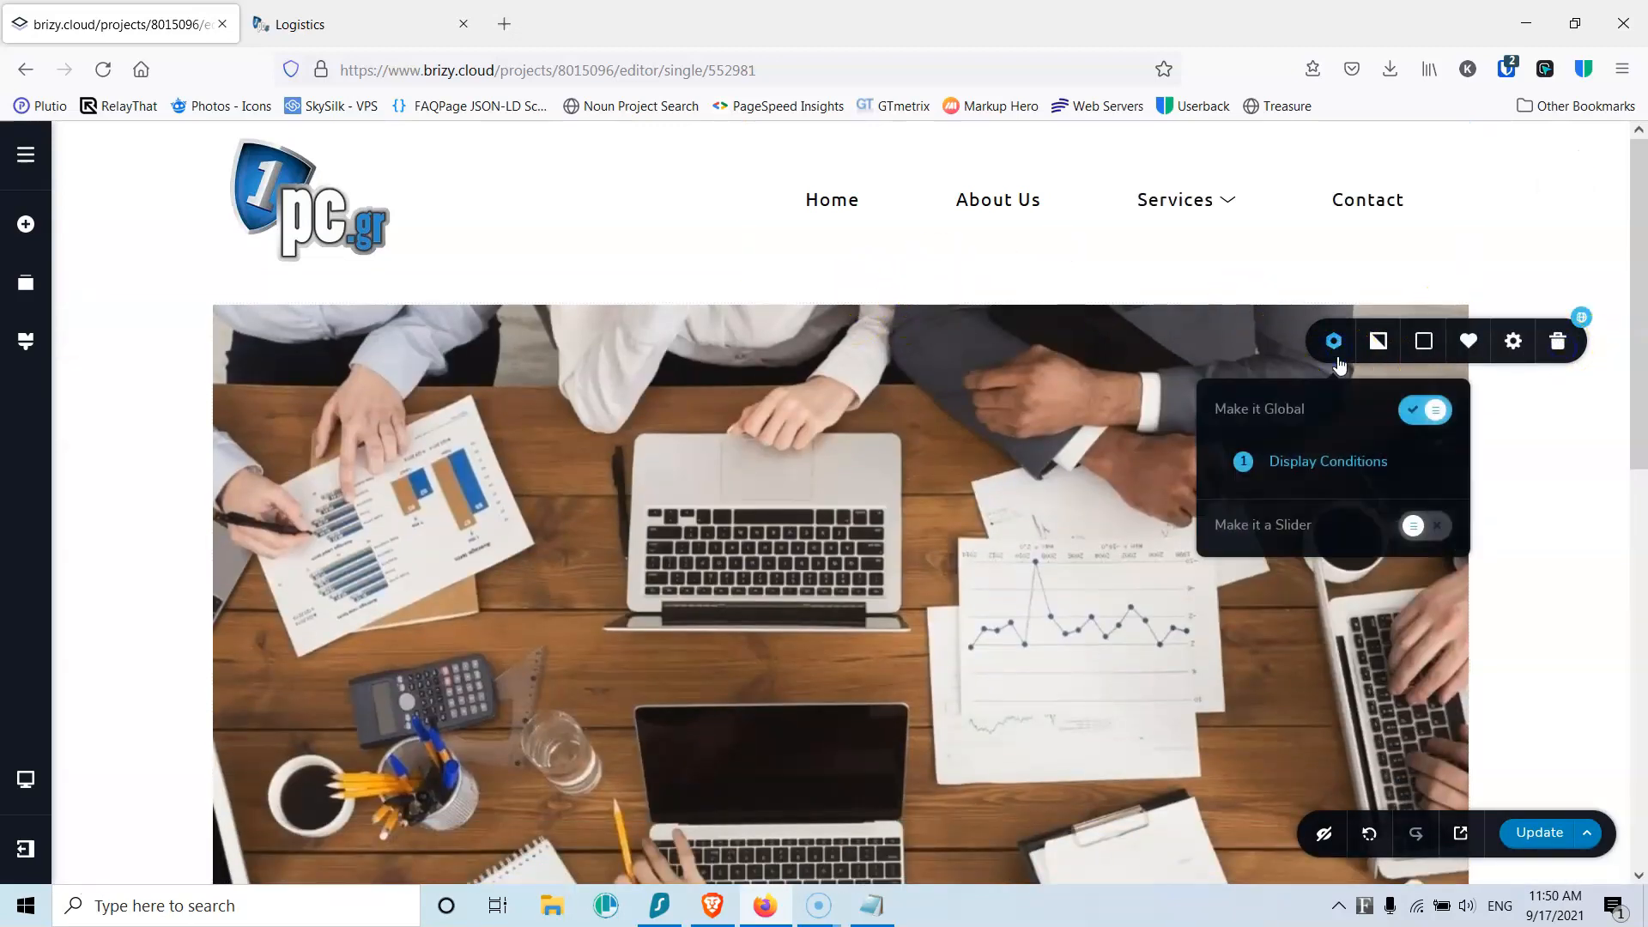
pyautogui.click(1361, 462)
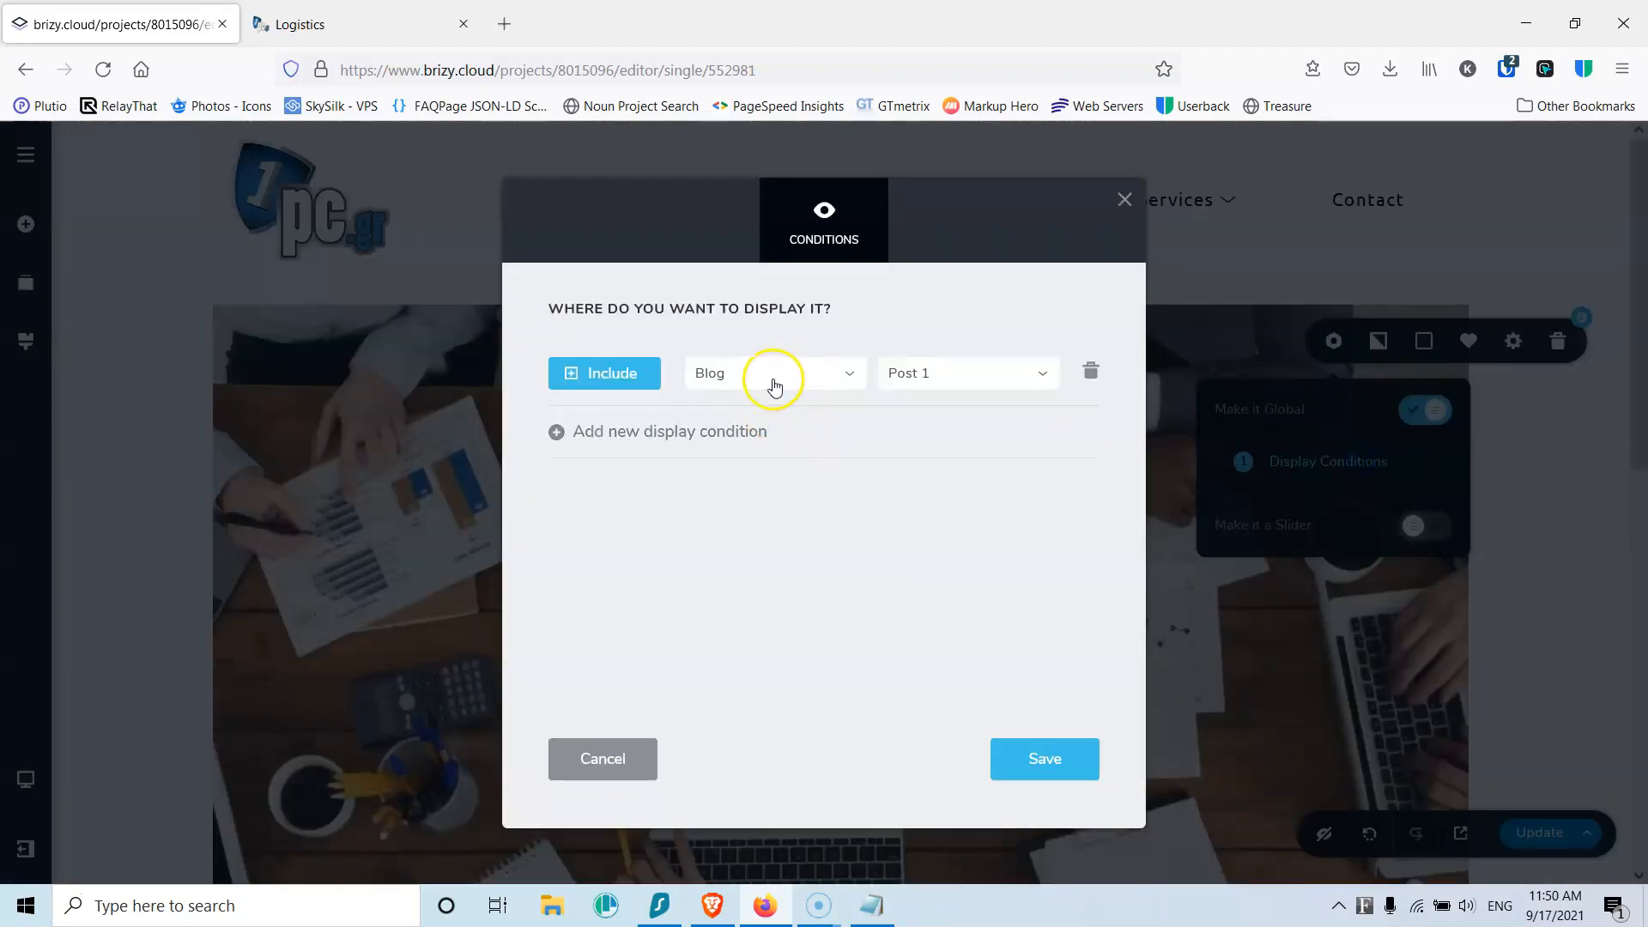
pyautogui.click(774, 386)
pyautogui.click(774, 382)
pyautogui.click(1011, 372)
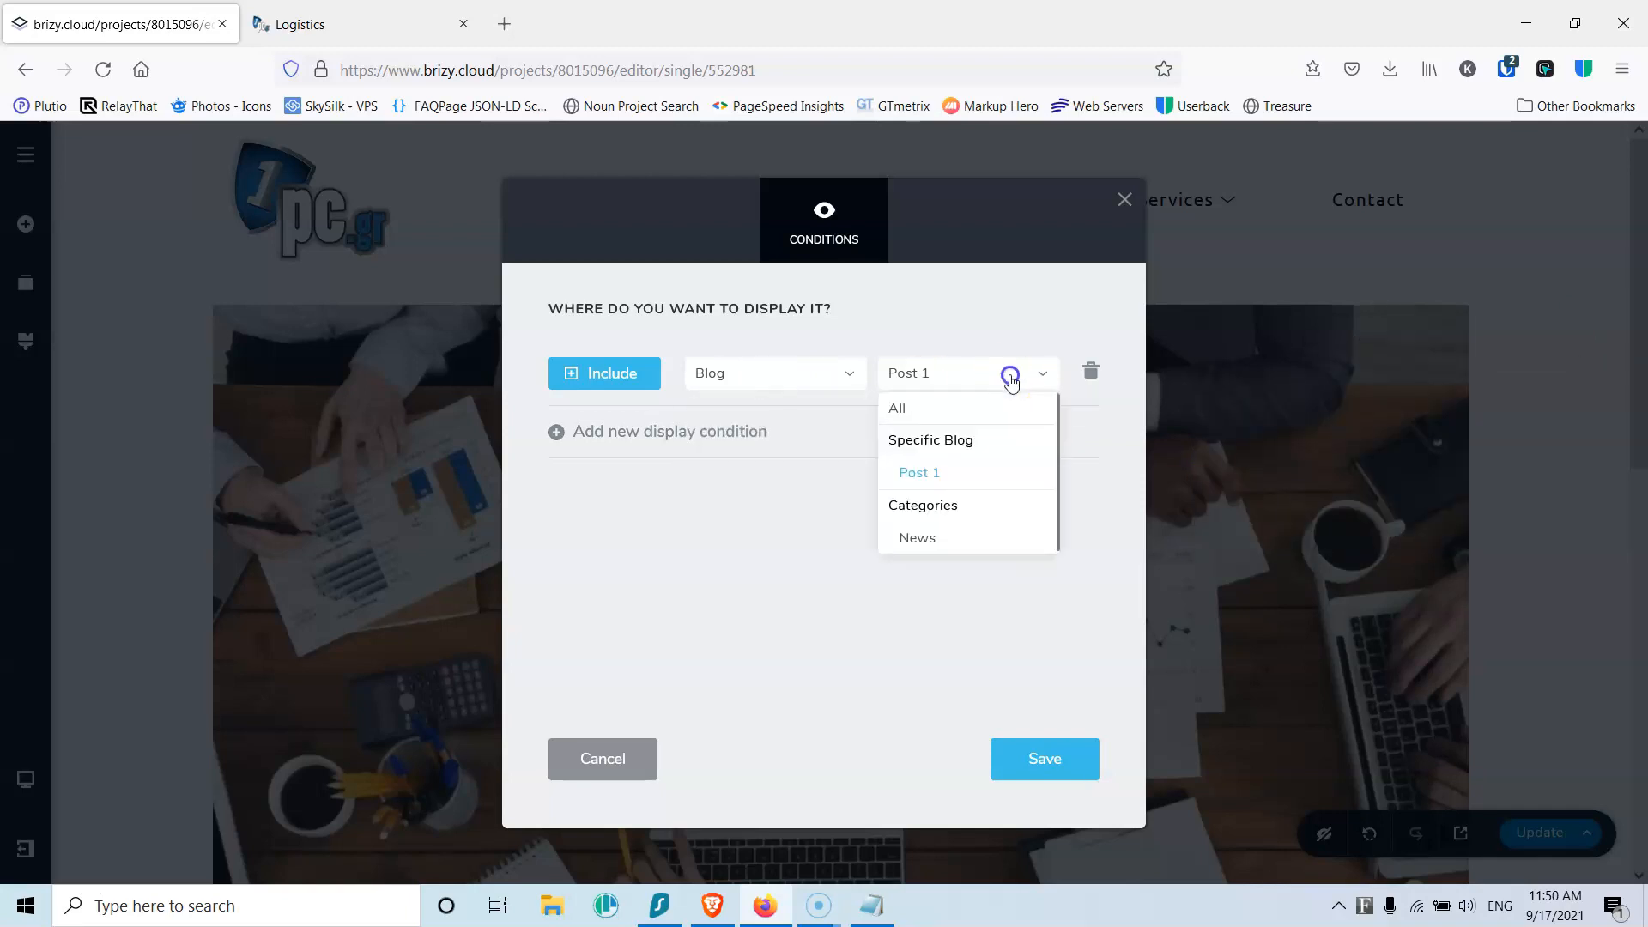
pyautogui.click(930, 410)
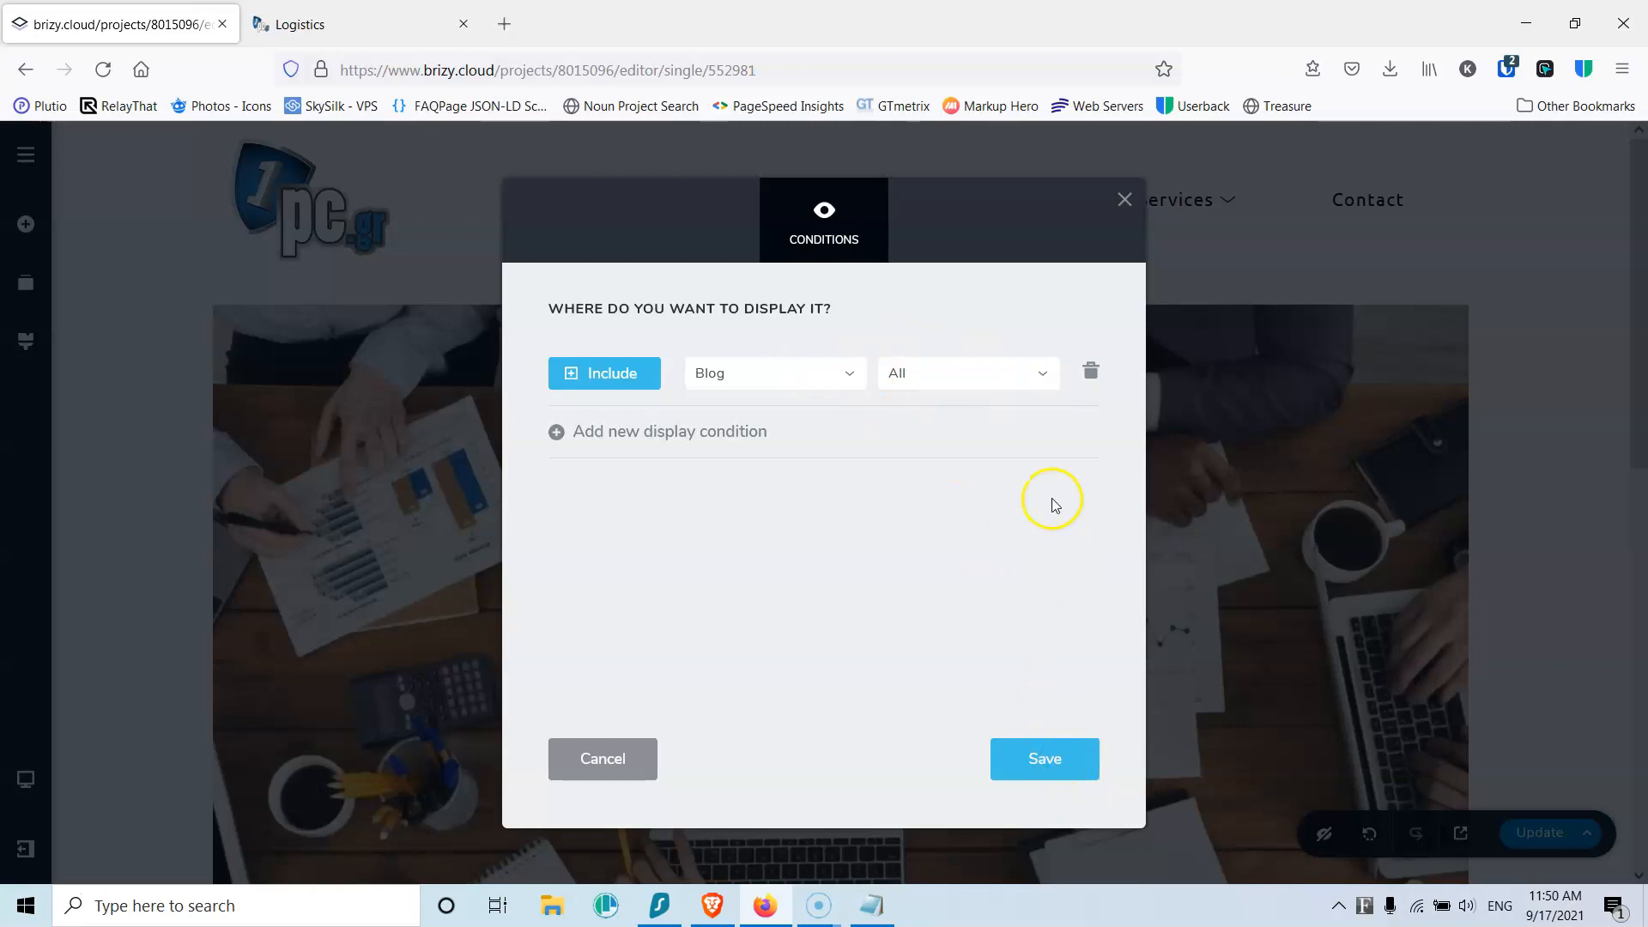
pyautogui.click(1125, 199)
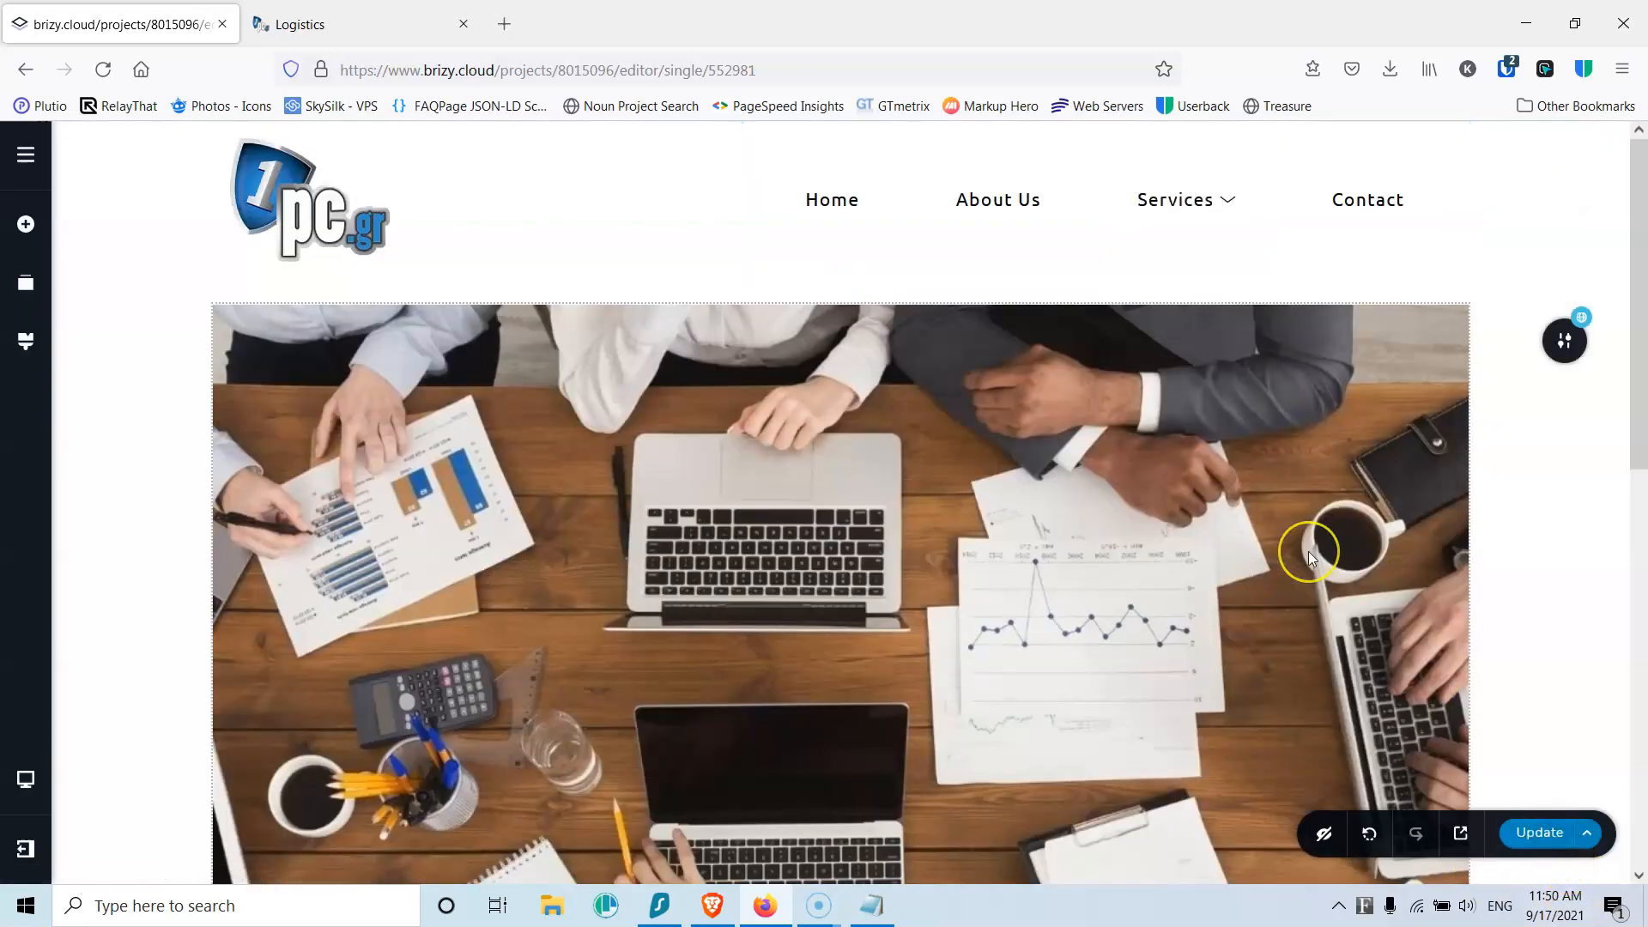
# Step: Add a new empty section below the title containing a Text element
pyautogui.scroll(-10, 1308, 551)
pyautogui.click(845, 510)
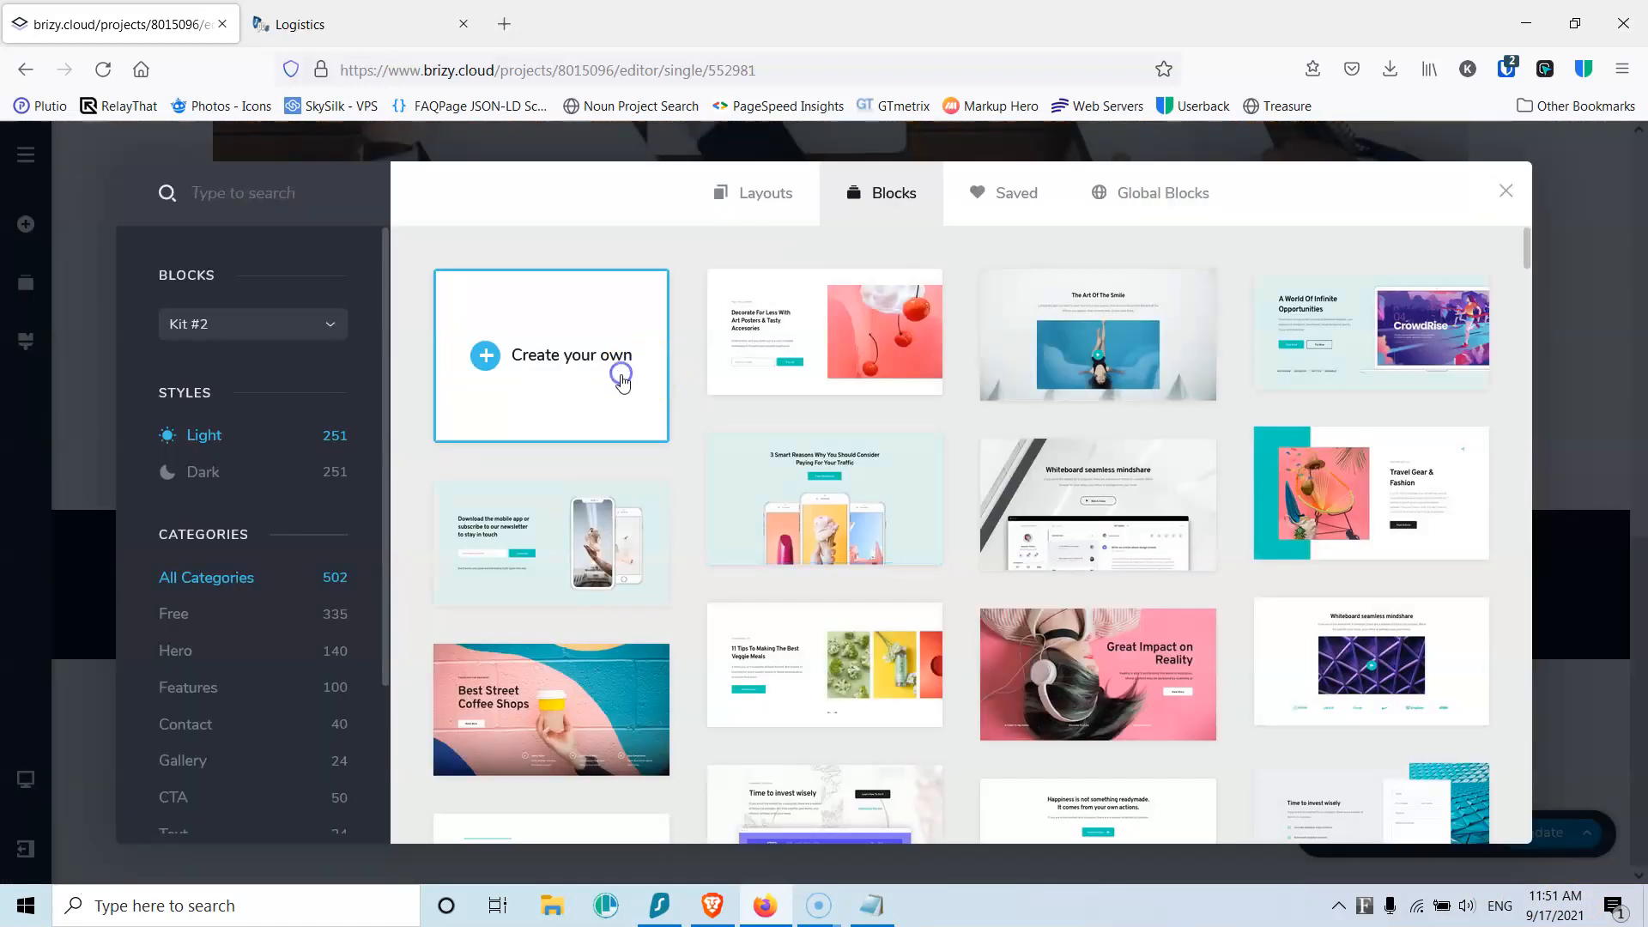
pyautogui.click(617, 369)
pyautogui.click(37, 223)
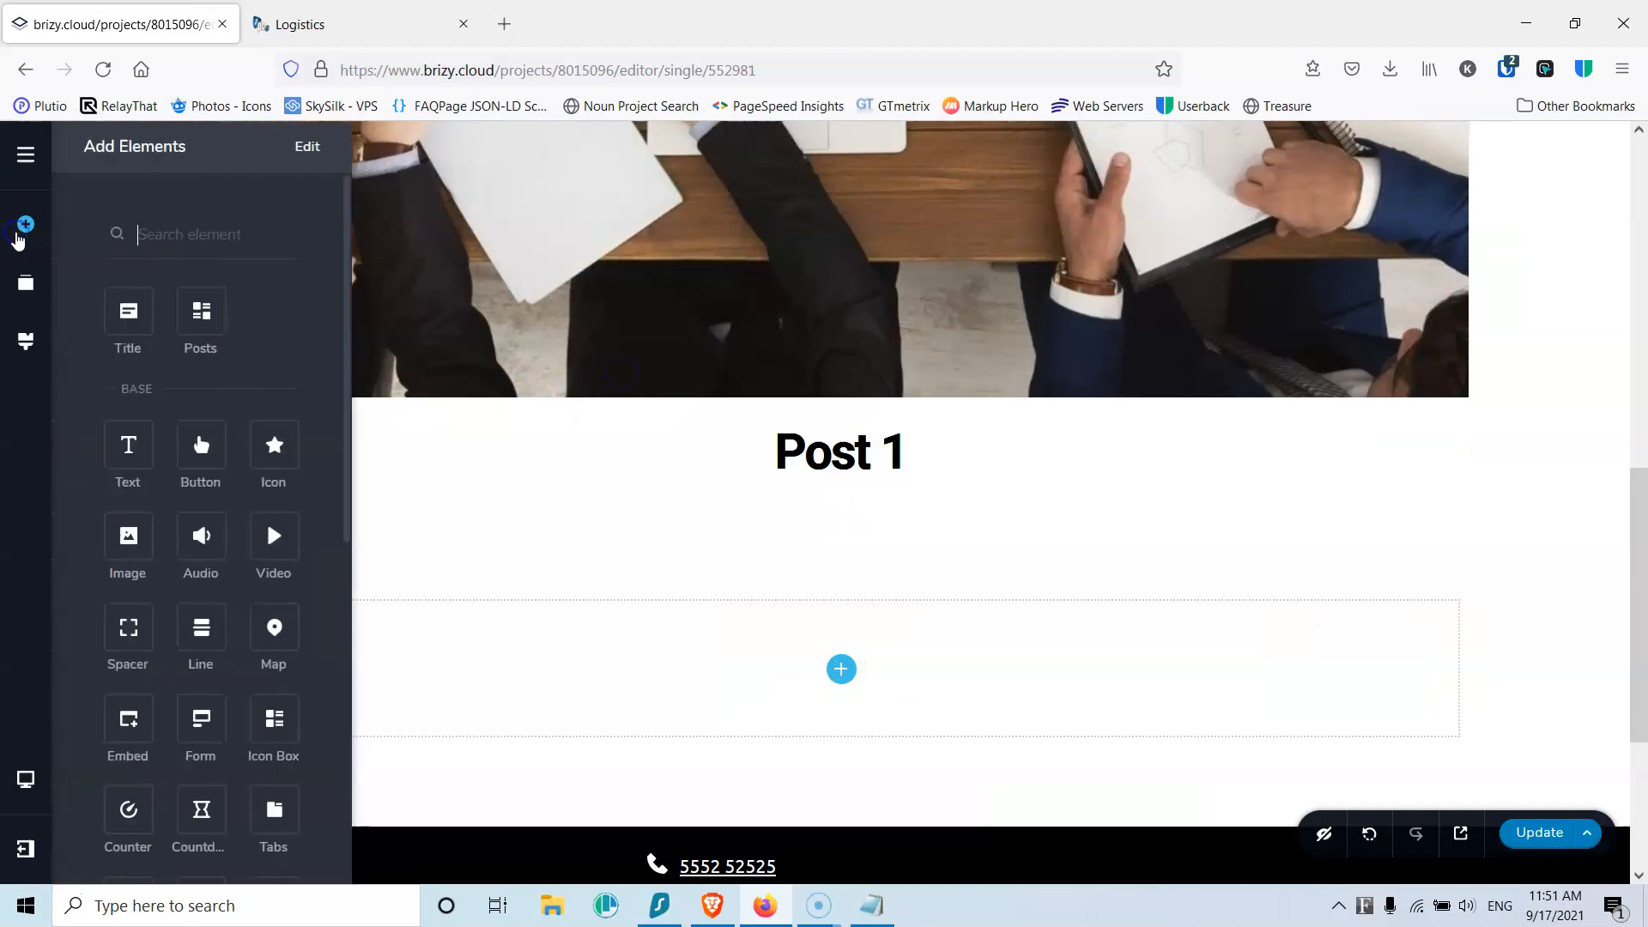
pyautogui.moveTo(127, 449); pyautogui.dragTo(815, 653)
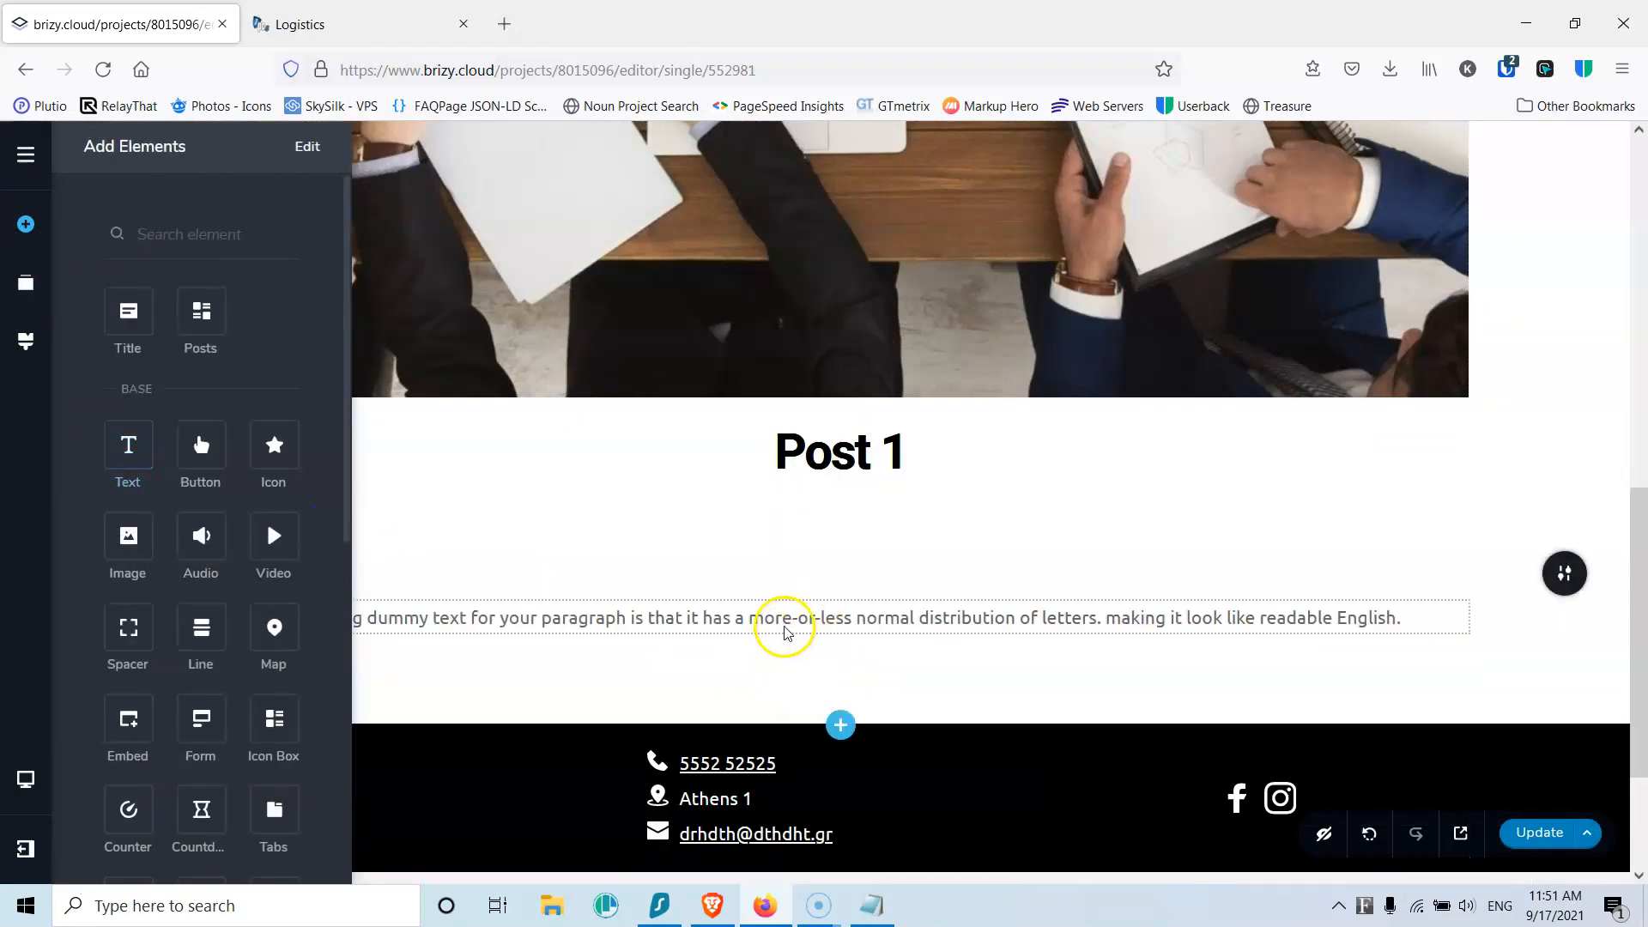
pyautogui.click(503, 24)
# Step: Search Google for 'lorem ipsum', generate five paragraphs on lipsum.com, and select the text
pyautogui.click(532, 73)
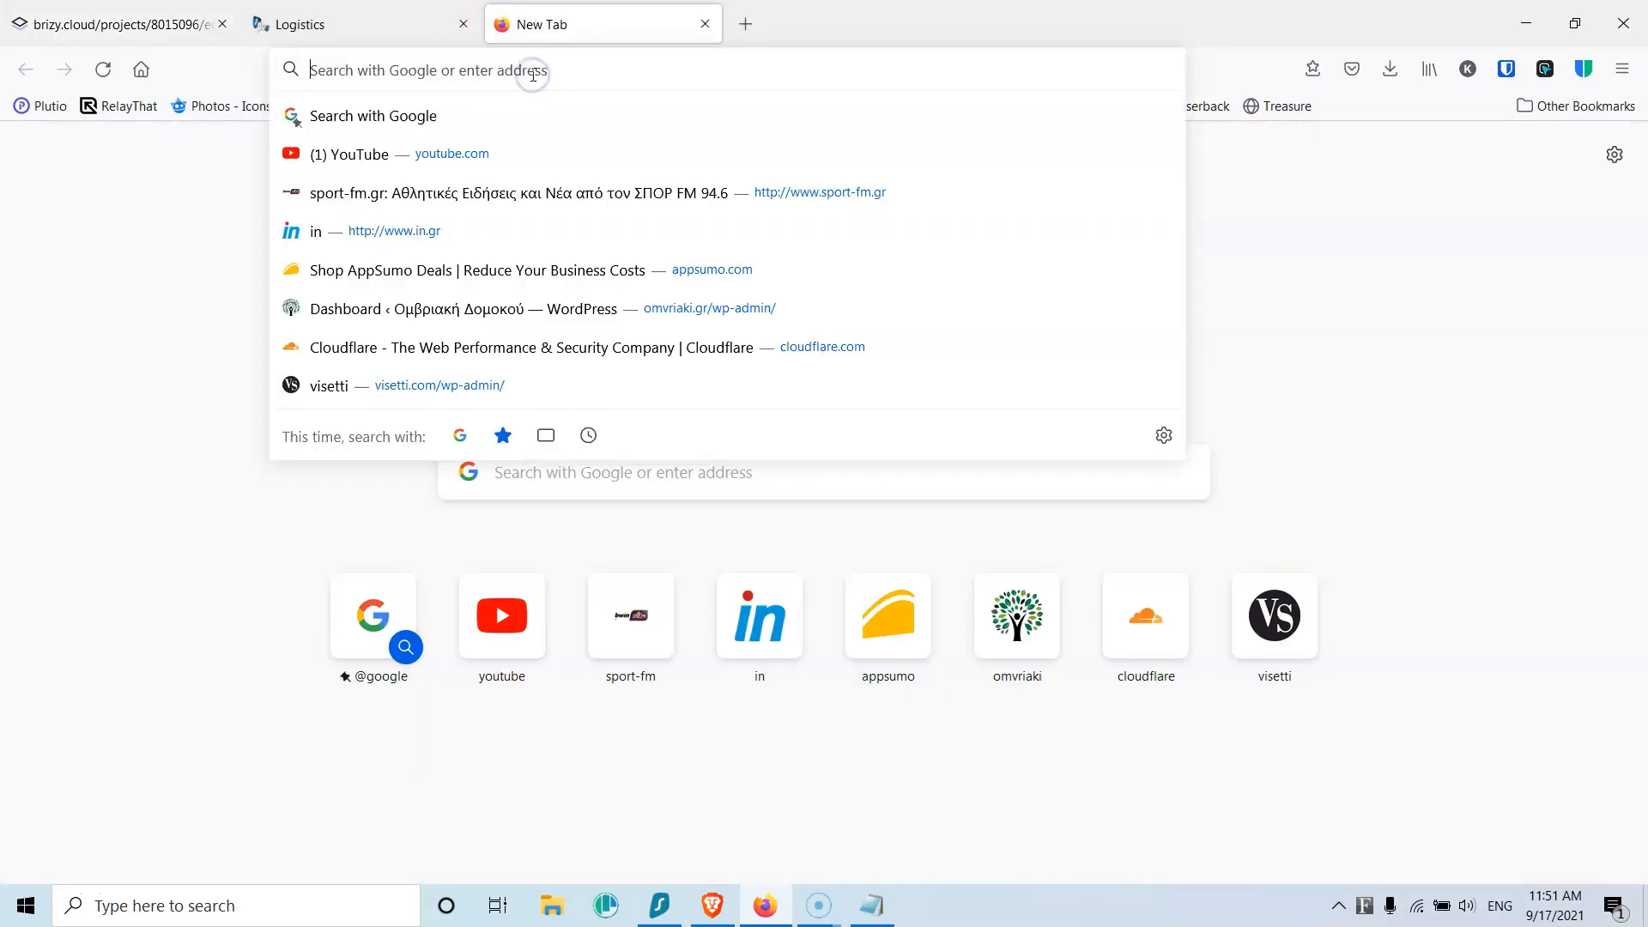
pyautogui.write('lore')
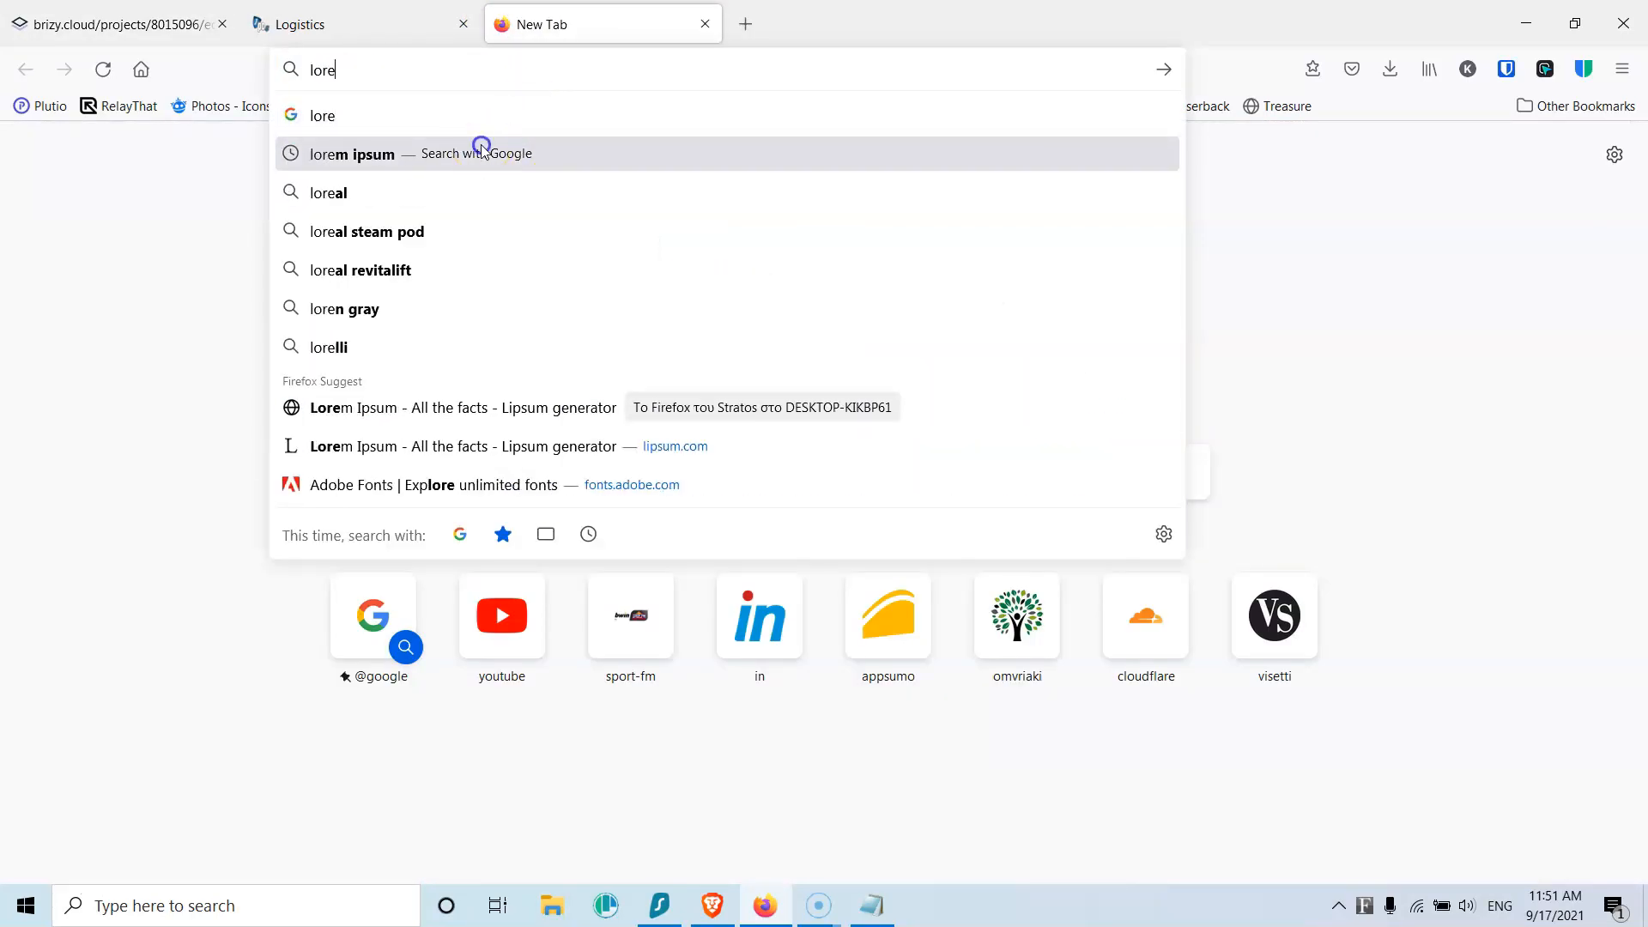
pyautogui.click(481, 152)
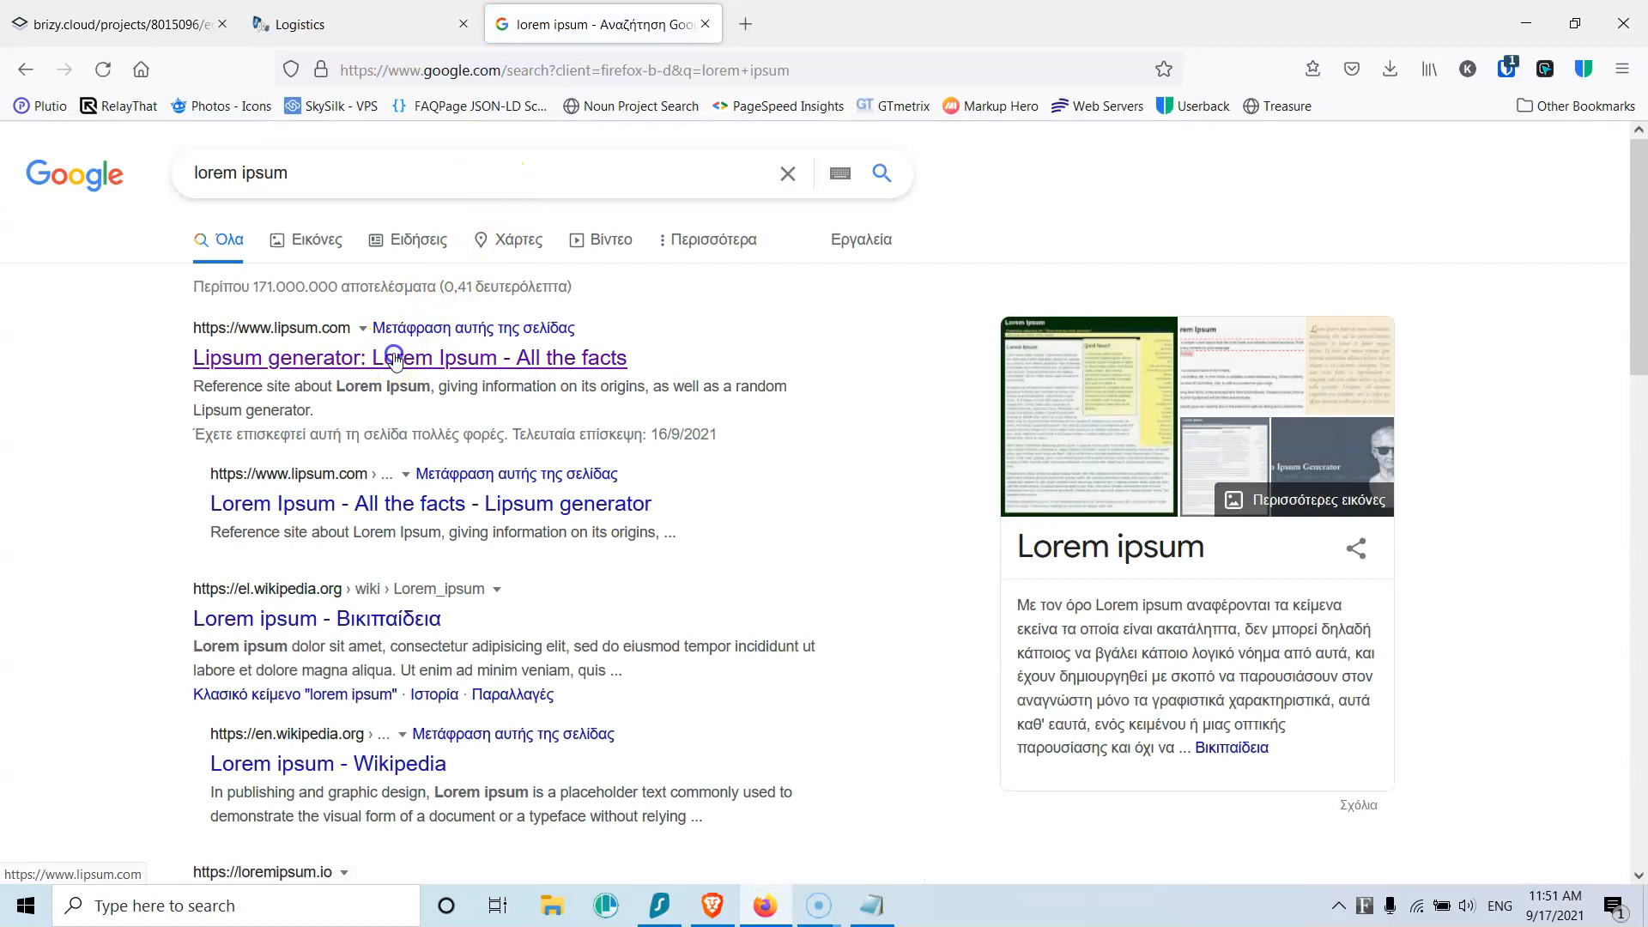
pyautogui.click(395, 355)
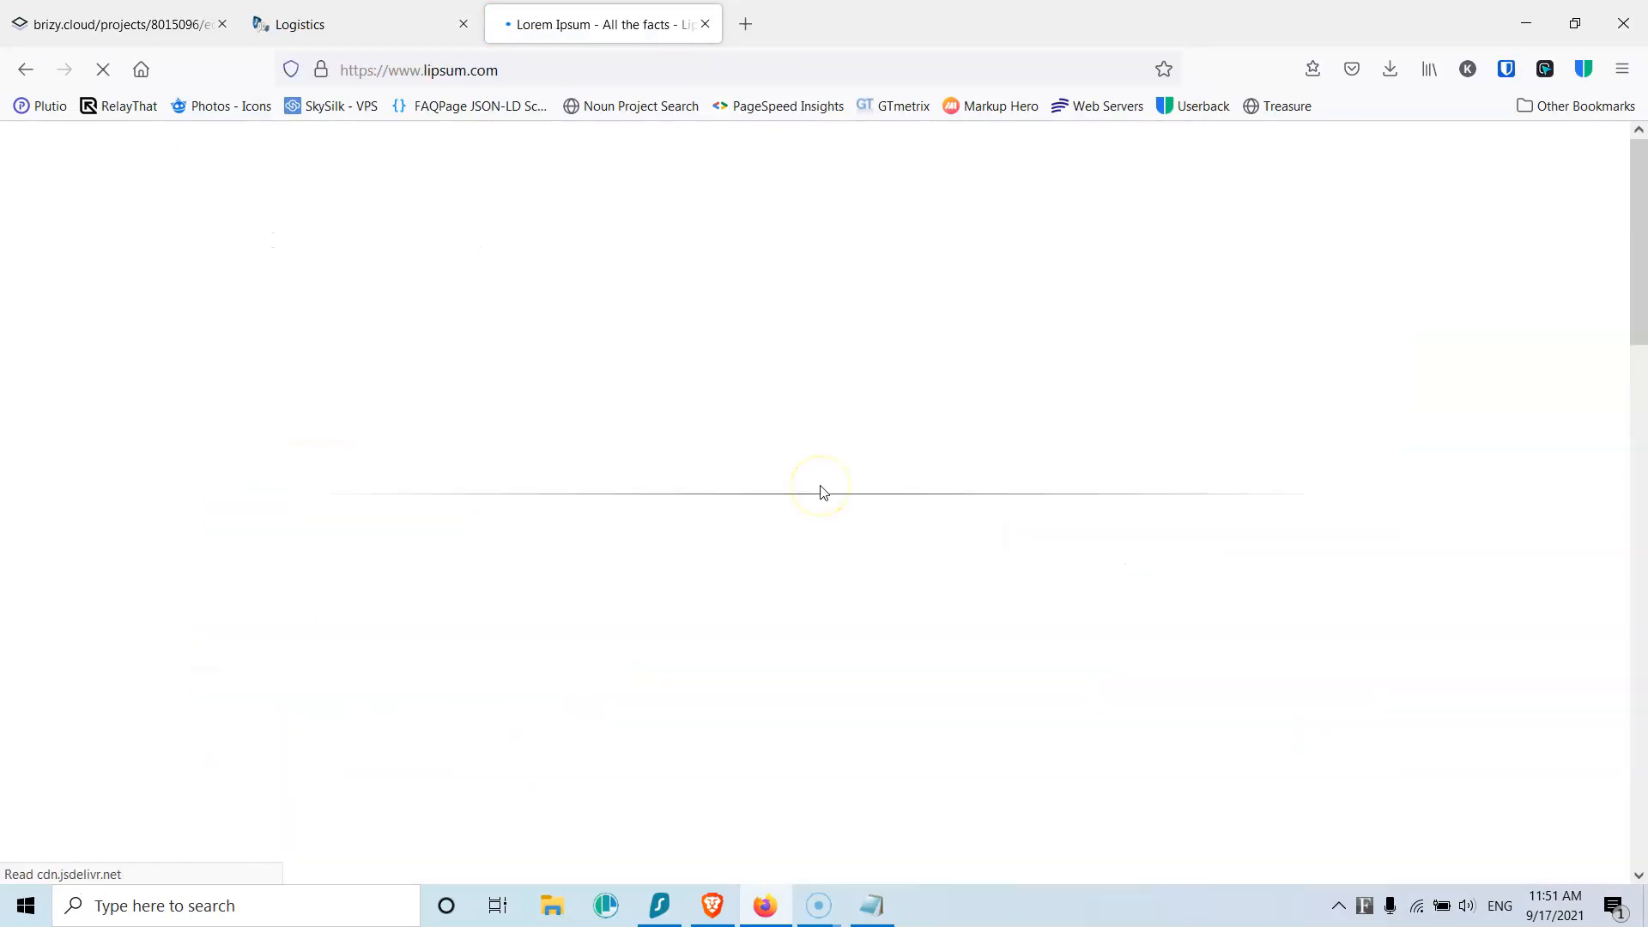
pyautogui.scroll(-12, 822, 491)
pyautogui.scroll(6, 1041, 369)
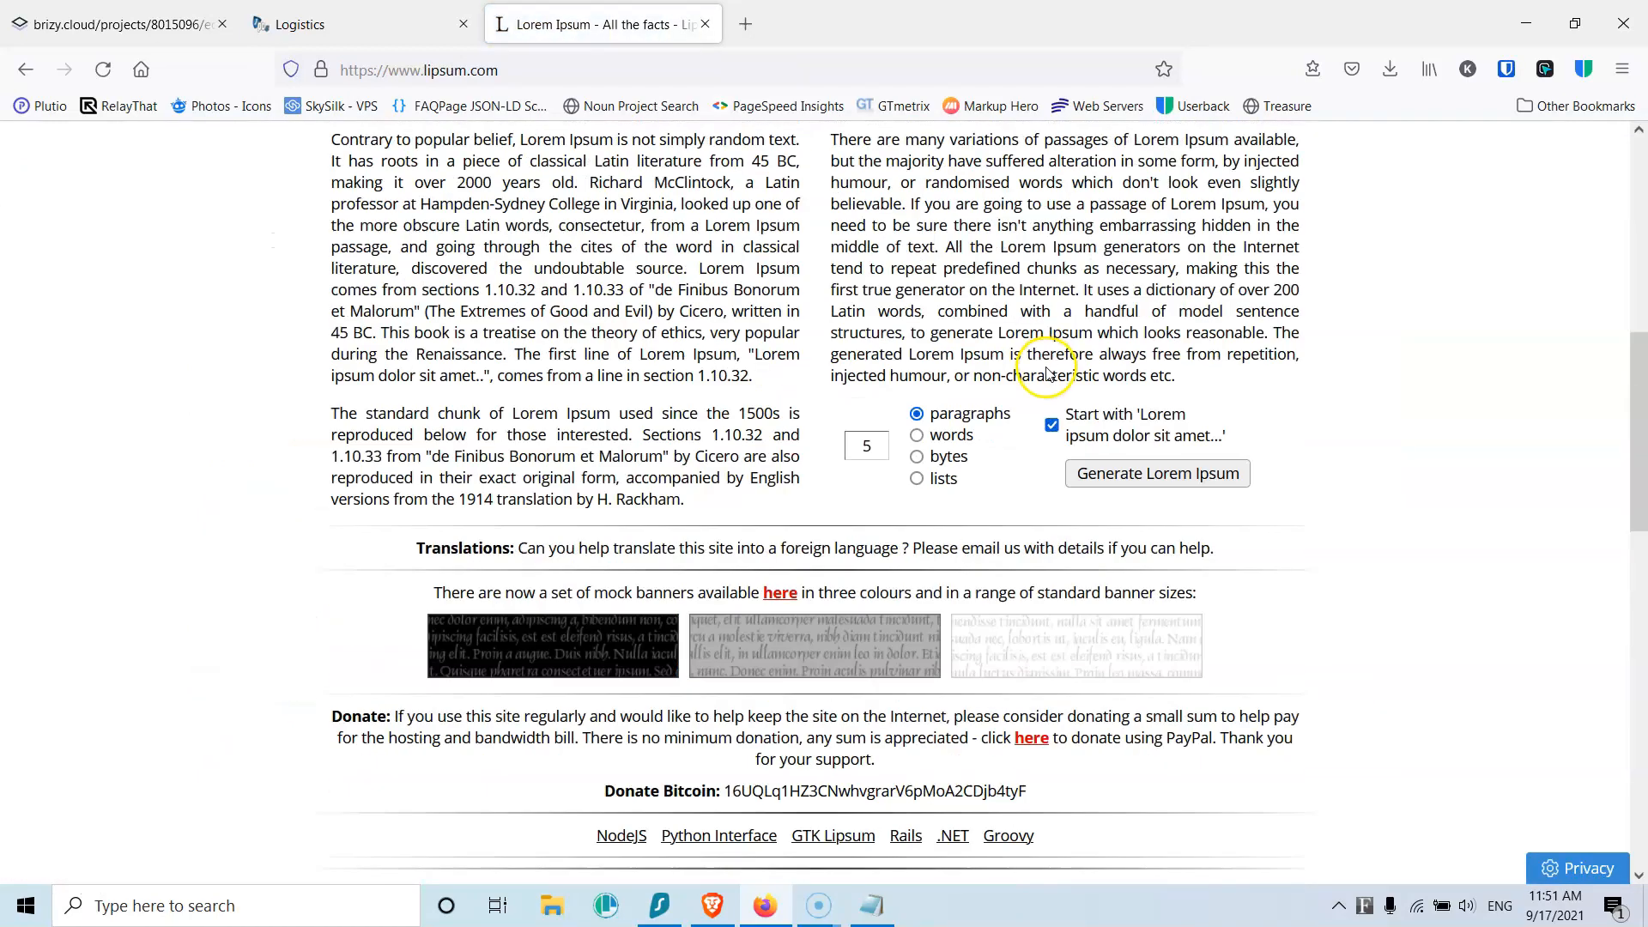
pyautogui.click(1137, 478)
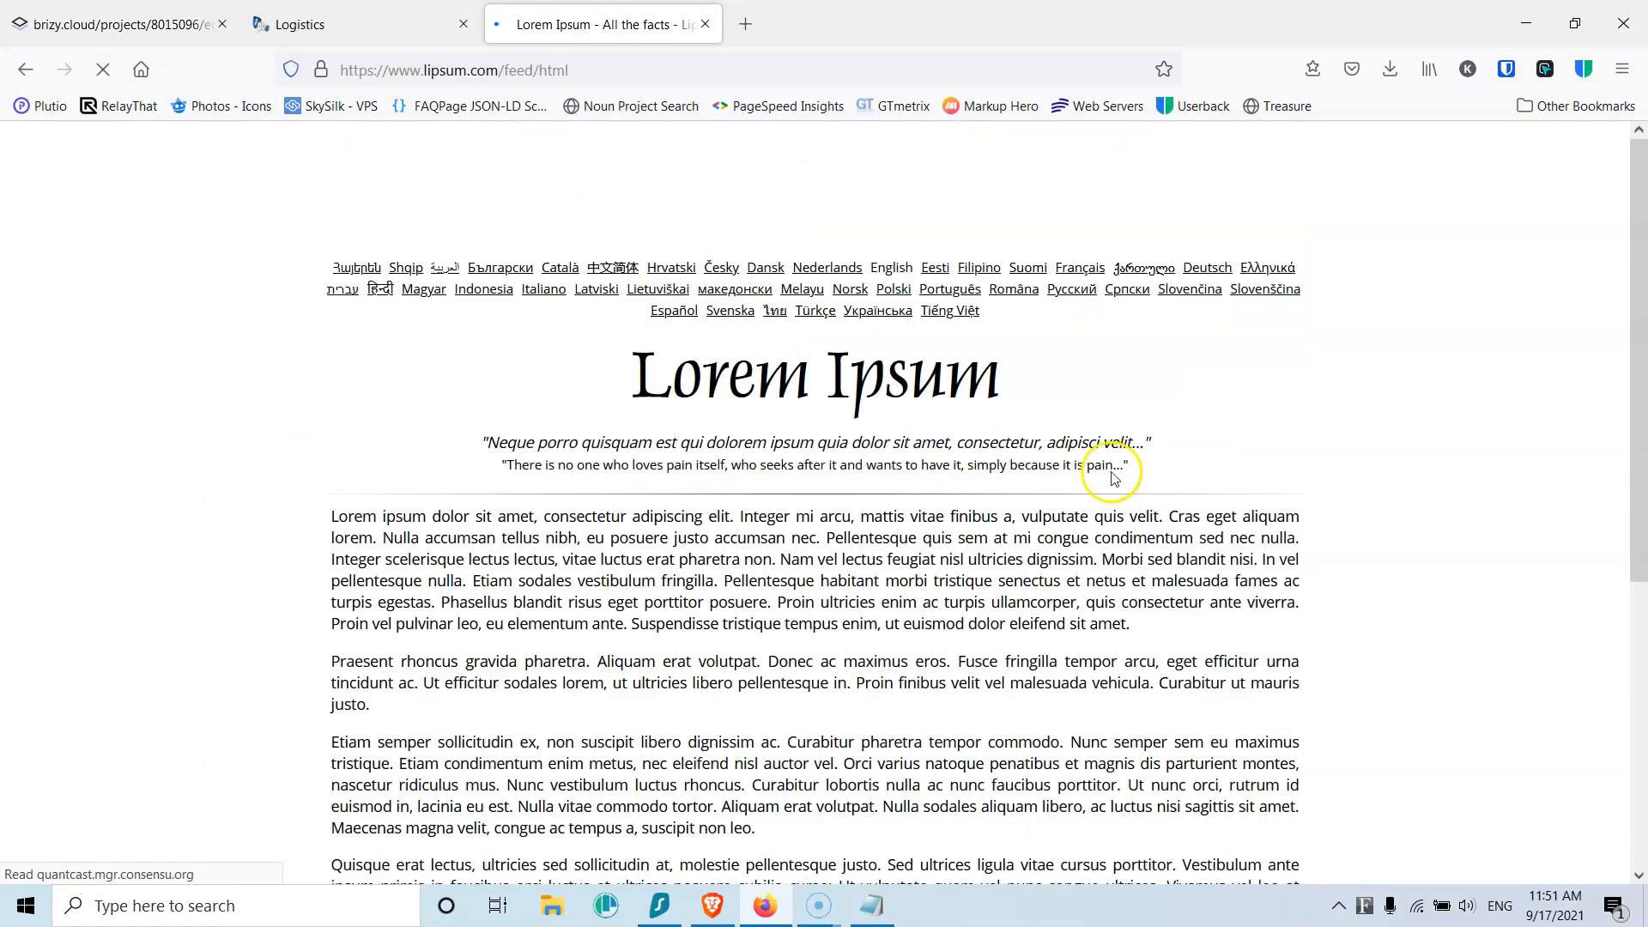
pyautogui.scroll(-4, 772, 408)
pyautogui.moveTo(334, 175); pyautogui.dragTo(678, 758)
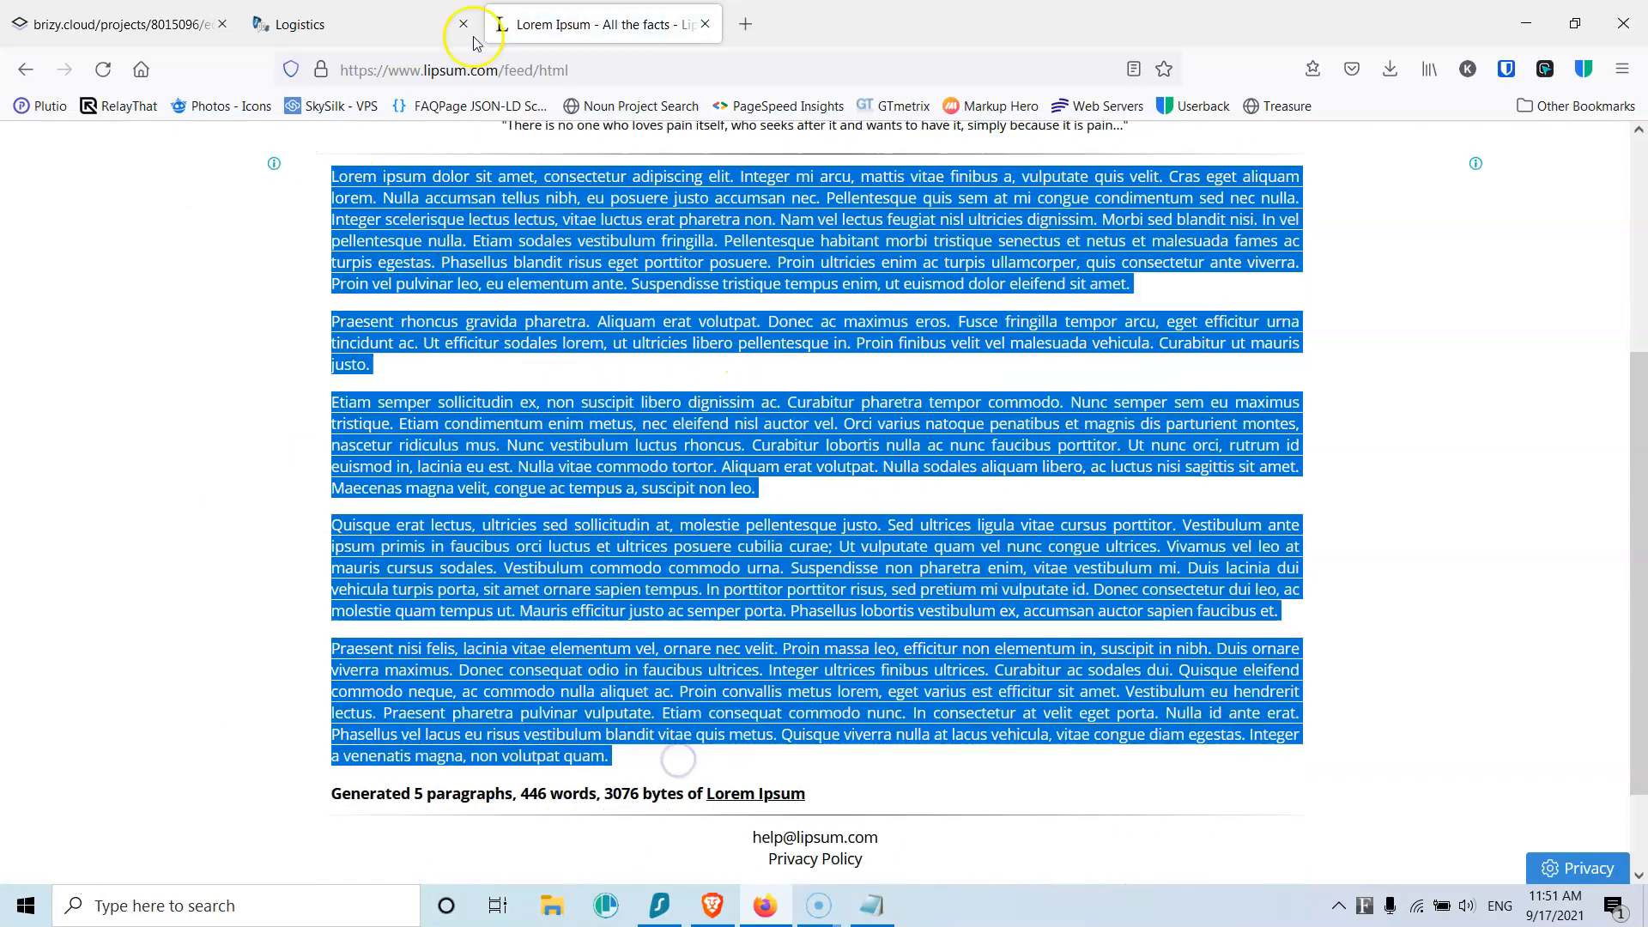
pyautogui.click(121, 23)
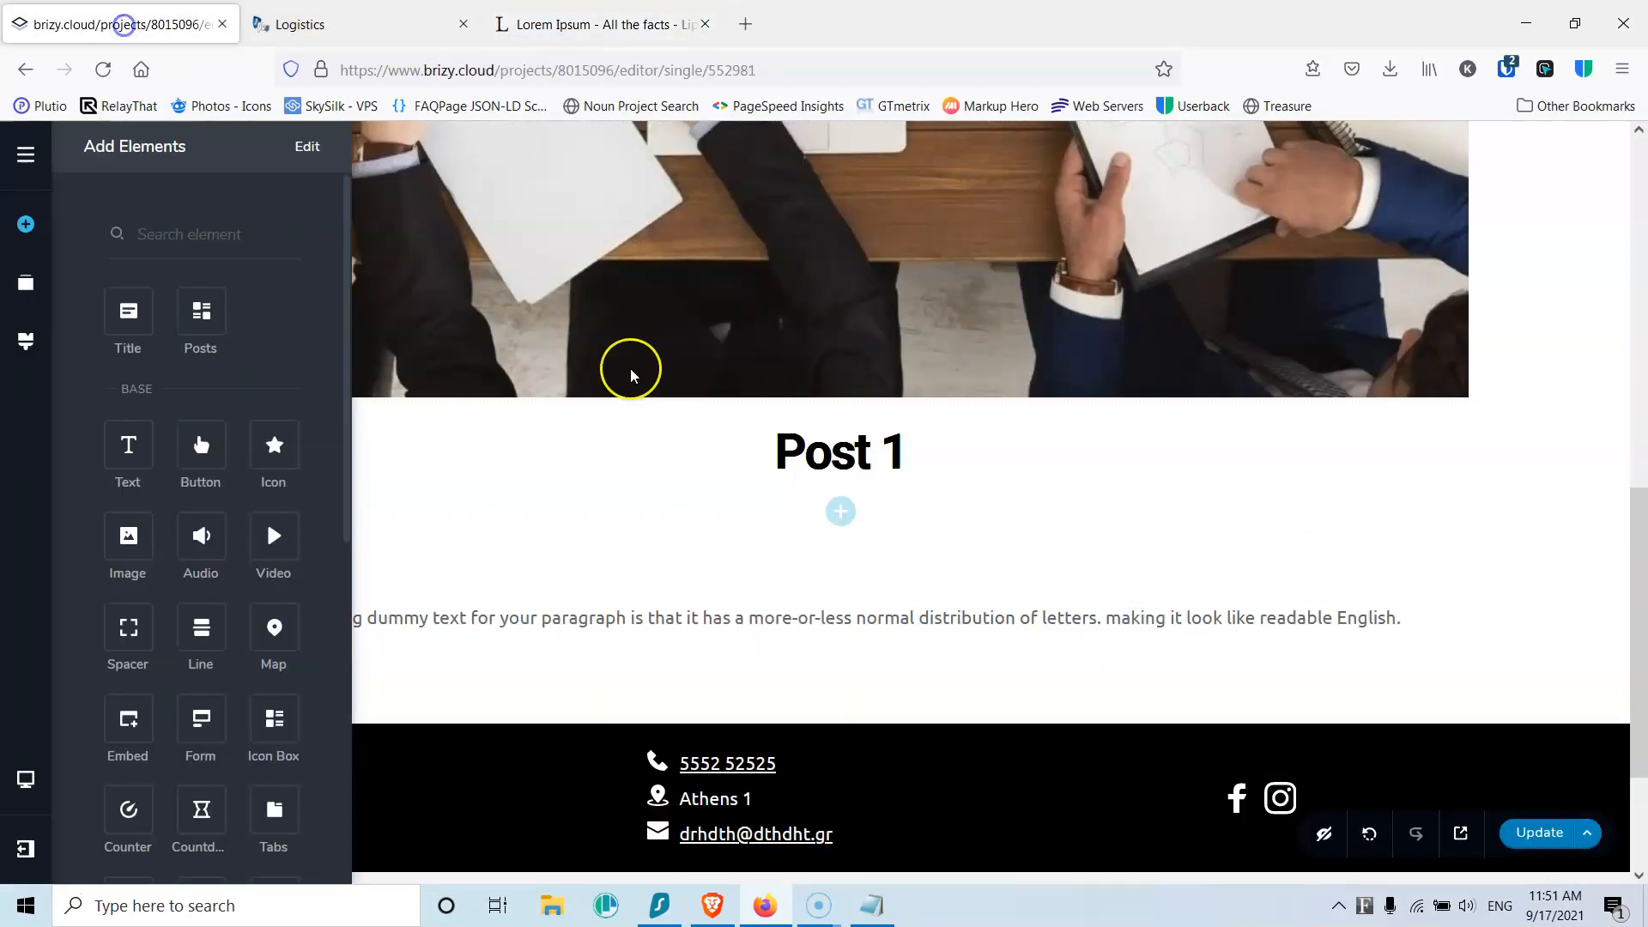
# Step: Replace the post template's placeholder paragraph with the longer multi-paragraph lorem ipsum text
pyautogui.tripleClick(833, 627)
pyautogui.hotkey('ctrl', 'v')
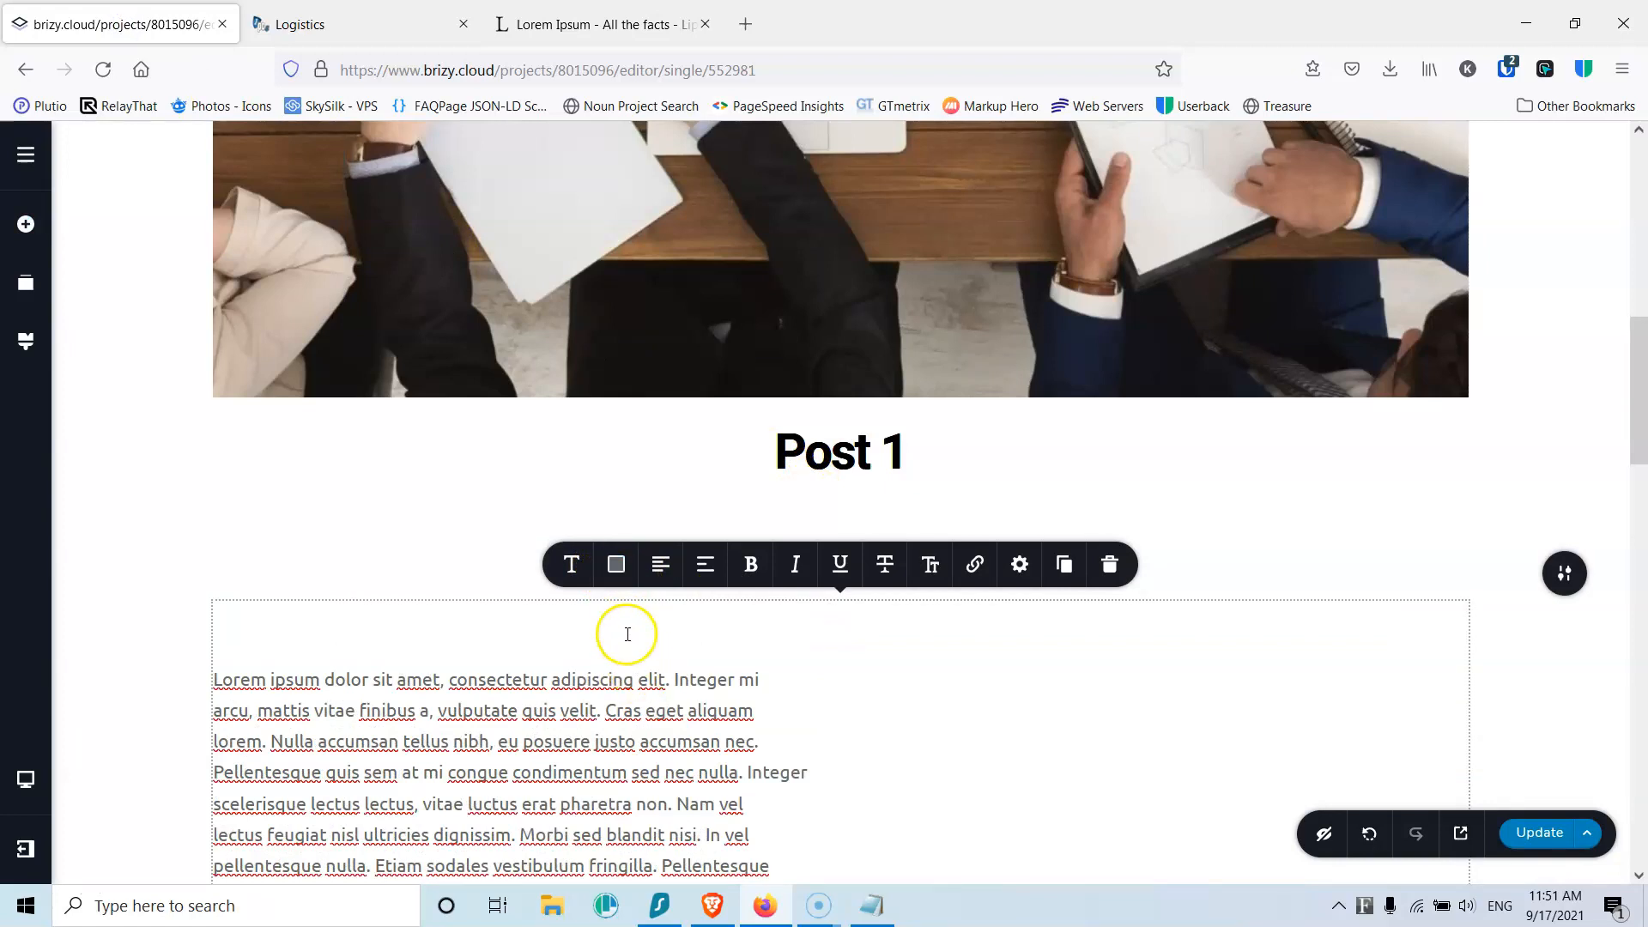
pyautogui.click(868, 905)
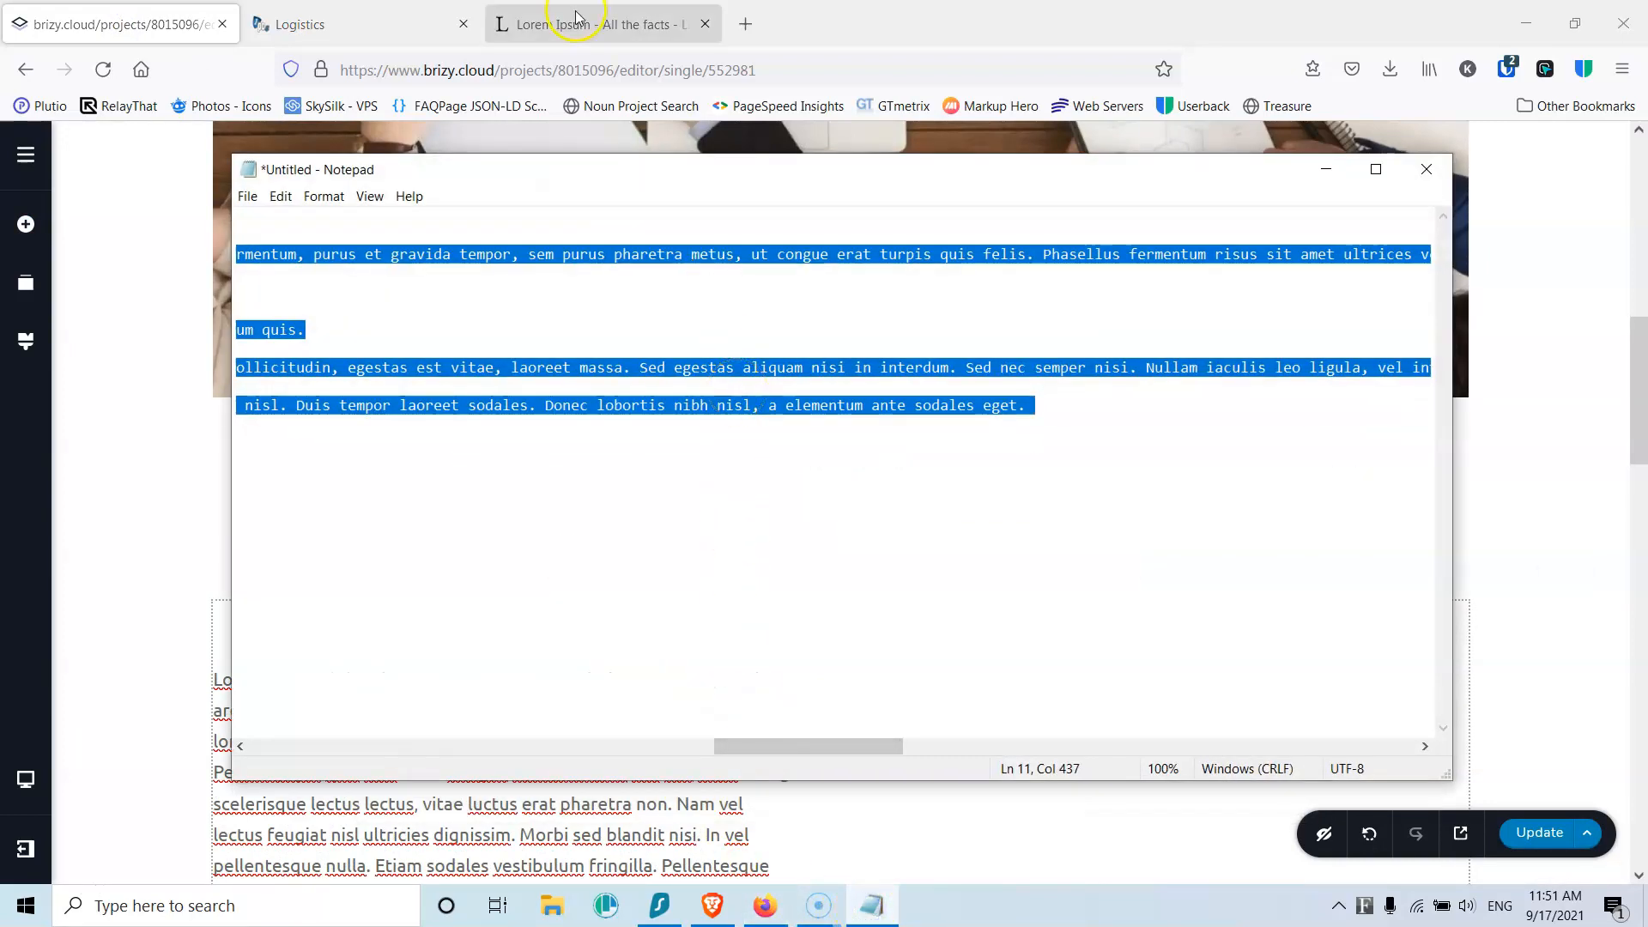
pyautogui.click(169, 21)
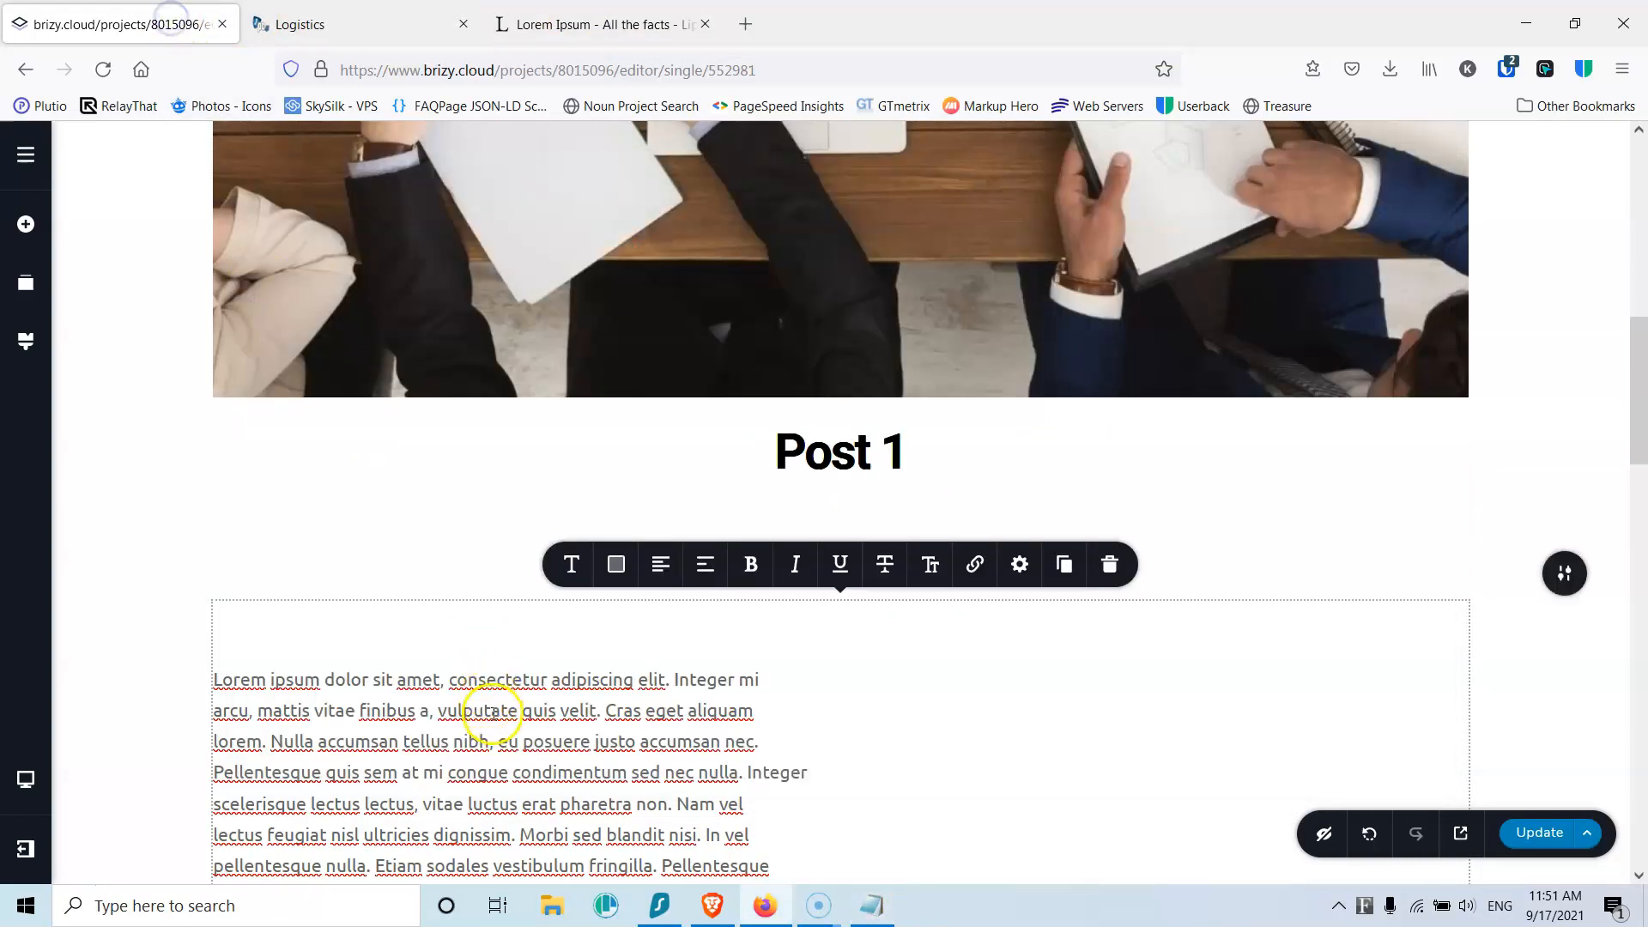
pyautogui.hotkey('ctrl', 'a')
pyautogui.hotkey('ctrl', 'v')
pyautogui.scroll(5, 466, 670)
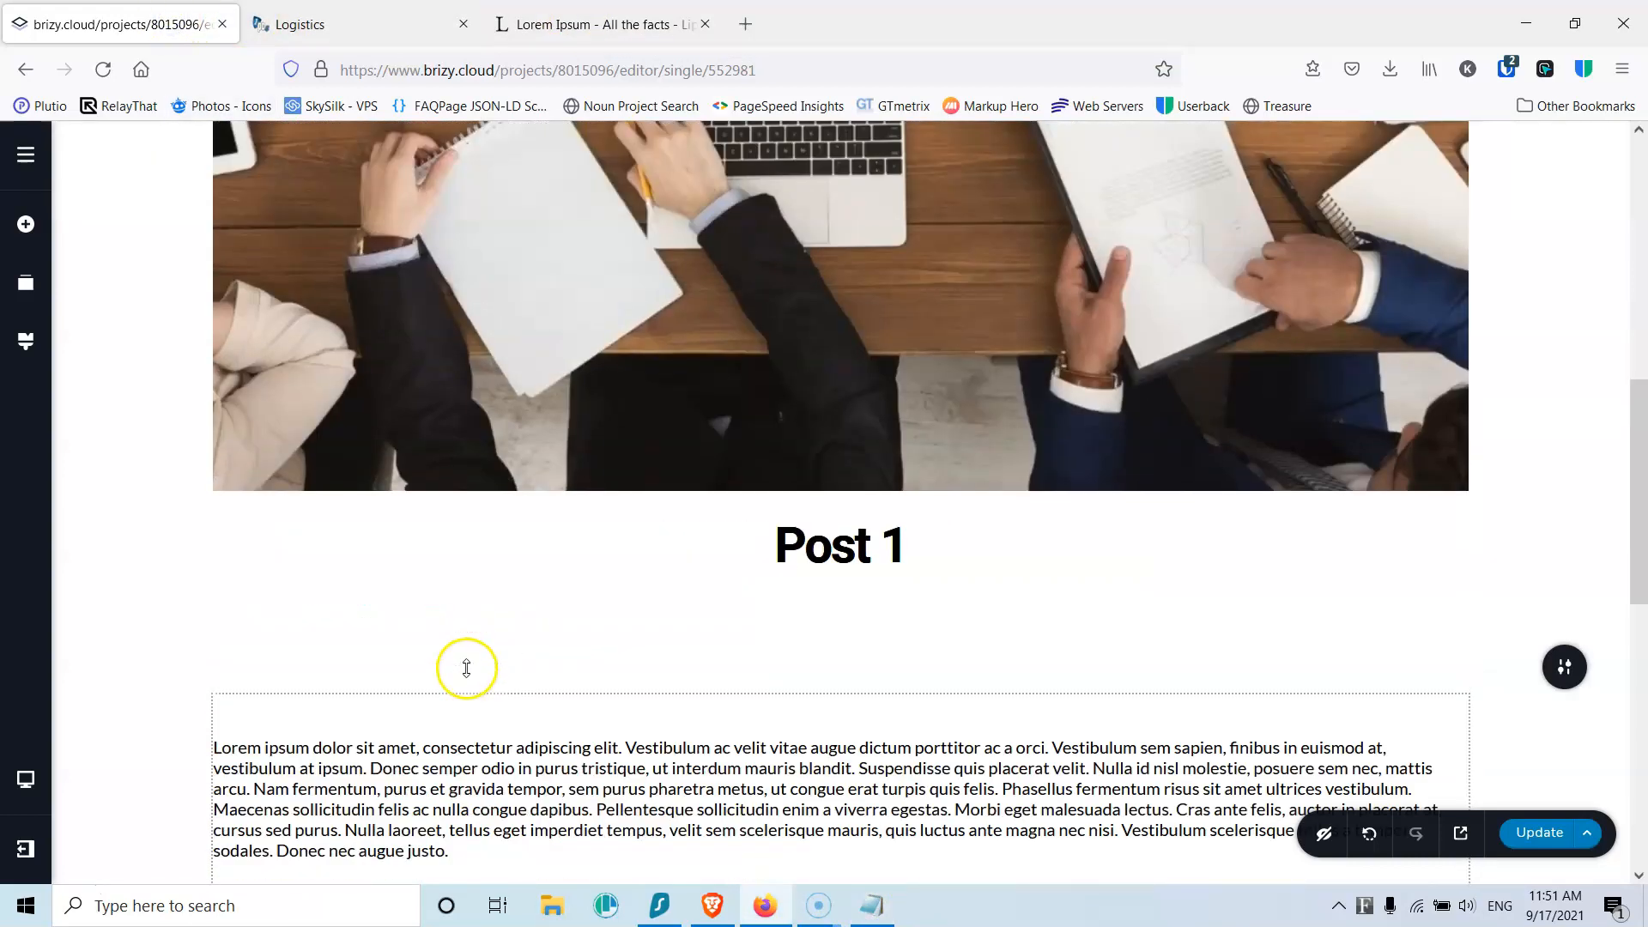
pyautogui.scroll(-10, 466, 674)
pyautogui.scroll(5, 459, 656)
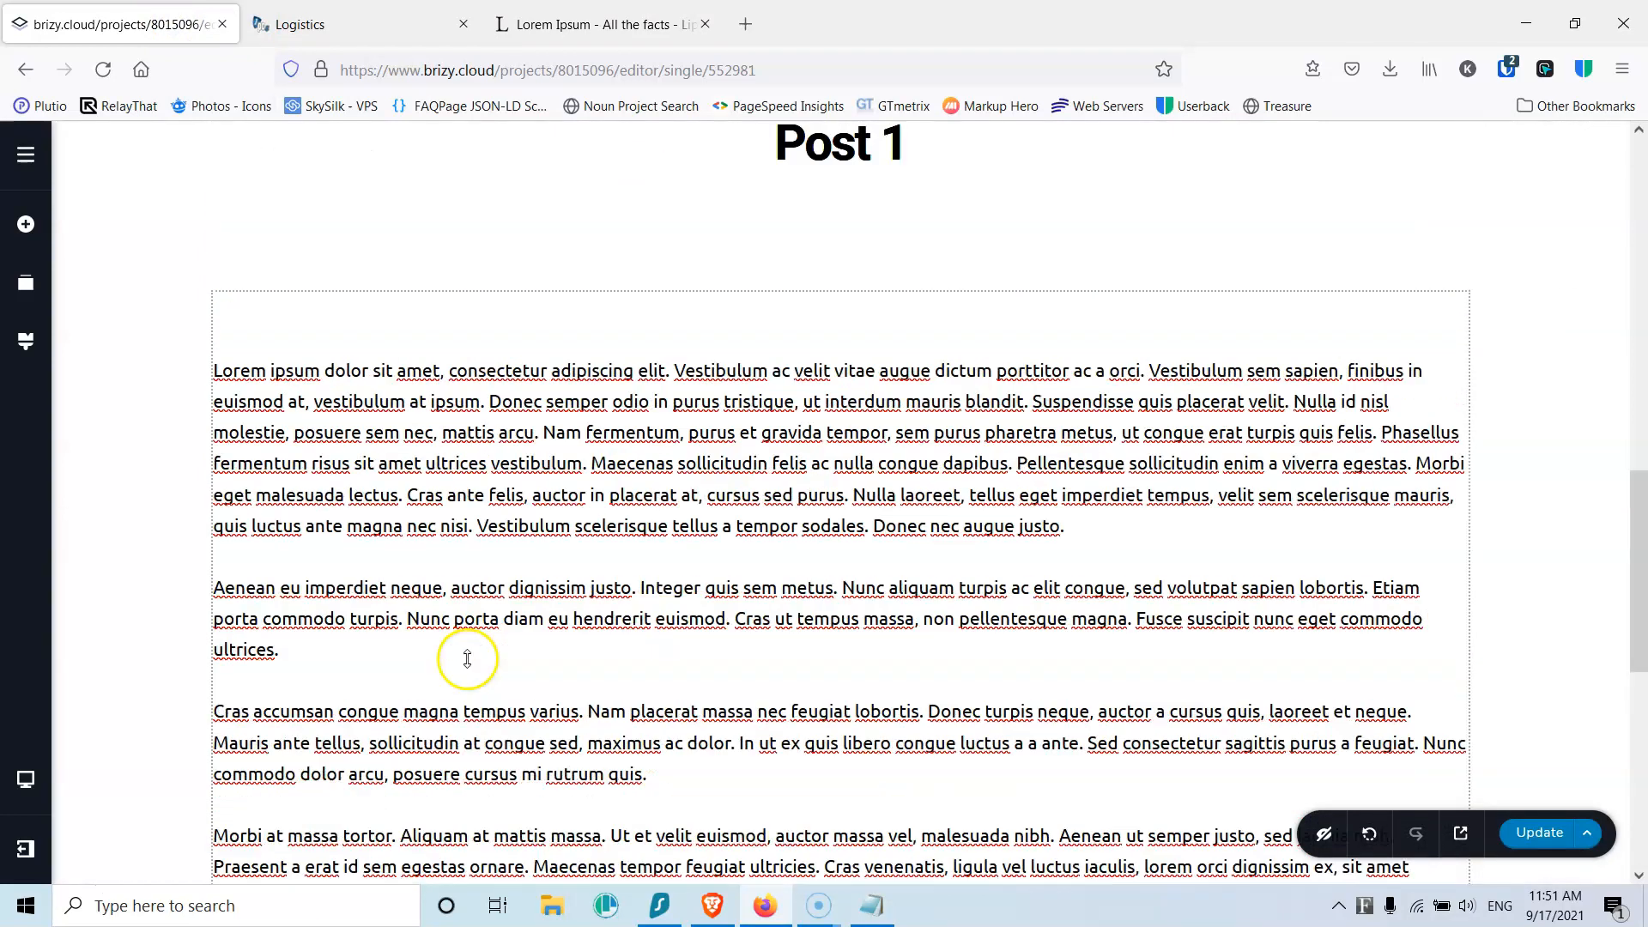
# Step: Delete the blank first line above the lorem text, save the template, and reload the editor
pyautogui.click(291, 554)
pyautogui.press('Delete')
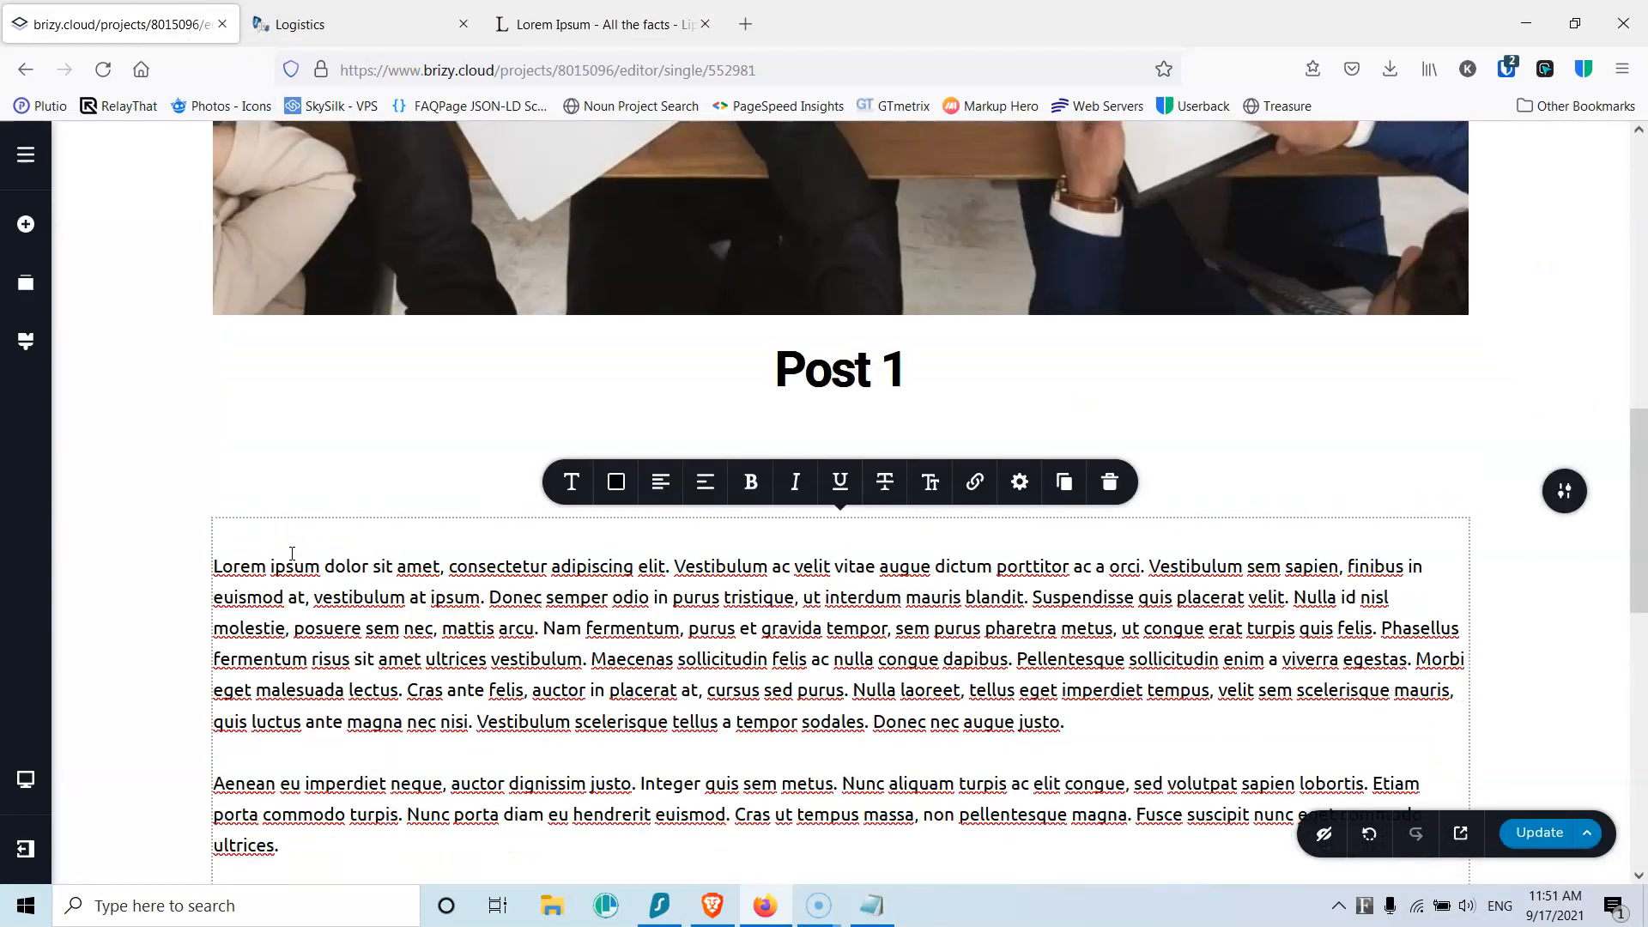
pyautogui.press('Delete')
pyautogui.click(1536, 832)
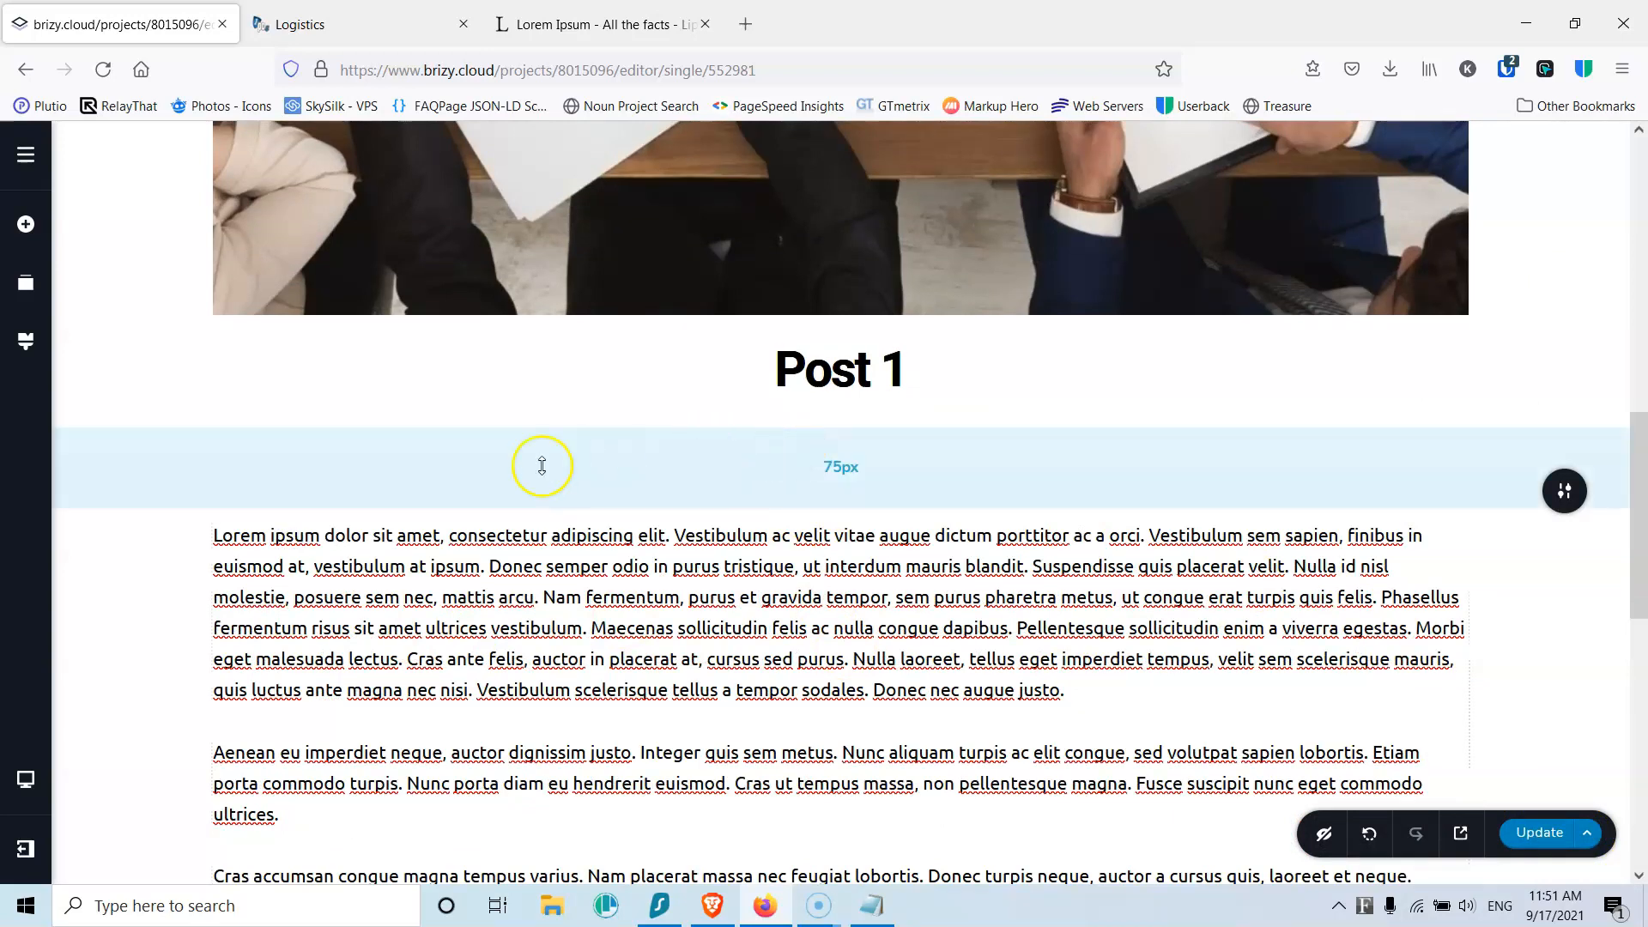
pyautogui.press('F5')
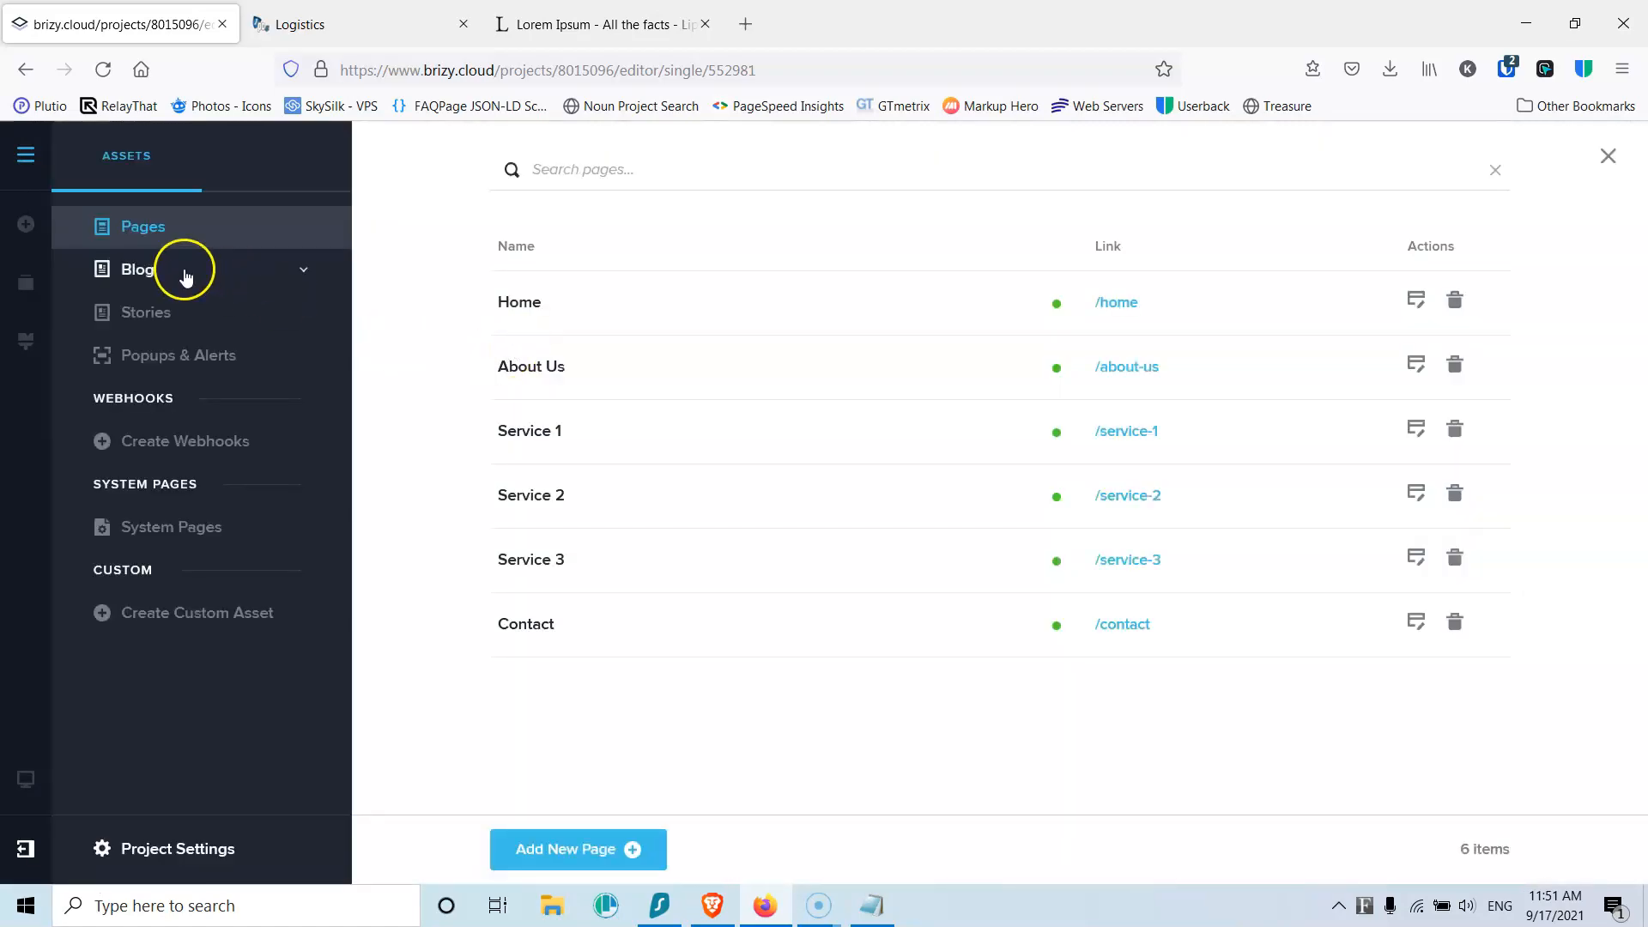
# Step: Create a new blog post with logistics (5).jpg as its featured image
pyautogui.click(184, 269)
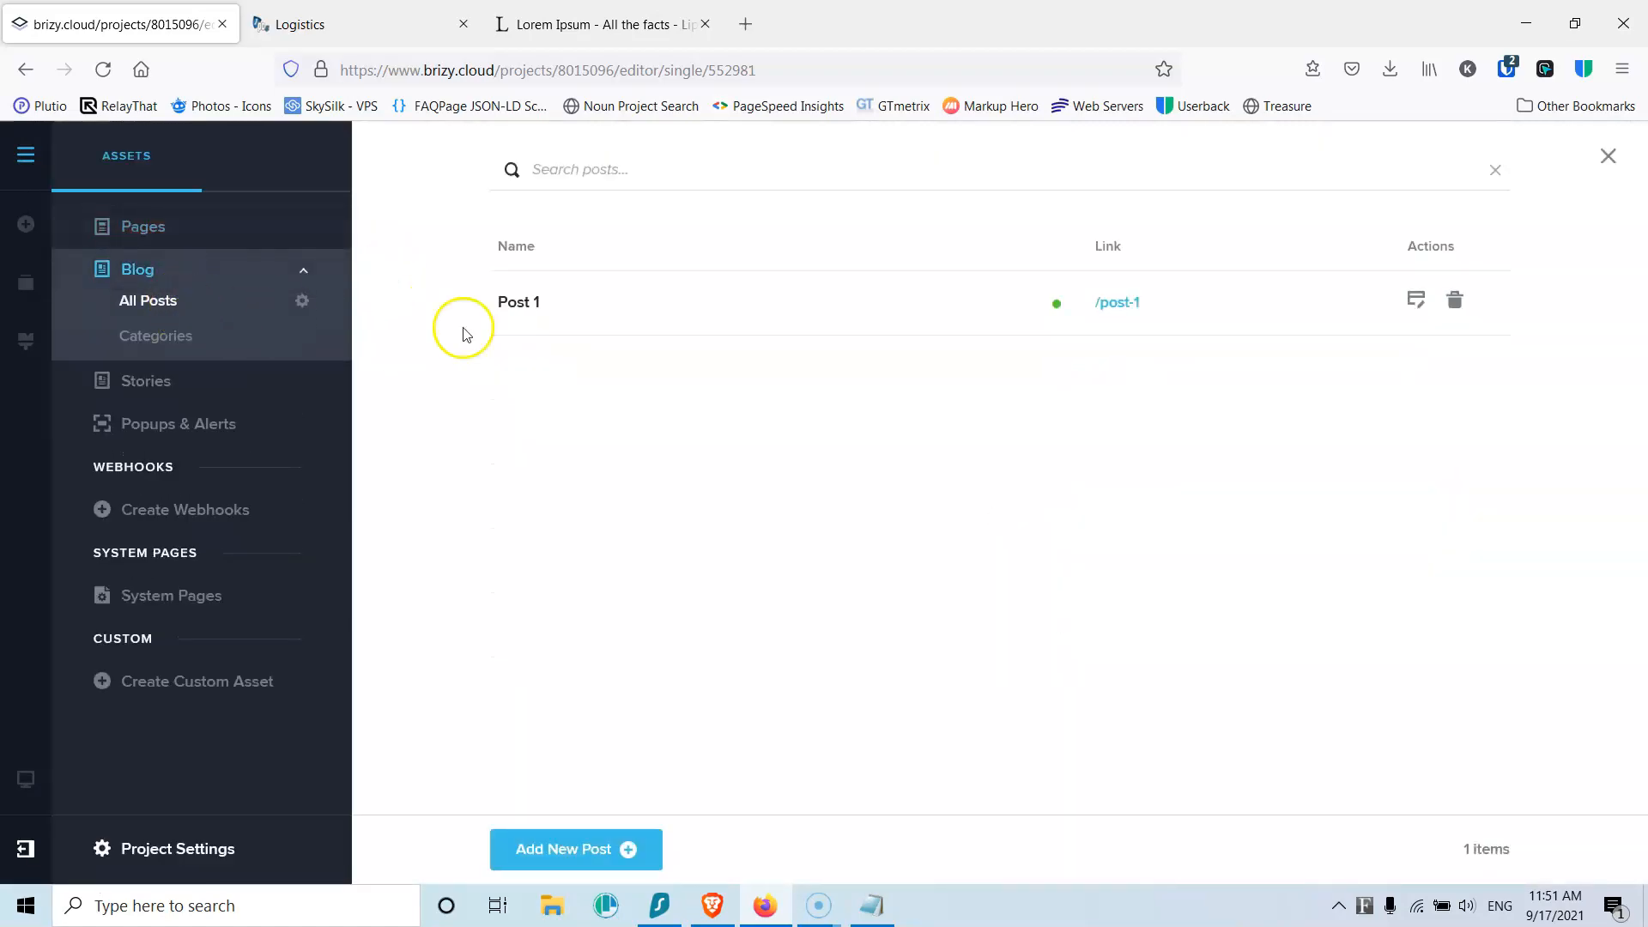
pyautogui.click(569, 850)
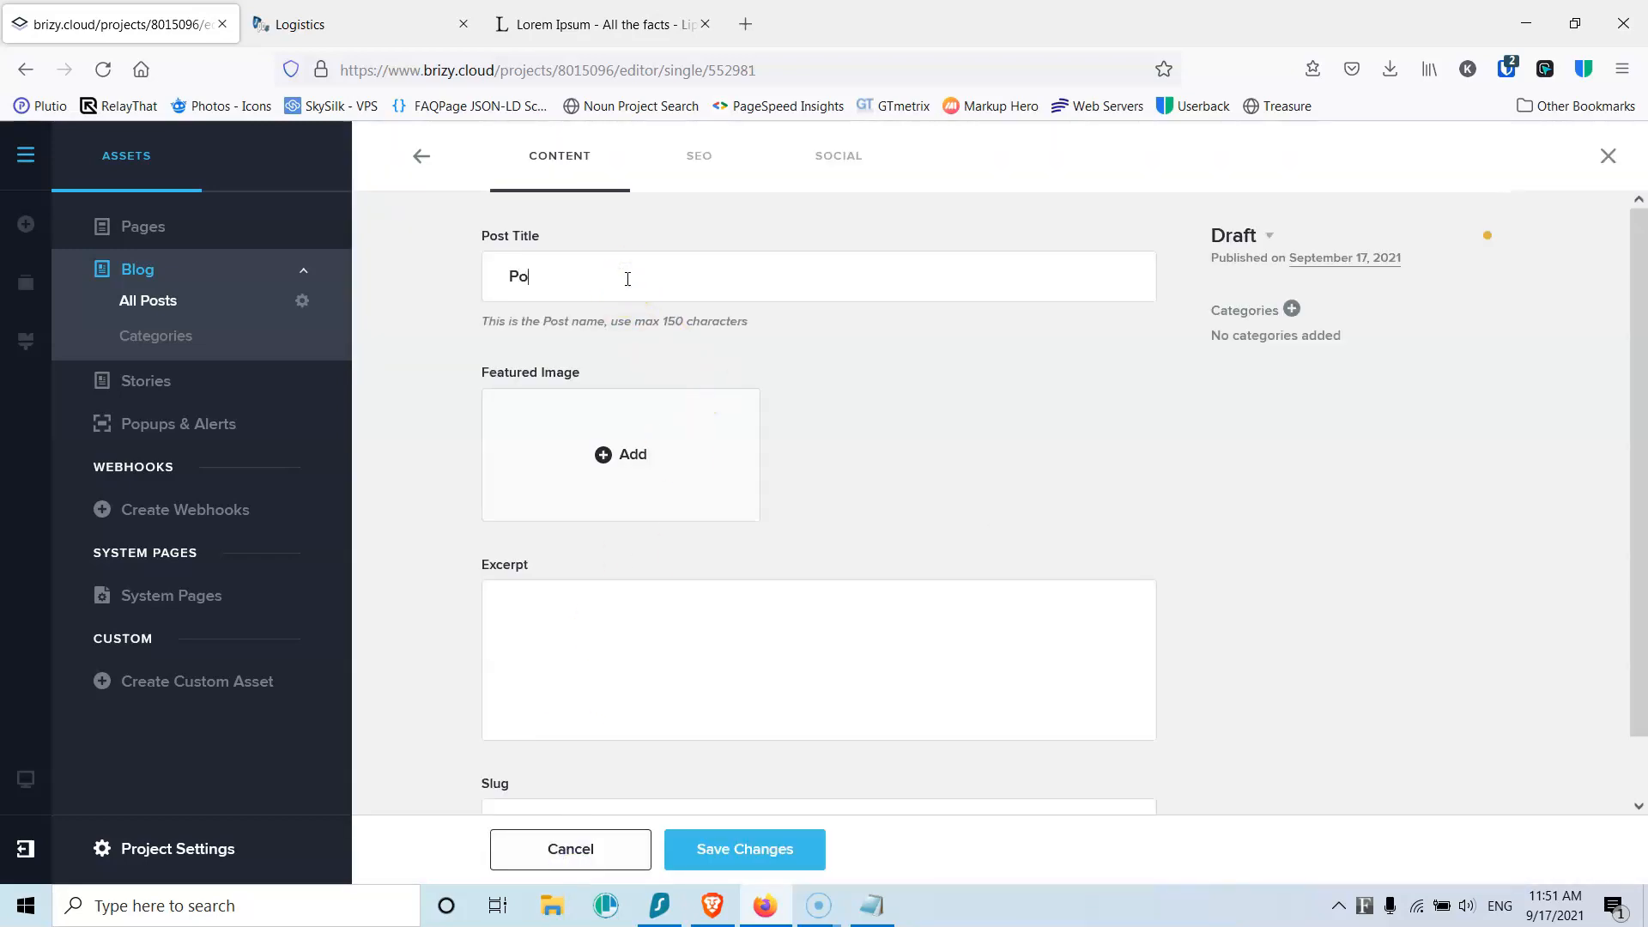
pyautogui.click(632, 455)
pyautogui.click(1105, 480)
pyautogui.click(1034, 766)
pyautogui.click(1040, 767)
# Step: Publish Post 2 in the News category, then reopen it from the posts list
pyautogui.click(1271, 246)
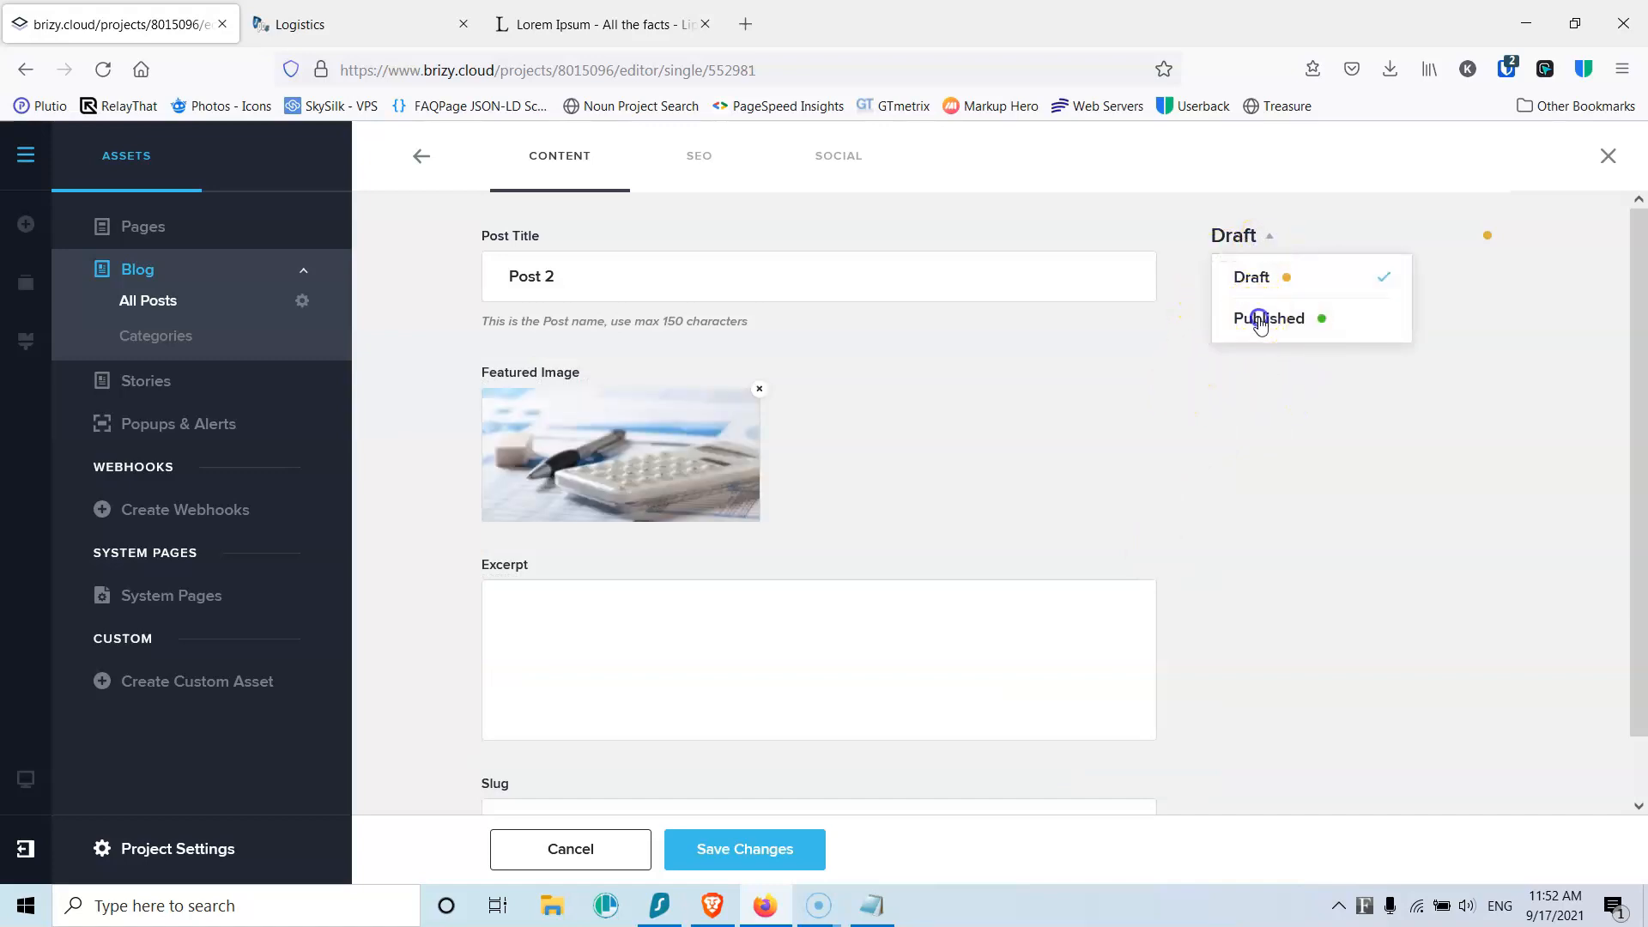
pyautogui.click(1254, 320)
pyautogui.click(1292, 314)
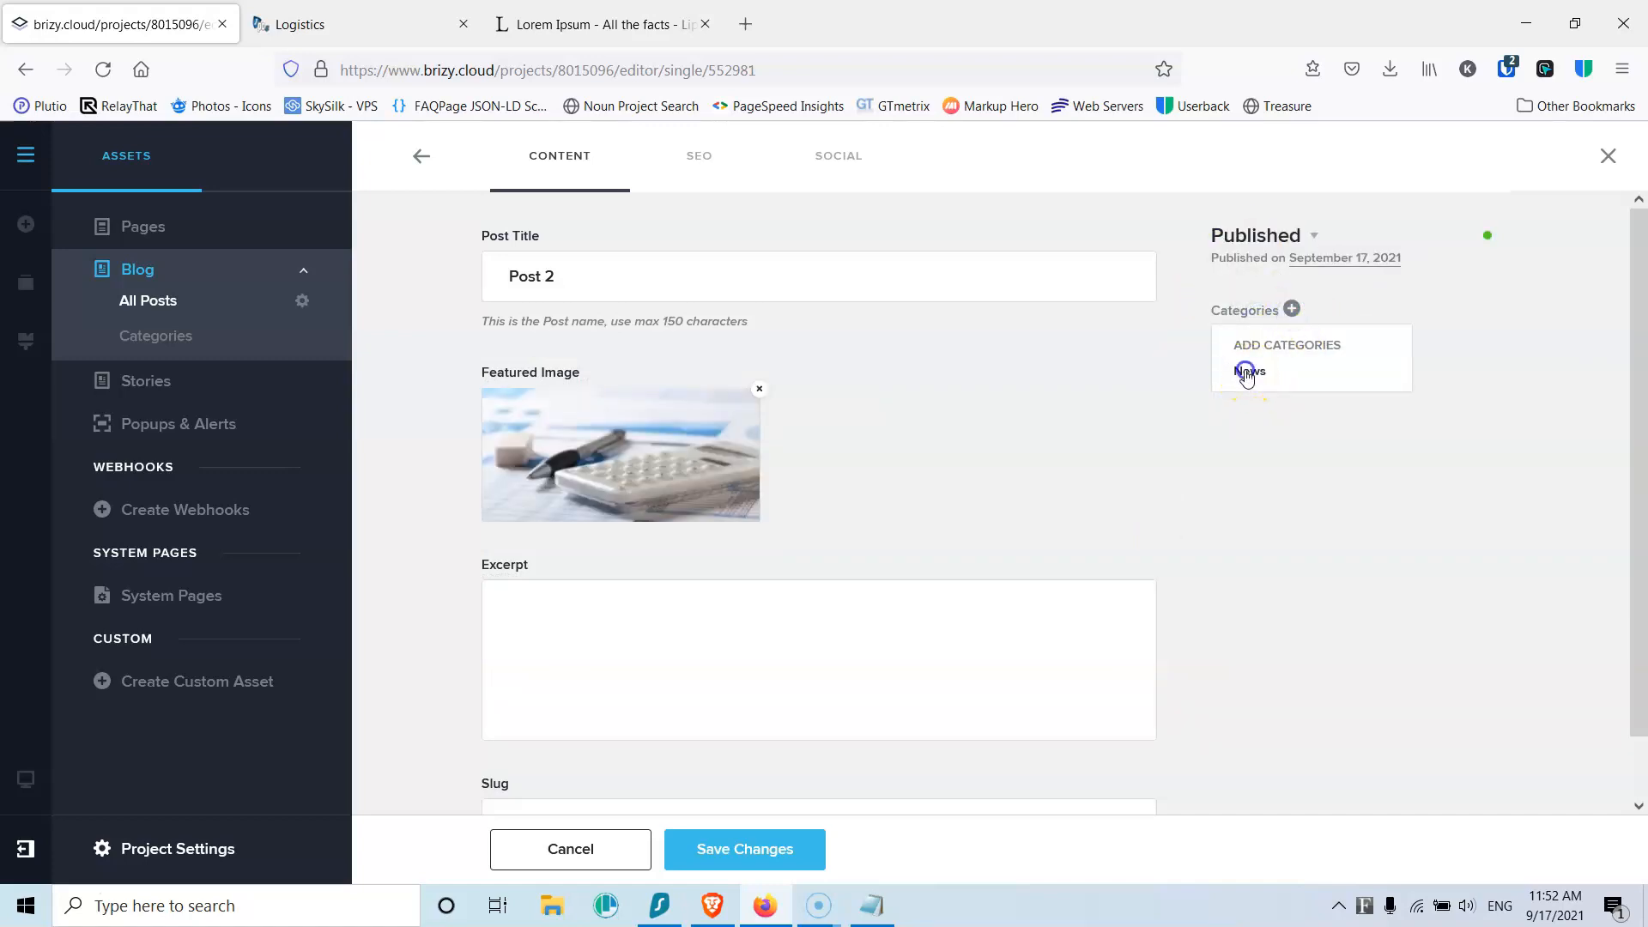
pyautogui.click(1284, 486)
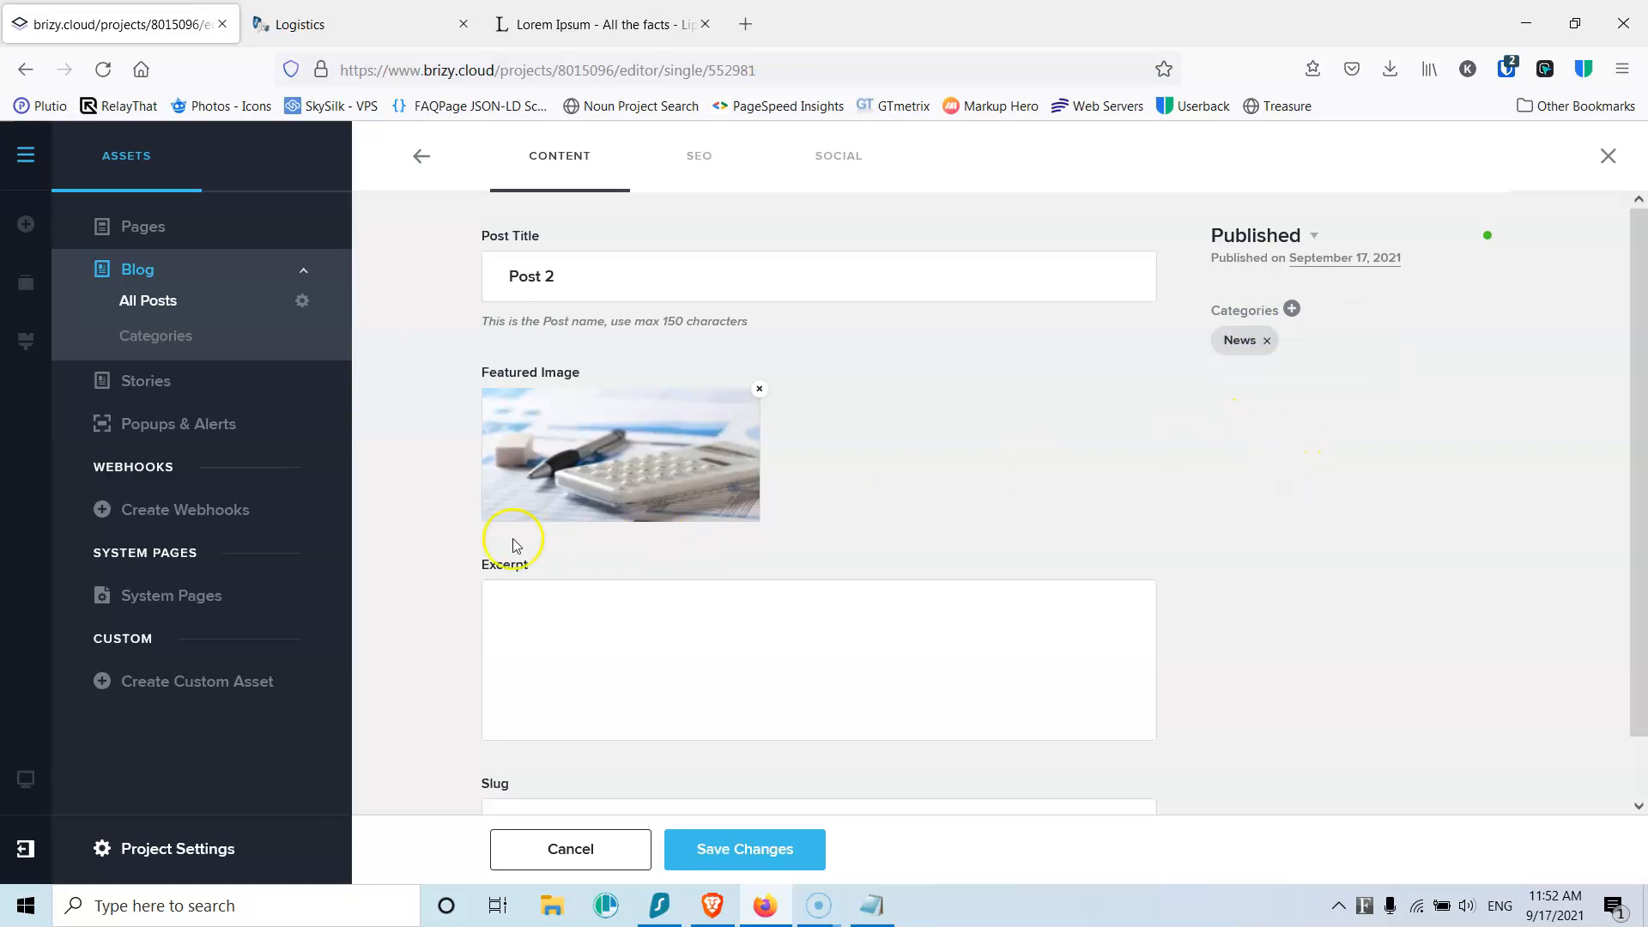
pyautogui.scroll(-1, 561, 567)
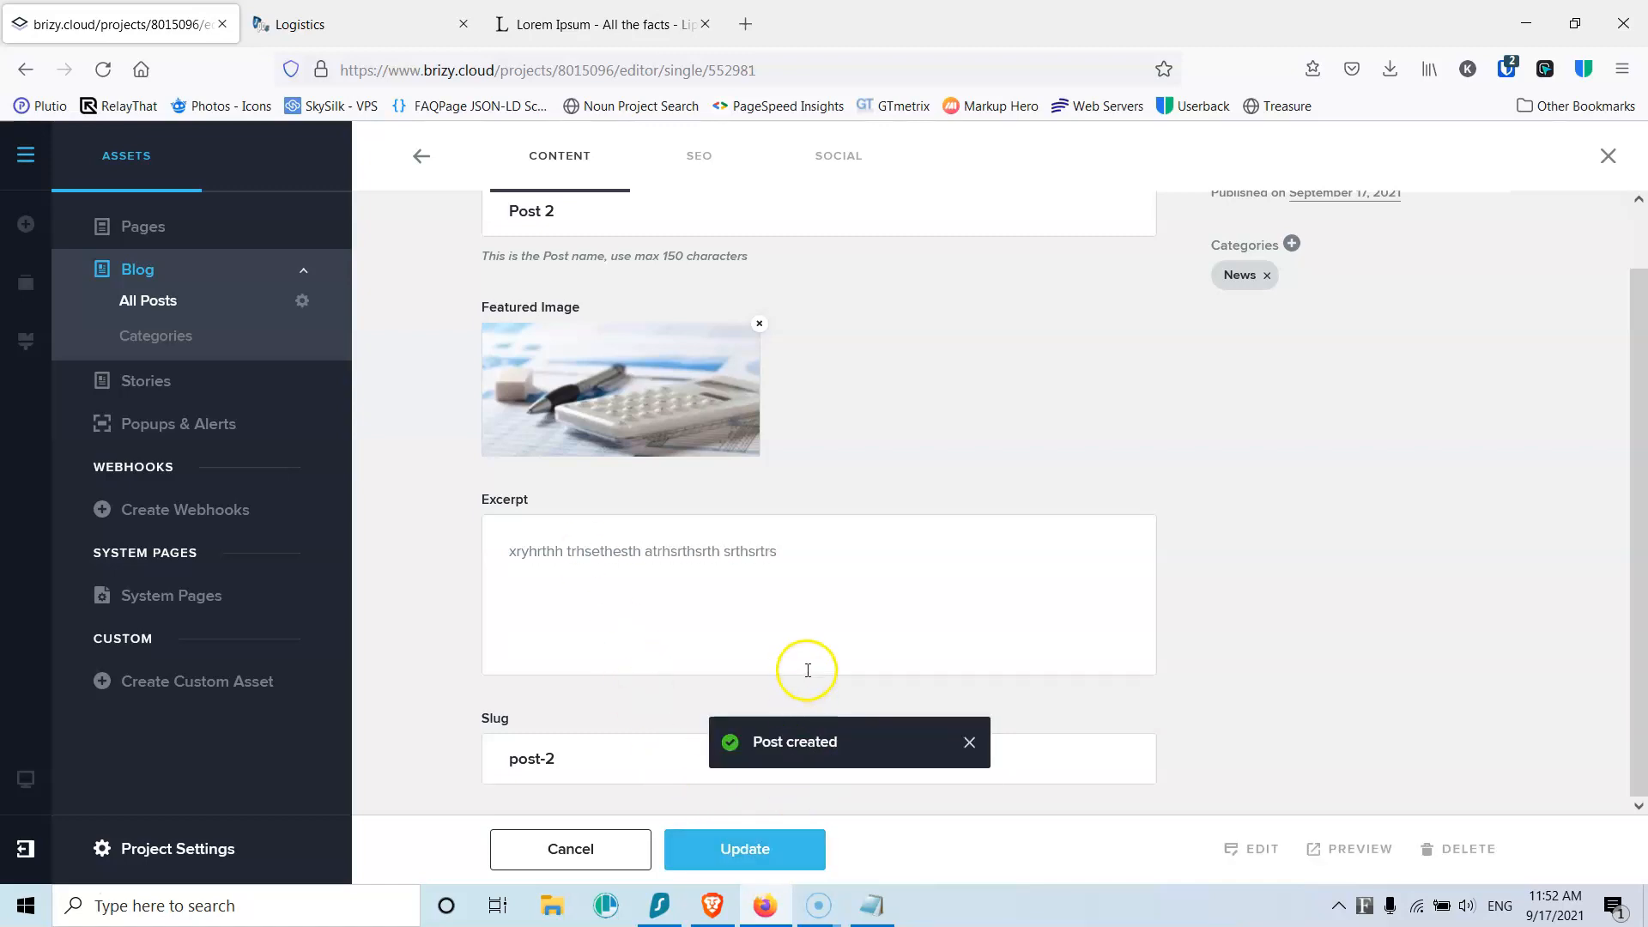
pyautogui.click(423, 155)
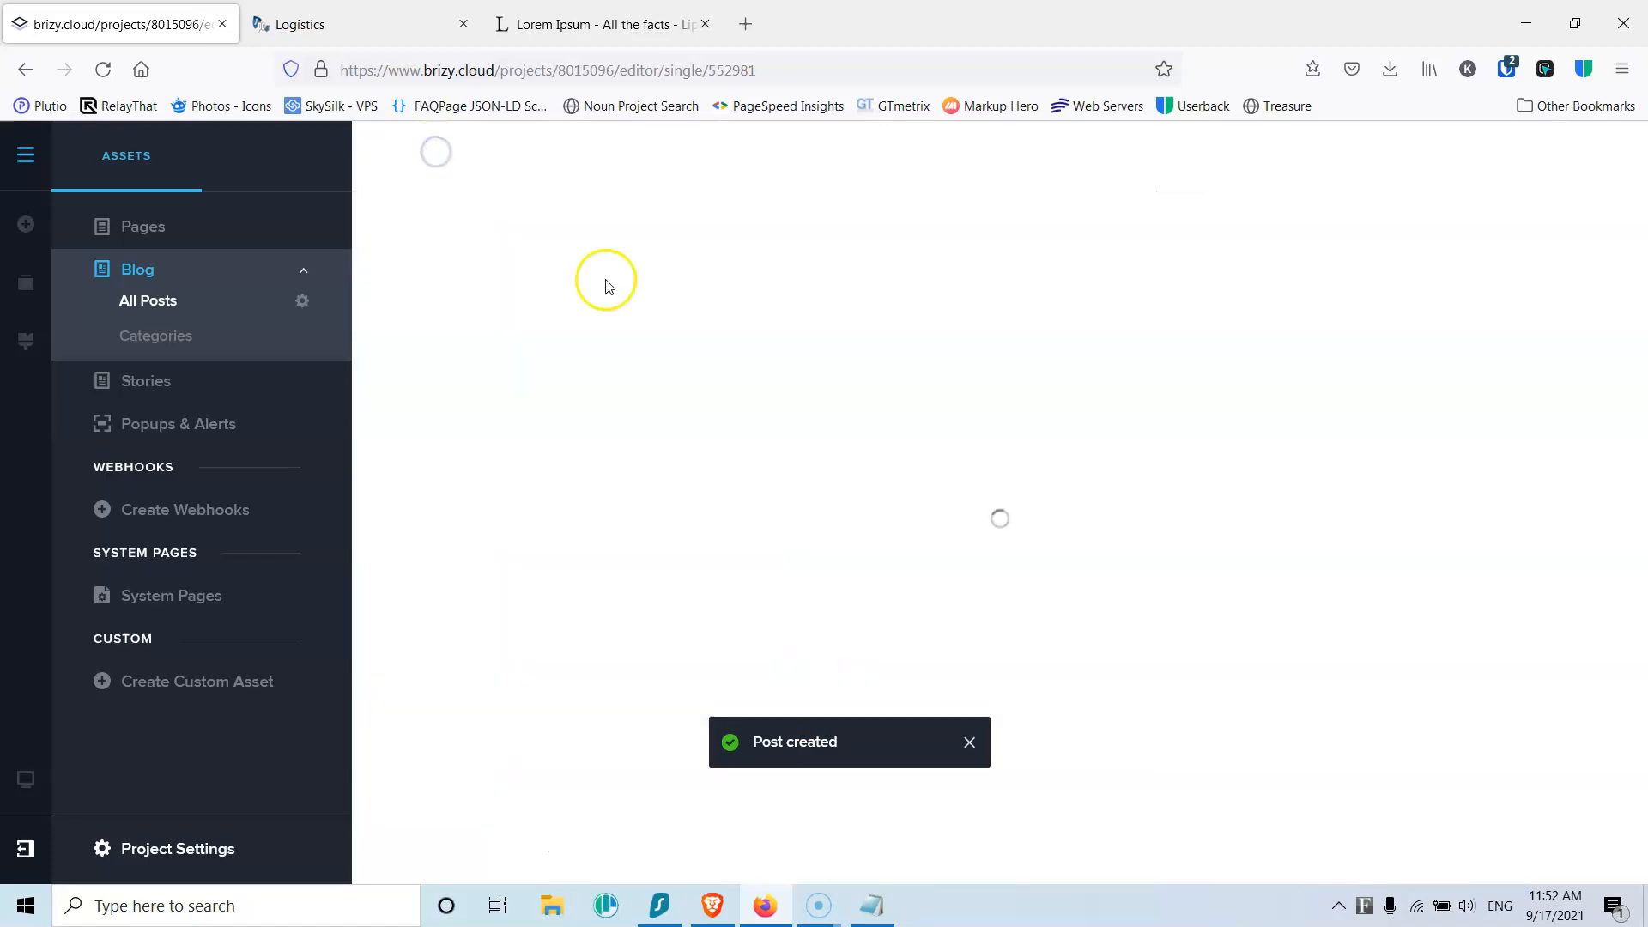
pyautogui.click(1416, 364)
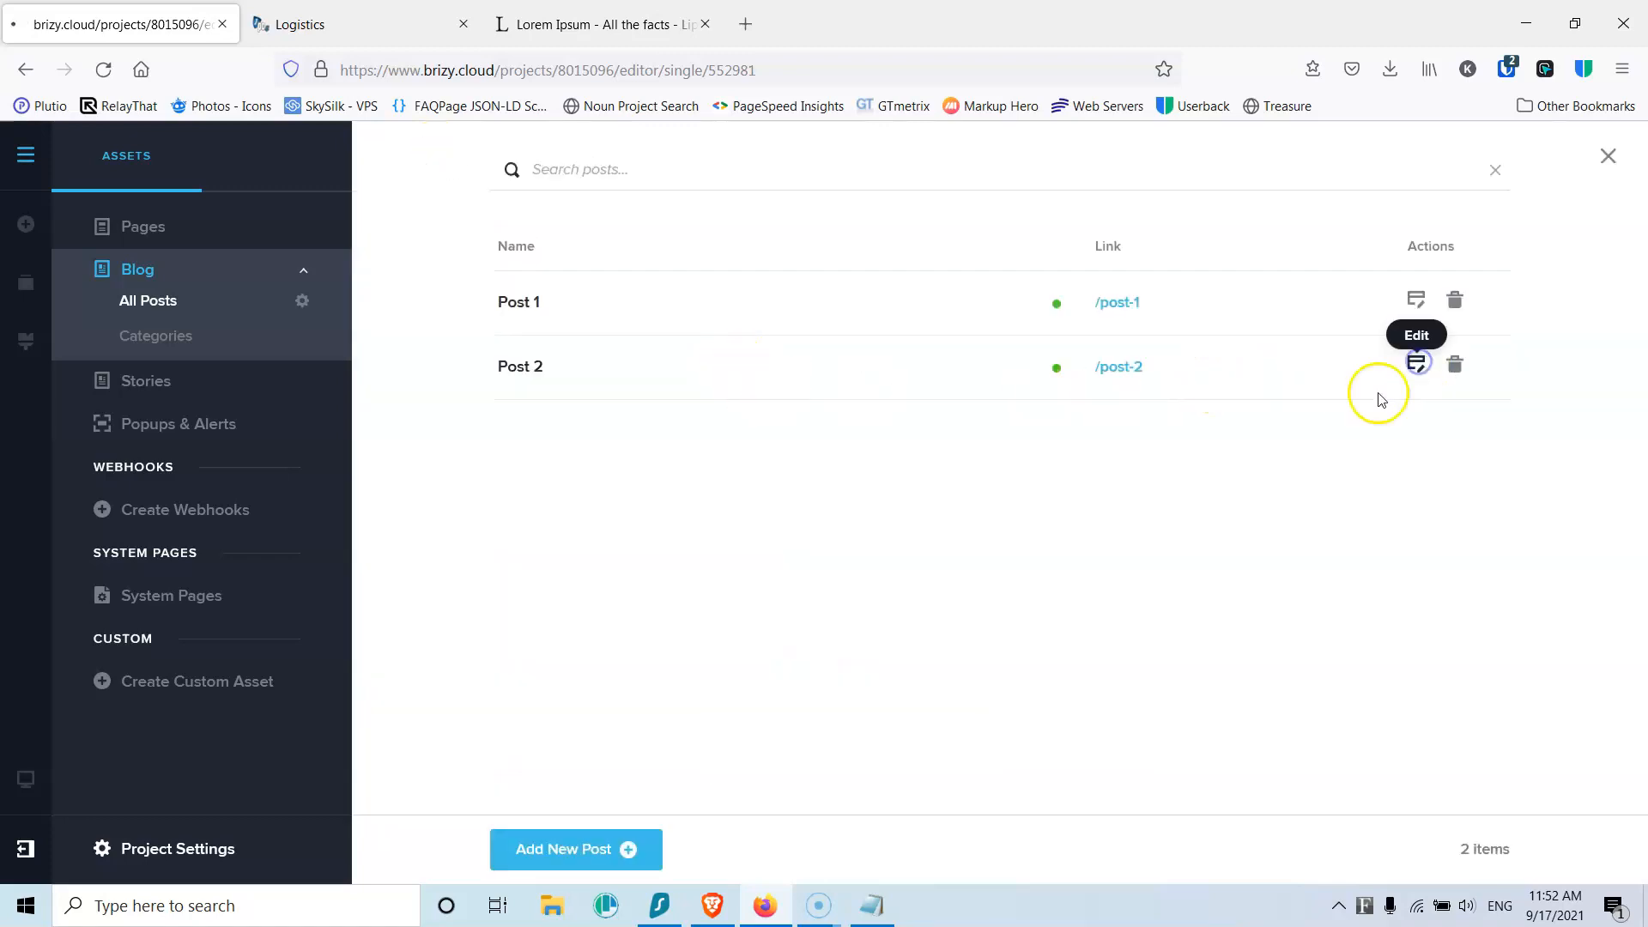
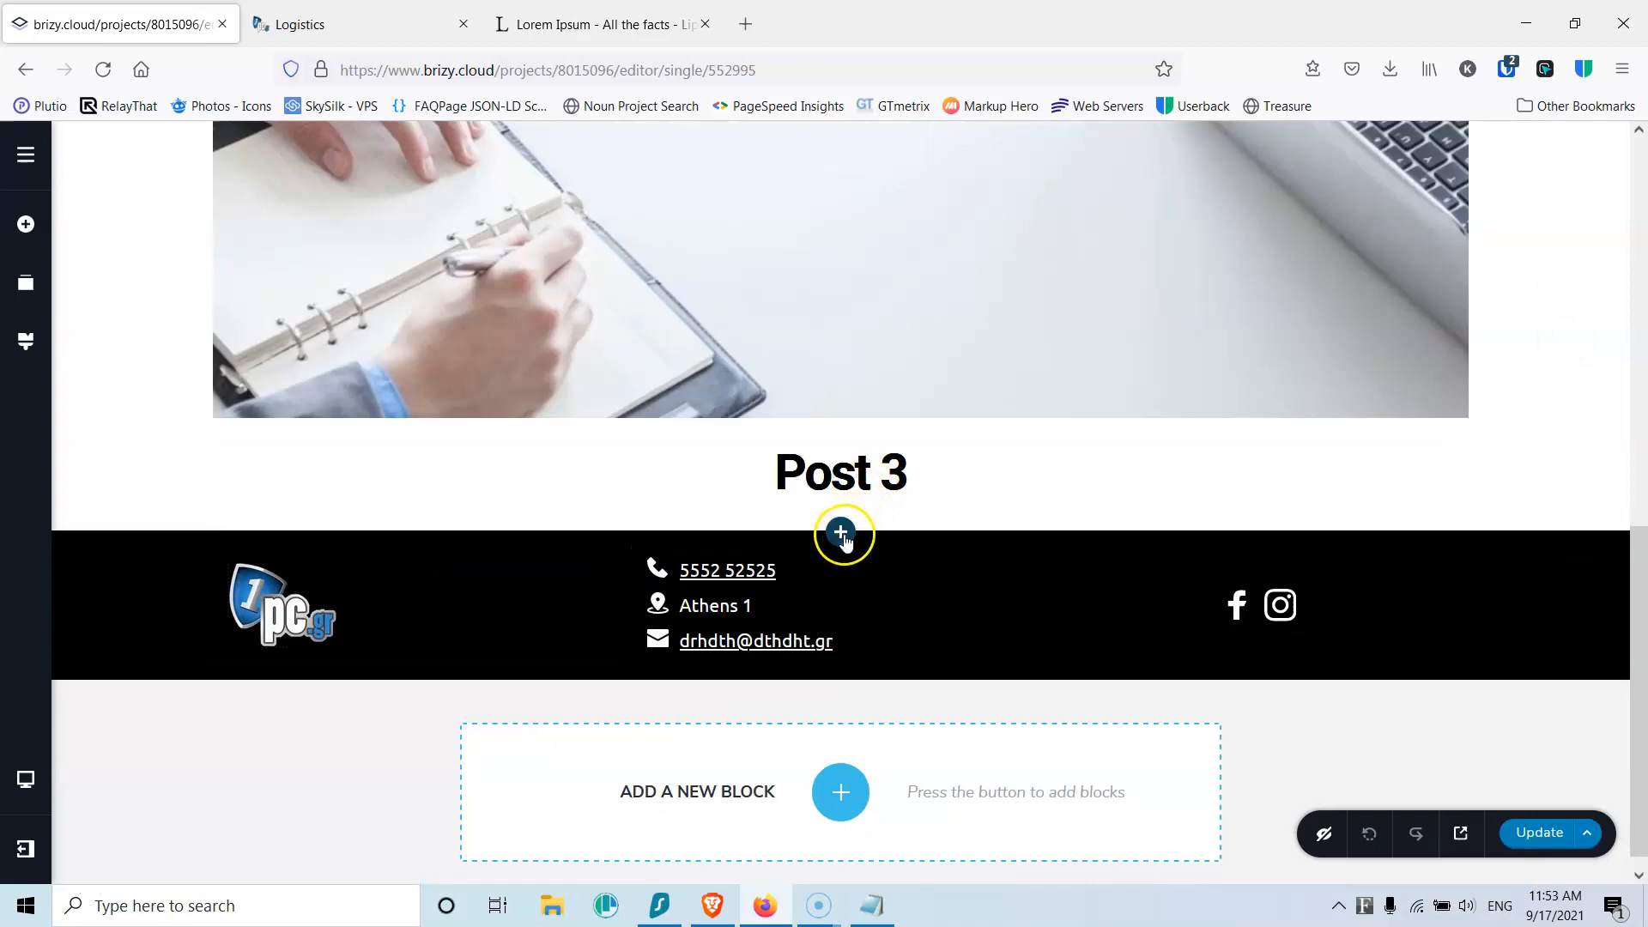
# Step: Add a Text block under the Post 3 heading, paste Lorem ipsum into it, and show the project's pages
pyautogui.click(26, 223)
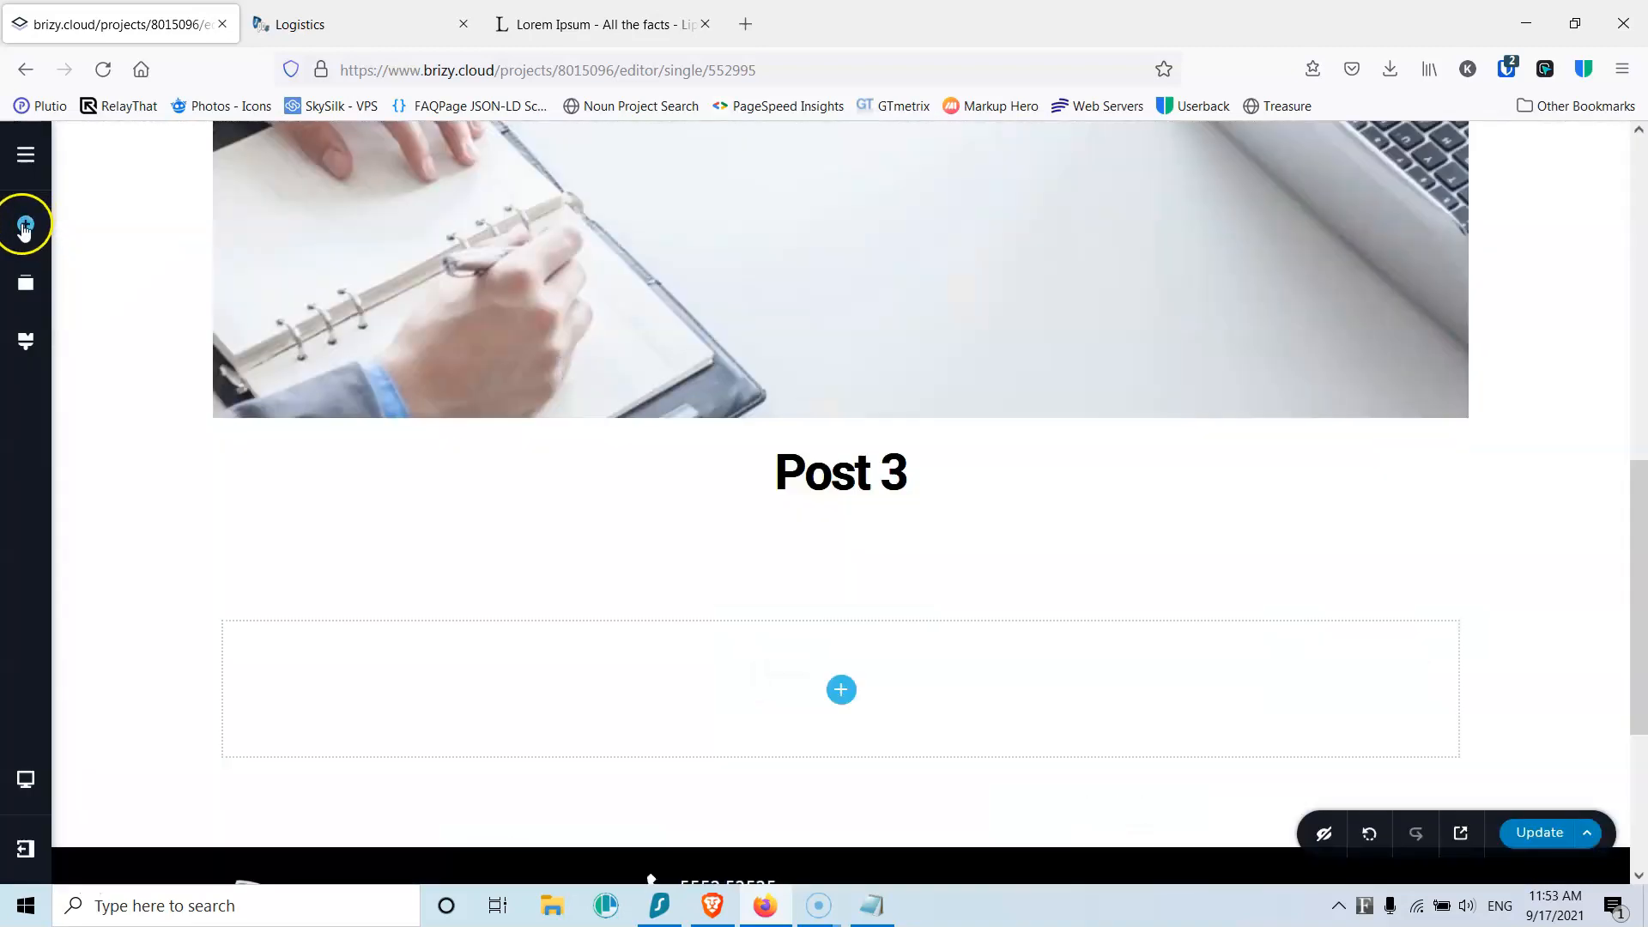
pyautogui.moveTo(121, 449); pyautogui.dragTo(842, 684)
pyautogui.tripleClick(808, 635)
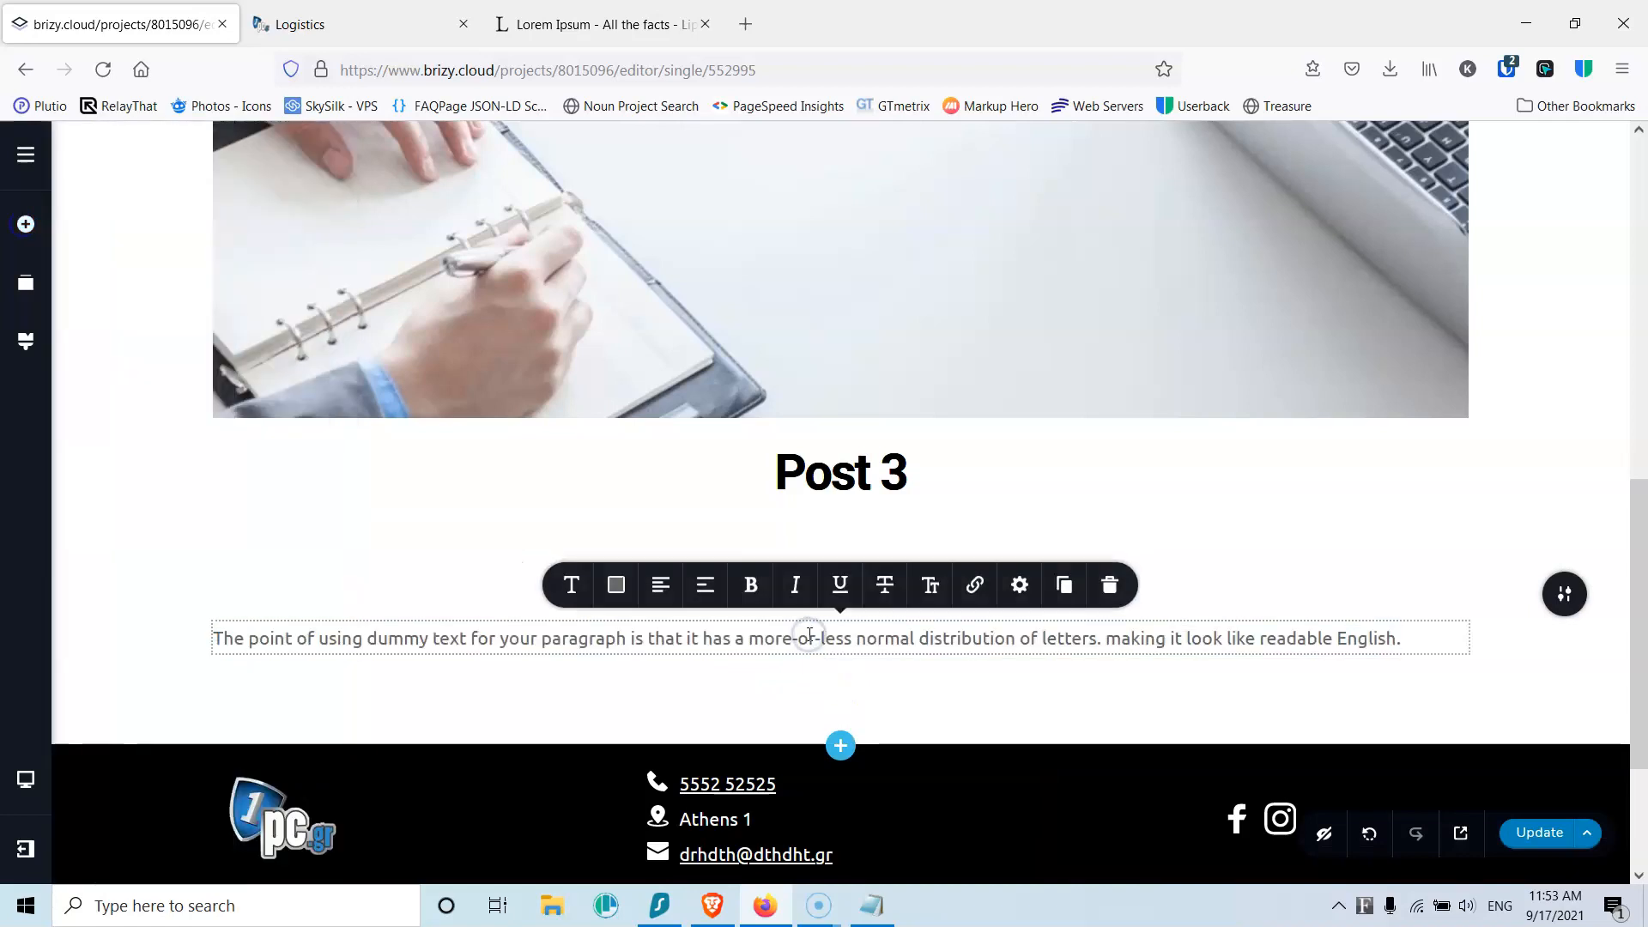
pyautogui.hotkey('ctrl', 'v')
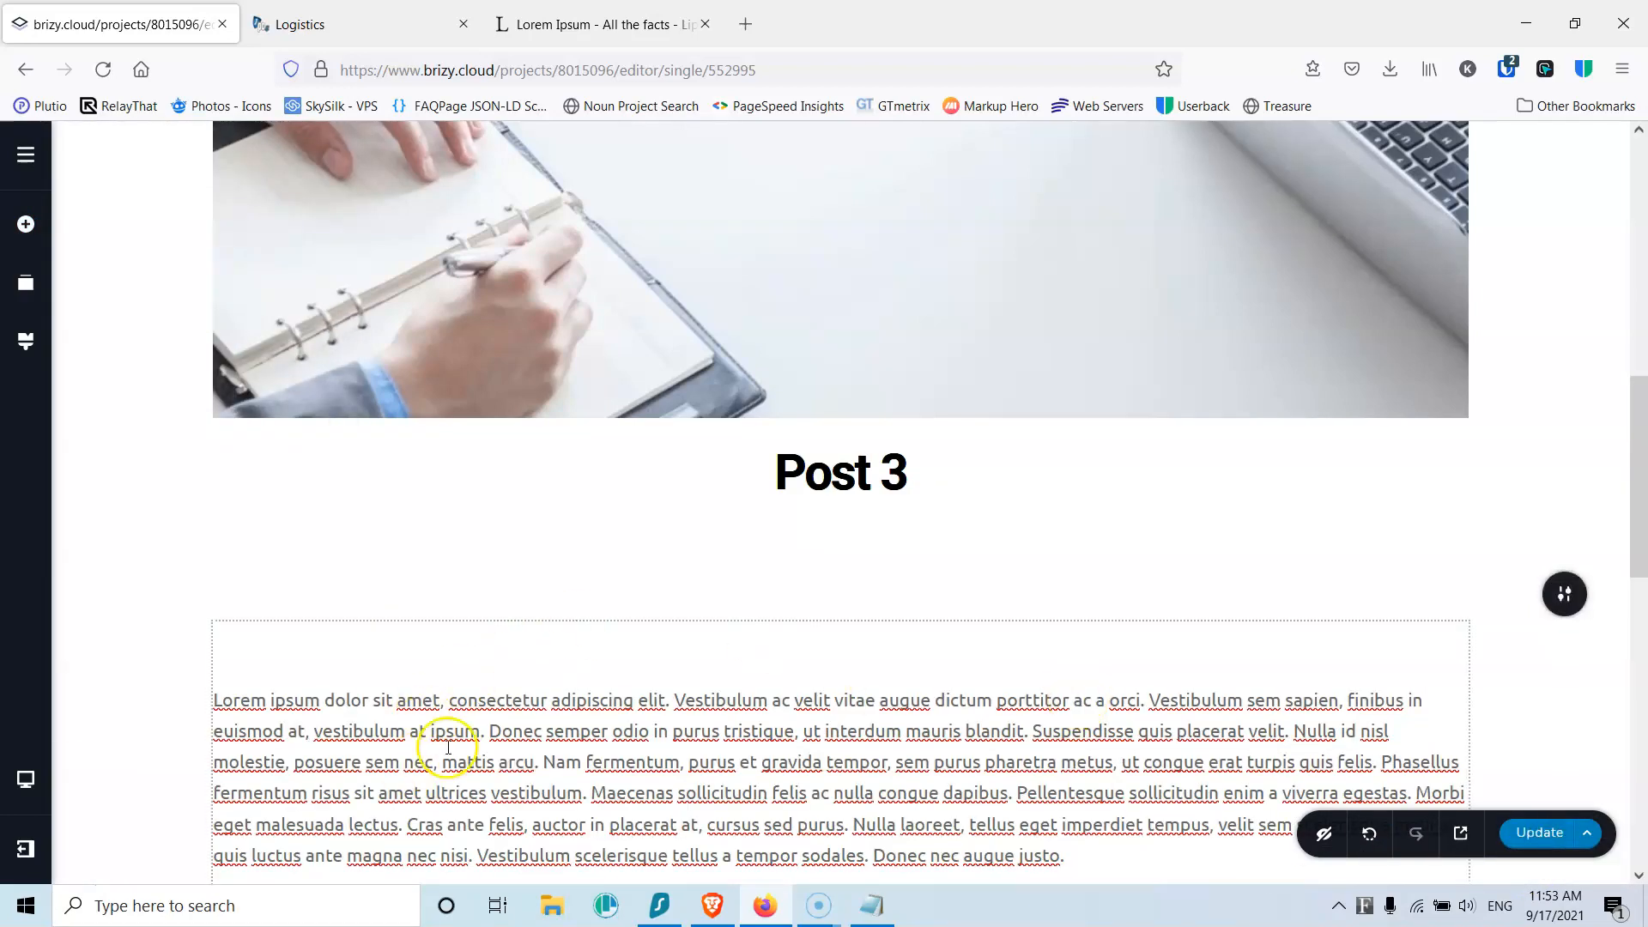
pyautogui.click(19, 160)
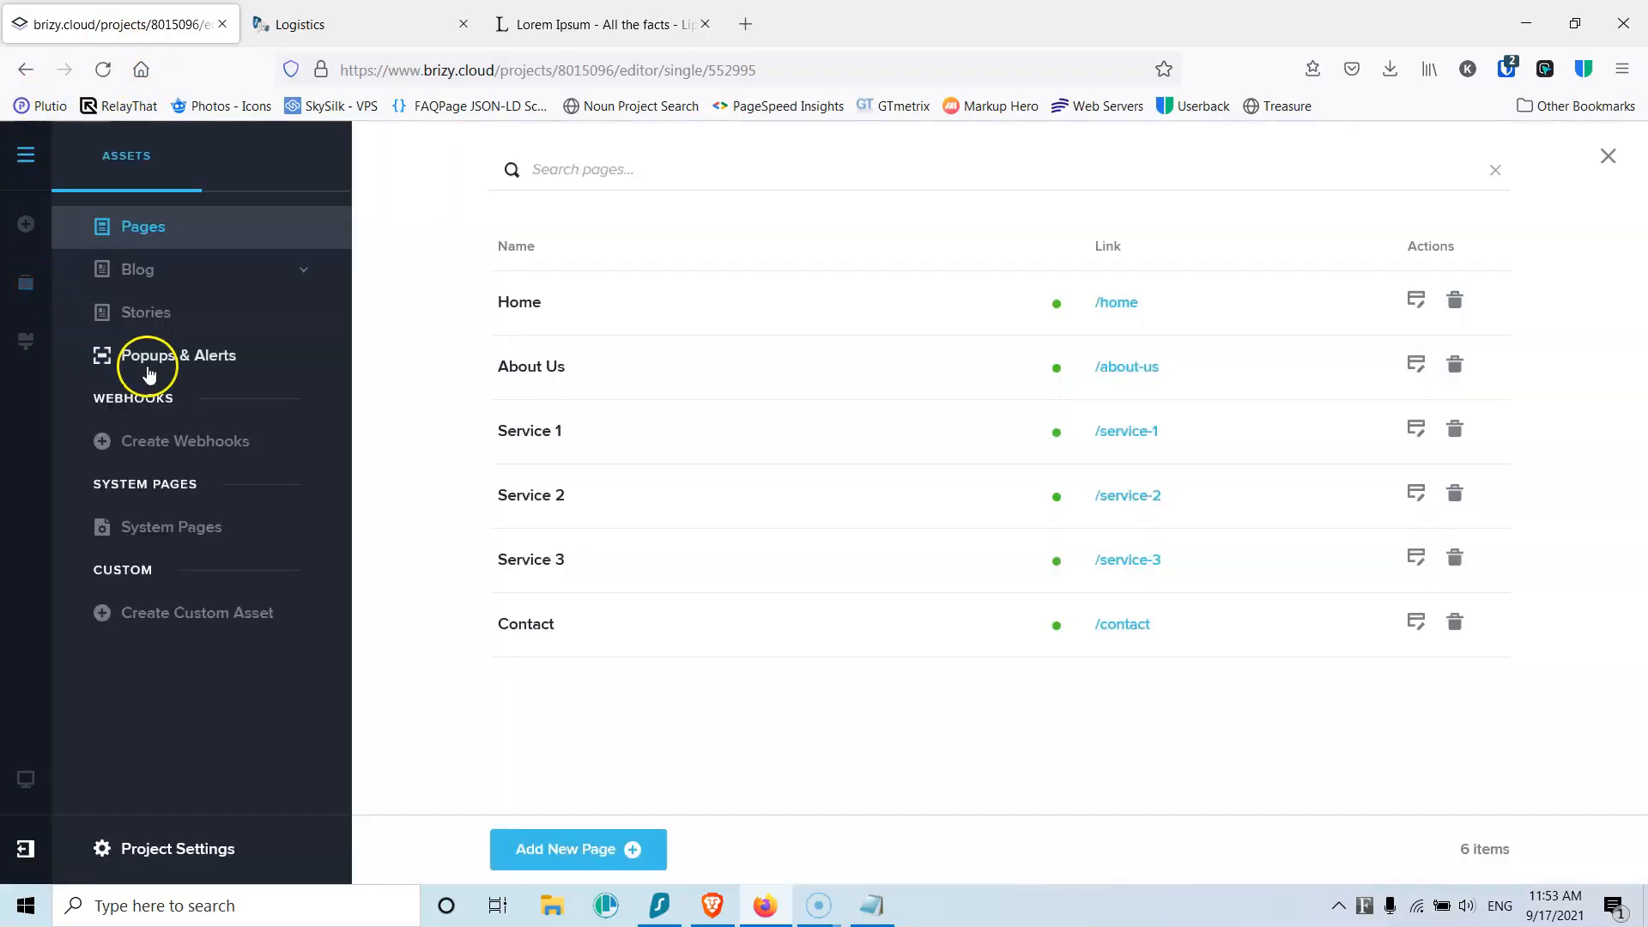
# Step: Open the News category archive and add a blank section directly under the header
pyautogui.click(140, 268)
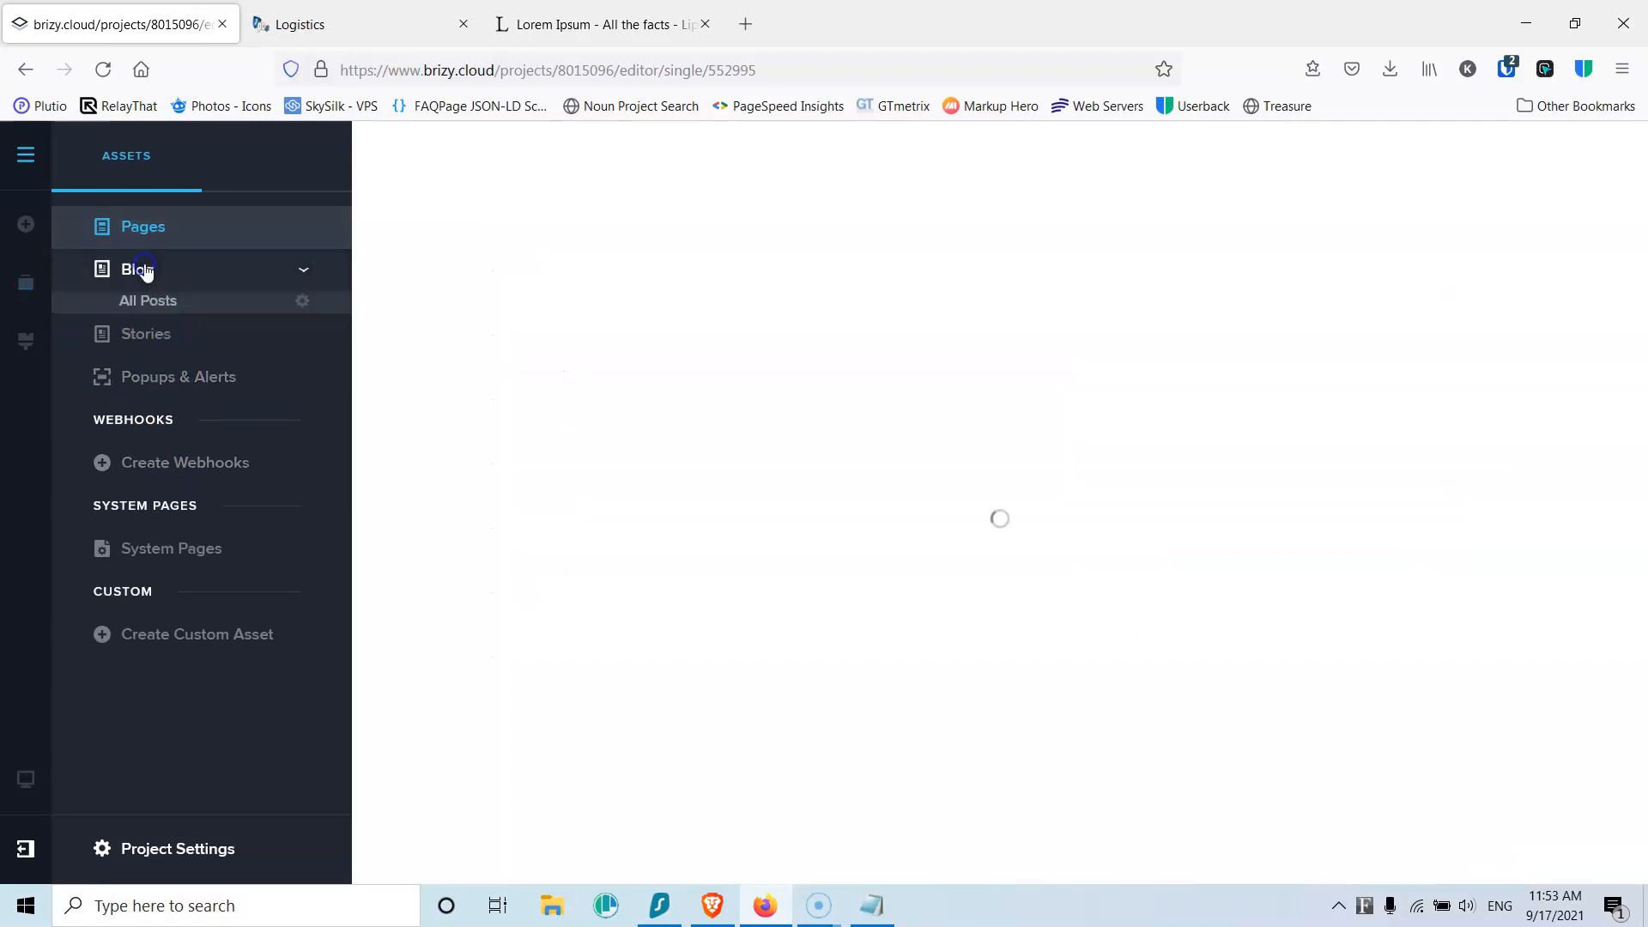
pyautogui.click(157, 337)
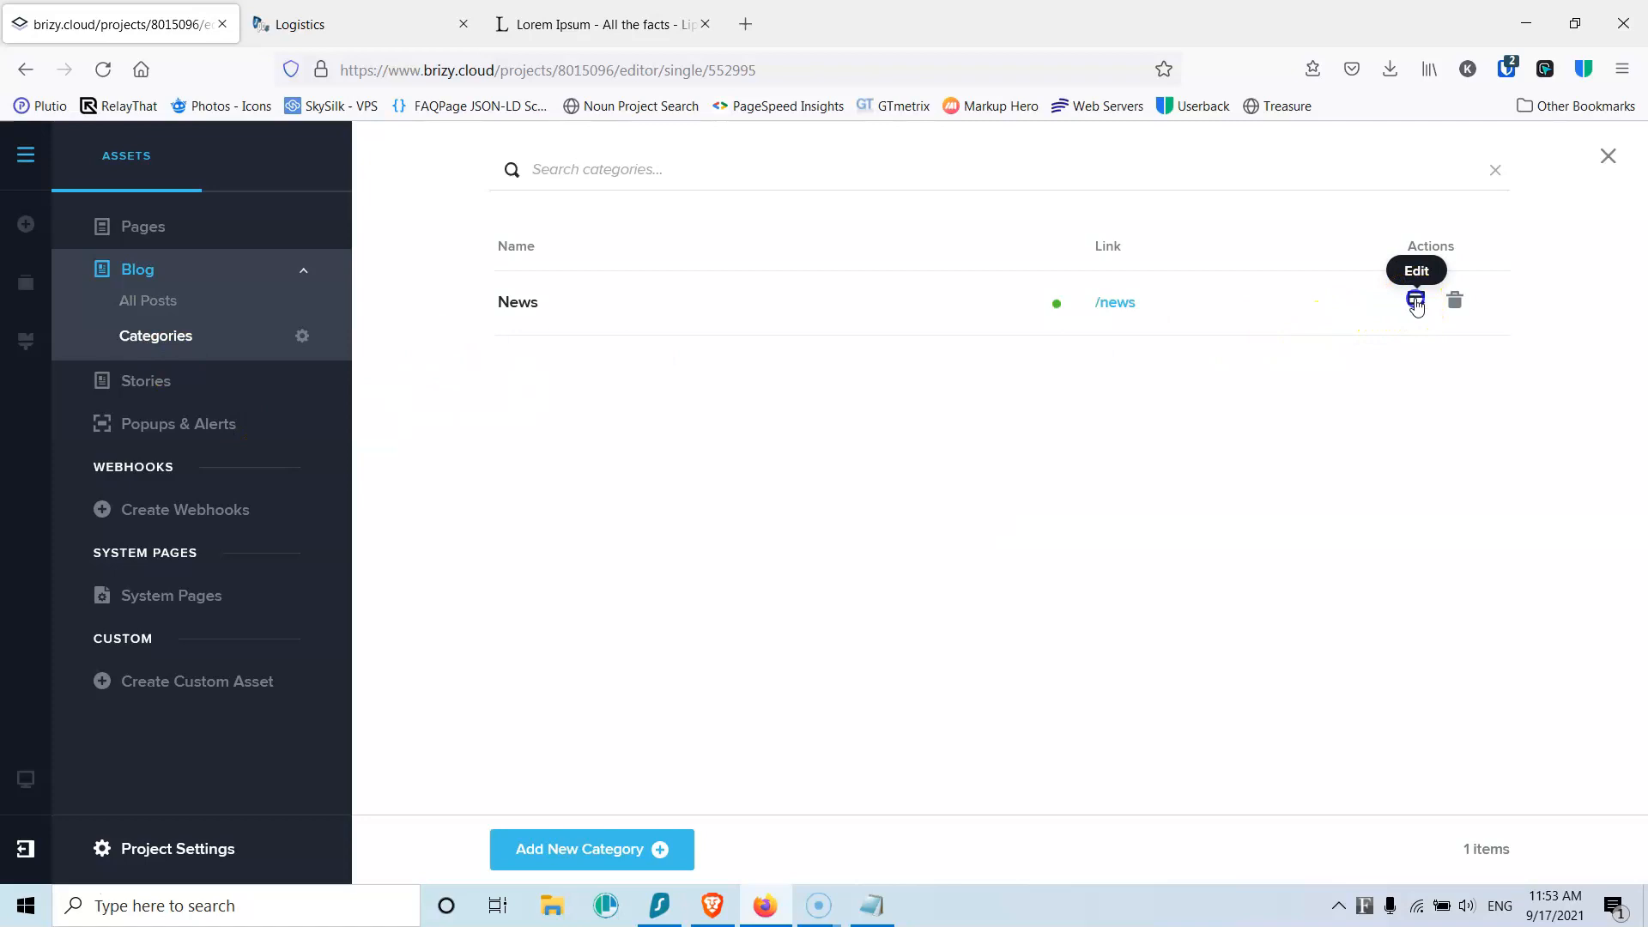
pyautogui.click(1415, 301)
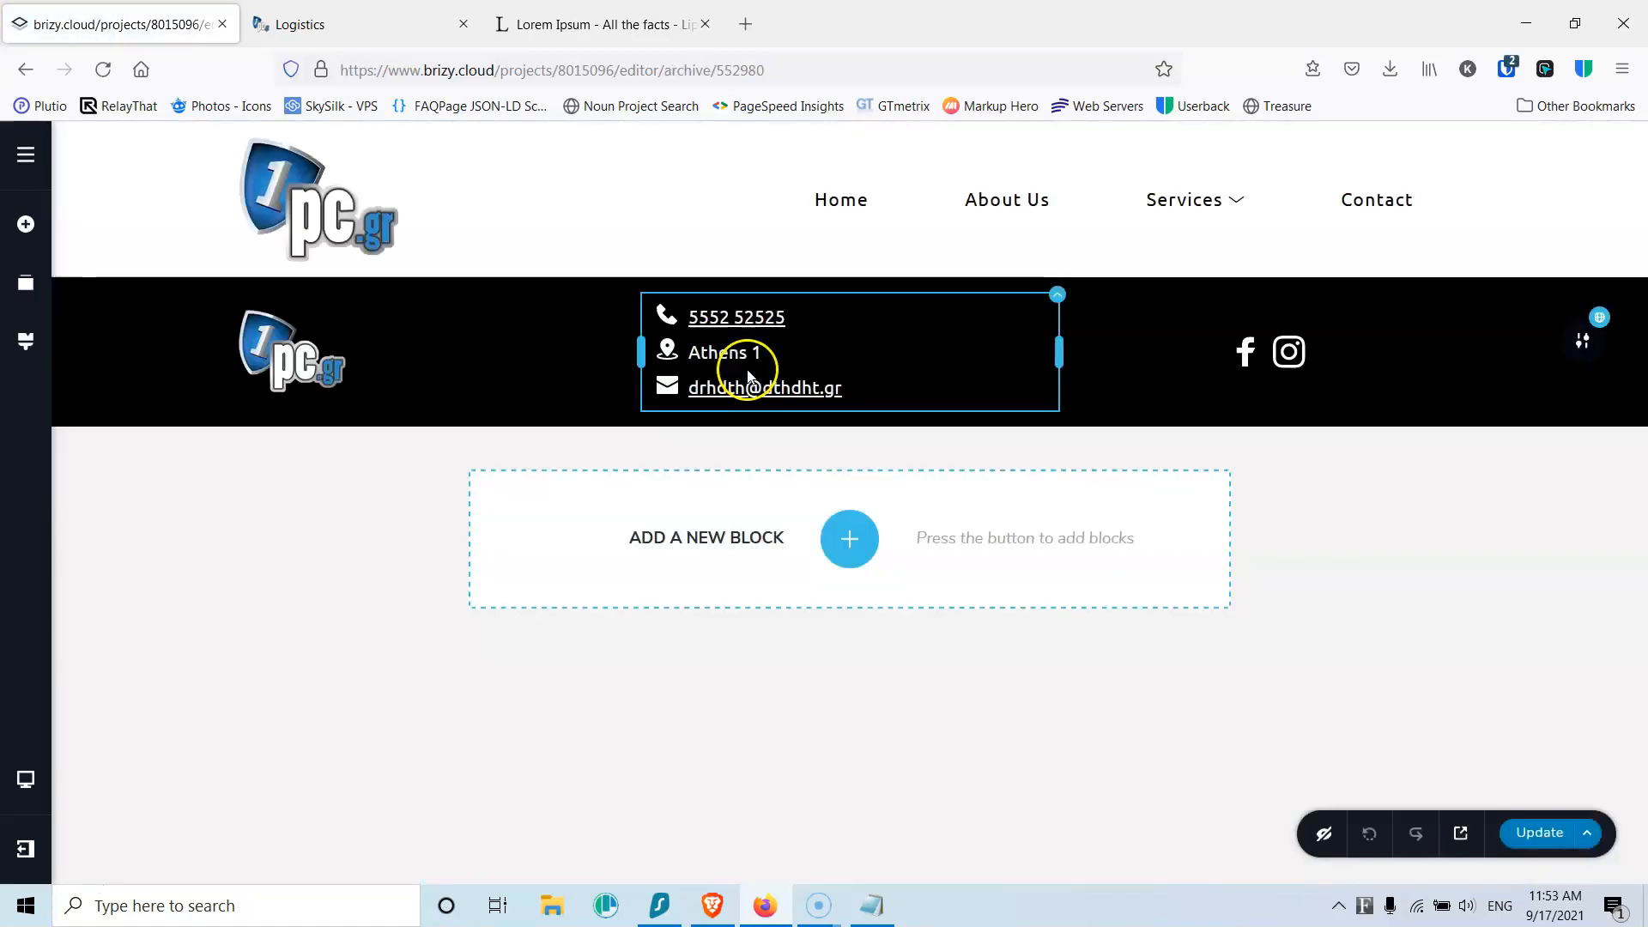
pyautogui.click(854, 546)
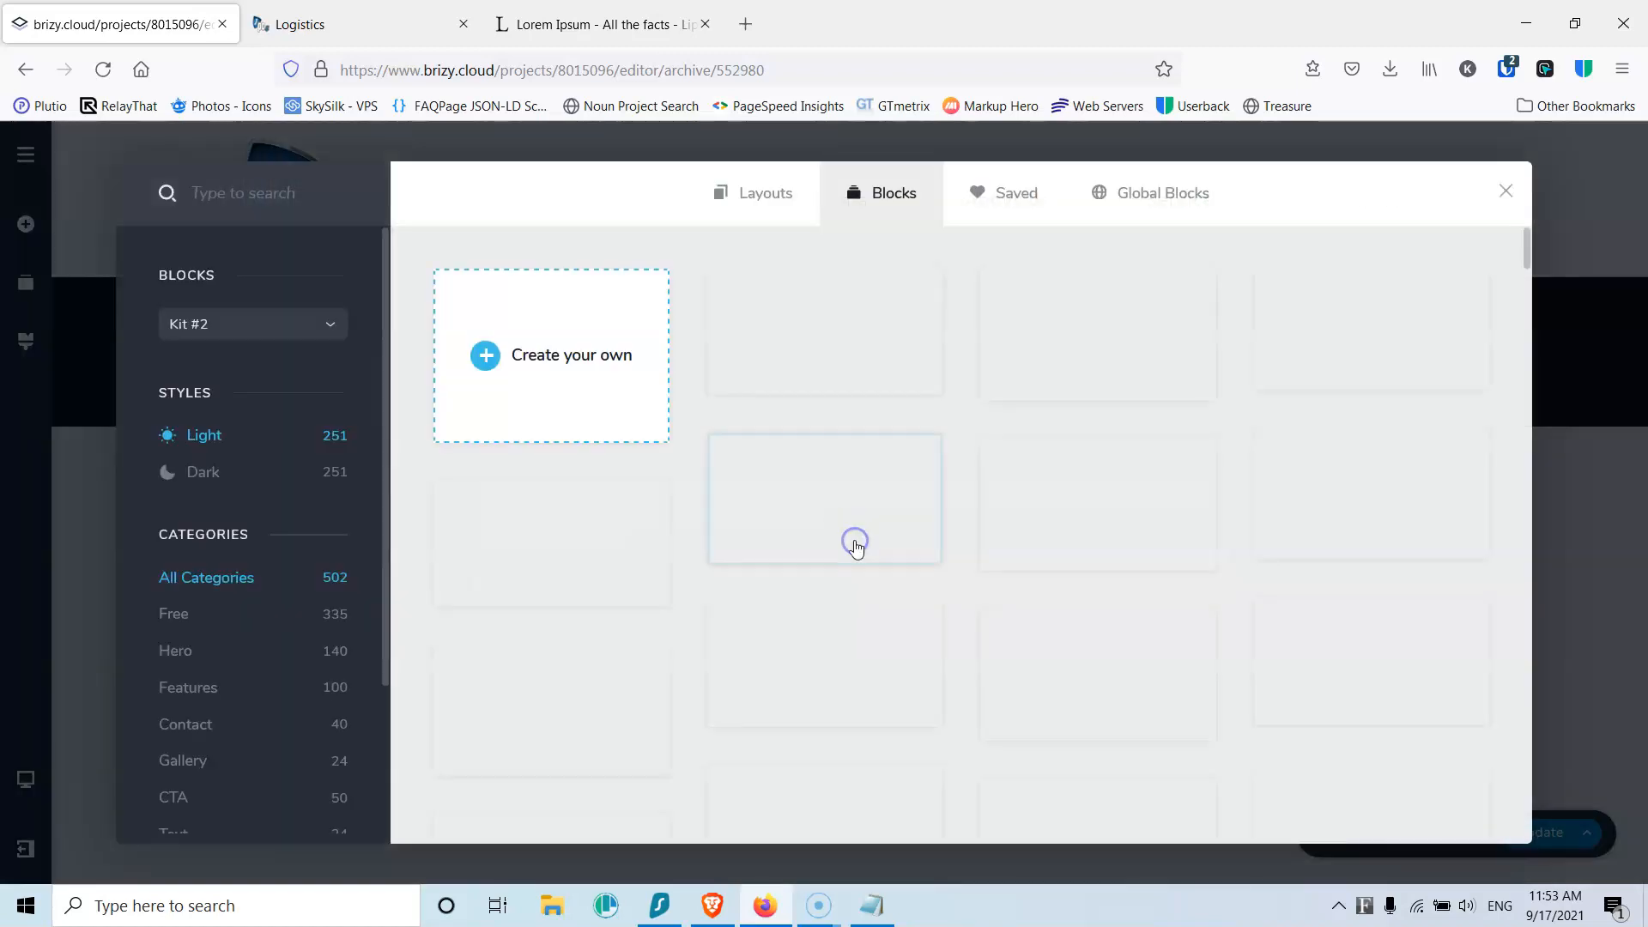
pyautogui.click(602, 353)
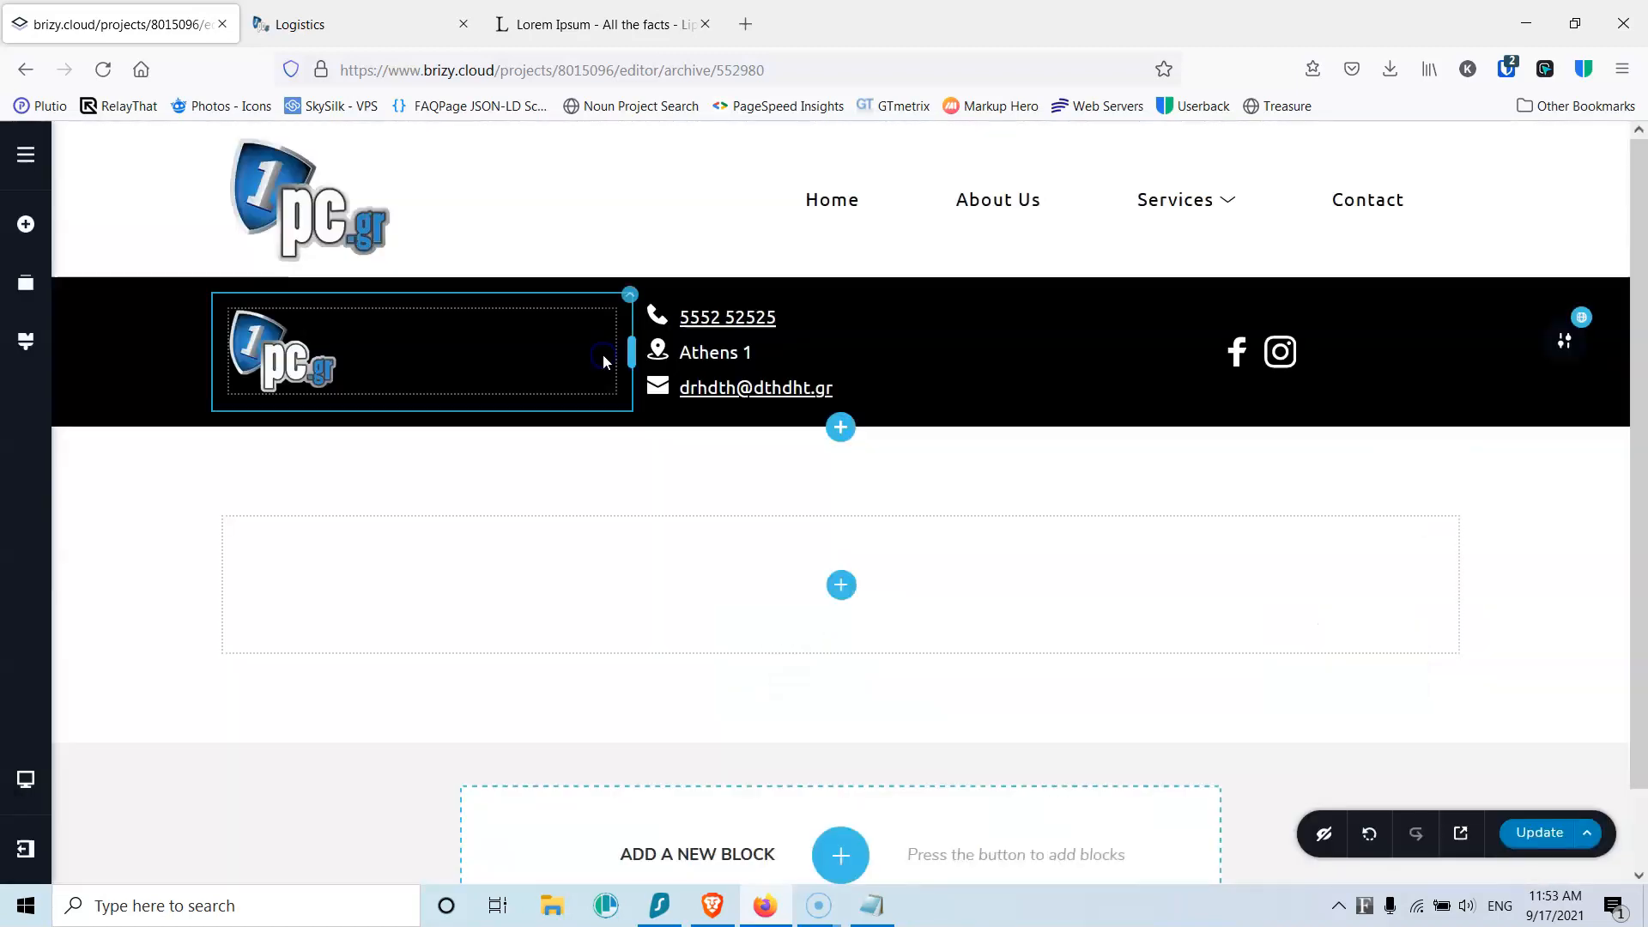
pyautogui.click(31, 283)
pyautogui.moveTo(225, 300); pyautogui.dragTo(221, 322)
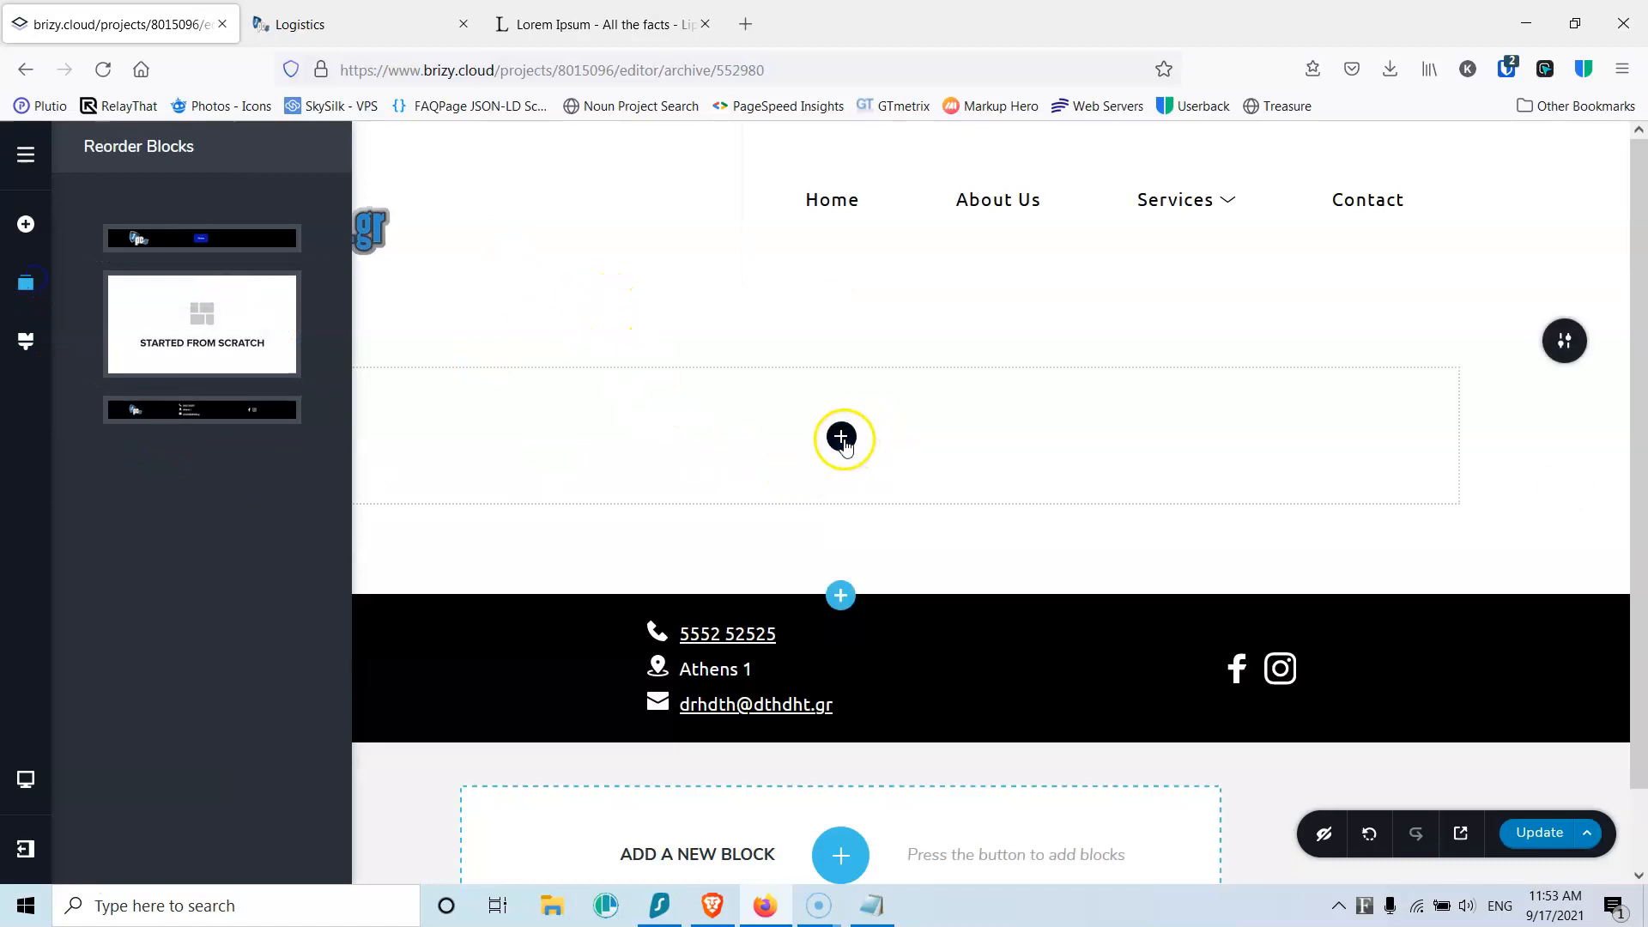
# Step: Drop a Title element reading News into the new section and centre it
pyautogui.click(841, 438)
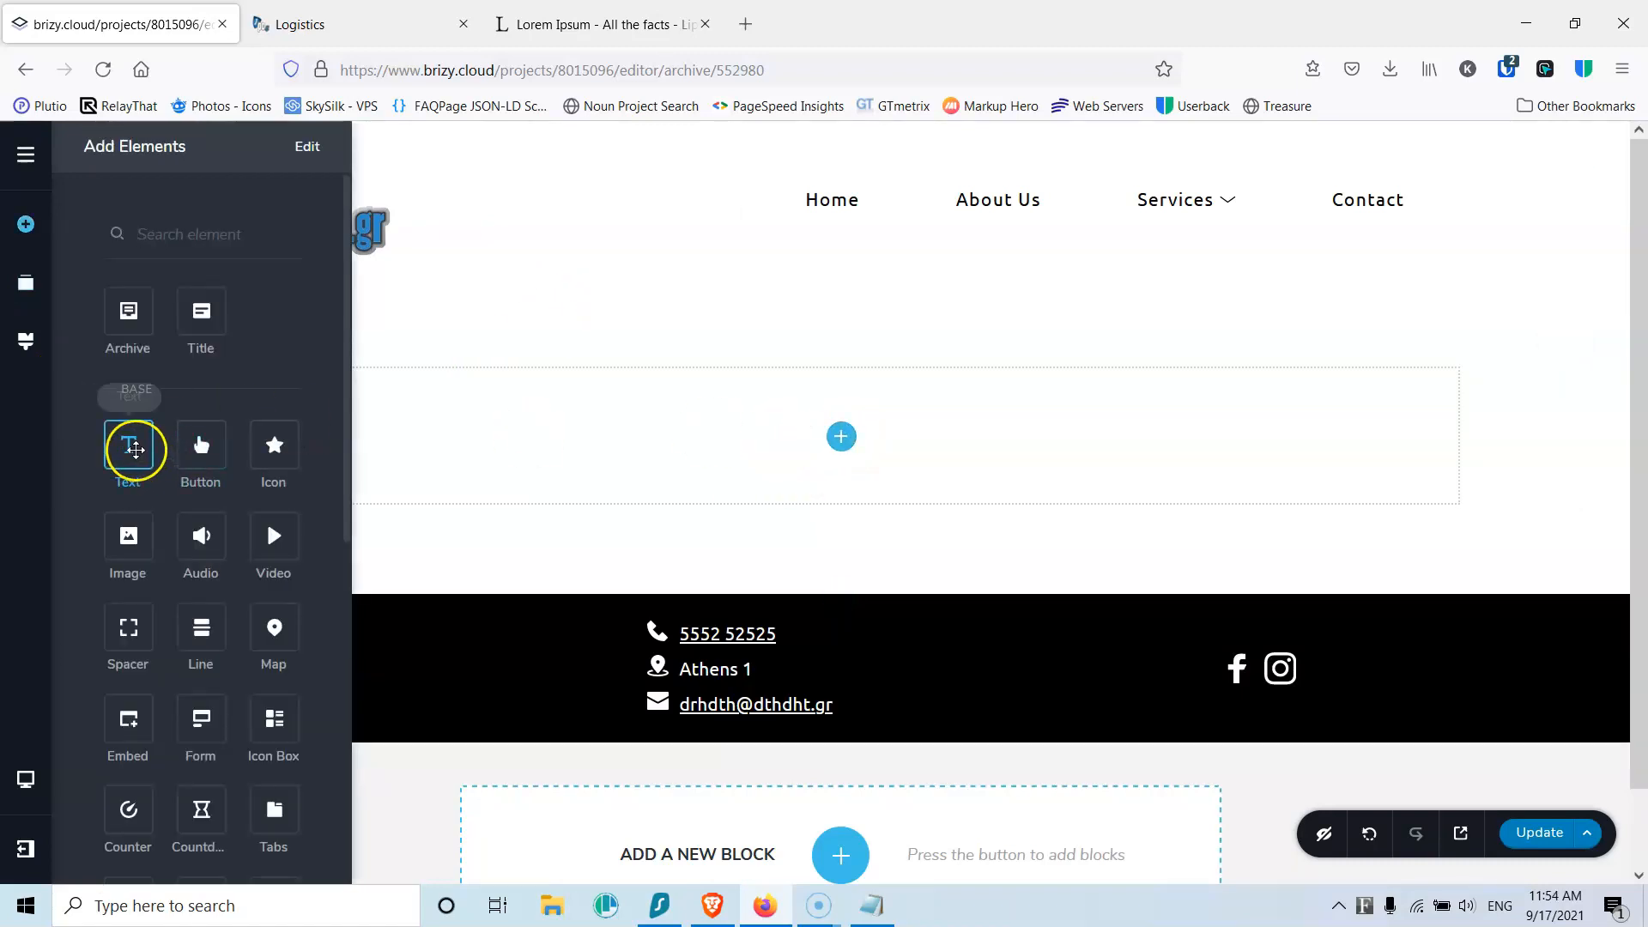
pyautogui.moveTo(199, 316); pyautogui.dragTo(786, 458)
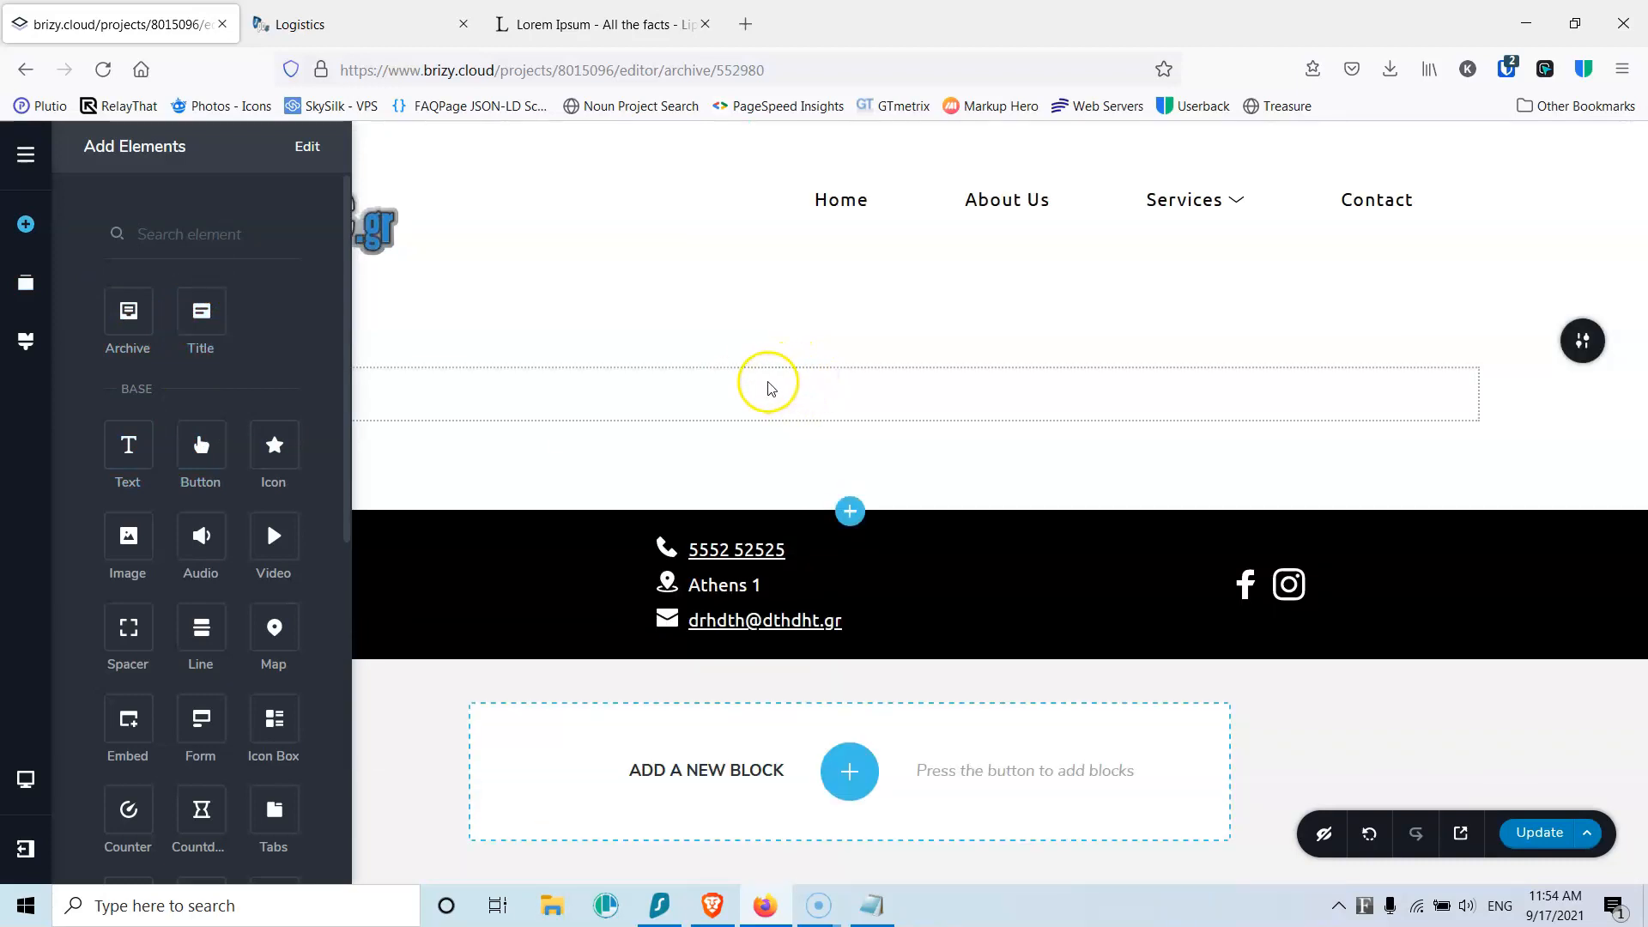
pyautogui.moveTo(192, 330); pyautogui.dragTo(604, 390)
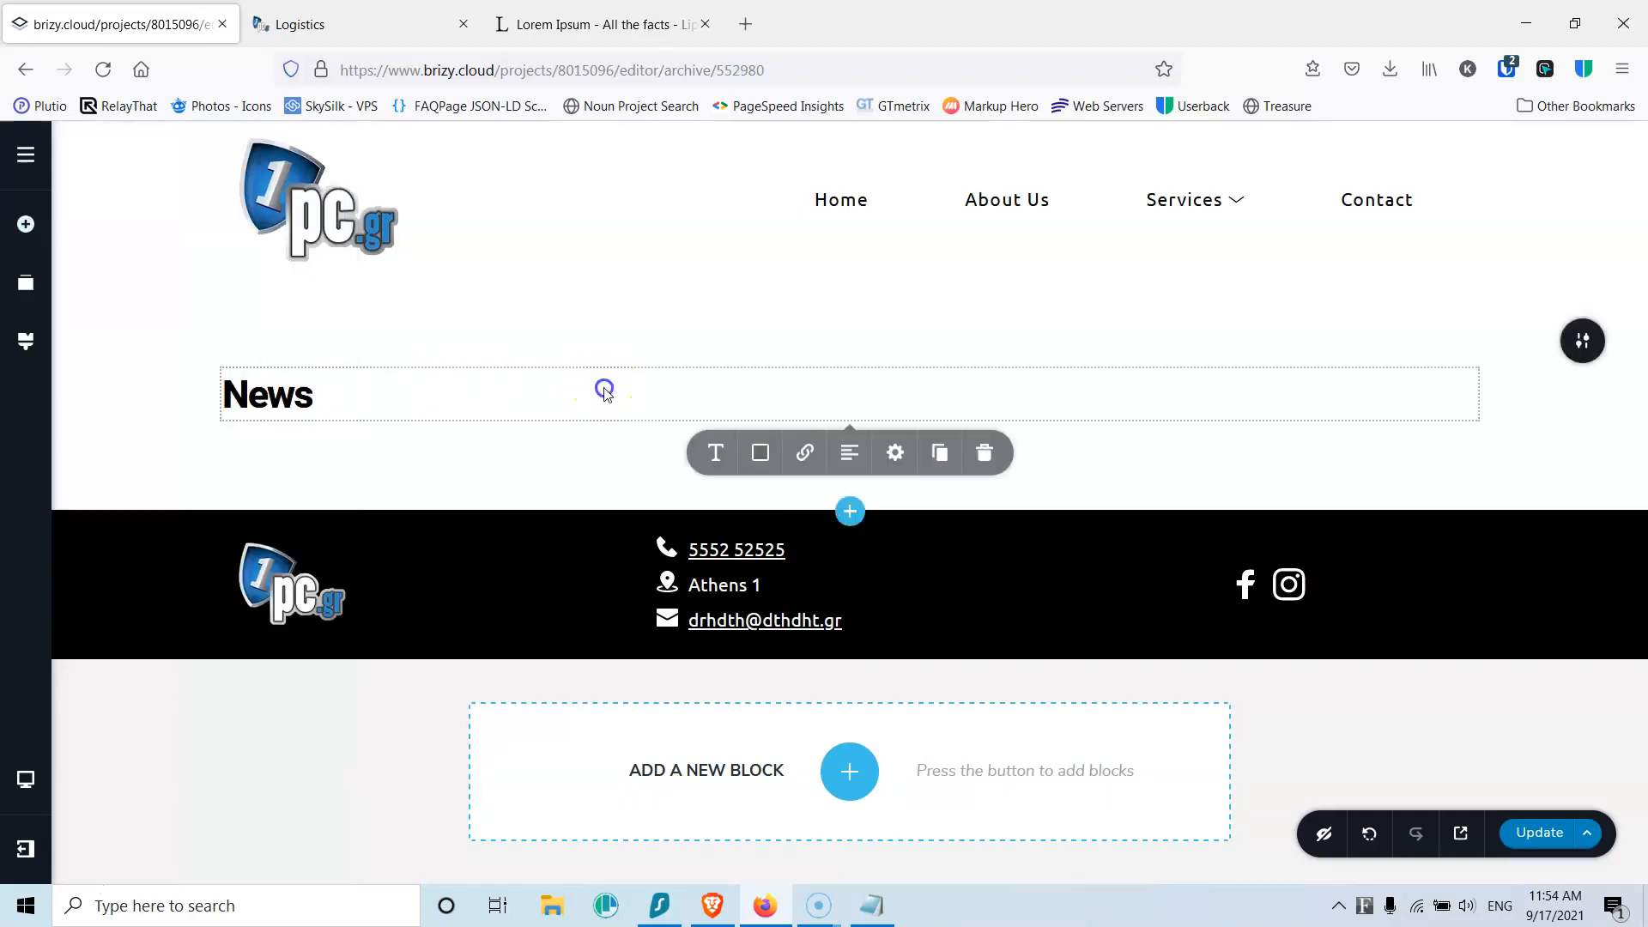
pyautogui.click(849, 469)
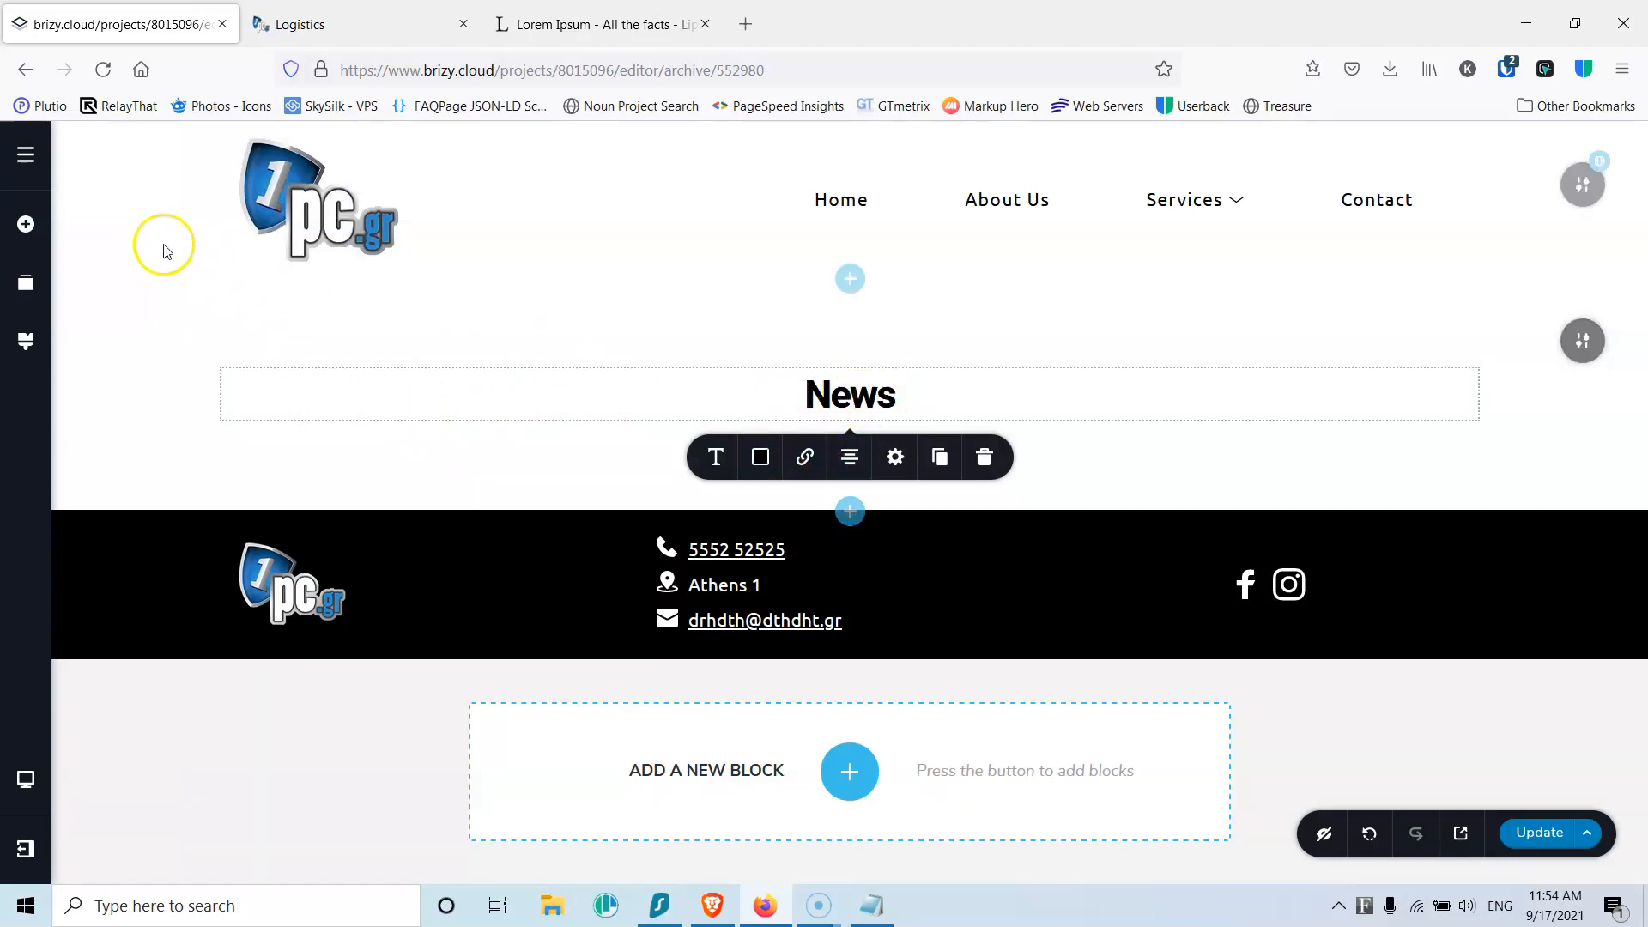
# Step: Add a posts Archive grid and a spacer below the News title
pyautogui.click(42, 243)
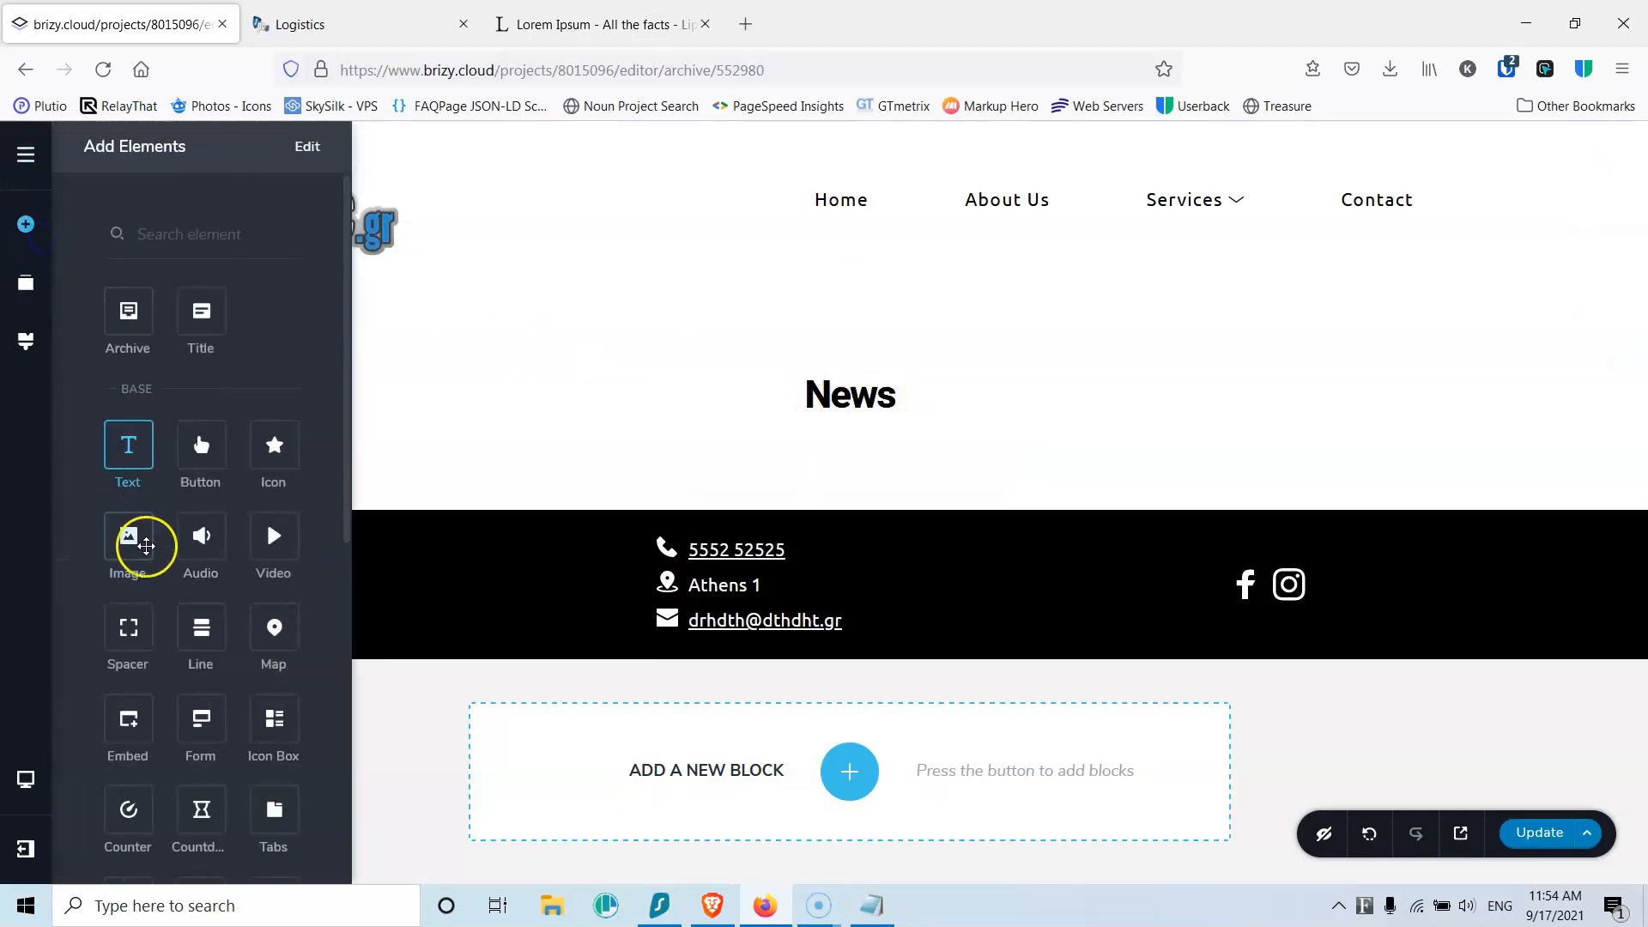
pyautogui.moveTo(129, 625); pyautogui.dragTo(789, 441)
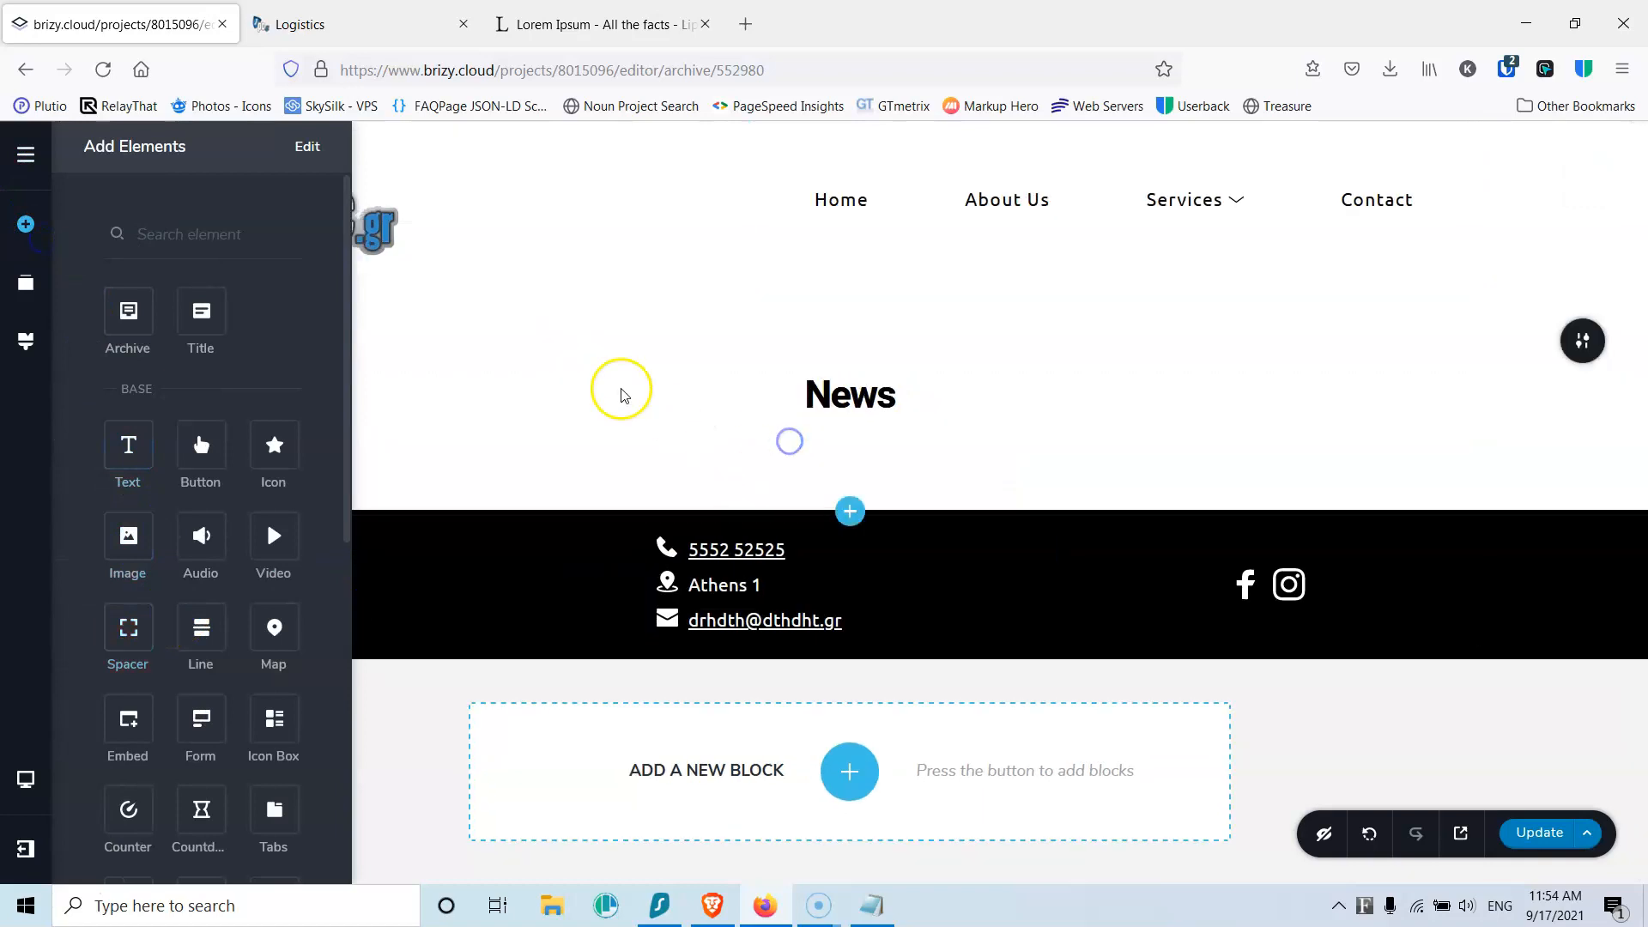
pyautogui.moveTo(132, 313); pyautogui.dragTo(838, 435)
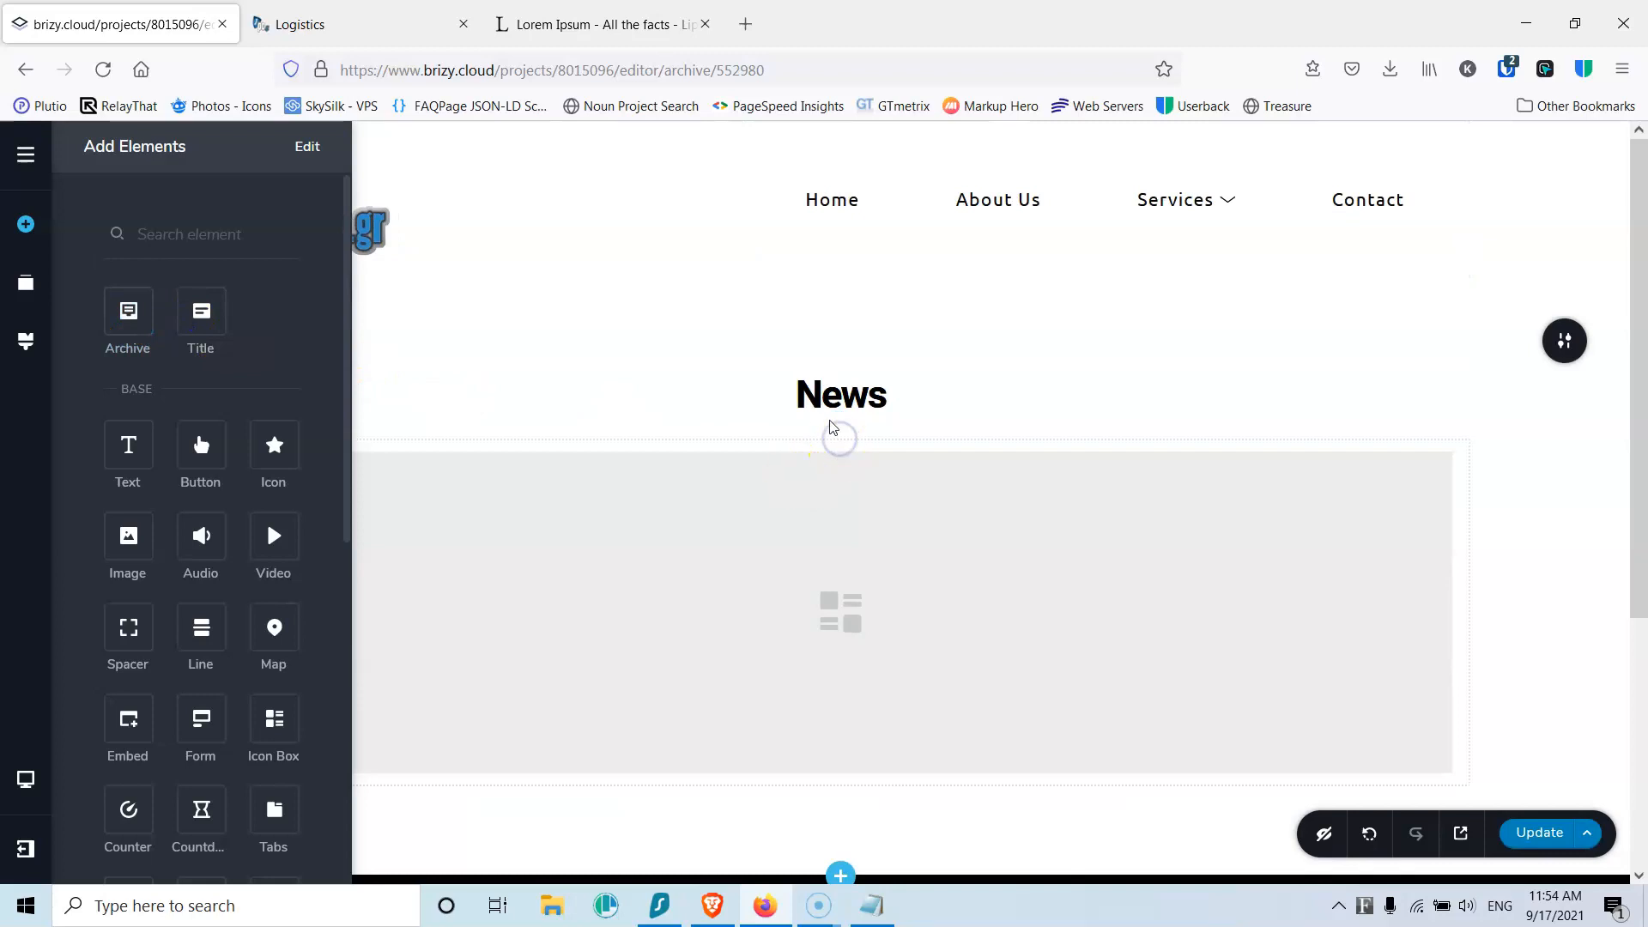
pyautogui.moveTo(129, 633); pyautogui.dragTo(791, 449)
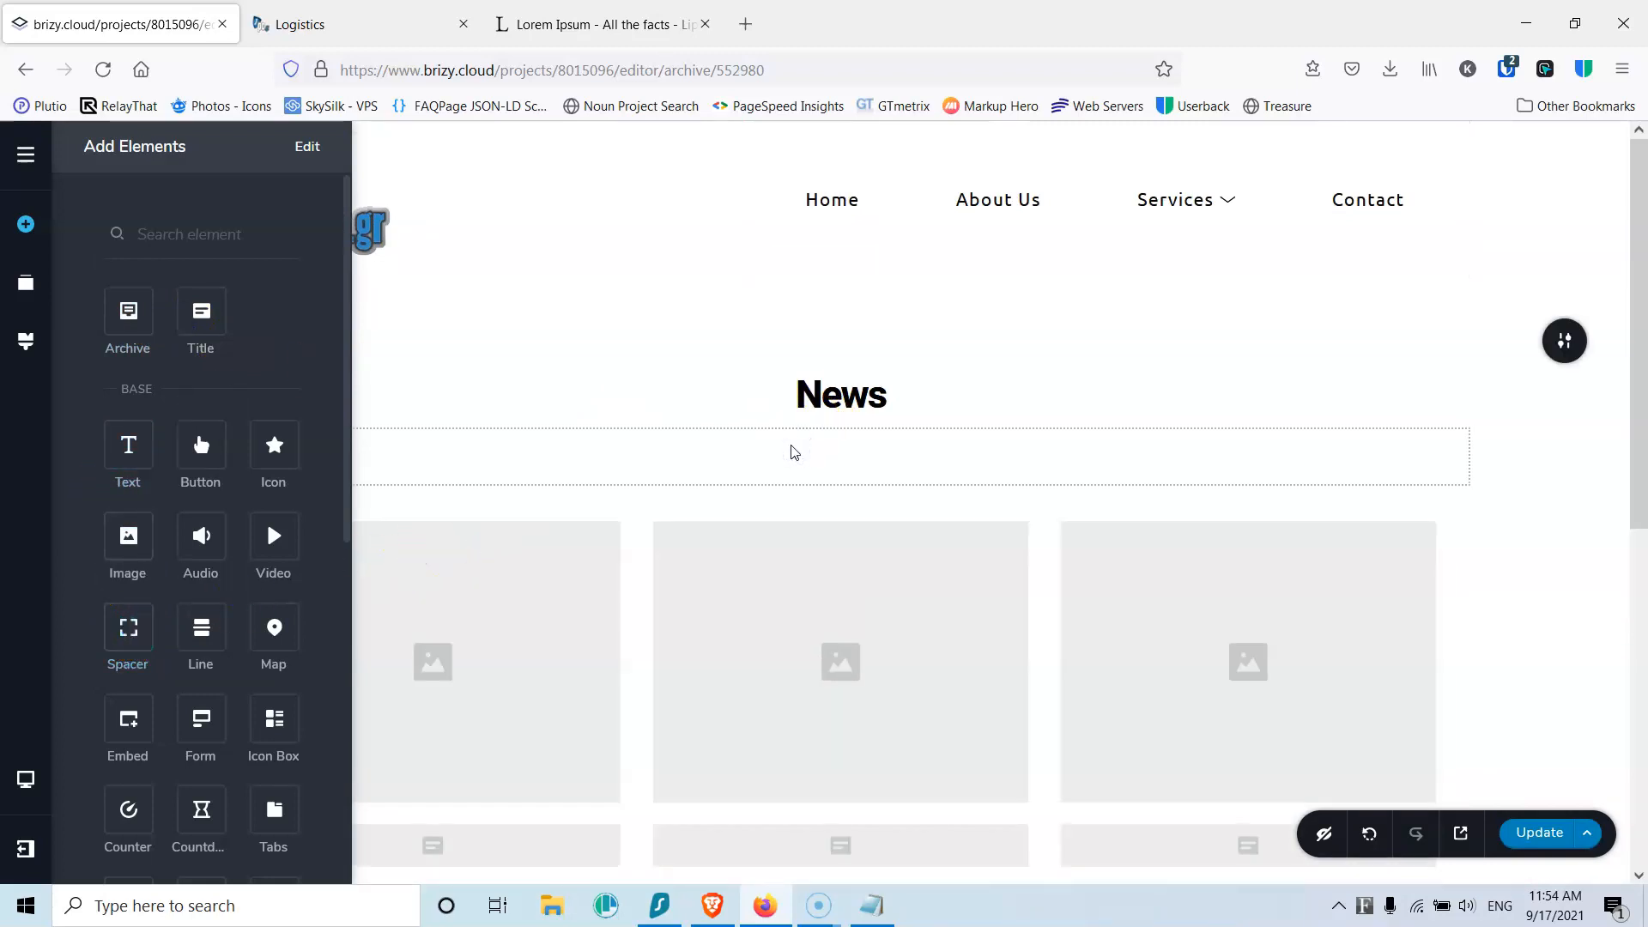
pyautogui.click(832, 456)
# Step: Keep the archive's posts ordered by ID in its Filter options
pyautogui.click(463, 657)
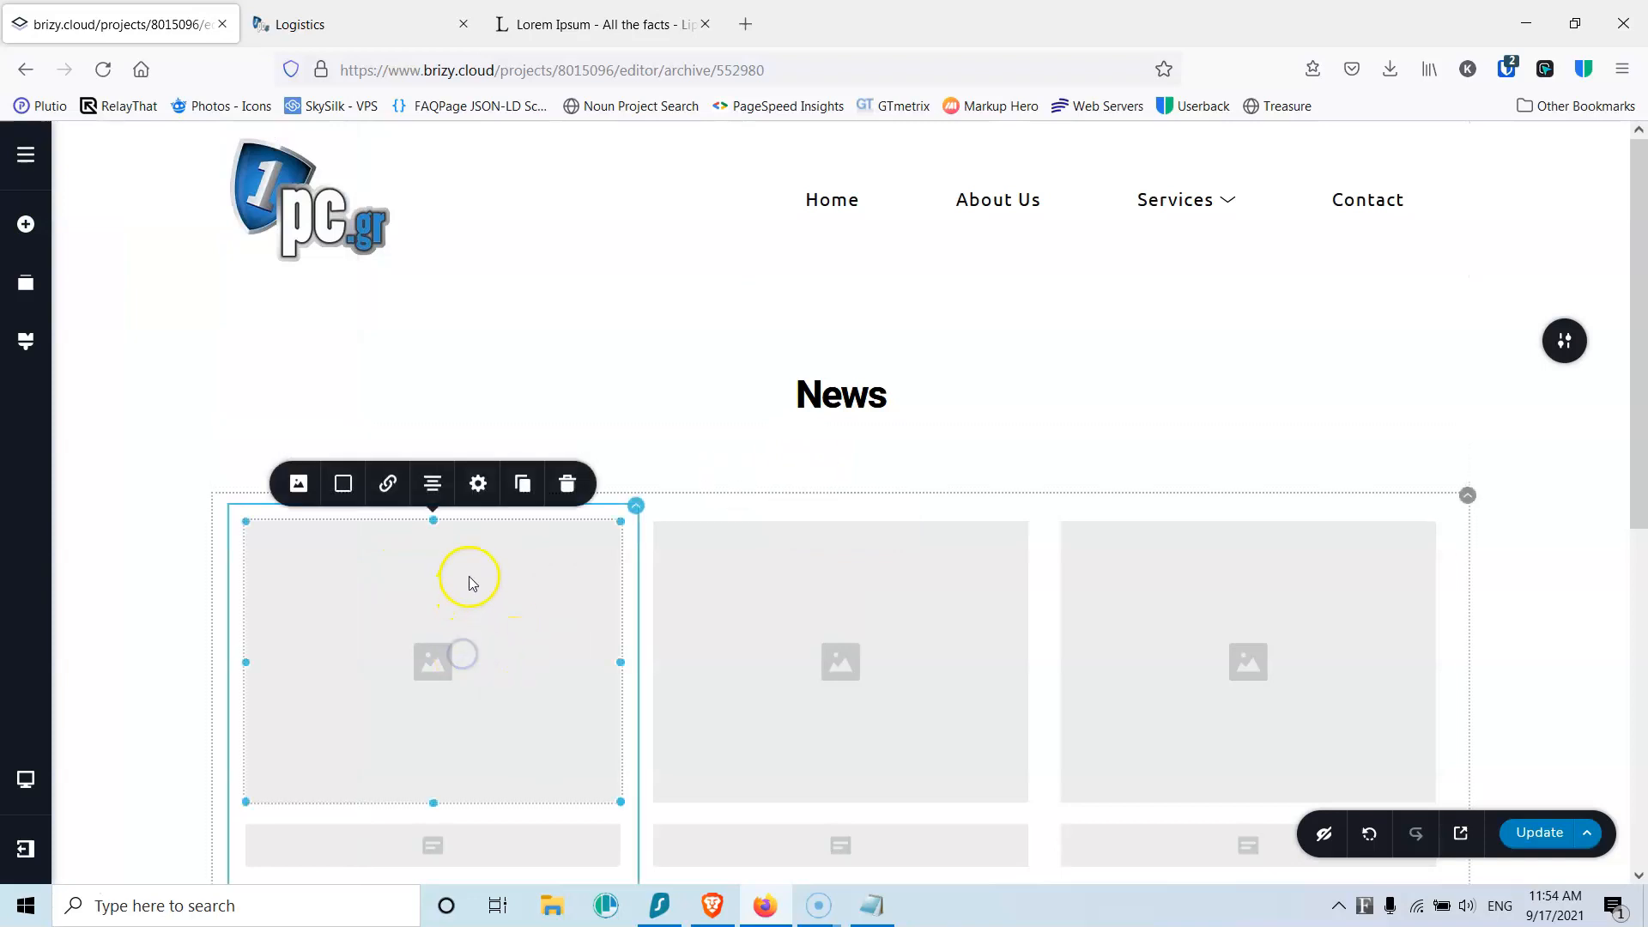
pyautogui.scroll(-4, 471, 577)
pyautogui.scroll(3, 647, 489)
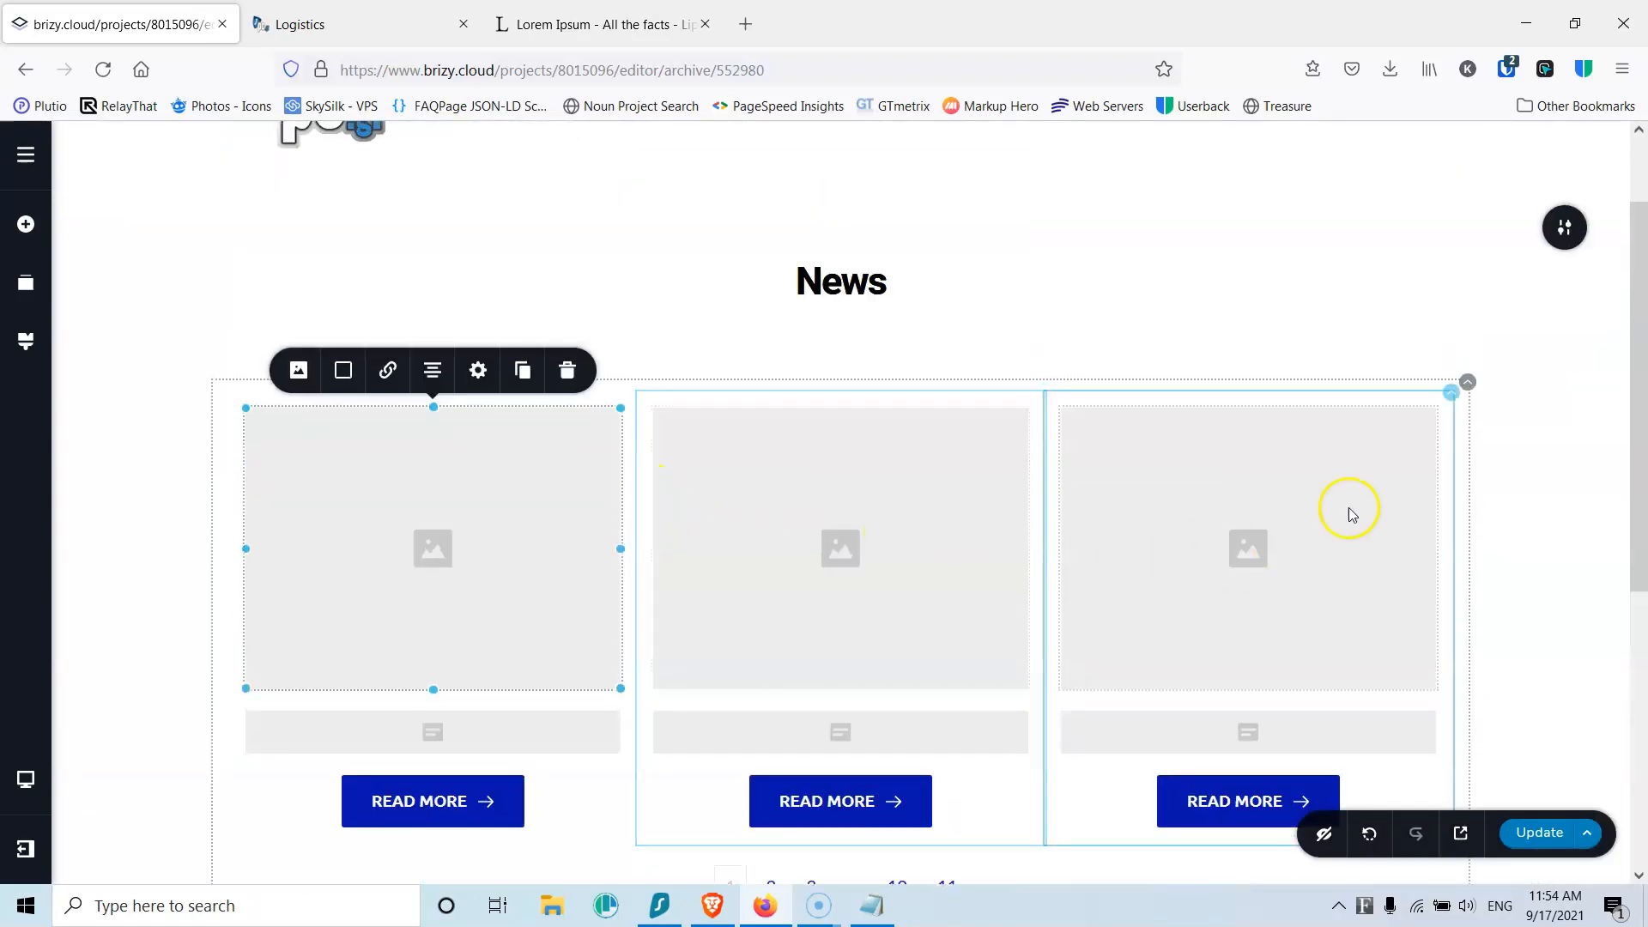
pyautogui.click(1467, 383)
pyautogui.click(1414, 437)
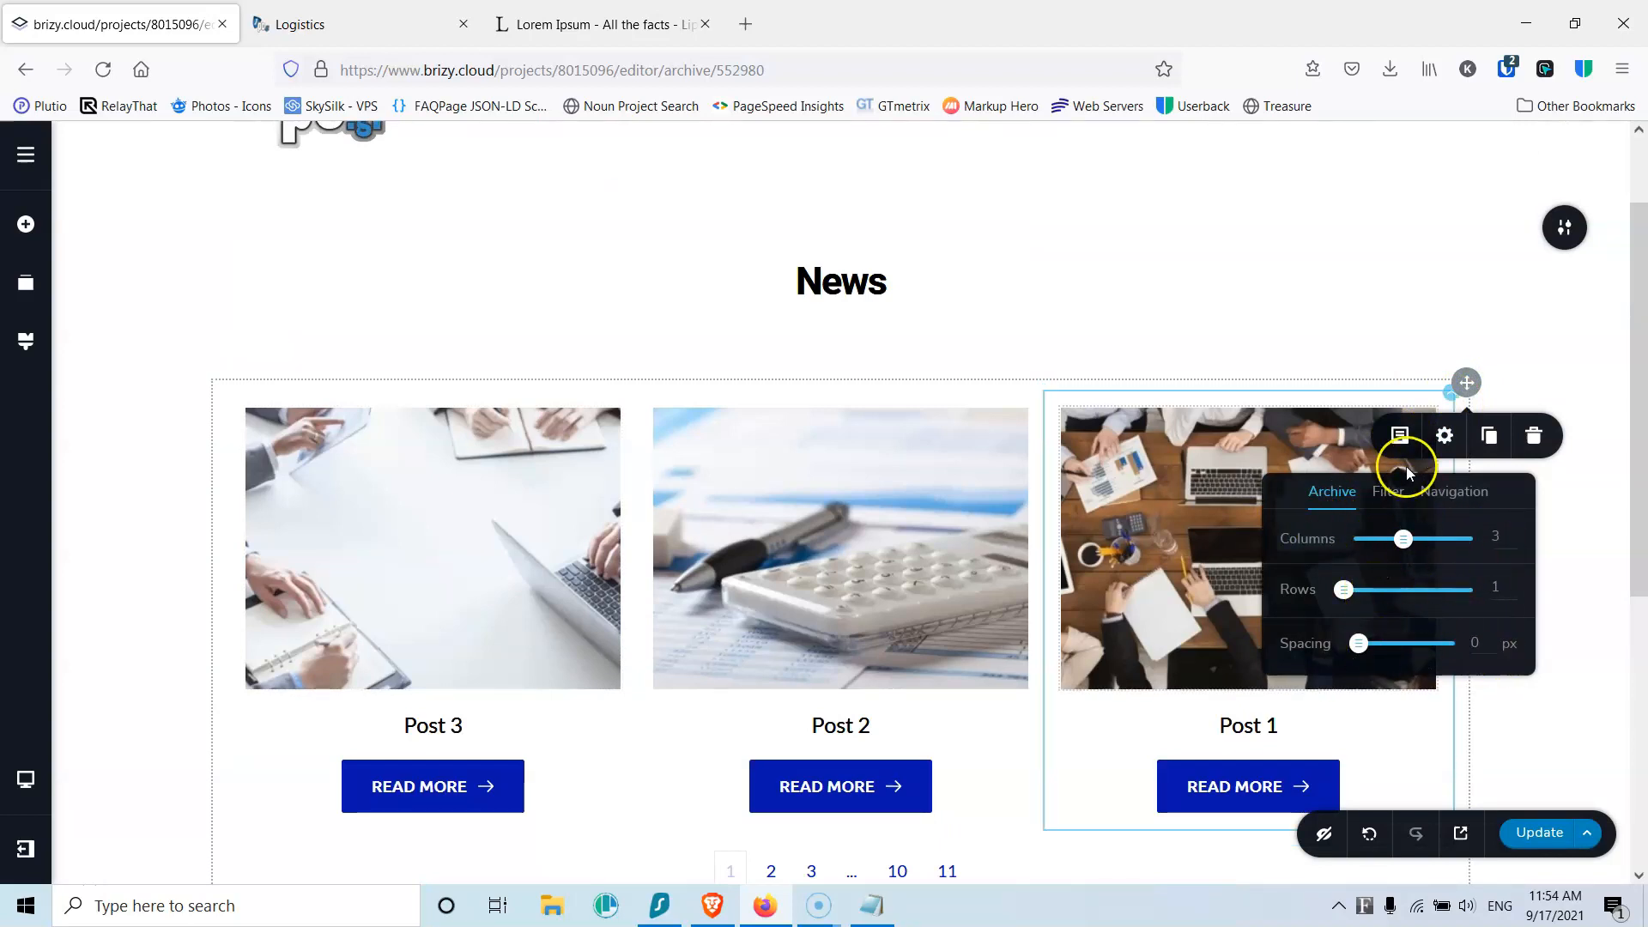
pyautogui.click(1395, 498)
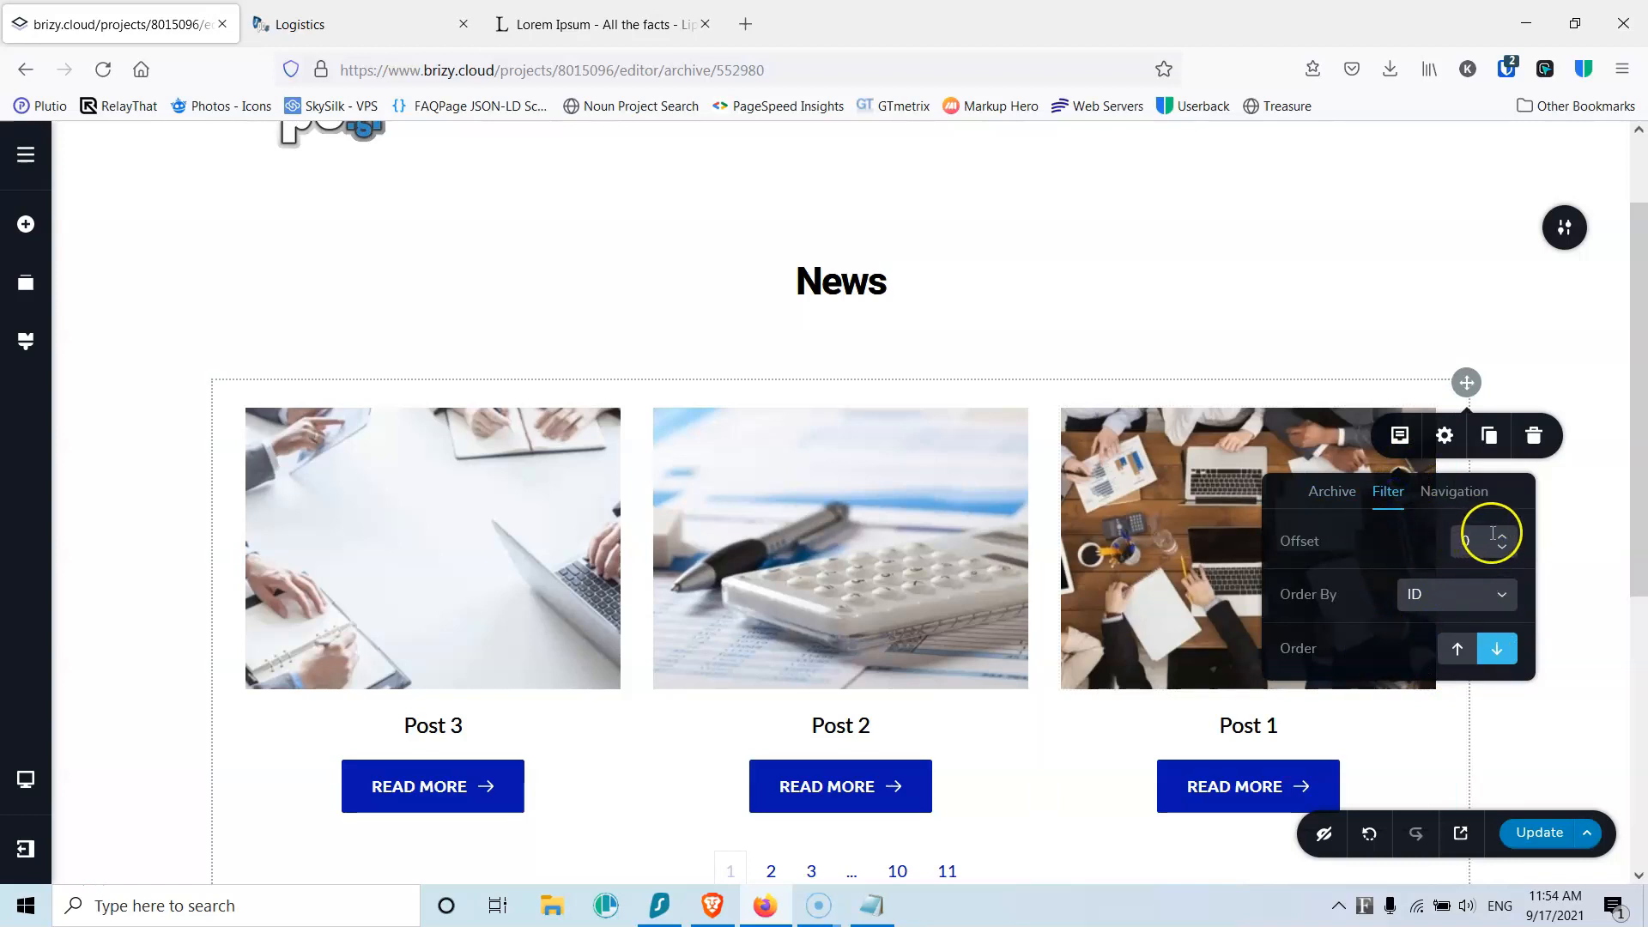
pyautogui.click(1457, 594)
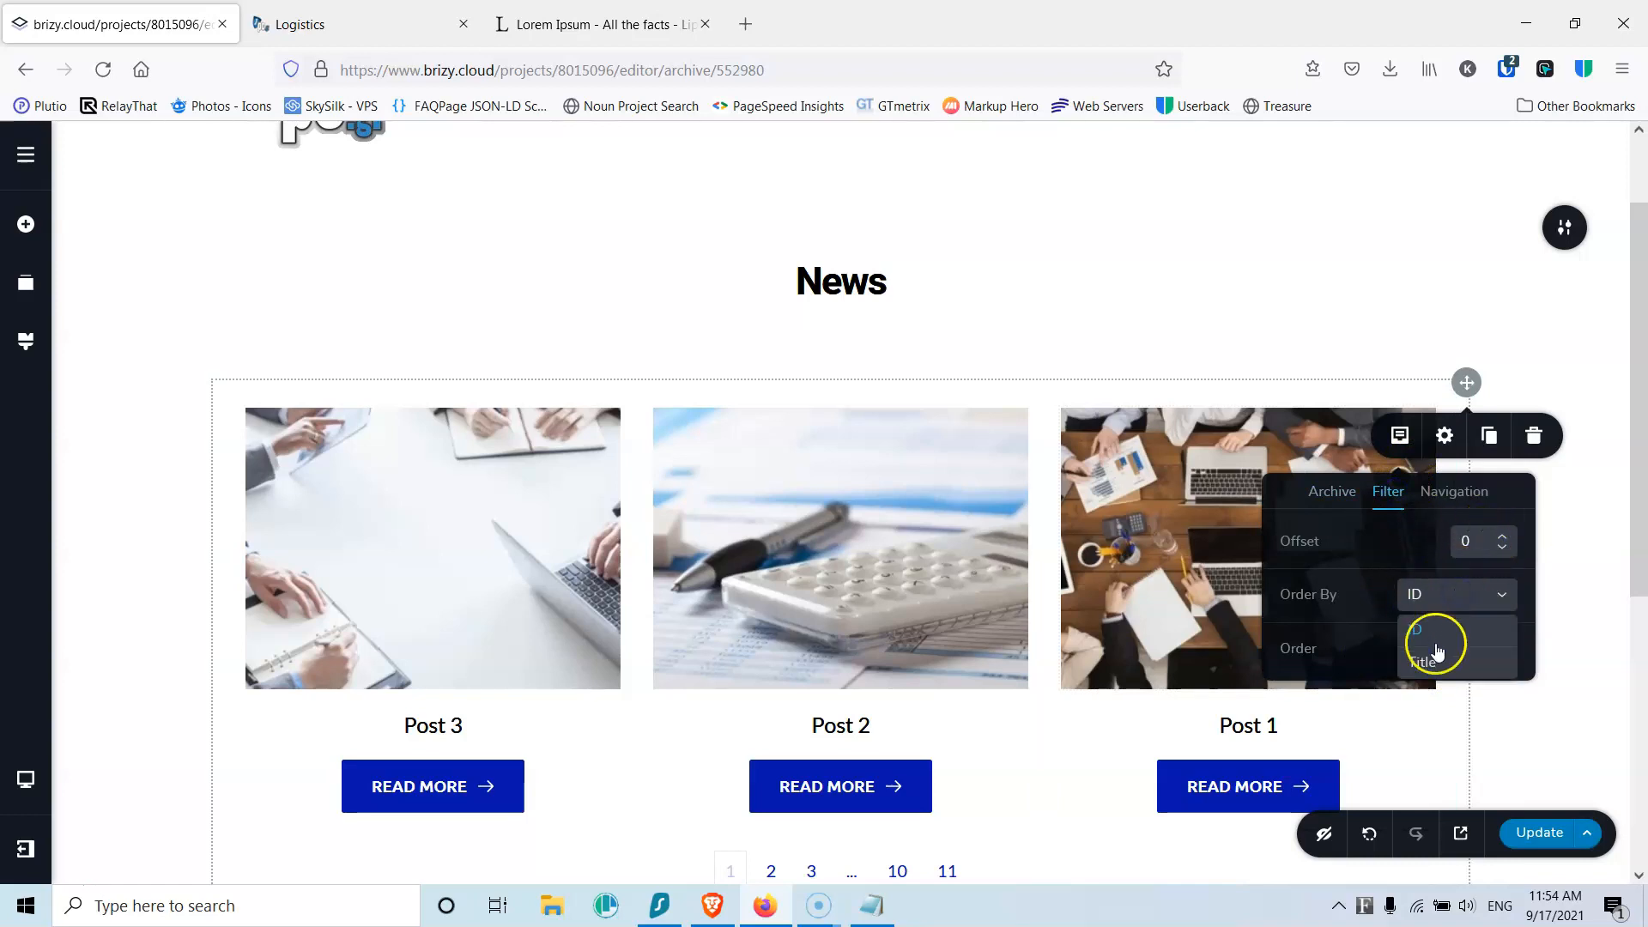
pyautogui.click(1356, 638)
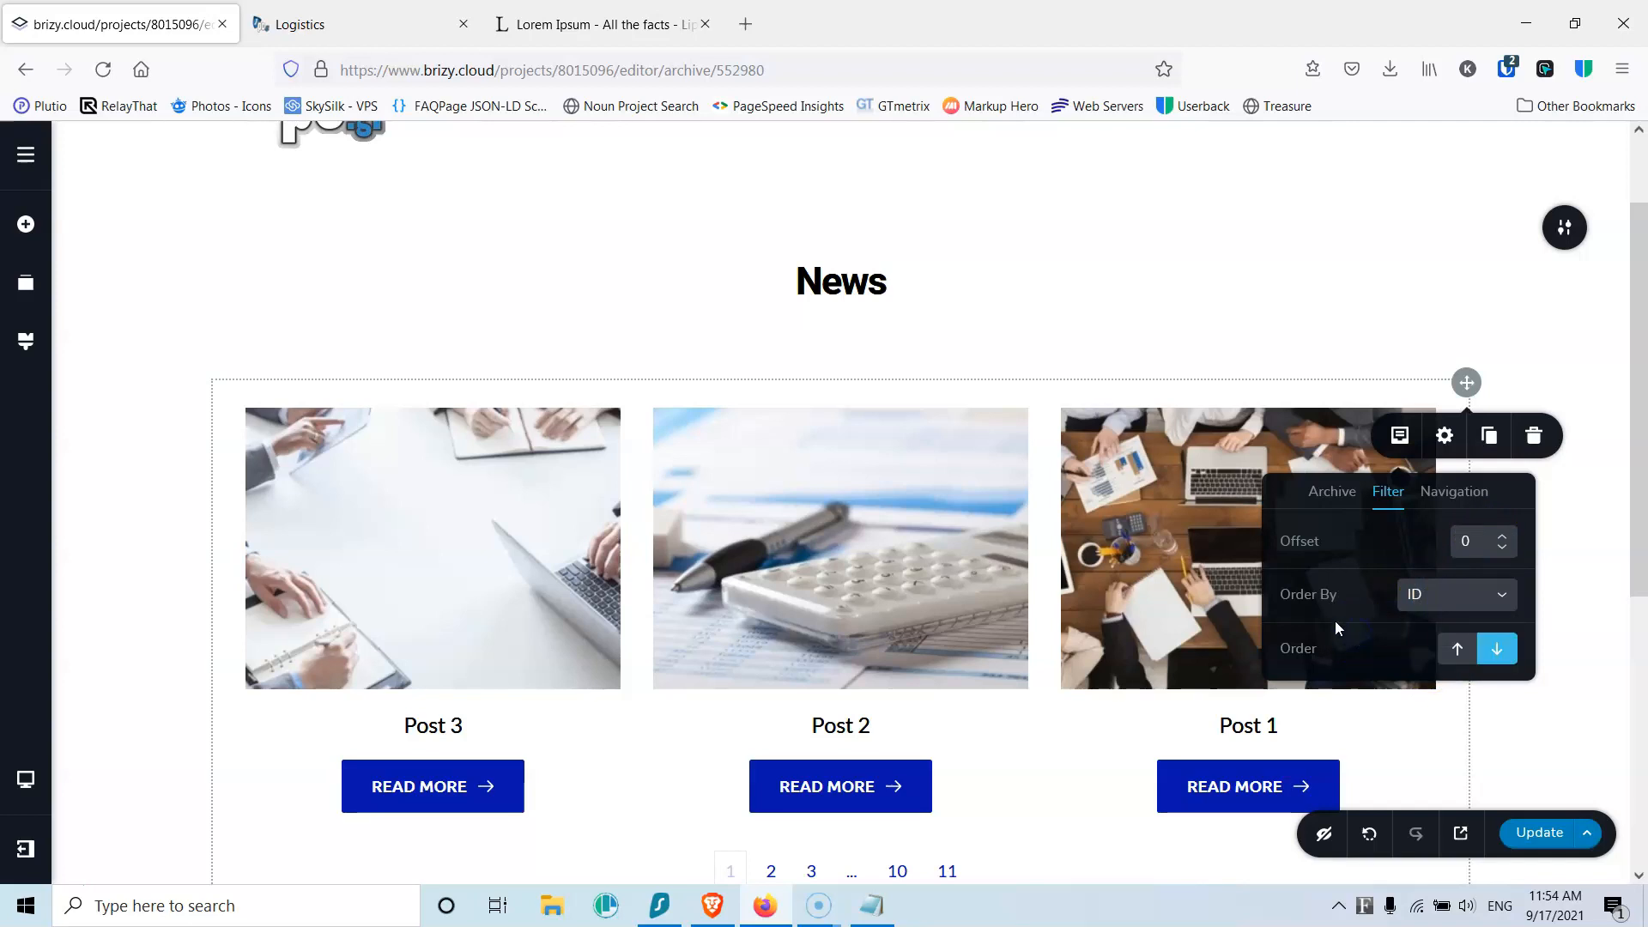
# Step: Leave the archive's pagination on and bring up its spacing and styling settings
pyautogui.scroll(-1, 1416, 592)
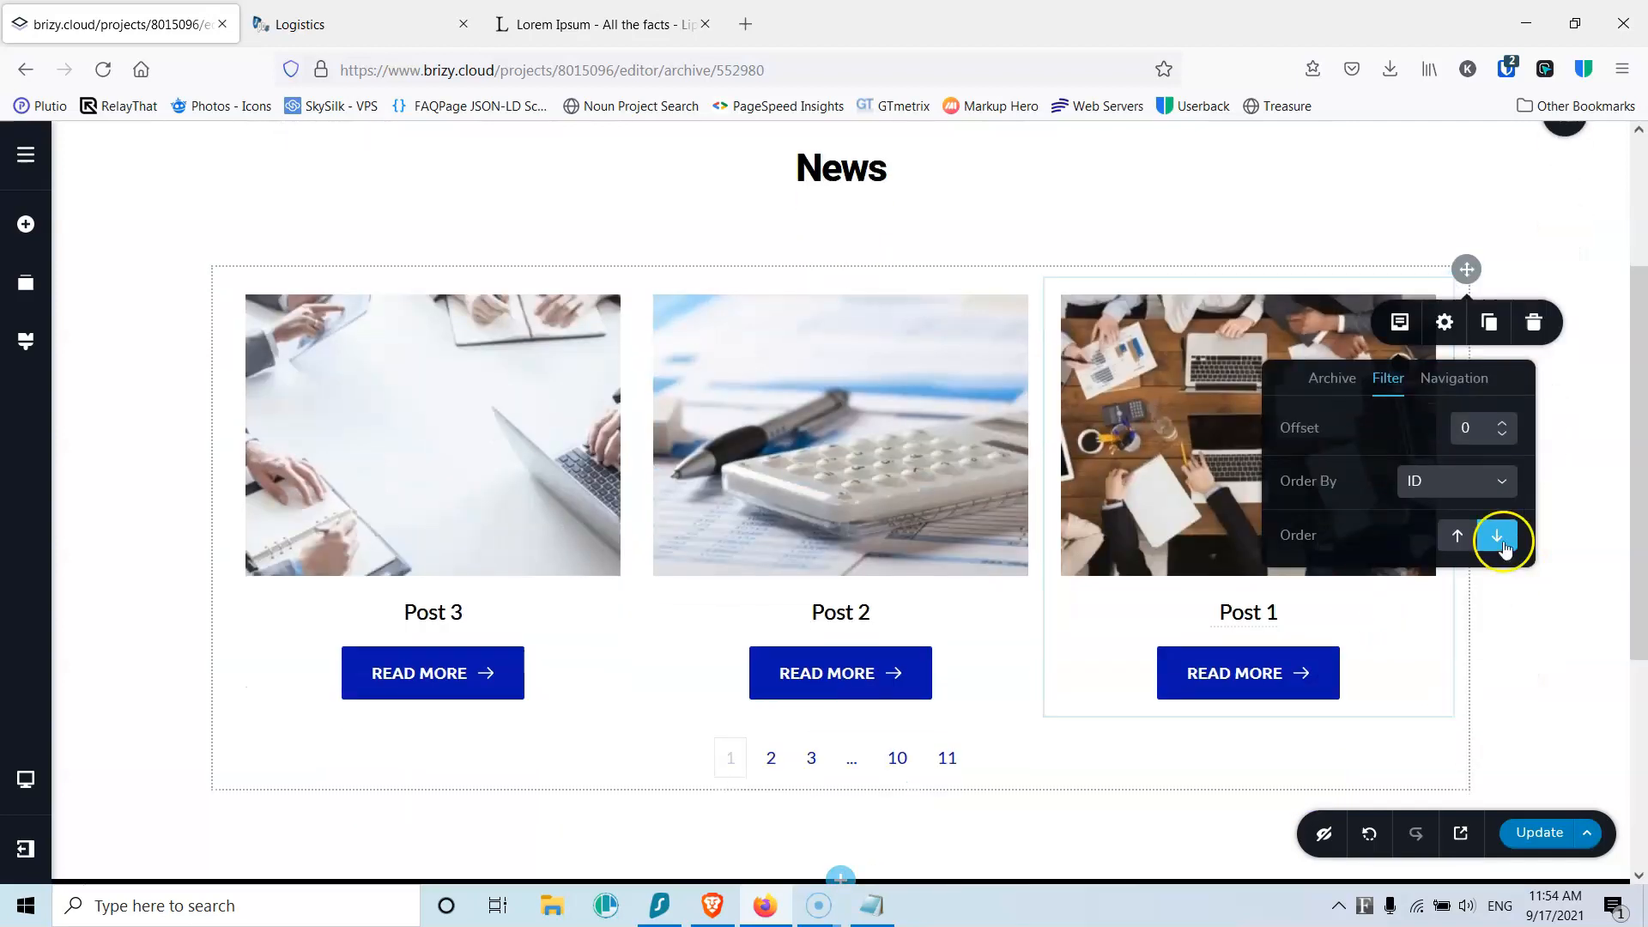
pyautogui.click(1454, 382)
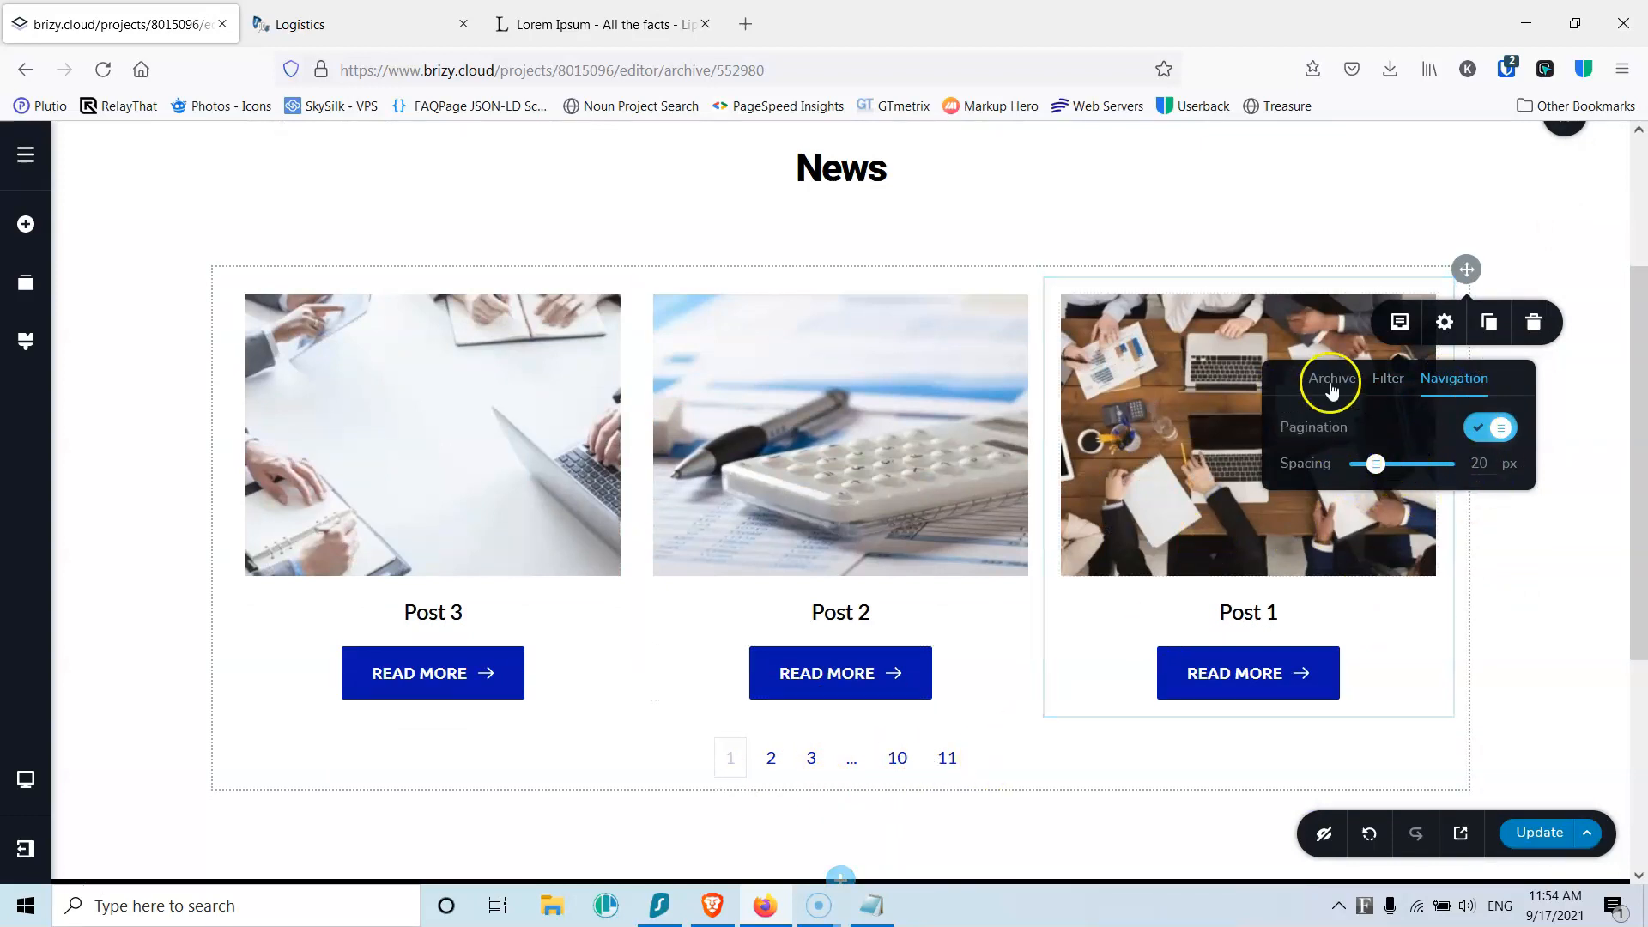
pyautogui.click(1444, 322)
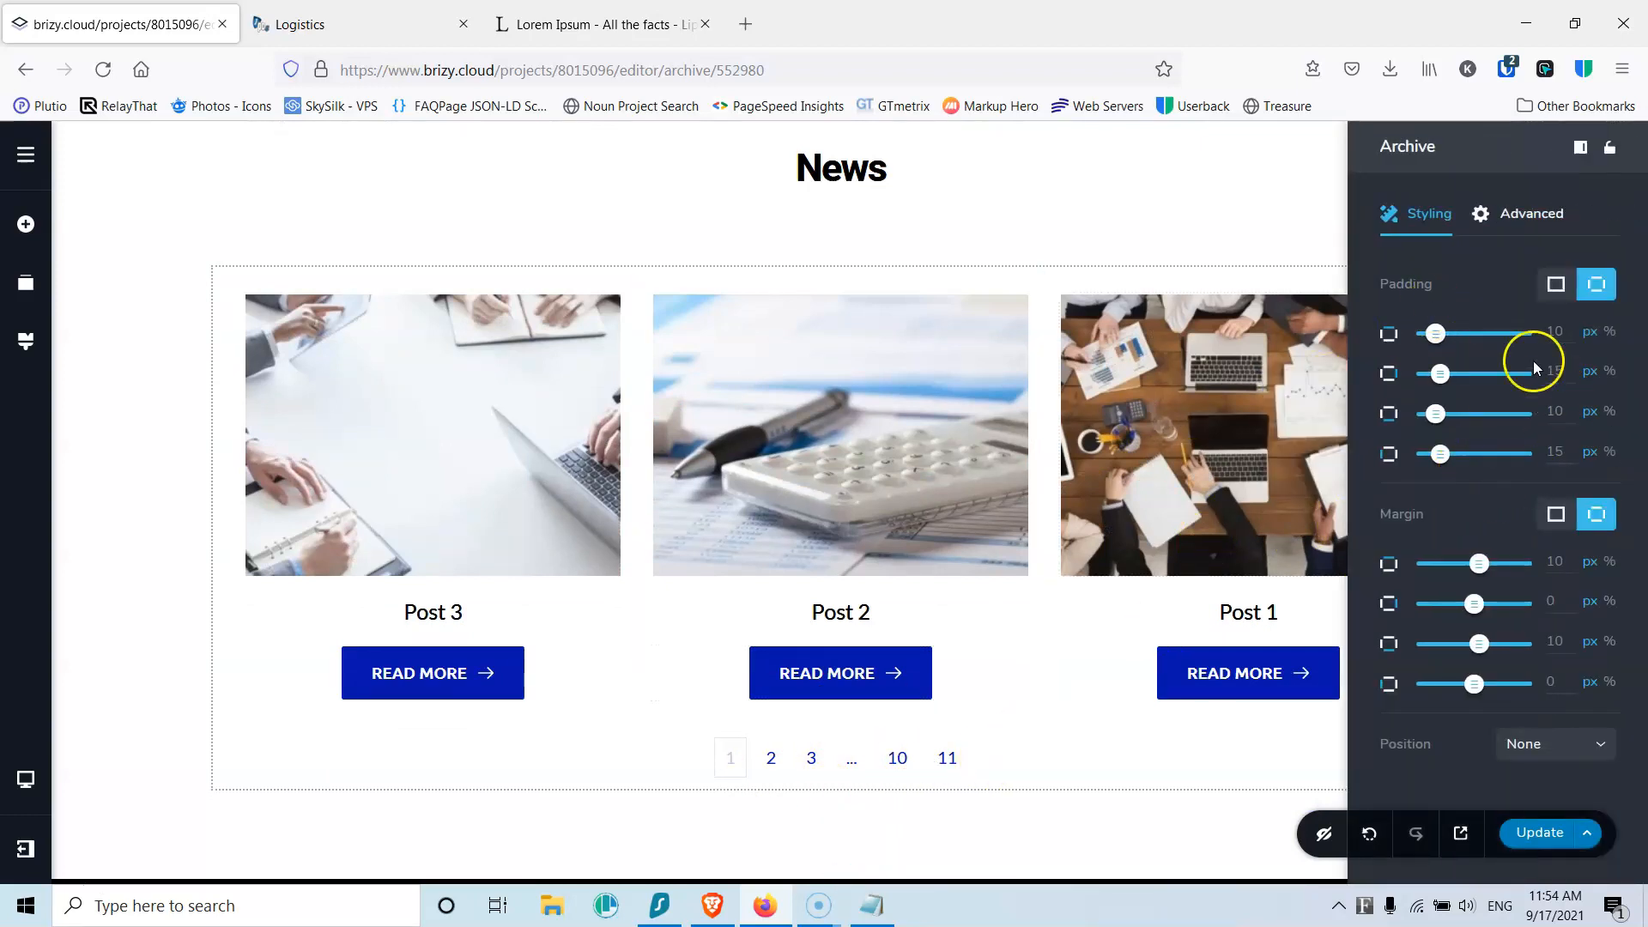
# Step: Set the archive's post titles to the Heading 4 text style
pyautogui.click(1301, 227)
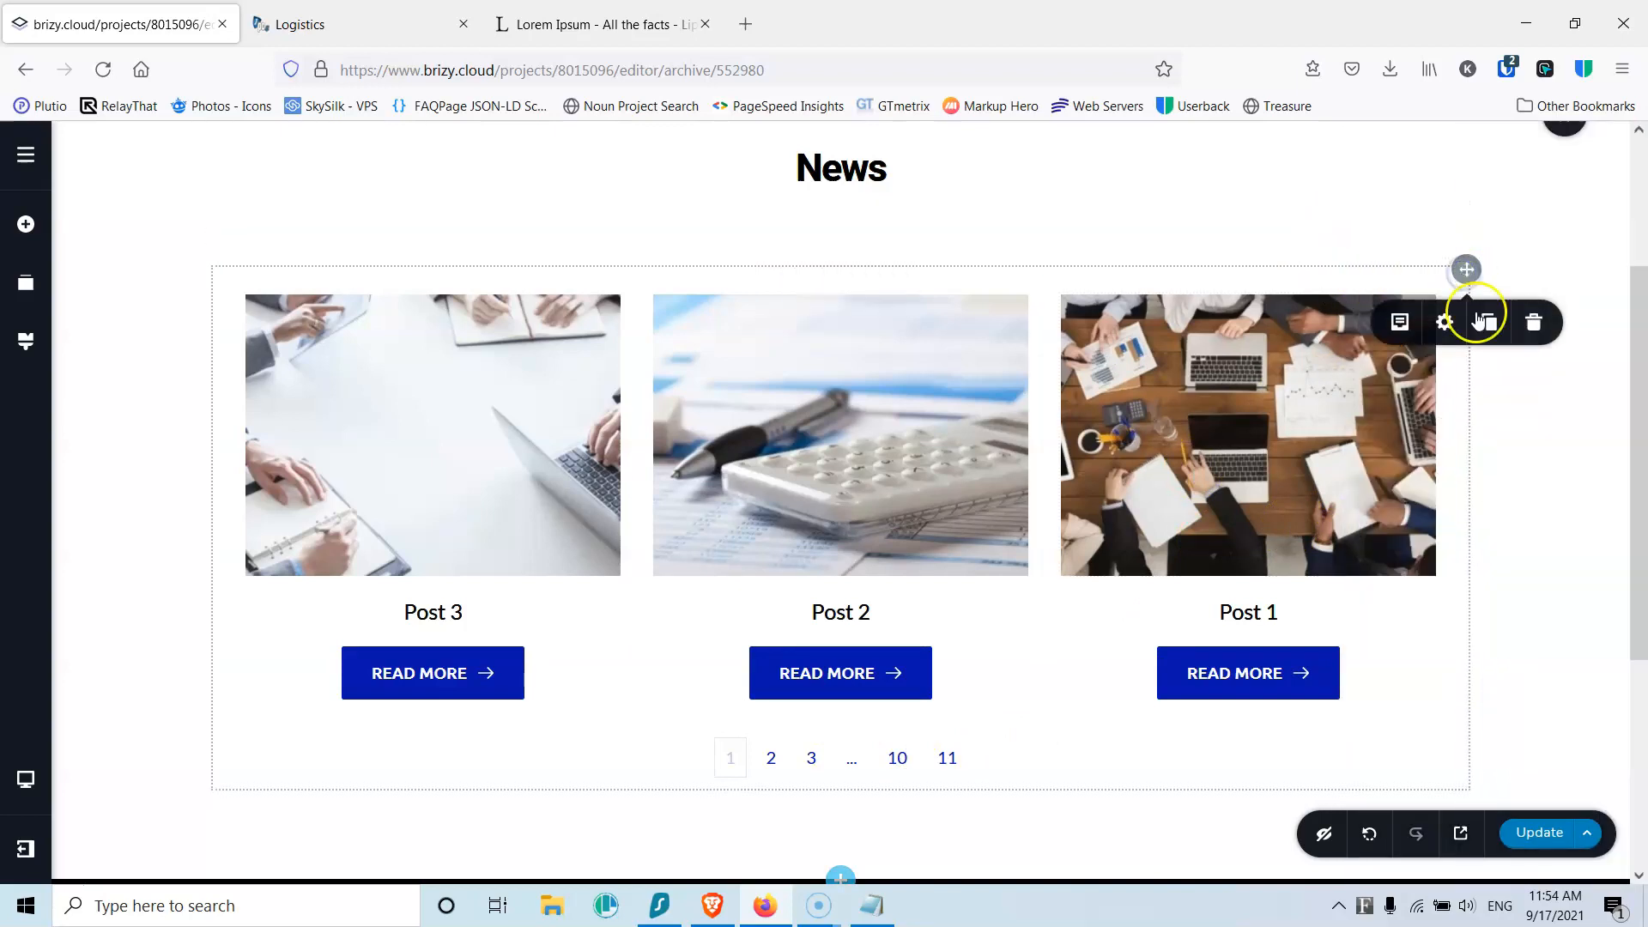
pyautogui.click(422, 614)
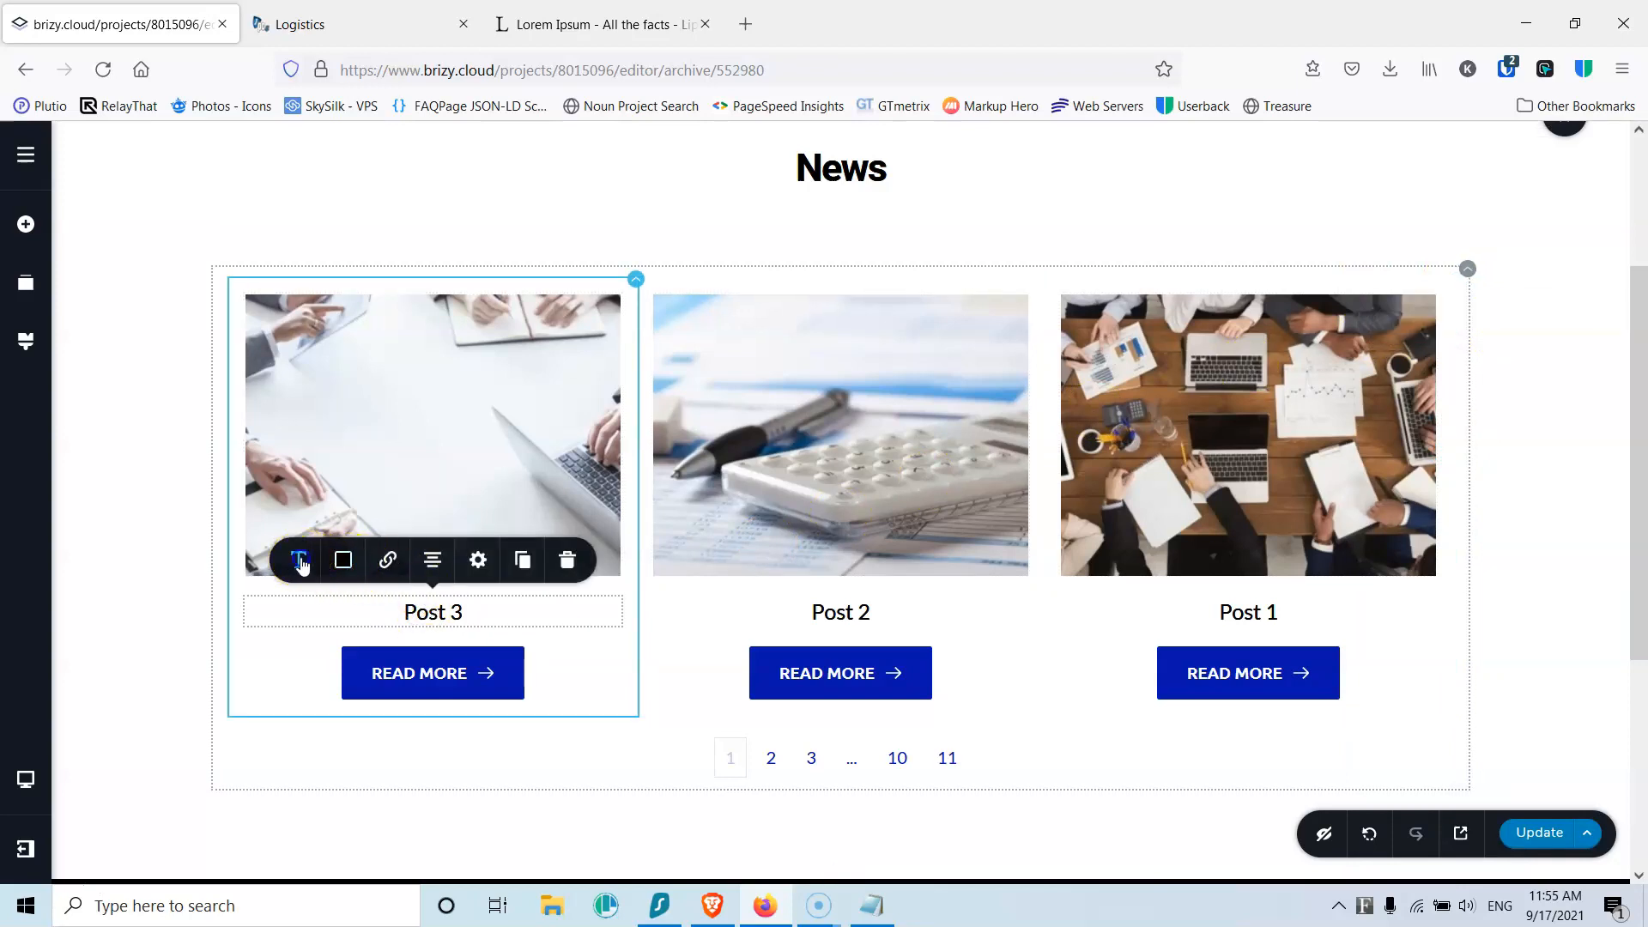
pyautogui.click(298, 559)
pyautogui.click(395, 373)
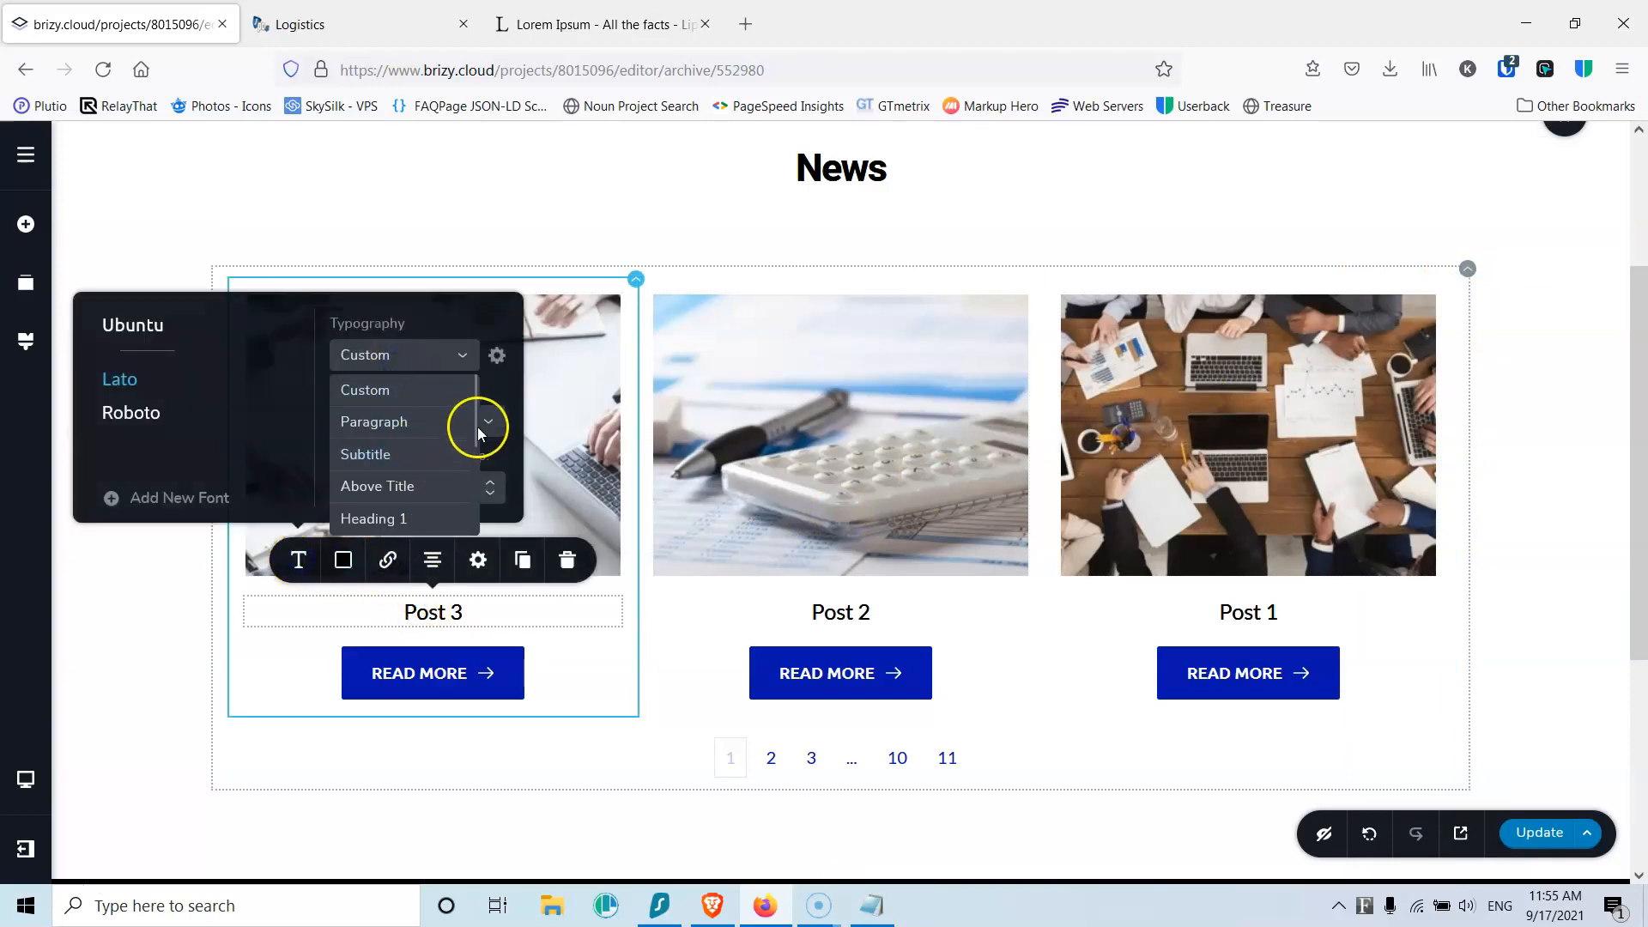
pyautogui.moveTo(477, 420); pyautogui.dragTo(479, 479)
pyautogui.click(382, 498)
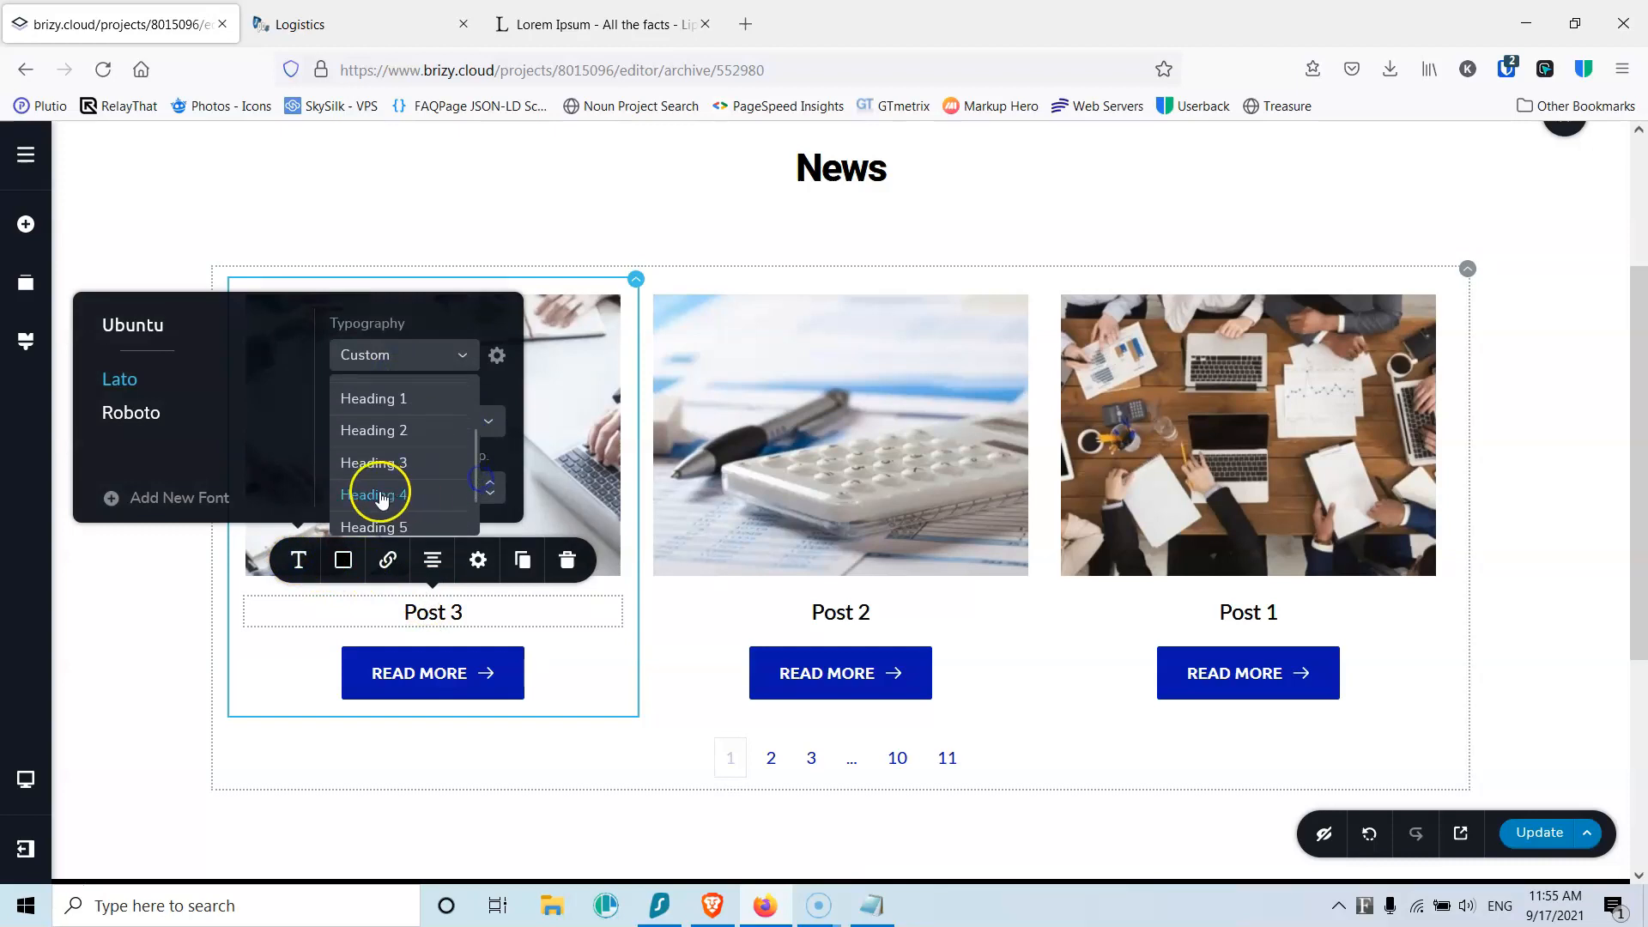
# Step: Remove the READ MORE arrow icon, give the button 10 px corners, and add a Text block under the title
pyautogui.click(485, 692)
pyautogui.click(276, 616)
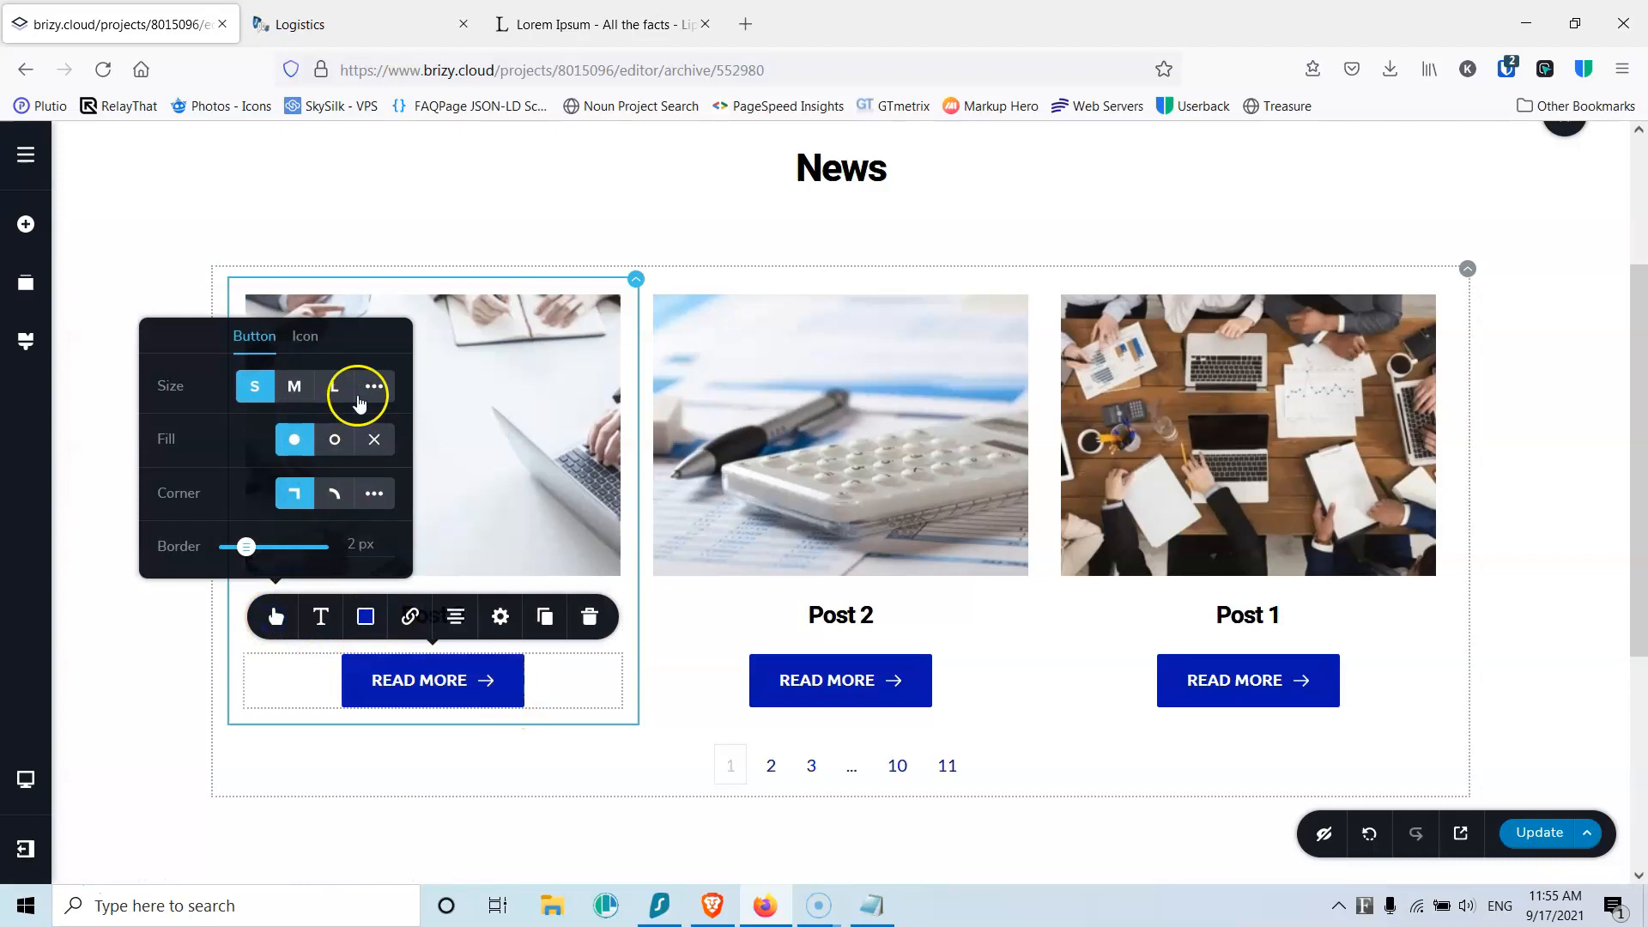
pyautogui.click(308, 338)
pyautogui.click(390, 356)
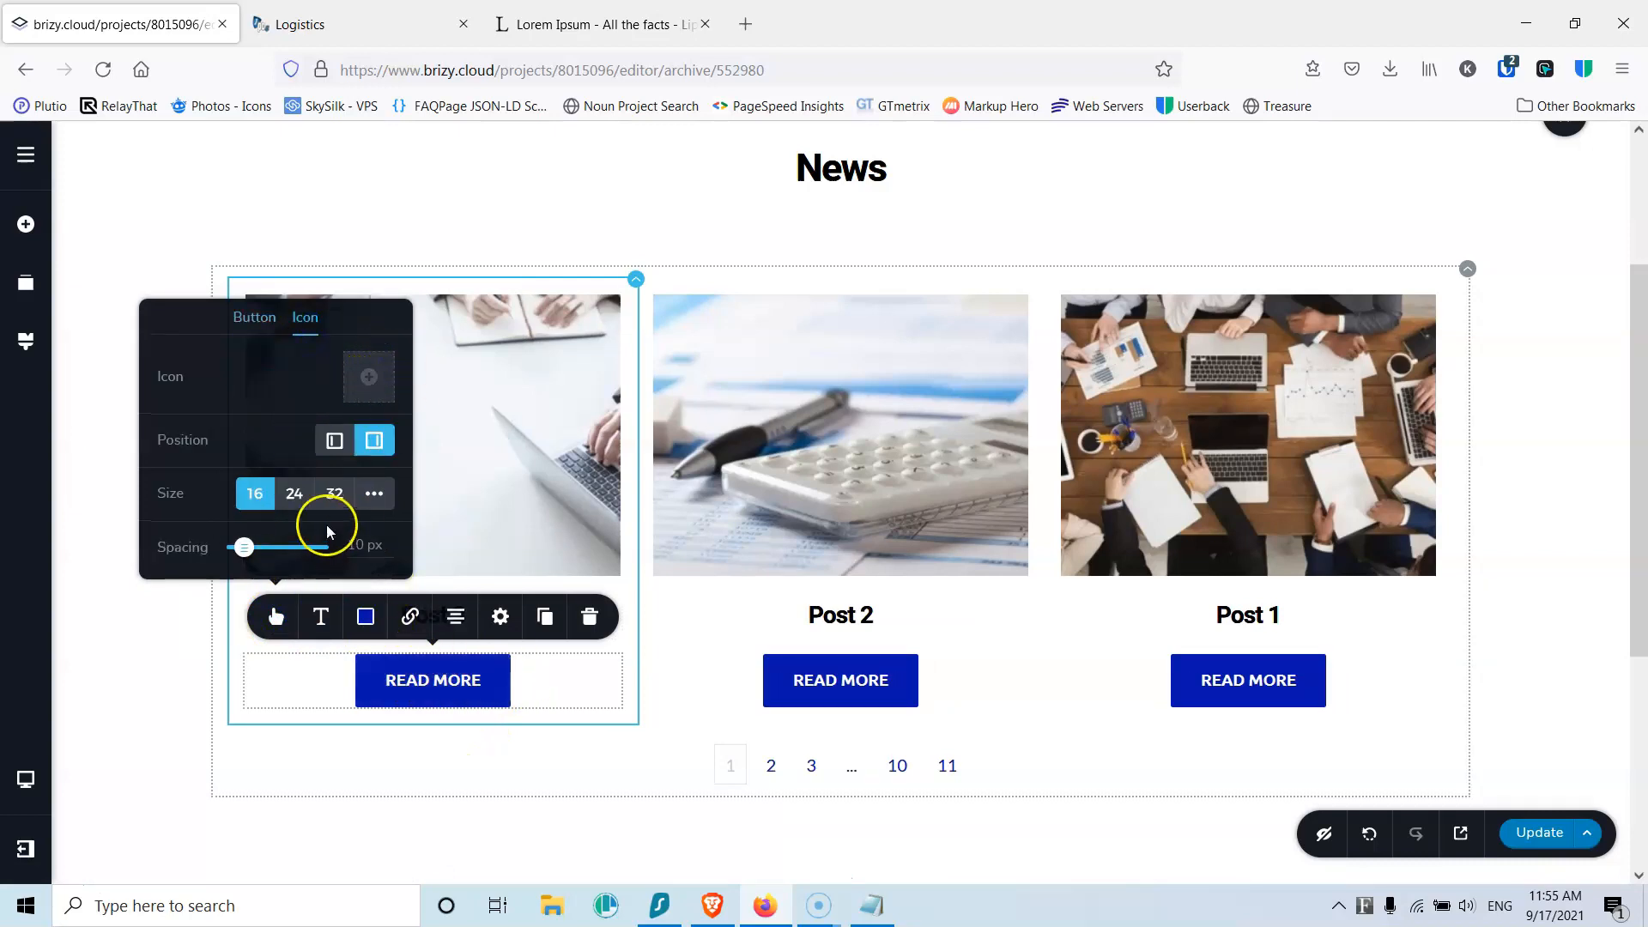
pyautogui.click(272, 324)
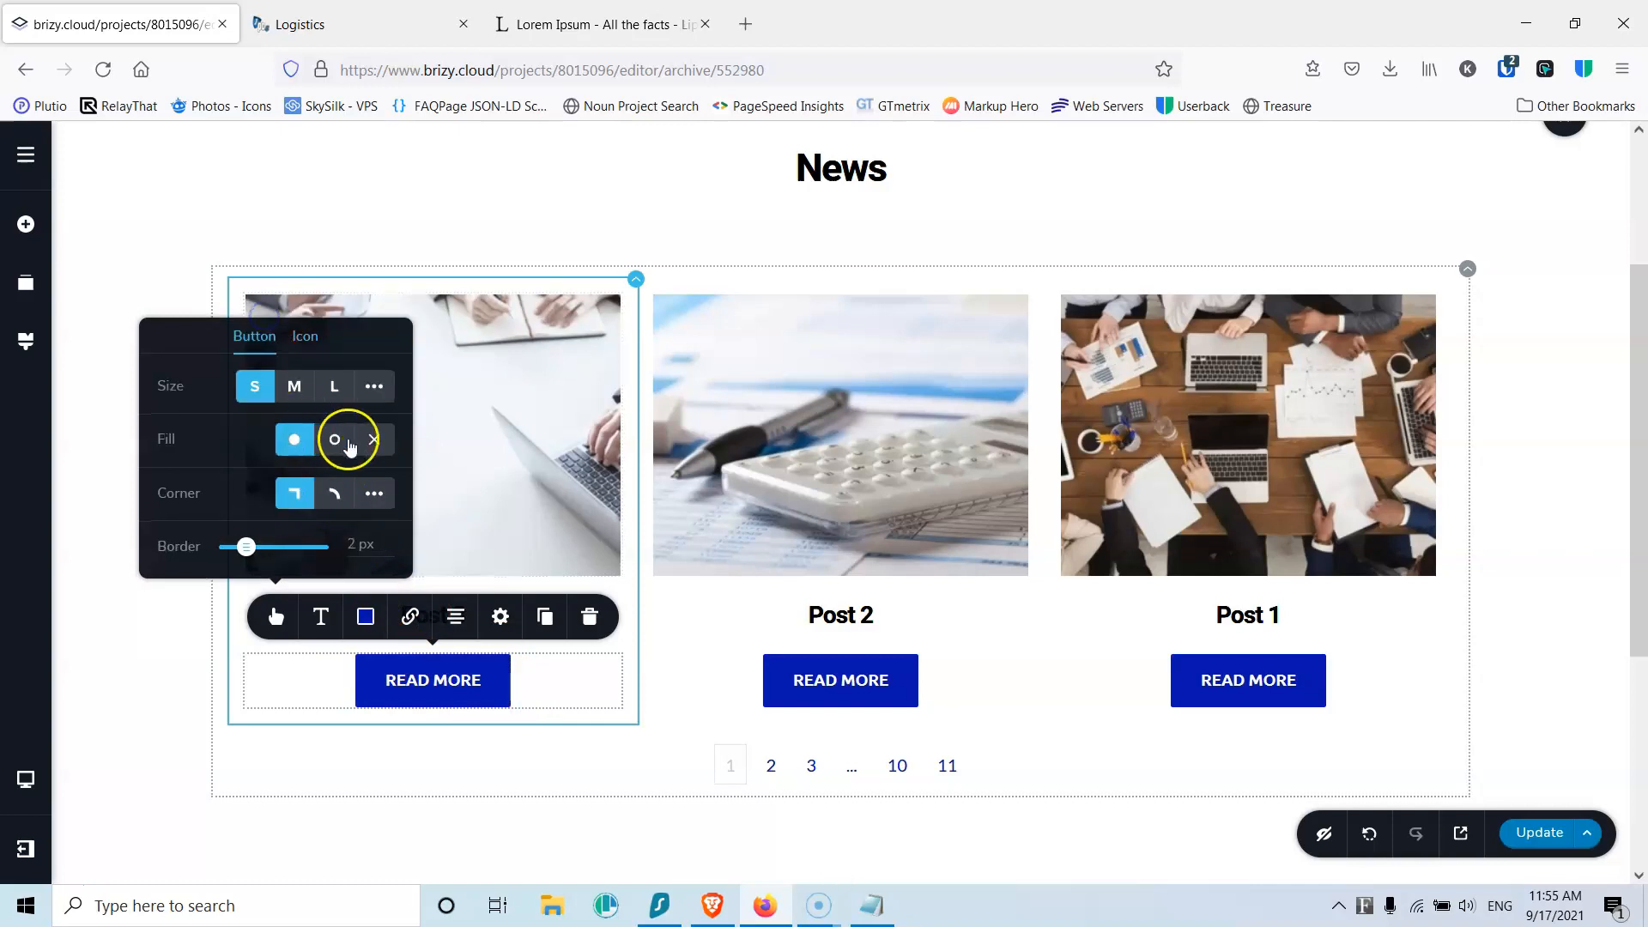
pyautogui.click(374, 489)
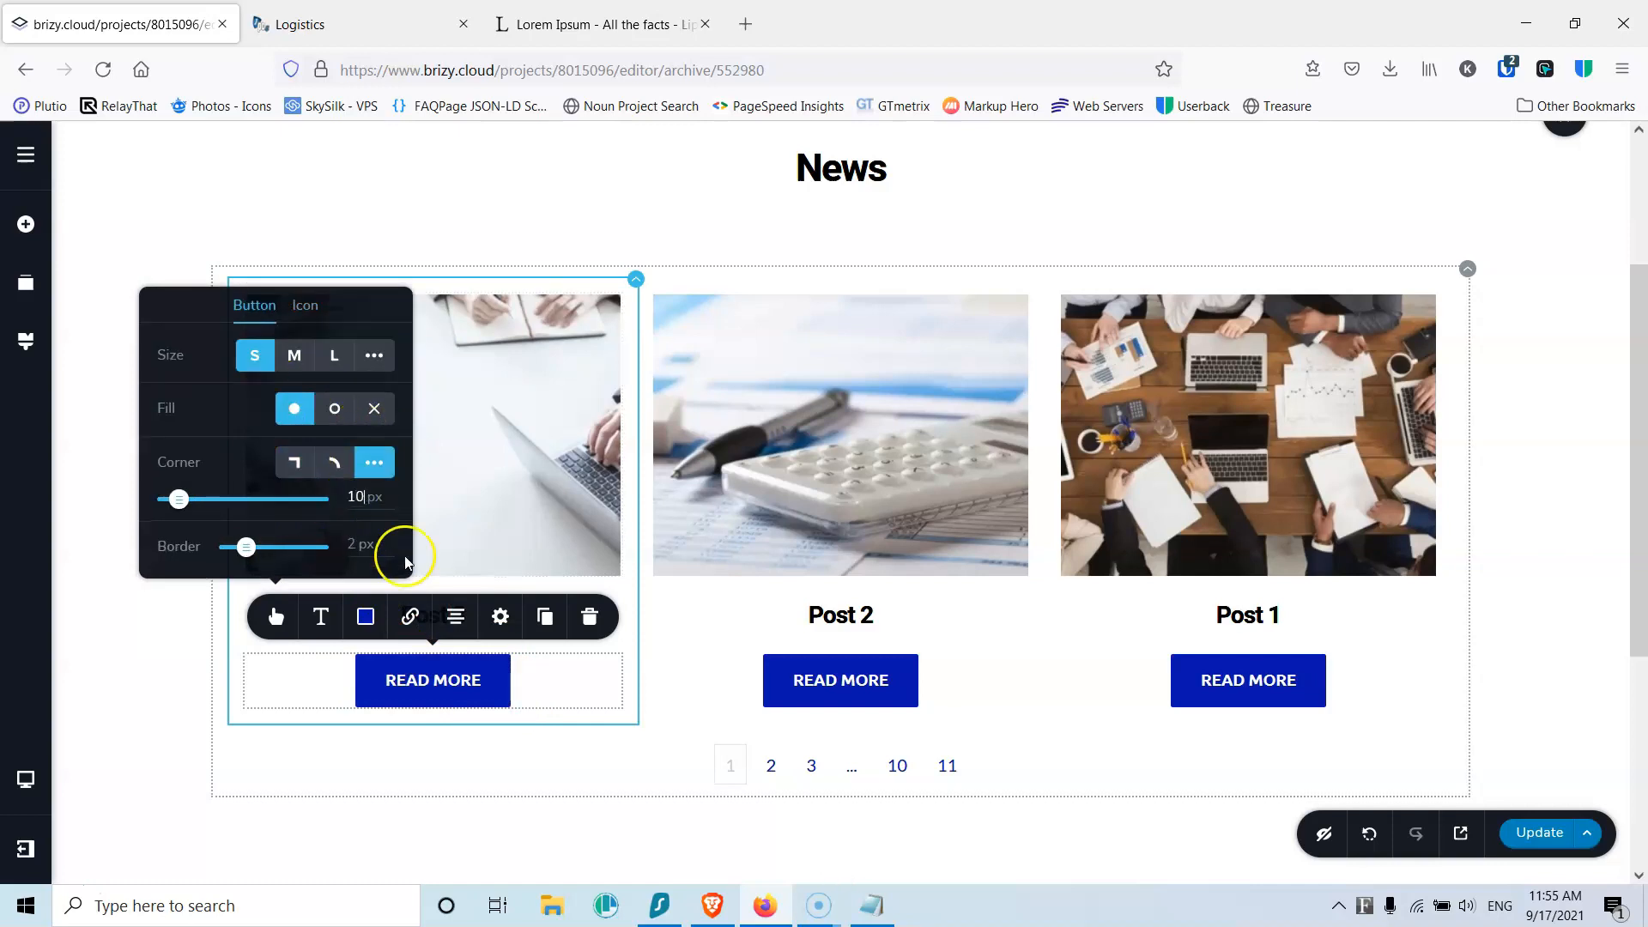
pyautogui.click(25, 232)
pyautogui.moveTo(137, 446); pyautogui.dragTo(426, 657)
# Step: Replace the placeholder paragraph with the post's #Excerpt field
pyautogui.doubleClick(422, 699)
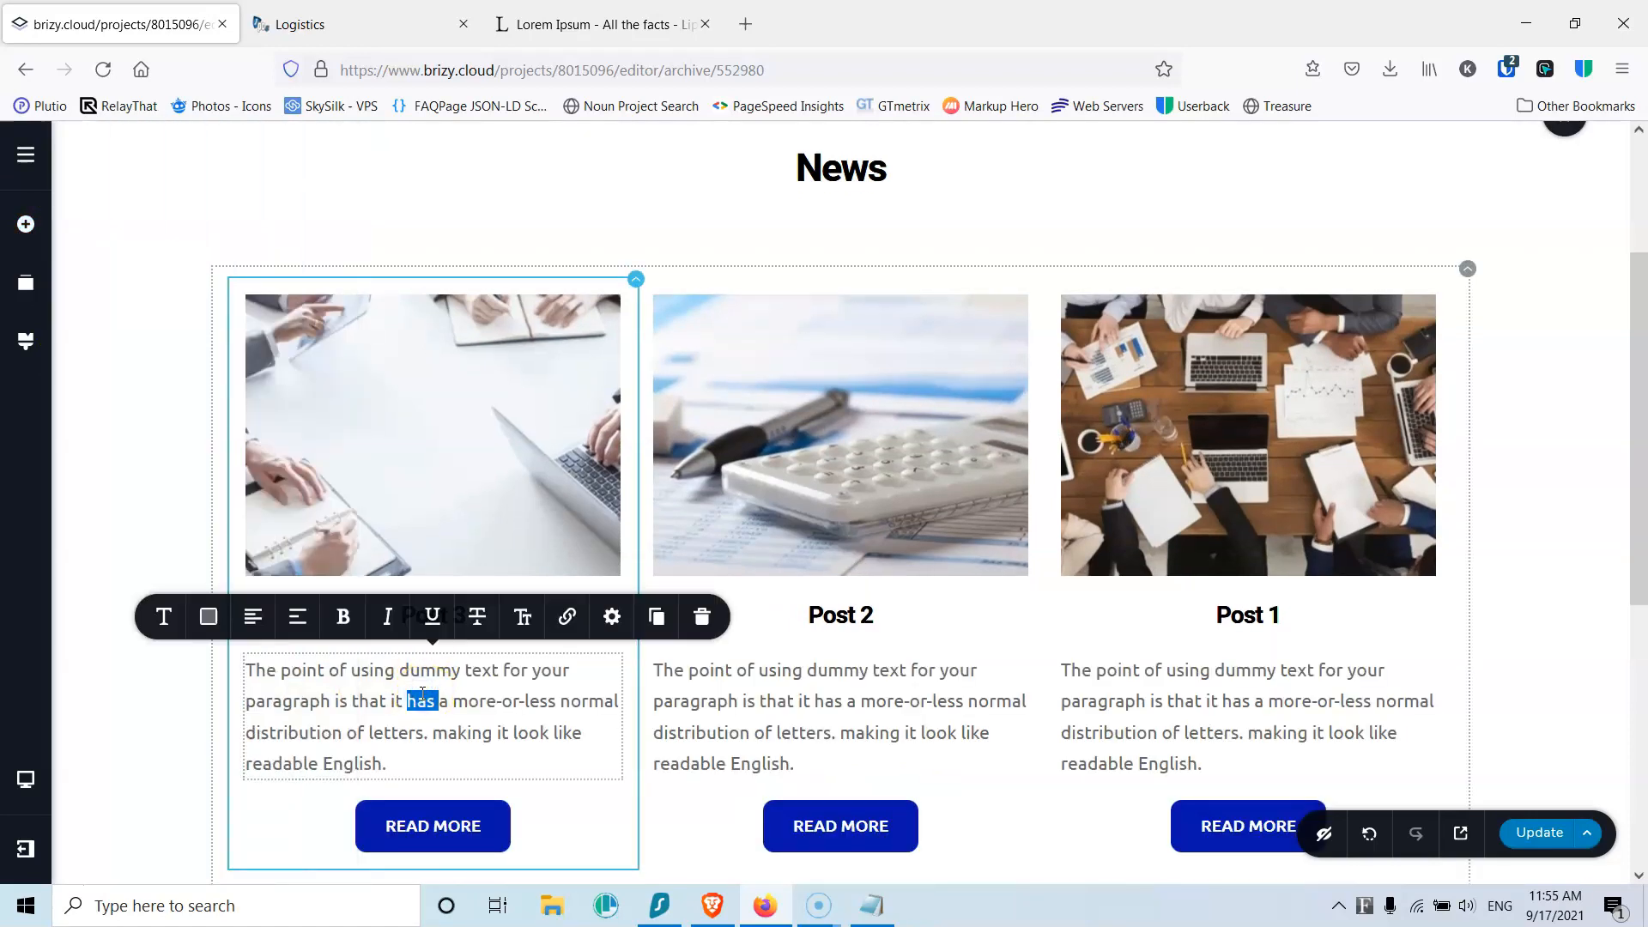
pyautogui.hotkey('ctrl', 'a')
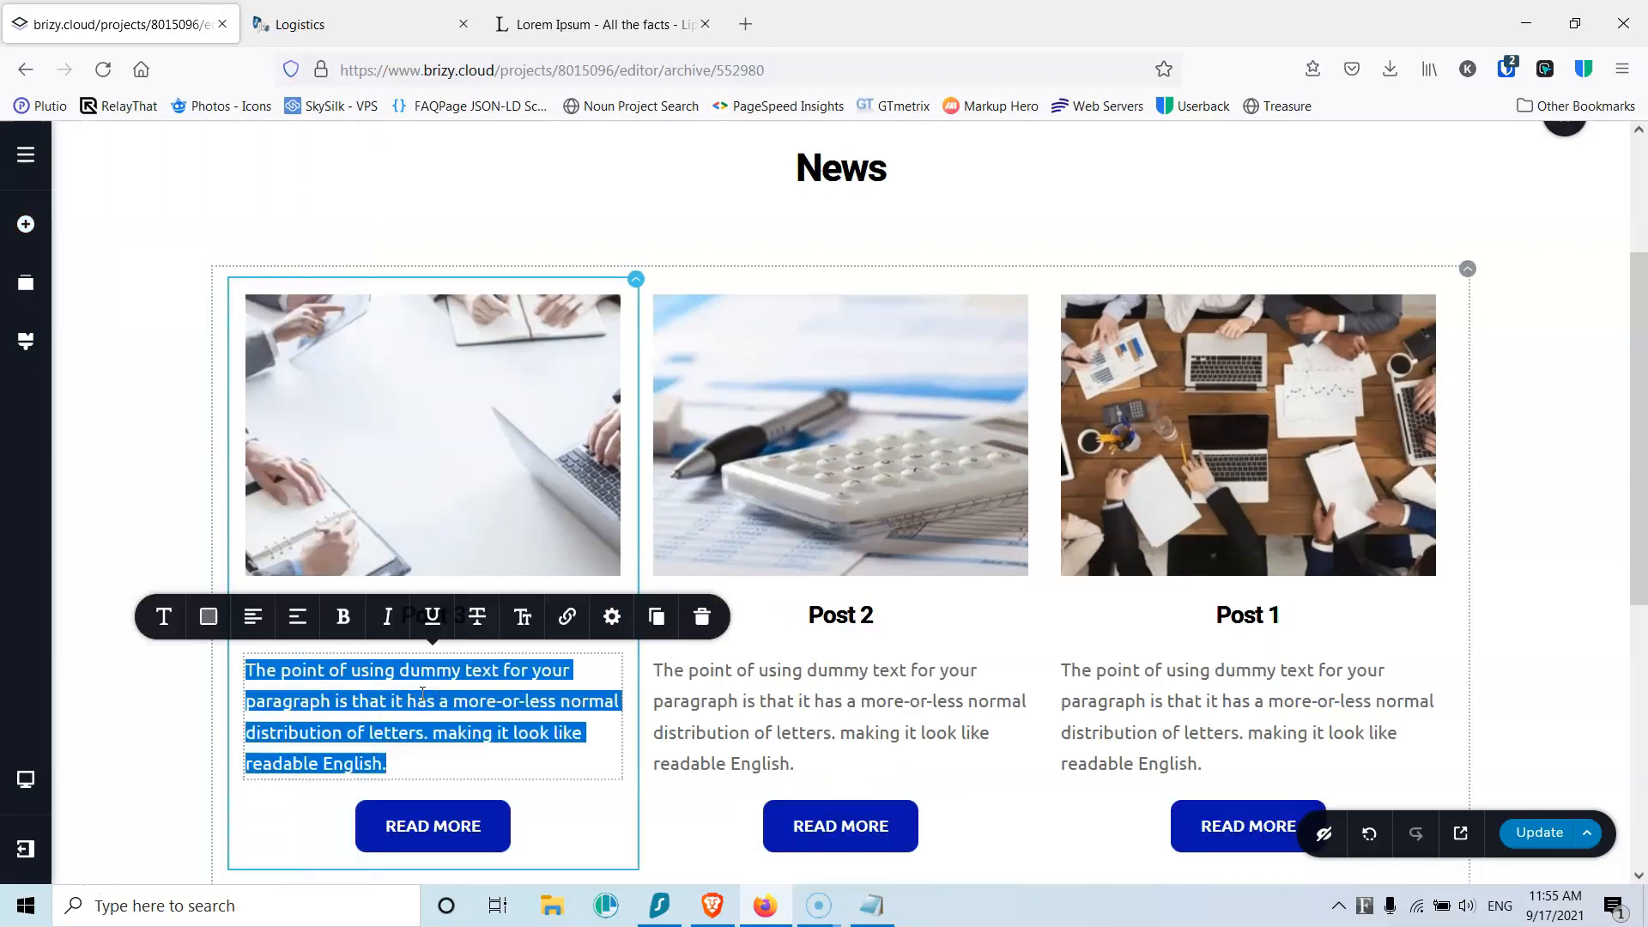
pyautogui.write('#')
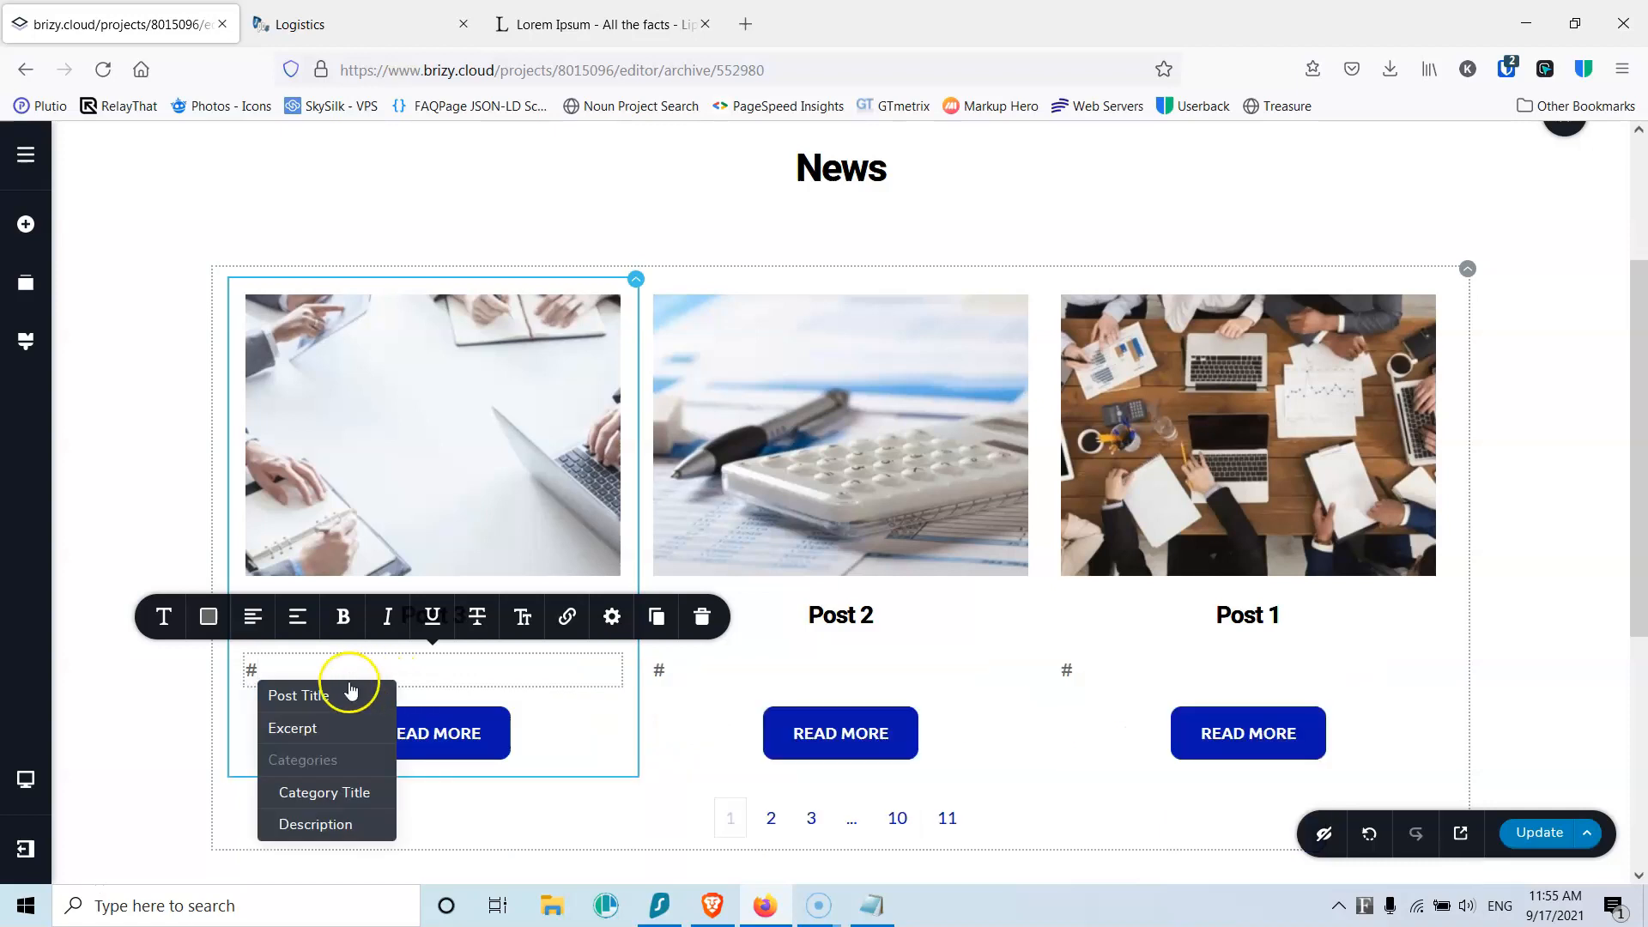
pyautogui.click(302, 730)
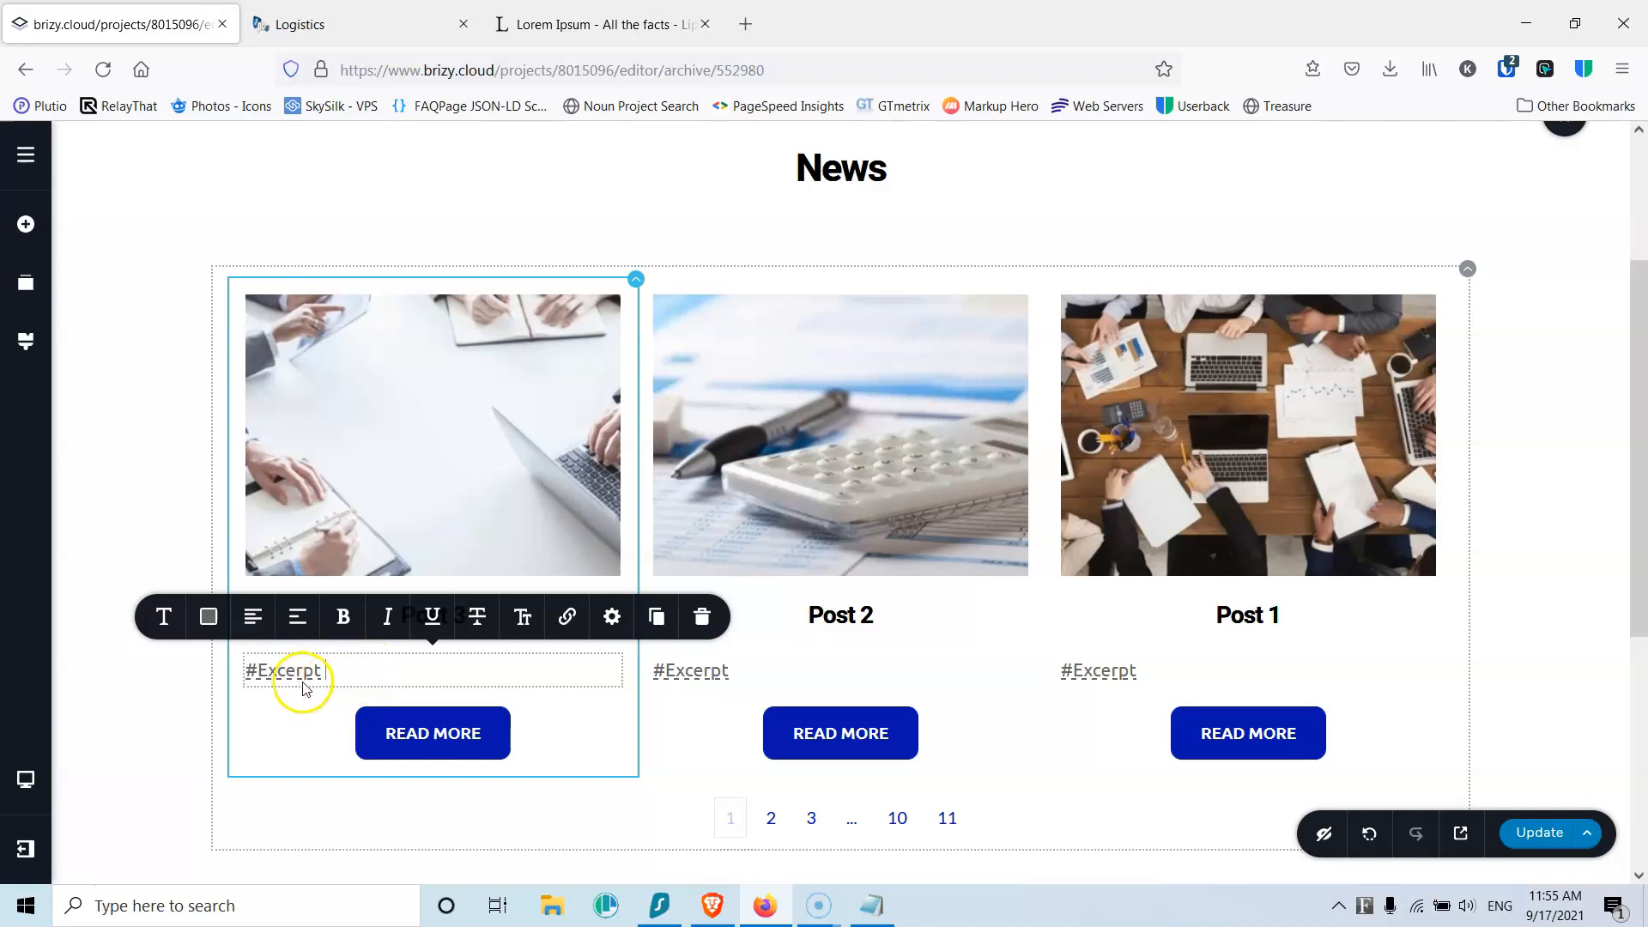
# Step: Save the archive template and reload the editor
pyautogui.click(1539, 833)
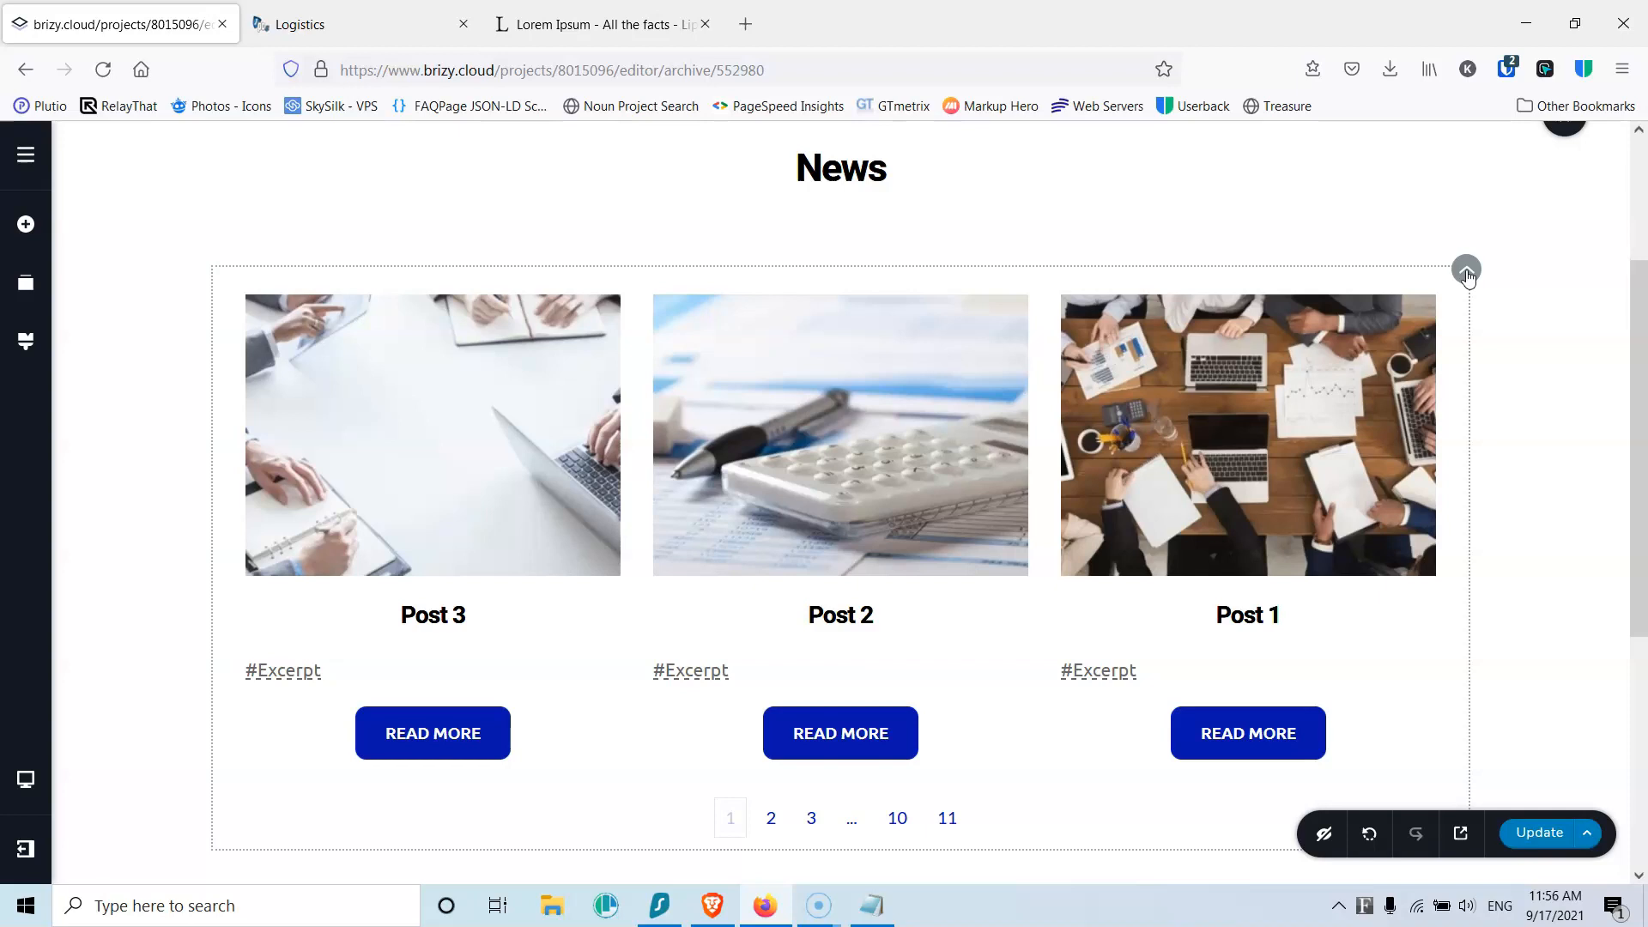
pyautogui.click(1537, 833)
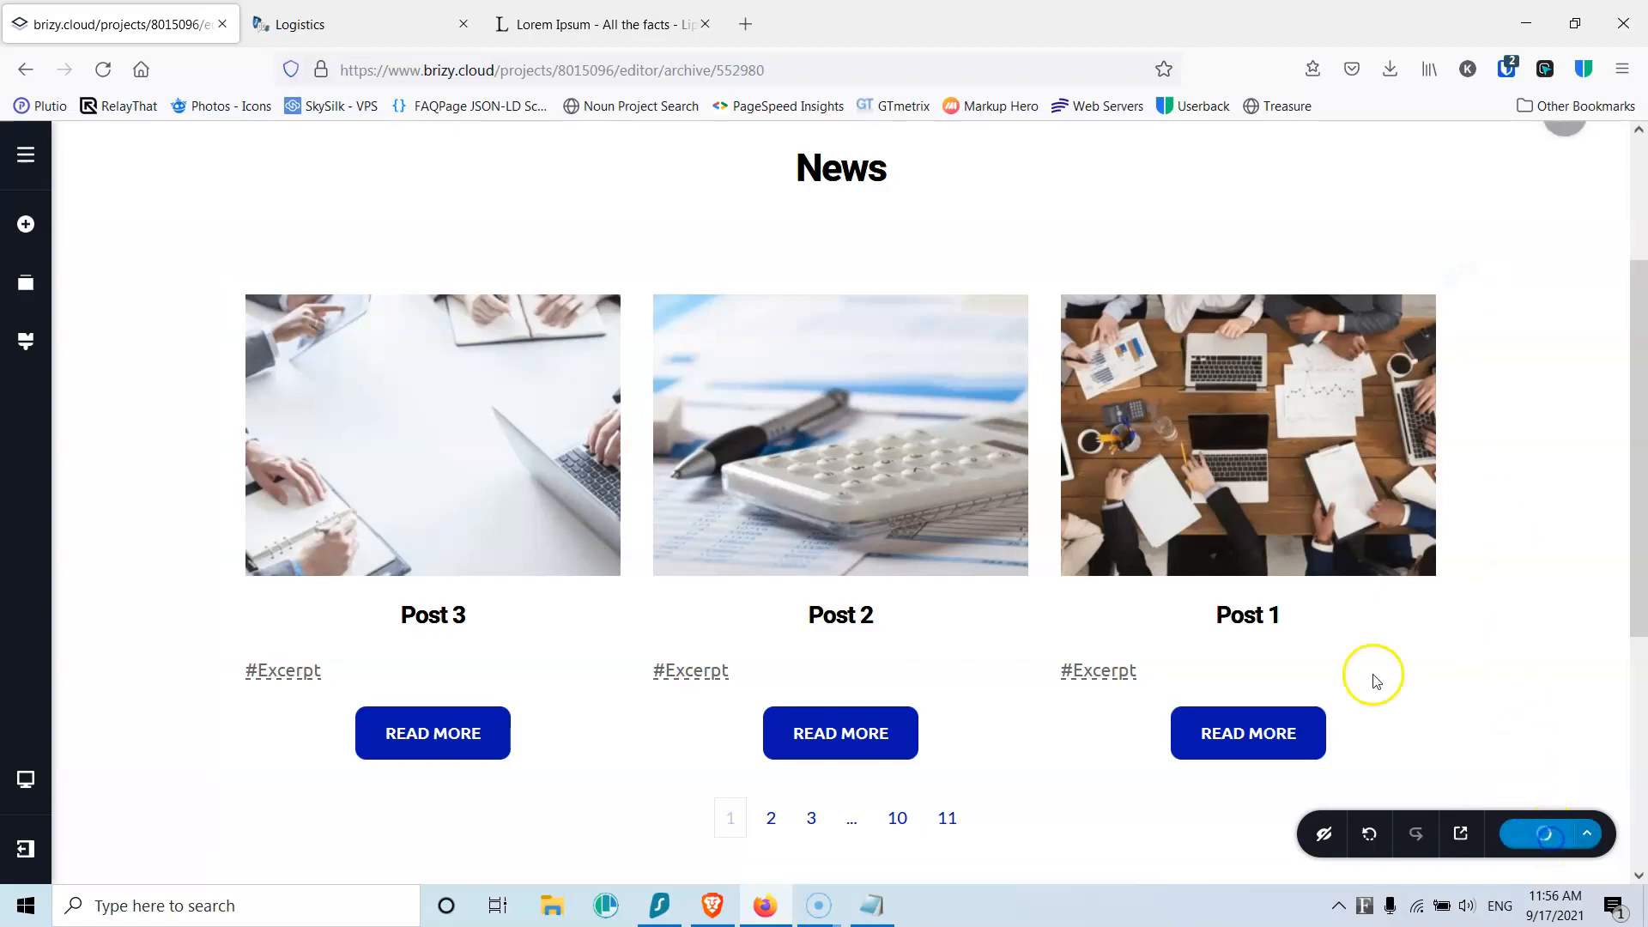
pyautogui.press('F5')
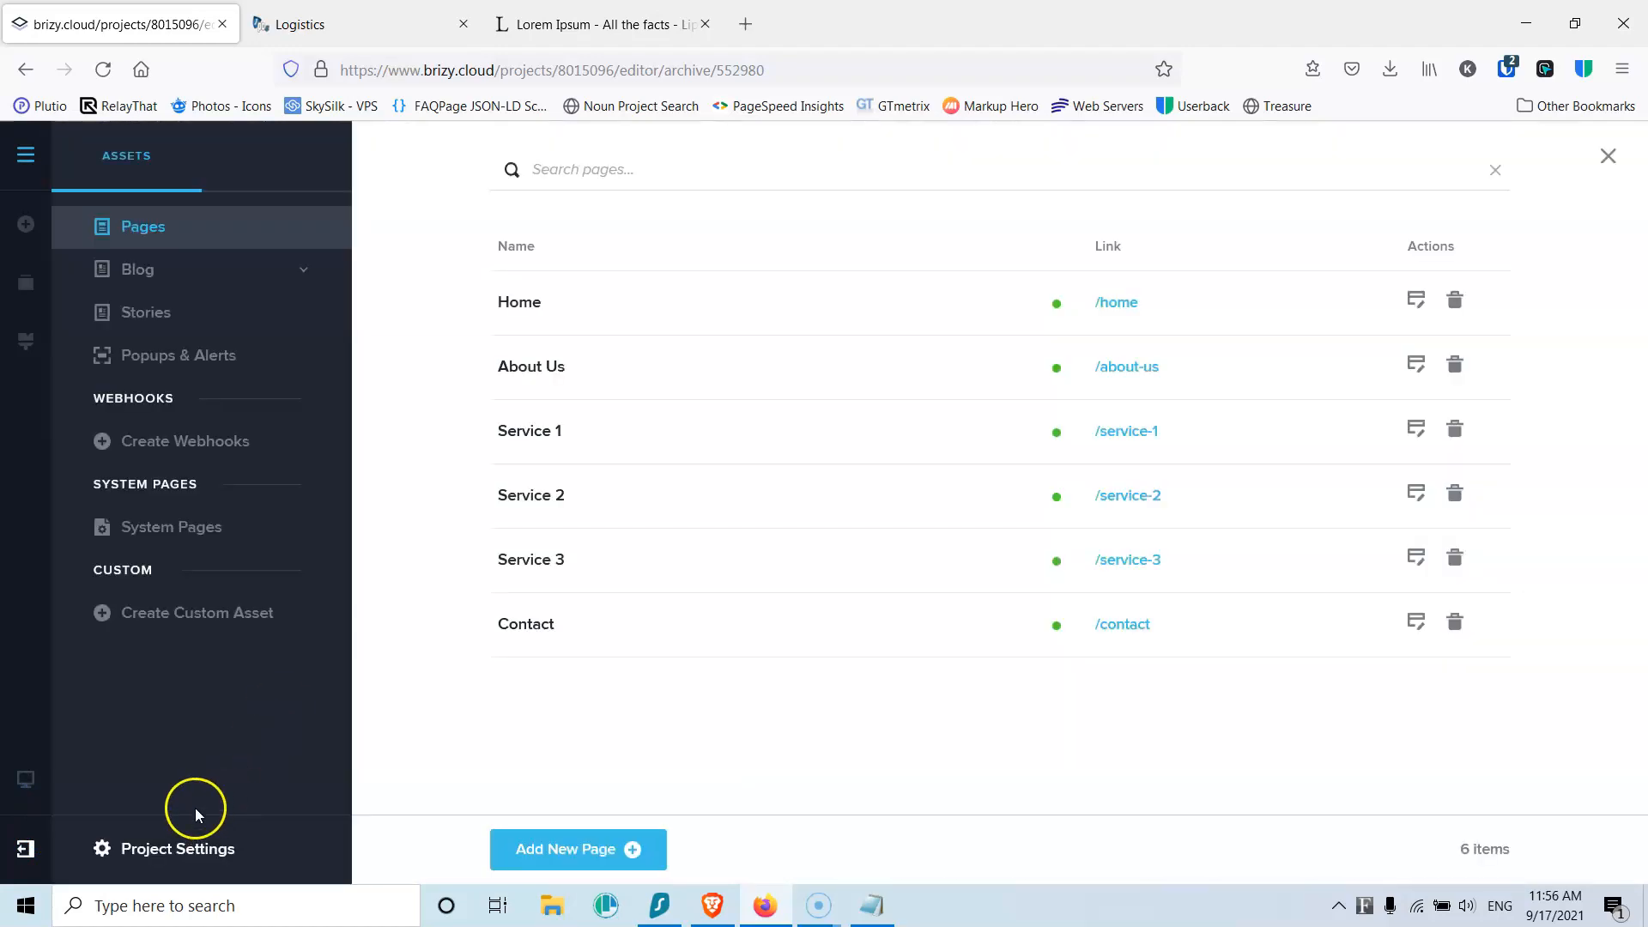
# Step: Add the News category to the Main menu, move it above Contact, and save the menu
pyautogui.click(116, 848)
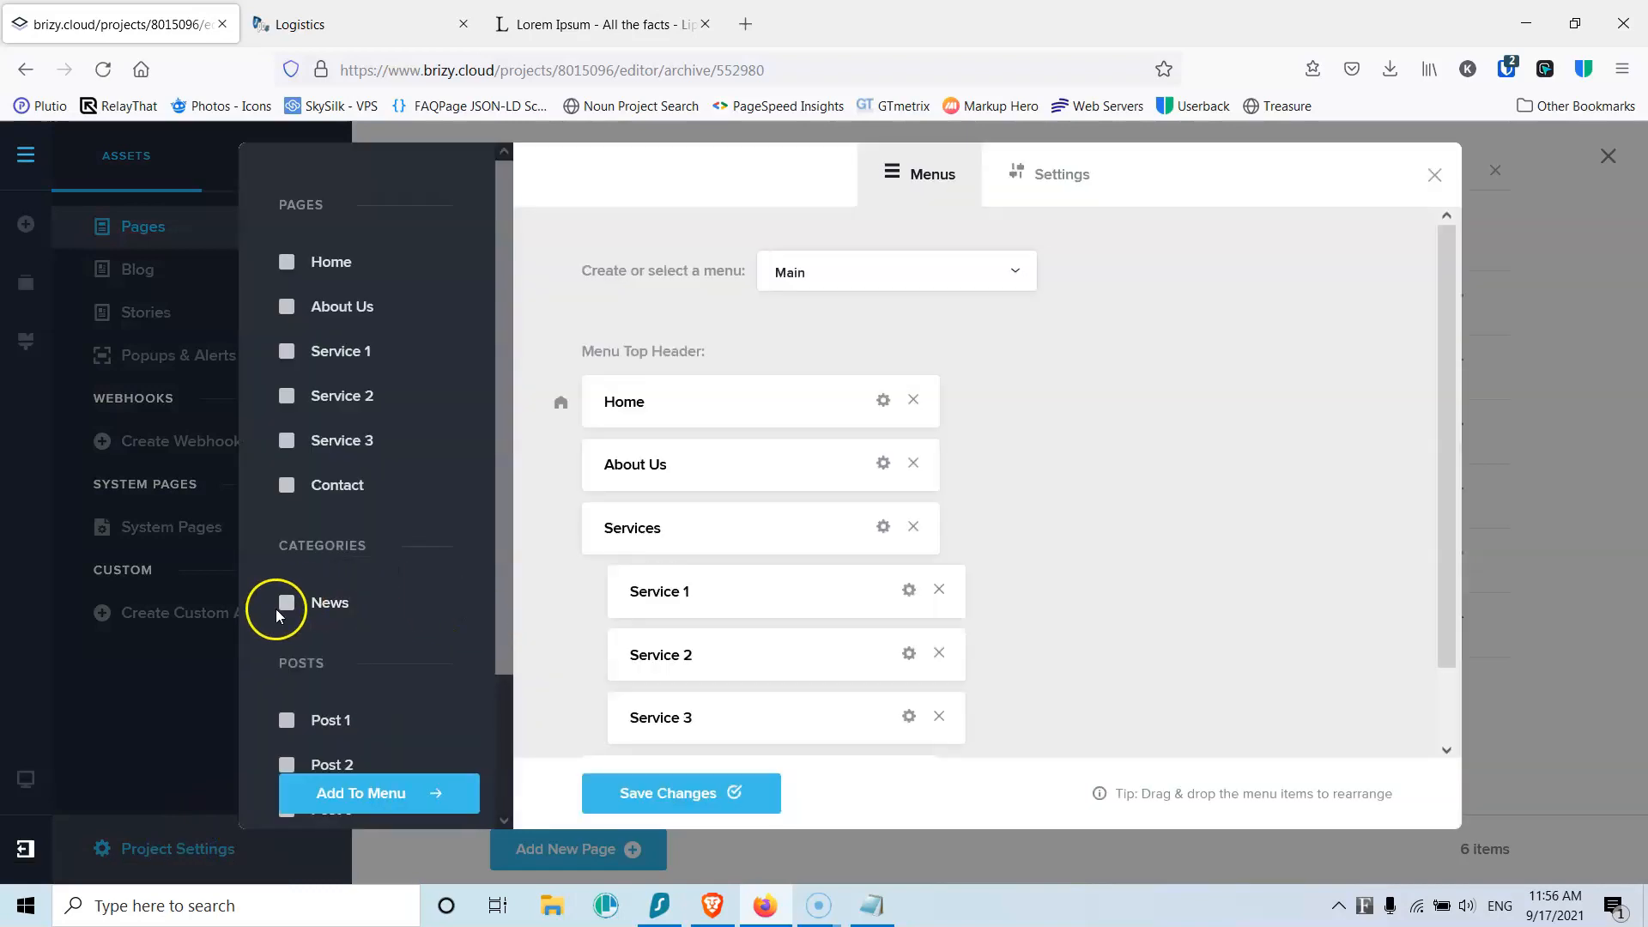
pyautogui.click(287, 605)
pyautogui.click(592, 792)
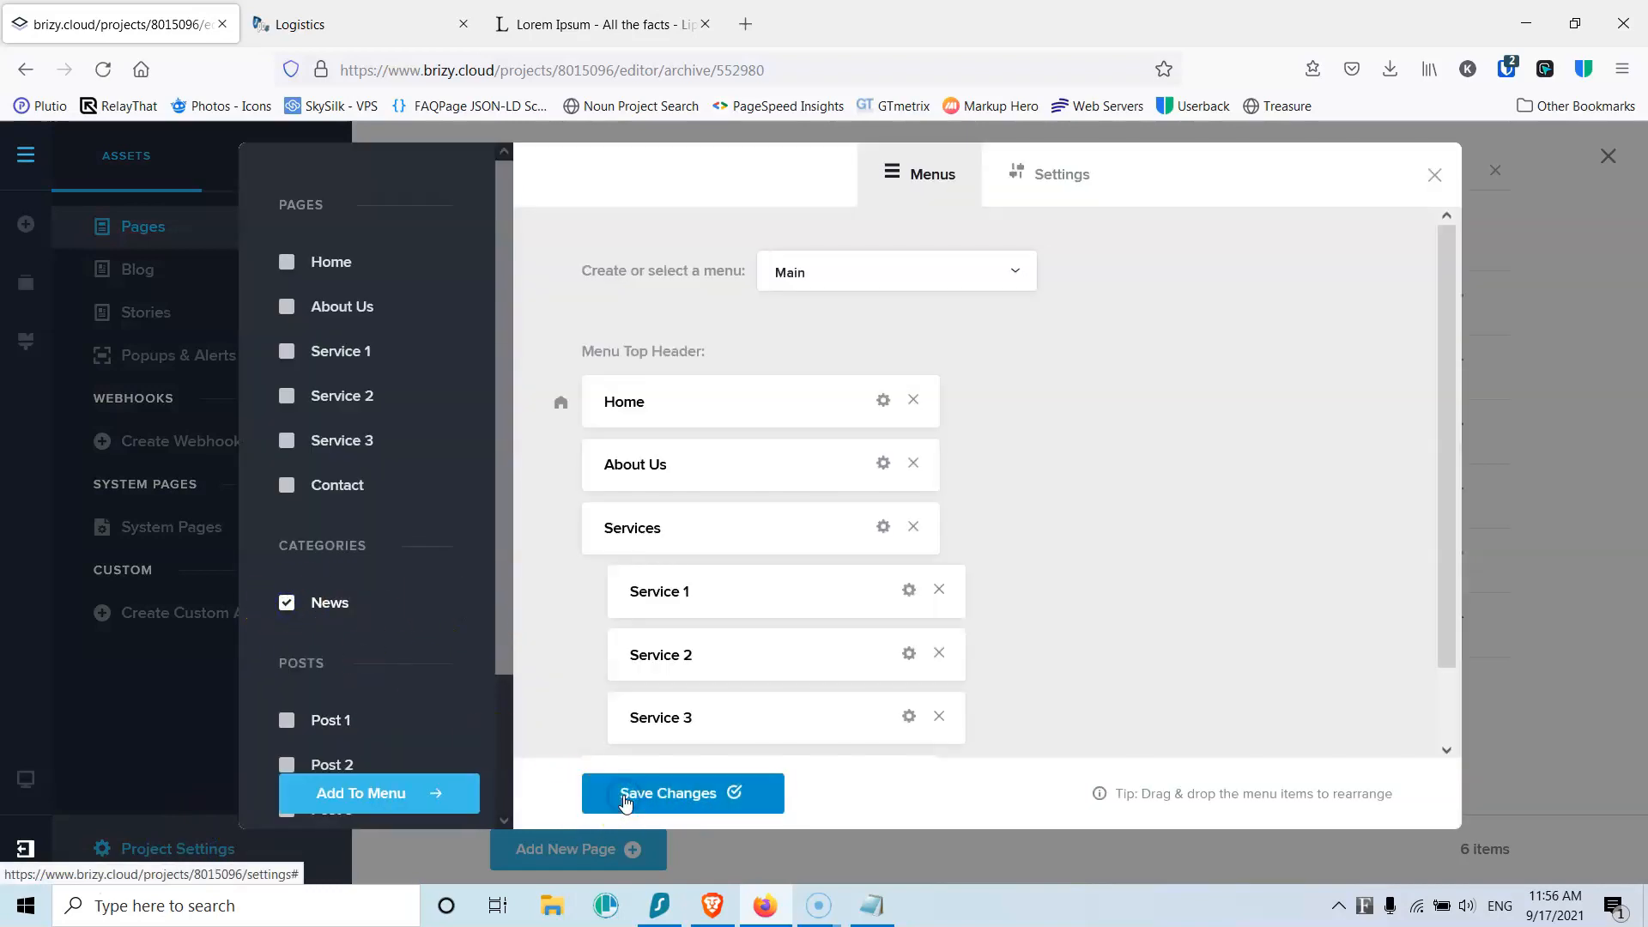
pyautogui.click(348, 790)
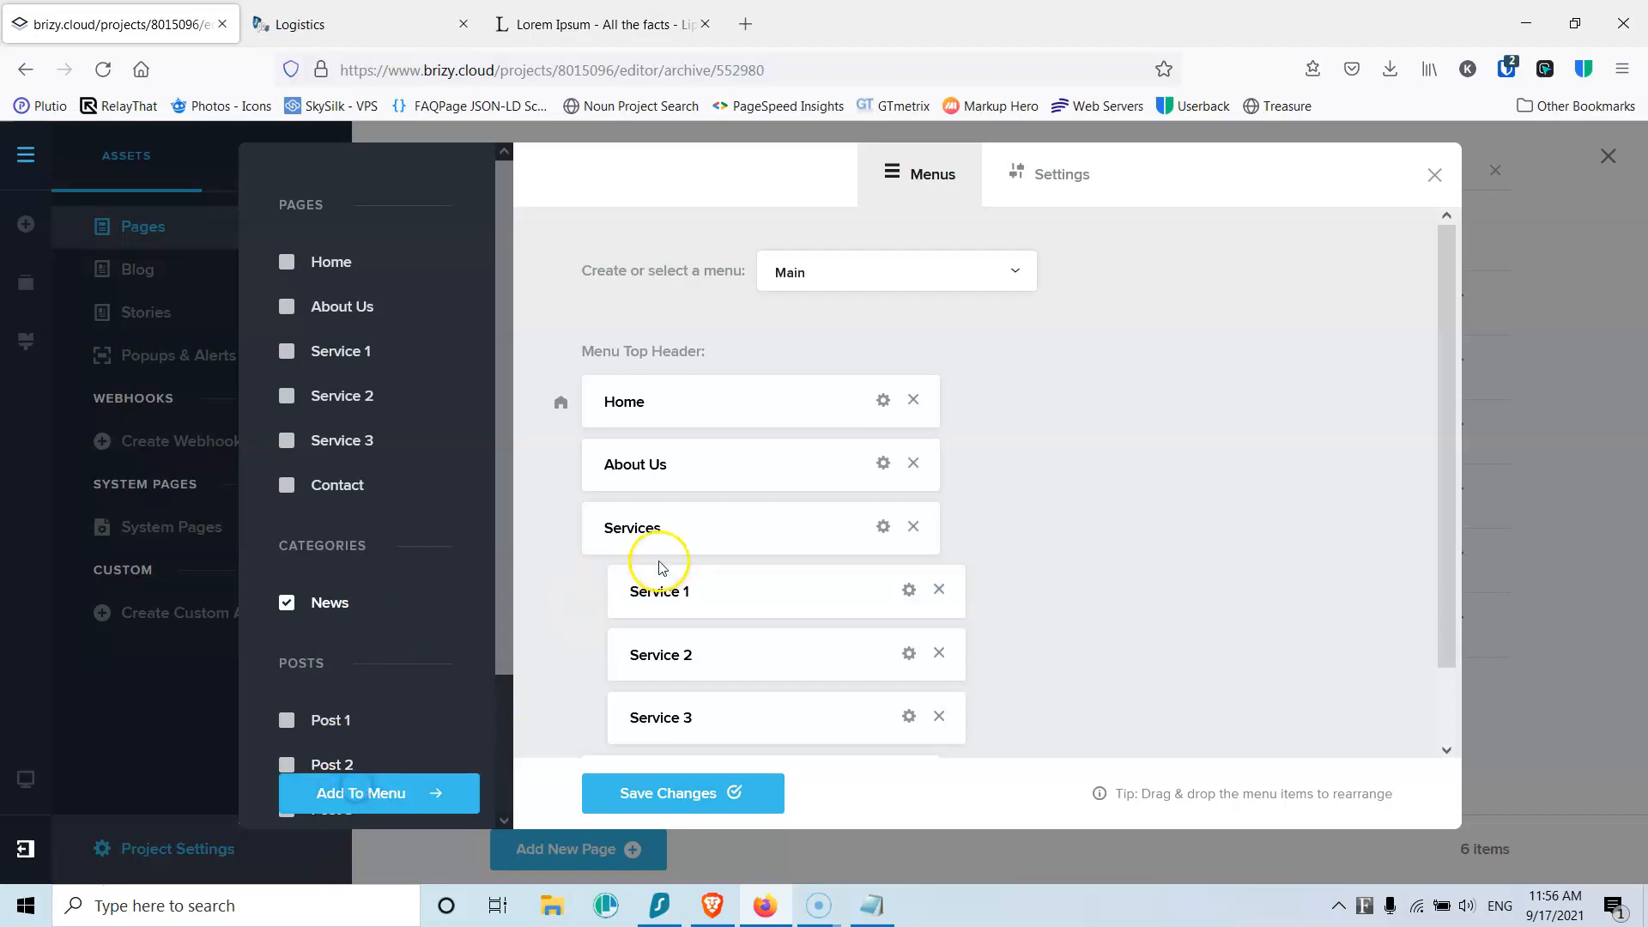
pyautogui.scroll(-2, 691, 556)
pyautogui.moveTo(654, 700); pyautogui.dragTo(639, 632)
pyautogui.click(694, 793)
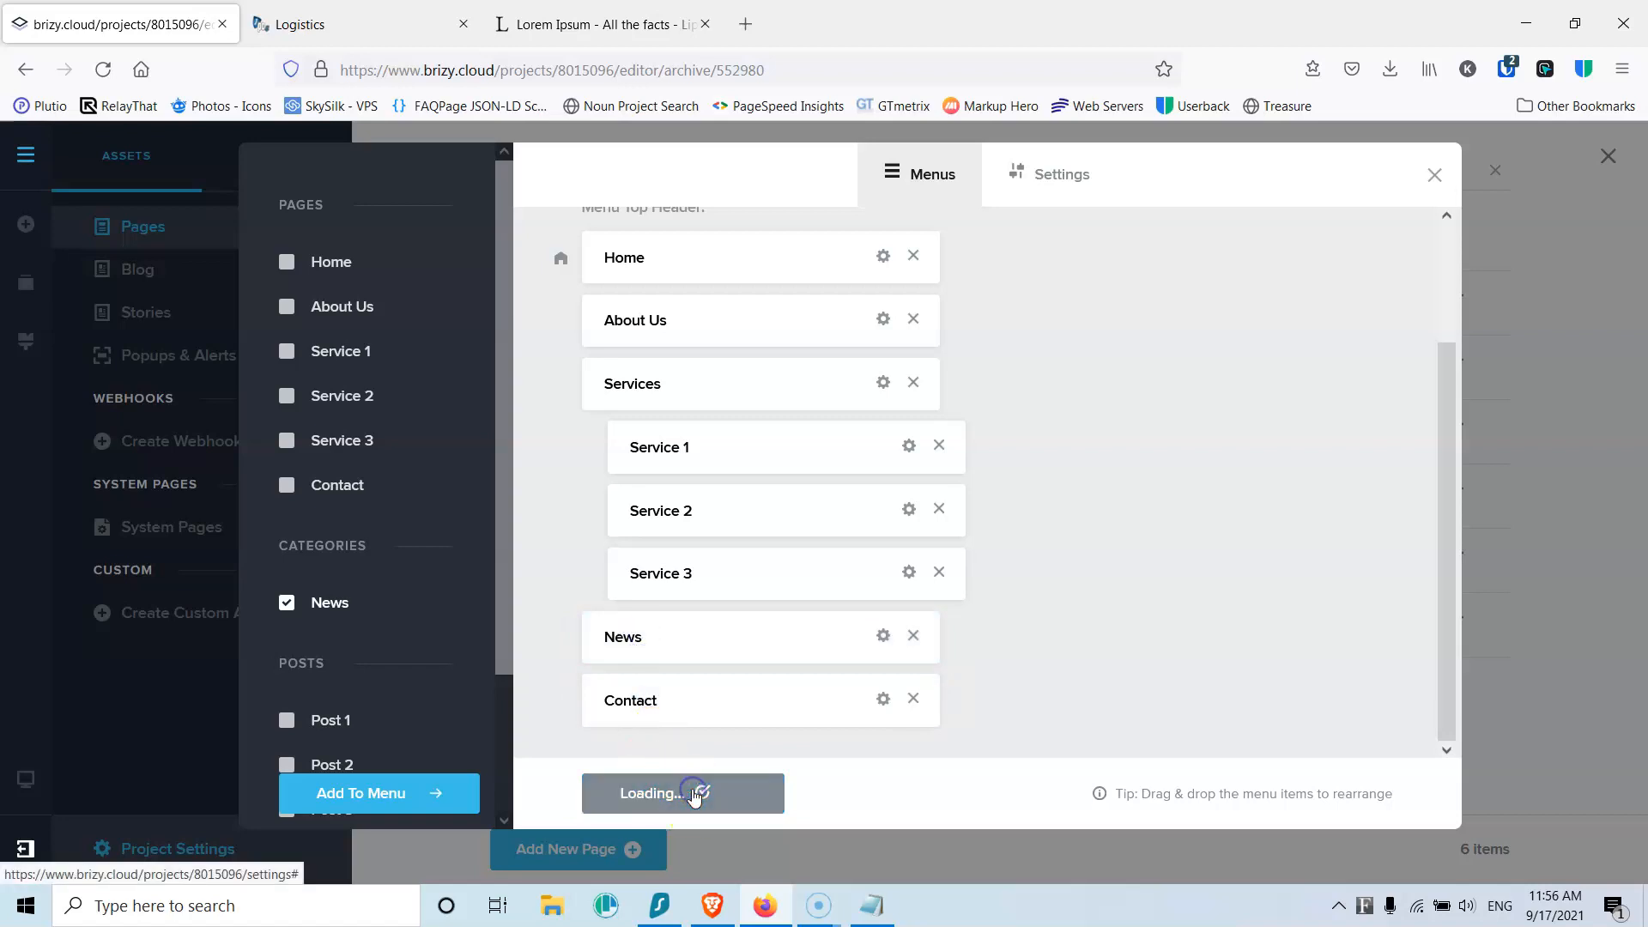
pyautogui.click(319, 35)
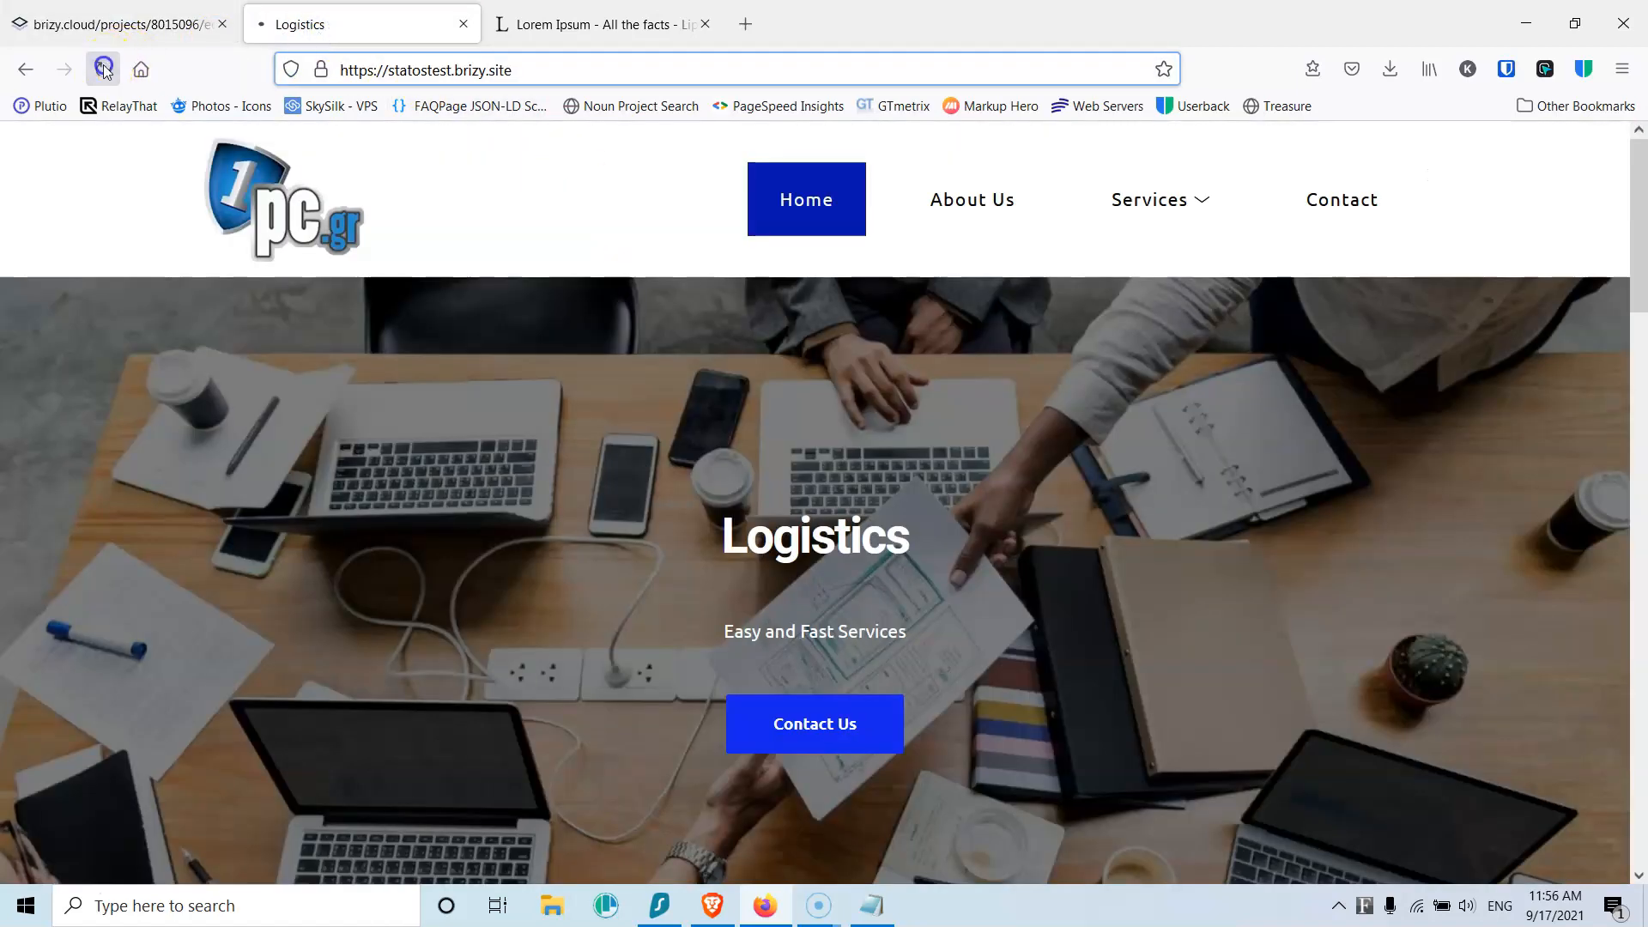
# Step: Reload the live site and browse the News listing and Post 2
pyautogui.click(103, 68)
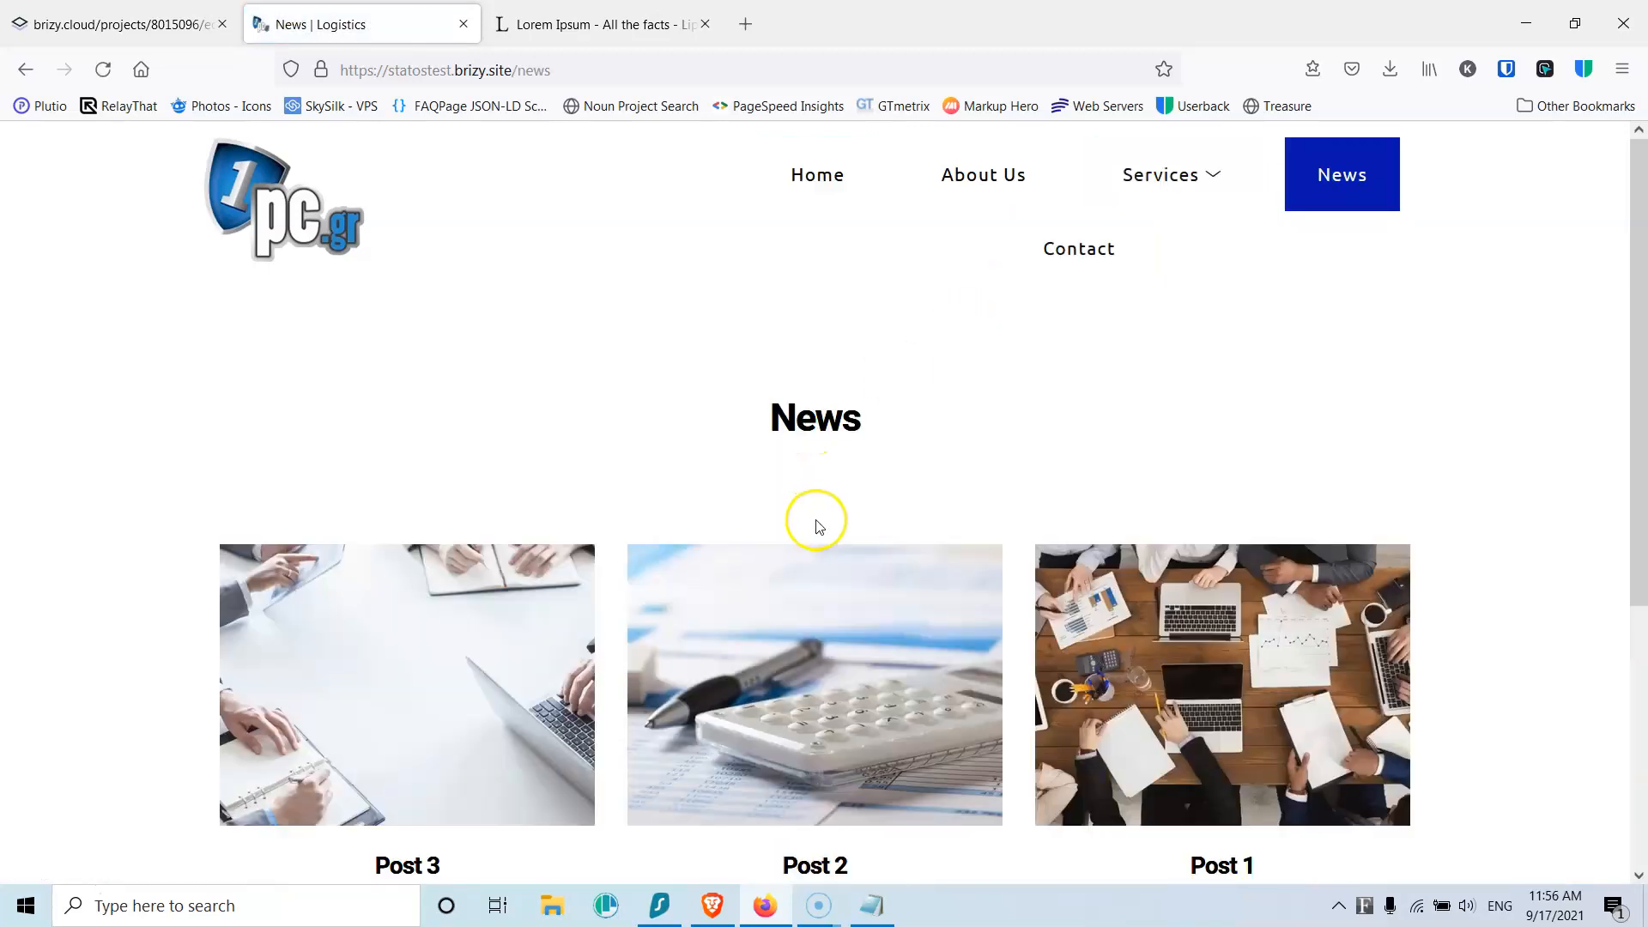
pyautogui.scroll(-5, 817, 525)
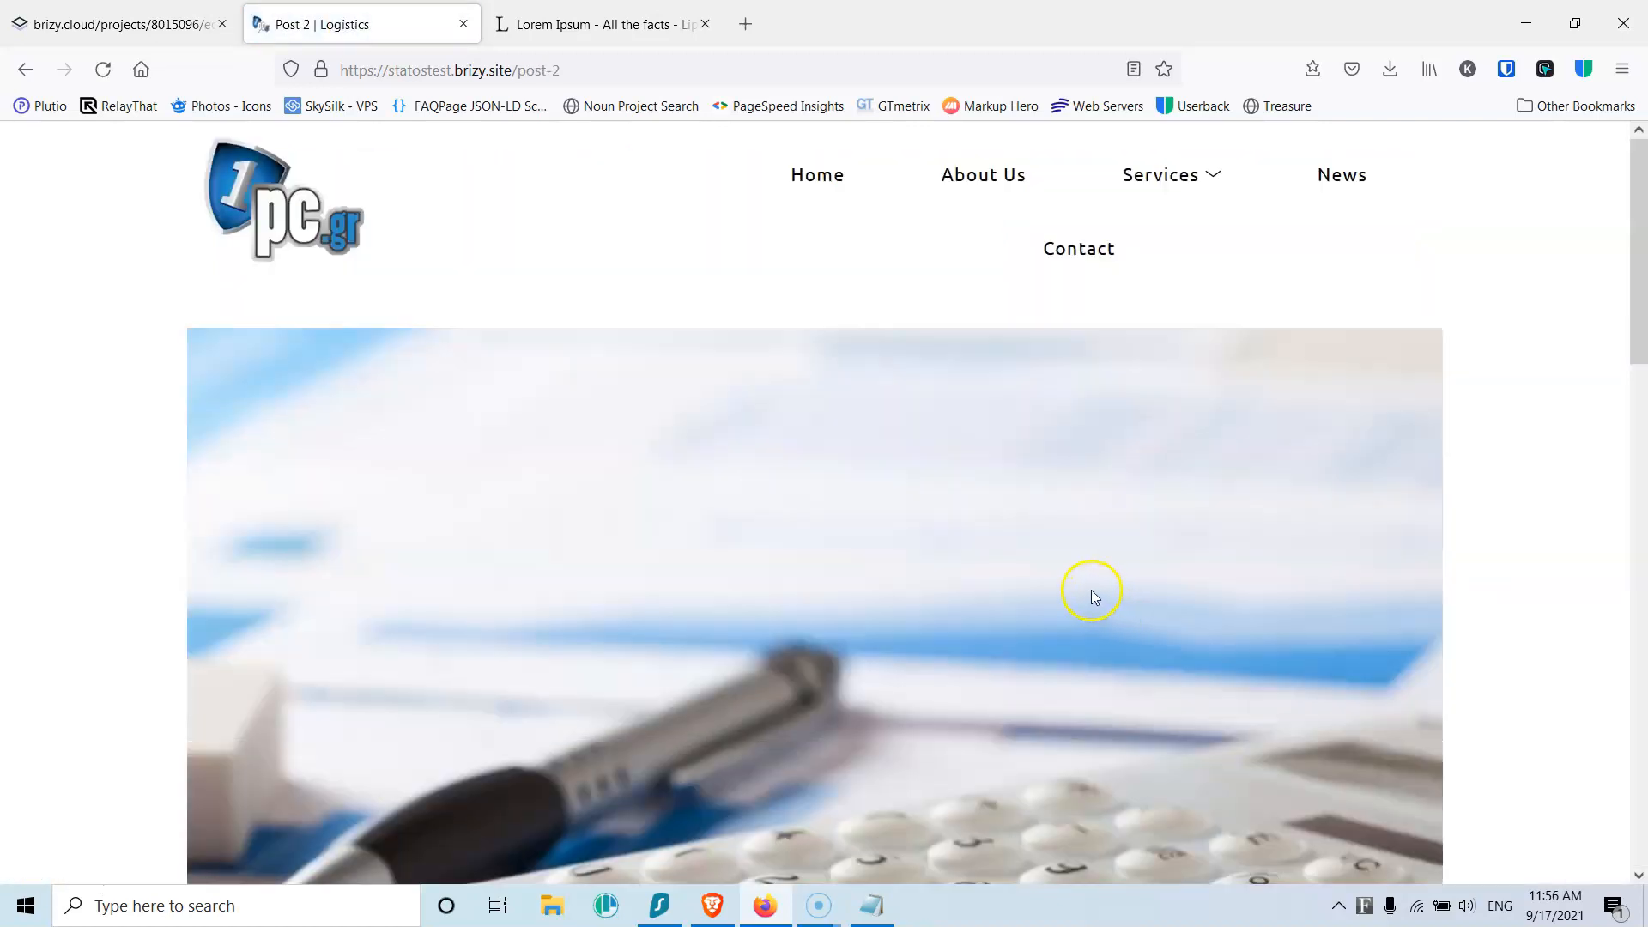
pyautogui.scroll(-10, 755, 558)
pyautogui.scroll(10, 755, 551)
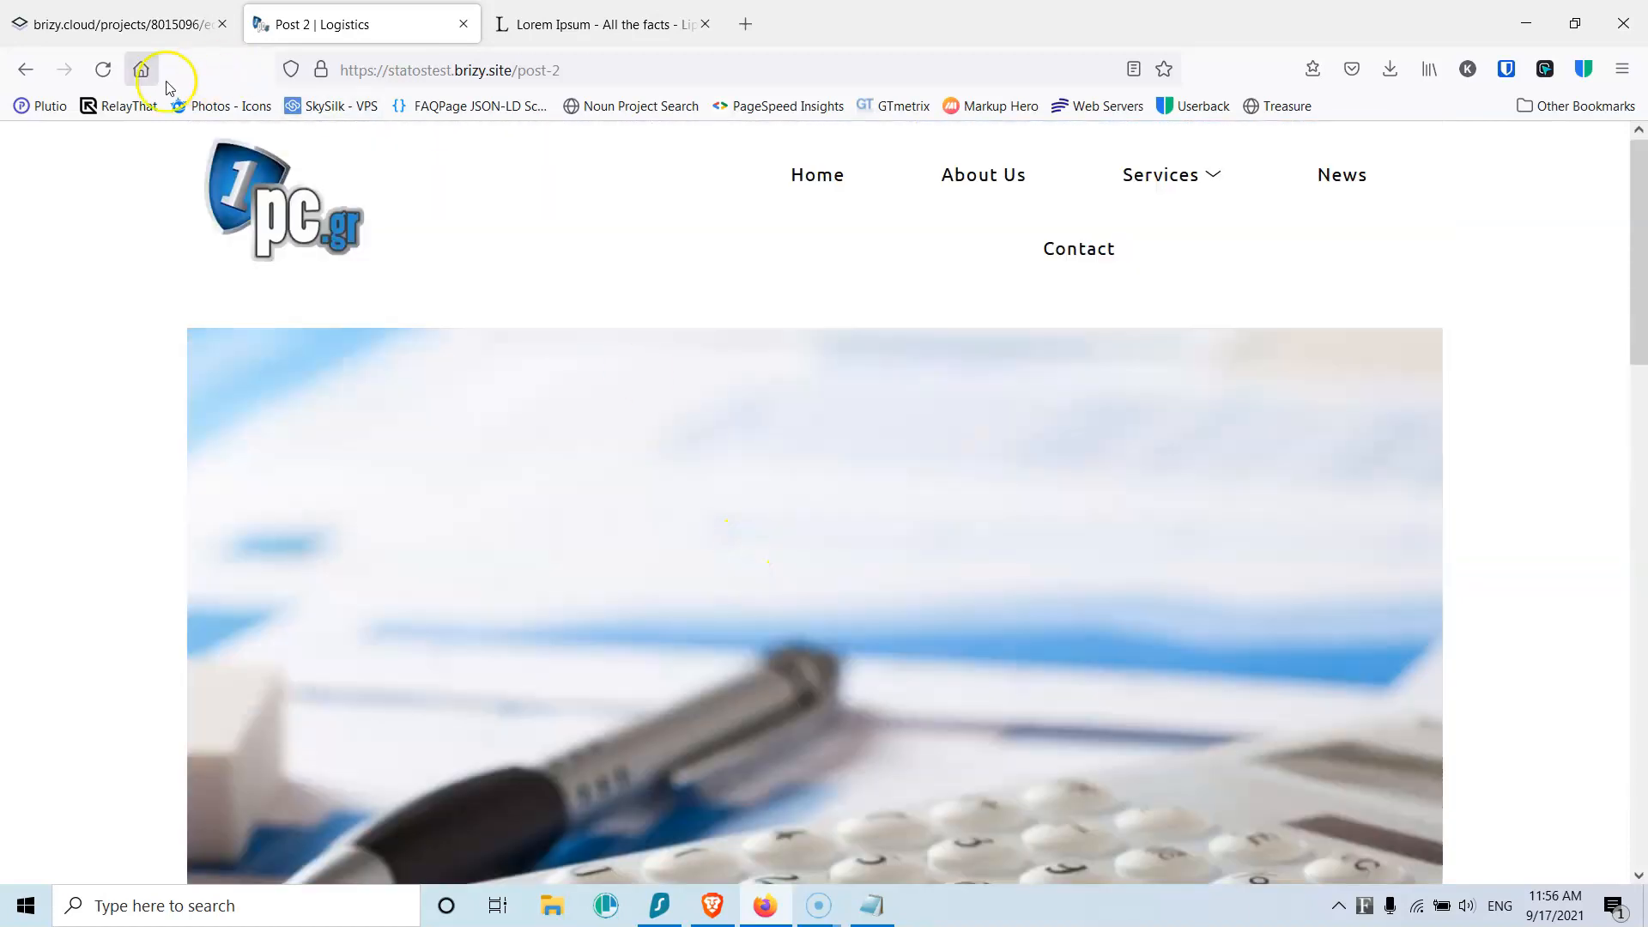
pyautogui.click(25, 69)
# Step: Return to the editor via Blog > Categories to the News archive template
pyautogui.click(86, 26)
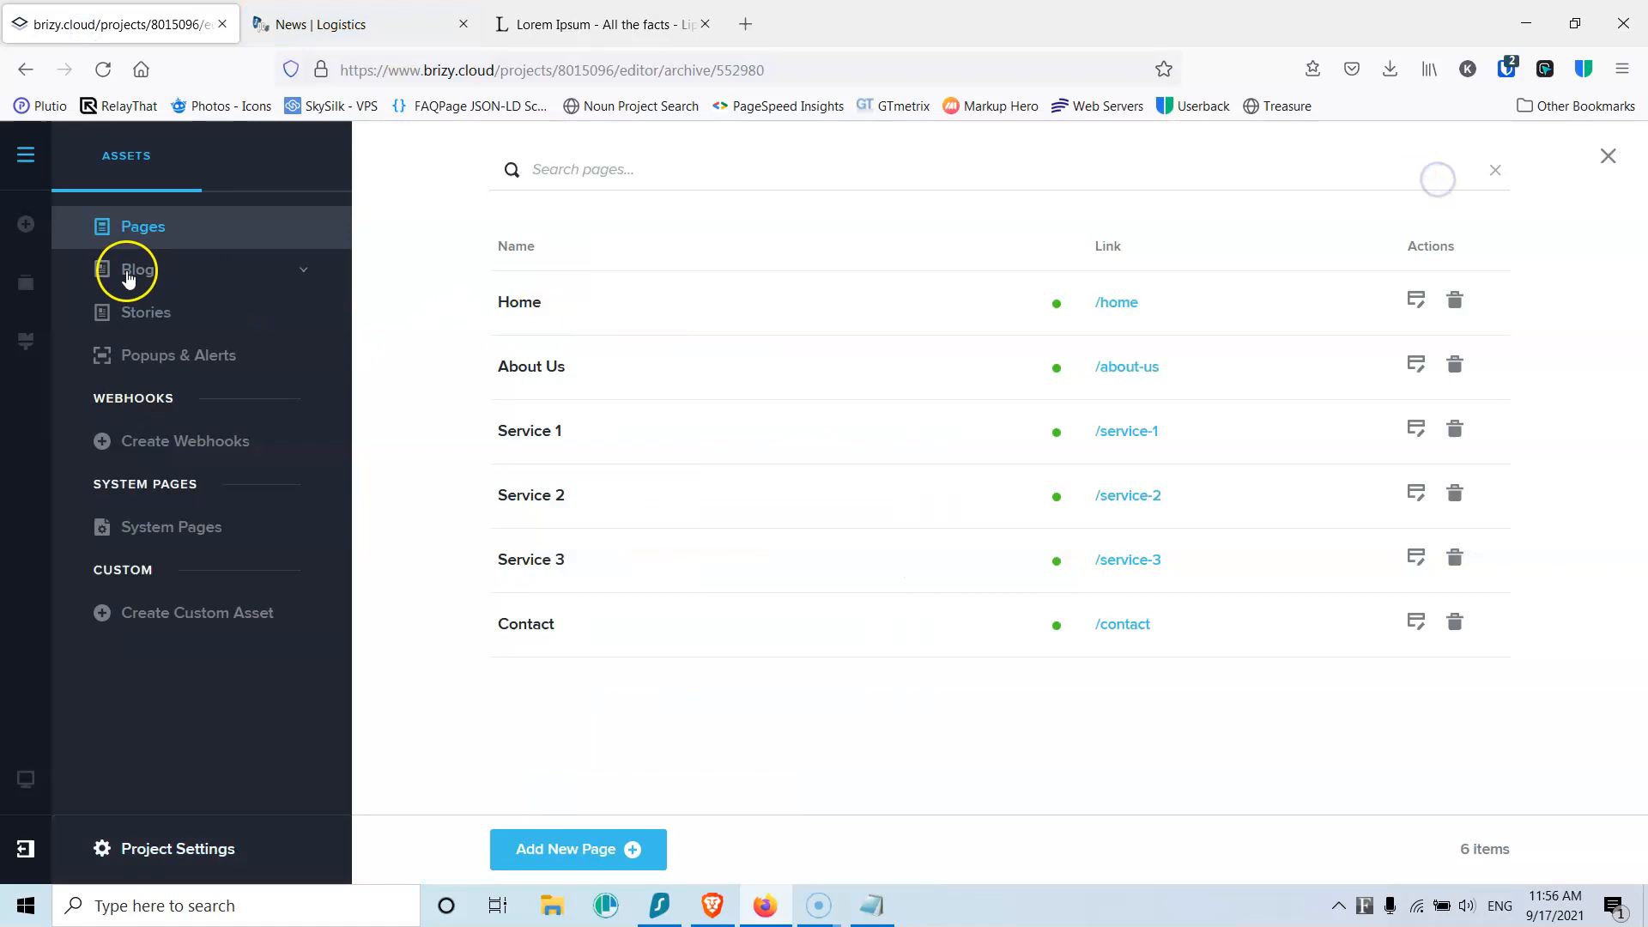
pyautogui.click(130, 268)
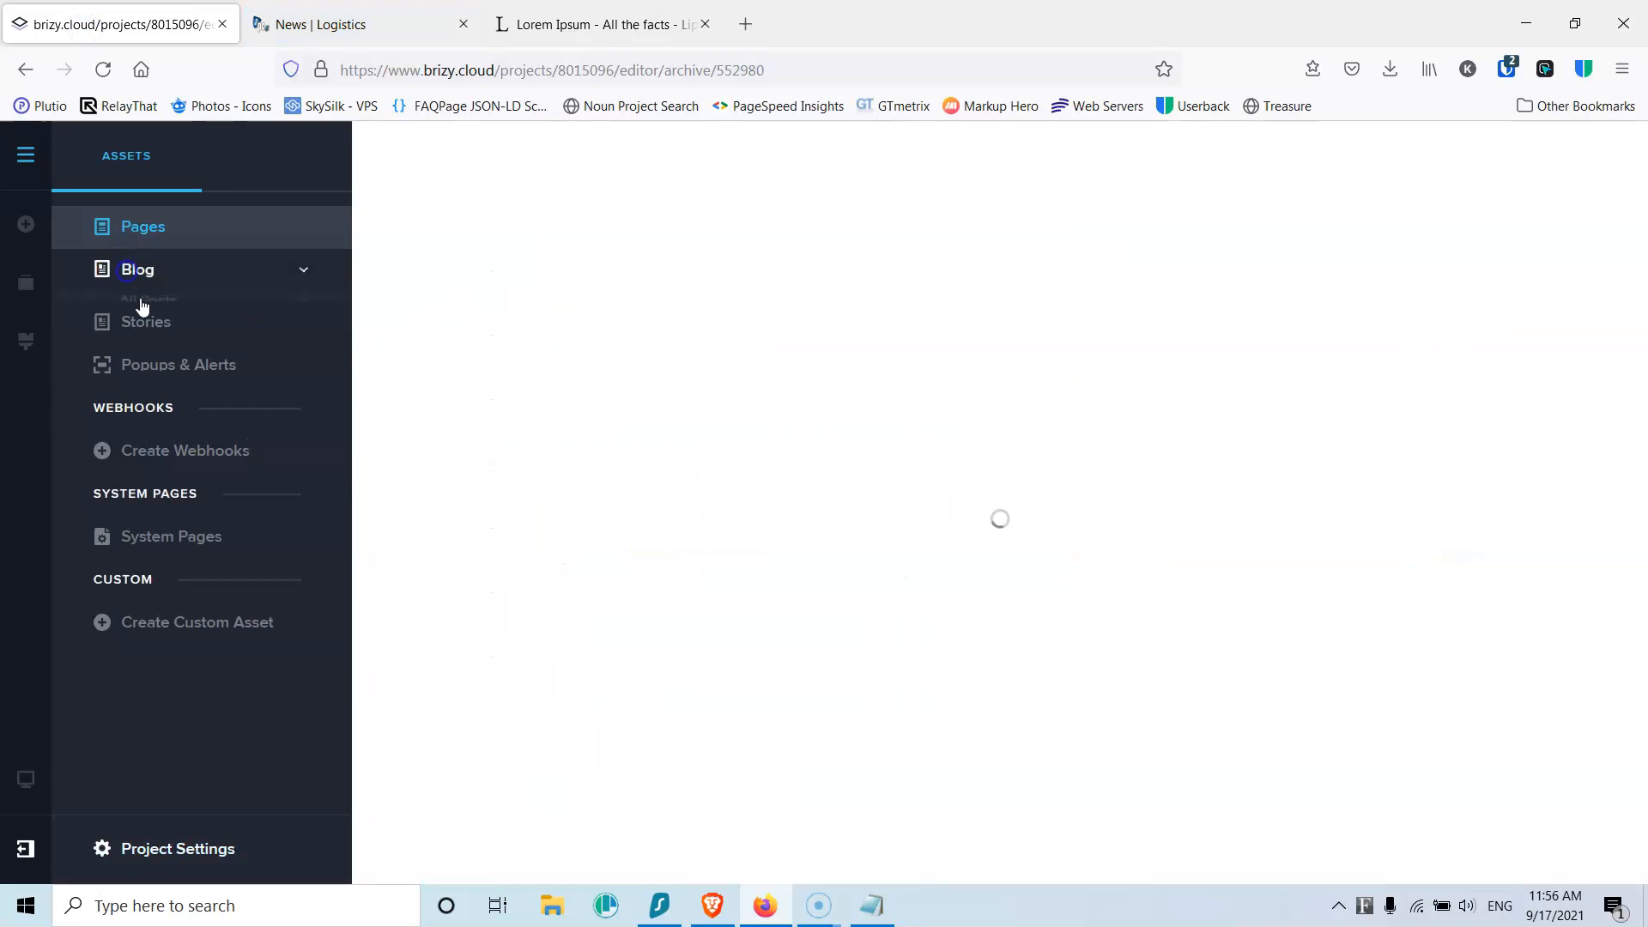
pyautogui.click(156, 341)
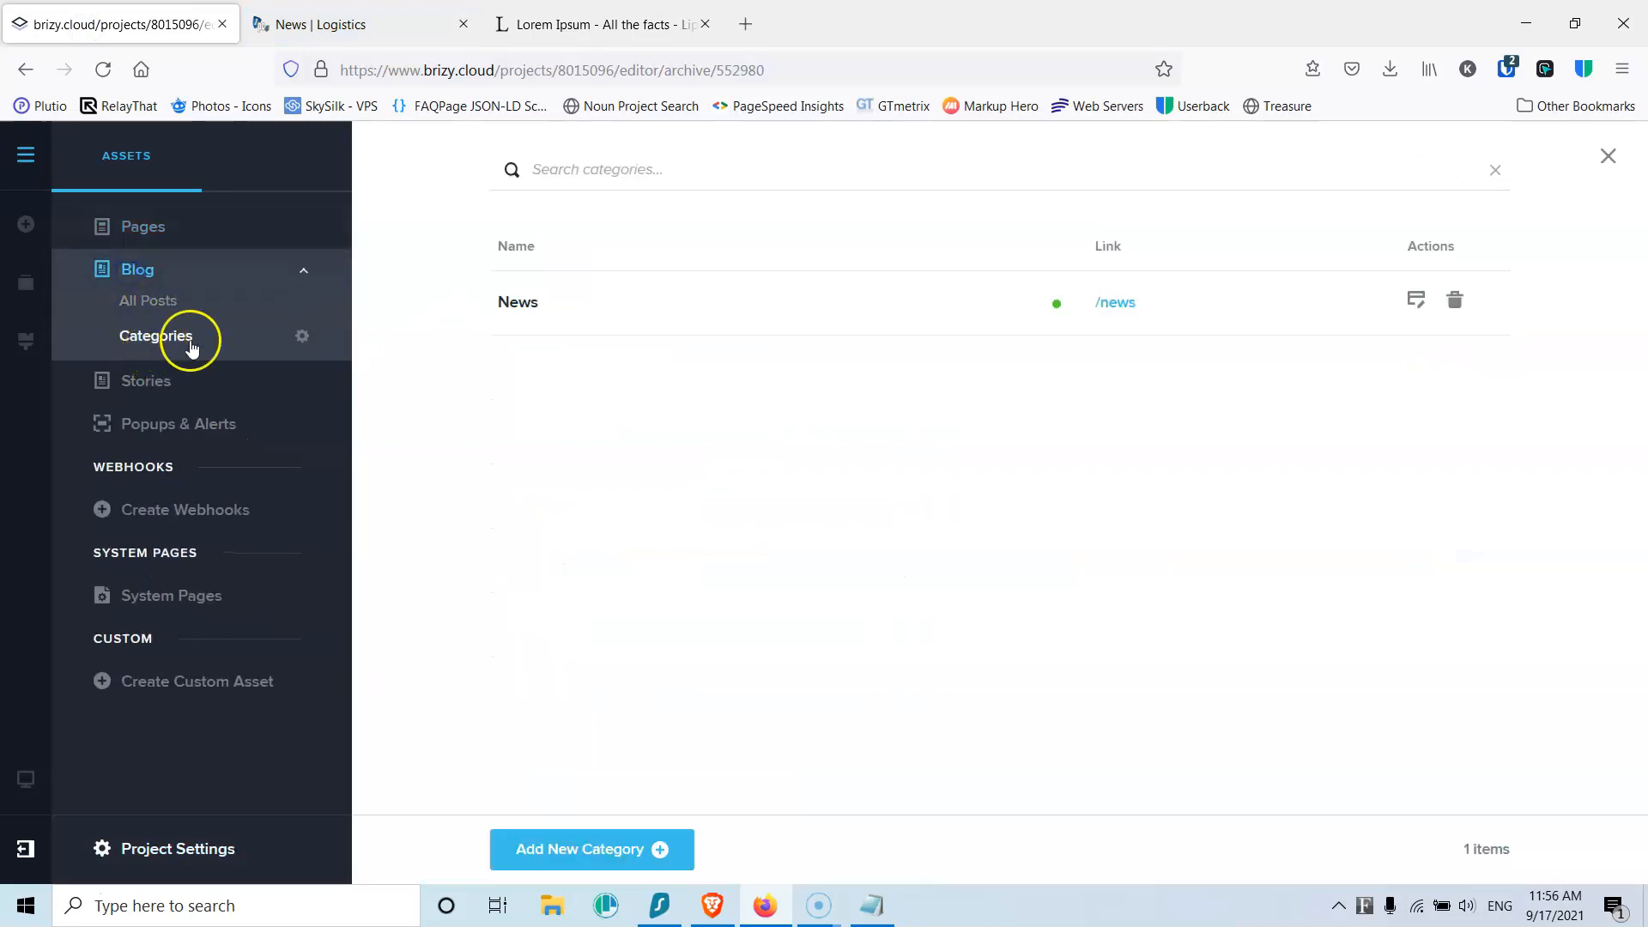
pyautogui.click(378, 18)
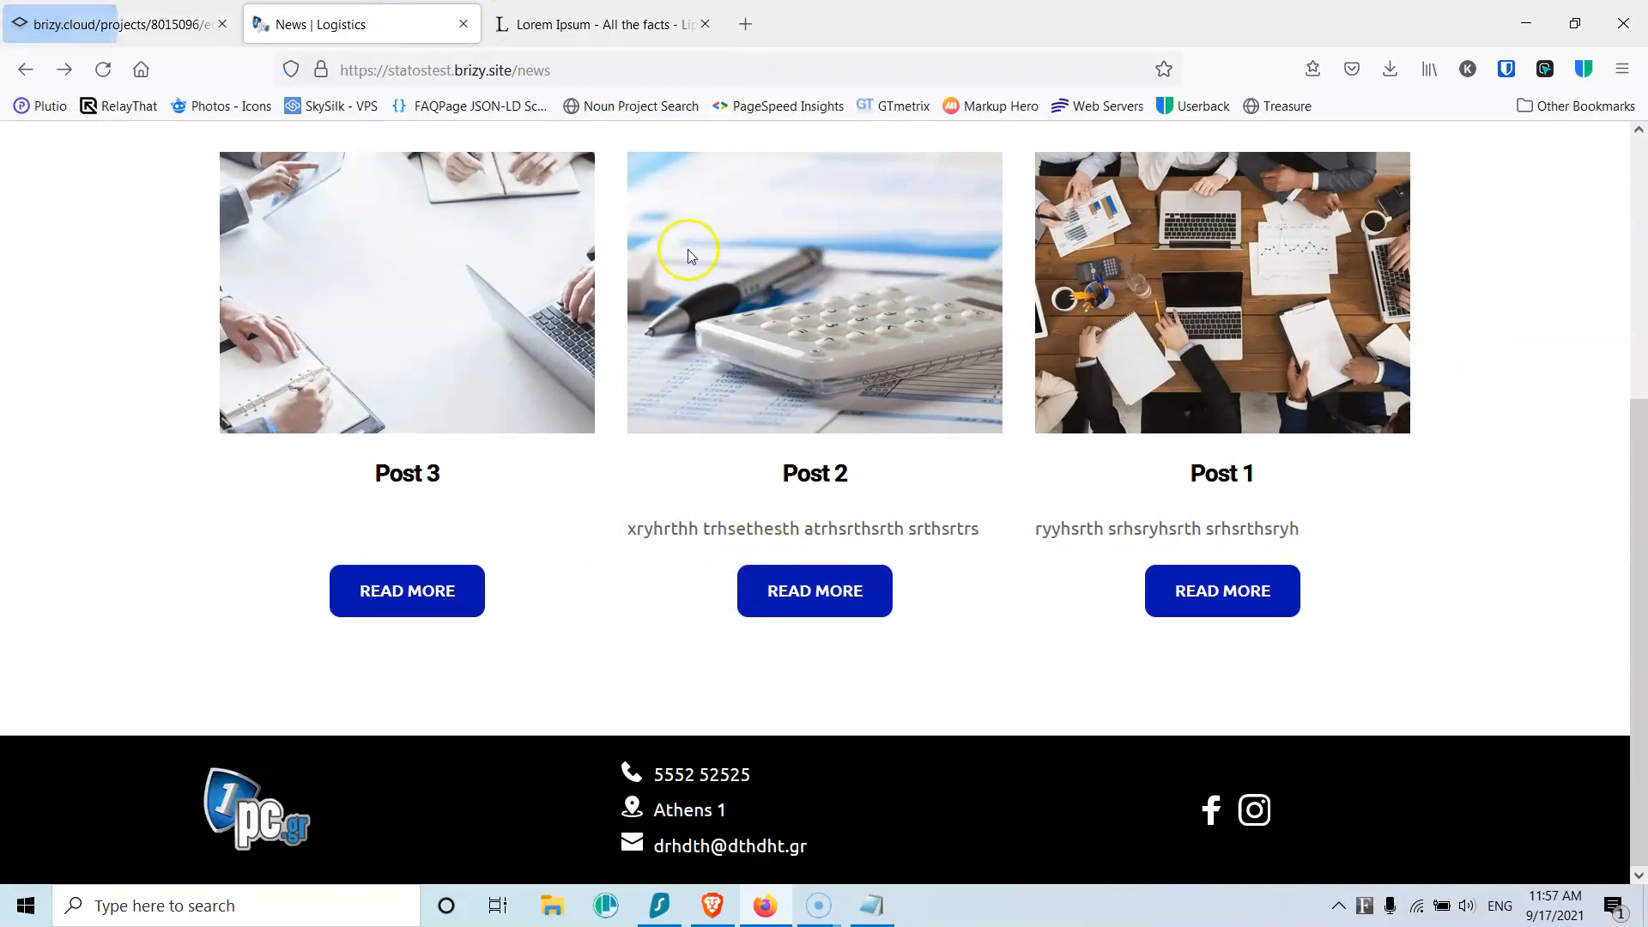
pyautogui.click(125, 8)
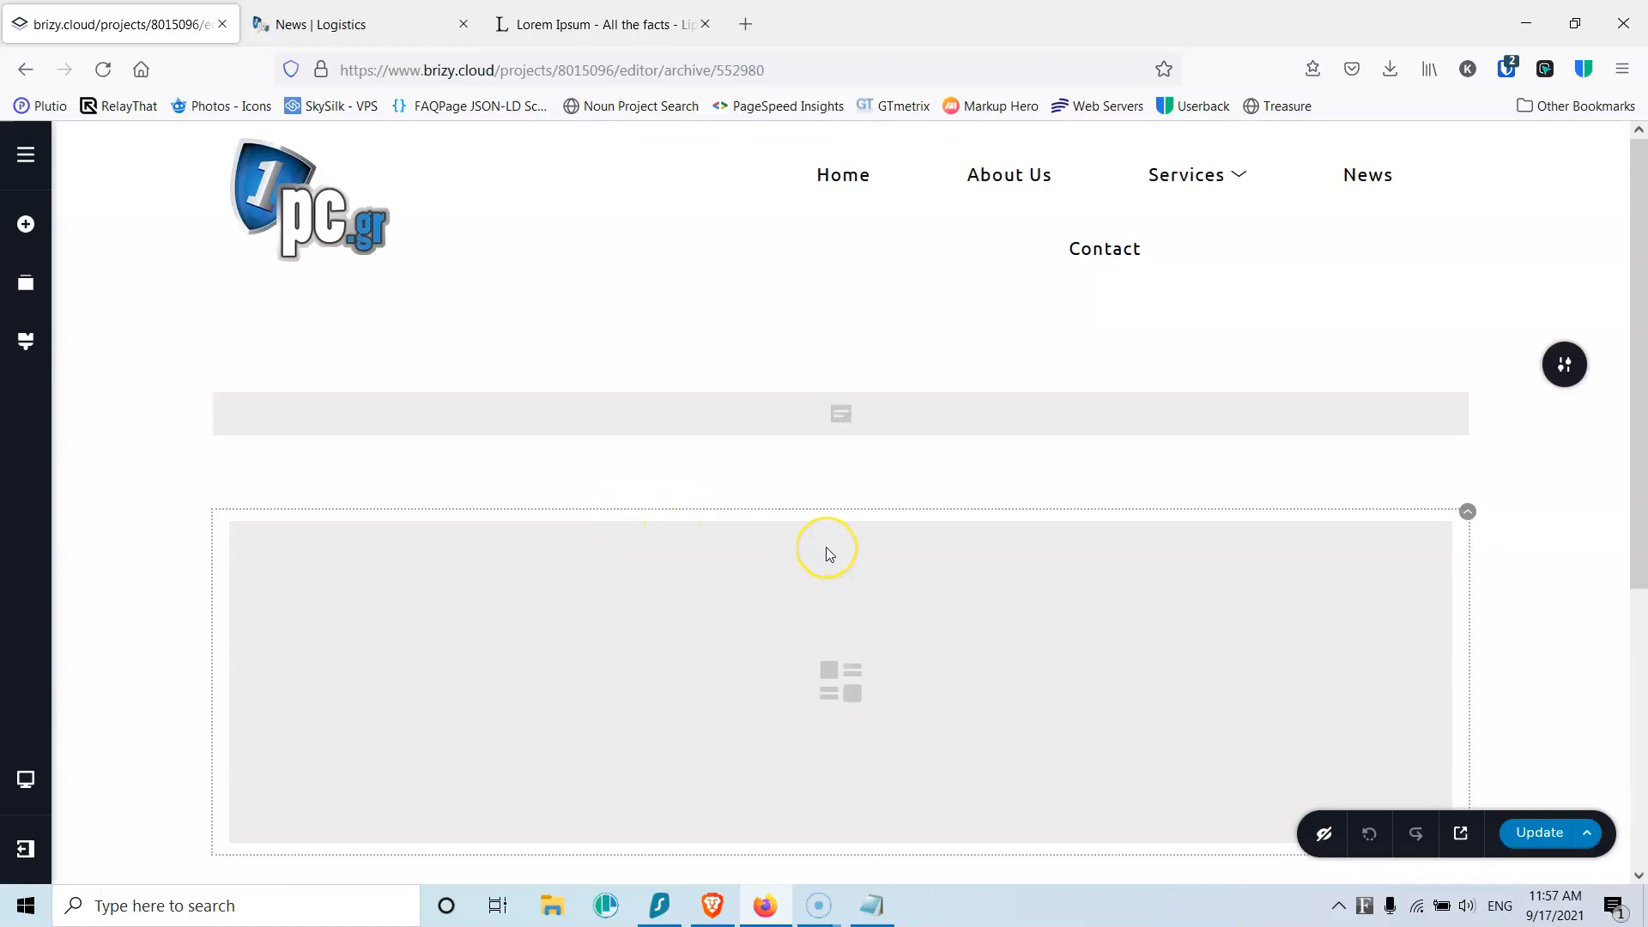
# Step: Centre-align the #Excerpt text in the archive cards, update, and view the live News page
pyautogui.scroll(-3, 825, 548)
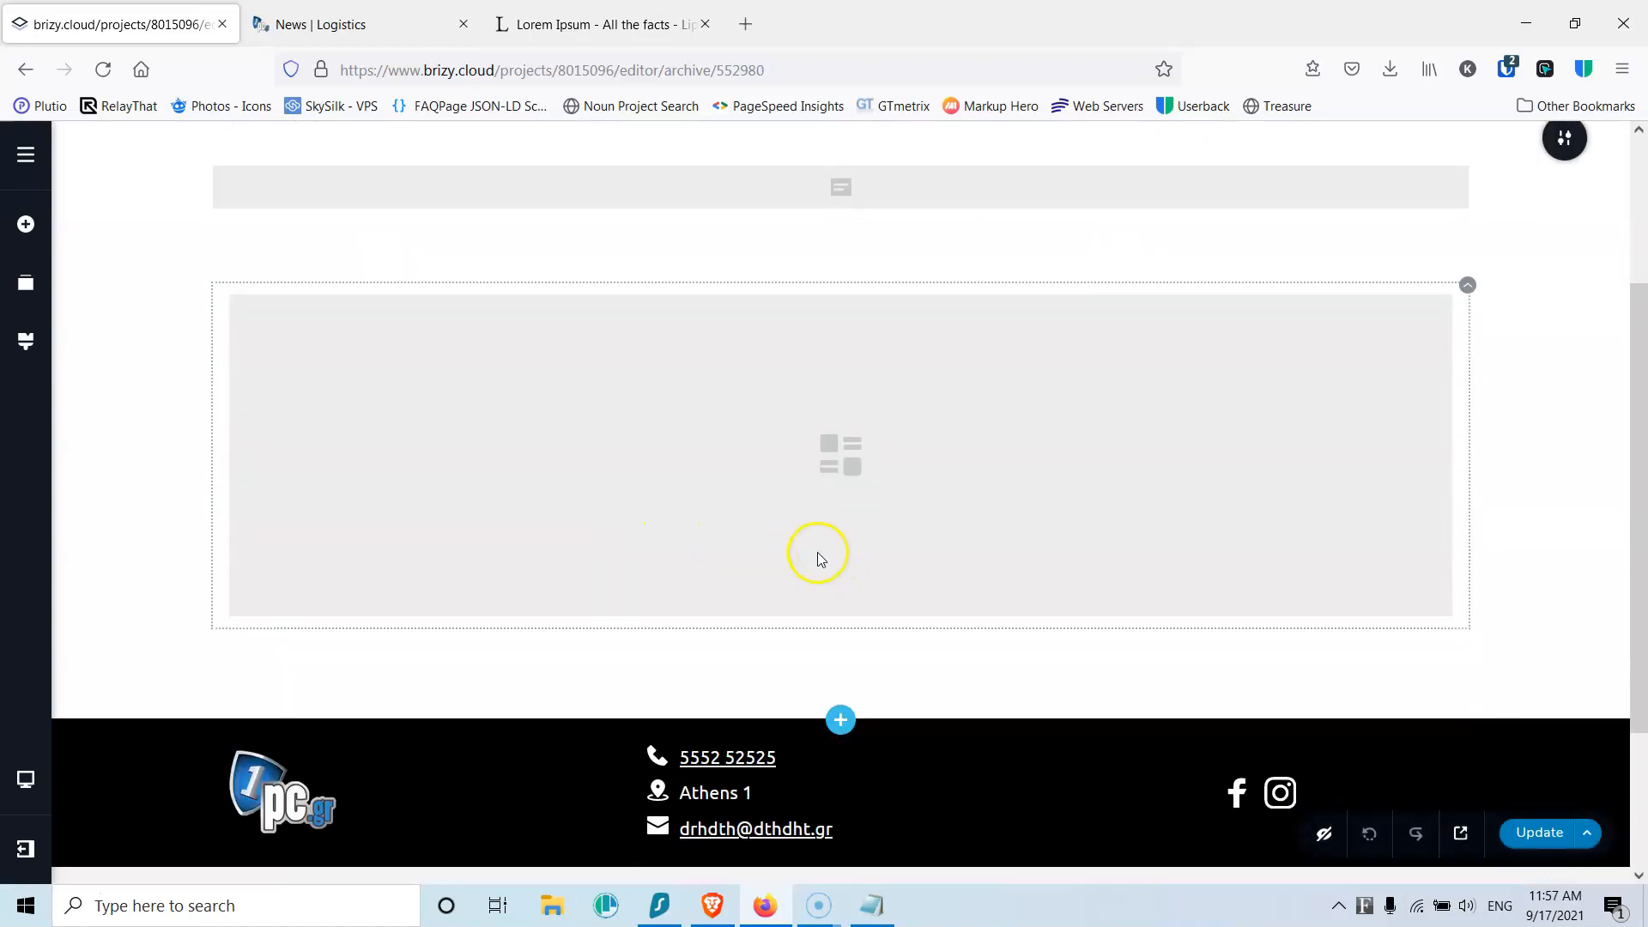
pyautogui.scroll(-5, 811, 527)
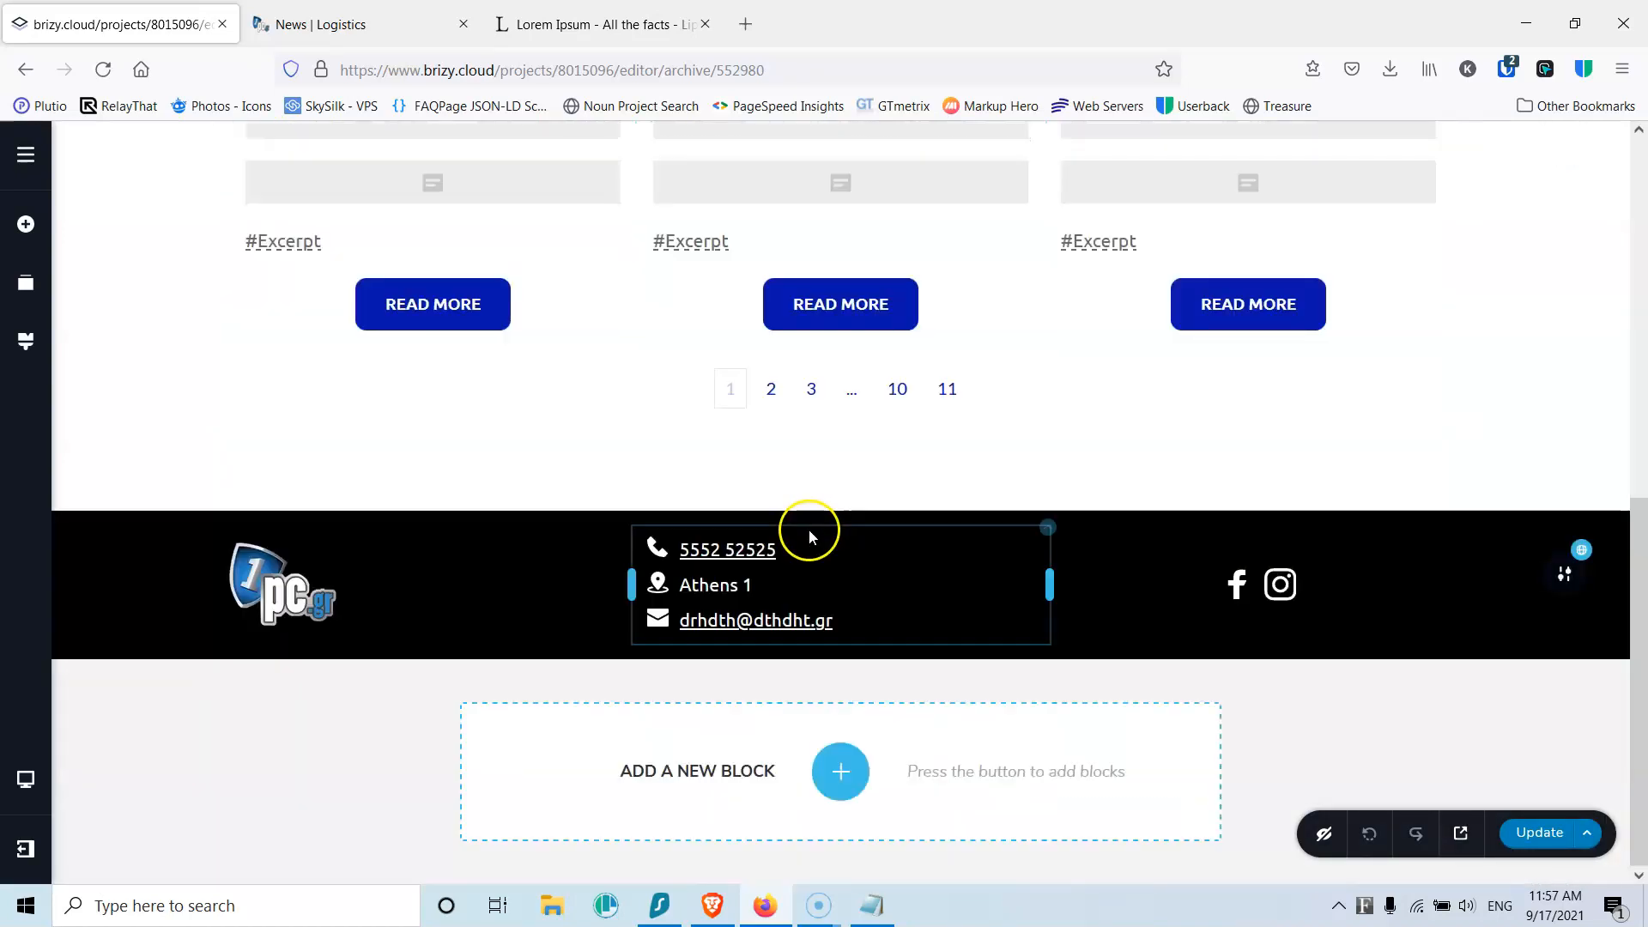
pyautogui.click(719, 243)
pyautogui.click(663, 294)
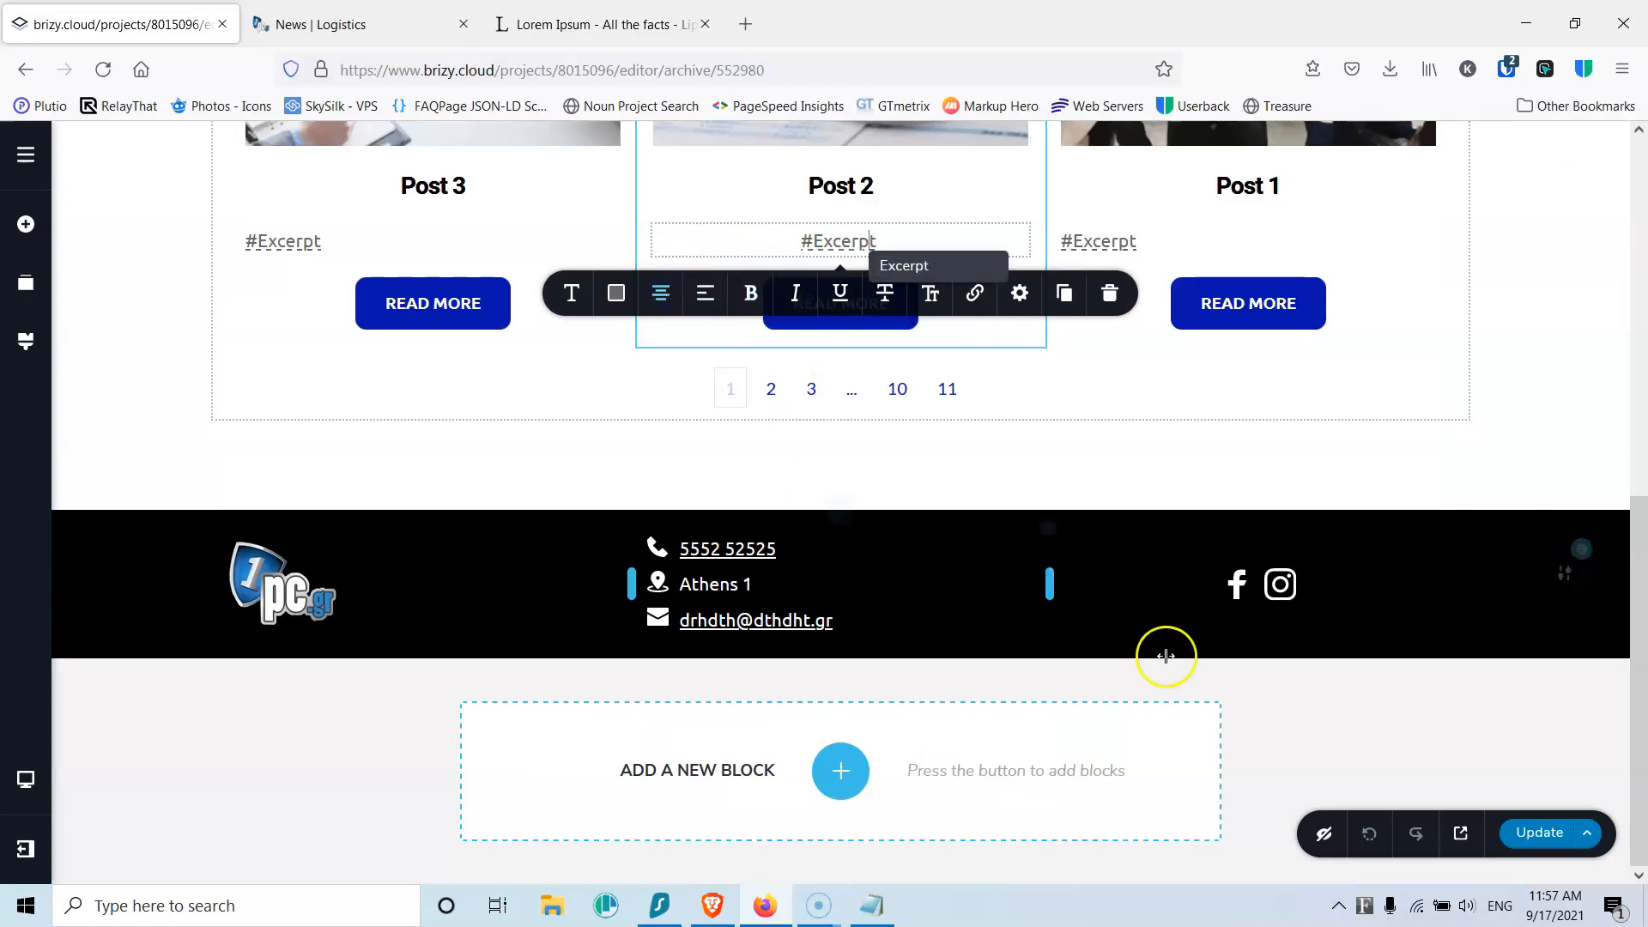
pyautogui.click(1575, 840)
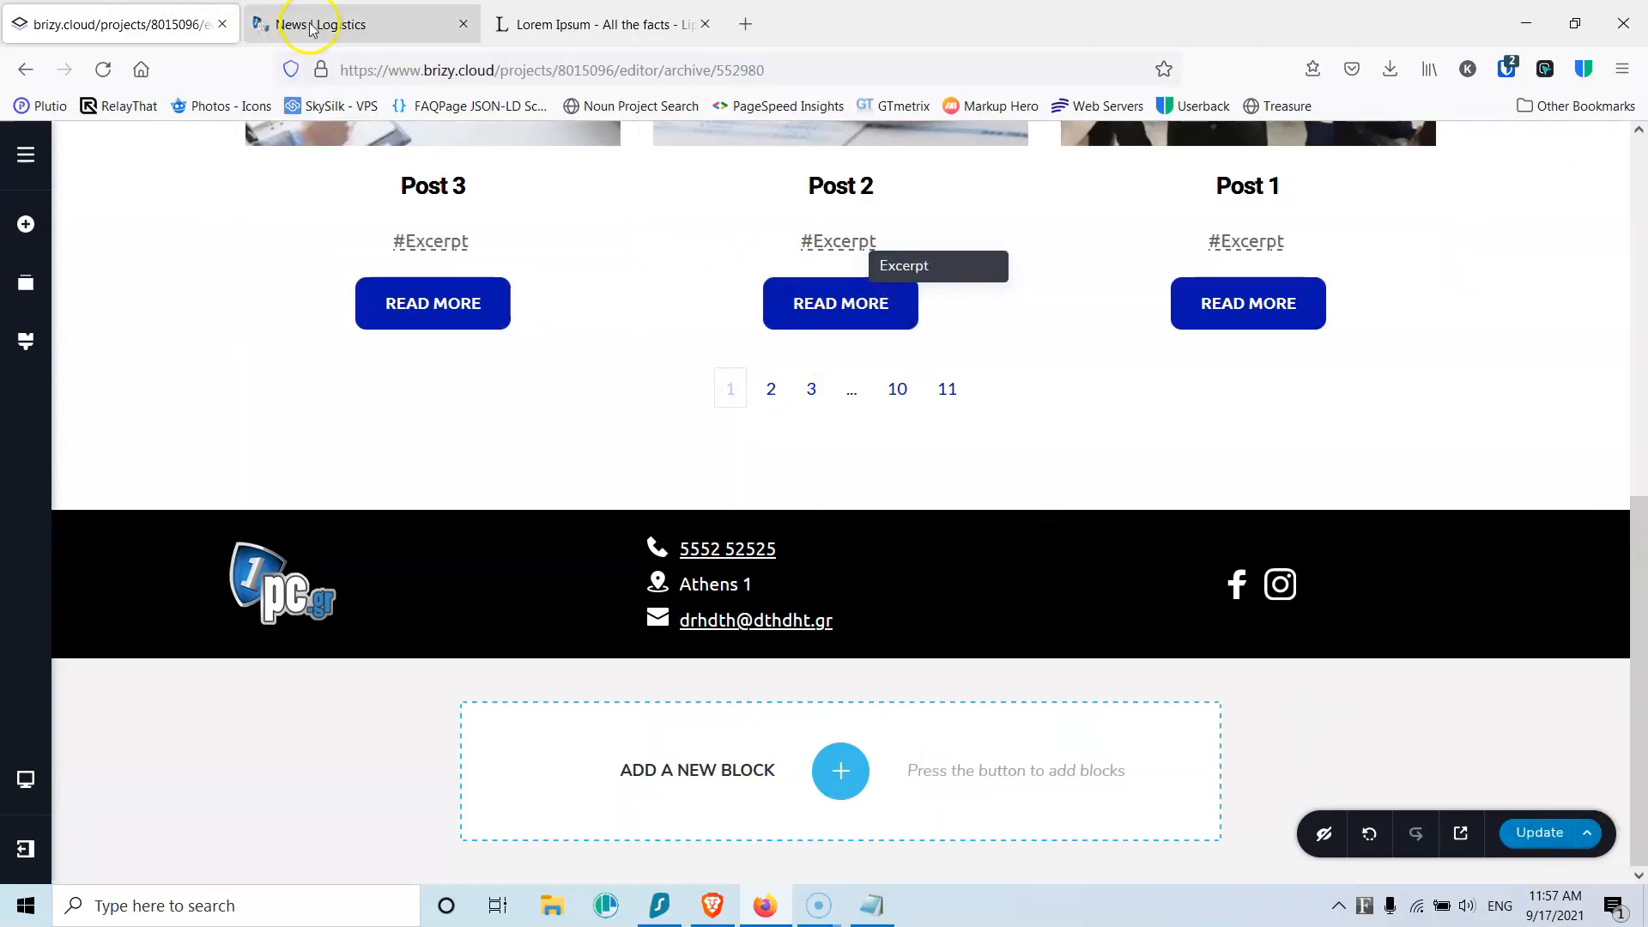
pyautogui.click(326, 24)
pyautogui.click(102, 70)
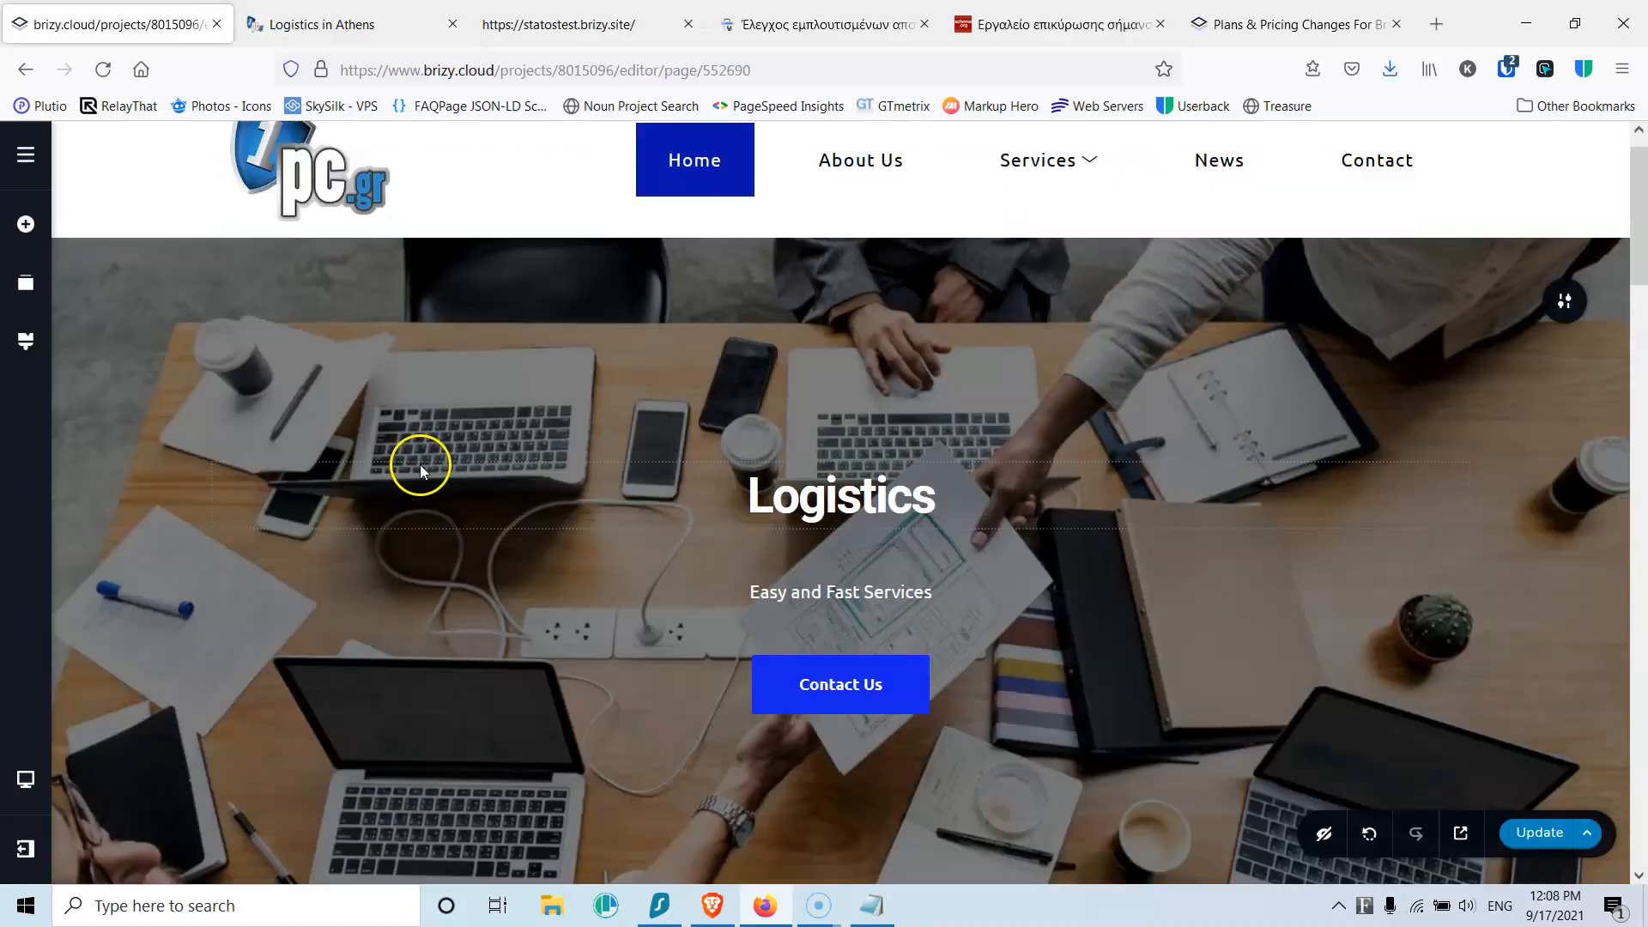
# Step: Leave the editor and return to the Brizy dashboard
pyautogui.click(26, 848)
pyautogui.click(144, 848)
pyautogui.click(854, 549)
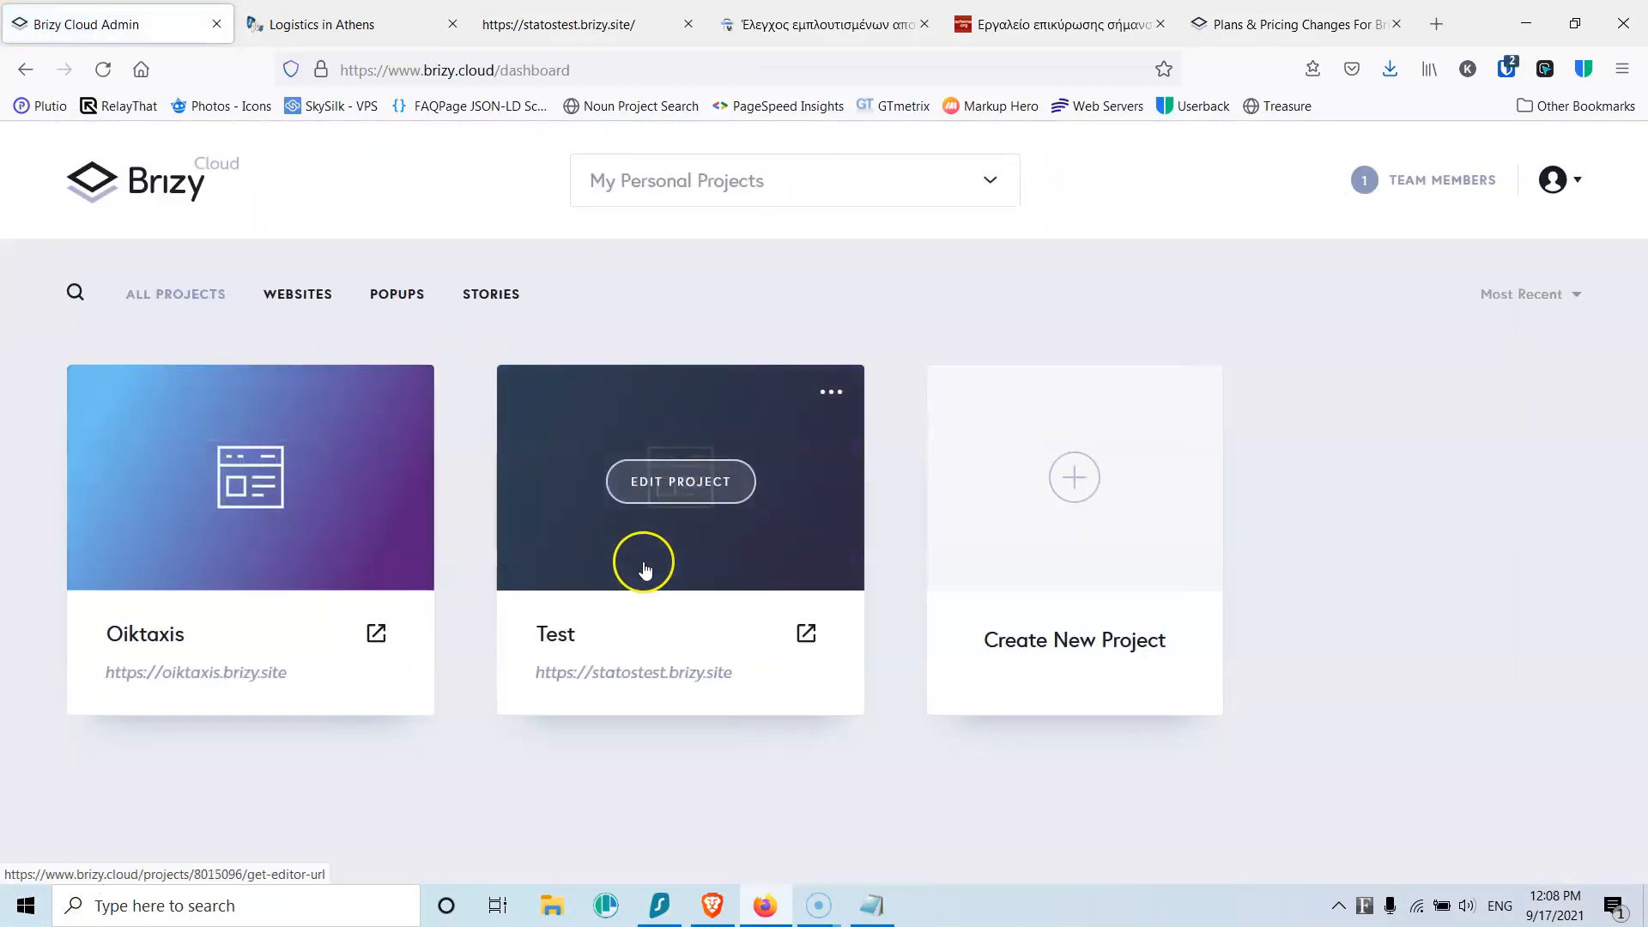
# Step: Publish the Test project on the custom domain test.stratostutorials.com
pyautogui.click(830, 395)
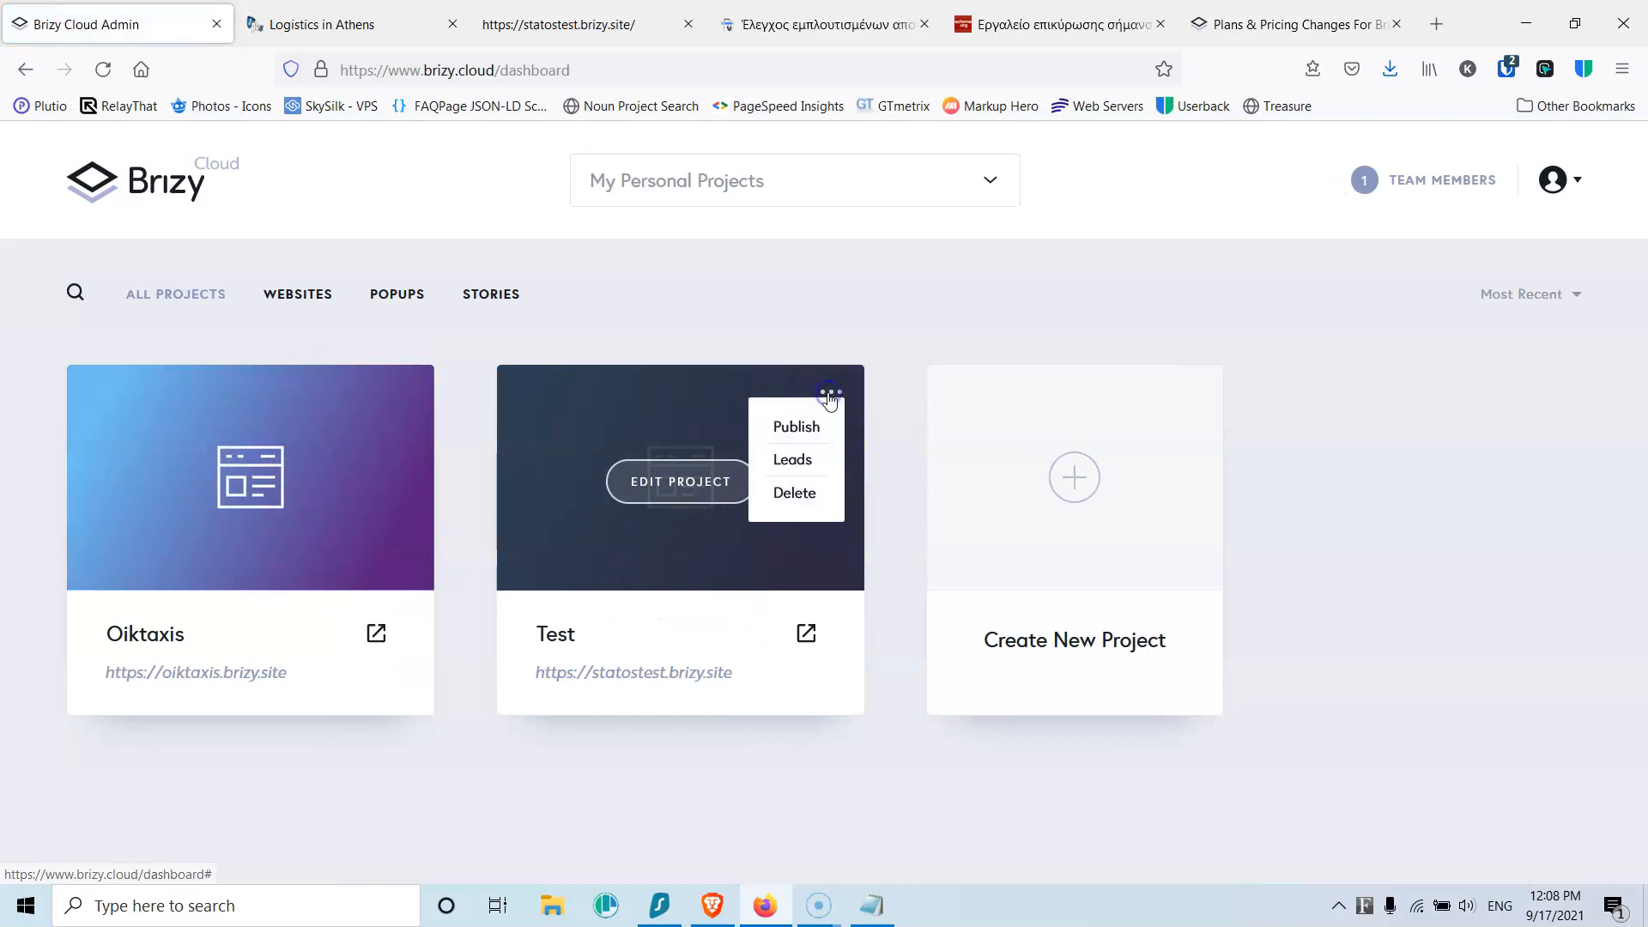
pyautogui.click(809, 436)
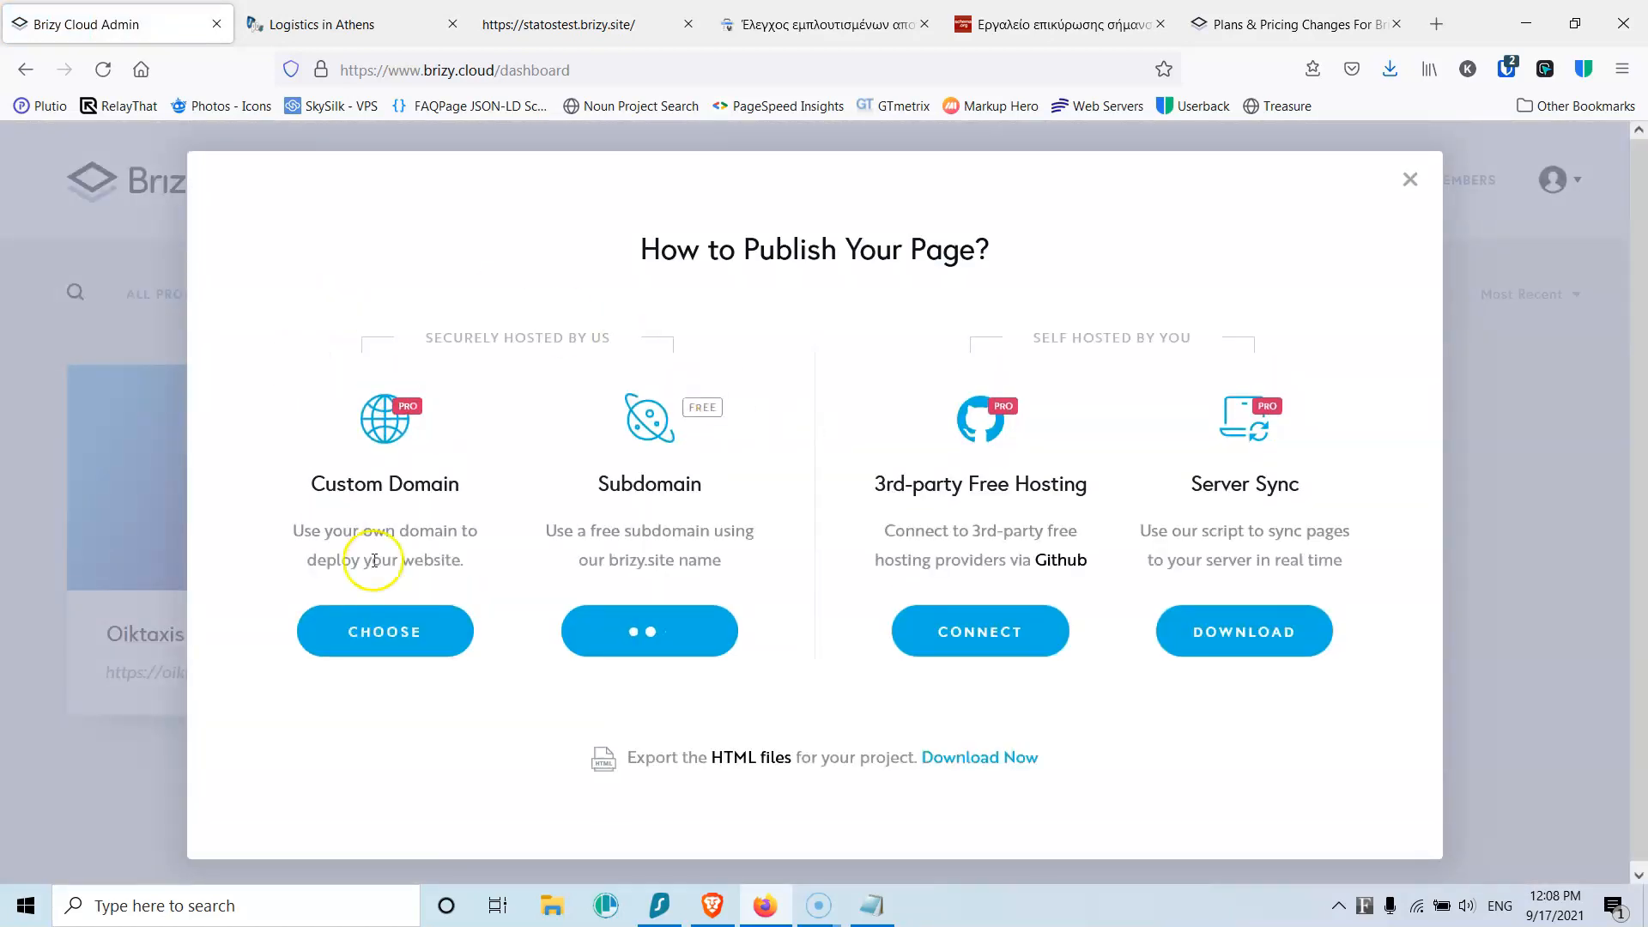
pyautogui.click(383, 630)
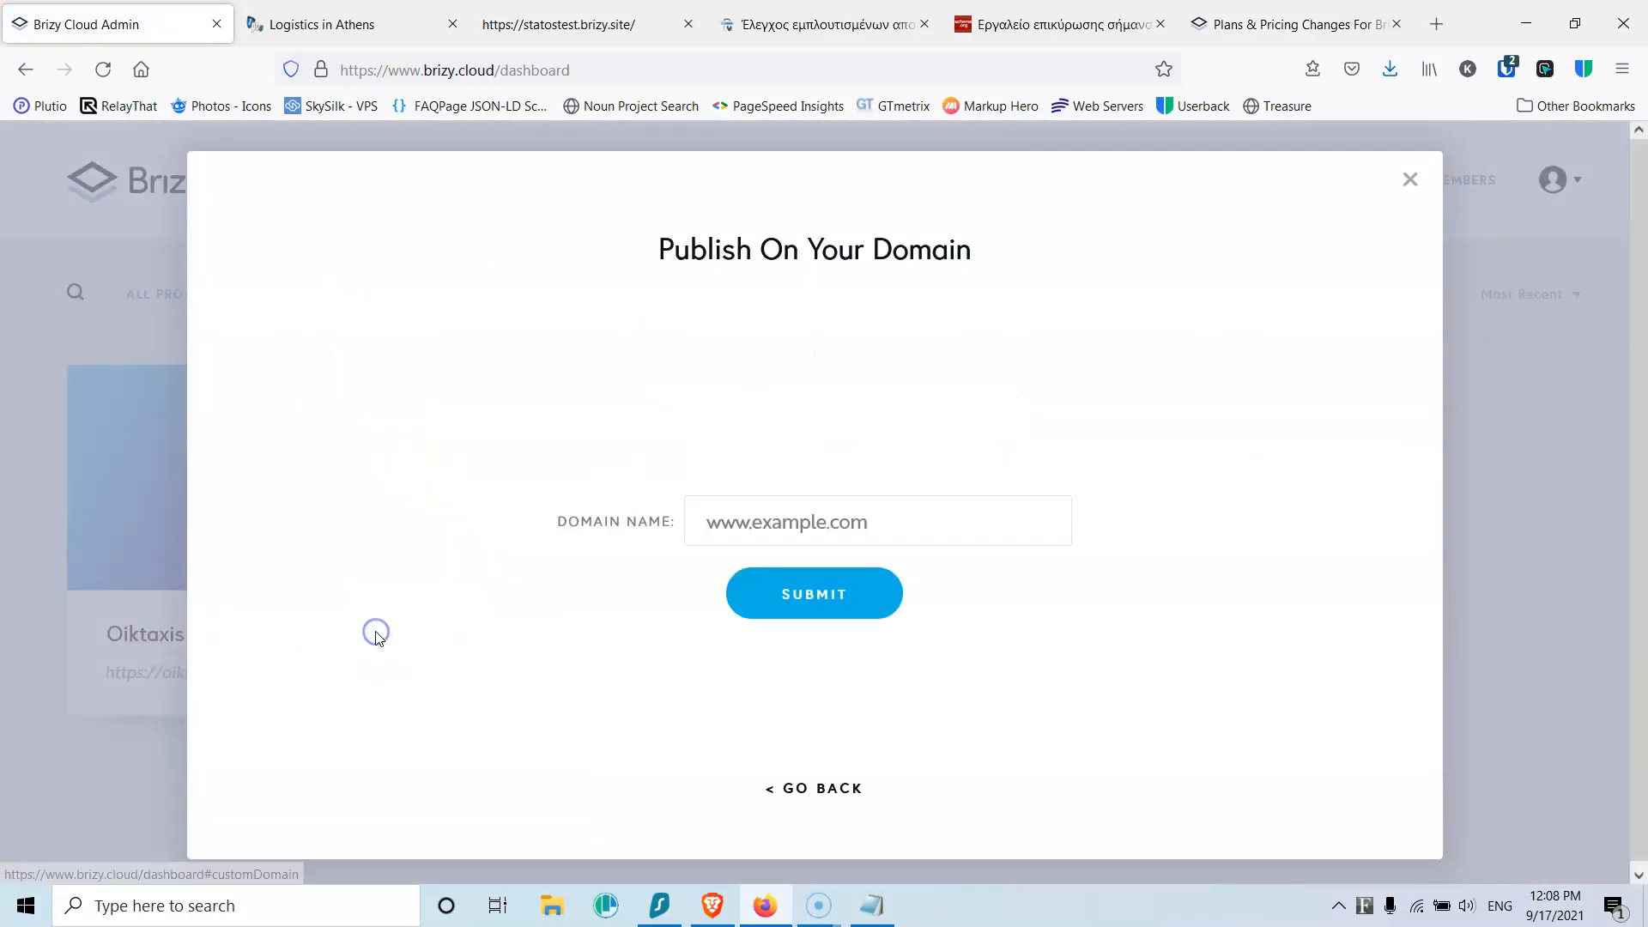
pyautogui.click(760, 534)
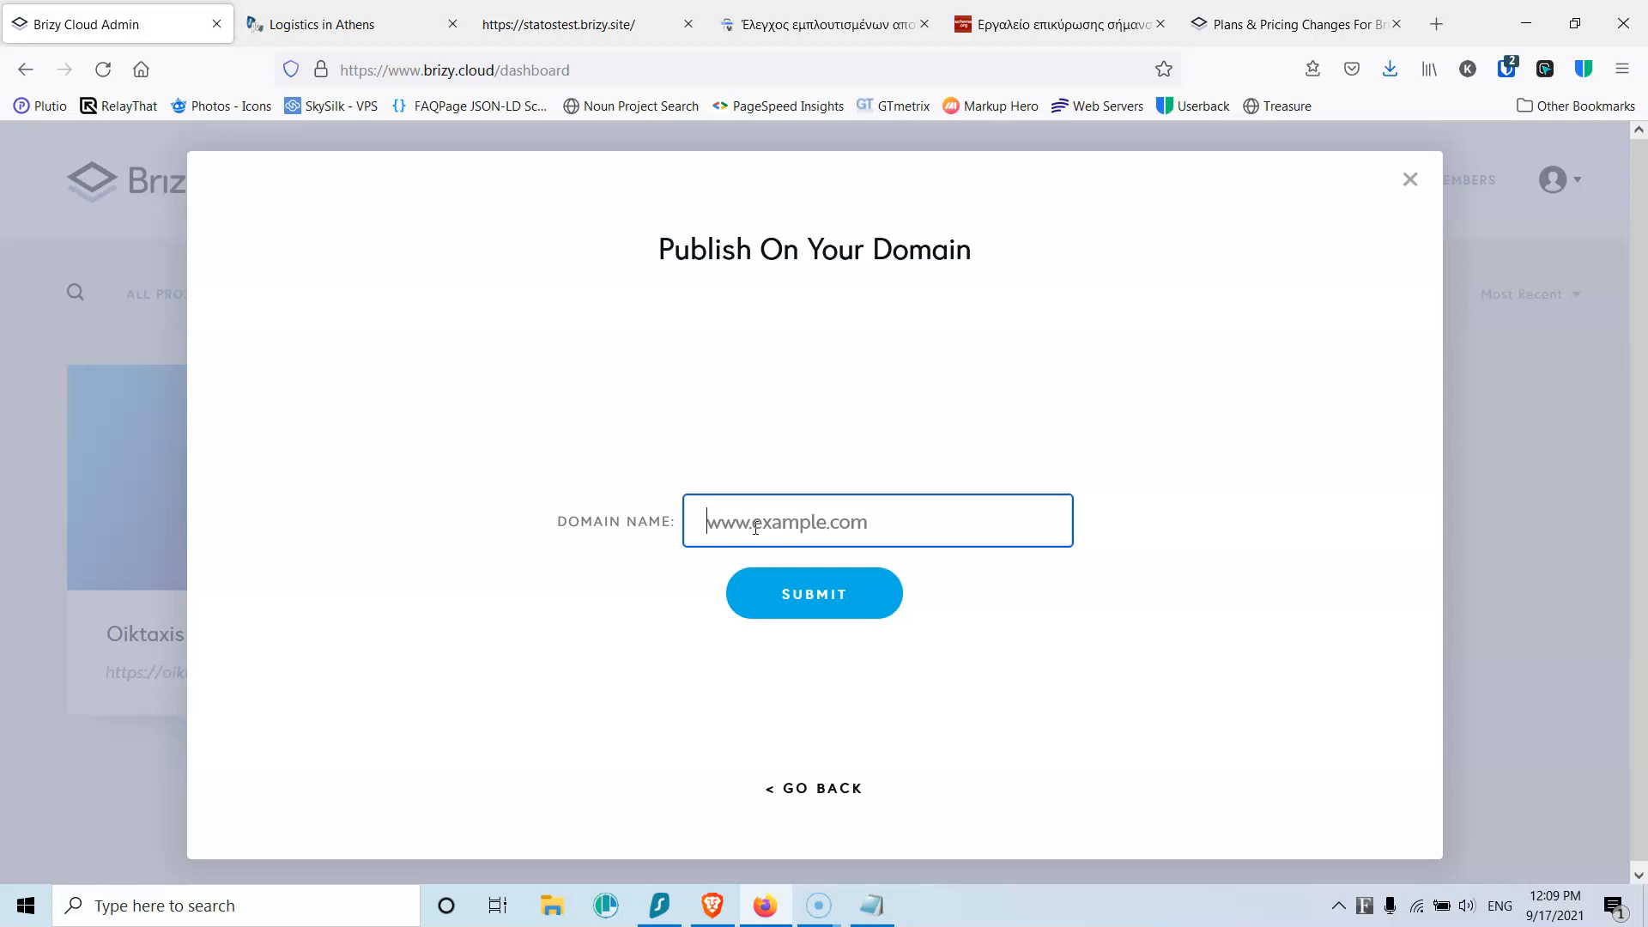
pyautogui.write('test.stratostutorials.com')
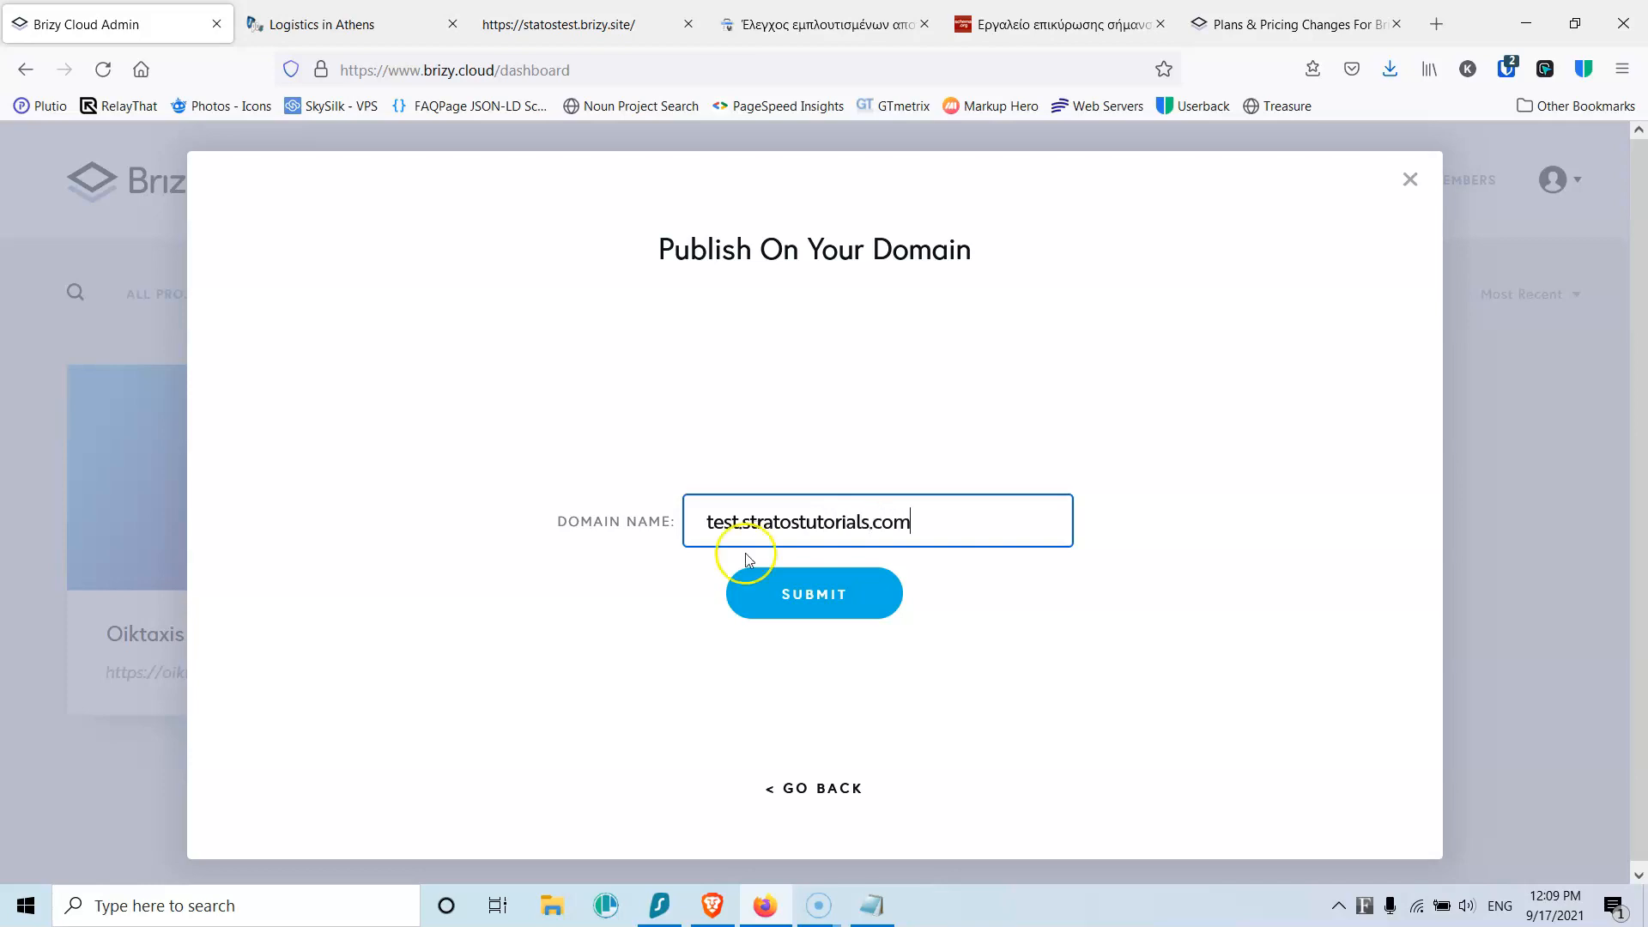
pyautogui.click(803, 610)
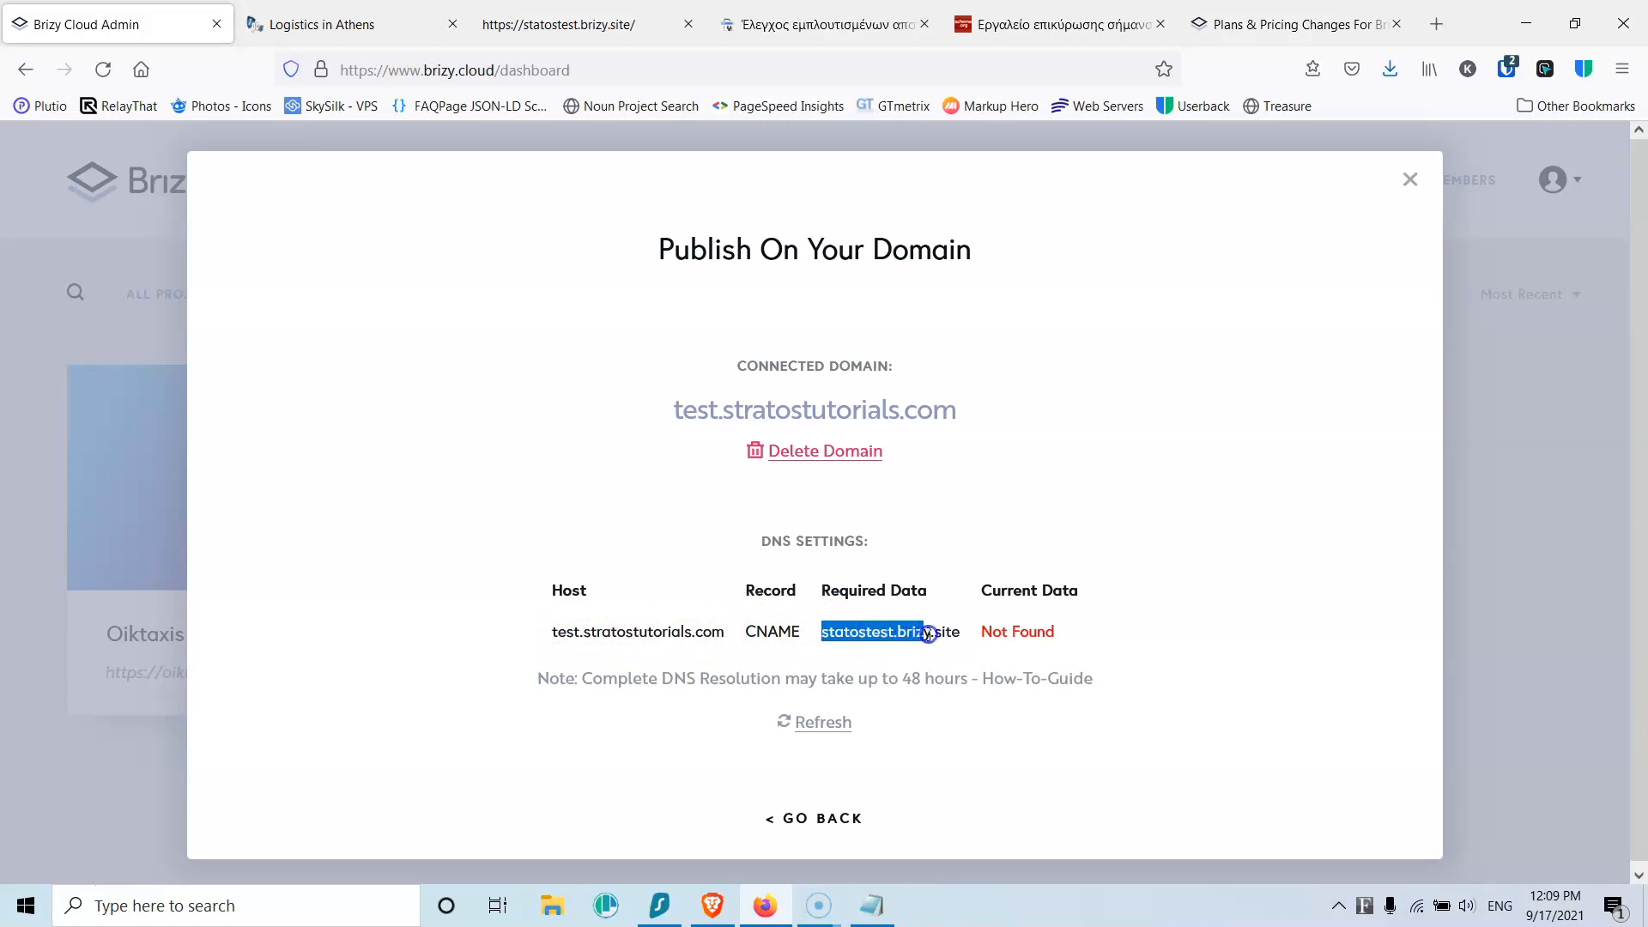
pyautogui.click(600, 634)
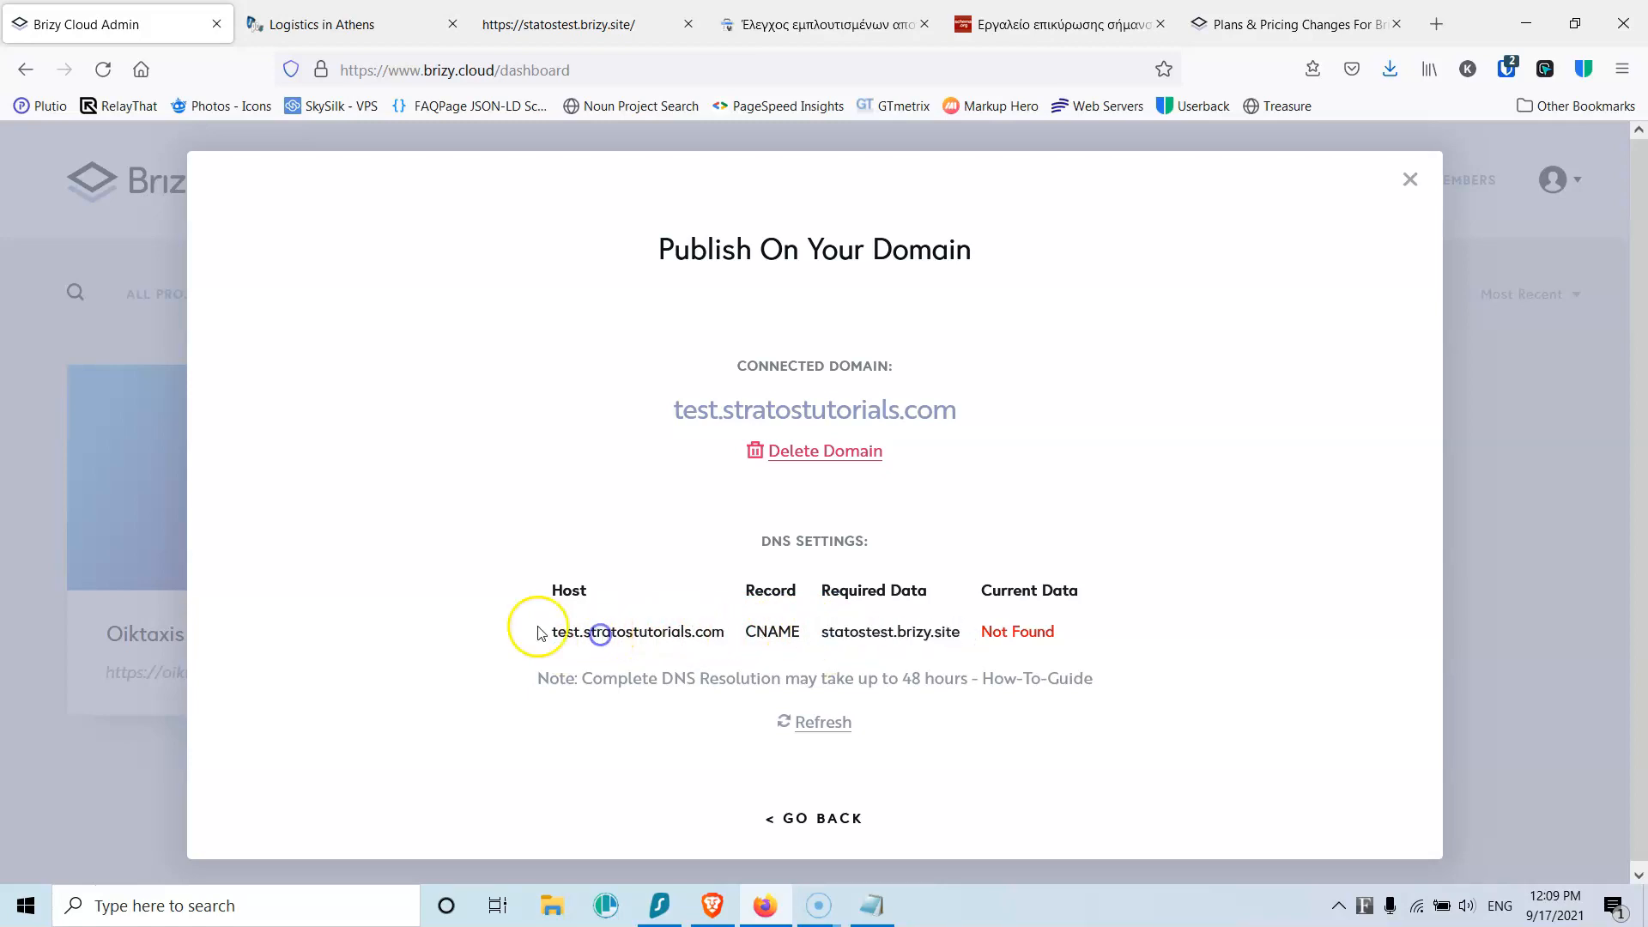